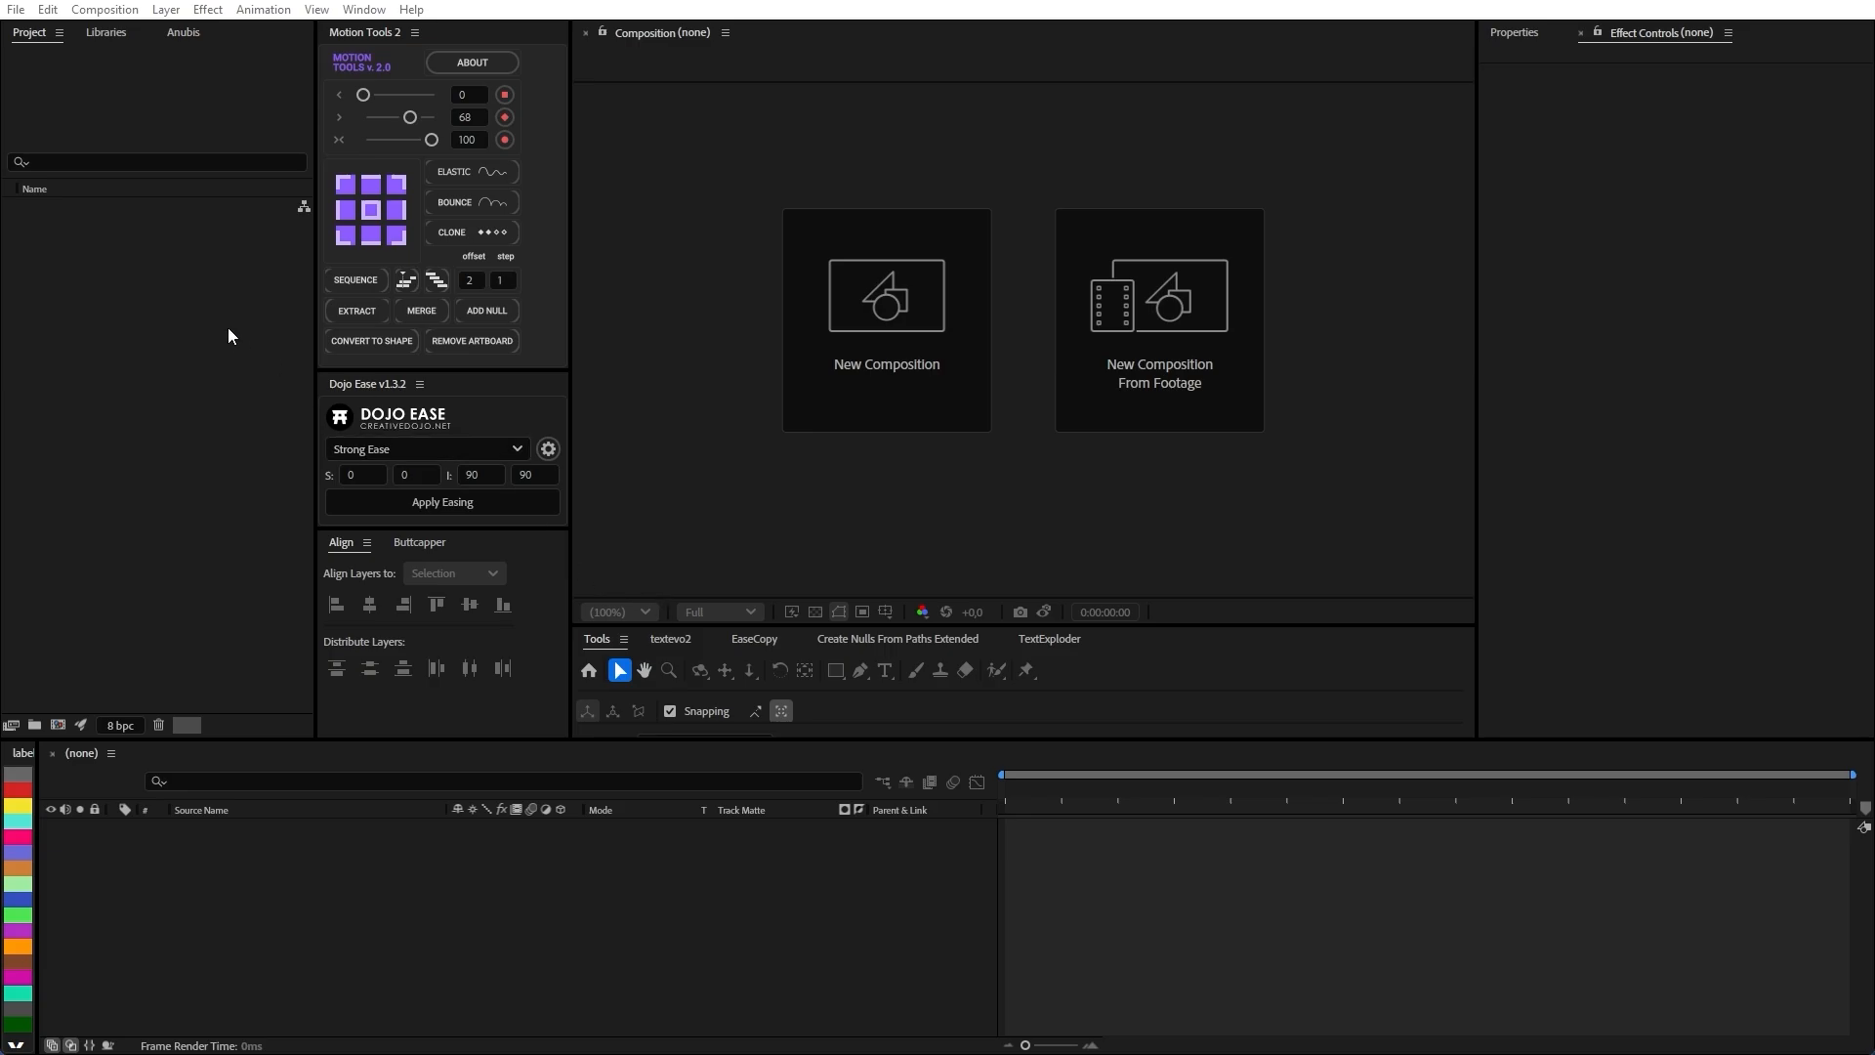
Import Video Base from the Assets do Tutorial folder and create a composition from the clip.
{"action": "left_click", "coordinate": [187, 417]}
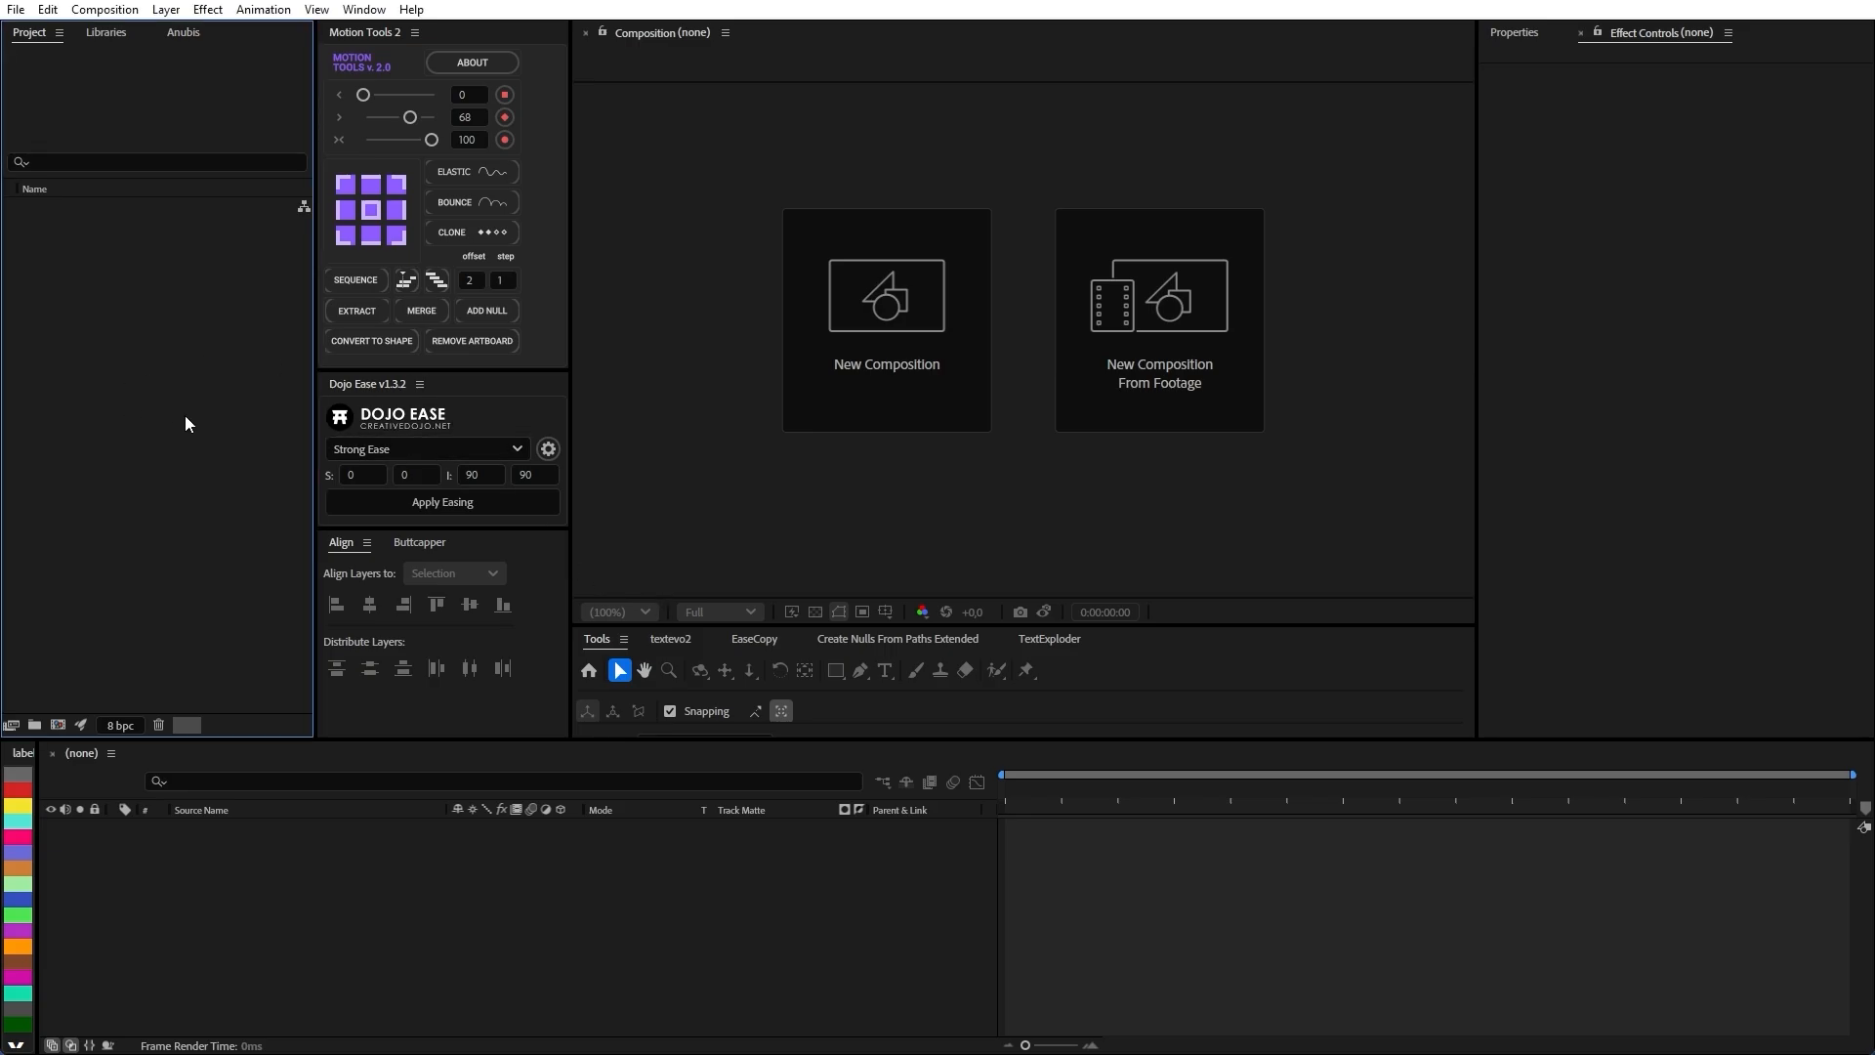
{"action": "double_click", "coordinate": [190, 326]}
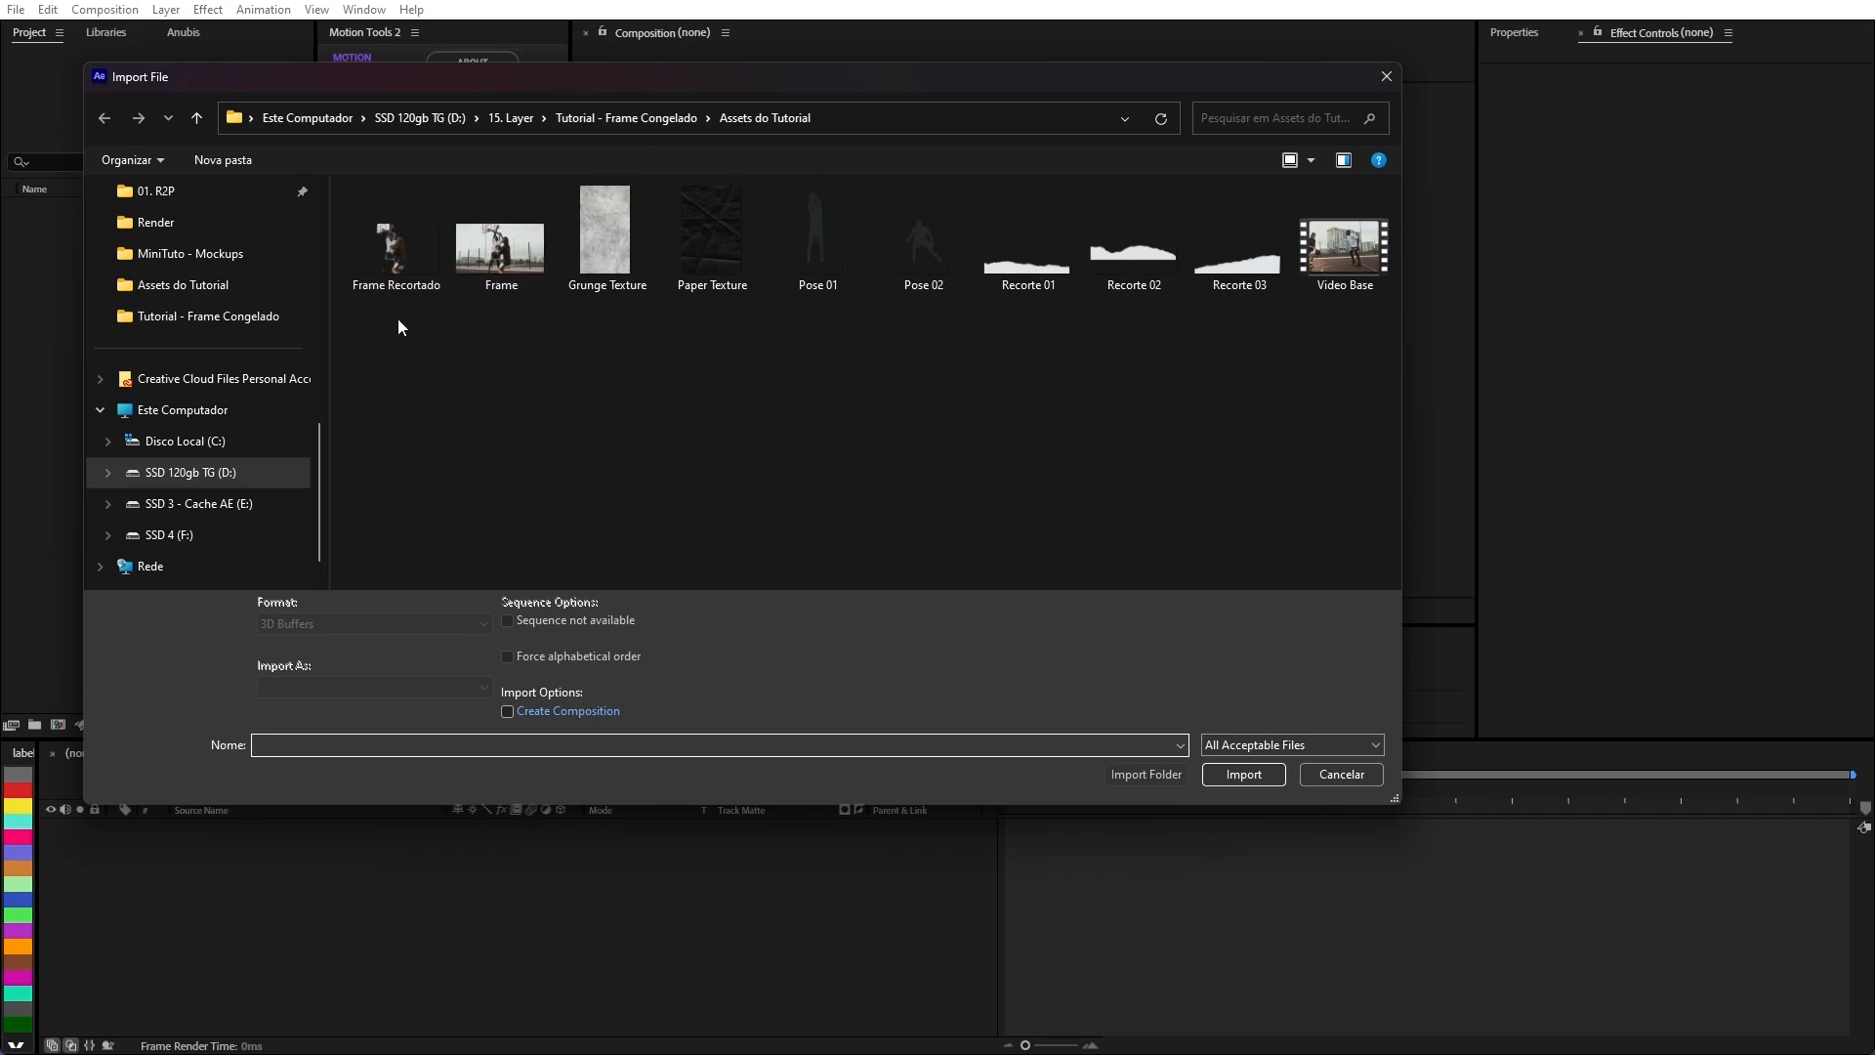
{"action": "left_click_drag", "start_coordinate": [396, 319], "coordinate": [1340, 215]}
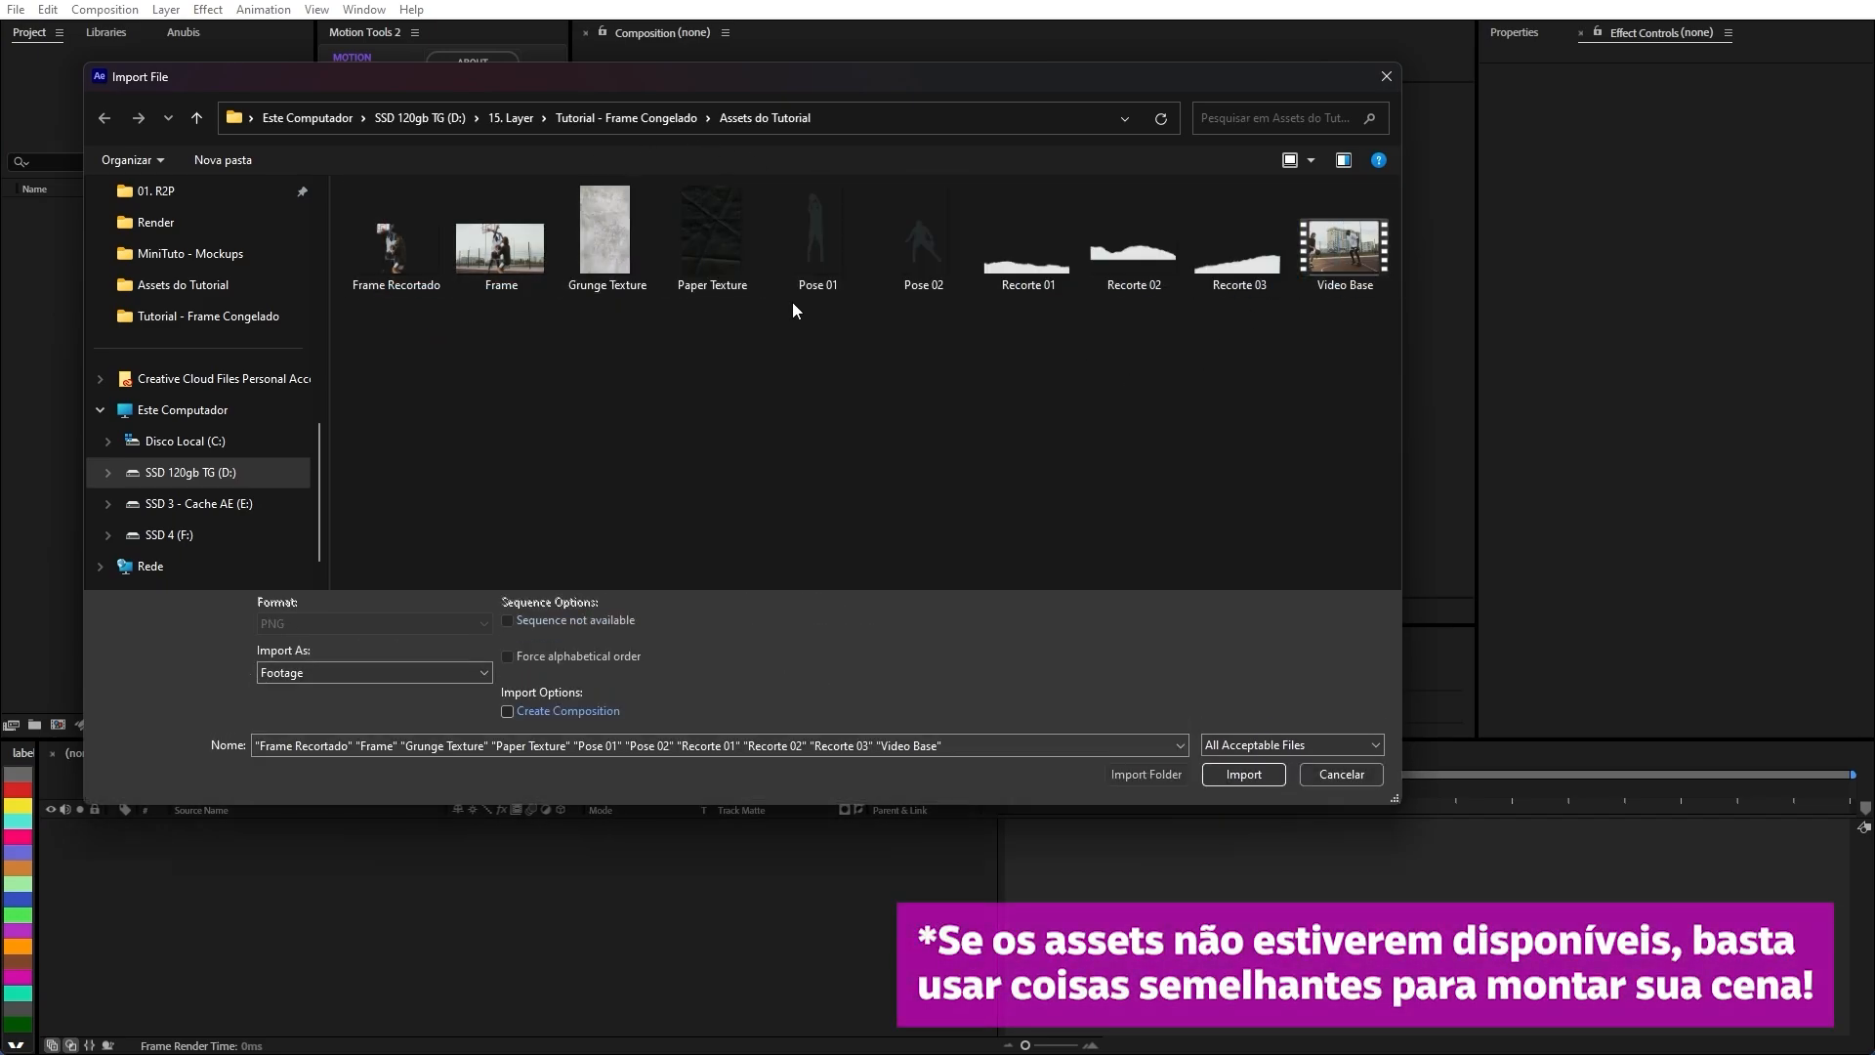
{"action": "left_click_drag", "start_coordinate": [413, 324], "coordinate": [1310, 267]}
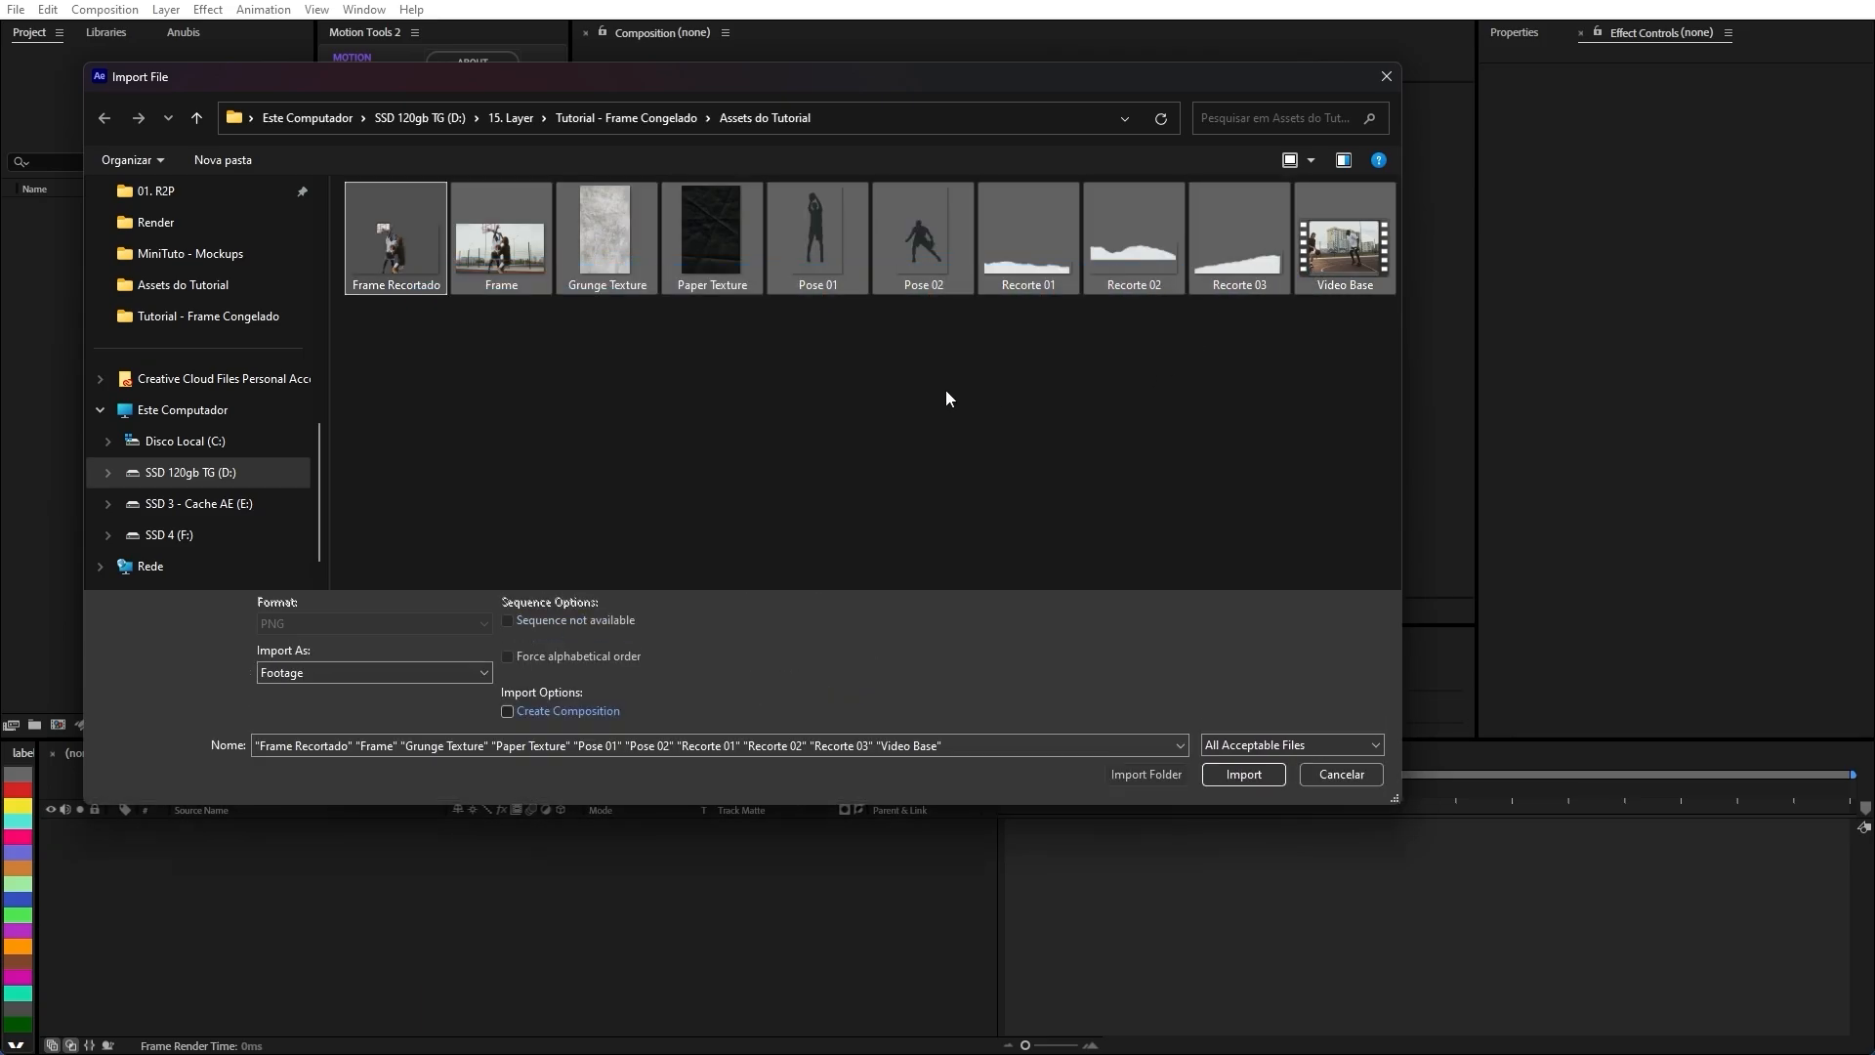
{"action": "left_click", "coordinate": [764, 397]}
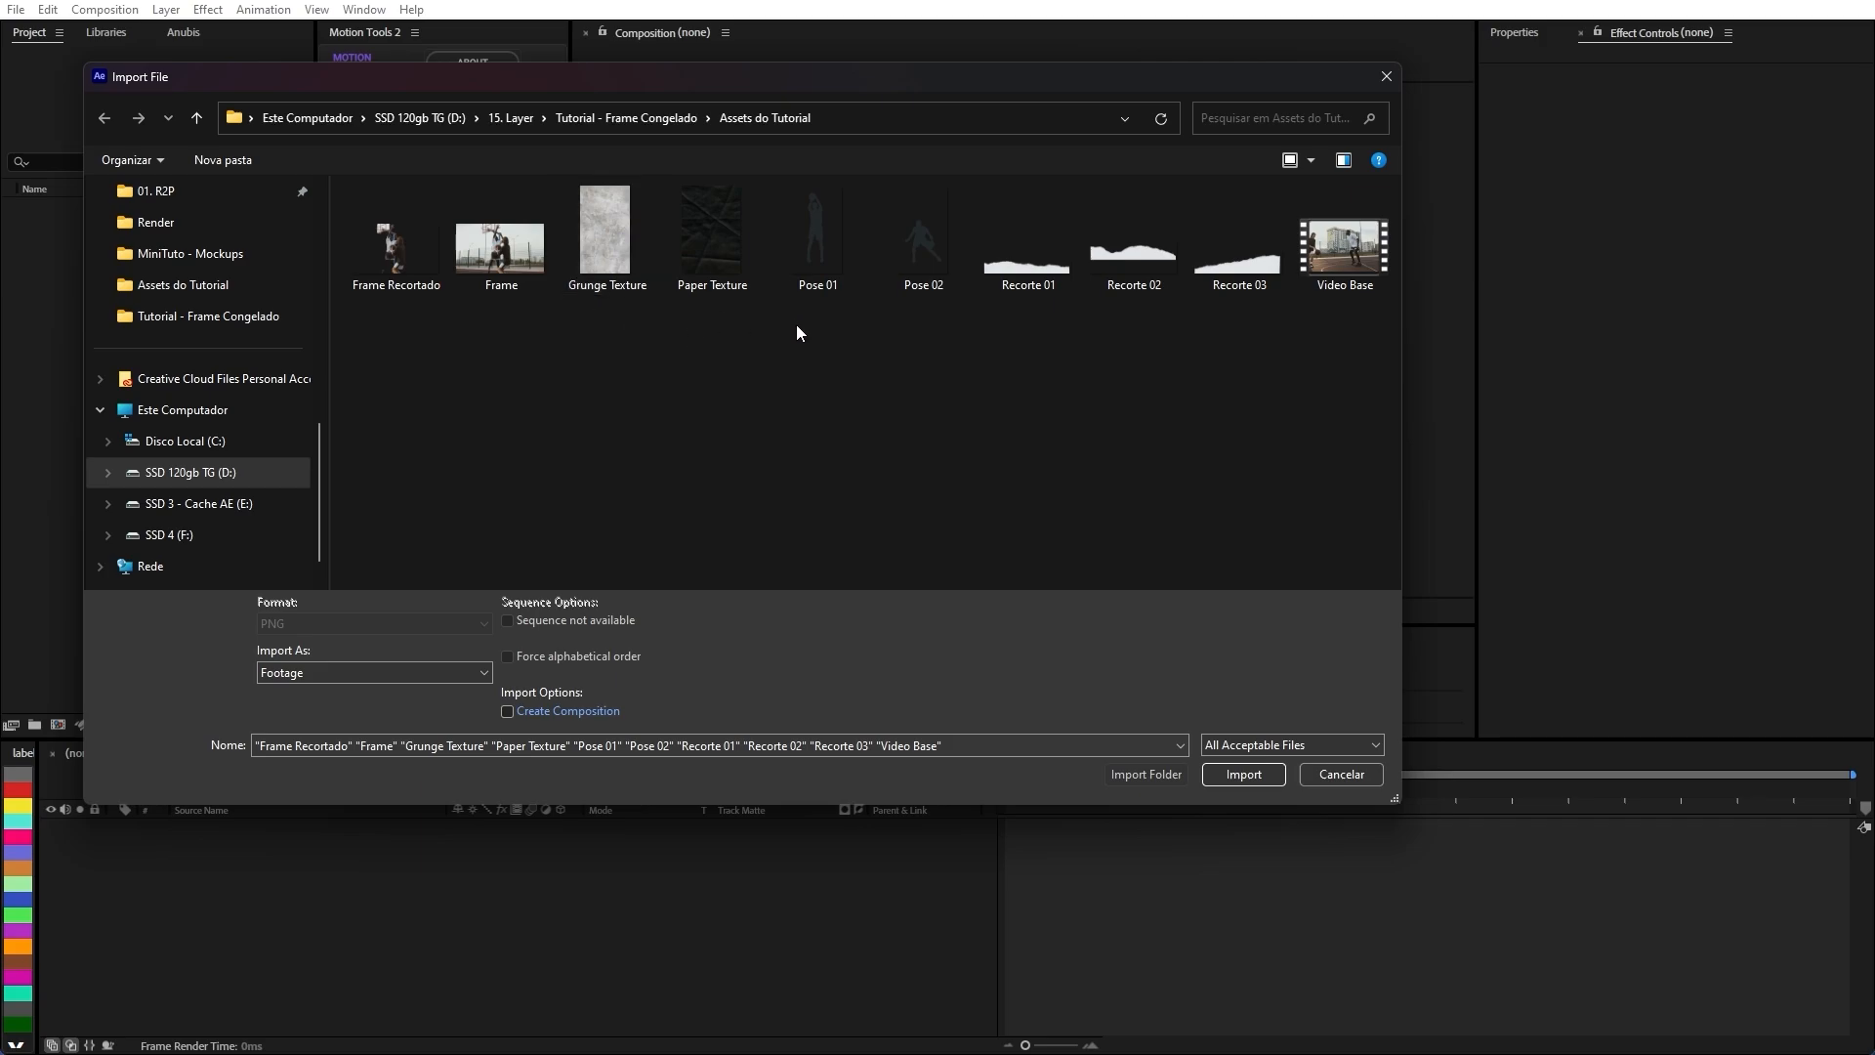
{"action": "double_click", "coordinate": [1359, 278]}
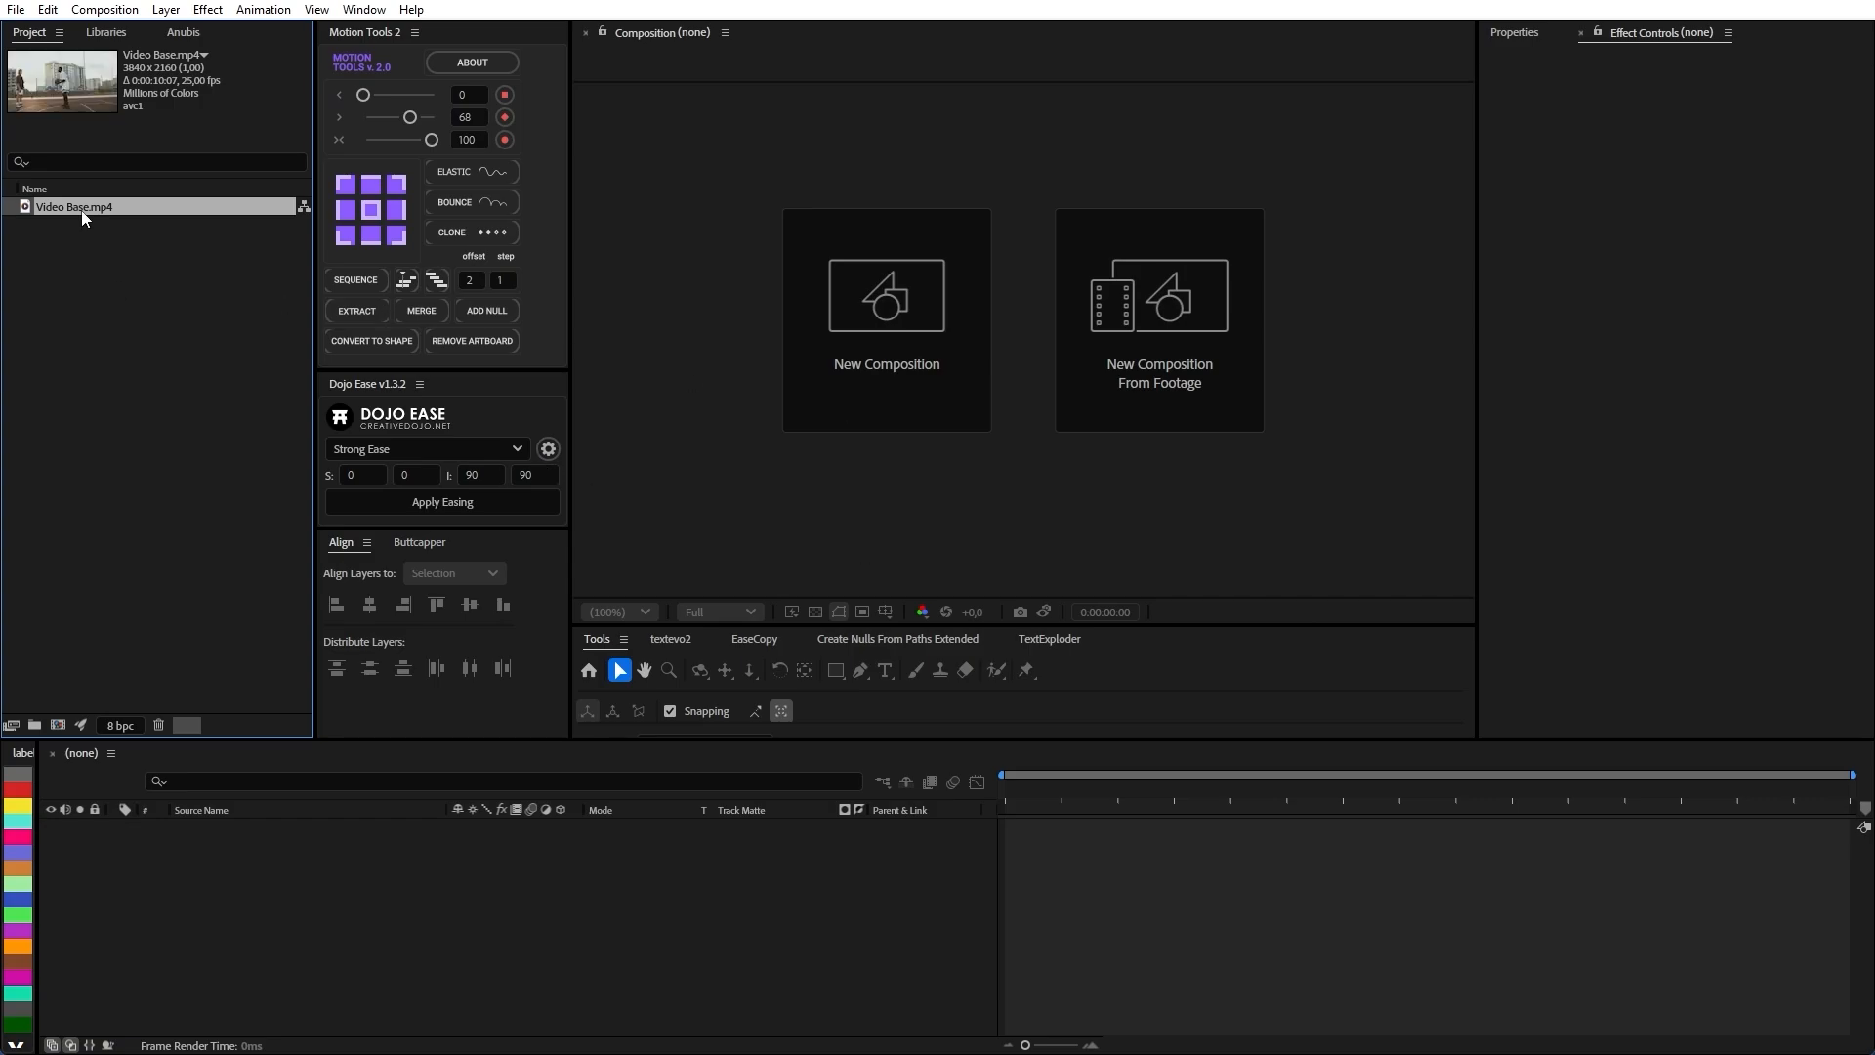
{"action": "left_click_drag", "start_coordinate": [80, 215], "coordinate": [64, 735]}
Enable time remapping on the Video Base.mp4 layer and add a Time Remap keyframe at 0:00:08:09.
{"action": "key", "text": "space"}
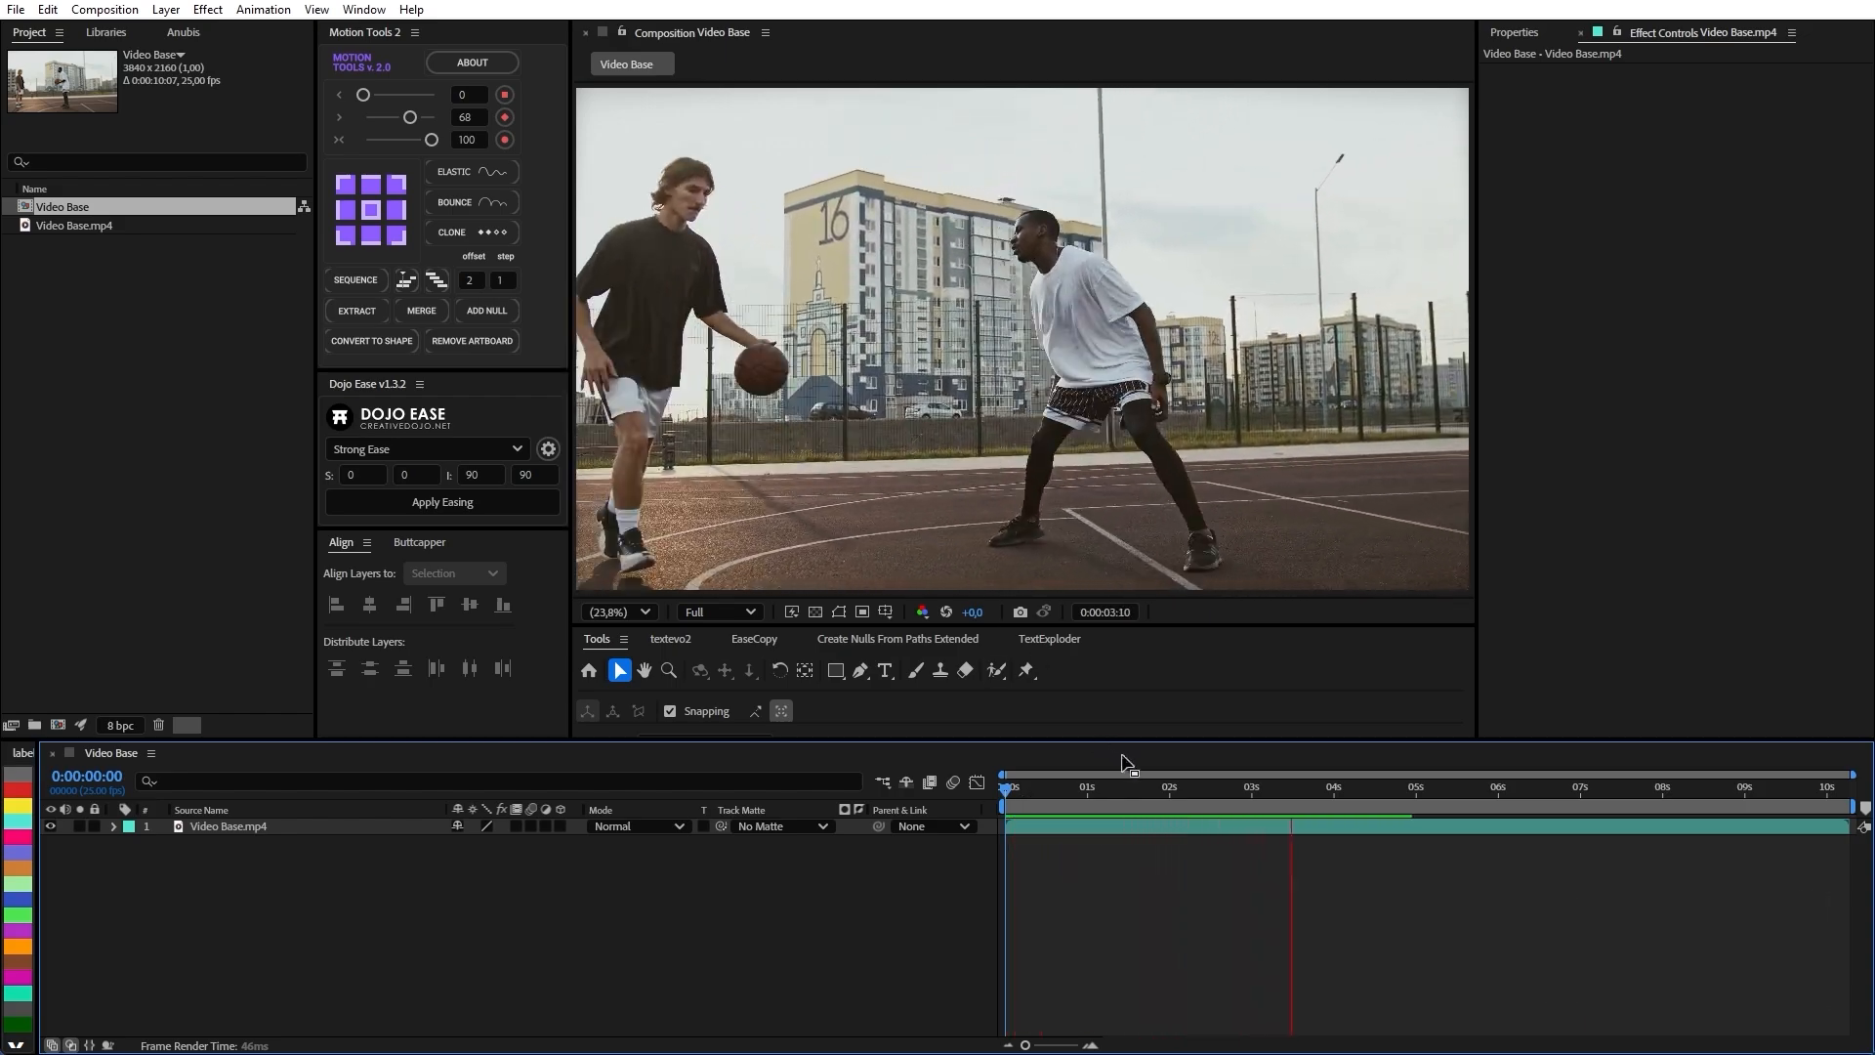
{"action": "left_click_drag", "start_coordinate": [1170, 787], "coordinate": [1696, 794]}
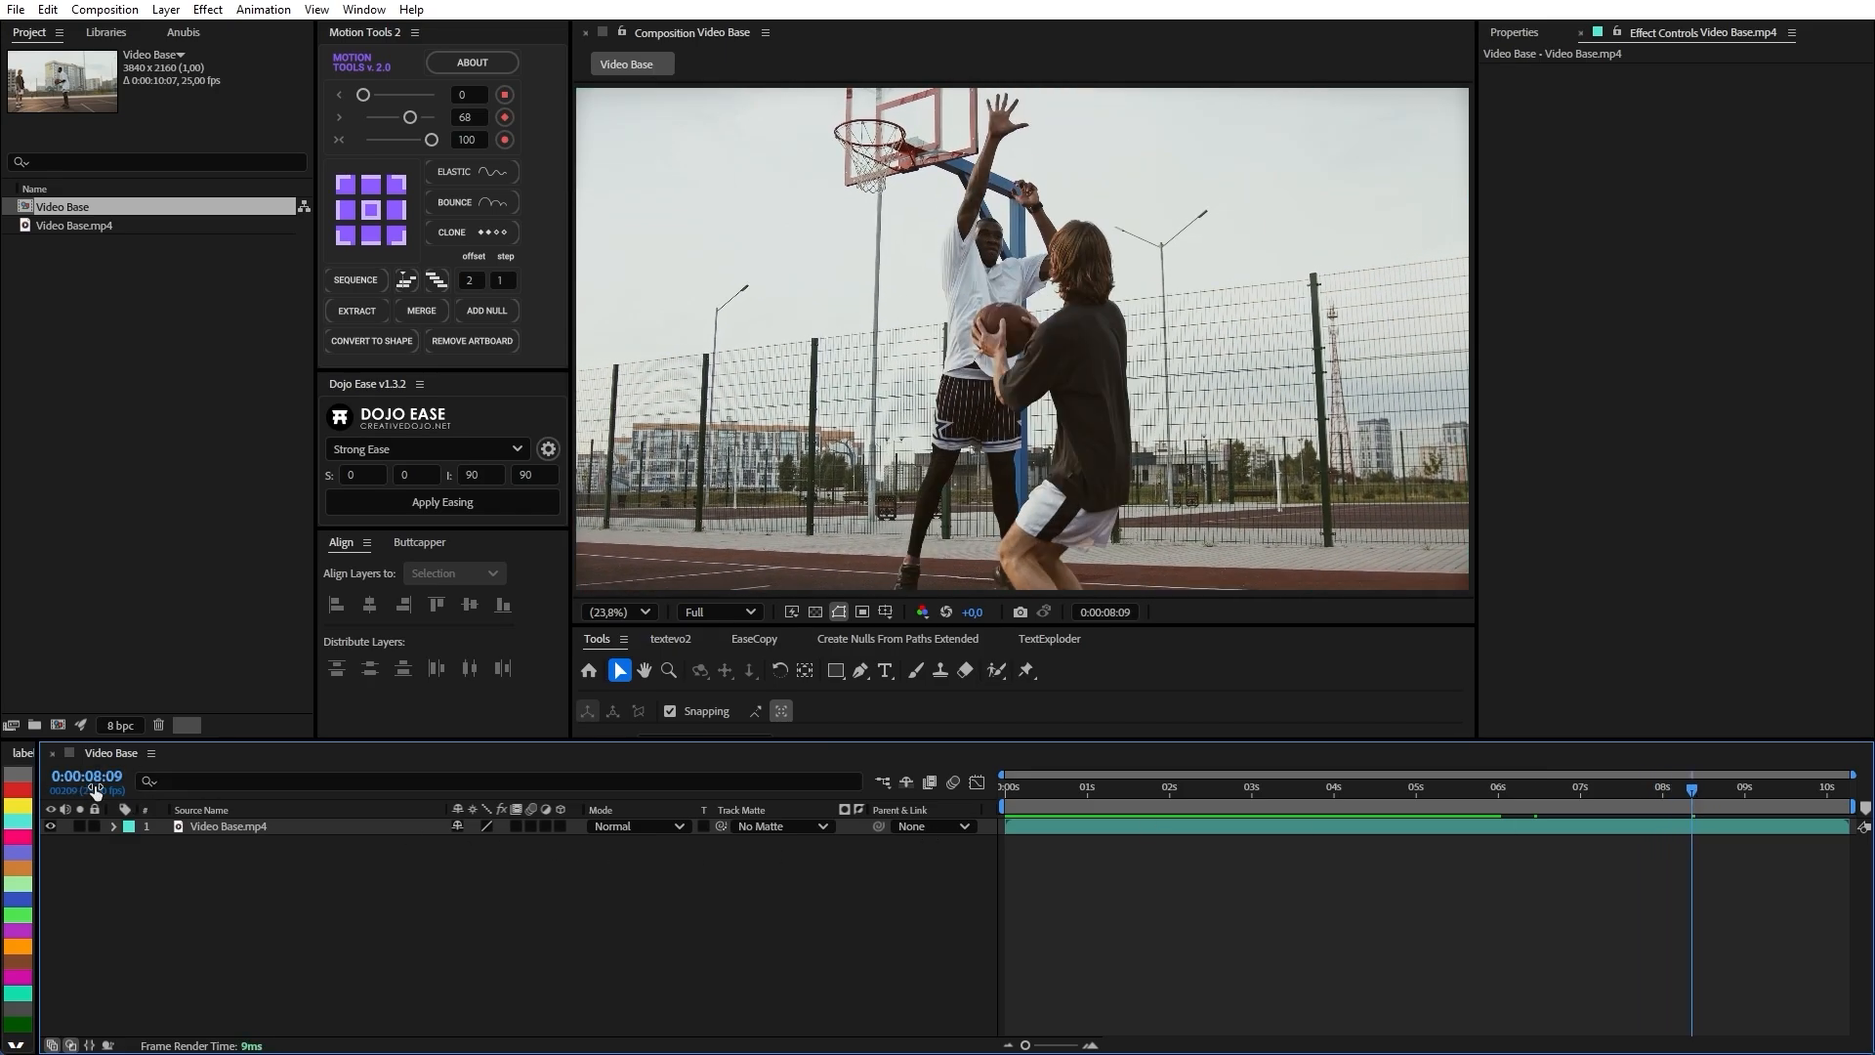
{"action": "left_click", "coordinate": [267, 834]}
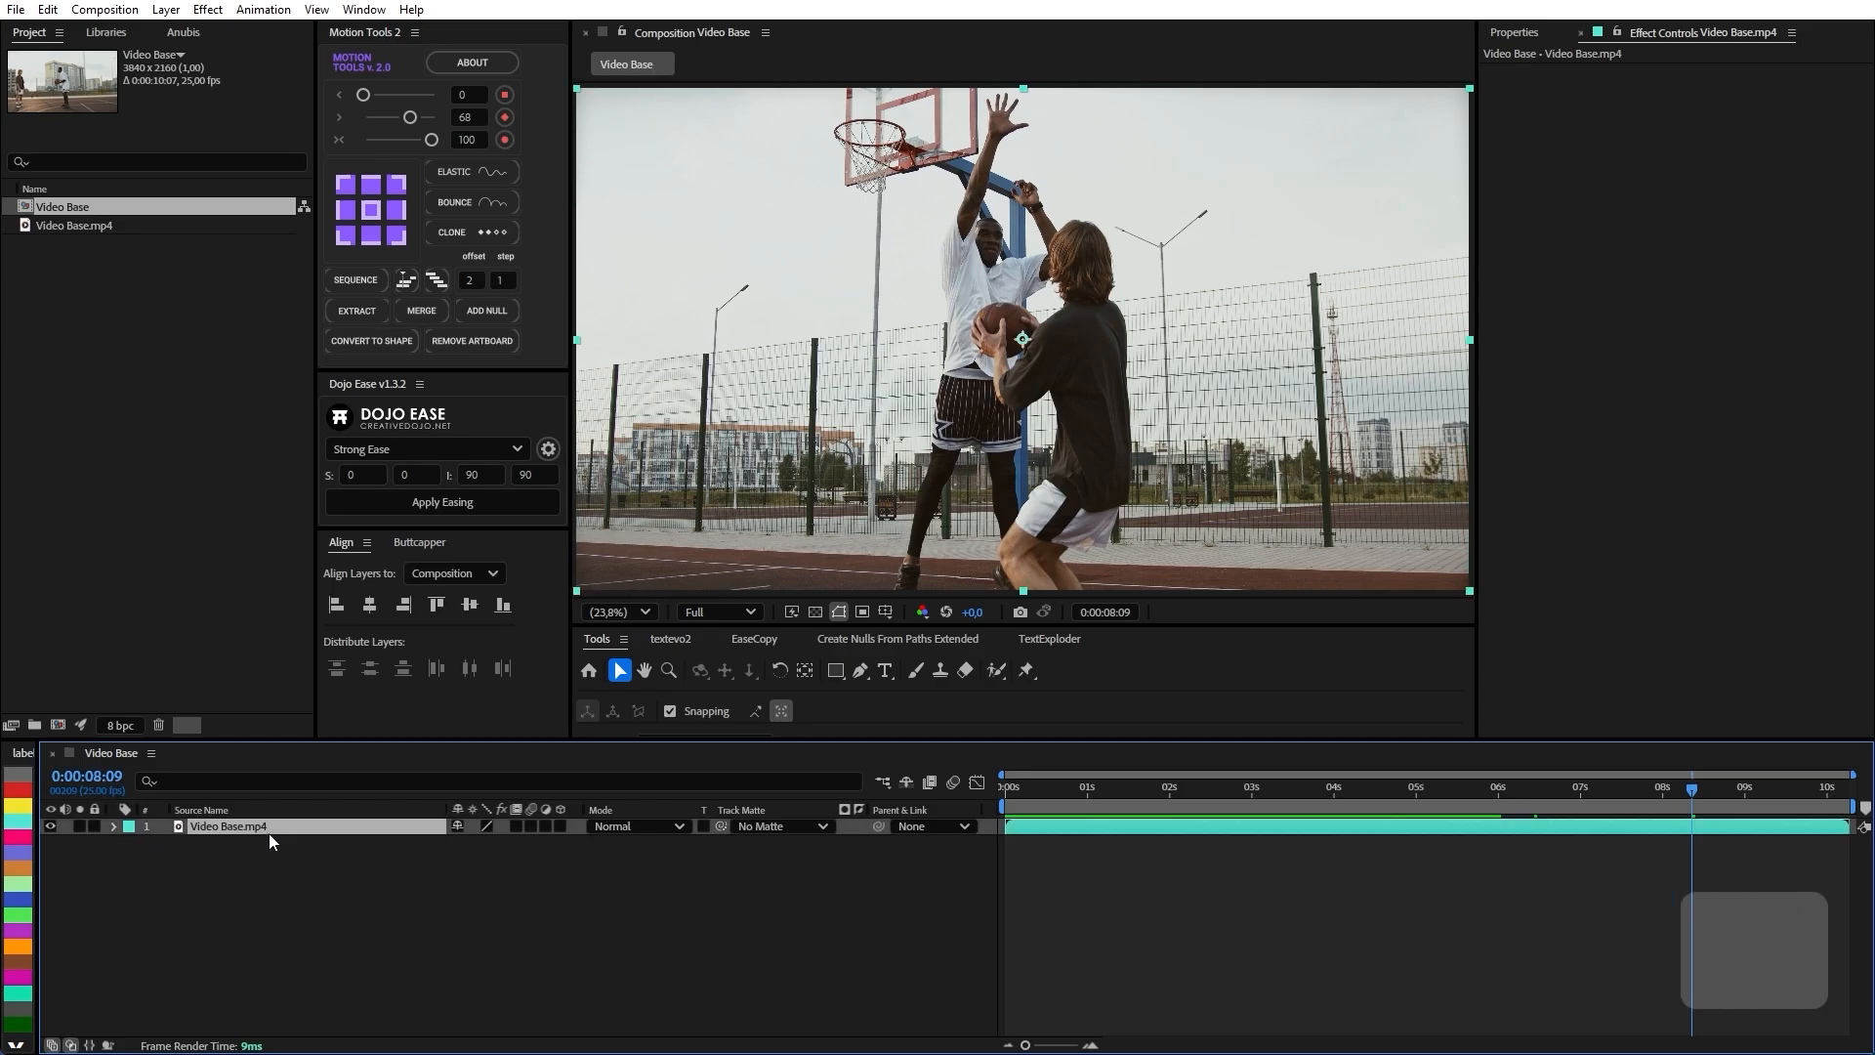
{"action": "key", "text": "ctrl+alt+t"}
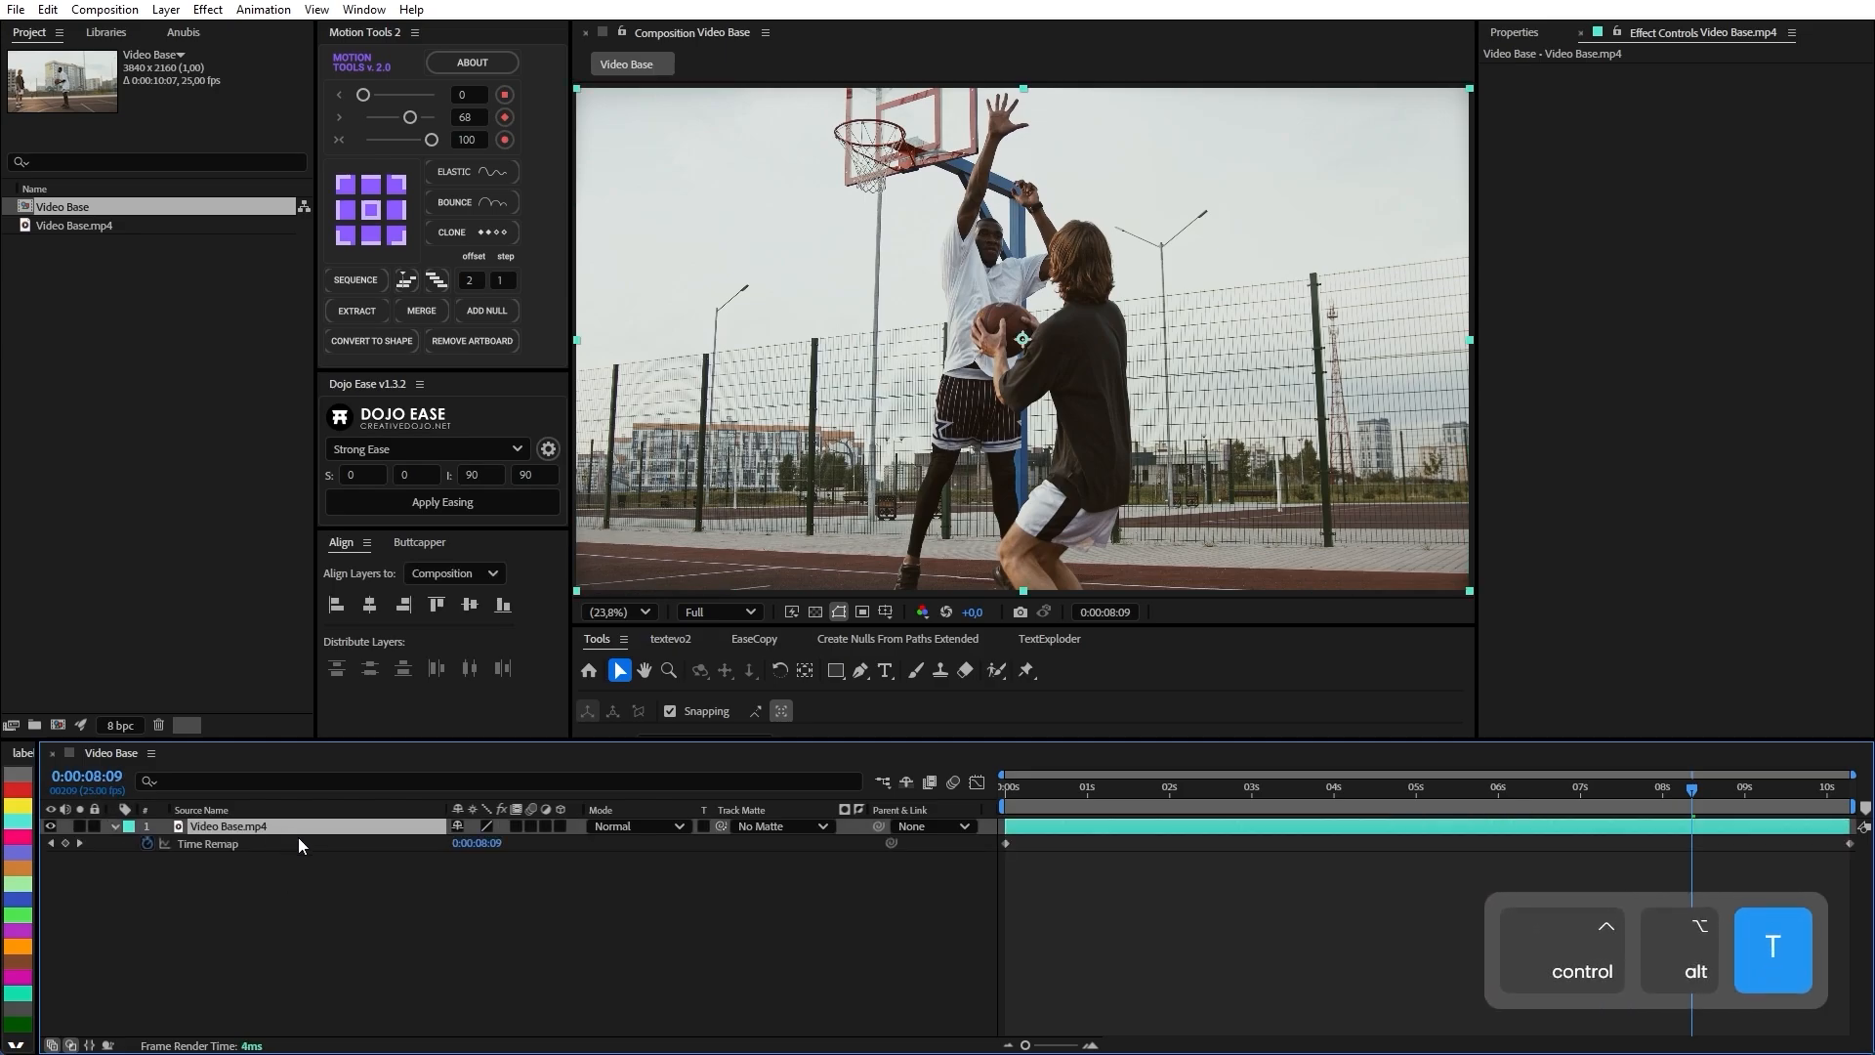
{"action": "left_click", "coordinate": [65, 843]}
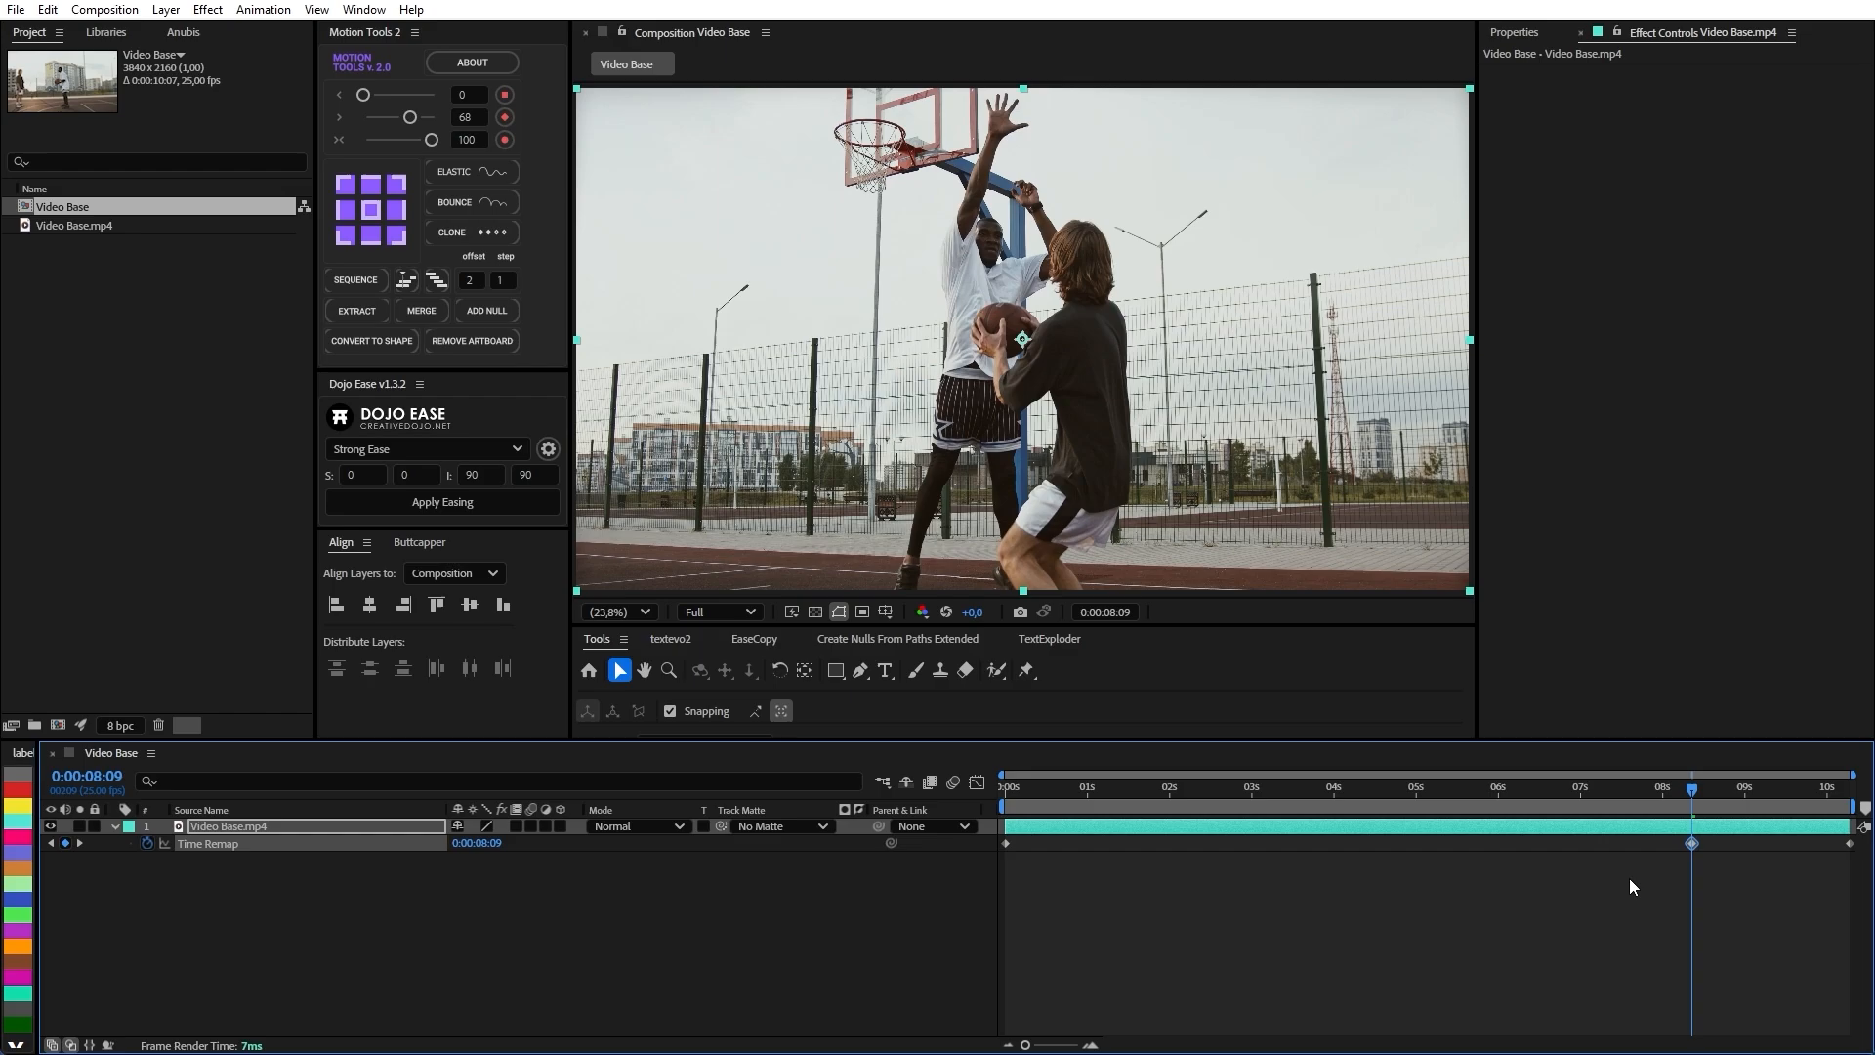
Shift the middle and last Time Remap keyframes earlier together so the middle one sits at 0:00:05:00.
{"action": "left_click_drag", "start_coordinate": [1362, 793], "coordinate": [1418, 793]}
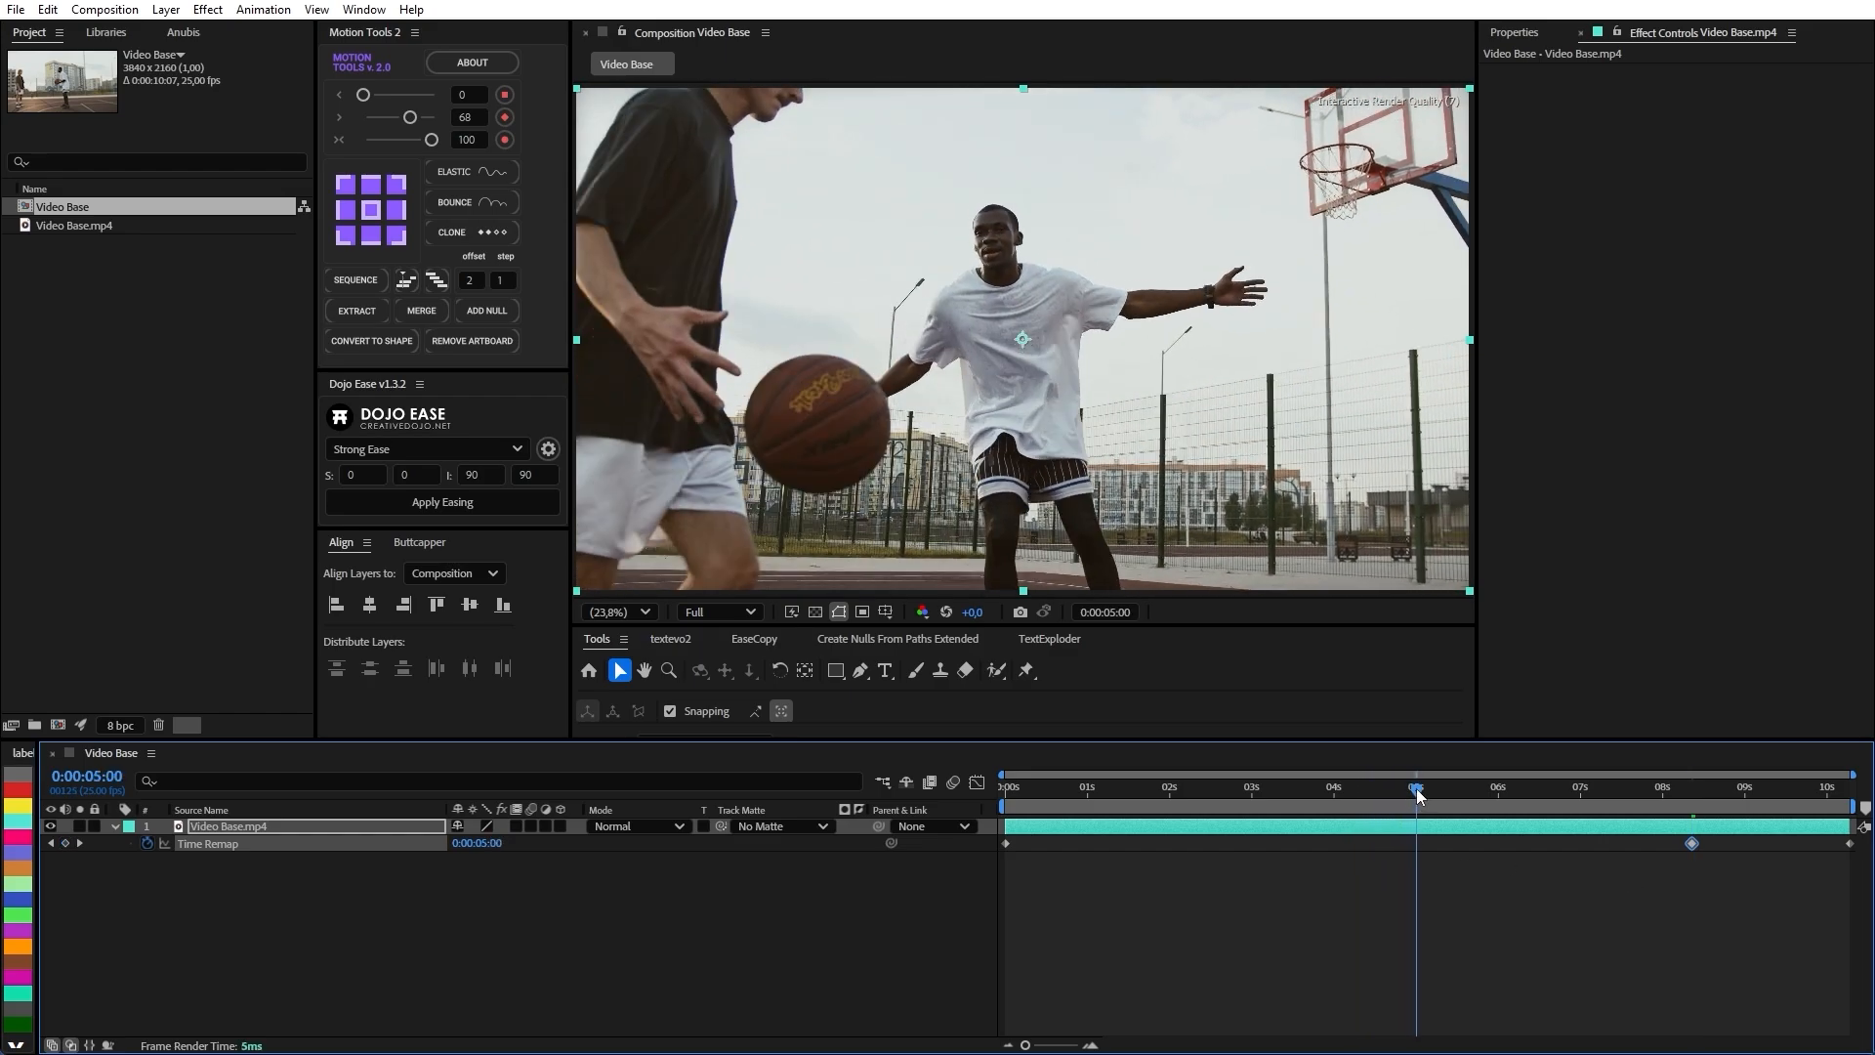
{"action": "left_click_drag", "start_coordinate": [1473, 893], "coordinate": [1851, 821]}
{"action": "left_click_drag", "start_coordinate": [1691, 841], "coordinate": [1426, 863]}
{"action": "left_click", "coordinate": [1431, 863]}
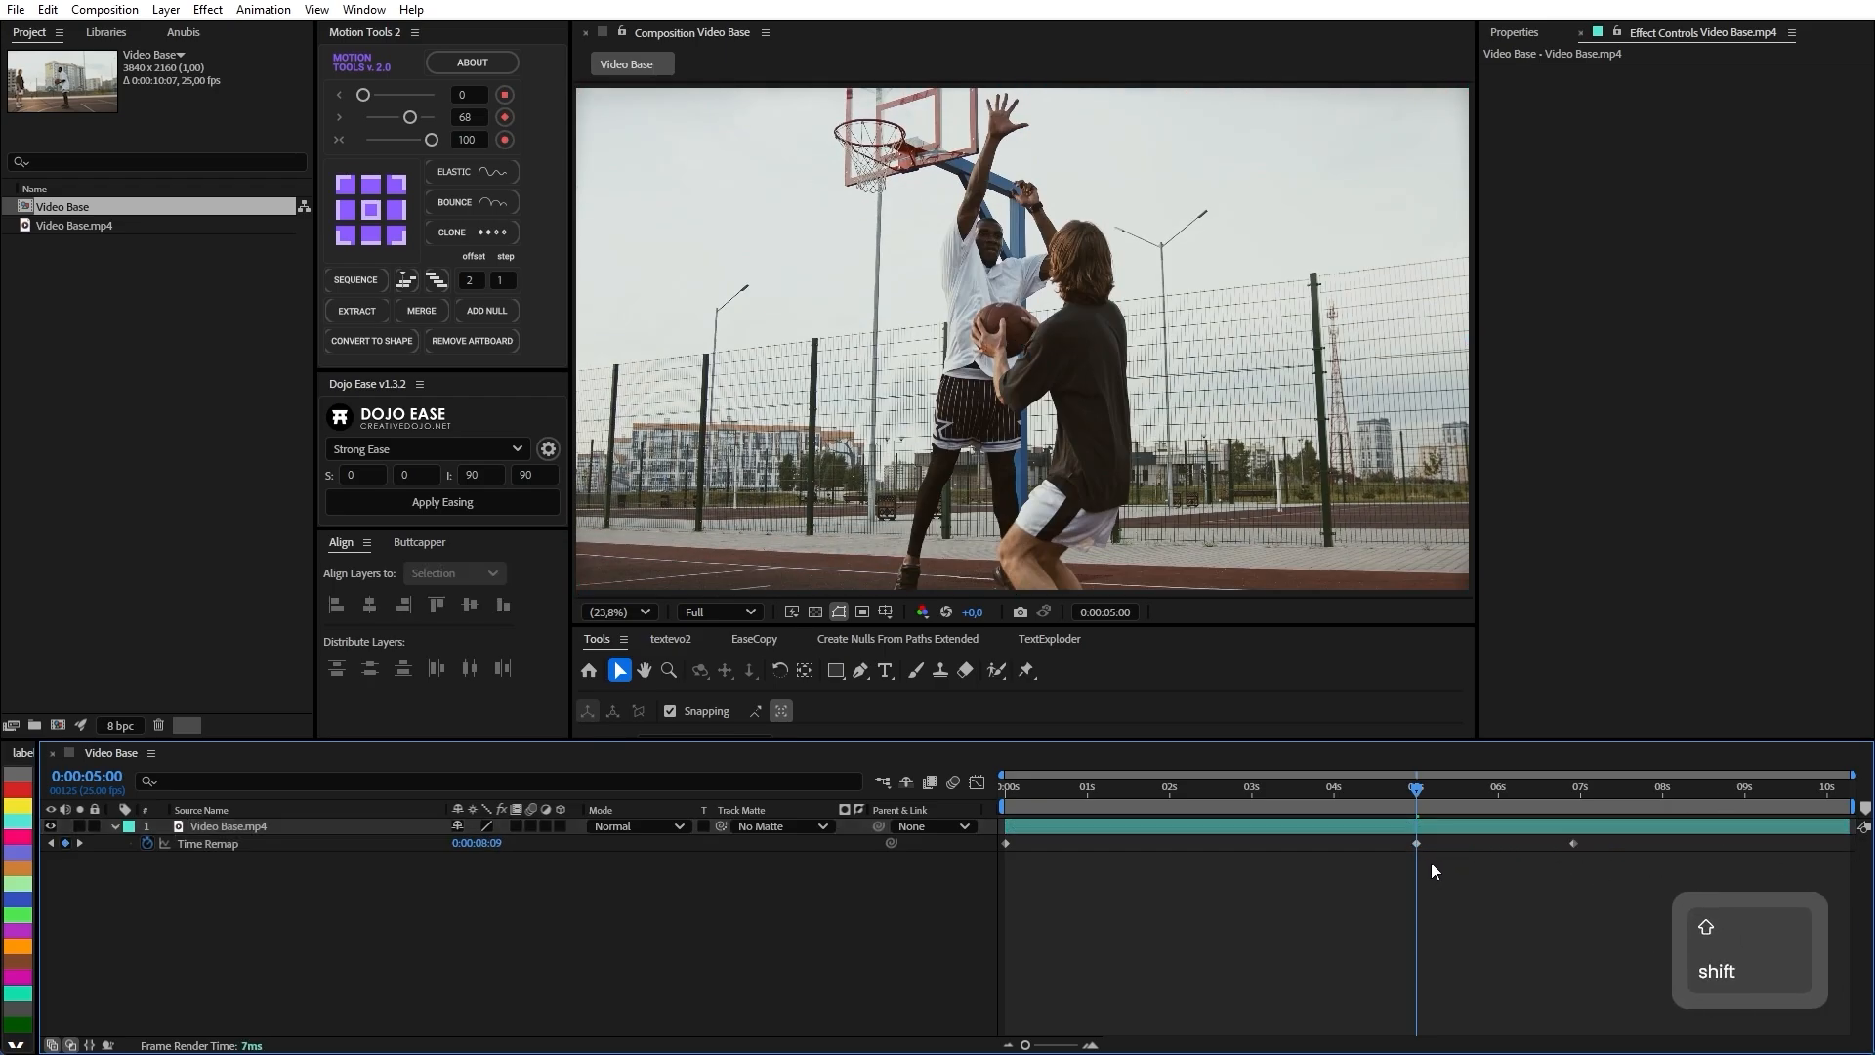
Duplicate the Time Remap keyframe at 0:00:05:00 one frame further on, at 0:00:05:01.
{"action": "key", "text": "ctrl"}
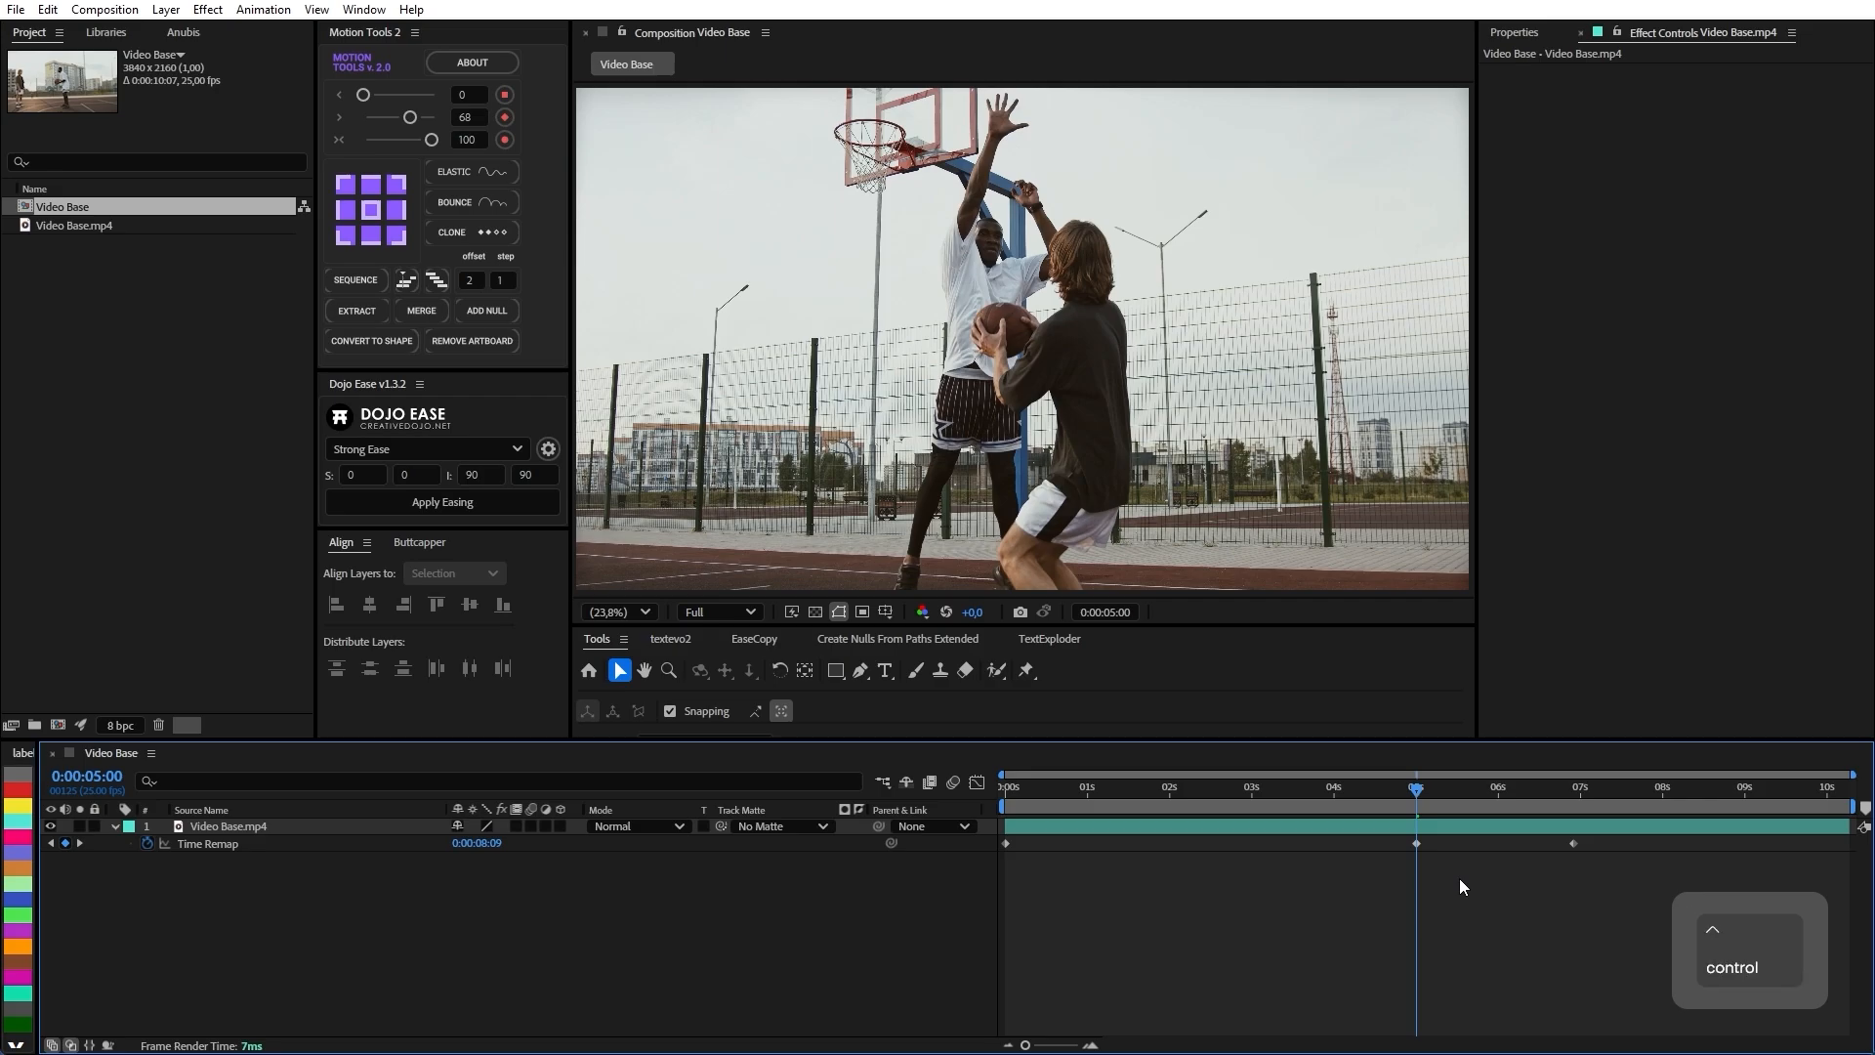
{"action": "key", "text": "ctrl+Right"}
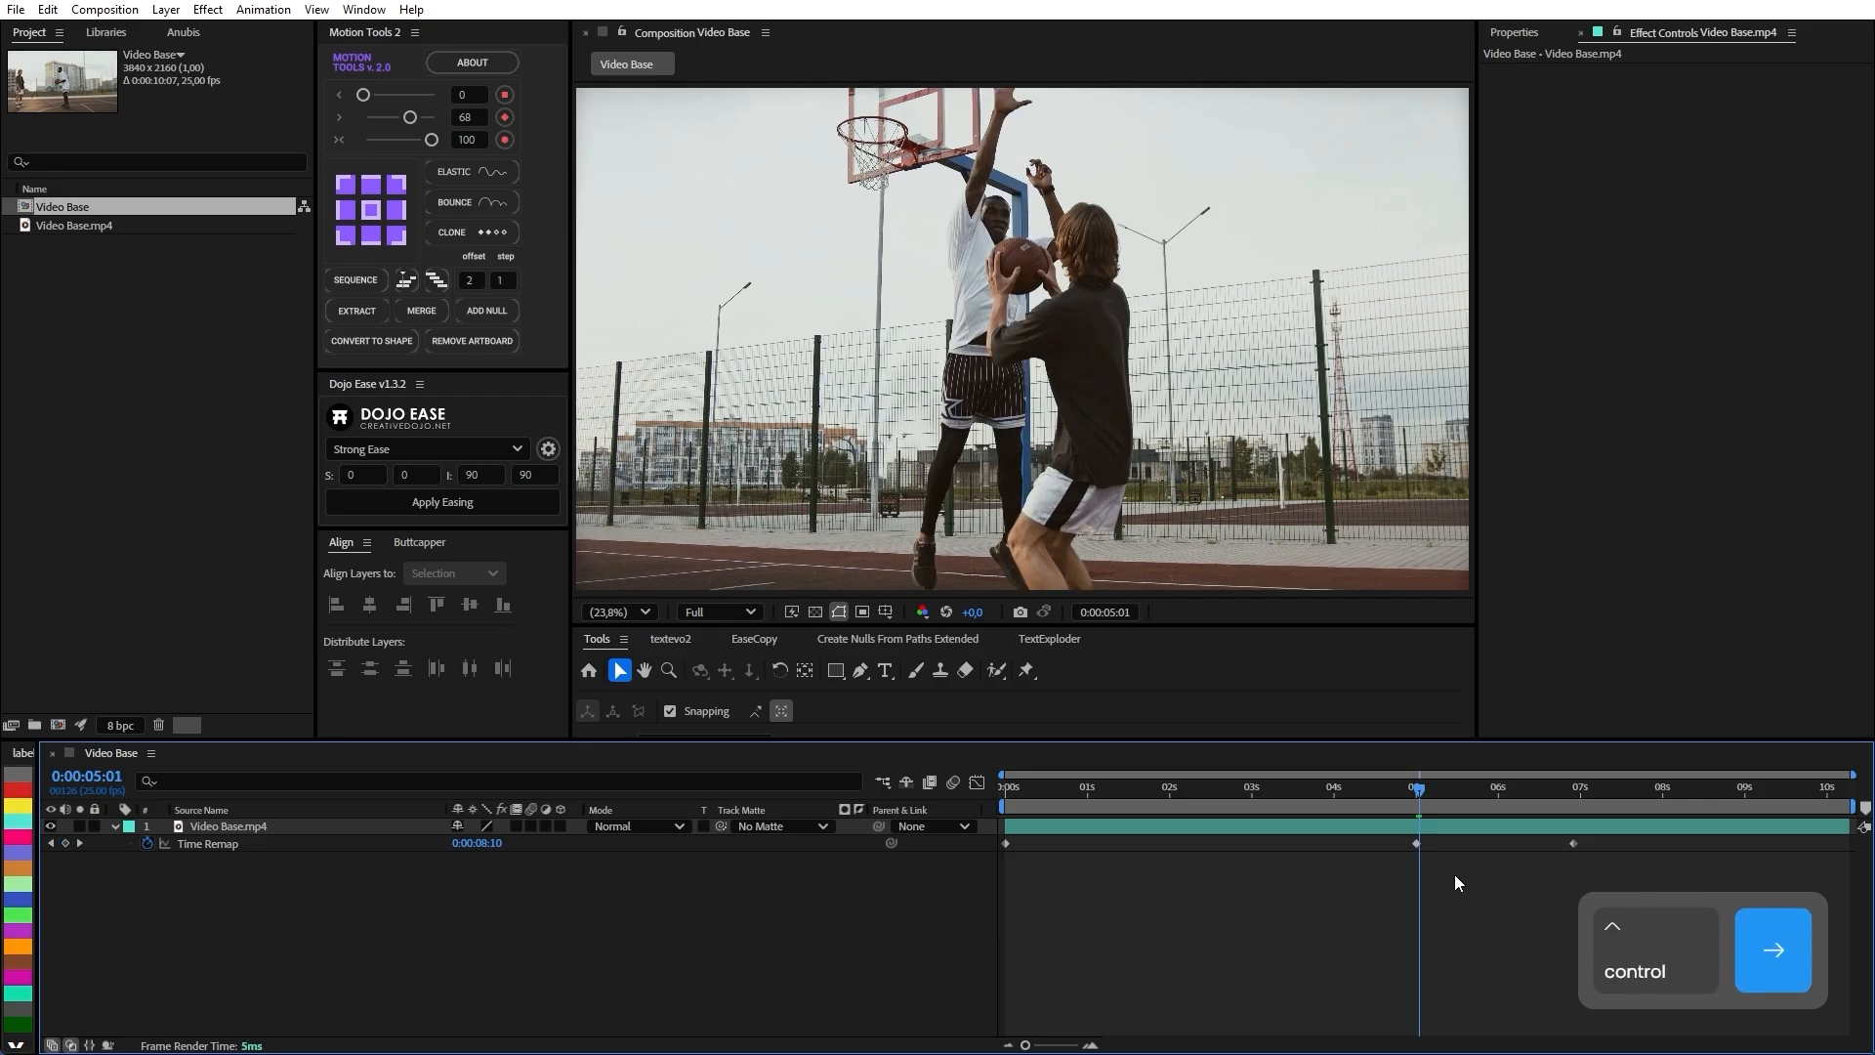
{"action": "scroll", "coordinate": [1434, 852], "scroll_direction": "up", "scroll_amount": 3, "text": "alt"}
{"action": "scroll", "coordinate": [1434, 851], "scroll_direction": "down", "scroll_amount": 2, "text": "alt"}
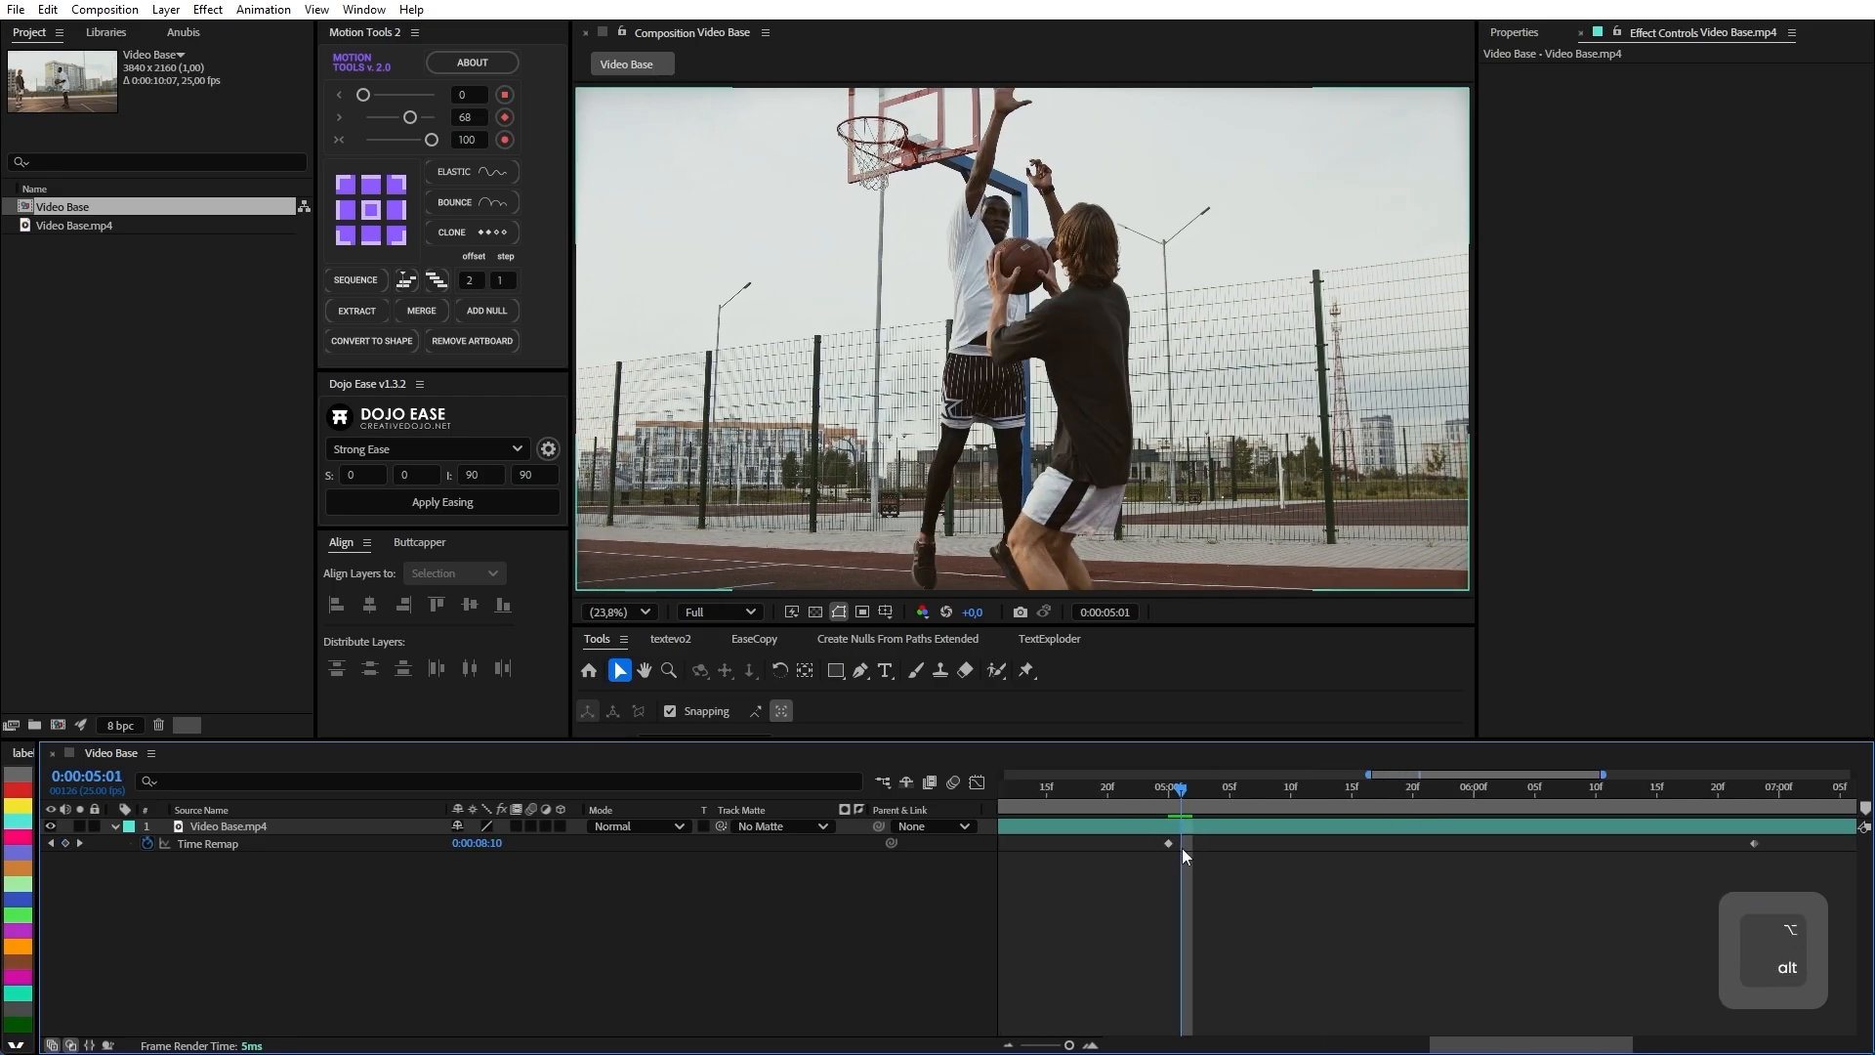
{"action": "left_click_drag", "start_coordinate": [1180, 792], "coordinate": [1169, 794]}
{"action": "key", "text": "ctrl+Right"}
{"action": "key", "text": "ctrl+Right"}
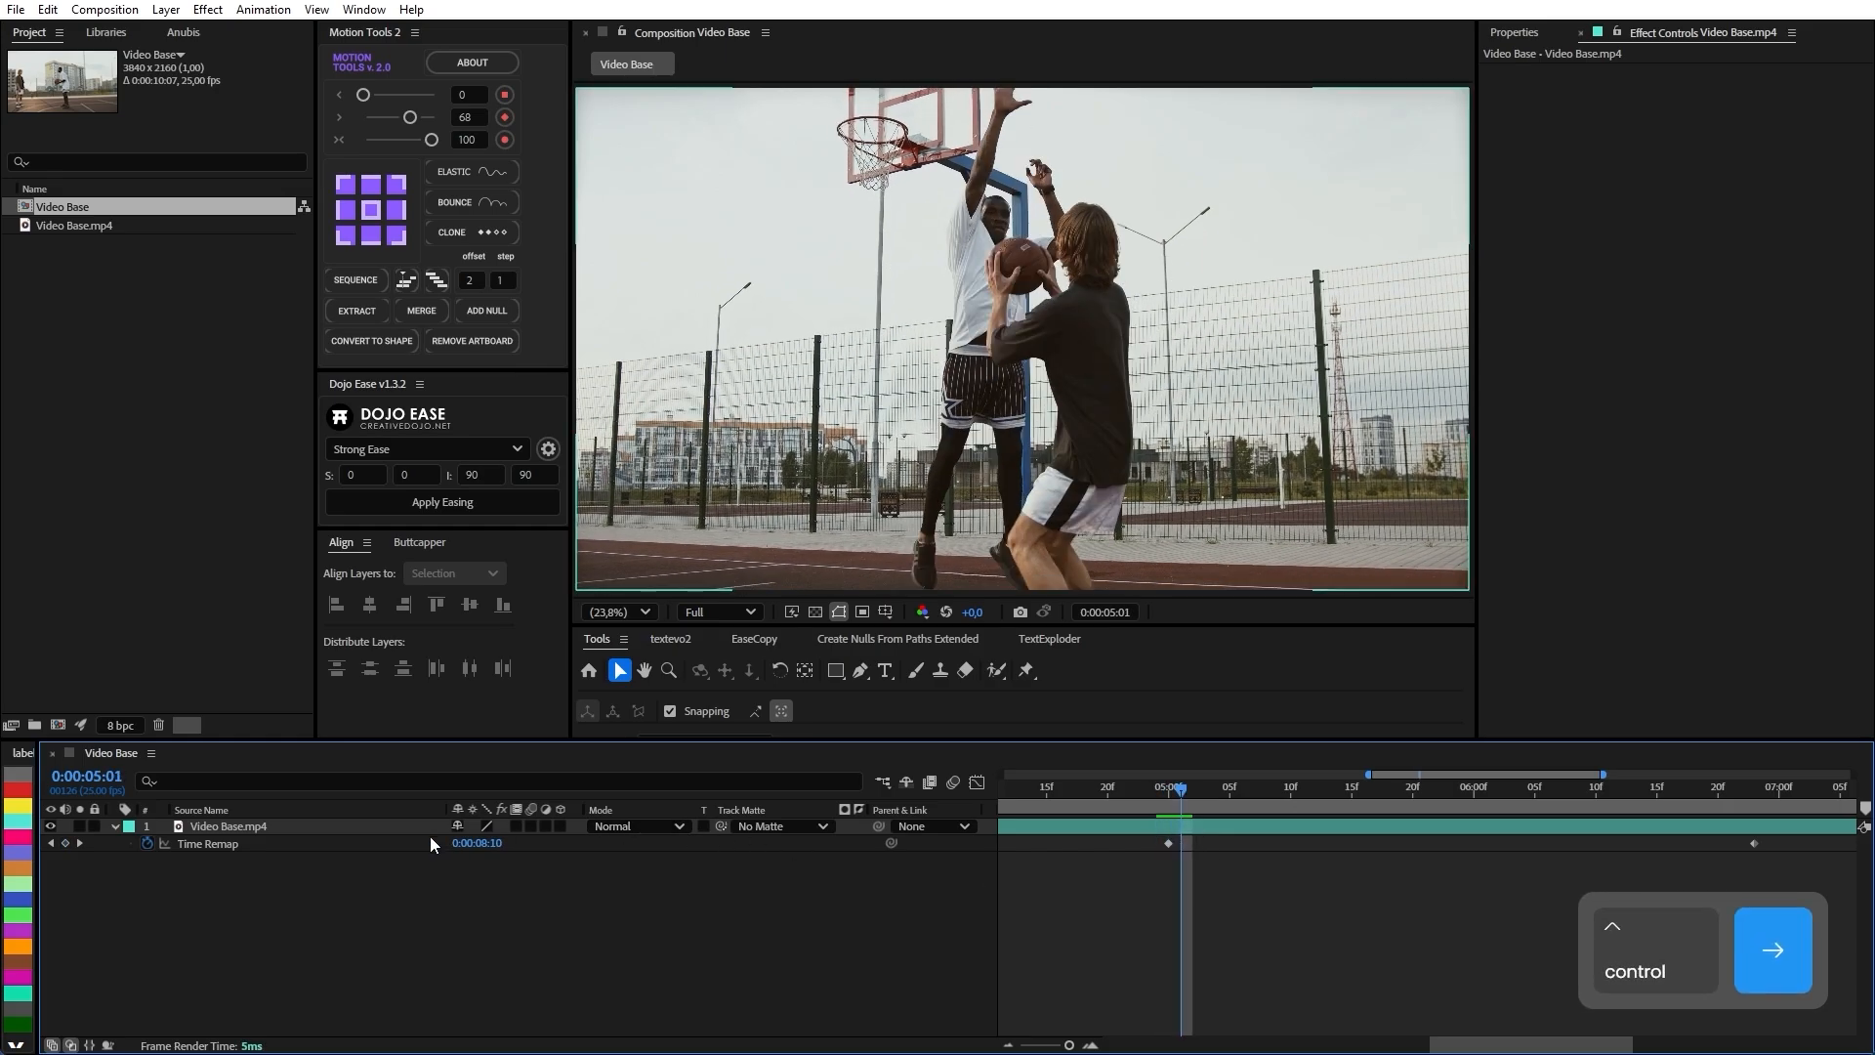
{"action": "left_click", "coordinate": [1170, 846]}
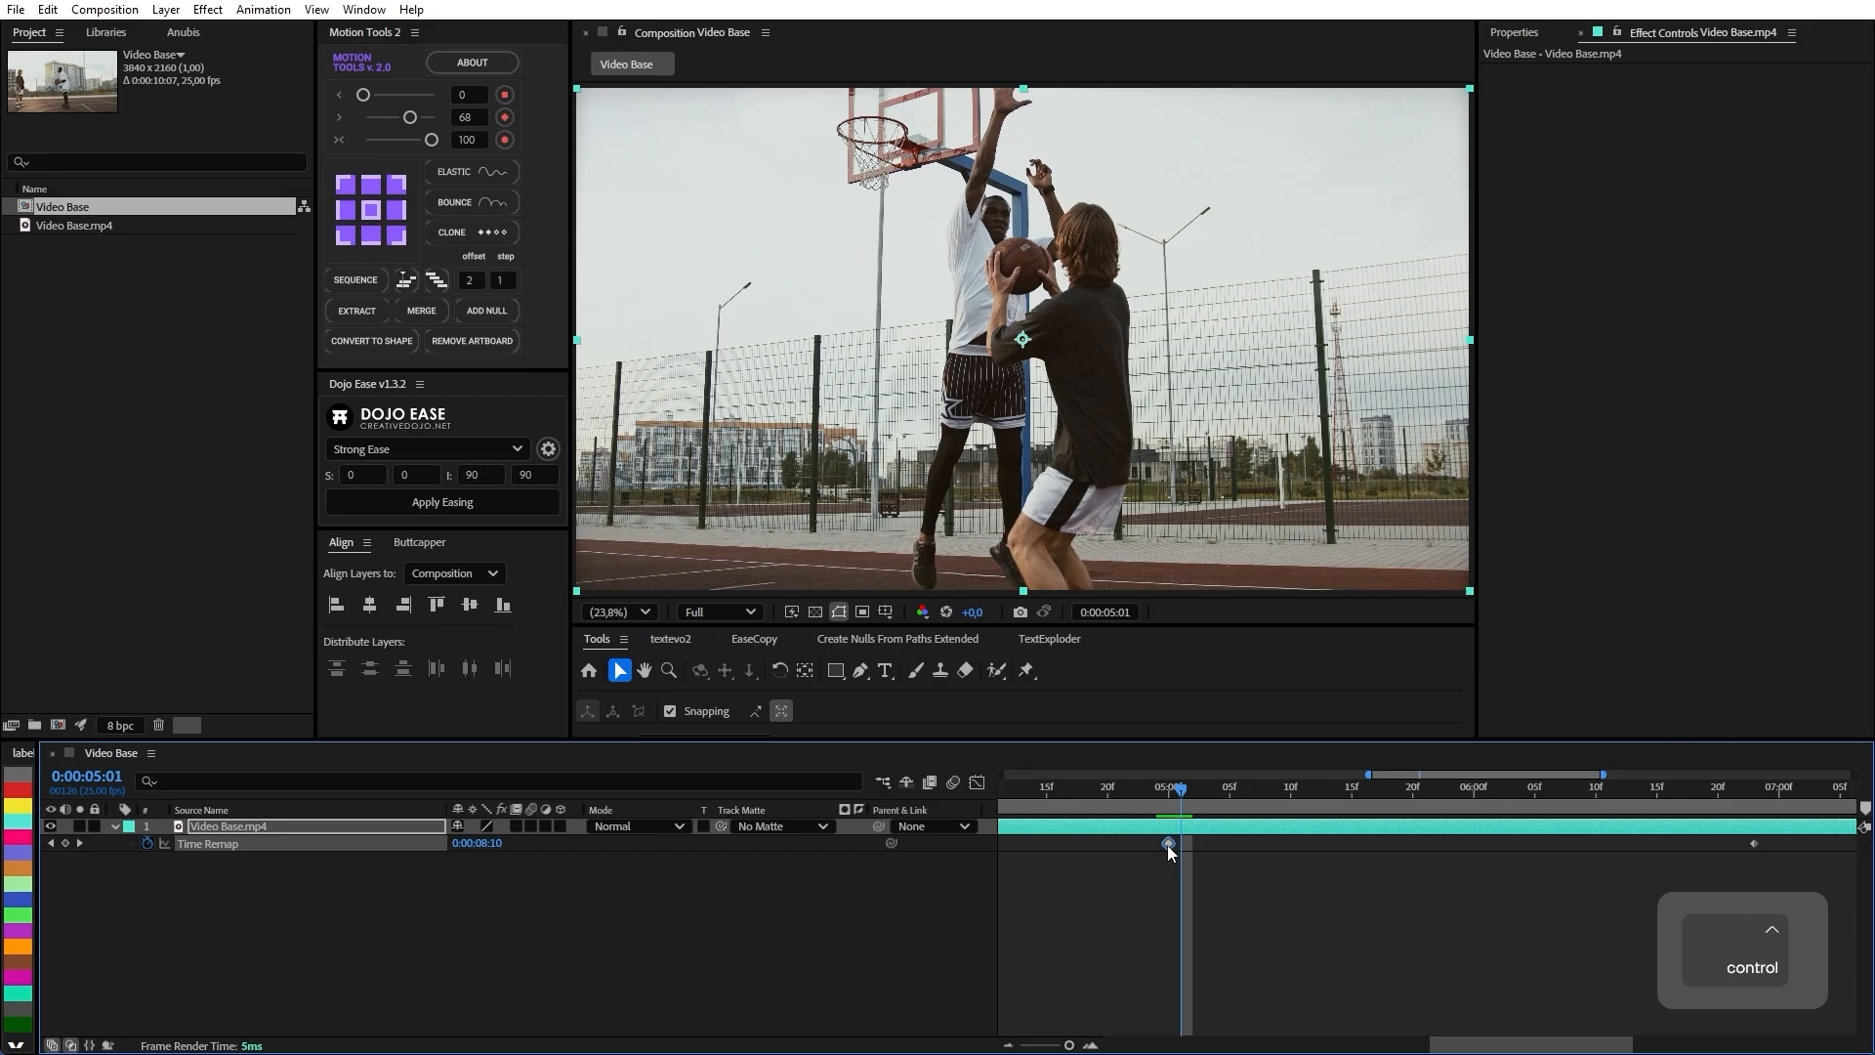
{"action": "key", "text": "ctrl+c"}
{"action": "key", "text": "ctrl+v"}
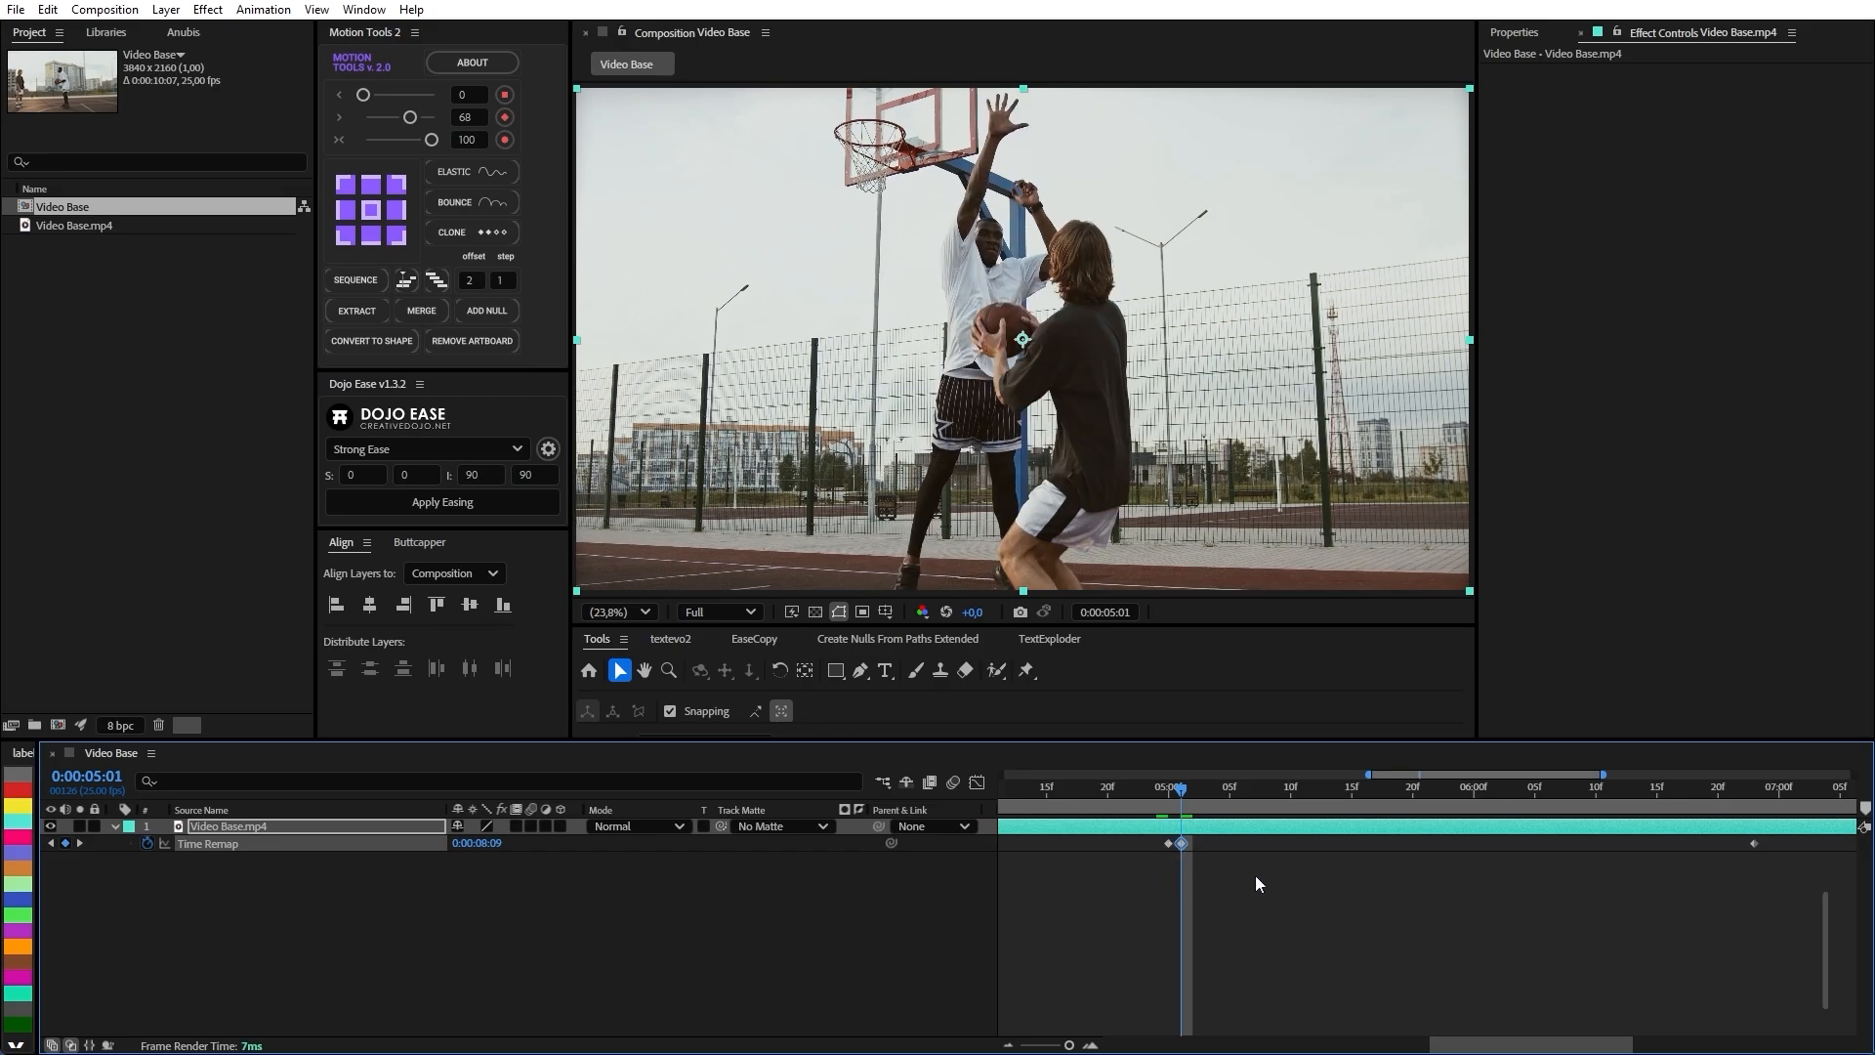
Shift the duplicated and last Time Remap keyframes together so the duplicate sits at 8 seconds, holding the frozen frame.
{"action": "scroll", "coordinate": [1028, 889], "scroll_direction": "down", "scroll_amount": 3}
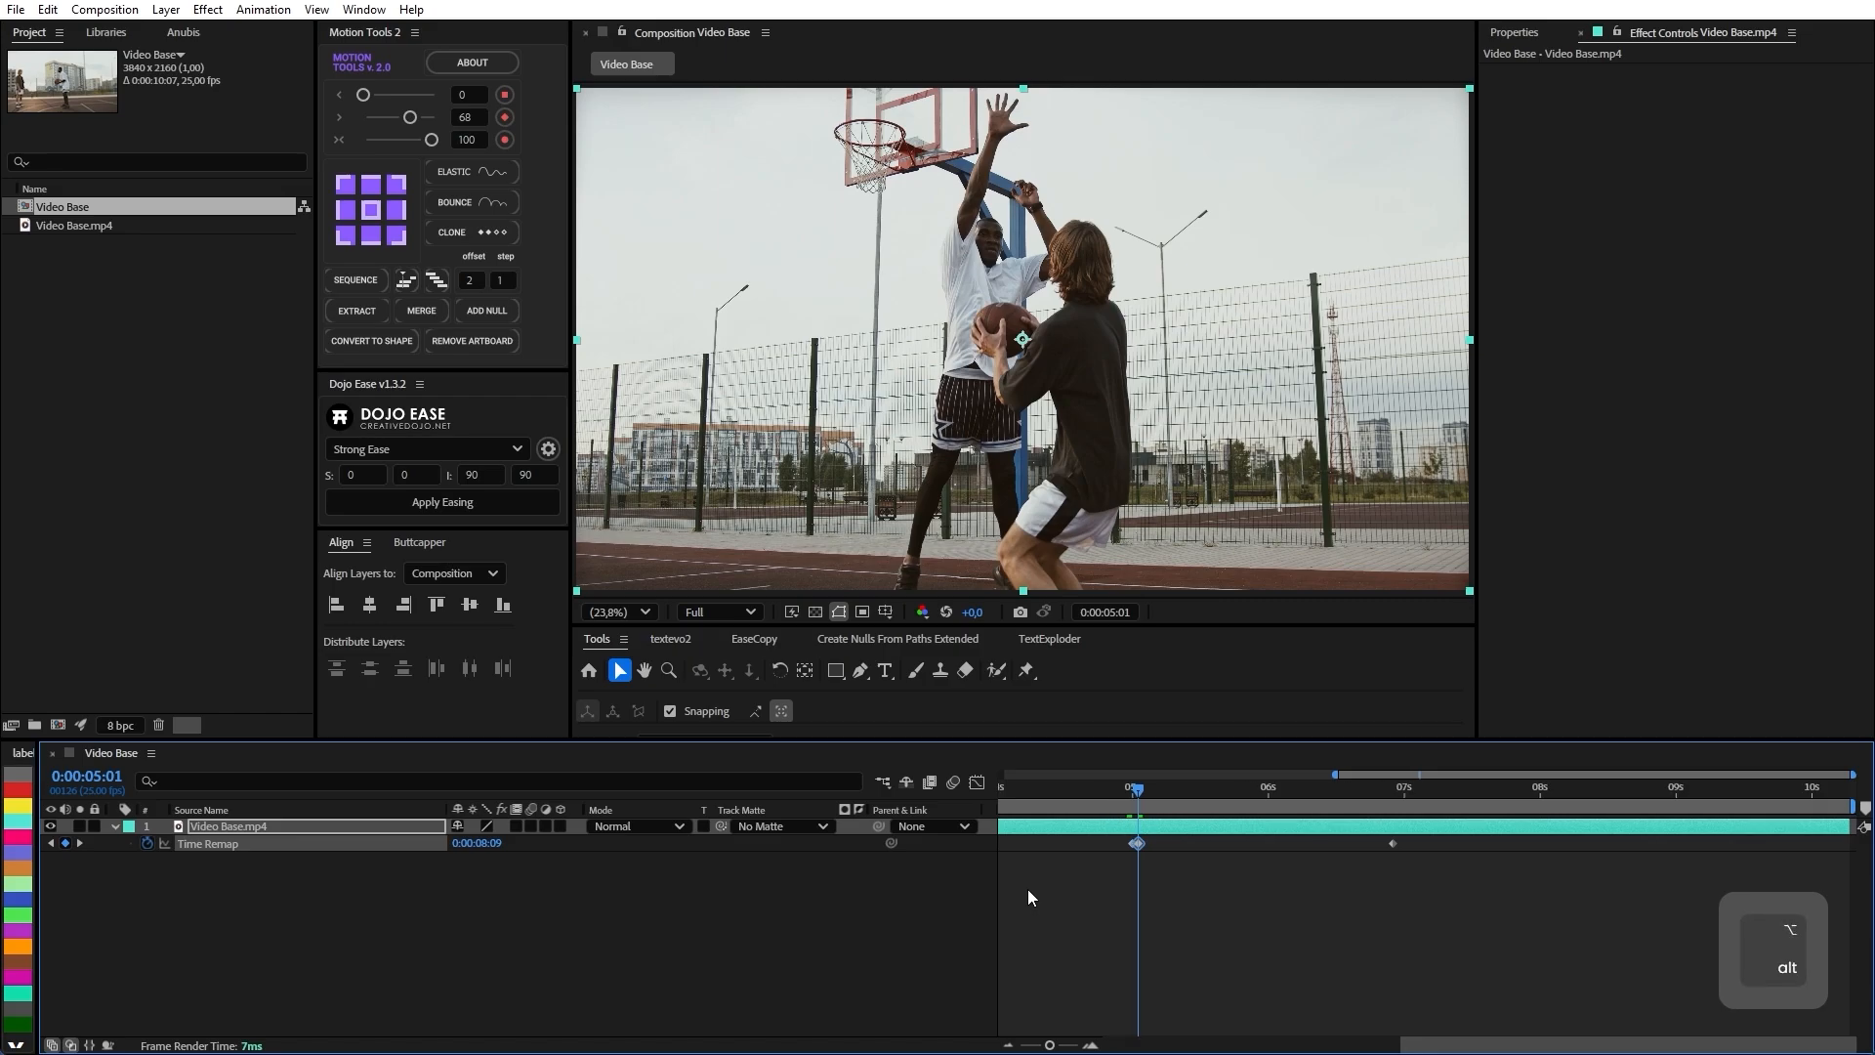
{"action": "left_click", "coordinate": [1379, 877]}
{"action": "left_click_drag", "start_coordinate": [1379, 877], "coordinate": [1591, 829]}
{"action": "left_click", "coordinate": [1573, 868]}
Preview the time-remapped clip from the start and check the transition into the frozen frame around 5 seconds.
{"action": "key", "text": "Home"}
{"action": "key", "text": "space"}
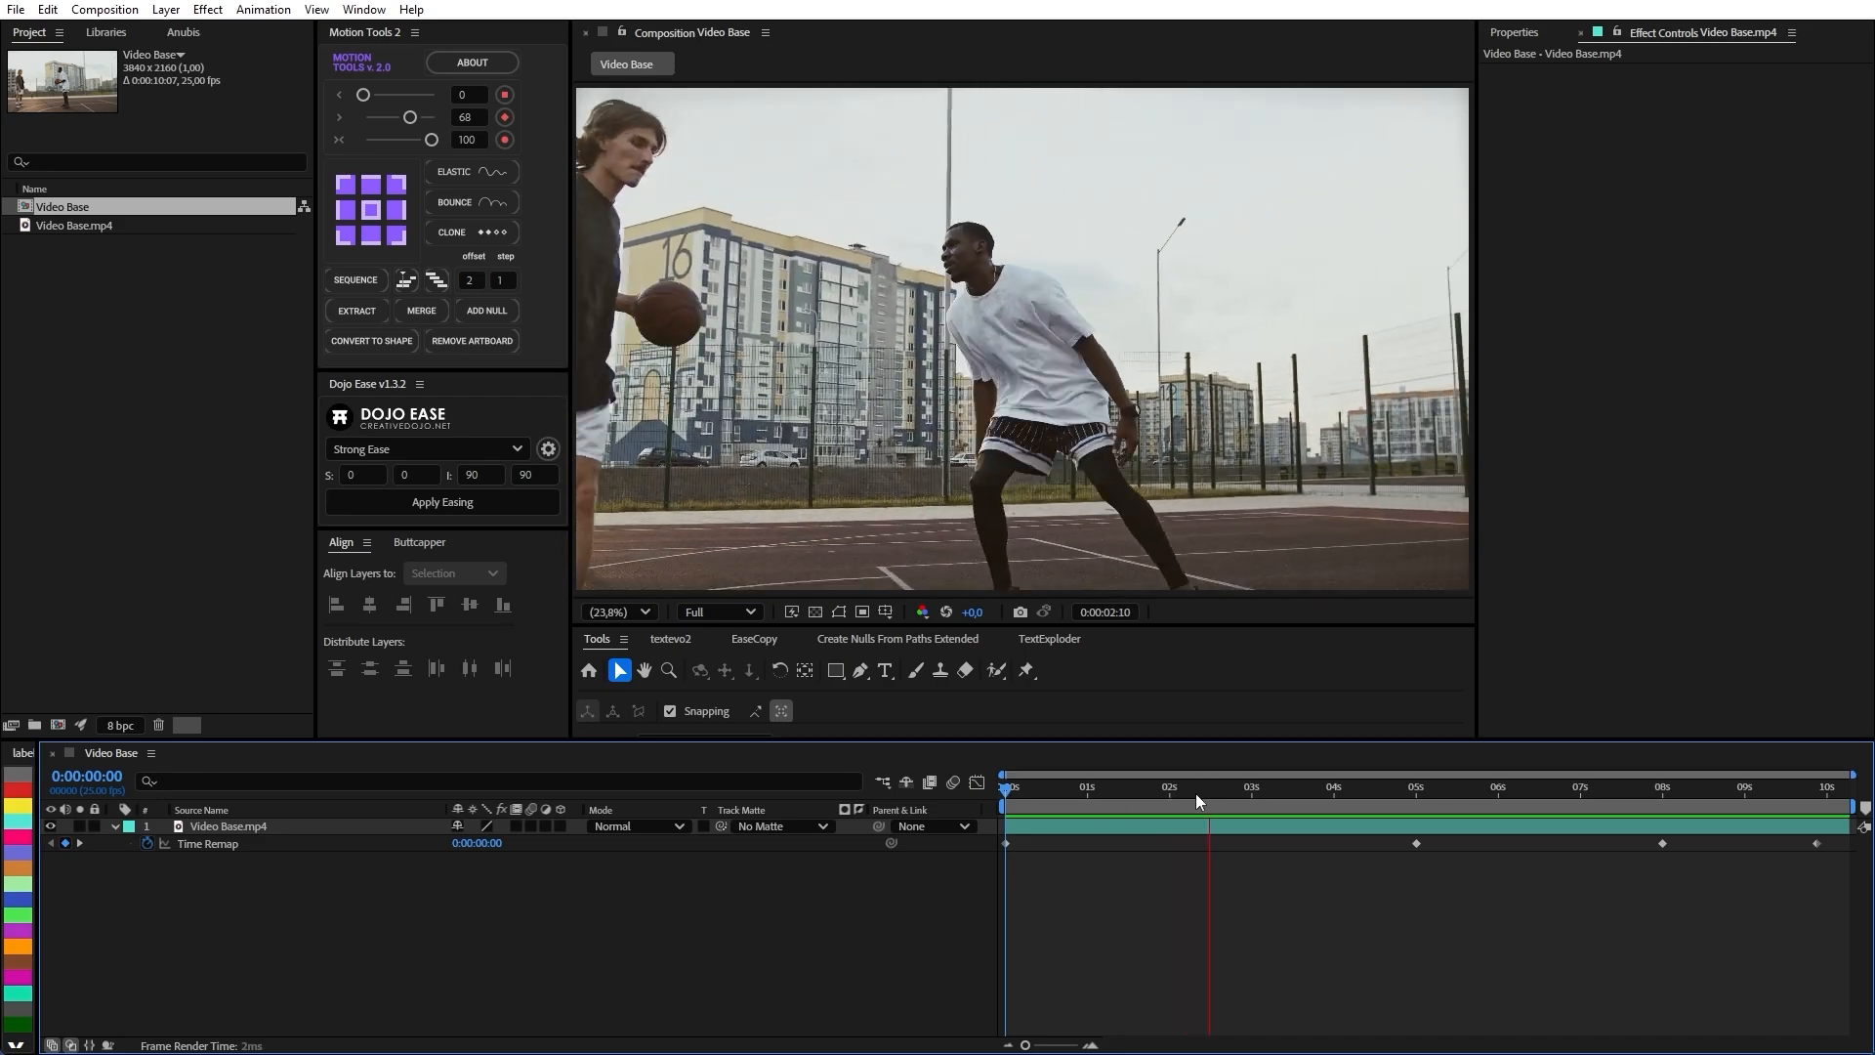
{"action": "left_click_drag", "start_coordinate": [1197, 793], "coordinate": [1489, 810]}
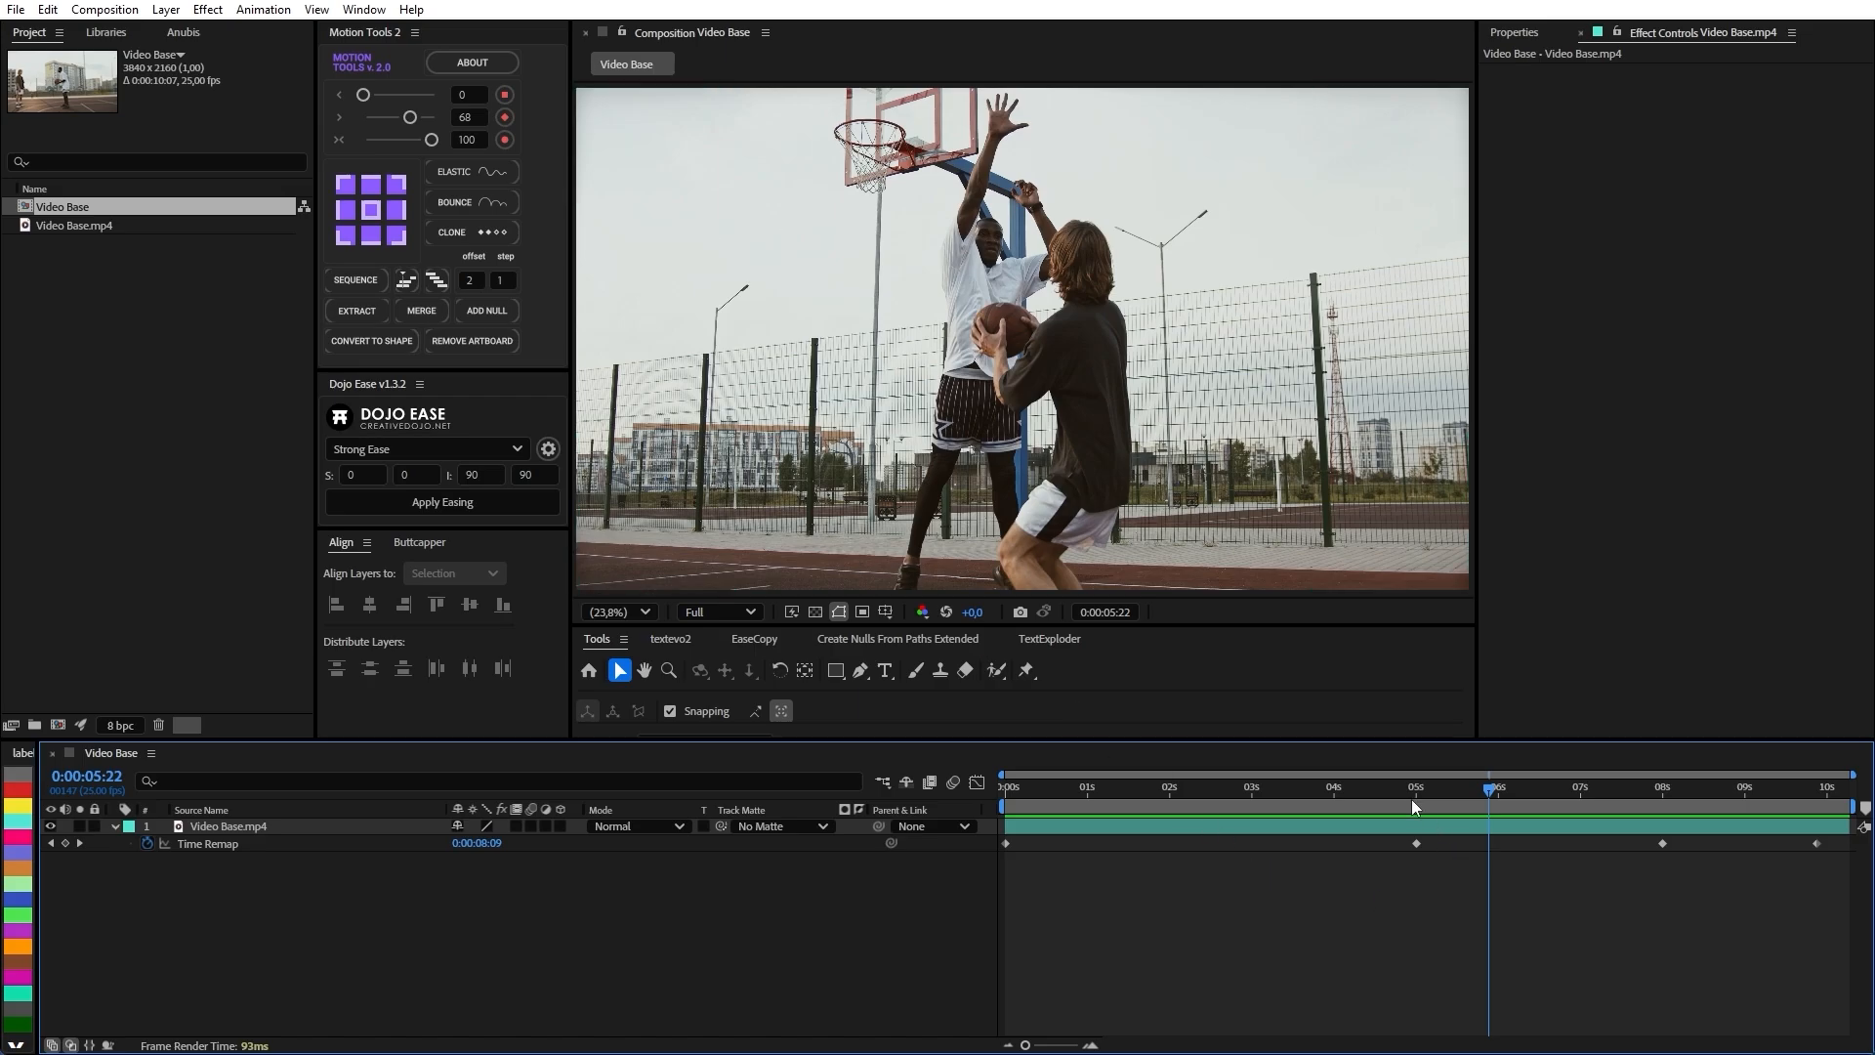
{"action": "left_click", "coordinate": [1335, 793]}
{"action": "key", "text": "space"}
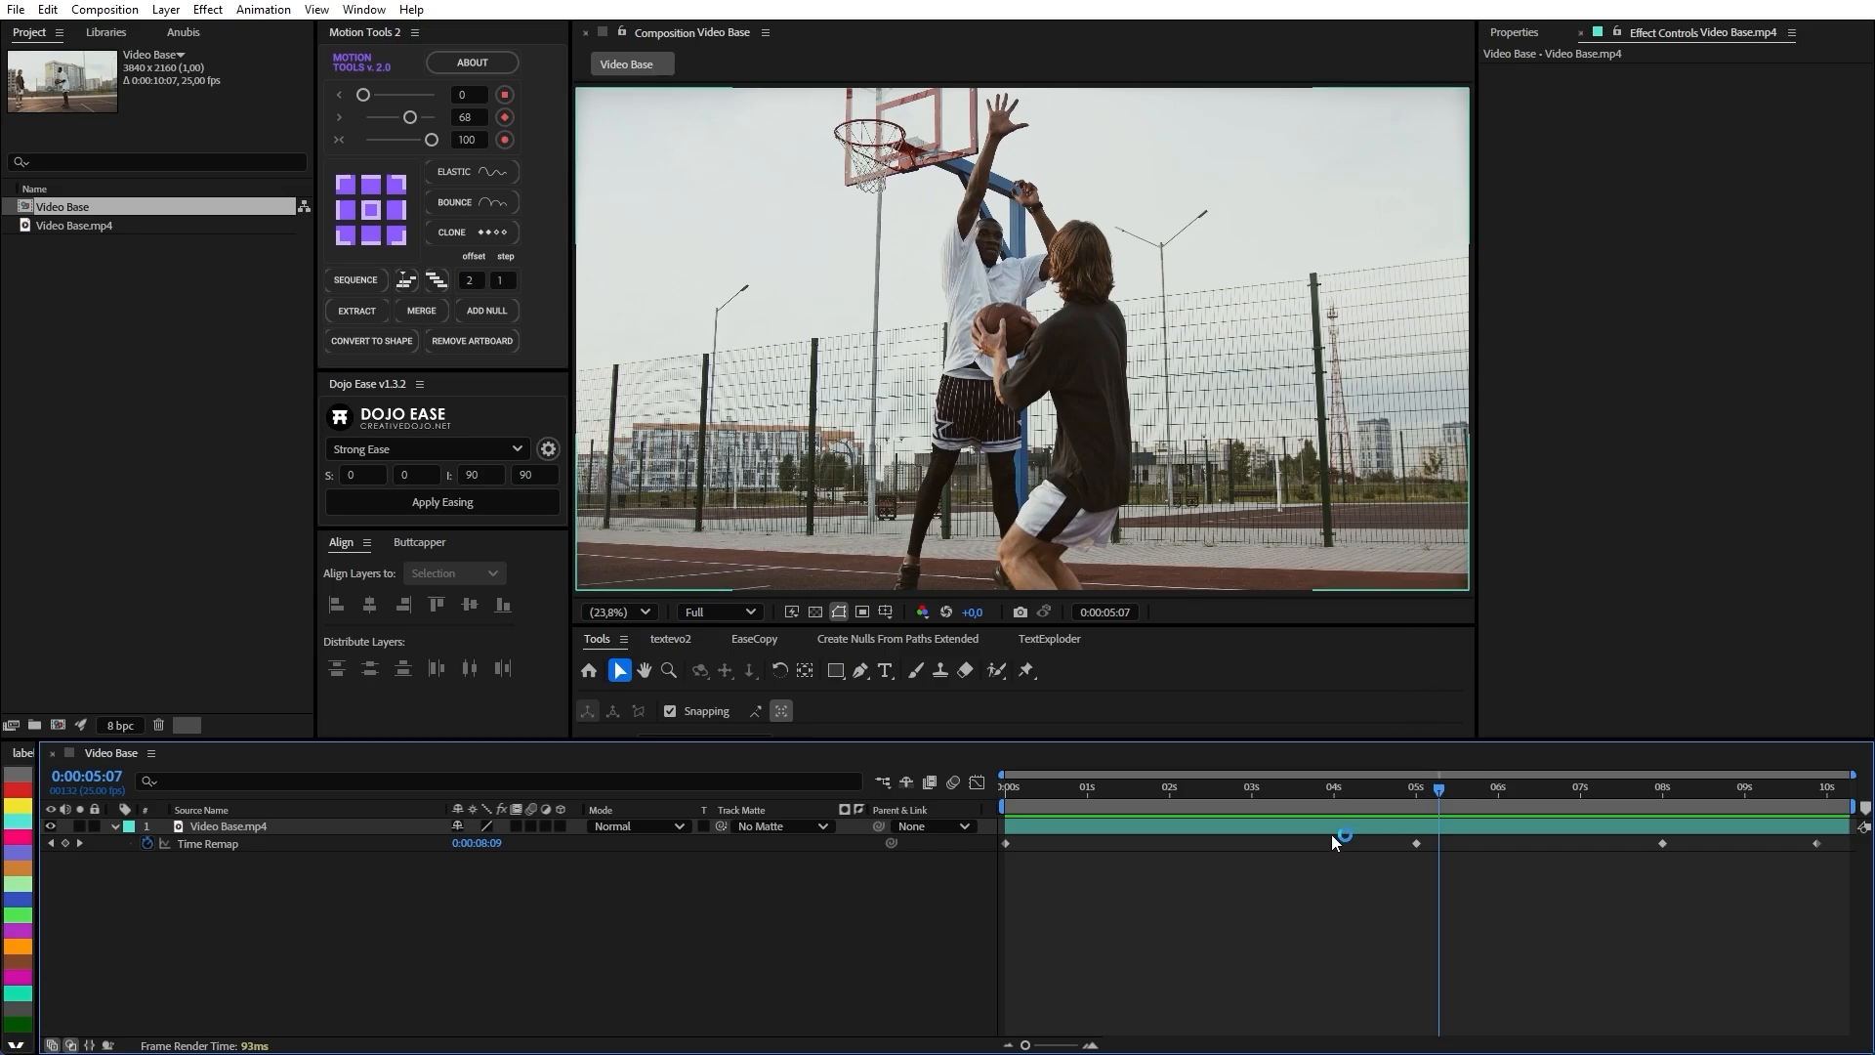
Return to the start of the composition, then collapse and lock the Video Base.mp4 layer.
{"action": "left_click_drag", "start_coordinate": [1439, 787], "coordinate": [140, 869]}
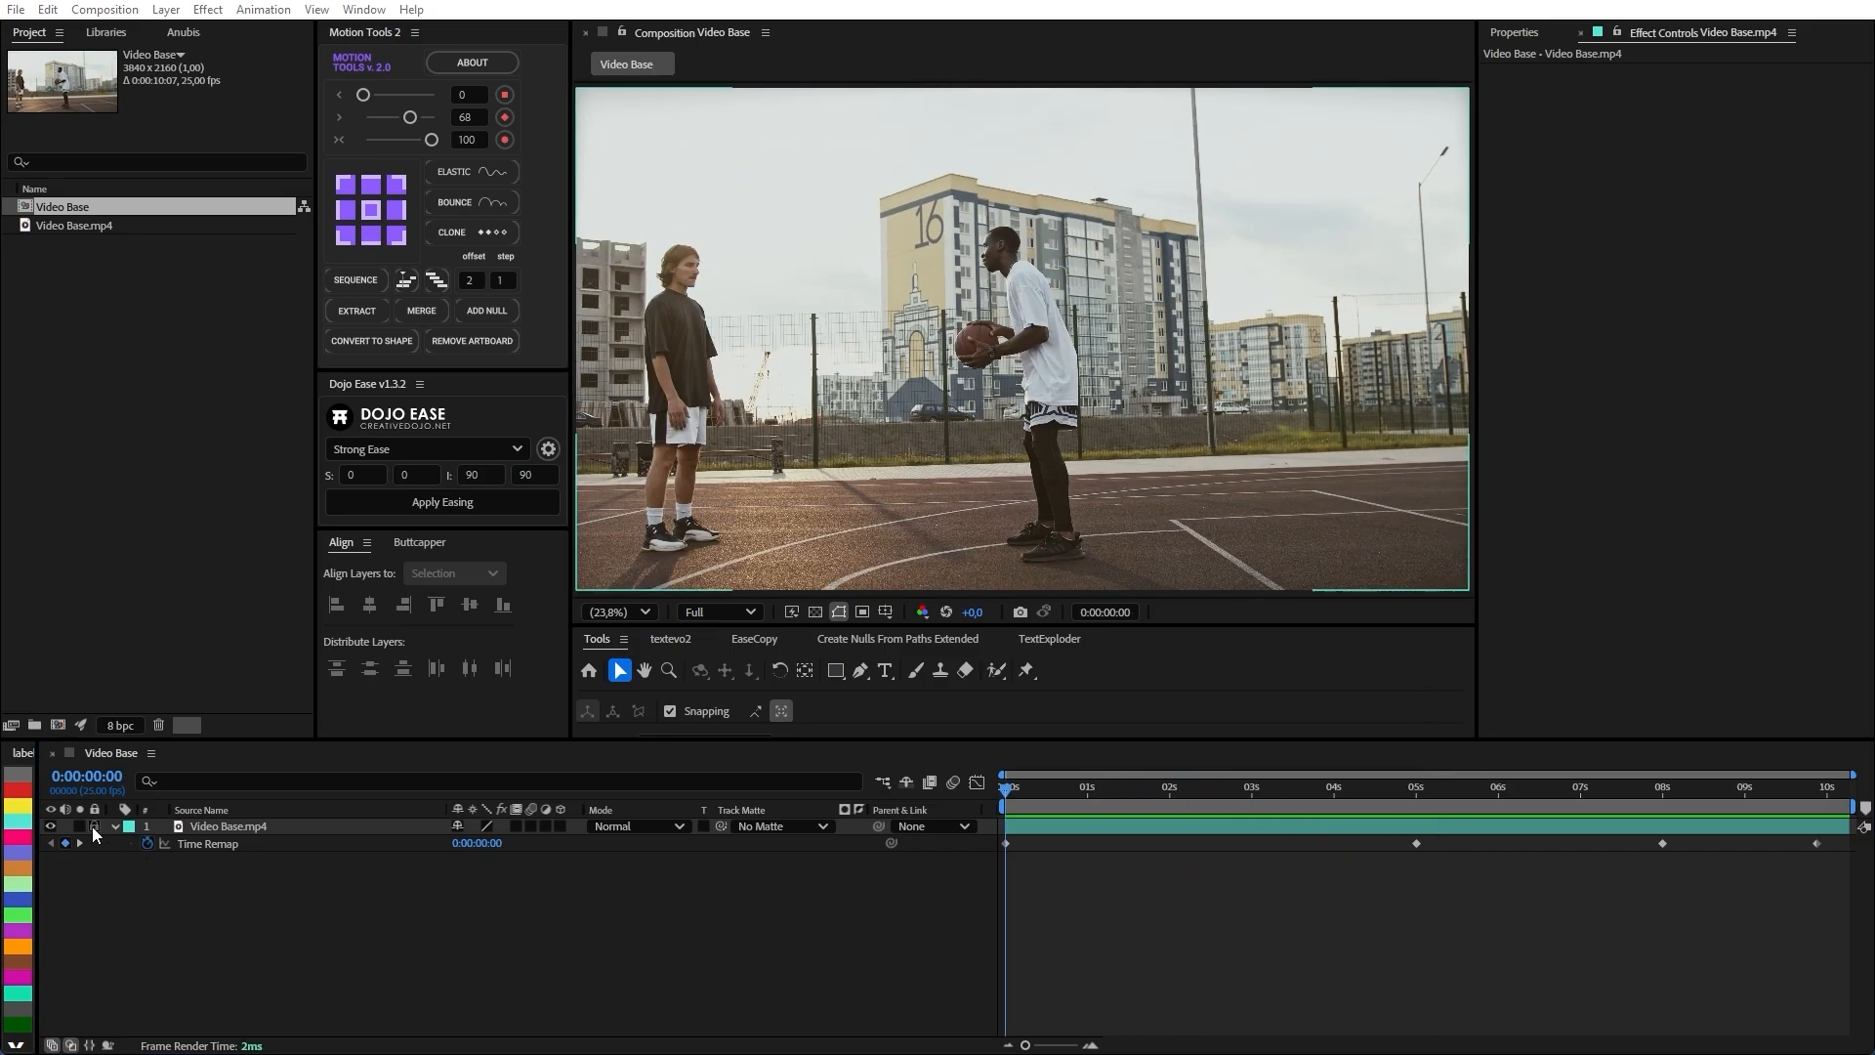
{"action": "left_click", "coordinate": [115, 827]}
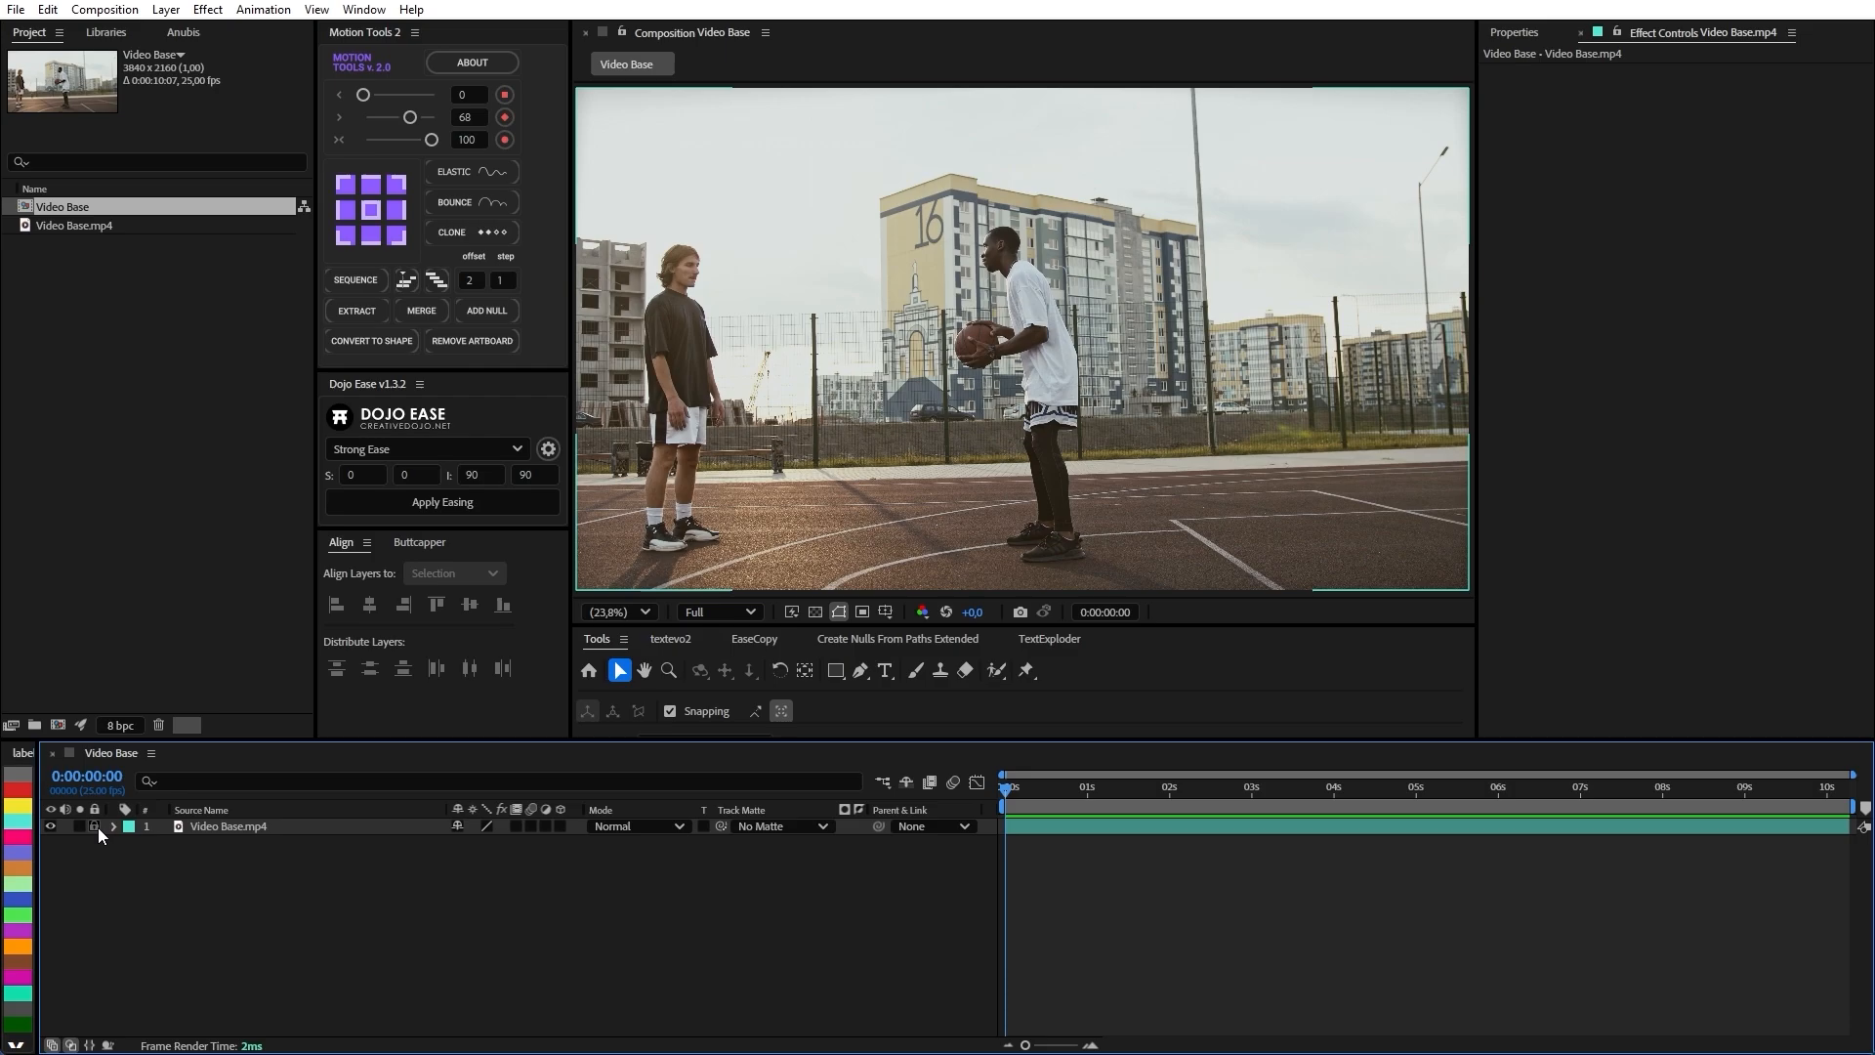
{"action": "left_click", "coordinate": [97, 827]}
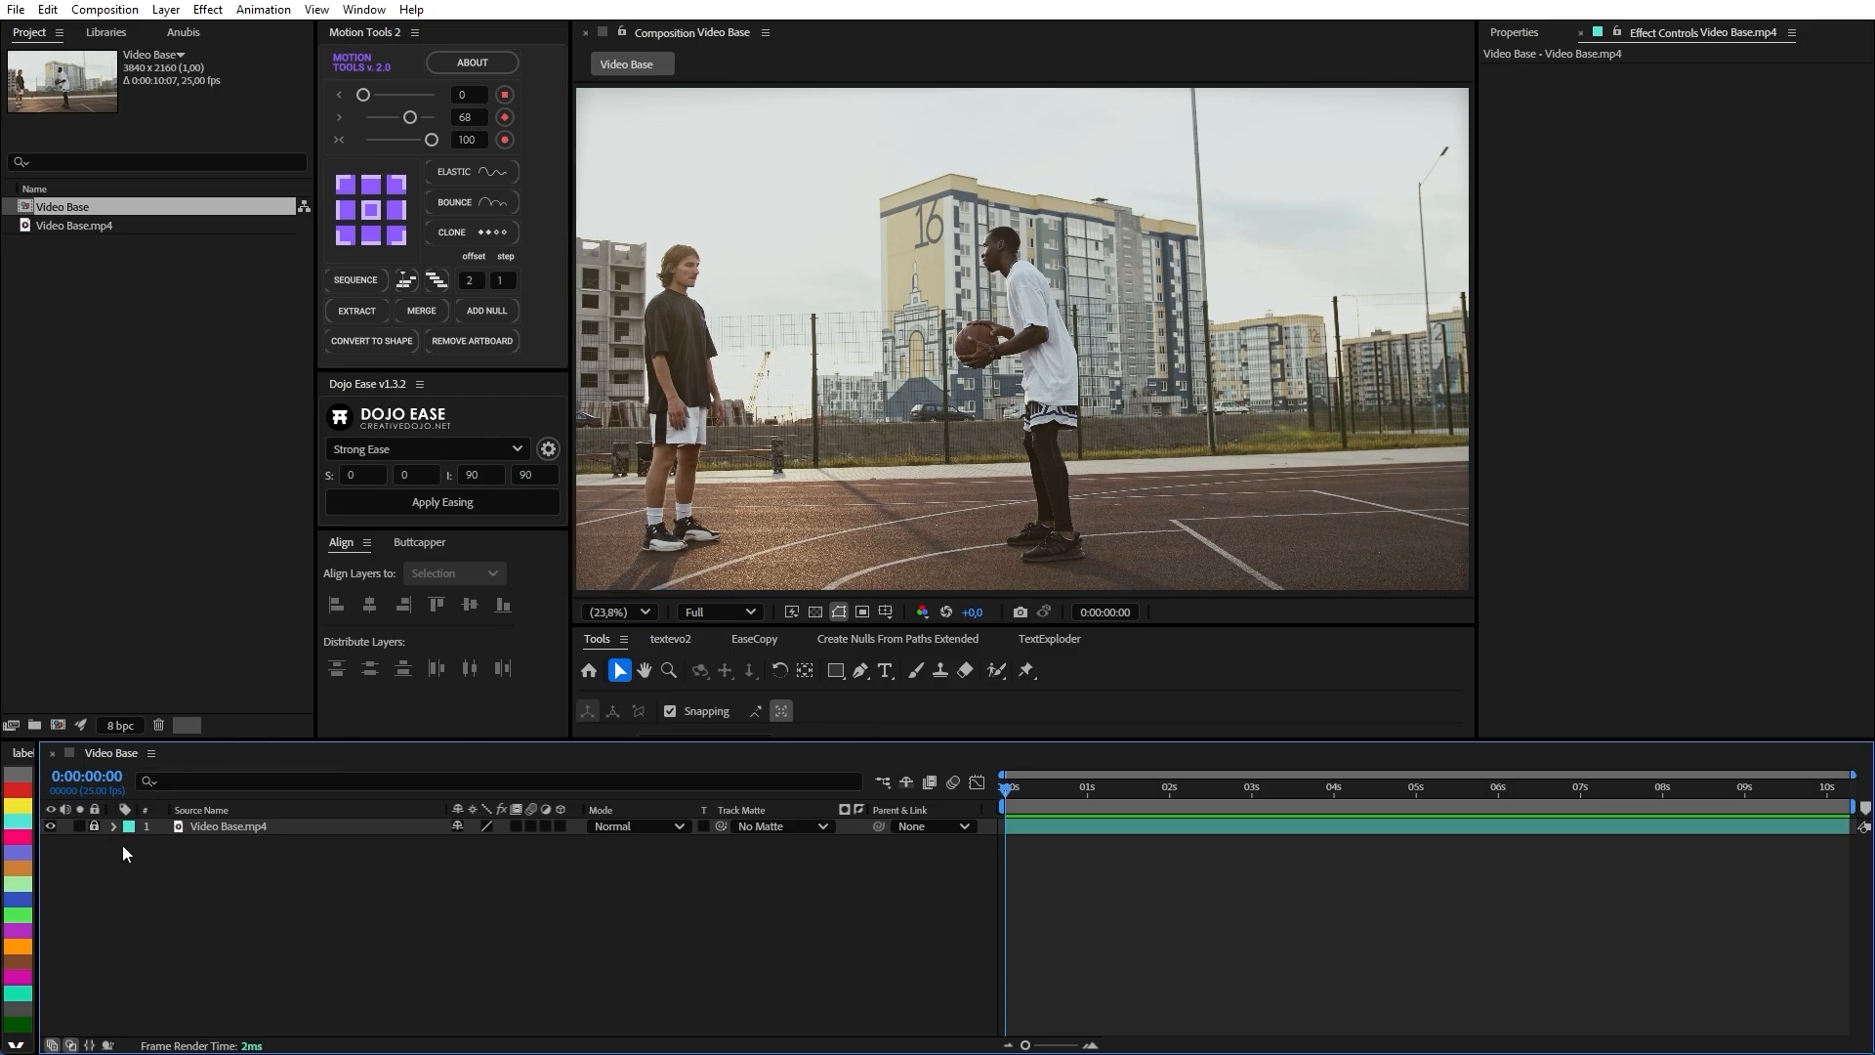
Create a full-frame rectangle shape layer above the video with a solid fill and no stroke.
{"action": "left_click", "coordinate": [833, 672]}
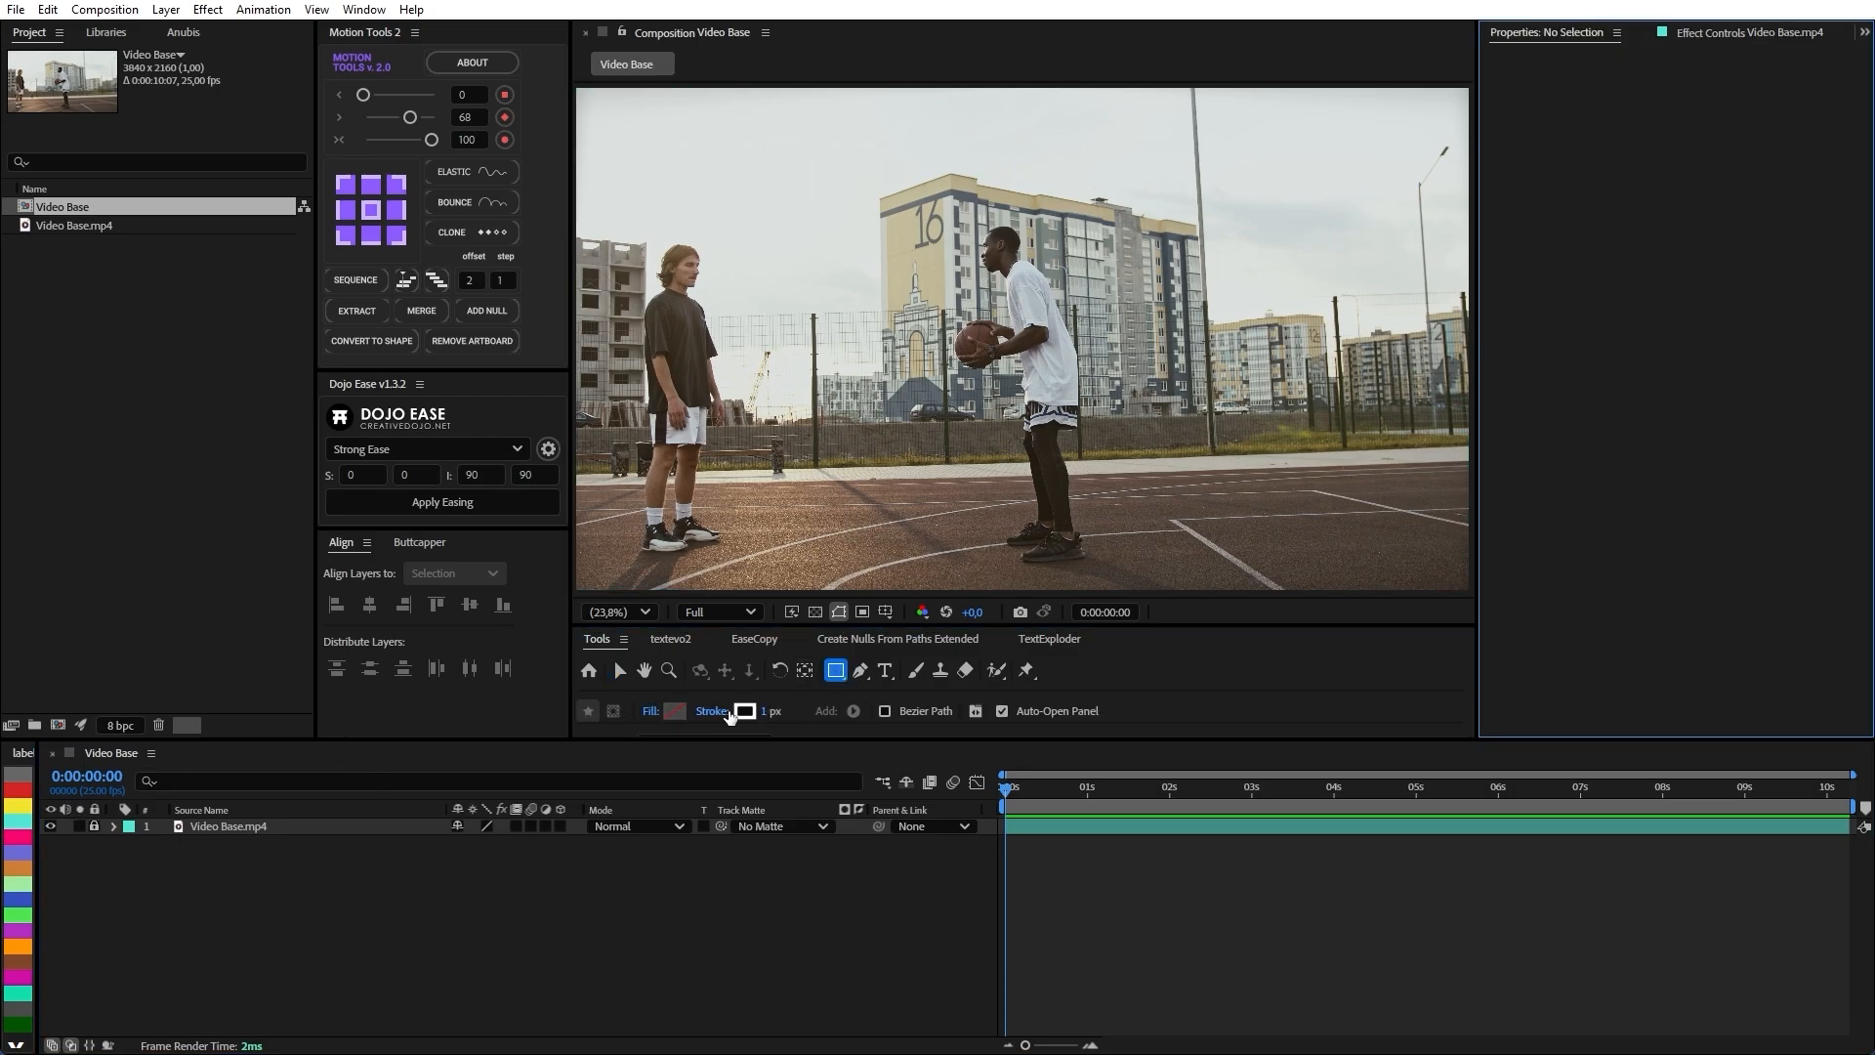
{"action": "left_click", "coordinate": [674, 711], "text": "alt"}
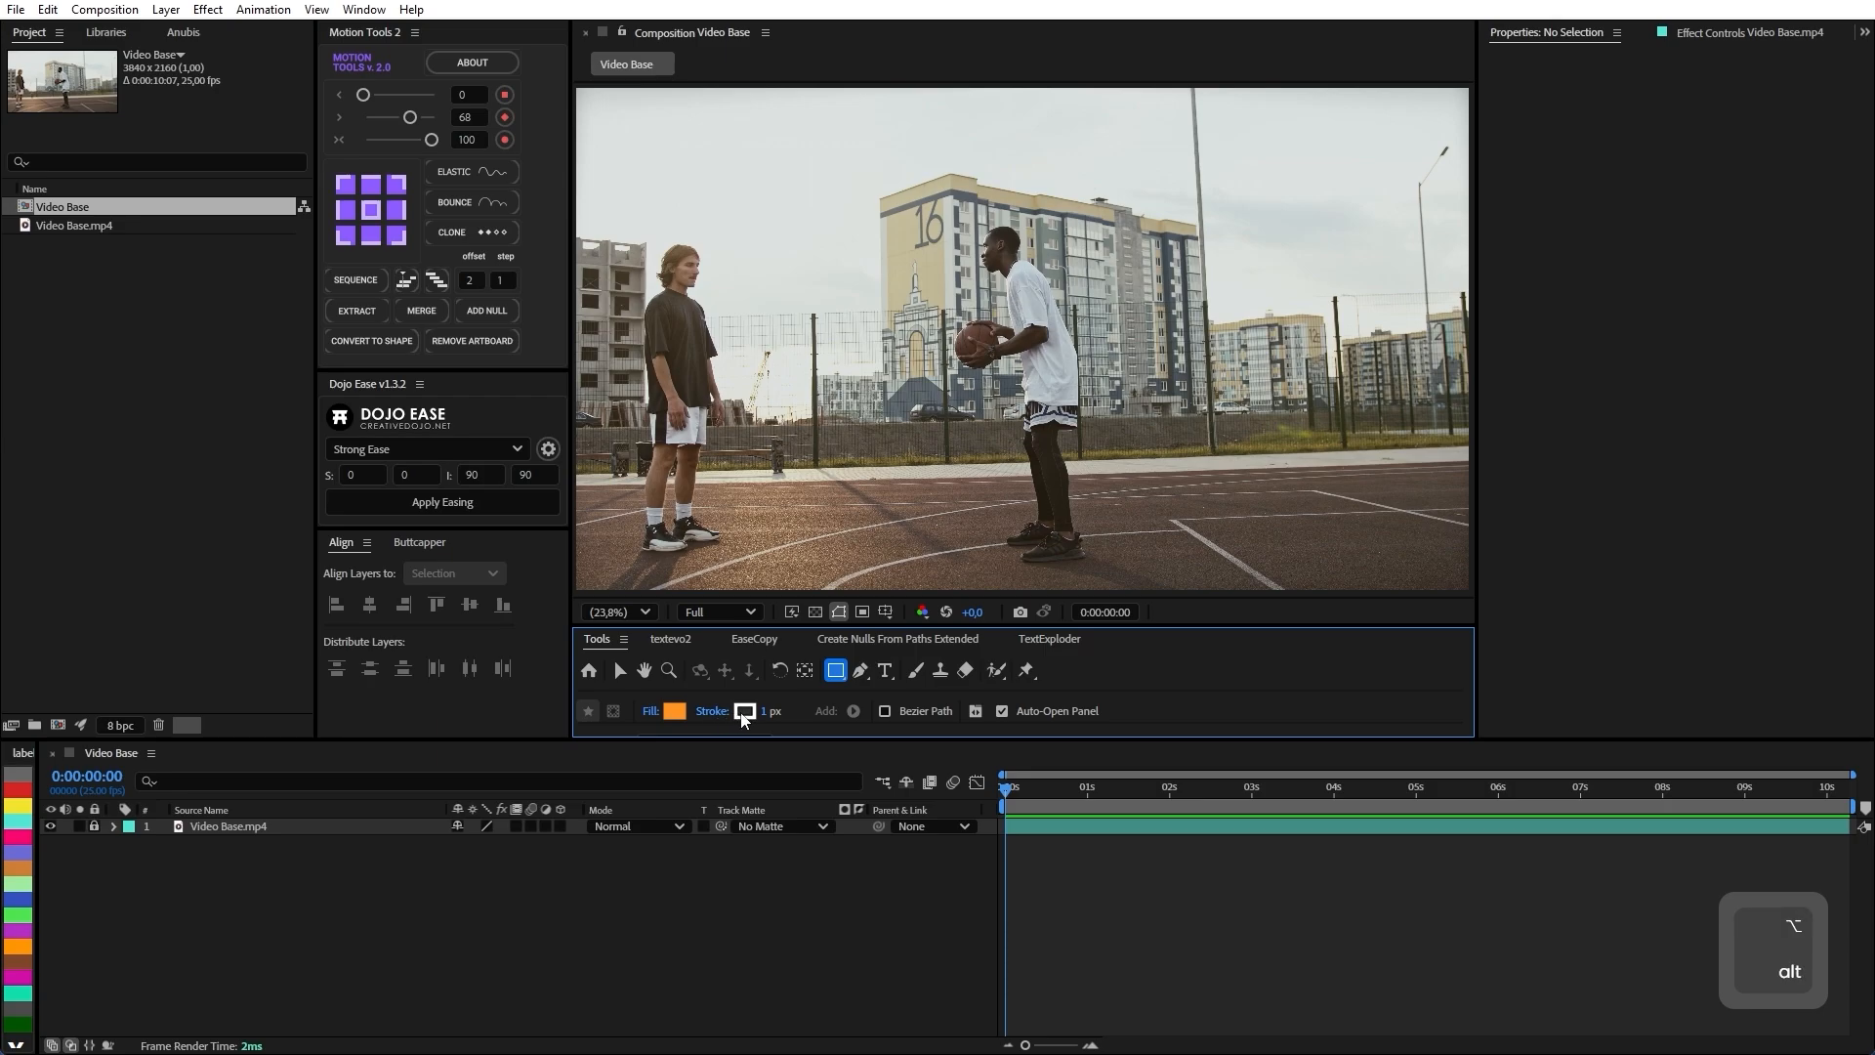
{"action": "left_click", "coordinate": [744, 711], "text": "alt"}
{"action": "left_click", "coordinate": [673, 711], "text": "alt"}
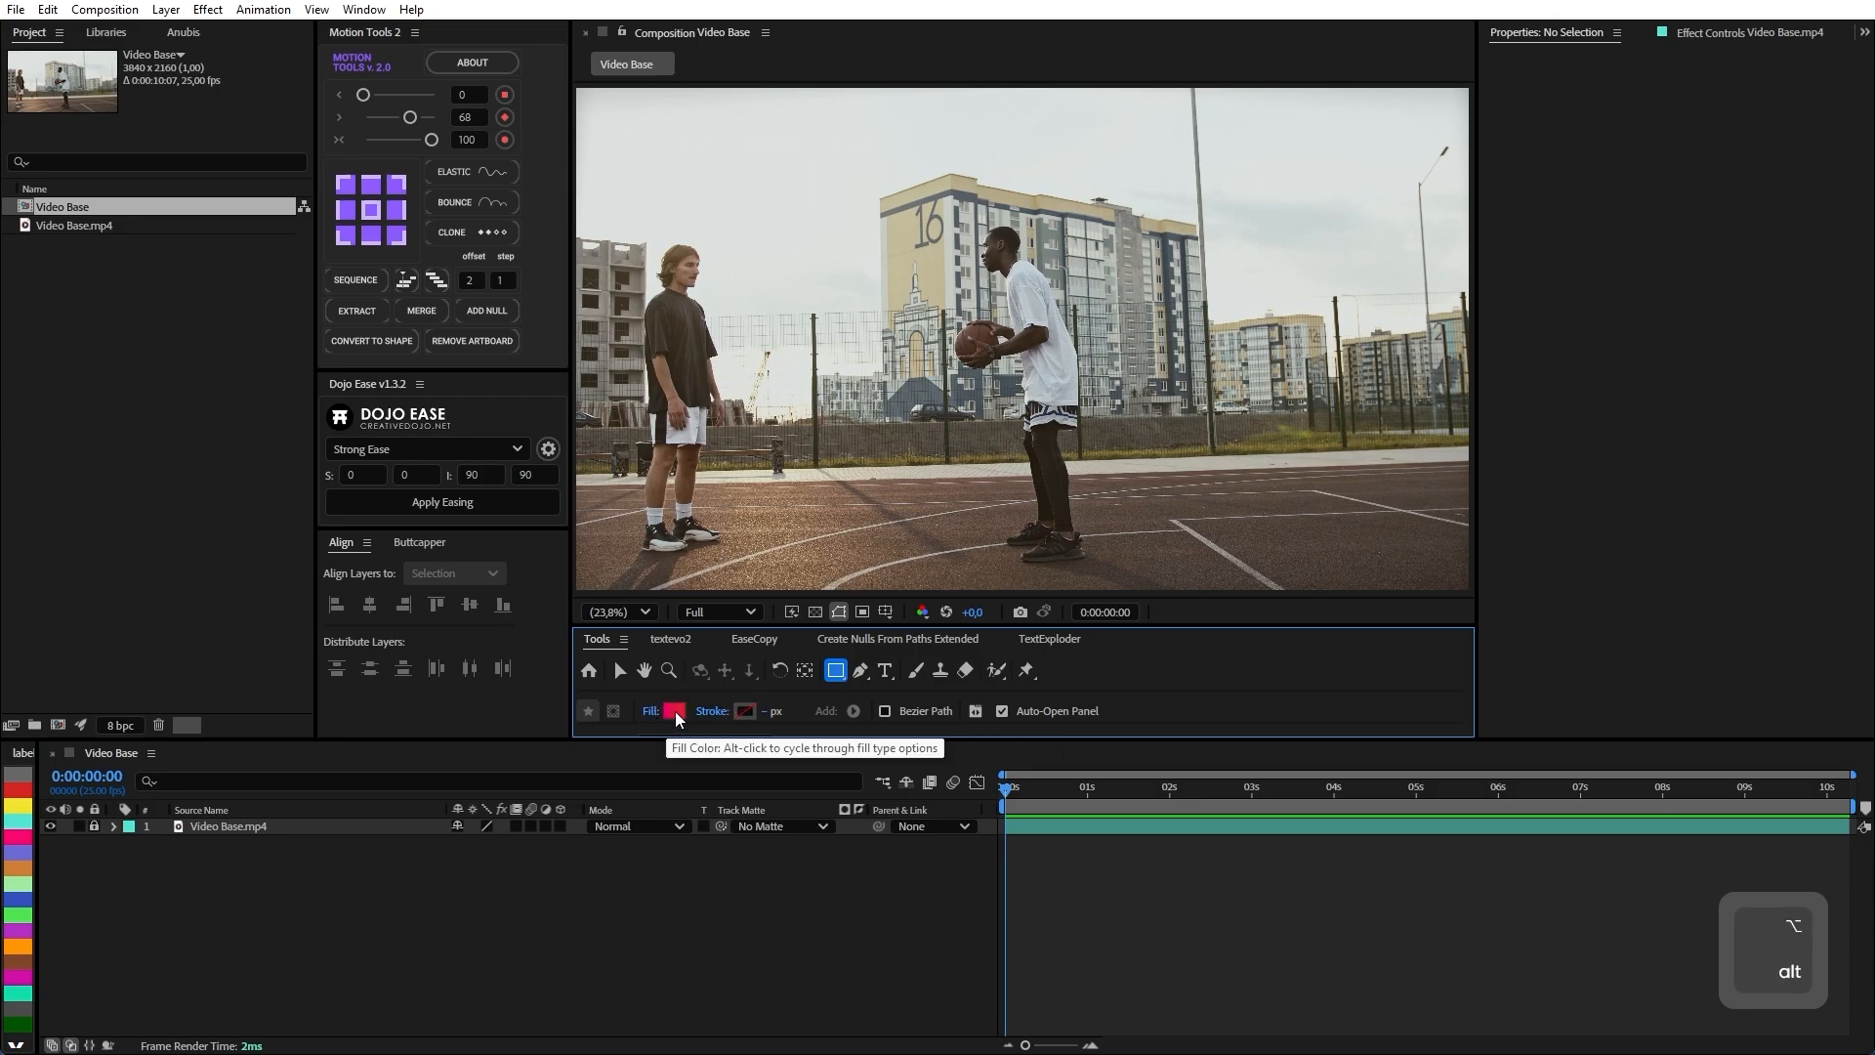
{"action": "left_click", "coordinate": [672, 716], "text": "alt"}
{"action": "left_click", "coordinate": [672, 717], "text": "alt"}
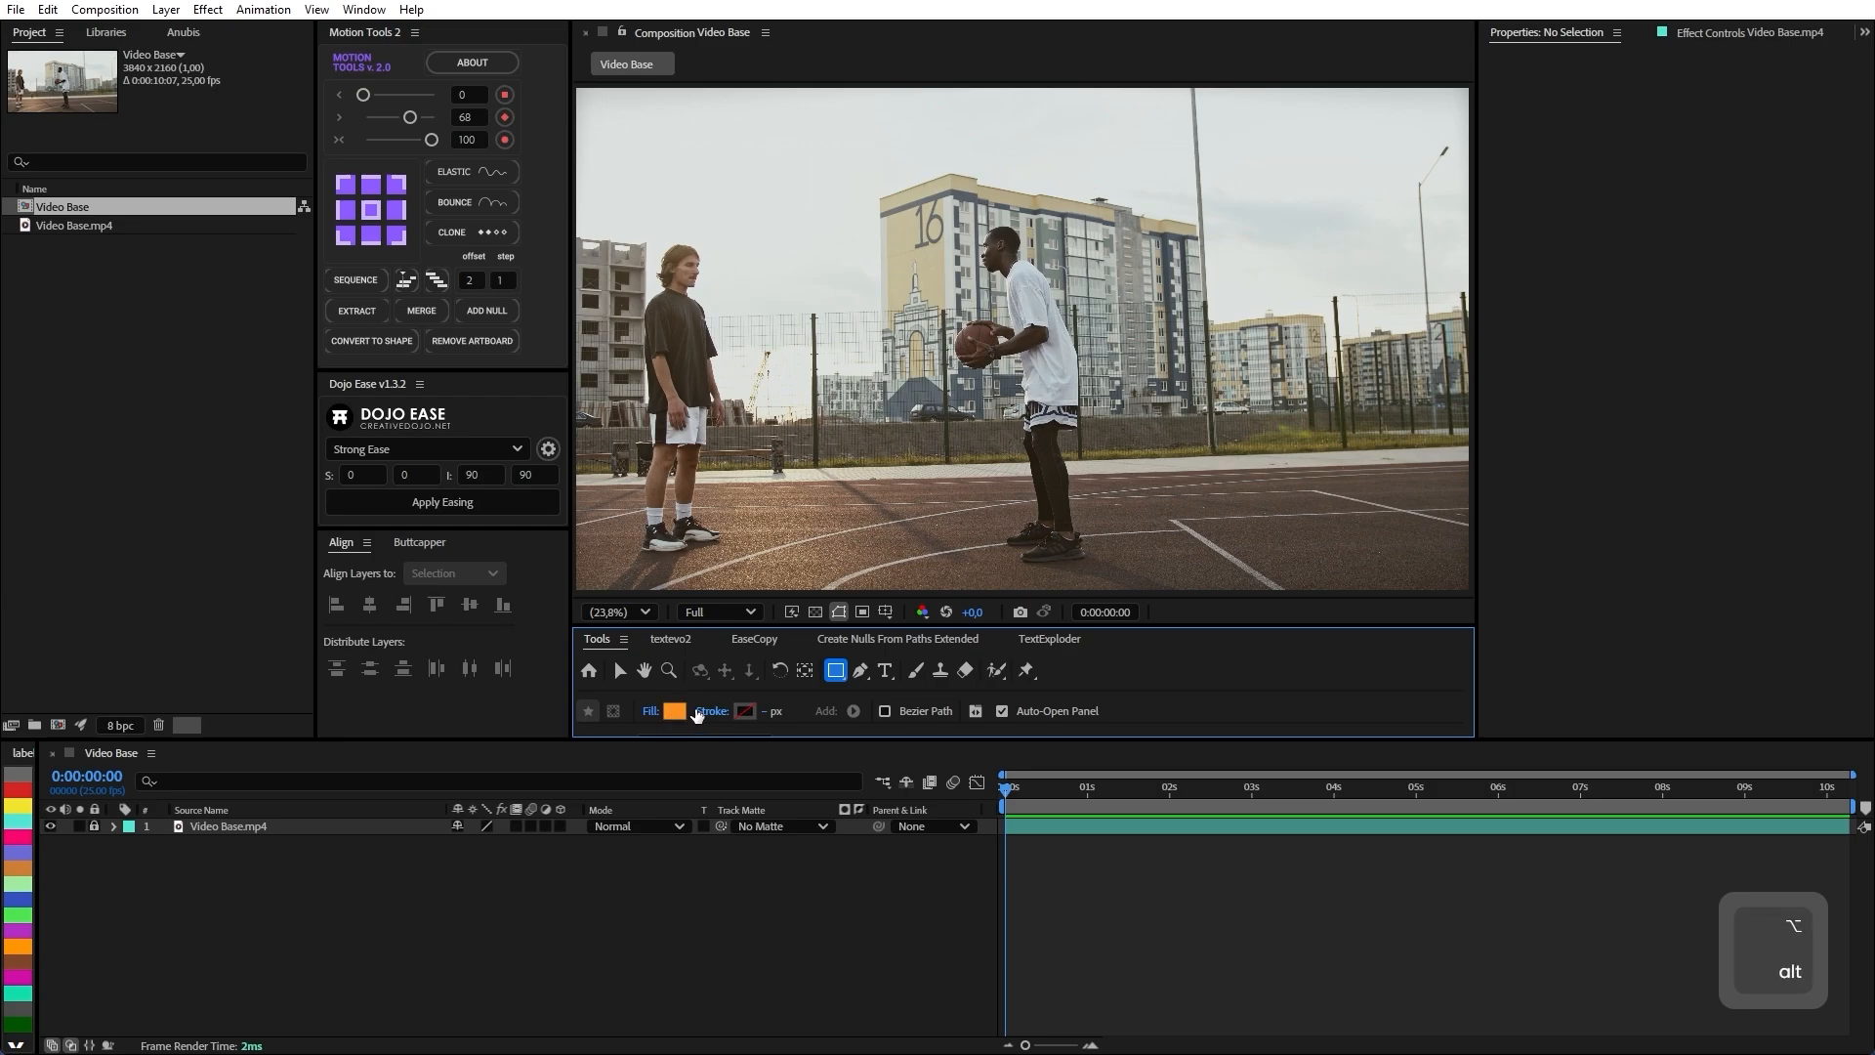
{"action": "double_click", "coordinate": [836, 674]}
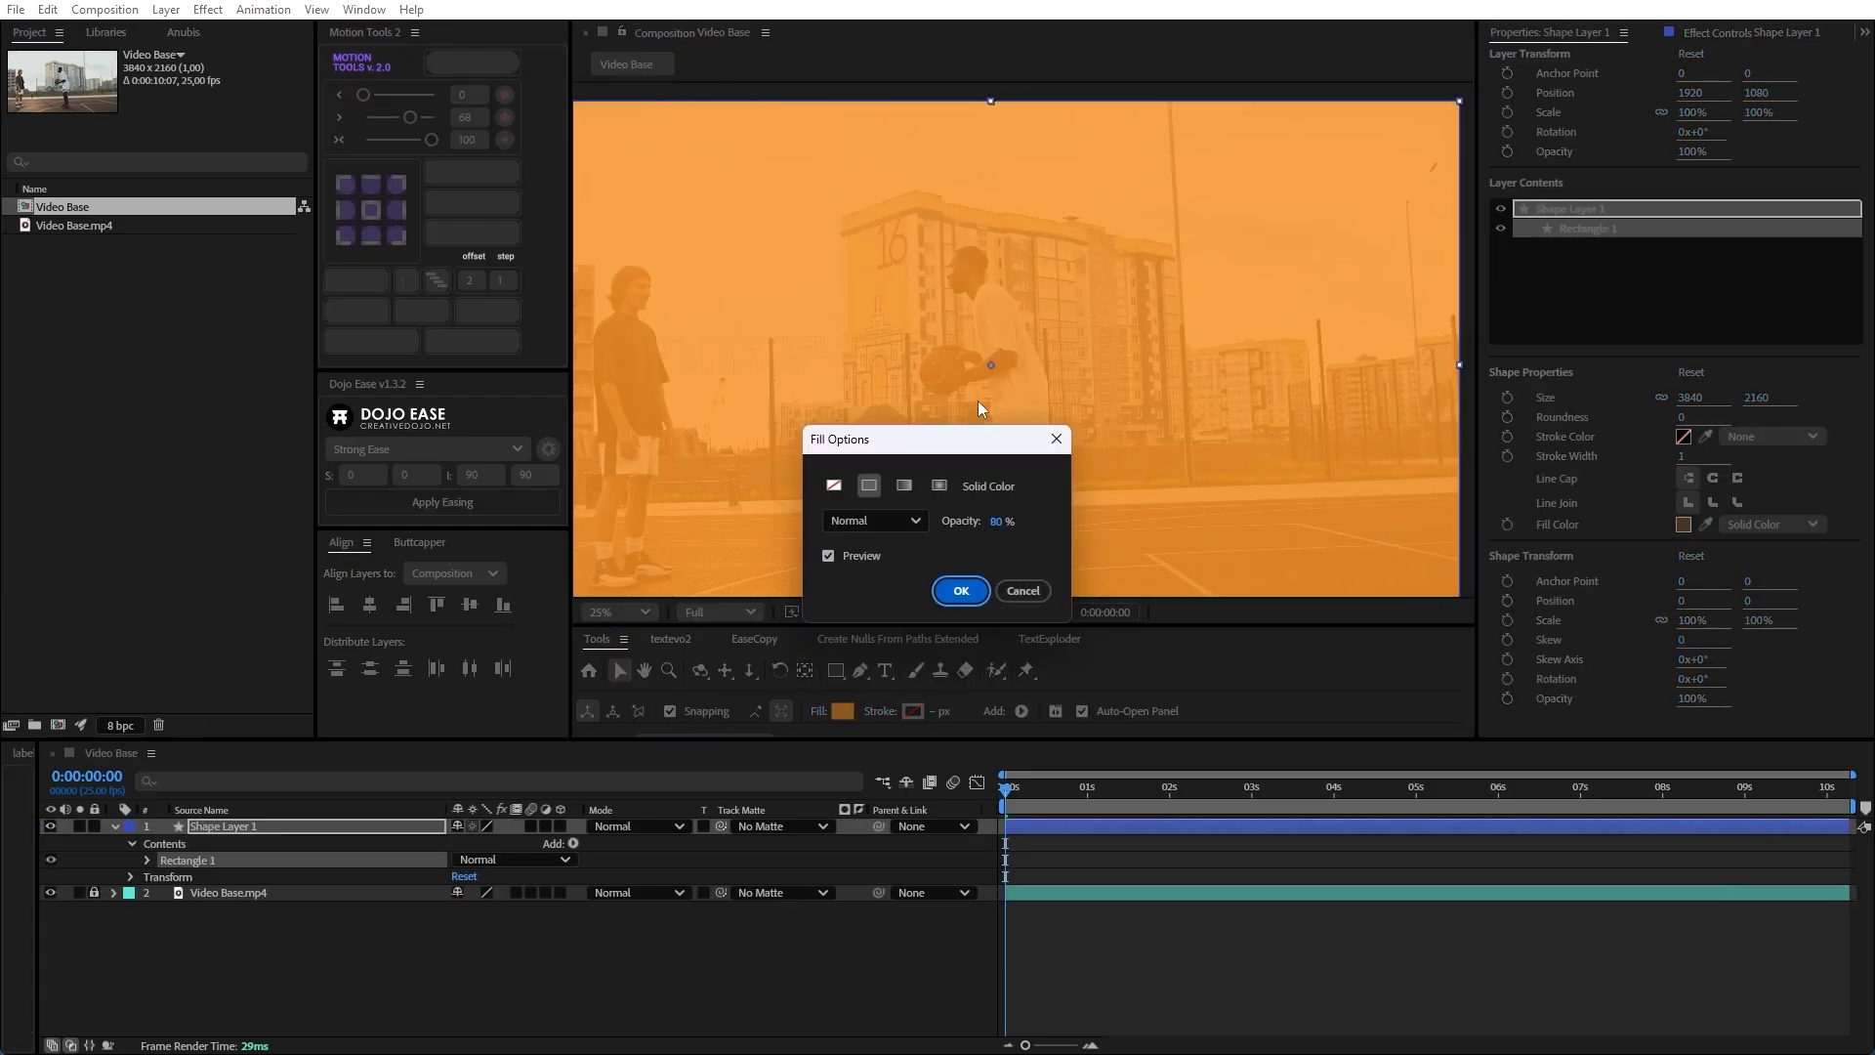
Set the rectangle's fill opacity to 100% and its fill colour to FF1919.
{"action": "left_click_drag", "start_coordinate": [1000, 524], "coordinate": [1084, 555]}
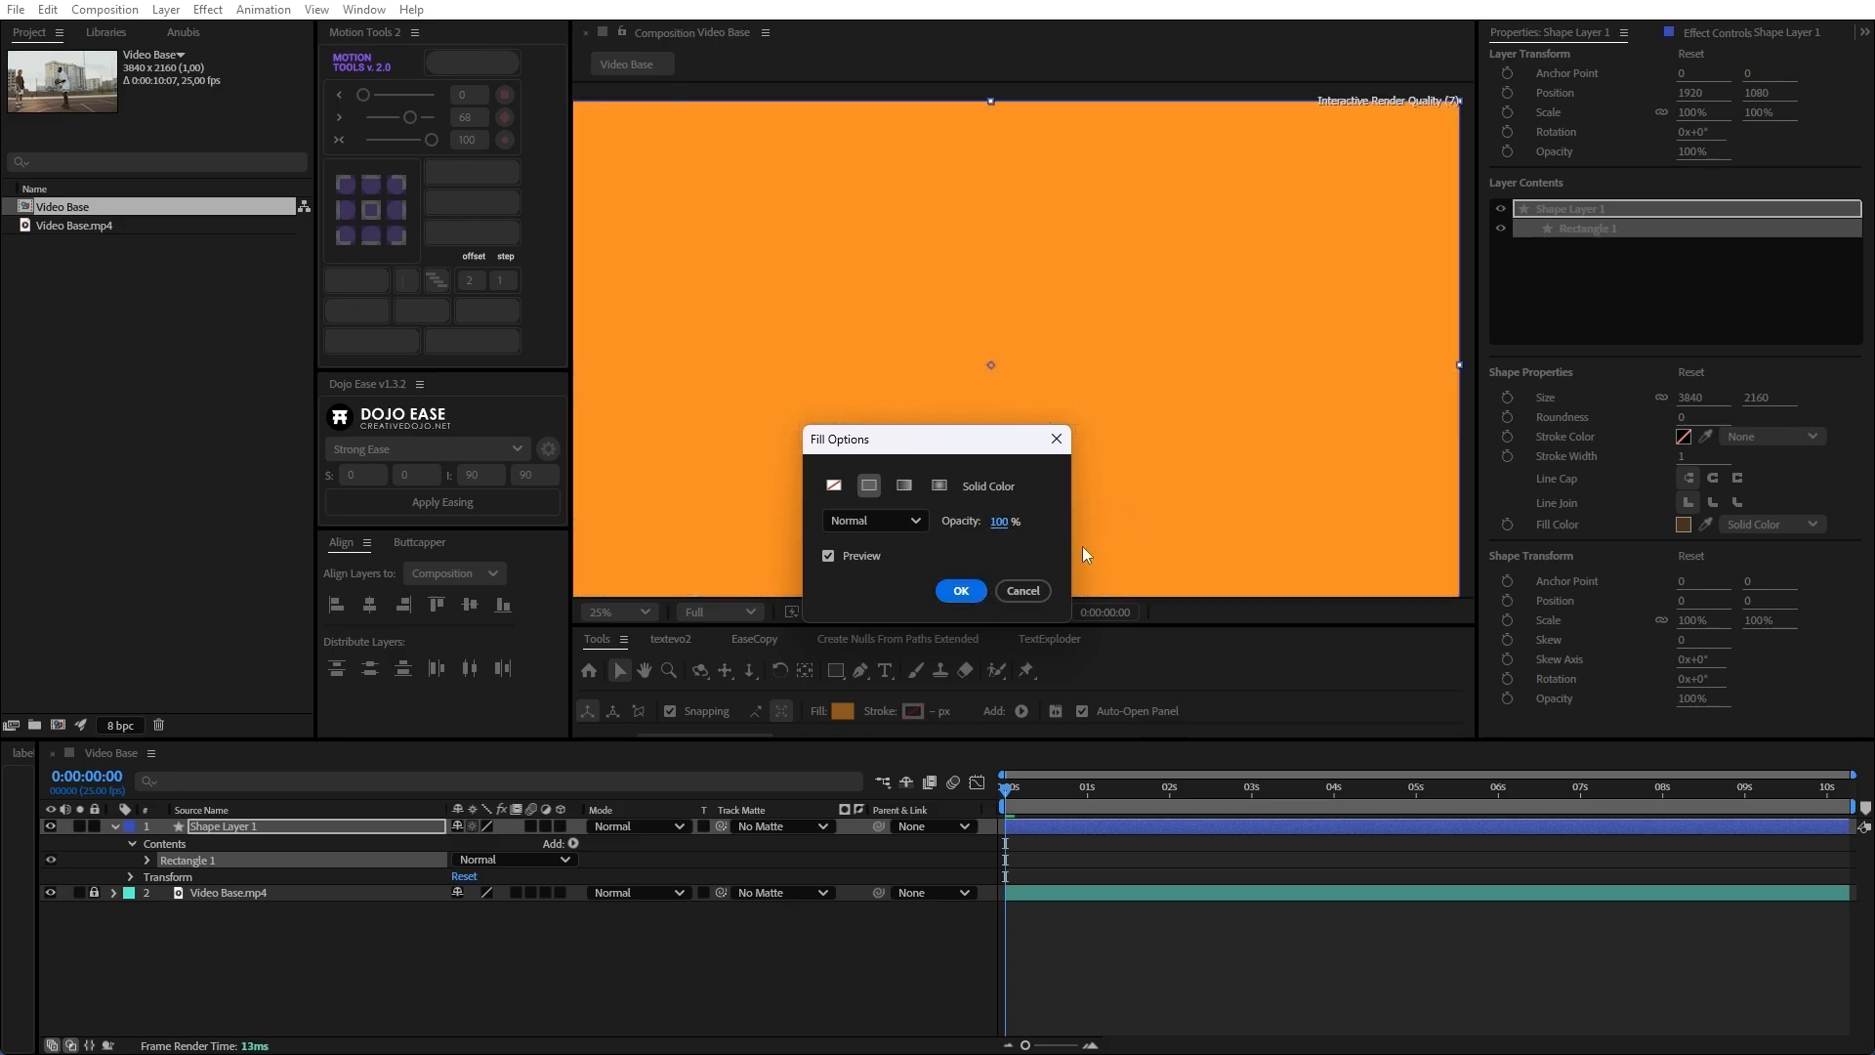
{"action": "left_click", "coordinate": [960, 592]}
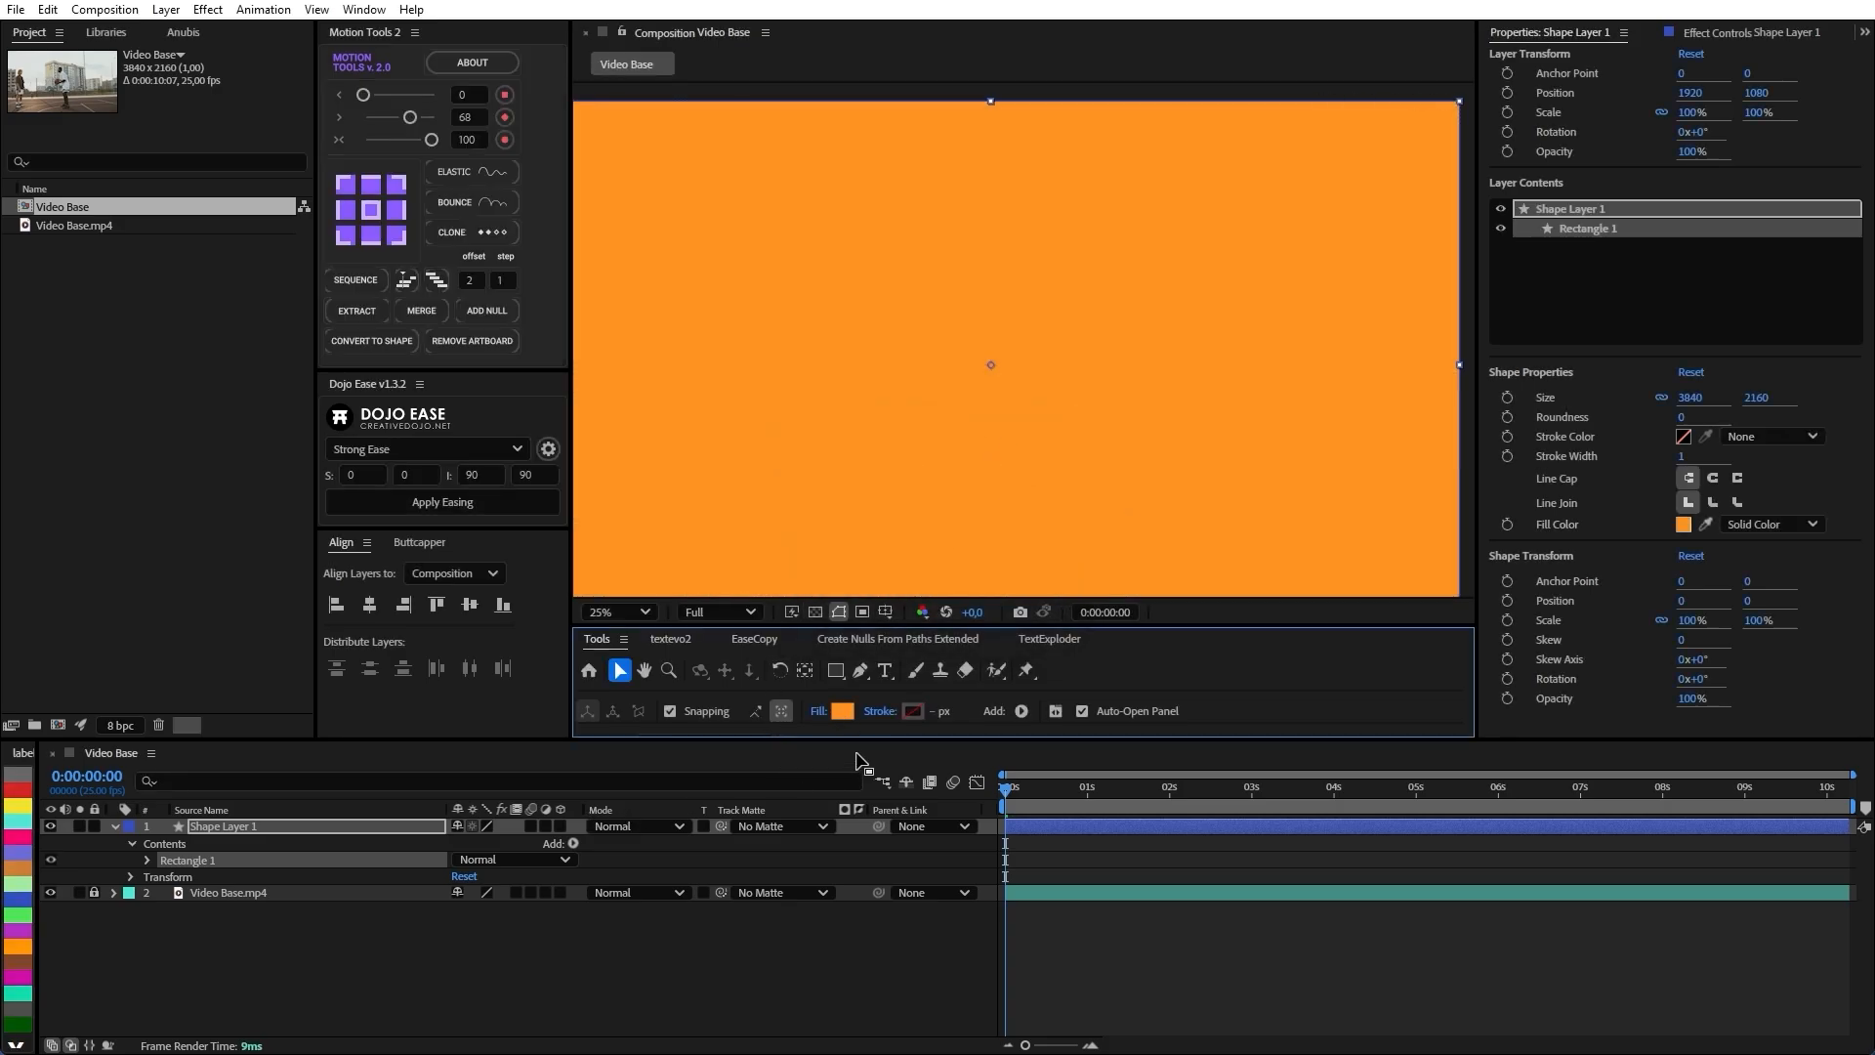
{"action": "left_click", "coordinate": [846, 717]}
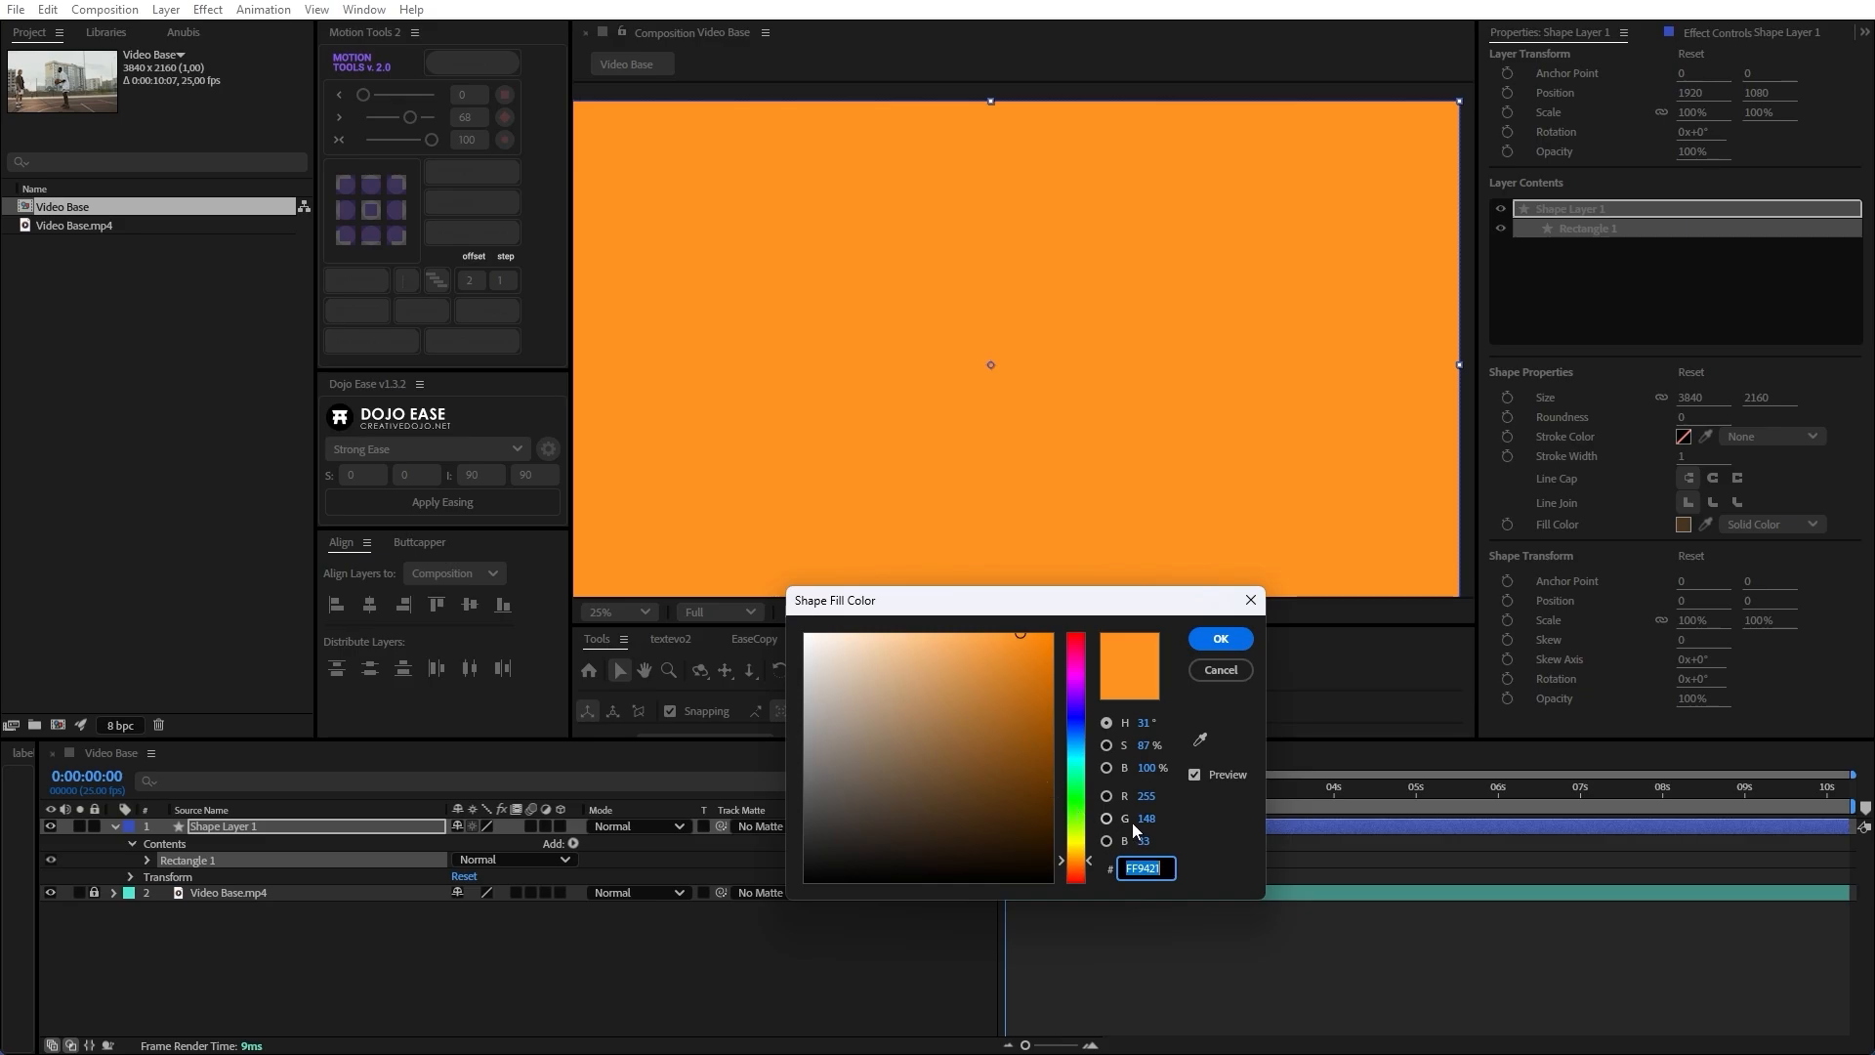
{"action": "type", "text": "FF1919"}
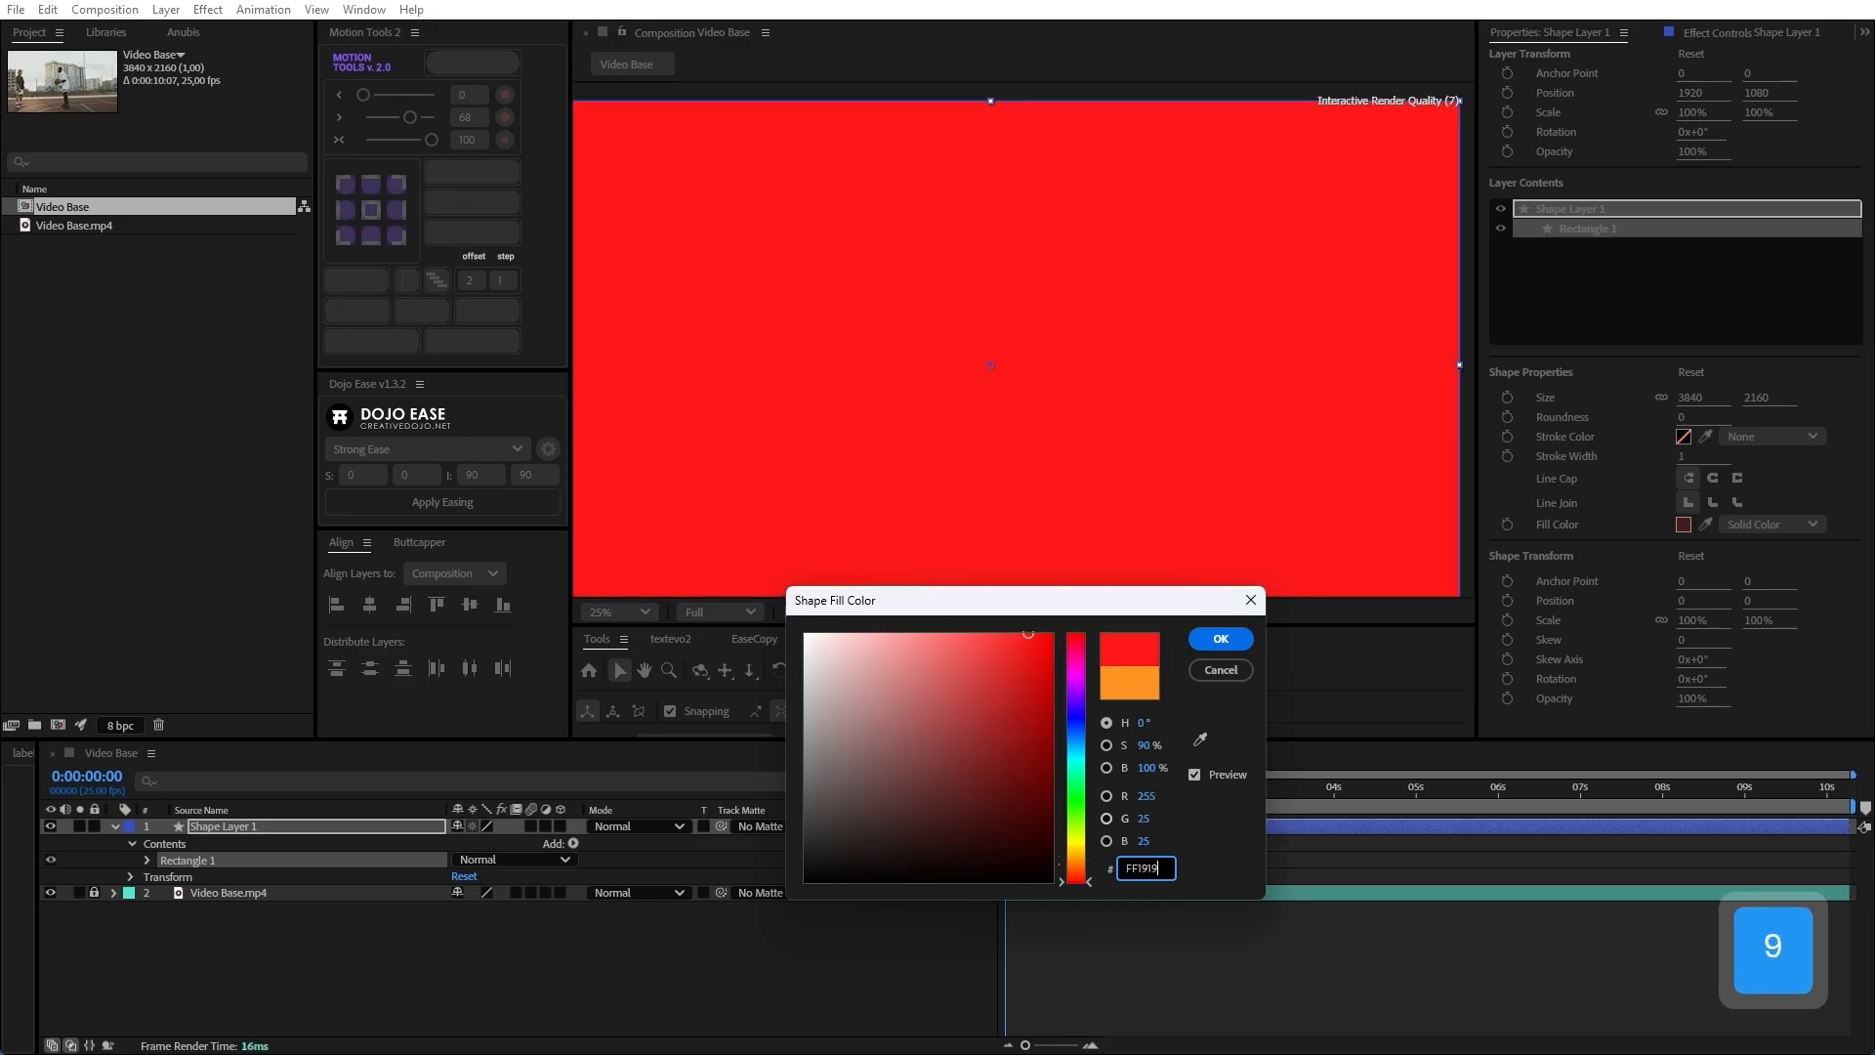
{"action": "key", "text": "Return"}
Rename the shape layer as Sobreposição Vermelha.
{"action": "key", "text": "Return"}
{"action": "type", "text": "Sobr"}
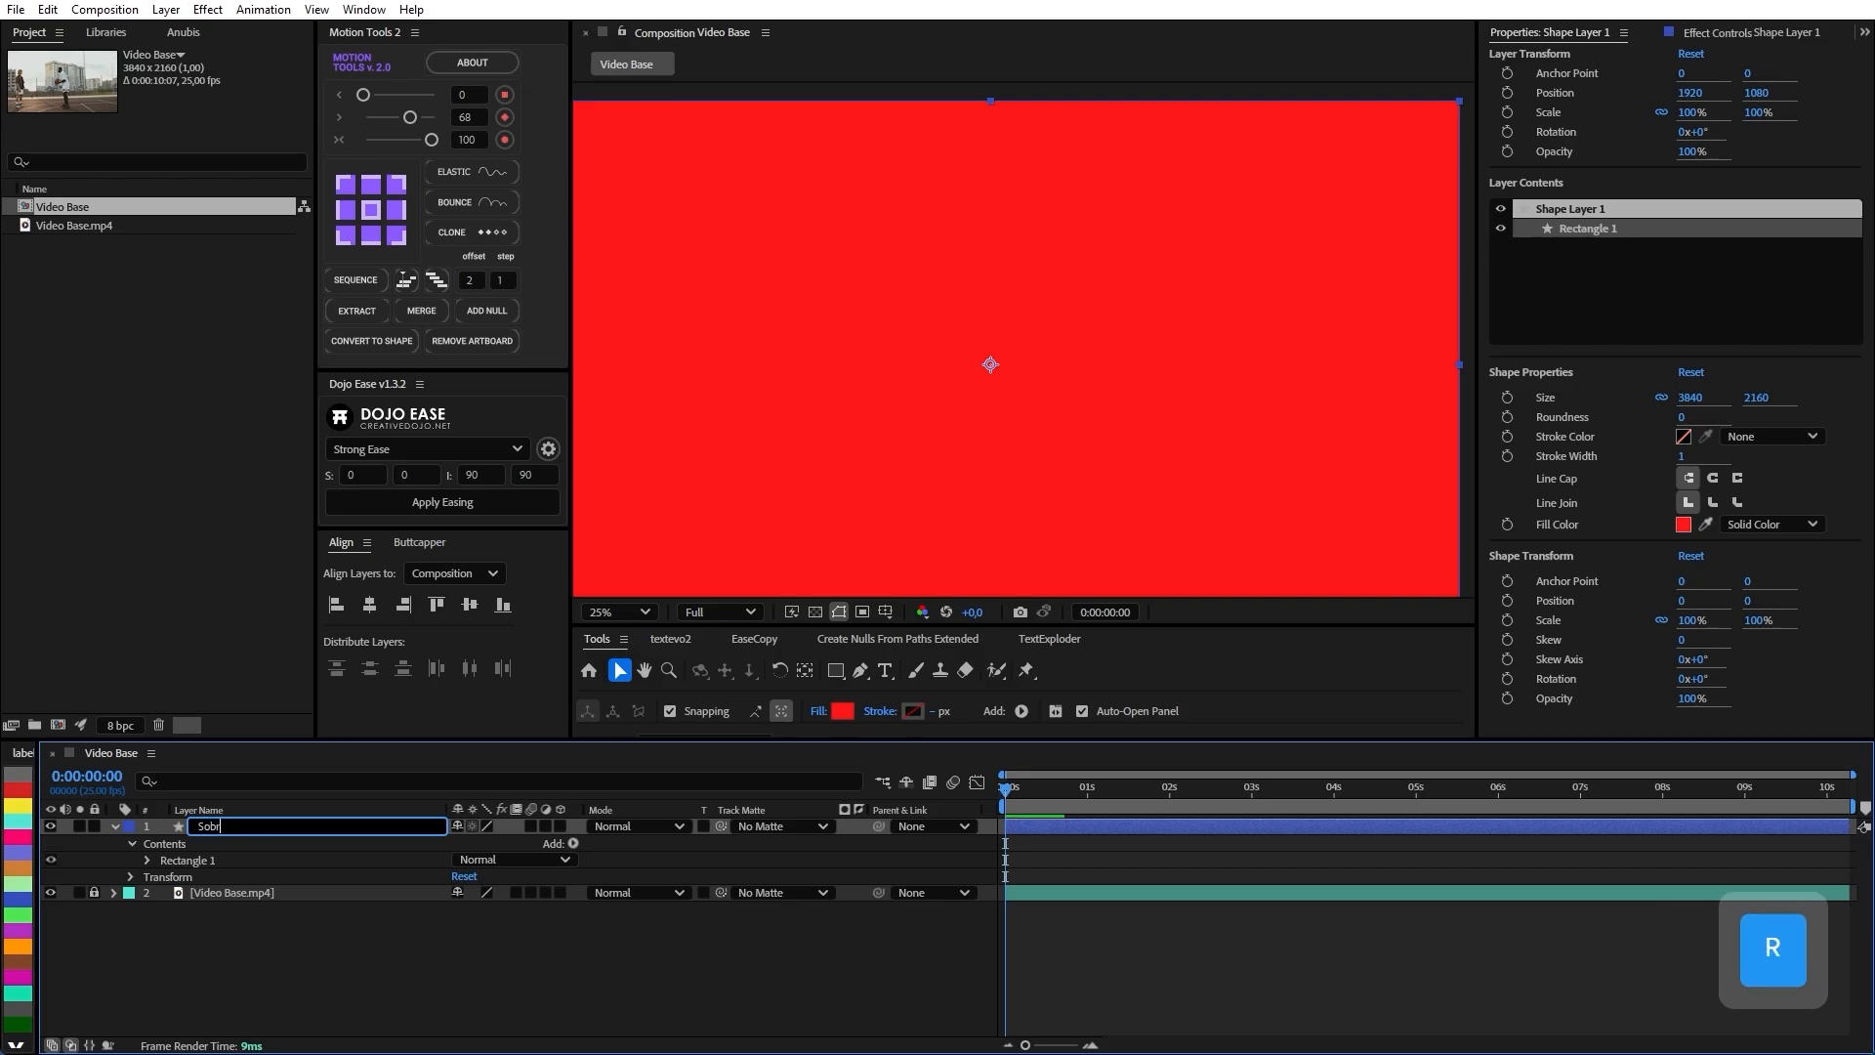
{"action": "type", "text": "eposição V"}
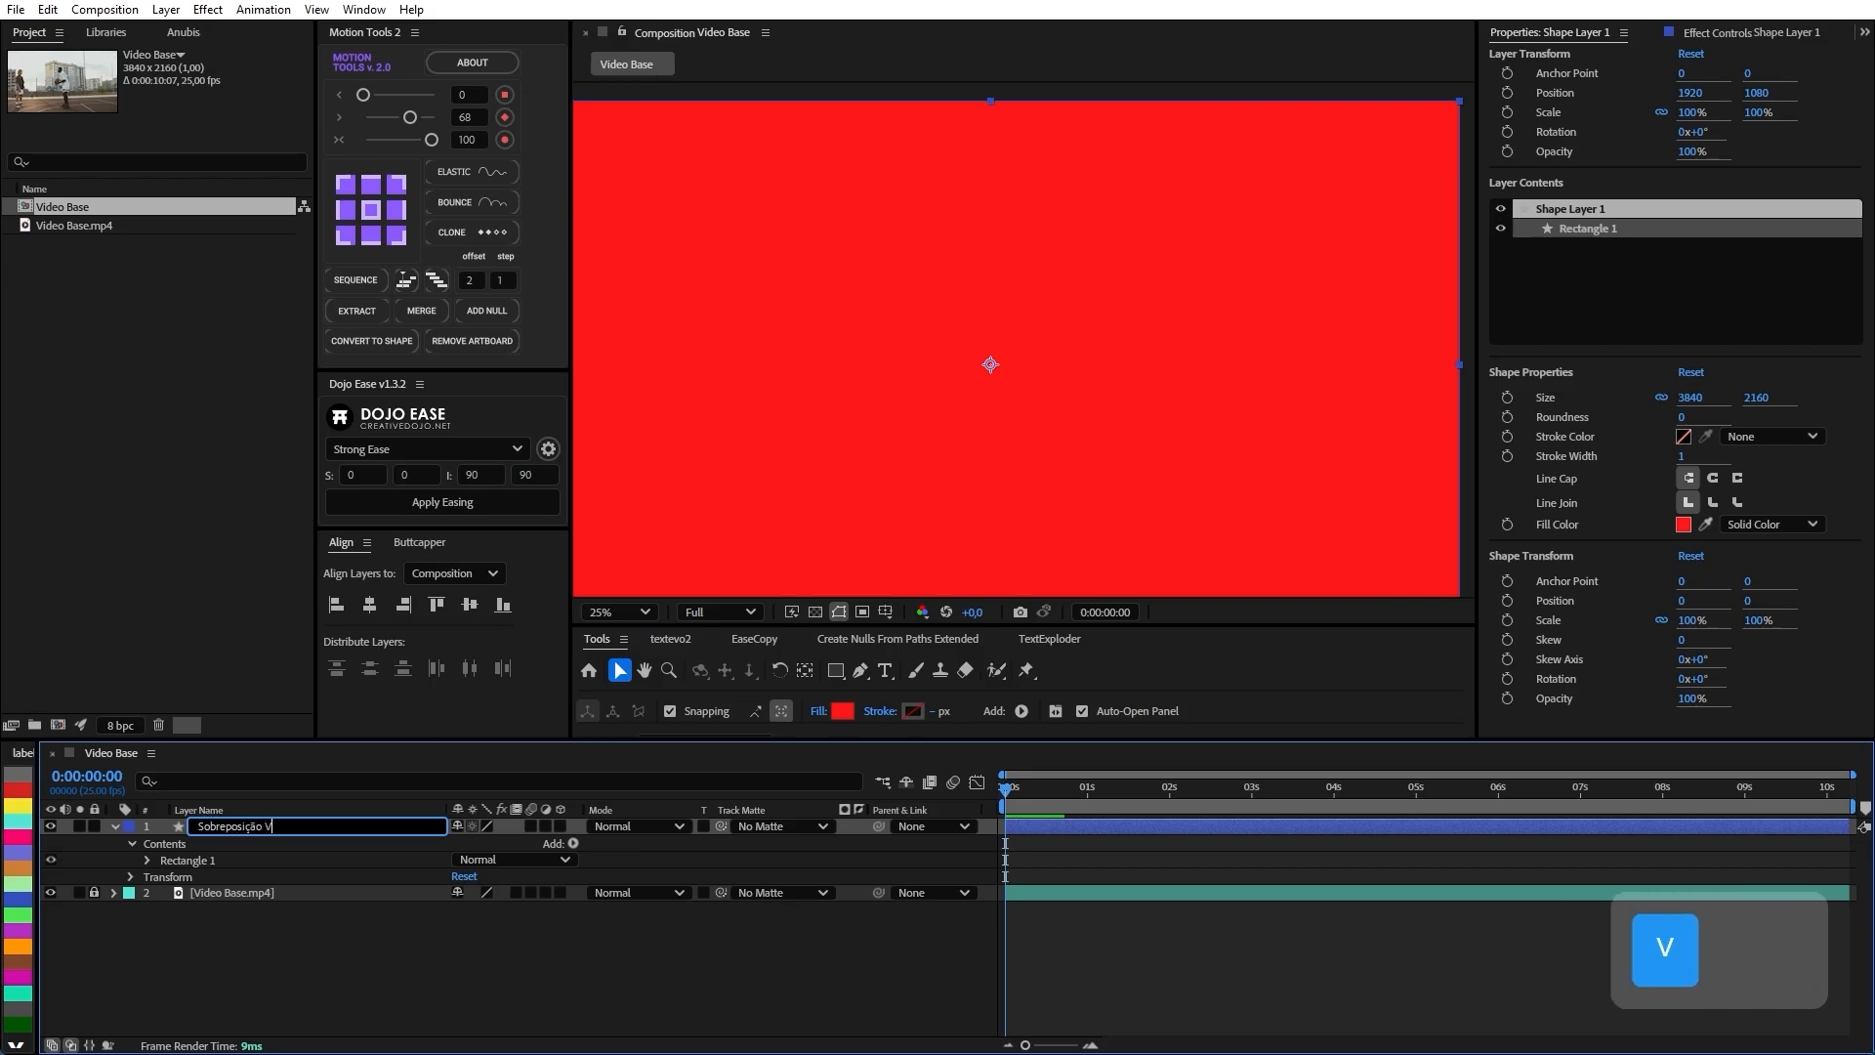
{"action": "type", "text": "ermelha"}
{"action": "key", "text": "Return"}
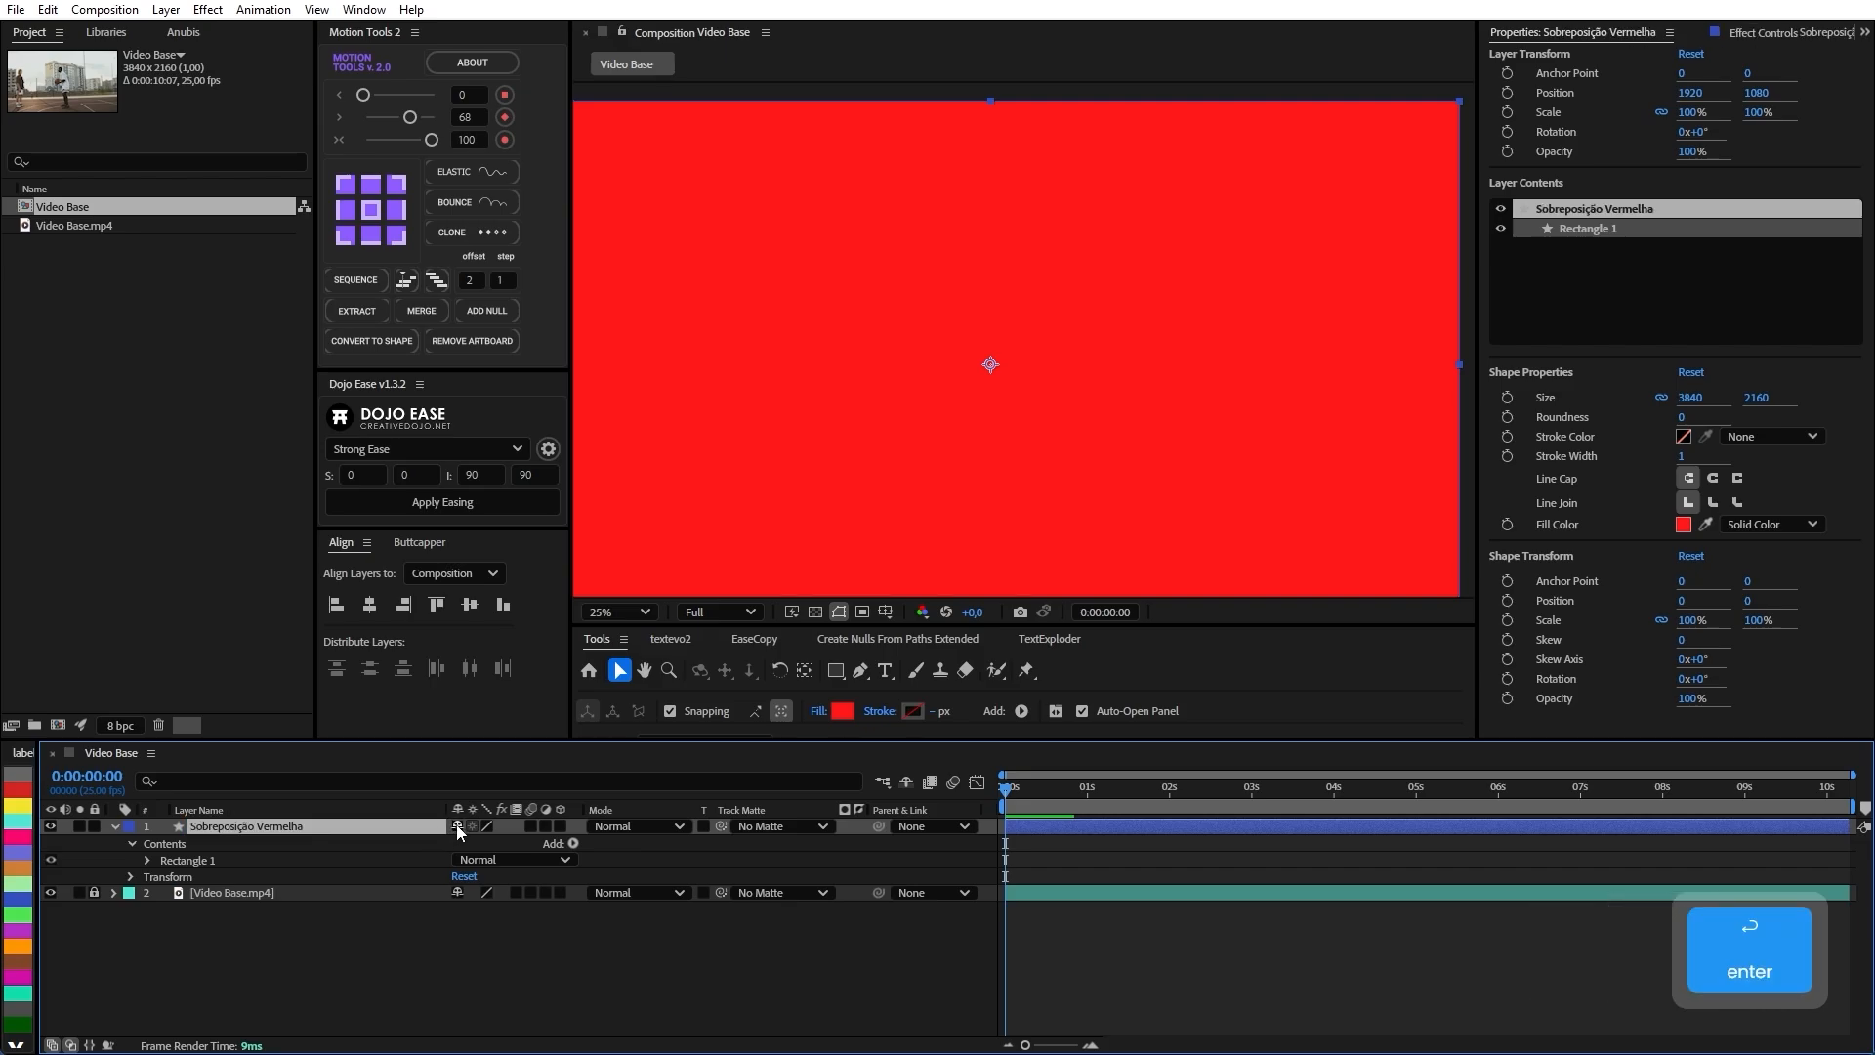
Set the Sobreposição Vermelha layer's blending mode to Darken and check the red tint over the video.
{"action": "left_click", "coordinate": [625, 826]}
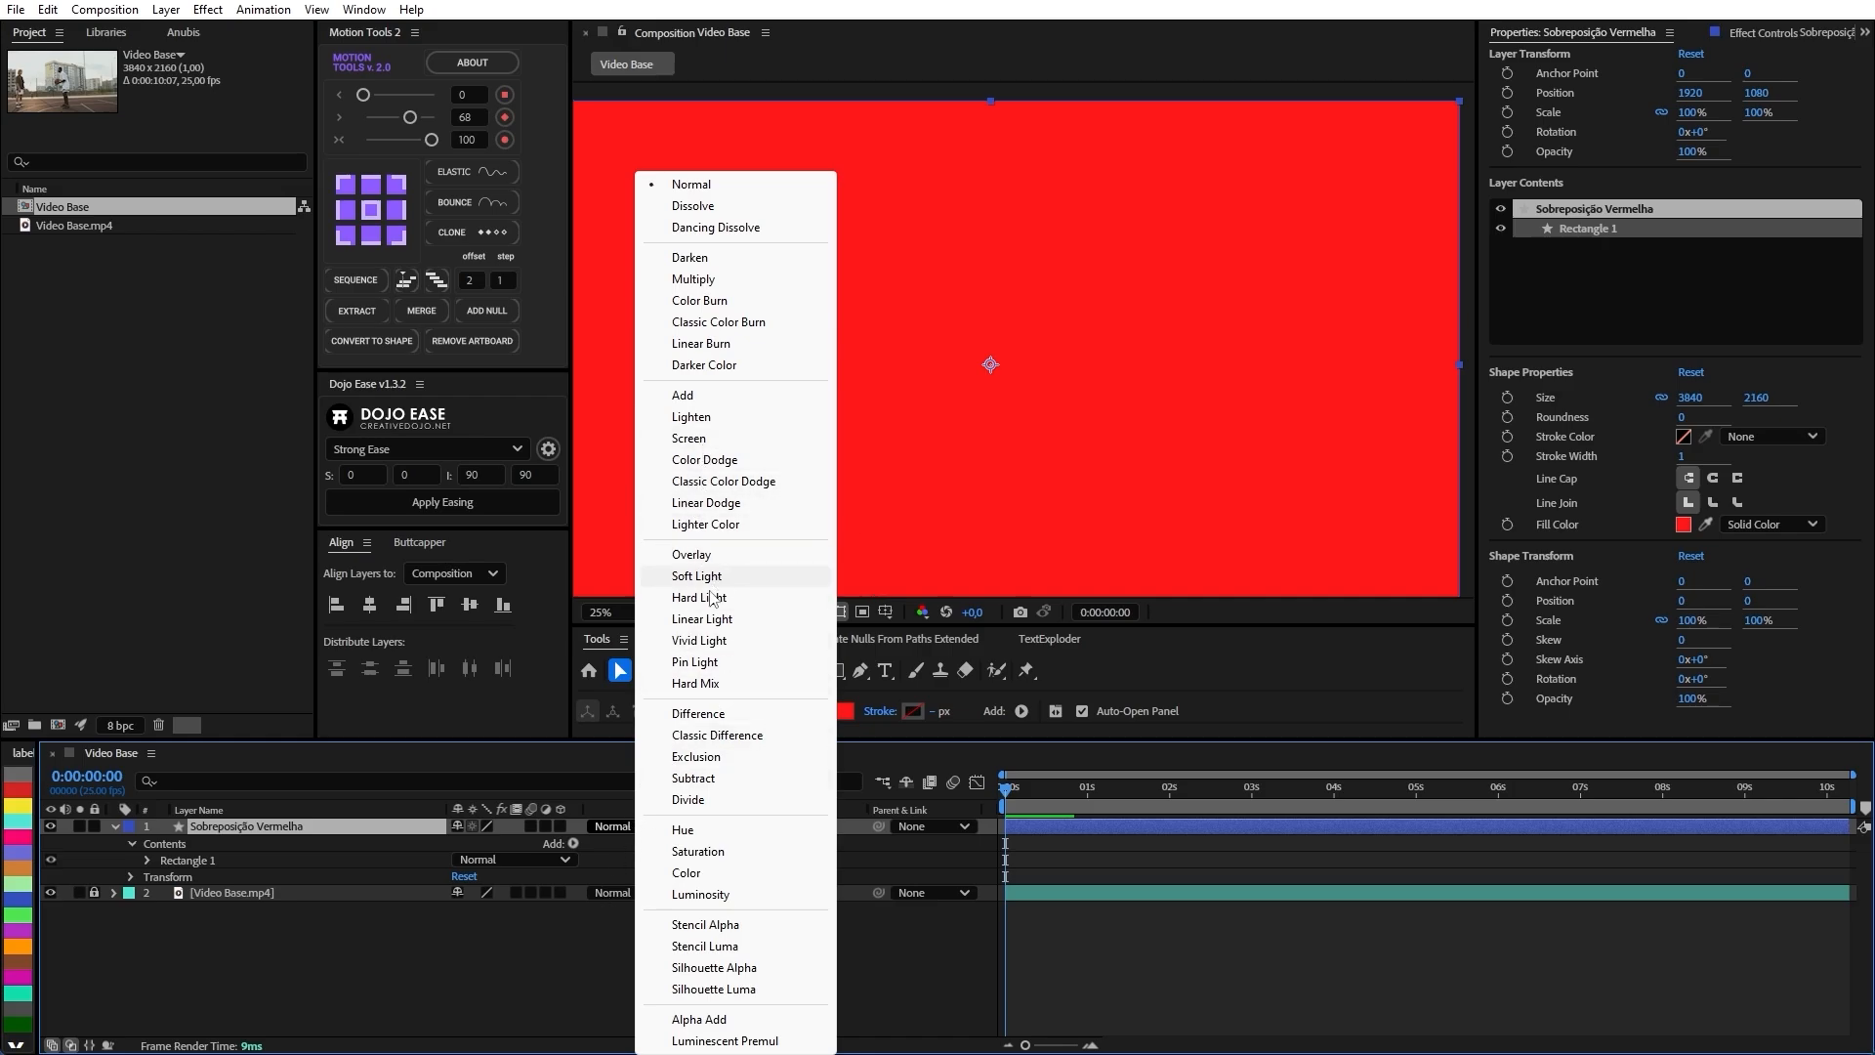
{"action": "left_click", "coordinate": [691, 258]}
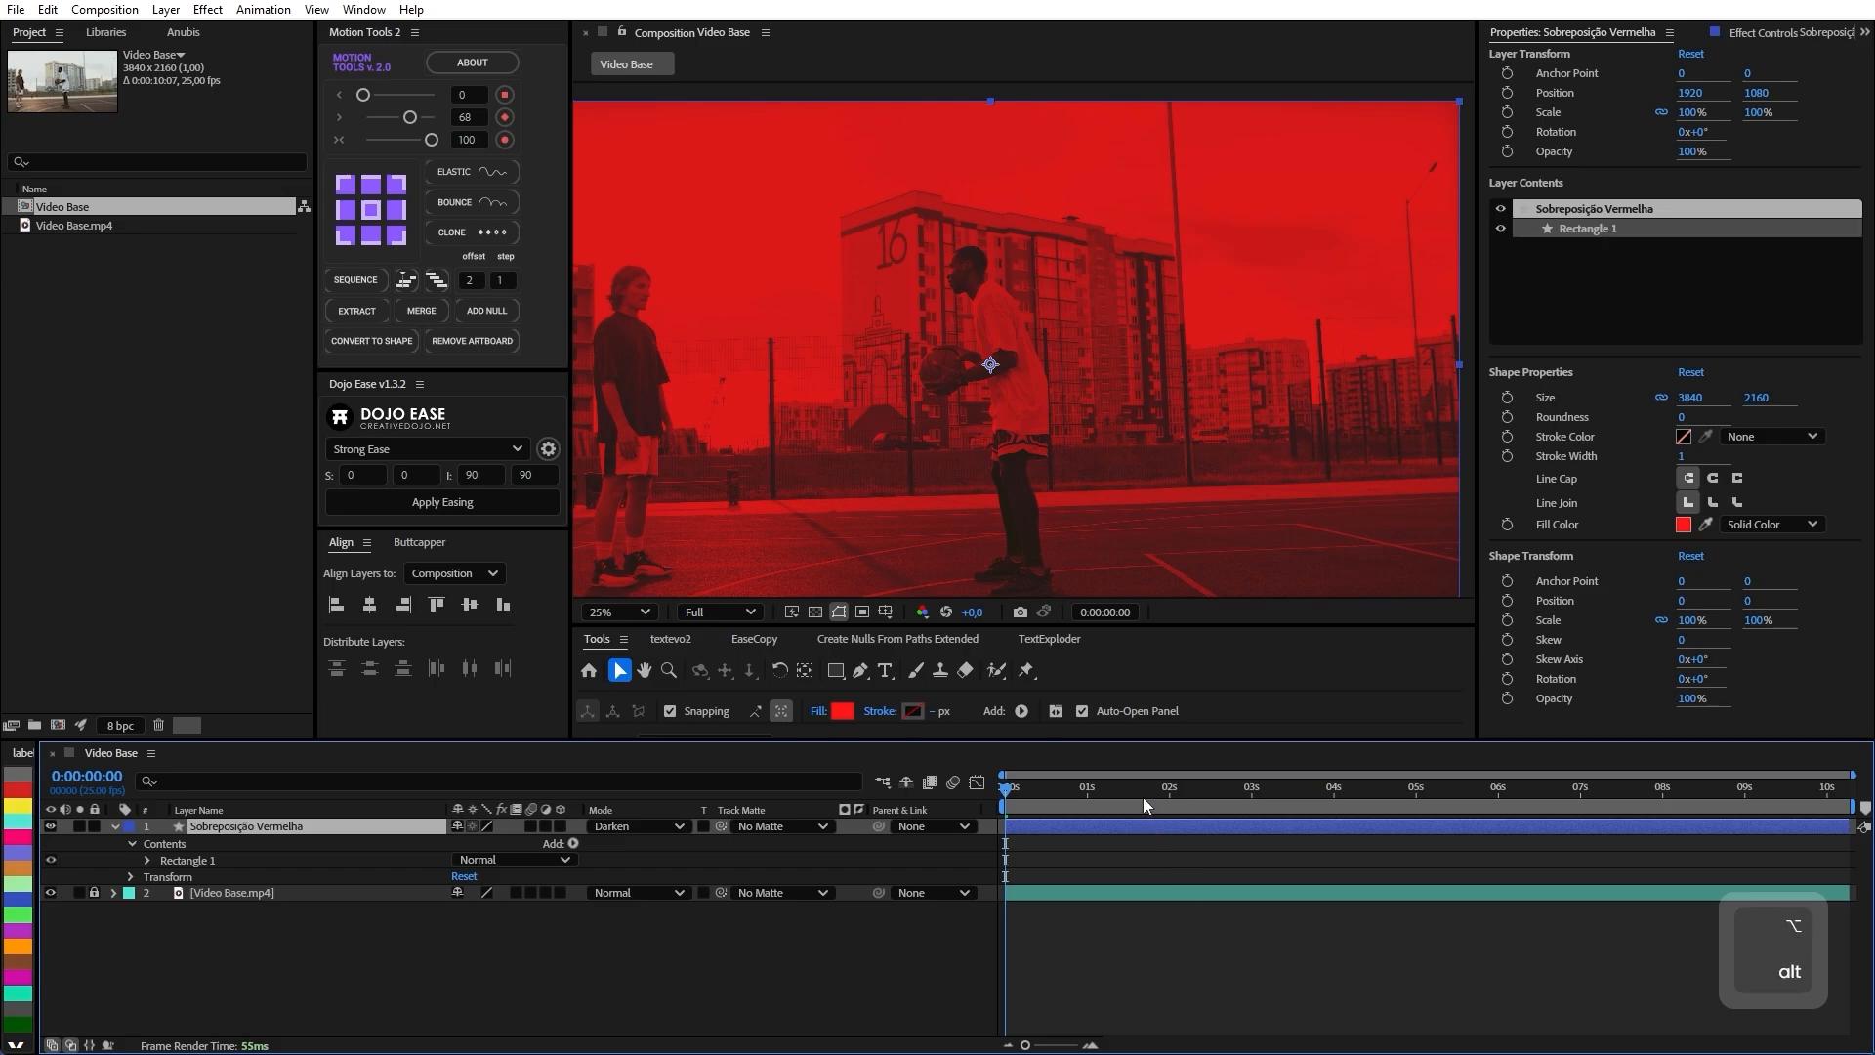
{"action": "scroll", "coordinate": [940, 371], "scroll_direction": "down", "scroll_amount": 3}
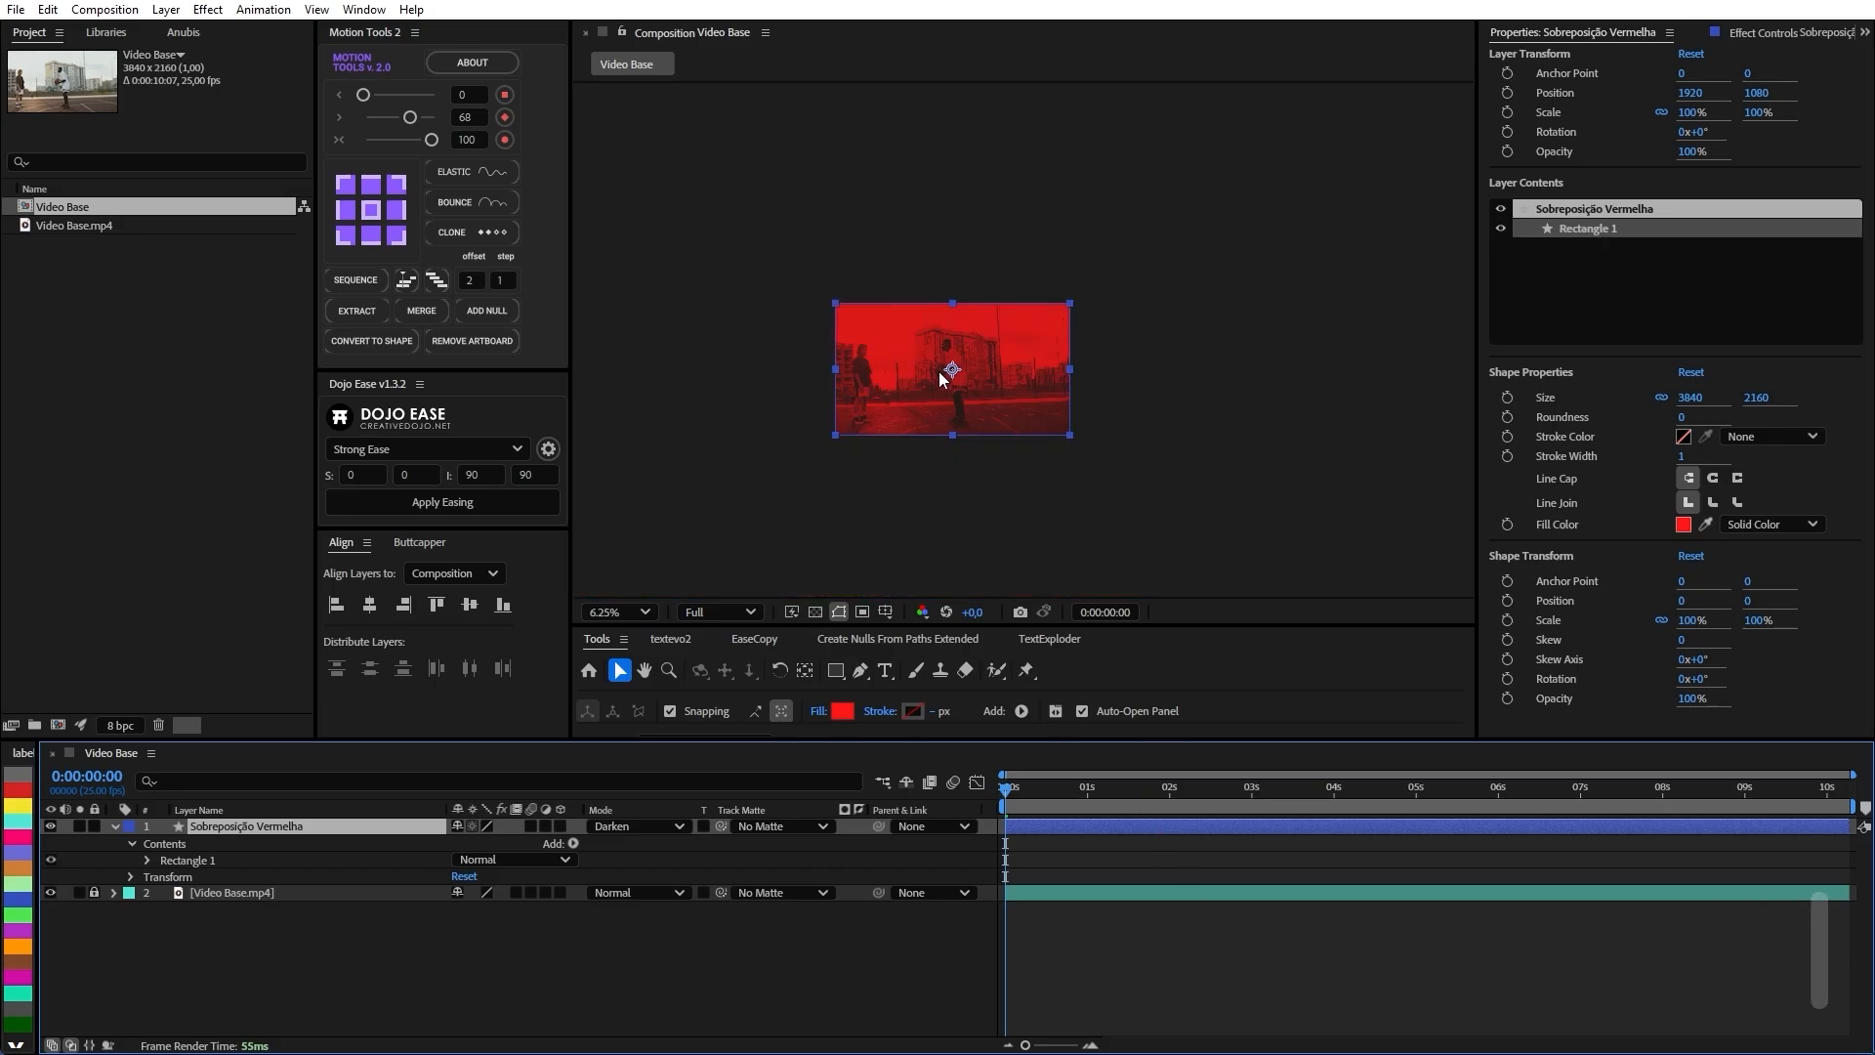
{"action": "scroll", "coordinate": [959, 388], "scroll_direction": "up", "scroll_amount": 5}
{"action": "scroll", "coordinate": [959, 388], "scroll_direction": "down", "scroll_amount": 2}
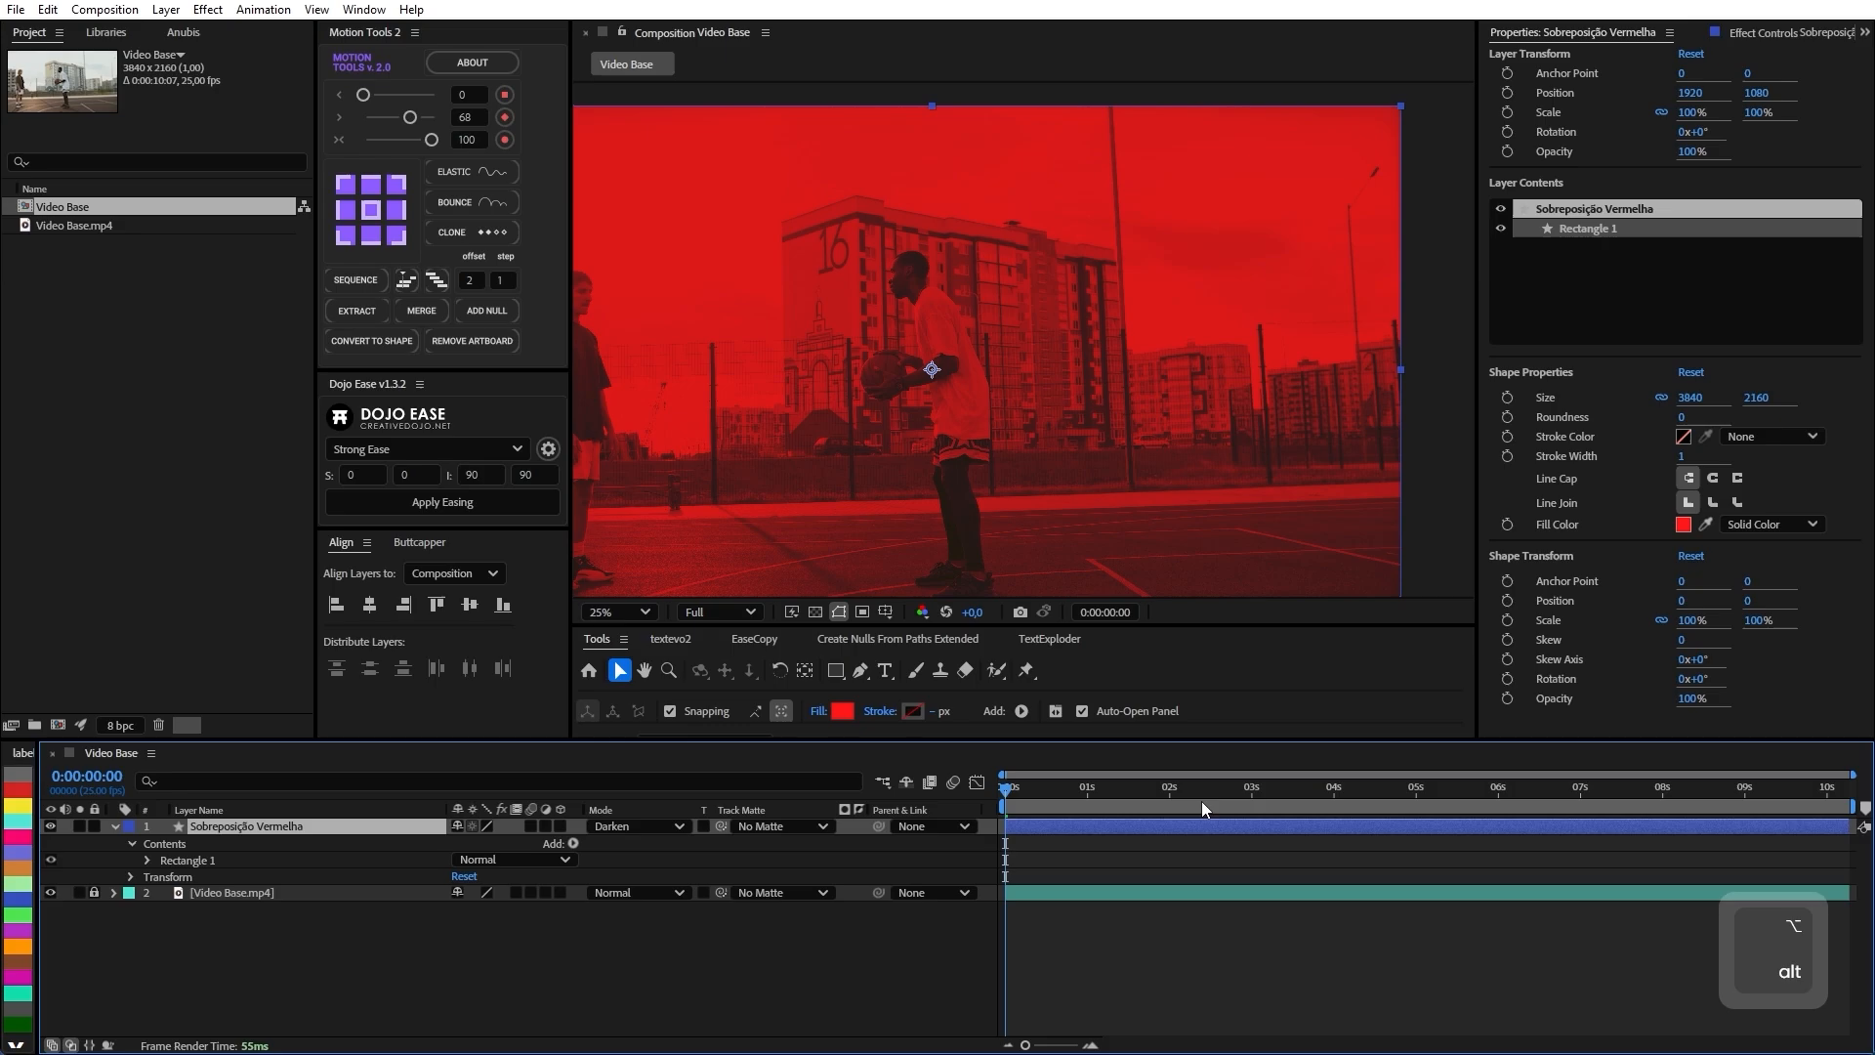
Reveal the video layer's Time Remap keyframes and move the playhead to the freeze keyframe at 0:00:05:00.
{"action": "left_click", "coordinate": [1163, 894]}
{"action": "key", "text": "u"}
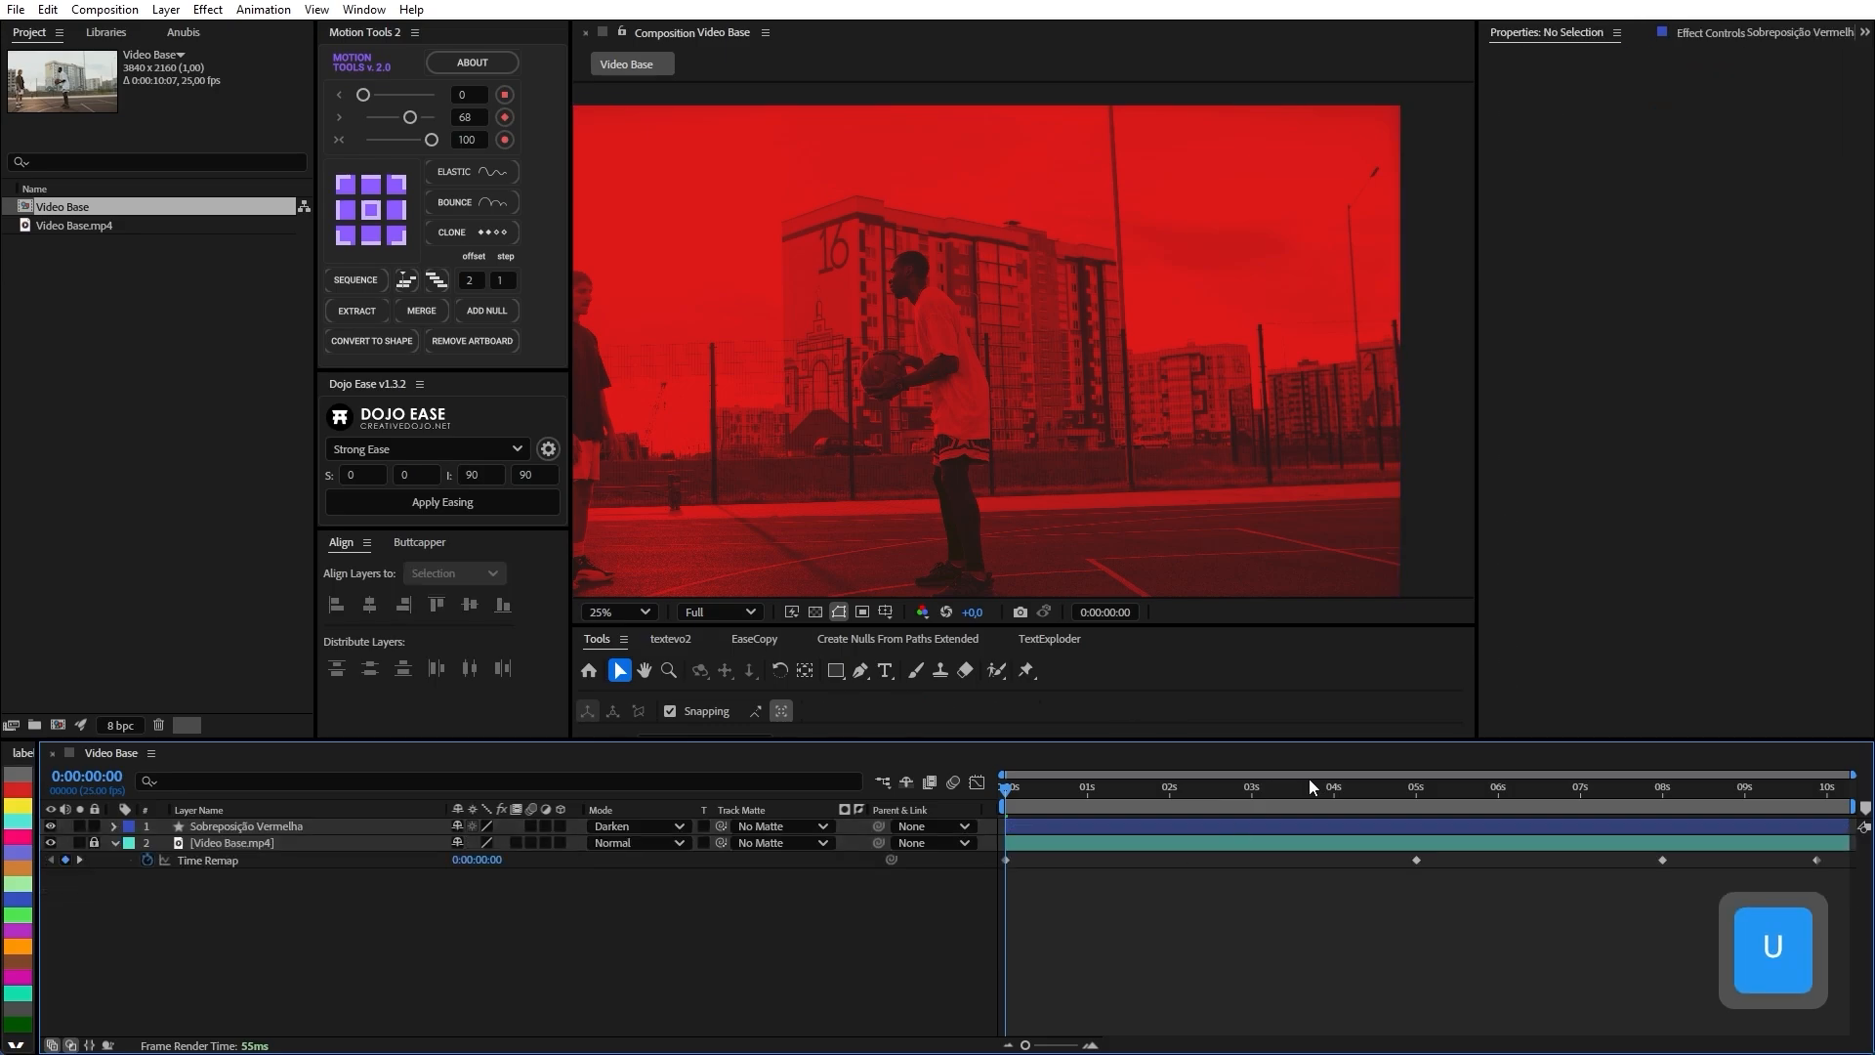
{"action": "left_click_drag", "start_coordinate": [1310, 780], "coordinate": [1415, 780]}
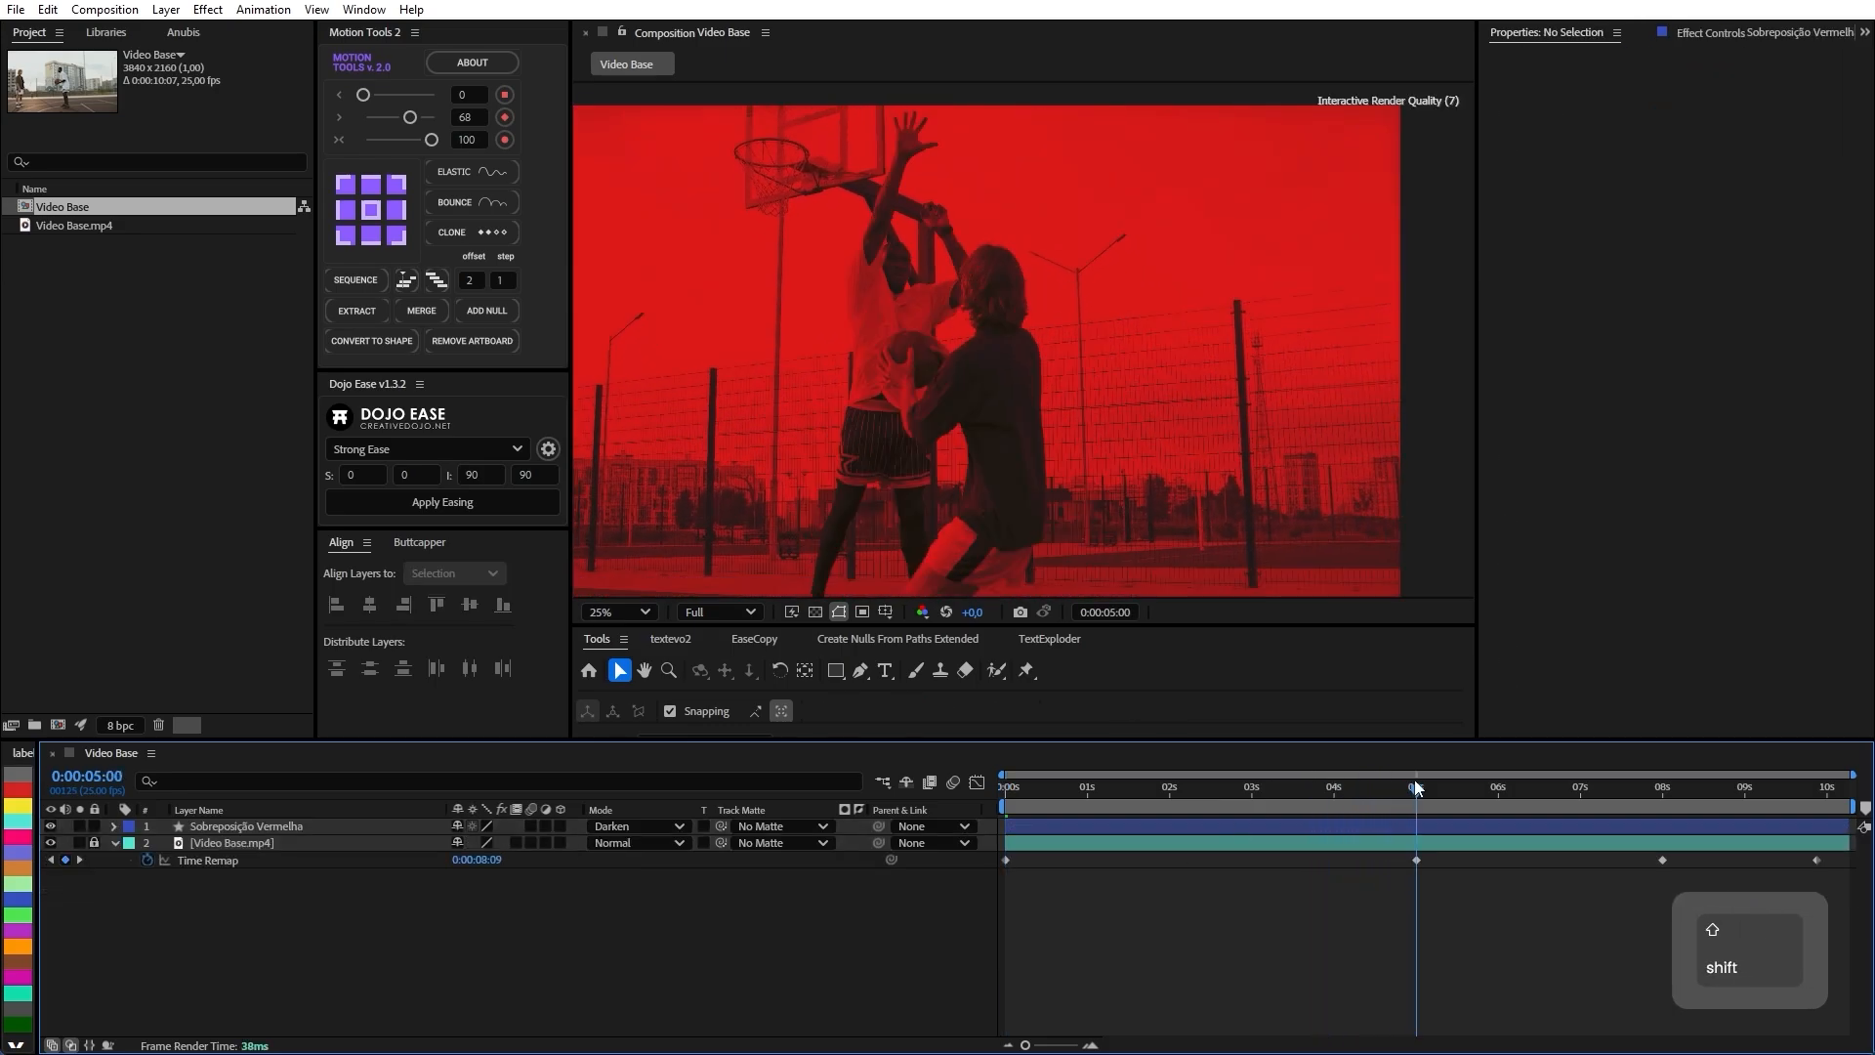
{"action": "scroll", "coordinate": [1067, 308], "scroll_direction": "down", "scroll_amount": 1}
{"action": "scroll", "coordinate": [1069, 355], "scroll_direction": "up", "scroll_amount": 1}
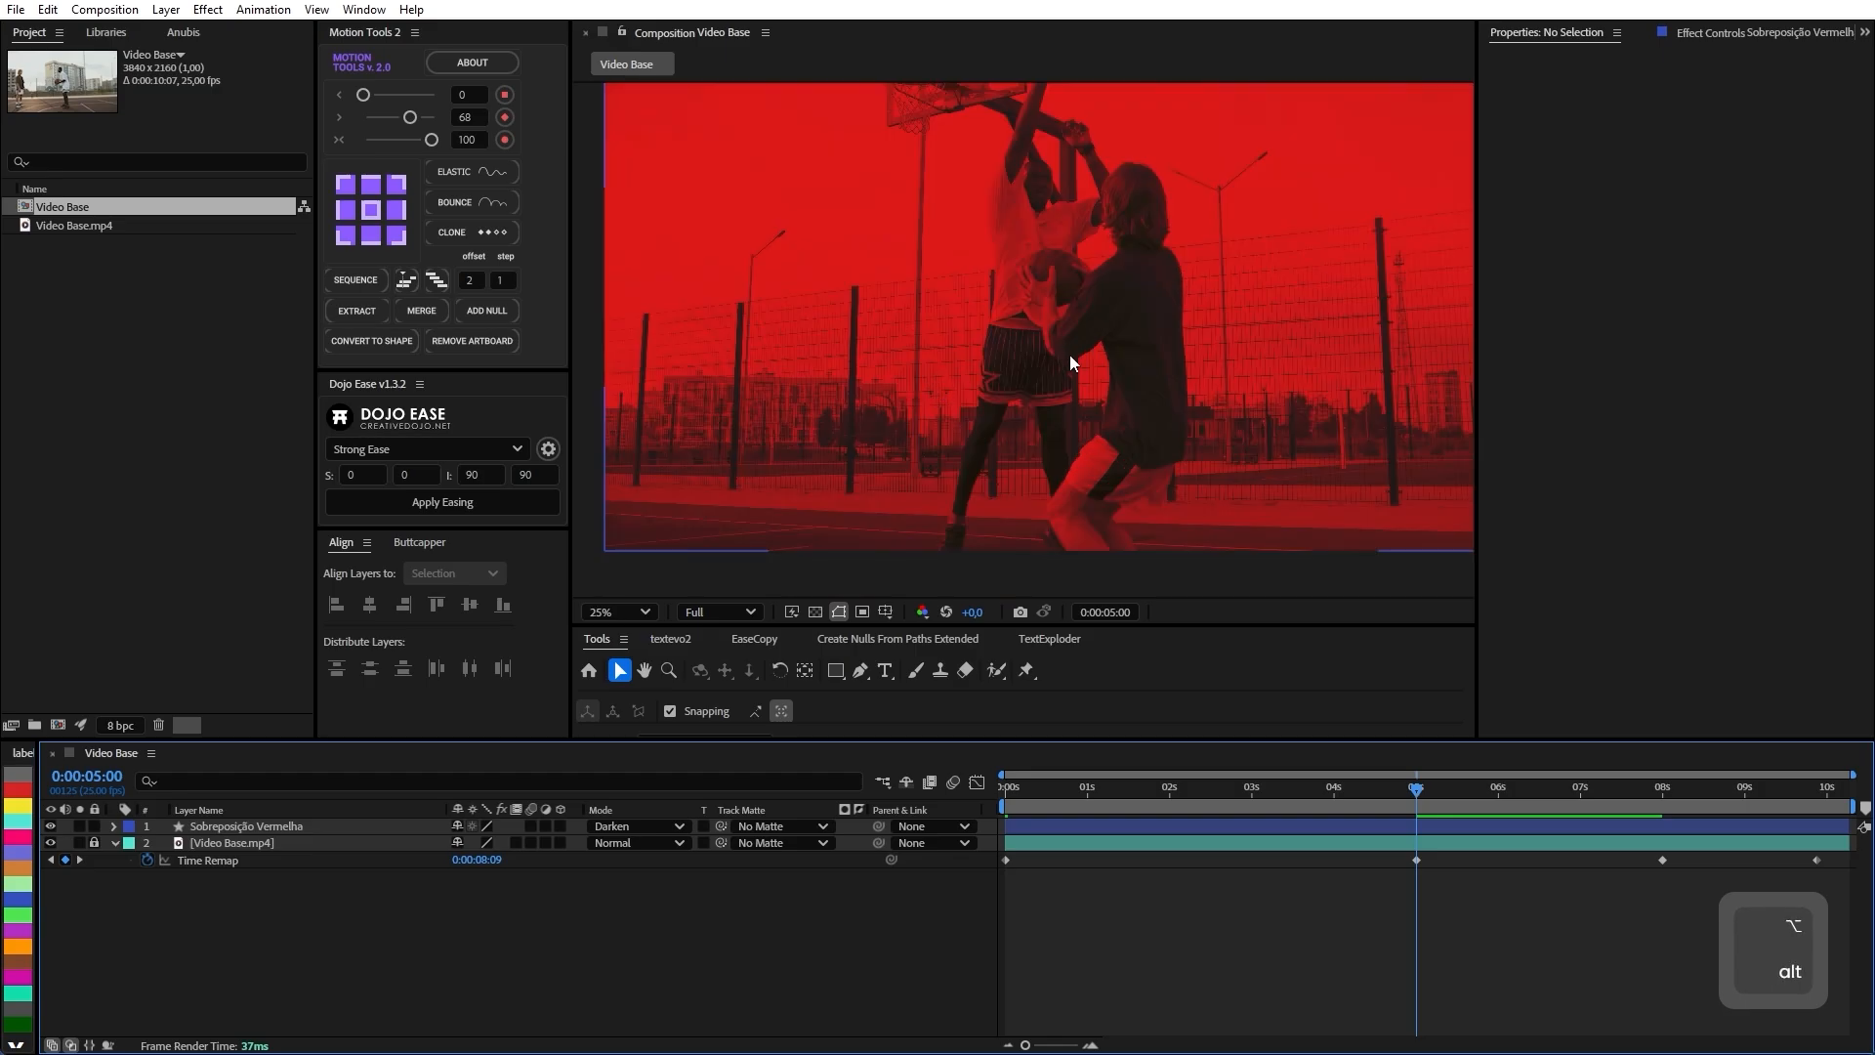
{"action": "key", "text": "space"}
{"action": "mouse_move", "coordinate": [1003, 465]}
{"action": "left_mouse_down"}
{"action": "mouse_move", "coordinate": [1004, 427]}
{"action": "mouse_move", "coordinate": [1033, 463]}
{"action": "left_mouse_up"}
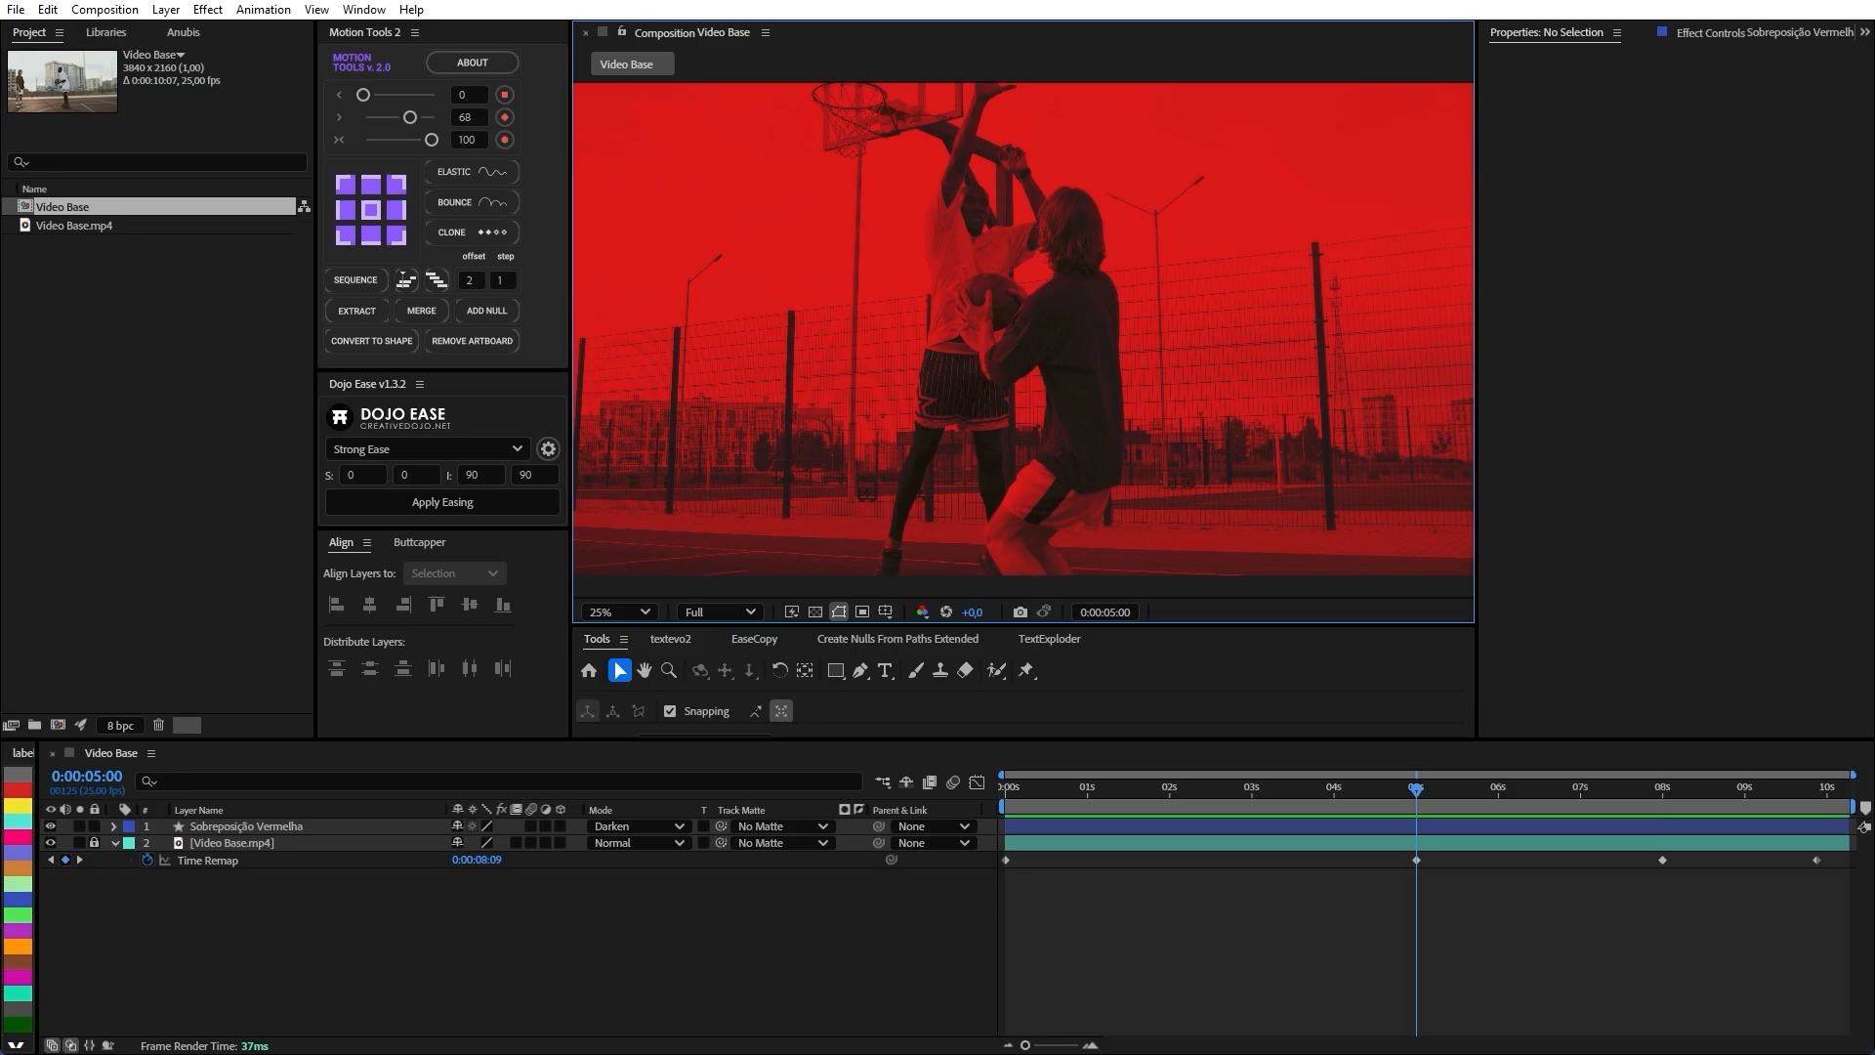
Create a project folder named Assets.
{"action": "right_click", "coordinate": [210, 343]}
{"action": "left_click", "coordinate": [306, 299]}
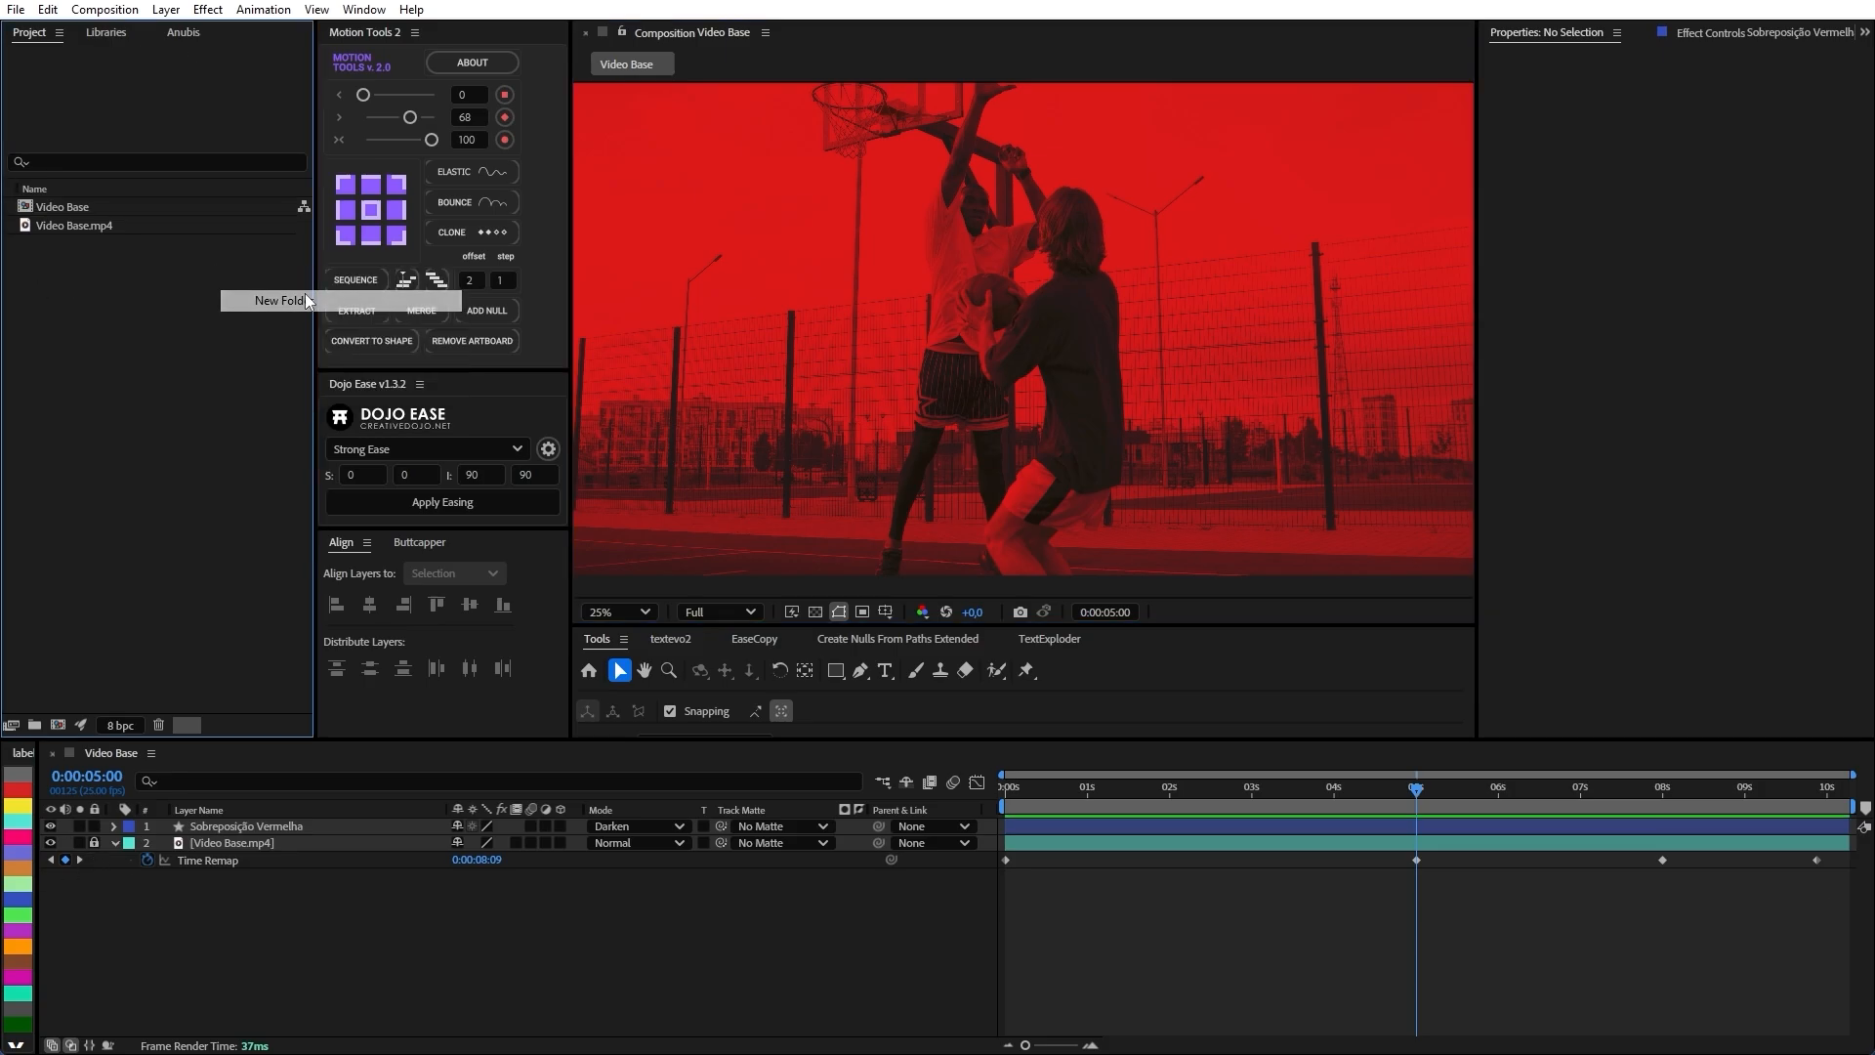
{"action": "type", "text": "Assets"}
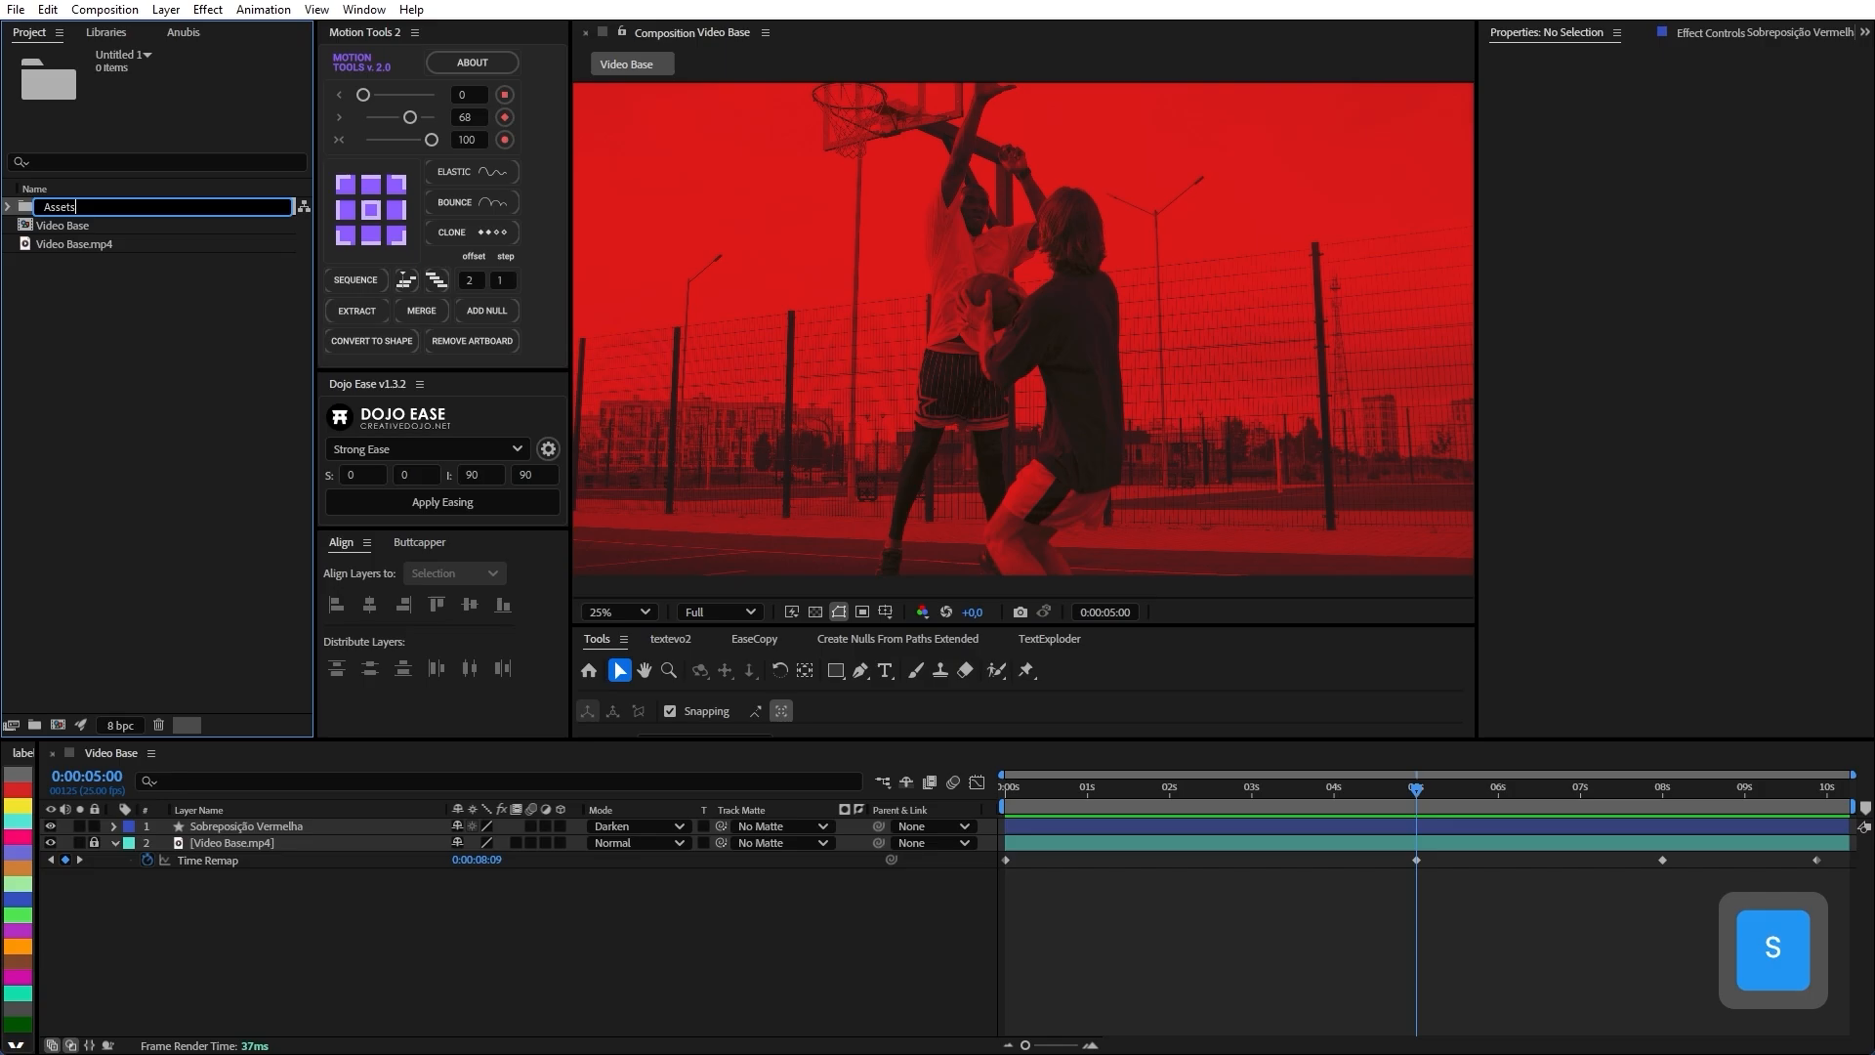
{"action": "key", "text": "Return"}
Create a project folder named Composição and move the Video Base composition and Video Base.mp4 into it.
{"action": "right_click", "coordinate": [208, 322]}
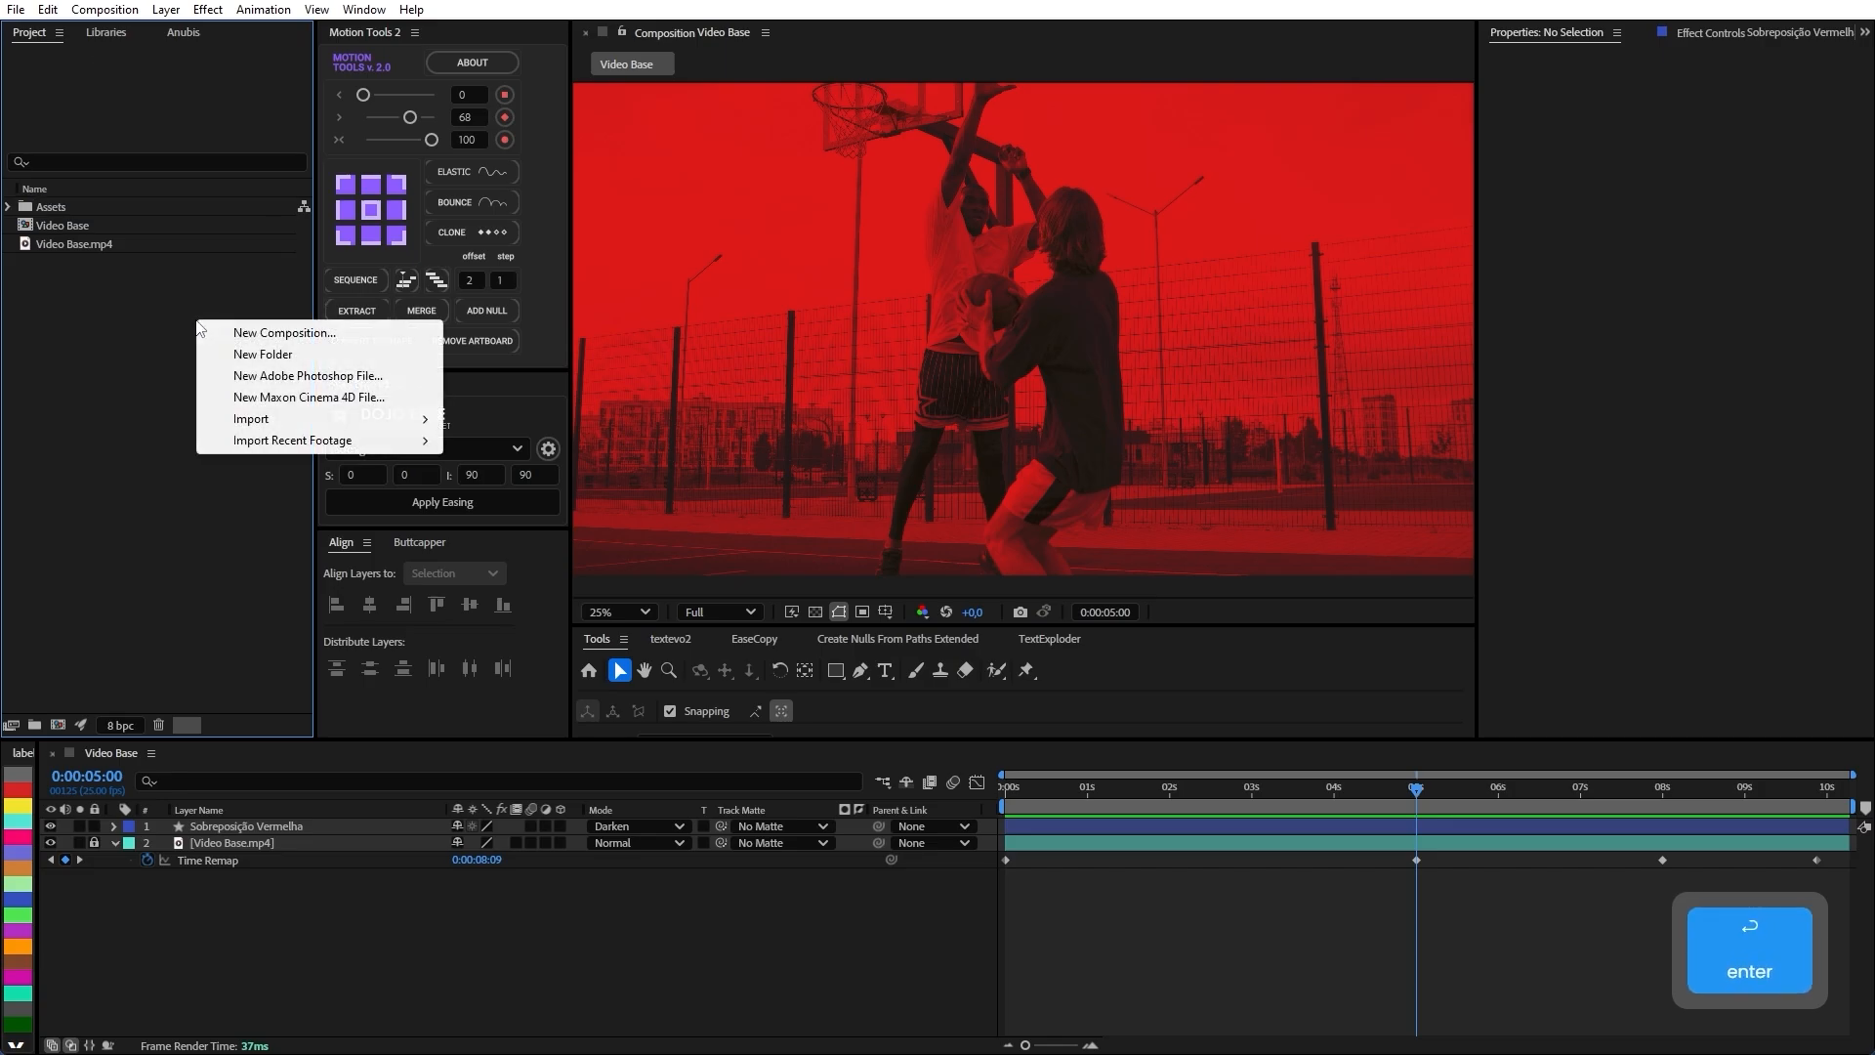
{"action": "left_click", "coordinate": [259, 354]}
{"action": "type", "text": "Composição"}
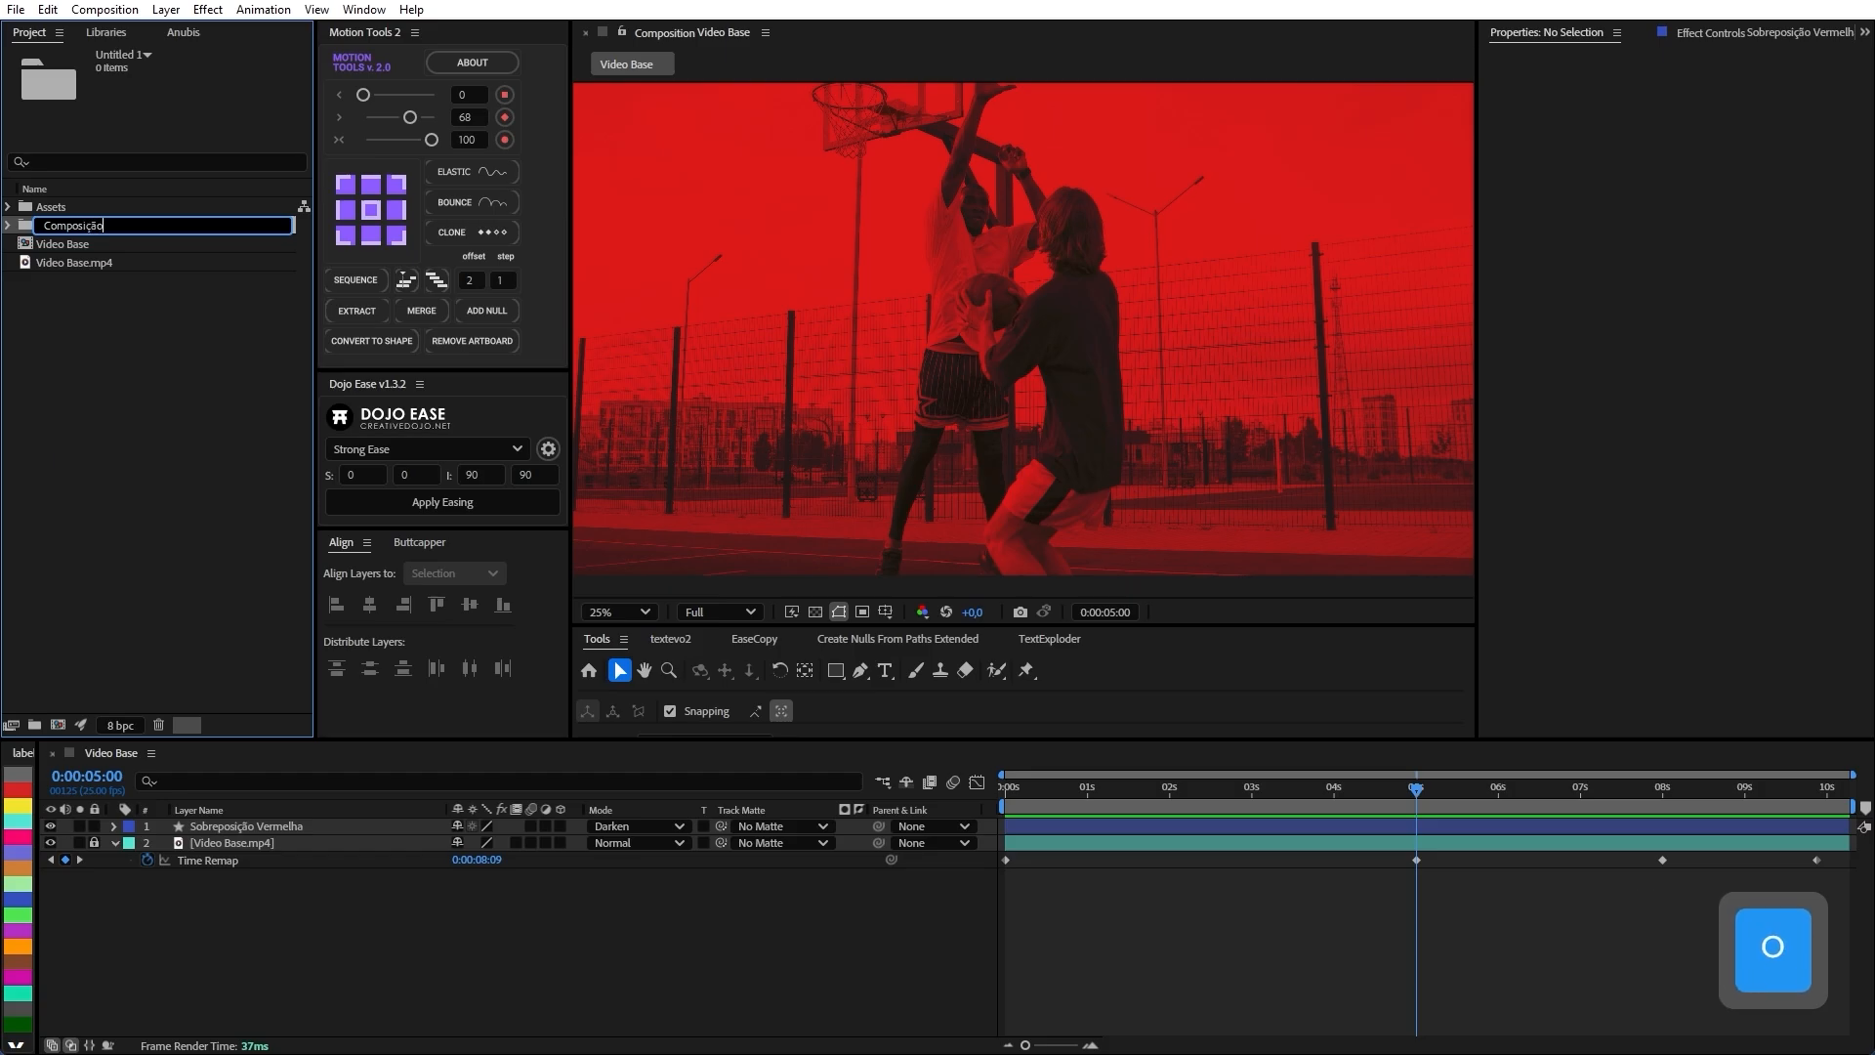
{"action": "key", "text": "Return"}
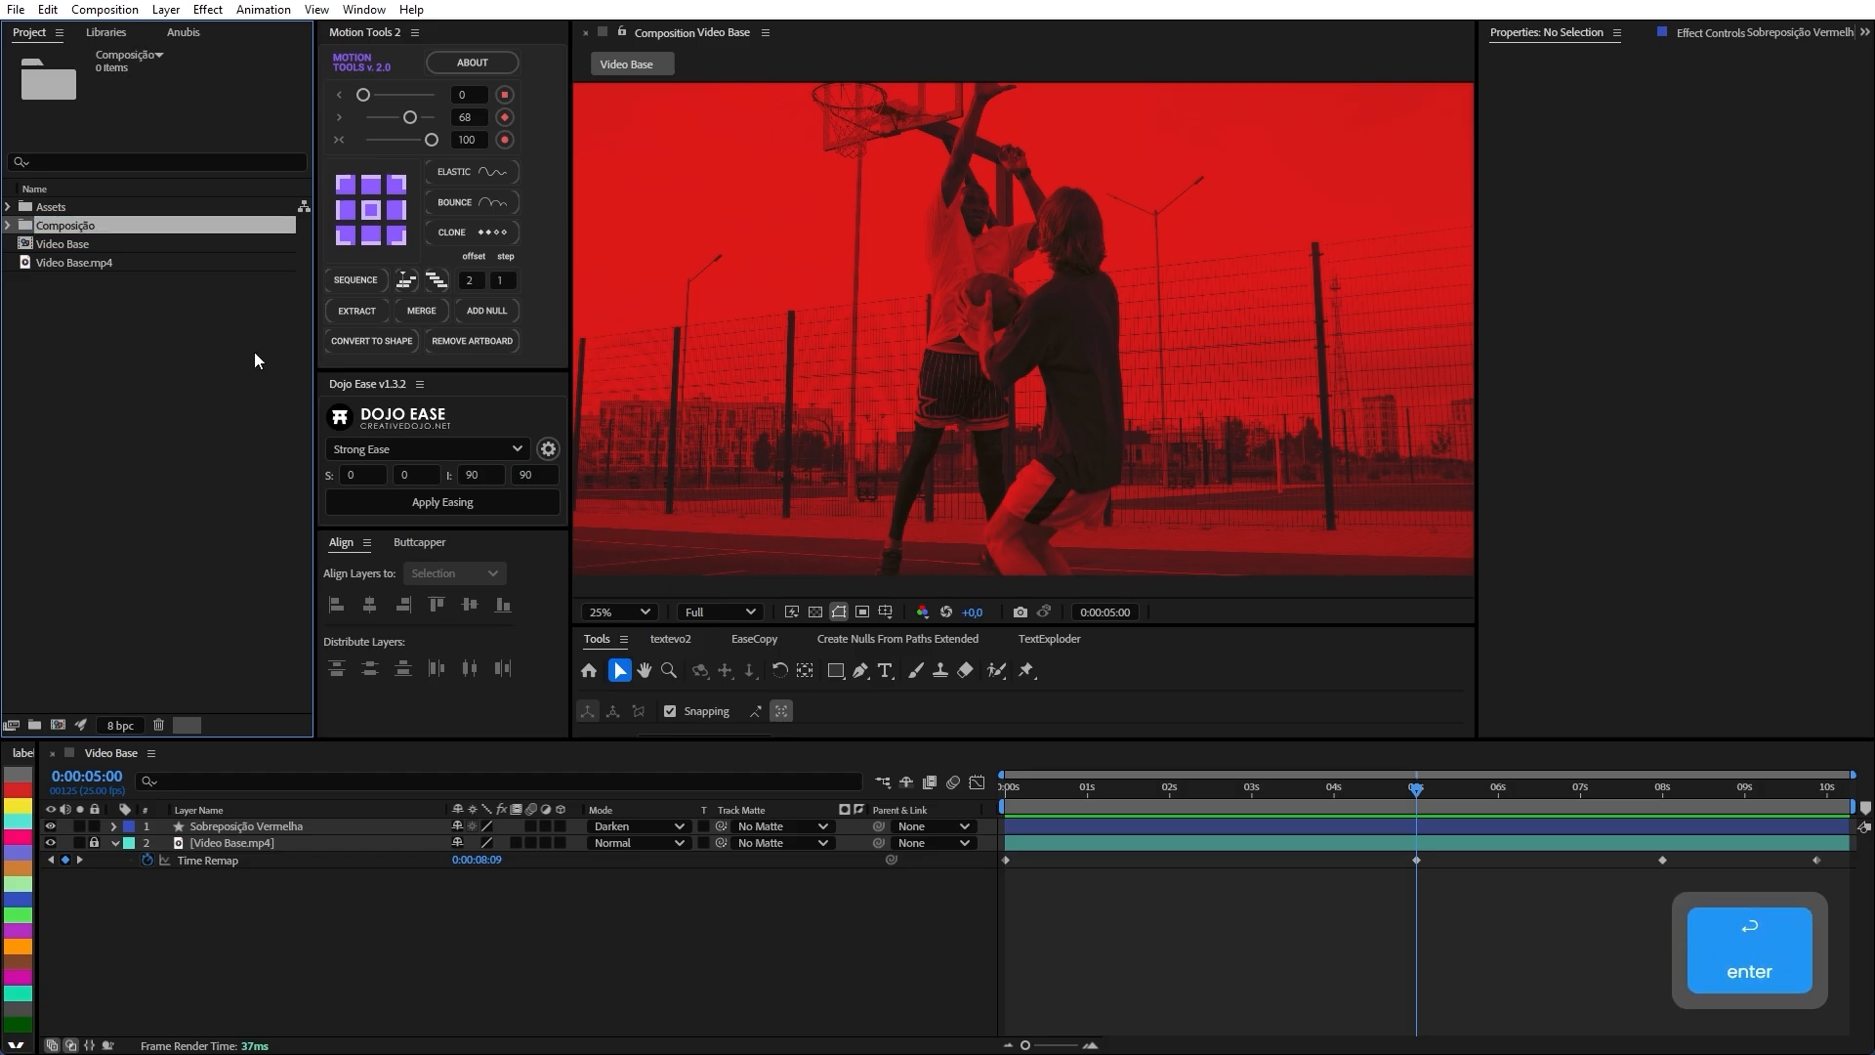
{"action": "left_click_drag", "start_coordinate": [227, 347], "coordinate": [86, 228]}
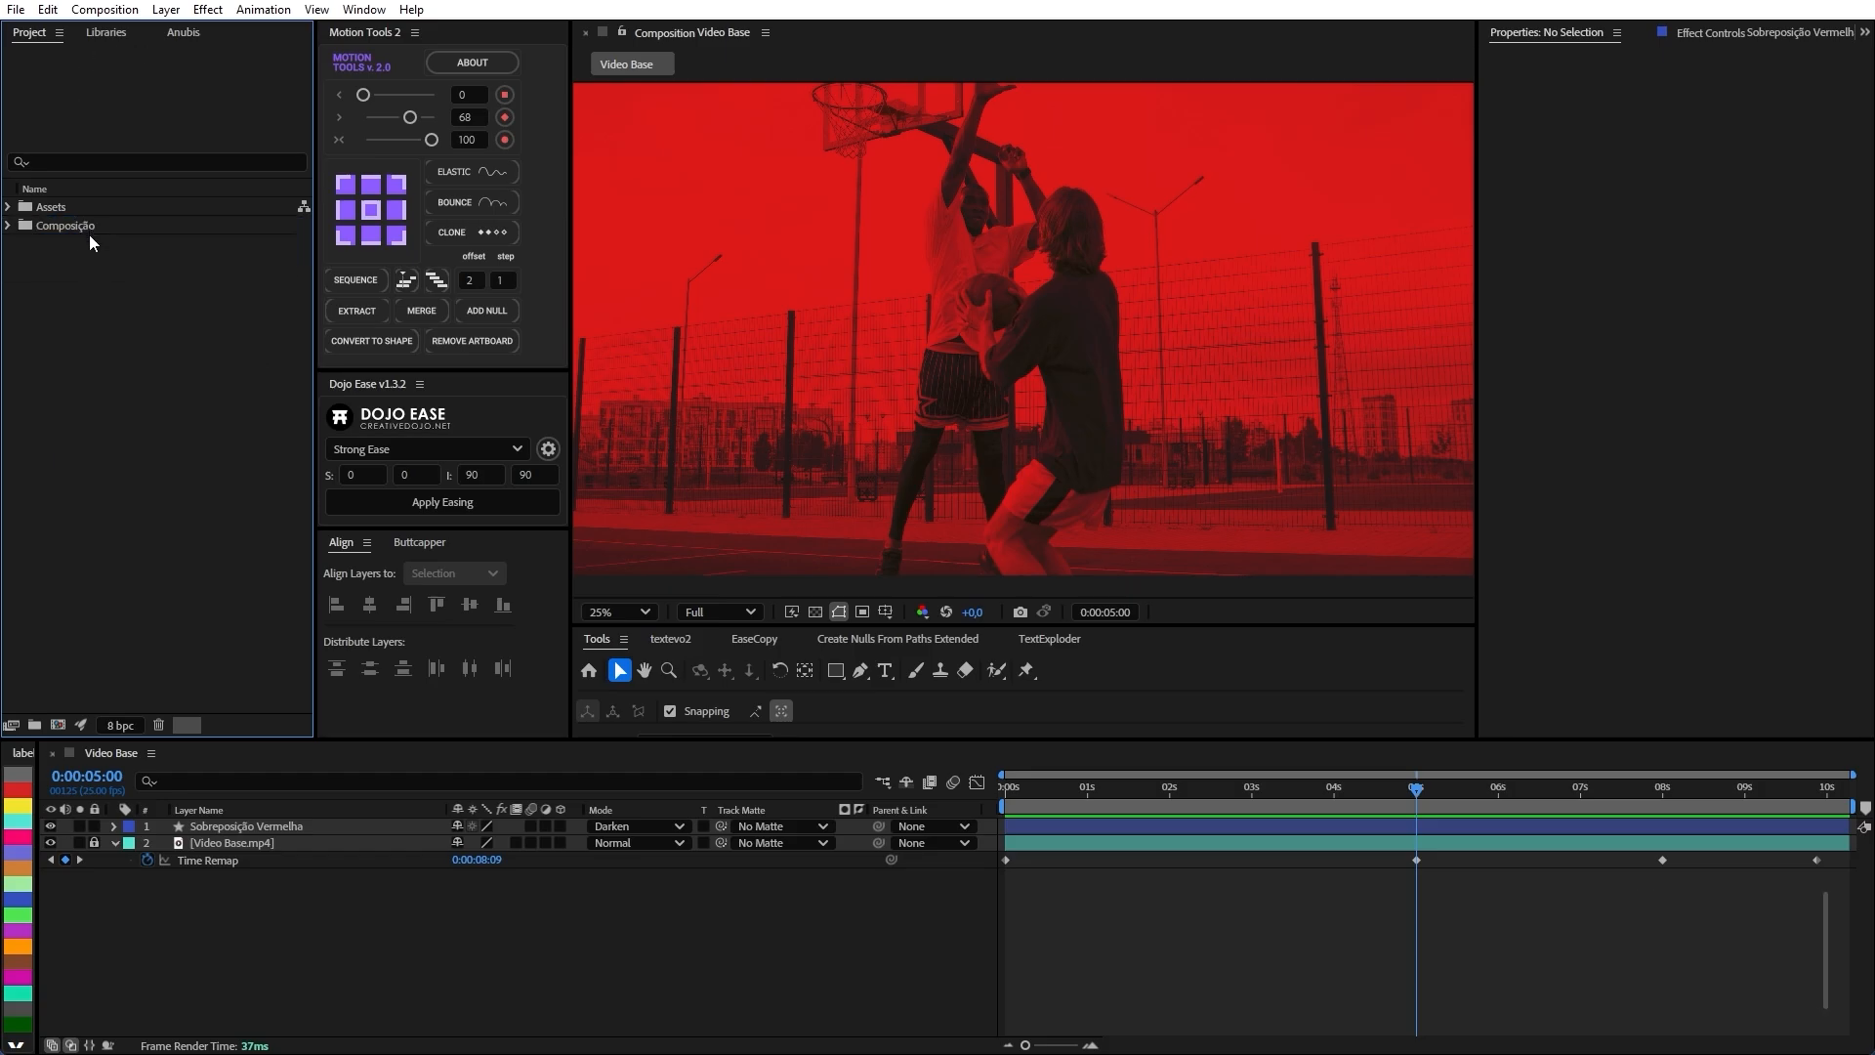
Import Frame.png, file it in the Assets folder and add it to the composition as the uppermost layer.
{"action": "double_click", "coordinate": [137, 298]}
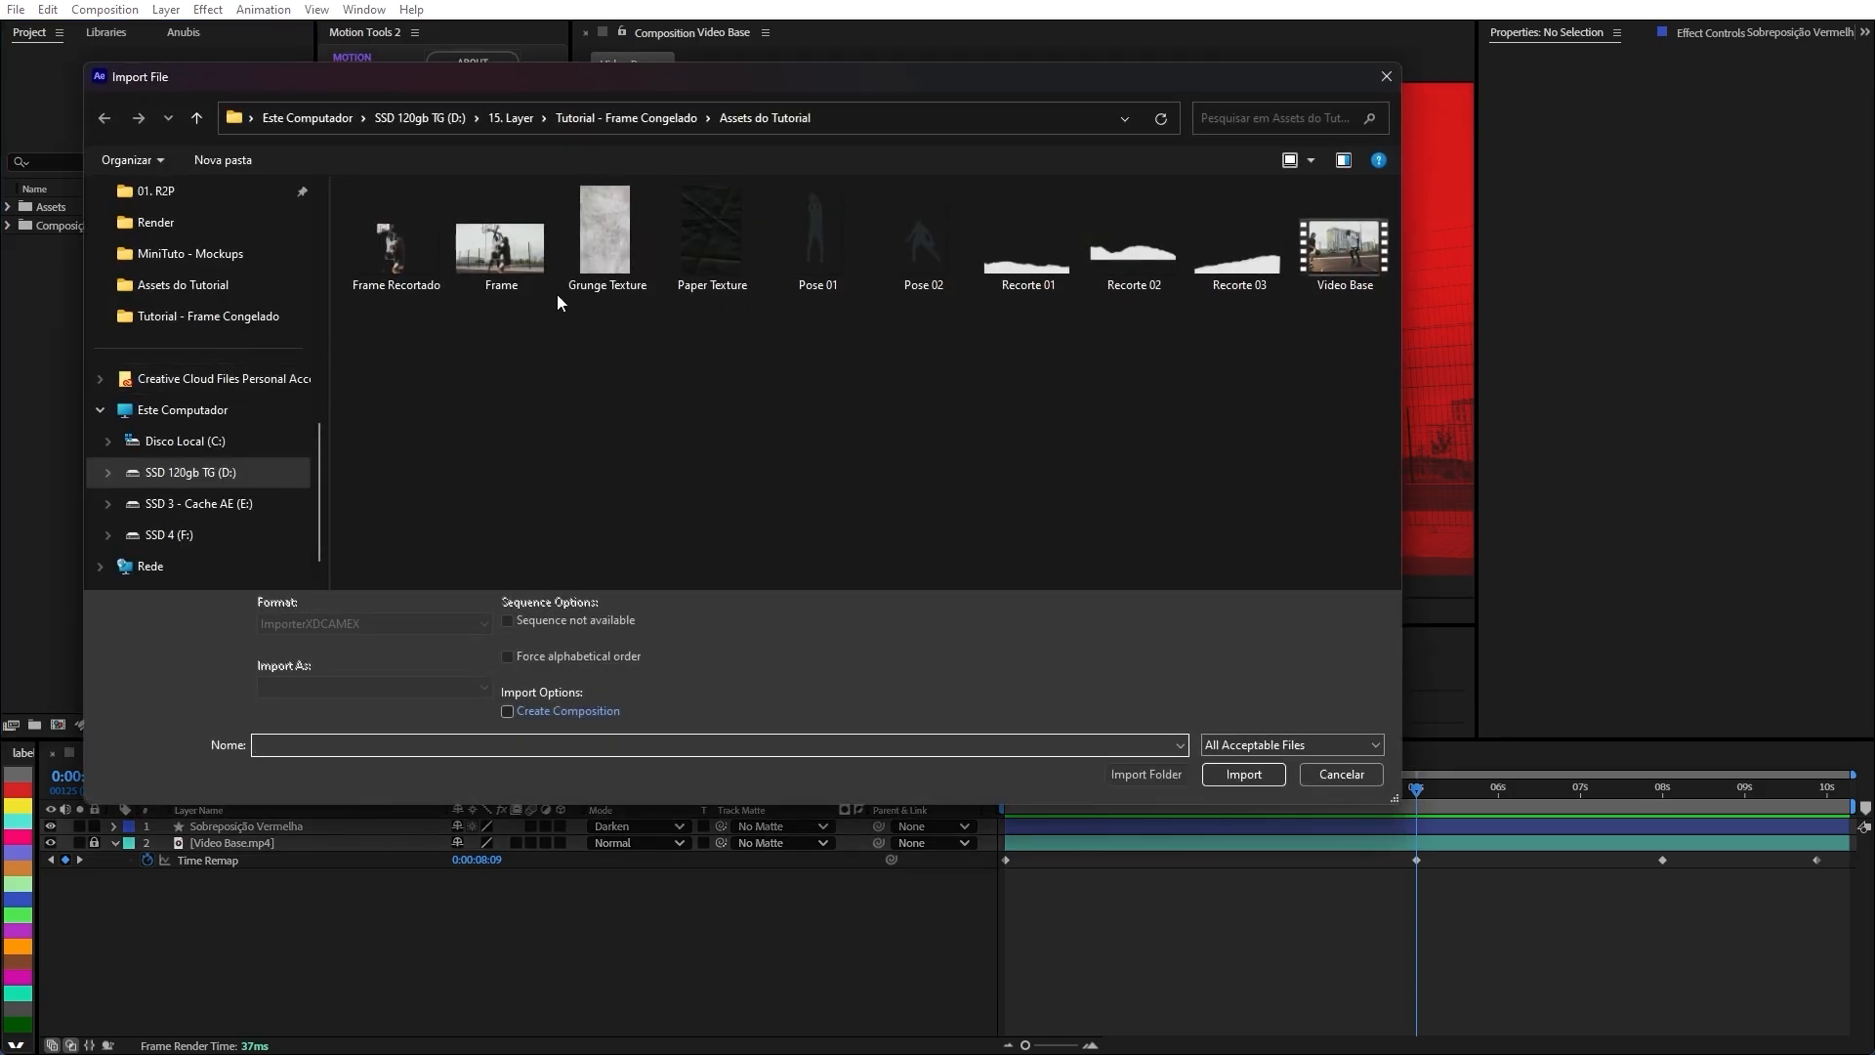
{"action": "left_click", "coordinate": [485, 288]}
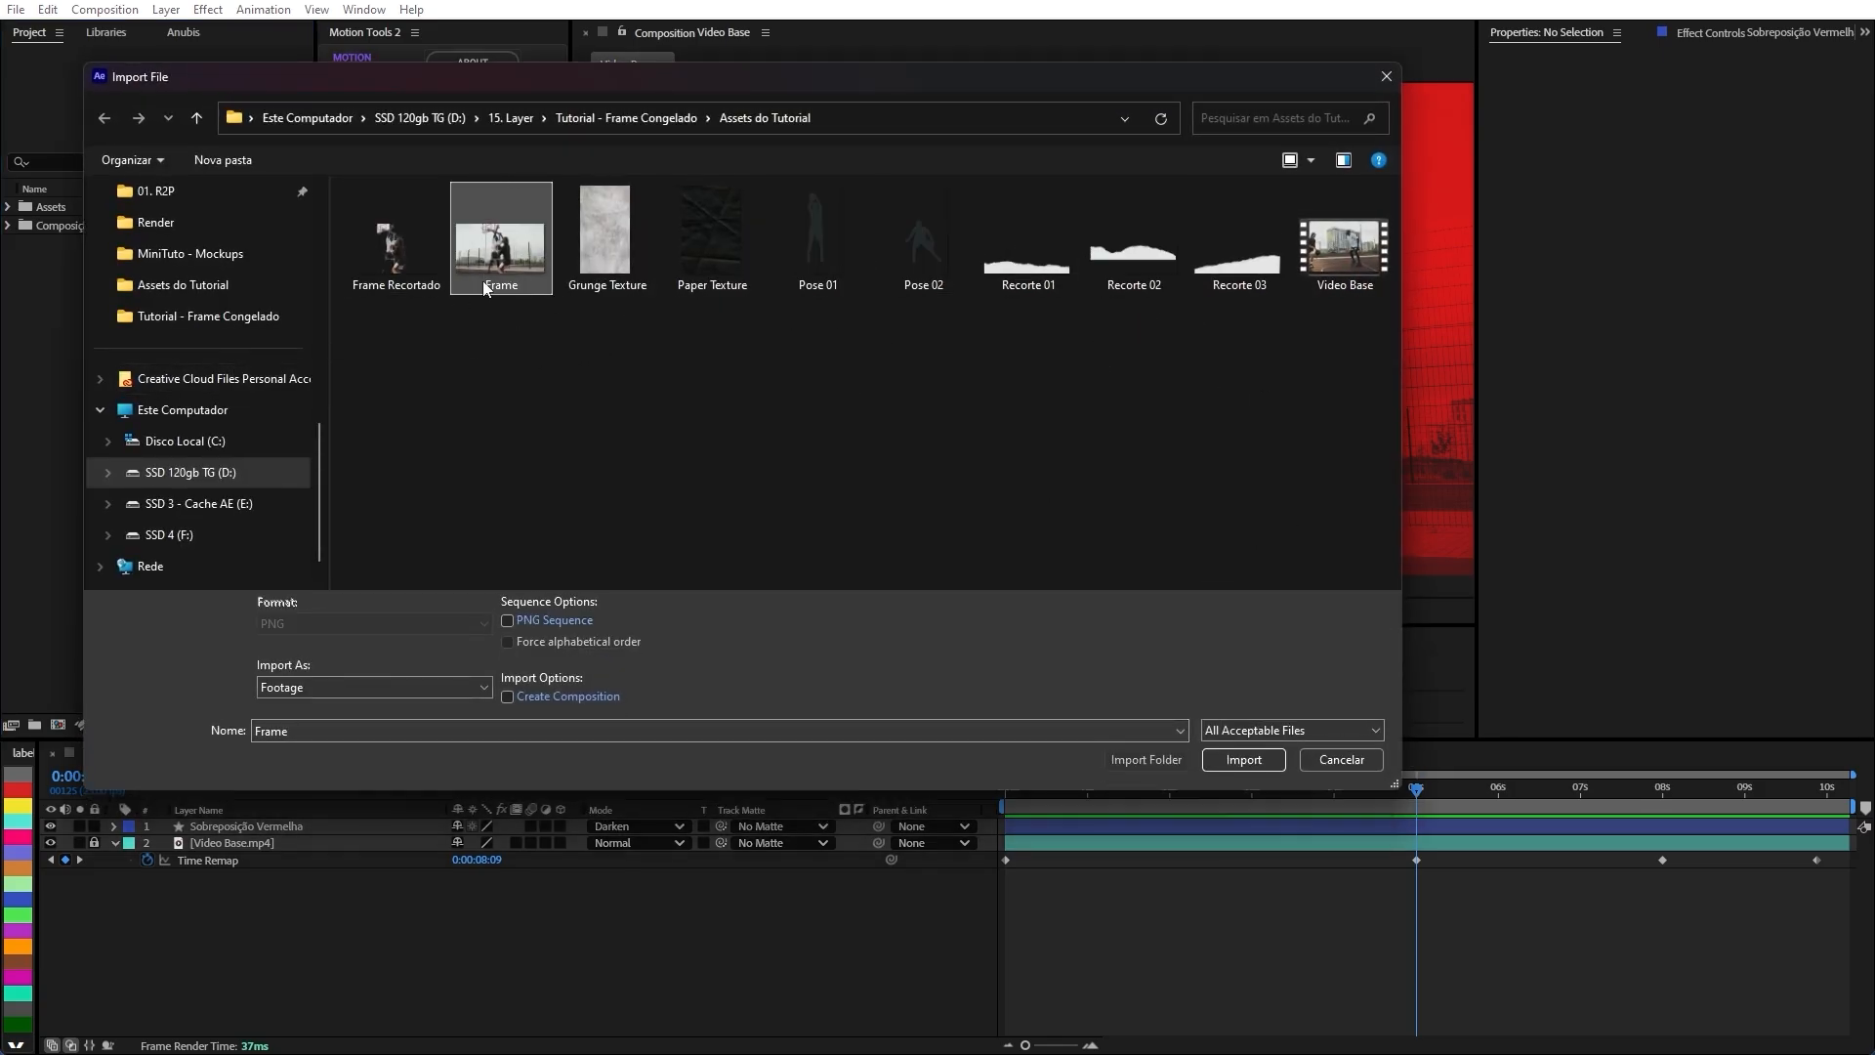
{"action": "double_click", "coordinate": [515, 262]}
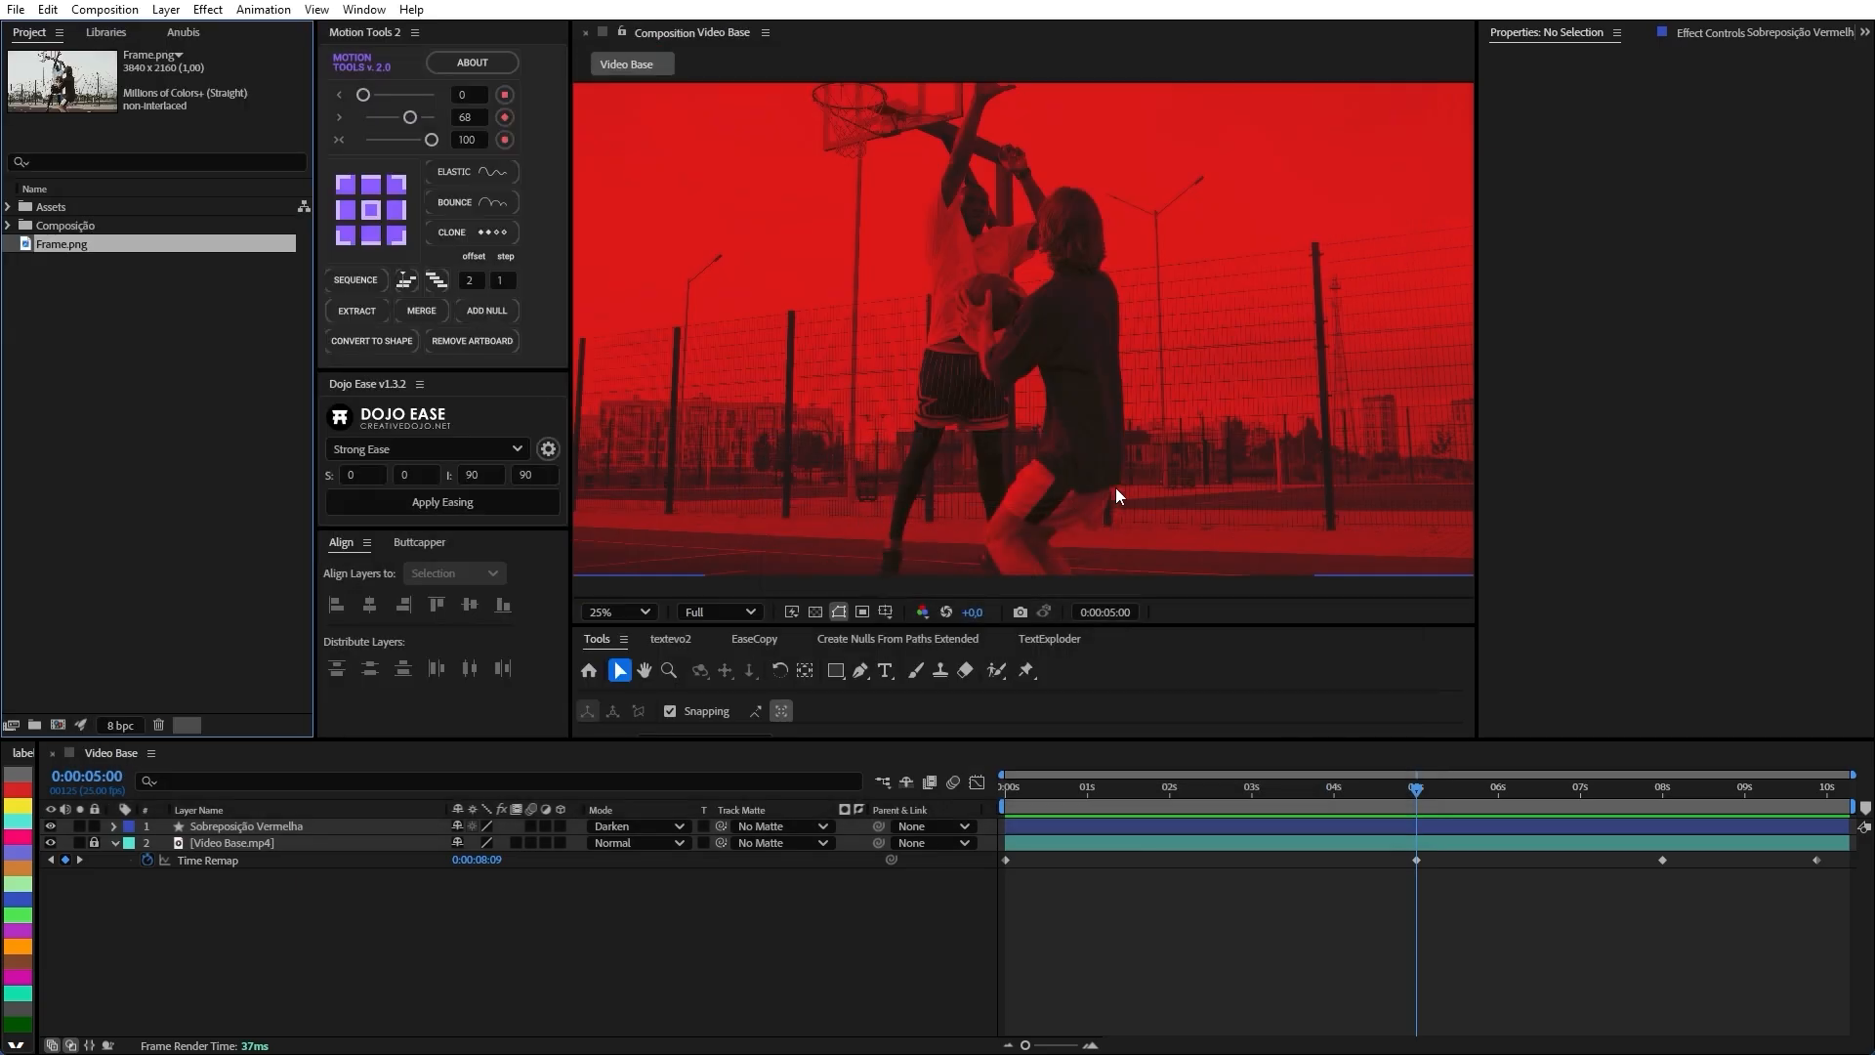
{"action": "scroll", "coordinate": [981, 321], "scroll_direction": "down", "scroll_amount": 1}
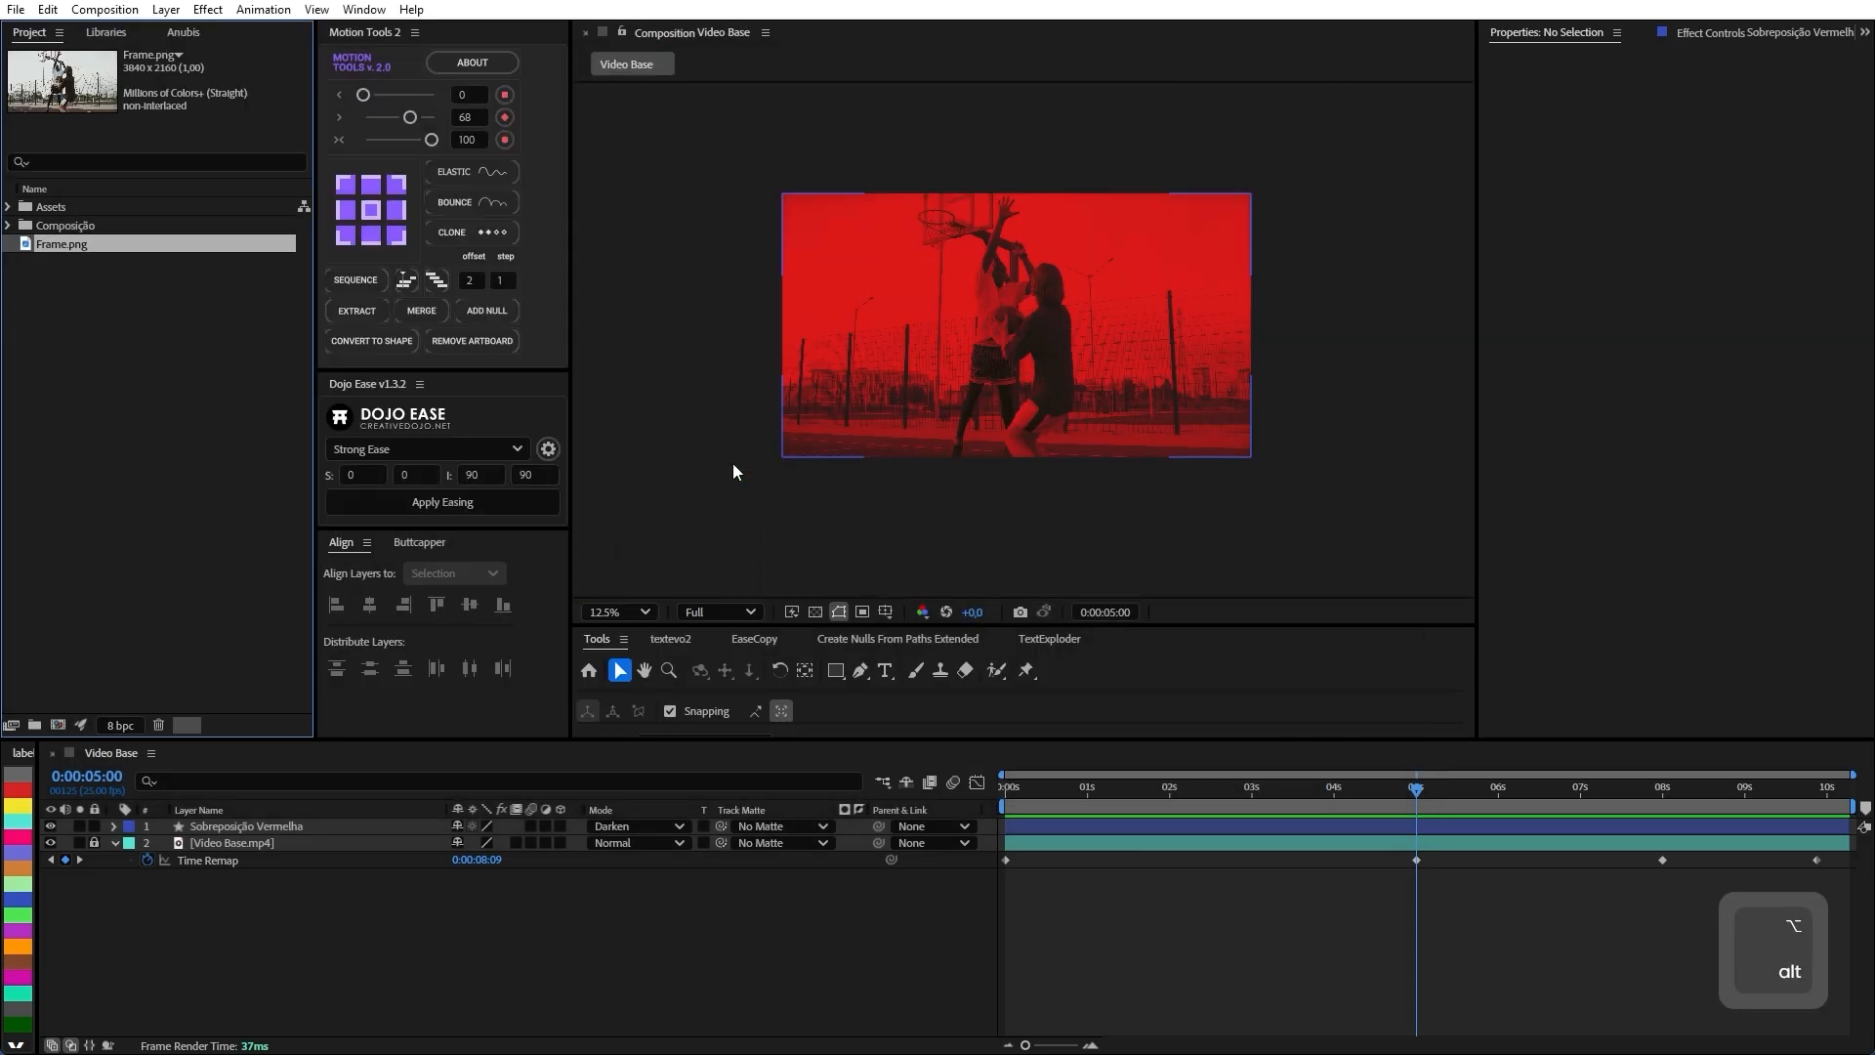
{"action": "left_click_drag", "start_coordinate": [47, 244], "coordinate": [320, 827]}
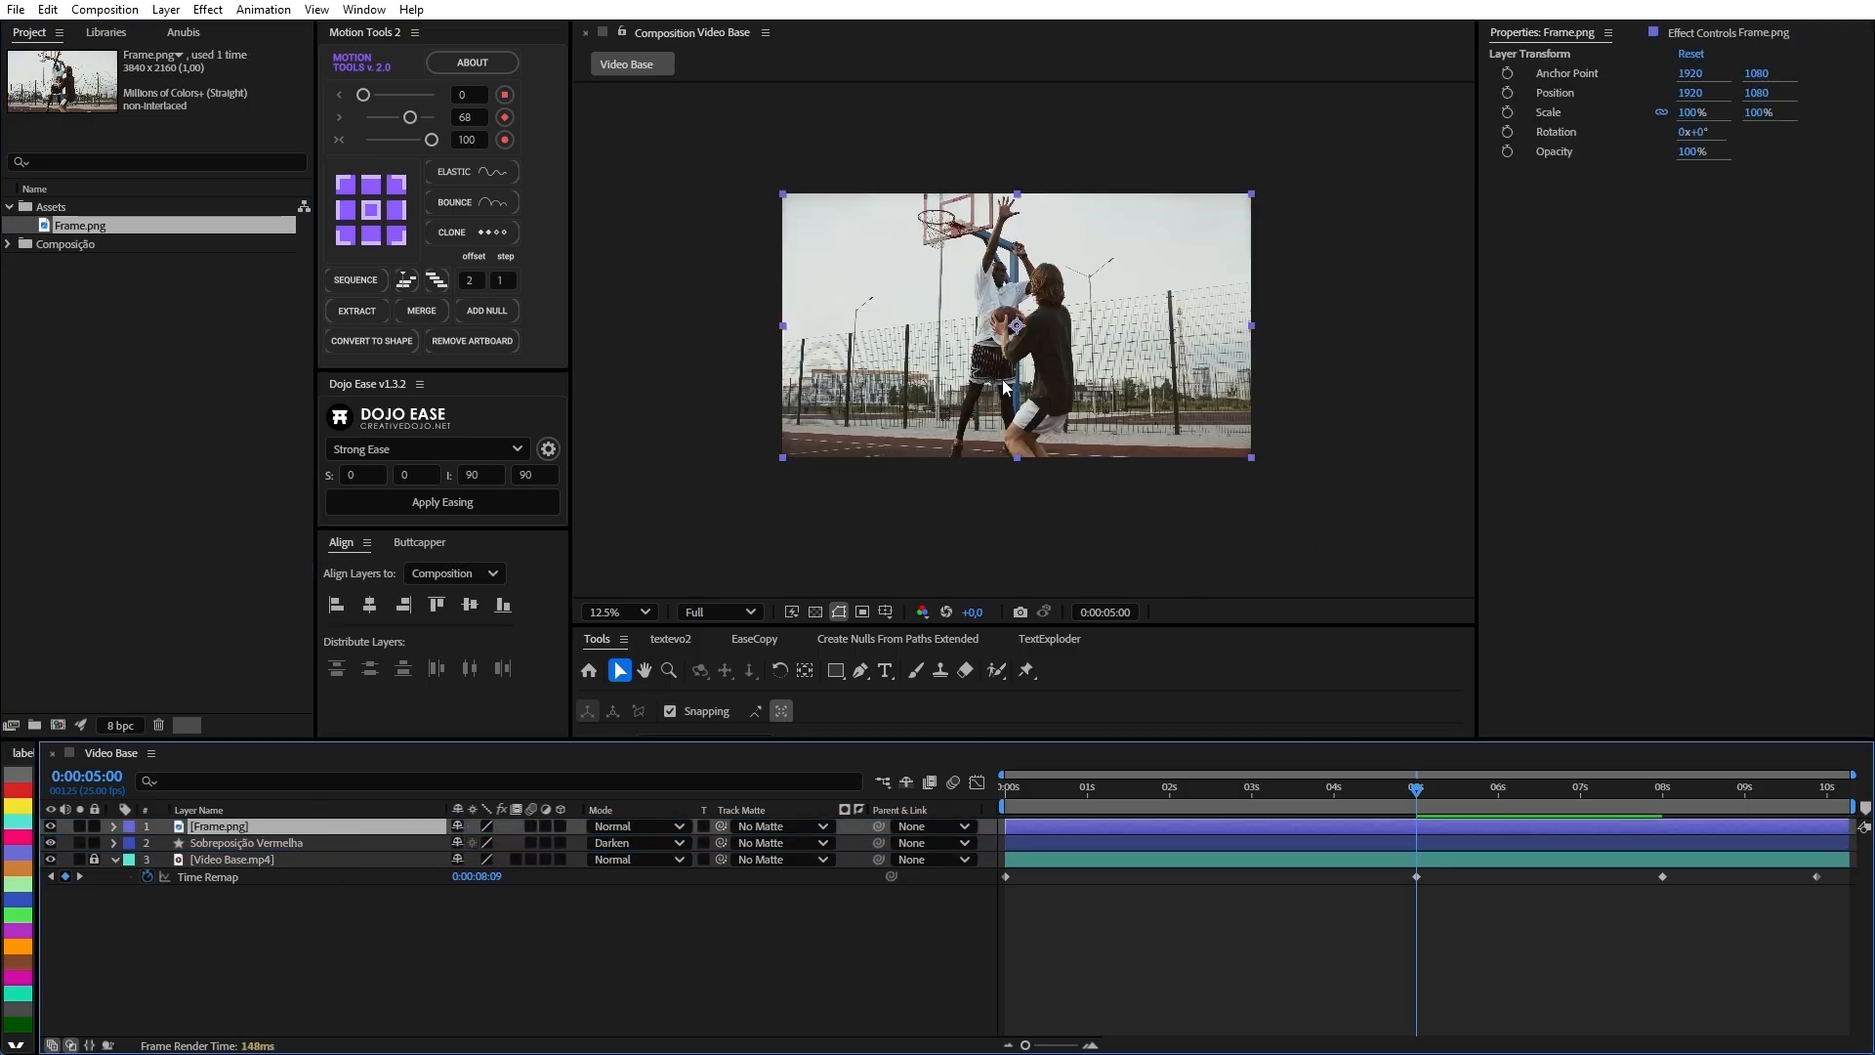
Examine the Frame.png image of the two players around the freeze point, ending with the playhead at 0:00:05:00.
{"action": "scroll", "coordinate": [1090, 403], "scroll_direction": "up", "scroll_amount": 1}
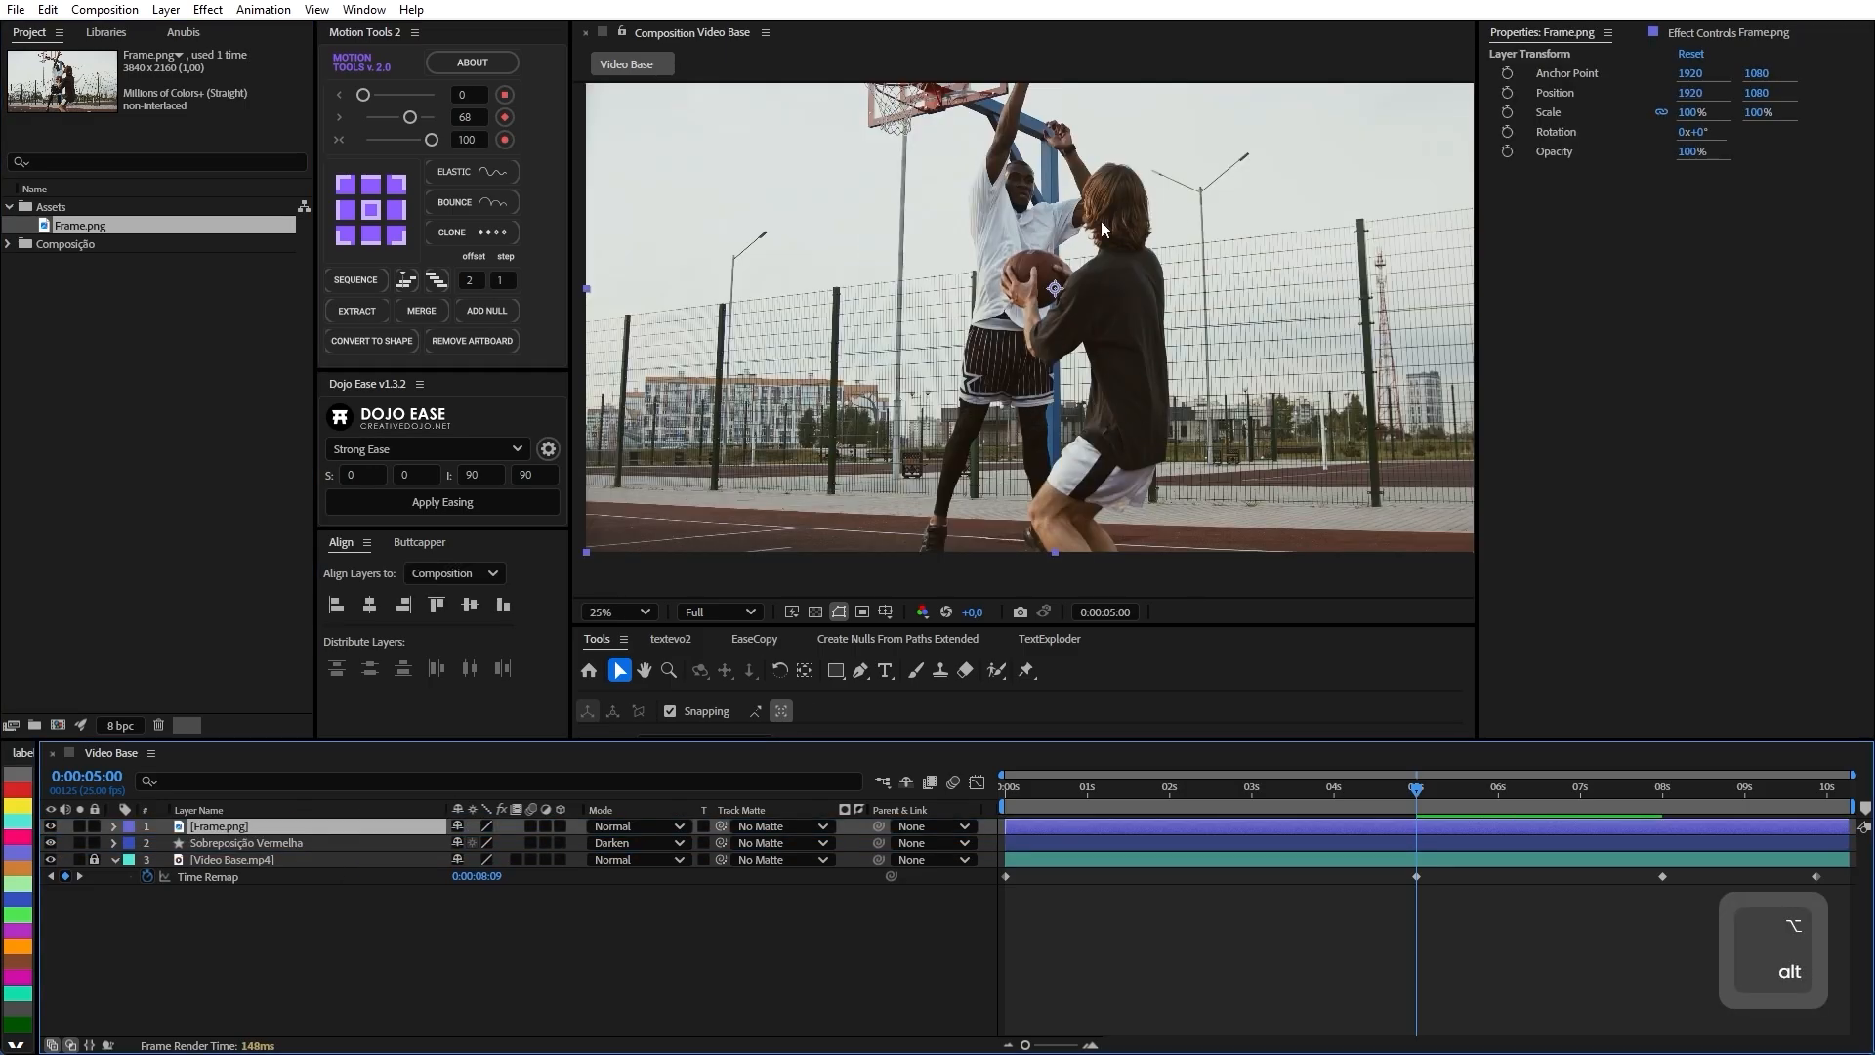
{"action": "scroll", "coordinate": [937, 313], "scroll_direction": "down", "scroll_amount": 1}
{"action": "scroll", "coordinate": [1134, 265], "scroll_direction": "up", "scroll_amount": 1}
{"action": "key", "text": "space"}
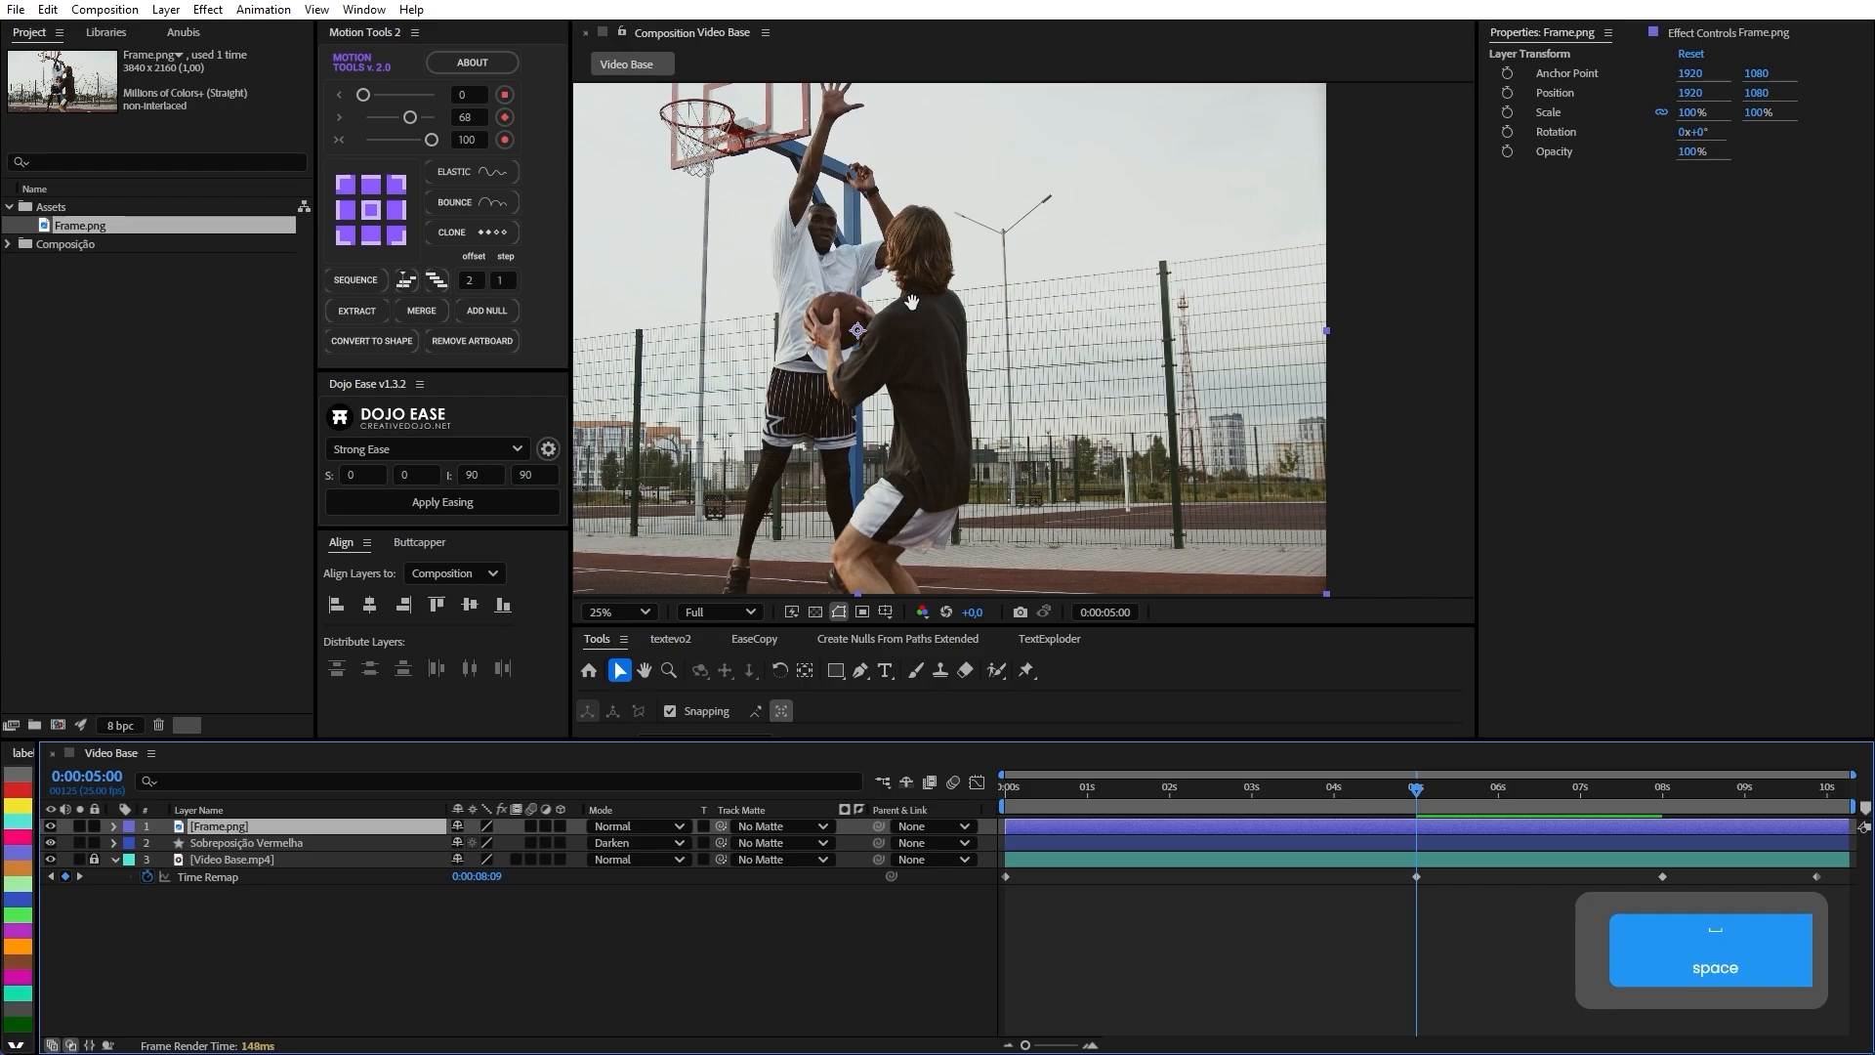
{"action": "left_click_drag", "start_coordinate": [1235, 218], "coordinate": [1305, 218]}
{"action": "left_click_drag", "start_coordinate": [863, 282], "coordinate": [858, 425]}
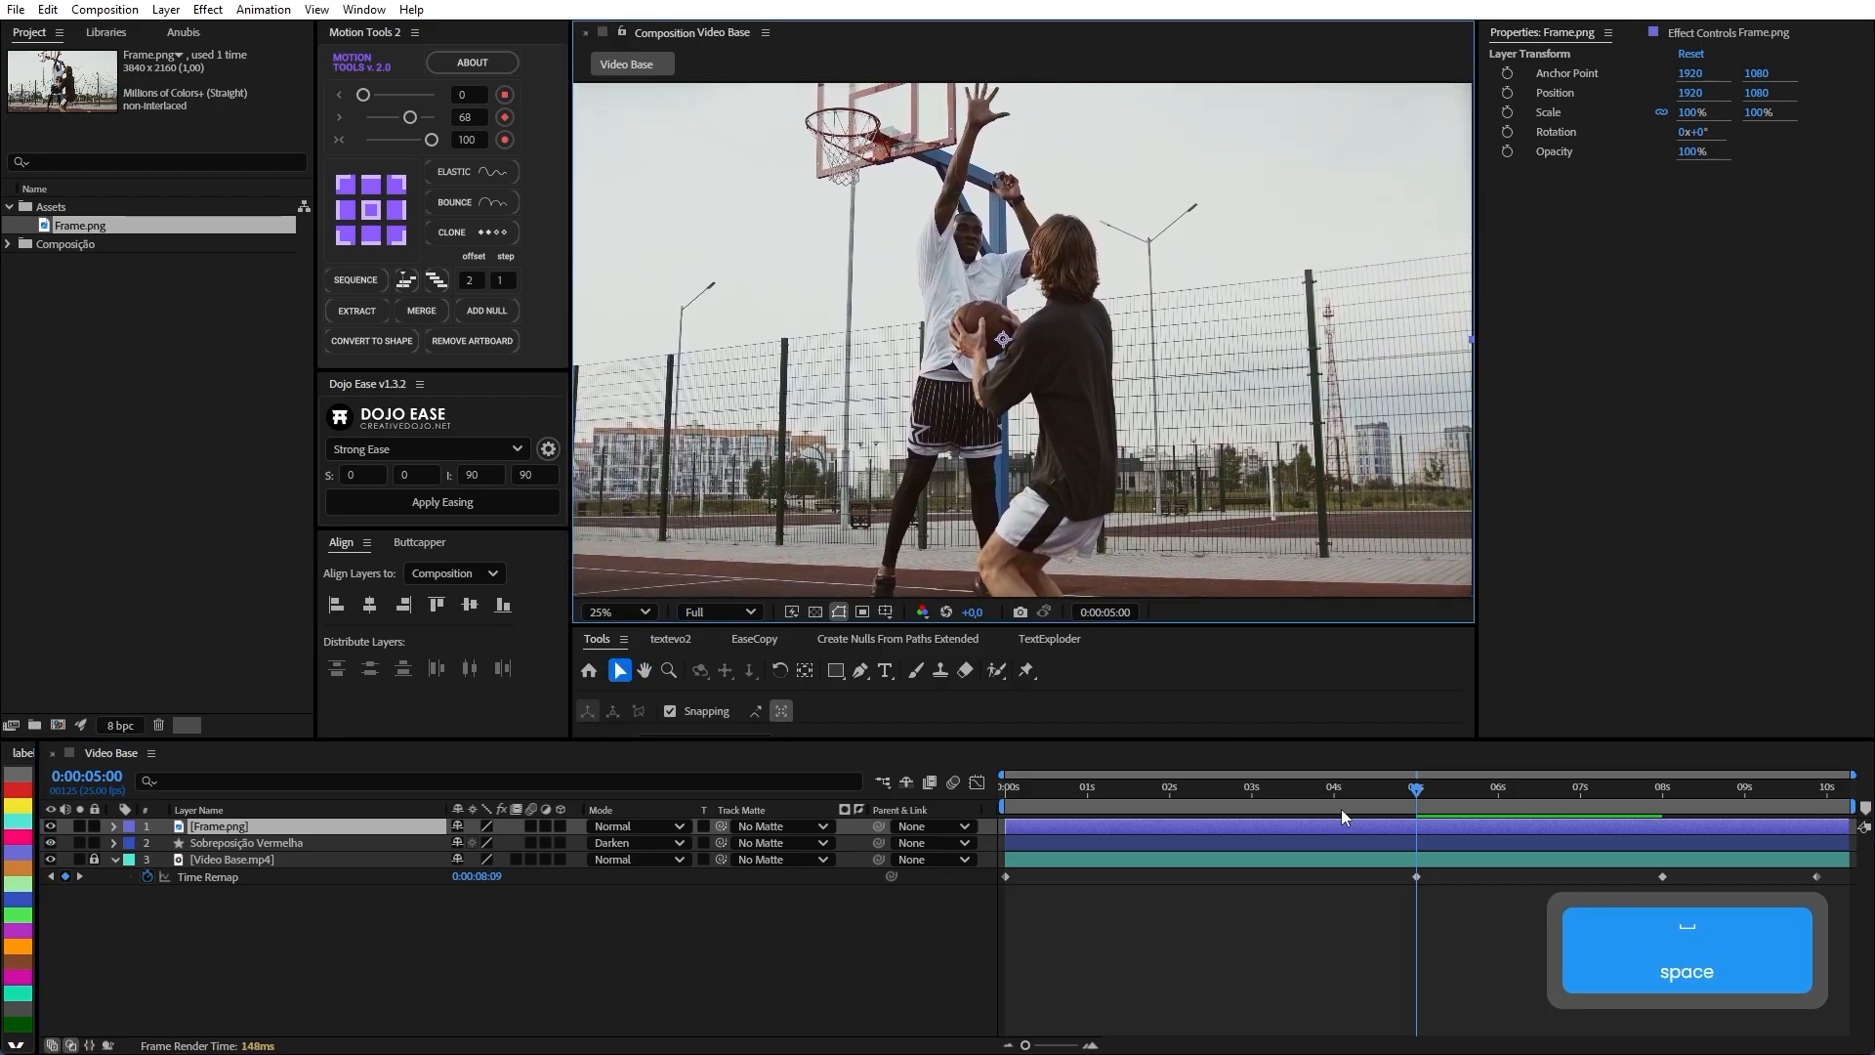
{"action": "left_click", "coordinate": [1279, 795]}
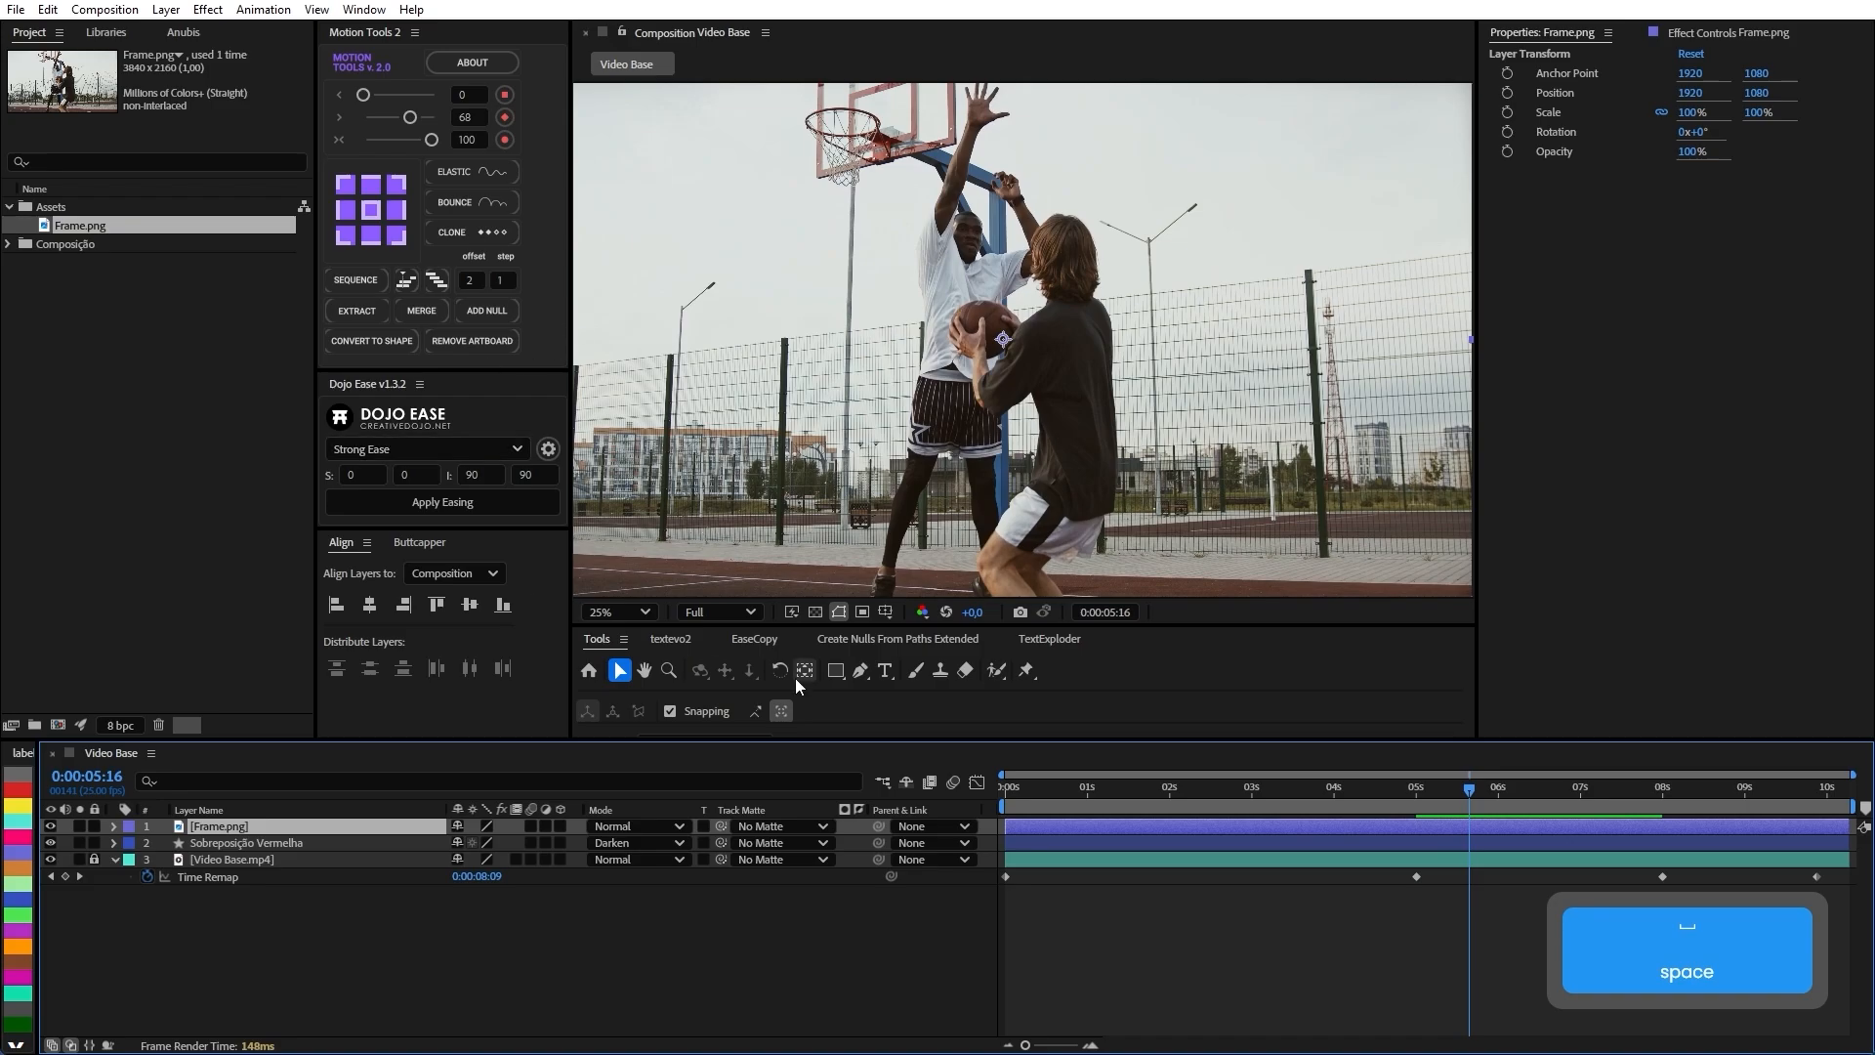
{"action": "left_click", "coordinate": [1421, 795], "text": "shift"}
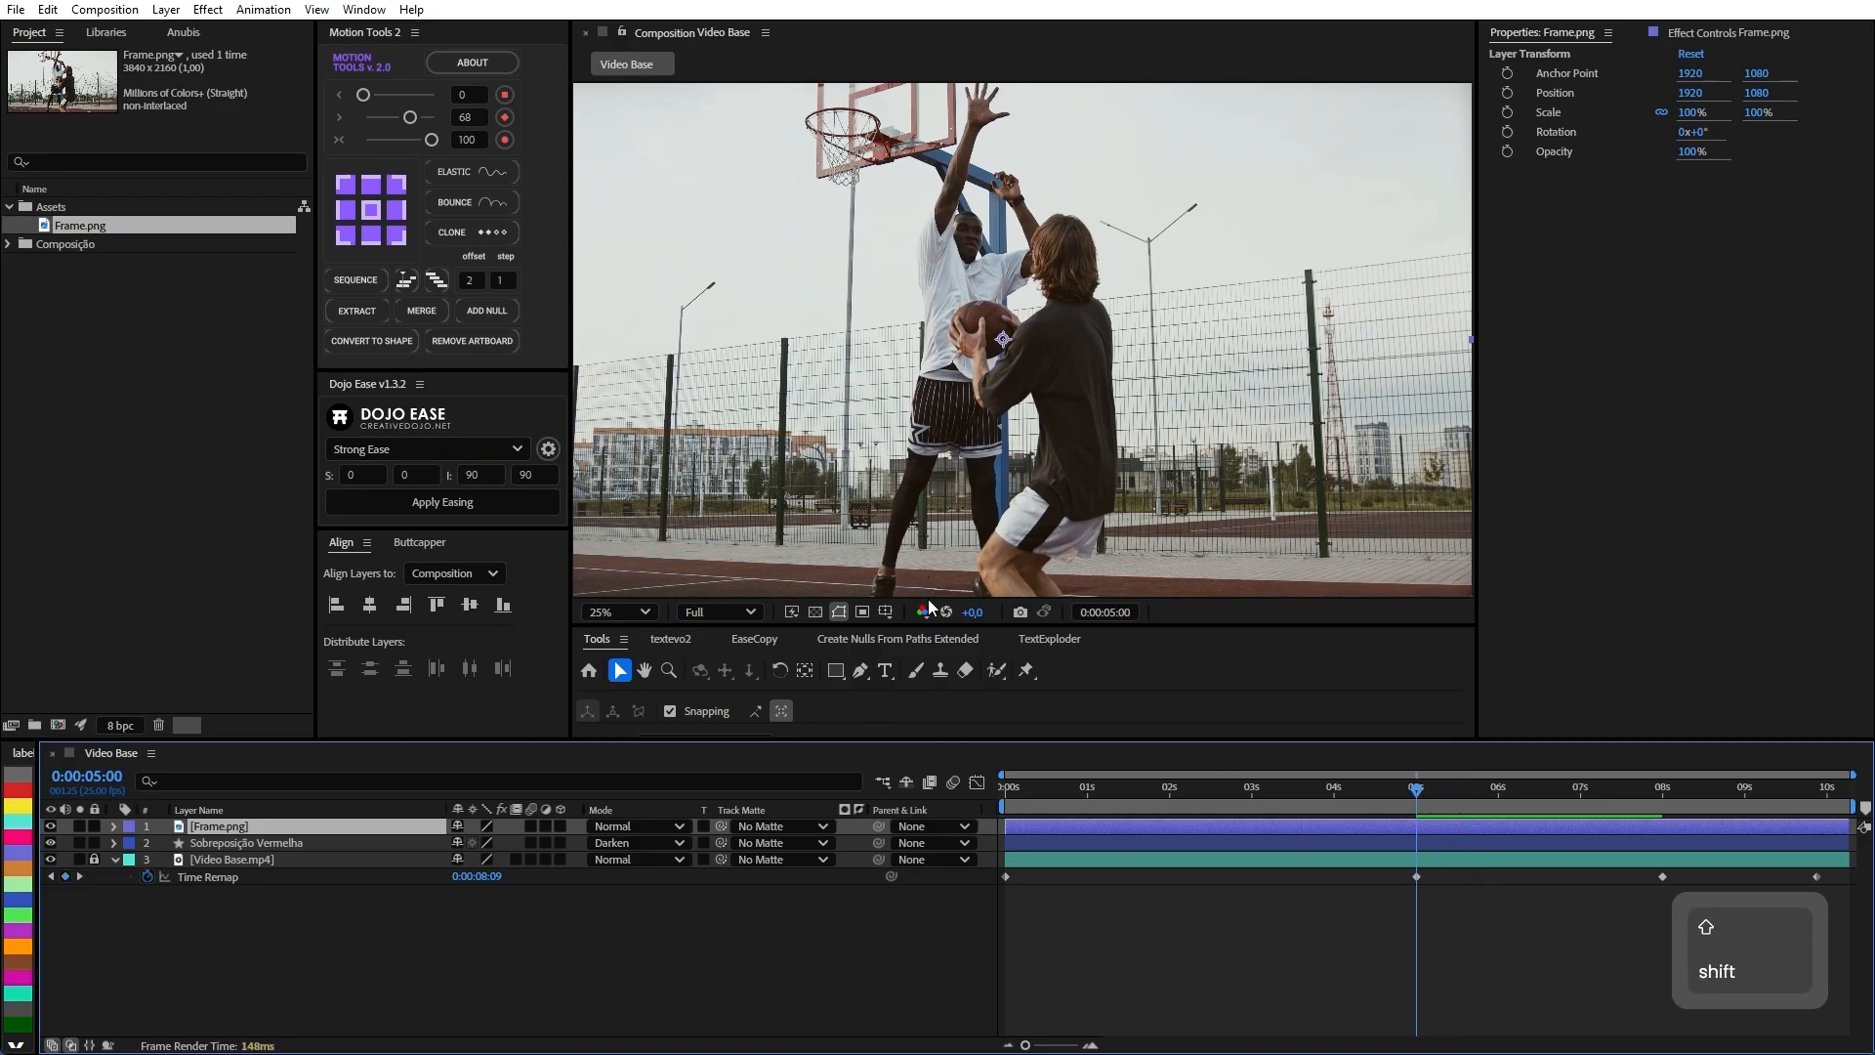
Start a Pen tool mask on Frame.png with a first point at the image's left edge, where the near red court meets the pavement.
{"action": "left_click", "coordinate": [866, 673]}
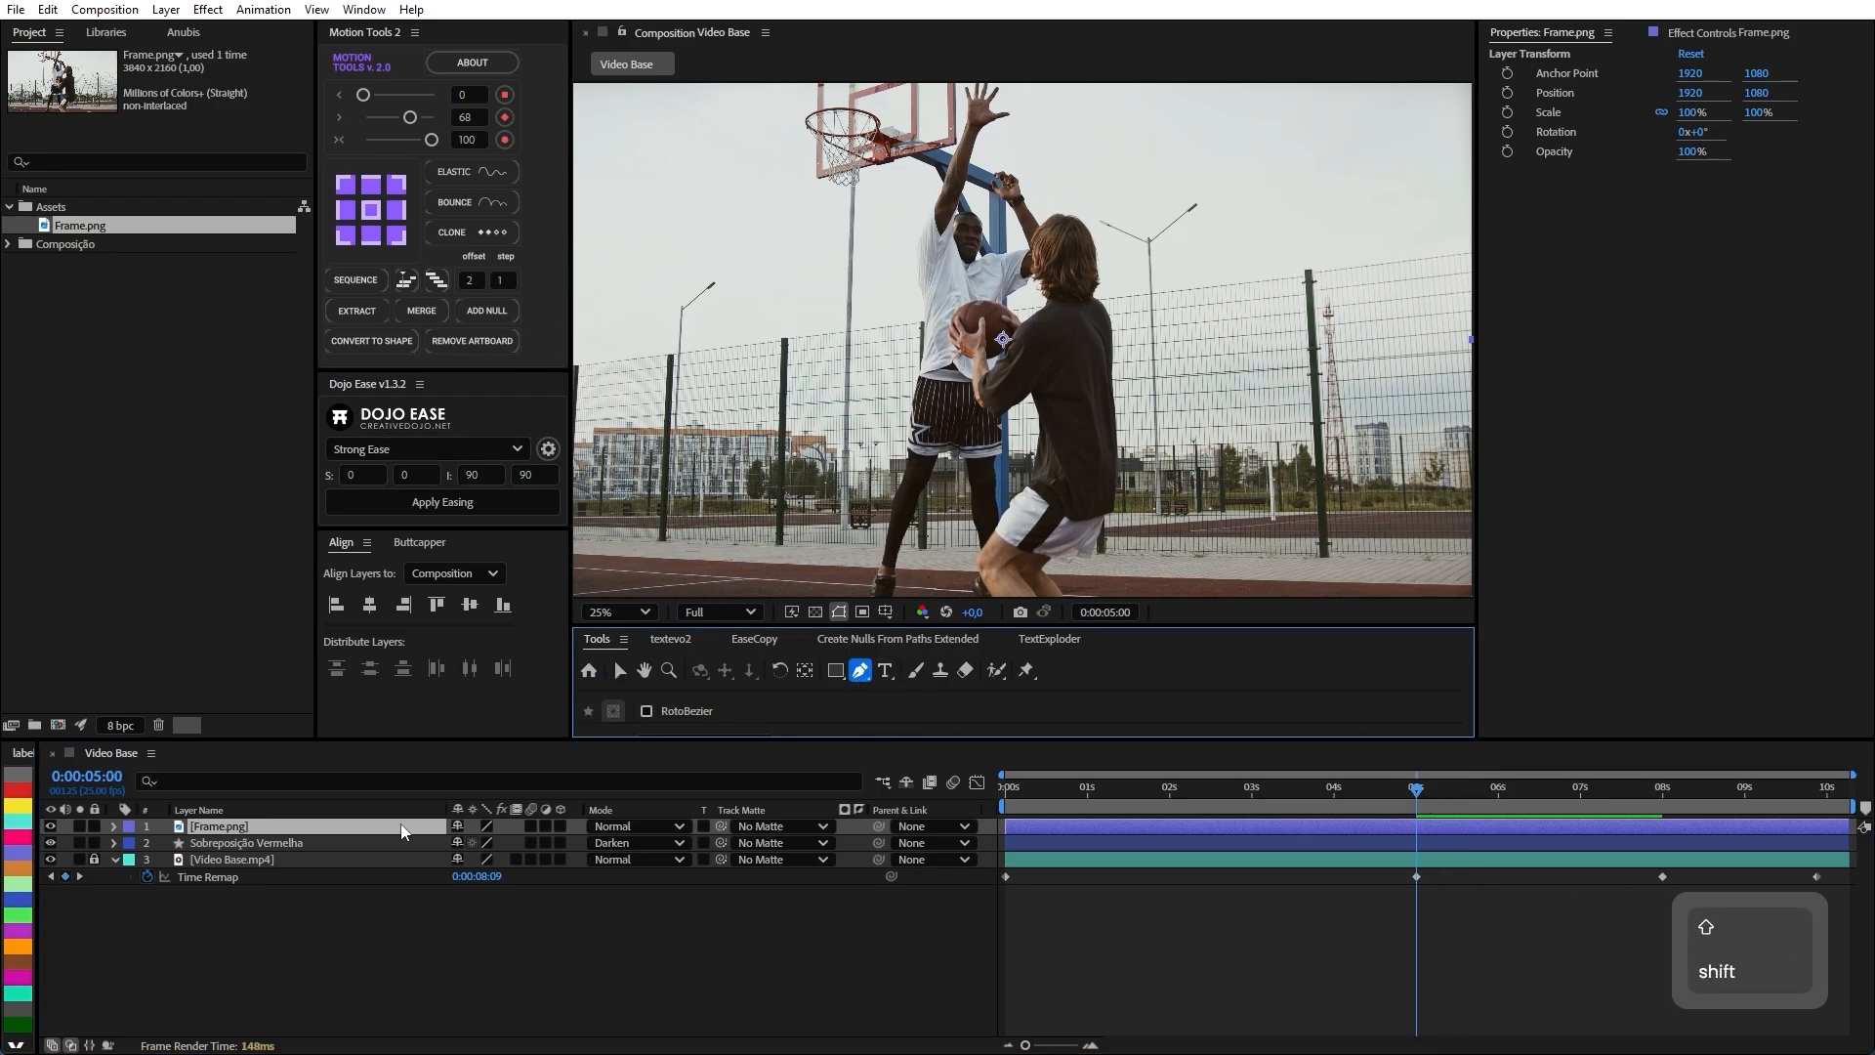
{"action": "key", "text": "space"}
{"action": "left_click_drag", "start_coordinate": [758, 542], "coordinate": [911, 406]}
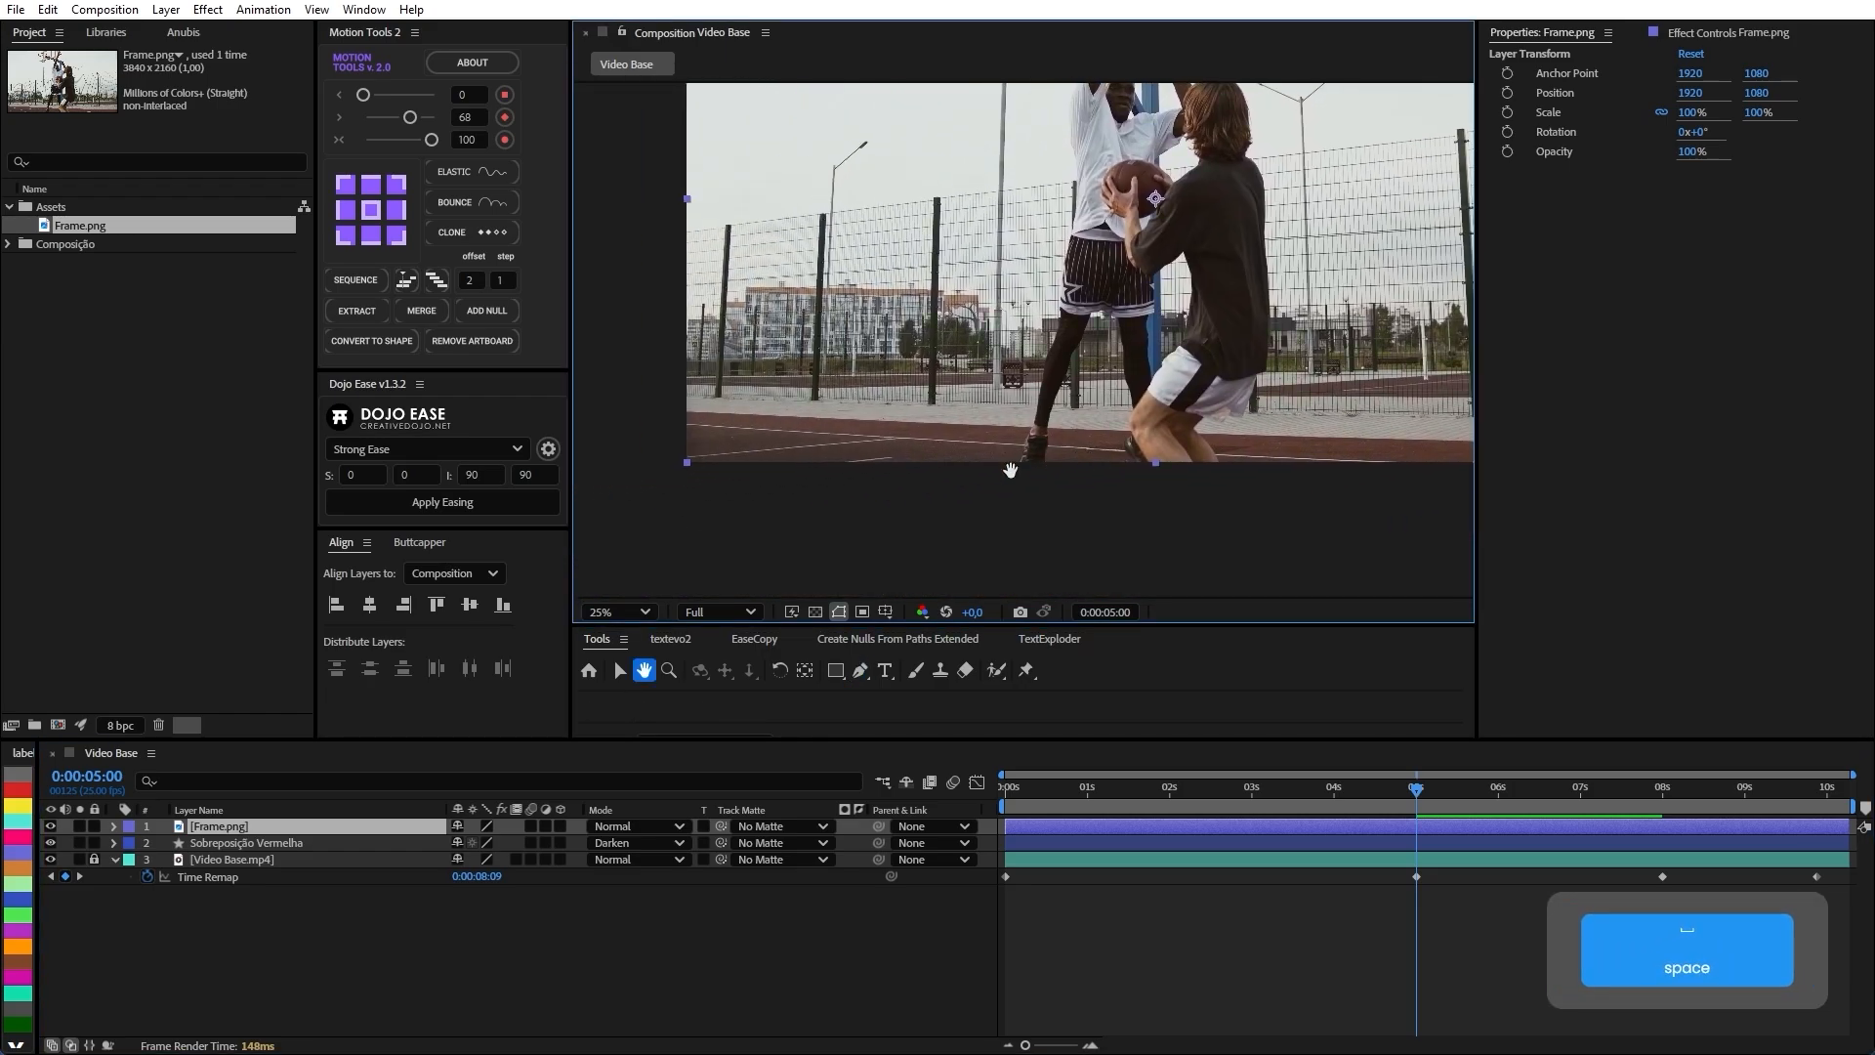
{"action": "key", "text": "alt"}
{"action": "scroll", "coordinate": [703, 422], "scroll_direction": "up", "scroll_amount": 4}
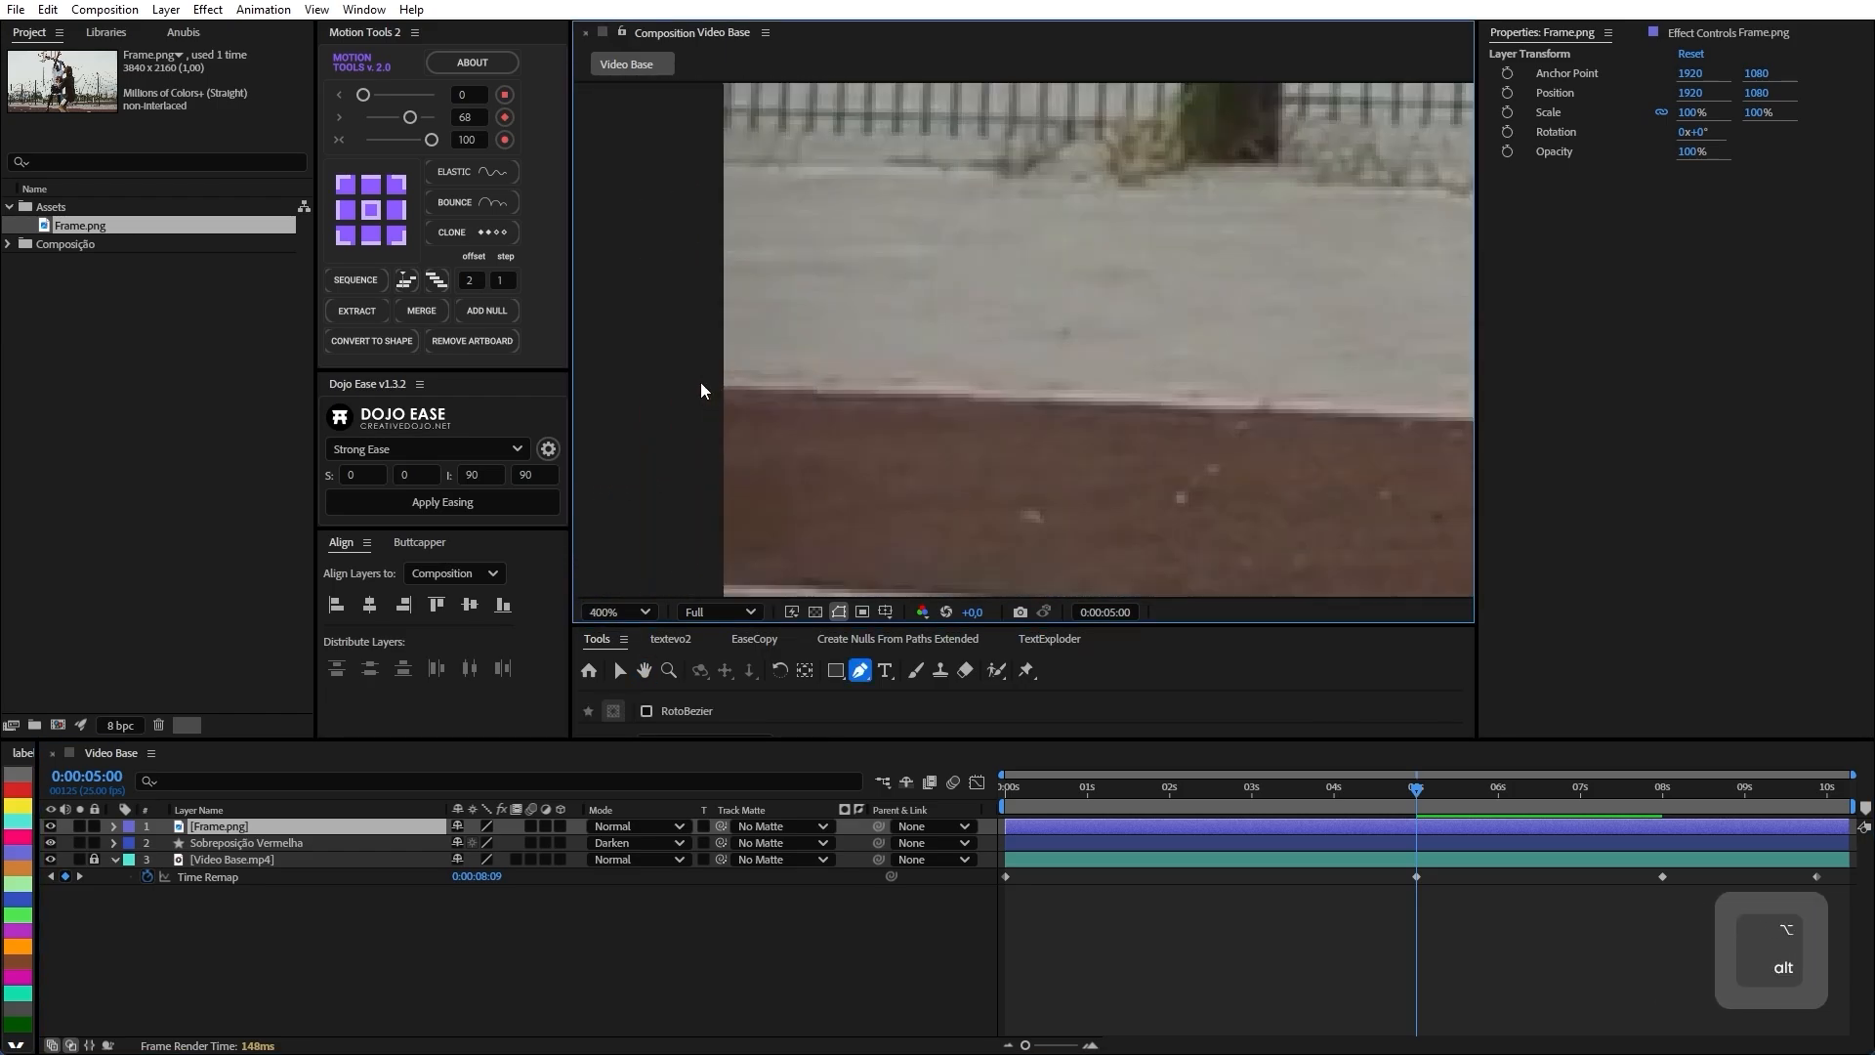
{"action": "scroll", "coordinate": [791, 442], "scroll_direction": "down", "scroll_amount": 4}
{"action": "key", "text": "space"}
{"action": "left_click_drag", "start_coordinate": [934, 444], "coordinate": [833, 469]}
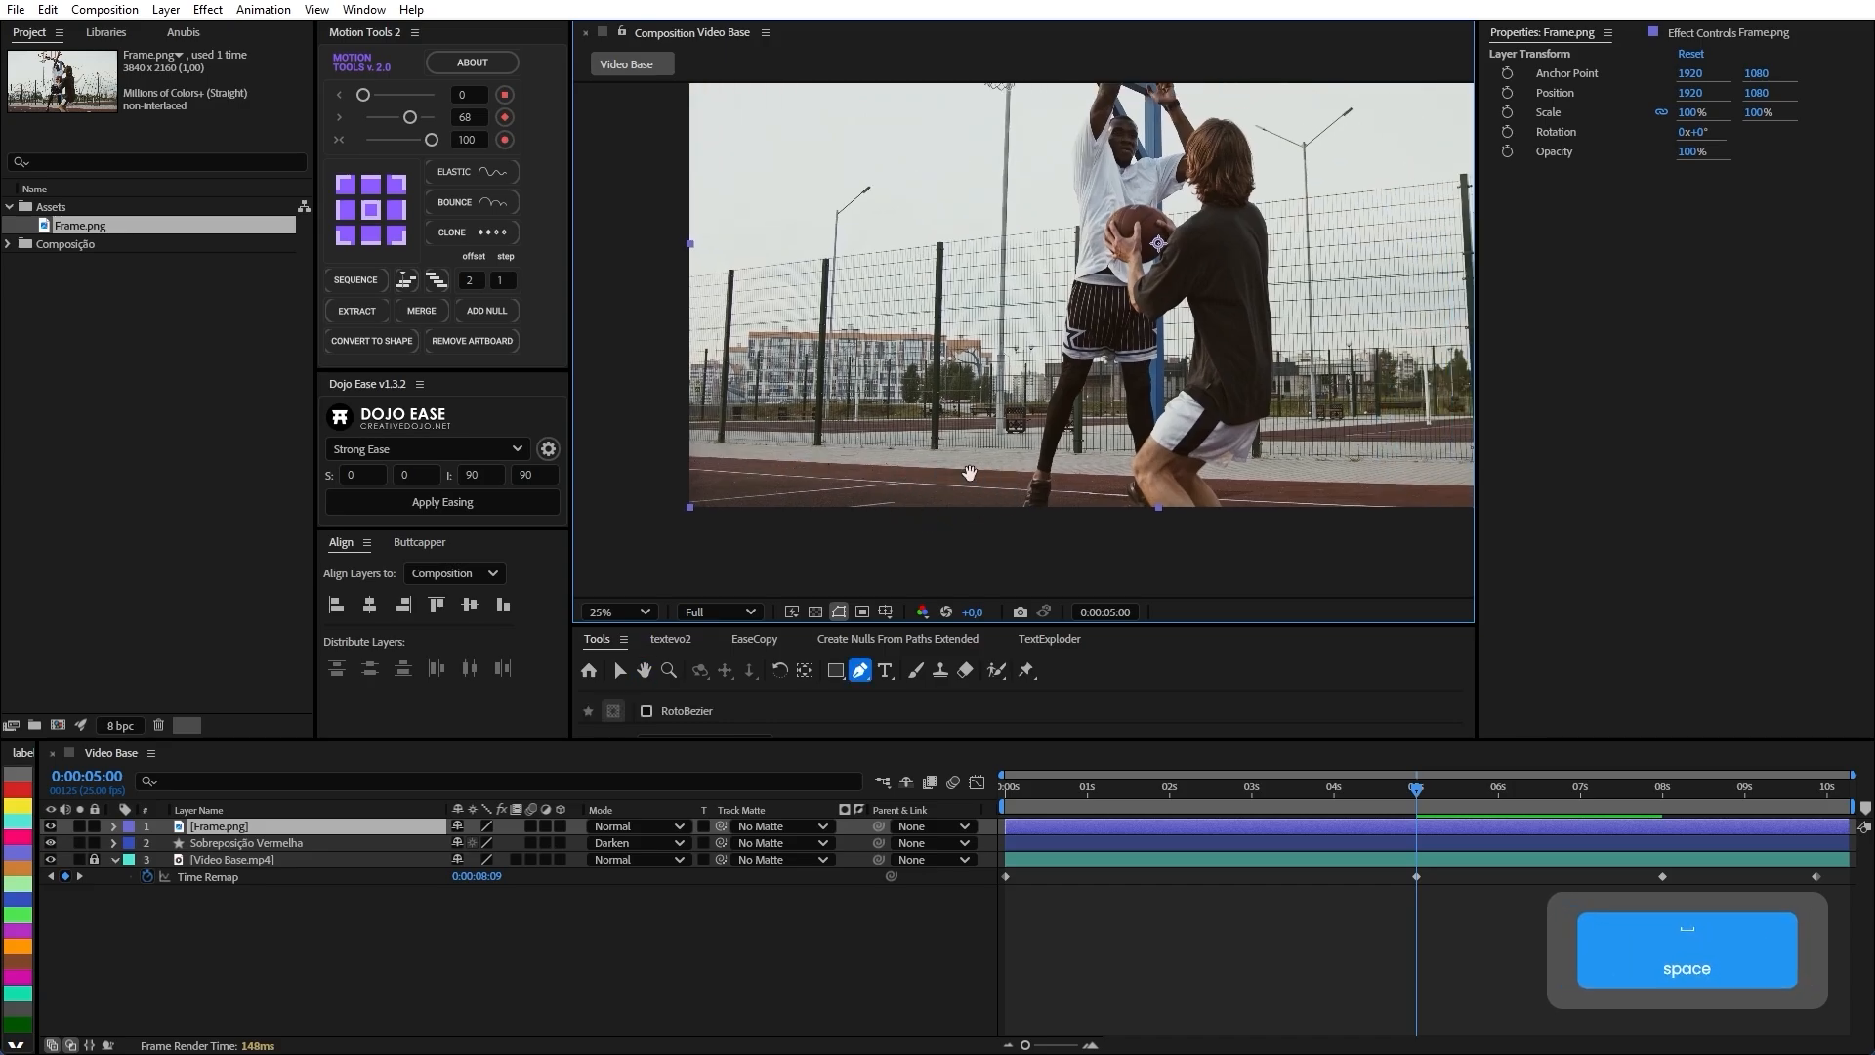
{"action": "left_click_drag", "start_coordinate": [971, 472], "coordinate": [849, 474]}
{"action": "scroll", "coordinate": [1068, 455], "scroll_direction": "up", "scroll_amount": 2}
{"action": "key", "text": "space"}
{"action": "left_click_drag", "start_coordinate": [1168, 476], "coordinate": [965, 488]}
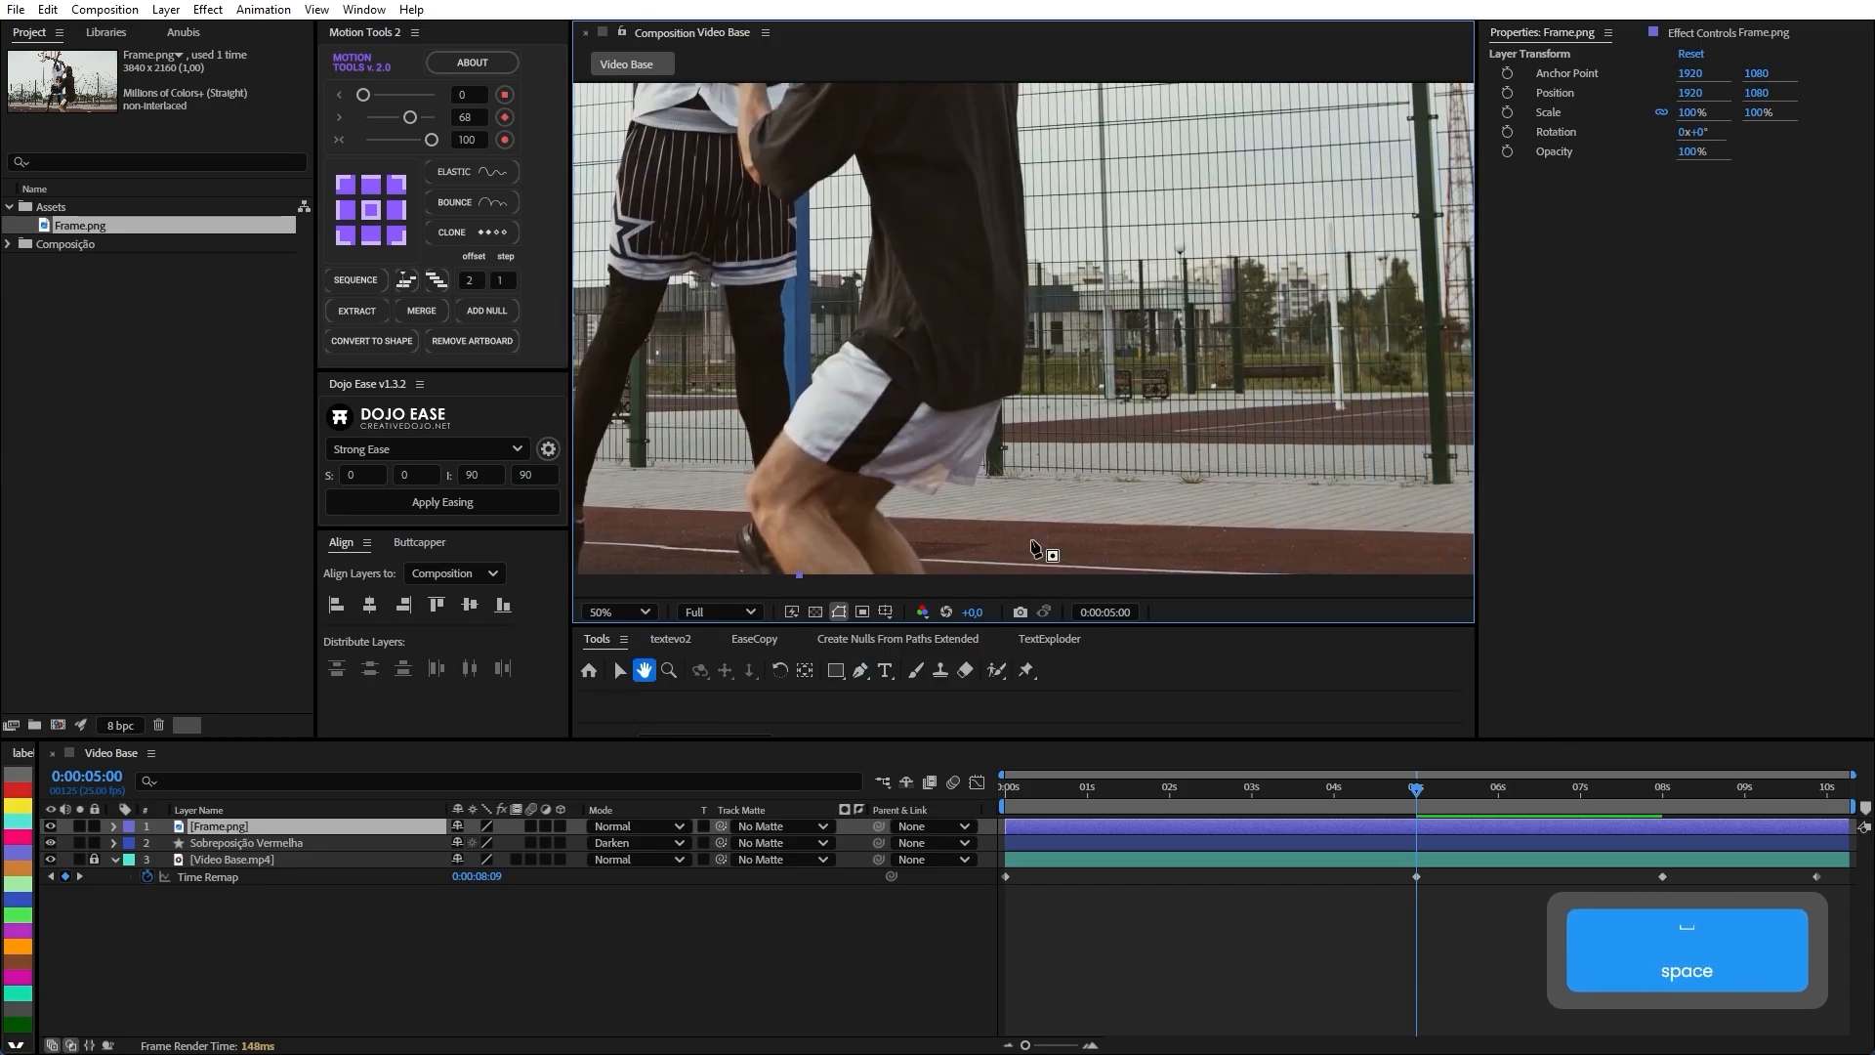
{"action": "key", "text": "space"}
{"action": "left_click_drag", "start_coordinate": [1049, 444], "coordinate": [1338, 415]}
{"action": "left_click_drag", "start_coordinate": [938, 444], "coordinate": [1294, 415]}
{"action": "left_click_drag", "start_coordinate": [869, 403], "coordinate": [1088, 402]}
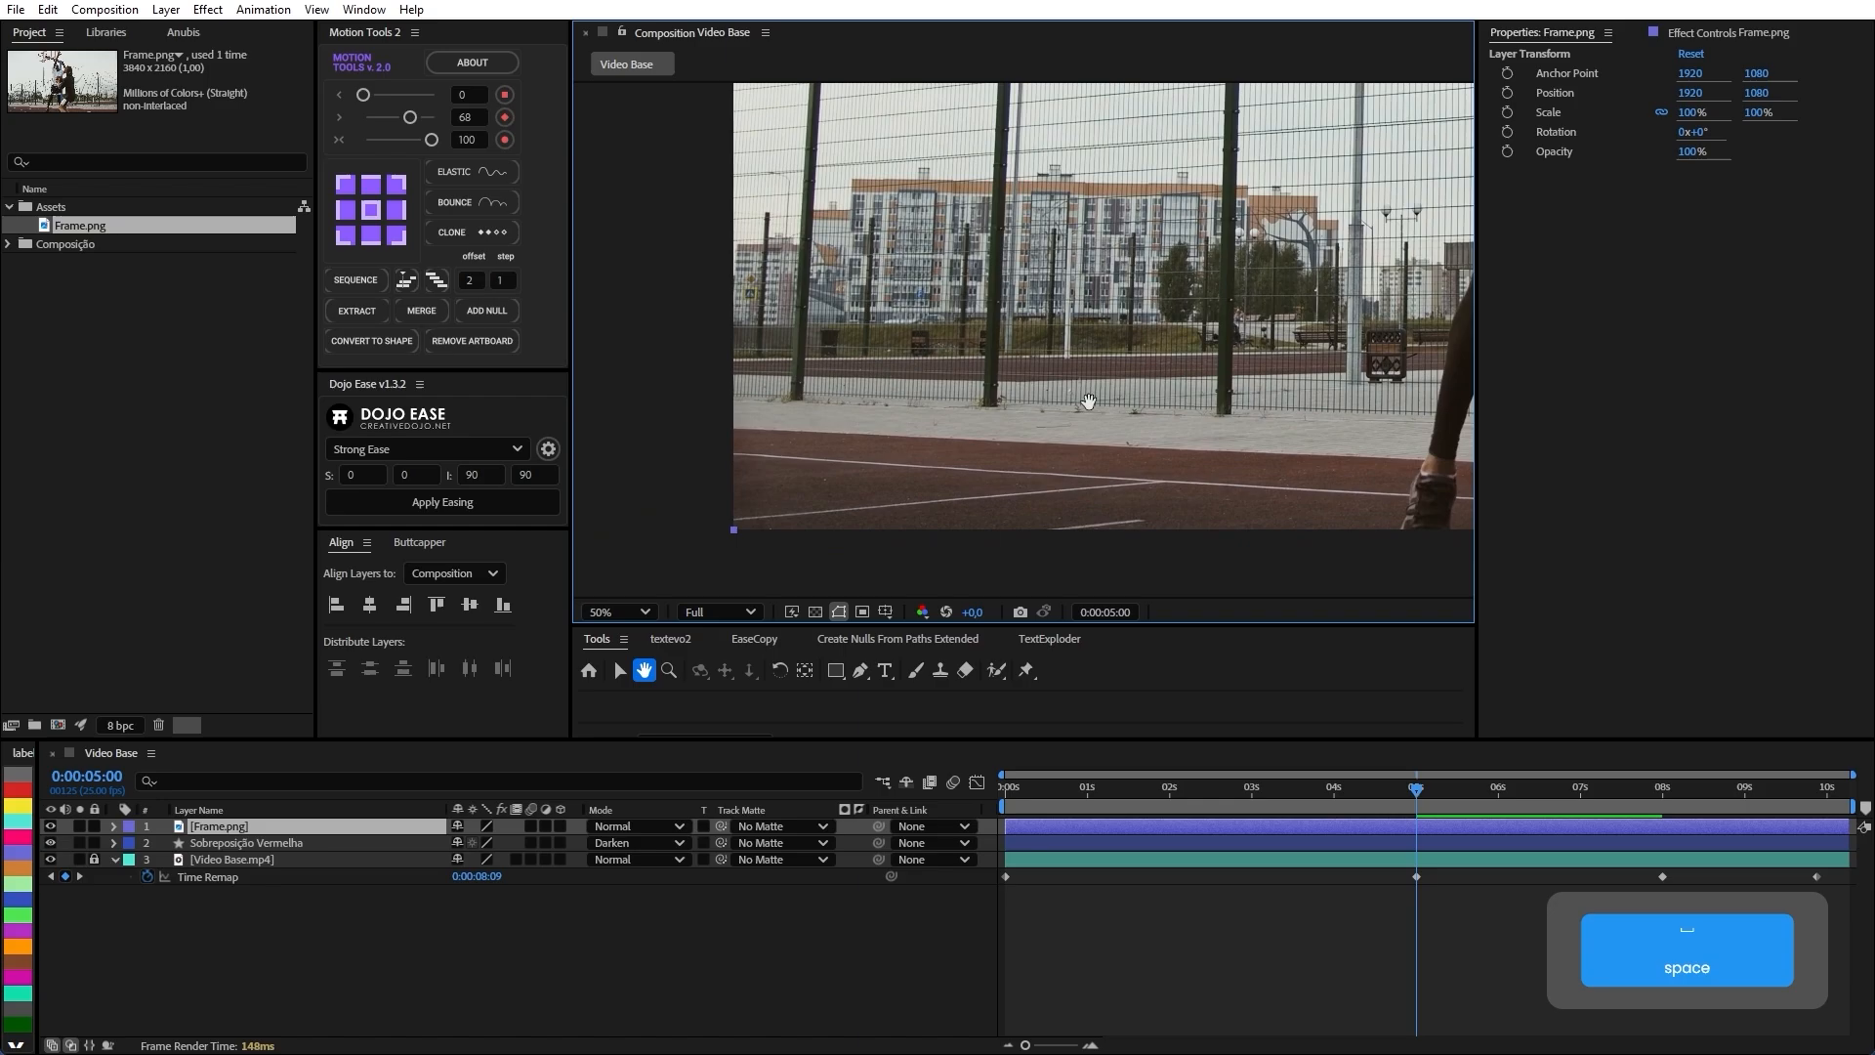
{"action": "scroll", "coordinate": [733, 434], "scroll_direction": "up", "scroll_amount": 4}
{"action": "left_click", "coordinate": [734, 416]}
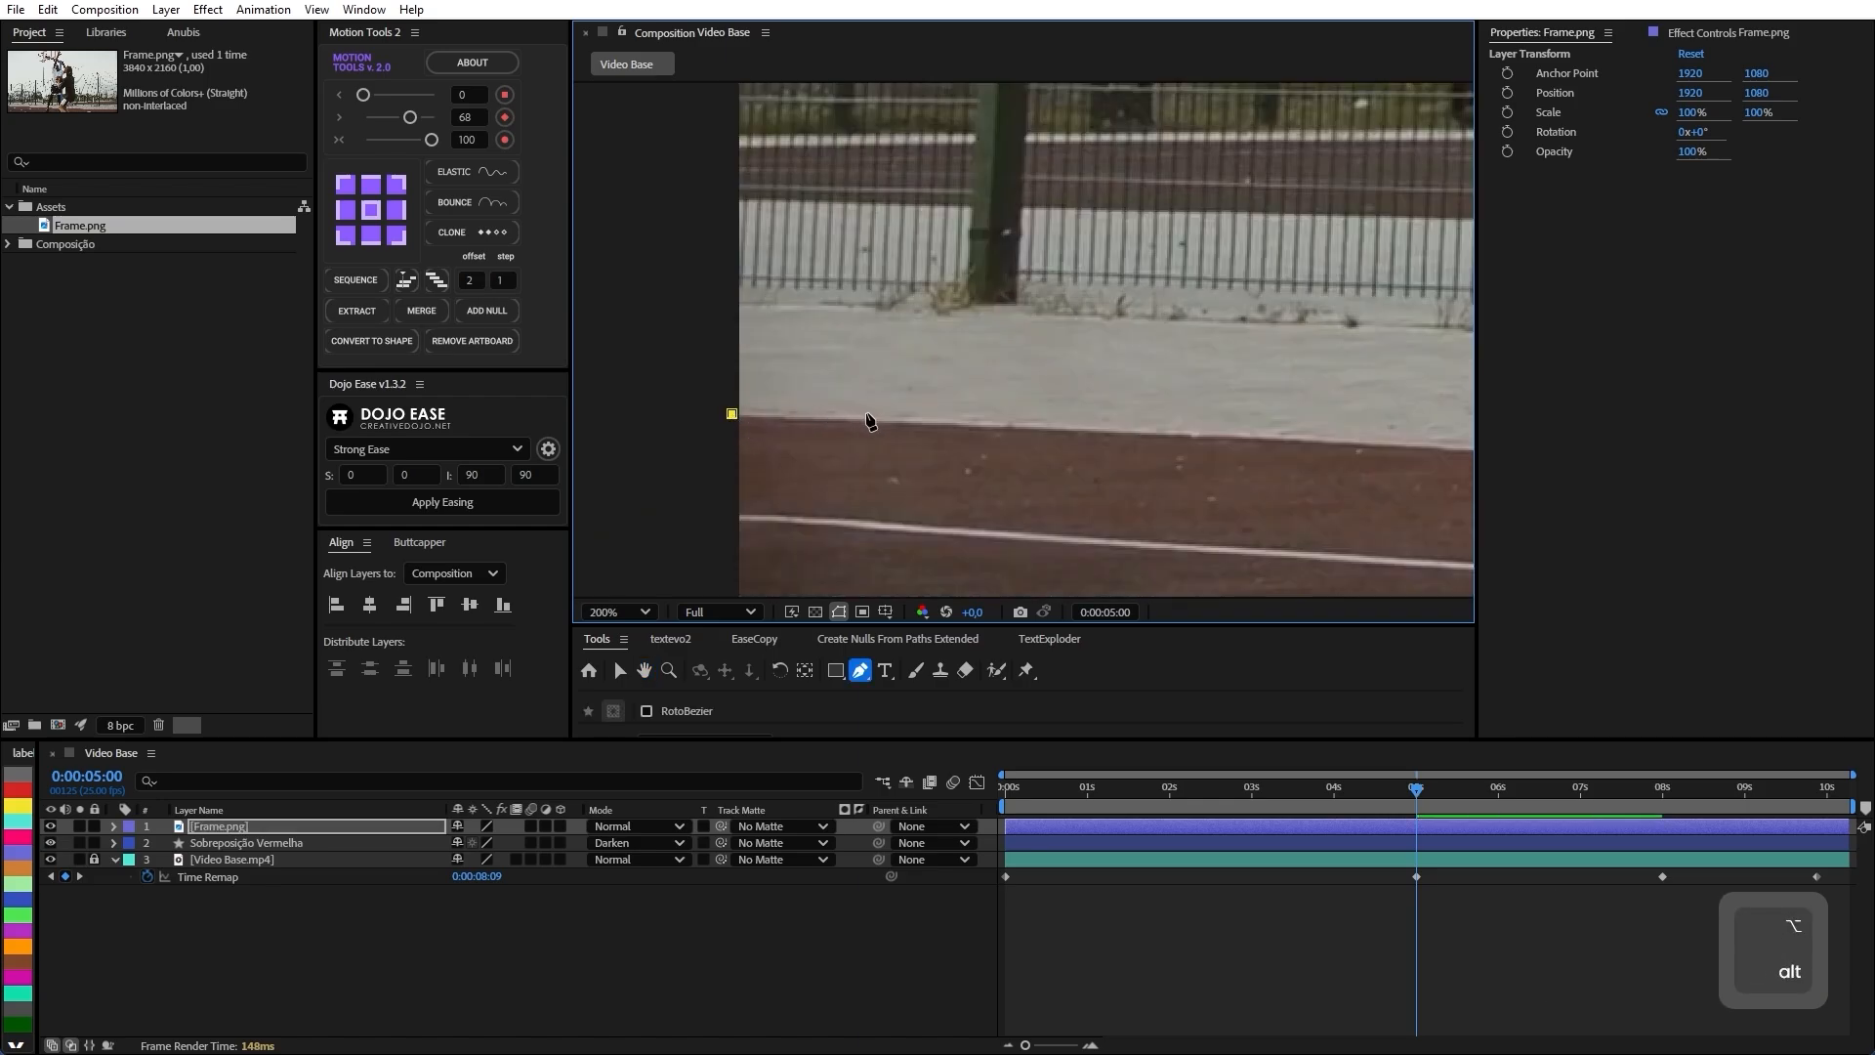
Continue the mask path along the boundary between the near red court and the pavement, passing behind both players.
{"action": "key", "text": "space"}
{"action": "left_click_drag", "start_coordinate": [942, 411], "coordinate": [674, 385]}
{"action": "scroll", "coordinate": [1034, 381], "scroll_direction": "down", "scroll_amount": 1}
{"action": "key", "text": "space"}
{"action": "left_click_drag", "start_coordinate": [1339, 404], "coordinate": [753, 406]}
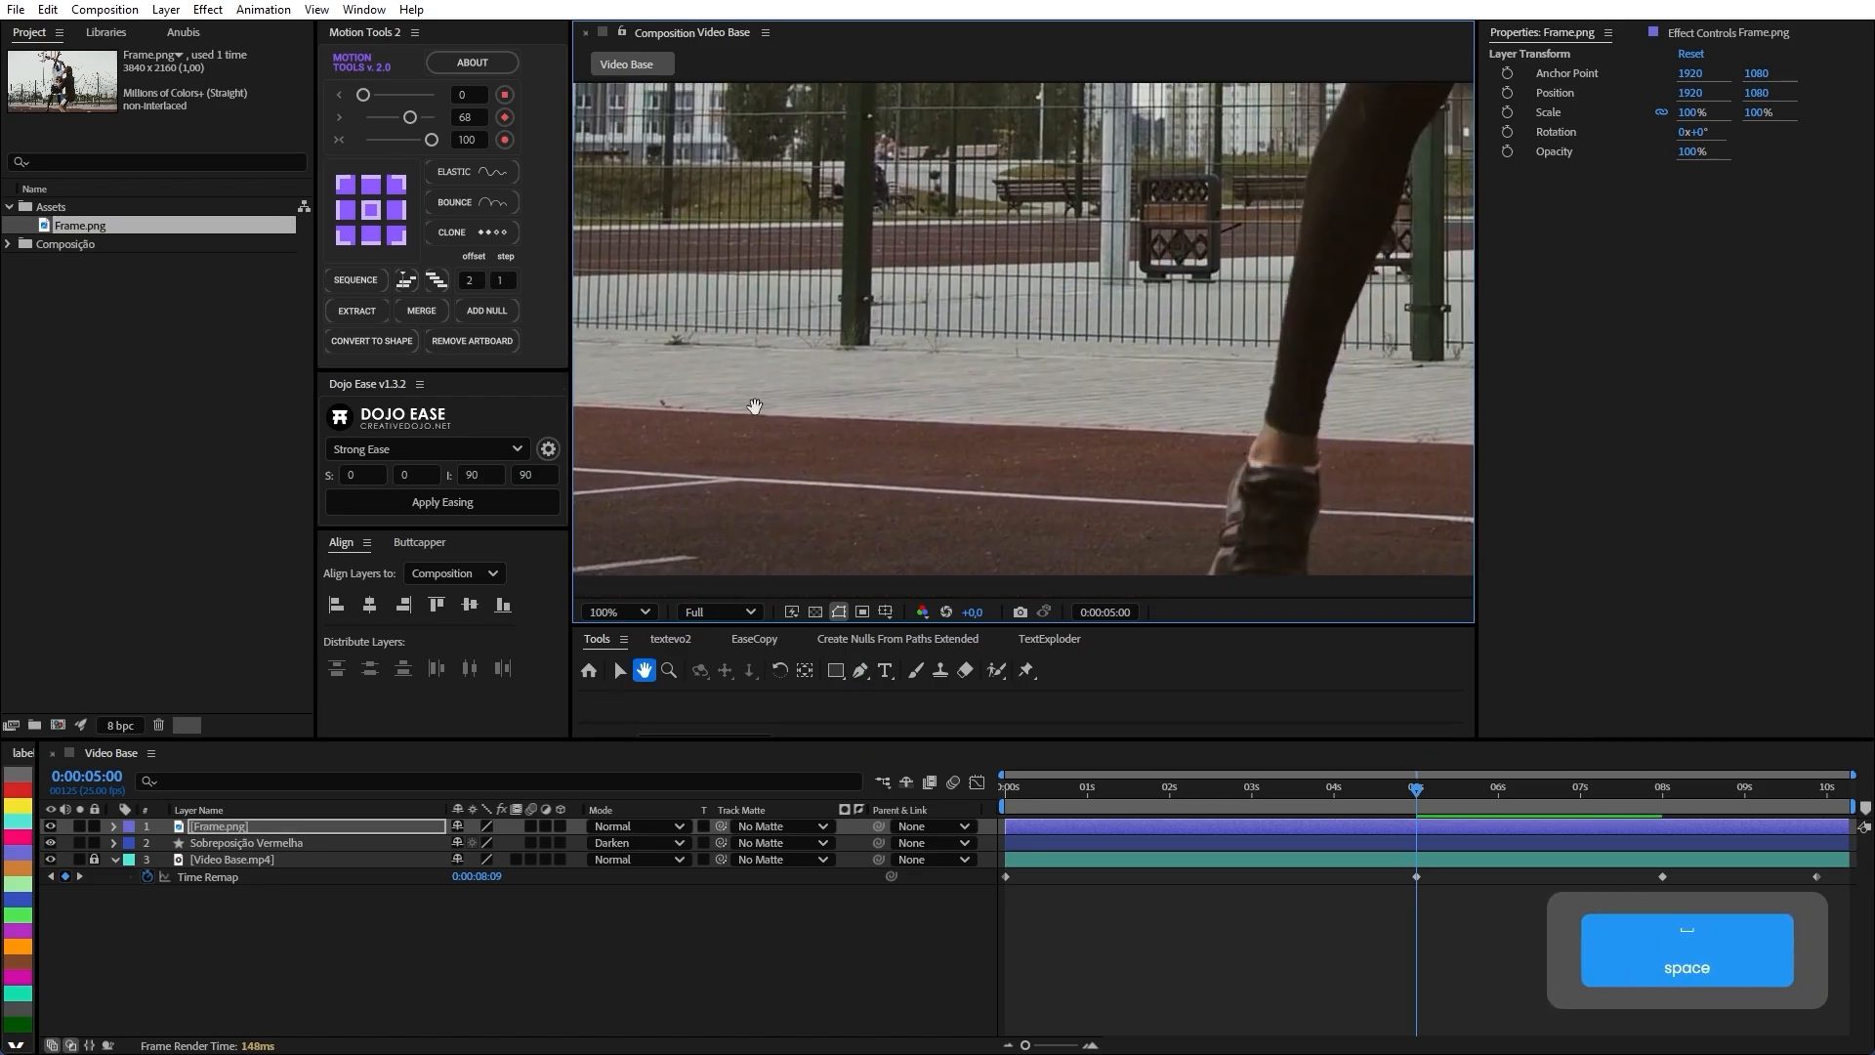
{"action": "left_click", "coordinate": [1141, 437]}
{"action": "key", "text": "space"}
{"action": "left_click_drag", "start_coordinate": [1233, 450], "coordinate": [1016, 422]}
{"action": "left_click_drag", "start_coordinate": [1193, 422], "coordinate": [973, 403]}
{"action": "left_click_drag", "start_coordinate": [1240, 404], "coordinate": [950, 397]}
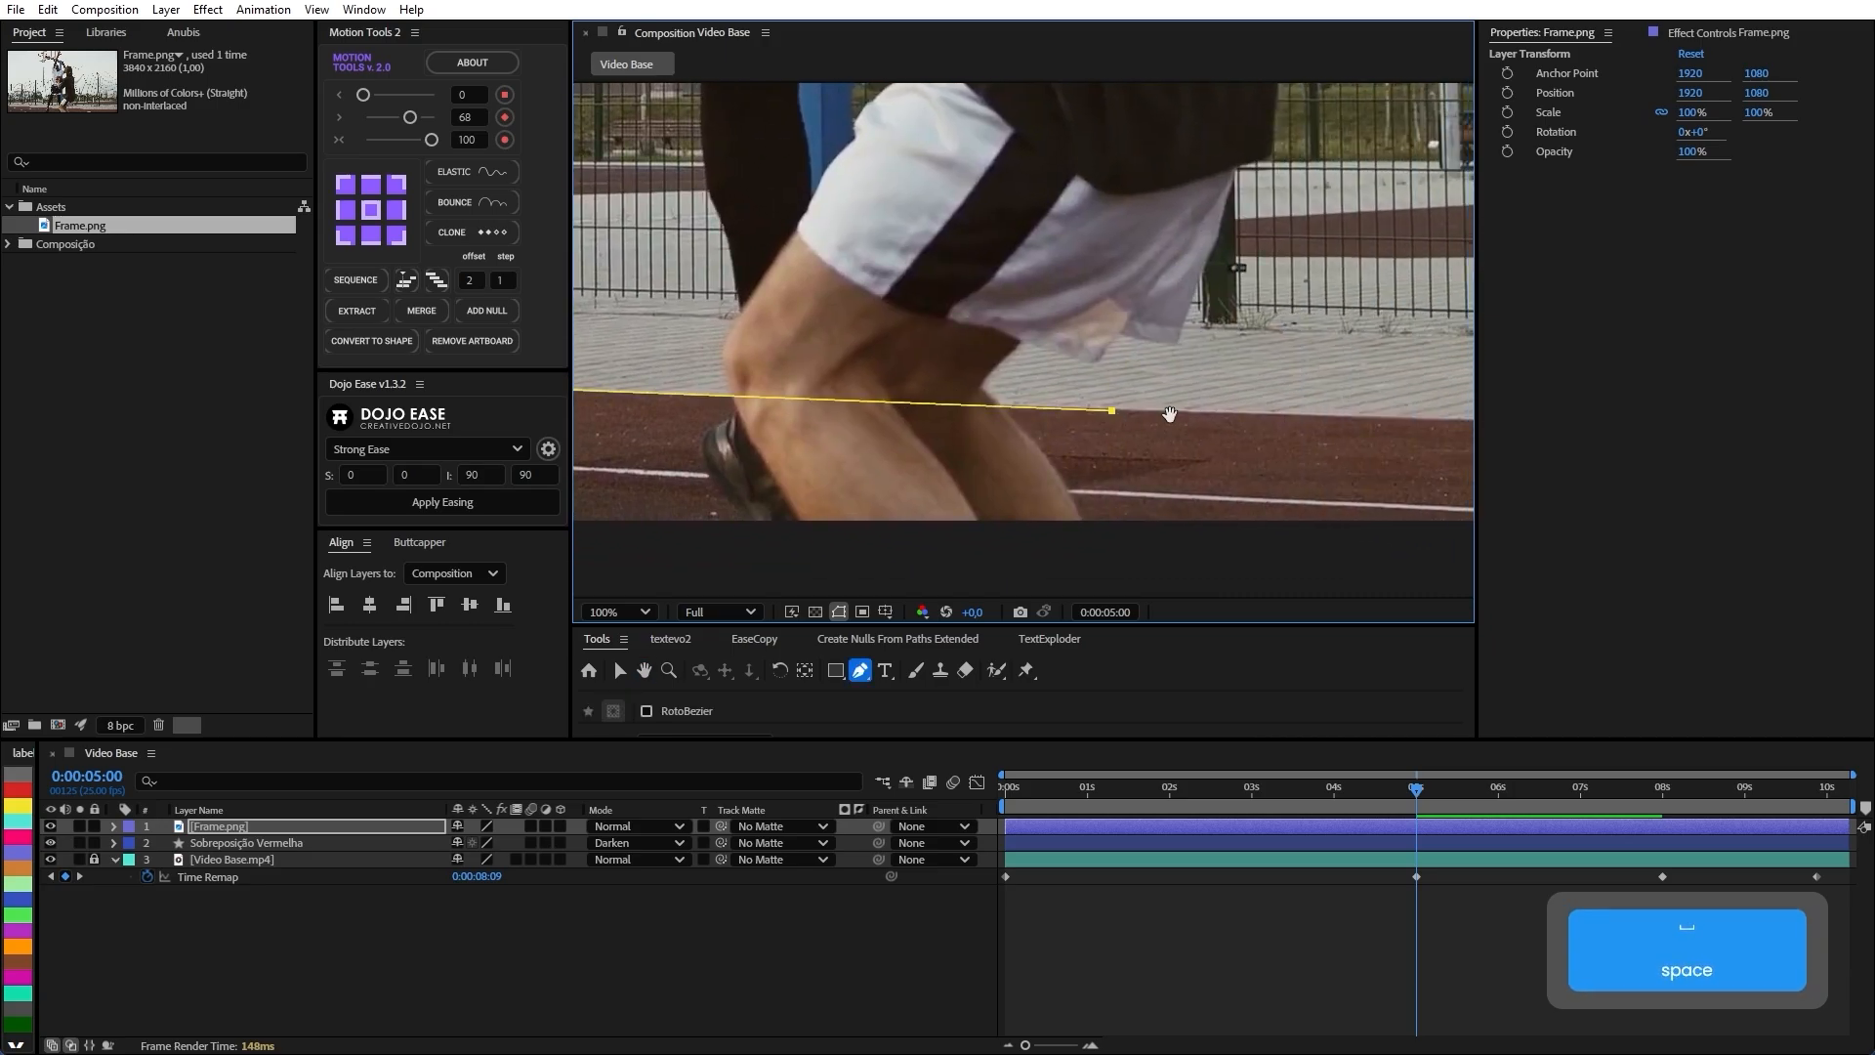
{"action": "left_click_drag", "start_coordinate": [1163, 414], "coordinate": [862, 389]}
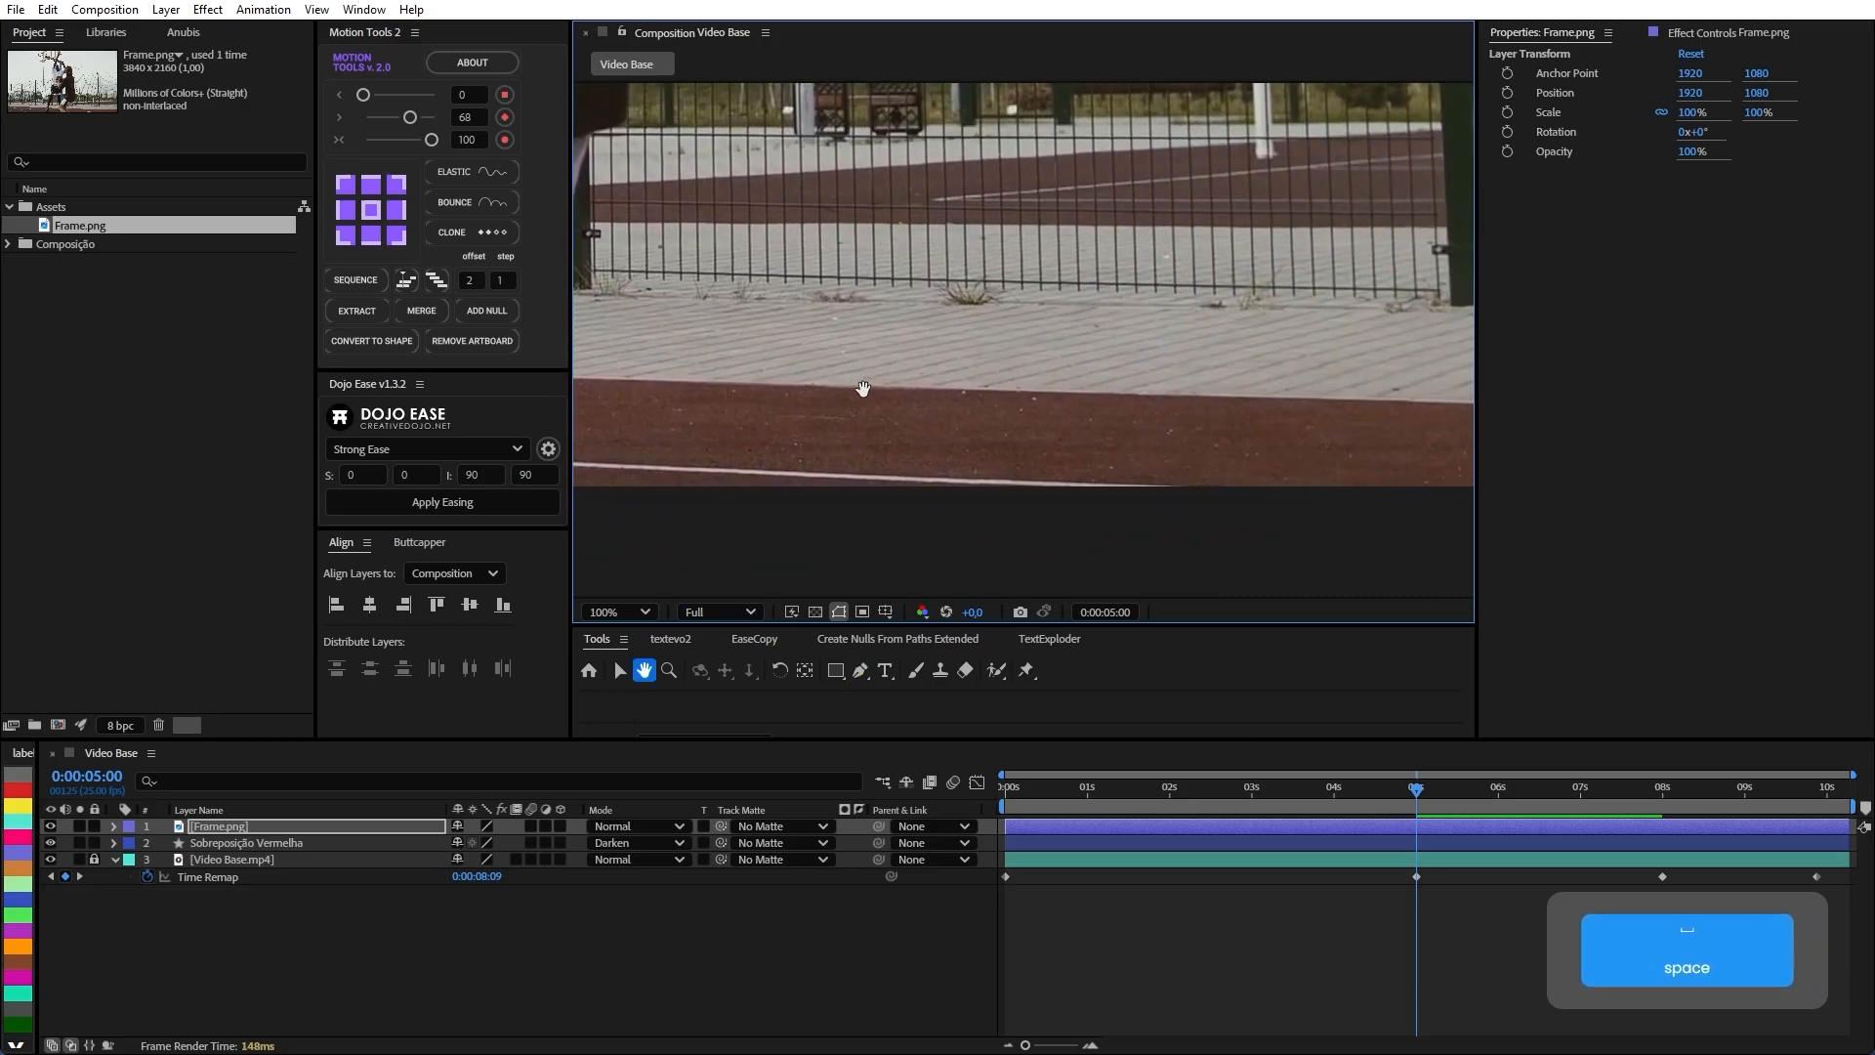
{"action": "left_click", "coordinate": [1274, 396]}
Extend the mask past the image's right edge and close it beneath the frame so it encloses the near court floor.
{"action": "left_click_drag", "start_coordinate": [1169, 400], "coordinate": [621, 388]}
{"action": "left_click_drag", "start_coordinate": [1243, 406], "coordinate": [723, 366]}
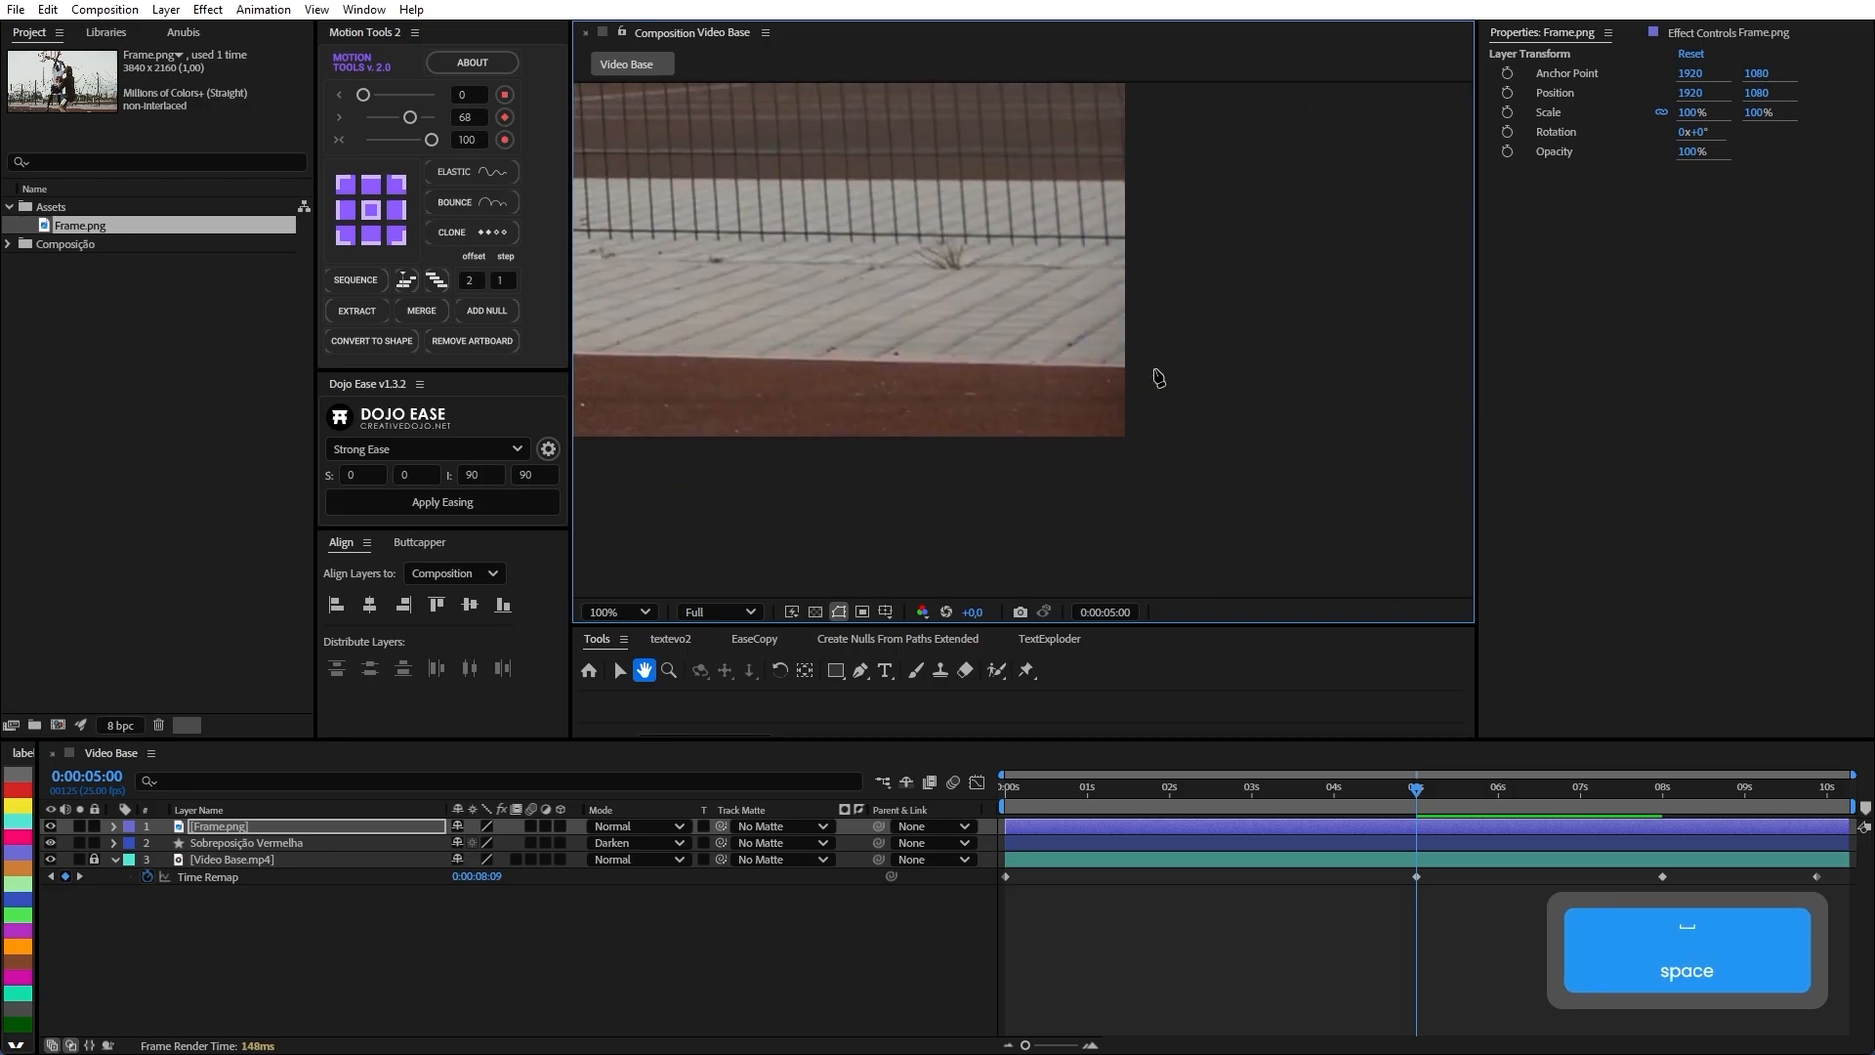
{"action": "left_click_drag", "start_coordinate": [1060, 435], "coordinate": [1201, 398]}
{"action": "left_click", "coordinate": [1290, 430]}
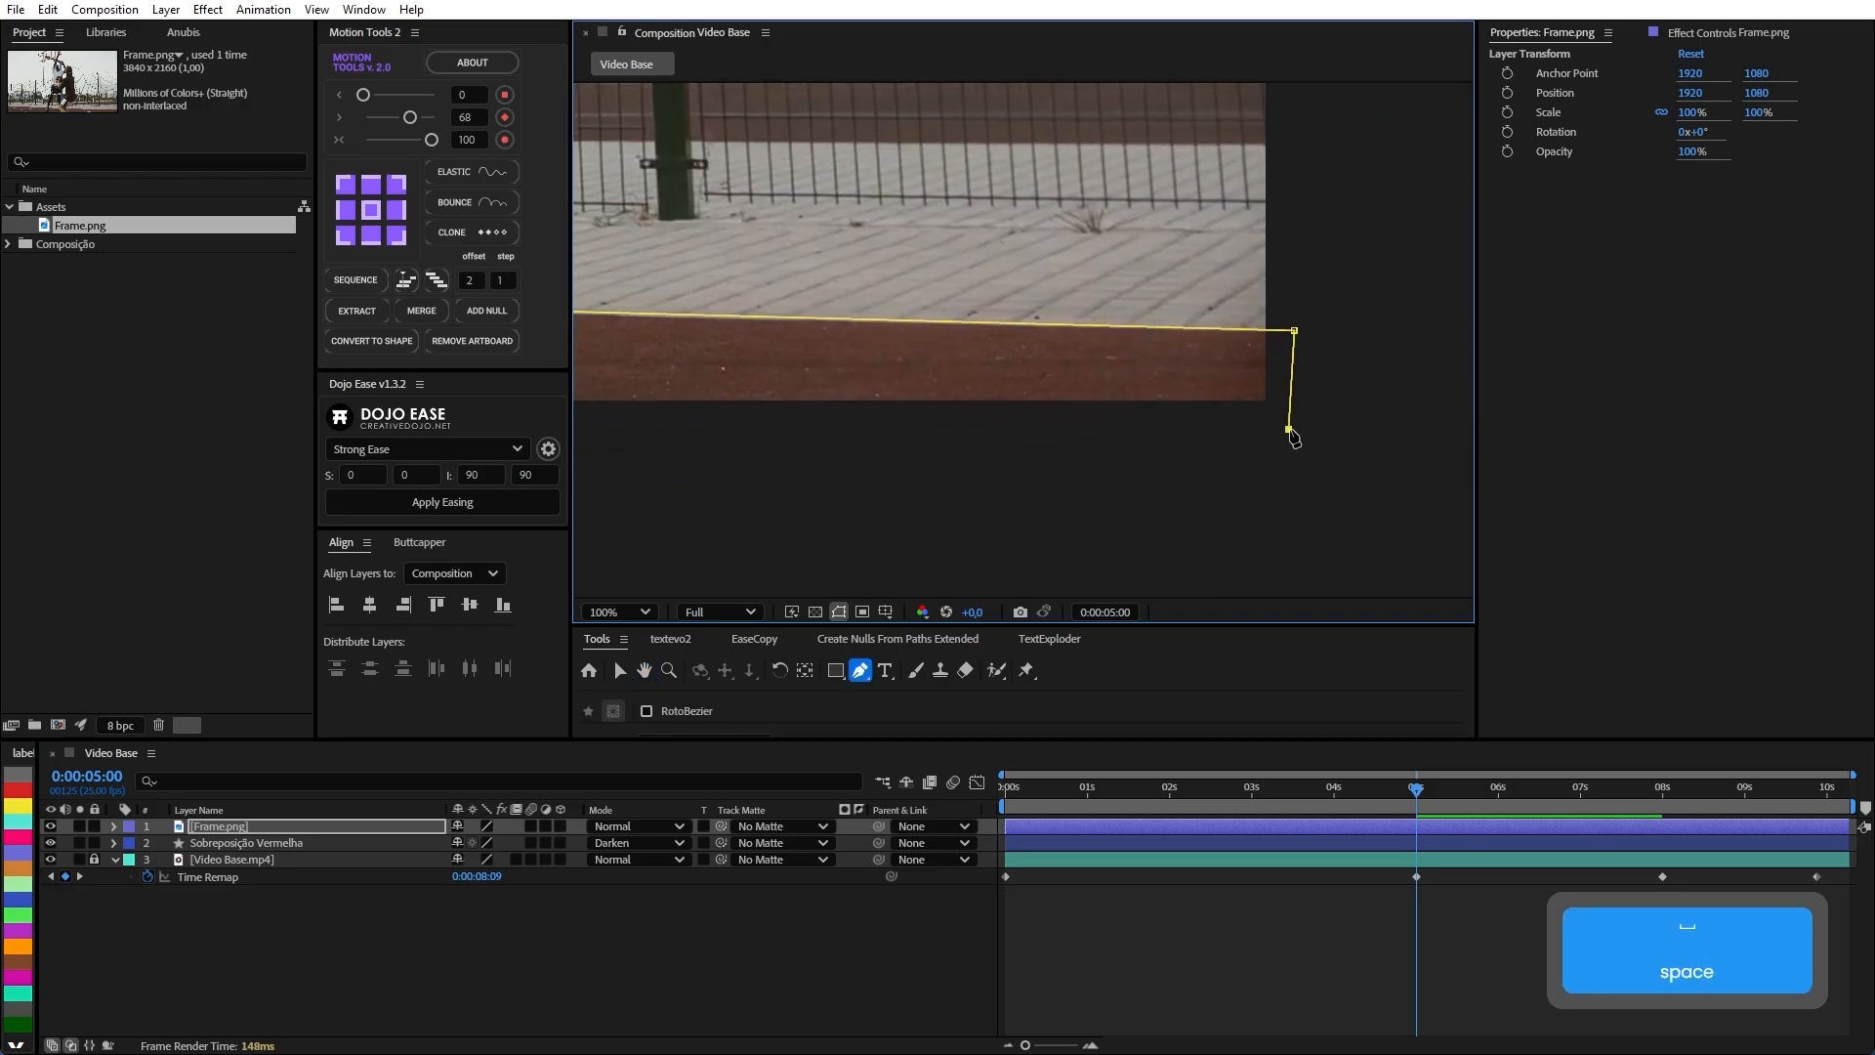
{"action": "left_click_drag", "start_coordinate": [994, 476], "coordinate": [1223, 446]}
{"action": "scroll", "coordinate": [1193, 444], "scroll_direction": "down", "scroll_amount": 3}
{"action": "left_click_drag", "start_coordinate": [875, 475], "coordinate": [1034, 484]}
{"action": "left_click_drag", "start_coordinate": [729, 486], "coordinate": [944, 476]}
{"action": "left_click", "coordinate": [774, 475]}
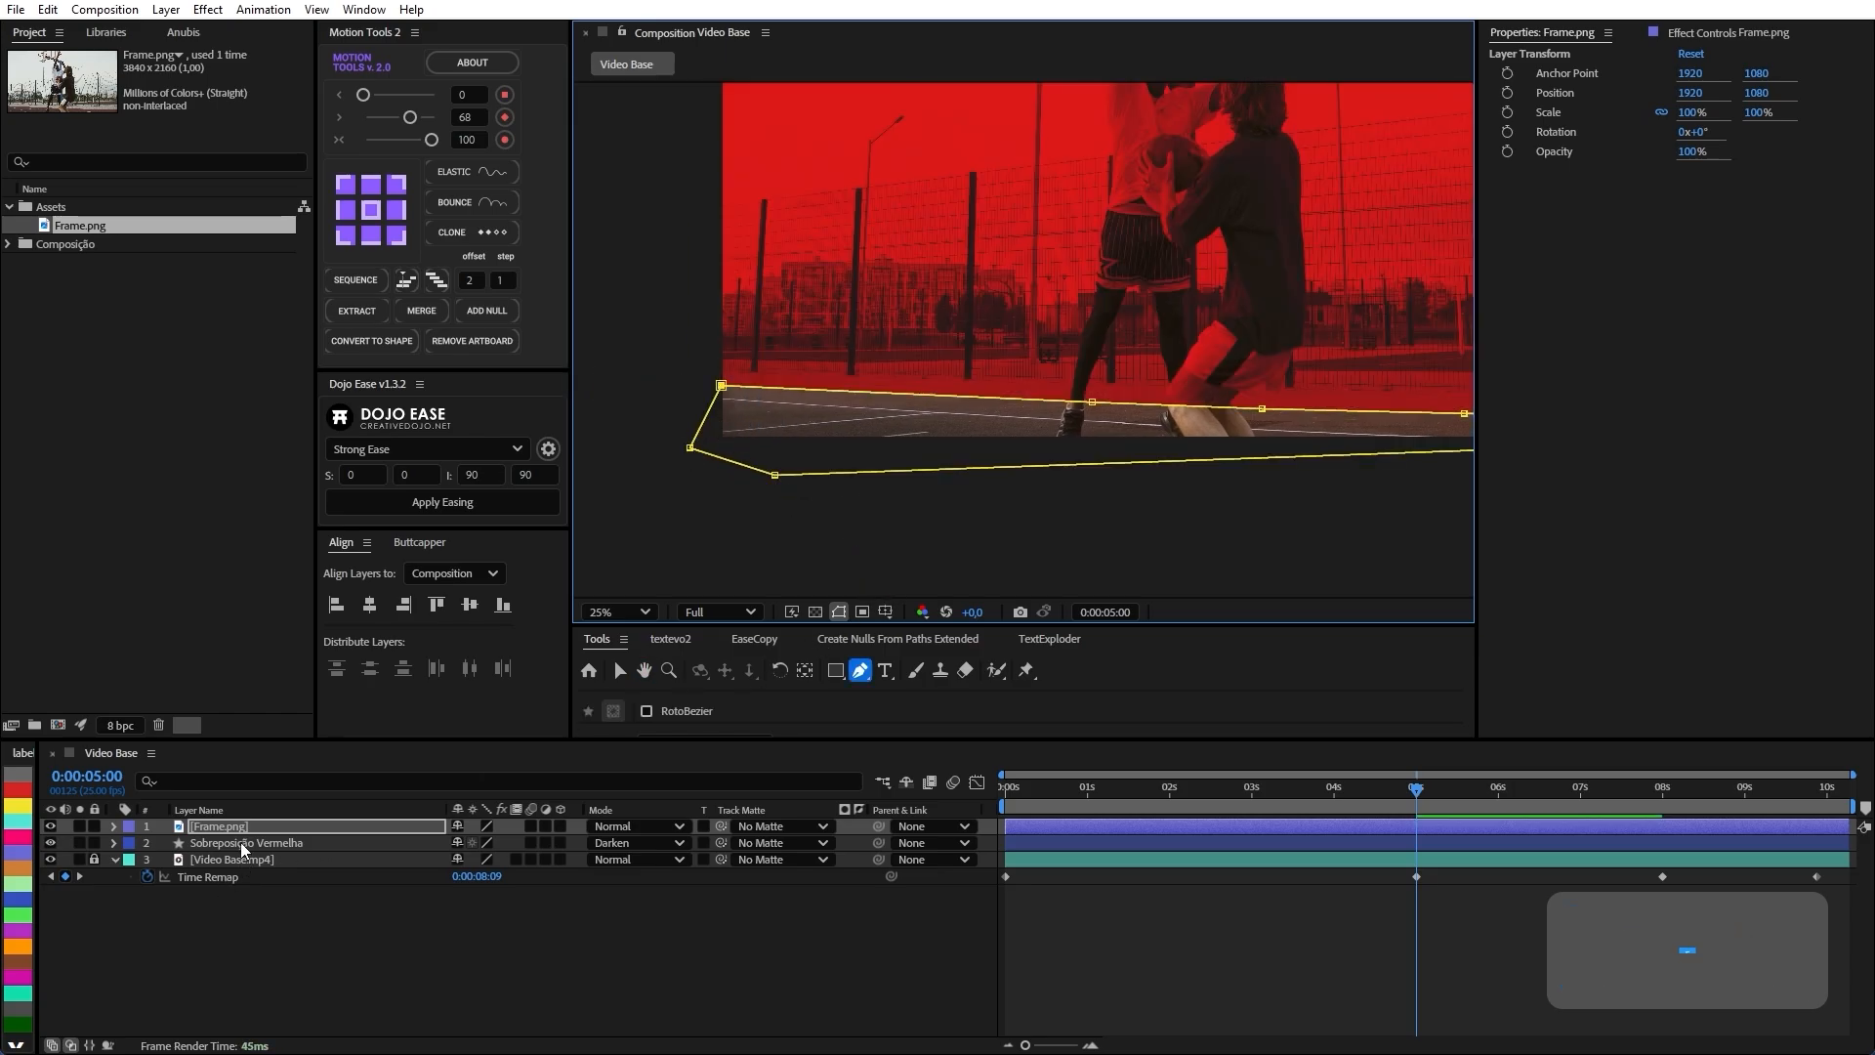
Reveal the mask on the Frame.png layer and set the mode of Mask 1 to None.
{"action": "left_click", "coordinate": [243, 840]}
{"action": "left_click", "coordinate": [250, 828]}
{"action": "key", "text": "m"}
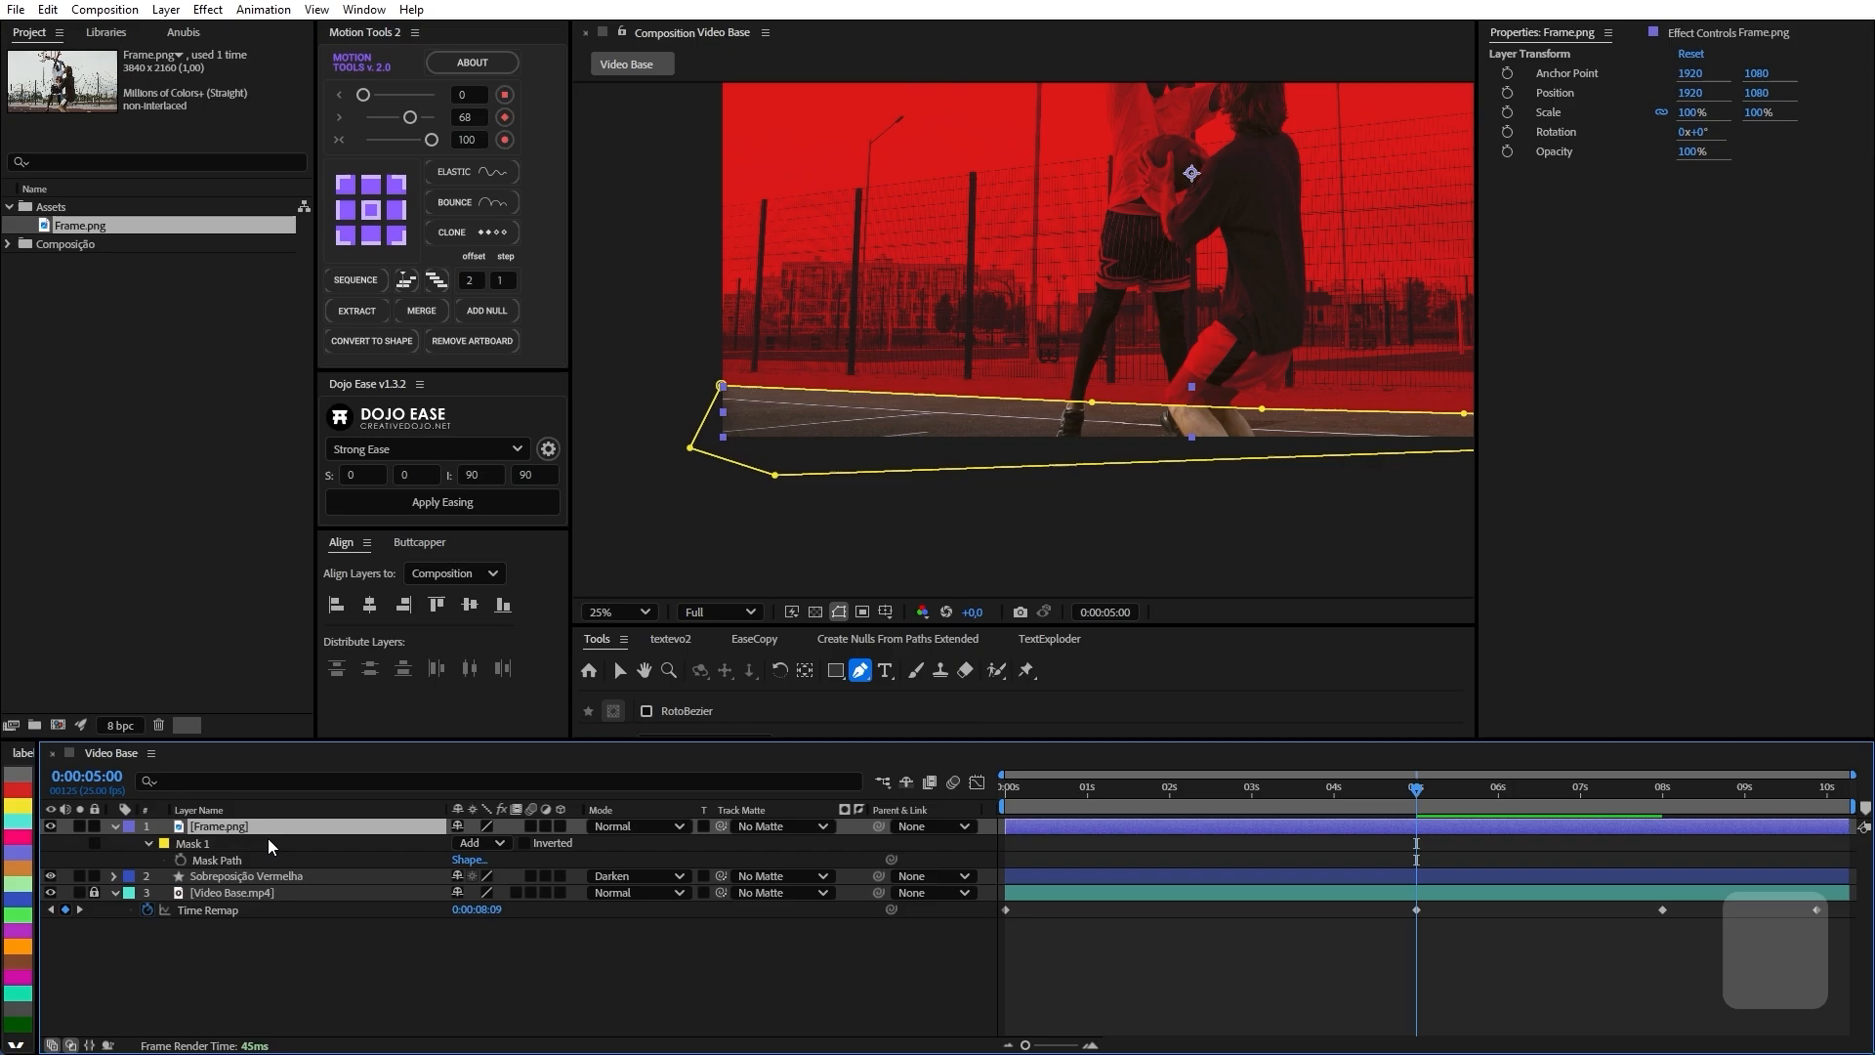
{"action": "left_click", "coordinate": [497, 843]}
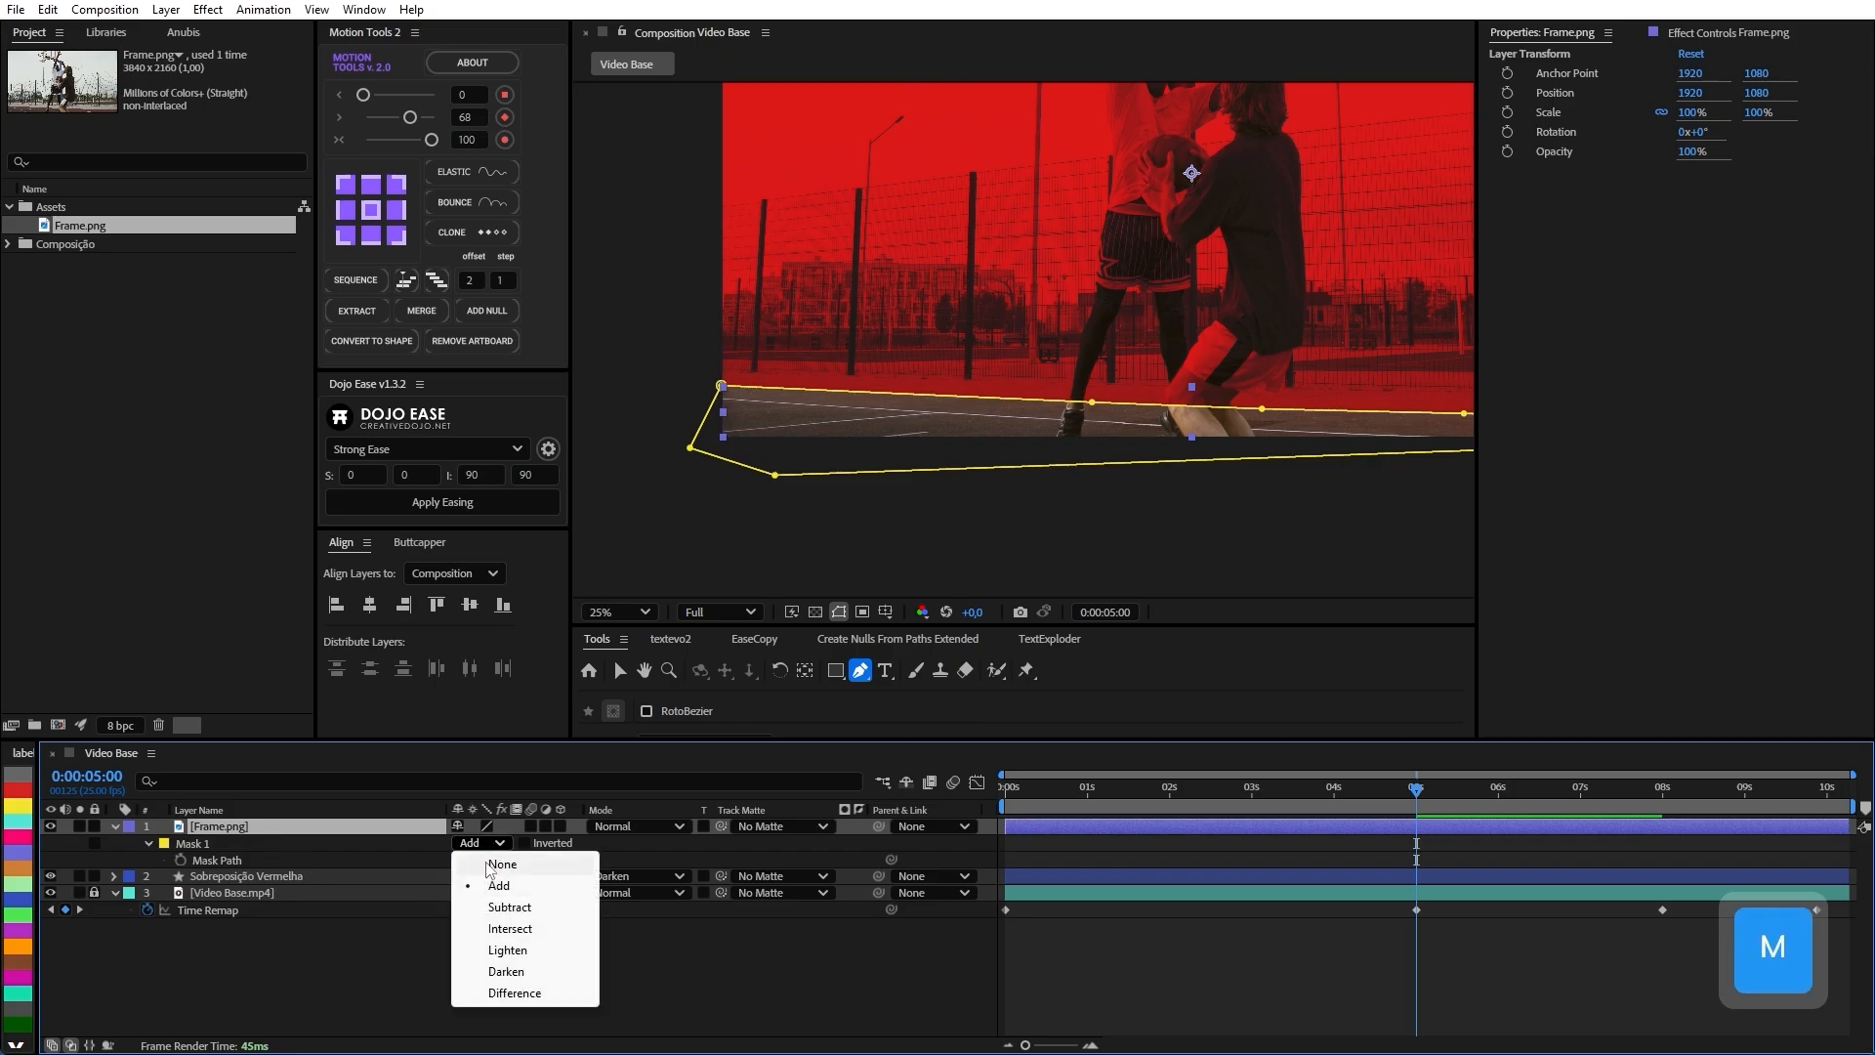
{"action": "left_click", "coordinate": [500, 864]}
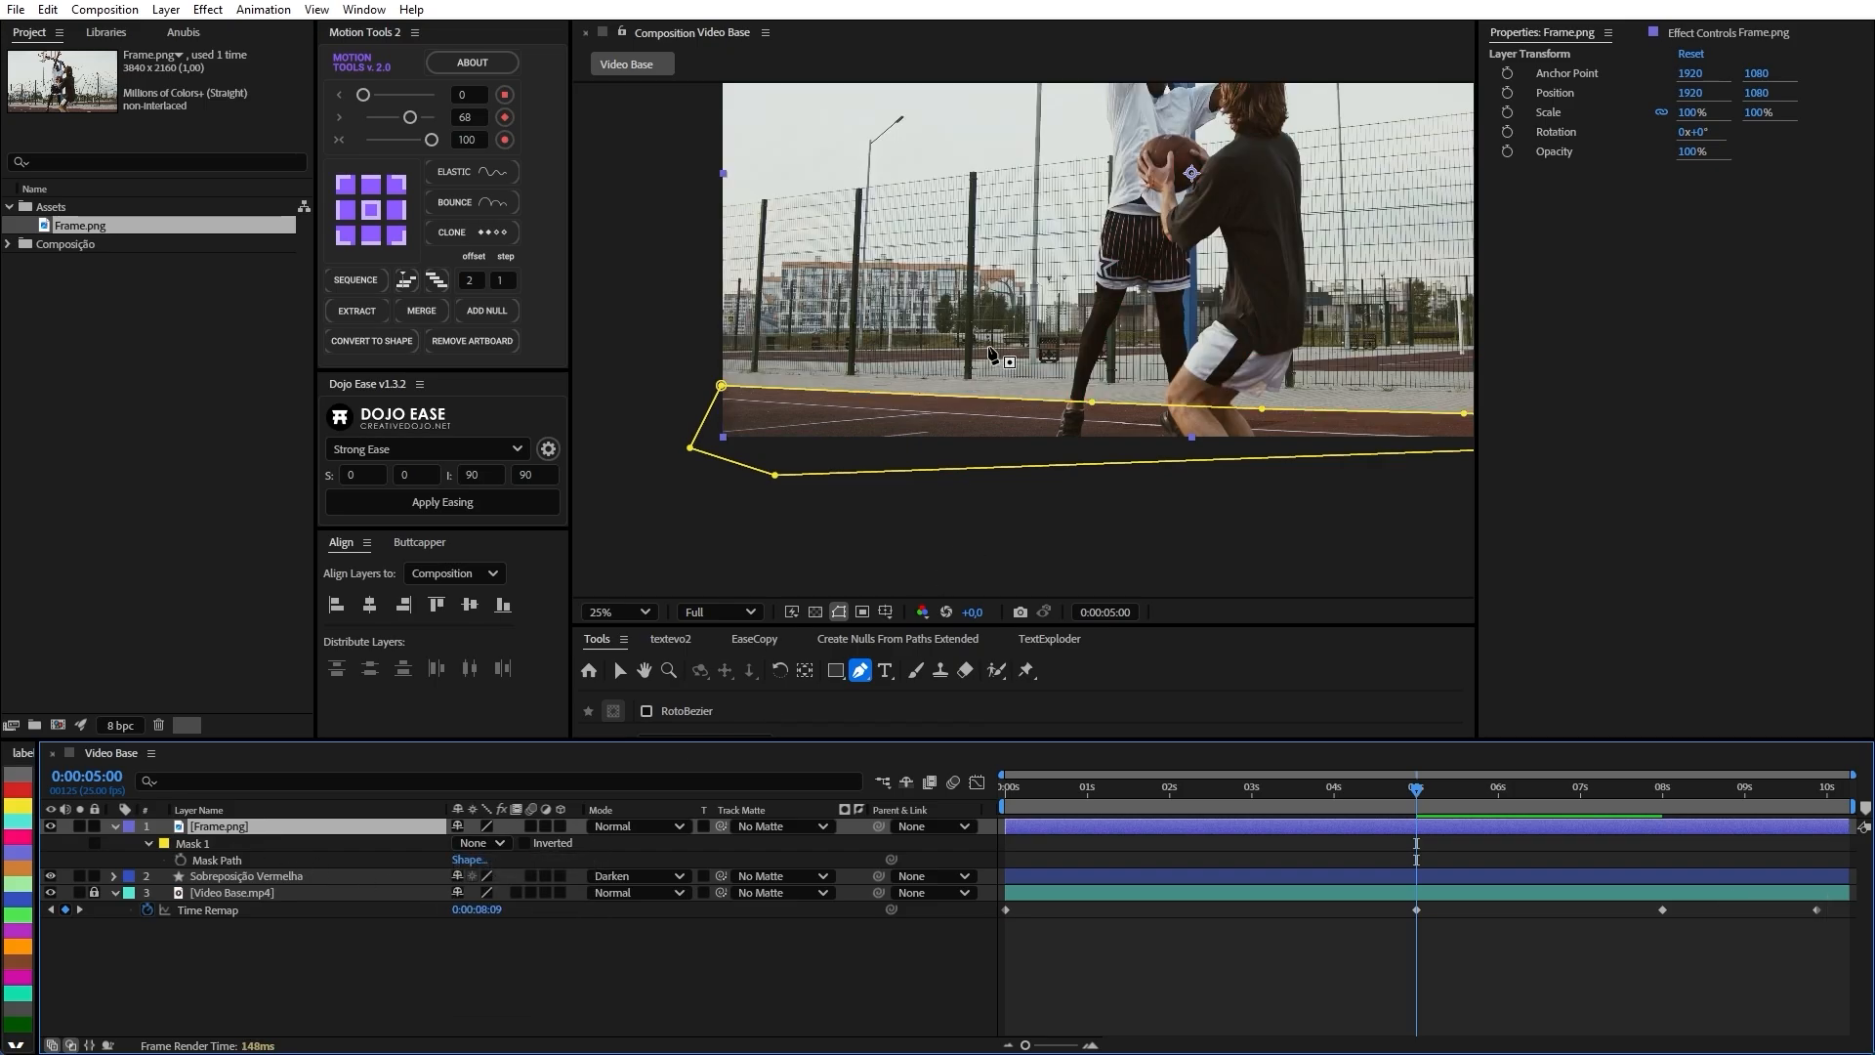
Trace a second mask on Frame.png along the distant floor strip behind the fence, from the image's left edge to between the defender's legs.
{"action": "scroll", "coordinate": [668, 375], "scroll_direction": "up", "scroll_amount": 4}
{"action": "scroll", "coordinate": [700, 357], "scroll_direction": "up", "scroll_amount": 2}
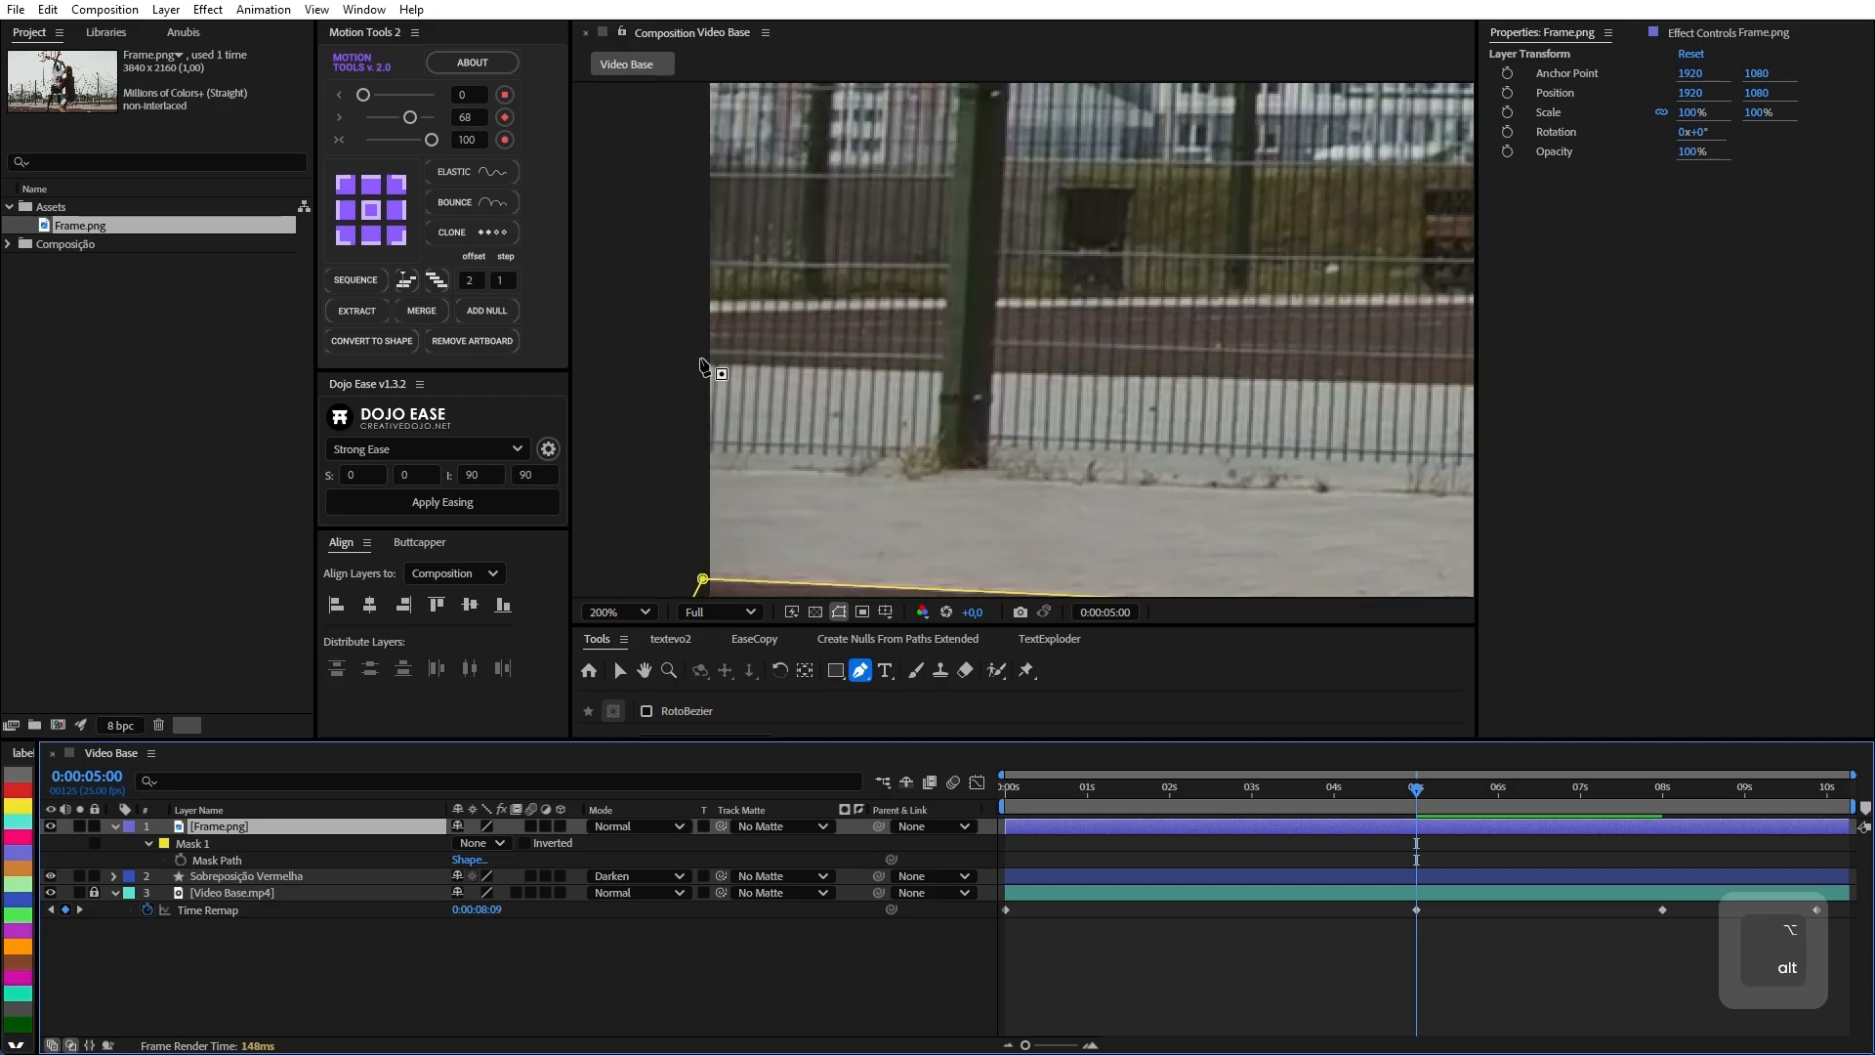
{"action": "left_click", "coordinate": [699, 359]}
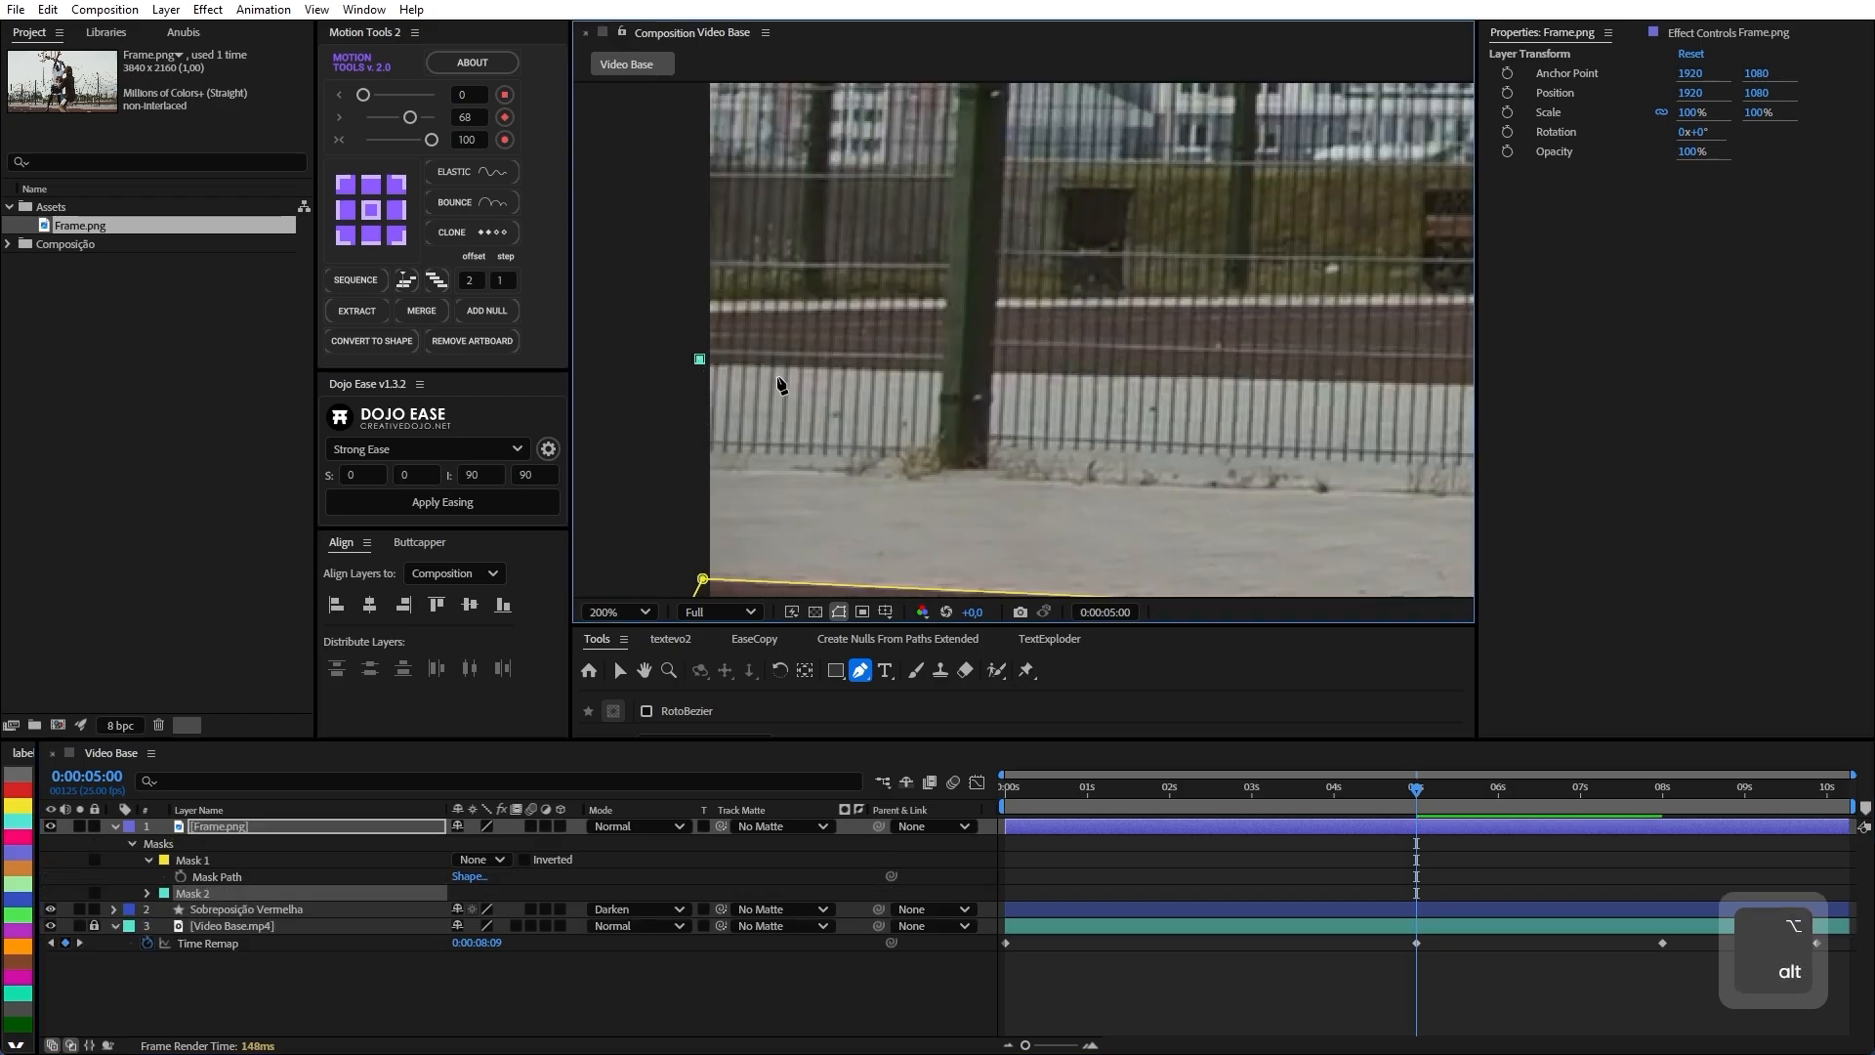
{"action": "scroll", "coordinate": [794, 415], "scroll_direction": "down", "scroll_amount": 2}
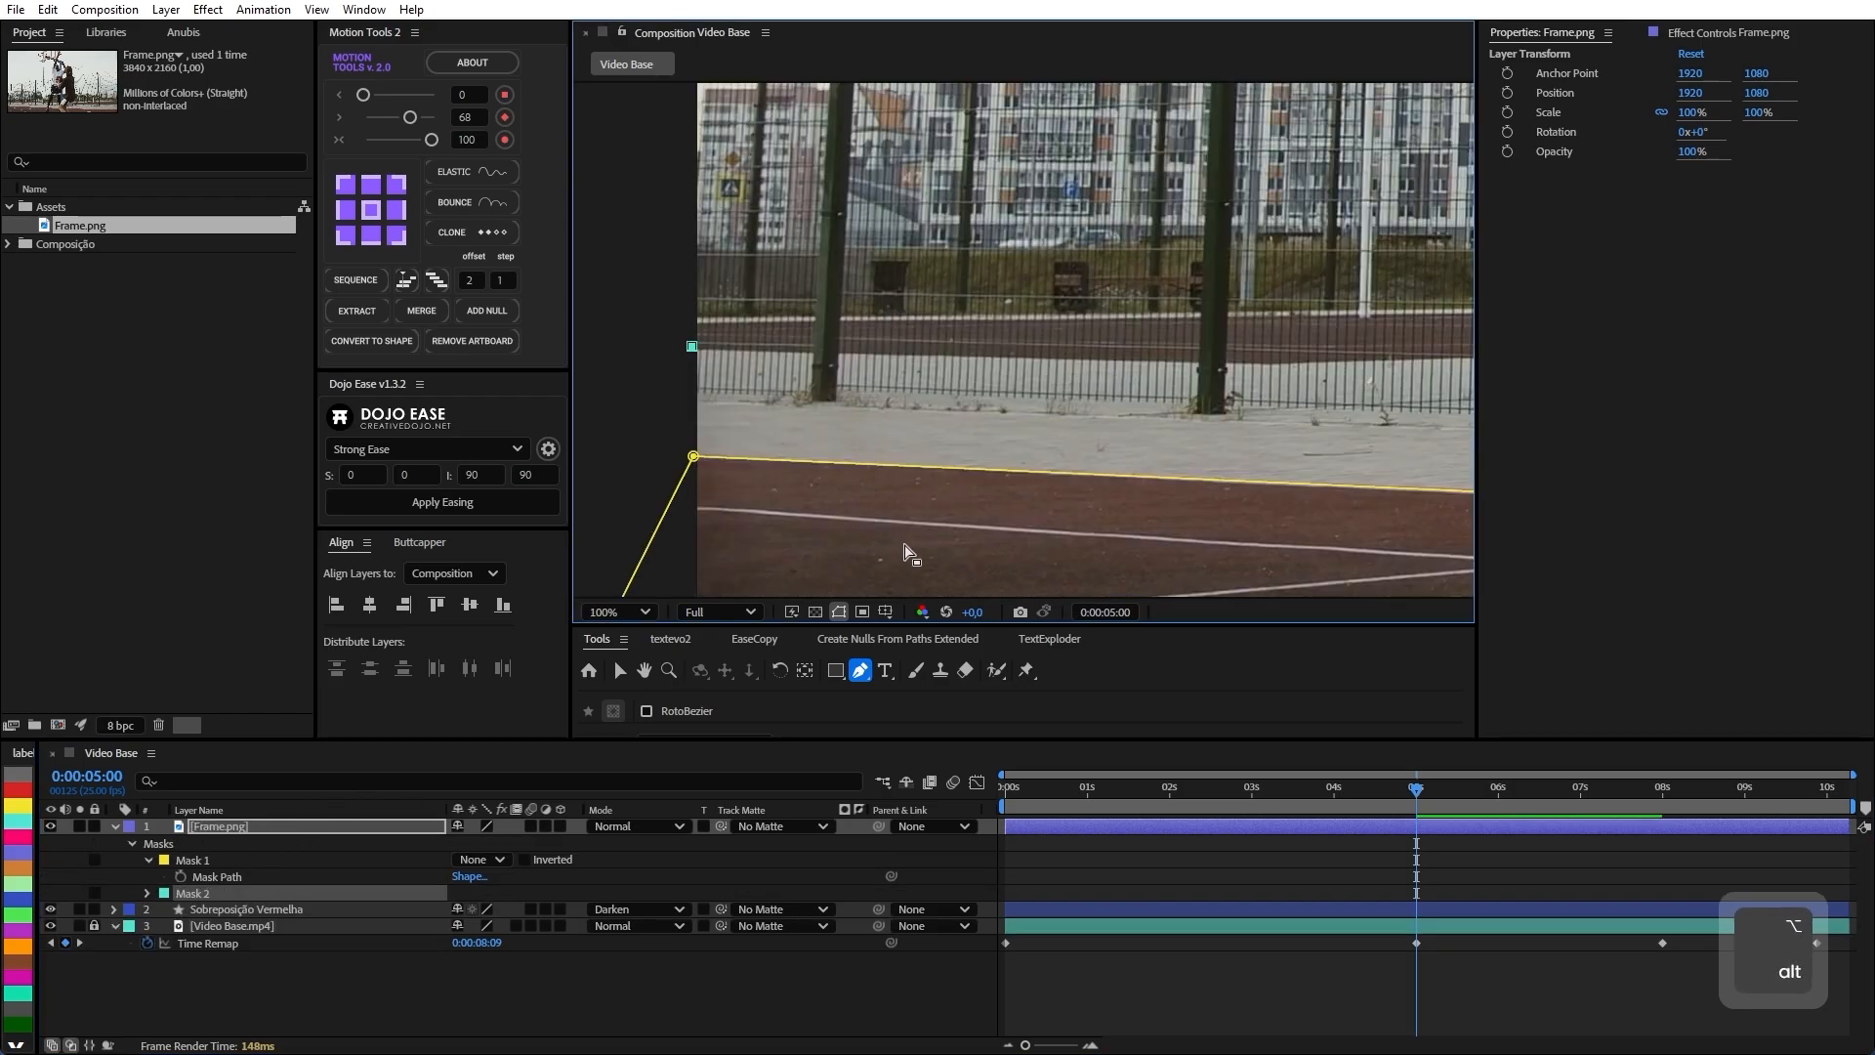
{"action": "scroll", "coordinate": [923, 414], "scroll_direction": "down", "scroll_amount": 1}
{"action": "scroll", "coordinate": [825, 430], "scroll_direction": "up", "scroll_amount": 1}
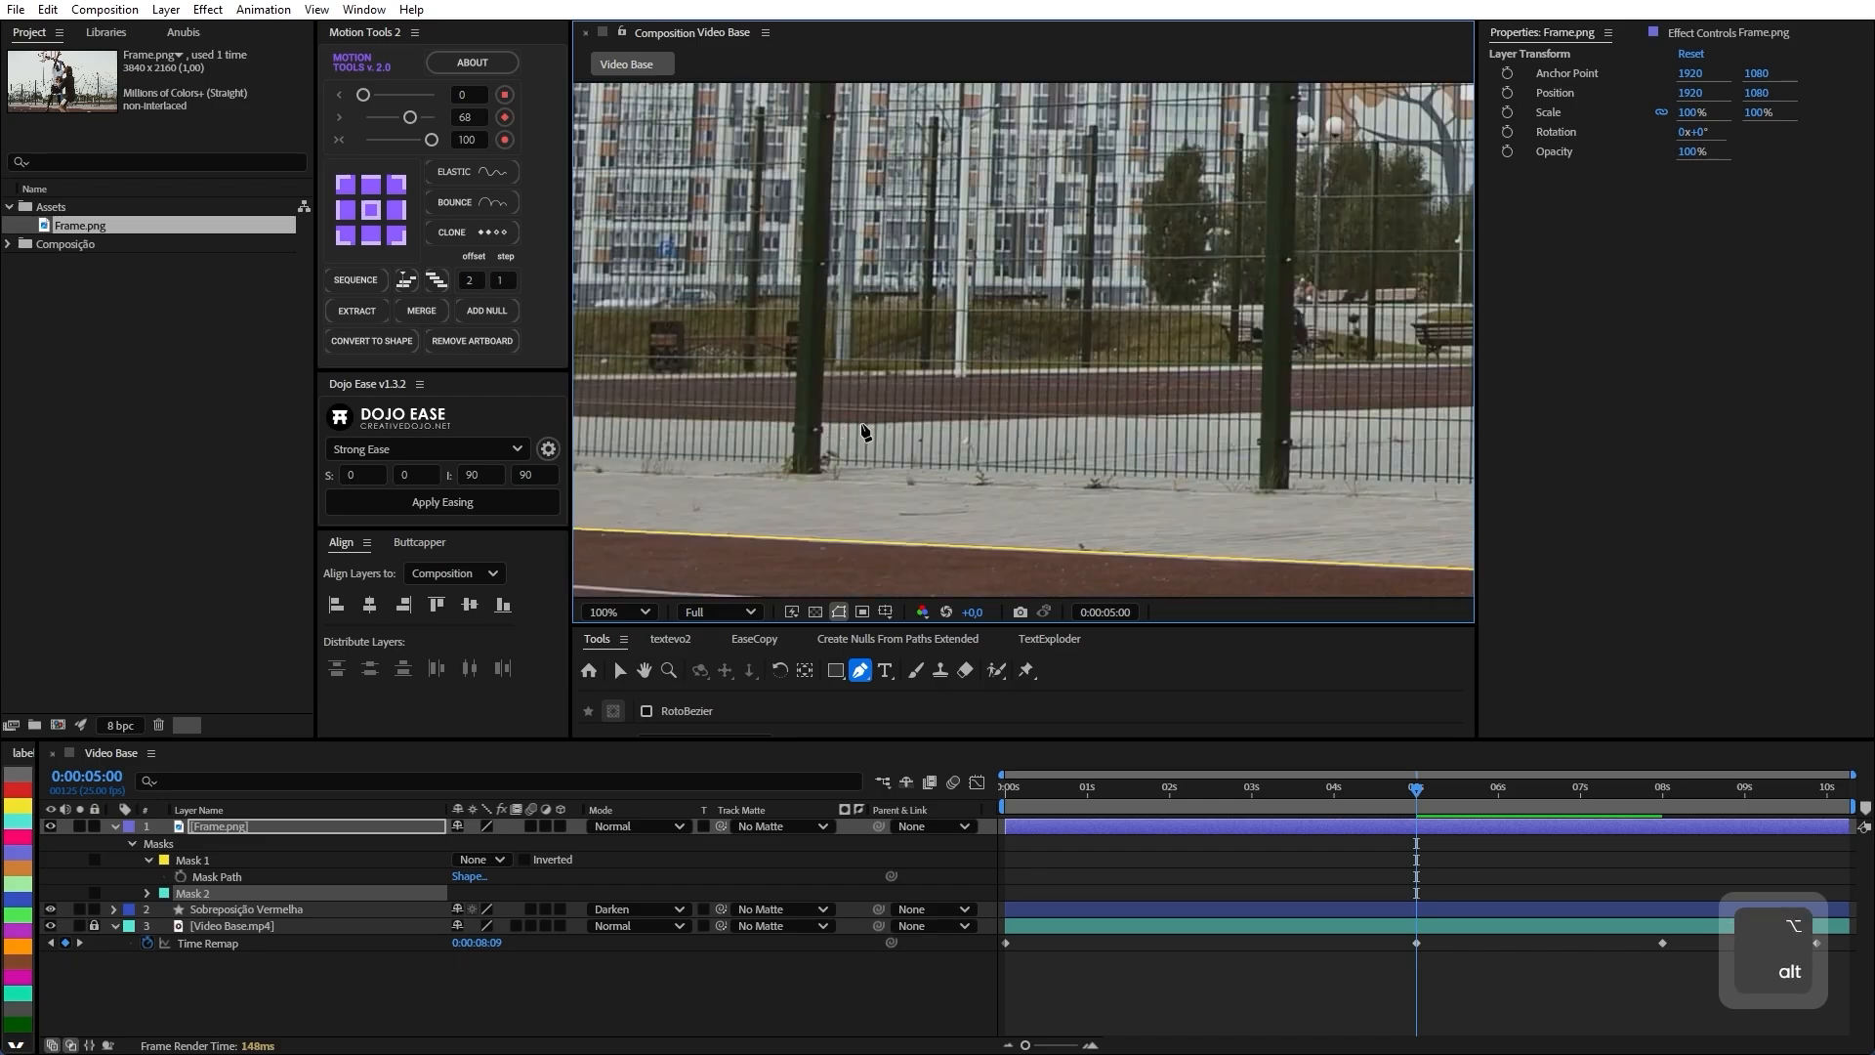
{"action": "left_click_drag", "start_coordinate": [962, 423], "coordinate": [749, 430]}
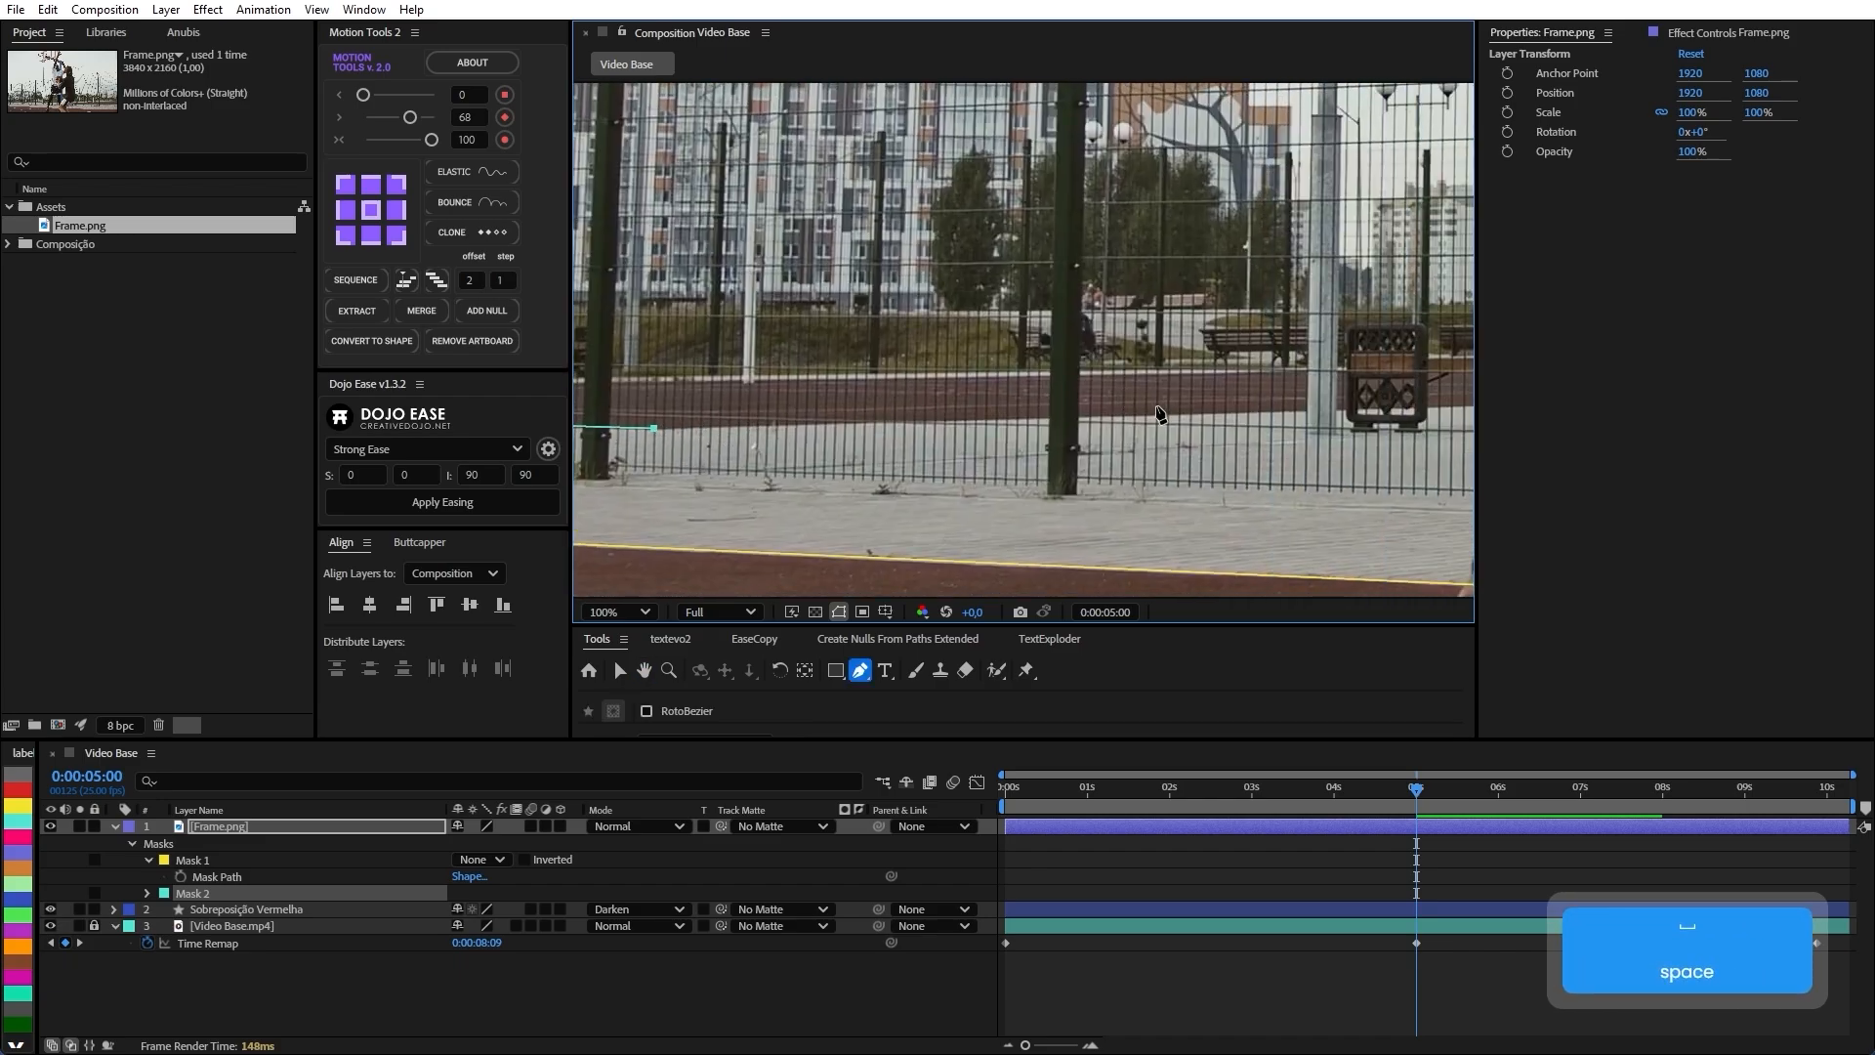
{"action": "left_click_drag", "start_coordinate": [1160, 420], "coordinate": [1308, 439]}
{"action": "left_click", "coordinate": [1381, 441]}
{"action": "left_click_drag", "start_coordinate": [1418, 455], "coordinate": [861, 504]}
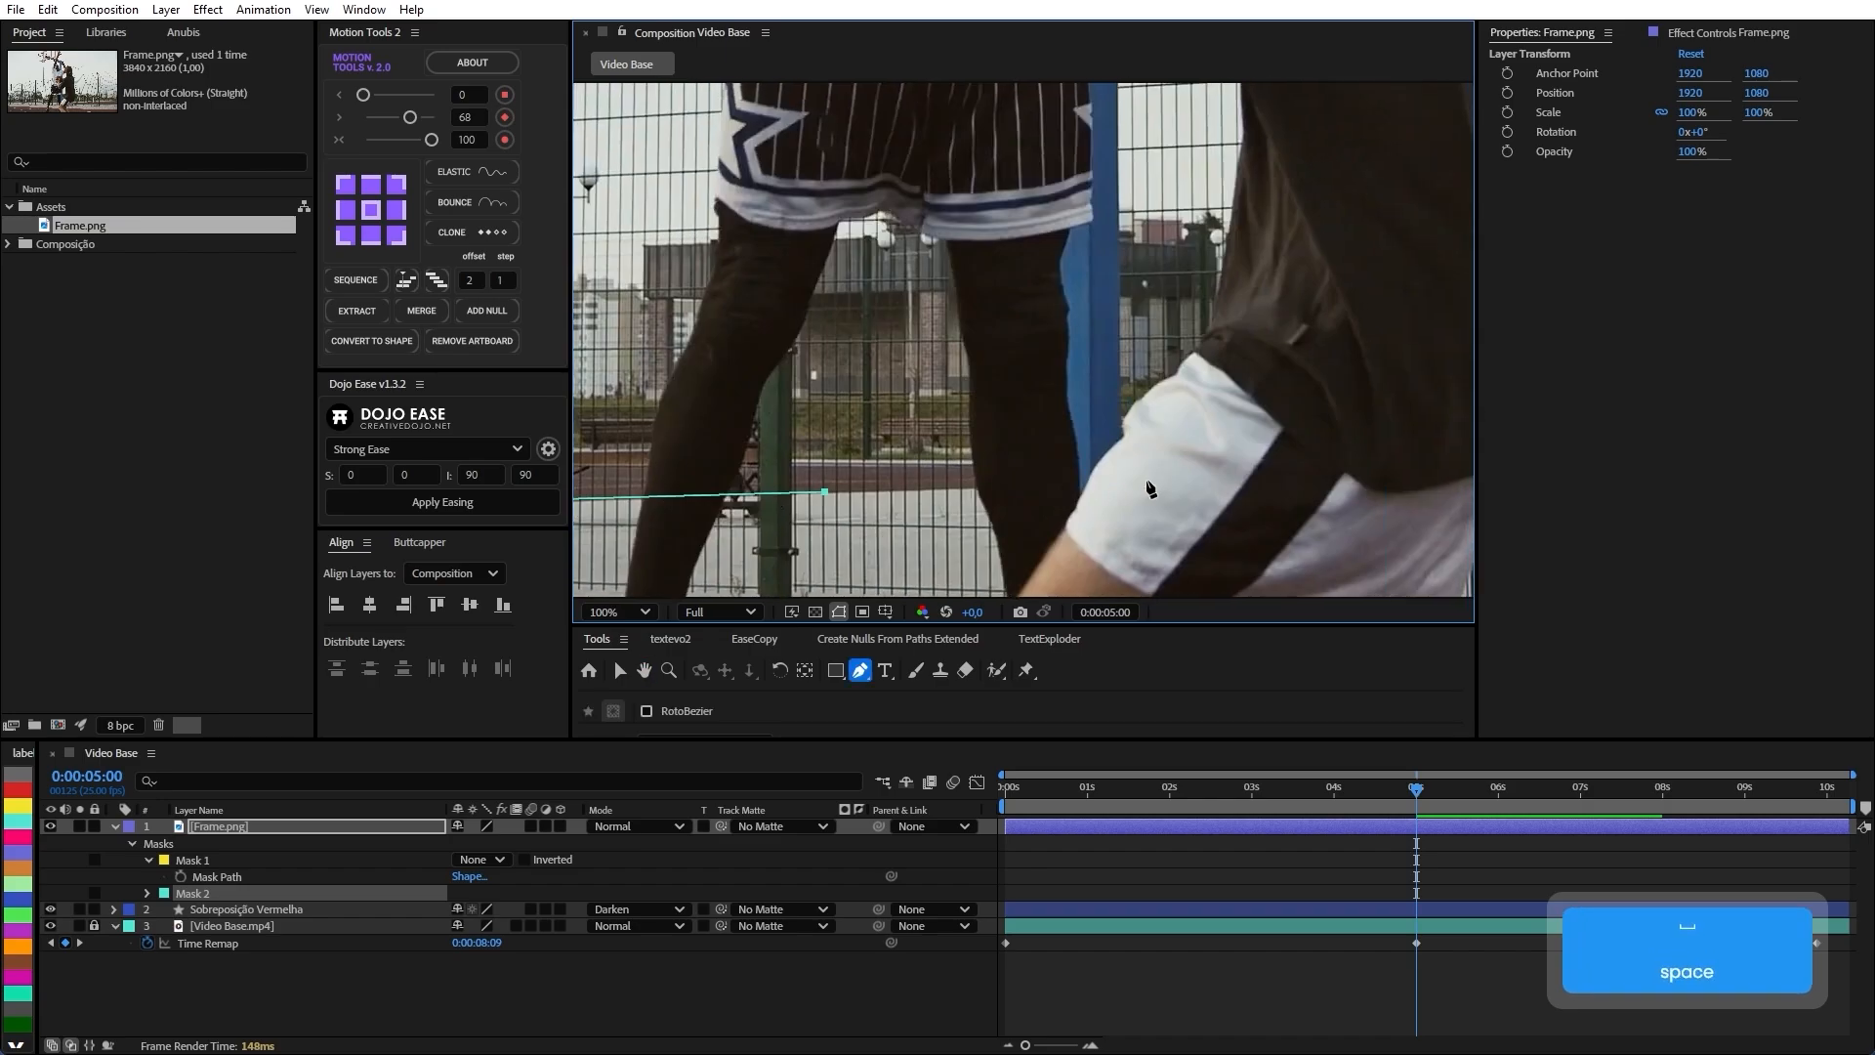
{"action": "left_click", "coordinate": [985, 490]}
Close the second mask around the distant floor strip left of the players and set the mode of Mask 2 to None.
{"action": "left_click_drag", "start_coordinate": [984, 488], "coordinate": [1293, 459]}
{"action": "left_click_drag", "start_coordinate": [746, 459], "coordinate": [1012, 436]}
{"action": "left_click_drag", "start_coordinate": [595, 455], "coordinate": [967, 359]}
{"action": "left_click", "coordinate": [678, 369]}
{"action": "scroll", "coordinate": [678, 368], "scroll_direction": "down", "scroll_amount": 3}
{"action": "scroll", "coordinate": [1331, 401], "scroll_direction": "up", "scroll_amount": 1}
{"action": "left_click_drag", "start_coordinate": [1331, 401], "coordinate": [1119, 428]}
{"action": "left_click", "coordinate": [482, 894]}
{"action": "left_click", "coordinate": [481, 914]}
Start a third mask at the fence post beside the front player's shorts and trace the upper edge of the distant court strip.
{"action": "scroll", "coordinate": [684, 455], "scroll_direction": "up", "scroll_amount": 3}
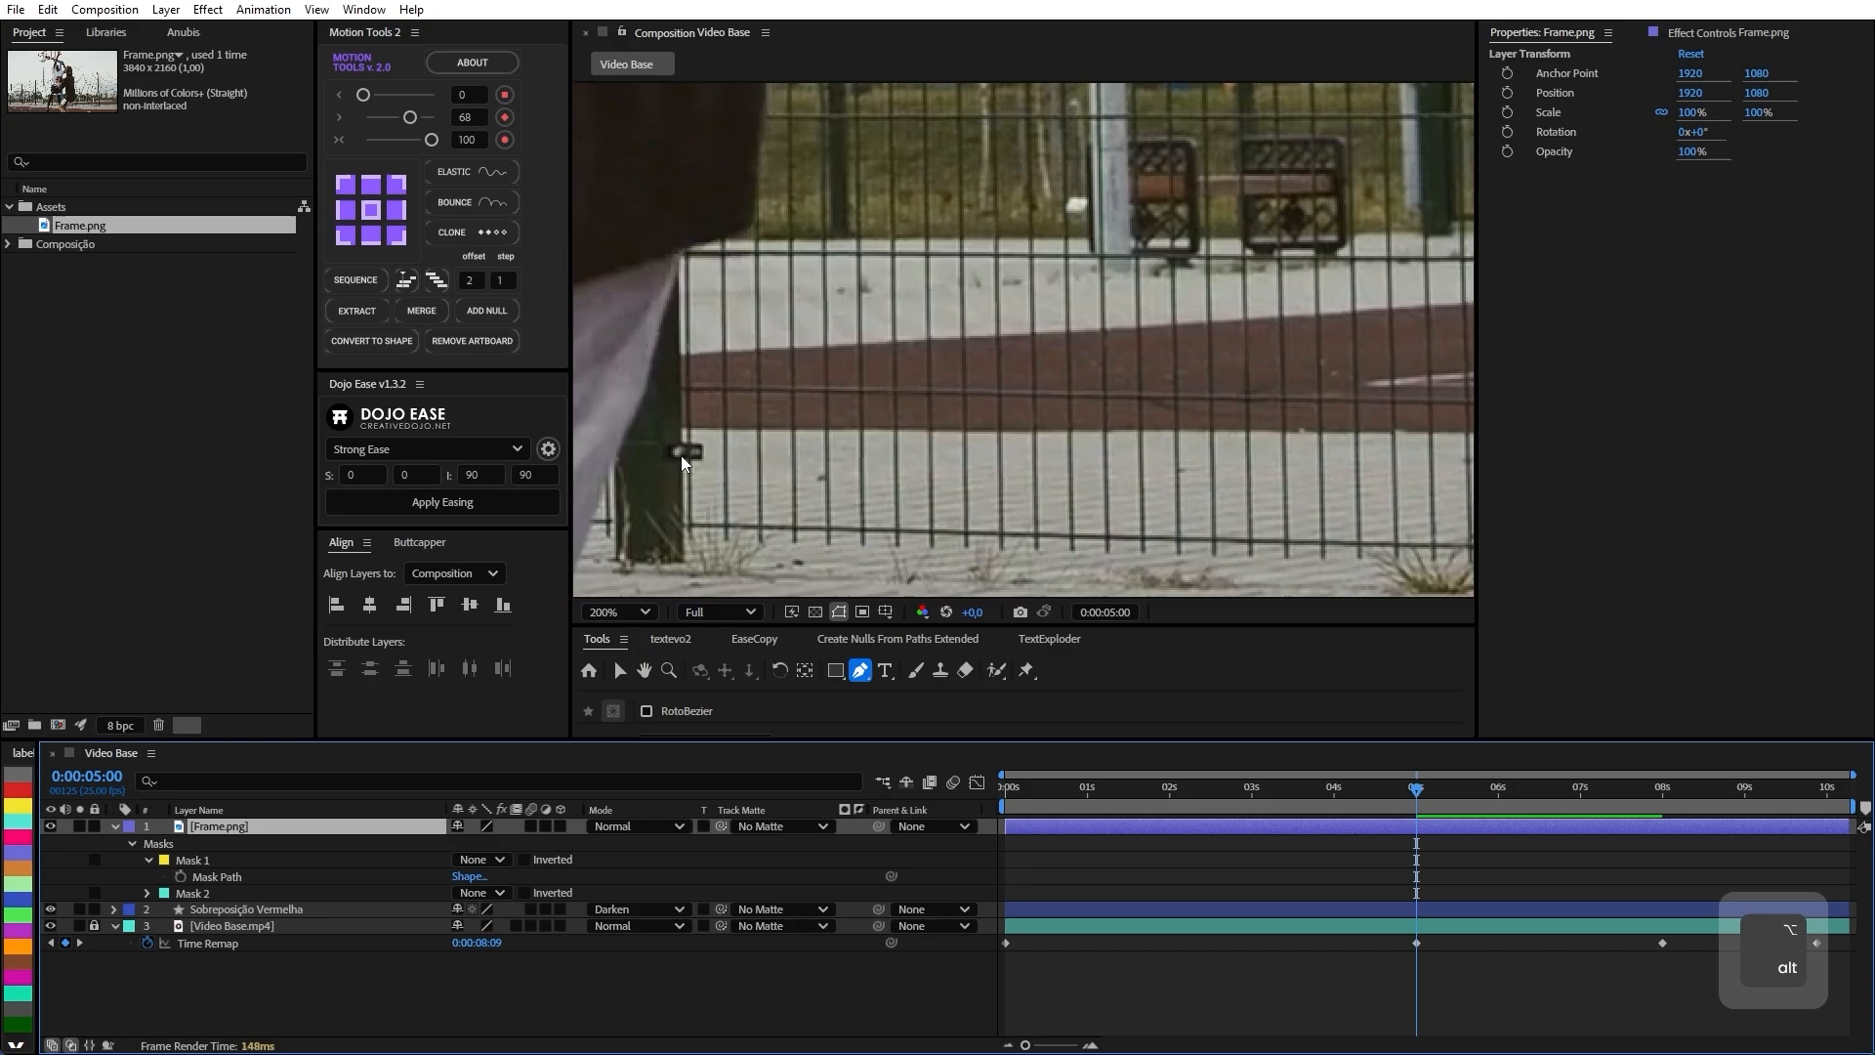
{"action": "left_click", "coordinate": [678, 397]}
{"action": "left_click", "coordinate": [677, 256]}
{"action": "scroll", "coordinate": [635, 317], "scroll_direction": "down", "scroll_amount": 3}
{"action": "scroll", "coordinate": [1025, 311], "scroll_direction": "up", "scroll_amount": 1}
{"action": "left_click", "coordinate": [1032, 310]}
{"action": "left_click_drag", "start_coordinate": [1033, 313], "coordinate": [744, 330]}
{"action": "key", "text": "space"}
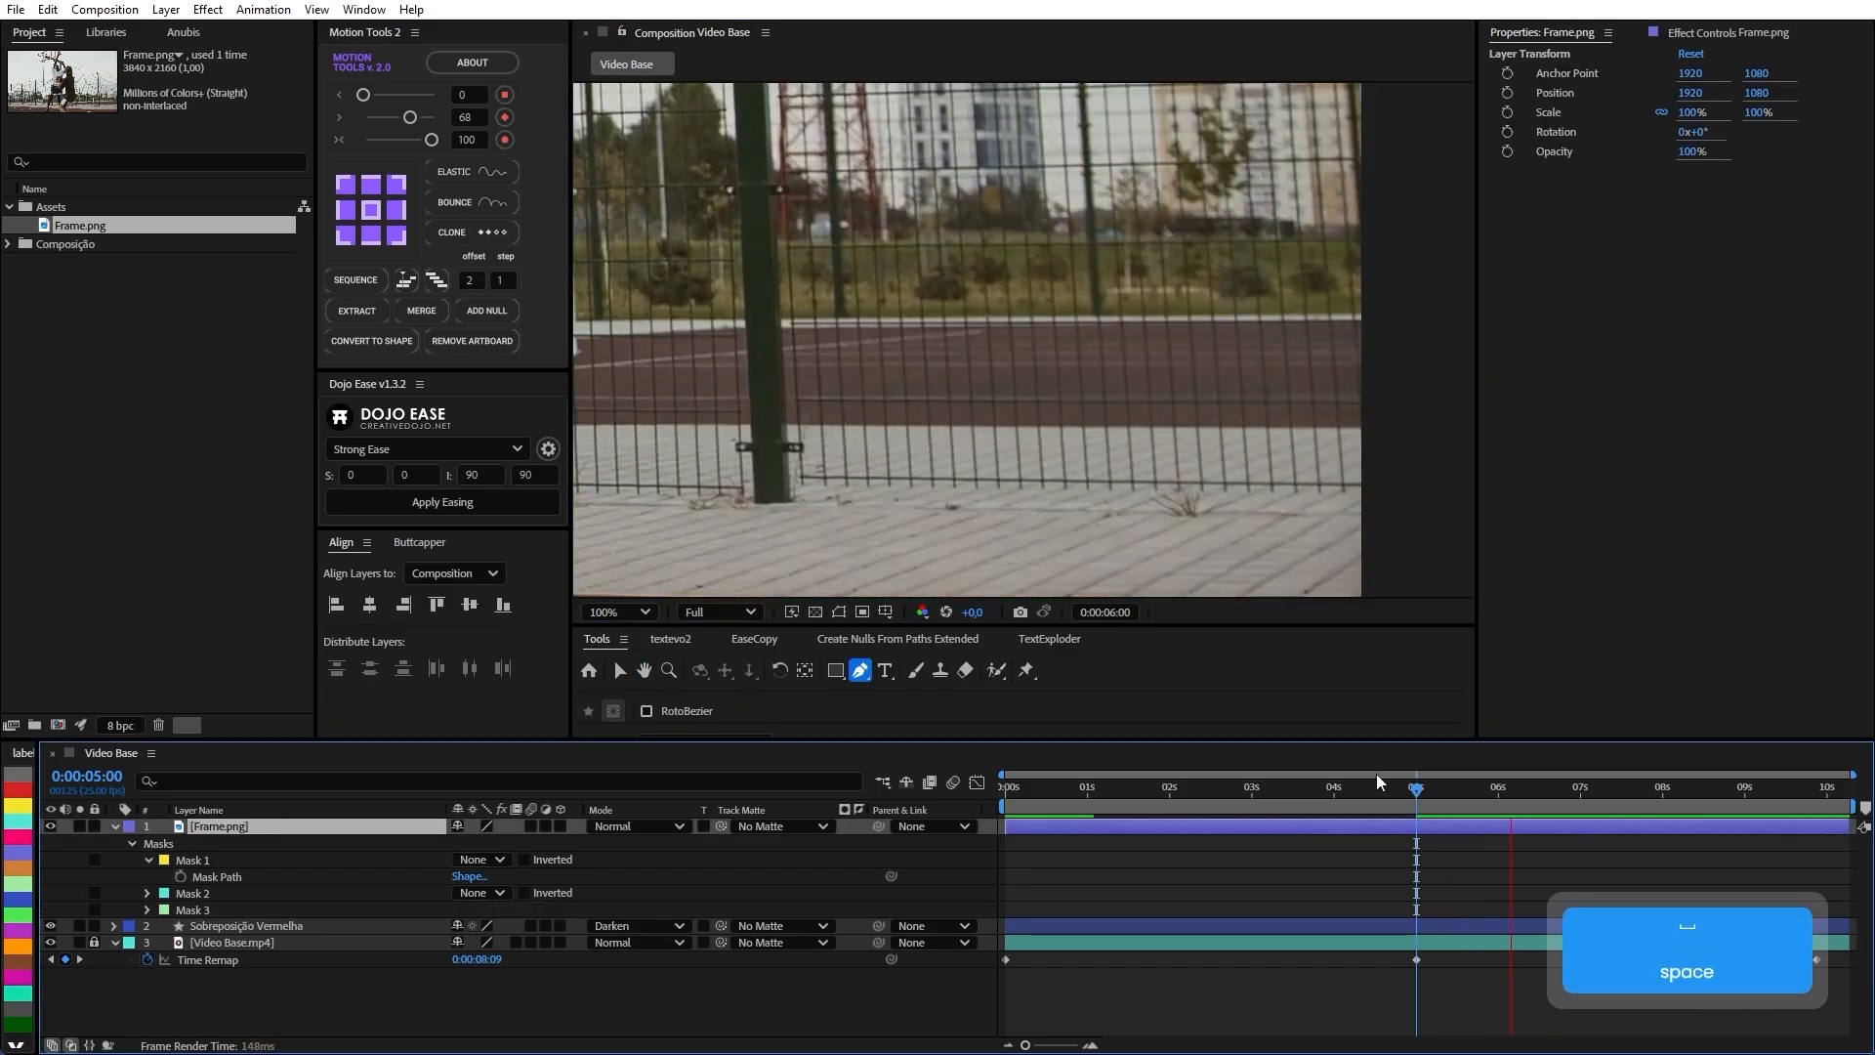
{"action": "key", "text": "Escape"}
Carry the third mask to the image's right edge and close it around the distant court strip right of the players.
{"action": "left_click", "coordinate": [1363, 318]}
{"action": "left_click", "coordinate": [1367, 429]}
{"action": "left_click_drag", "start_coordinate": [625, 418], "coordinate": [1465, 414]}
{"action": "left_click", "coordinate": [824, 411]}
Set the mode of Mask 1, Mask 2 and Mask 3 to Add together.
{"action": "scroll", "coordinate": [821, 403], "scroll_direction": "down", "scroll_amount": 4}
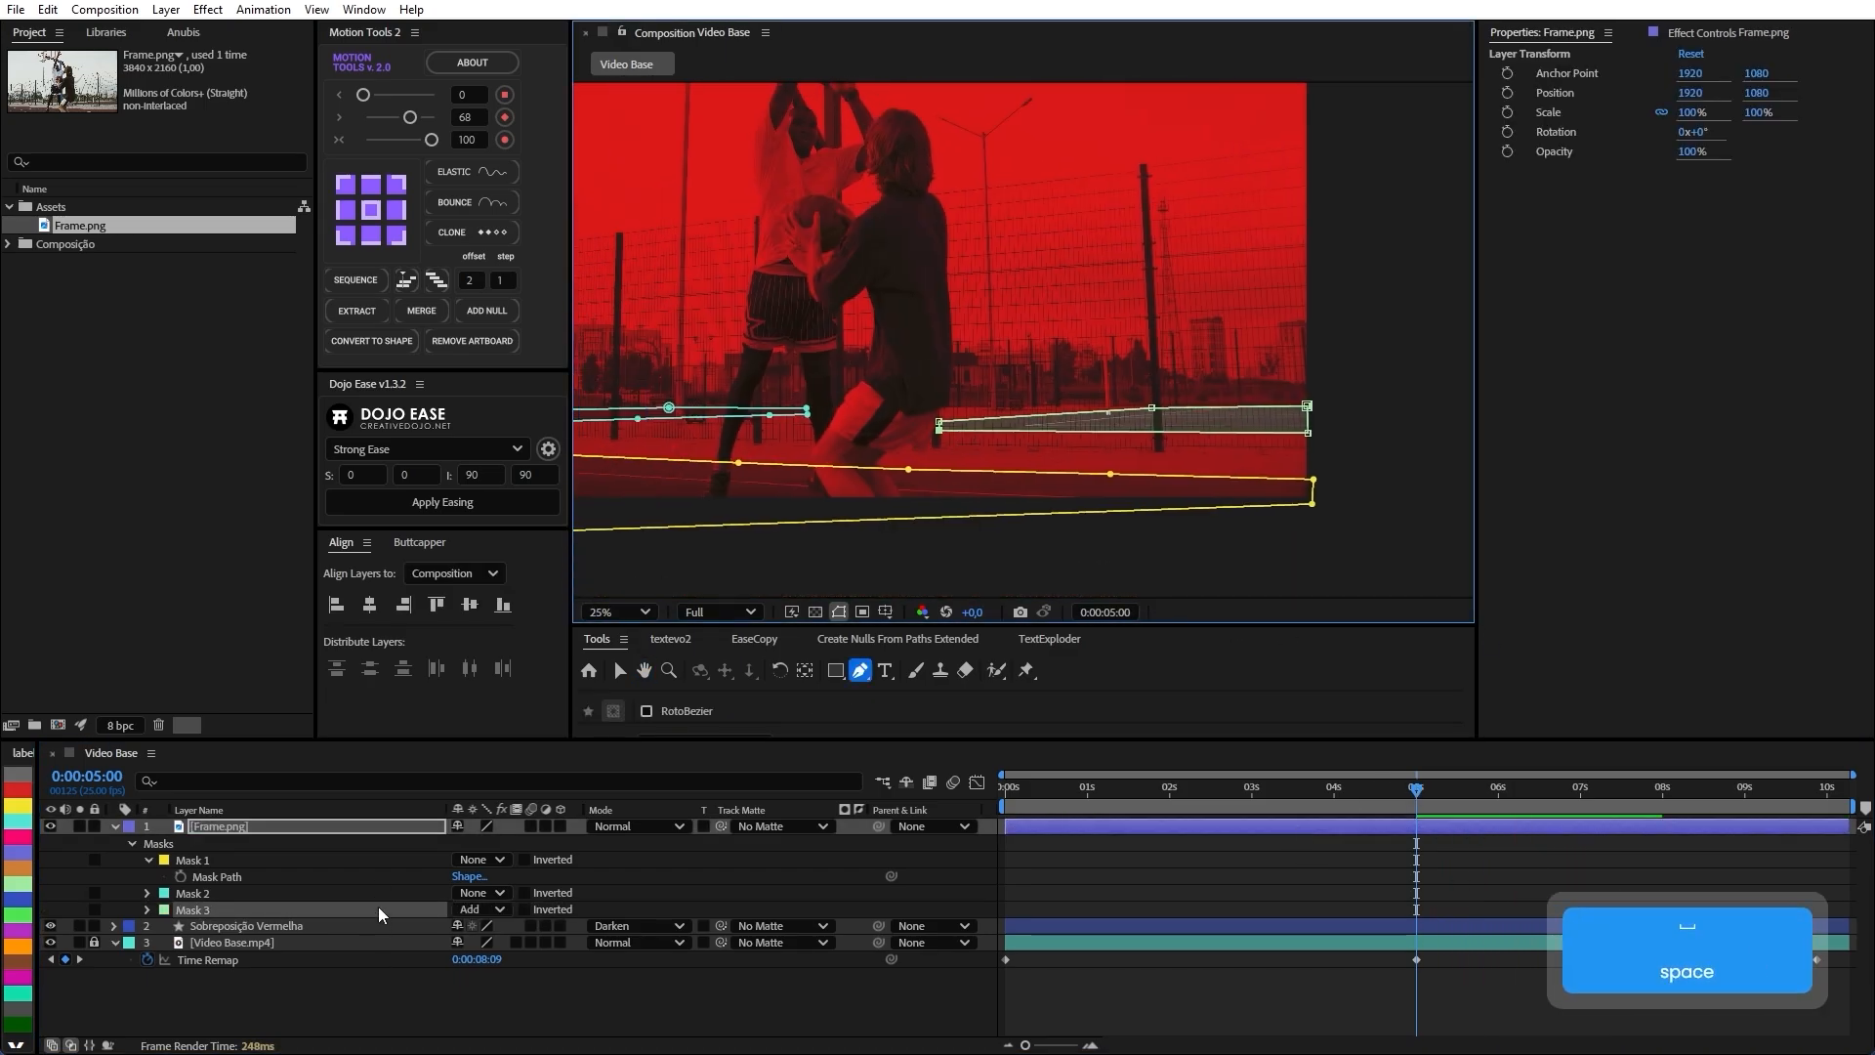
{"action": "left_click", "coordinate": [252, 865], "text": "shift"}
{"action": "left_click", "coordinate": [508, 863]}
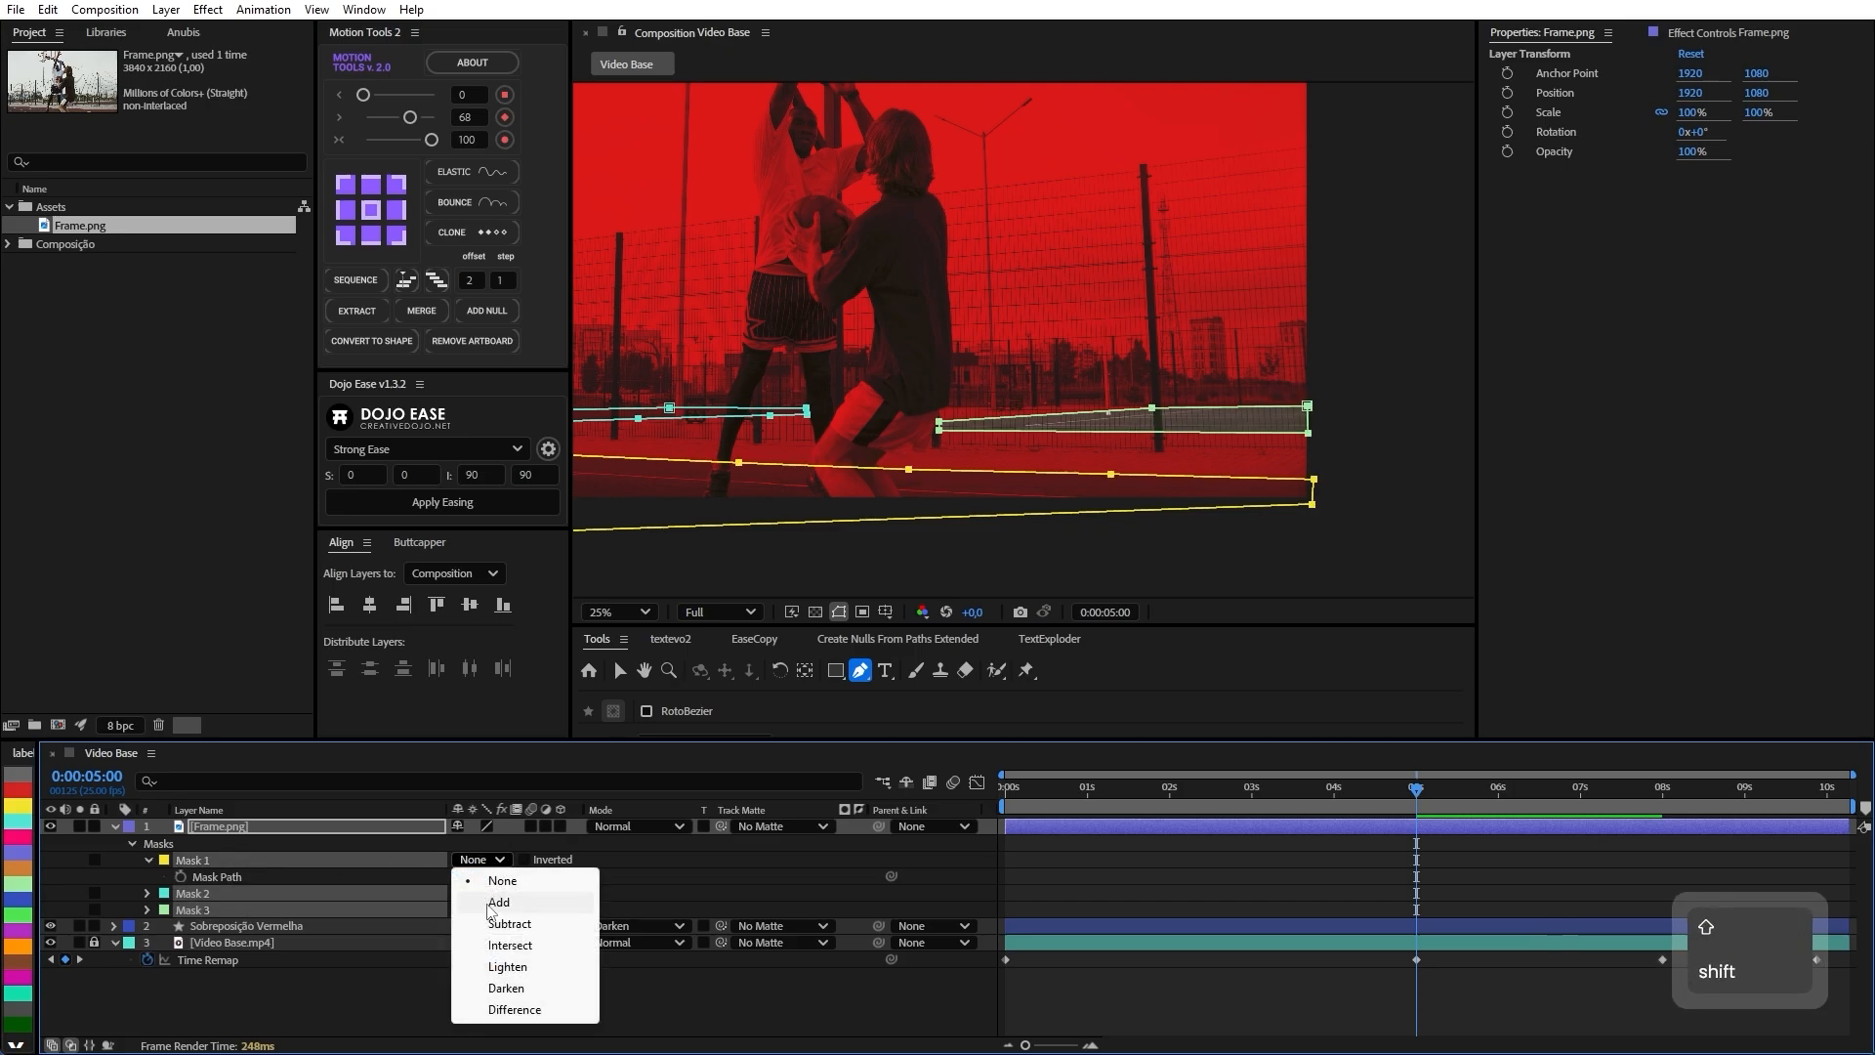
{"action": "left_click", "coordinate": [498, 903]}
Solo the Frame.png layer to check its three masked floor areas, ending with all layers shown again.
{"action": "left_click", "coordinate": [1131, 955]}
{"action": "key", "text": "F2"}
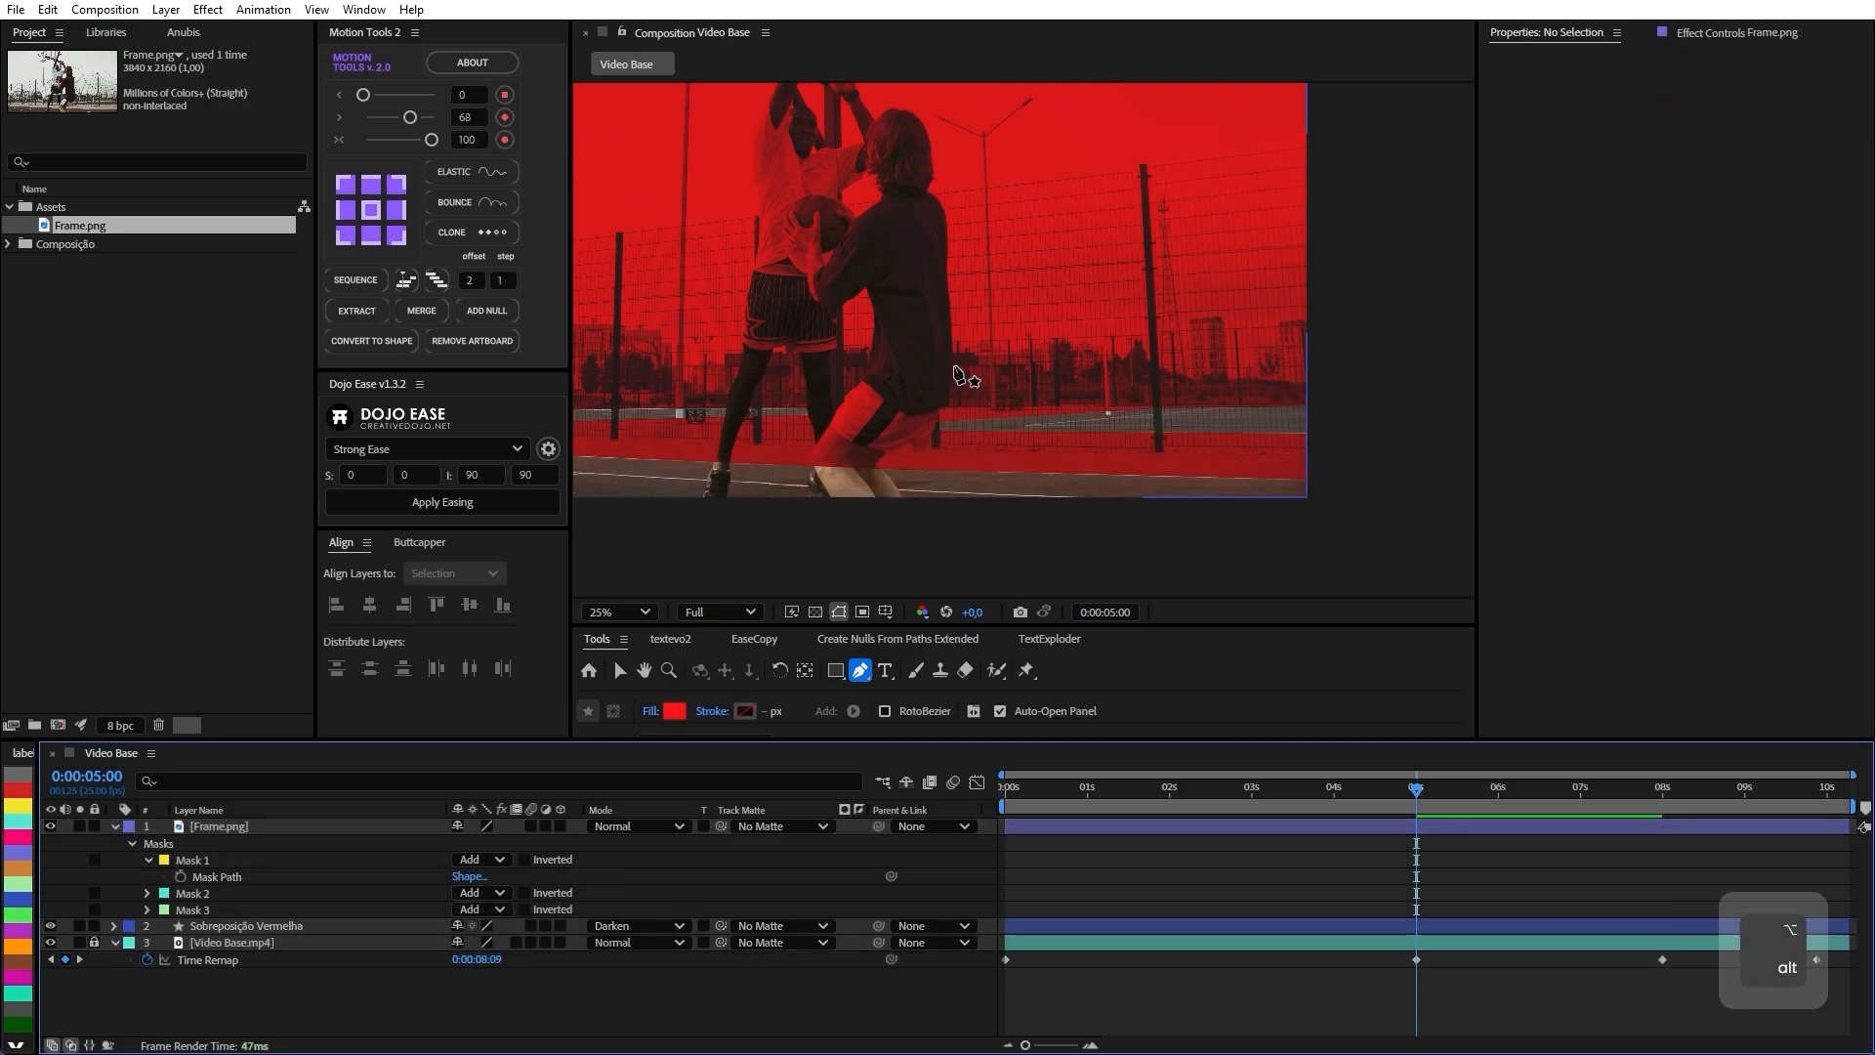
{"action": "left_click", "coordinate": [301, 635]}
{"action": "key", "text": "space"}
{"action": "key", "text": "space"}
{"action": "left_click_drag", "start_coordinate": [727, 369], "coordinate": [986, 414]}
{"action": "left_click", "coordinate": [79, 826]}
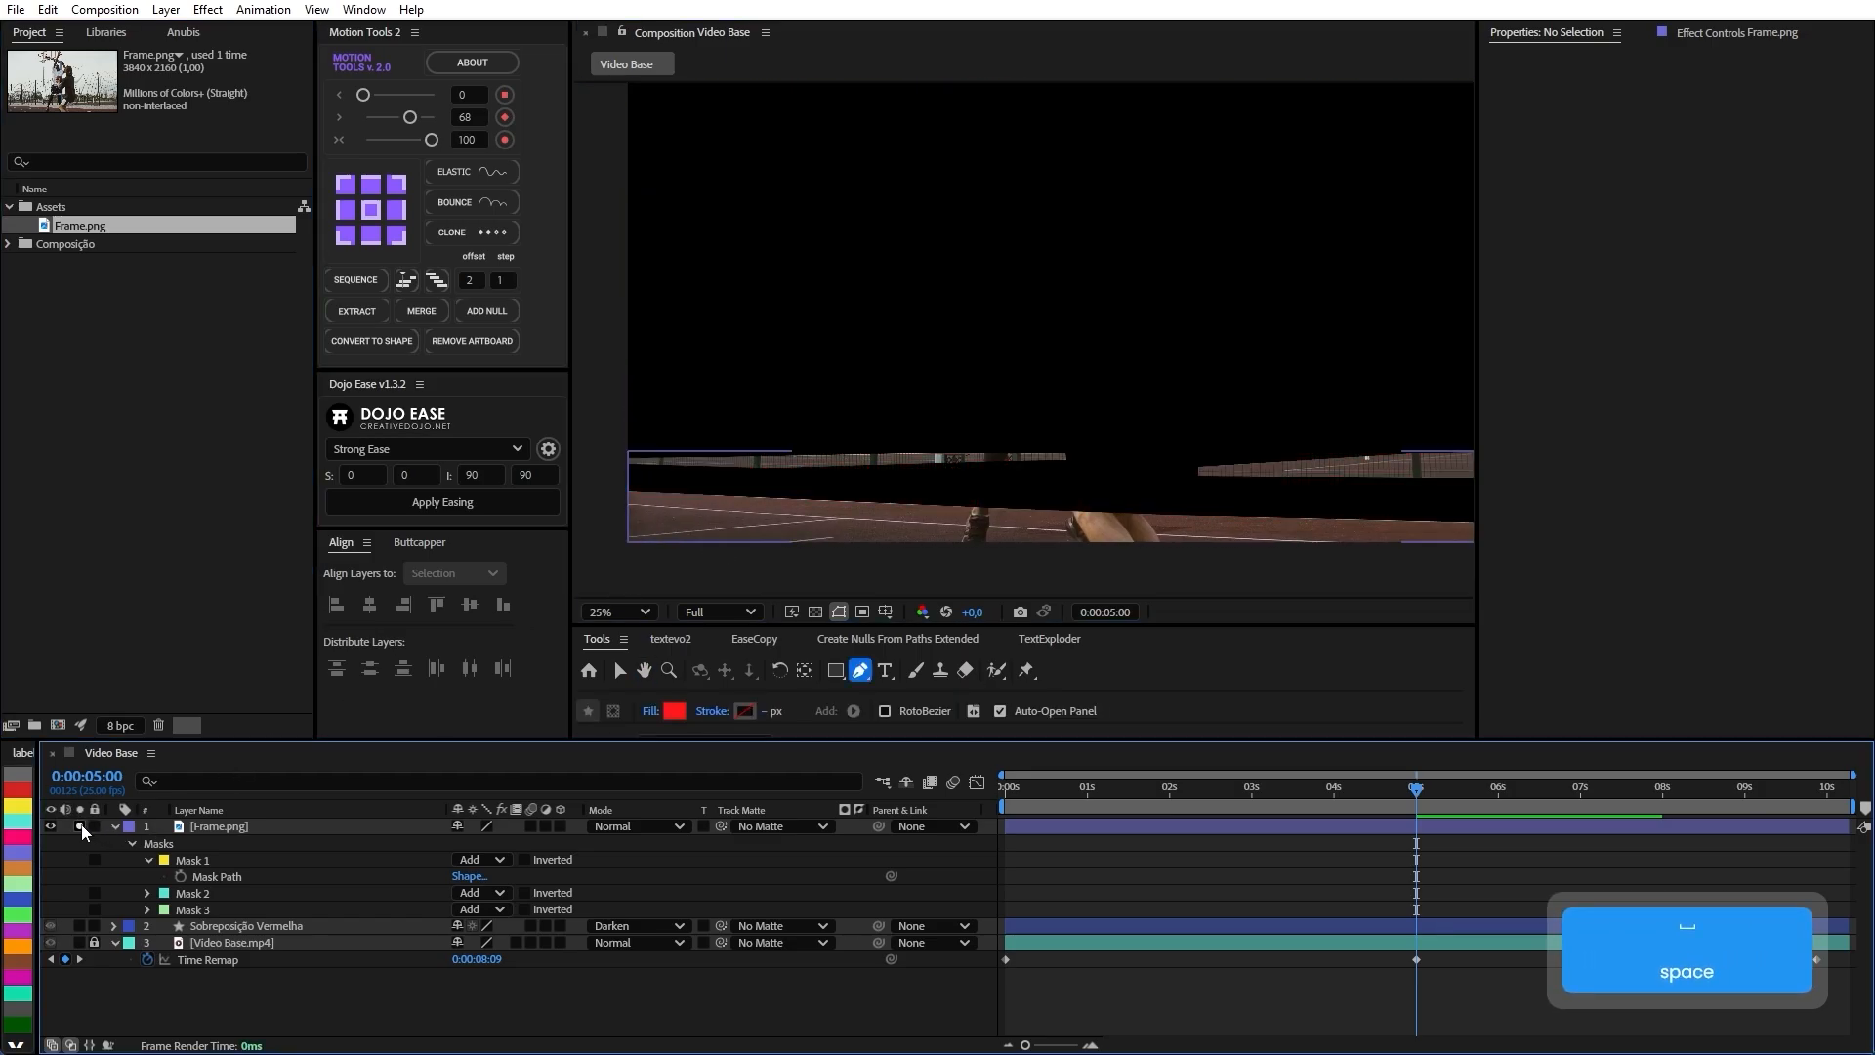
{"action": "left_click", "coordinate": [80, 826]}
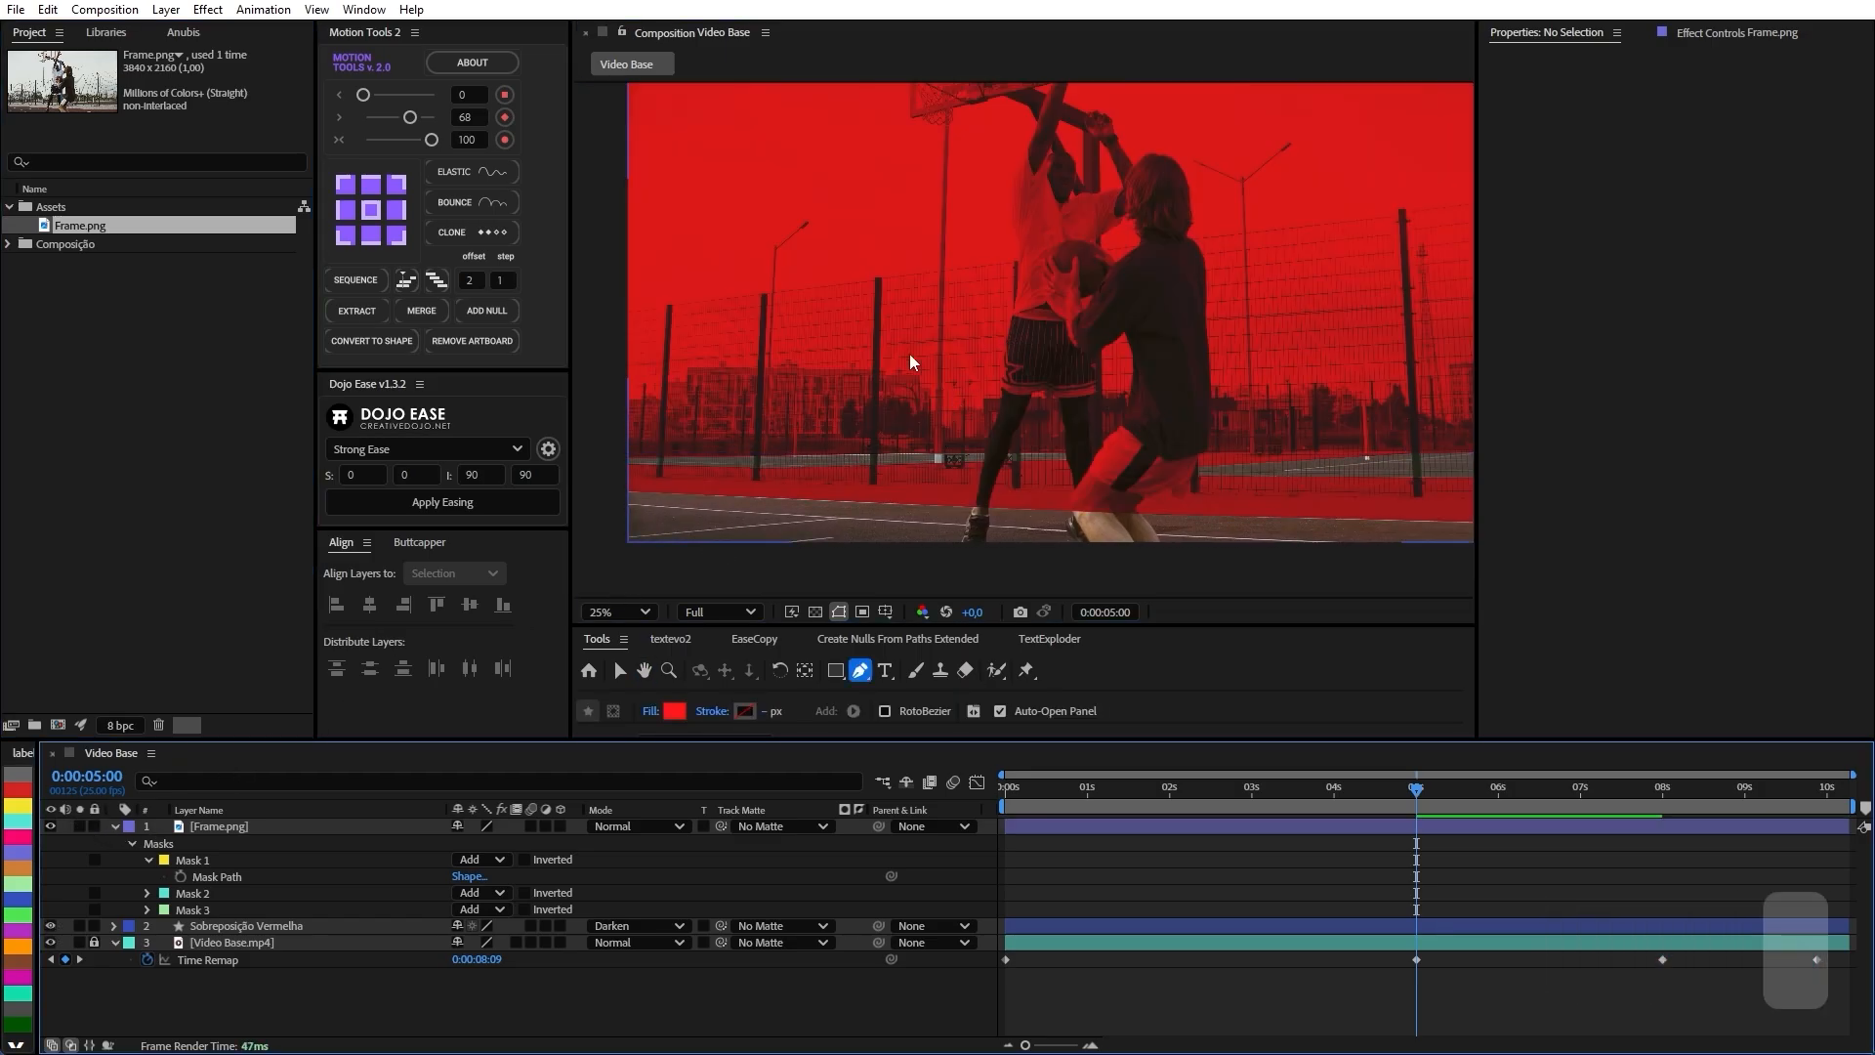
{"action": "scroll", "coordinate": [910, 354], "scroll_direction": "down", "scroll_amount": 1}
{"action": "scroll", "coordinate": [1111, 322], "scroll_direction": "up", "scroll_amount": 1}
Apply the Fill effect to the Frame.png layer.
{"action": "left_click", "coordinate": [271, 828]}
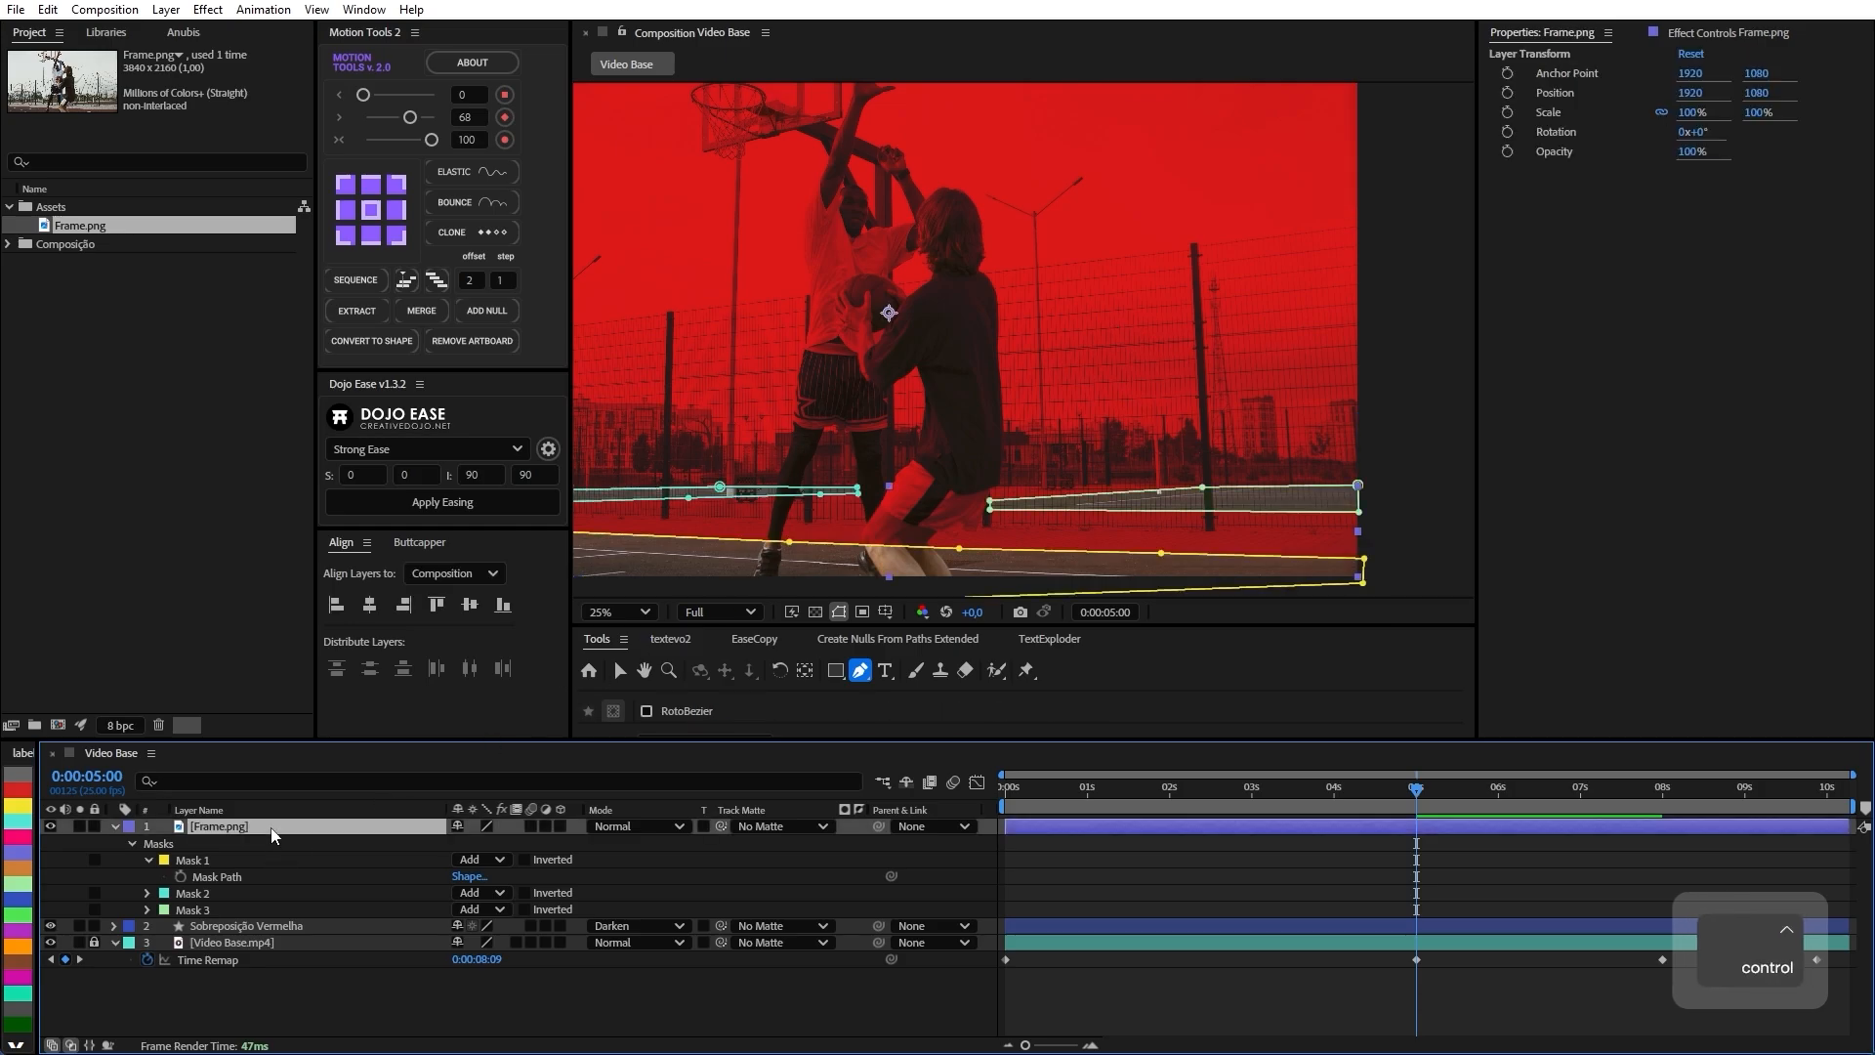
{"action": "key", "text": "ctrl+space"}
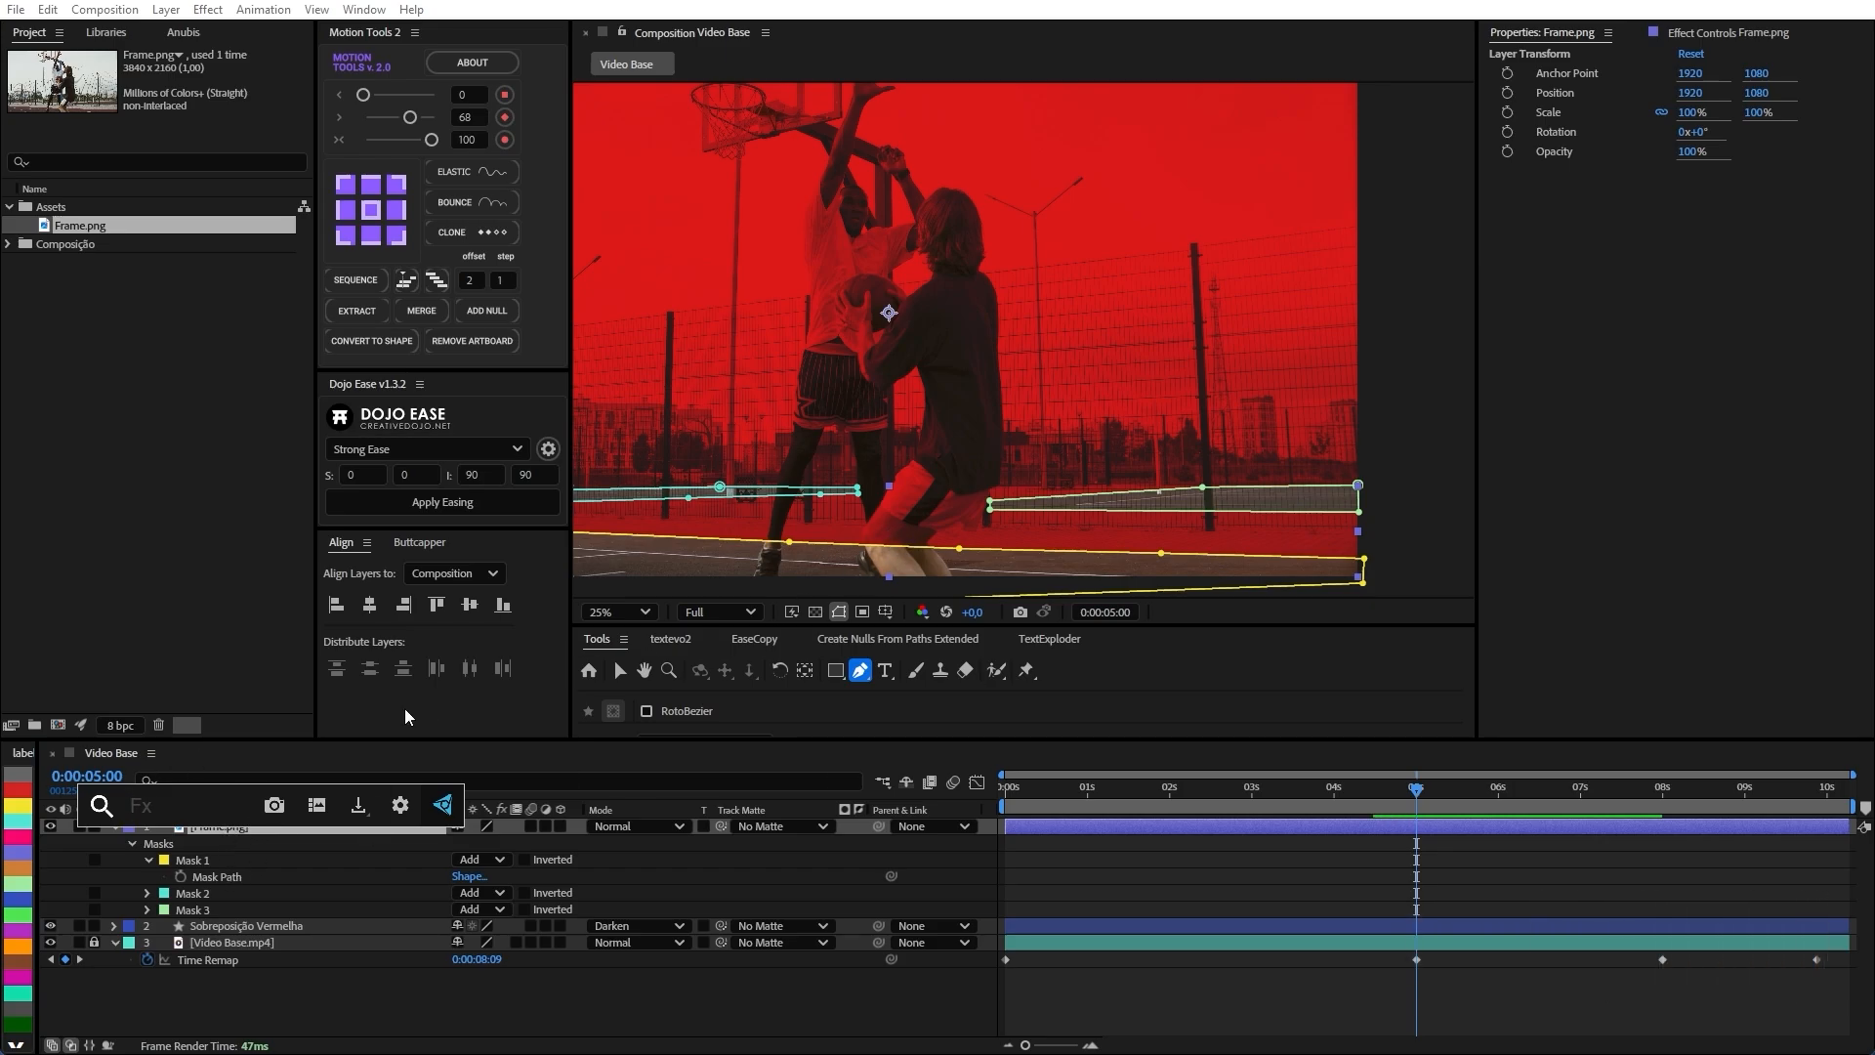
{"action": "type", "text": "fill"}
{"action": "key", "text": "Return"}
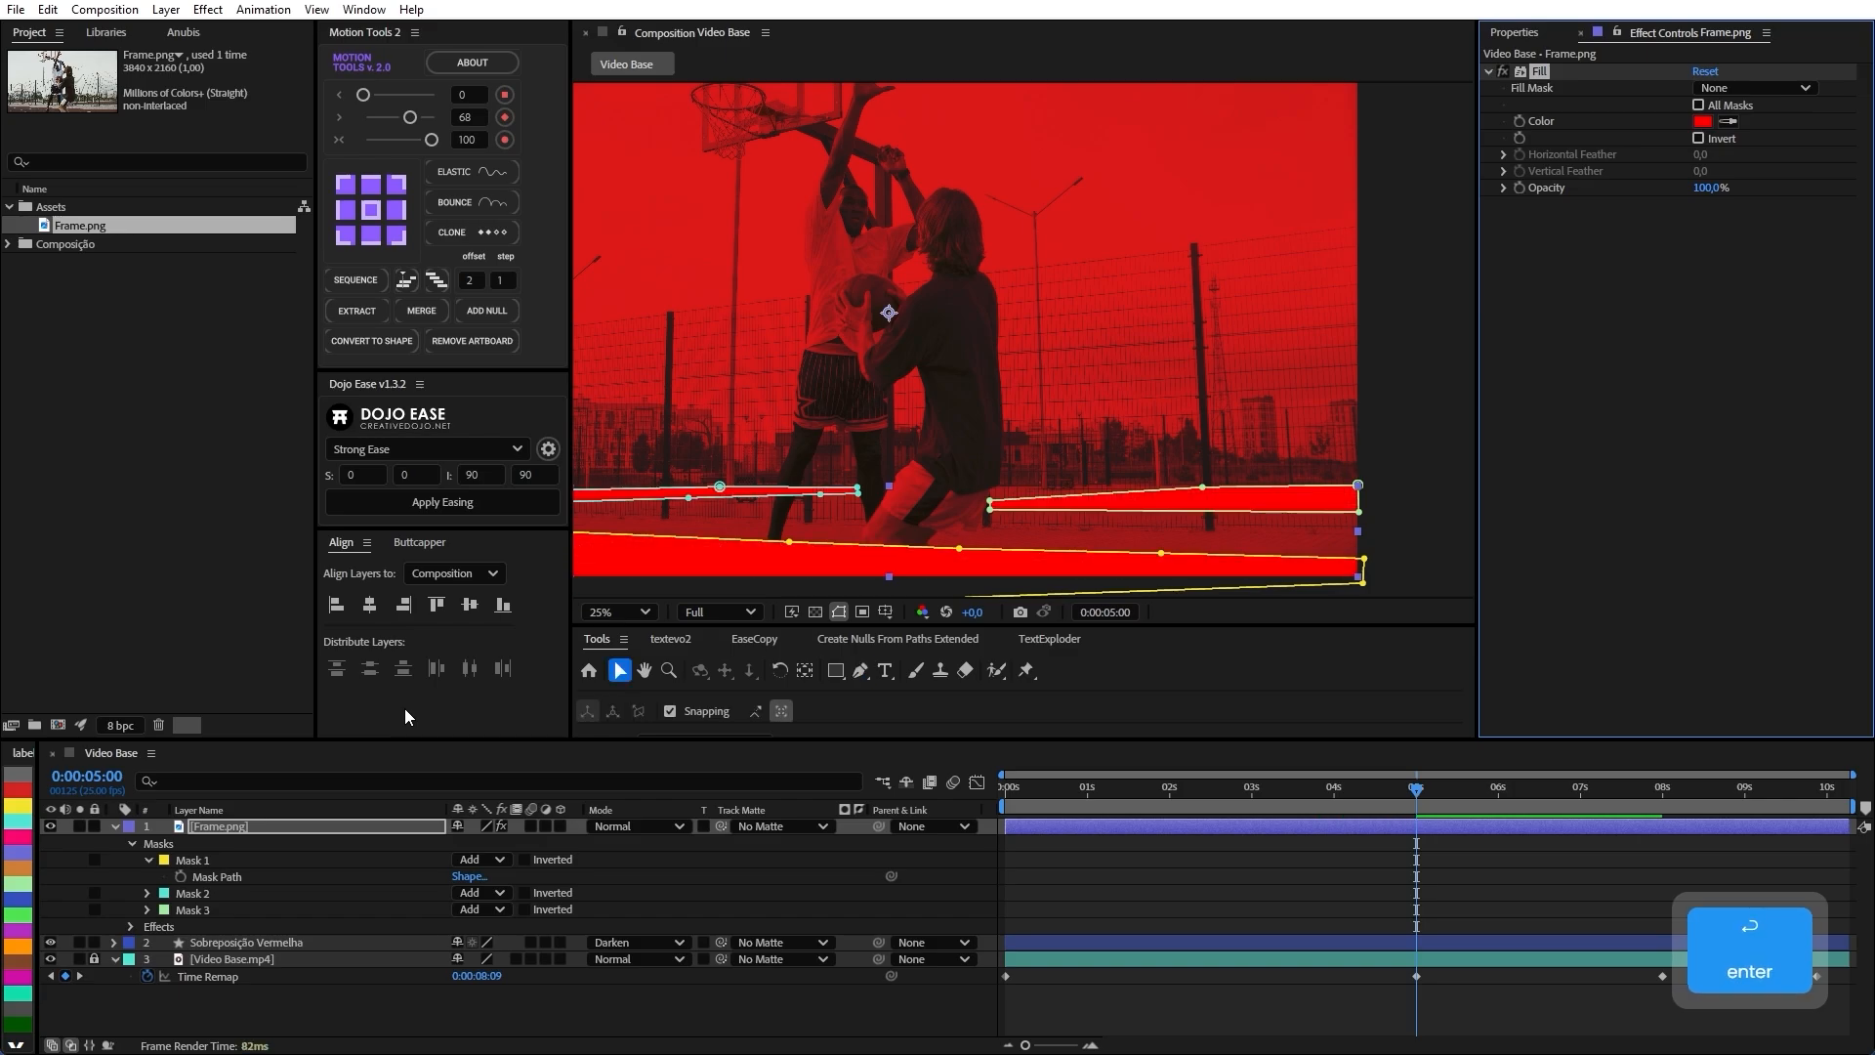
Set the Fill effect's color to black (000000).
{"action": "left_click", "coordinate": [1703, 121]}
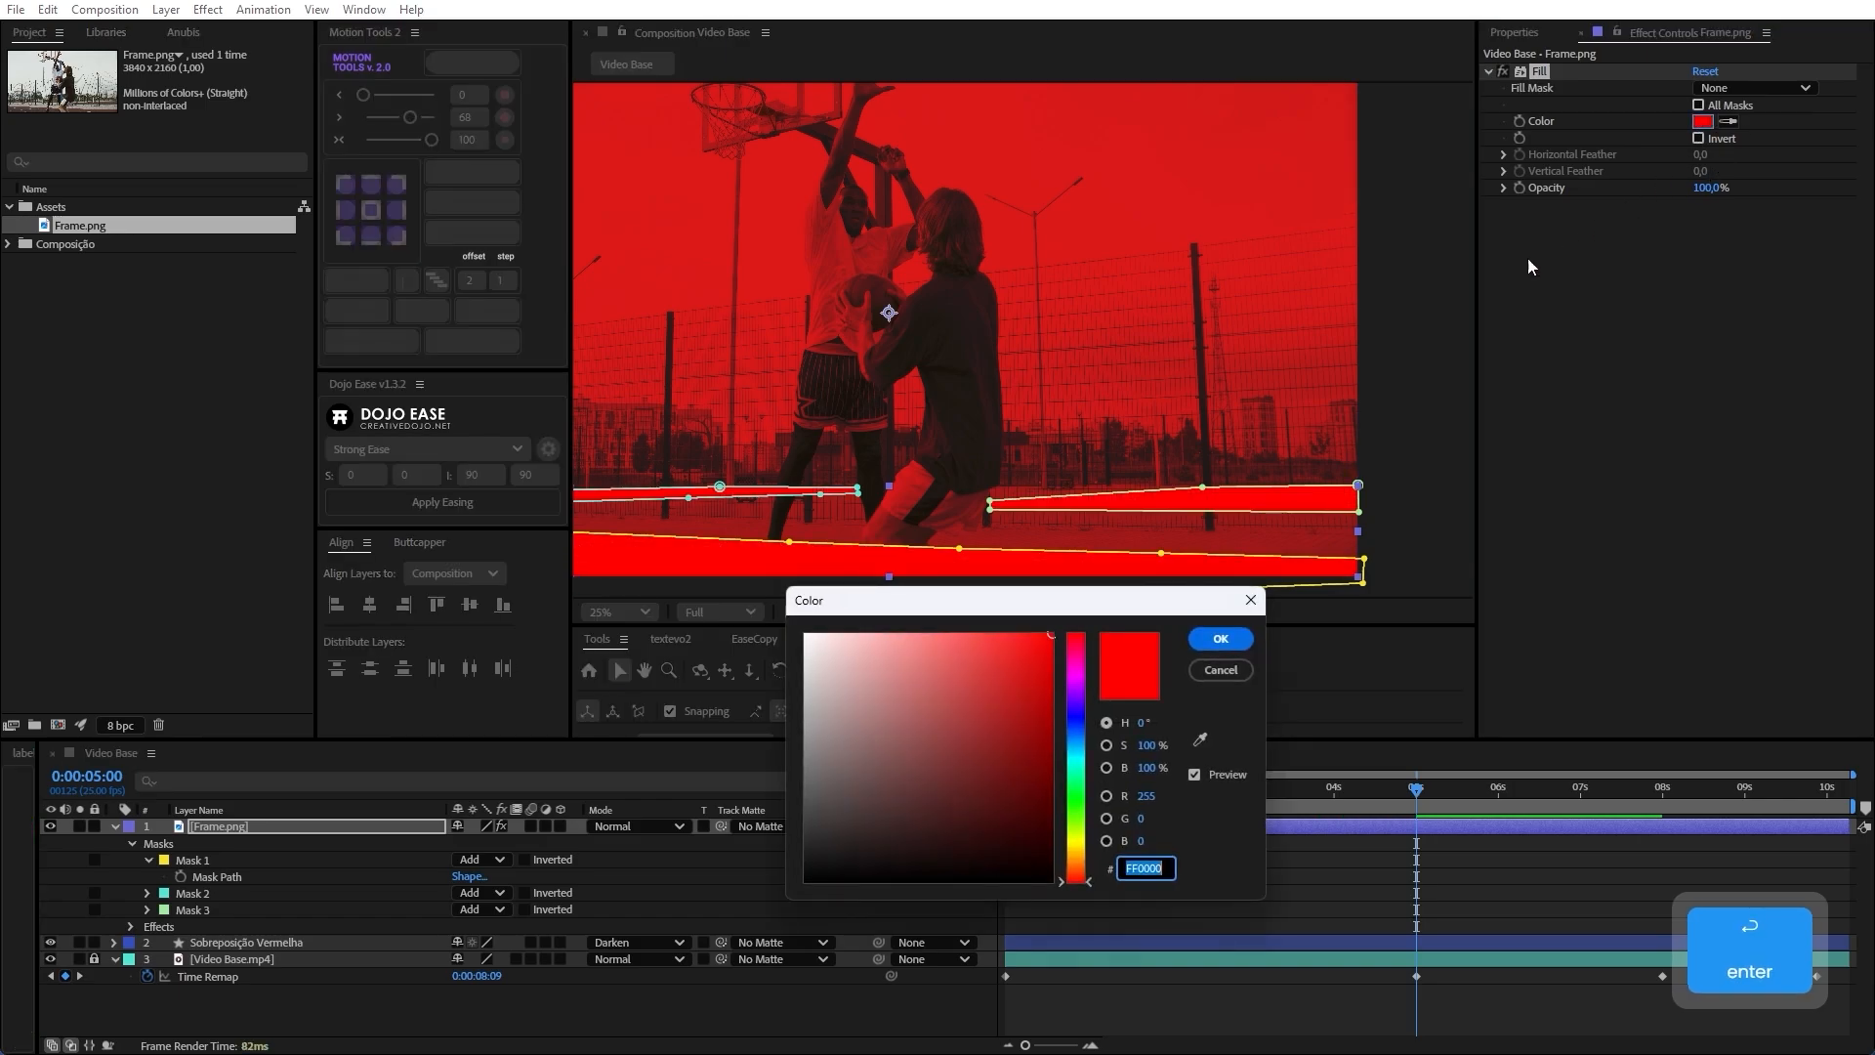
{"action": "left_click_drag", "start_coordinate": [929, 719], "coordinate": [697, 957]}
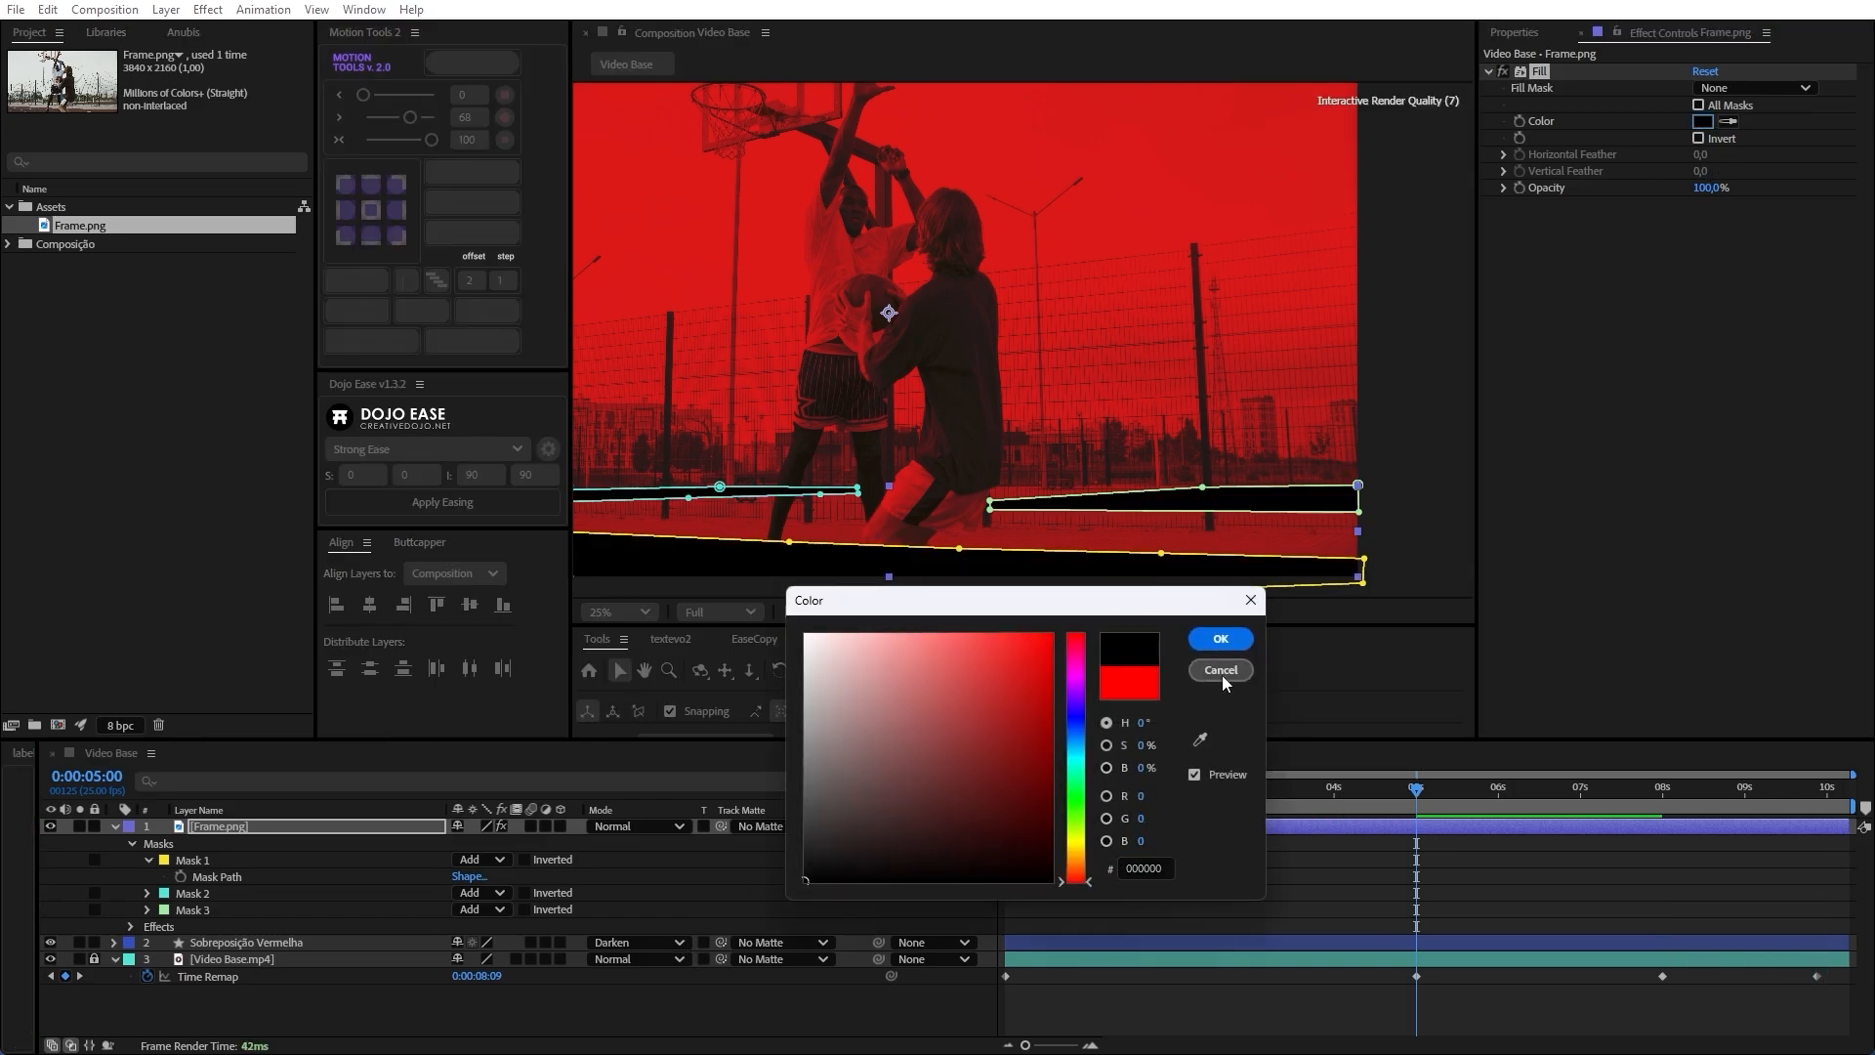
{"action": "left_click", "coordinate": [1221, 639]}
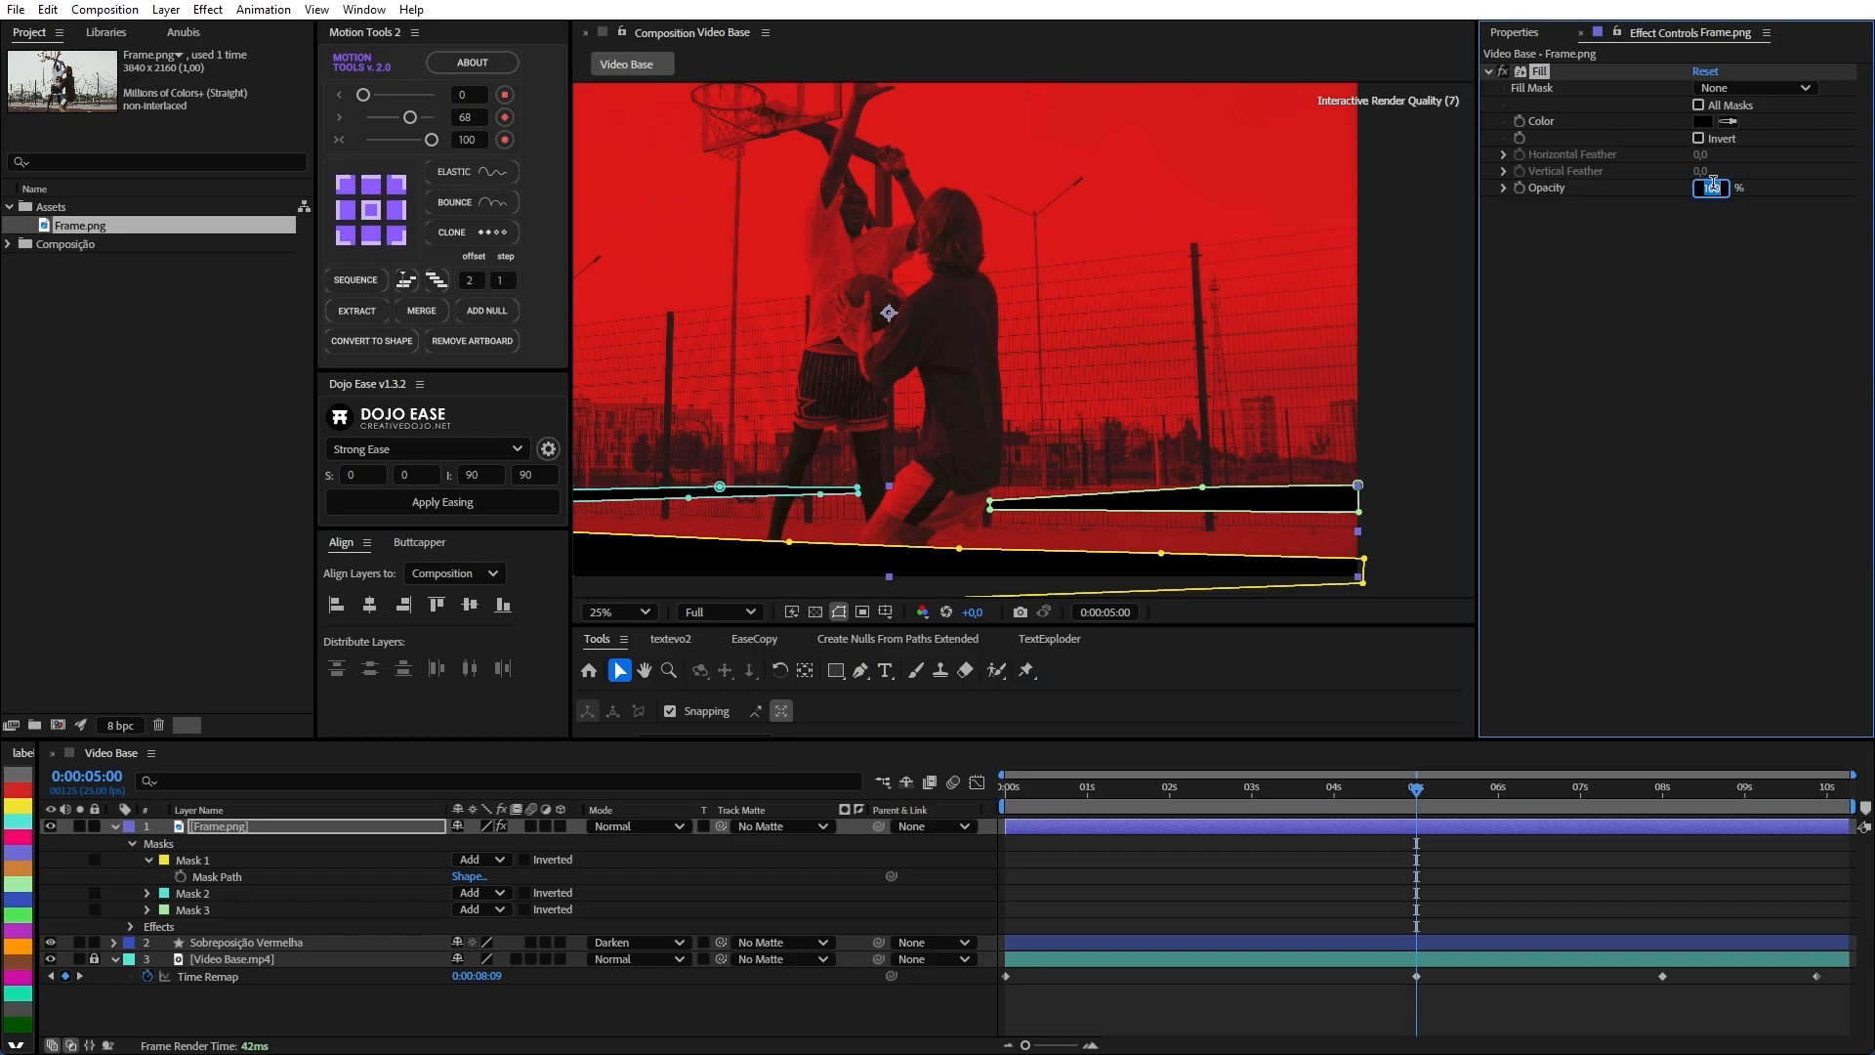
Set the Fill effect's opacity on the Frame.png layer to 60%.
{"action": "type", "text": "60"}
{"action": "key", "text": "Return"}
{"action": "scroll", "coordinate": [1021, 394], "scroll_direction": "down", "scroll_amount": 1}
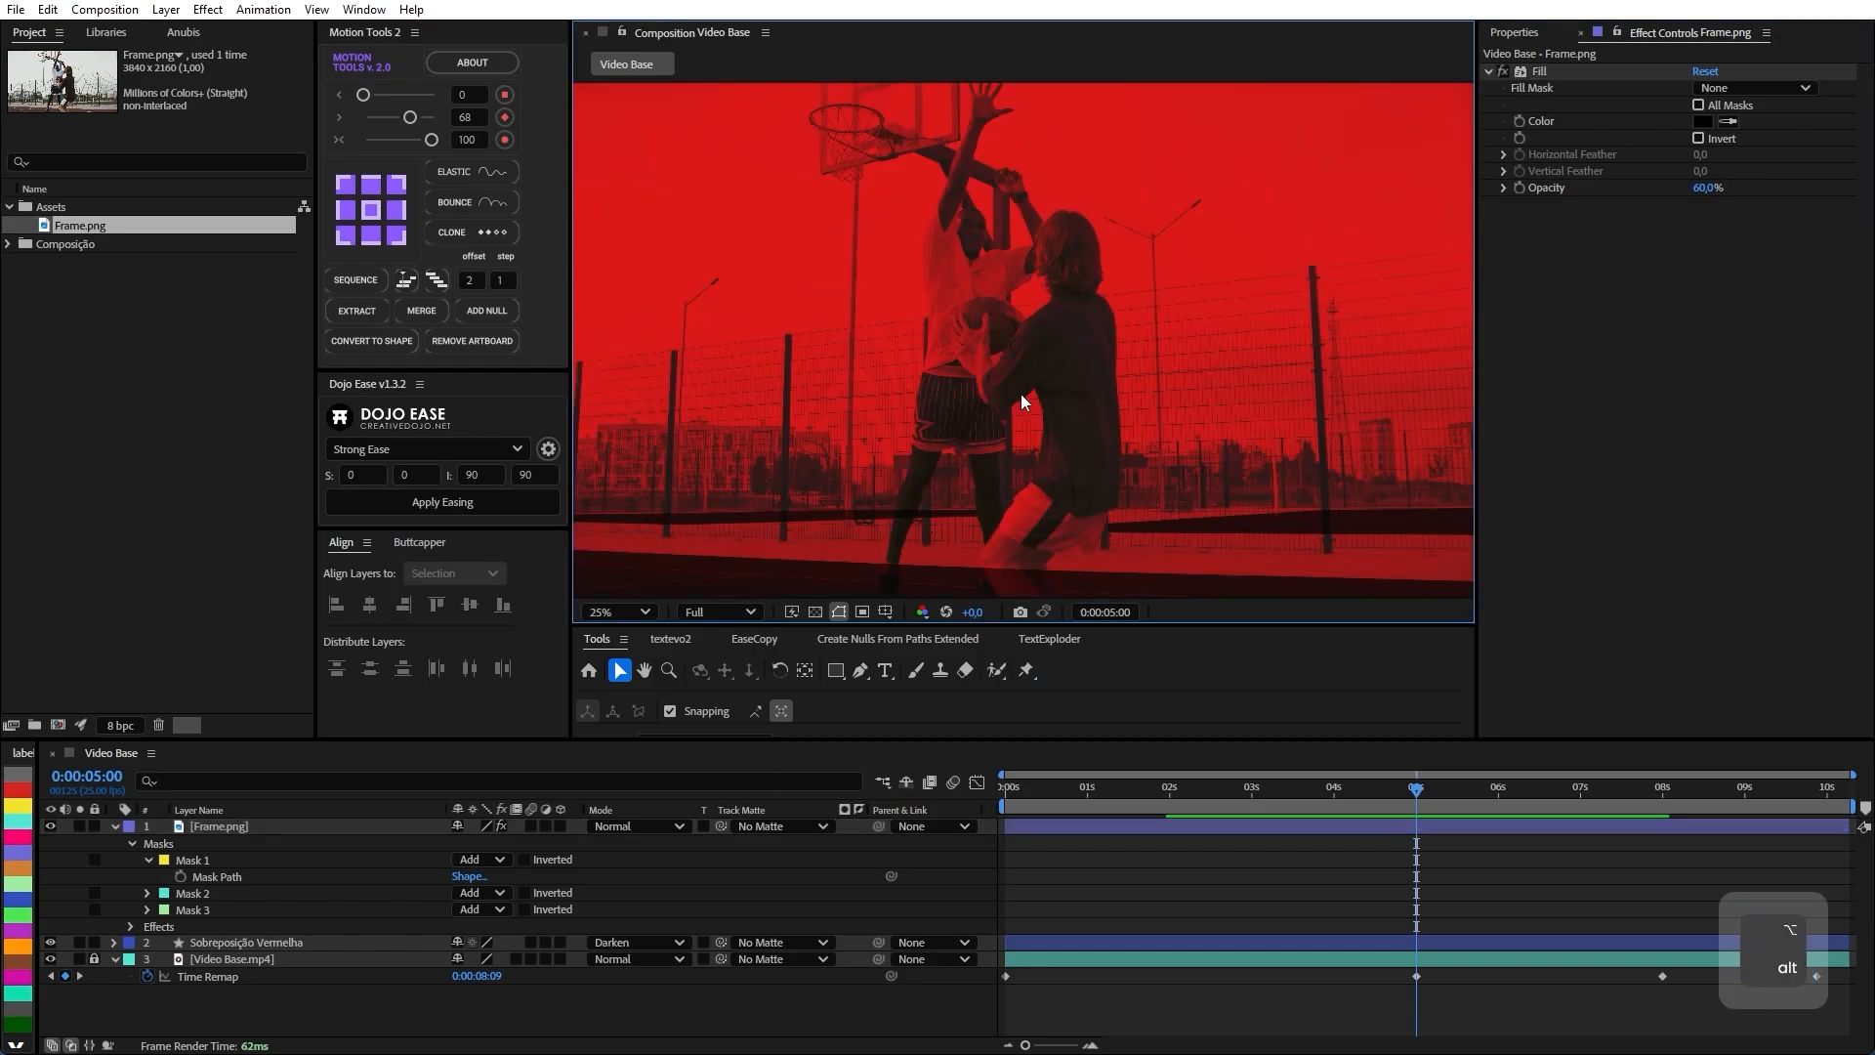
Create a black 3840 x 2160 px solid layer named Grid in the Video Base composition.
{"action": "key", "text": "ctrl+y"}
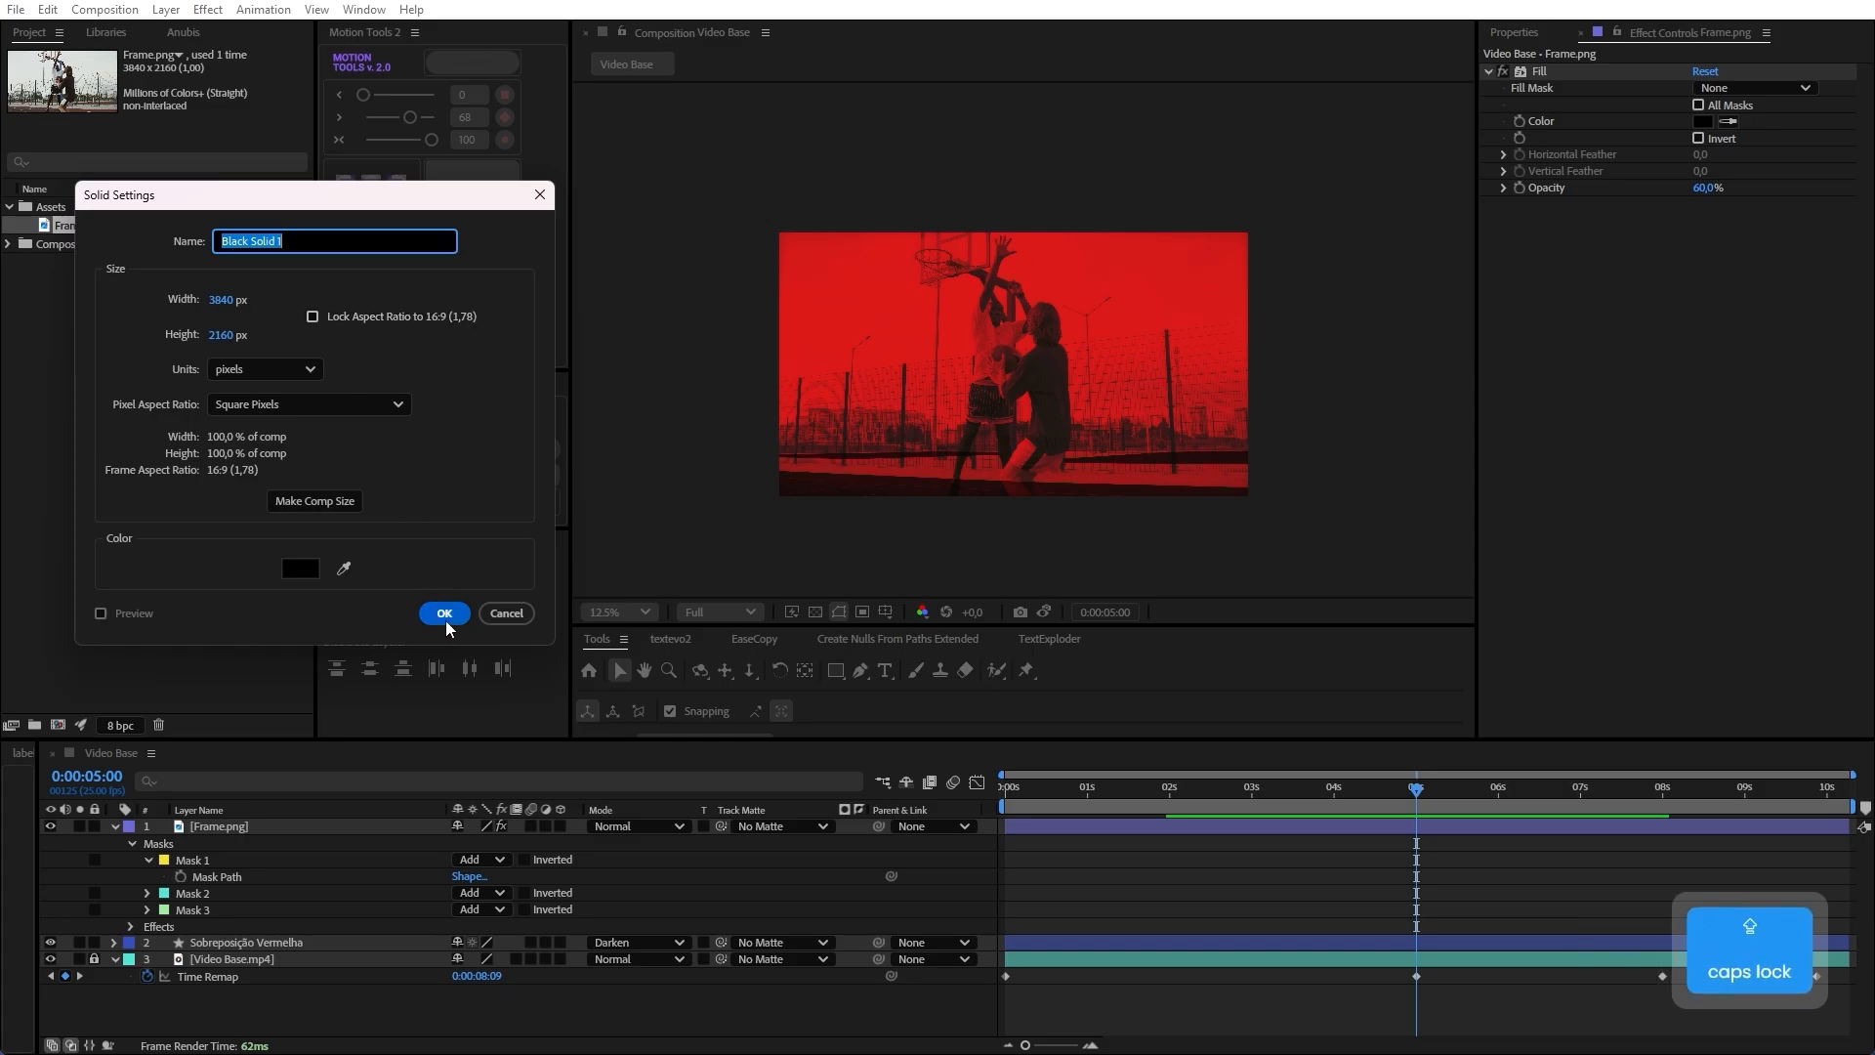
{"action": "type", "text": "Grid"}
{"action": "key", "text": "Return"}
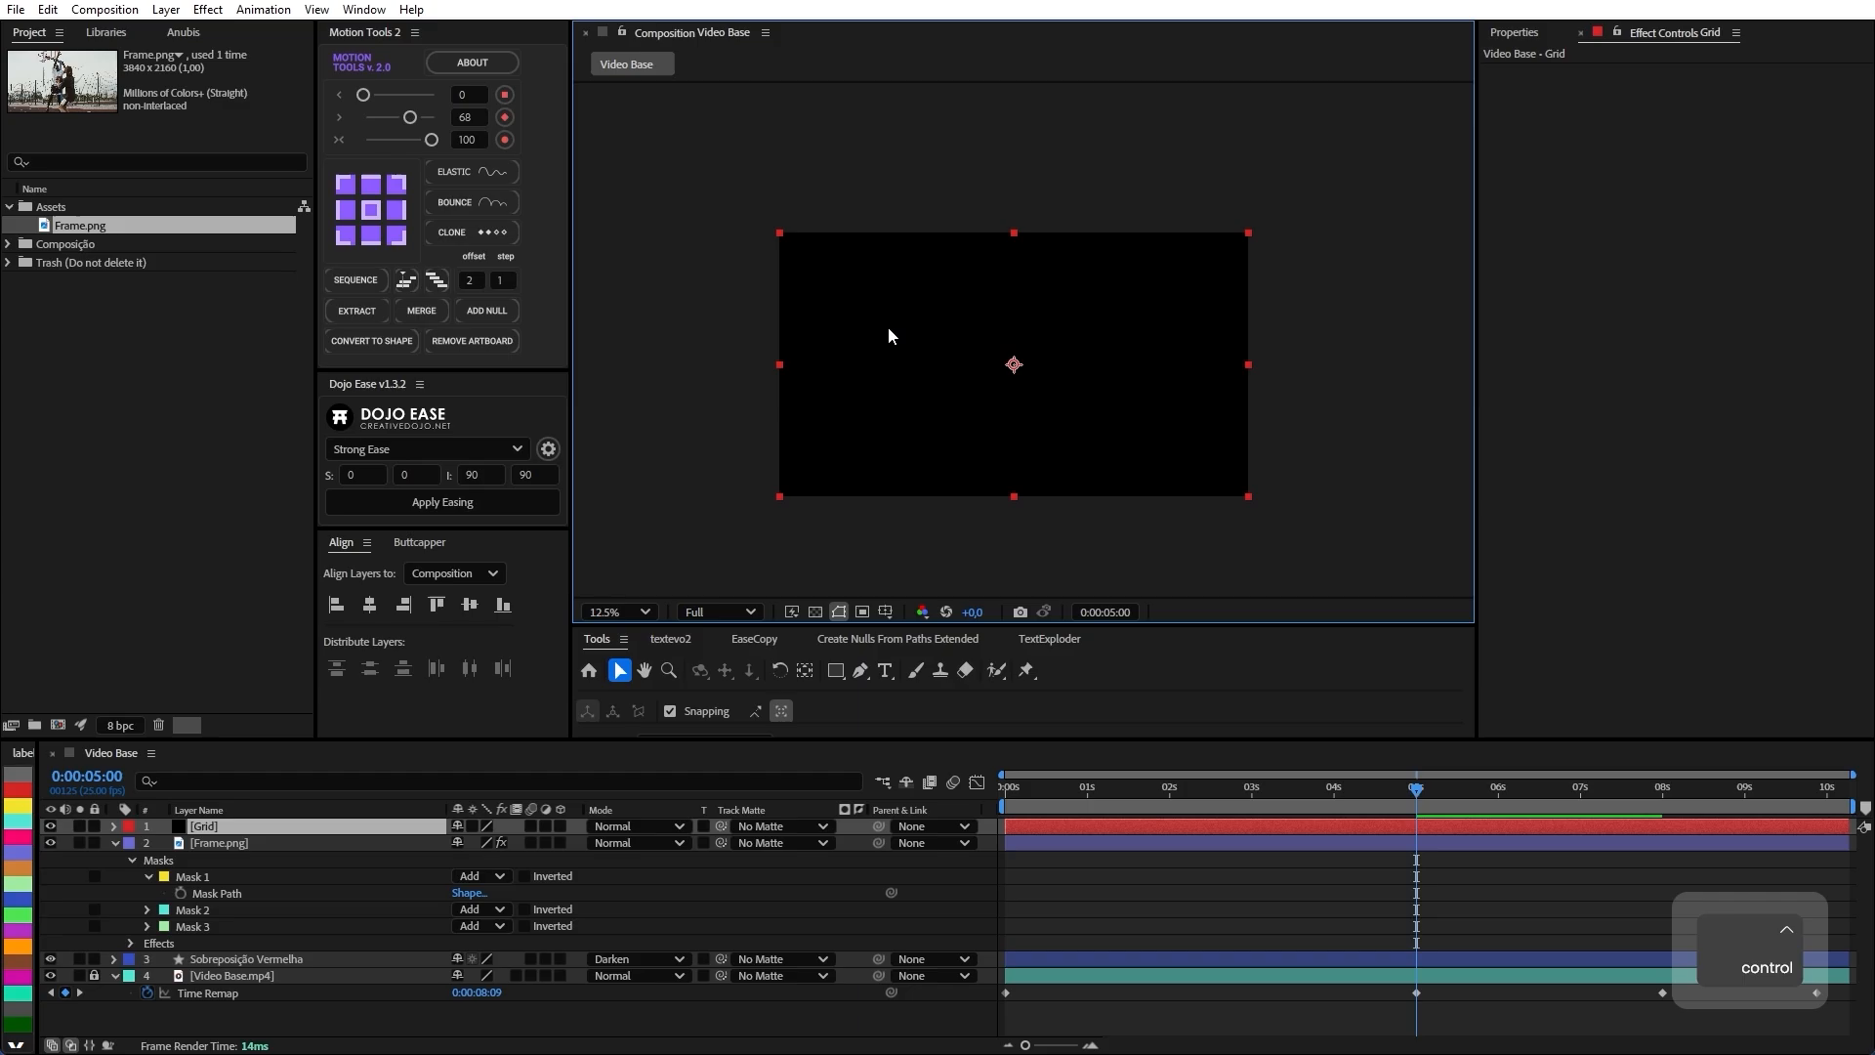
Apply the Grid effect to the Grid solid layer.
{"action": "key", "text": "ctrl+space"}
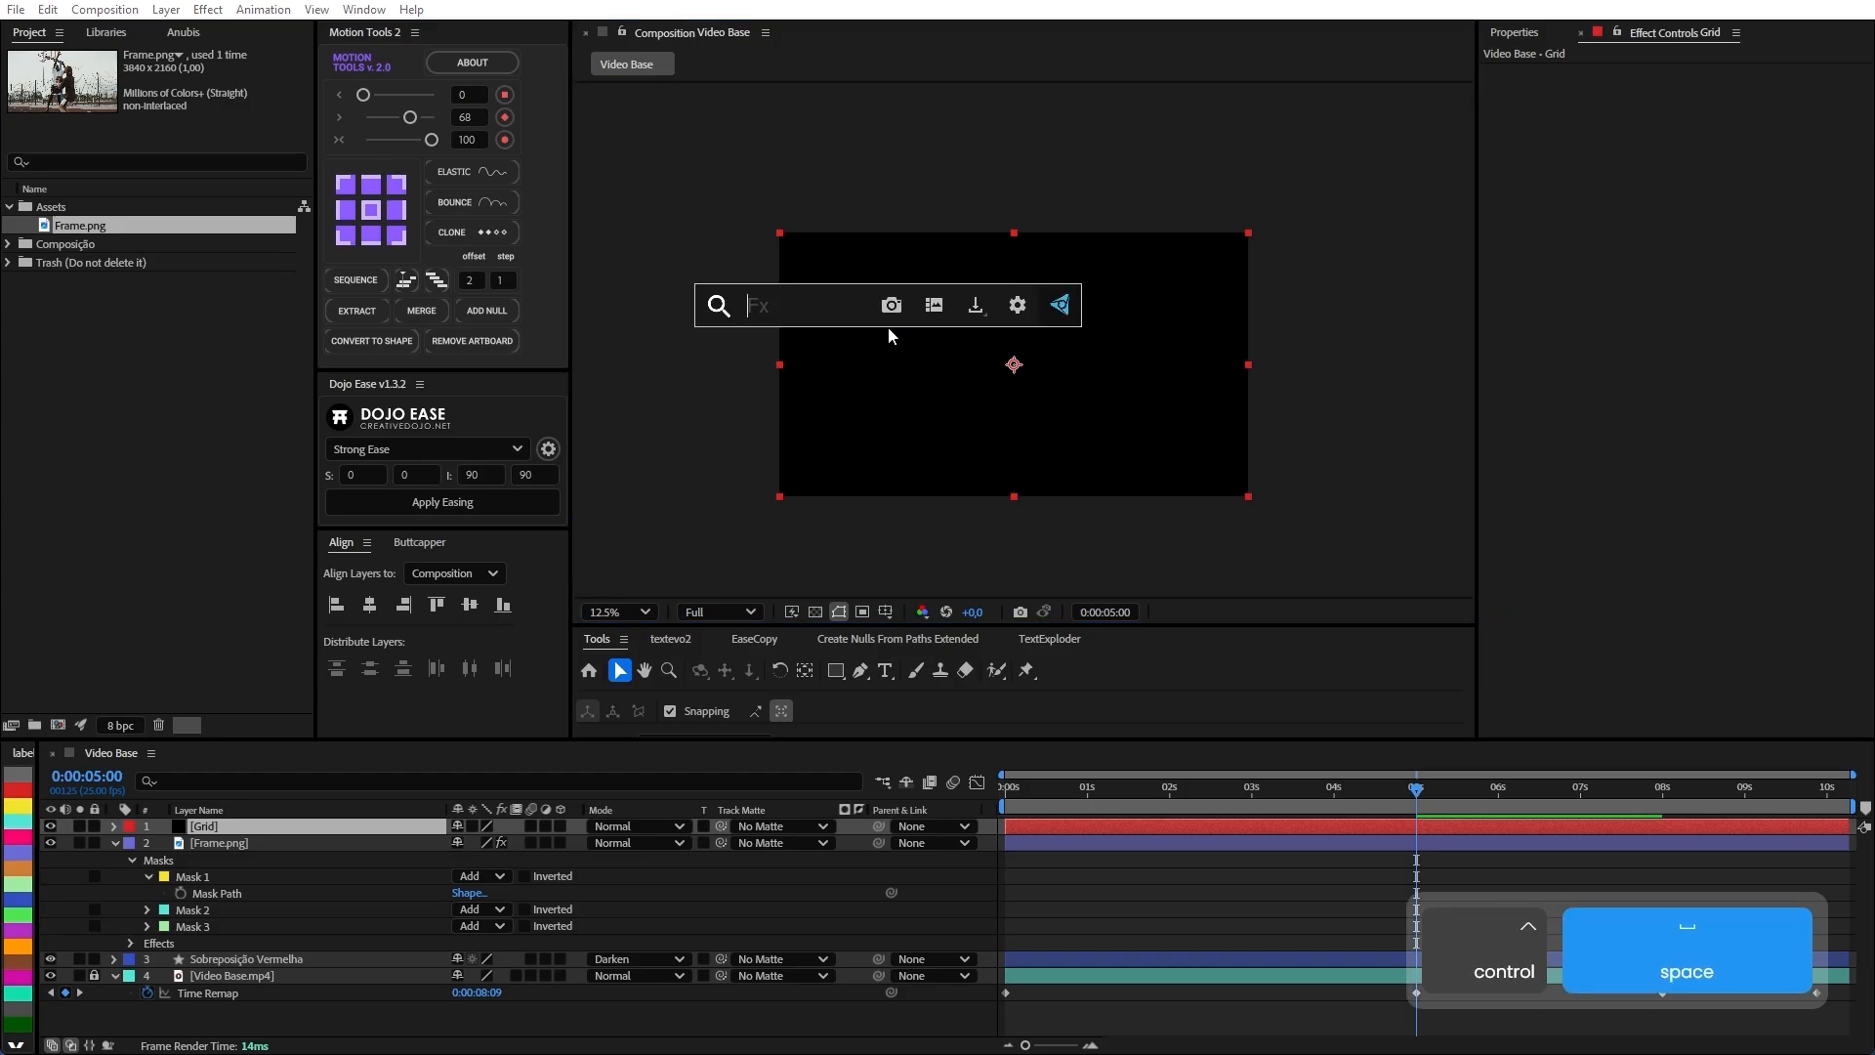
{"action": "type", "text": "grid"}
{"action": "key", "text": "Return"}
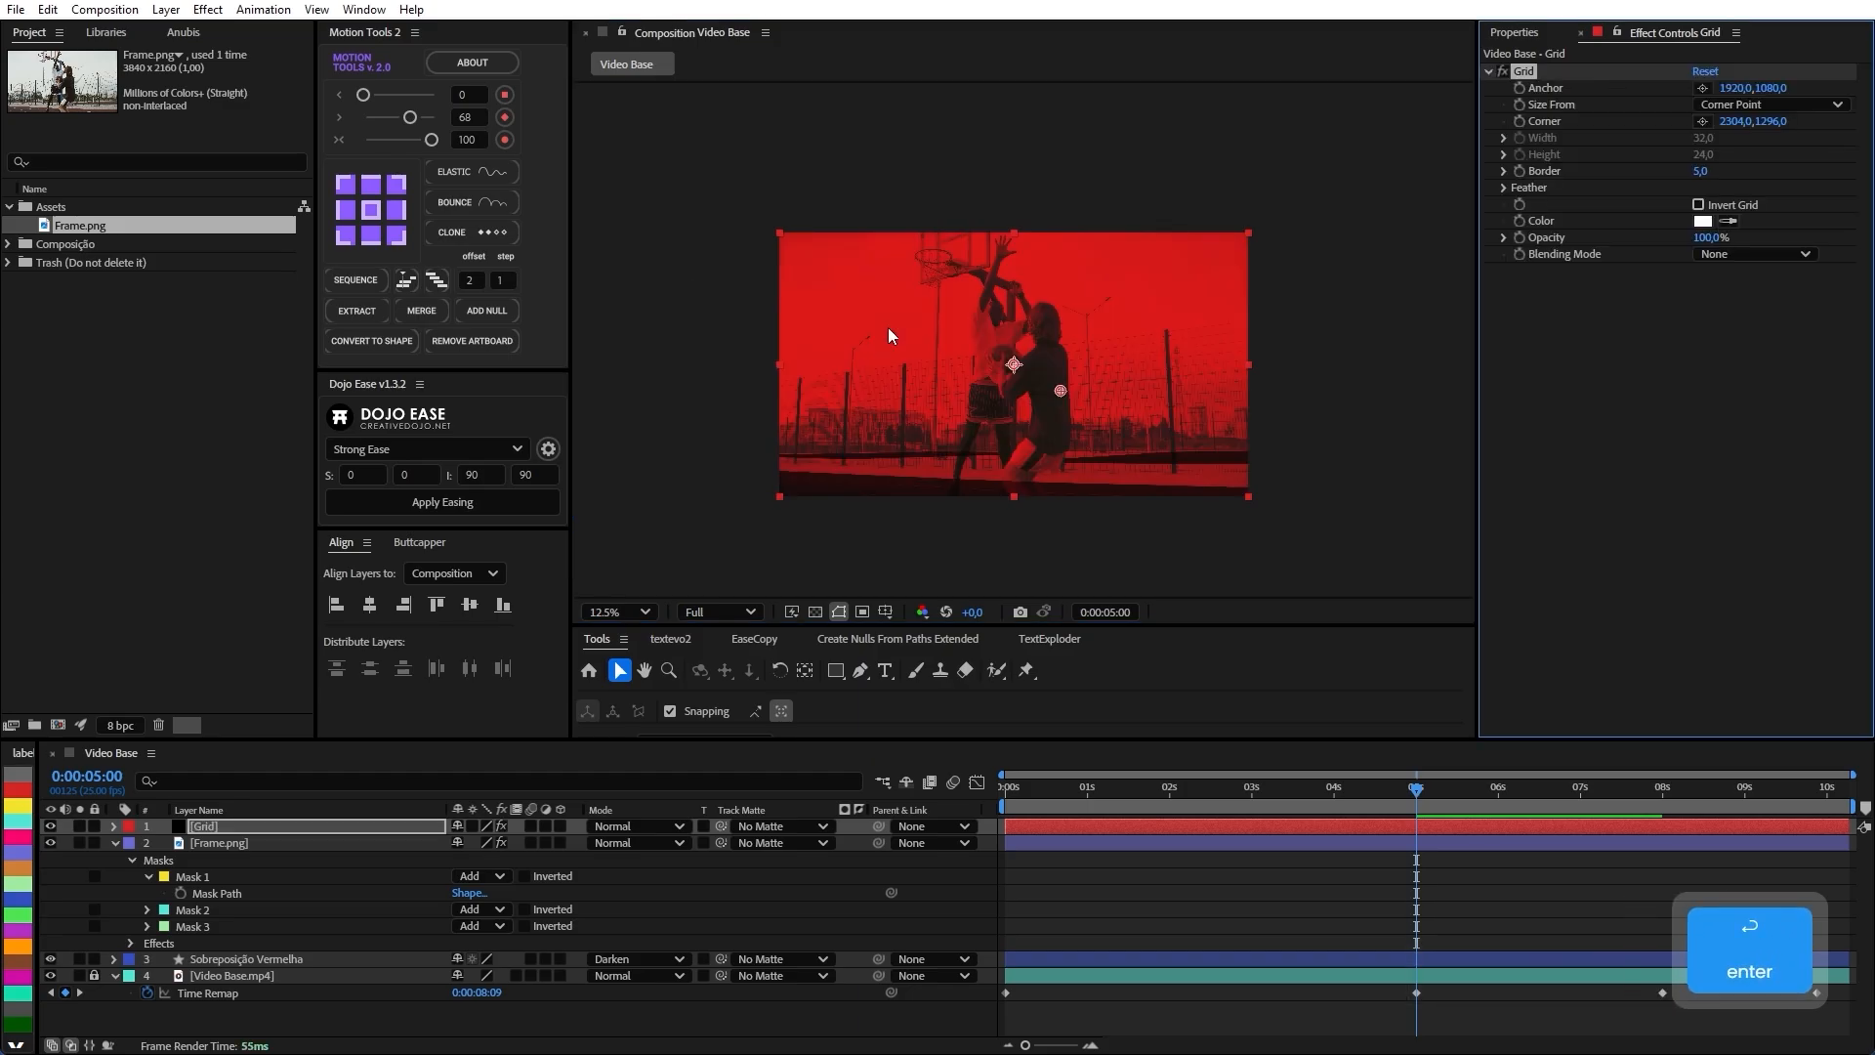
Shrink the grid cells by moving the Grid effect's corner point to about 2062, 1218.
{"action": "scroll", "coordinate": [1009, 363], "scroll_direction": "up", "scroll_amount": 1}
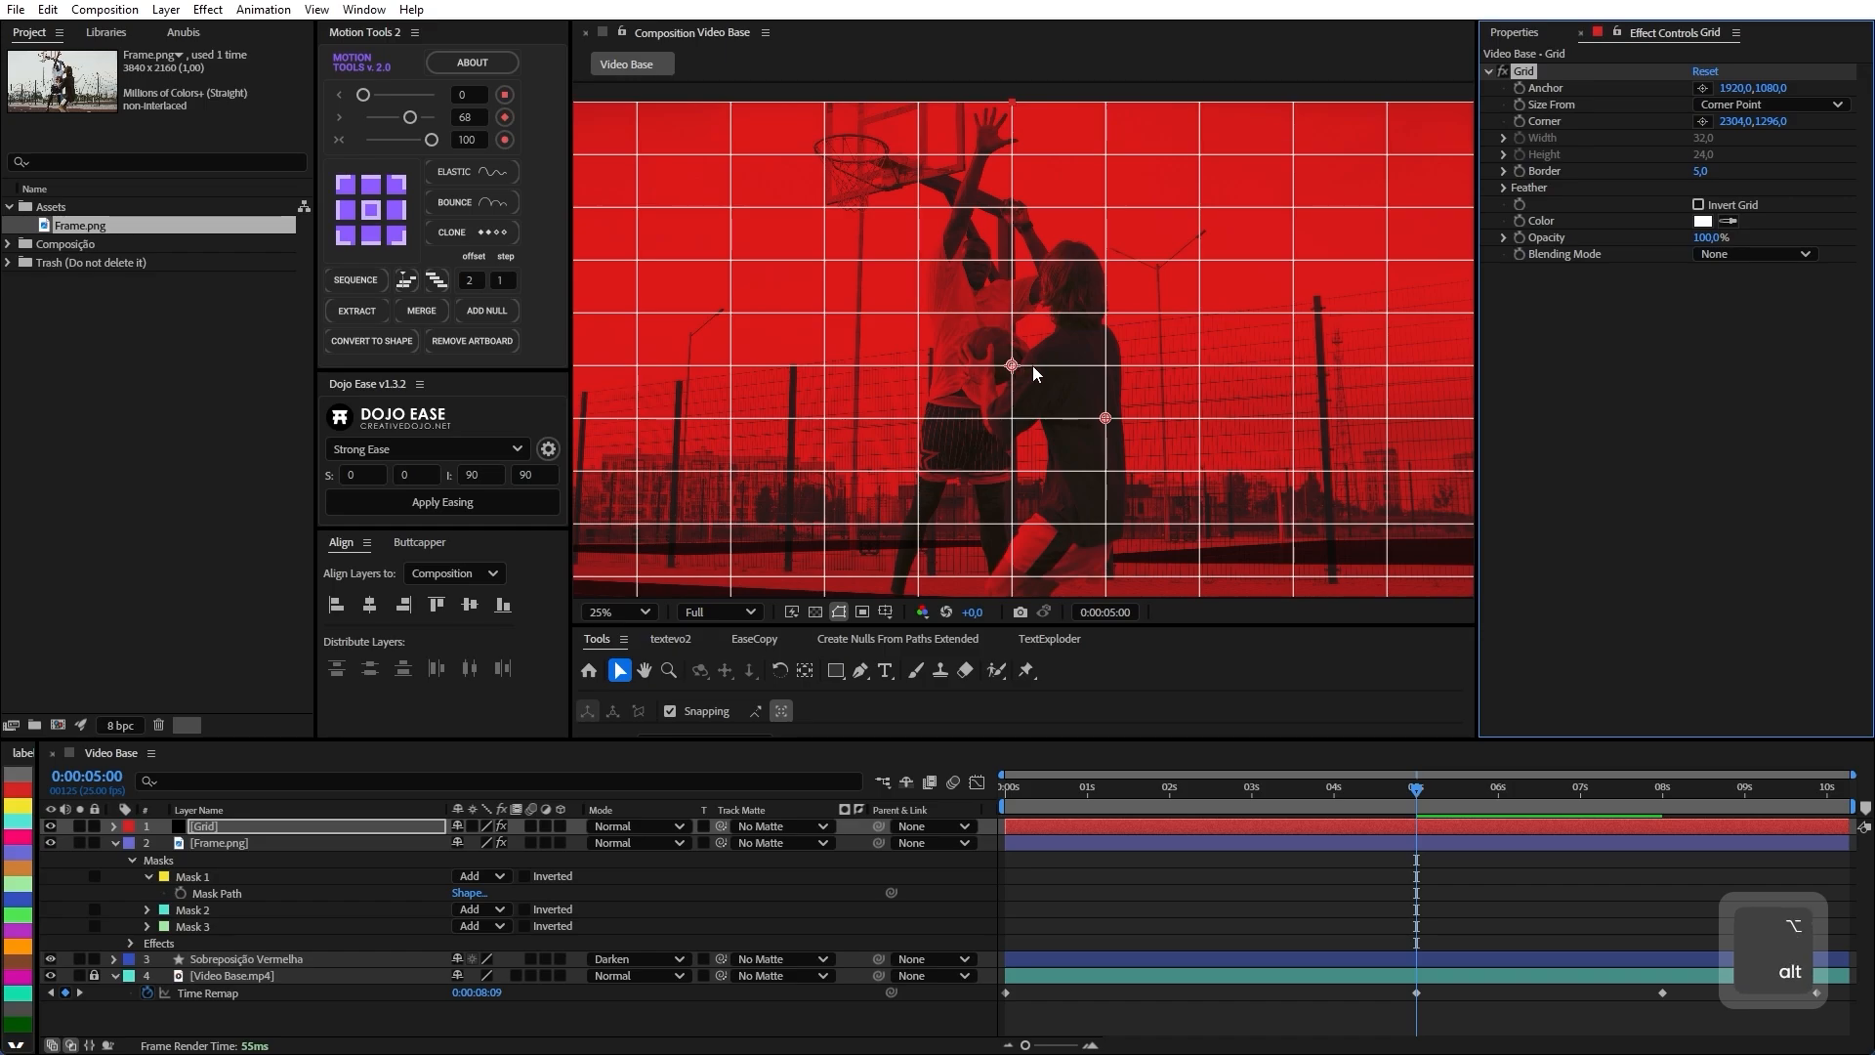
{"action": "scroll", "coordinate": [1035, 374], "scroll_direction": "up", "scroll_amount": 1}
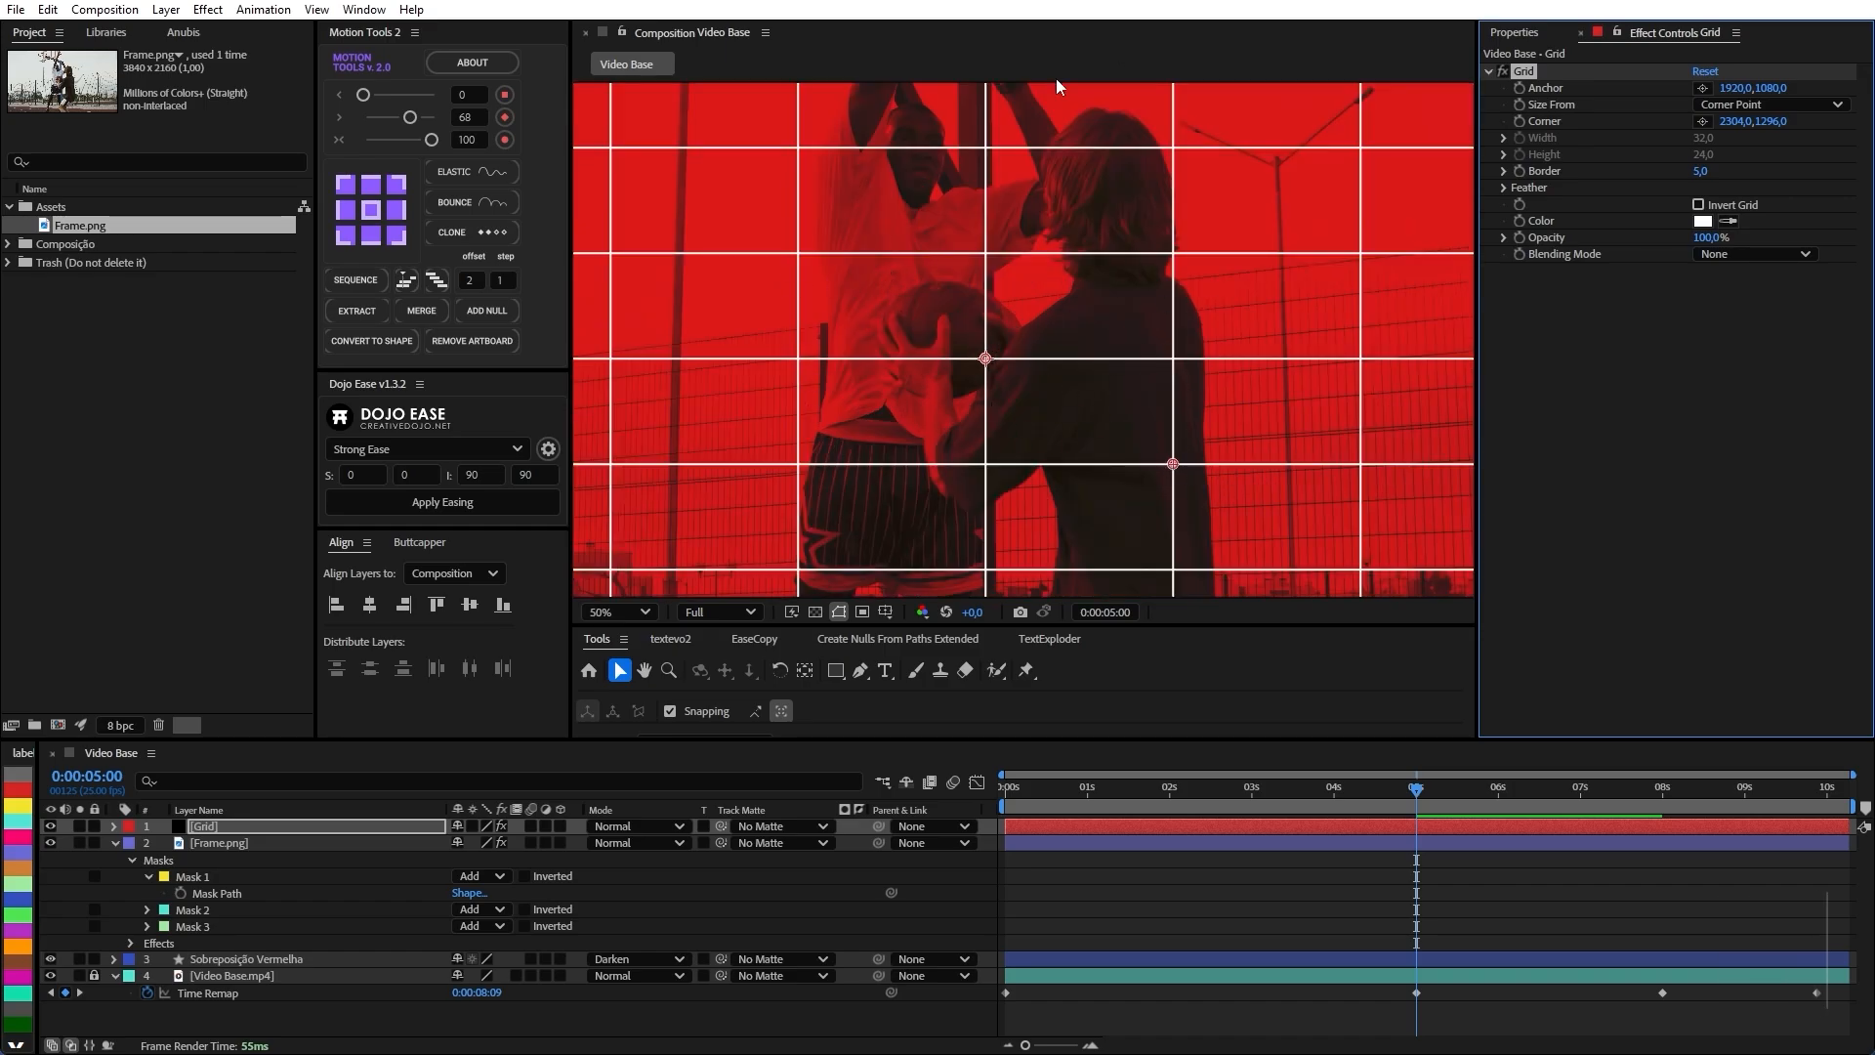
{"action": "left_click_drag", "start_coordinate": [1174, 465], "coordinate": [1057, 427]}
{"action": "scroll", "coordinate": [1054, 410], "scroll_direction": "down", "scroll_amount": 1}
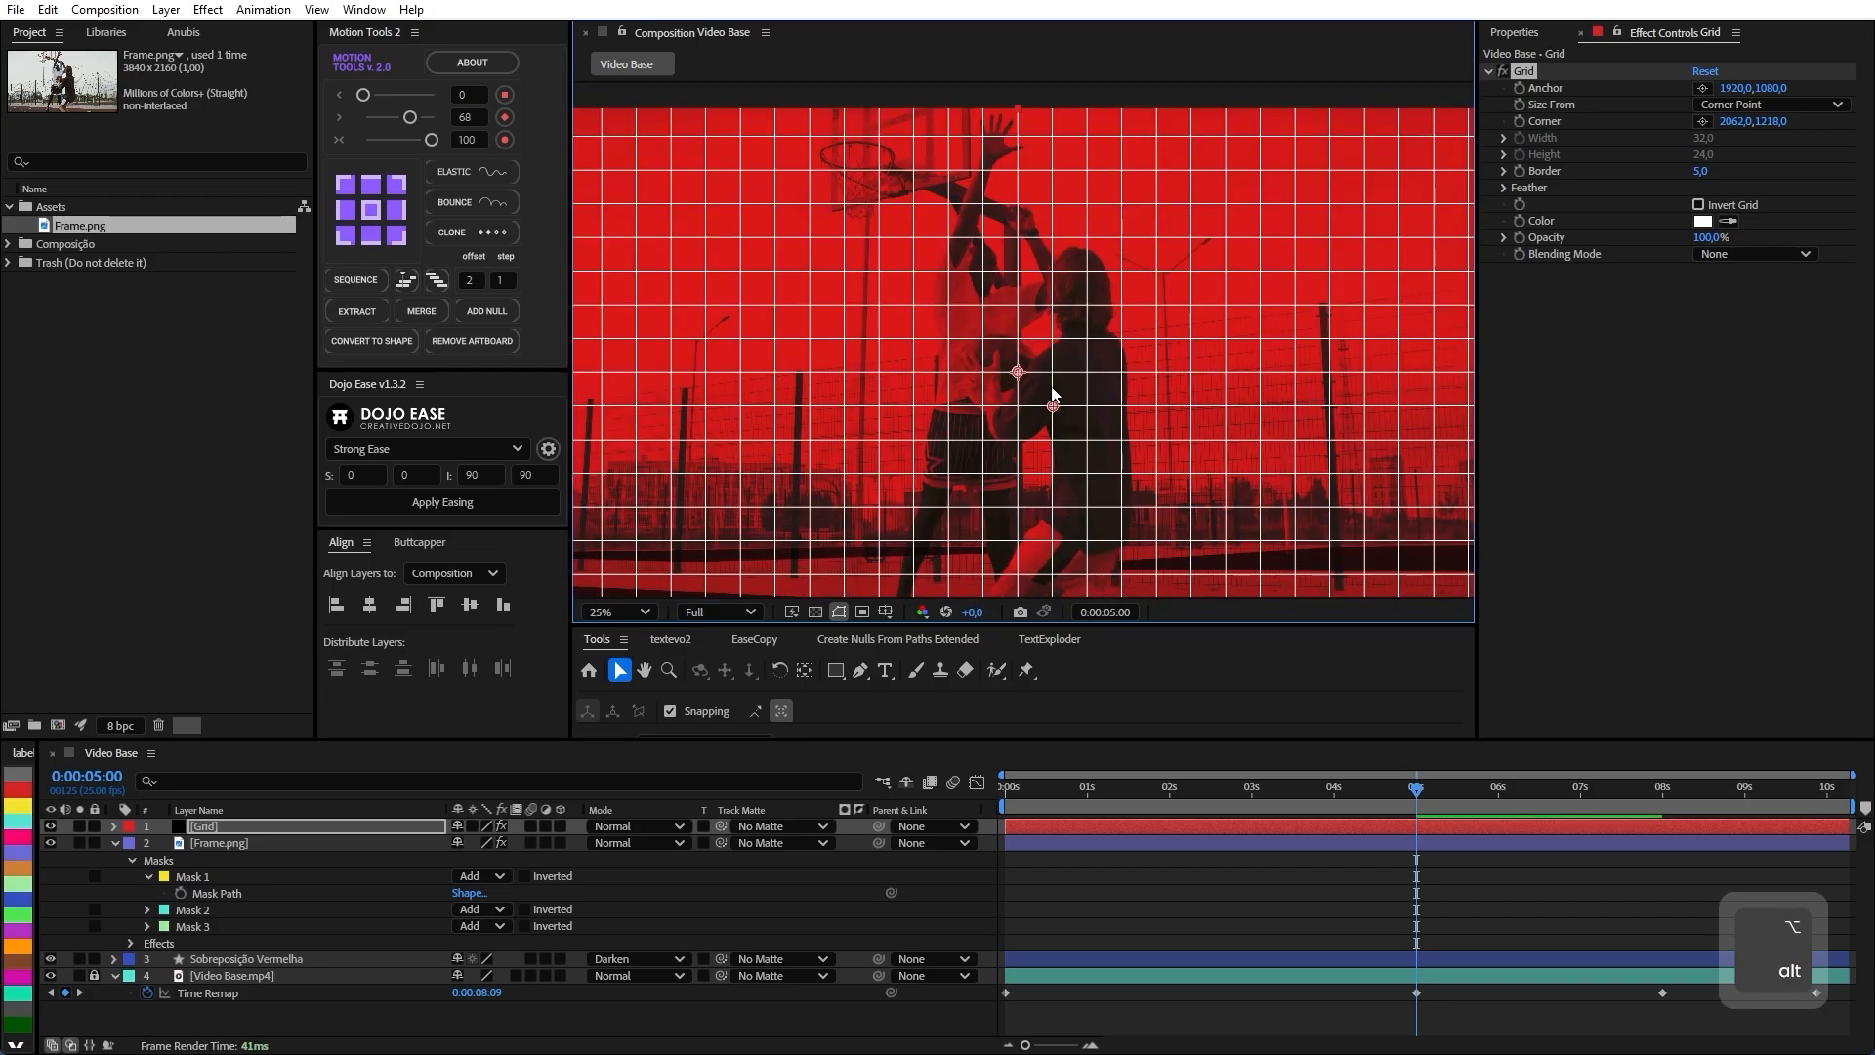
Set the Grid layer's blending mode to Overlay and check the grid lines over the footage.
{"action": "left_click", "coordinate": [635, 826]}
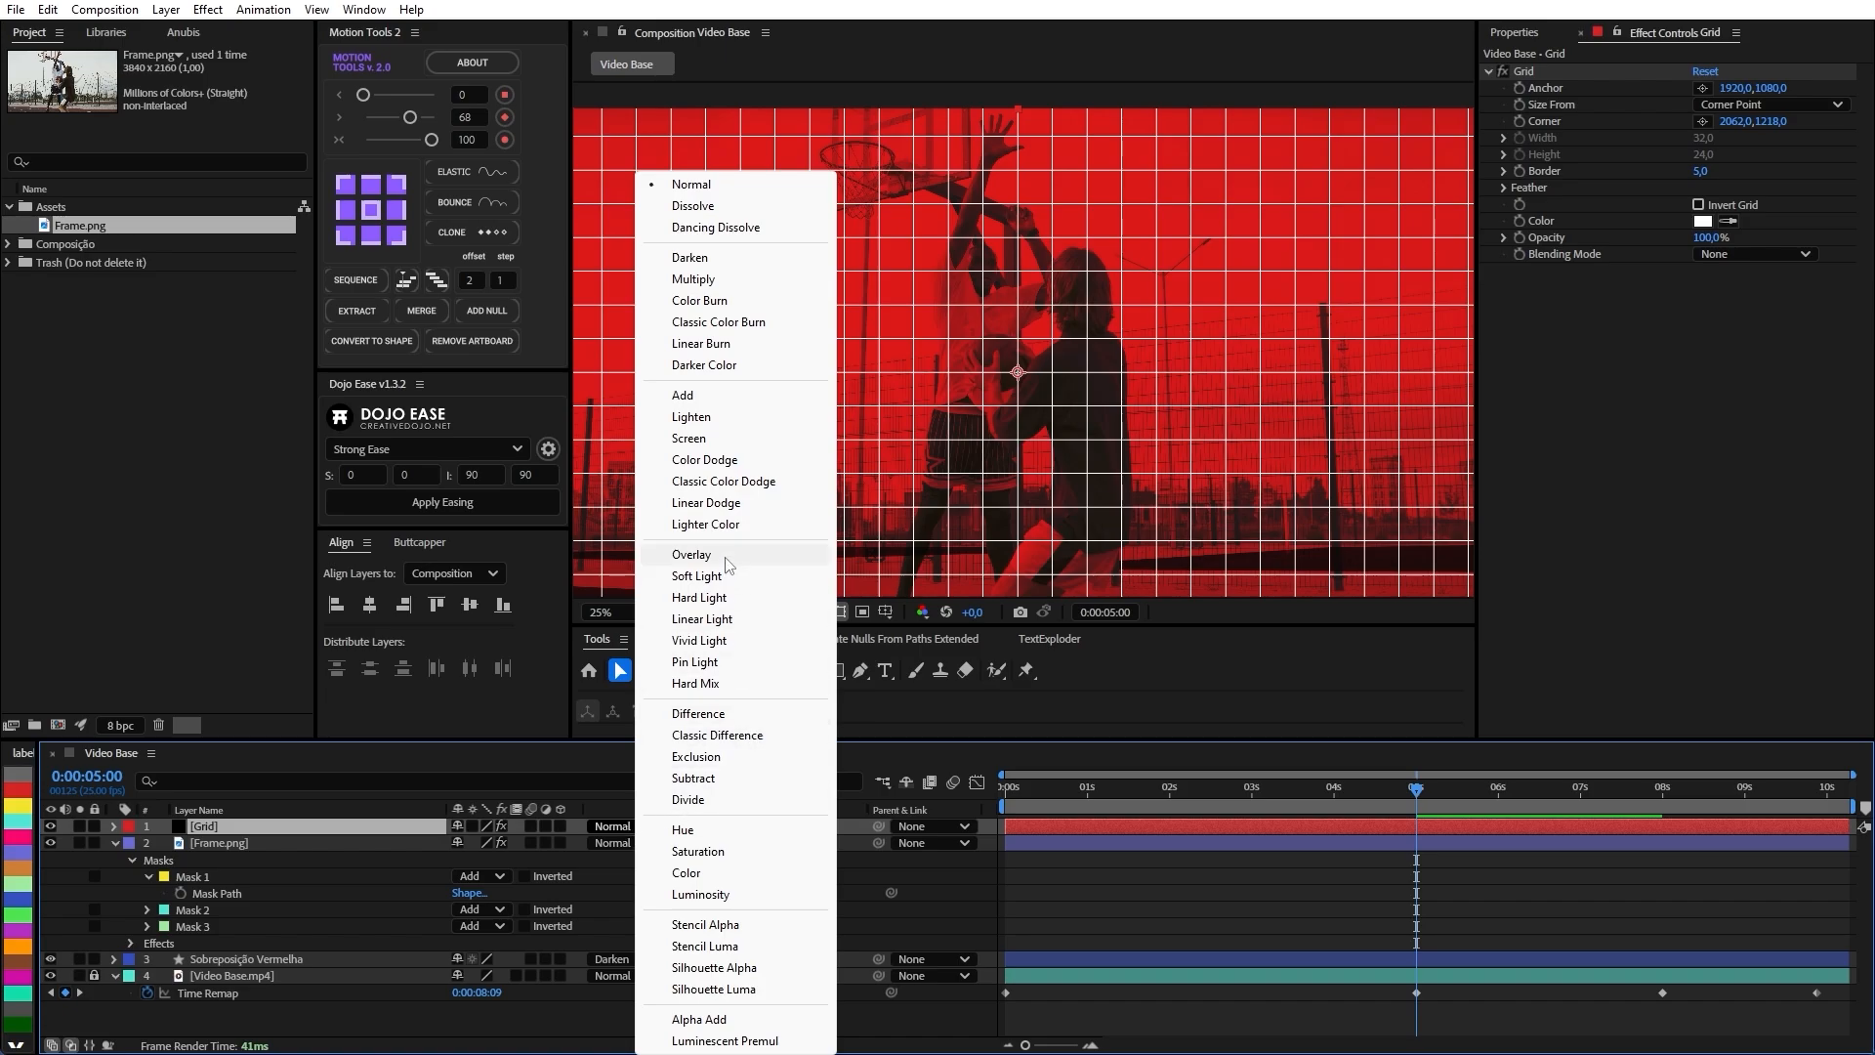
{"action": "left_click", "coordinate": [691, 555]}
{"action": "key", "text": "space"}
{"action": "left_click_drag", "start_coordinate": [942, 478], "coordinate": [1005, 448]}
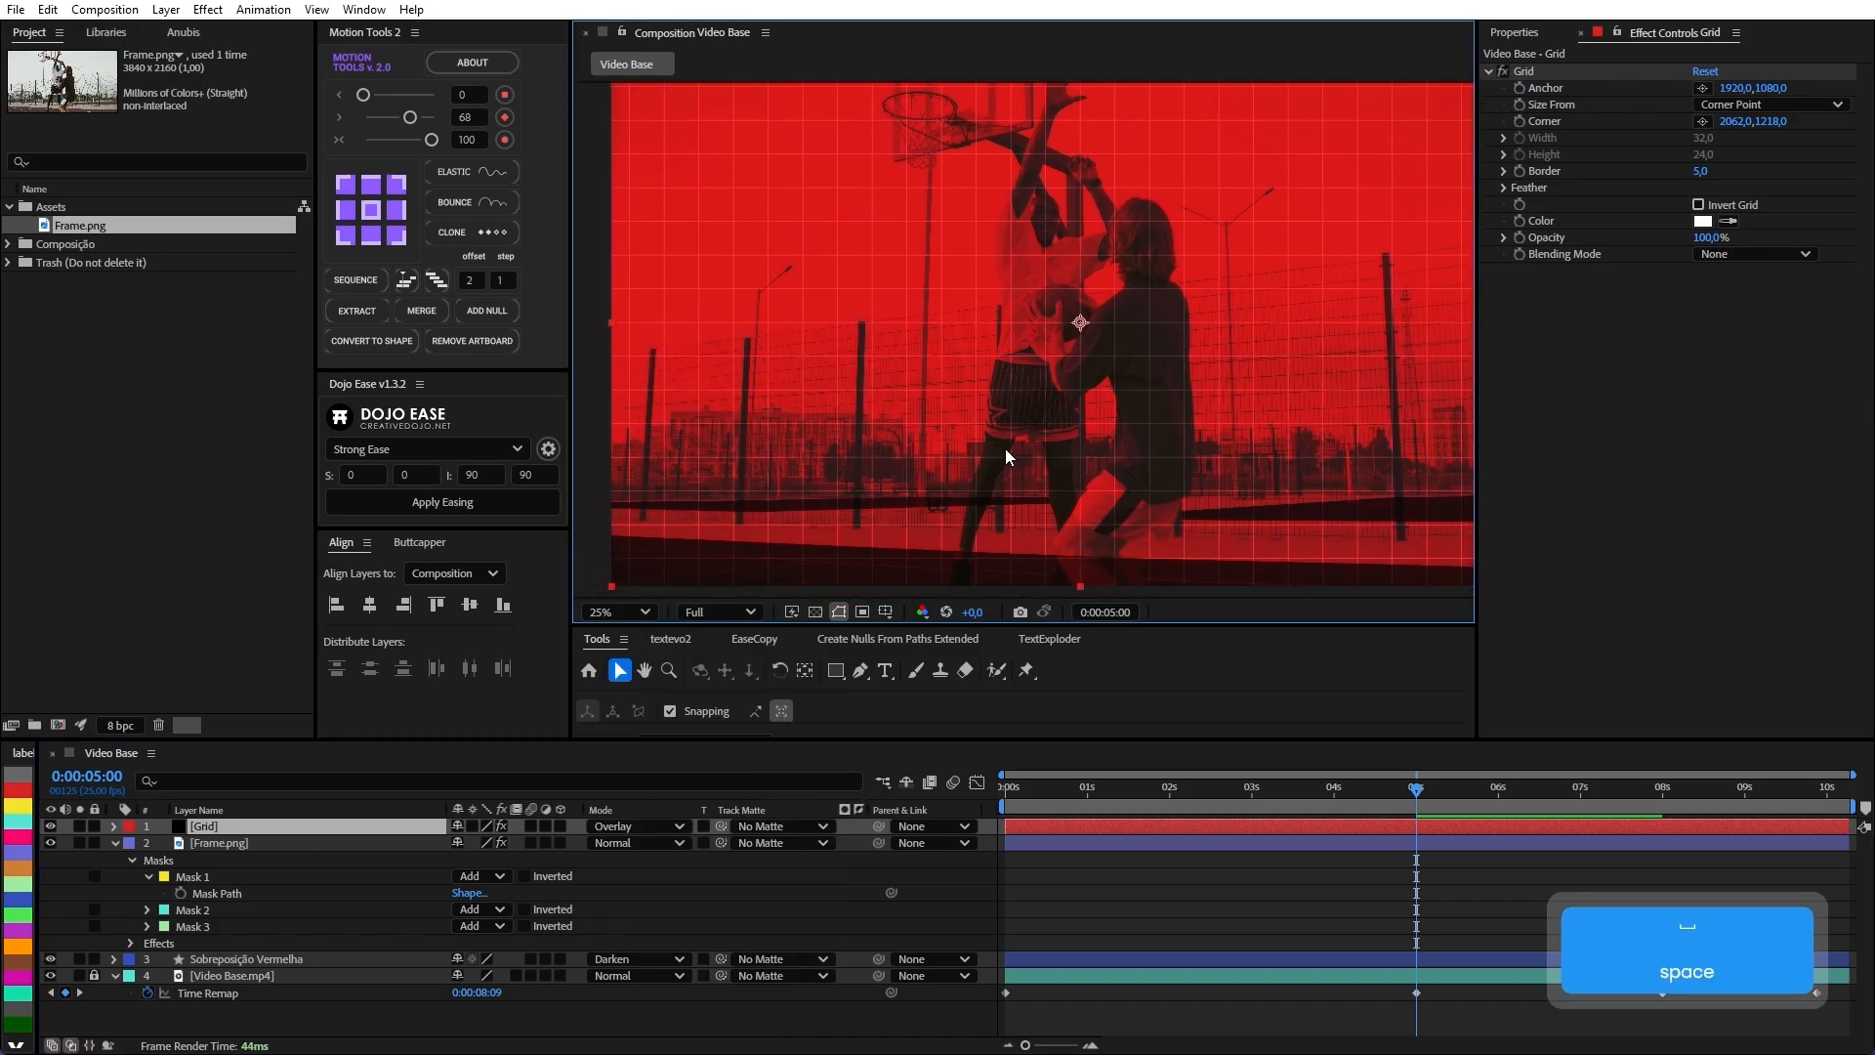
{"action": "scroll", "coordinate": [822, 353], "scroll_direction": "up", "scroll_amount": 2}
{"action": "scroll", "coordinate": [806, 308], "scroll_direction": "down", "scroll_amount": 2}
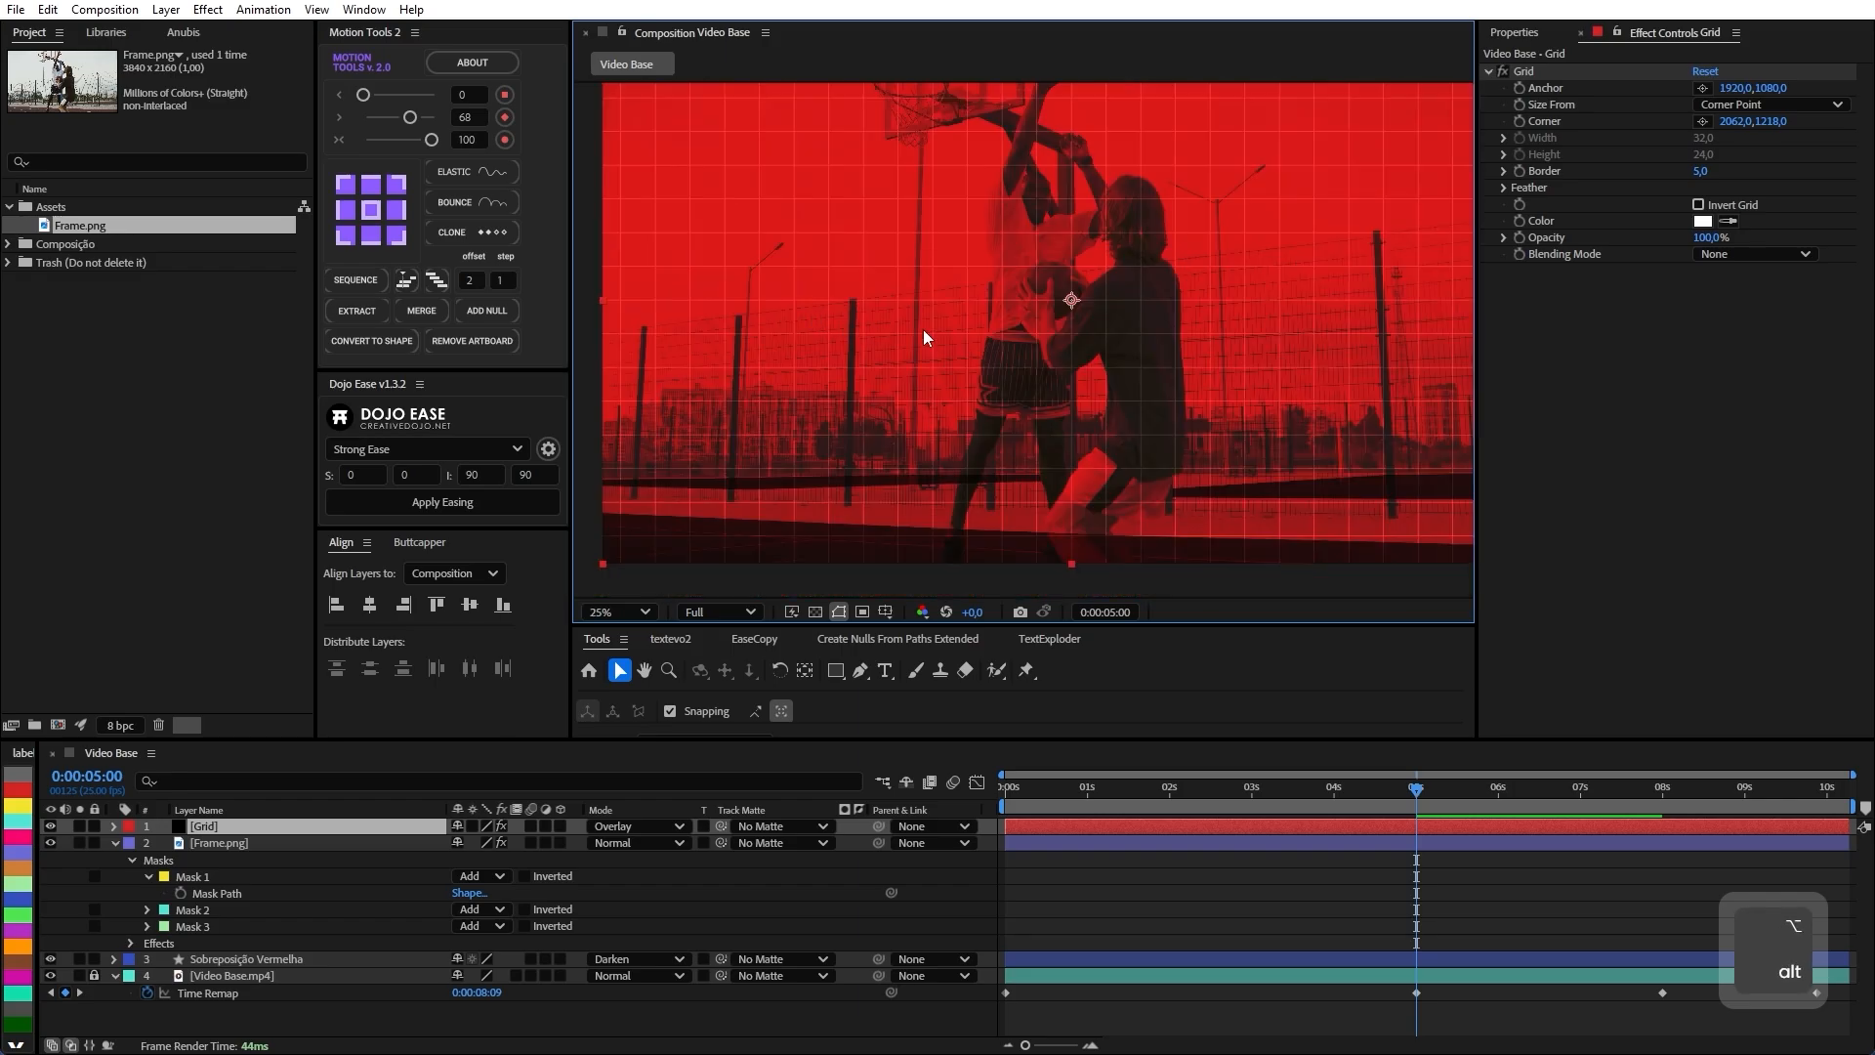
Move the Grid layer straight up so its lower edge crosses the image around the players' upper bodies.
{"action": "left_click_drag", "start_coordinate": [1062, 515], "coordinate": [1059, 251]}
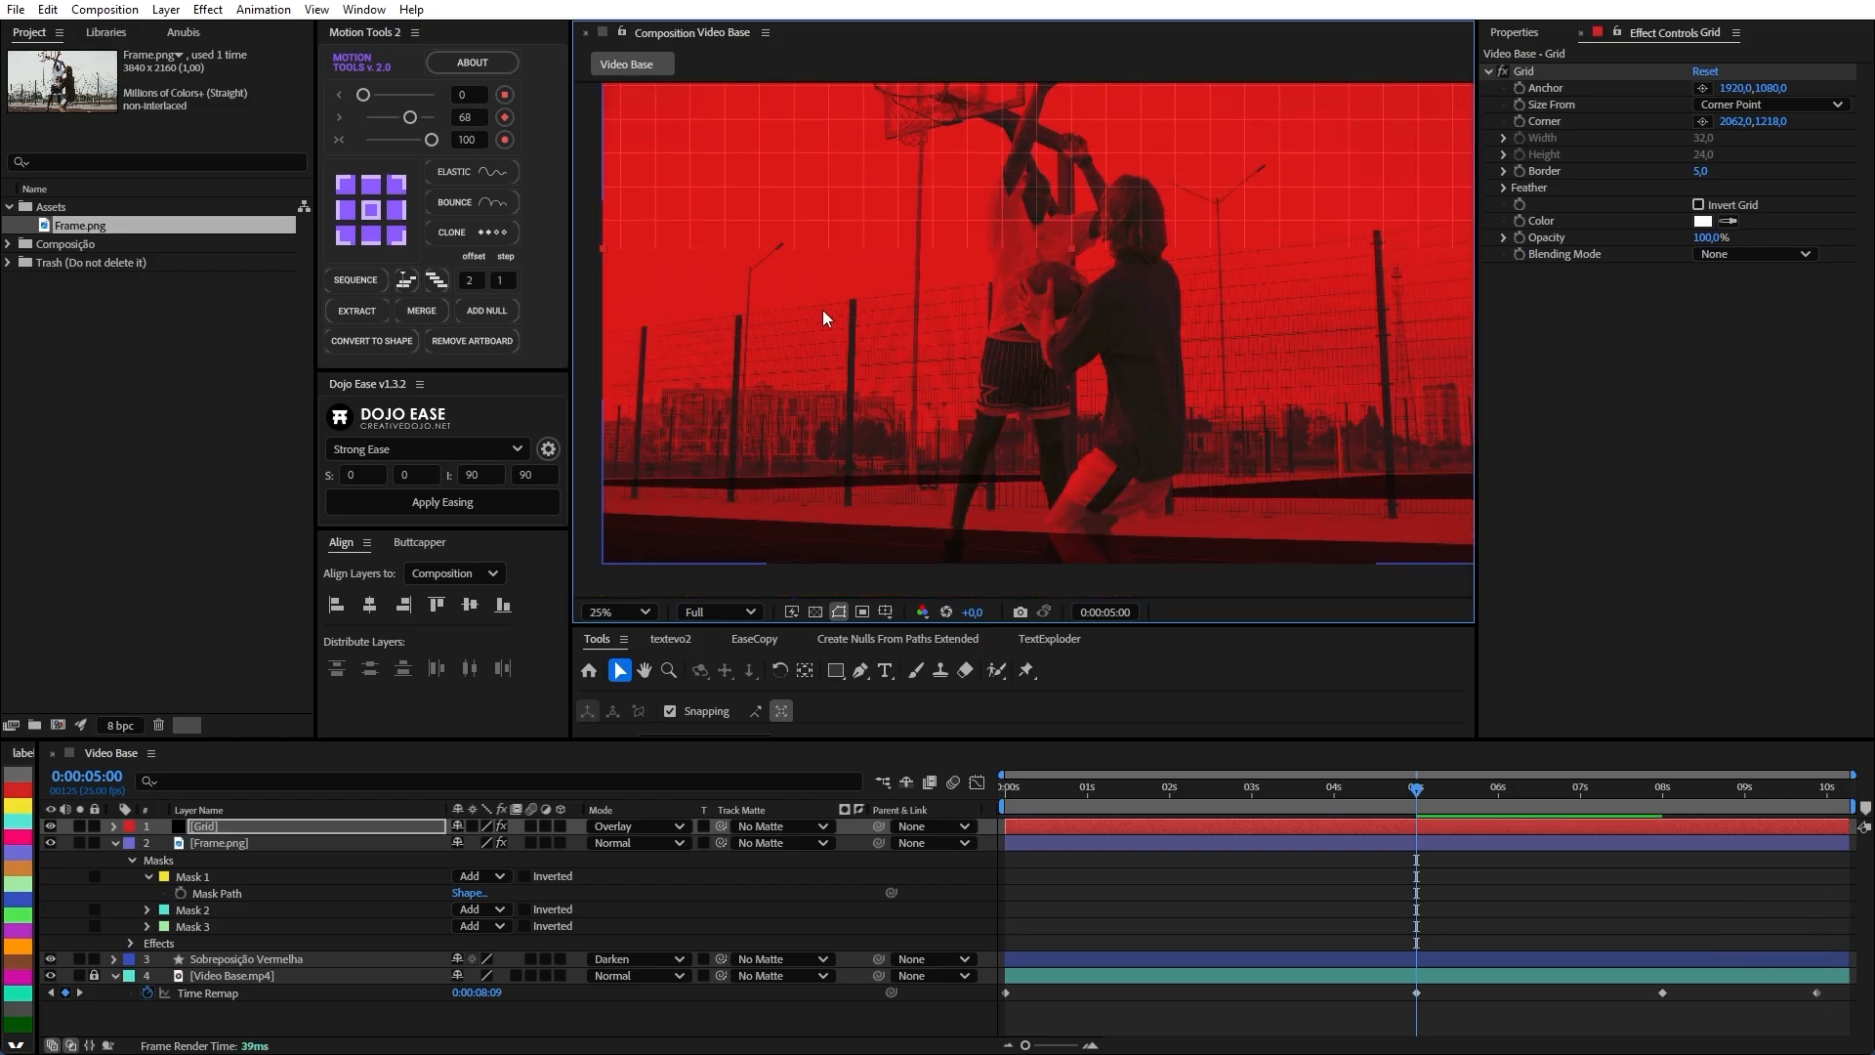
{"action": "scroll", "coordinate": [830, 305], "scroll_direction": "up", "scroll_amount": 1}
{"action": "key", "text": "space"}
{"action": "left_click_drag", "start_coordinate": [1098, 191], "coordinate": [893, 373]}
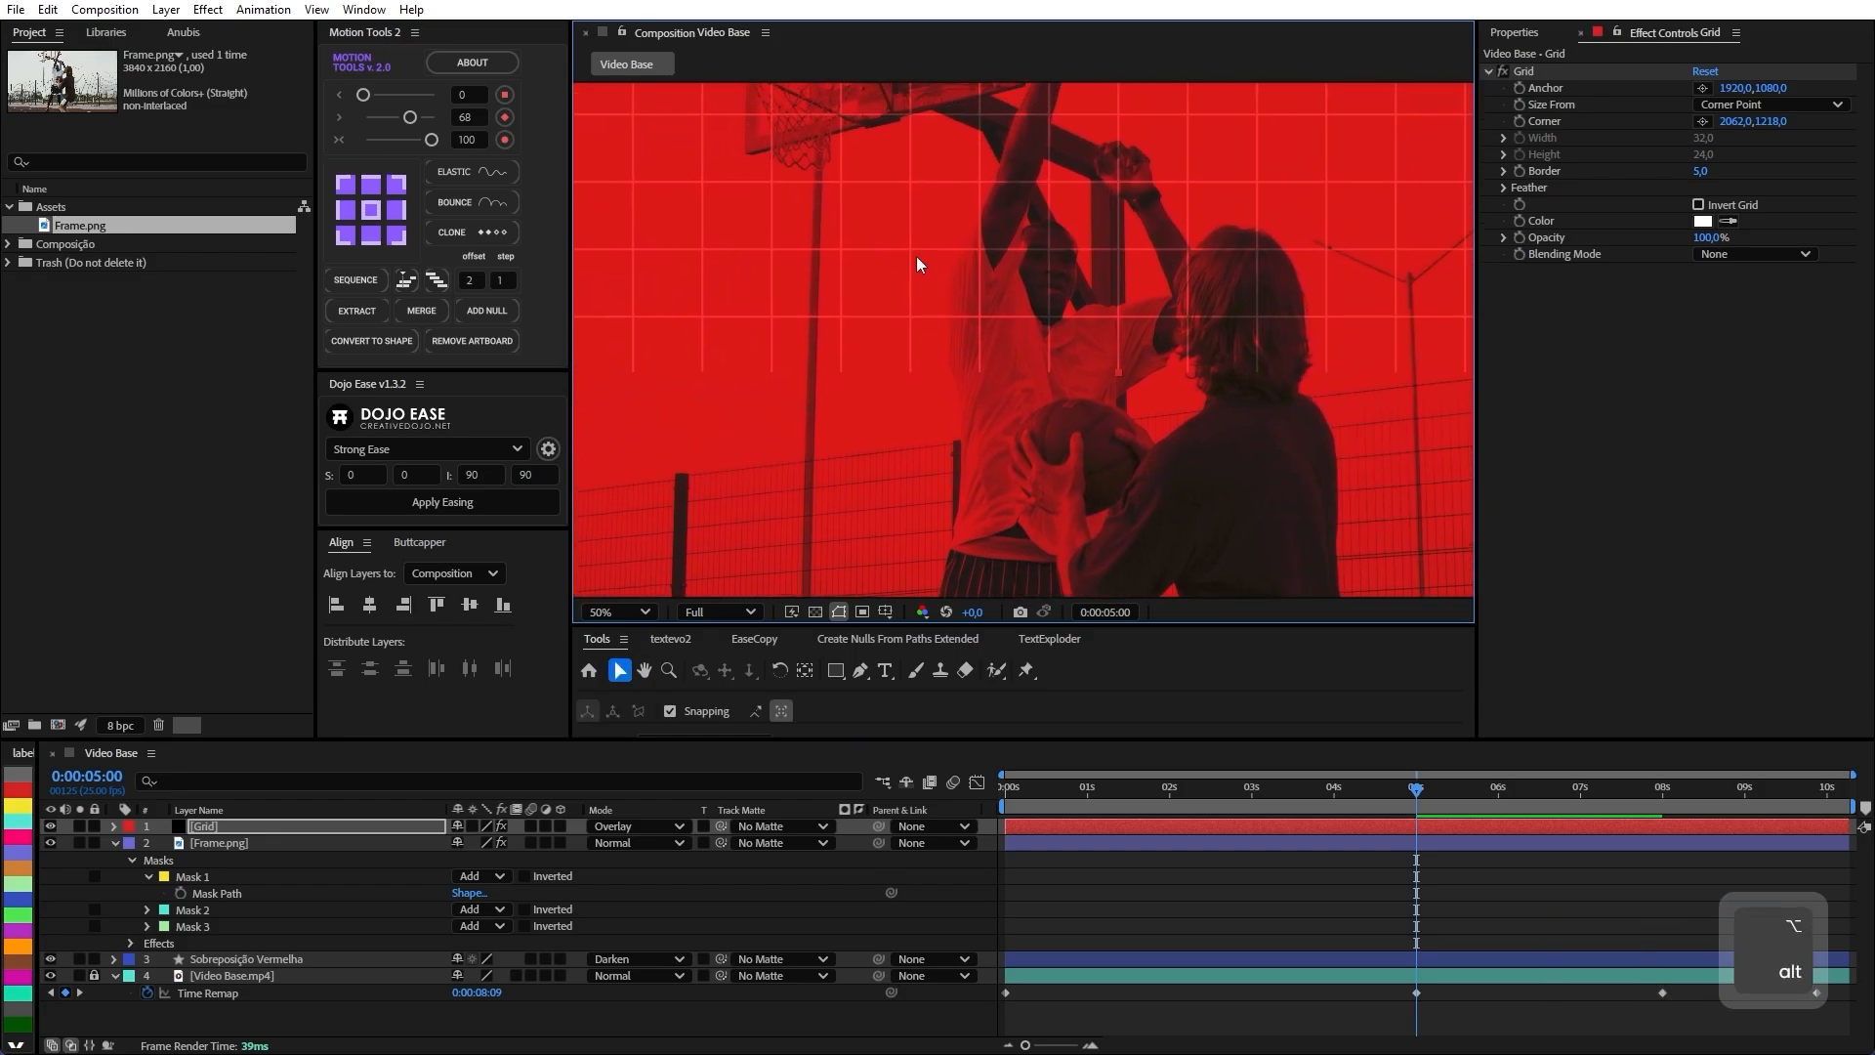
Try to place the Grid layer's anchor point at its bottom centre with Motion Tools 2, and undo it.
{"action": "left_click", "coordinate": [414, 829]}
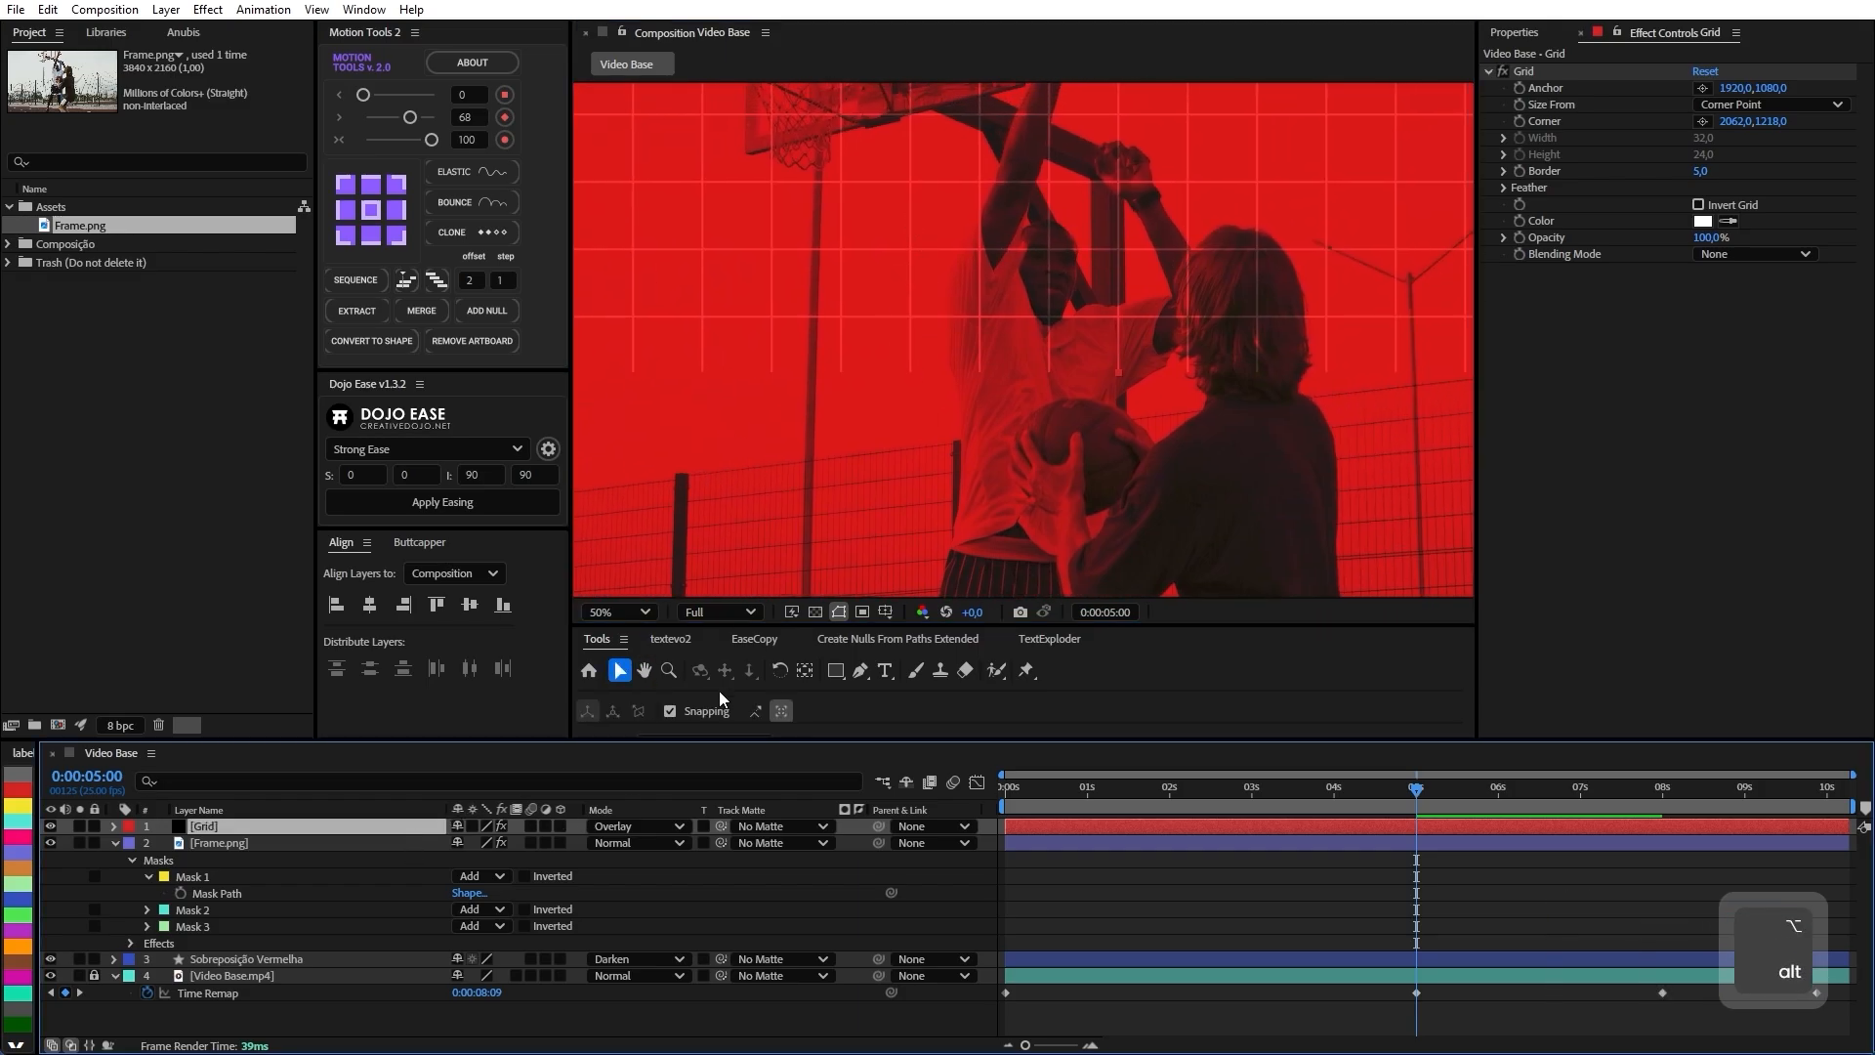
{"action": "left_click", "coordinate": [375, 240]}
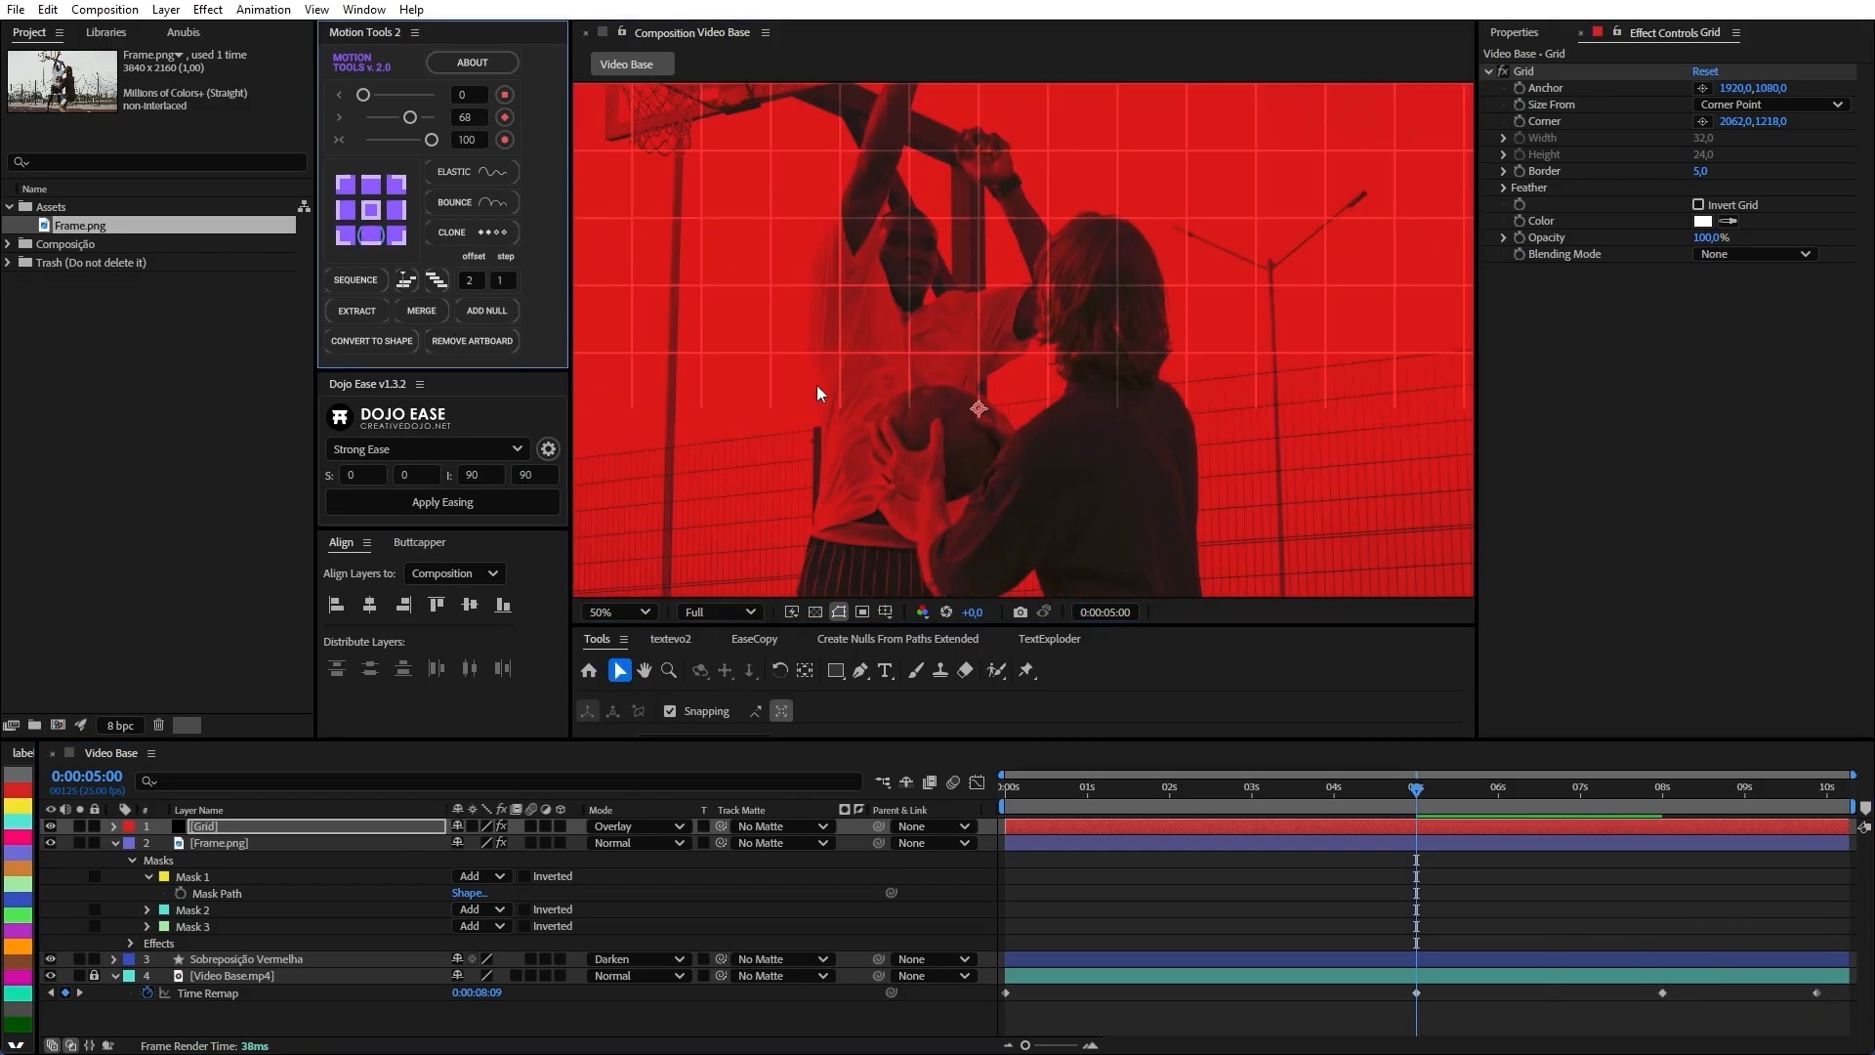
{"action": "key", "text": "alt"}
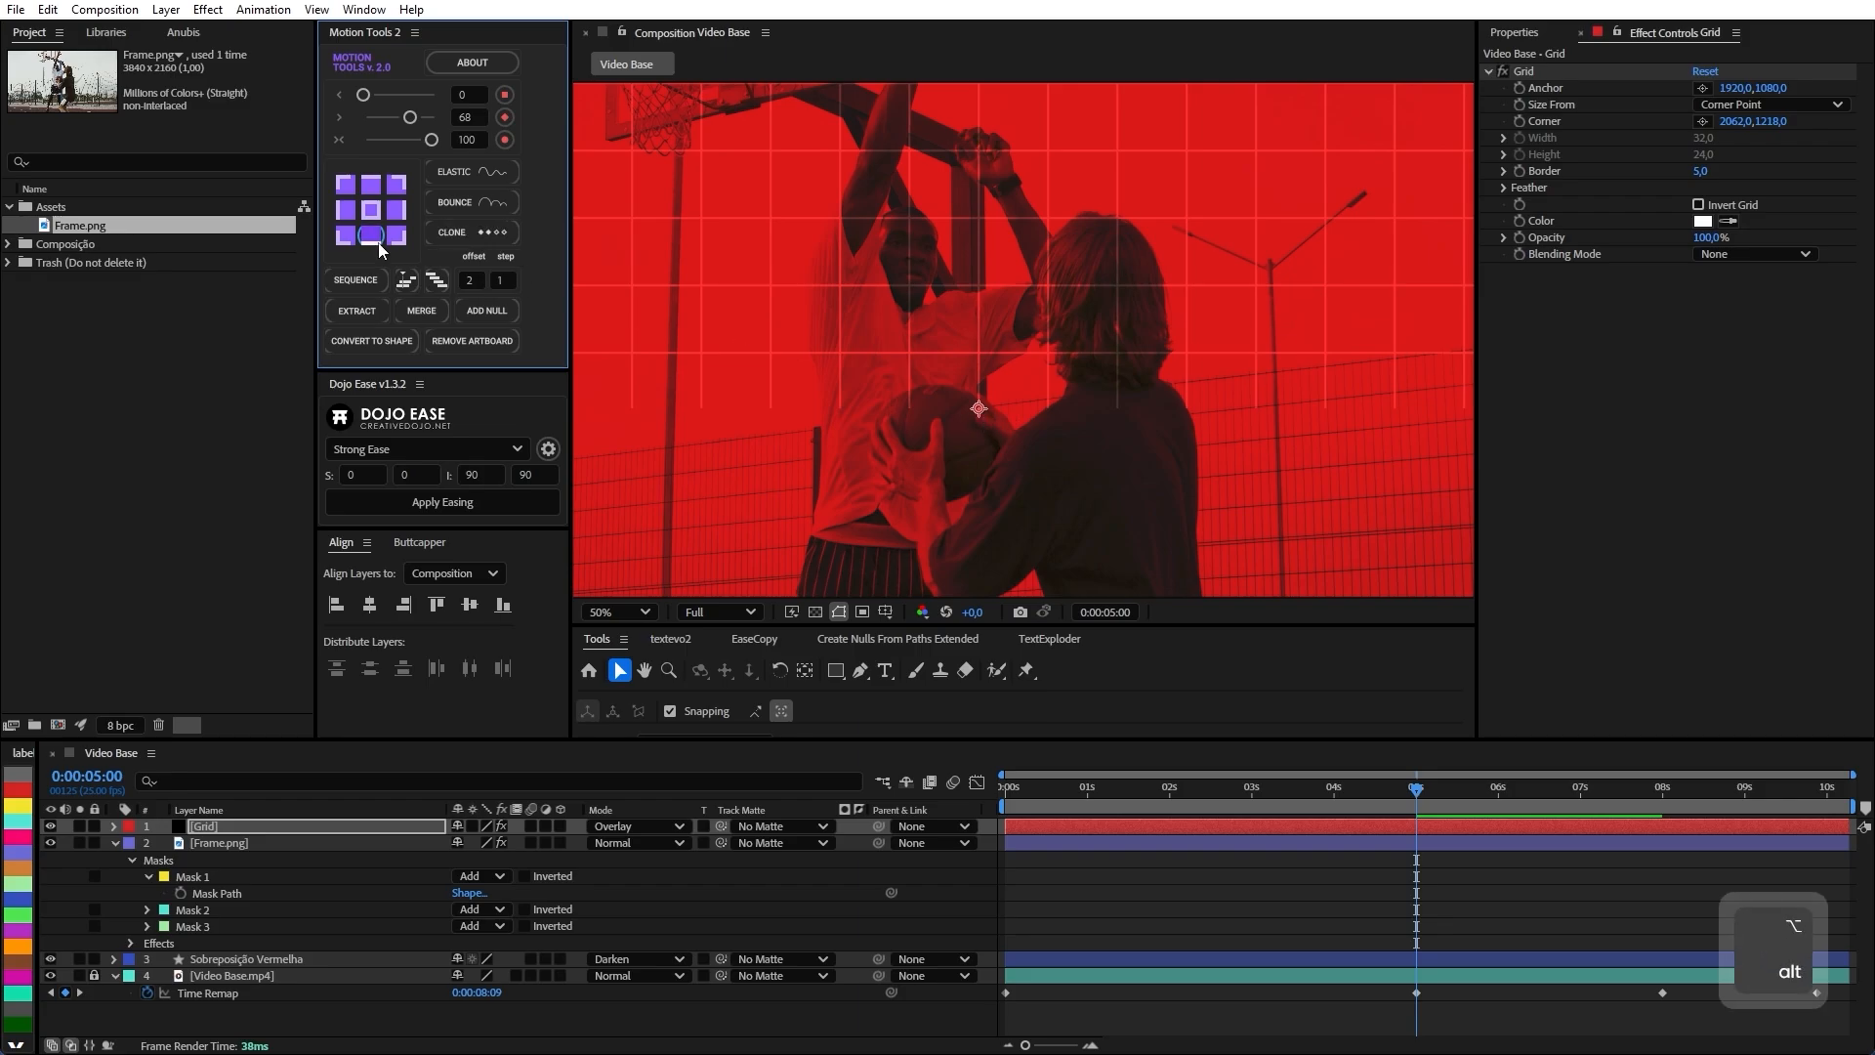
{"action": "scroll", "coordinate": [1074, 386], "scroll_direction": "down", "scroll_amount": 2}
{"action": "key", "text": "ctrl+z"}
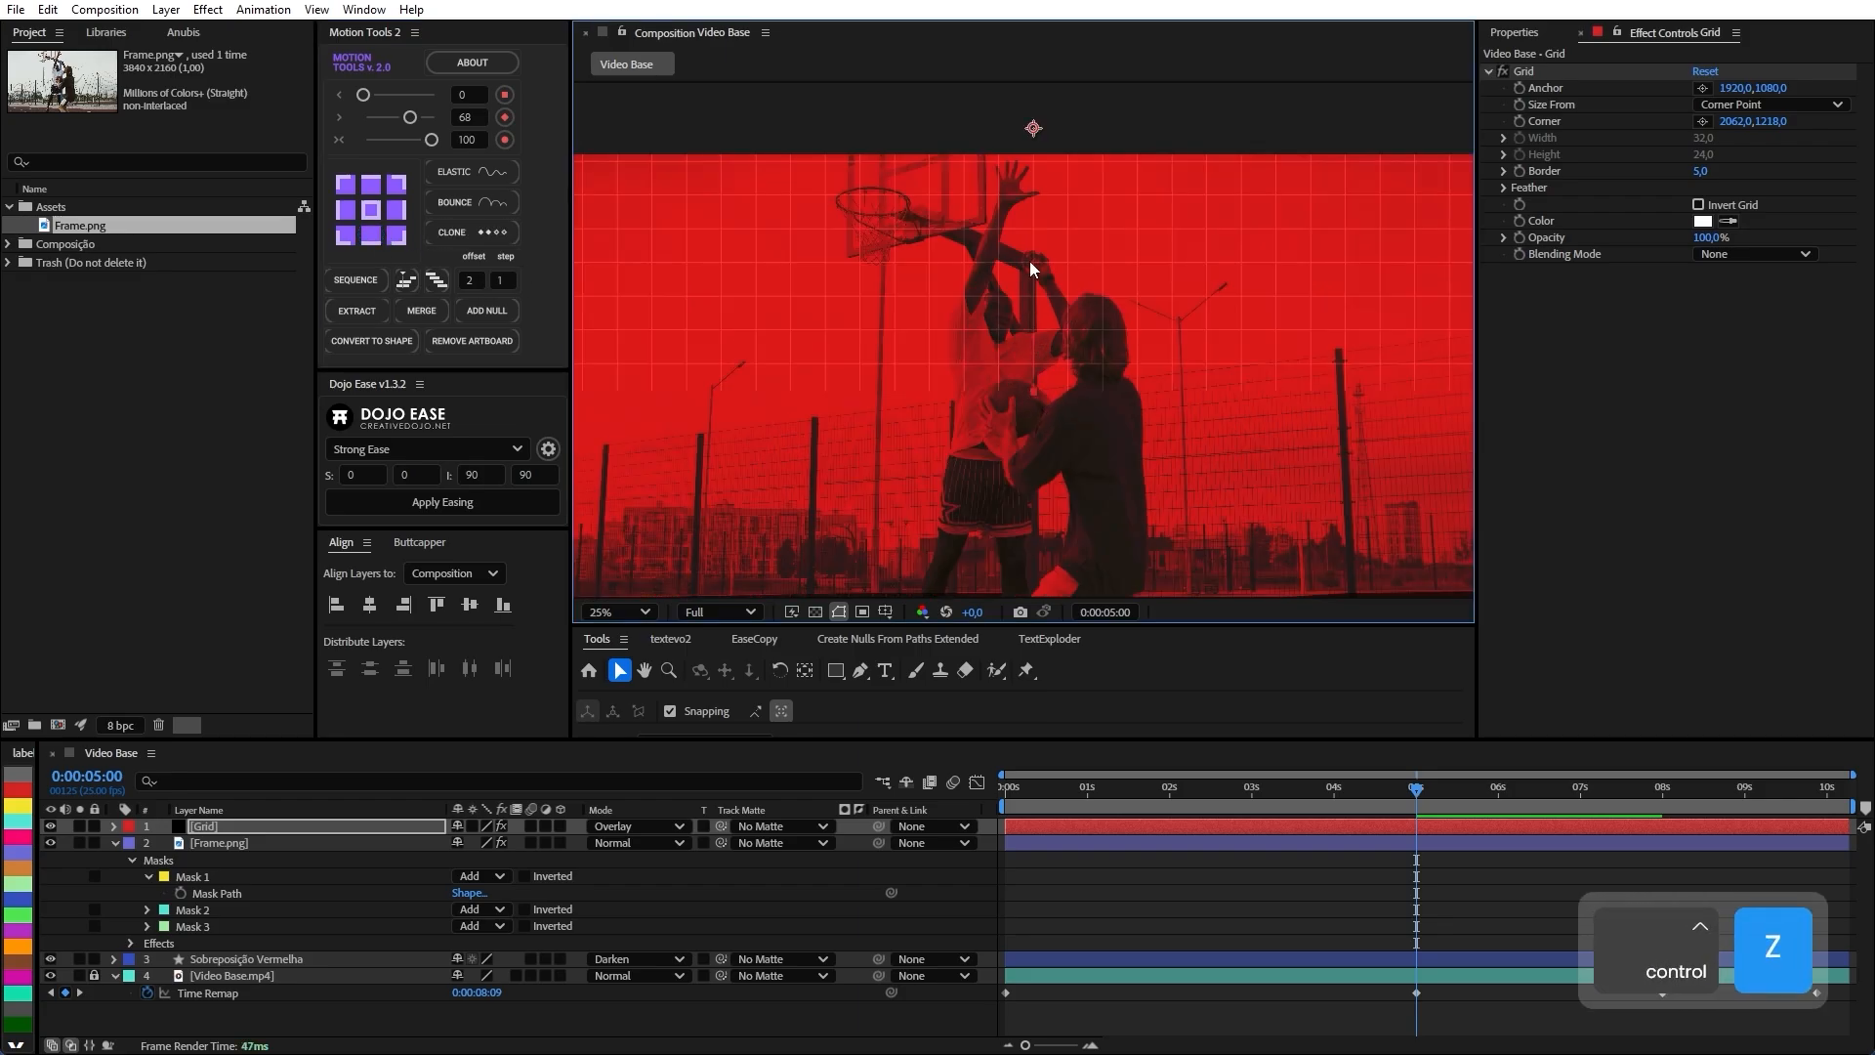
Move the Grid layer's anchor point straight down to the middle of its lower edge with the Pan Behind tool.
{"action": "key", "text": "y"}
{"action": "left_click_drag", "start_coordinate": [1034, 128], "coordinate": [1036, 244]}
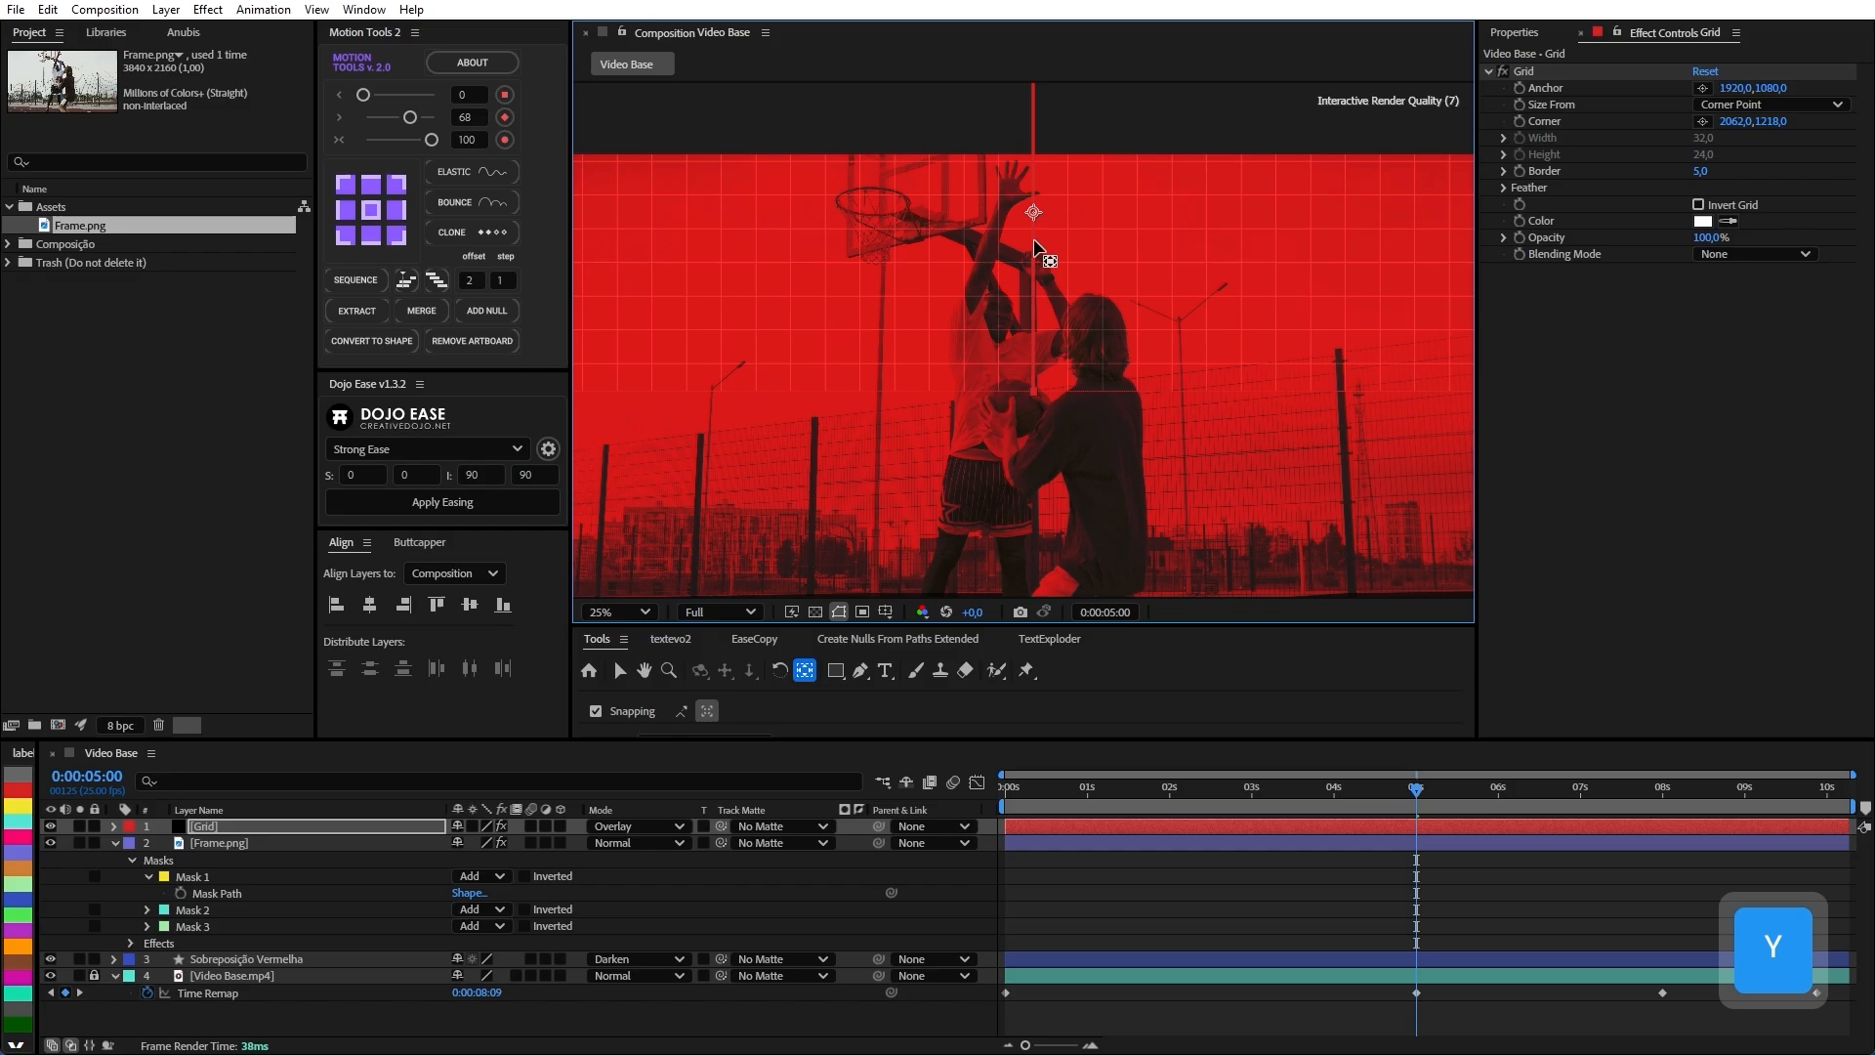
{"action": "left_click_drag", "start_coordinate": [1033, 364], "coordinate": [1034, 389]}
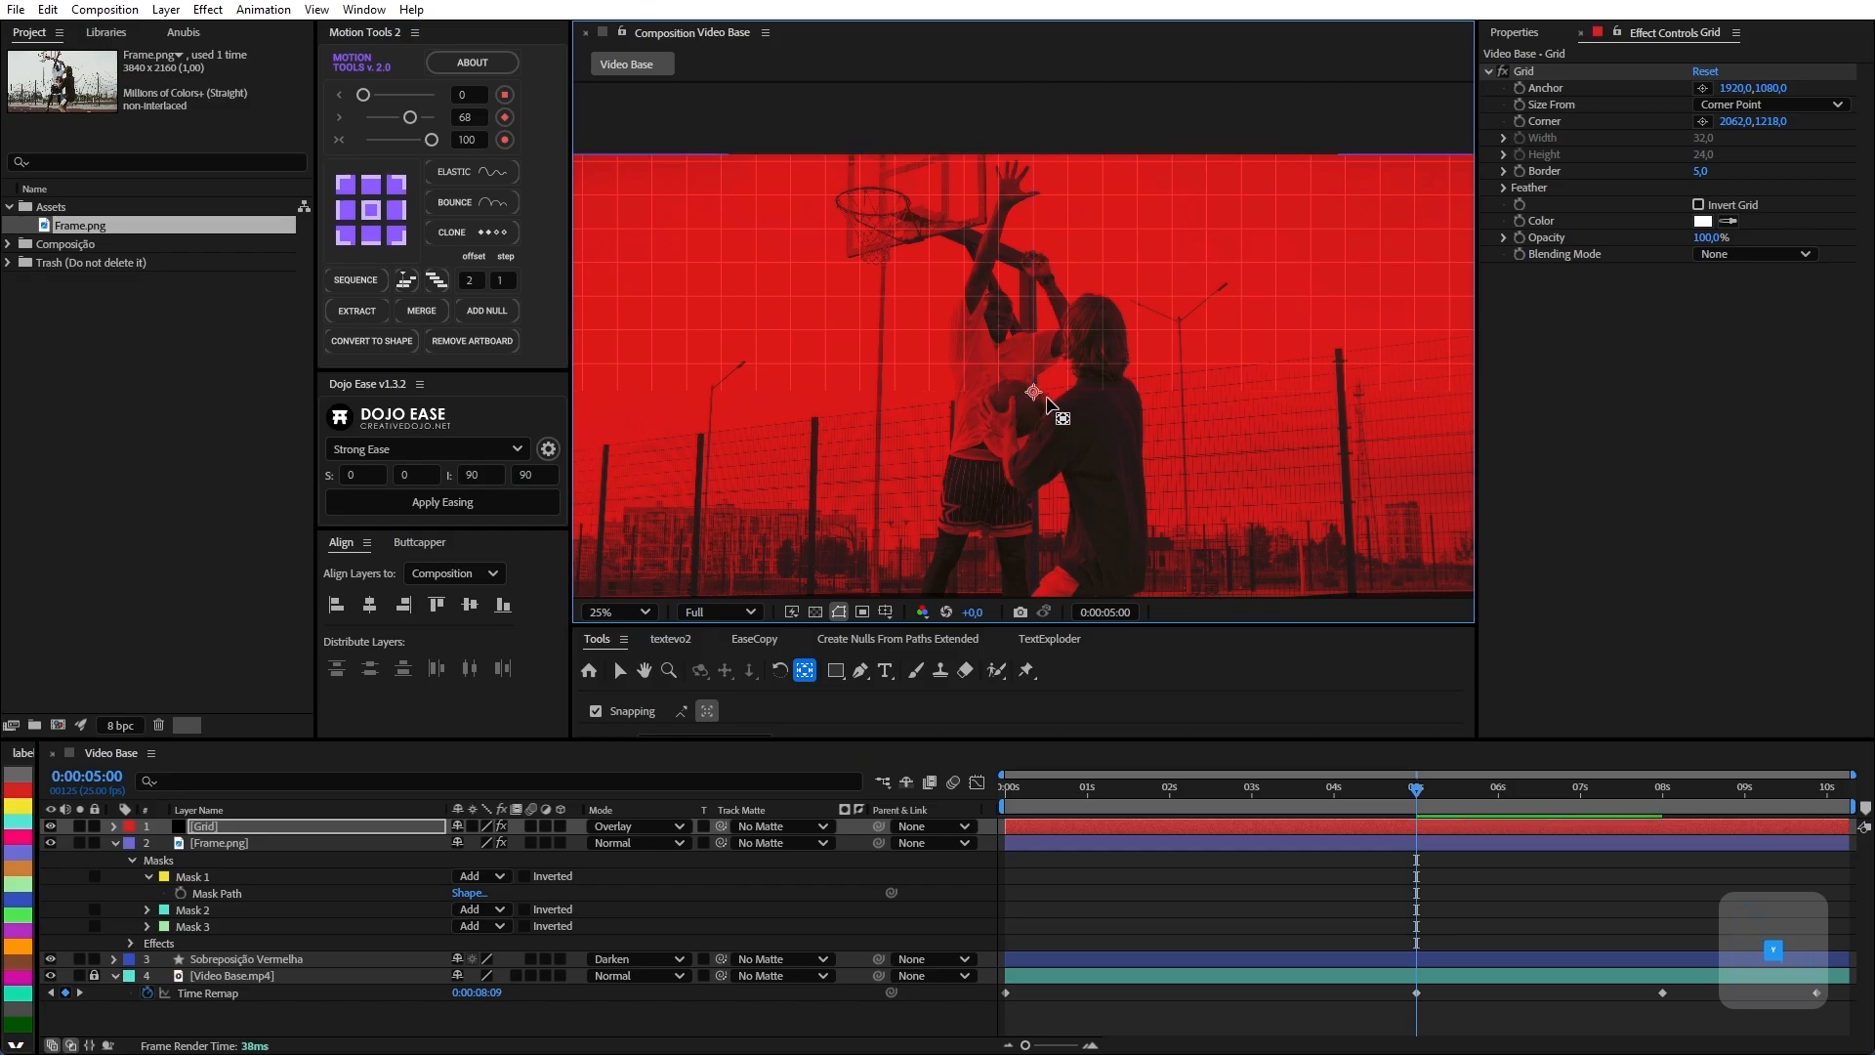
{"action": "scroll", "coordinate": [1045, 401], "scroll_direction": "up", "scroll_amount": 2}
{"action": "key", "text": "alt"}
Set the Grid layer's rotation to -7° to tilt the grid along the fence line.
{"action": "key", "text": "r"}
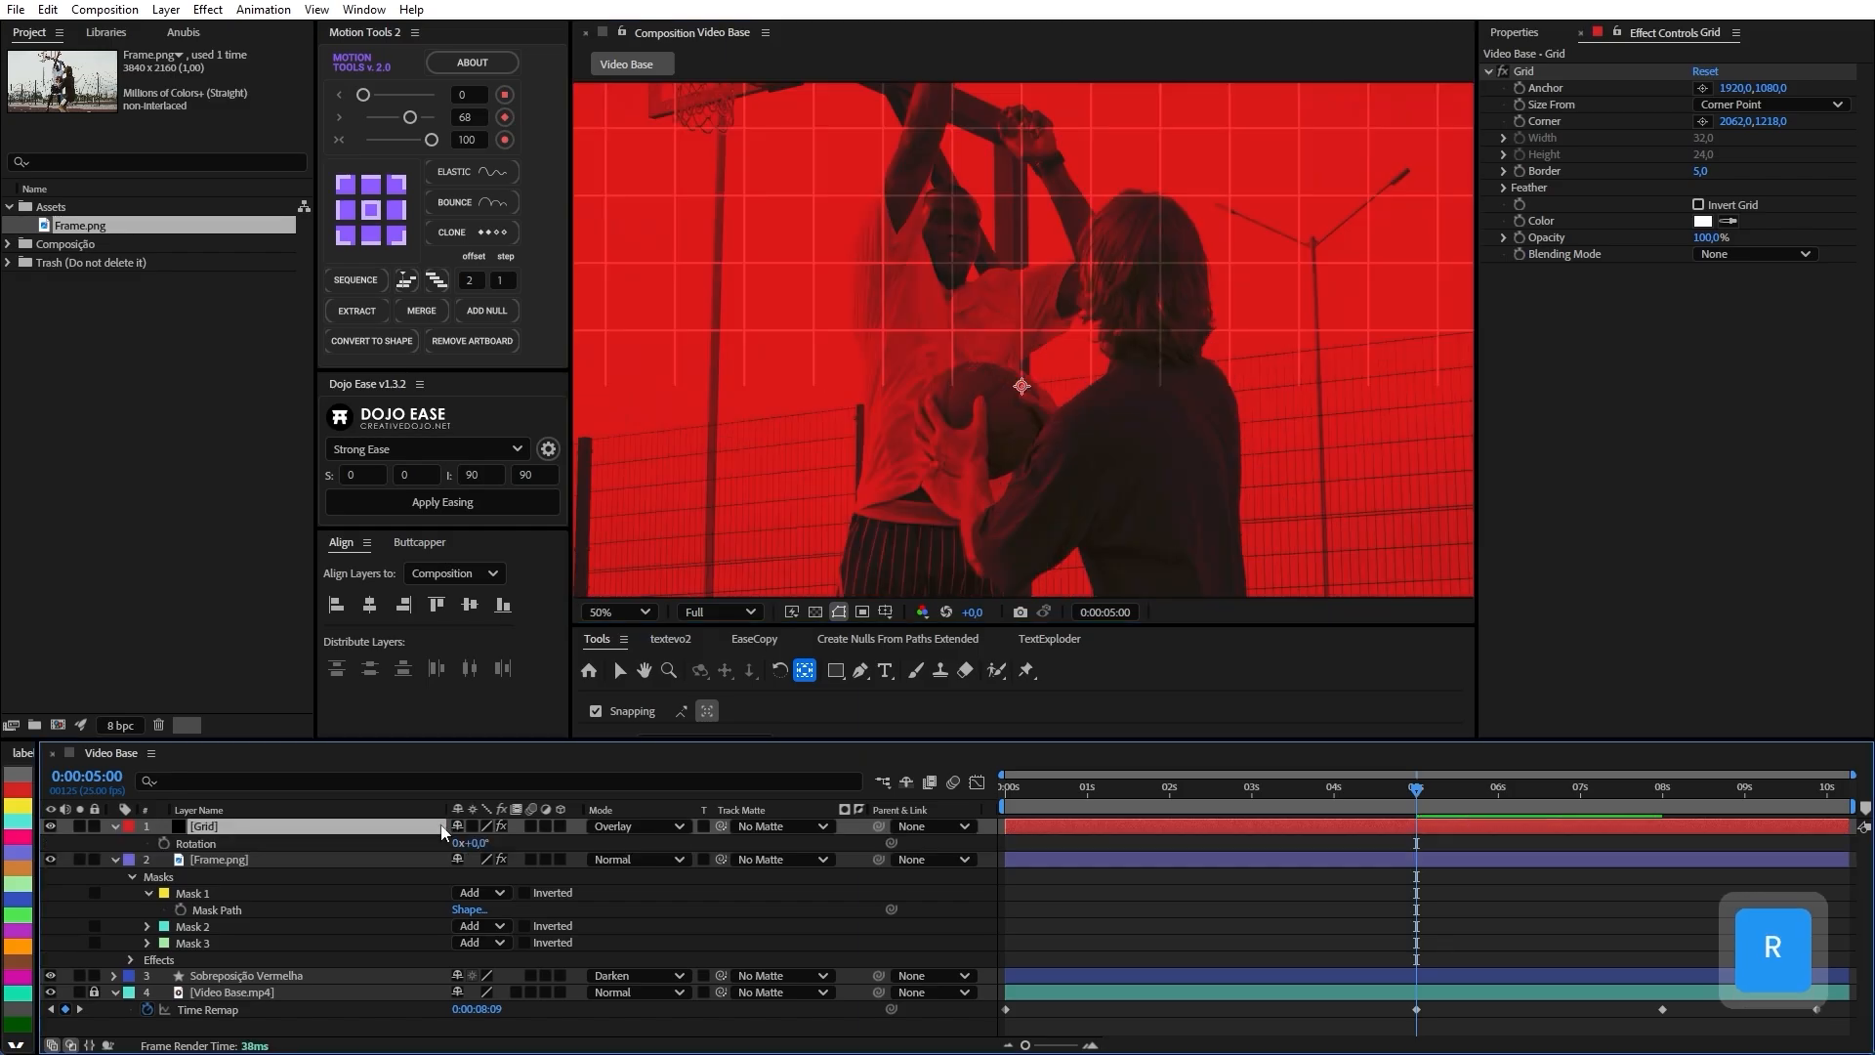
{"action": "key", "text": "shift+Down"}
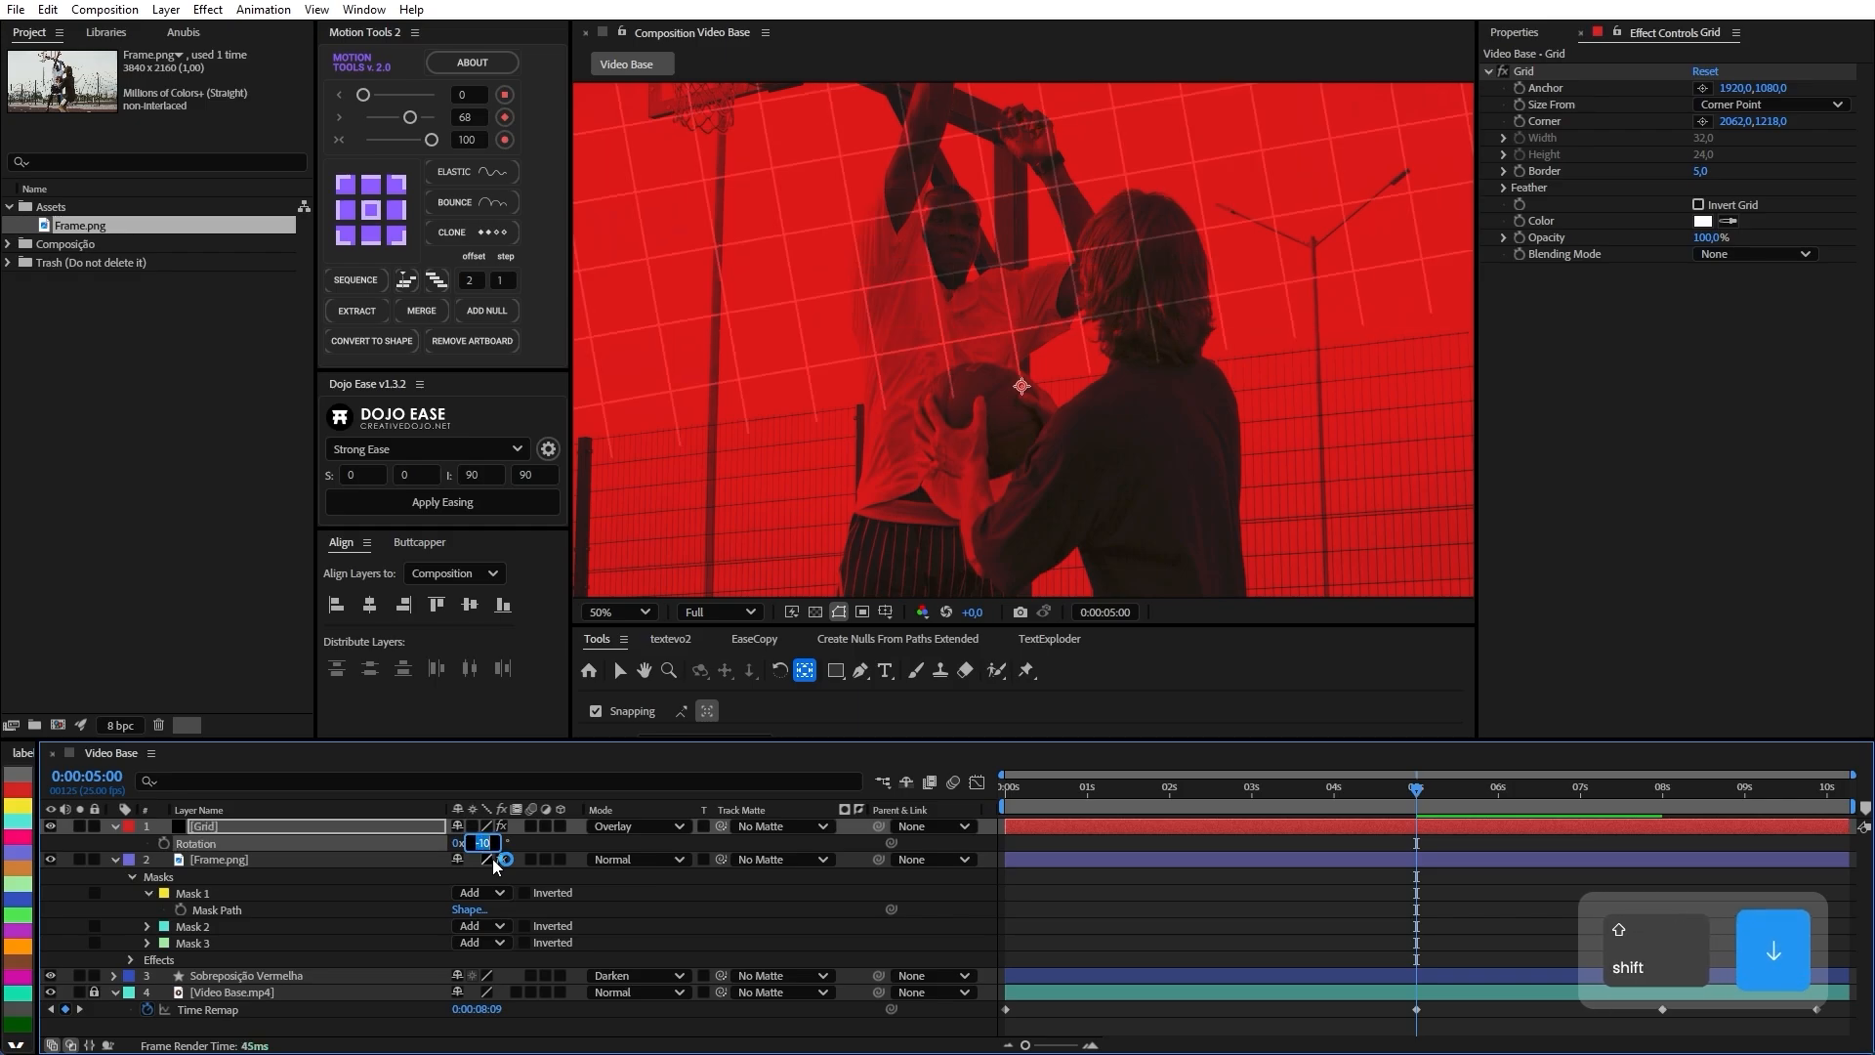
{"action": "key", "text": "Up"}
{"action": "key", "text": "Up"}
{"action": "key", "text": "Up"}
{"action": "key", "text": "Down"}
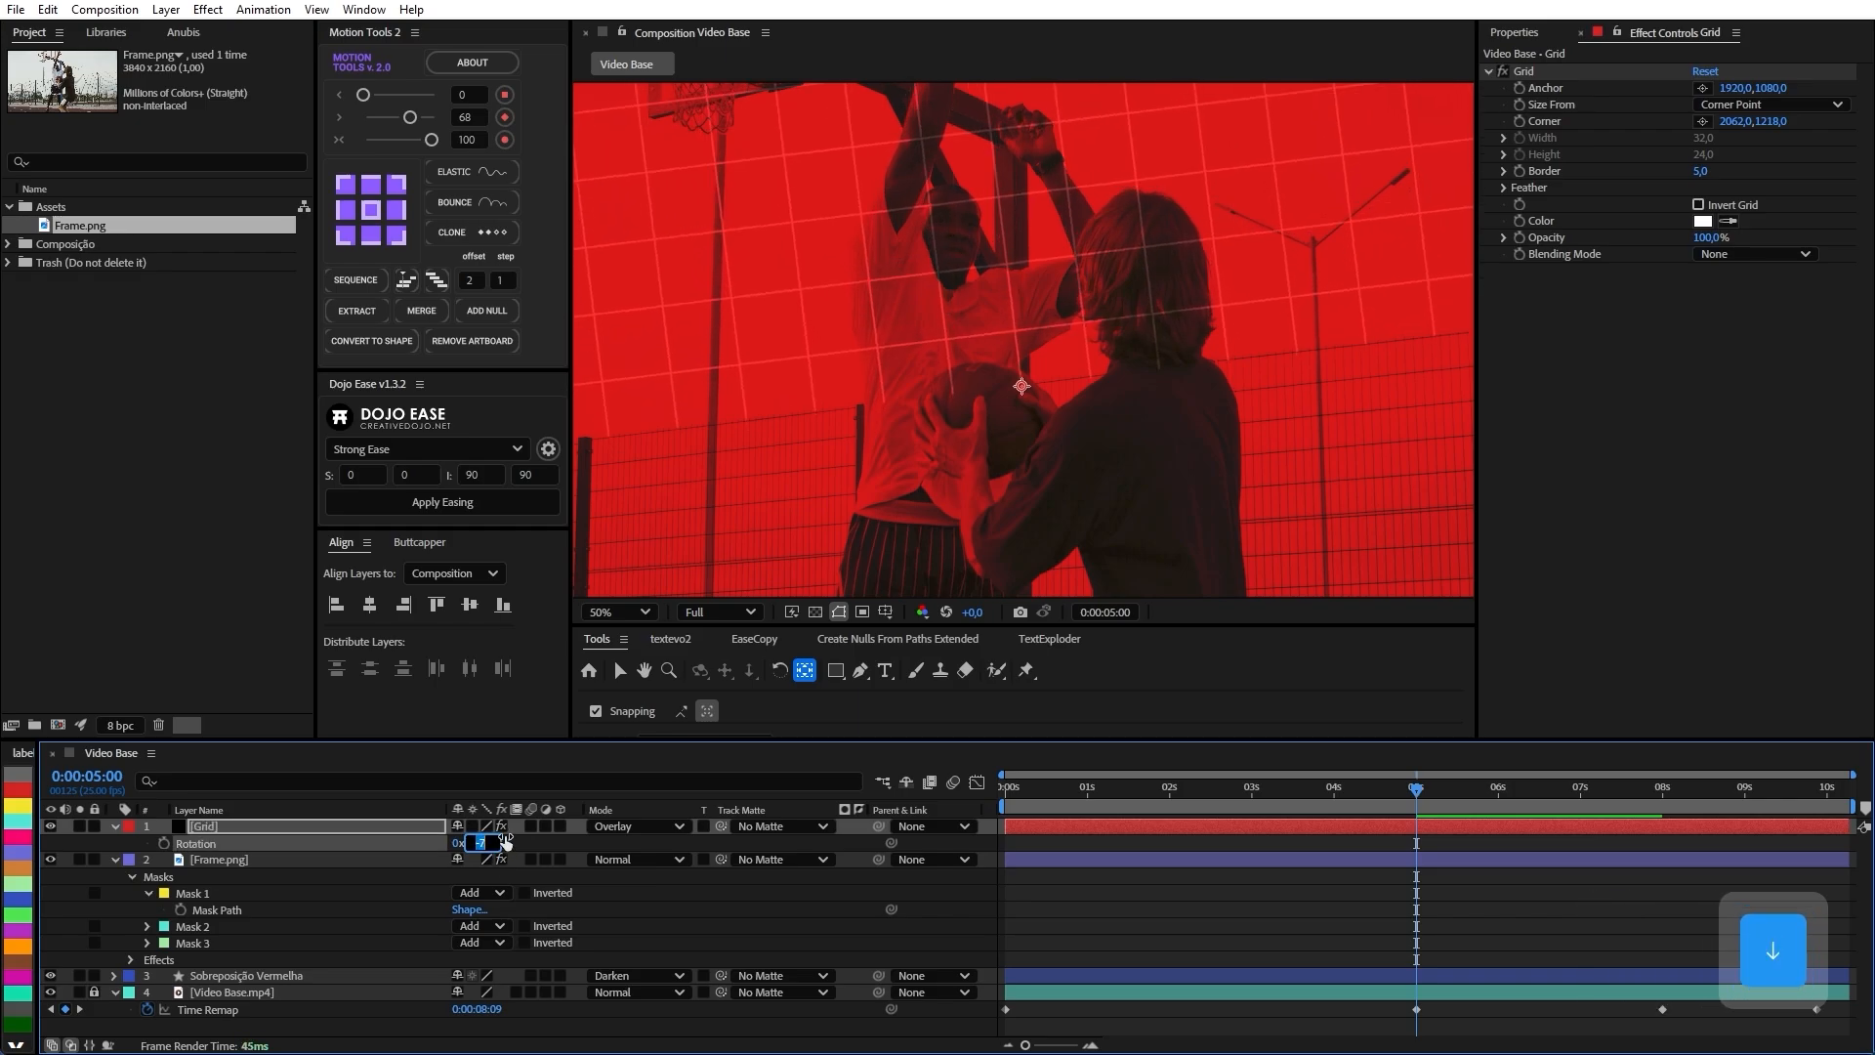
{"action": "key", "text": "ctrl+Up"}
{"action": "key", "text": "ctrl+Down"}
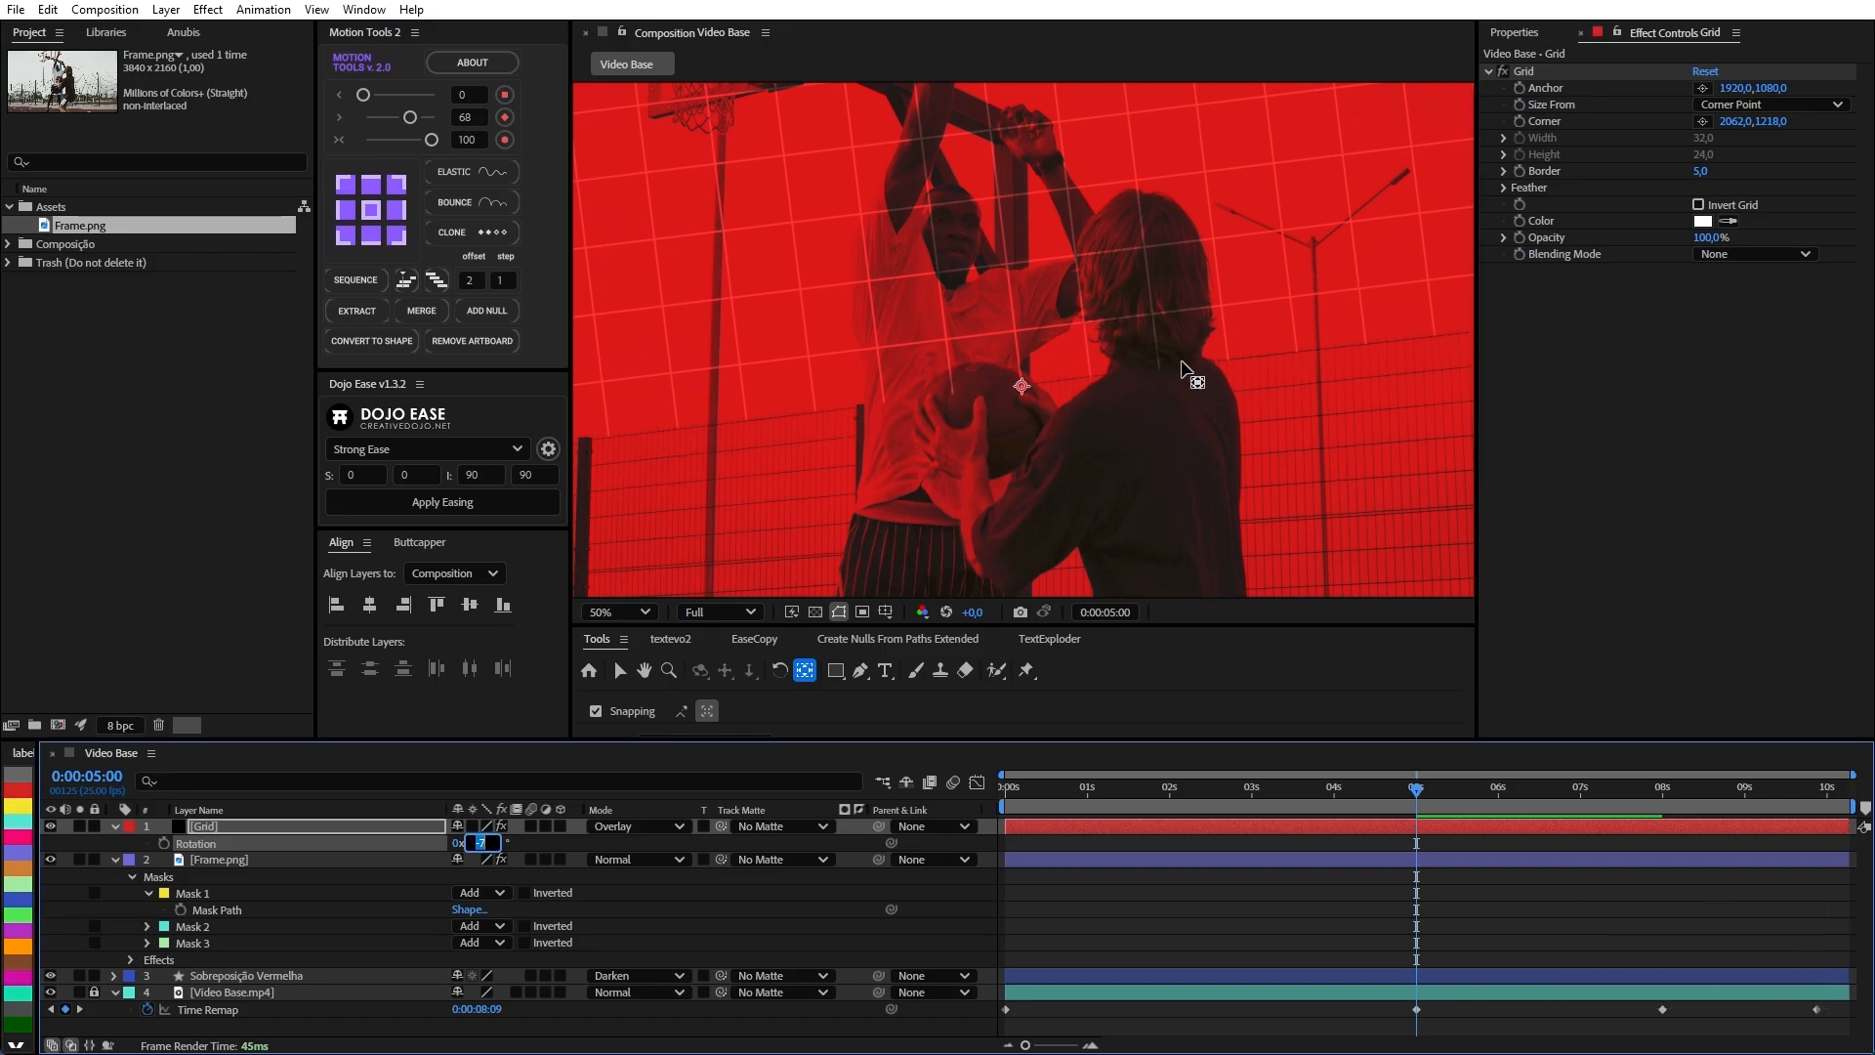
{"action": "scroll", "coordinate": [1058, 355], "scroll_direction": "down", "scroll_amount": 1}
{"action": "left_click", "coordinate": [1308, 908]}
Scale the Grid layer to 110% so it covers the frame's full width, and check its side edges.
{"action": "scroll", "coordinate": [1076, 383], "scroll_direction": "down", "scroll_amount": 1}
{"action": "scroll", "coordinate": [1075, 380], "scroll_direction": "up", "scroll_amount": 1}
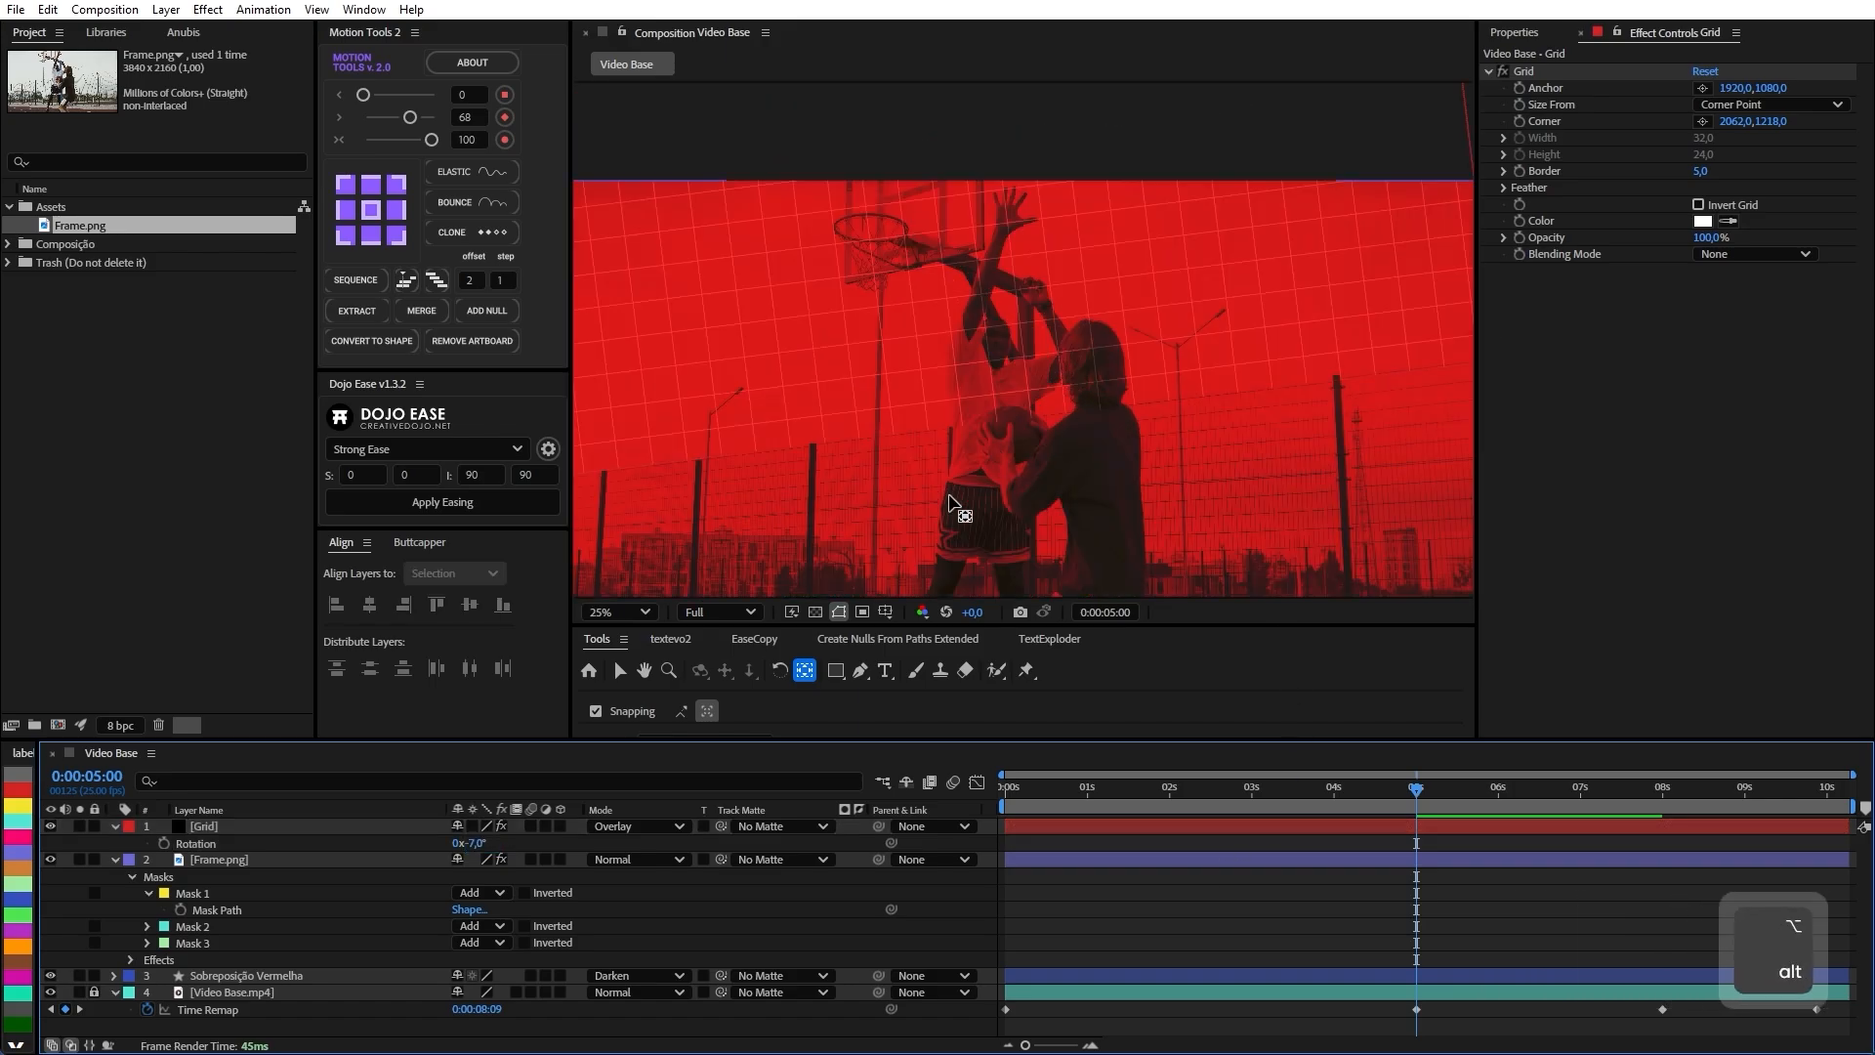
{"action": "scroll", "coordinate": [1299, 353], "scroll_direction": "down", "scroll_amount": 1}
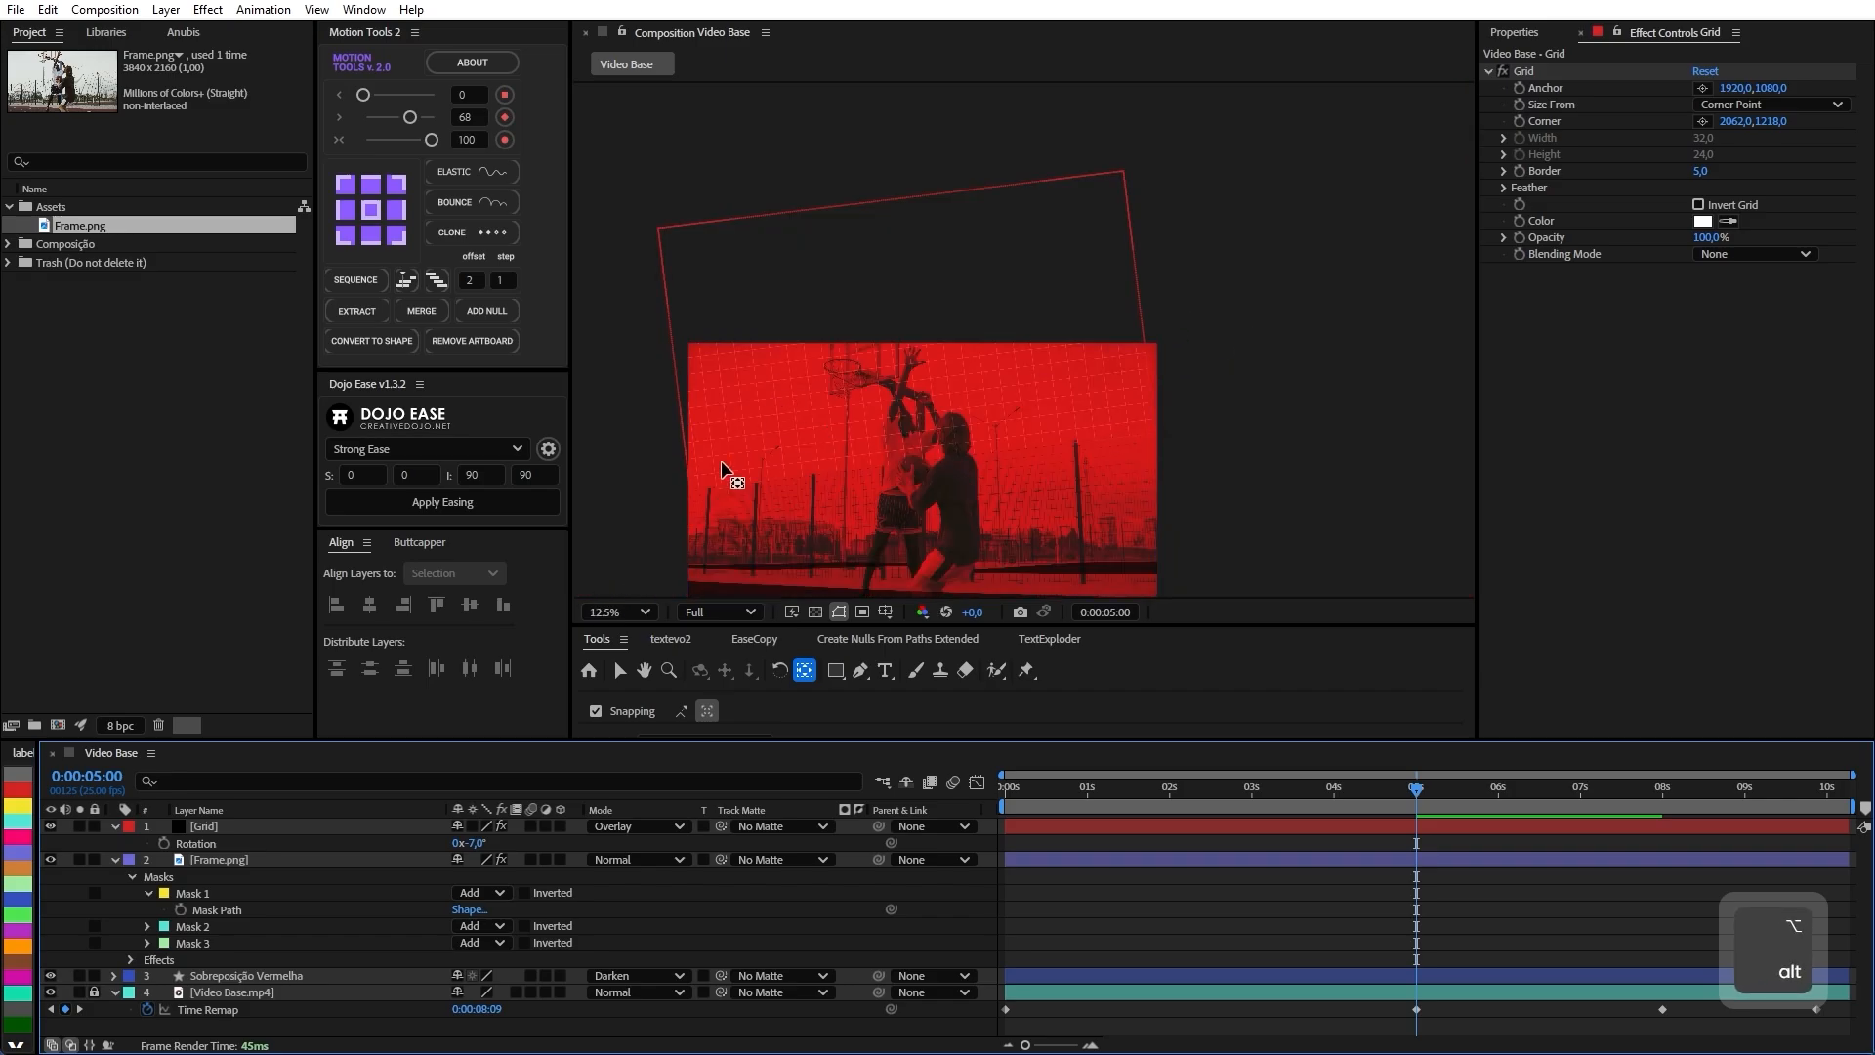
{"action": "left_click", "coordinate": [401, 832]}
{"action": "key", "text": "s"}
{"action": "left_click", "coordinate": [486, 842]}
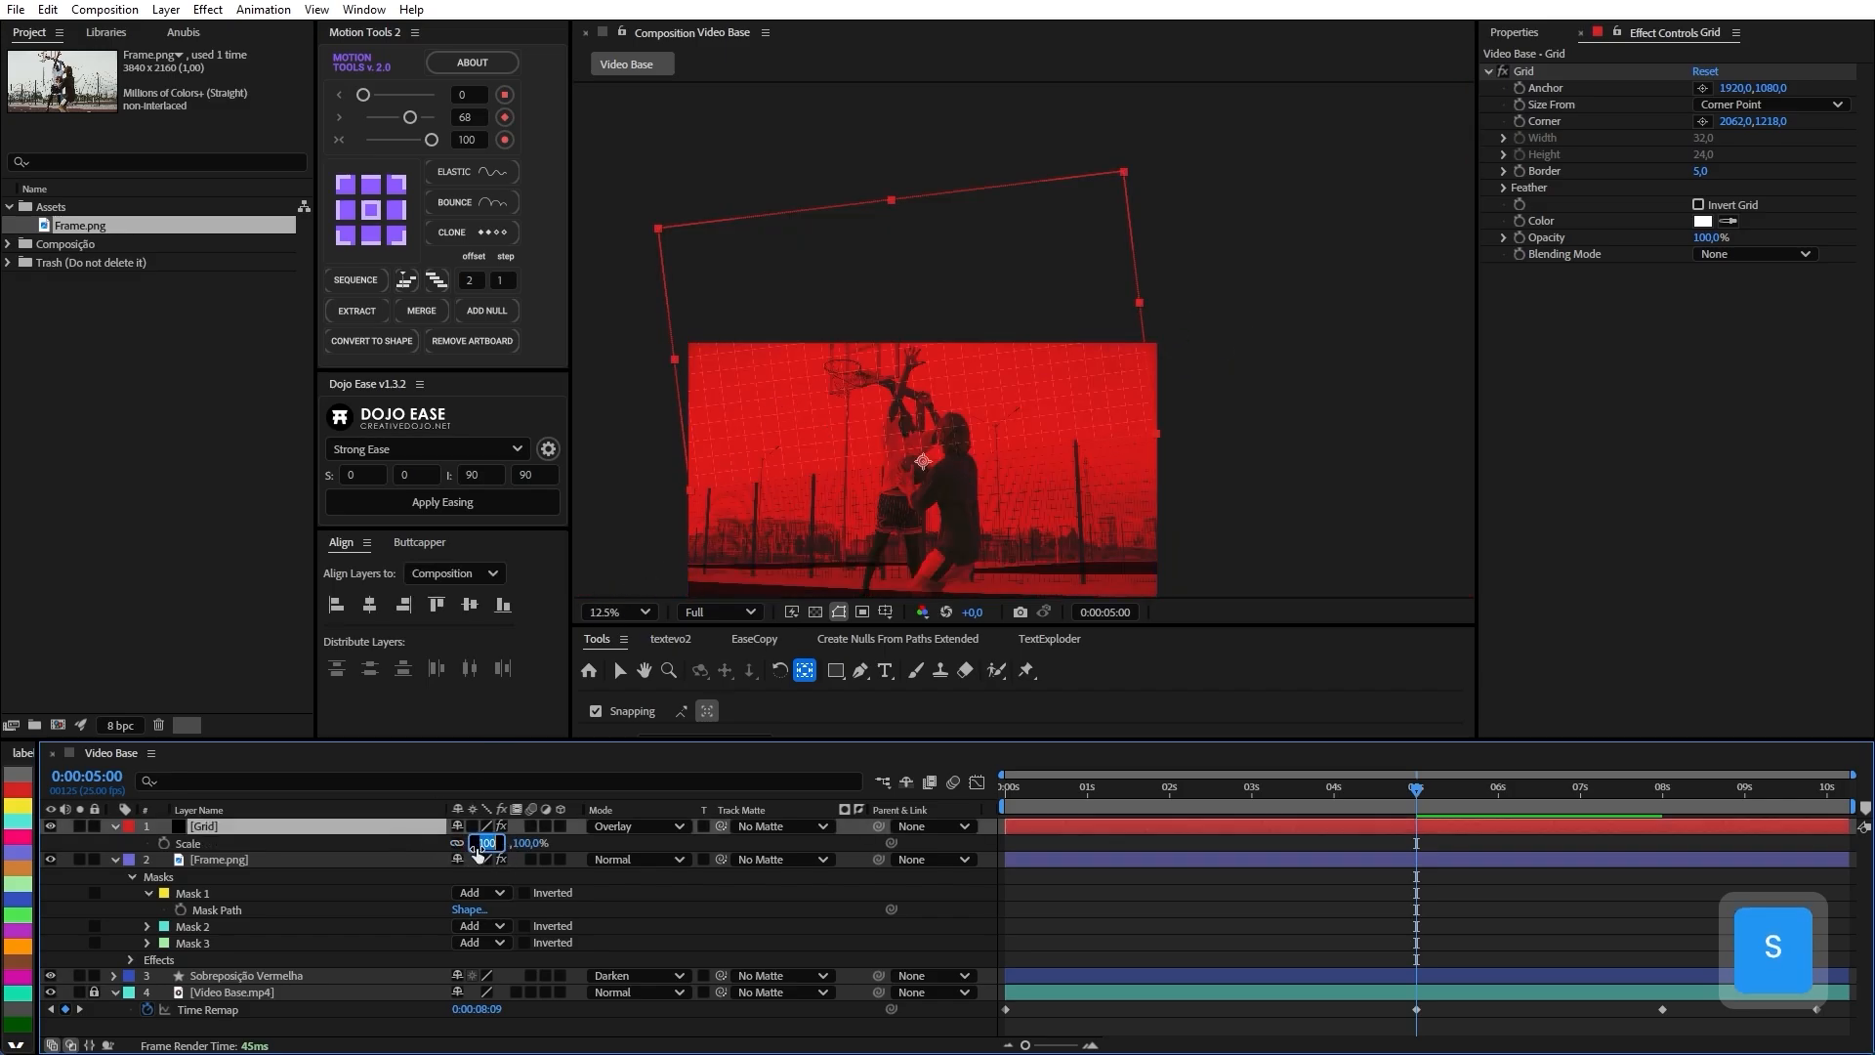
{"action": "scroll", "coordinate": [1110, 361], "scroll_direction": "up", "scroll_amount": 1}
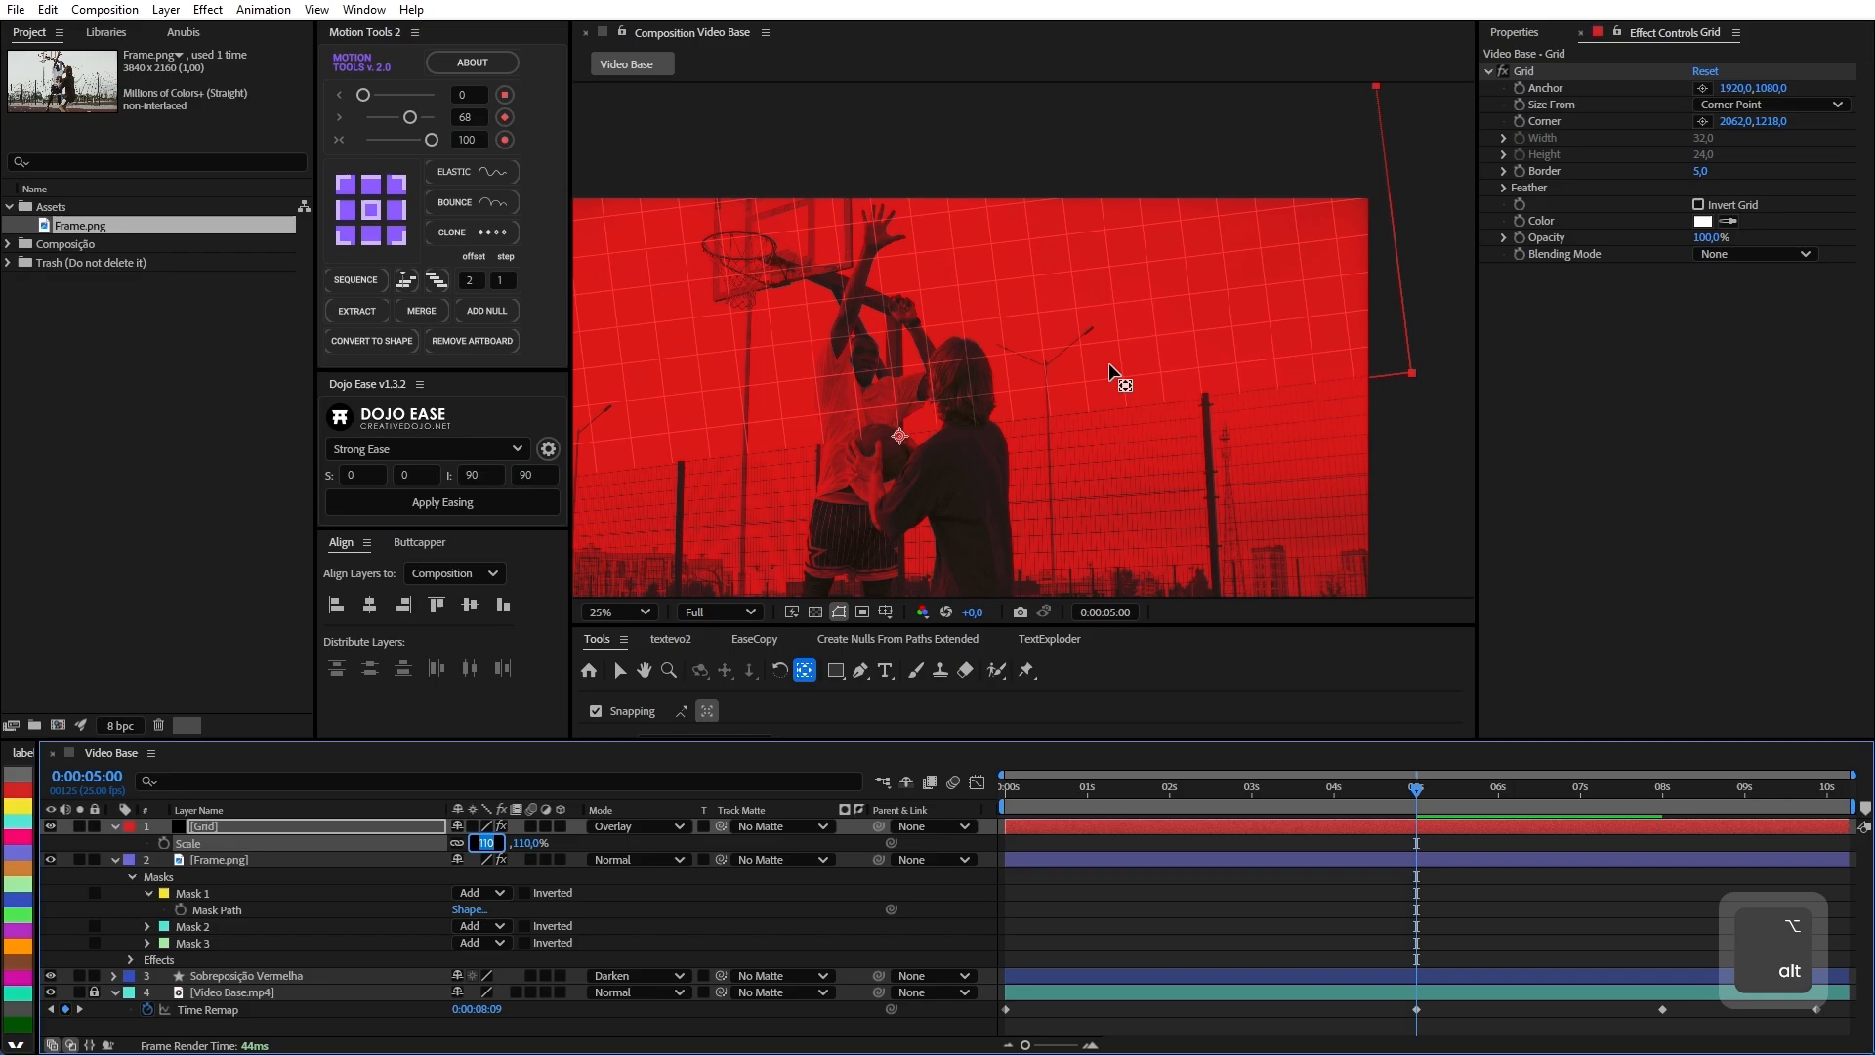
{"action": "key", "text": "space"}
{"action": "left_click", "coordinate": [1312, 361]}
{"action": "key", "text": "ctrl+z"}
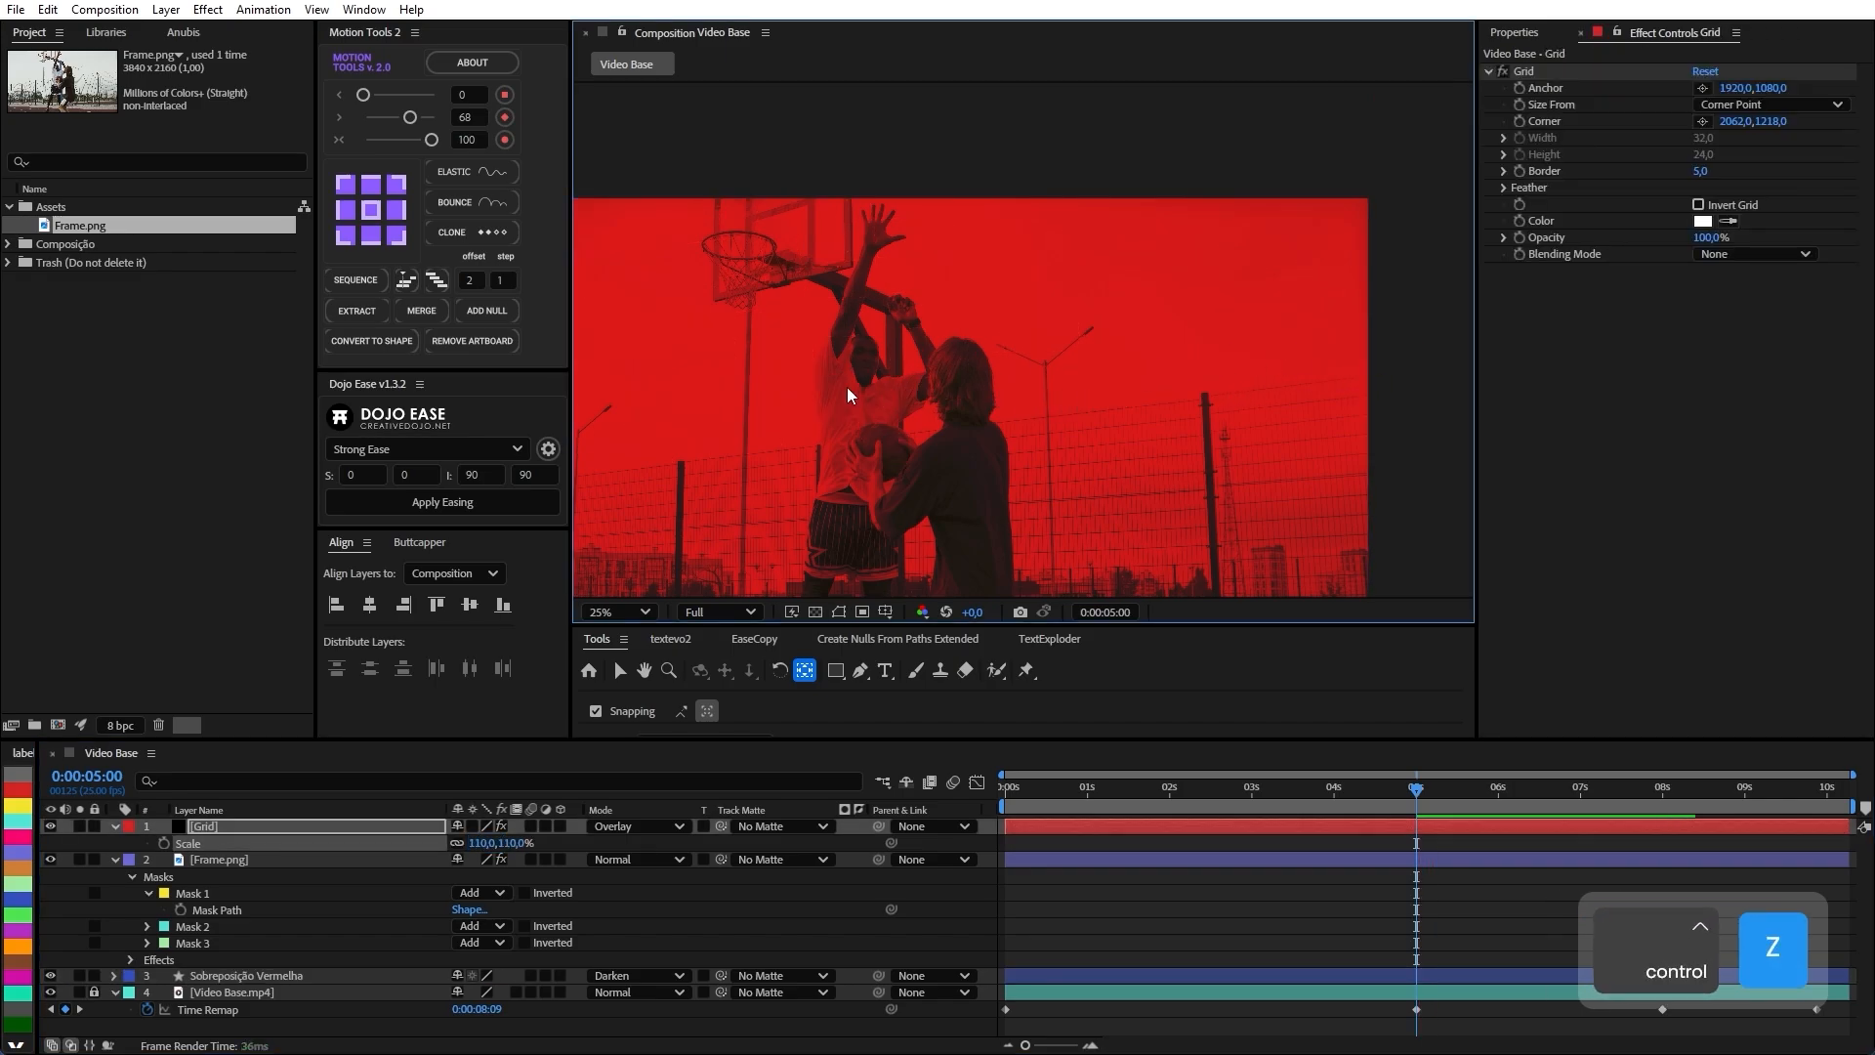
{"action": "key", "text": "space"}
{"action": "left_click_drag", "start_coordinate": [895, 387], "coordinate": [1046, 361]}
{"action": "left_click_drag", "start_coordinate": [728, 390], "coordinate": [987, 323]}
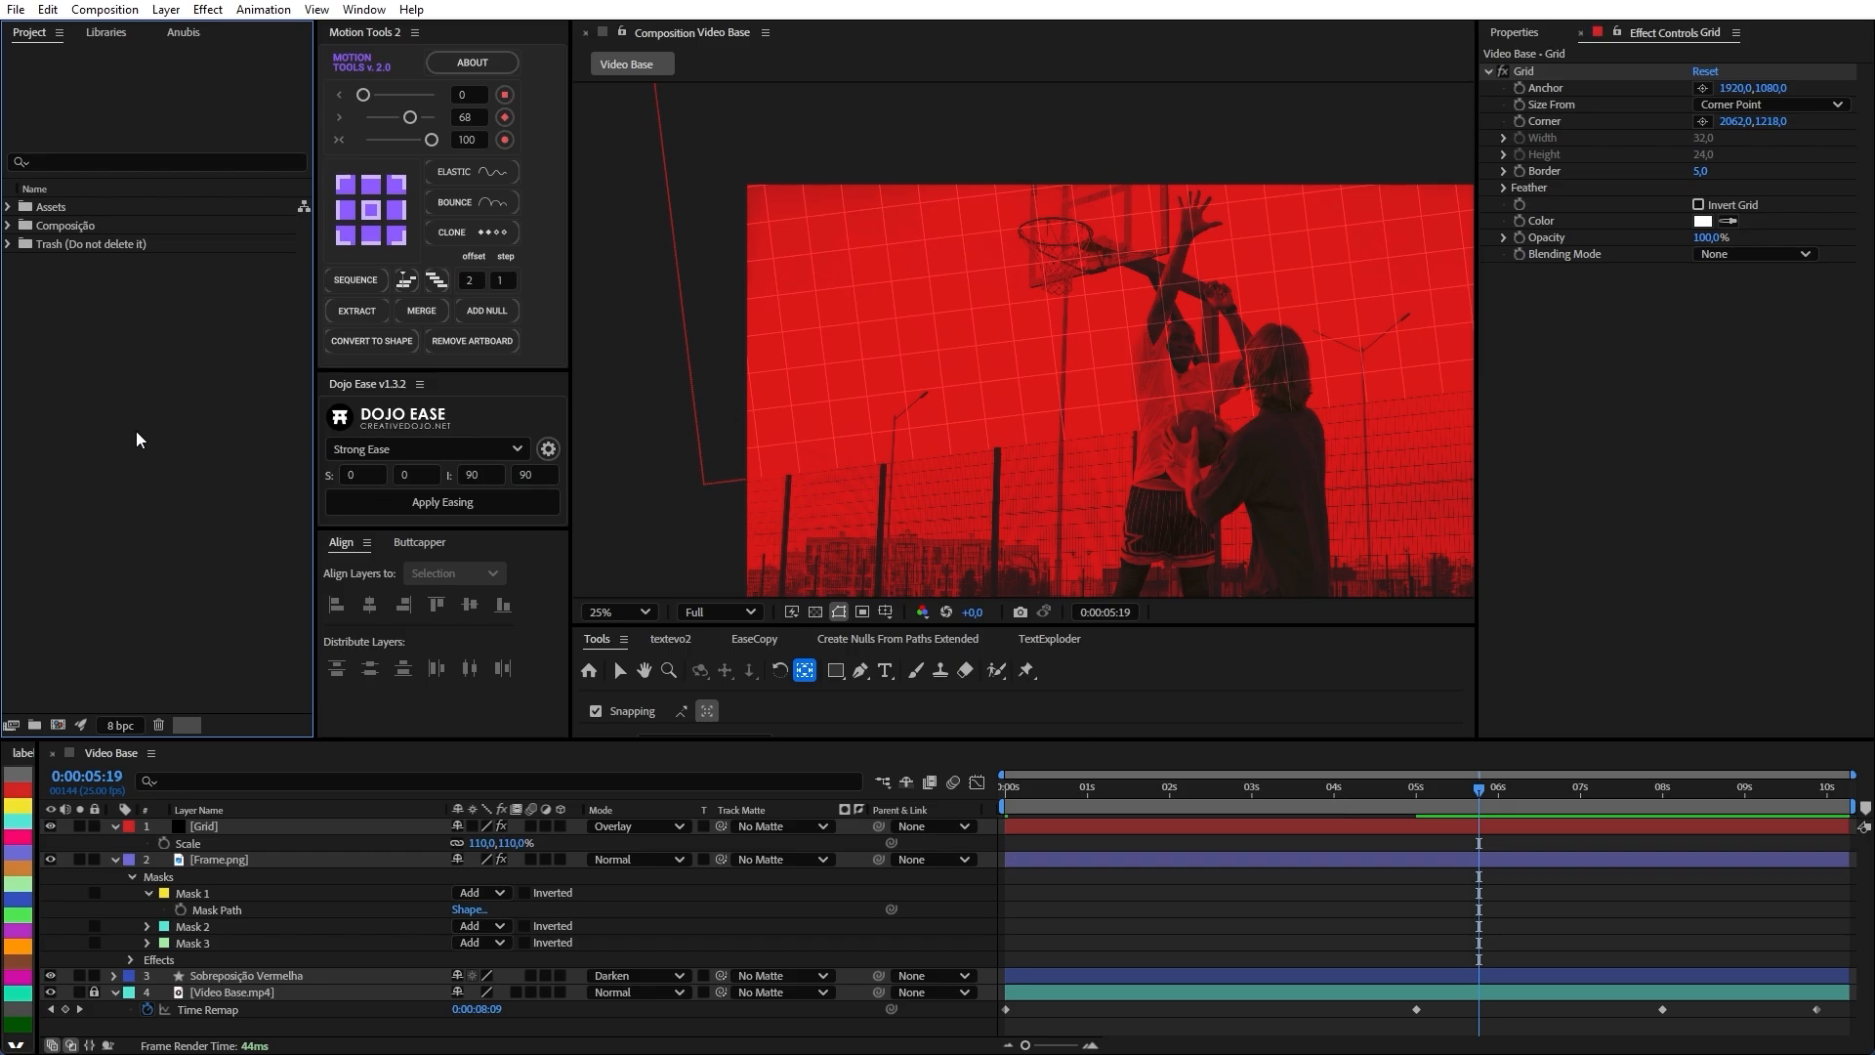
Import Paper Texture.jpg, store it in the Assets folder and add it as the top layer of the Video Base composition.
{"action": "double_click", "coordinate": [207, 328]}
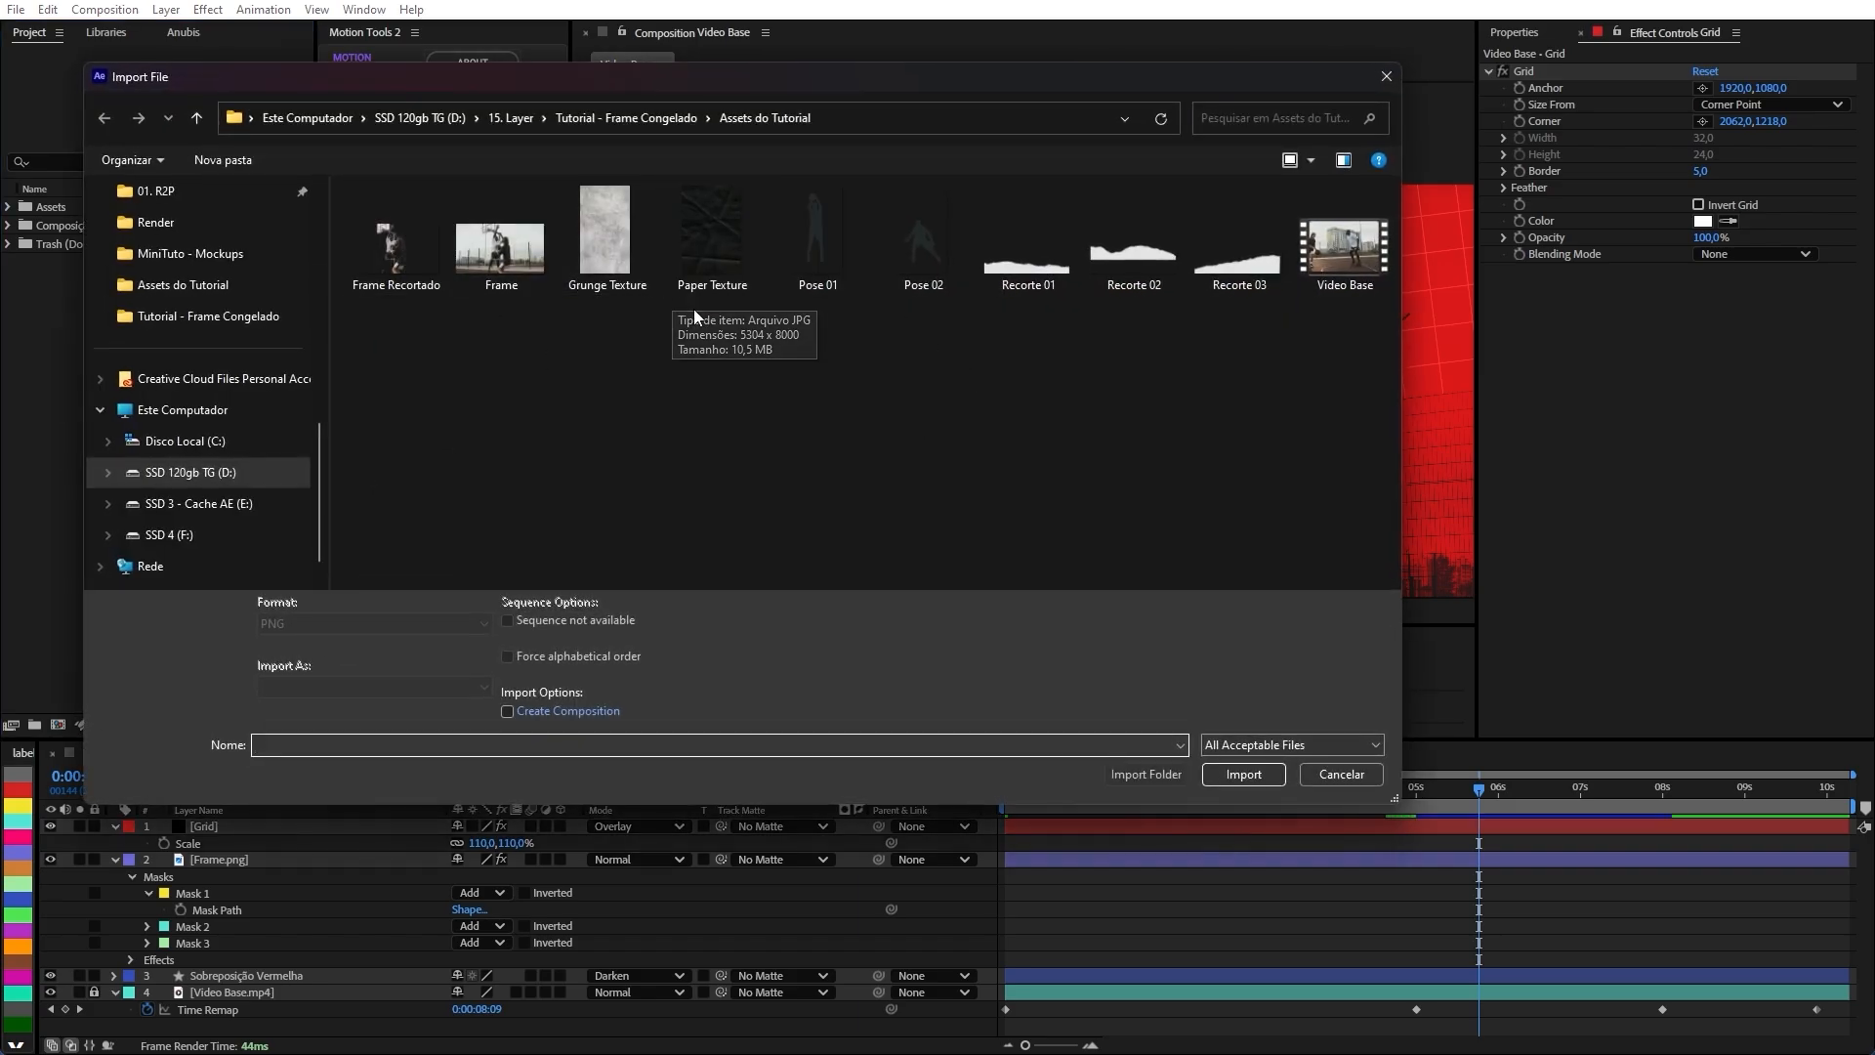
{"action": "left_click", "coordinate": [727, 256]}
{"action": "double_click", "coordinate": [726, 250]}
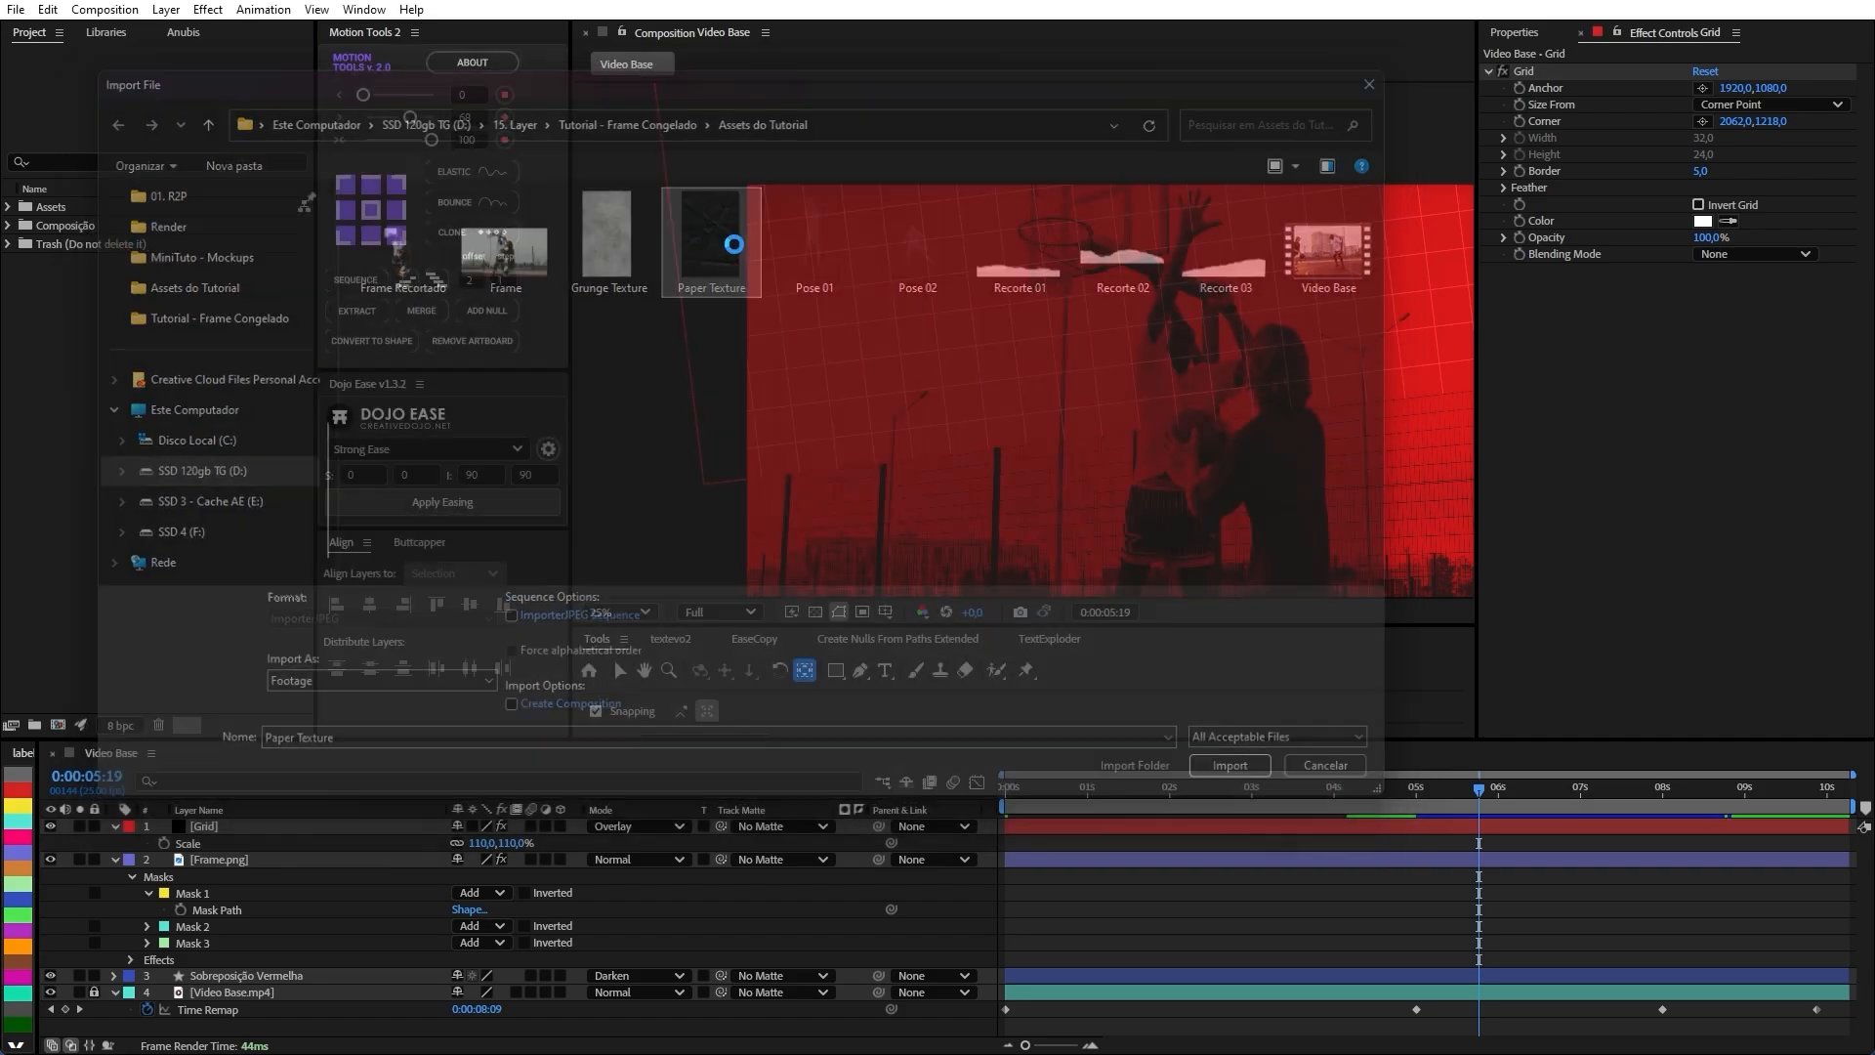
{"action": "left_click_drag", "start_coordinate": [54, 252], "coordinate": [257, 830]}
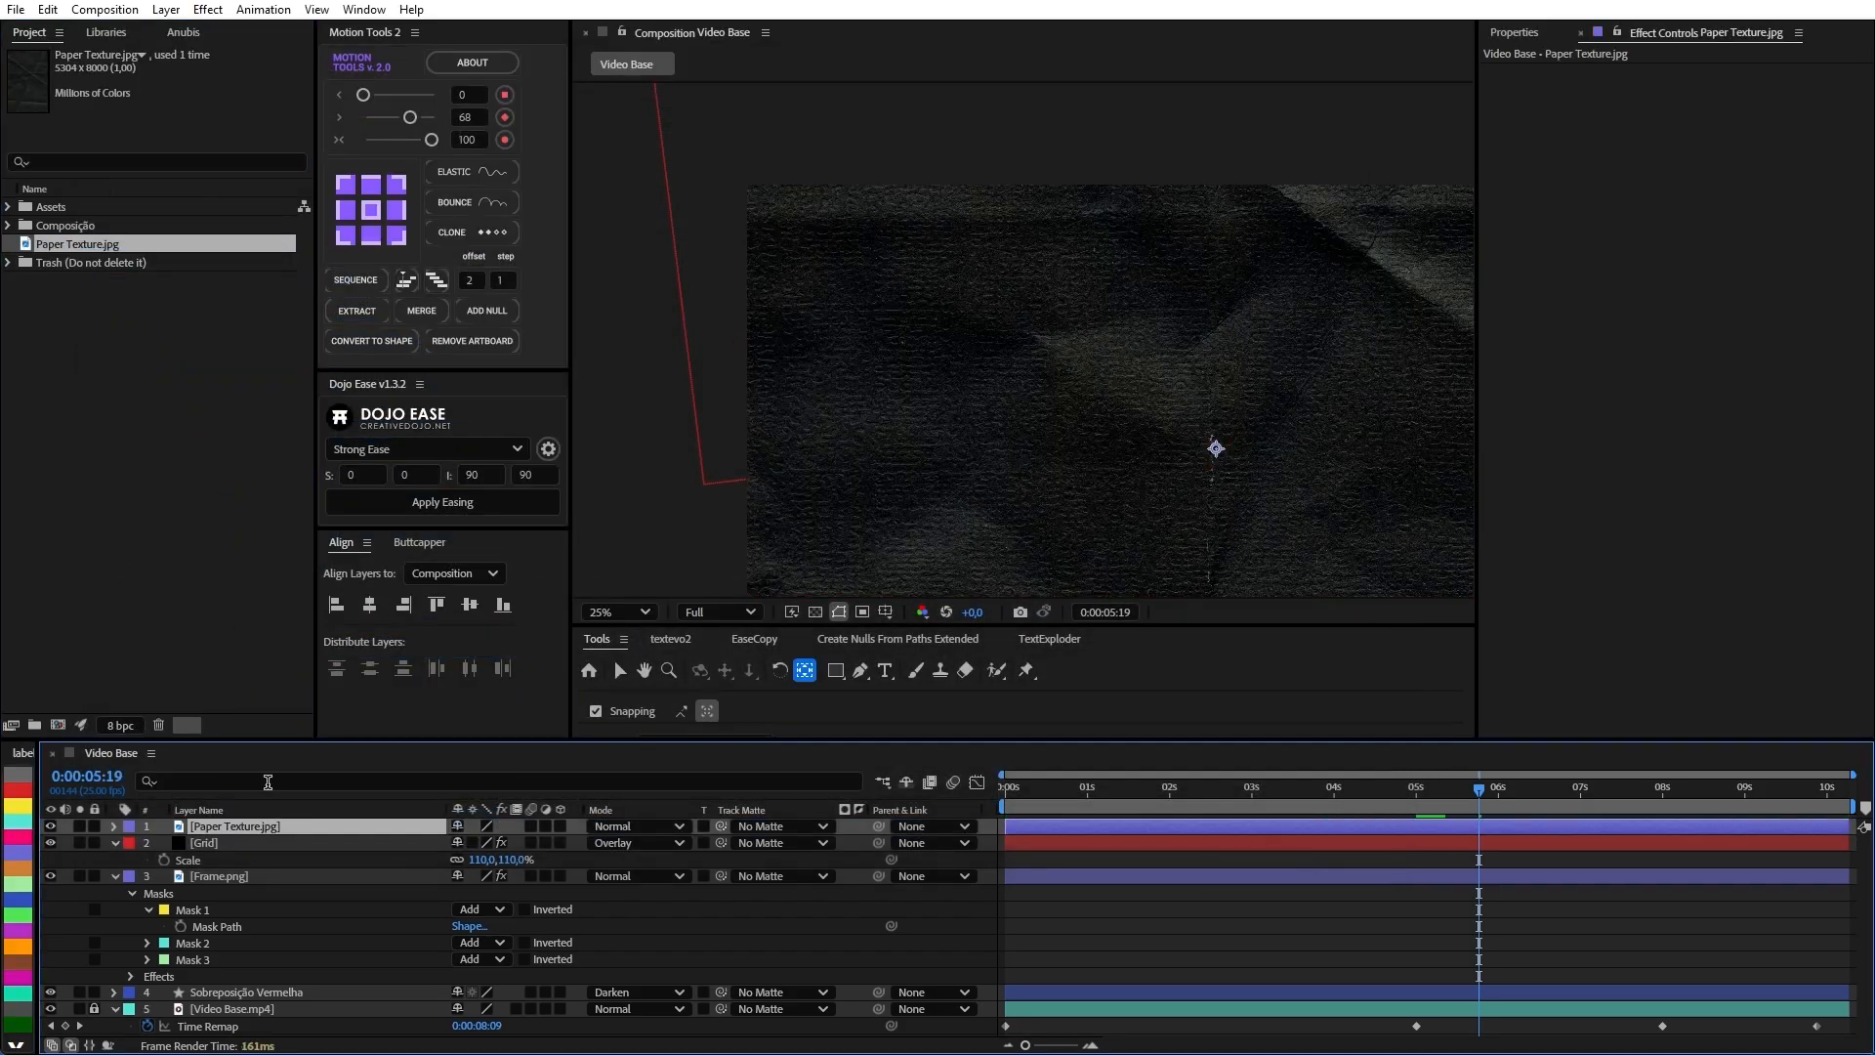
{"action": "left_click_drag", "start_coordinate": [116, 252], "coordinate": [59, 208]}
Rotate the Paper Texture.jpg layer 90° counterclockwise so its long side runs horizontally.
{"action": "scroll", "coordinate": [712, 342], "scroll_direction": "down", "scroll_amount": 1}
{"action": "scroll", "coordinate": [860, 336], "scroll_direction": "down", "scroll_amount": 1}
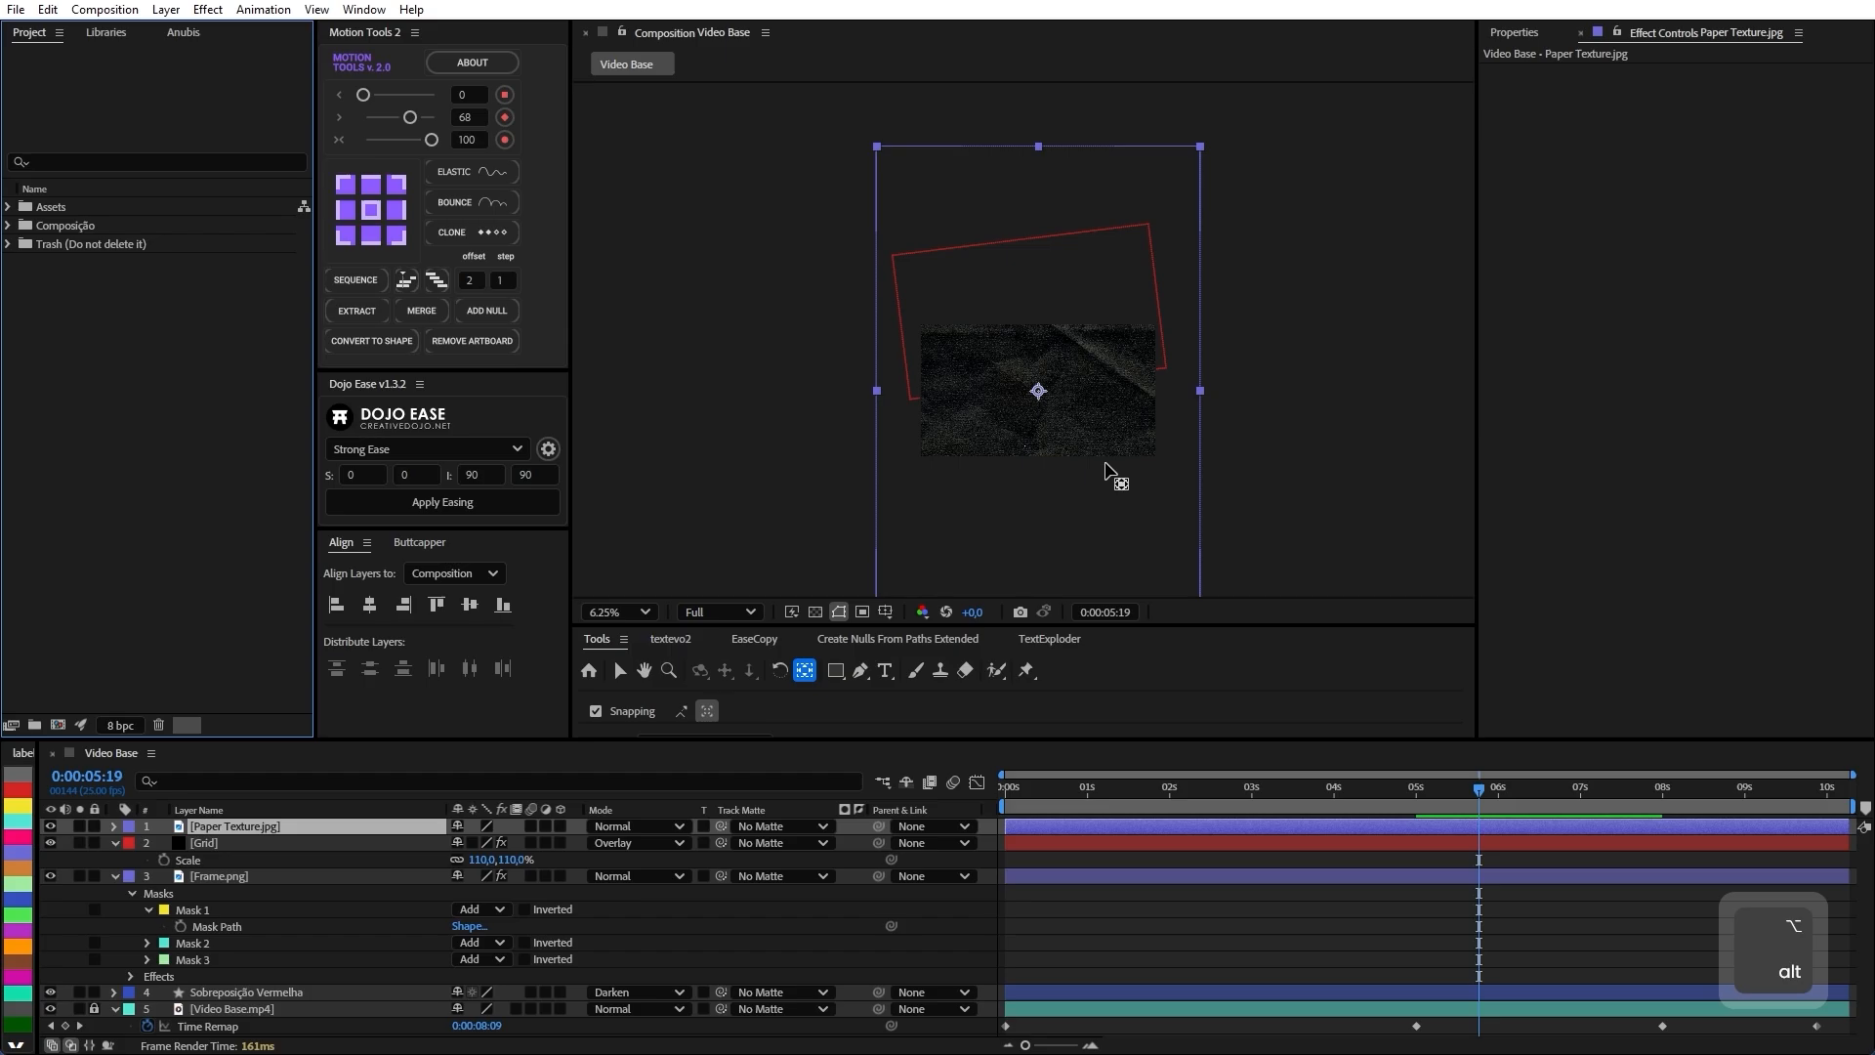
{"action": "scroll", "coordinate": [1109, 472], "scroll_direction": "up", "scroll_amount": 1}
{"action": "key", "text": "w"}
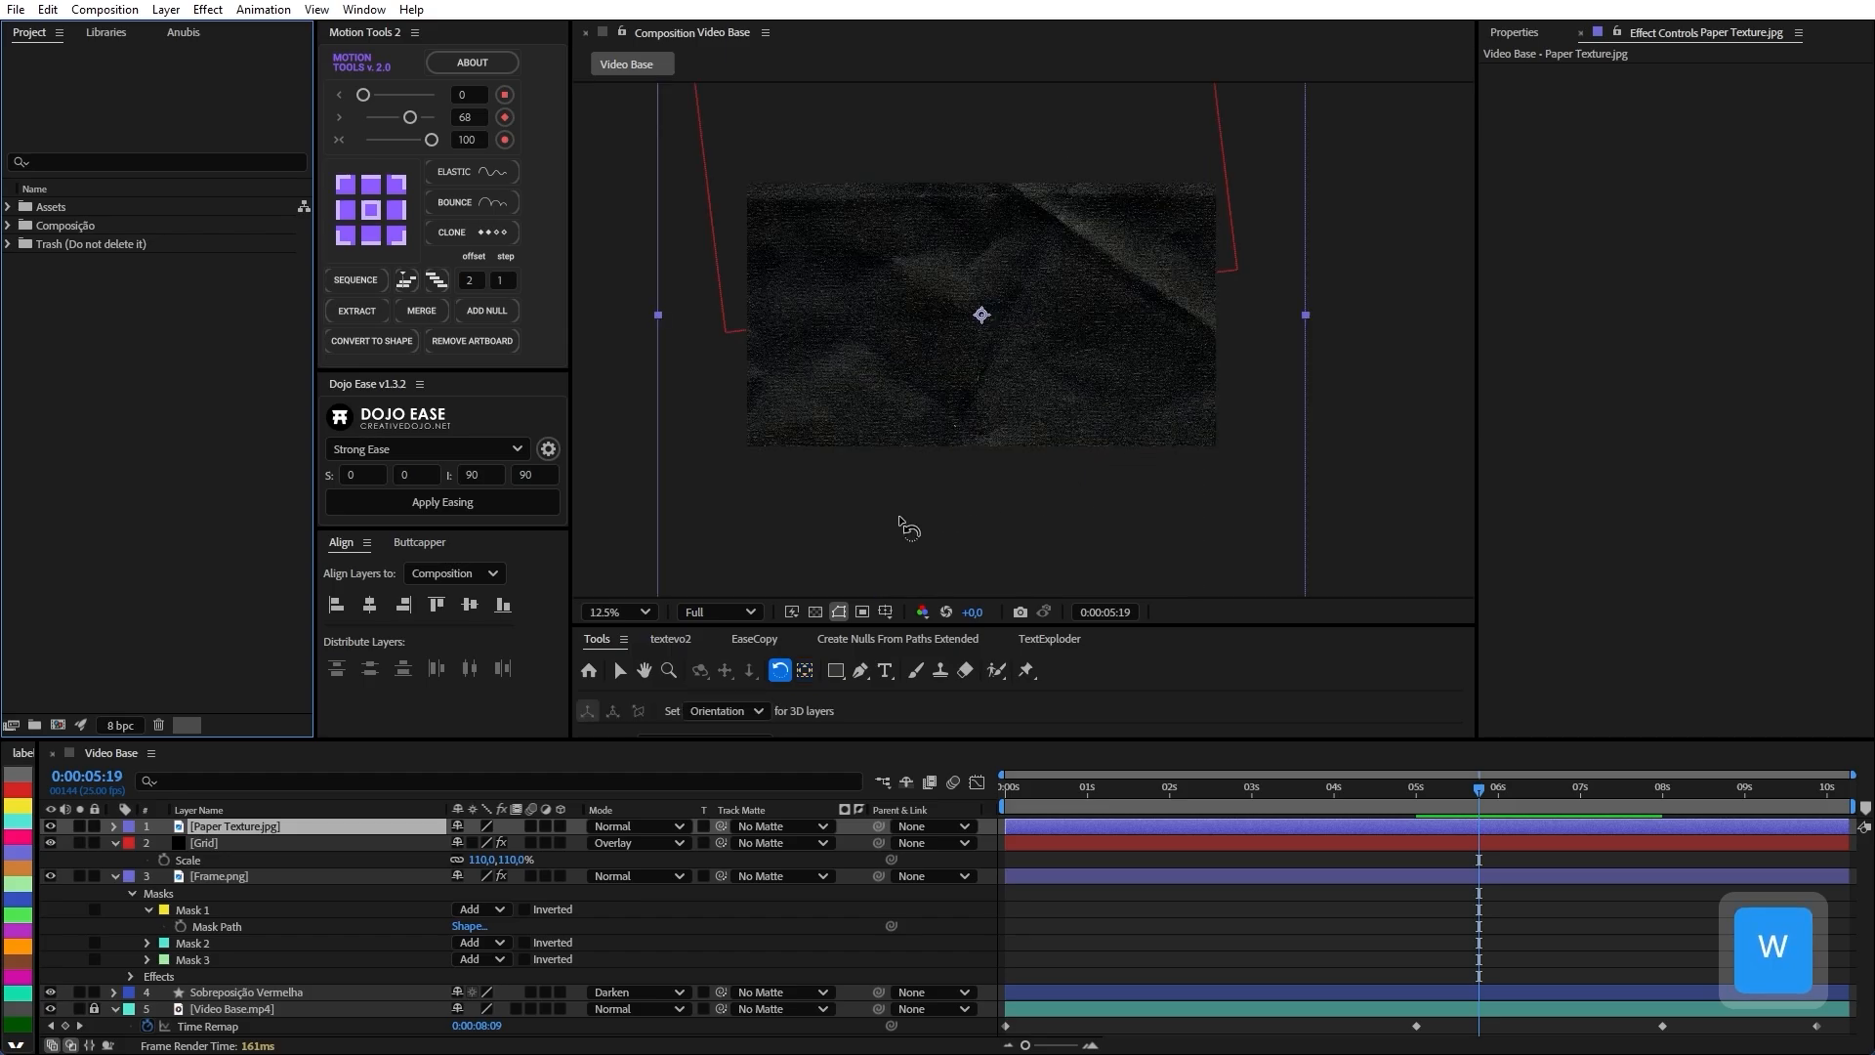
{"action": "left_click_drag", "start_coordinate": [909, 529], "coordinate": [1289, 420]}
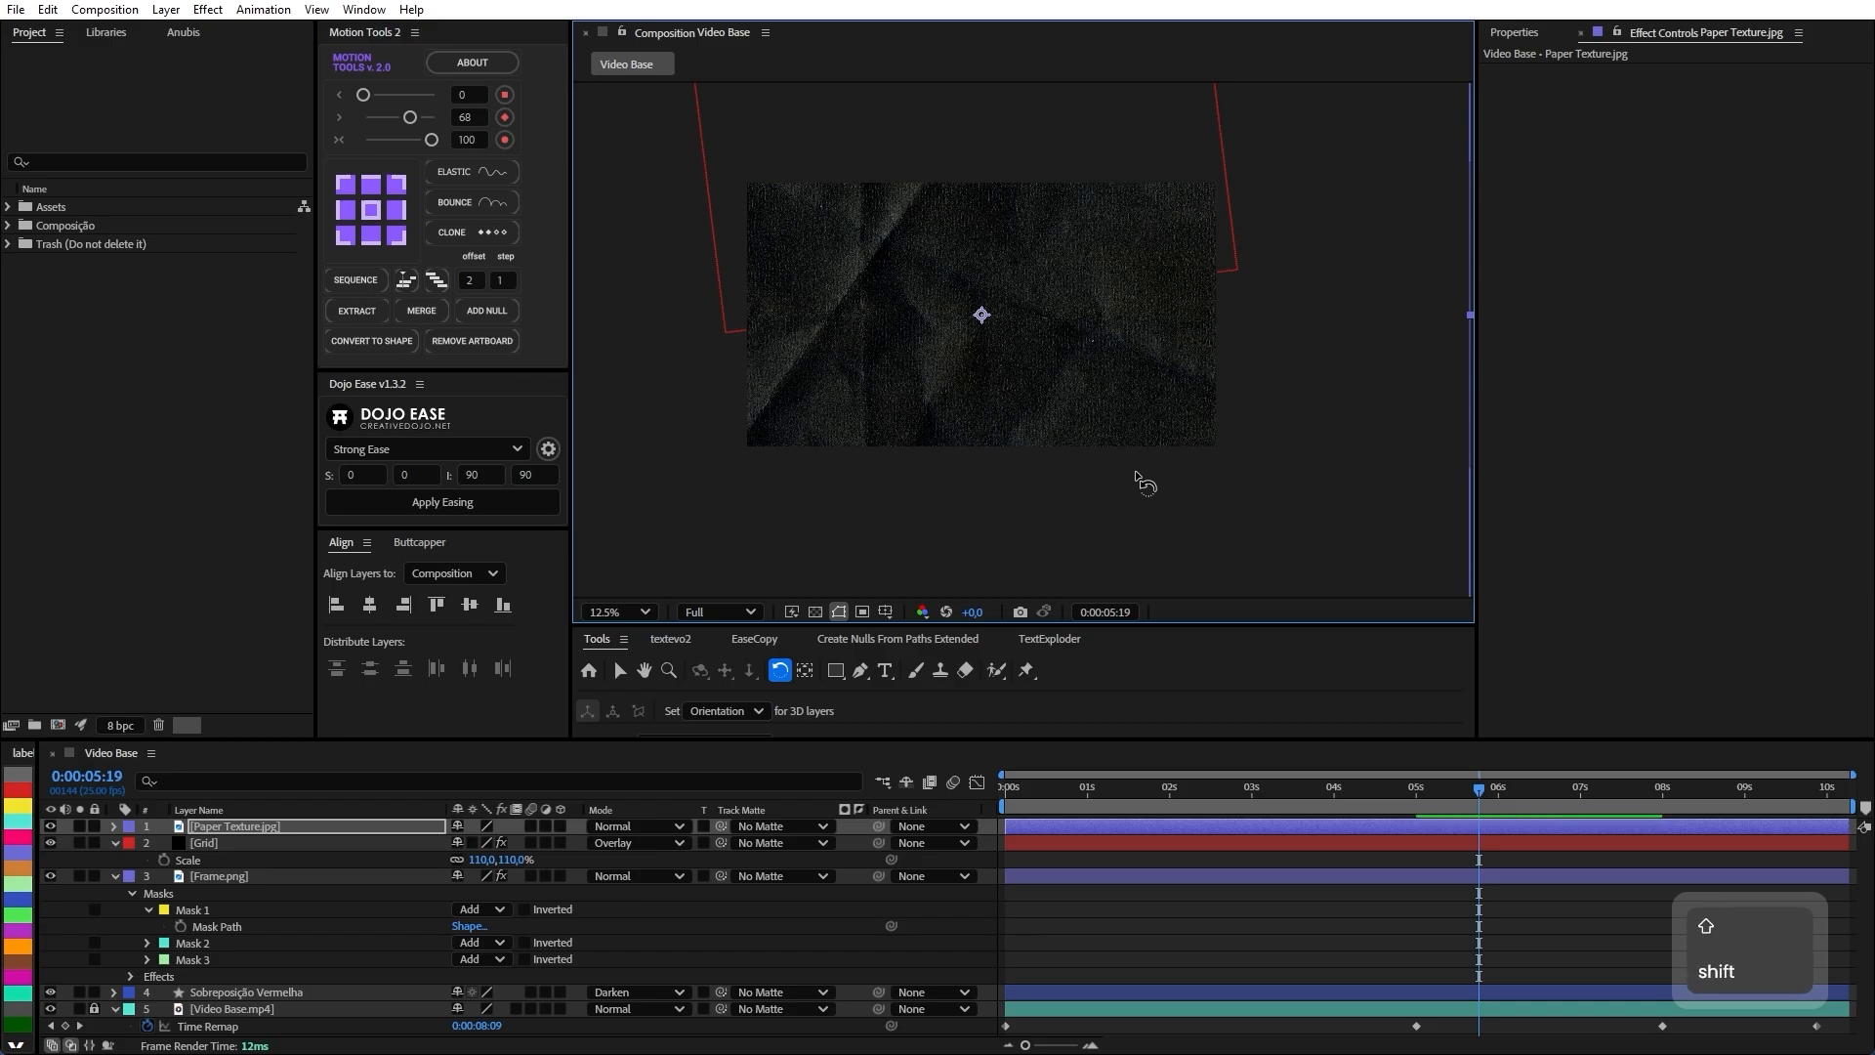
Scale the Paper Texture.jpg layer to 50%, keeping its proportions linked.
{"action": "scroll", "coordinate": [1021, 427], "scroll_direction": "down", "scroll_amount": 1}
{"action": "scroll", "coordinate": [1150, 354], "scroll_direction": "up", "scroll_amount": 1}
{"action": "key", "text": "s"}
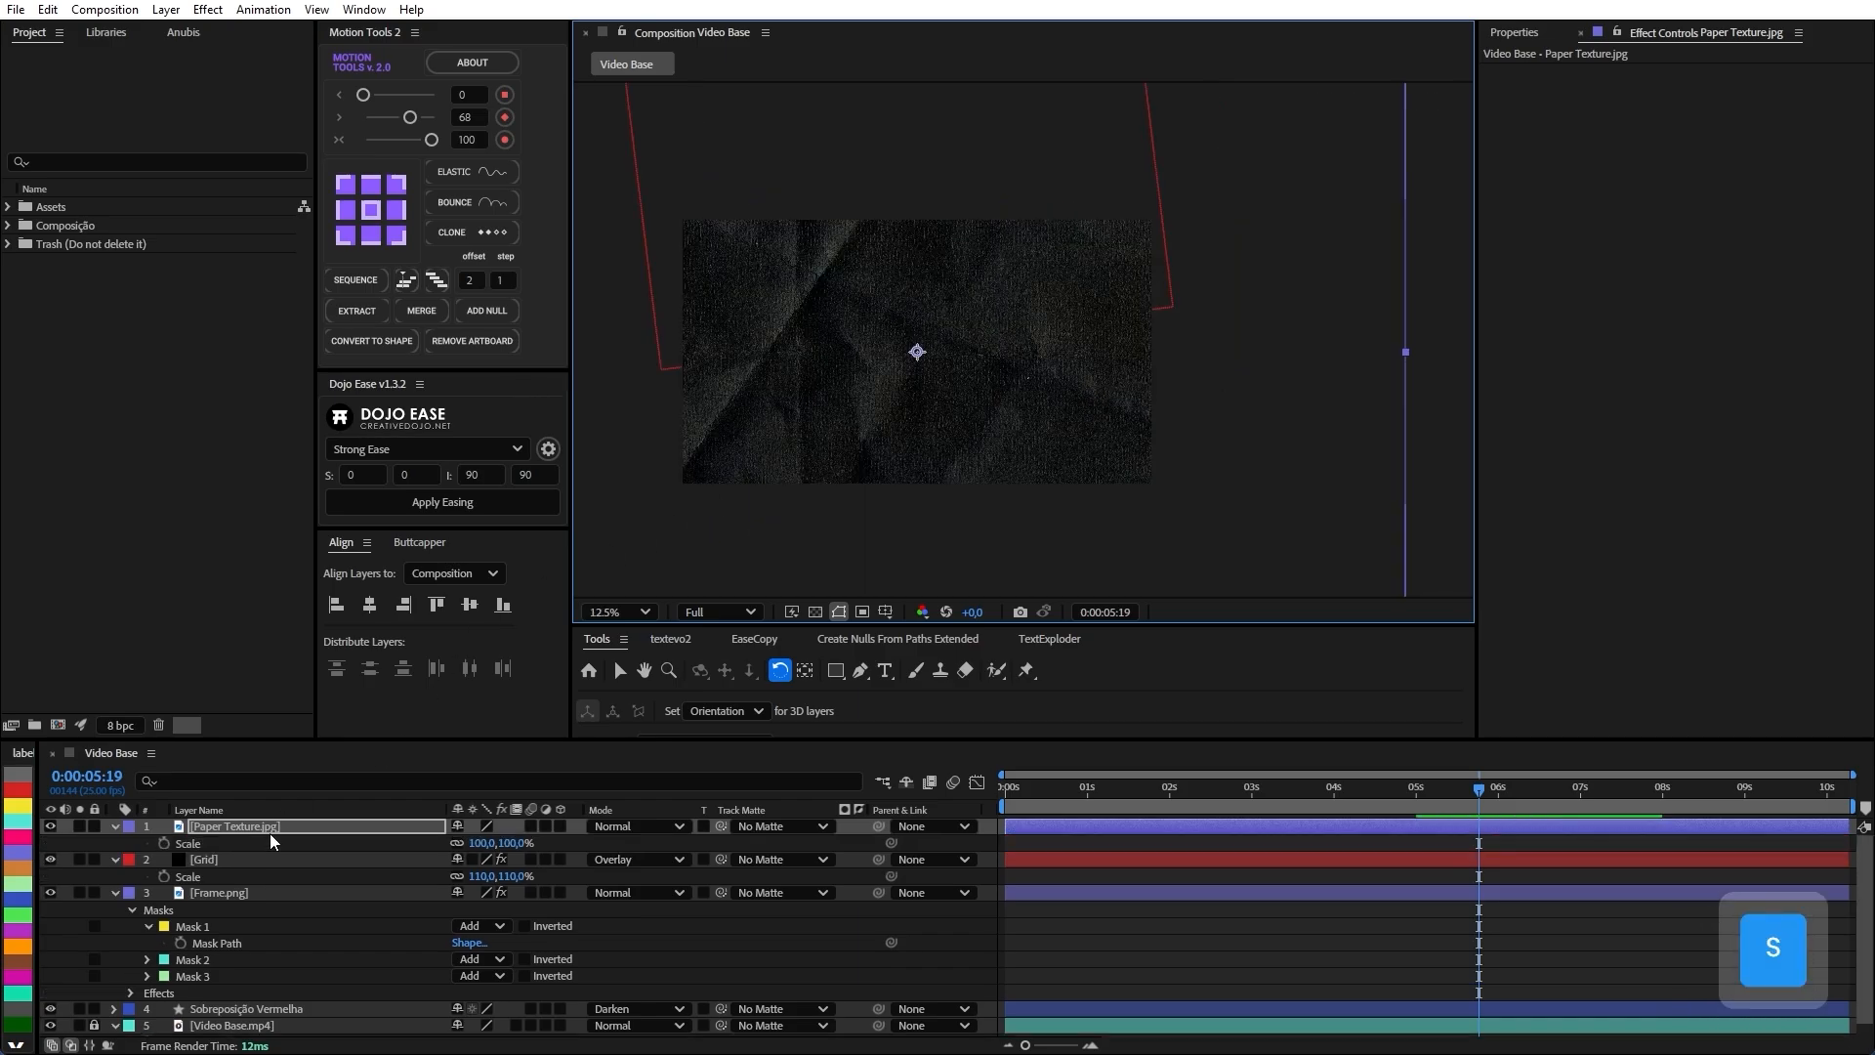
{"action": "left_click", "coordinate": [490, 843]}
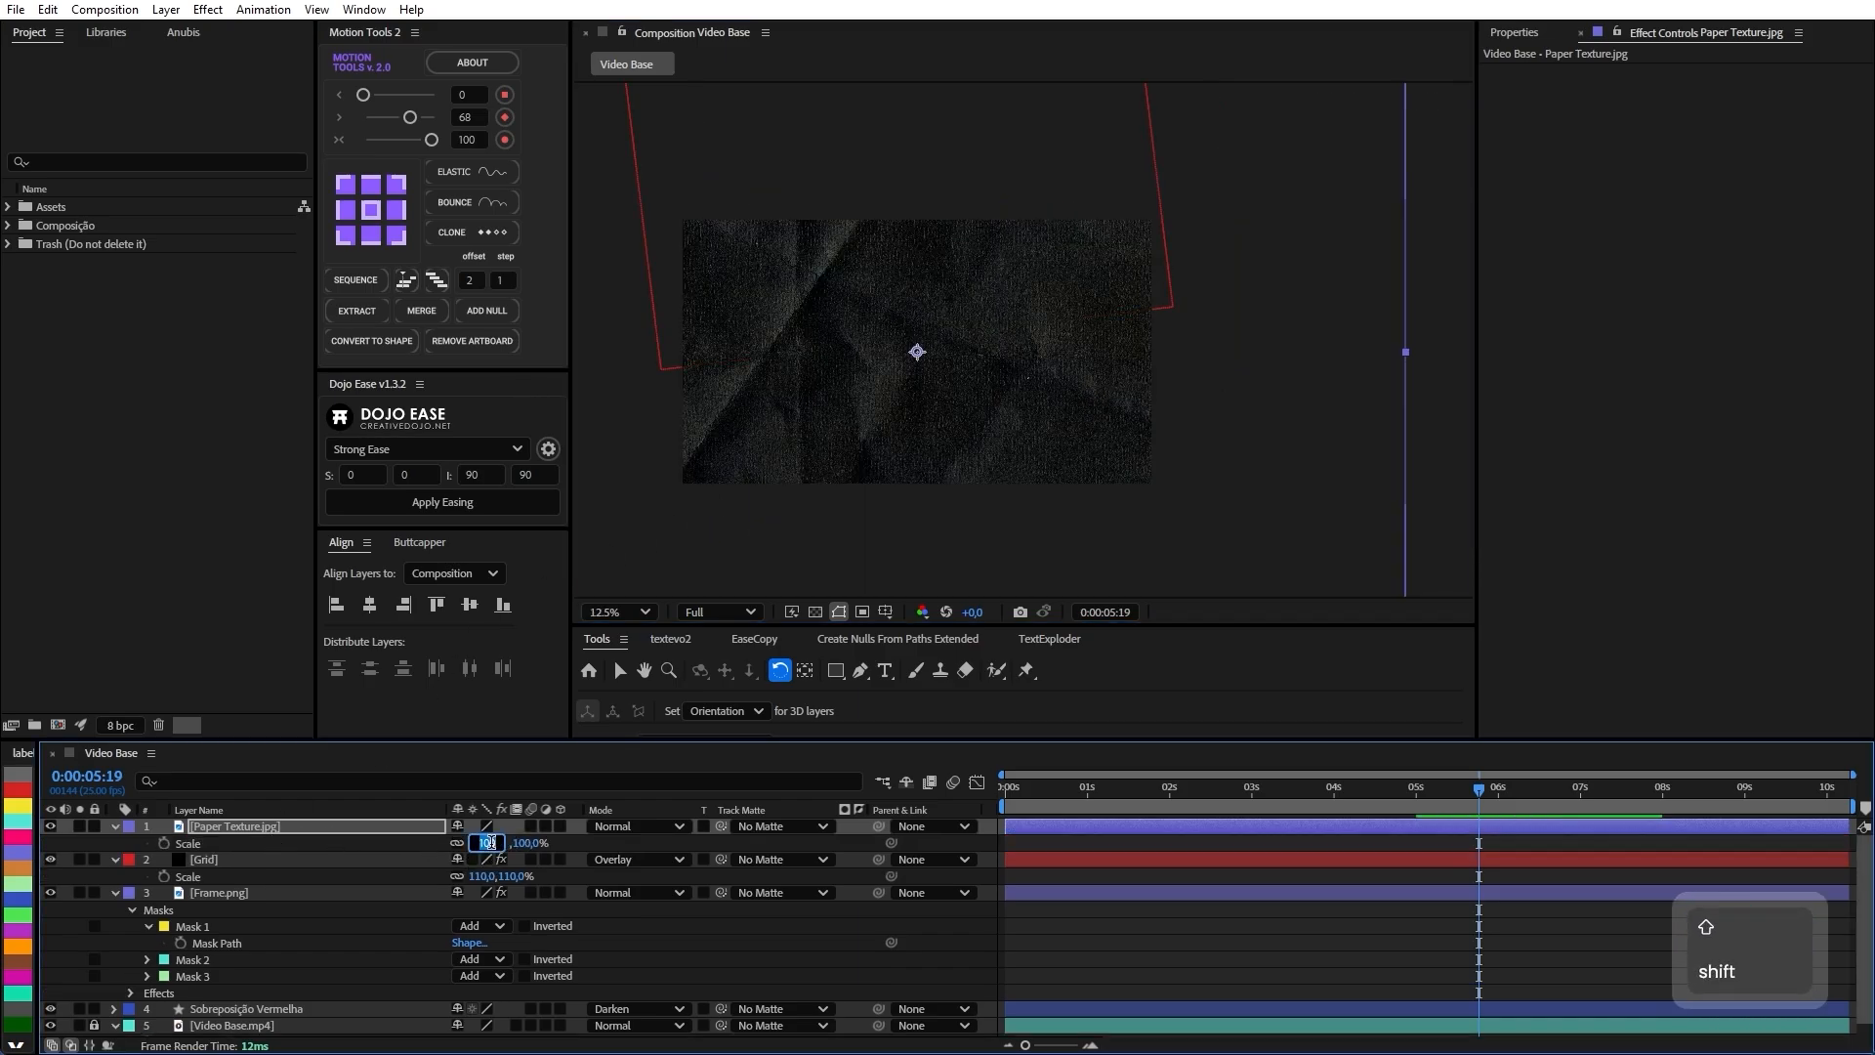
{"action": "type", "text": "50"}
{"action": "key", "text": "Return"}
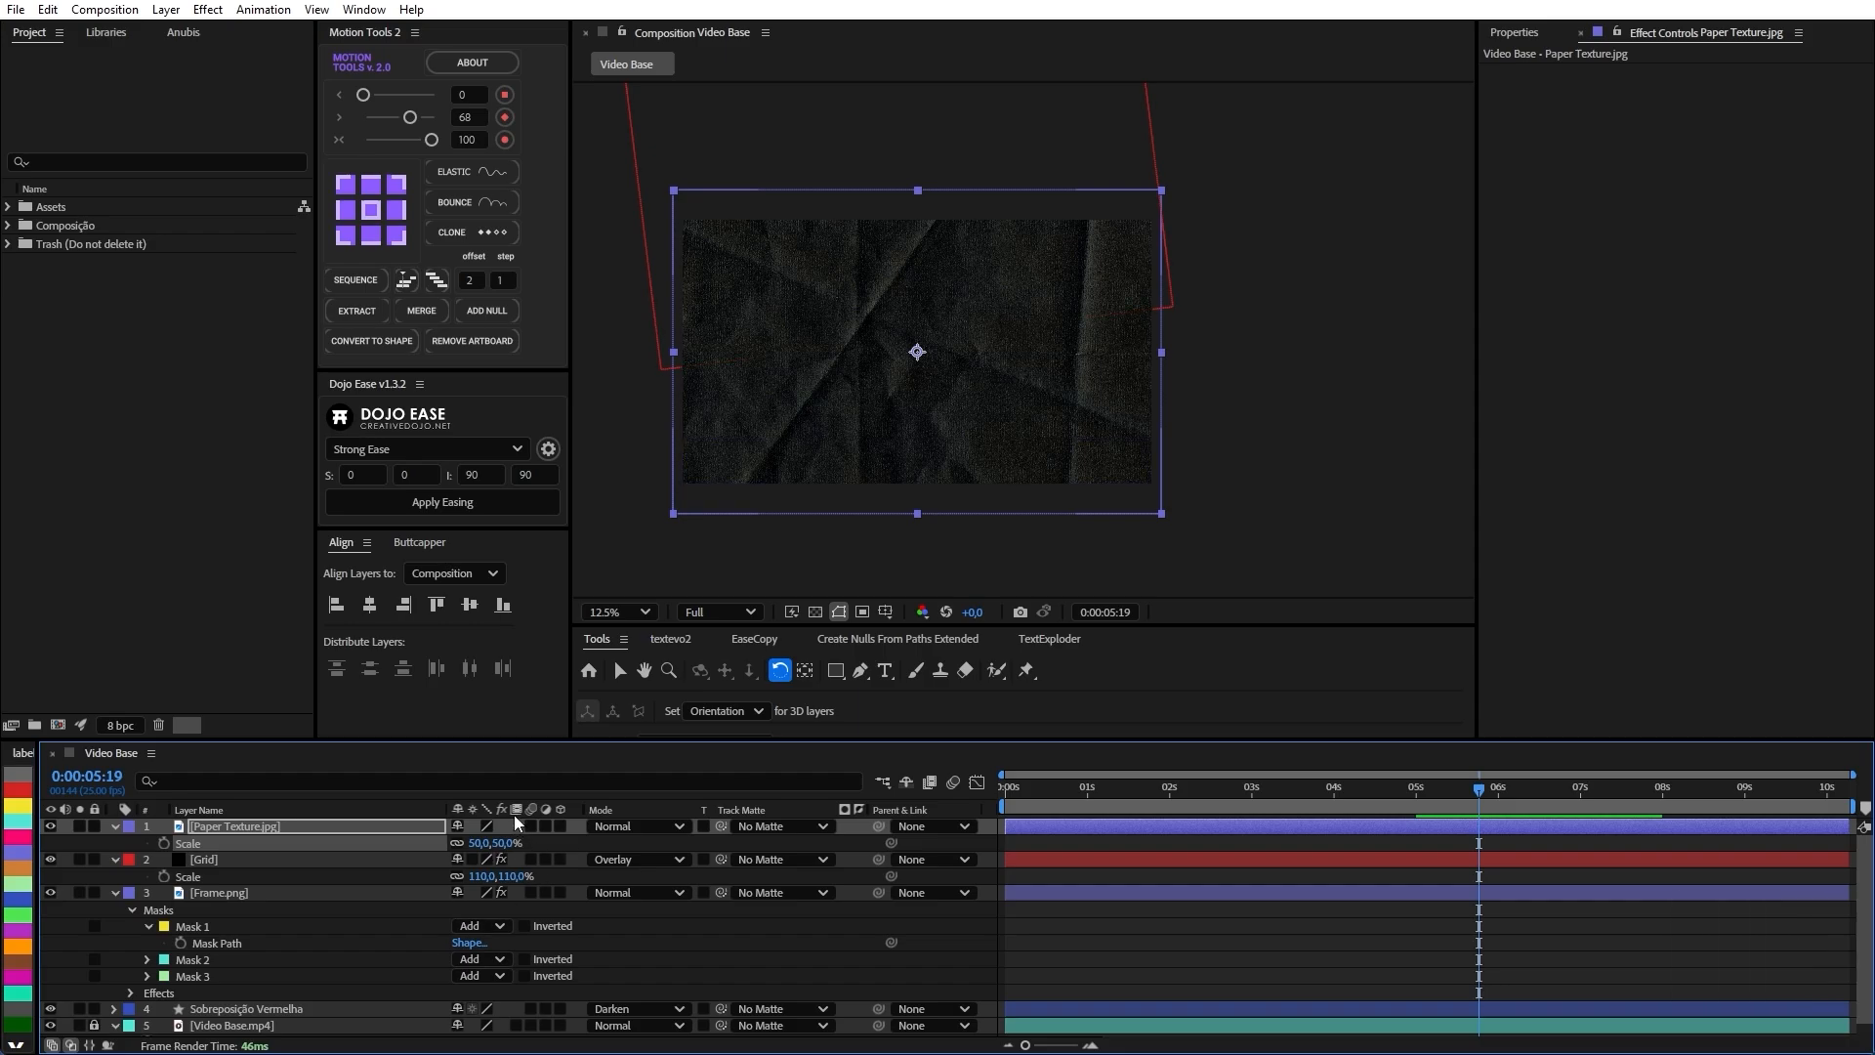
Set the Paper Texture.jpg layer's blending mode to Color Dodge and inspect the texture up close around the hoop.
{"action": "left_click", "coordinate": [635, 826]}
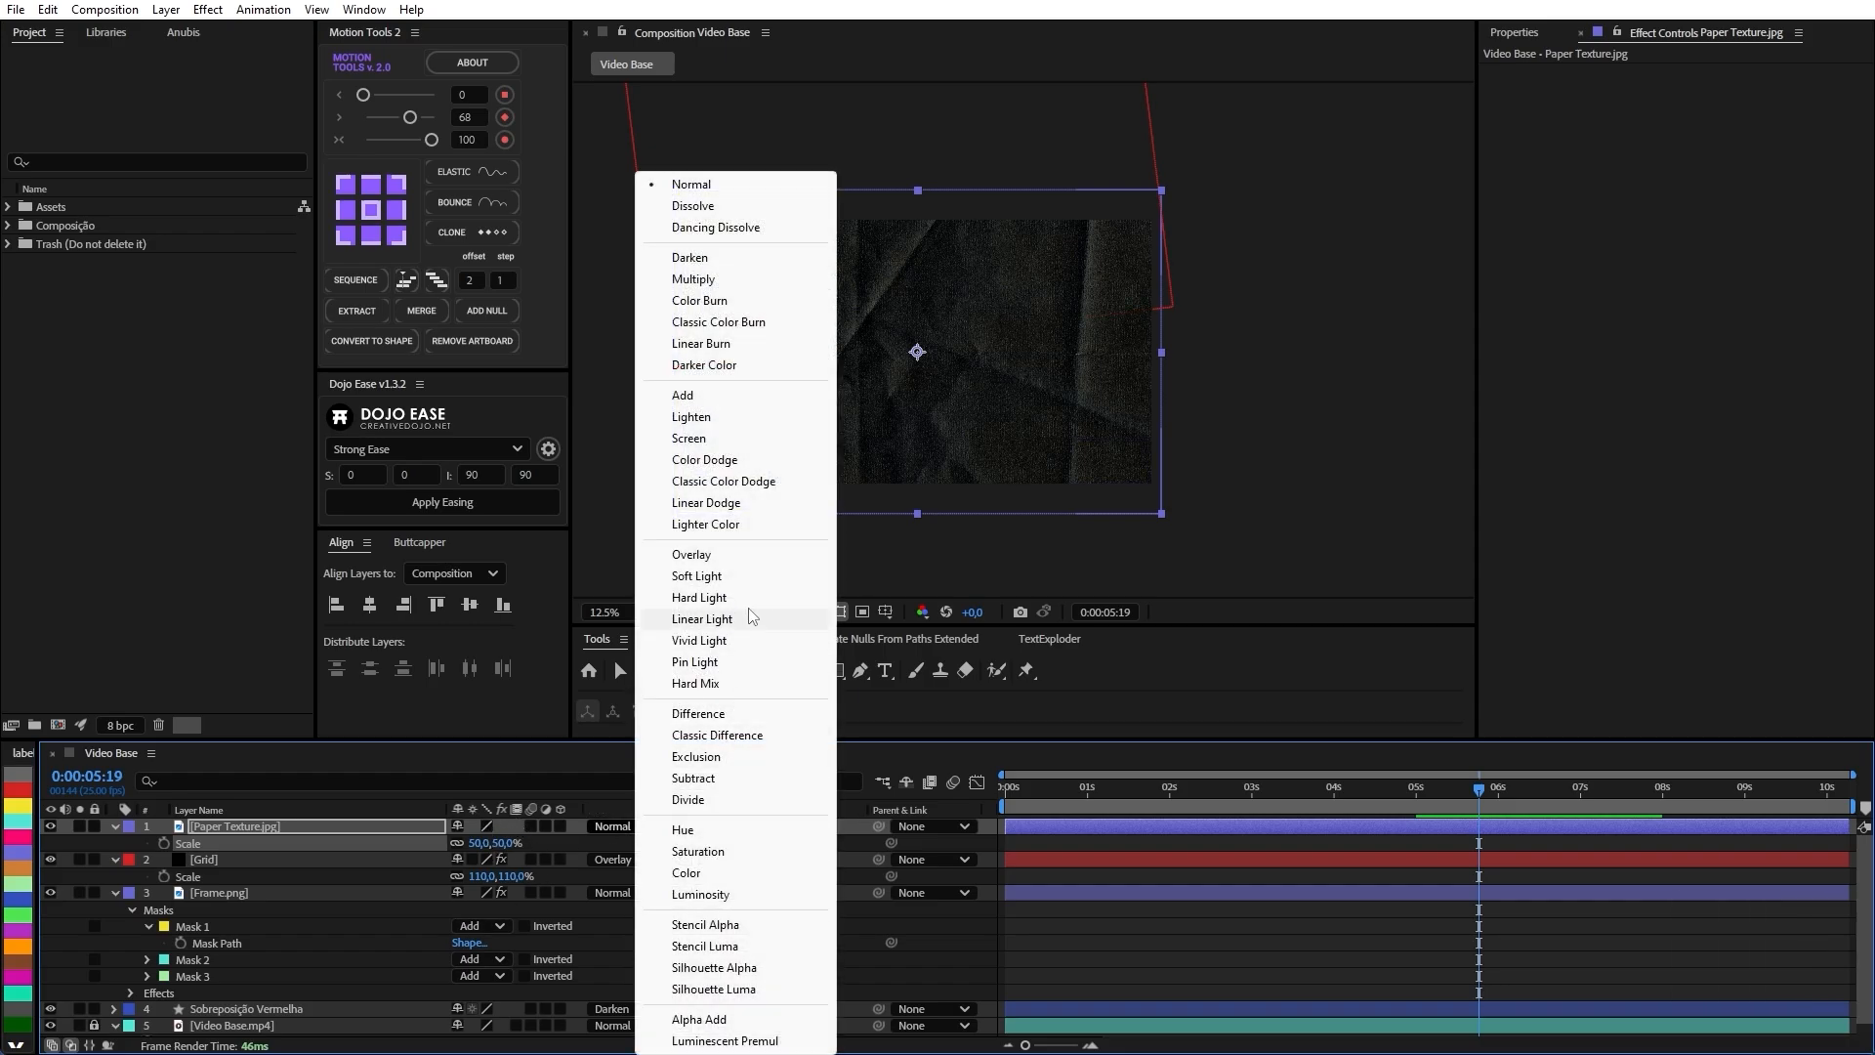
{"action": "left_click", "coordinate": [705, 459]}
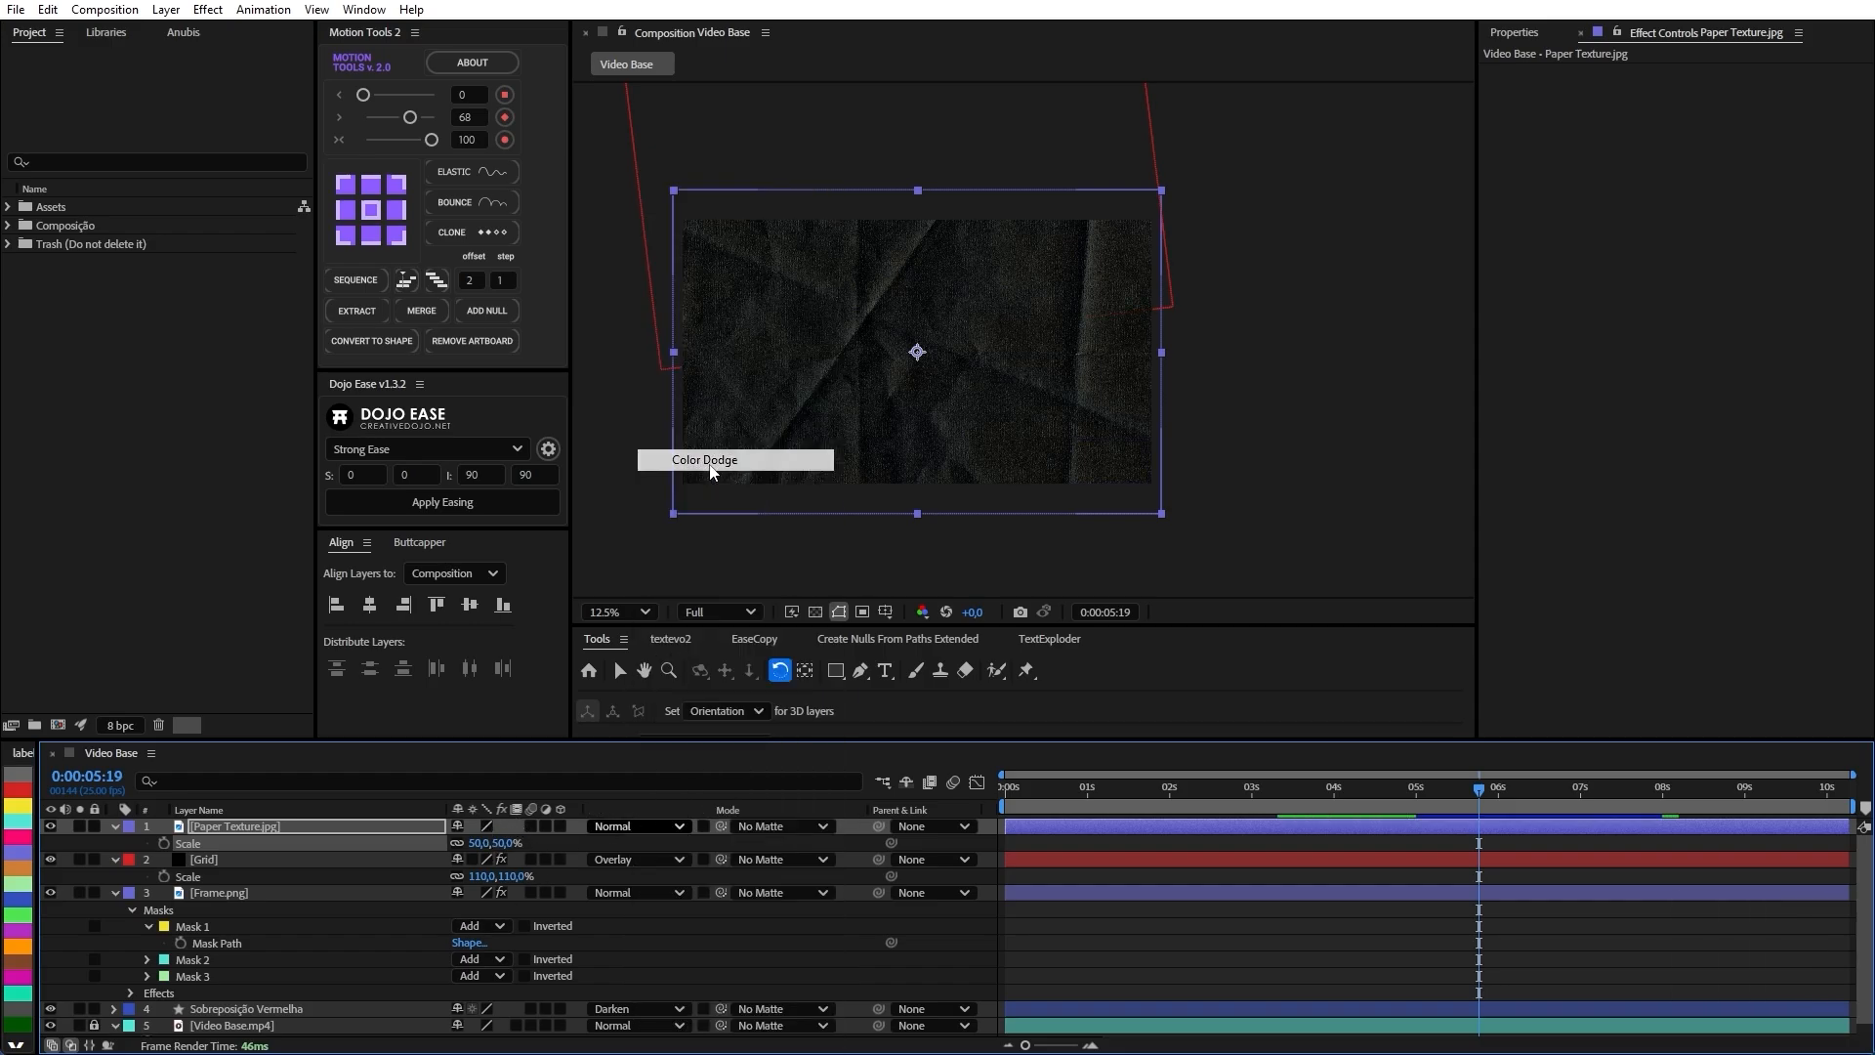
{"action": "scroll", "coordinate": [884, 360], "scroll_direction": "up", "scroll_amount": 2}
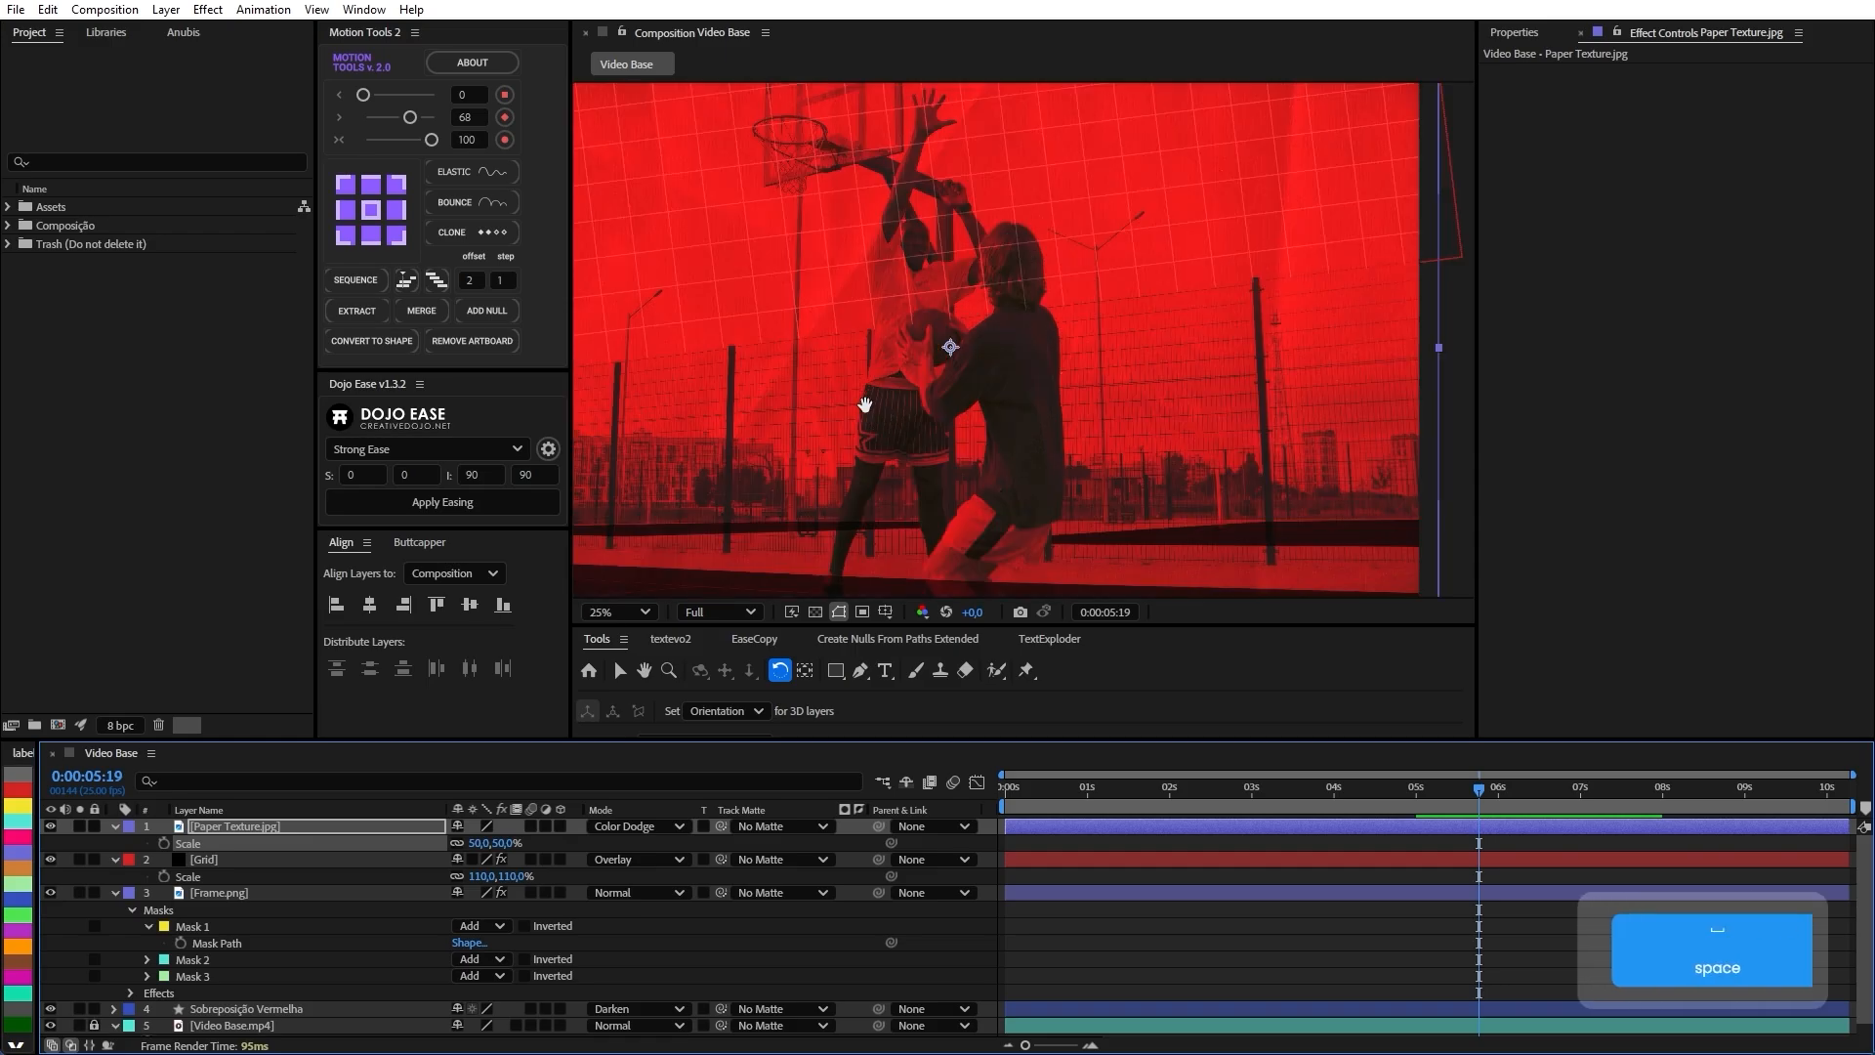
{"action": "scroll", "coordinate": [866, 390], "scroll_direction": "up", "scroll_amount": 2}
{"action": "key", "text": "space"}
{"action": "left_click_drag", "start_coordinate": [1059, 273], "coordinate": [1110, 529]}
{"action": "scroll", "coordinate": [1101, 406], "scroll_direction": "down", "scroll_amount": 4}
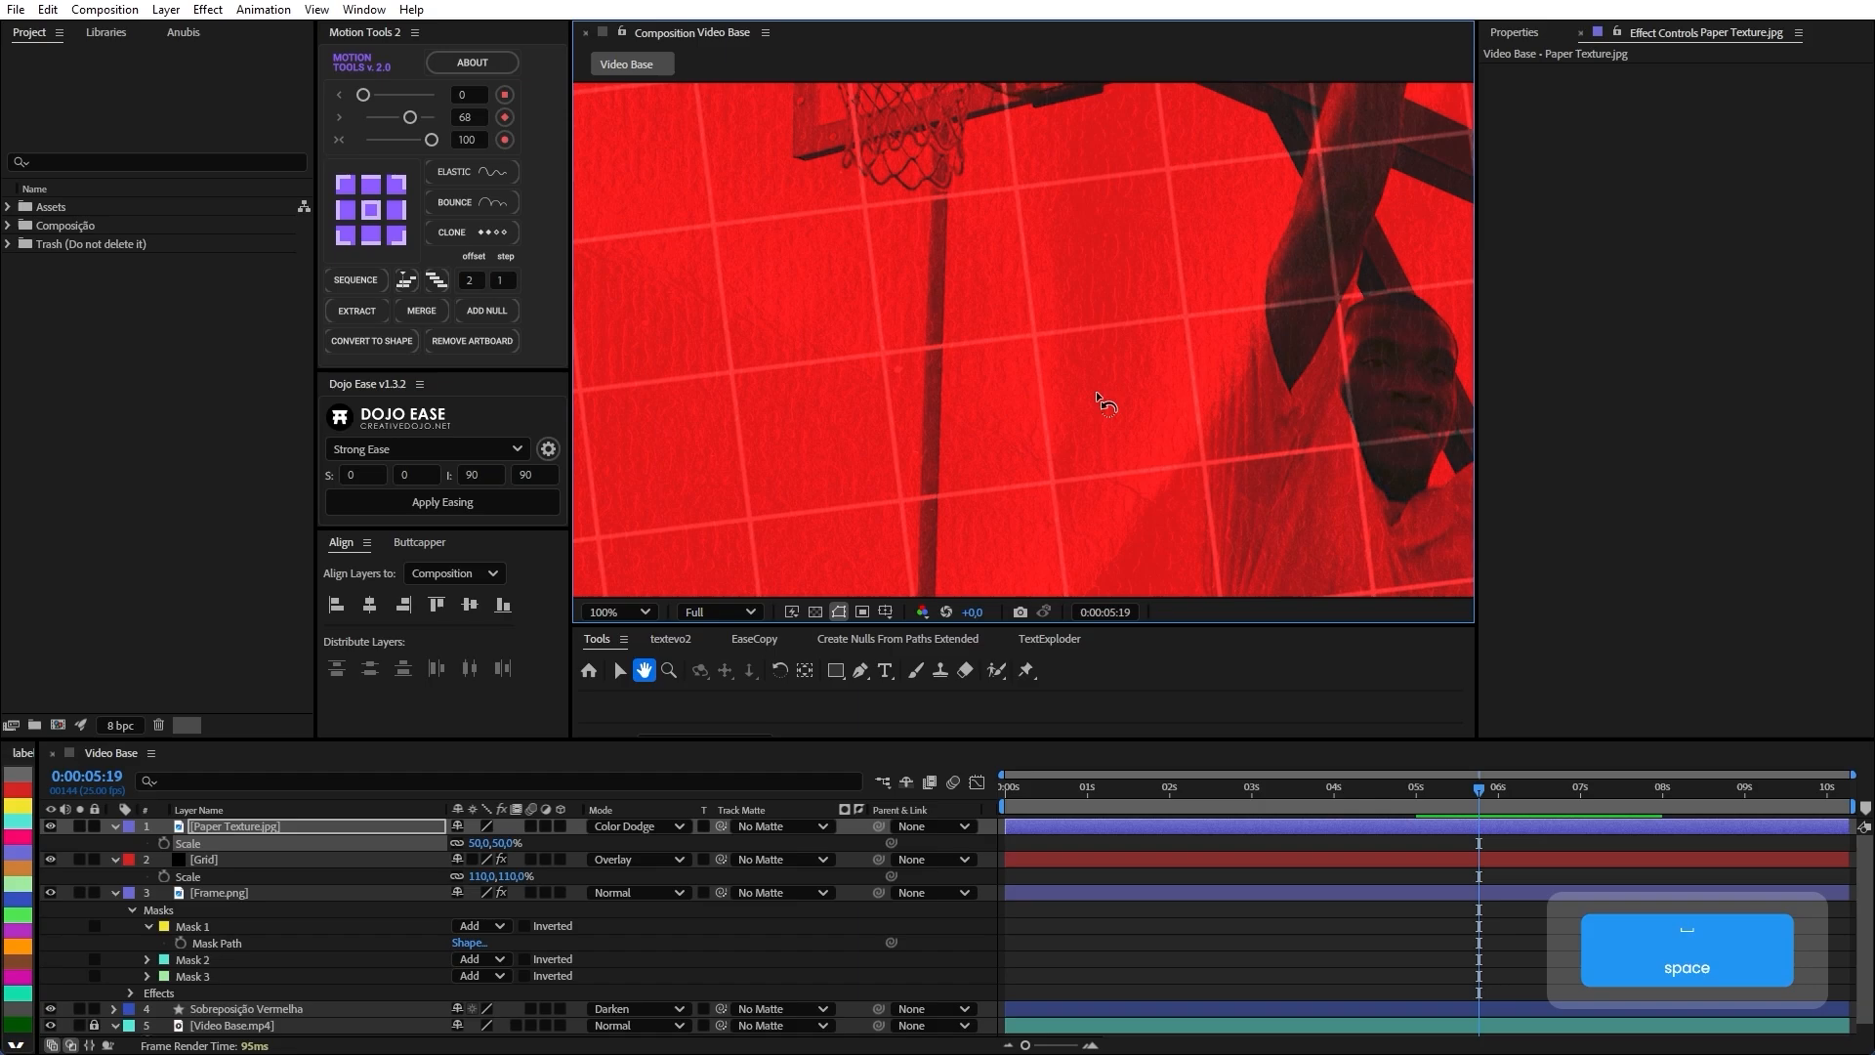
{"action": "key", "text": "space"}
{"action": "left_click_drag", "start_coordinate": [1094, 409], "coordinate": [1051, 398]}
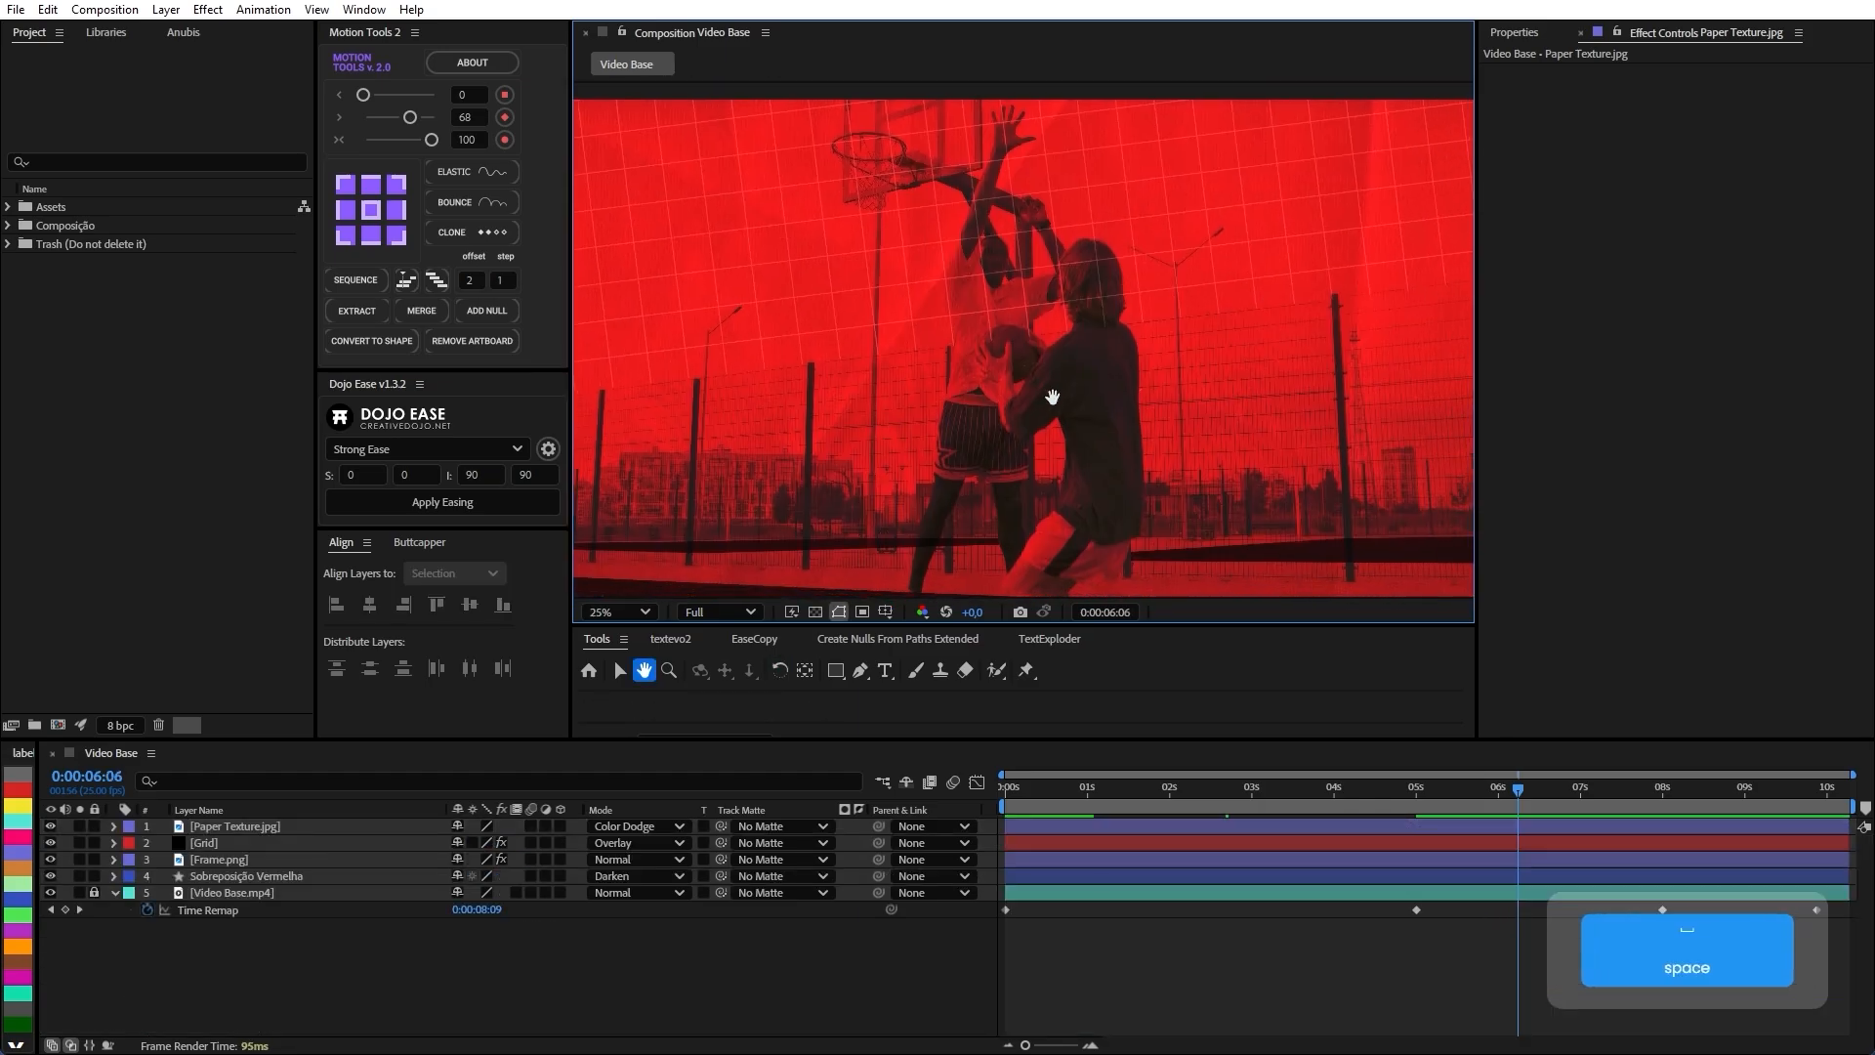
Set up the Ellipse tool with no fill and a solid white stroke 2 px wide.
{"action": "left_click", "coordinate": [853, 667]}
{"action": "left_click_drag", "start_coordinate": [849, 669], "coordinate": [894, 719]}
{"action": "left_click", "coordinate": [675, 711], "text": "alt"}
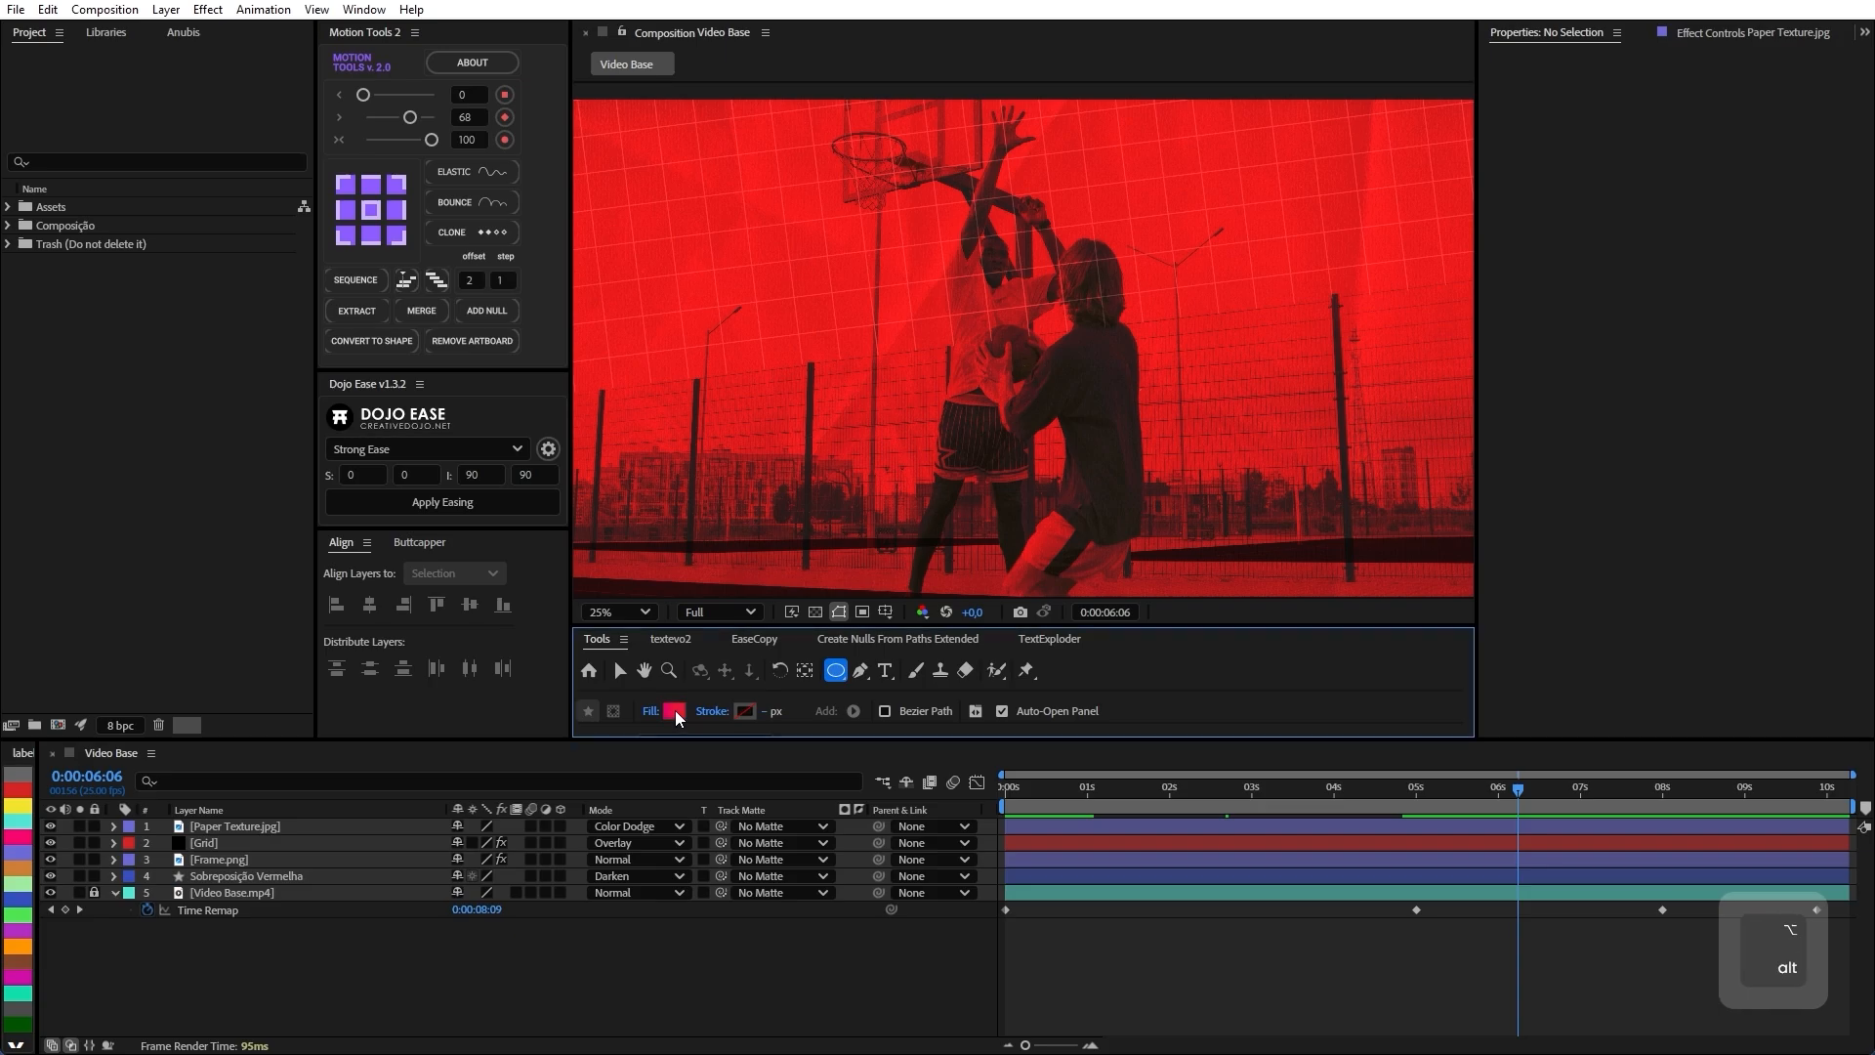
{"action": "left_click", "coordinate": [675, 712], "text": "alt"}
{"action": "left_click", "coordinate": [675, 711], "text": "alt"}
{"action": "left_click", "coordinate": [675, 712], "text": "alt"}
{"action": "left_click", "coordinate": [745, 711], "text": "alt"}
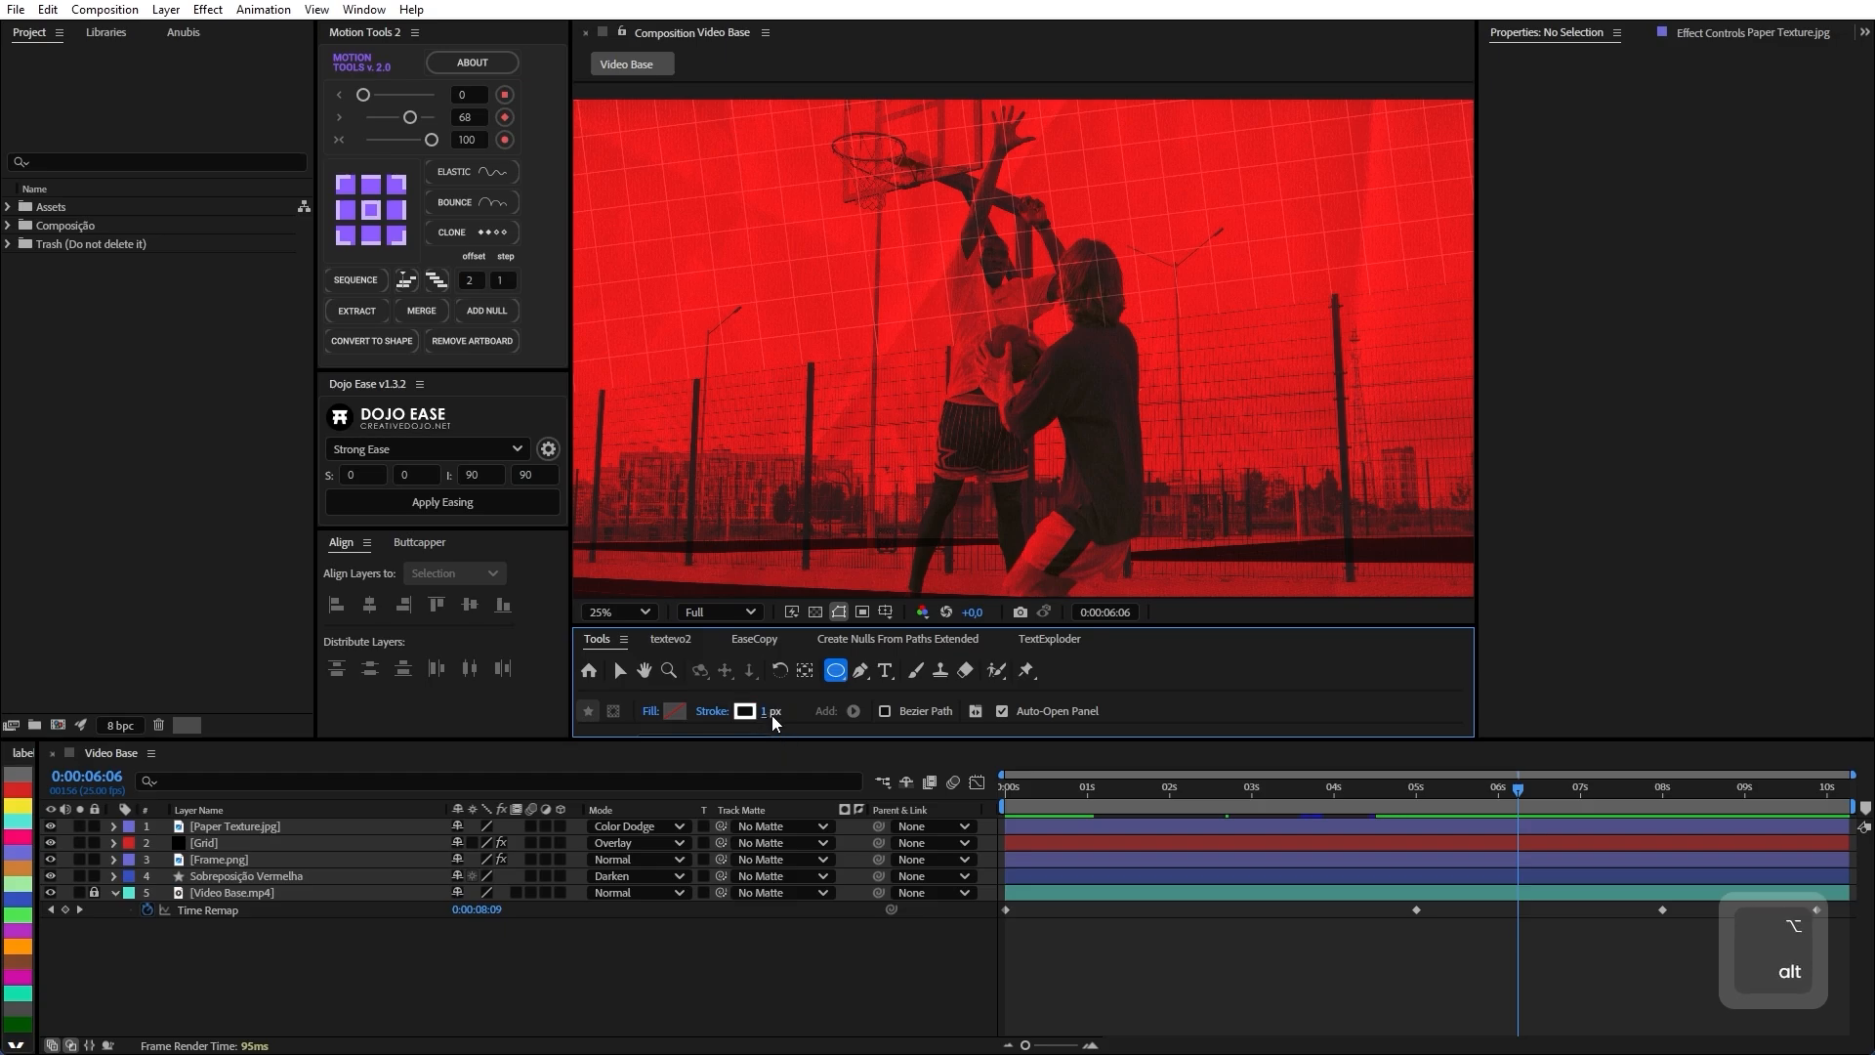
{"action": "left_click", "coordinate": [782, 711]}
{"action": "type", "text": "2"}
{"action": "key", "text": "Return"}
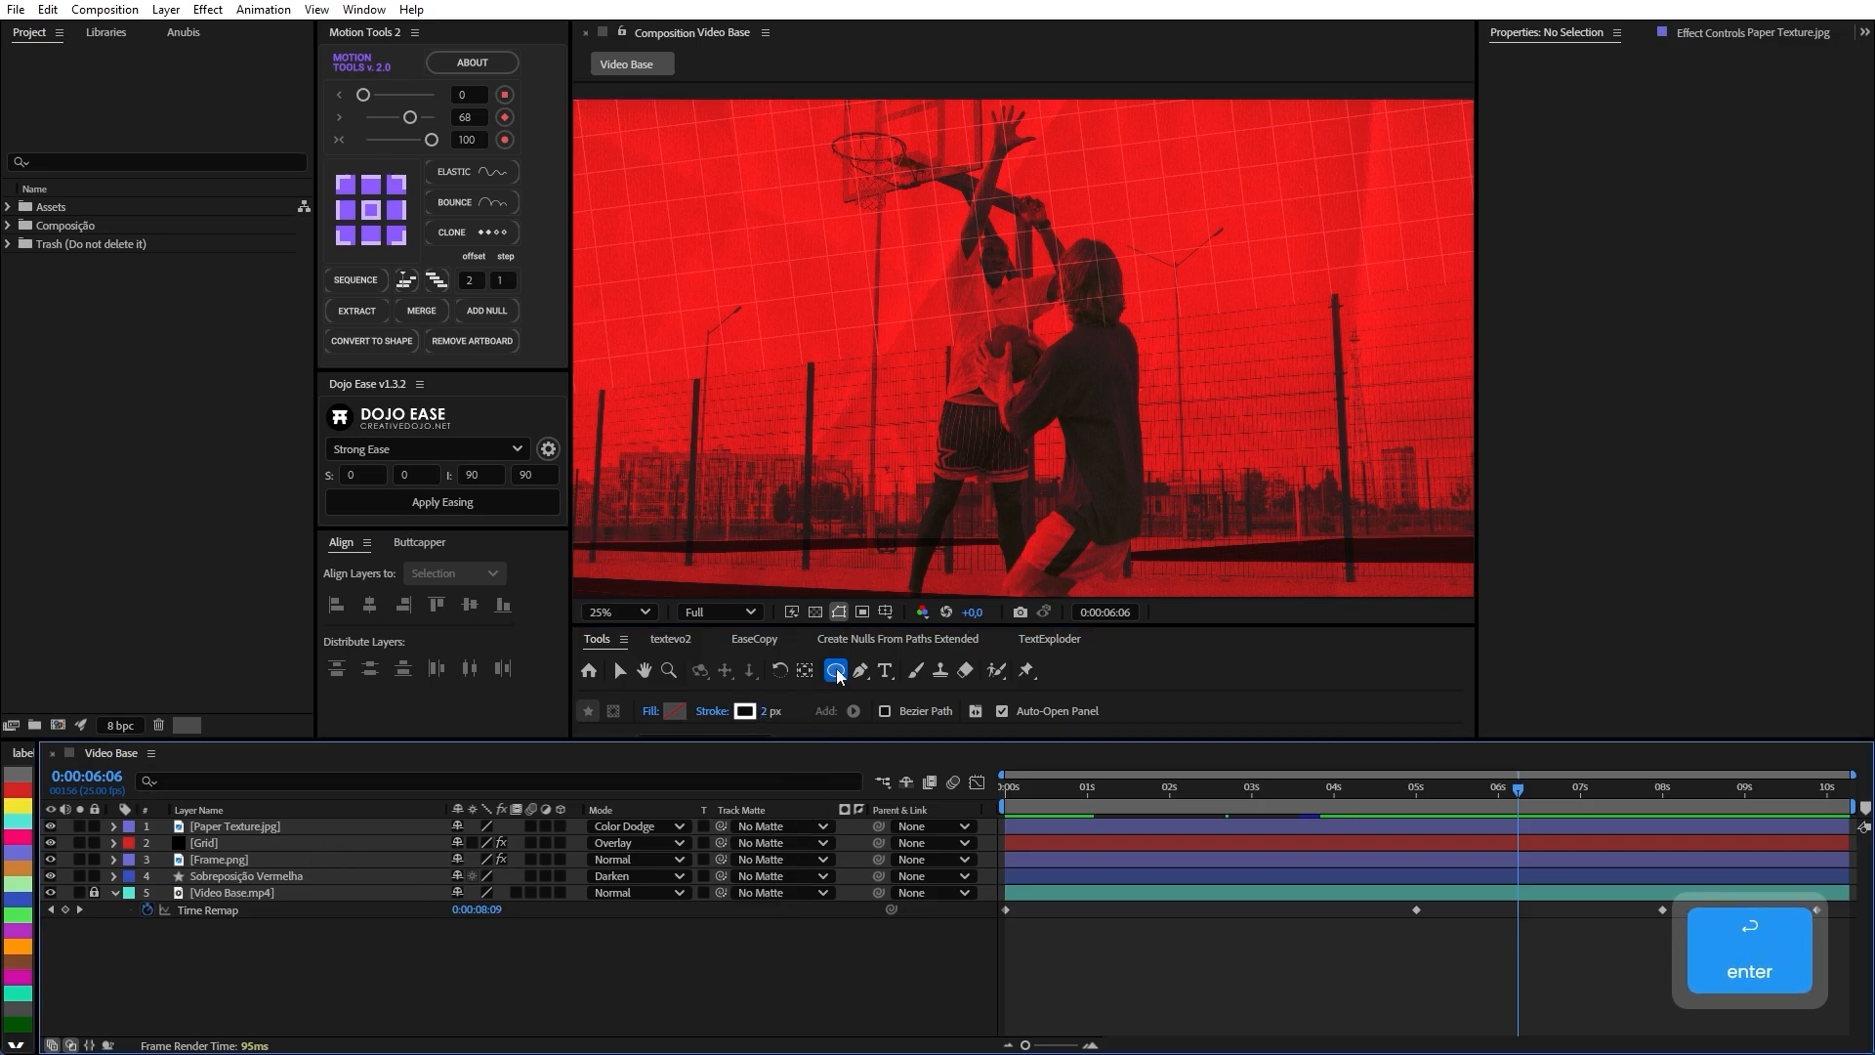
Create a full-height circle on a new shape layer and move it straight down so its centre snaps to the frame's bottom edge.
{"action": "key", "text": "shift"}
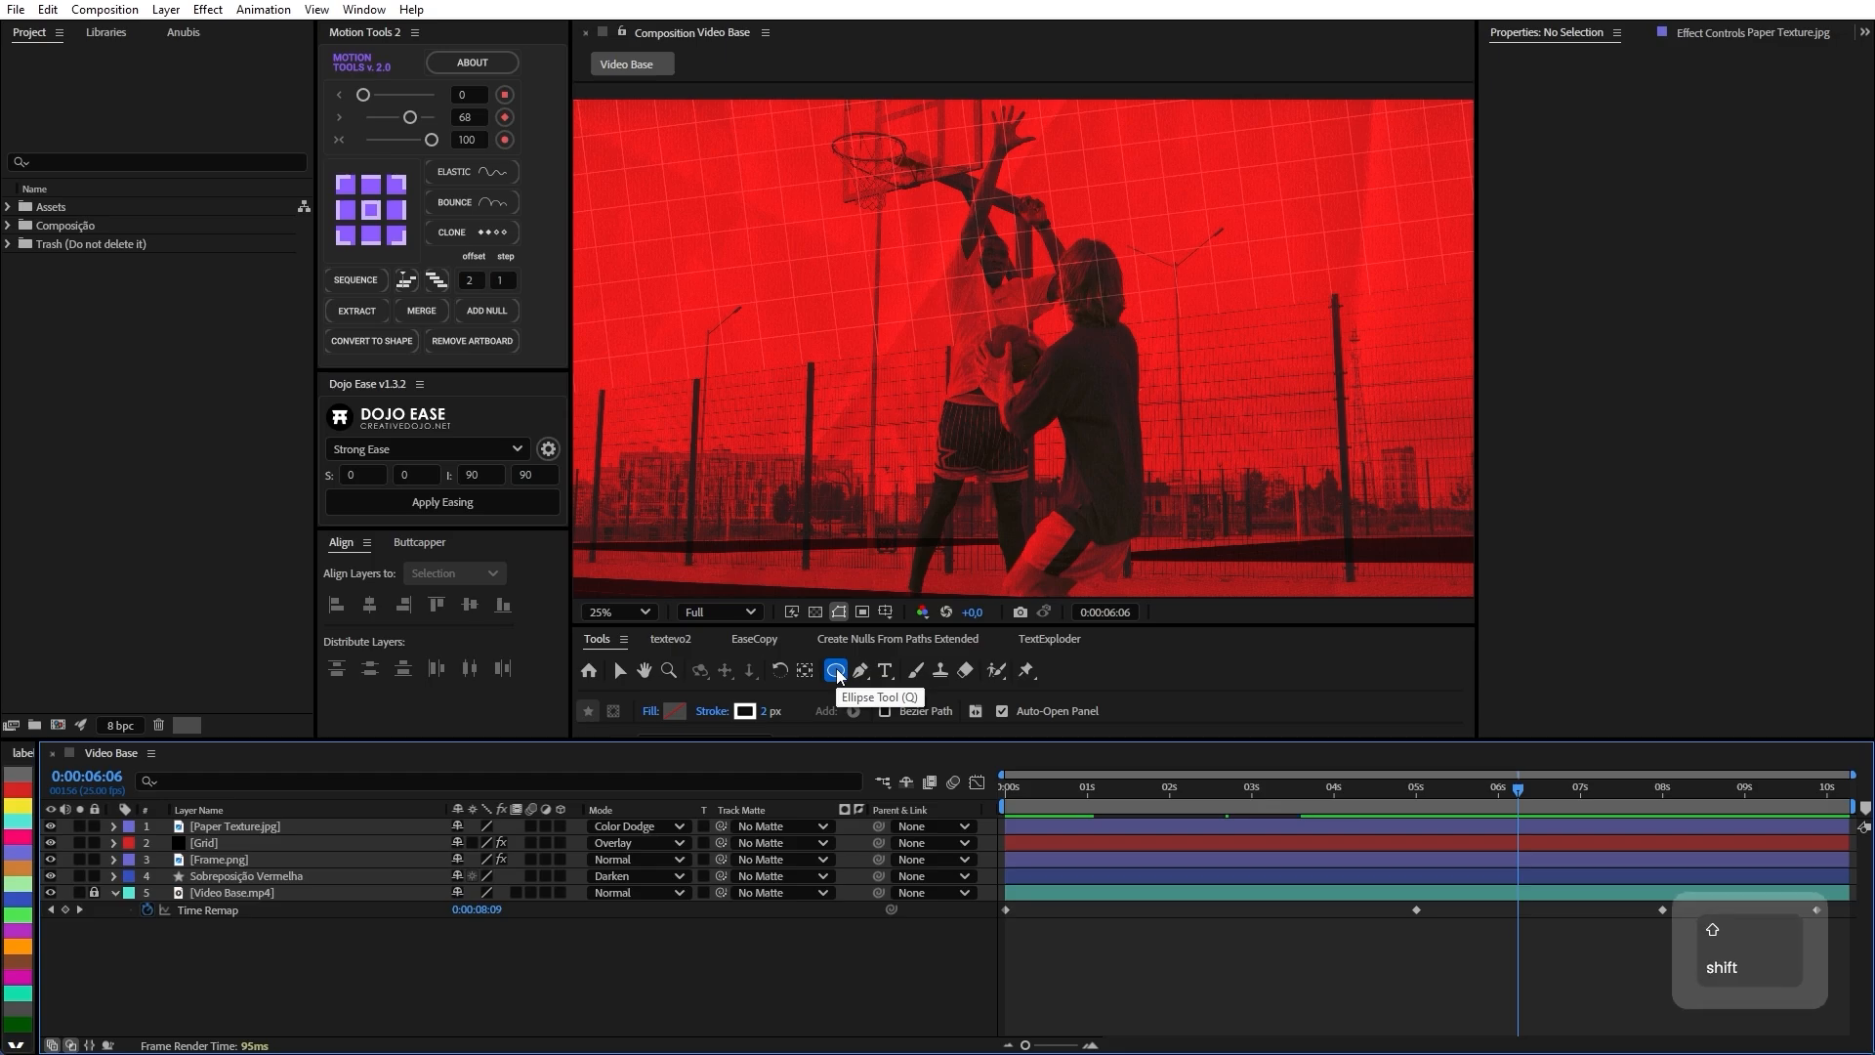
{"action": "double_click", "coordinate": [836, 671], "text": "shift"}
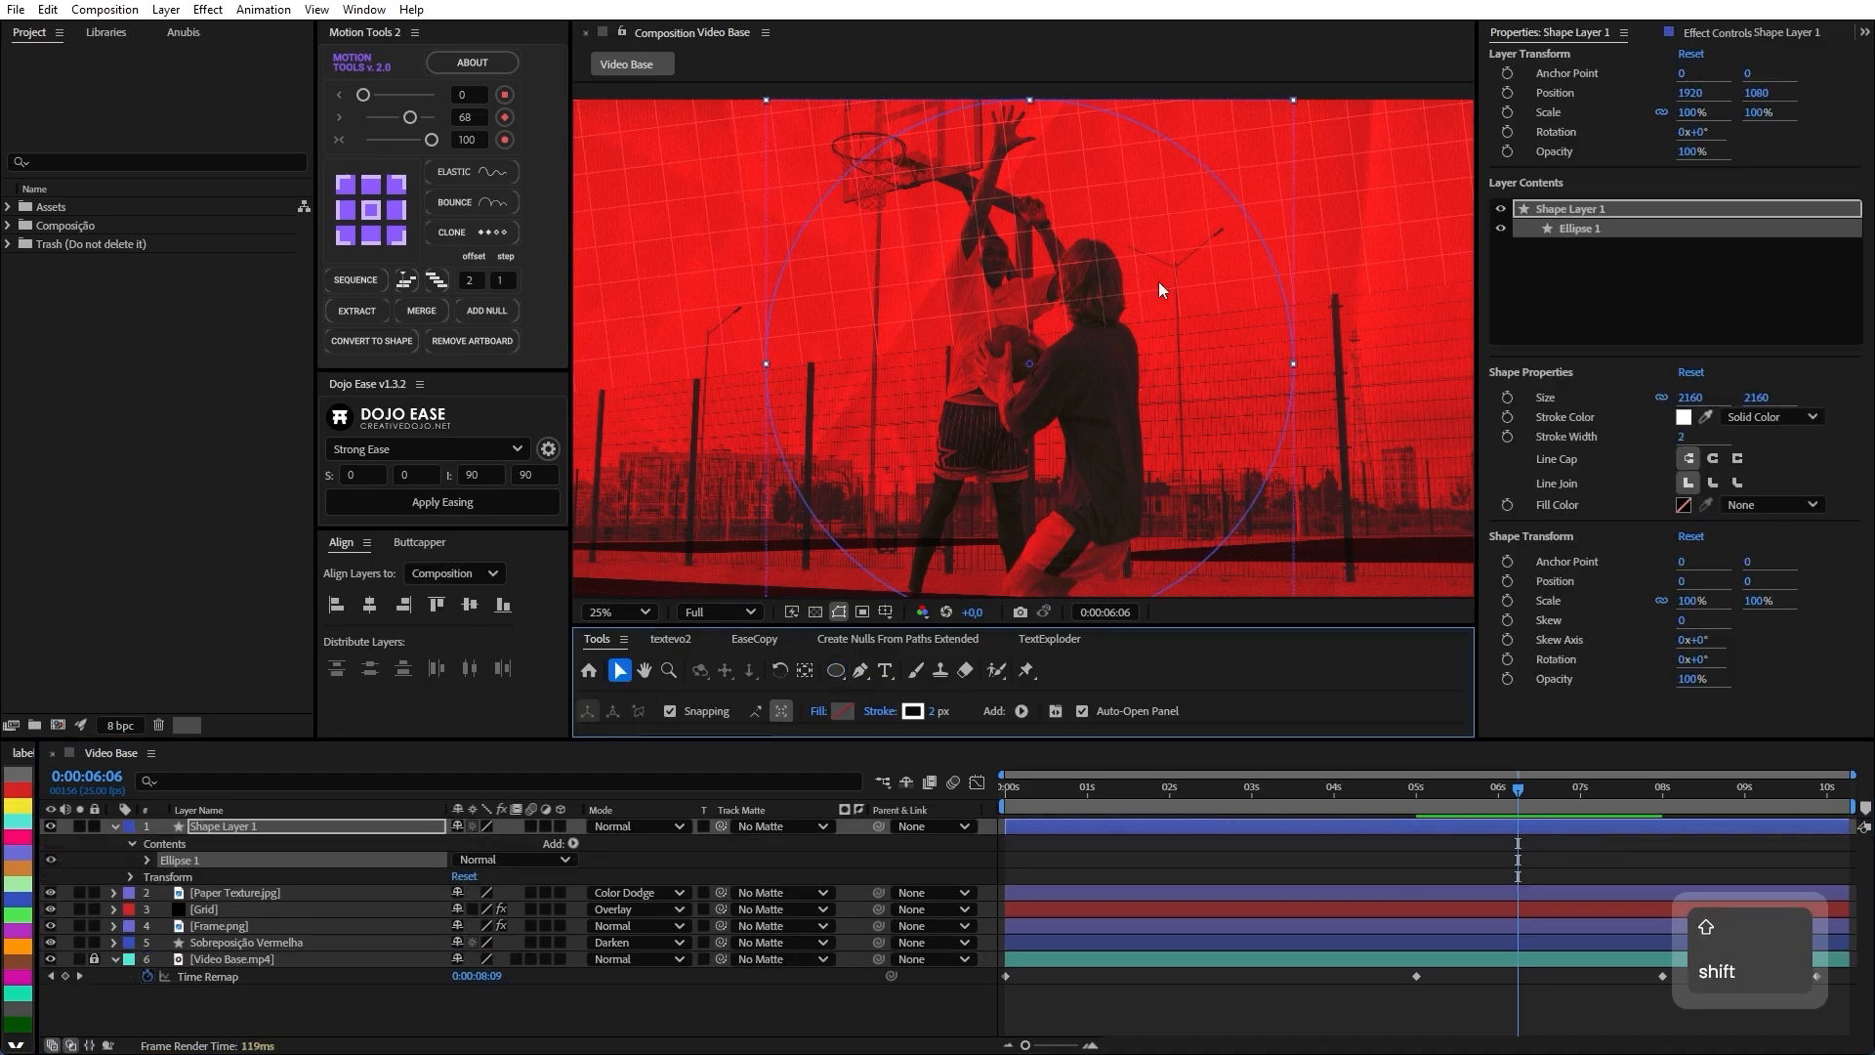
{"action": "scroll", "coordinate": [992, 193], "scroll_direction": "down", "scroll_amount": 2}
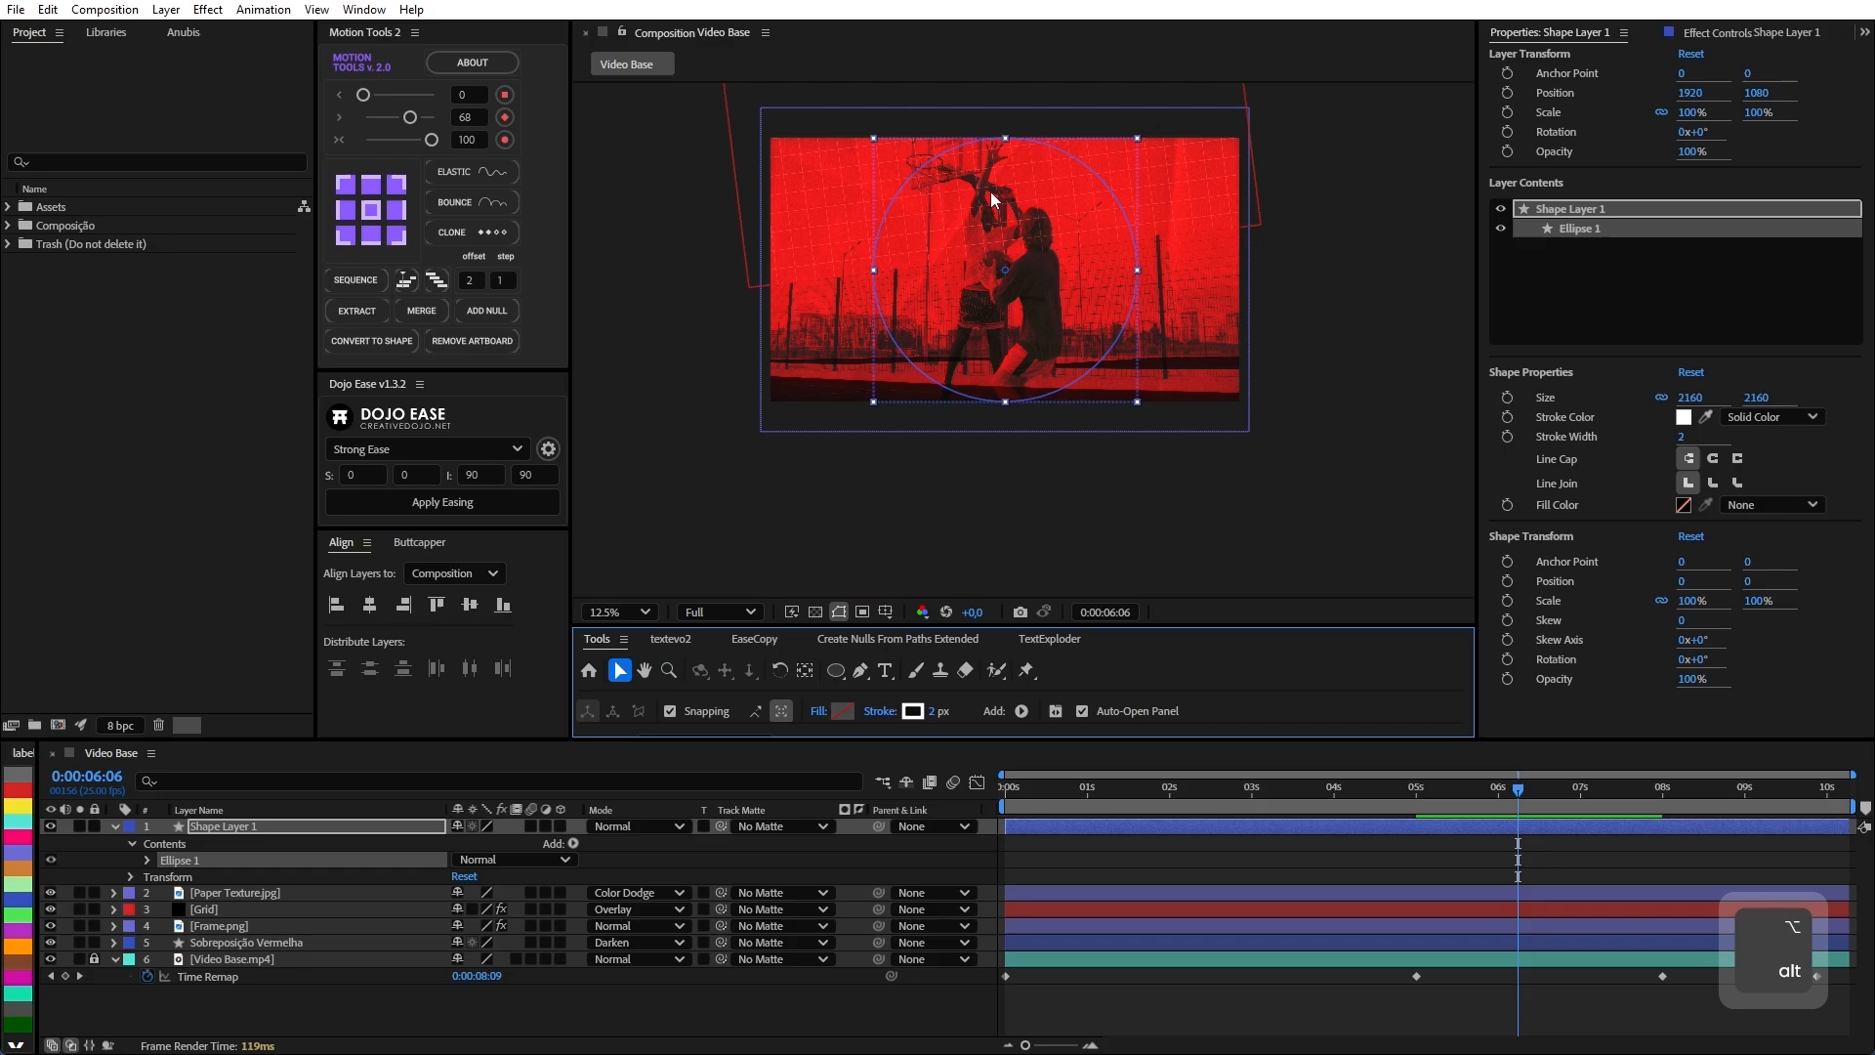
{"action": "scroll", "coordinate": [1025, 293], "scroll_direction": "up", "scroll_amount": 2}
{"action": "key", "text": "v"}
{"action": "scroll", "coordinate": [1020, 334], "scroll_direction": "down", "scroll_amount": 2}
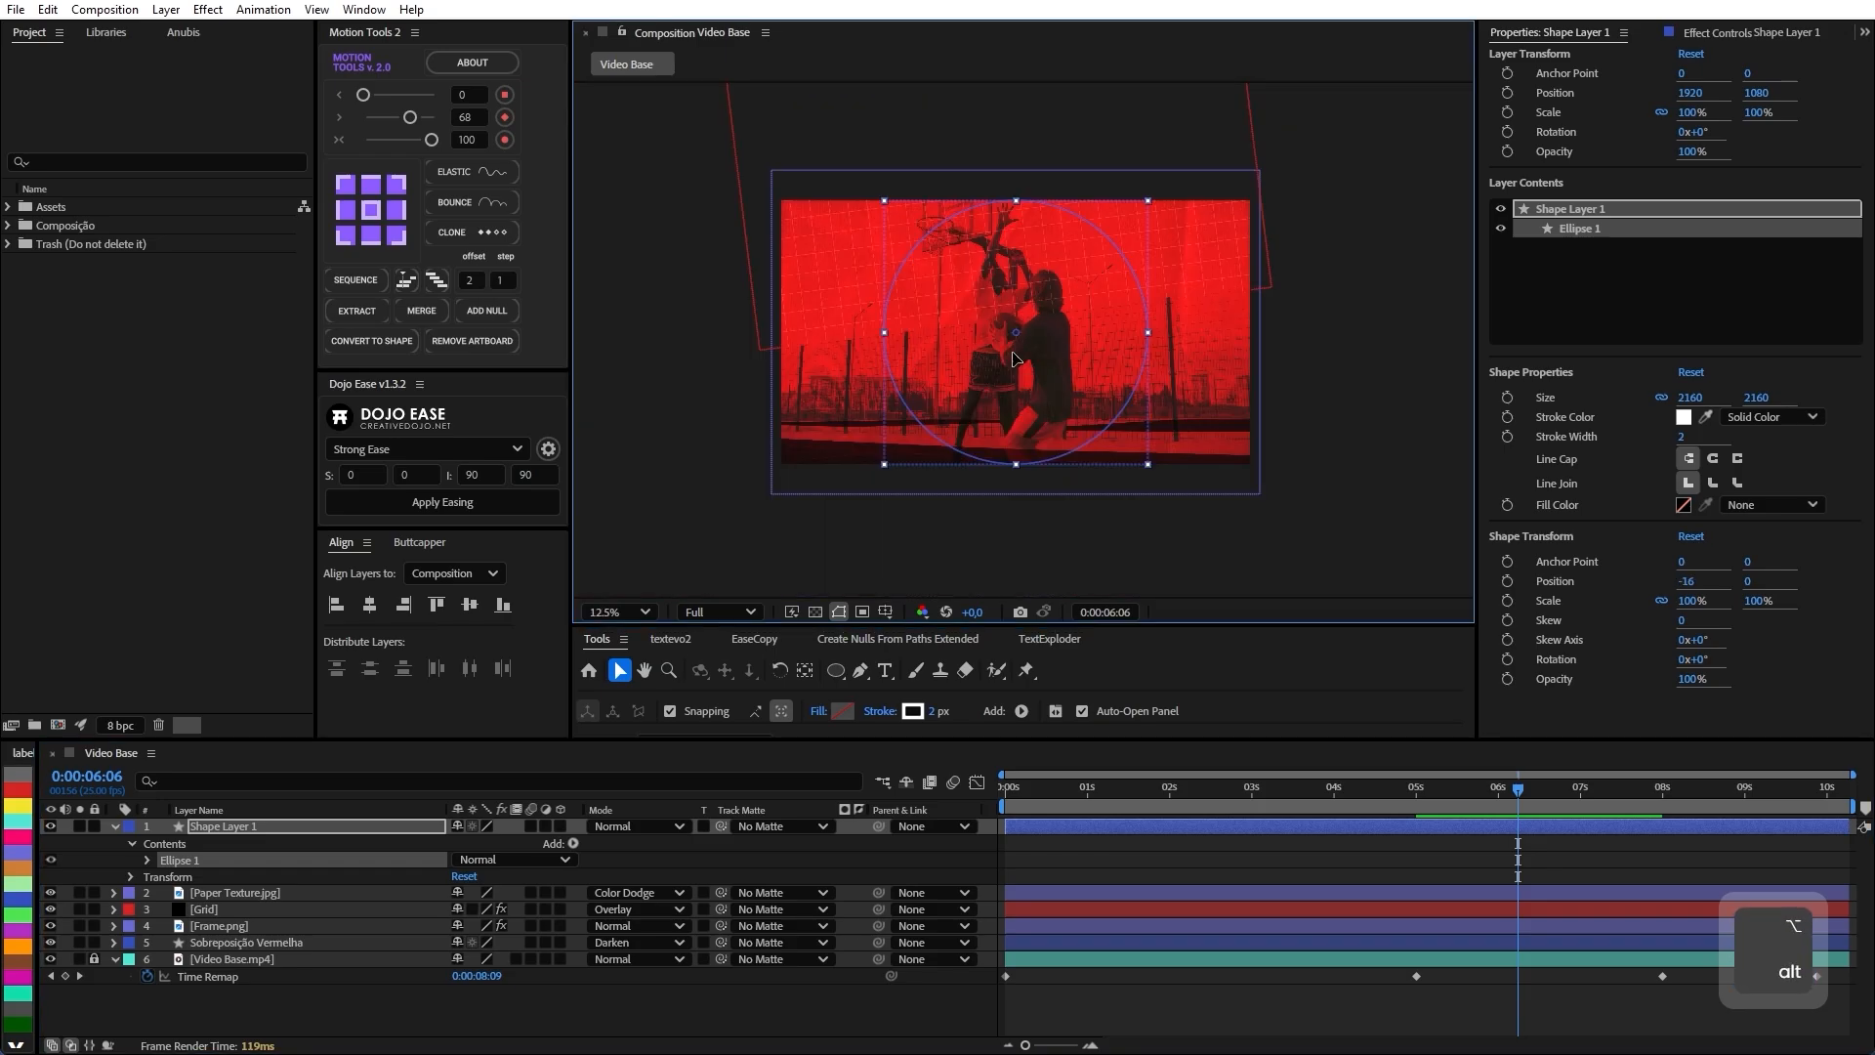
{"action": "left_click_drag", "start_coordinate": [1020, 338], "coordinate": [1017, 472]}
{"action": "key", "text": "shift"}
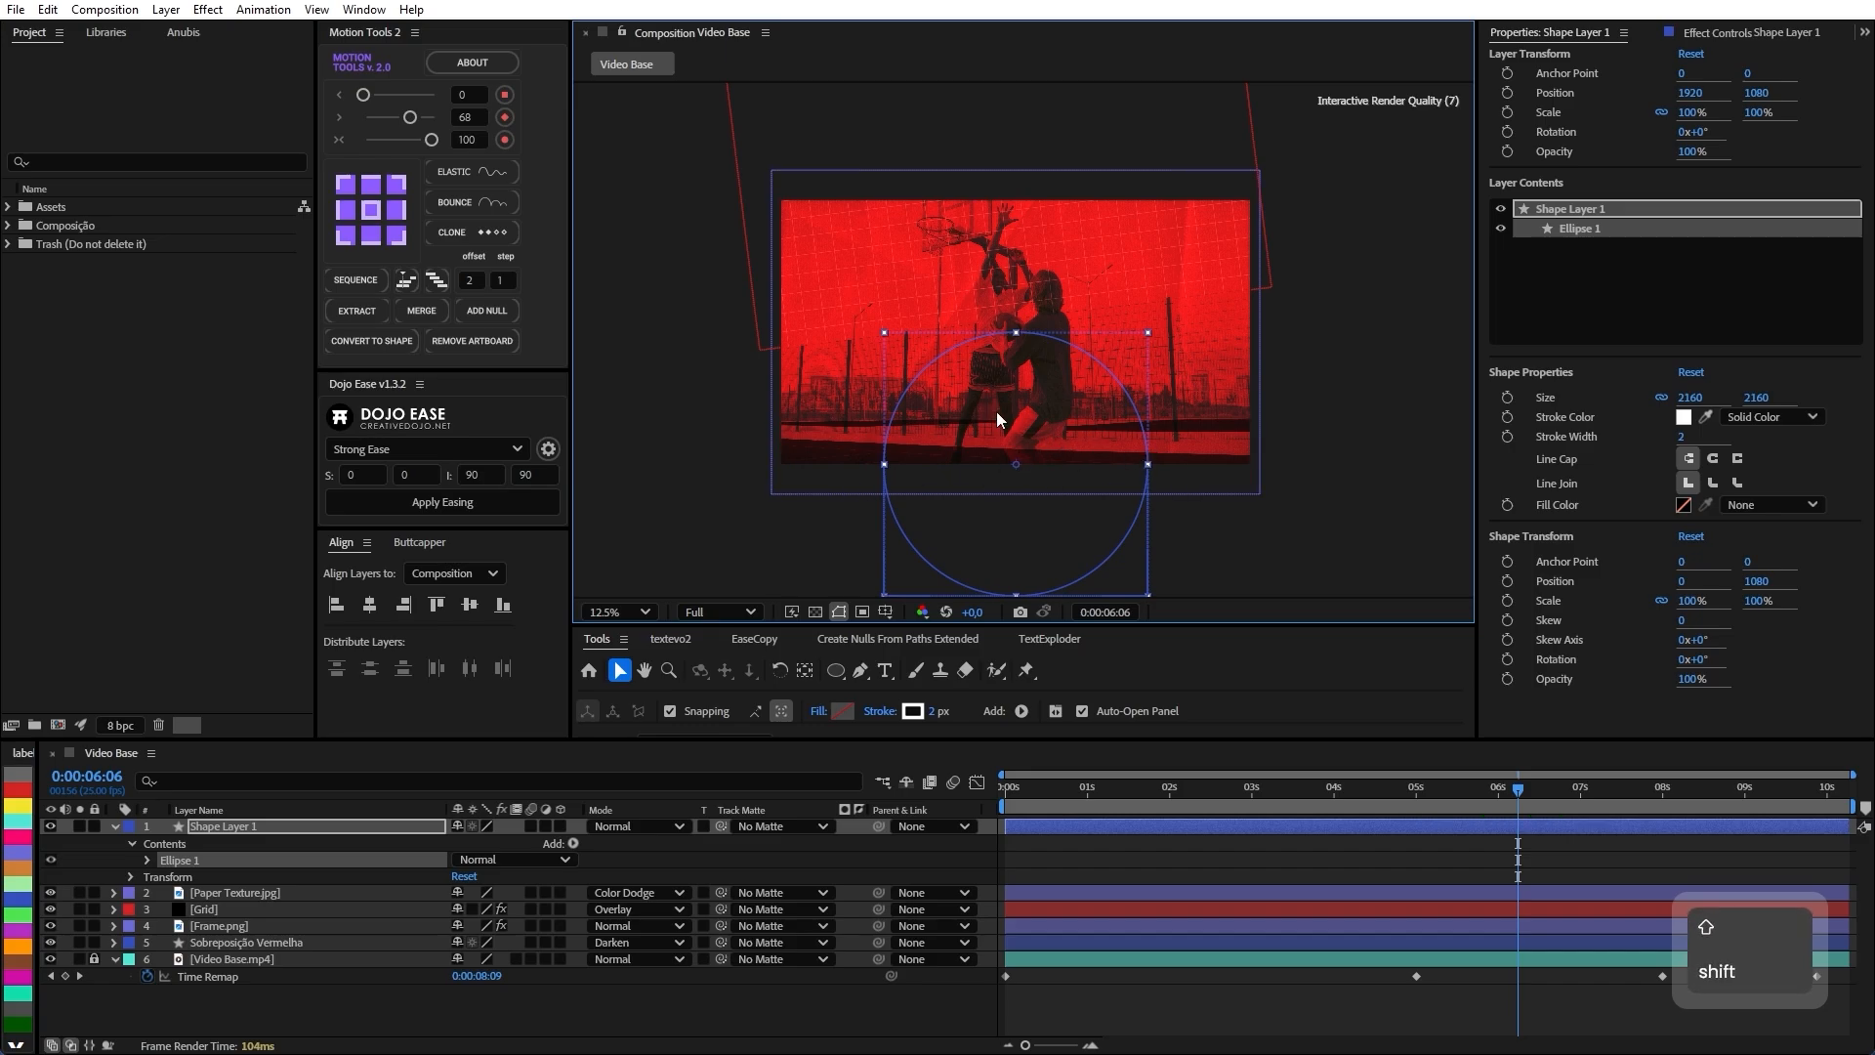
Set the circle's ellipse path size to 3320 by 3320 and check its outline against the frame.
{"action": "scroll", "coordinate": [1033, 436], "scroll_direction": "up", "scroll_amount": 2}
{"action": "key", "text": "u"}
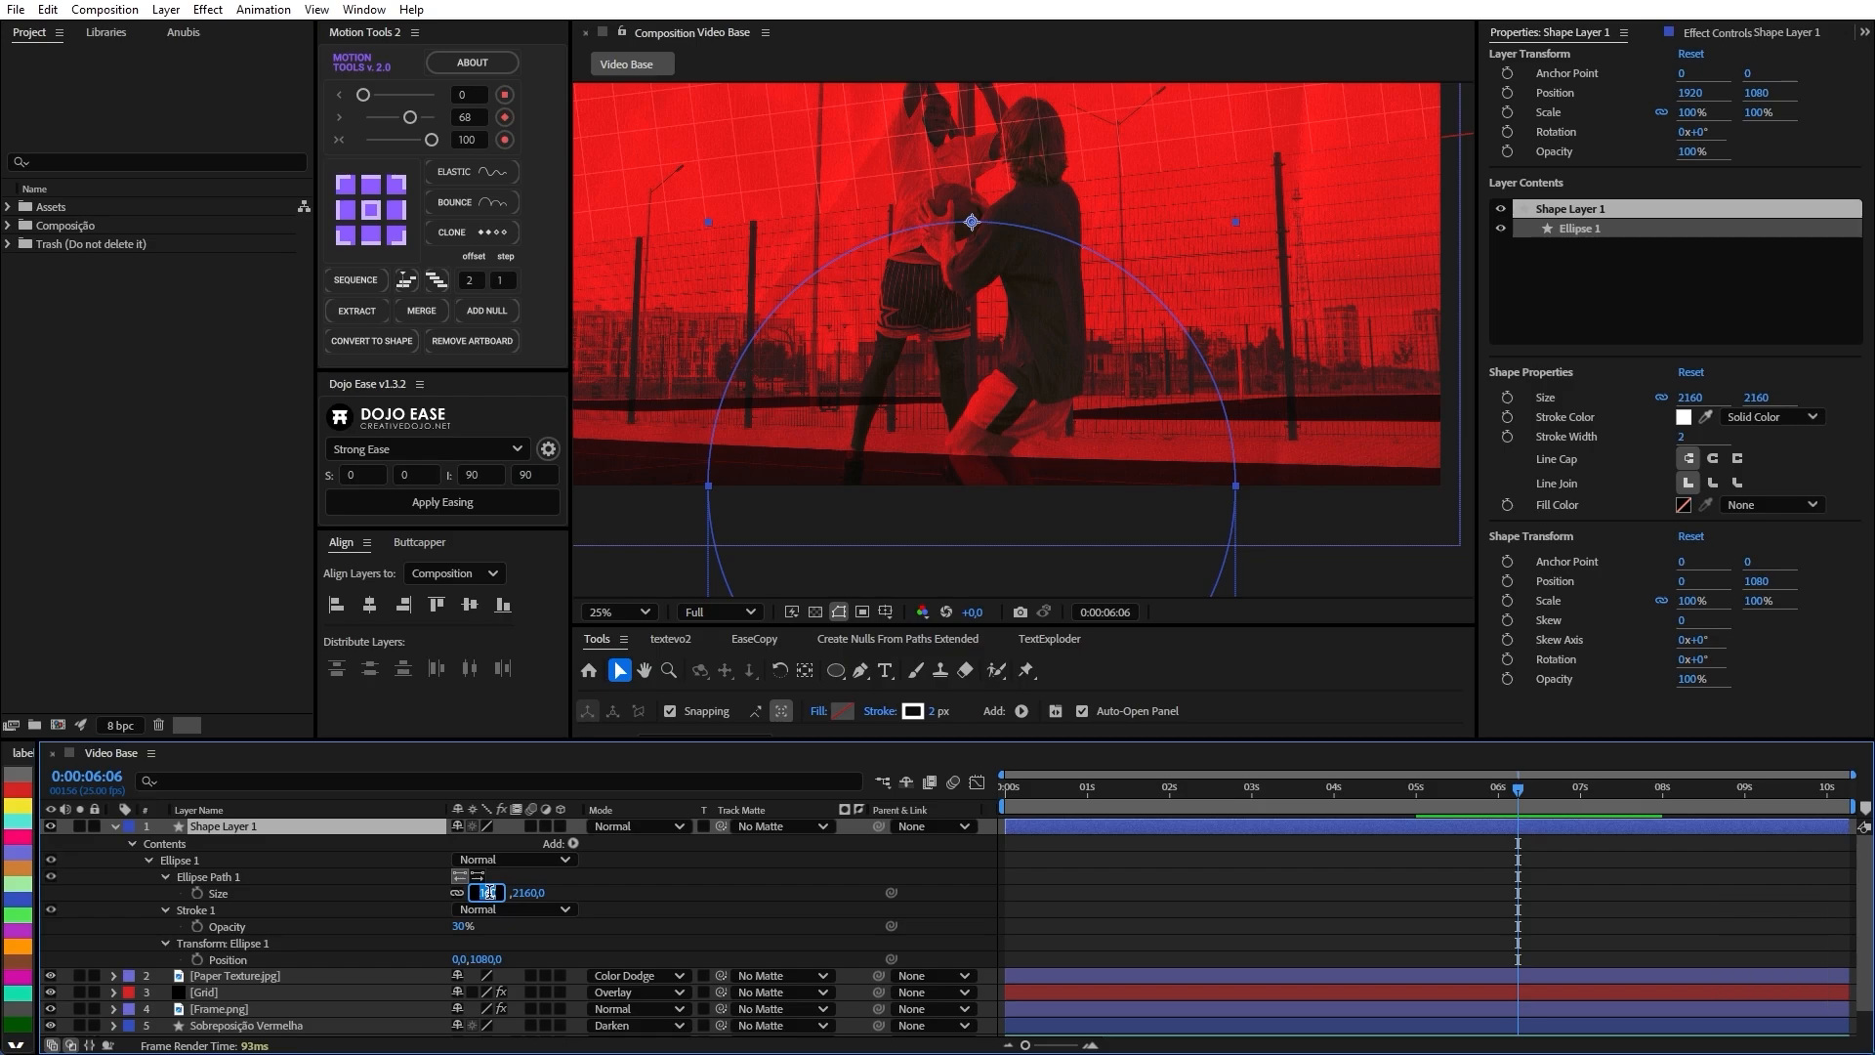
{"action": "type", "text": "3320"}
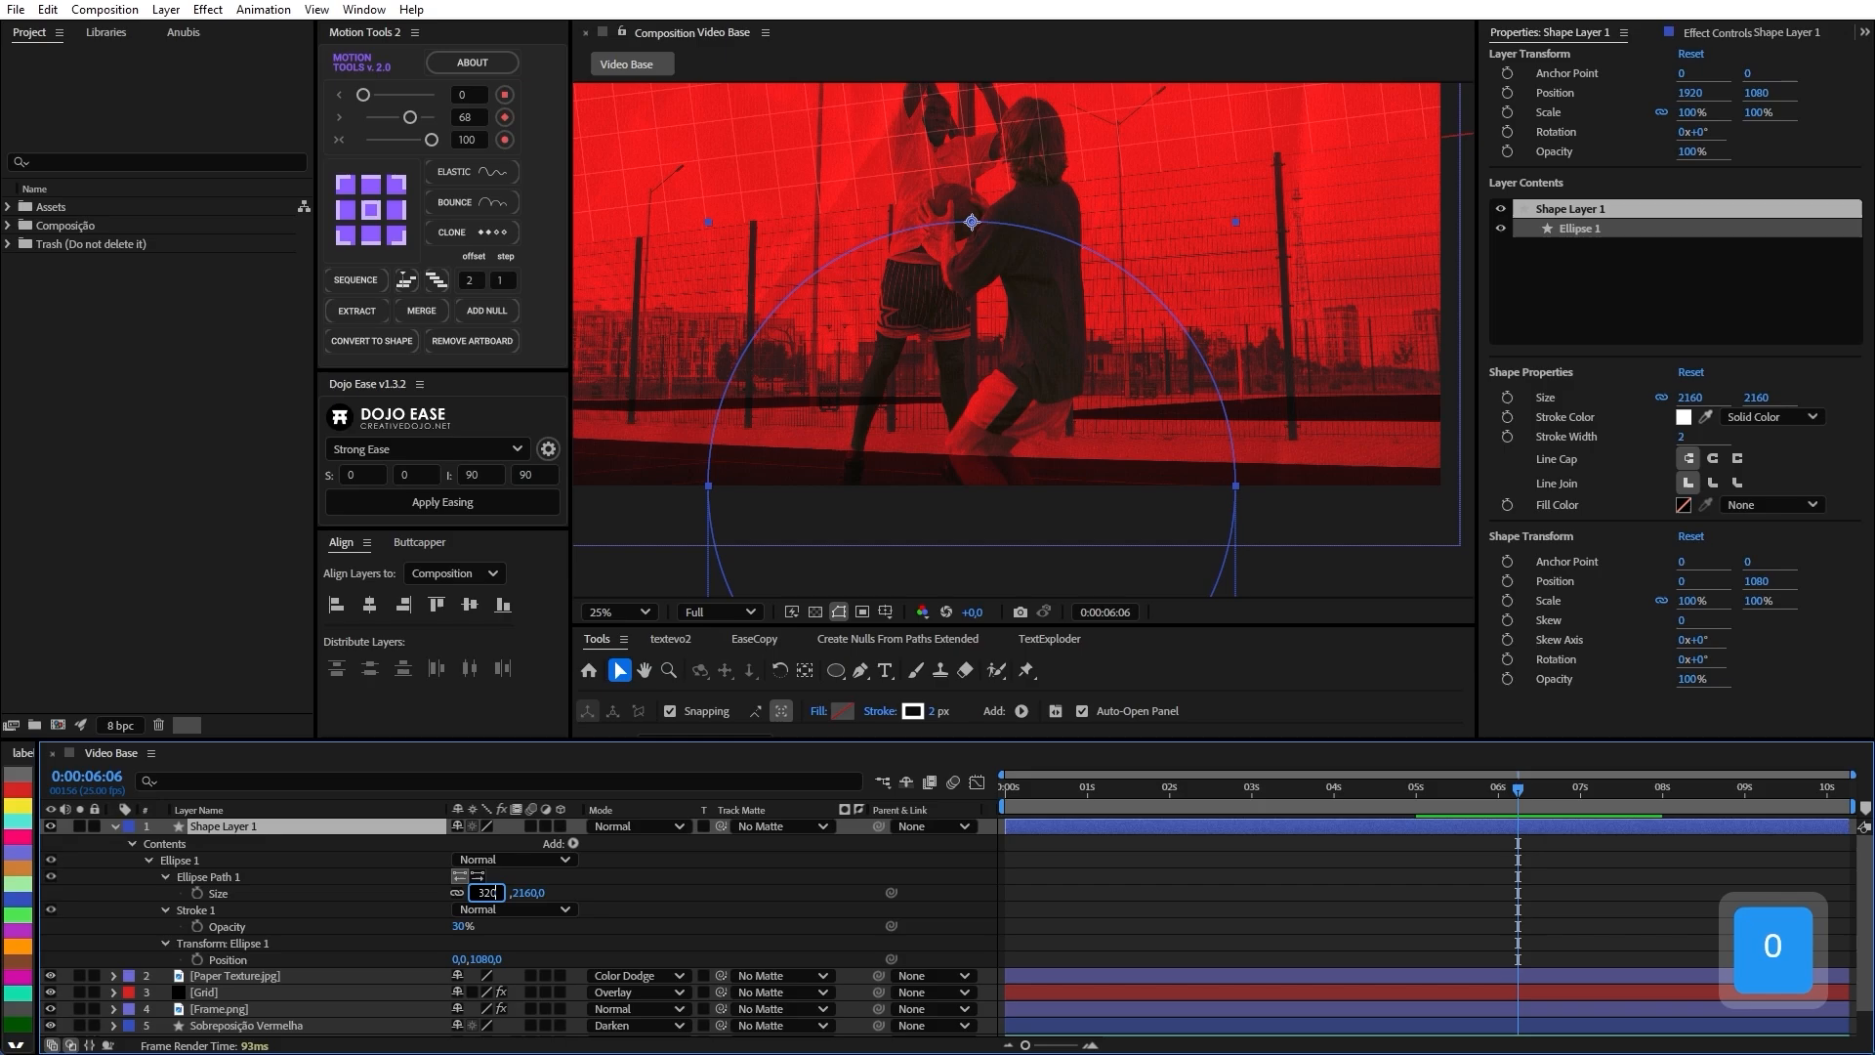
{"action": "key", "text": "Return"}
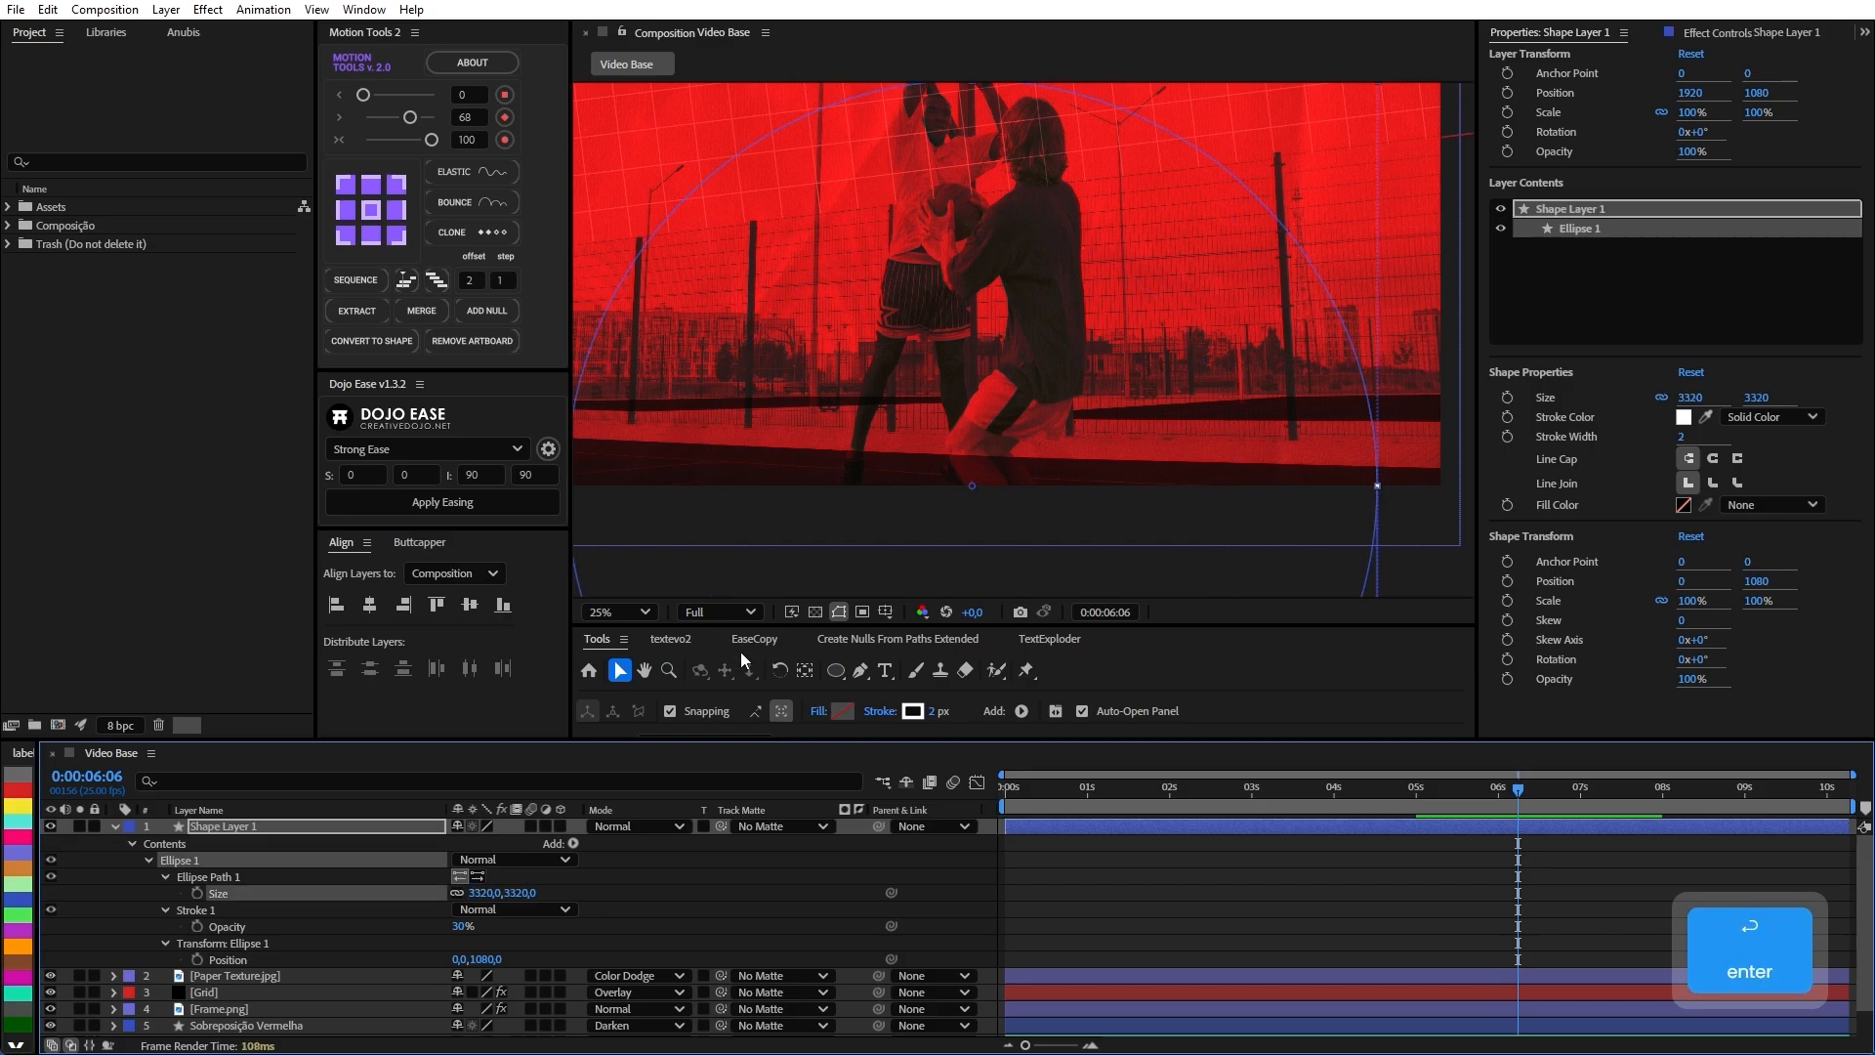
{"action": "scroll", "coordinate": [826, 454], "scroll_direction": "down", "scroll_amount": 1}
{"action": "scroll", "coordinate": [694, 469], "scroll_direction": "up", "scroll_amount": 3}
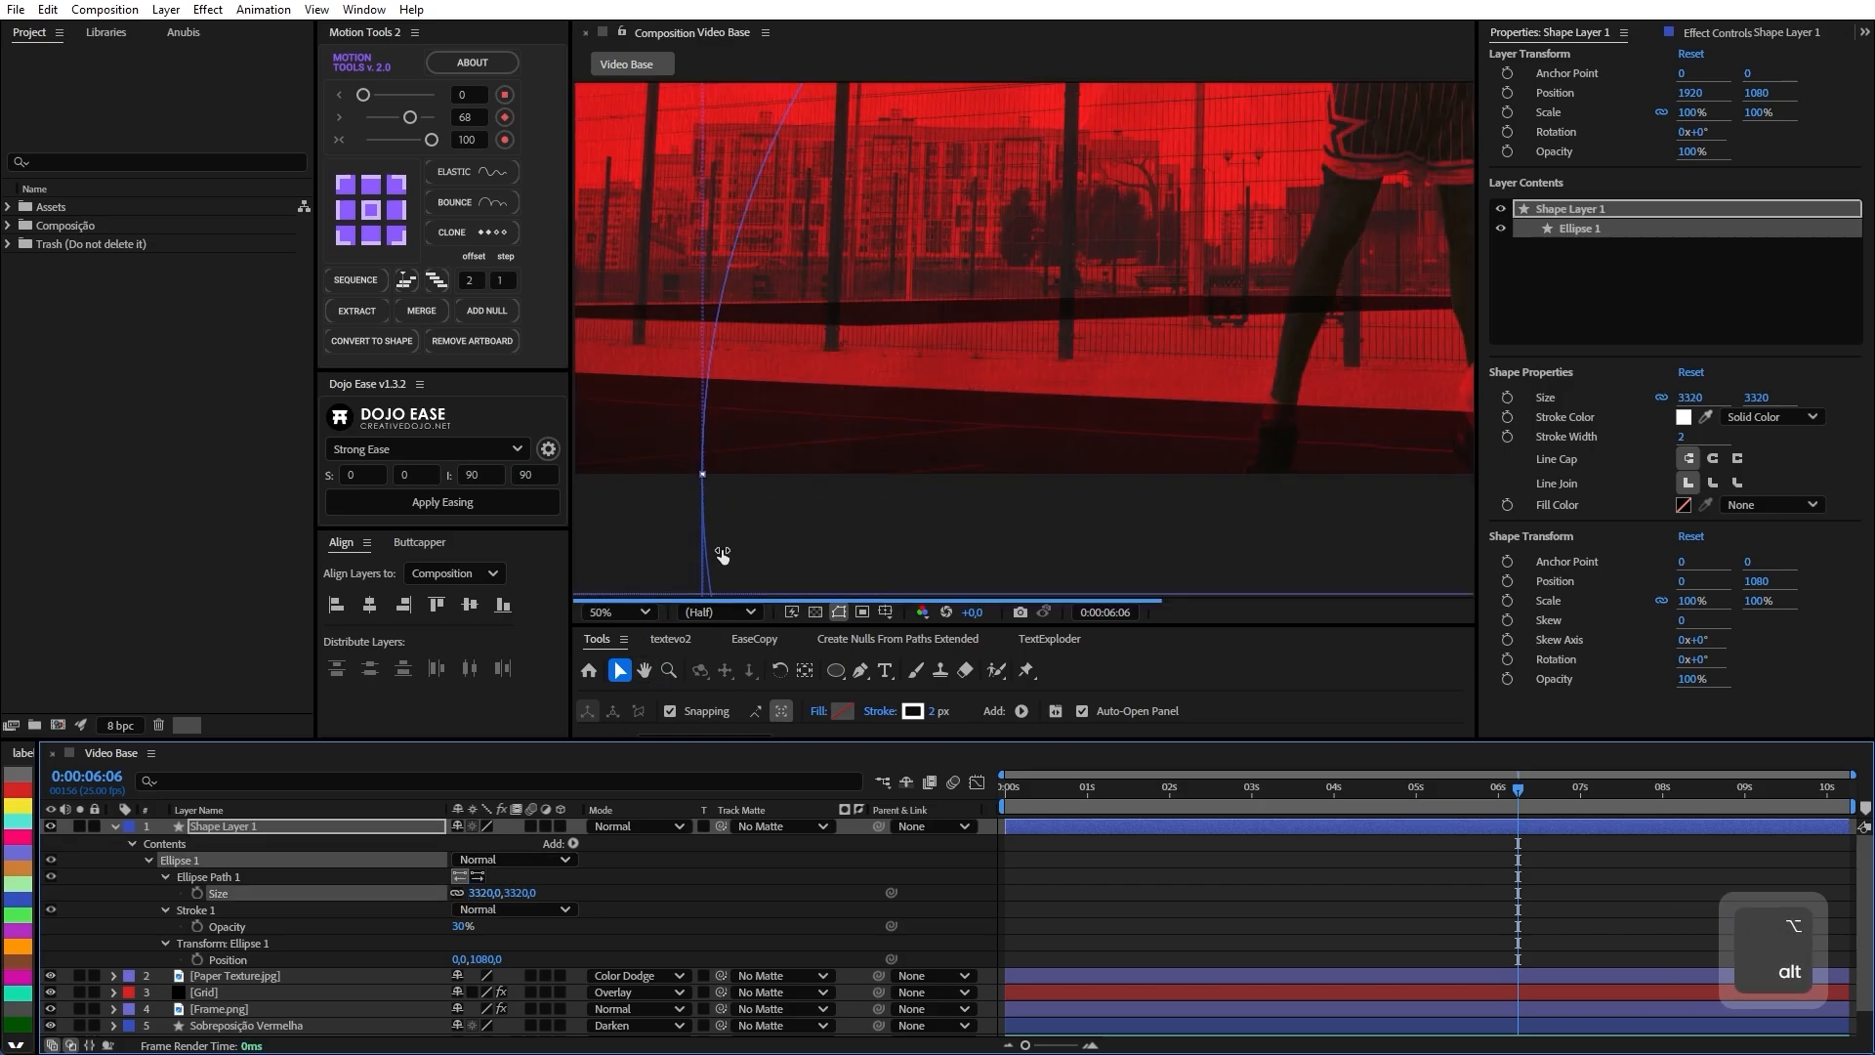
{"action": "scroll", "coordinate": [715, 528], "scroll_direction": "down", "scroll_amount": 2}
{"action": "key", "text": "space"}
{"action": "left_click_drag", "start_coordinate": [972, 419], "coordinate": [928, 432]}
{"action": "key", "text": "space"}
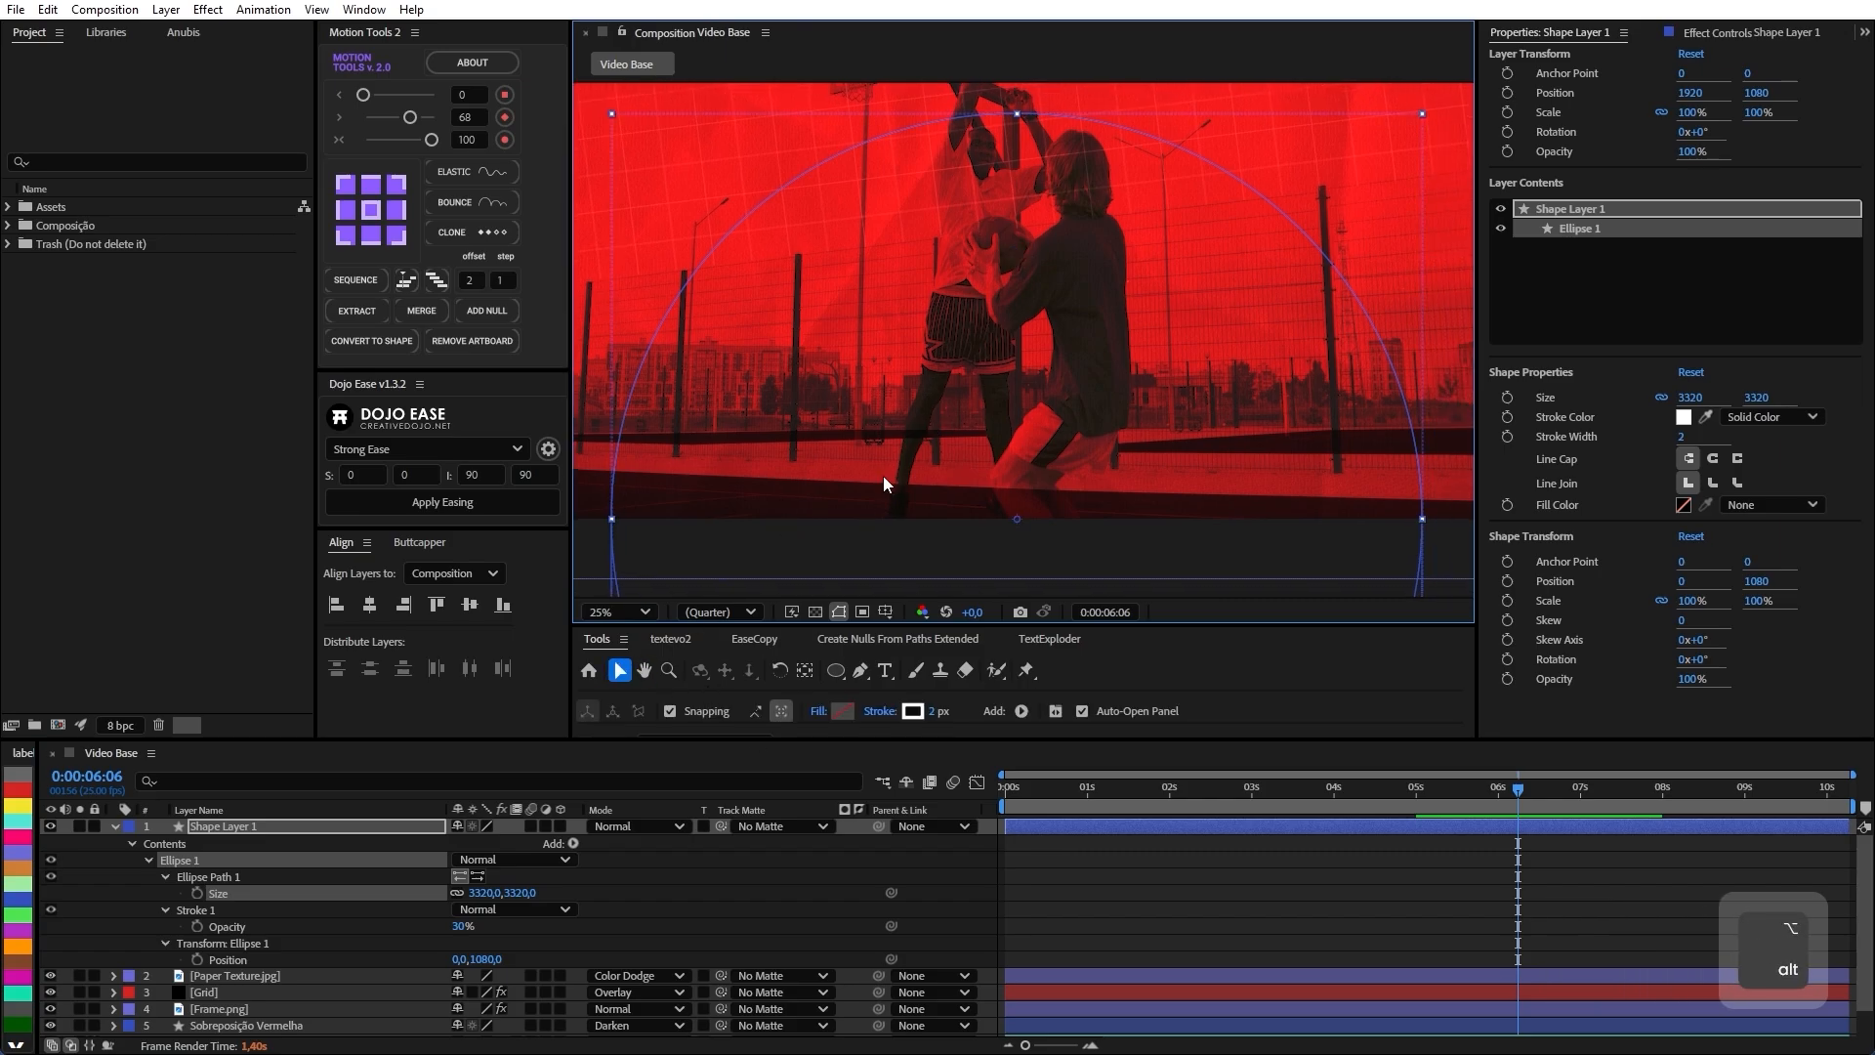
{"action": "left_click", "coordinate": [883, 479]}
{"action": "scroll", "coordinate": [510, 883], "scroll_direction": "down", "scroll_amount": 1}
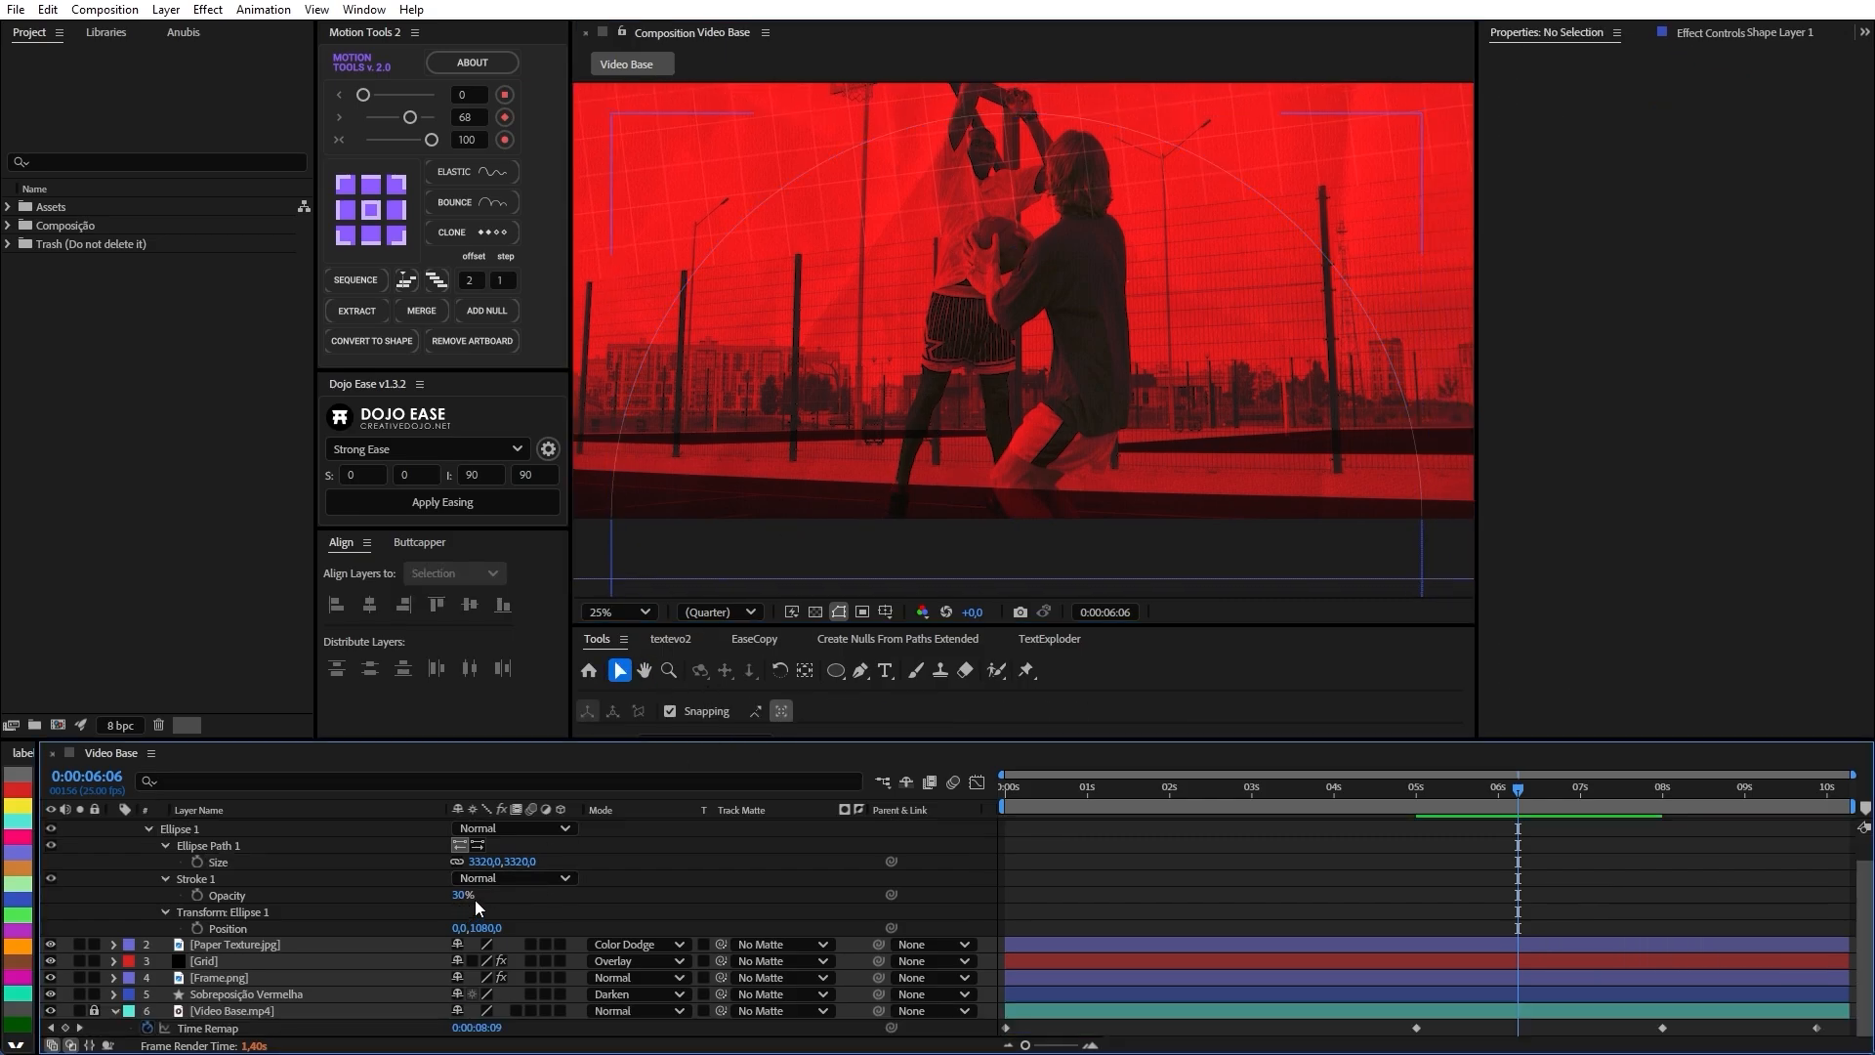
{"action": "scroll", "coordinate": [248, 829], "scroll_direction": "up", "scroll_amount": 1}
Preview the circle's stroke at 100% opacity, and undo the opacity change.
{"action": "left_click", "coordinate": [248, 826]}
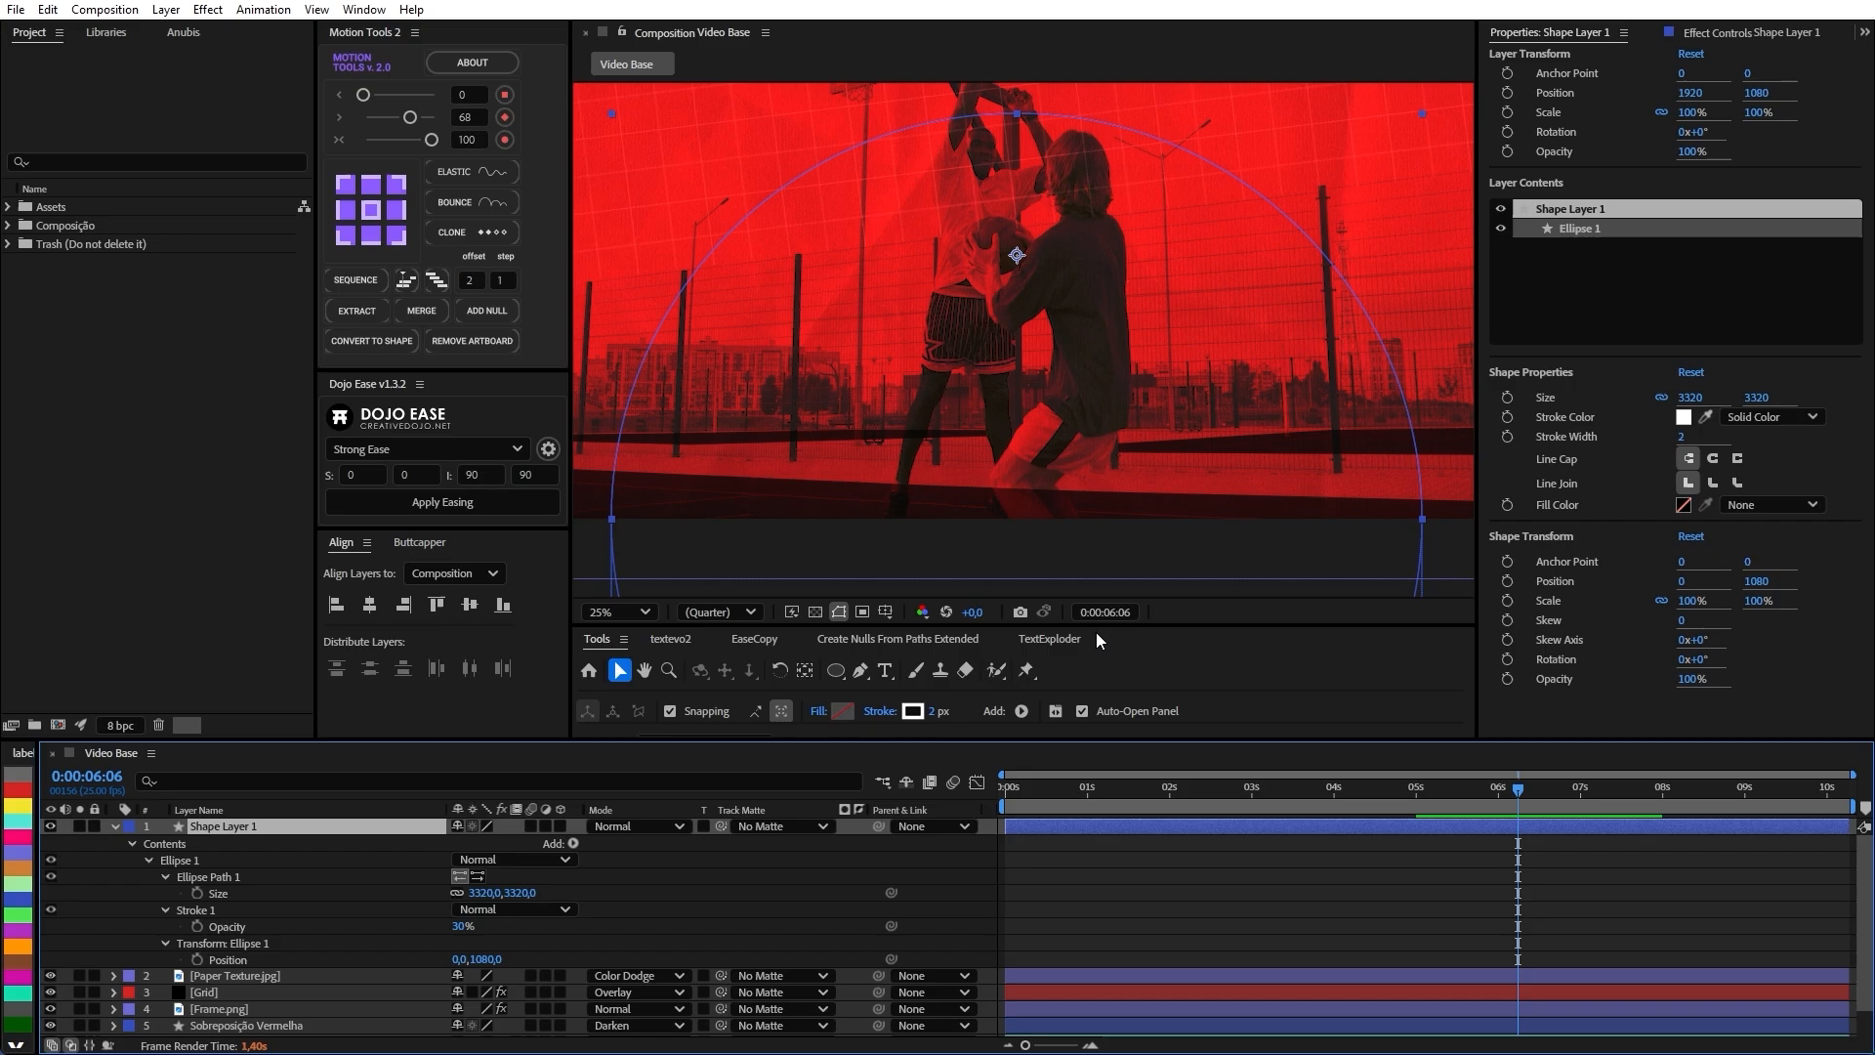
{"action": "left_click", "coordinate": [914, 712]}
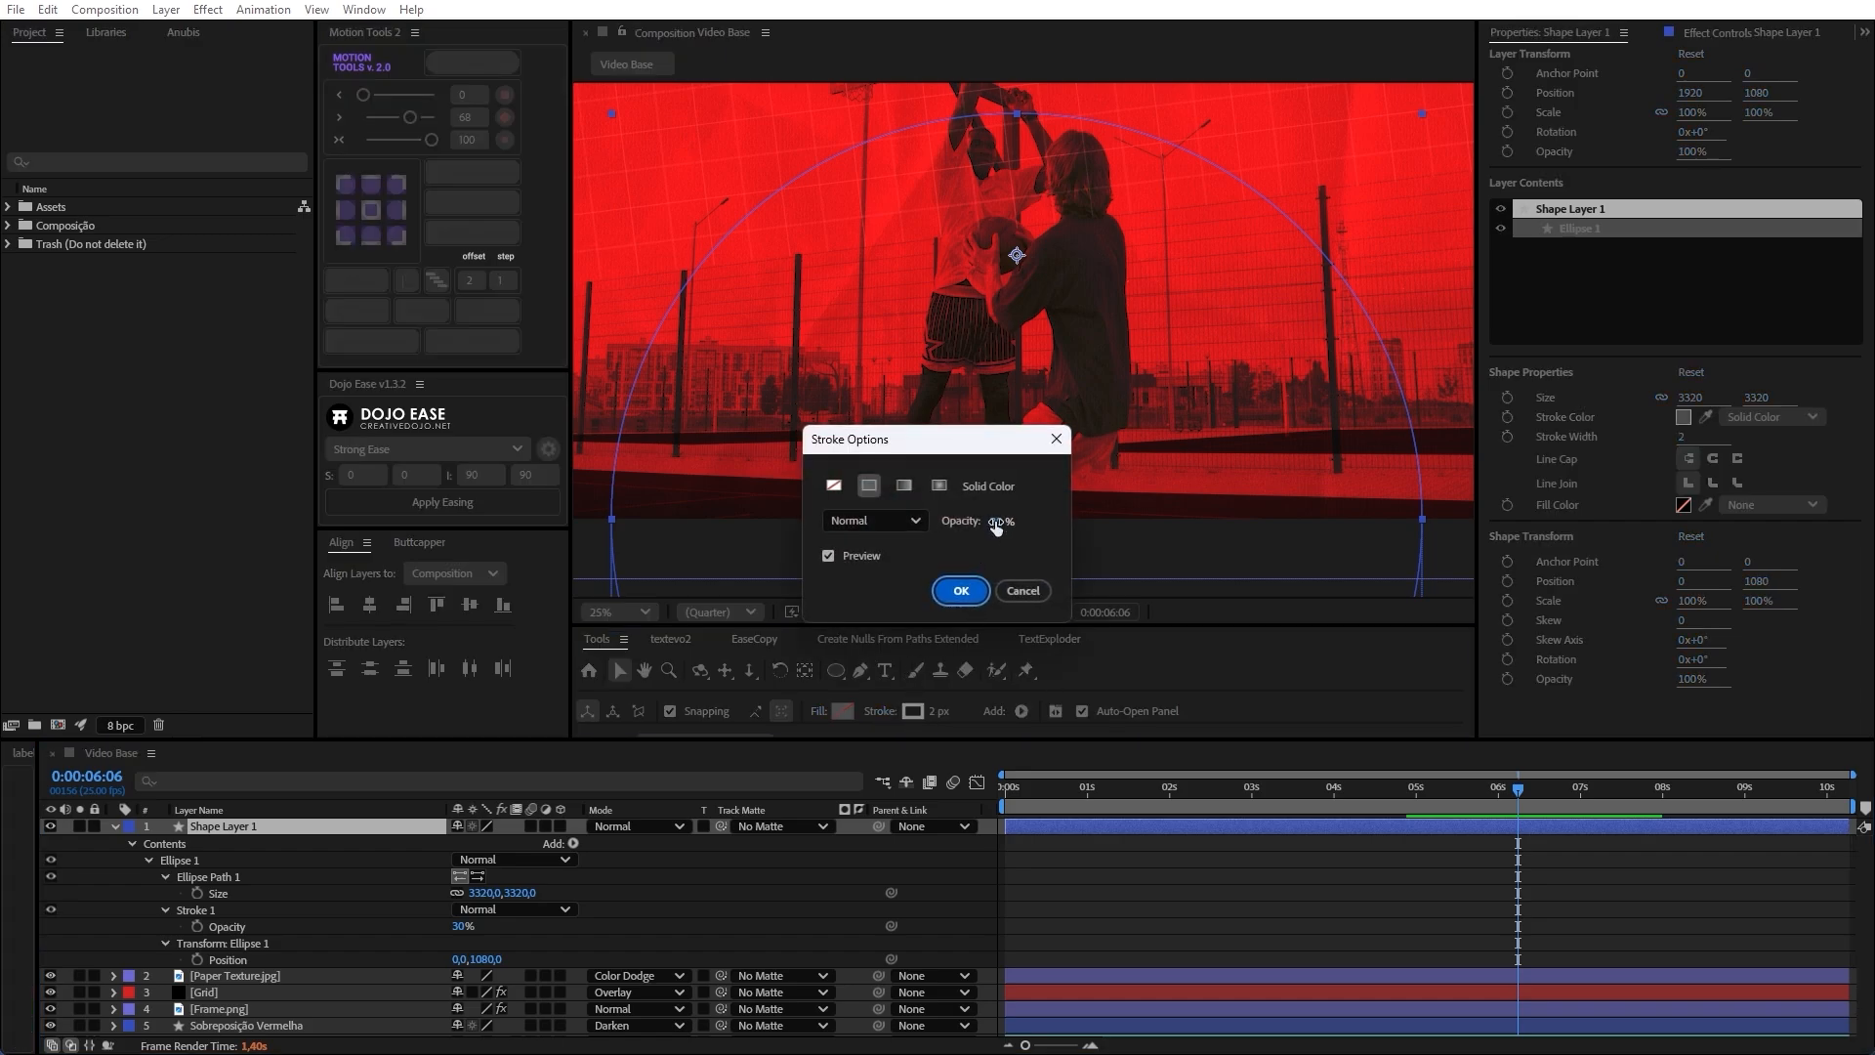
{"action": "left_click_drag", "start_coordinate": [1001, 525], "coordinate": [1287, 487]}
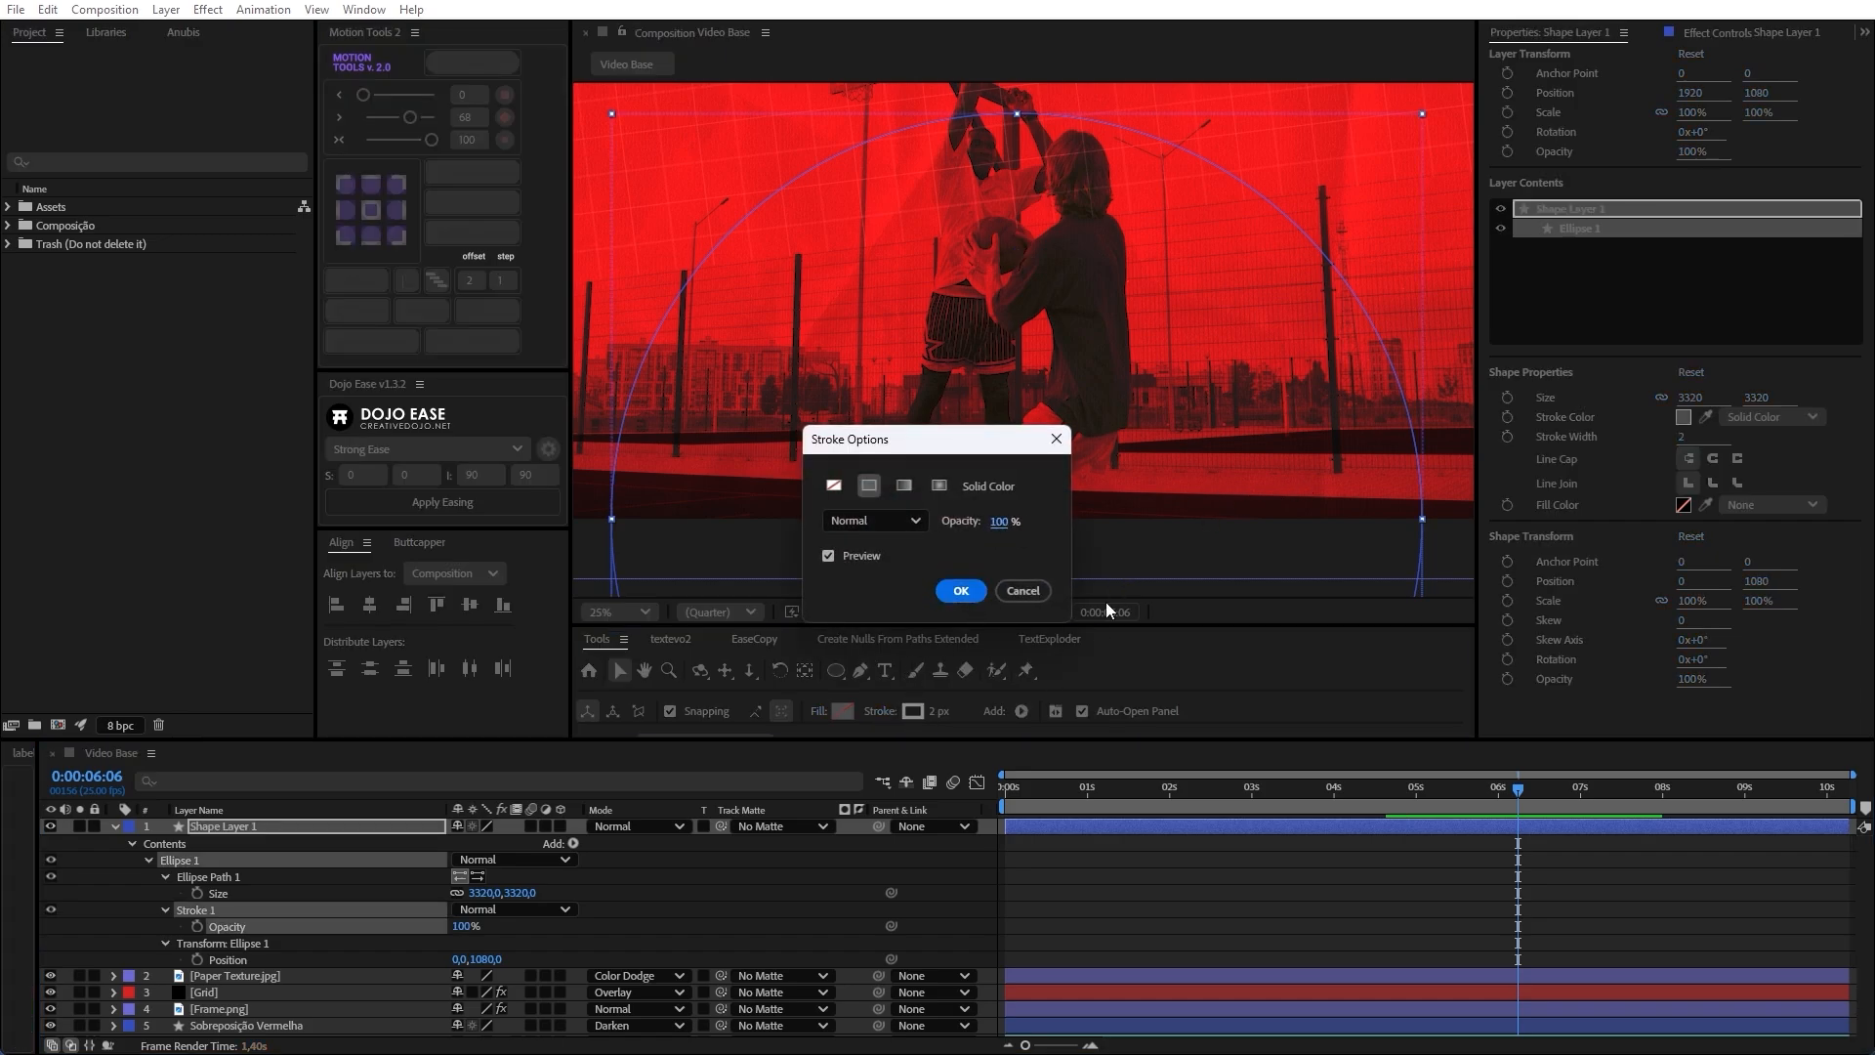
{"action": "left_click", "coordinate": [958, 592]}
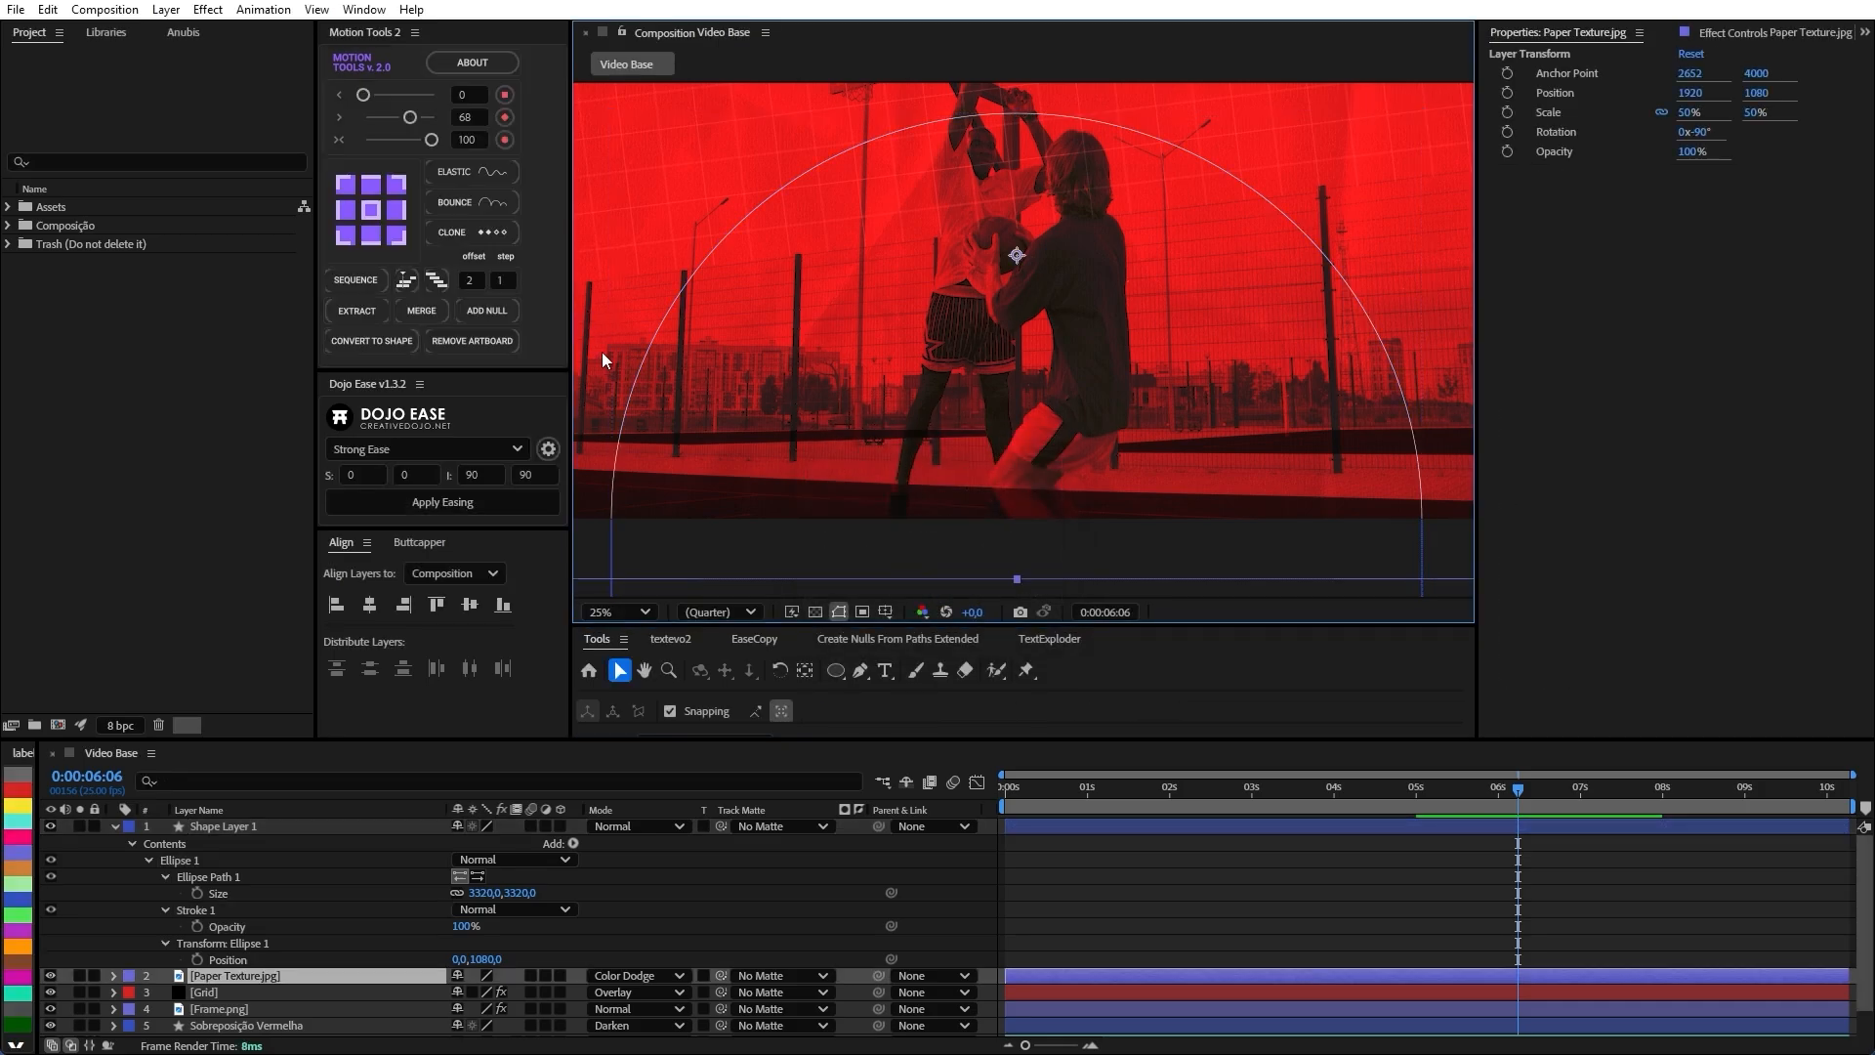
{"action": "key", "text": "ctrl+z"}
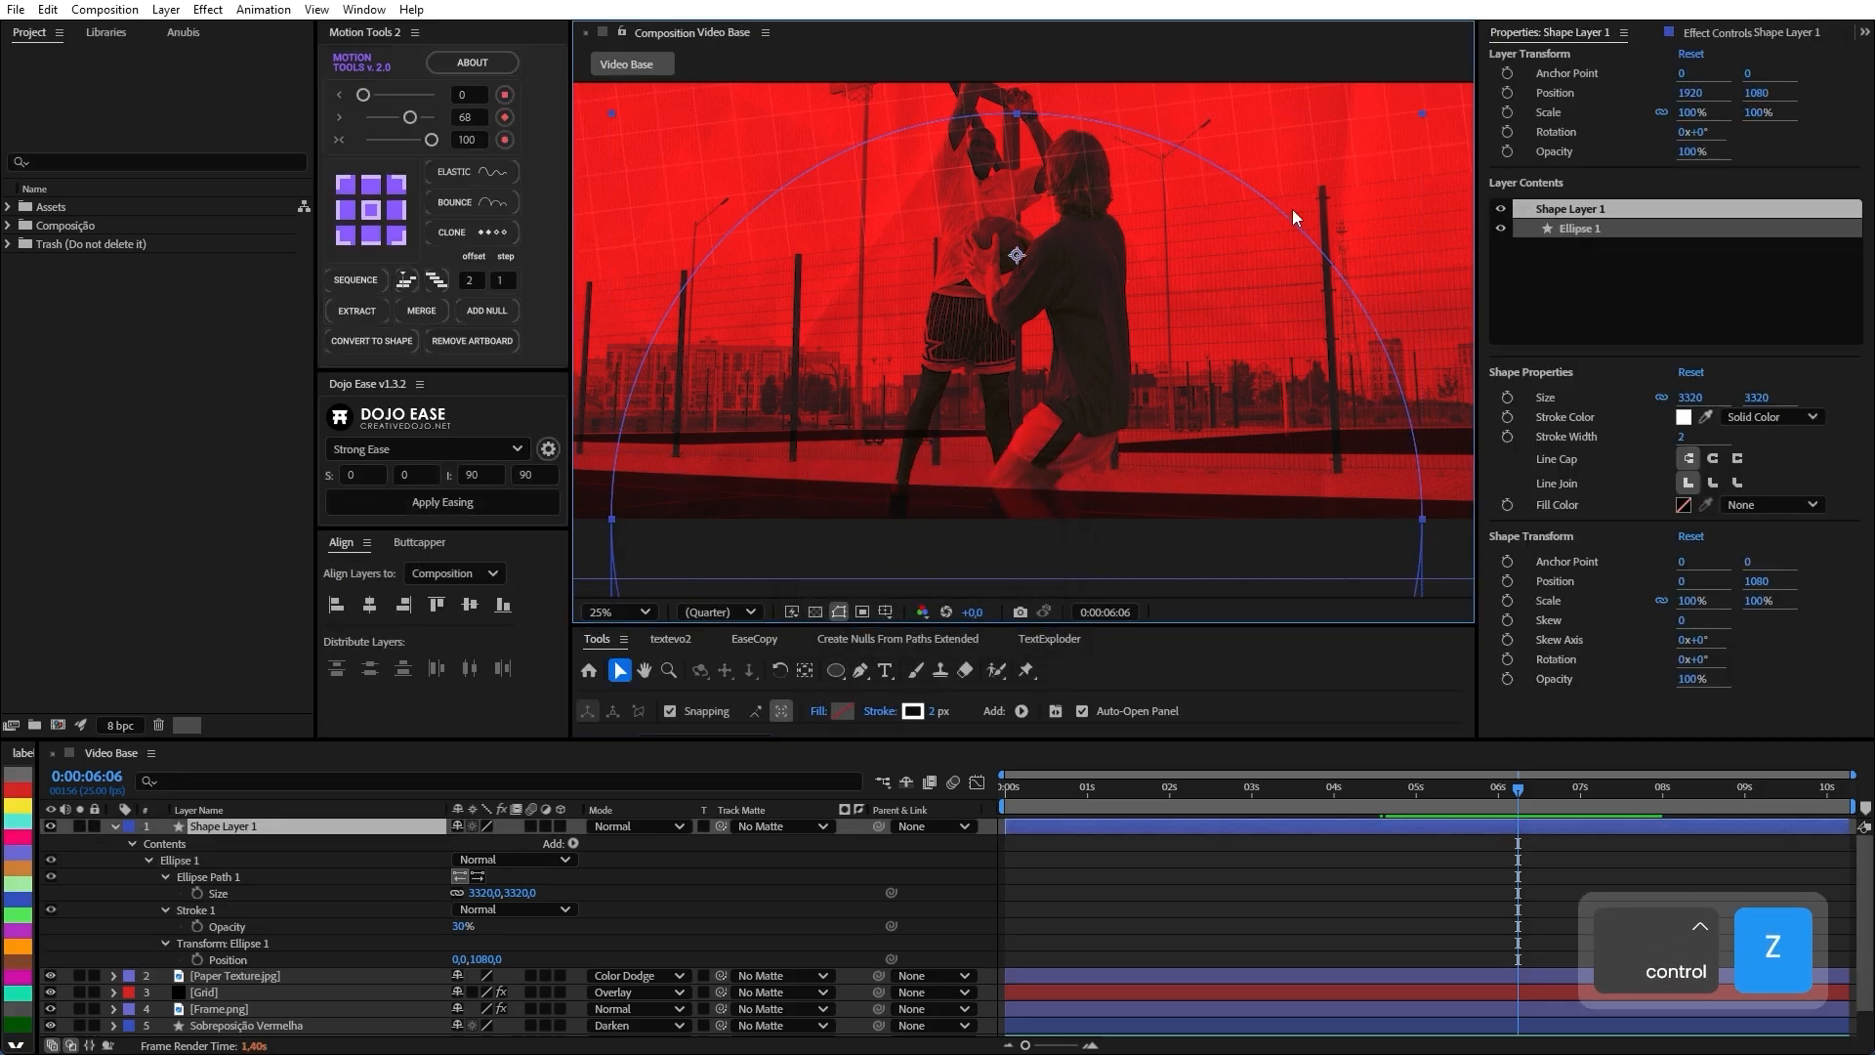
{"action": "left_click", "coordinate": [1426, 232]}
{"action": "key", "text": "space"}
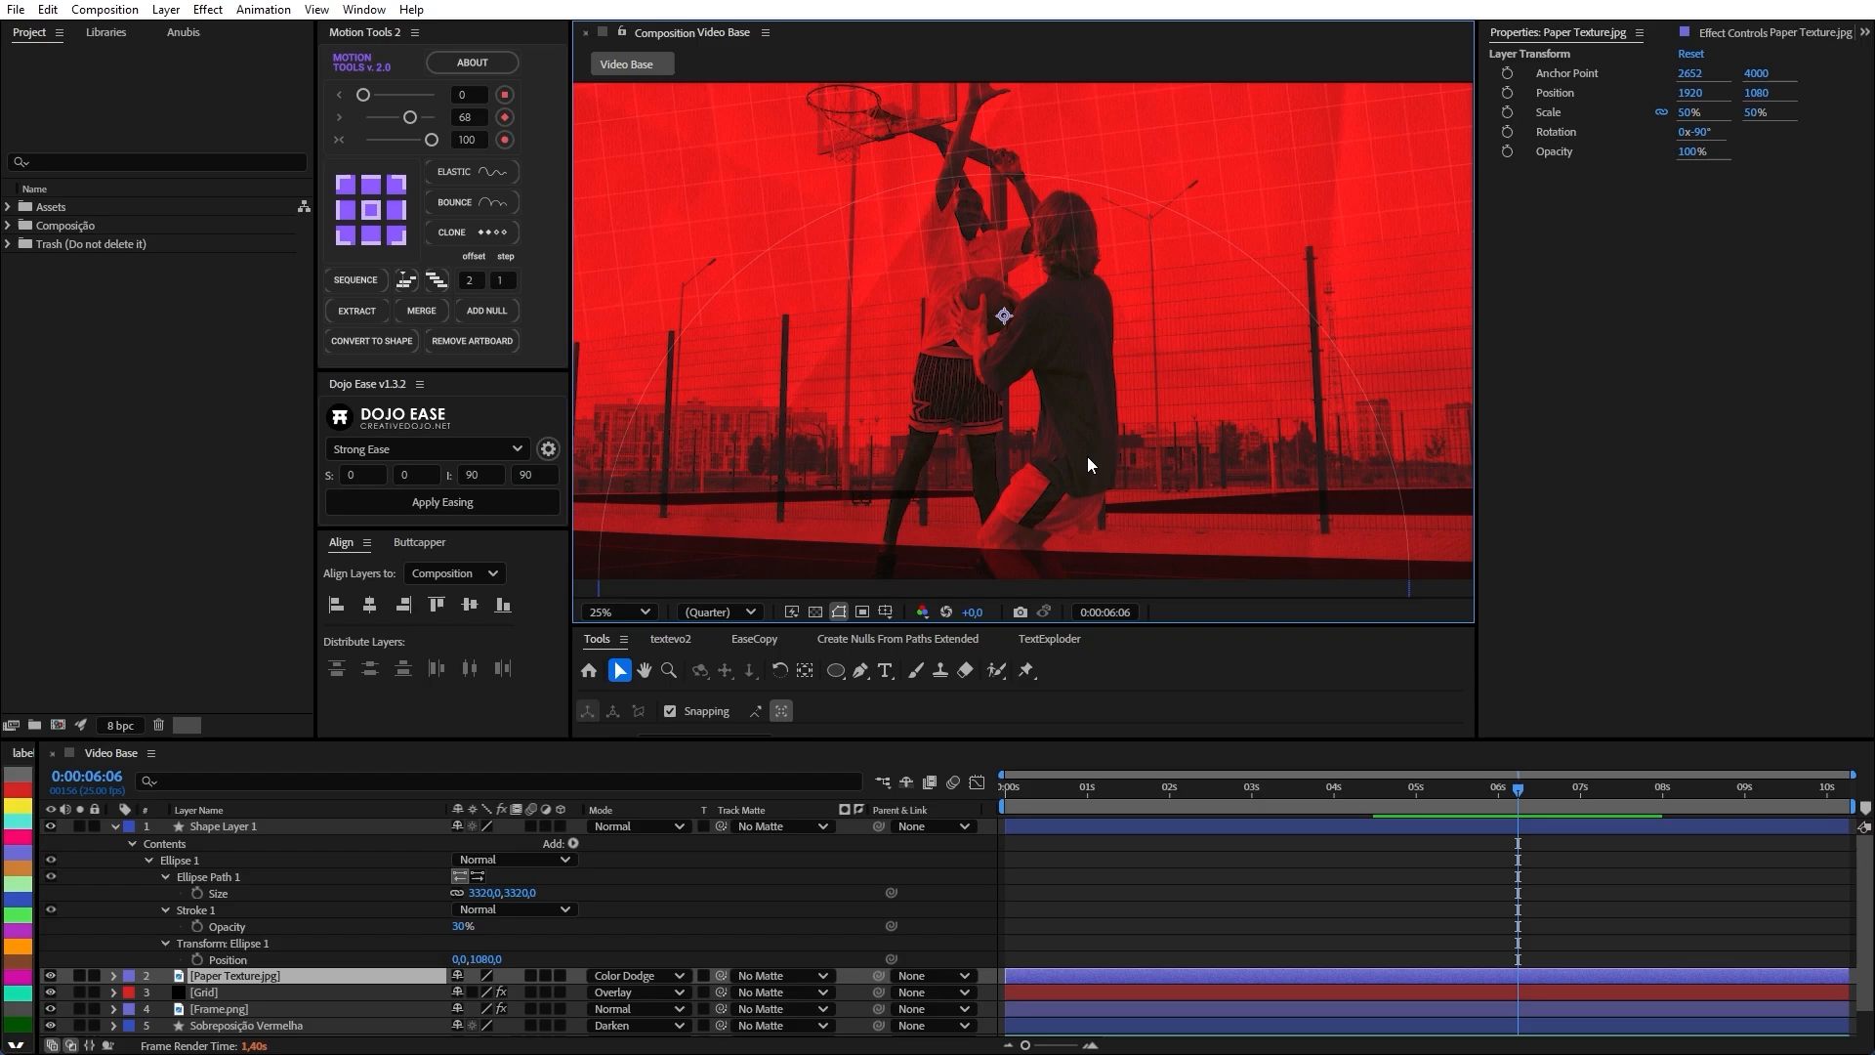
{"action": "key", "text": "space"}
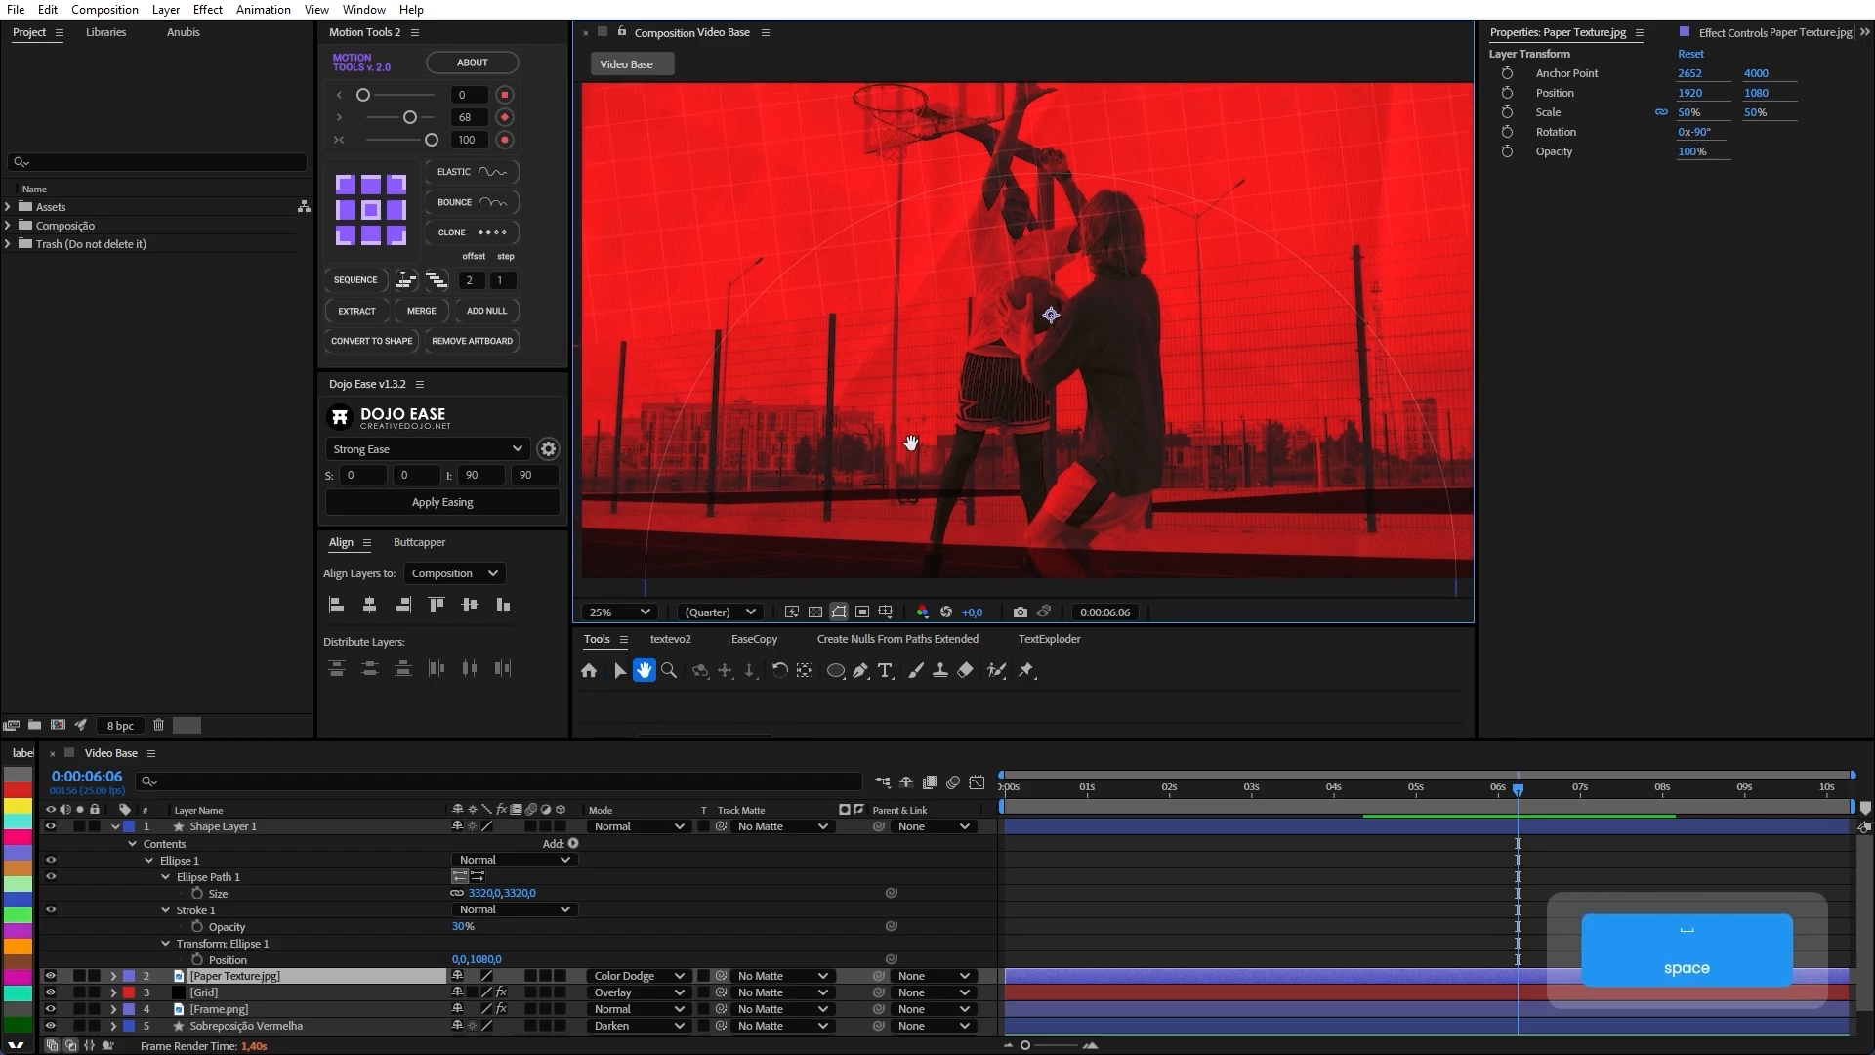
{"action": "left_click_drag", "start_coordinate": [1051, 359], "coordinate": [909, 335]}
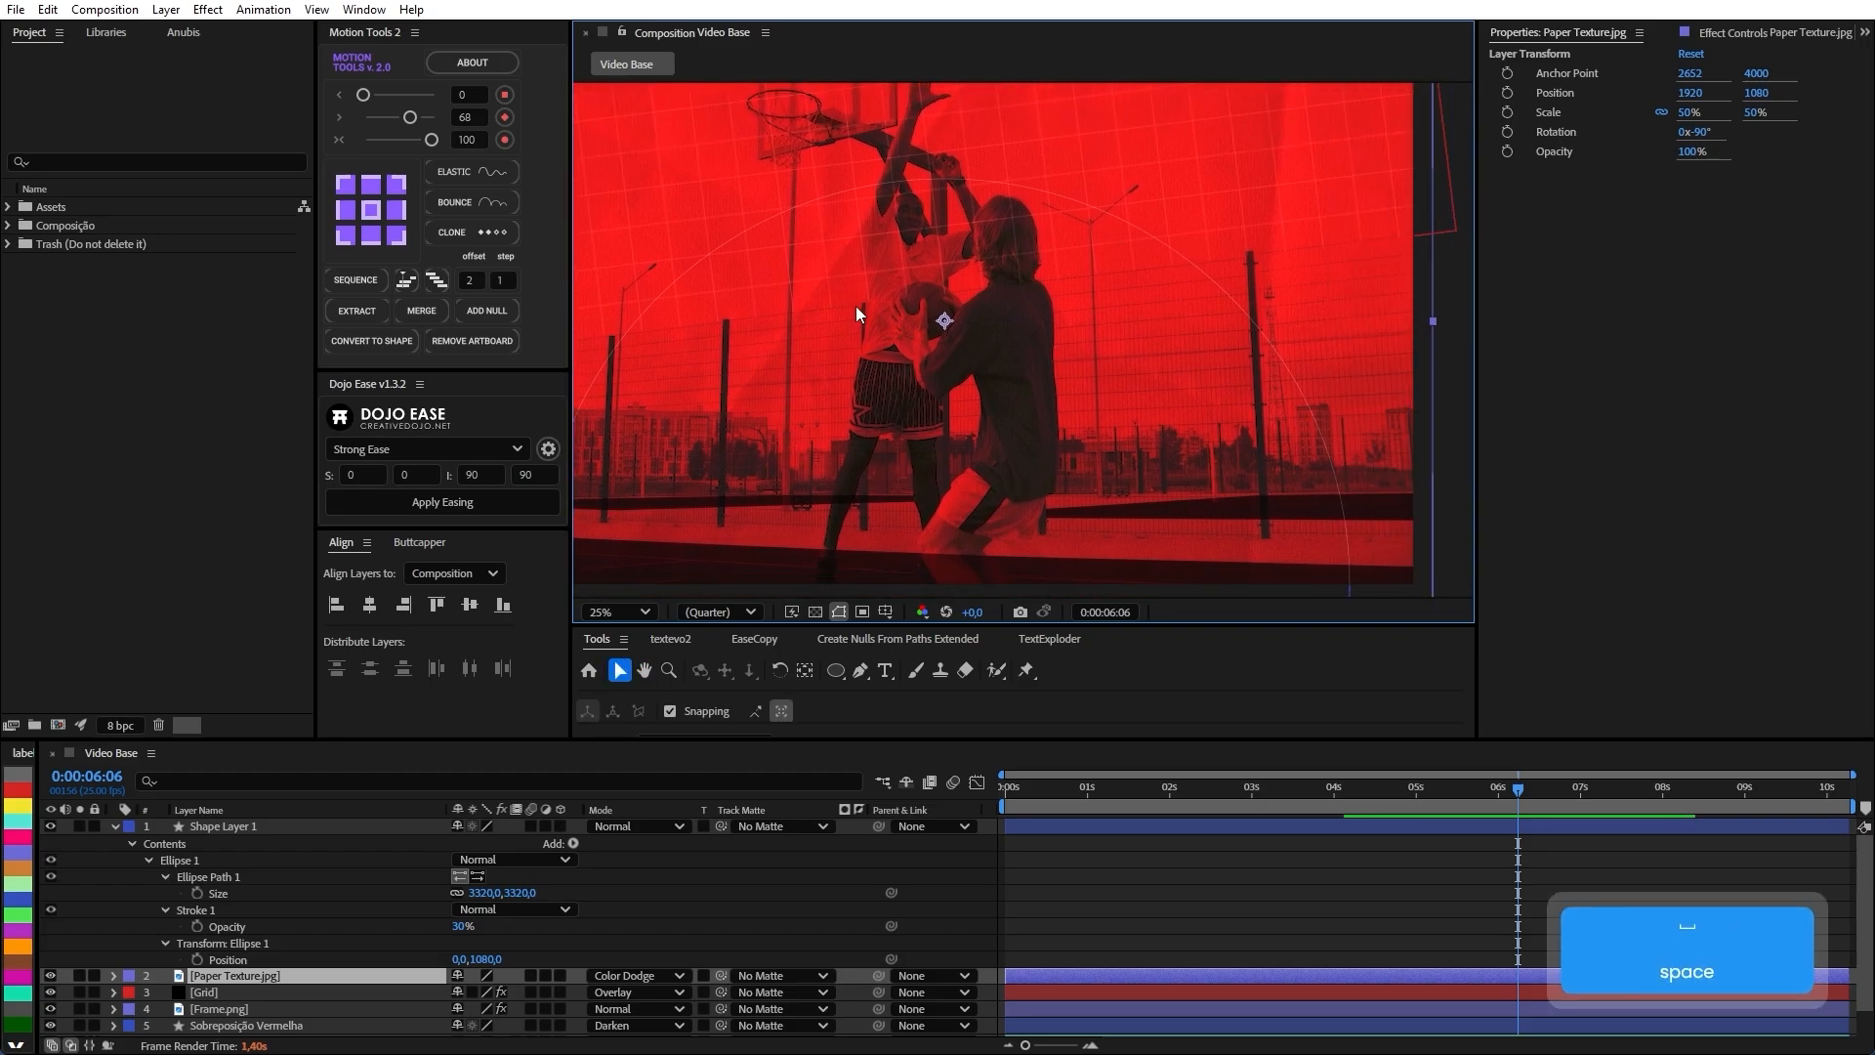
{"action": "left_click_drag", "start_coordinate": [733, 334], "coordinate": [890, 350]}
Rename the circle's shape layer as Circle Stroke and collapse its properties.
{"action": "left_click", "coordinate": [252, 828]}
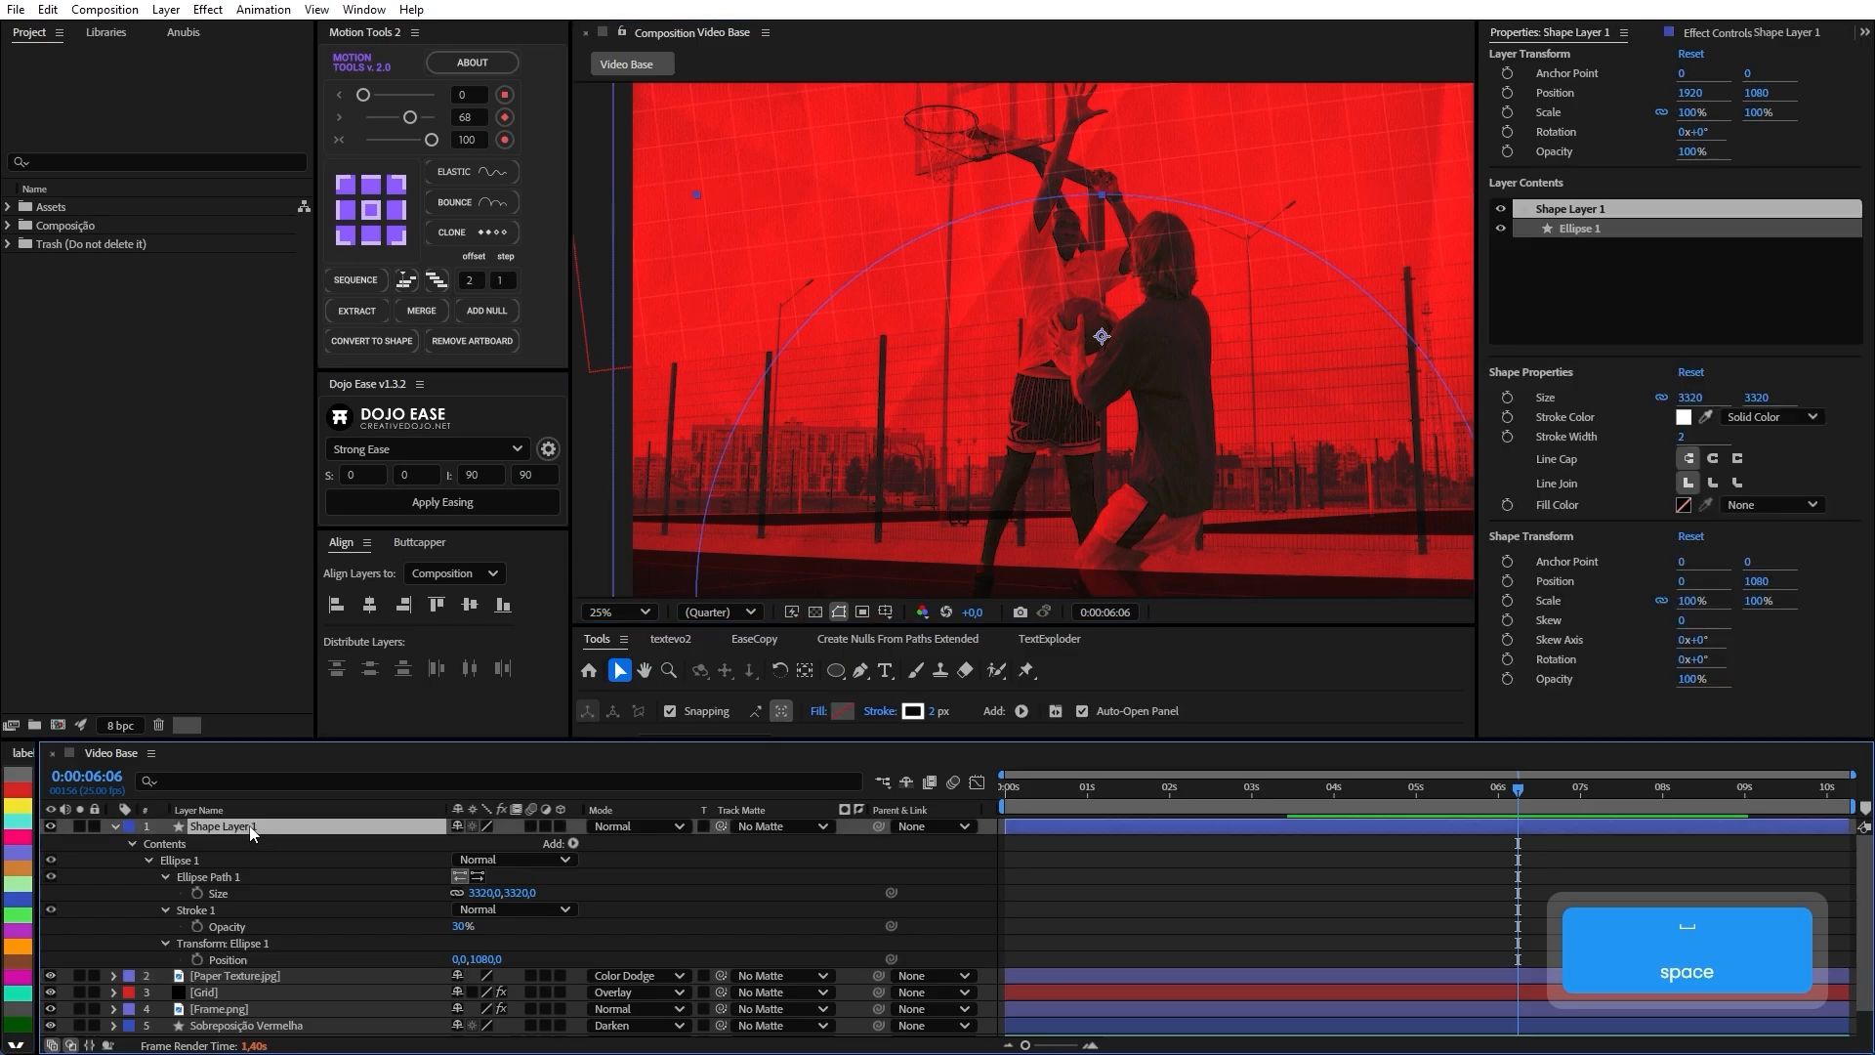
{"action": "key", "text": "Return"}
{"action": "key", "text": "Caps_Lock"}
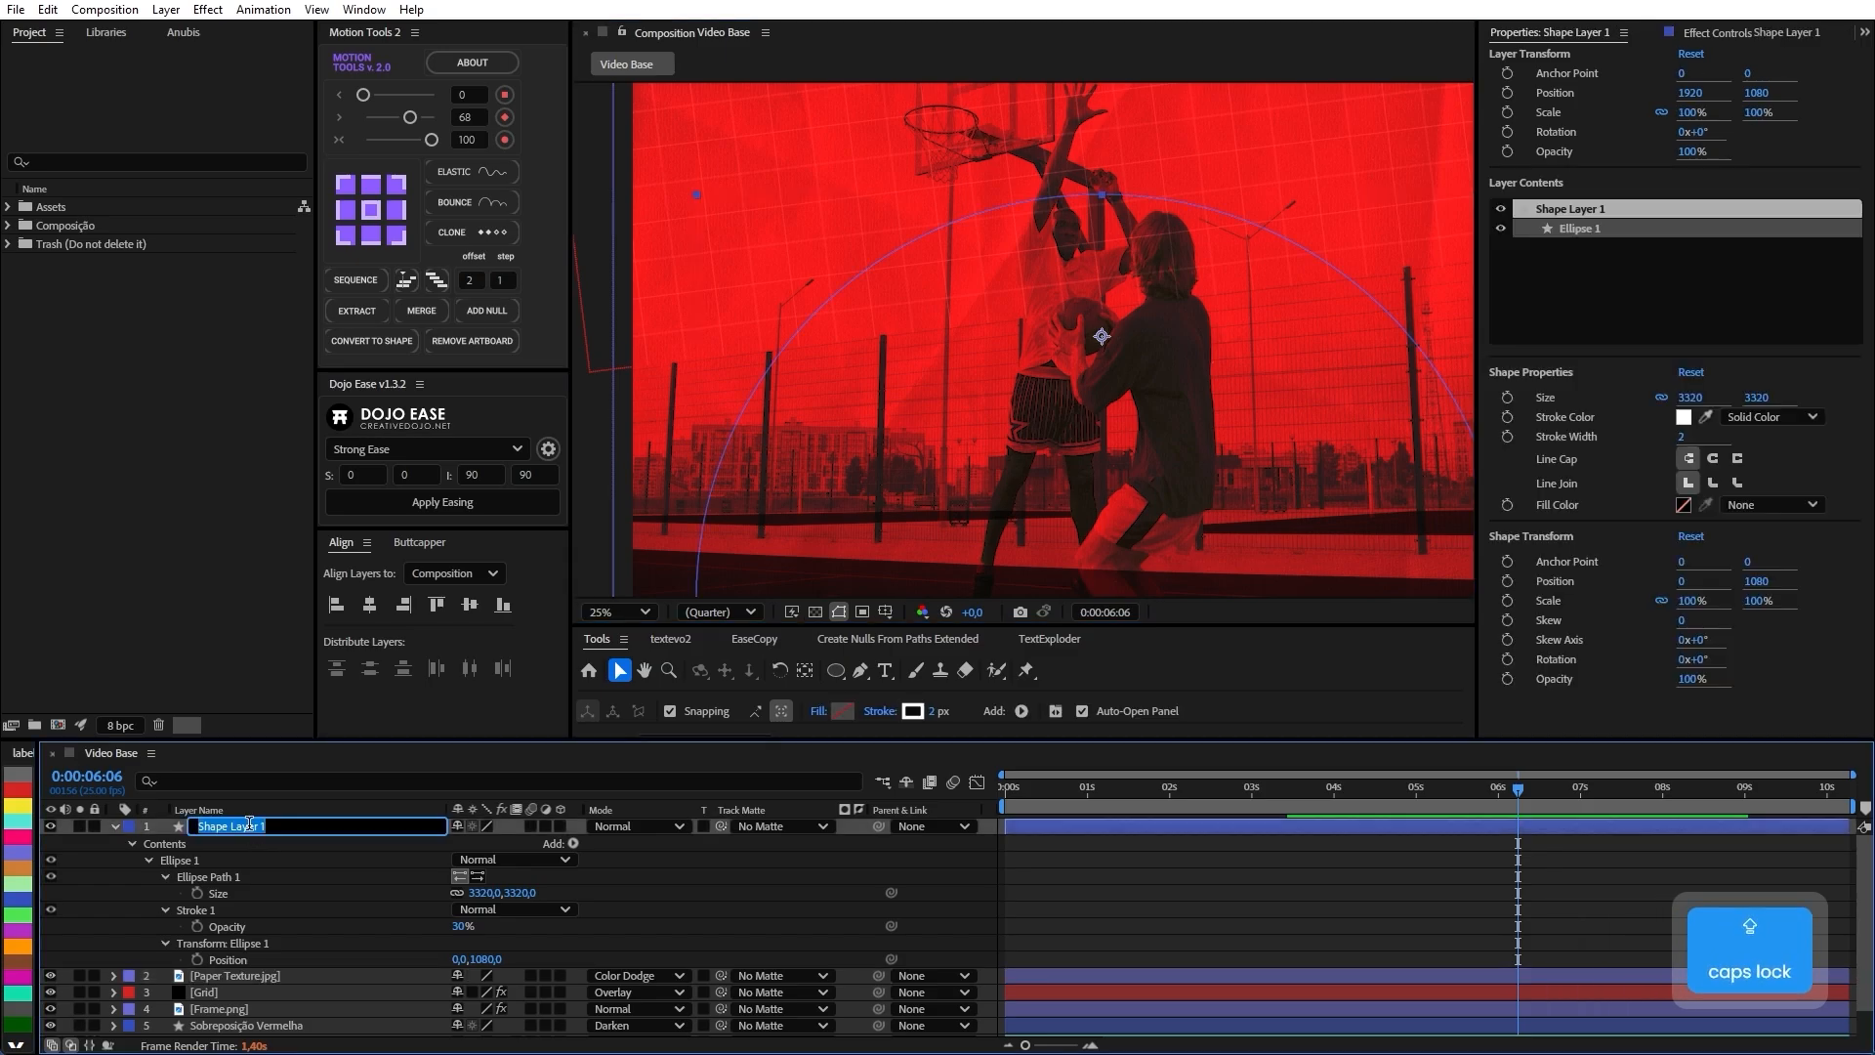
{"action": "type", "text": "Circle Stroke"}
{"action": "key", "text": "Return"}
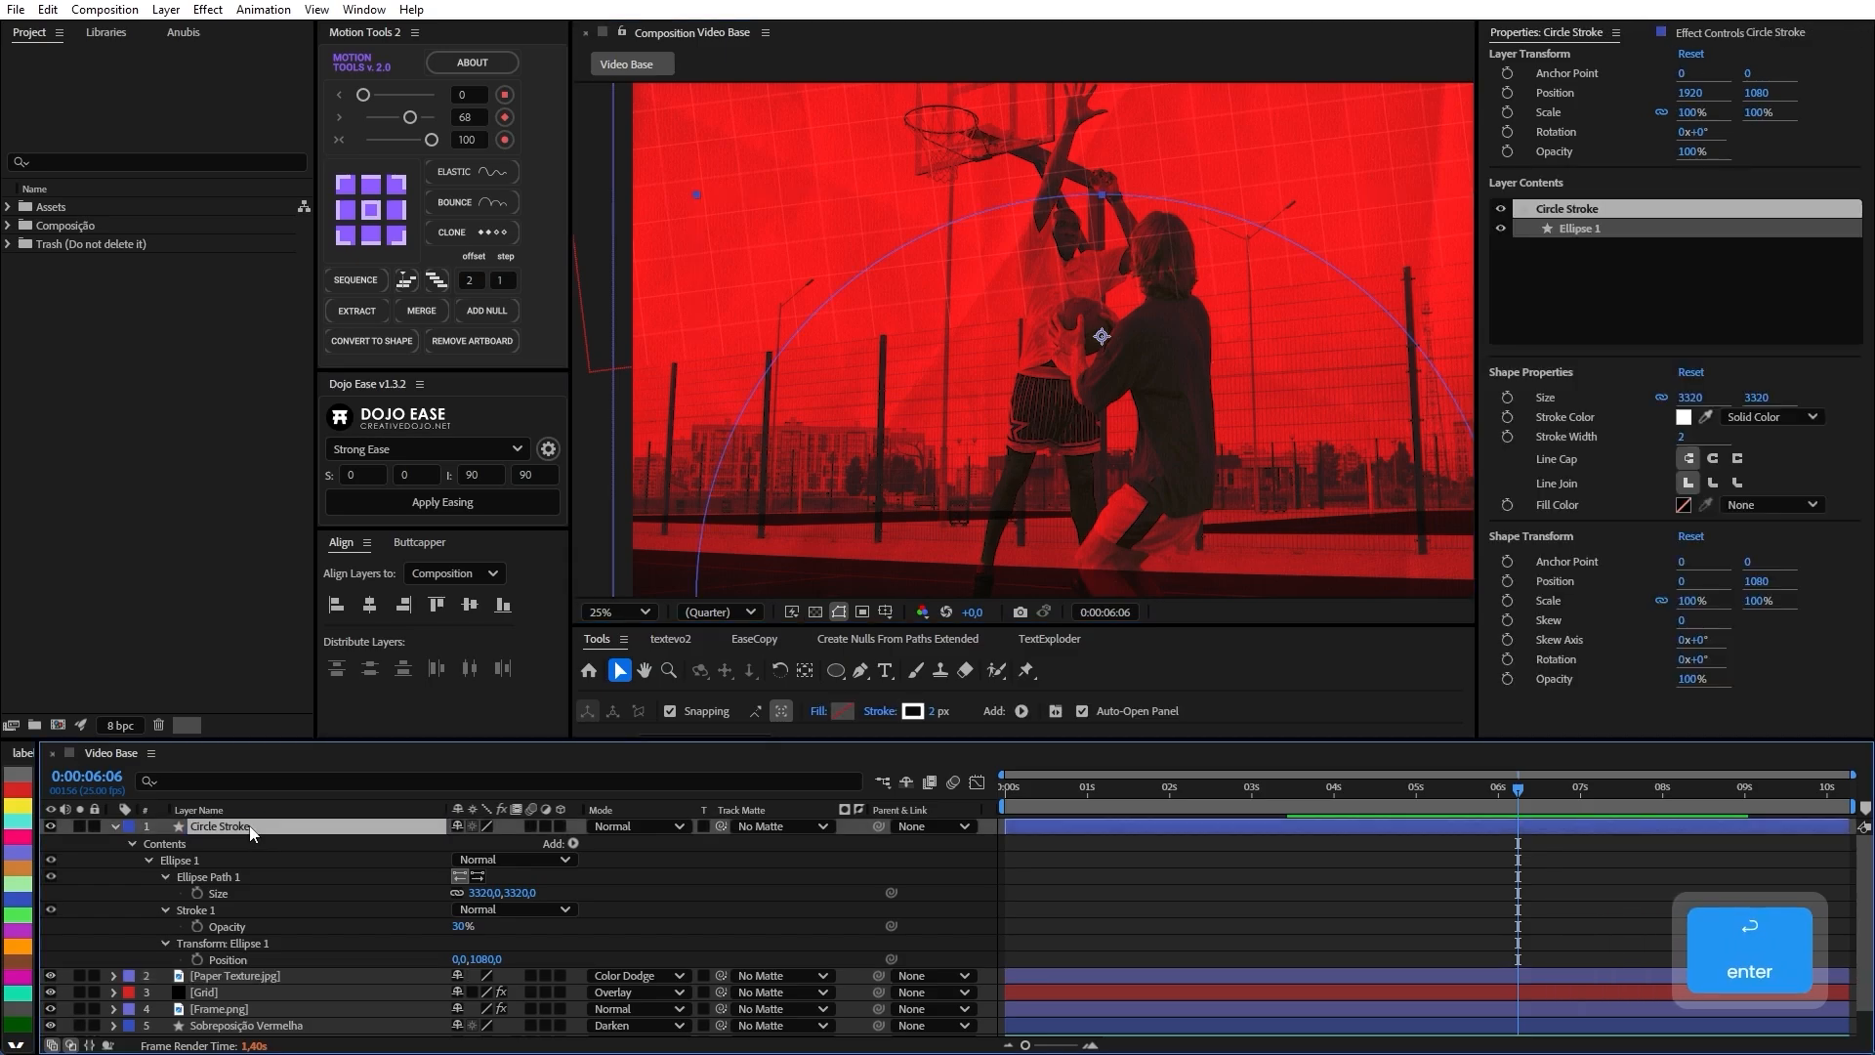
{"action": "left_click", "coordinate": [115, 827]}
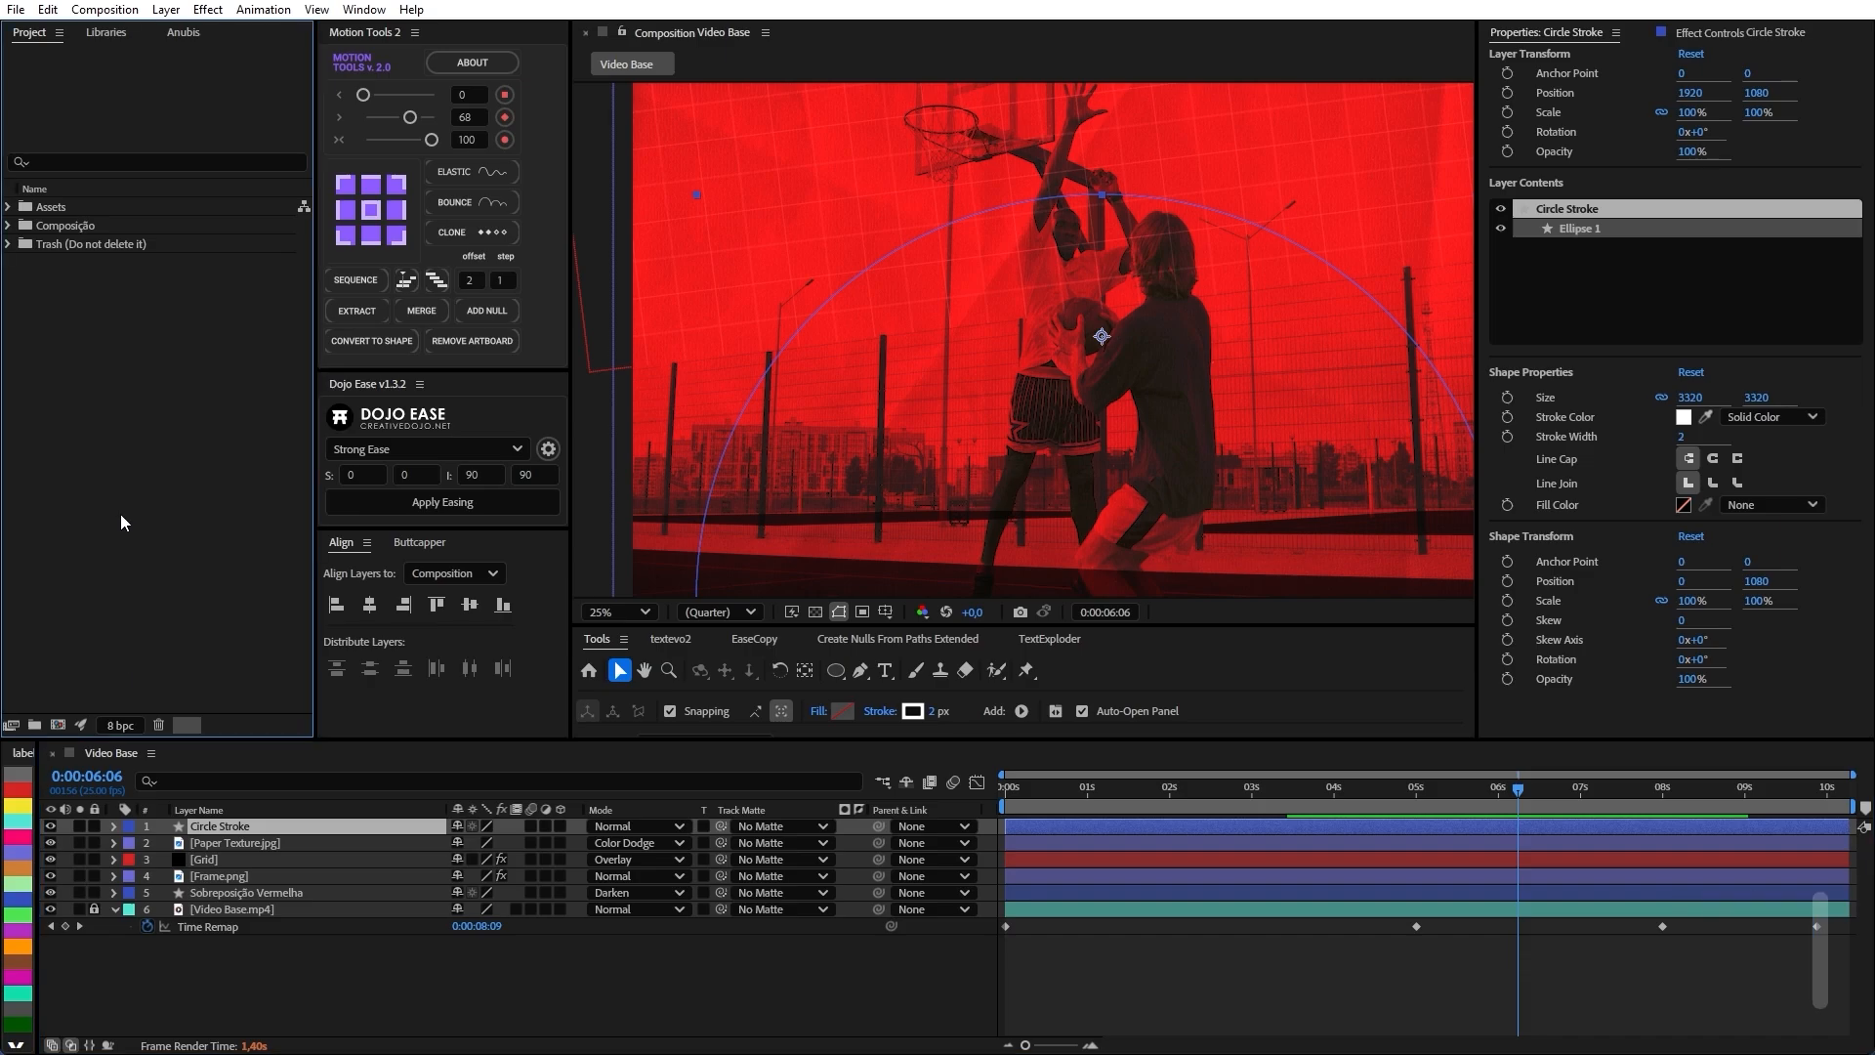
Import the Recorte 01 torn-paper image and add it as the topmost layer of the Video Base composition.
{"action": "double_click", "coordinate": [225, 513]}
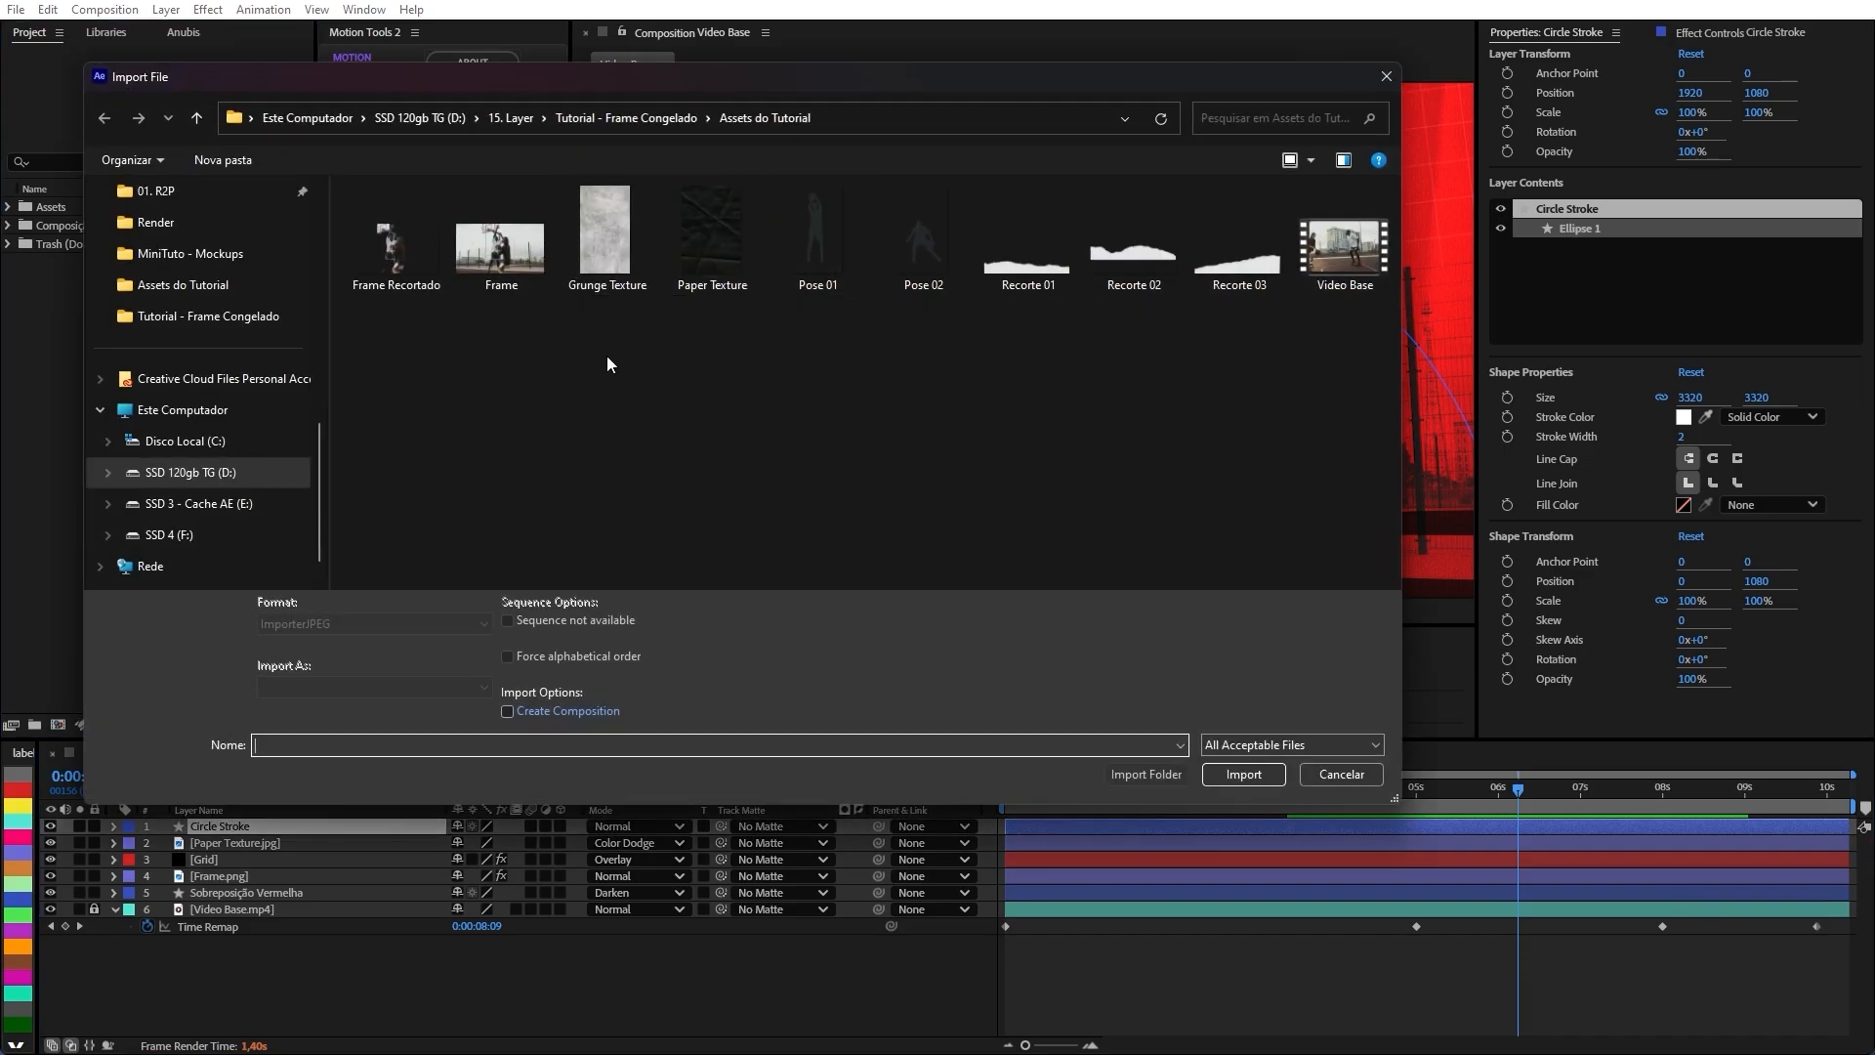
{"action": "double_click", "coordinate": [1038, 277]}
{"action": "scroll", "coordinate": [850, 328], "scroll_direction": "down", "scroll_amount": 1}
{"action": "left_click_drag", "start_coordinate": [80, 245], "coordinate": [220, 824]}
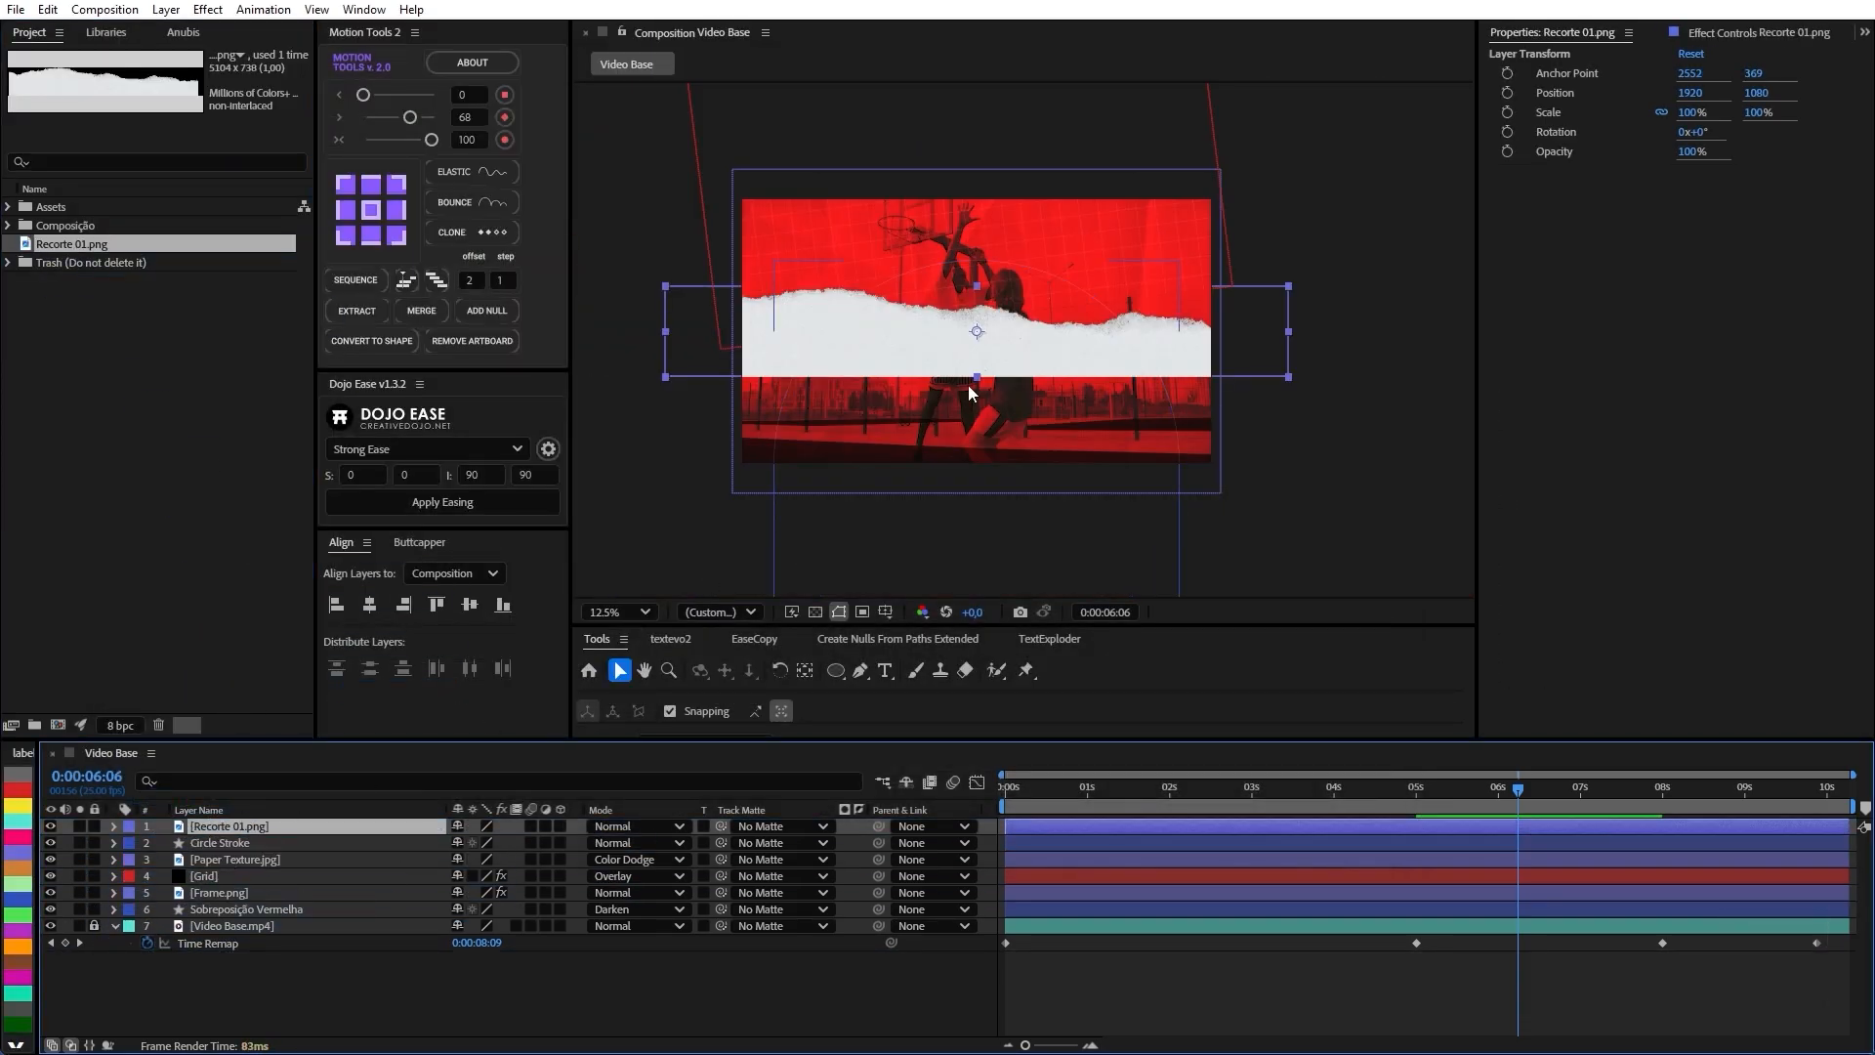
Rotate Recorte 01 to about 170° so its torn edge faces down, and move it over the frame's upper edge at about 1810, 78.
{"action": "left_click_drag", "start_coordinate": [972, 392], "coordinate": [972, 359]}
{"action": "key", "text": "w"}
{"action": "left_click_drag", "start_coordinate": [1172, 304], "coordinate": [681, 355]}
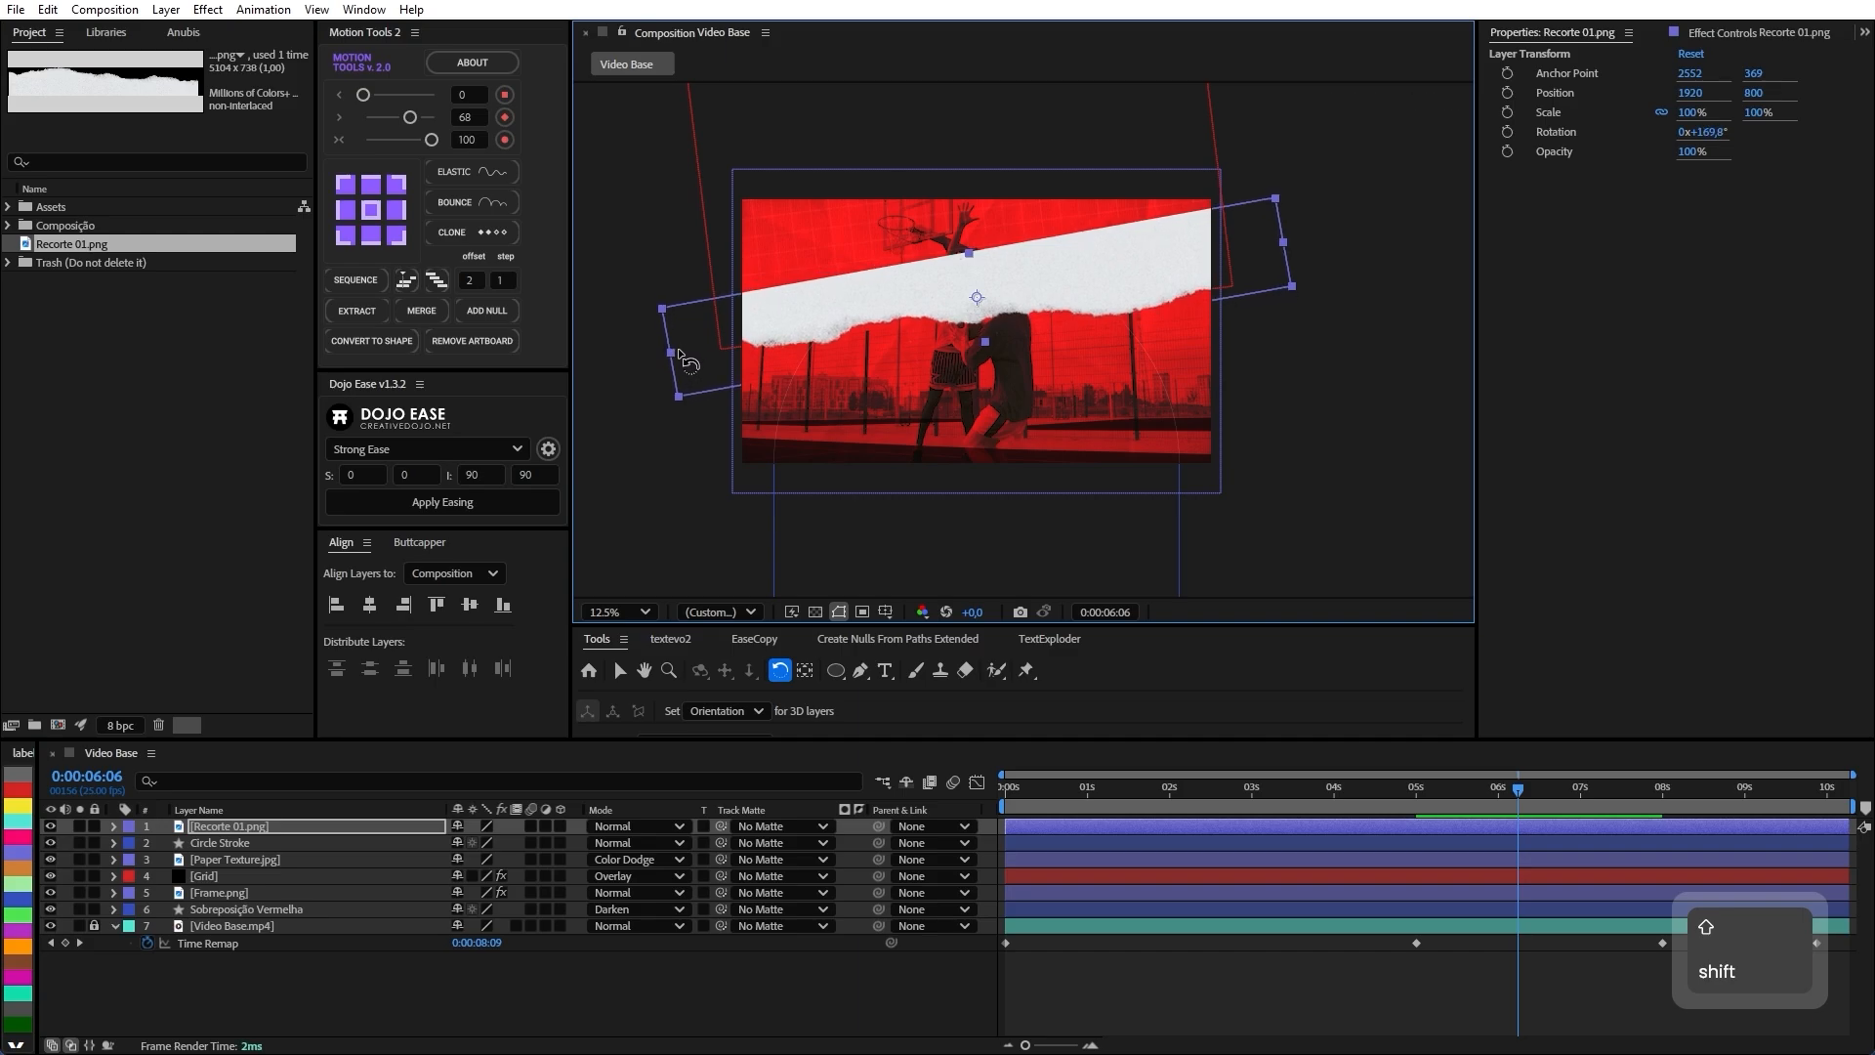
{"action": "key", "text": "v"}
{"action": "left_click_drag", "start_coordinate": [963, 293], "coordinate": [950, 207]}
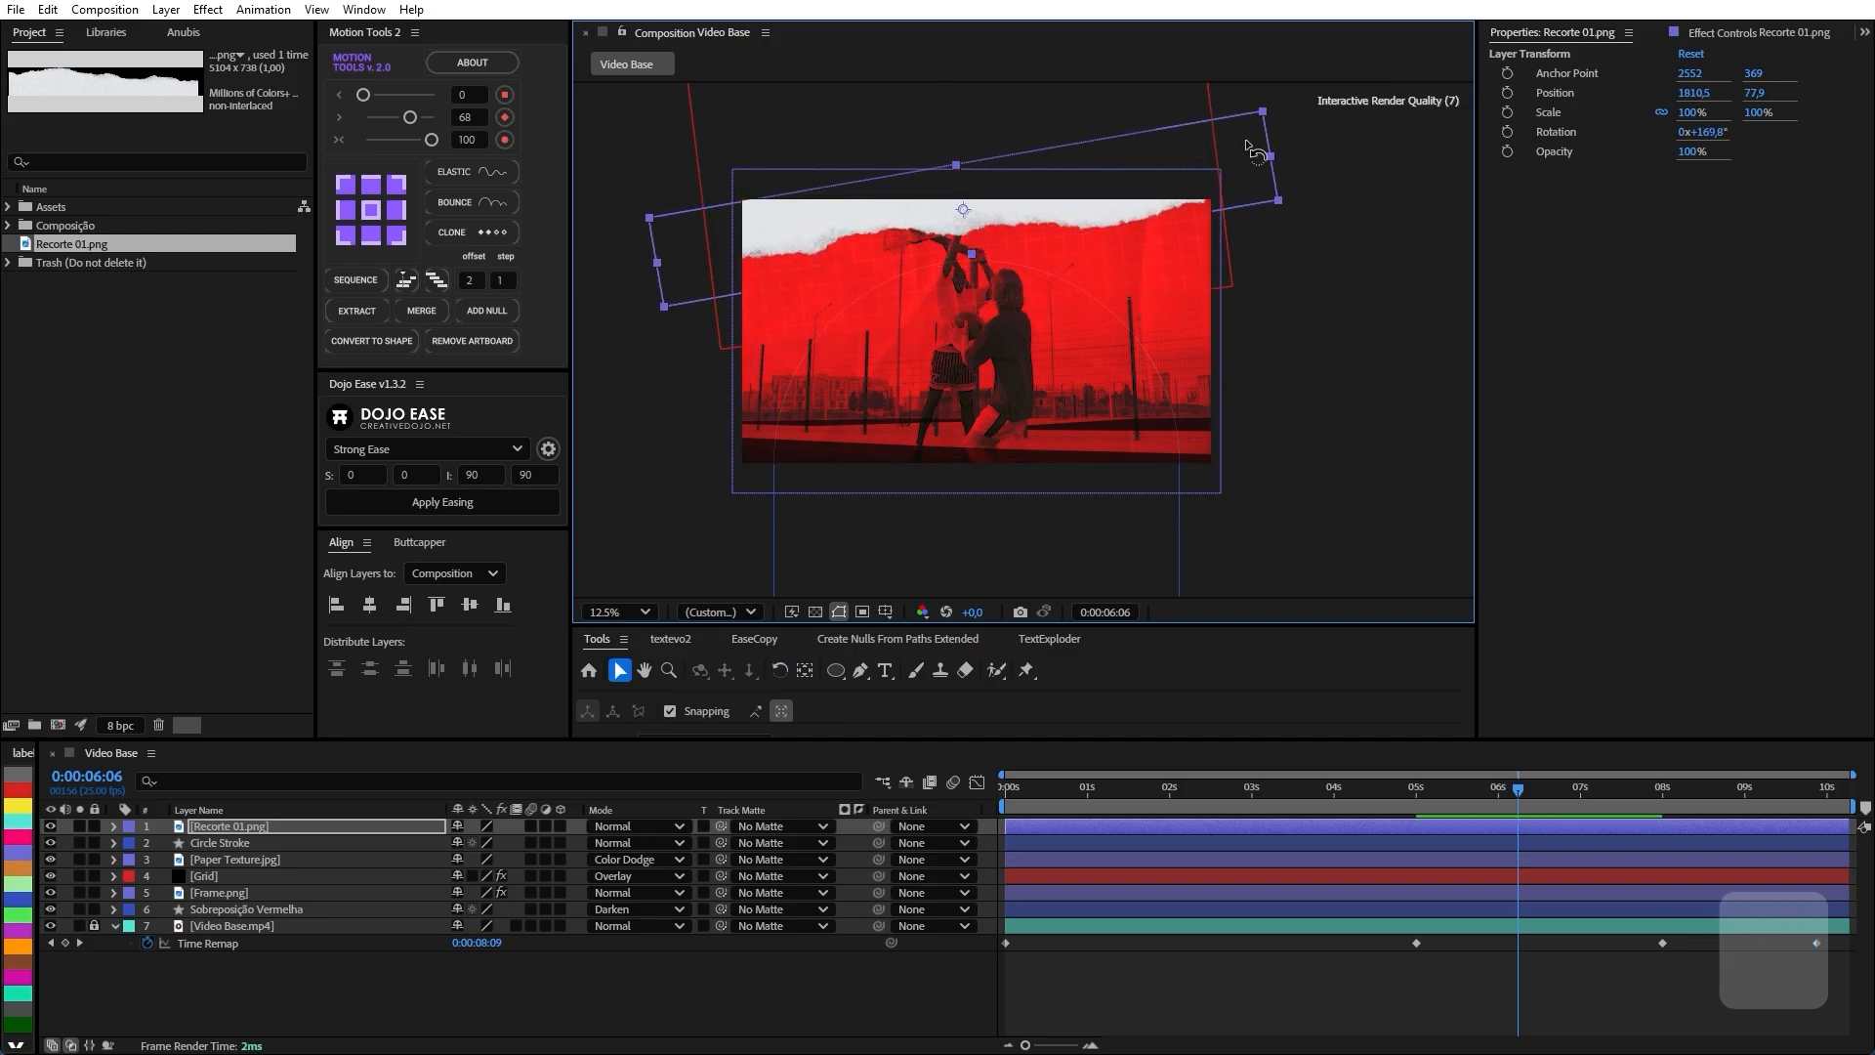
Adjust Recorte 01's rotation to about 174° and check how its torn edge crosses the frame.
{"action": "key", "text": "w"}
{"action": "left_click_drag", "start_coordinate": [1255, 152], "coordinate": [1259, 174]}
{"action": "key", "text": "v"}
{"action": "scroll", "coordinate": [902, 280], "scroll_direction": "up", "scroll_amount": 2}
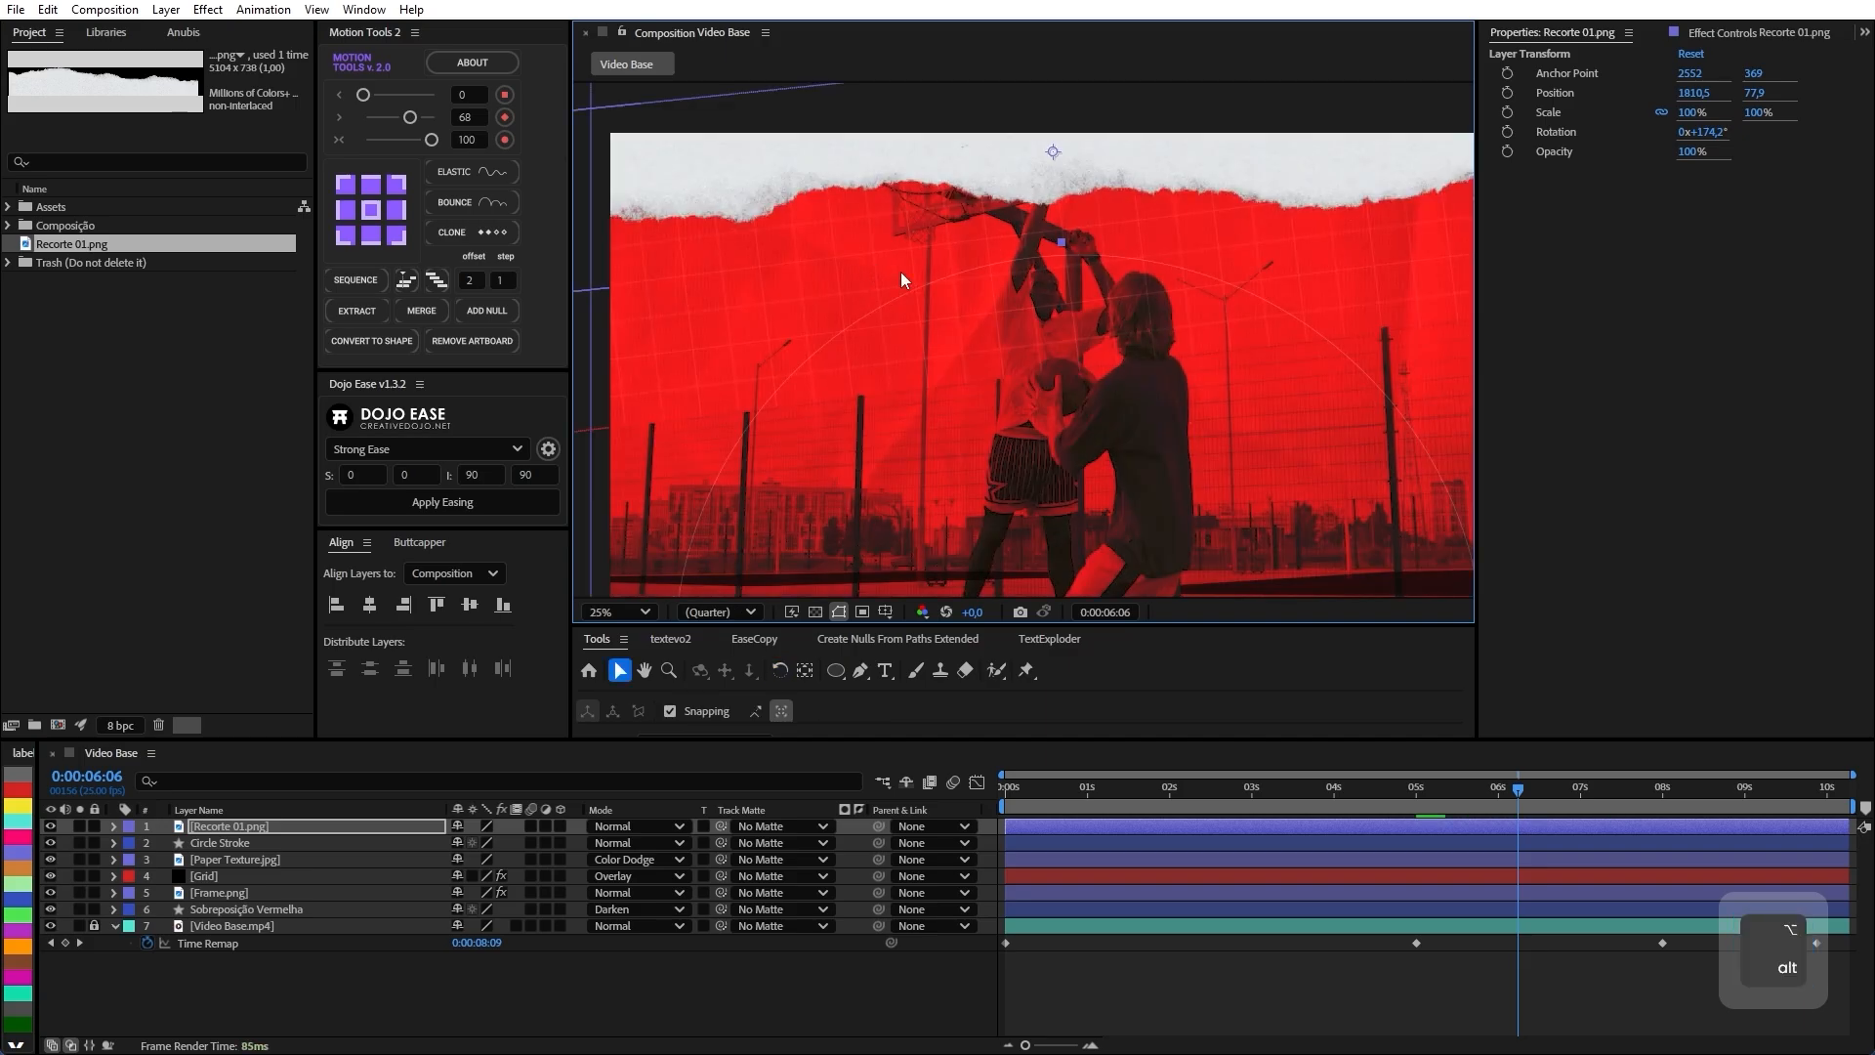
{"action": "scroll", "coordinate": [903, 280], "scroll_direction": "down", "scroll_amount": 2}
{"action": "scroll", "coordinate": [1065, 219], "scroll_direction": "up", "scroll_amount": 2}
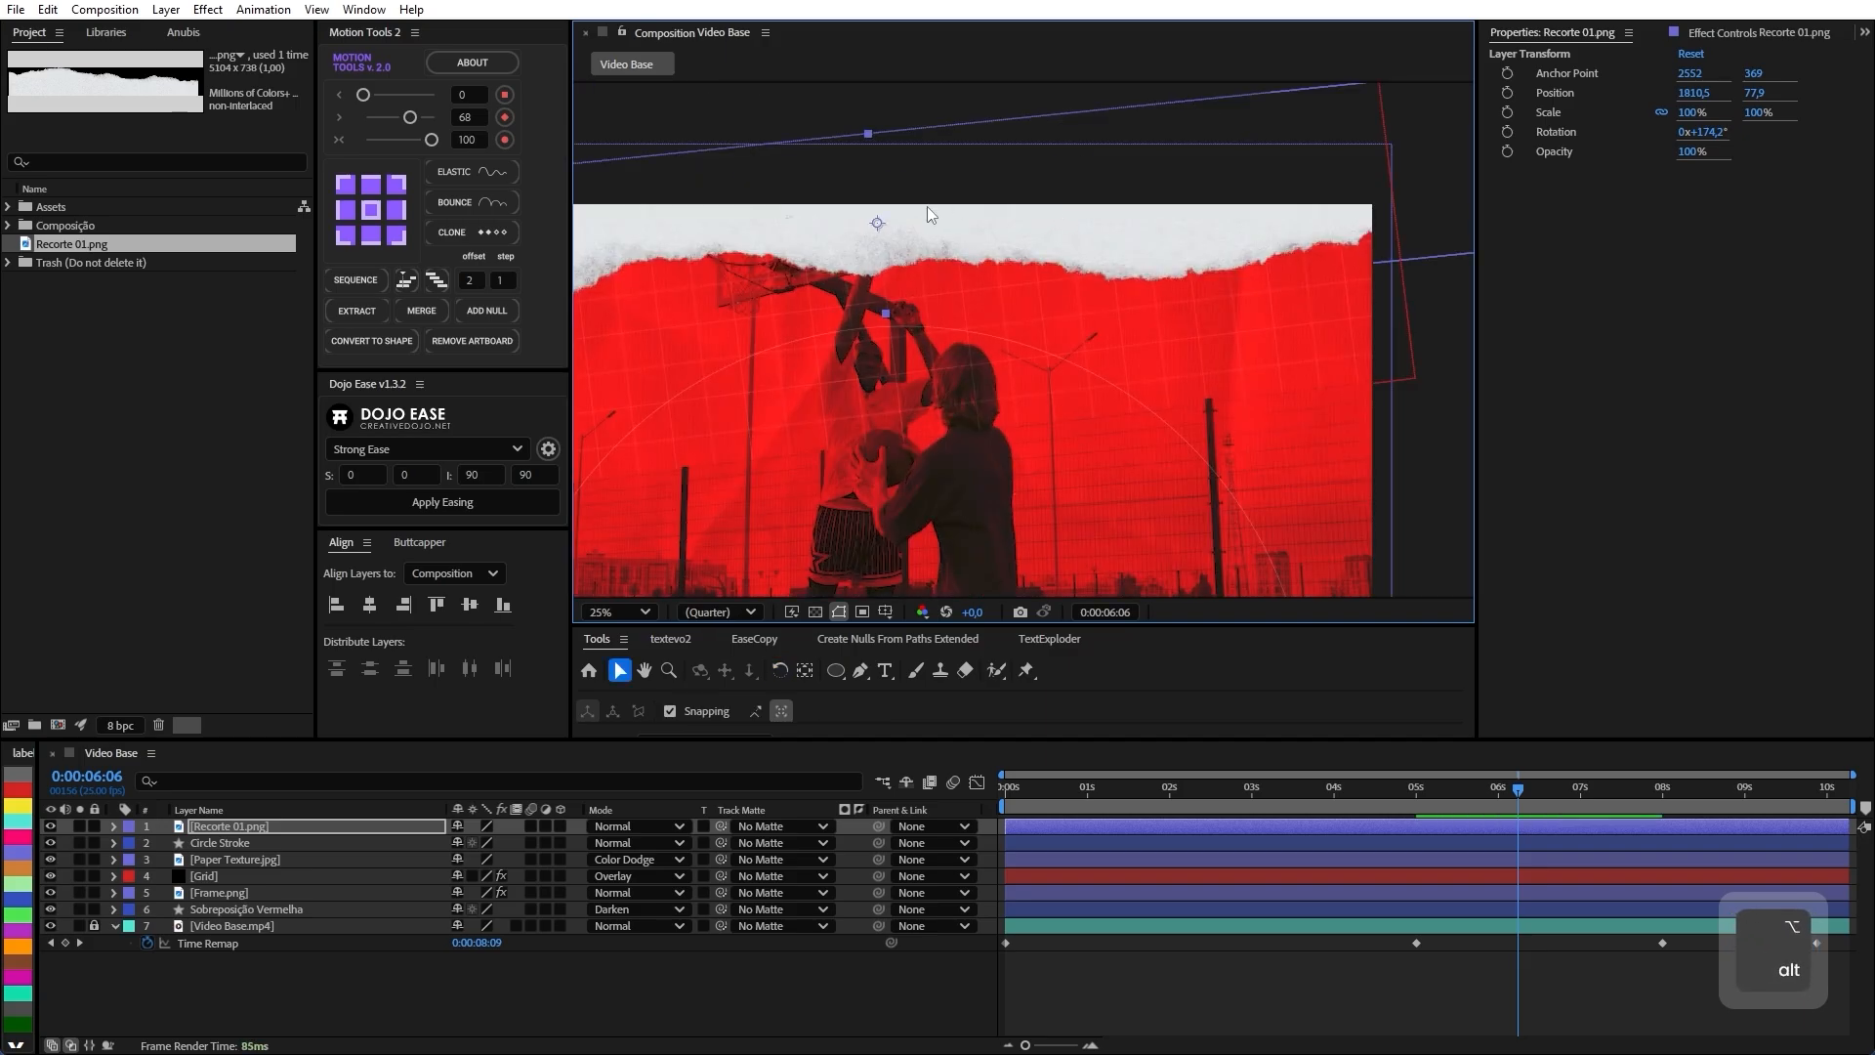
{"action": "scroll", "coordinate": [987, 320], "scroll_direction": "down", "scroll_amount": 2}
{"action": "scroll", "coordinate": [878, 317], "scroll_direction": "up", "scroll_amount": 1}
{"action": "left_click_drag", "start_coordinate": [878, 320], "coordinate": [1007, 313]}
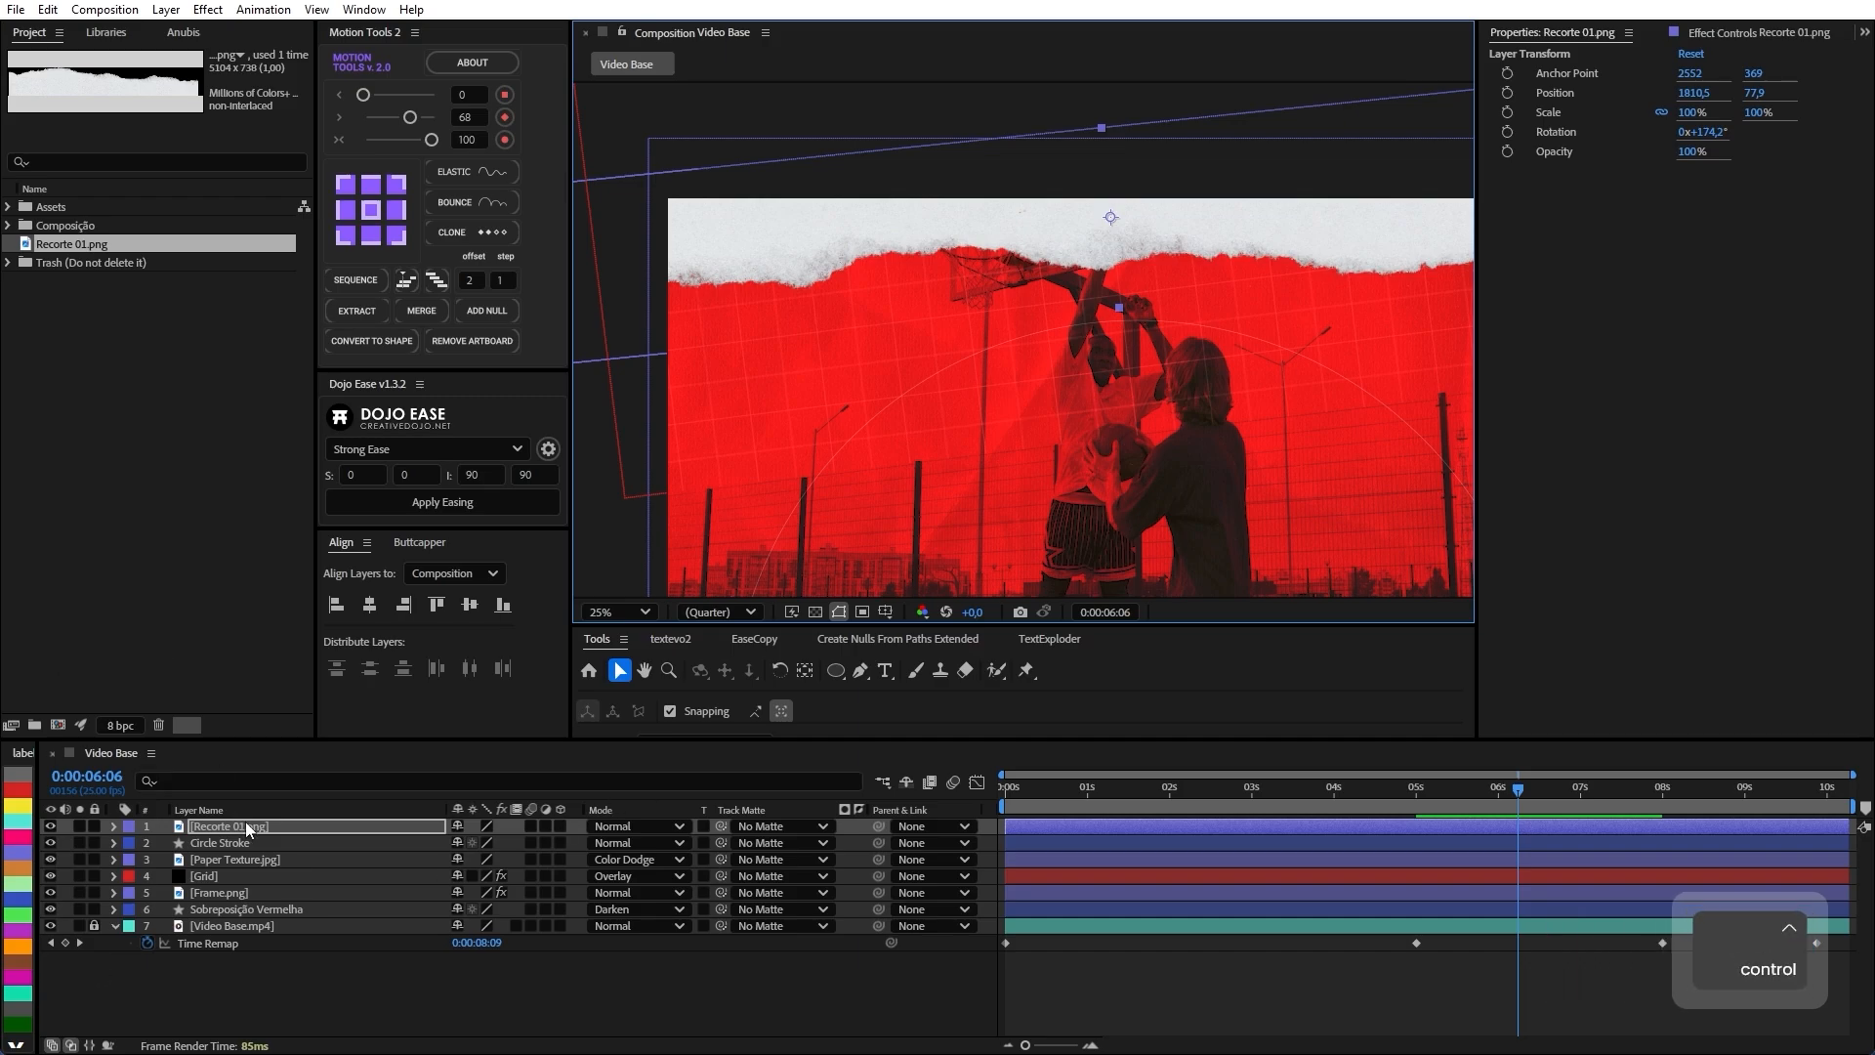
Apply the Tint effect to Recorte 01 and map white to the colour 1B1B1B.
{"action": "key", "text": "ctrl+space"}
{"action": "type", "text": "tint"}
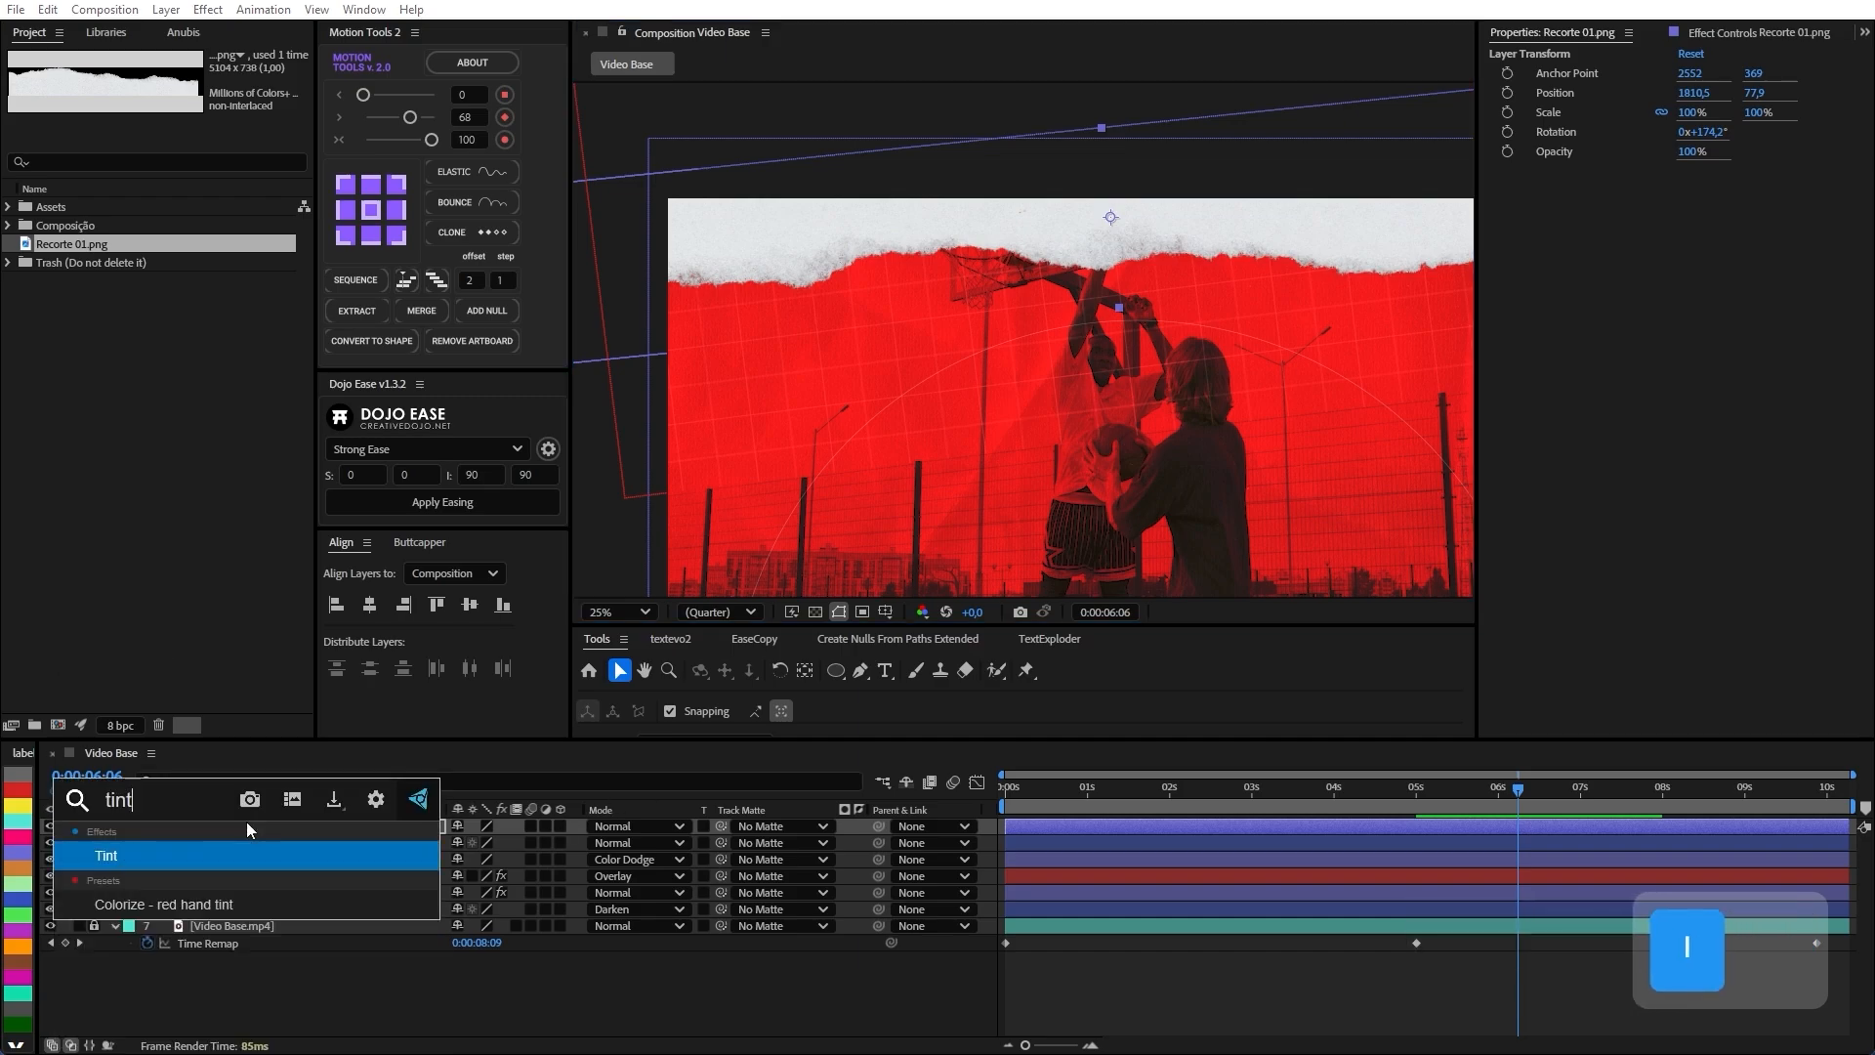
{"action": "key", "text": "Return"}
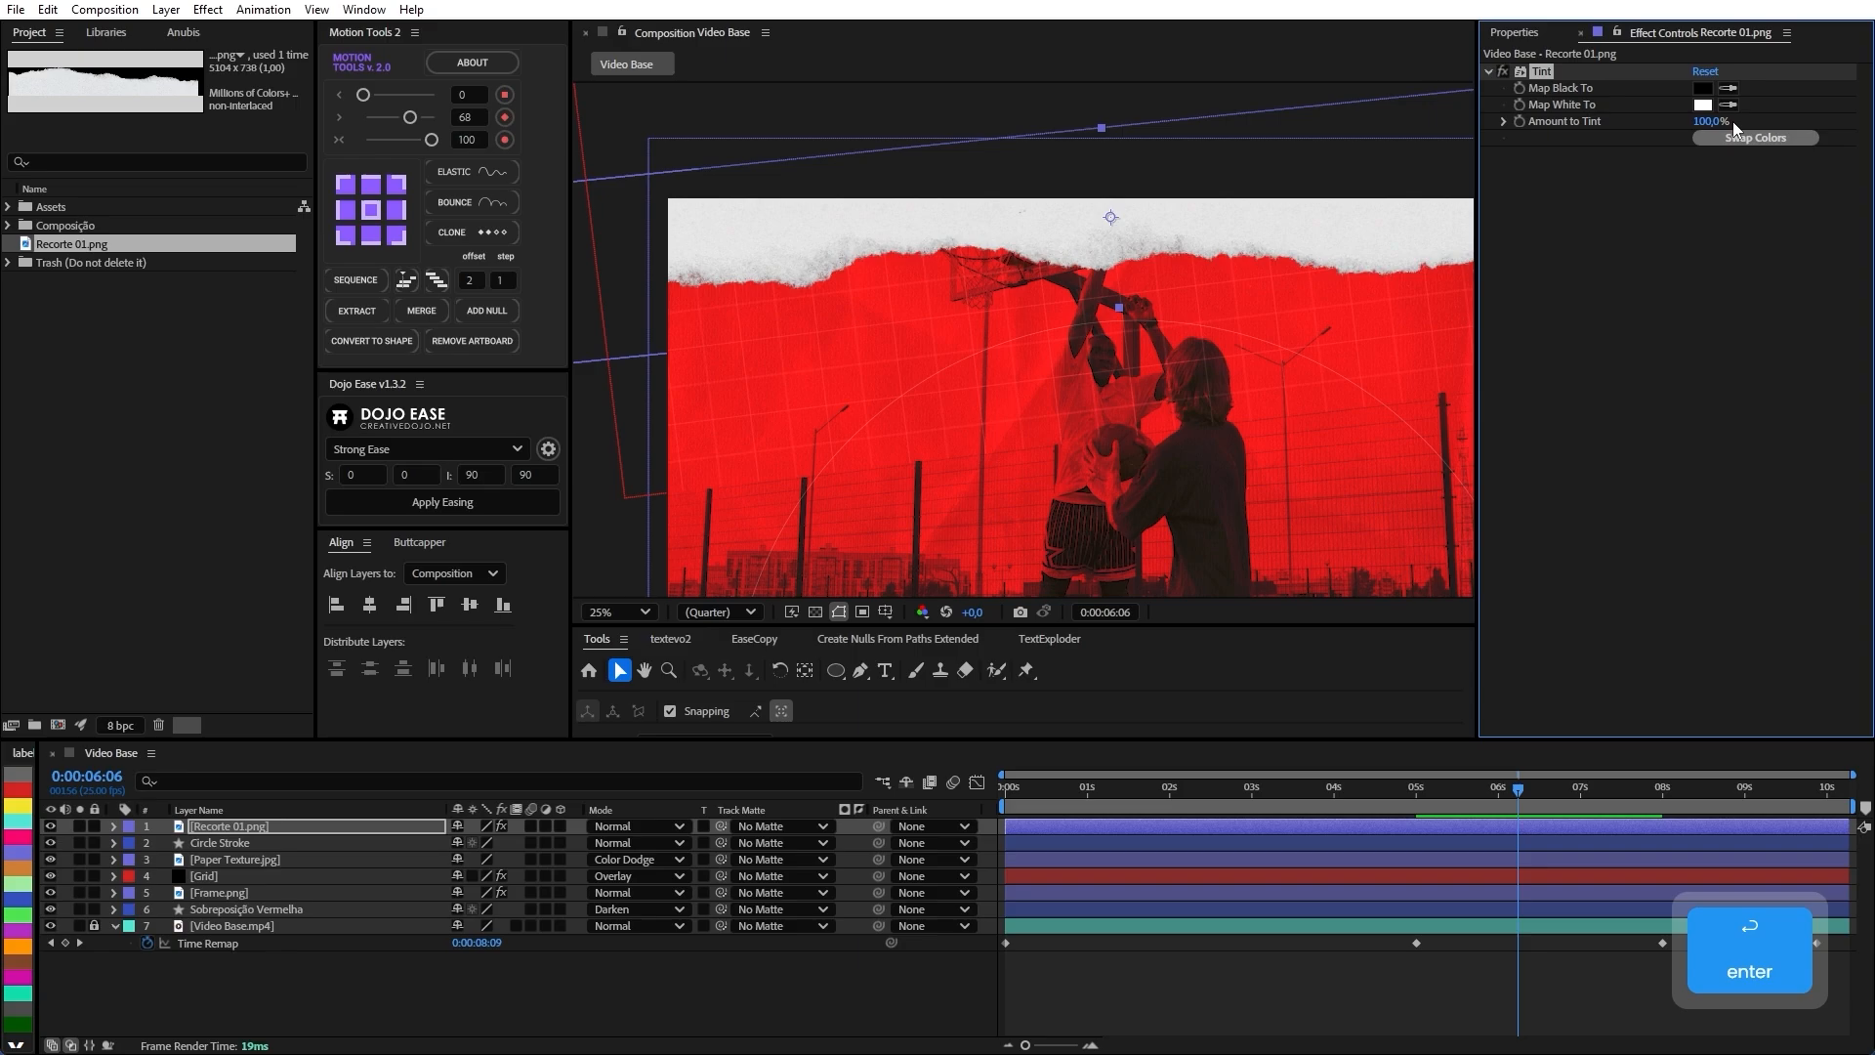
{"action": "left_click", "coordinate": [1702, 104]}
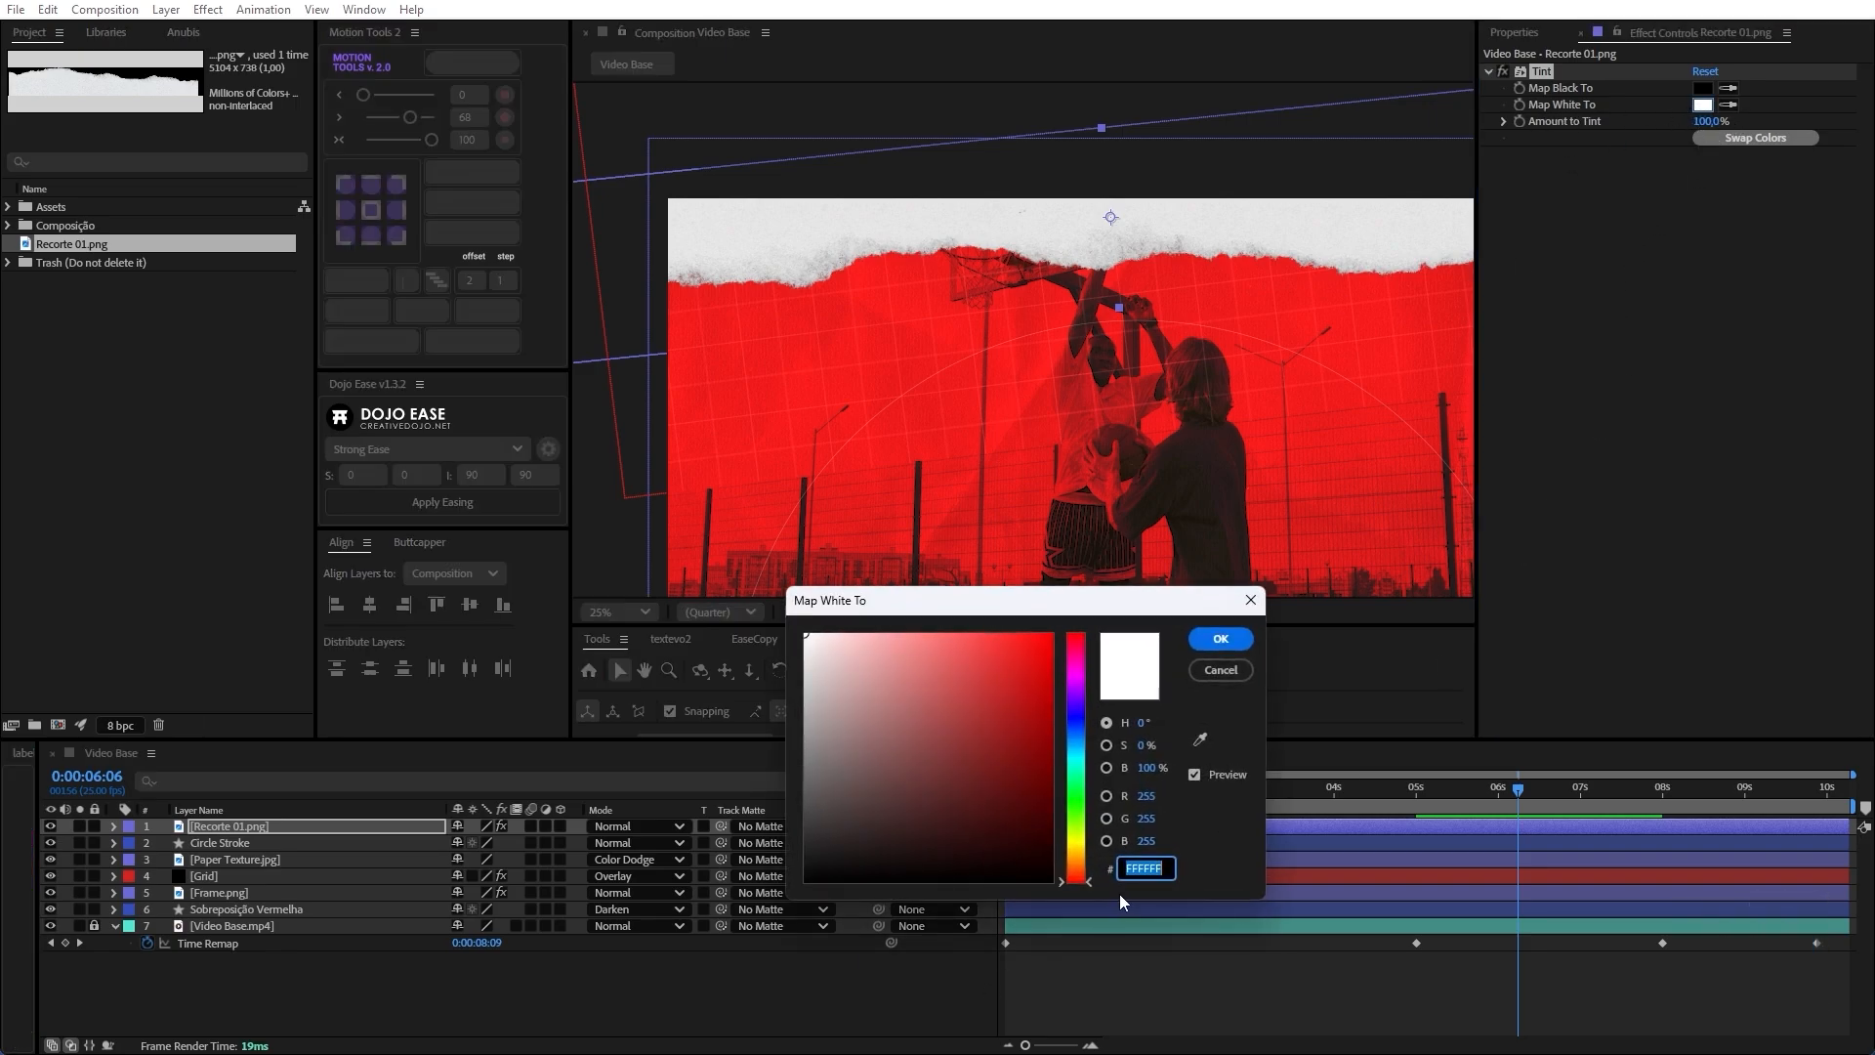
{"action": "type", "text": "1B1B1B"}
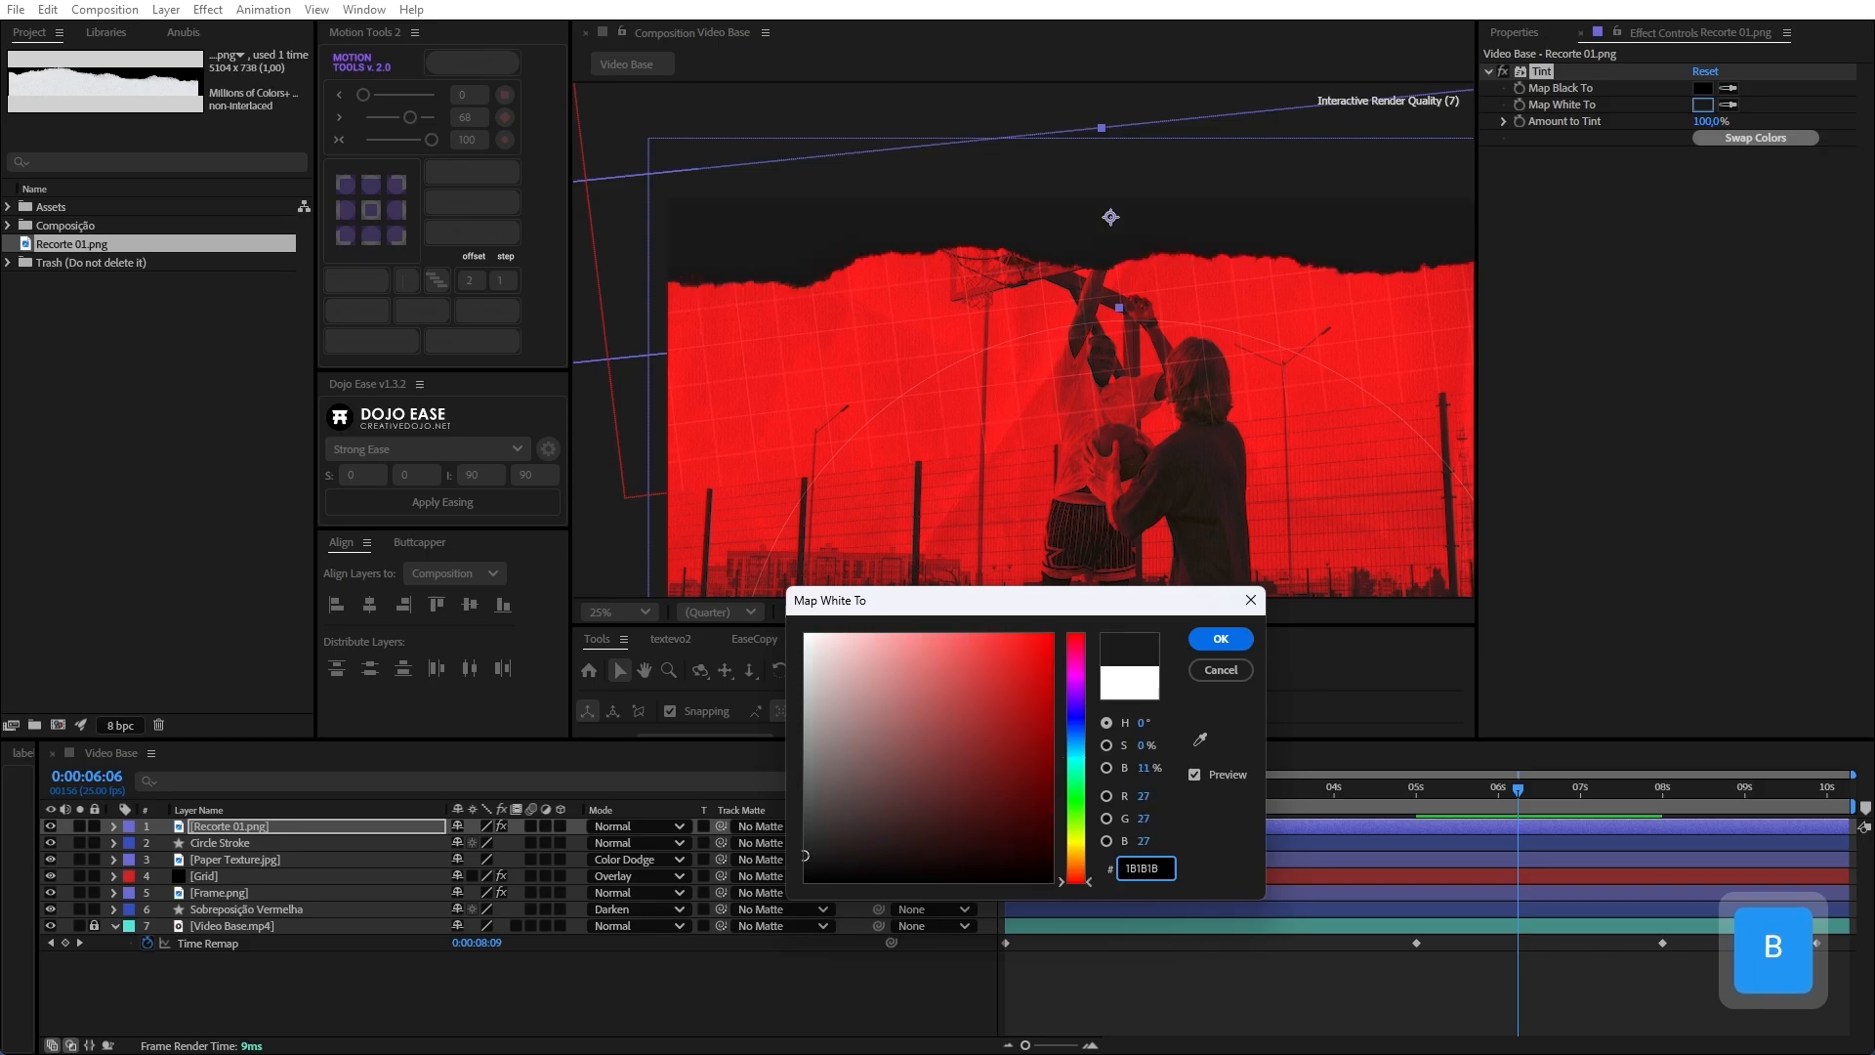
{"action": "key", "text": "Return"}
Deselect the layer and examine the dark torn paper strip together with the players, floor and frame edges.
{"action": "scroll", "coordinate": [925, 286], "scroll_direction": "down", "scroll_amount": 1}
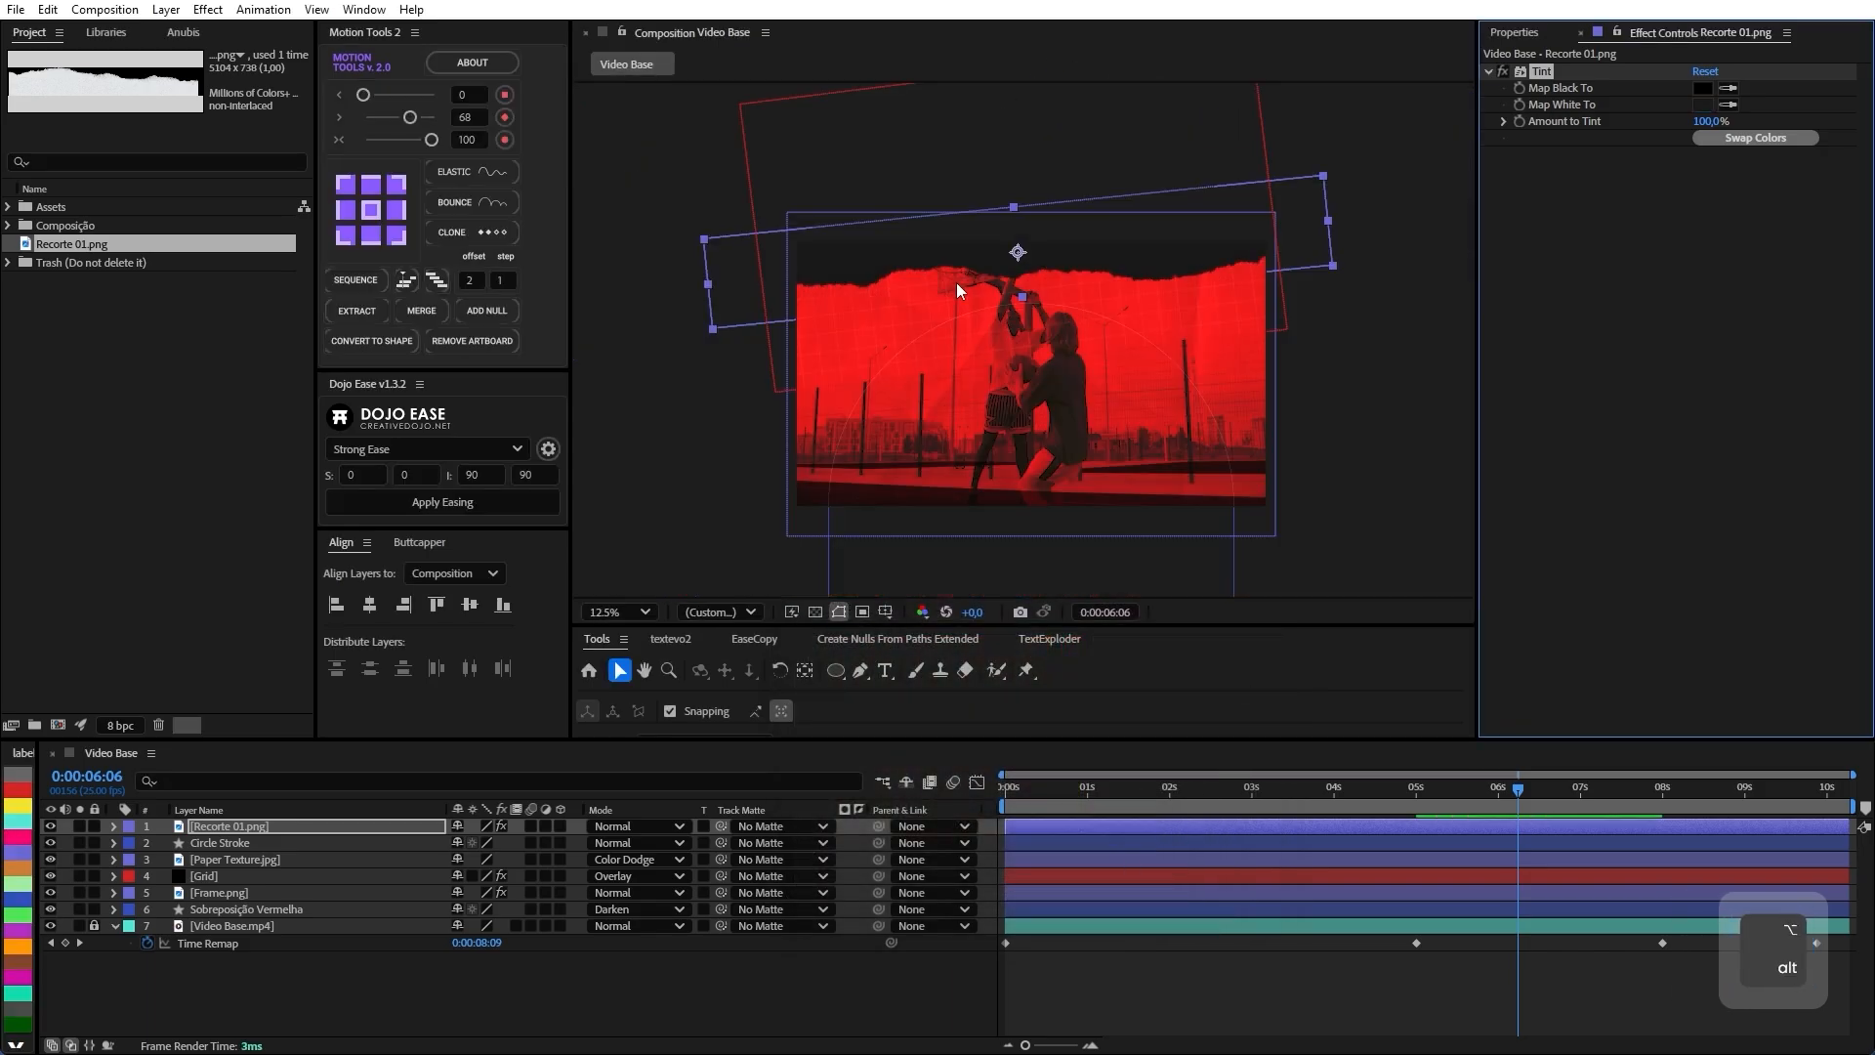
{"action": "left_click", "coordinate": [1380, 338]}
{"action": "scroll", "coordinate": [1219, 254], "scroll_direction": "up", "scroll_amount": 1}
{"action": "key", "text": "space"}
{"action": "left_click_drag", "start_coordinate": [807, 365], "coordinate": [1135, 207]}
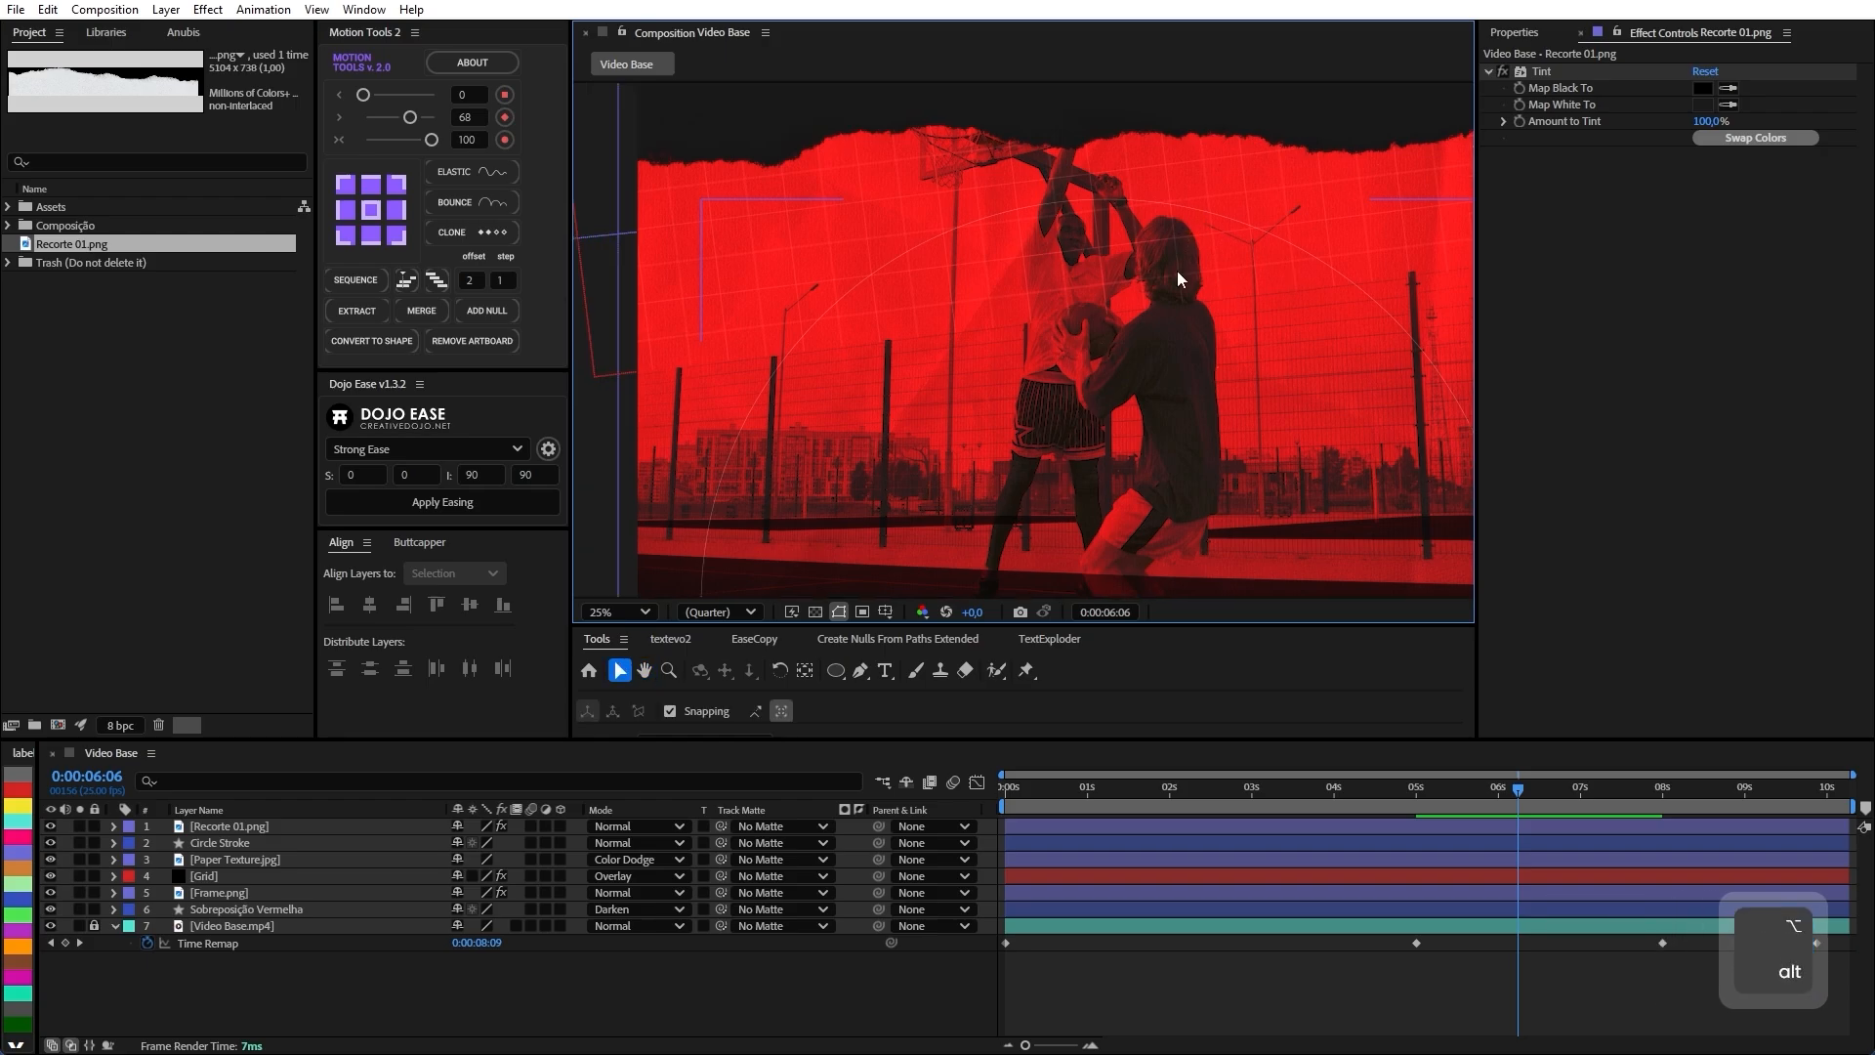
{"action": "scroll", "coordinate": [1204, 258], "scroll_direction": "down", "scroll_amount": 4}
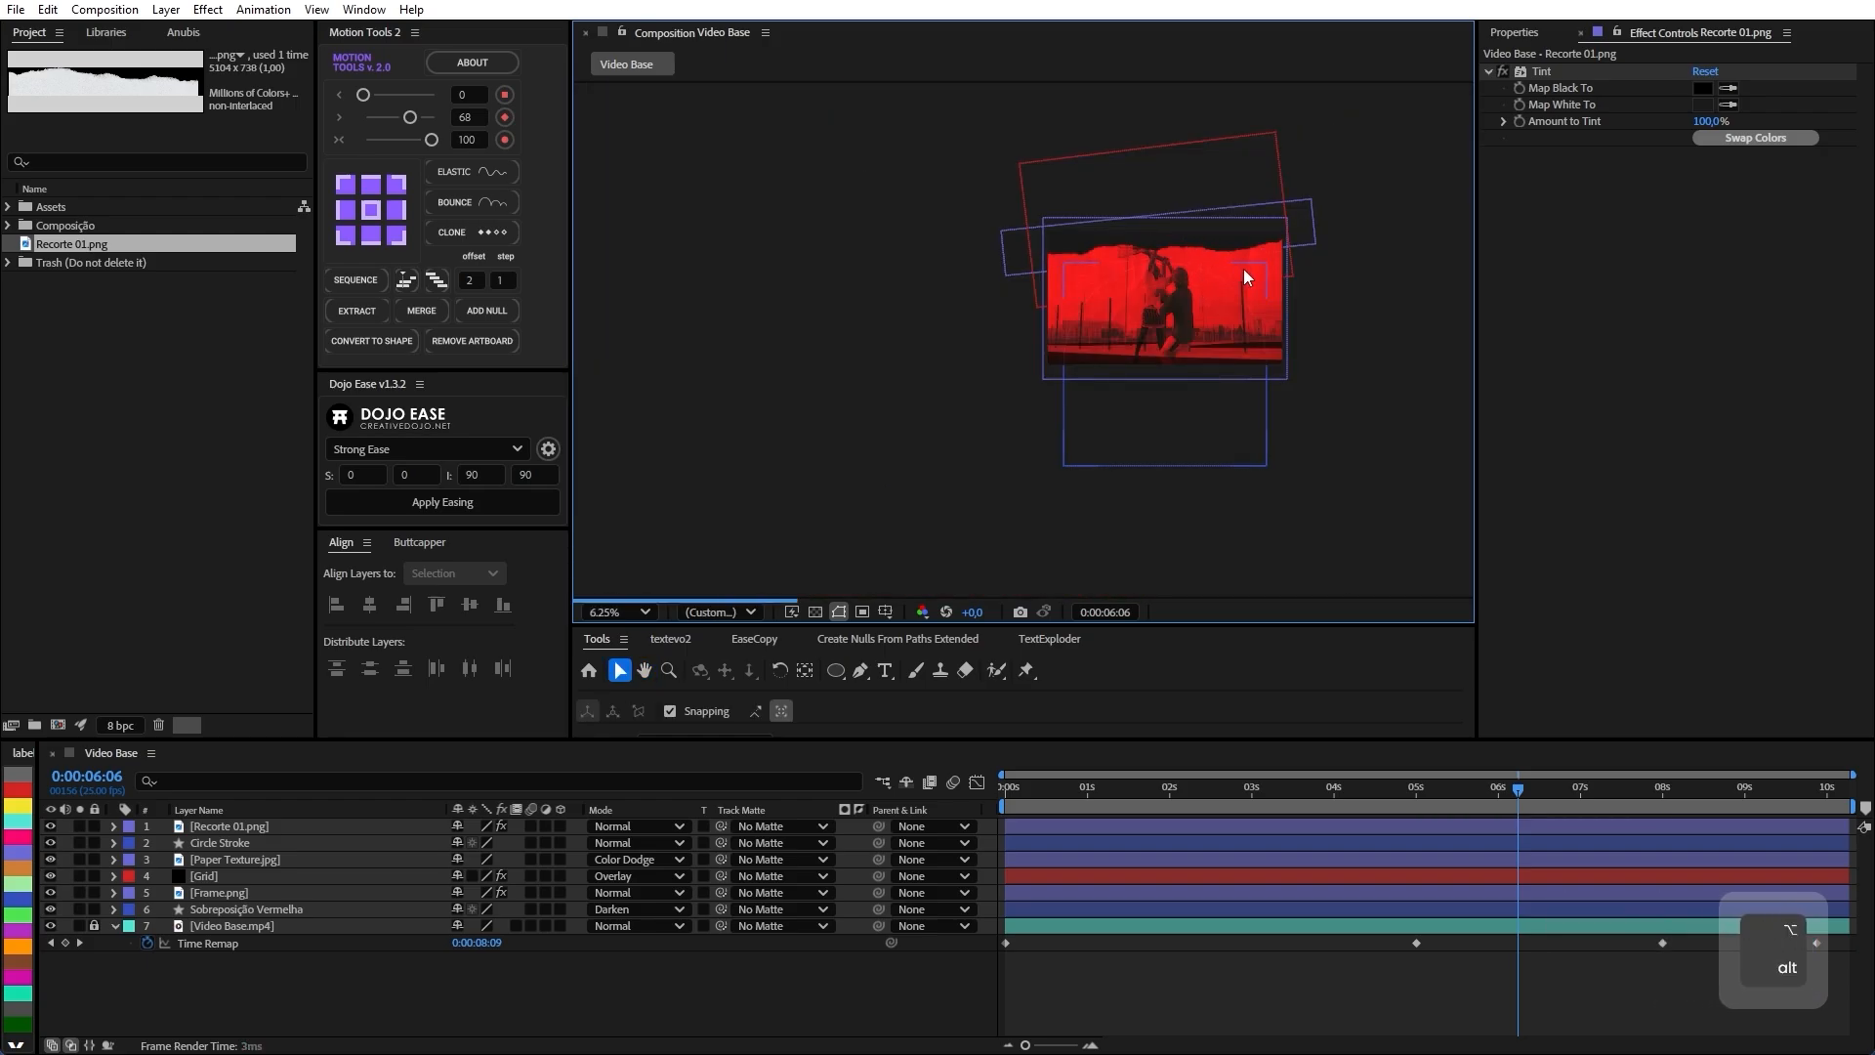
{"action": "scroll", "coordinate": [1246, 273], "scroll_direction": "up", "scroll_amount": 4}
{"action": "key", "text": "space"}
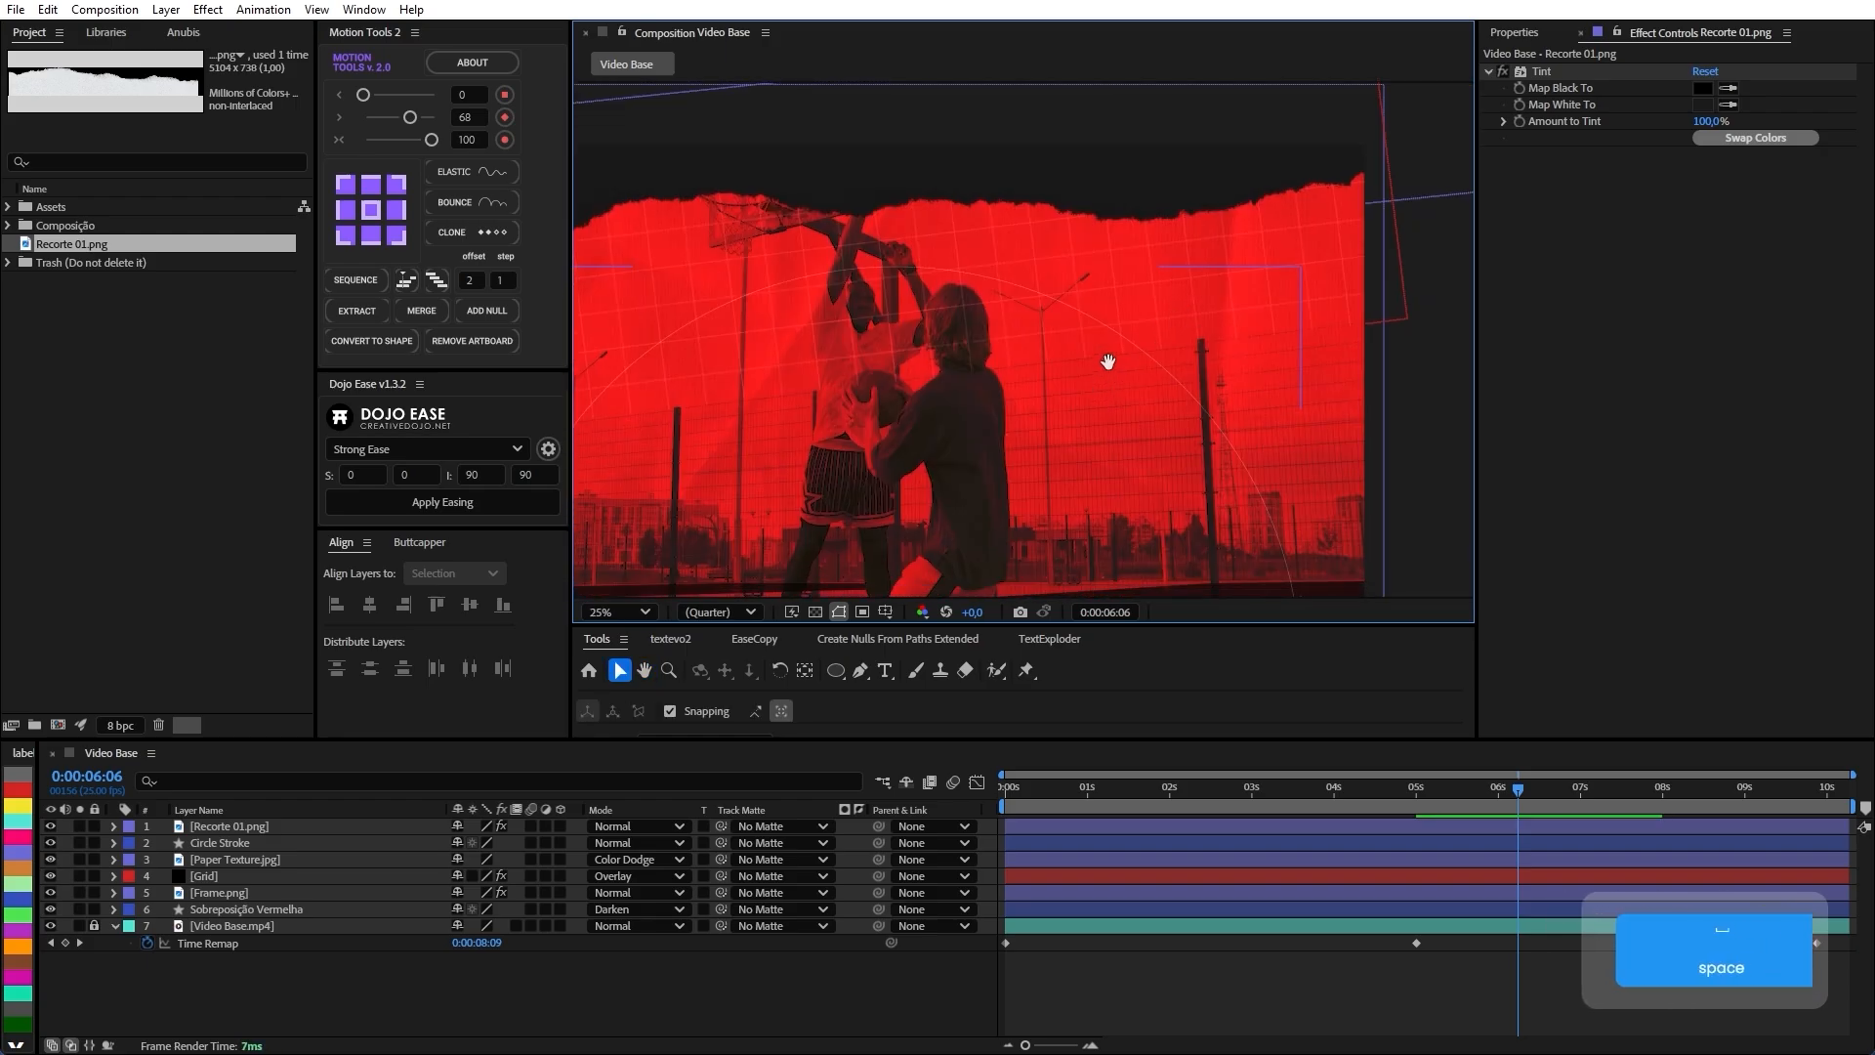
{"action": "left_click_drag", "start_coordinate": [996, 403], "coordinate": [1082, 340]}
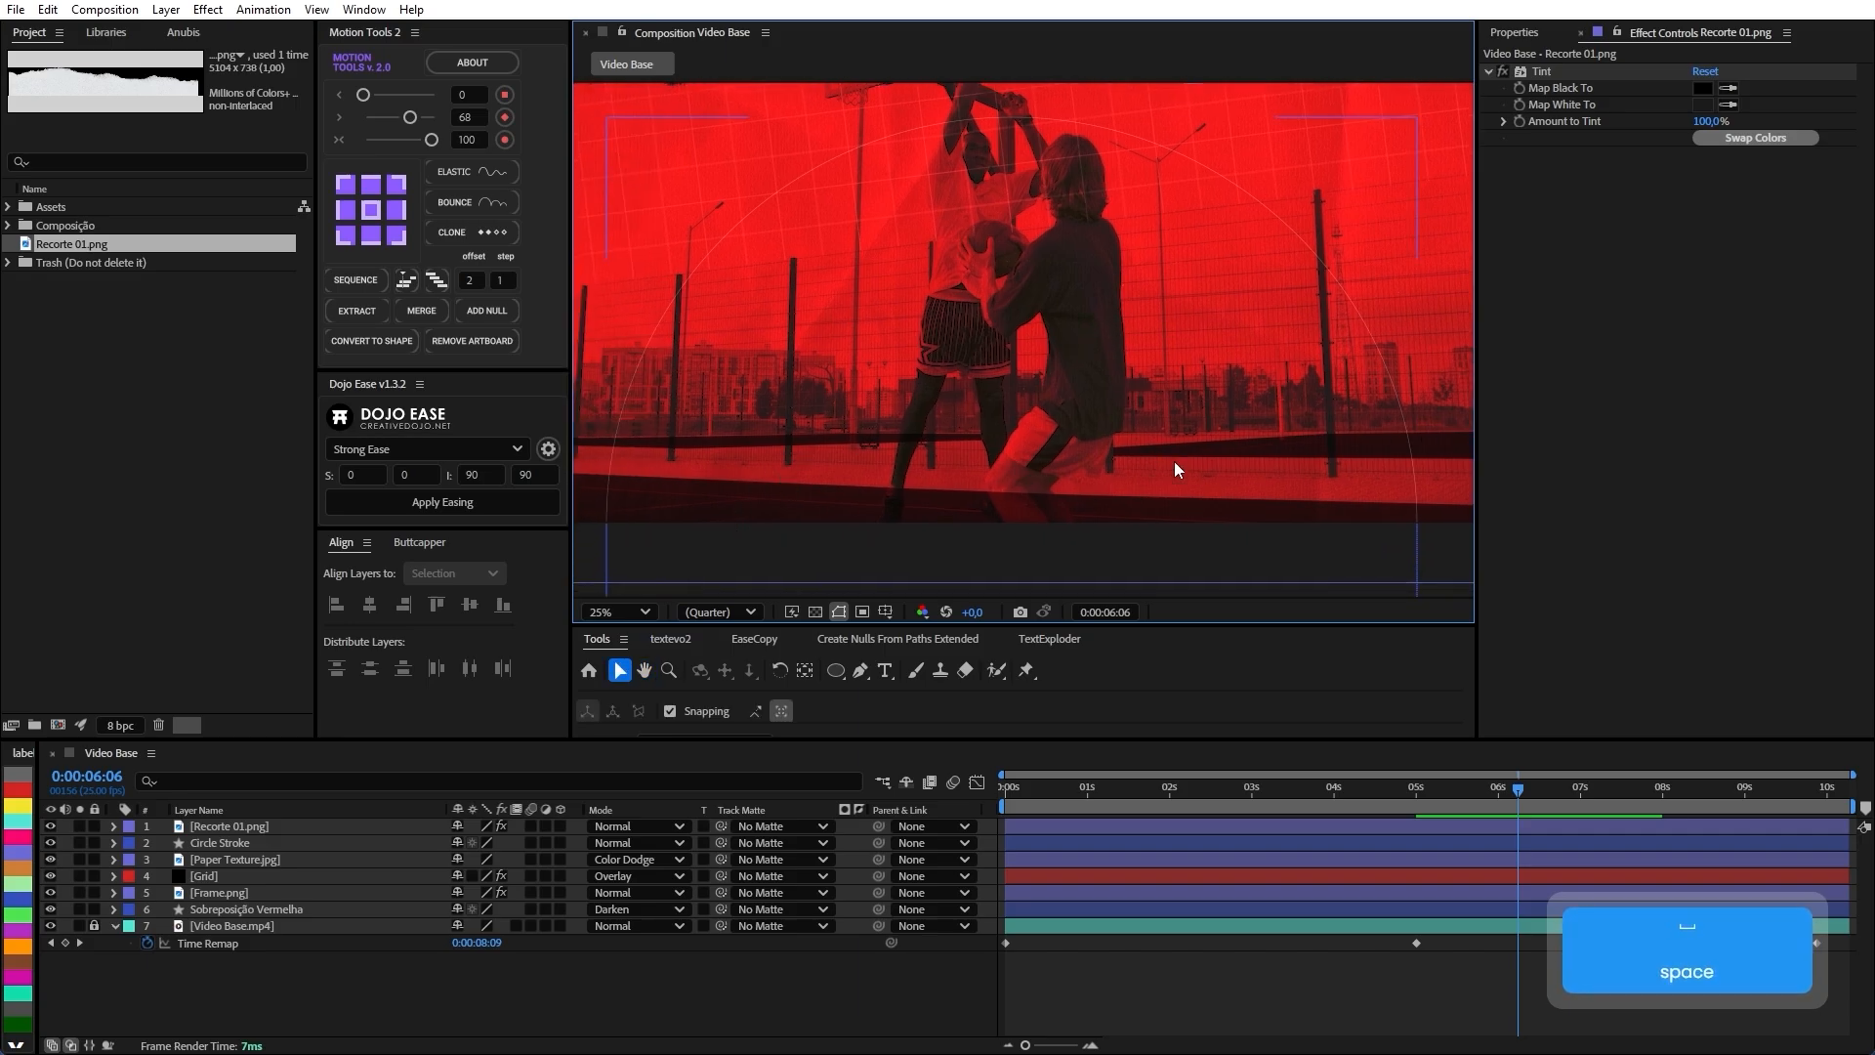
{"action": "key", "text": "space"}
{"action": "key", "text": "space"}
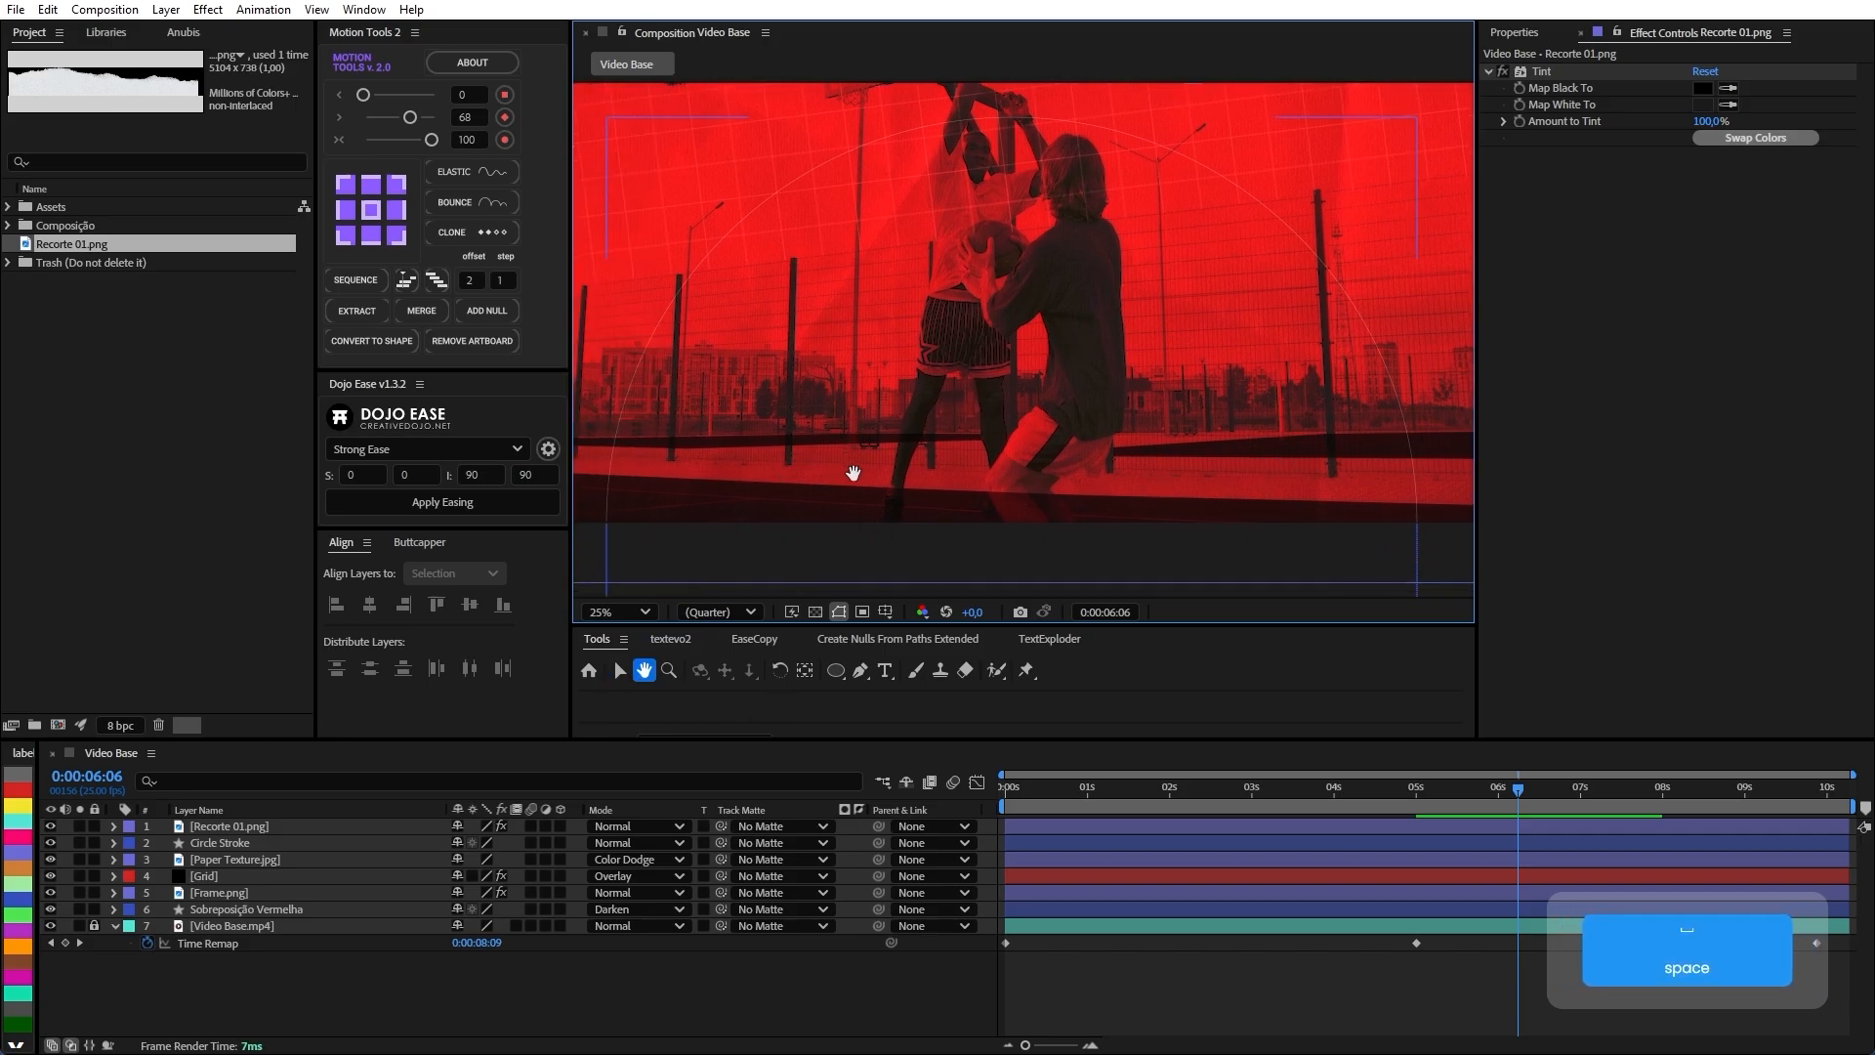
{"action": "left_click_drag", "start_coordinate": [854, 473], "coordinate": [894, 489]}
{"action": "key", "text": "space"}
{"action": "left_click_drag", "start_coordinate": [1101, 173], "coordinate": [1217, 365]}
{"action": "key", "text": "space"}
{"action": "left_click_drag", "start_coordinate": [1291, 256], "coordinate": [1172, 230]}
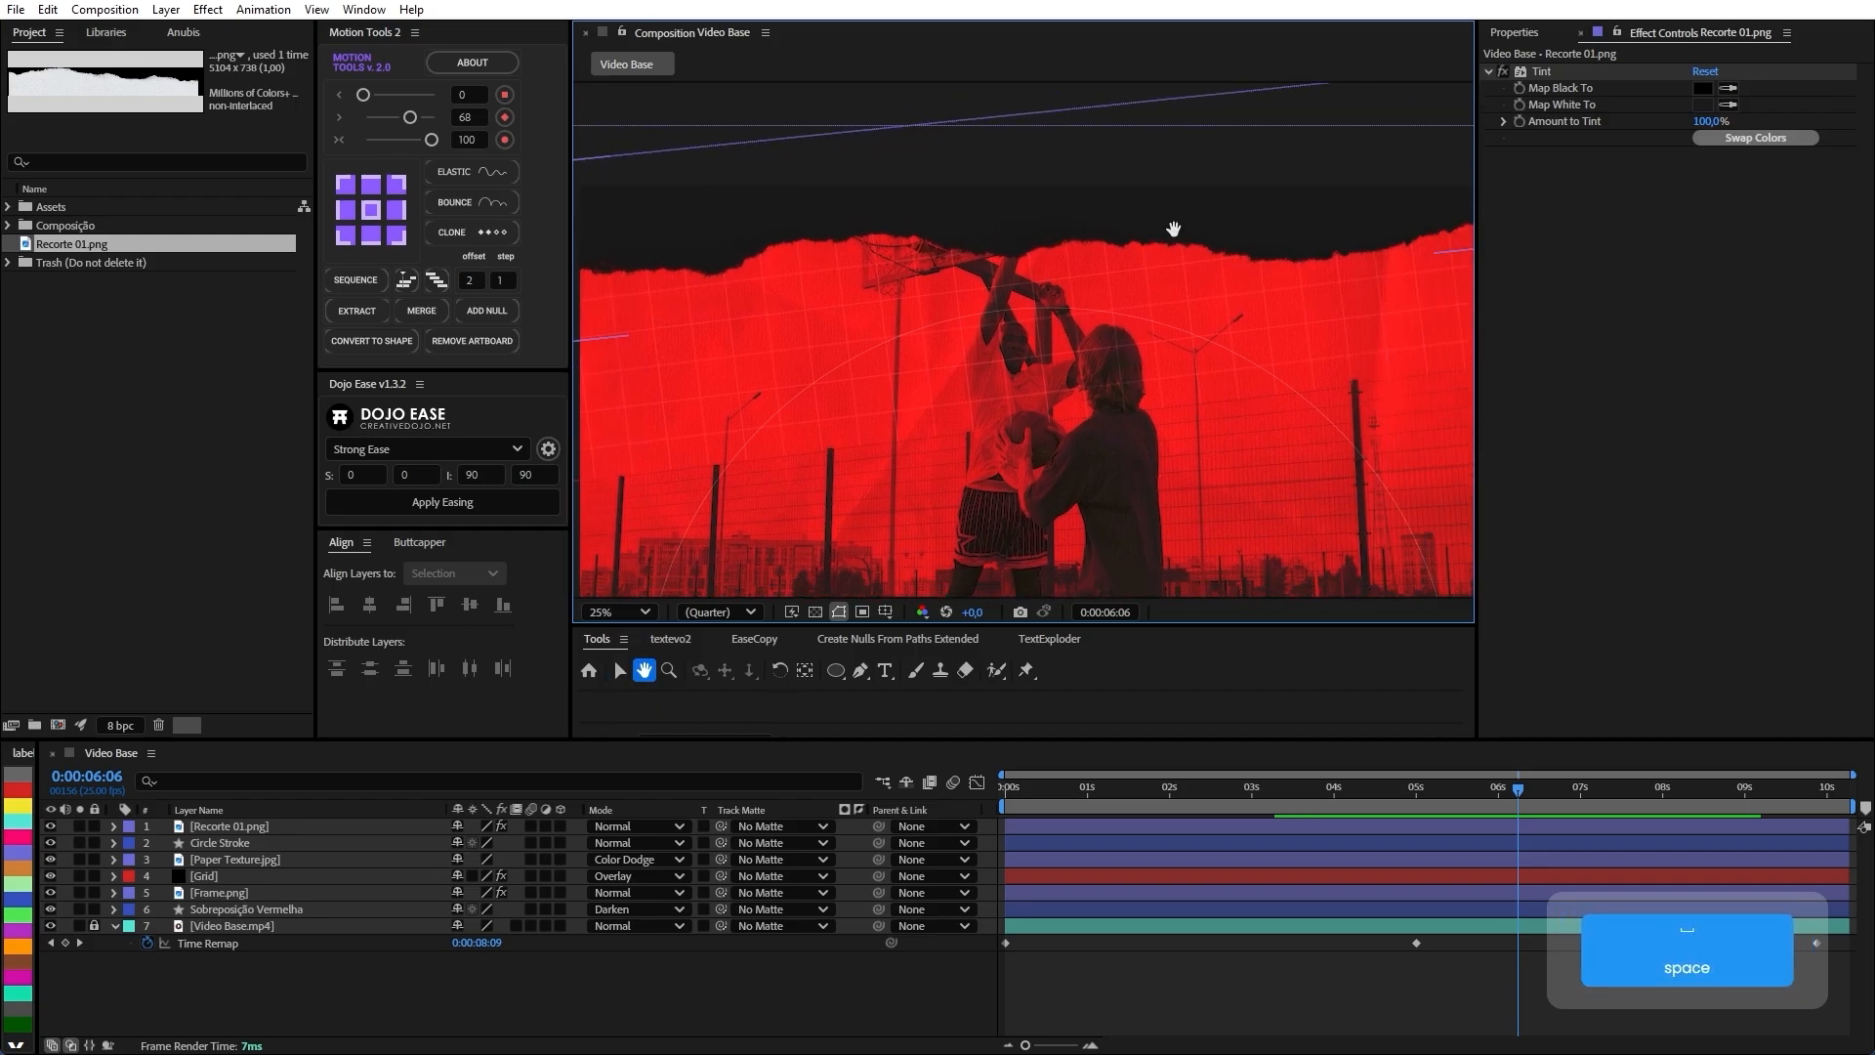
{"action": "scroll", "coordinate": [1174, 252], "scroll_direction": "down", "scroll_amount": 1}
{"action": "key", "text": "space"}
{"action": "left_click_drag", "start_coordinate": [1191, 318], "coordinate": [1151, 300]}
{"action": "scroll", "coordinate": [1158, 310], "scroll_direction": "up", "scroll_amount": 1}
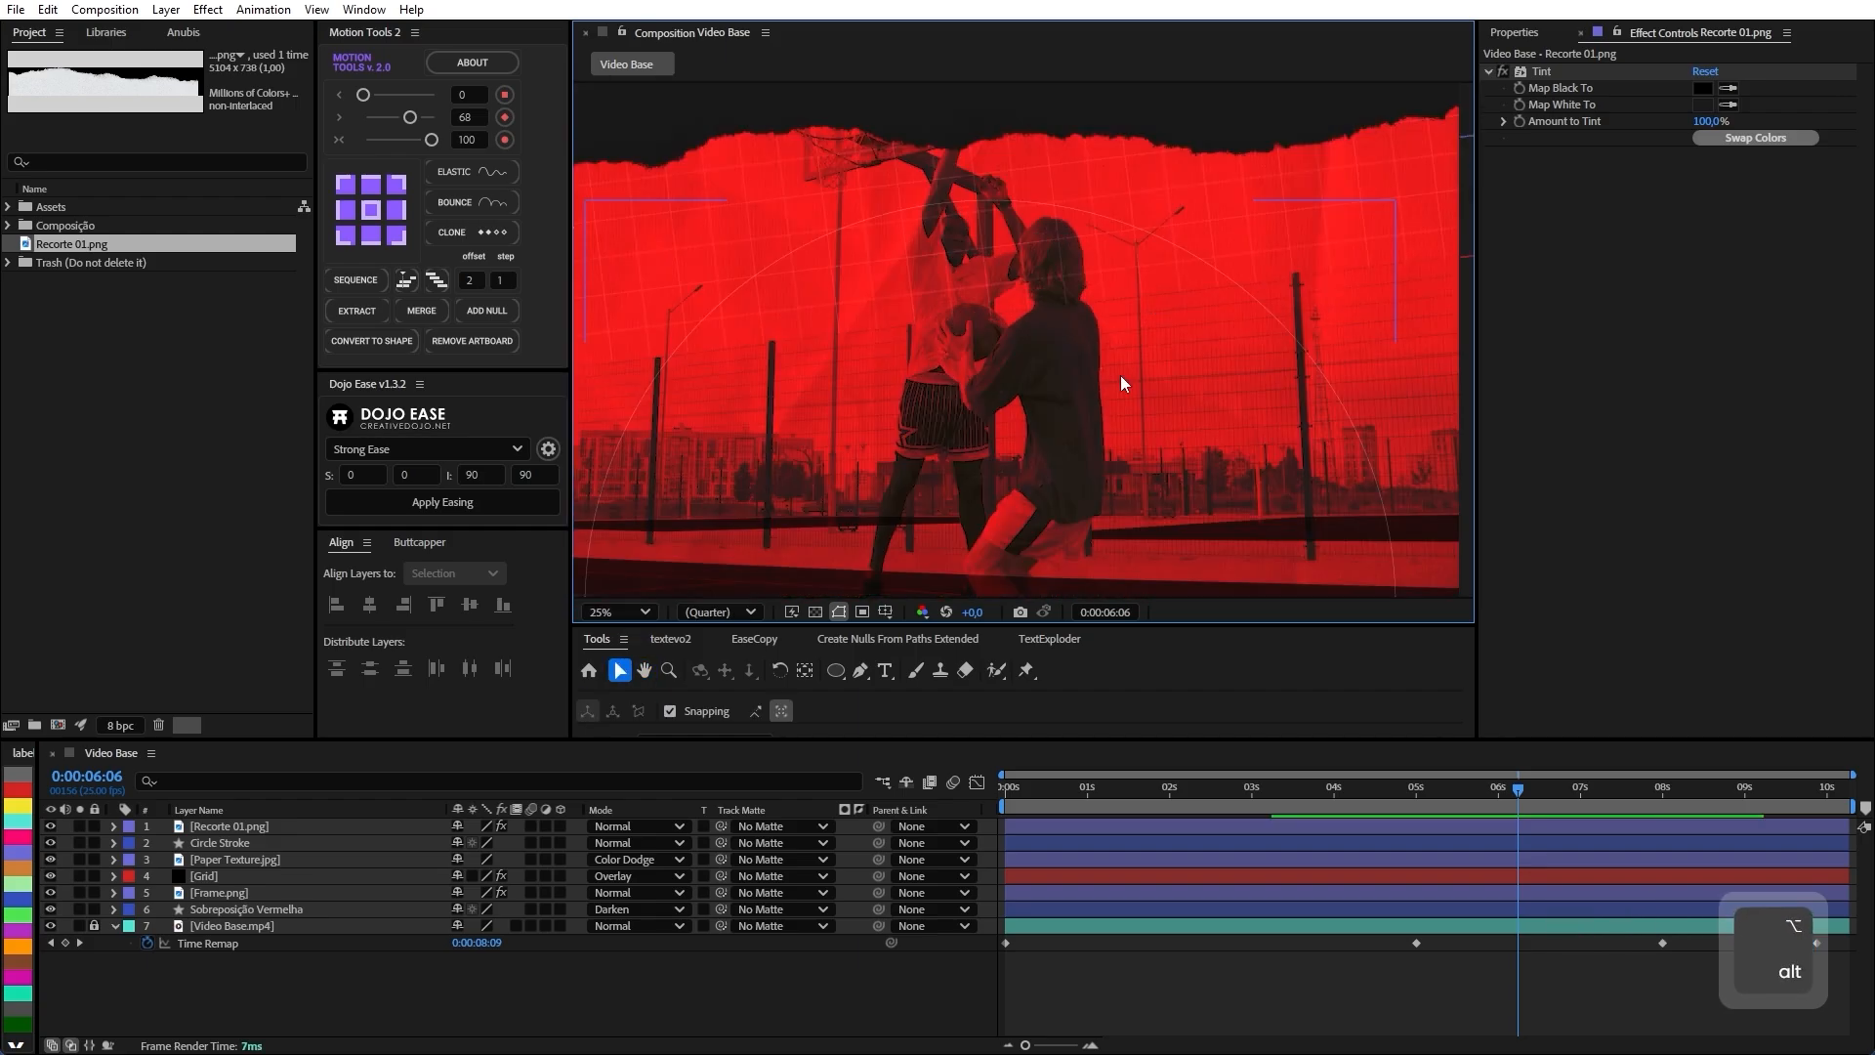
{"action": "scroll", "coordinate": [1045, 383], "scroll_direction": "down", "scroll_amount": 1}
{"action": "scroll", "coordinate": [1061, 300], "scroll_direction": "up", "scroll_amount": 1}
{"action": "scroll", "coordinate": [795, 305], "scroll_direction": "down", "scroll_amount": 1}
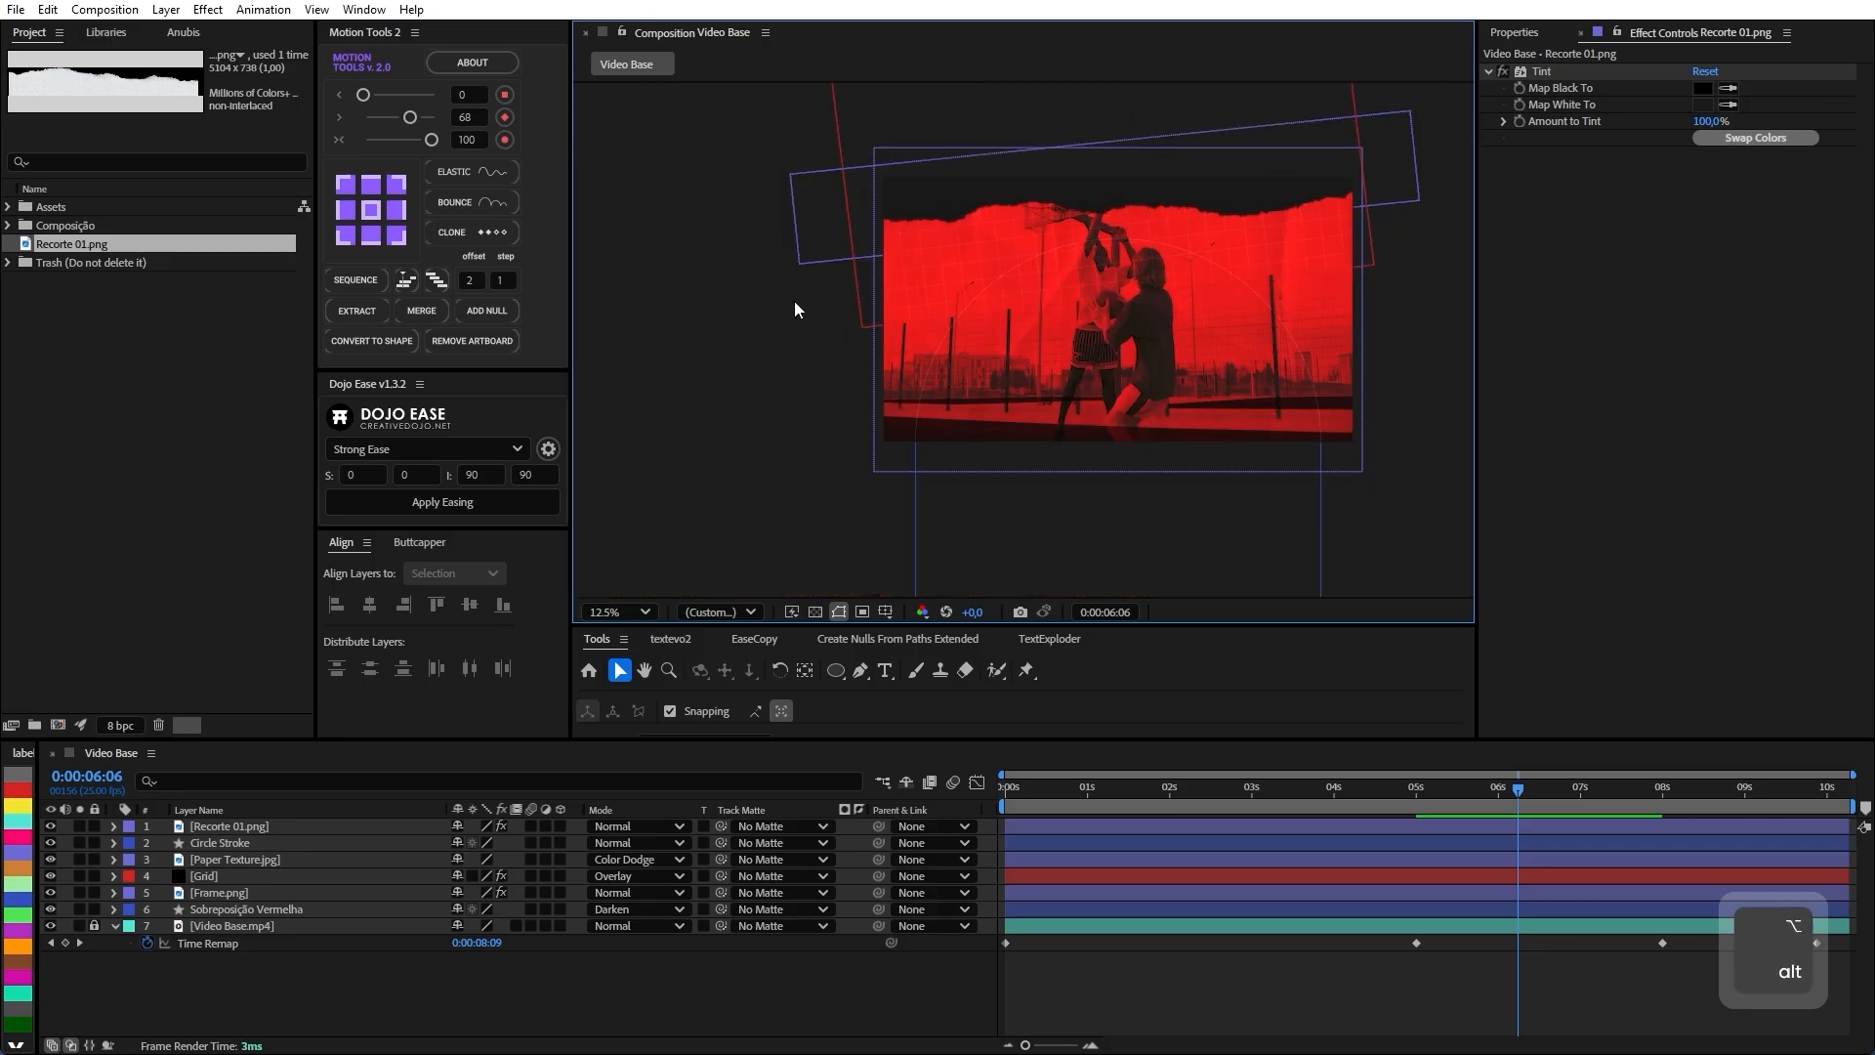
Import the Pose 01 and Pose 02 images and add both above Recorte 01 in the composition.
{"action": "double_click", "coordinate": [180, 401]}
{"action": "left_click_drag", "start_coordinate": [939, 357], "coordinate": [825, 256]}
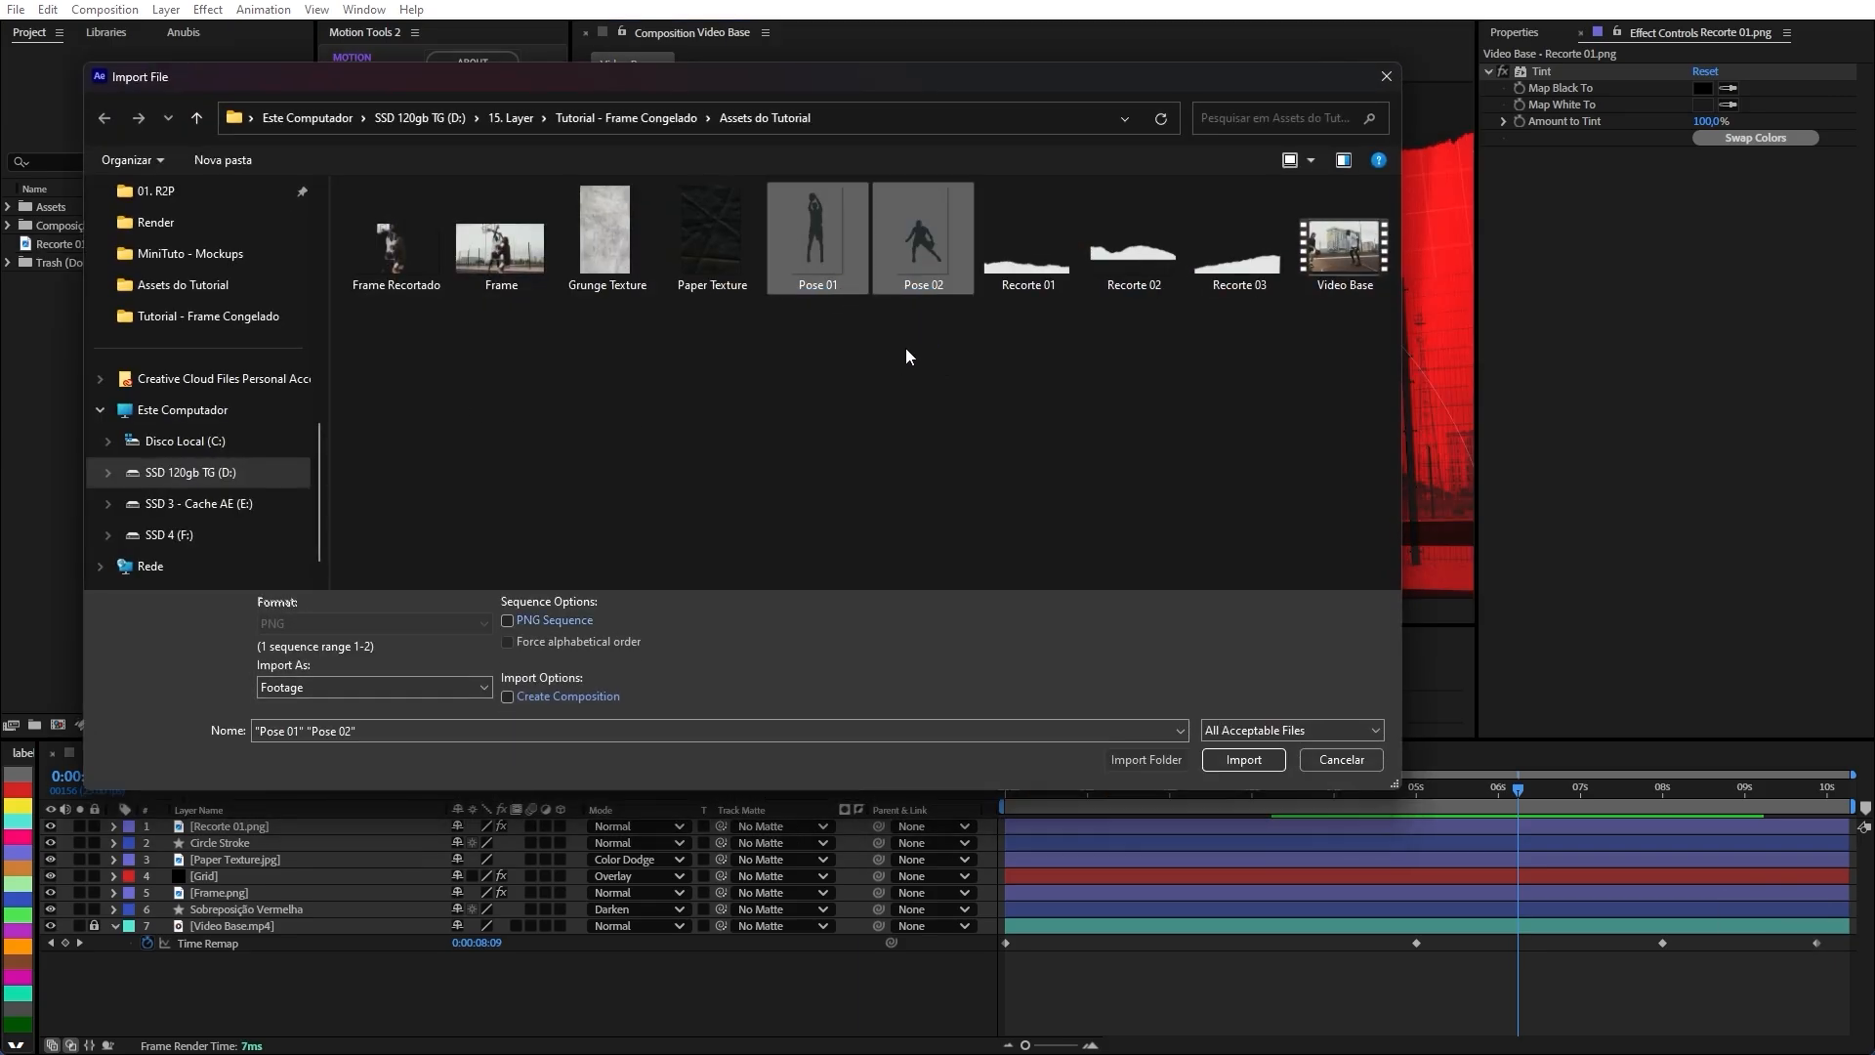
{"action": "left_click", "coordinate": [1269, 763]}
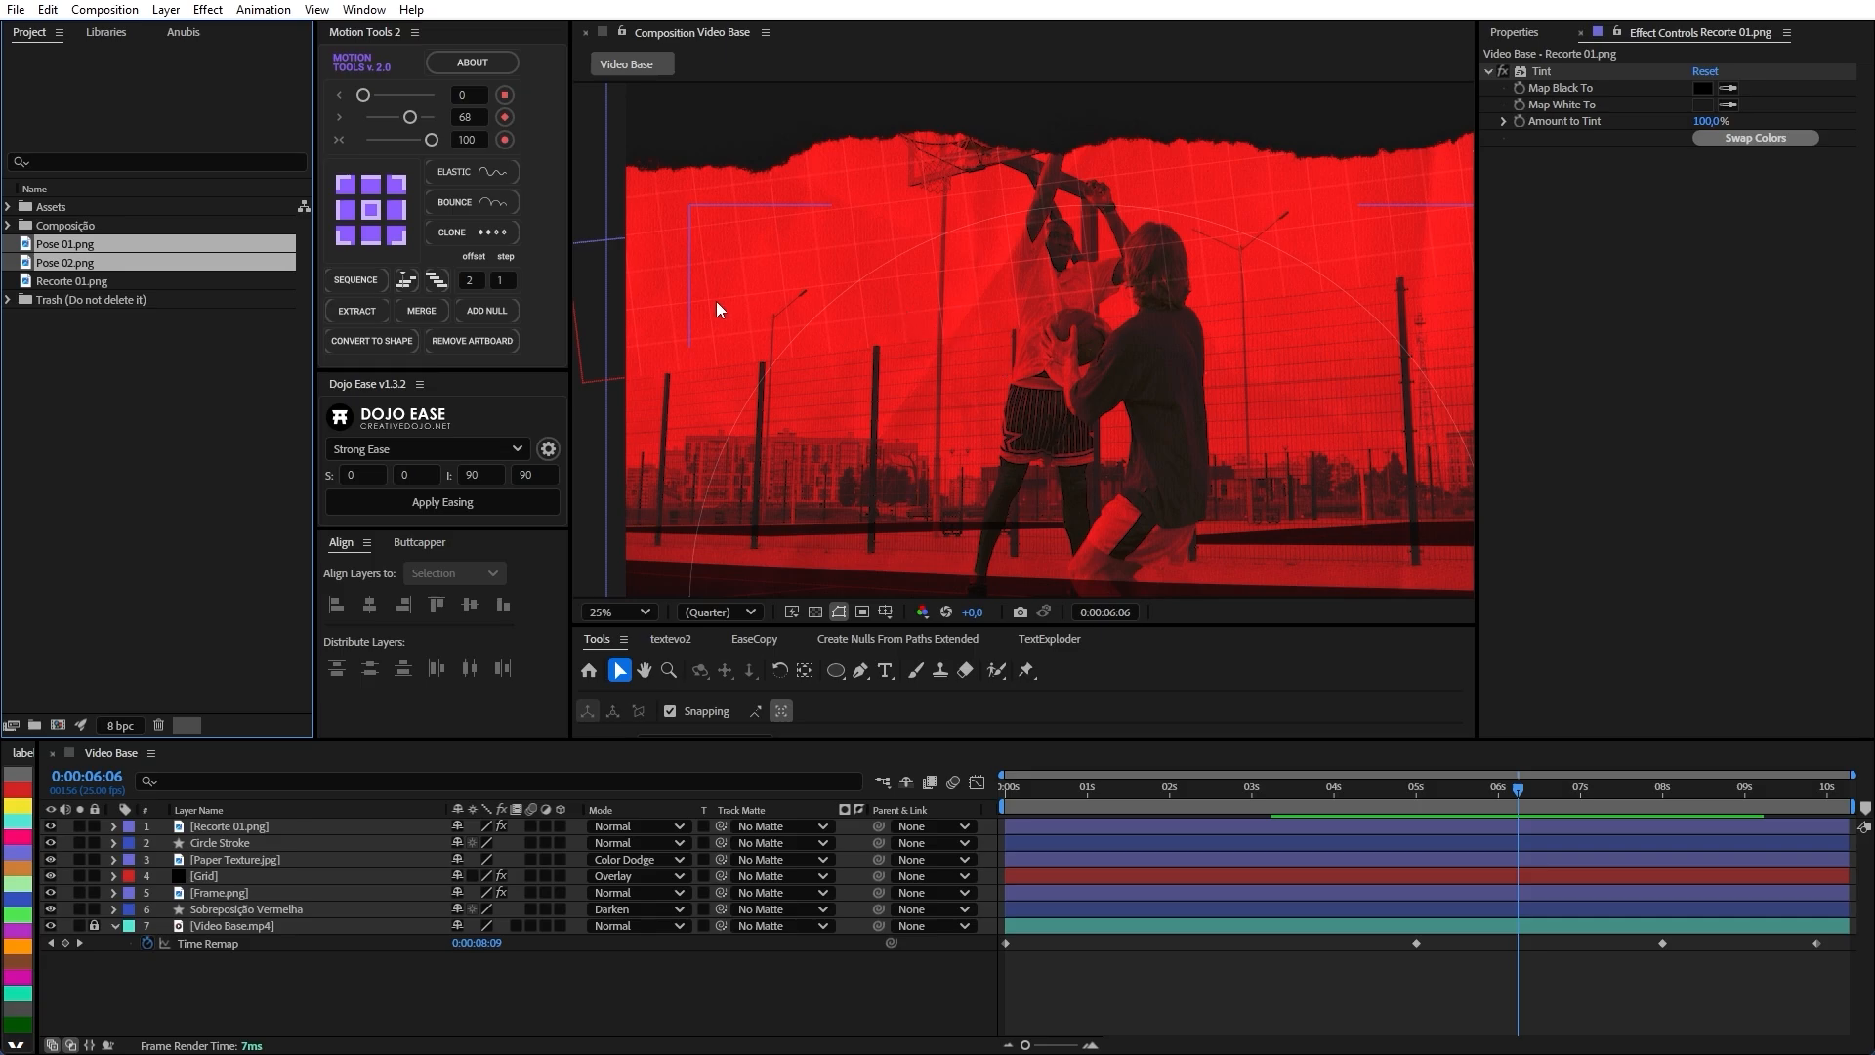
{"action": "left_click_drag", "start_coordinate": [354, 606], "coordinate": [265, 831]}
Place the Pose 01 silhouette to the right of the players and the Pose 02 silhouette on the floor at the lower left.
{"action": "left_click_drag", "start_coordinate": [1008, 323], "coordinate": [1245, 322]}
{"action": "key", "text": "space"}
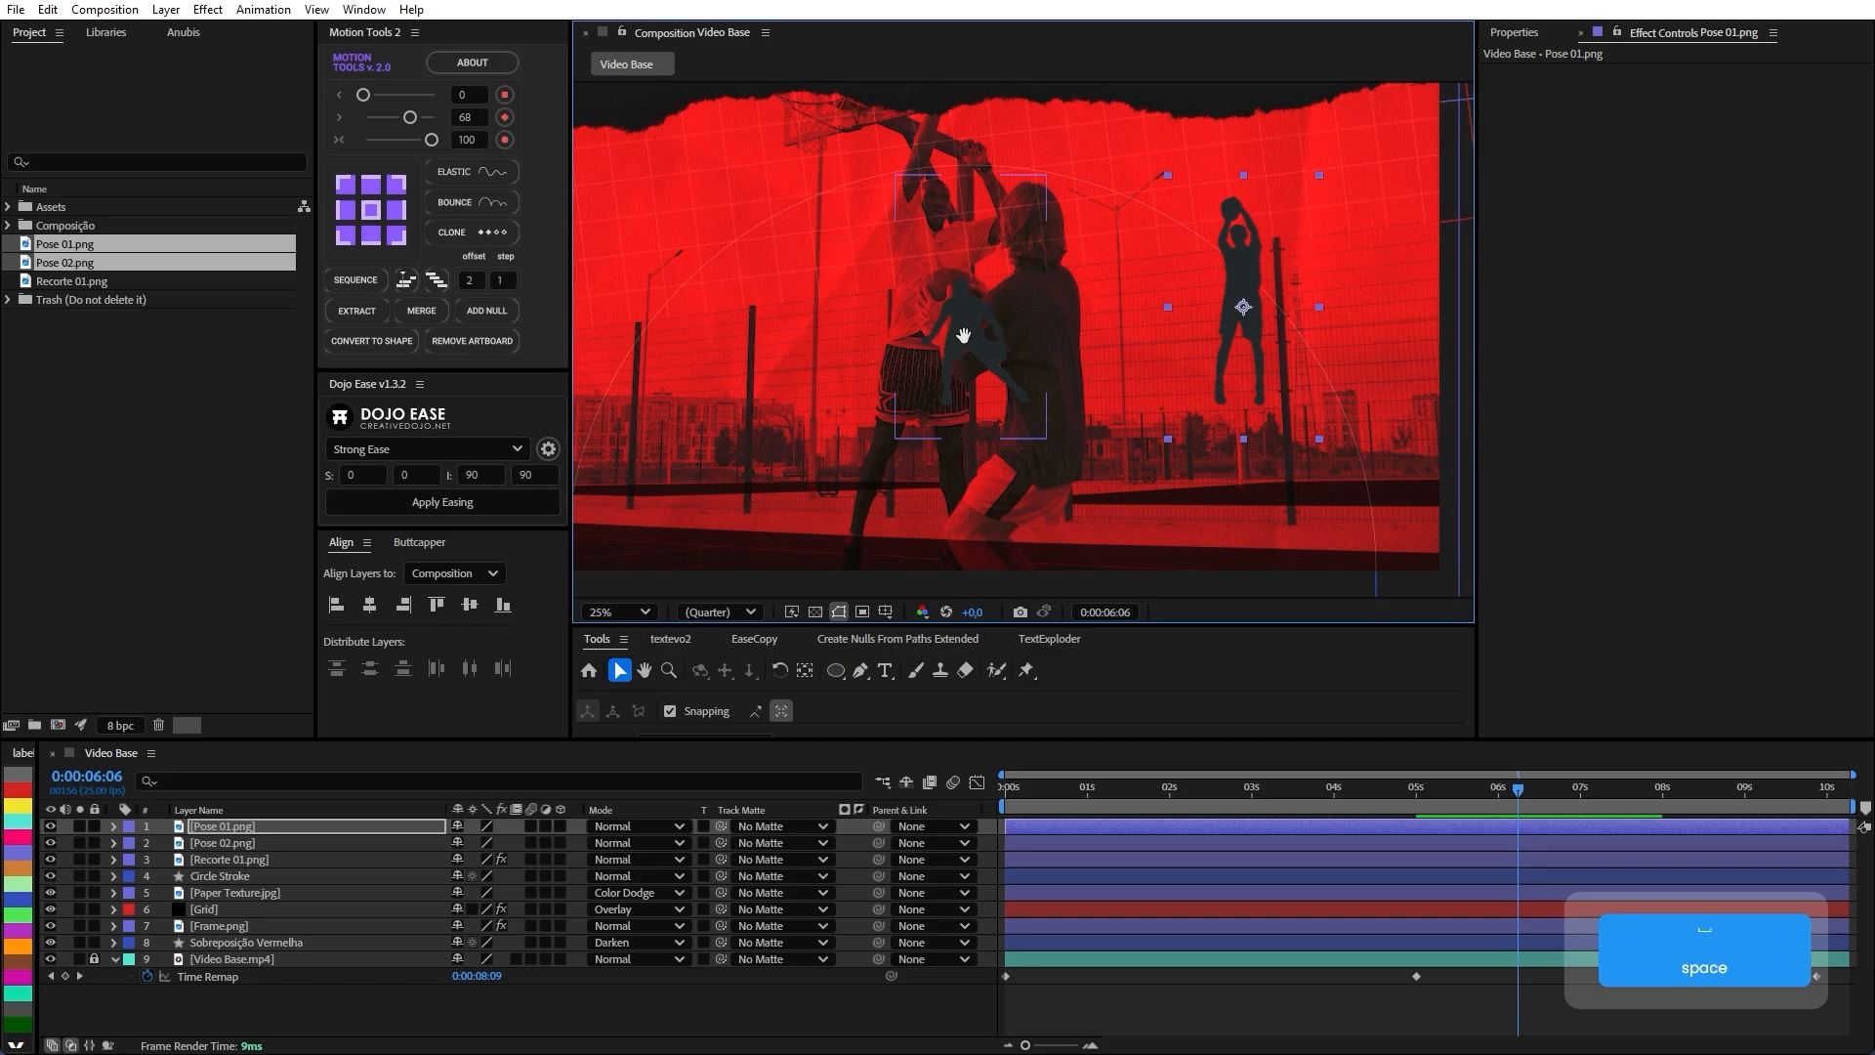
{"action": "left_click_drag", "start_coordinate": [964, 337], "coordinate": [1118, 290]}
{"action": "left_click_drag", "start_coordinate": [1123, 302], "coordinate": [820, 430]}
{"action": "key", "text": "space"}
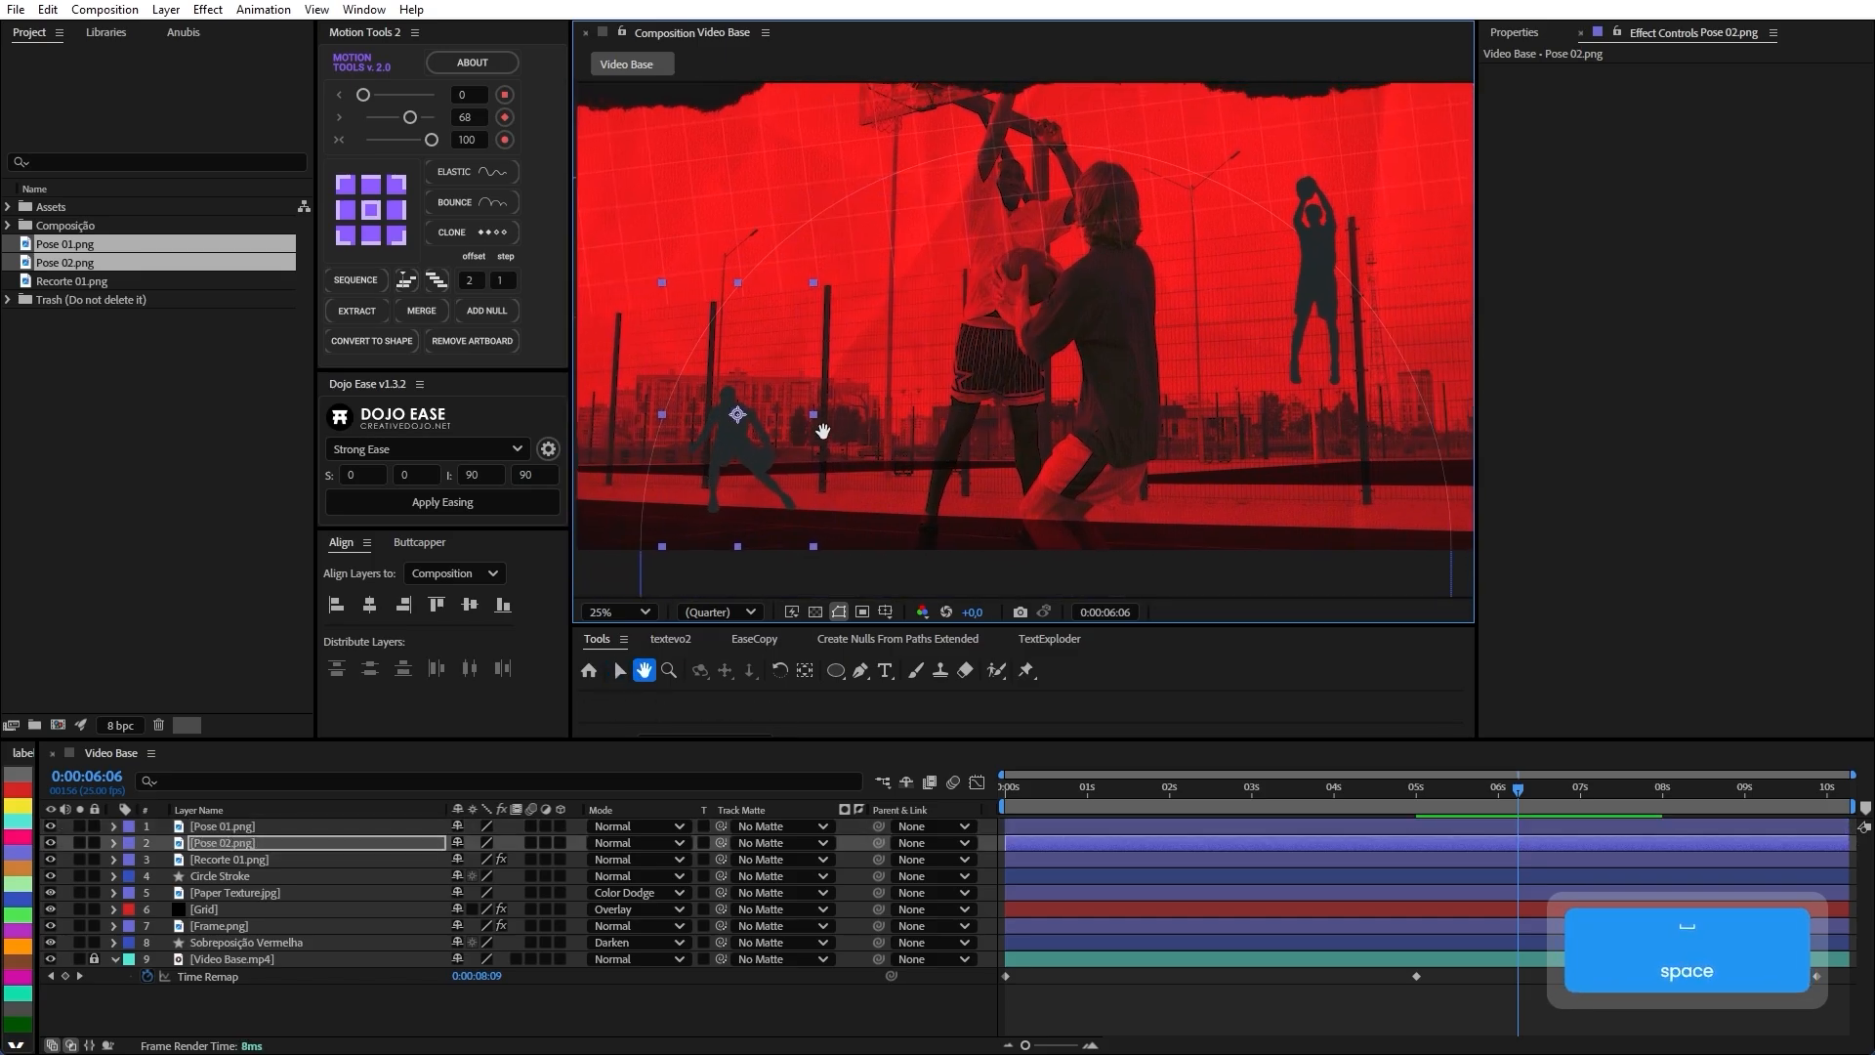
{"action": "scroll", "coordinate": [823, 431], "scroll_direction": "down", "scroll_amount": 2}
{"action": "scroll", "coordinate": [841, 426], "scroll_direction": "up", "scroll_amount": 2}
{"action": "scroll", "coordinate": [954, 397], "scroll_direction": "down", "scroll_amount": 1}
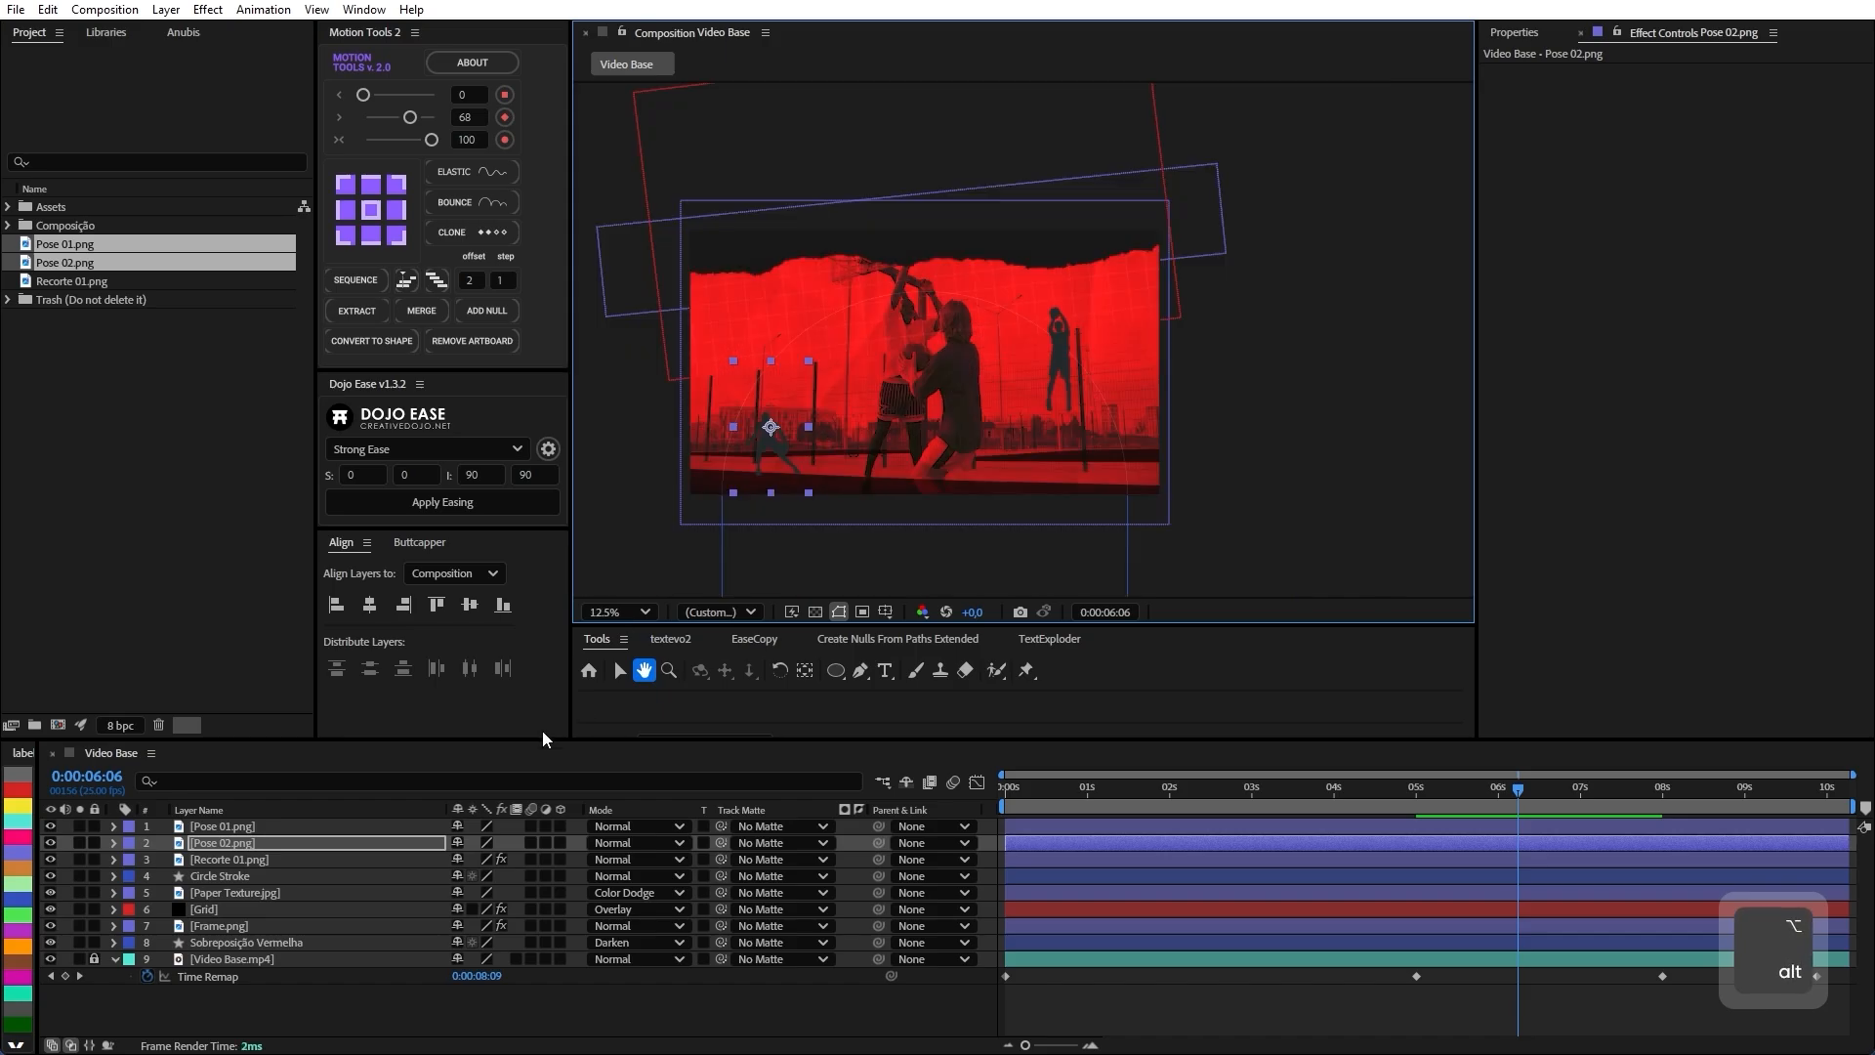
Copy the Tint effect from Recorte 01 onto both the Pose 02 and Pose 01 layers.
{"action": "key", "text": "v"}
{"action": "left_click", "coordinate": [234, 859]}
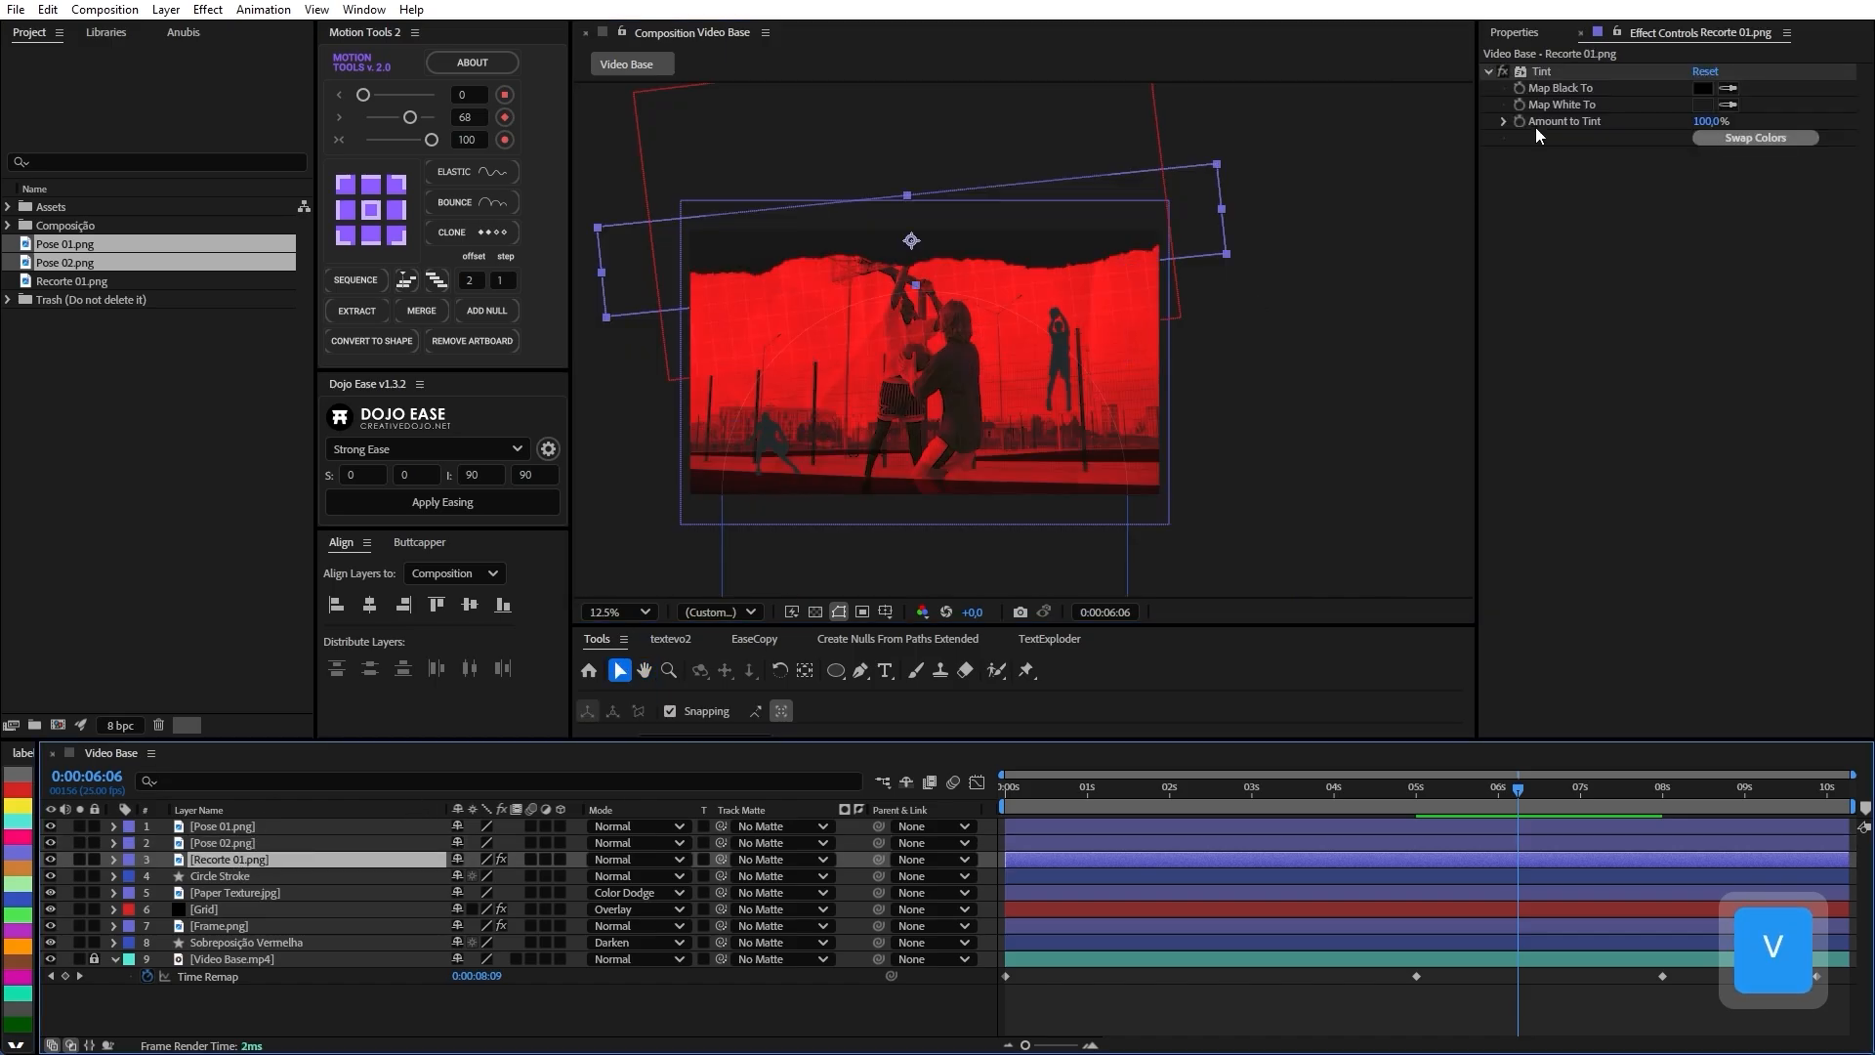
{"action": "left_click", "coordinate": [766, 441], "text": "ctrl"}
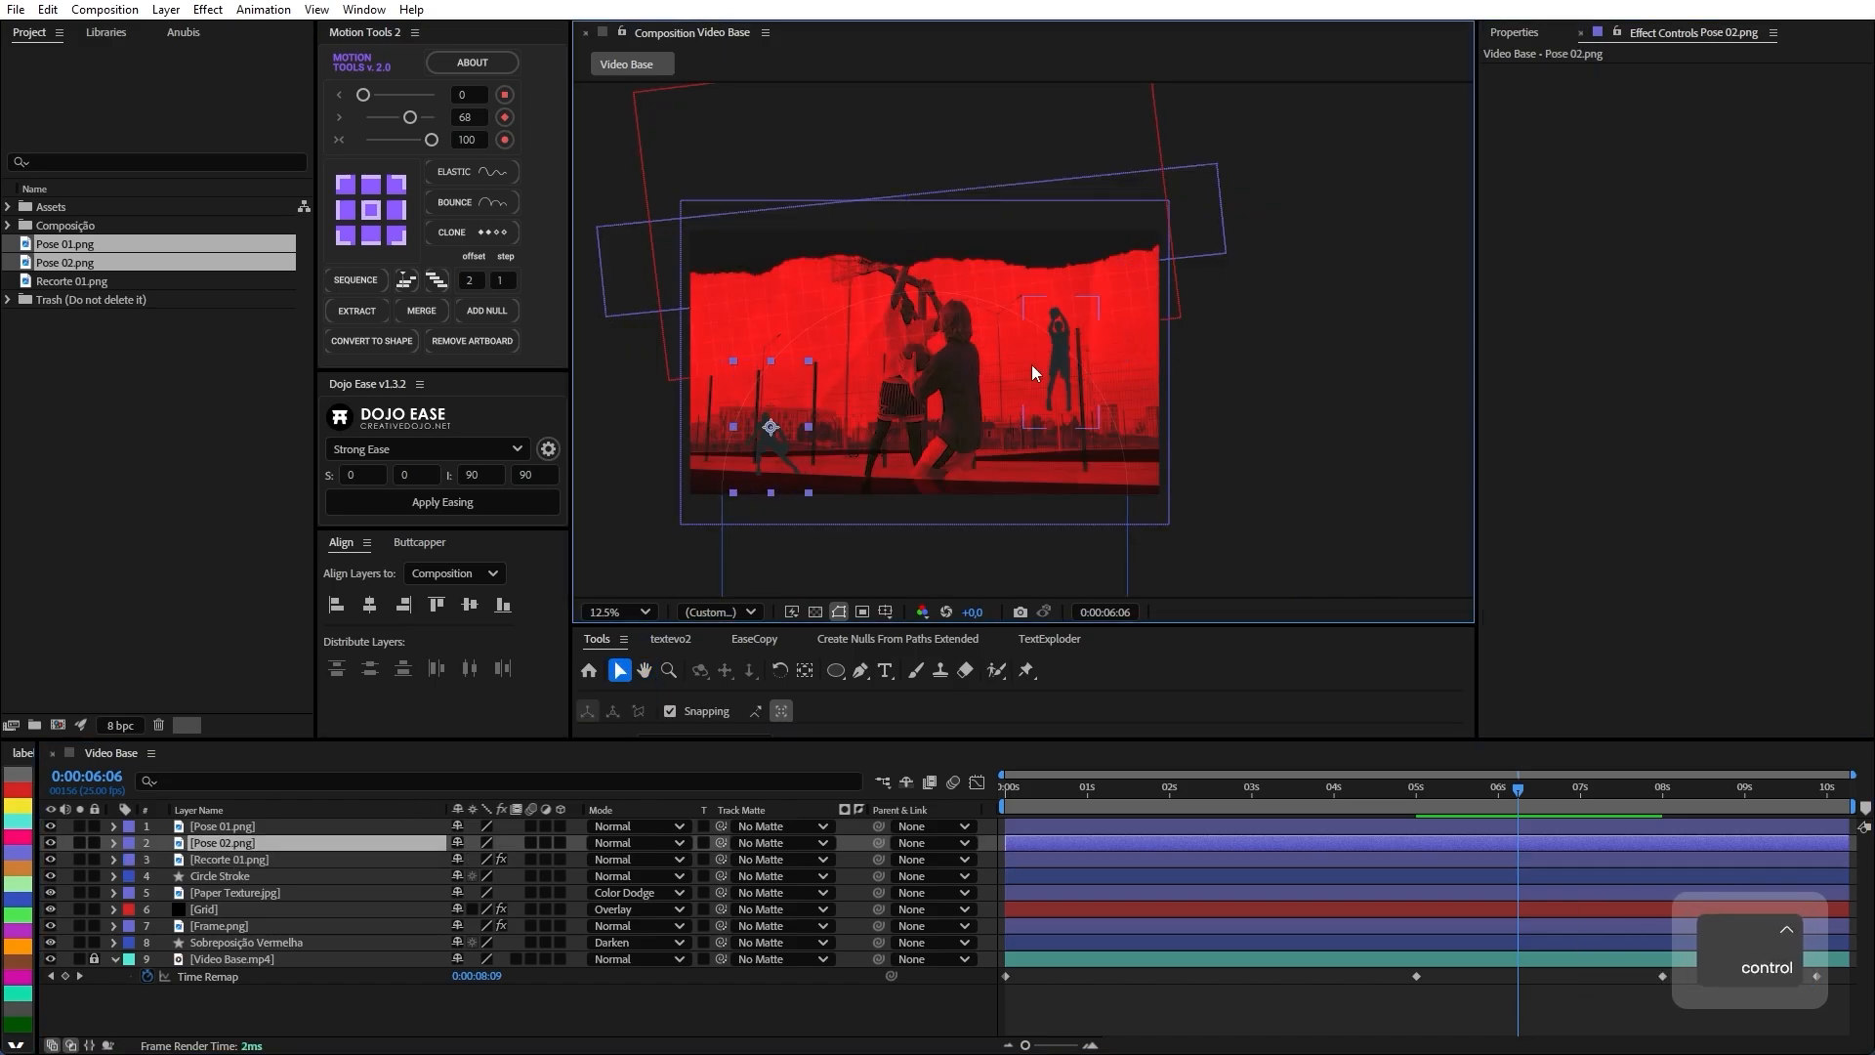
{"action": "left_click", "coordinate": [1060, 360], "text": "ctrl"}
{"action": "left_click", "coordinate": [1219, 354]}
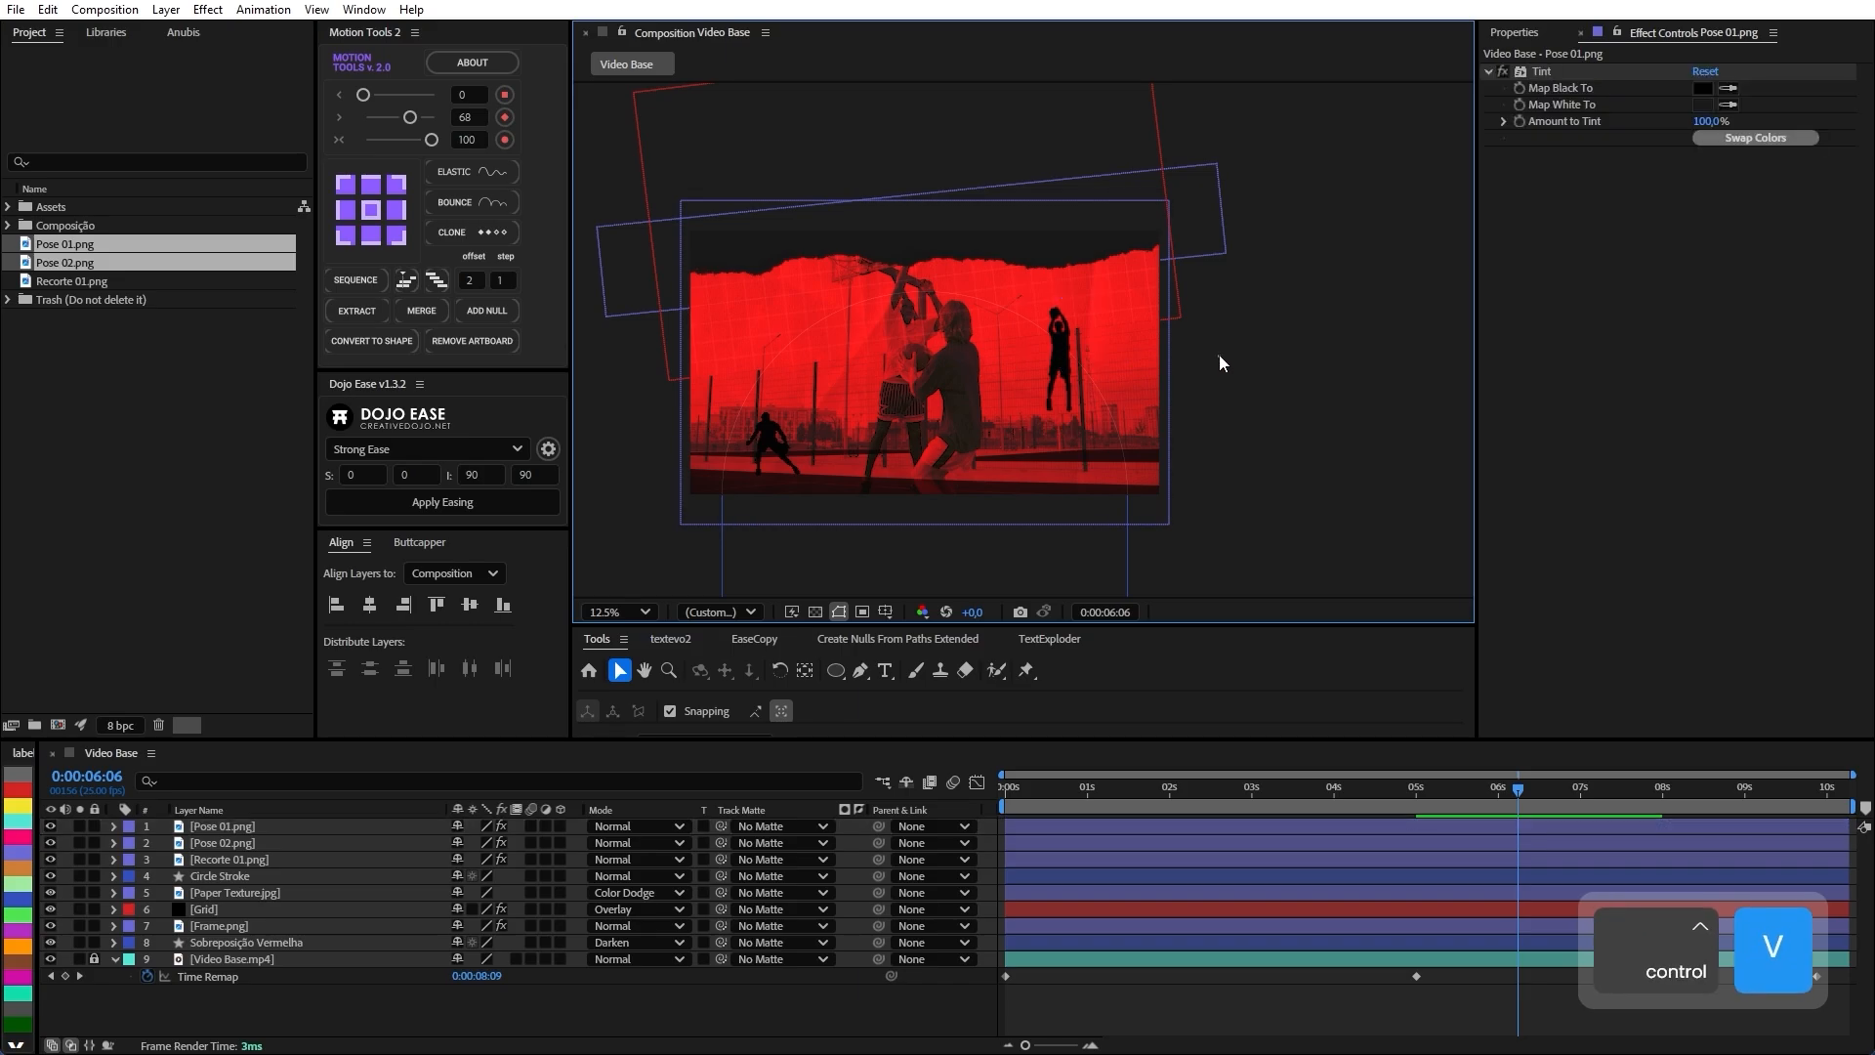
Compare Pose 01 without its Tint effect, and map the effect's white to B1B1B1.
{"action": "scroll", "coordinate": [1080, 334], "scroll_direction": "up", "scroll_amount": 2}
{"action": "scroll", "coordinate": [1091, 336], "scroll_direction": "up", "scroll_amount": 2}
{"action": "key", "text": "comma"}
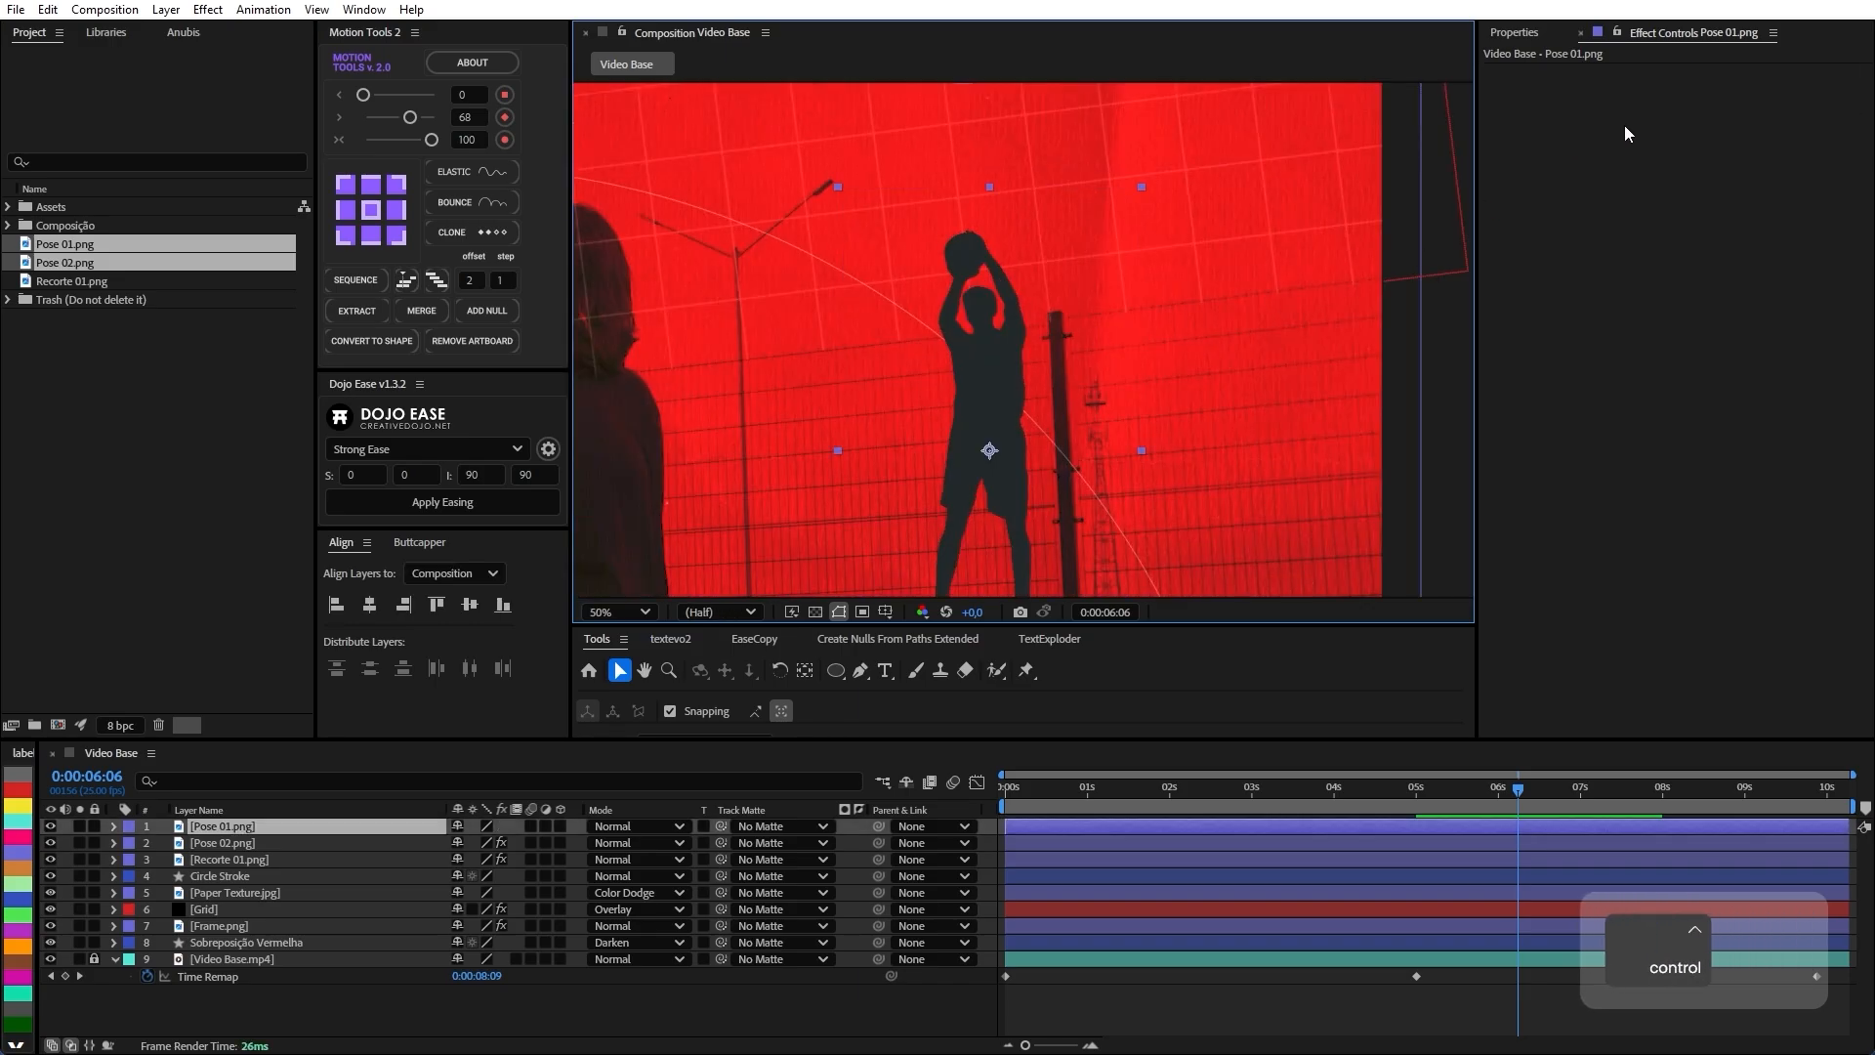
{"action": "left_click", "coordinate": [1702, 105]}
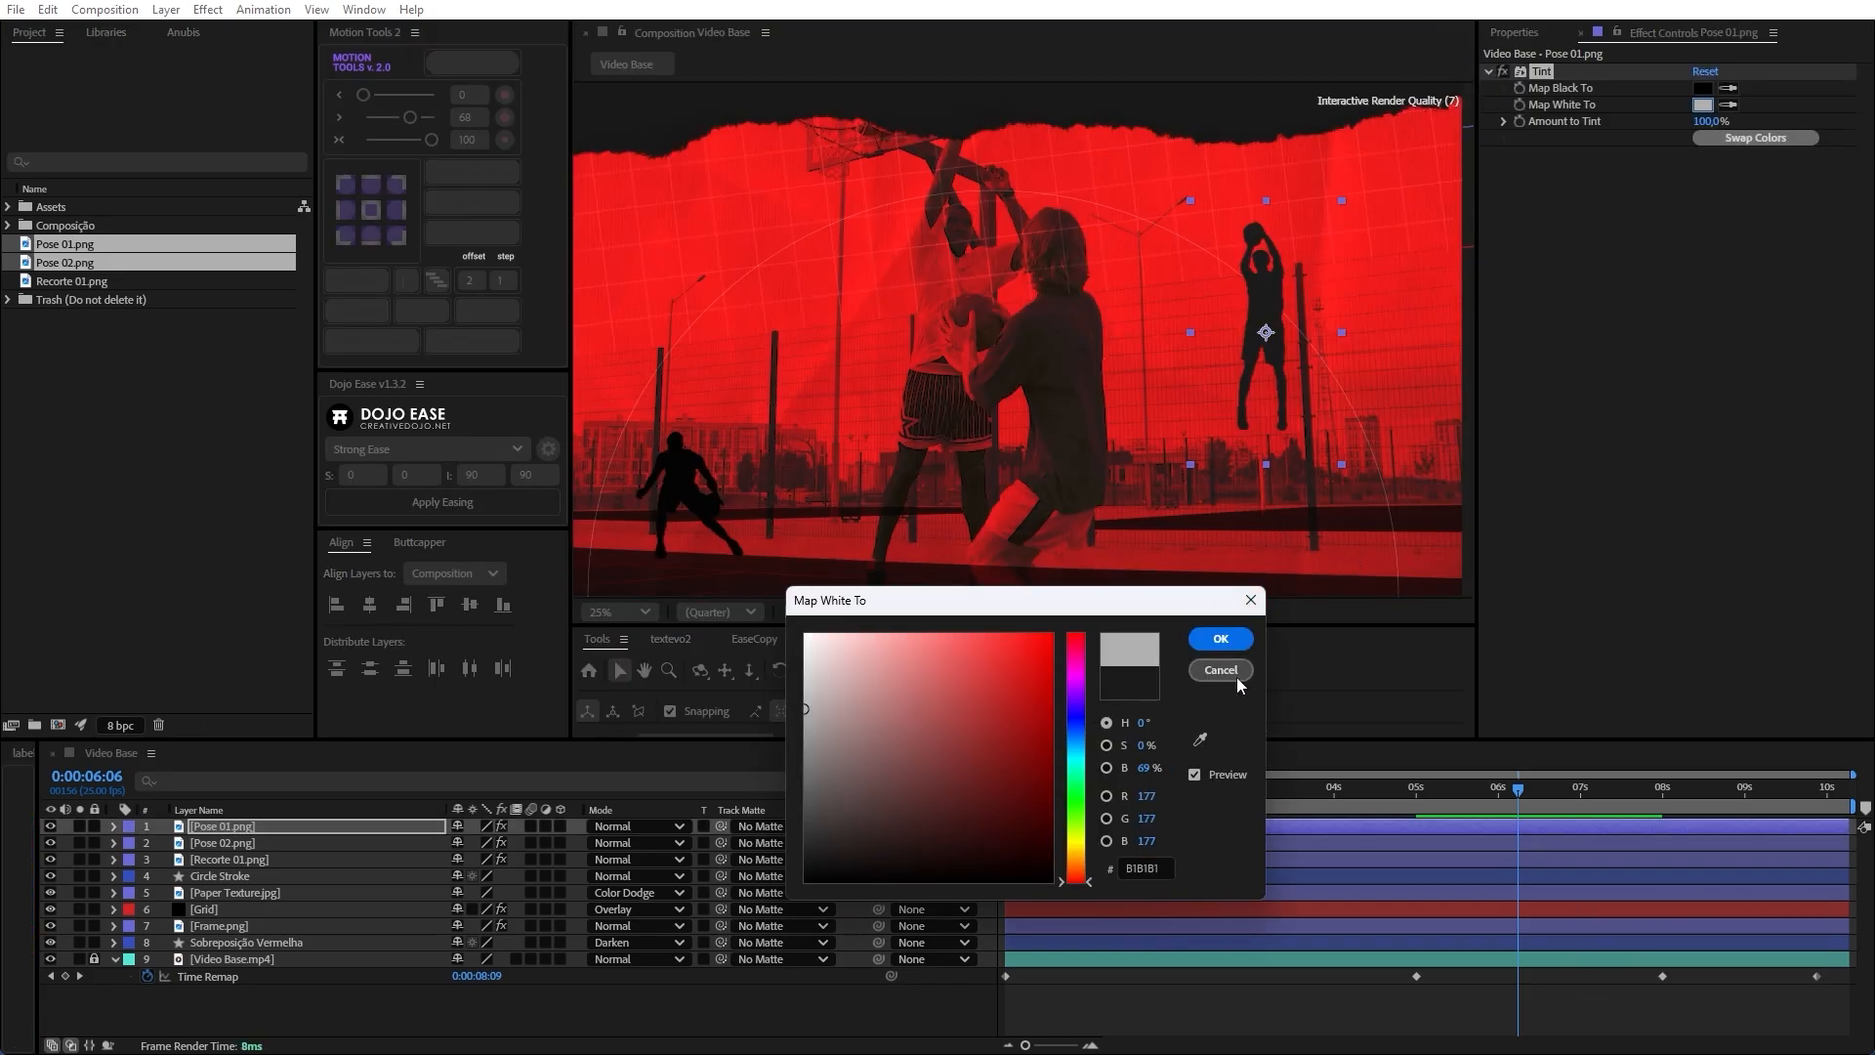
{"action": "left_click", "coordinate": [1221, 638]}
Hold Pose 01 against the dark torn strip to compare tones, and map its Tint white to C0C0C0.
{"action": "key", "text": "space"}
{"action": "scroll", "coordinate": [1308, 273], "scroll_direction": "up", "scroll_amount": 2}
{"action": "left_click_drag", "start_coordinate": [1301, 254], "coordinate": [1169, 267]}
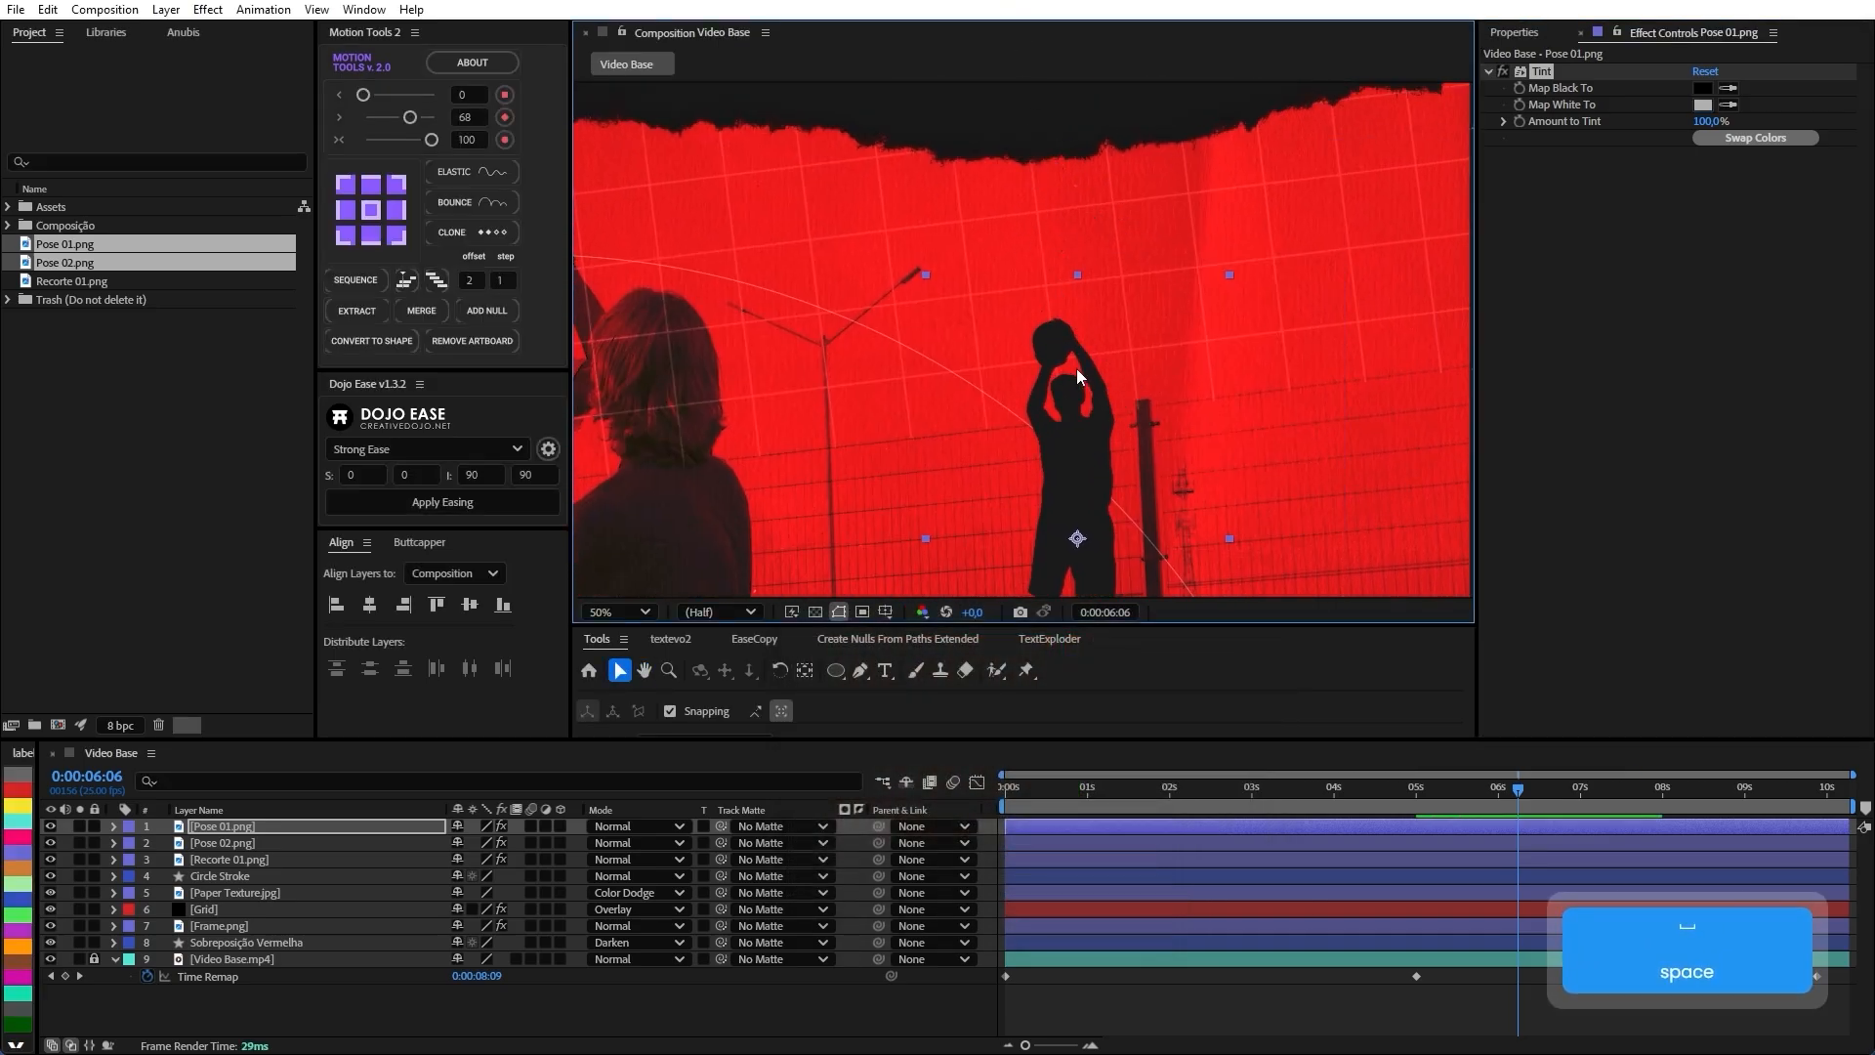
{"action": "key", "text": "space"}
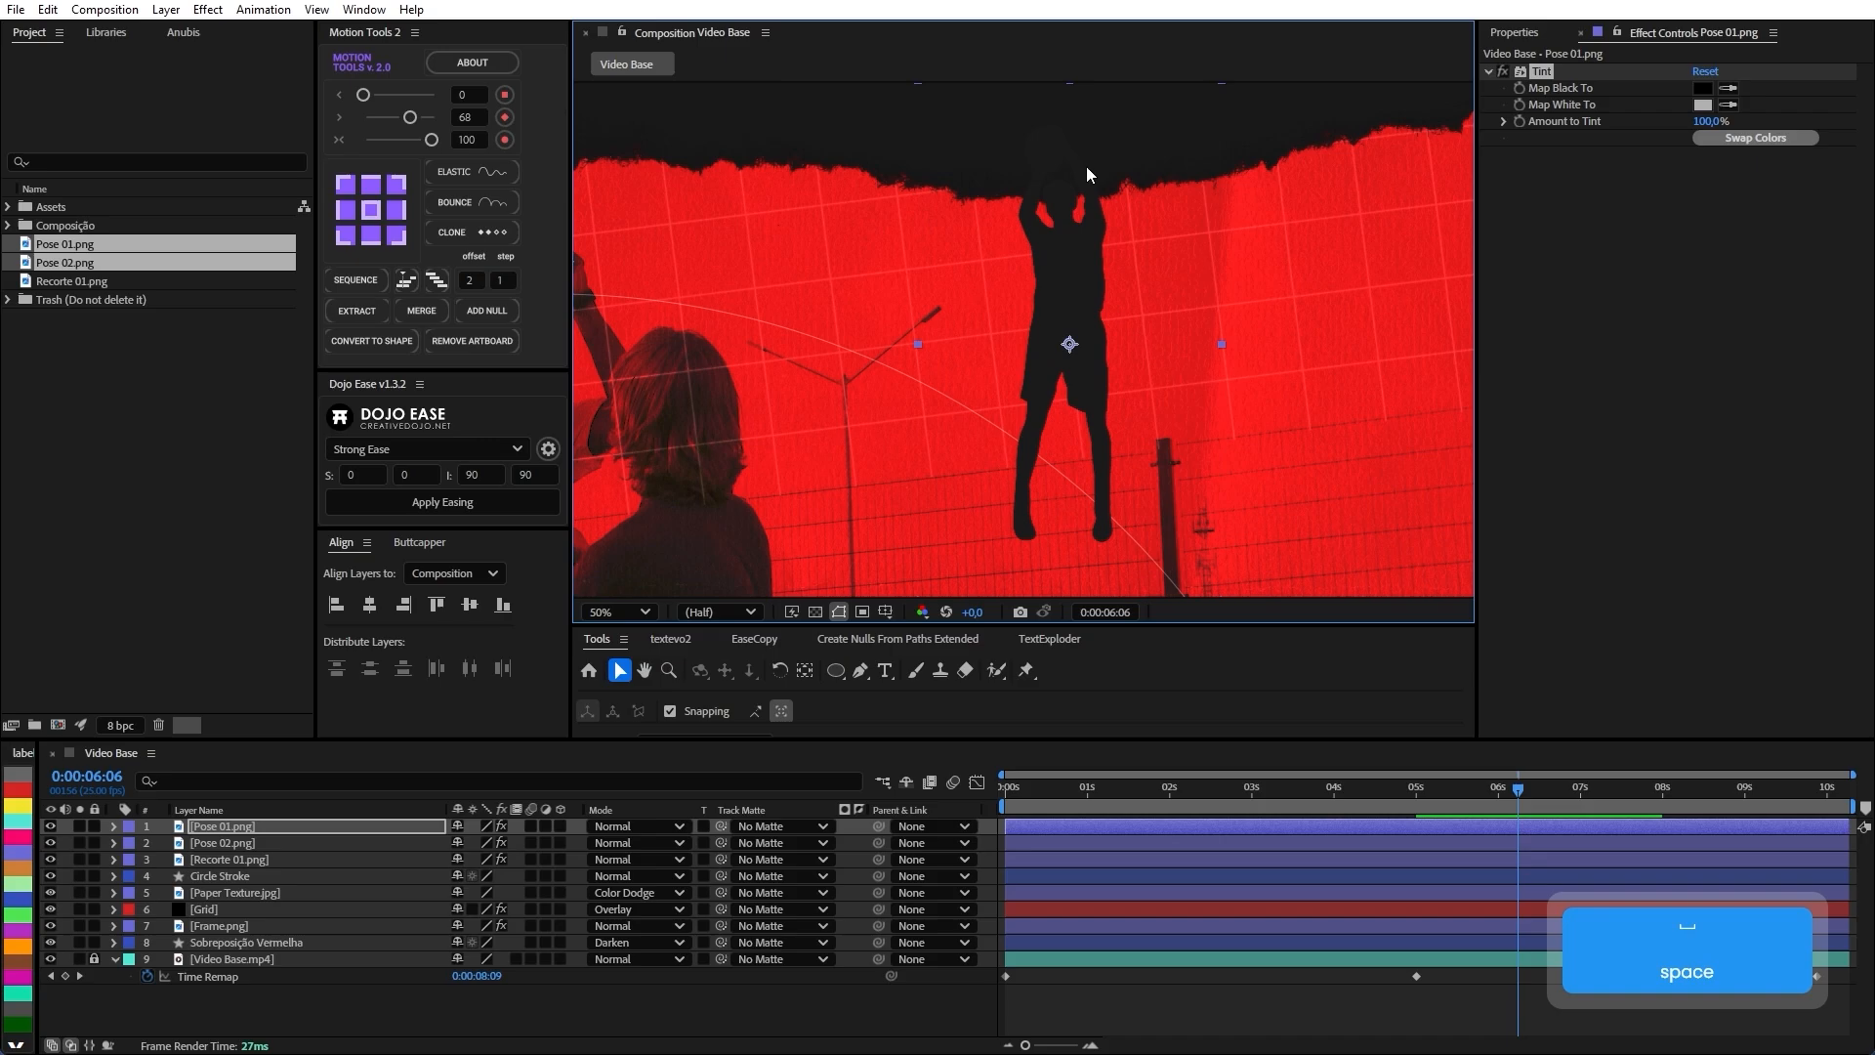
{"action": "left_click", "coordinate": [1704, 105]}
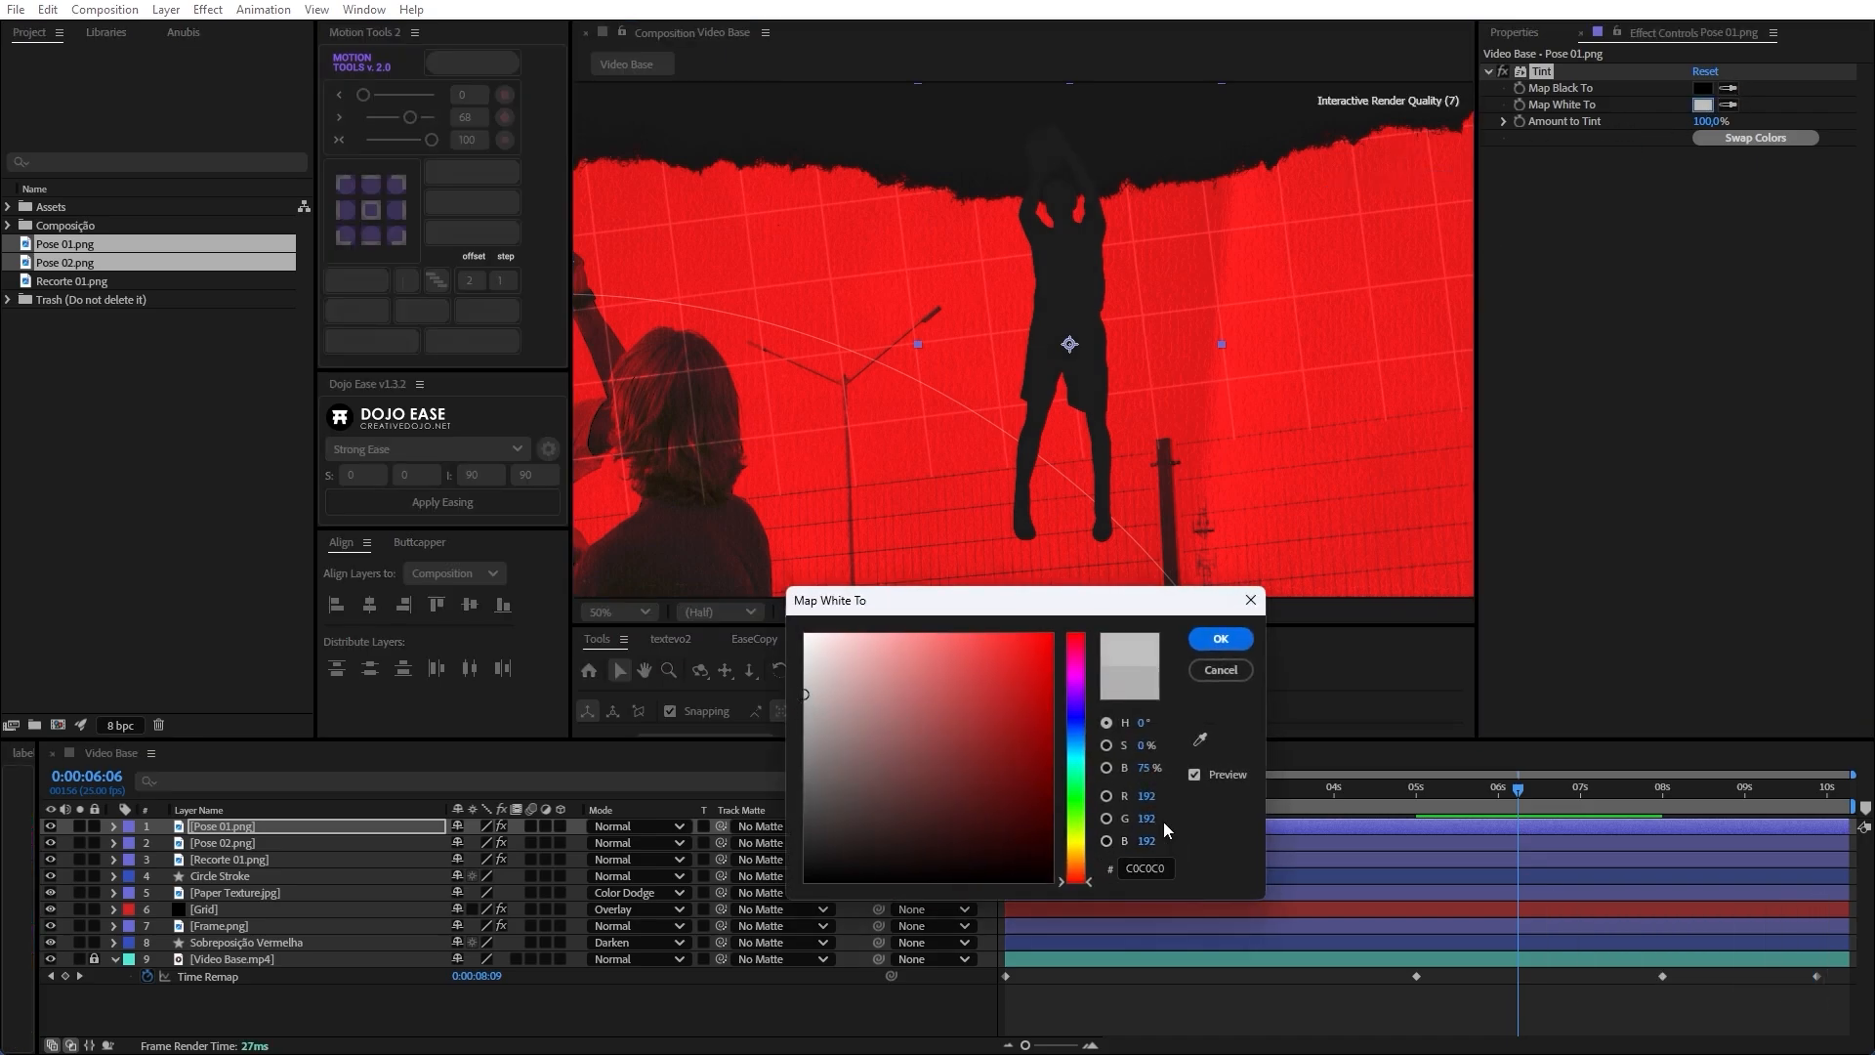
{"action": "left_click", "coordinate": [1221, 670]}
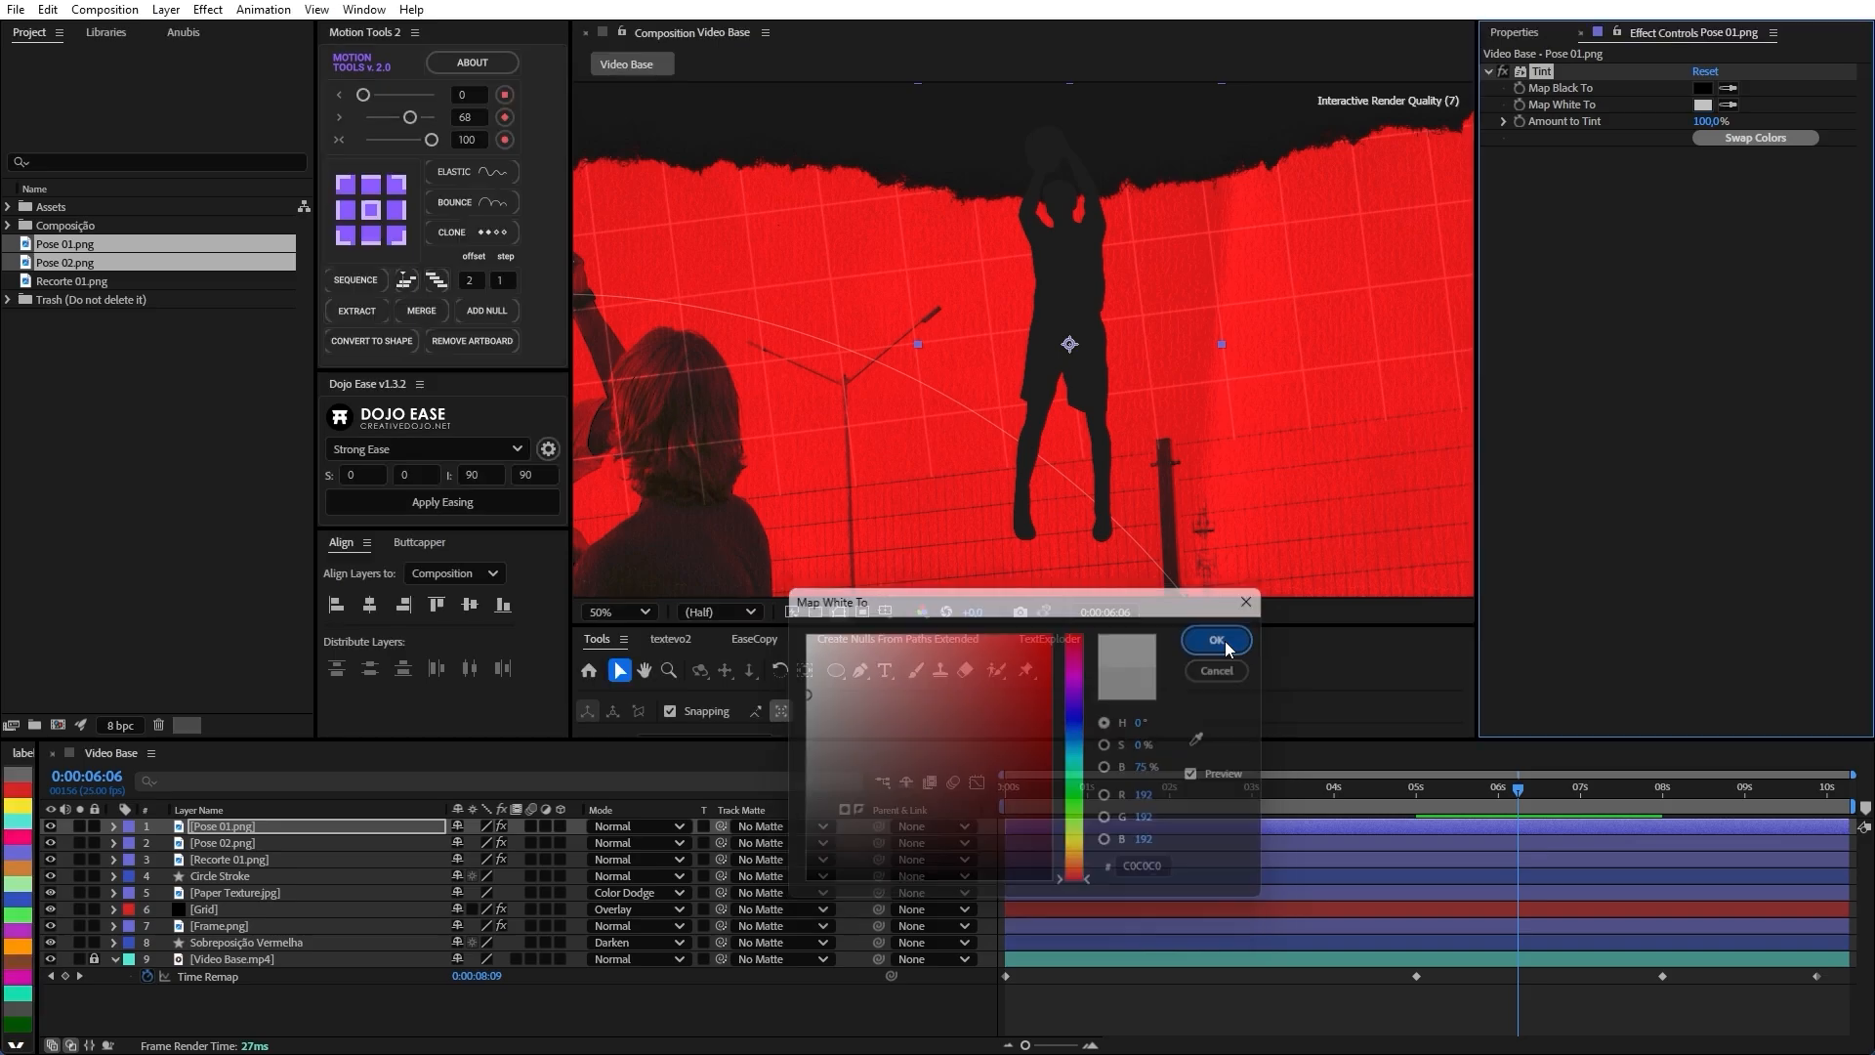
Return Pose 01 from the torn strip to its place right of the players, beside the fence post.
{"action": "left_click_drag", "start_coordinate": [1074, 281], "coordinate": [1017, 304]}
{"action": "key", "text": "space"}
{"action": "scroll", "coordinate": [1158, 414], "scroll_direction": "down", "scroll_amount": 1}
{"action": "key", "text": "space"}
{"action": "left_click_drag", "start_coordinate": [1122, 514], "coordinate": [1346, 332]}
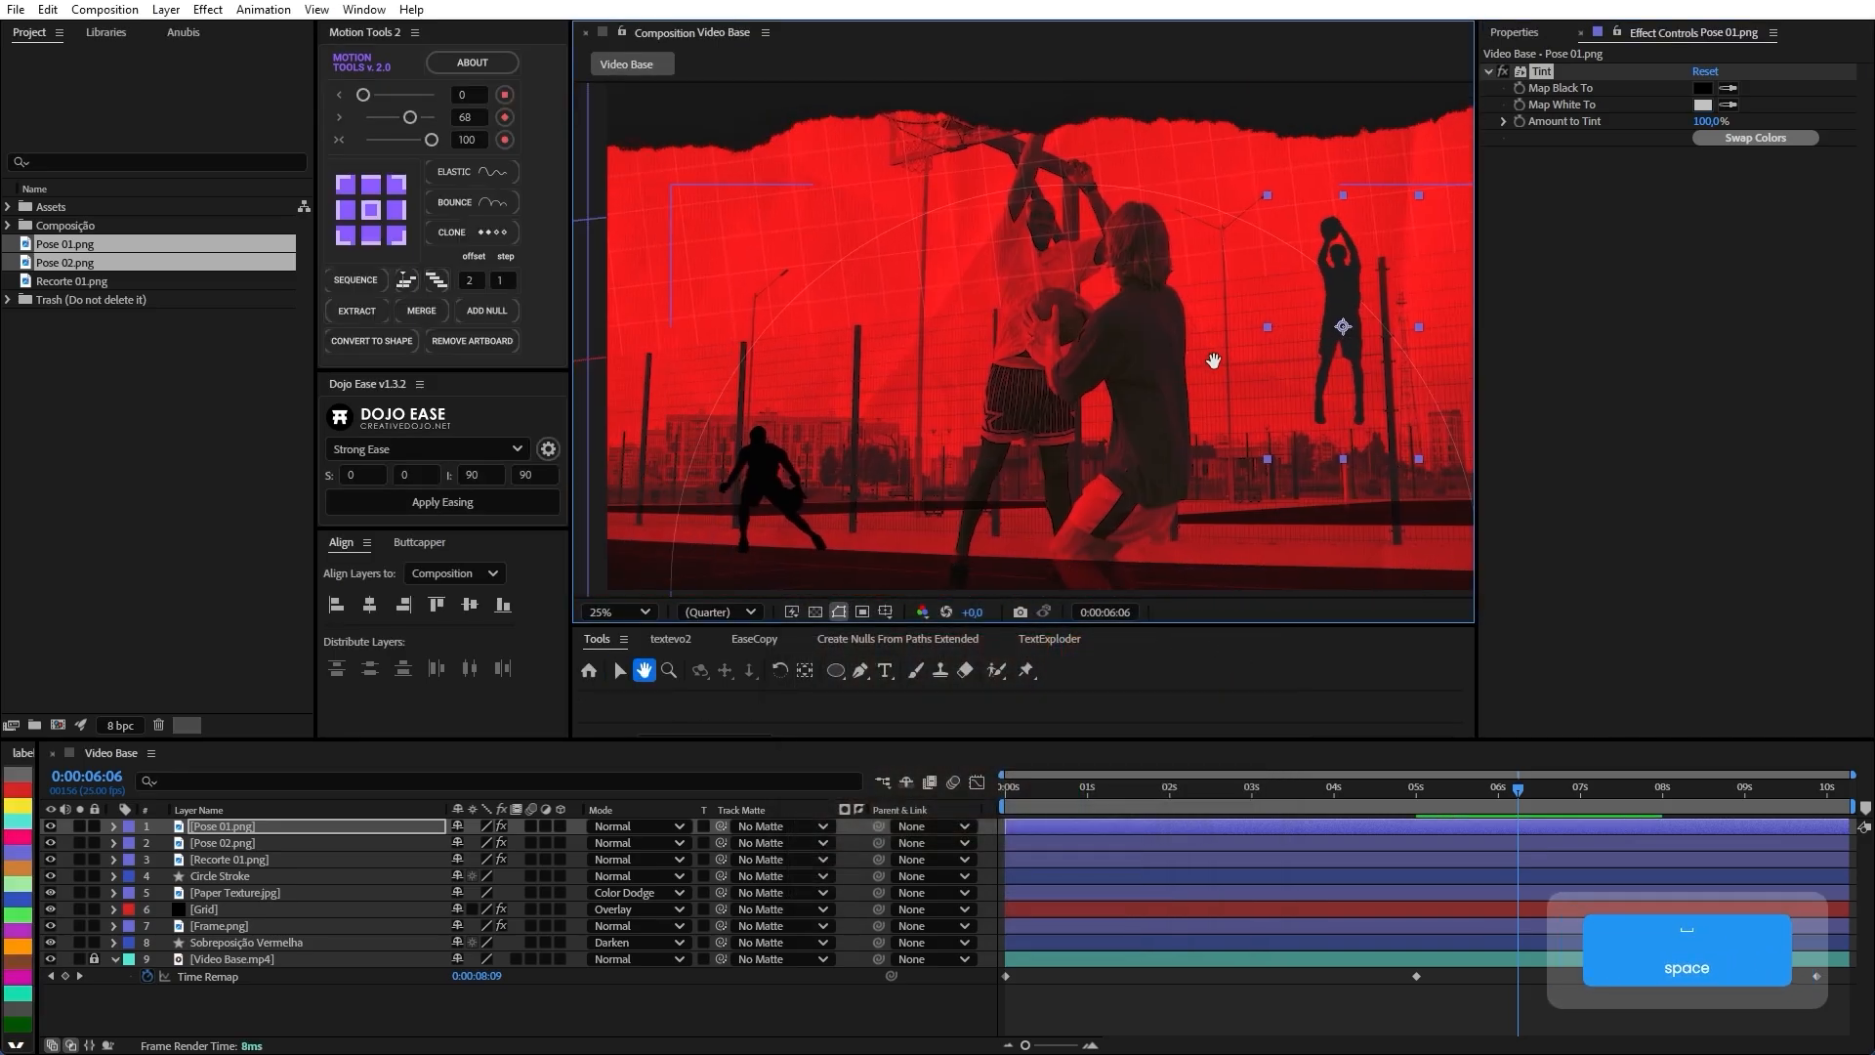
Replace the Tint effect on the Pose 02 layer with a copy of the Tint from Pose 01.
{"action": "left_click", "coordinate": [771, 475]}
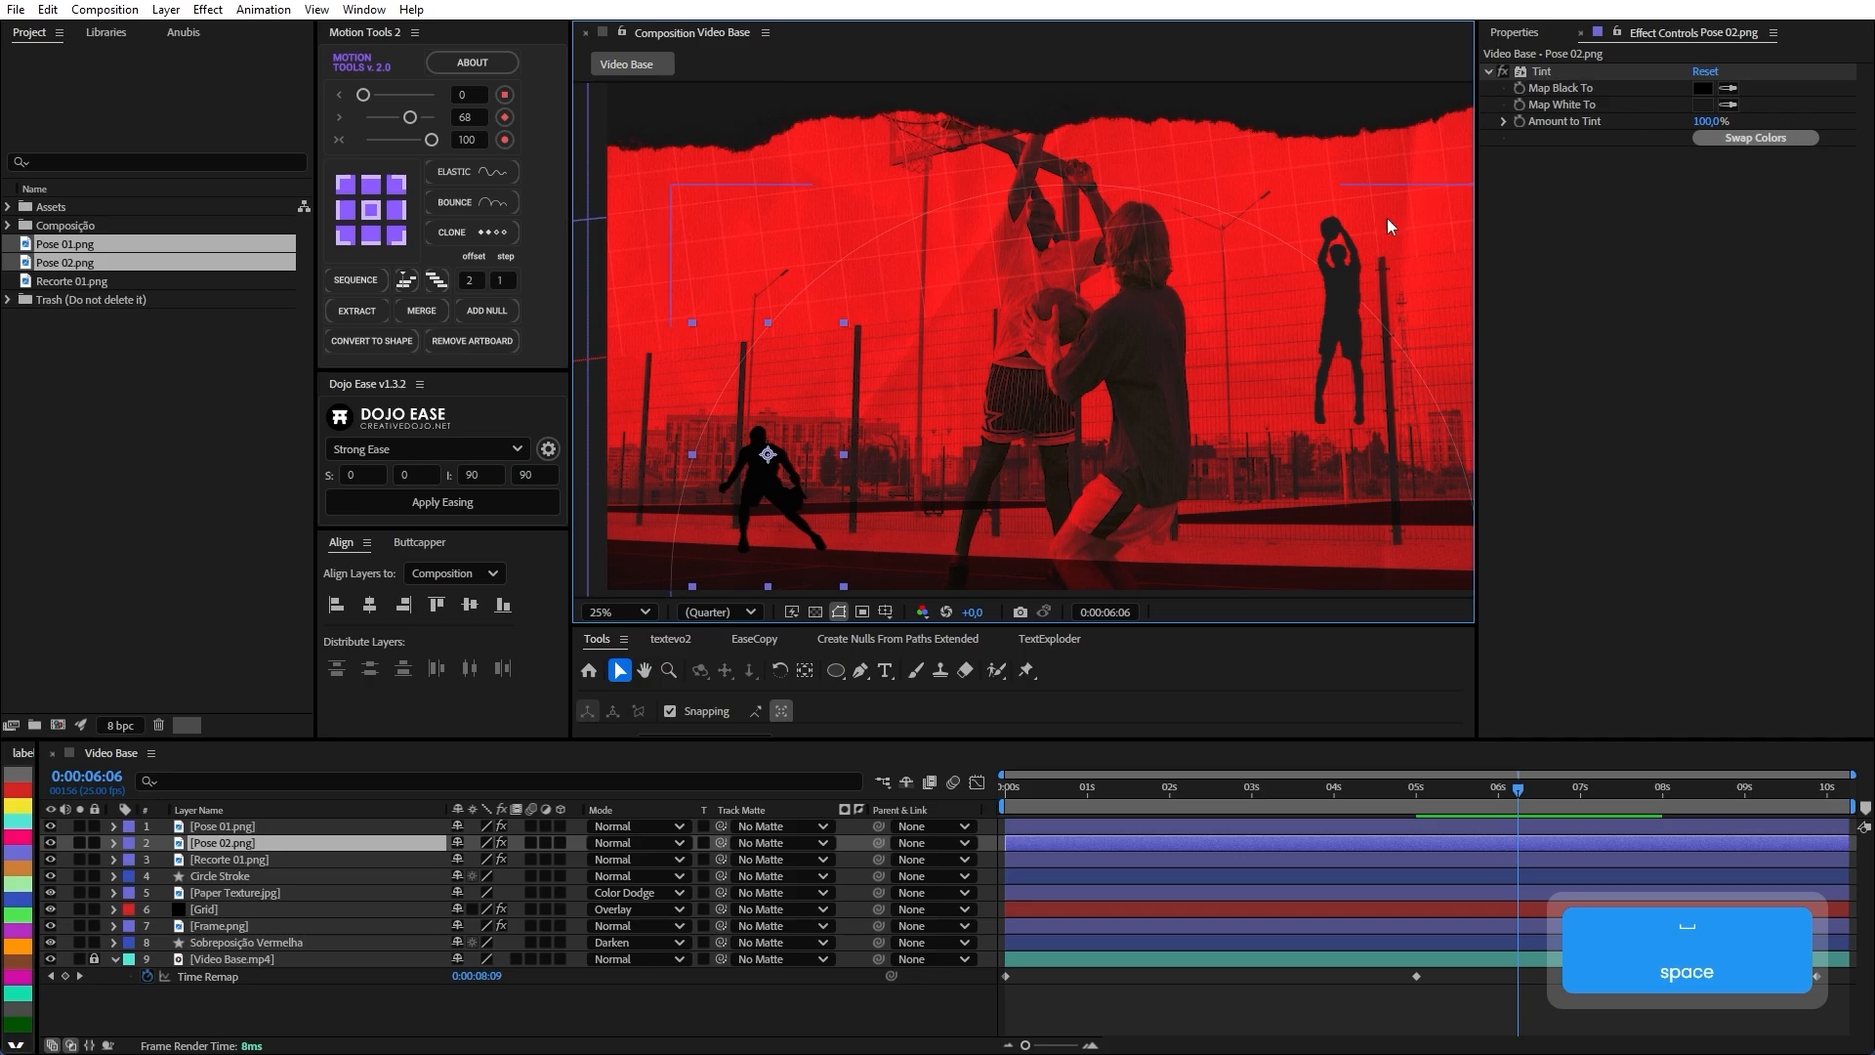
{"action": "left_click", "coordinate": [1388, 227]}
{"action": "left_click", "coordinate": [742, 478]}
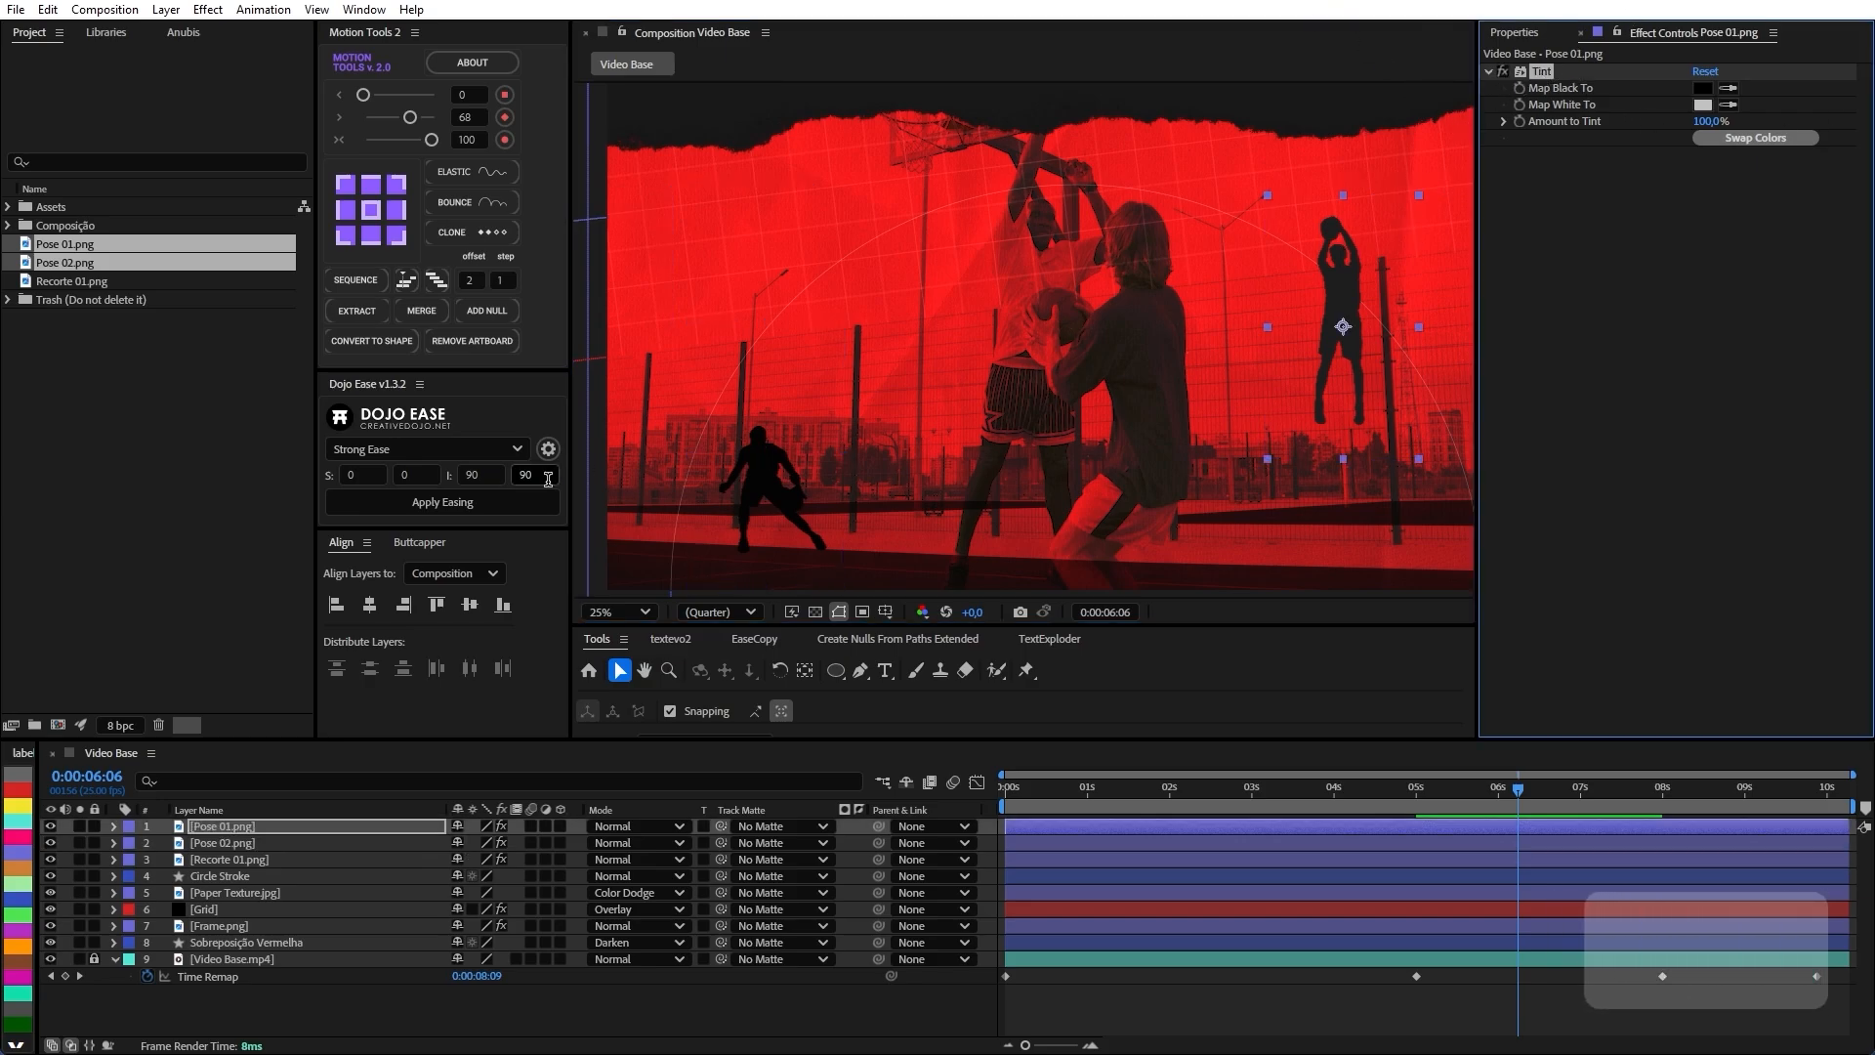
{"action": "key", "text": "ctrl+c"}
{"action": "left_click", "coordinate": [1548, 72]}
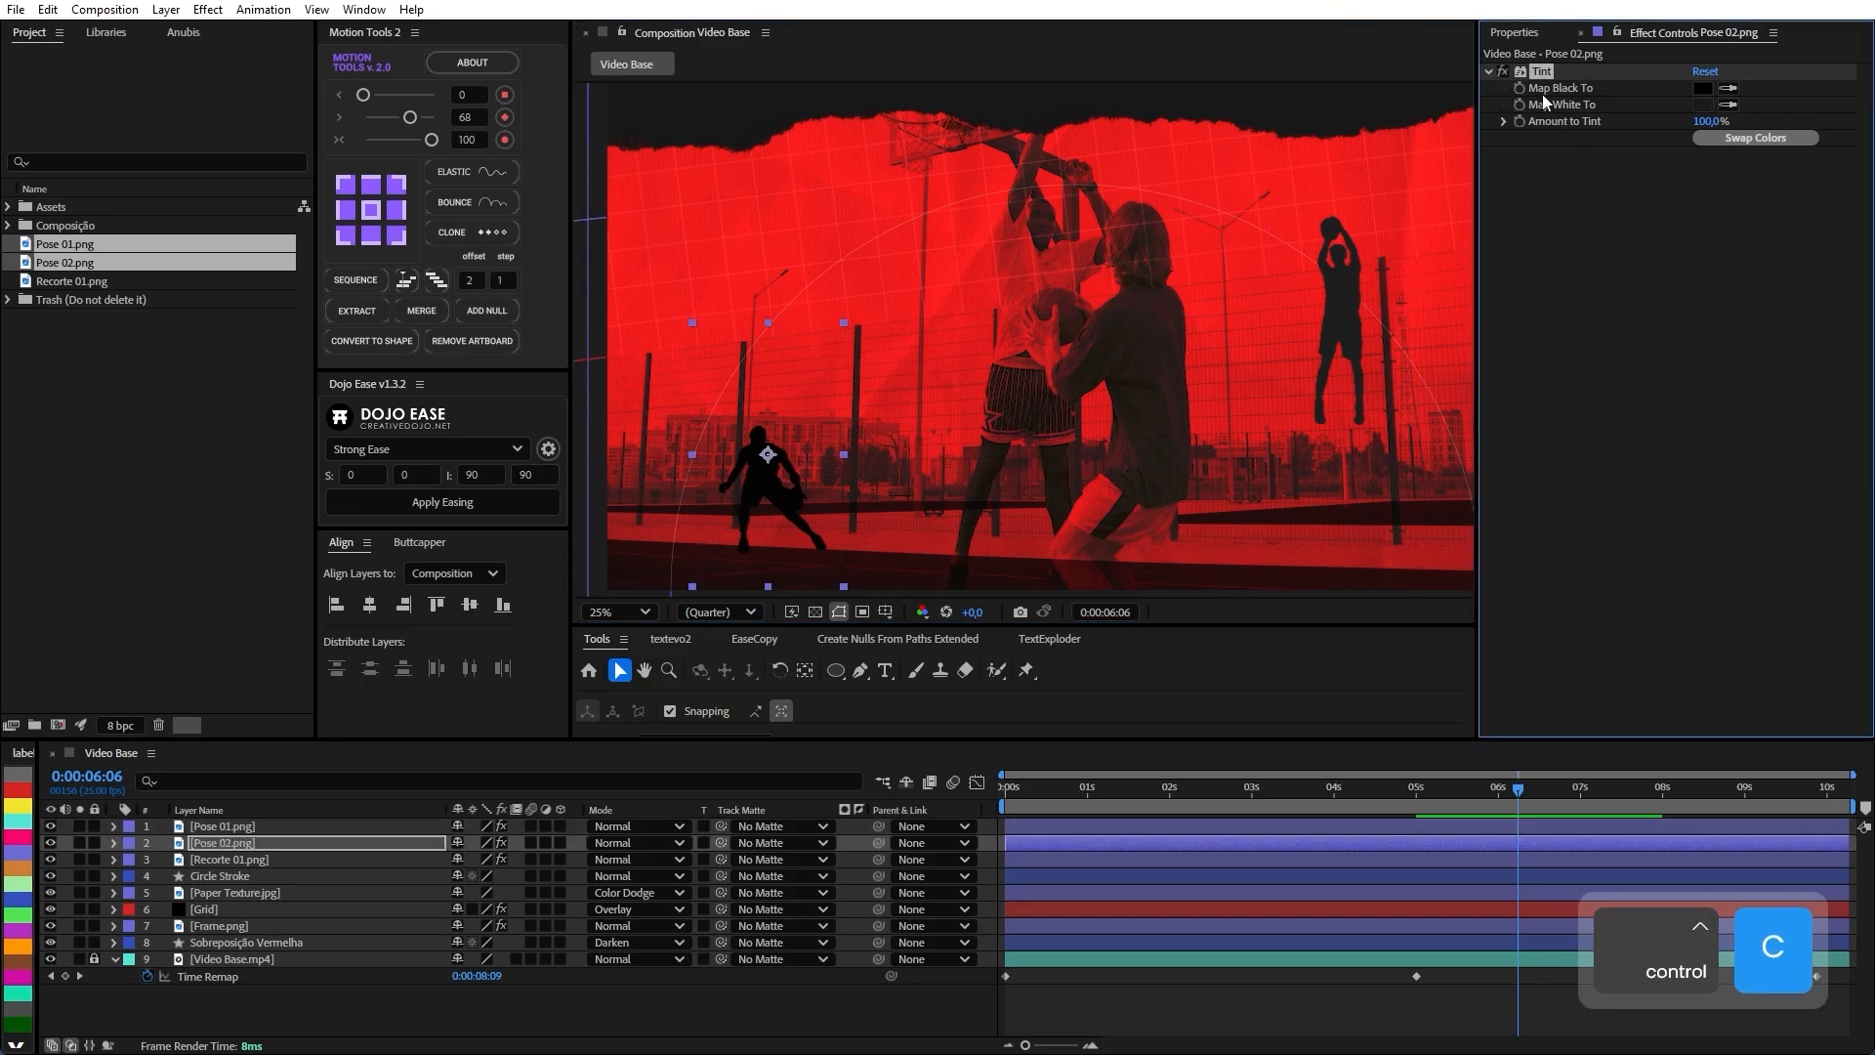
{"action": "key", "text": "Delete"}
{"action": "key", "text": "ctrl+v"}
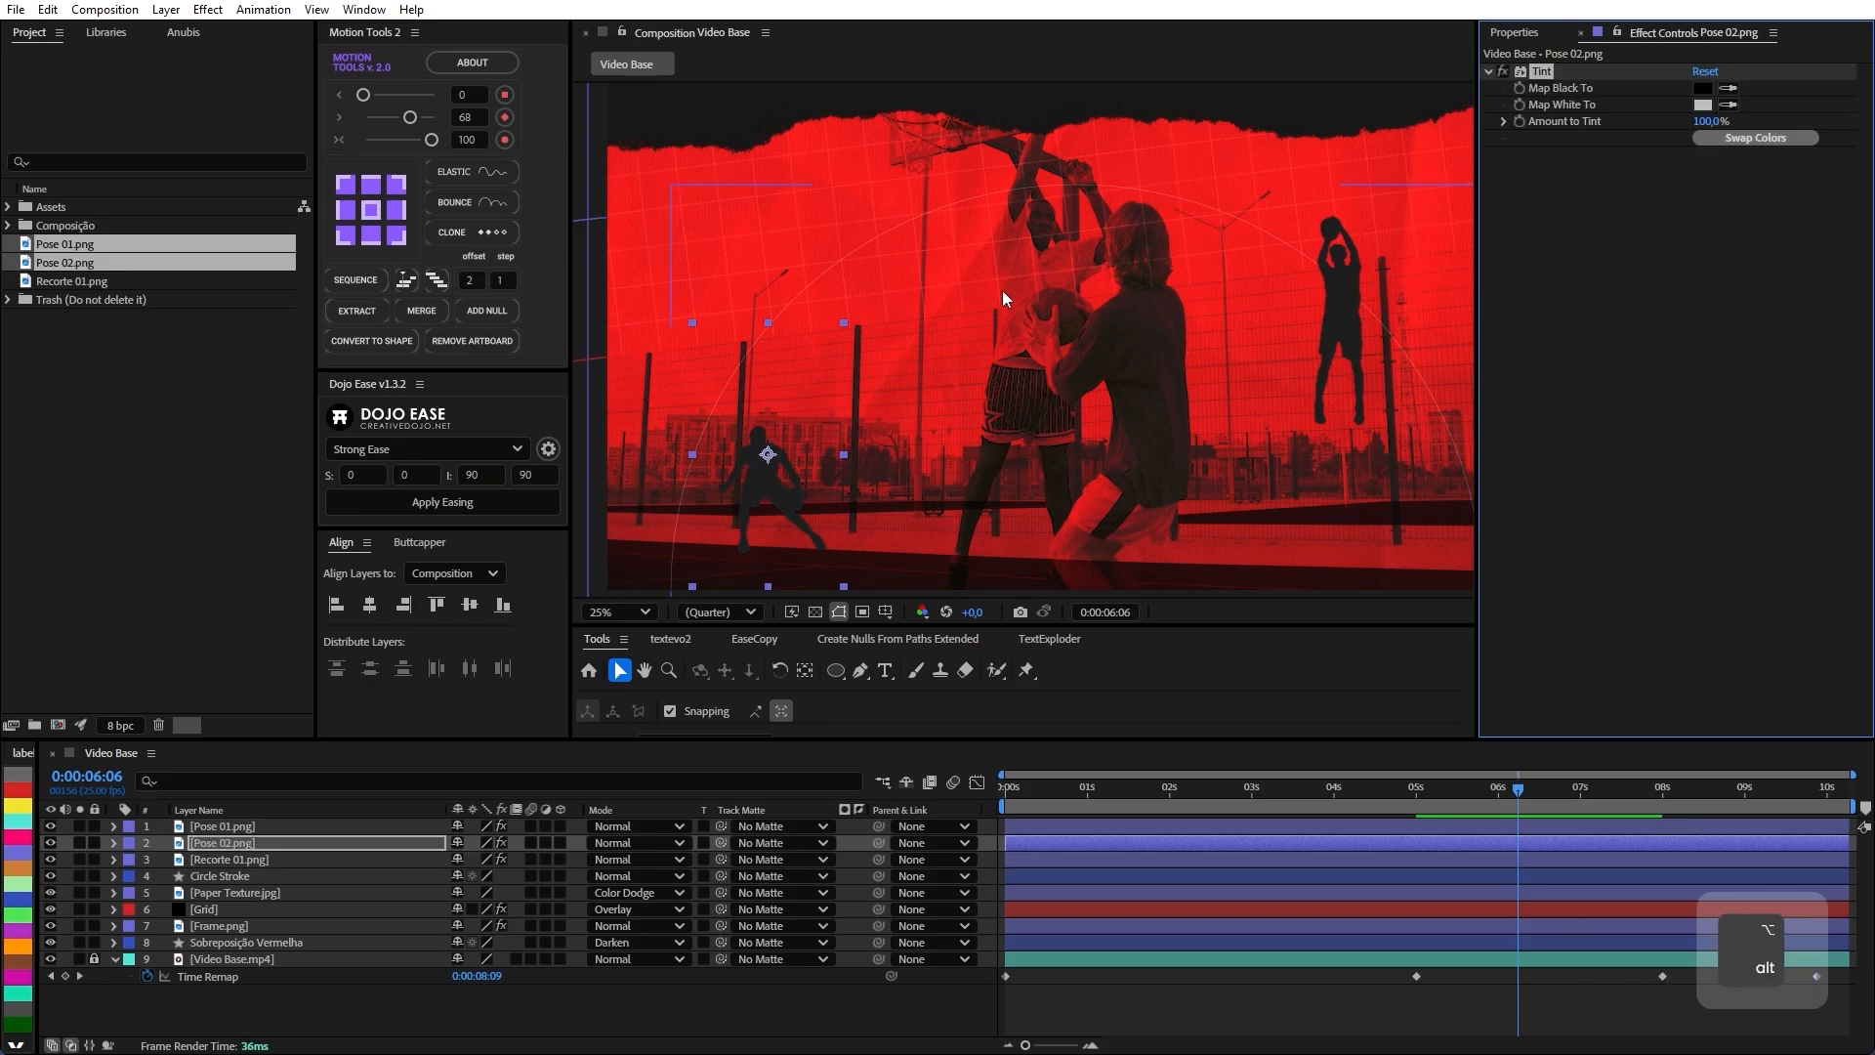
{"action": "key", "text": "F2"}
Import the Grunge Texture image and place it above all other layers in the Video Base composition.
{"action": "double_click", "coordinate": [214, 508]}
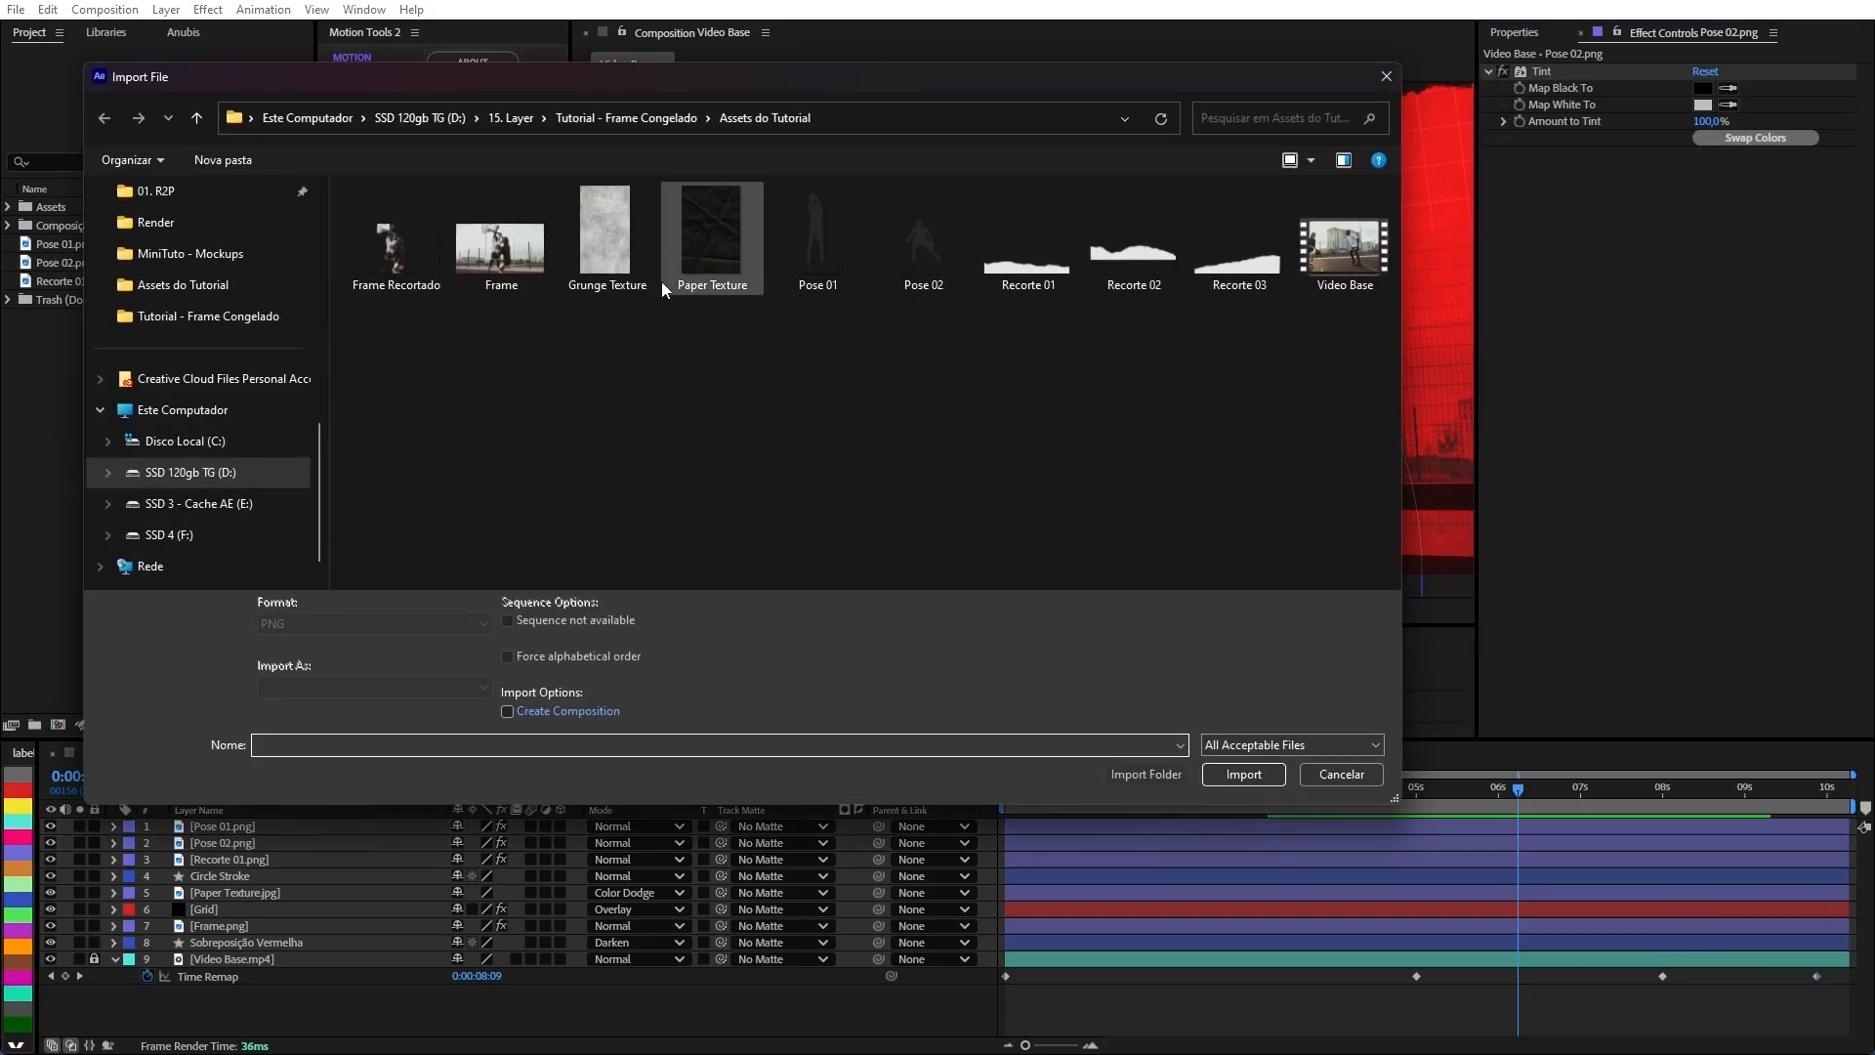
{"action": "double_click", "coordinate": [607, 224]}
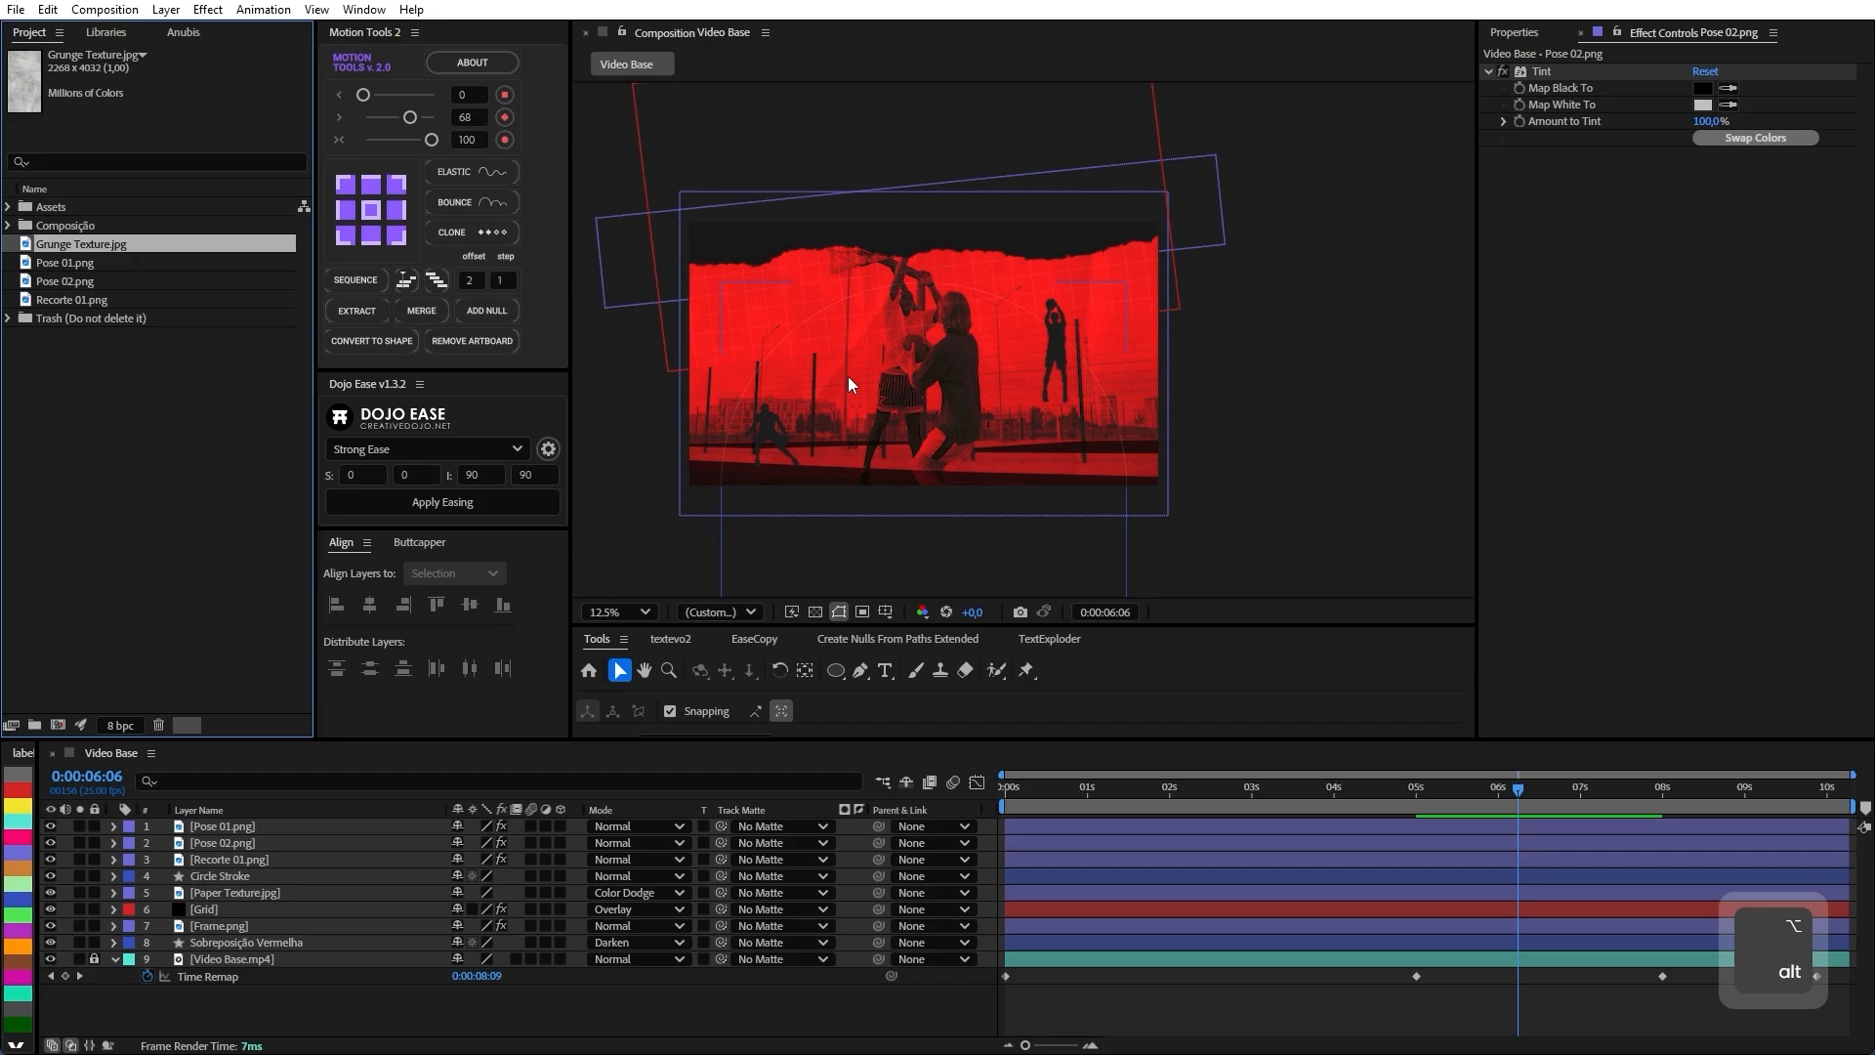
{"action": "key", "text": "space"}
{"action": "left_click_drag", "start_coordinate": [830, 363], "coordinate": [901, 322]}
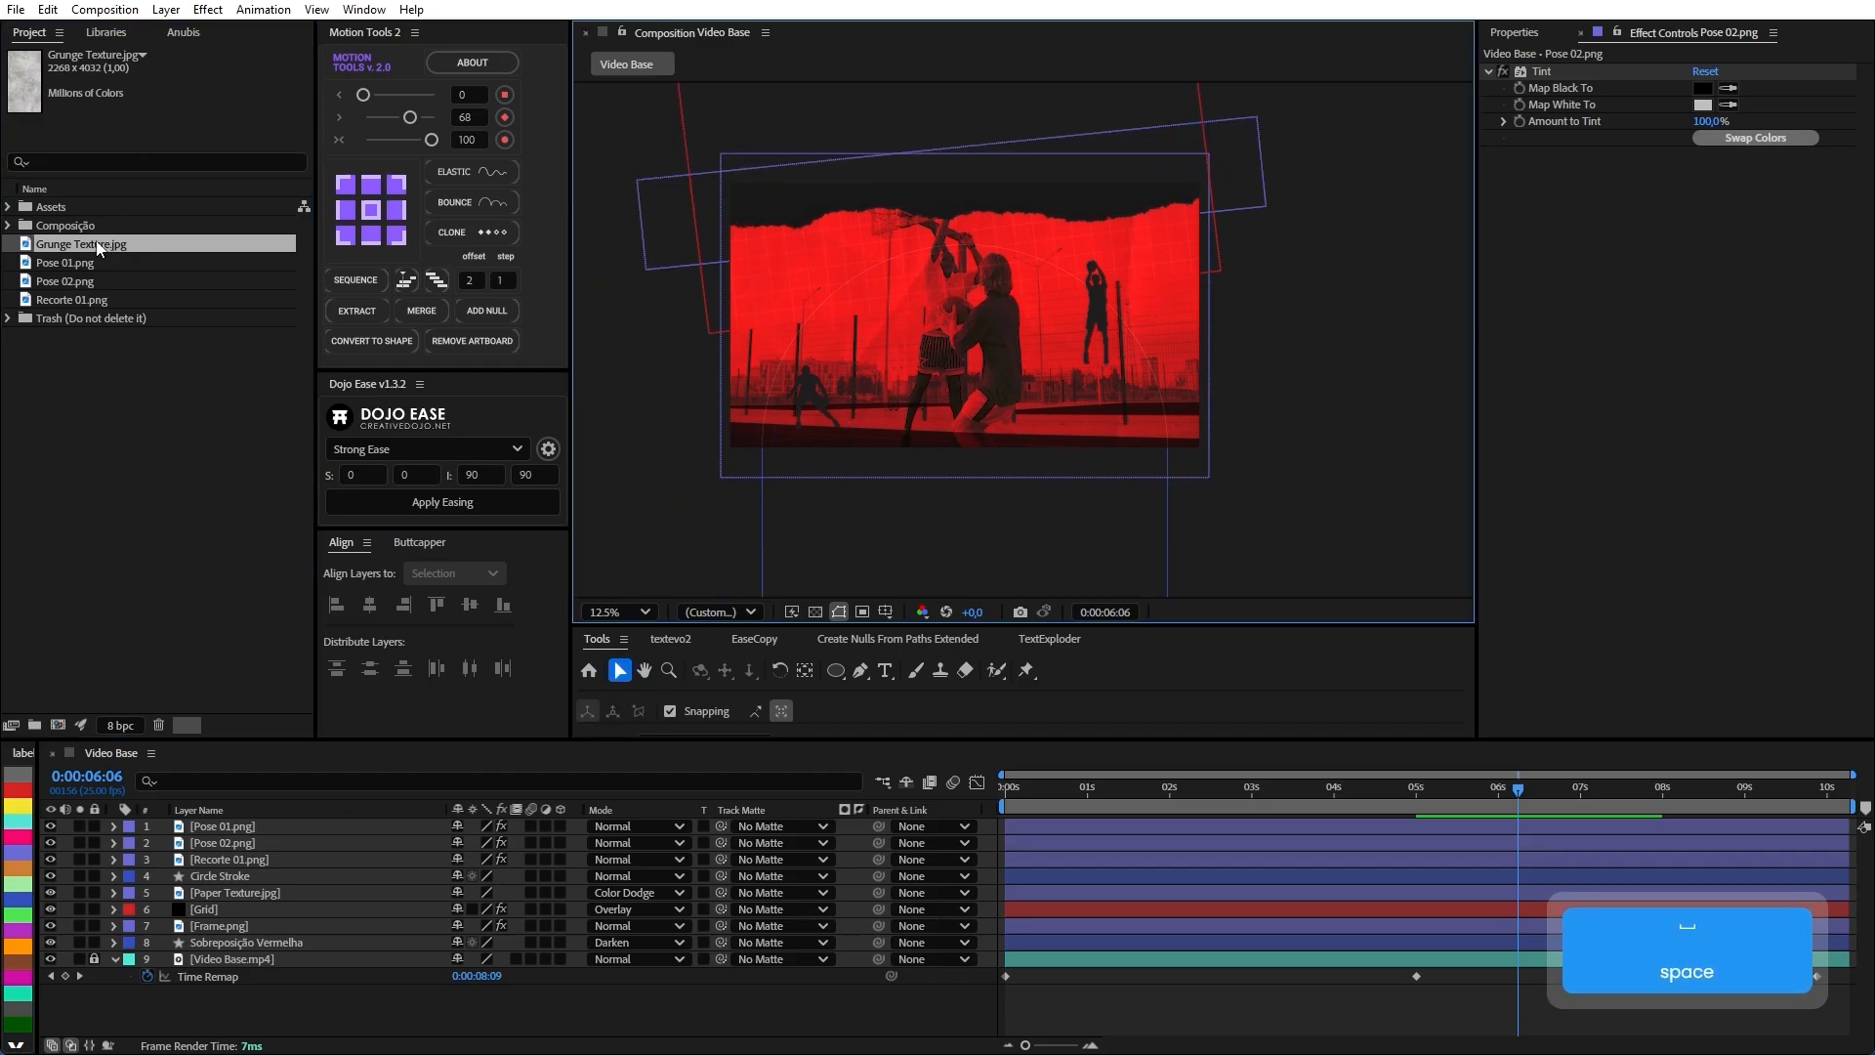
{"action": "left_click_drag", "start_coordinate": [98, 248], "coordinate": [256, 824]}
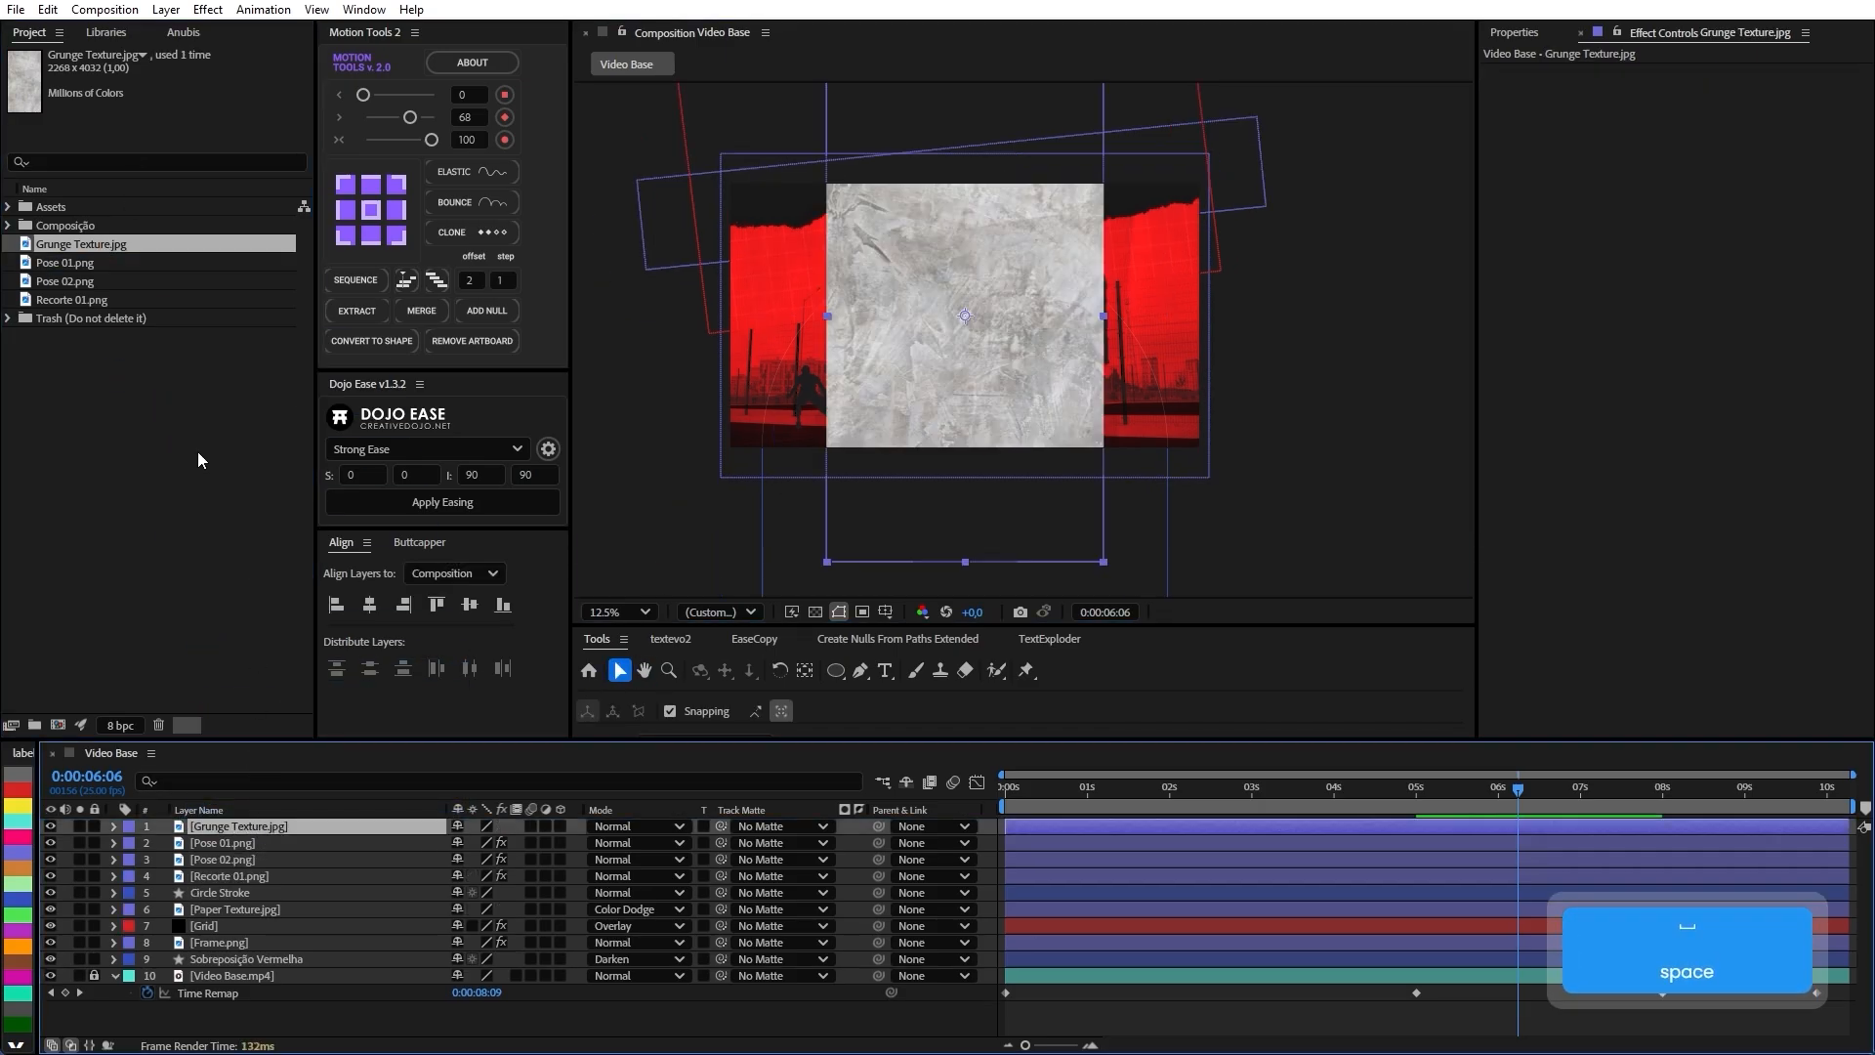
Move Grunge Texture, Pose 01, Pose 02 and Recorte 01 into the project's Assets folder.
{"action": "left_click", "coordinate": [108, 369]}
{"action": "left_click", "coordinate": [67, 291]}
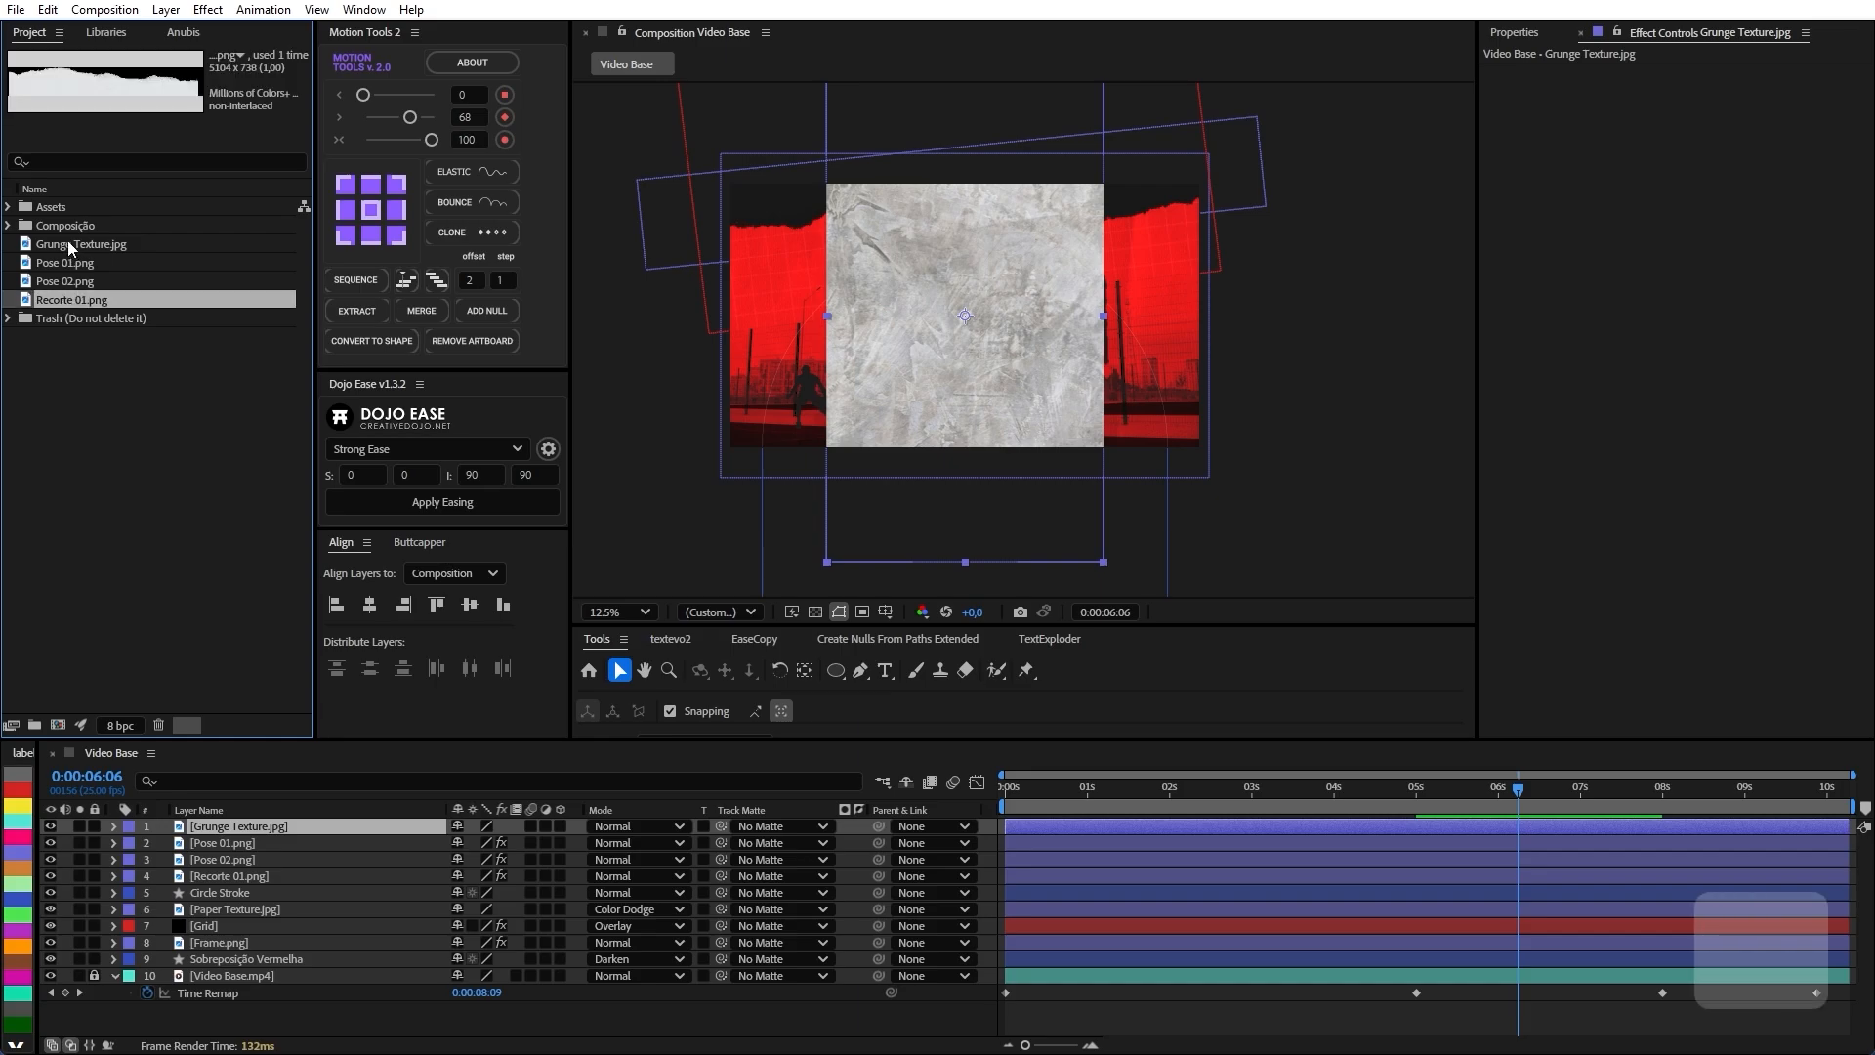
{"action": "left_click", "coordinate": [68, 240], "text": "shift"}
{"action": "left_click_drag", "start_coordinate": [67, 238], "coordinate": [69, 214]}
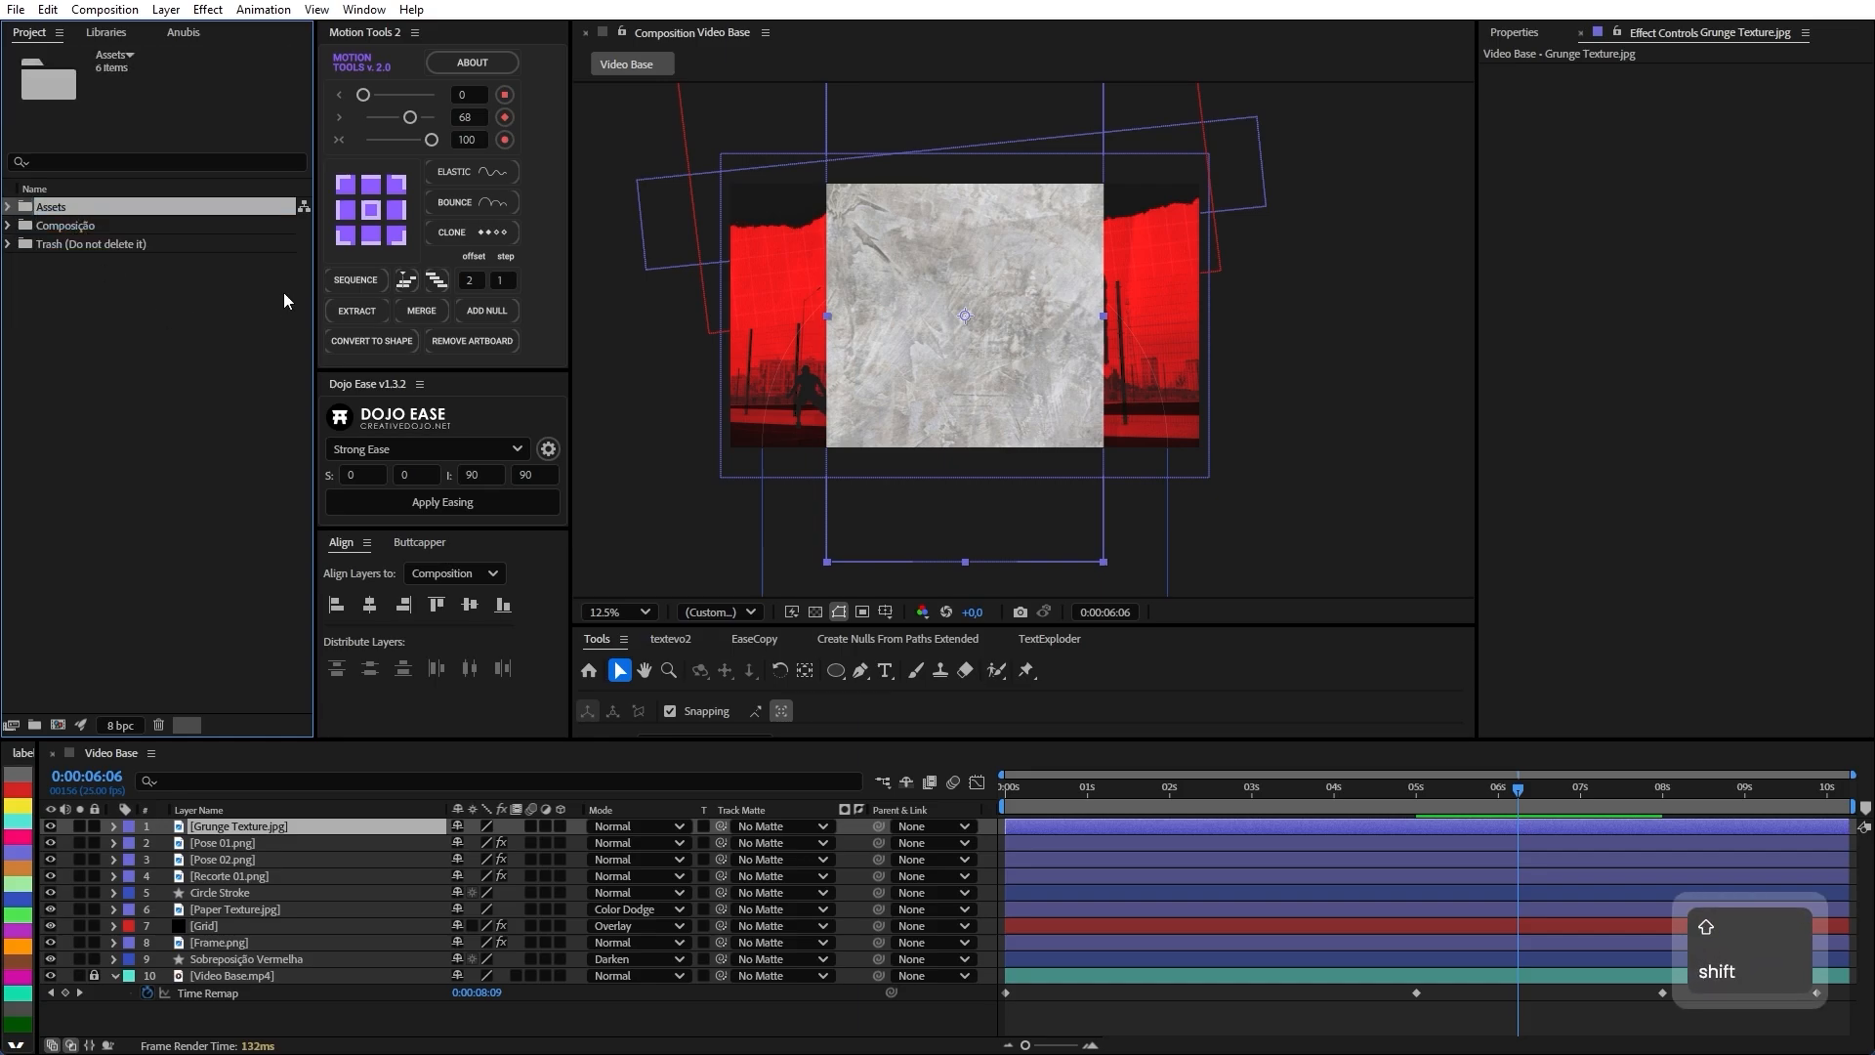
{"action": "left_click", "coordinate": [107, 399]}
Rotate the Grunge Texture layer 90 degrees so it lies horizontally and covers the whole frame.
{"action": "left_click", "coordinate": [1488, 382]}
{"action": "left_click", "coordinate": [1033, 330]}
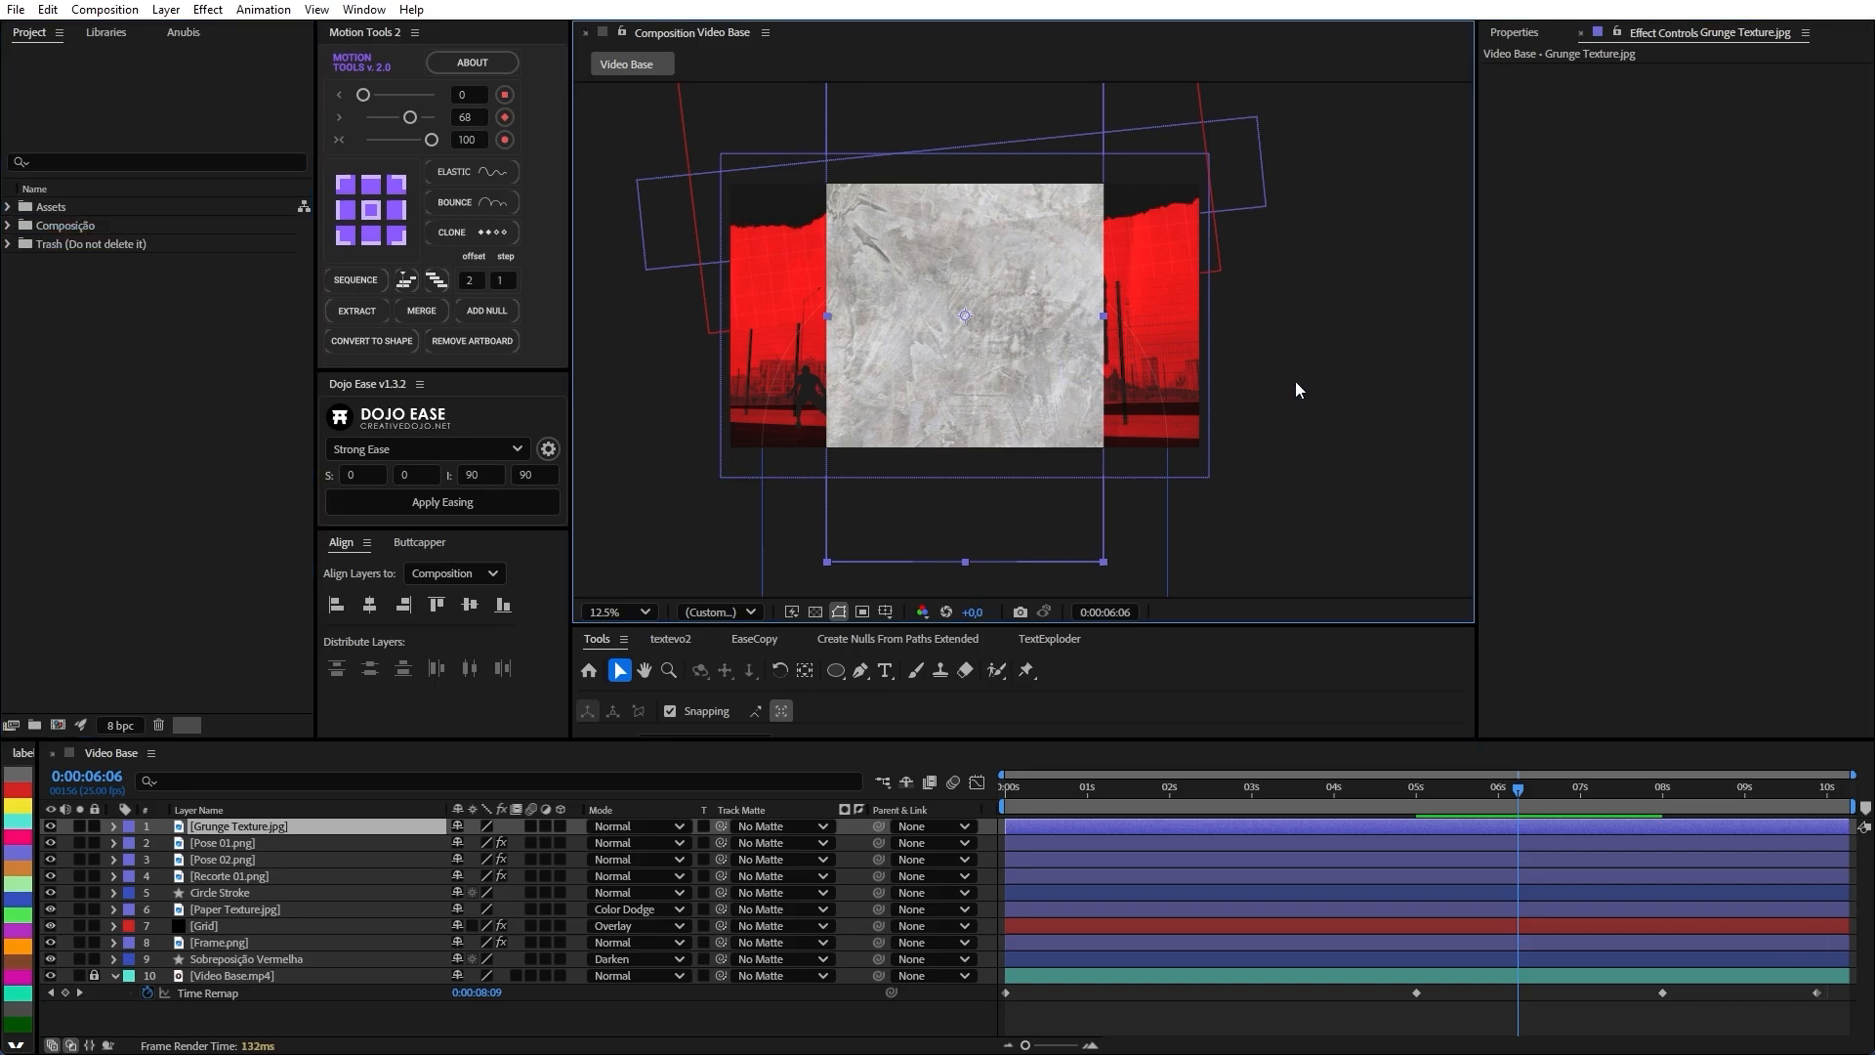
{"action": "left_click", "coordinate": [1294, 382]}
{"action": "left_click", "coordinate": [1013, 295]}
{"action": "key", "text": "w"}
{"action": "left_click_drag", "start_coordinate": [992, 268], "coordinate": [837, 306]}
{"action": "key", "text": "shift"}
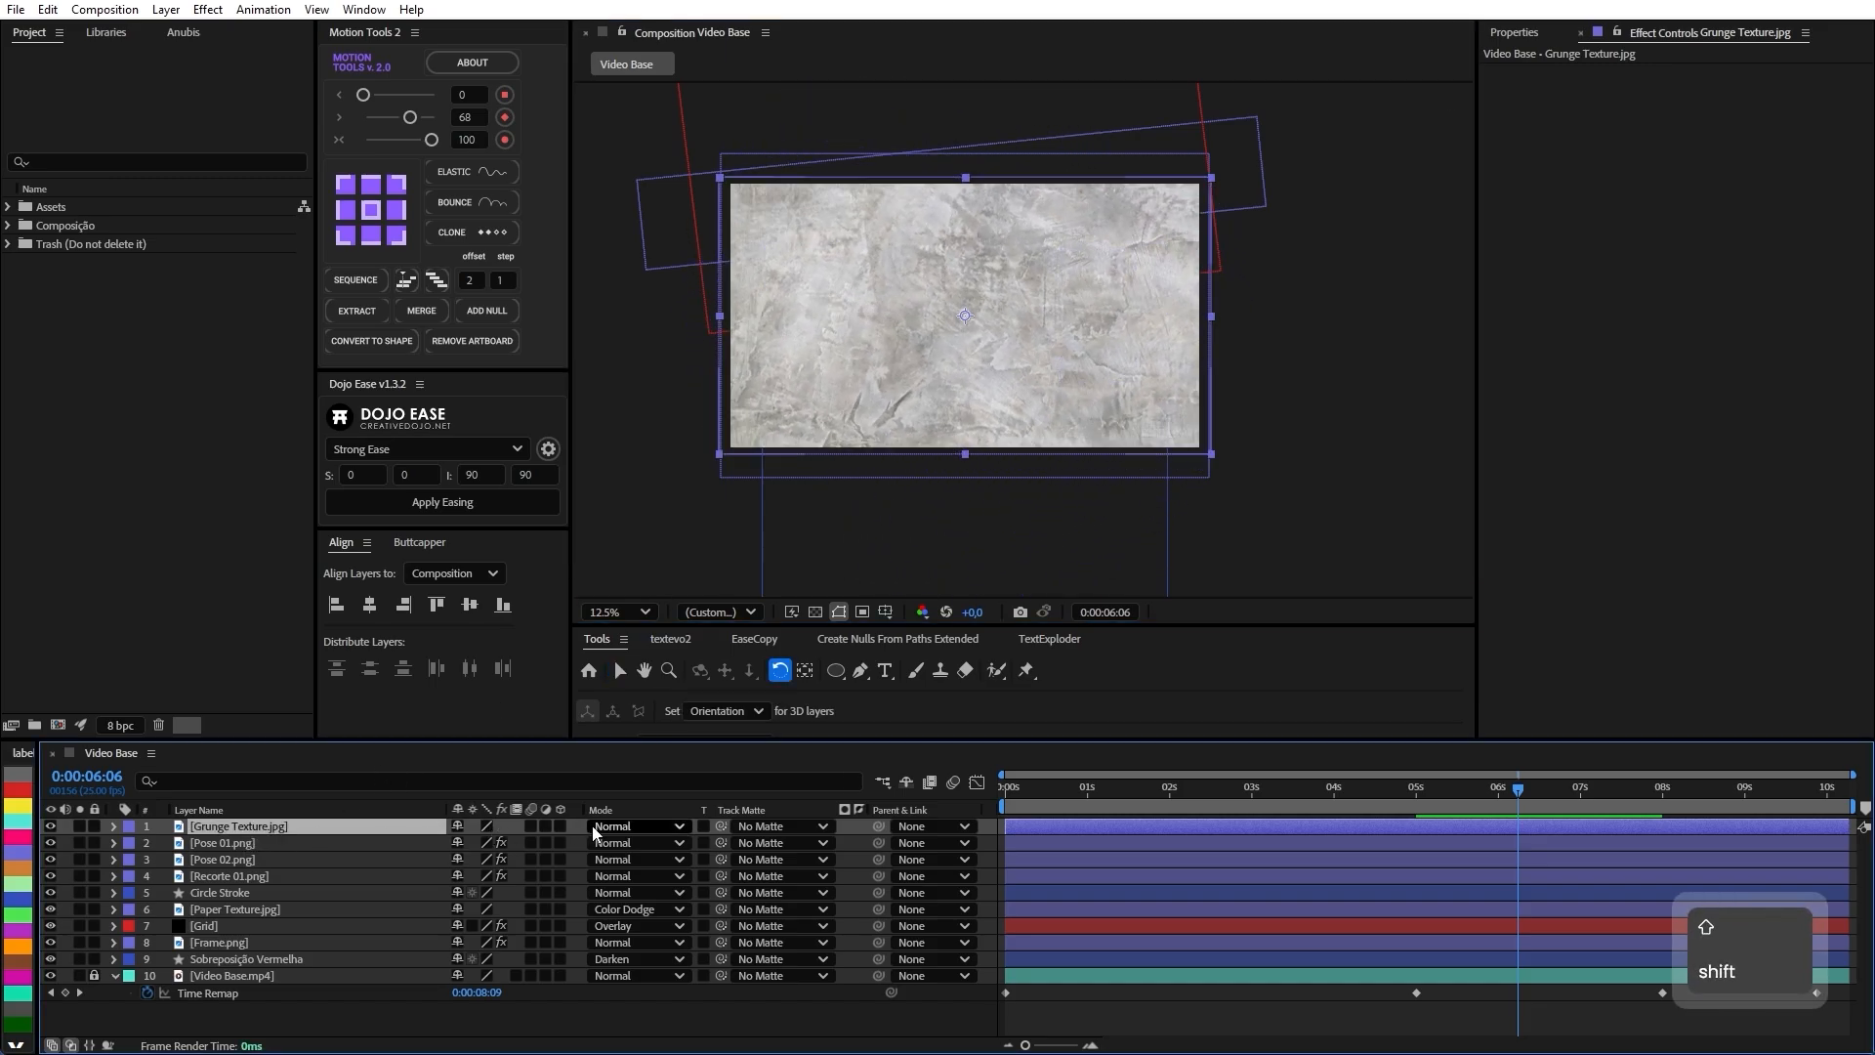
Set the Grunge Texture layer's blending mode to Linear Dodge and its opacity to 18%.
{"action": "left_click", "coordinate": [631, 828]}
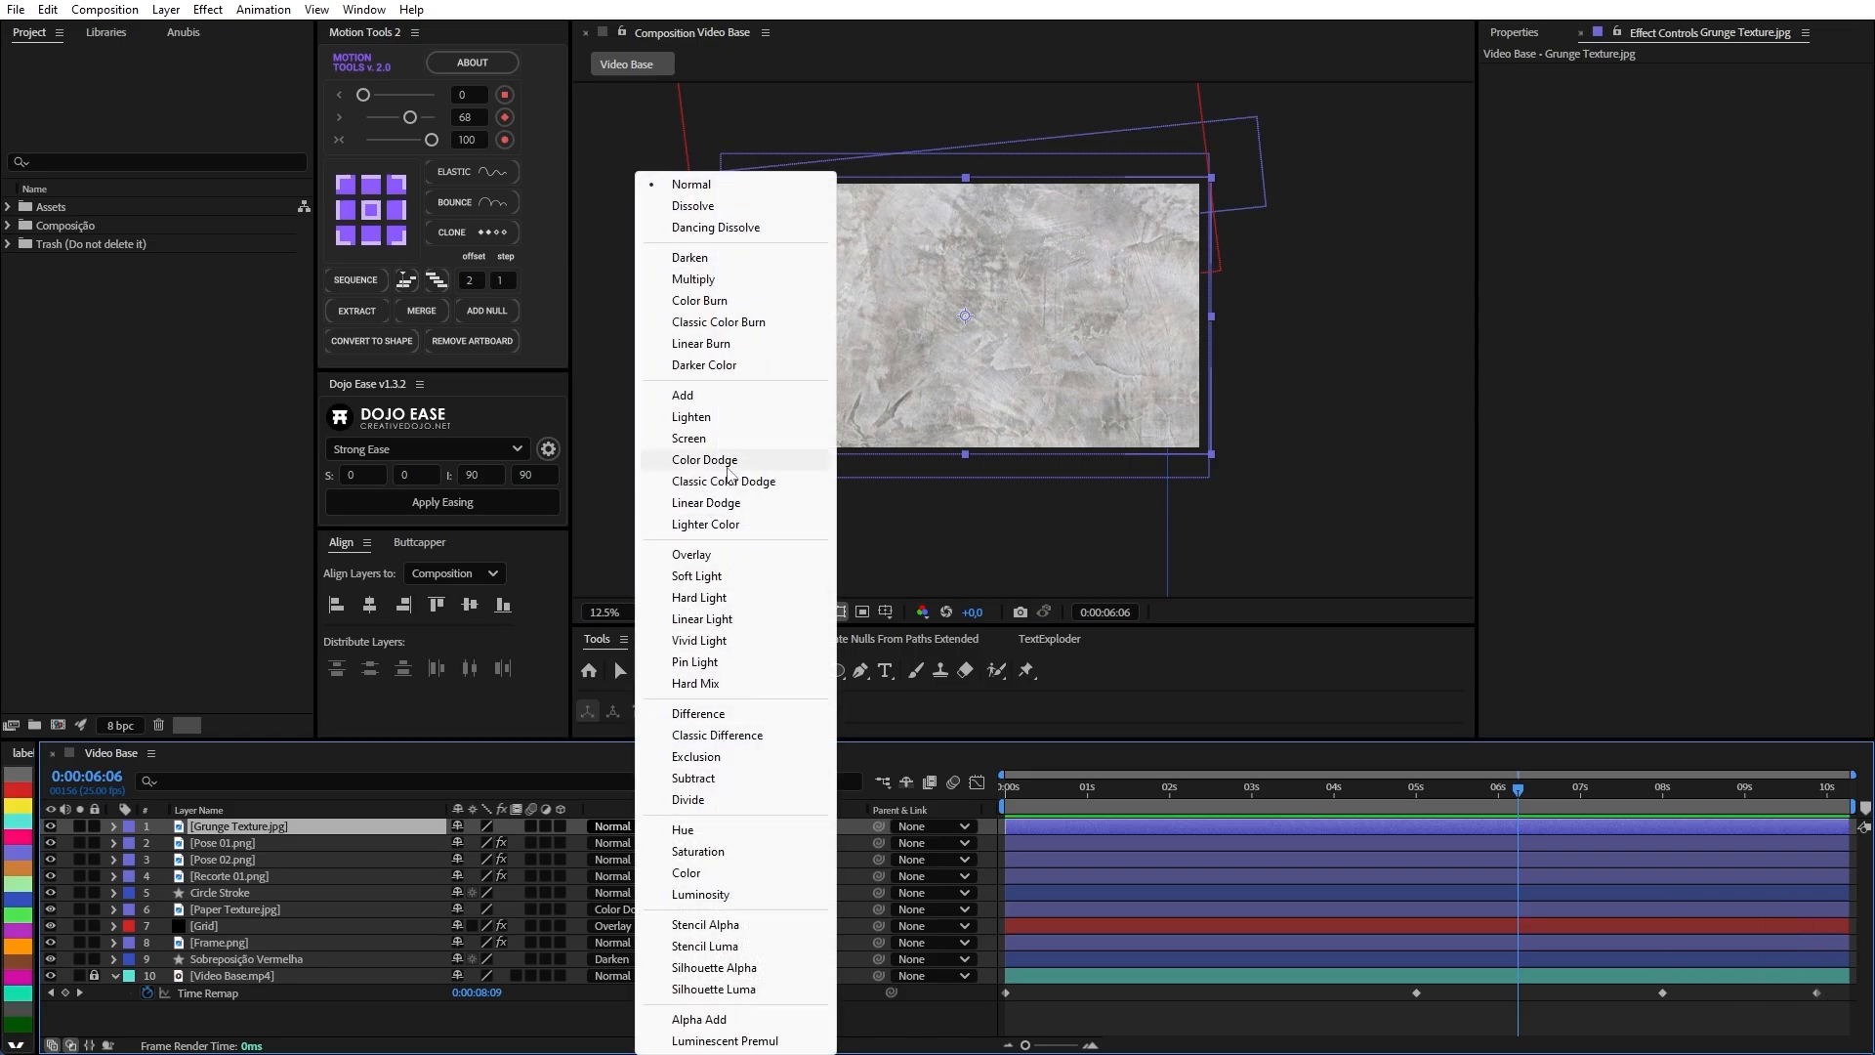
{"action": "left_click", "coordinate": [707, 503]}
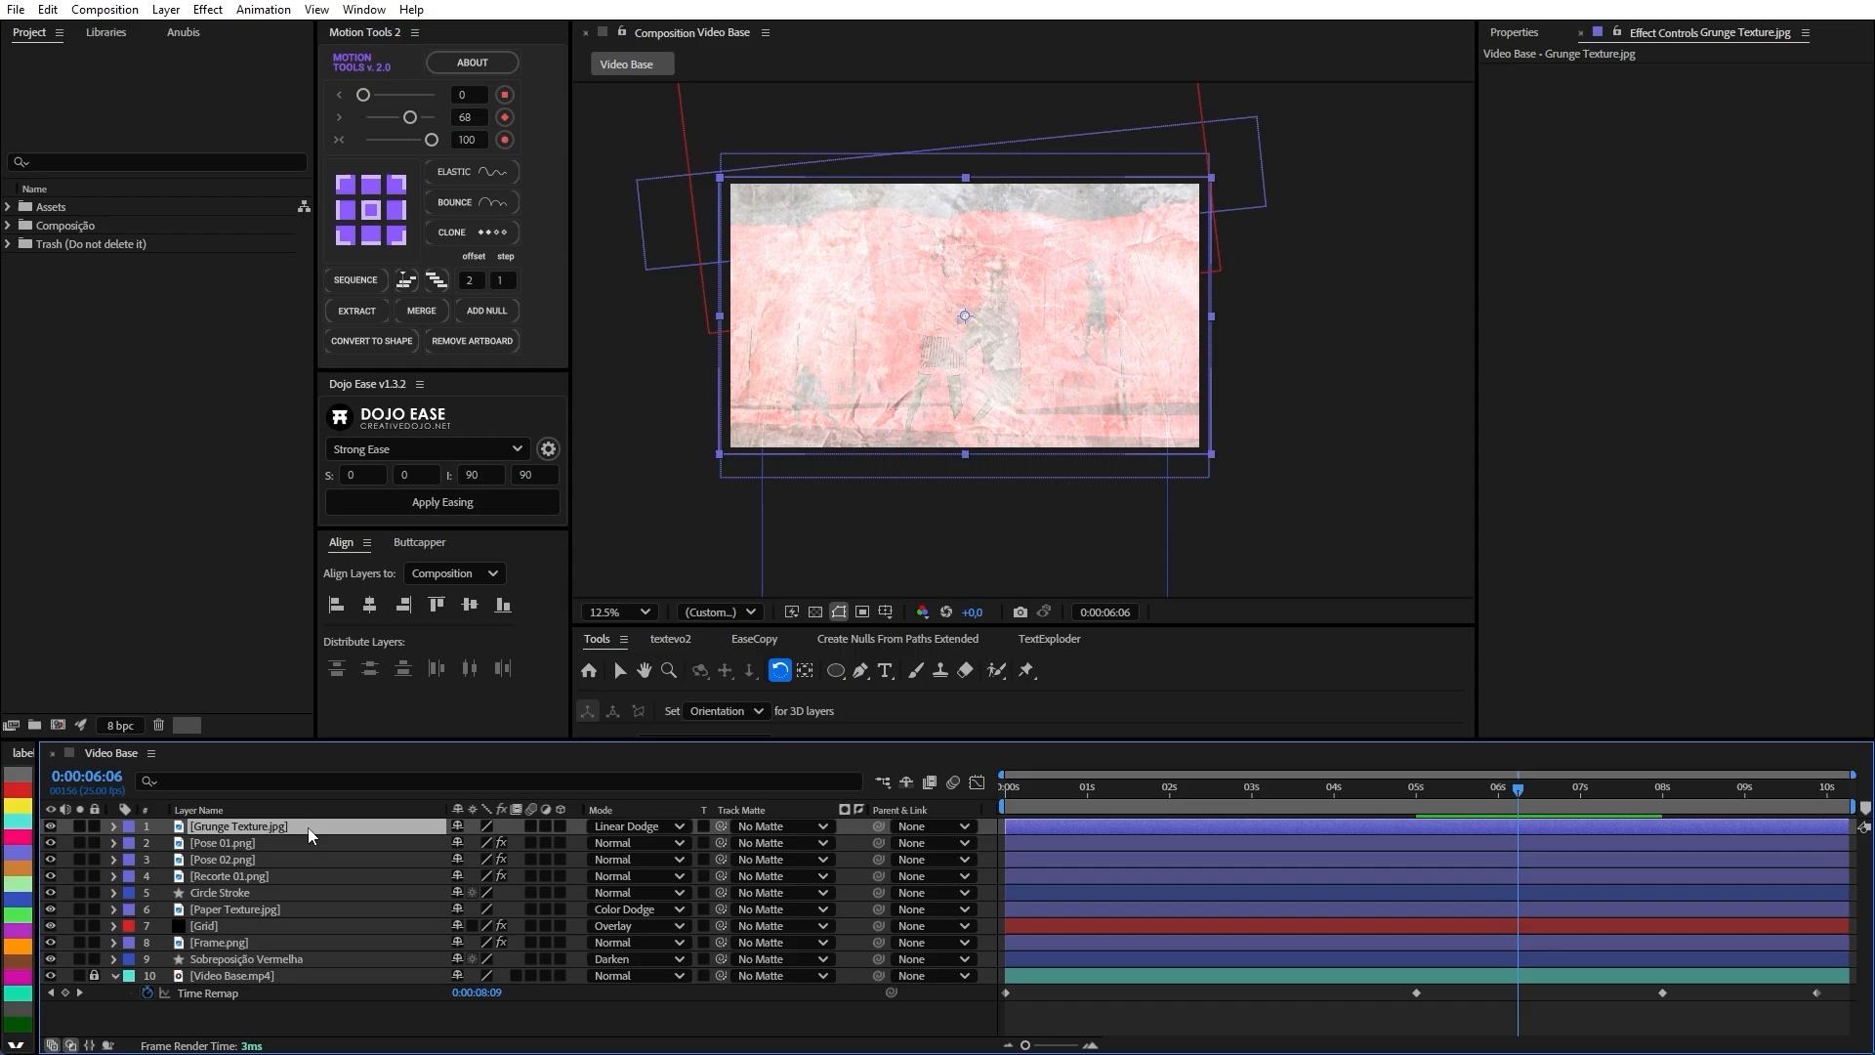
{"action": "key", "text": "t"}
{"action": "left_click", "coordinate": [467, 843]}
{"action": "type", "text": "18"}
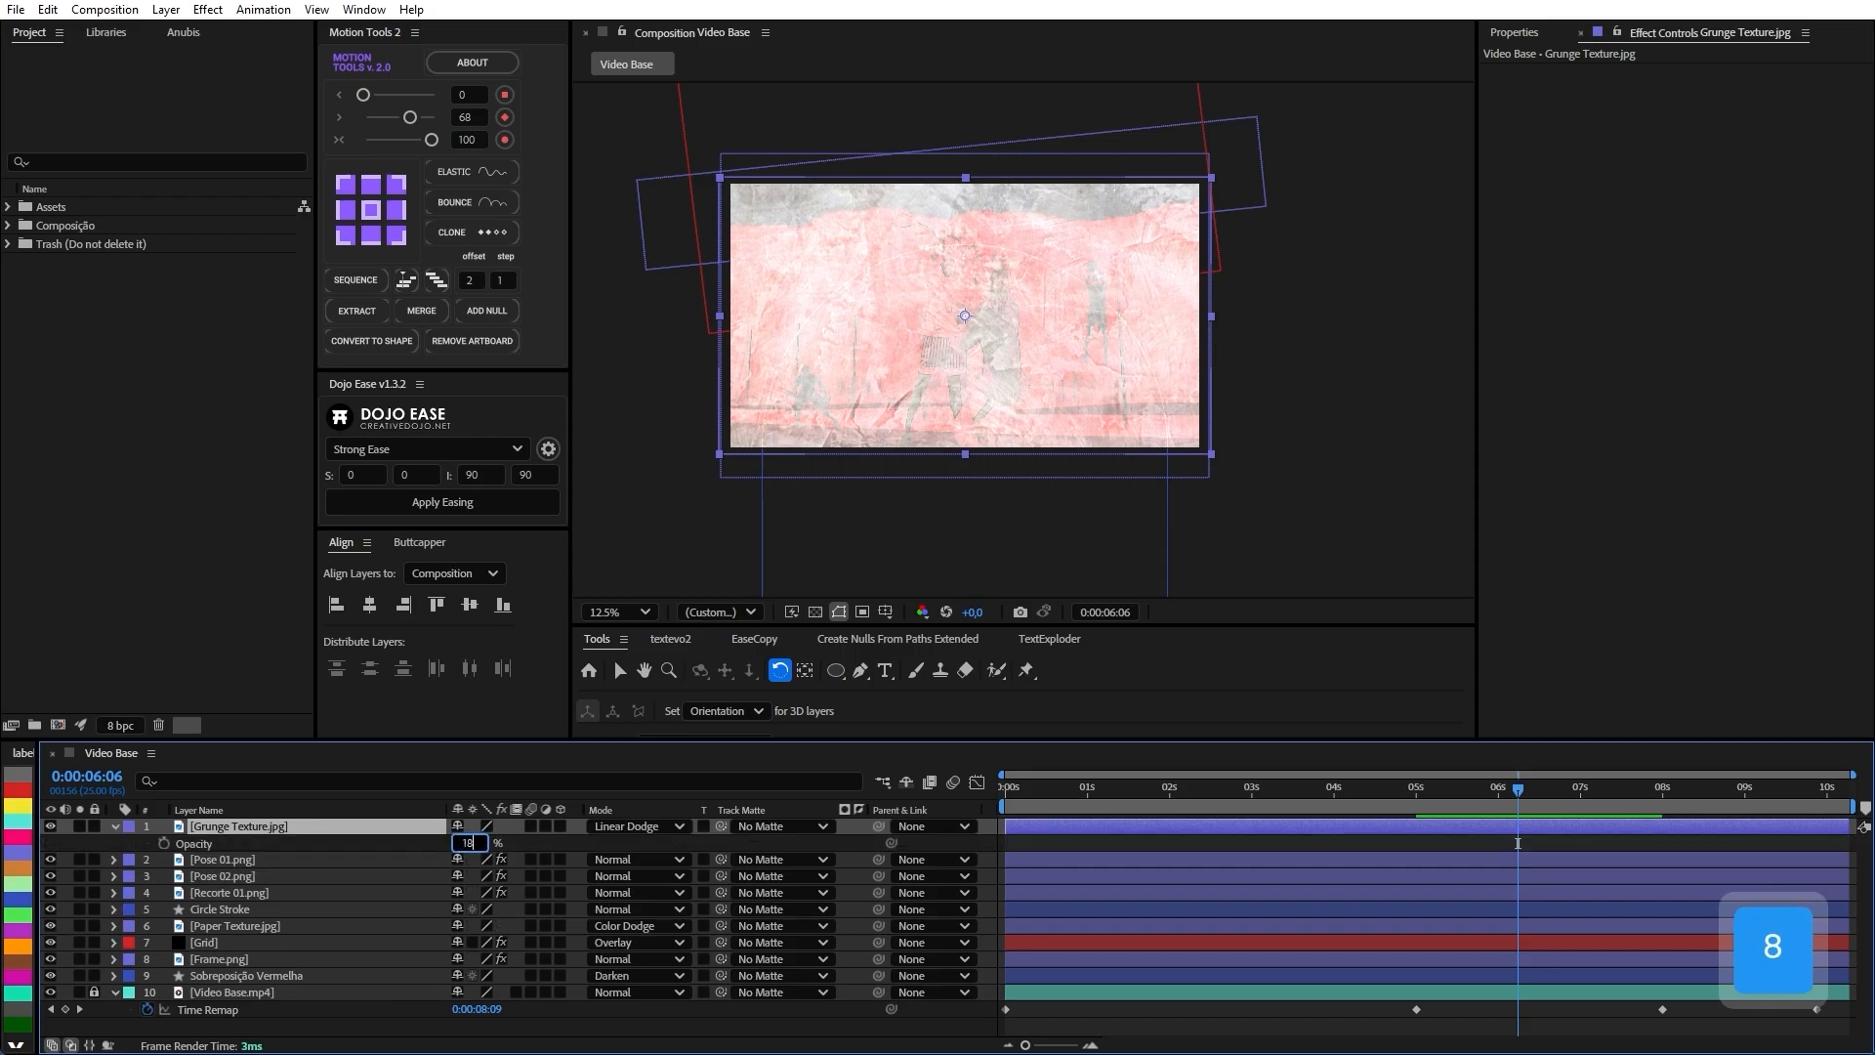
{"action": "key", "text": "Return"}
{"action": "scroll", "coordinate": [988, 374], "scroll_direction": "up", "scroll_amount": 2}
{"action": "key", "text": "v"}
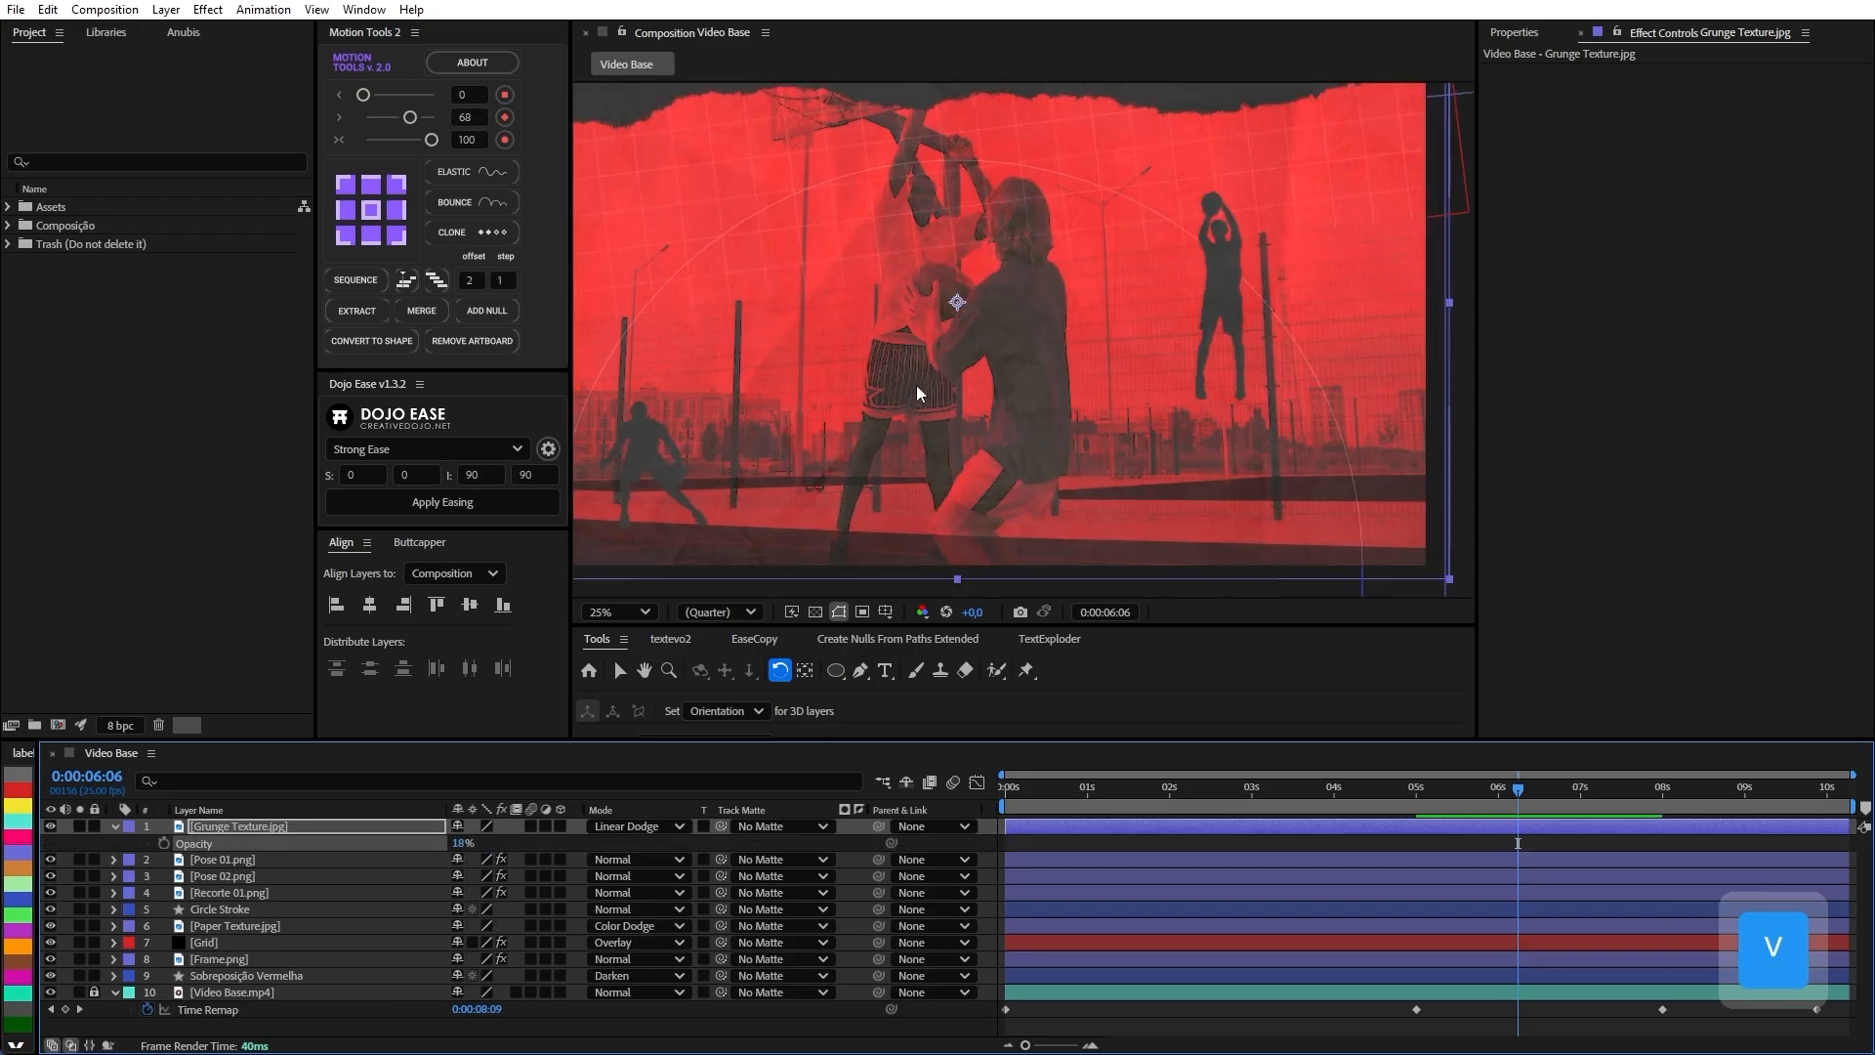
{"action": "scroll", "coordinate": [905, 410], "scroll_direction": "up", "scroll_amount": 2}
{"action": "scroll", "coordinate": [905, 409], "scroll_direction": "down", "scroll_amount": 1}
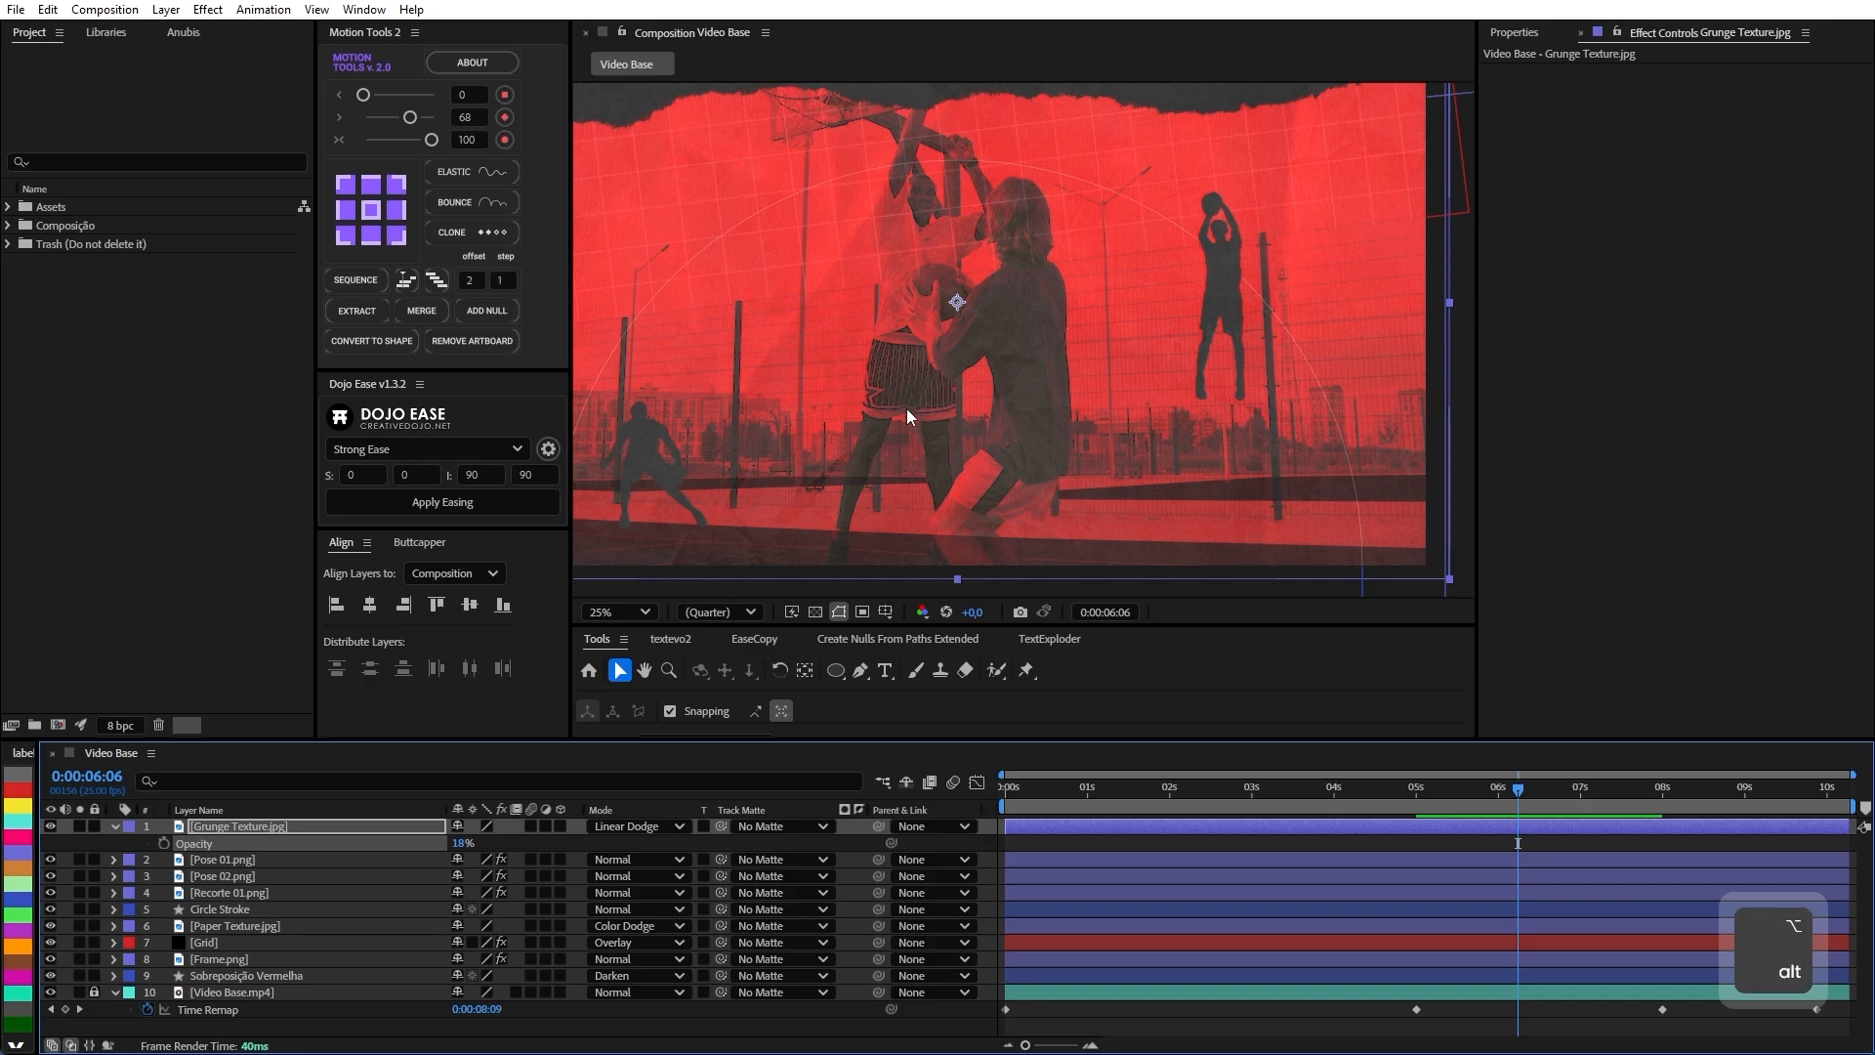
Rename the Frame.png layer to Chão and move it above the Grunge Texture layer.
{"action": "scroll", "coordinate": [906, 408], "scroll_direction": "down", "scroll_amount": 1}
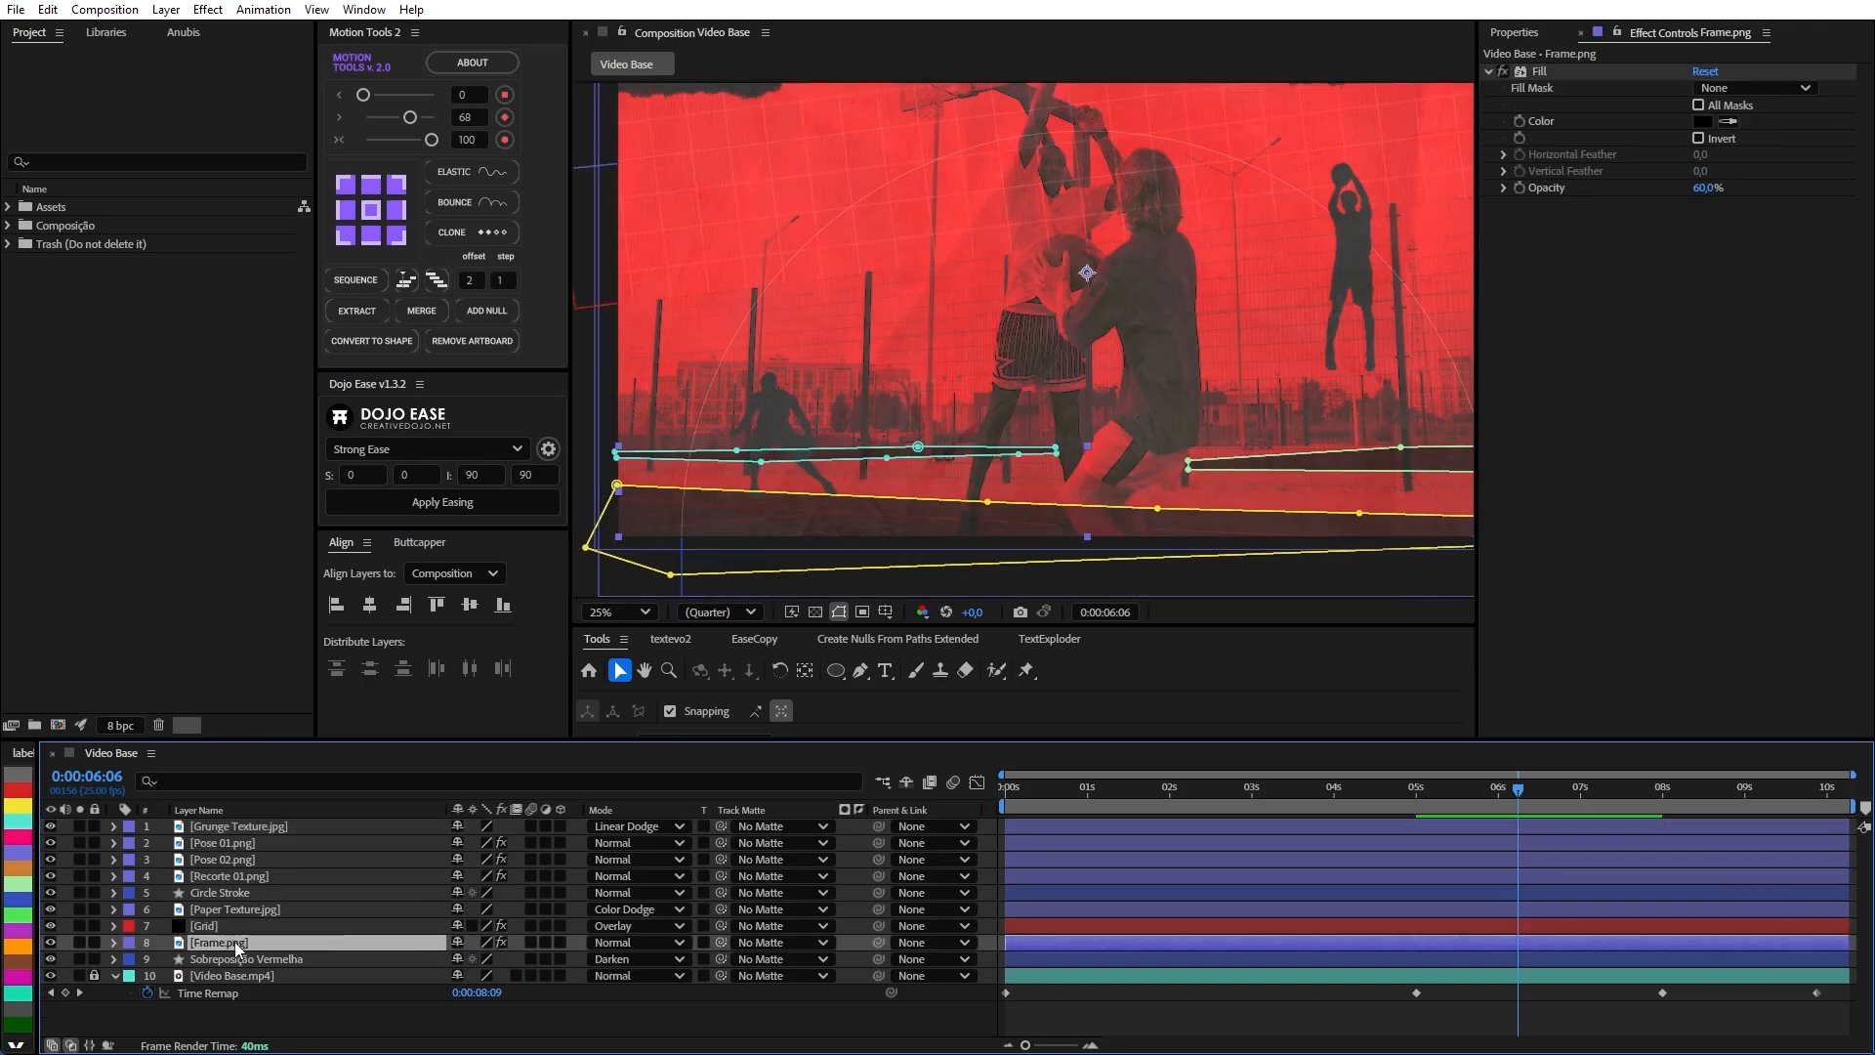
{"action": "key", "text": "Return"}
{"action": "type", "text": "Chão"}
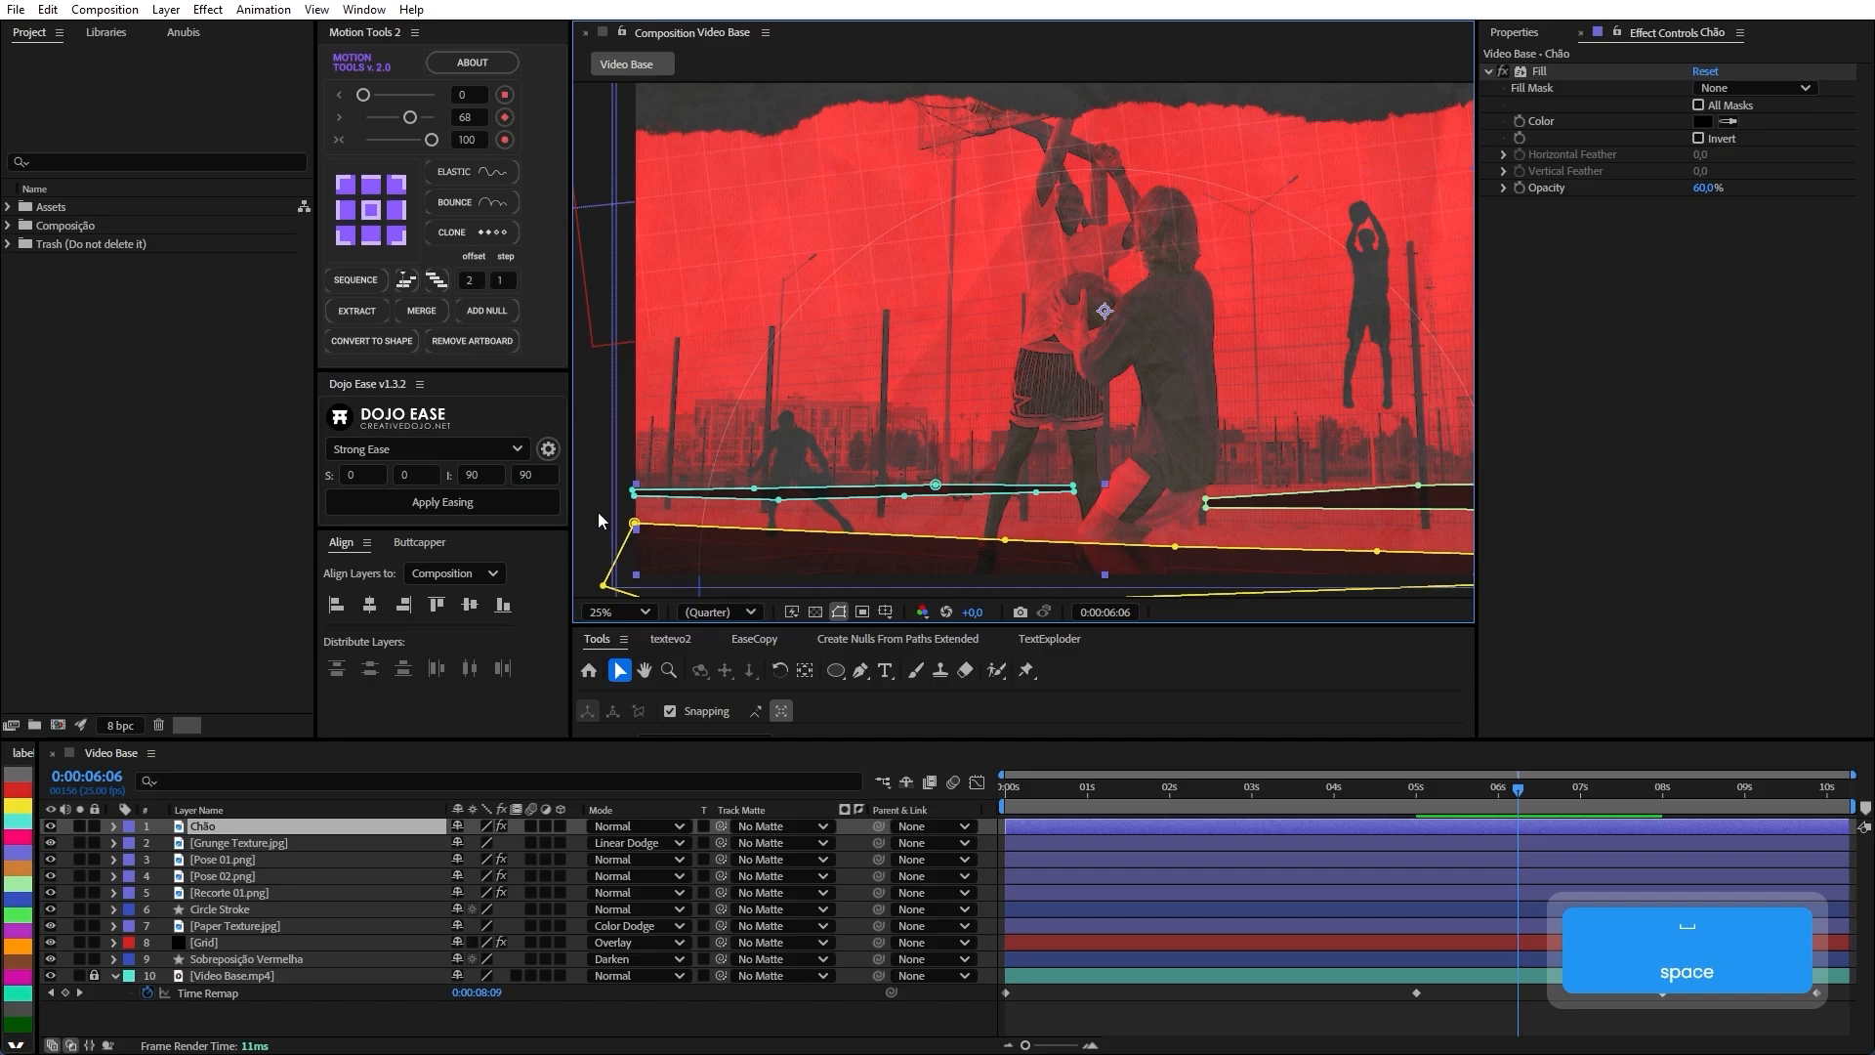
{"action": "left_click", "coordinate": [598, 515]}
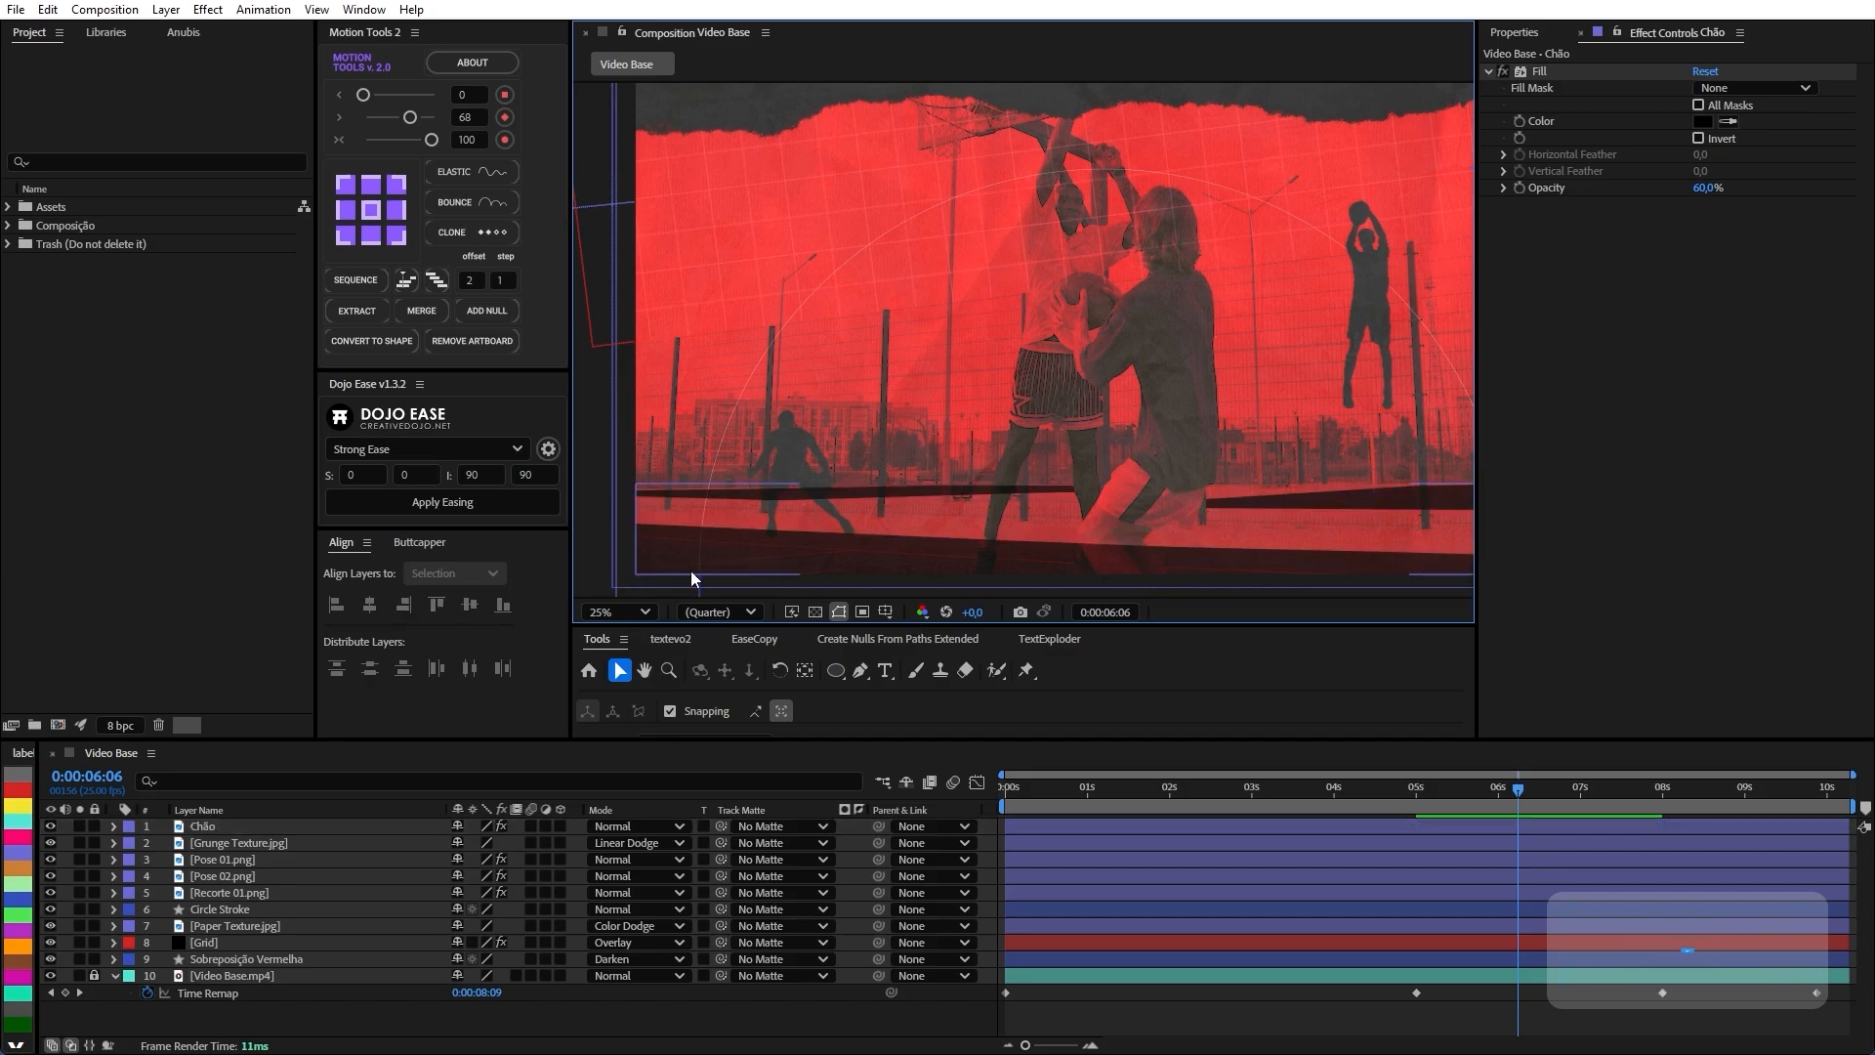
{"action": "left_click_drag", "start_coordinate": [984, 225], "coordinate": [963, 268]}
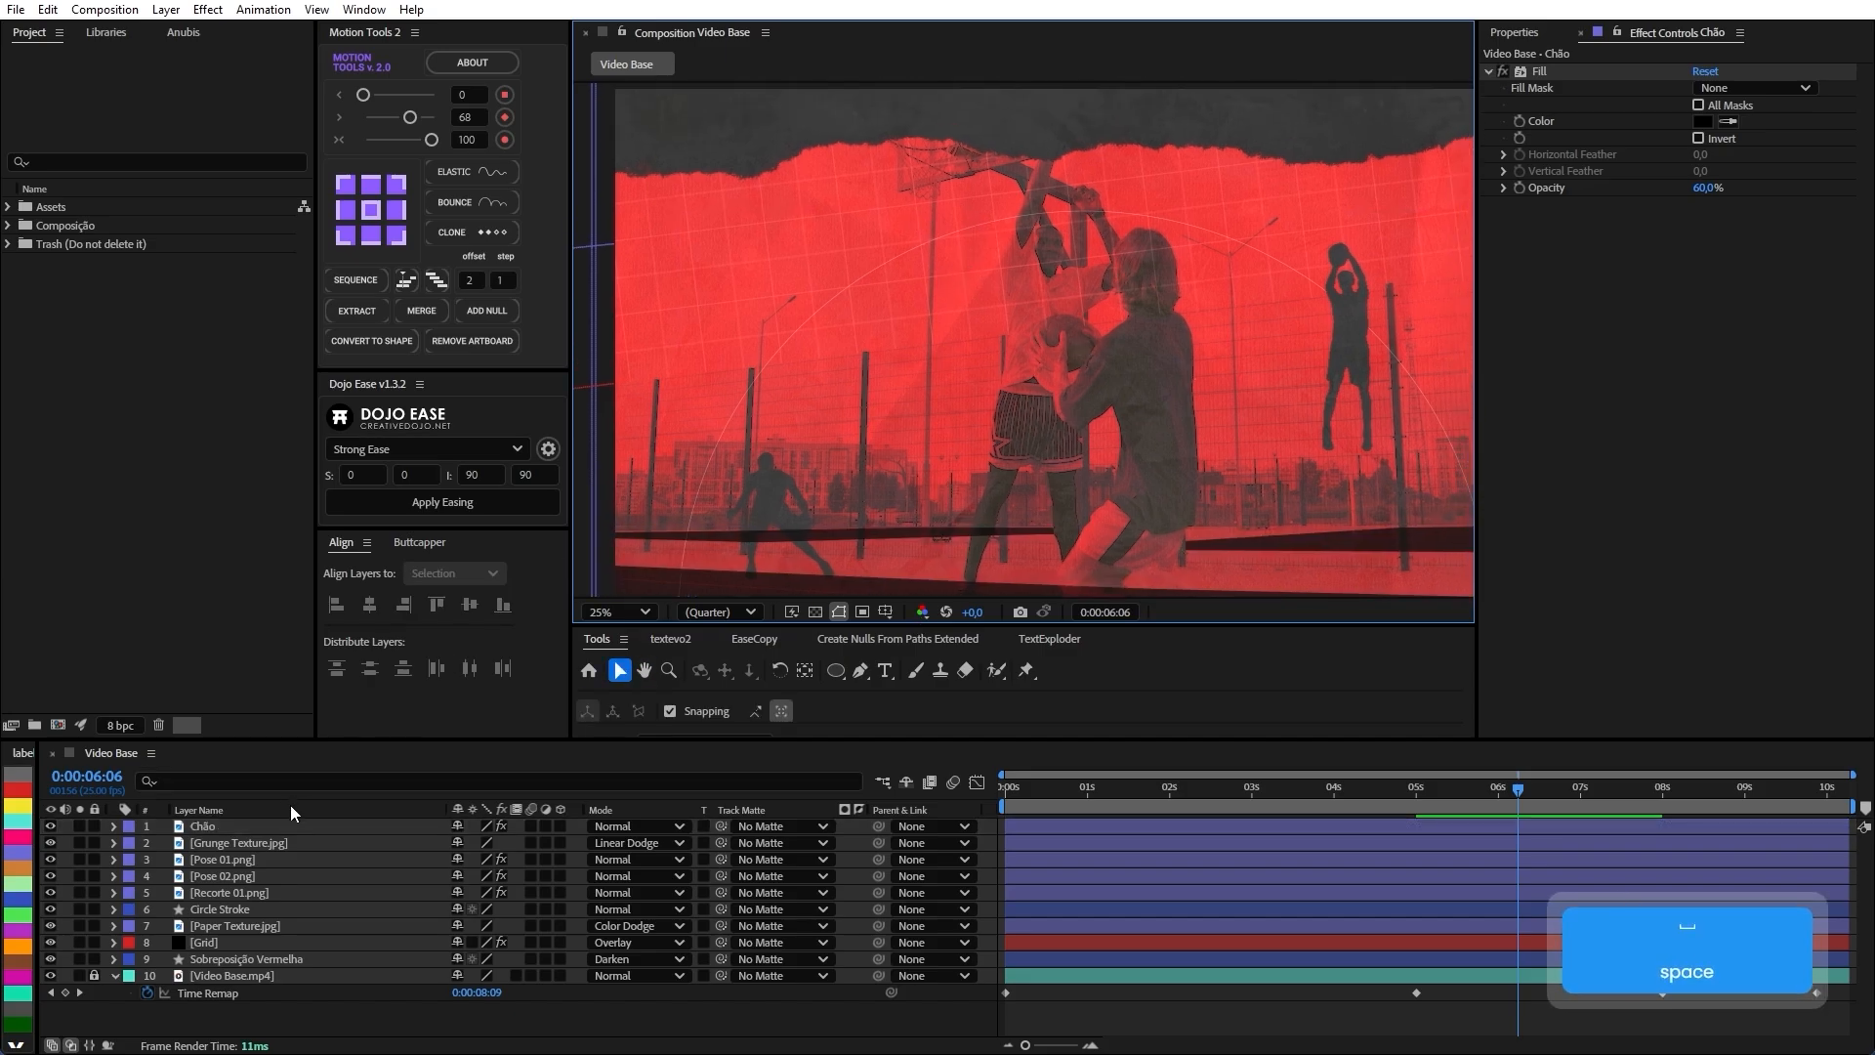
Examine how the Grunge Texture layer affects the torn paper, silhouettes and red background across the frame.
{"action": "left_click", "coordinate": [249, 842]}
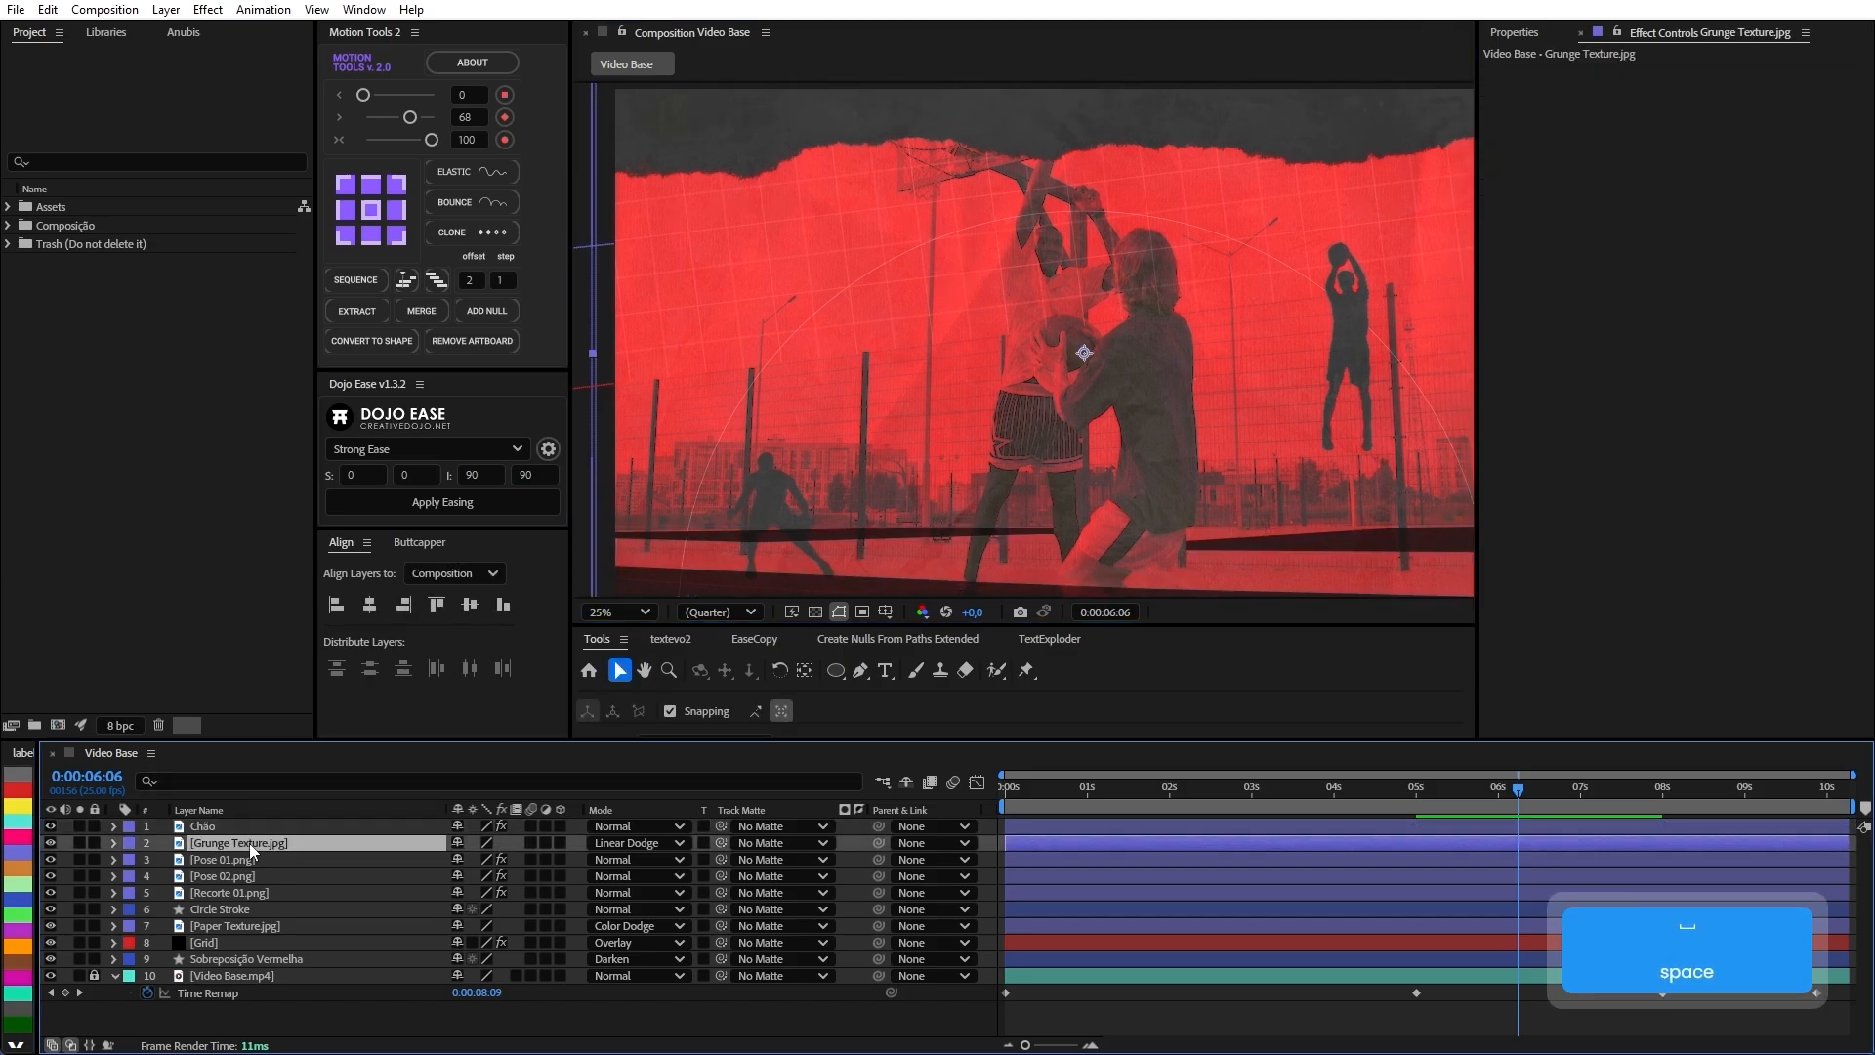
{"action": "scroll", "coordinate": [801, 326], "scroll_direction": "down", "scroll_amount": 2}
{"action": "scroll", "coordinate": [876, 337], "scroll_direction": "up", "scroll_amount": 1}
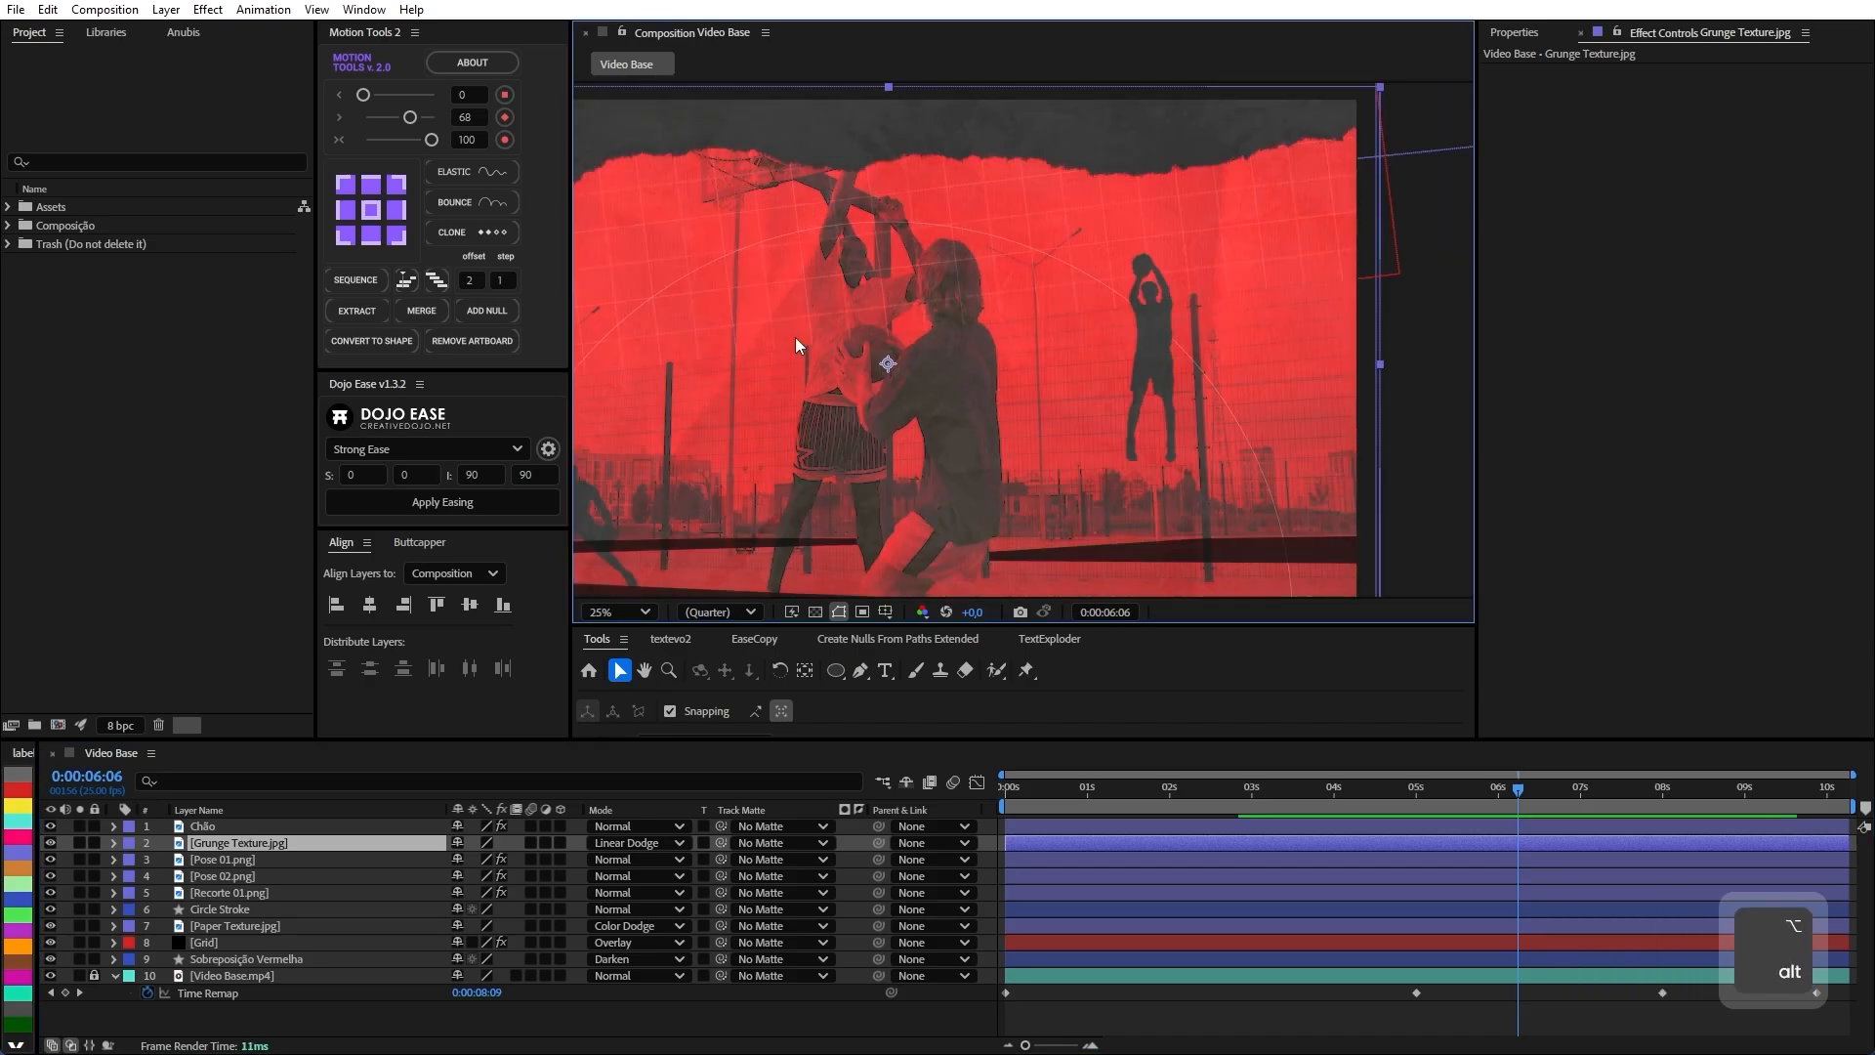
{"action": "left_click_drag", "start_coordinate": [795, 337], "coordinate": [929, 300]}
{"action": "scroll", "coordinate": [927, 301], "scroll_direction": "down", "scroll_amount": 1}
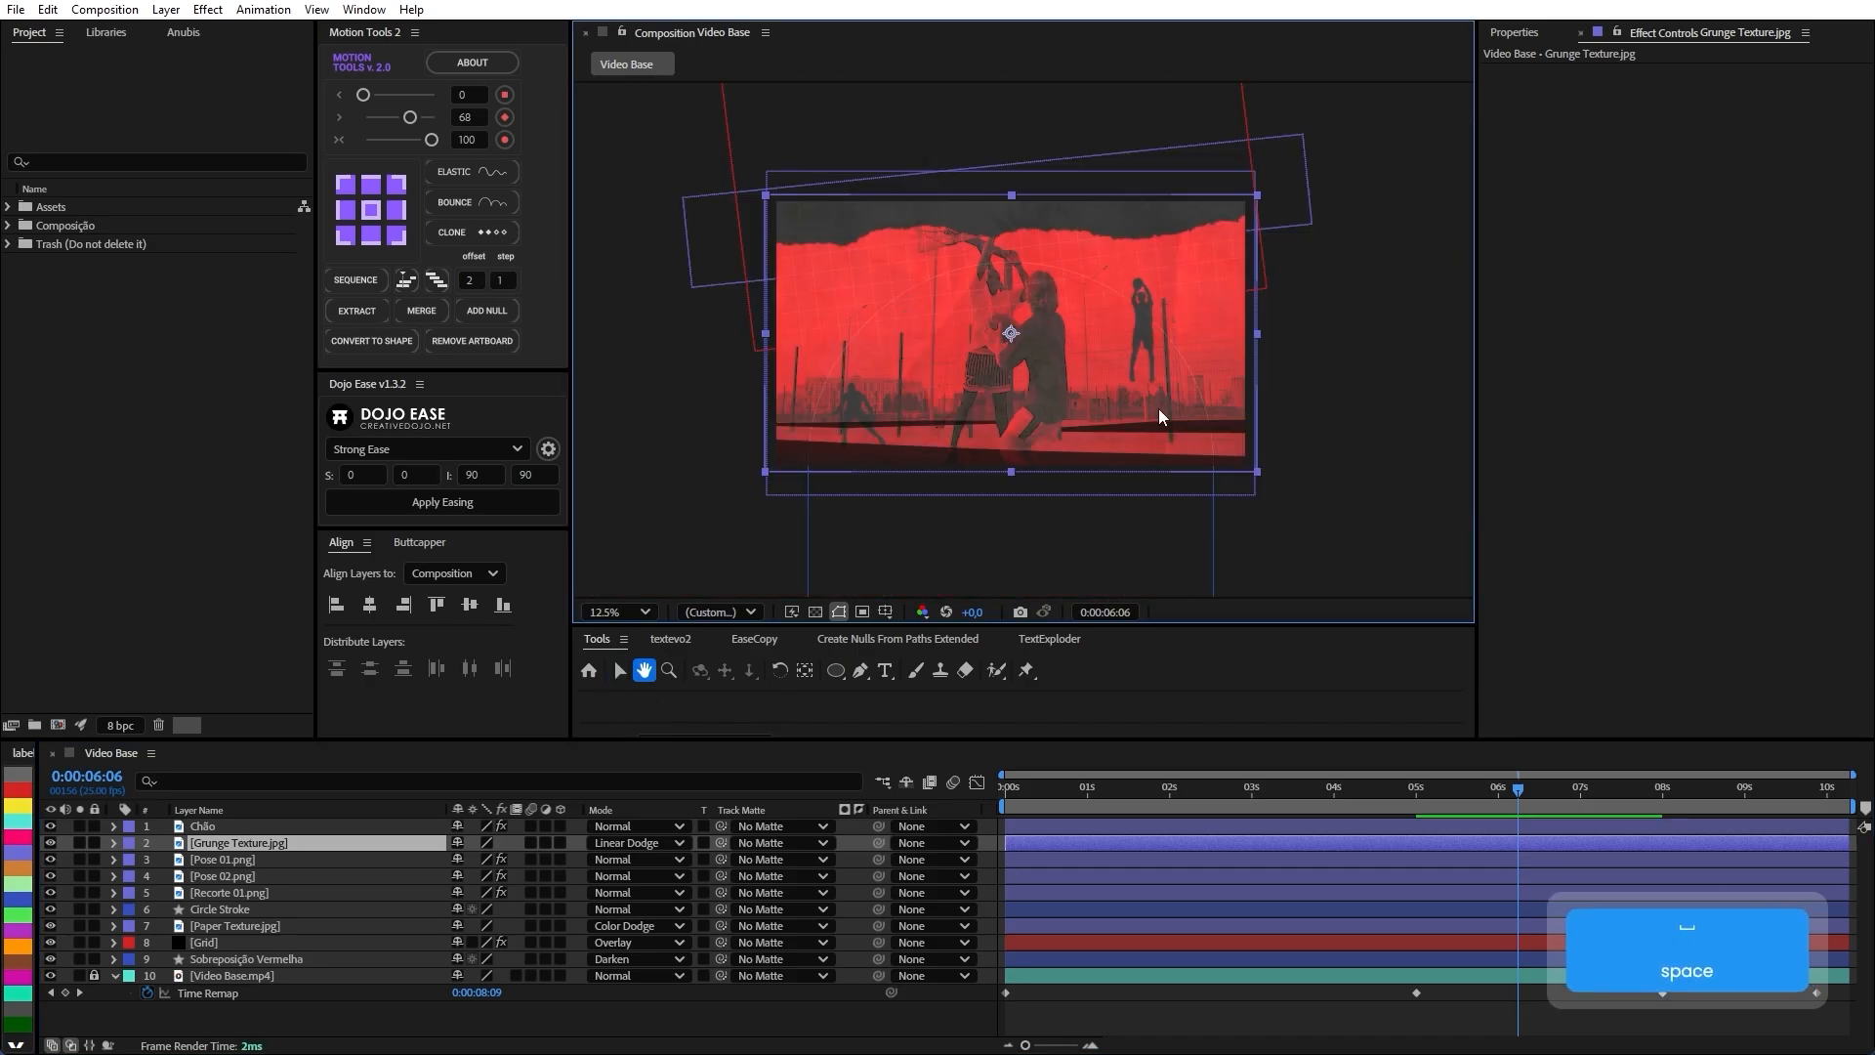
{"action": "left_click", "coordinate": [1298, 508]}
{"action": "scroll", "coordinate": [1061, 342], "scroll_direction": "up", "scroll_amount": 1}
{"action": "left_click_drag", "start_coordinate": [957, 367], "coordinate": [1019, 379]}
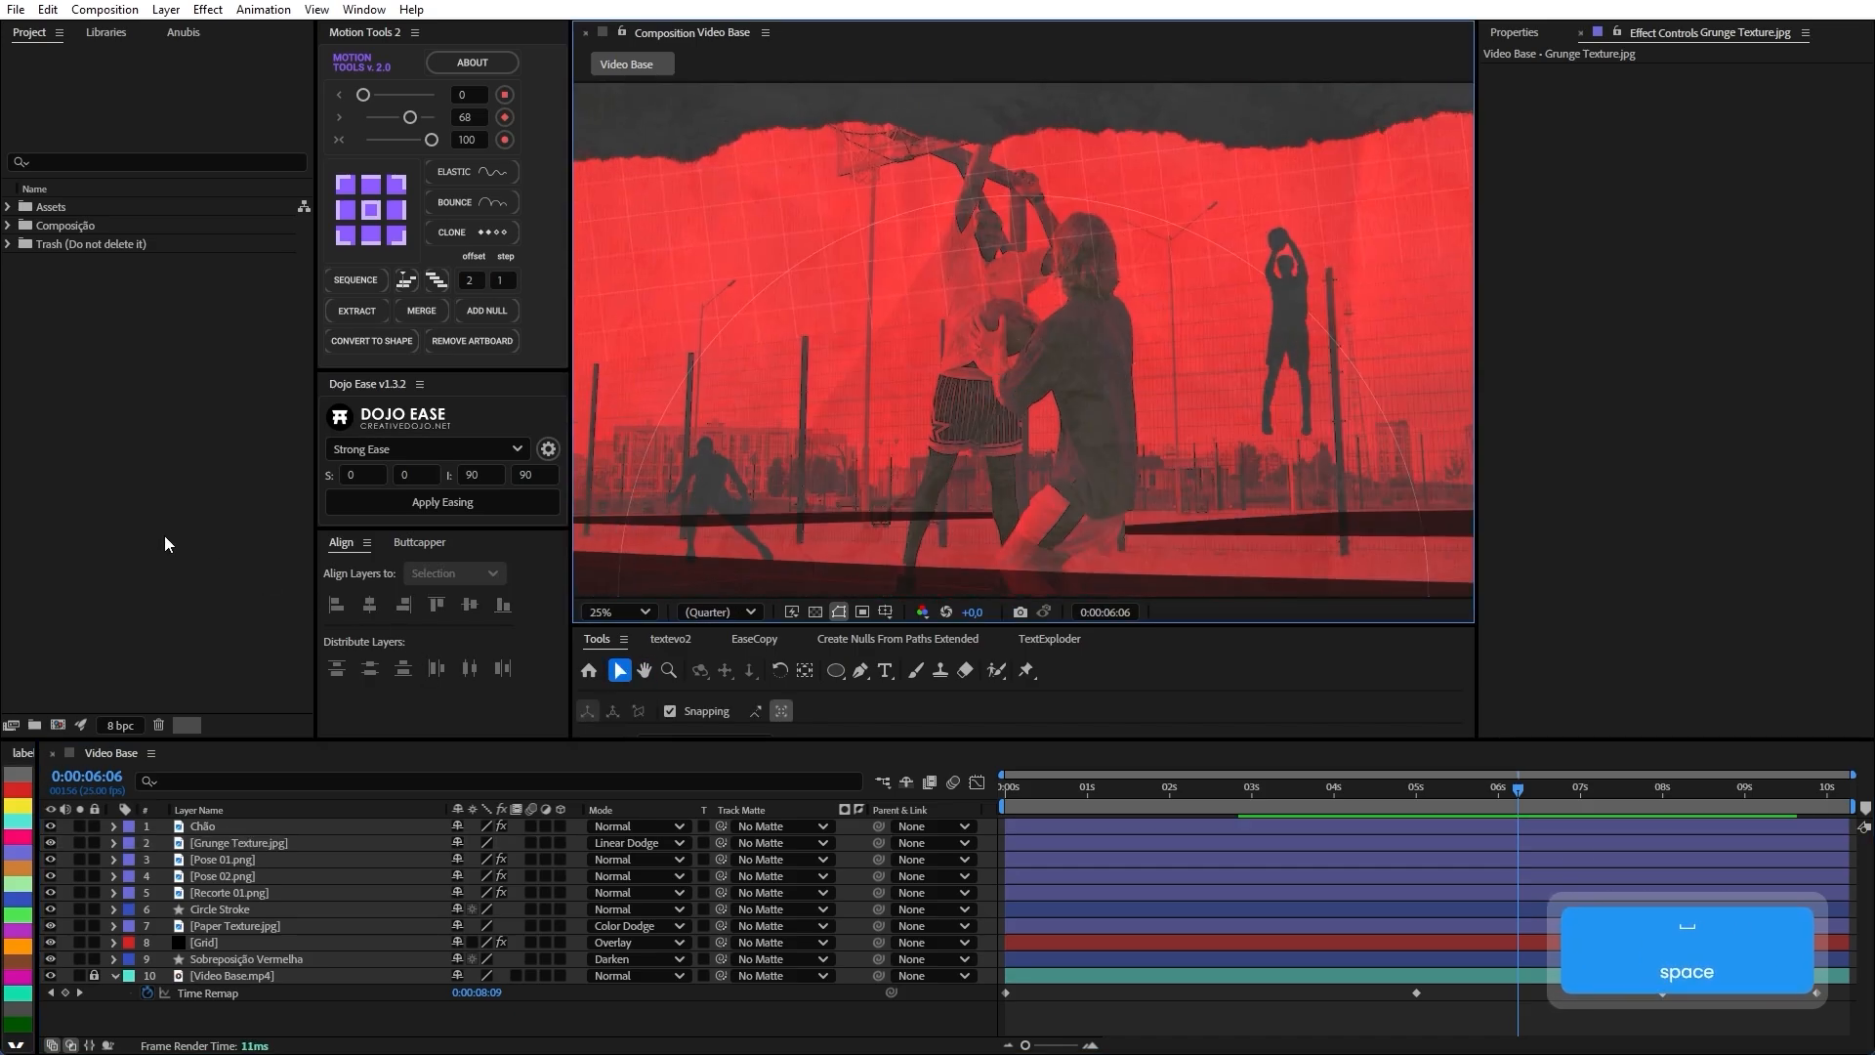
Import the Frame Recortado image and place it above the Chão layer in the composition.
{"action": "double_click", "coordinate": [90, 507]}
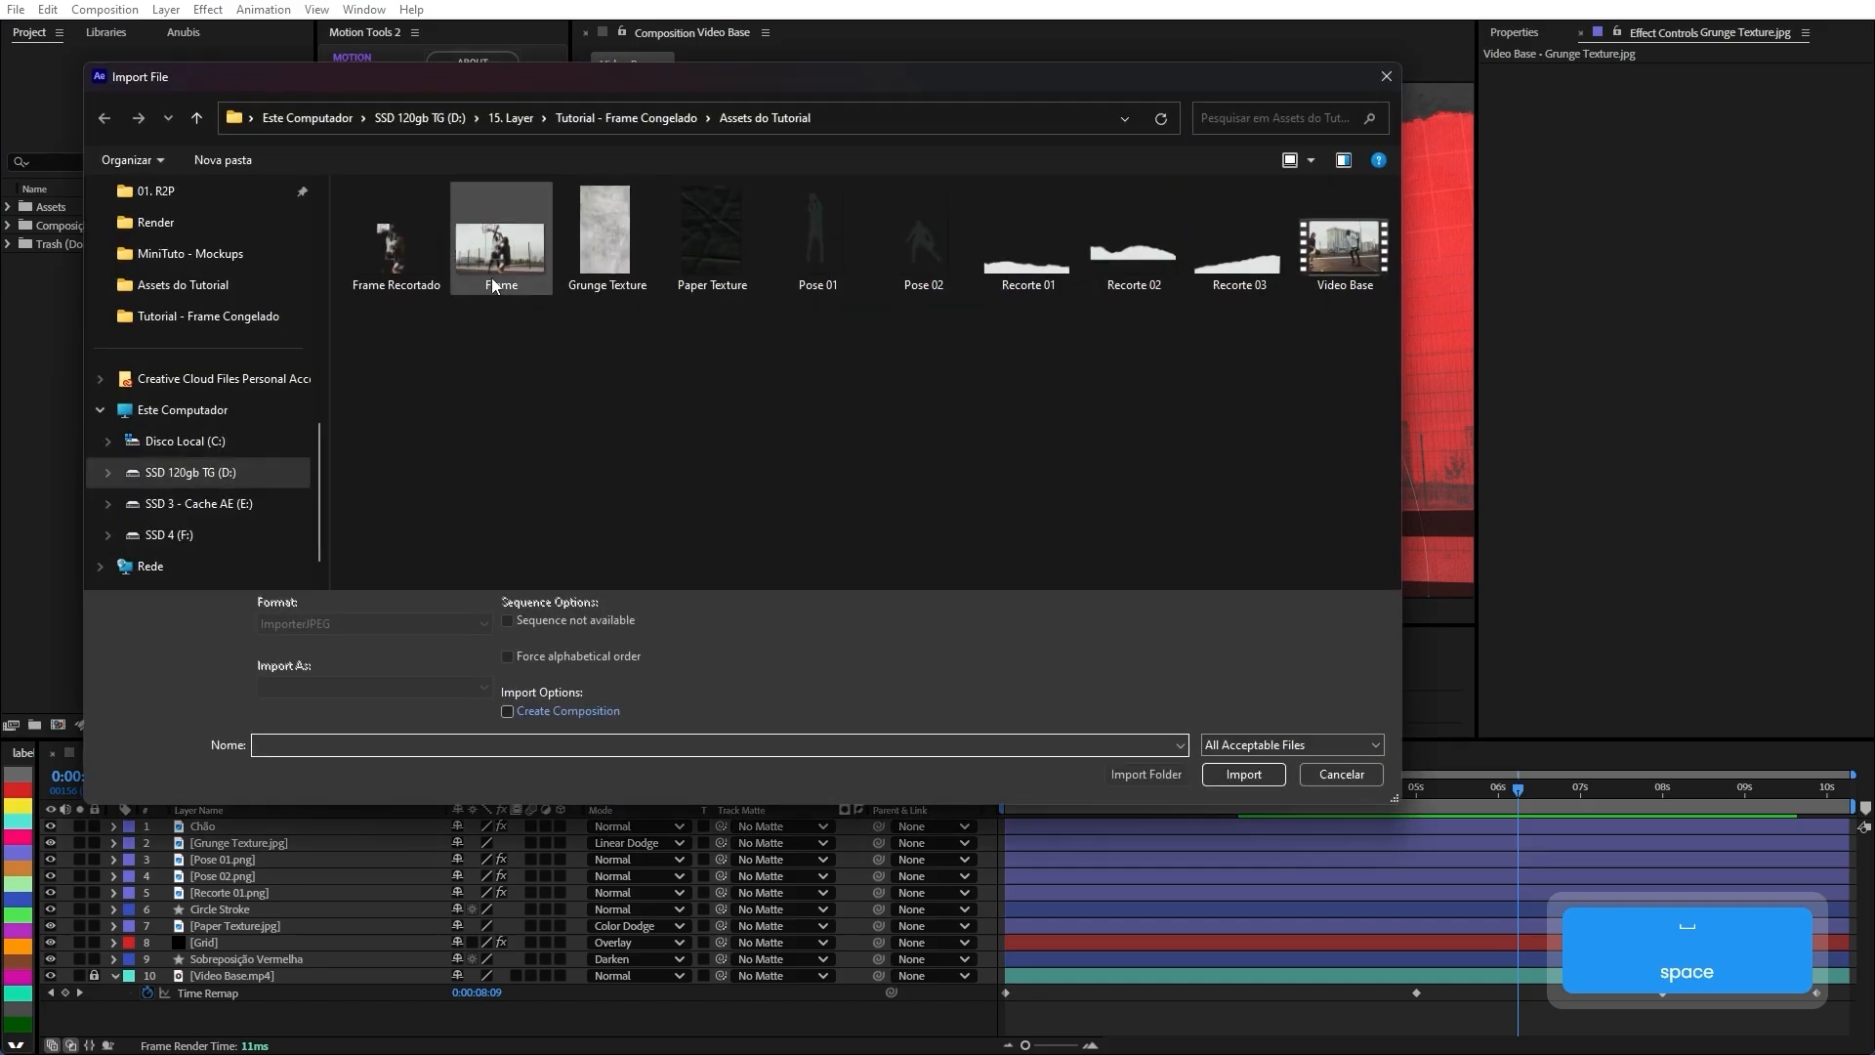
{"action": "double_click", "coordinate": [397, 250]}
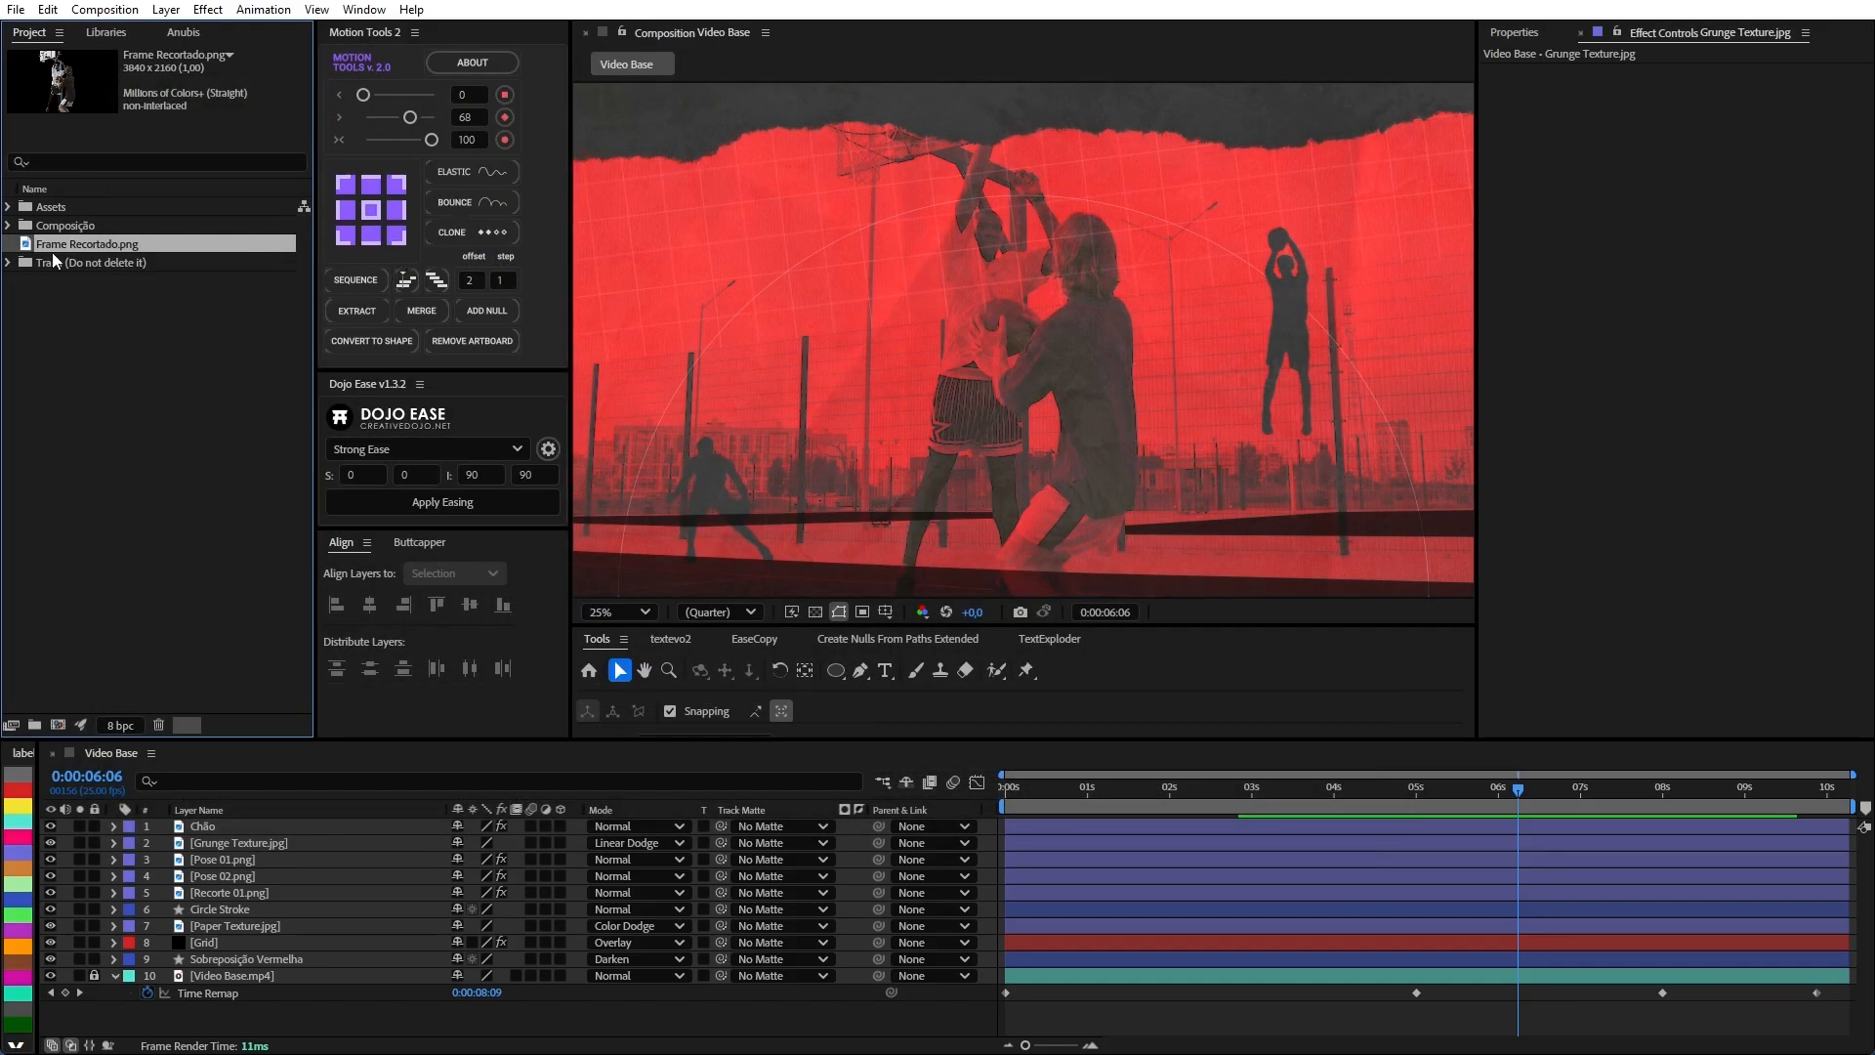
{"action": "left_click_drag", "start_coordinate": [51, 249], "coordinate": [273, 822]}
{"action": "scroll", "coordinate": [859, 346], "scroll_direction": "down", "scroll_amount": 1}
{"action": "scroll", "coordinate": [923, 226], "scroll_direction": "up", "scroll_amount": 2}
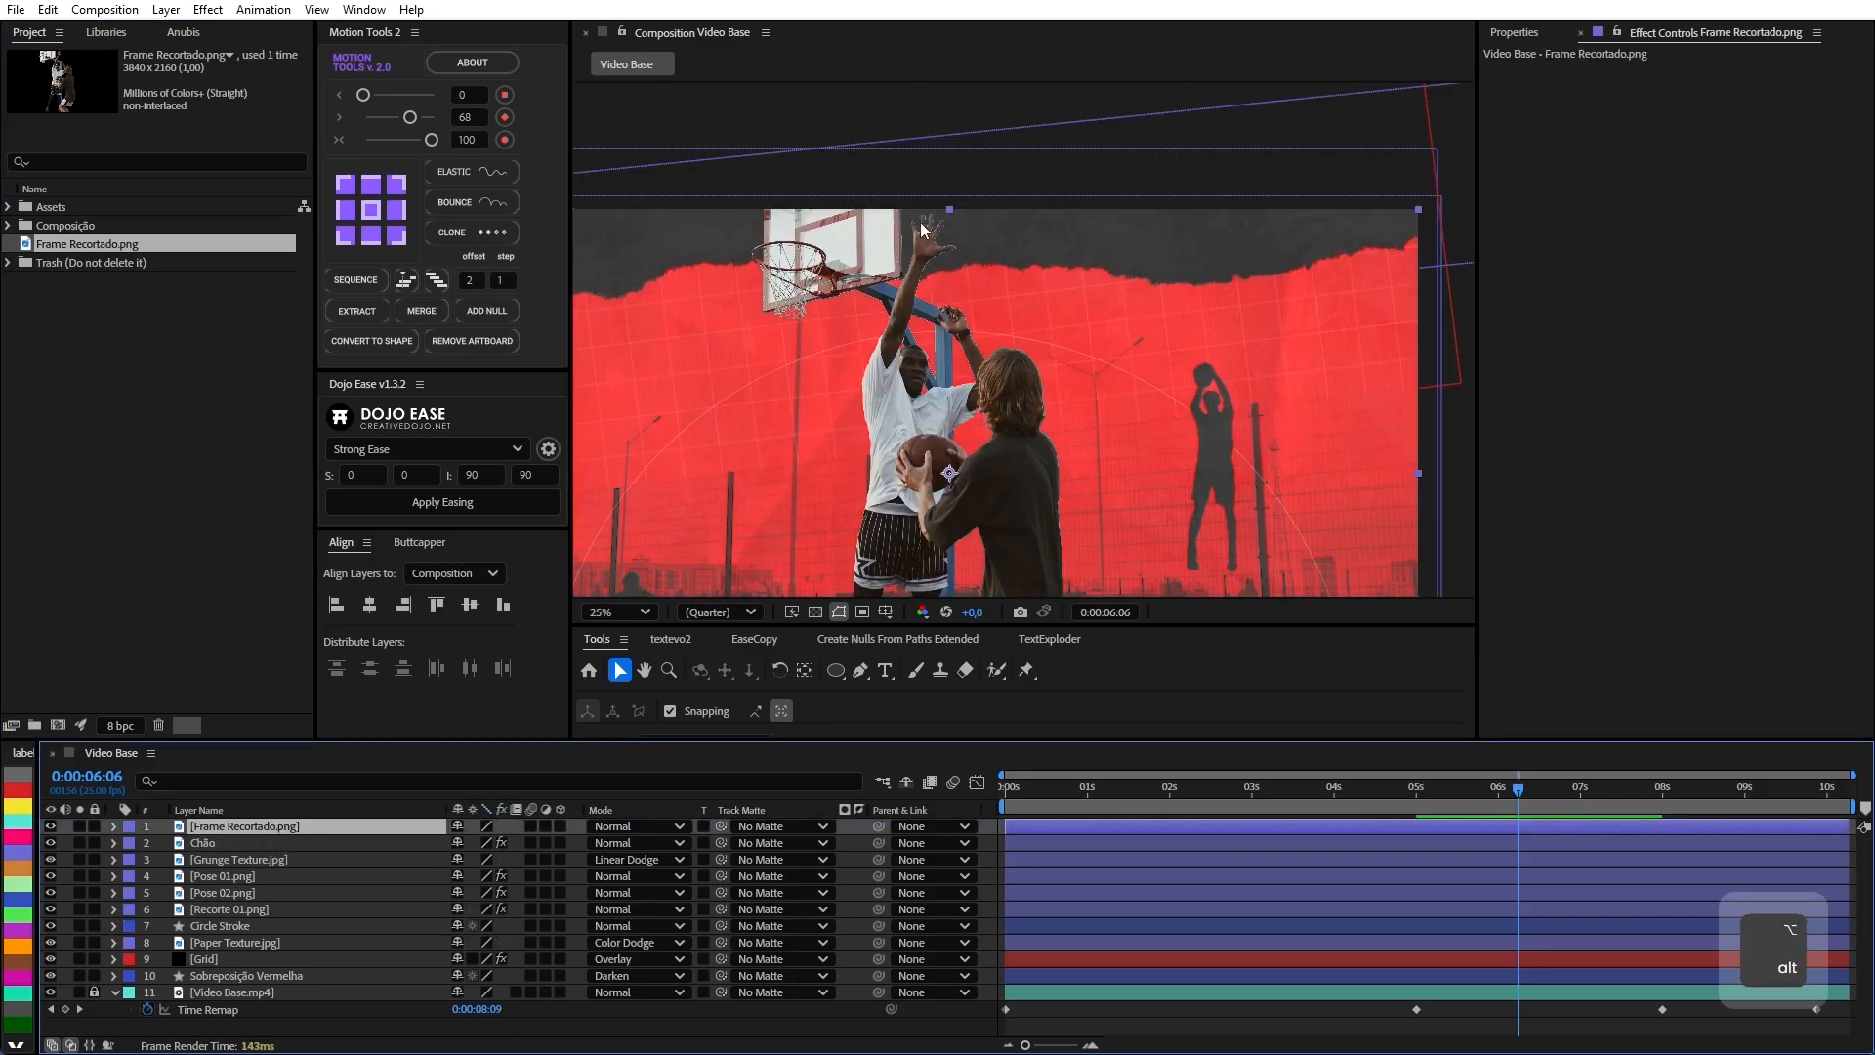
Compare the cut-out players with the original footage by repeatedly soloing and unsoloing the Video Base layer.
{"action": "key", "text": "space"}
{"action": "left_click_drag", "start_coordinate": [965, 352], "coordinate": [972, 223]}
{"action": "scroll", "coordinate": [970, 391], "scroll_direction": "down", "scroll_amount": 1}
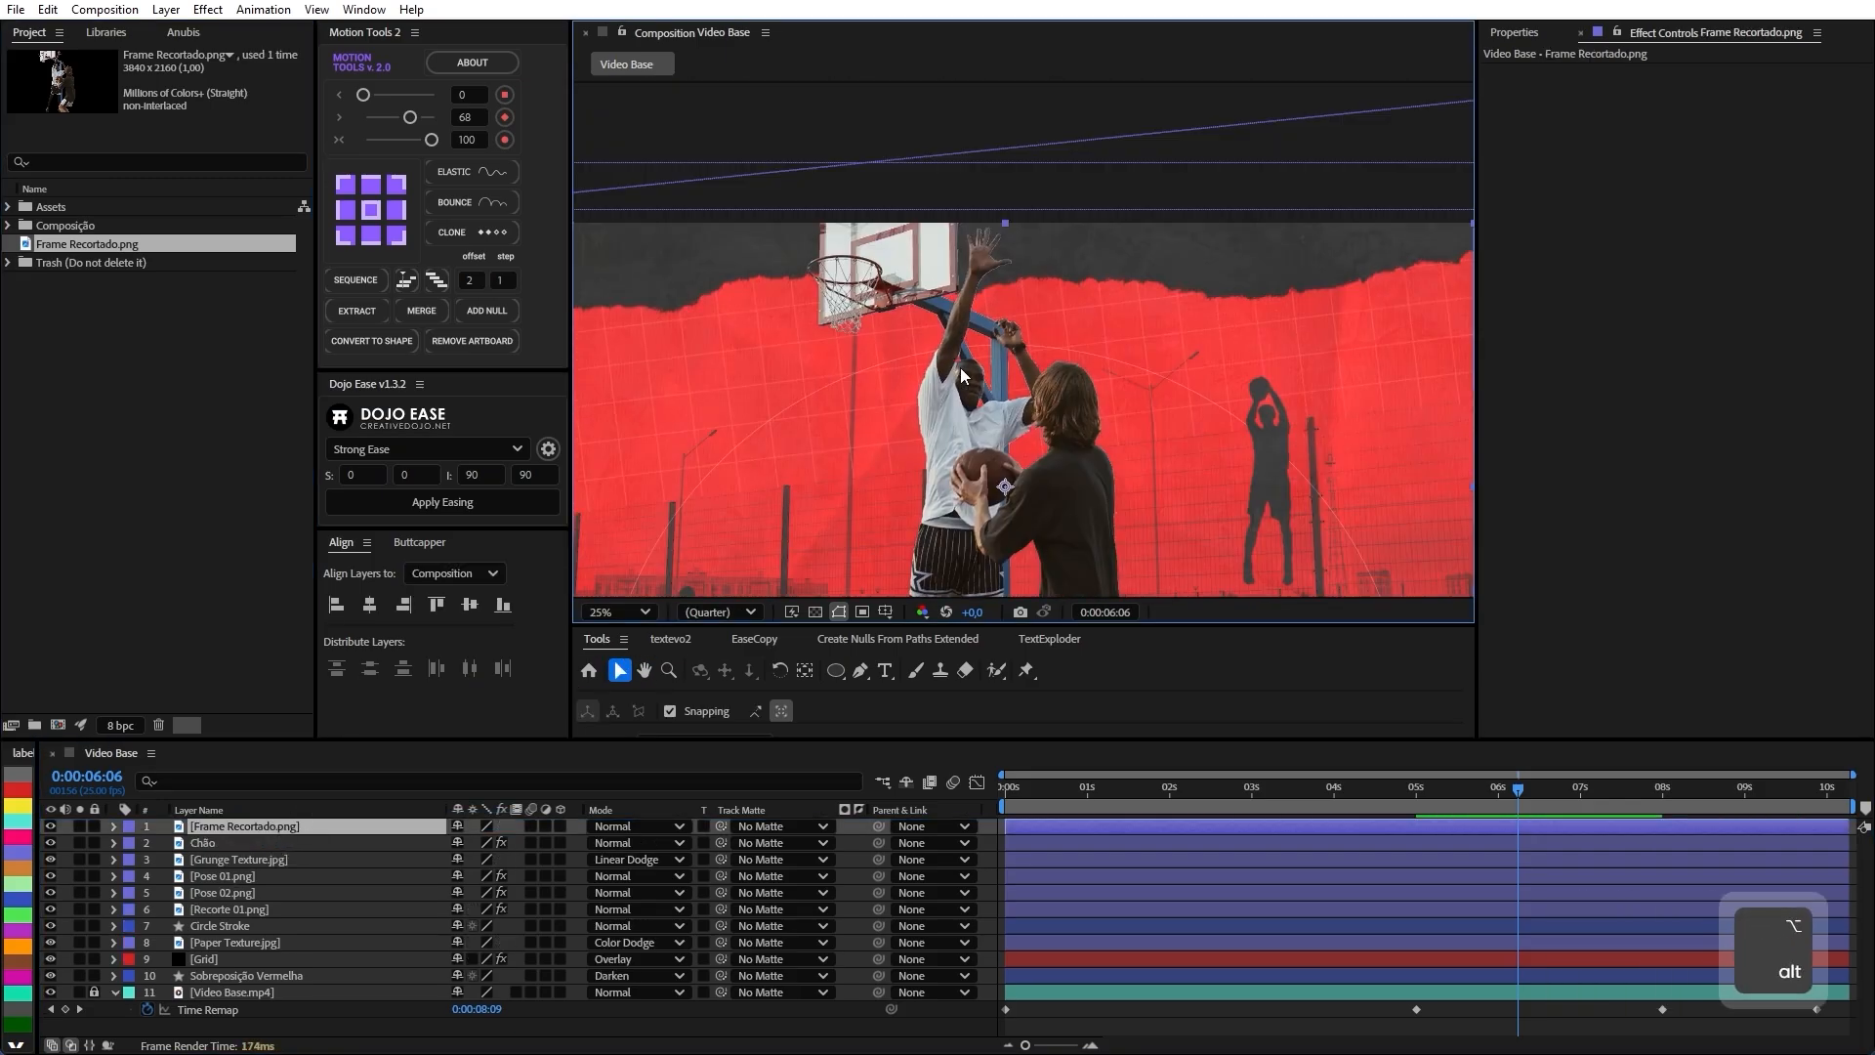
{"action": "key", "text": "space"}
{"action": "left_click_drag", "start_coordinate": [975, 429], "coordinate": [973, 268]}
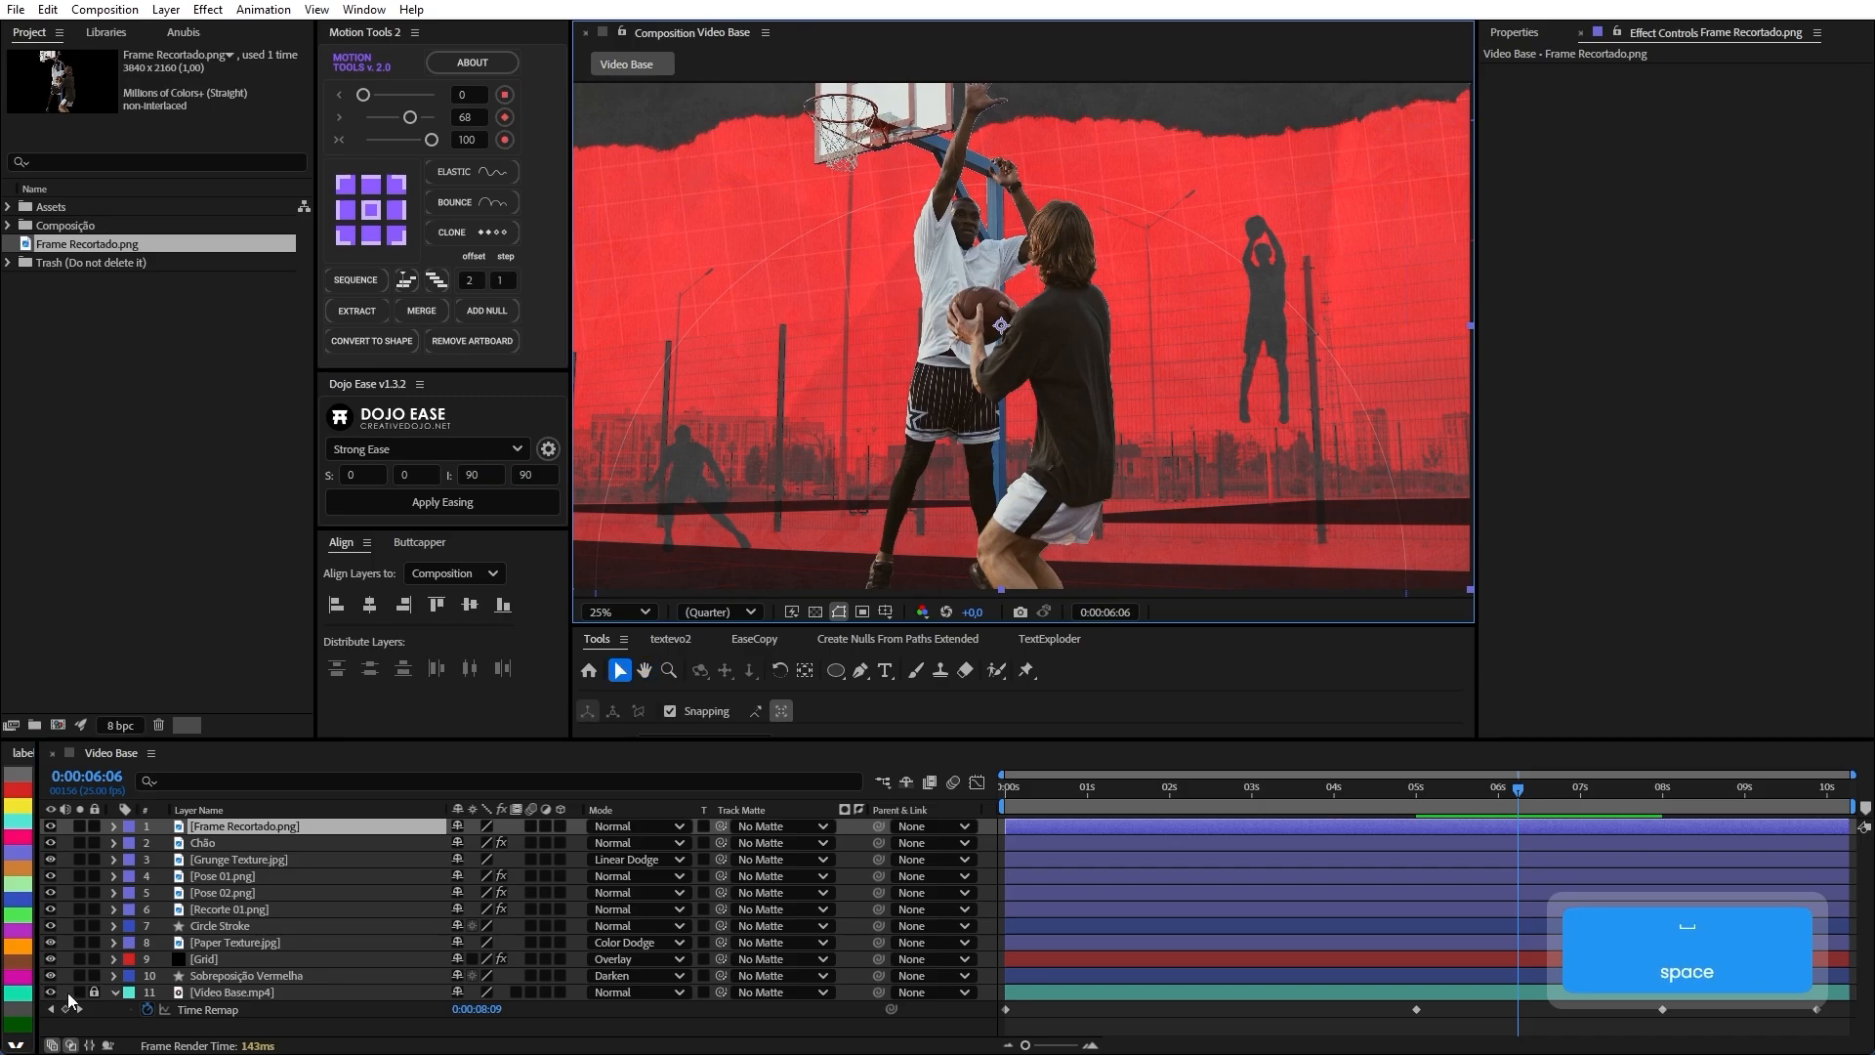
{"action": "left_click", "coordinate": [79, 992]}
{"action": "left_click", "coordinate": [79, 992]}
{"action": "left_click", "coordinate": [79, 993]}
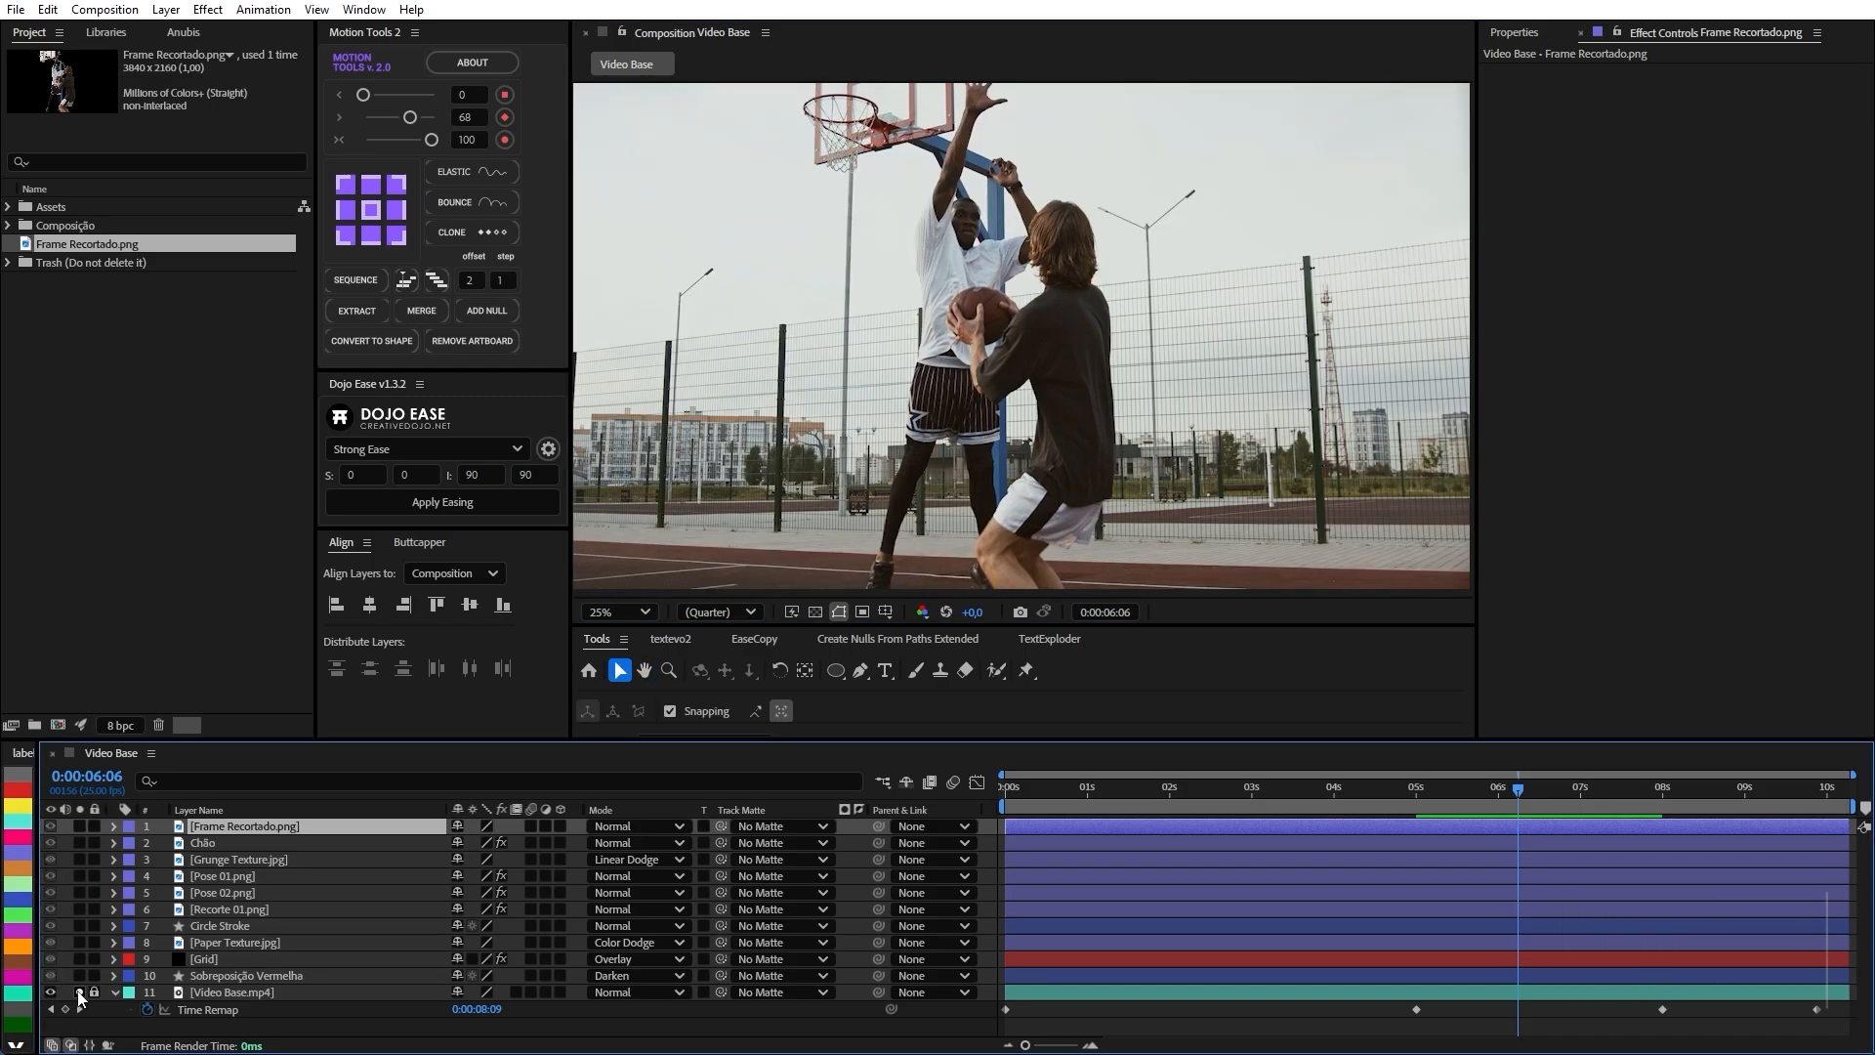
{"action": "left_click", "coordinate": [79, 992]}
{"action": "left_click", "coordinate": [79, 992]}
{"action": "left_click", "coordinate": [79, 992]}
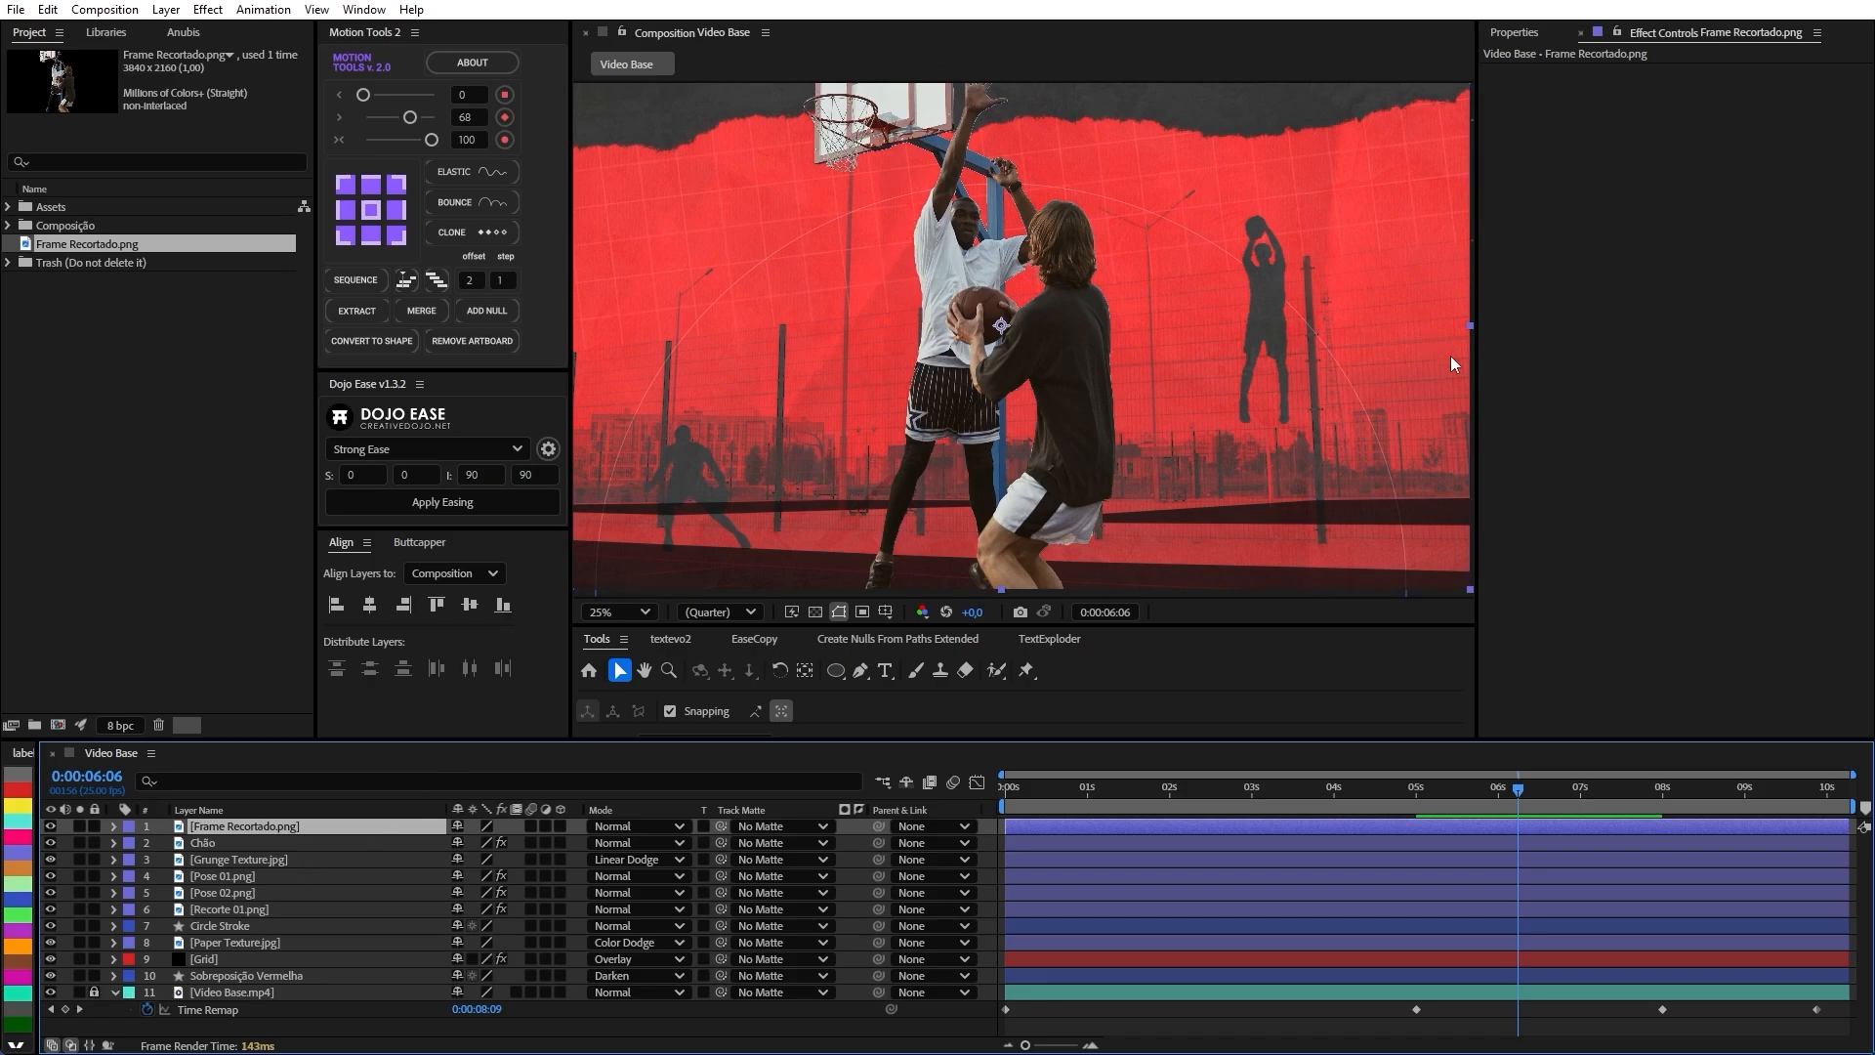
Apply the Levels effect to the Frame Recortado layer.
{"action": "scroll", "coordinate": [1122, 289], "scroll_direction": "up", "scroll_amount": 1}
{"action": "scroll", "coordinate": [1082, 340], "scroll_direction": "down", "scroll_amount": 1}
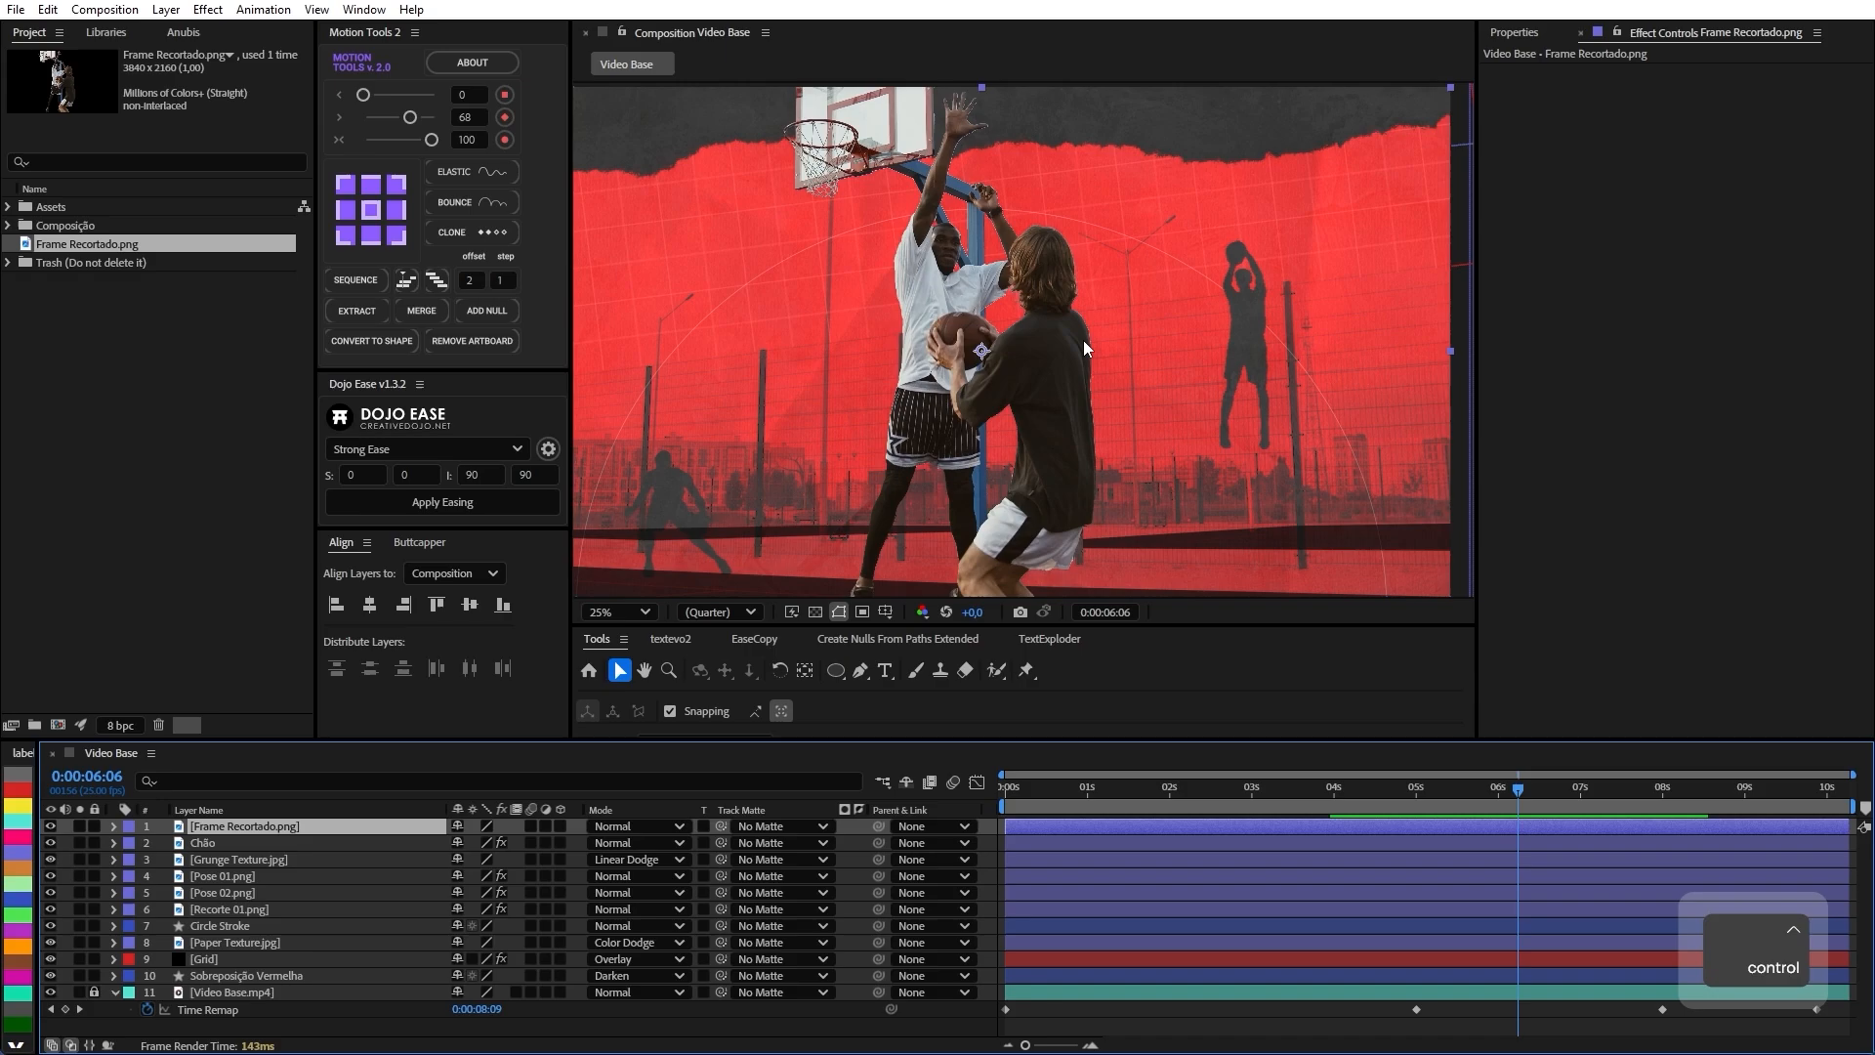
{"action": "key", "text": "ctrl+space"}
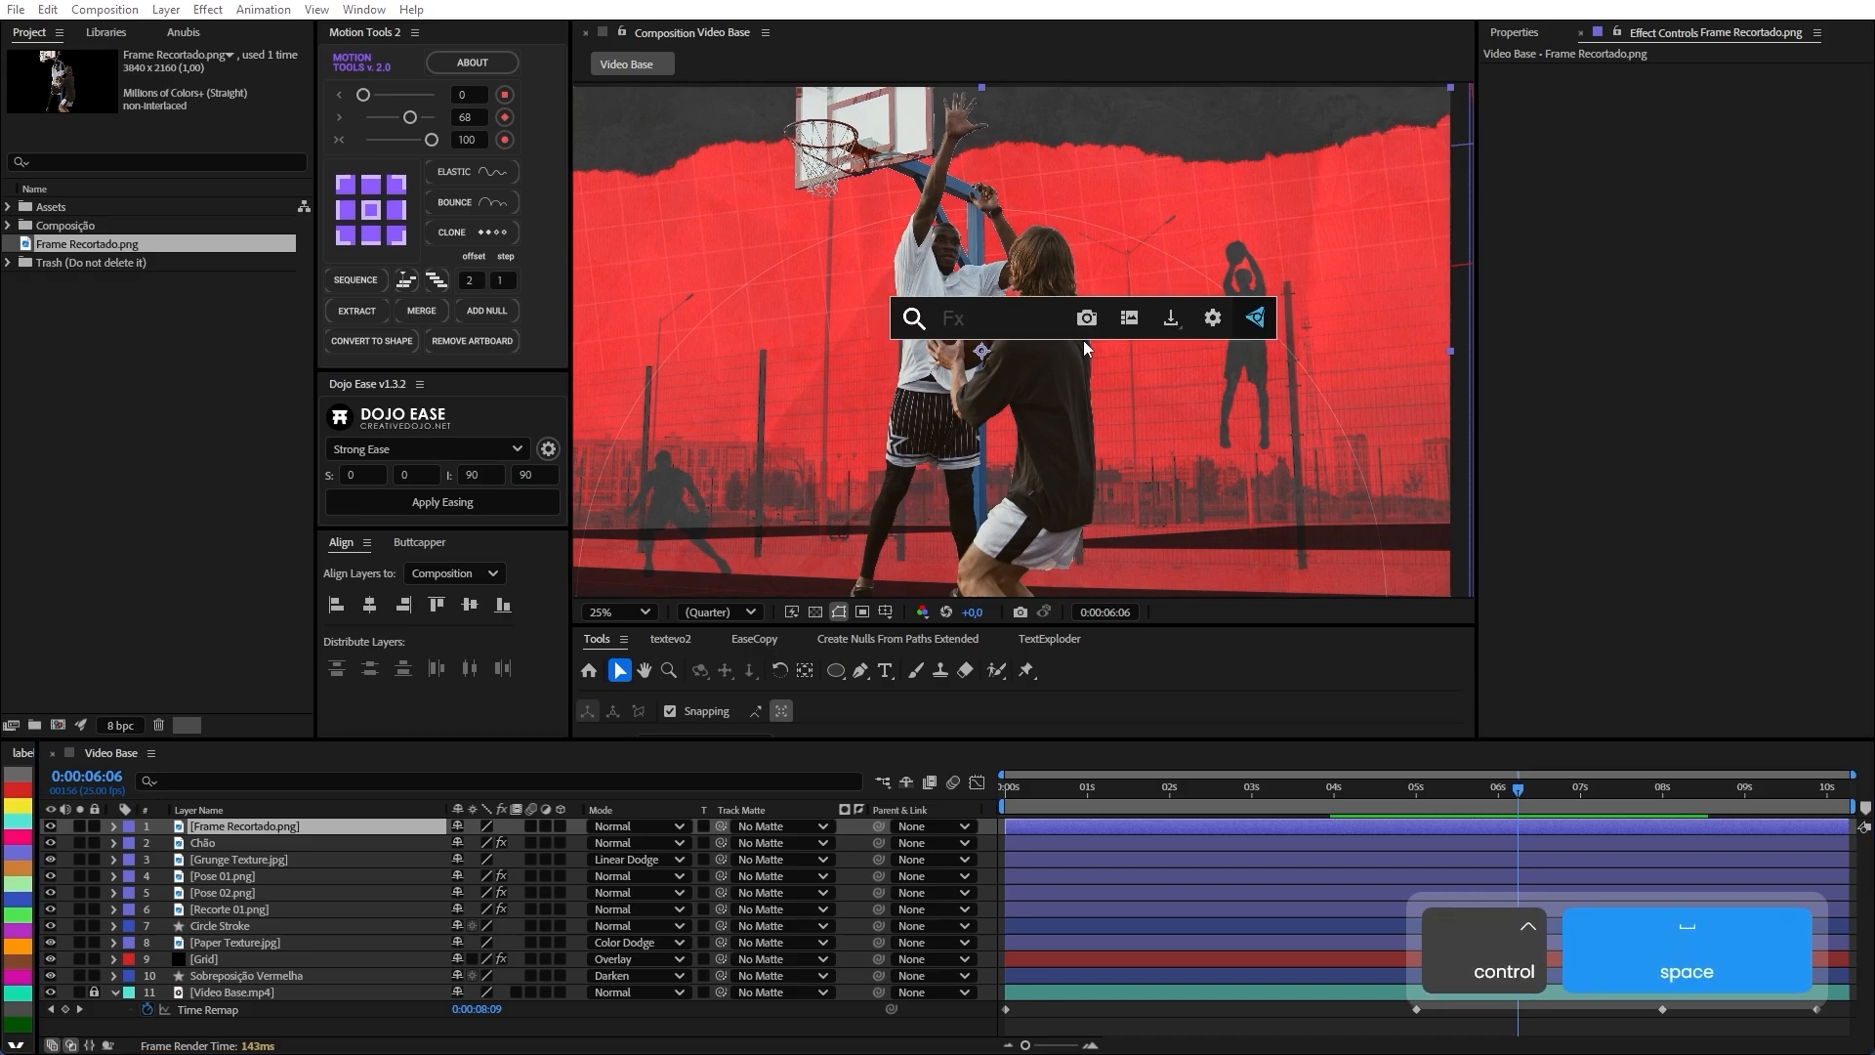
{"action": "type", "text": "leve"}
{"action": "key", "text": "Return"}
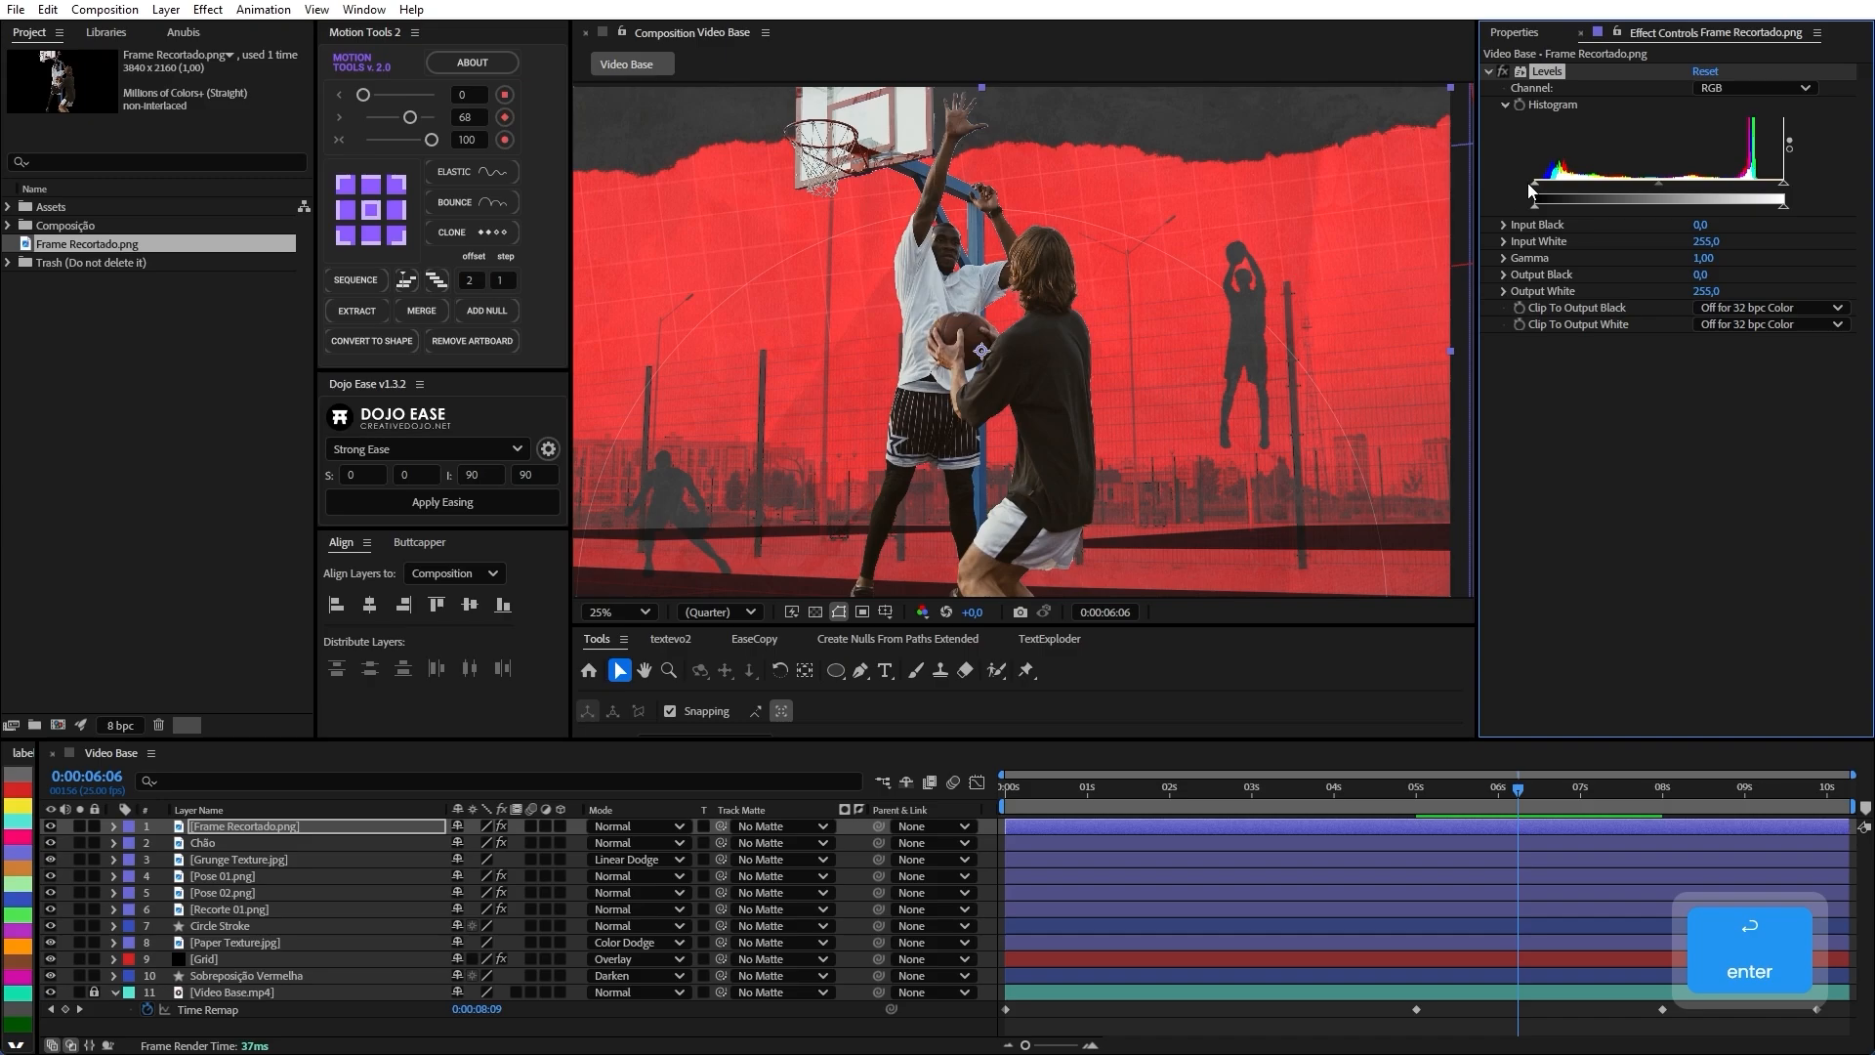
Set the Levels input black to 16 and input white to 228 for the cut-out players, comparing with the effect off and on.
{"action": "left_click_drag", "start_coordinate": [1536, 190], "coordinate": [1542, 191]}
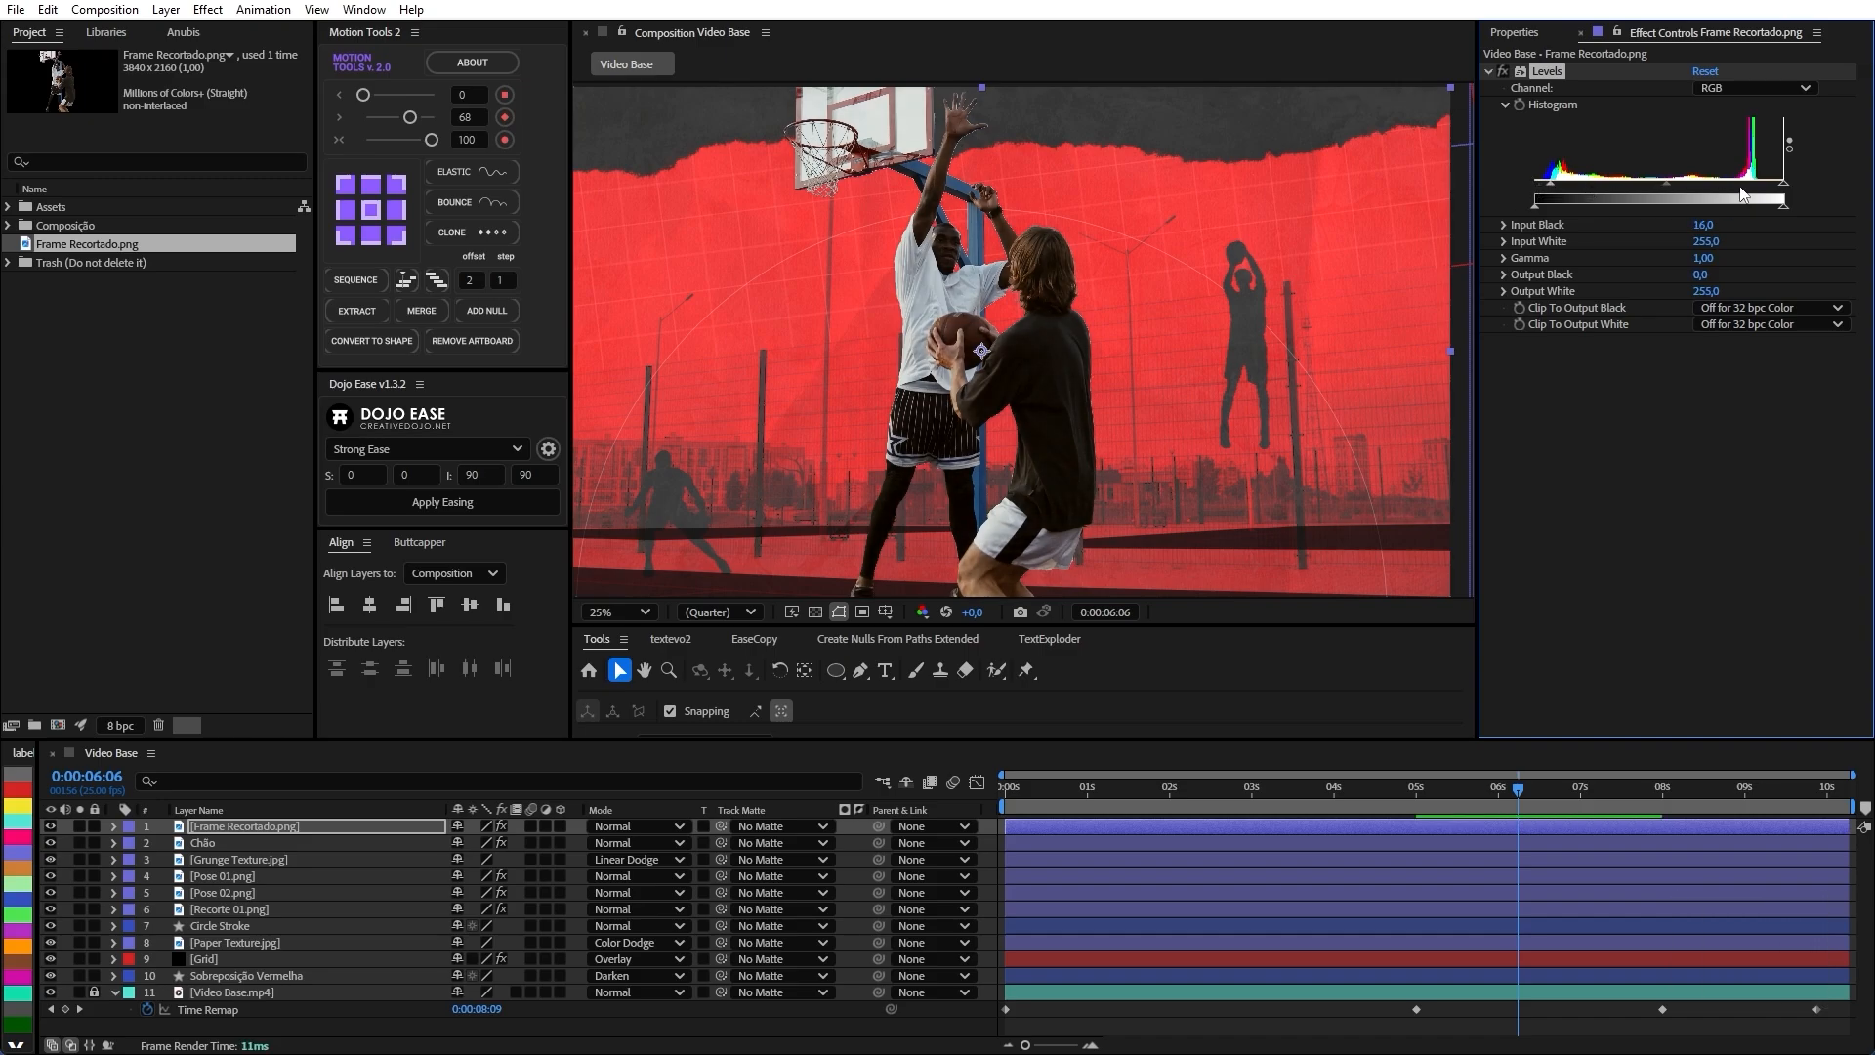
{"action": "left_click_drag", "start_coordinate": [1773, 191], "coordinate": [1764, 192]}
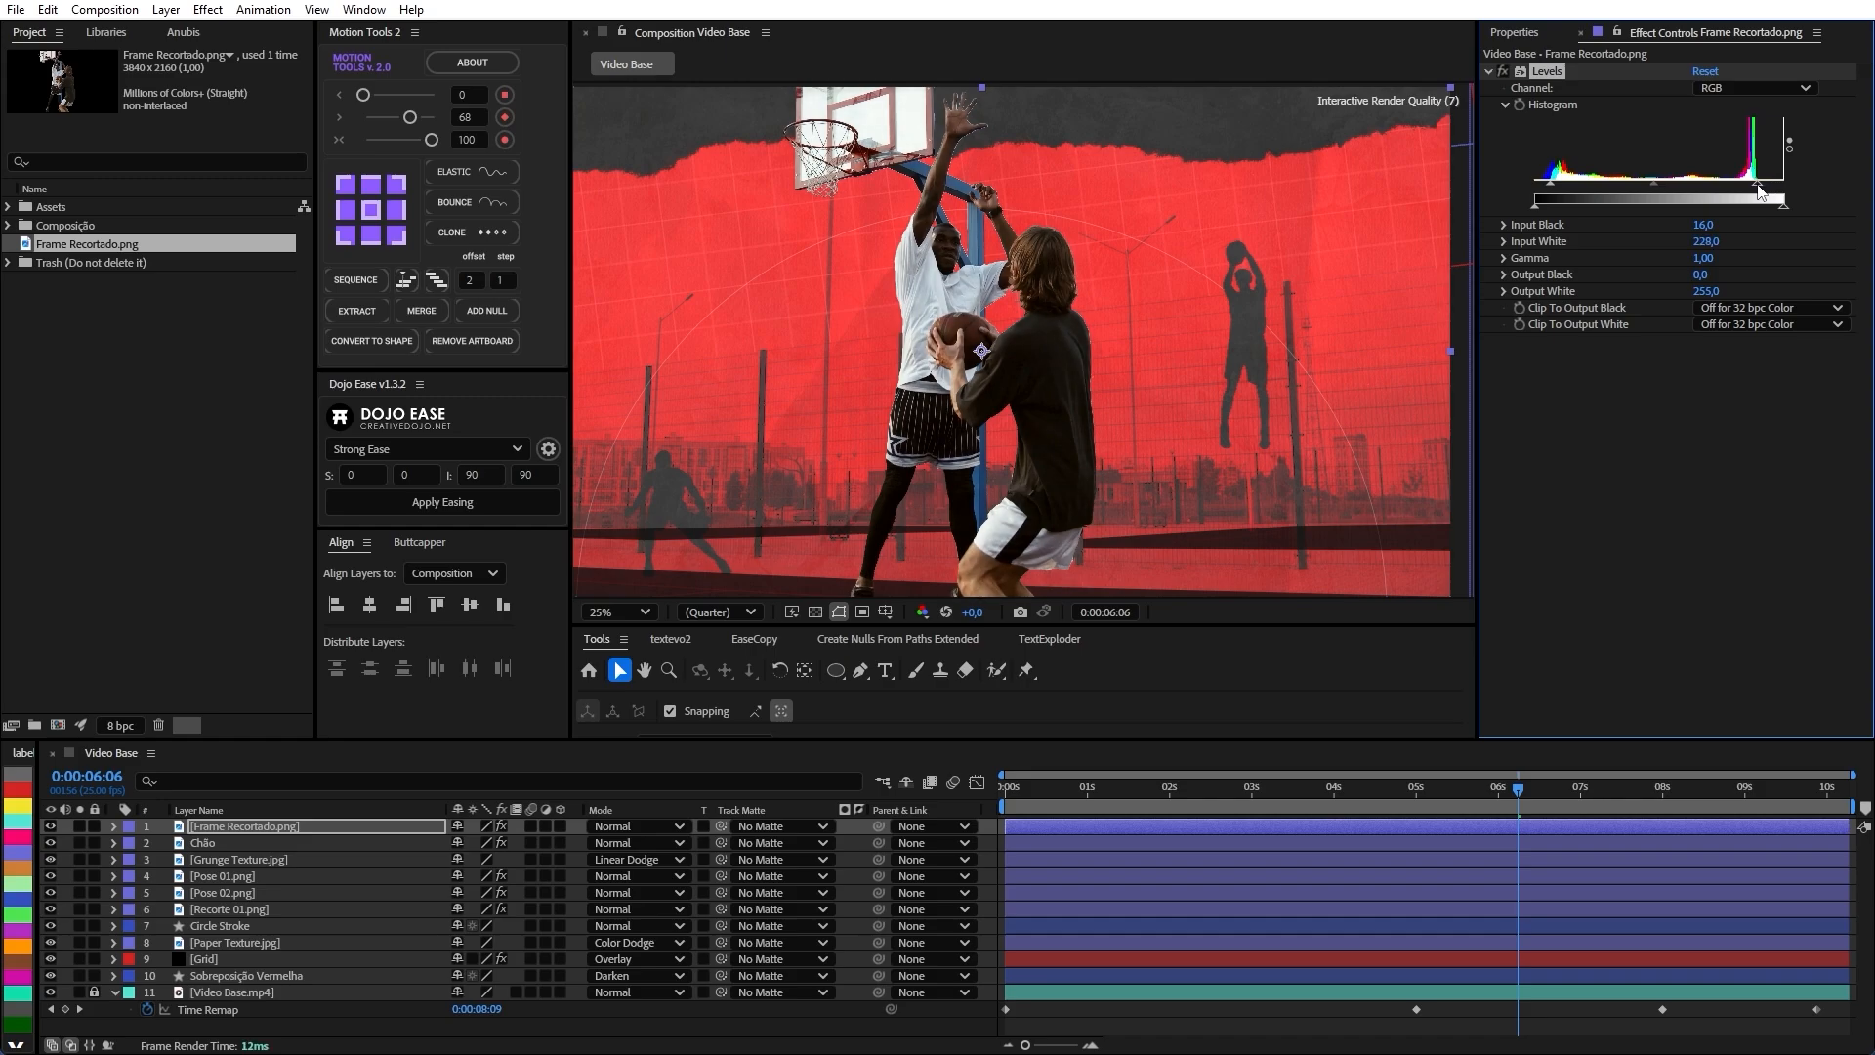
{"action": "scroll", "coordinate": [998, 264], "scroll_direction": "up", "scroll_amount": 1}
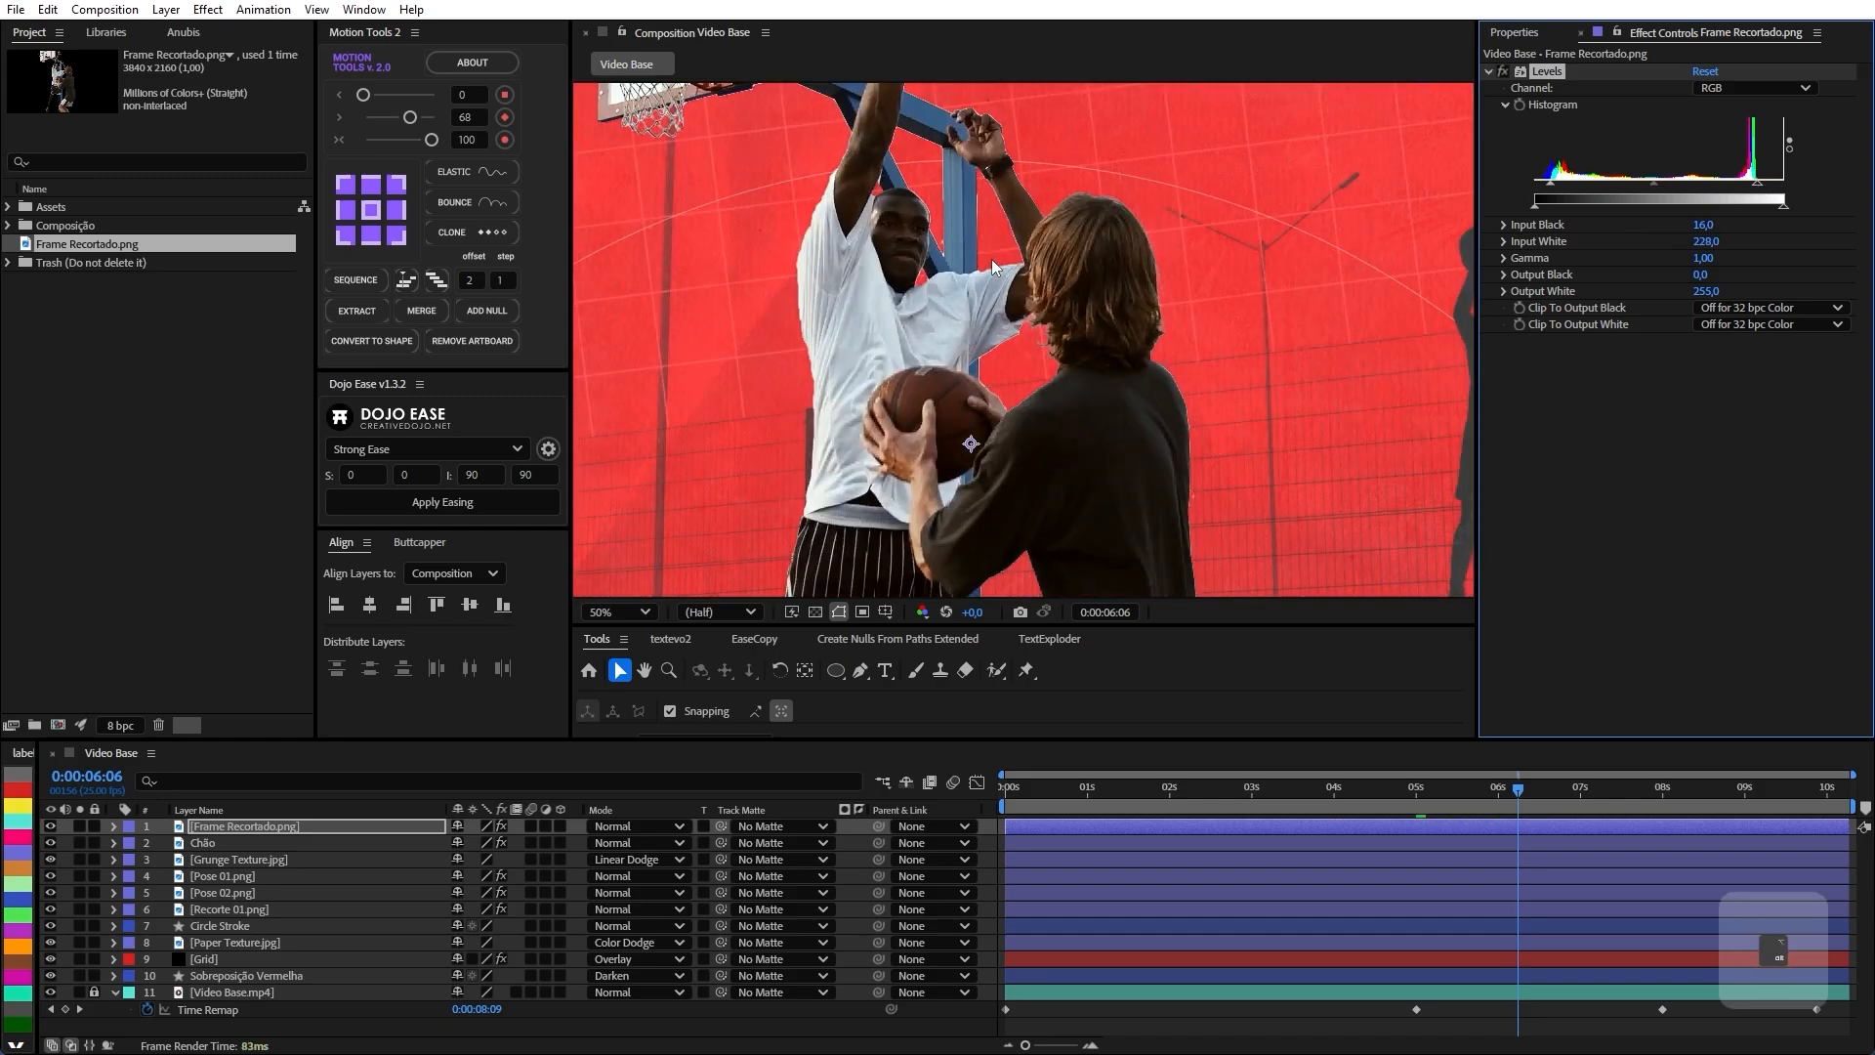
{"action": "left_click", "coordinate": [1505, 71]}
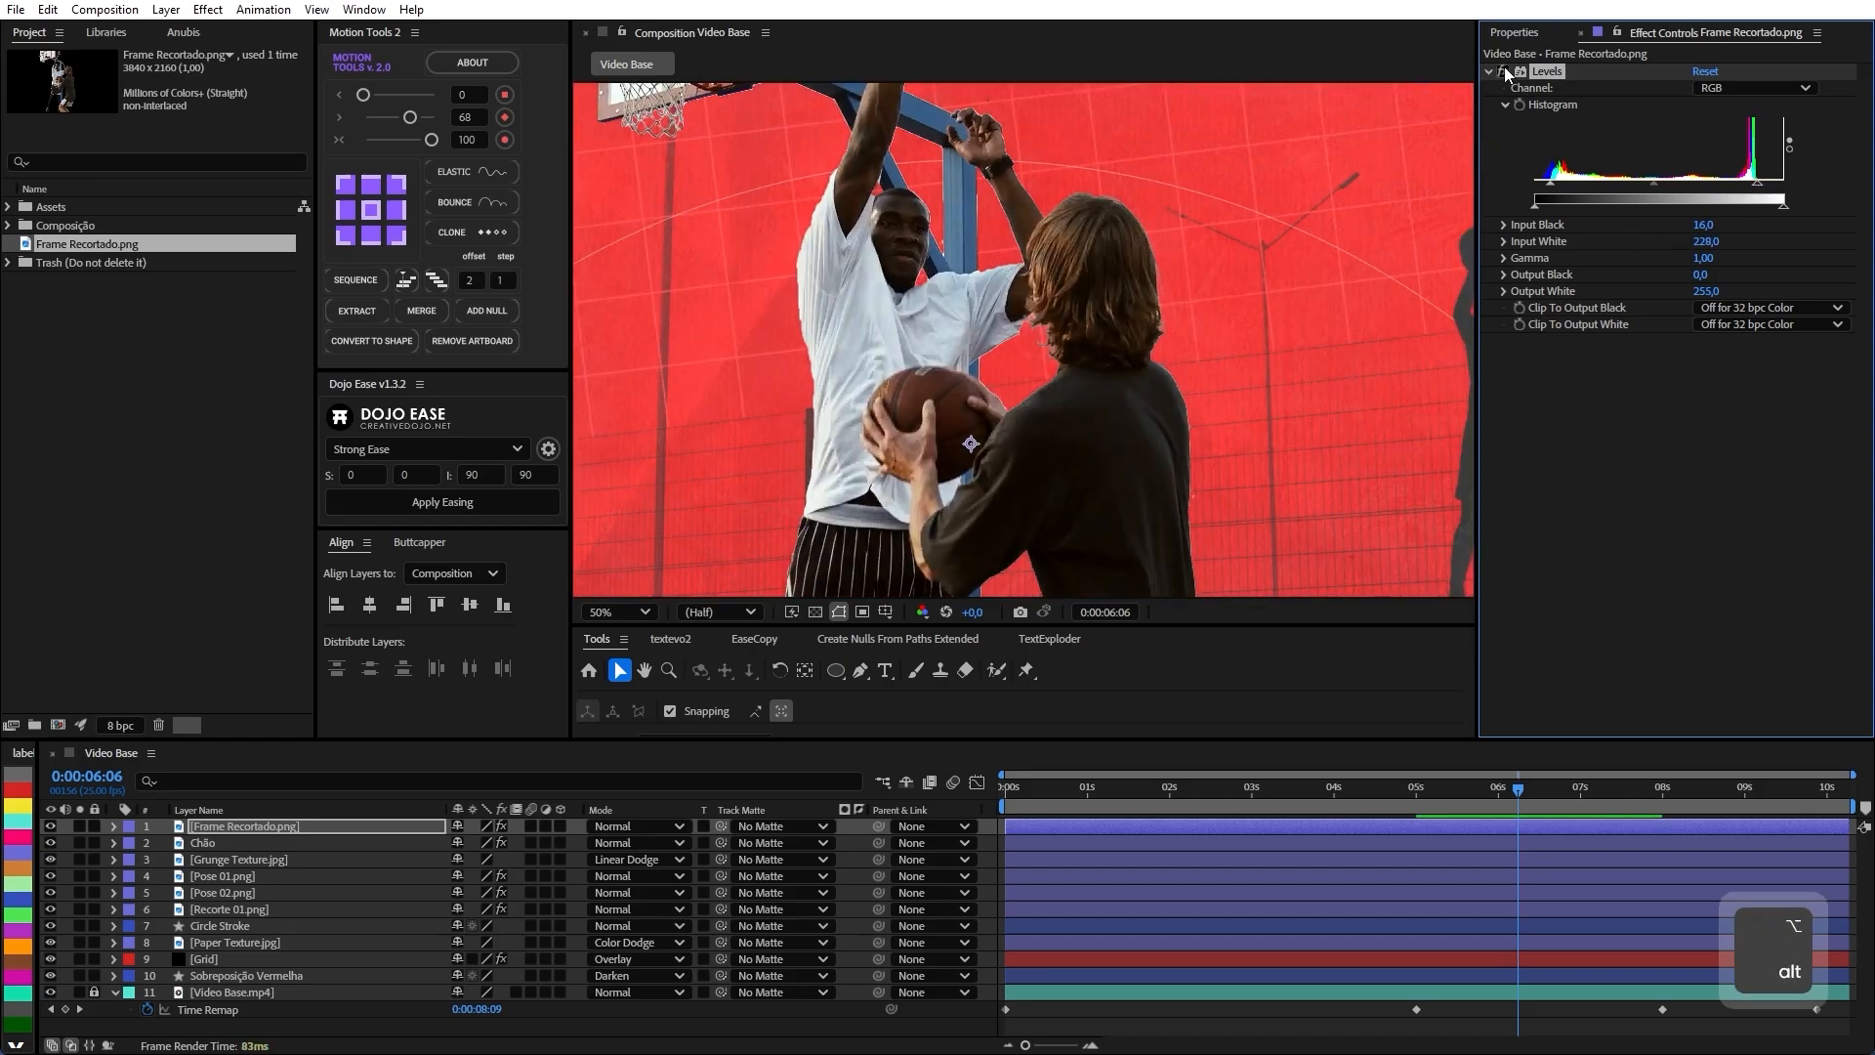
{"action": "left_click", "coordinate": [1505, 71]}
{"action": "left_click", "coordinate": [1505, 72]}
{"action": "left_click", "coordinate": [1505, 71]}
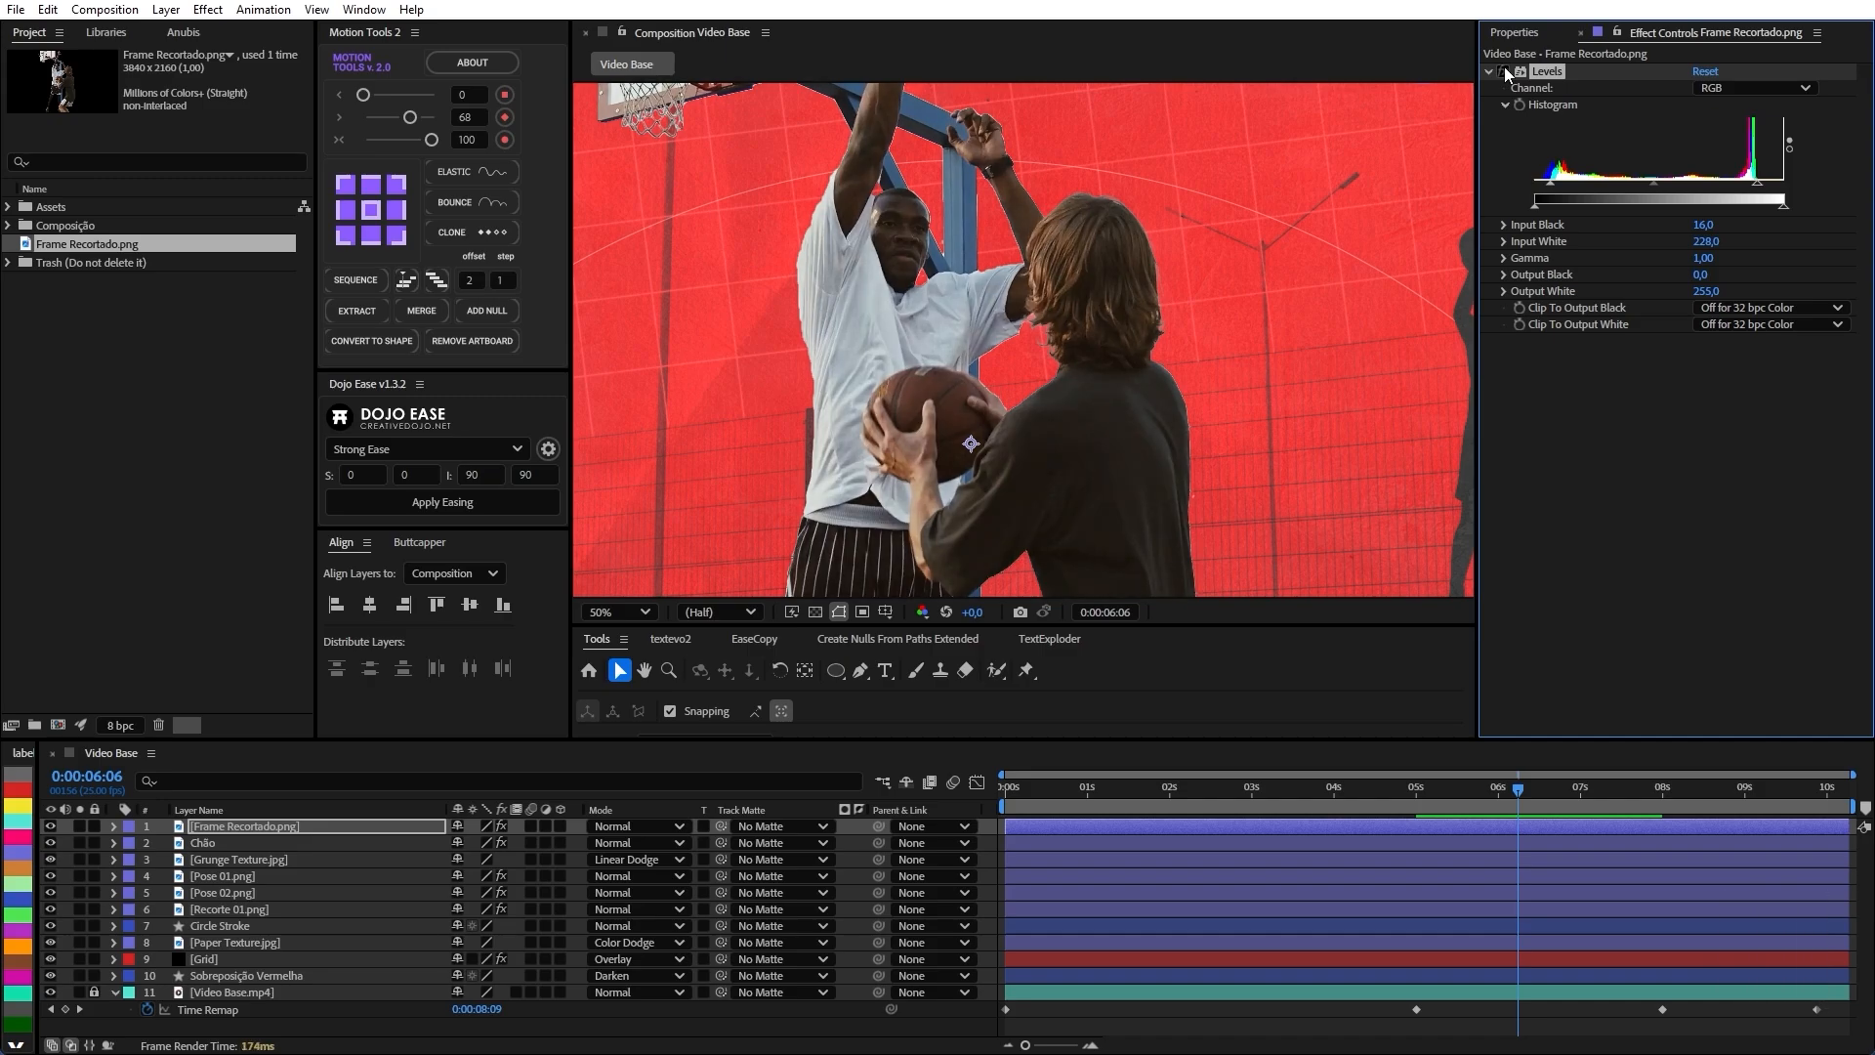
{"action": "left_click", "coordinate": [1505, 72]}
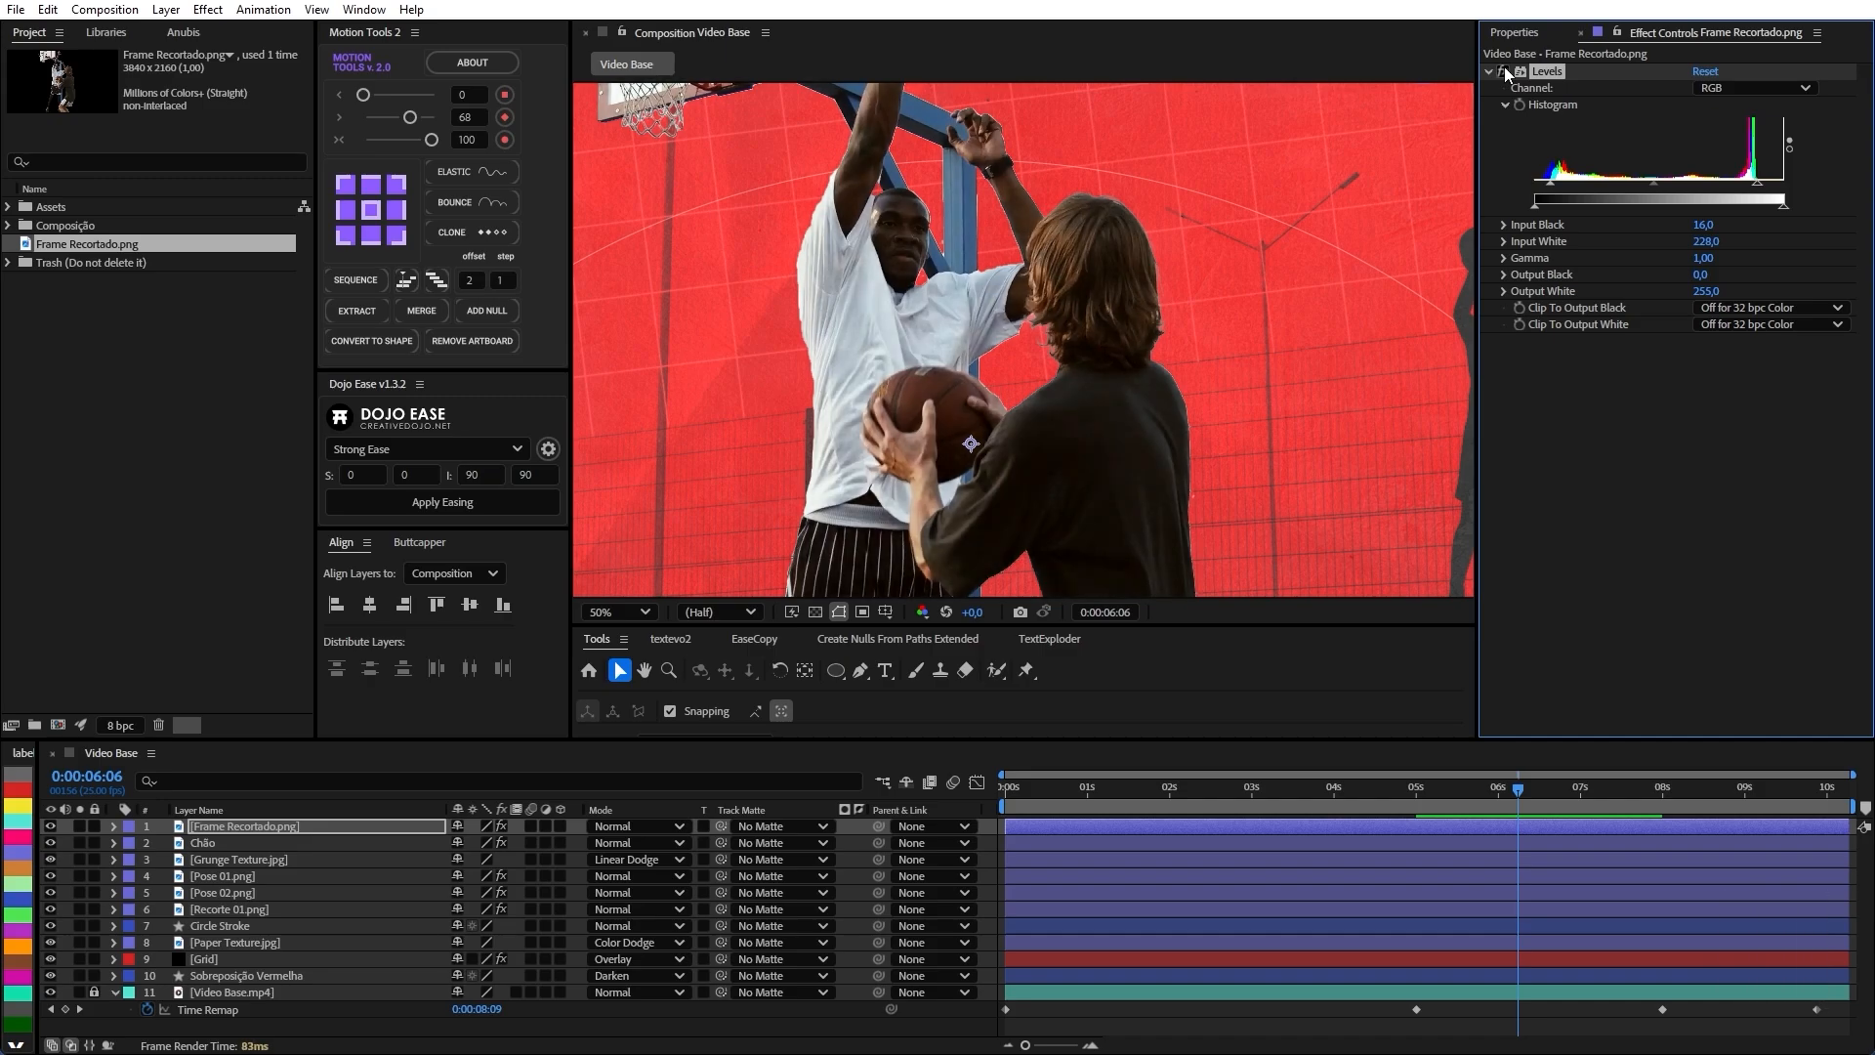
Apply the Lumetri Color effect to the Frame Recortado layer and set its exposure to -0,5.
{"action": "left_click", "coordinate": [255, 830]}
{"action": "key", "text": "ctrl+space"}
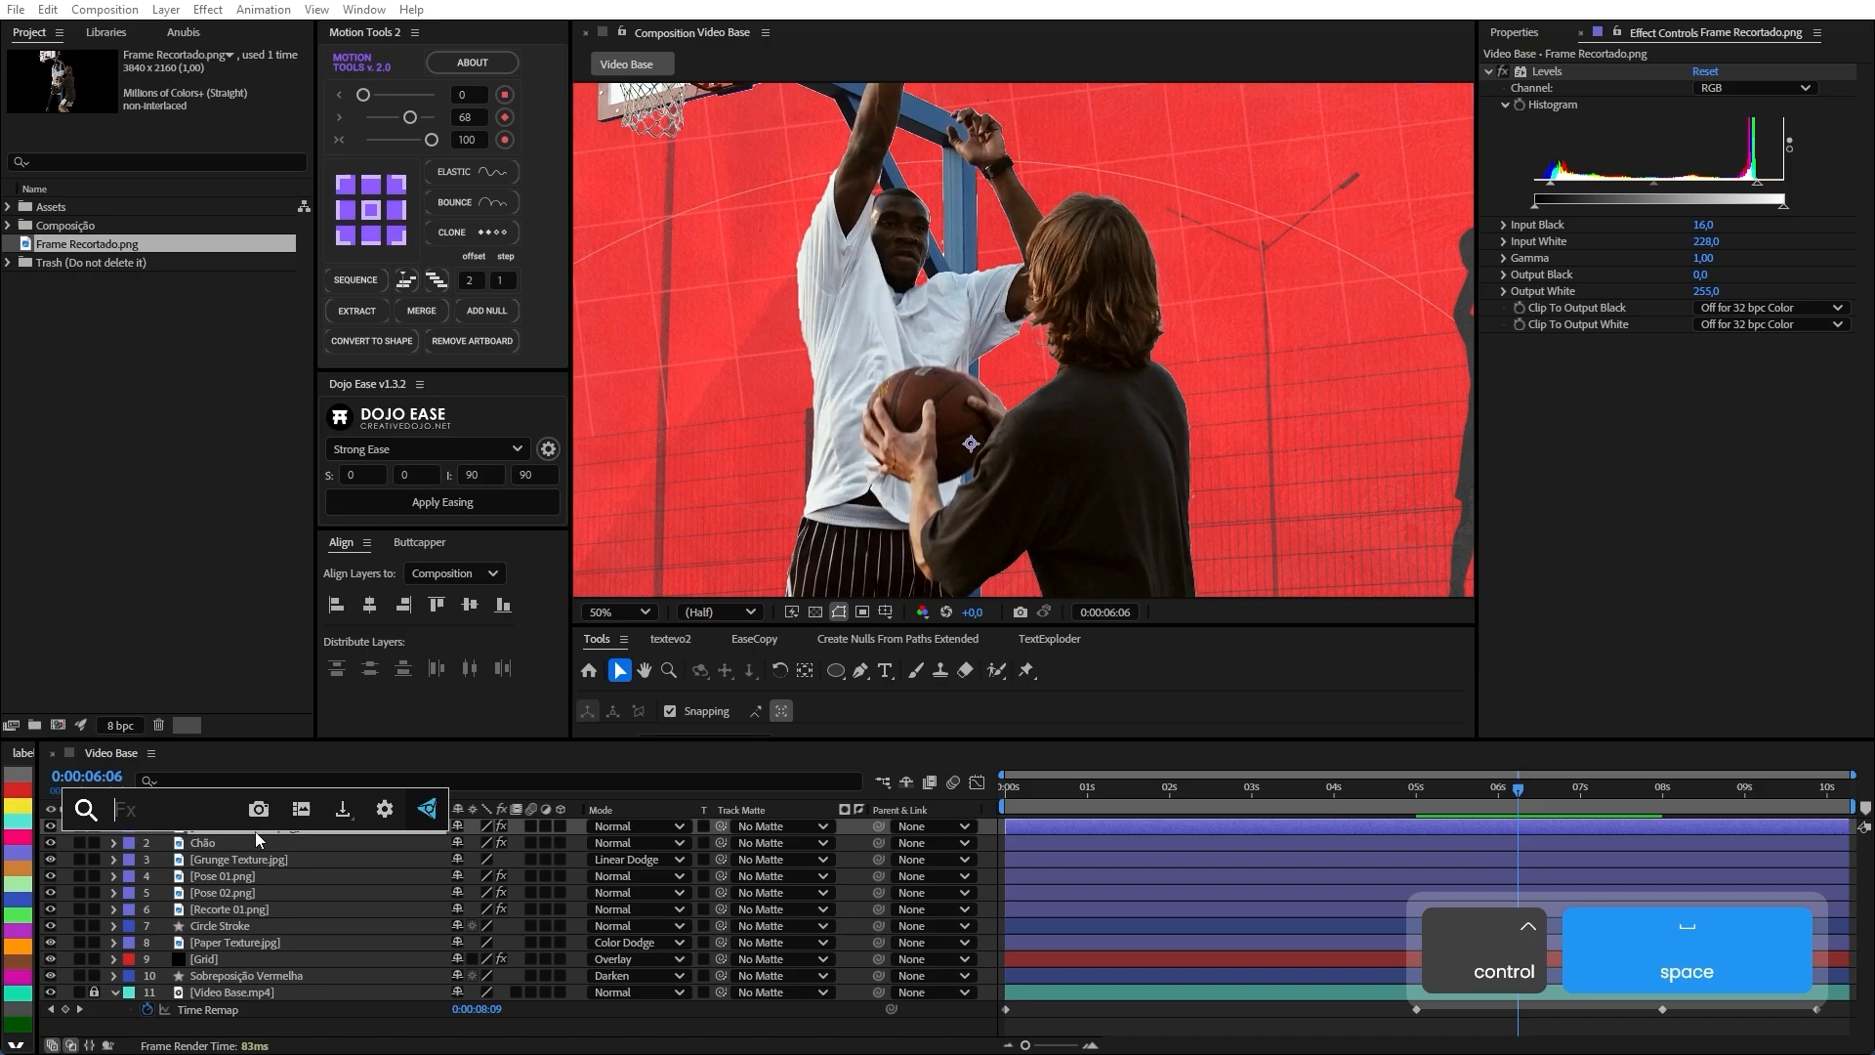
{"action": "type", "text": "lumetri"}
{"action": "key", "text": "Return"}
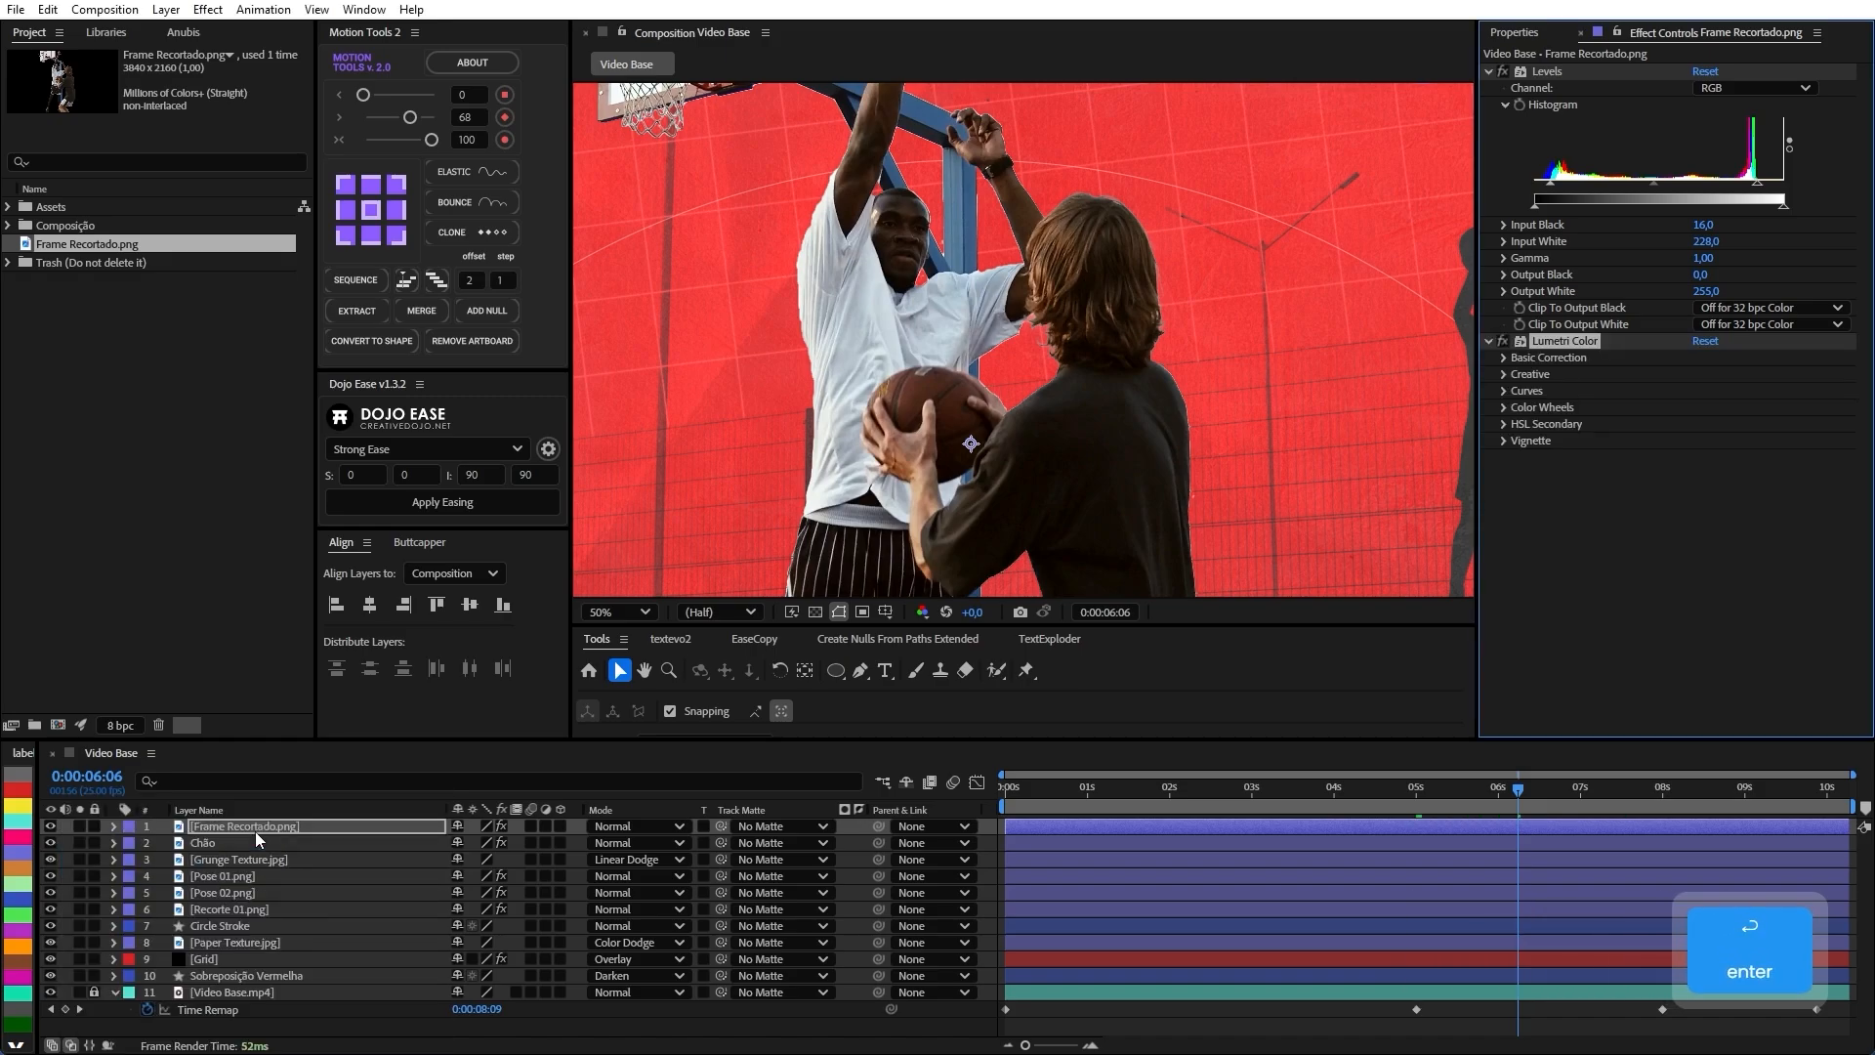
{"action": "left_click", "coordinate": [1504, 358]}
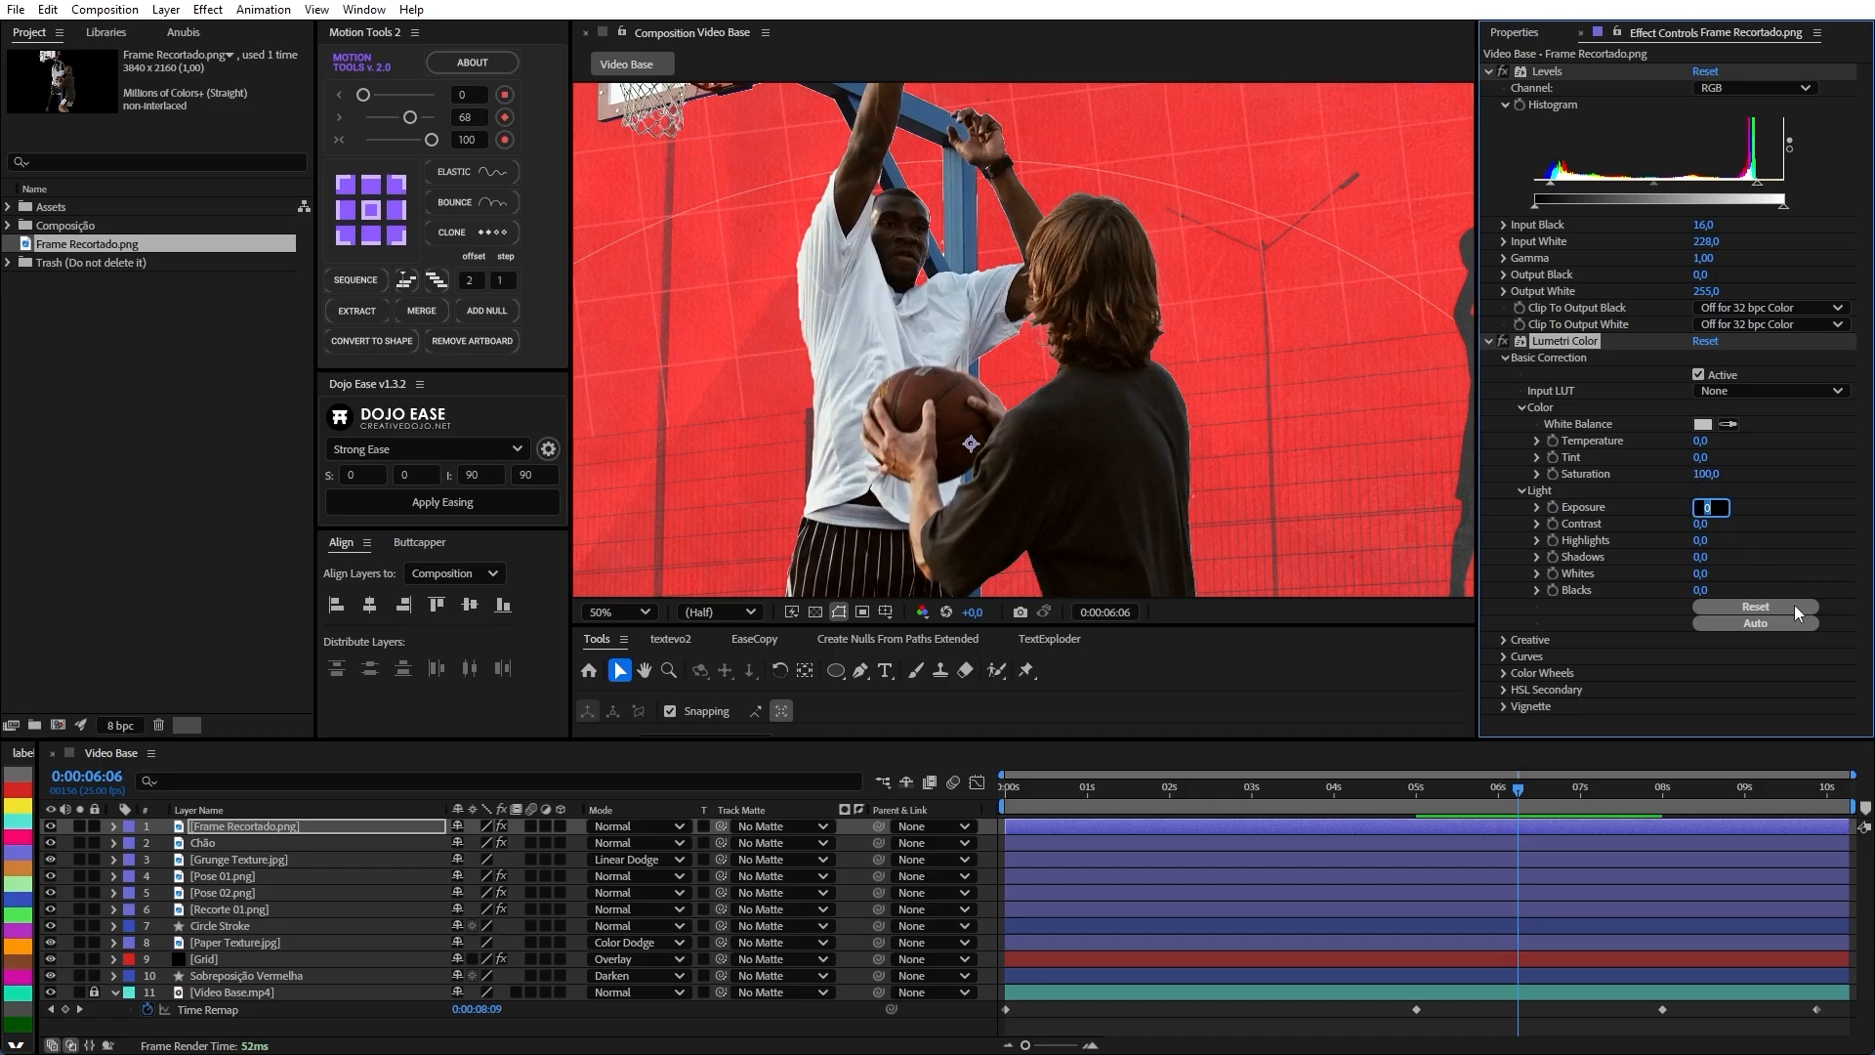
{"action": "type", "text": "-0,5"}
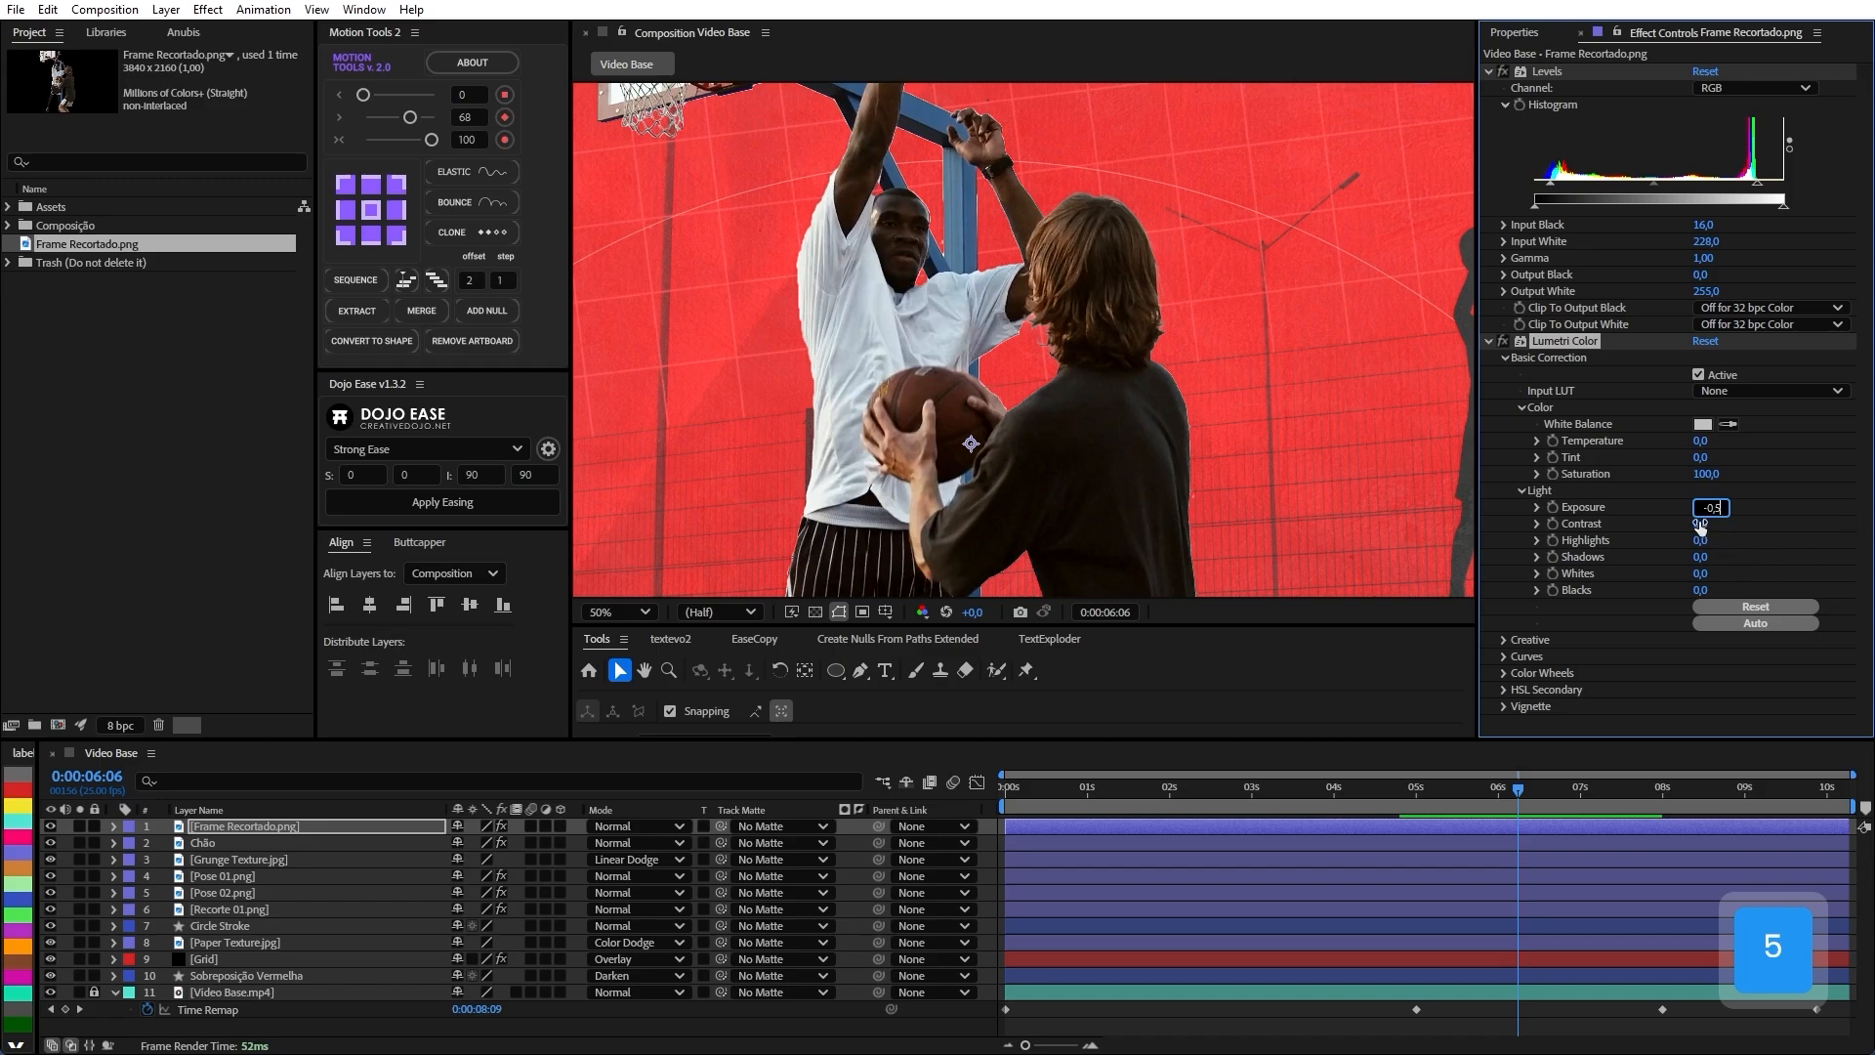
{"action": "key", "text": "Return"}
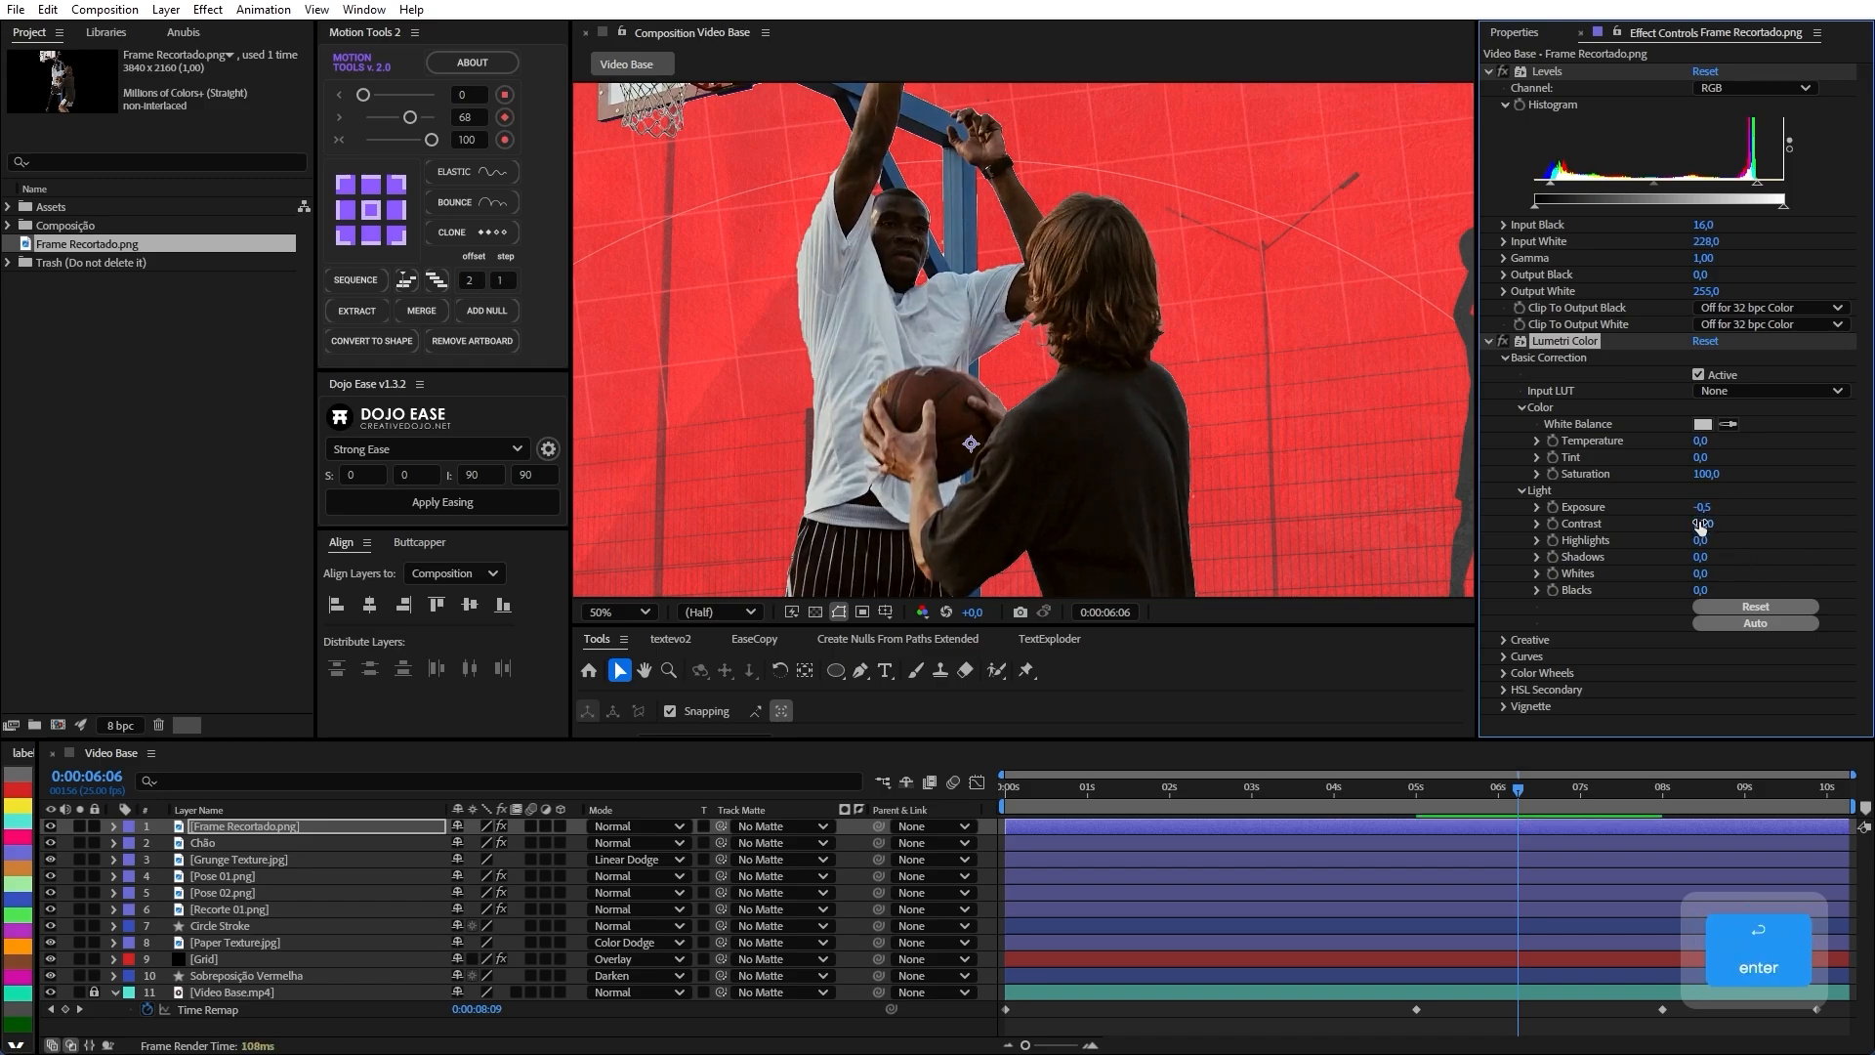
{"action": "left_click", "coordinate": [1489, 341]}
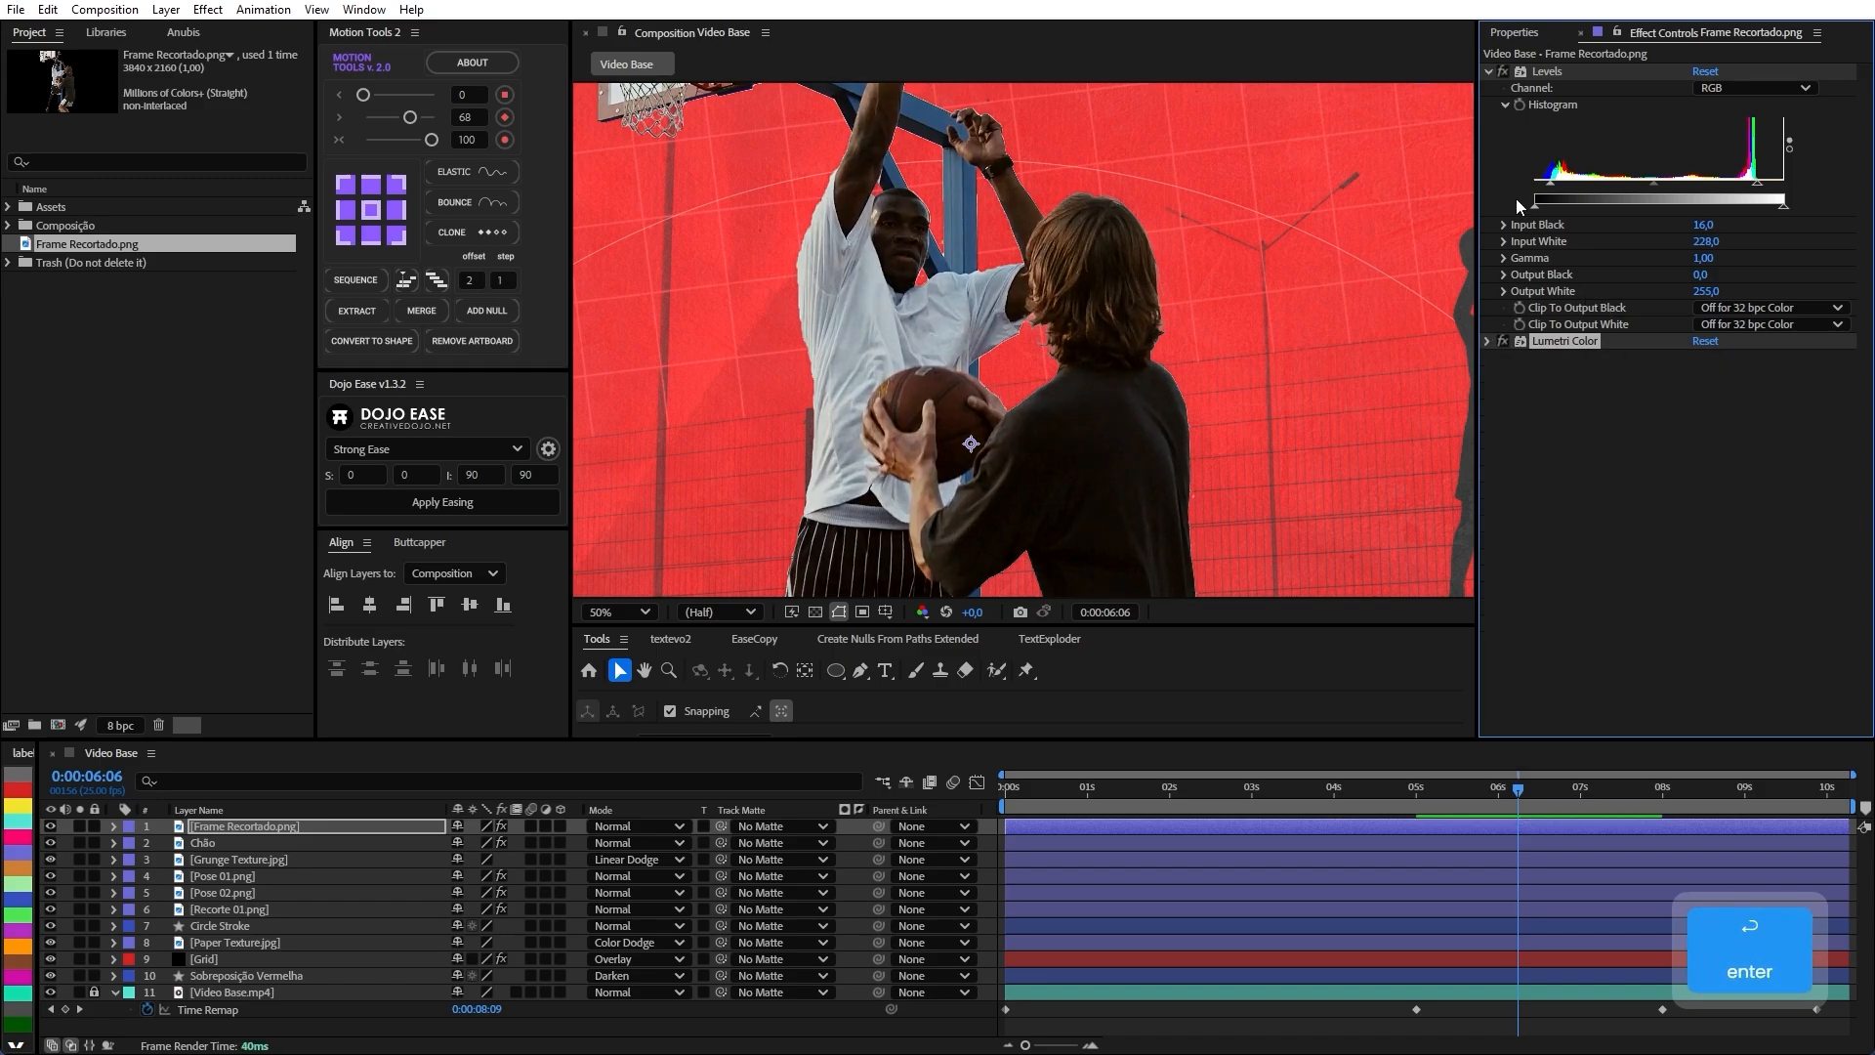
{"action": "left_click", "coordinate": [1486, 72]}
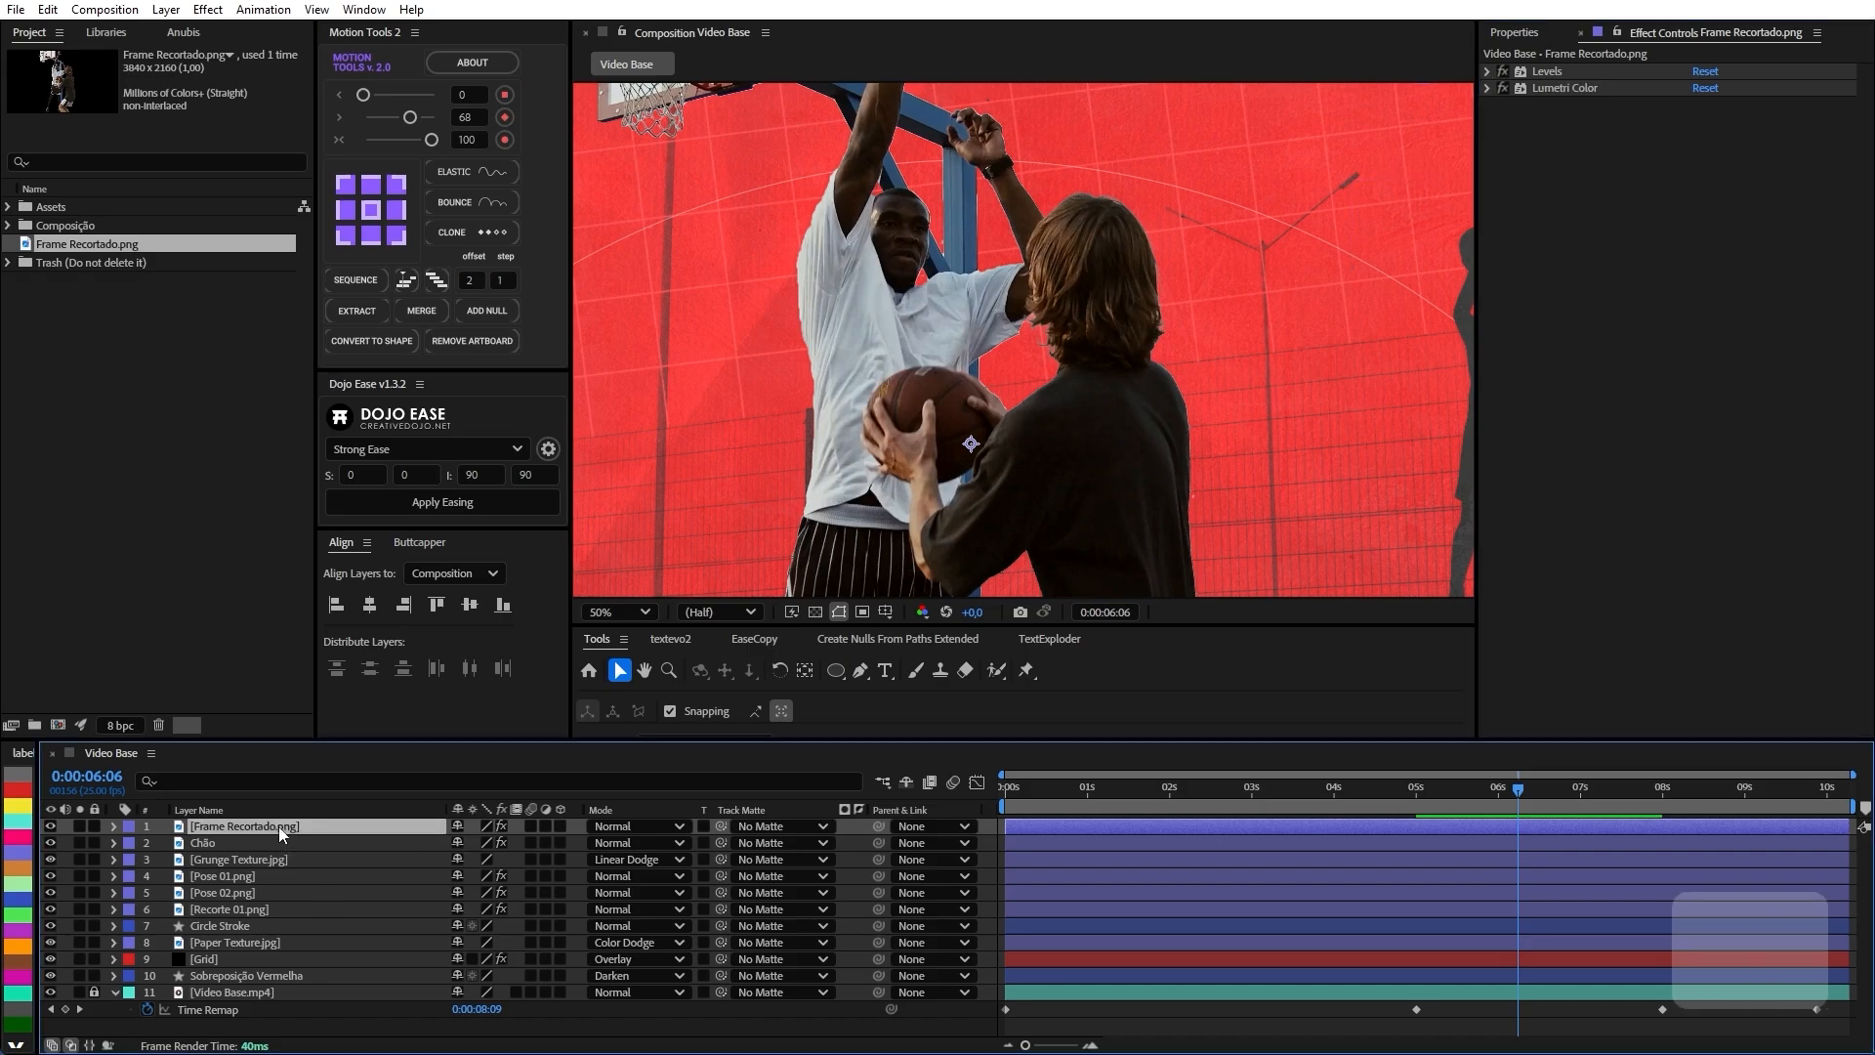
Apply the Roughen Edges effect to the Frame Recortado layer with the Roughen Color edge type.
{"action": "key", "text": "ctrl+space"}
{"action": "type", "text": "e"}
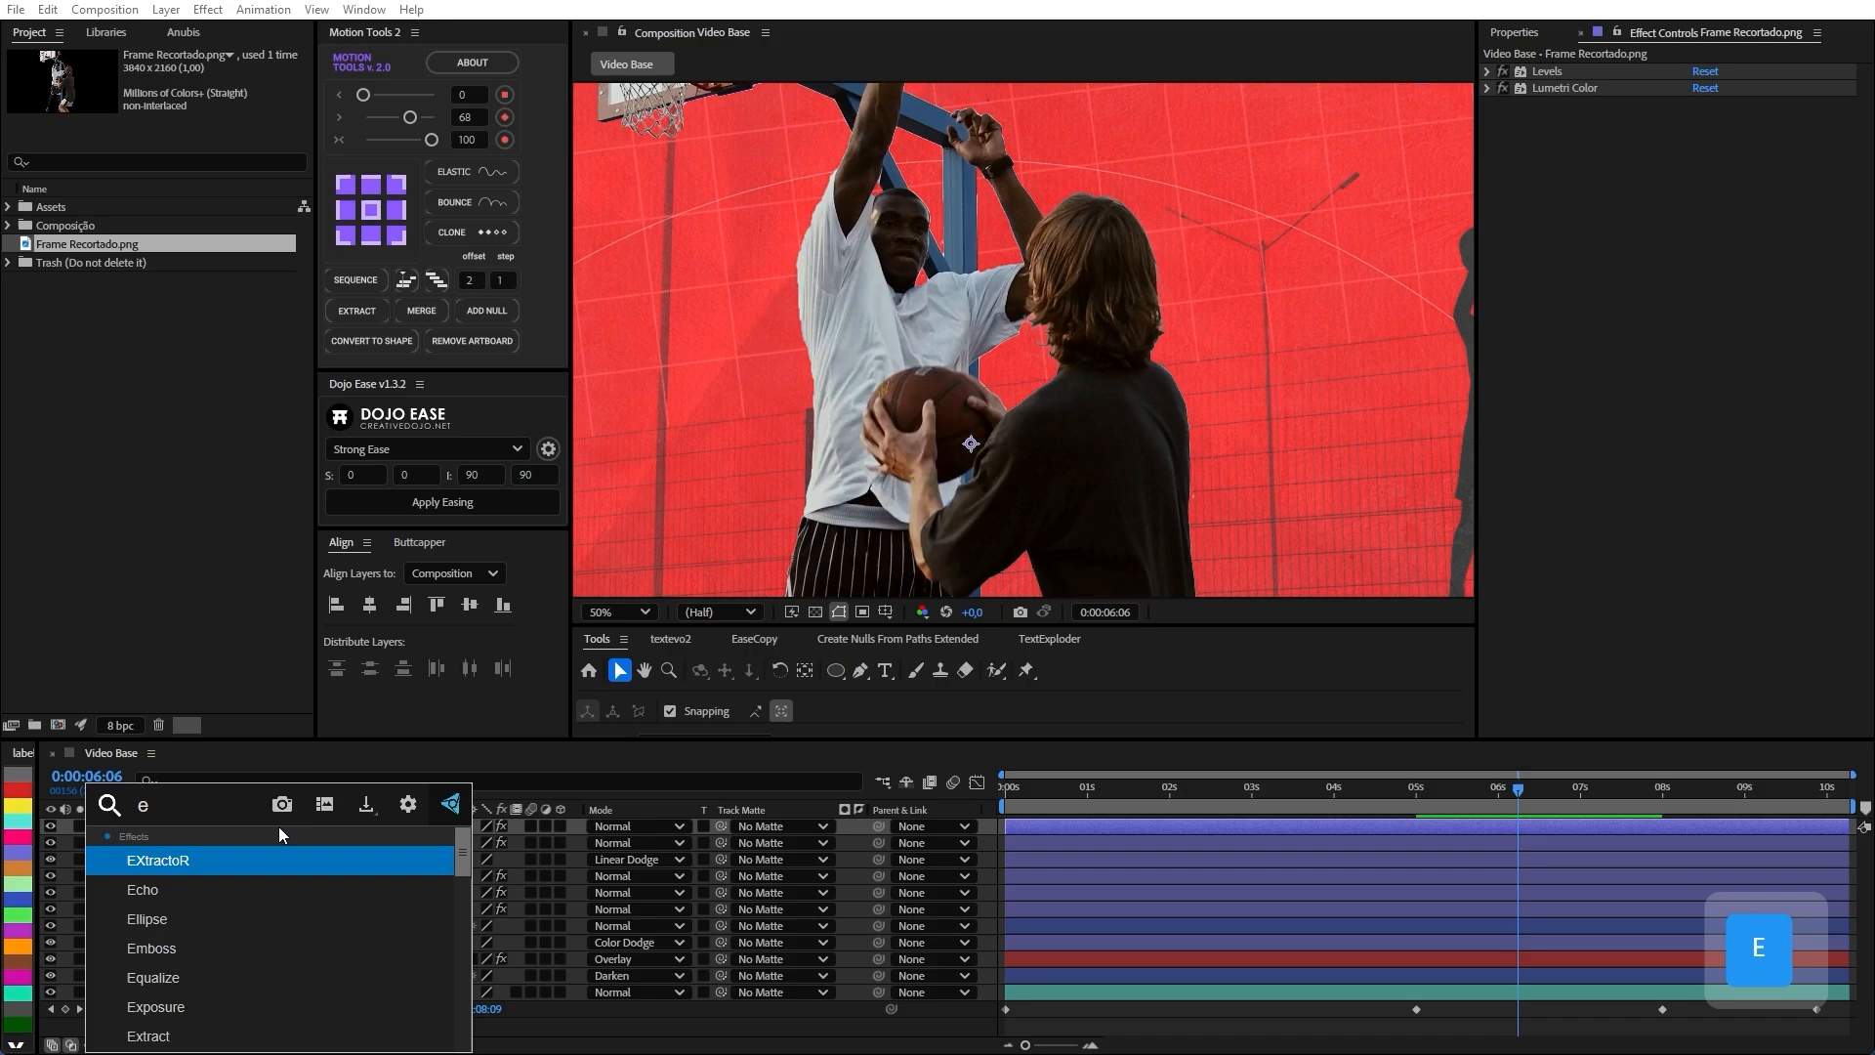
{"action": "key", "text": "BackSpace"}
{"action": "type", "text": "rou"}
{"action": "key", "text": "Return"}
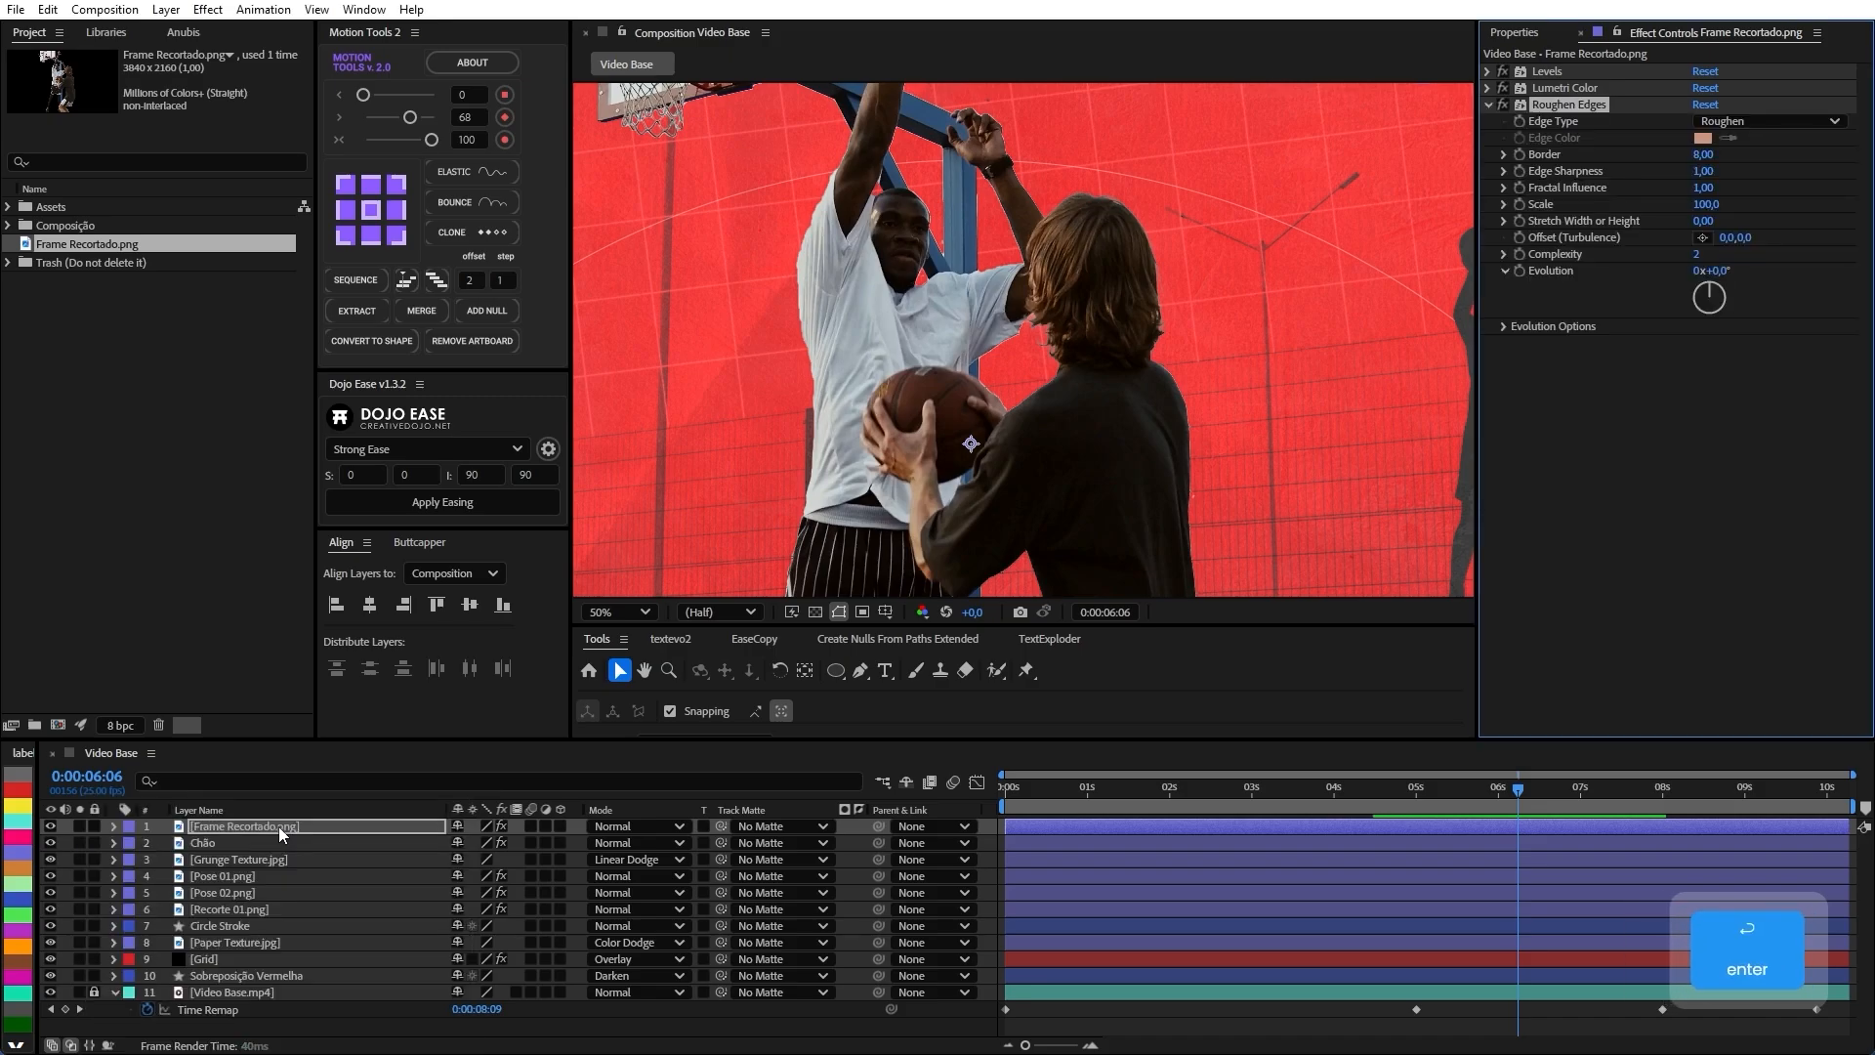
{"action": "left_click", "coordinate": [1721, 122]}
{"action": "left_click", "coordinate": [1740, 168]}
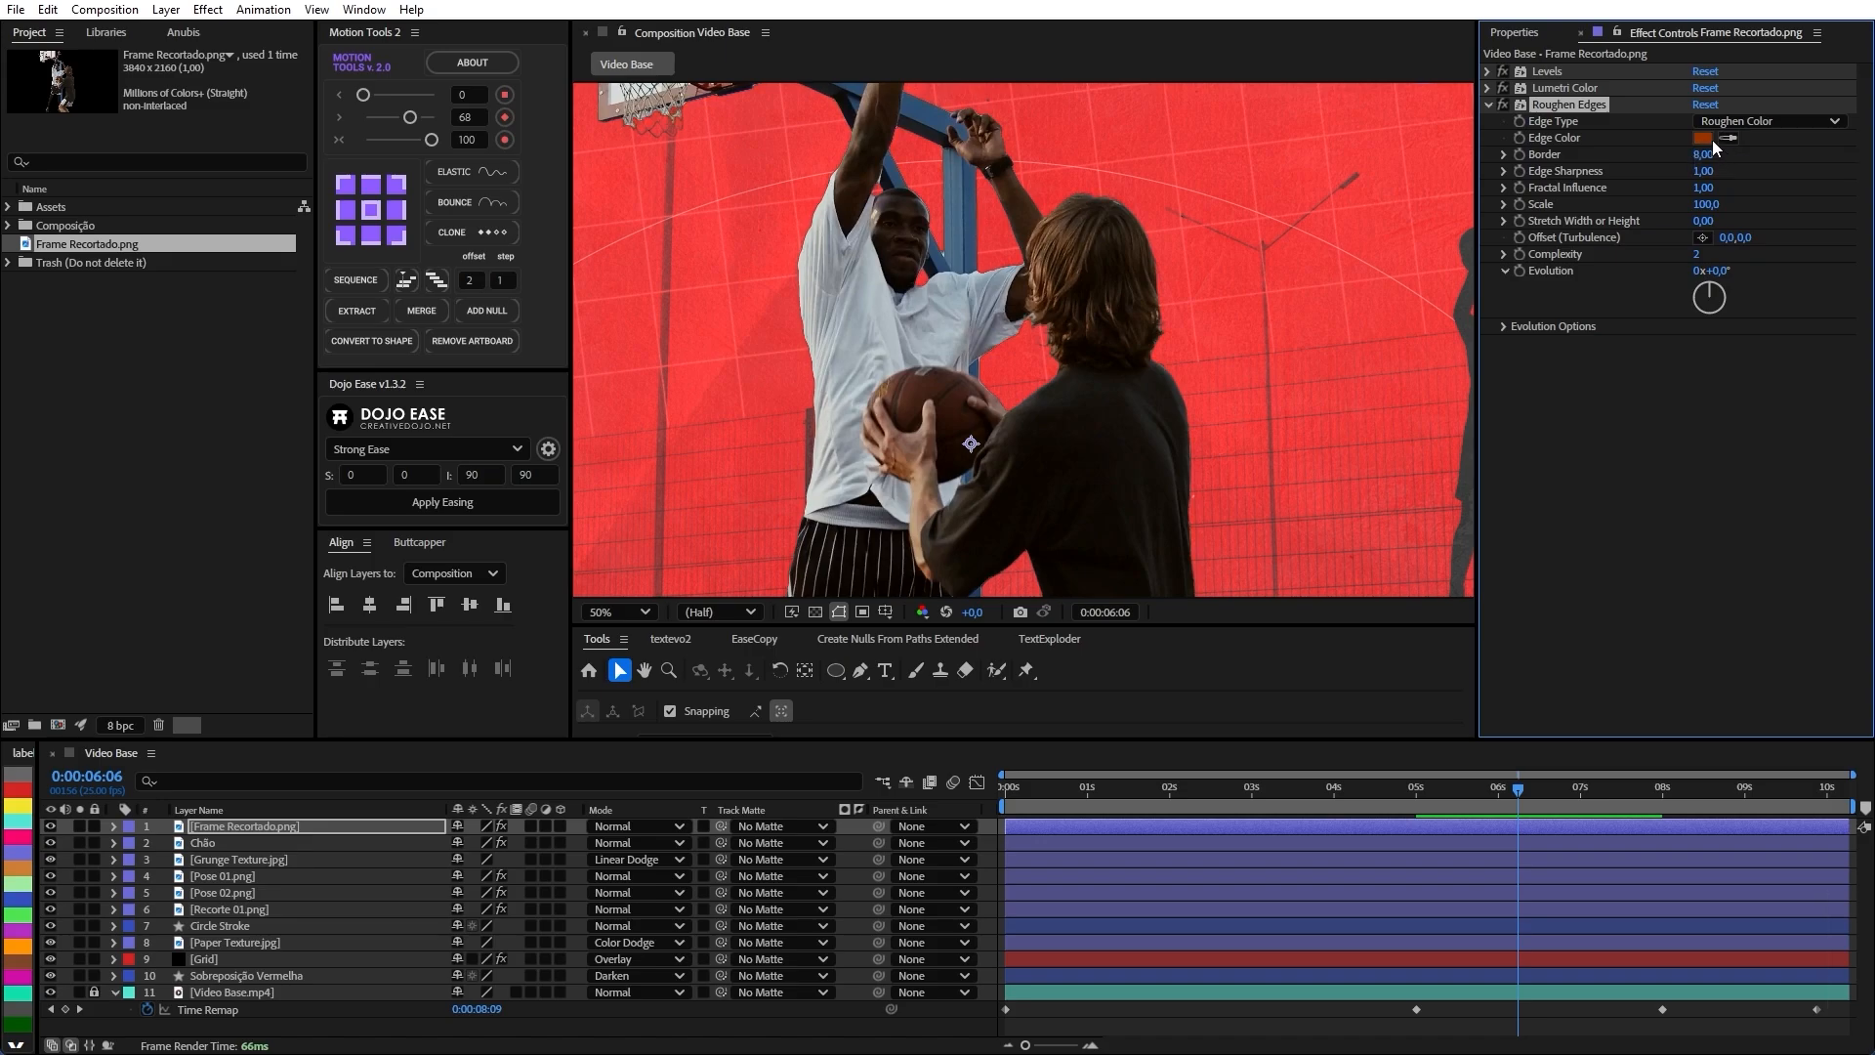
Set the Roughen Edges edge color to dark red 9B0D0C and the border to 10.
{"action": "left_click", "coordinate": [1705, 138]}
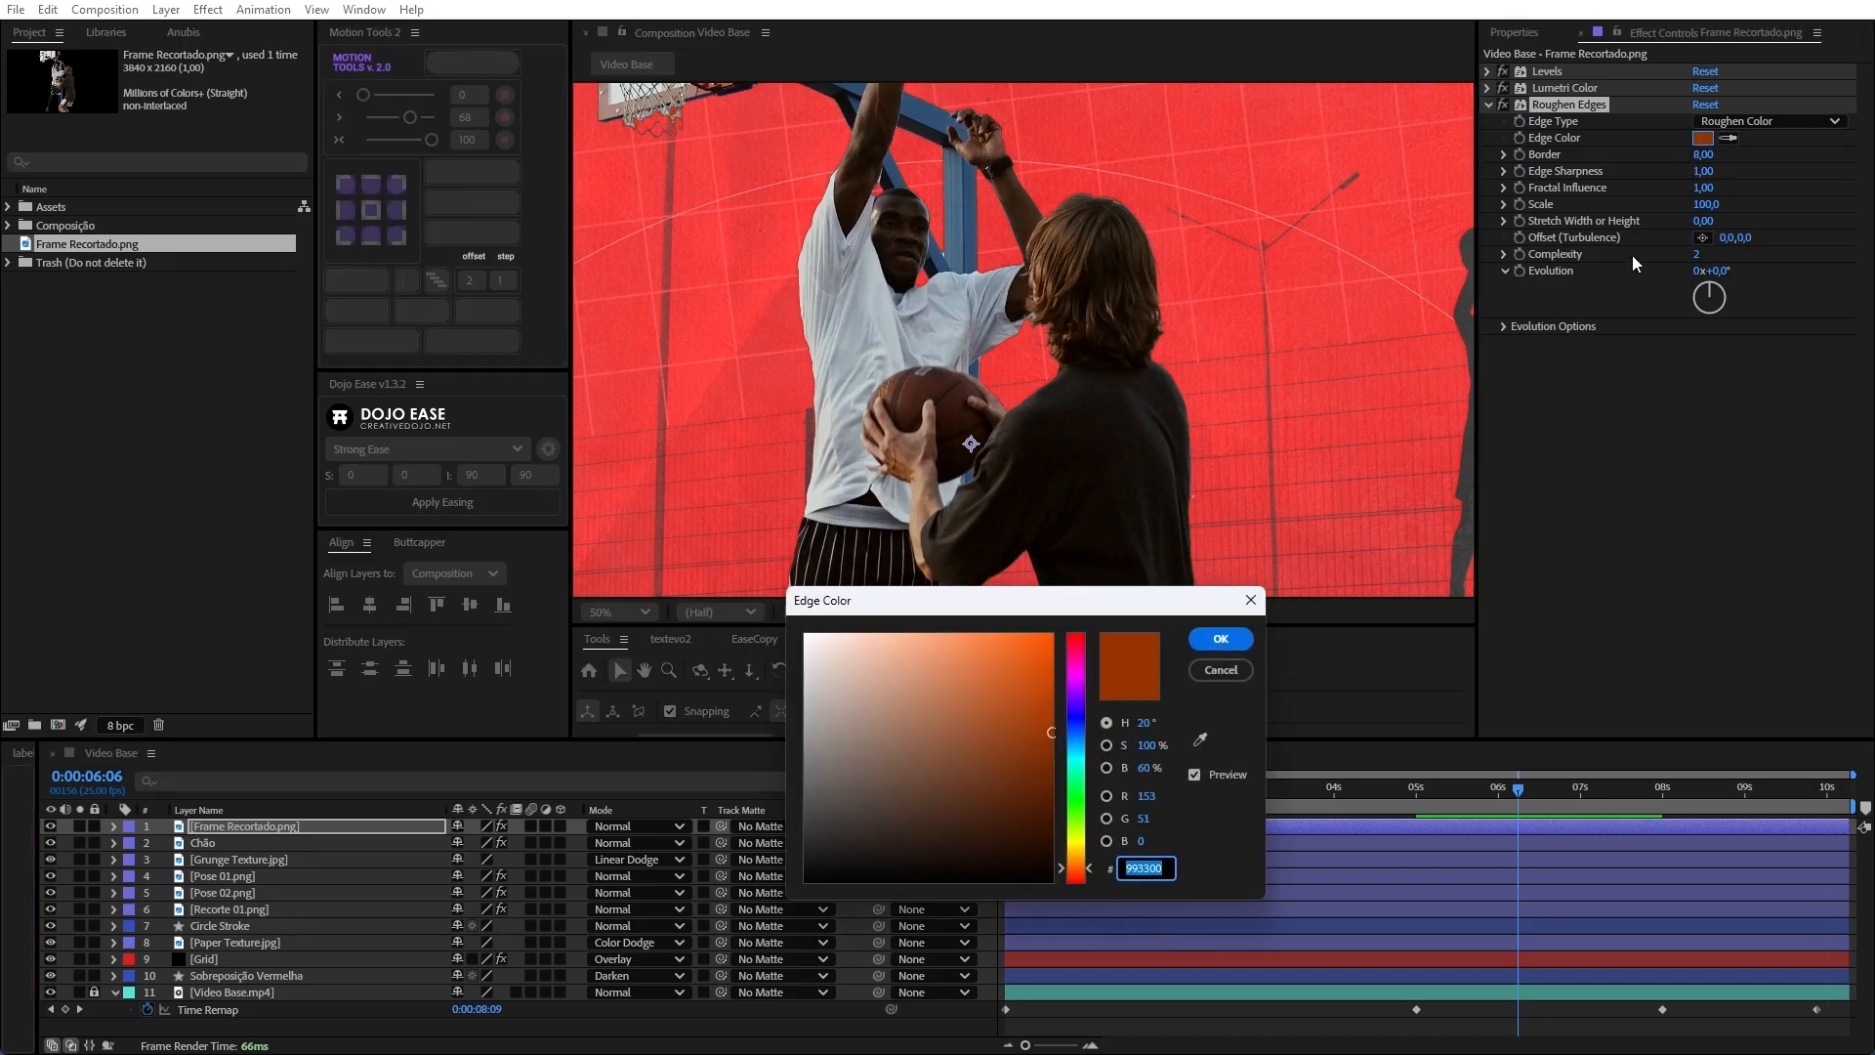
{"action": "type", "text": "09B0D0"}
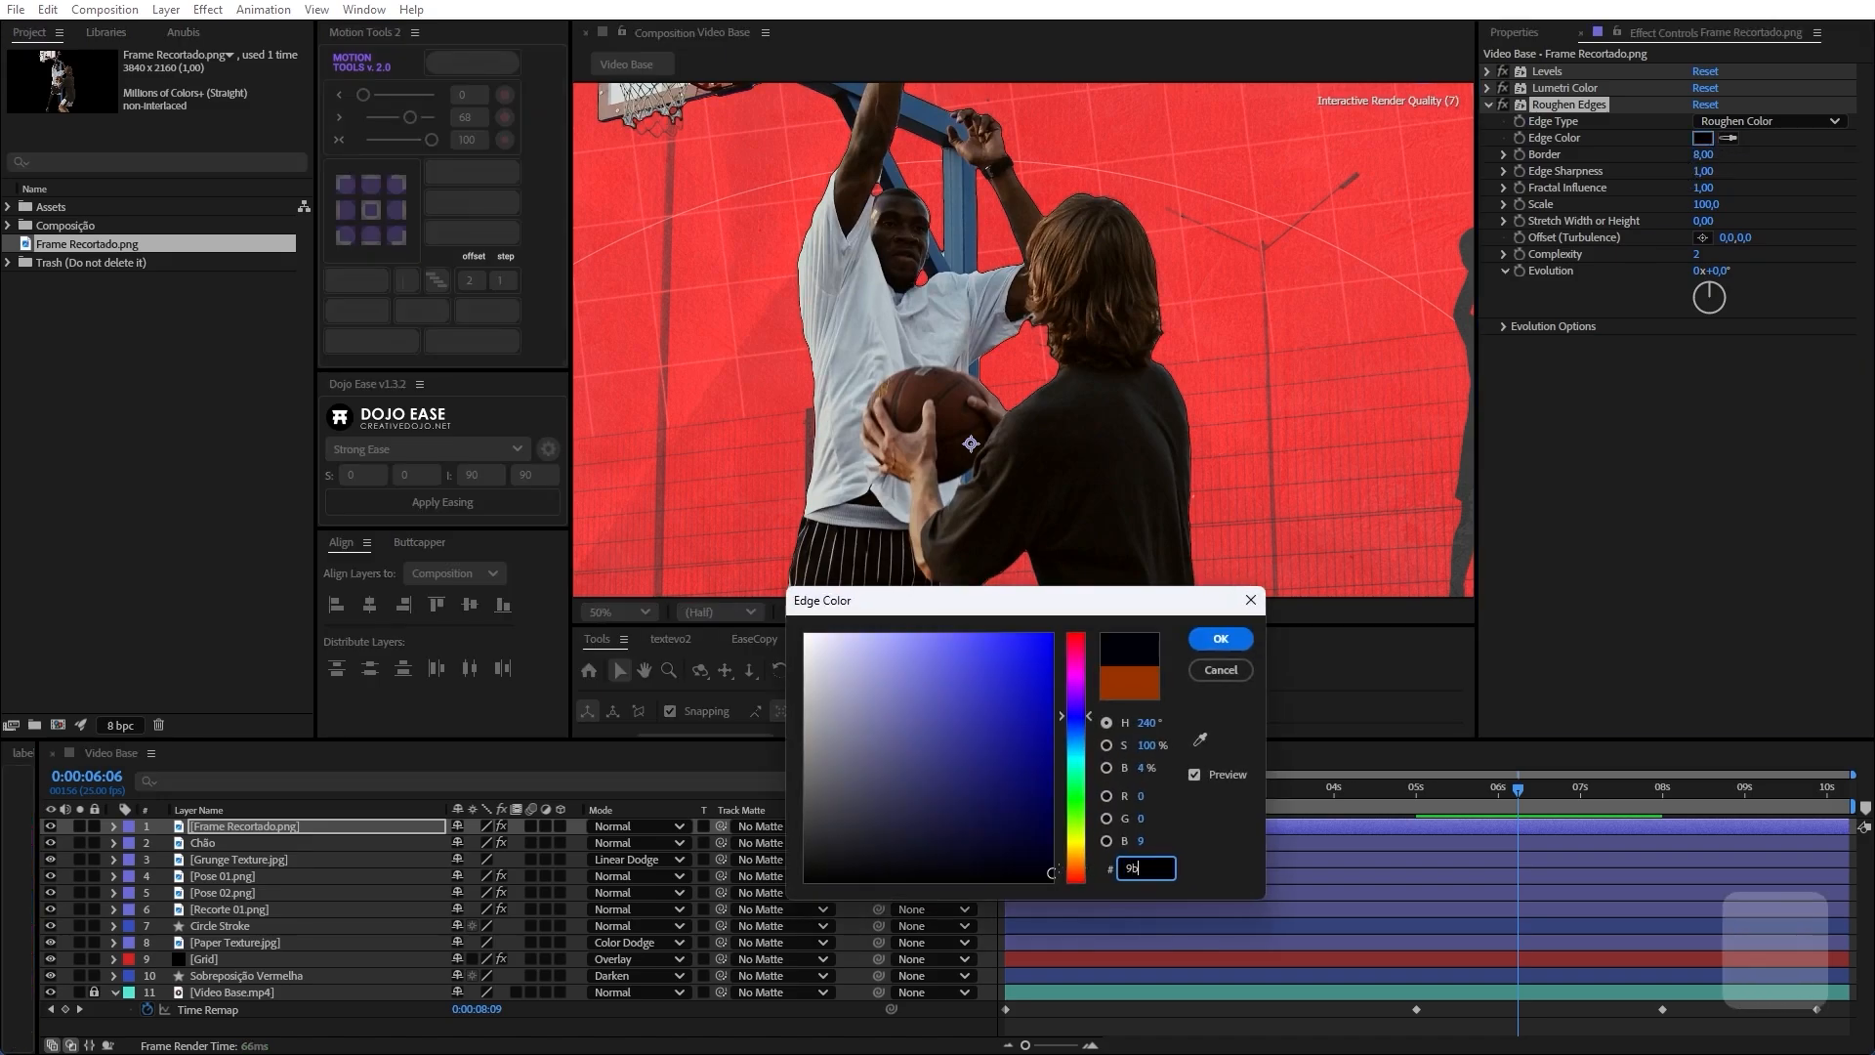
{"action": "type", "text": "D0C"}
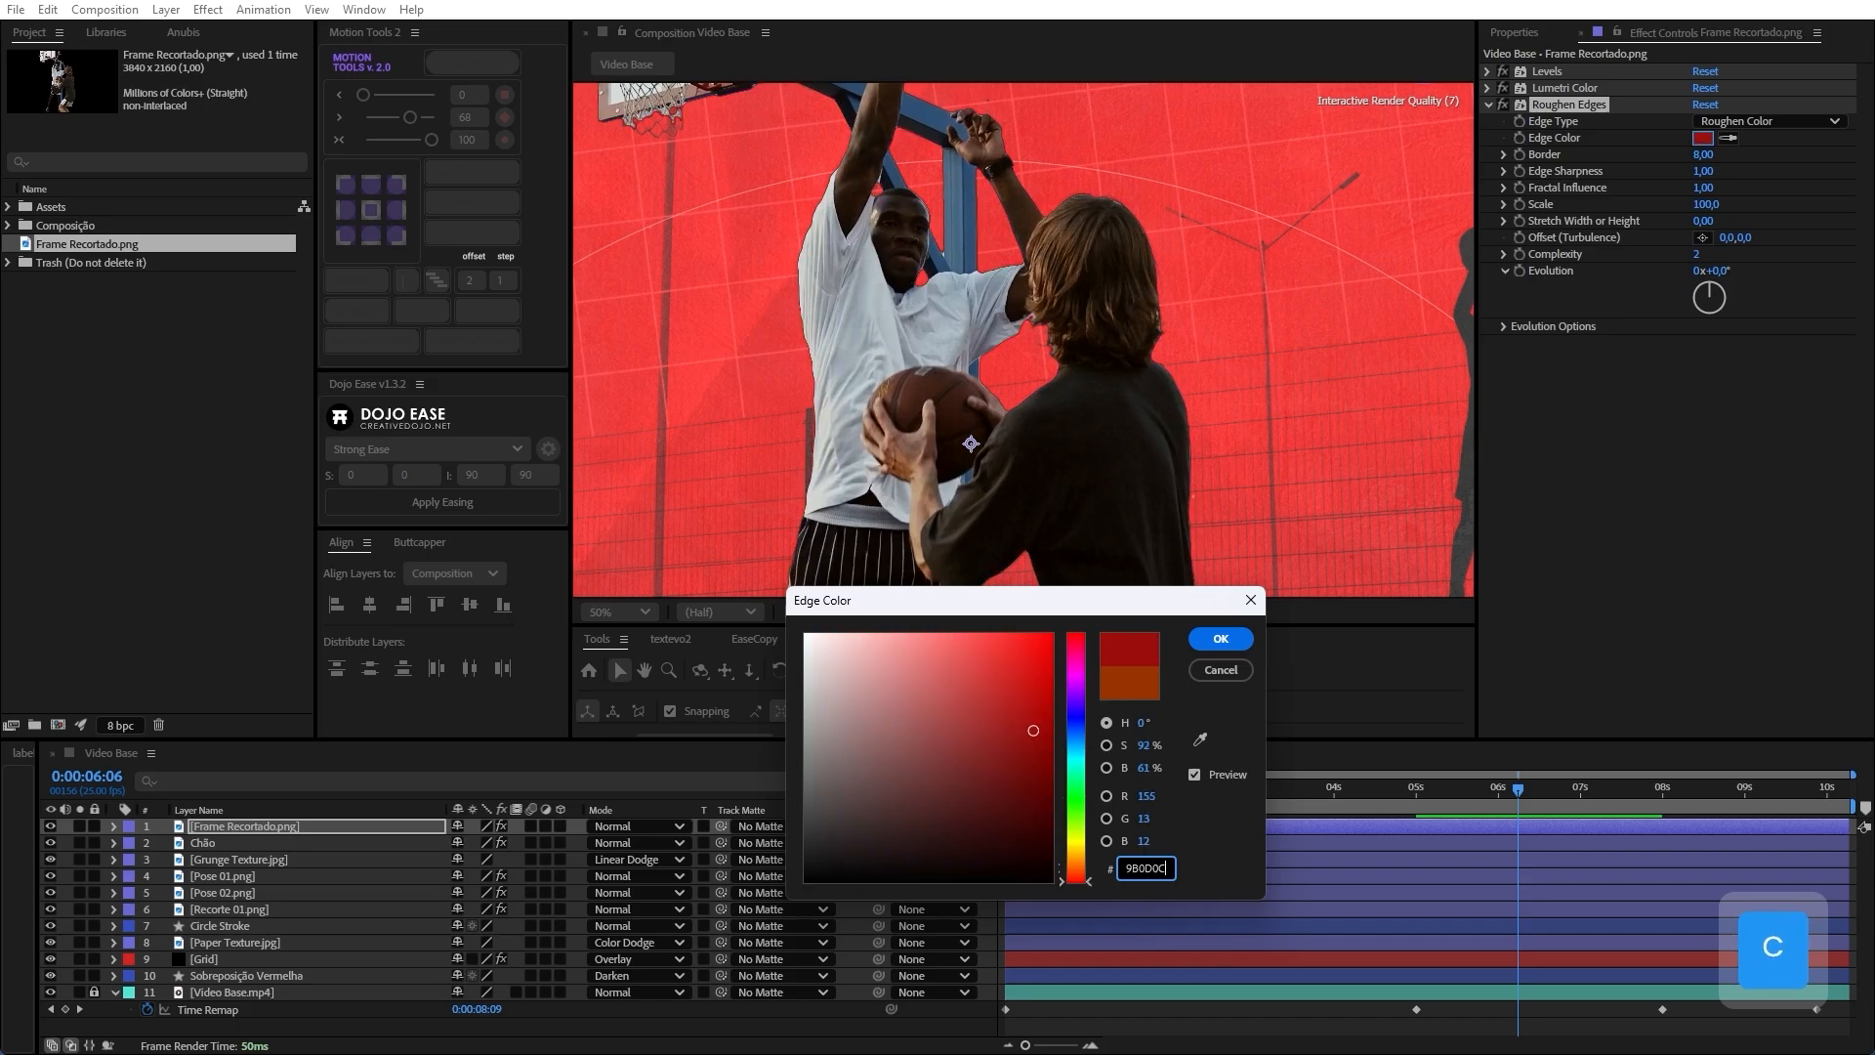
{"action": "key", "text": "Return"}
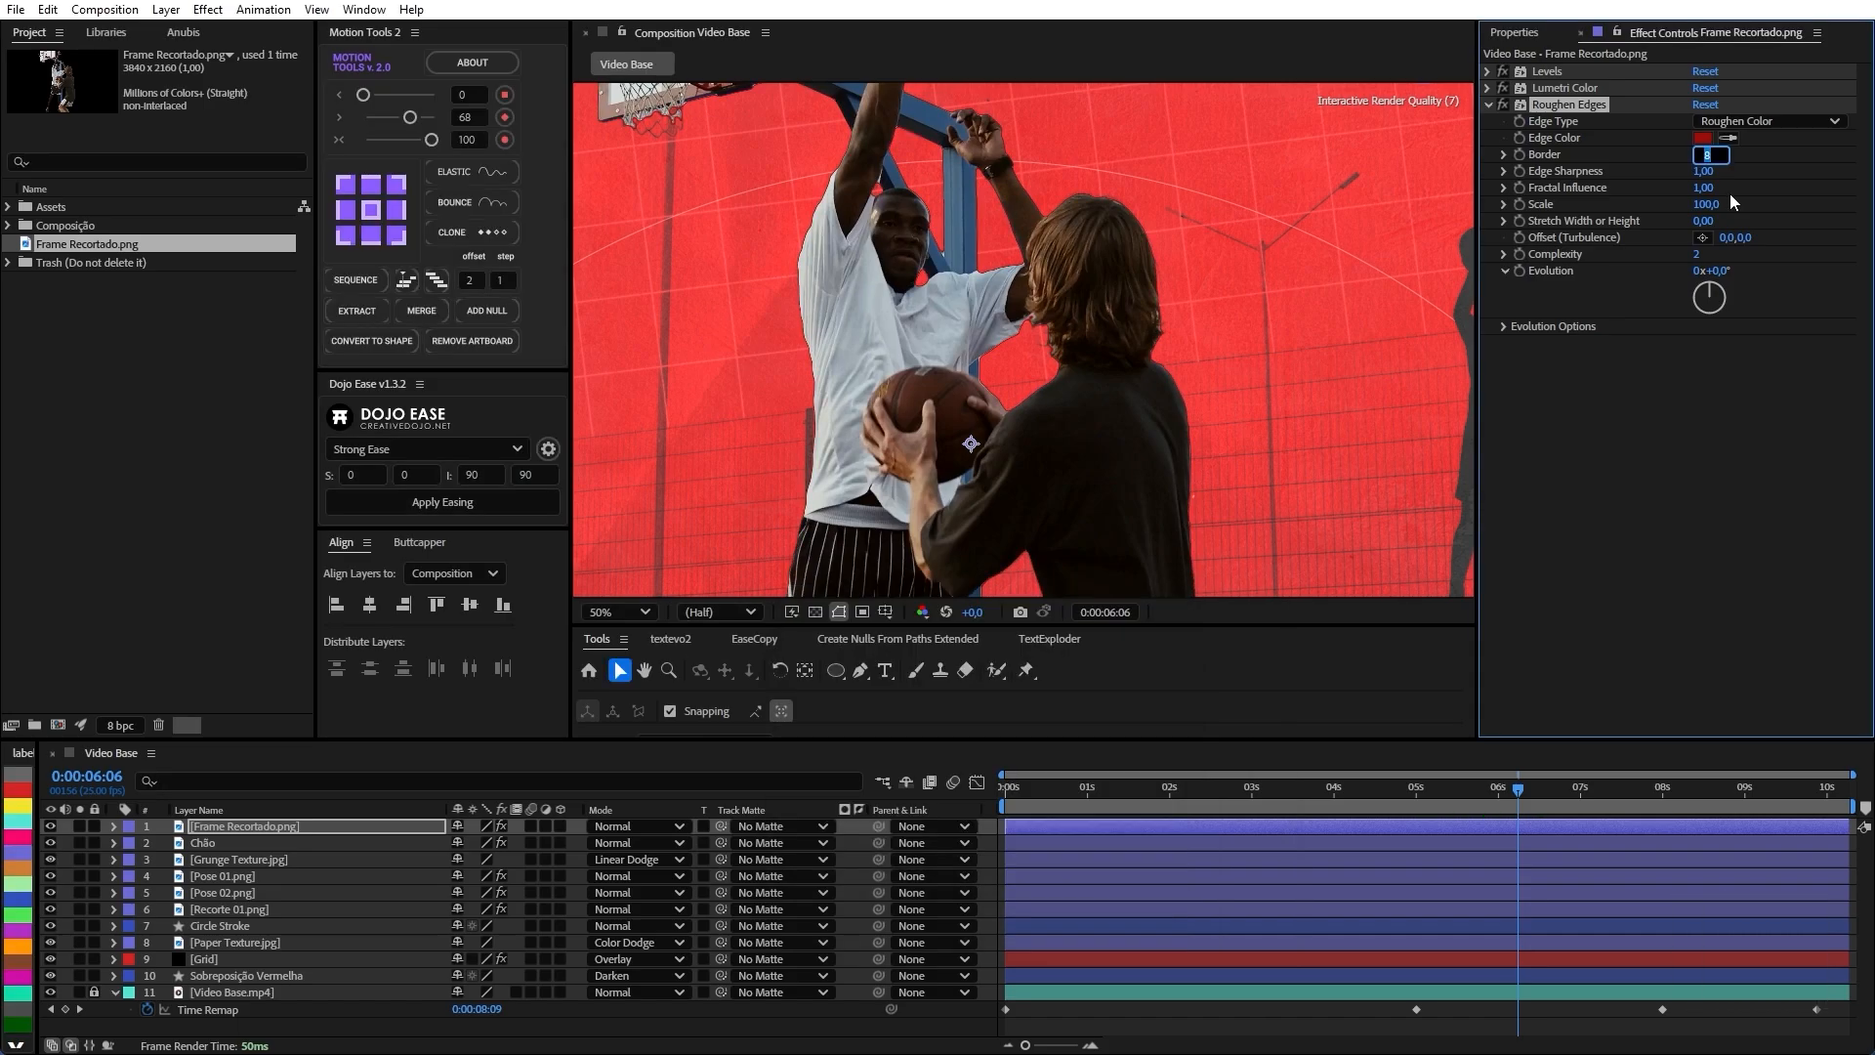
{"action": "type", "text": "10"}
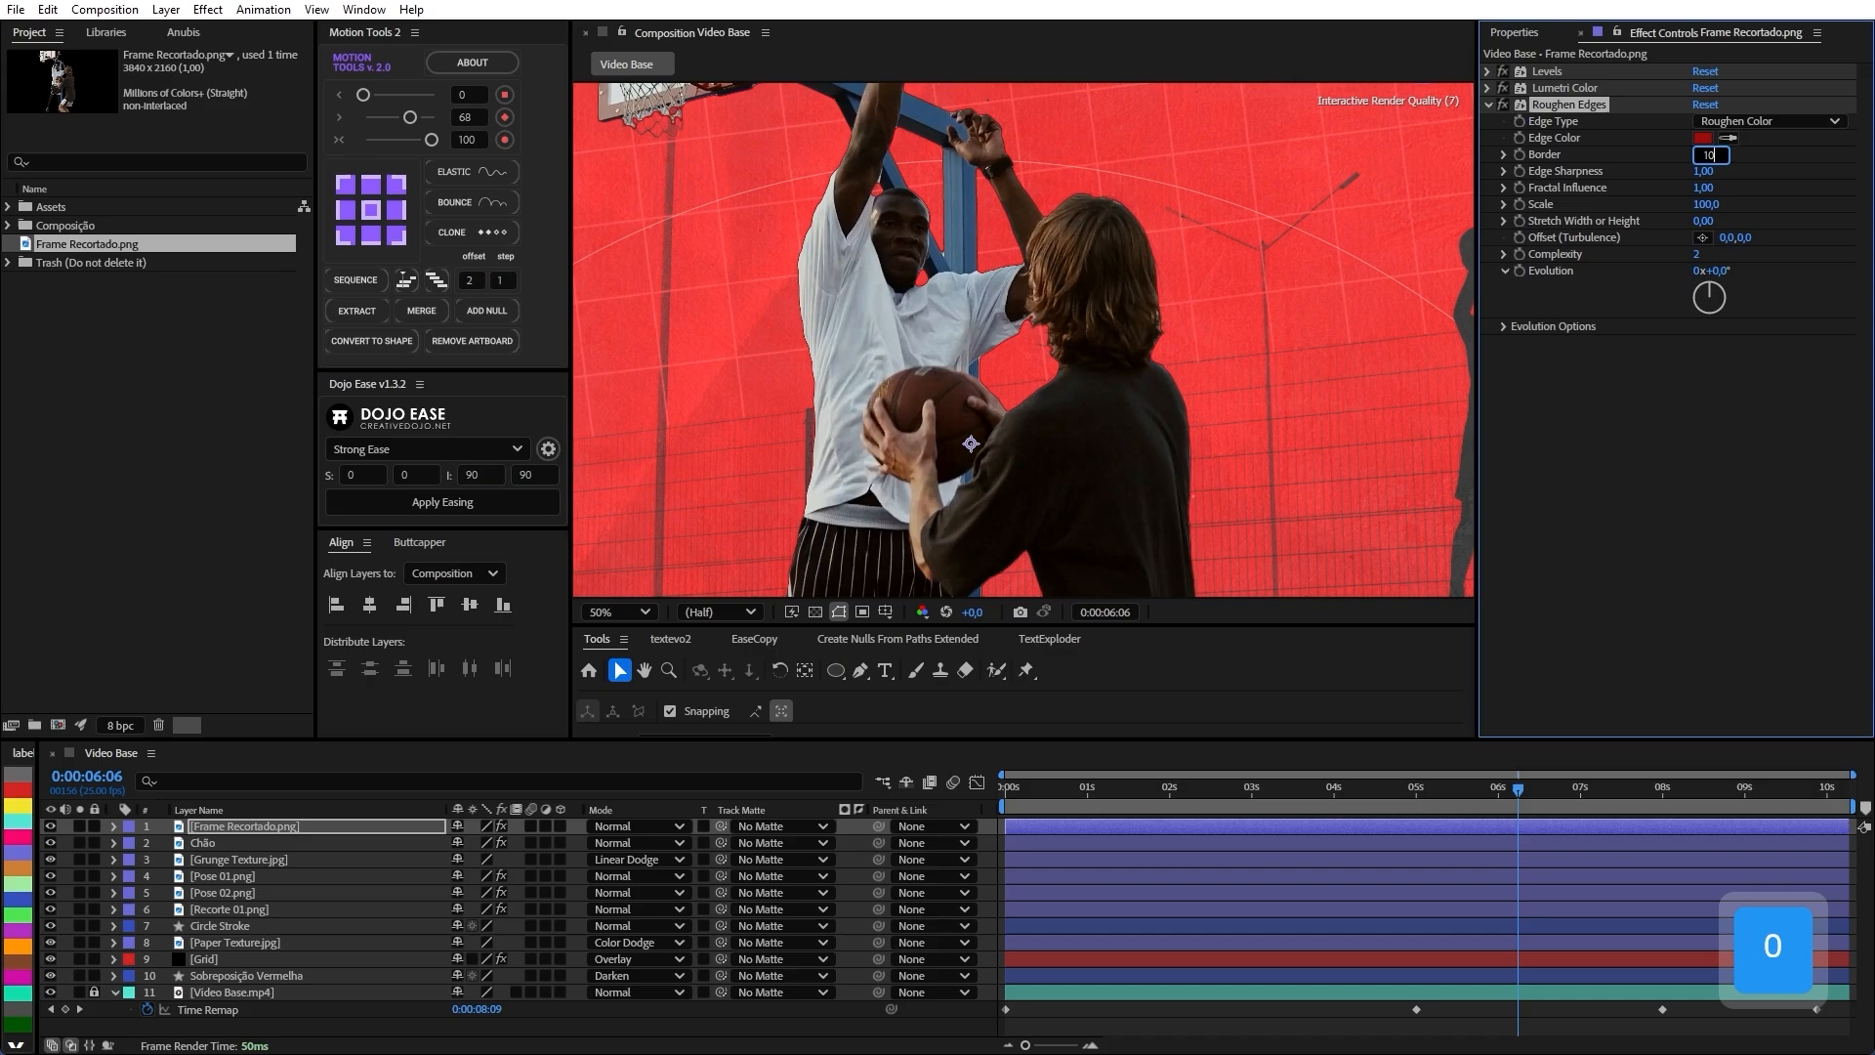
{"action": "key", "text": "Return"}
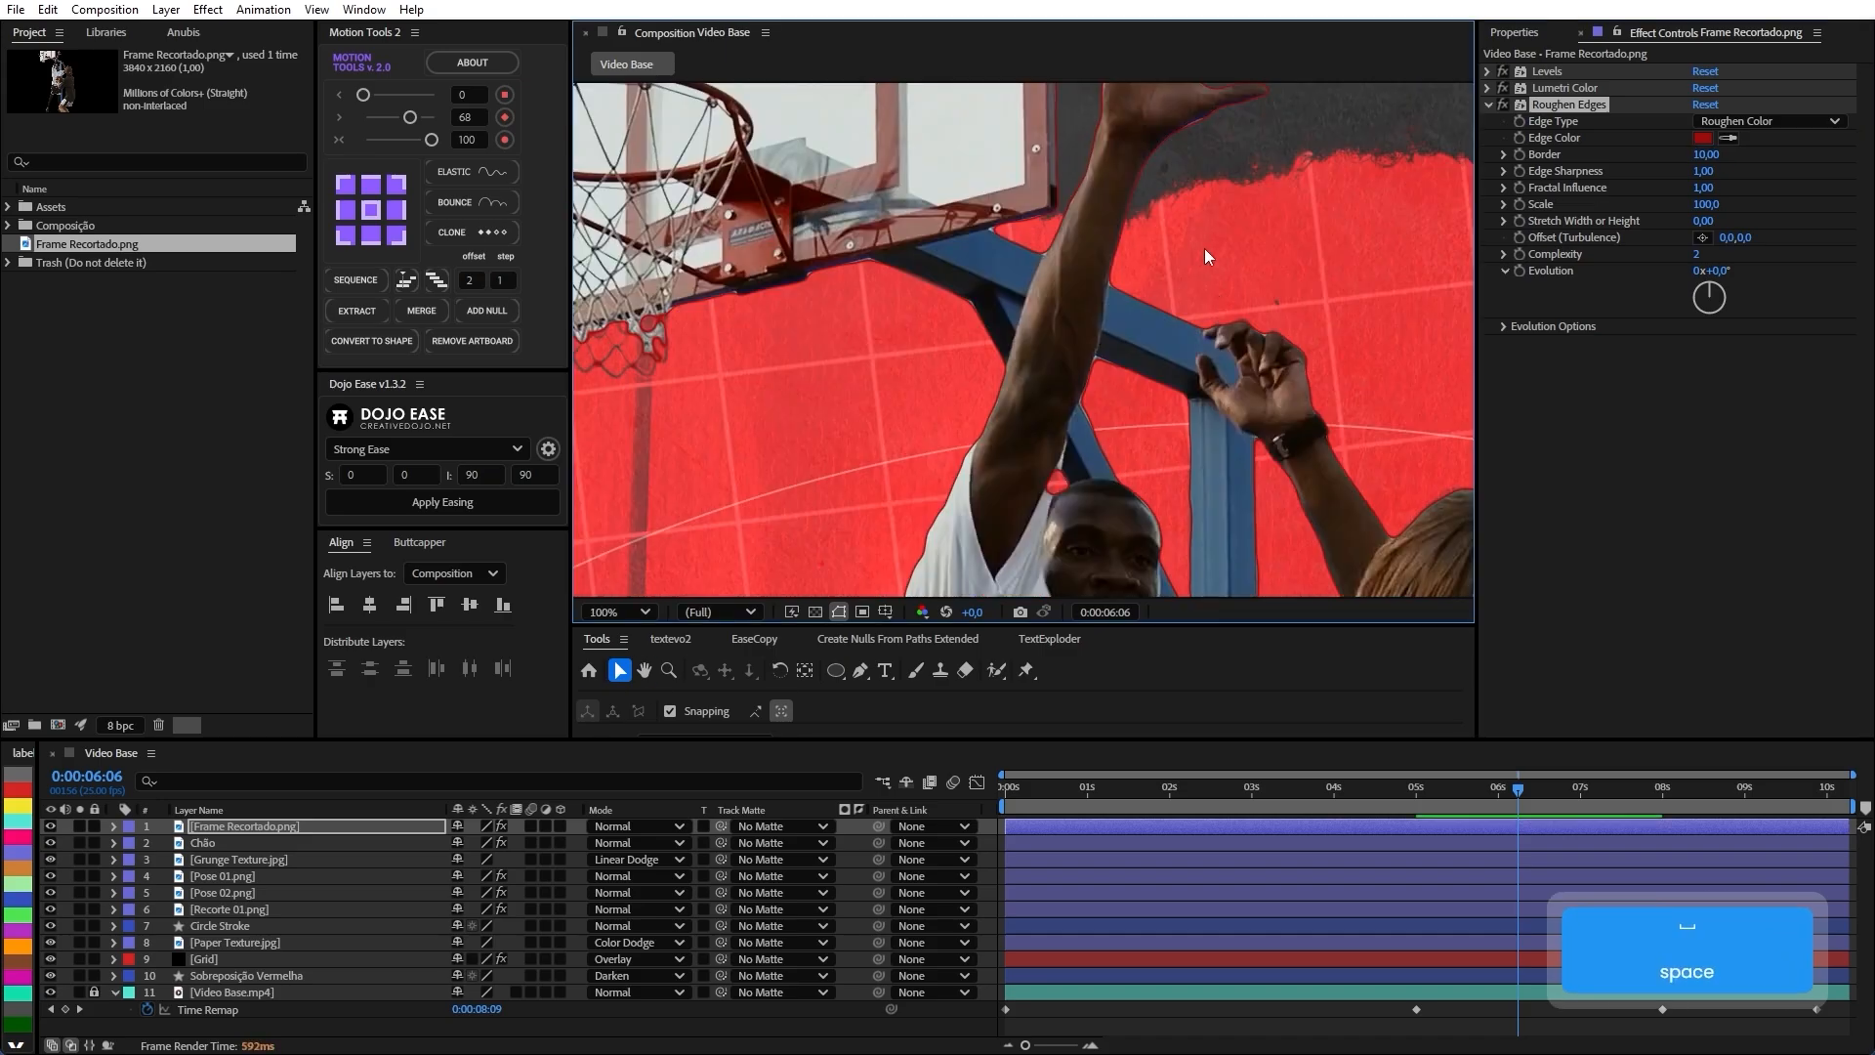
Inspect the cut-out players' outlines, try other Roughen Edges border values, and restore the border to 10.
{"action": "scroll", "coordinate": [1207, 257], "scroll_direction": "down", "scroll_amount": 1}
{"action": "left_click_drag", "start_coordinate": [1162, 436], "coordinate": [1027, 329]}
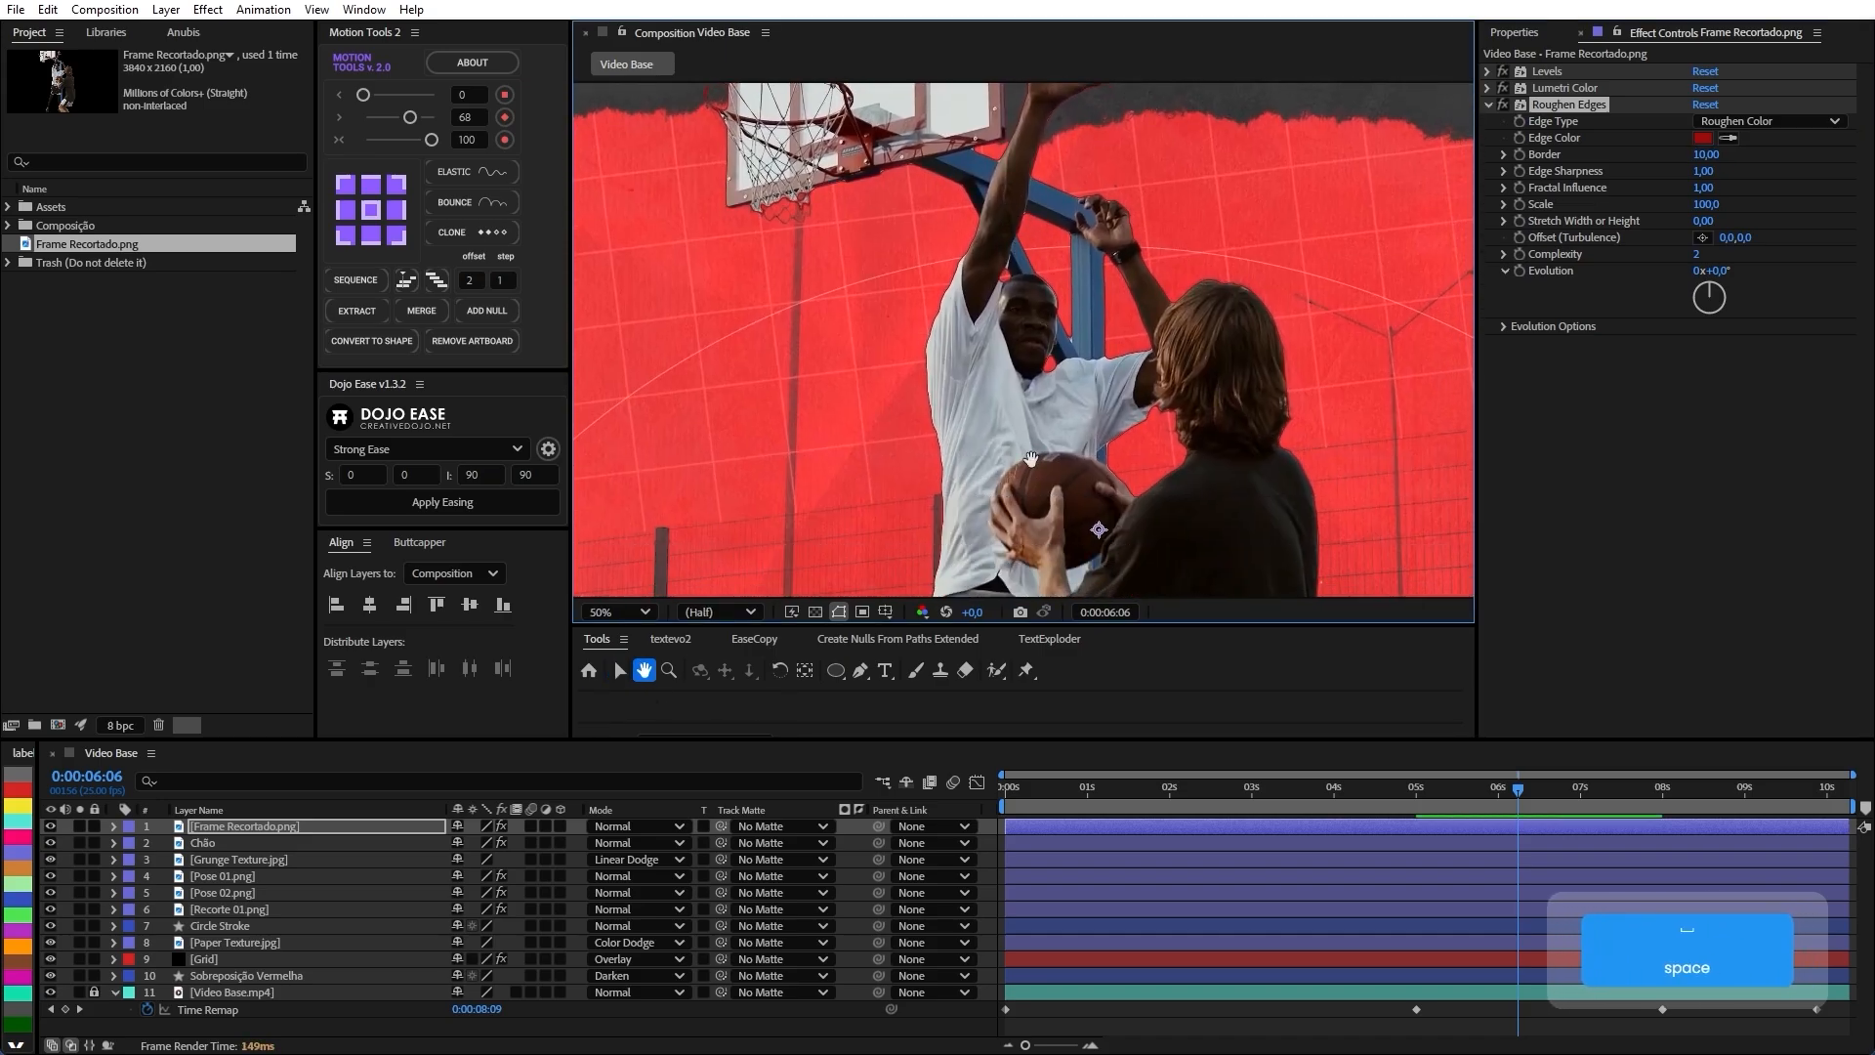
{"action": "left_click_drag", "start_coordinate": [1004, 463], "coordinate": [1004, 324]}
{"action": "left_click_drag", "start_coordinate": [967, 576], "coordinate": [913, 152]}
{"action": "left_click_drag", "start_coordinate": [817, 431], "coordinate": [803, 557]}
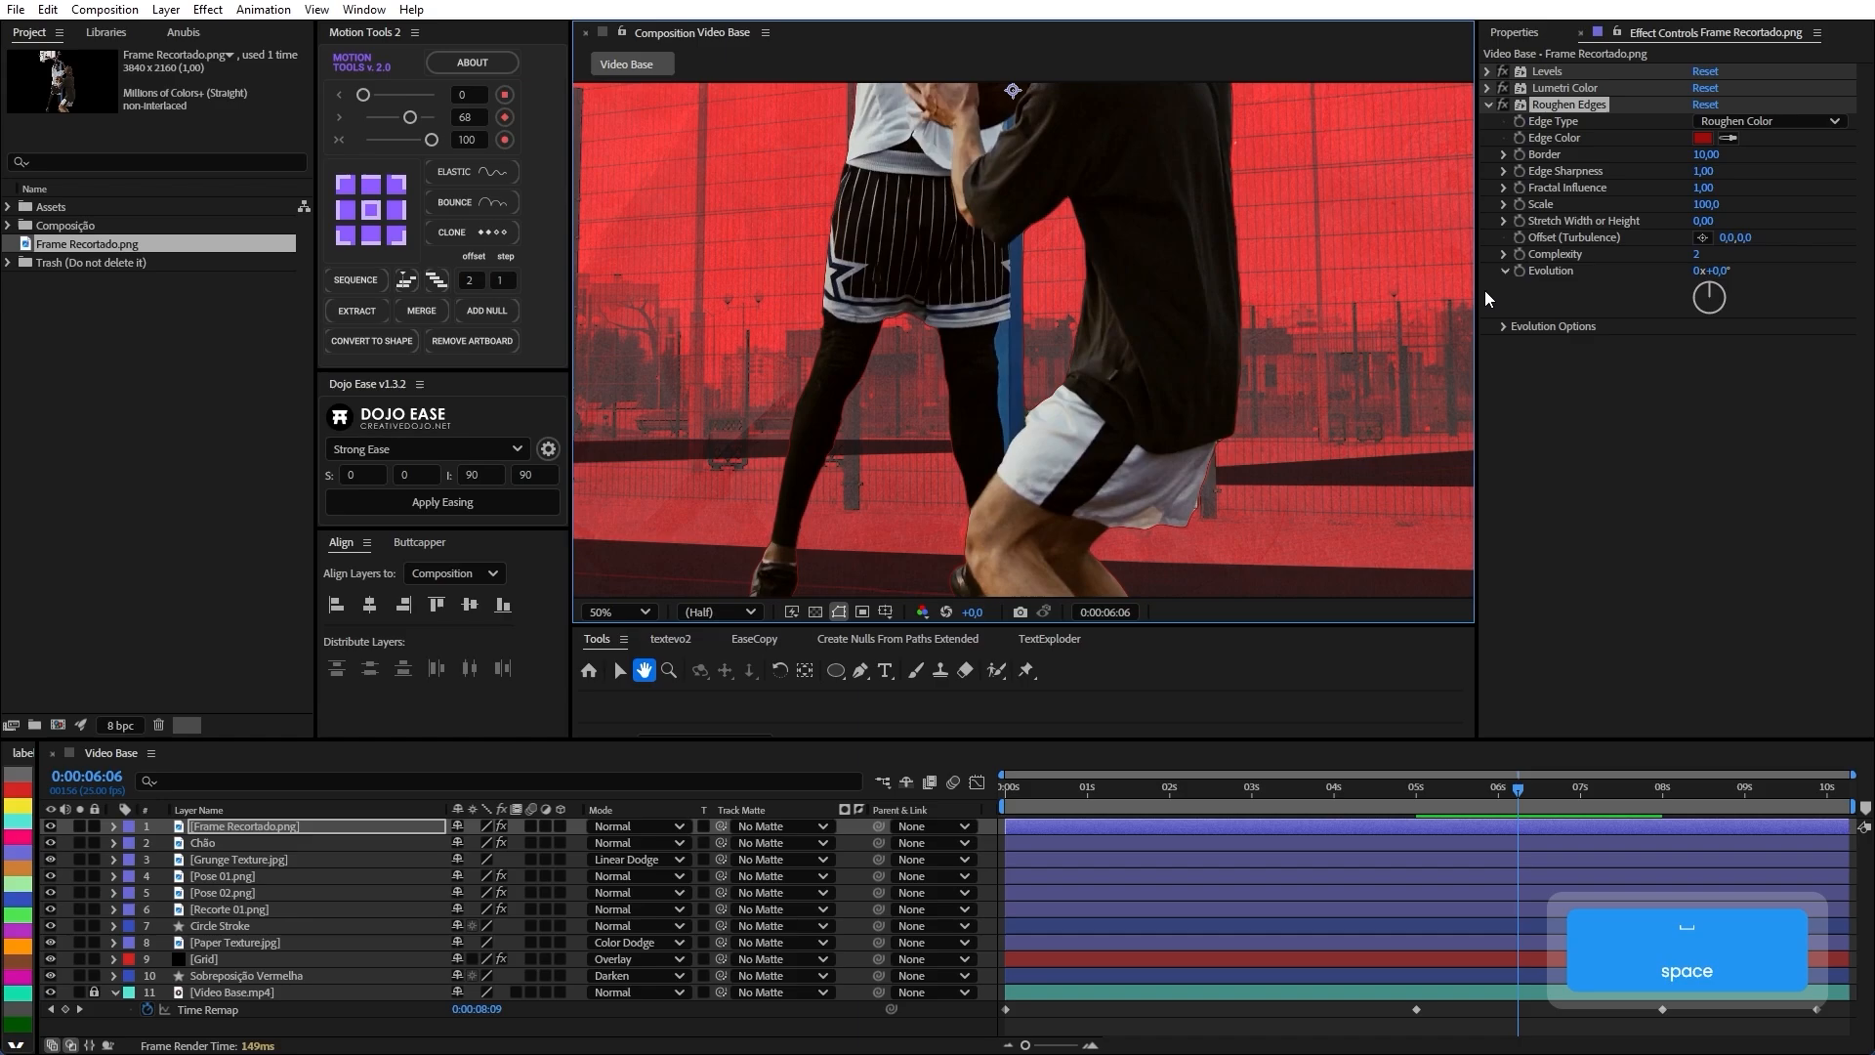
{"action": "left_click", "coordinate": [1707, 171]}
{"action": "left_click", "coordinate": [1703, 154]}
{"action": "key", "text": "Up"}
{"action": "key", "text": "Up"}
{"action": "key", "text": "Up"}
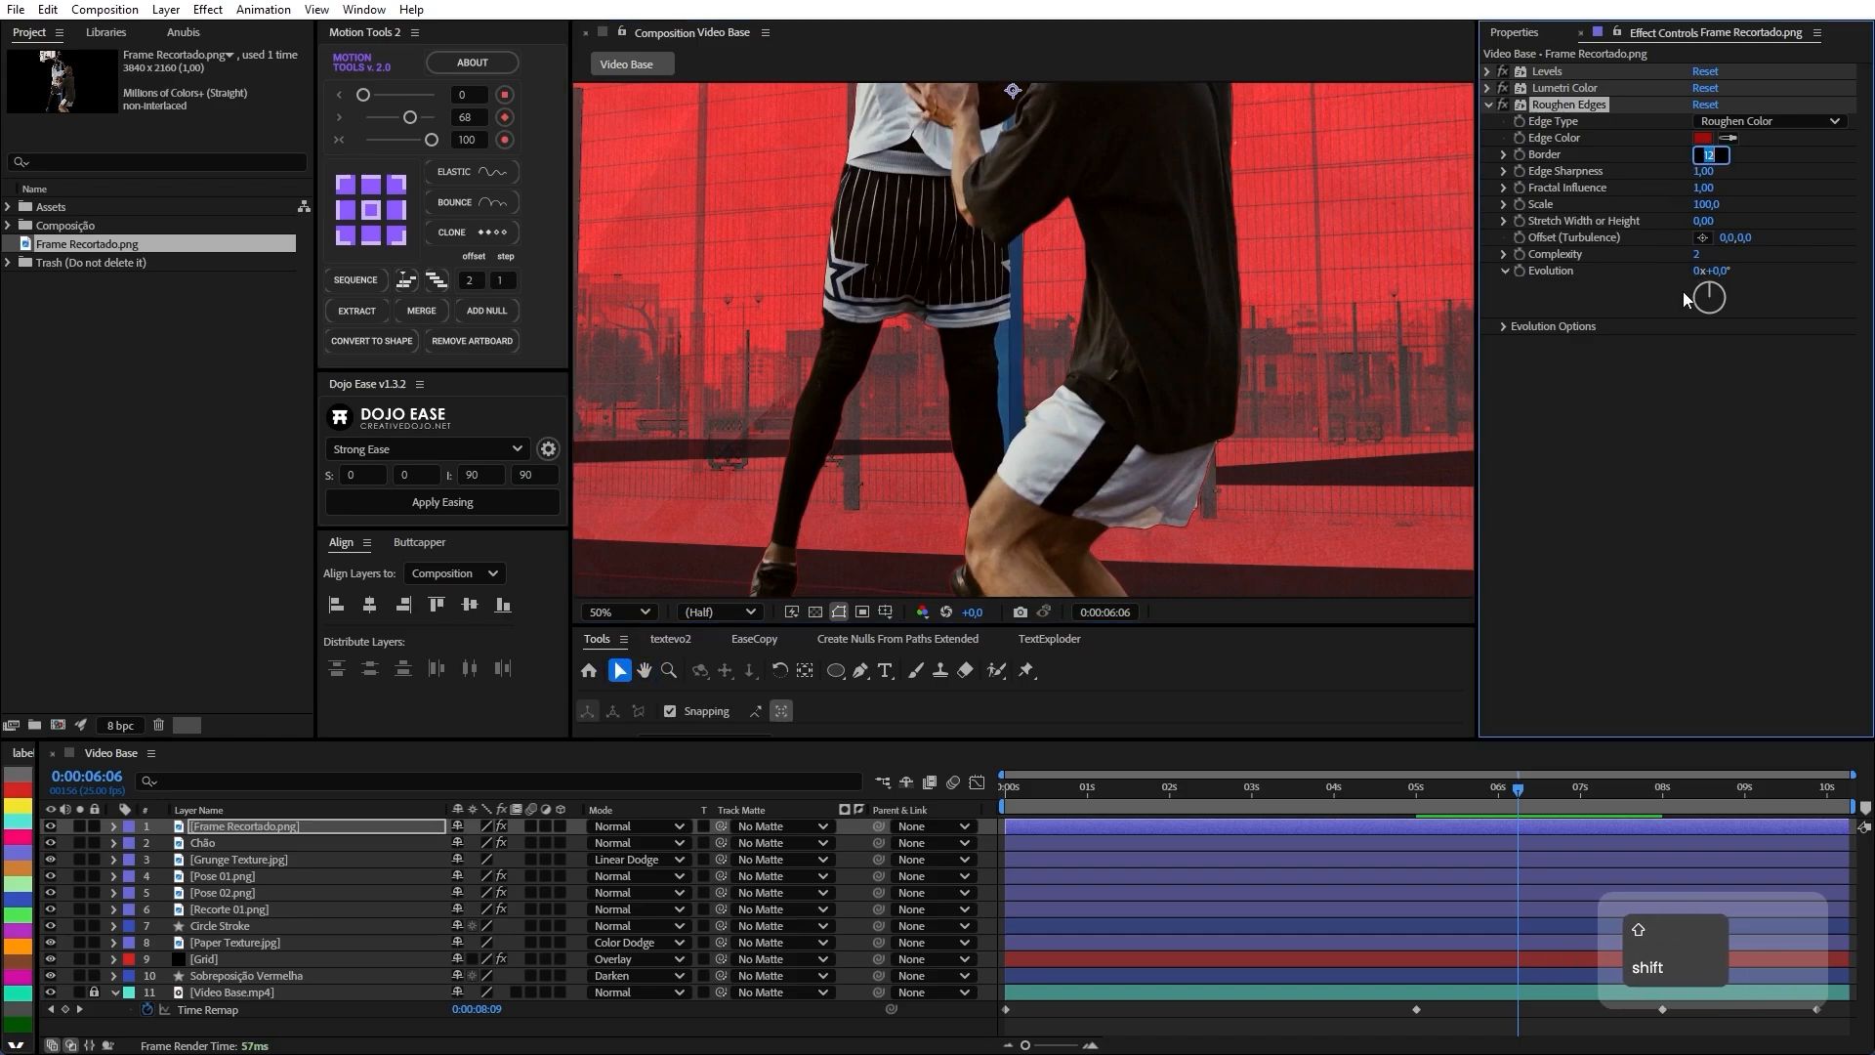
{"action": "key", "text": "Down"}
{"action": "key", "text": "Down"}
{"action": "key", "text": "Down"}
{"action": "key", "text": "Return"}
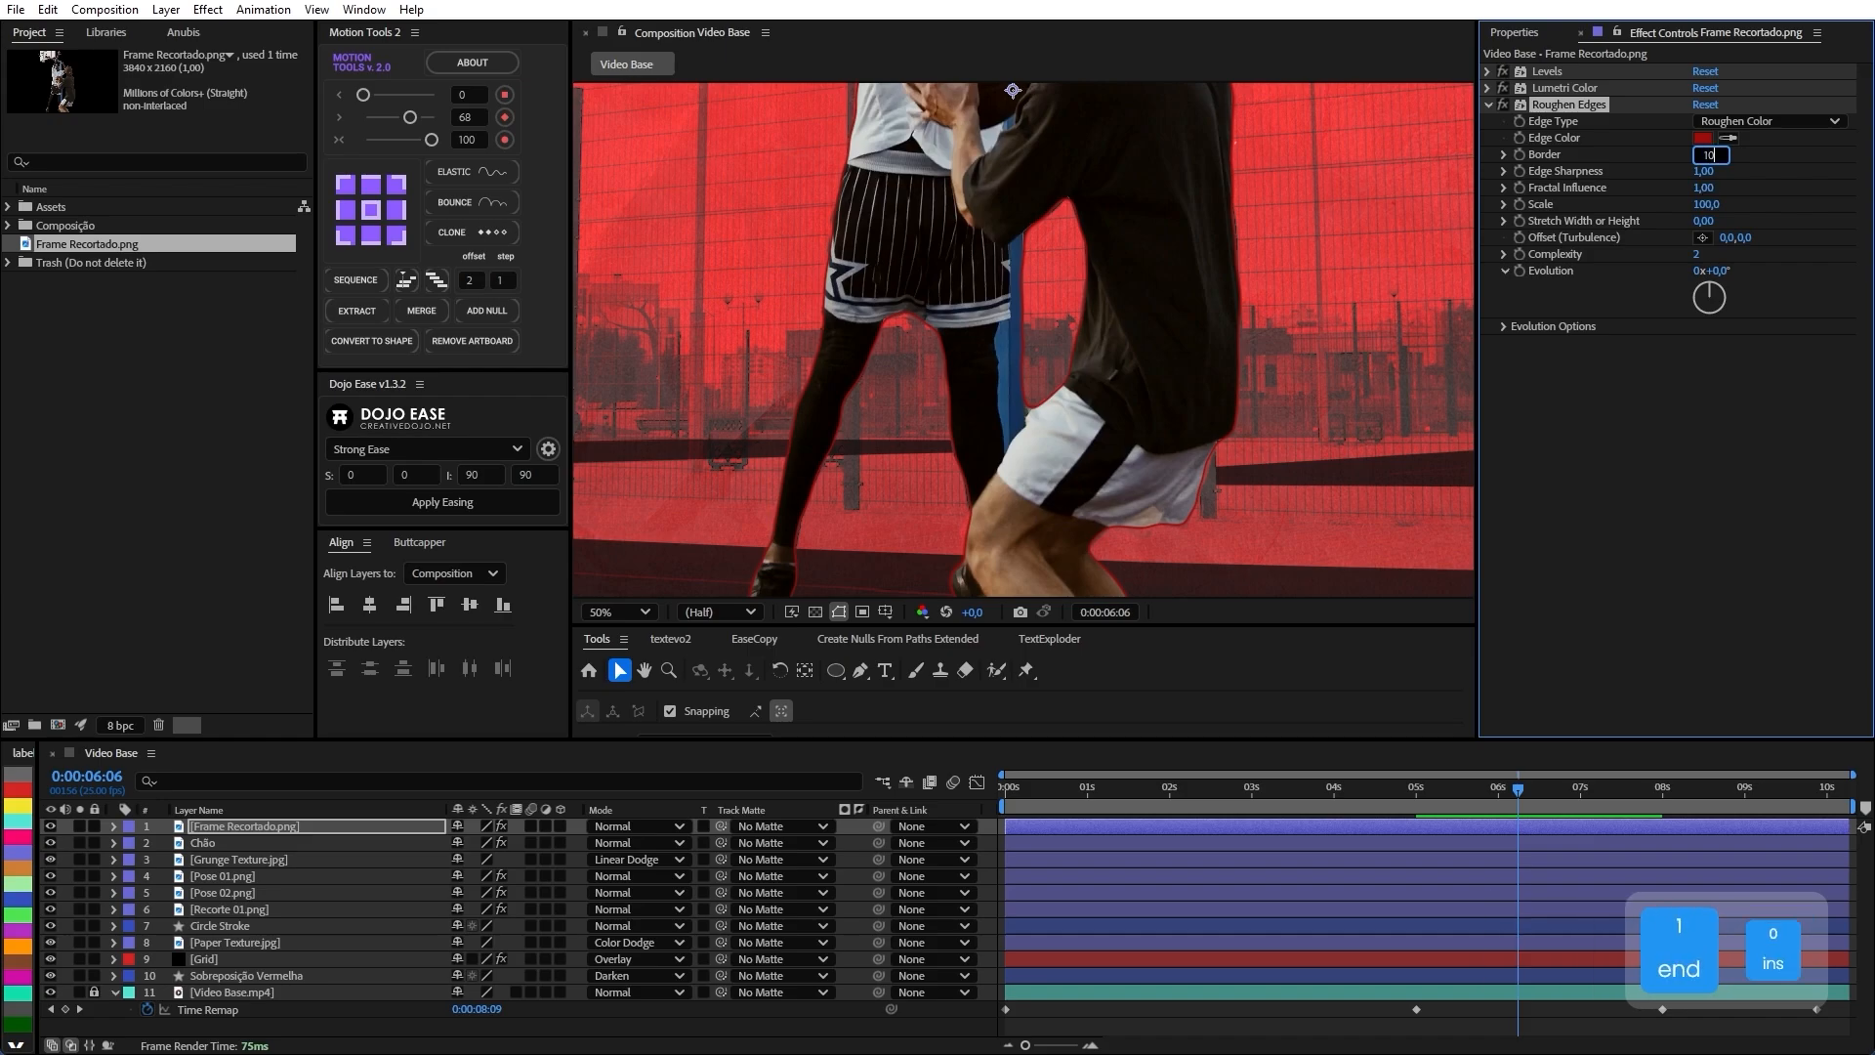
Duplicate the Frame Recortado layer and remove all effects from the lower copy.
{"action": "scroll", "coordinate": [879, 571], "scroll_direction": "down", "scroll_amount": 2}
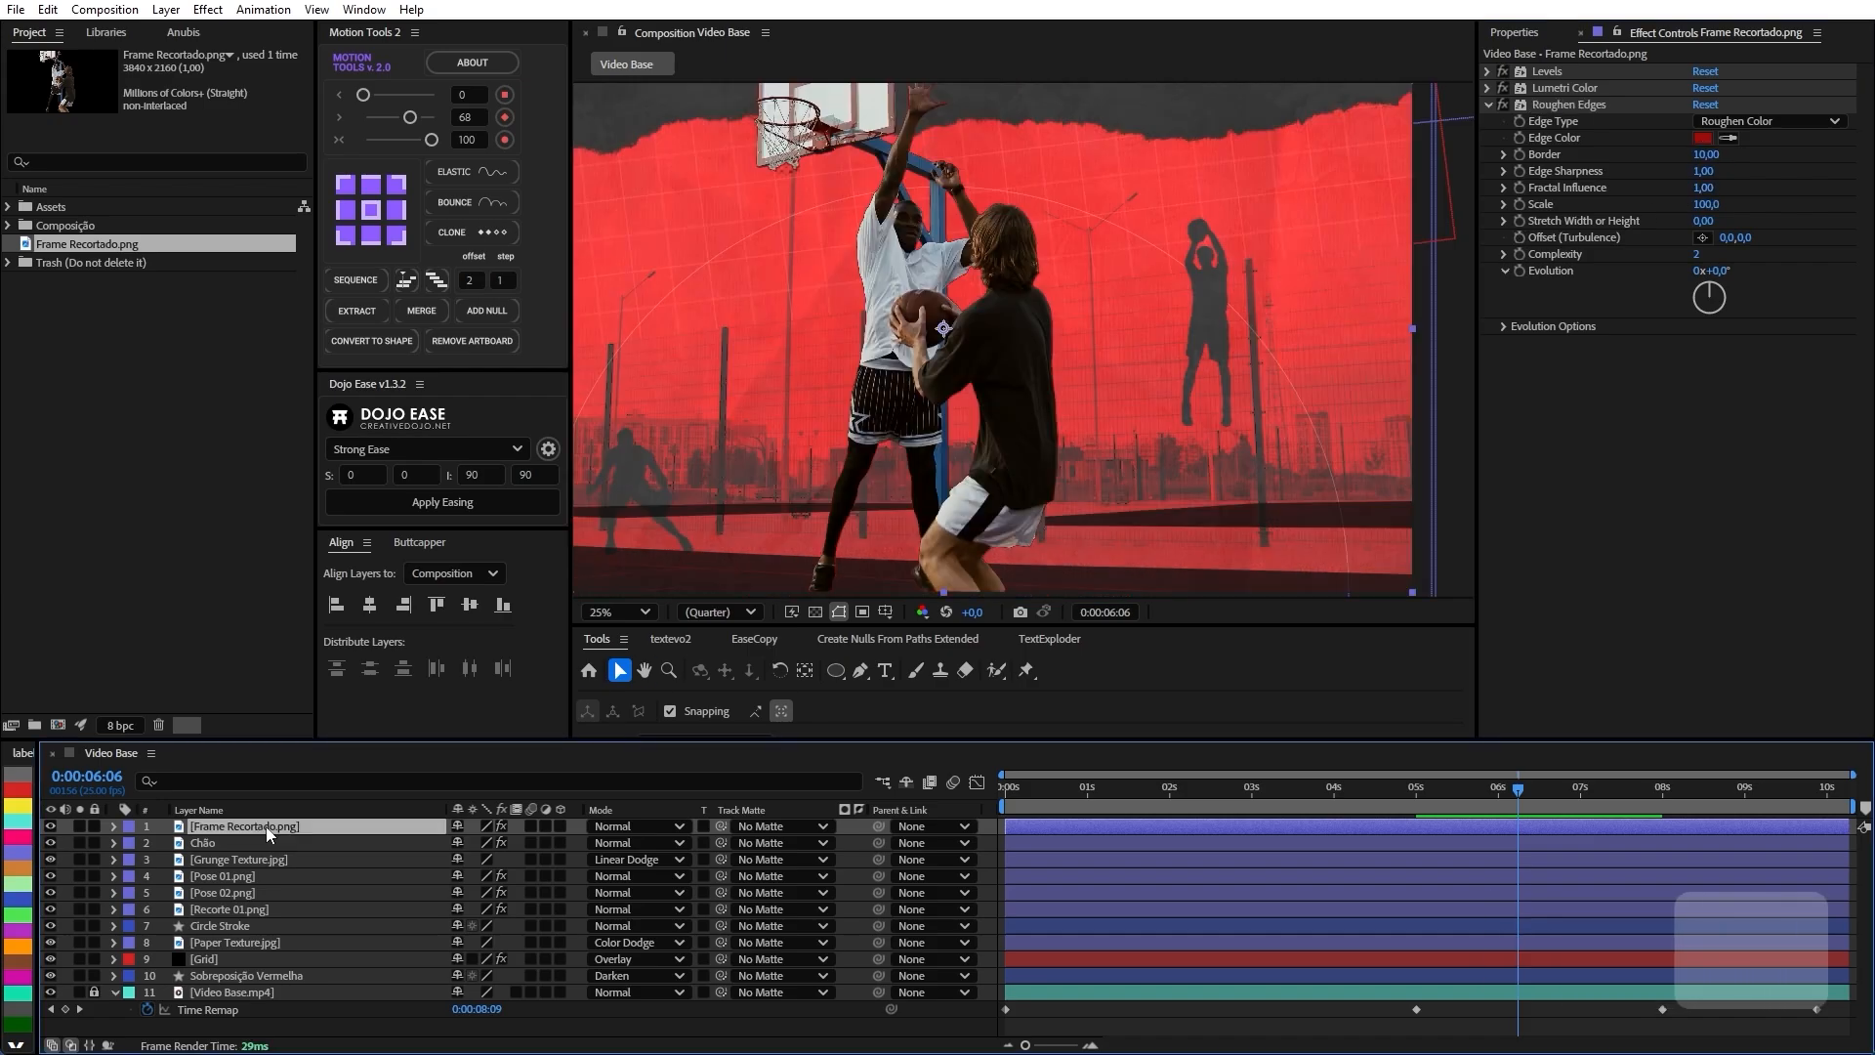
{"action": "left_click", "coordinate": [273, 876]}
{"action": "left_click", "coordinate": [255, 832]}
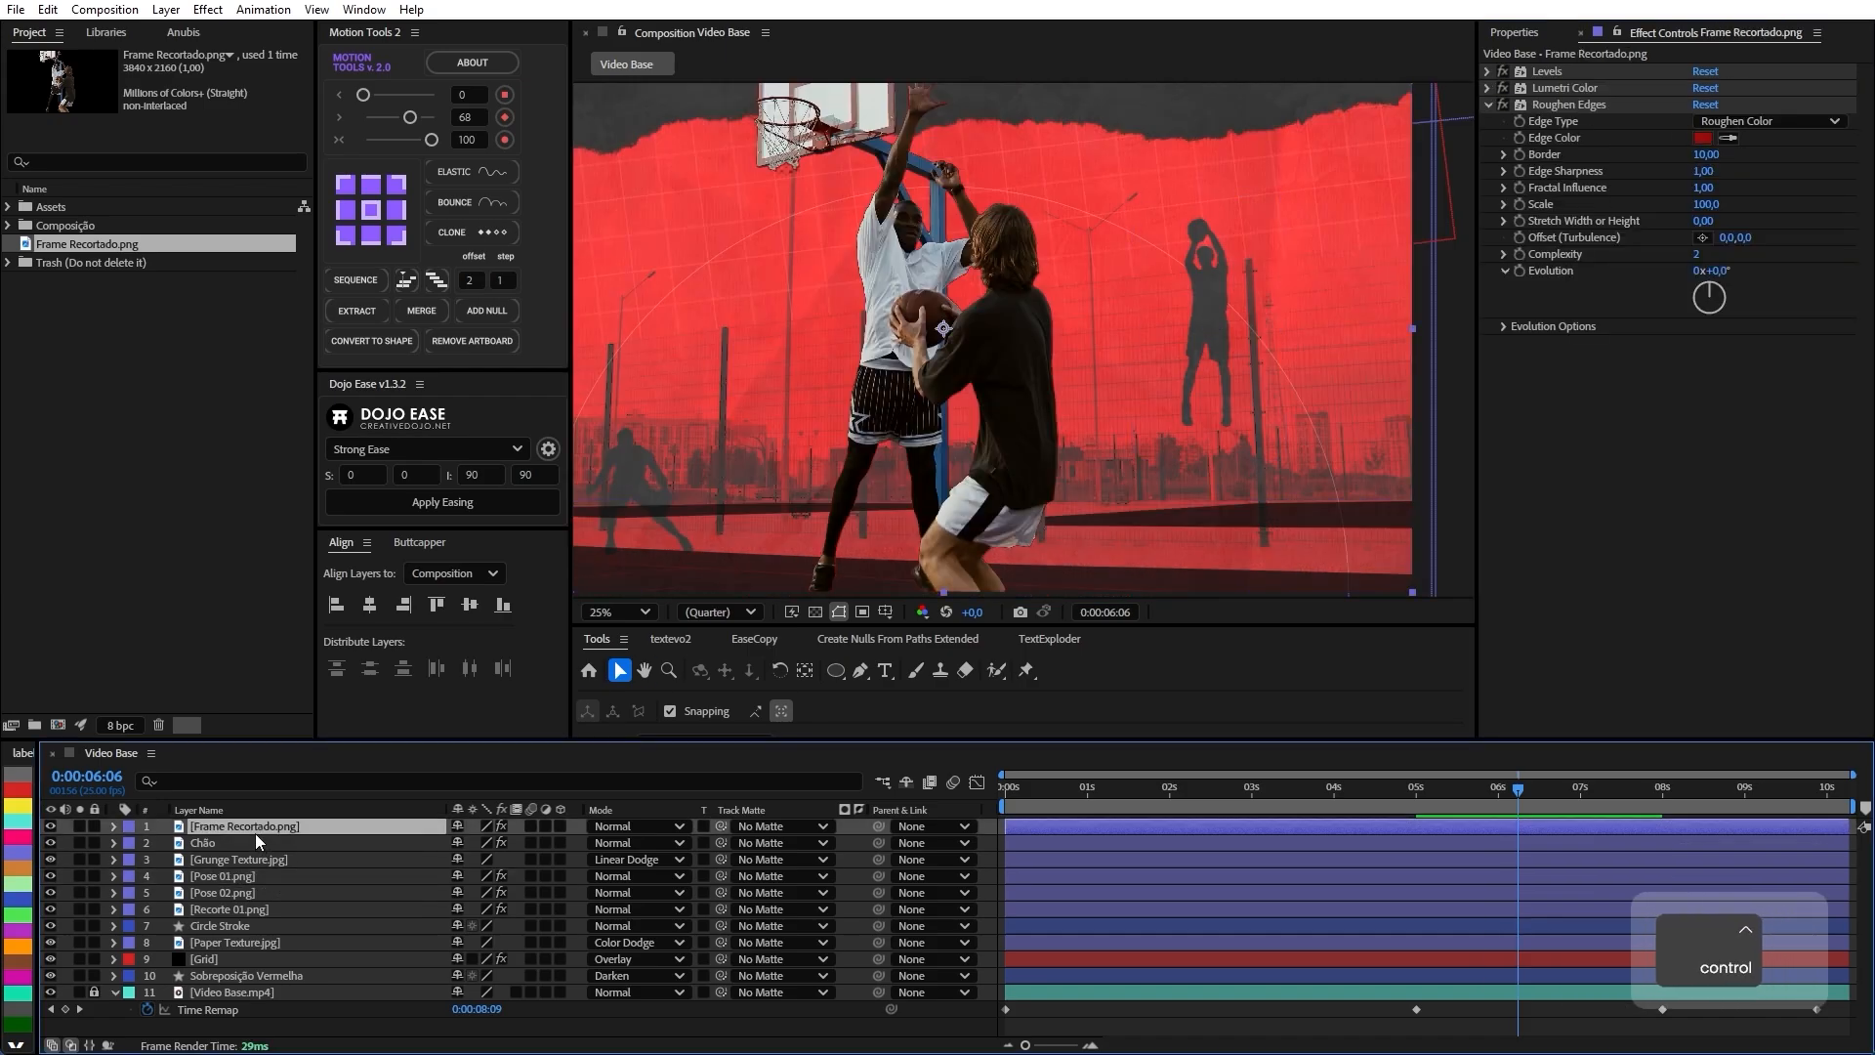
{"action": "key", "text": "ctrl+d"}
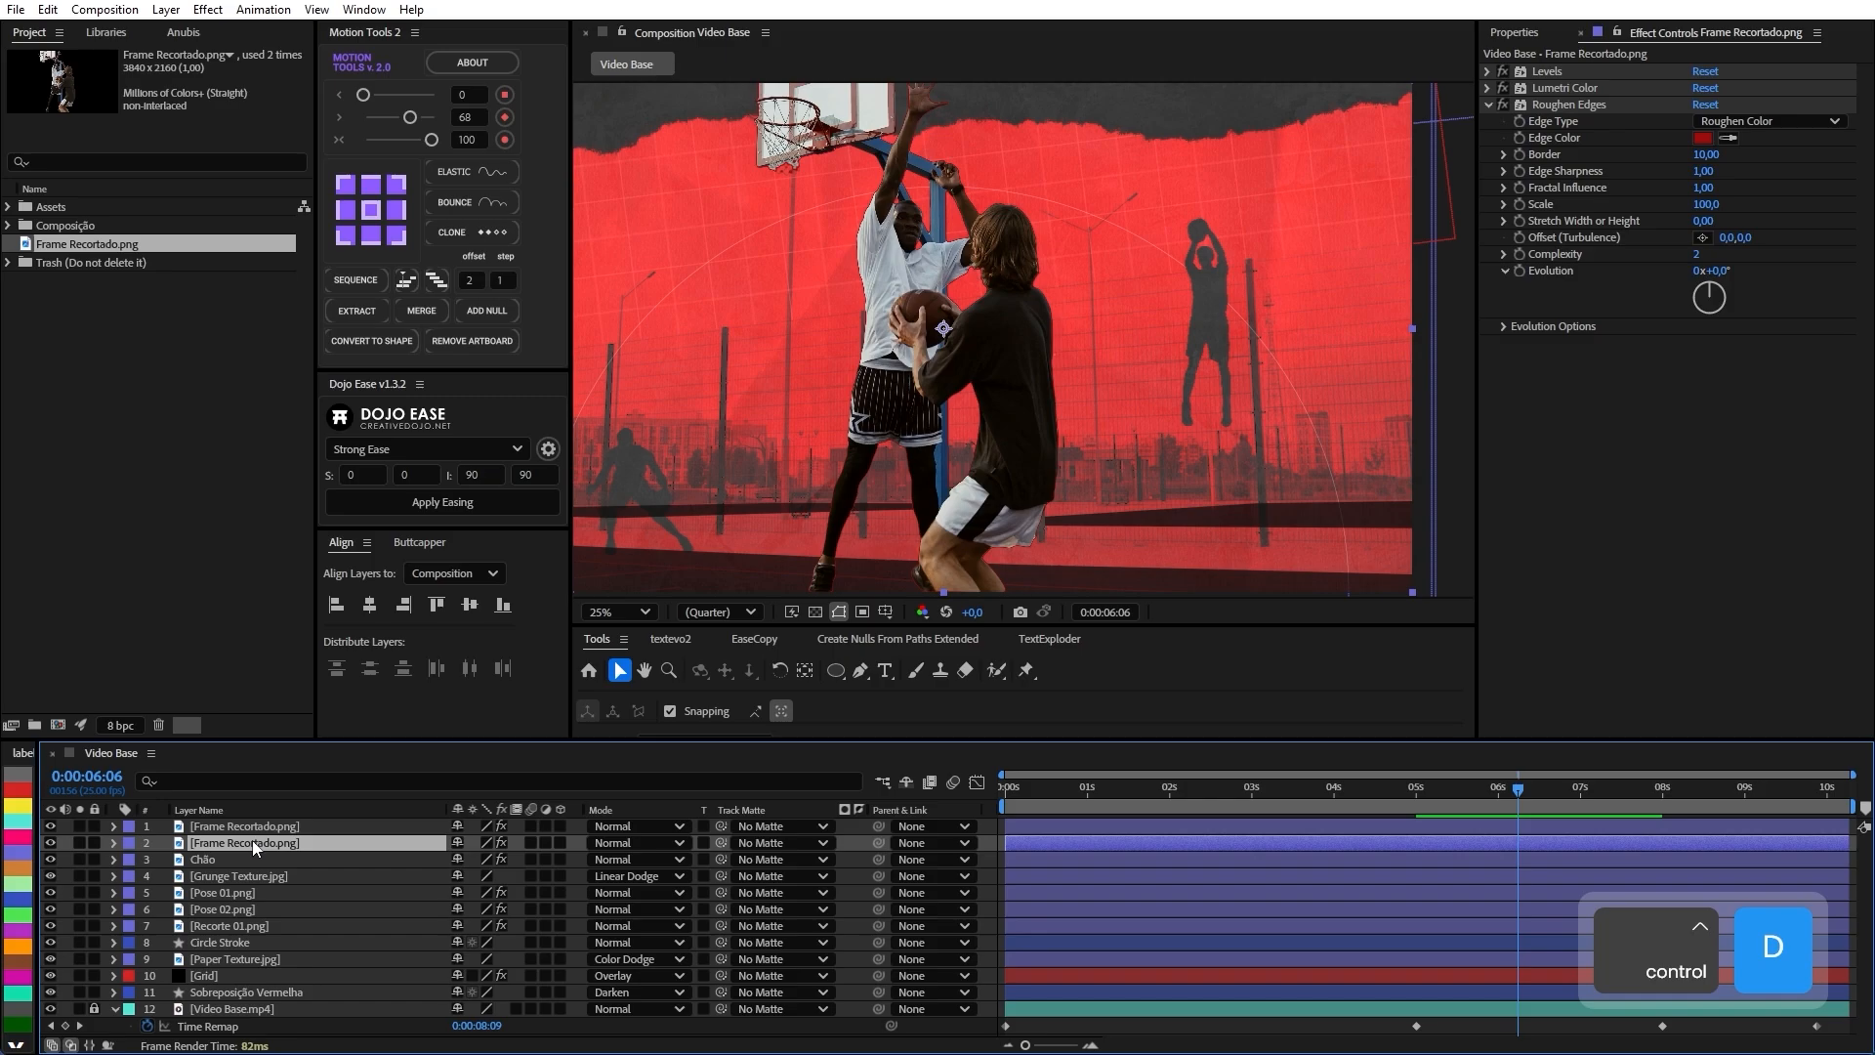
{"action": "key", "text": "ctrl+shift+e"}
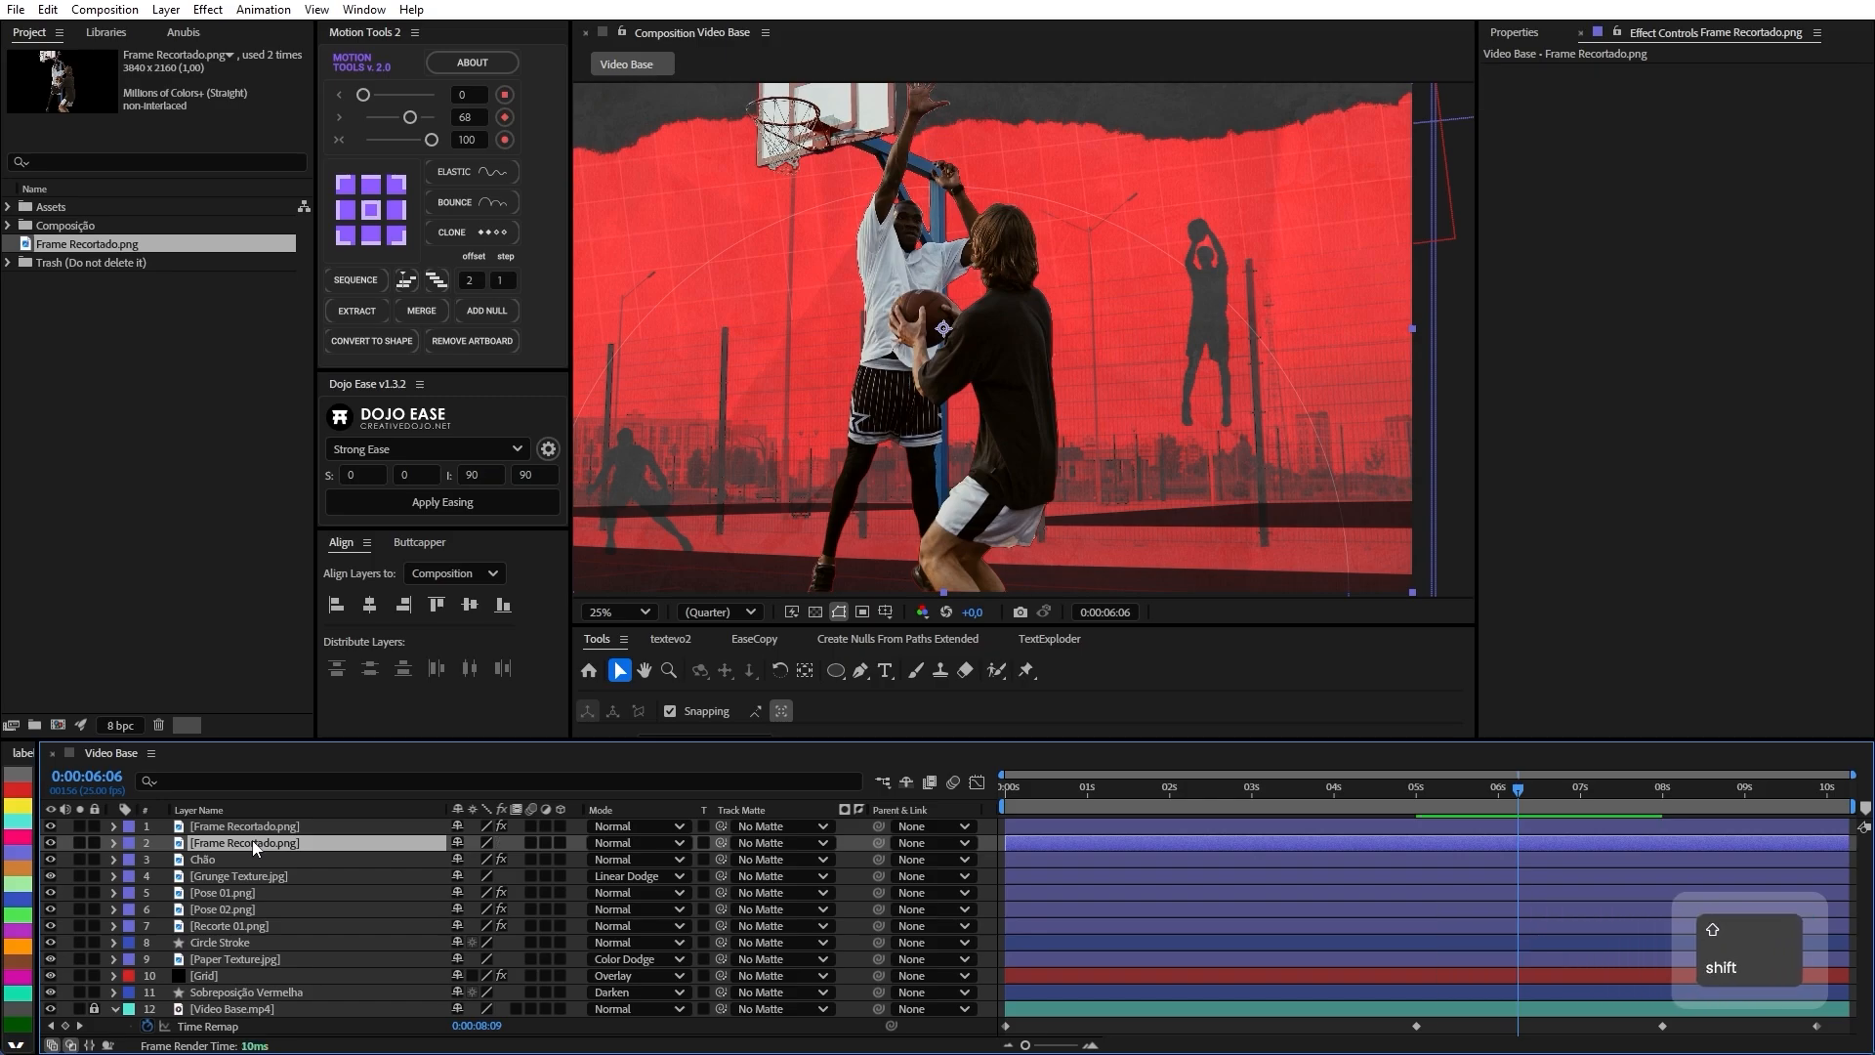
Offset the lower Frame Recortado copy to the left behind the players and apply a black Fill effect to it.
{"action": "key", "text": "shift+Left"}
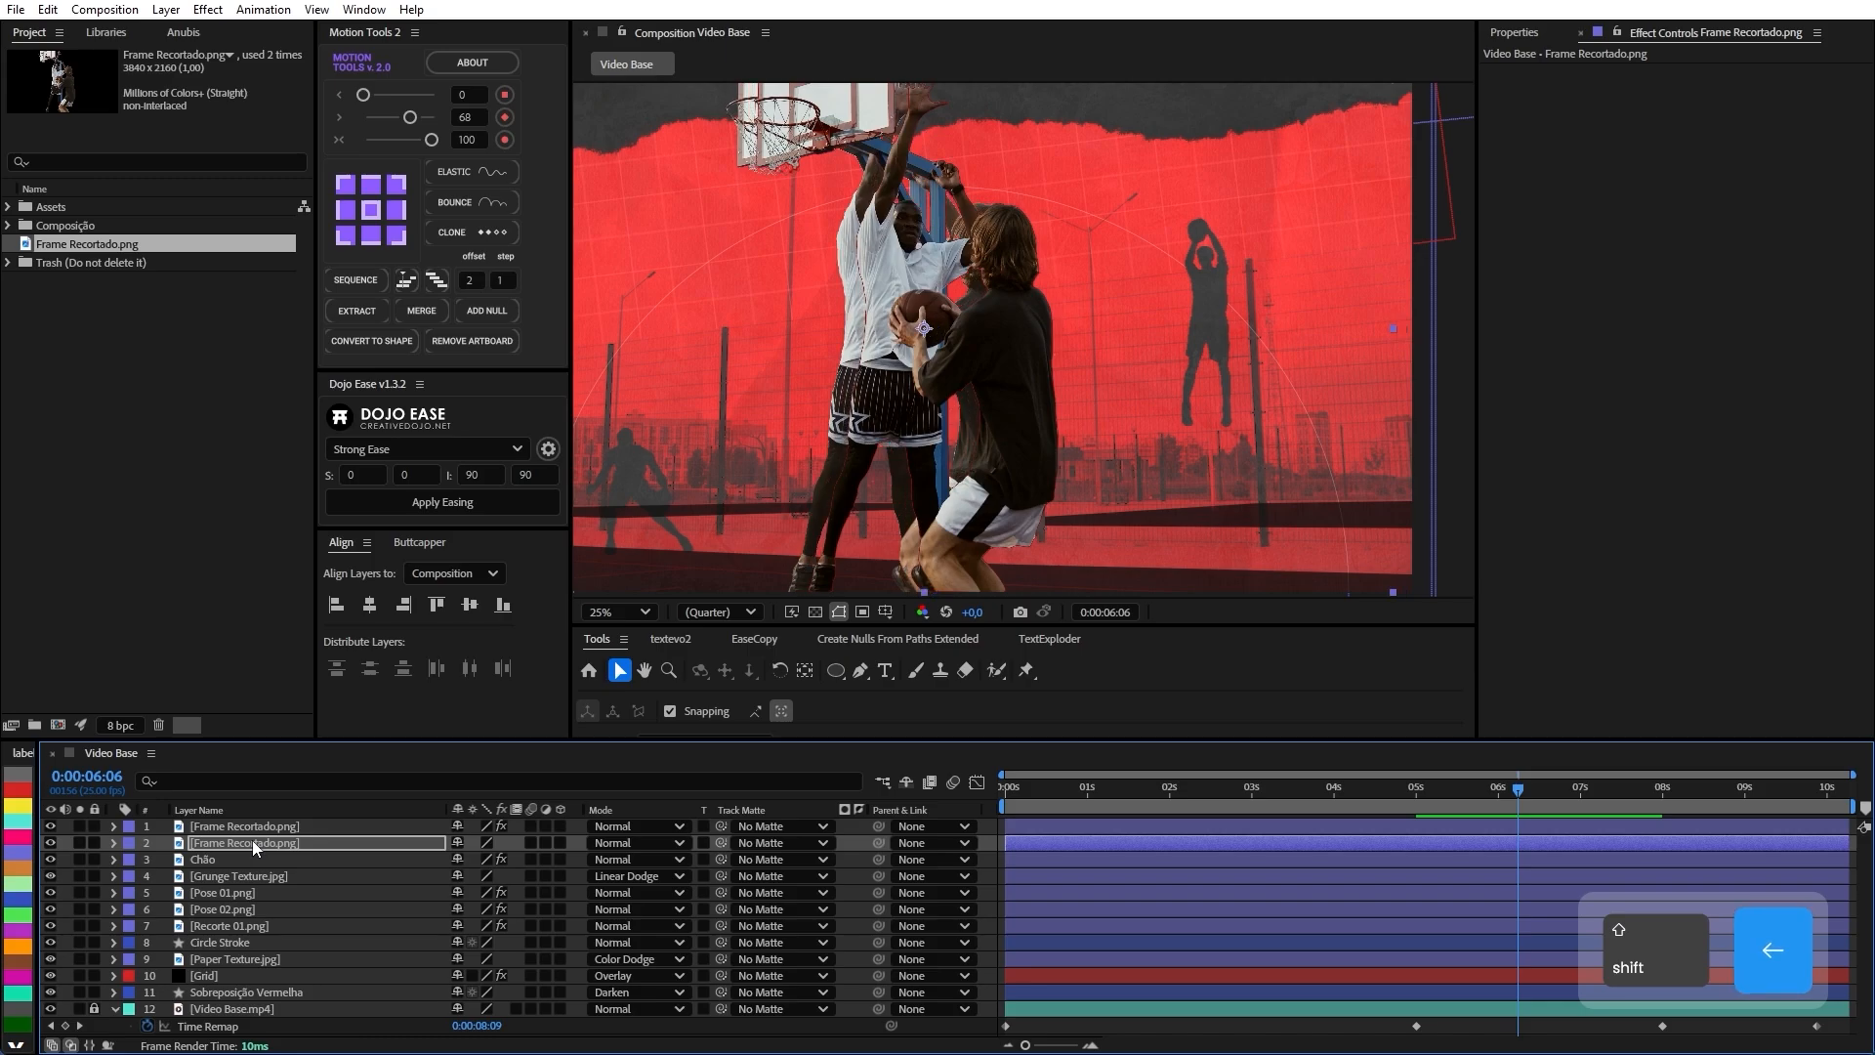
{"action": "key", "text": "ctrl+space"}
{"action": "type", "text": "f"}
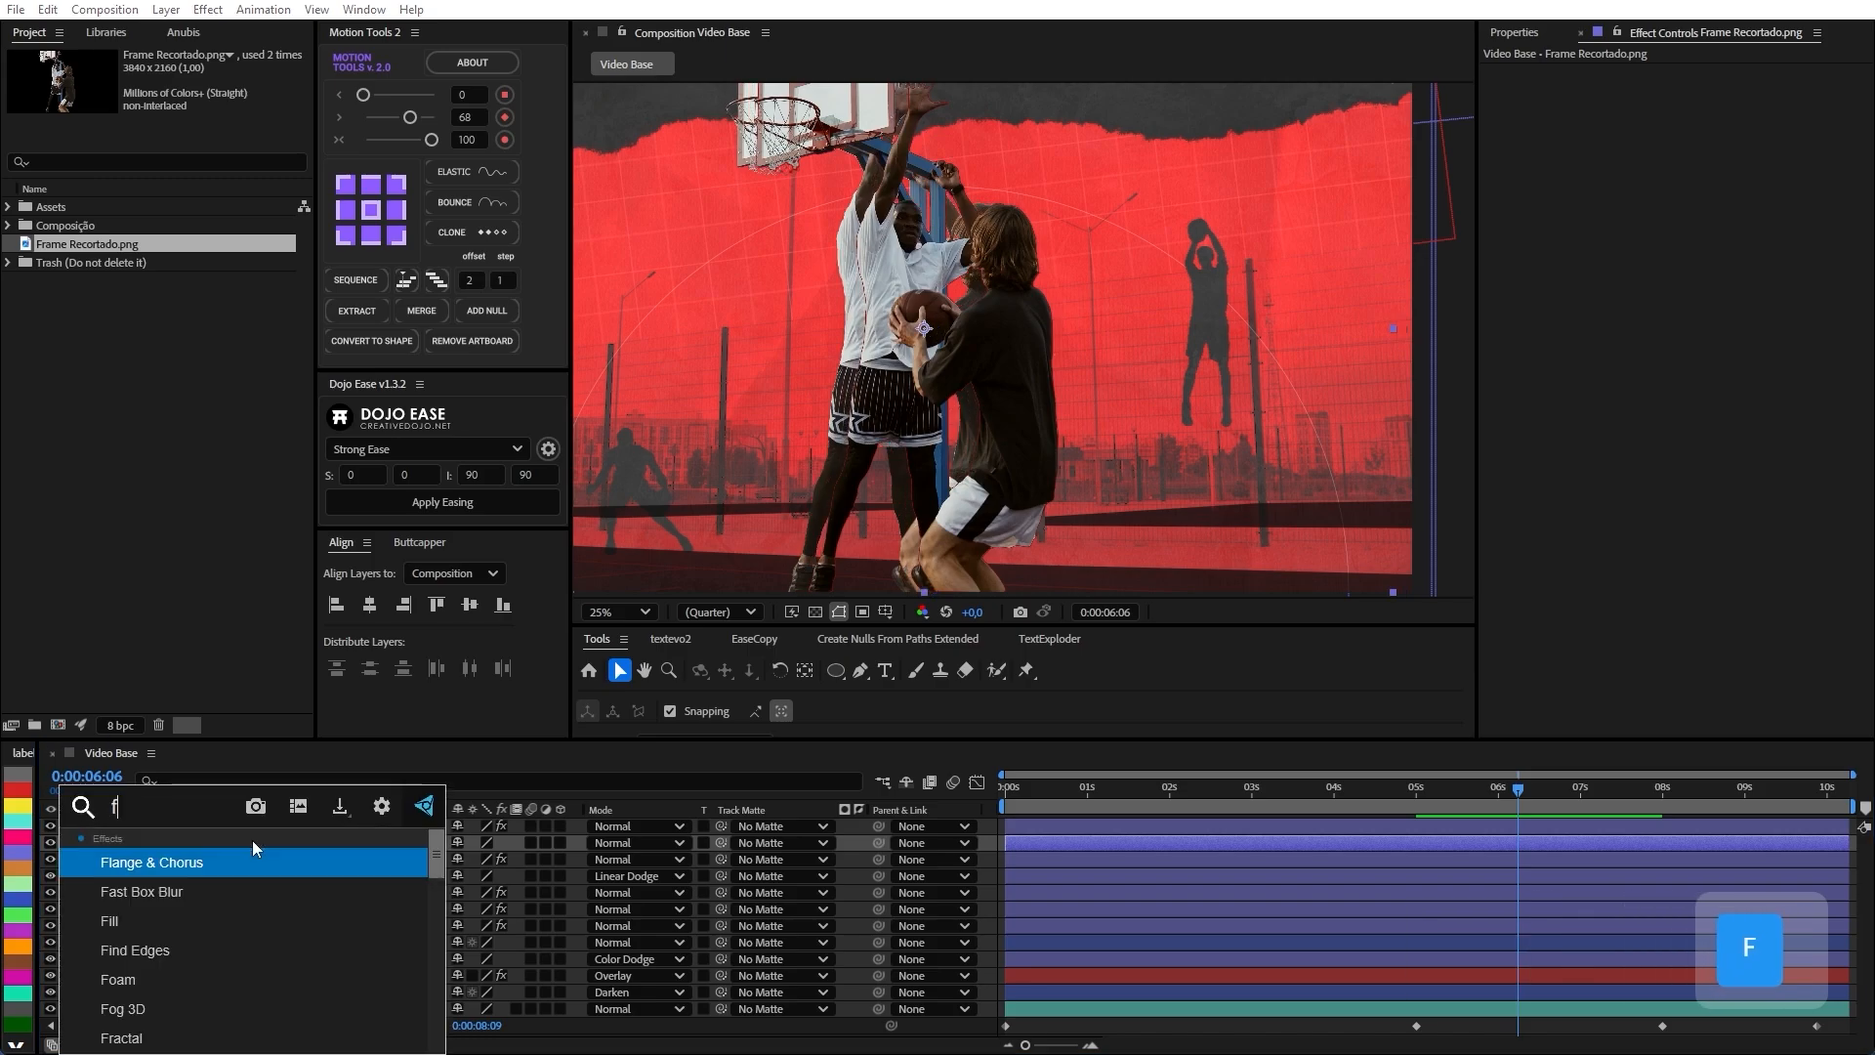
{"action": "left_click", "coordinate": [234, 921]}
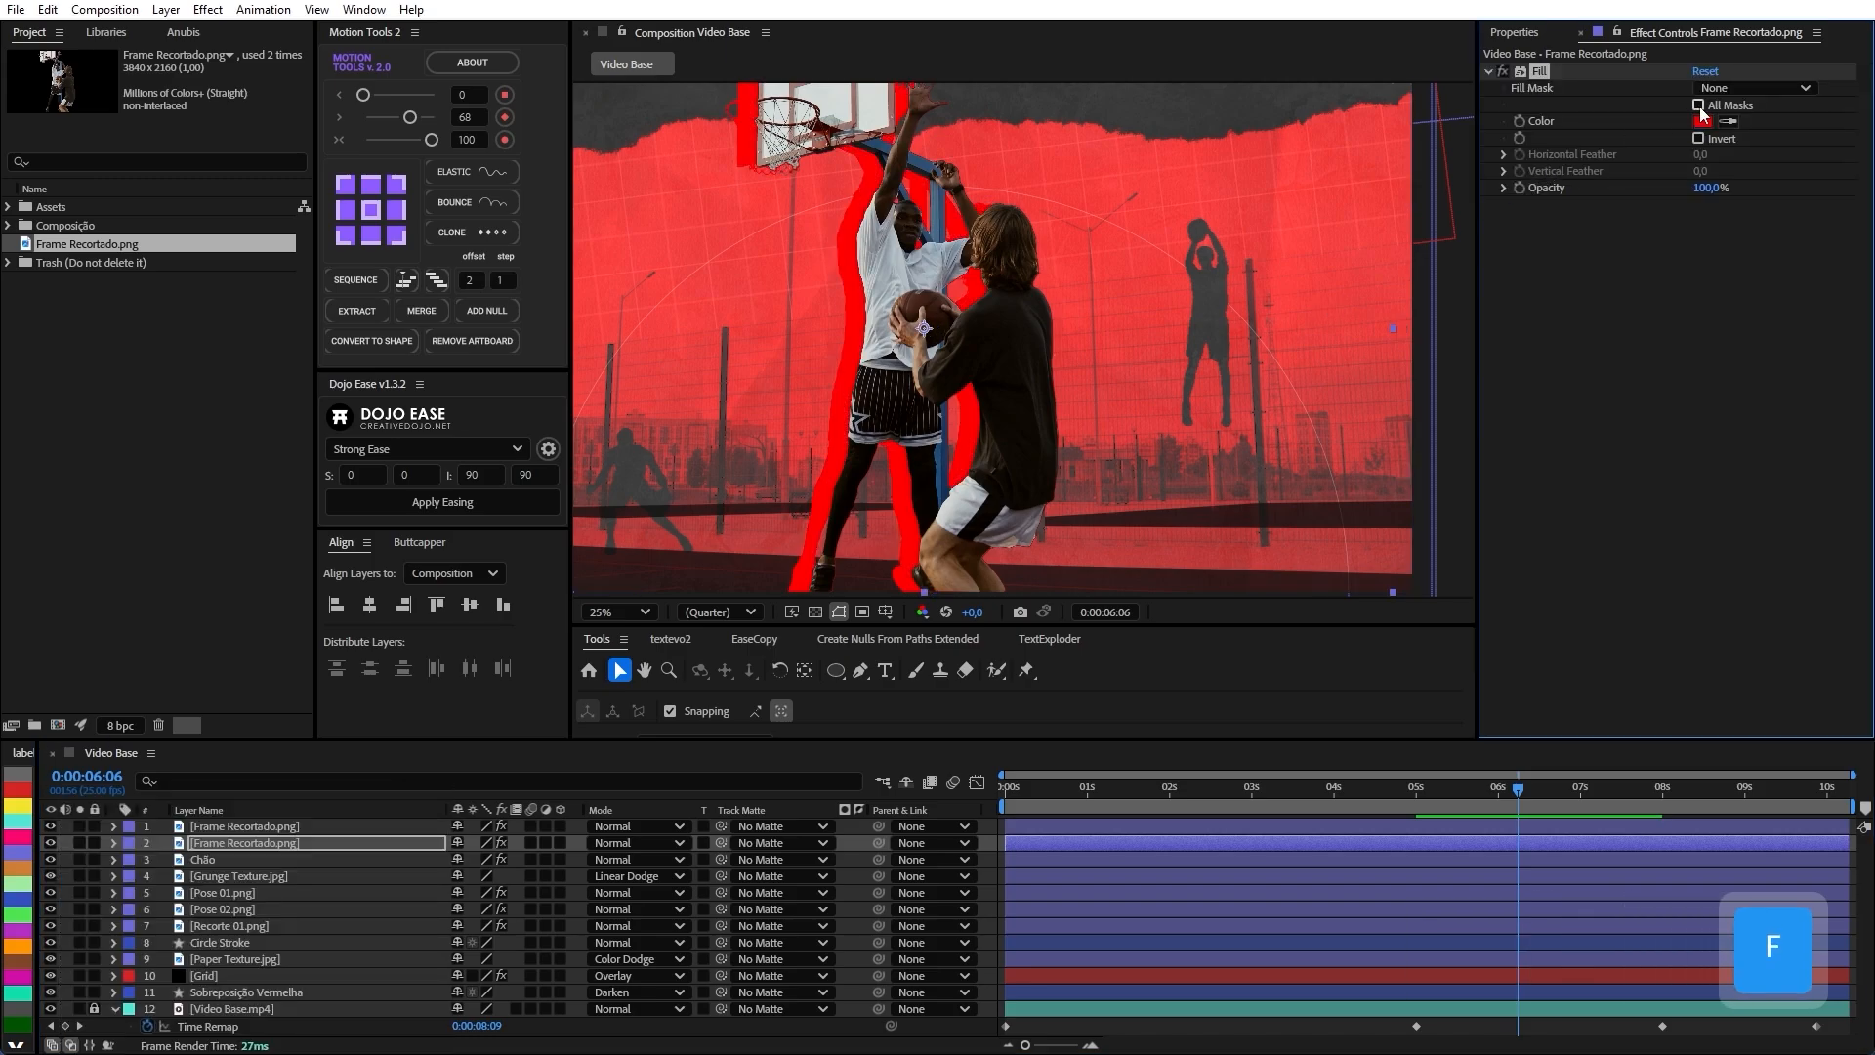
{"action": "left_click", "coordinate": [1703, 121]}
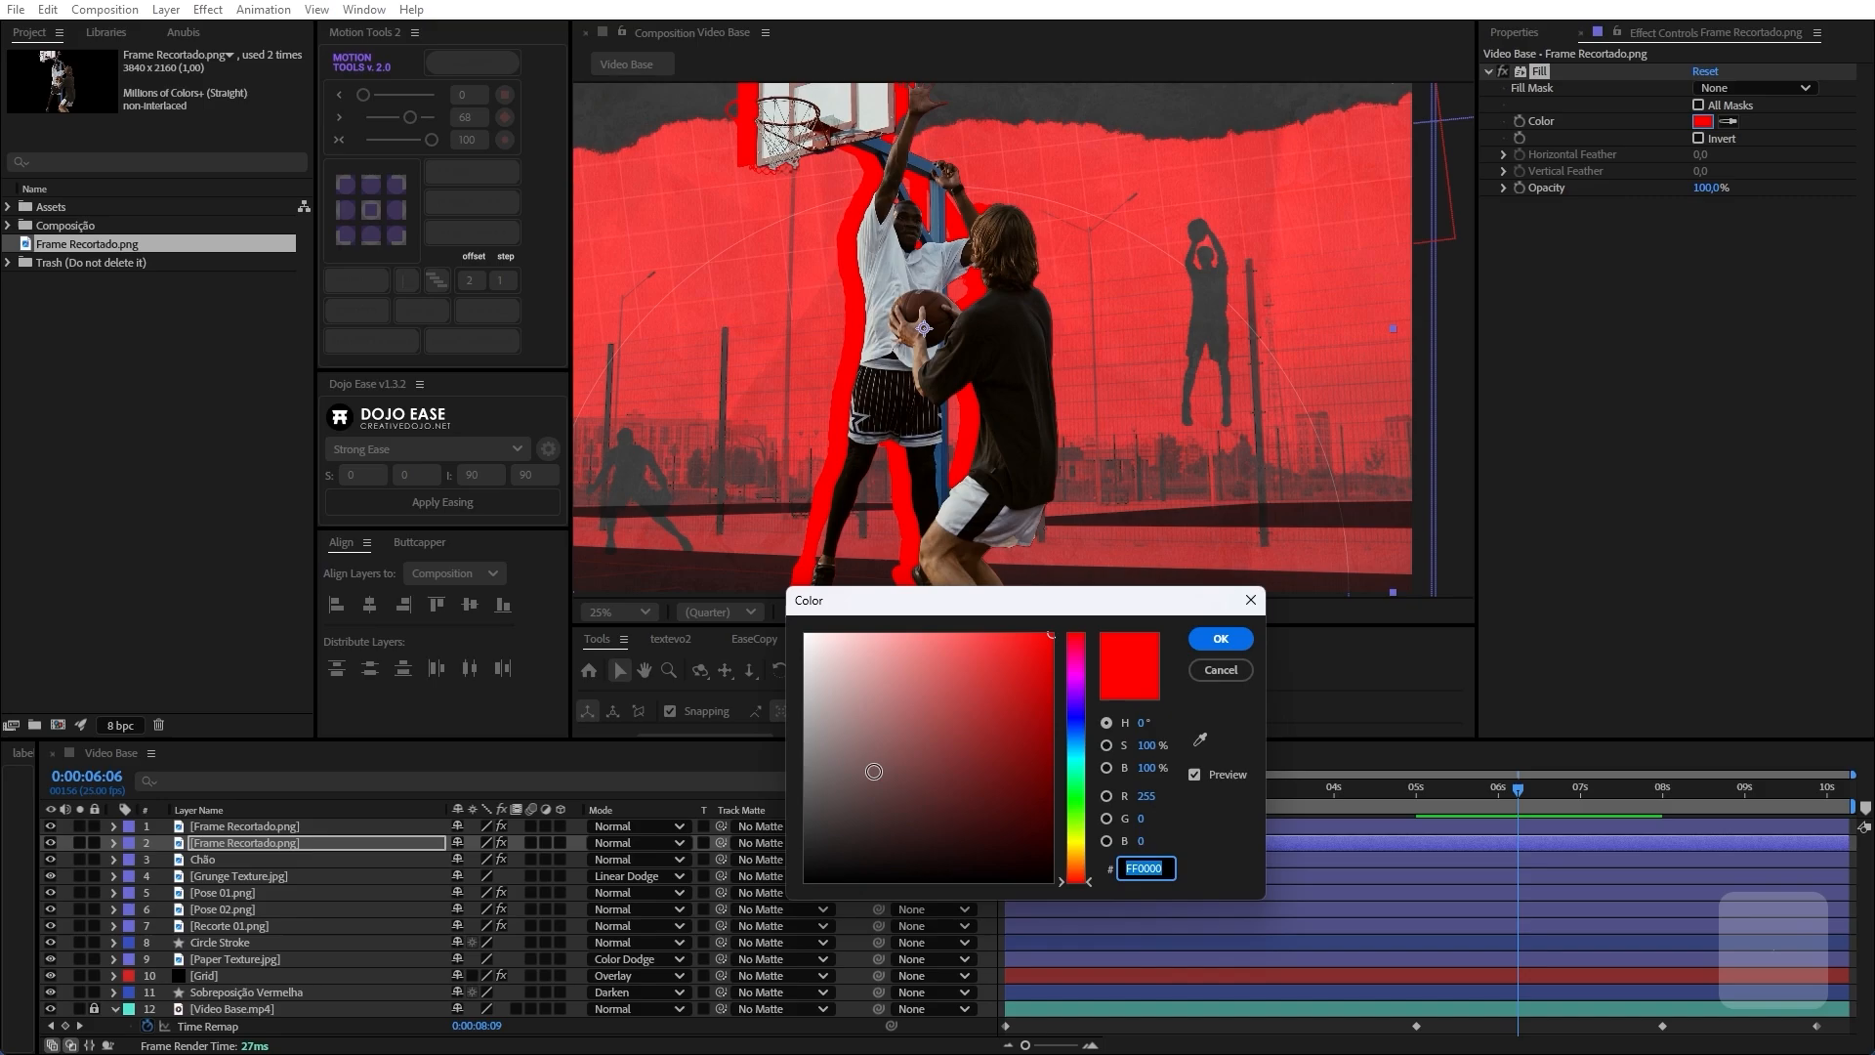
{"action": "left_click_drag", "start_coordinate": [874, 772], "coordinate": [671, 953]}
{"action": "left_click", "coordinate": [1220, 638]}
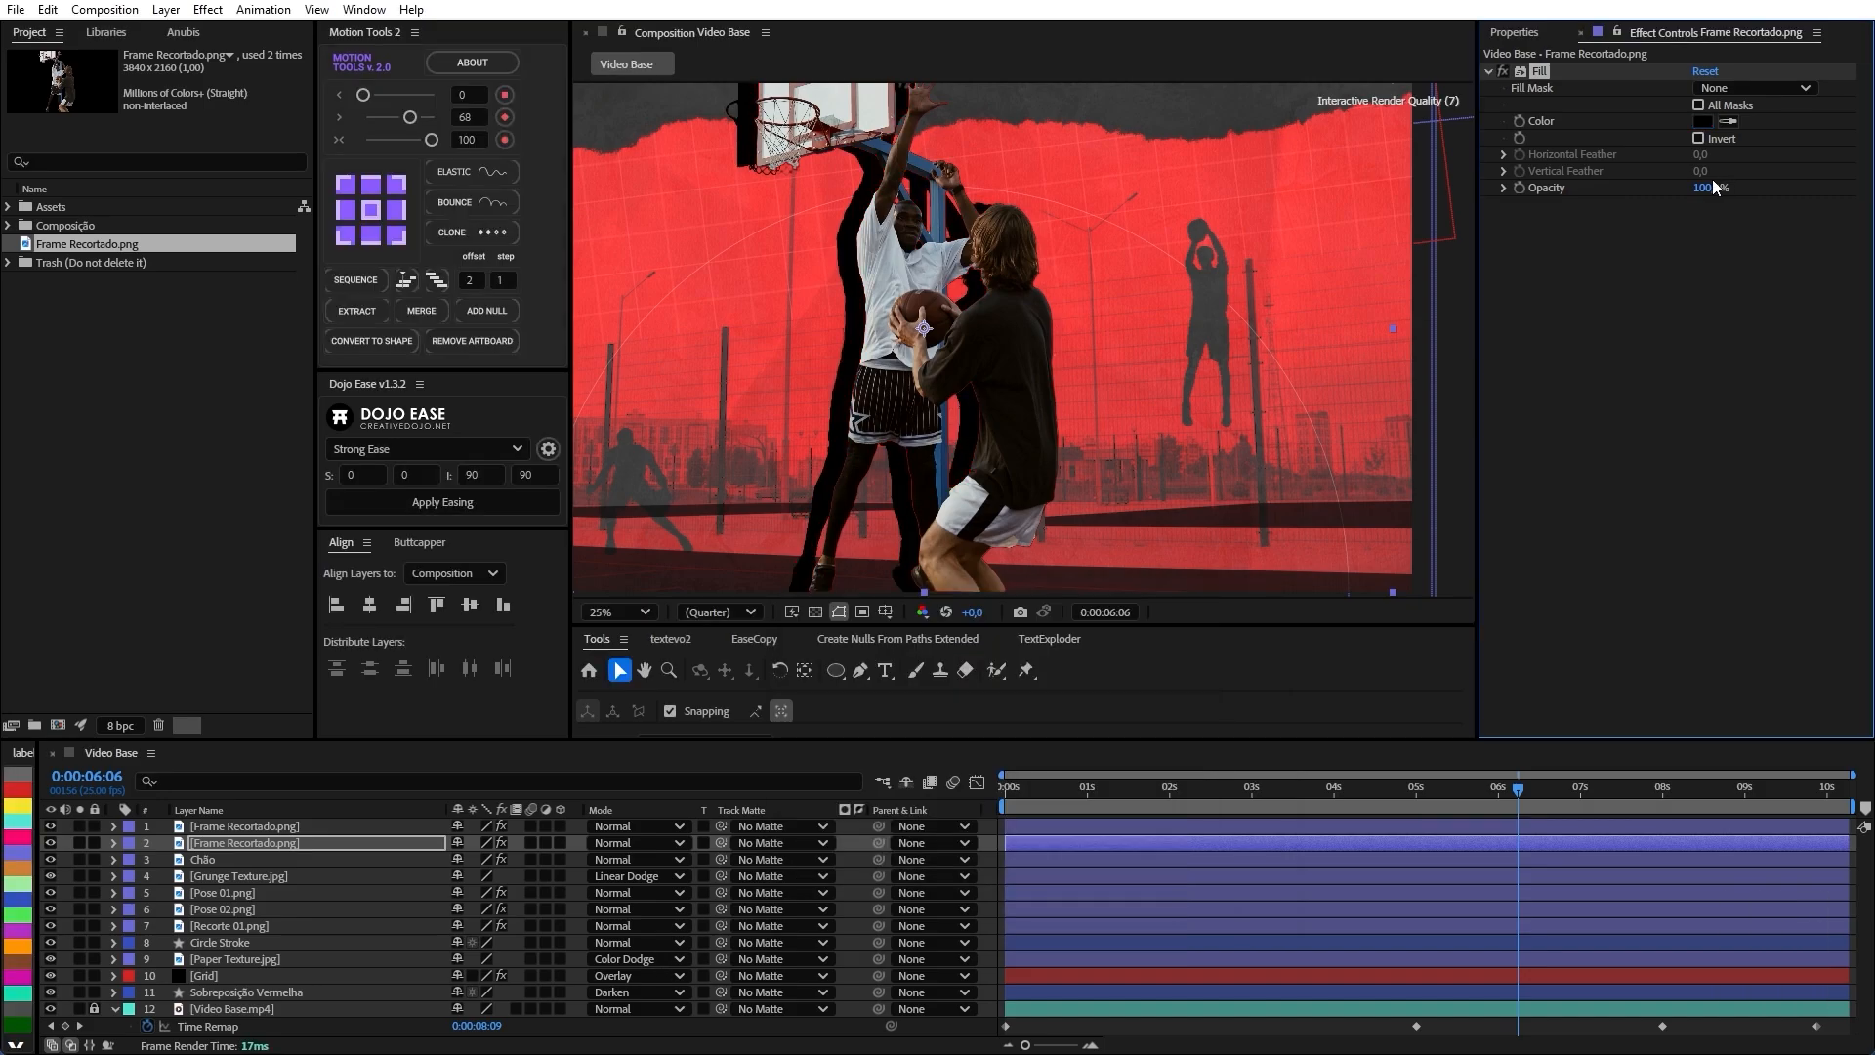
Set the lower Frame Recortado shadow copy's opacity to 40% and move the current time to 0:00:05:04.
{"action": "left_click", "coordinate": [367, 844]}
{"action": "key", "text": "t"}
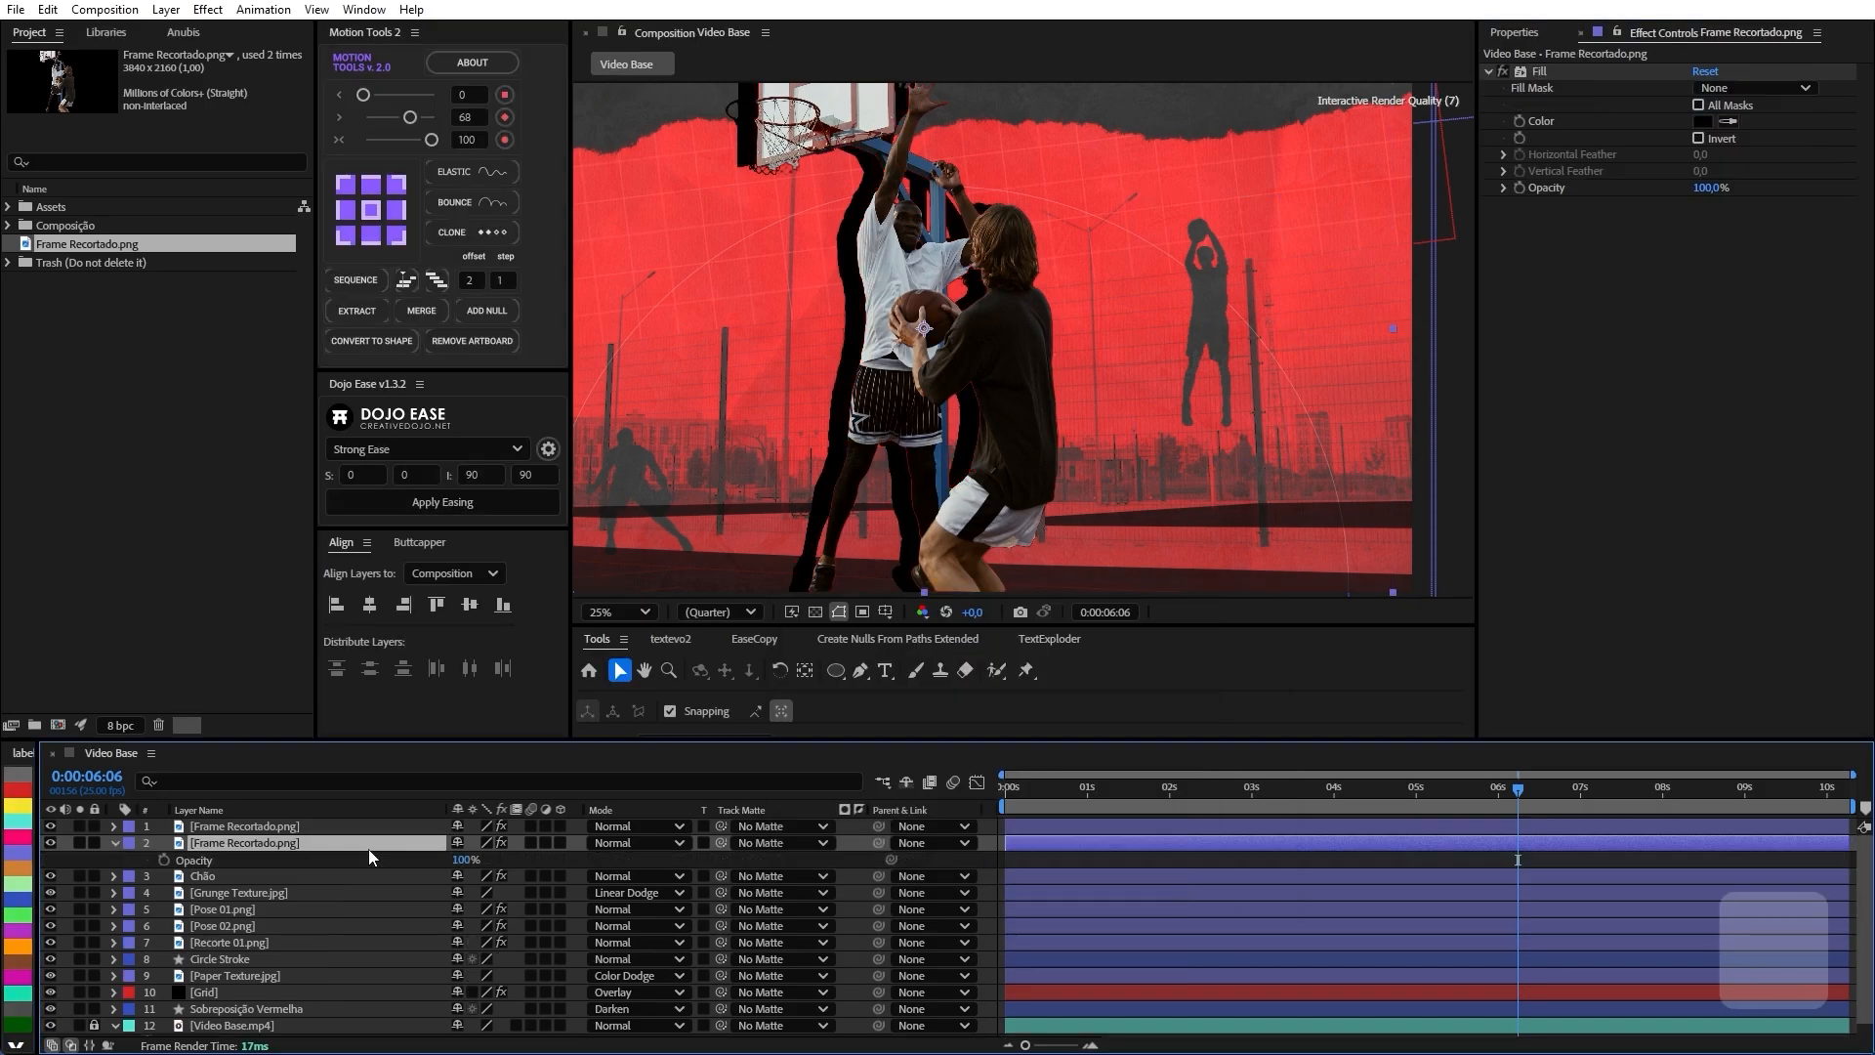
{"action": "left_click", "coordinate": [461, 861]}
{"action": "type", "text": "4"}
{"action": "key", "text": "alt+/"}
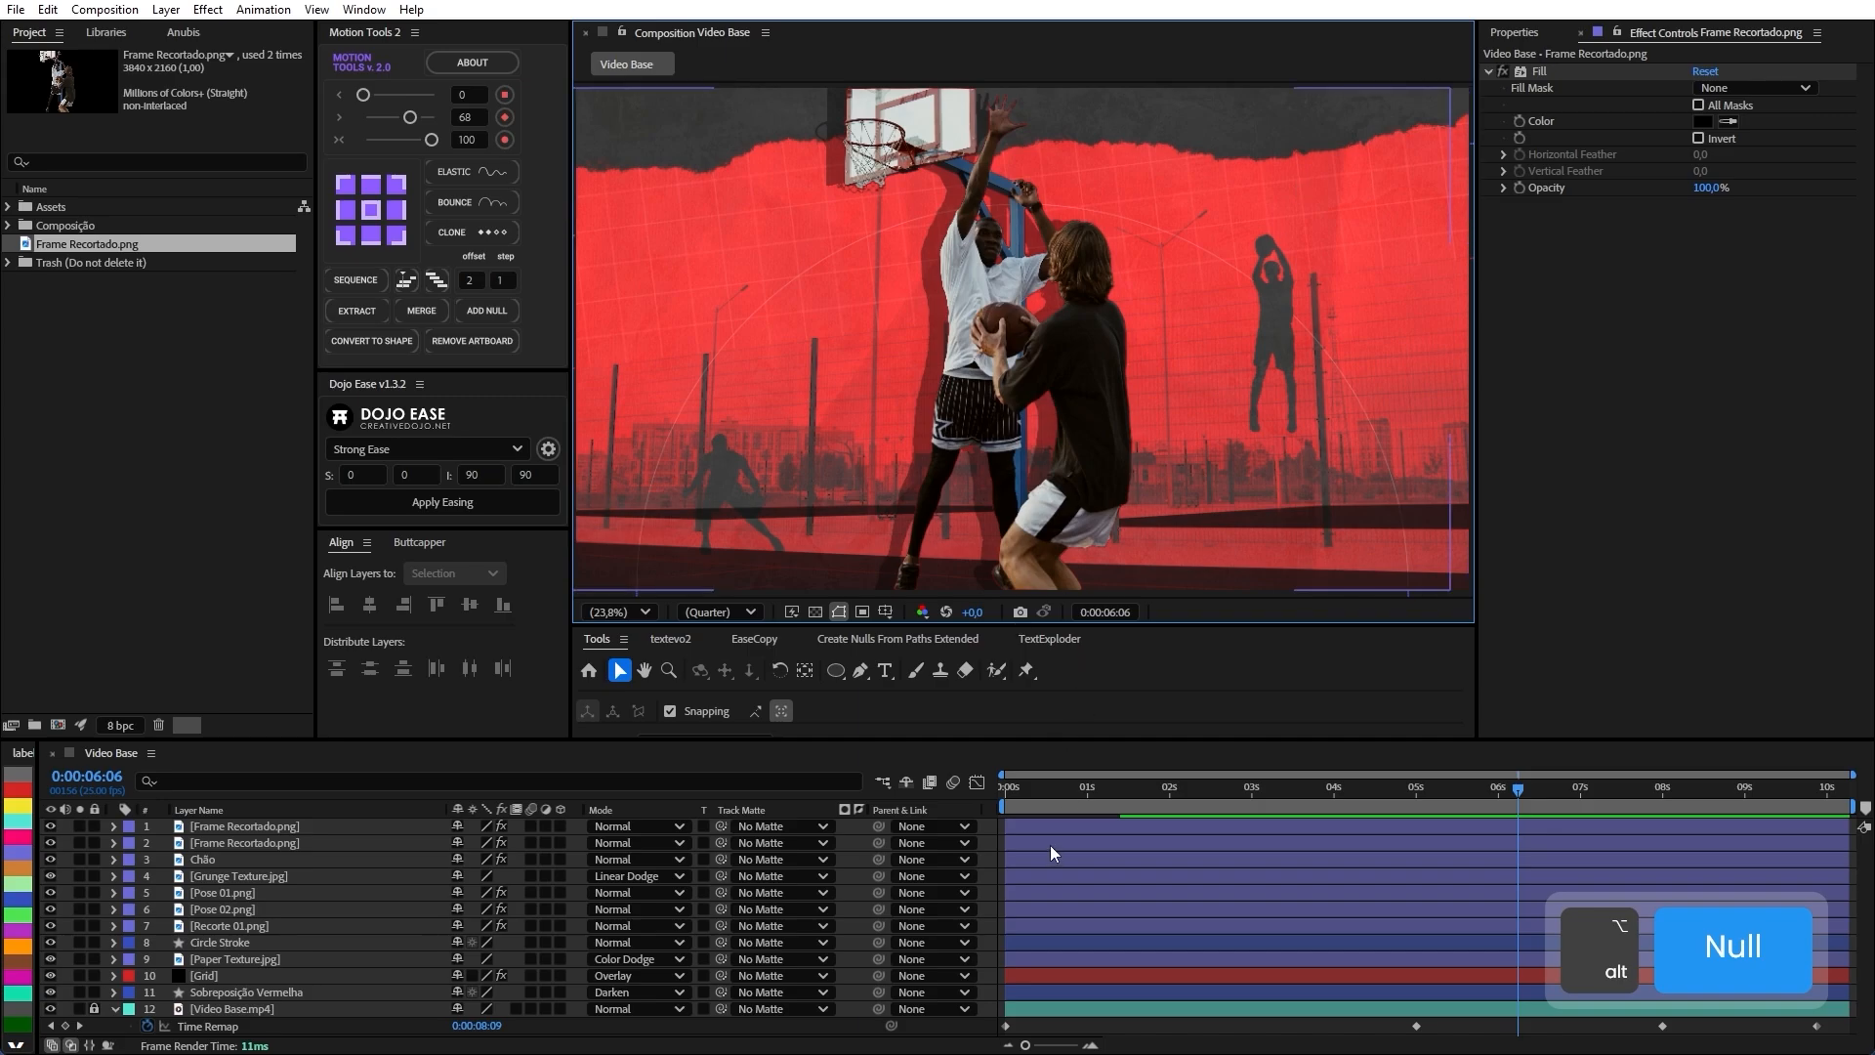
{"action": "left_click", "coordinate": [1008, 786]}
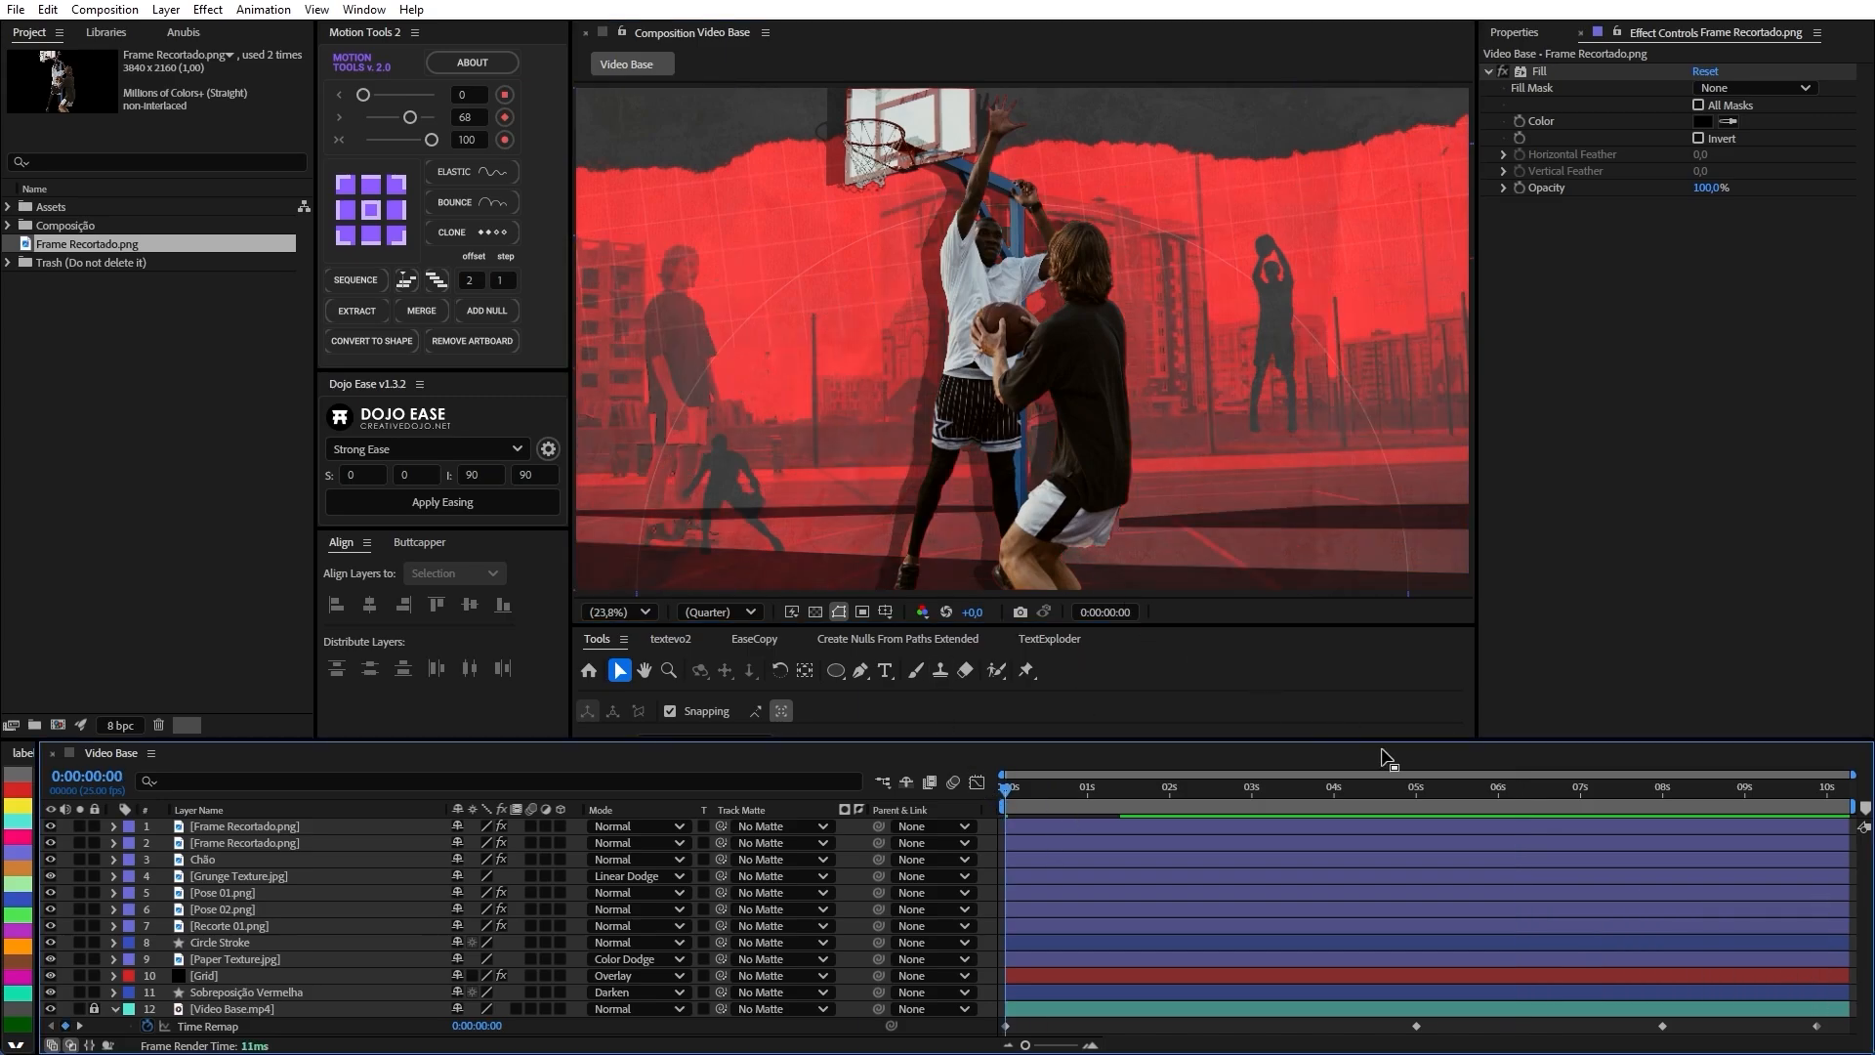
{"action": "left_click_drag", "start_coordinate": [1409, 793], "coordinate": [1427, 791]}
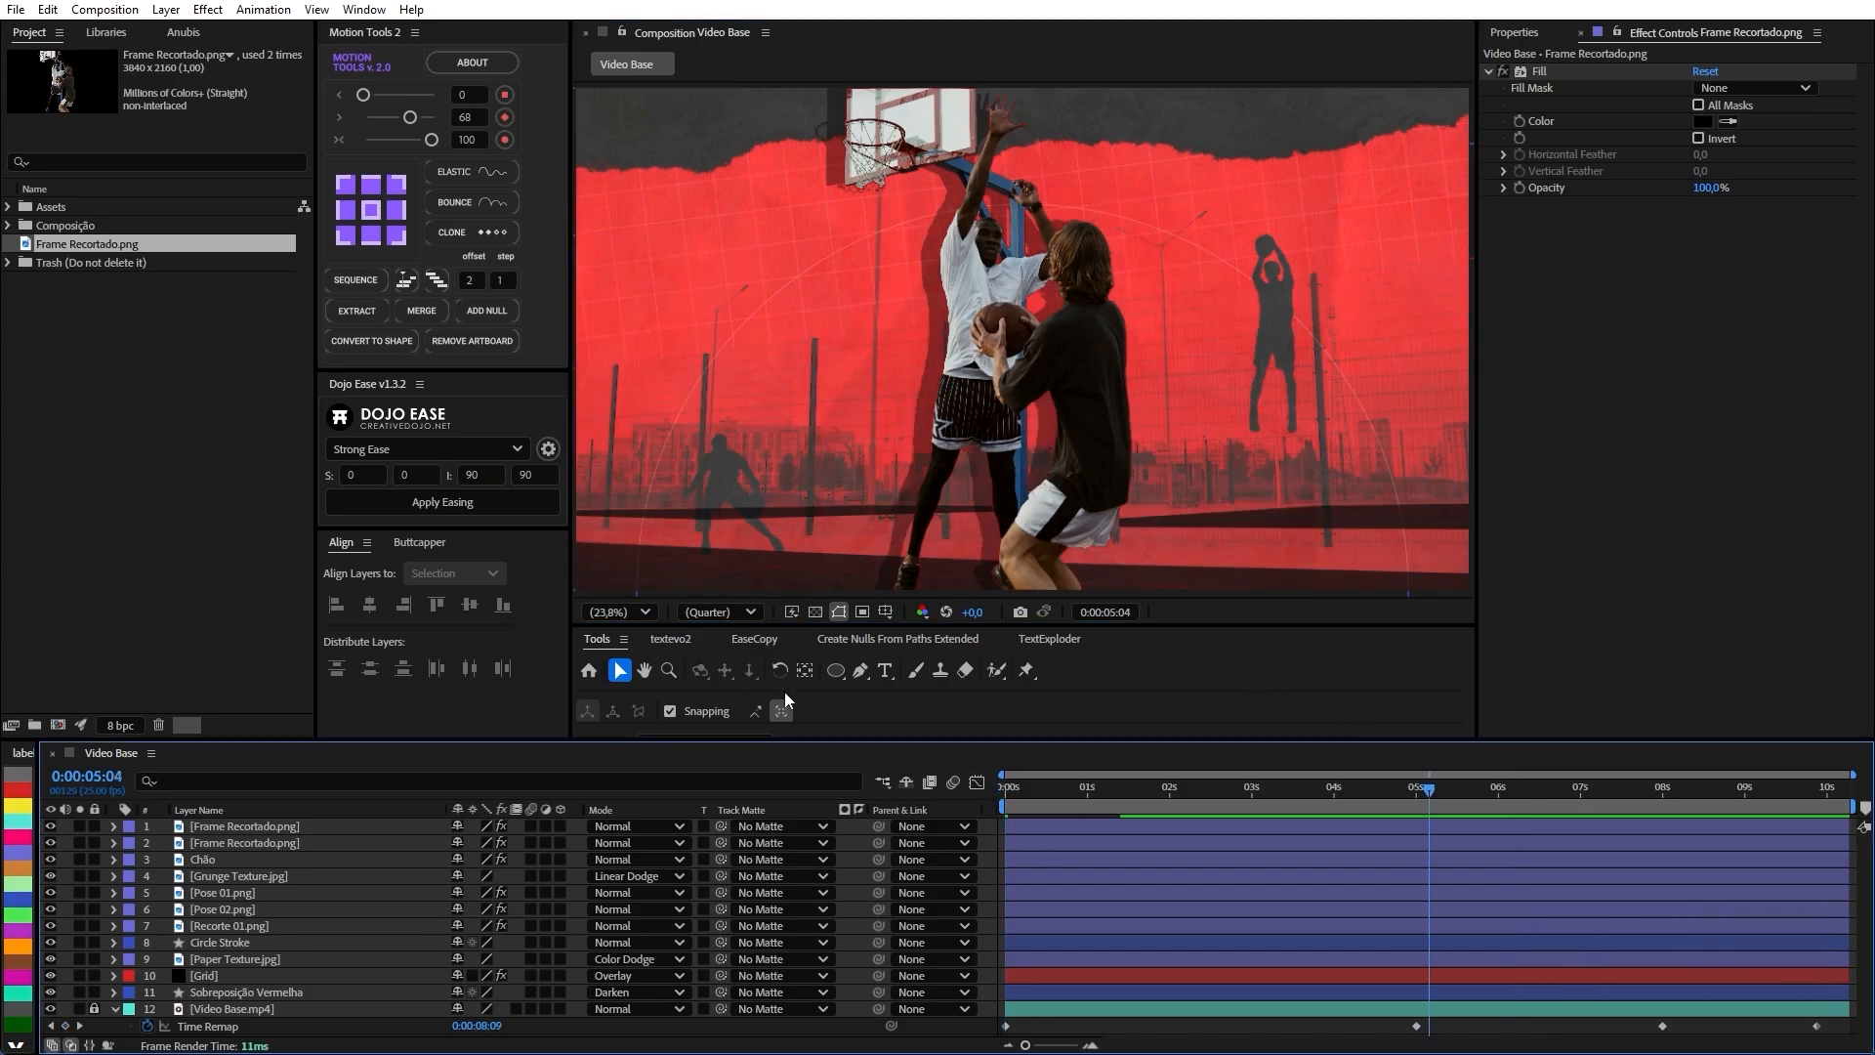
{"action": "left_click", "coordinate": [886, 672]}
{"action": "left_click", "coordinate": [886, 345]}
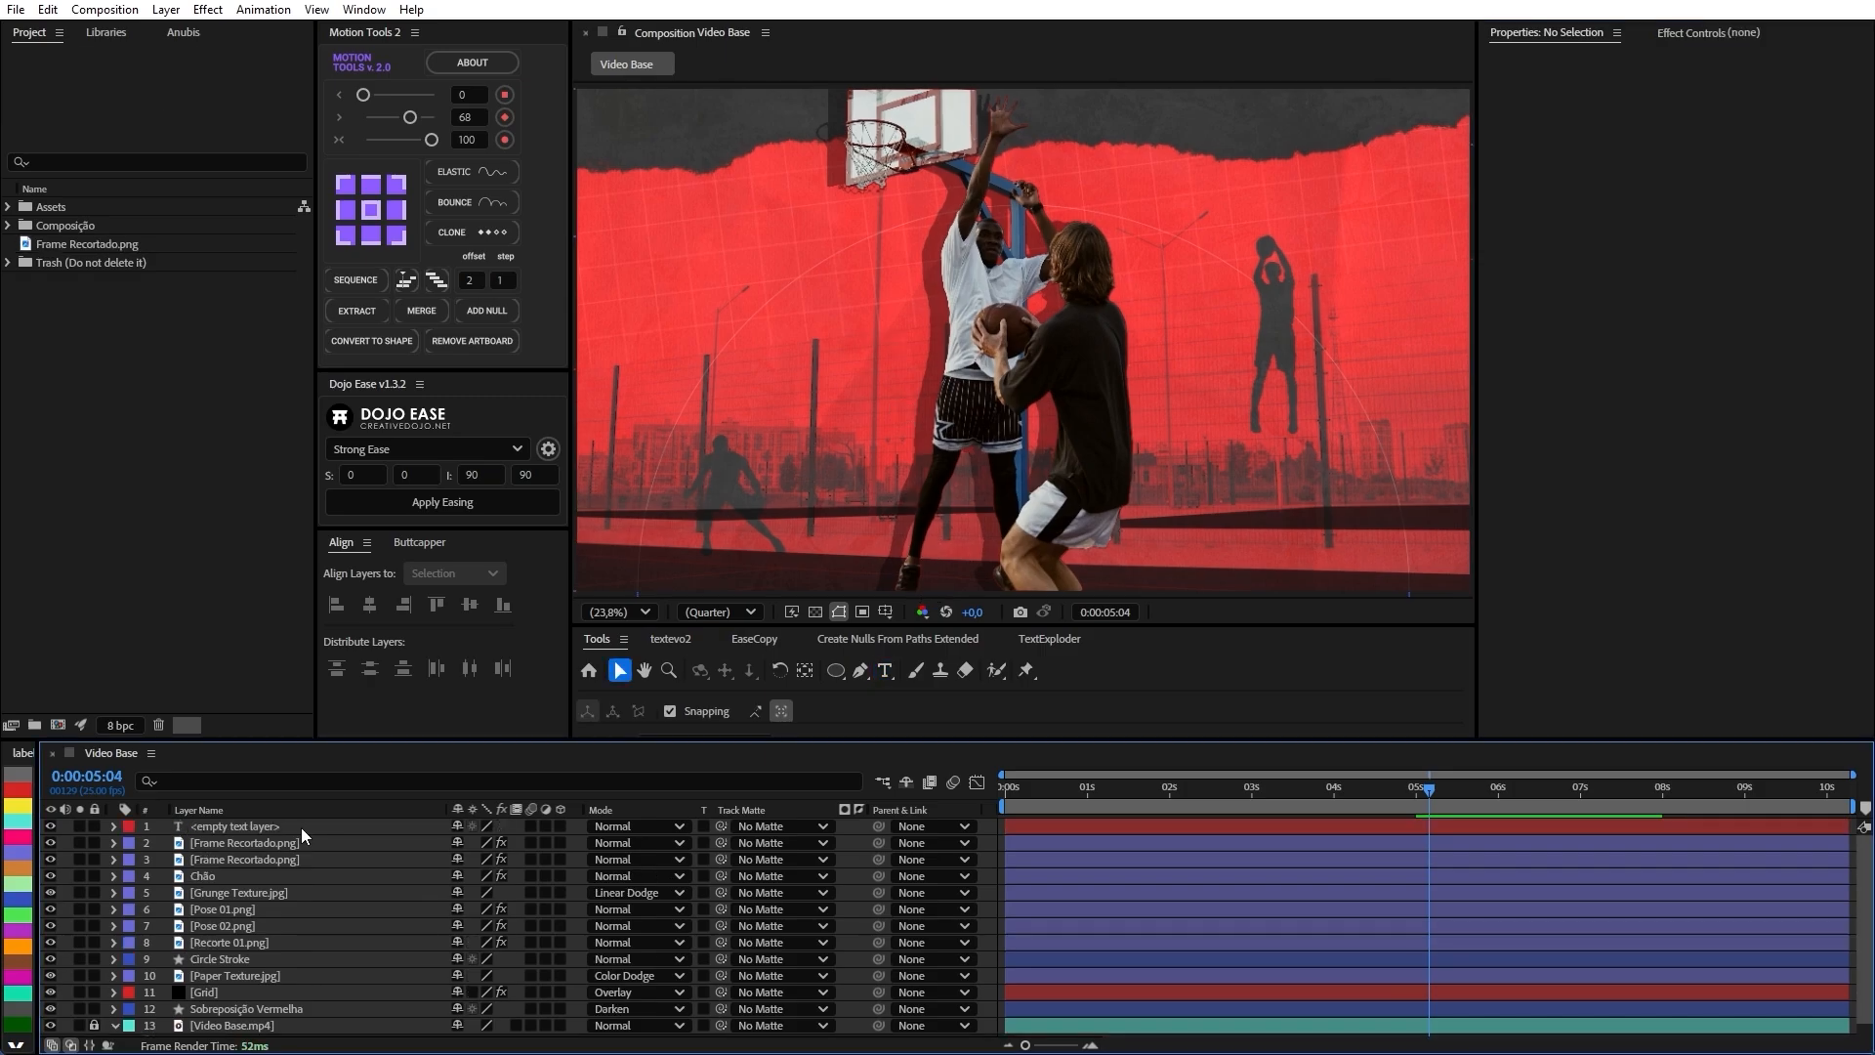
{"action": "key", "text": "v"}
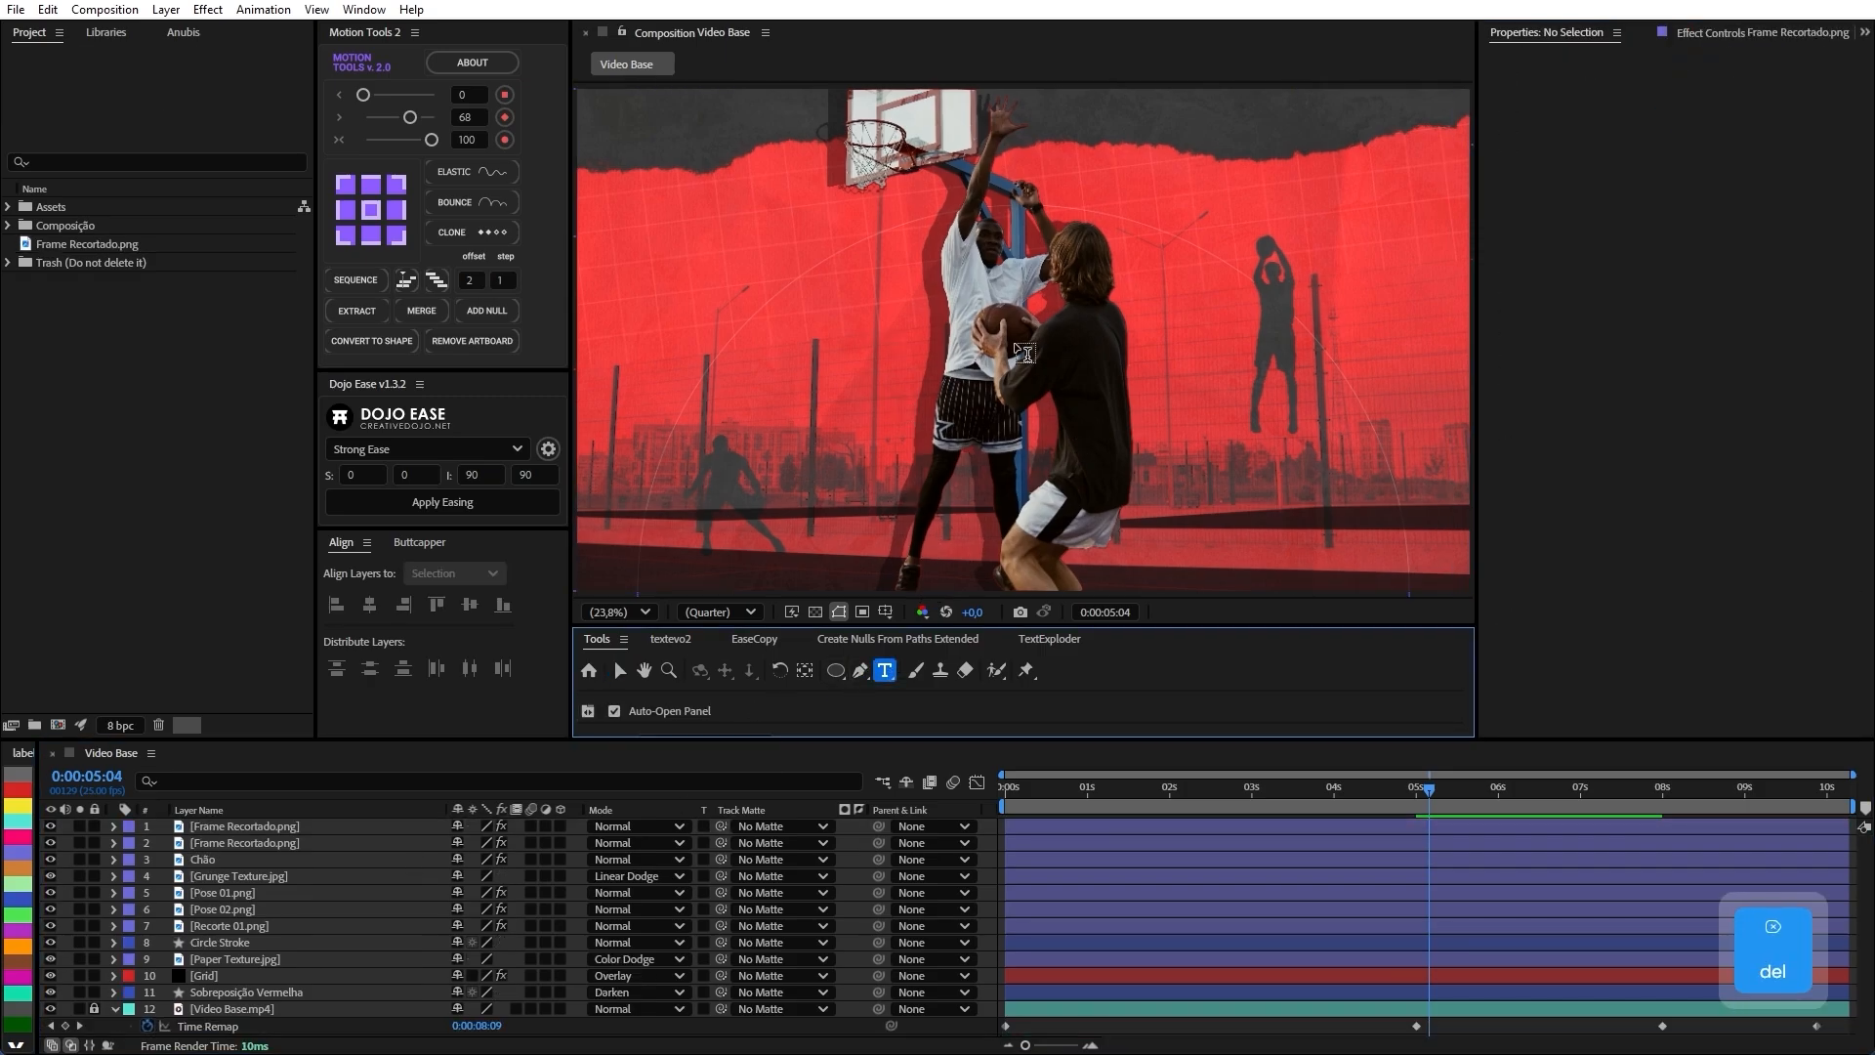
Add a text layer reading BSK in capitals over the players.
{"action": "left_click", "coordinate": [958, 351]}
{"action": "key", "text": "Caps_Lock"}
{"action": "type", "text": "B"}
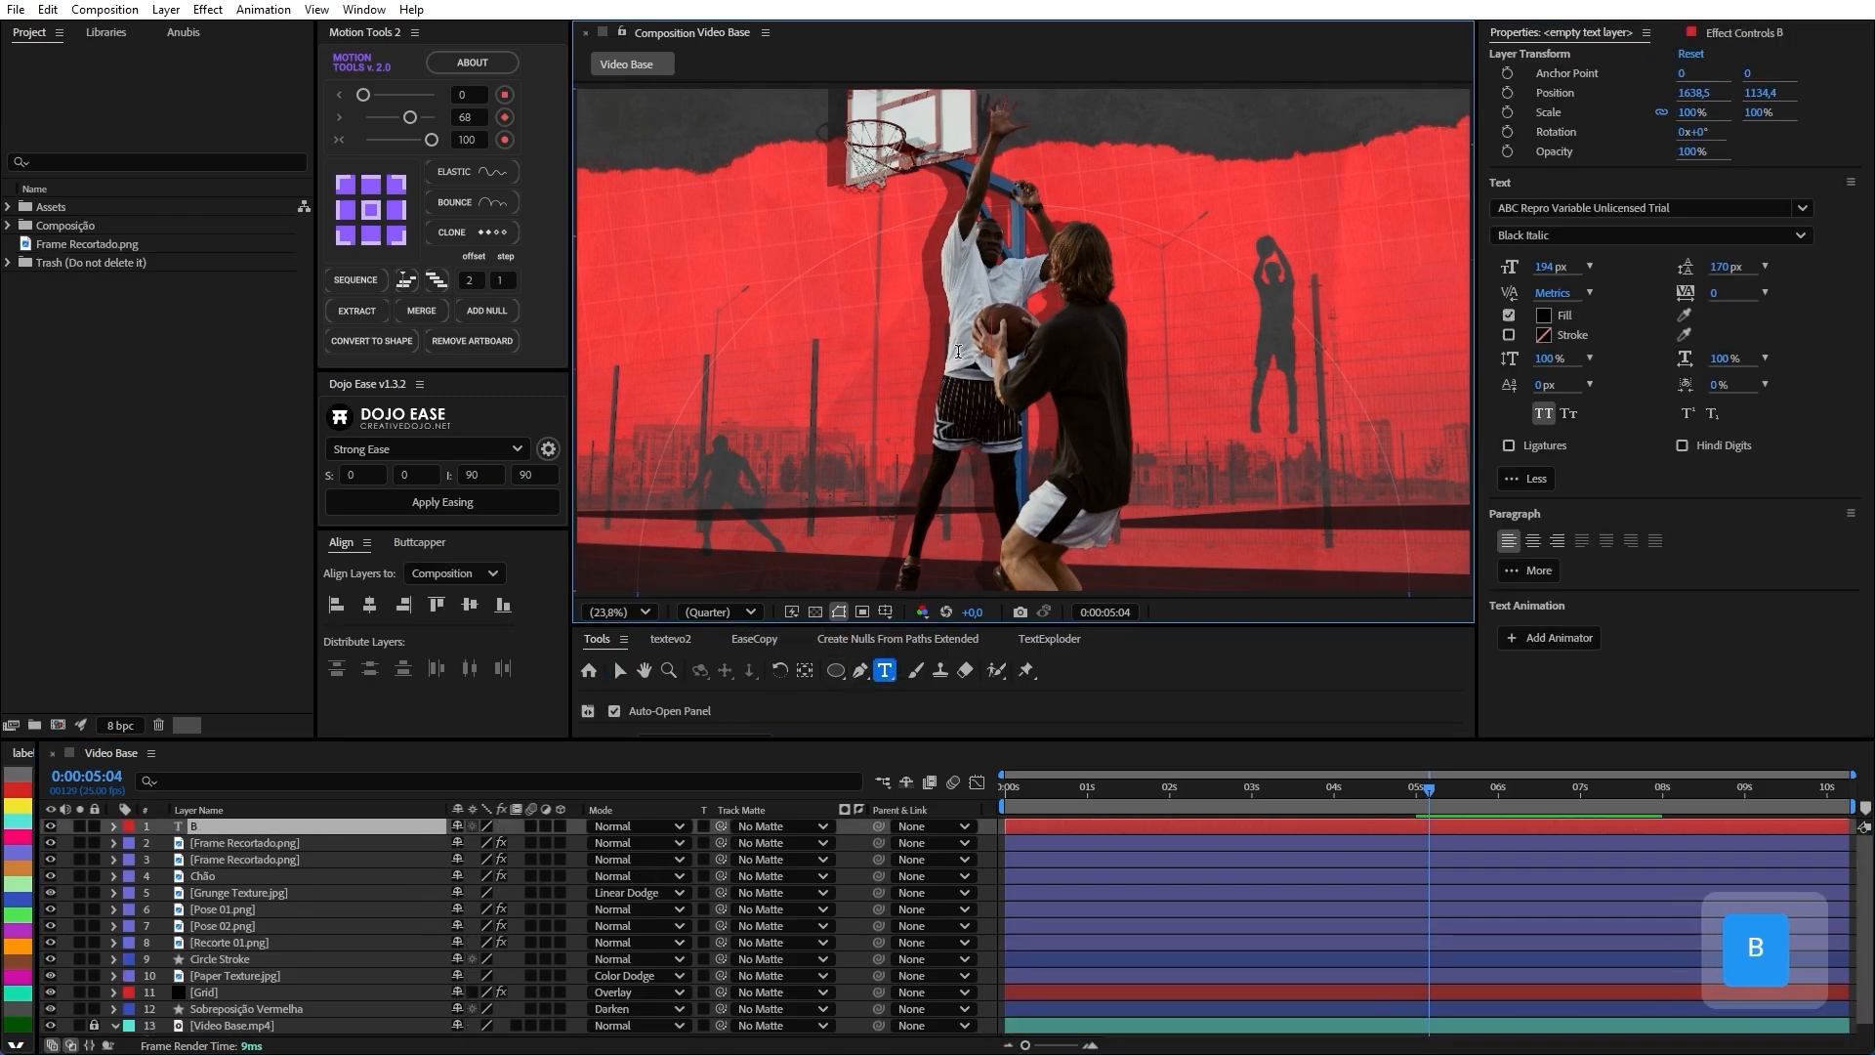
{"action": "type", "text": "SK"}
{"action": "key", "text": "Caps_Lock"}
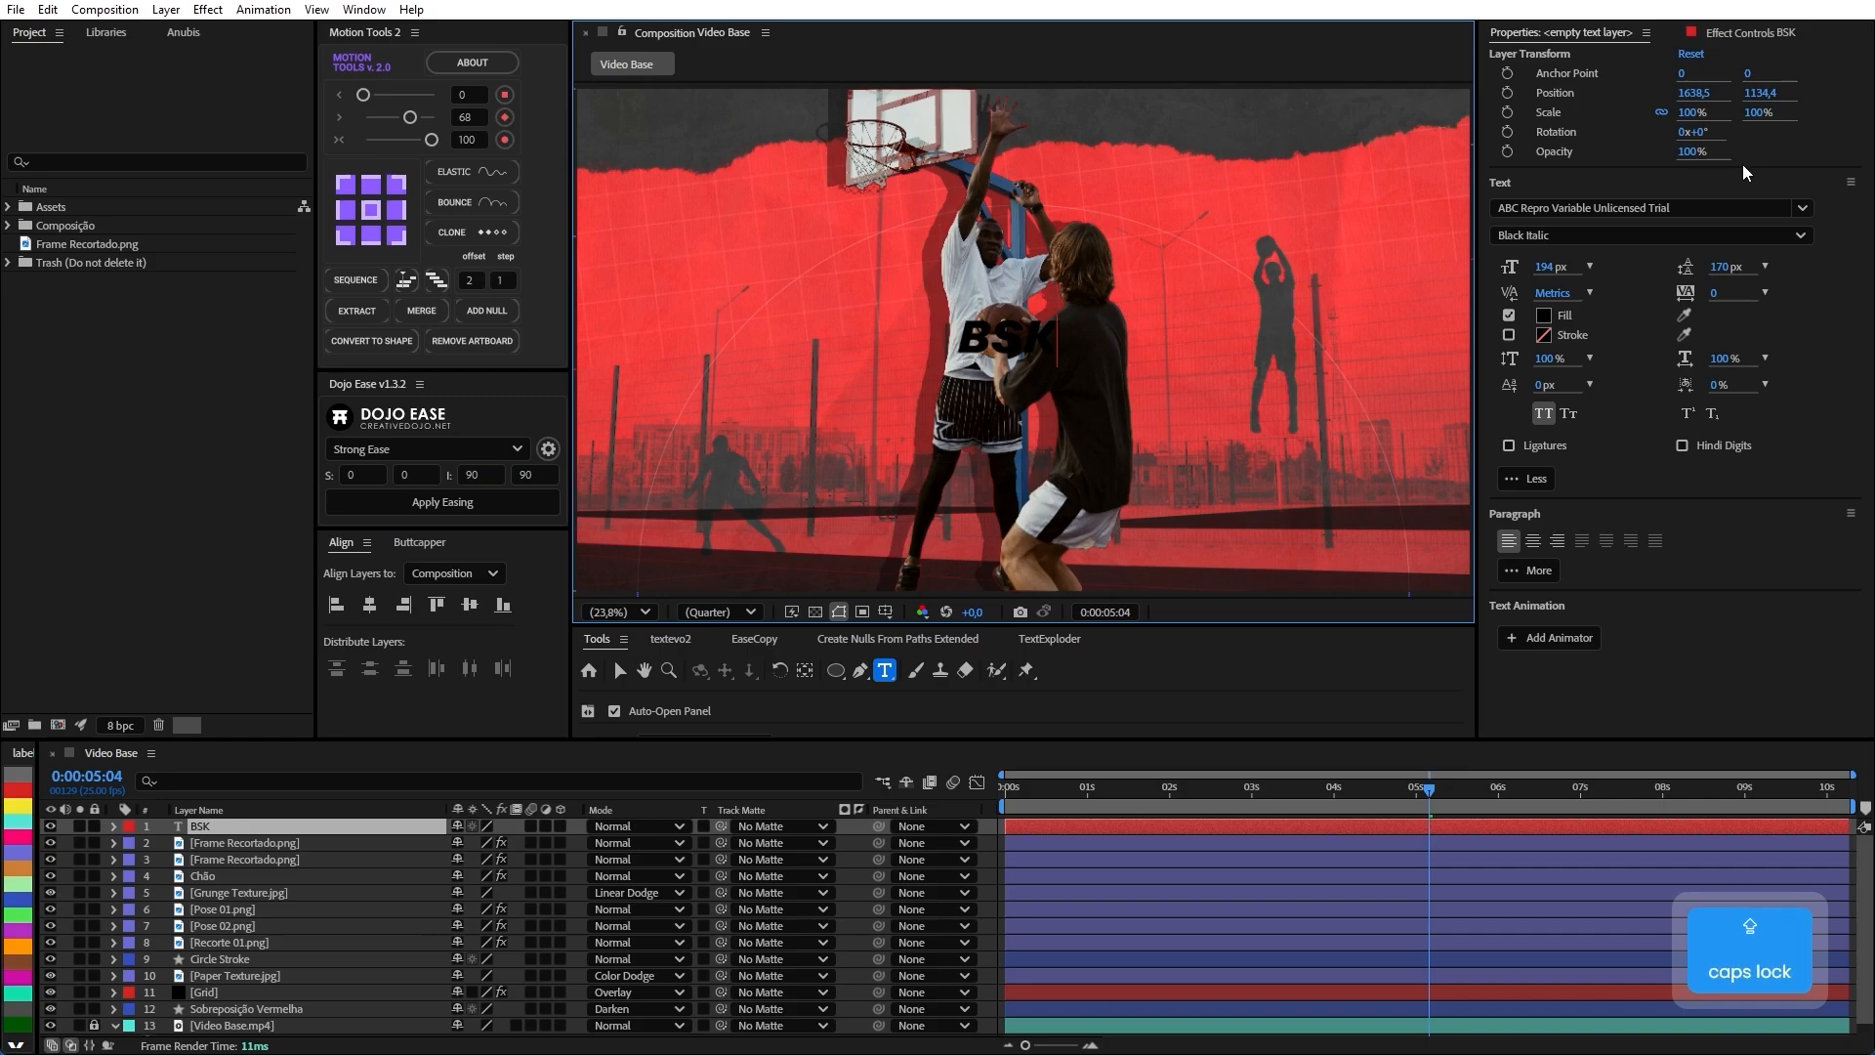
{"action": "left_click", "coordinate": [1297, 862]}
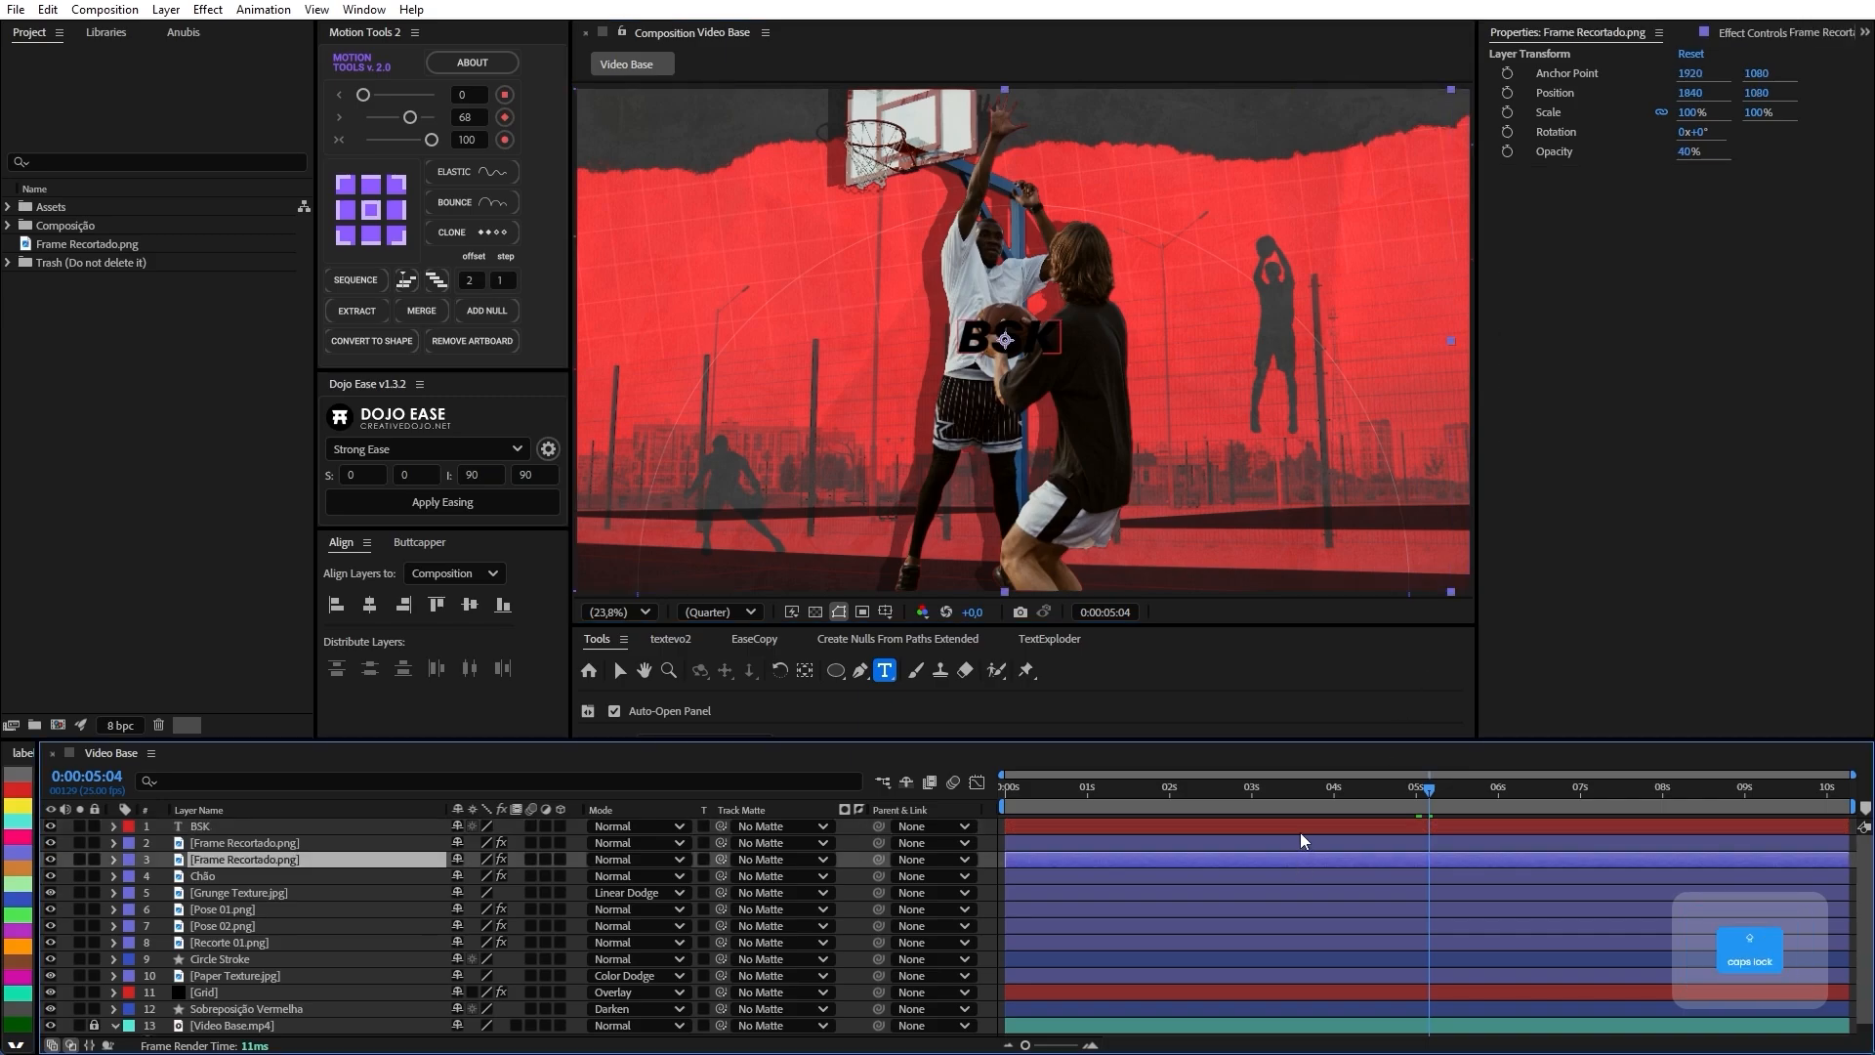
Set the BSK text's font to Raven Hell with the Medium Gothic style.
{"action": "left_click", "coordinate": [1301, 828]}
{"action": "left_click", "coordinate": [1581, 208]}
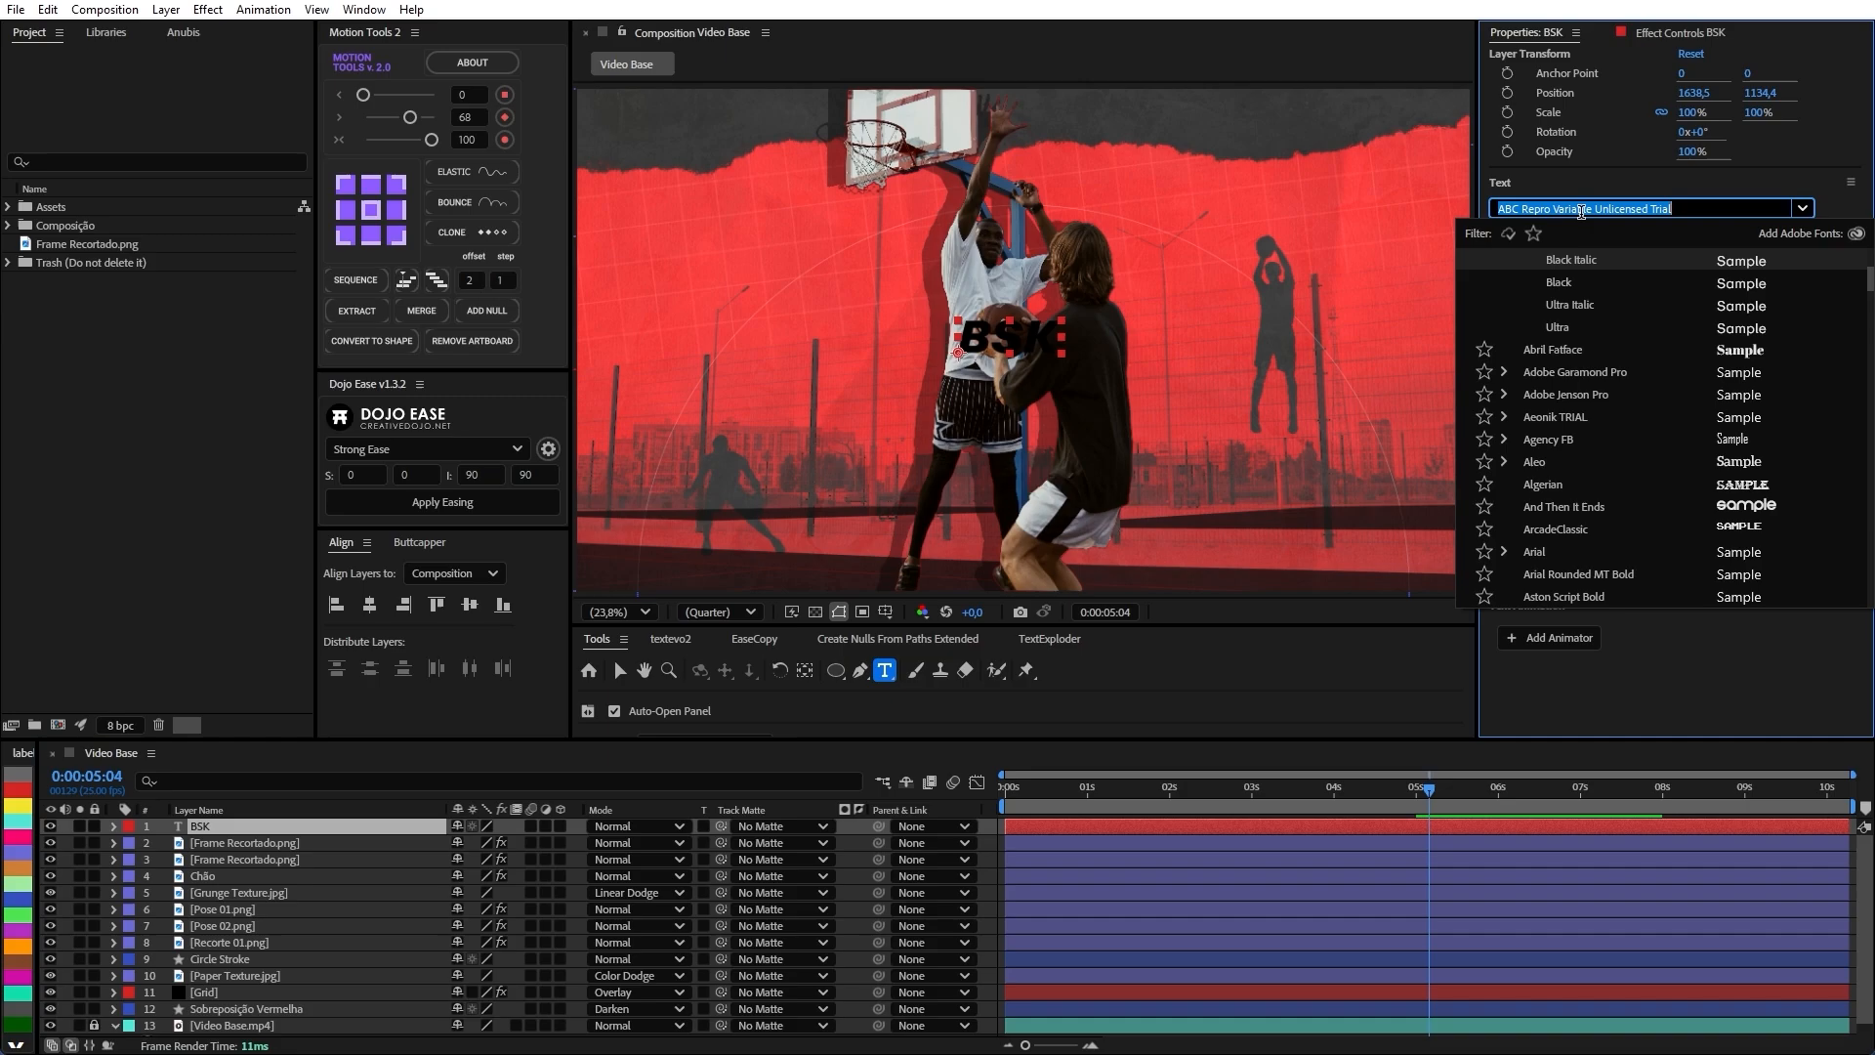
{"action": "type", "text": "raven"}
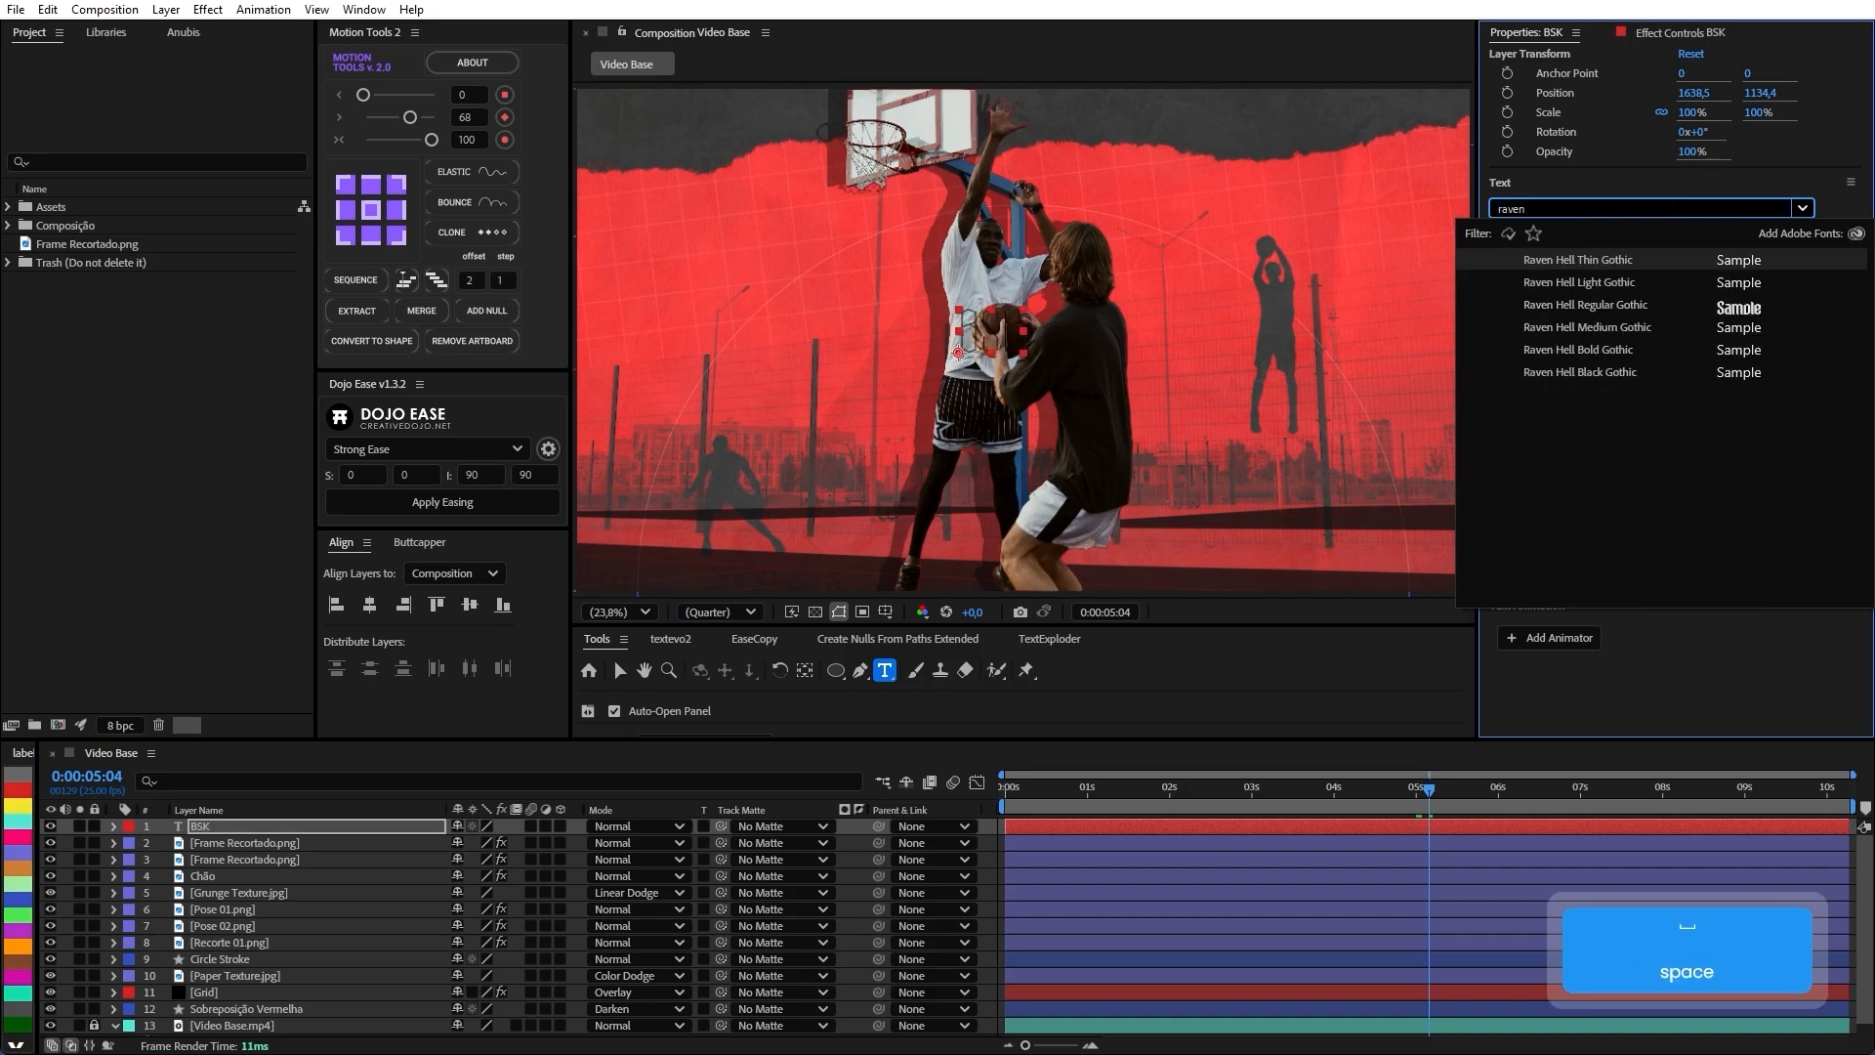
{"action": "left_click", "coordinate": [1657, 309]}
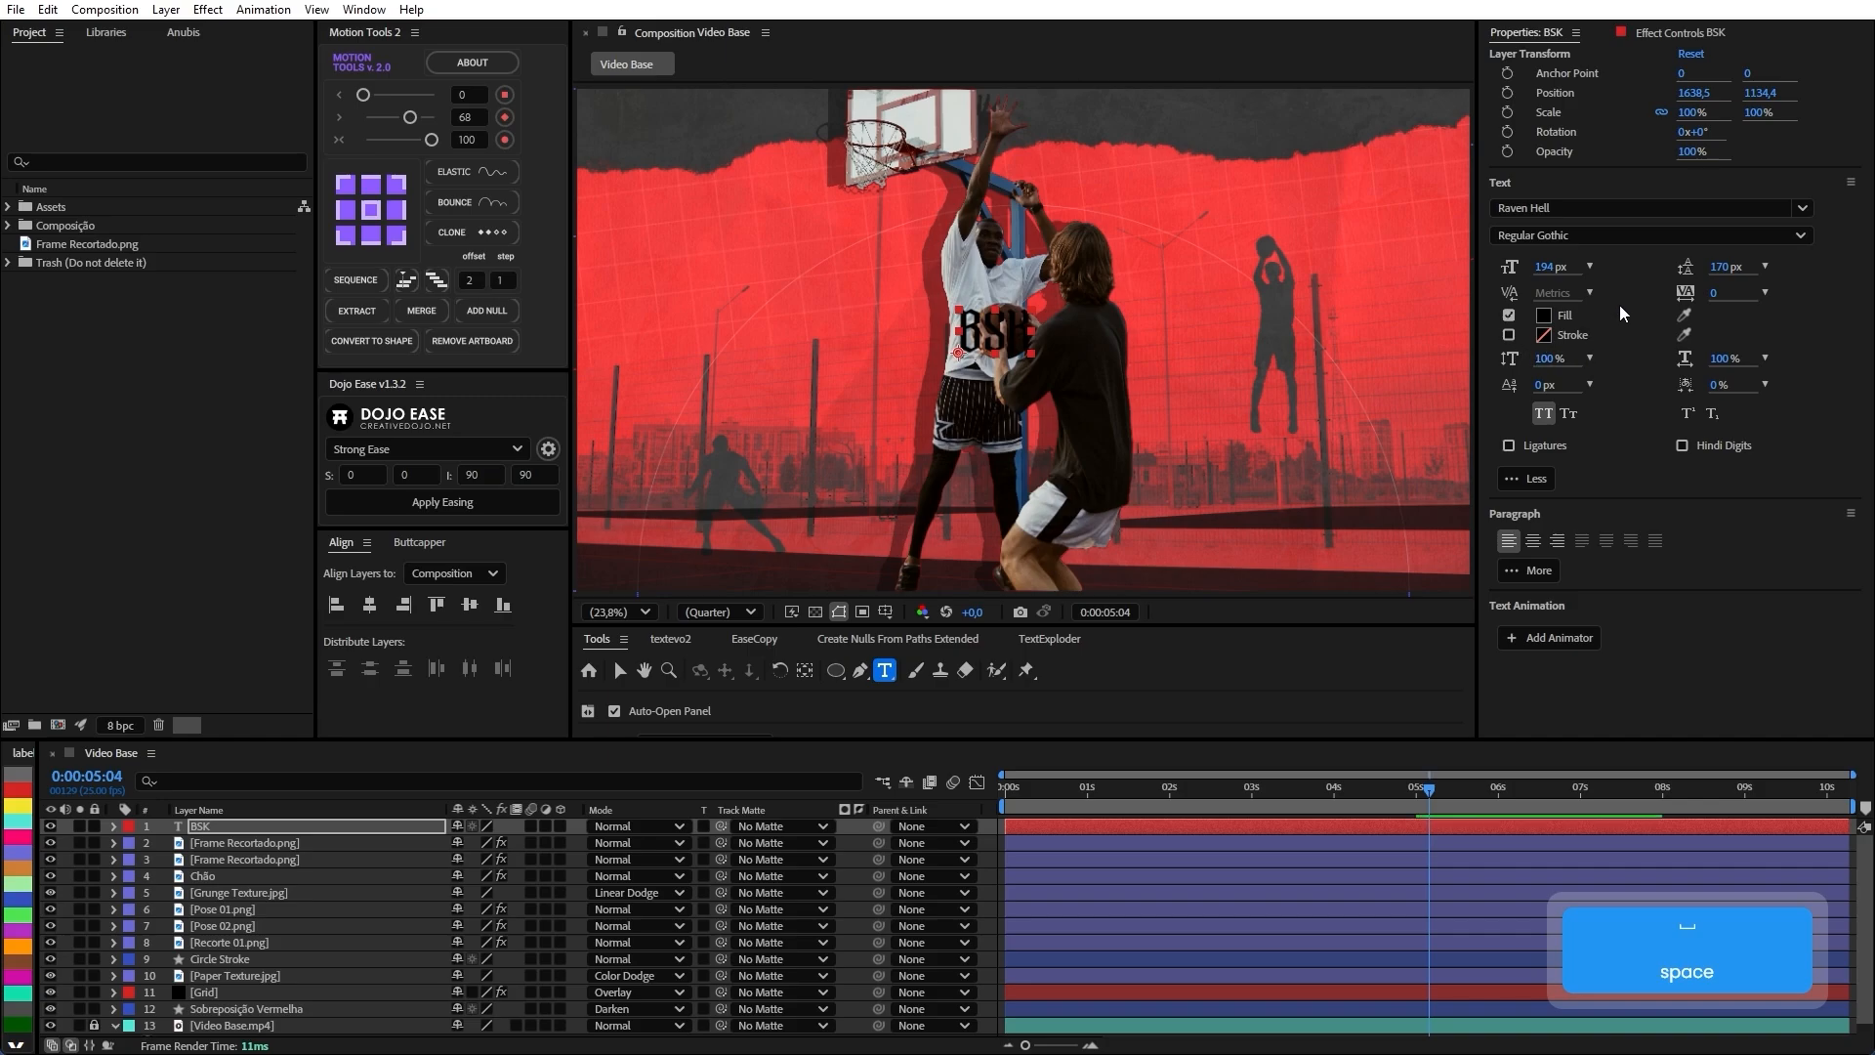
{"action": "left_click", "coordinate": [1650, 235]}
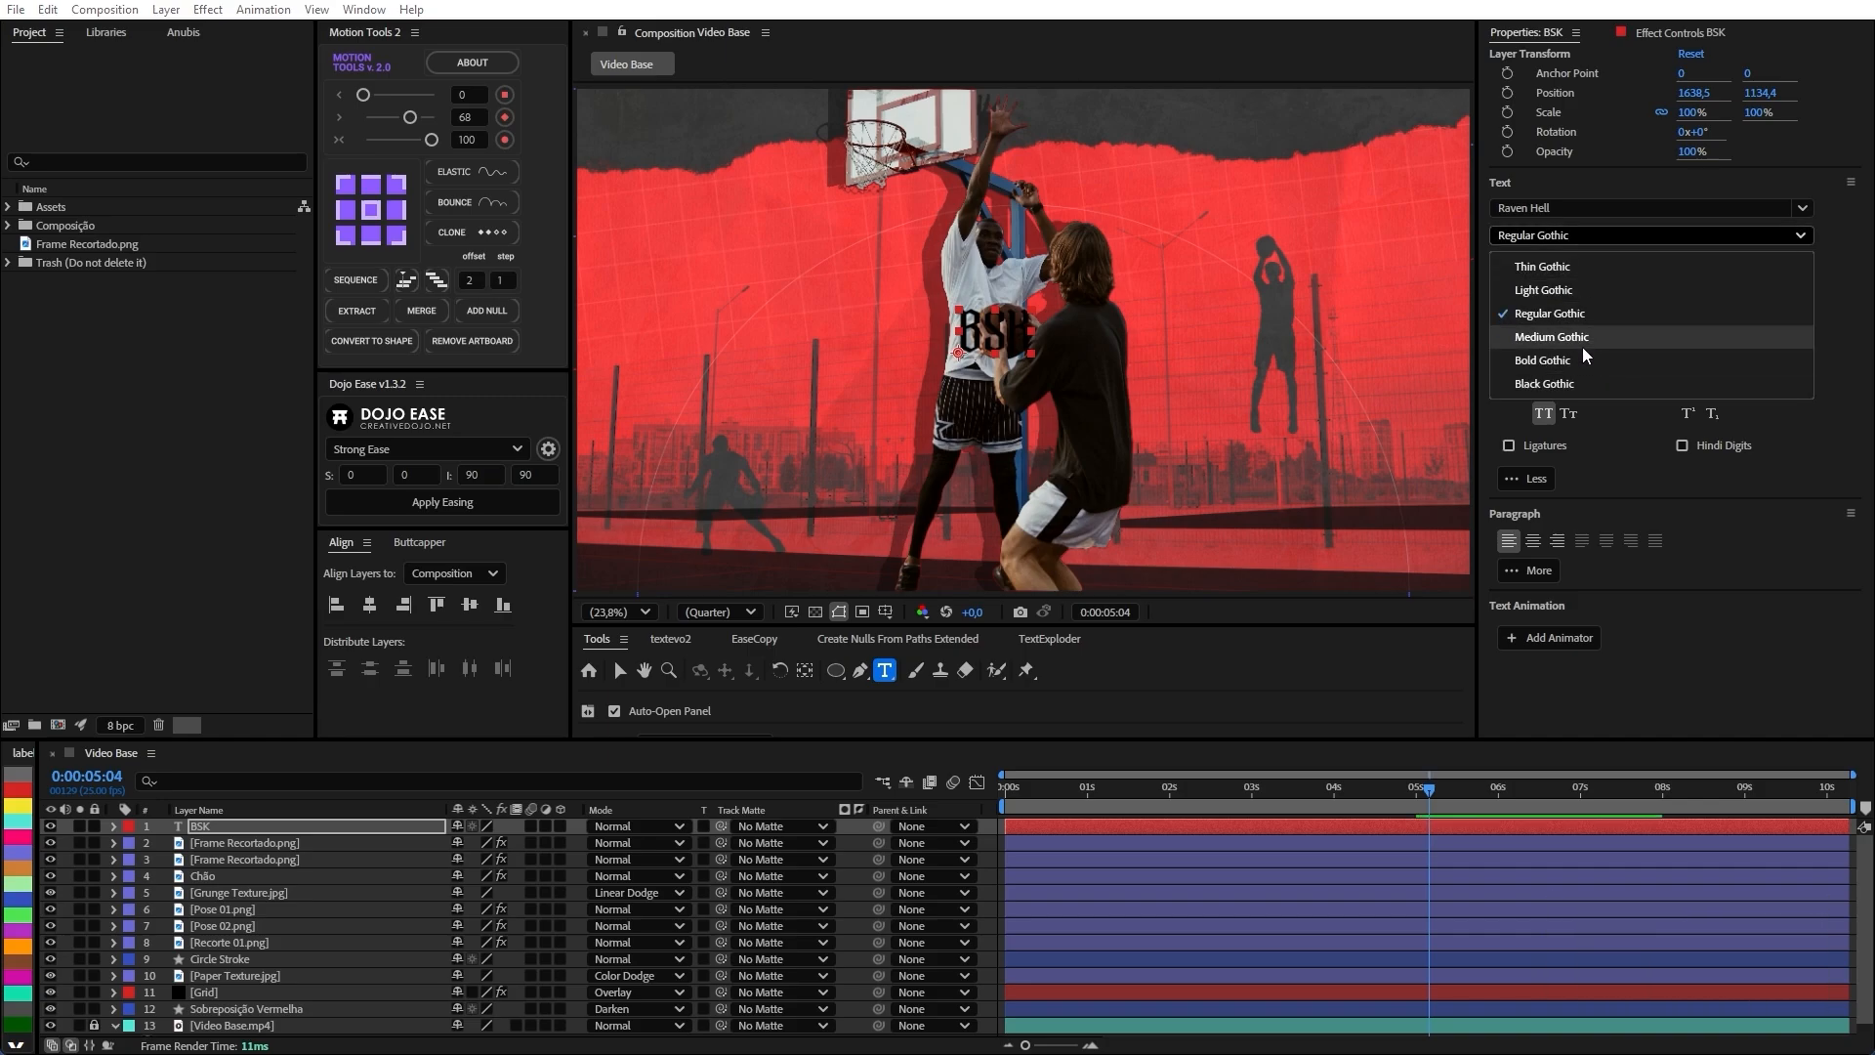
{"action": "left_click", "coordinate": [1584, 346]}
Set the BSK text's font size to 1000 px and place it behind the players, below both Frame Recortado layers.
{"action": "key", "text": "v"}
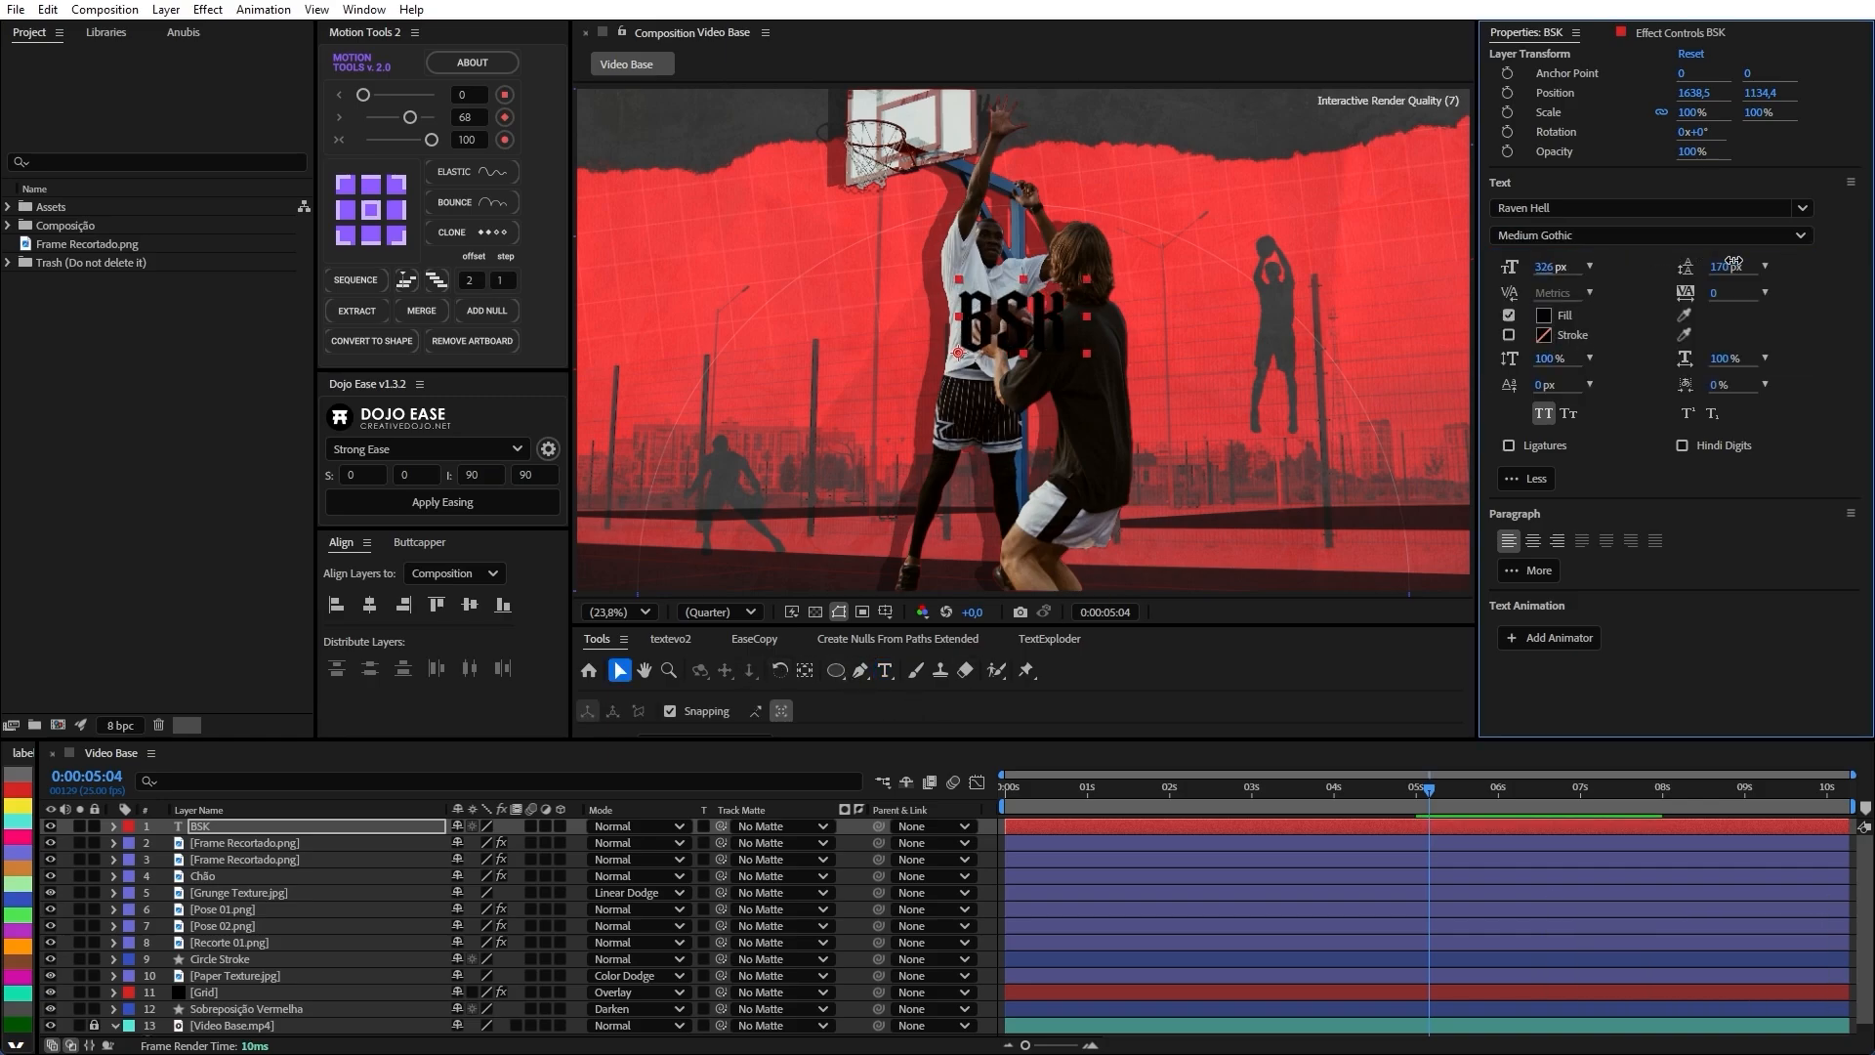
{"action": "left_click_drag", "start_coordinate": [1733, 261], "coordinate": [1874, 261]}
{"action": "left_click_drag", "start_coordinate": [1553, 271], "coordinate": [1602, 273]}
{"action": "left_click", "coordinate": [1553, 267]}
{"action": "type", "text": "100"}
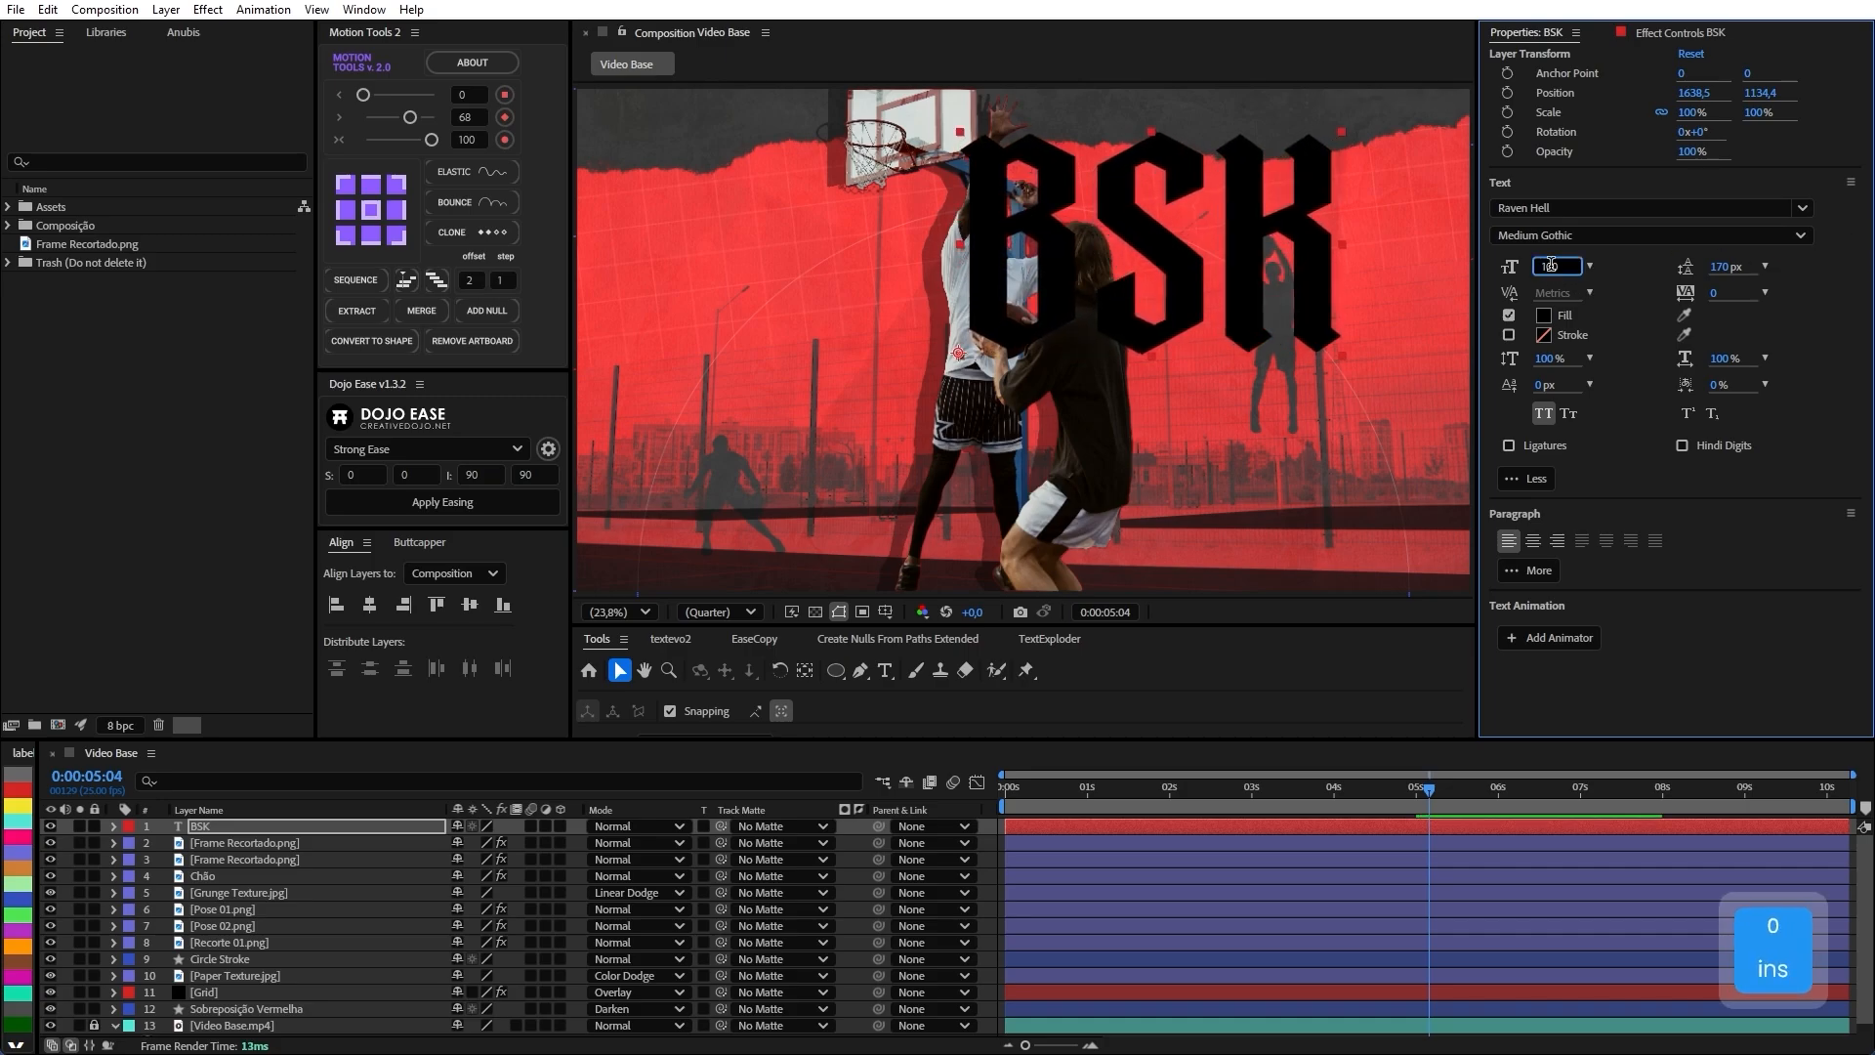
{"action": "type", "text": "0"}
{"action": "key", "text": "Return"}
{"action": "left_click_drag", "start_coordinate": [200, 826], "coordinate": [203, 869]}
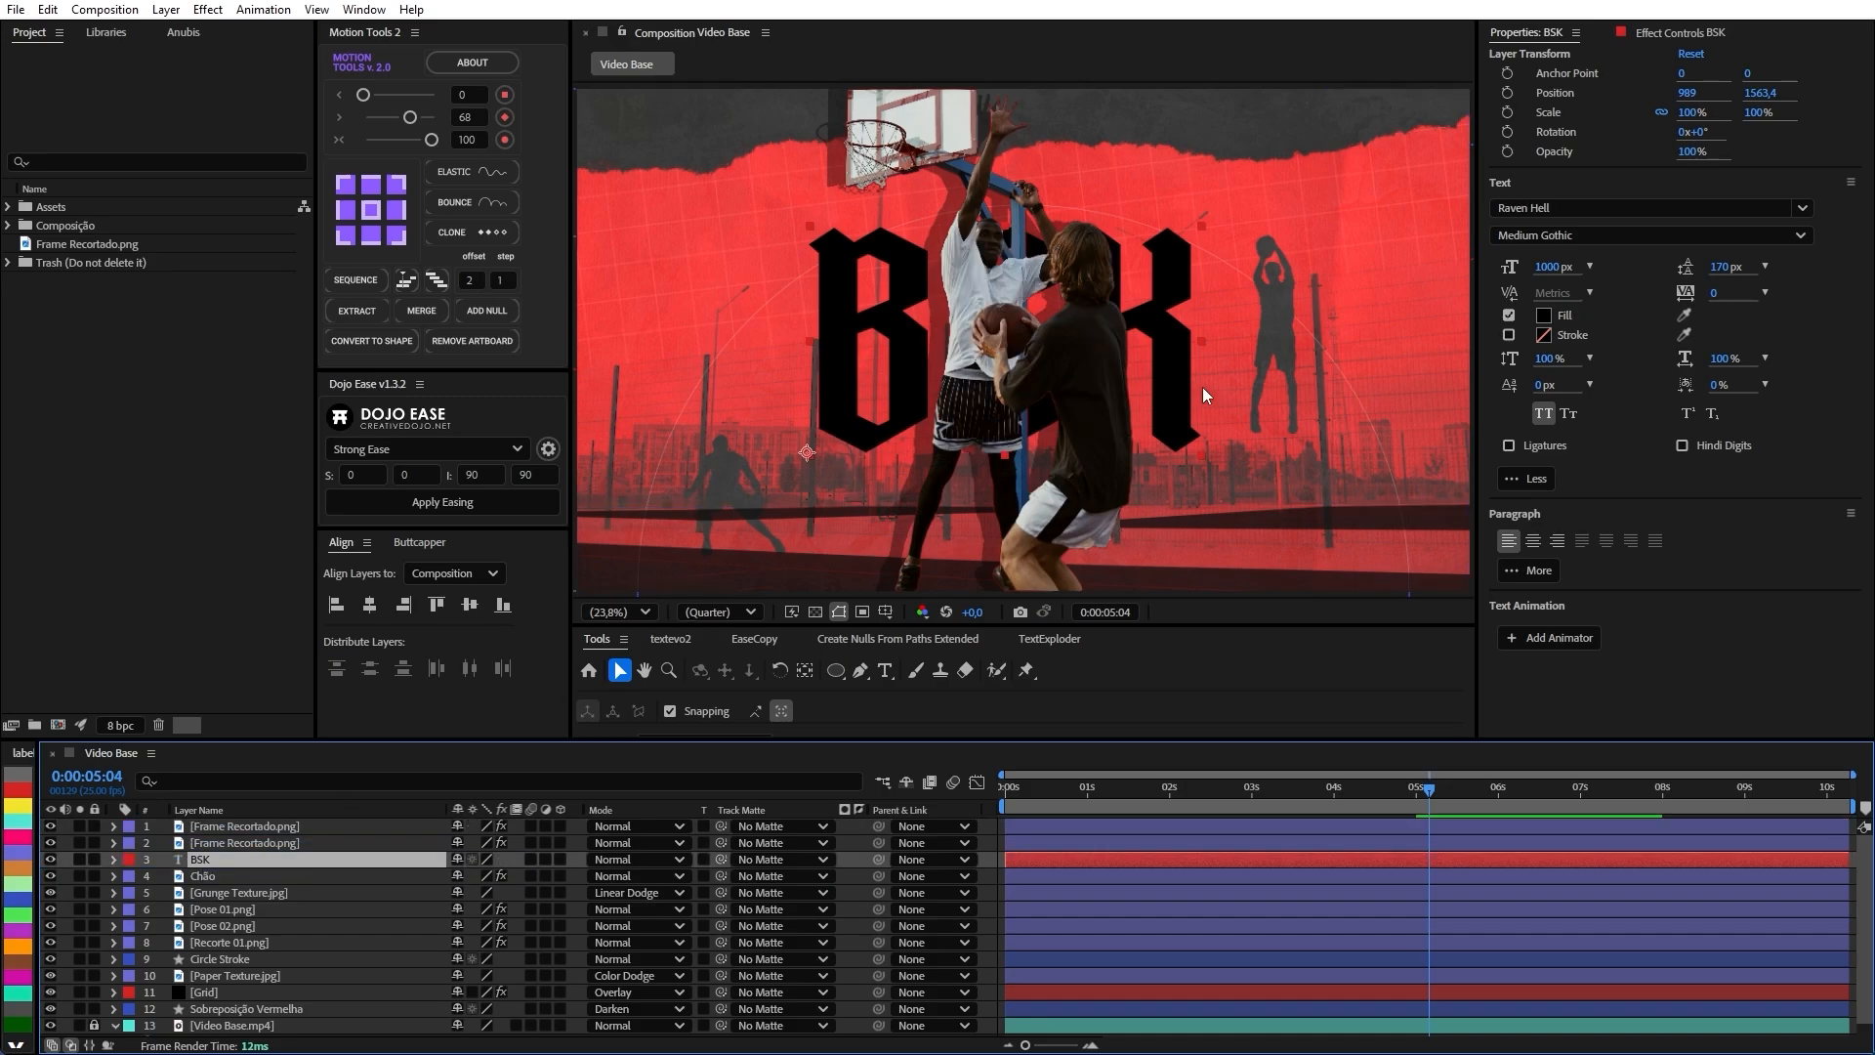
Set the BSK text's fill color to 1B1B1B.
{"action": "left_click", "coordinate": [1543, 315]}
{"action": "type", "text": "1B1B1B"}
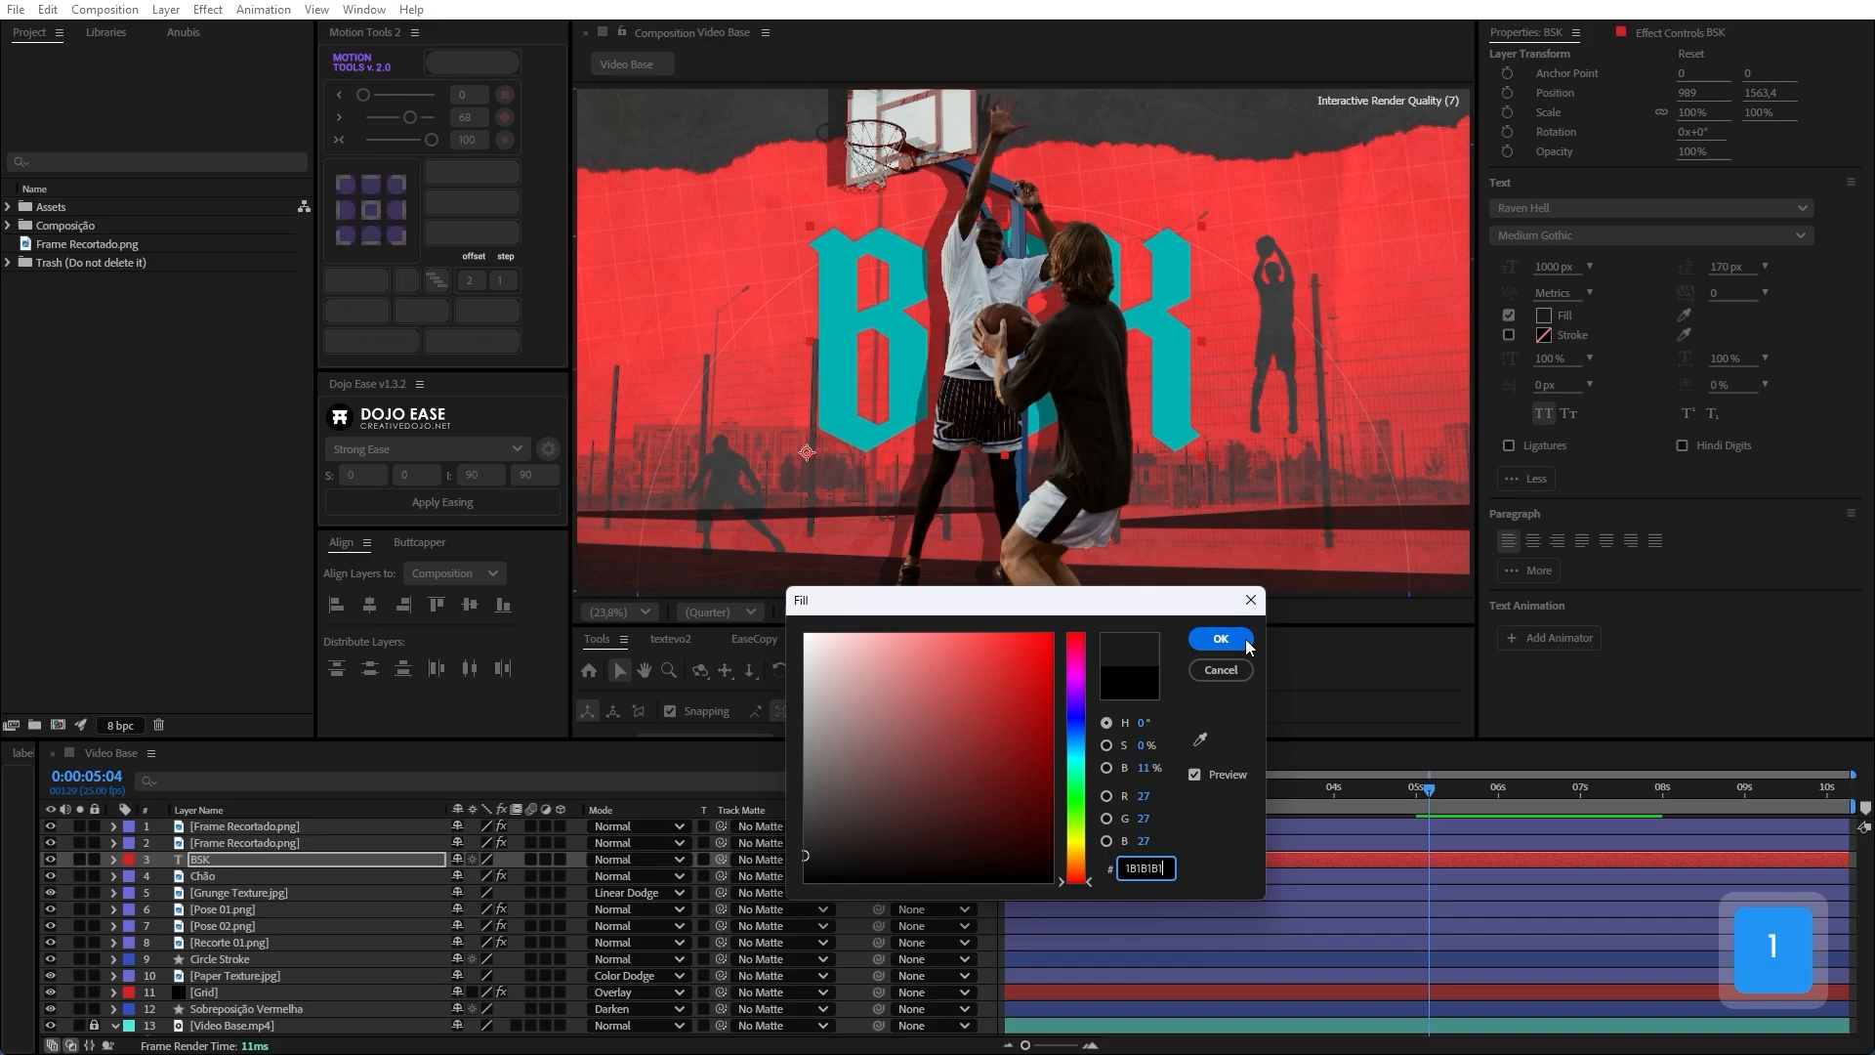
{"action": "left_click", "coordinate": [1220, 638]}
Move the BSK layer below the Grunge Texture layer and check how the texture covers the letters.
{"action": "mouse_move", "coordinate": [244, 860]}
{"action": "left_mouse_down"}
{"action": "mouse_move", "coordinate": [256, 888]}
{"action": "mouse_move", "coordinate": [240, 896]}
{"action": "left_mouse_up"}
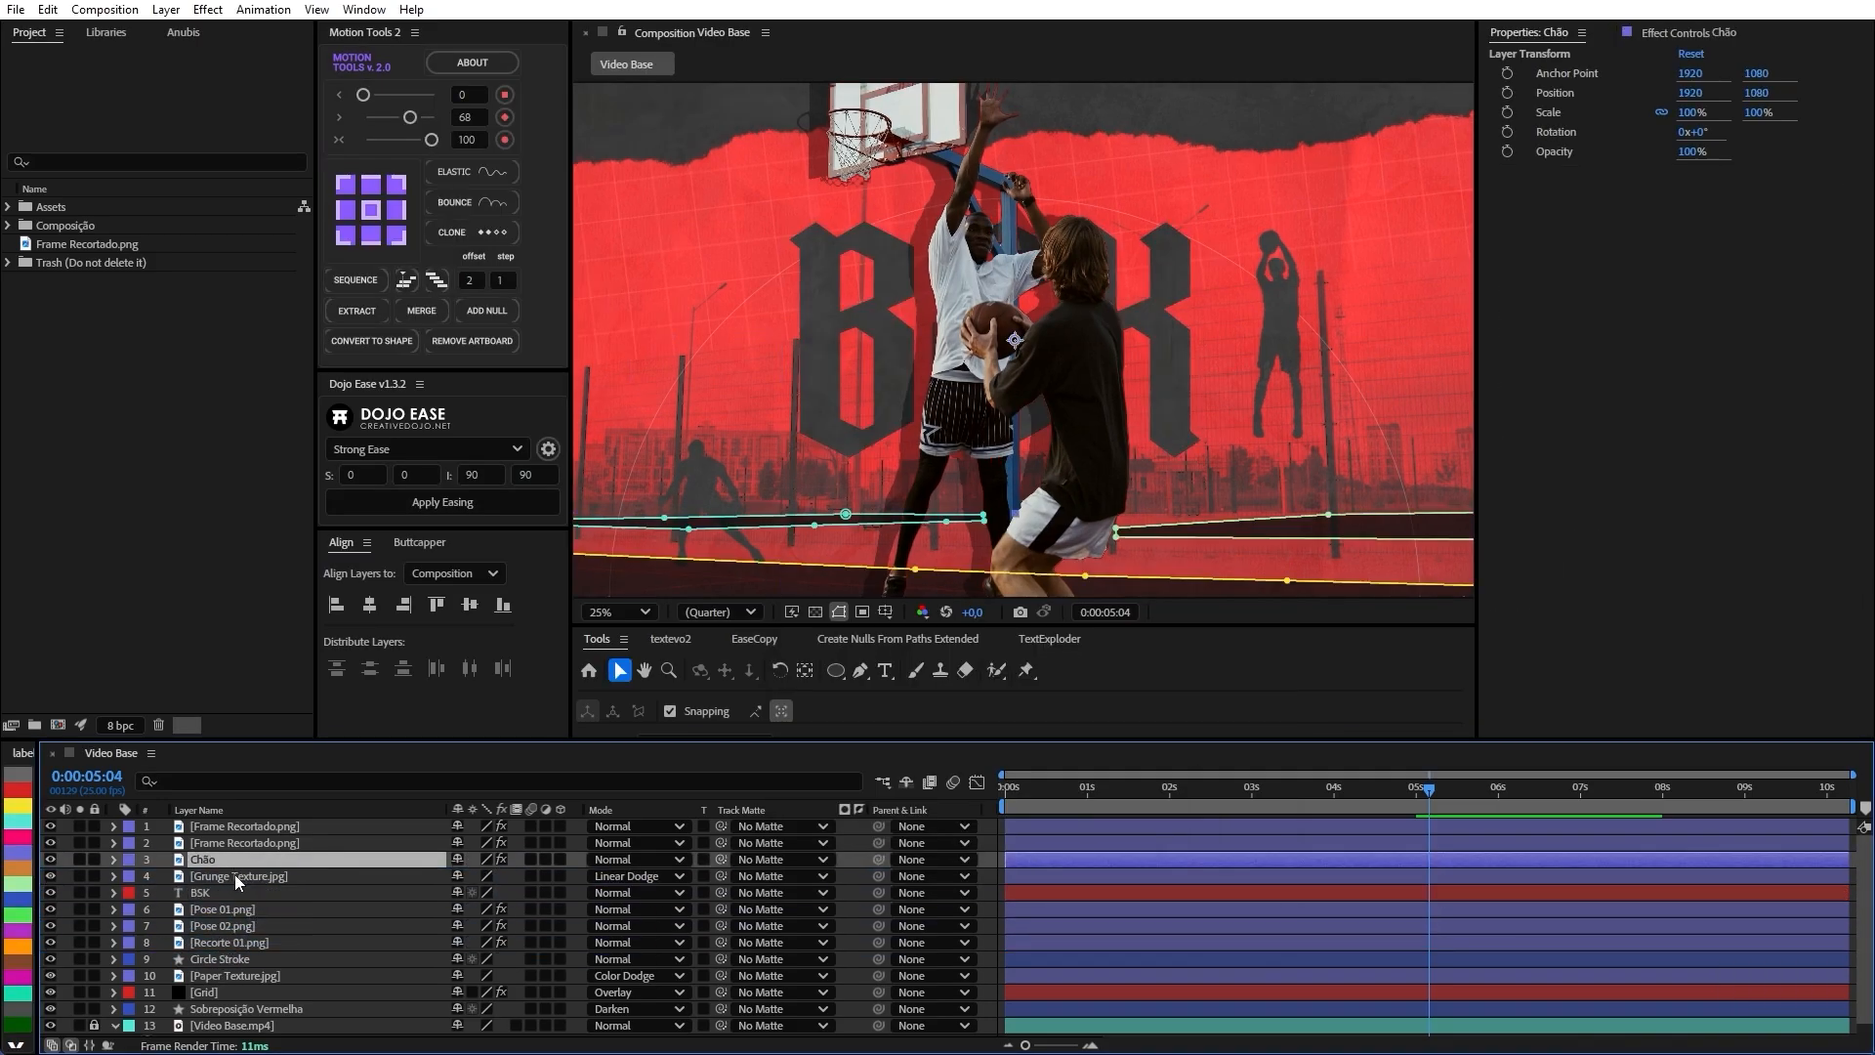
{"action": "left_click", "coordinate": [234, 875]}
{"action": "scroll", "coordinate": [917, 455], "scroll_direction": "down", "scroll_amount": 1}
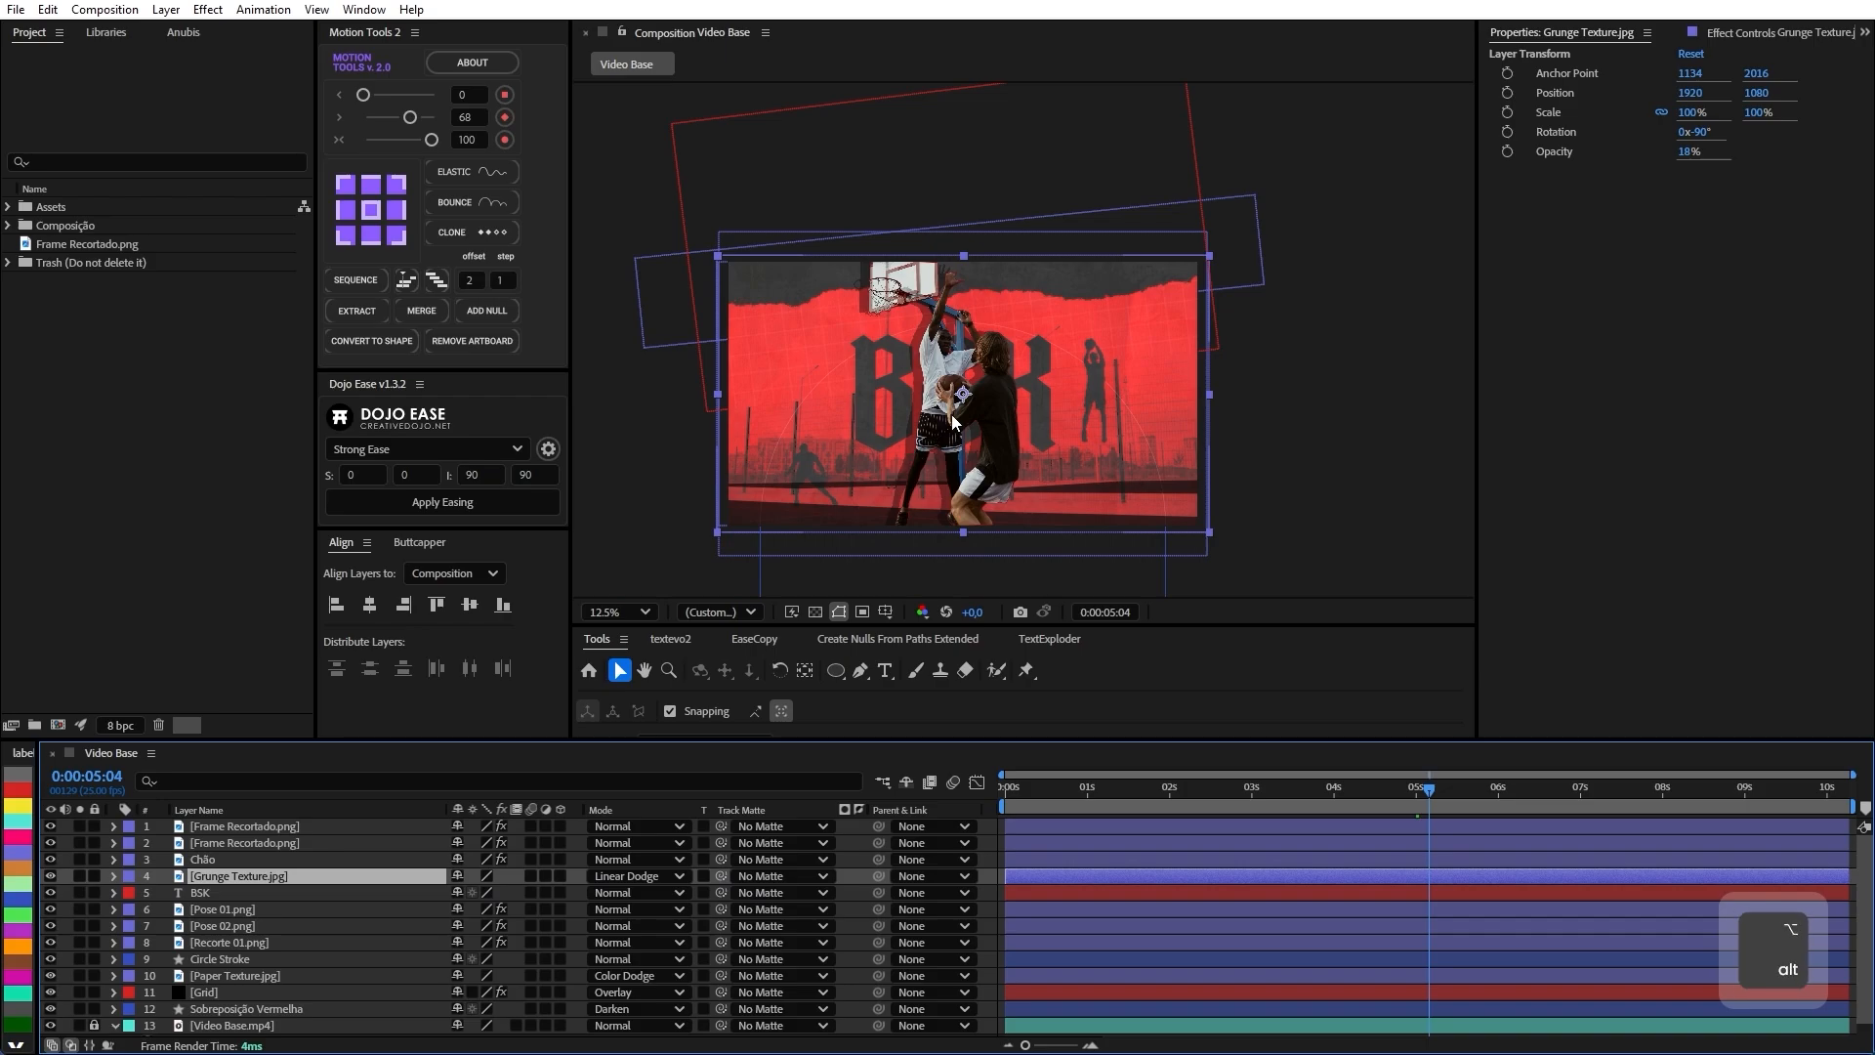
{"action": "scroll", "coordinate": [928, 429], "scroll_direction": "up", "scroll_amount": 1}
{"action": "scroll", "coordinate": [952, 401], "scroll_direction": "down", "scroll_amount": 1}
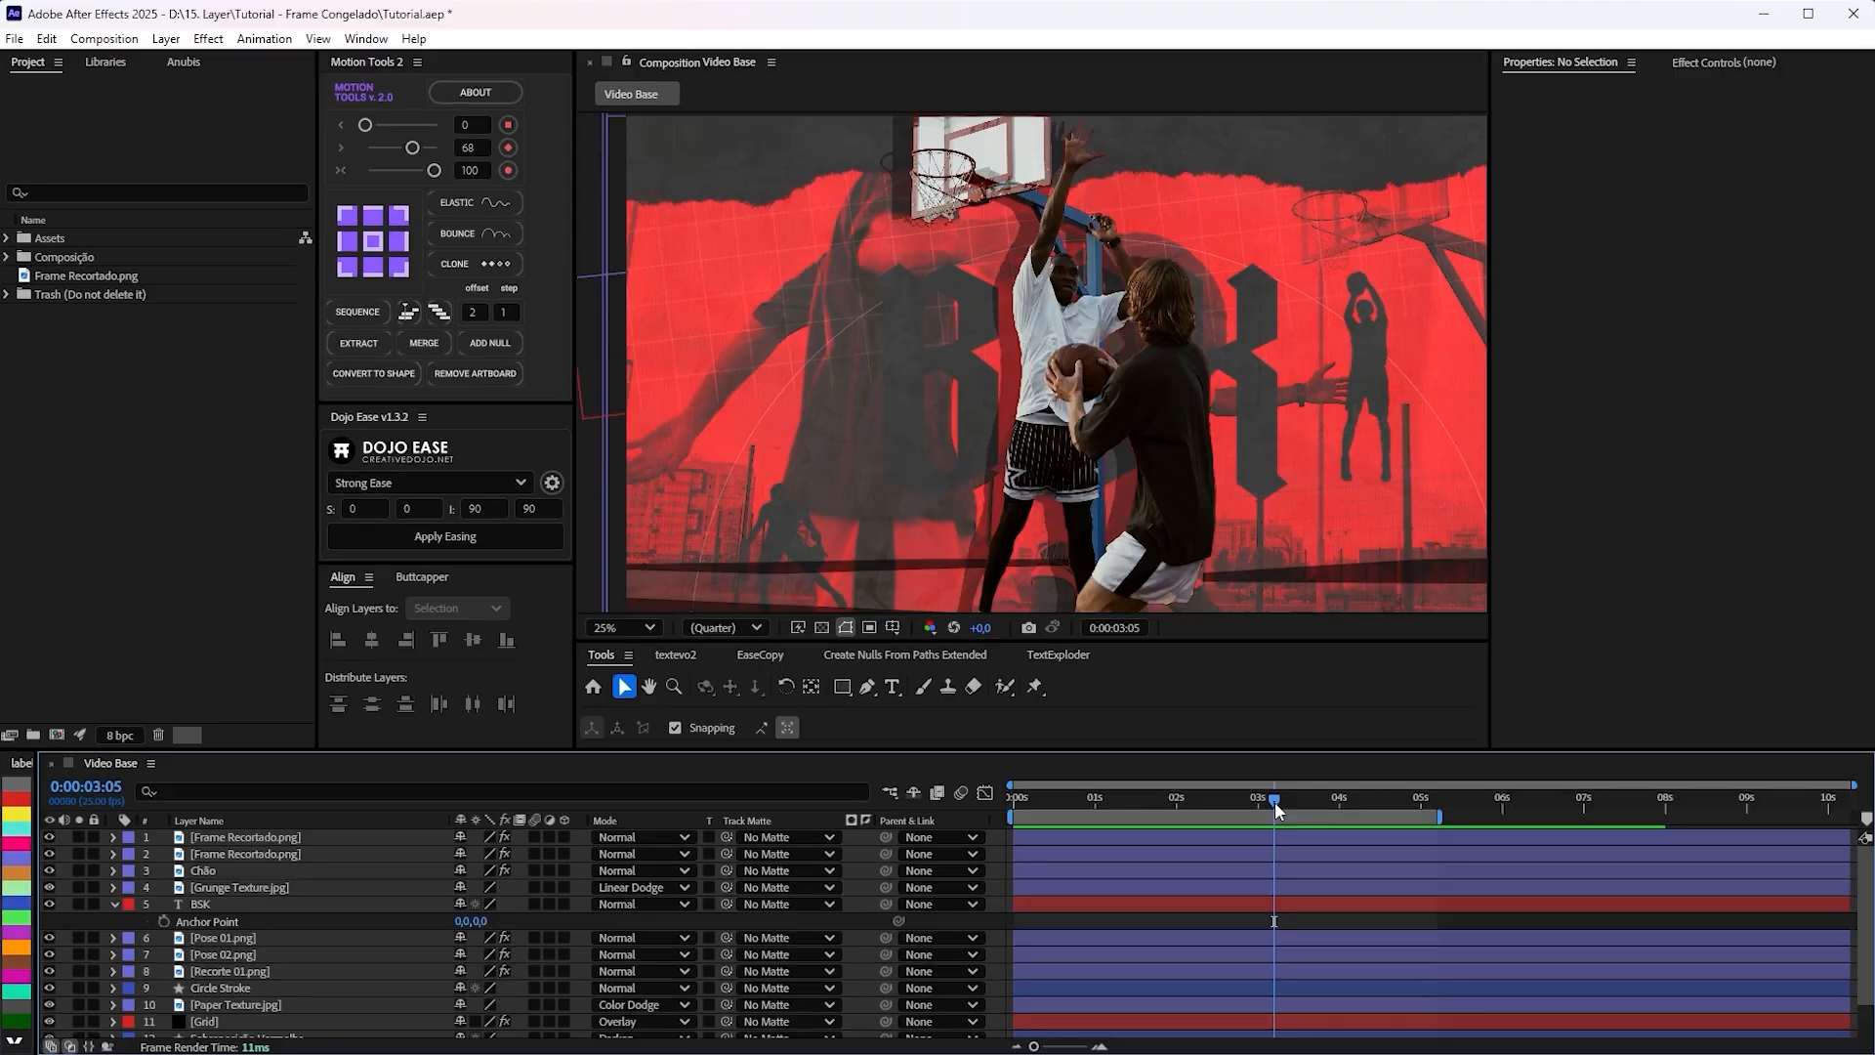
At 0:00:05:18, apply a Transform effect to the BSK text and set its skew to -15.
{"action": "left_click_drag", "start_coordinate": [1348, 800], "coordinate": [1479, 798]}
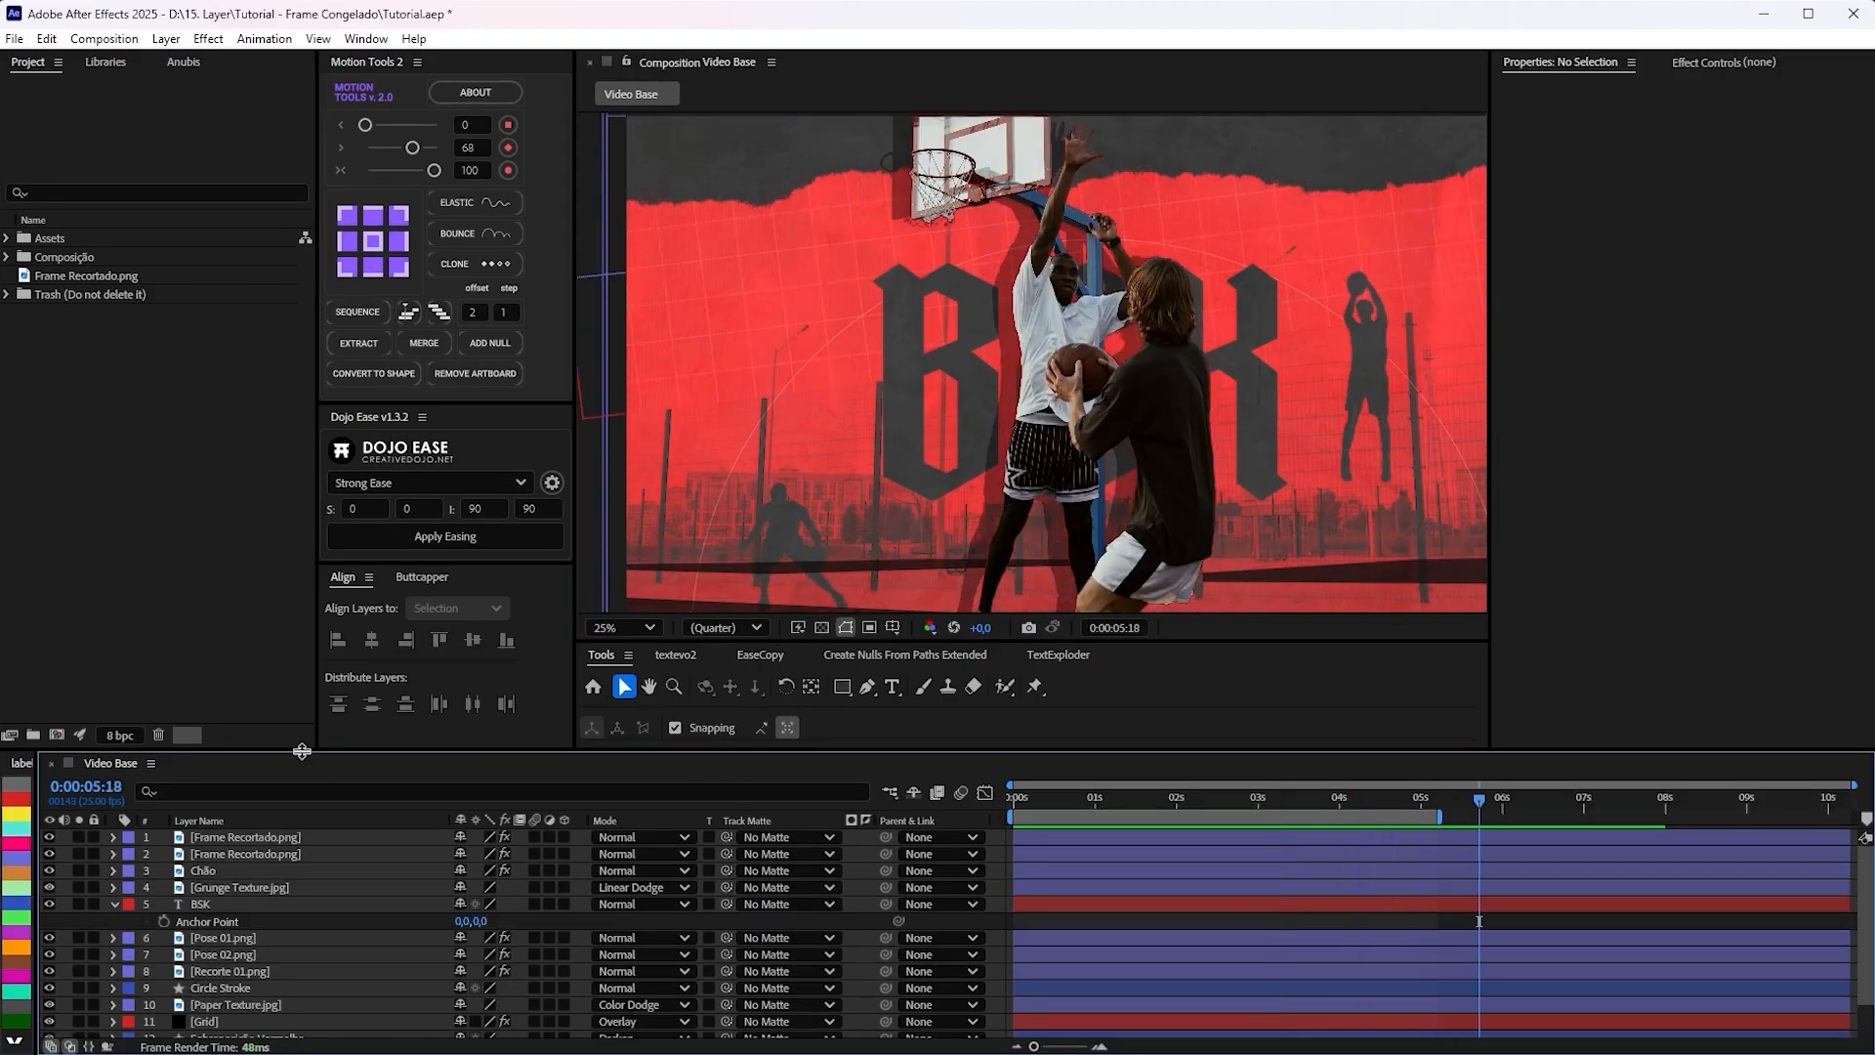
{"action": "left_click", "coordinate": [234, 906]}
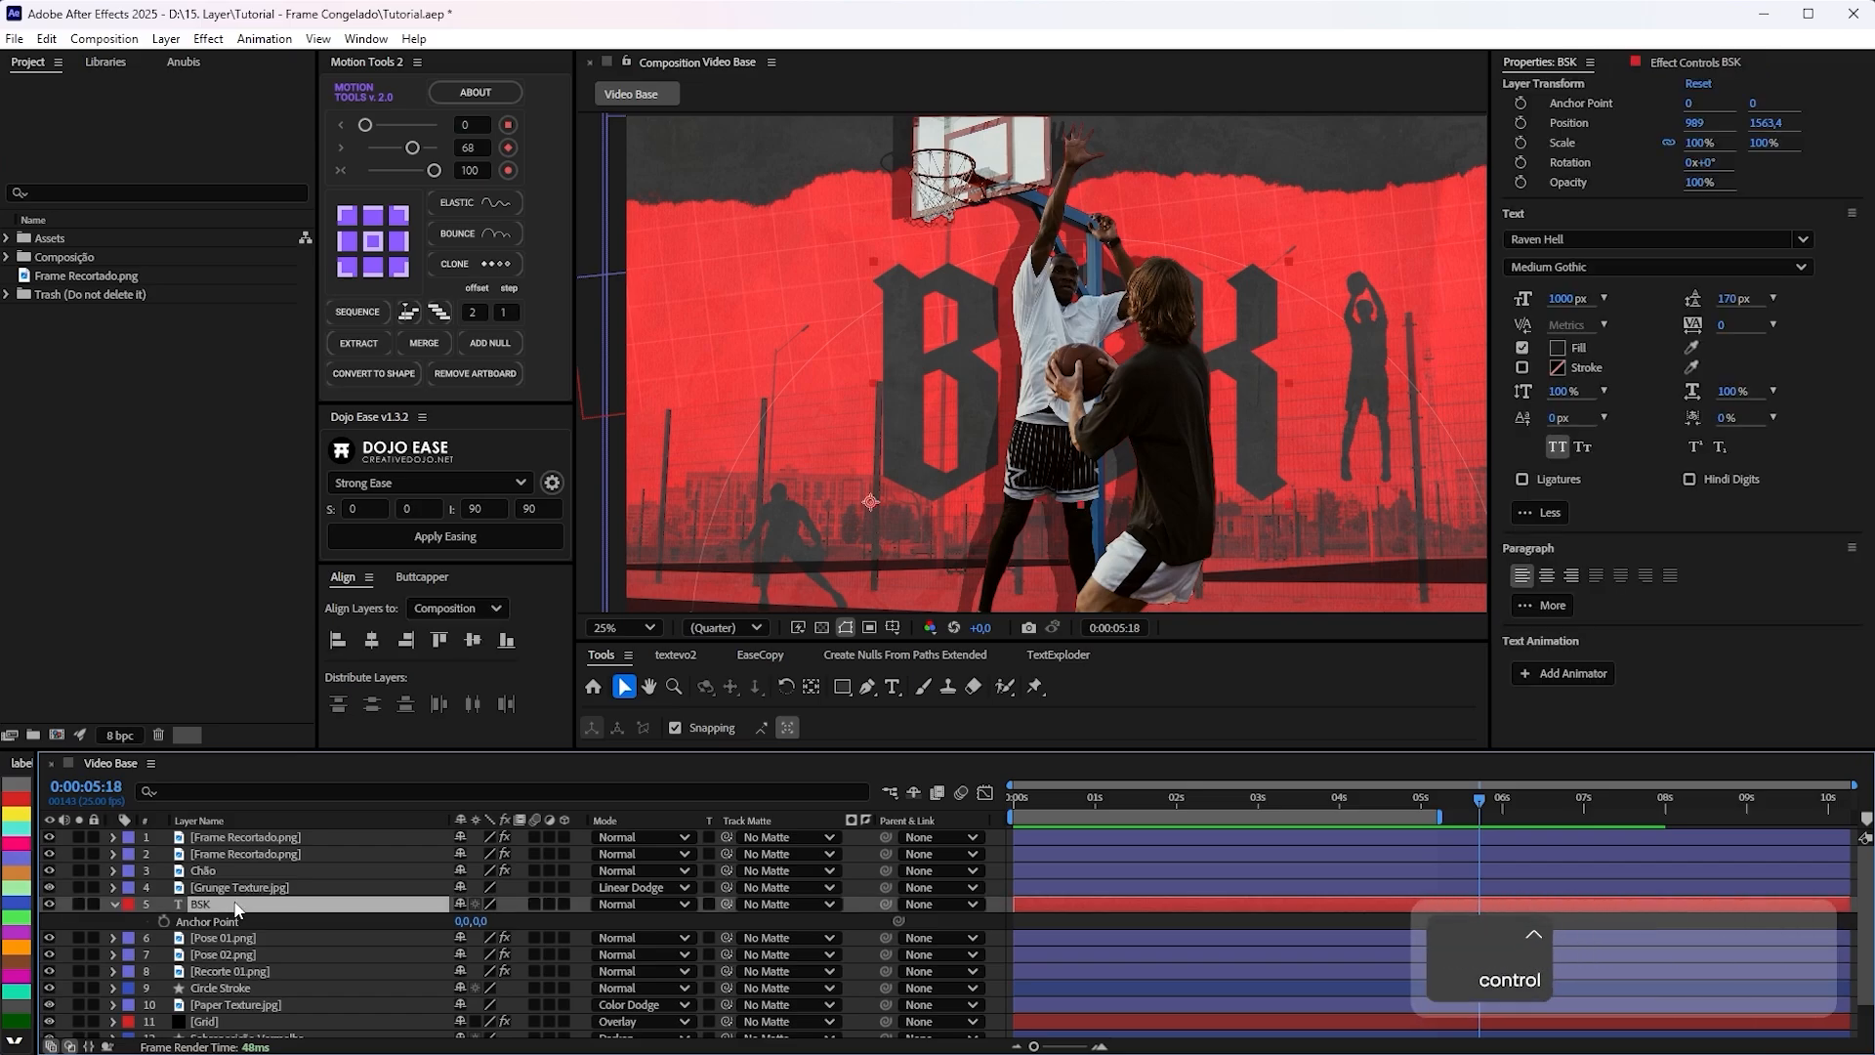
{"action": "key", "text": "ctrl+space"}
{"action": "key", "text": "ctrl+space"}
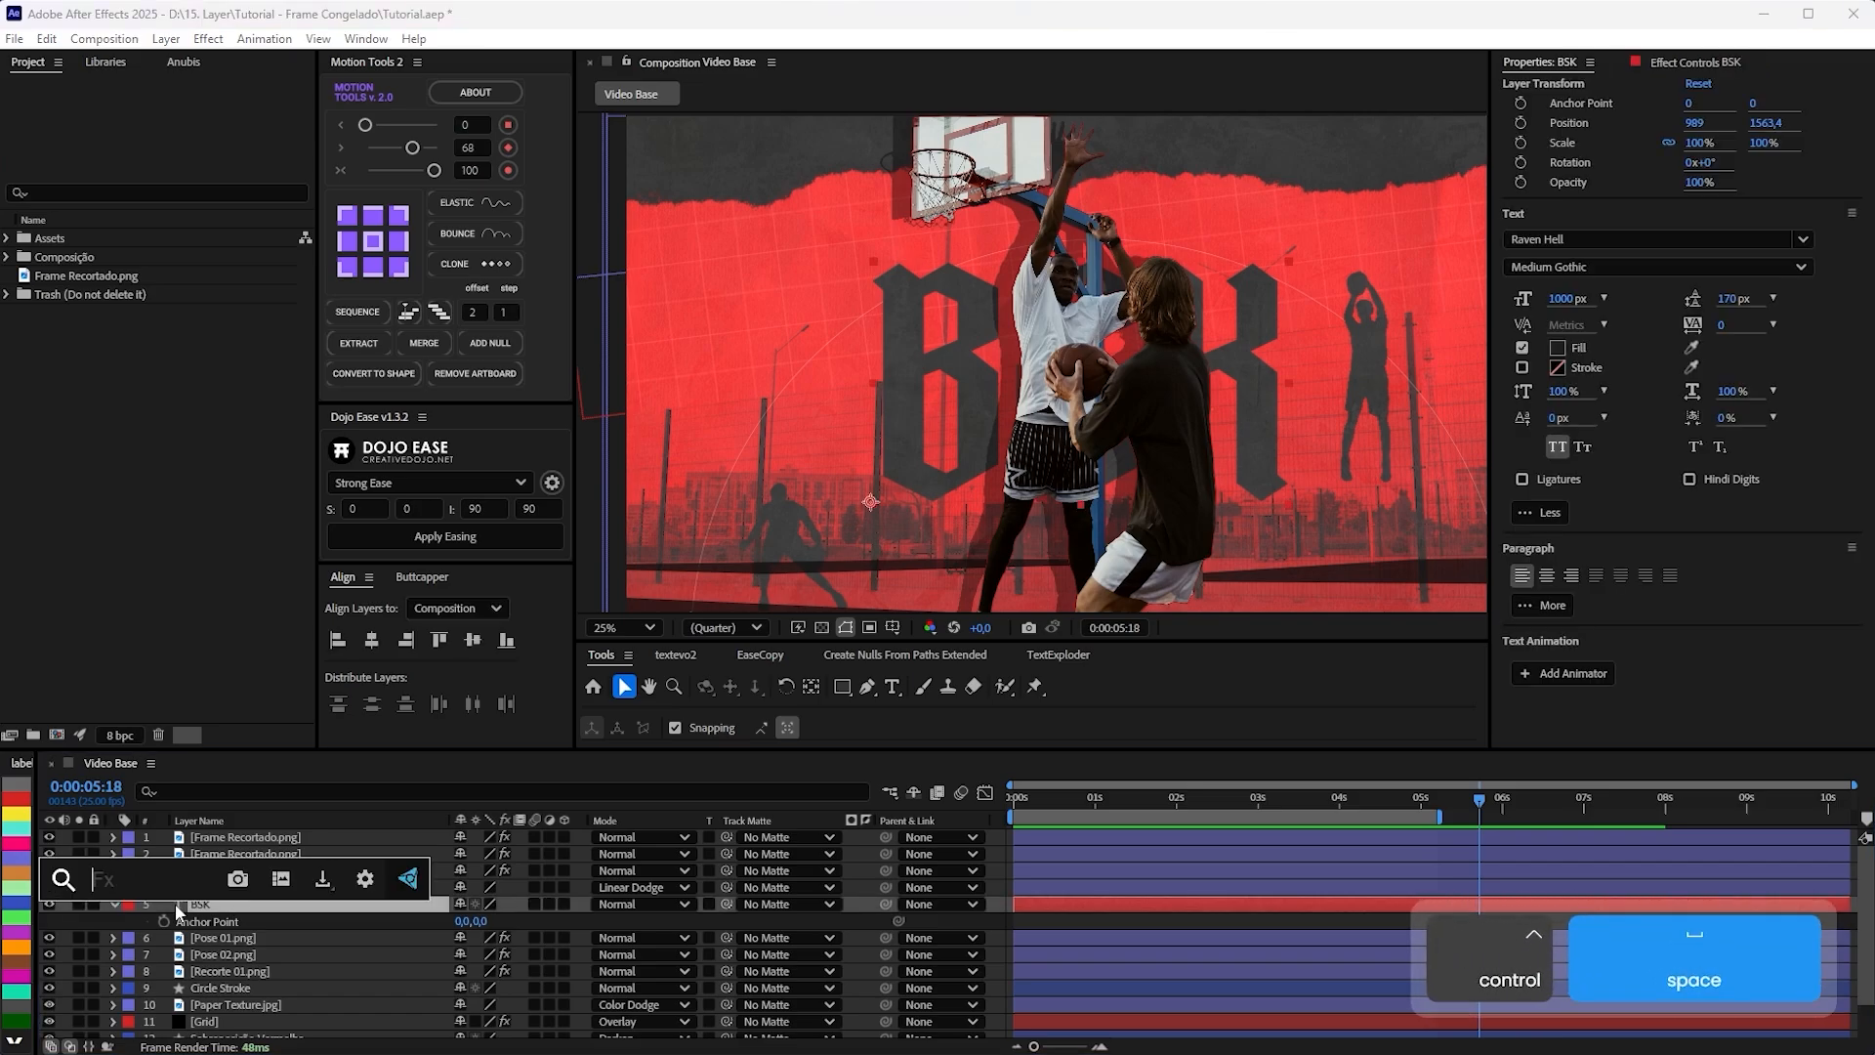
{"action": "type", "text": "tran"}
{"action": "key", "text": "Return"}
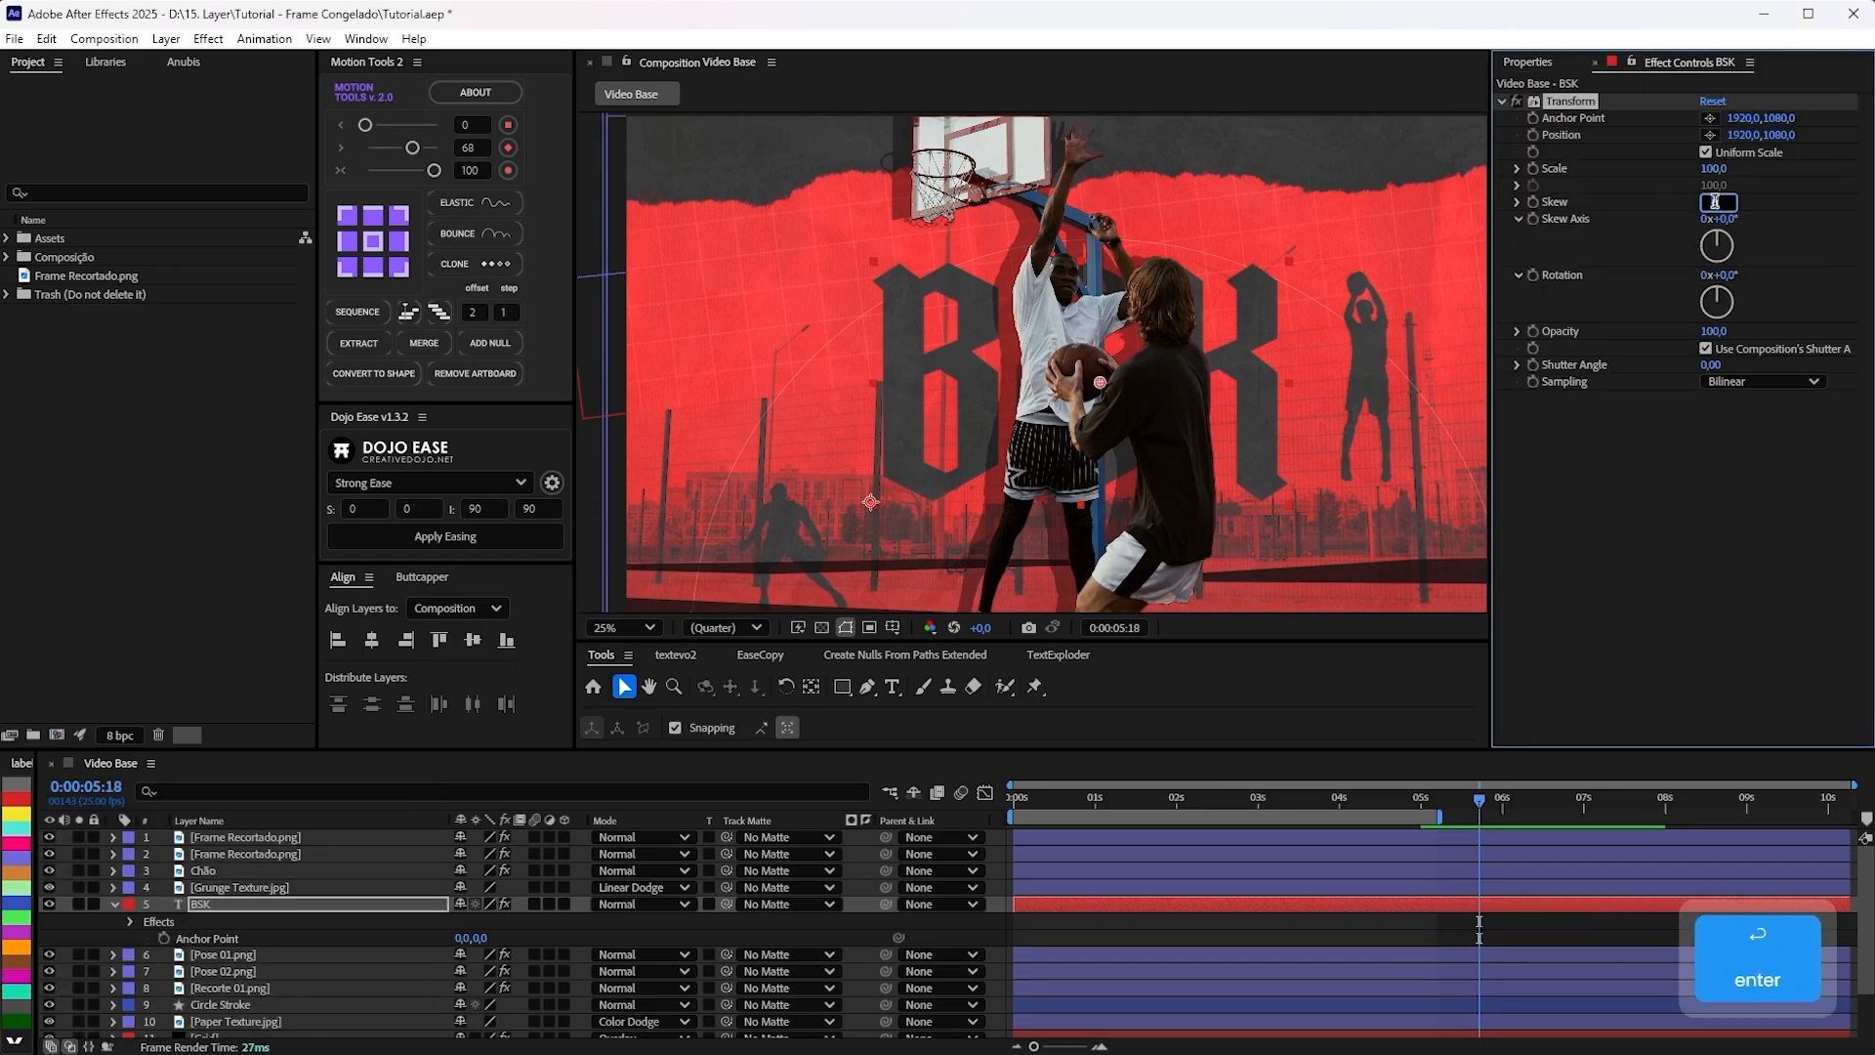
{"action": "type", "text": "-15"}
{"action": "key", "text": "Return"}
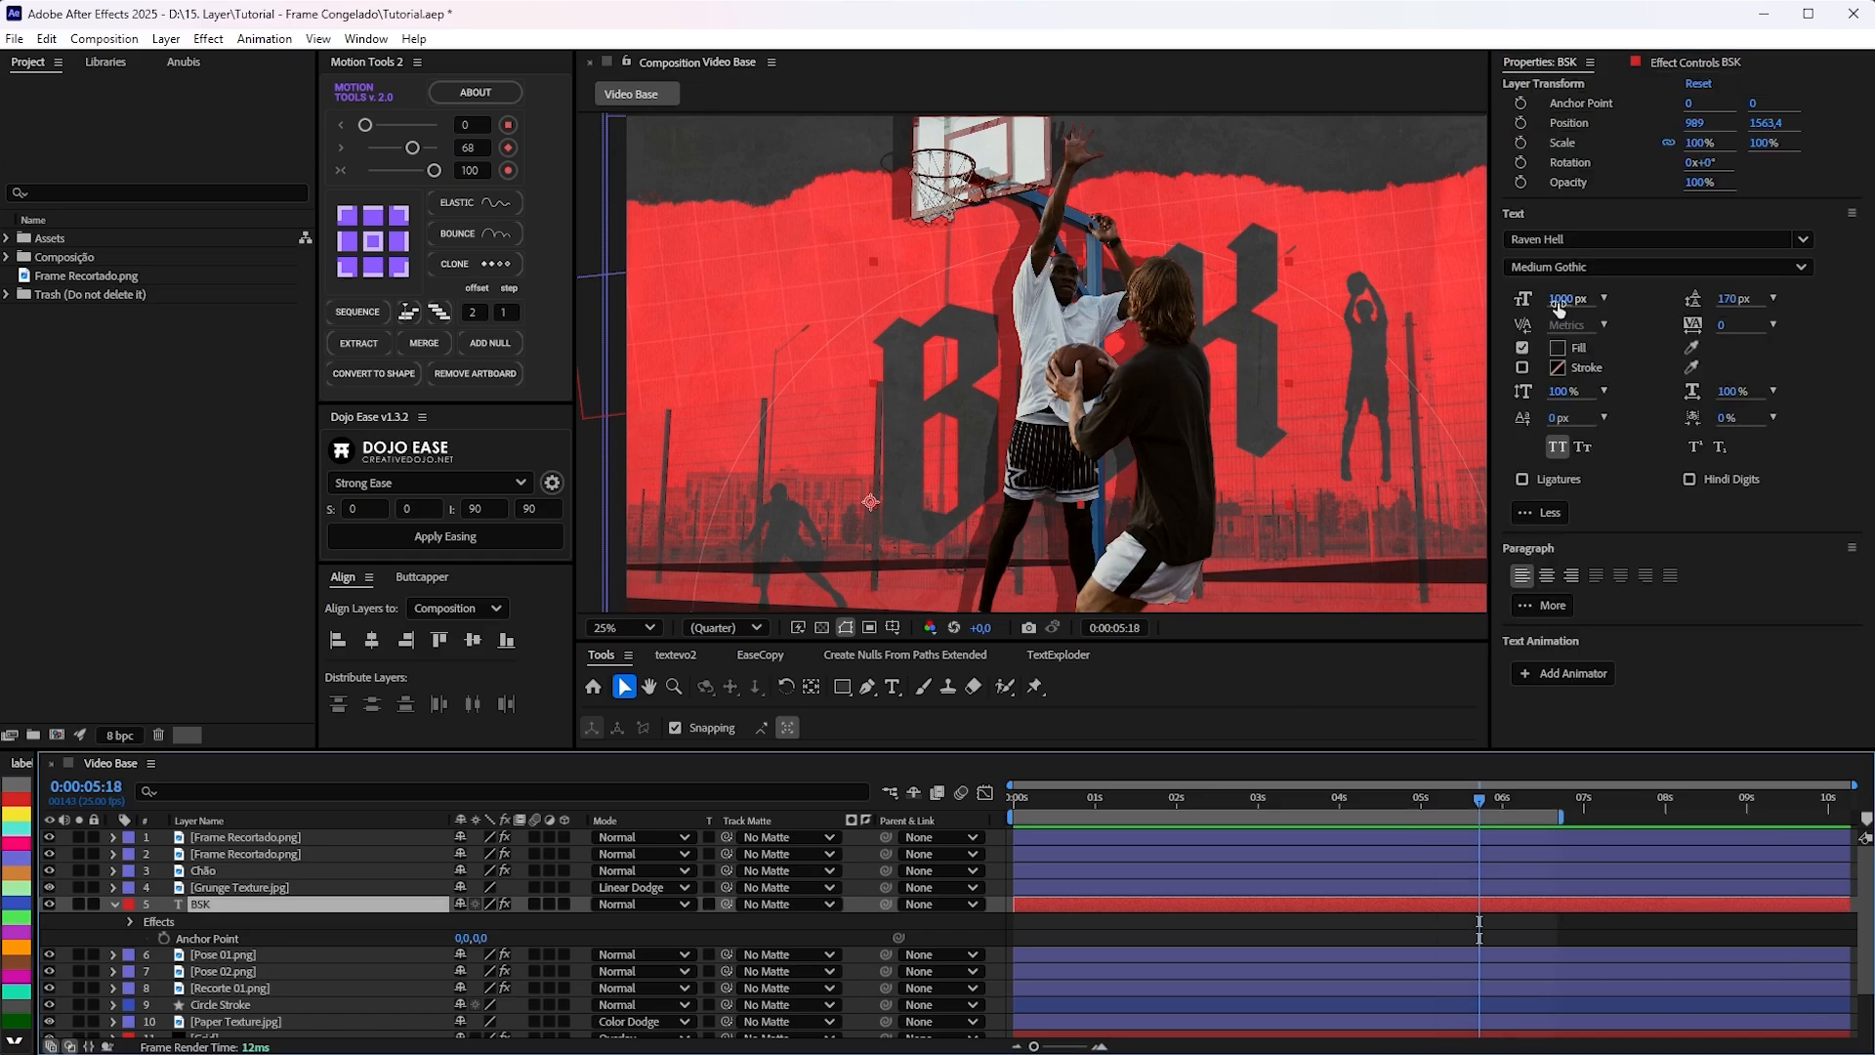
Set the BSK text's font size to 1100 px and shift it slightly left and down to position 917.1, 1595.7.
{"action": "left_click", "coordinate": [1560, 299]}
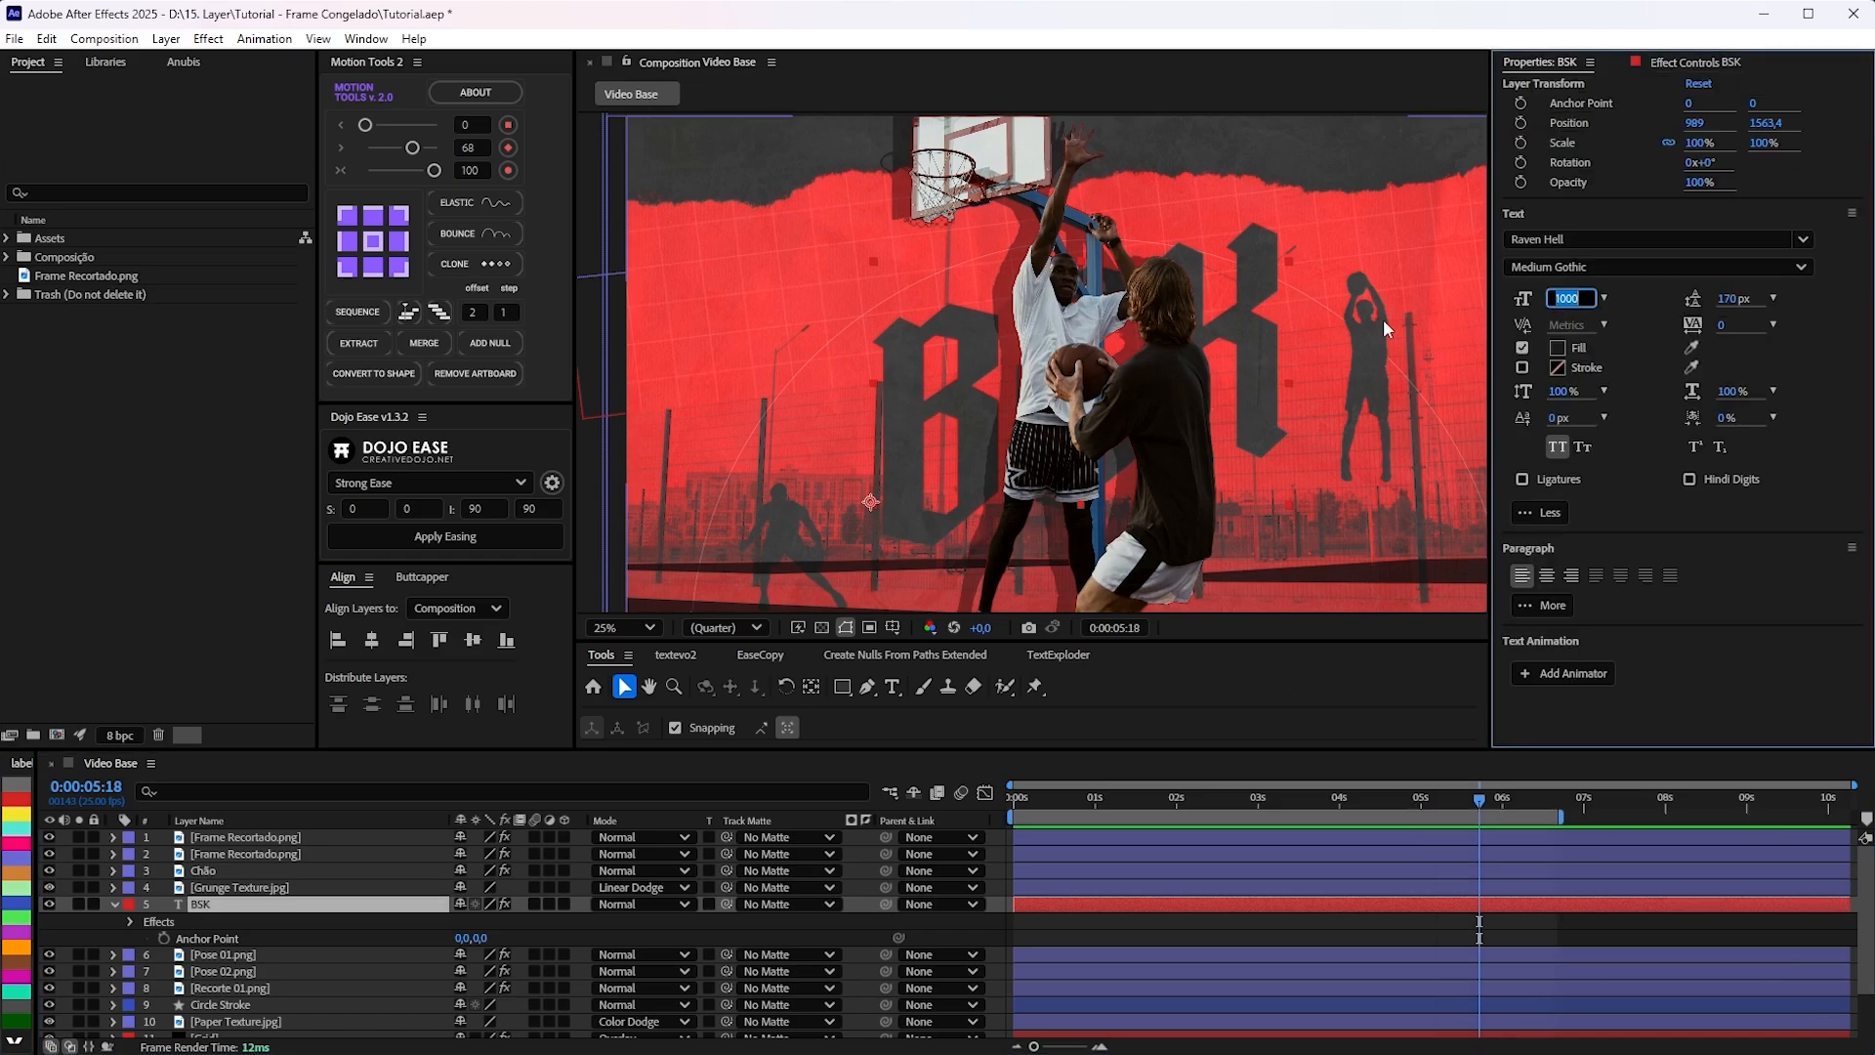
{"action": "type", "text": "1100"}
{"action": "key", "text": "Return"}
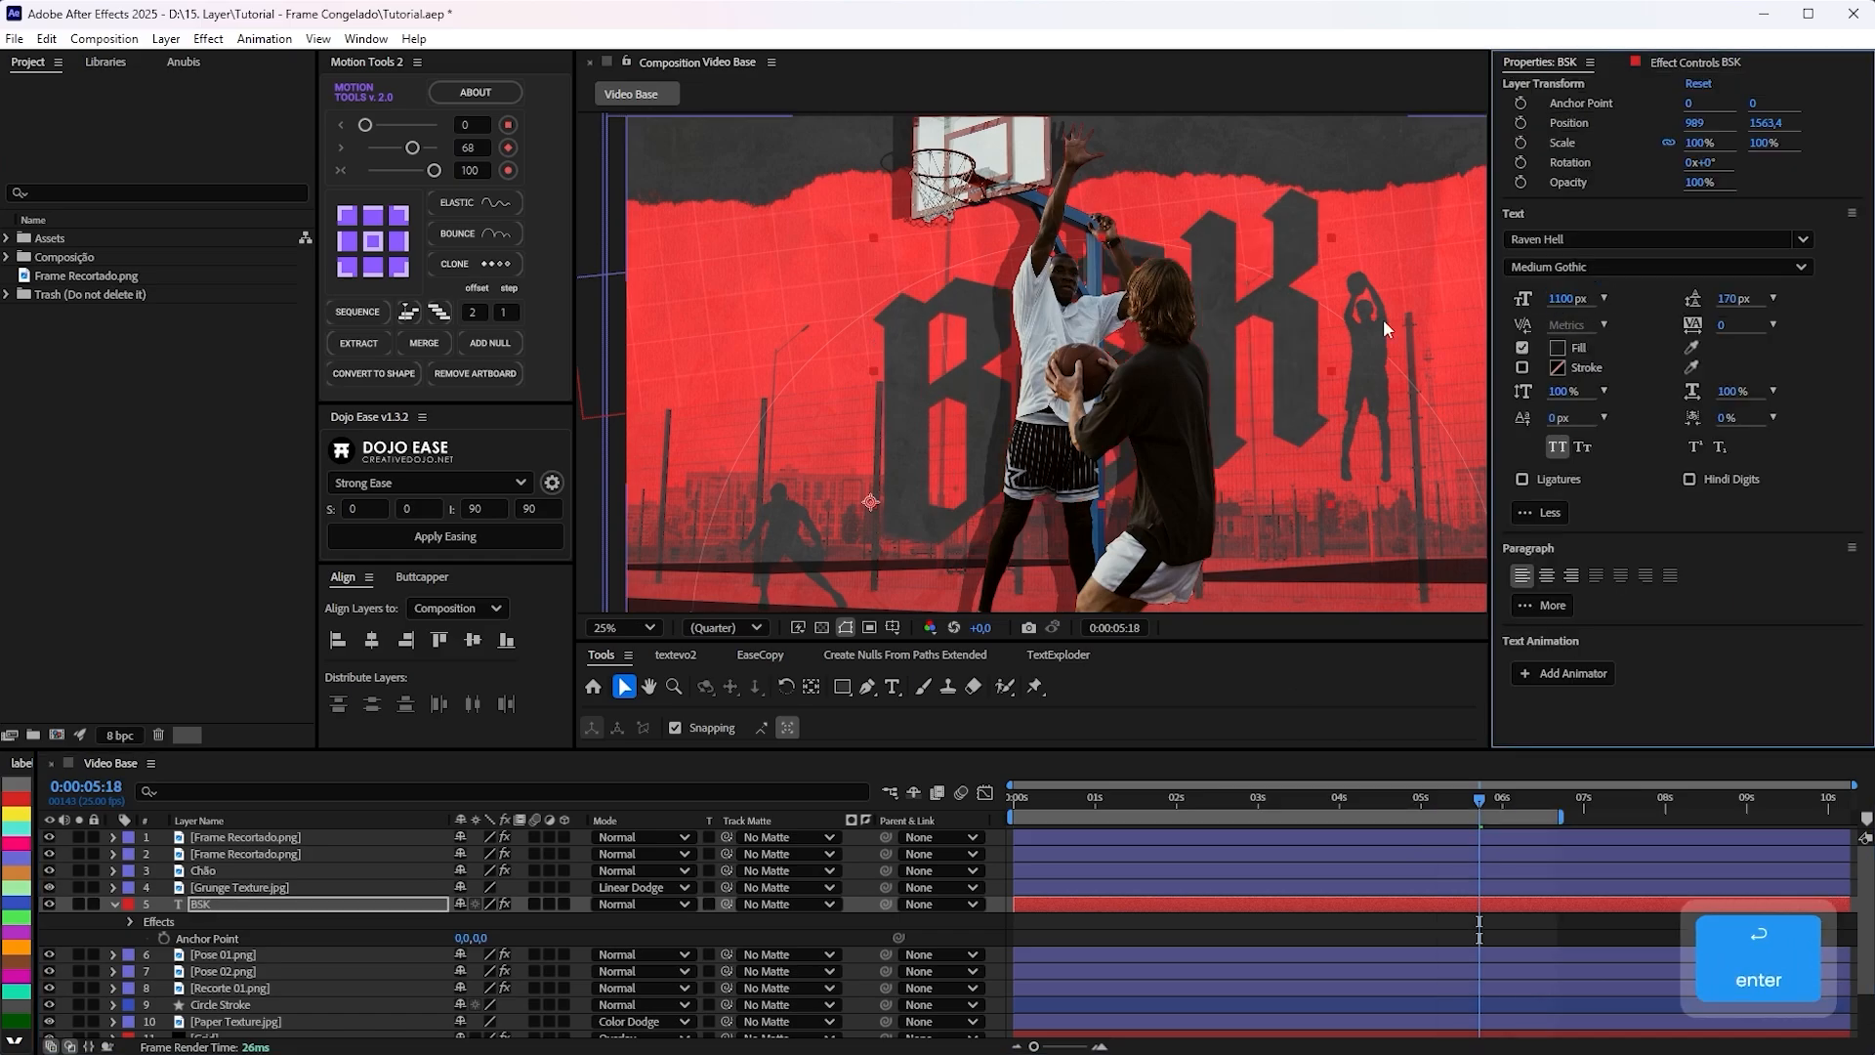
{"action": "left_click_drag", "start_coordinate": [932, 422], "coordinate": [924, 430]}
{"action": "key", "text": "shift+Left"}
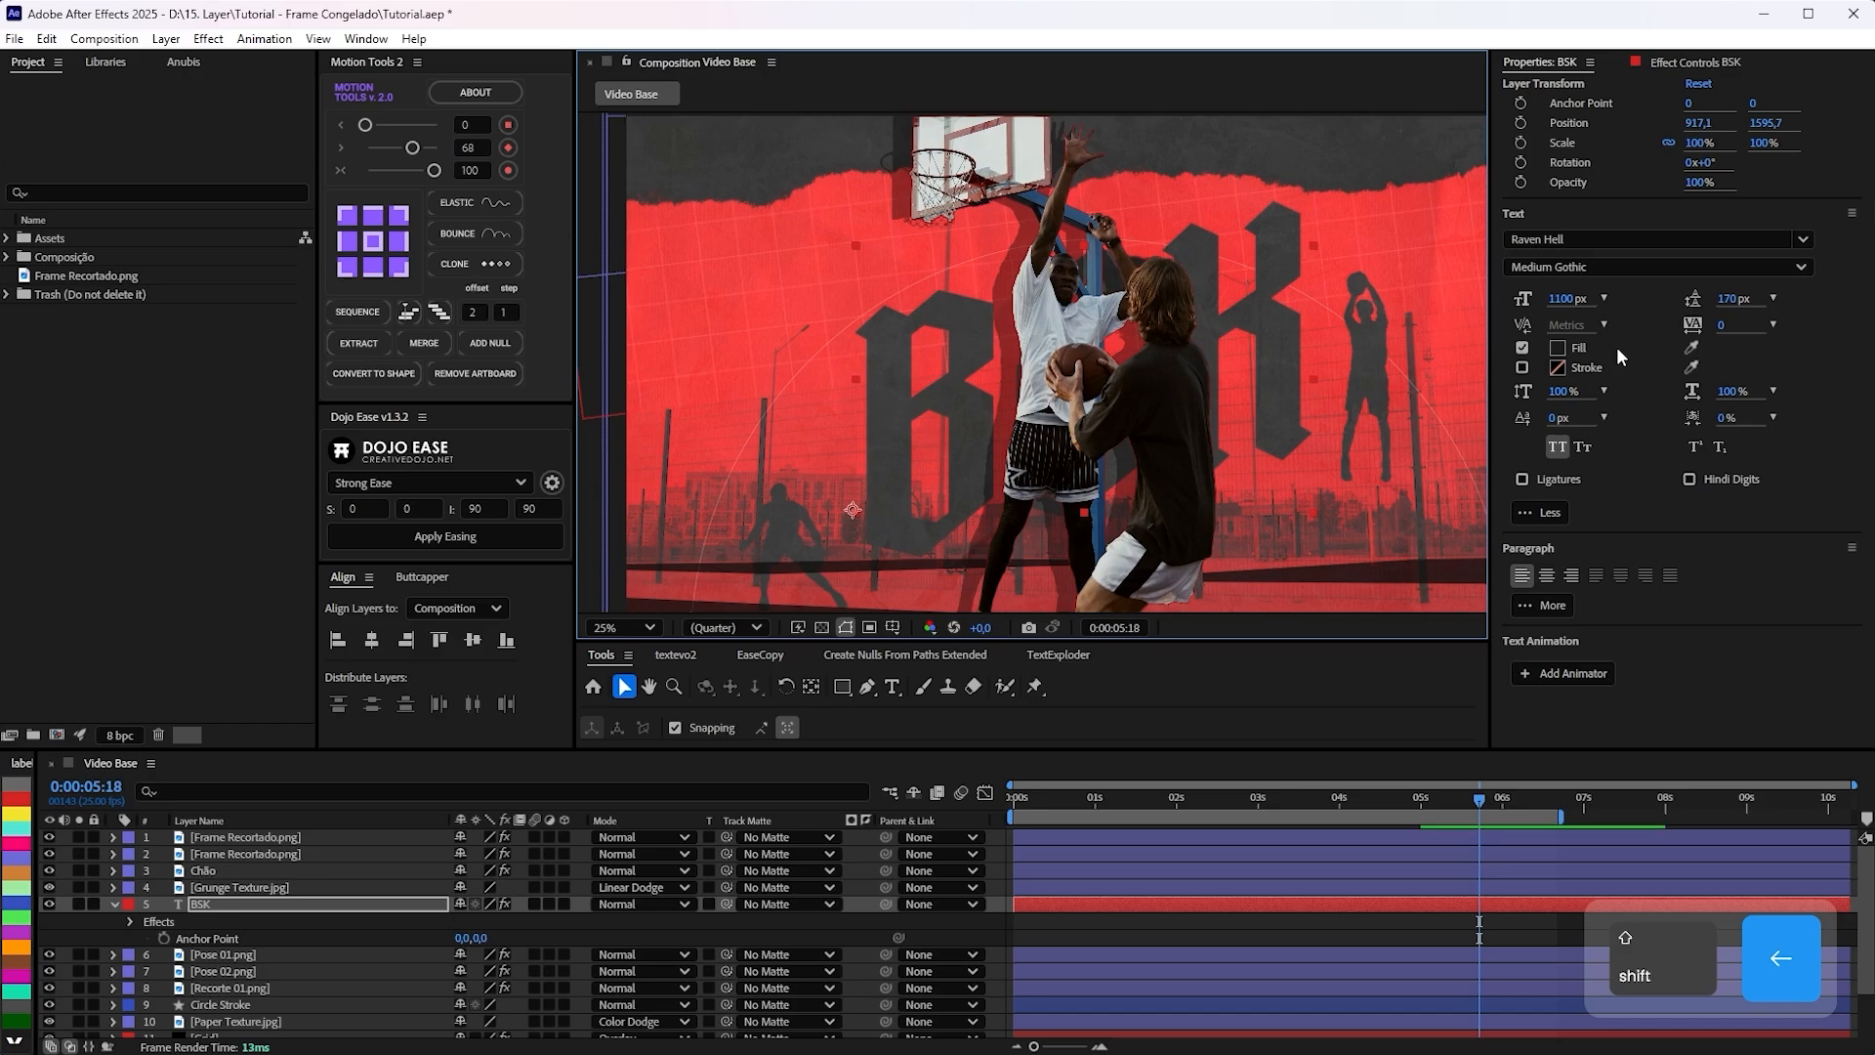
Set the BSK text's horizontal scale to 106% and its font size to 1050 px.
{"action": "left_click", "coordinate": [1725, 392]}
{"action": "key", "text": "shift+Up"}
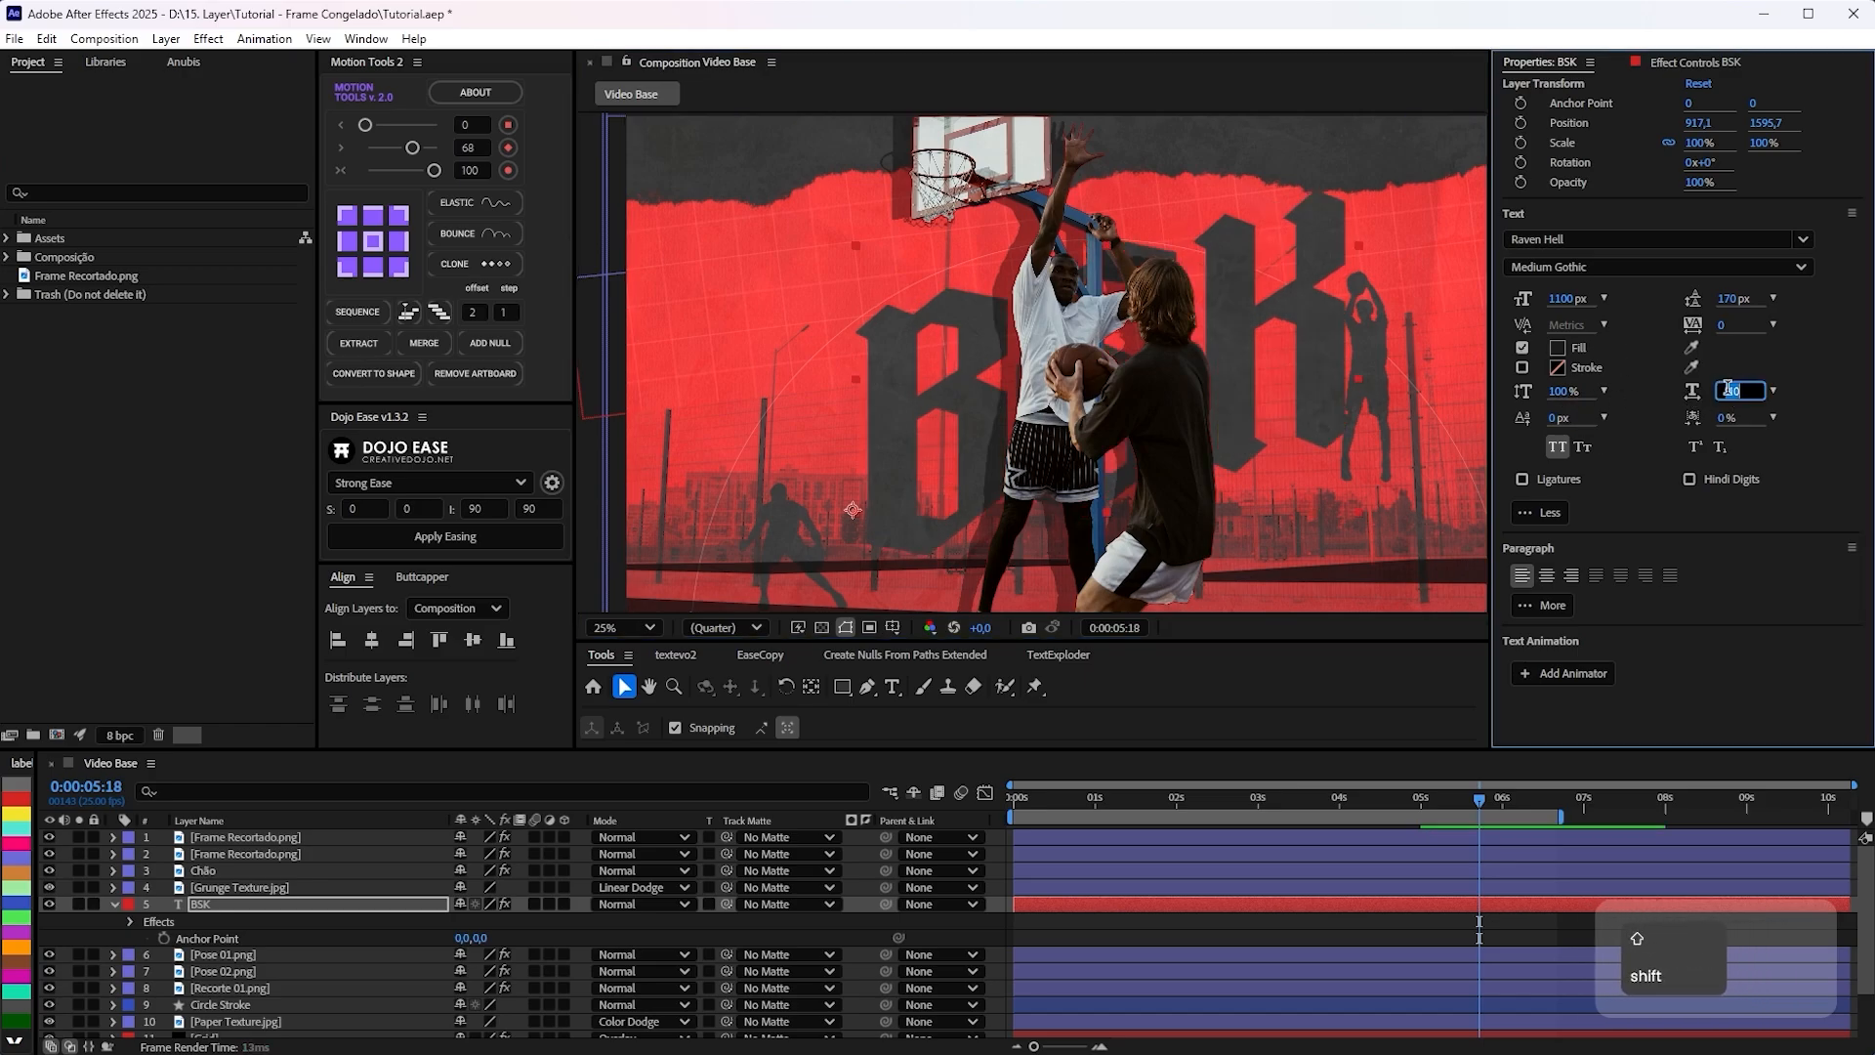
{"action": "key", "text": "Down"}
{"action": "key", "text": "Down"}
{"action": "key", "text": "Down"}
{"action": "key", "text": "Down"}
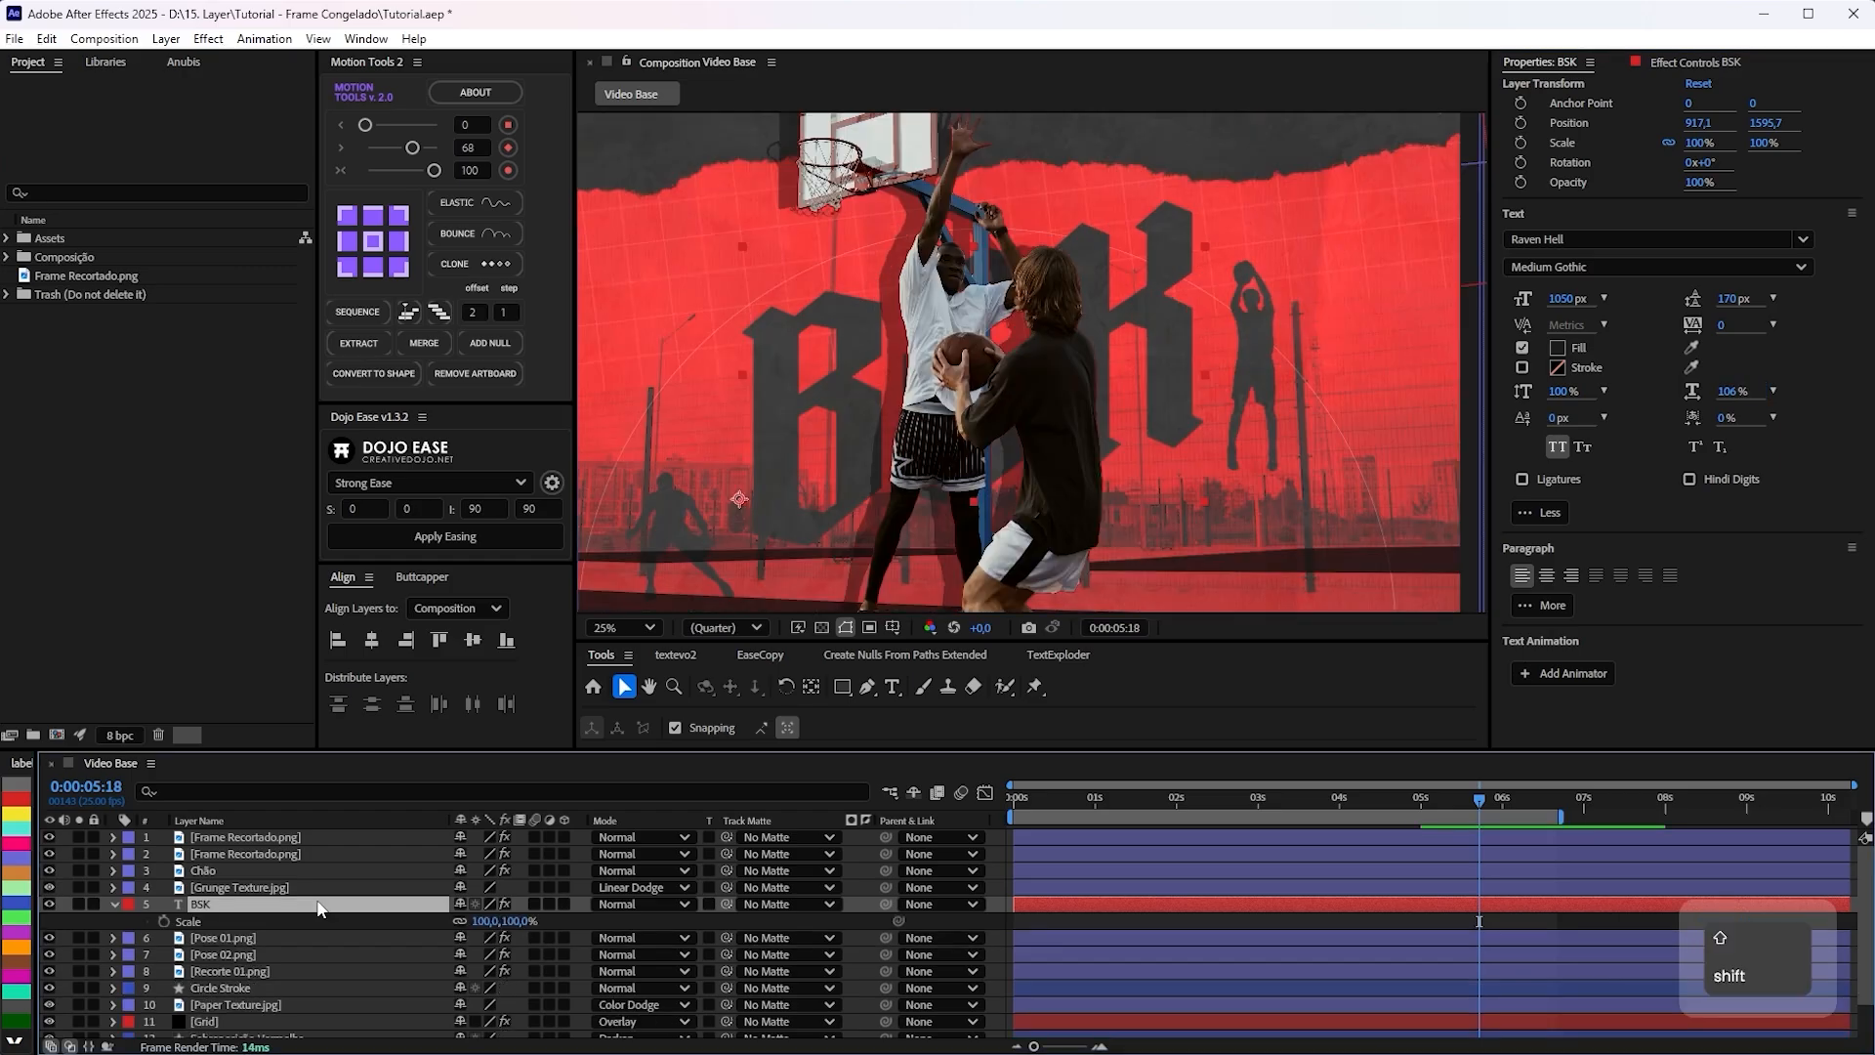
Nudge the BSK text down and left to position 877.1, 1675.7.
{"action": "key", "text": "shift+Down"}
{"action": "key", "text": "shift+Down"}
{"action": "key", "text": "shift+Down"}
{"action": "key", "text": "shift+Down"}
{"action": "key", "text": "shift+Down"}
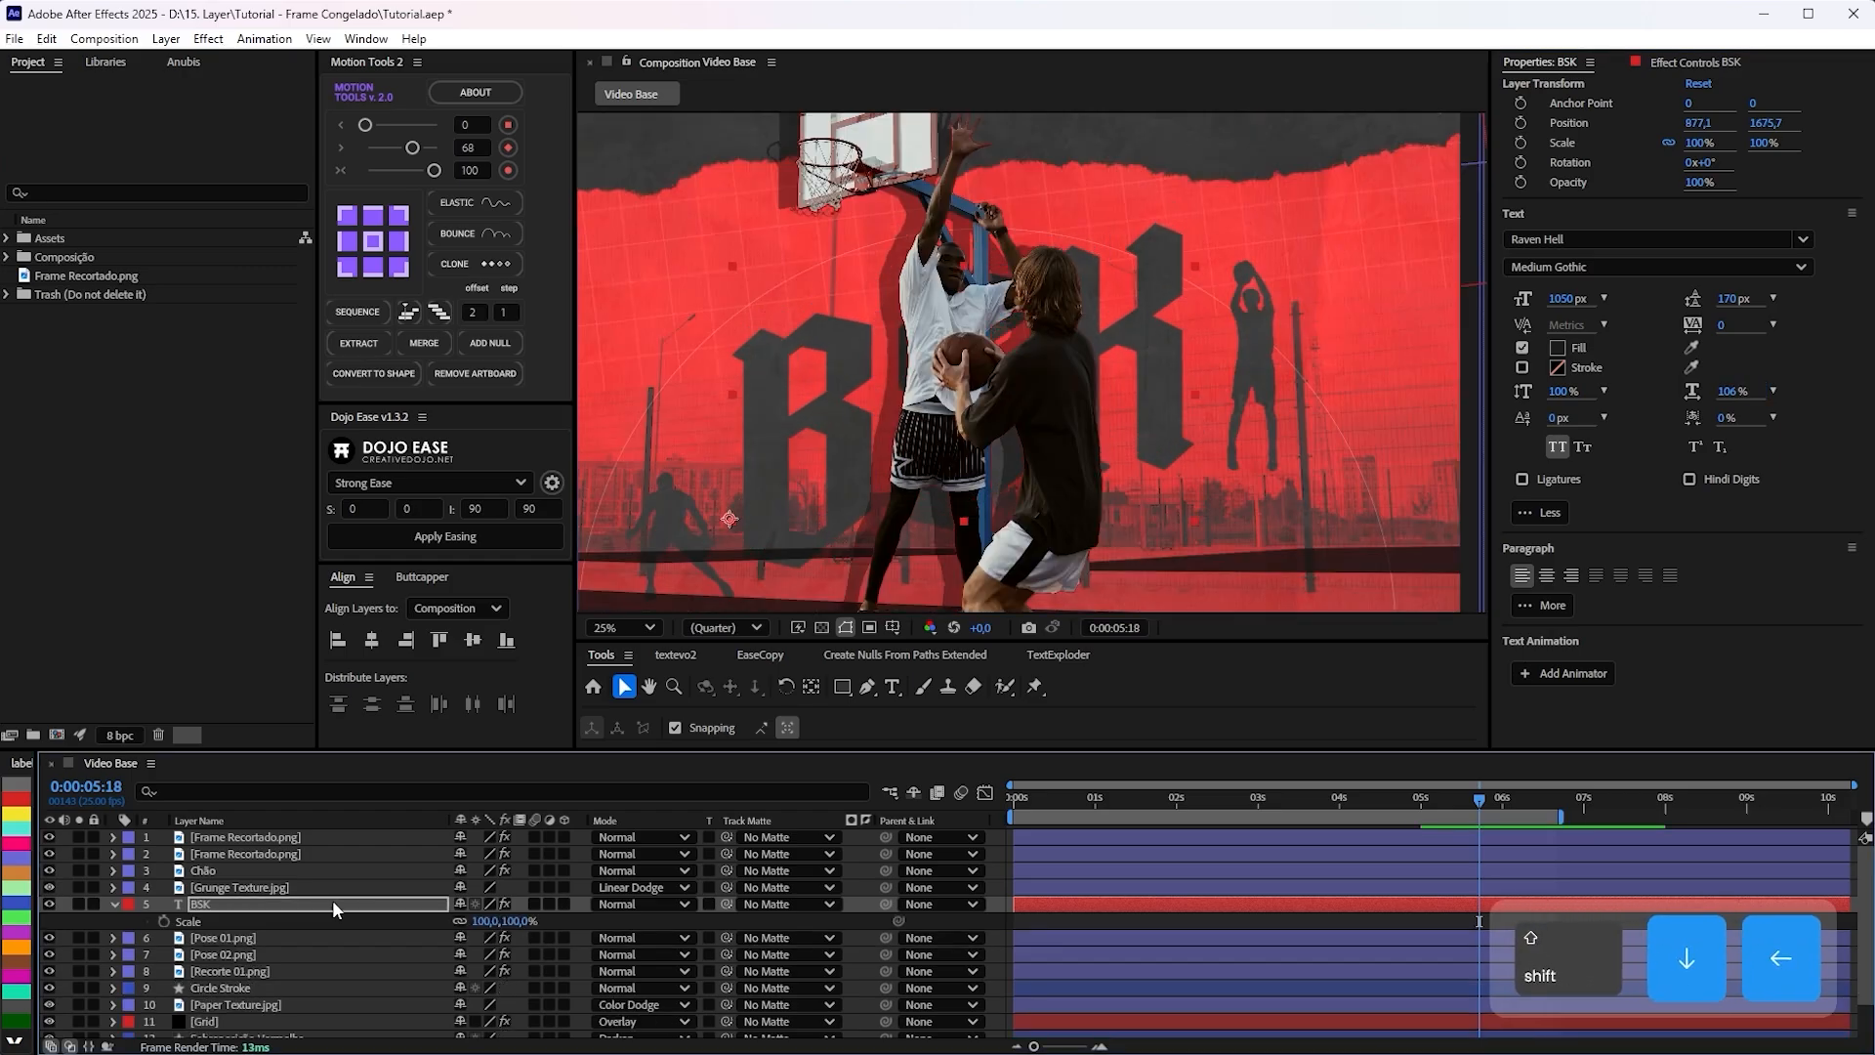
{"action": "key", "text": "shift+Right"}
{"action": "key", "text": "shift+Left"}
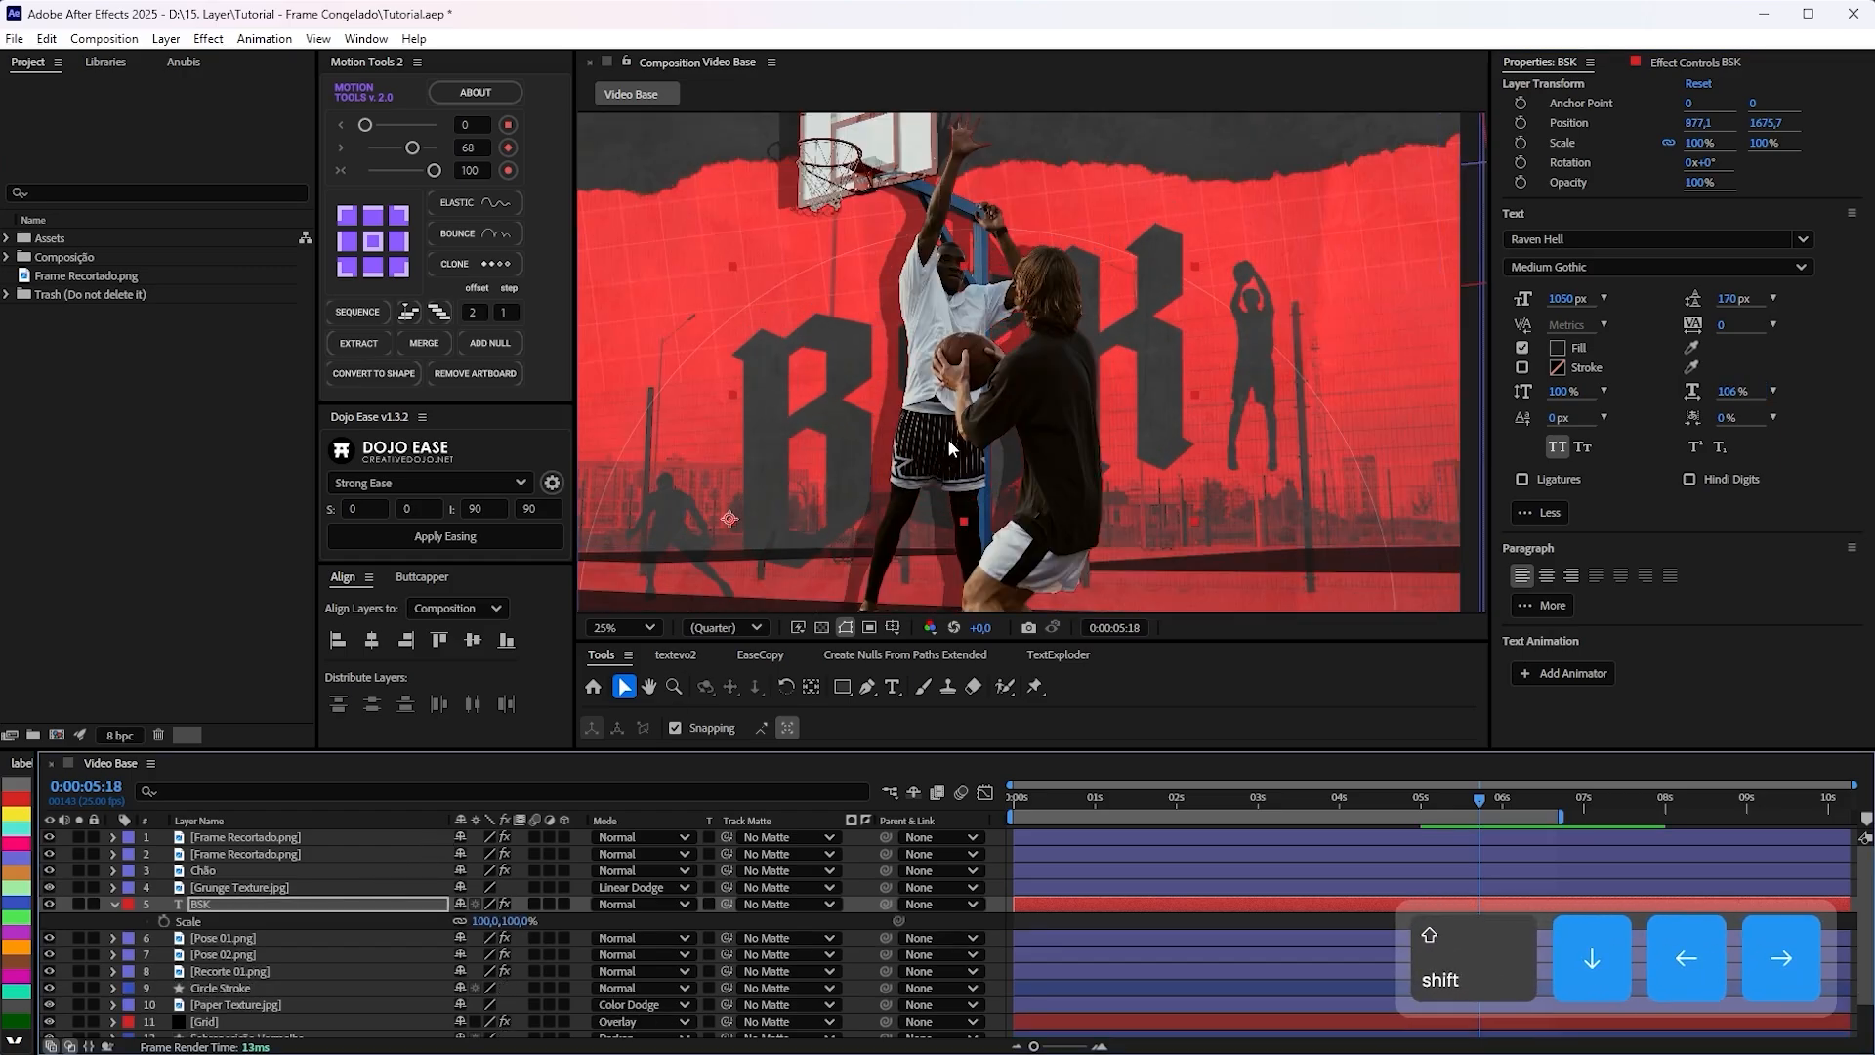
Create a new text layer reading "a" beside the BSK title's B at position 633.3, 1401, and select its layer.
{"action": "key", "text": "space"}
{"action": "left_click_drag", "start_coordinate": [939, 438], "coordinate": [994, 416]}
{"action": "scroll", "coordinate": [1015, 418], "scroll_direction": "down", "scroll_amount": 1}
{"action": "key", "text": "space"}
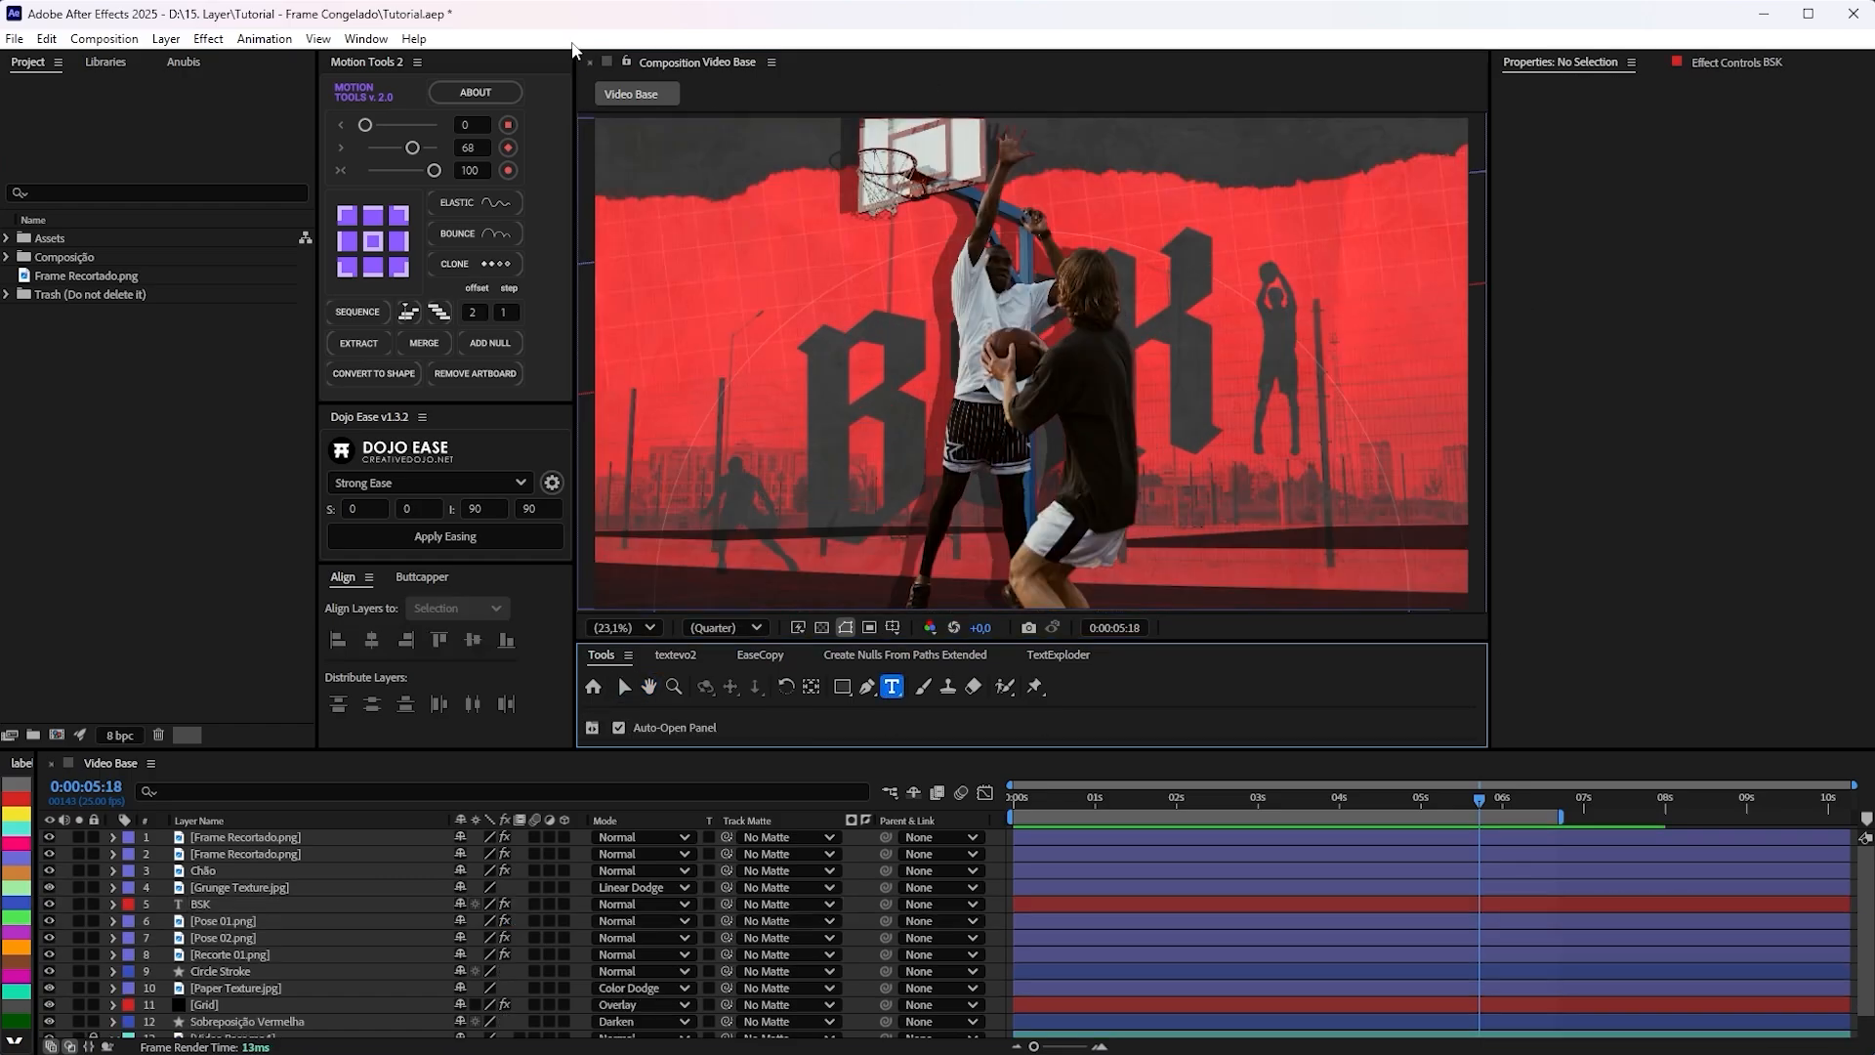
{"action": "left_click", "coordinate": [671, 446]}
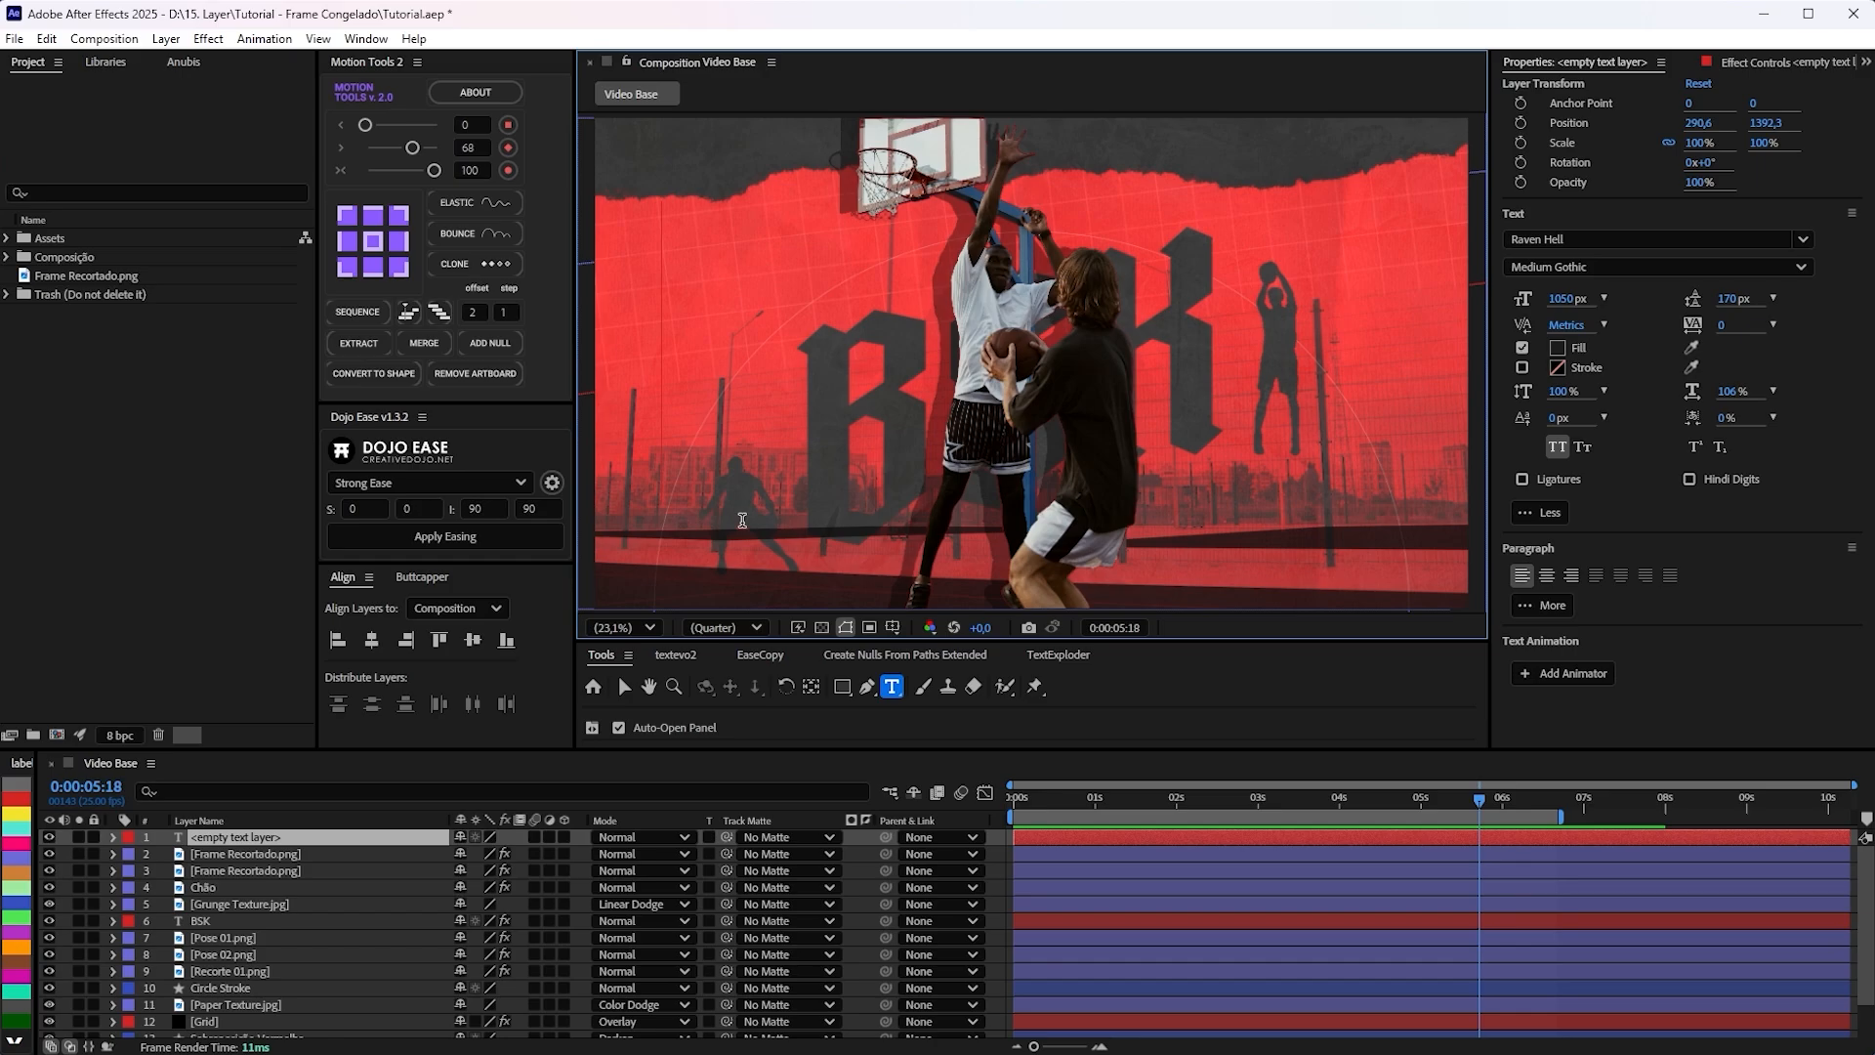
{"action": "key", "text": "ctrl+z"}
{"action": "type", "text": "a"}
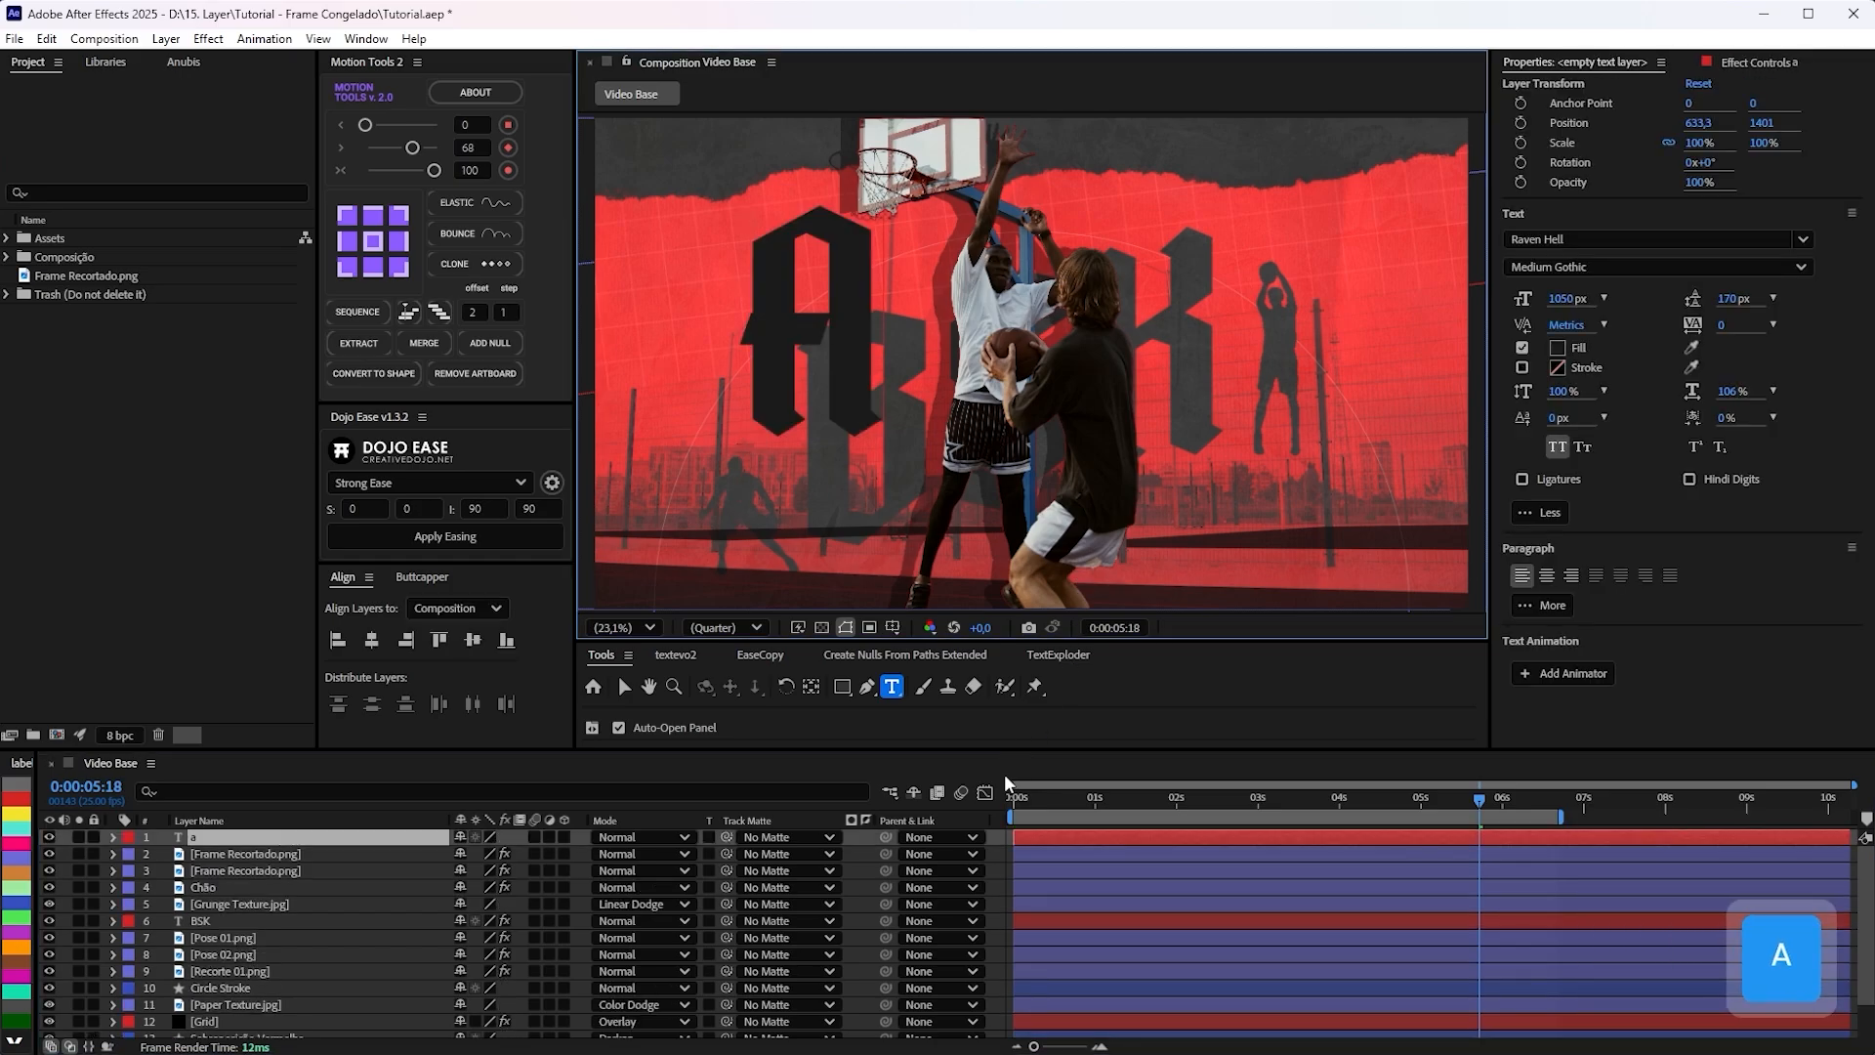
{"action": "left_click", "coordinate": [1051, 863]}
{"action": "left_click", "coordinate": [1073, 837]}
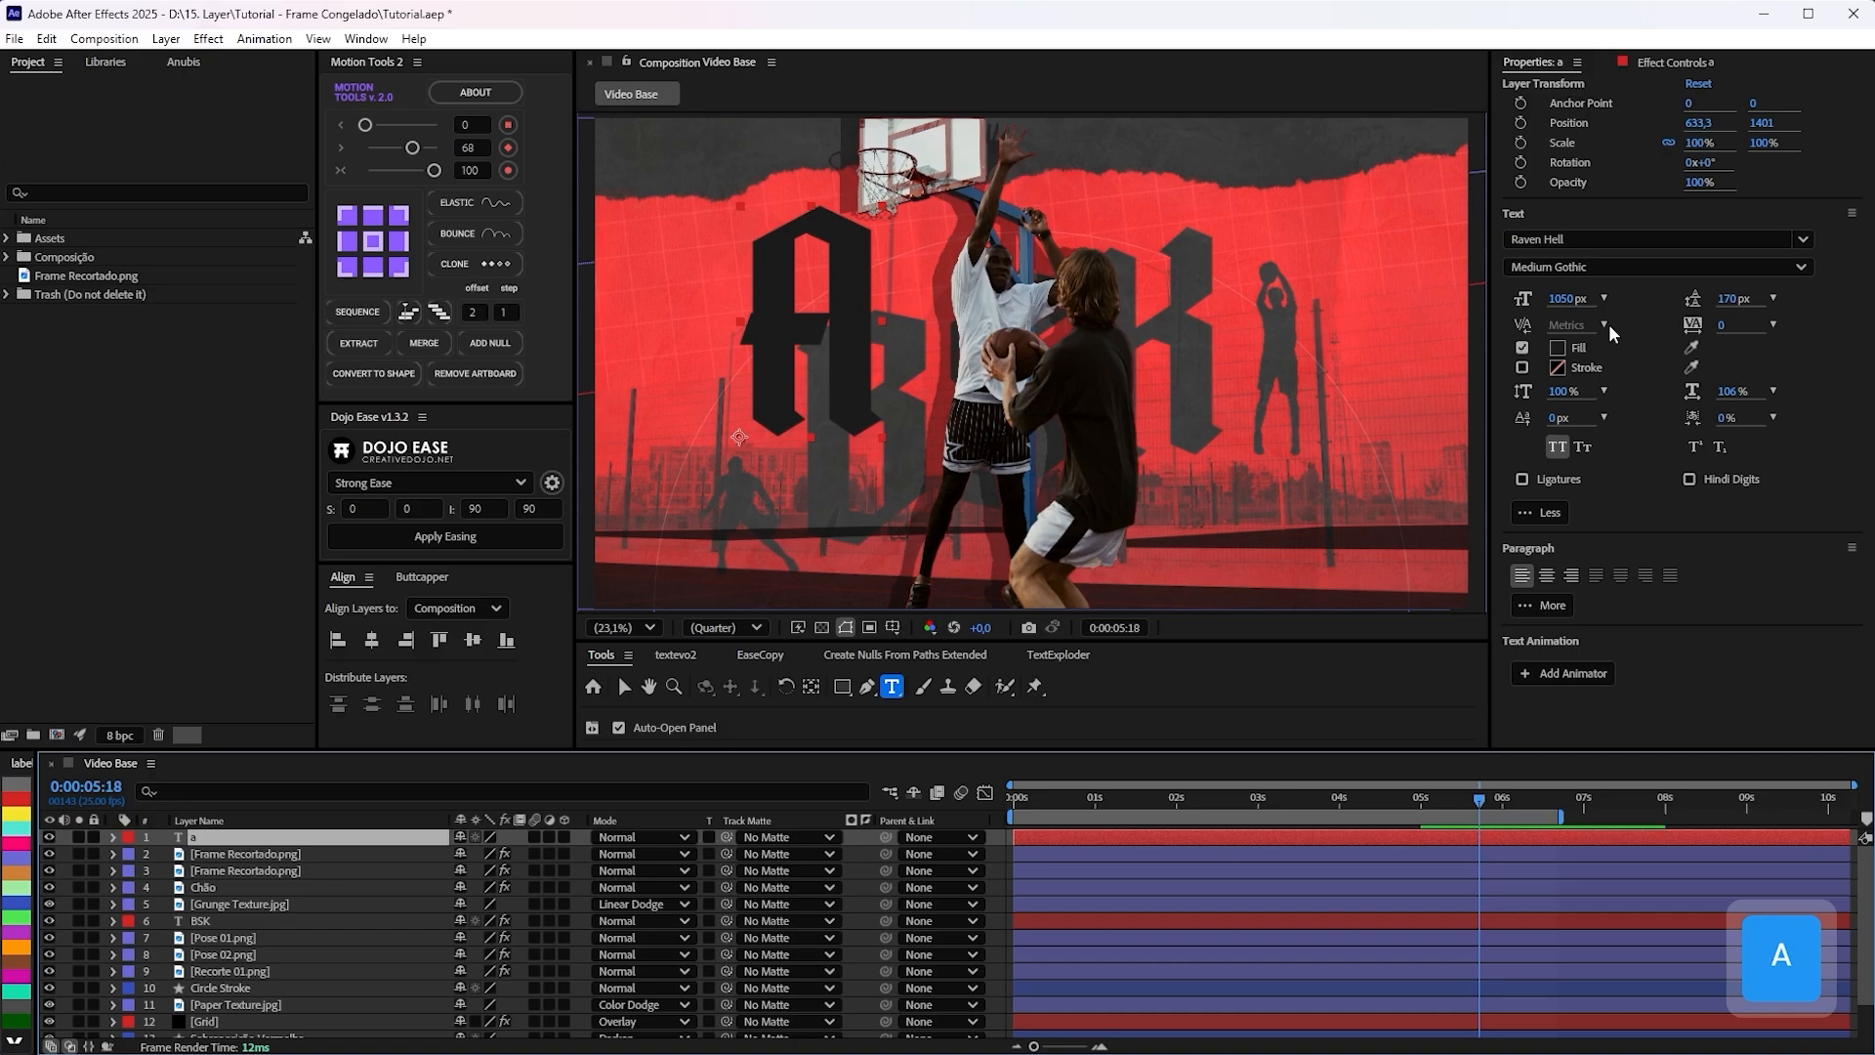
Set the new text's font to Haefunz with a font size of 120 px and a leading of 110 px.
{"action": "left_click", "coordinate": [1576, 240]}
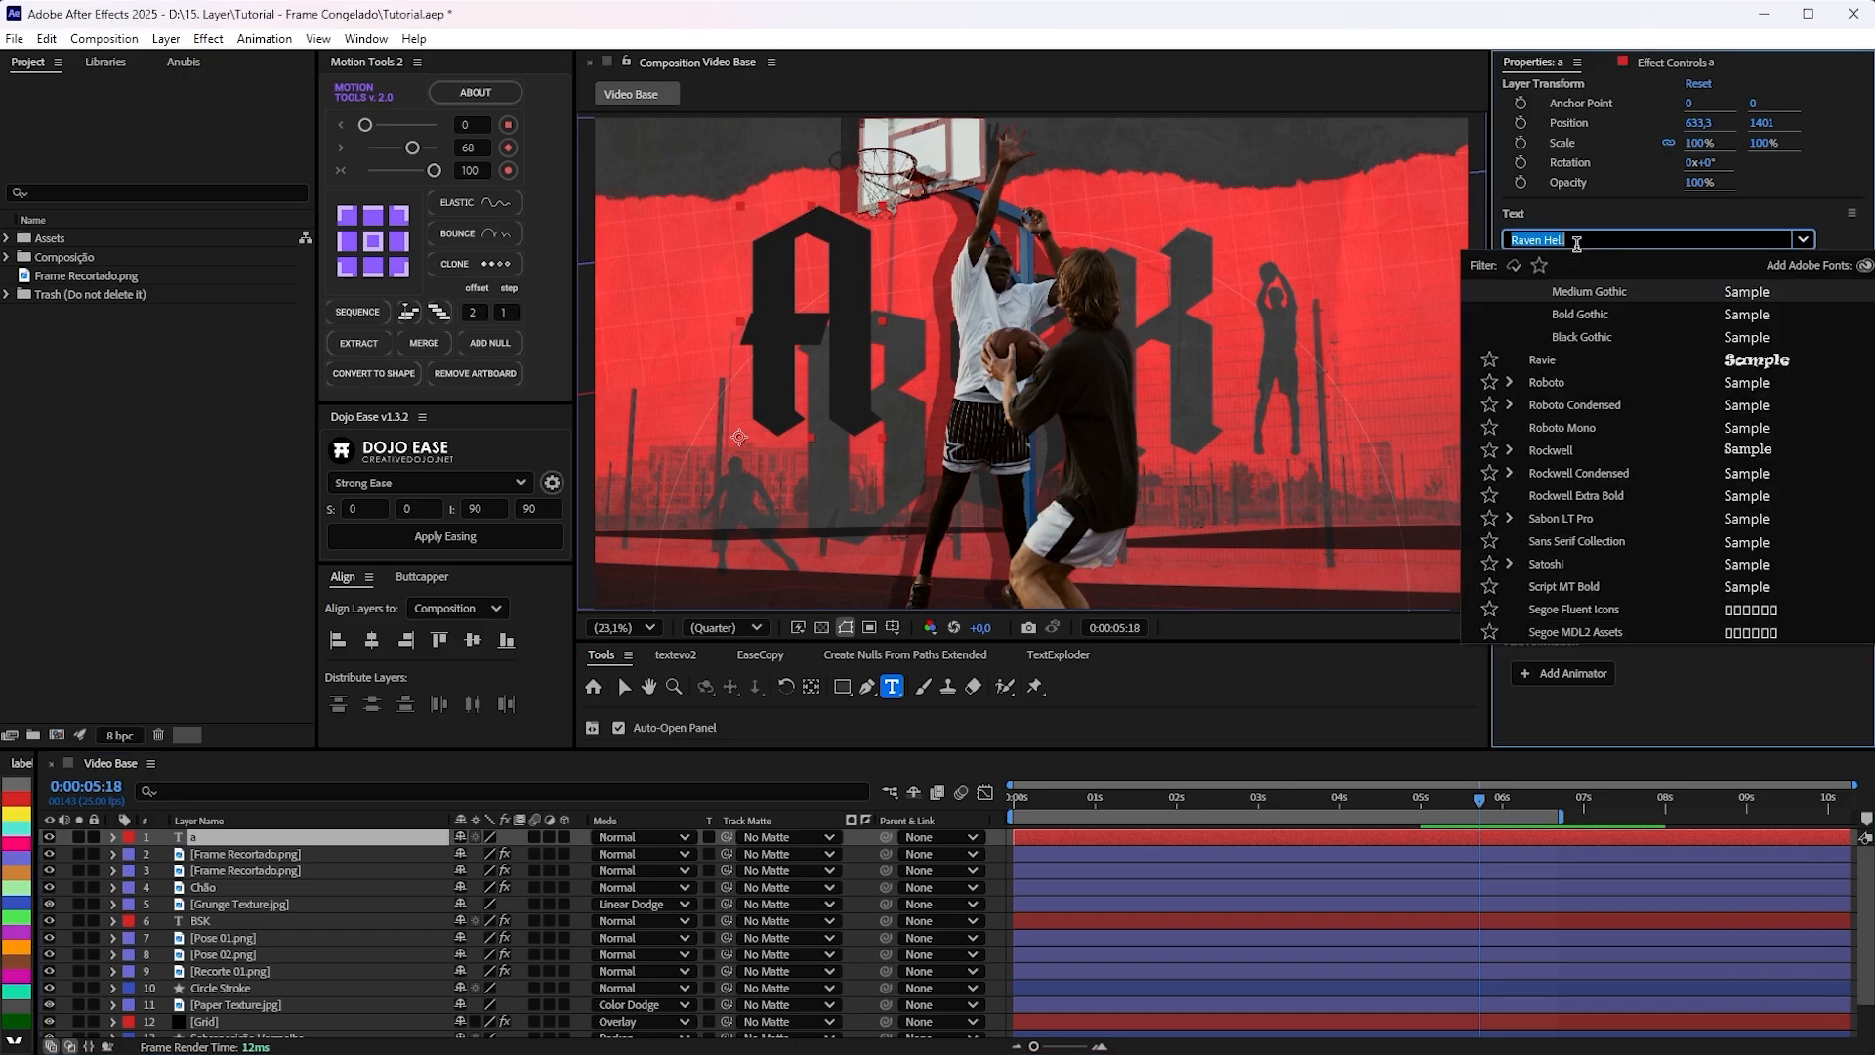
{"action": "type", "text": "haefunz"}
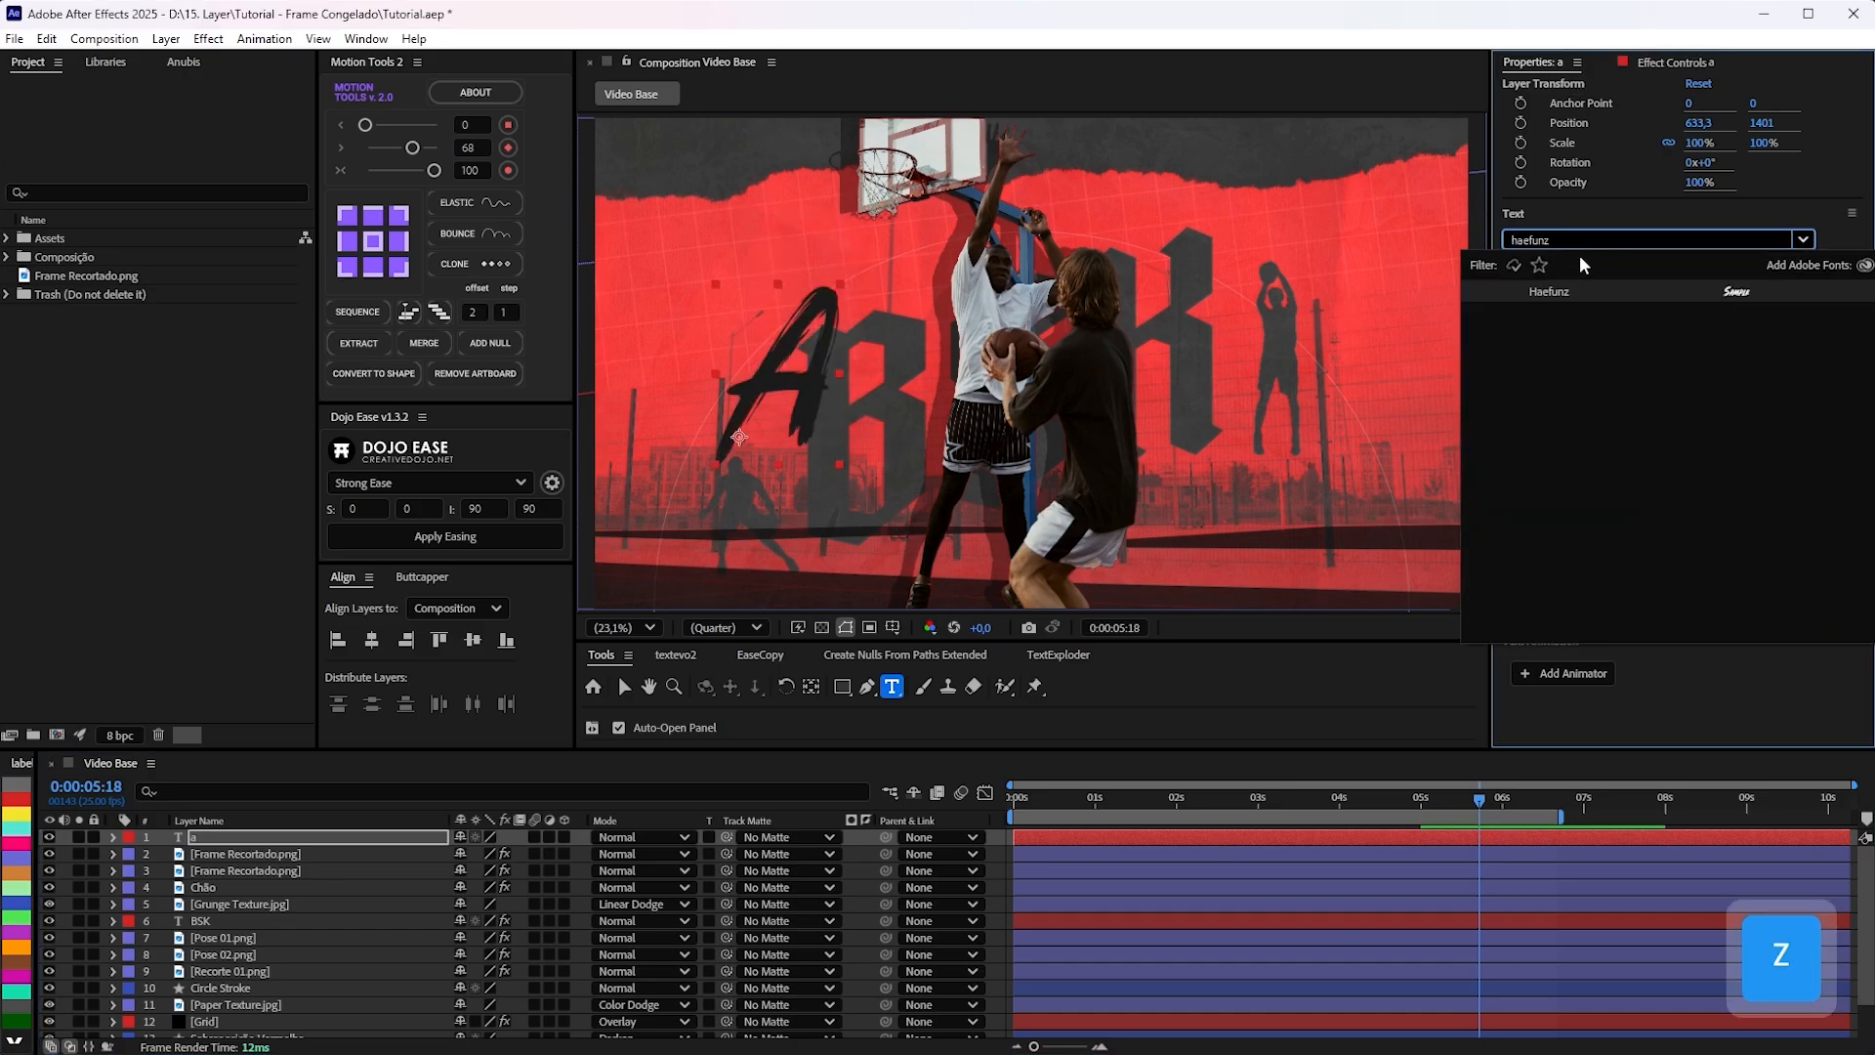
{"action": "left_click", "coordinate": [1572, 291]}
{"action": "left_click", "coordinate": [1573, 297]}
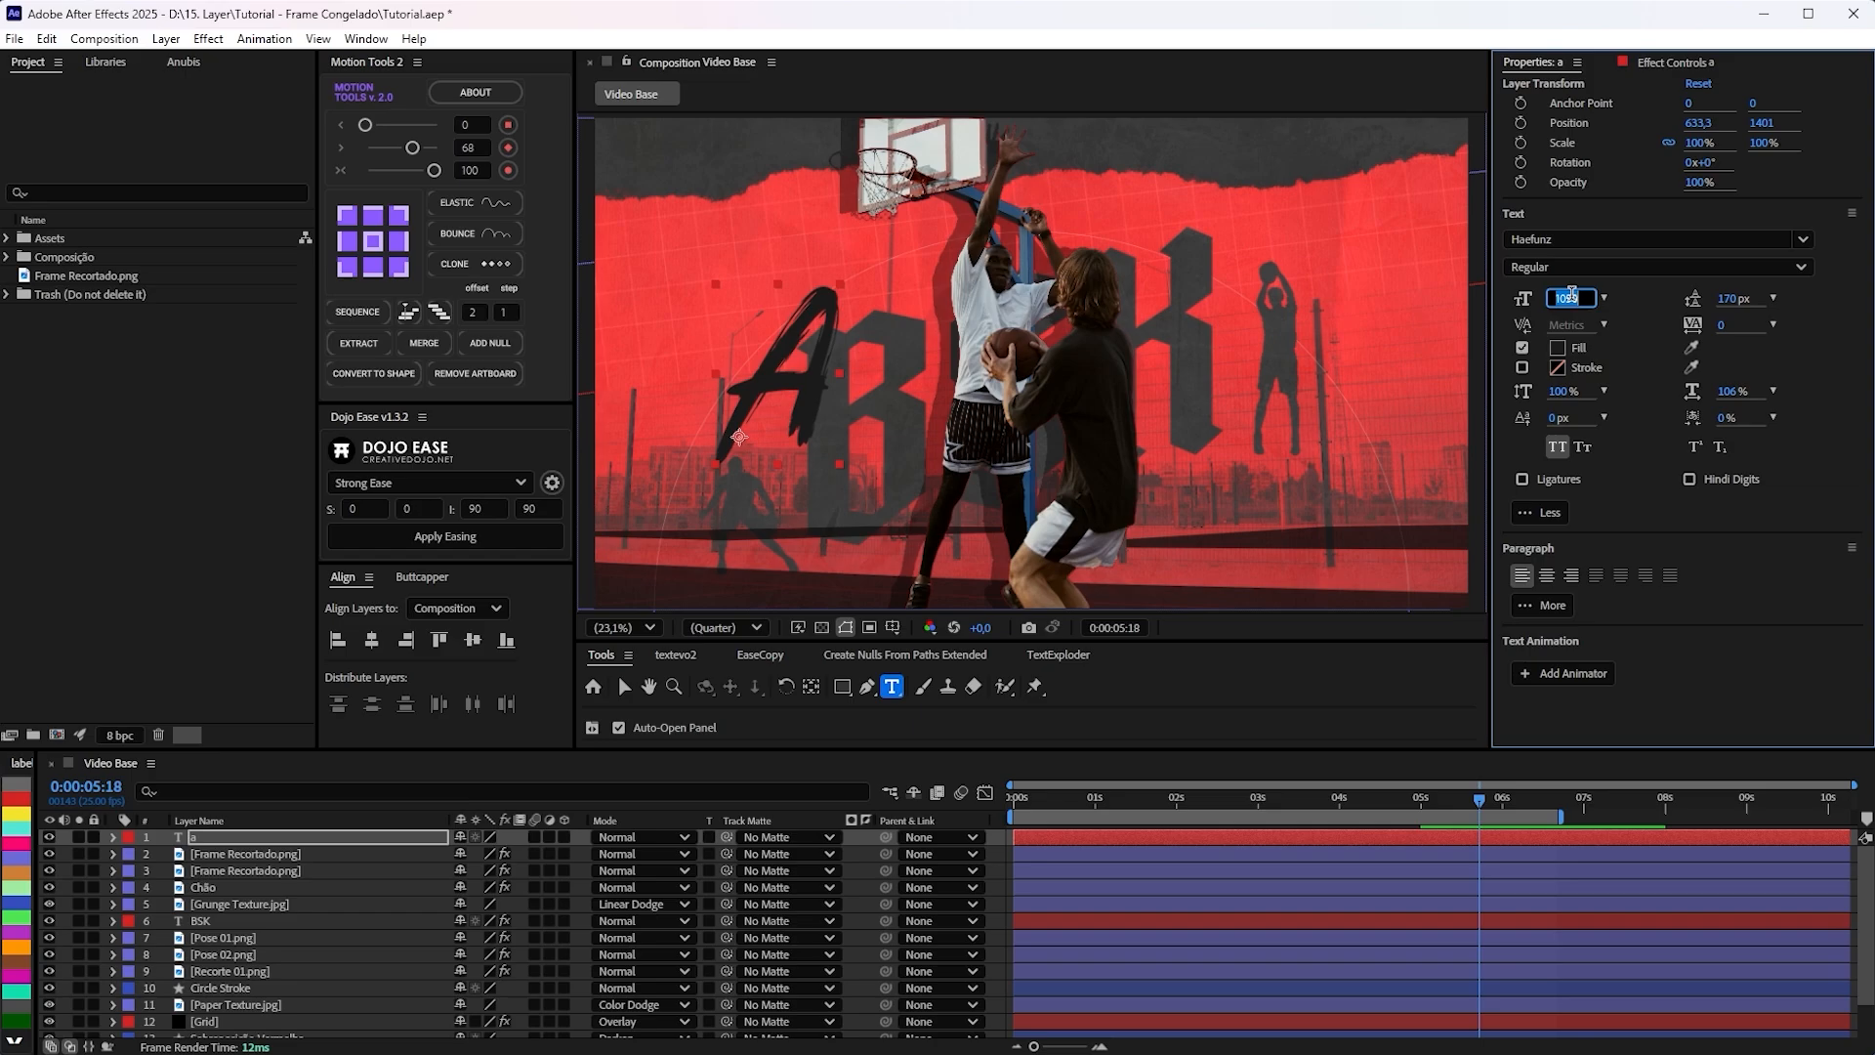
{"action": "type", "text": "120"}
{"action": "key", "text": "Tab"}
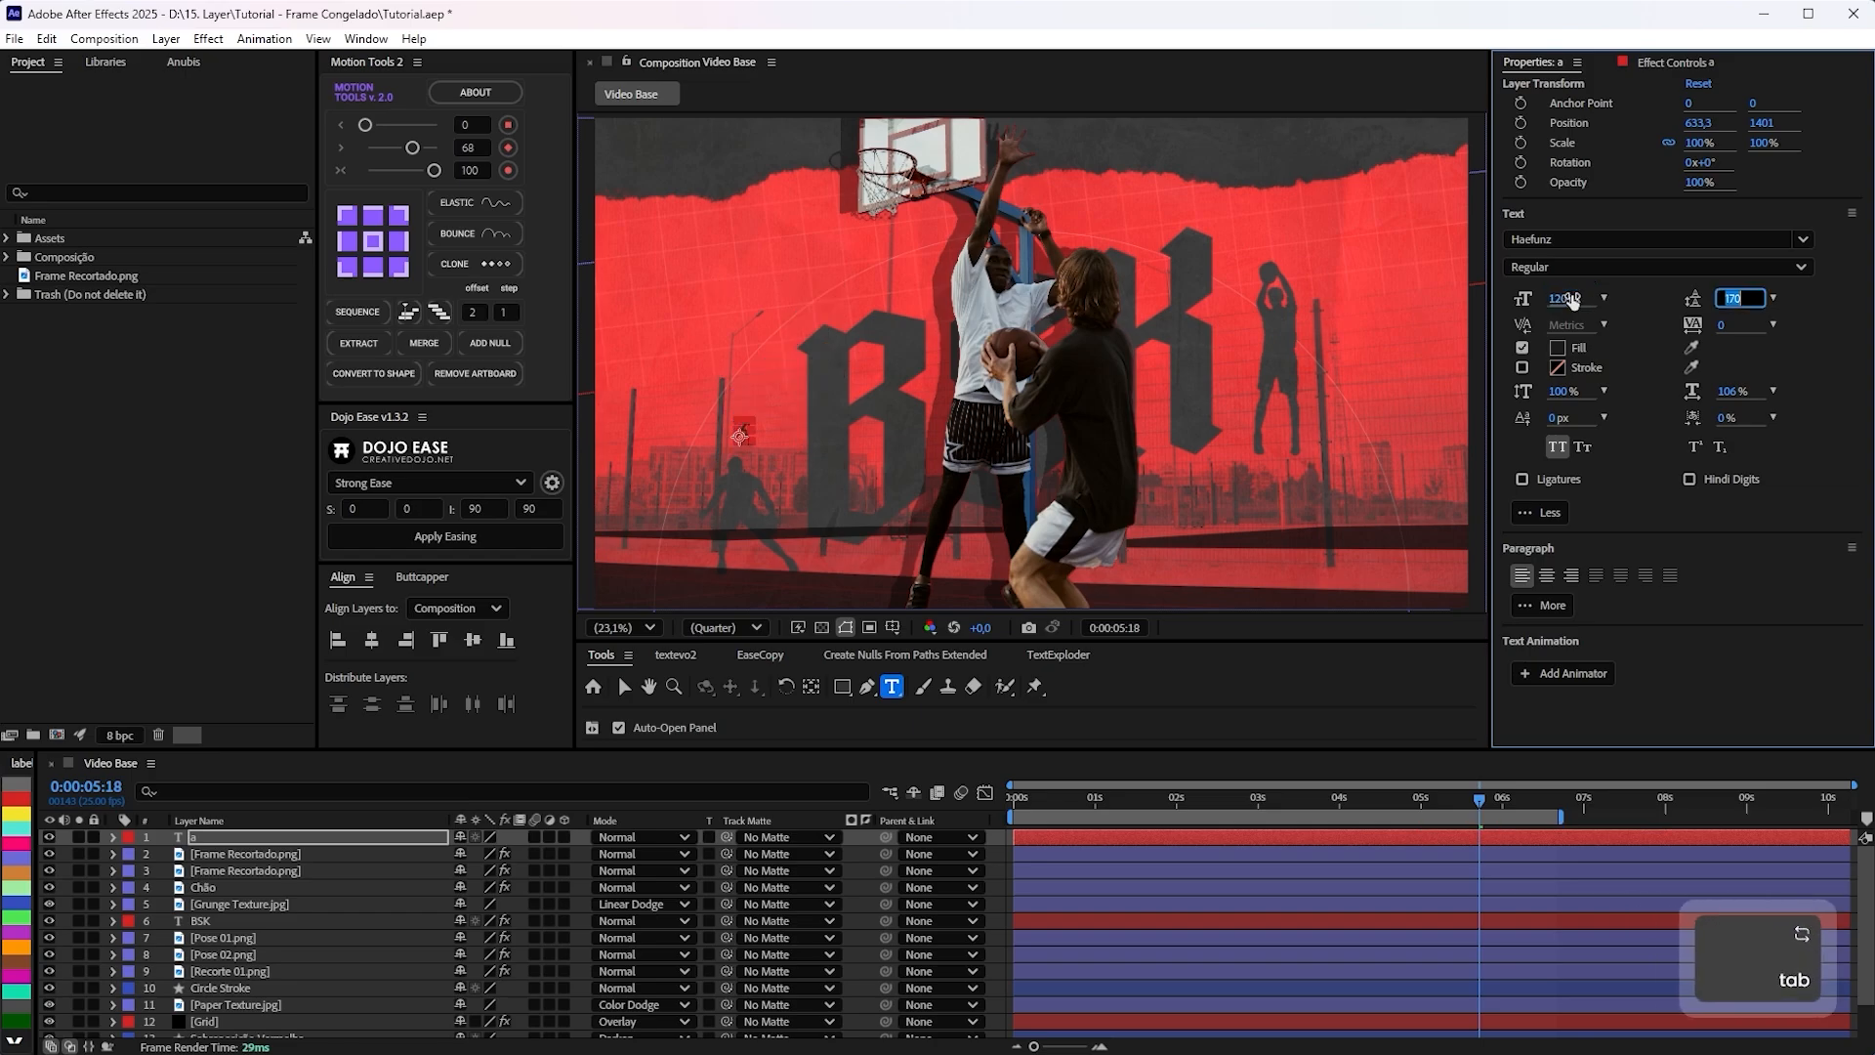
{"action": "type", "text": "1"}
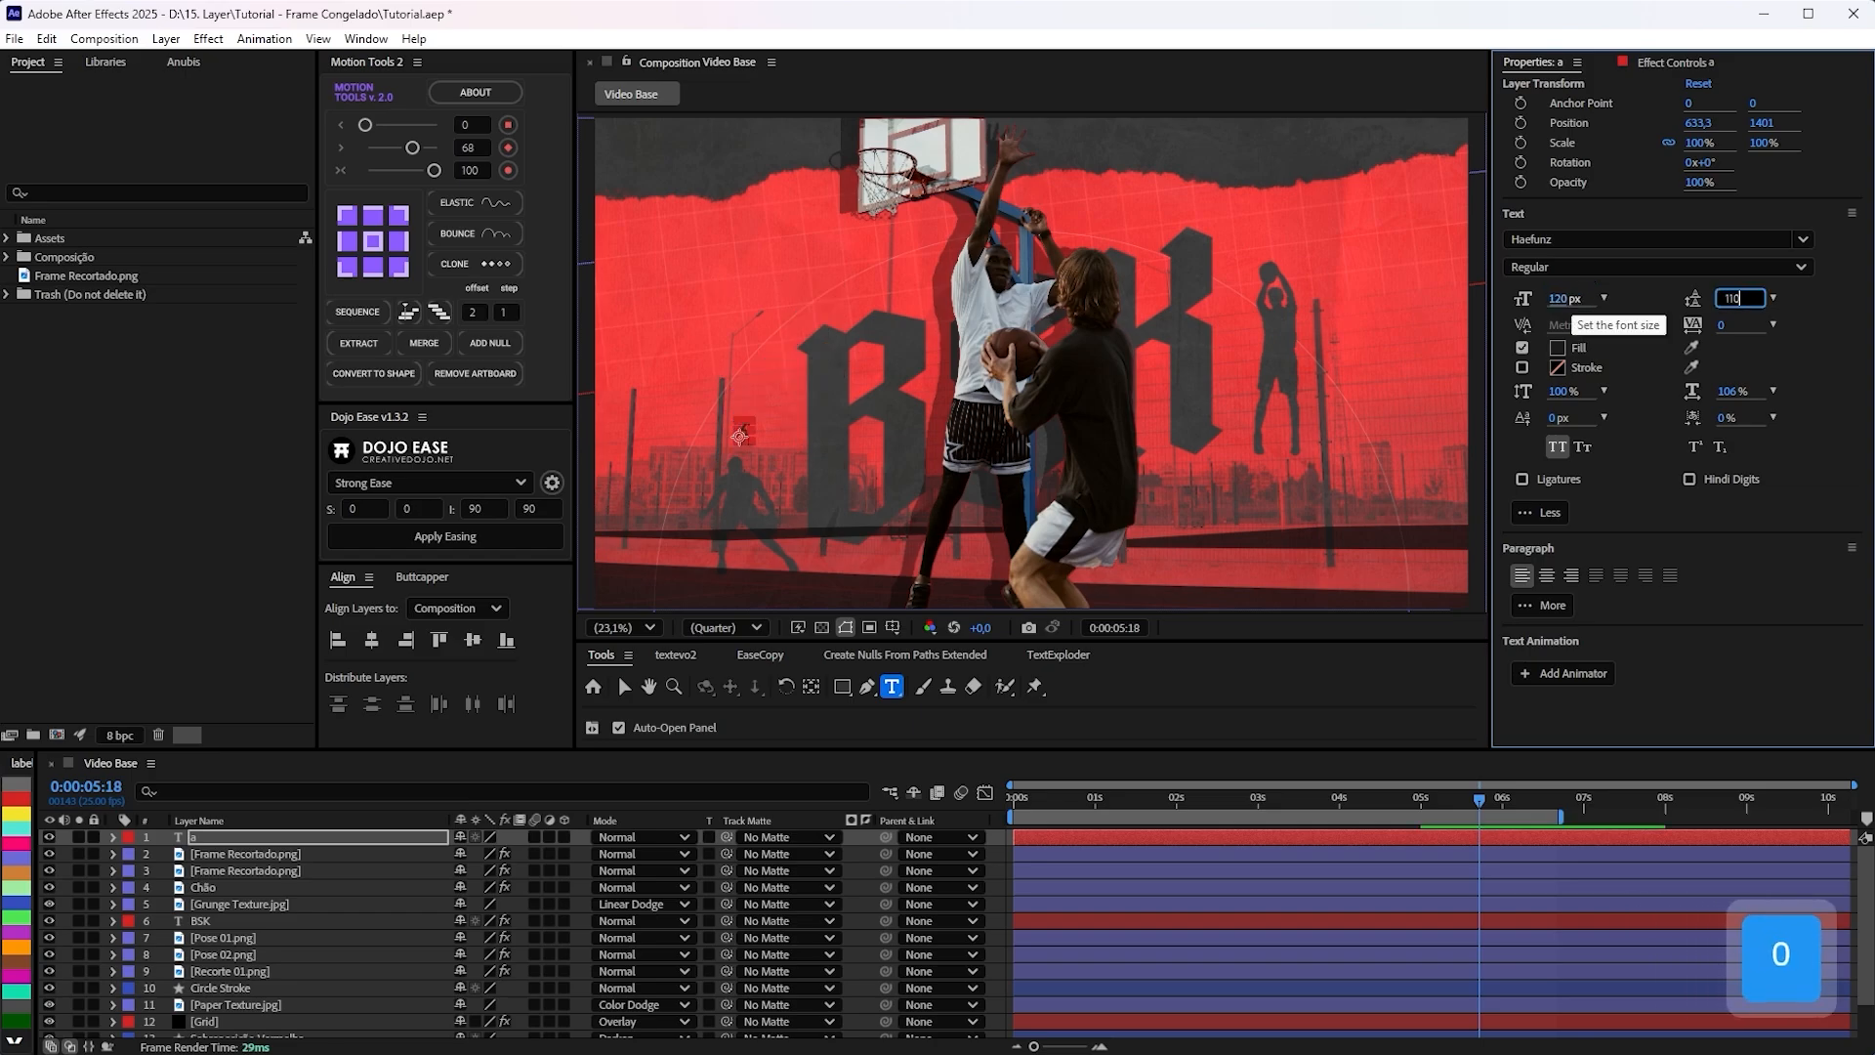
{"action": "type", "text": "10"}
{"action": "key", "text": "Return"}
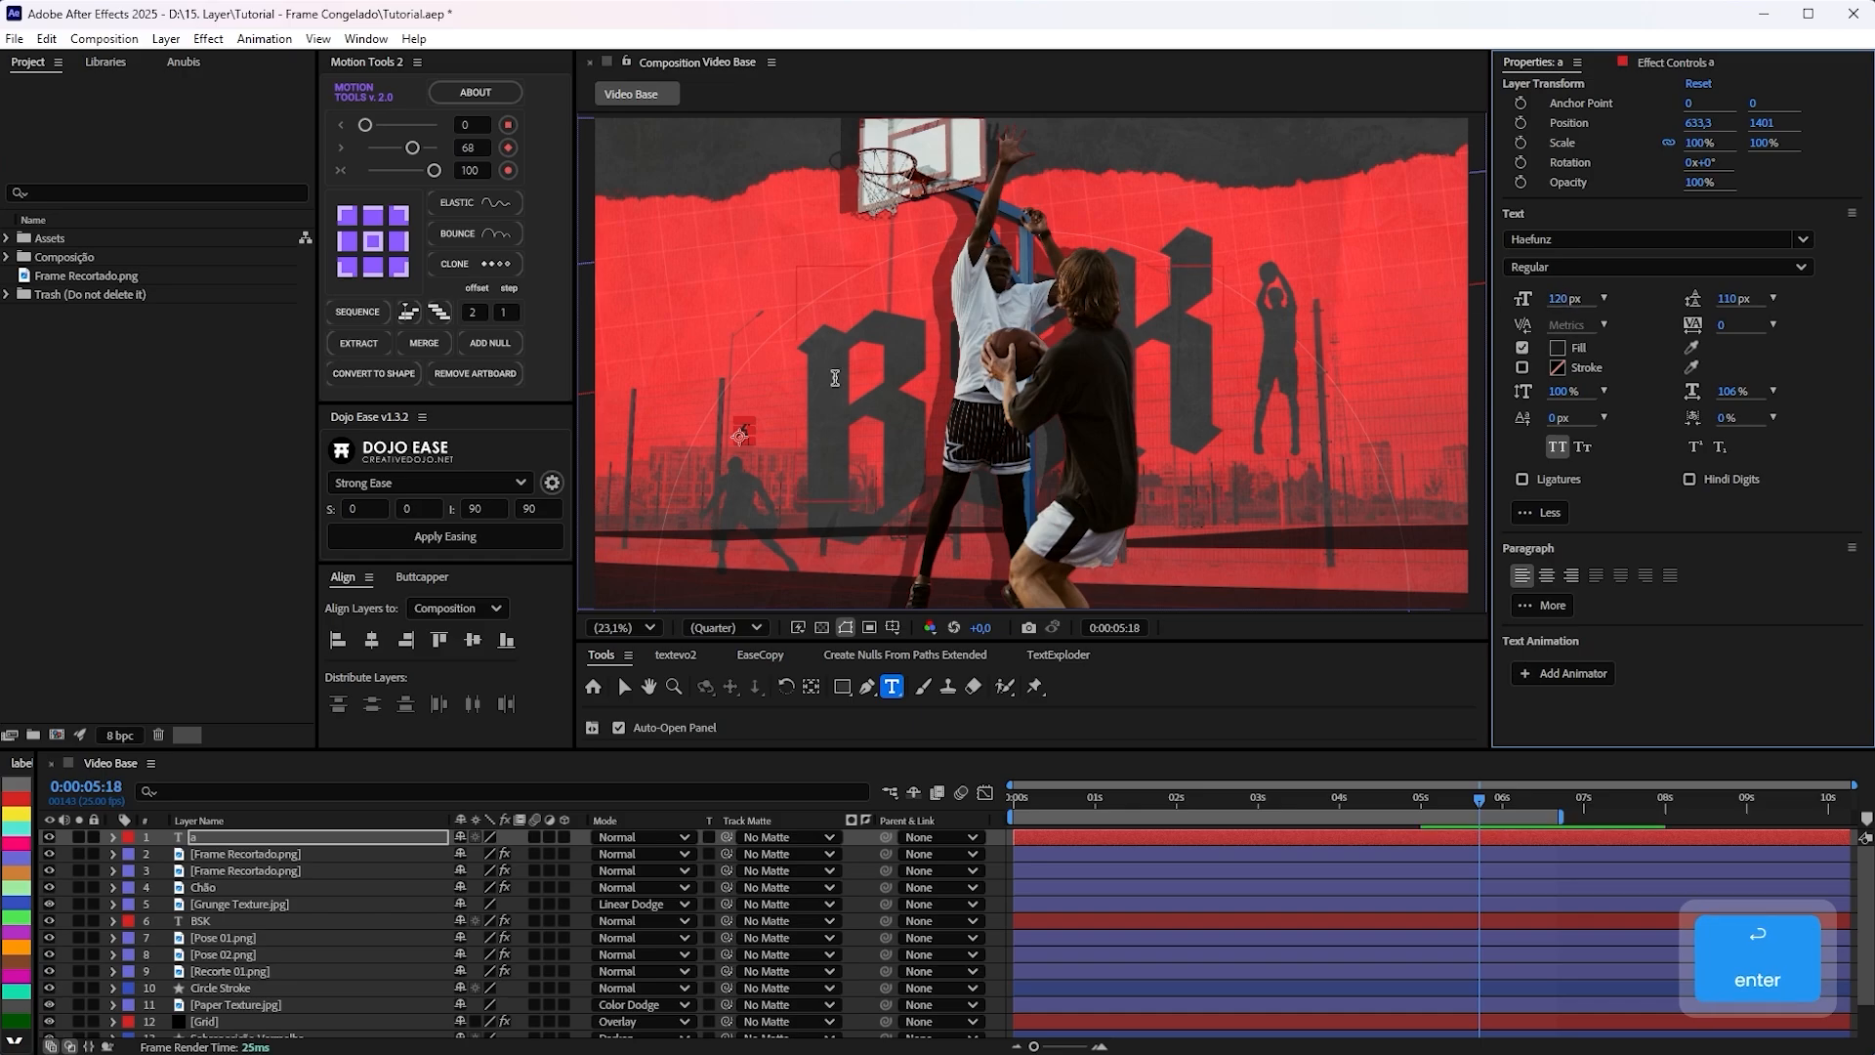
Replace the new layer's letter with the two-line text "WE NEVER / CHEAT THE GAME", indenting the second line.
{"action": "scroll", "coordinate": [743, 450], "scroll_direction": "up", "scroll_amount": 3}
{"action": "key", "text": "Caps_Lock"}
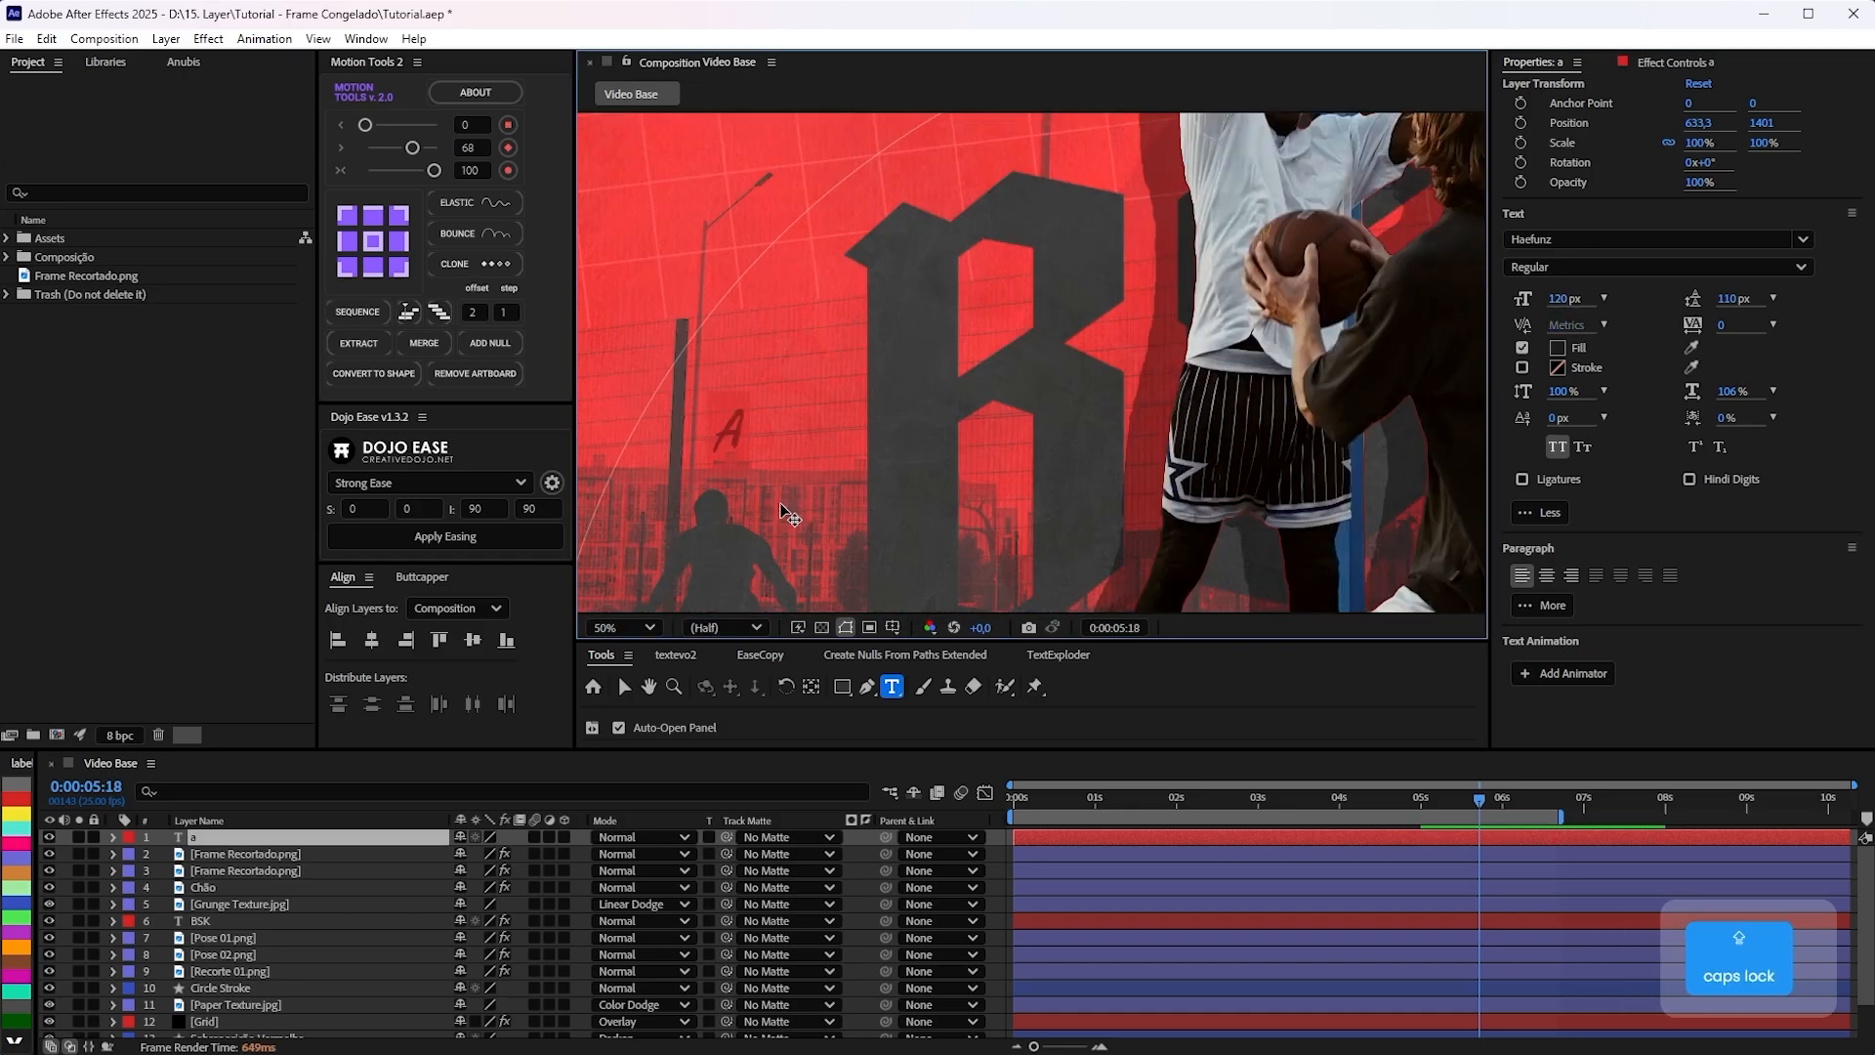
{"action": "type", "text": "WE NEVER"}
{"action": "key", "text": "Return"}
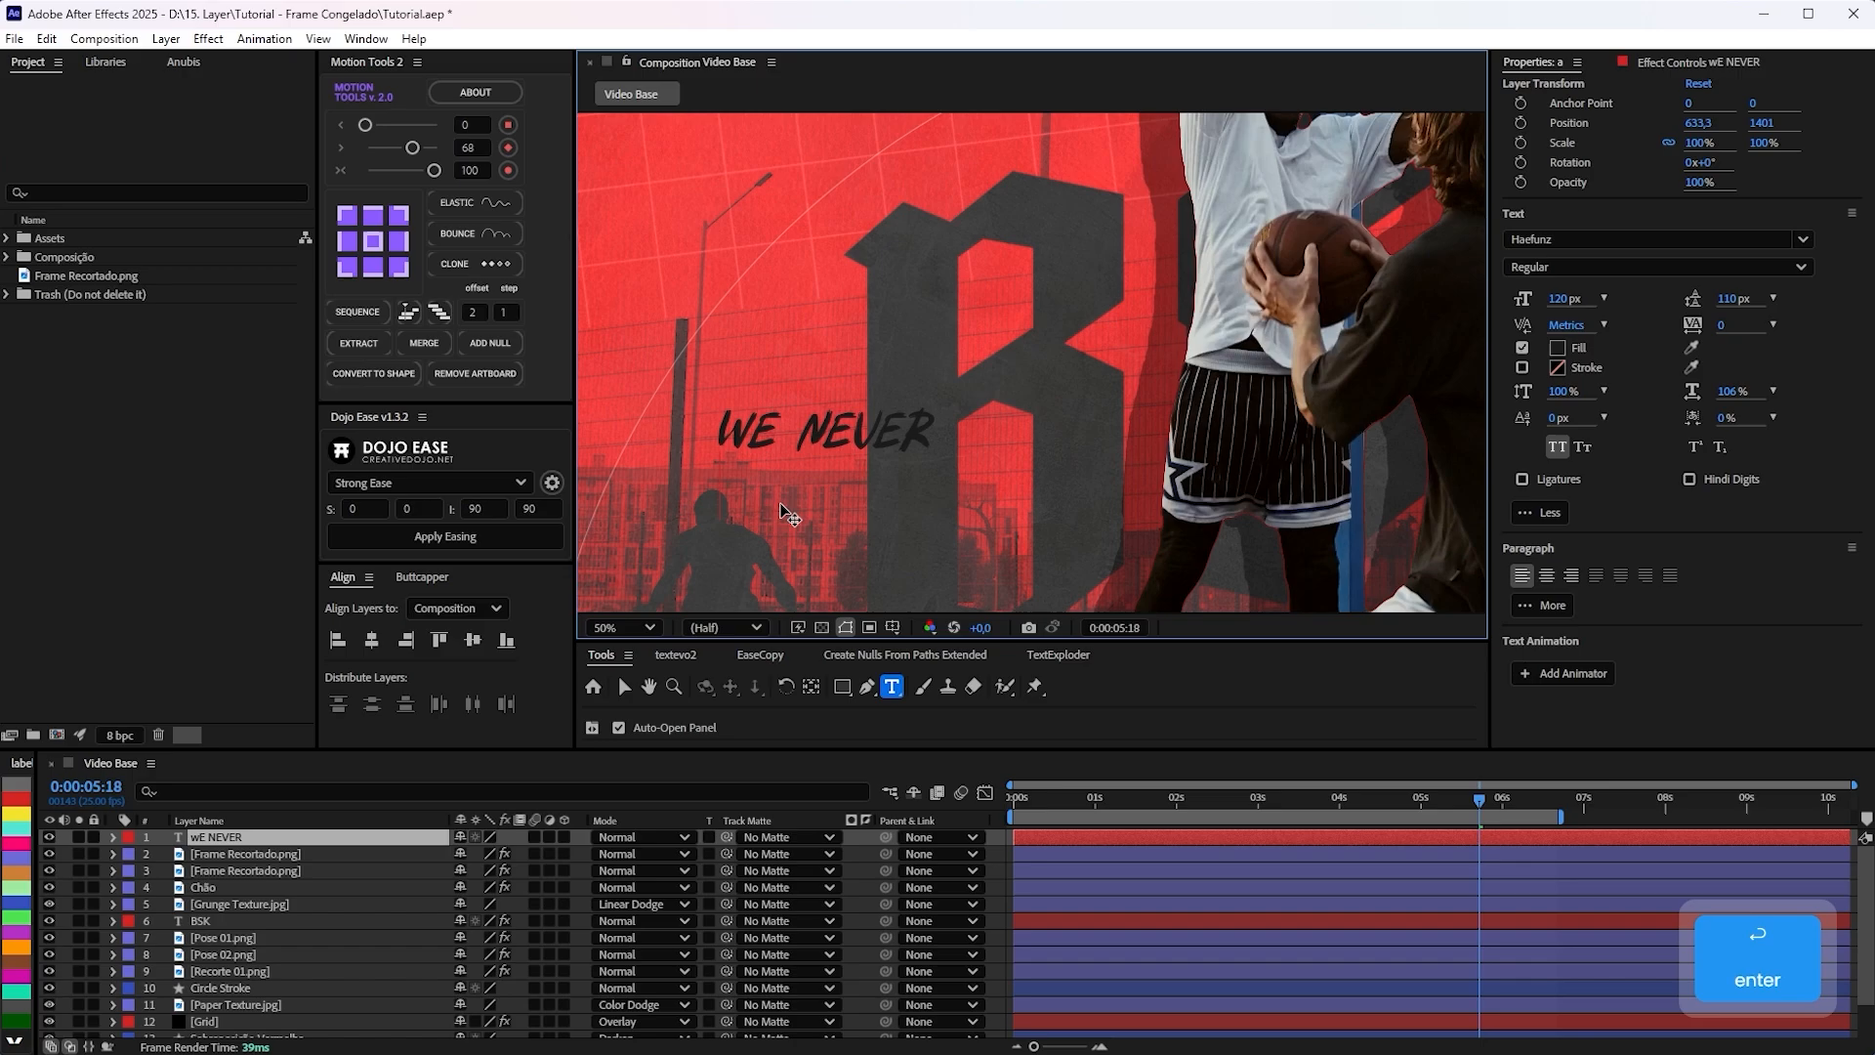
{"action": "key", "text": "Tab"}
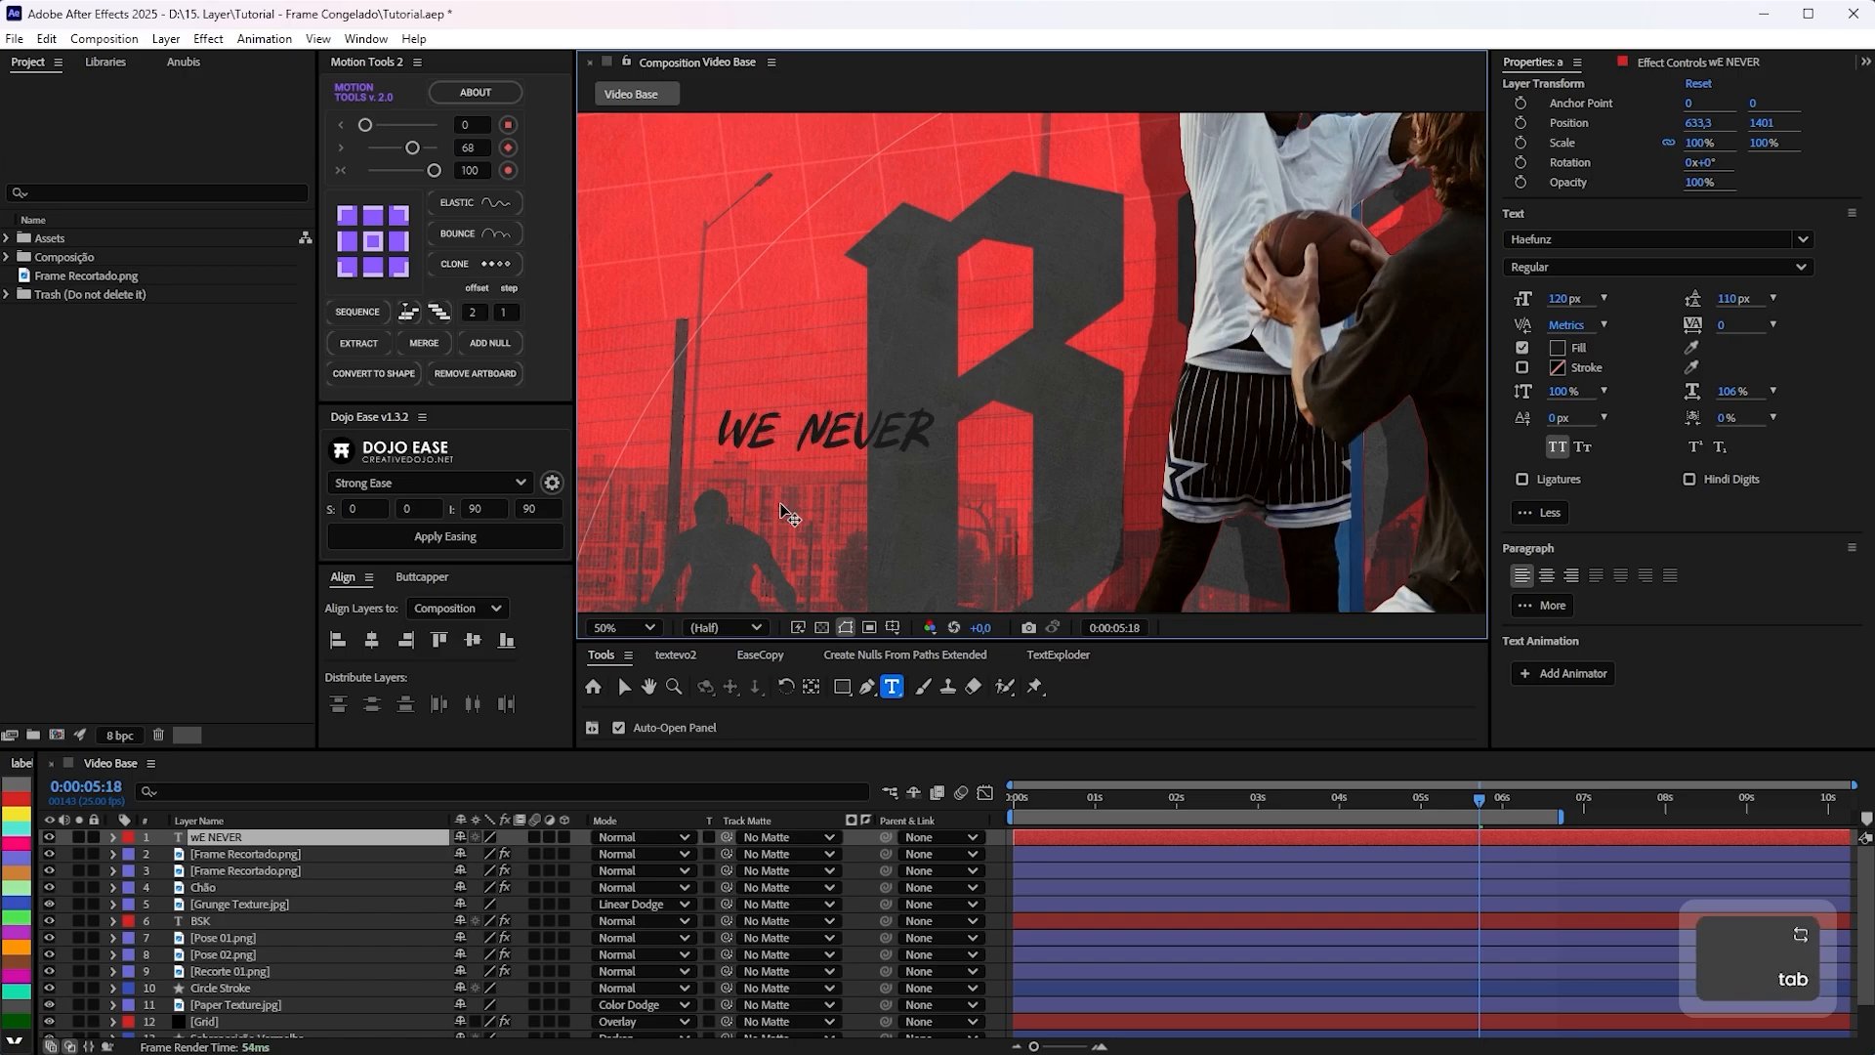
{"action": "type", "text": "CH"}
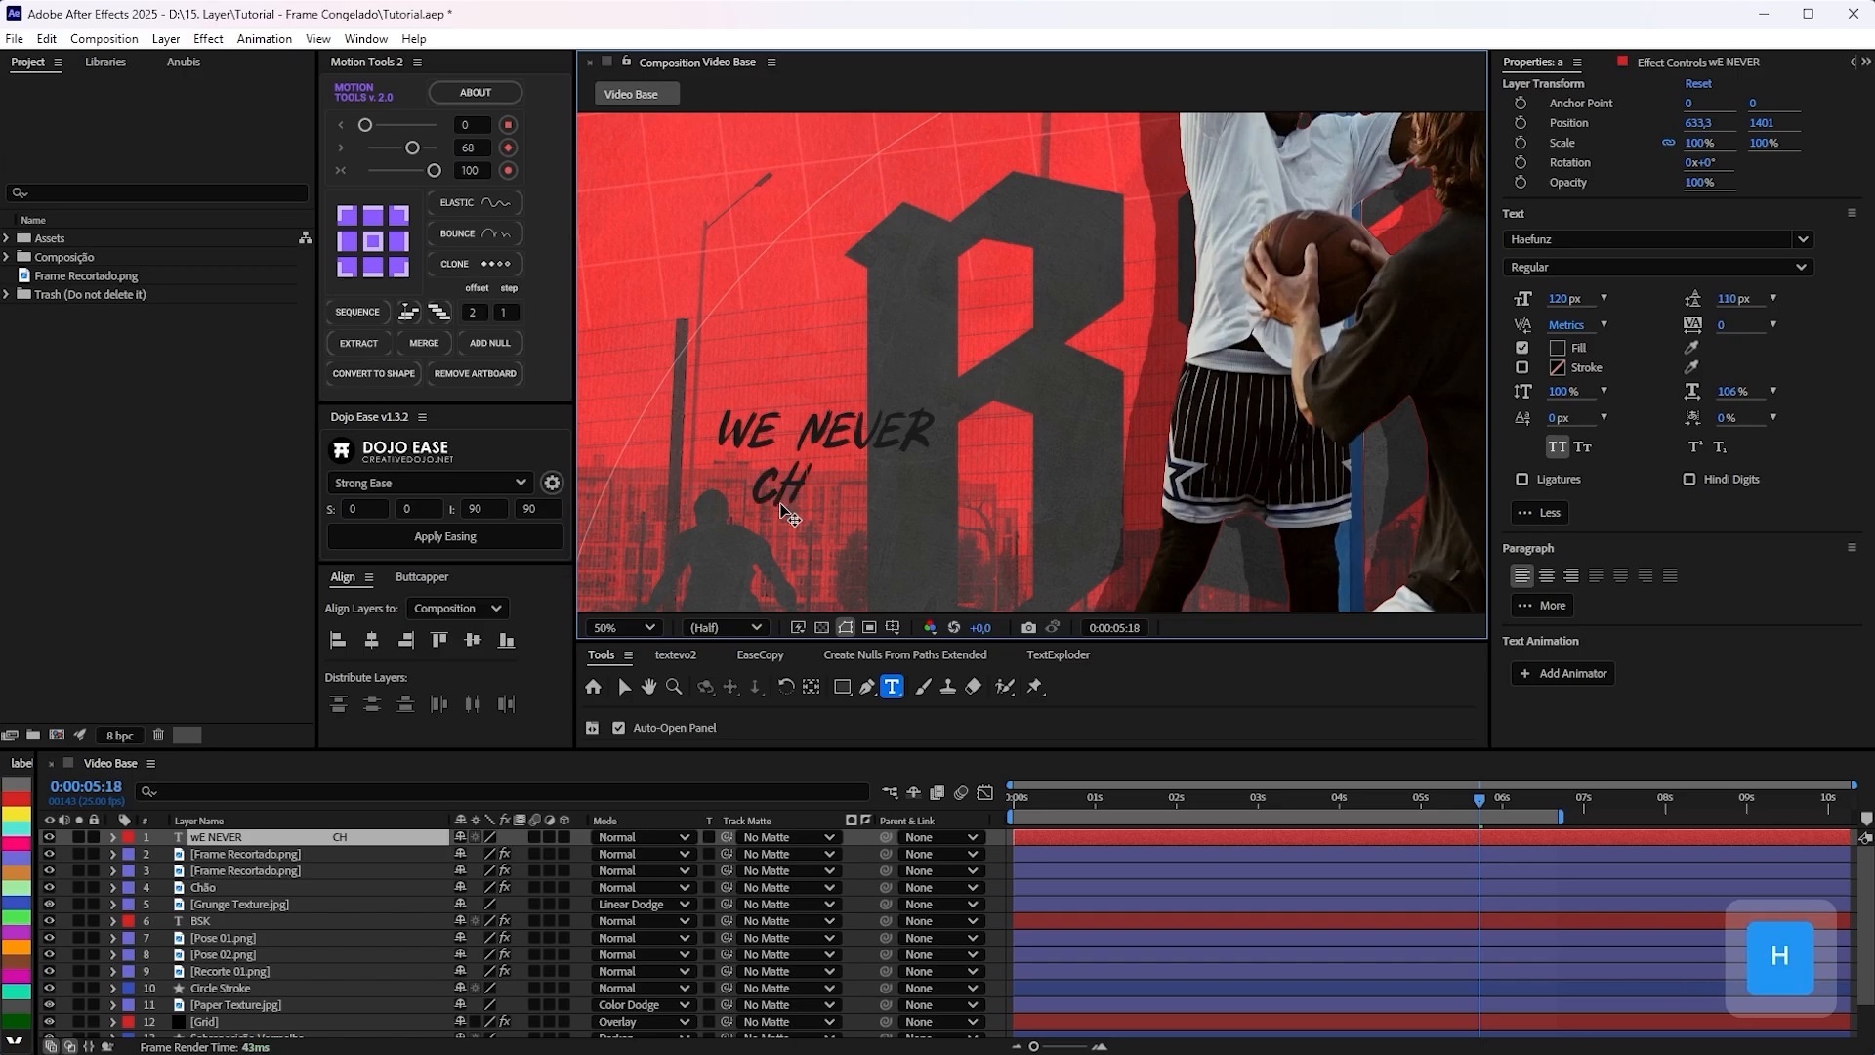
{"action": "type", "text": "EAT THE GAME"}
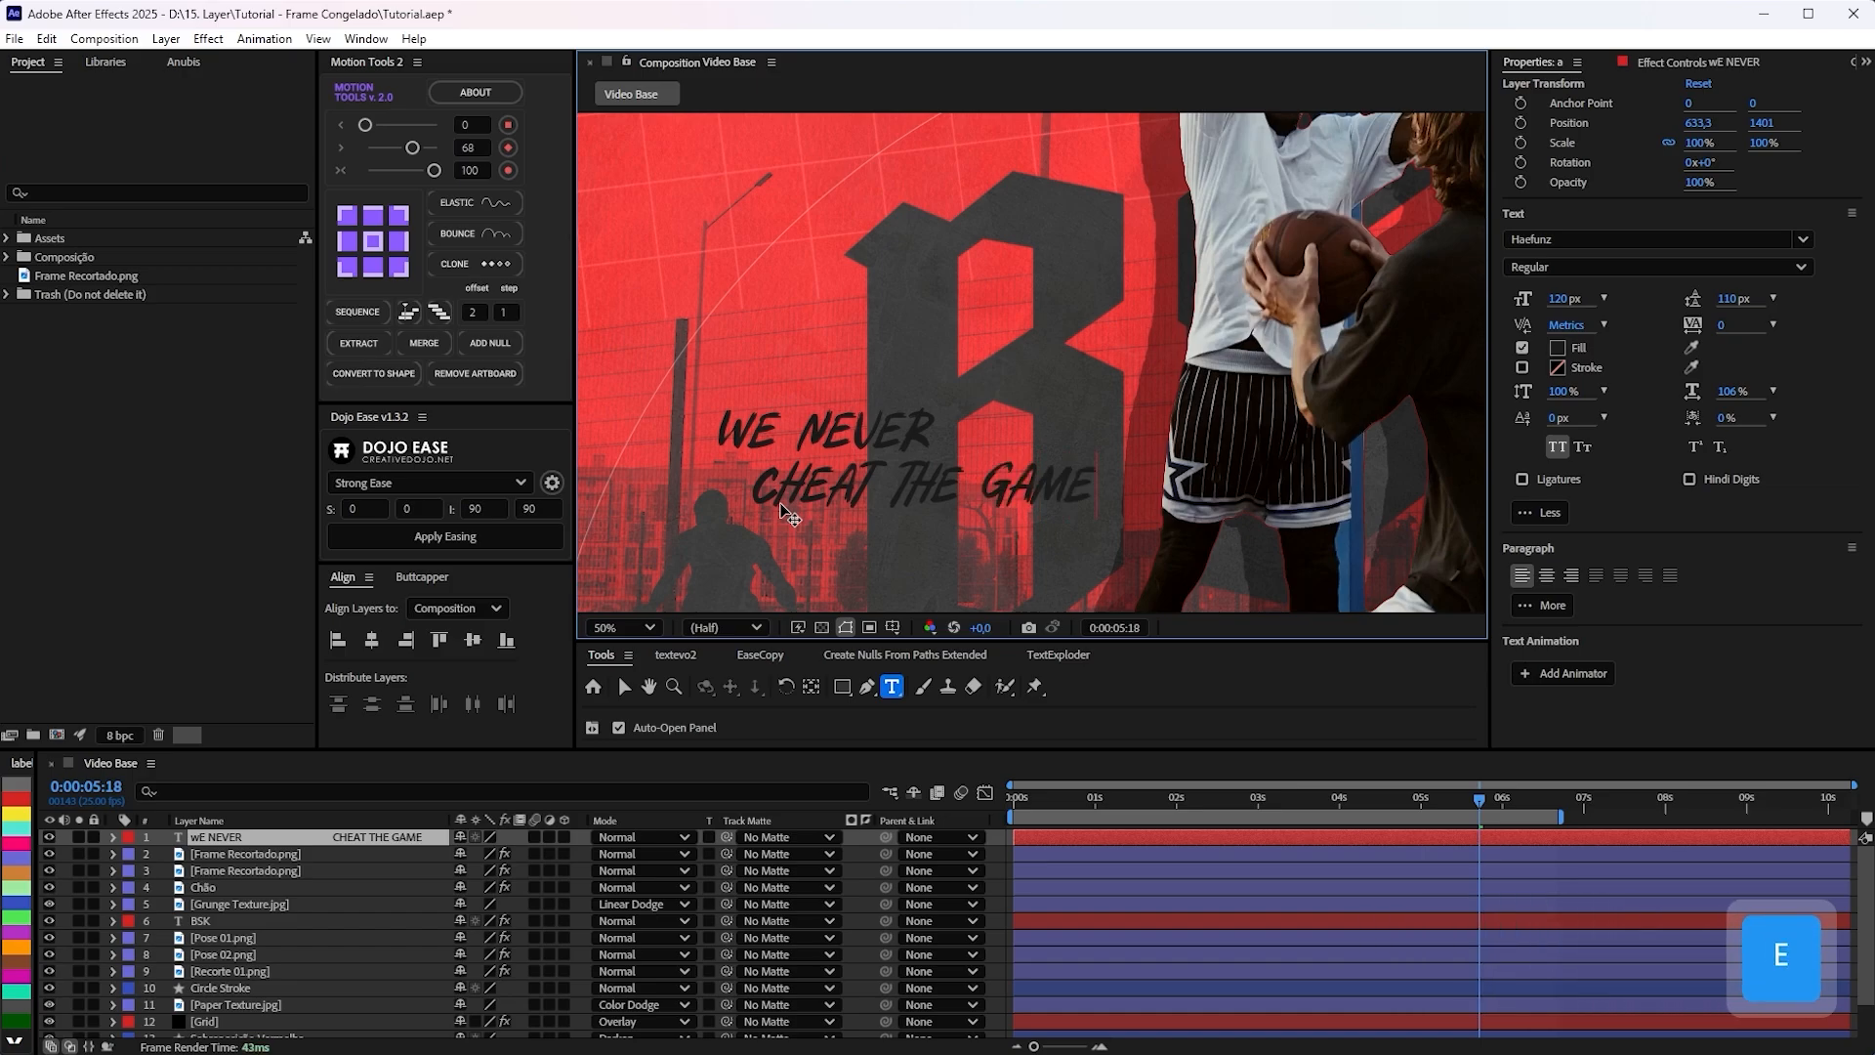
Set the fill of the WE NEVER CHEAT THE GAME text to white (FFFFFF).
{"action": "left_click", "coordinate": [1554, 346]}
{"action": "left_click_drag", "start_coordinate": [980, 681], "coordinate": [703, 581]}
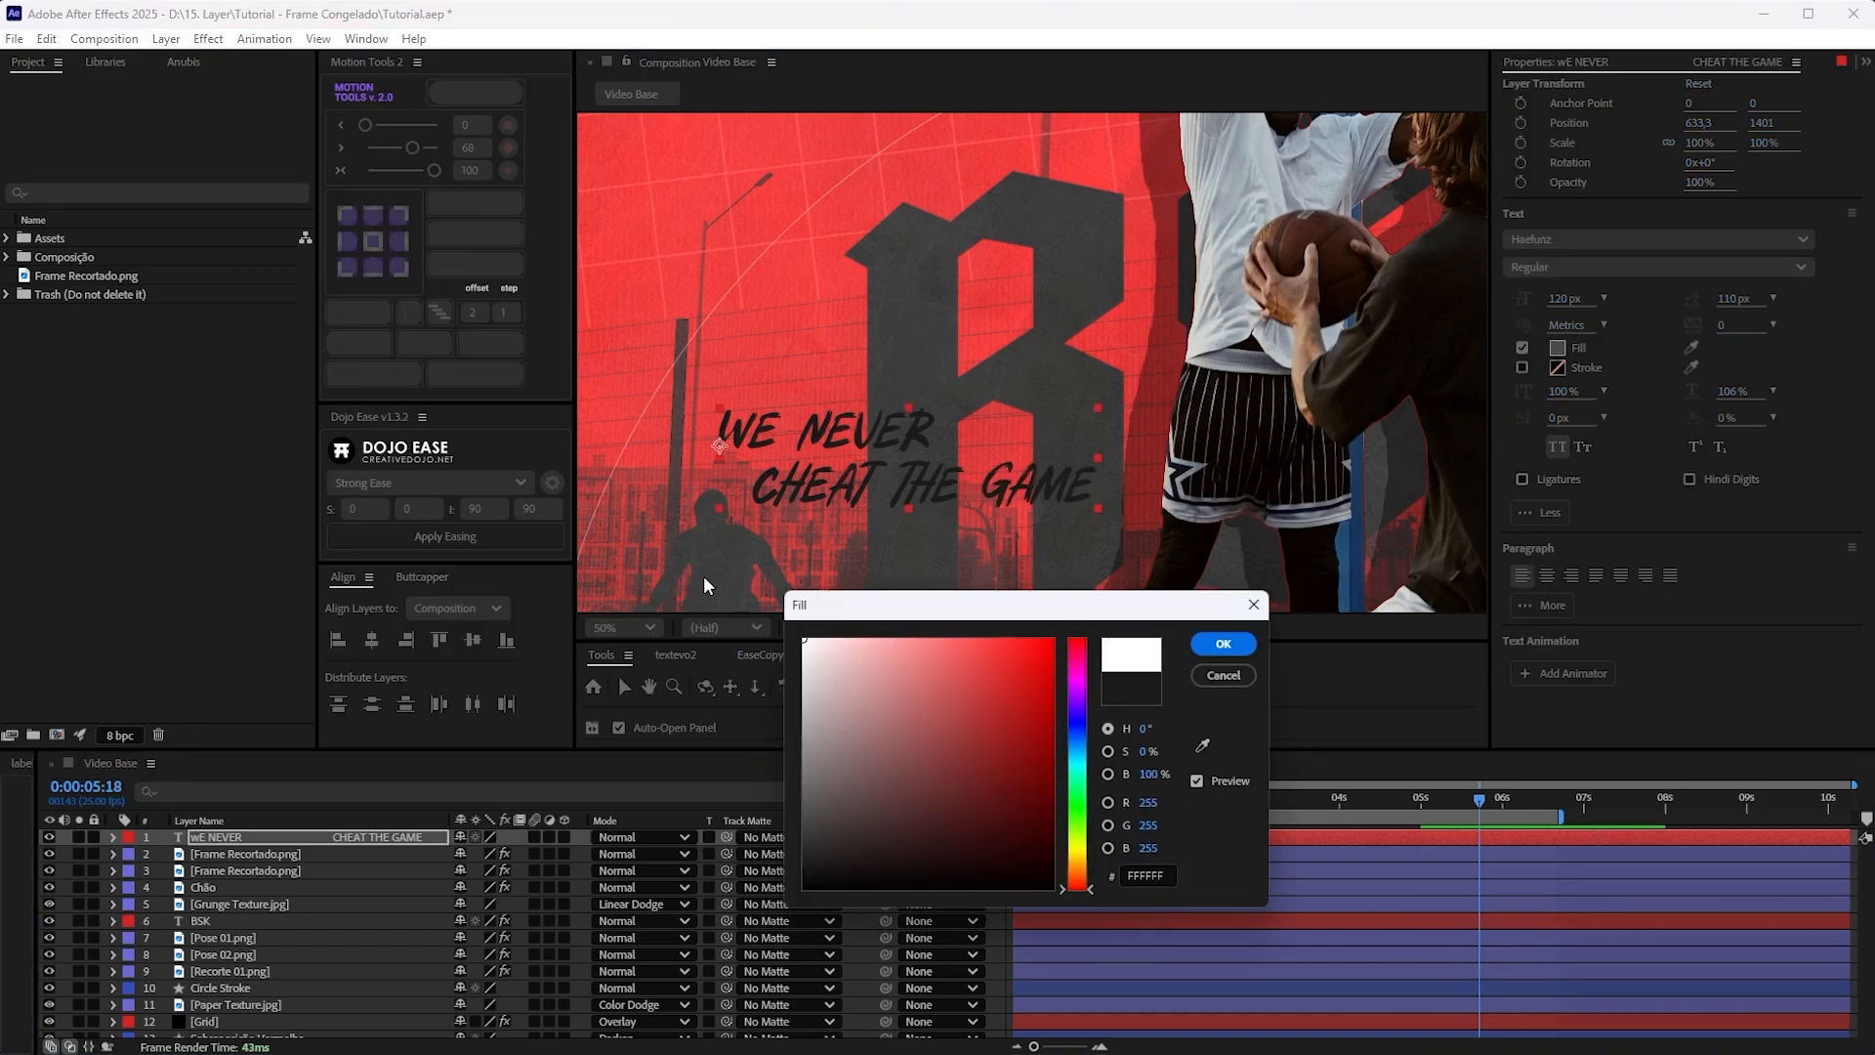
{"action": "left_click", "coordinate": [1238, 650]}
Duplicate the slogan with the copy higher up at position 665, 627.4, and change its text to "YOU JUST CAN'T / GUARD ME".
{"action": "scroll", "coordinate": [979, 455], "scroll_direction": "down", "scroll_amount": 2}
{"action": "key", "text": "v"}
{"action": "left_click_drag", "start_coordinate": [911, 453], "coordinate": [849, 332]}
{"action": "key", "text": "ctrl+d"}
{"action": "key", "text": "ctrl+t"}
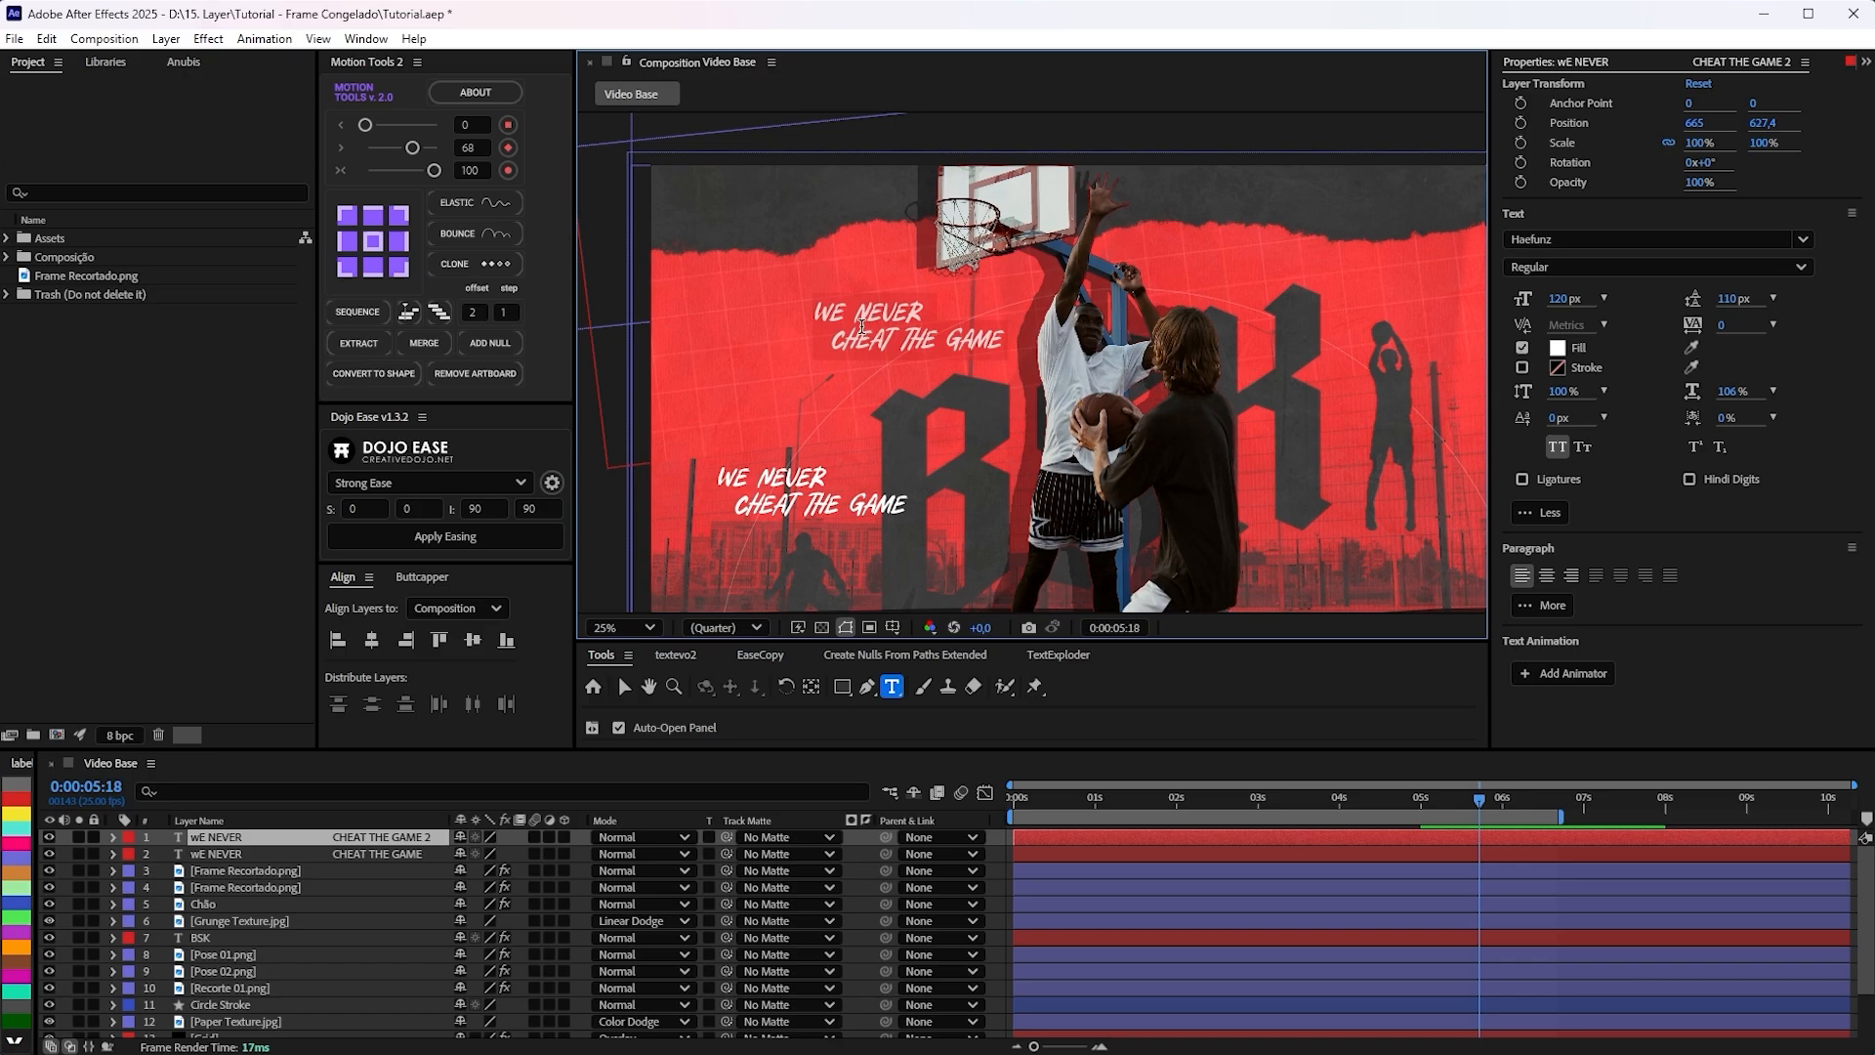
{"action": "key", "text": "Return"}
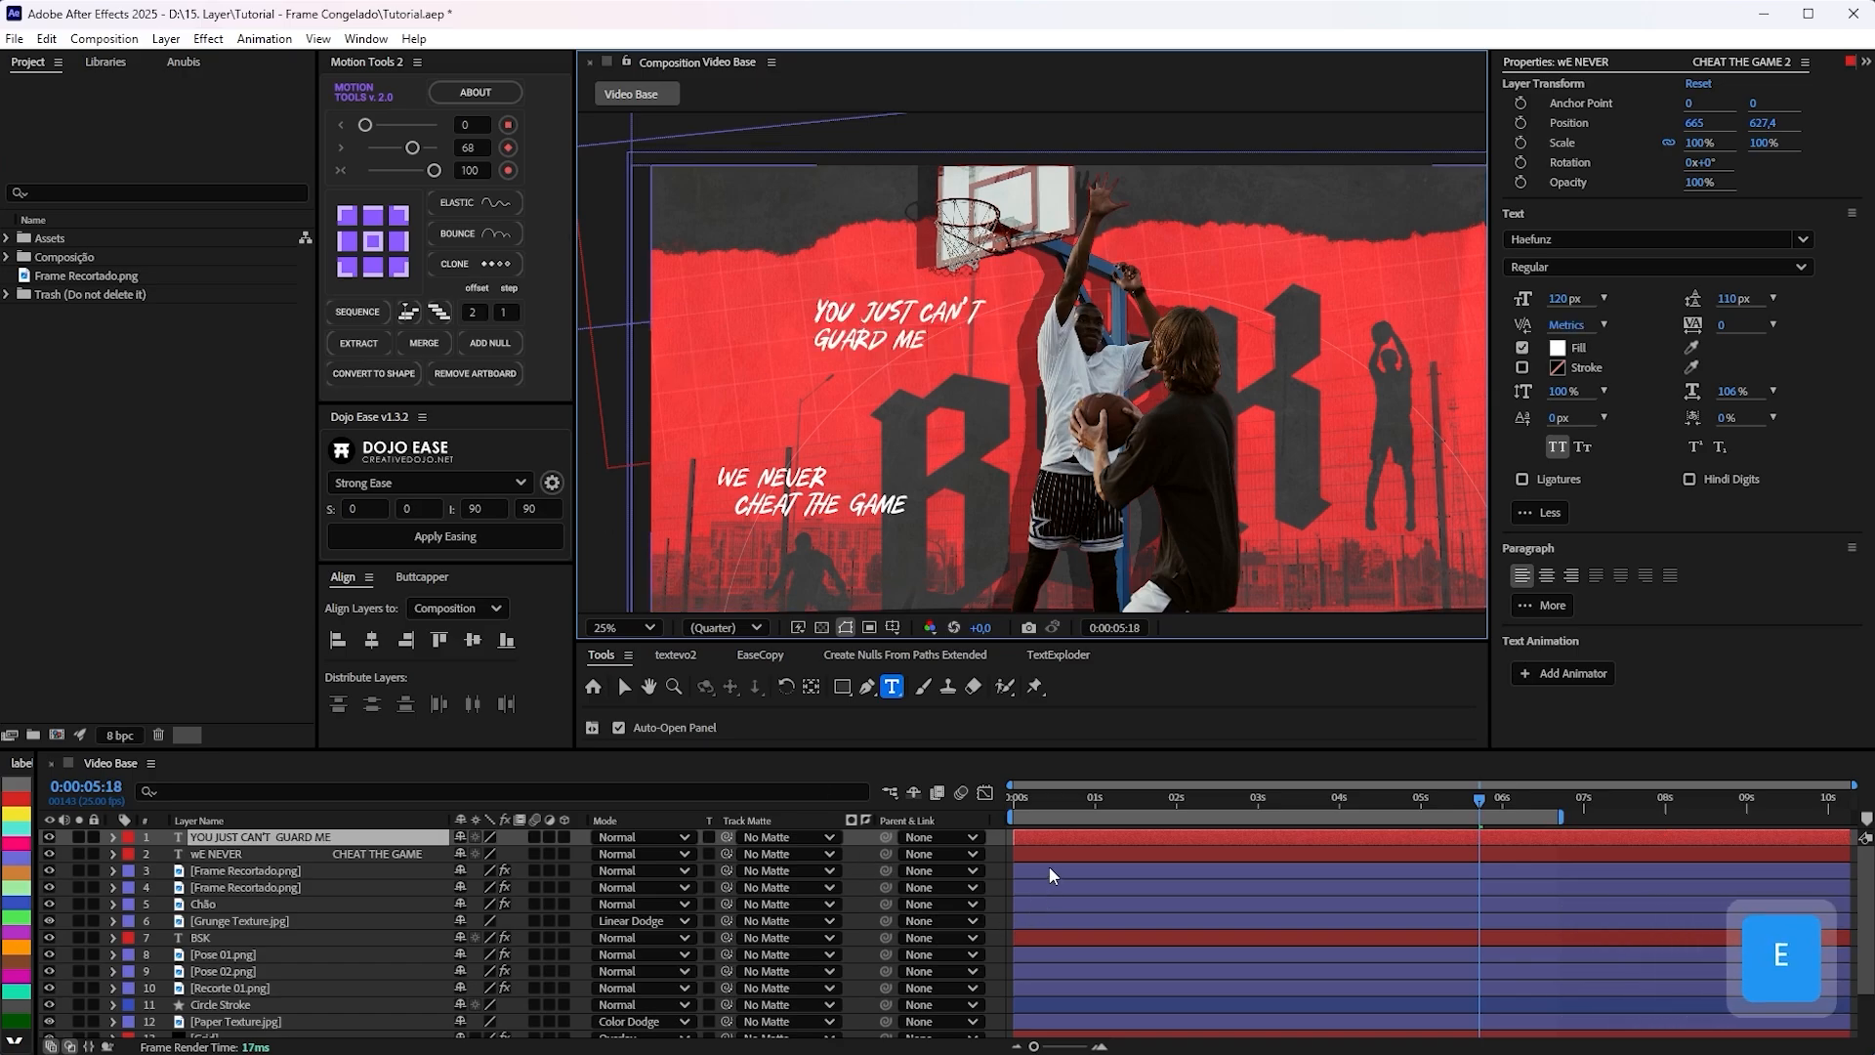
Set the scale of the YOU JUST CAN'T GUARD ME layer to 70%.
{"action": "left_click", "coordinate": [1047, 840]}
{"action": "key", "text": "s"}
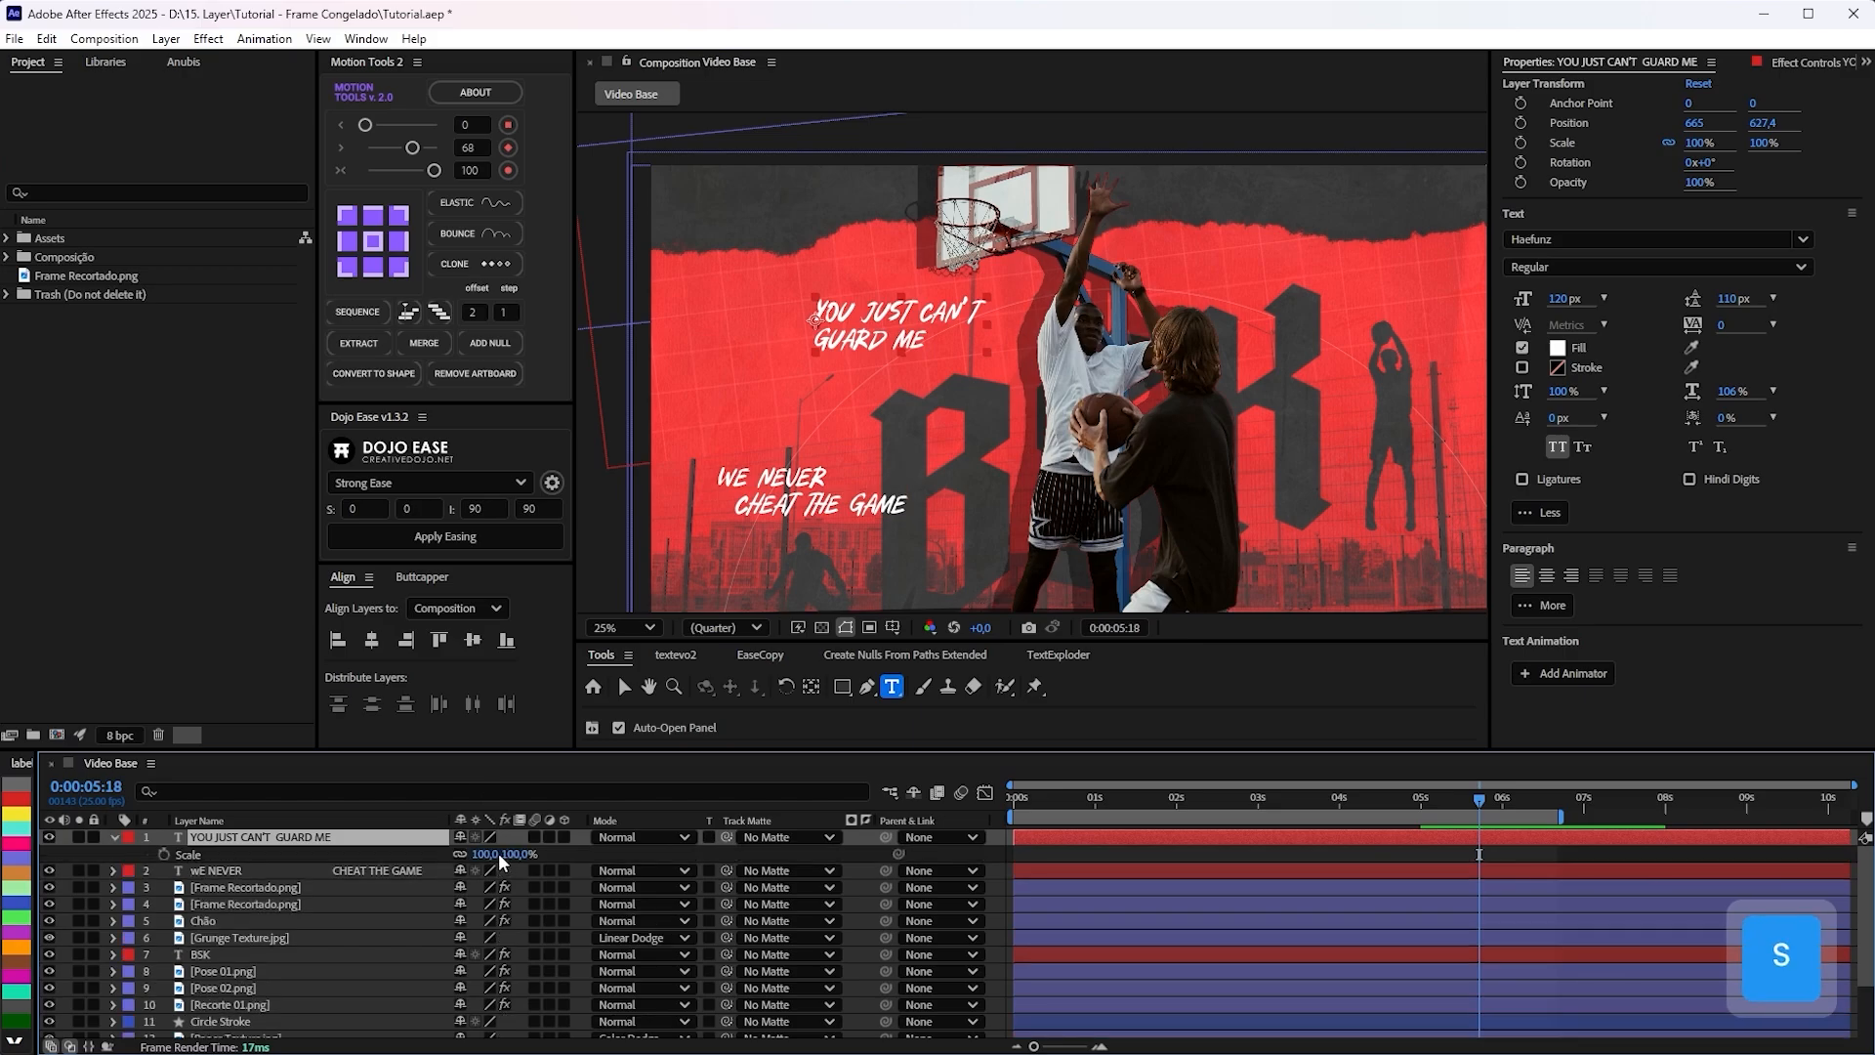
{"action": "left_click", "coordinate": [496, 854]}
{"action": "type", "text": "90"}
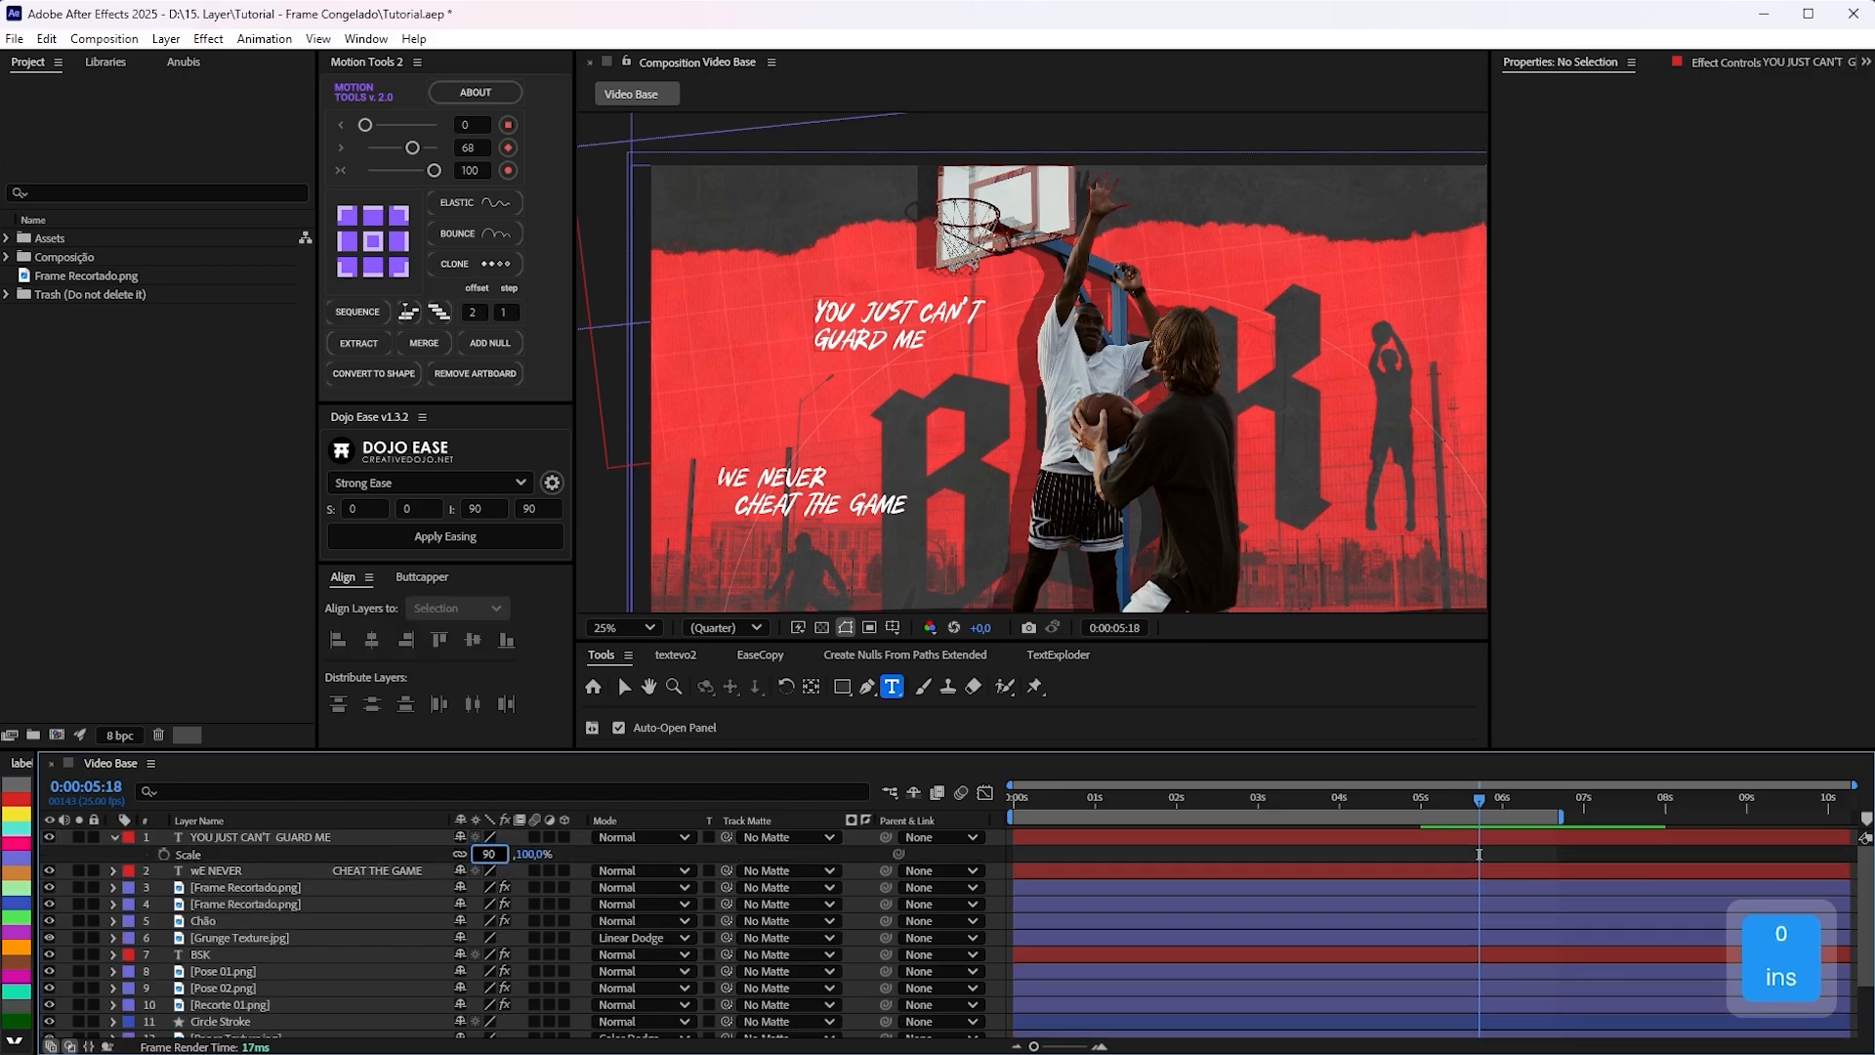
{"action": "key", "text": "Return"}
{"action": "key", "text": "Caps_Lock"}
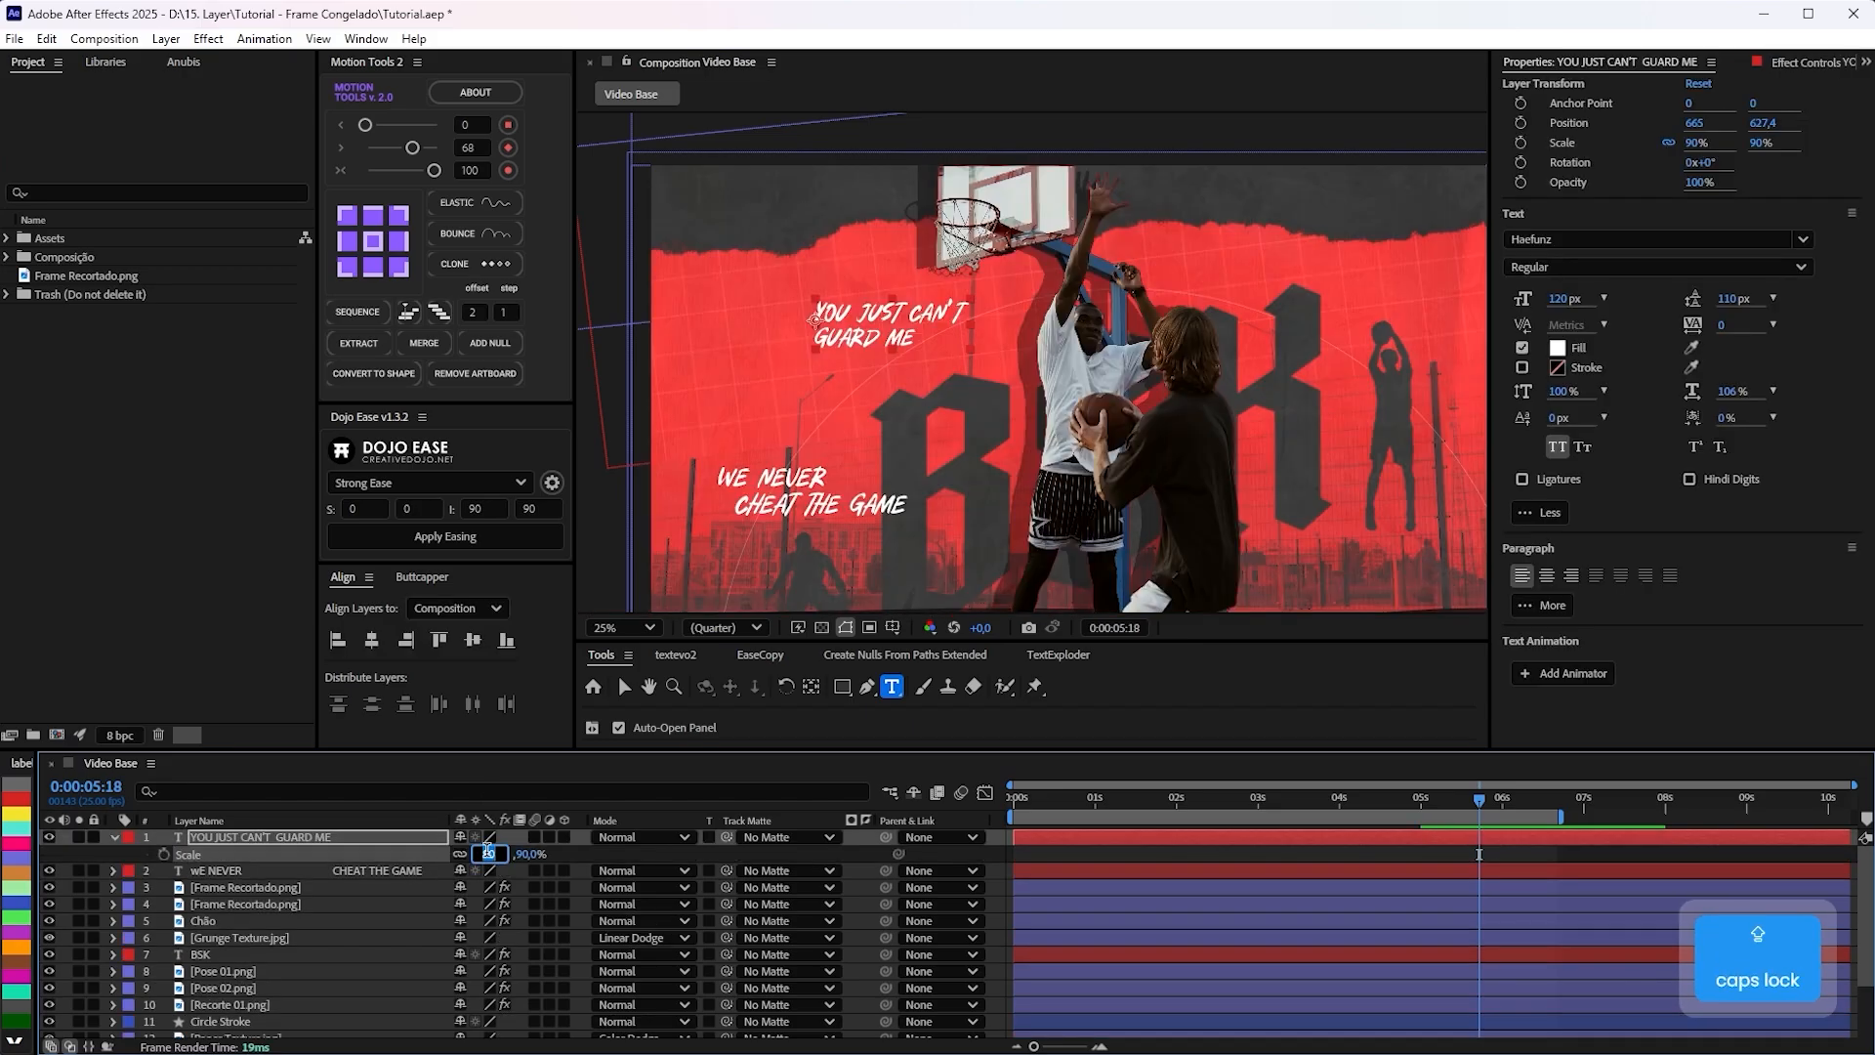
{"action": "type", "text": "70"}
{"action": "key", "text": "Return"}
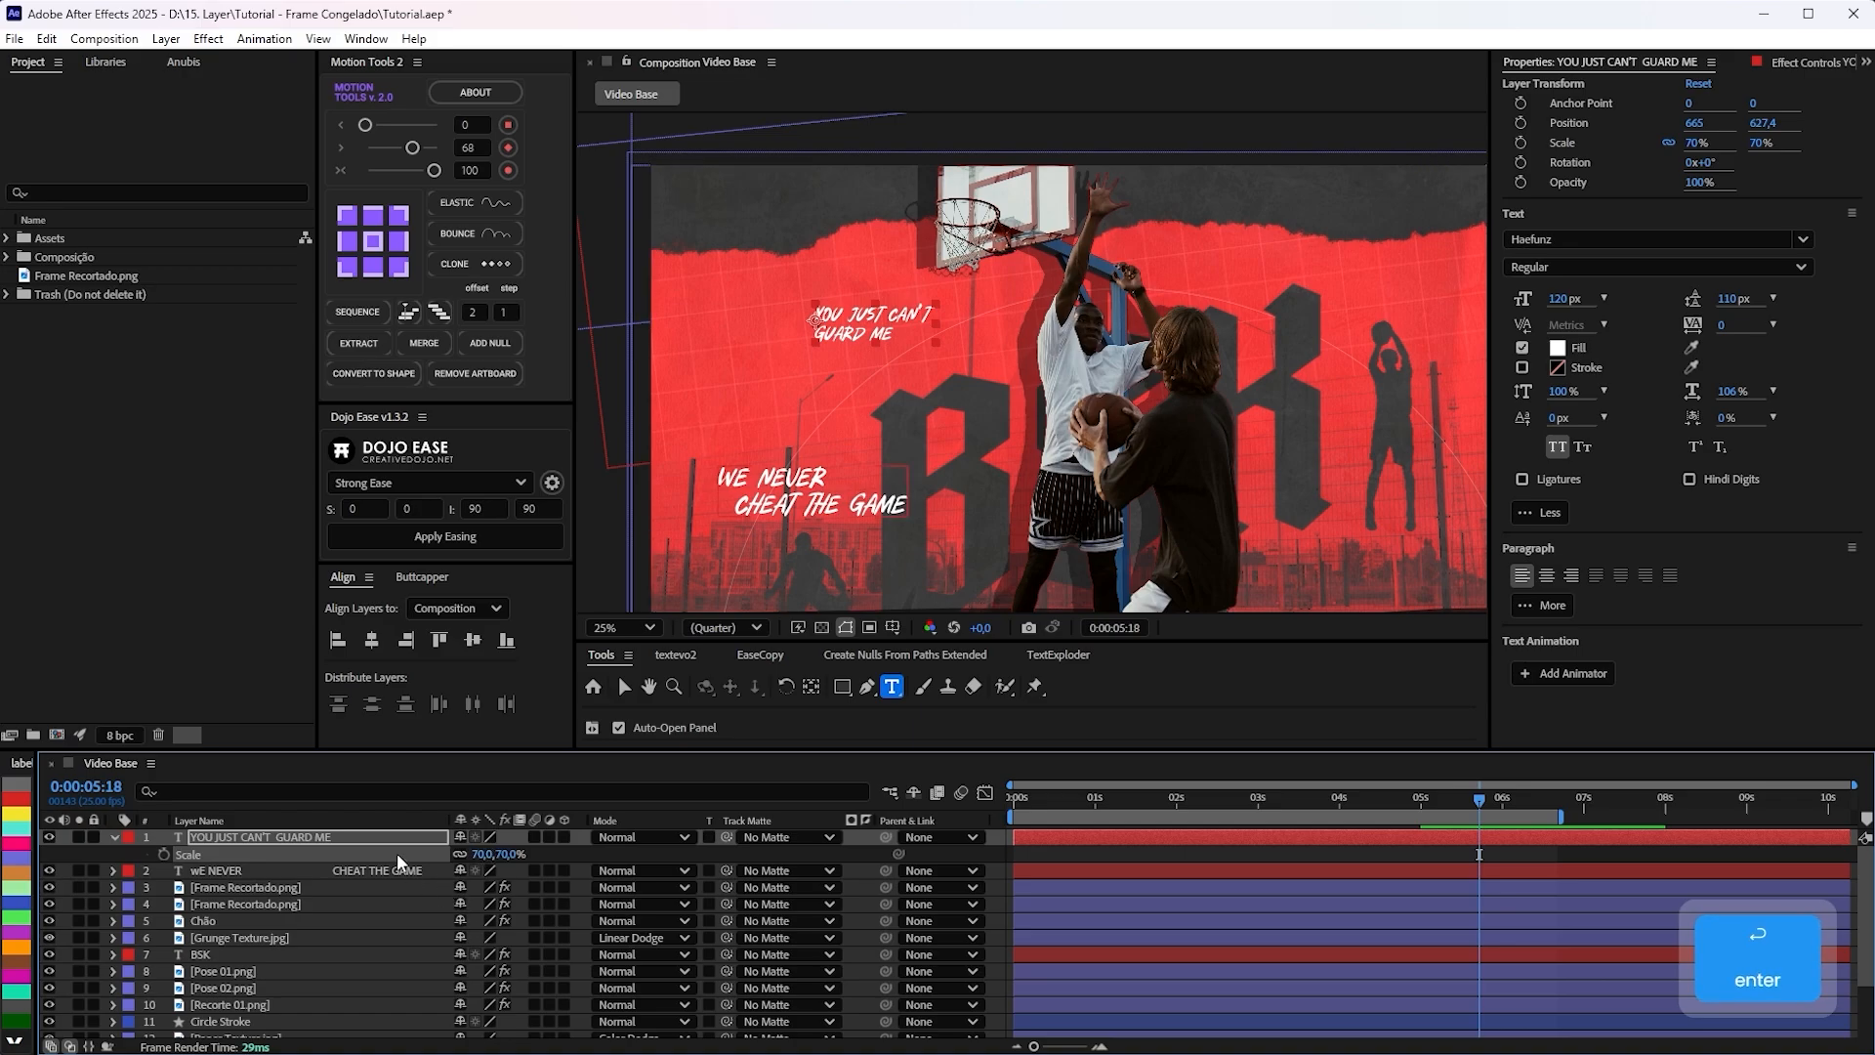
Nudge the YOU JUST CAN'T GUARD ME text right and down to position 785, 707.4.
{"action": "left_click", "coordinate": [378, 836]}
{"action": "key", "text": "shift+Right"}
{"action": "key", "text": "shift+Right"}
{"action": "key", "text": "shift+Right"}
{"action": "key", "text": "shift+Right"}
{"action": "key", "text": "shift+Down"}
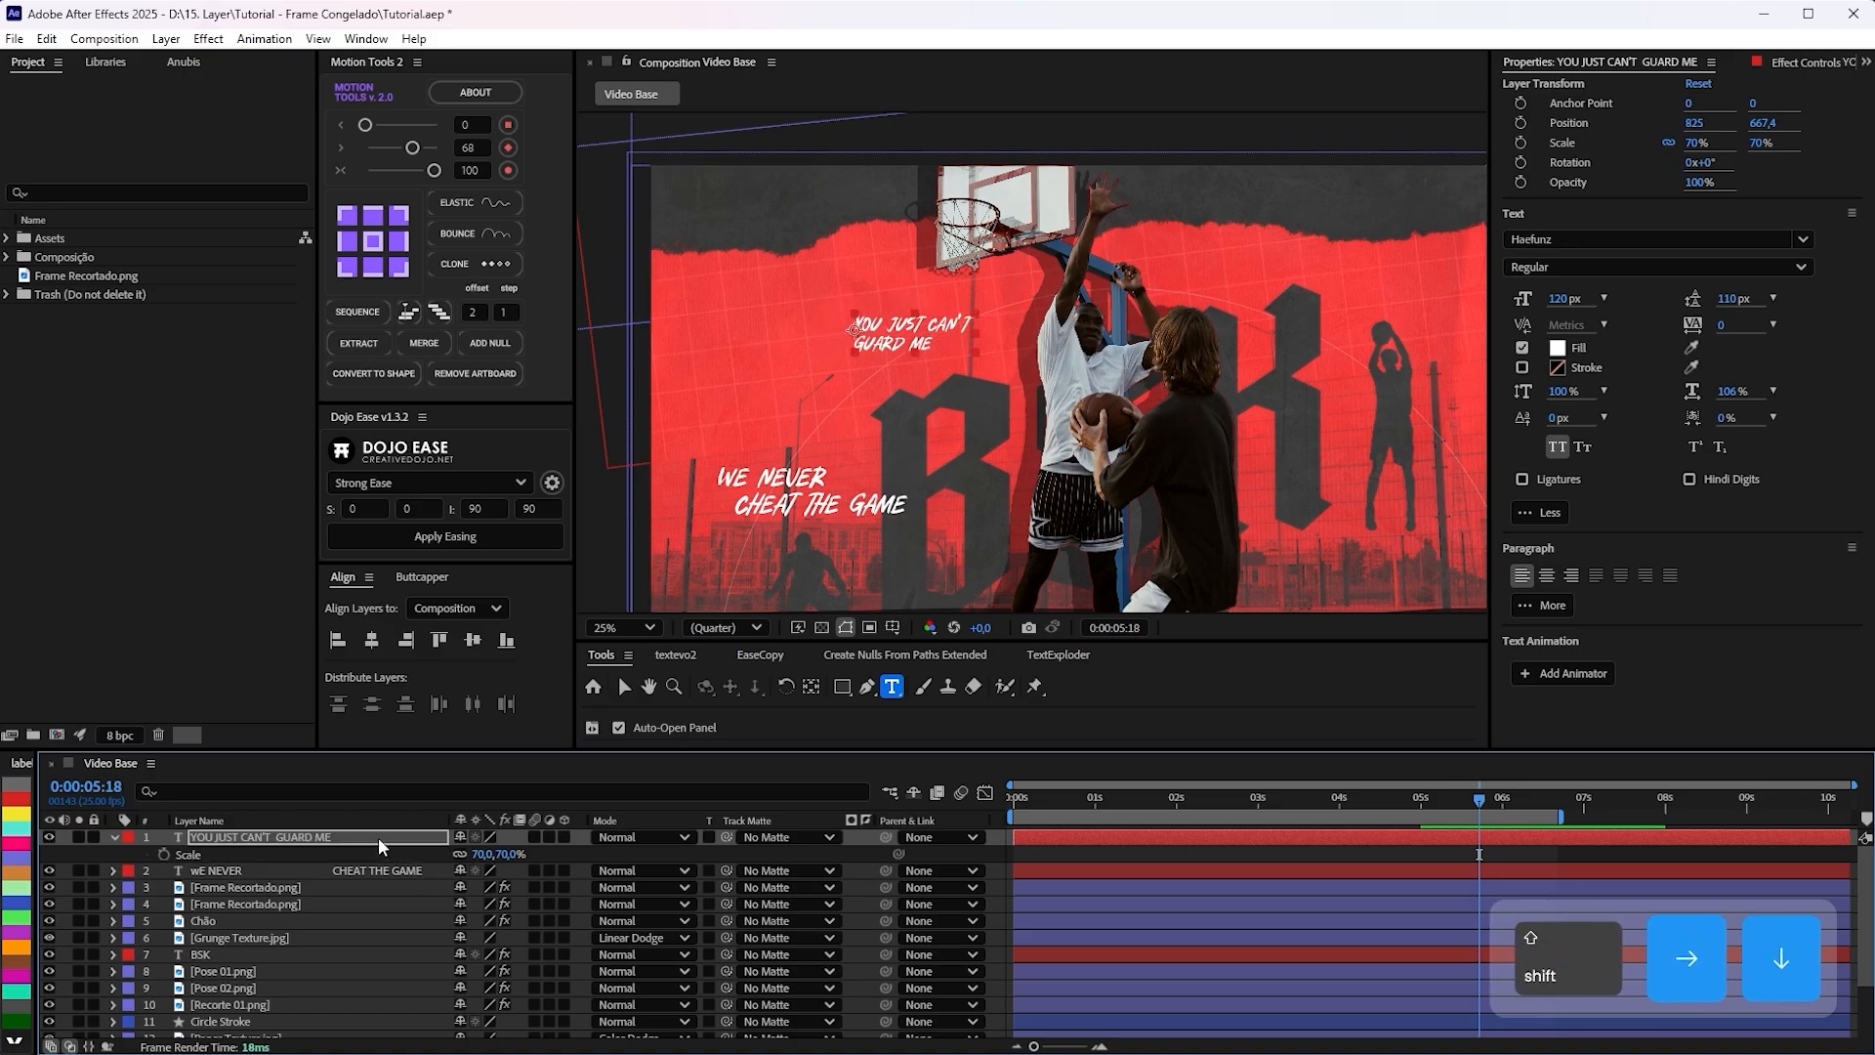
{"action": "key", "text": "shift+Down"}
{"action": "key", "text": "shift+Left"}
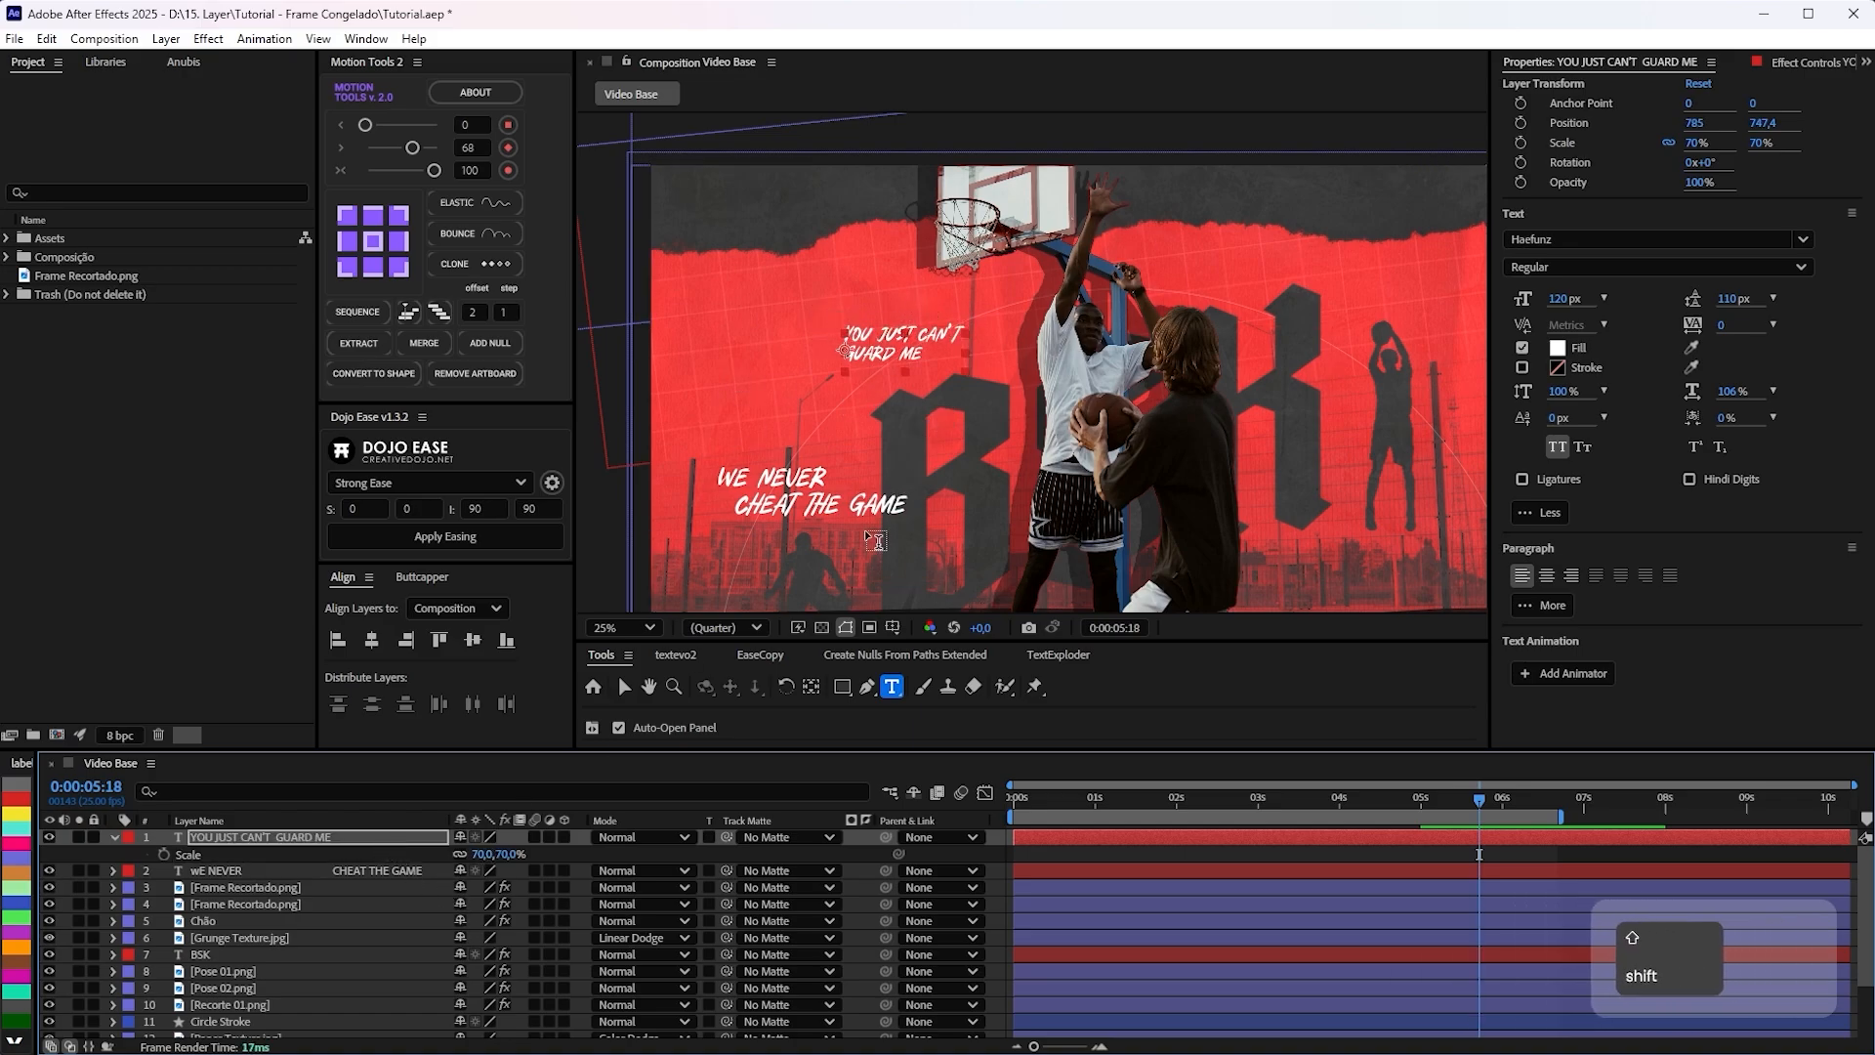
{"action": "key", "text": "shift+Down"}
{"action": "key", "text": "shift+Up"}
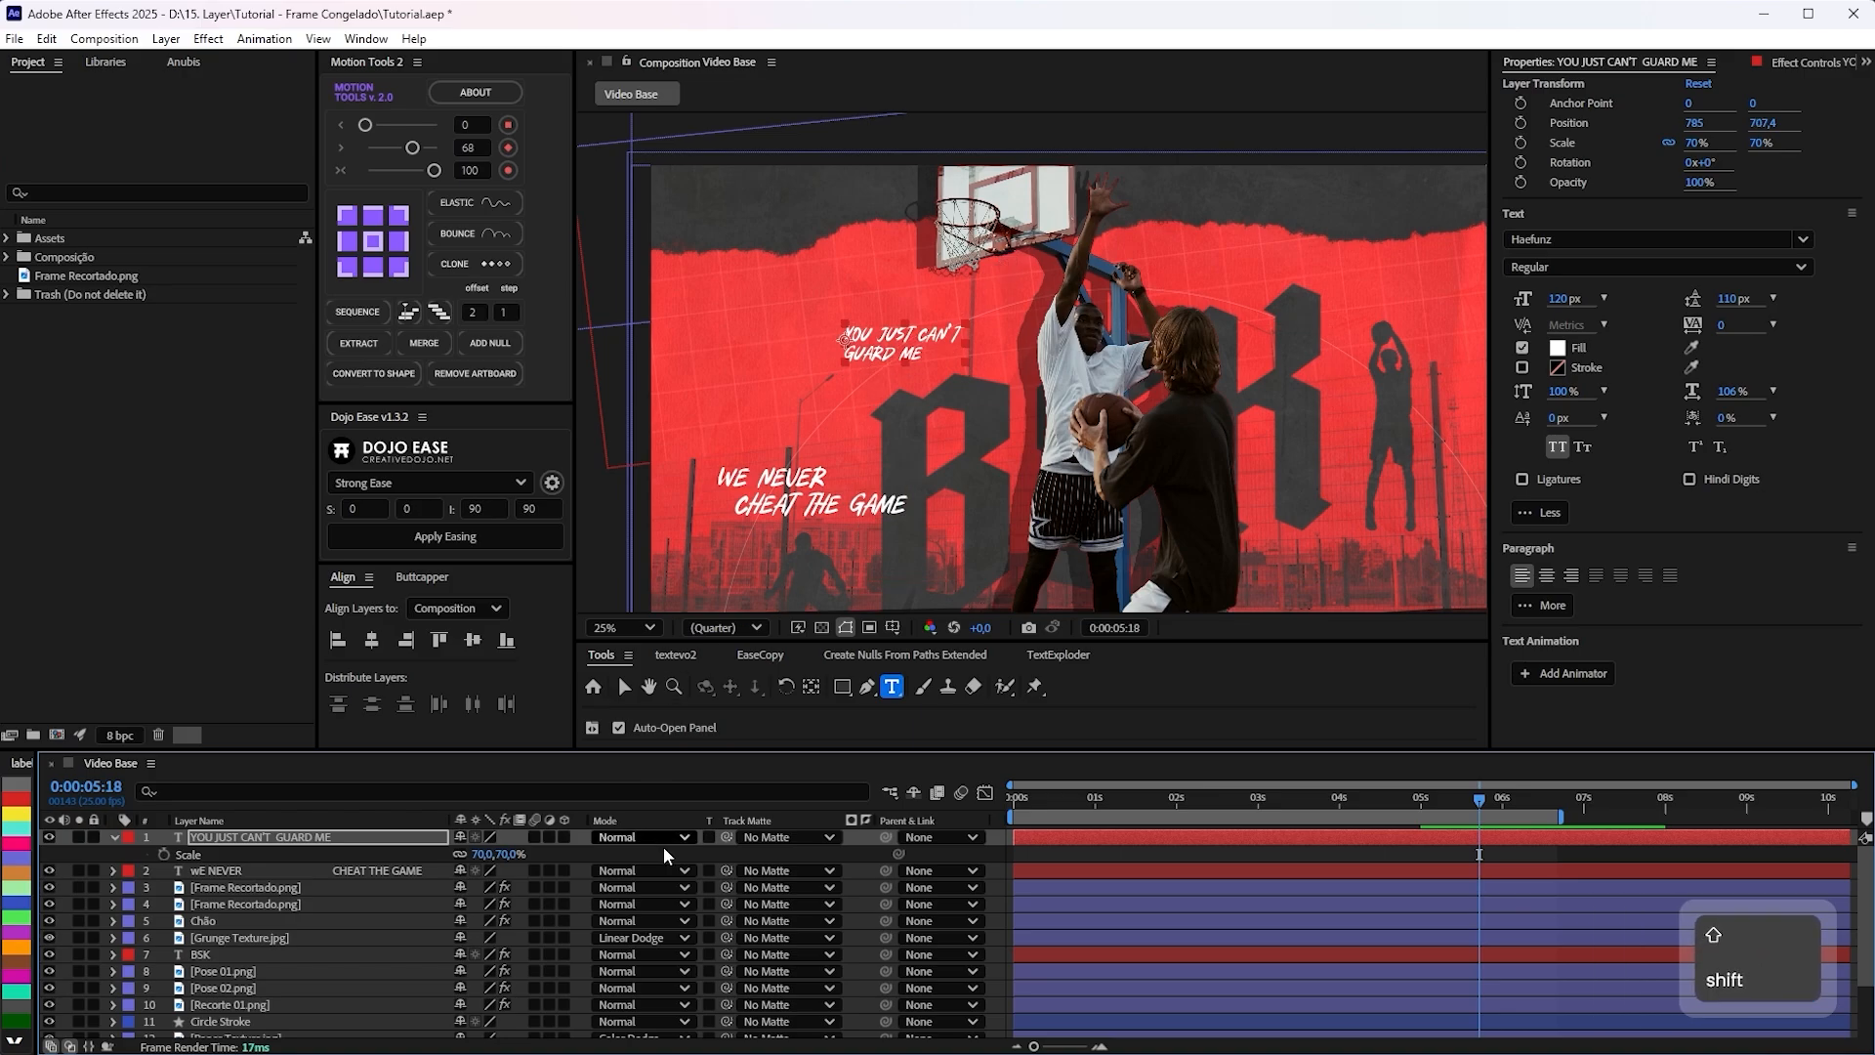
Duplicate the WE NEVER CHEAT THE GAME layer and move the copy across to the scene's right side, near the shooting silhouette.
{"action": "left_click", "coordinate": [1077, 868]}
{"action": "scroll", "coordinate": [962, 399], "scroll_direction": "down", "scroll_amount": 2}
{"action": "left_click_drag", "start_coordinate": [962, 398], "coordinate": [843, 396]}
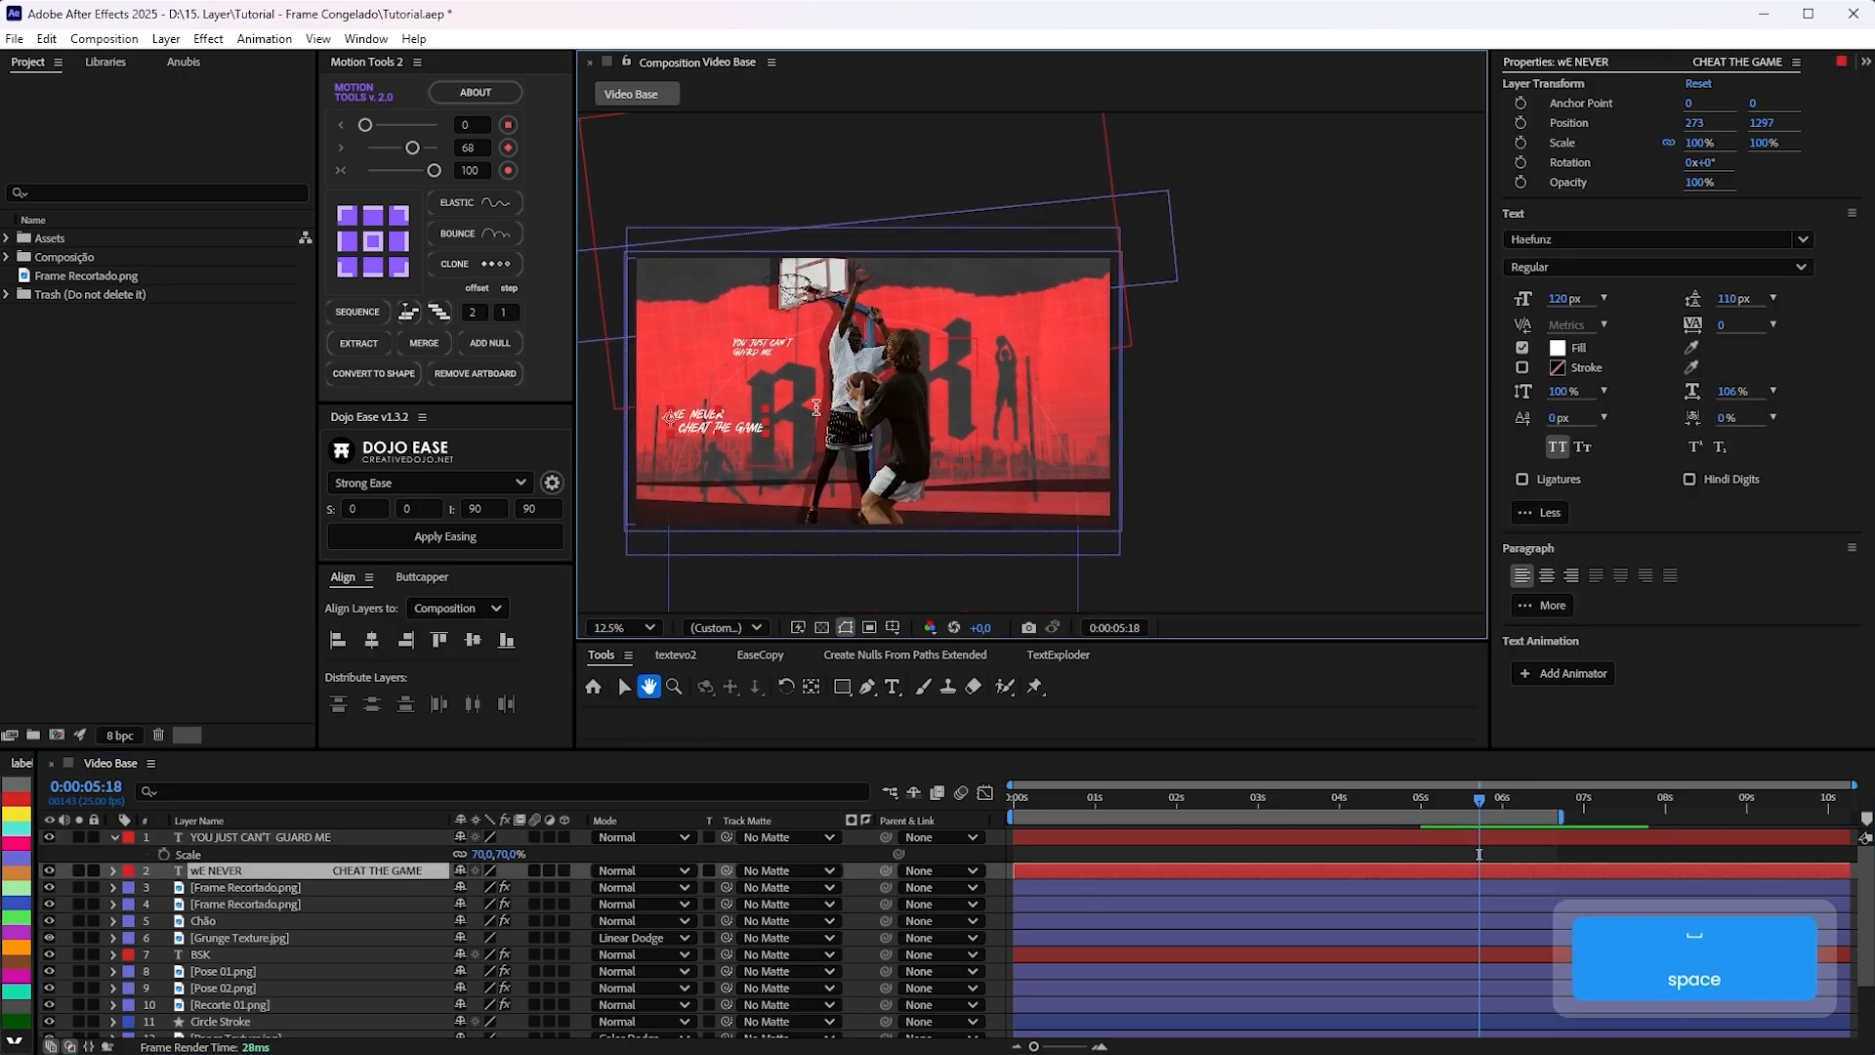
{"action": "scroll", "coordinate": [782, 400], "scroll_direction": "up", "scroll_amount": 1}
{"action": "left_click_drag", "start_coordinate": [741, 435], "coordinate": [809, 439]}
{"action": "key", "text": "ctrl+d"}
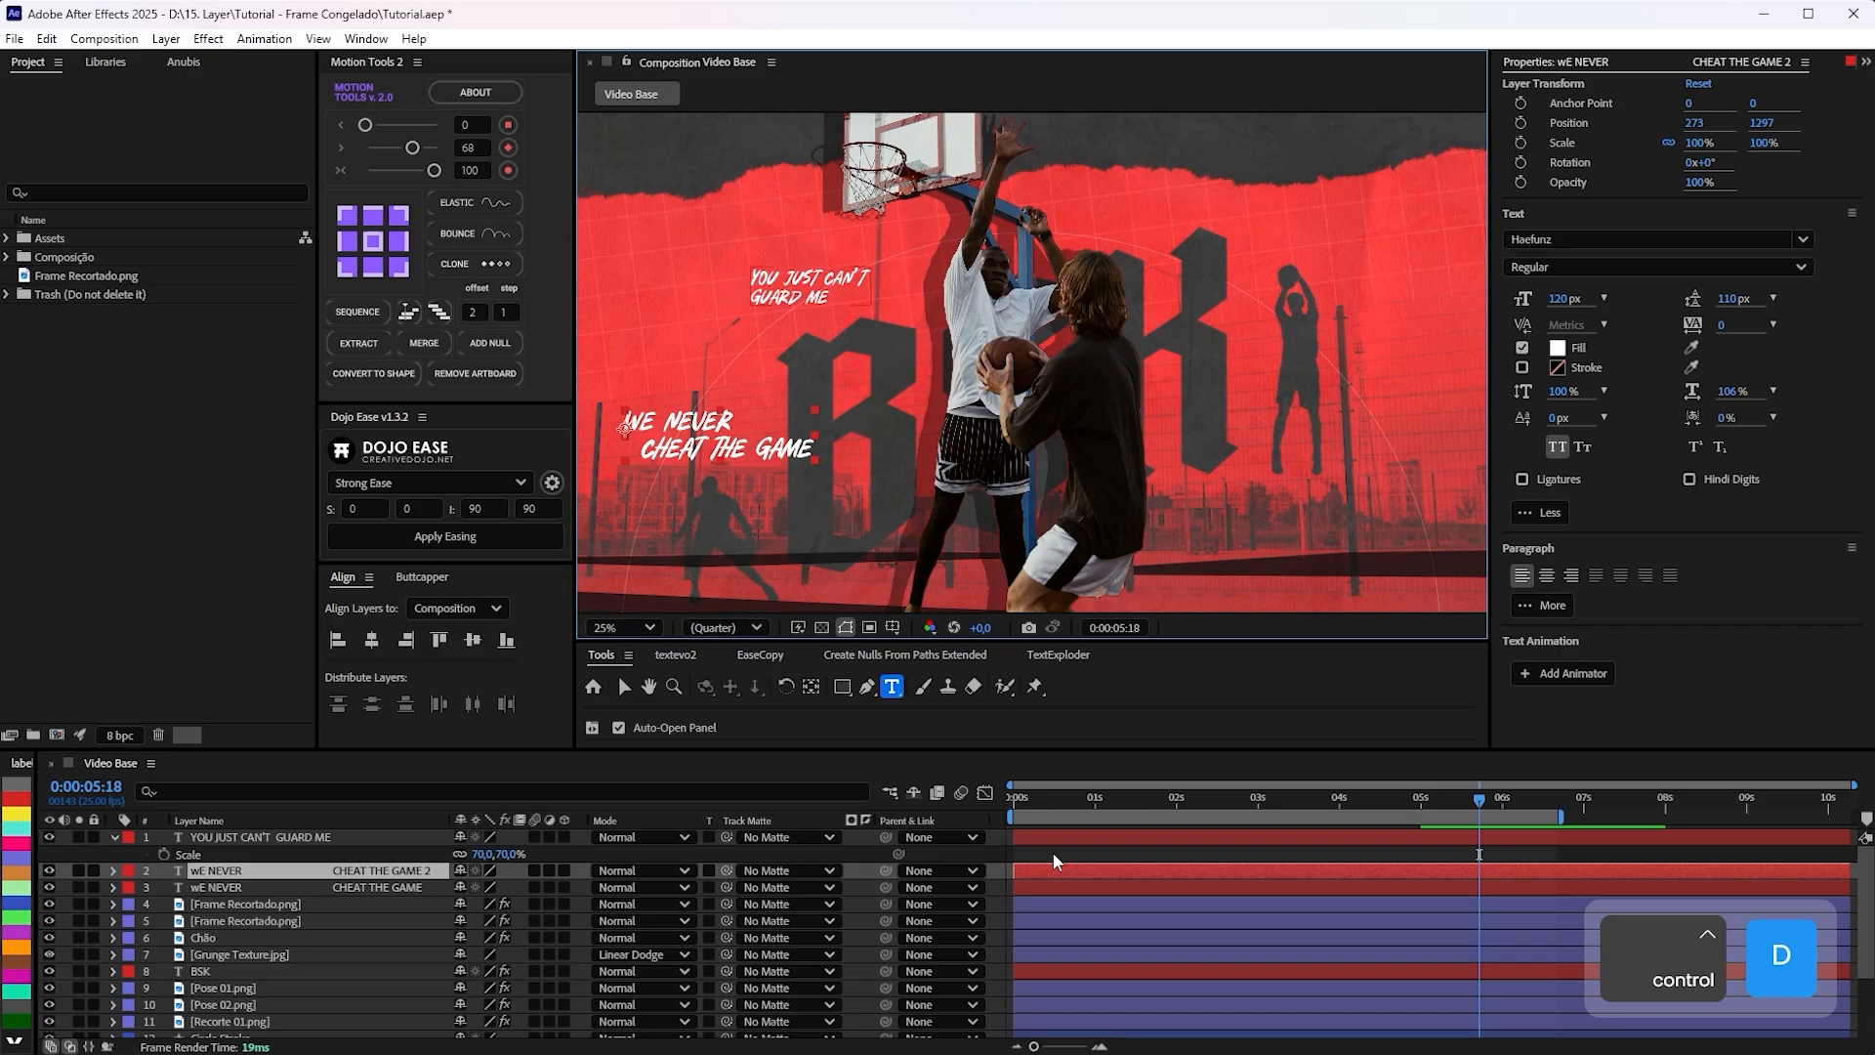
{"action": "key", "text": "shift+Right"}
{"action": "key", "text": "shift+Right"}
{"action": "key", "text": "shift+Right"}
{"action": "key", "text": "shift+Right"}
{"action": "left_click", "coordinate": [623, 687]}
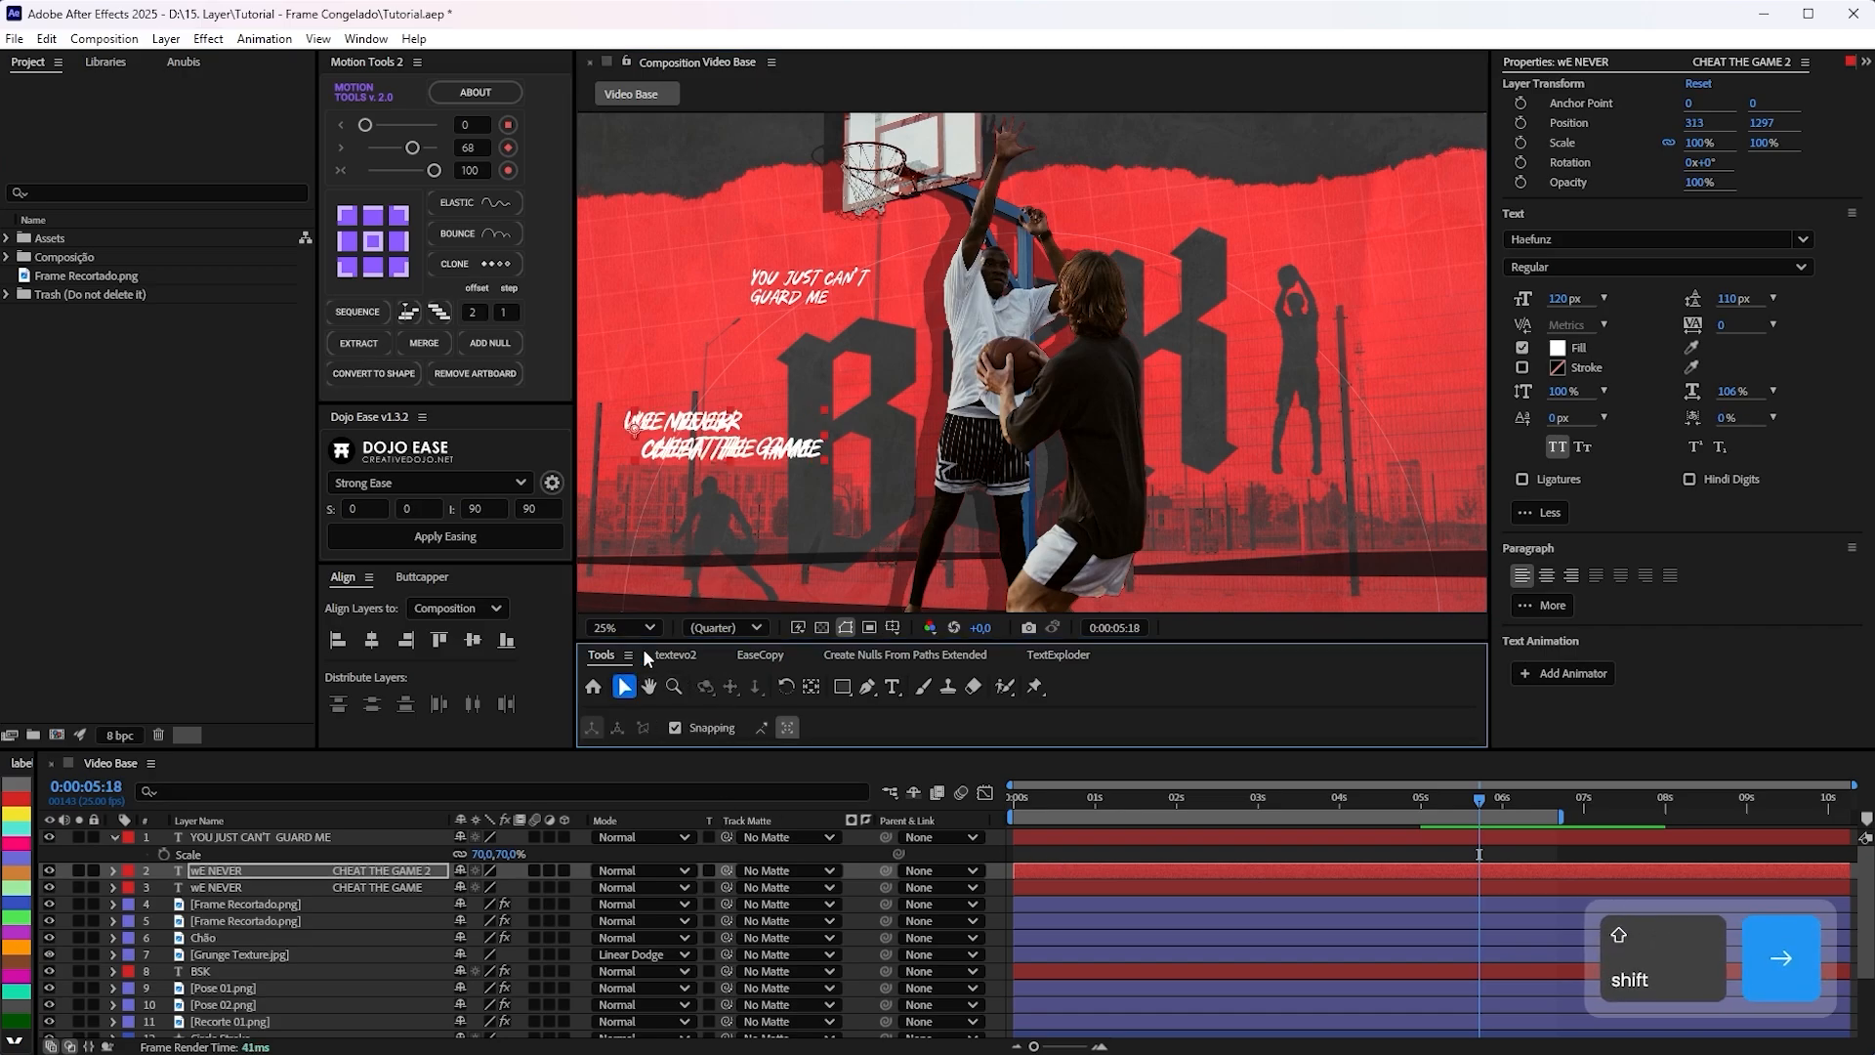
{"action": "left_click_drag", "start_coordinate": [668, 461], "coordinate": [1390, 459]}
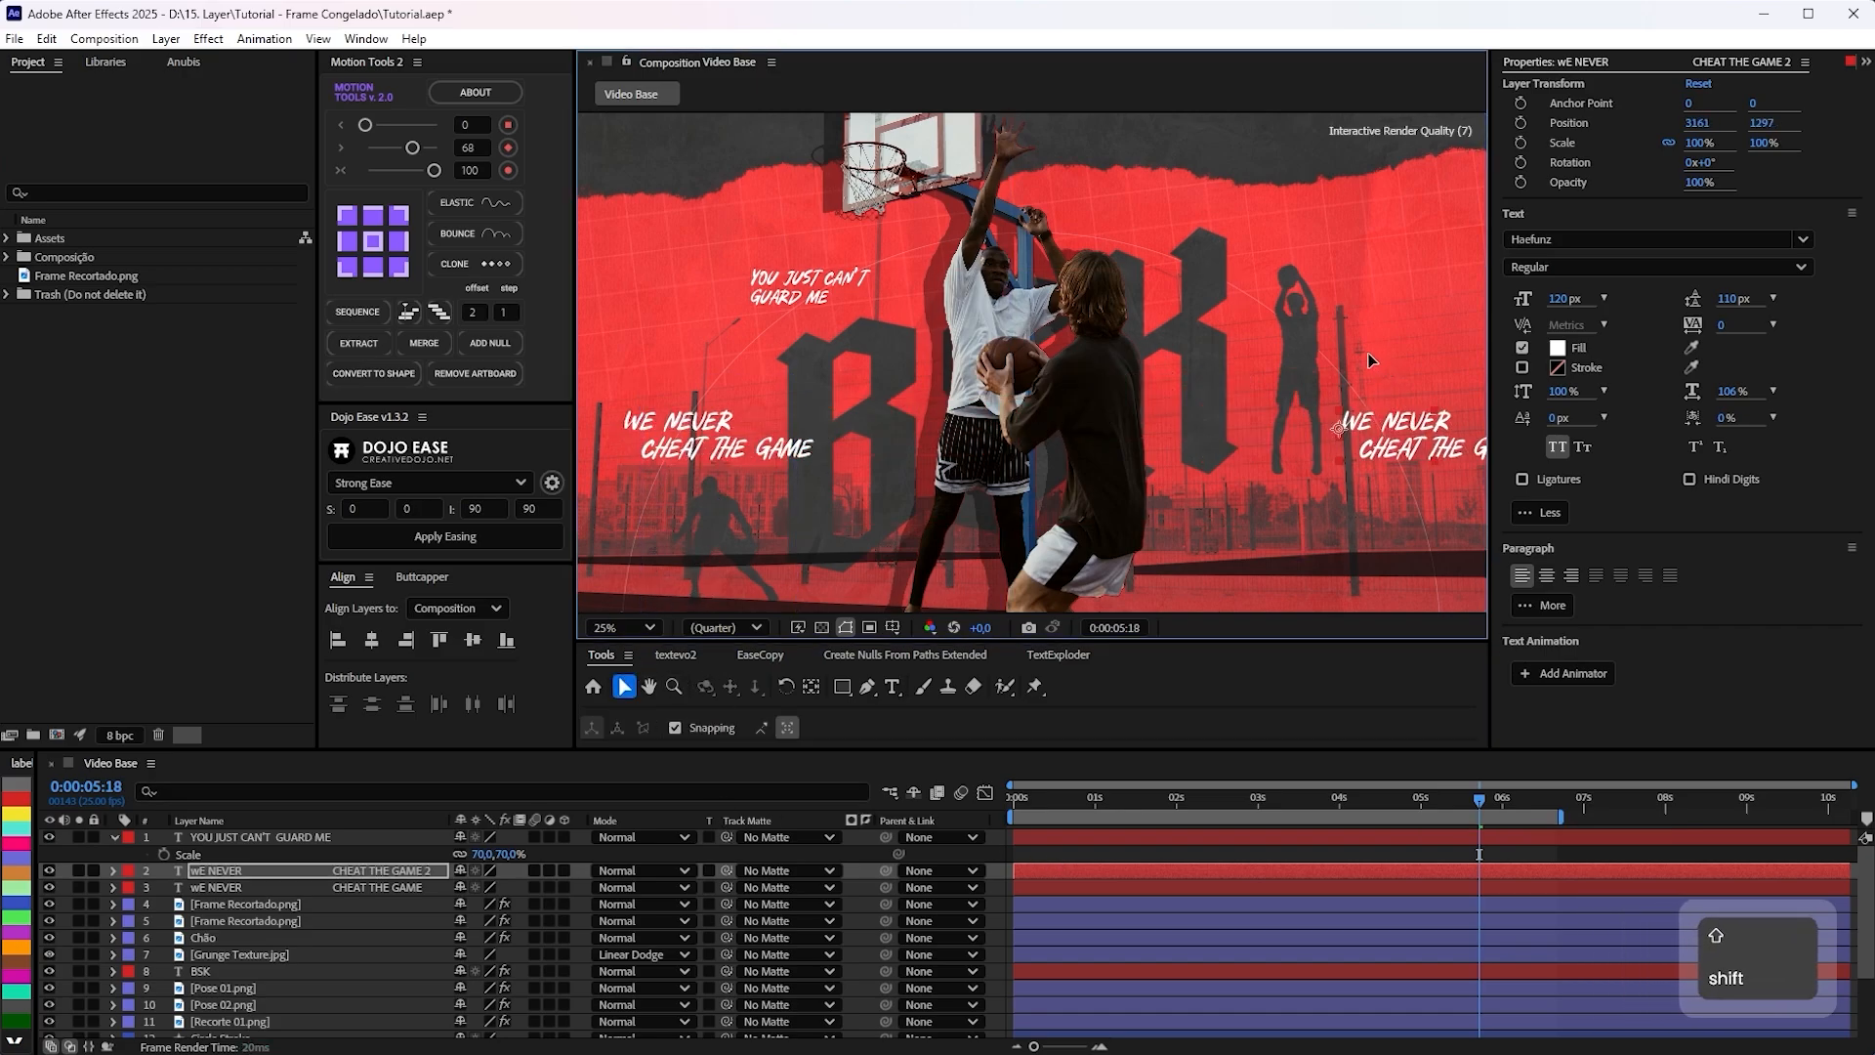
{"action": "left_click", "coordinate": [1193, 384]}
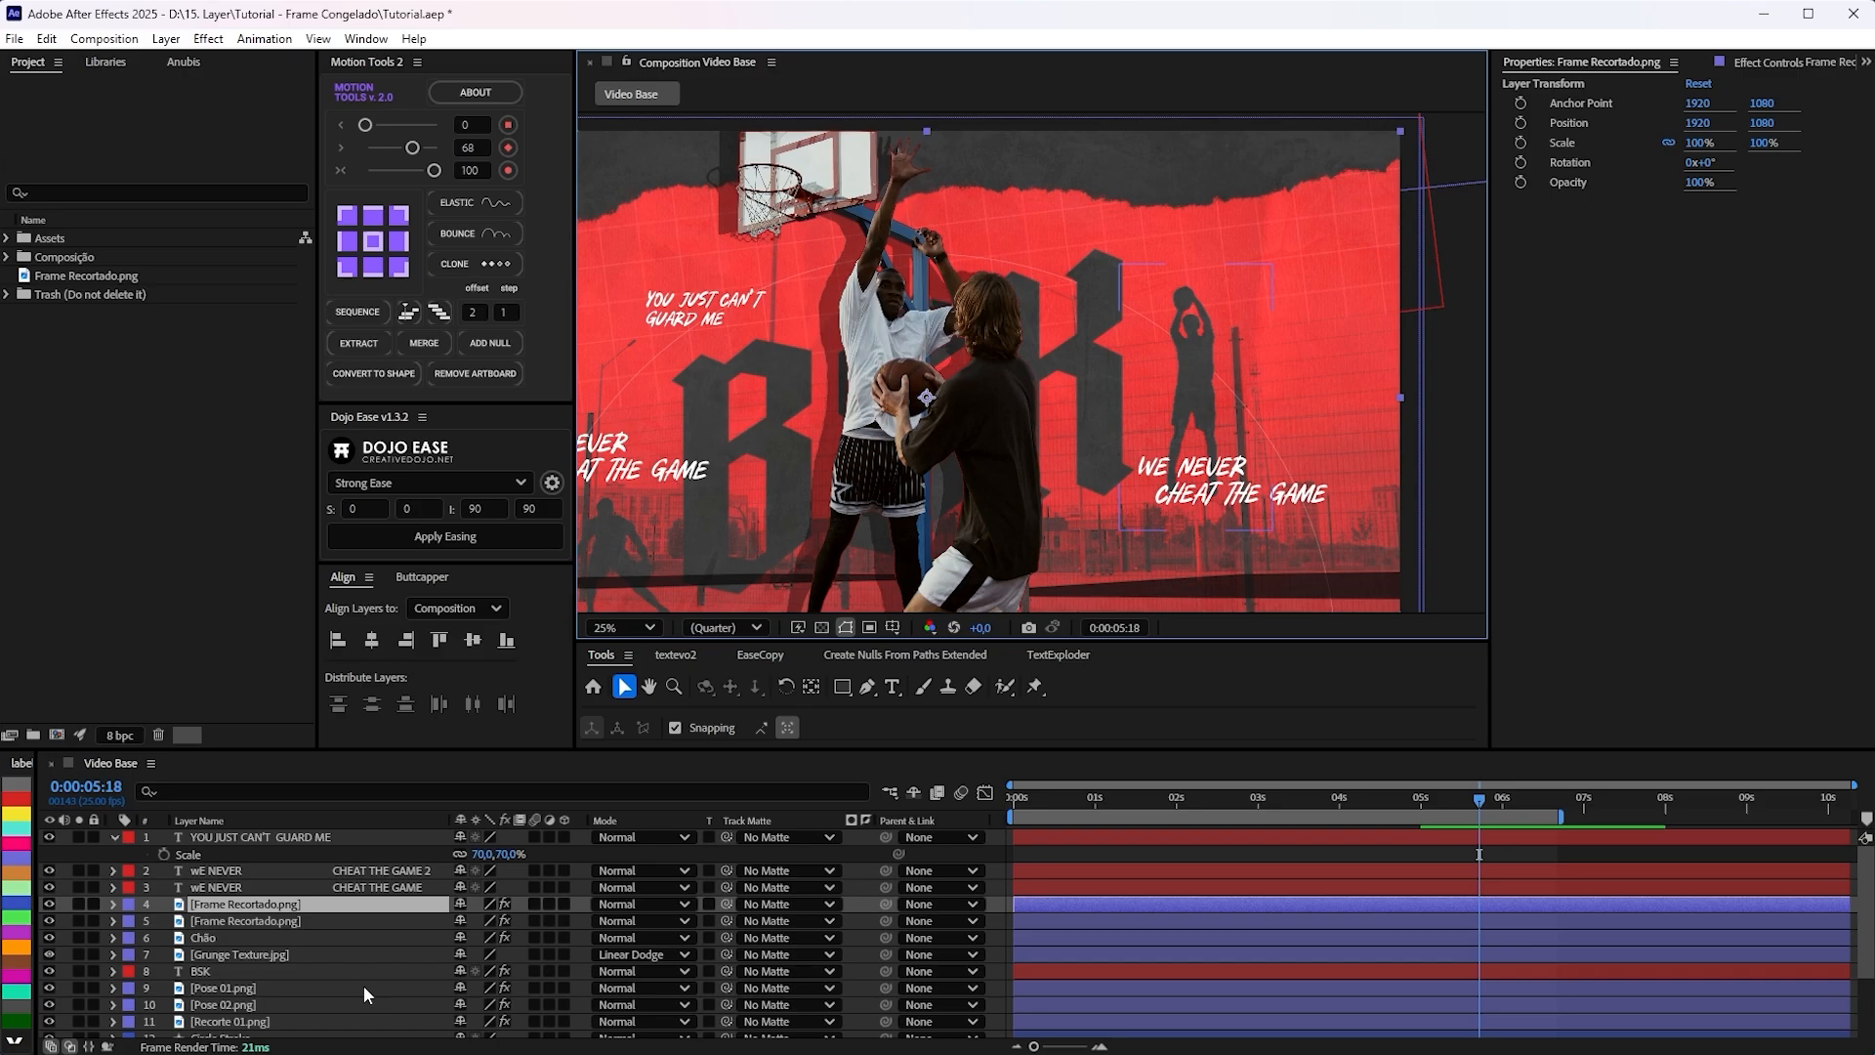
{"action": "scroll", "coordinate": [332, 977], "scroll_direction": "down", "scroll_amount": 3}
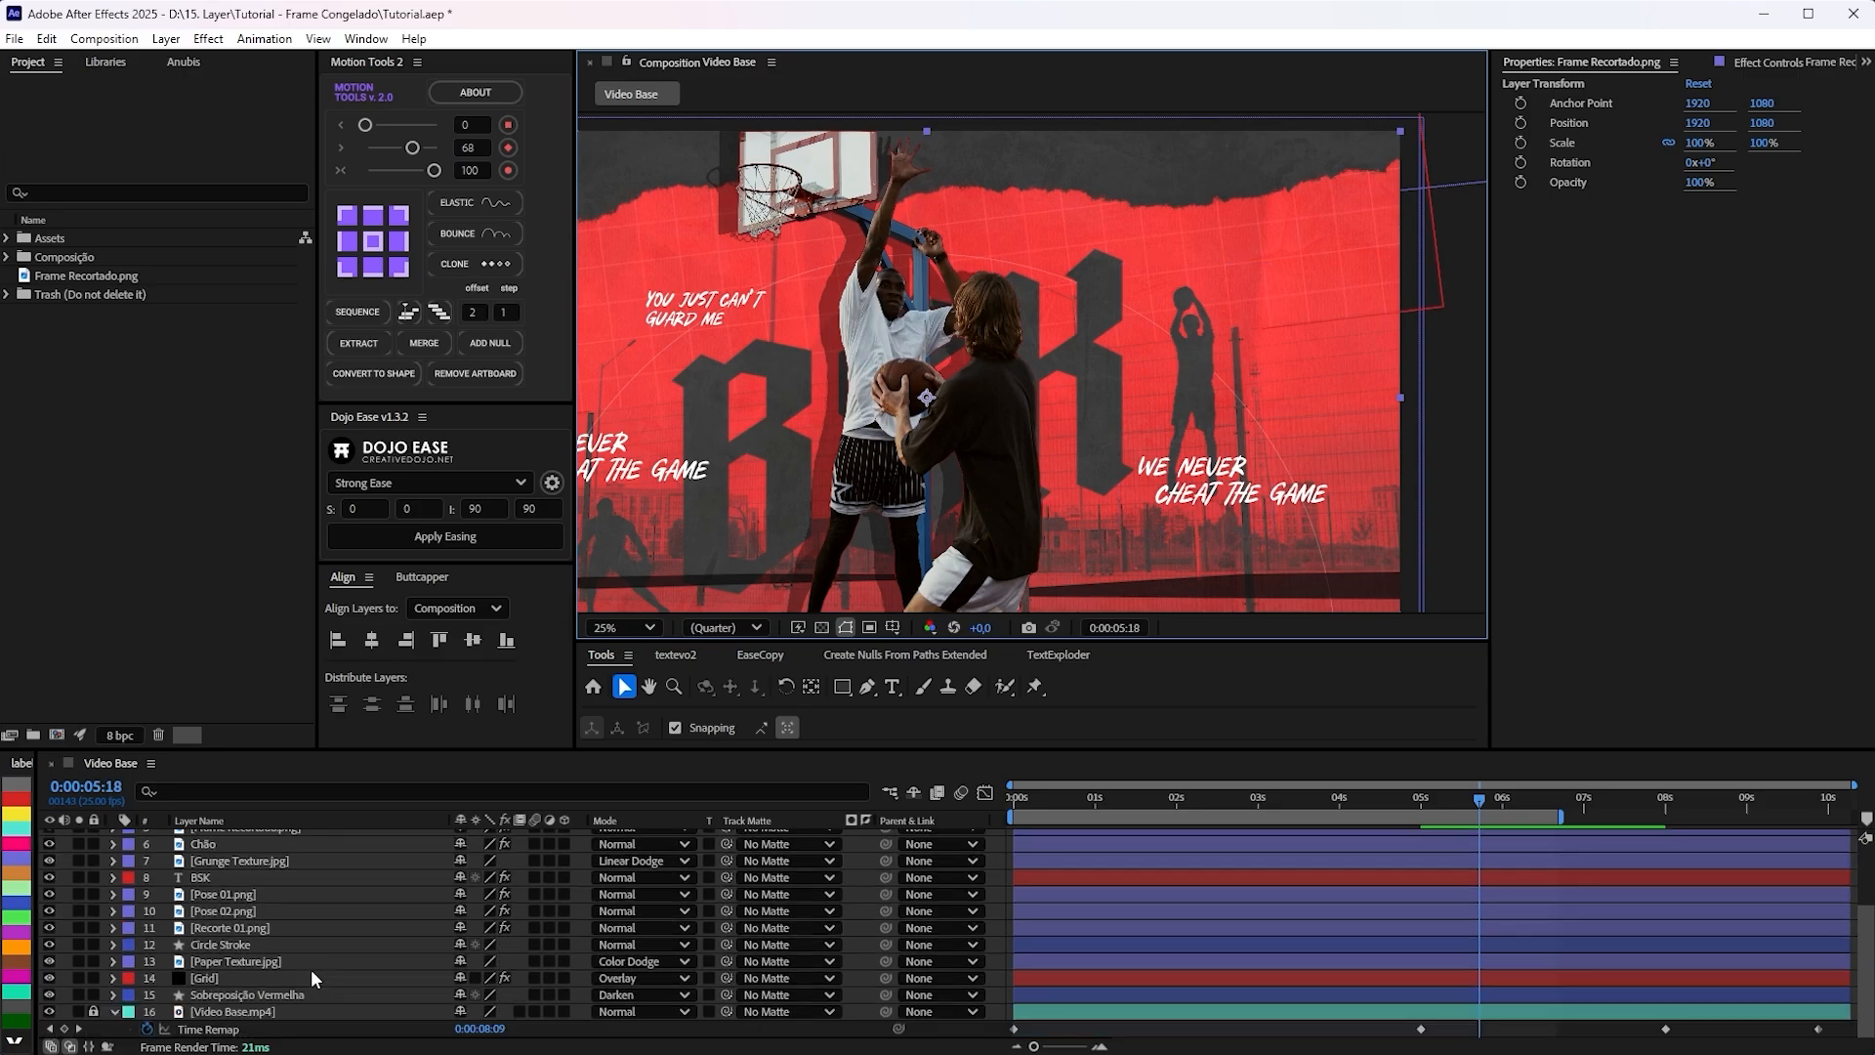
{"action": "left_click", "coordinate": [224, 897]}
{"action": "left_click", "coordinate": [219, 906]}
{"action": "key", "text": "shift+Right"}
{"action": "key", "text": "shift+Right"}
{"action": "key", "text": "shift+Right"}
{"action": "key", "text": "shift+Right"}
{"action": "key", "text": "shift+Right"}
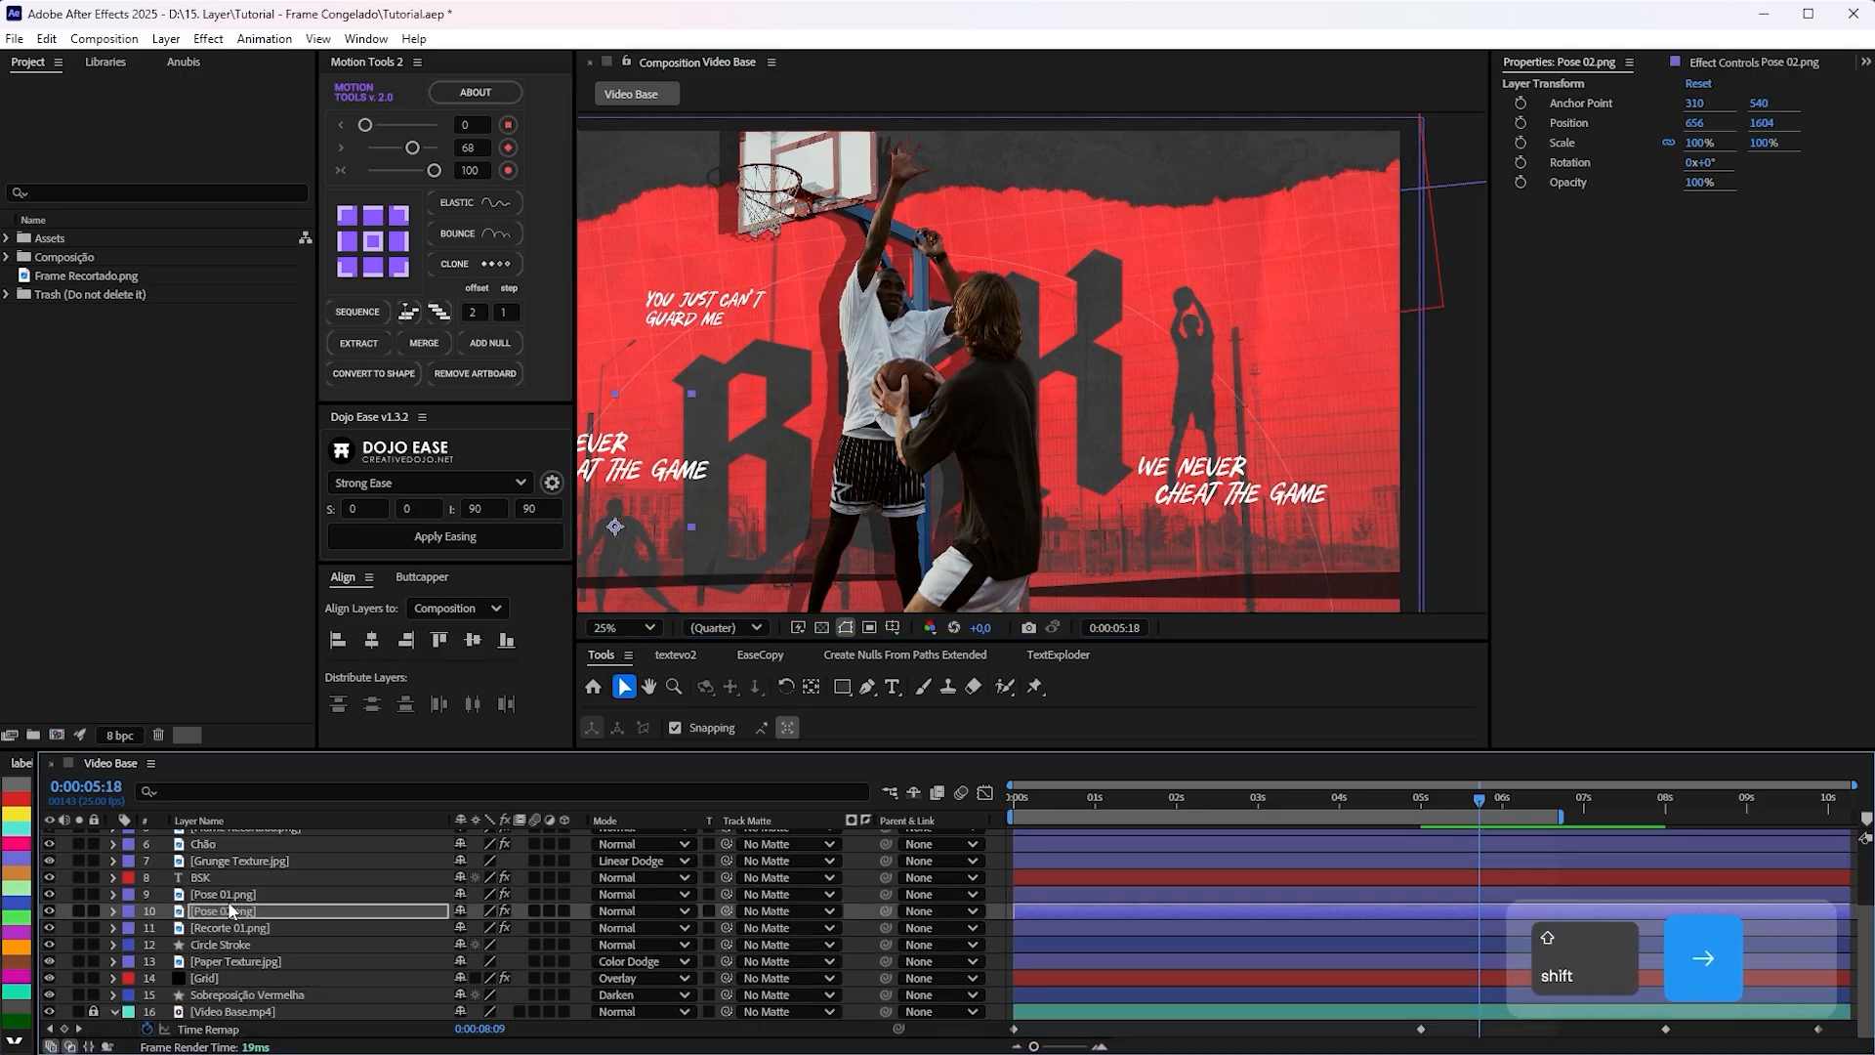
{"action": "key", "text": "shift+Left"}
Move the Pose 01 silhouette right and slightly up to position 3372, 1000.
{"action": "left_click", "coordinate": [229, 896]}
{"action": "key", "text": "shift+Right"}
{"action": "key", "text": "shift+Right"}
{"action": "key", "text": "shift+Right"}
{"action": "key", "text": "shift+Right"}
{"action": "key", "text": "shift+Right"}
{"action": "key", "text": "shift+Right"}
{"action": "key", "text": "shift+Right"}
{"action": "key", "text": "shift+Right"}
{"action": "key", "text": "shift+Right"}
{"action": "key", "text": "shift+Right"}
{"action": "key", "text": "shift+Right"}
{"action": "key", "text": "shift+Right"}
{"action": "key", "text": "shift+Right"}
{"action": "key", "text": "shift+Right"}
{"action": "key", "text": "shift+Right"}
{"action": "key", "text": "shift+Right"}
{"action": "key", "text": "shift+Right"}
{"action": "key", "text": "shift+Right"}
{"action": "key", "text": "shift+Right"}
{"action": "key", "text": "shift+Right"}
{"action": "key", "text": "shift+Right"}
{"action": "key", "text": "shift+Right"}
{"action": "key", "text": "shift+Right"}
{"action": "key", "text": "shift+Right"}
{"action": "key", "text": "shift+Right"}
{"action": "key", "text": "shift+Right"}
{"action": "key", "text": "shift+Right"}
{"action": "key", "text": "shift+Right"}
{"action": "key", "text": "shift+Right"}
{"action": "key", "text": "shift+Right"}
{"action": "key", "text": "shift+Right"}
{"action": "key", "text": "shift+Right"}
{"action": "key", "text": "shift+Right"}
{"action": "key", "text": "shift+Right"}
{"action": "key", "text": "shift+Right"}
{"action": "key", "text": "shift+Right"}
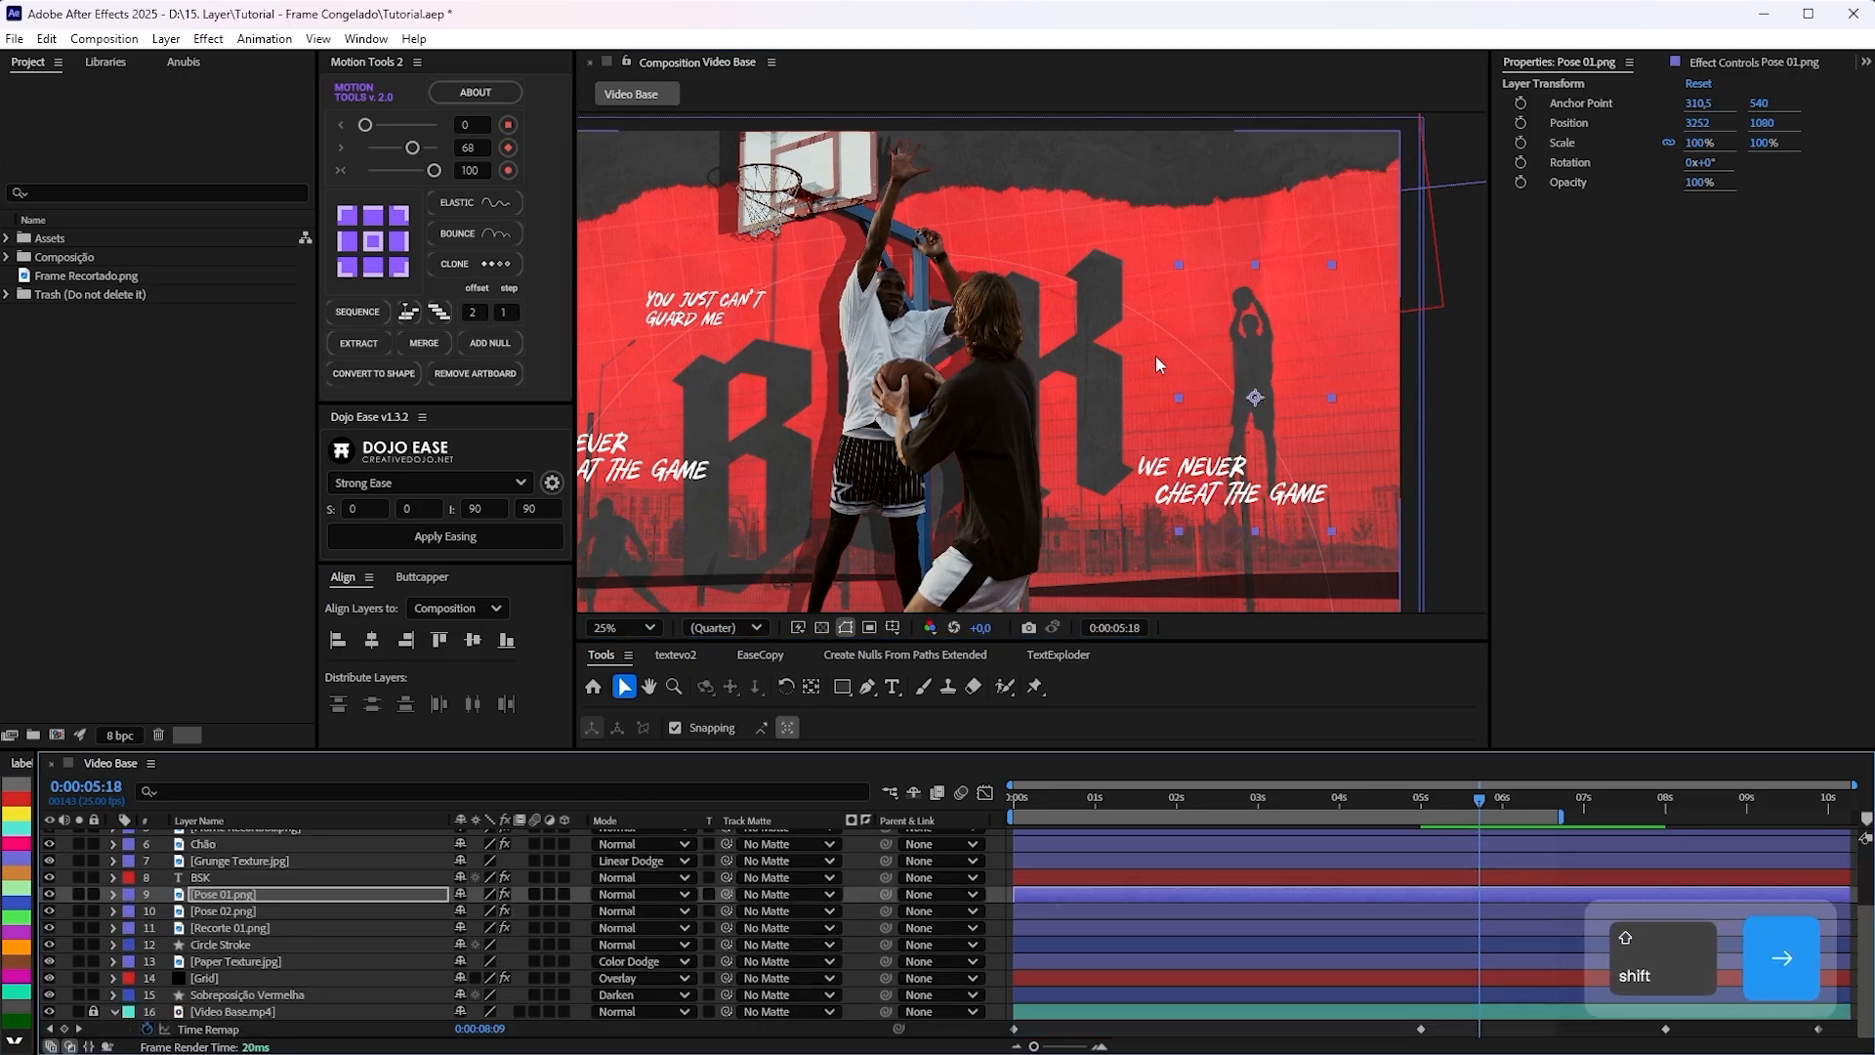
{"action": "key", "text": "shift+Left"}
{"action": "key", "text": "shift+Left"}
{"action": "key", "text": "shift+Left"}
{"action": "key", "text": "shift+Left"}
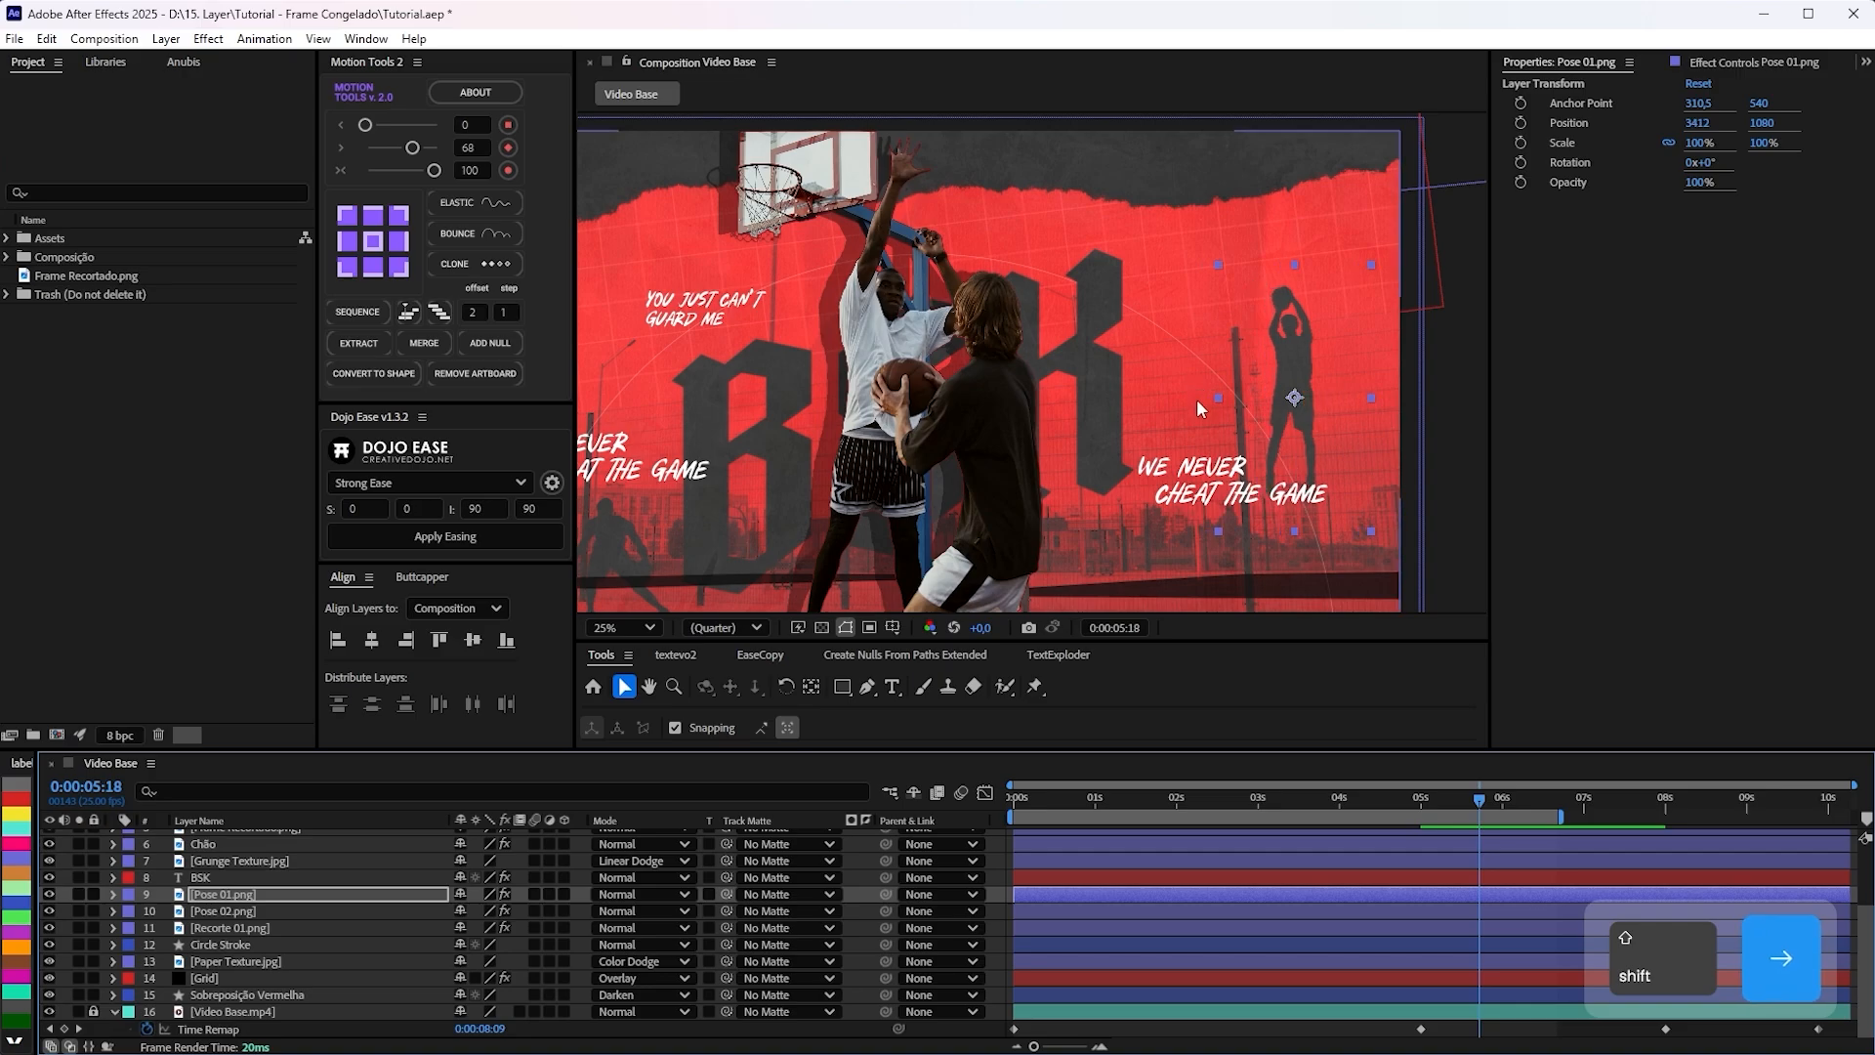
{"action": "key", "text": "shift+Up"}
{"action": "key", "text": "shift+Up"}
{"action": "key", "text": "shift+Up"}
{"action": "key", "text": "shift+Up"}
{"action": "key", "text": "shift+Left"}
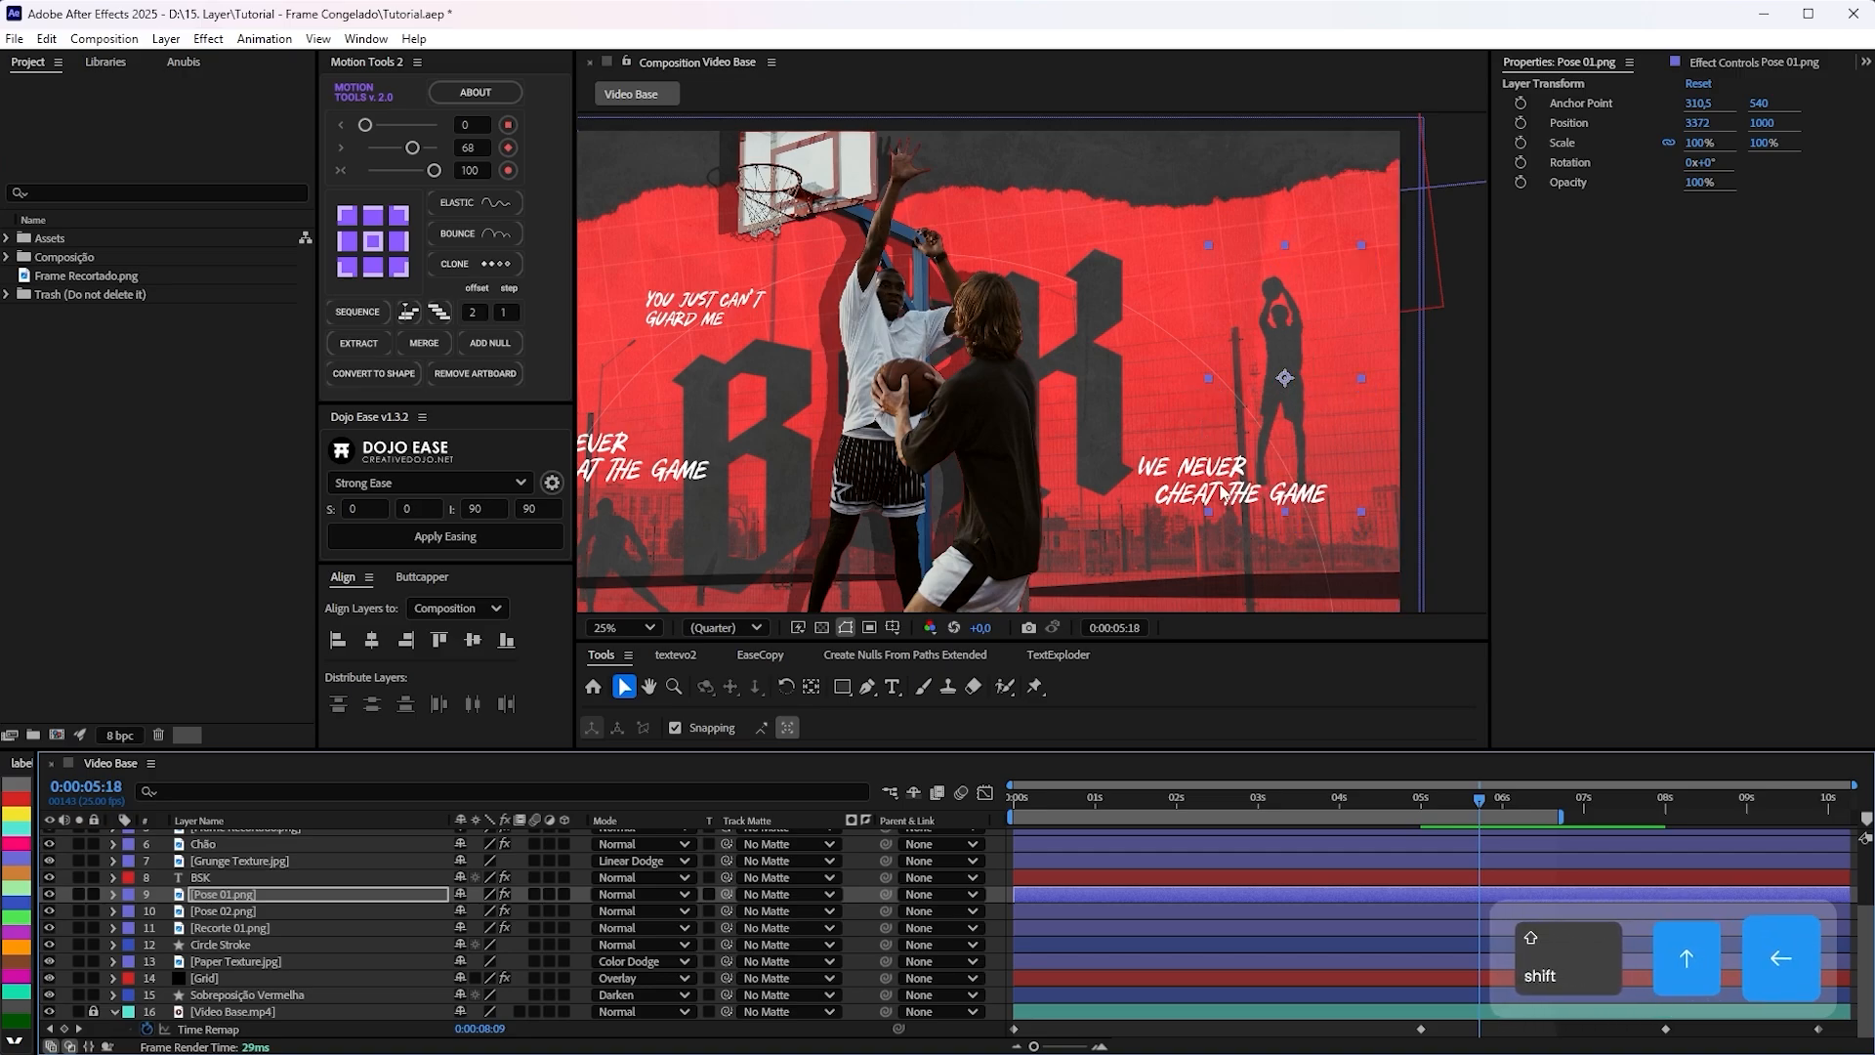
Nudge the Pose 01 silhouette slightly up, and replace the duplicated slogan's text with DEFENSE repeated on three lines.
{"action": "key", "text": "shift+Up"}
{"action": "left_click", "coordinate": [1164, 470]}
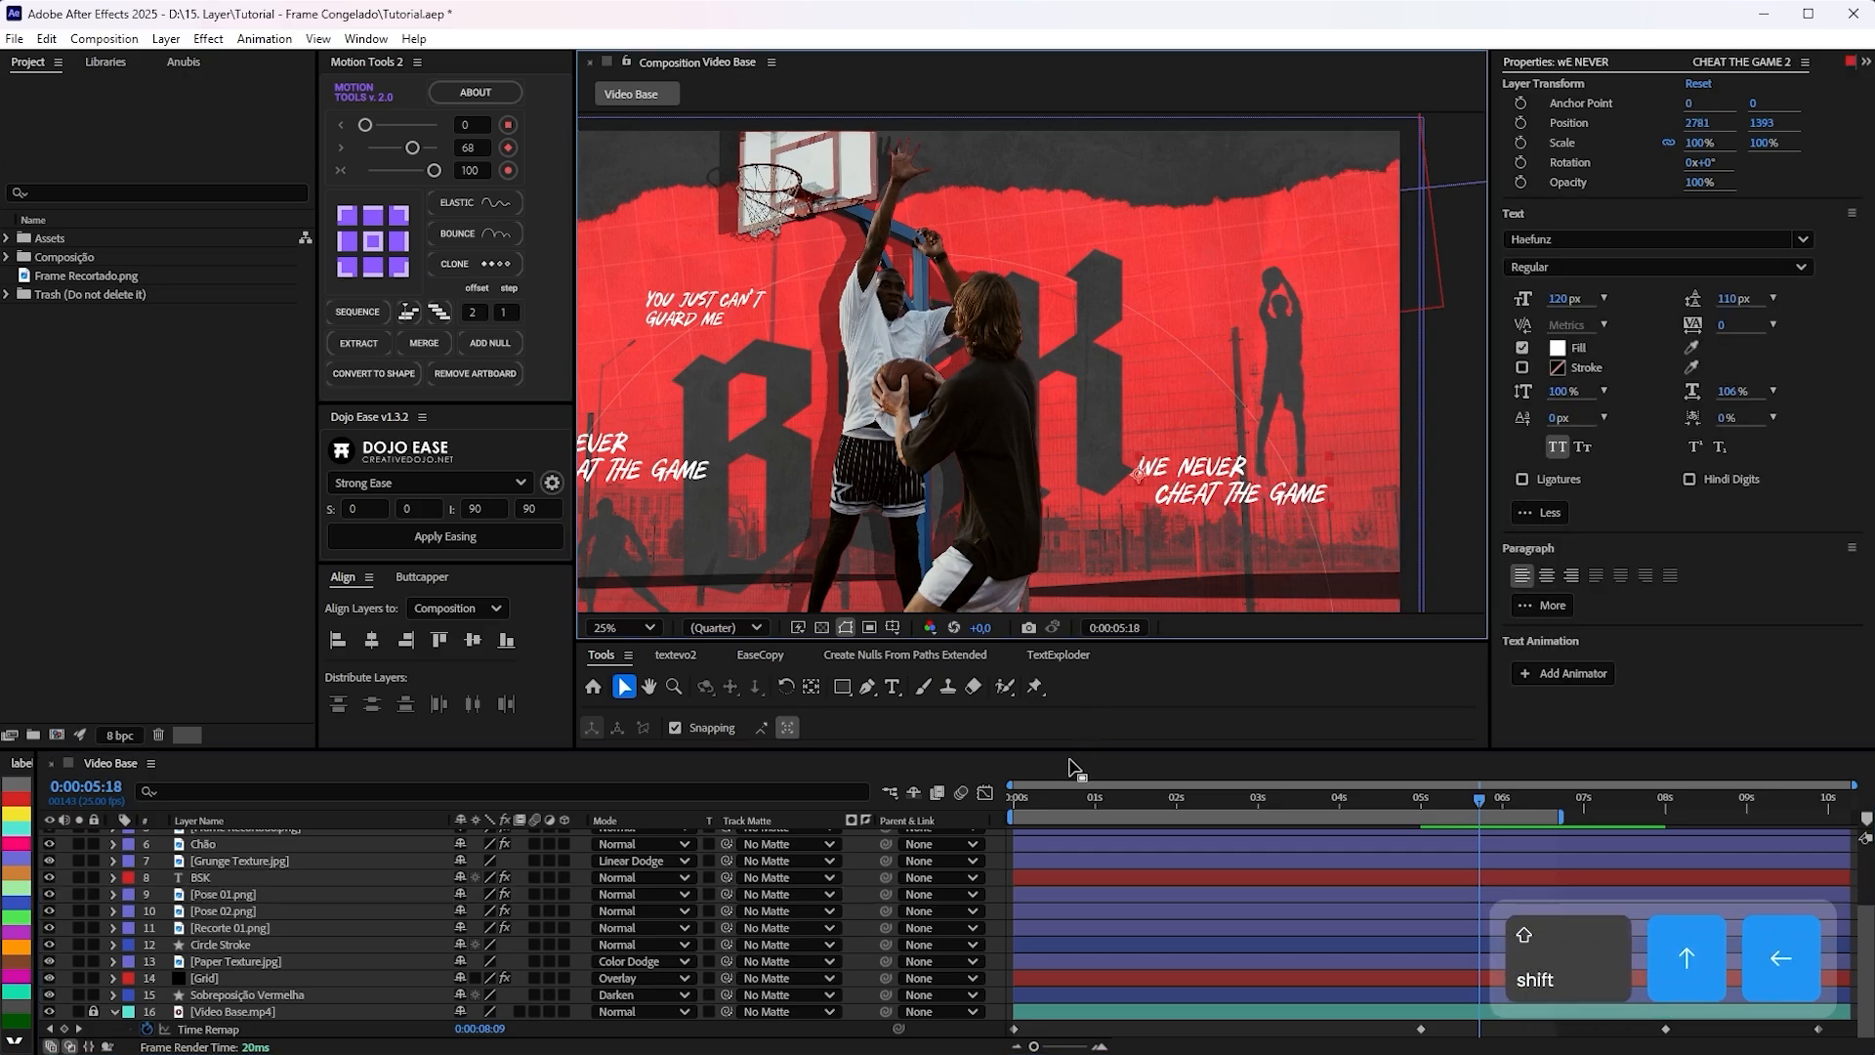
{"action": "double_click", "coordinate": [1211, 488]}
{"action": "type", "text": "DEFENSE"}
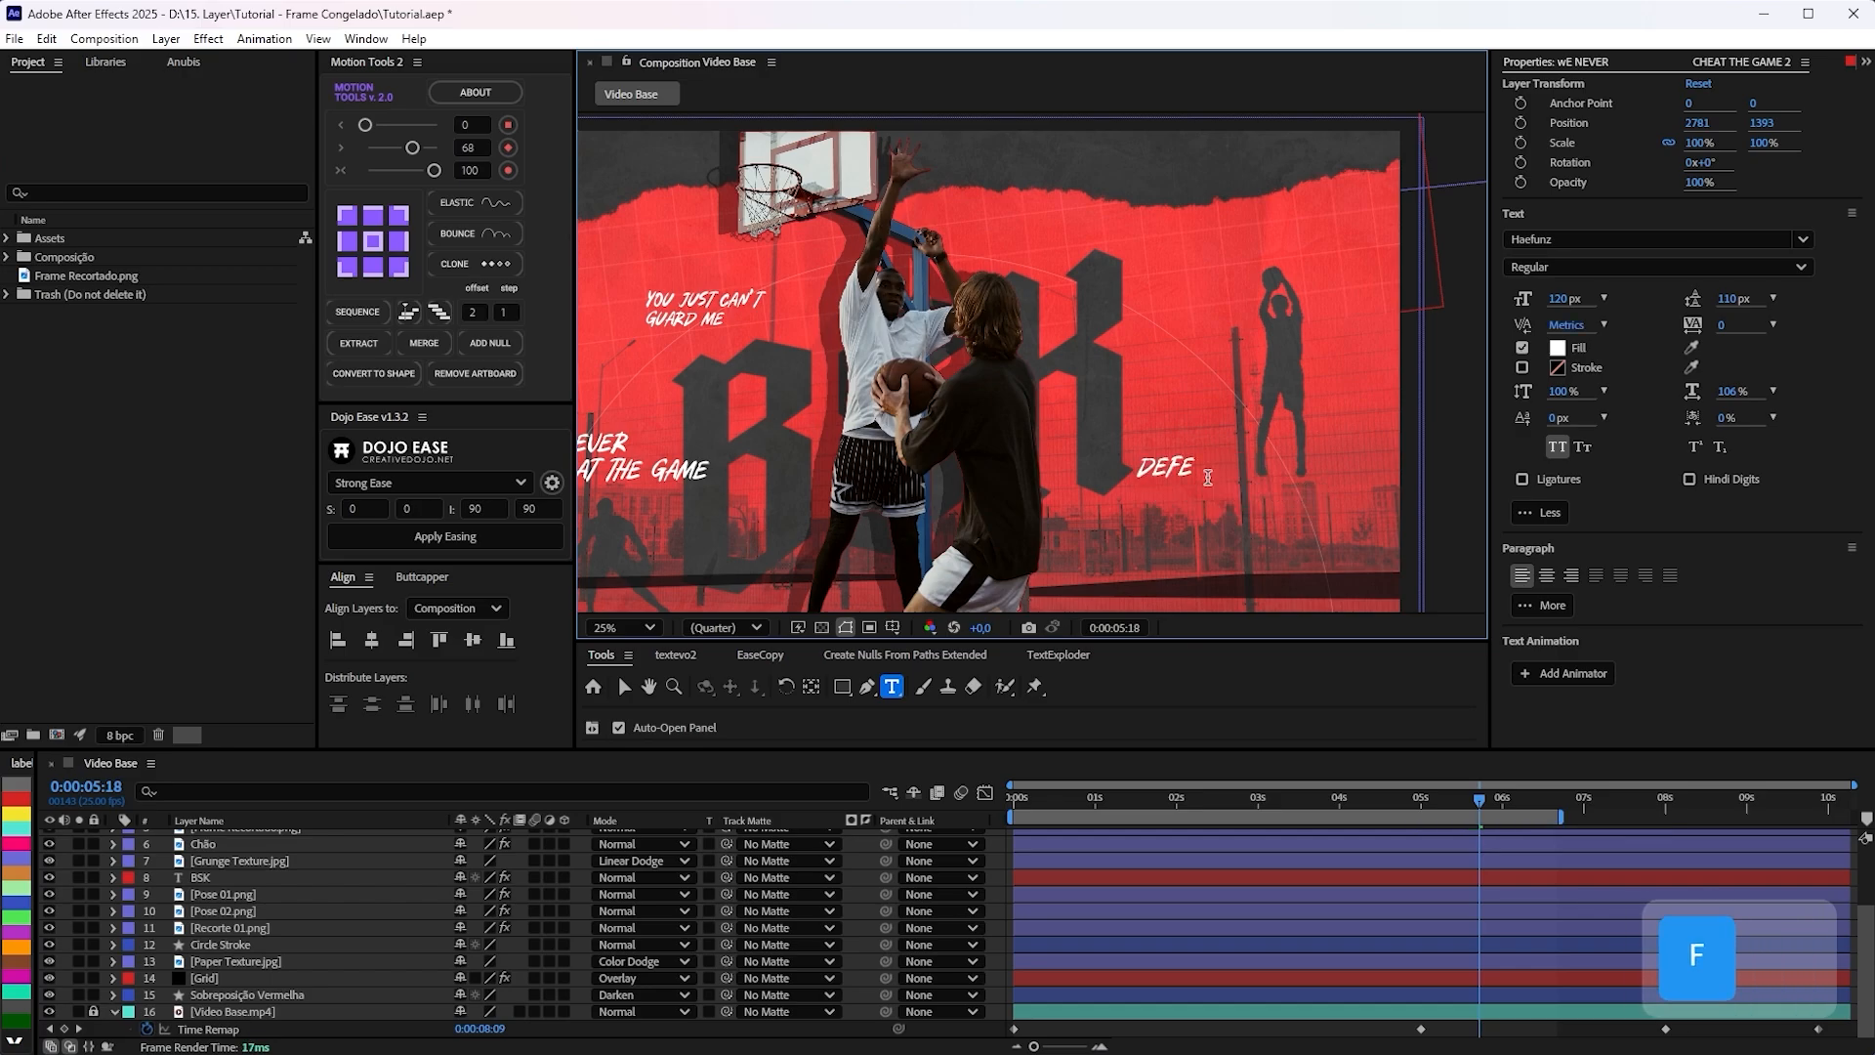
{"action": "key", "text": "Return"}
{"action": "type", "text": "DEFENSE"}
{"action": "key", "text": "Return"}
{"action": "type", "text": "DEFENSE"}
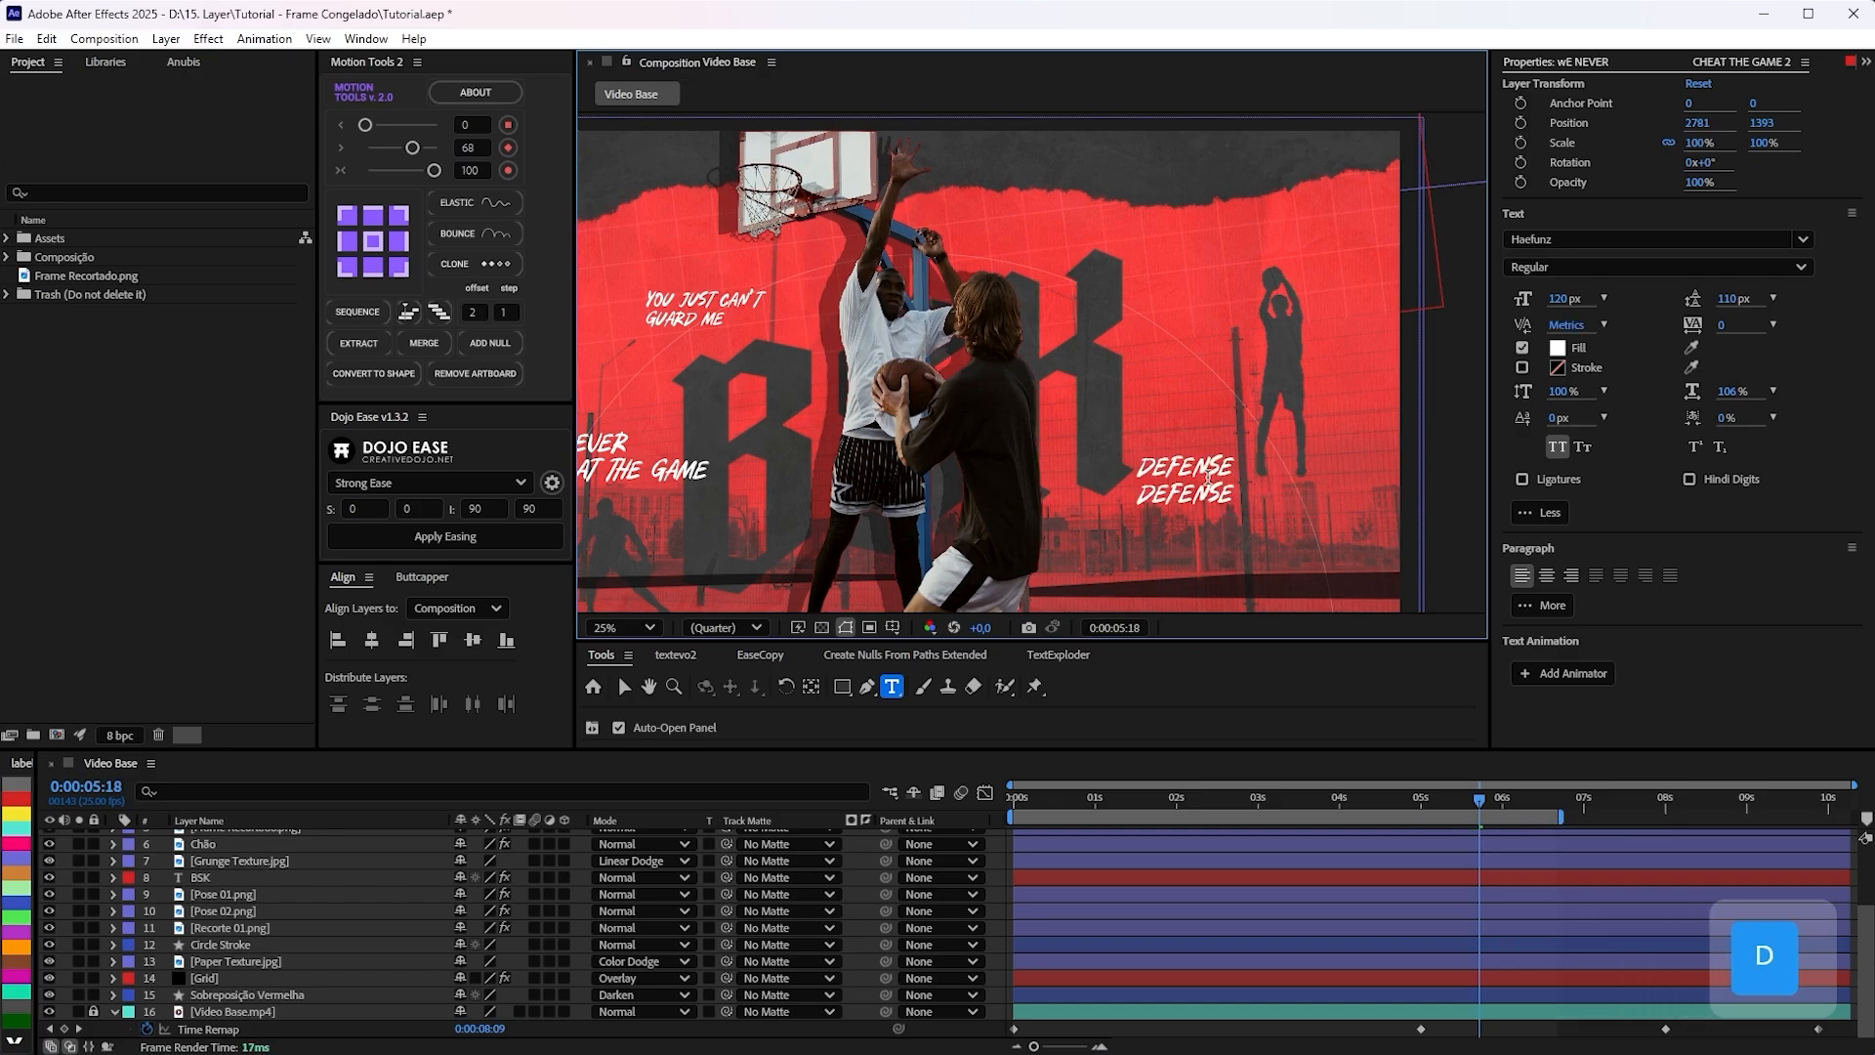
{"action": "key", "text": "Escape"}
Nudge the DEFENSE text right and down to position 2861, 1473.
{"action": "key", "text": "shift+Right"}
{"action": "key", "text": "shift+Right"}
{"action": "key", "text": "shift+Down"}
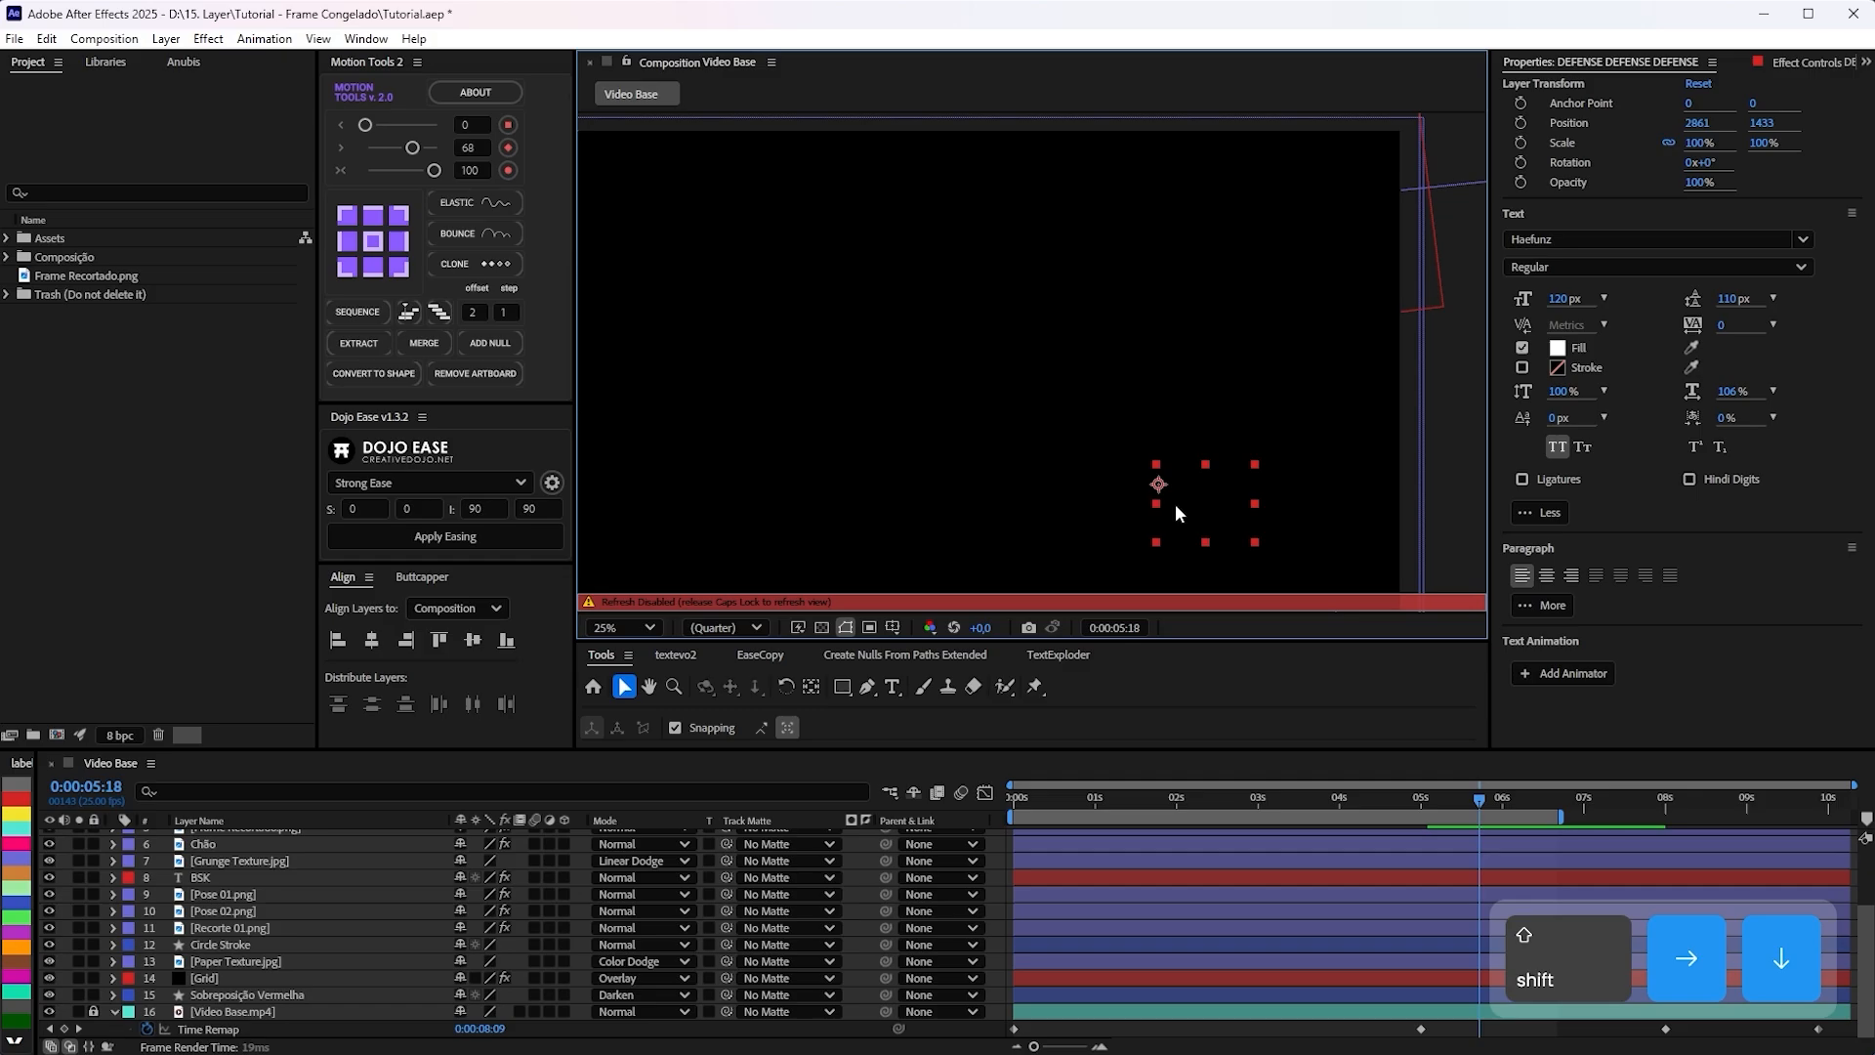
{"action": "key", "text": "Caps_Lock"}
{"action": "key", "text": "shift+Down"}
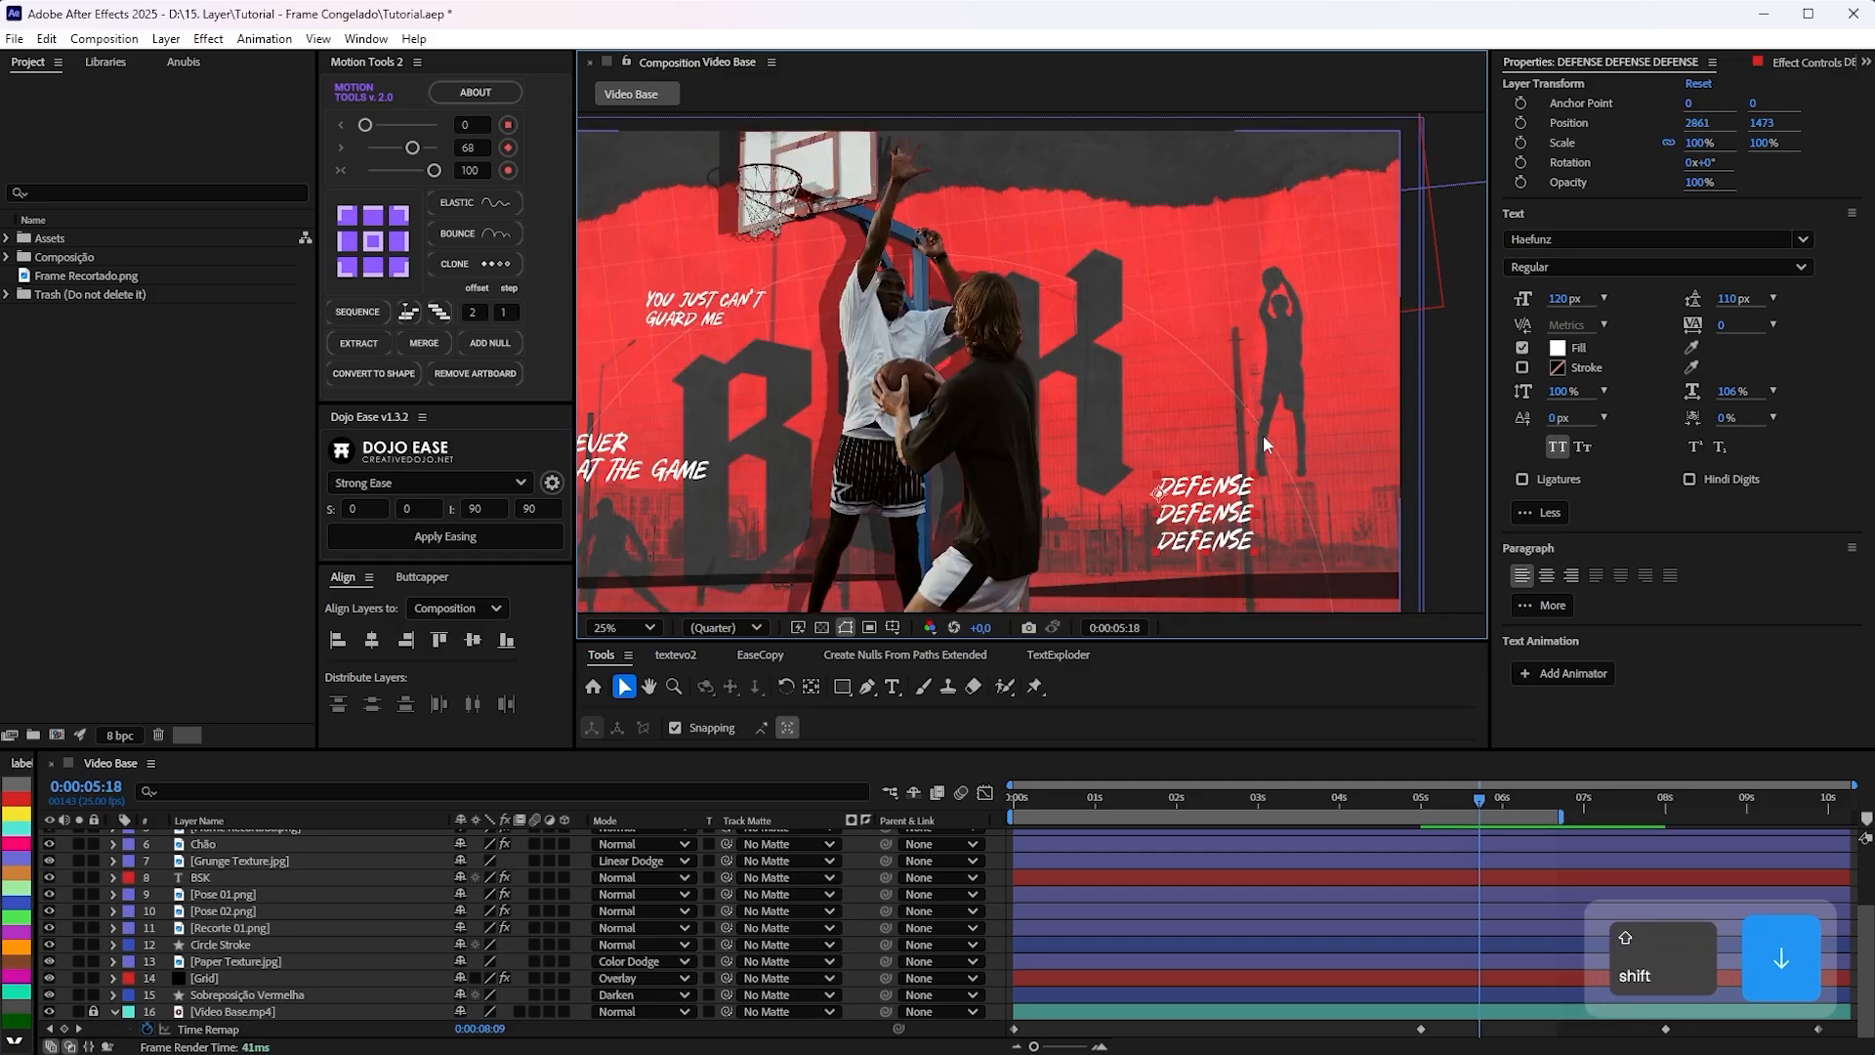
Draw a rectangle shape of about 536 × 204 around the YOU JUST CAN'T GUARD ME text.
{"action": "left_click_drag", "start_coordinate": [1269, 552], "coordinate": [1344, 455]}
{"action": "scroll", "coordinate": [1111, 463], "scroll_direction": "down", "scroll_amount": 1}
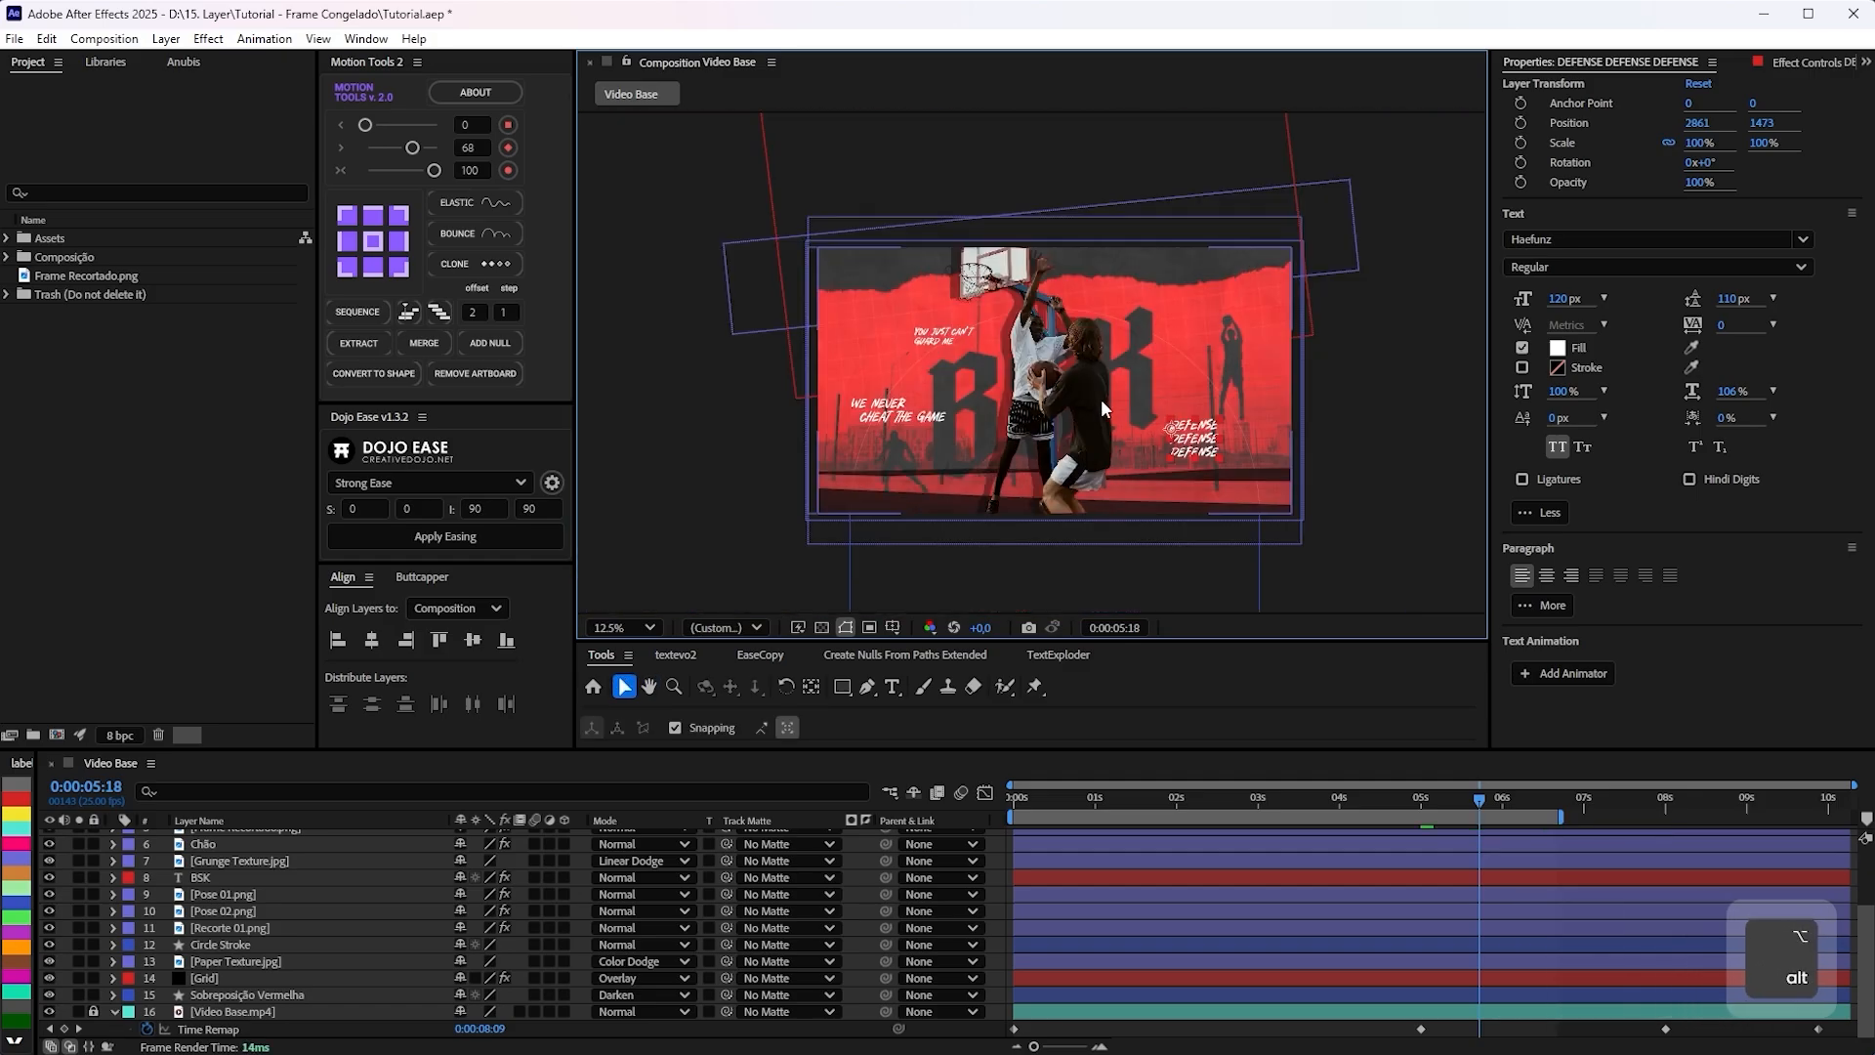
{"action": "scroll", "coordinate": [1099, 399], "scroll_direction": "up", "scroll_amount": 1}
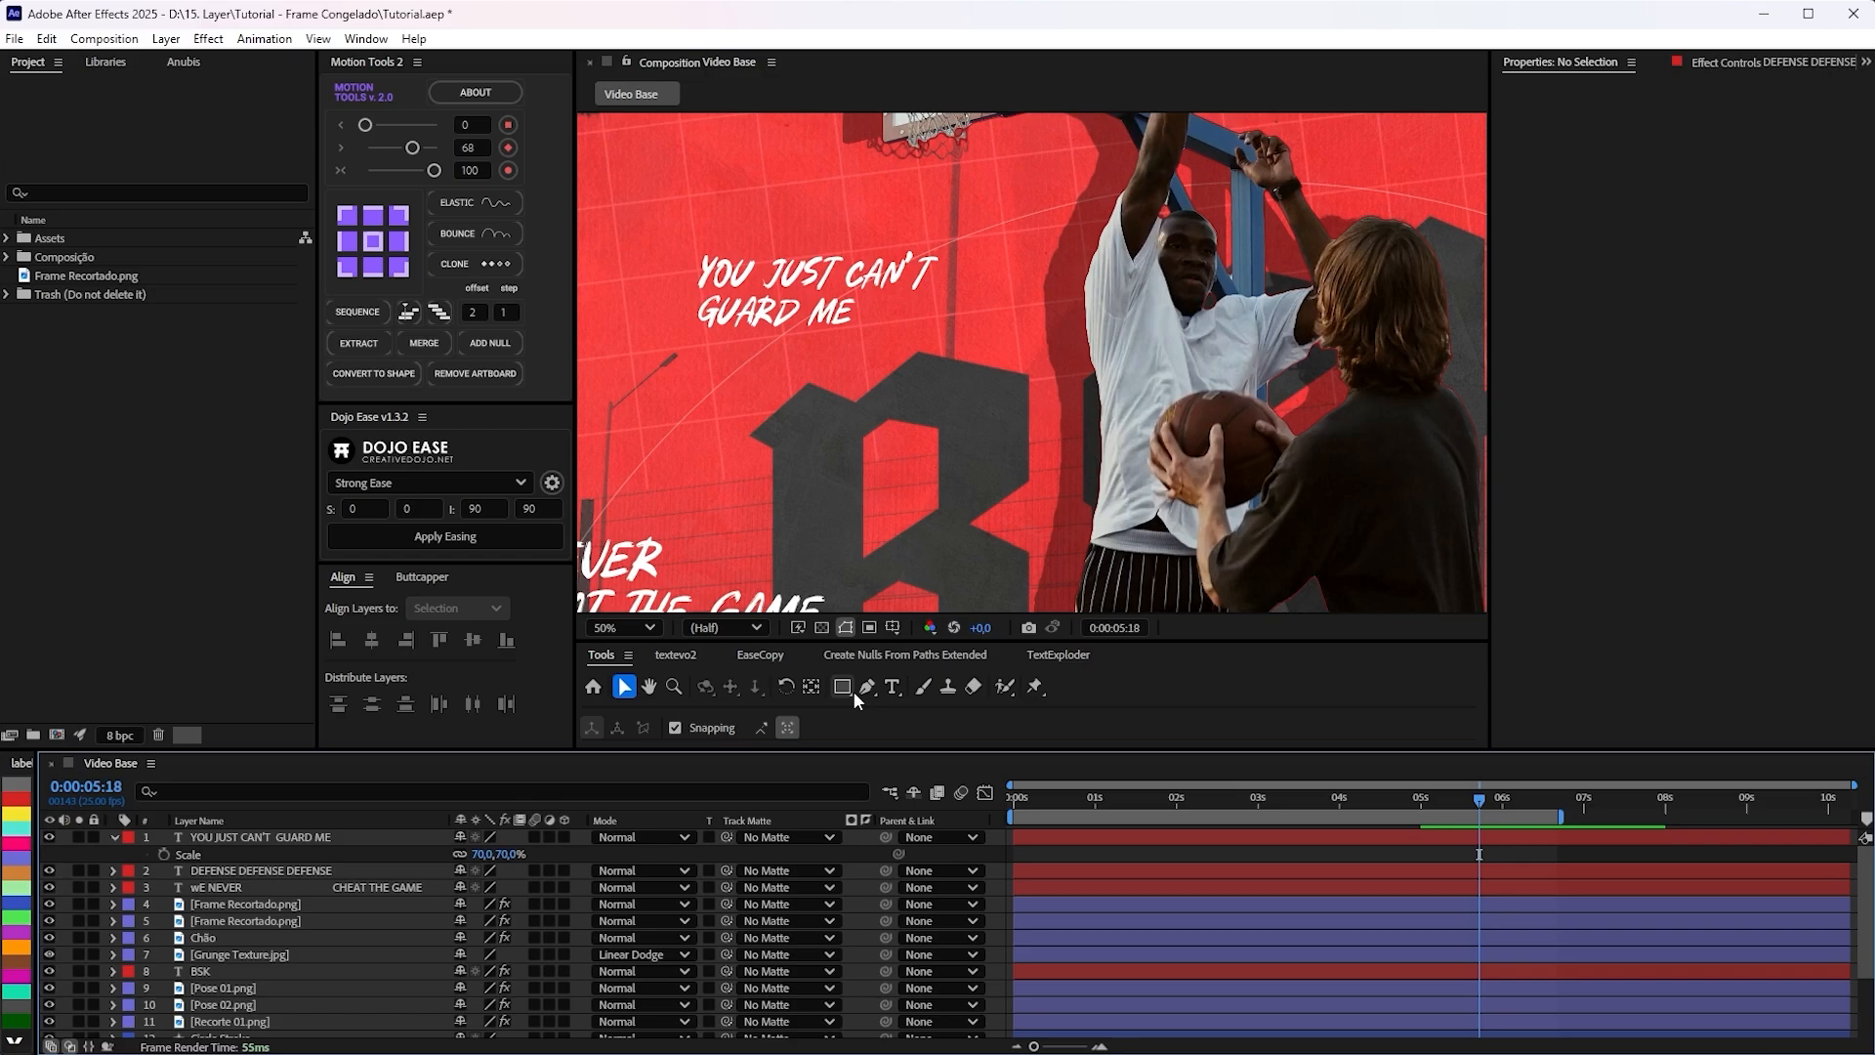
{"action": "left_click", "coordinate": [842, 687]}
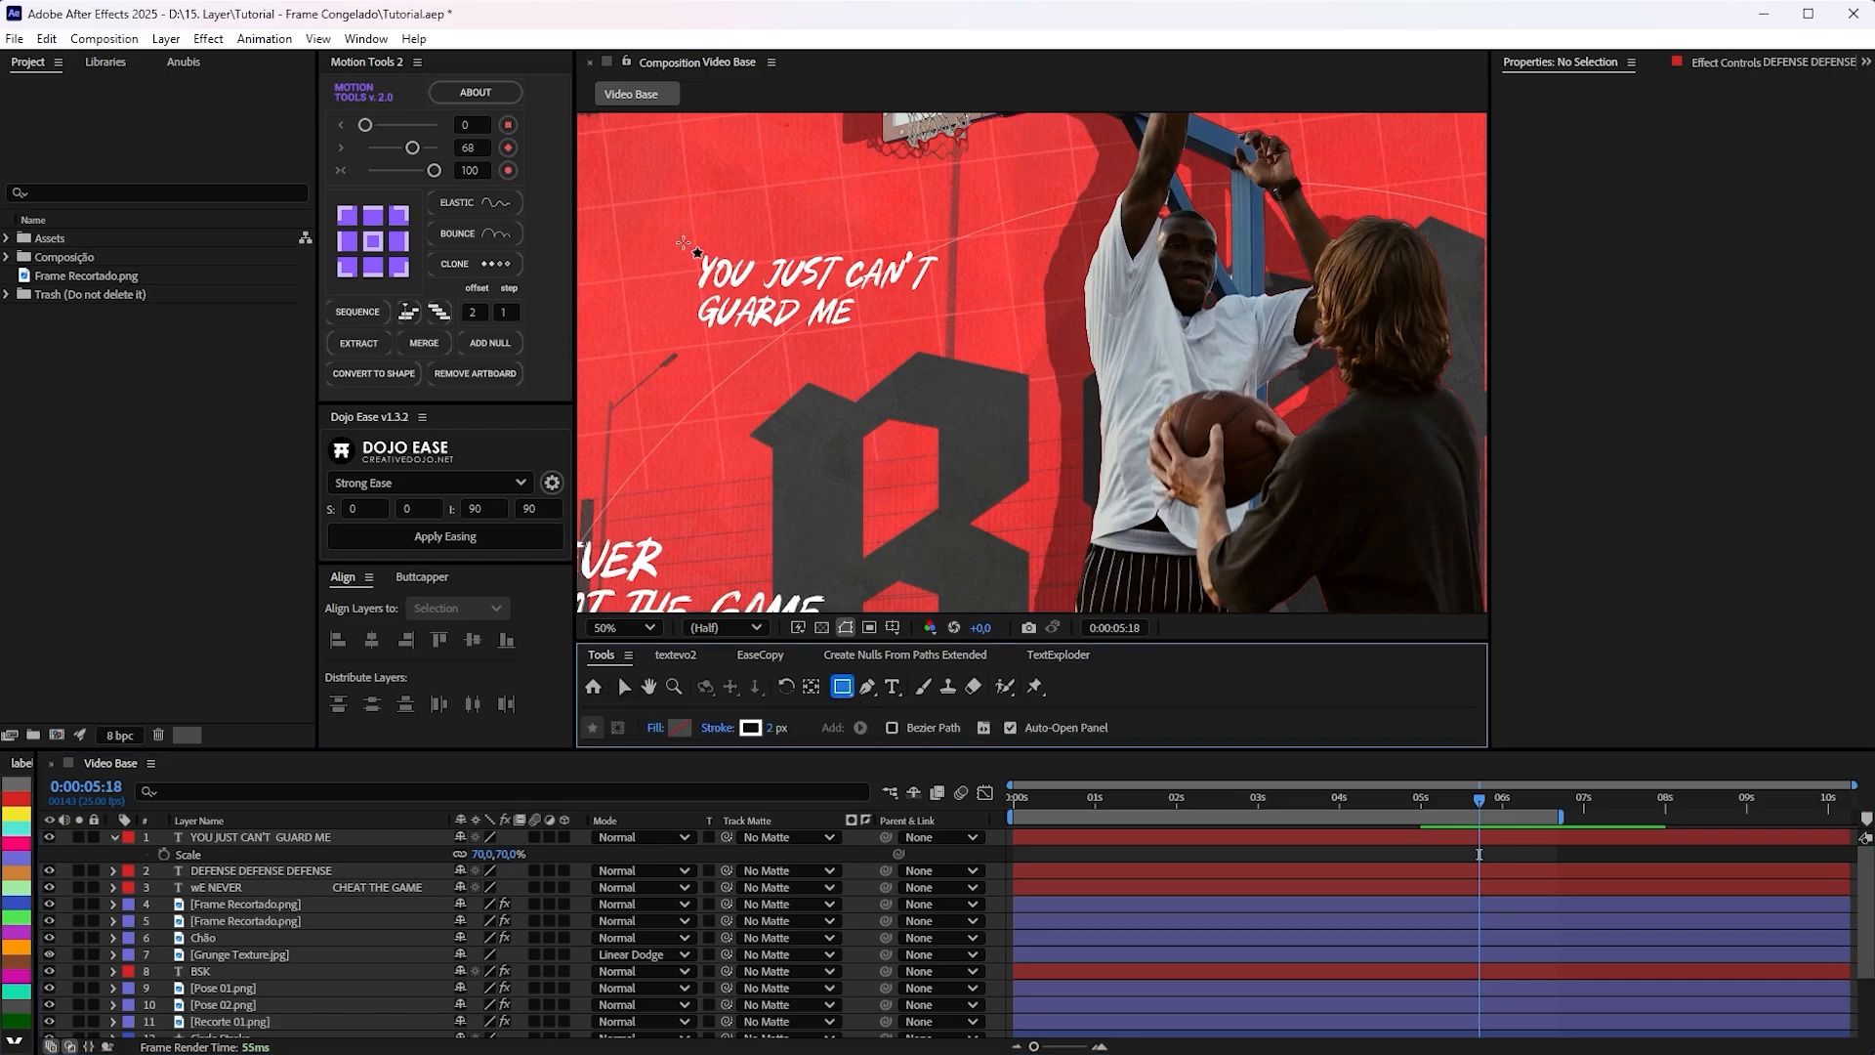
{"action": "left_click_drag", "start_coordinate": [683, 242], "coordinate": [952, 353]}
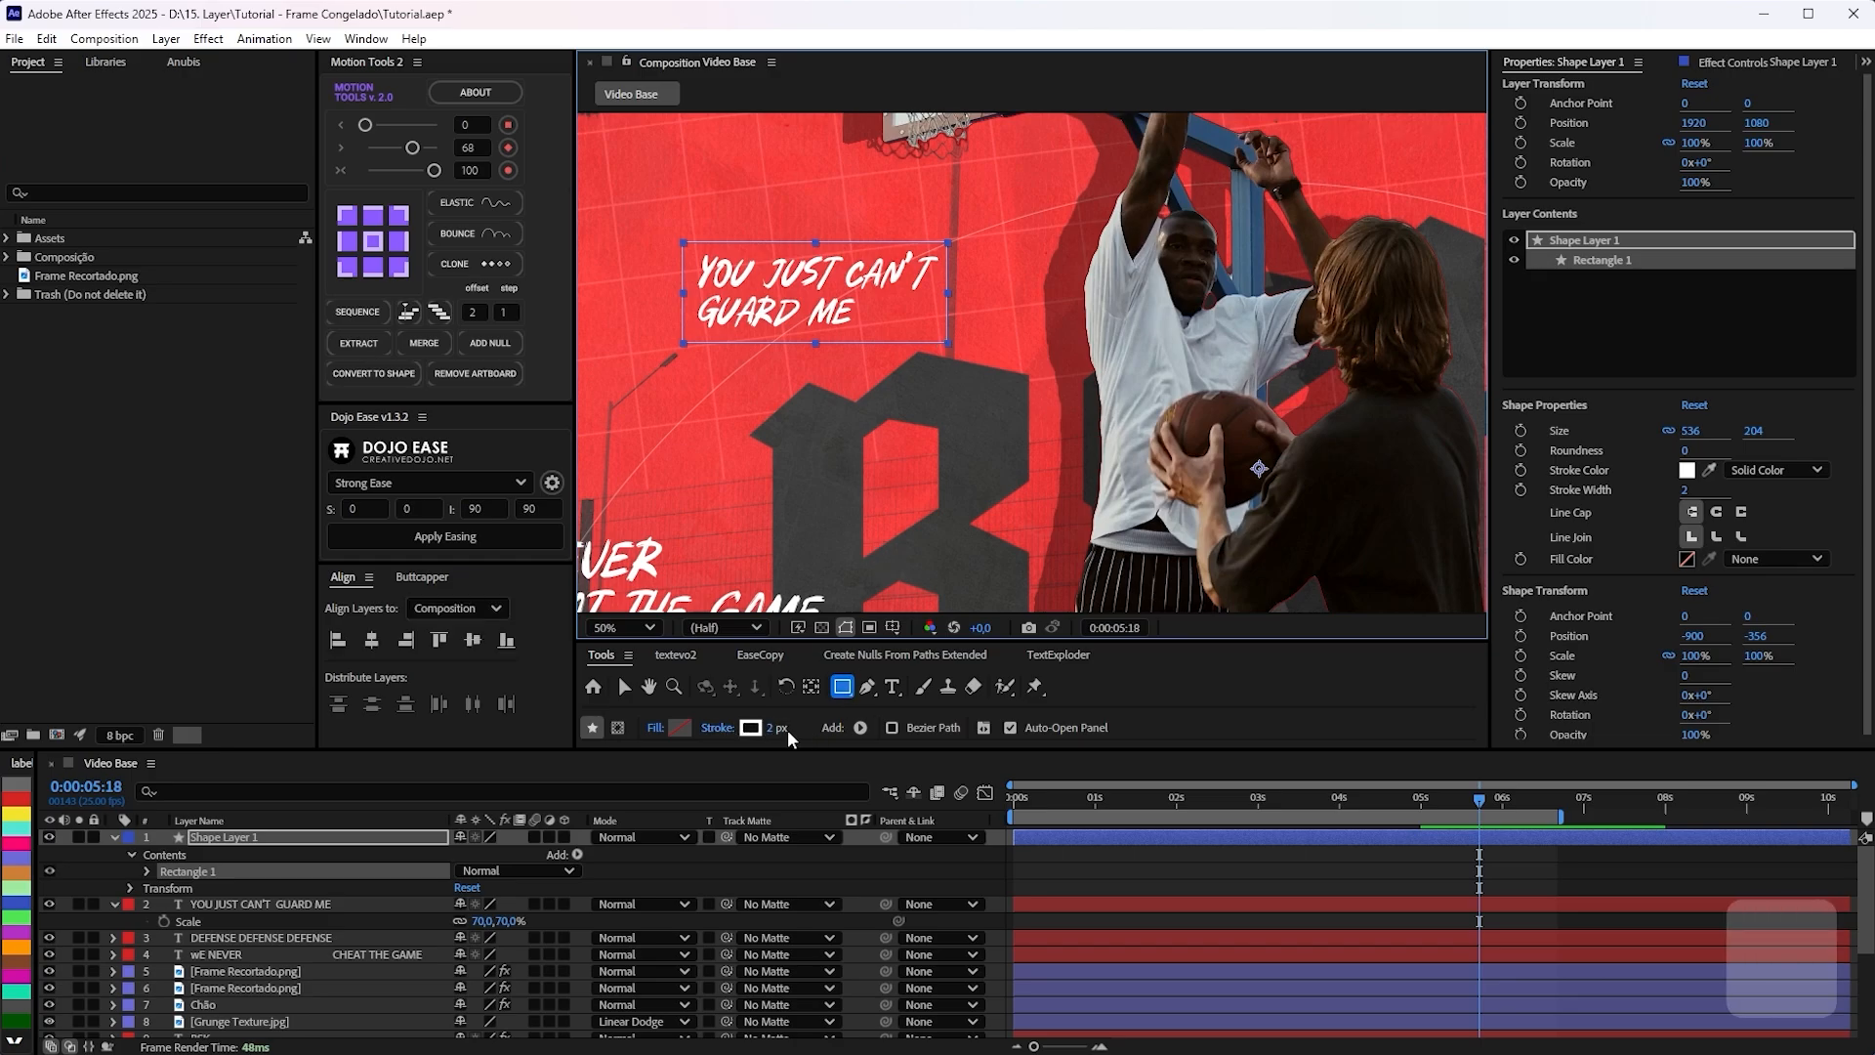
Remove the rectangle's stroke and give it a solid fill with colour 1B1B1B.
{"action": "left_click", "coordinate": [750, 728], "text": "alt"}
{"action": "left_click", "coordinate": [755, 728], "text": "alt"}
{"action": "left_click", "coordinate": [755, 727], "text": "alt"}
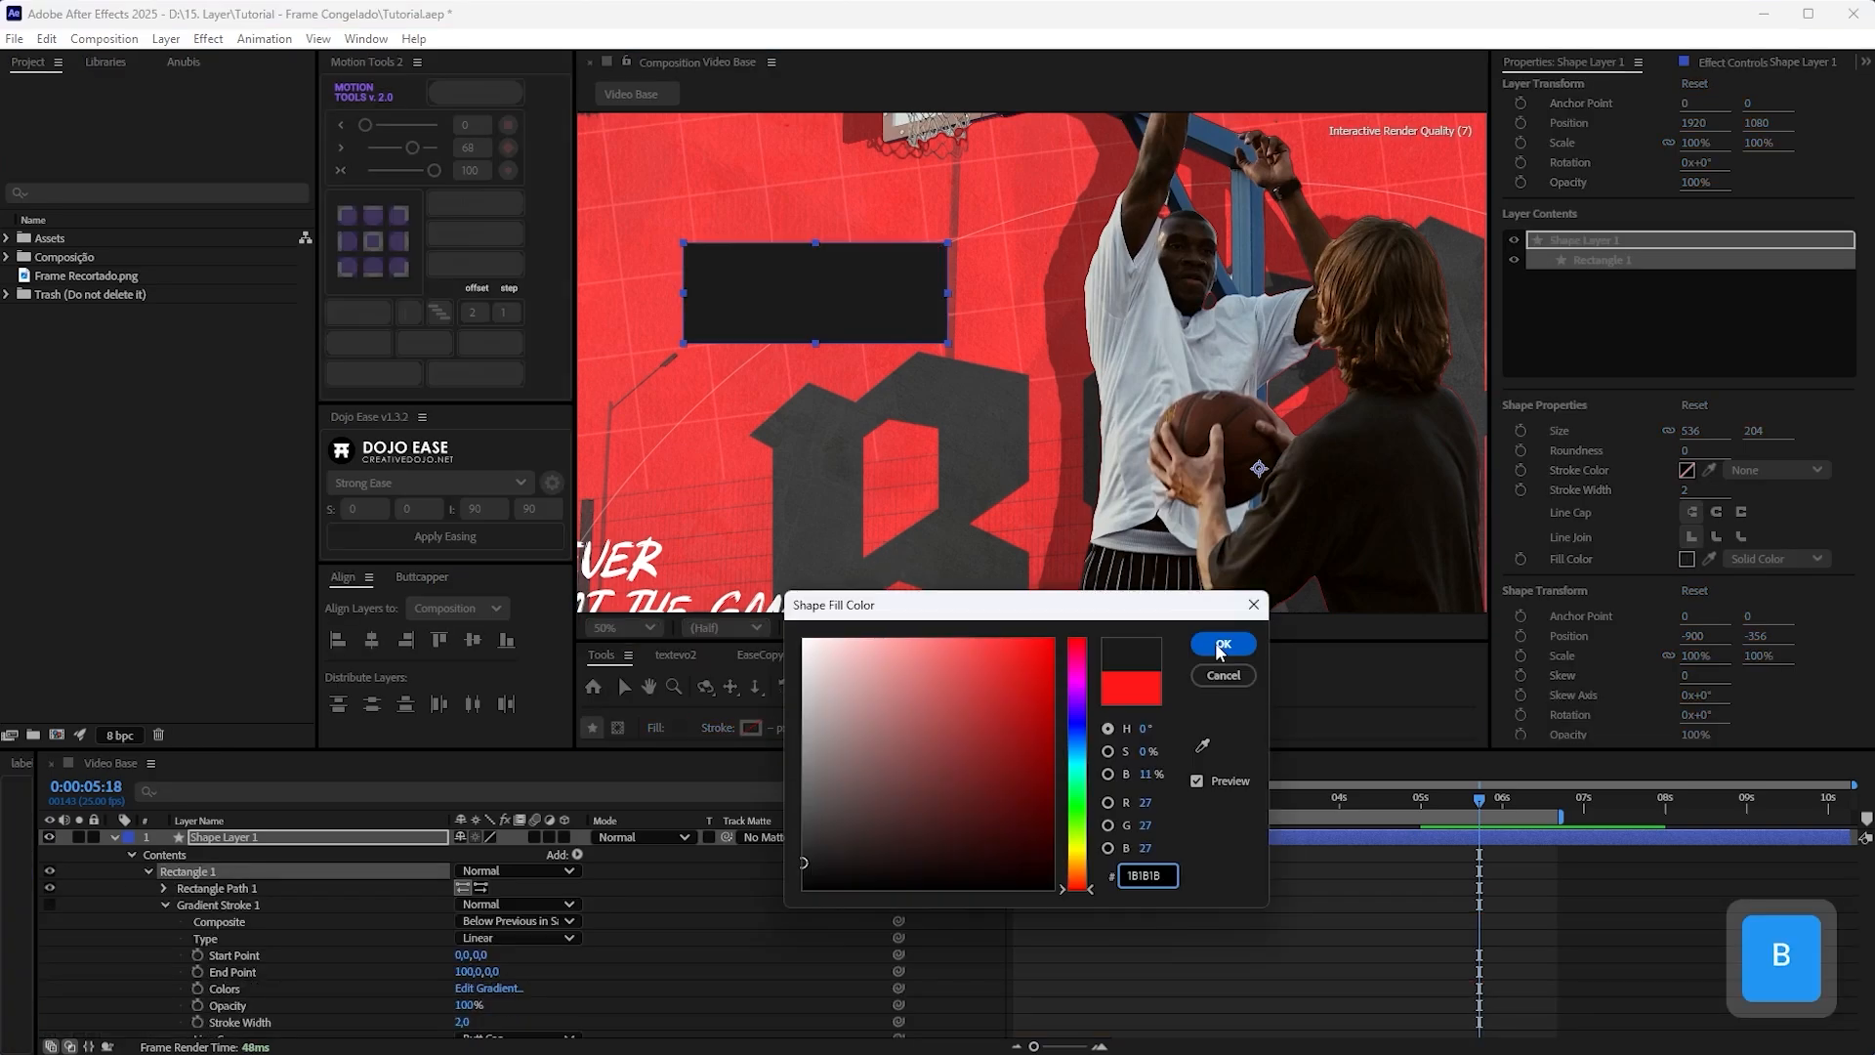
{"action": "left_click", "coordinate": [1221, 644]}
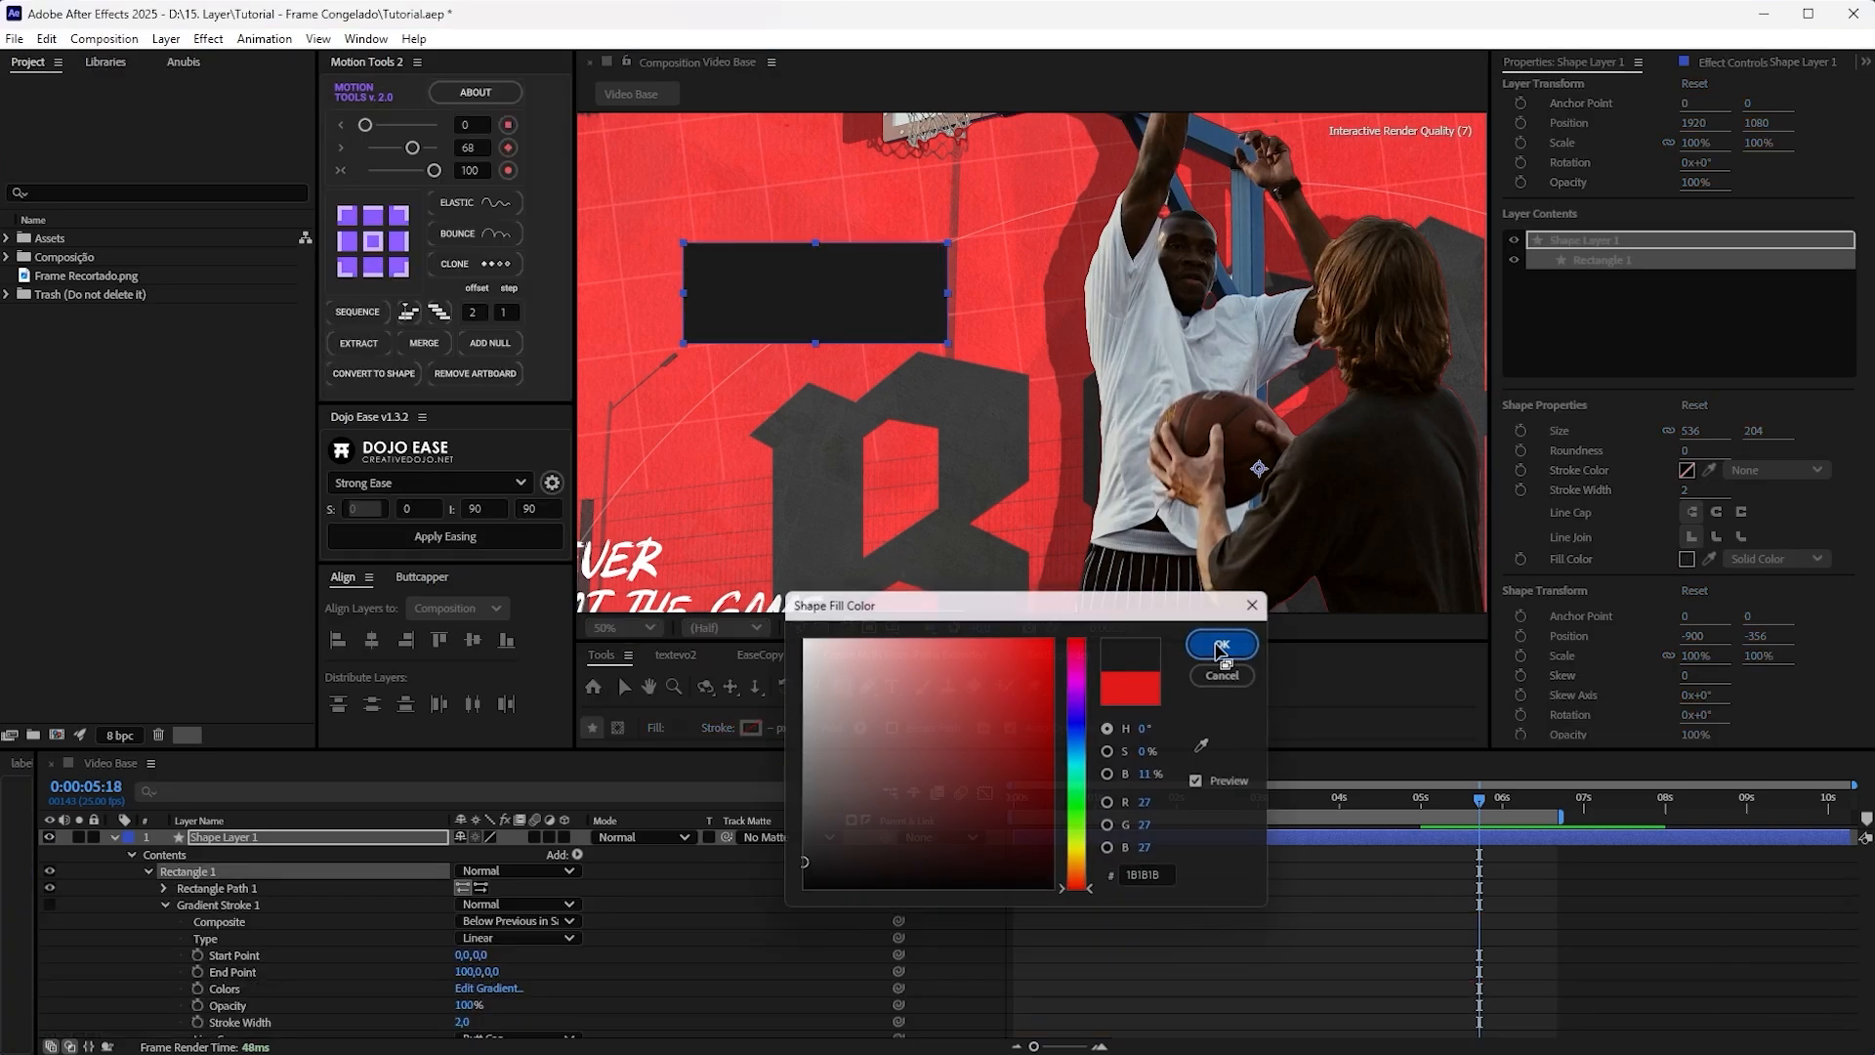
Rename the rectangle's shape layer as Box and place it beneath the three slogan text layers.
{"action": "left_click", "coordinate": [113, 837]}
{"action": "type", "text": "Box"}
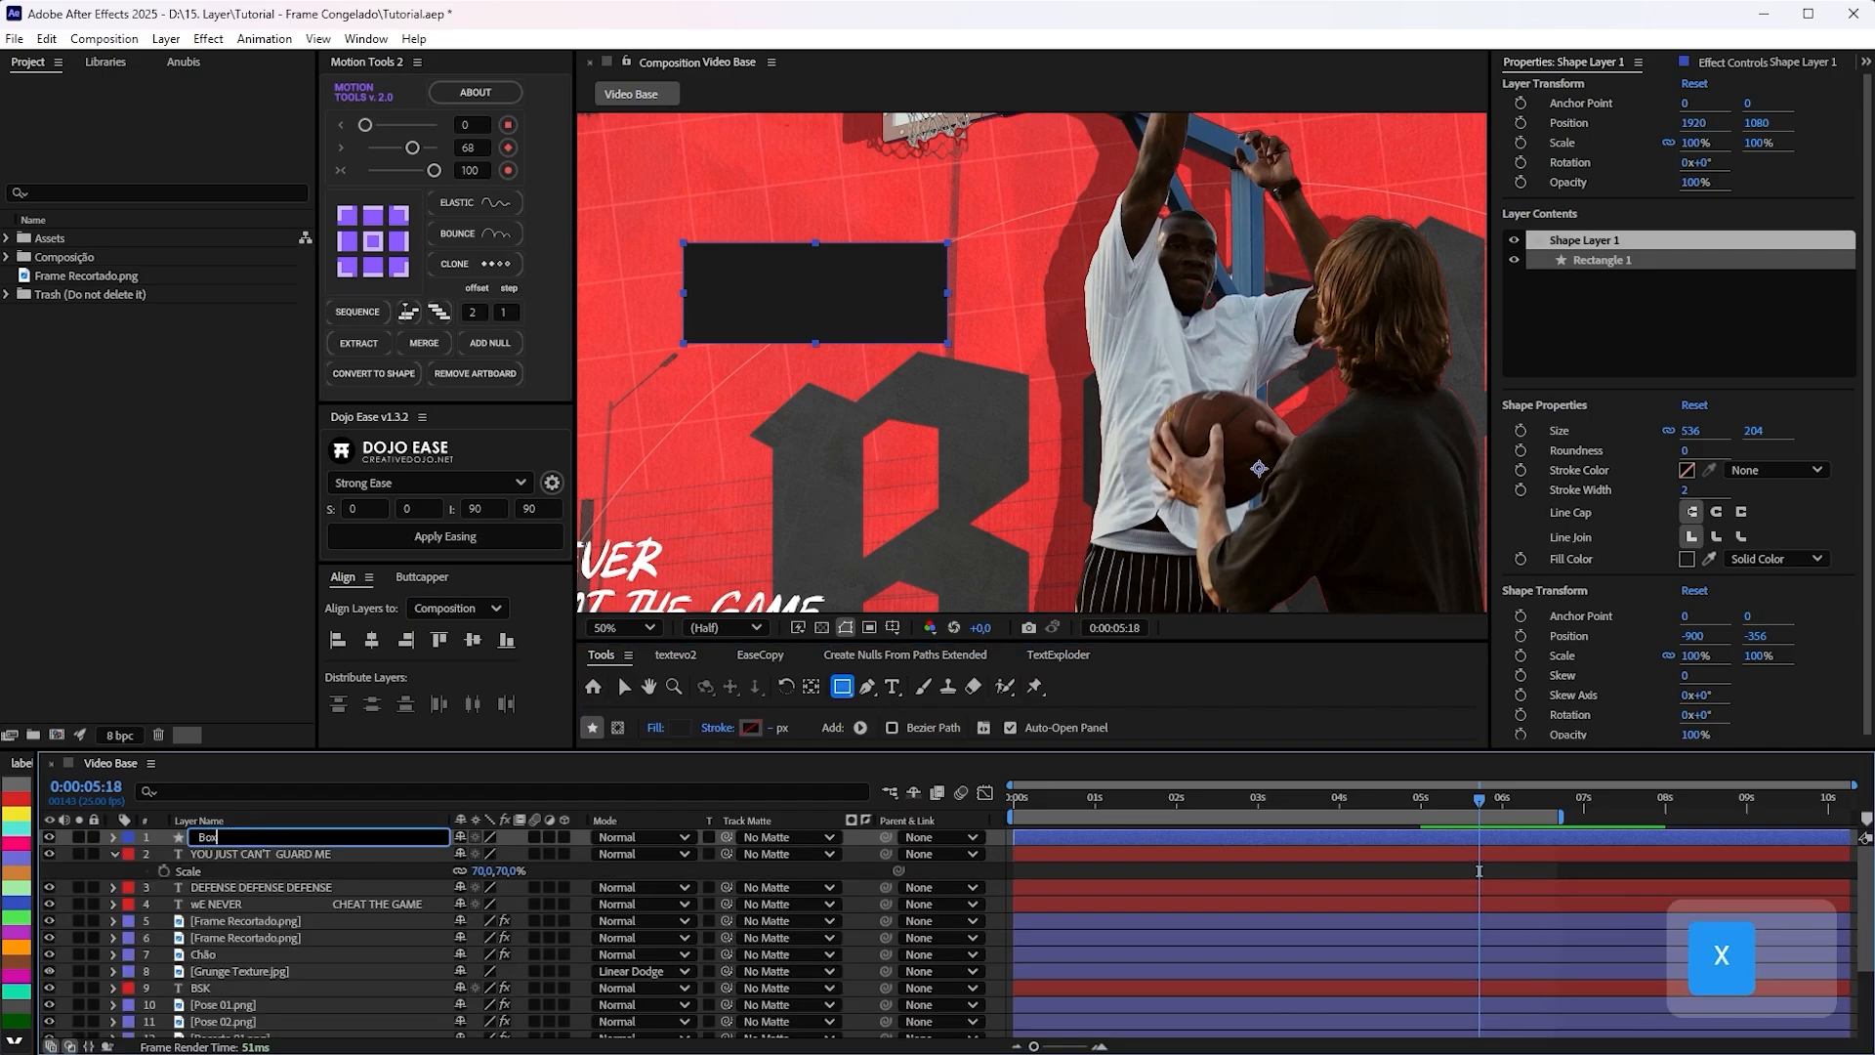
{"action": "key", "text": "Return"}
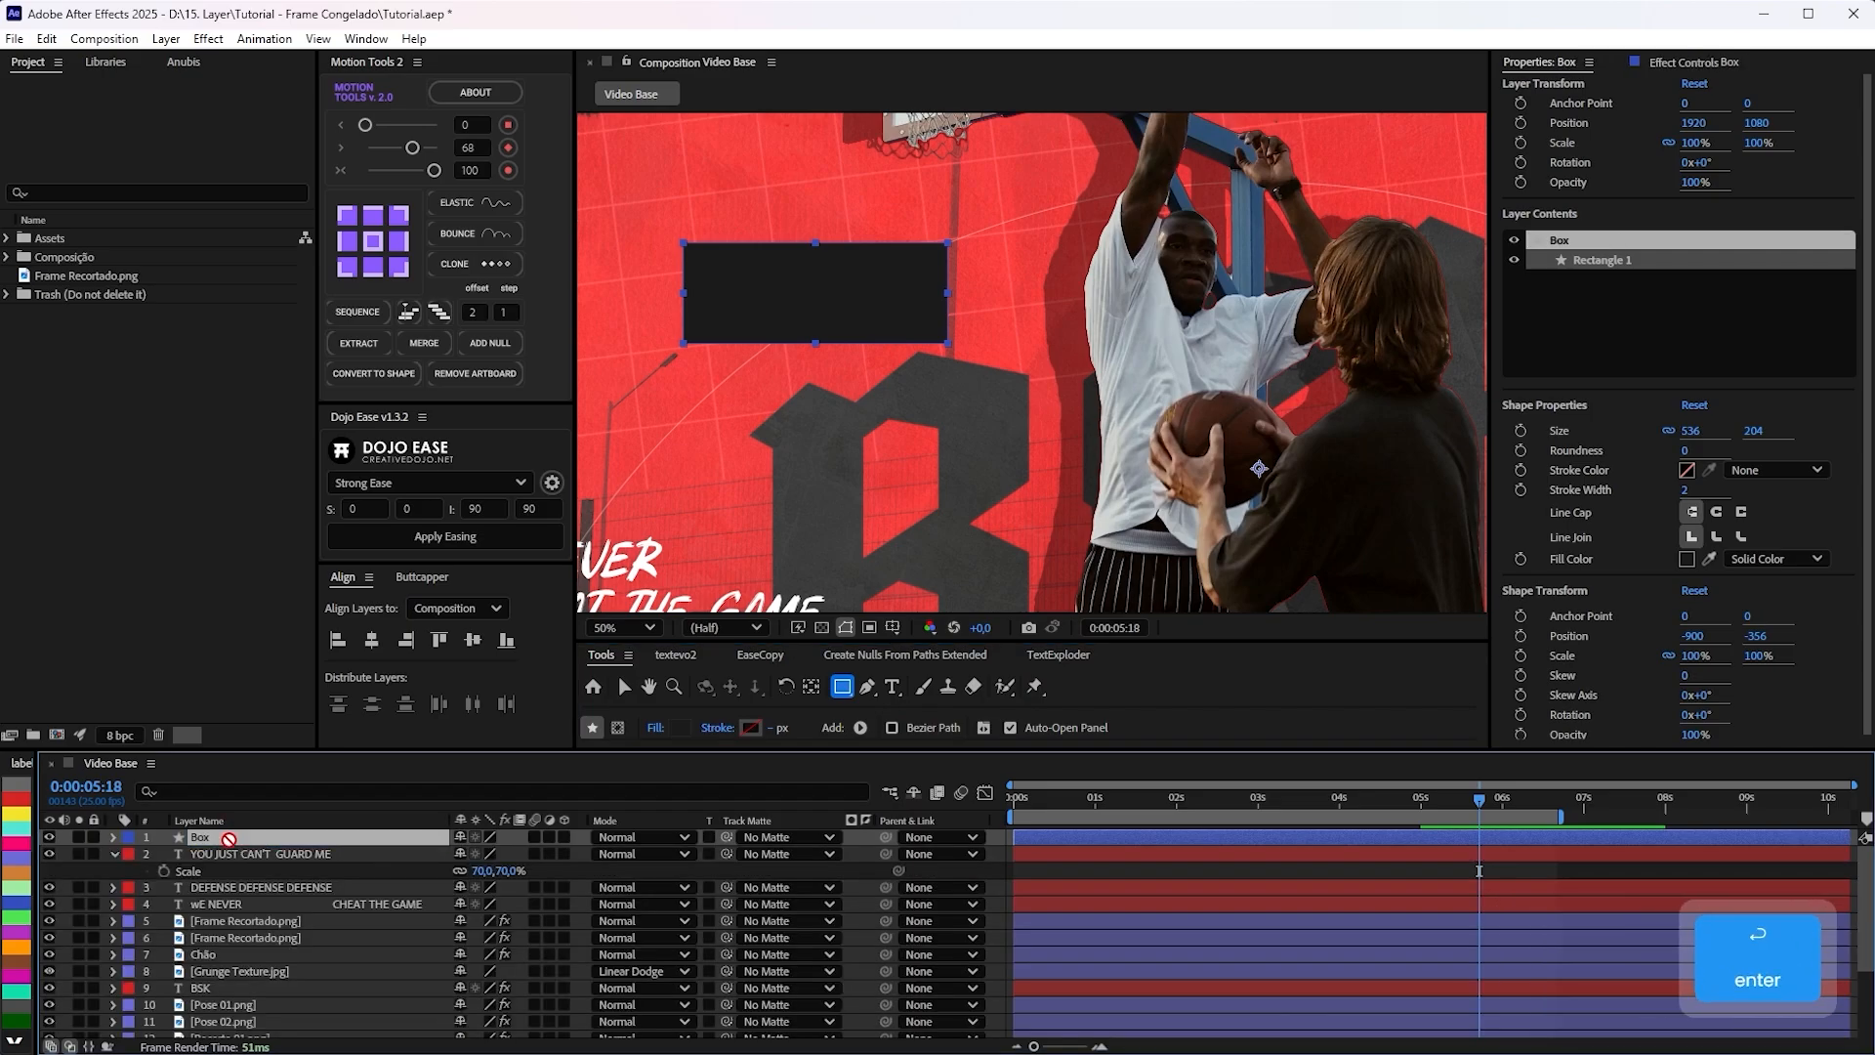
{"action": "left_click_drag", "start_coordinate": [227, 838], "coordinate": [244, 910]}
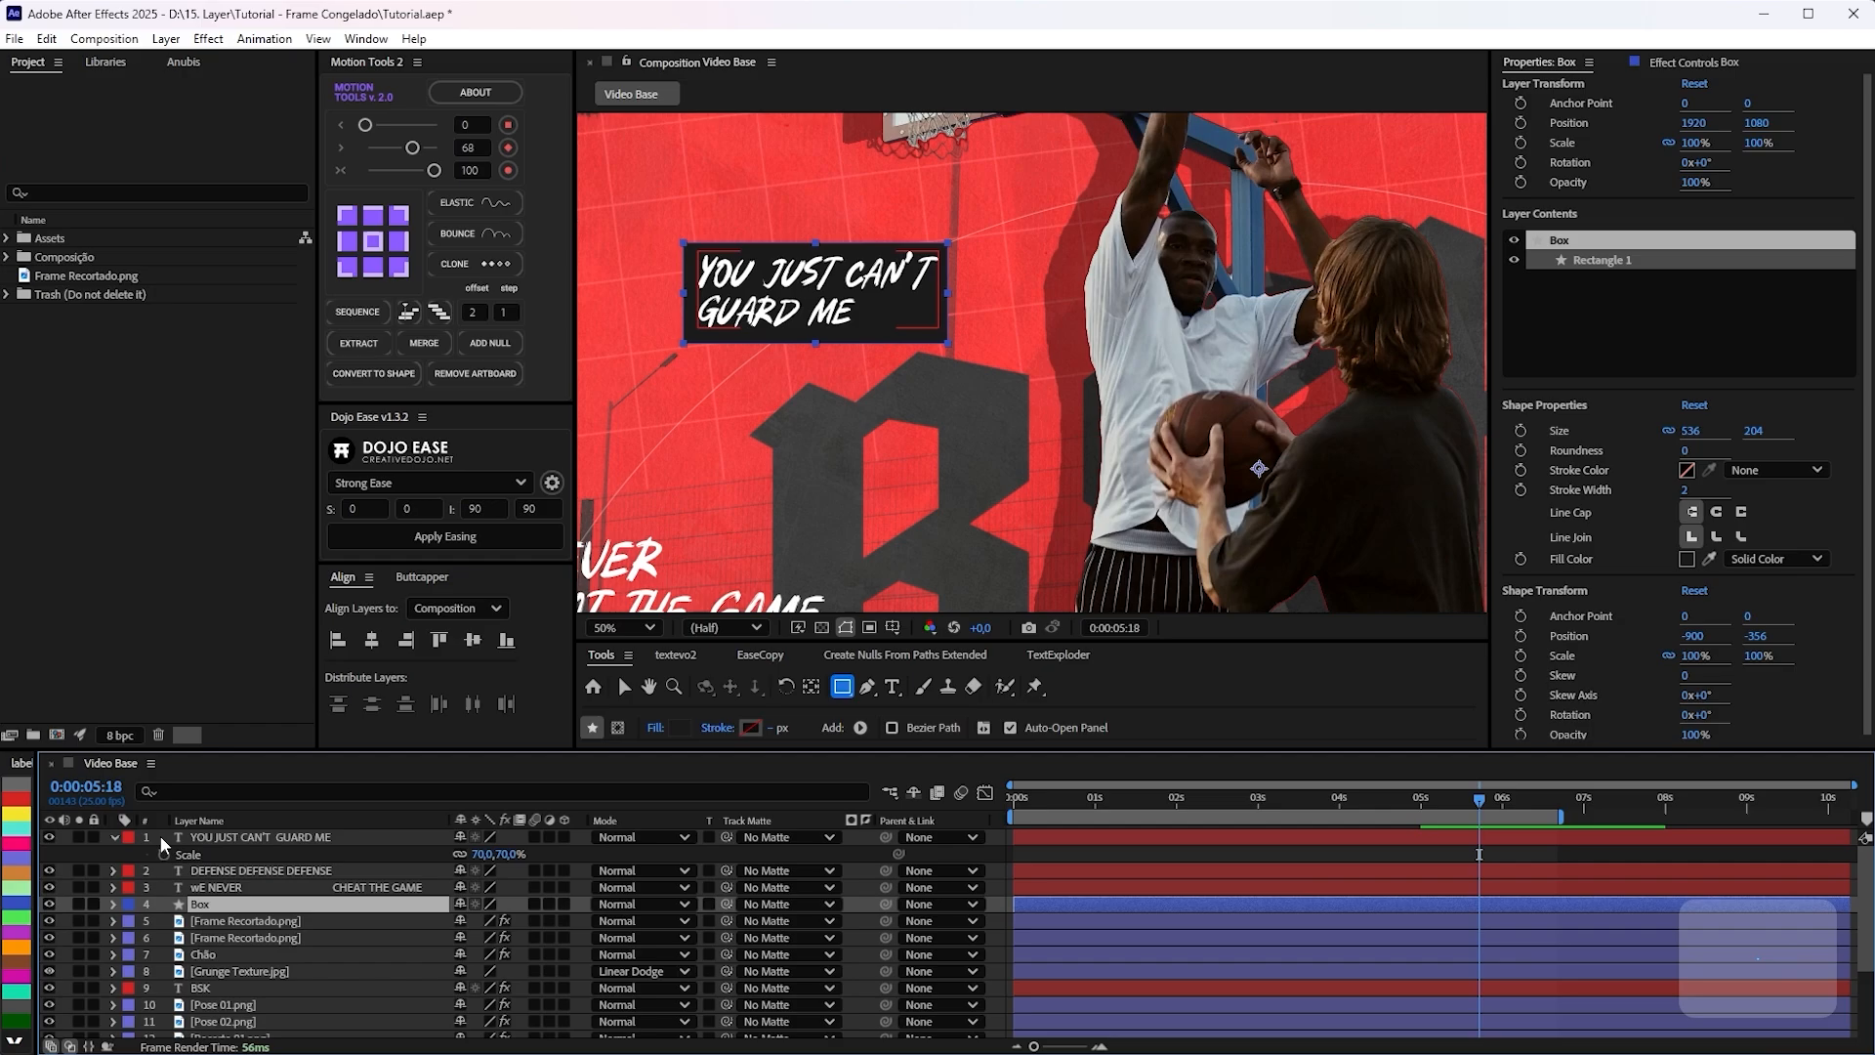
Pre-compose the three slogan text layers and the Box layer into a composition named Textos Secundários.
{"action": "left_click", "coordinate": [114, 837]}
{"action": "left_click", "coordinate": [225, 837], "text": "shift"}
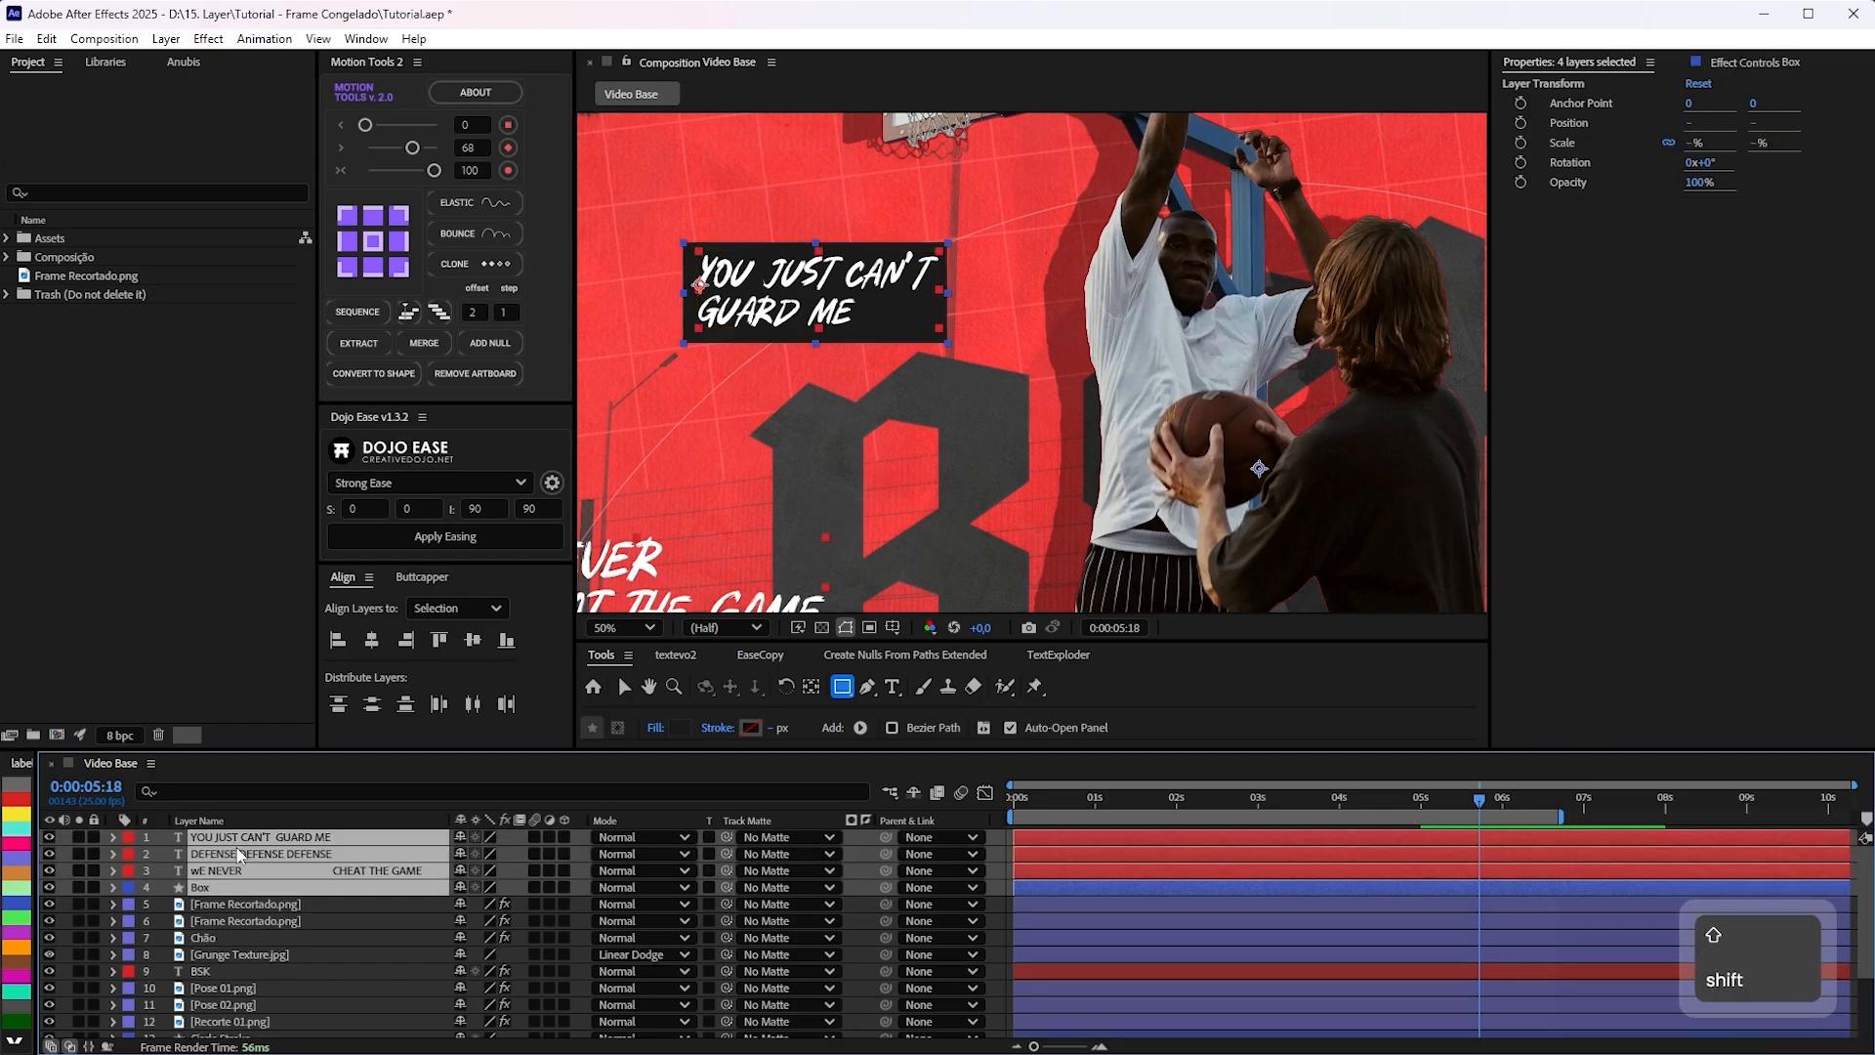
{"action": "key", "text": "comma"}
{"action": "left_click_drag", "start_coordinate": [770, 400], "coordinate": [709, 372]}
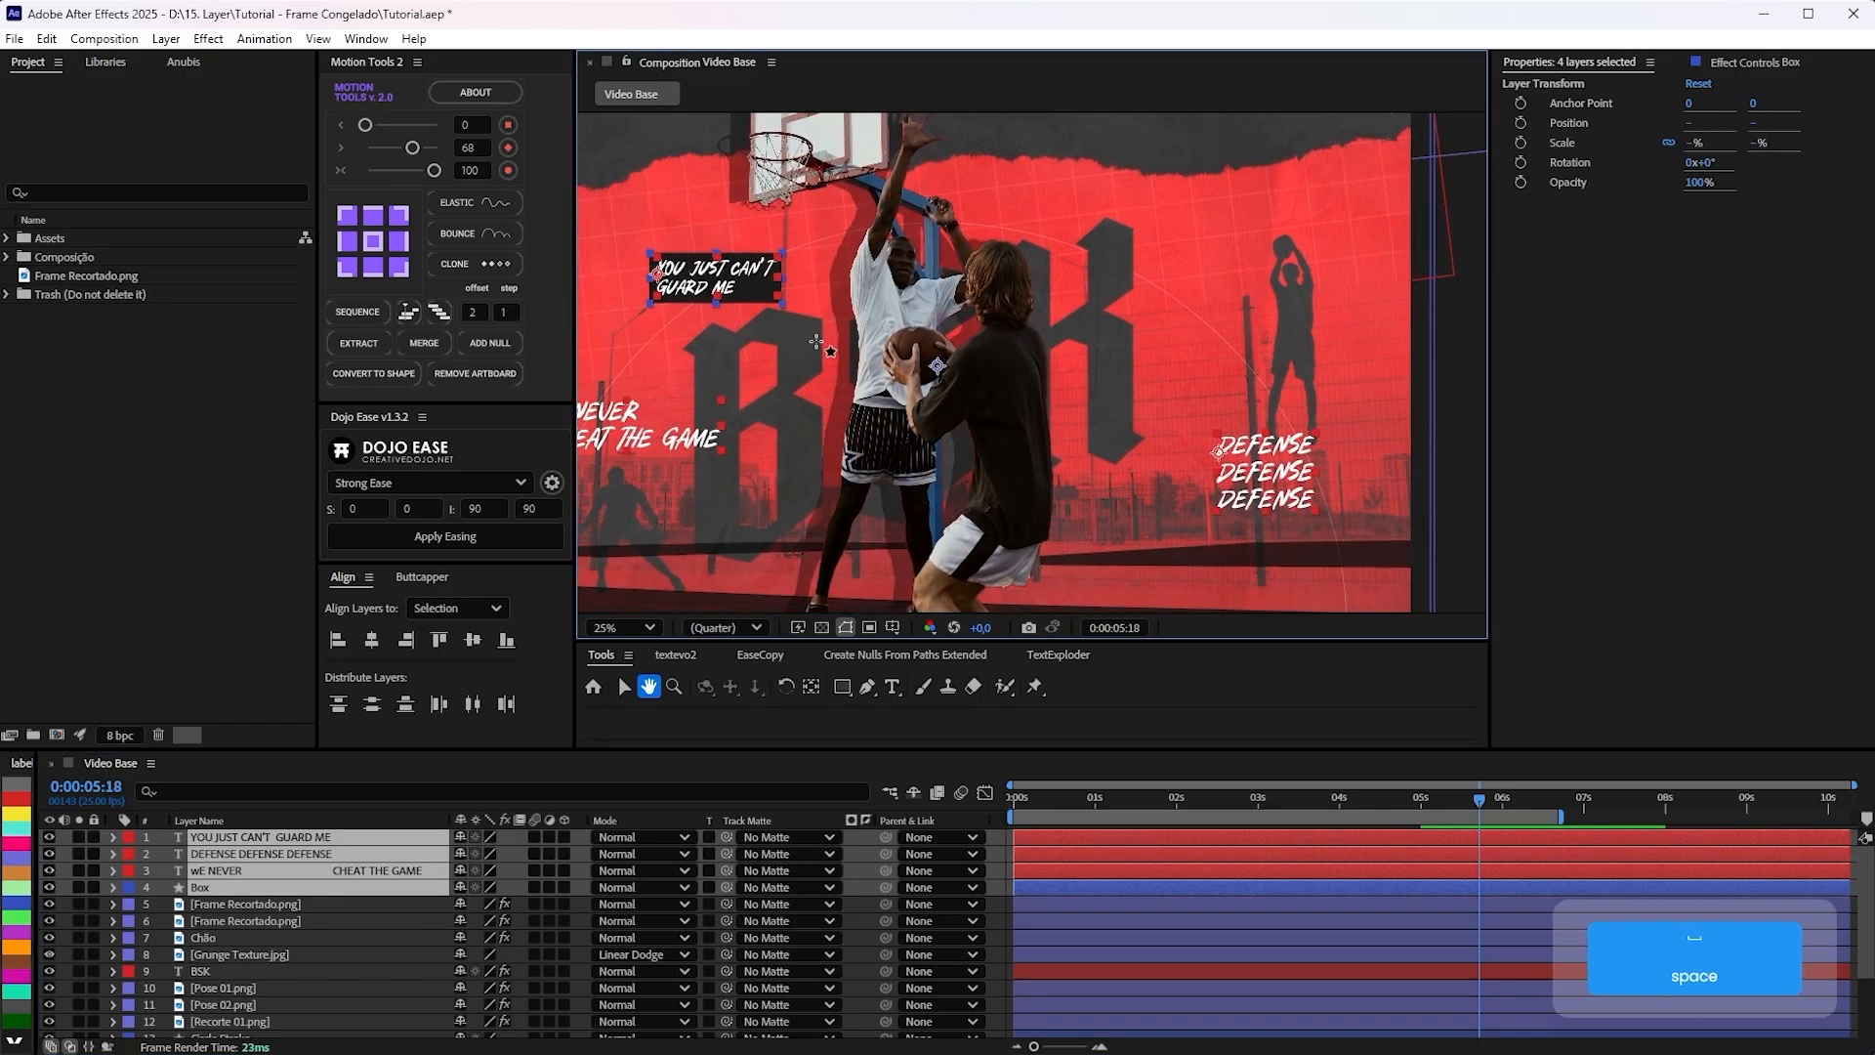
{"action": "right_click", "coordinate": [203, 836]}
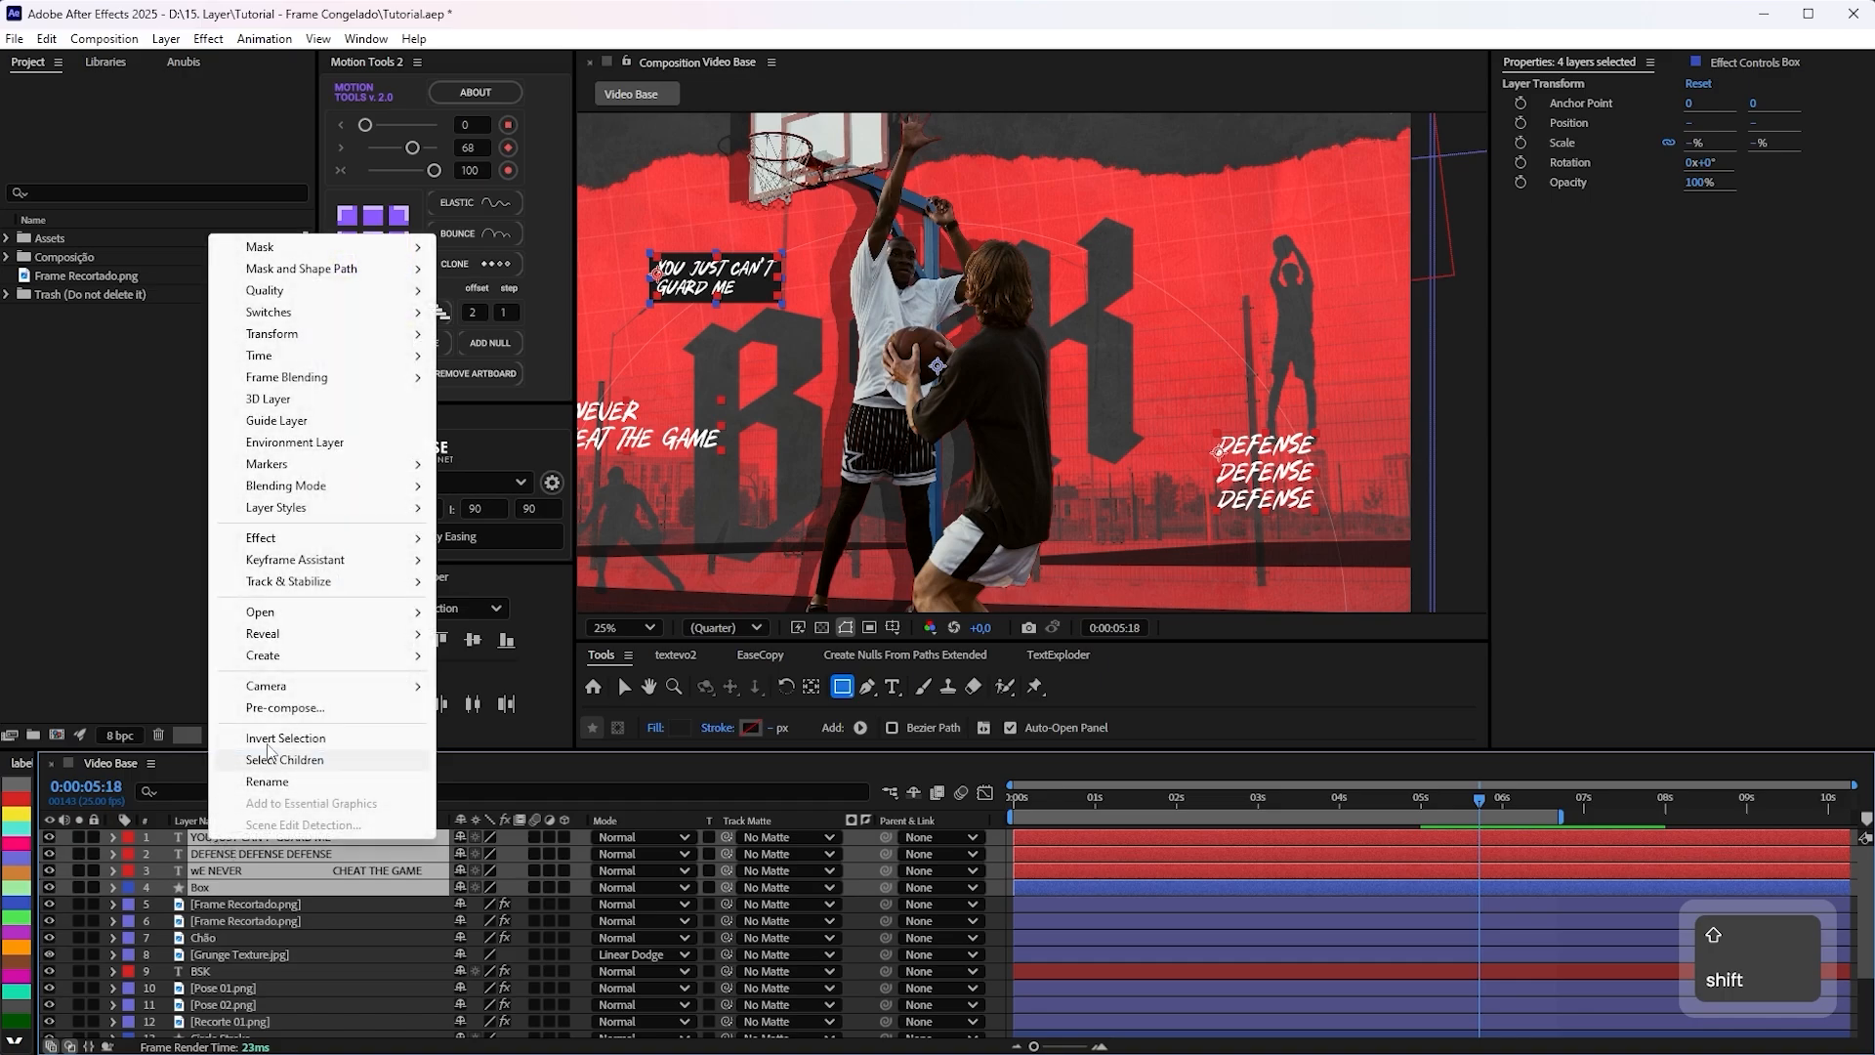
{"action": "left_click", "coordinate": [261, 711]}
{"action": "key", "text": "Caps_Lock"}
{"action": "type", "text": "T"}
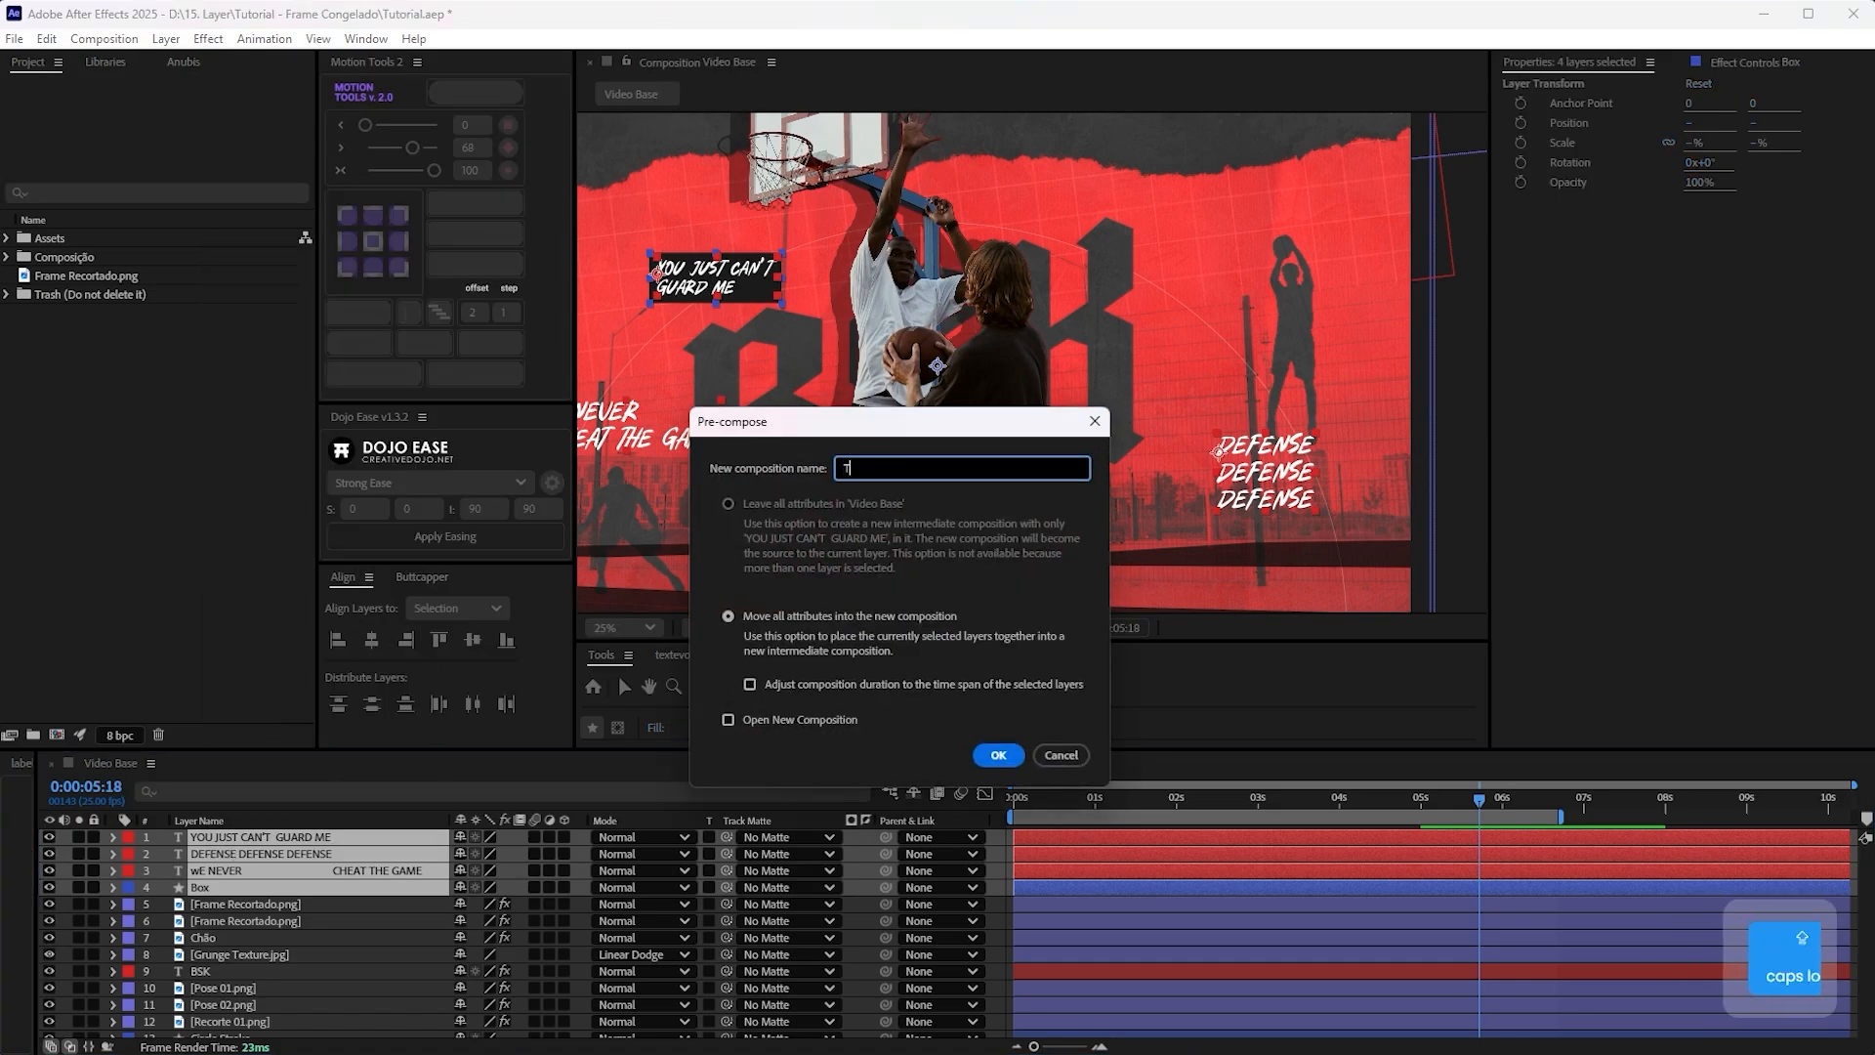
{"action": "type", "text": "extos Sec"}
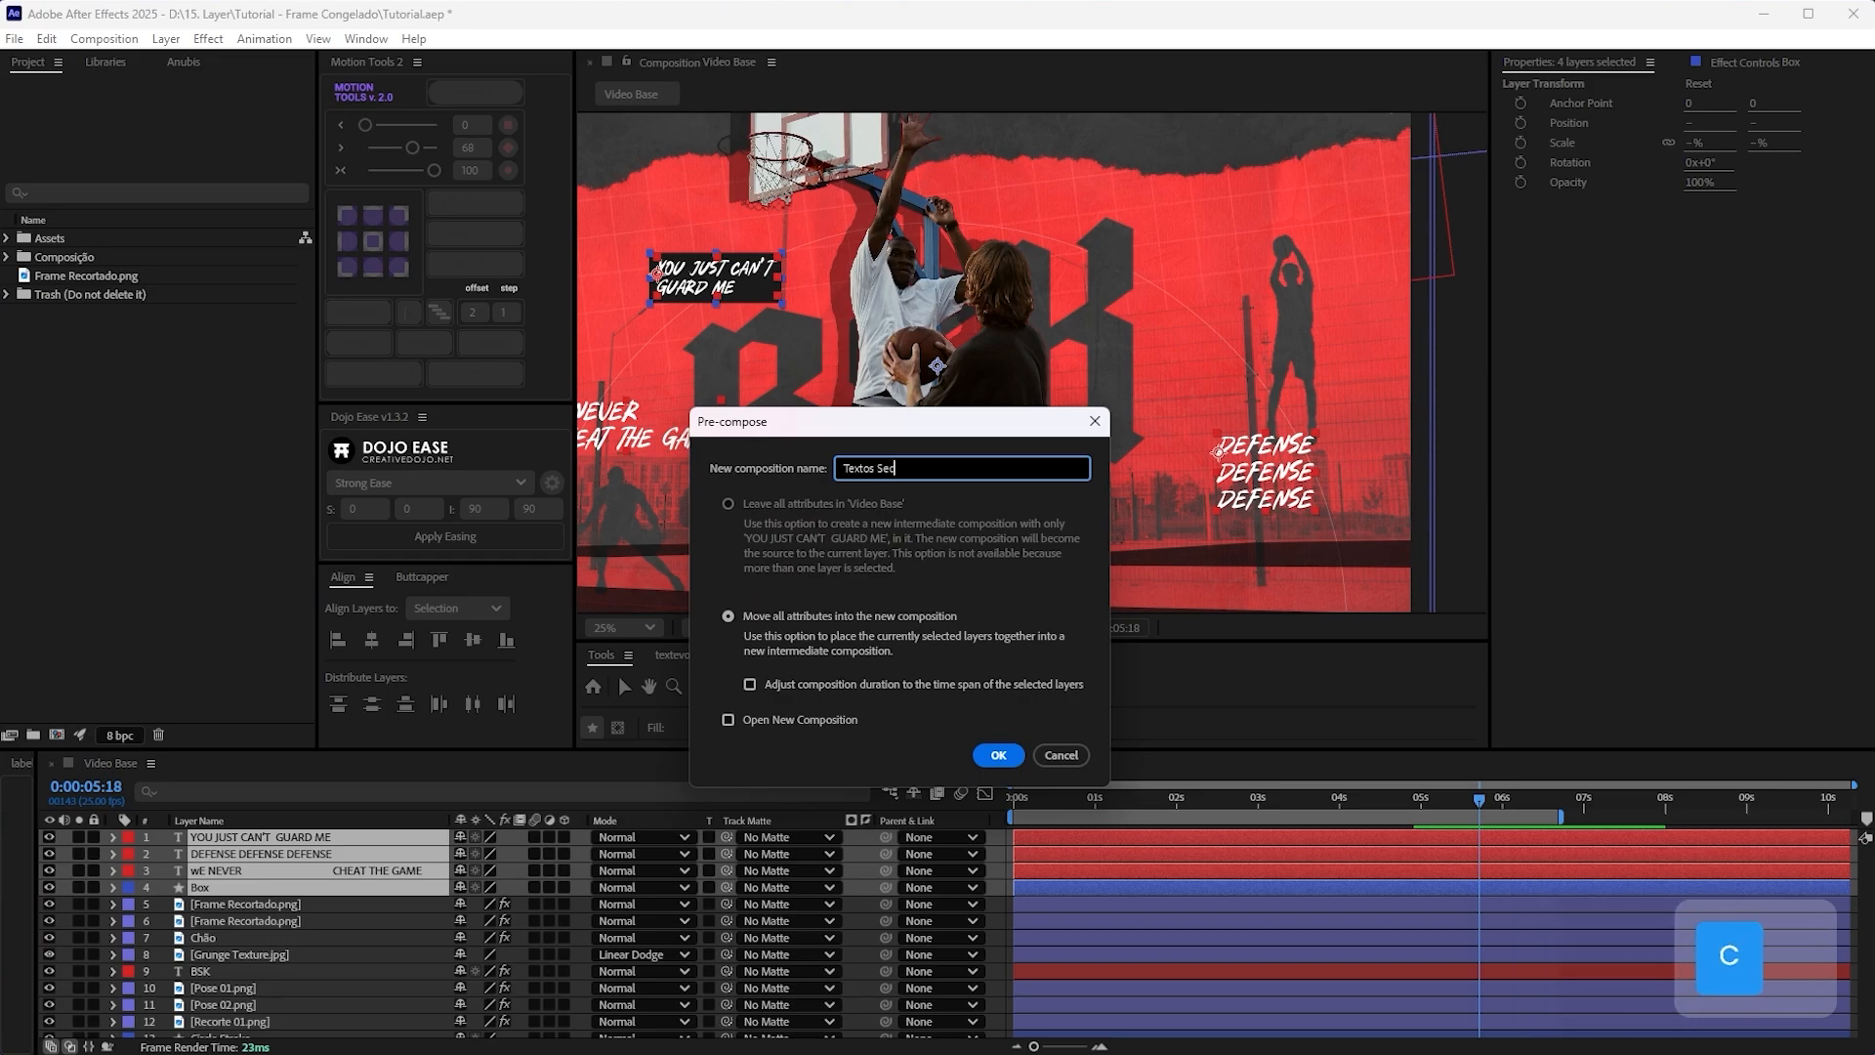
{"action": "type", "text": "undários"}
{"action": "key", "text": "Return"}
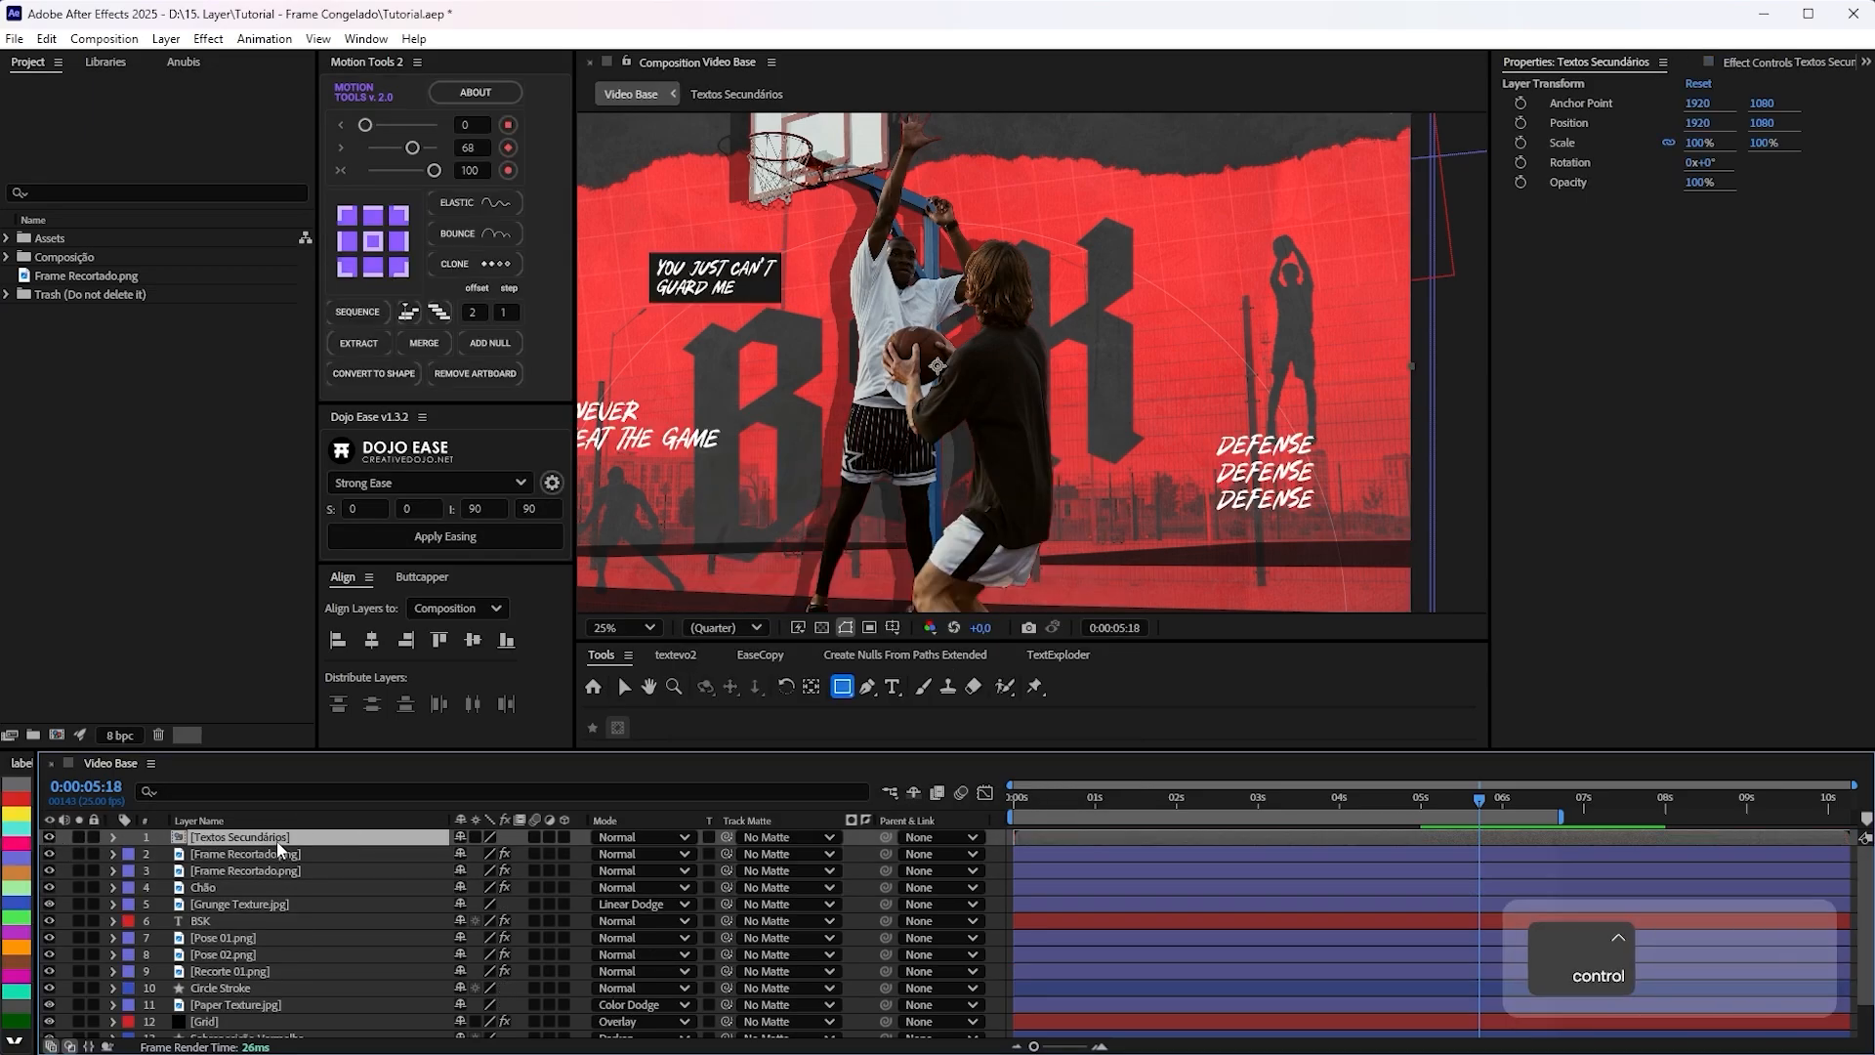
Apply the Transform effect to the Textos Secundários layer and set its Skew Axis to -20°.
{"action": "key", "text": "ctrl+space"}
{"action": "type", "text": "trans"}
{"action": "type", "text": "i"}
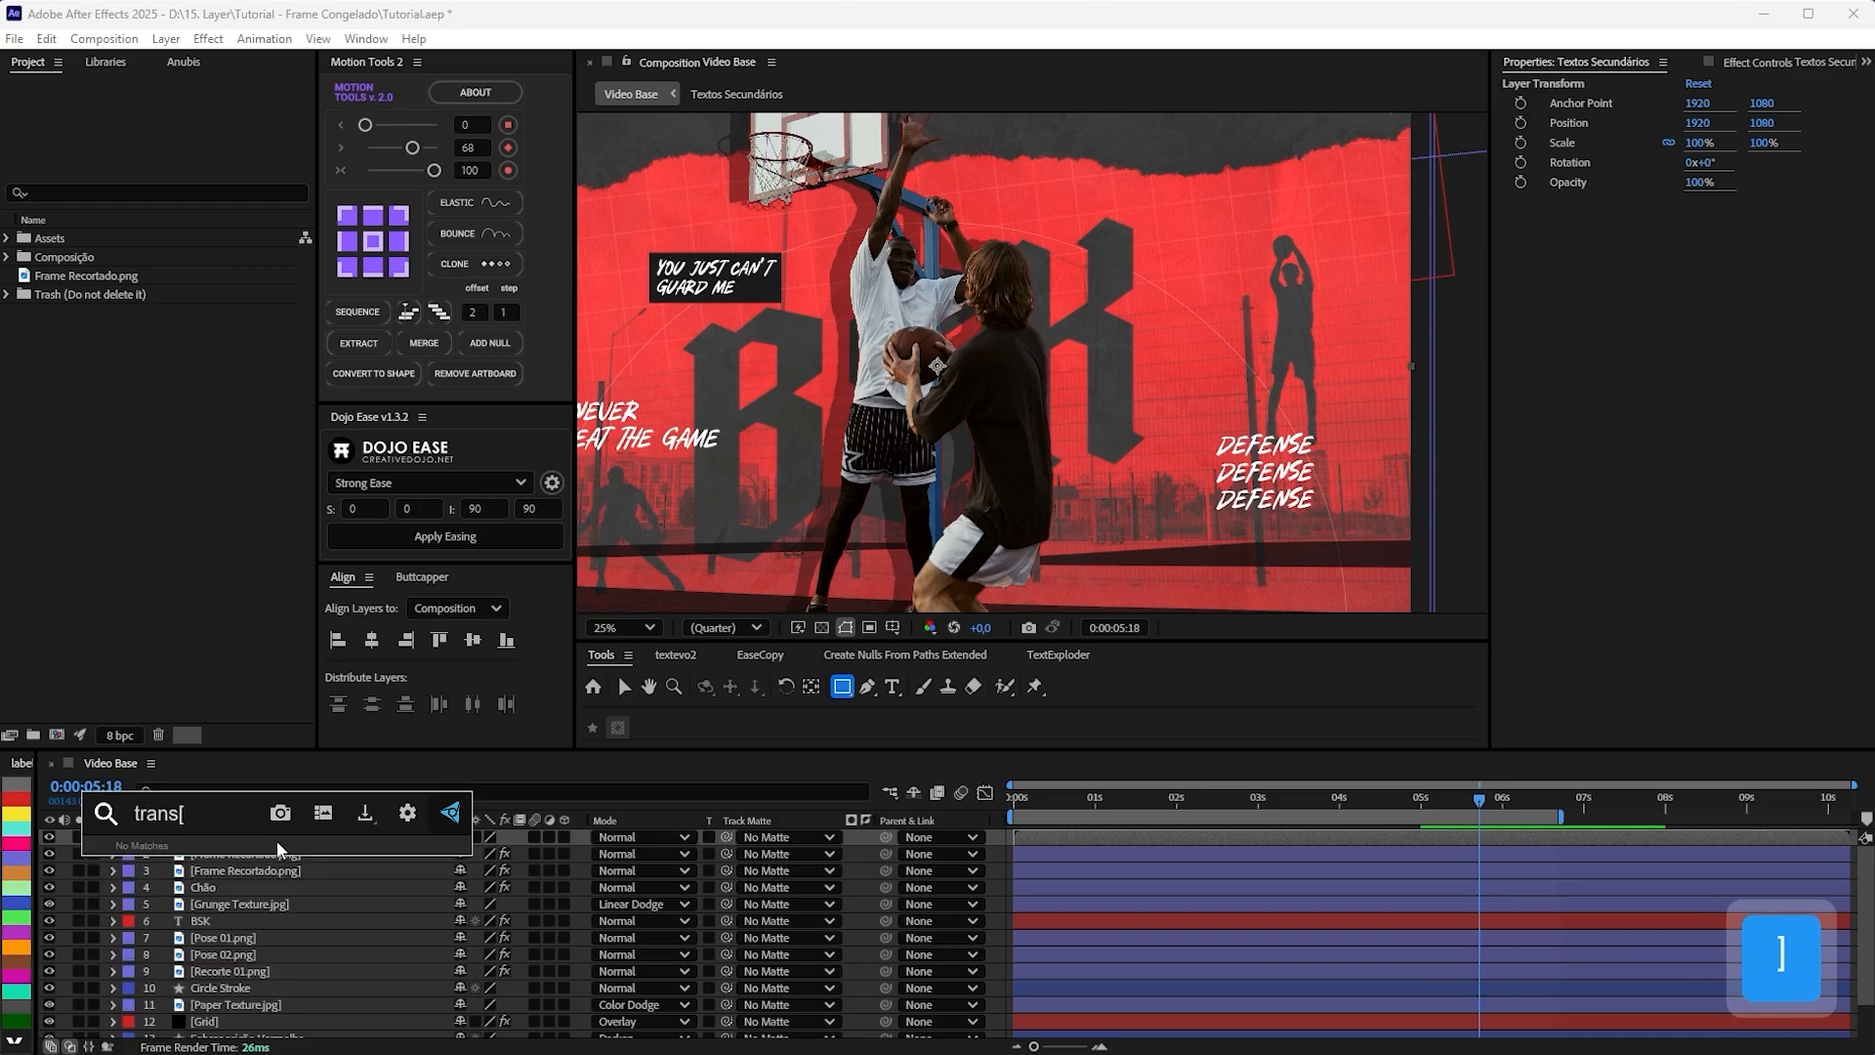
{"action": "key", "text": "BackSpace"}
{"action": "key", "text": "Return"}
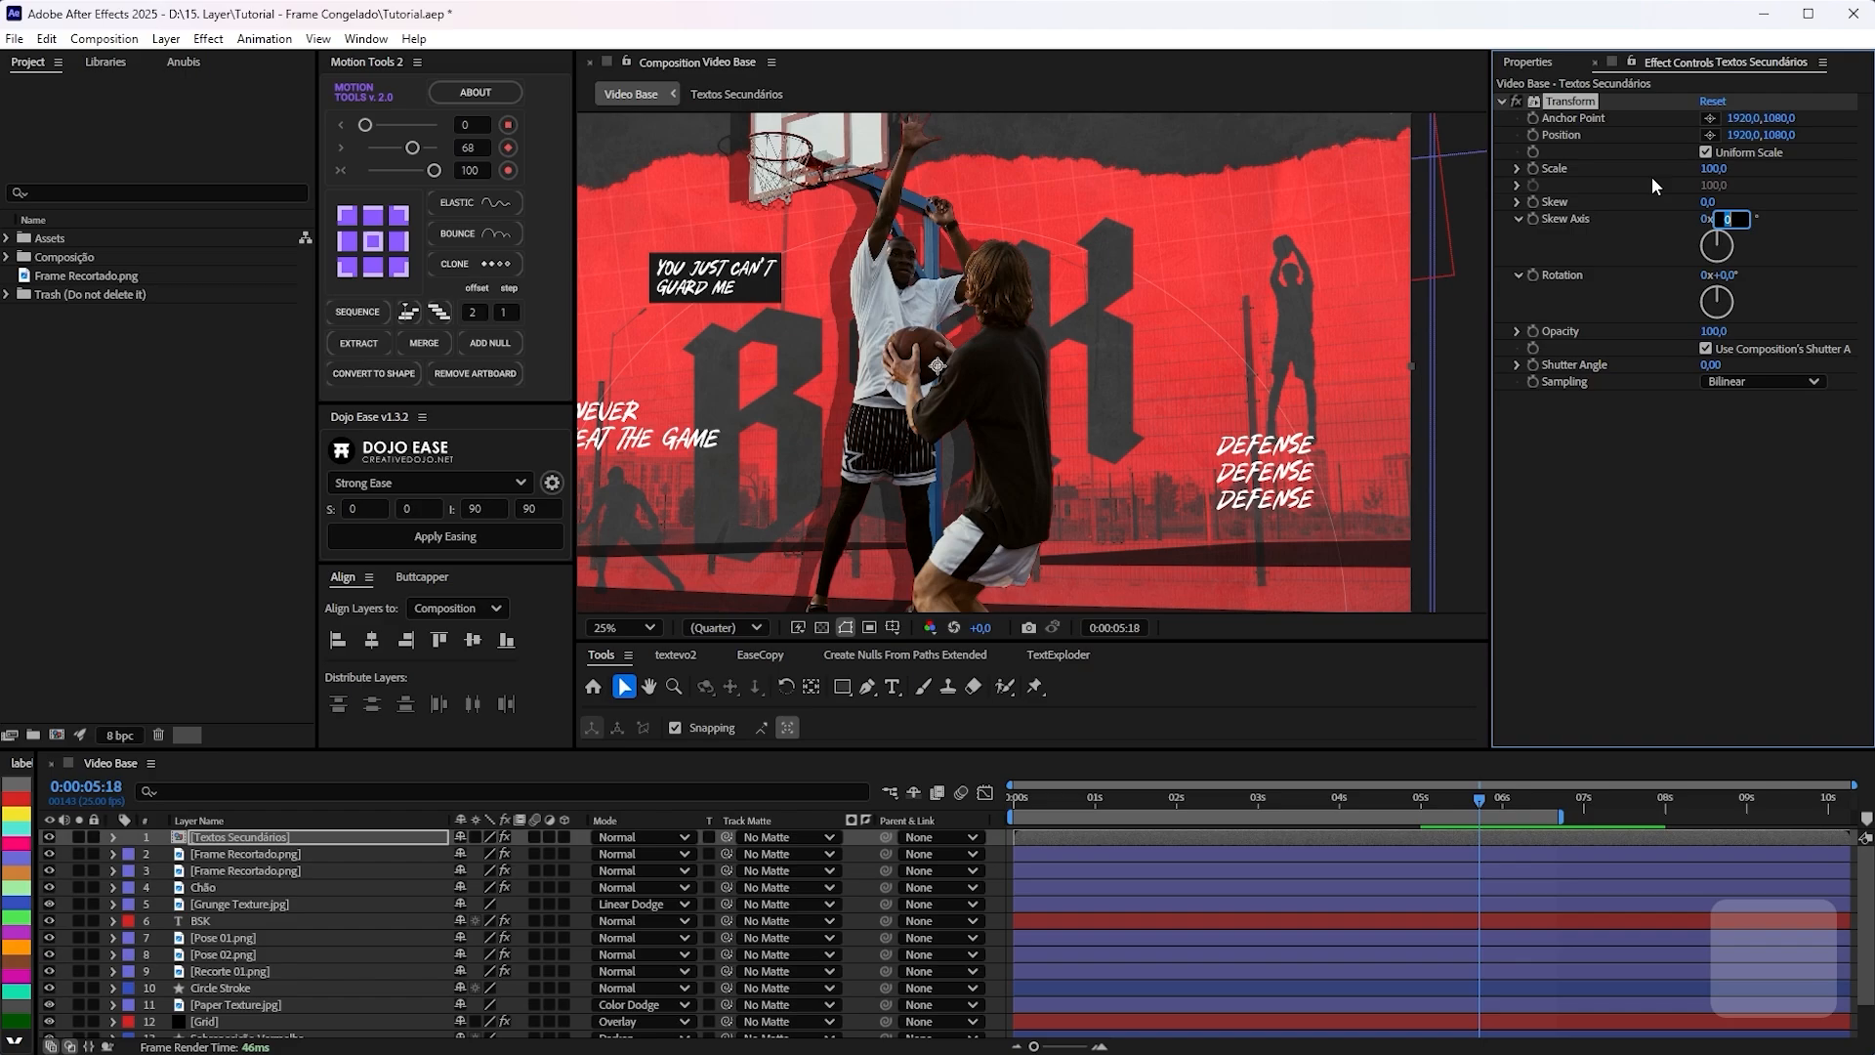
{"action": "type", "text": "-20"}
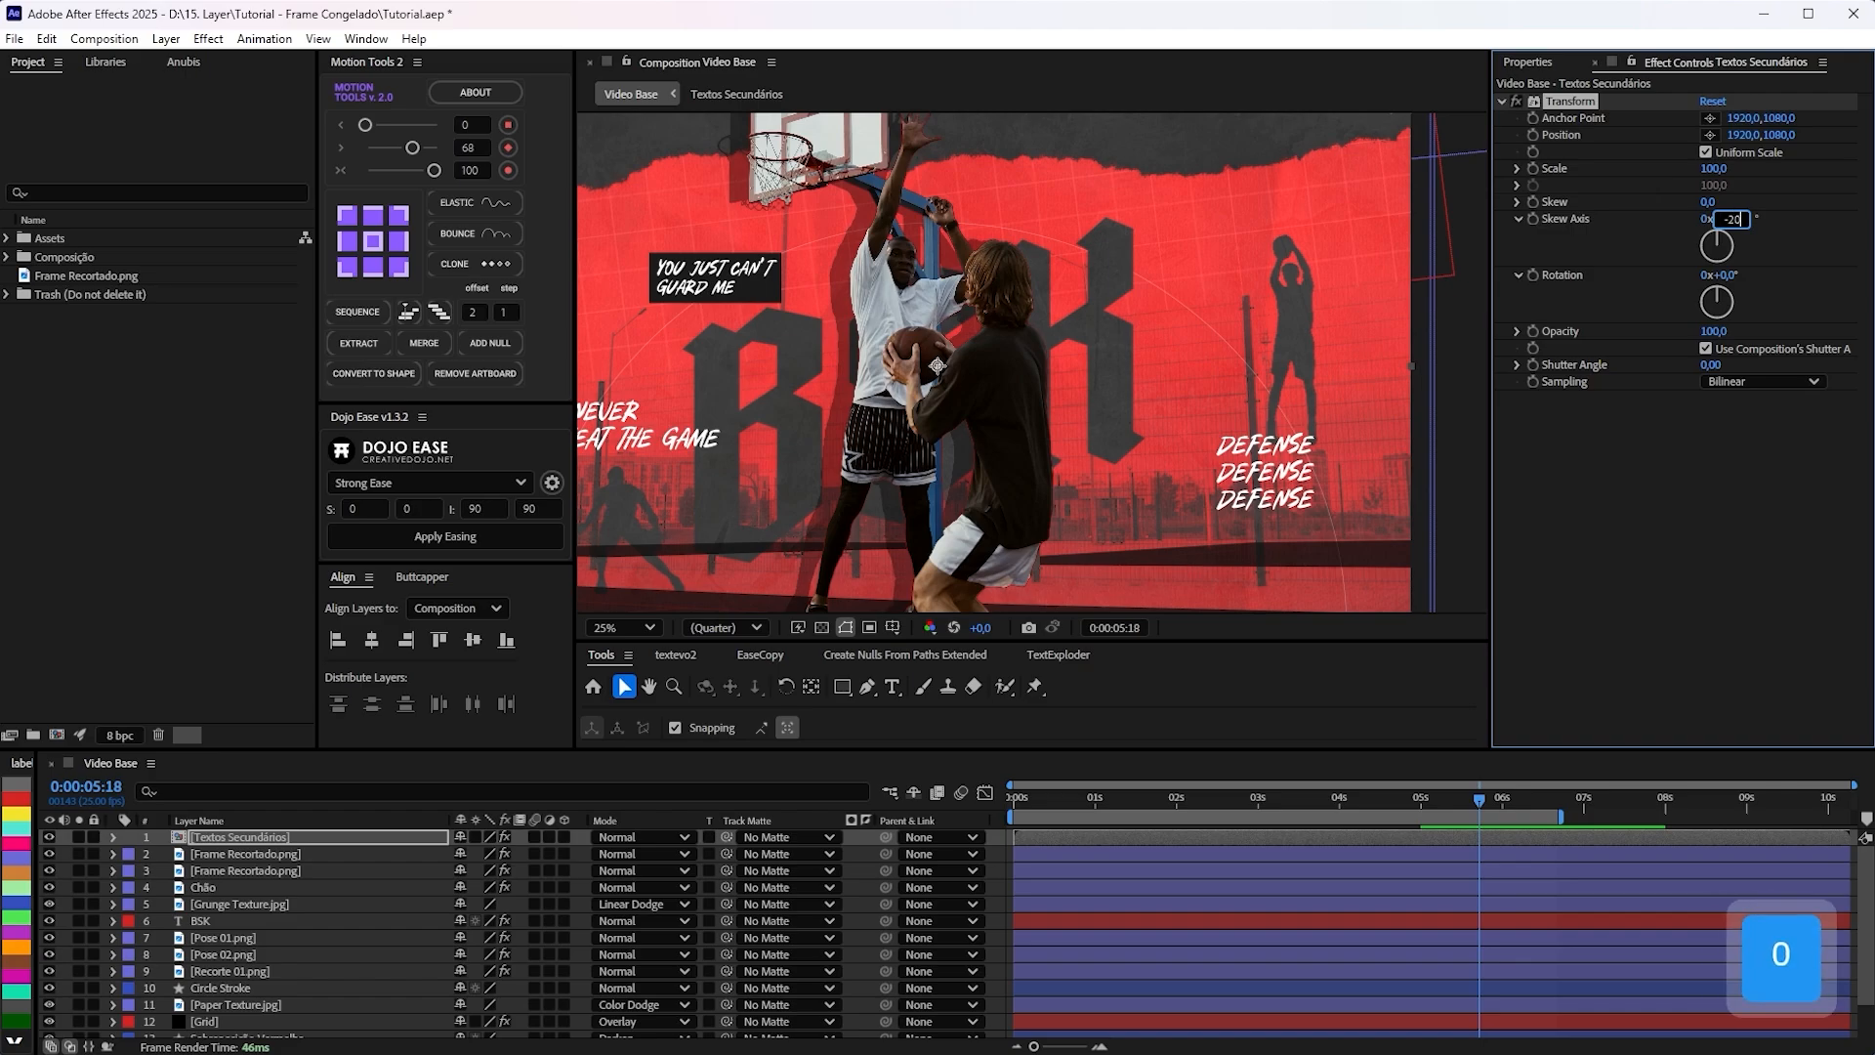
{"action": "key", "text": "Return"}
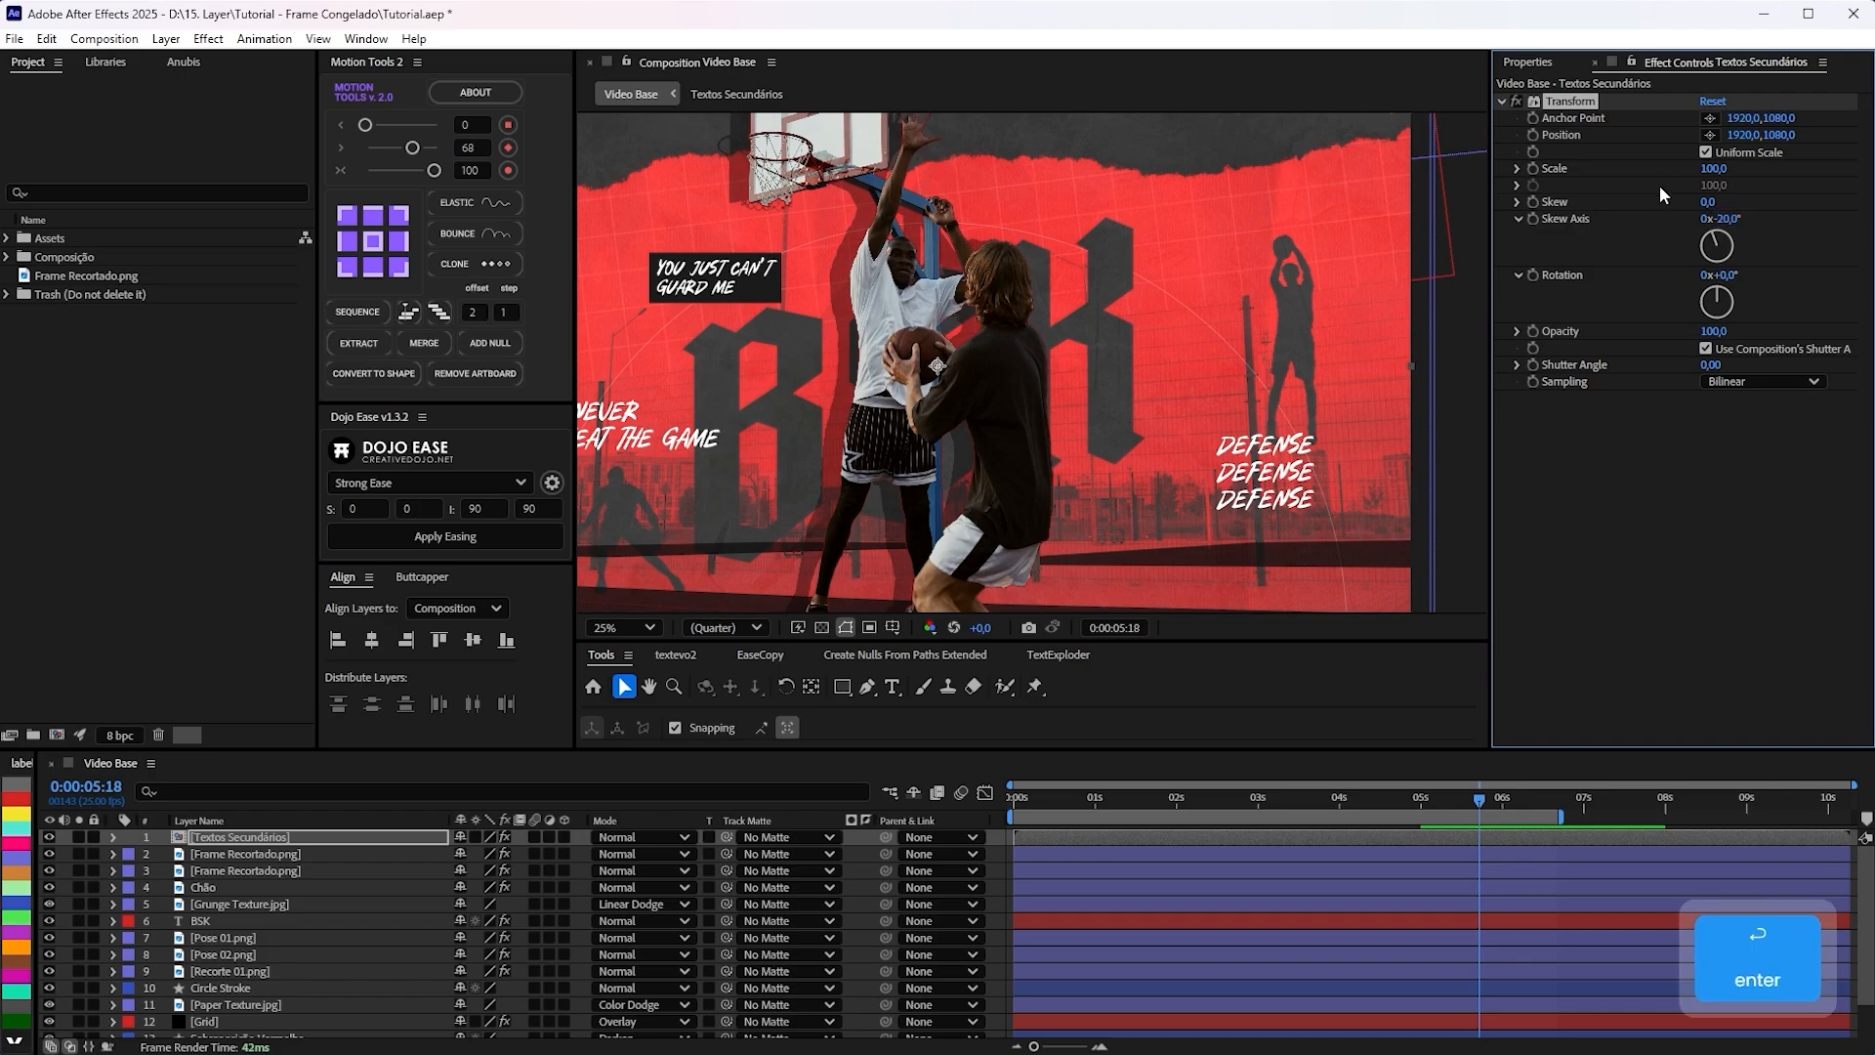
Set the Transform effect's Skew to -15 on the Textos Secundários layer.
{"action": "left_click", "coordinate": [1709, 203]}
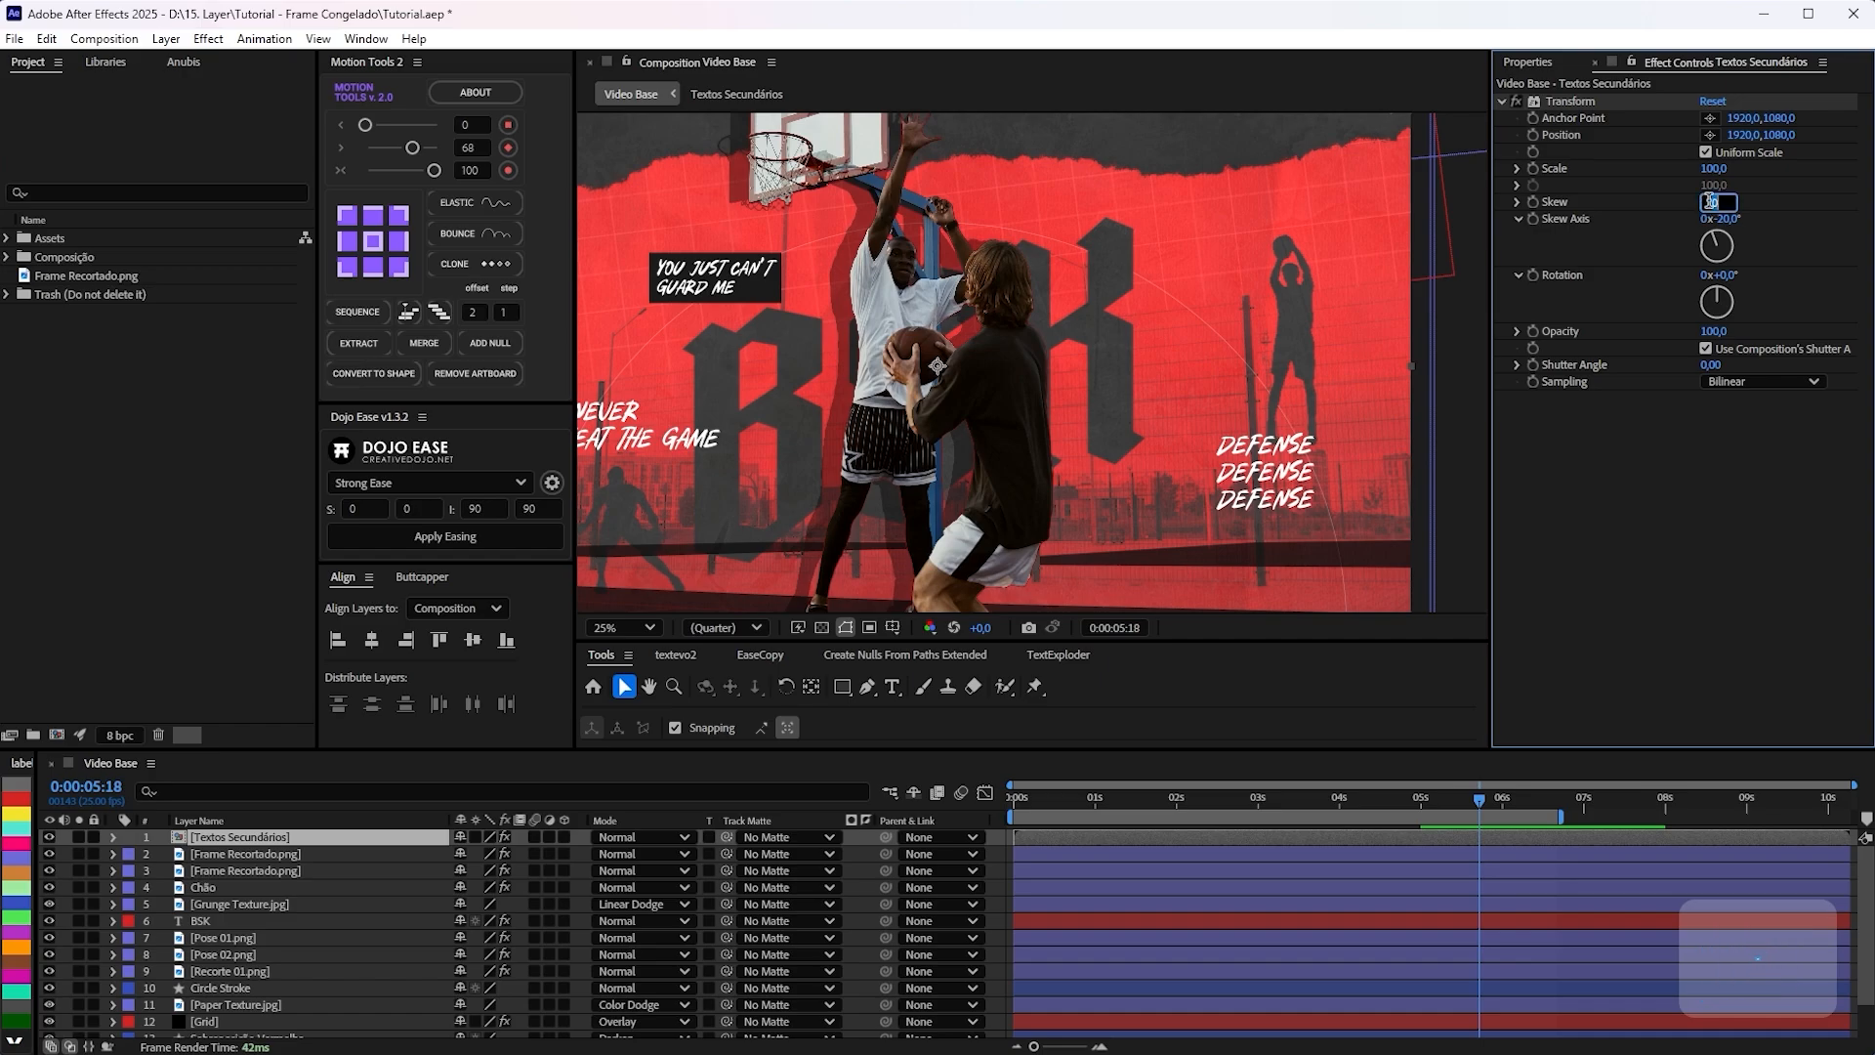
{"action": "type", "text": "10"}
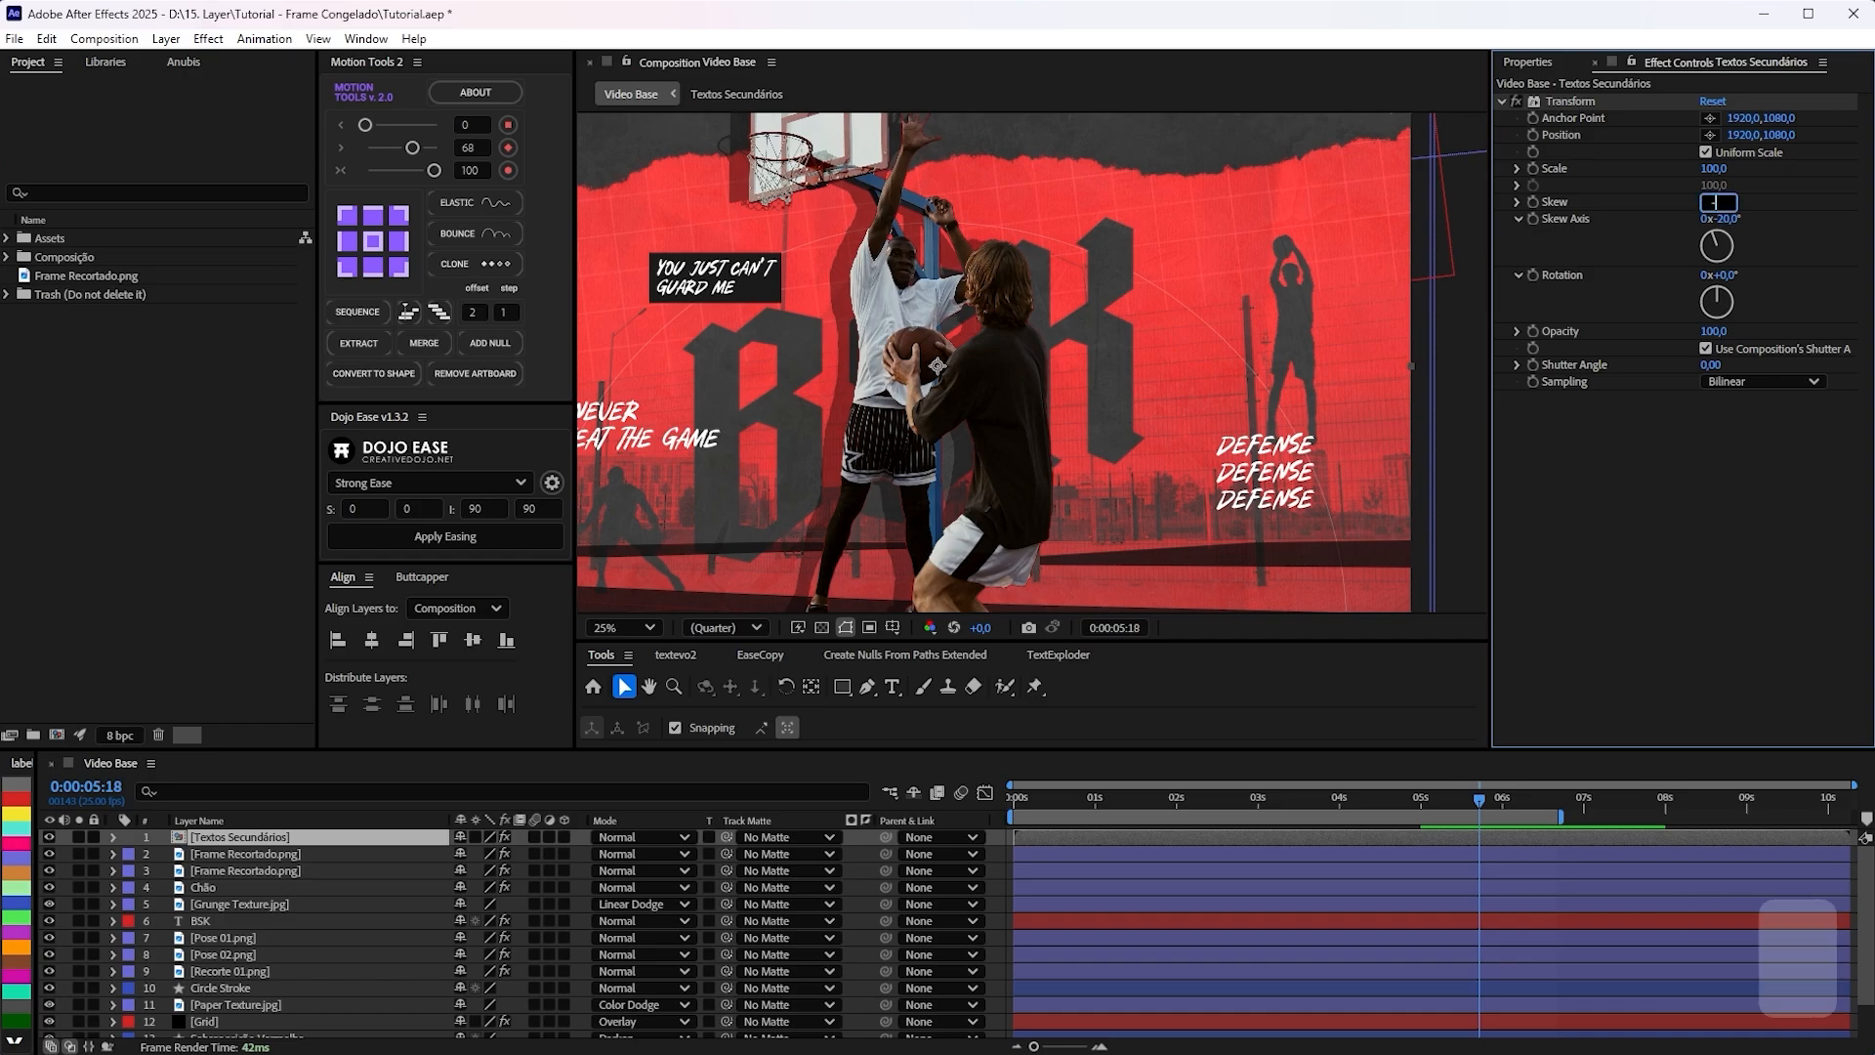
{"action": "key", "text": "Return"}
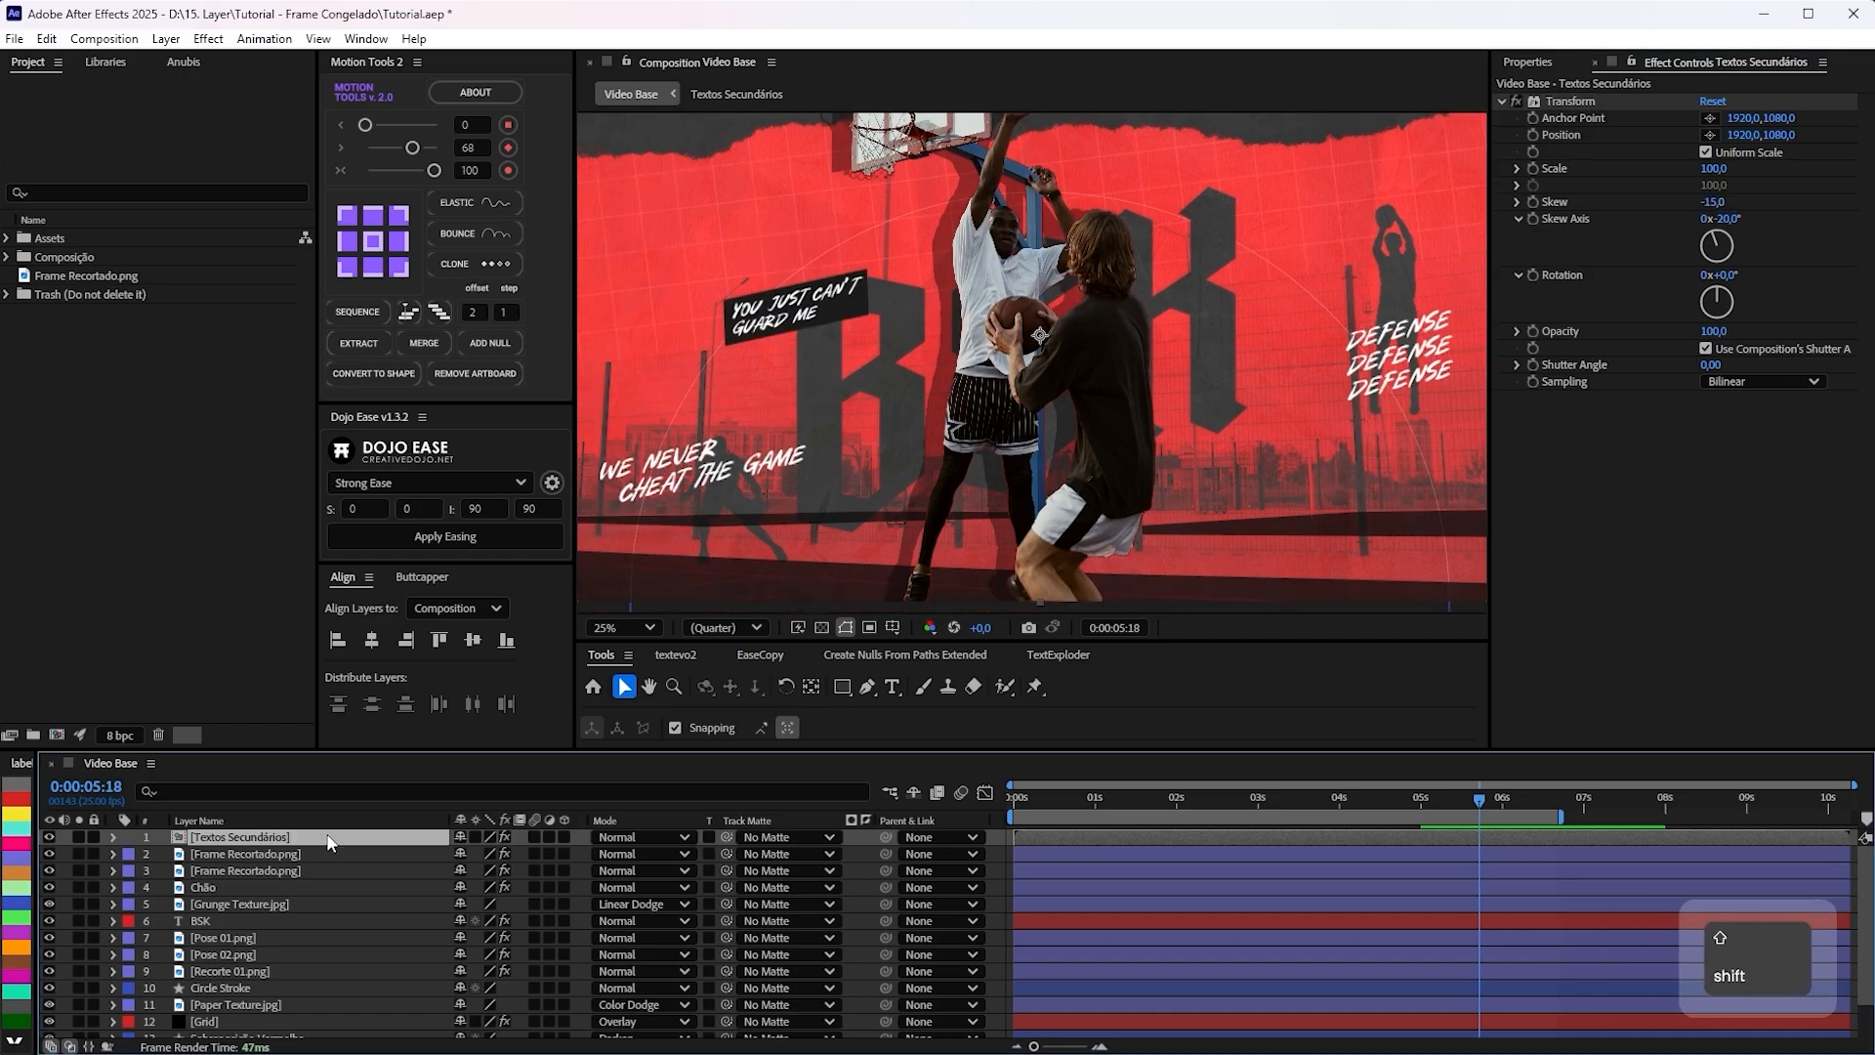
Nudge the whole Textos Secundários layer upward in the scene.
{"action": "left_click", "coordinate": [327, 834]}
{"action": "key", "text": "shift+Up"}
{"action": "key", "text": "shift+Up"}
{"action": "key", "text": "shift+Up"}
{"action": "key", "text": "shift+Up"}
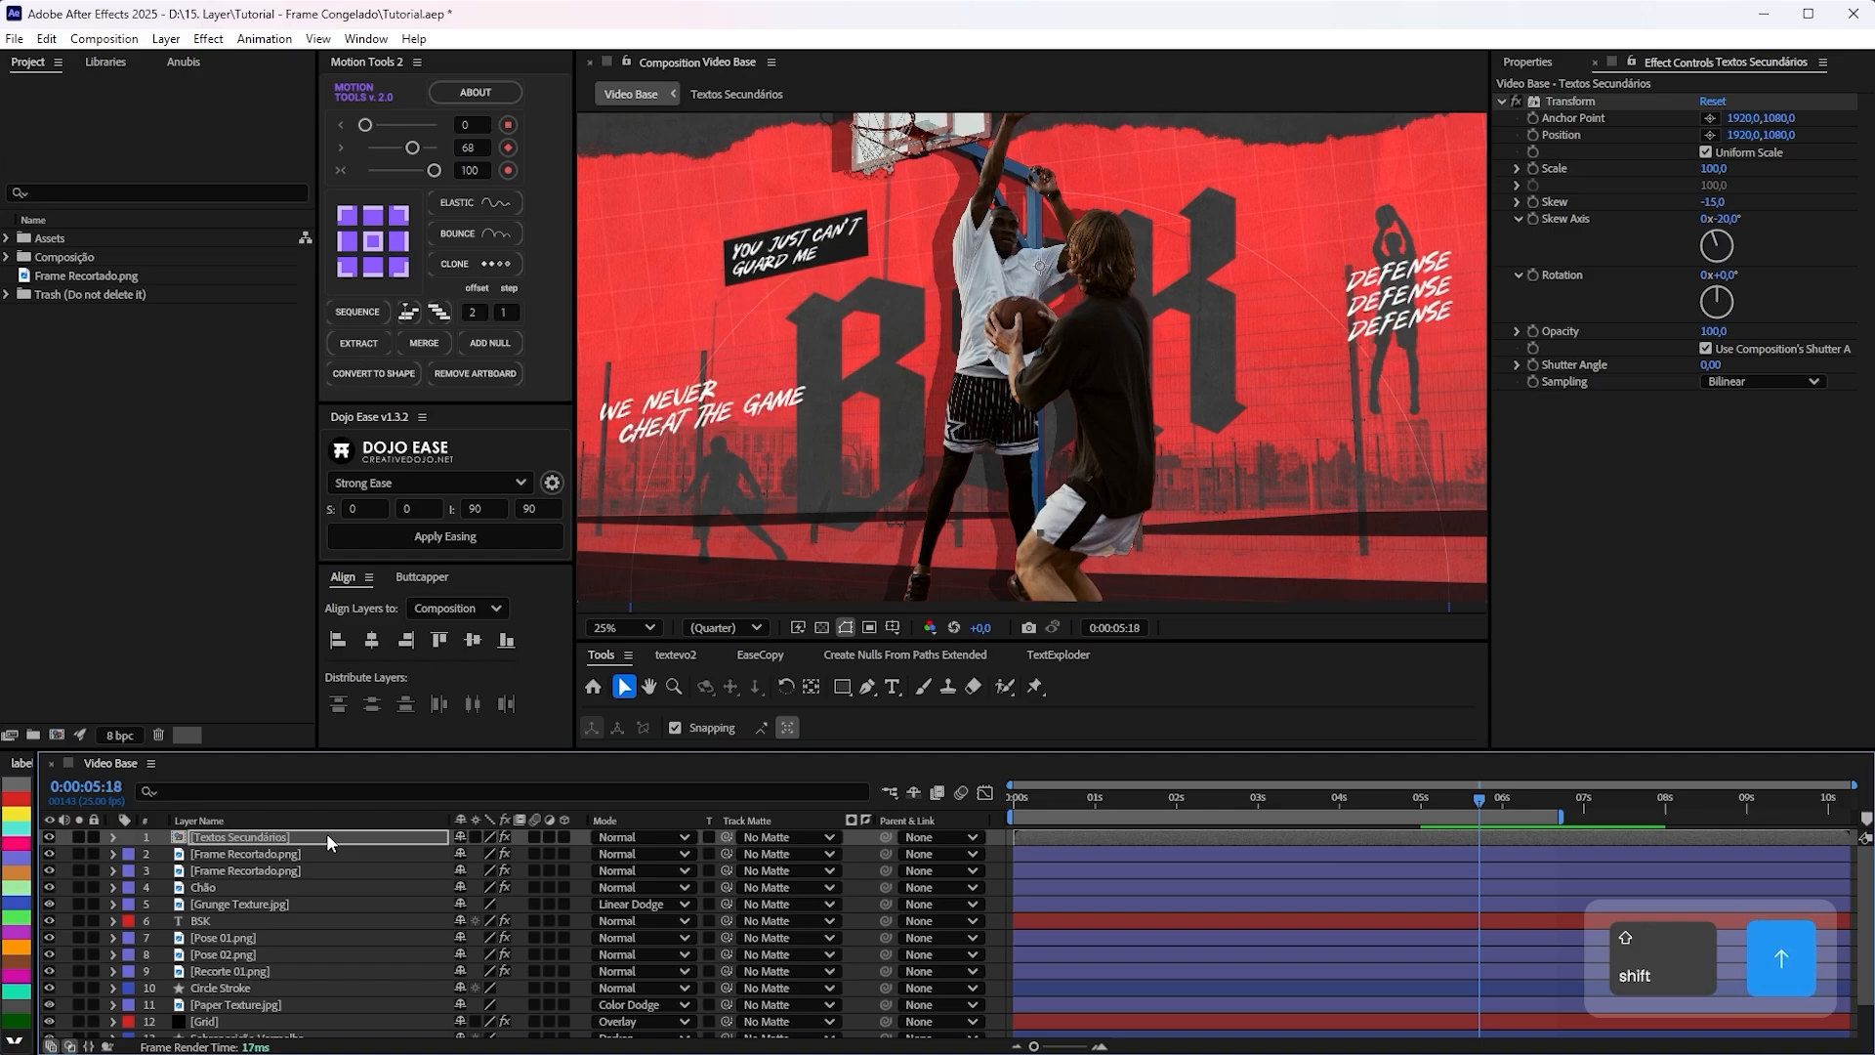
{"action": "key", "text": "shift+Up"}
{"action": "key", "text": "shift+Down"}
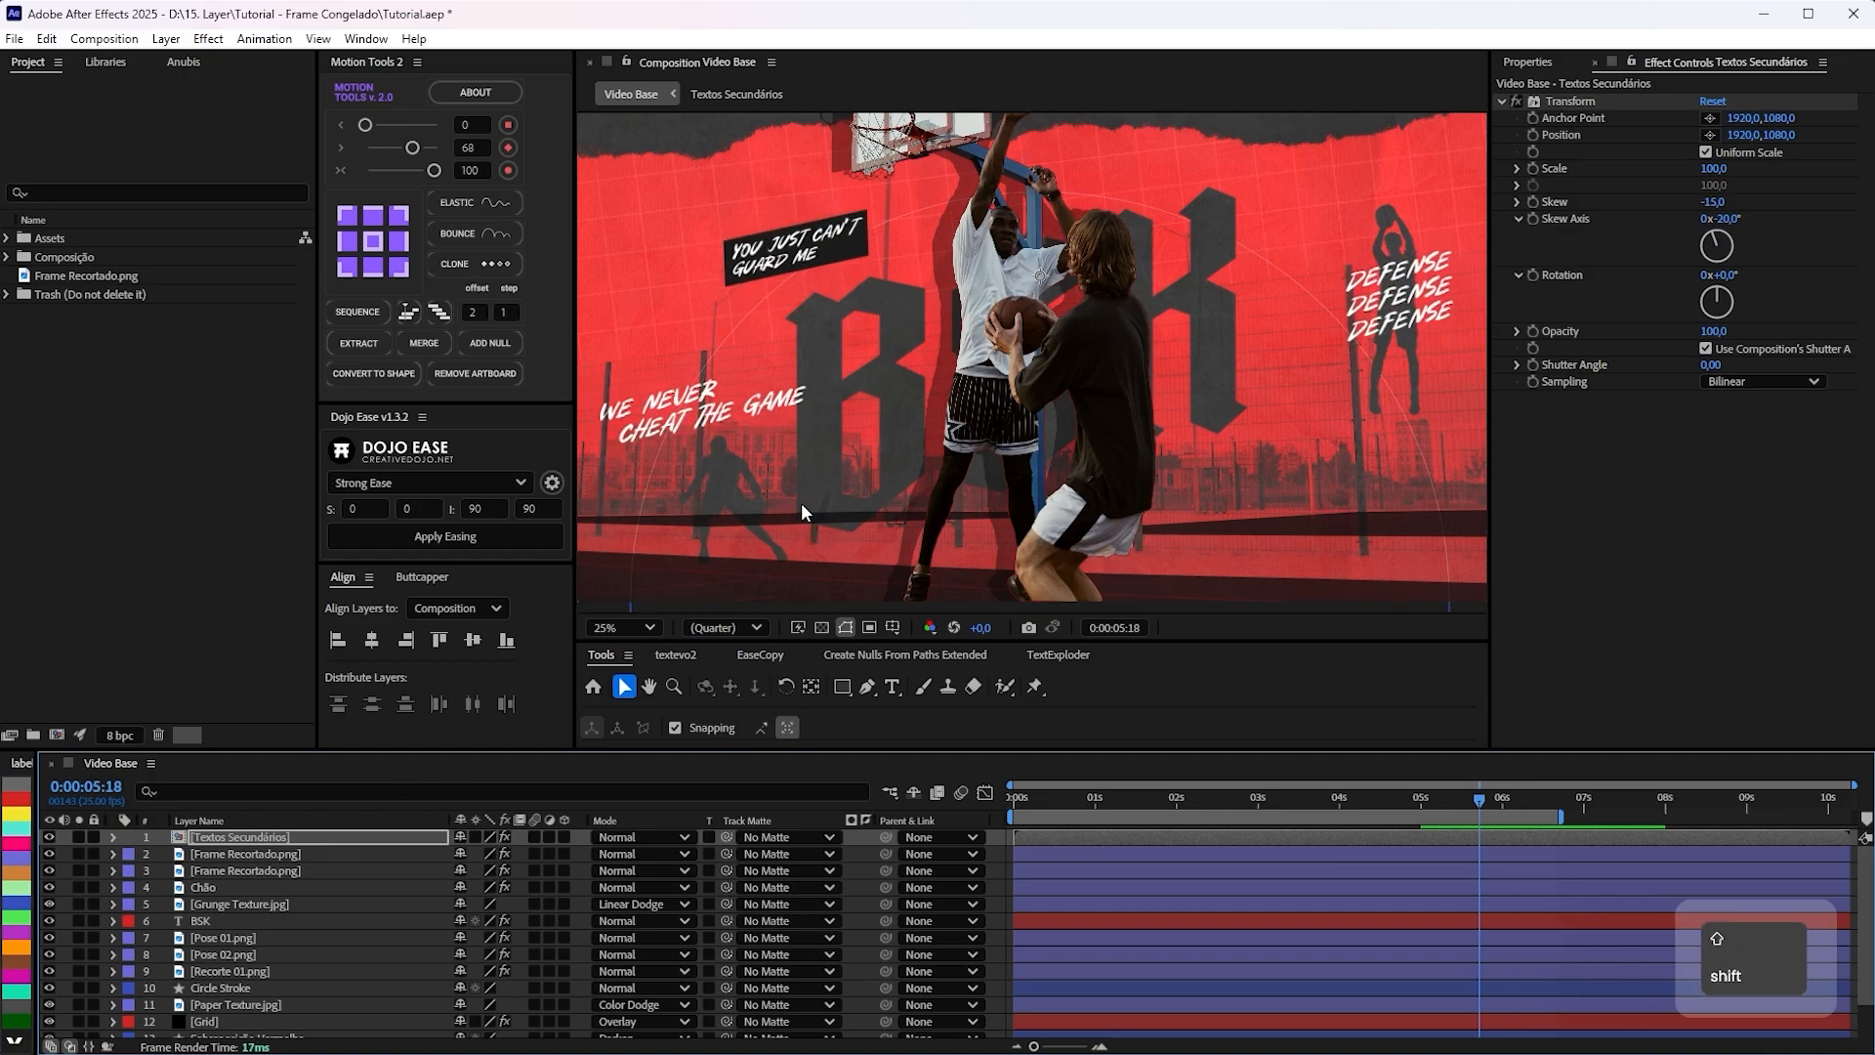
Move the DEFENSE text down inside the Textos Secundários composition and return to the Video Base composition.
{"action": "left_click_drag", "start_coordinate": [1213, 317], "coordinate": [1131, 334]}
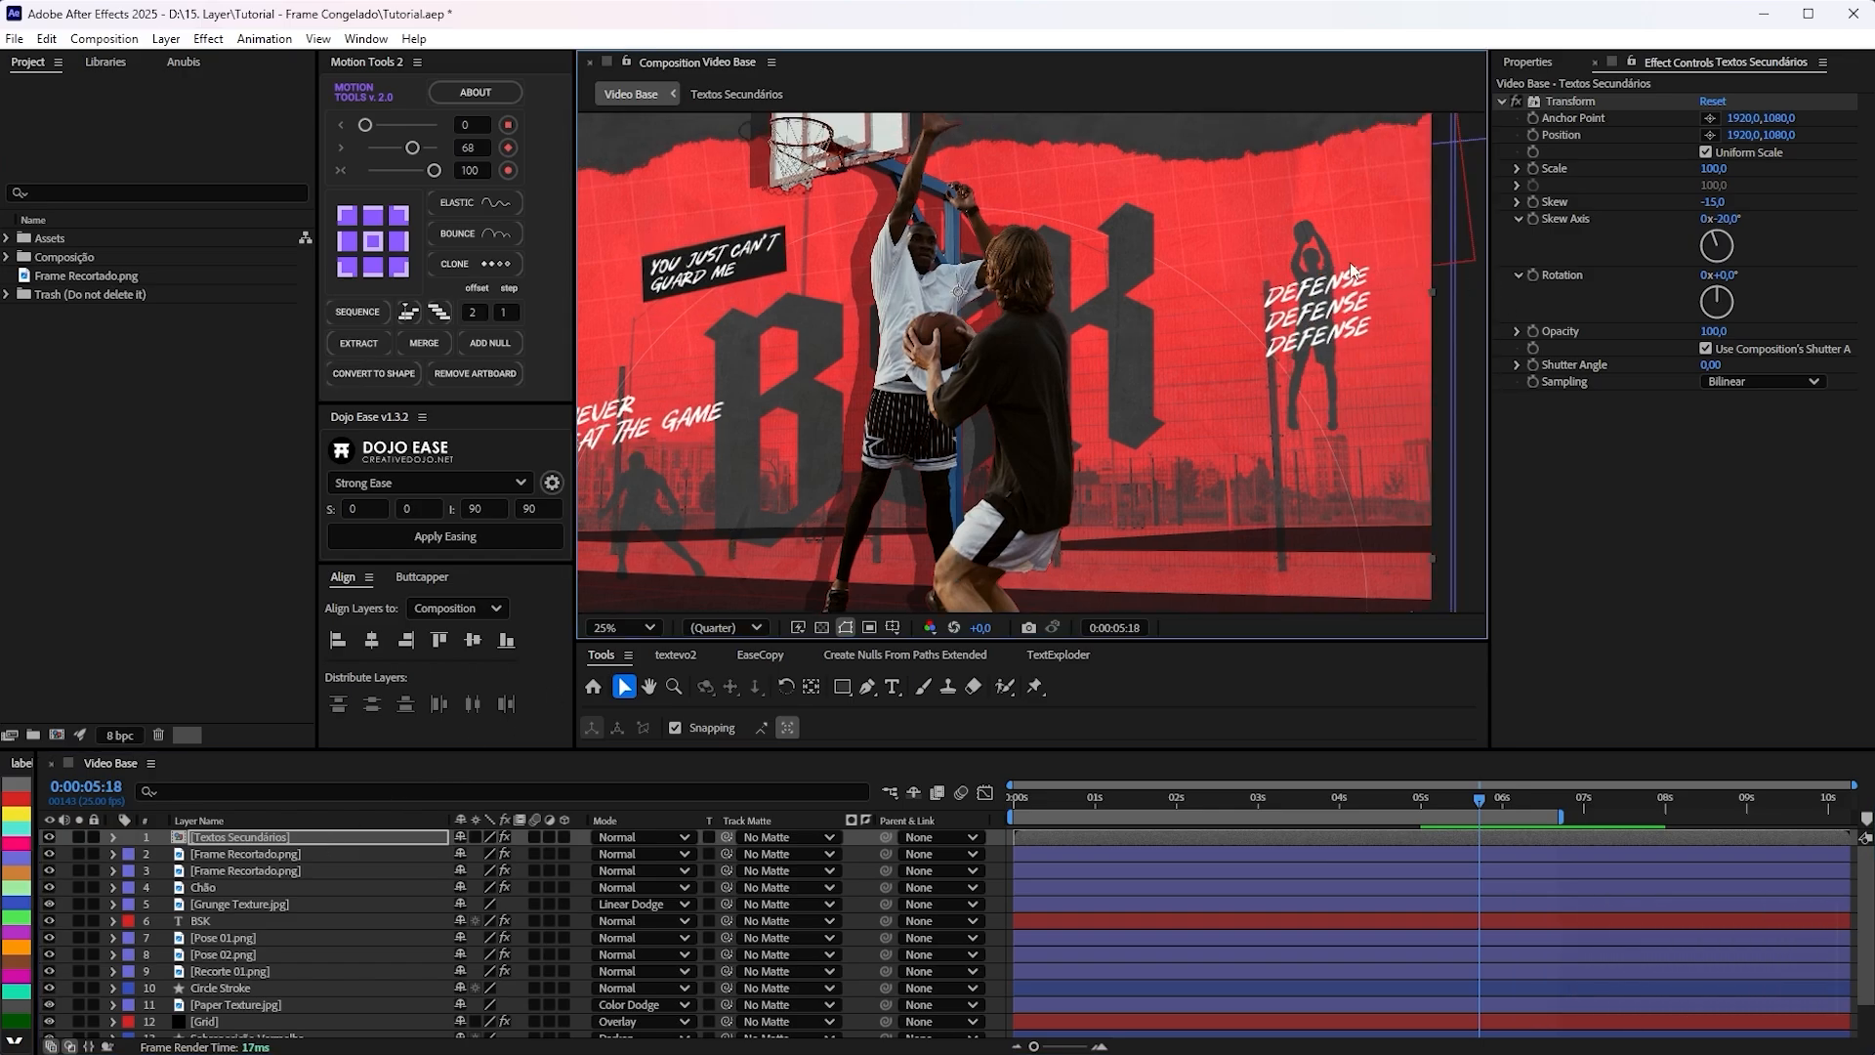
{"action": "double_click", "coordinate": [290, 836]}
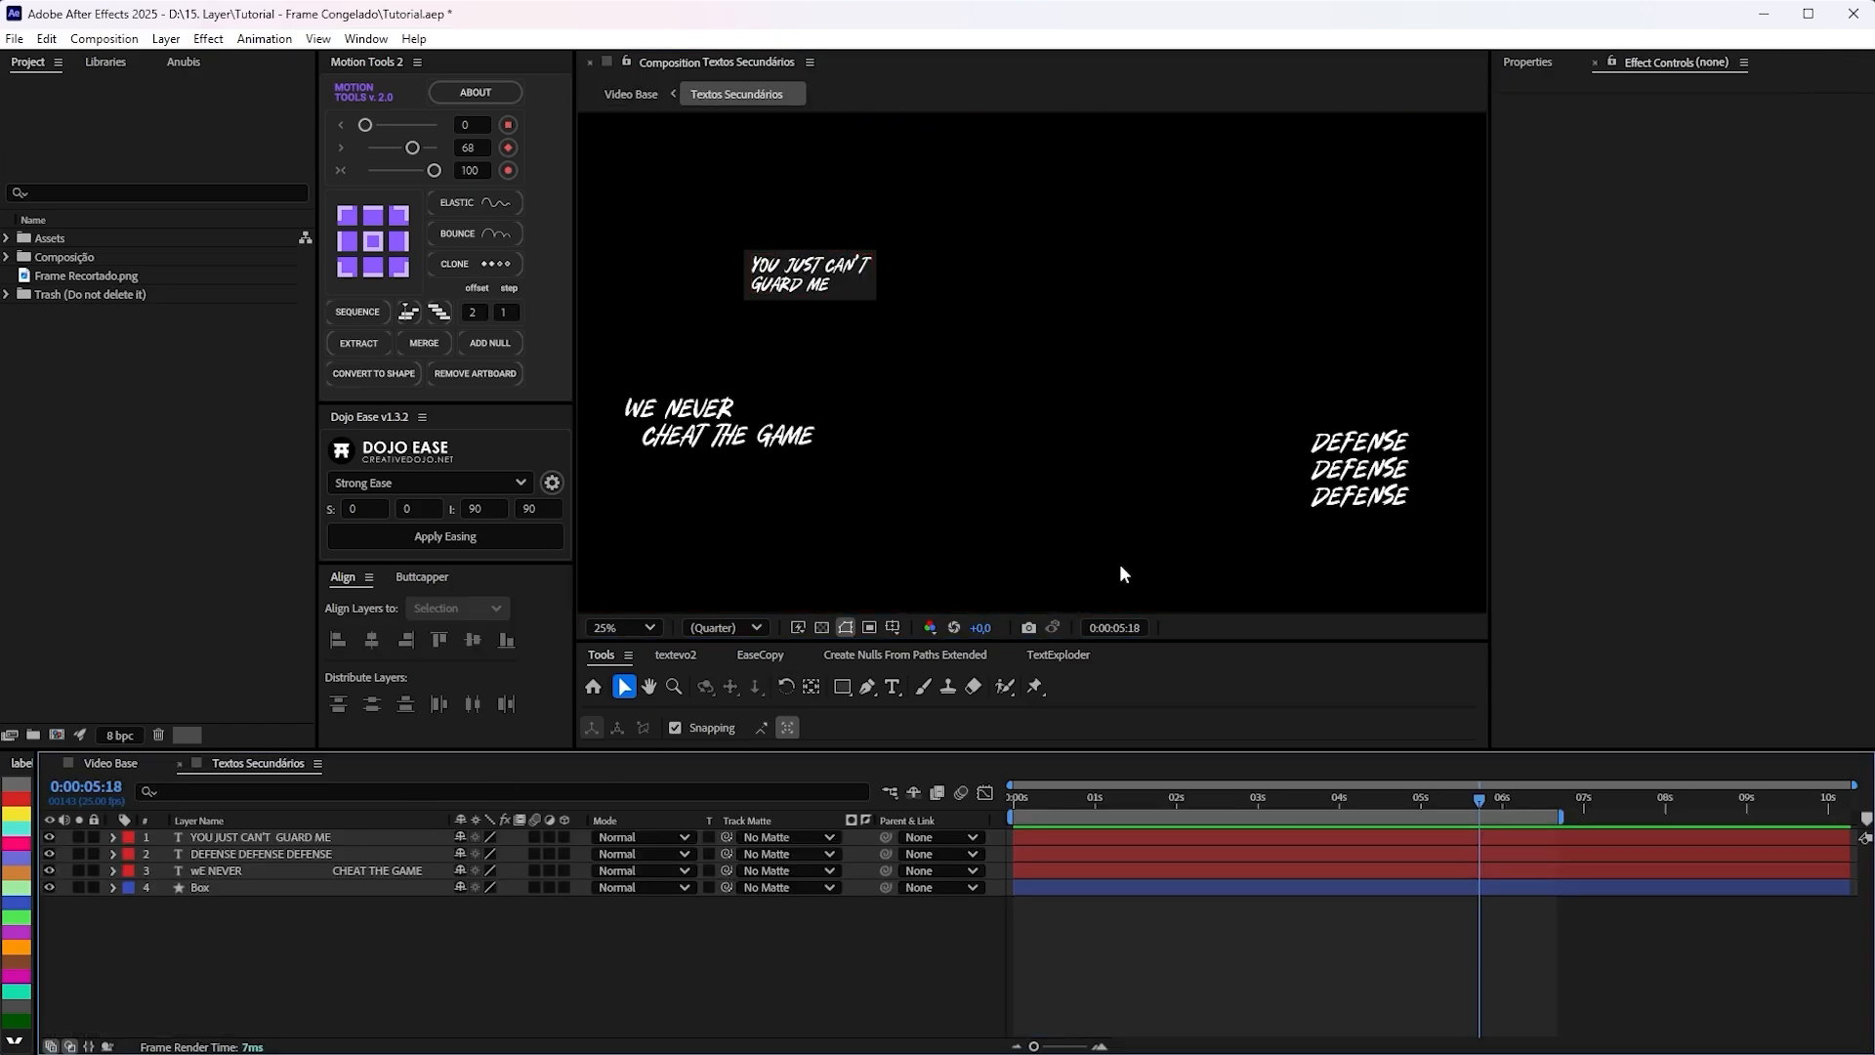
{"action": "left_click", "coordinate": [1372, 498]}
{"action": "key", "text": "shift+Down"}
{"action": "key", "text": "shift+Down"}
{"action": "key", "text": "shift+Down"}
{"action": "key", "text": "shift+Down"}
{"action": "key", "text": "shift+Down"}
{"action": "key", "text": "shift+Down"}
{"action": "key", "text": "shift+Down"}
{"action": "key", "text": "shift+Down"}
{"action": "key", "text": "shift+Down"}
{"action": "key", "text": "shift+Down"}
{"action": "key", "text": "shift+Down"}
{"action": "key", "text": "shift+Down"}
{"action": "key", "text": "shift+Down"}
{"action": "key", "text": "shift+Down"}
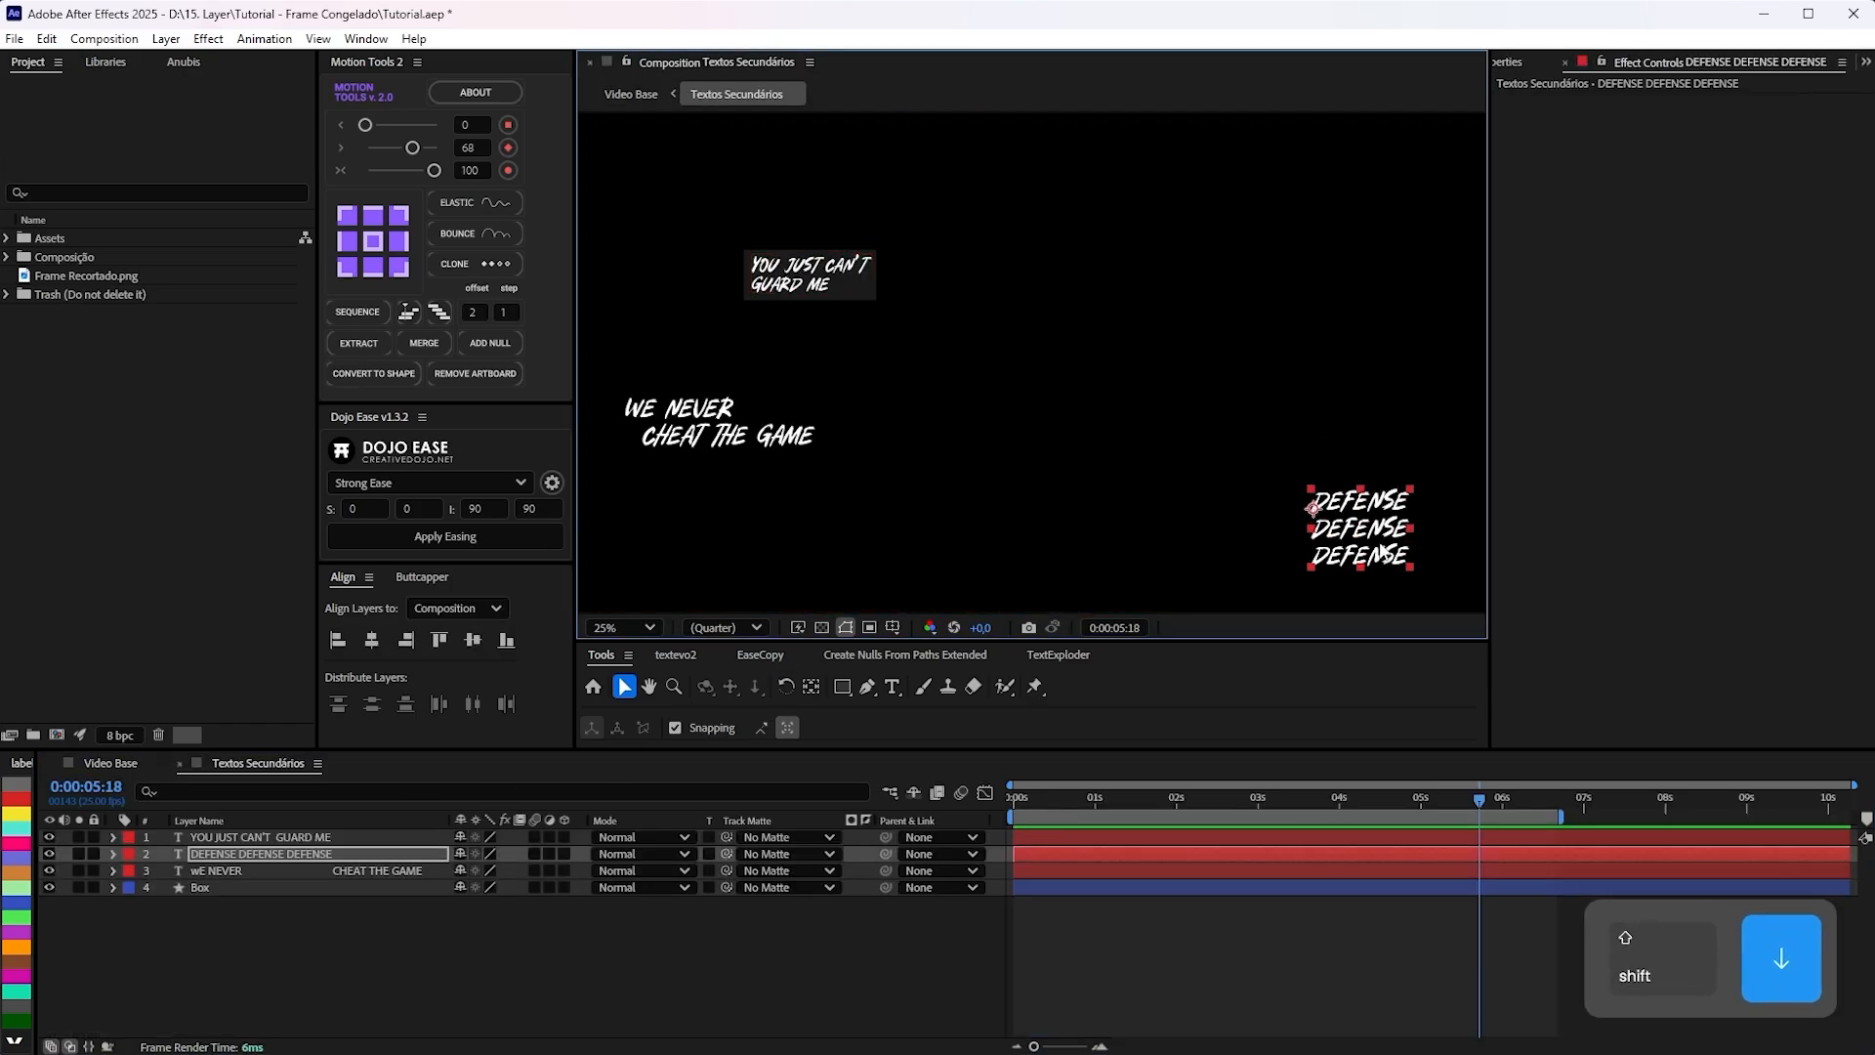
{"action": "left_click", "coordinate": [113, 765]}
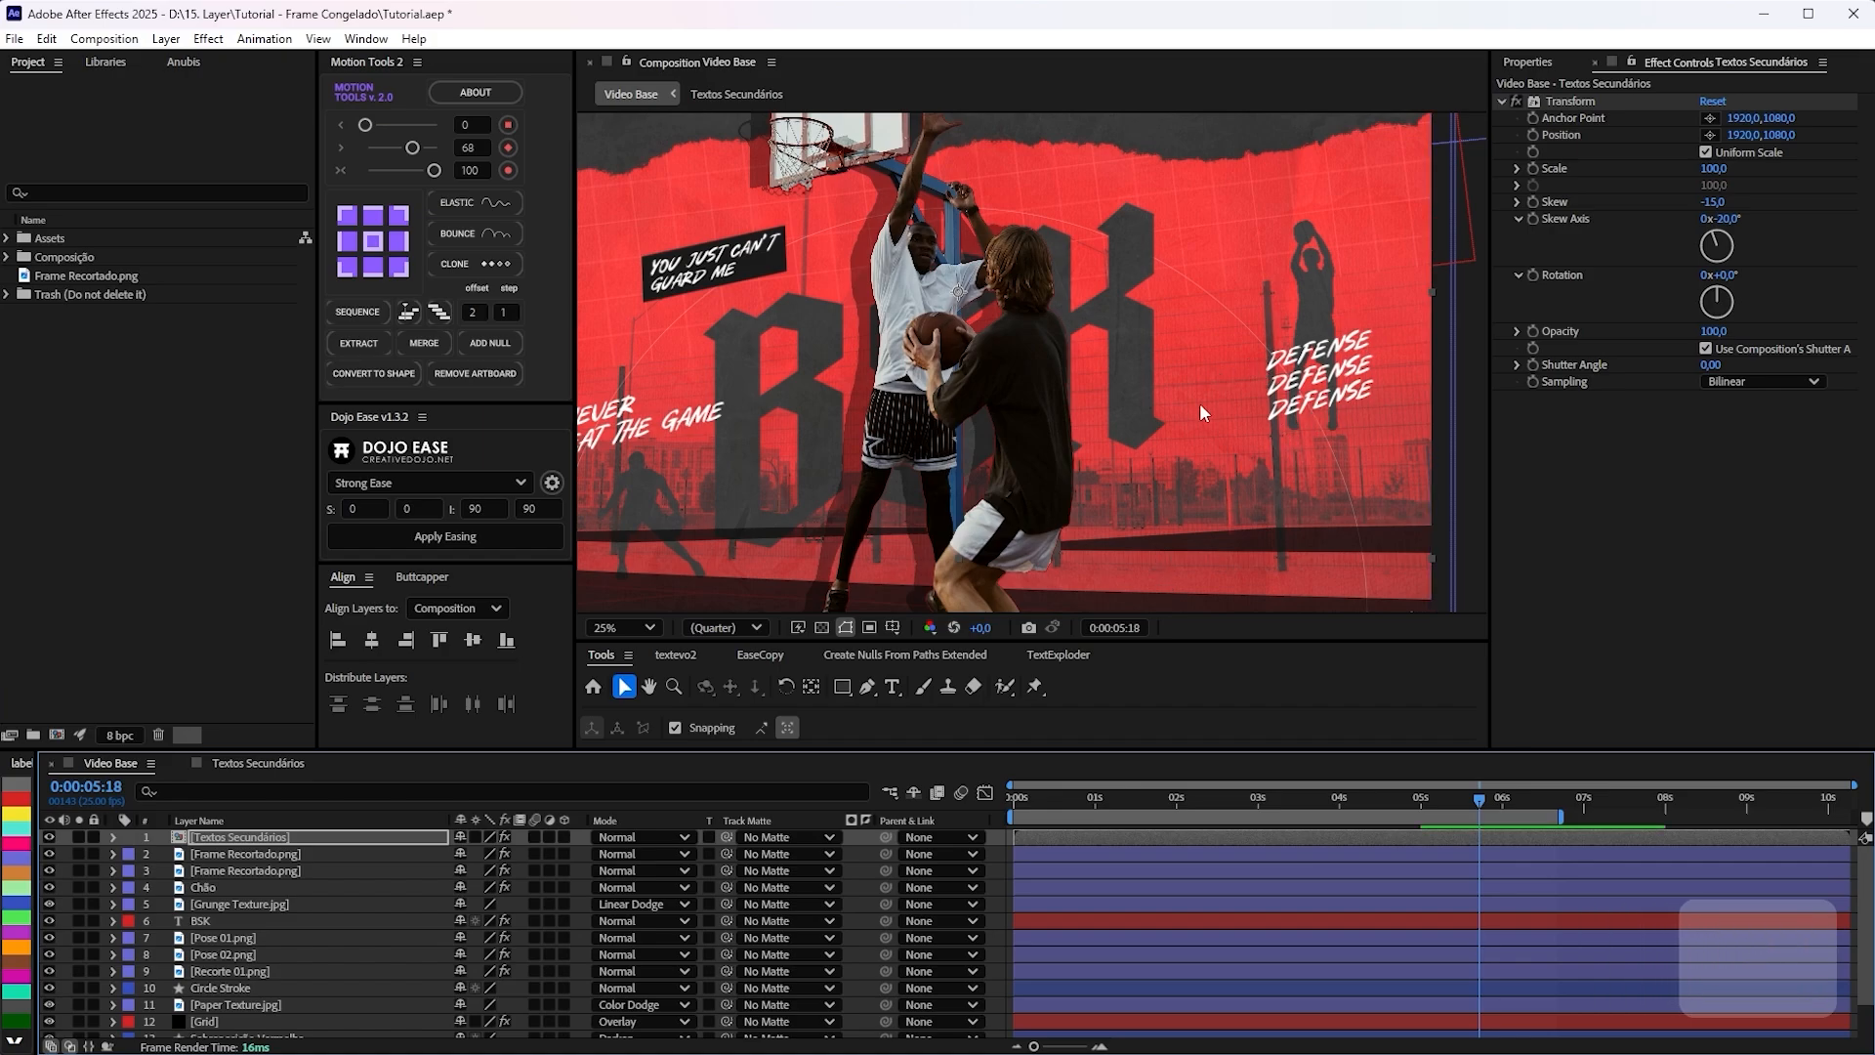
Reopen the Textos Secundários composition and shift the DEFENSE text further down toward the frame's lower edge.
{"action": "left_click", "coordinate": [259, 763]}
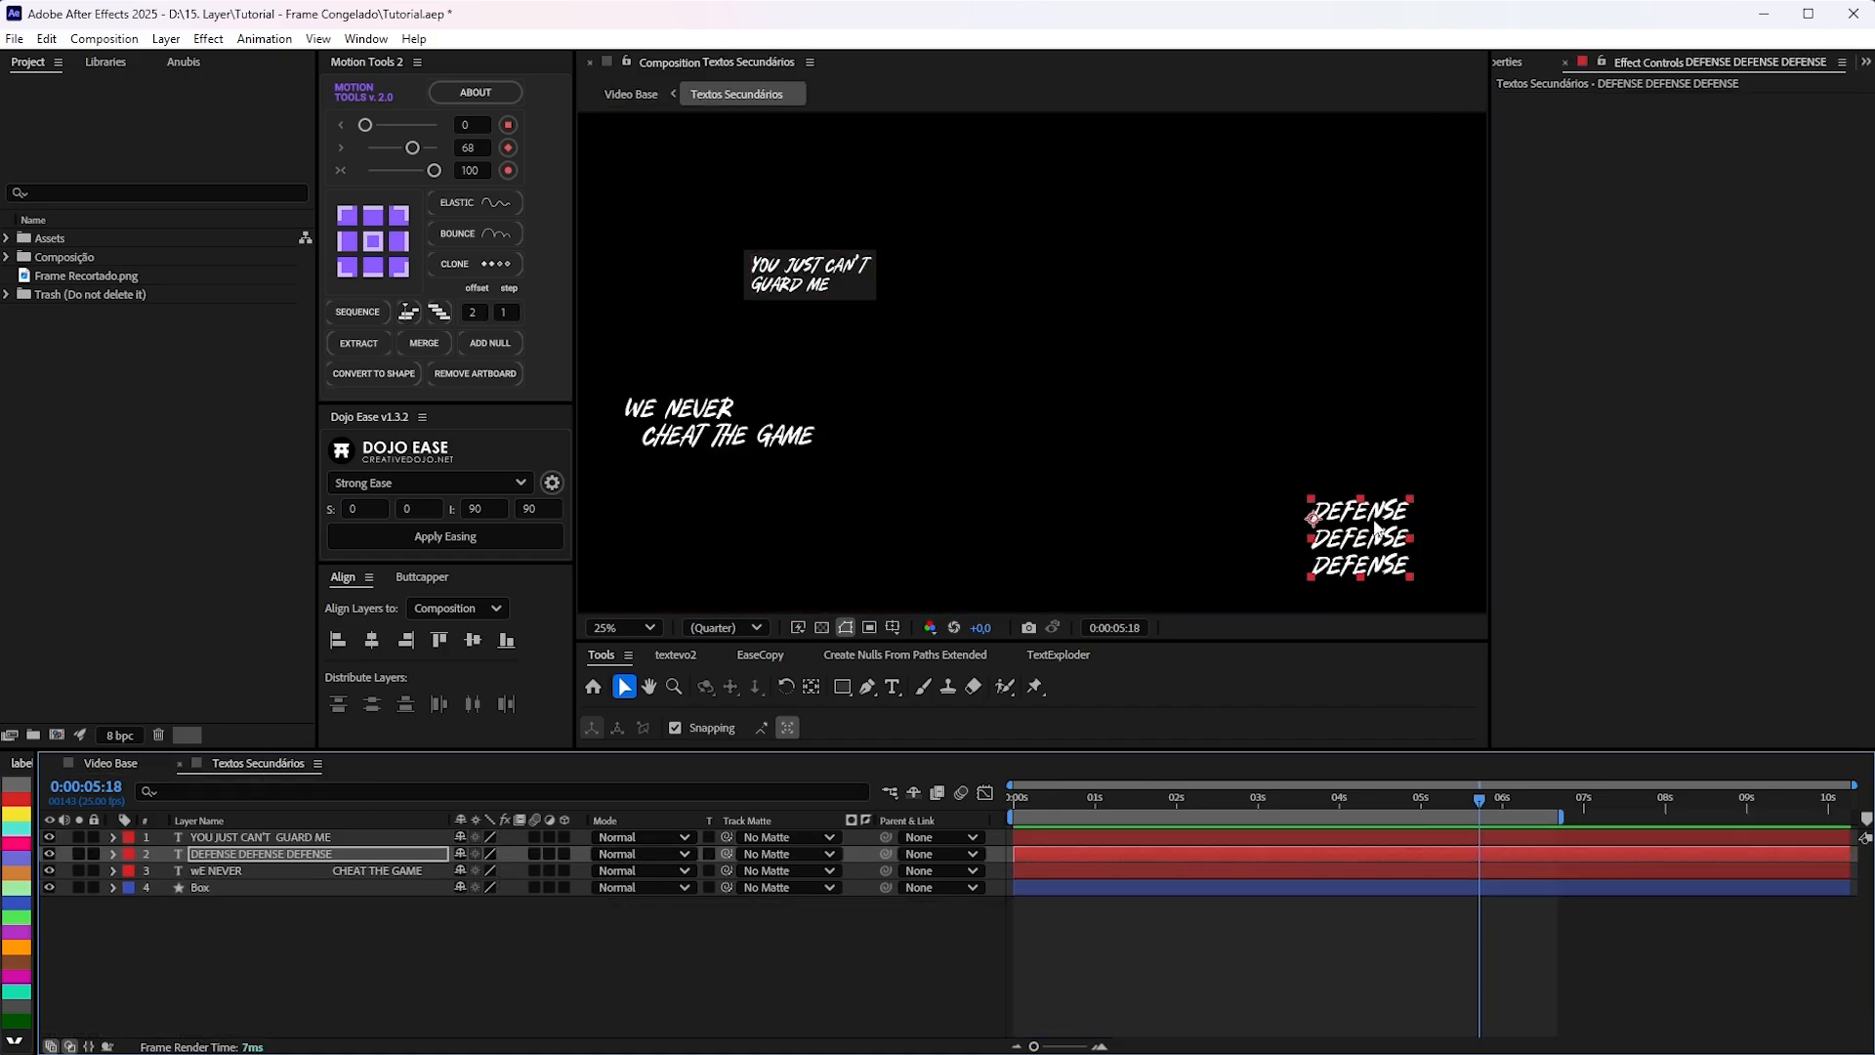
{"action": "key", "text": "shift+Down"}
{"action": "key", "text": "shift+Down"}
{"action": "key", "text": "shift+Down"}
{"action": "key", "text": "shift+Down"}
{"action": "key", "text": "shift+Down"}
{"action": "key", "text": "shift+Down"}
{"action": "key", "text": "shift+Down"}
{"action": "key", "text": "shift+Down"}
{"action": "key", "text": "shift+Down"}
{"action": "key", "text": "shift+Down"}
{"action": "key", "text": "shift+Down"}
{"action": "key", "text": "shift+Down"}
{"action": "key", "text": "shift+Down"}
{"action": "key", "text": "shift+Down"}
{"action": "key", "text": "shift+Down"}
{"action": "key", "text": "shift+Down"}
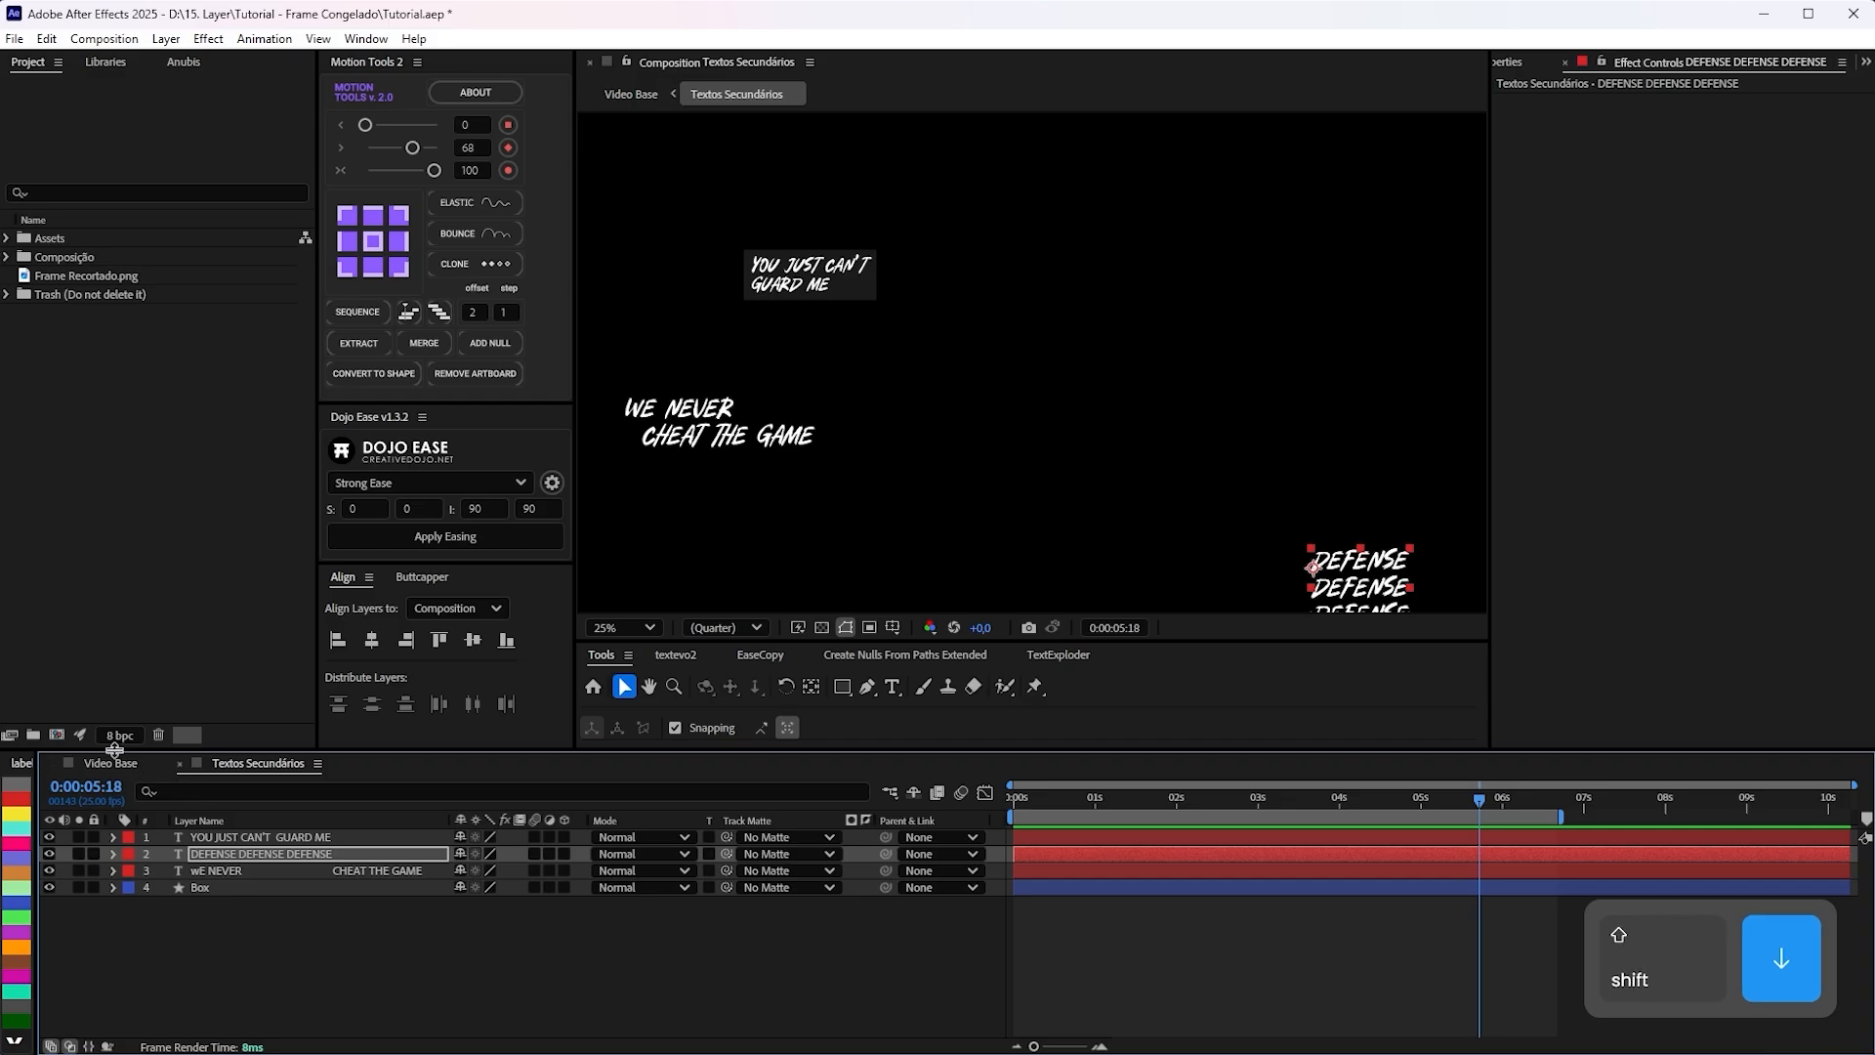
Shift the DEFENSE text to the left inside the Textos Secundários composition and return to the Video Base composition.
{"action": "left_click", "coordinate": [113, 759]}
{"action": "left_click", "coordinate": [259, 763]}
{"action": "key", "text": "shift+Left"}
{"action": "key", "text": "shift+Left"}
{"action": "key", "text": "shift+Left"}
{"action": "key", "text": "shift+Left"}
{"action": "key", "text": "shift+Left"}
{"action": "key", "text": "shift+Left"}
{"action": "key", "text": "shift+Left"}
{"action": "key", "text": "shift+Left"}
{"action": "key", "text": "shift+Left"}
{"action": "key", "text": "shift+Left"}
{"action": "key", "text": "shift+Left"}
{"action": "key", "text": "shift+Left"}
{"action": "key", "text": "shift+Left"}
{"action": "key", "text": "shift+Left"}
{"action": "key", "text": "shift+Left"}
{"action": "key", "text": "shift+Left"}
{"action": "key", "text": "shift+Left"}
{"action": "key", "text": "shift+Left"}
{"action": "key", "text": "shift+Left"}
{"action": "key", "text": "shift+Left"}
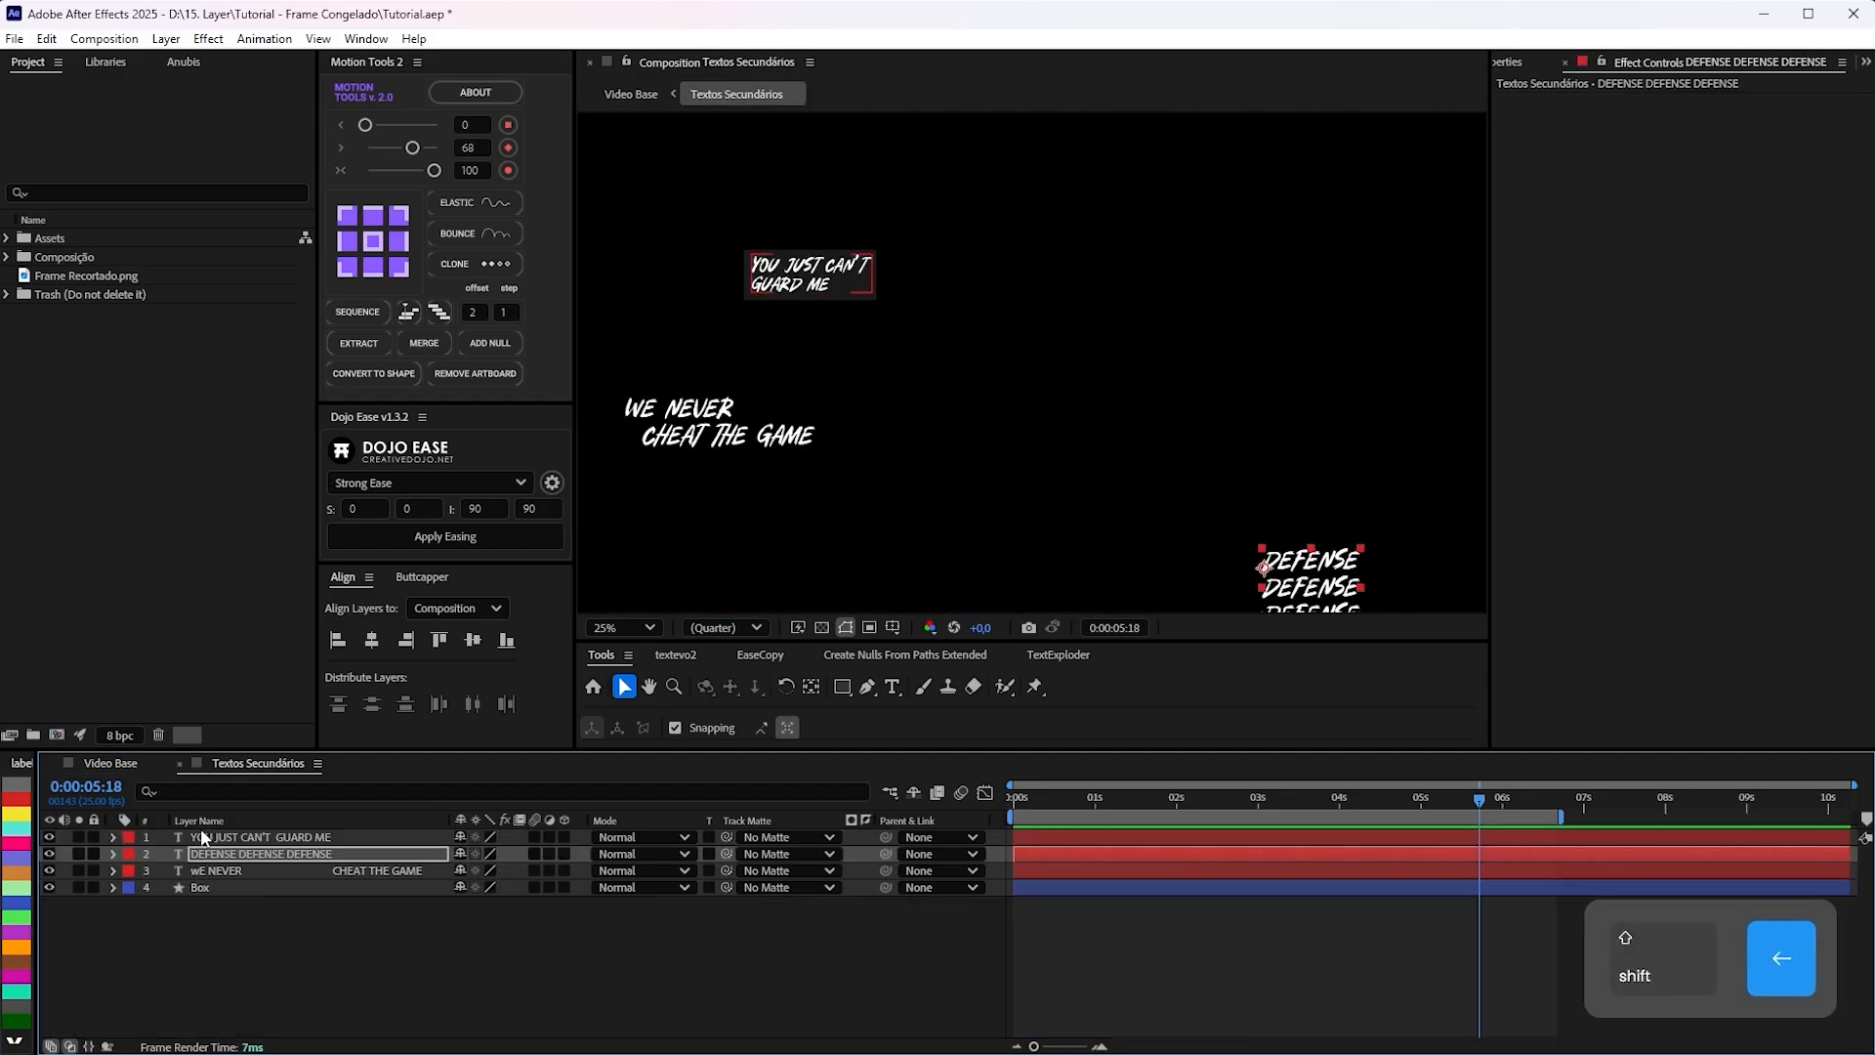
{"action": "left_click", "coordinate": [109, 763]}
{"action": "key", "text": "space"}
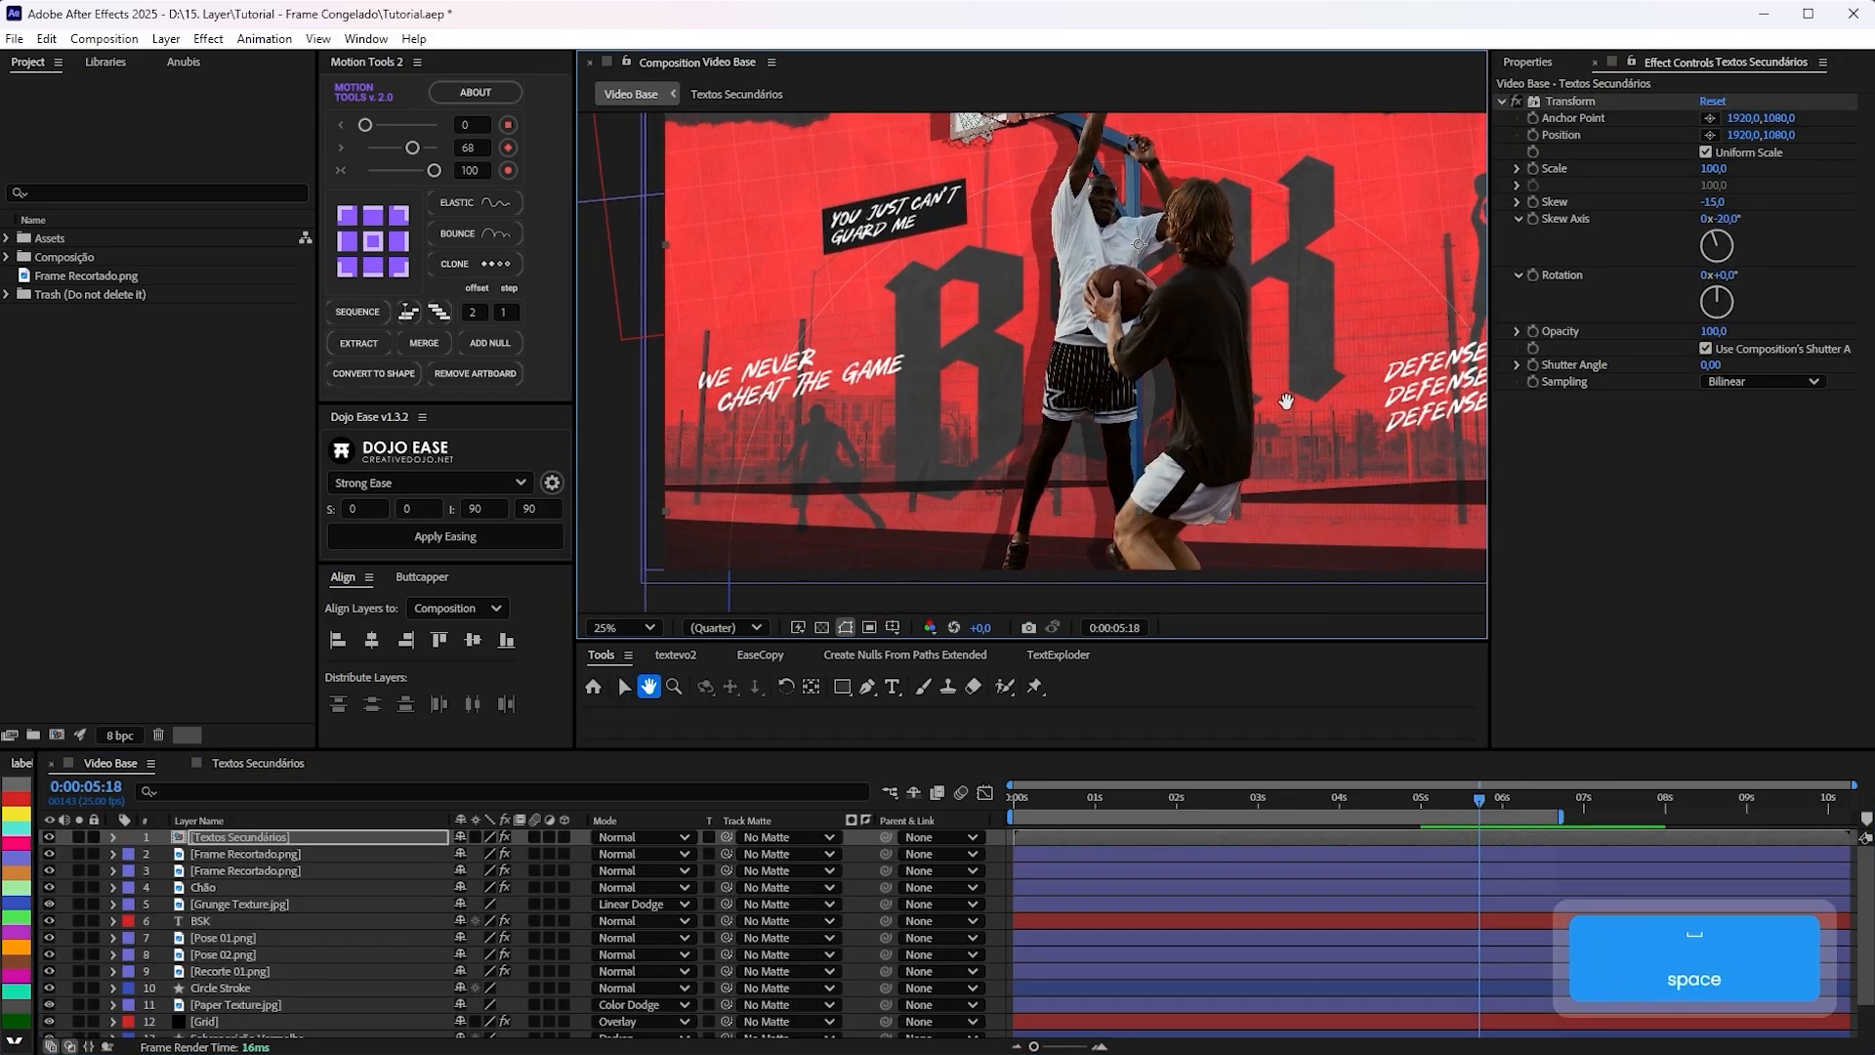
{"action": "scroll", "coordinate": [1251, 423], "scroll_direction": "down", "scroll_amount": 1}
{"action": "key", "text": "space"}
{"action": "mouse_move", "coordinate": [1253, 421]}
{"action": "left_mouse_down"}
{"action": "mouse_move", "coordinate": [1156, 431]}
{"action": "mouse_move", "coordinate": [1244, 452]}
{"action": "left_mouse_up"}
{"action": "scroll", "coordinate": [1156, 432], "scroll_direction": "up", "scroll_amount": 1}
{"action": "key", "text": "space"}
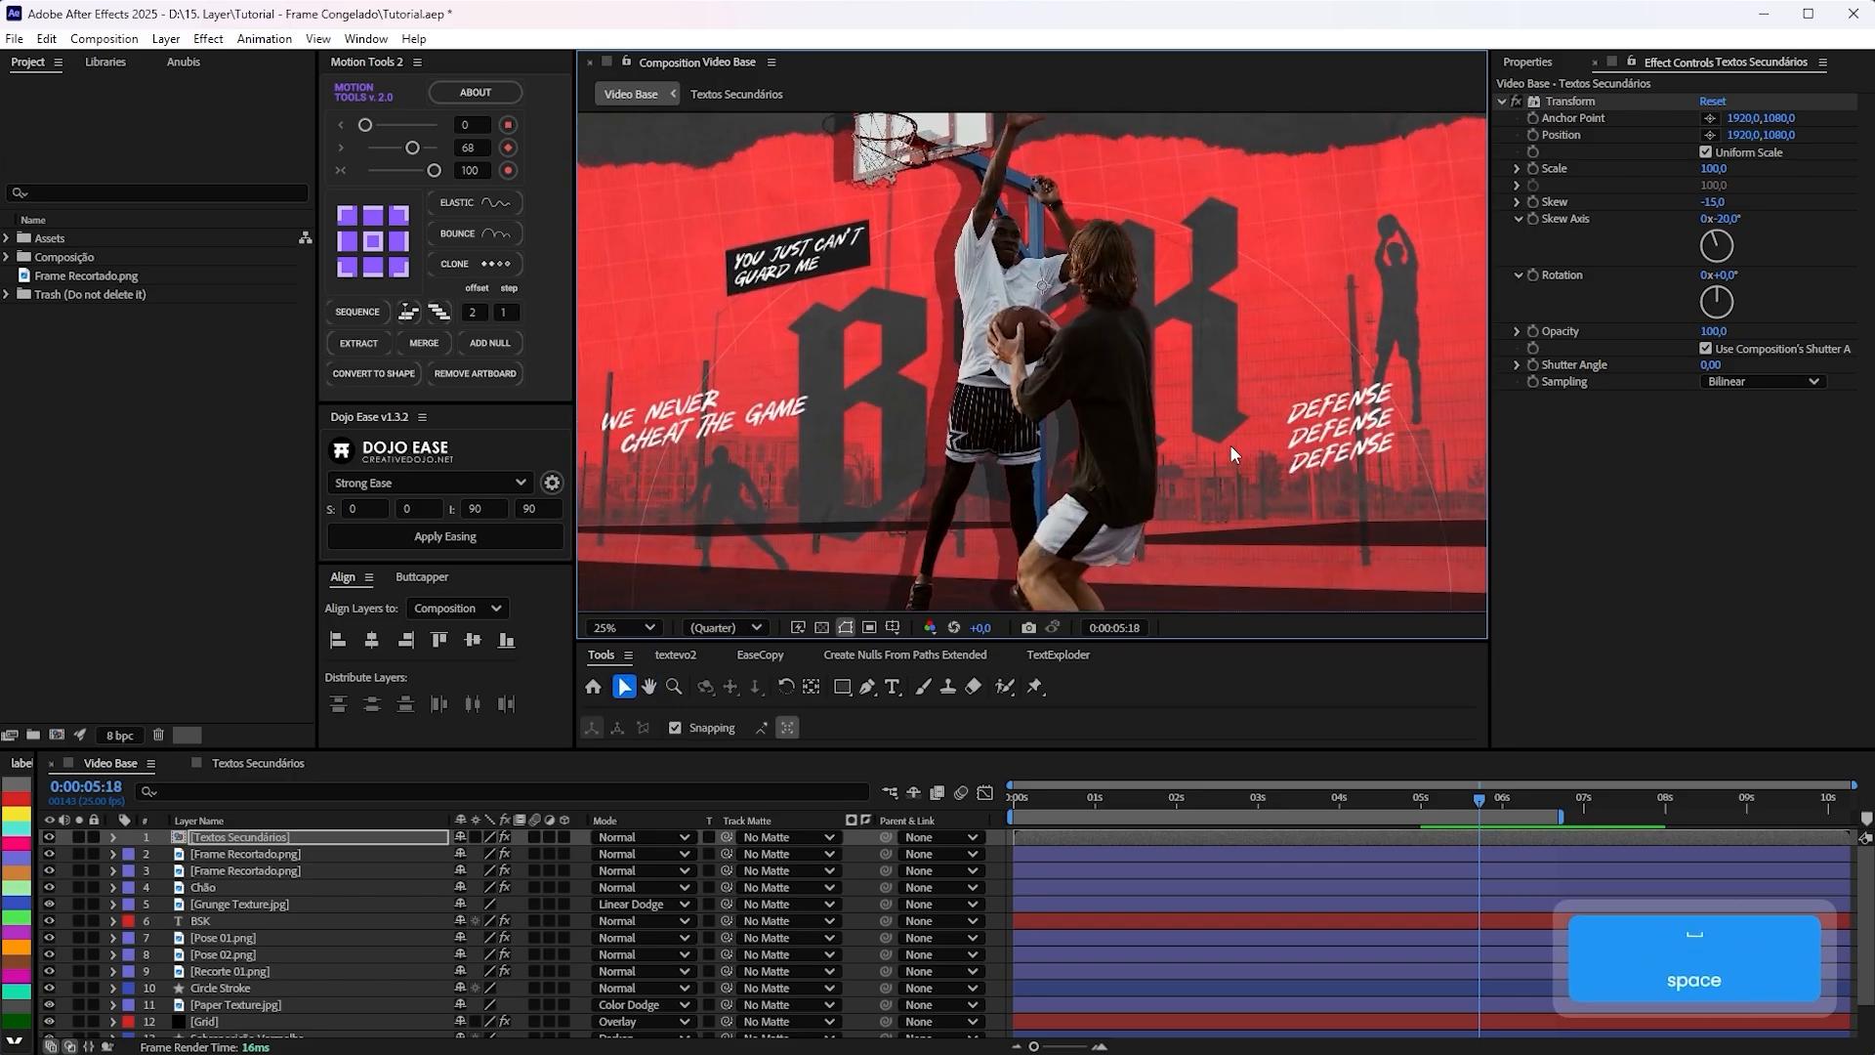
Move both Frame Recortado.png layers above the Textos Secundários layer in the layer stack.
{"action": "left_click", "coordinate": [283, 854]}
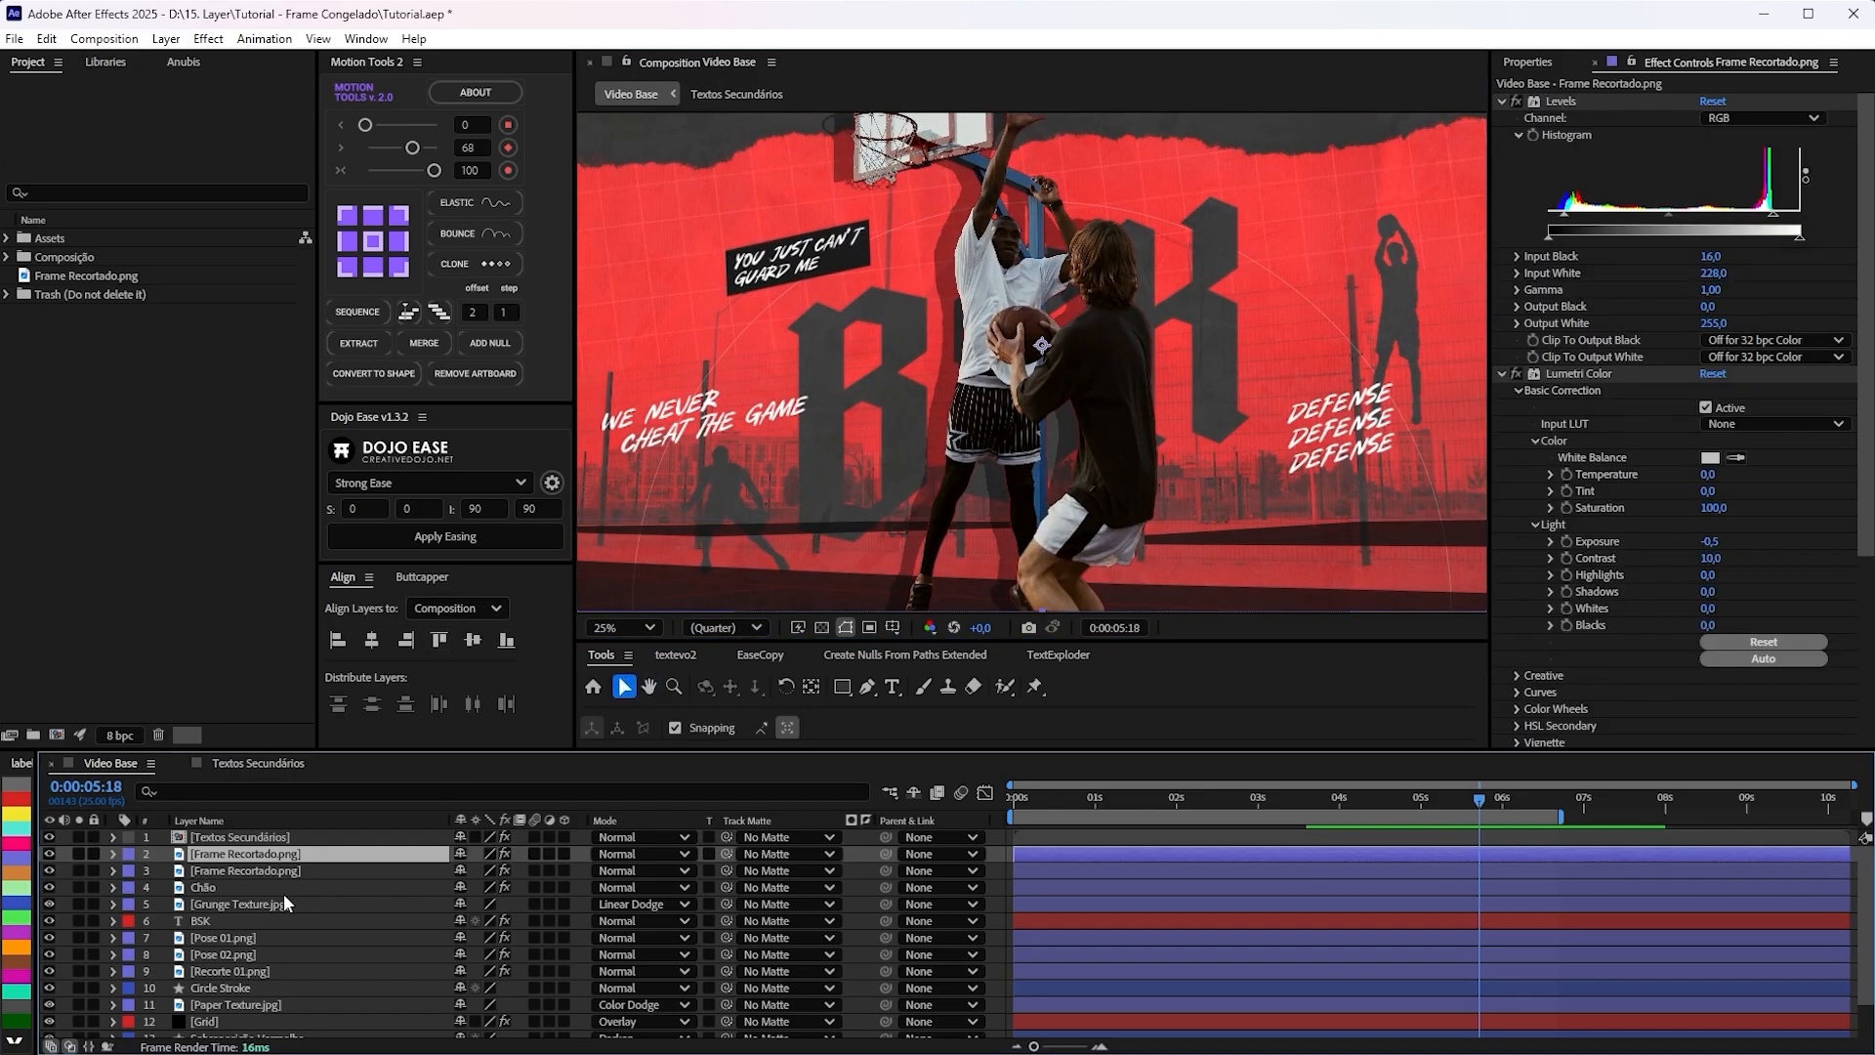
{"action": "left_click", "coordinate": [258, 863], "text": "shift"}
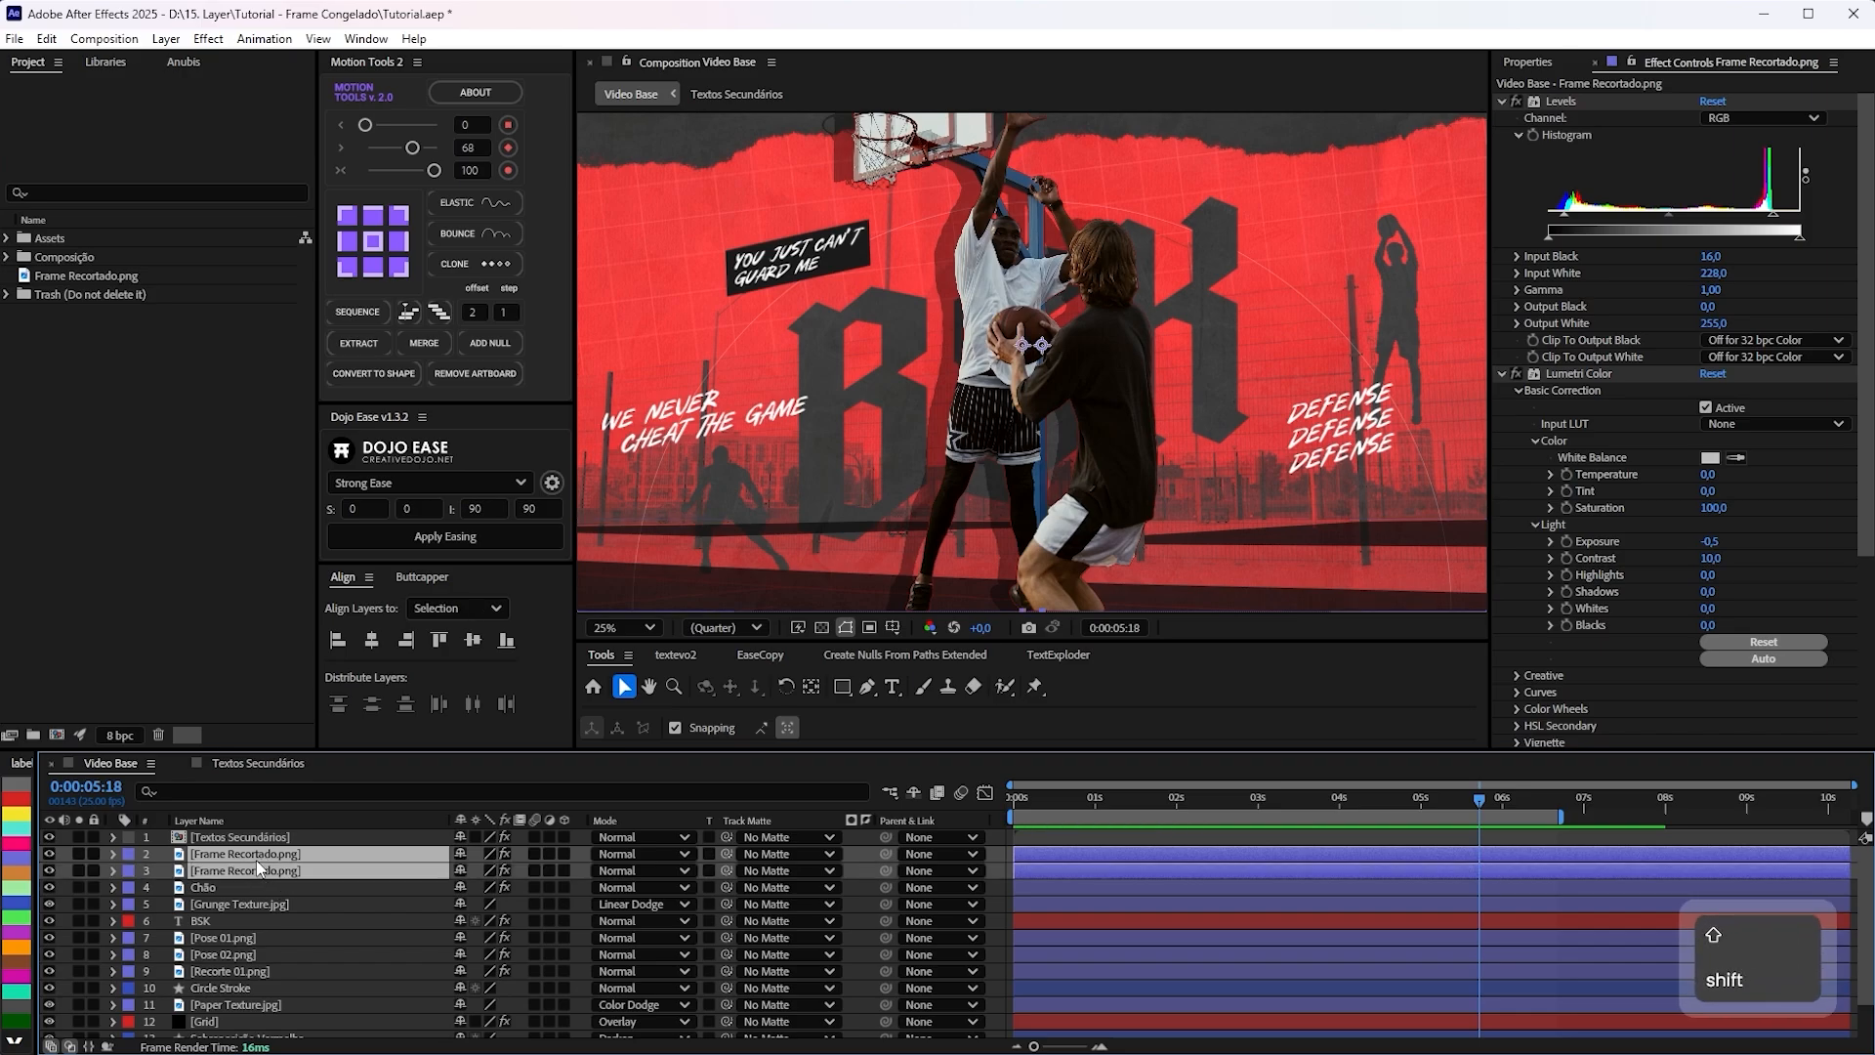
{"action": "left_click_drag", "start_coordinate": [255, 859], "coordinate": [256, 831]}
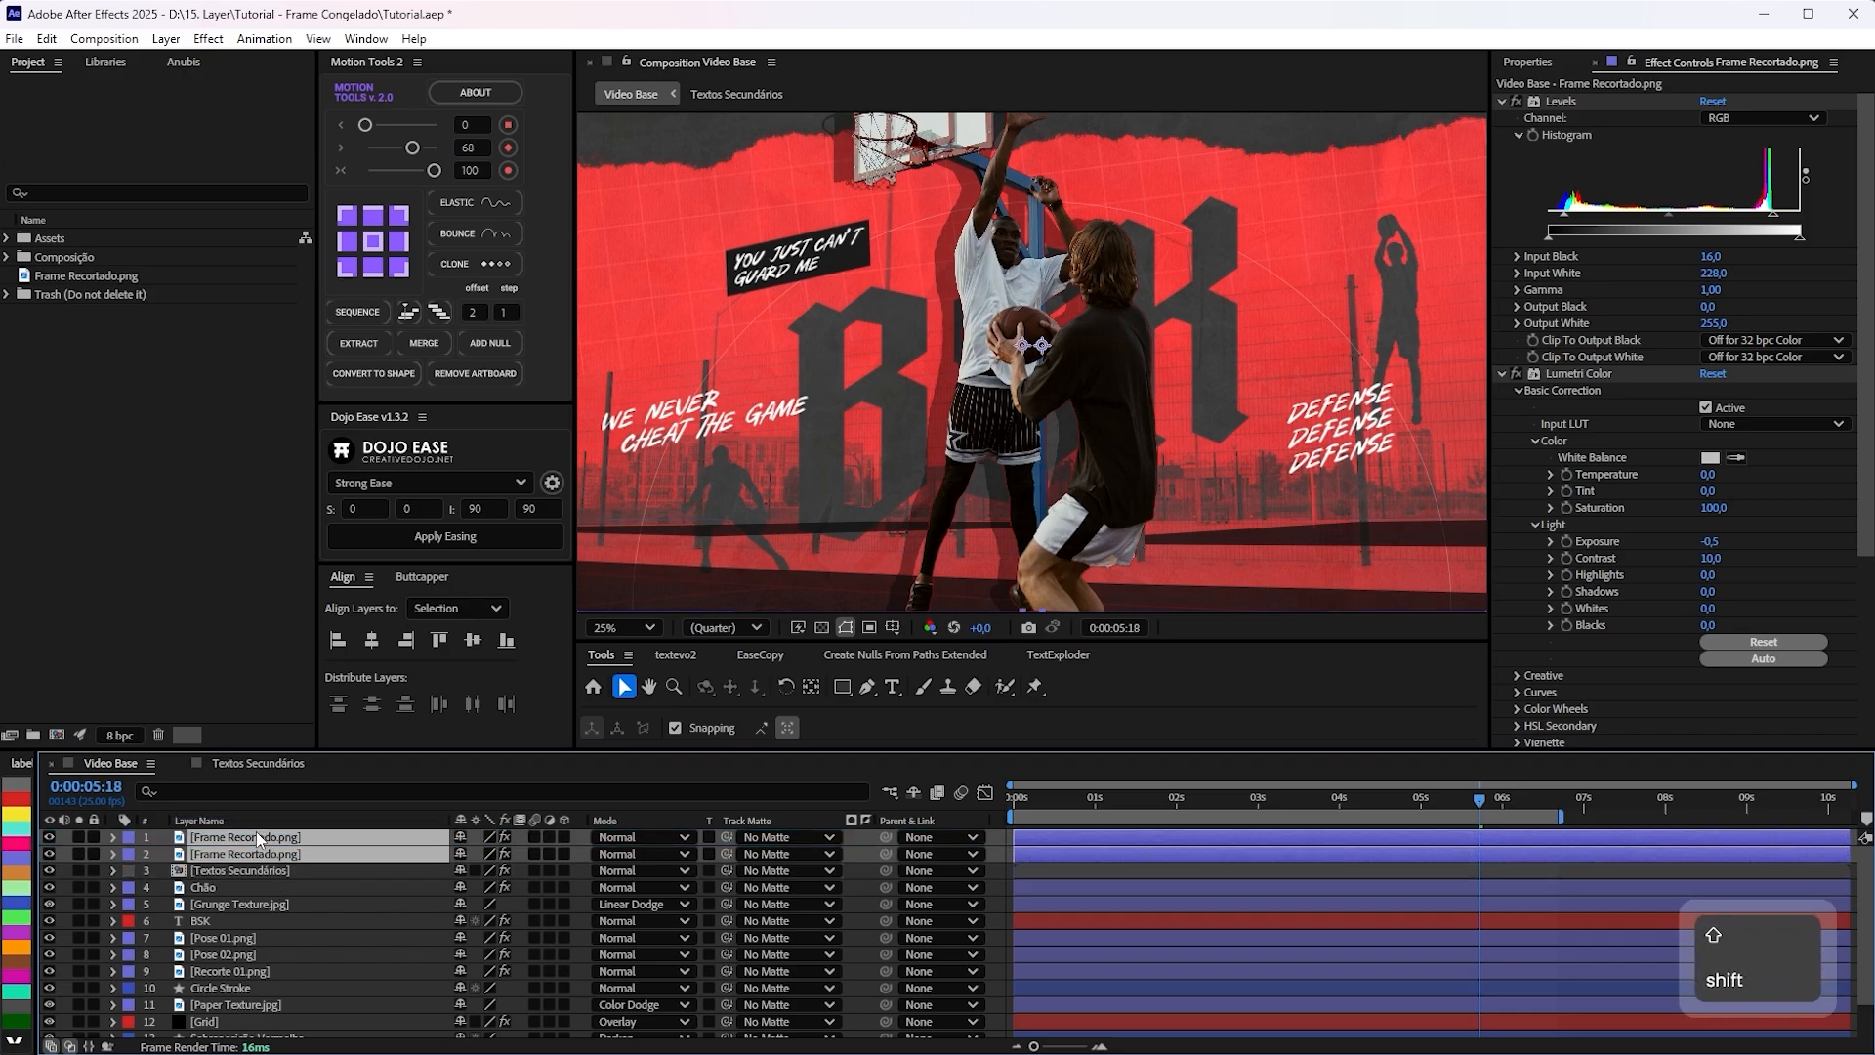
Duplicate the Grunge Texture.jpg layer and place the copy above all other layers in Video Base.
{"action": "left_click", "coordinate": [232, 905]}
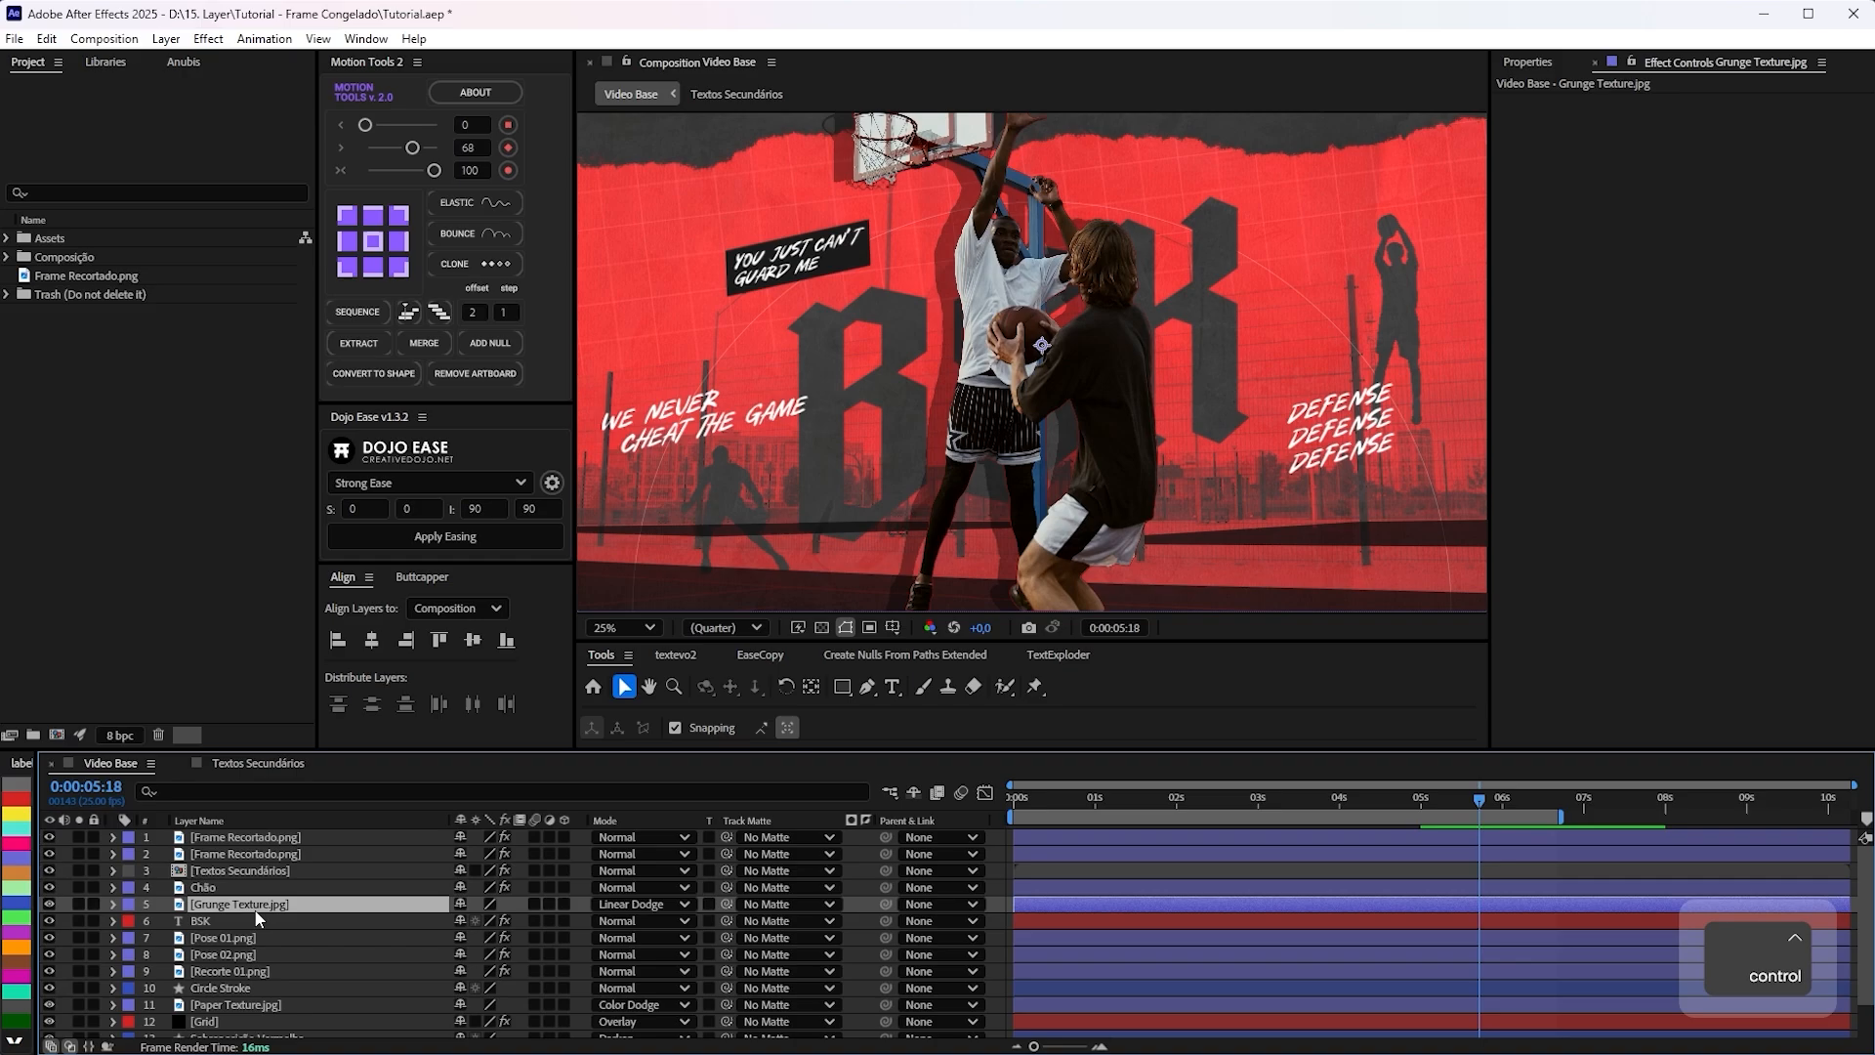
{"action": "key", "text": "ctrl+d"}
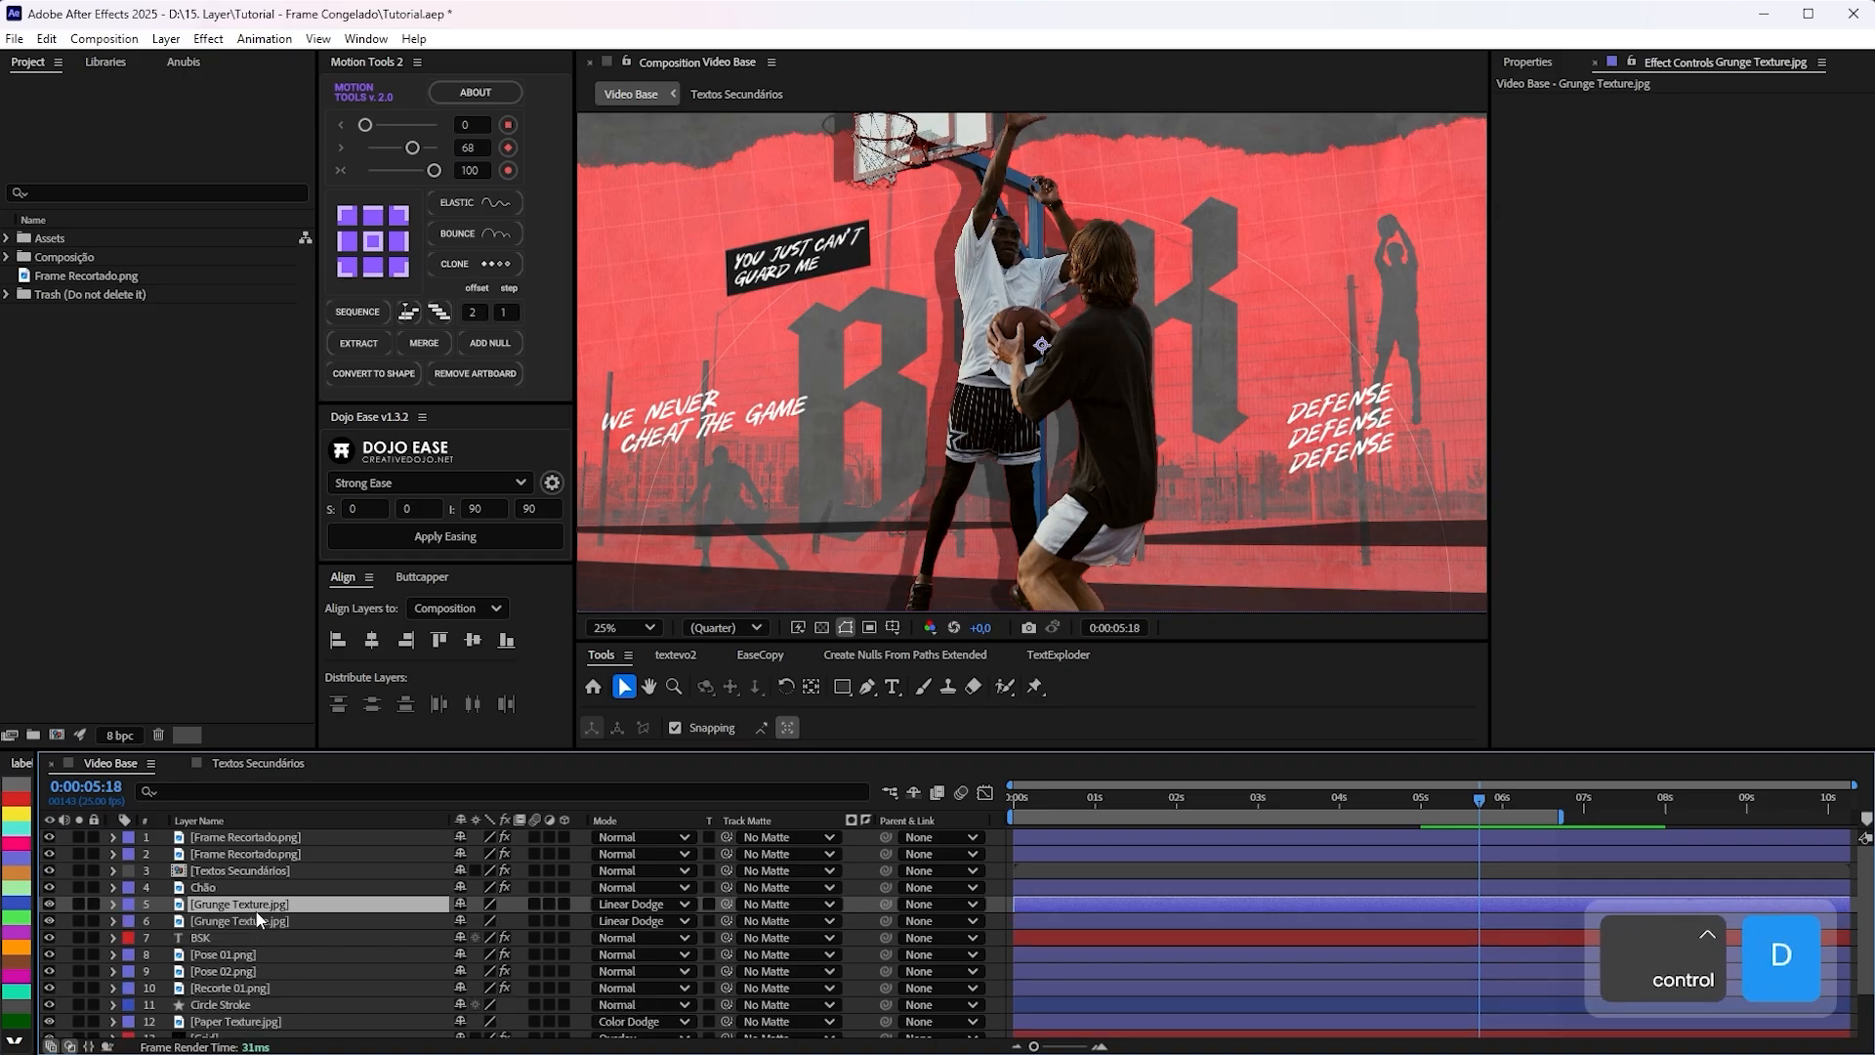
{"action": "left_click_drag", "start_coordinate": [261, 908], "coordinate": [262, 835]}
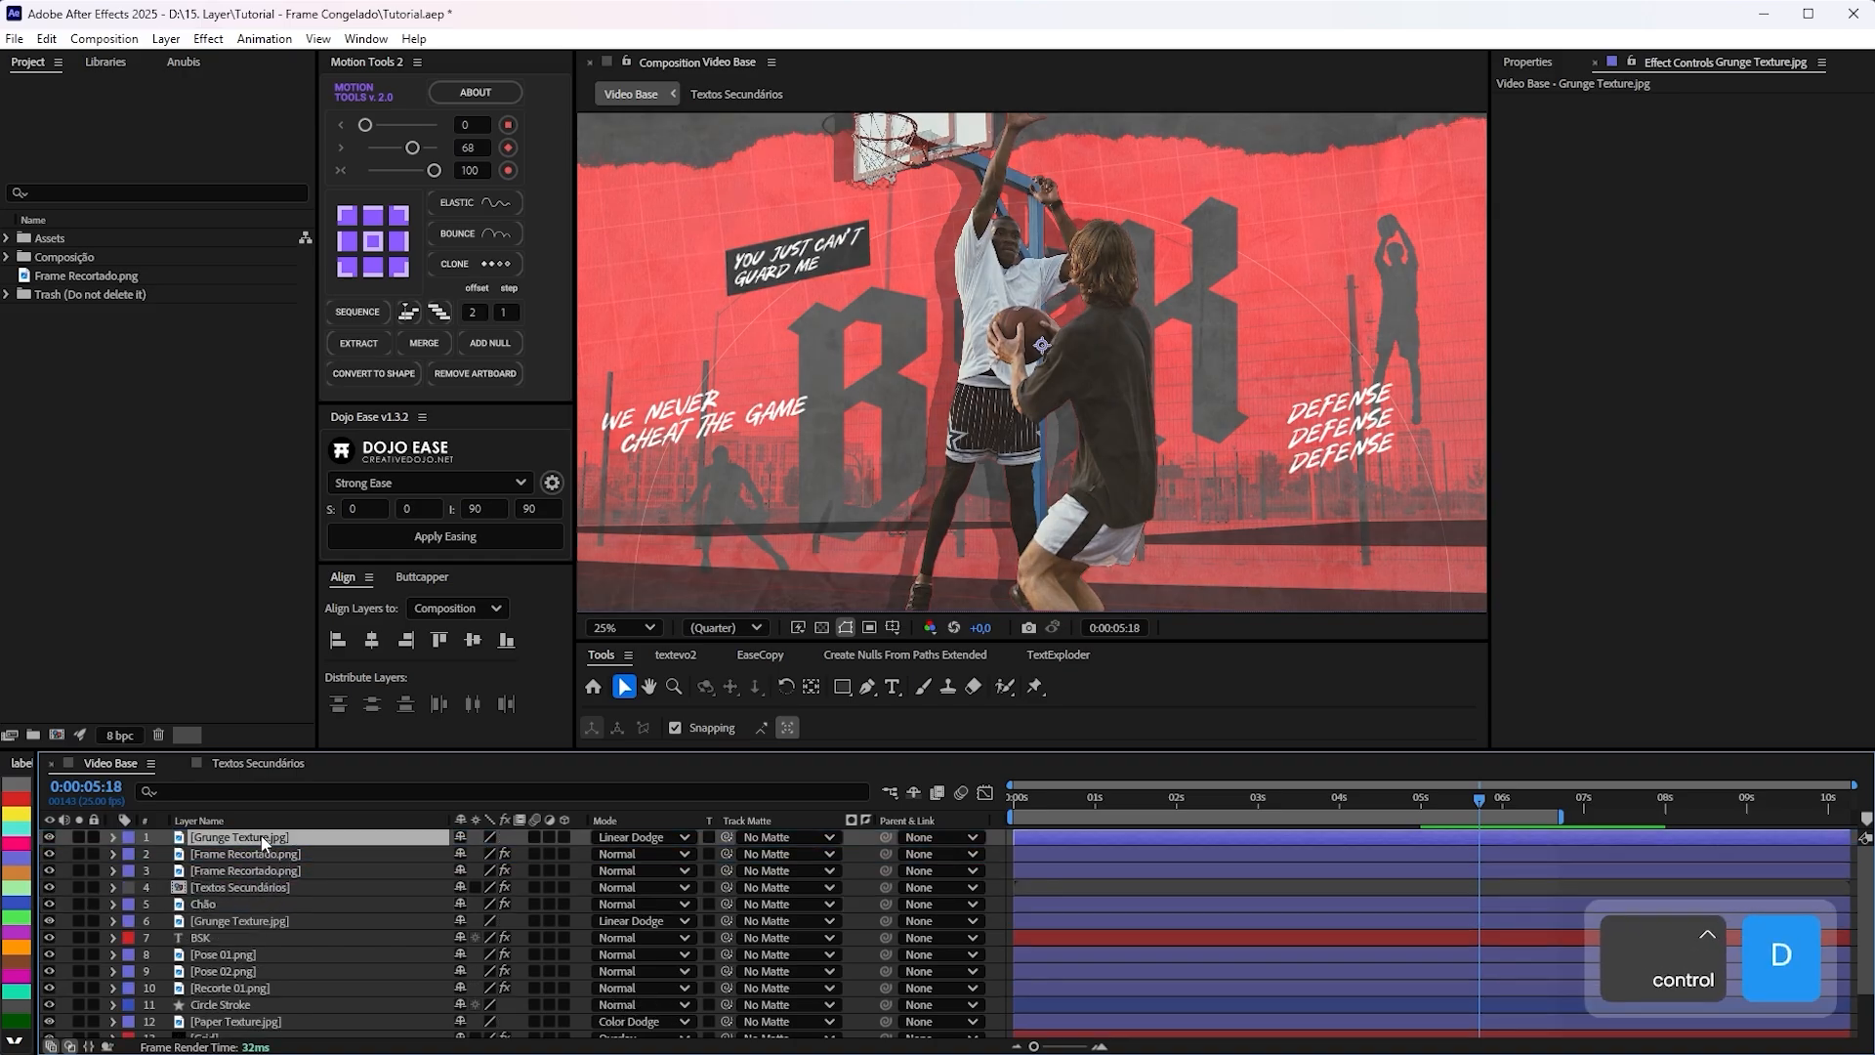
Set the opacity of the topmost Grunge Texture.jpg layer to 8%.
{"action": "key", "text": "t"}
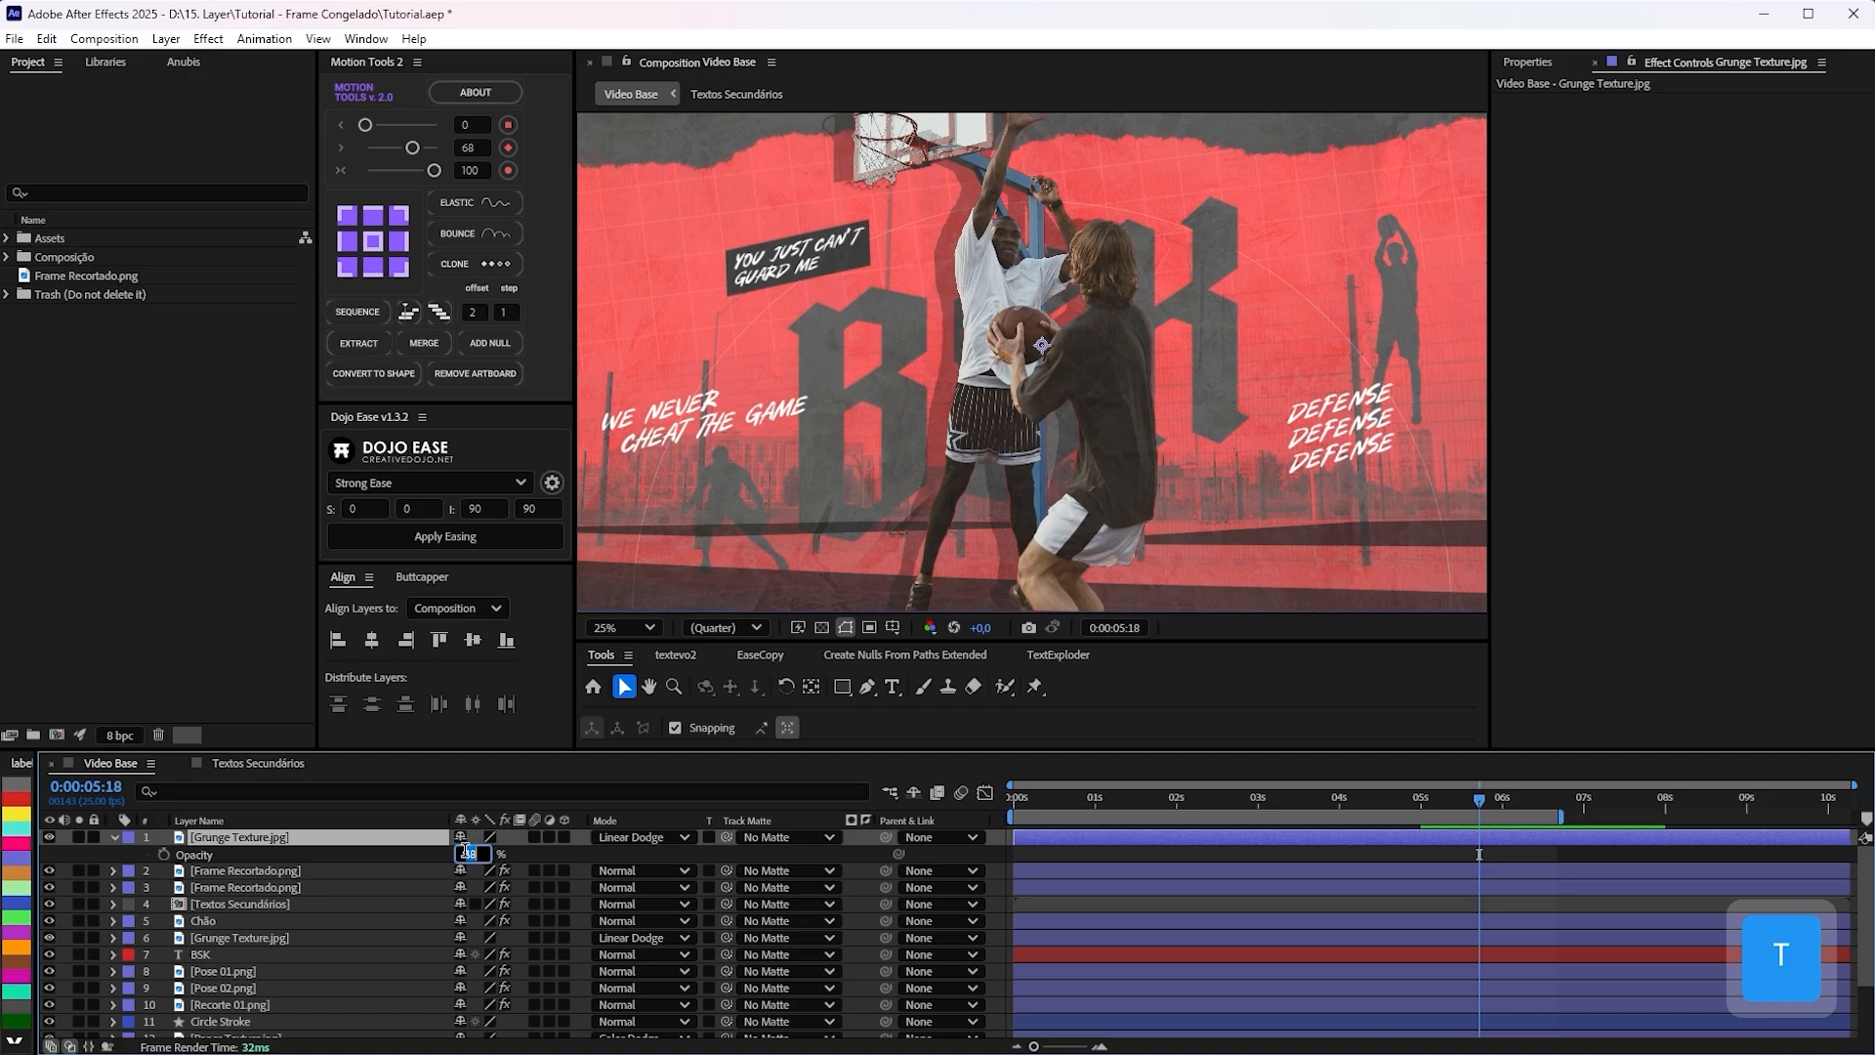
{"action": "type", "text": "8"}
{"action": "key", "text": "Return"}
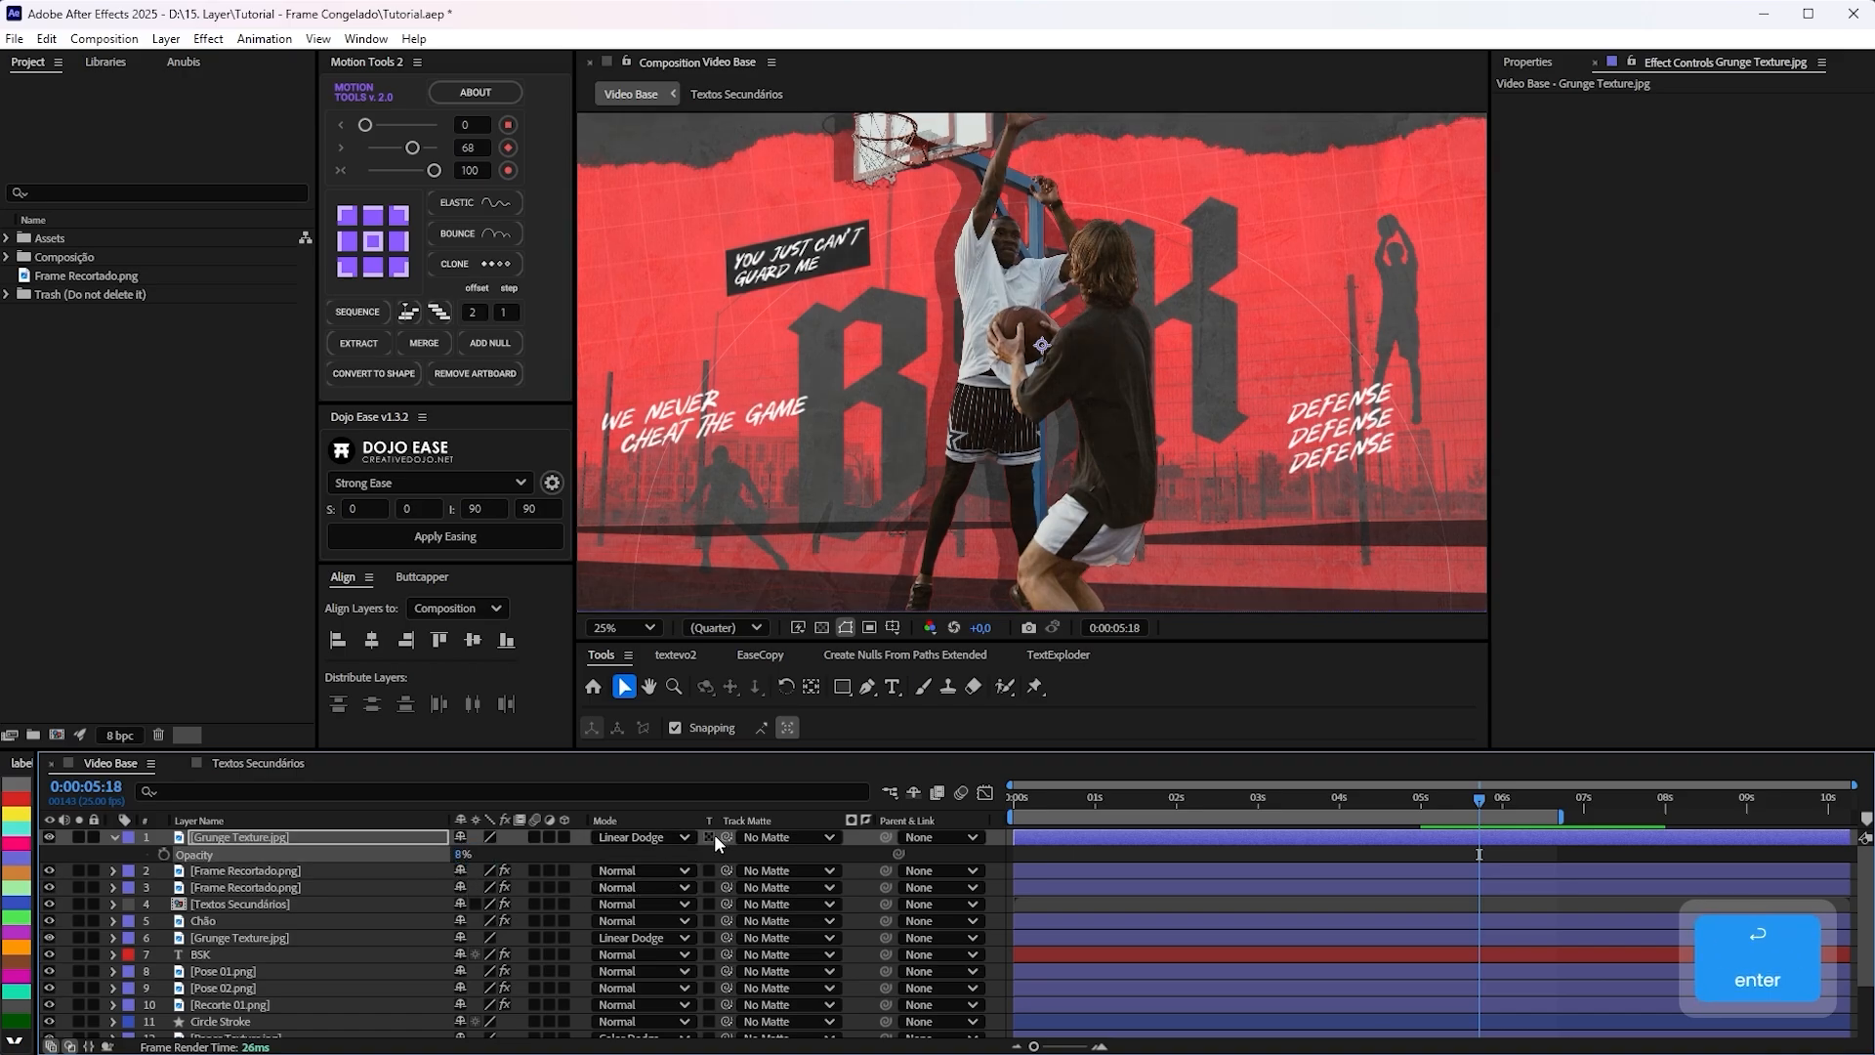
Matte the top Grunge Texture.jpg layer to the Frame Recortado.png layer below it, restore the cutout's visibility, and compare the texture on and off.
{"action": "left_click_drag", "start_coordinate": [725, 836], "coordinate": [285, 864]}
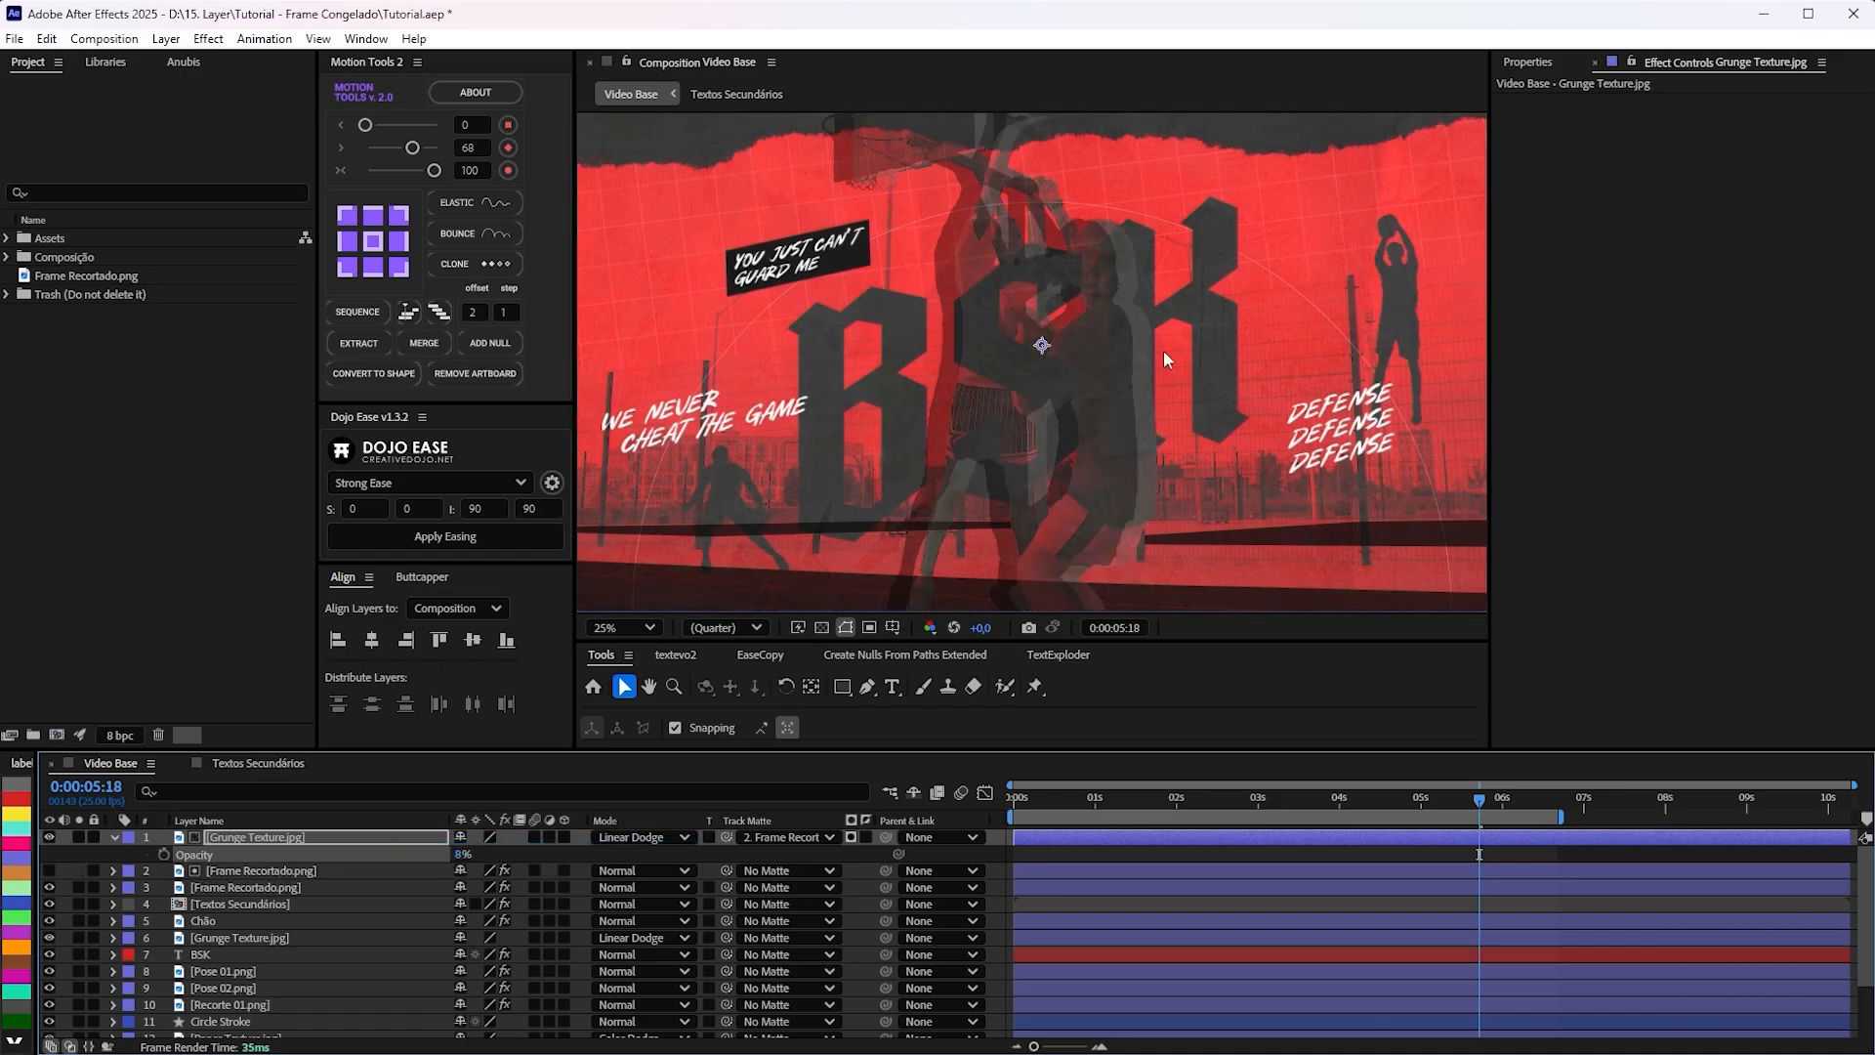
{"action": "left_click", "coordinate": [49, 870]}
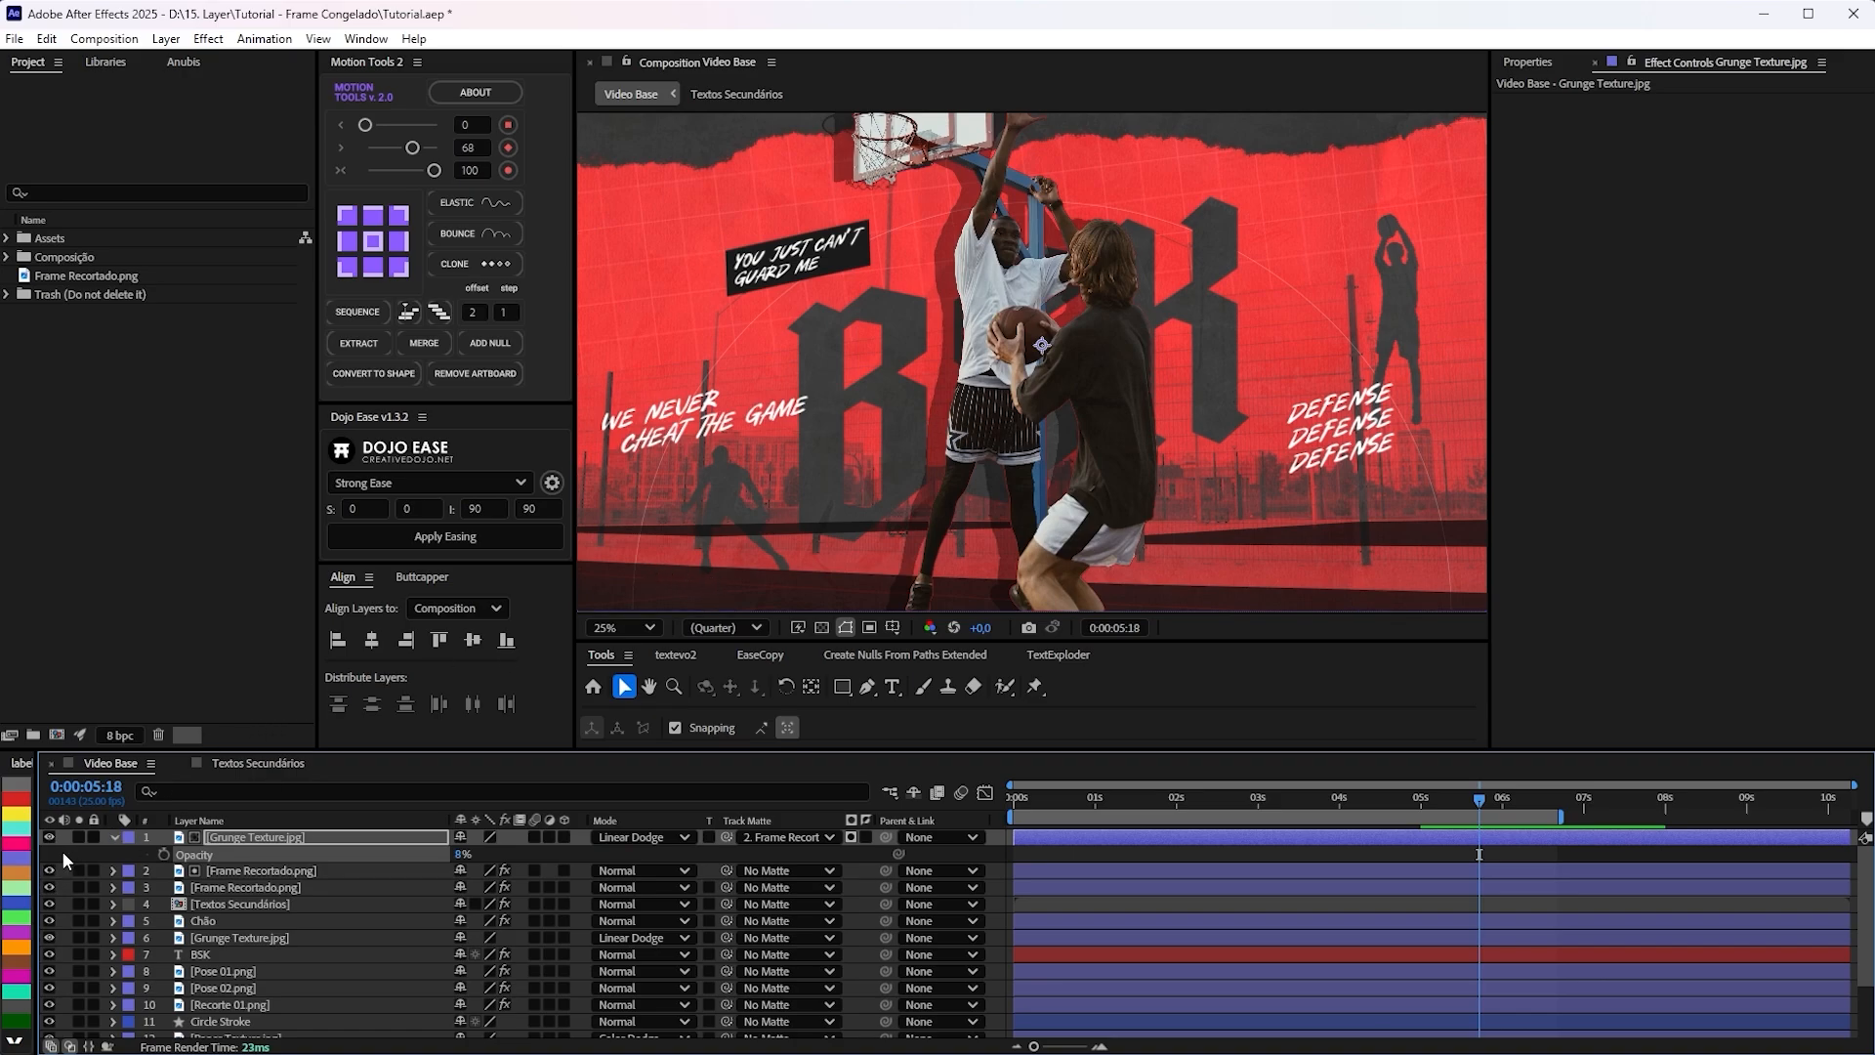
{"action": "left_click", "coordinate": [49, 838]}
{"action": "left_click", "coordinate": [48, 838]}
{"action": "left_click", "coordinate": [49, 838]}
{"action": "left_click", "coordinate": [49, 838]}
Examine the textured player cutout up close and across the whole frame, including its edges and the floor area.
{"action": "scroll", "coordinate": [1035, 392], "scroll_direction": "up", "scroll_amount": 2}
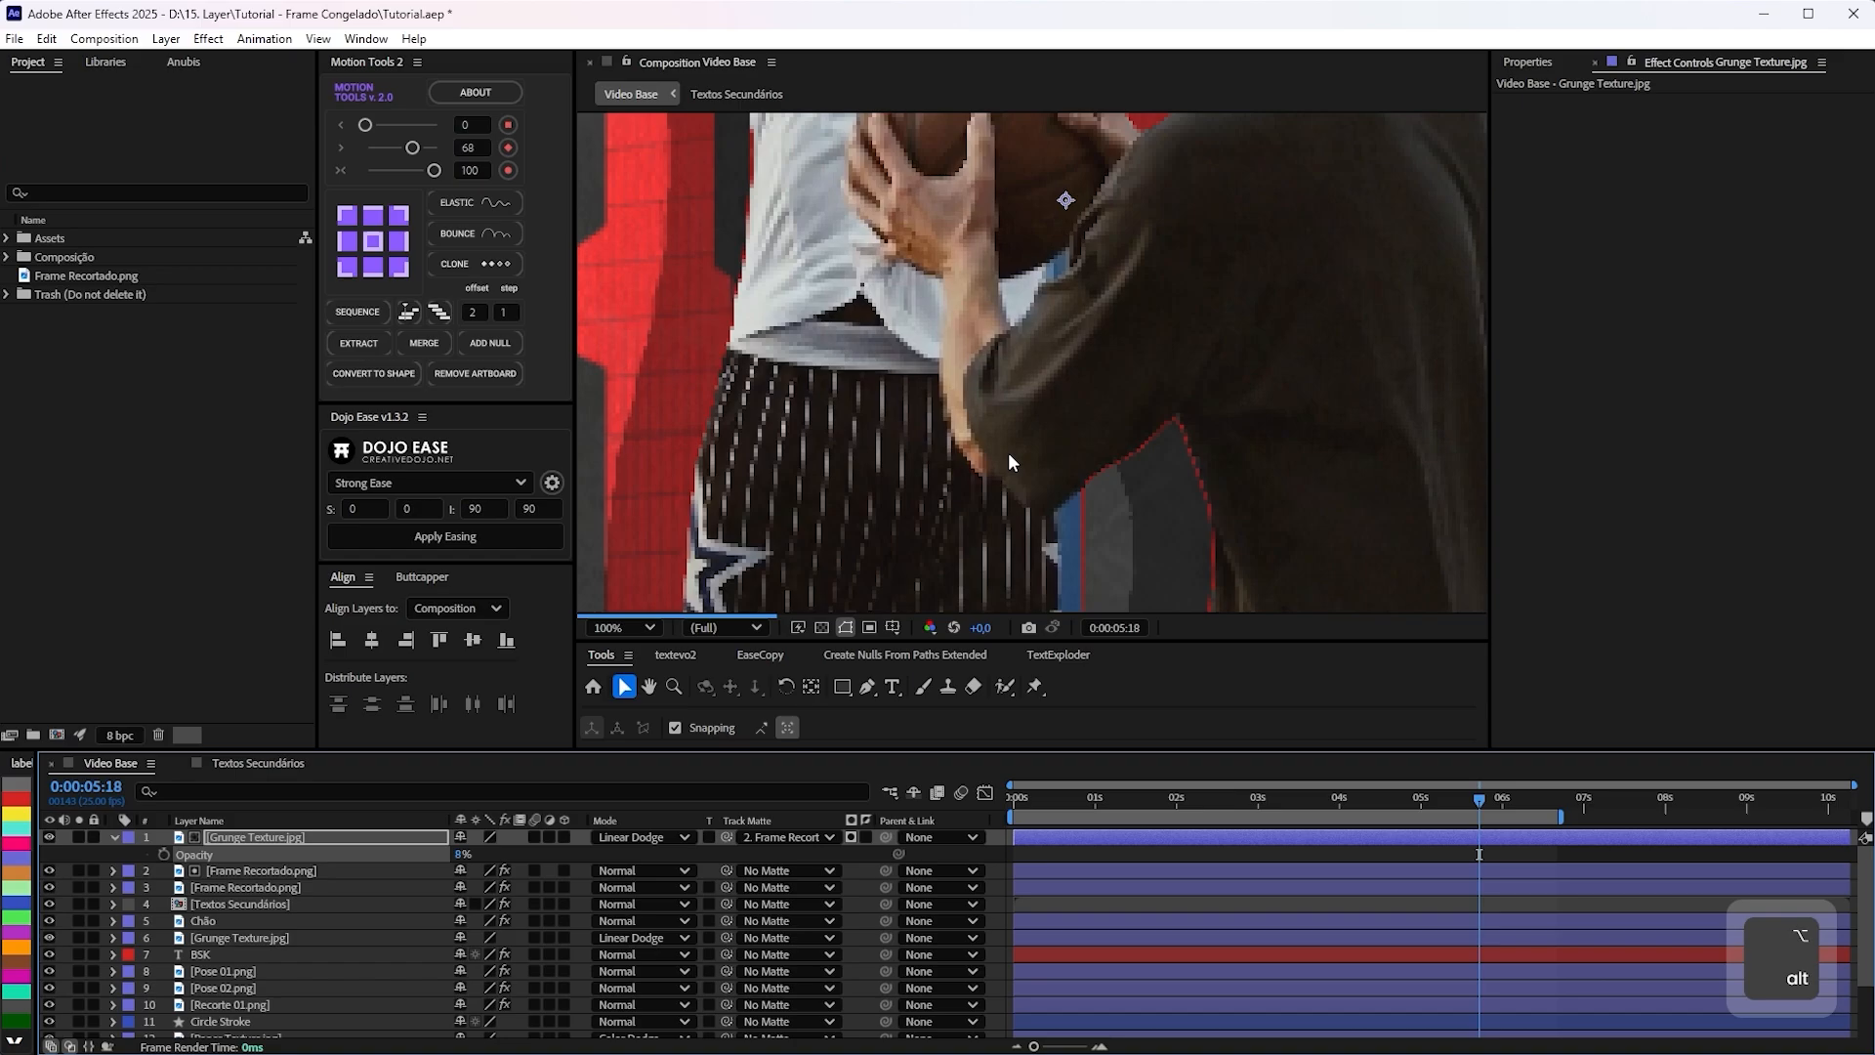
{"action": "scroll", "coordinate": [1008, 453], "scroll_direction": "down", "scroll_amount": 1}
{"action": "left_click_drag", "start_coordinate": [1069, 442], "coordinate": [1000, 500]}
{"action": "scroll", "coordinate": [1000, 500], "scroll_direction": "down", "scroll_amount": 2}
{"action": "left_click_drag", "start_coordinate": [994, 414], "coordinate": [988, 377]}
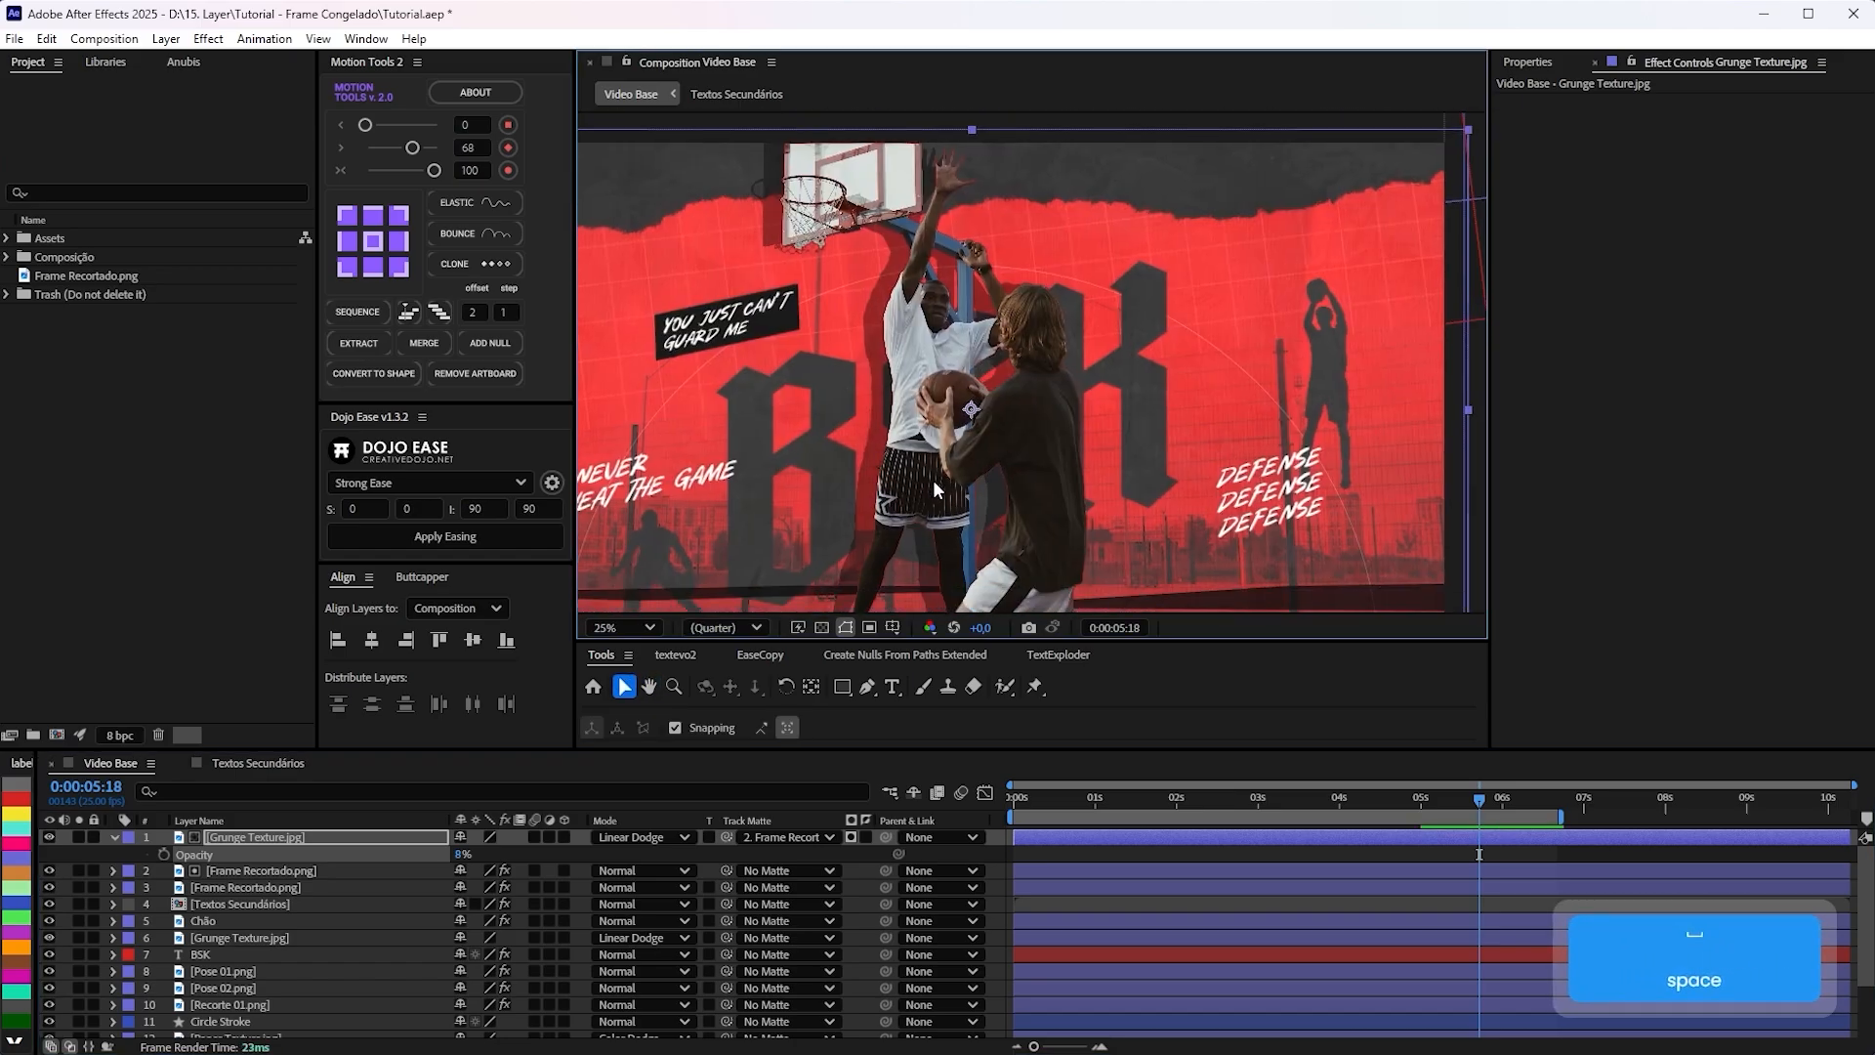
{"action": "left_click_drag", "start_coordinate": [932, 481], "coordinate": [746, 428]}
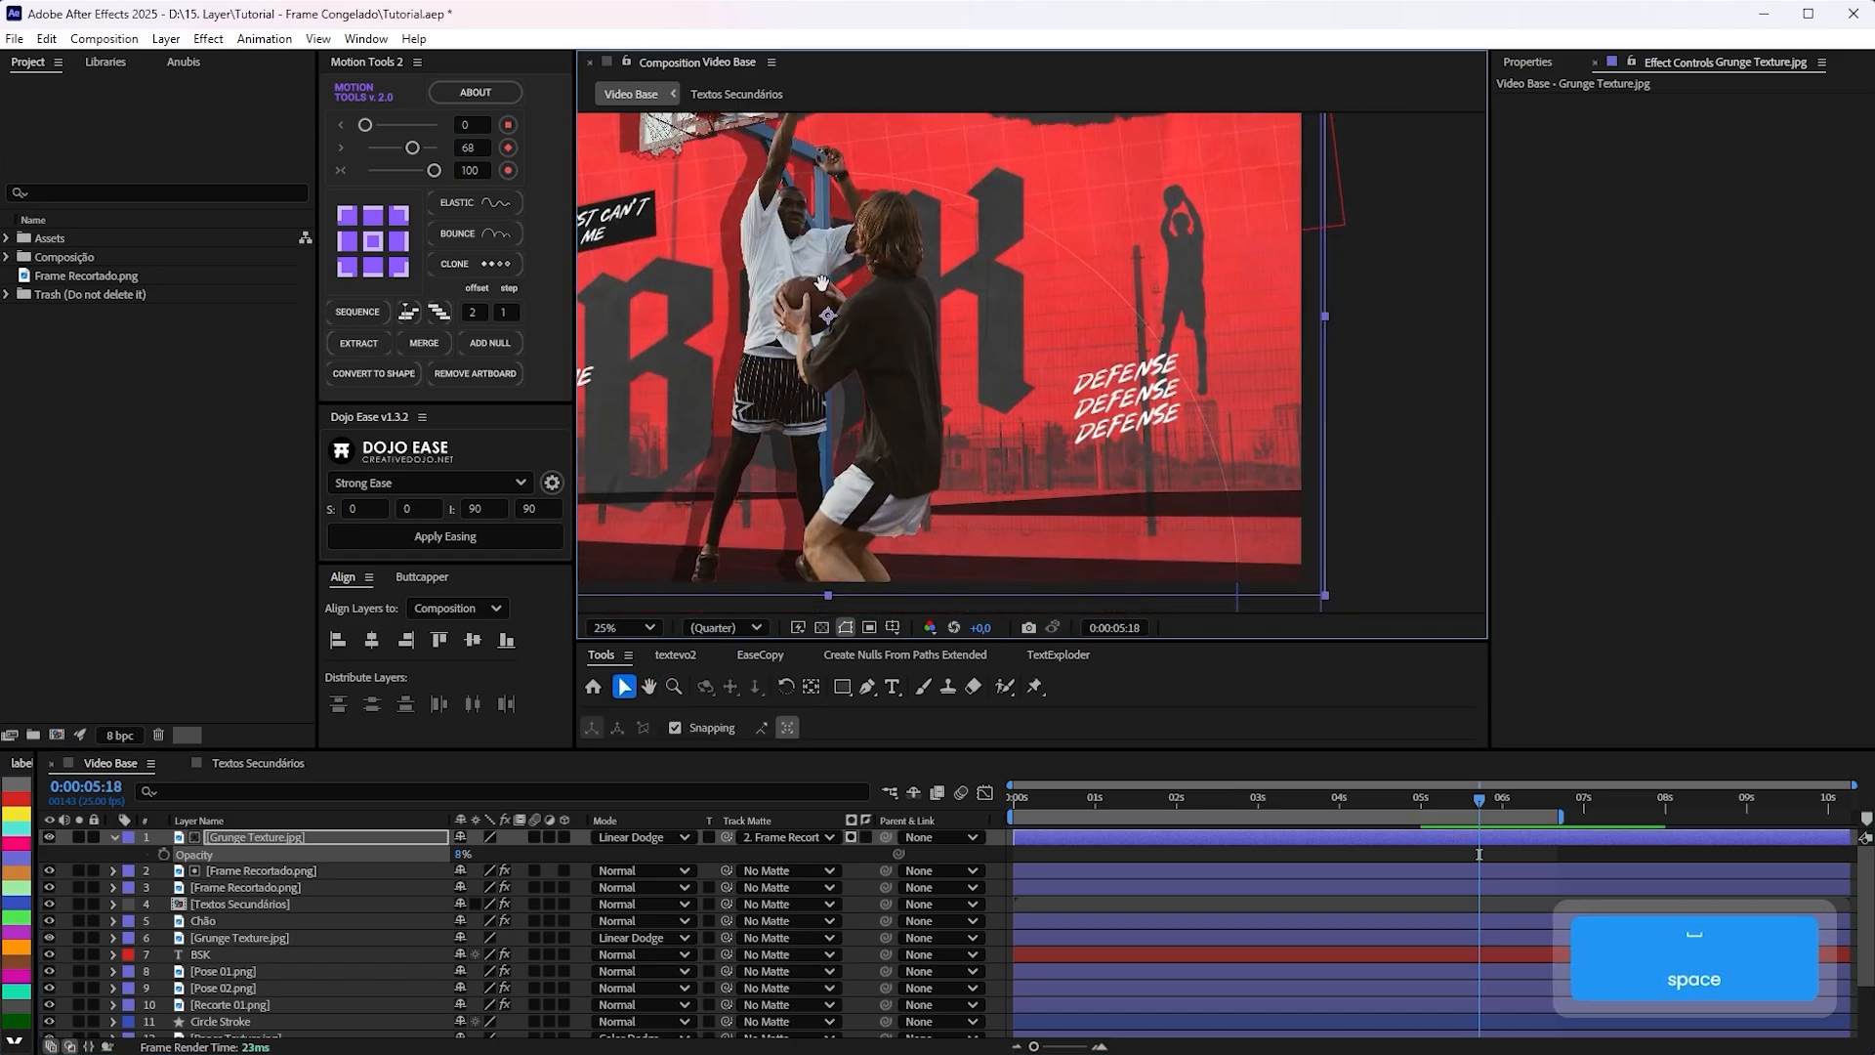
{"action": "left_click_drag", "start_coordinate": [656, 480], "coordinate": [893, 532]}
{"action": "left_click_drag", "start_coordinate": [849, 473], "coordinate": [823, 449]}
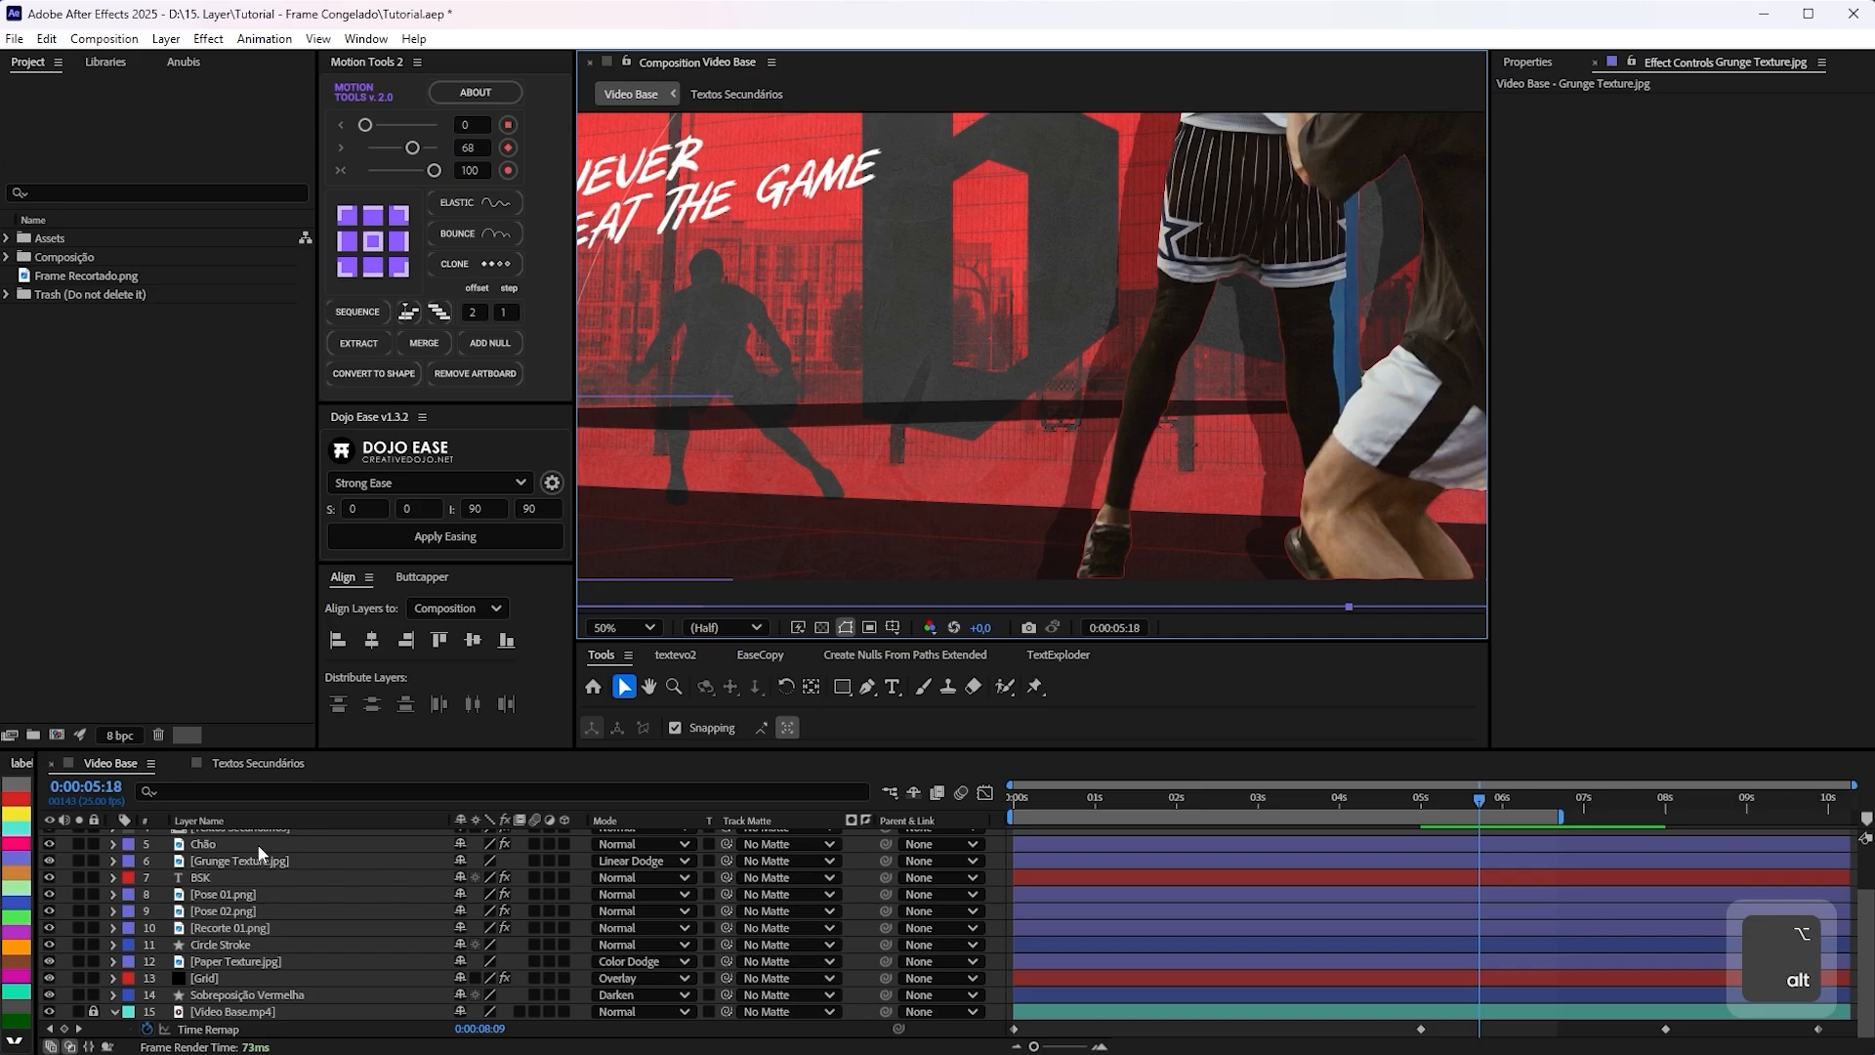
Move the Chão layer below Recorte 01.png in the layer stack and check the full composition.
{"action": "mouse_move", "coordinate": [241, 845]}
{"action": "left_mouse_down"}
{"action": "mouse_move", "coordinate": [261, 876]}
{"action": "mouse_move", "coordinate": [237, 941]}
{"action": "left_mouse_up"}
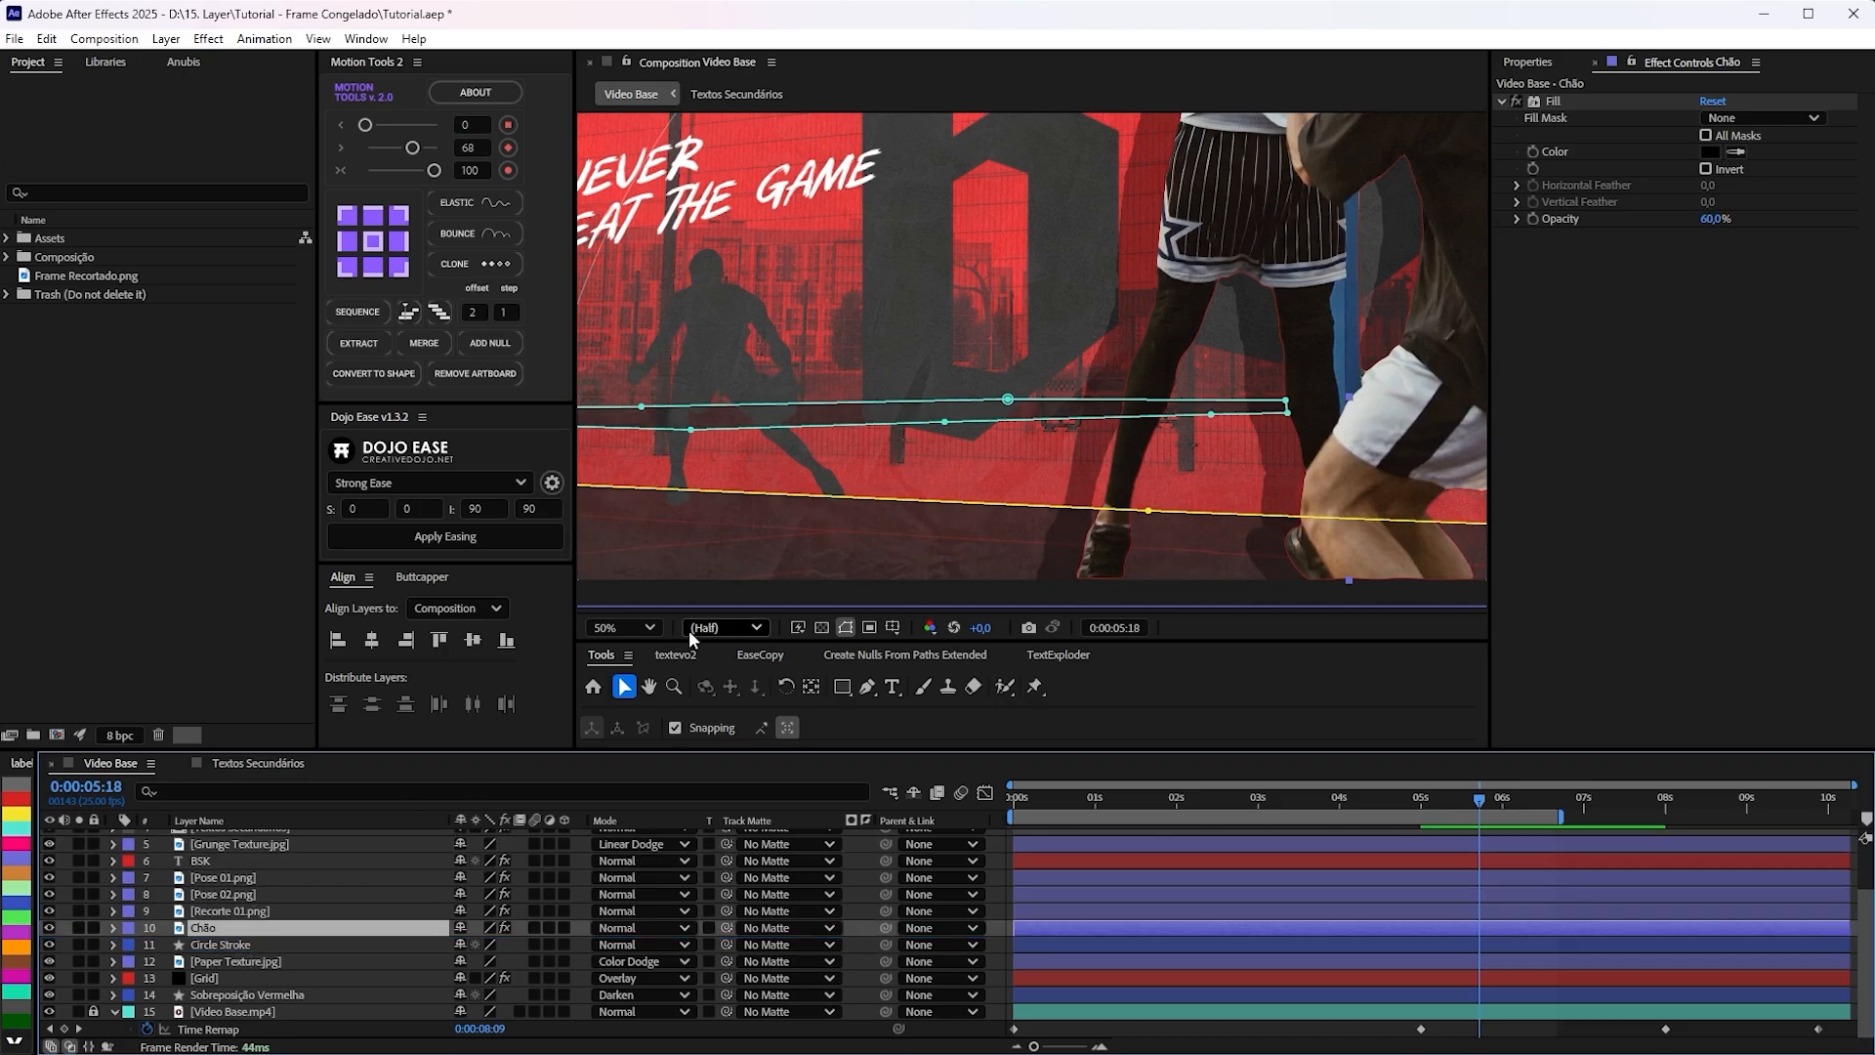
{"action": "scroll", "coordinate": [787, 520], "scroll_direction": "down", "scroll_amount": 2}
{"action": "left_click", "coordinate": [1139, 580]}
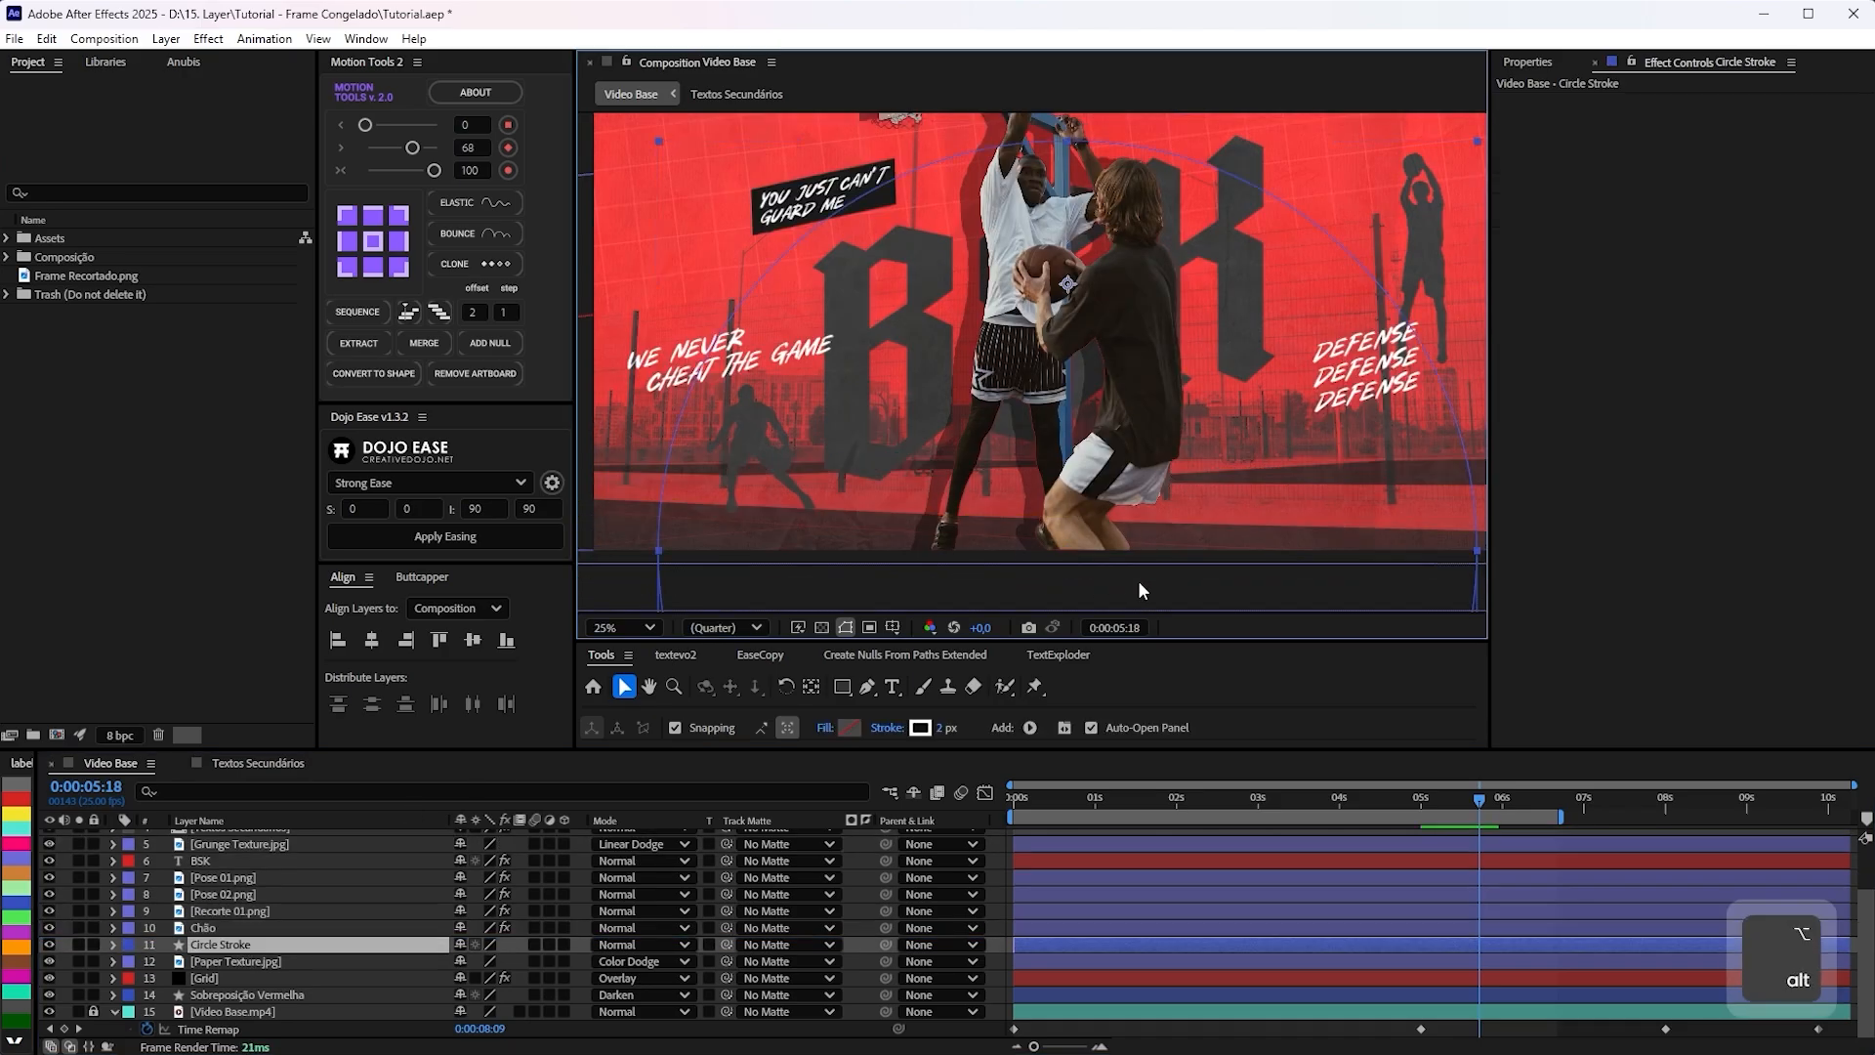
{"action": "left_click_drag", "start_coordinate": [1089, 452], "coordinate": [1039, 509]}
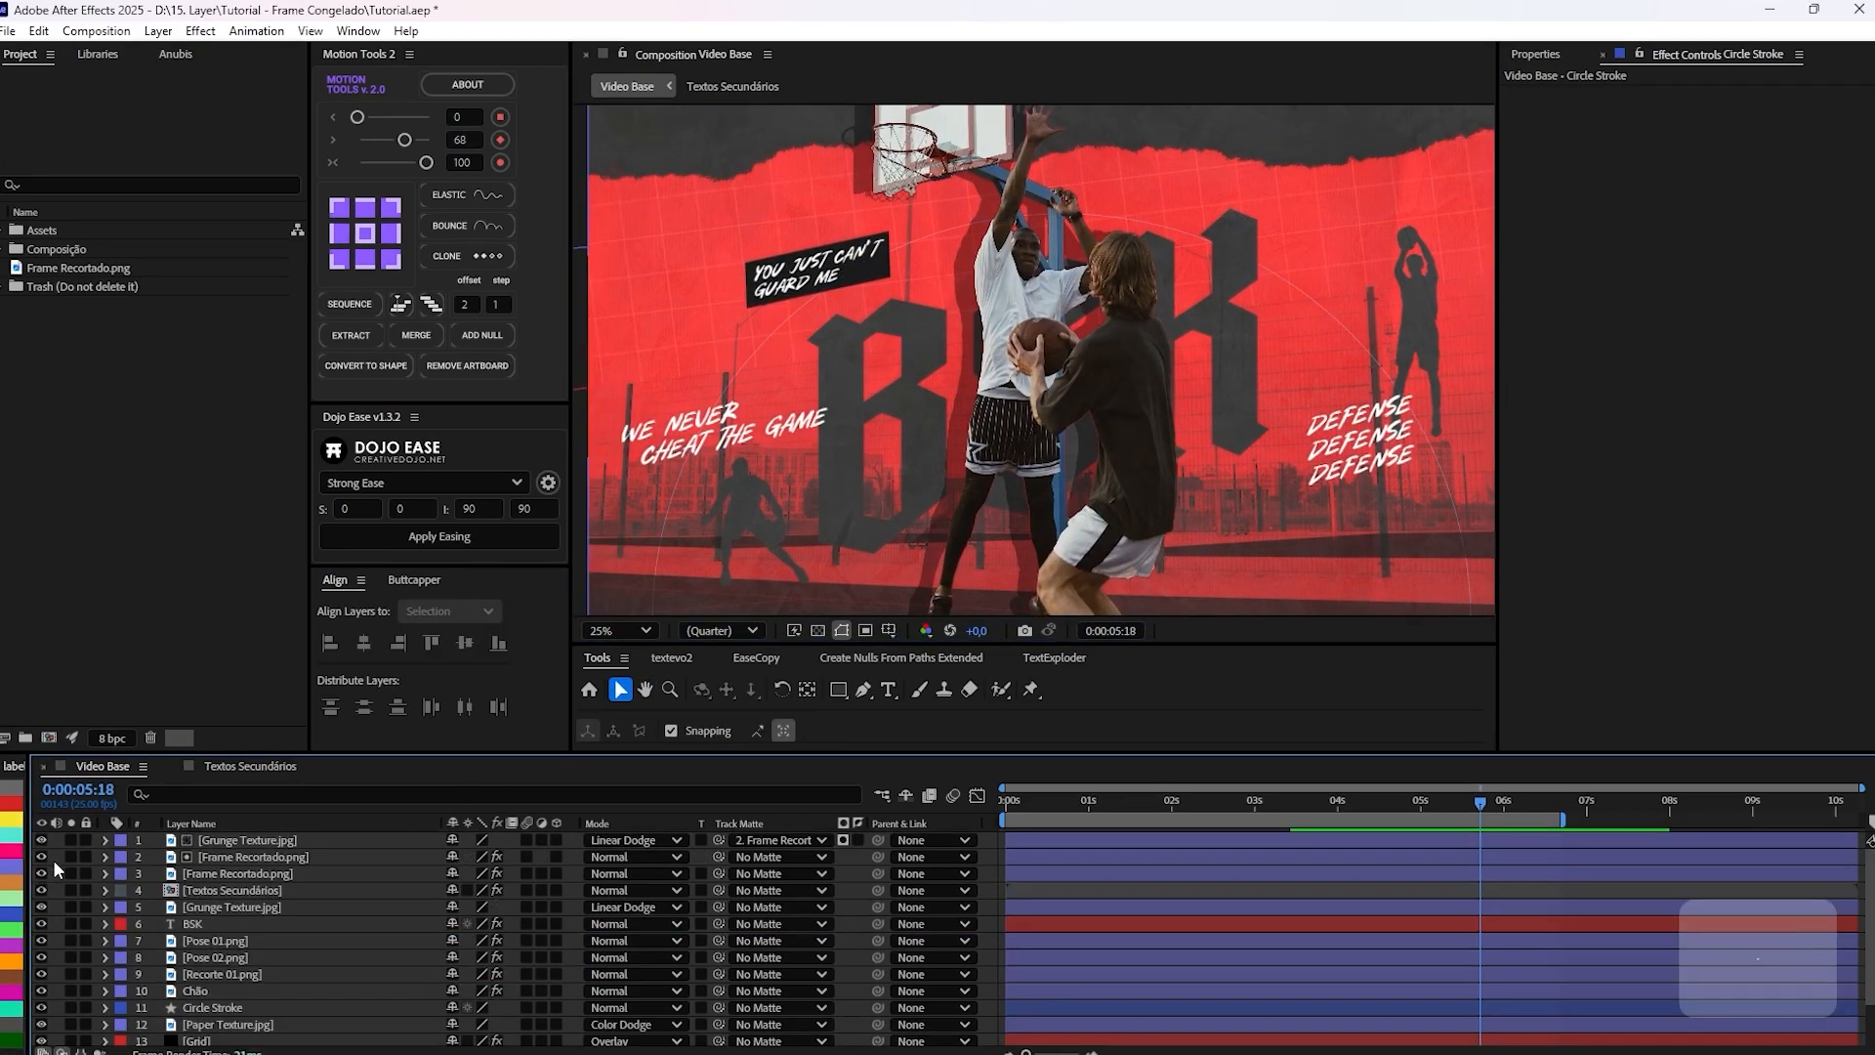
Add an adjustment layer above all other layers and name it Curves.
{"action": "right_click", "coordinate": [49, 836]}
{"action": "mouse_move", "coordinate": [184, 598]}
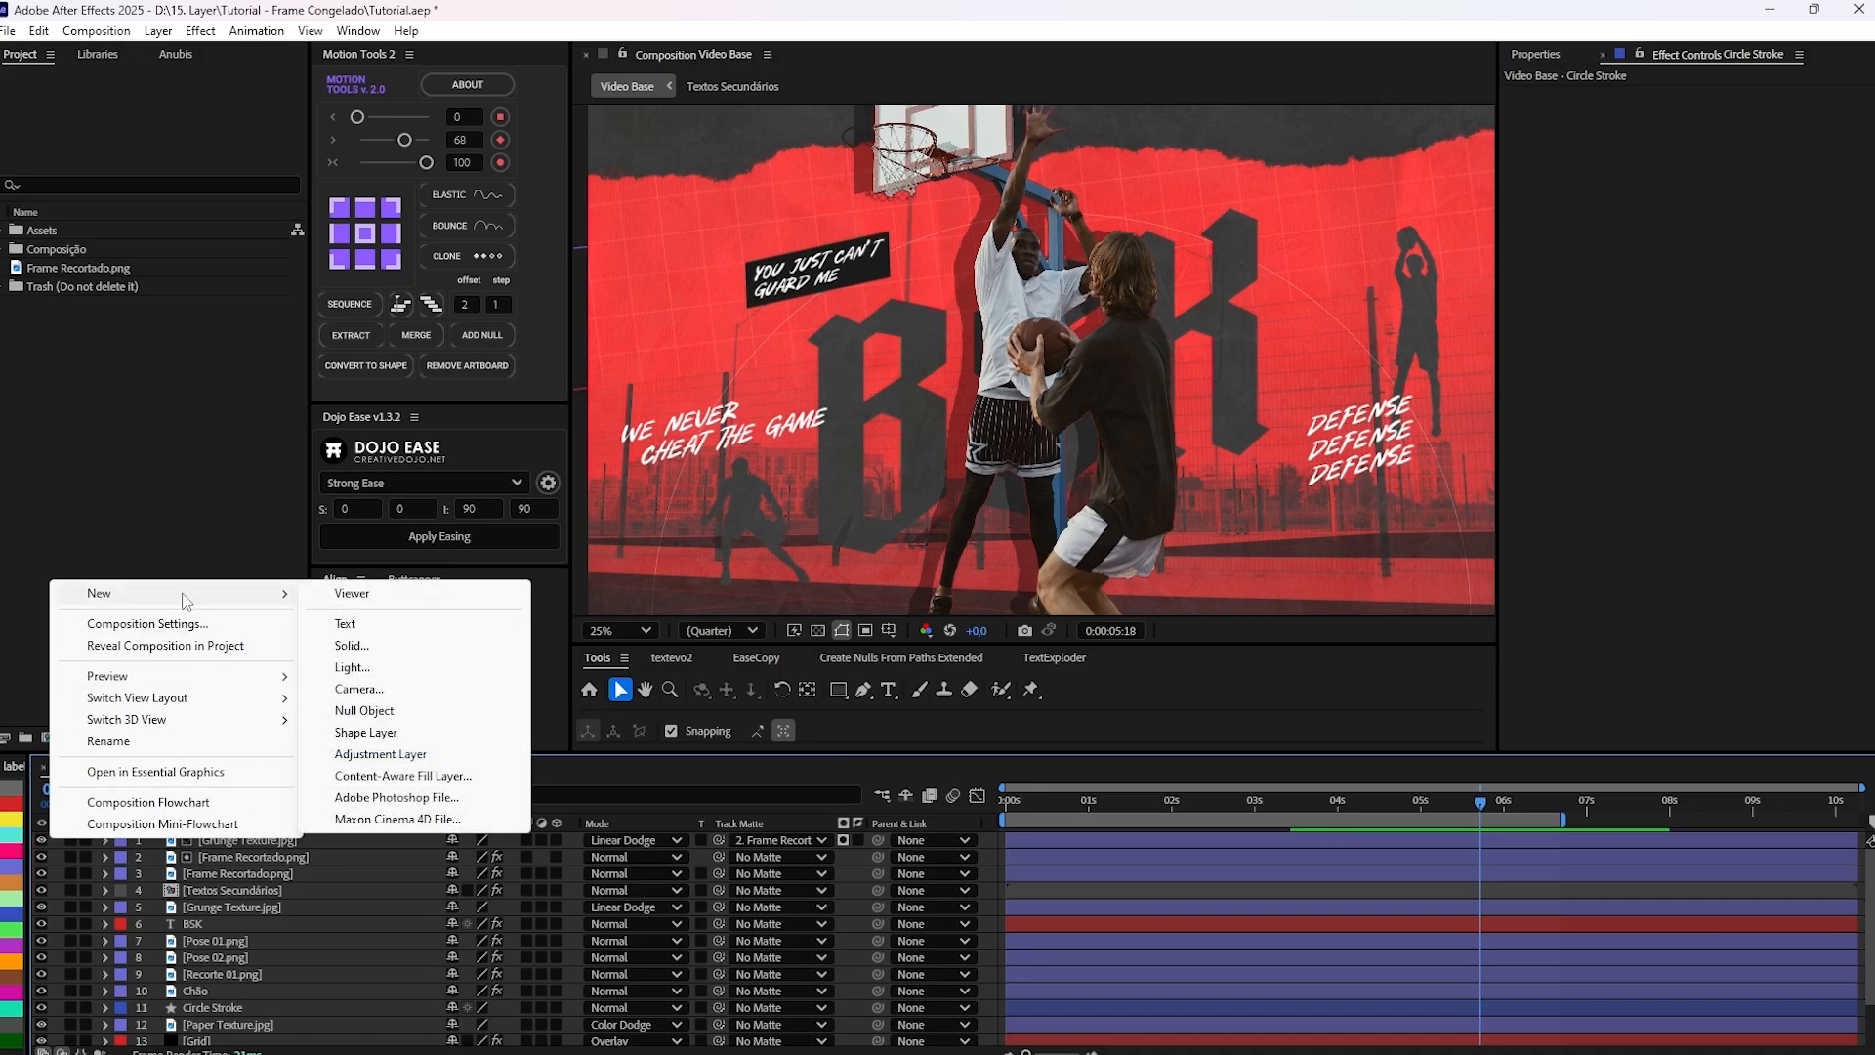
{"action": "left_click", "coordinate": [382, 753]}
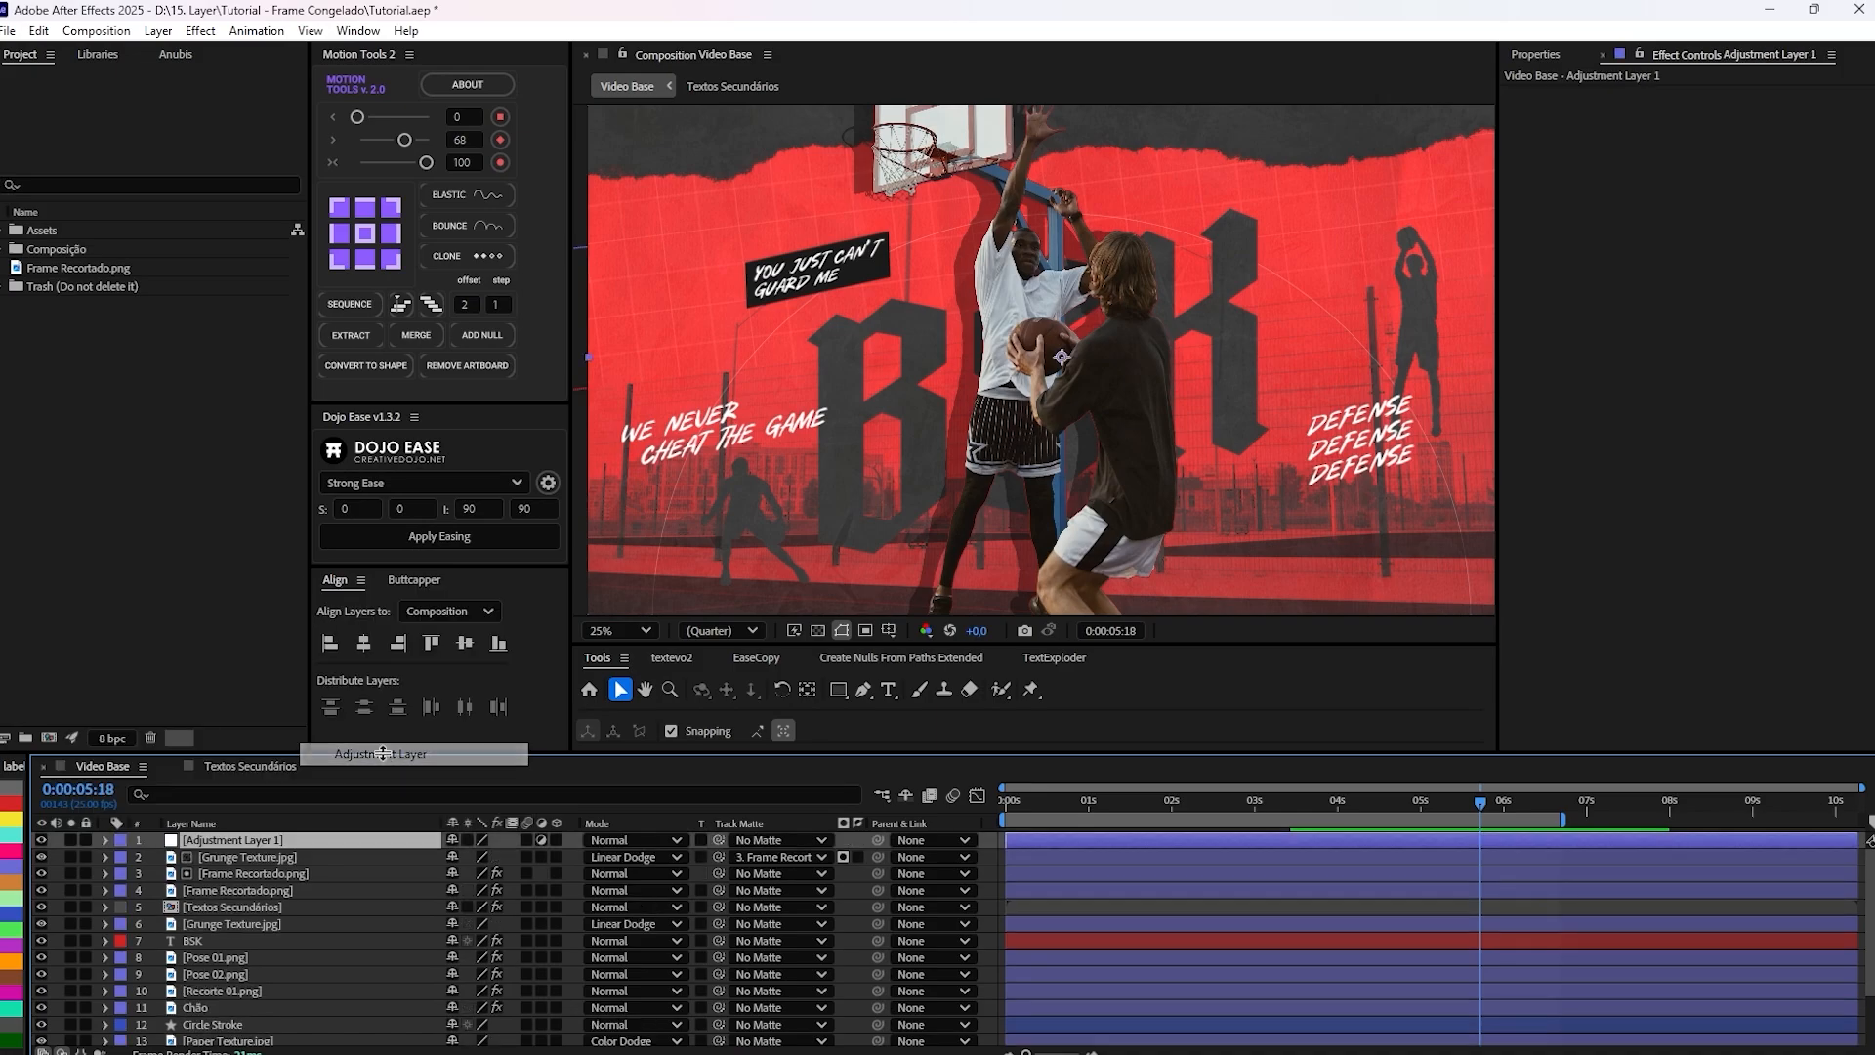
{"action": "key", "text": "Return"}
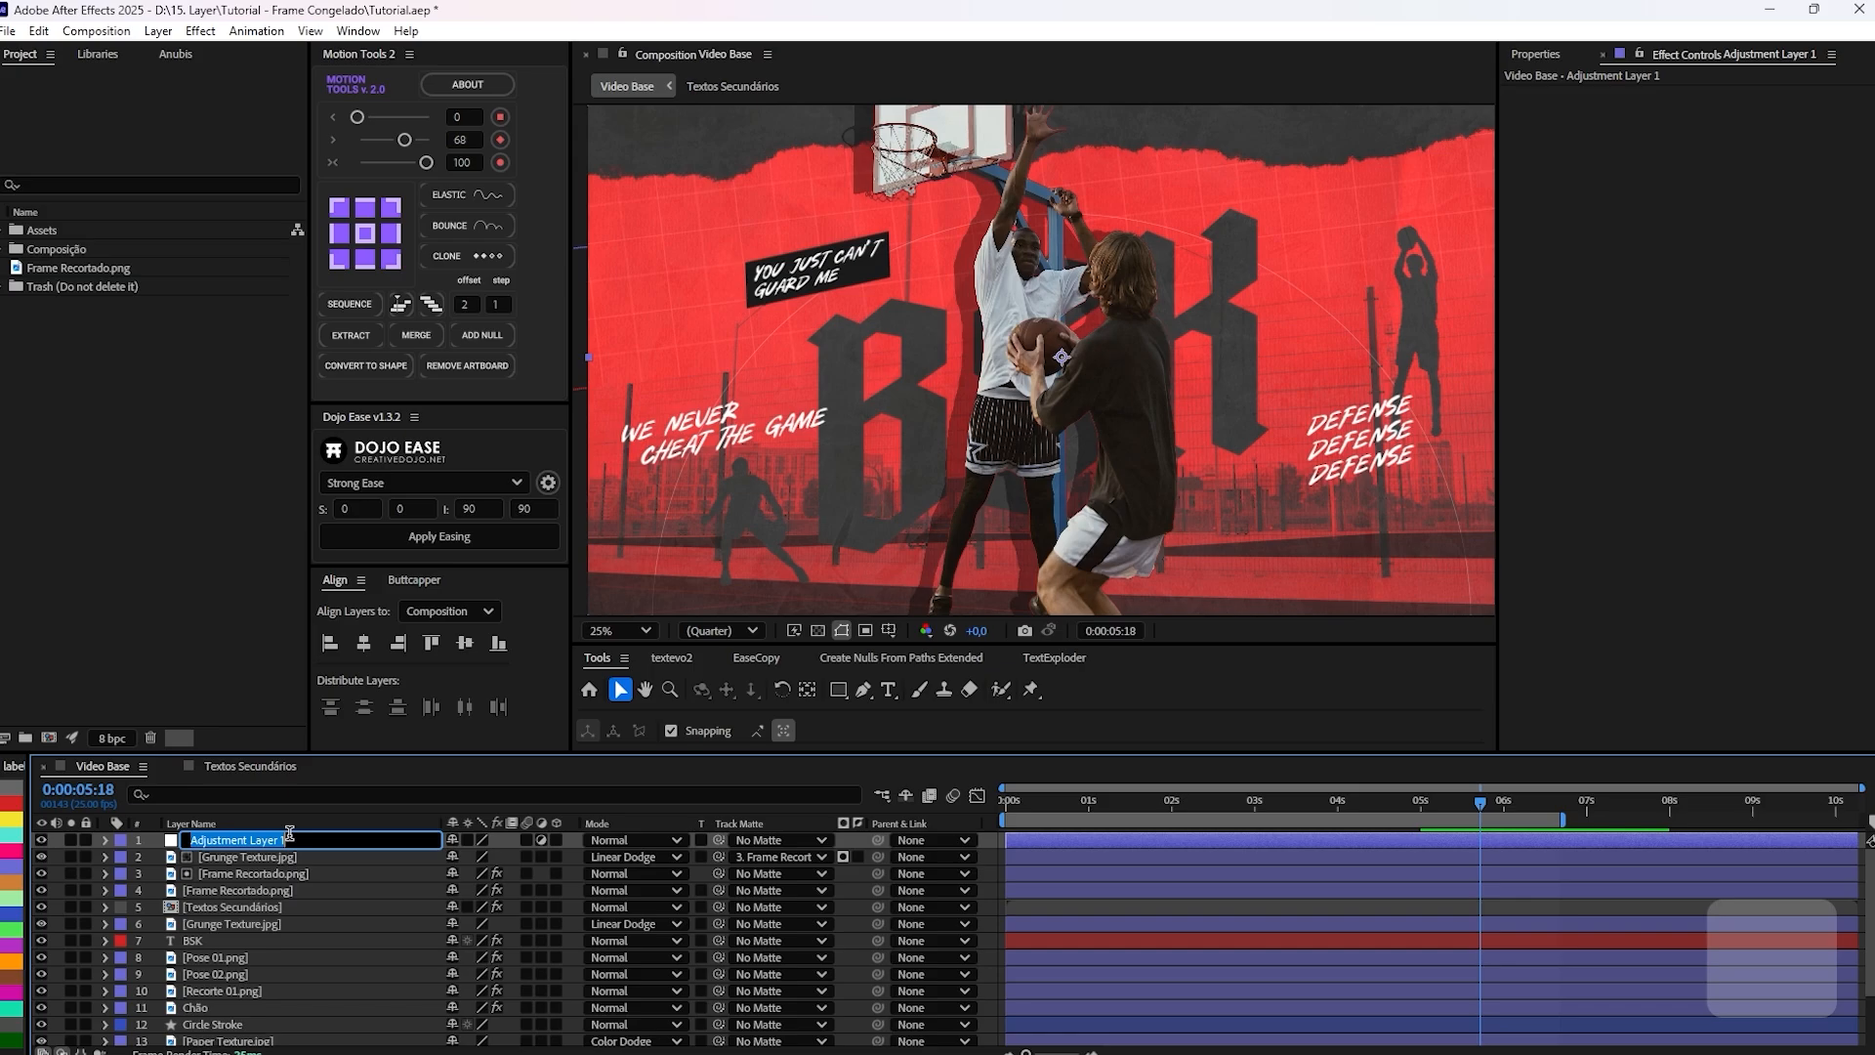
{"action": "type", "text": "Curves"}
{"action": "key", "text": "Return"}
Apply the Curves effect to the adjustment layer and shape its RGB curve into a gentle S with lowered shadows and raised highlights.
{"action": "key", "text": "ctrl"}
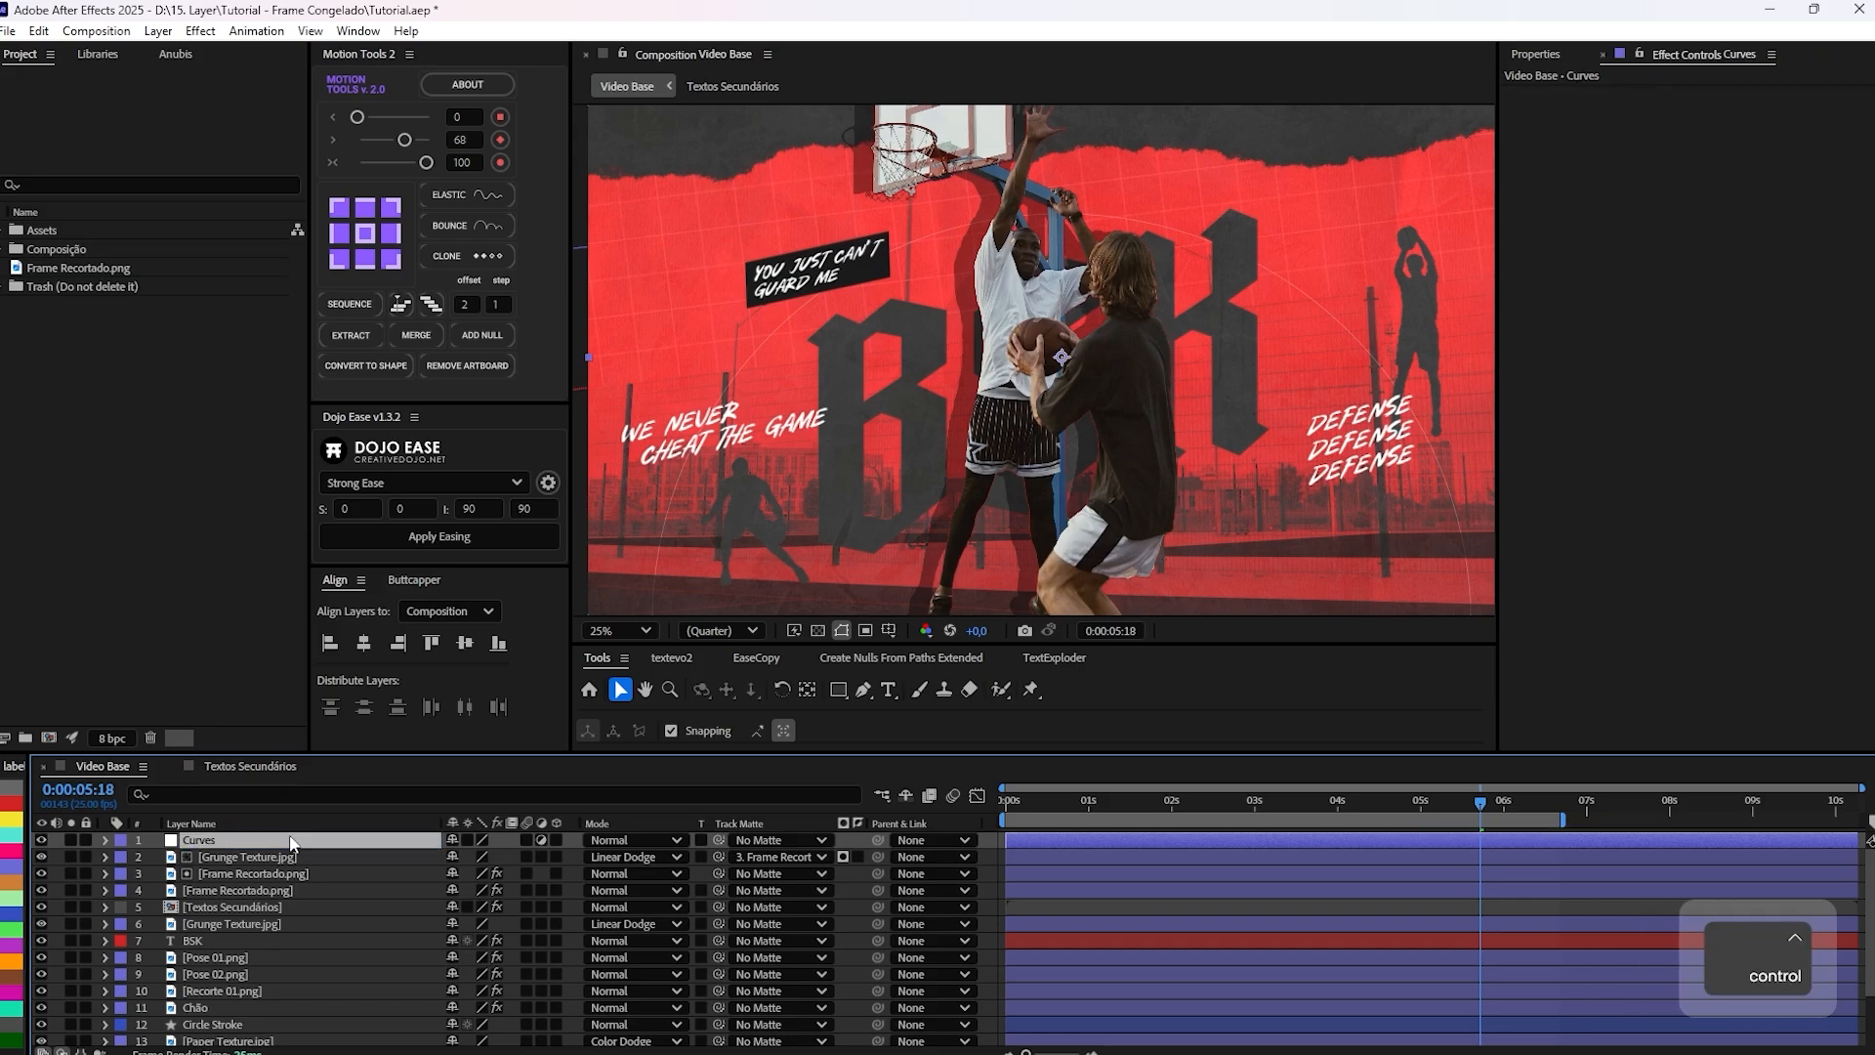
{"action": "key", "text": "ctrl+space"}
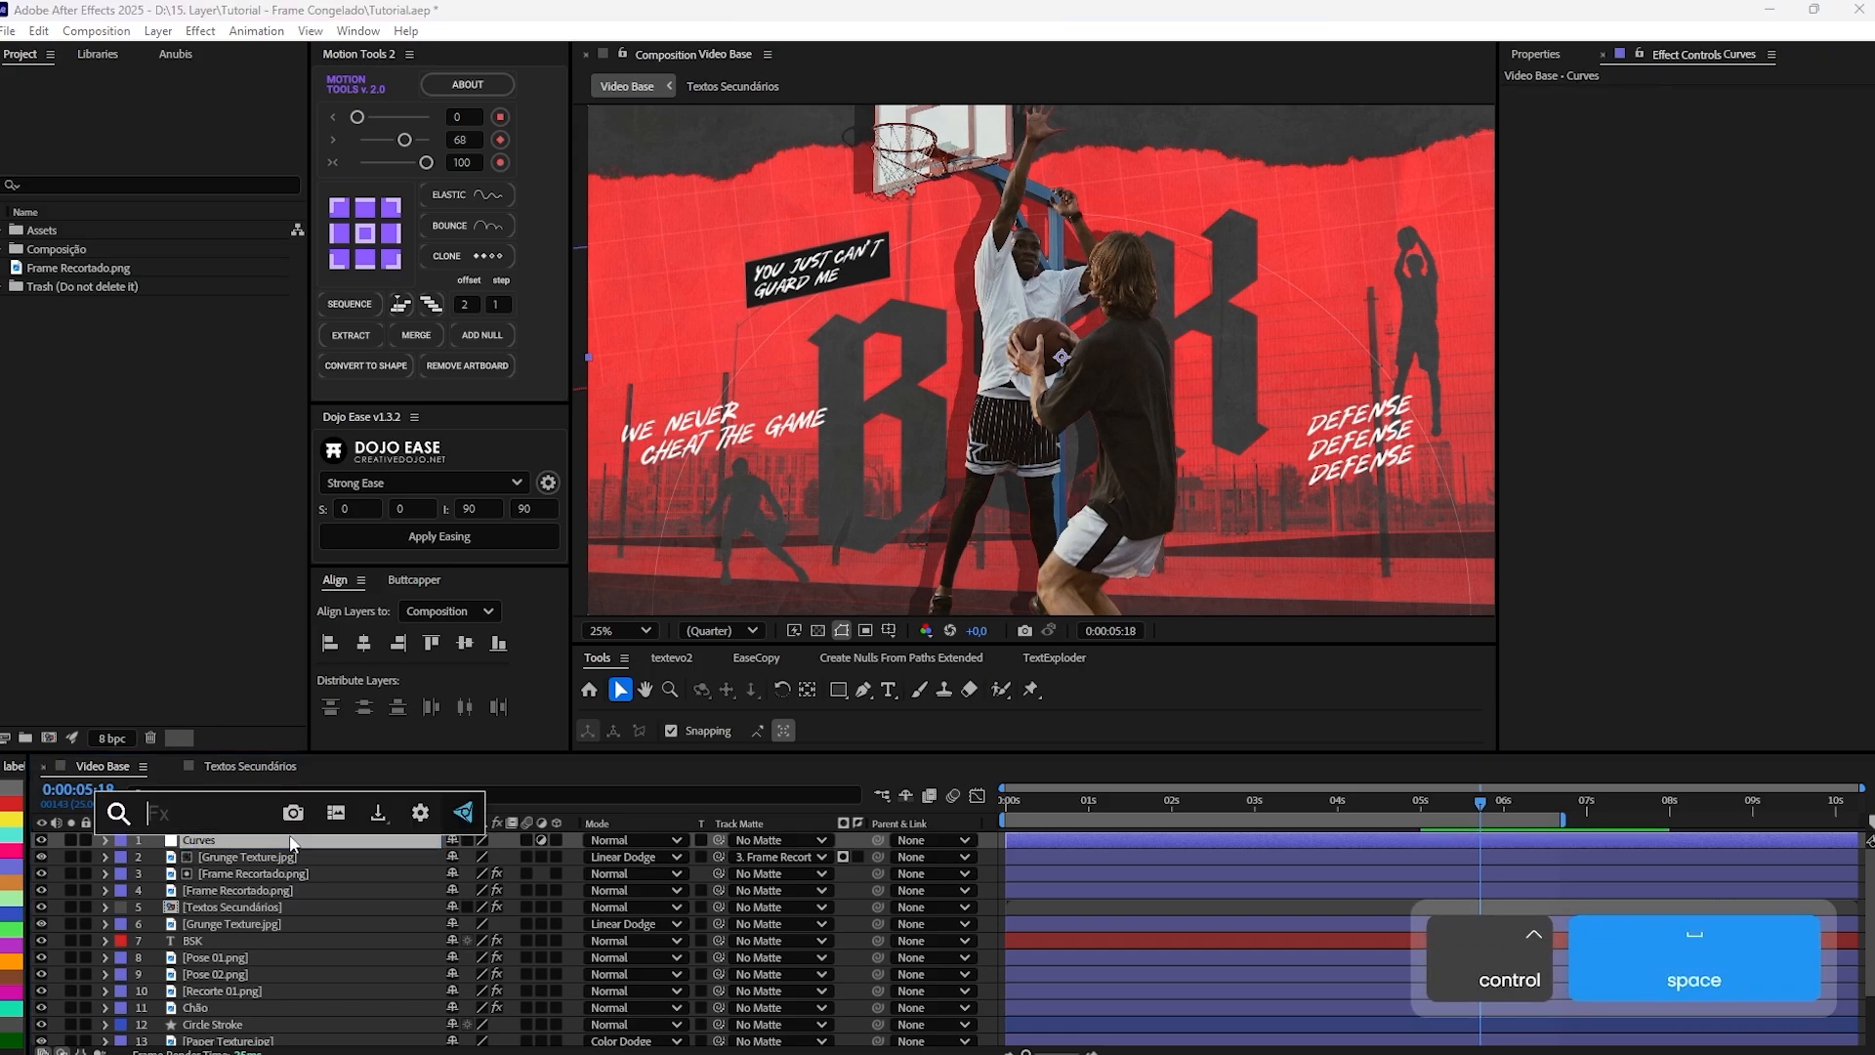
{"action": "type", "text": "Cur"}
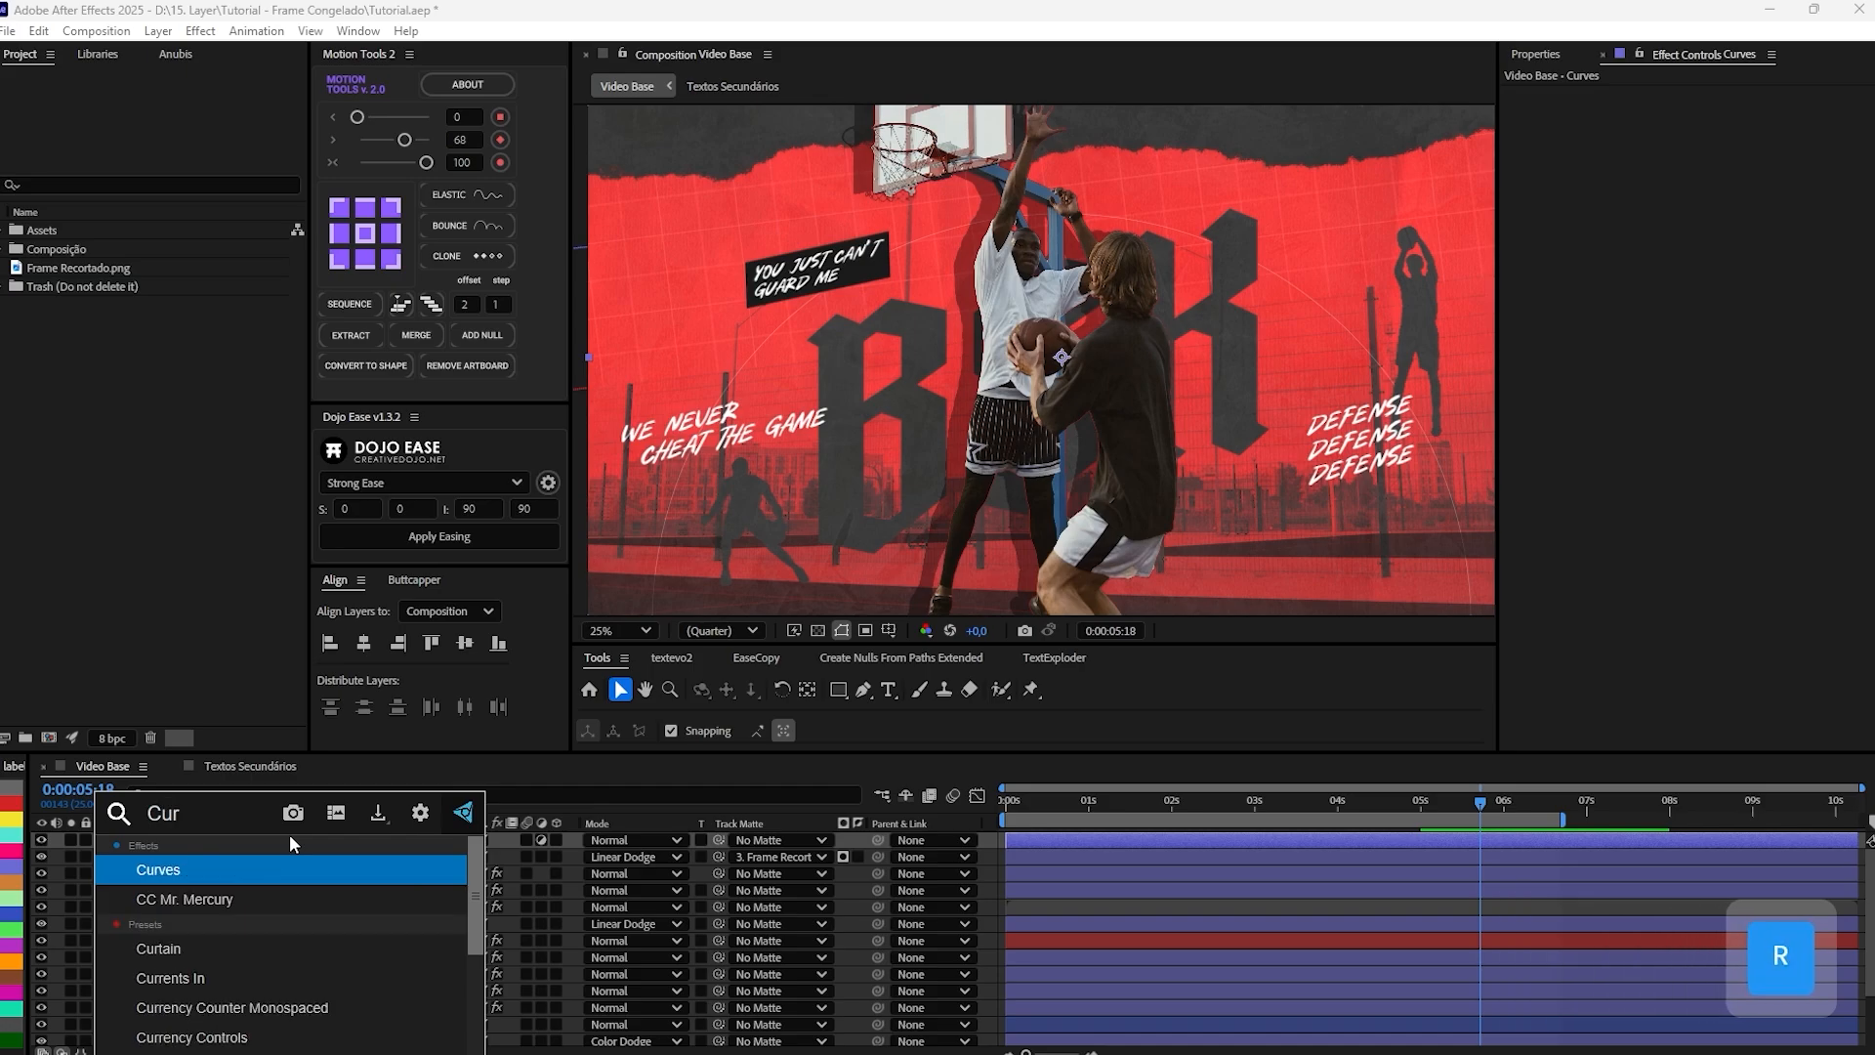
{"action": "key", "text": "Return"}
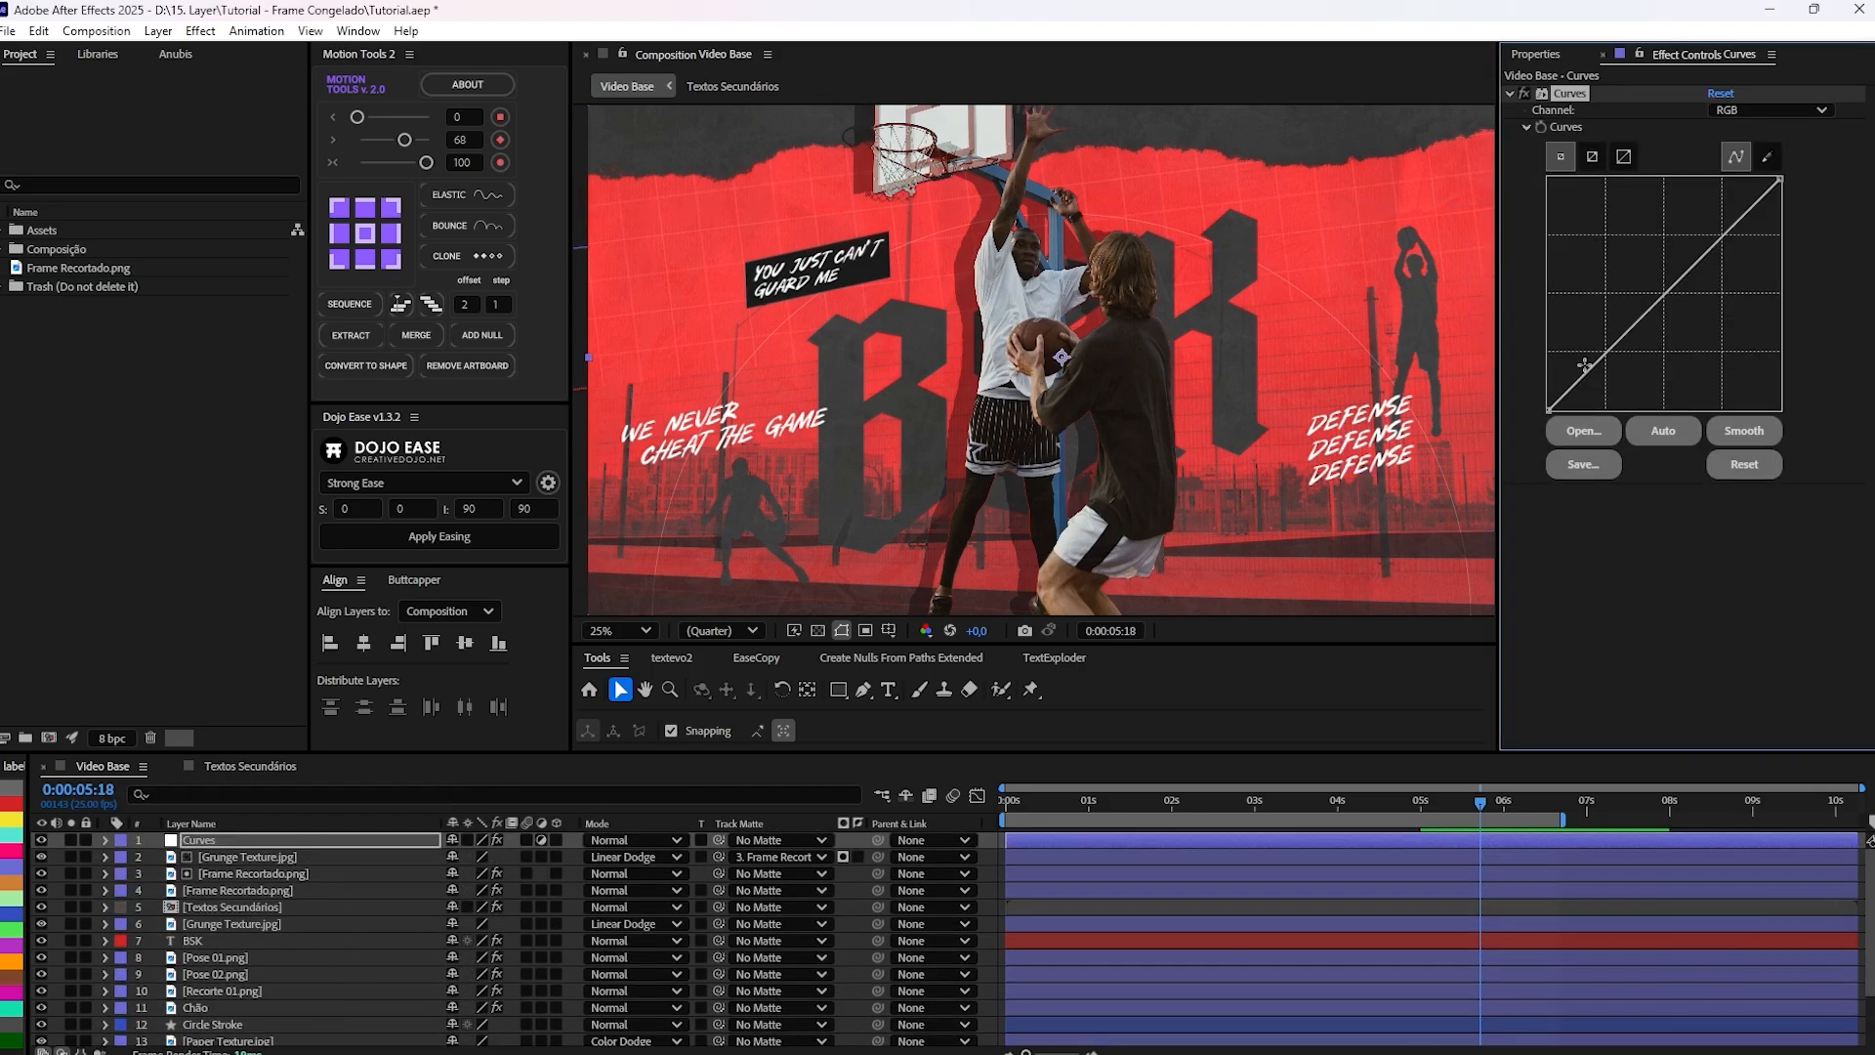
{"action": "left_click_drag", "start_coordinate": [1550, 411], "coordinate": [1602, 364]}
{"action": "left_click_drag", "start_coordinate": [1745, 230], "coordinate": [1714, 231]}
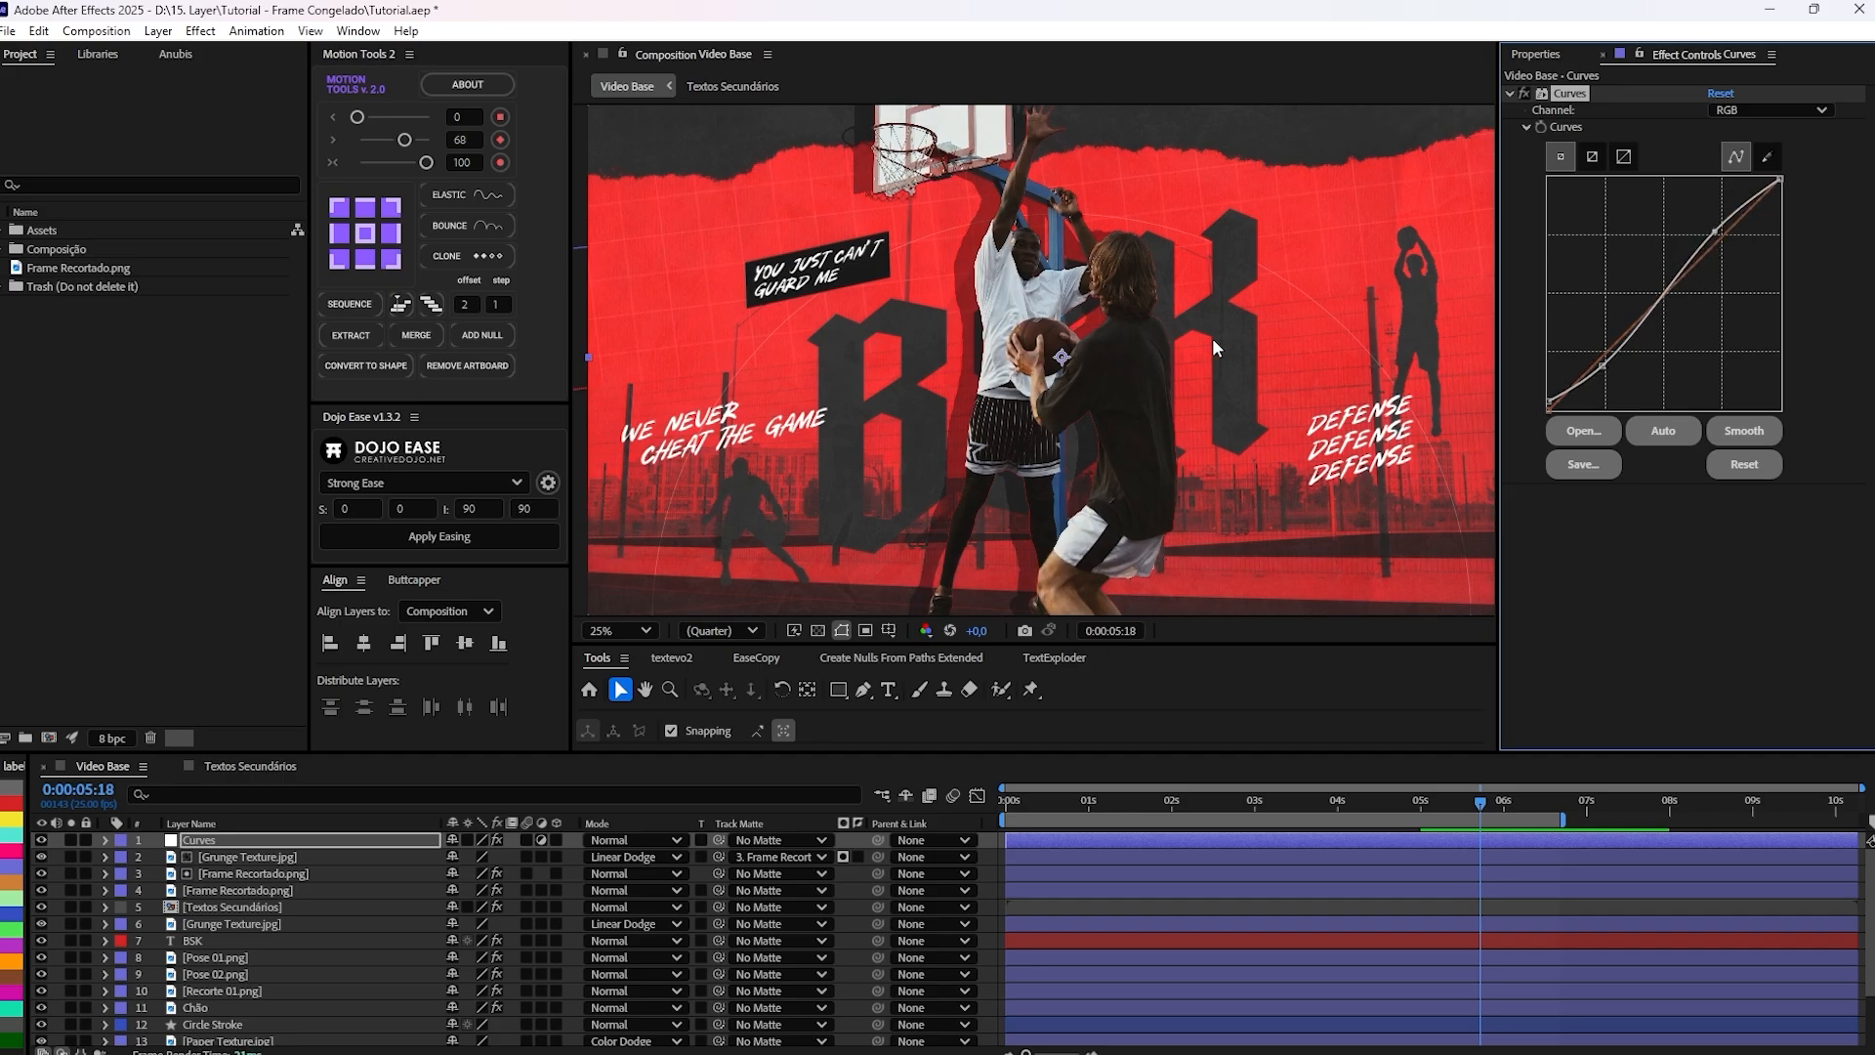
Strengthen the RGB curve's contrast by lowering its shadow point and fine-tuning its highlight point, comparing the image with the effect off and on.
{"action": "left_click", "coordinate": [1525, 93]}
{"action": "left_click", "coordinate": [1525, 93]}
{"action": "left_click_drag", "start_coordinate": [1603, 370], "coordinate": [1608, 371]}
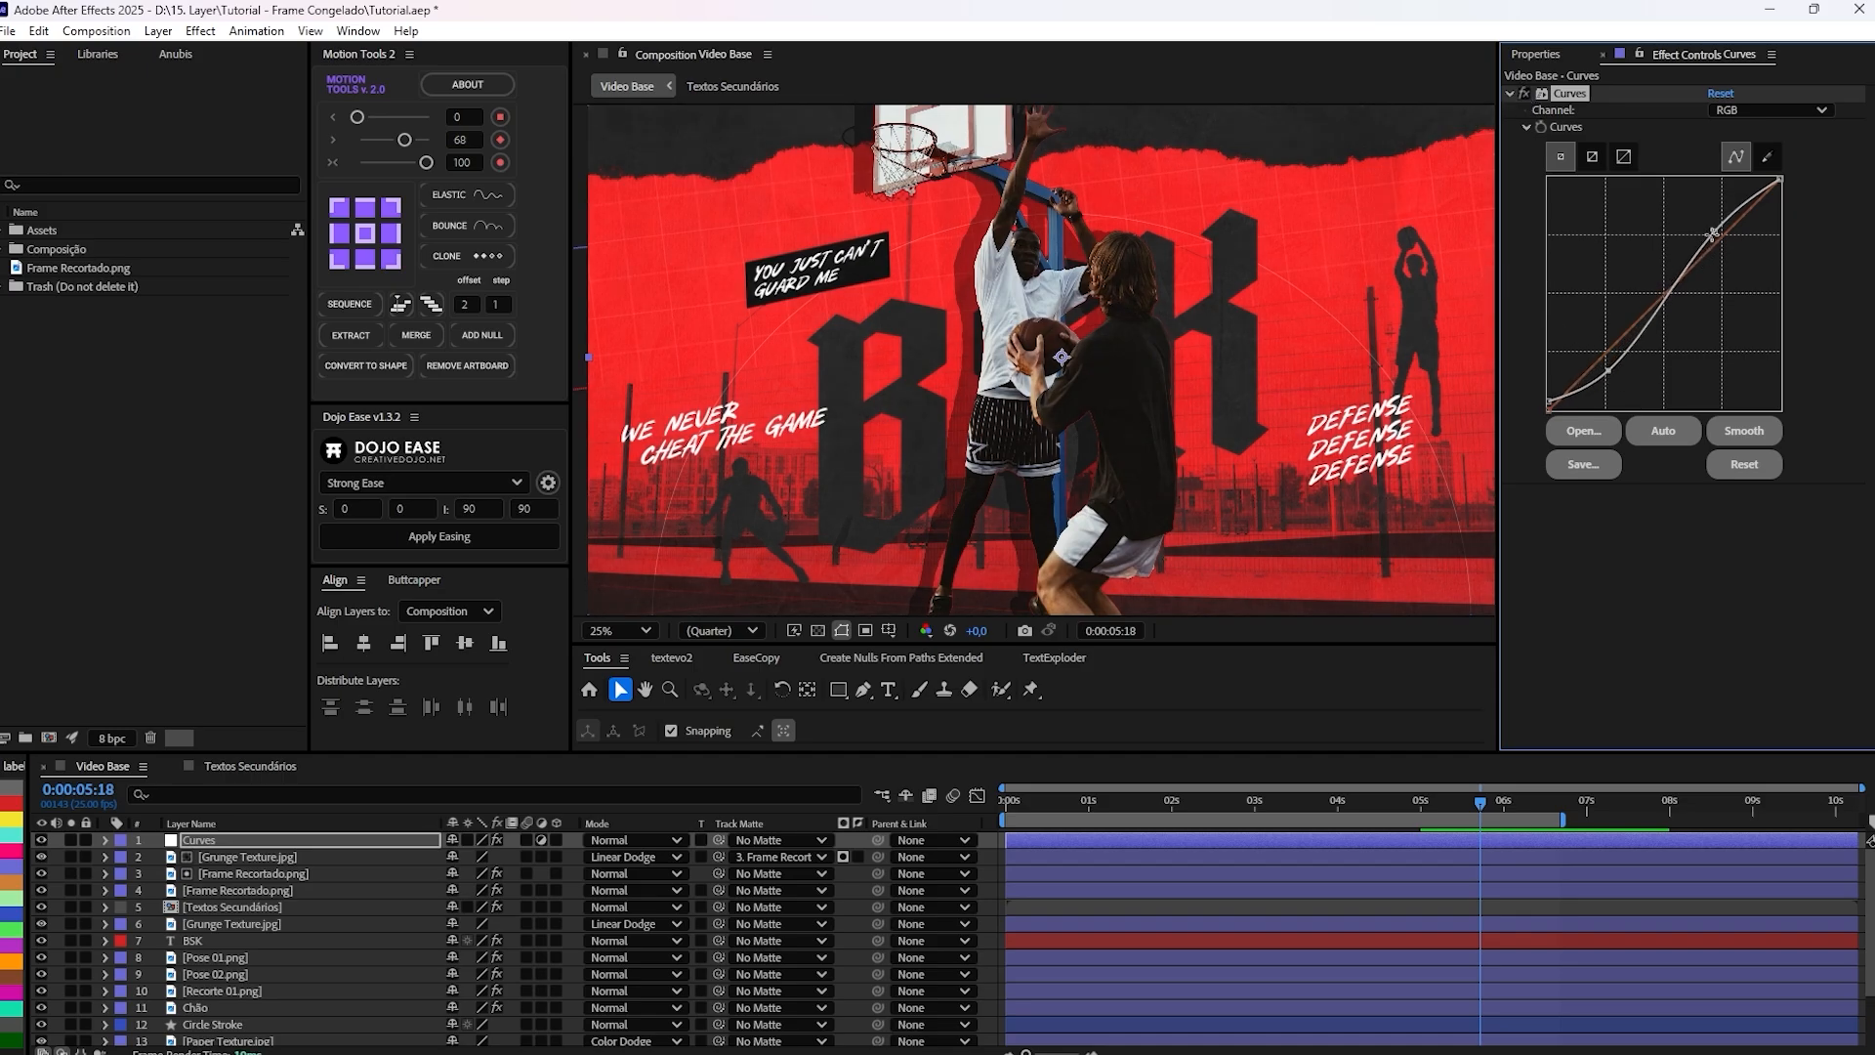
{"action": "left_click_drag", "start_coordinate": [1713, 235], "coordinate": [1715, 231]}
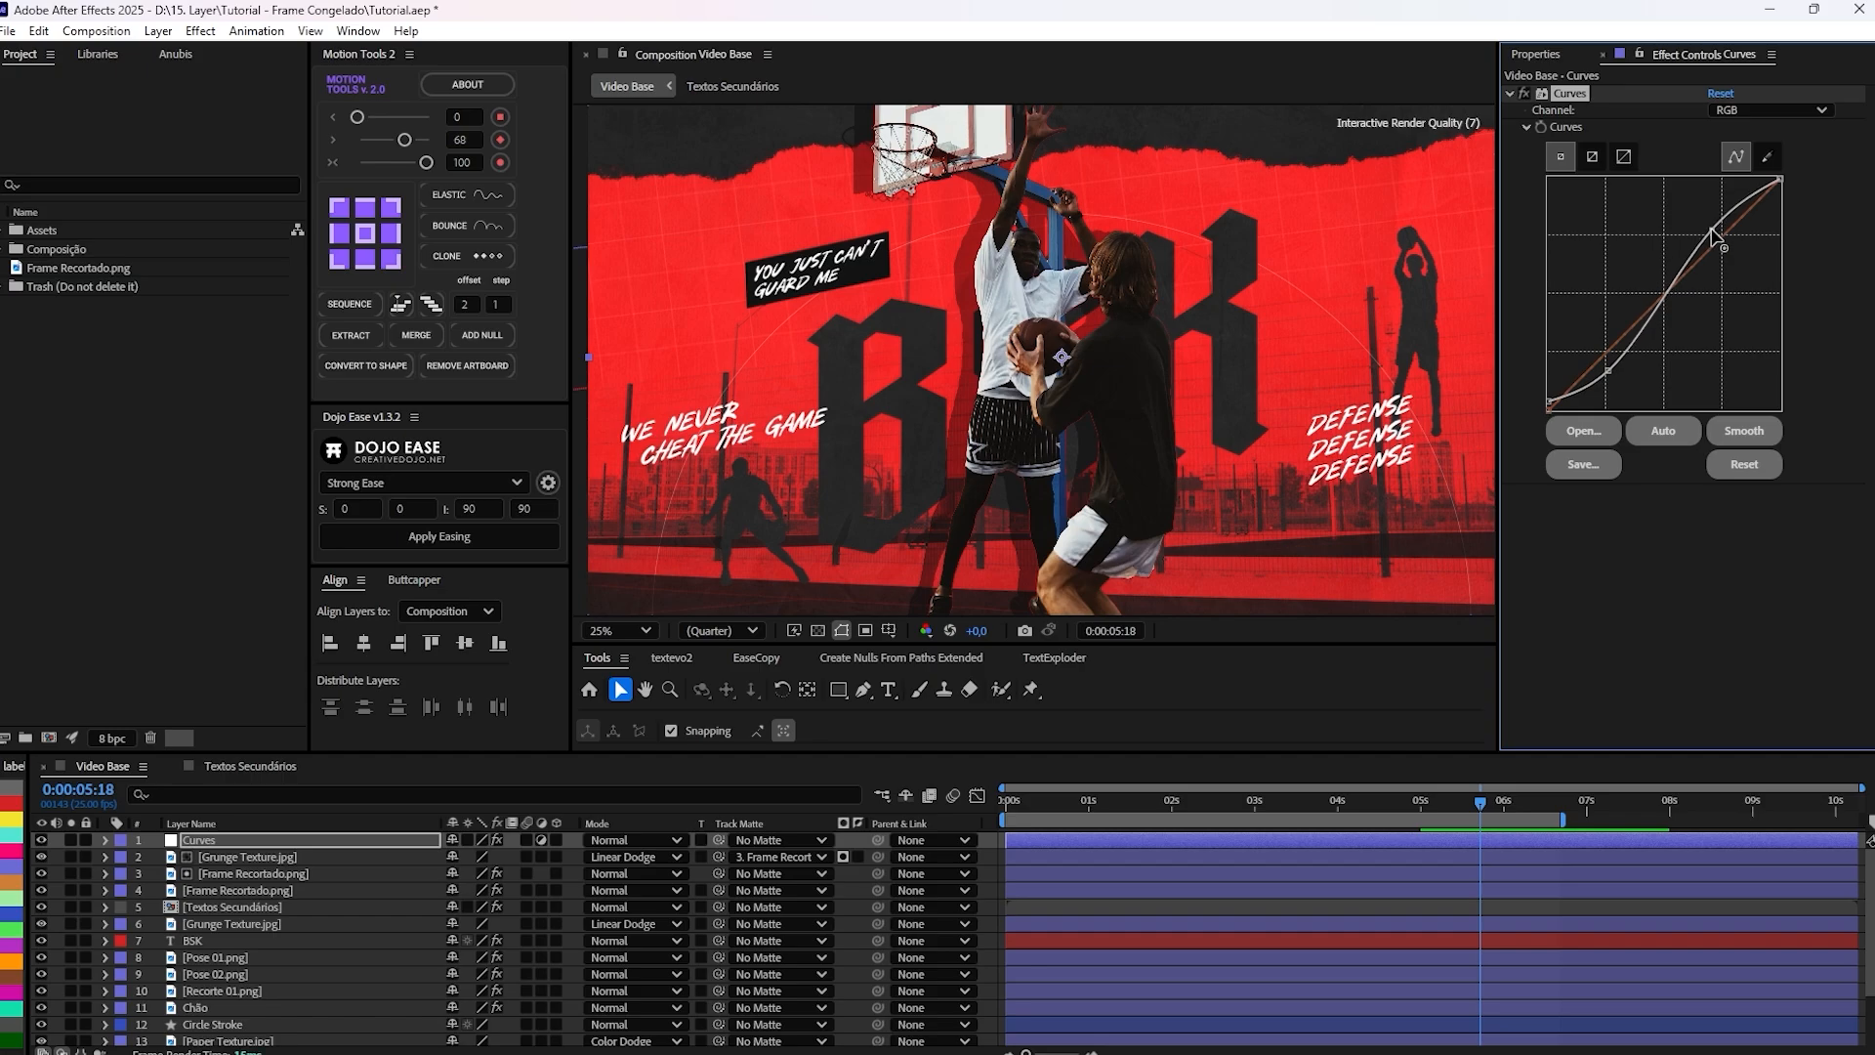
{"action": "left_click_drag", "start_coordinate": [1712, 233], "coordinate": [1713, 236]}
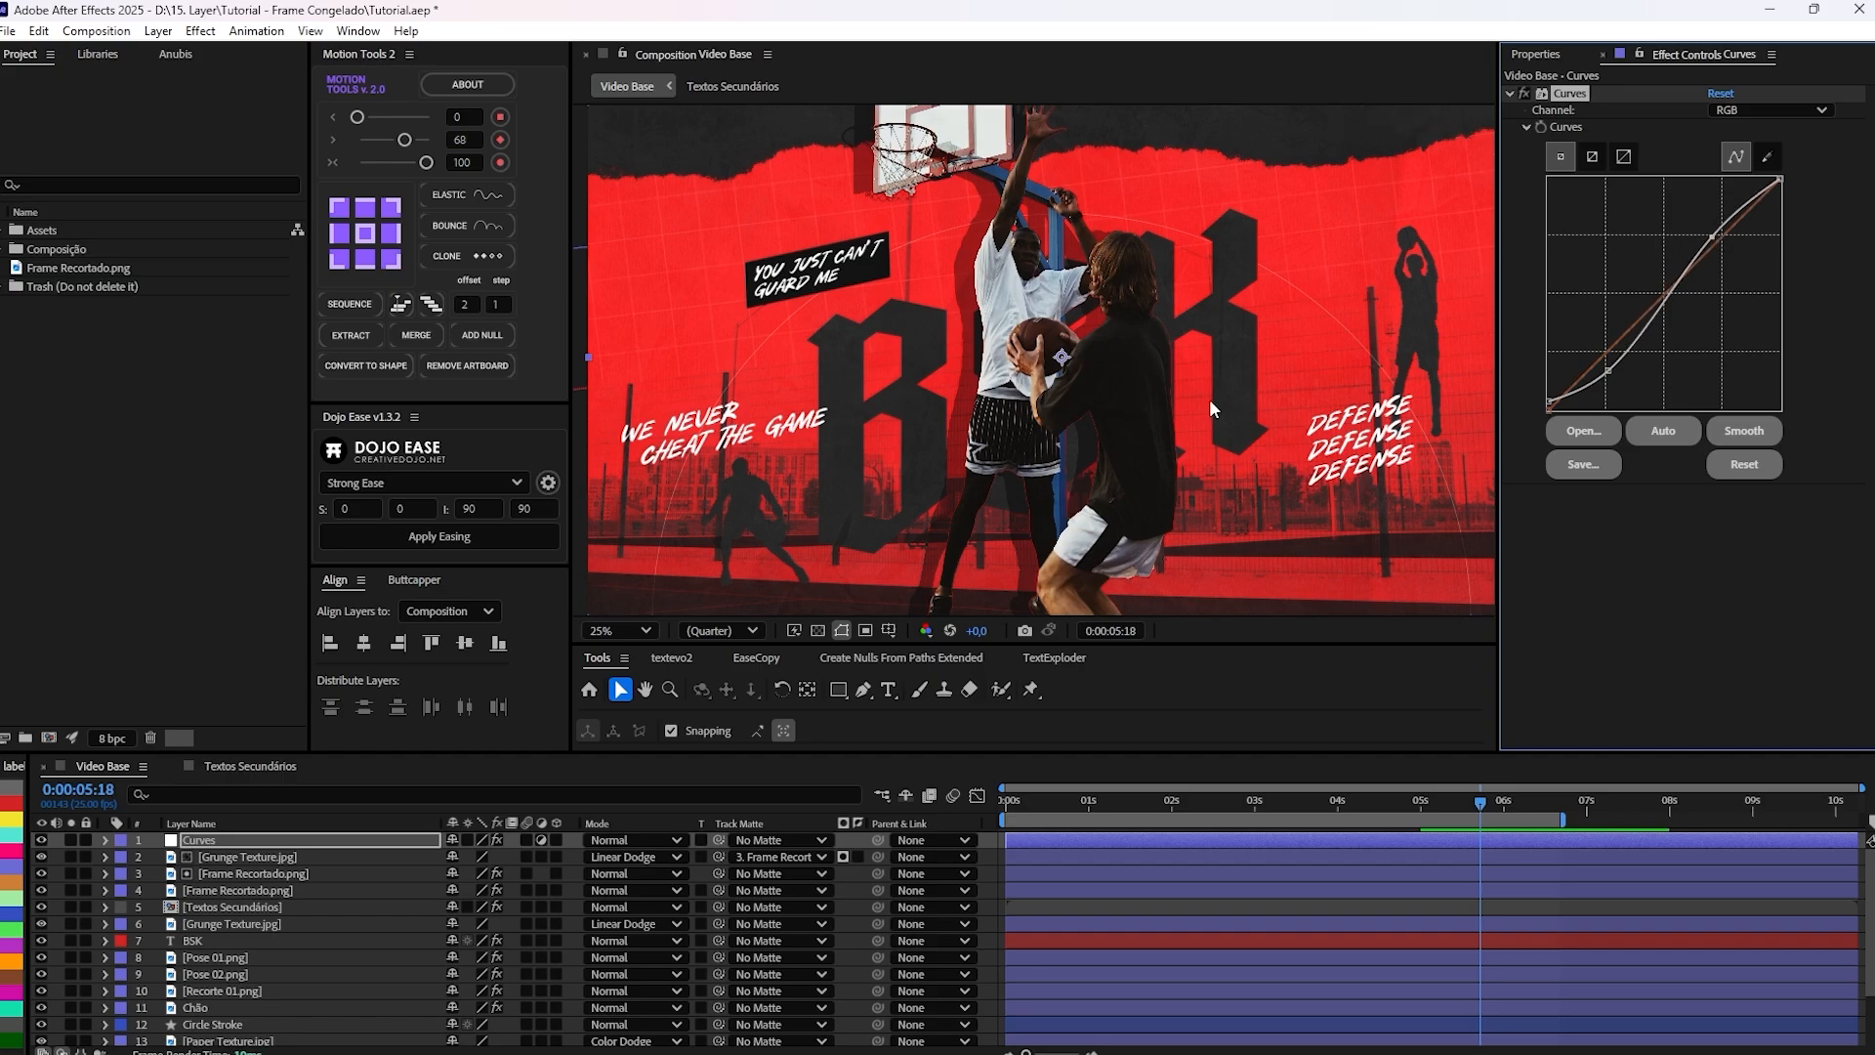
{"action": "left_click", "coordinate": [1526, 94]}
{"action": "left_click", "coordinate": [1526, 93]}
{"action": "left_click", "coordinate": [1525, 95]}
{"action": "left_click", "coordinate": [1525, 95]}
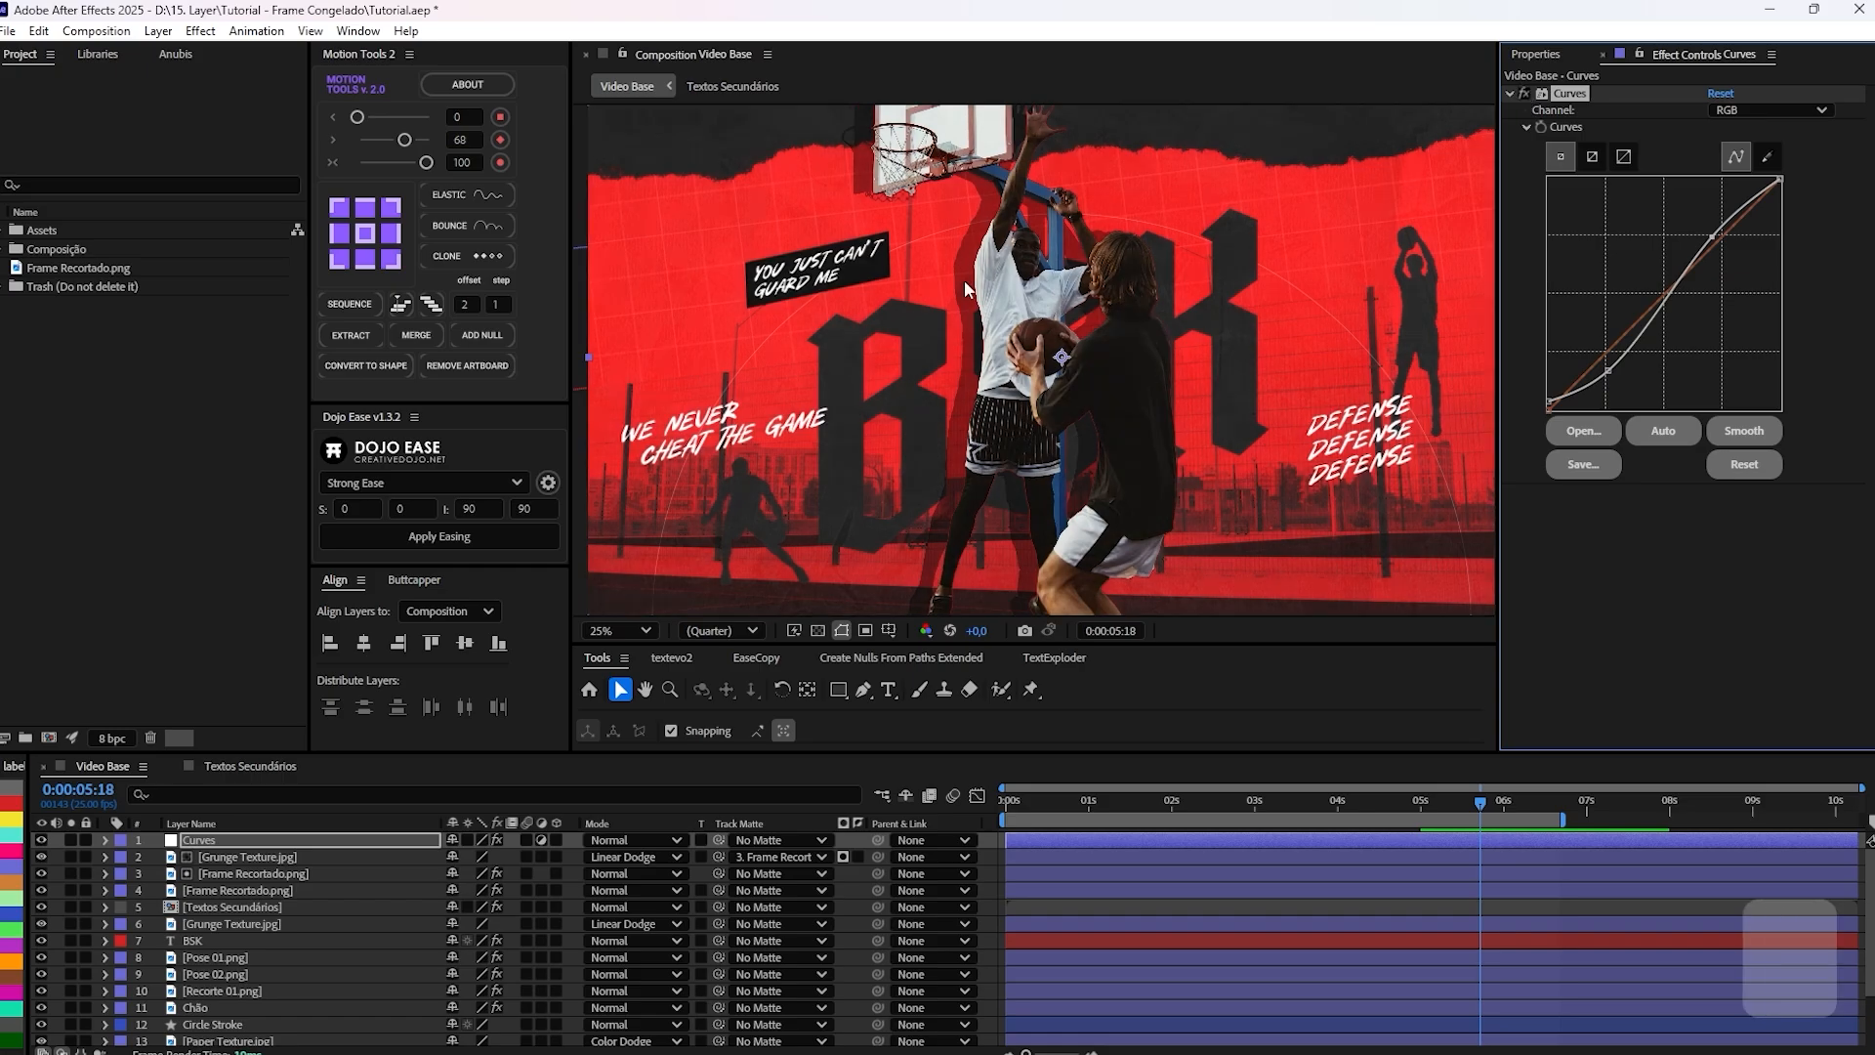
Soften the RGB curve's contrast by raising the shadow point slightly and bringing the highlight point closer to the diagonal.
{"action": "scroll", "coordinate": [964, 286], "scroll_direction": "down", "scroll_amount": 1}
{"action": "scroll", "coordinate": [1076, 309], "scroll_direction": "up", "scroll_amount": 1}
{"action": "left_click_drag", "start_coordinate": [1050, 316], "coordinate": [1221, 354]}
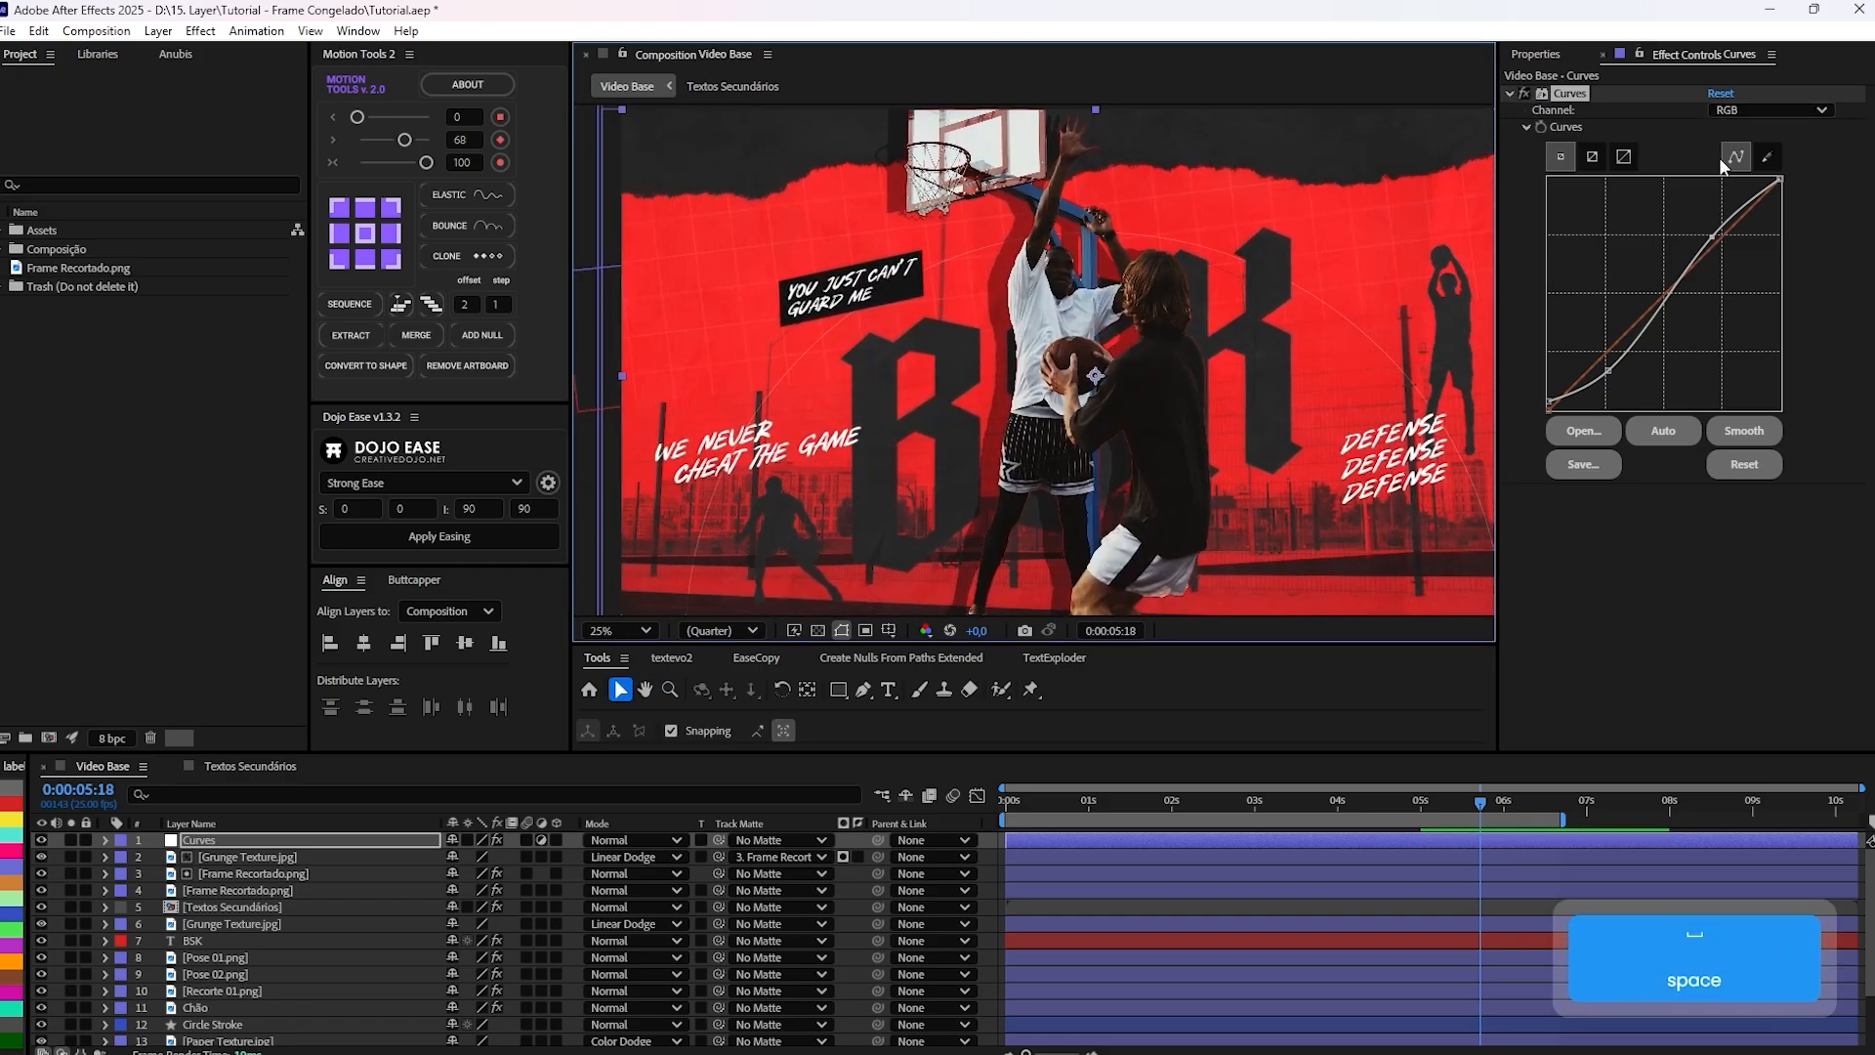
{"action": "key", "text": "v"}
{"action": "left_click_drag", "start_coordinate": [1610, 369], "coordinate": [1608, 366]}
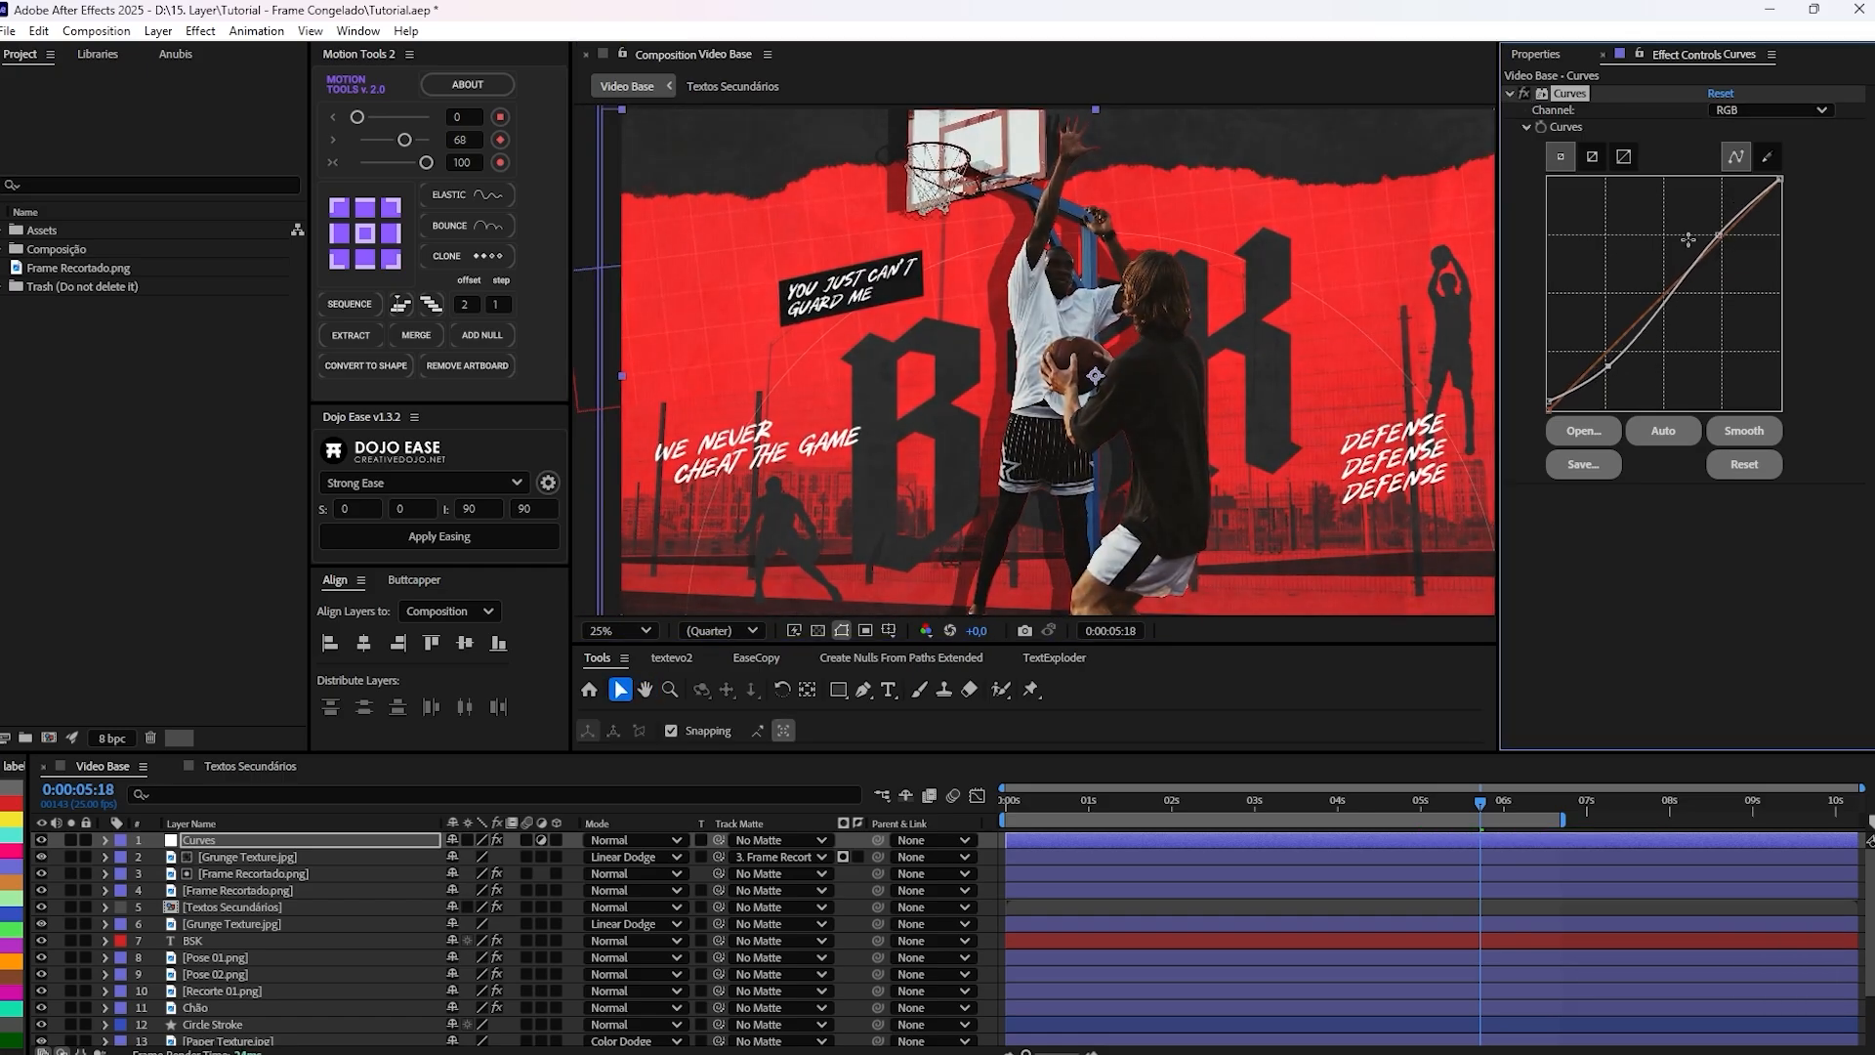
Compare the composition with the Curves layer hidden and shown, and fit the whole frame in the viewer.
{"action": "left_click", "coordinate": [43, 840]}
{"action": "left_click", "coordinate": [43, 840]}
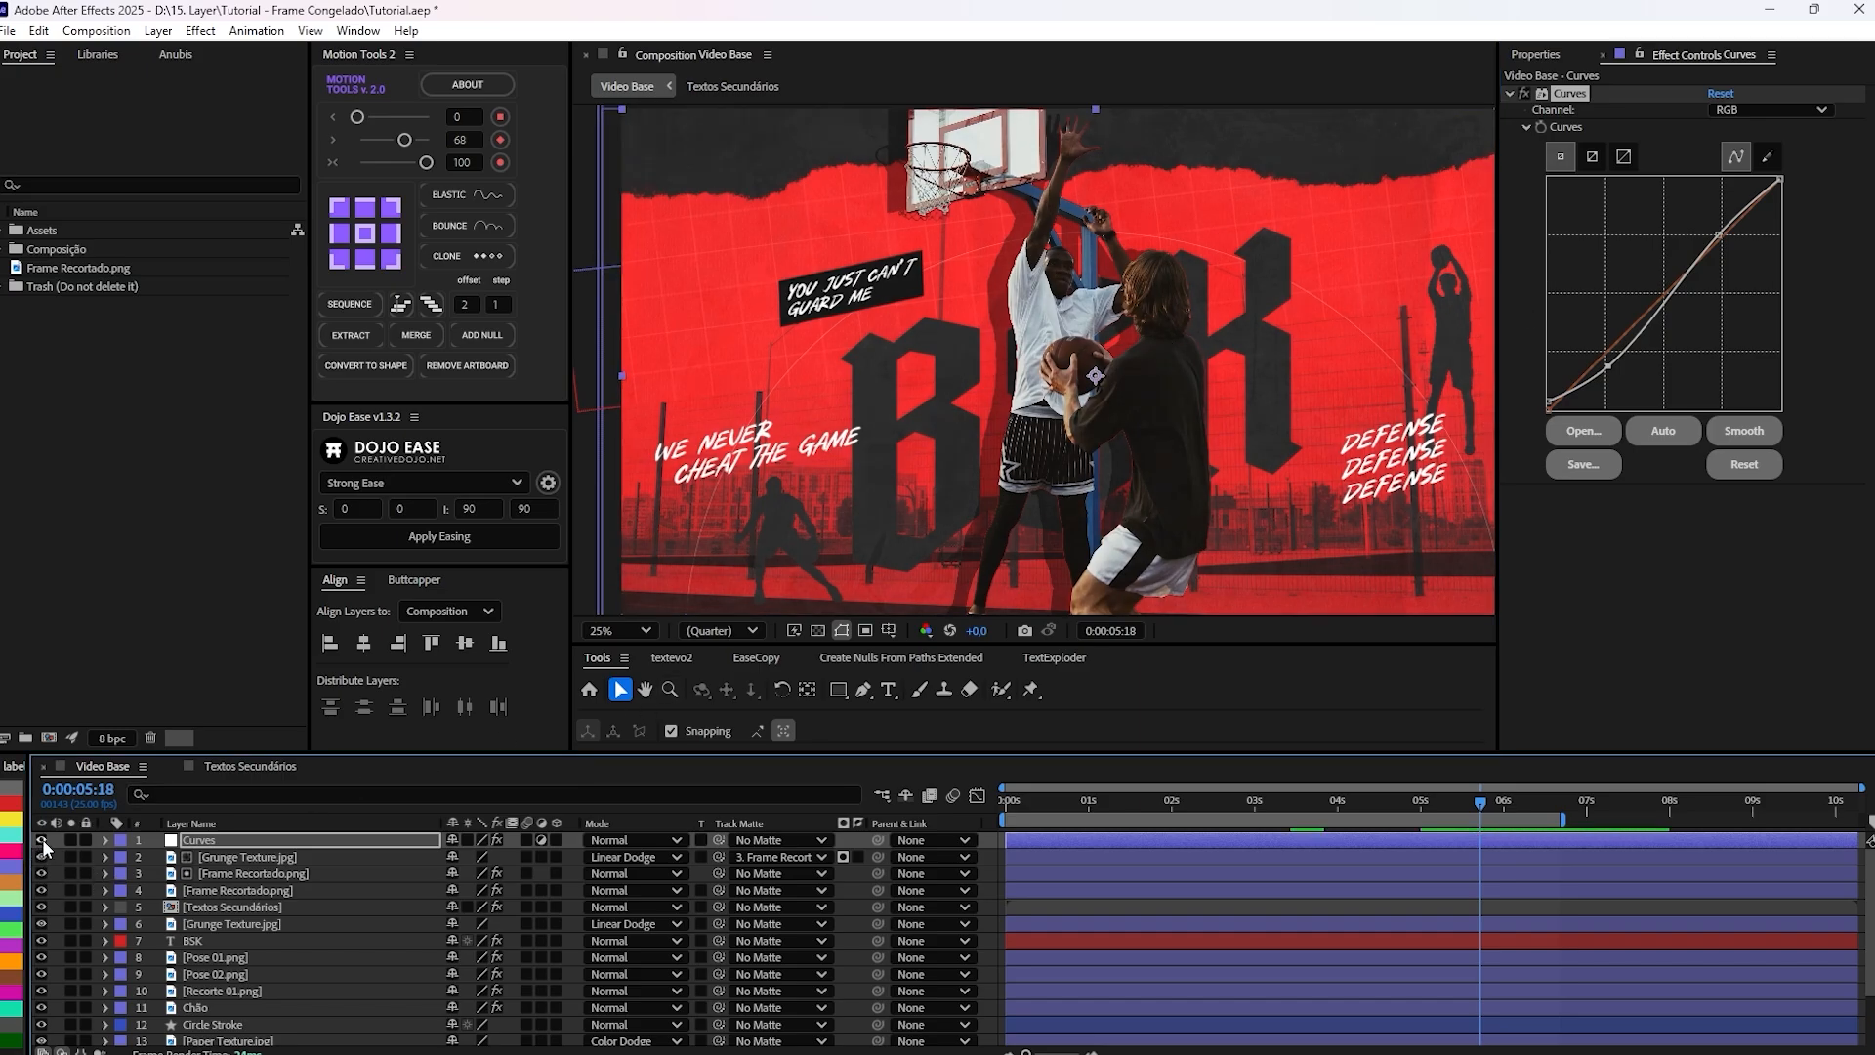
{"action": "left_click", "coordinate": [43, 840]}
{"action": "left_click", "coordinate": [43, 840]}
{"action": "left_click", "coordinate": [43, 840]}
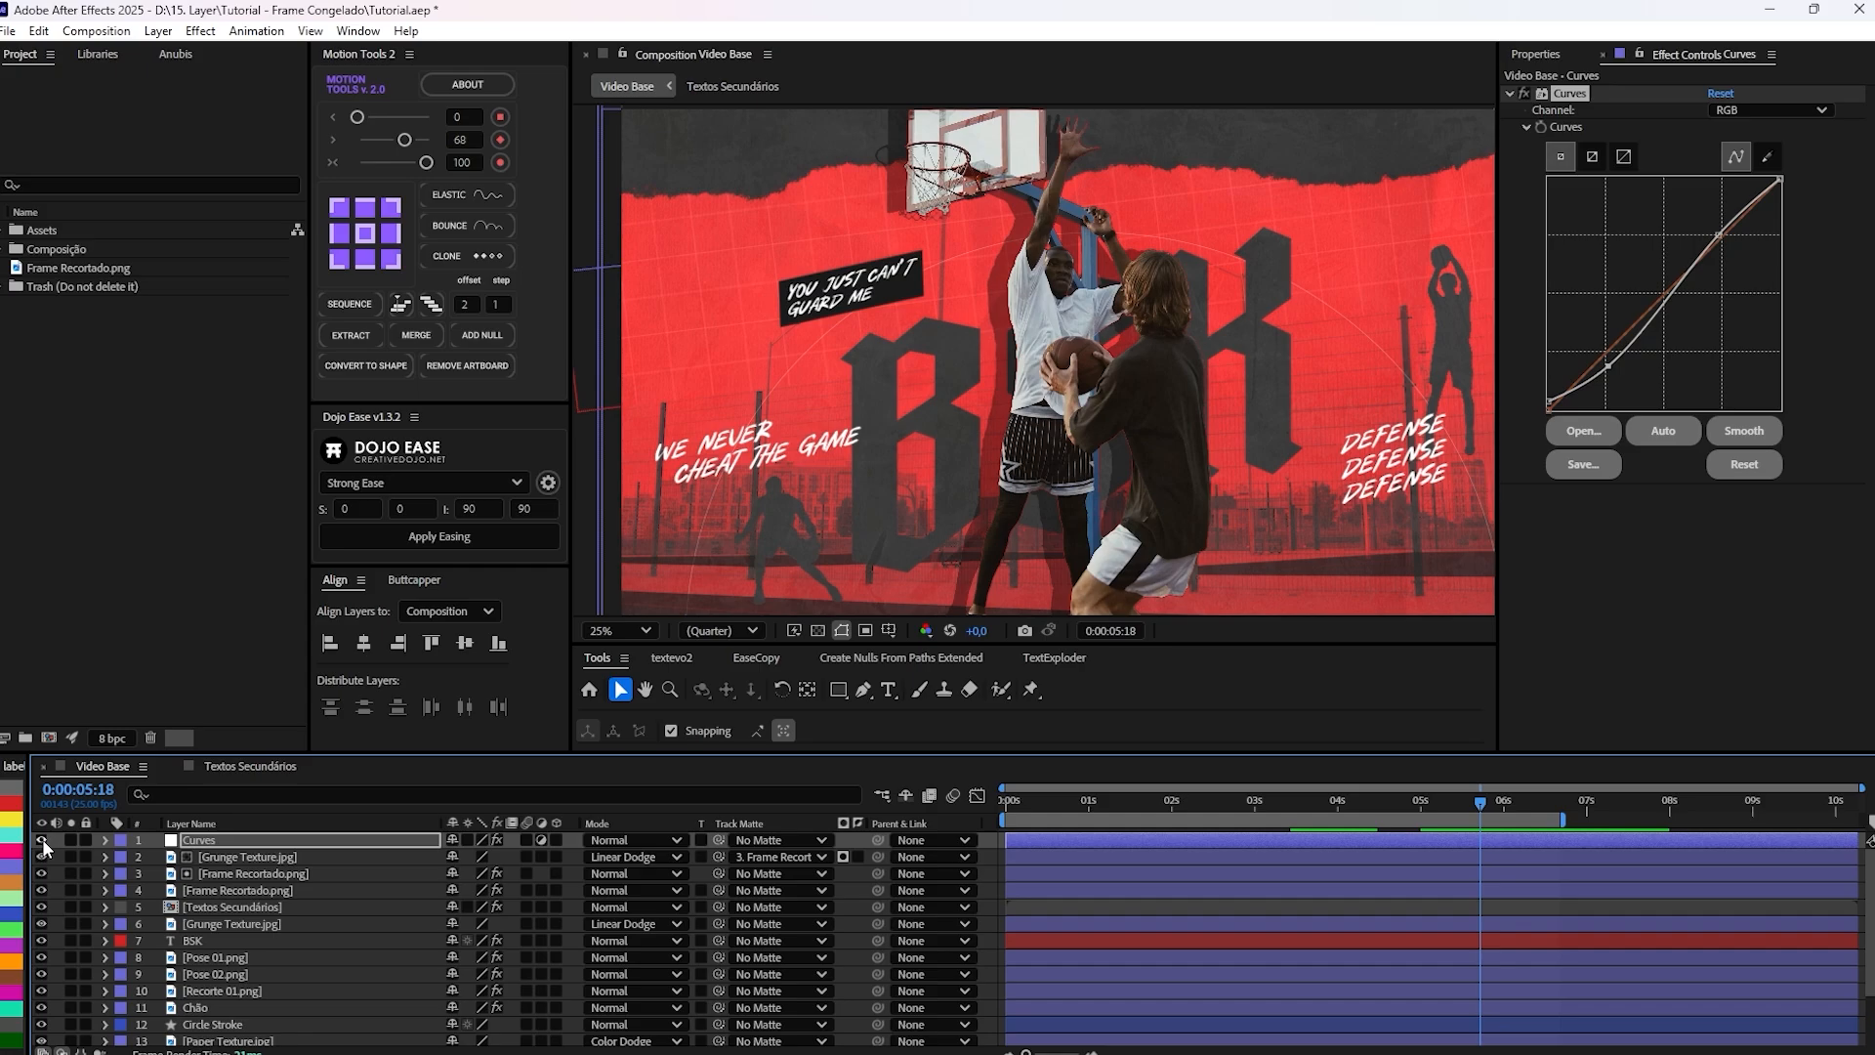
{"action": "left_click", "coordinate": [43, 840]}
{"action": "key", "text": "alt+slash"}
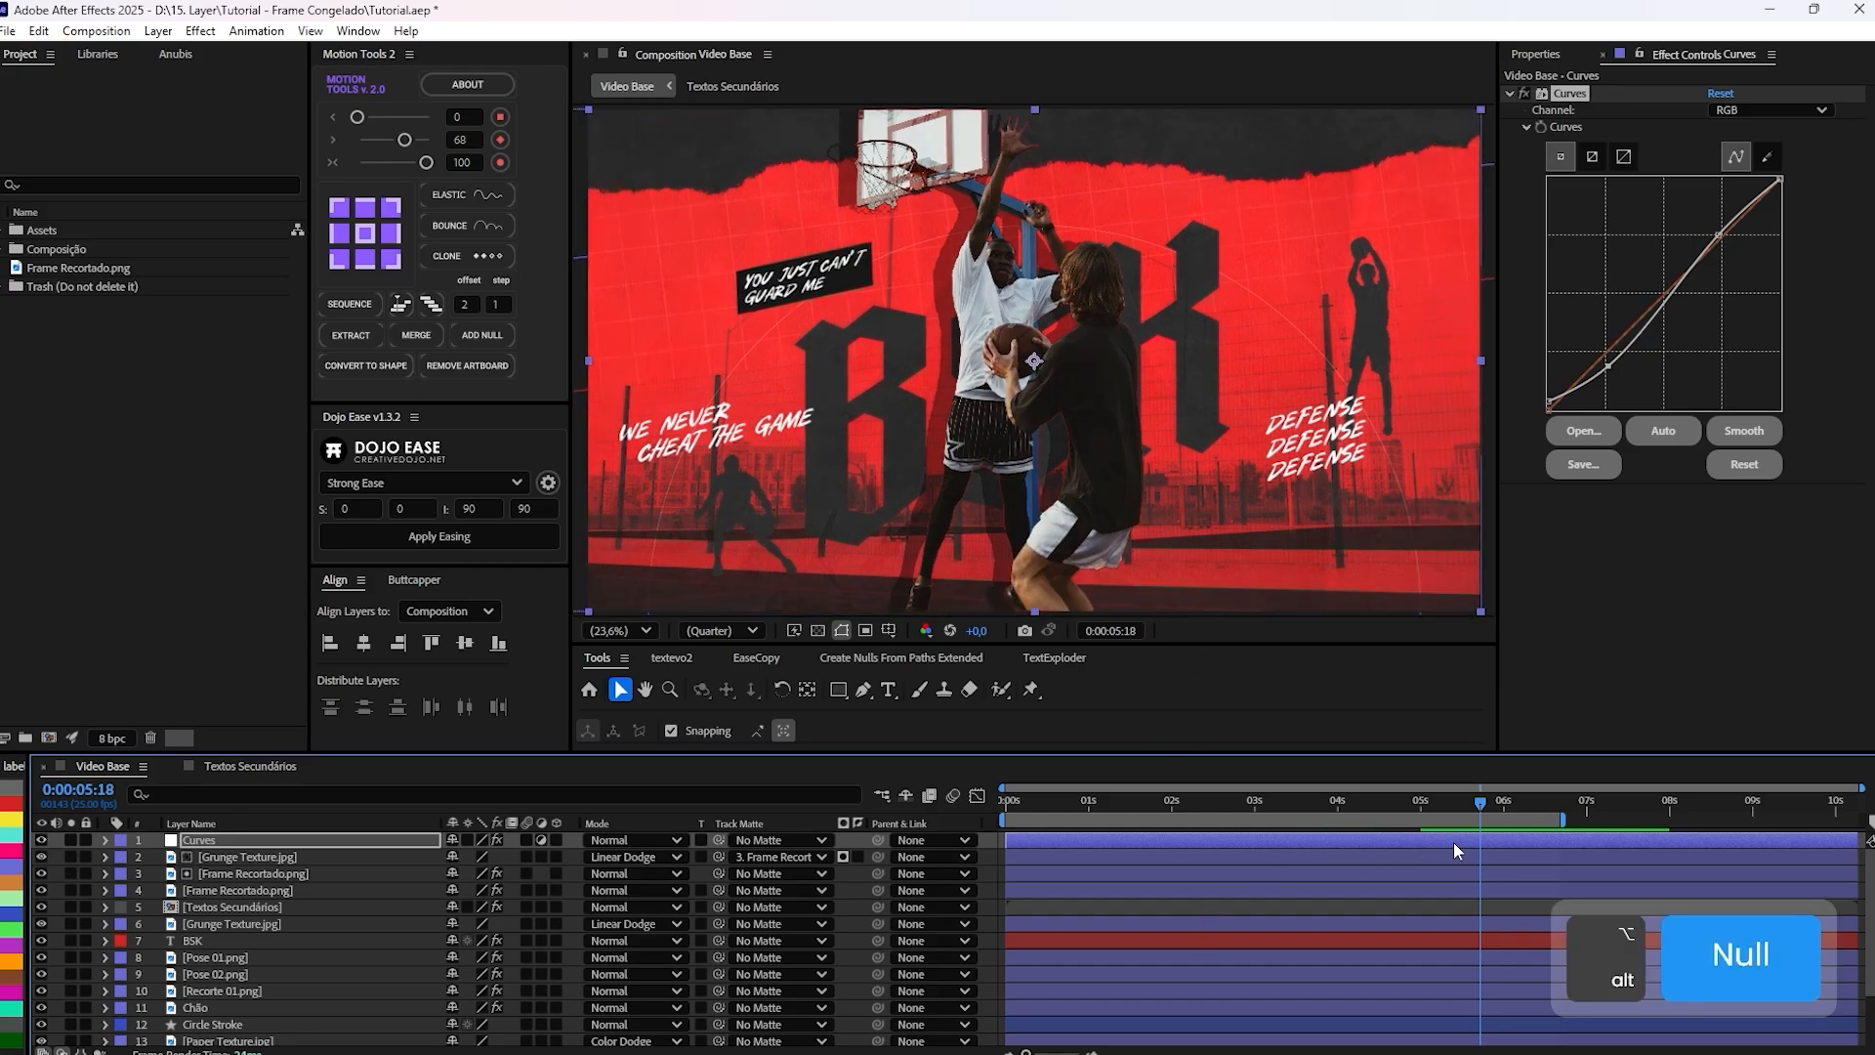
Trim the start of all layers above Video Base.mp4 to 0:00:05:00, and extend the Curves layer back to the composition's start.
{"action": "scroll", "coordinate": [1462, 866], "scroll_direction": "down", "scroll_amount": 3}
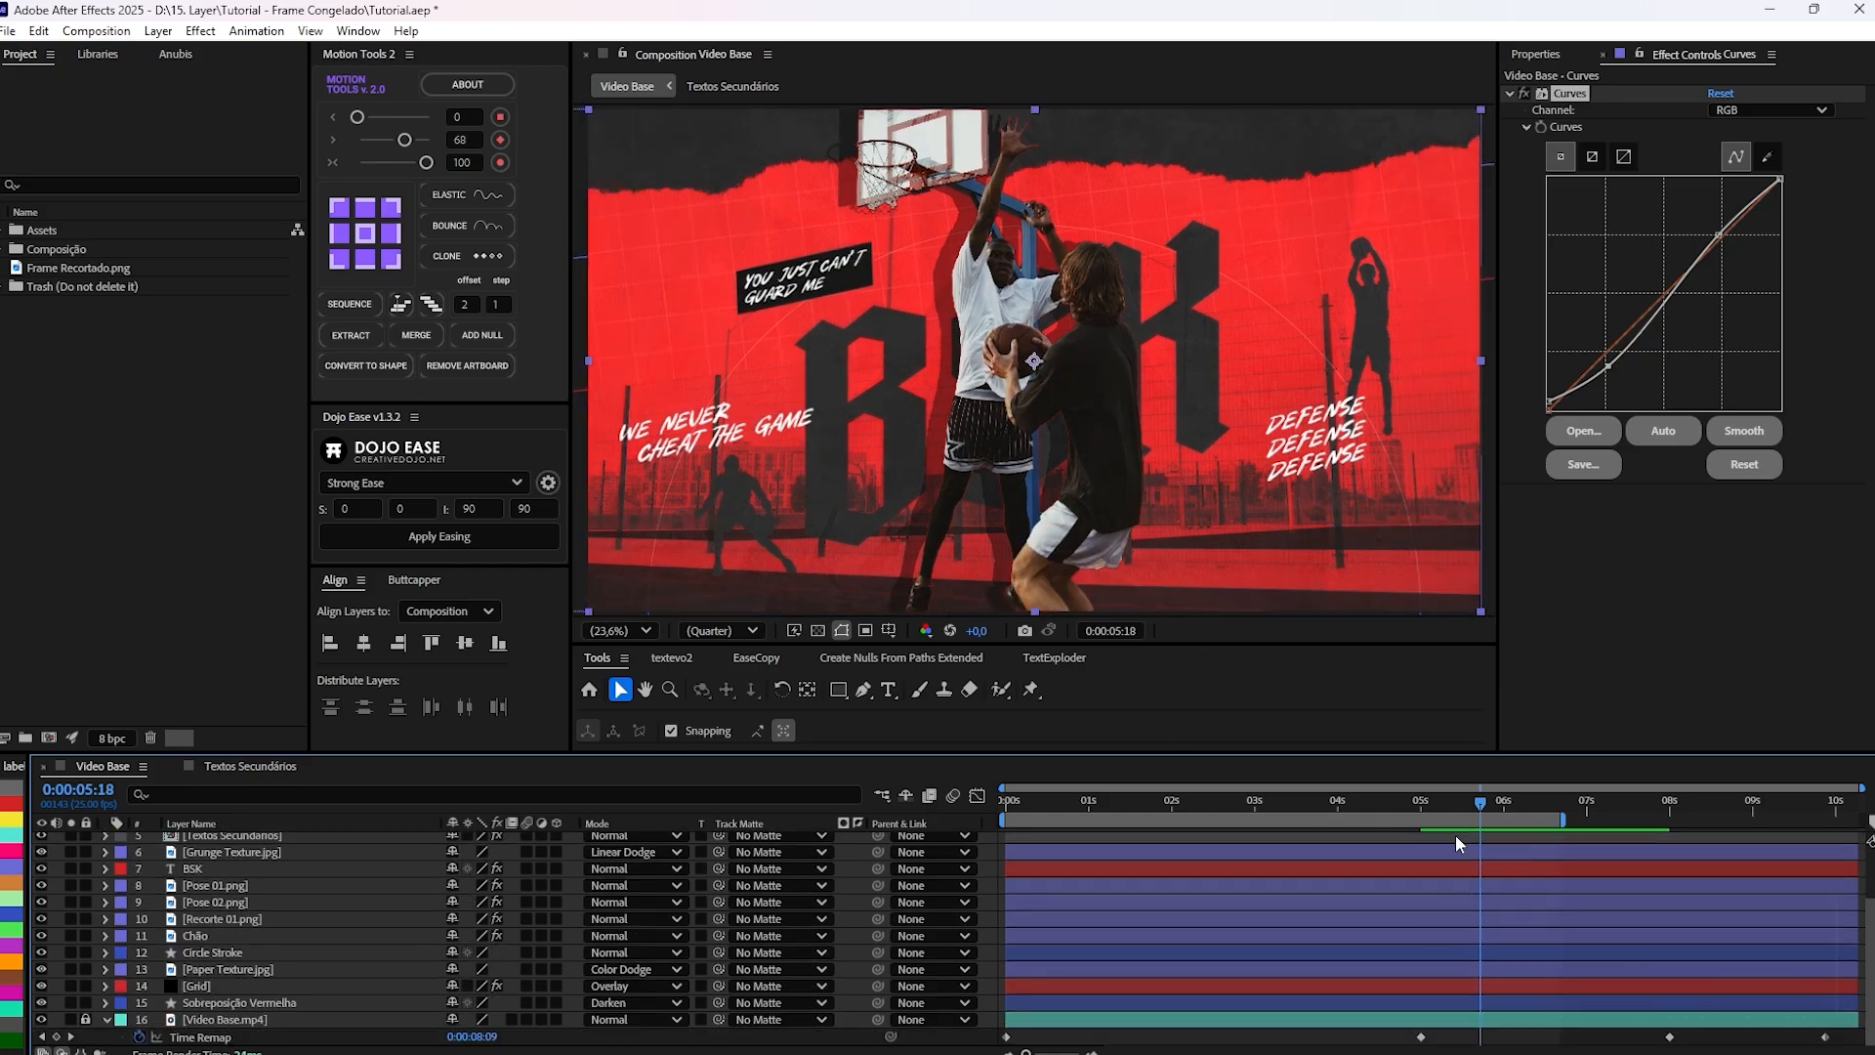
{"action": "left_click", "coordinate": [1458, 803]}
{"action": "left_click_drag", "start_coordinate": [1457, 800], "coordinate": [1432, 800]}
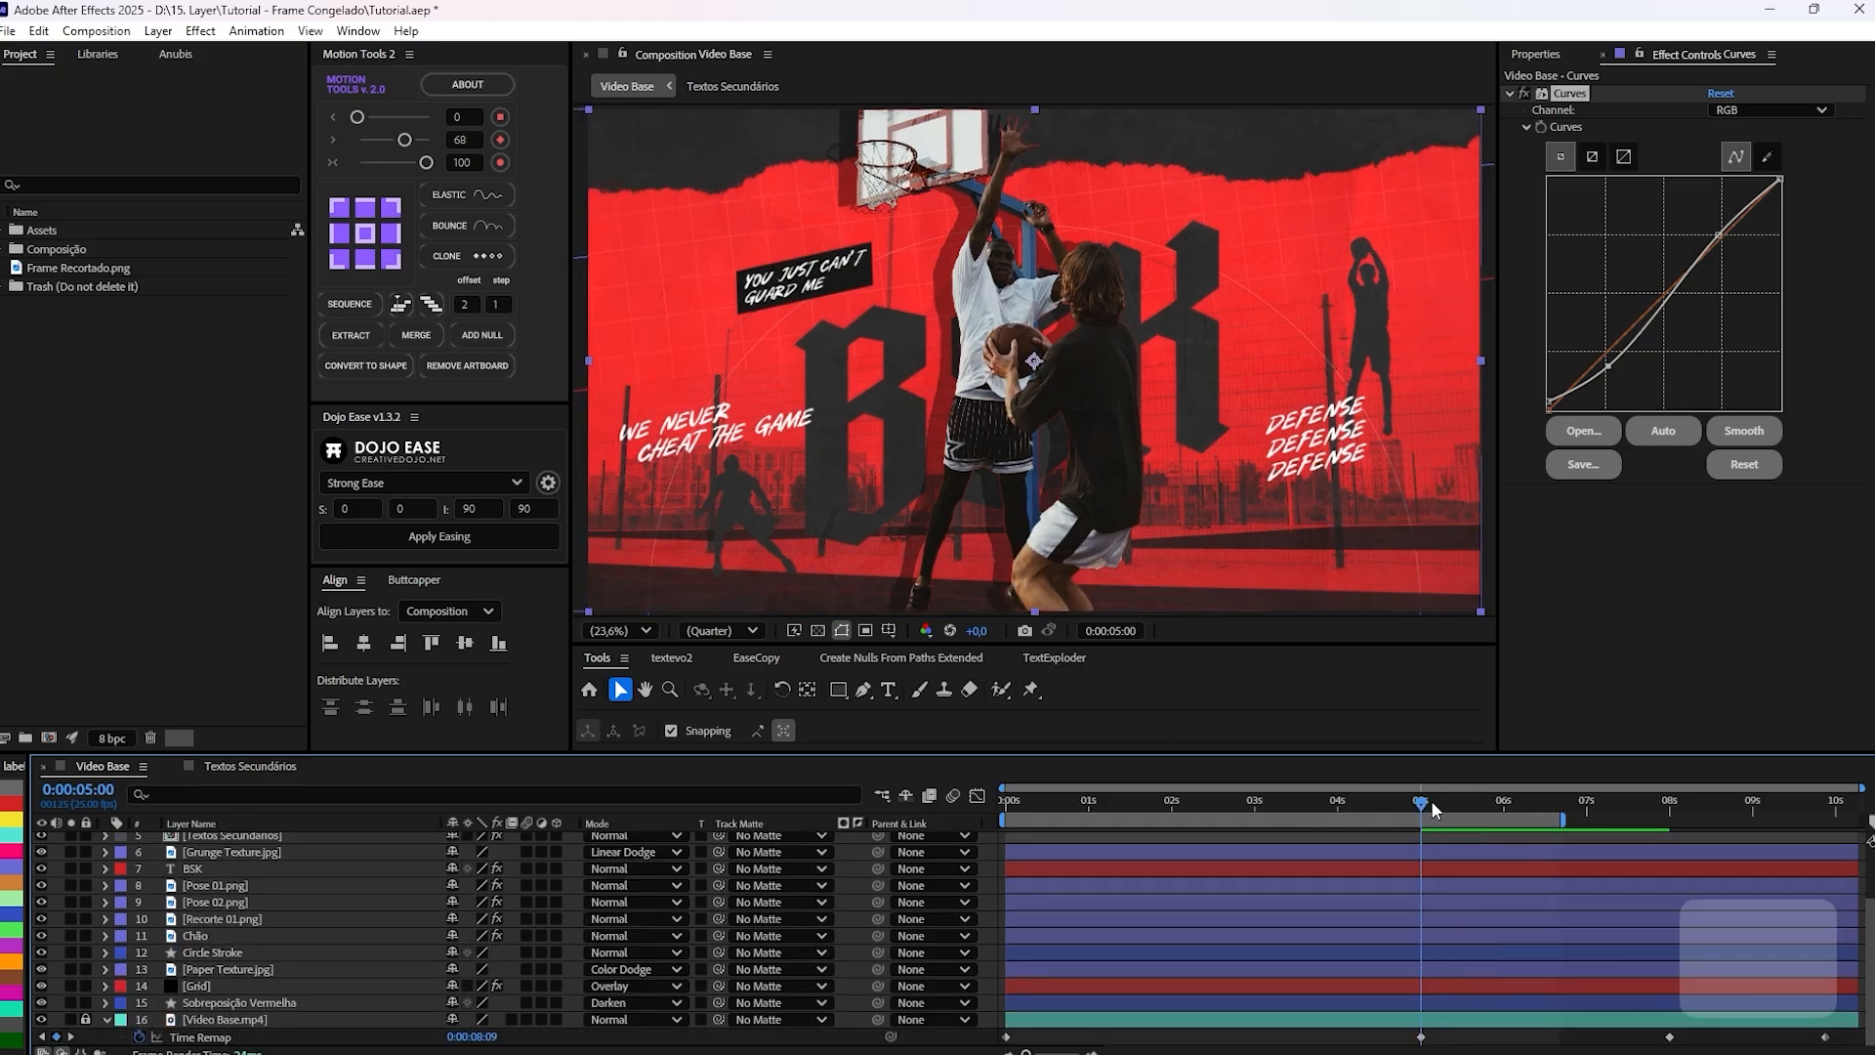
{"action": "left_click", "coordinate": [1423, 1023]}
{"action": "scroll", "coordinate": [1410, 973], "scroll_direction": "up", "scroll_amount": 3}
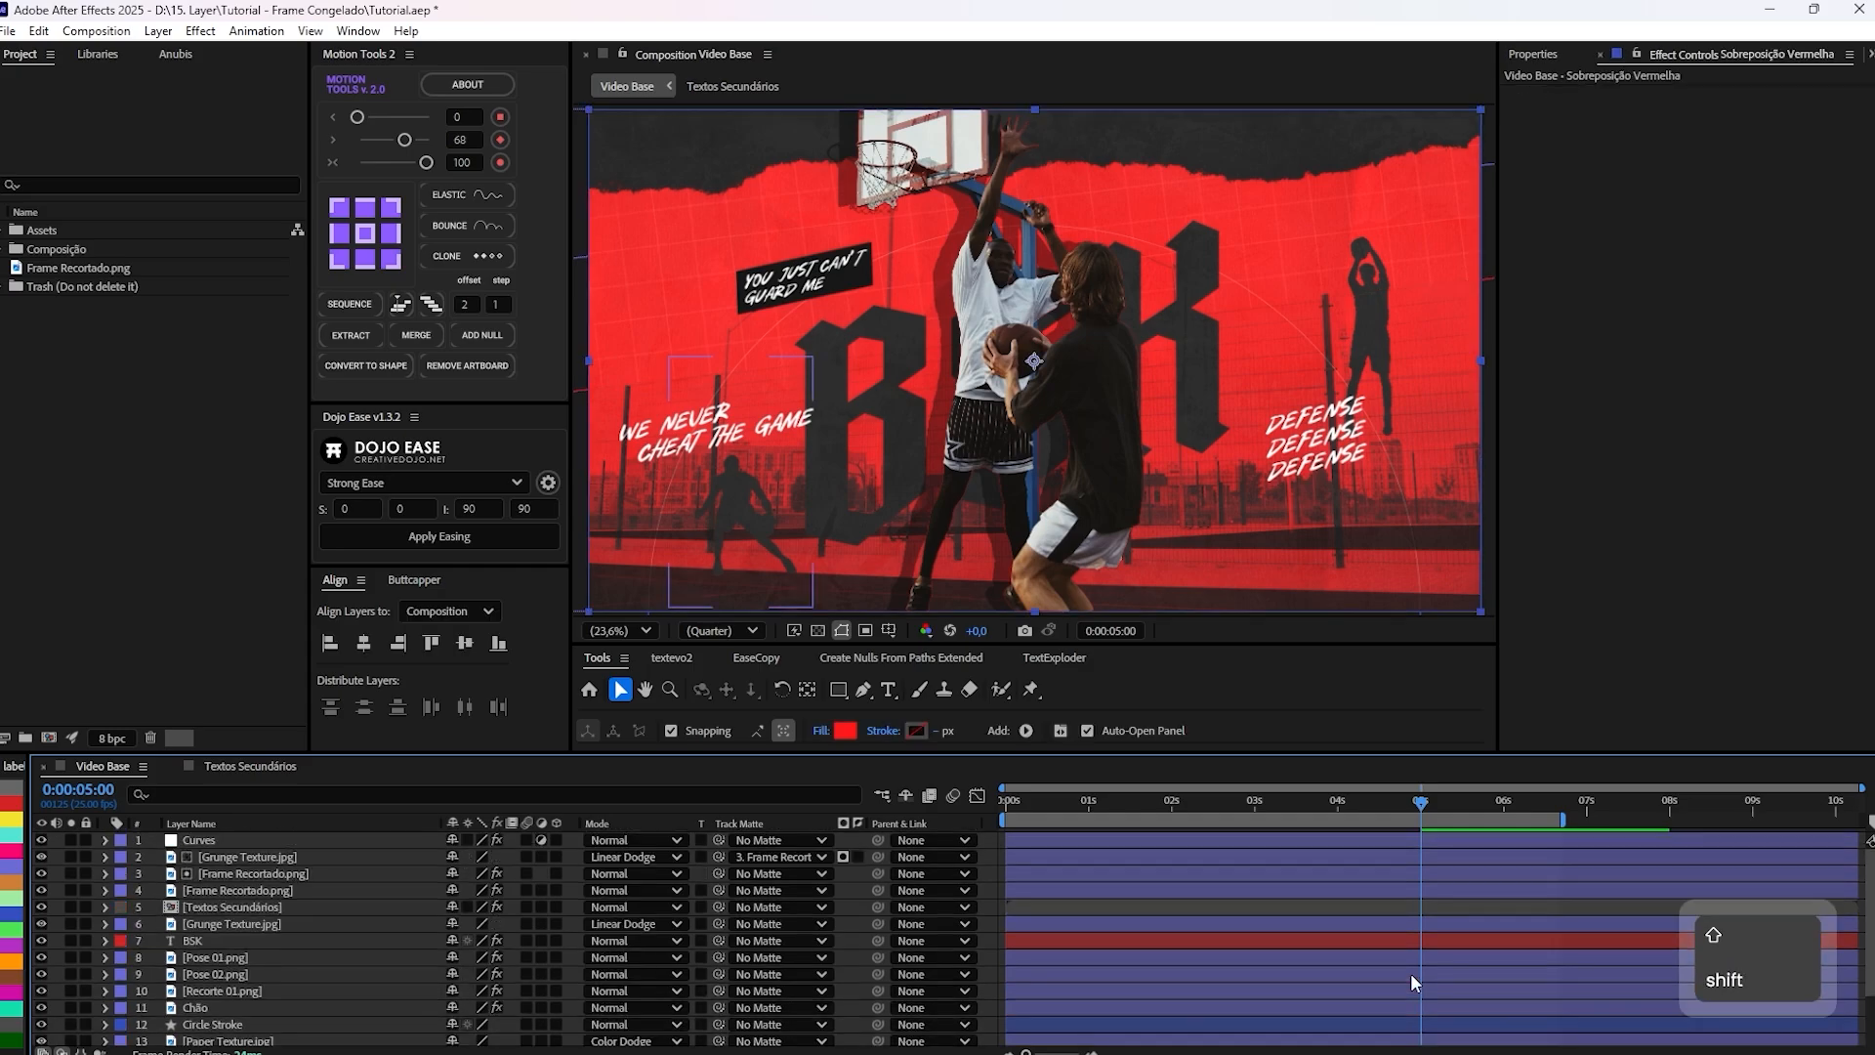
{"action": "key", "text": "ctrl+a"}
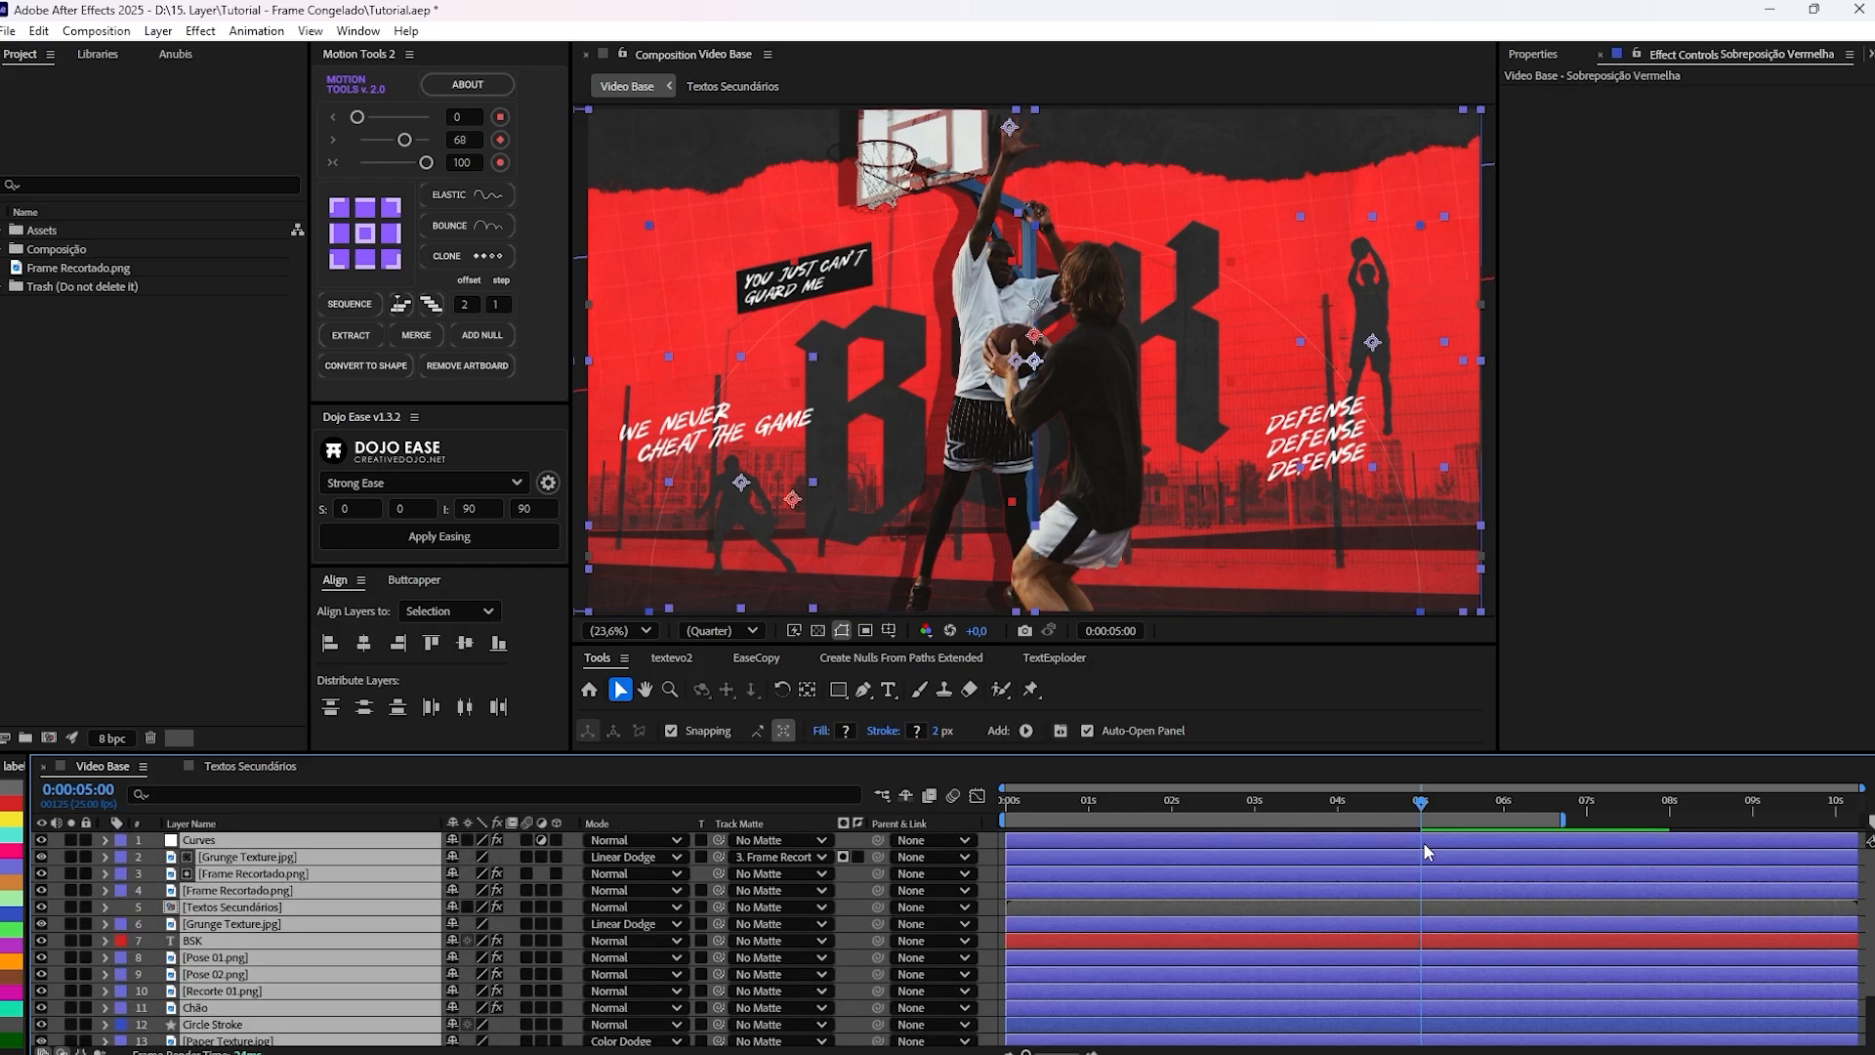
{"action": "key", "text": "alt+bracketleft"}
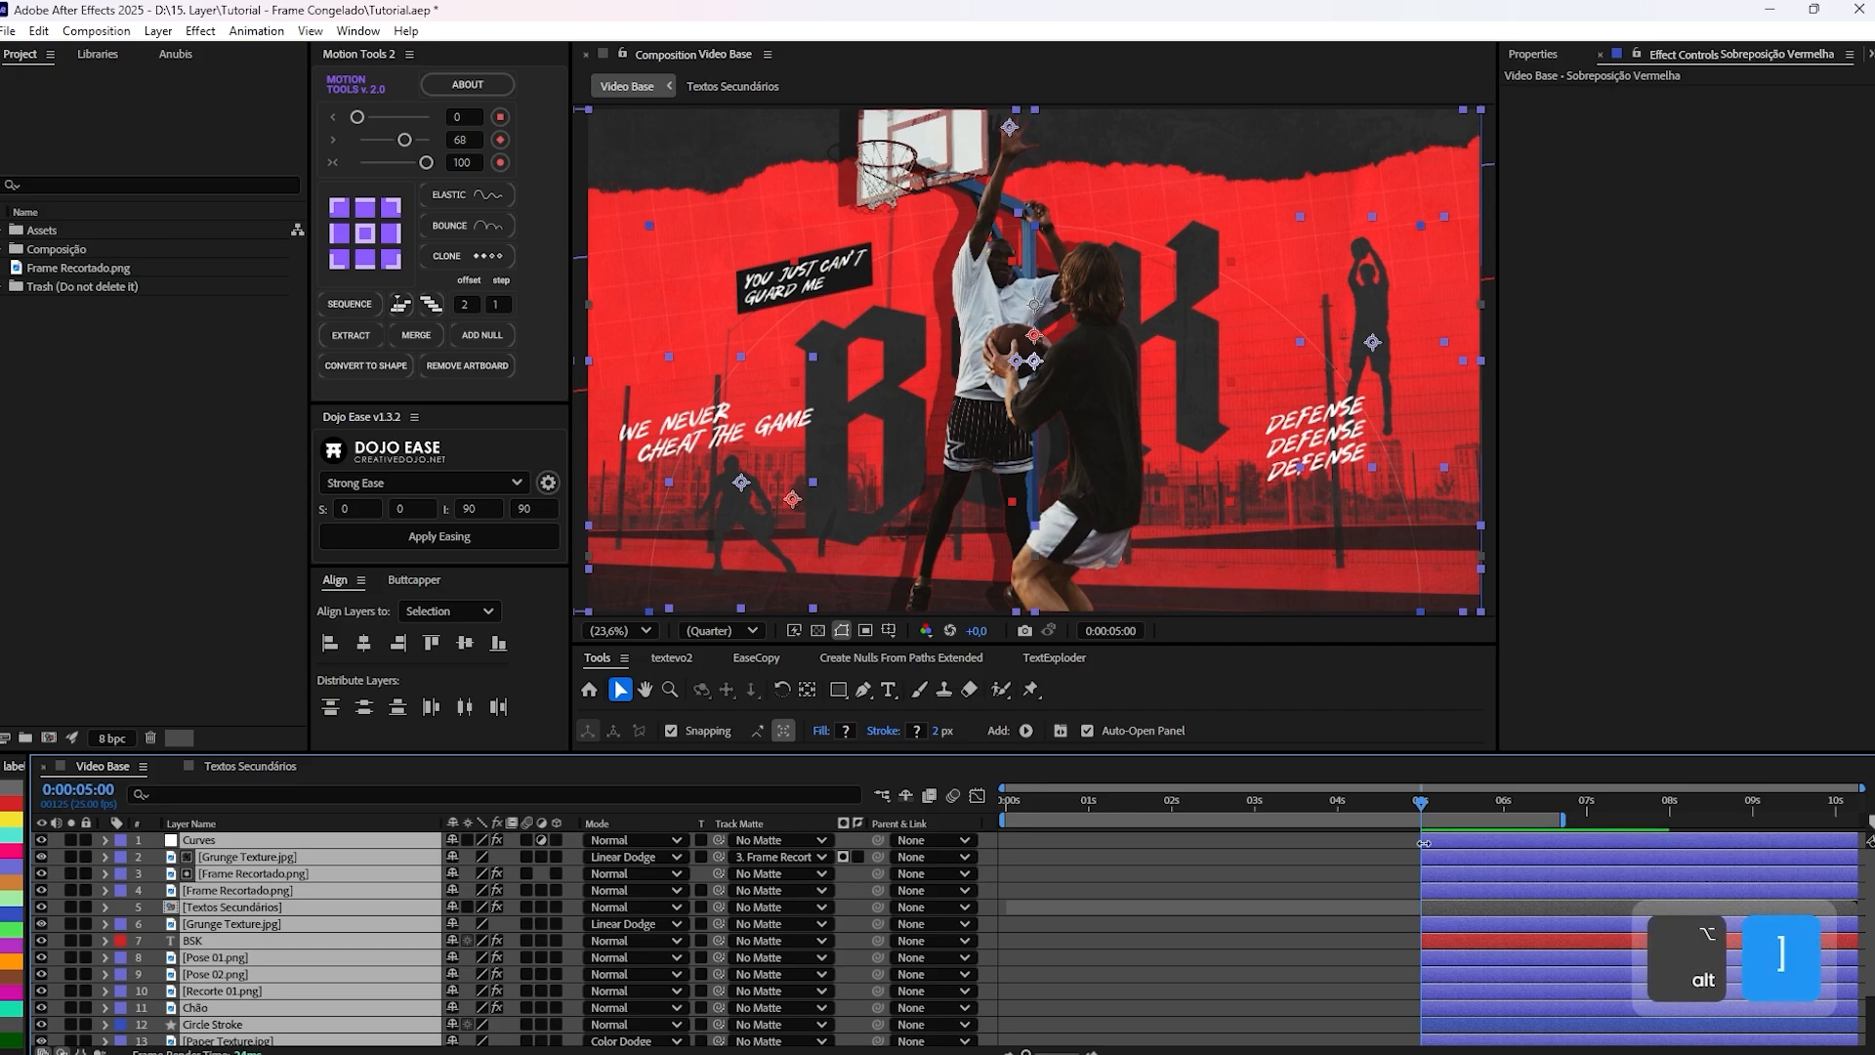
{"action": "left_click", "coordinate": [1412, 866]}
{"action": "left_click_drag", "start_coordinate": [1424, 841], "coordinate": [1025, 849]}
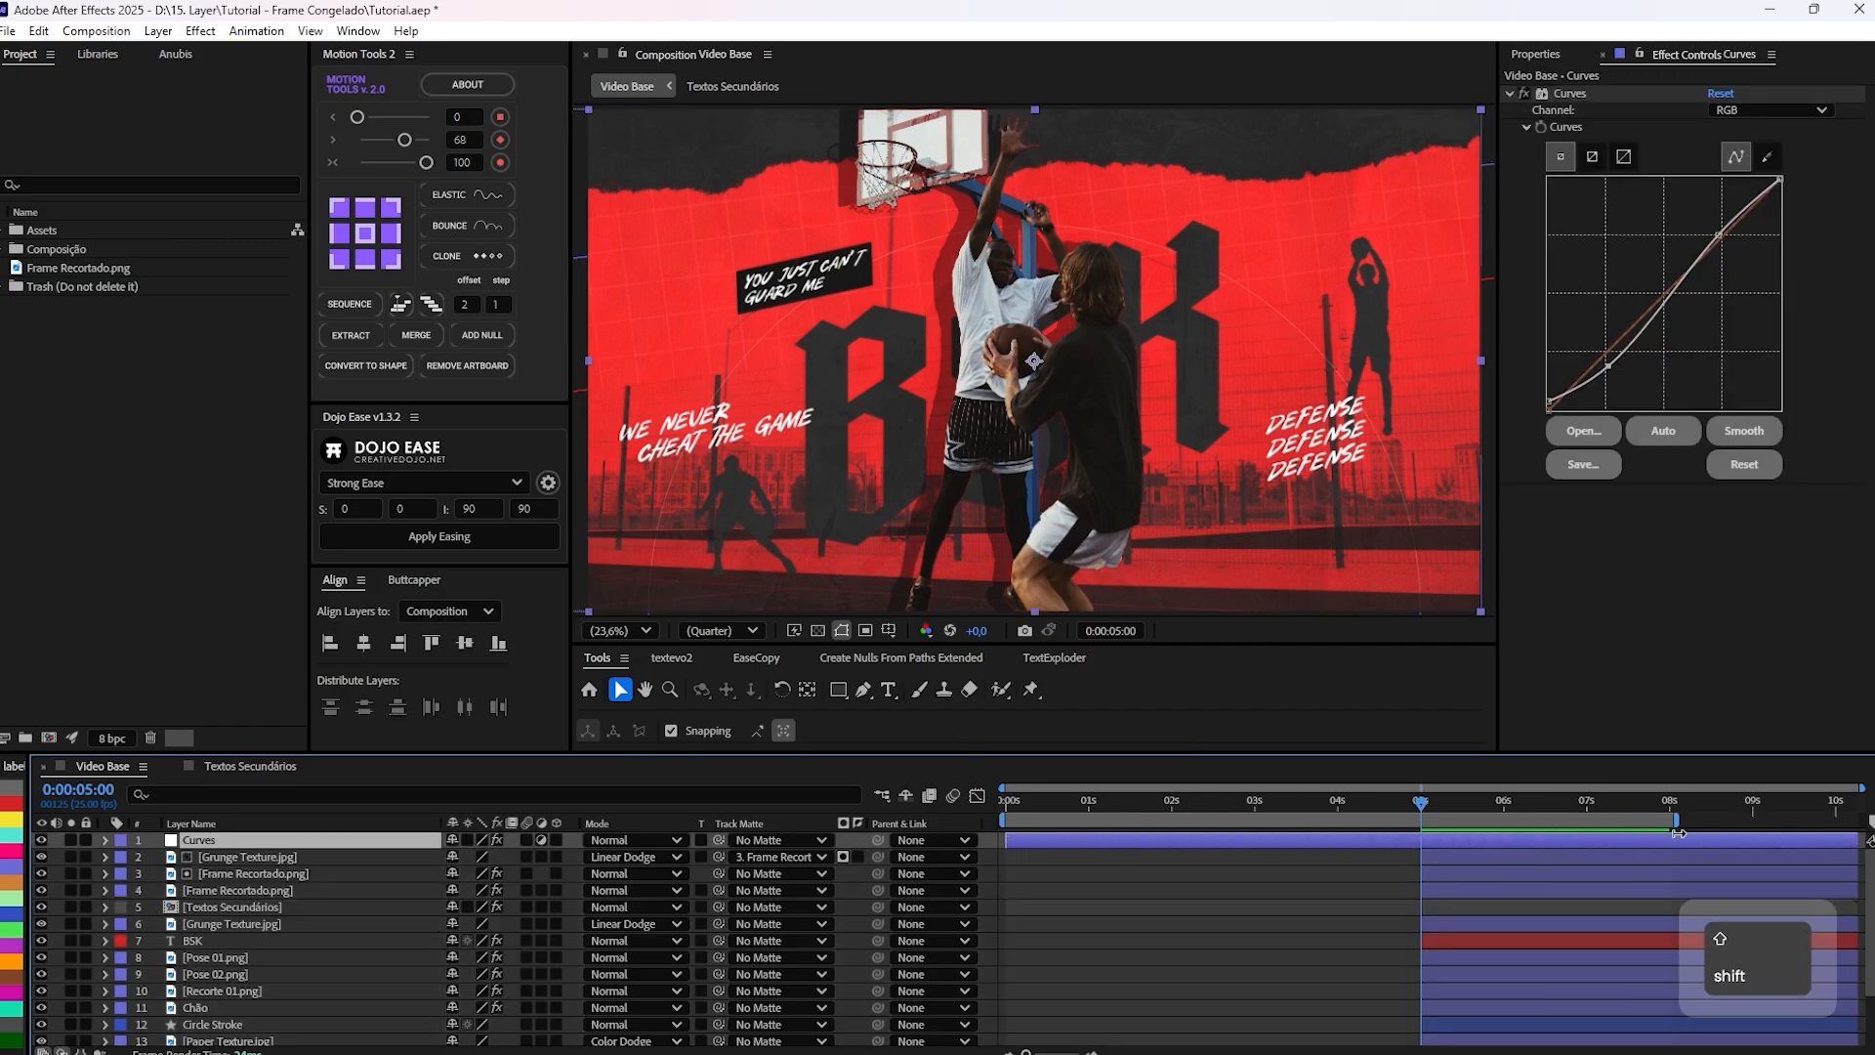
Preview the composition from 0:00:00:00 through the frozen frame, and move the current time to 0:00:04:13.
{"action": "left_click", "coordinate": [994, 802]}
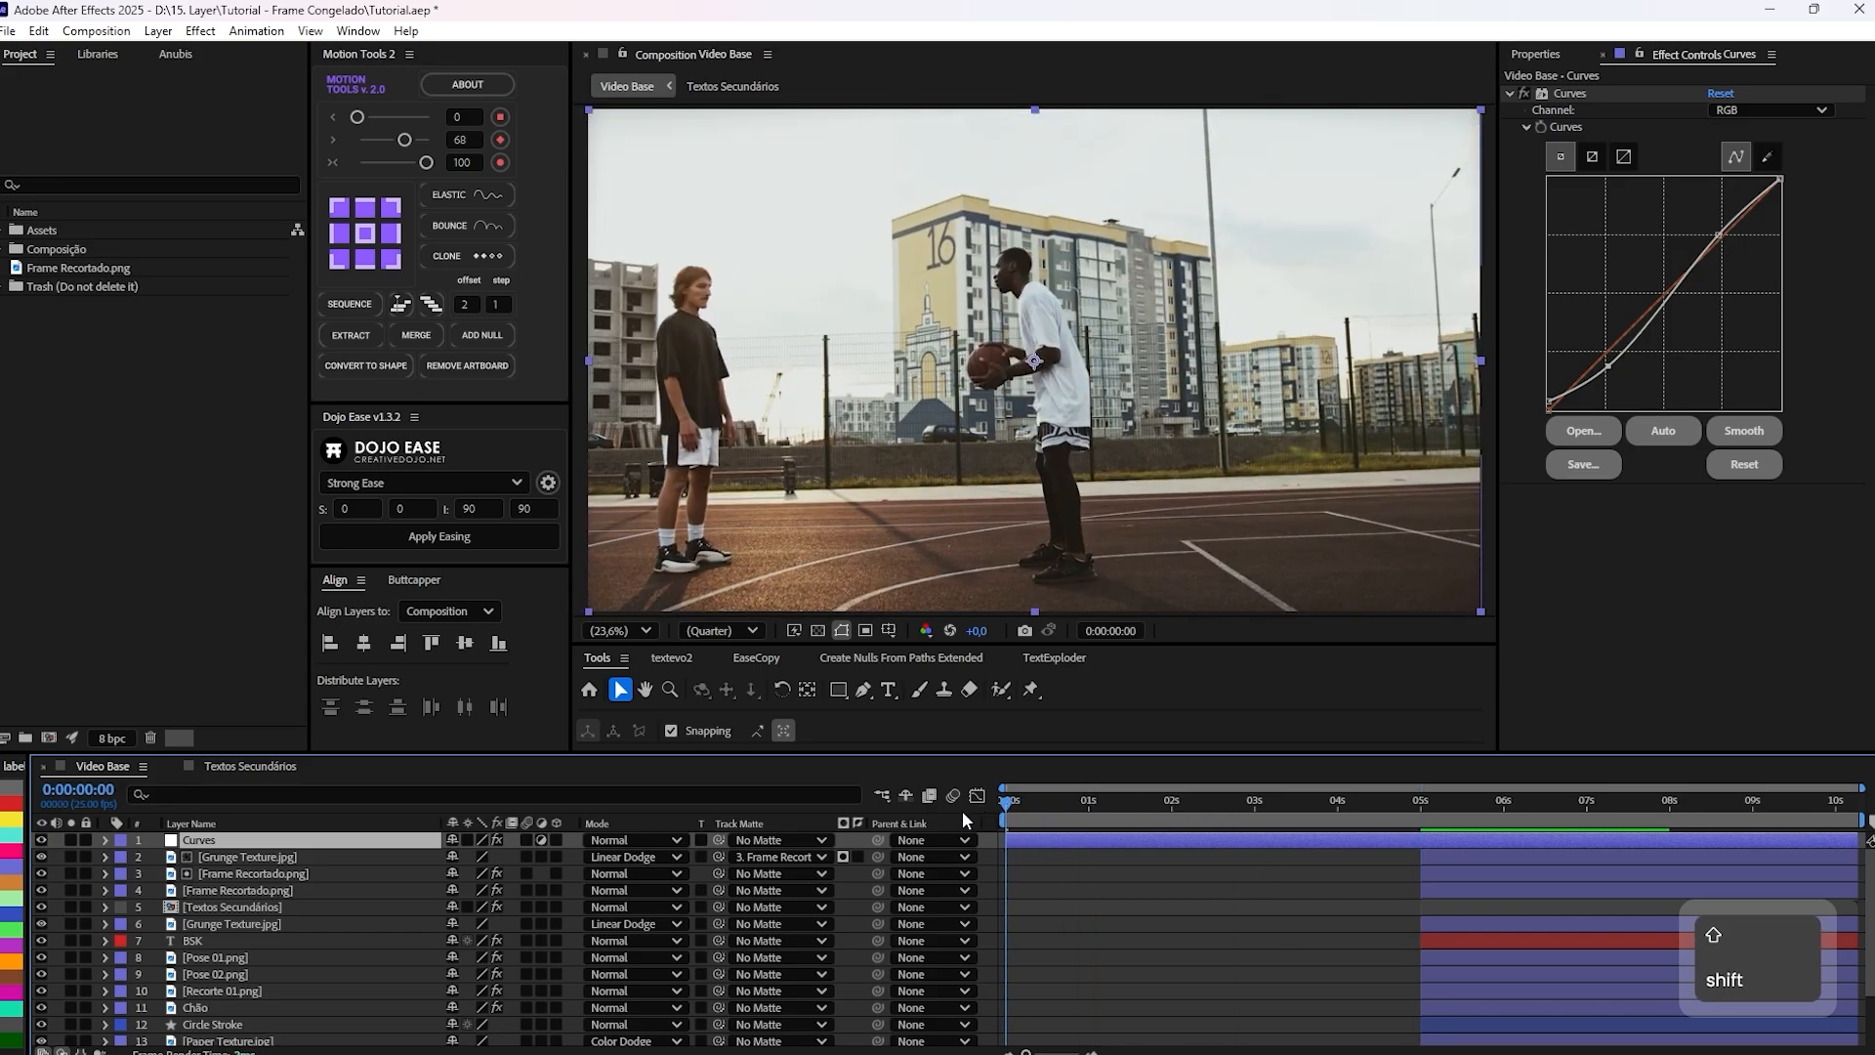
{"action": "key", "text": "space"}
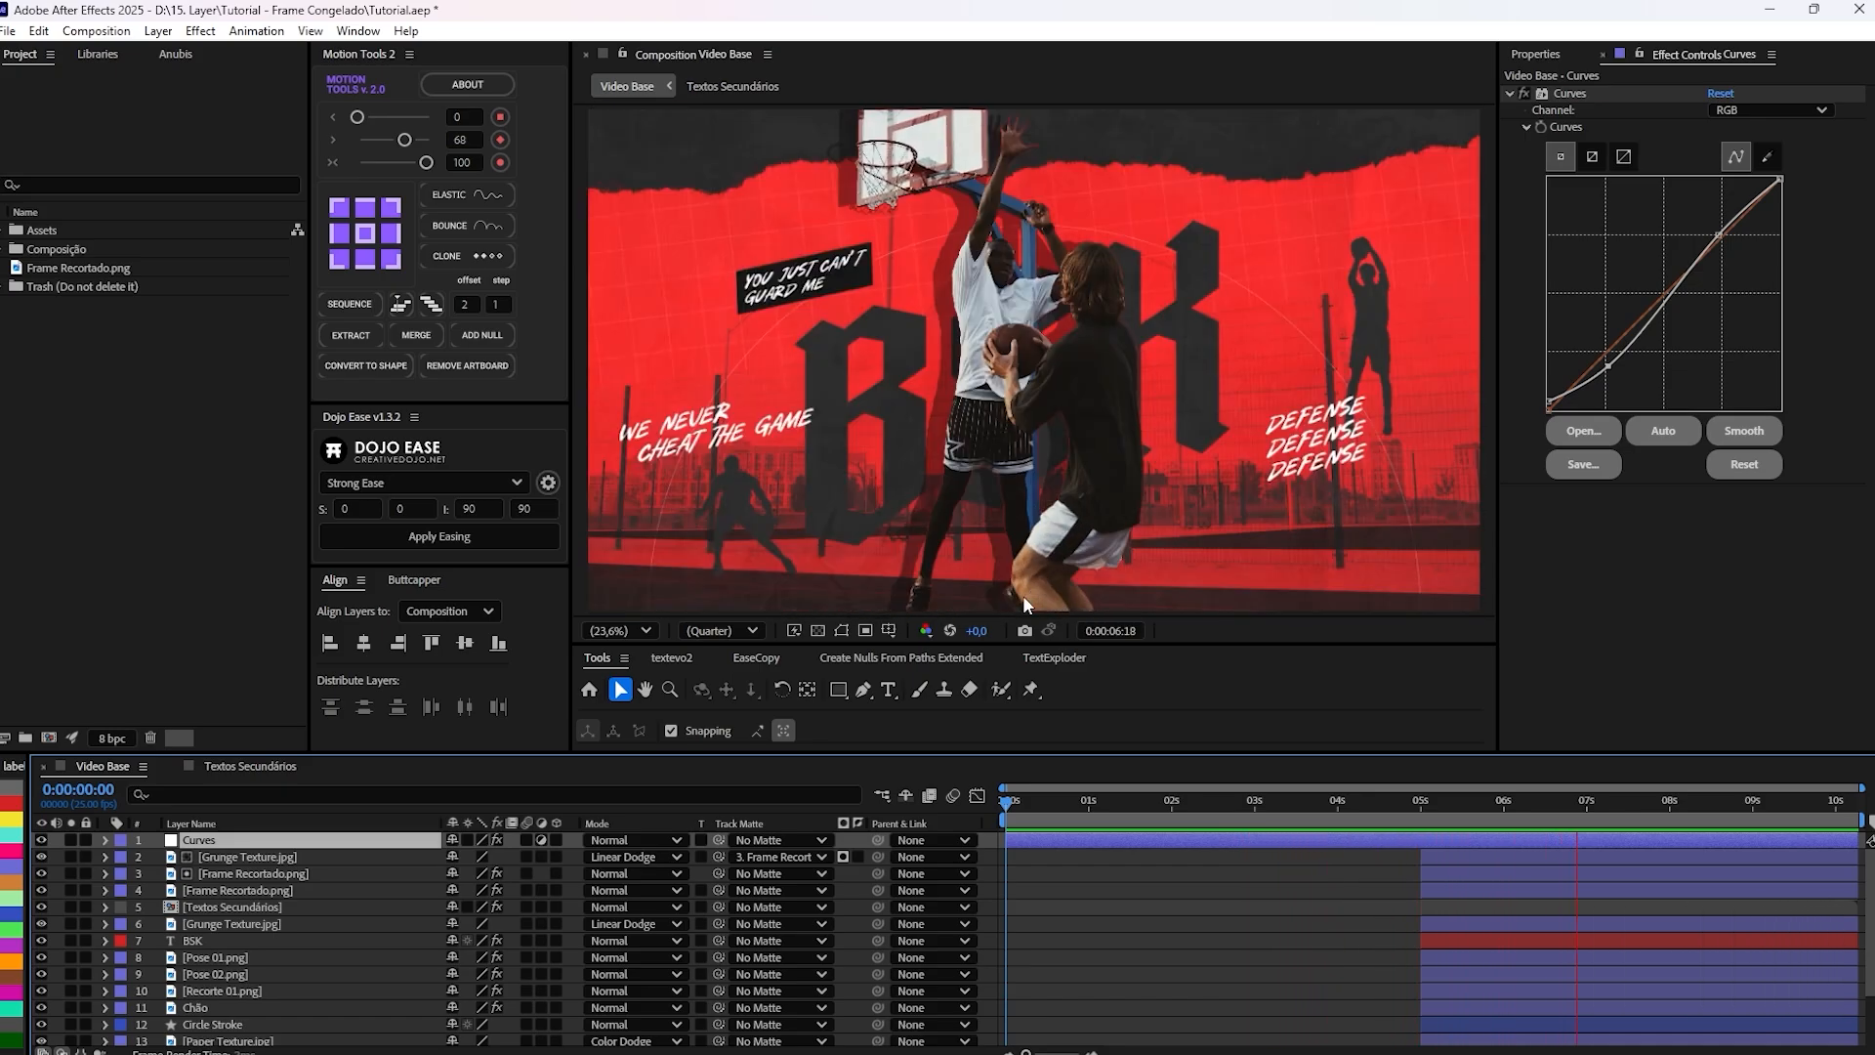
{"action": "key", "text": "space"}
{"action": "left_click", "coordinate": [1380, 799]}
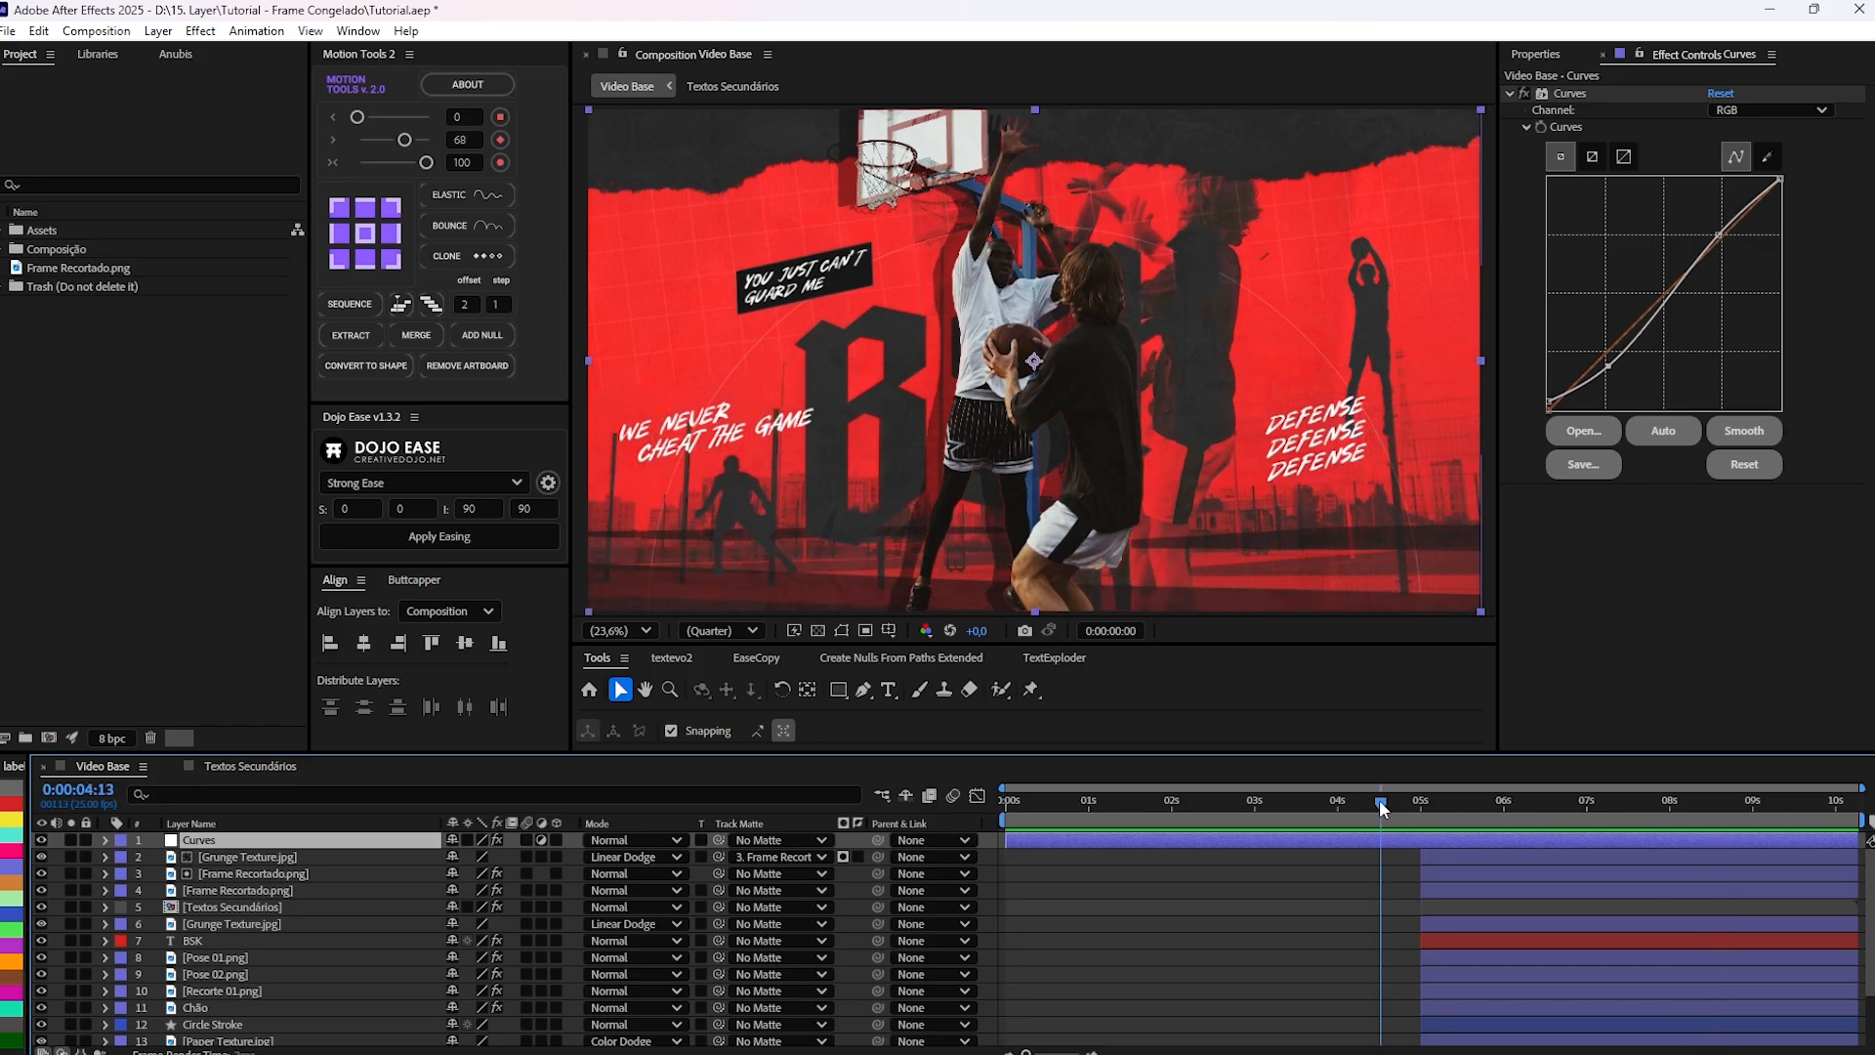
Trim the end of all layers between Curves and Video Base.mp4 to 0:00:08:00.
{"action": "left_click_drag", "start_coordinate": [1378, 800], "coordinate": [1654, 812]}
{"action": "scroll", "coordinate": [1539, 841], "scroll_direction": "down", "scroll_amount": 3}
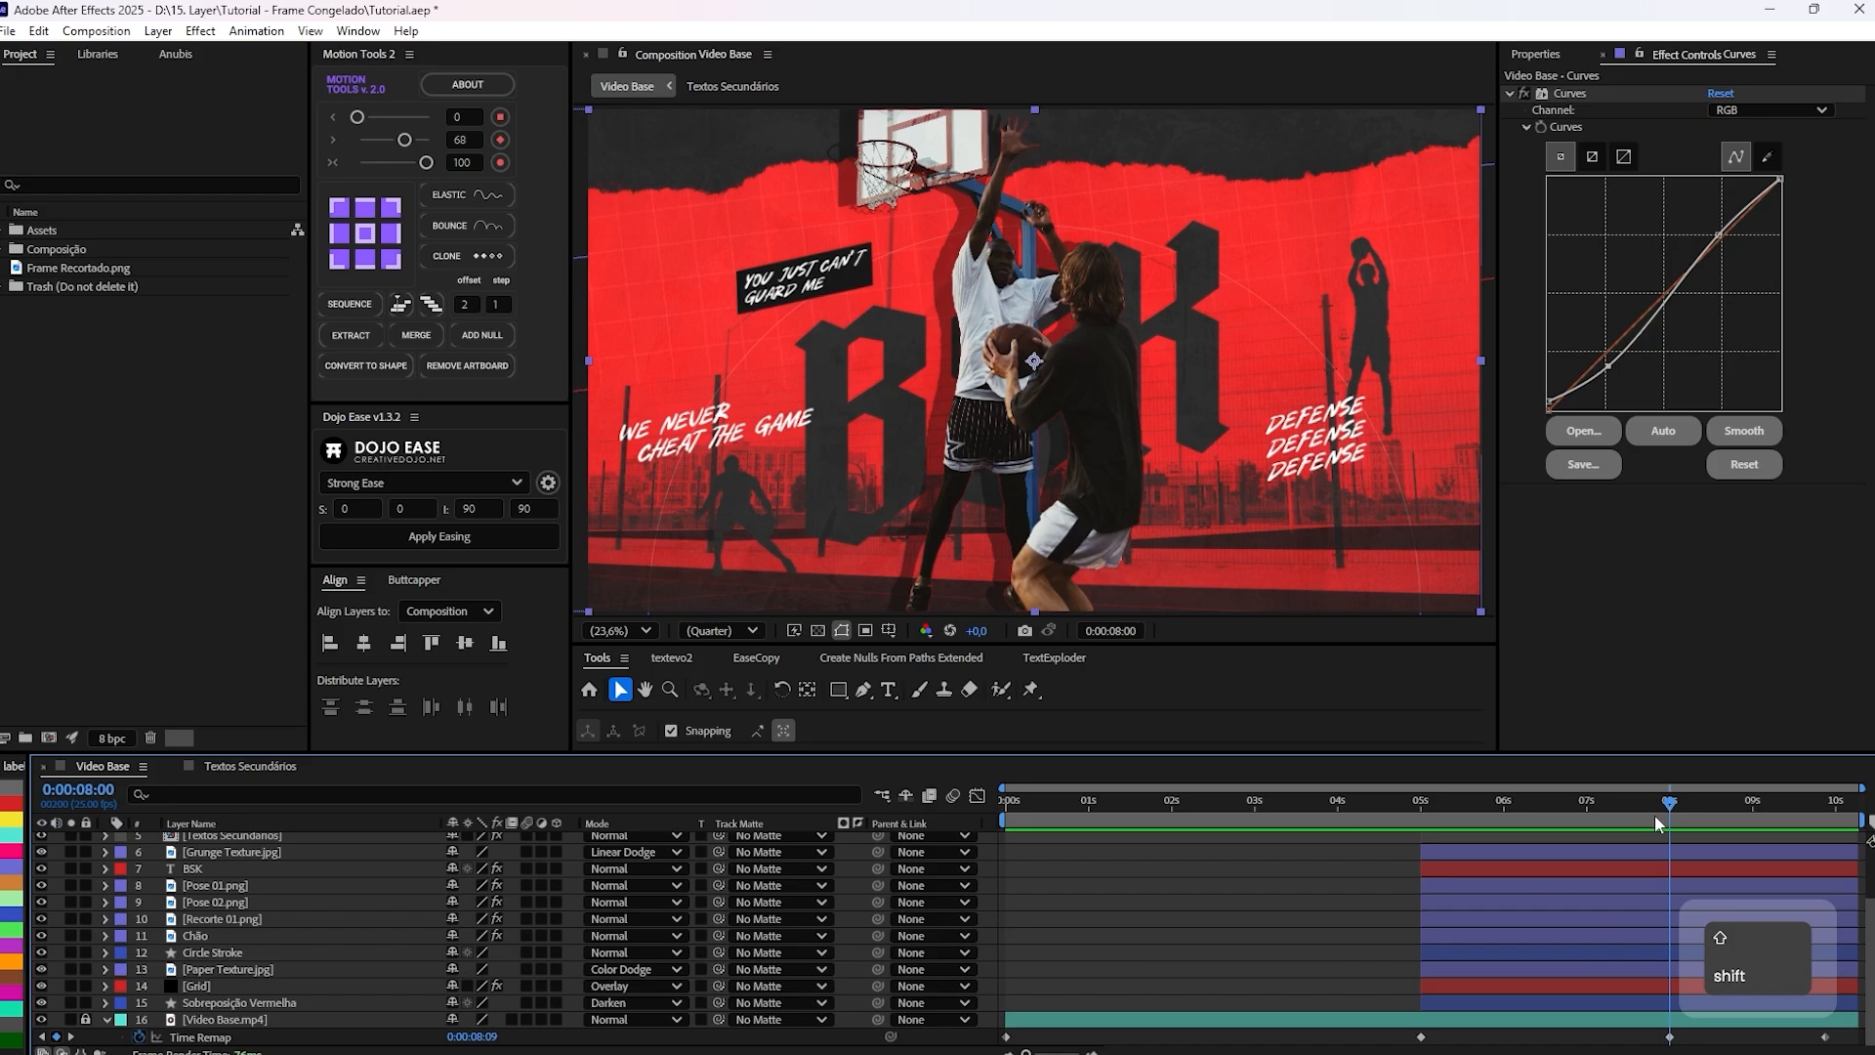
{"action": "left_click", "coordinate": [1574, 996]}
{"action": "scroll", "coordinate": [1591, 898], "scroll_direction": "up", "scroll_amount": 3}
{"action": "left_click", "coordinate": [1588, 857], "text": "shift"}
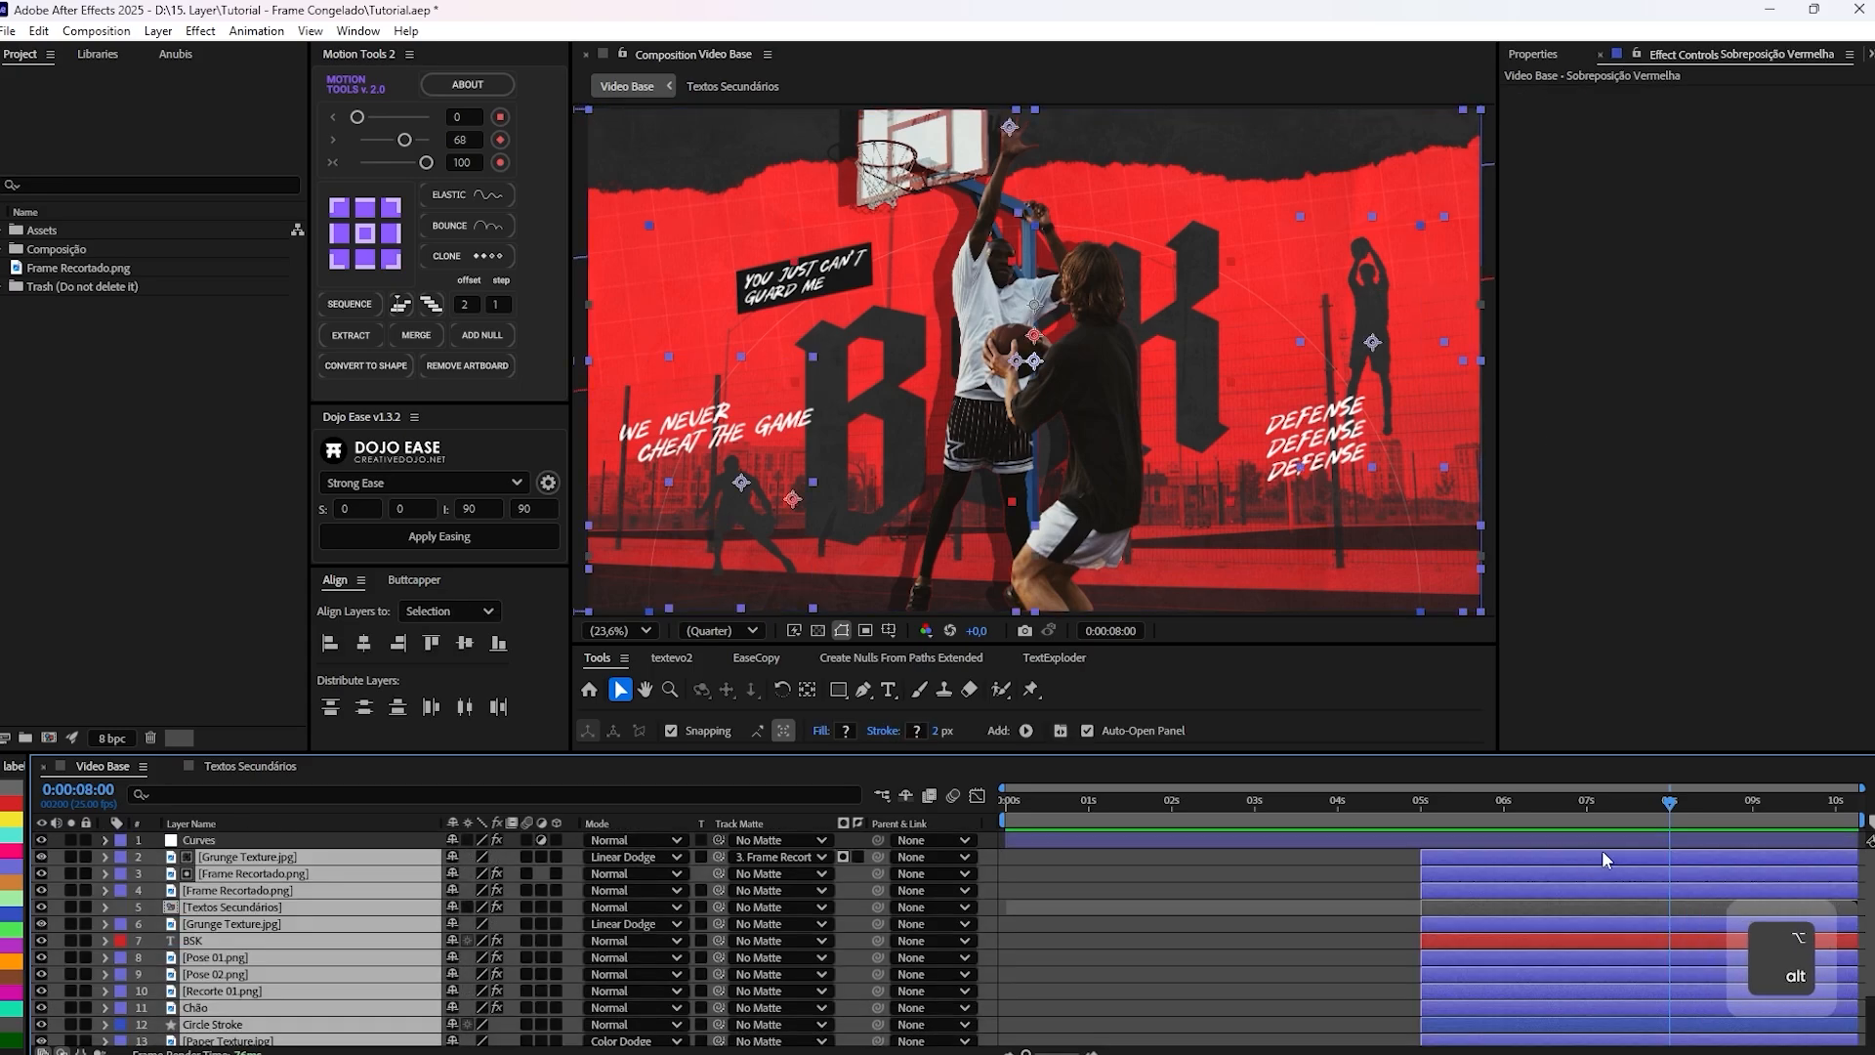
{"action": "key", "text": "alt+bracketright"}
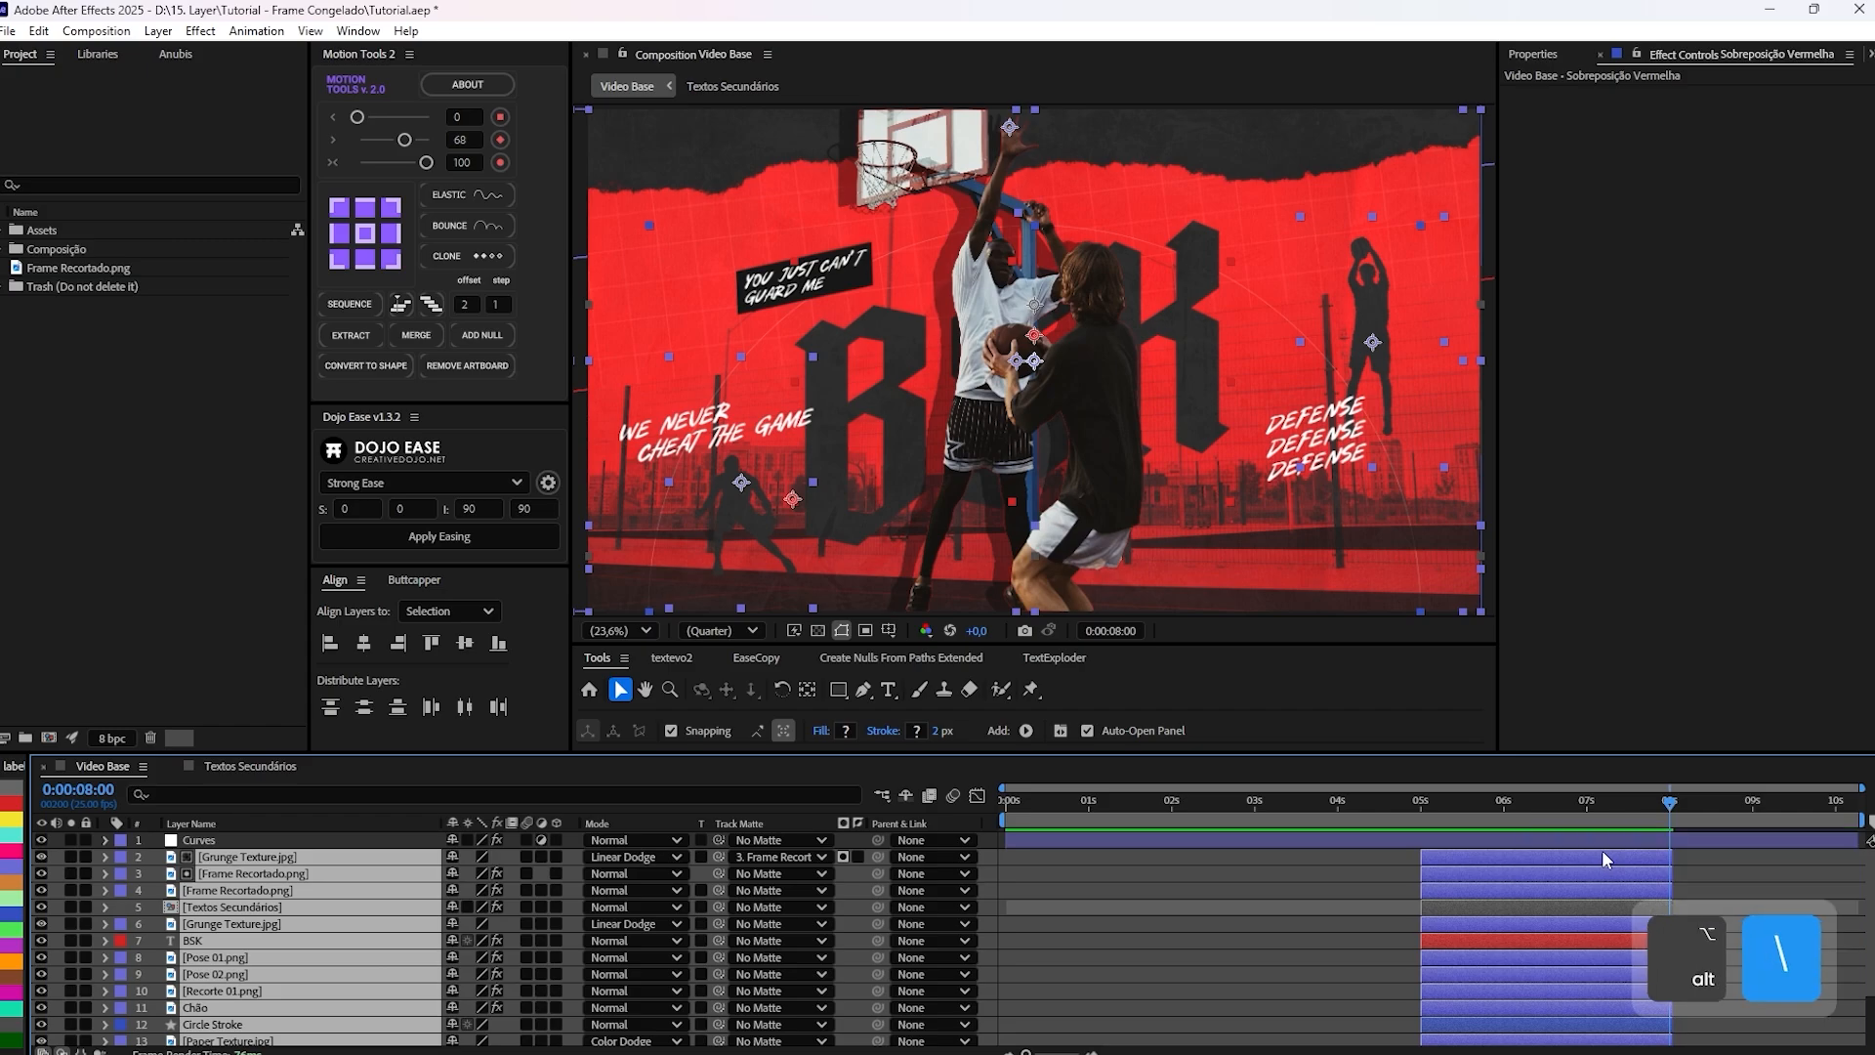
Preview the composition from 0:00:02:22 and scrub past 0:00:08:00 to check the collage's entry and exit.
{"action": "left_click_drag", "start_coordinate": [1541, 811], "coordinate": [1246, 818]}
{"action": "key", "text": "space"}
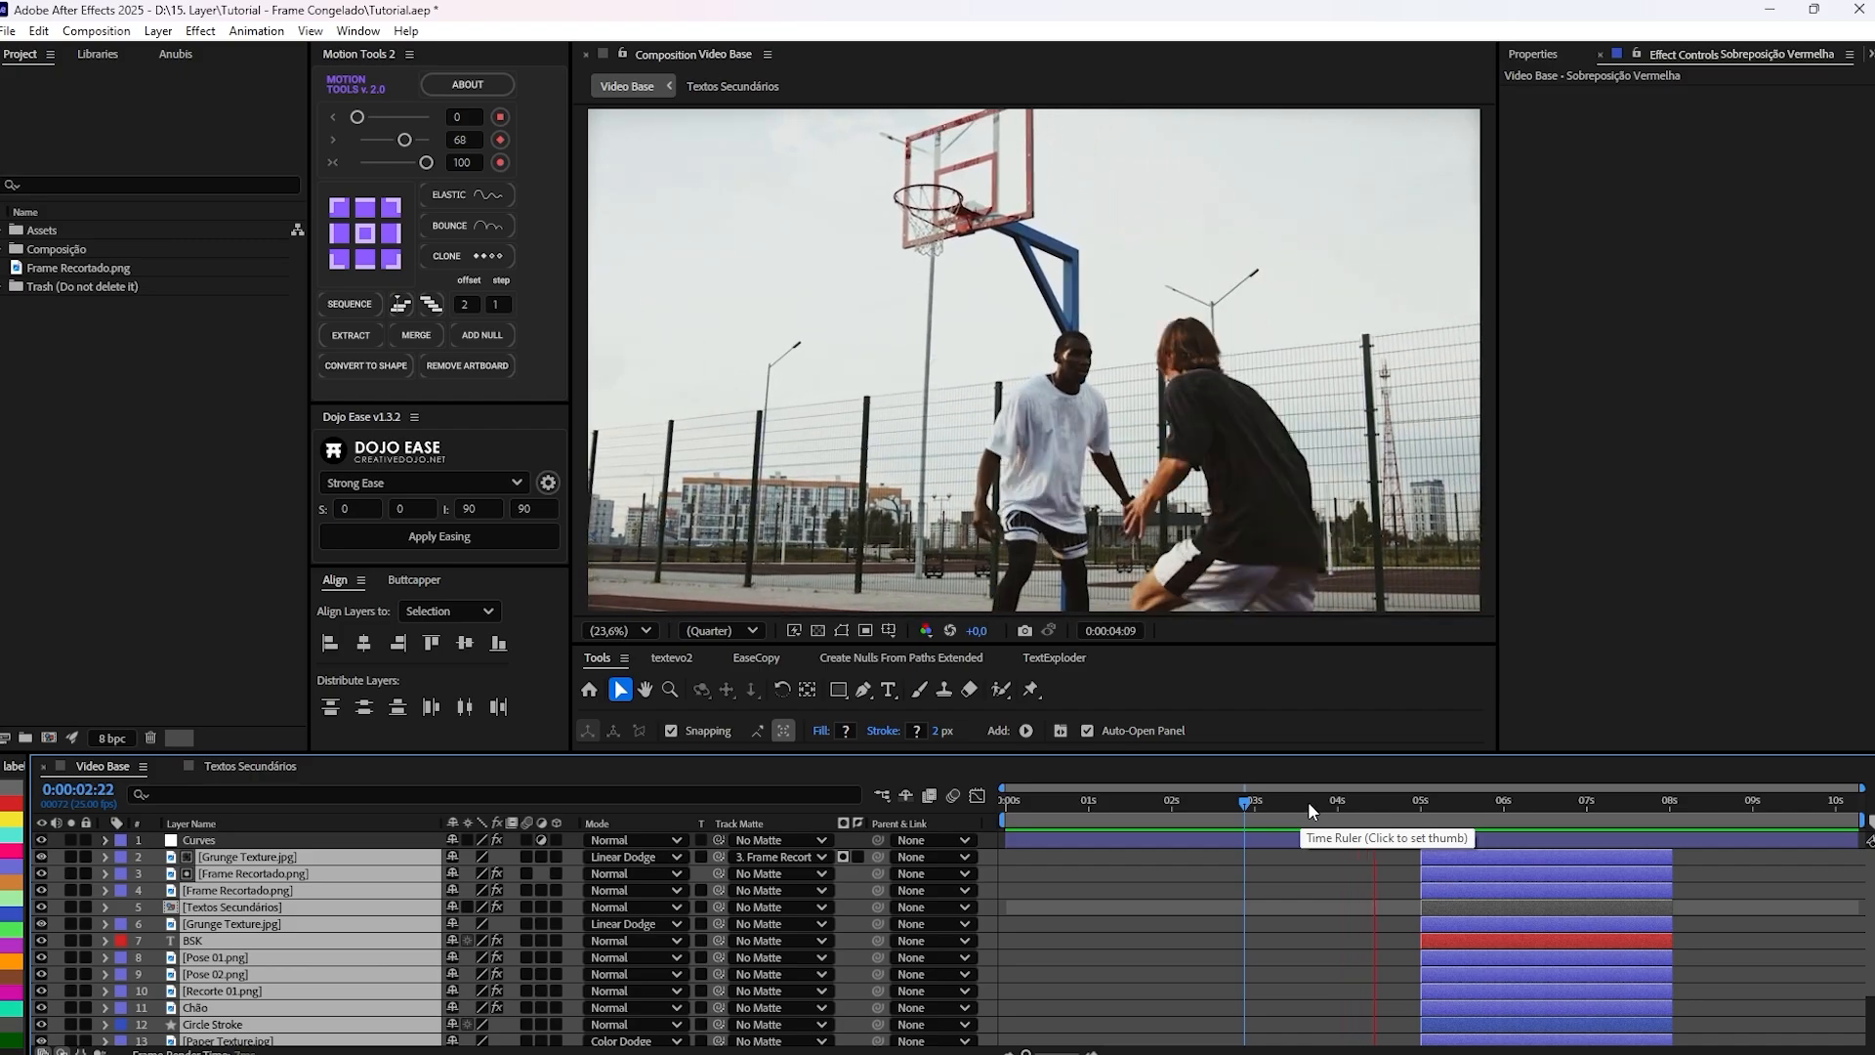
{"action": "left_click_drag", "start_coordinate": [1304, 795], "coordinate": [1482, 789]}
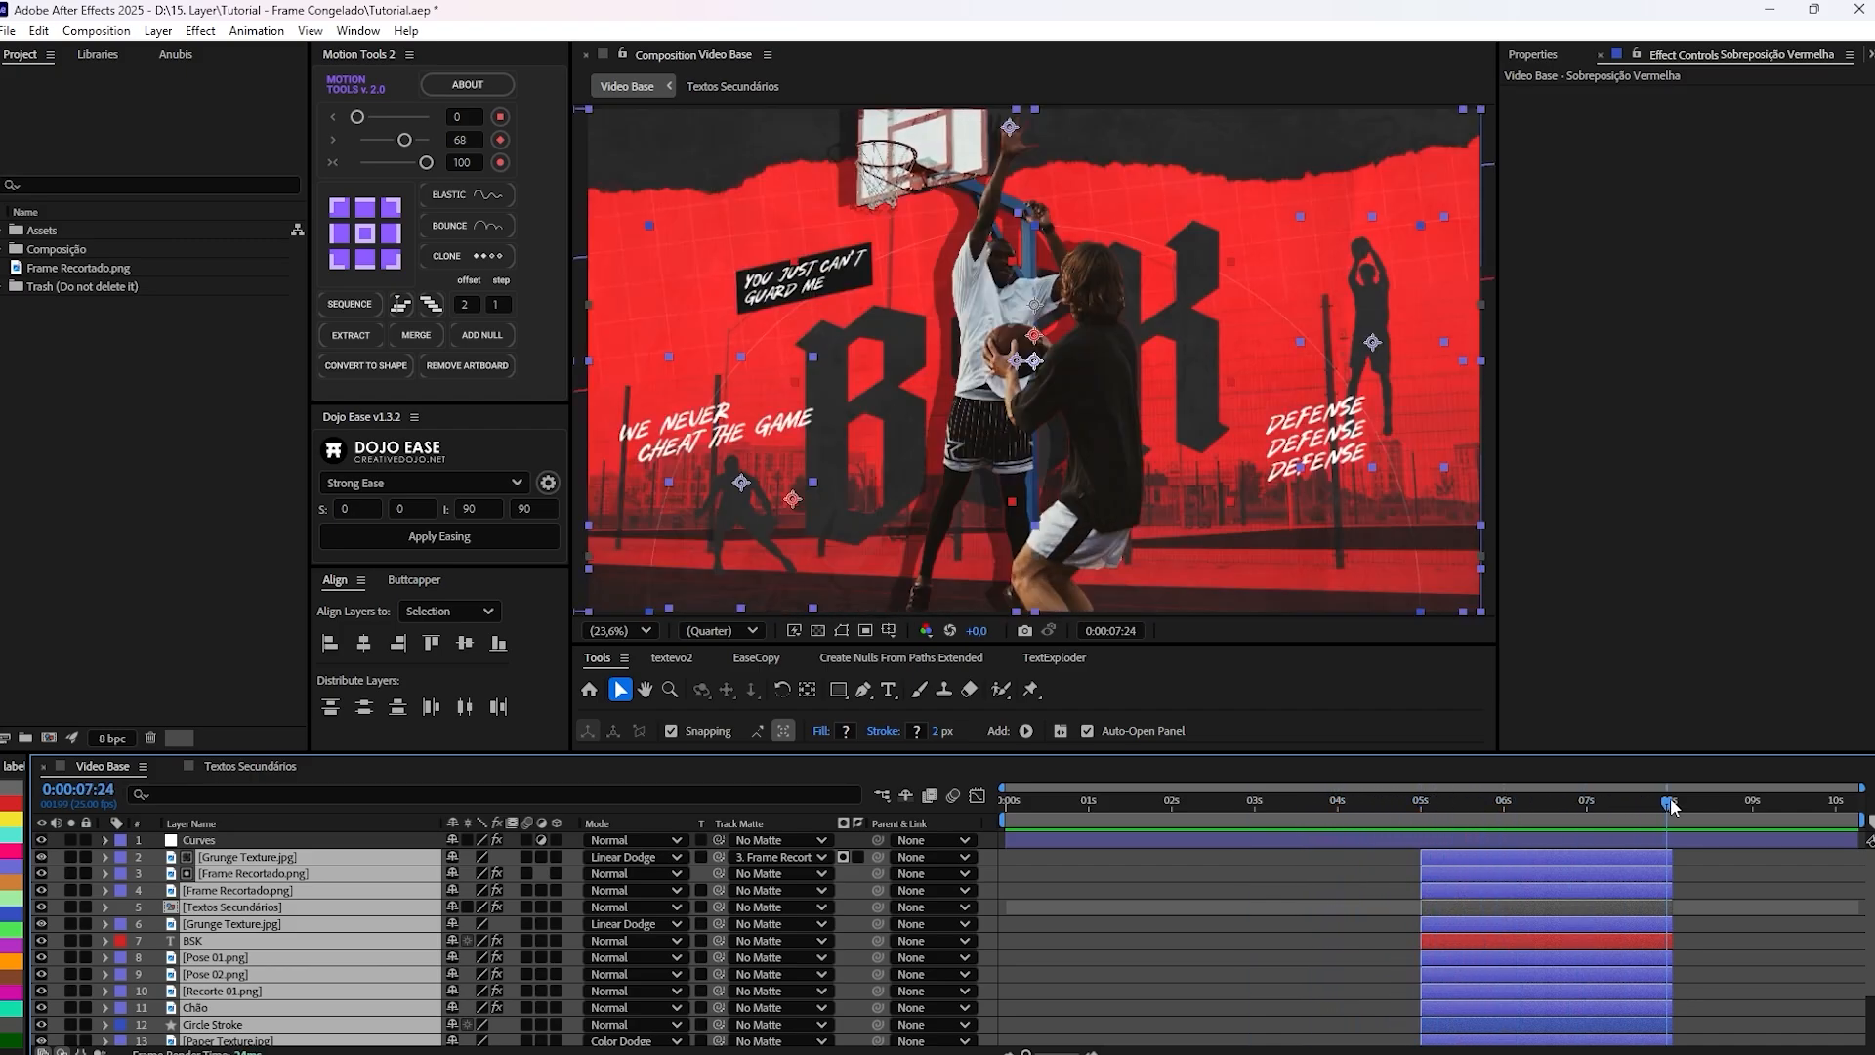
{"action": "left_click_drag", "start_coordinate": [1672, 804], "coordinate": [1777, 796]}
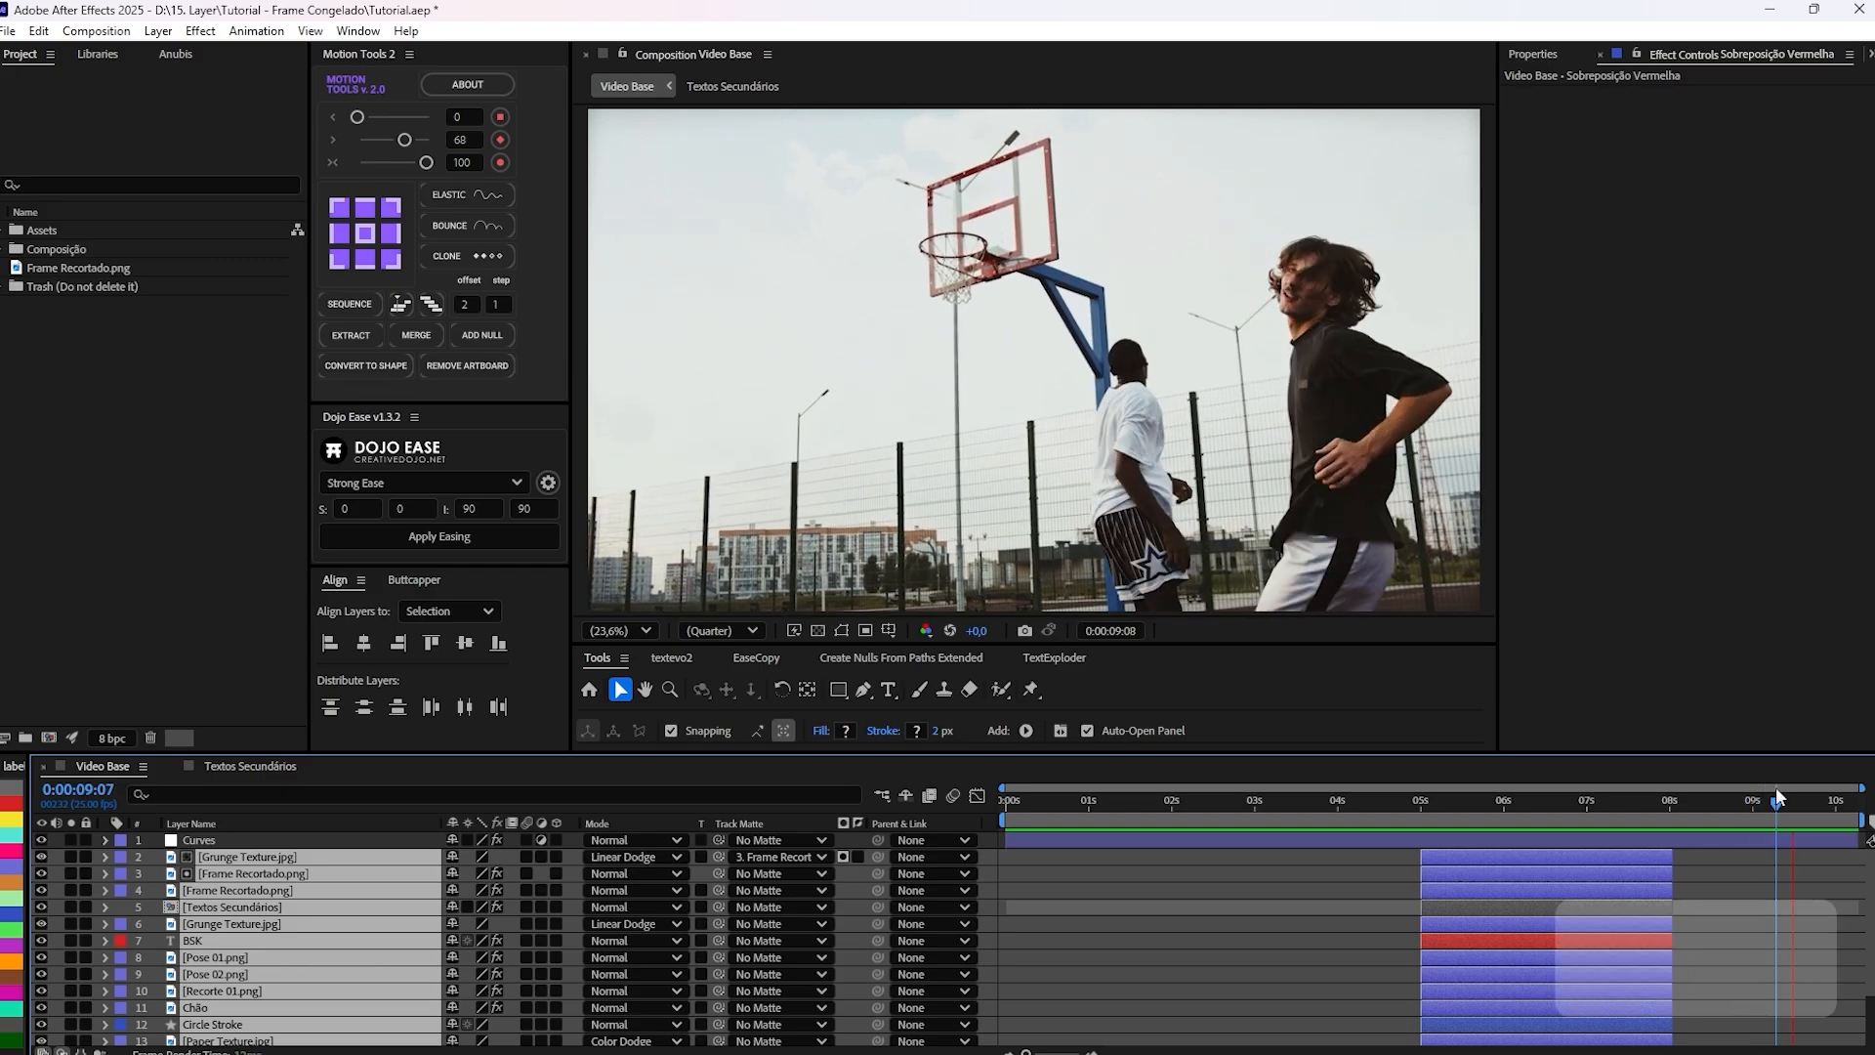
{"action": "key", "text": "space"}
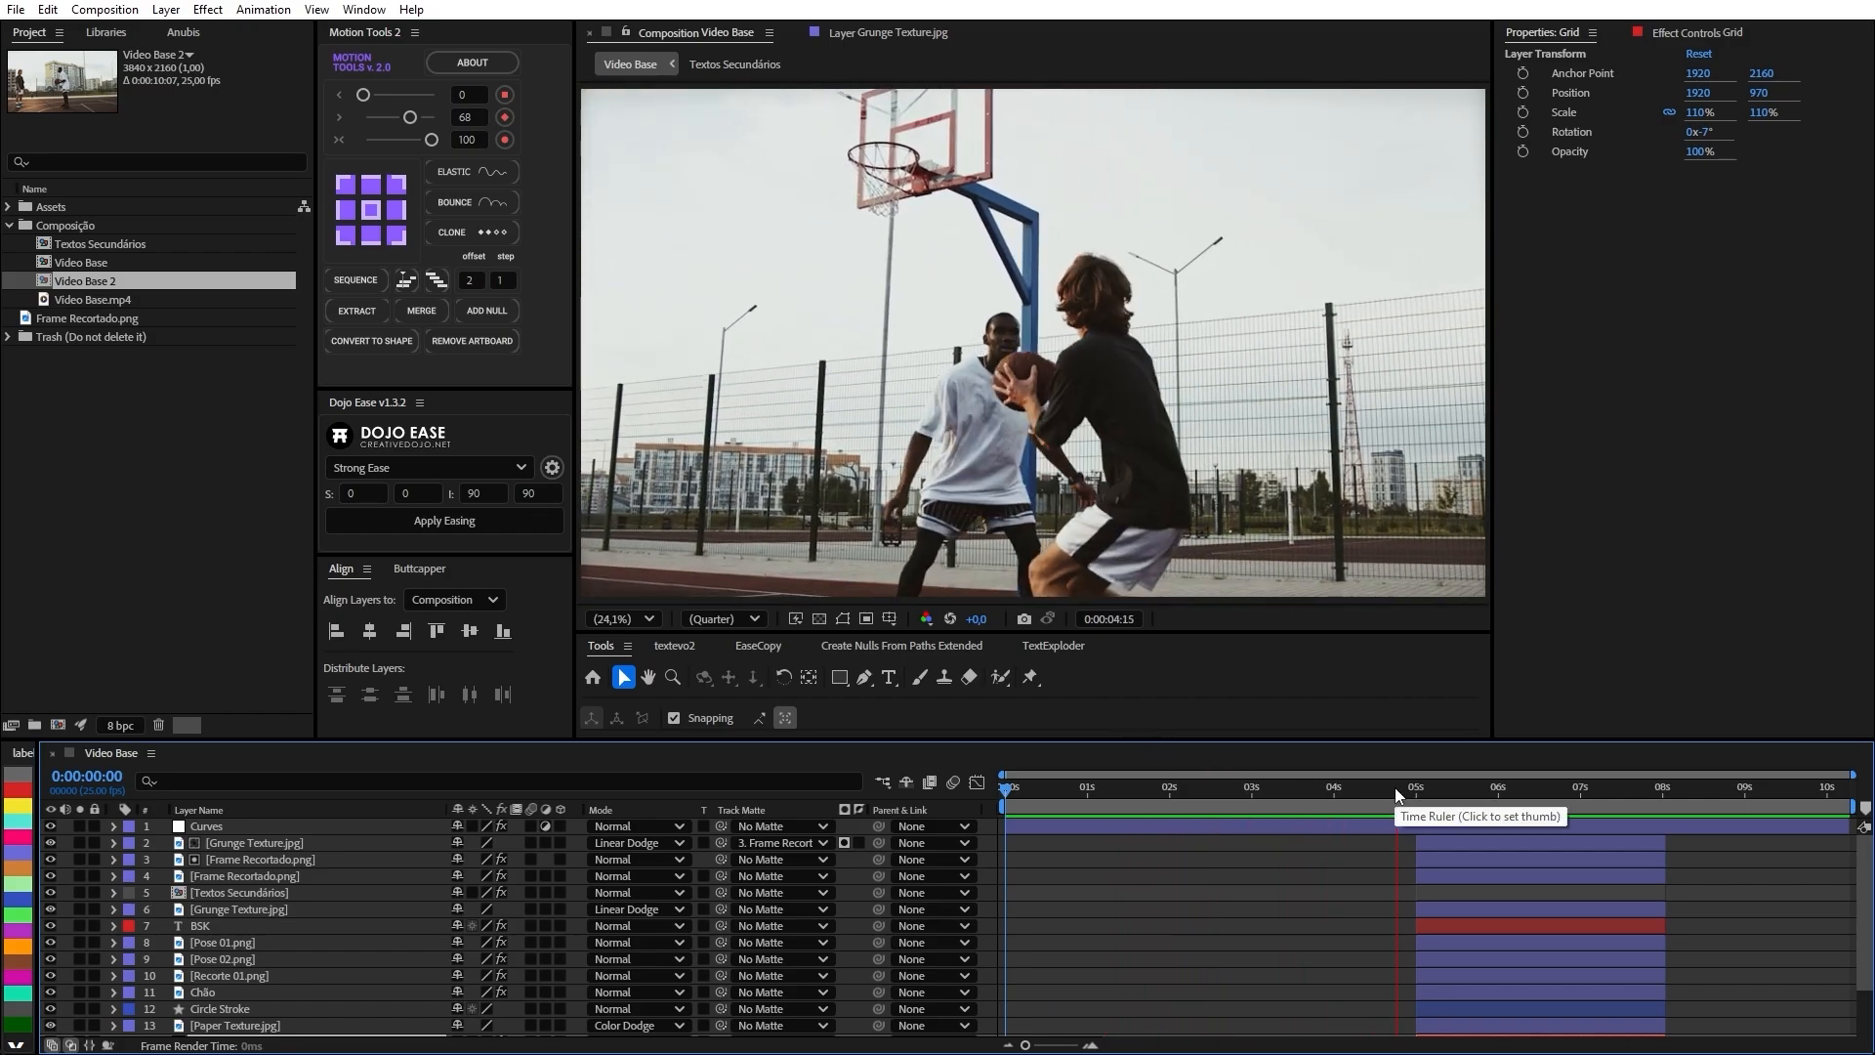
Move to 0:00:05:00 and add a Tracking animator to the BSK text layer with the Before & After tracking type.
{"action": "left_click", "coordinate": [1399, 789]}
{"action": "left_click_drag", "start_coordinate": [1399, 791], "coordinate": [1416, 793]}
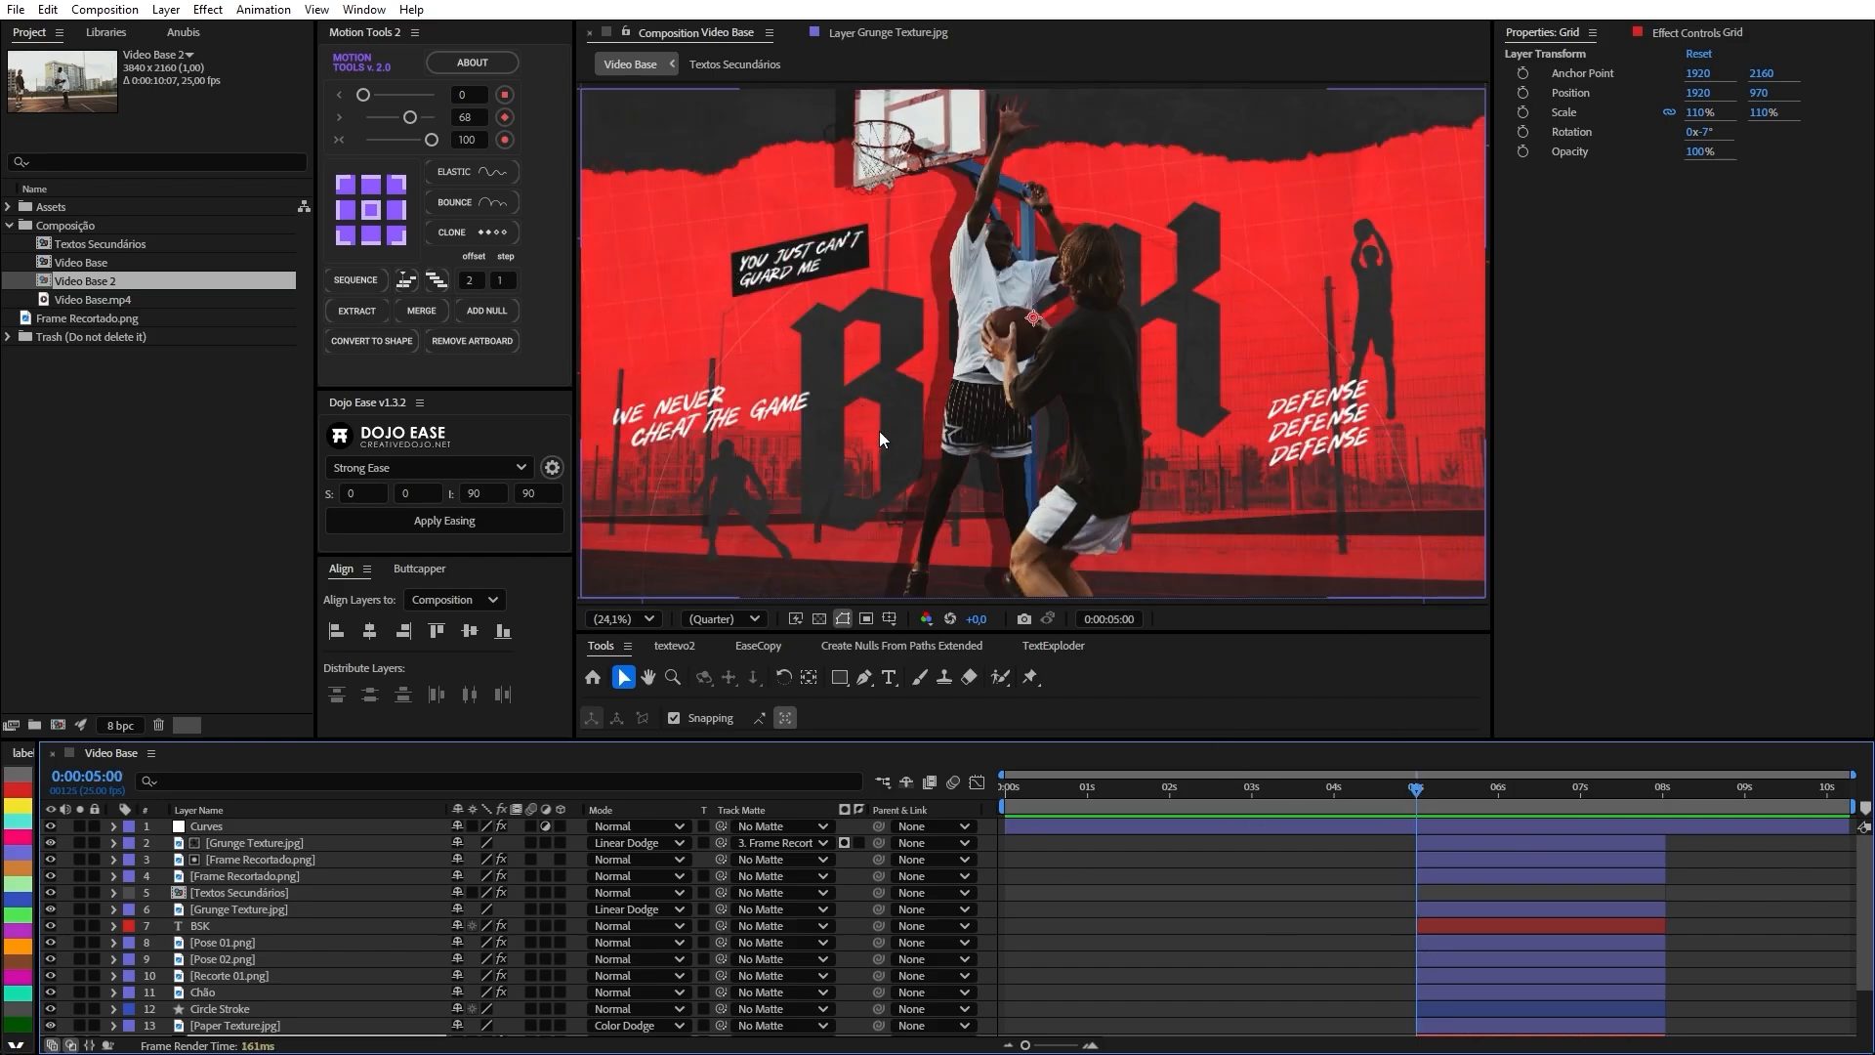
{"action": "left_click", "coordinate": [215, 924]}
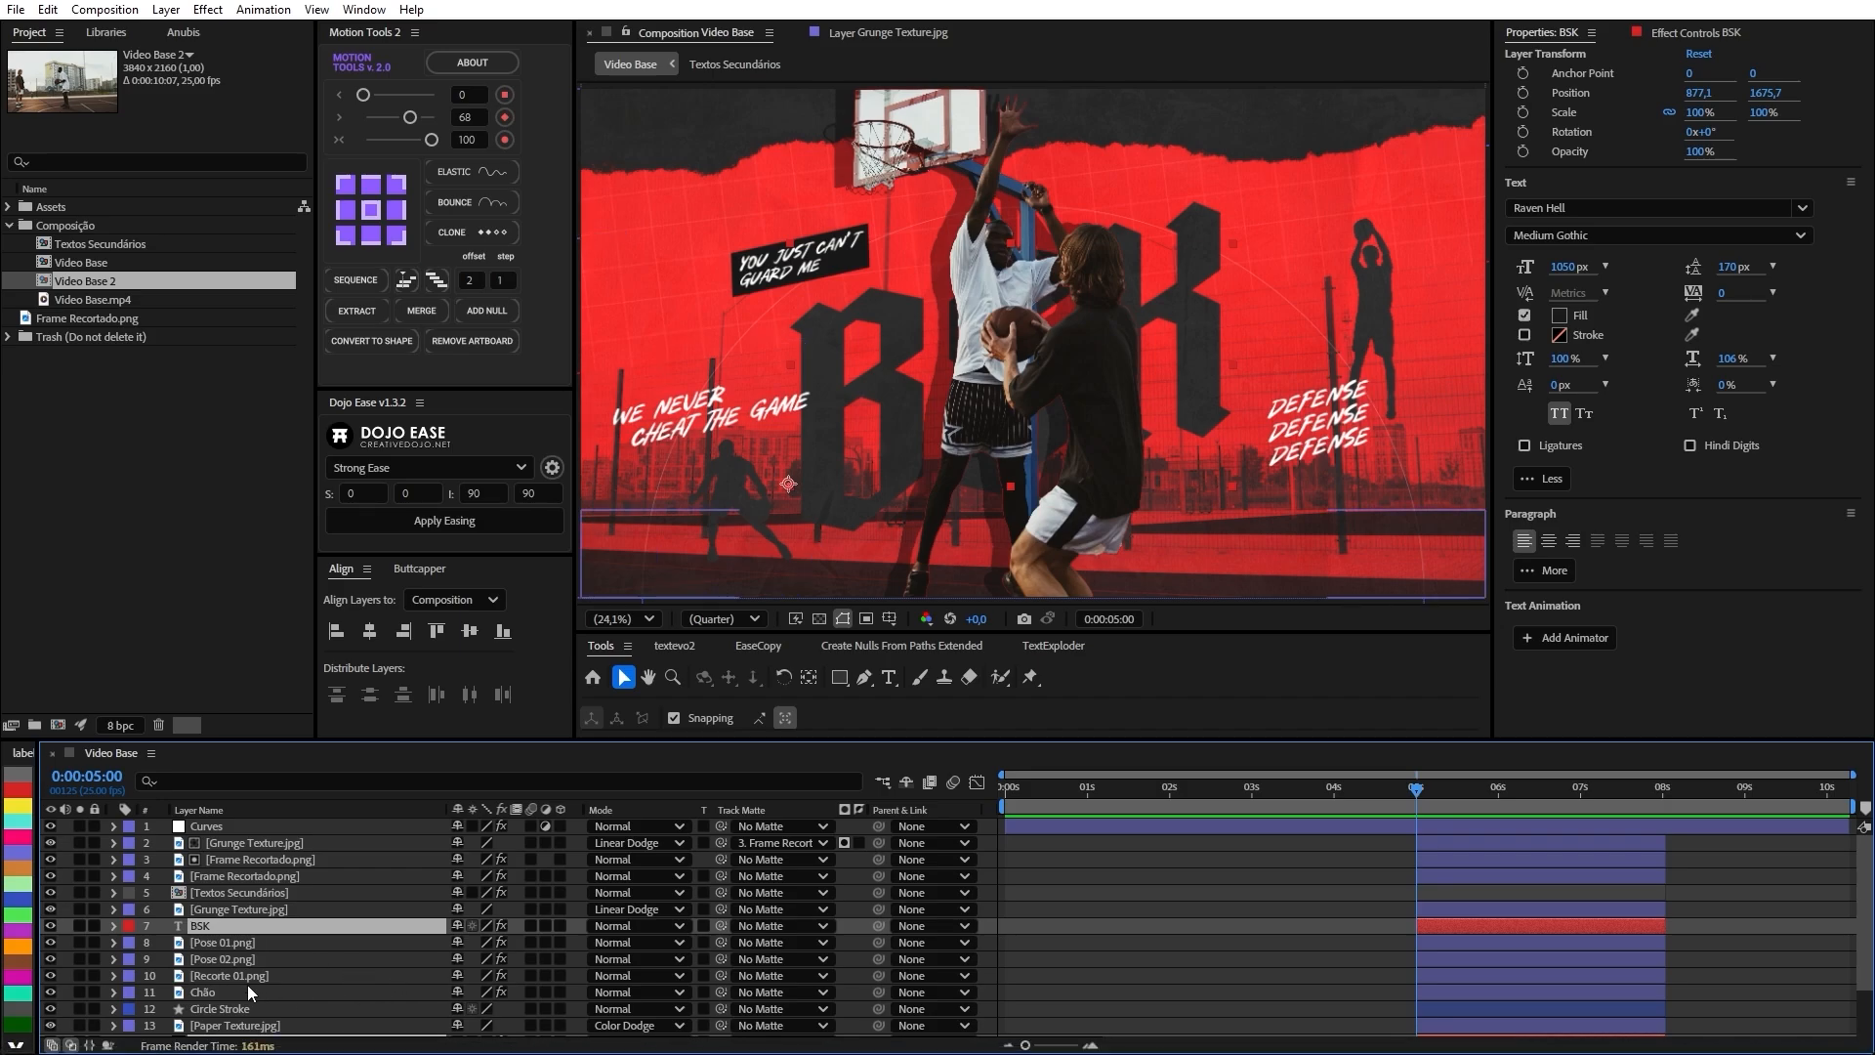
{"action": "left_click", "coordinate": [113, 930]}
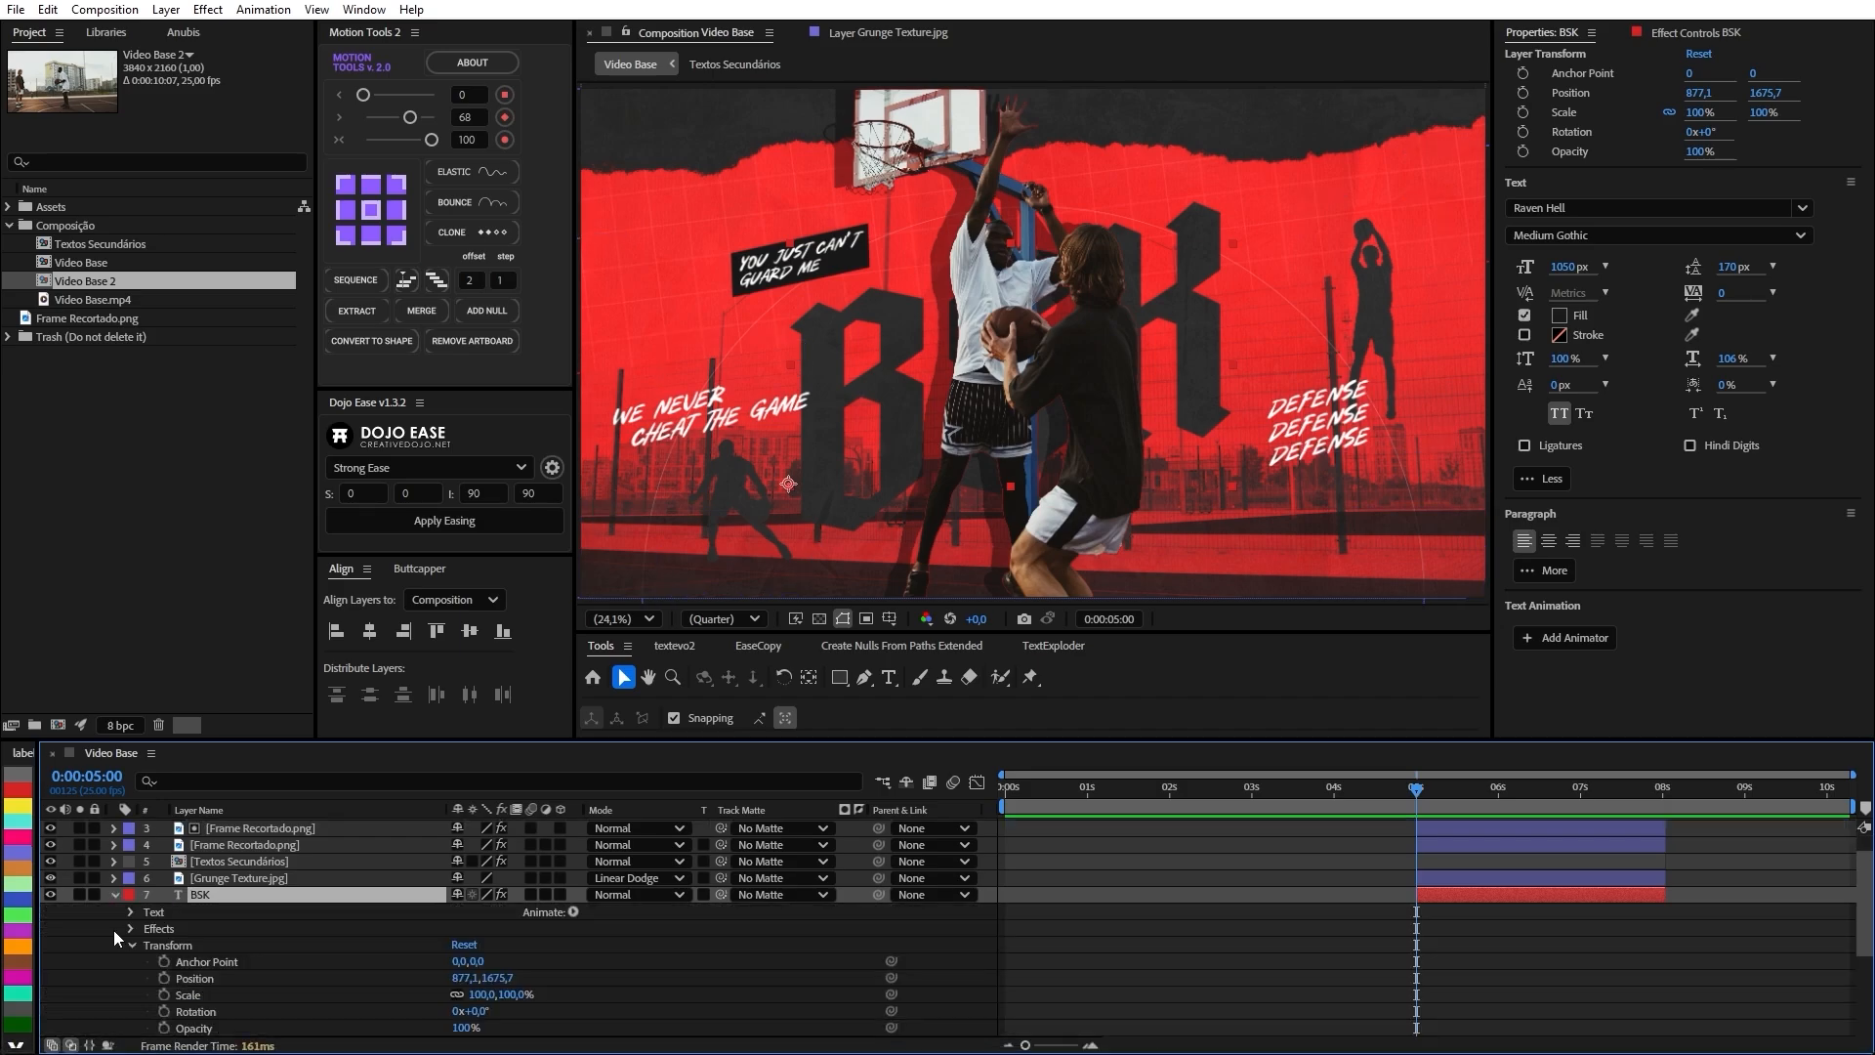
{"action": "scroll", "coordinate": [139, 895], "scroll_direction": "down", "scroll_amount": 3}
{"action": "left_click", "coordinate": [130, 864]}
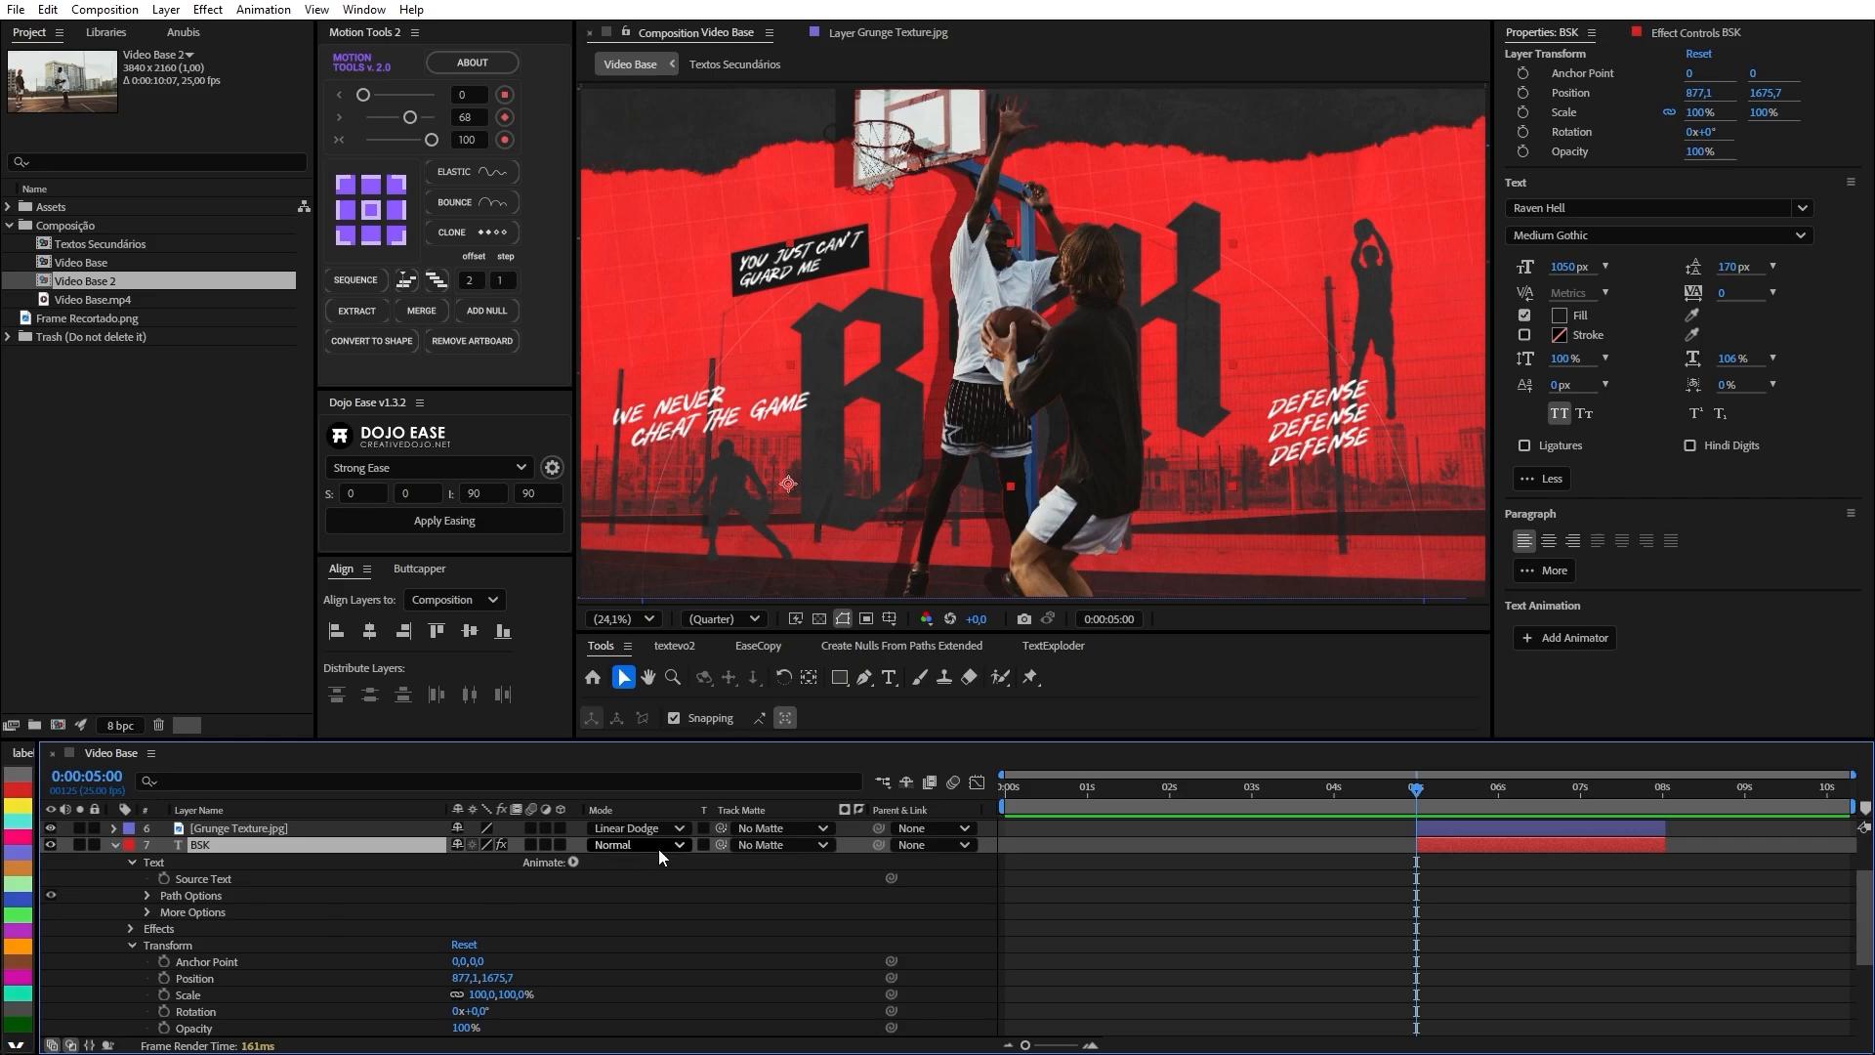
{"action": "left_click", "coordinate": [573, 861]}
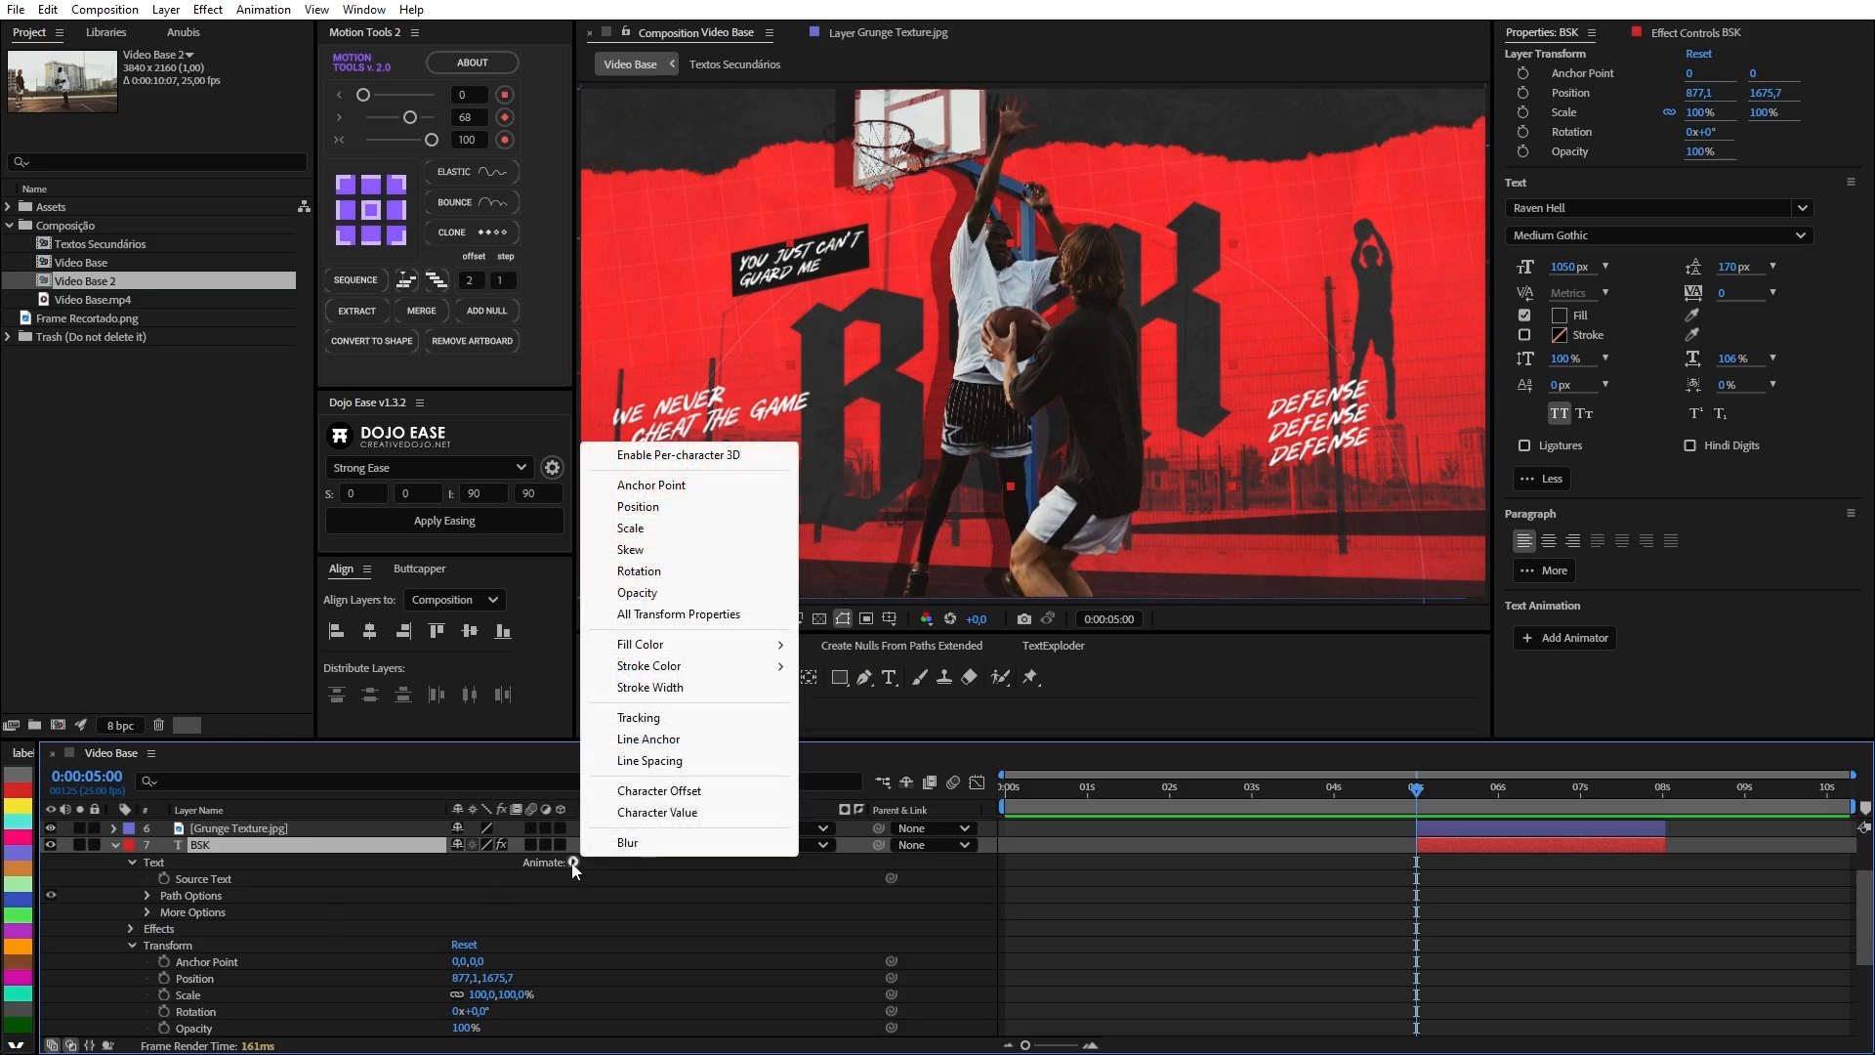
{"action": "left_click", "coordinate": [630, 718]}
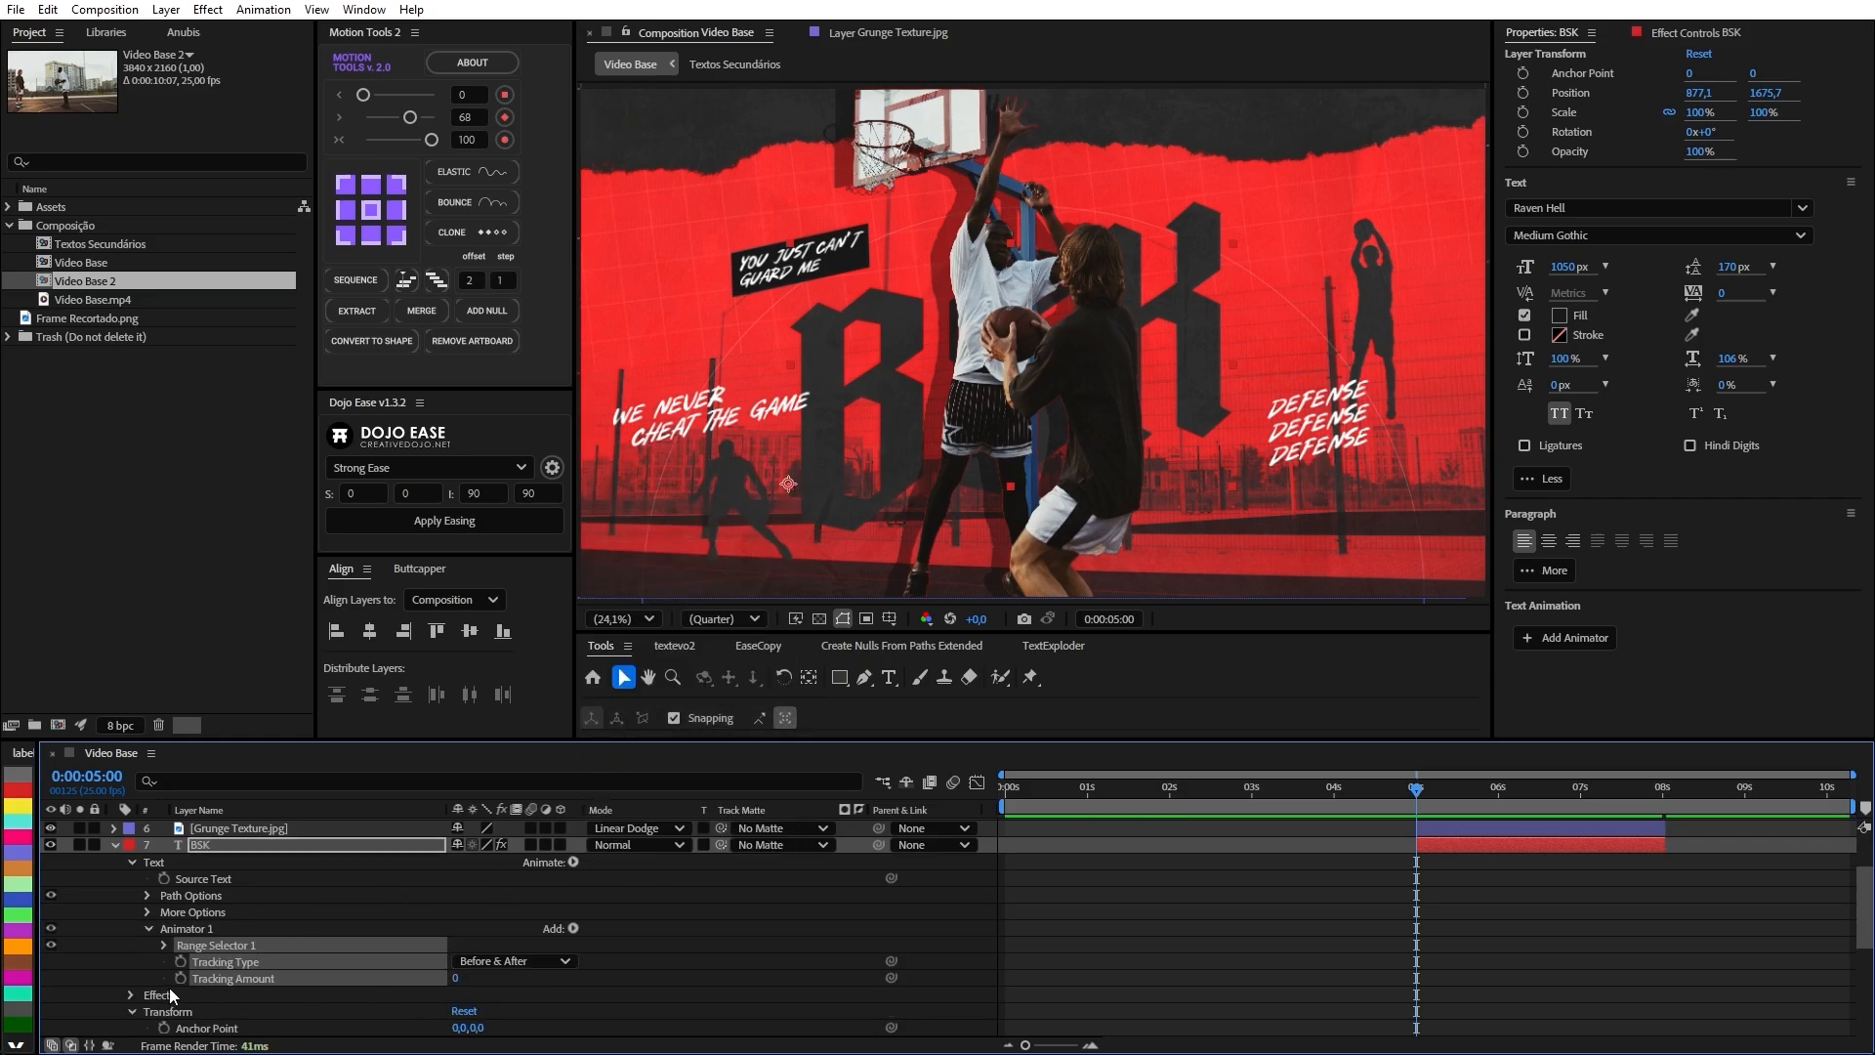
{"action": "left_click", "coordinate": [502, 961]}
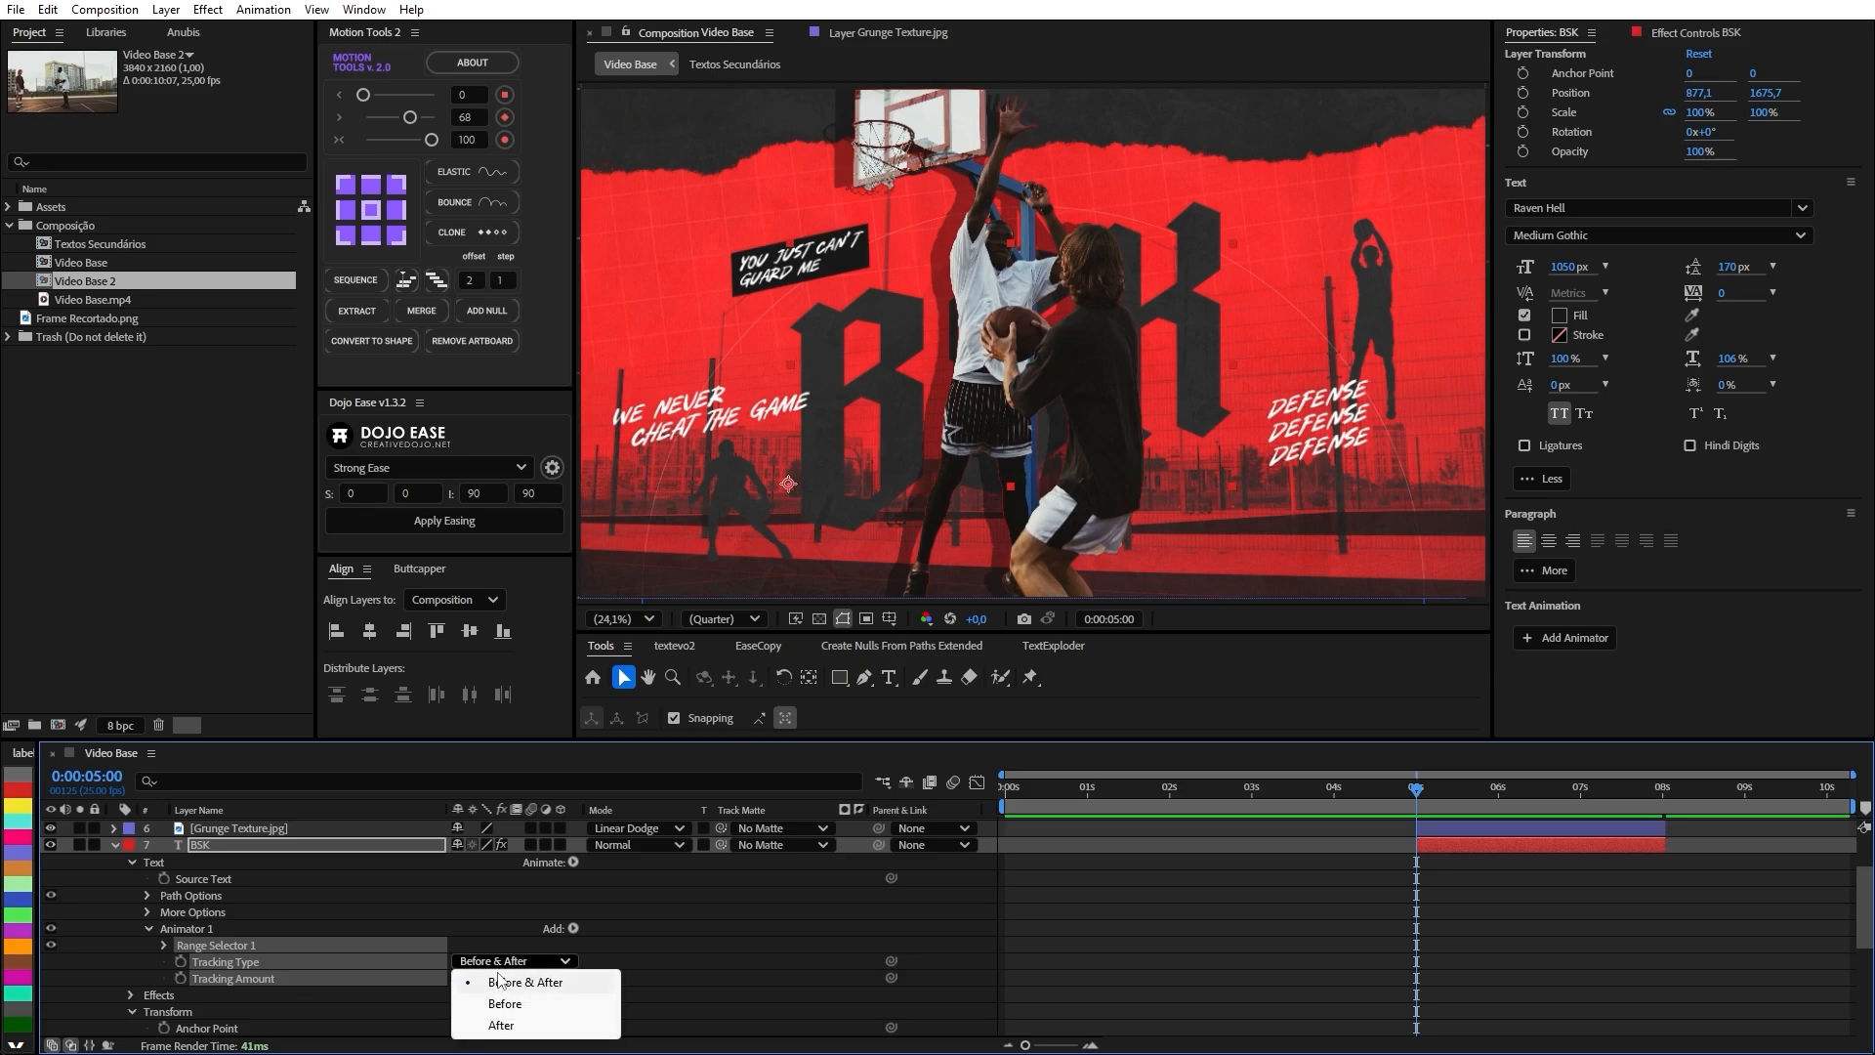
{"action": "left_click", "coordinate": [498, 978]}
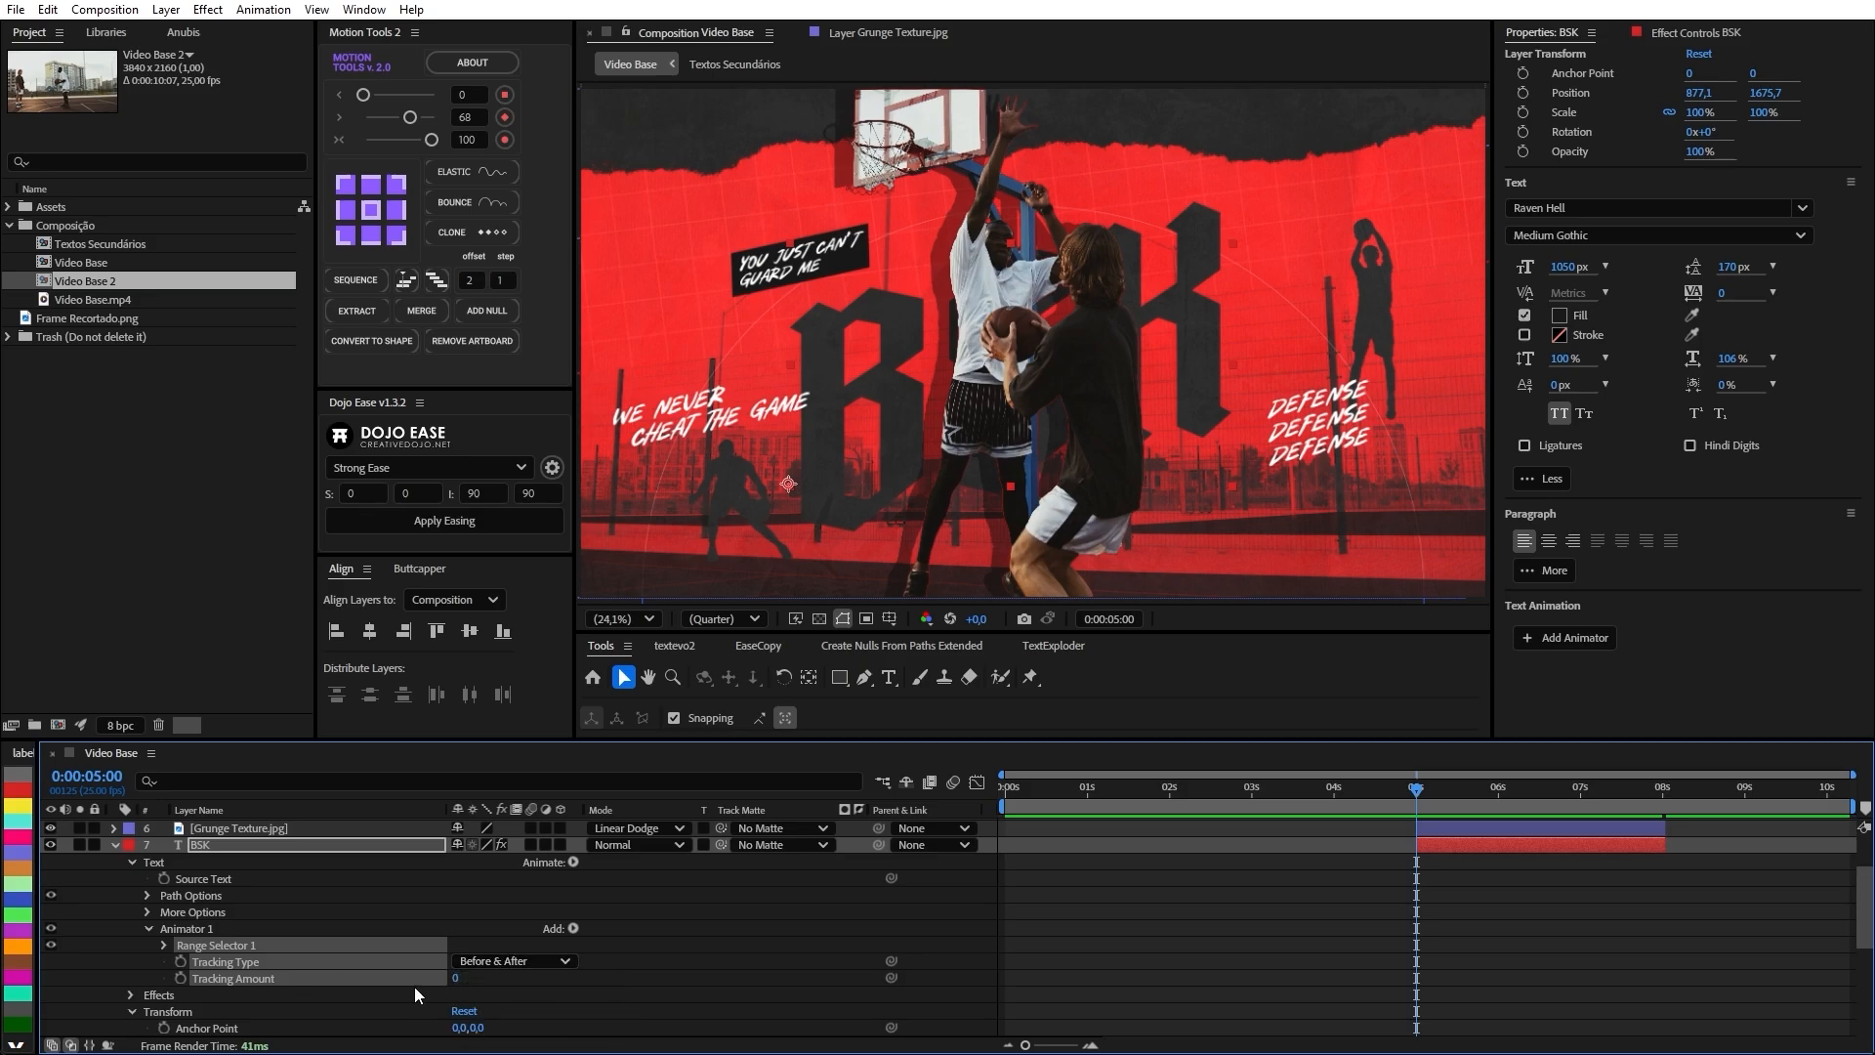
Keyframe only the BSK layer's Tracking Amount and Position at 0:00:05:00, leaving Tracking Type without keyframes.
{"action": "left_click", "coordinate": [181, 978]}
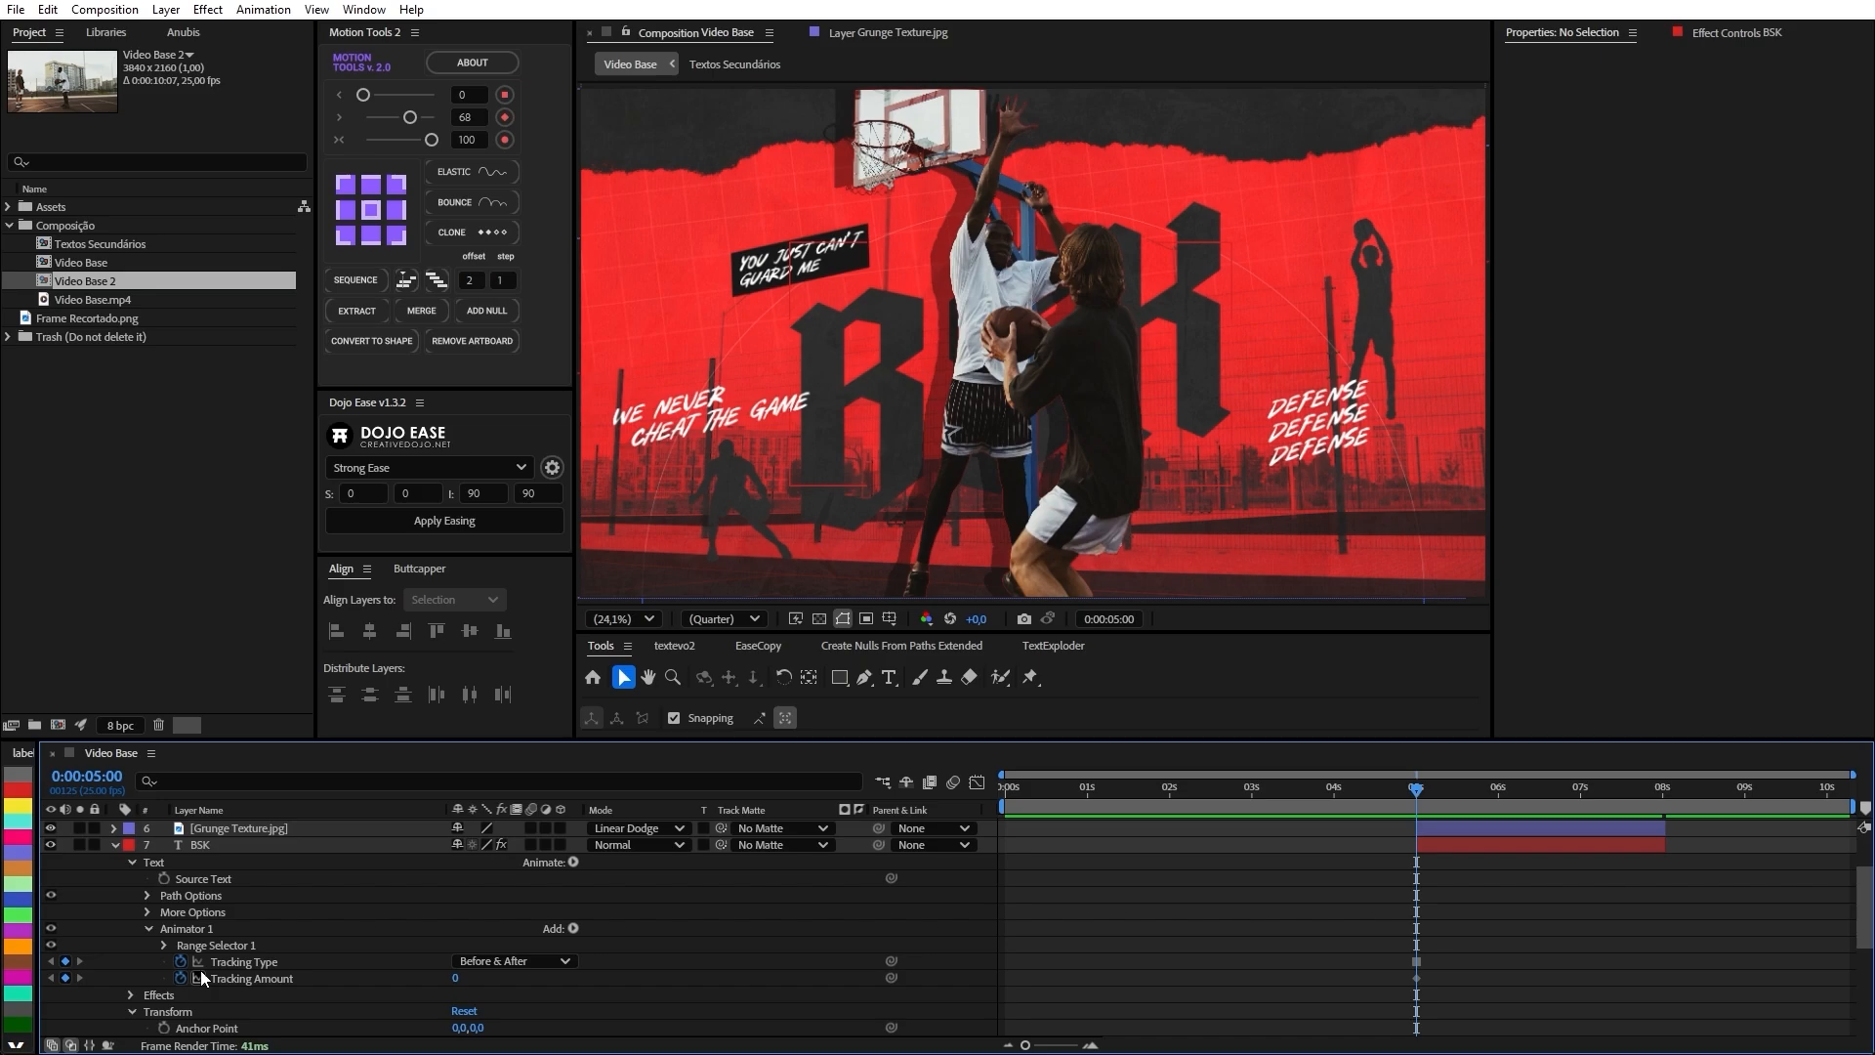
{"action": "left_click", "coordinate": [181, 961]}
{"action": "key", "text": "u"}
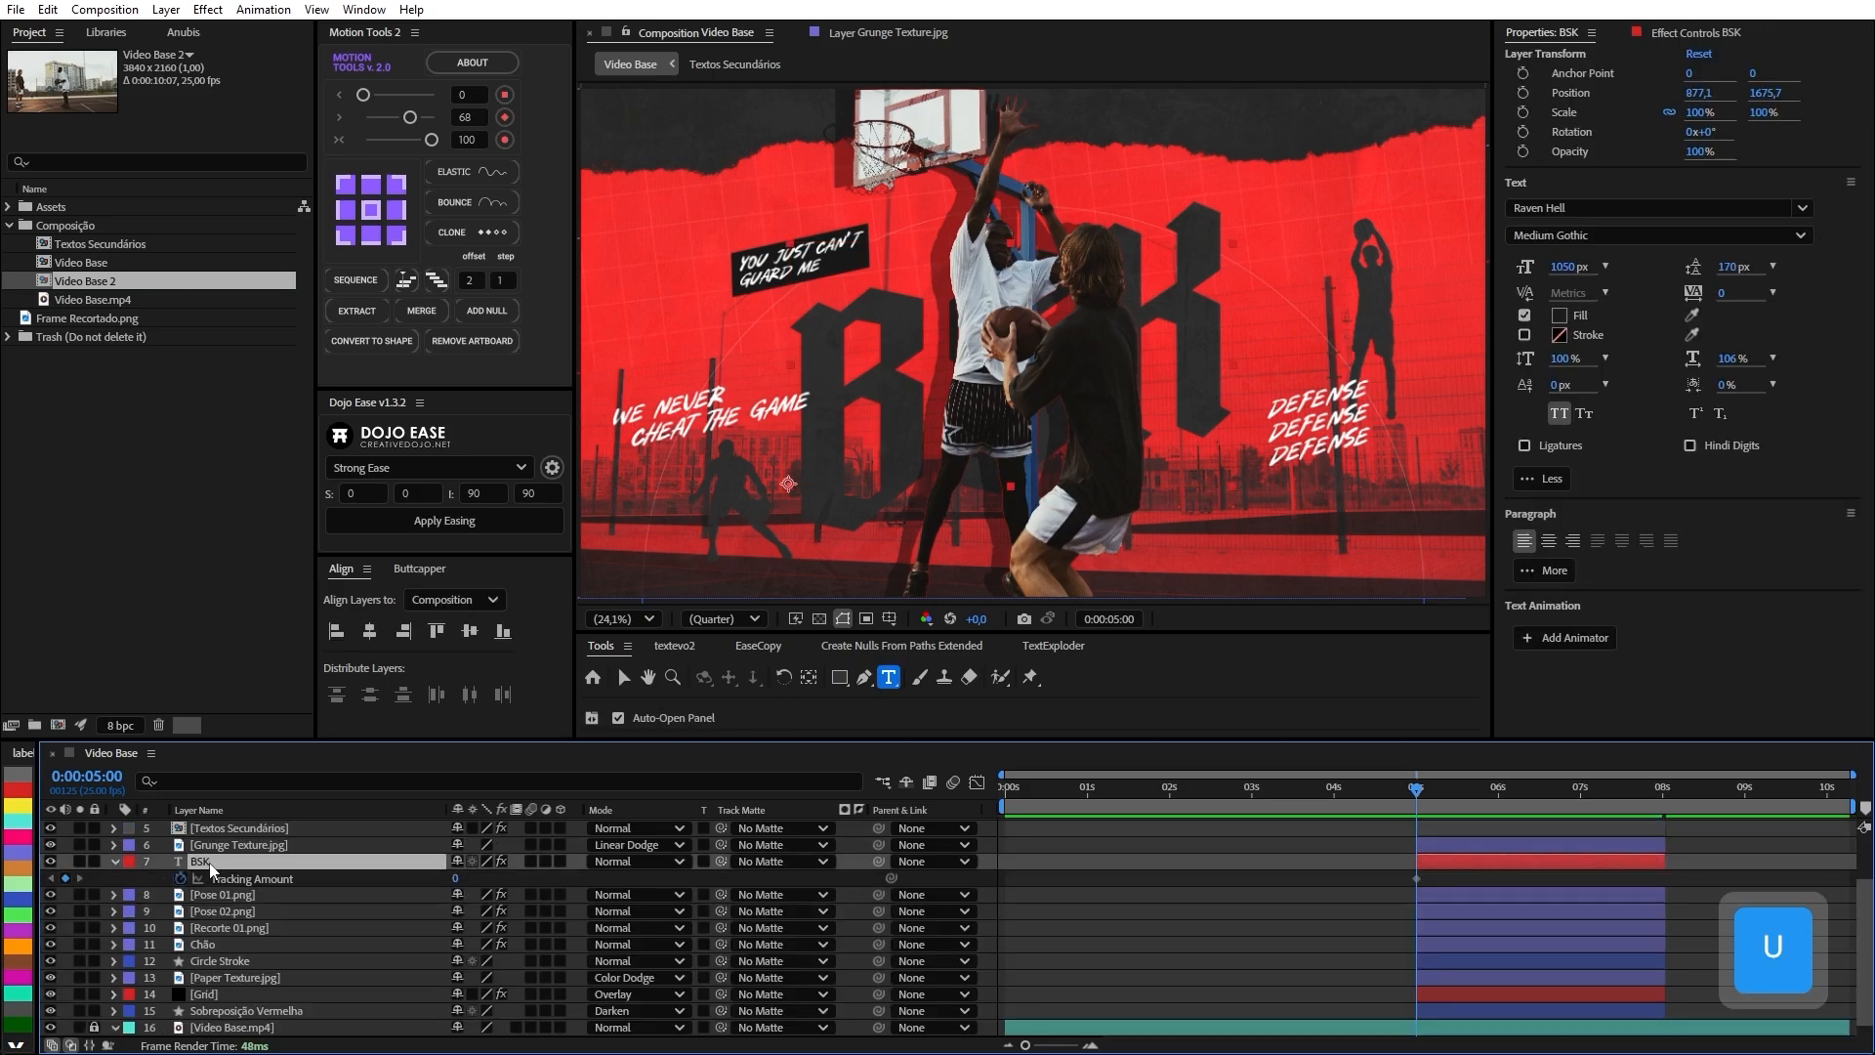
{"action": "key", "text": "alt+shift+p"}
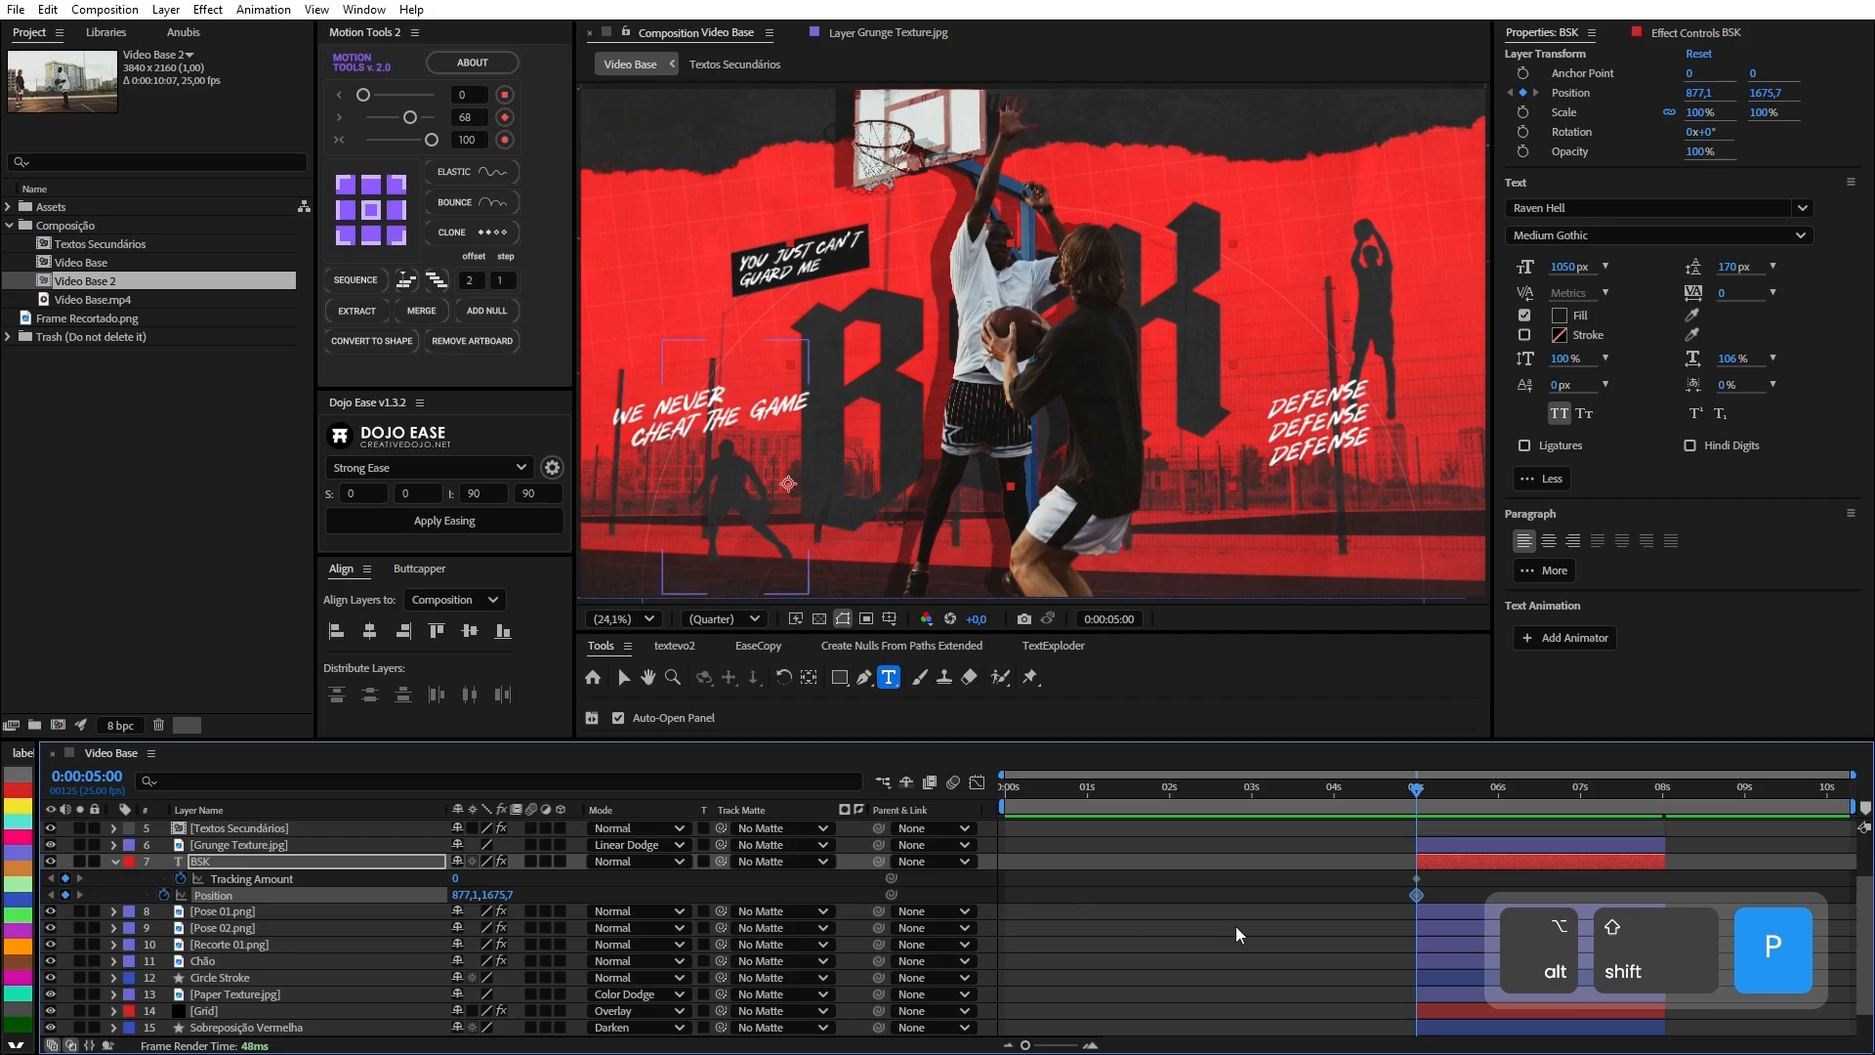
Shift the BSK layer's Tracking Amount and Position keyframes six frames later, to 0:00:05:06.
{"action": "left_click_drag", "start_coordinate": [1432, 900], "coordinate": [1414, 878]}
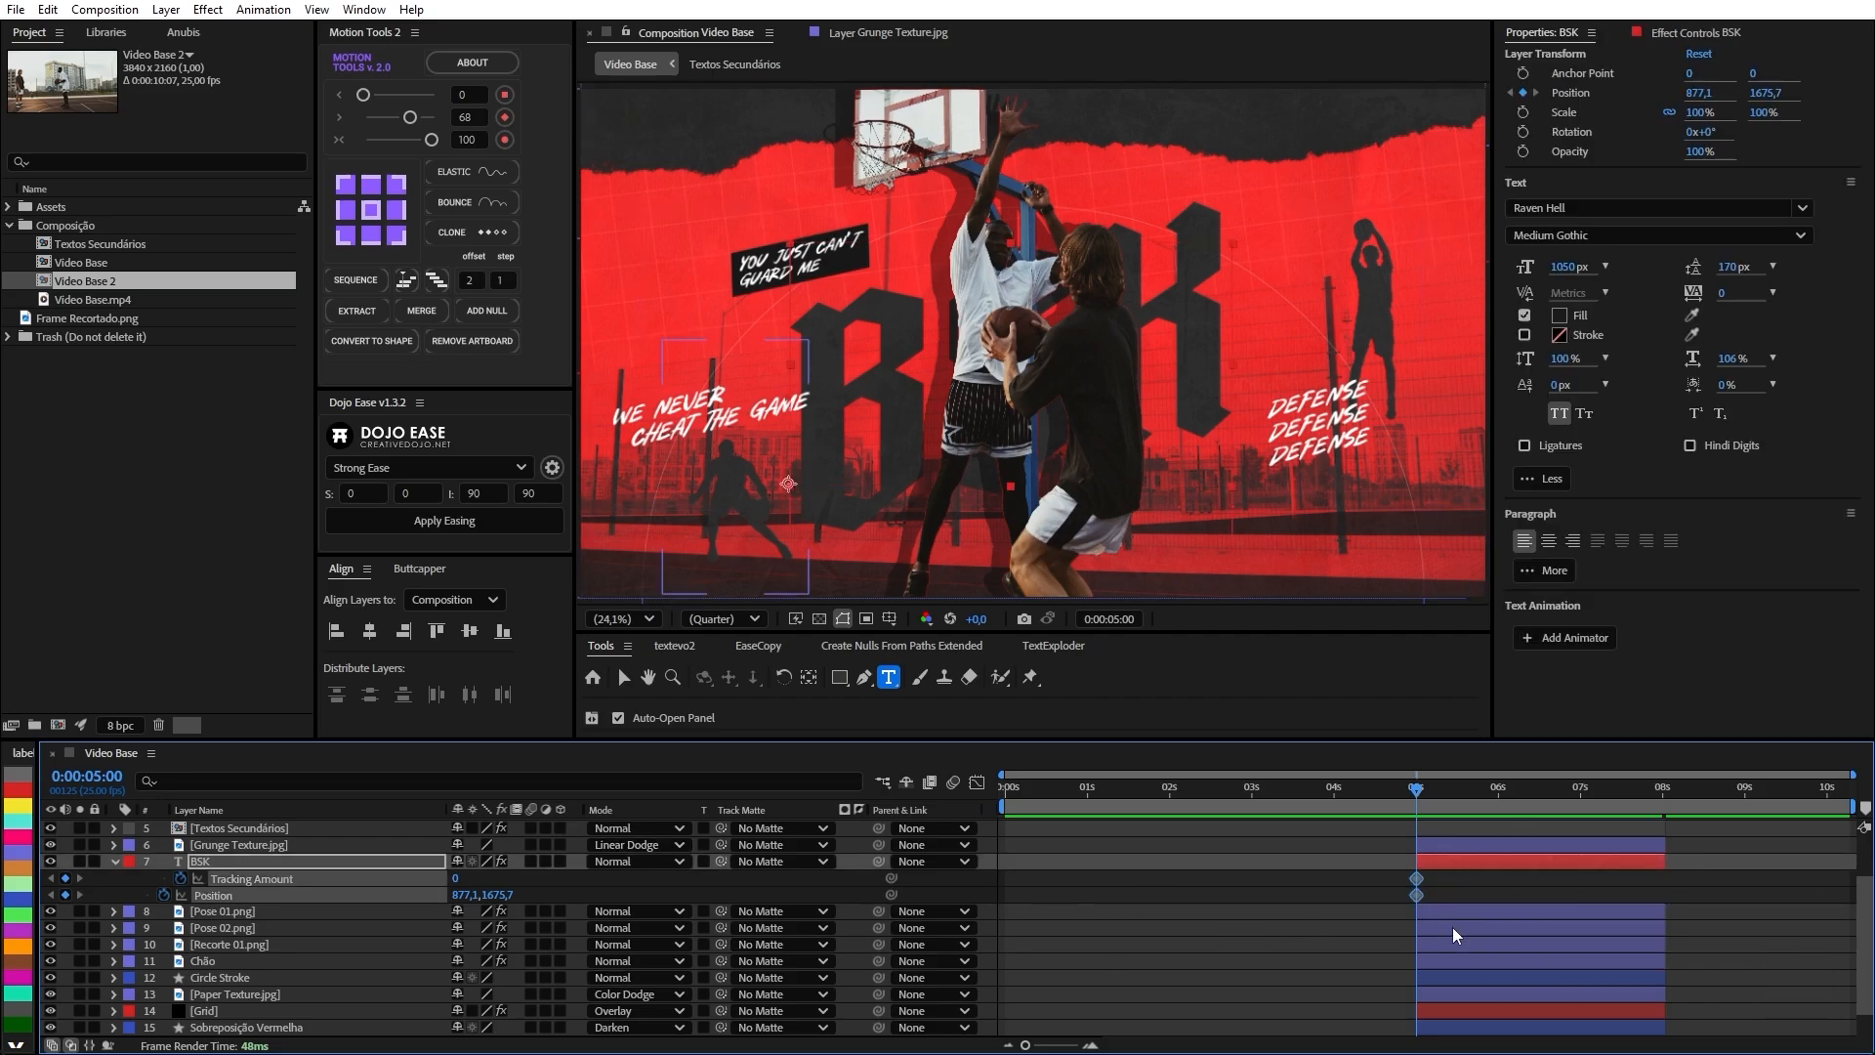
{"action": "key", "text": "alt"}
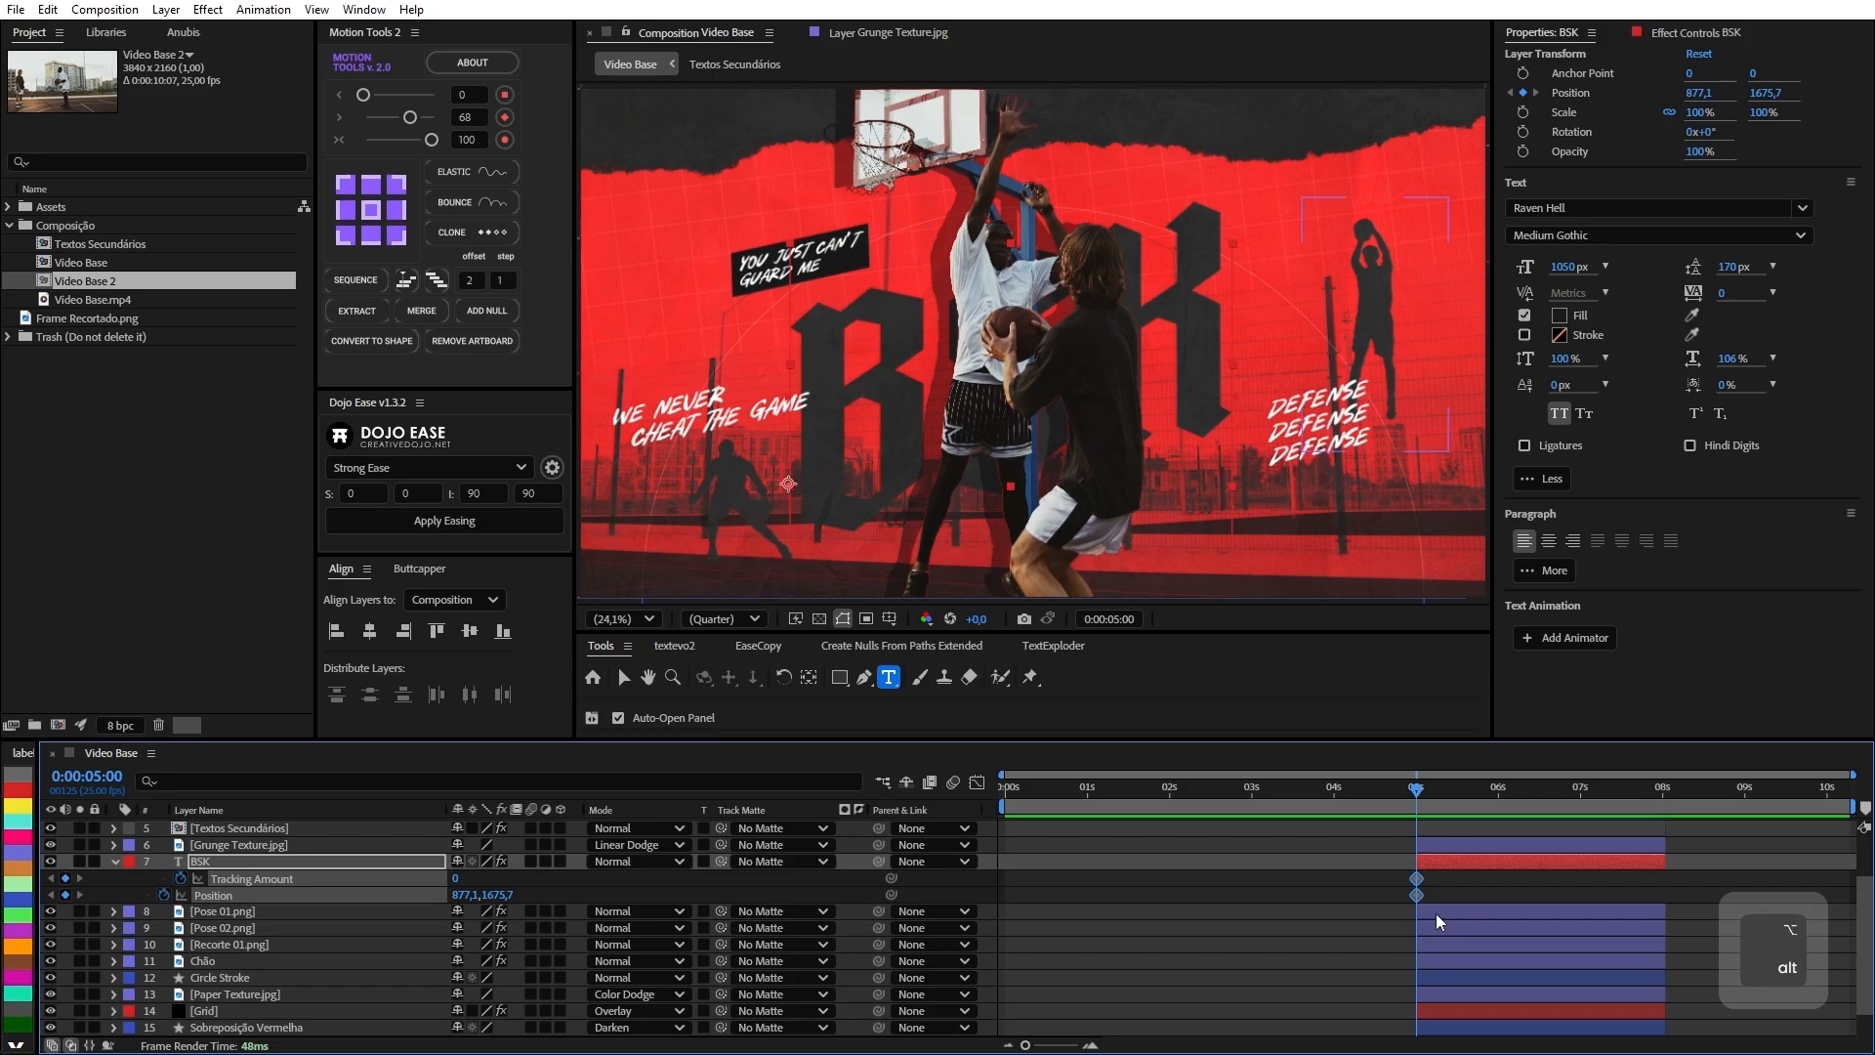
{"action": "scroll", "coordinate": [1436, 921], "scroll_direction": "up", "scroll_amount": 5}
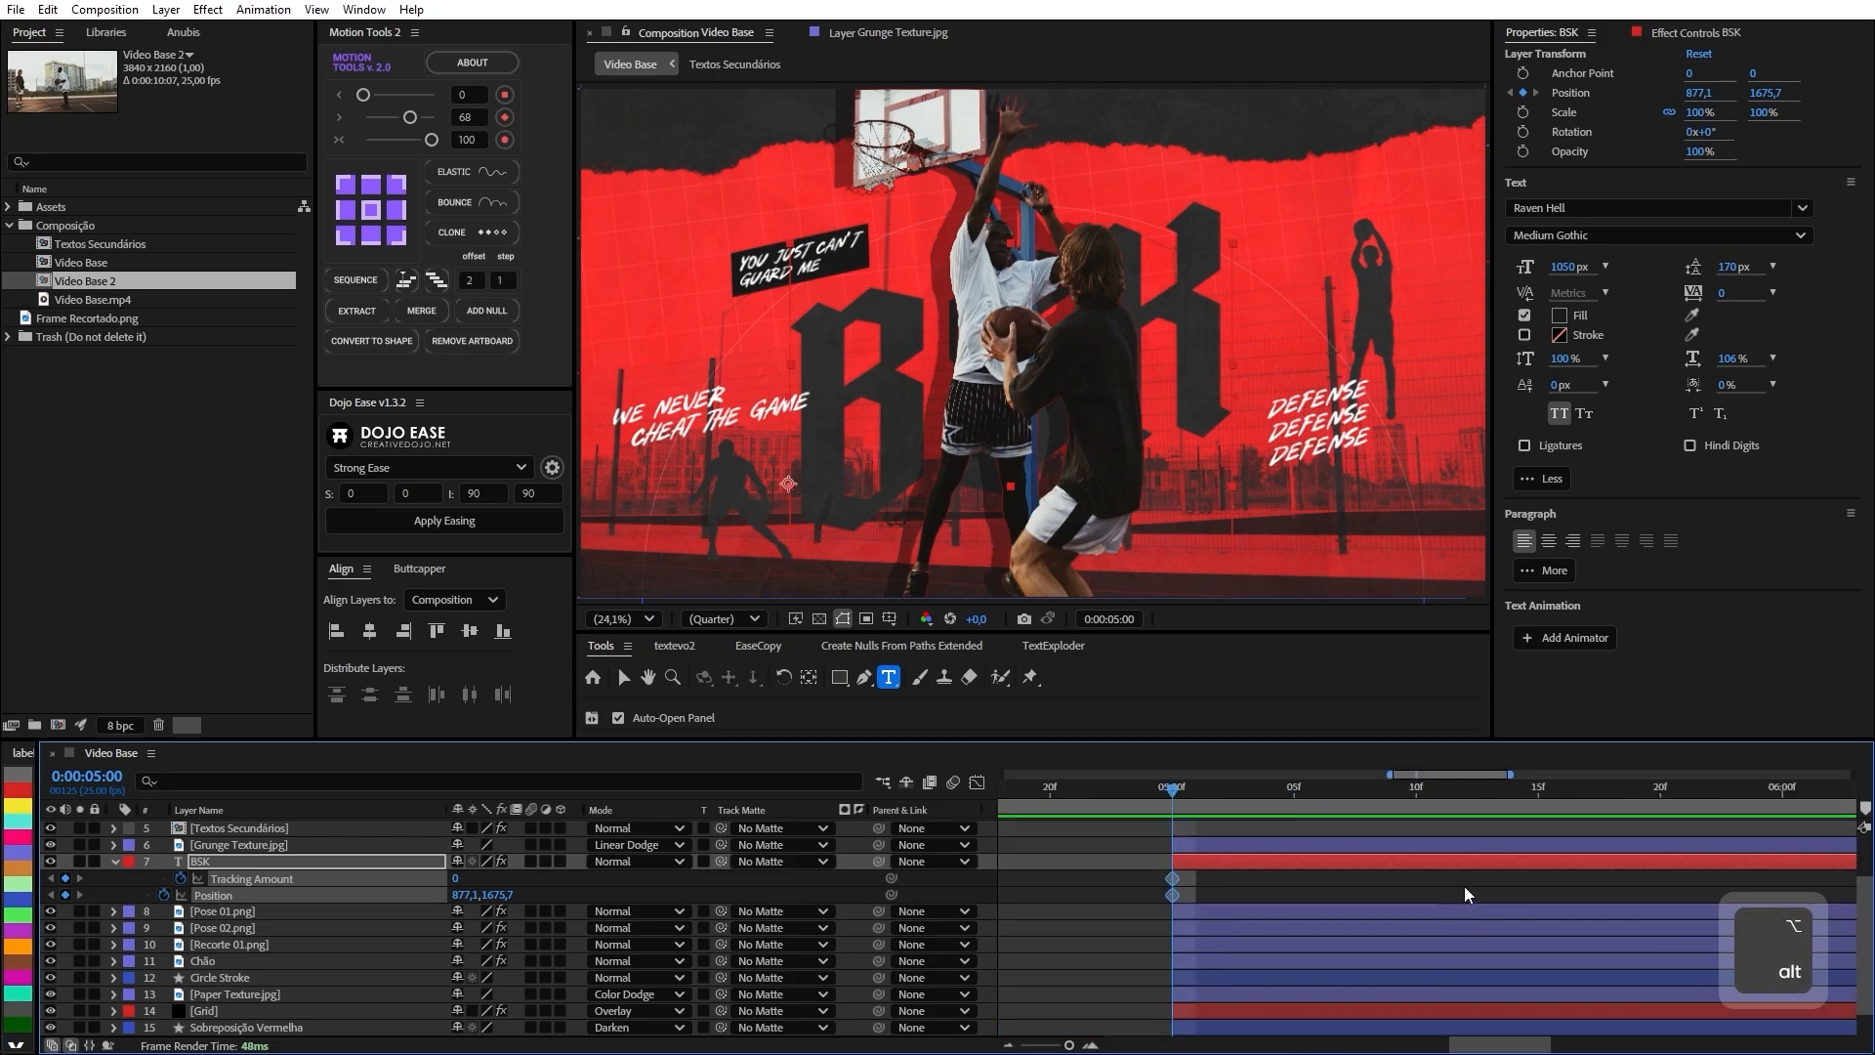
{"action": "key", "text": "alt+Right"}
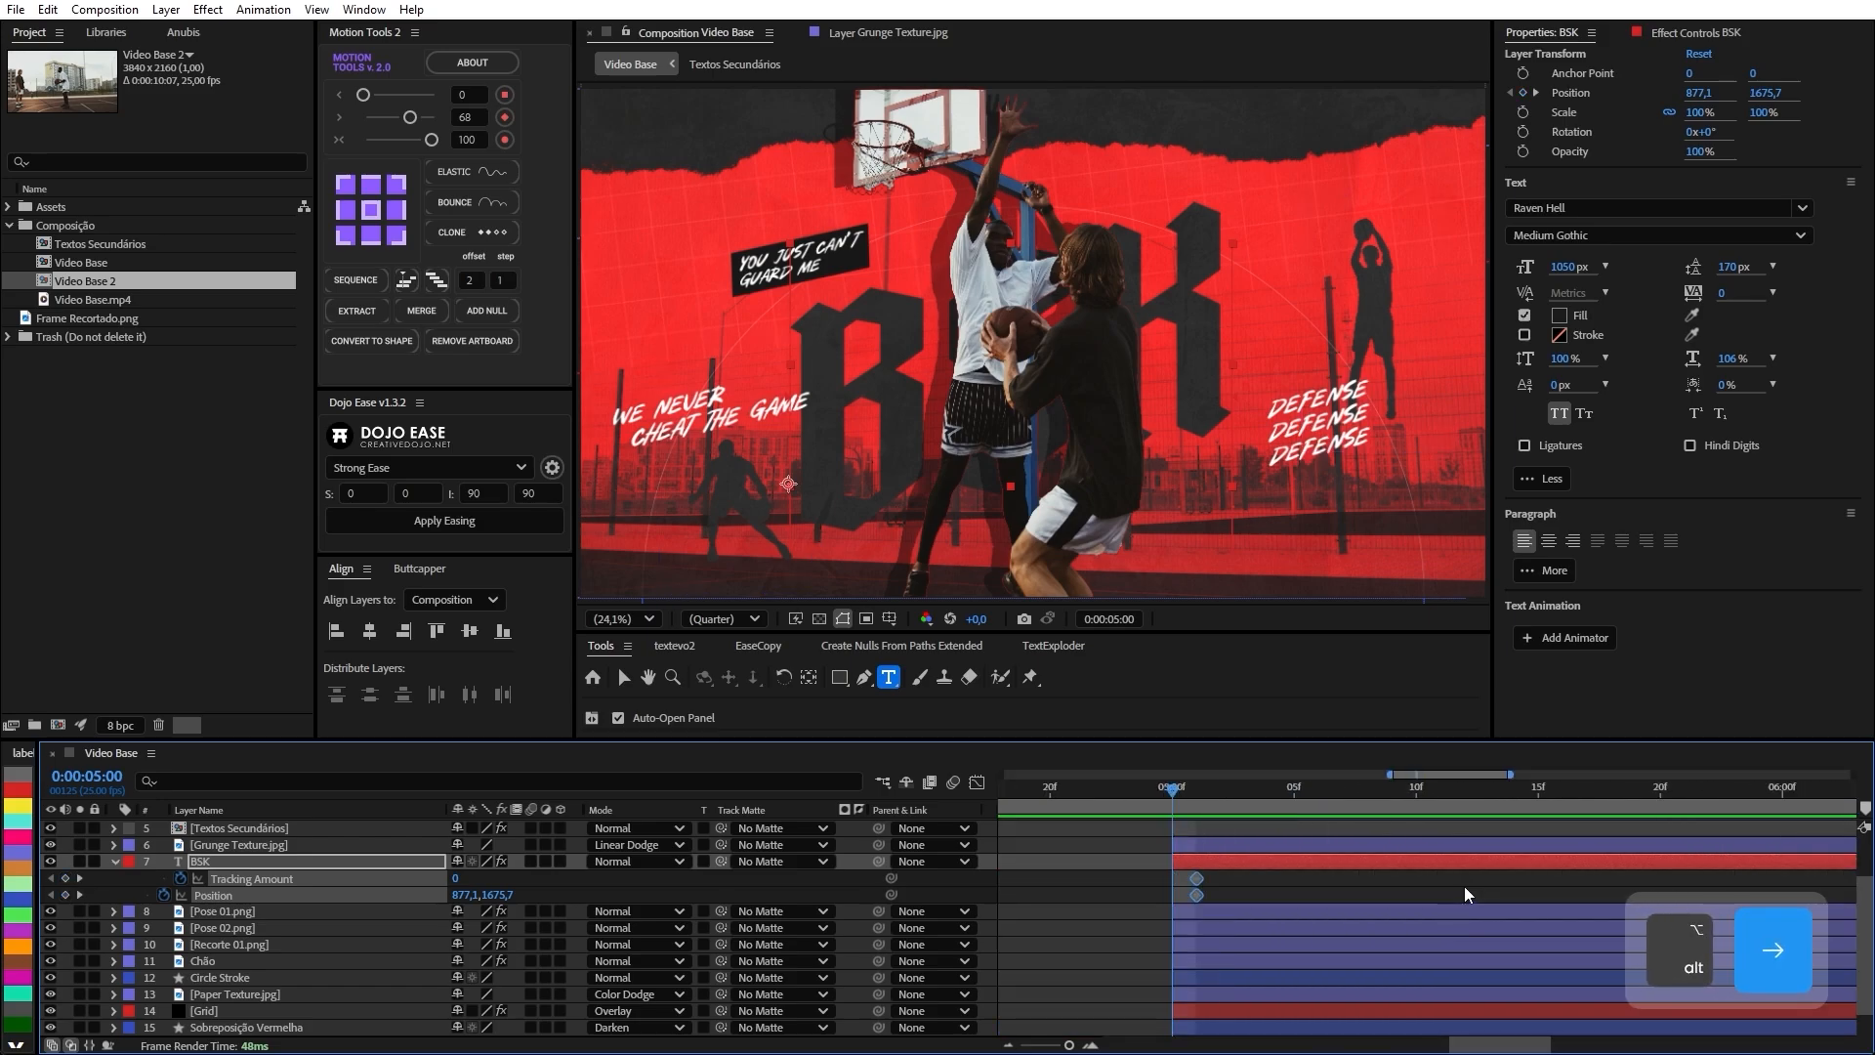
{"action": "key", "text": "alt+Right"}
{"action": "key", "text": "alt+Right"}
{"action": "key", "text": "alt+Right"}
{"action": "key", "text": "alt+Right"}
{"action": "key", "text": "alt+Right"}
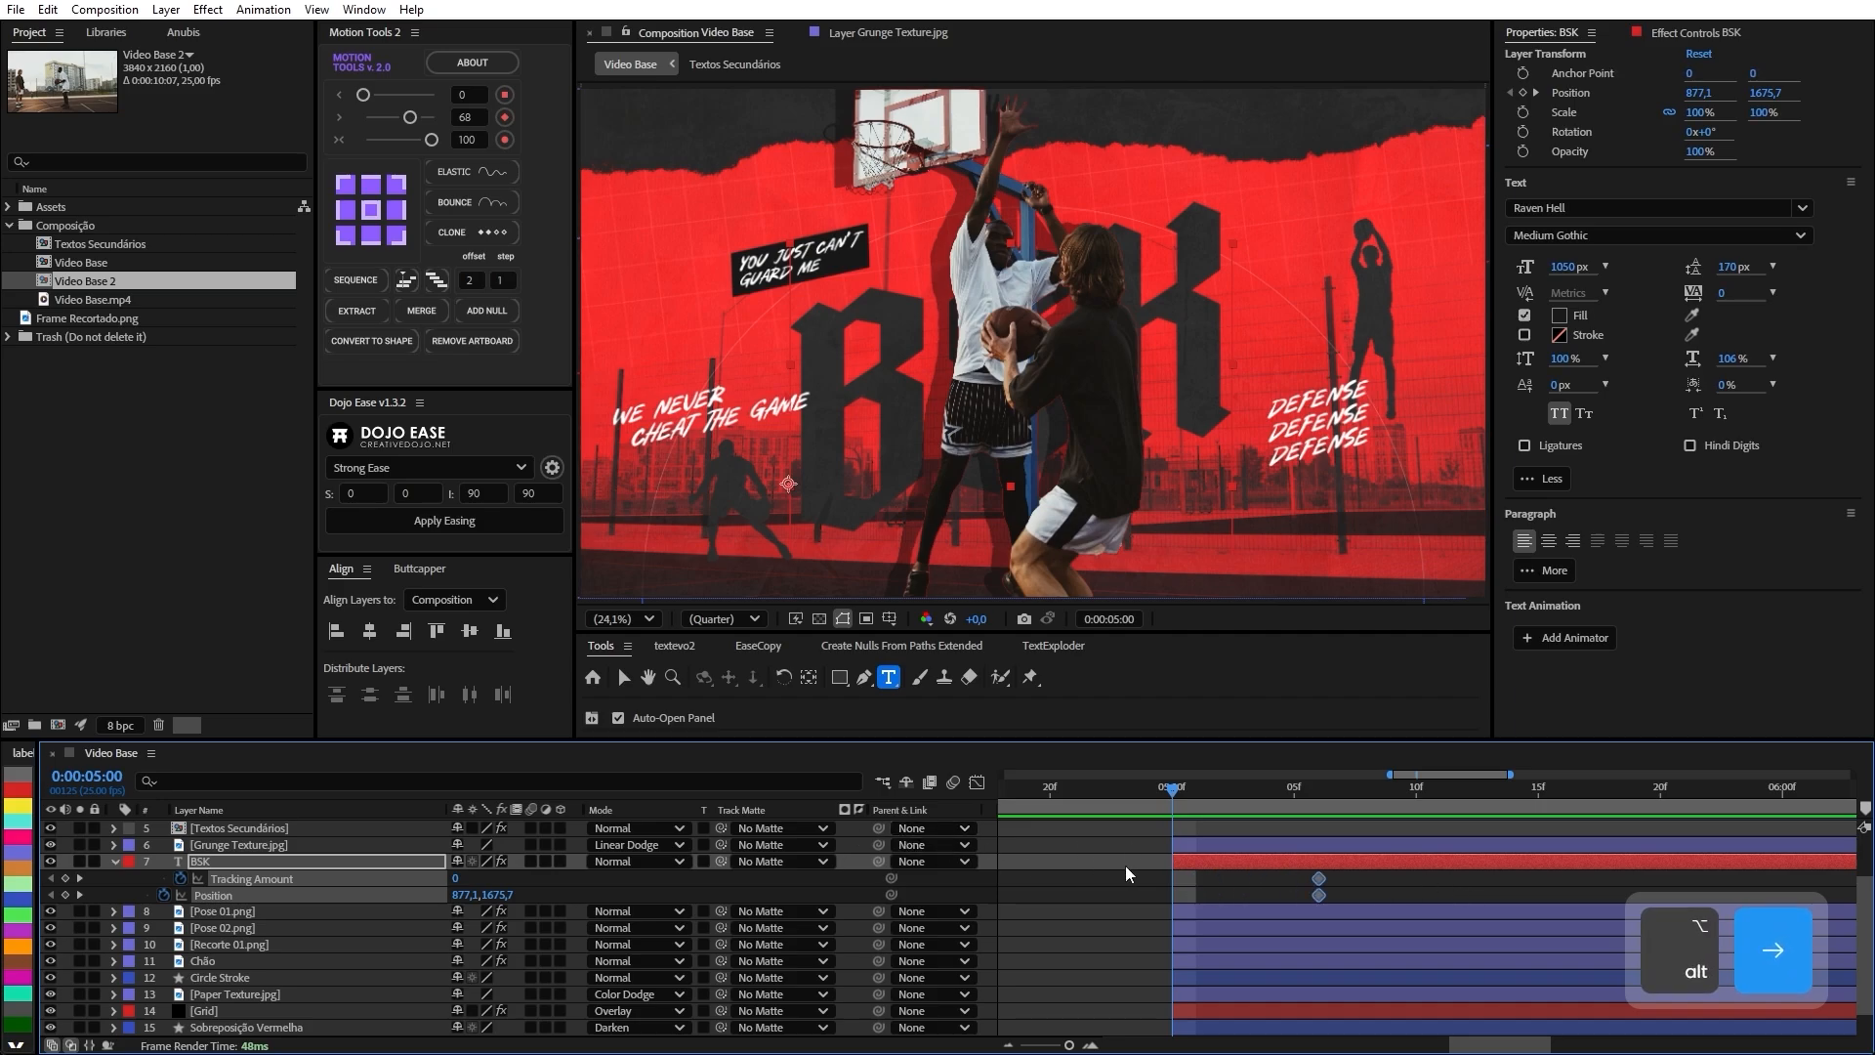
Set the BSK layer's Tracking Amount to 1800 at 0:00:05:00.
{"action": "left_click", "coordinate": [464, 883]}
{"action": "left_click", "coordinate": [455, 878]}
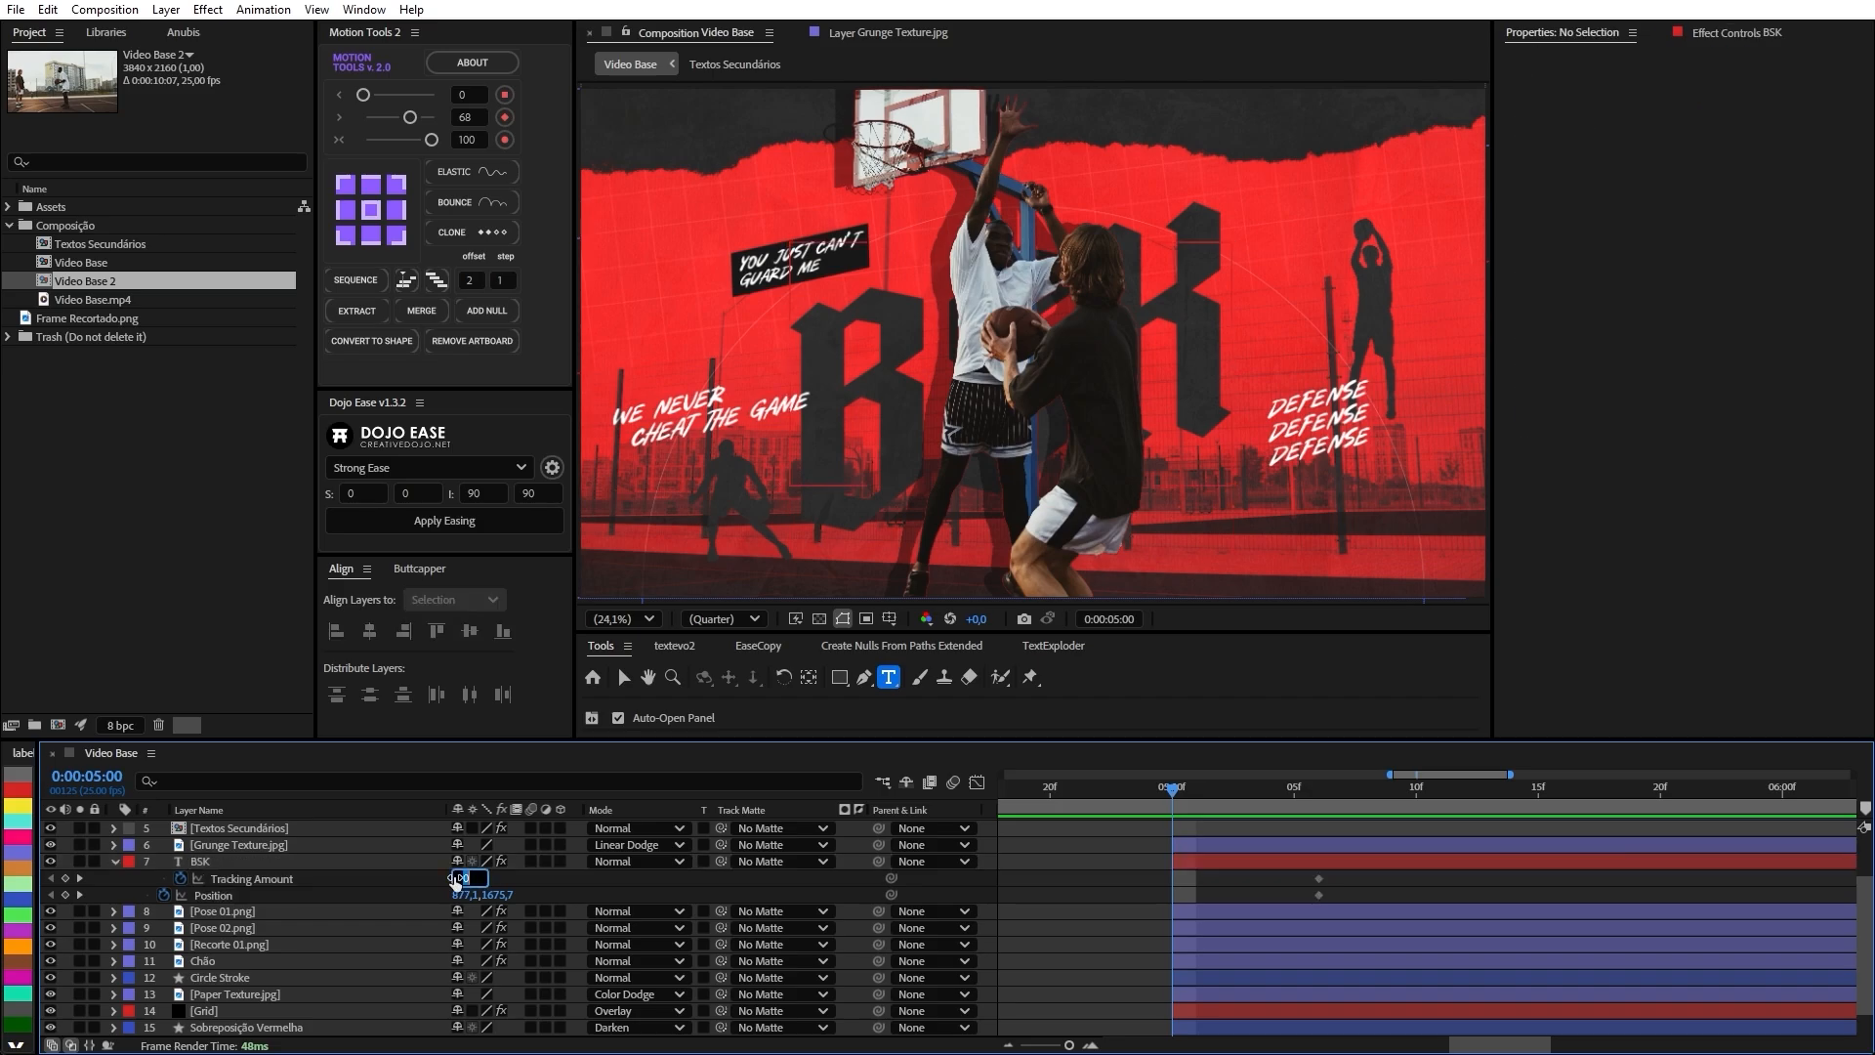
{"action": "type", "text": "4000"}
{"action": "key", "text": "BackSpace"}
{"action": "key", "text": "Return"}
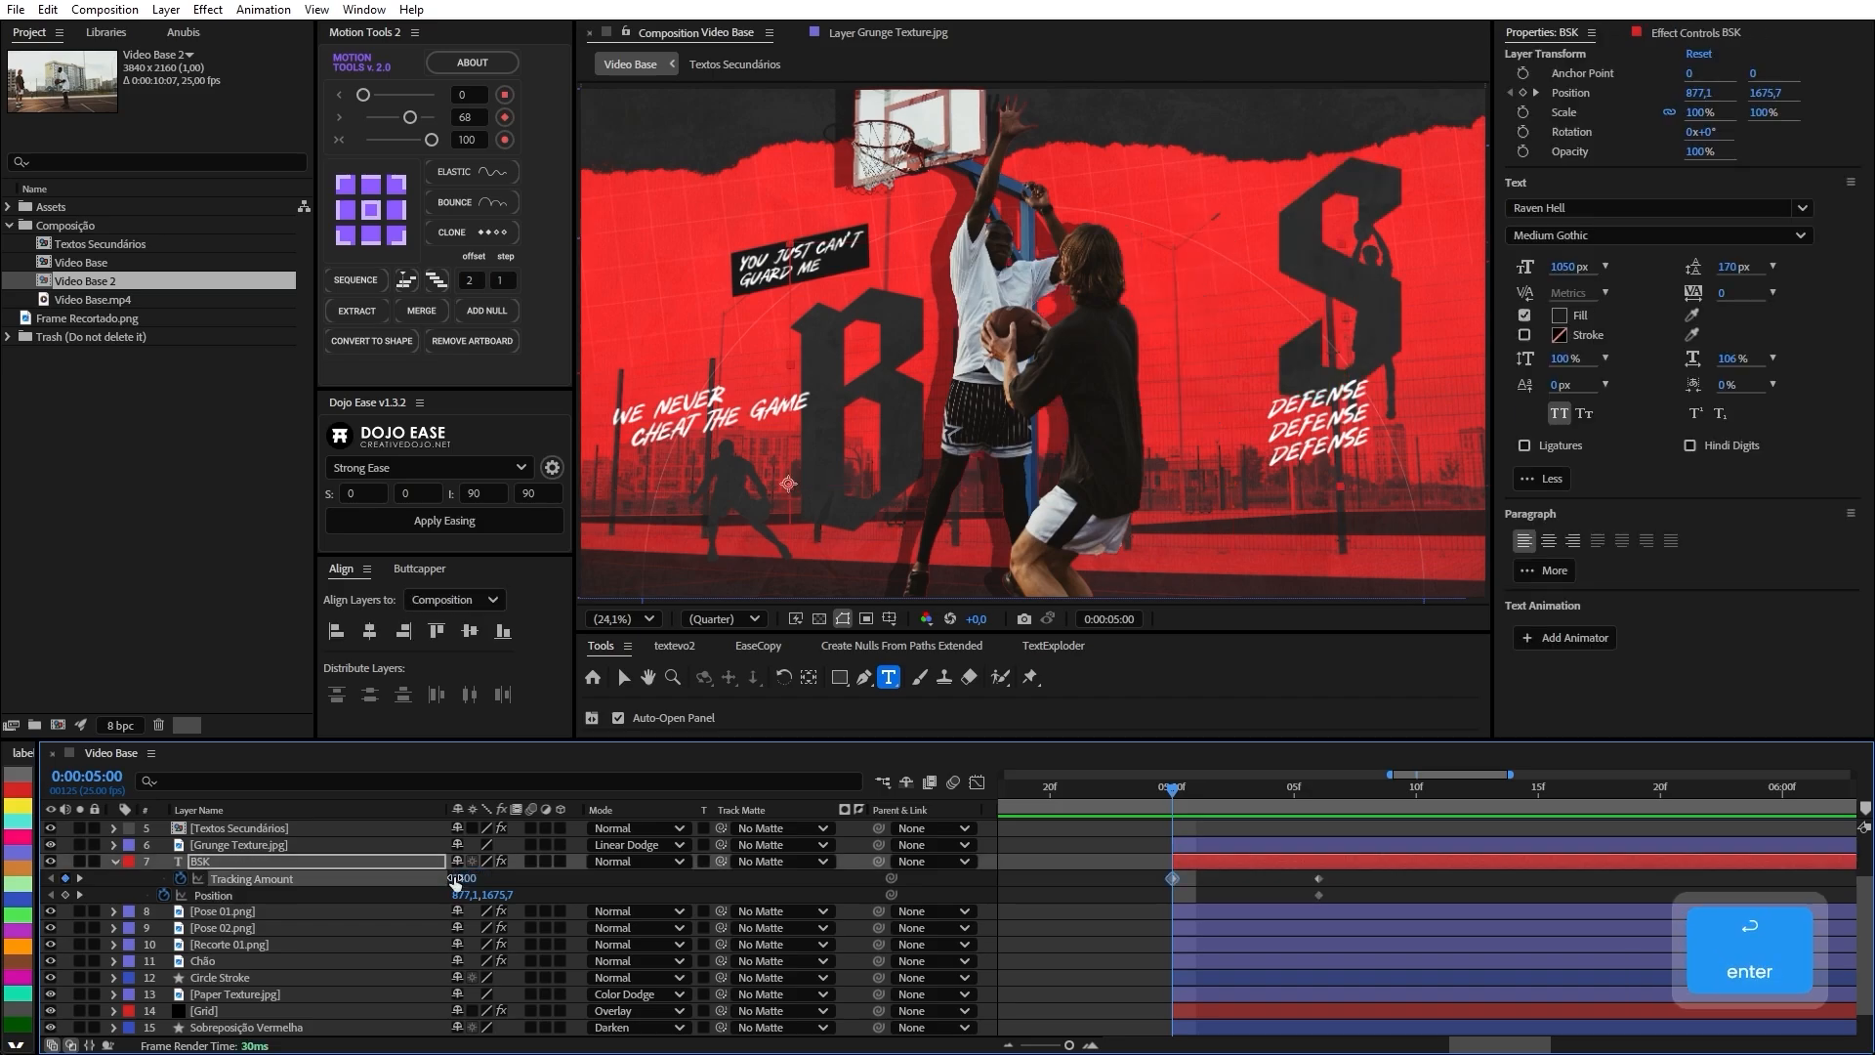
{"action": "left_click", "coordinate": [455, 879]}
{"action": "type", "text": "1800"}
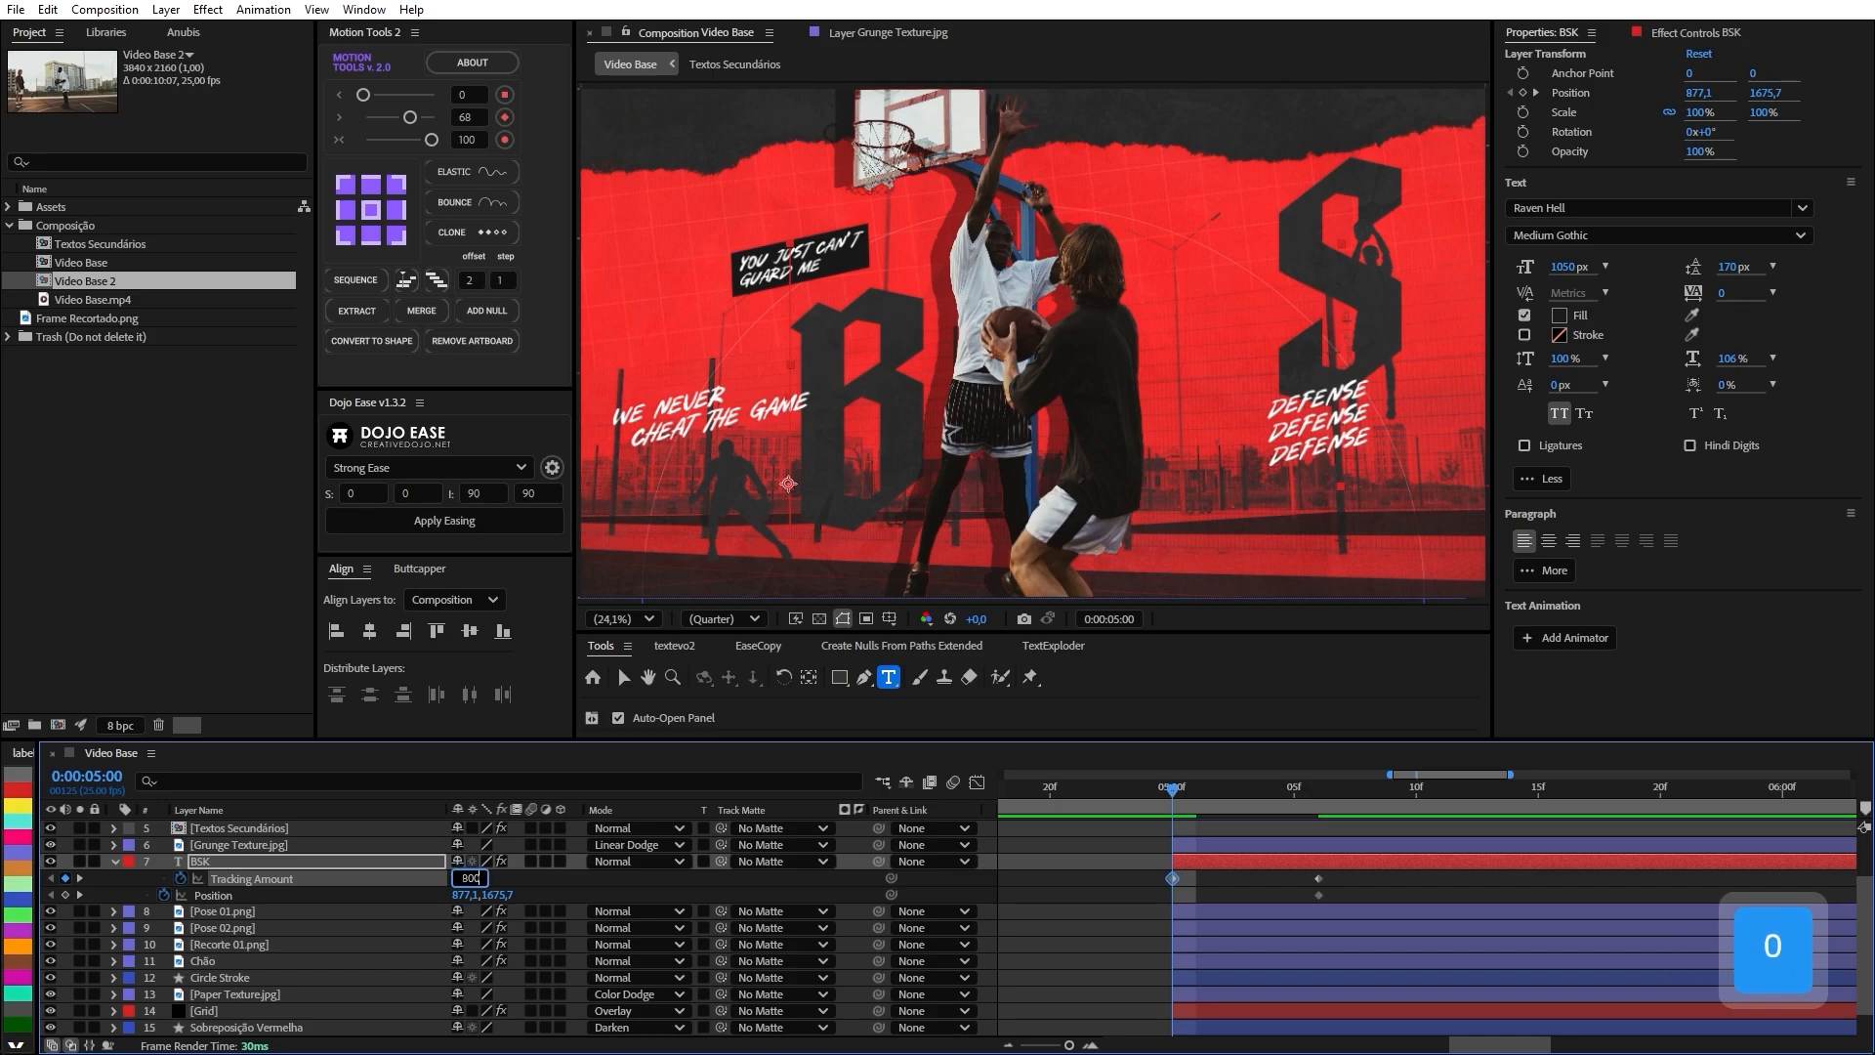
{"action": "key", "text": "Return"}
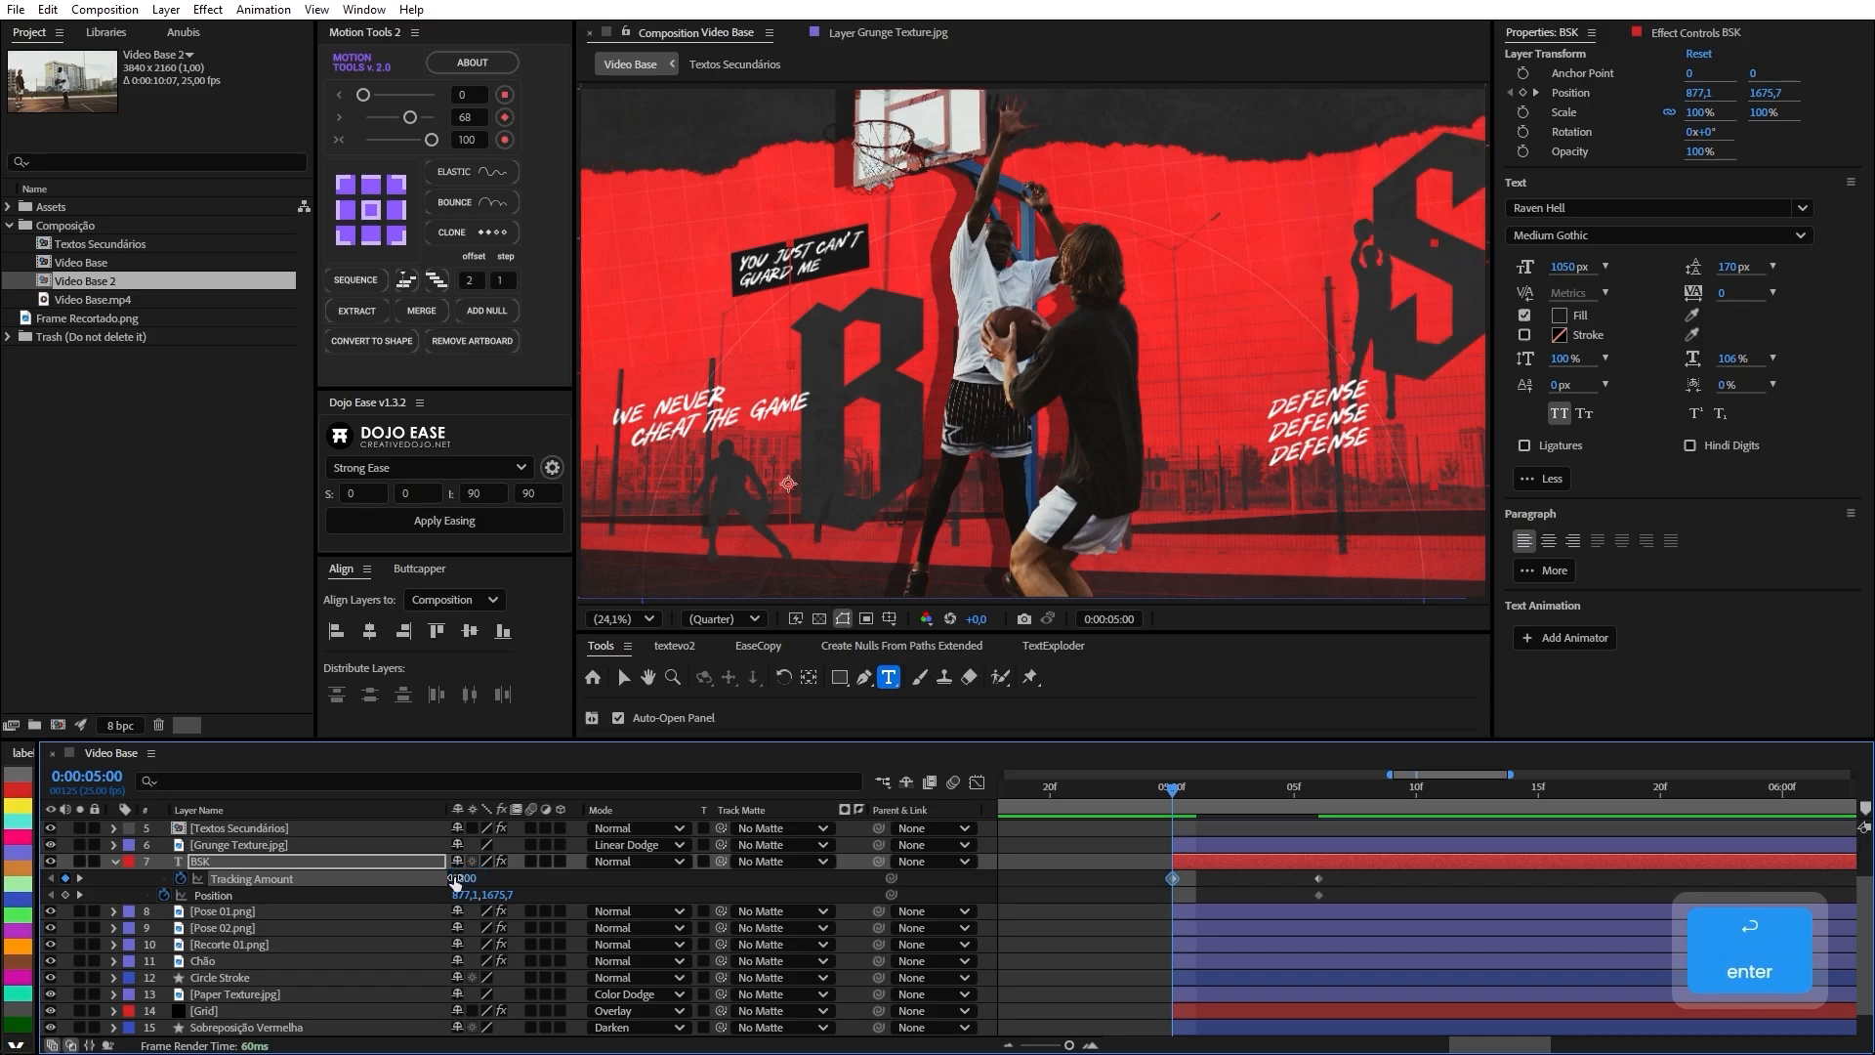
Shift the BSK text left at 0:00:05:00 by setting its horizontal Position to 389,1.
{"action": "scroll", "coordinate": [1047, 430], "scroll_direction": "down", "scroll_amount": 2}
{"action": "key", "text": "v"}
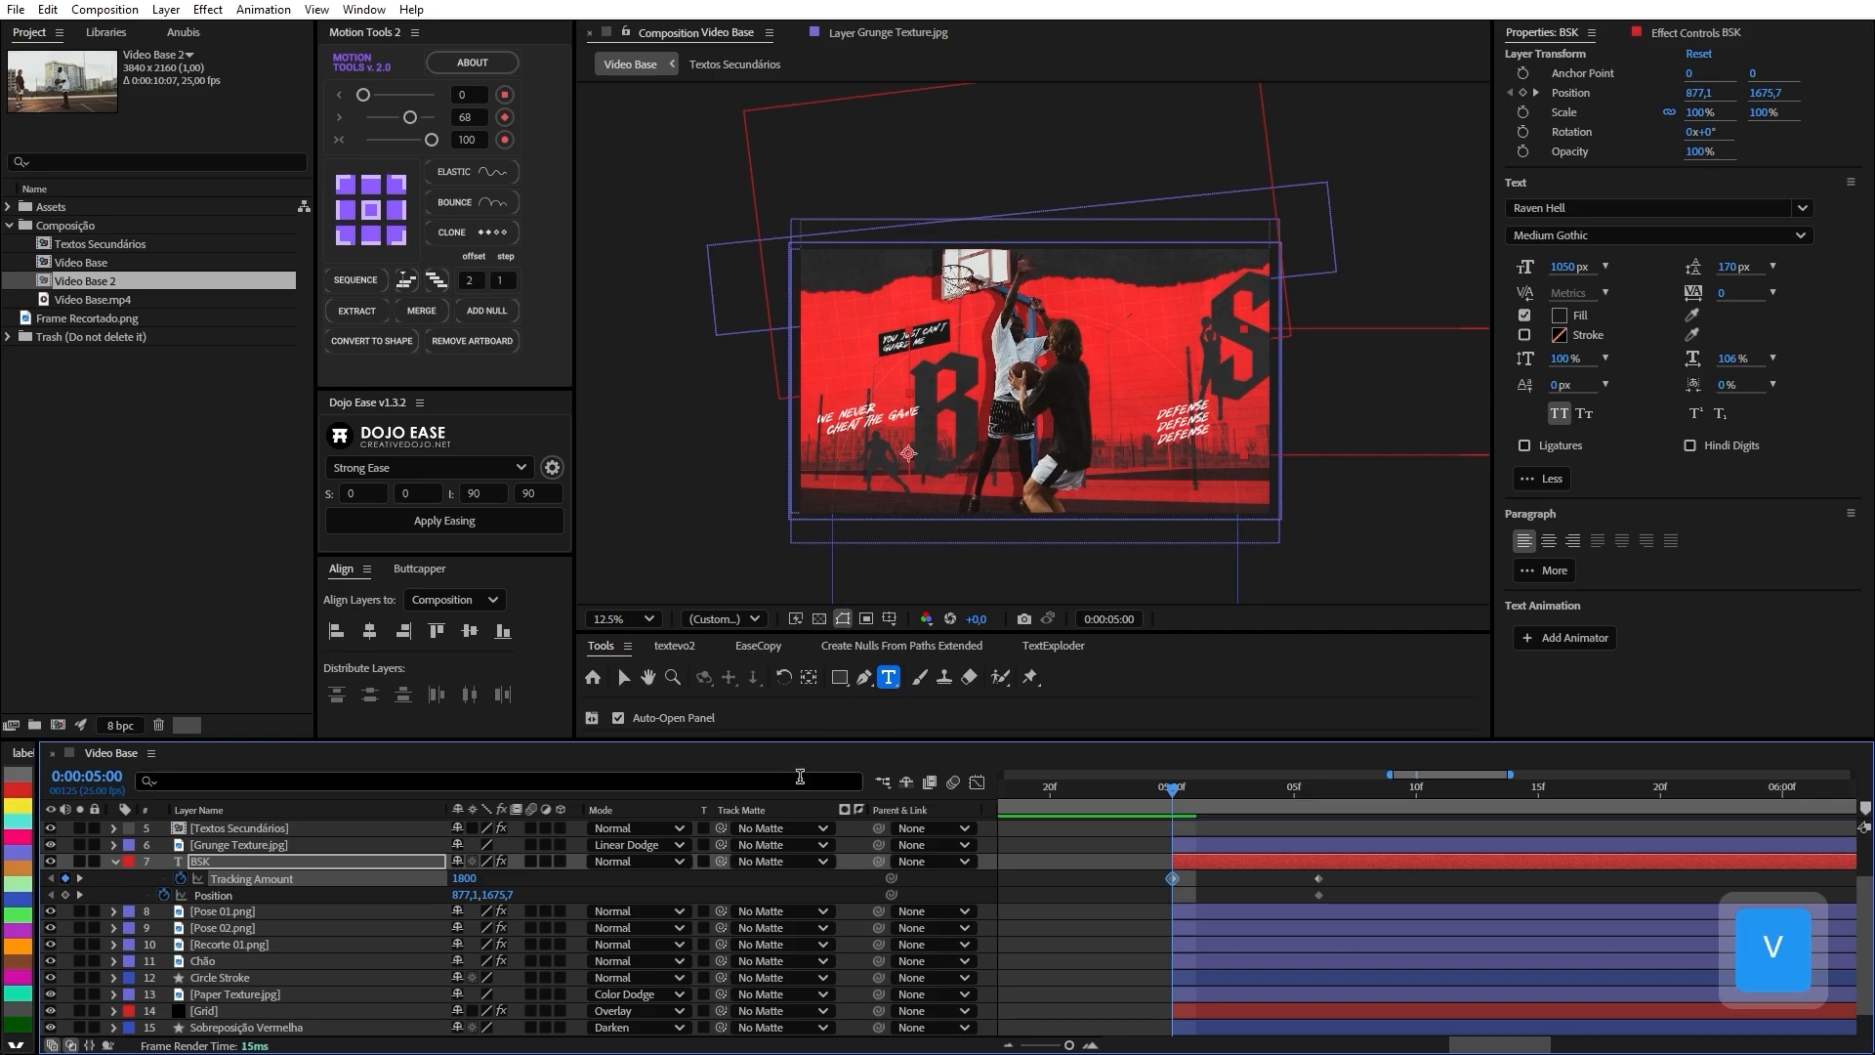
{"action": "left_click_drag", "start_coordinate": [473, 895], "coordinate": [196, 918]}
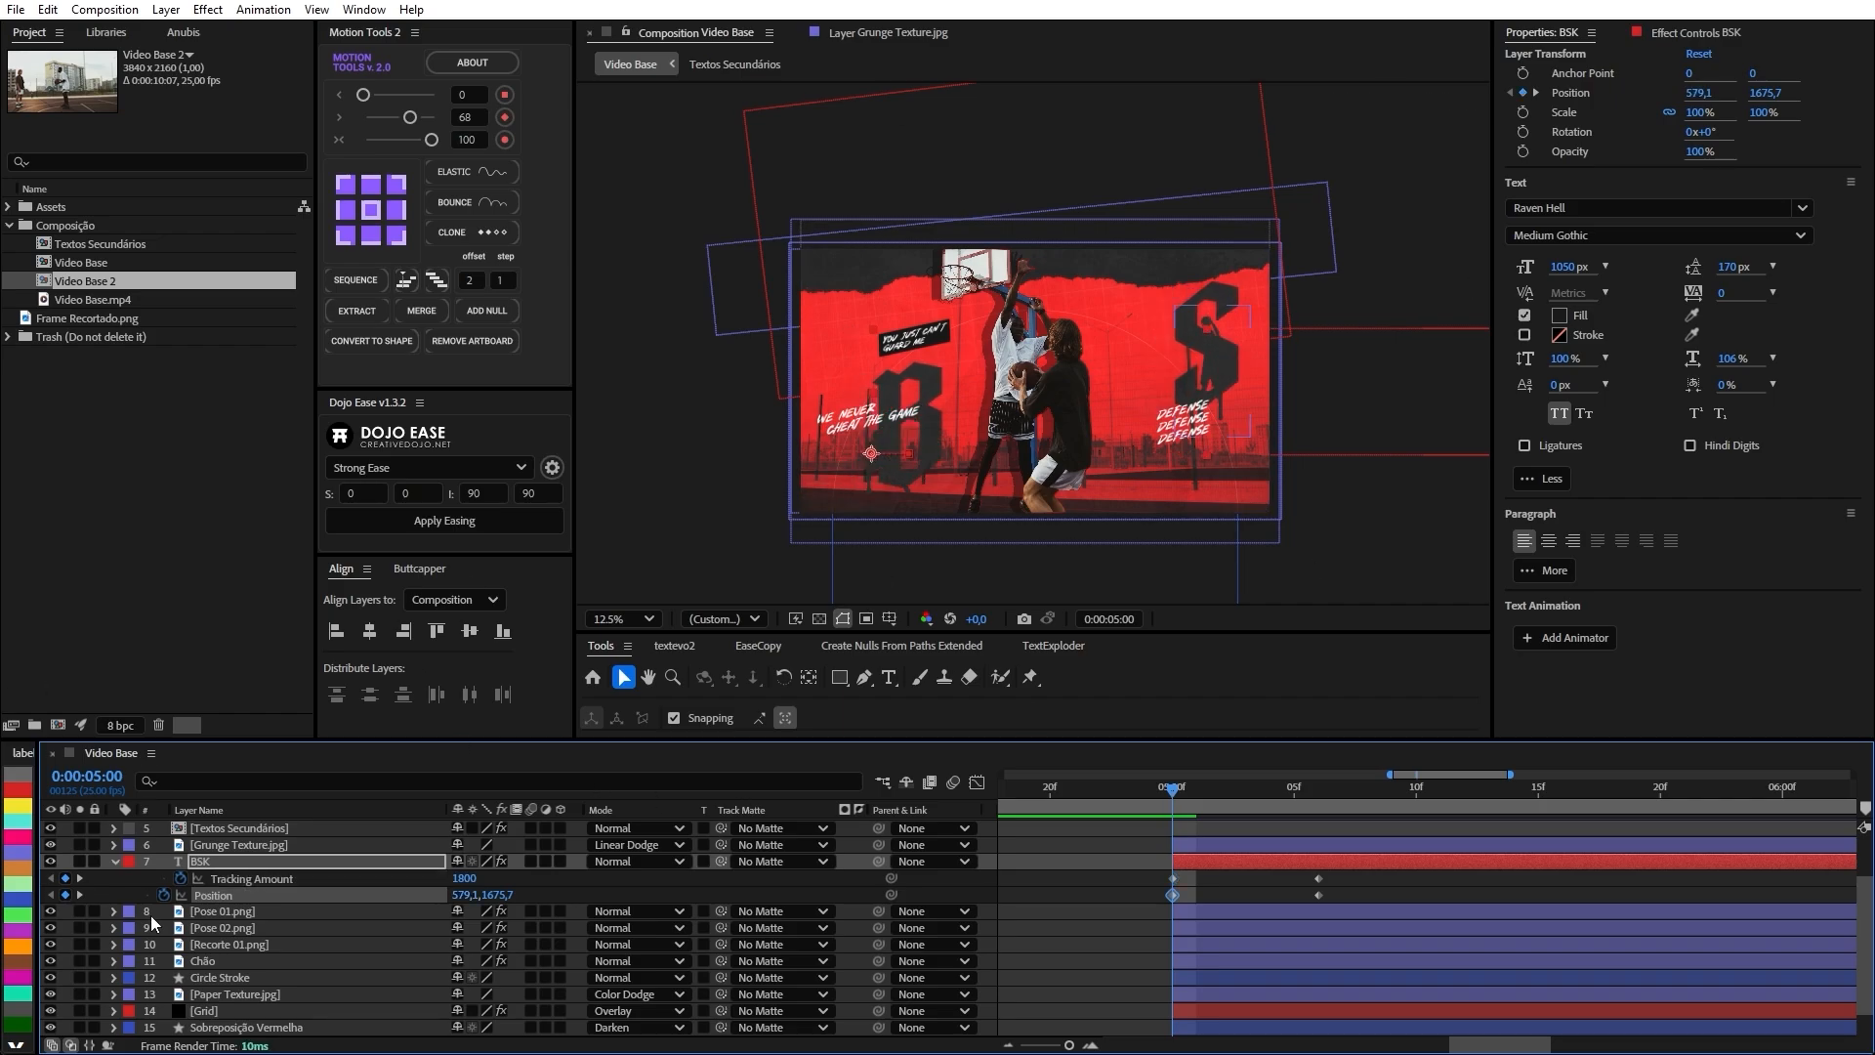
{"action": "left_click_drag", "start_coordinate": [469, 904], "coordinate": [396, 890]}
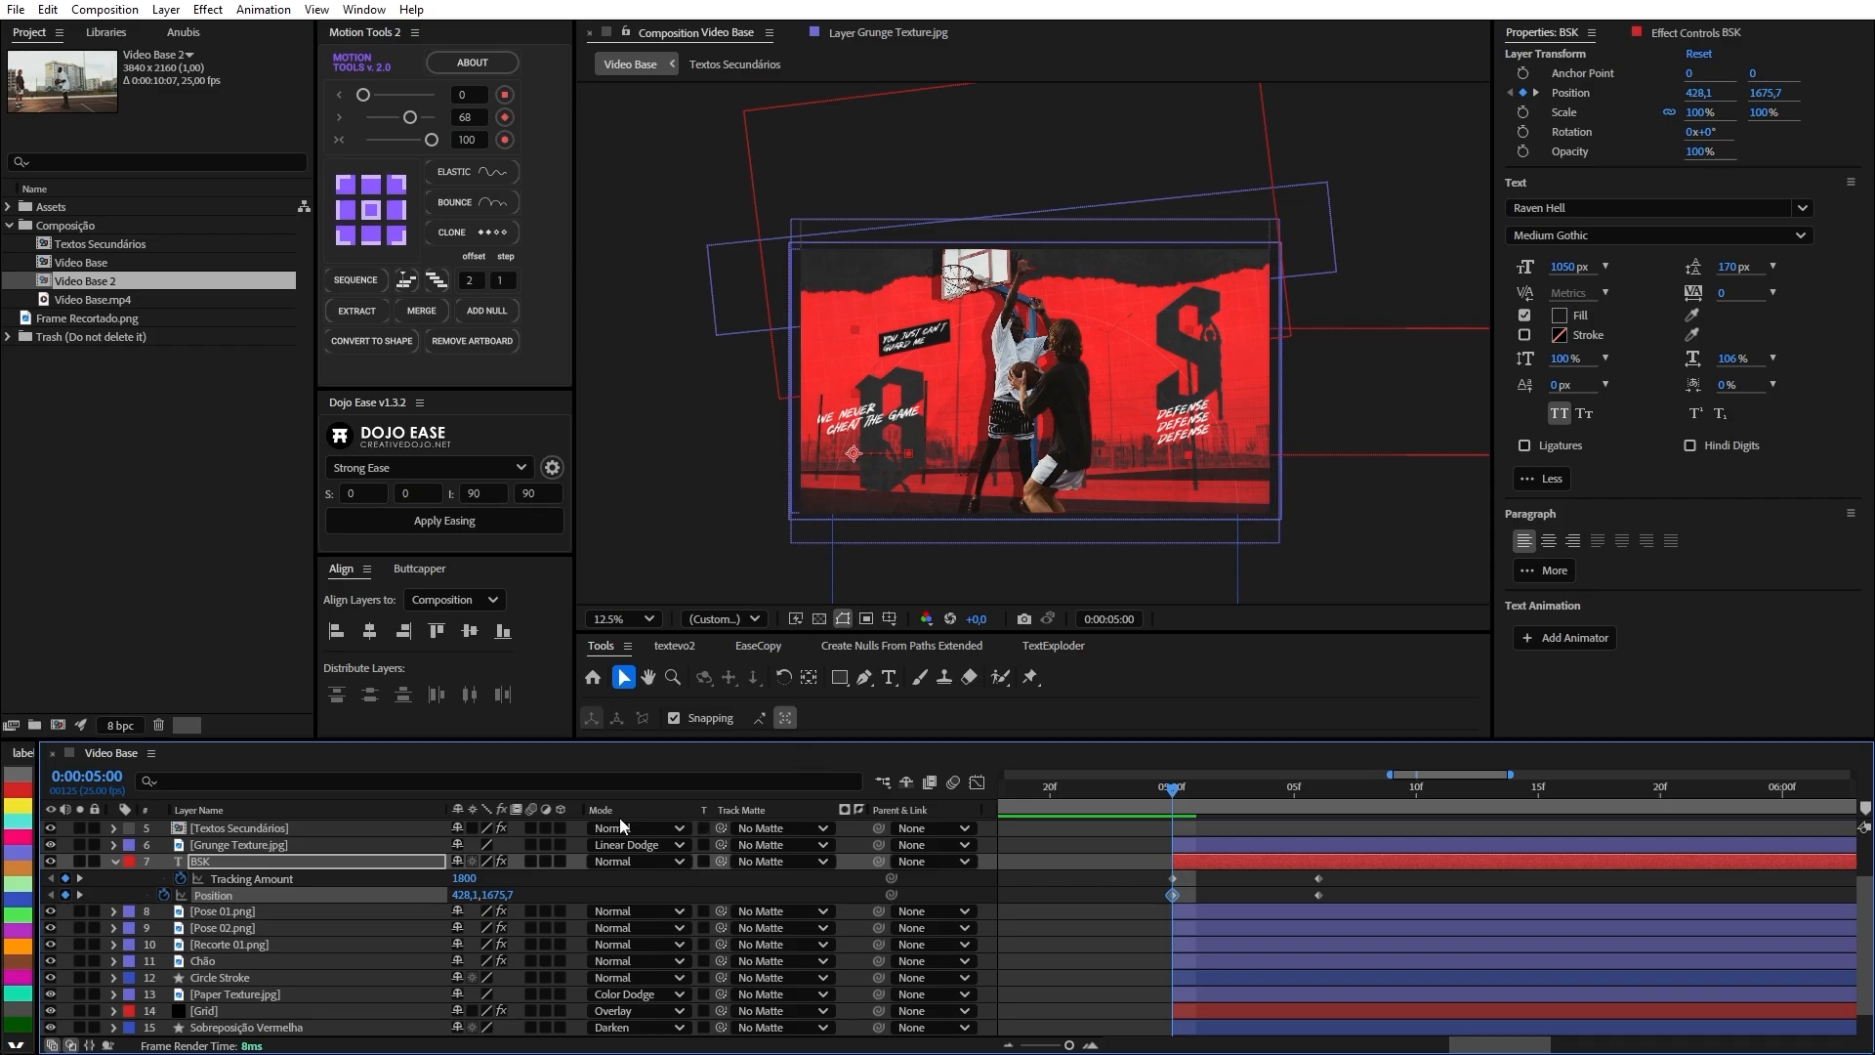
{"action": "left_click_drag", "start_coordinate": [464, 896], "coordinate": [427, 892]}
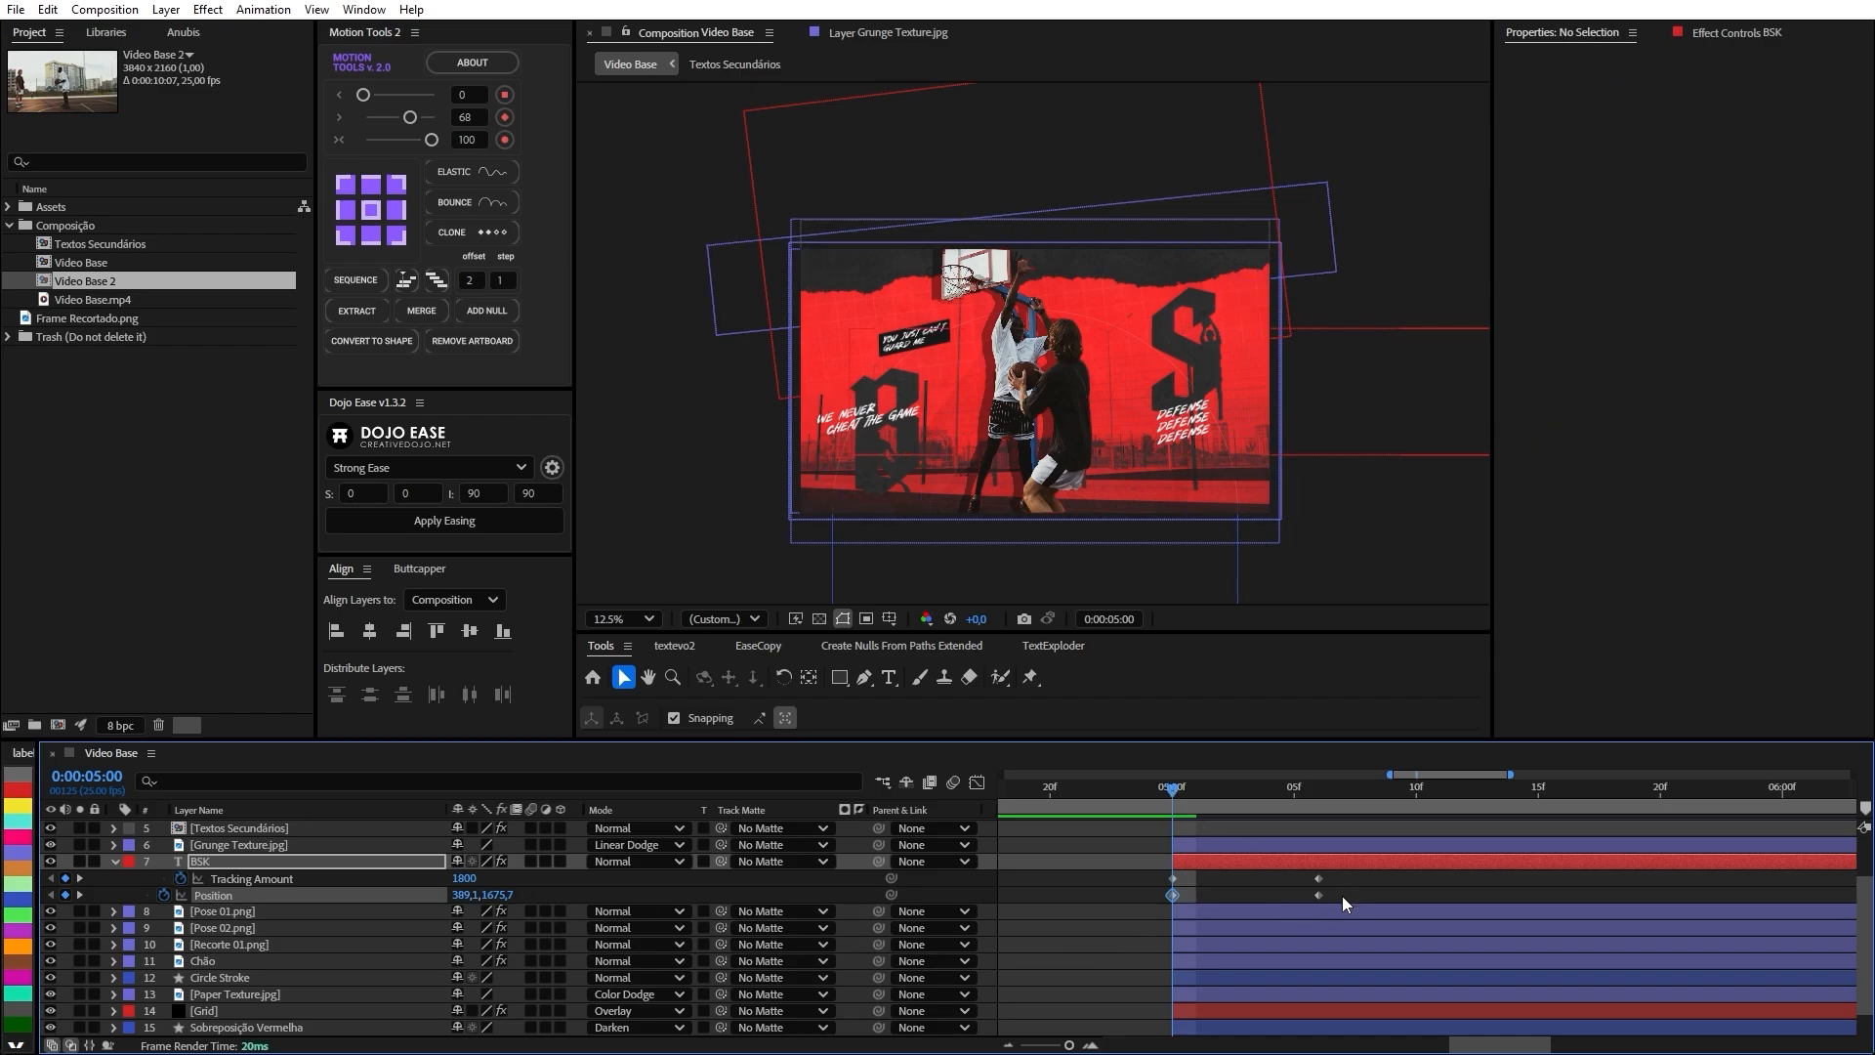
Apply Easy Ease to all BSK keyframes and shape their speed curves into a fast start with a long, gradual slowdown.
{"action": "left_click_drag", "start_coordinate": [1134, 875], "coordinate": [1391, 948]}
{"action": "key", "text": "F9"}
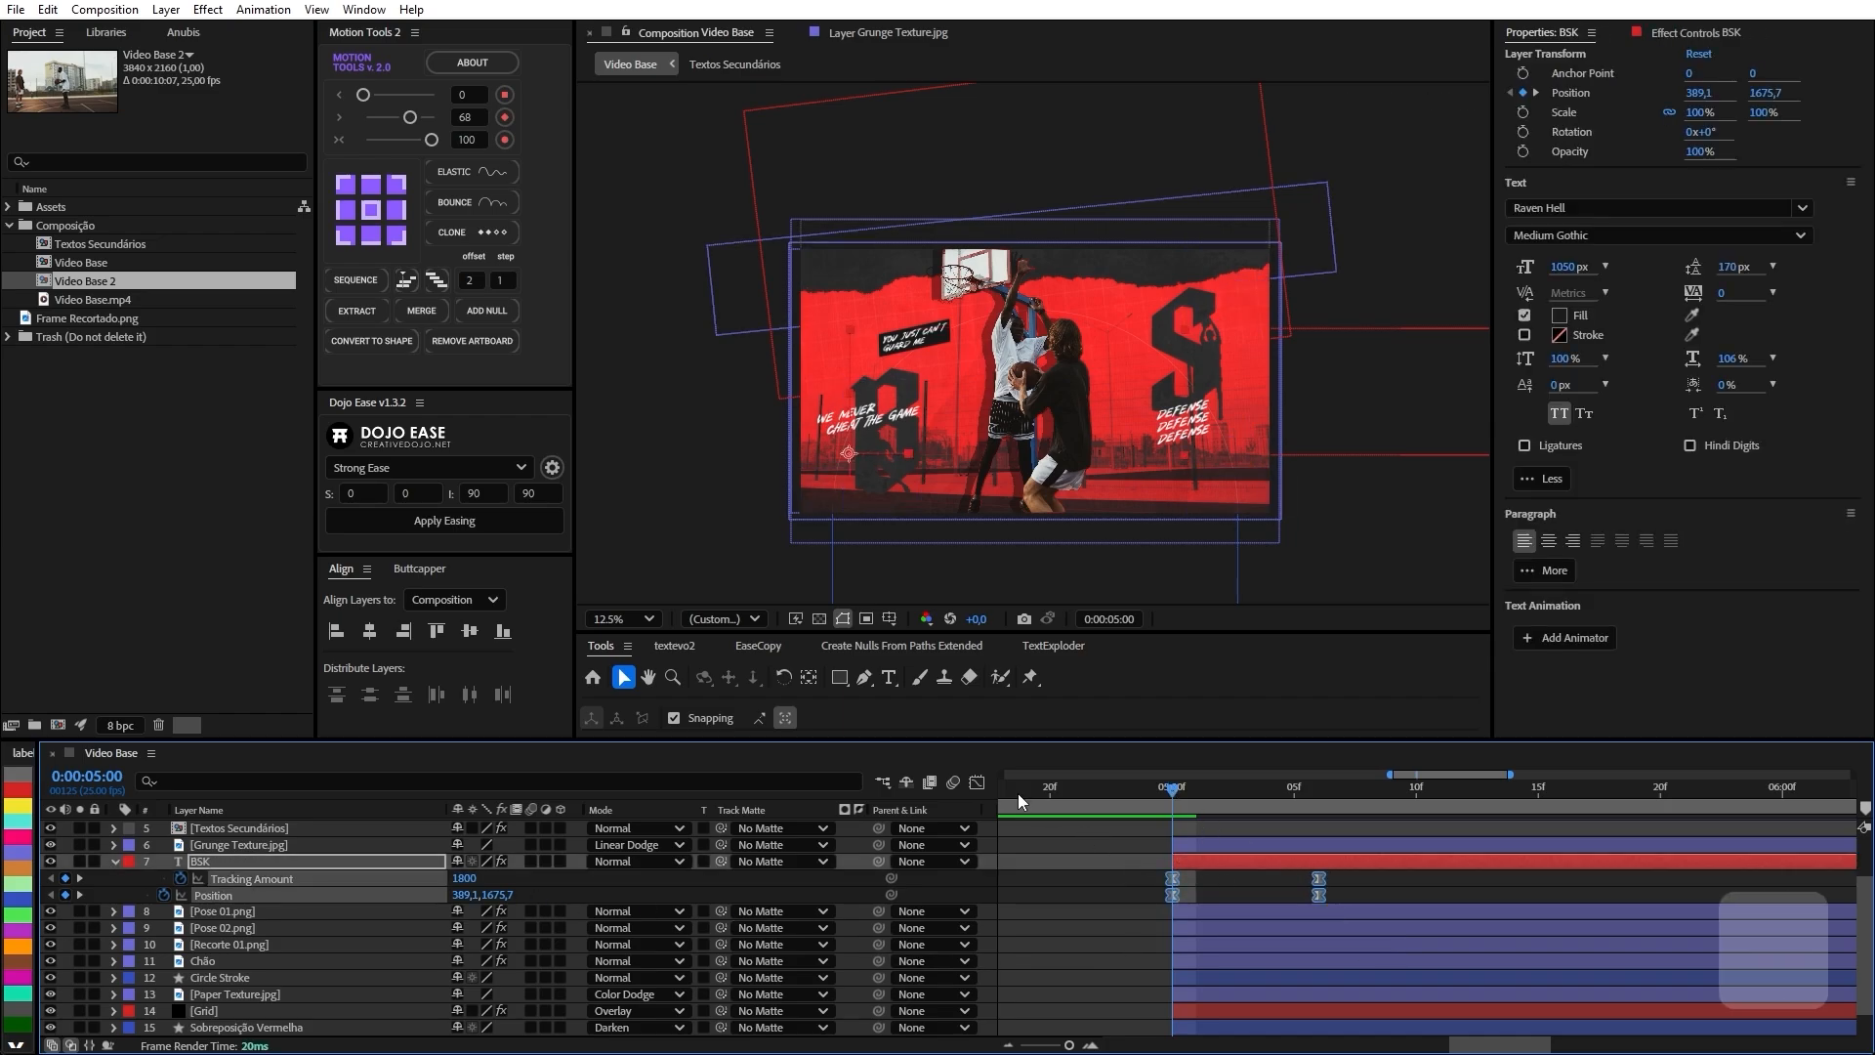
{"action": "left_click", "coordinate": [976, 782]}
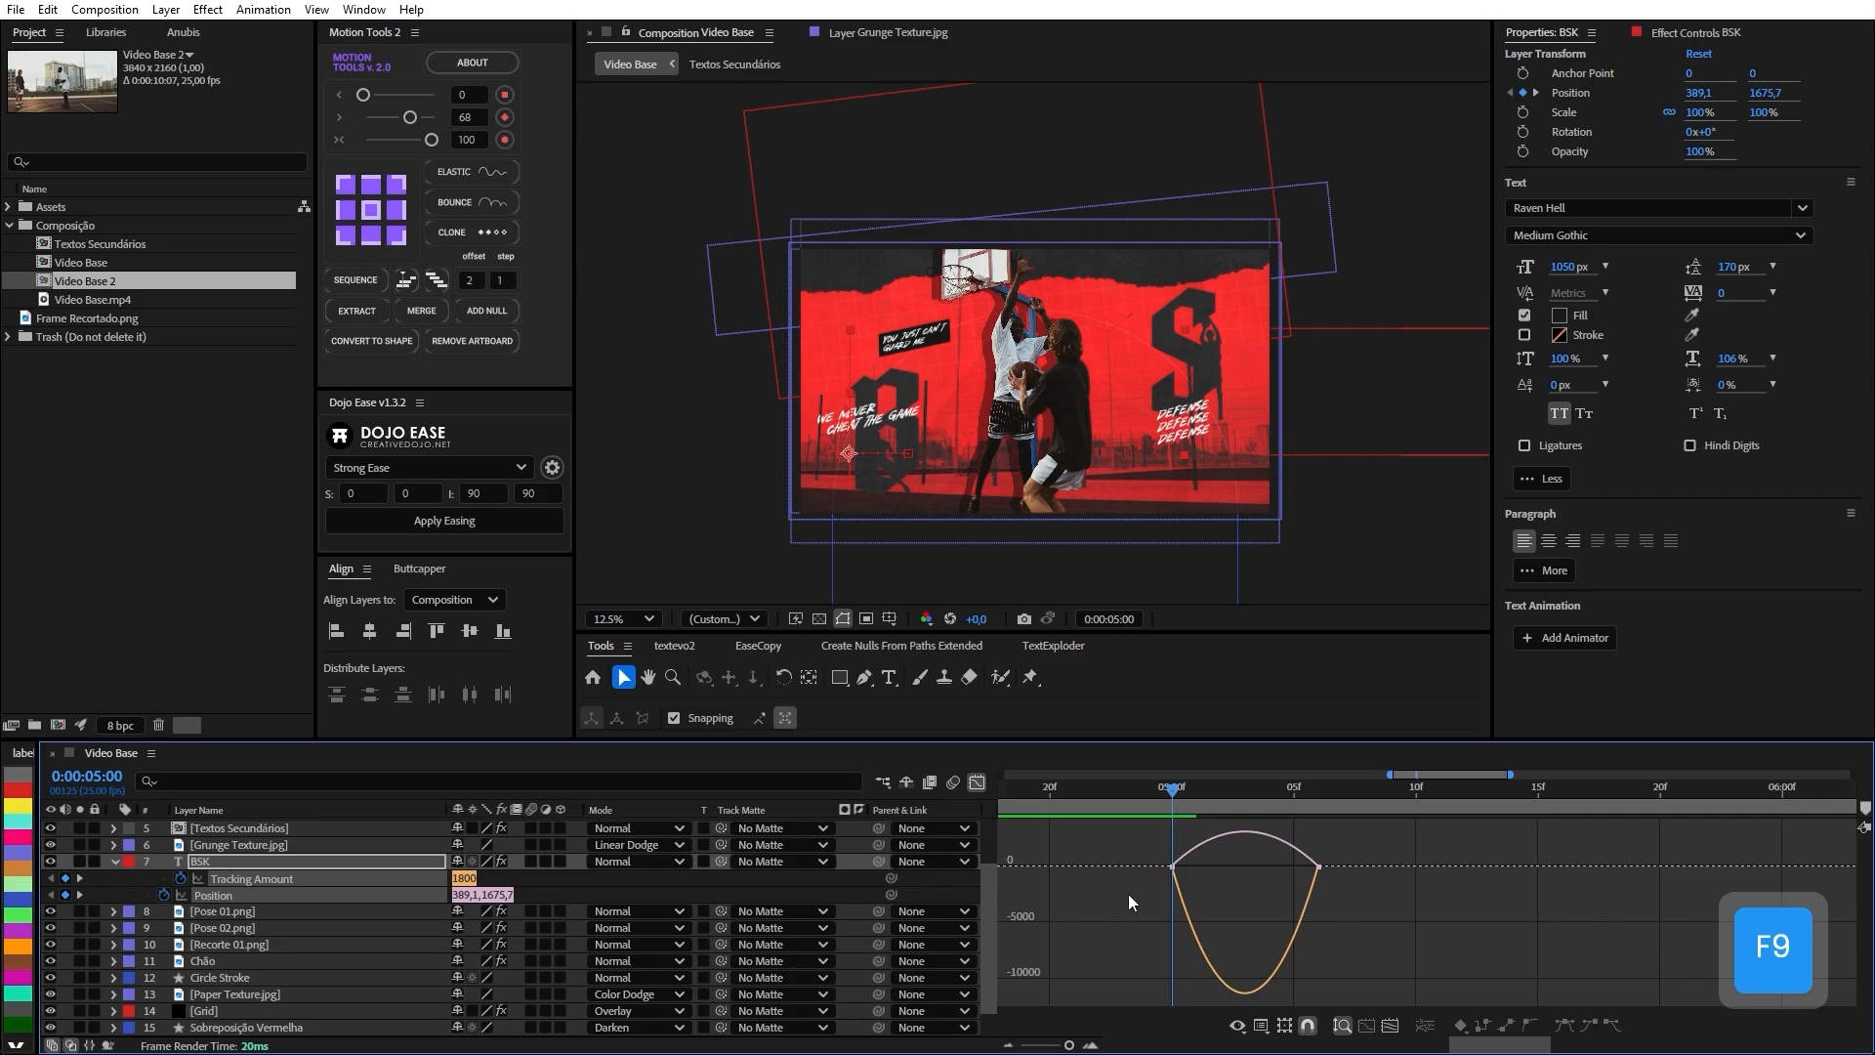
{"action": "left_click_drag", "start_coordinate": [1119, 961], "coordinate": [1261, 871]}
{"action": "left_click", "coordinate": [1339, 913]}
{"action": "scroll", "coordinate": [1187, 869], "scroll_direction": "up", "scroll_amount": 3}
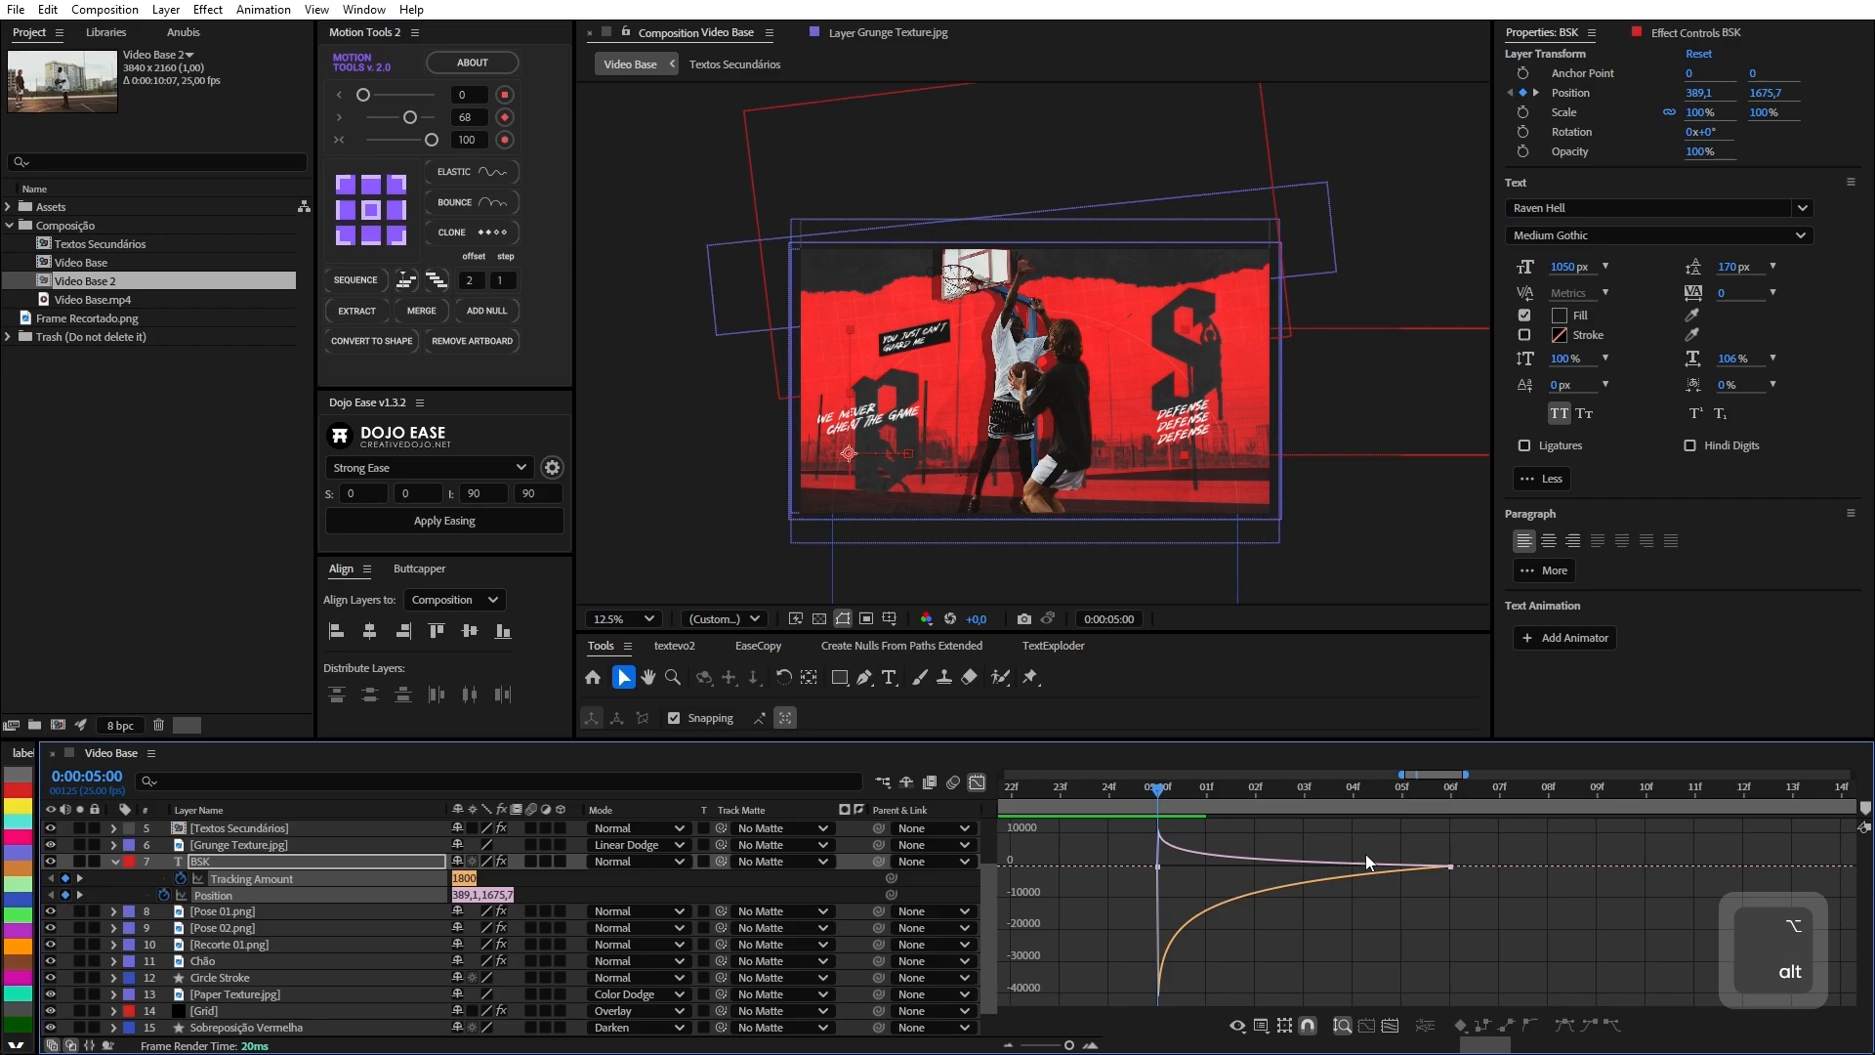
Close the graph view and preview the BSK text animation from 0:00:04:22.
{"action": "left_click_drag", "start_coordinate": [1291, 802], "coordinate": [1104, 799]}
{"action": "left_click", "coordinate": [977, 782]}
{"action": "key", "text": "space"}
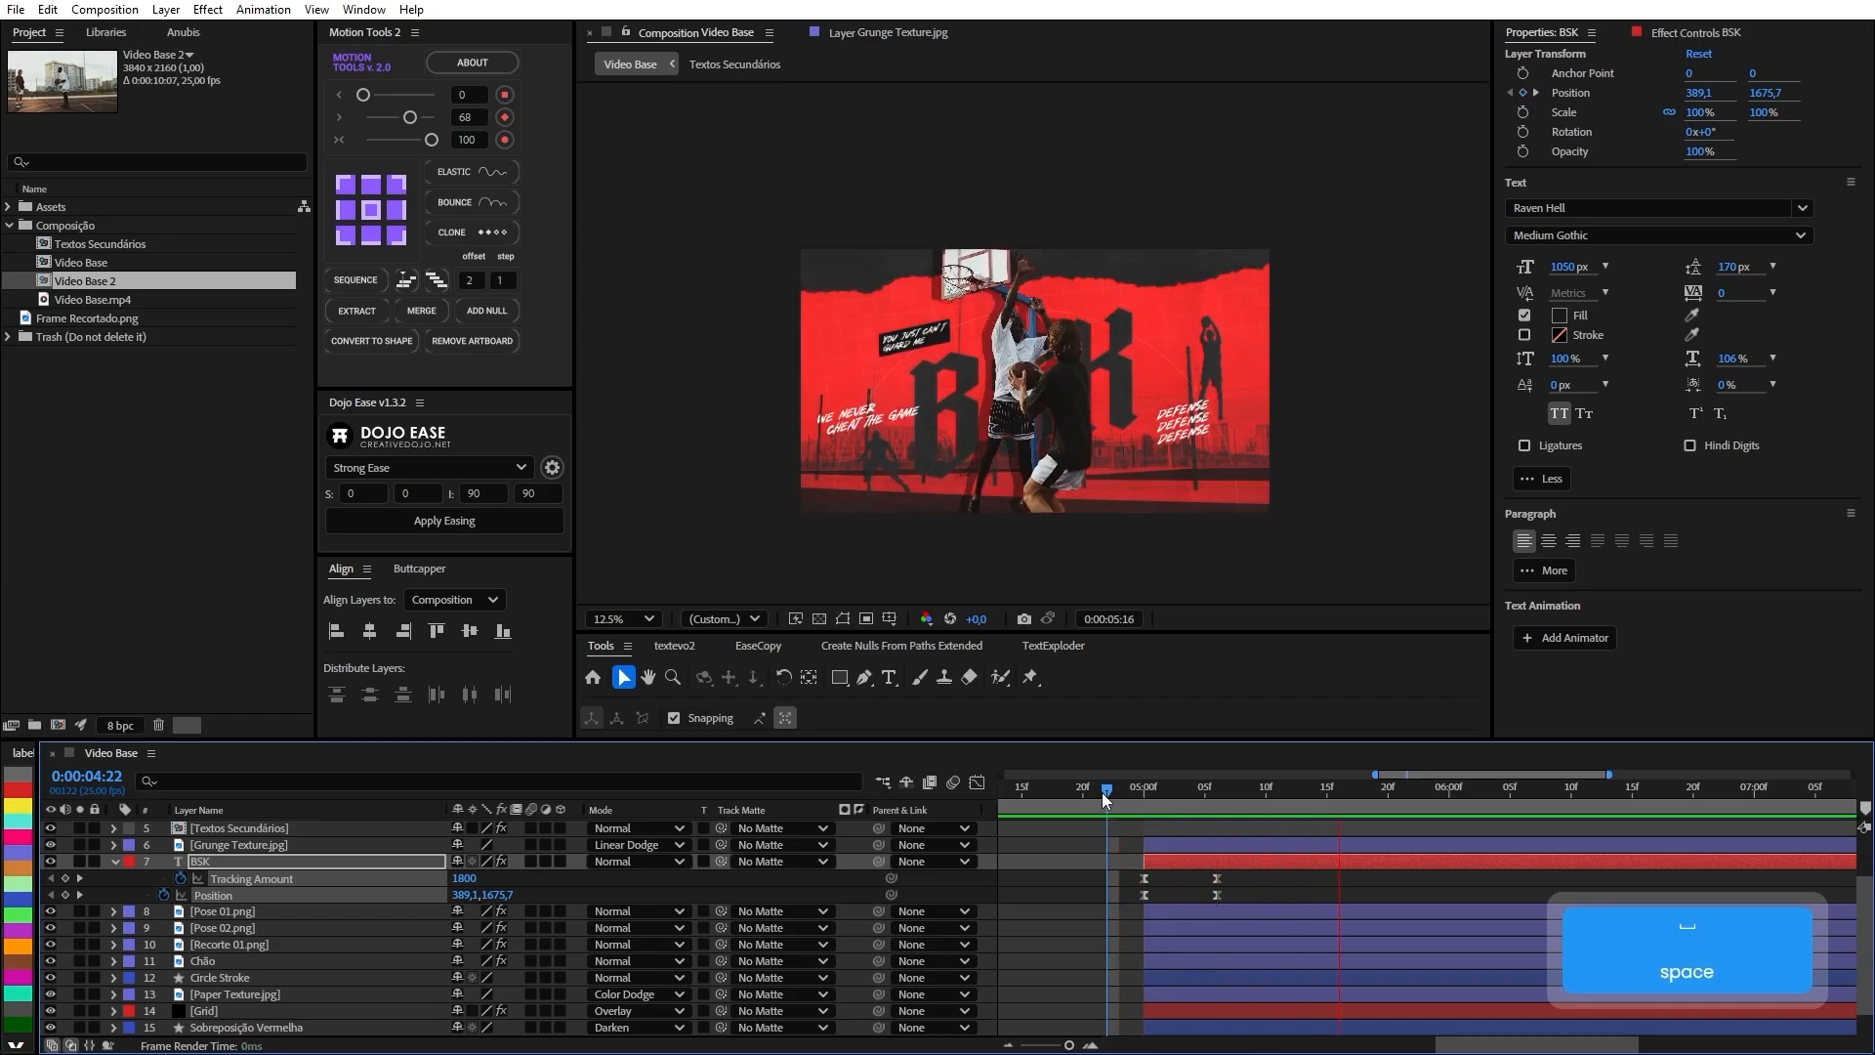
Apply the Echo effect to the BSK layer with the playhead at 0:00:05:00.
{"action": "left_click_drag", "start_coordinate": [1104, 800], "coordinate": [1117, 800]}
{"action": "left_click_drag", "start_coordinate": [1117, 800], "coordinate": [1142, 800]}
{"action": "key", "text": "ctrl+space"}
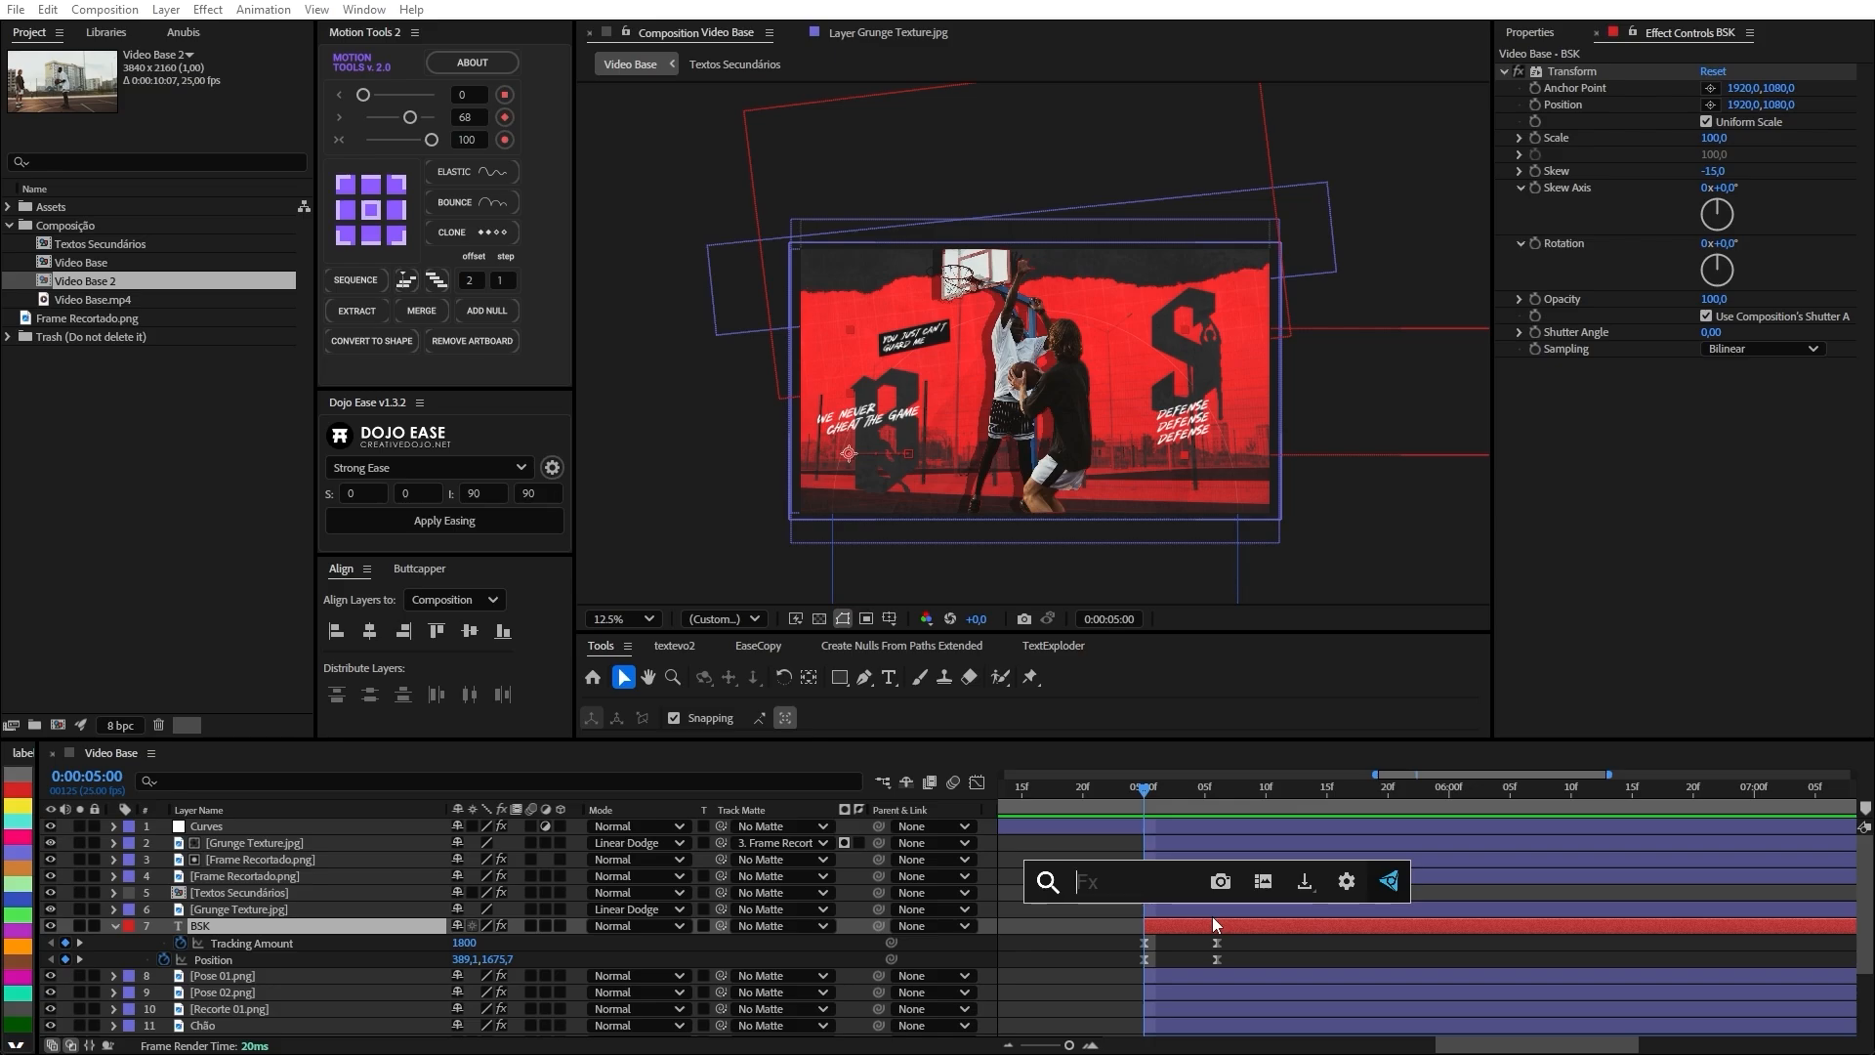
{"action": "type", "text": "echo"}
{"action": "key", "text": "Return"}
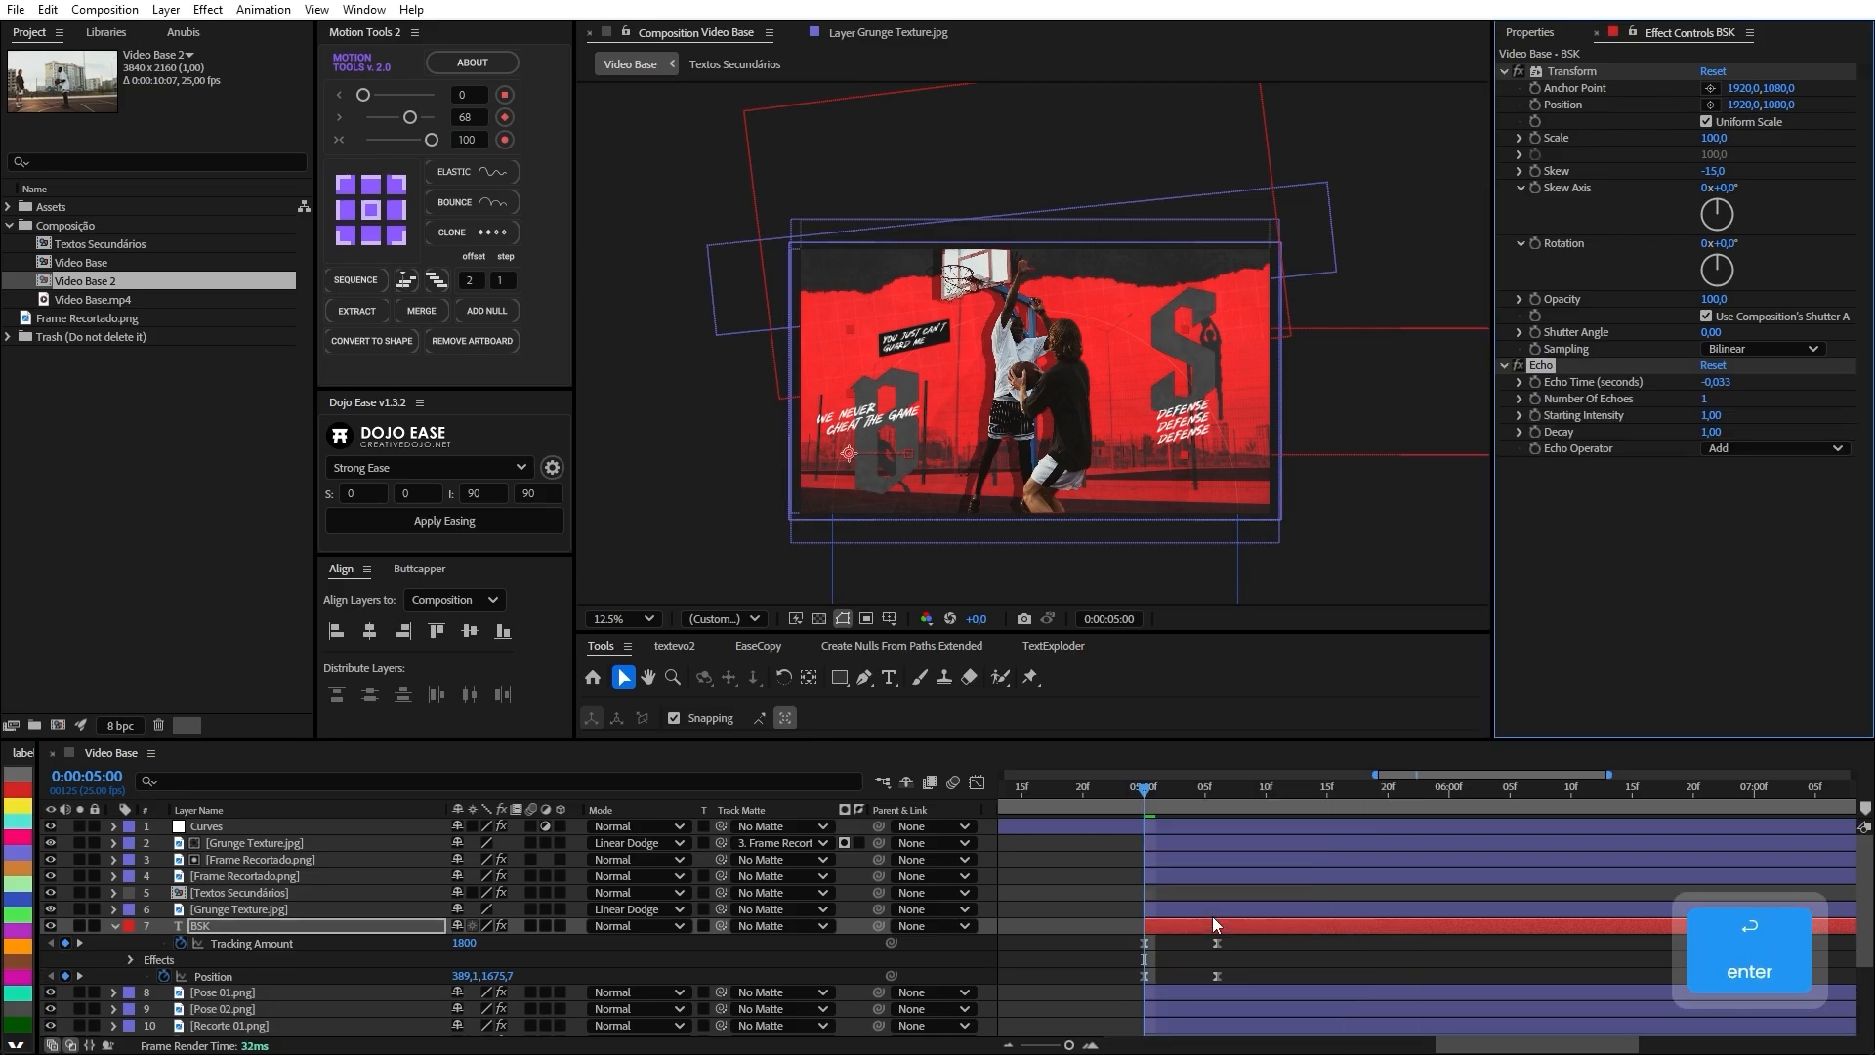
Collapse the BSK layer's Transform effect and set the Echo Time to -0,001 seconds.
{"action": "scroll", "coordinate": [1367, 415], "scroll_direction": "up", "scroll_amount": 2}
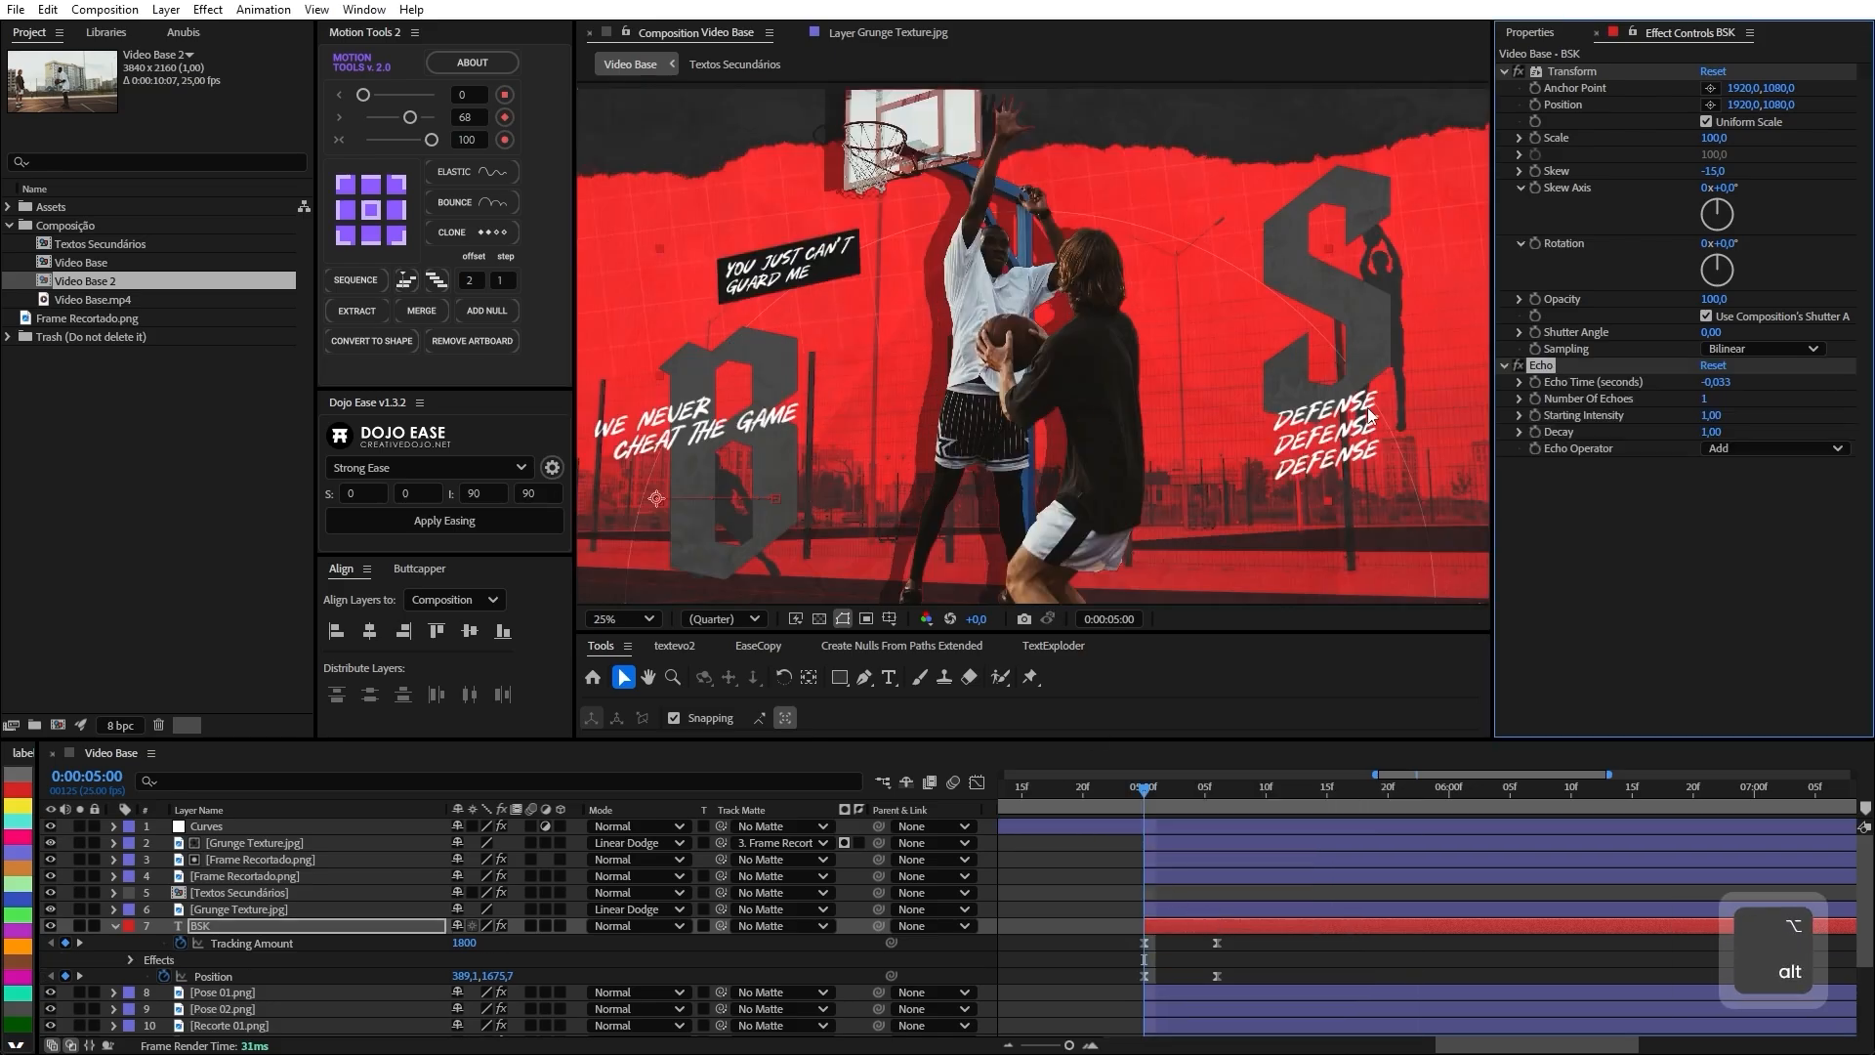
{"action": "key", "text": "Right"}
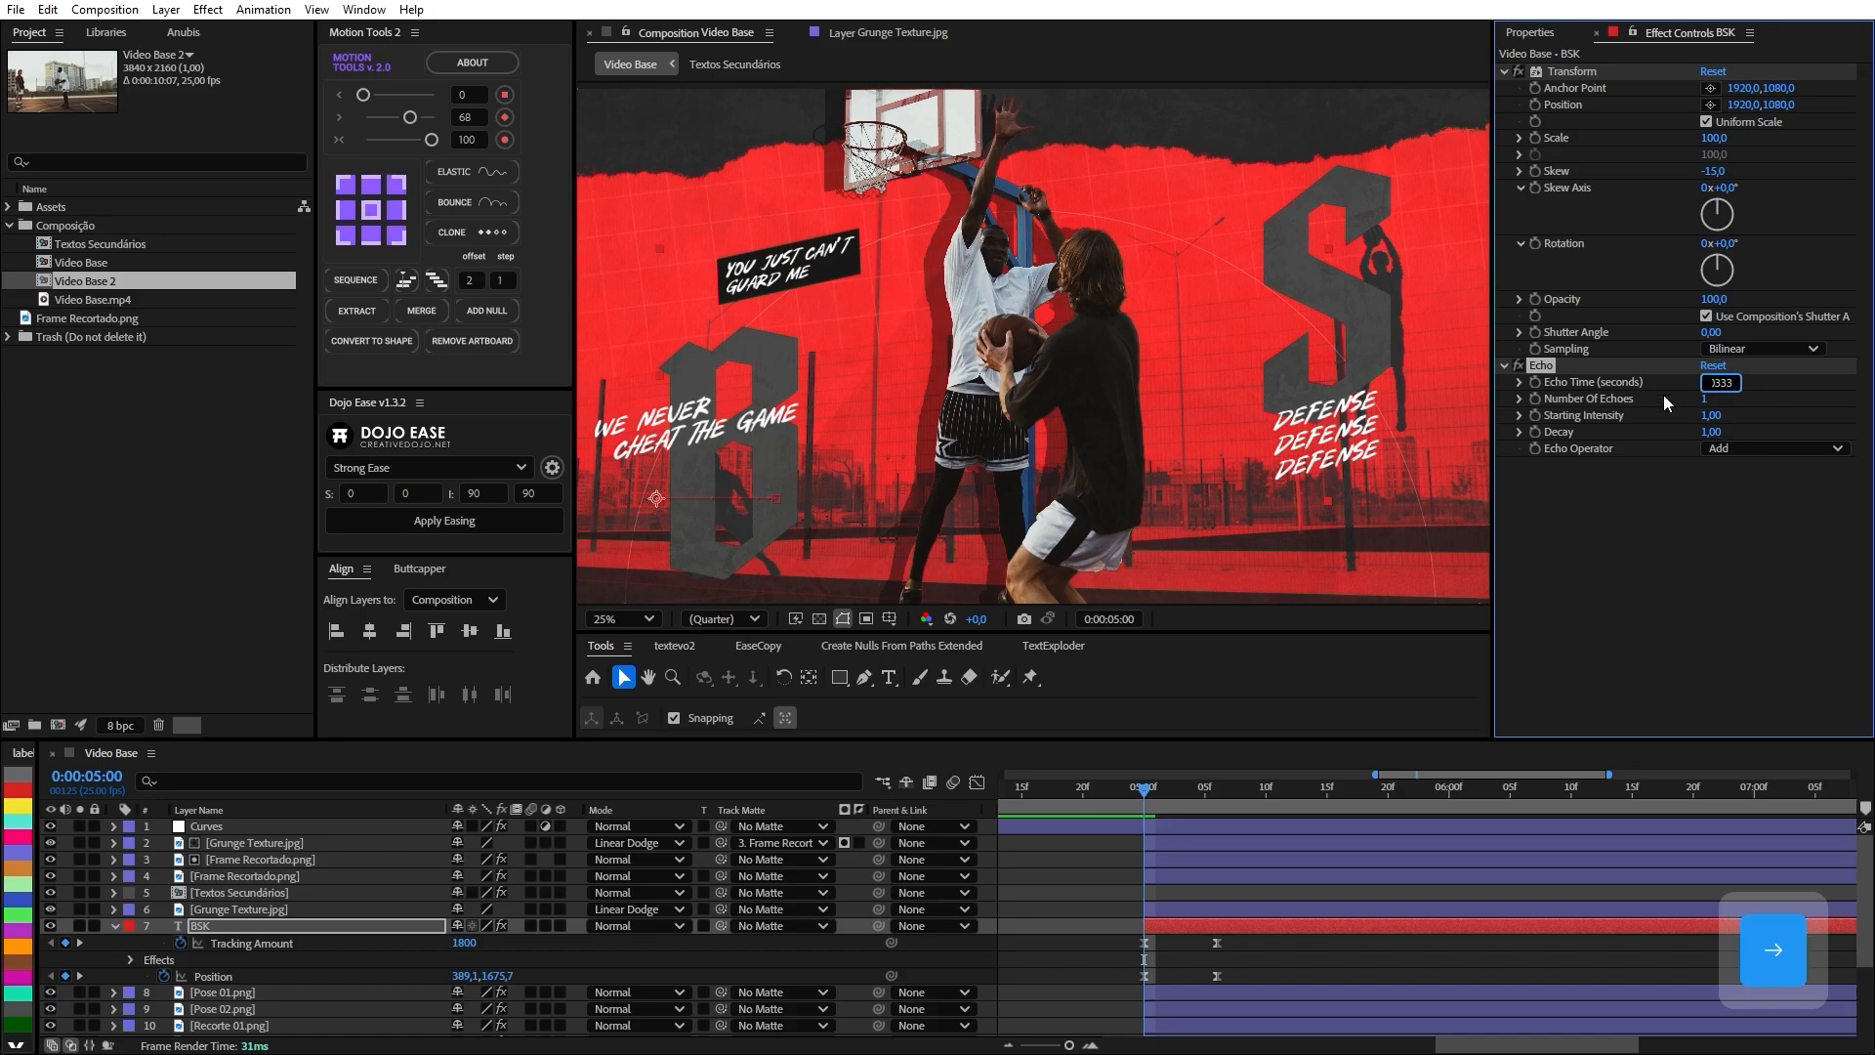
{"action": "left_click", "coordinate": [1505, 71]}
{"action": "left_click", "coordinate": [1724, 106]}
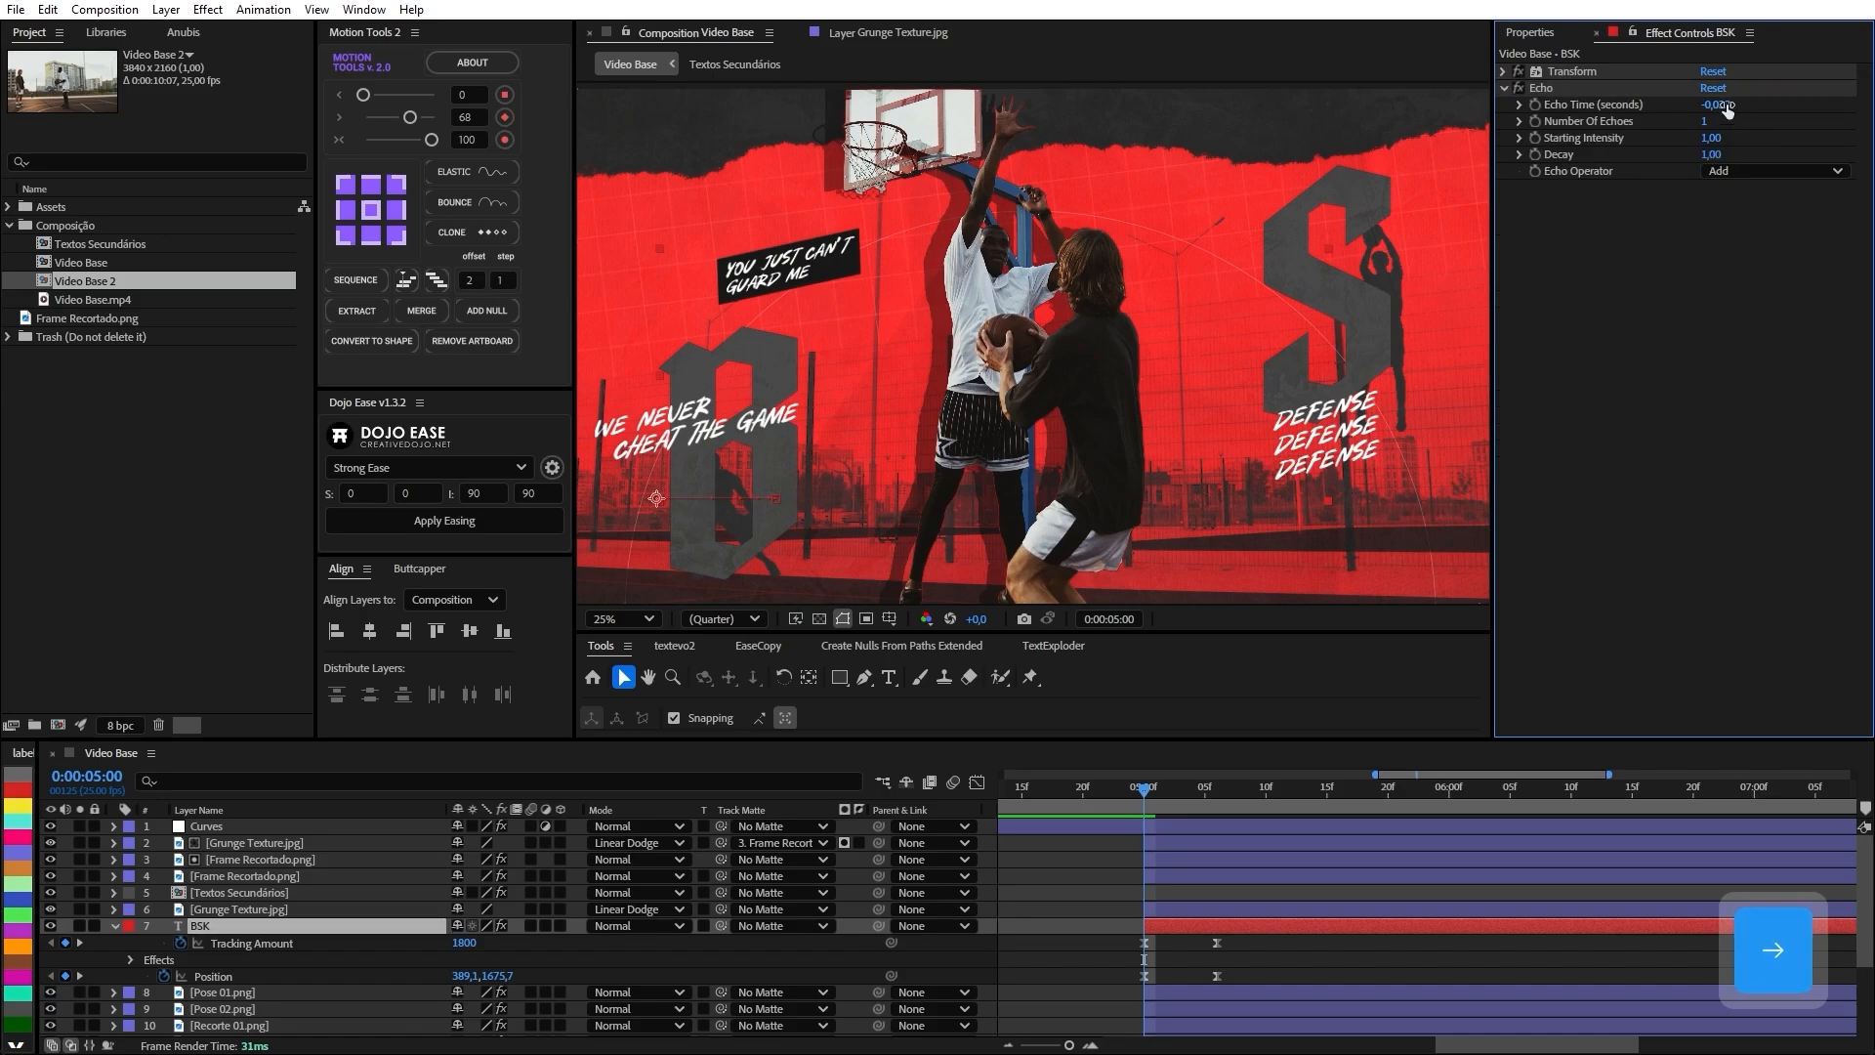
{"action": "key", "text": "BackSpace"}
{"action": "key", "text": "BackSpace"}
{"action": "key", "text": "BackSpace"}
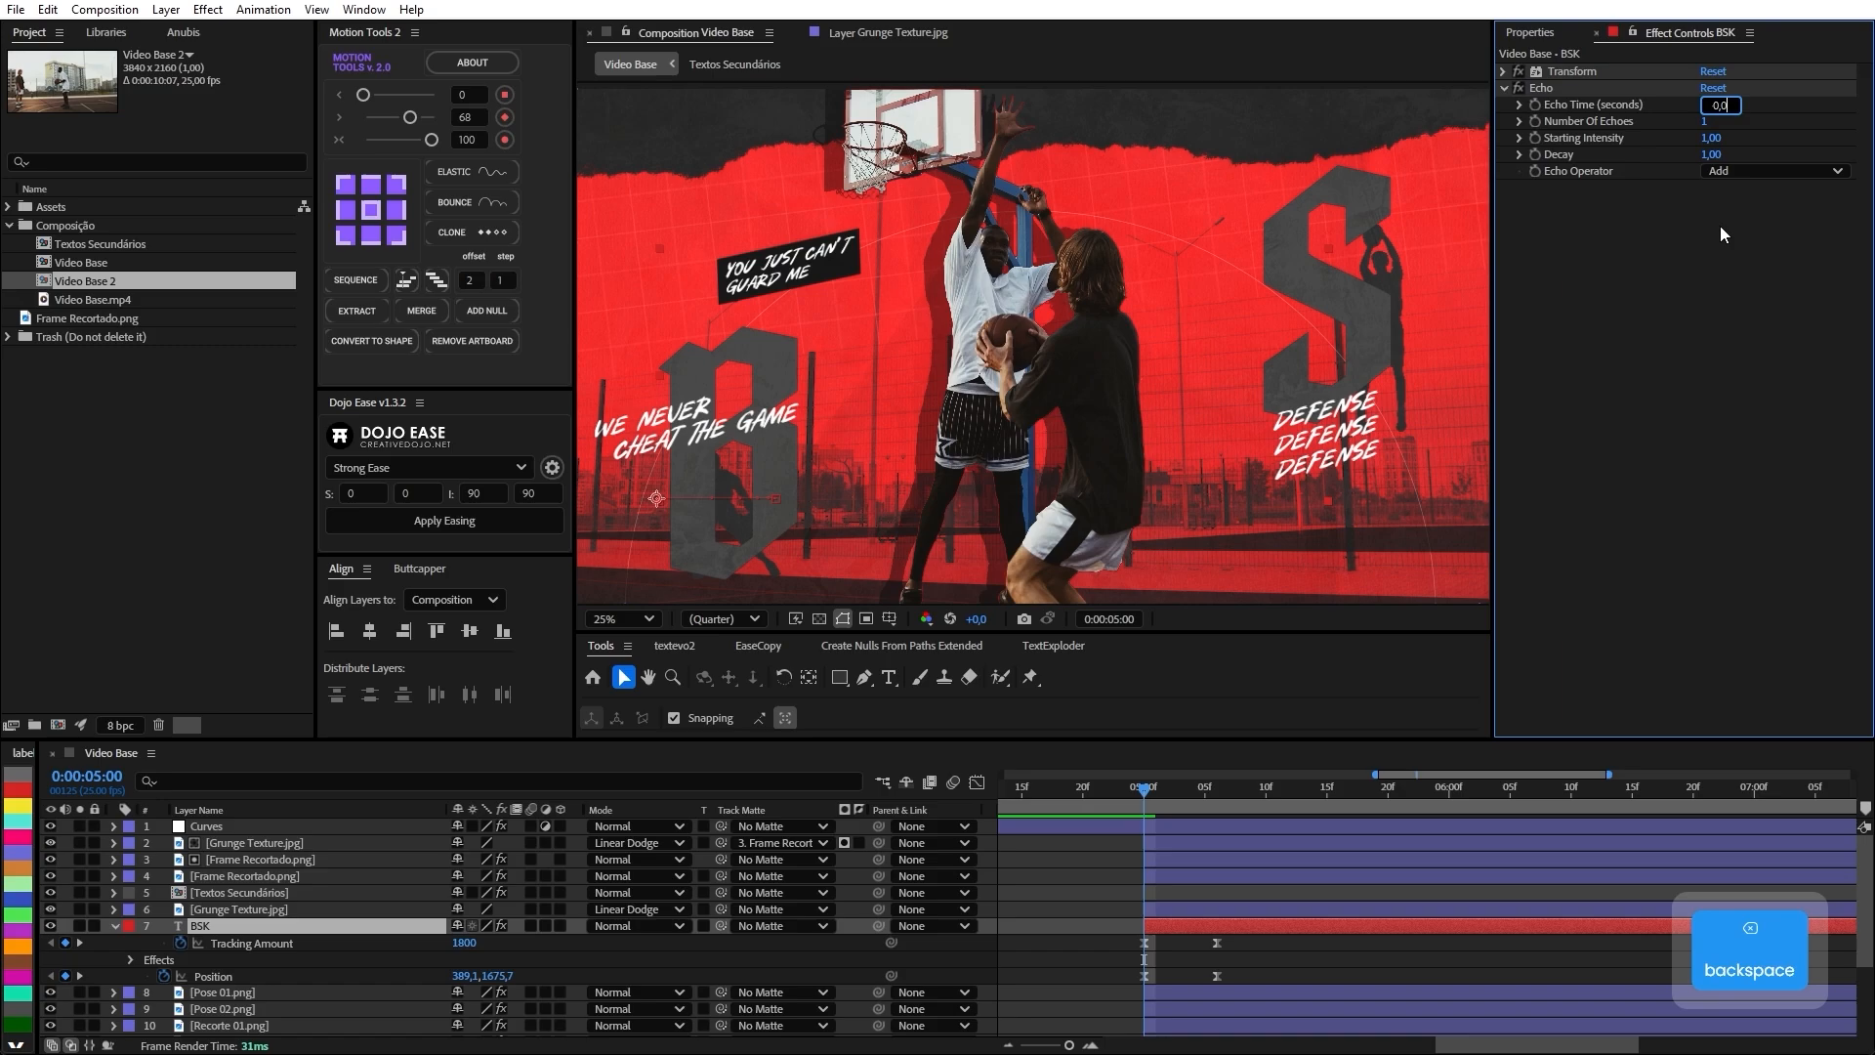
{"action": "type", "text": "0"}
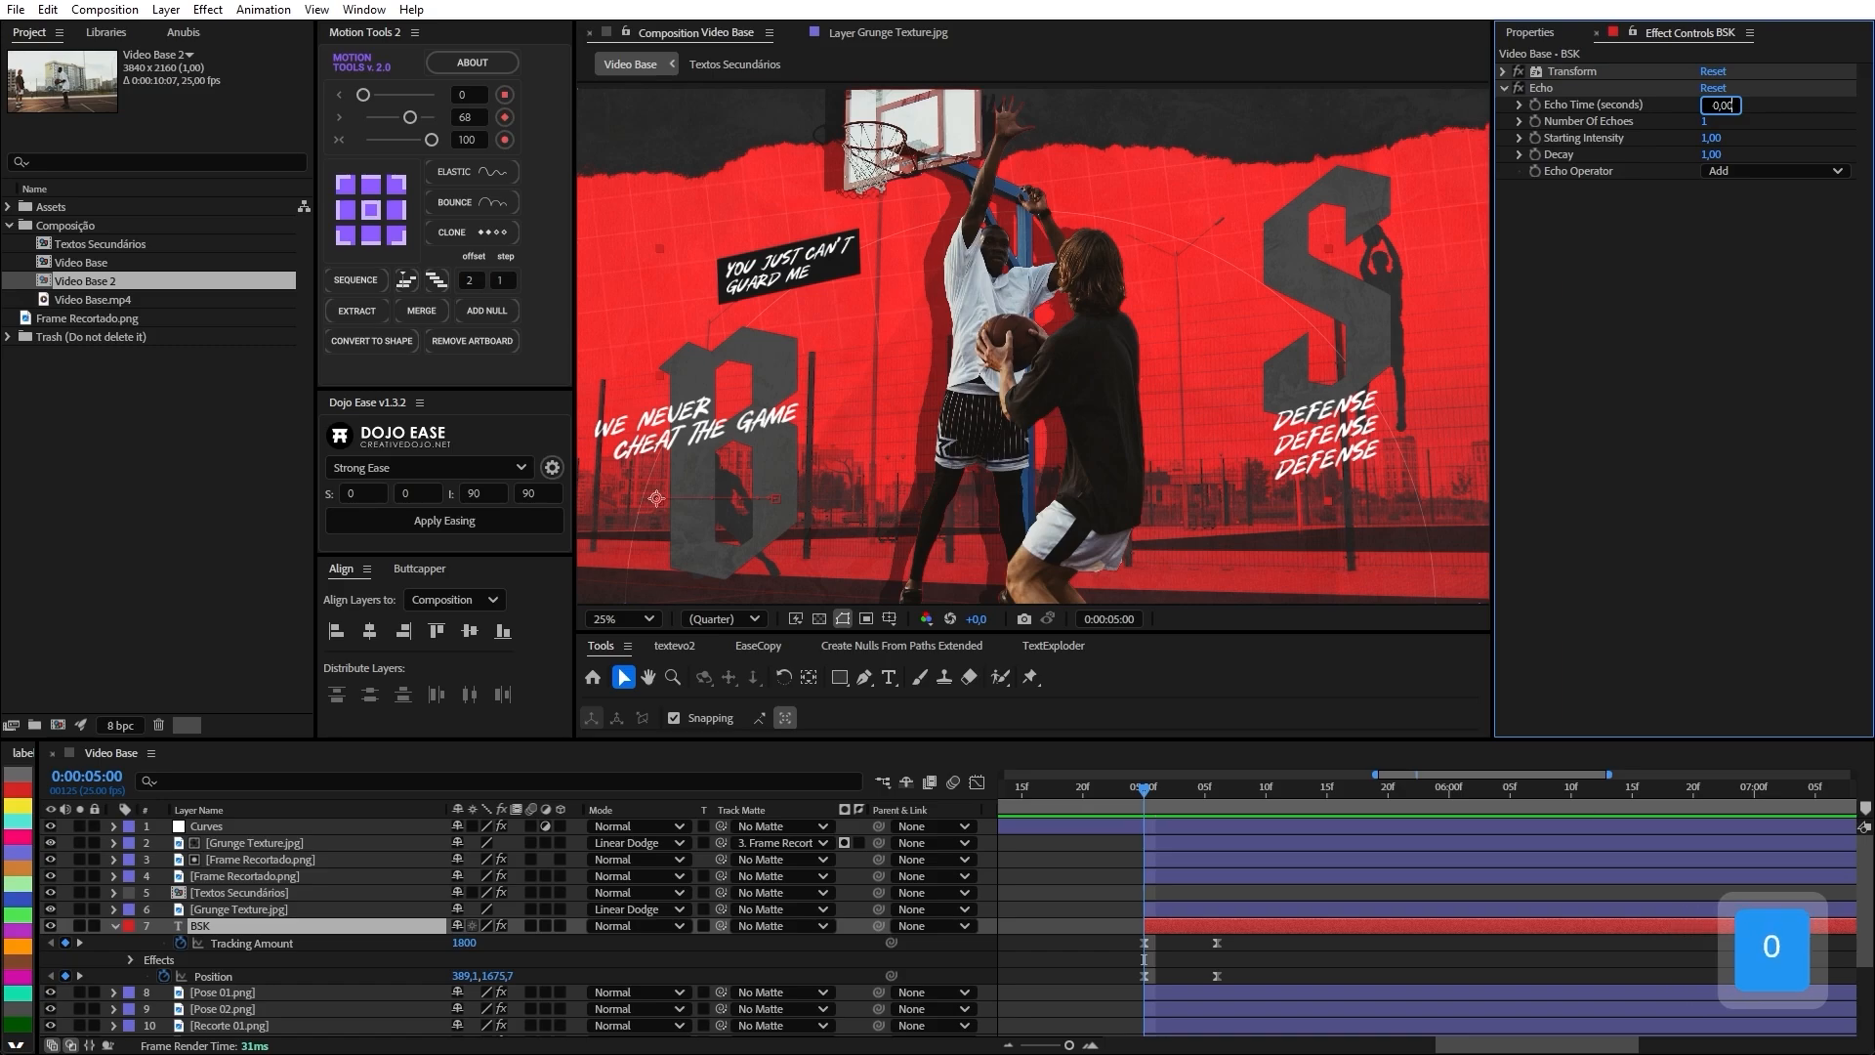
{"action": "type", "text": "1"}
{"action": "key", "text": "Return"}
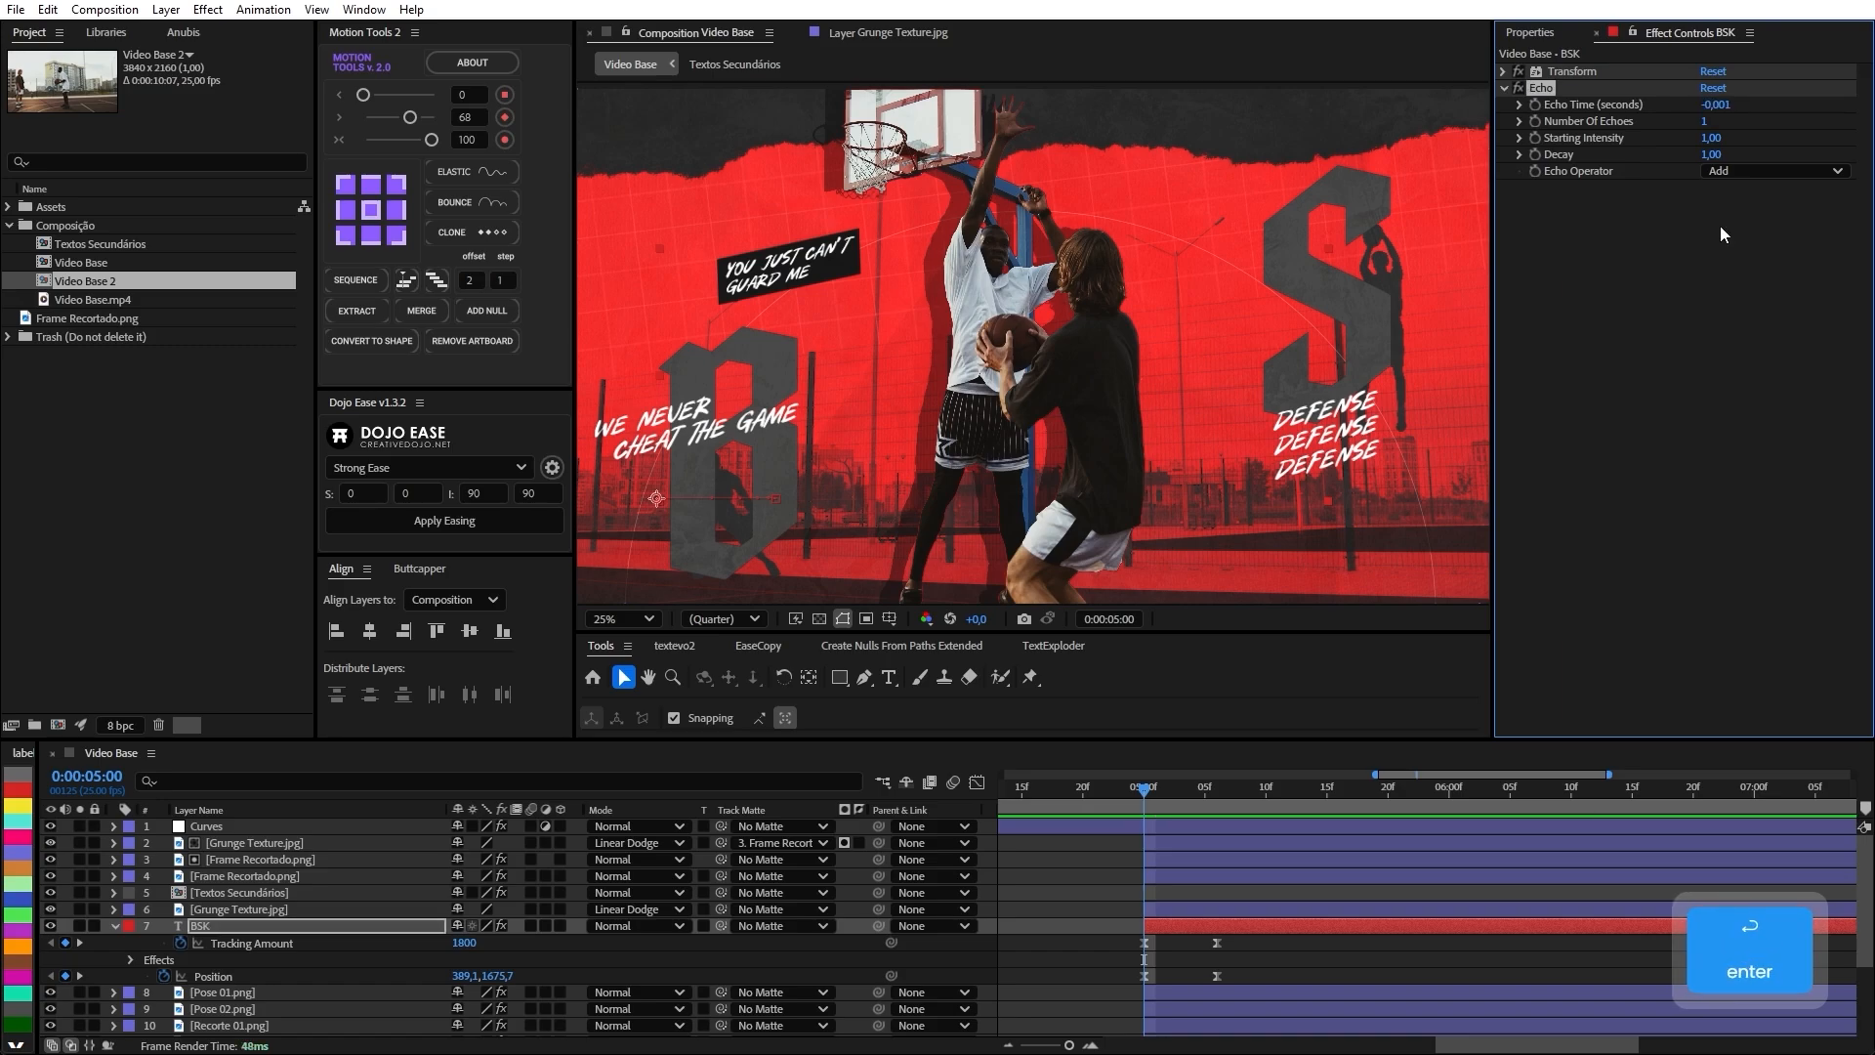
Set the Echo effect's Number of Echoes to 200 and its Echo Operator to Maximum.
{"action": "left_click", "coordinate": [1725, 119]}
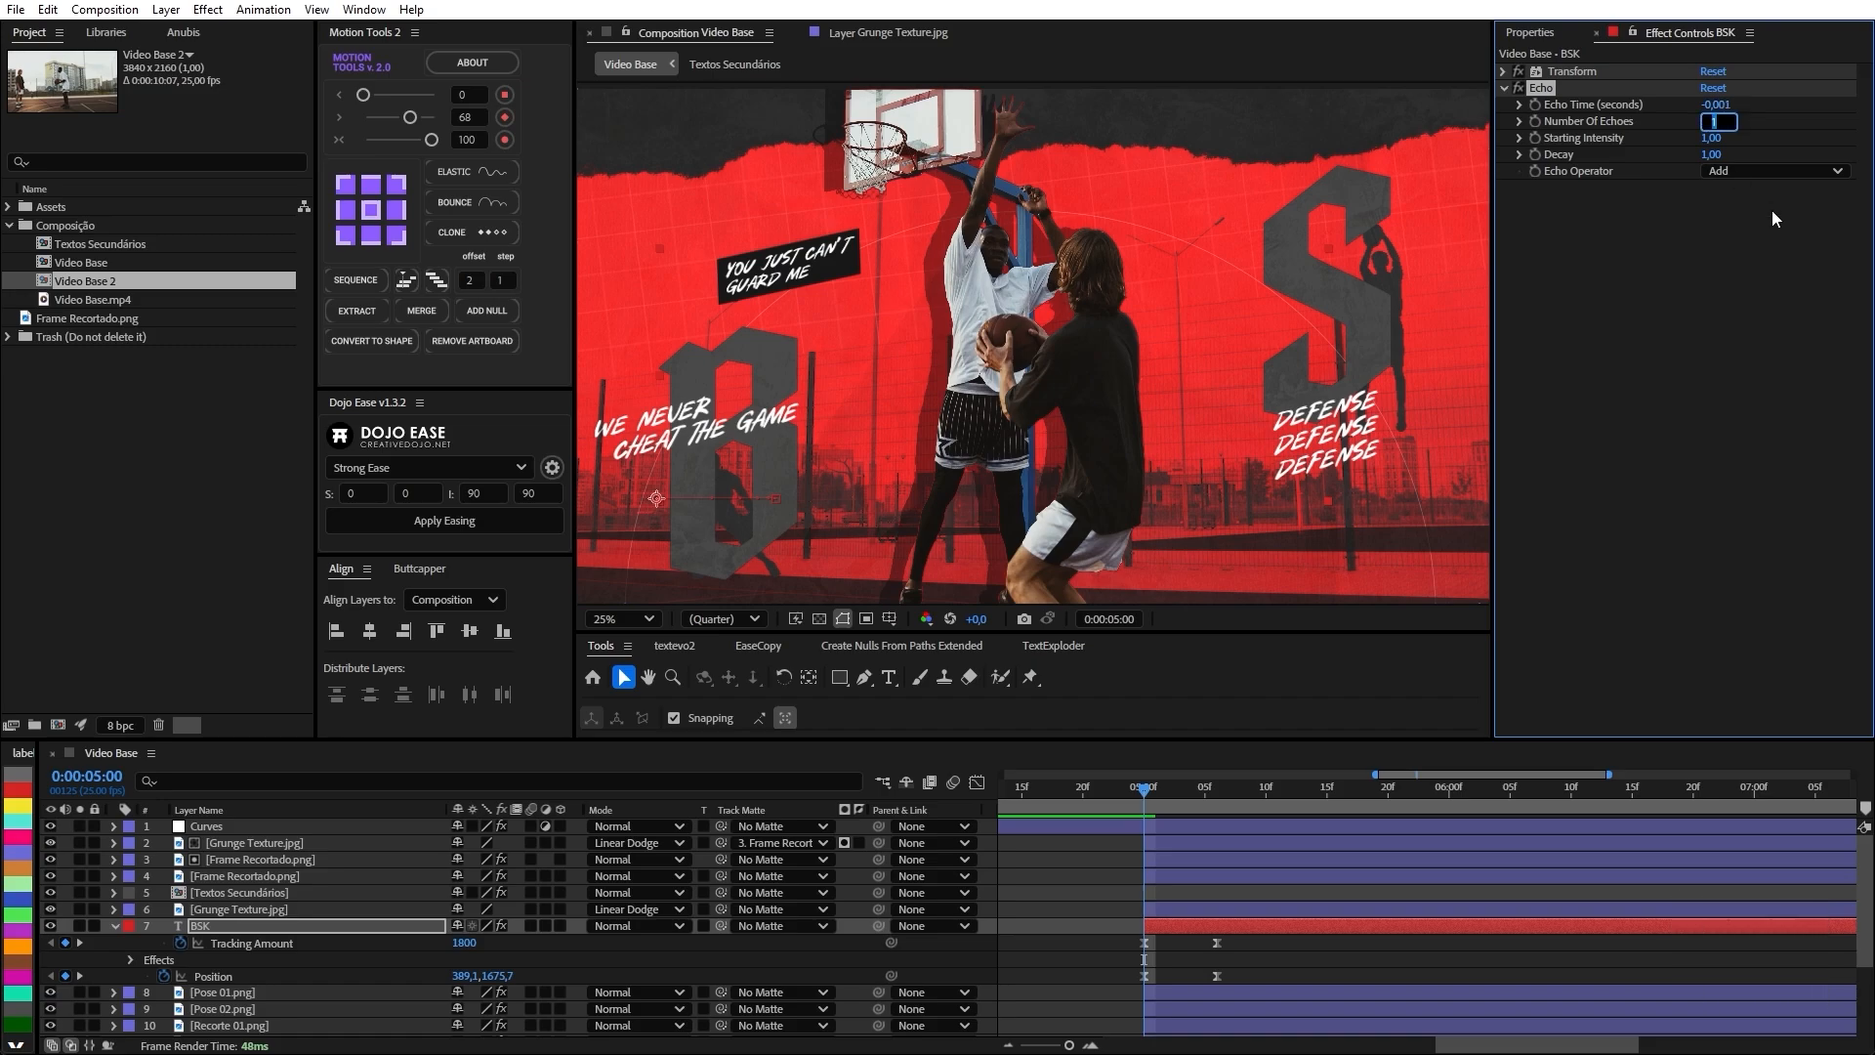
{"action": "type", "text": "3"}
{"action": "key", "text": "BackSpace"}
{"action": "type", "text": "200"}
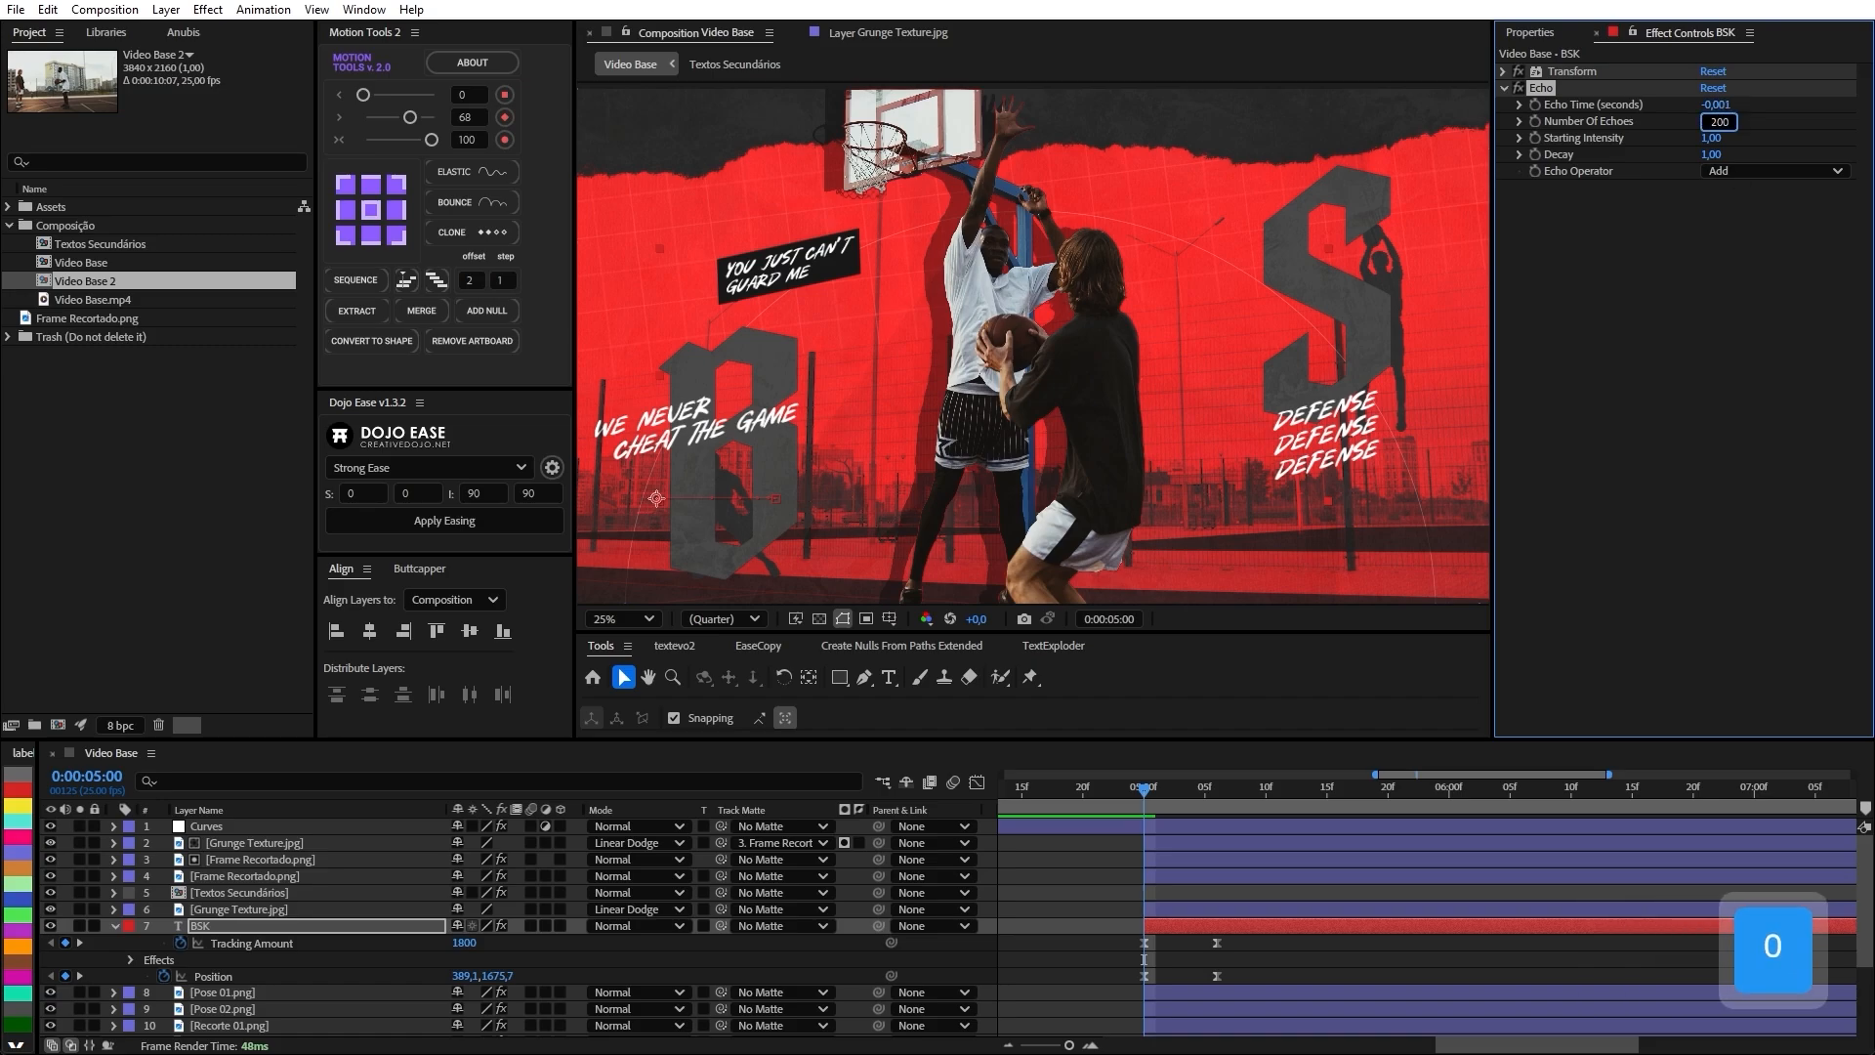
{"action": "key", "text": "Return"}
{"action": "left_click", "coordinate": [1773, 171]}
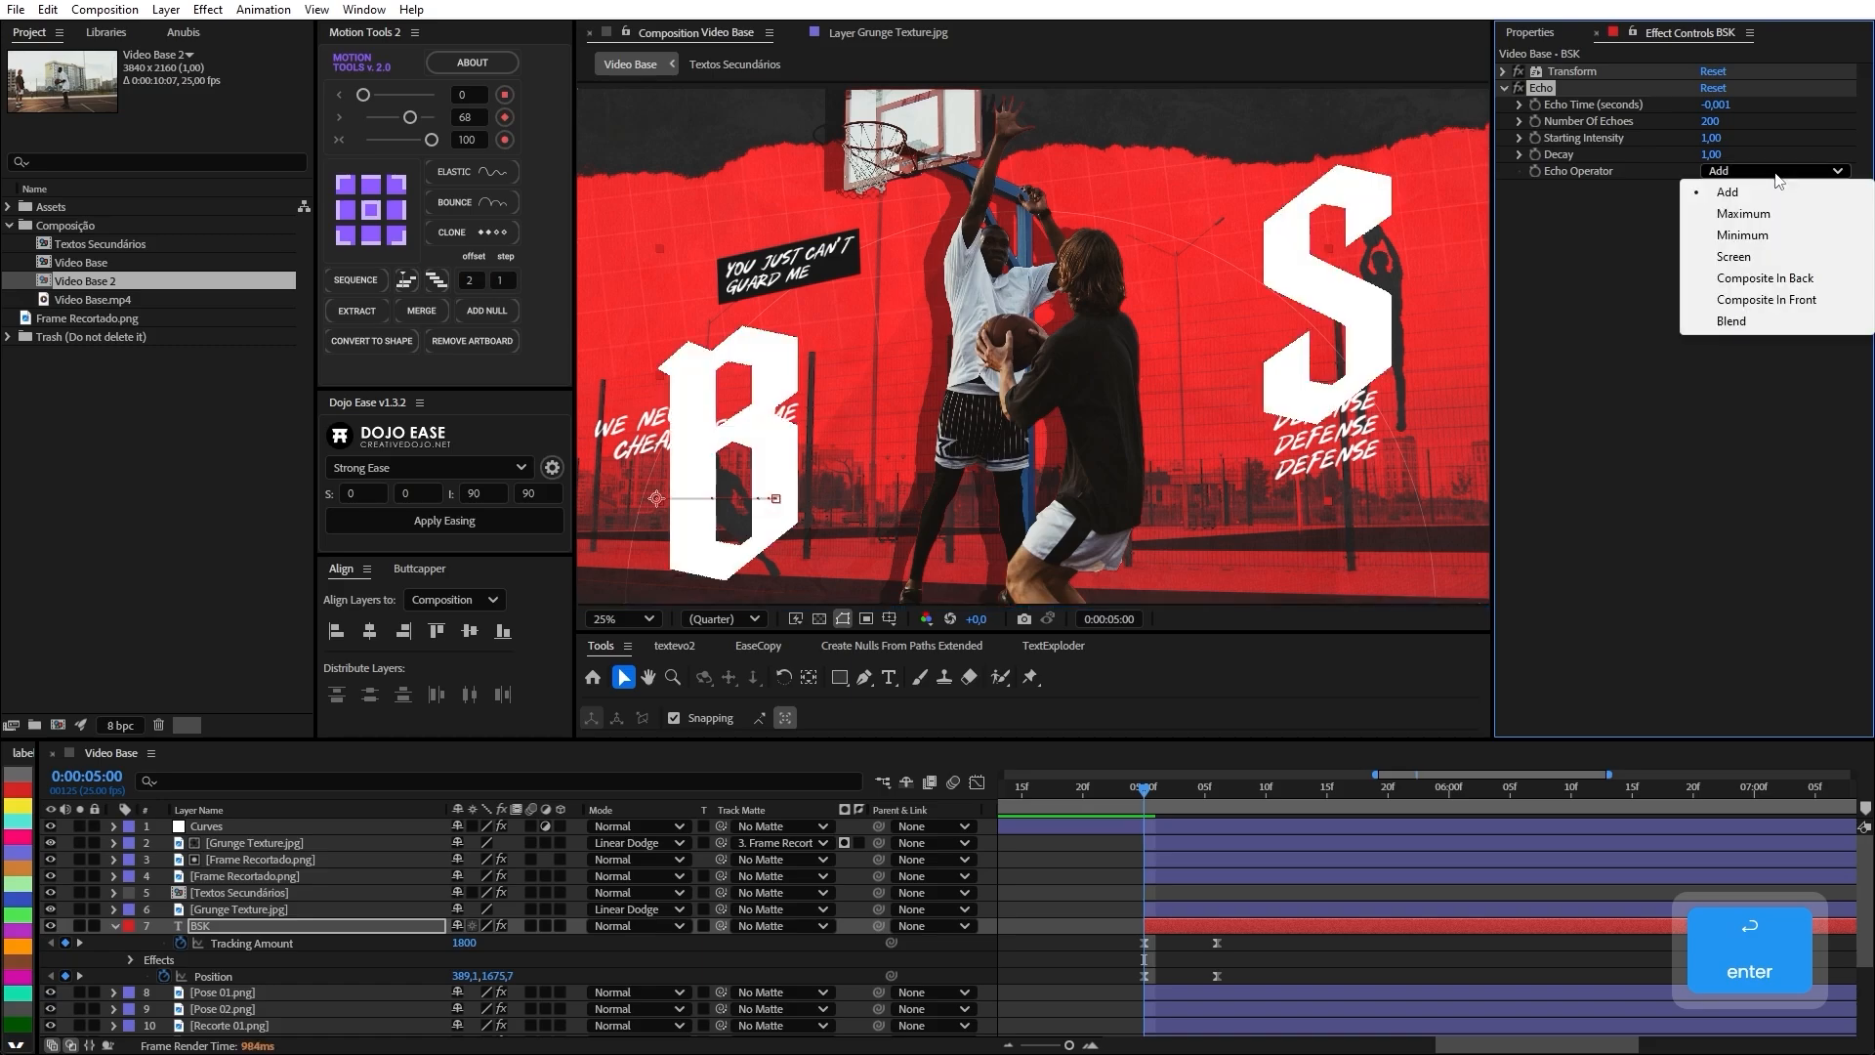
{"action": "left_click", "coordinate": [1743, 213]}
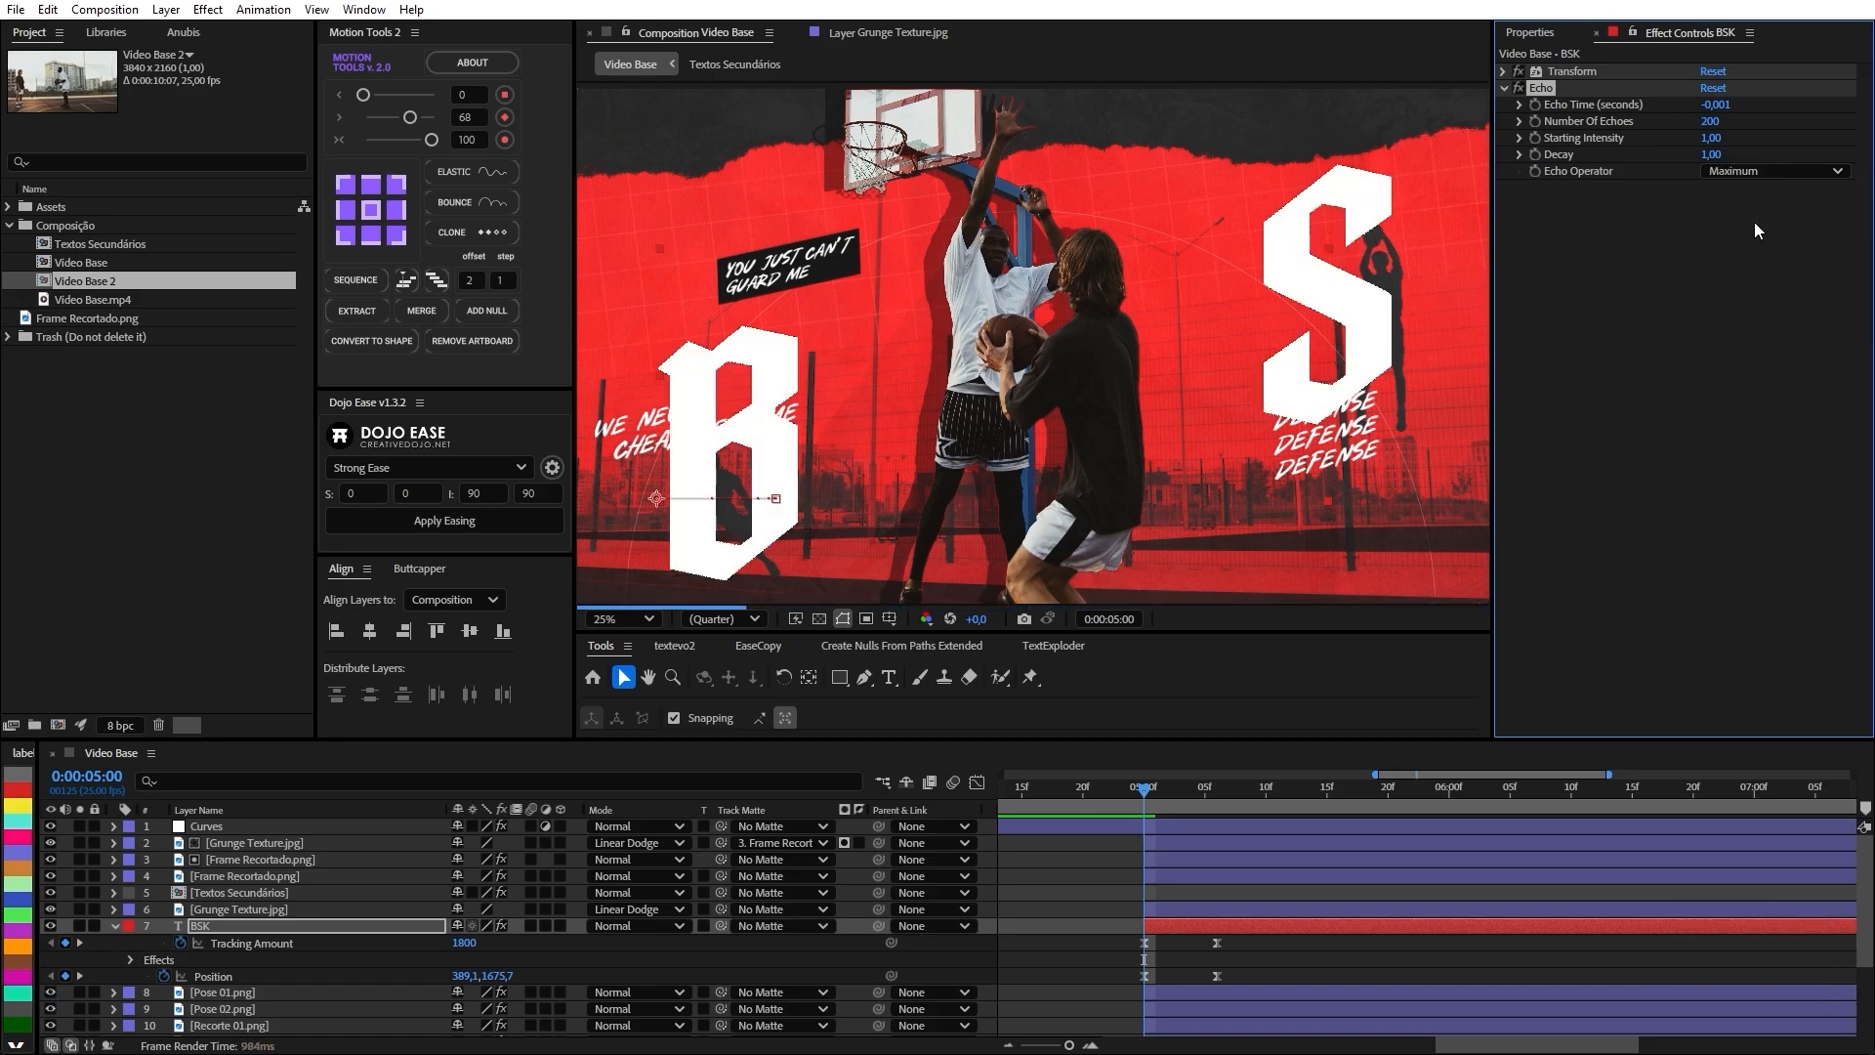
Preview the BSK echo trail from 0:00:04:23 and check the frames just past 0:00:05:00.
{"action": "left_click_drag", "start_coordinate": [1143, 787], "coordinate": [1133, 789]}
{"action": "key", "text": "space"}
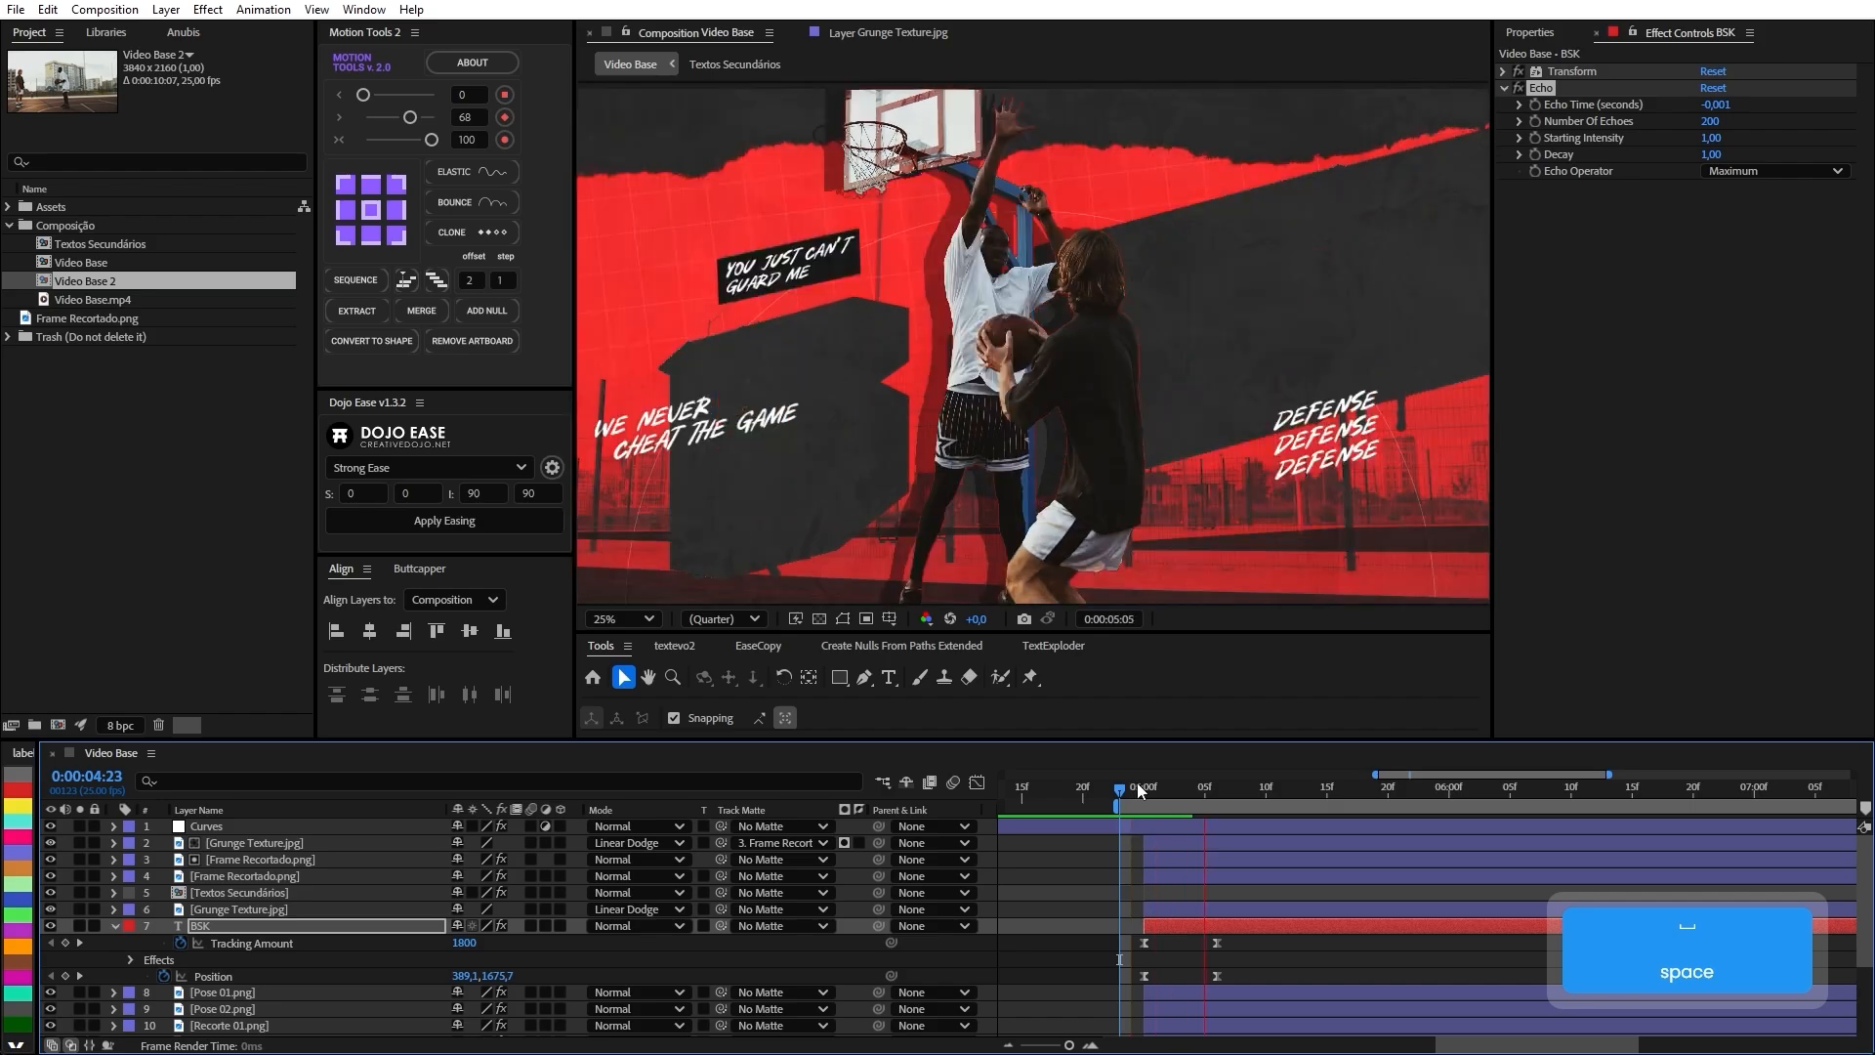
{"action": "key", "text": "space"}
{"action": "scroll", "coordinate": [1146, 557], "scroll_direction": "down", "scroll_amount": 2}
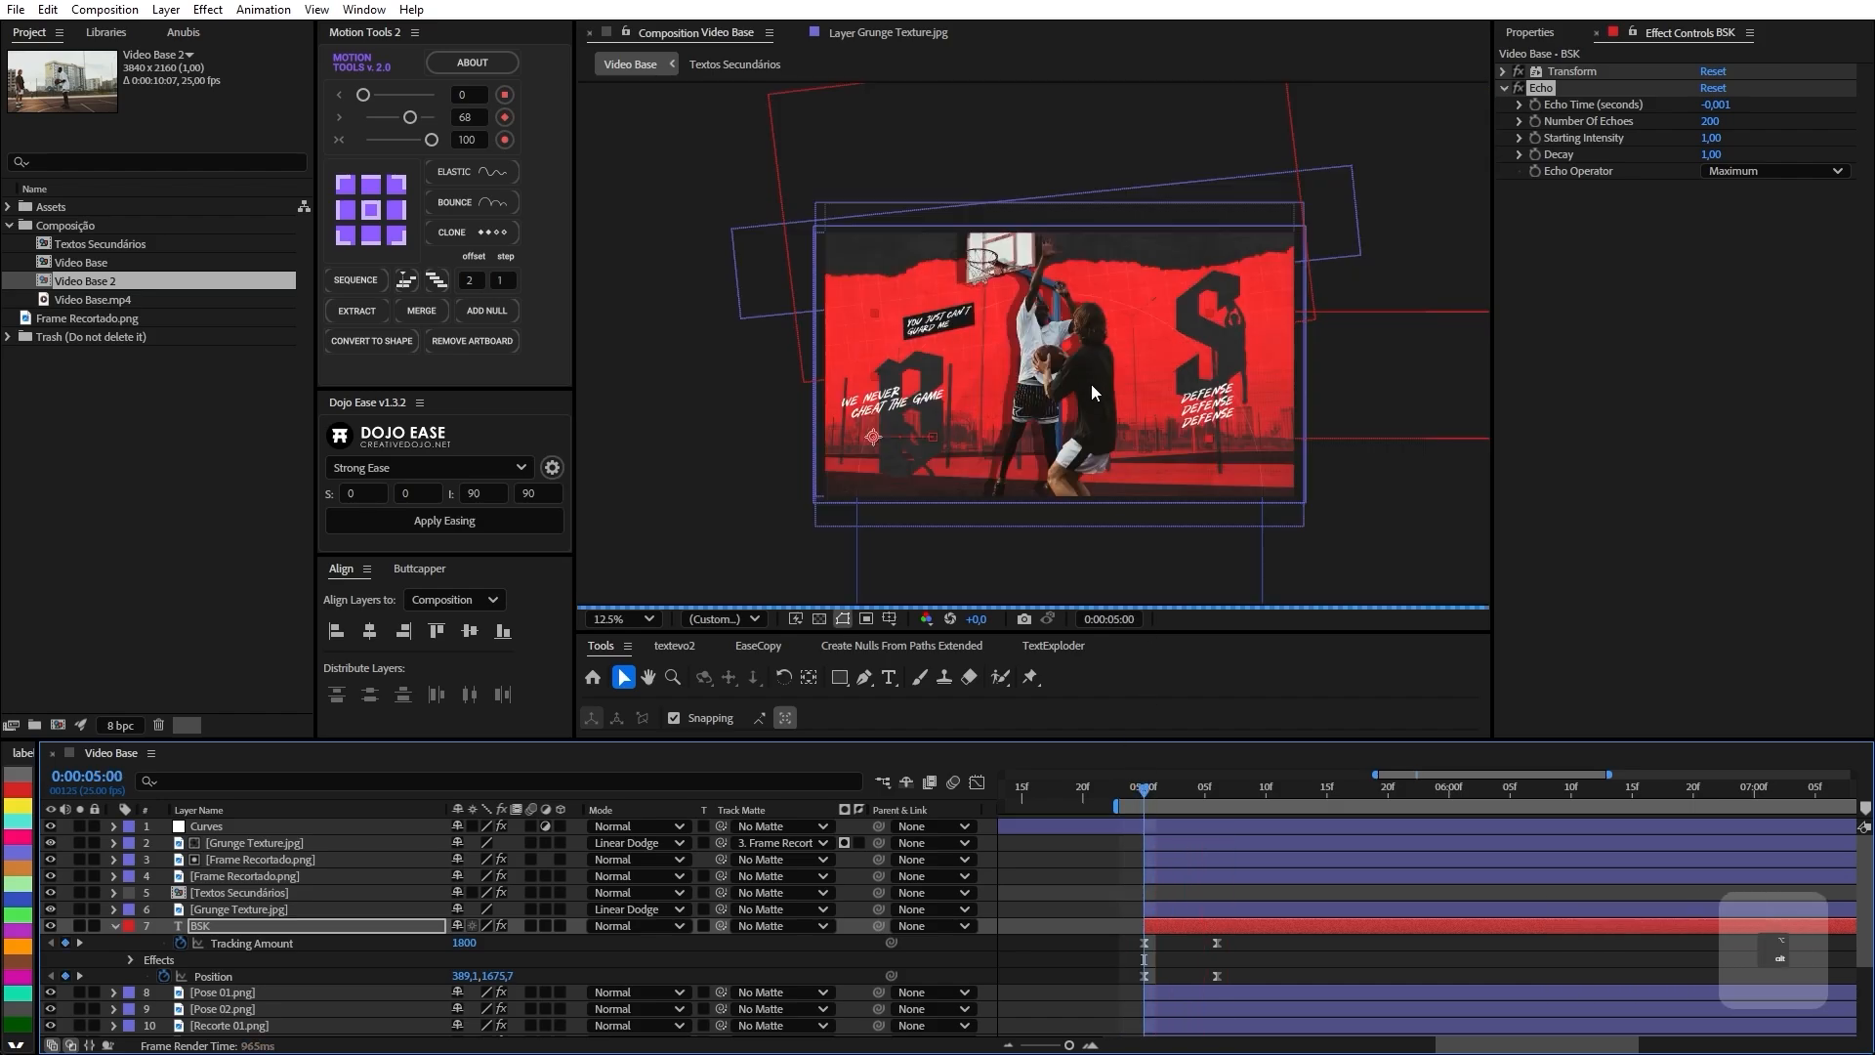
{"action": "key", "text": "space"}
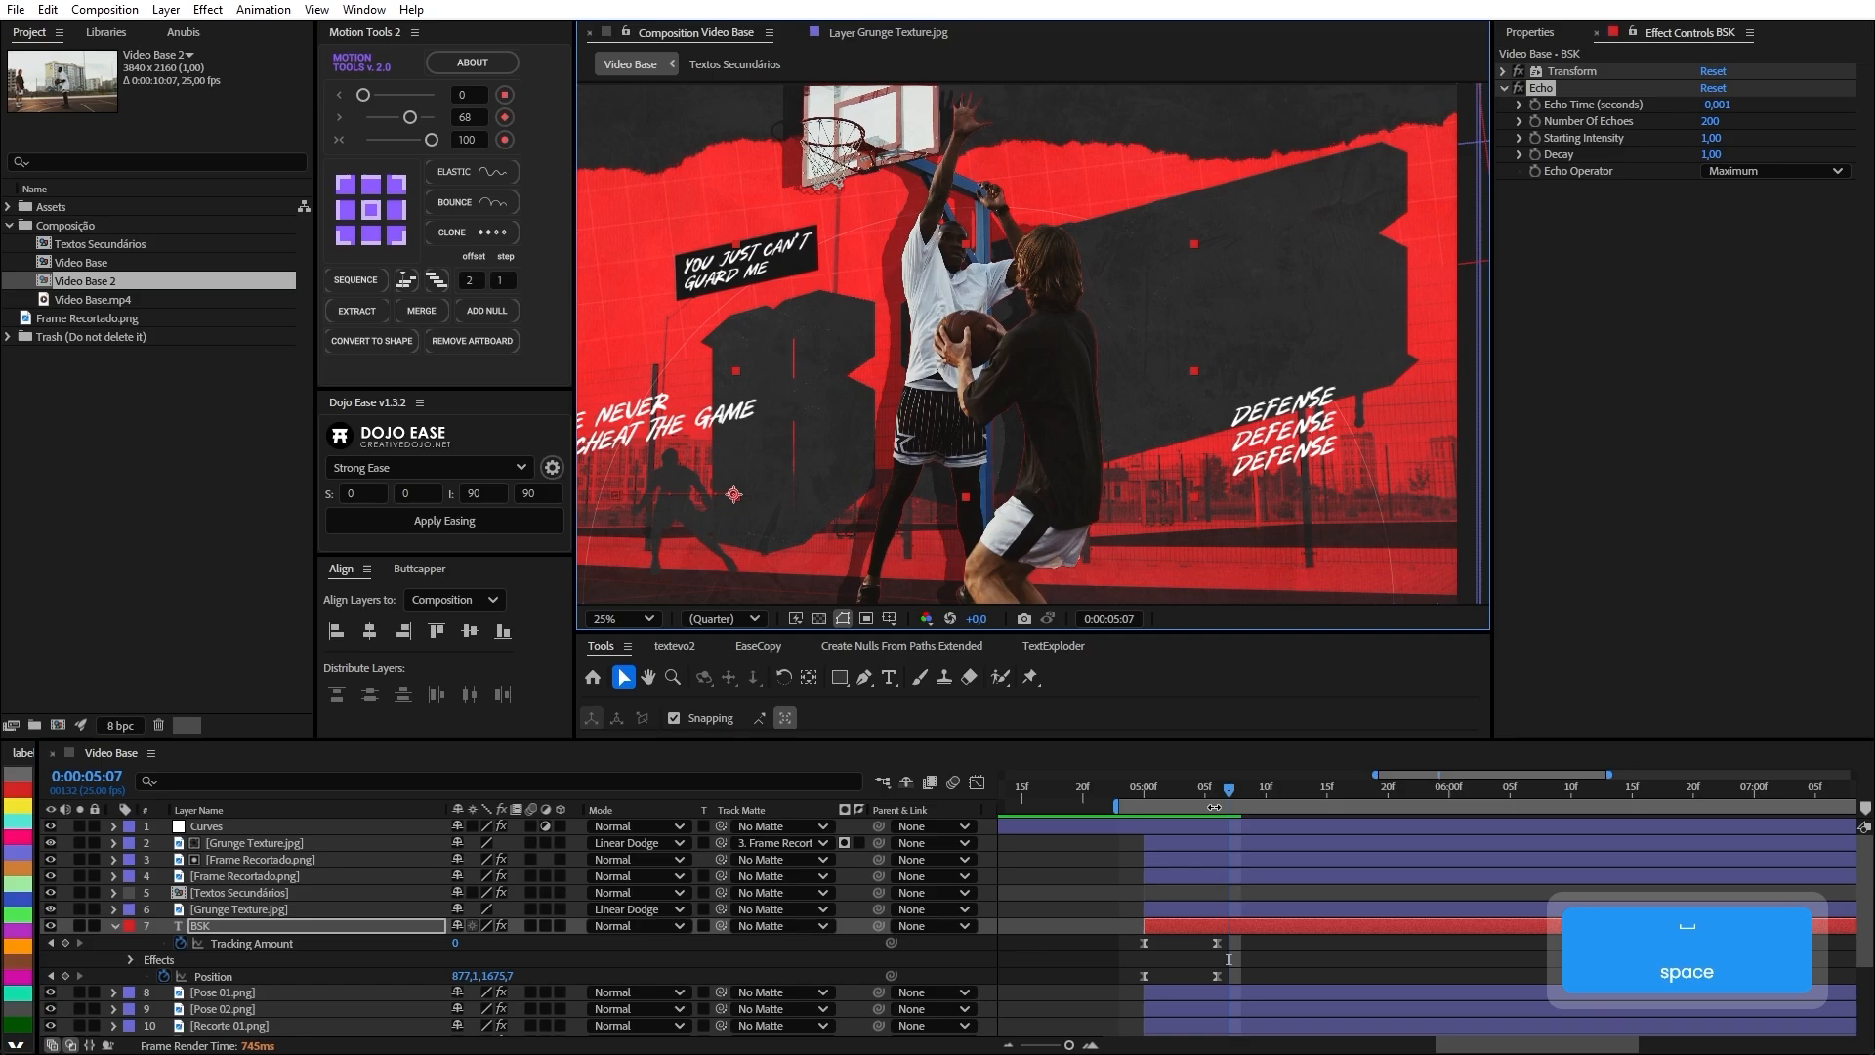
Keyframe the BSK layer's Number of Echoes from 200 at 0:00:05:06 to 0 at 0:00:05:09.
{"action": "left_click", "coordinate": [1202, 799]}
{"action": "left_click_drag", "start_coordinate": [1205, 803], "coordinate": [1216, 798]}
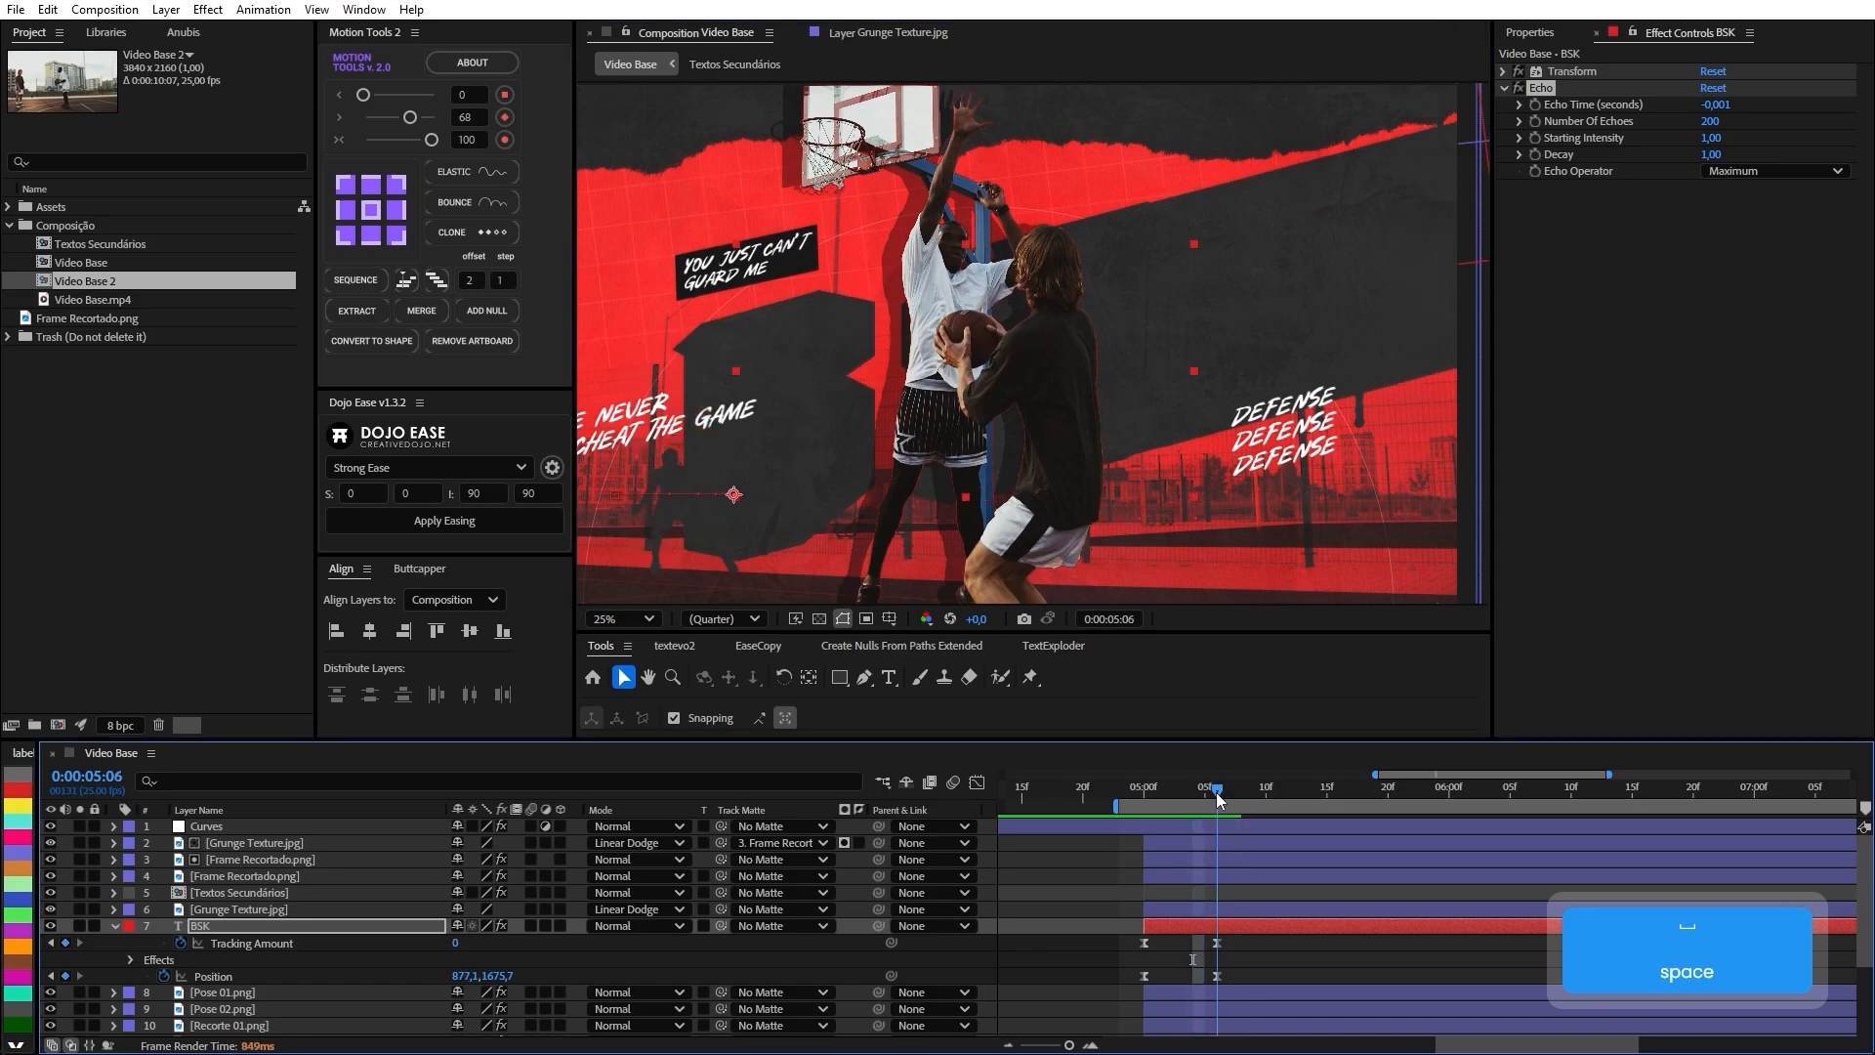
{"action": "key", "text": "ctrl"}
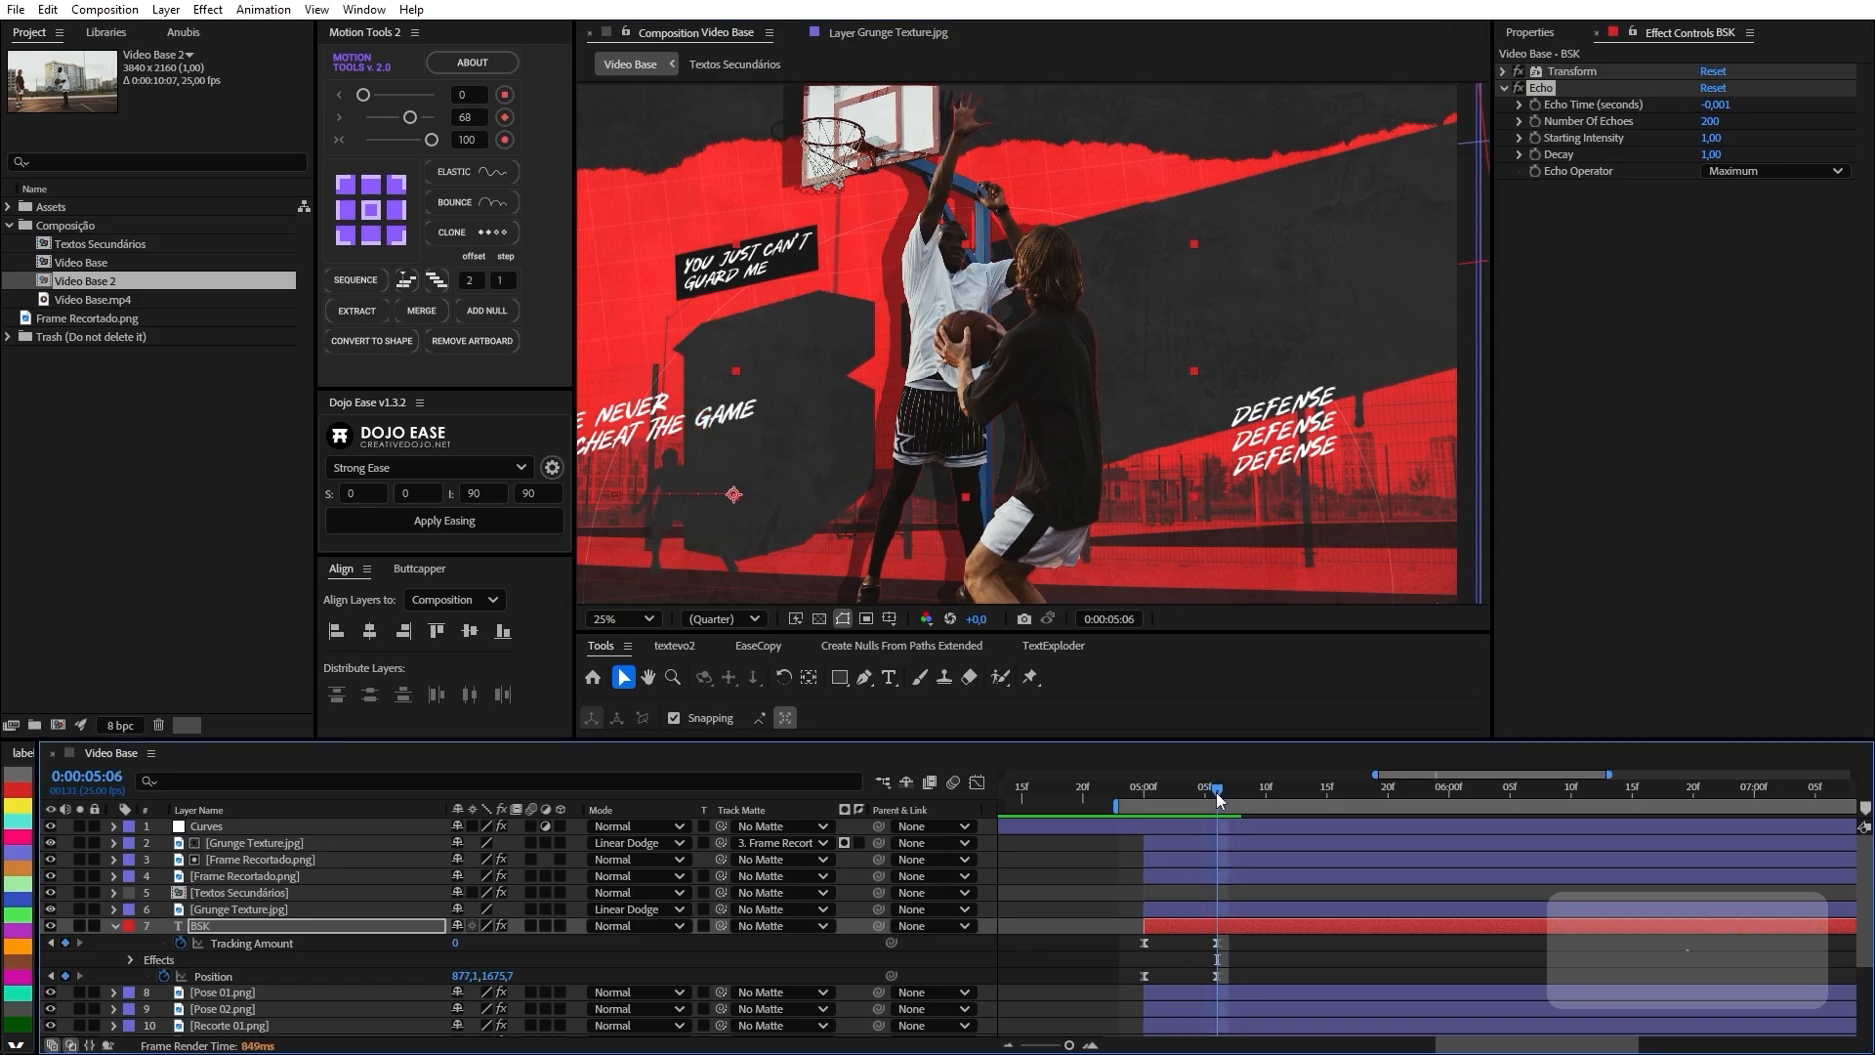
{"action": "left_click", "coordinate": [1534, 121]}
{"action": "key", "text": "ctrl+Right"}
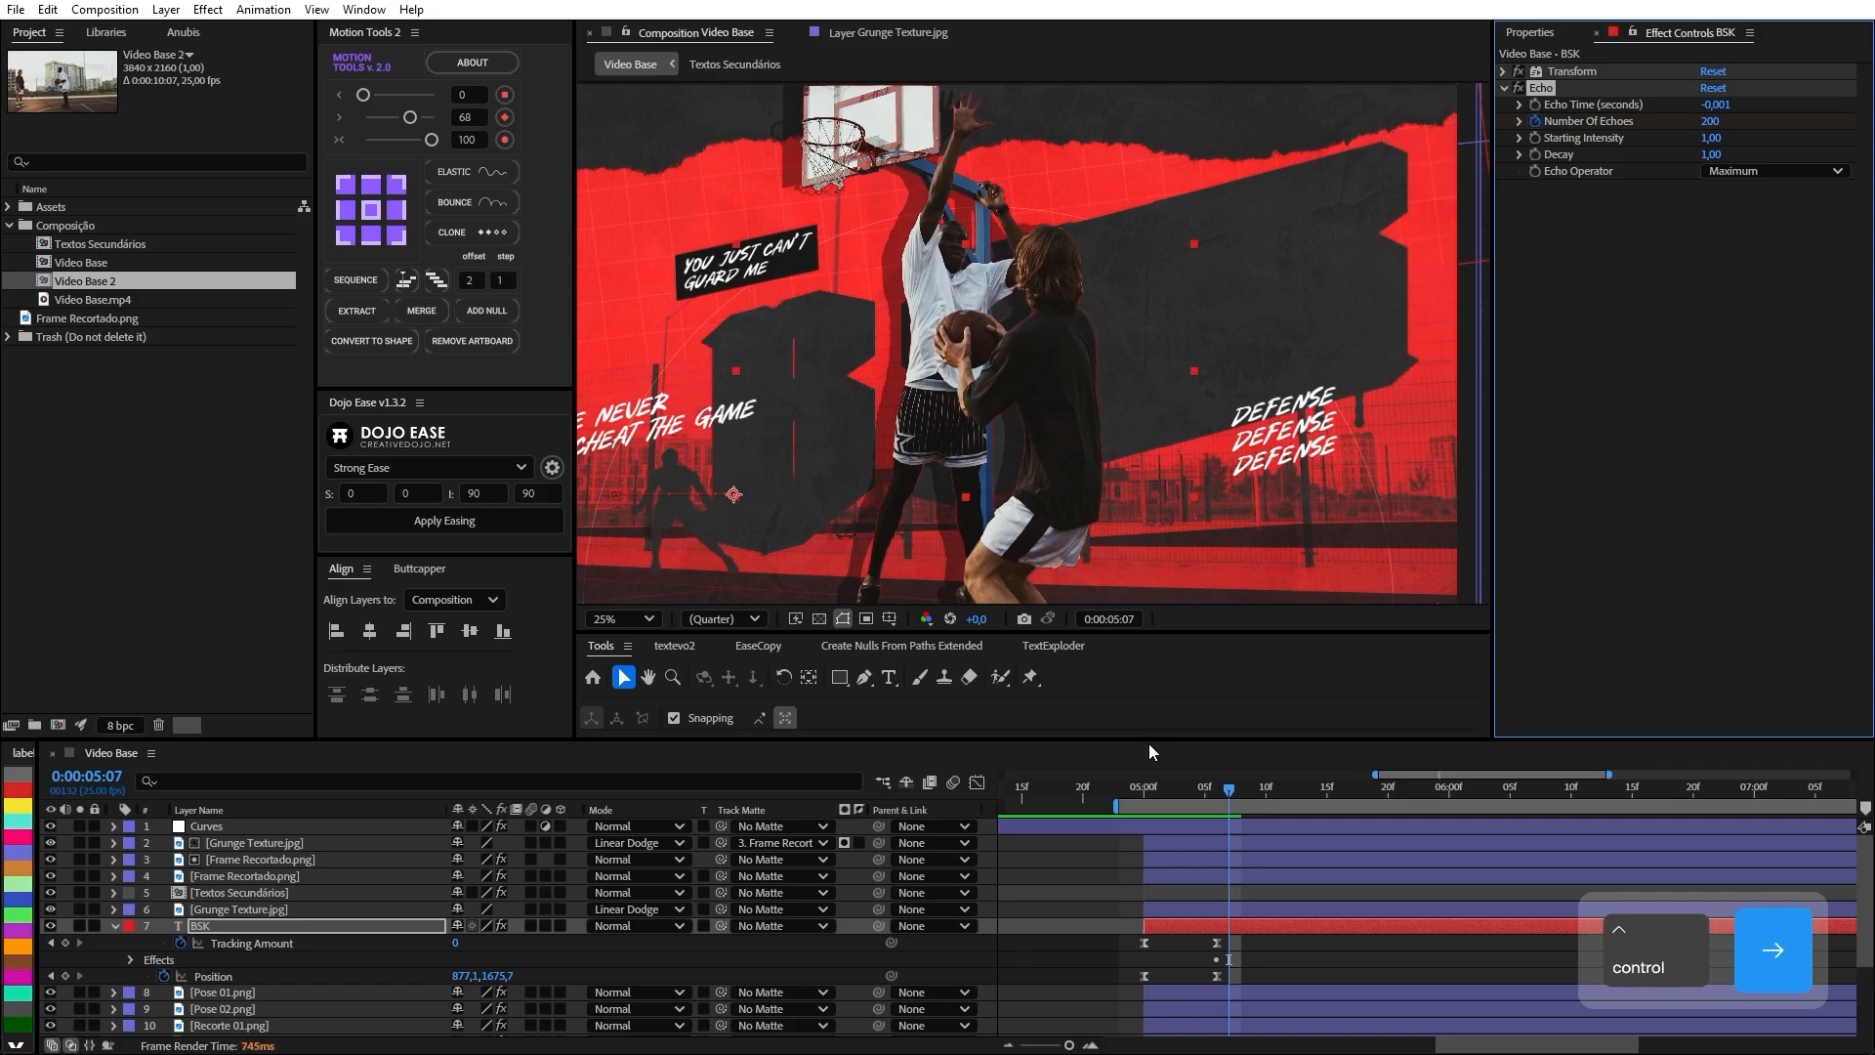
{"action": "key", "text": "ctrl+Right"}
{"action": "key", "text": "ctrl+Right"}
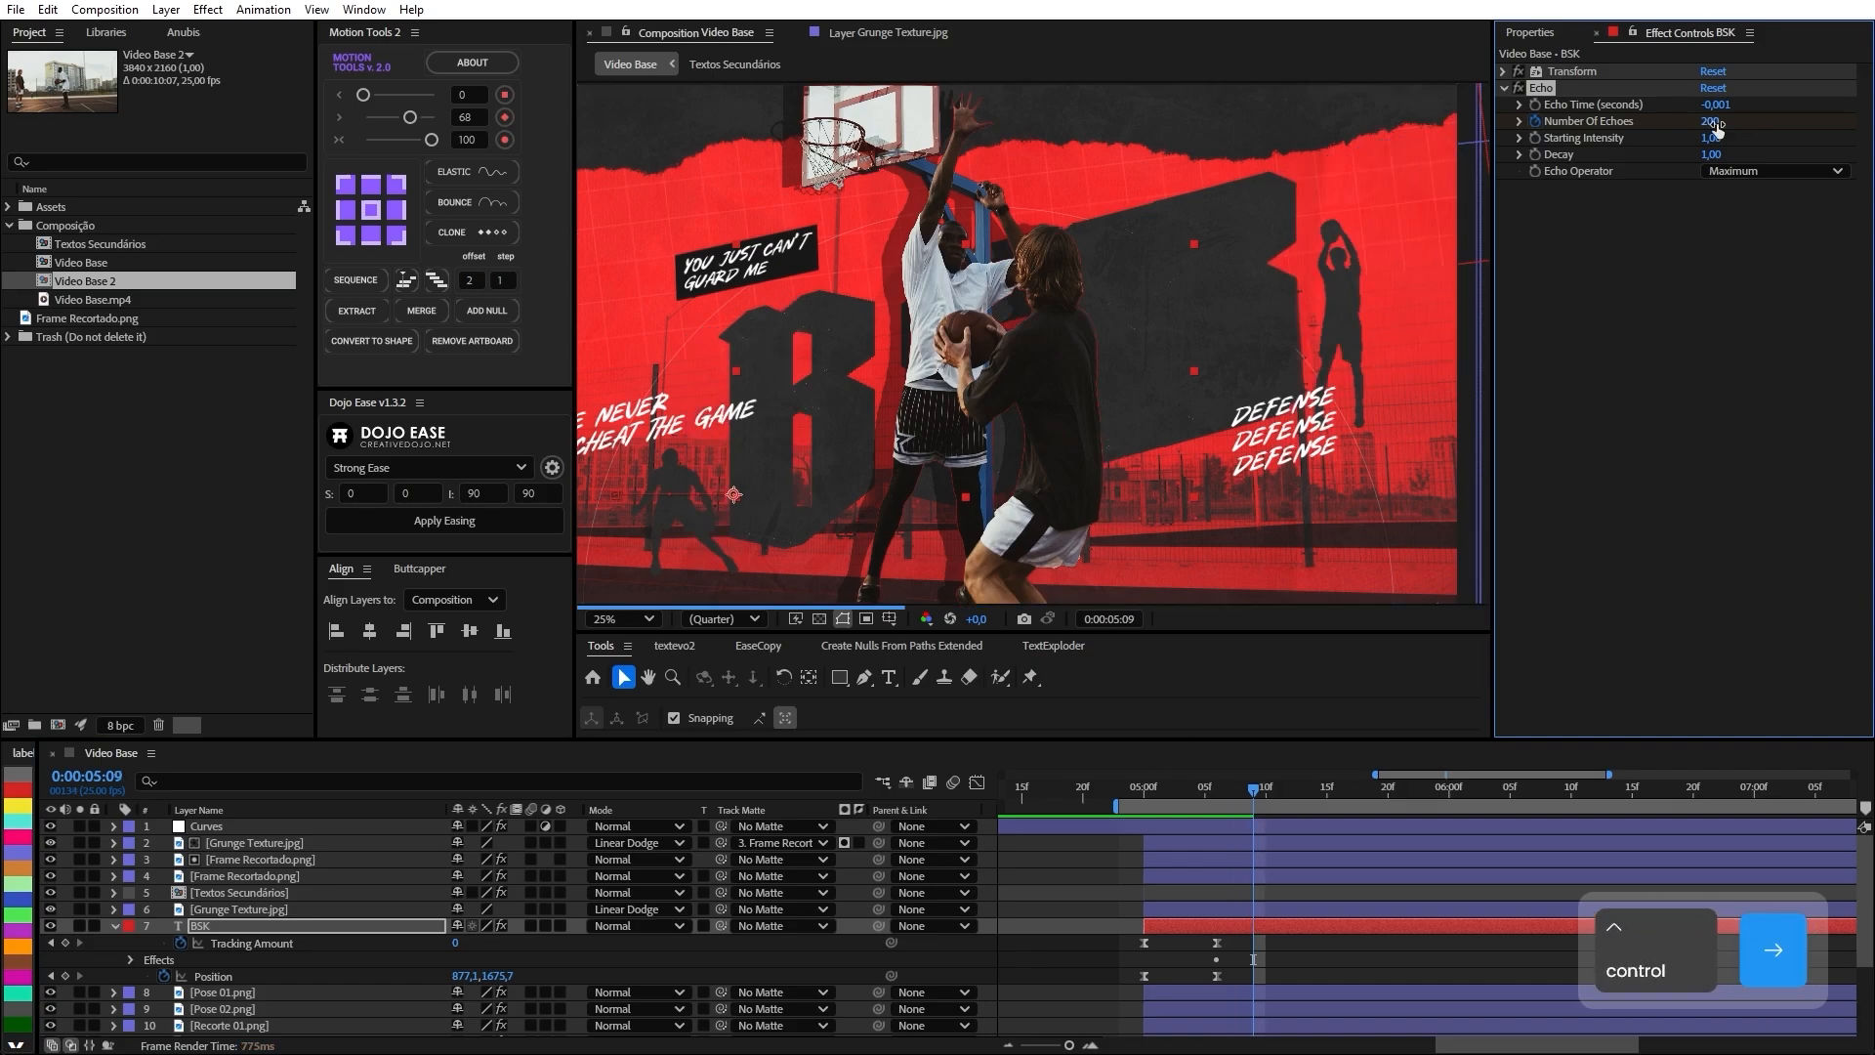
{"action": "left_click_drag", "start_coordinate": [1674, 127], "coordinate": [1465, 115]}
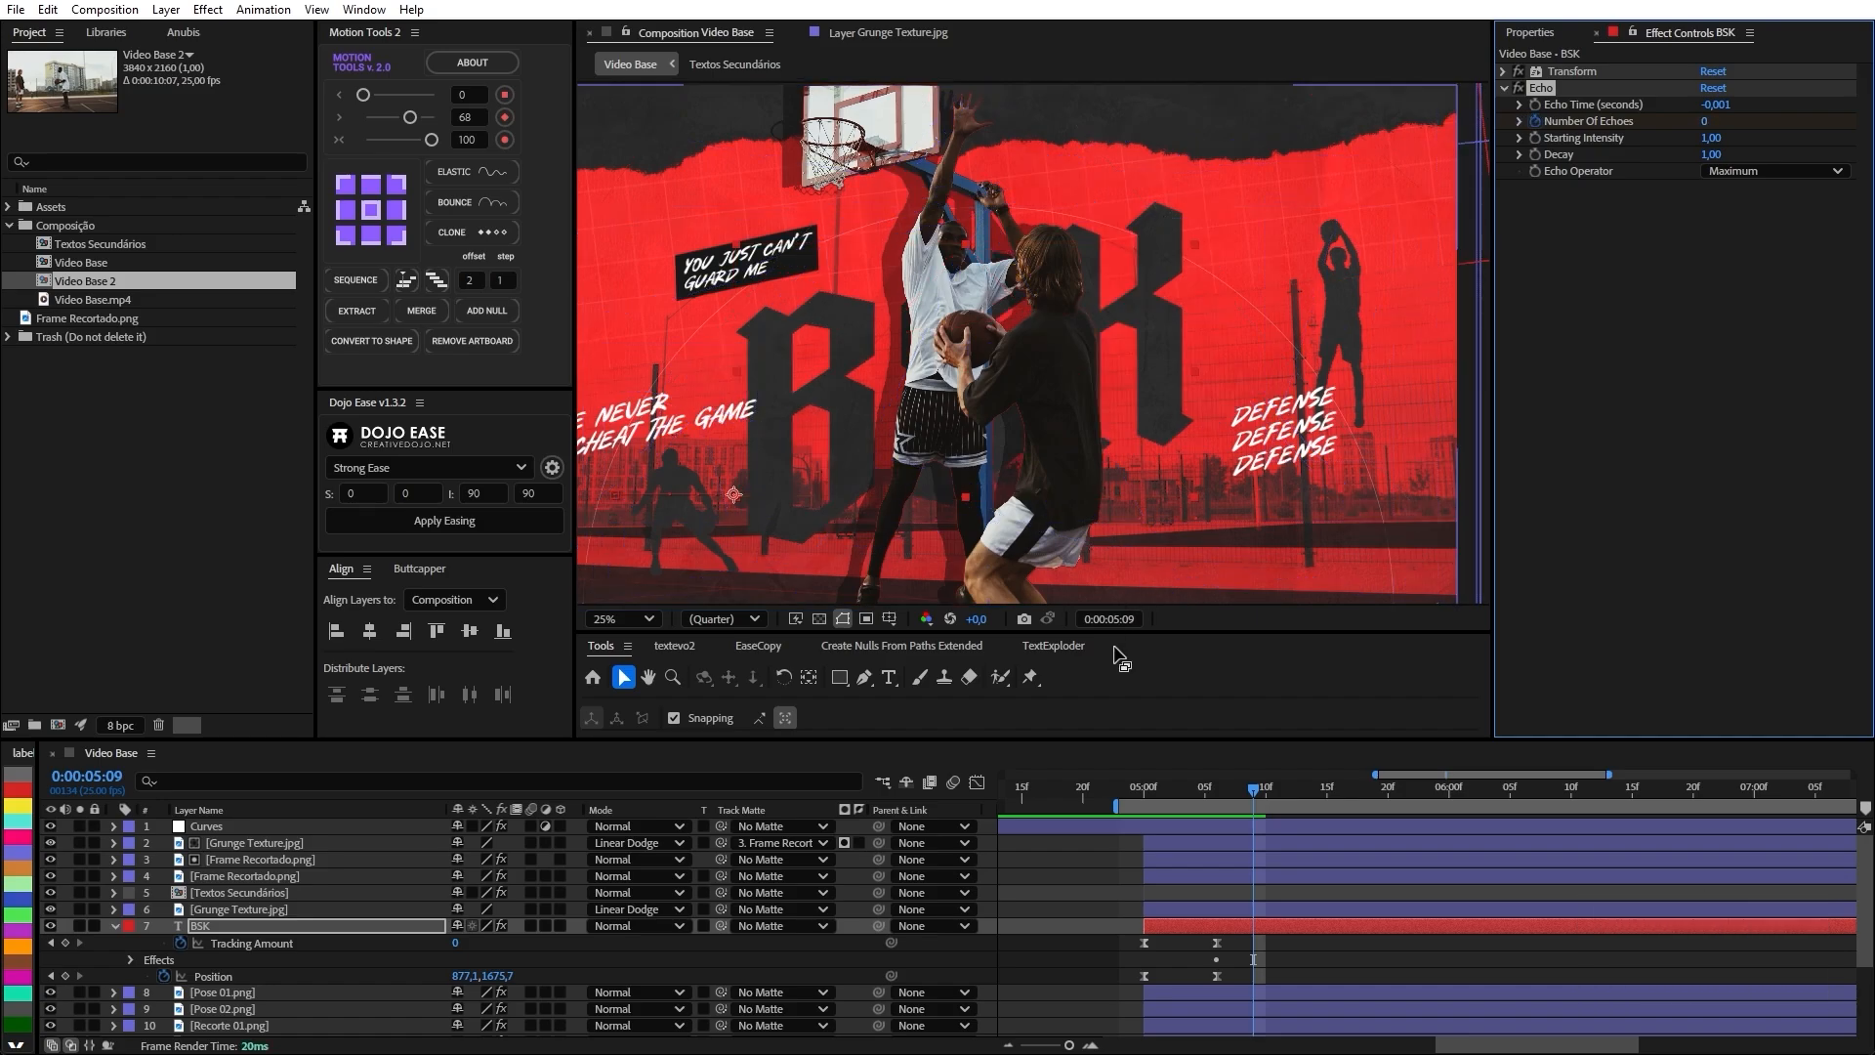
Reveal the BSK layer's keyframed properties, preview the echo animation, and inspect the frame at 0:00:05:02.
{"action": "left_click", "coordinate": [1147, 782]}
{"action": "key", "text": "u"}
{"action": "key", "text": "u"}
{"action": "scroll", "coordinate": [1097, 408], "scroll_direction": "down", "scroll_amount": 1}
{"action": "key", "text": "space"}
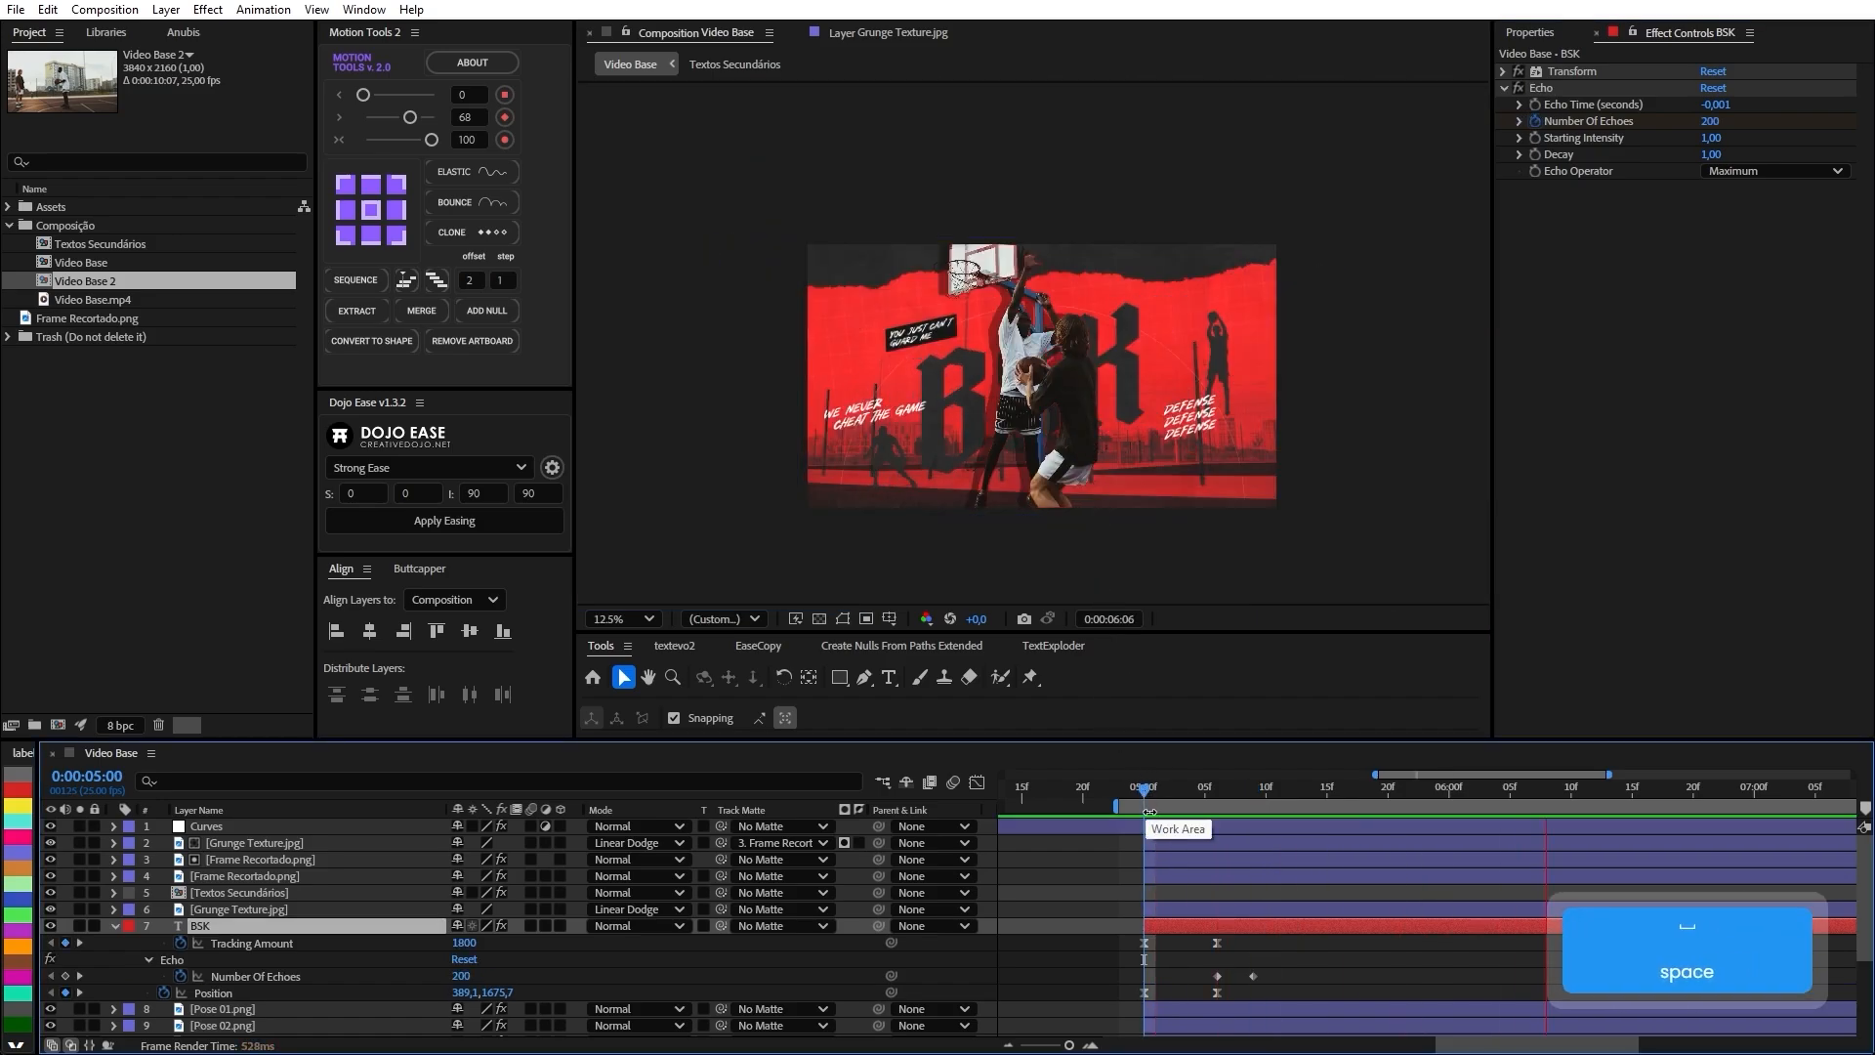
{"action": "key", "text": "space"}
{"action": "key", "text": "space"}
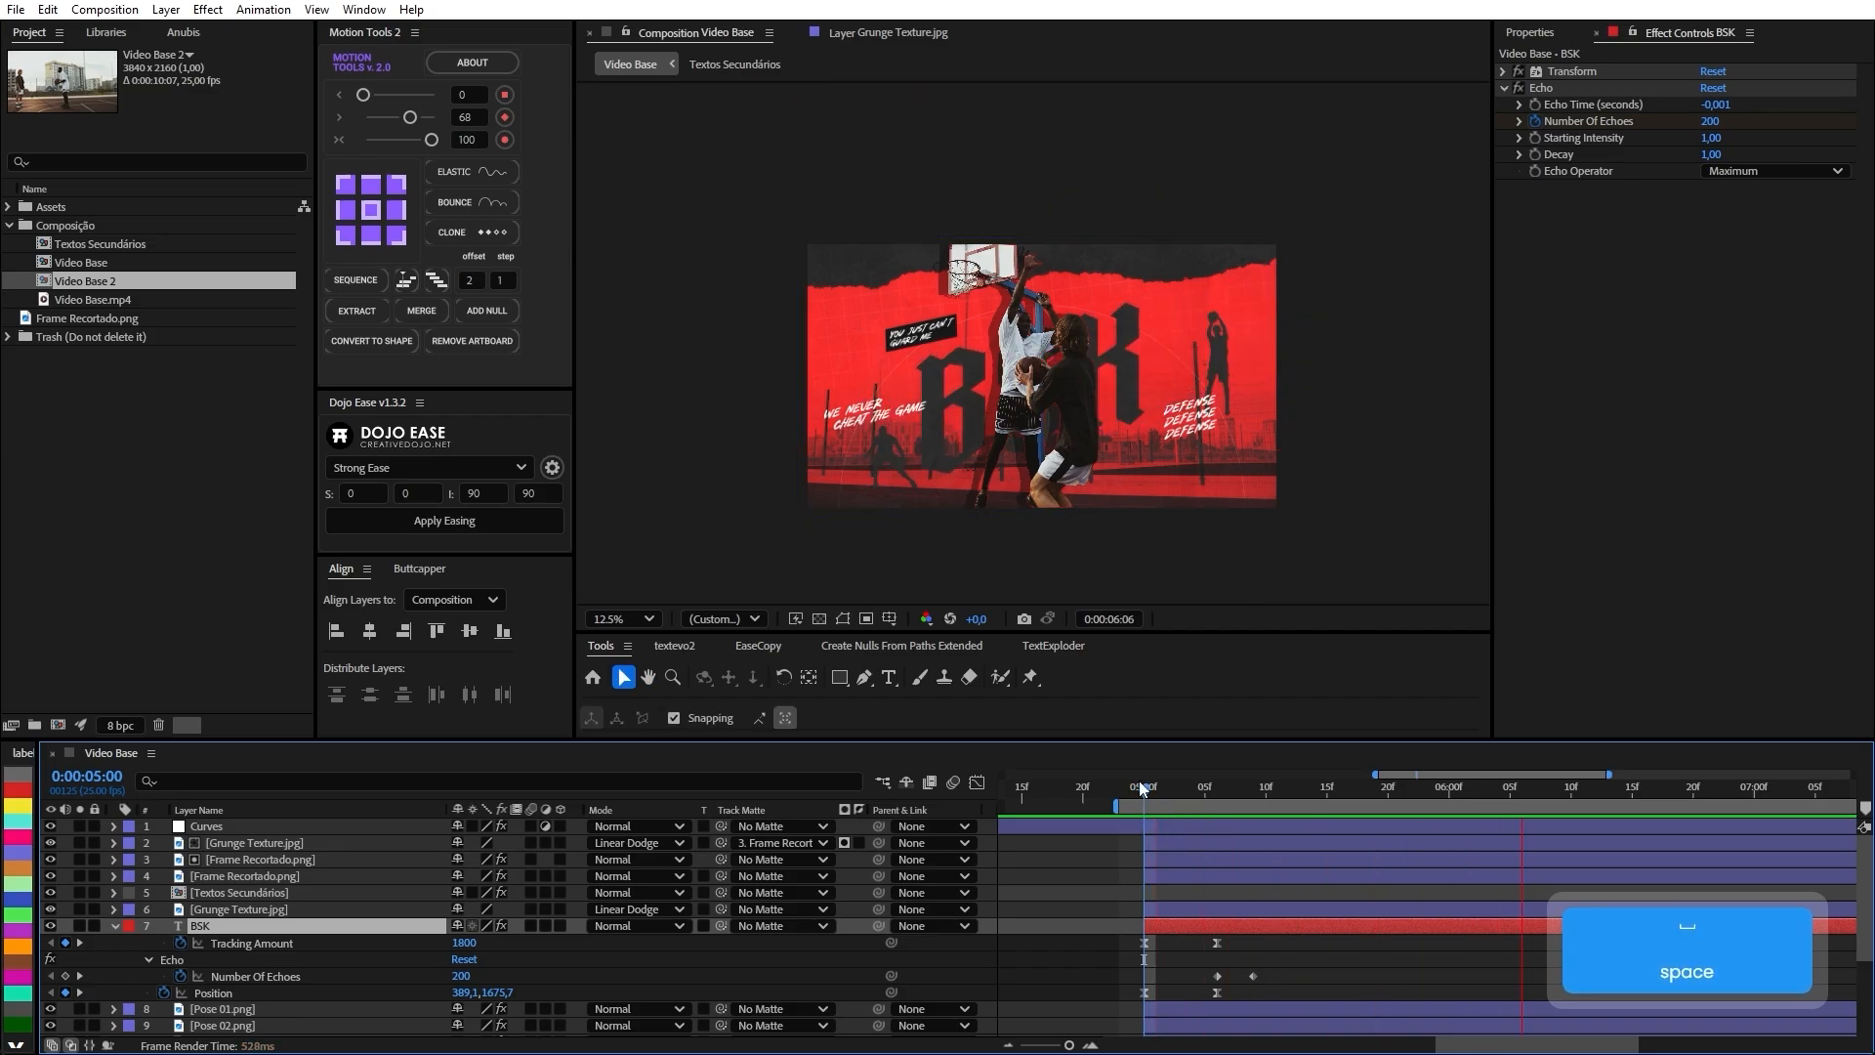
{"action": "left_click_drag", "start_coordinate": [1142, 787], "coordinate": [1168, 793]}
{"action": "key", "text": "space"}
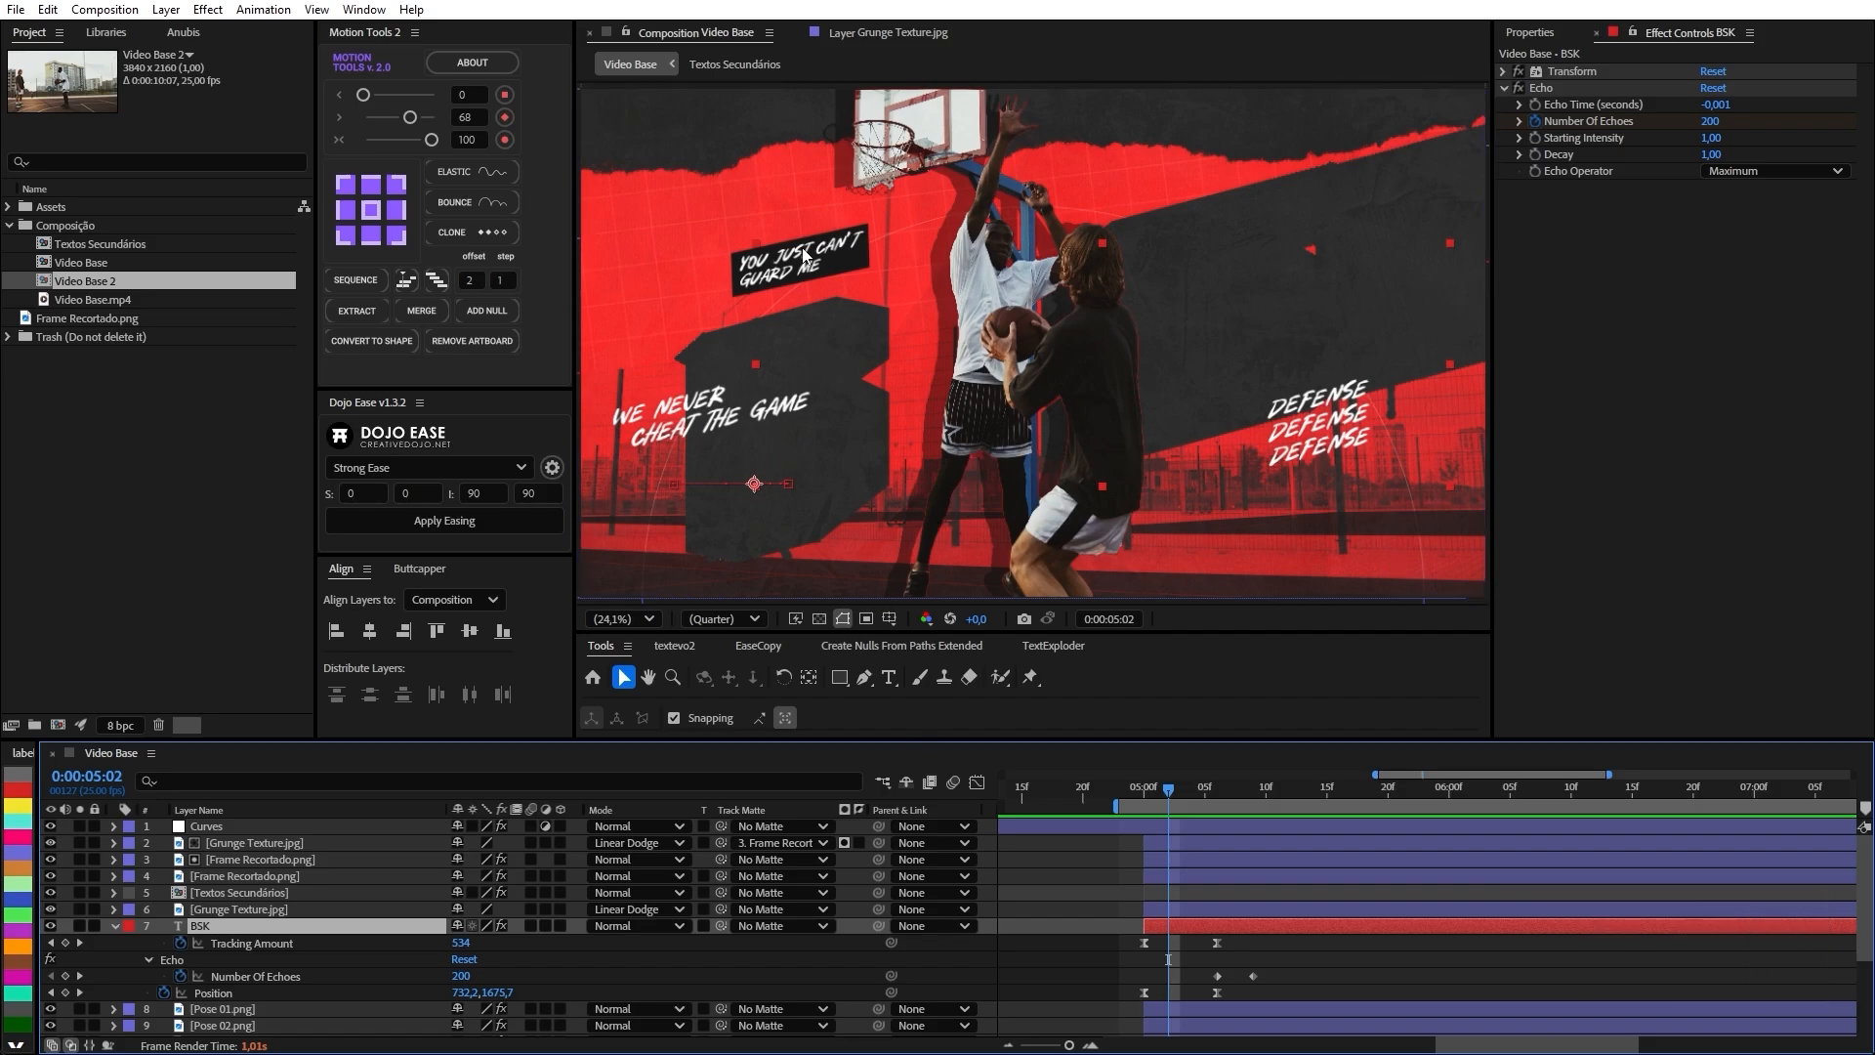
Shift the BSK text further left at 0:00:05:00 by setting its horizontal Position to 55,1, and preview the motion.
{"action": "left_click_drag", "start_coordinate": [1168, 795], "coordinate": [1143, 794]}
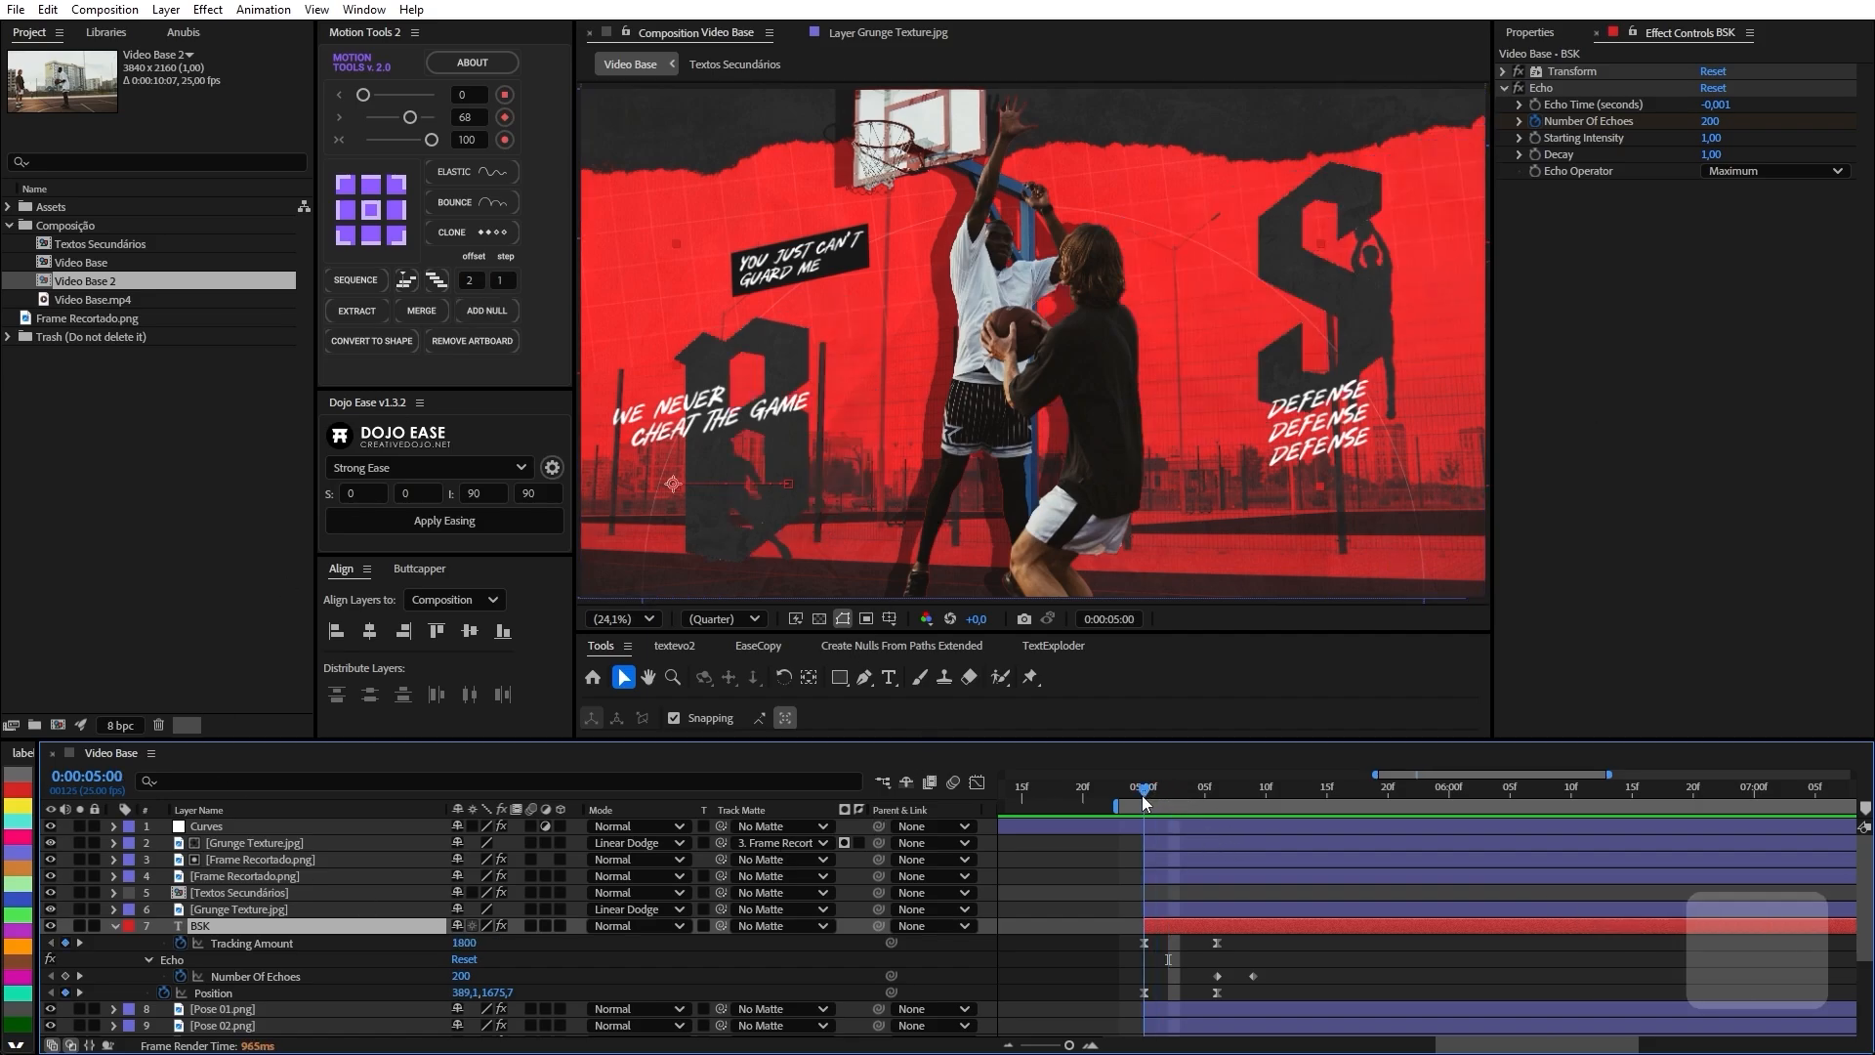
{"action": "left_click_drag", "start_coordinate": [471, 992], "coordinate": [452, 992]}
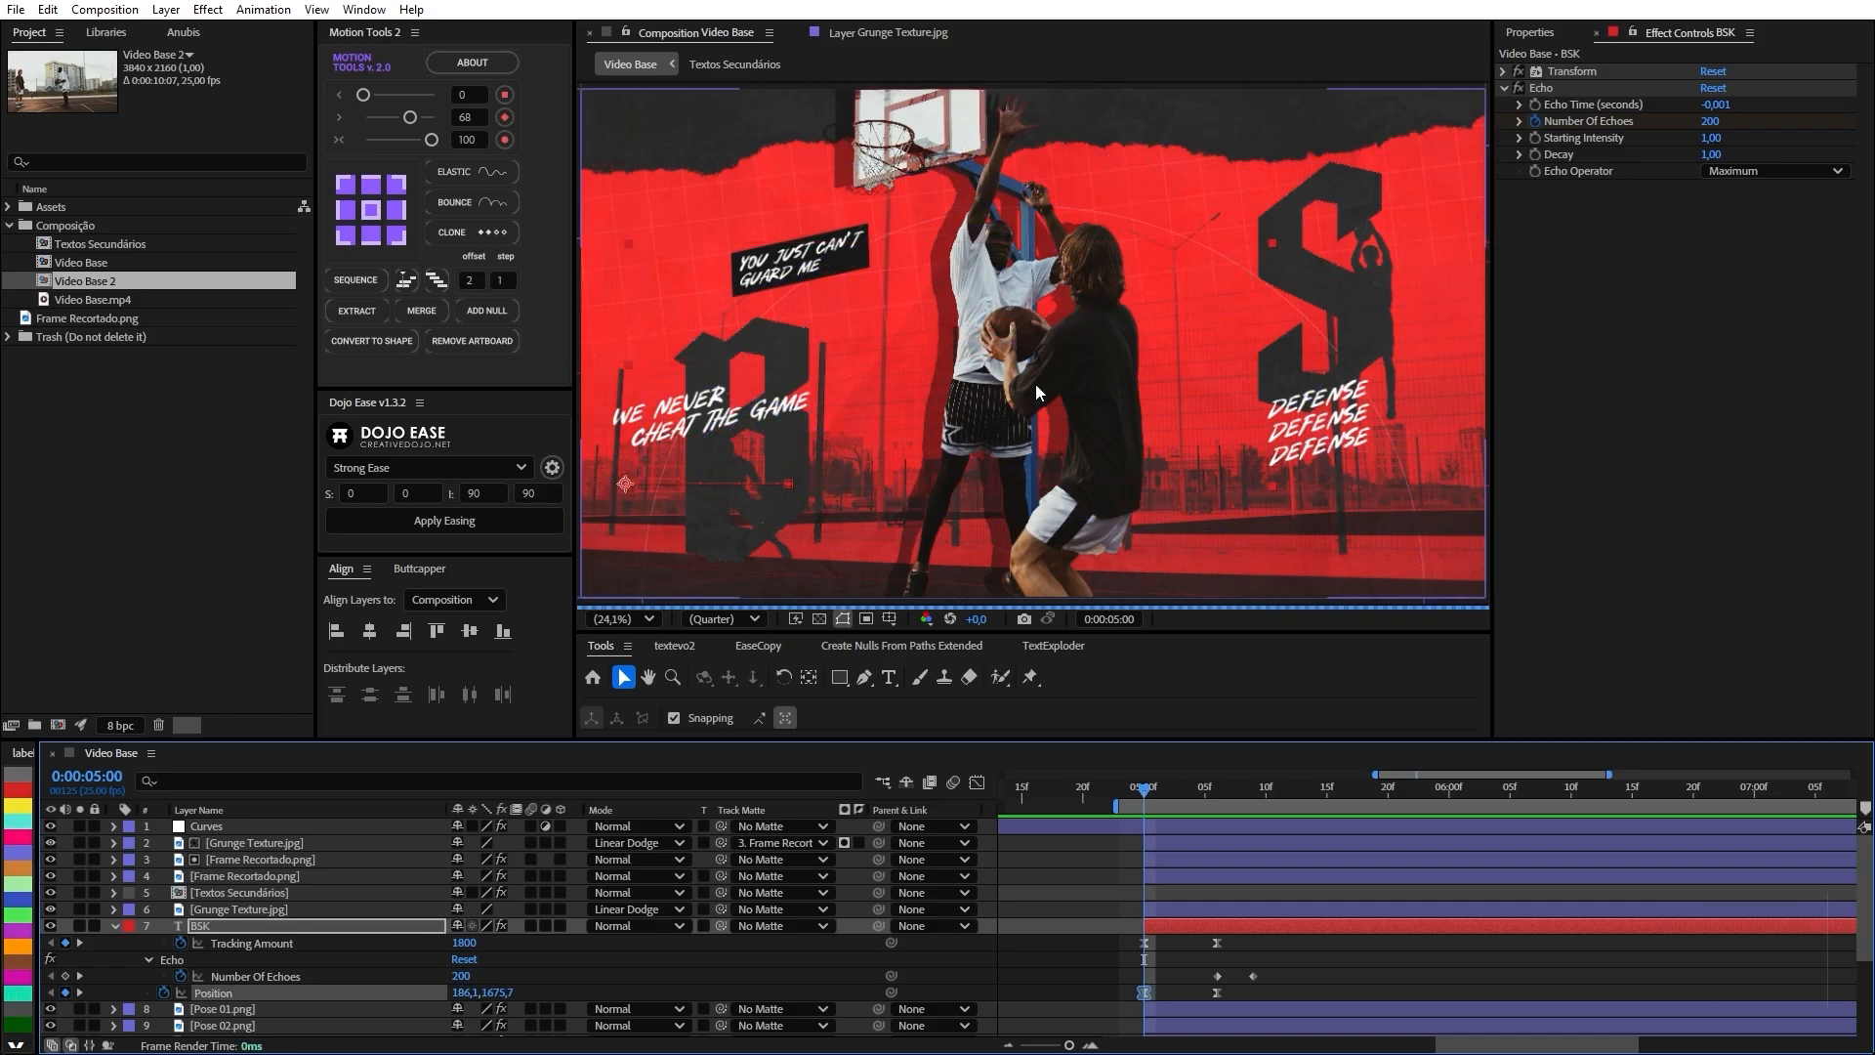
{"action": "scroll", "coordinate": [1012, 343], "scroll_direction": "down", "scroll_amount": 2}
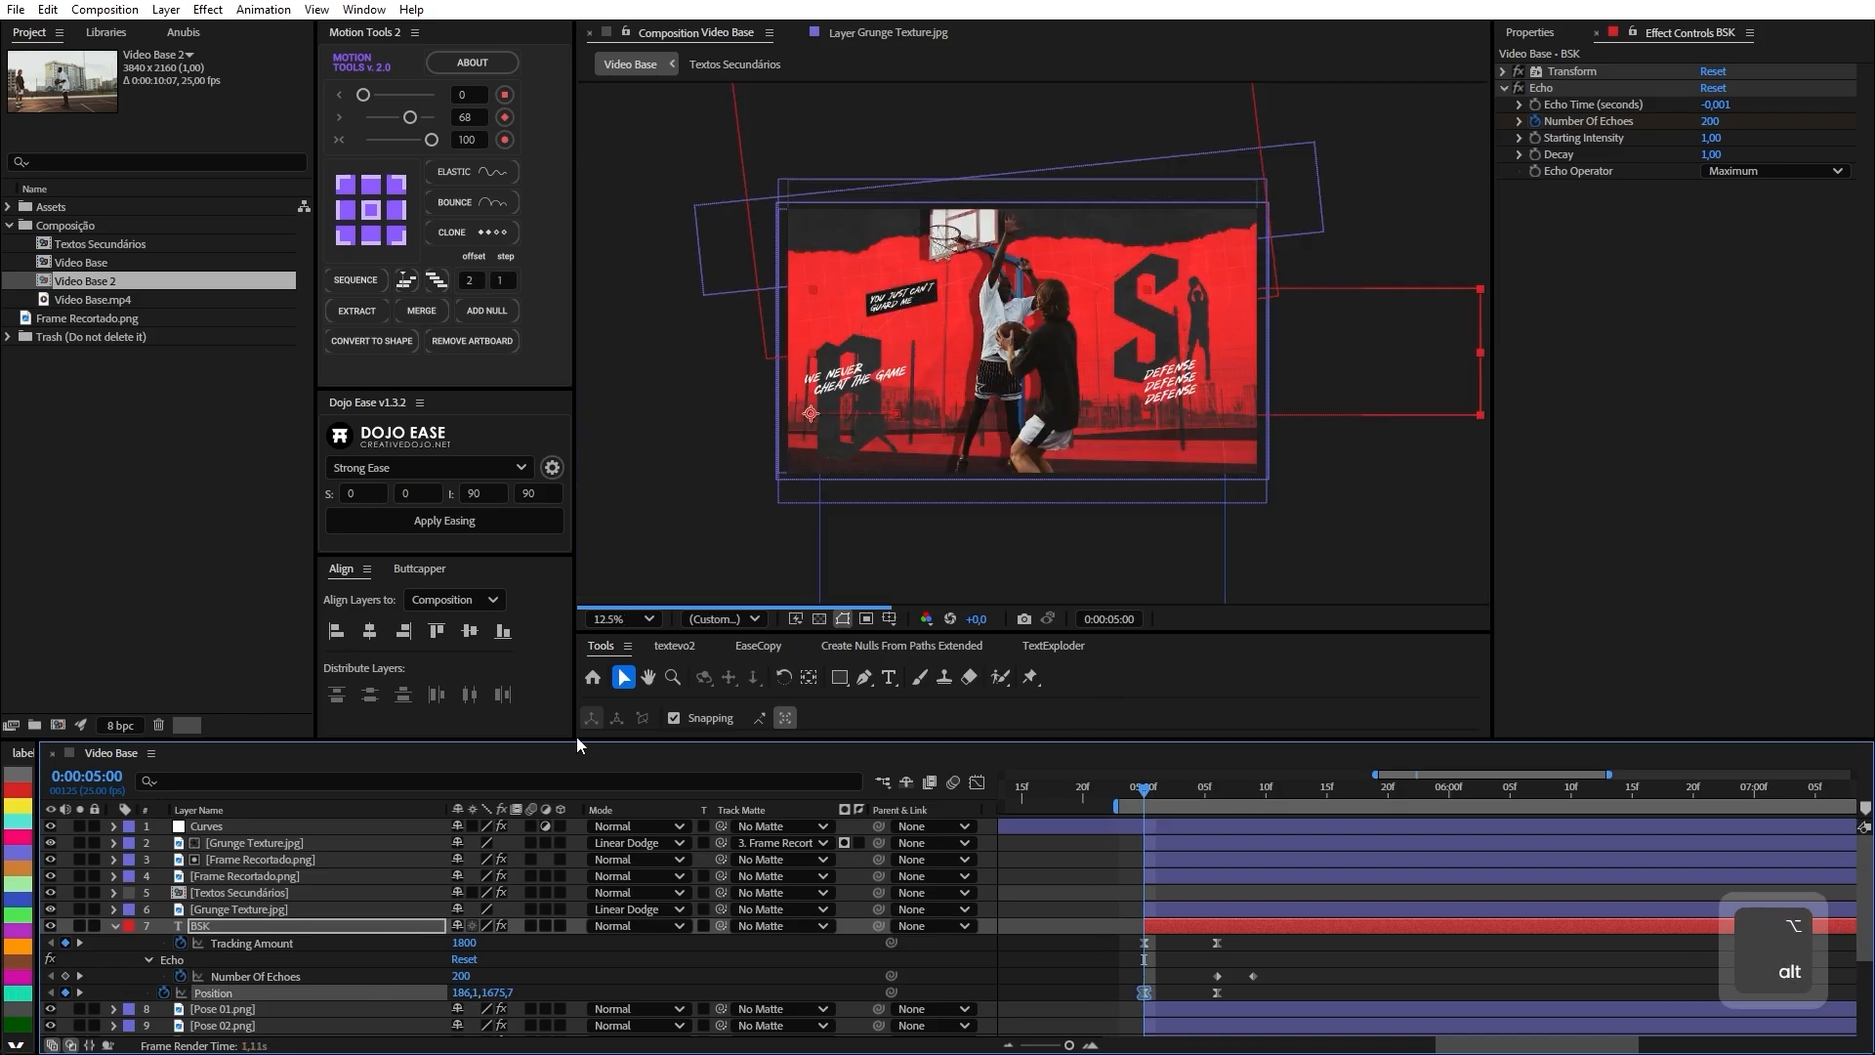
{"action": "left_click_drag", "start_coordinate": [469, 992], "coordinate": [457, 992]}
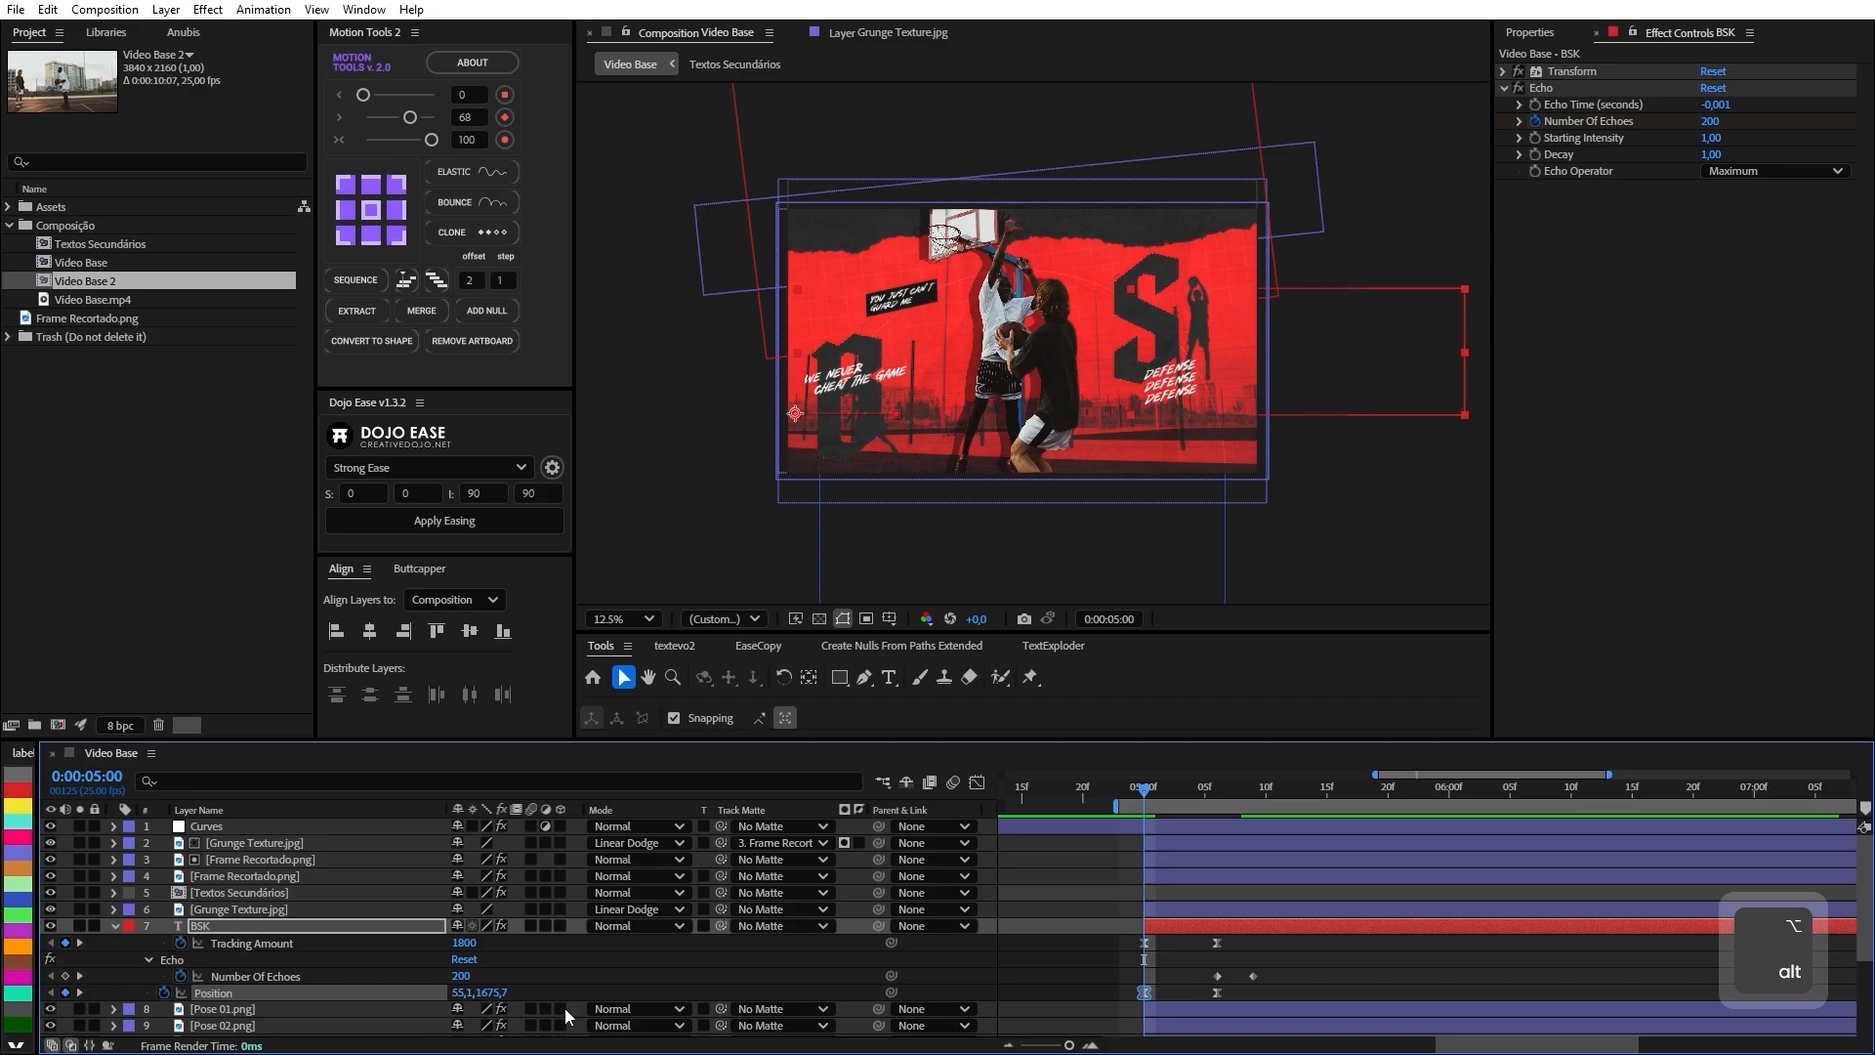
{"action": "key", "text": "space"}
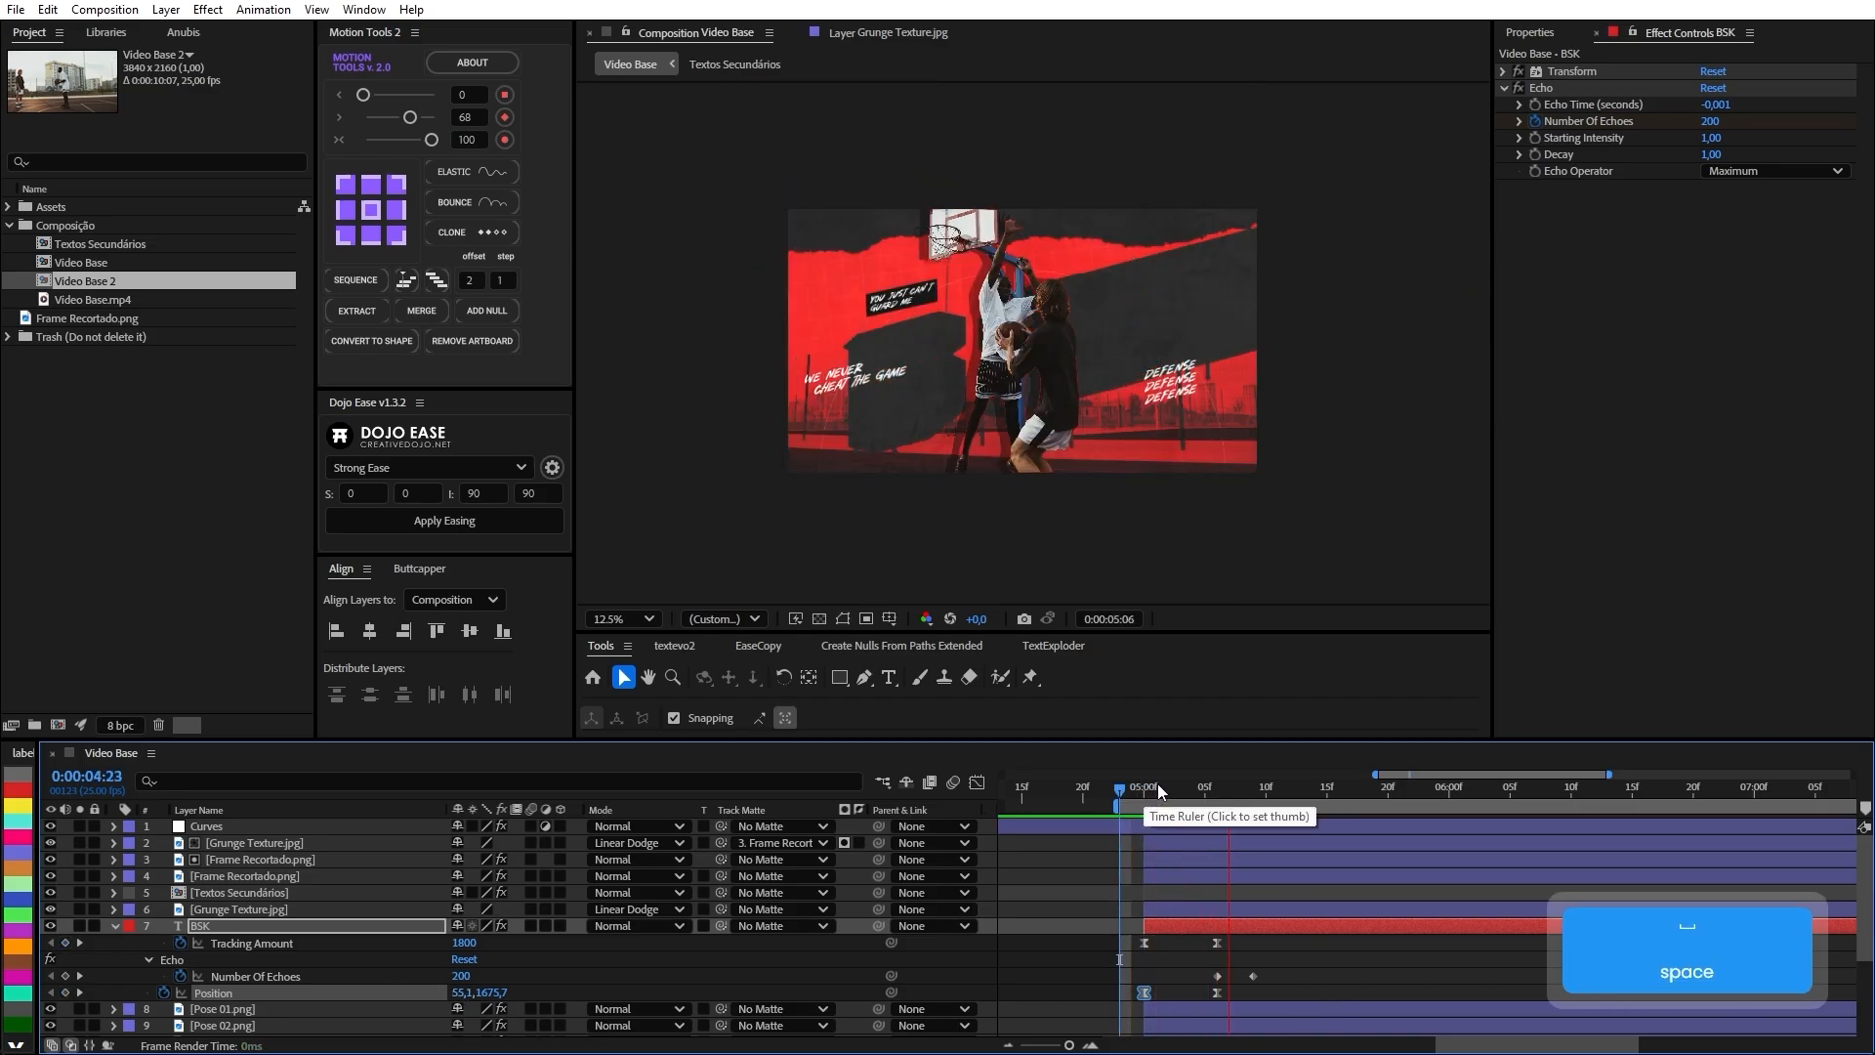
{"action": "left_click", "coordinate": [1147, 801]}
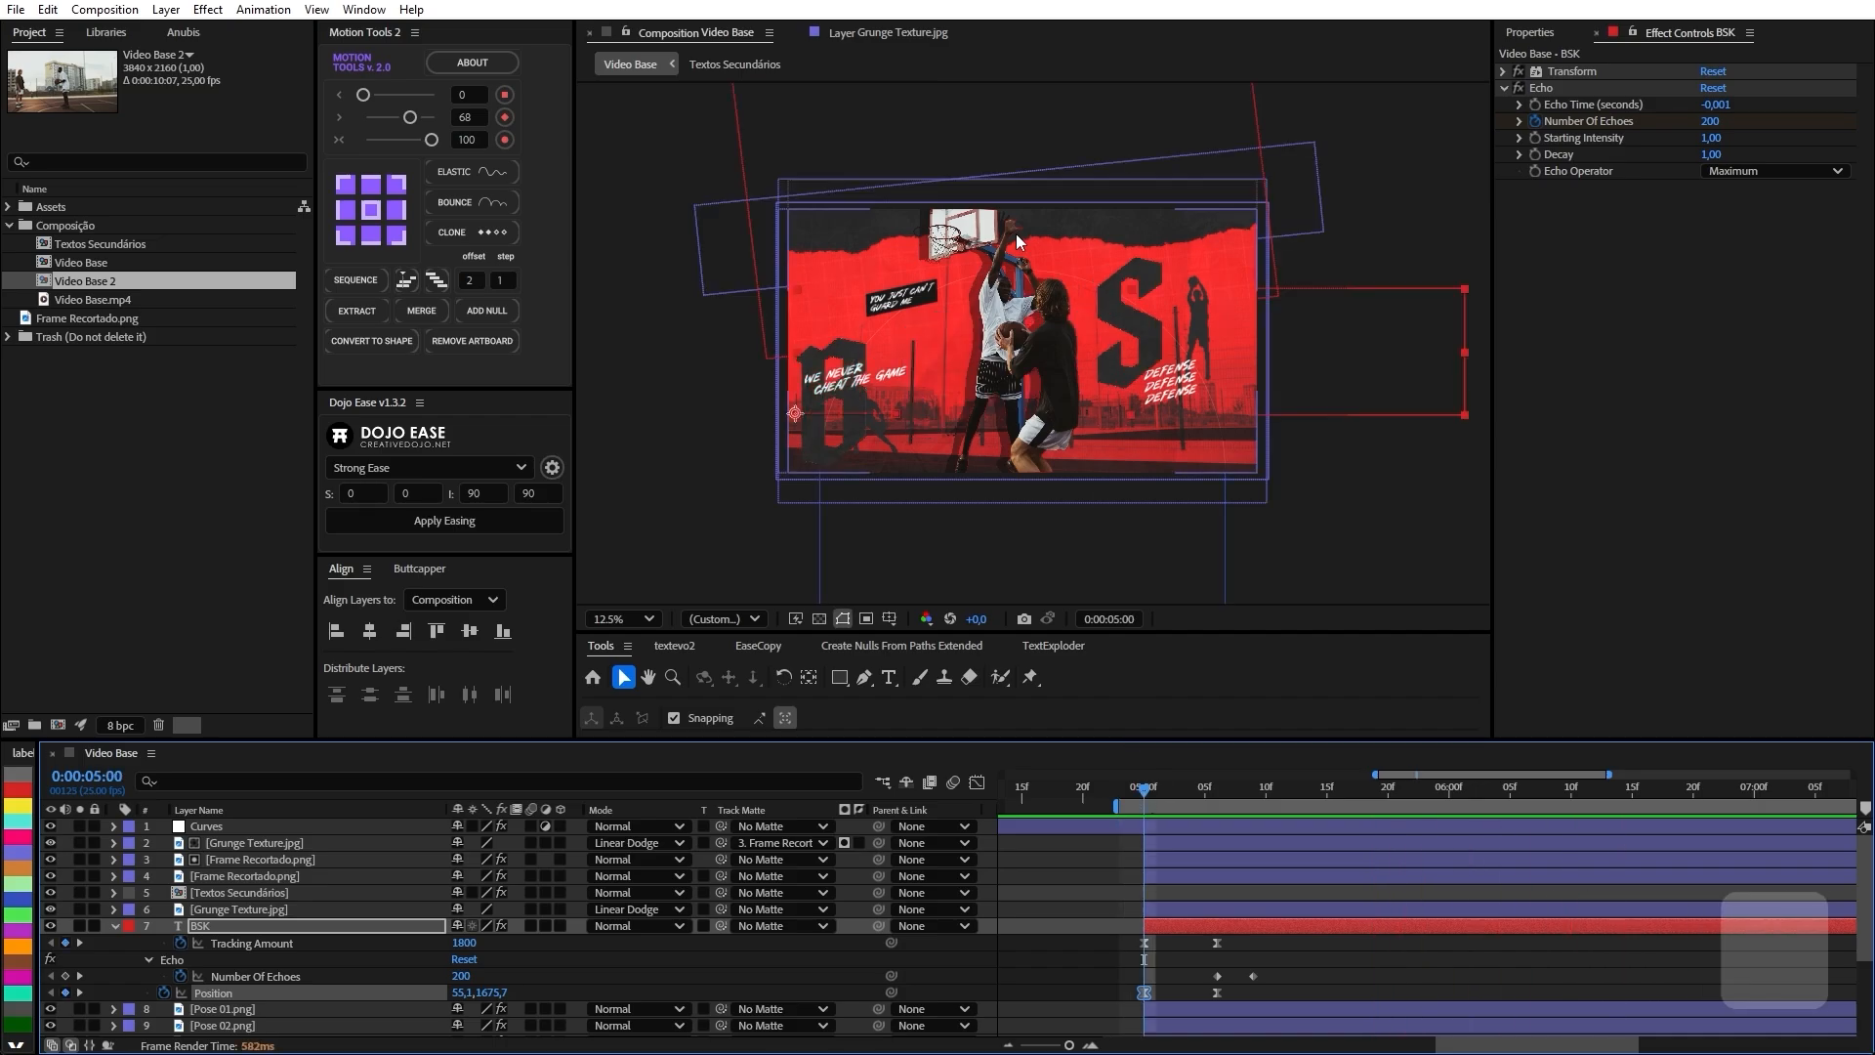
Give the Recorte 01.png layer a red label and add a Position keyframe at 0:00:05:00.
{"action": "scroll", "coordinate": [1045, 356], "scroll_direction": "up", "scroll_amount": 1}
{"action": "key", "text": "alt+slash"}
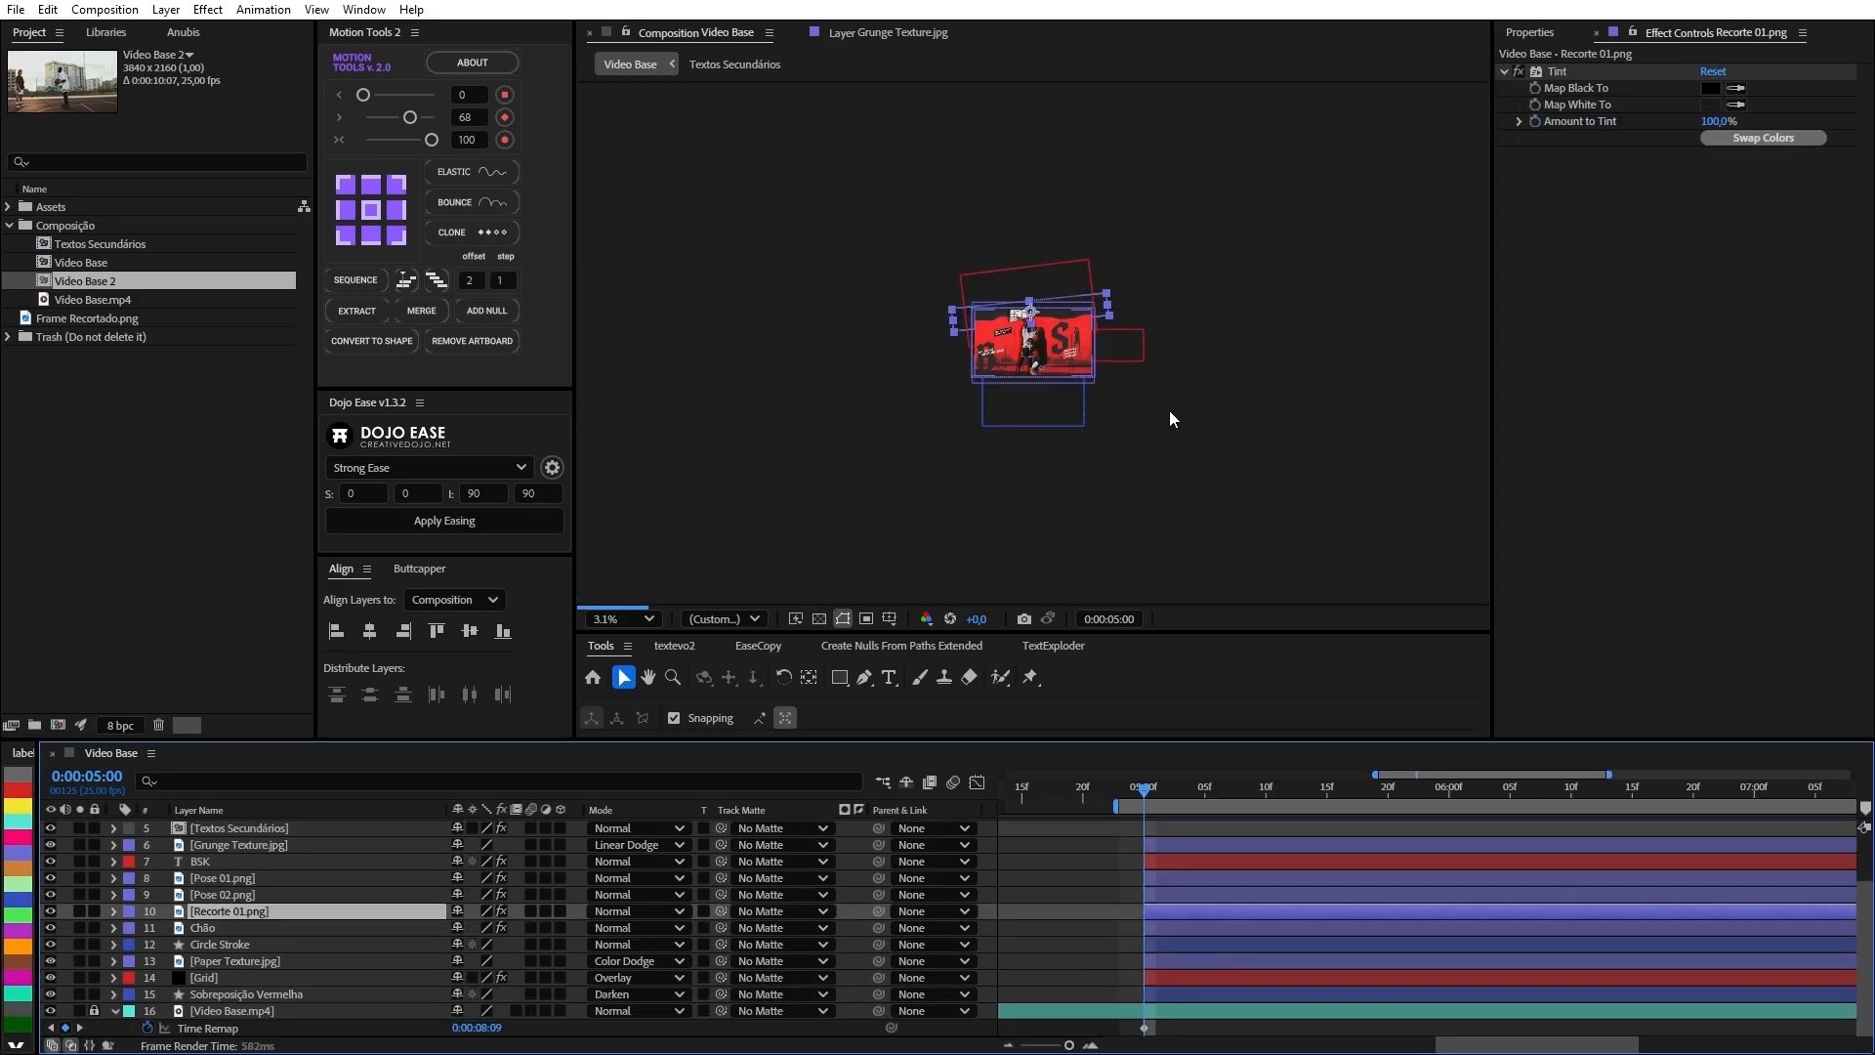
{"action": "scroll", "coordinate": [1172, 420], "scroll_direction": "up", "scroll_amount": 4}
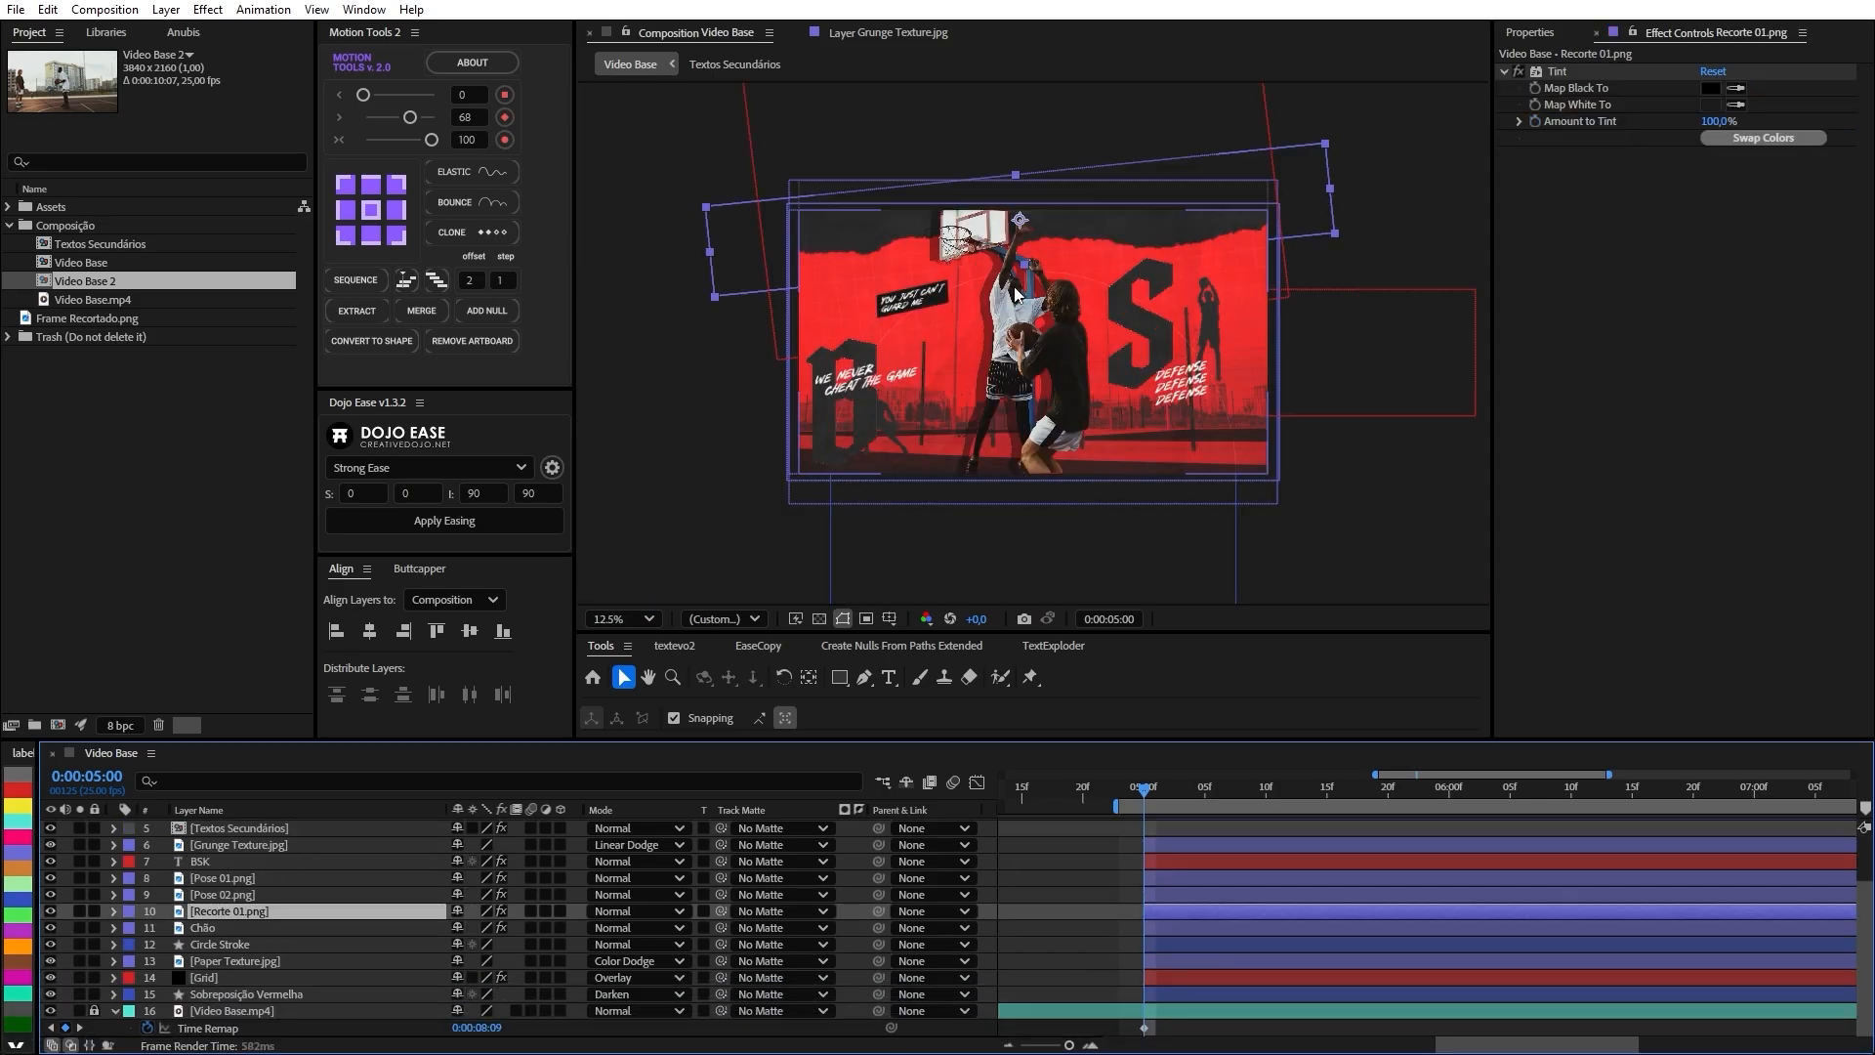
{"action": "scroll", "coordinate": [1306, 185], "scroll_direction": "up", "scroll_amount": 1}
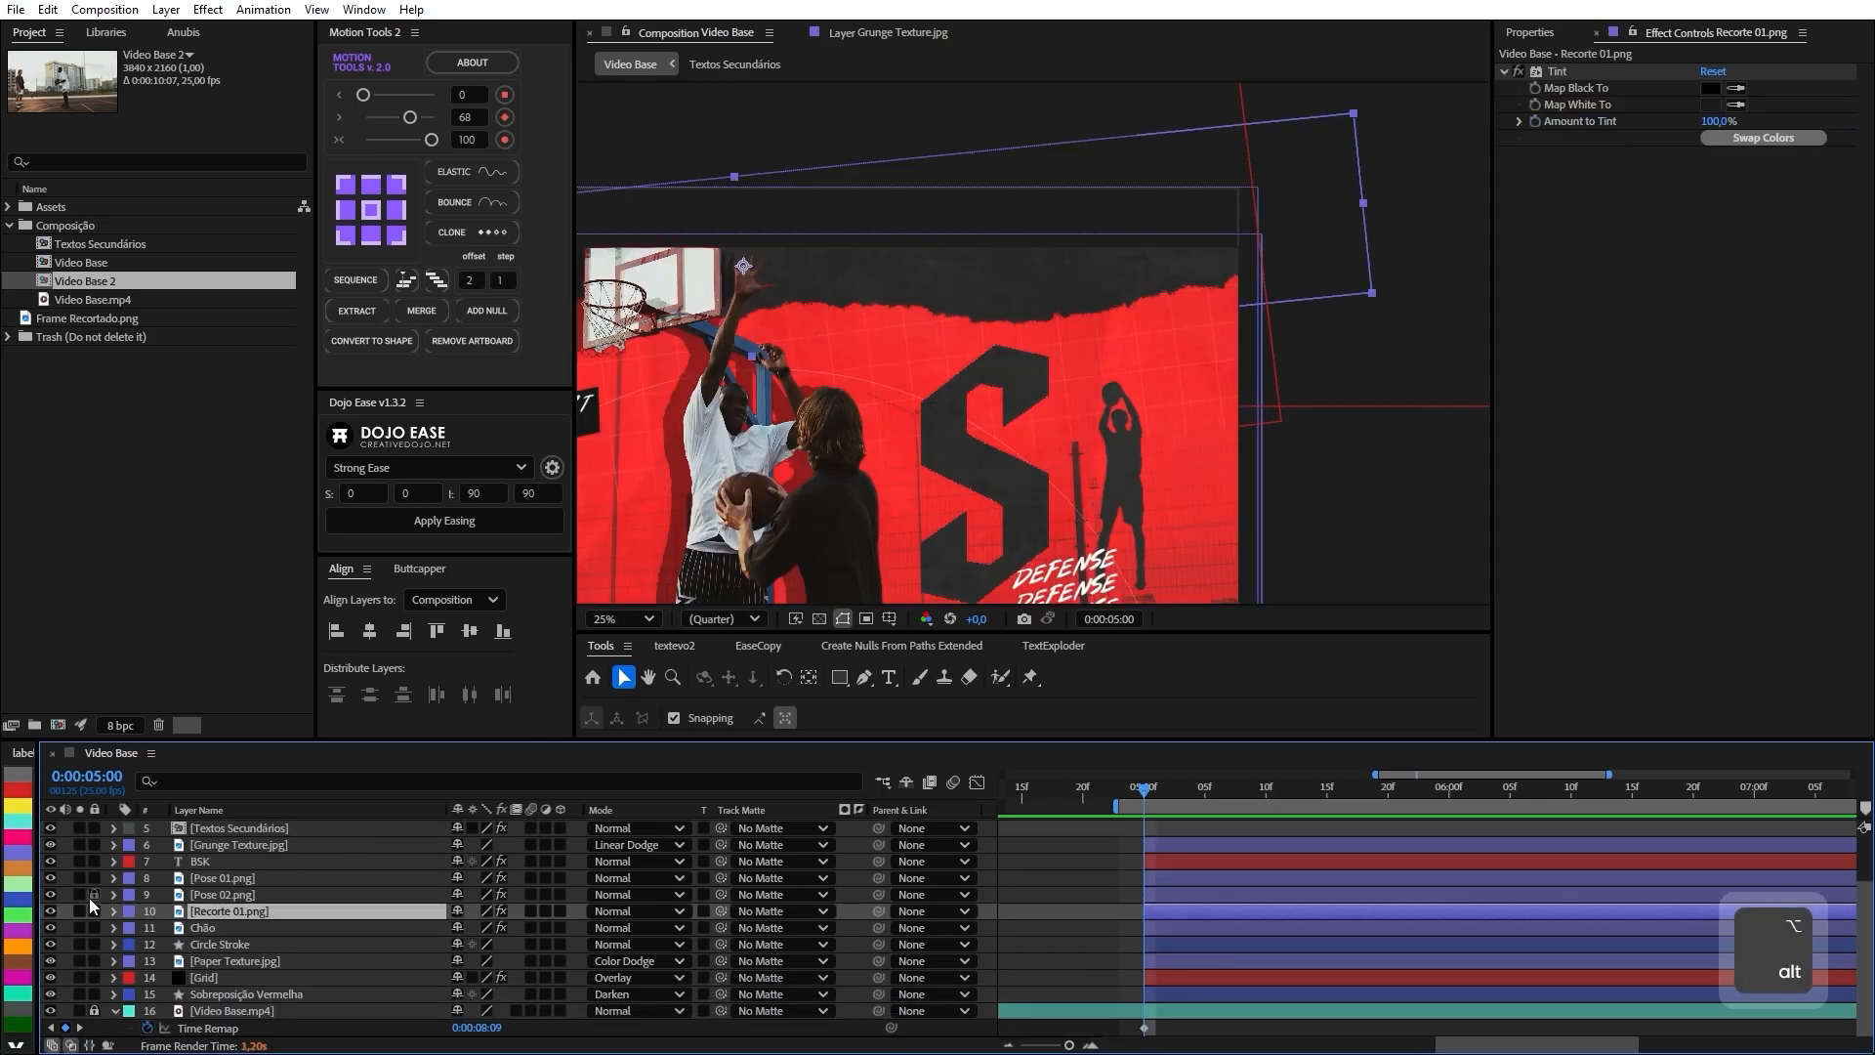
{"action": "left_click", "coordinate": [30, 898]}
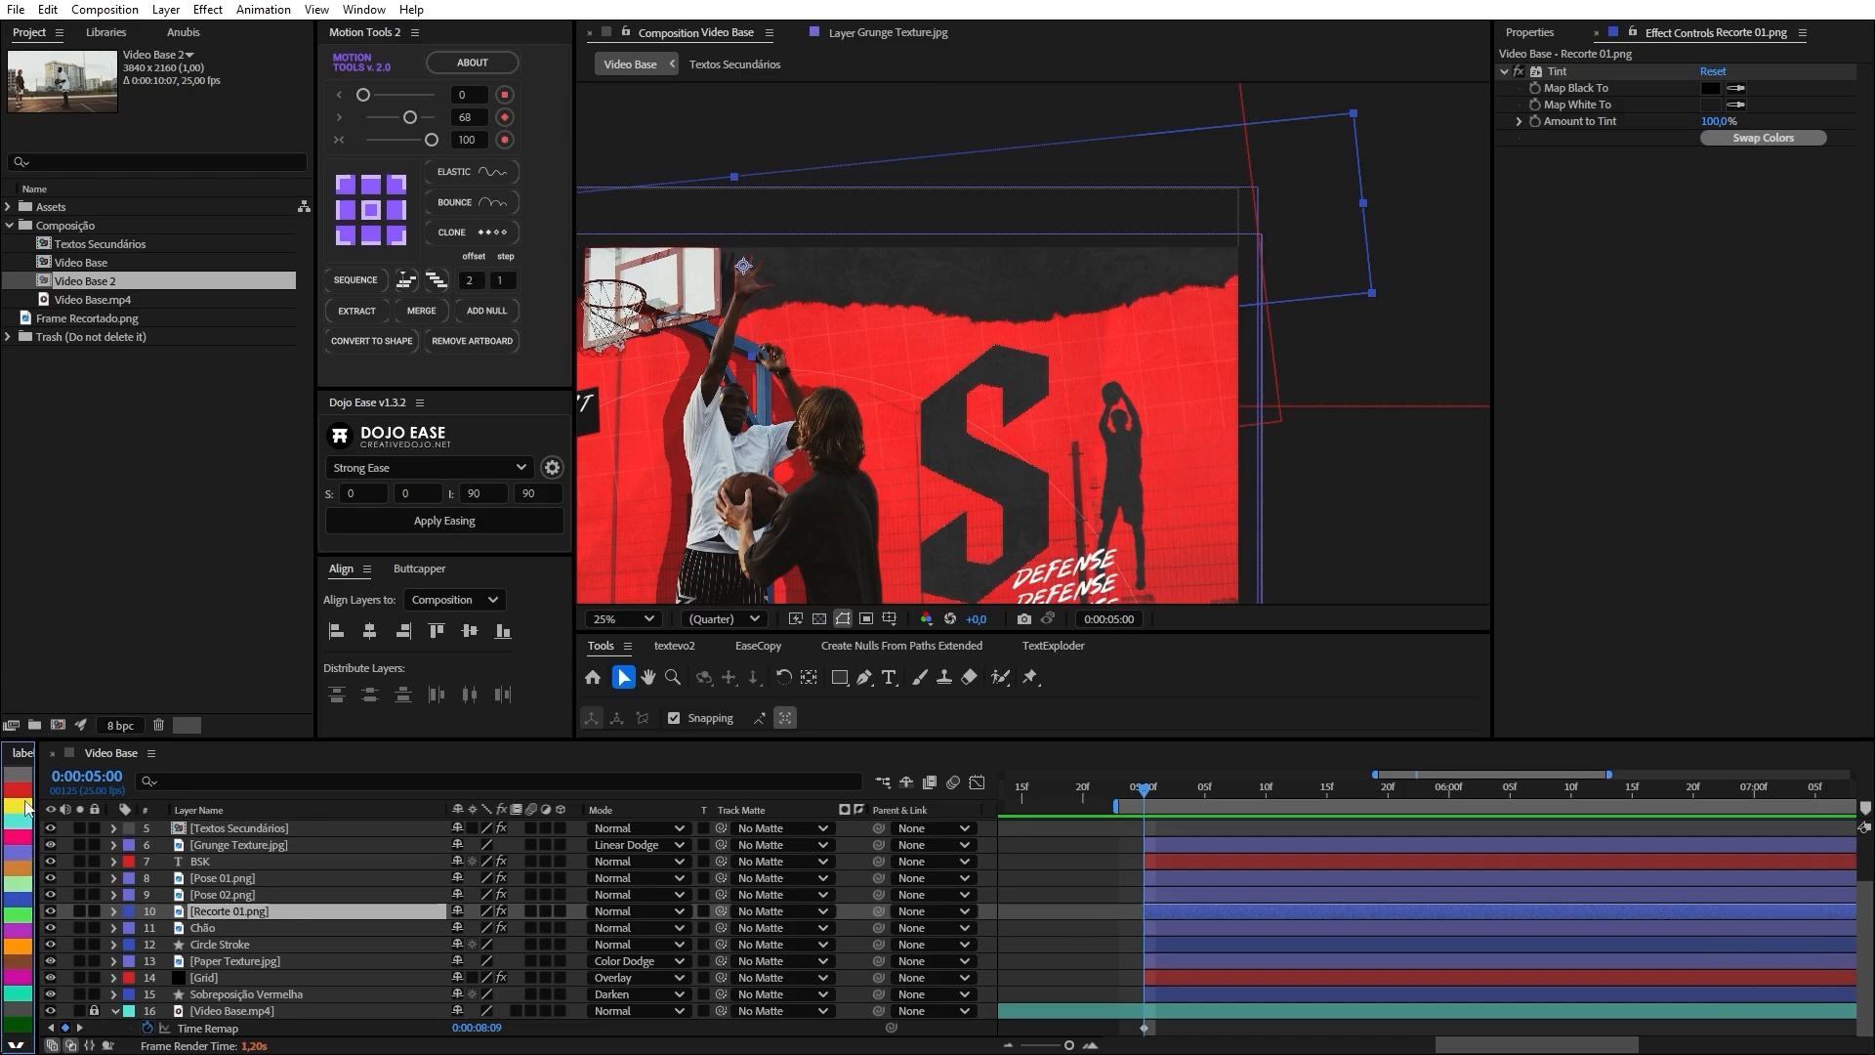
{"action": "left_click", "coordinate": [28, 806]}
{"action": "left_click", "coordinate": [27, 790]}
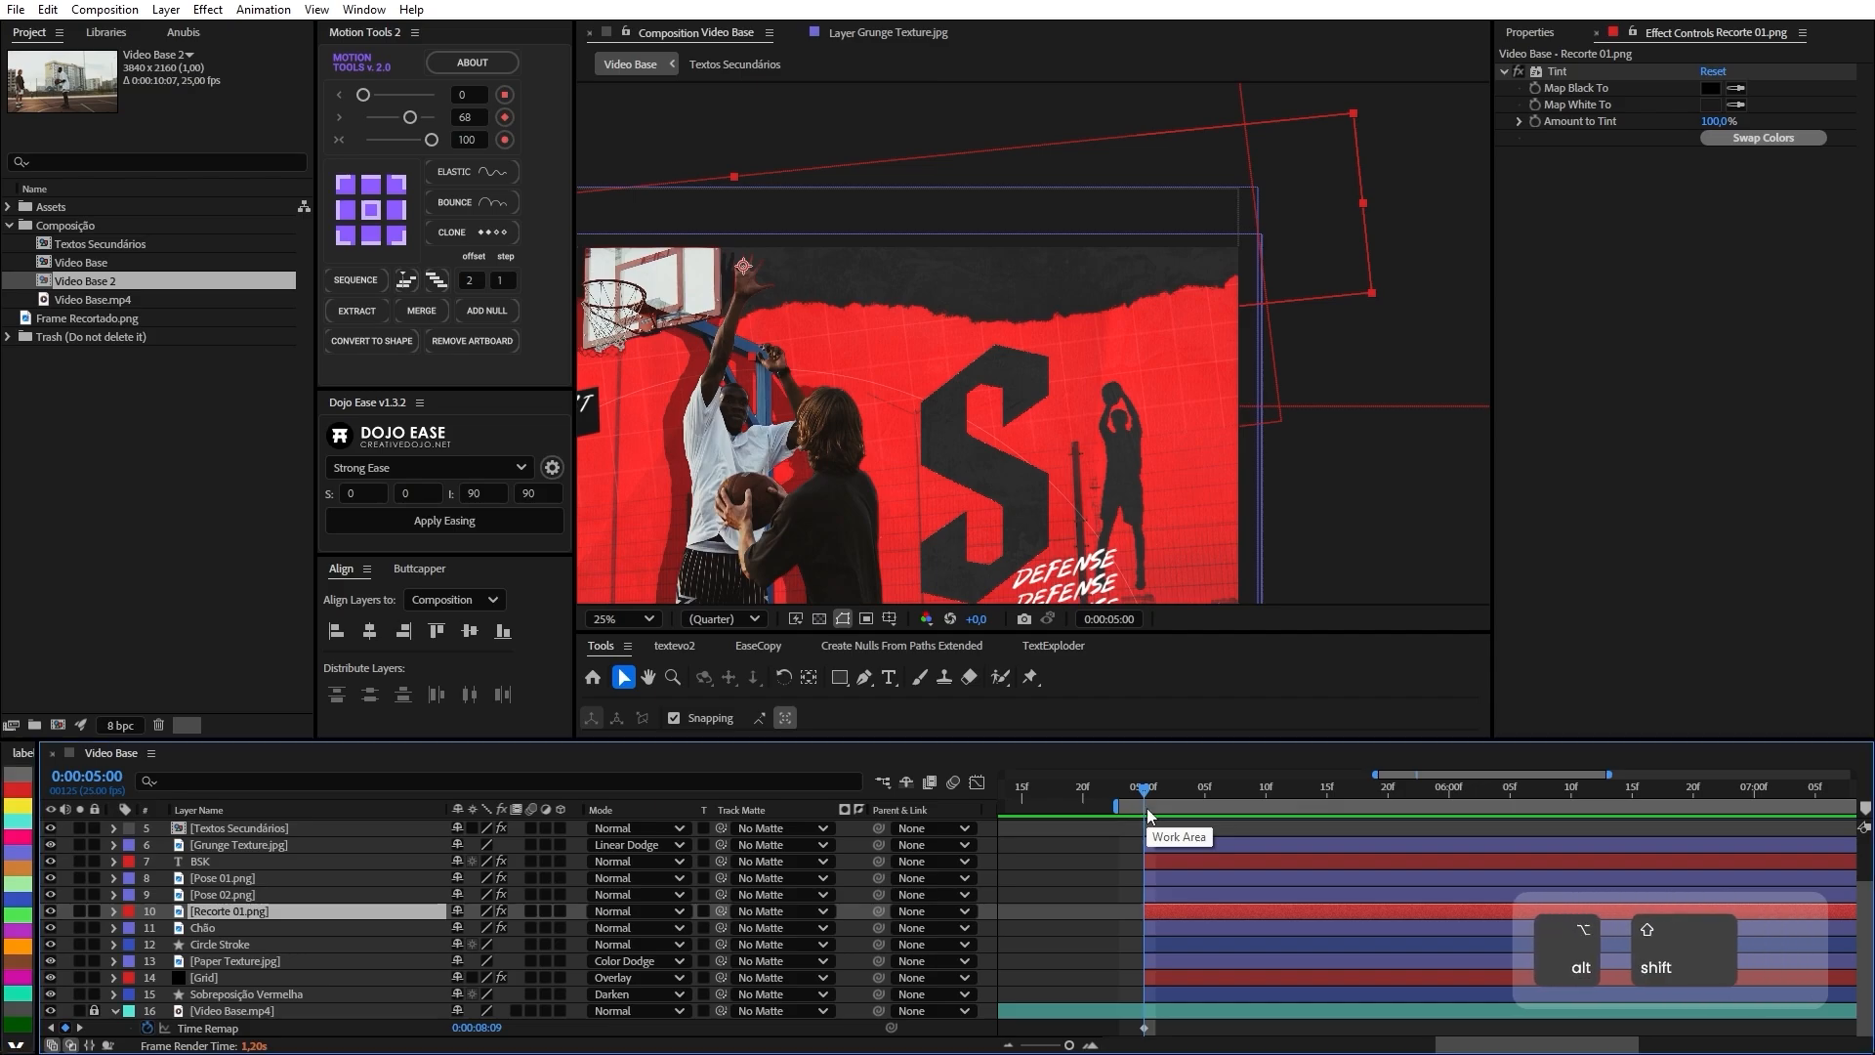
{"action": "key", "text": "alt+shift+p"}
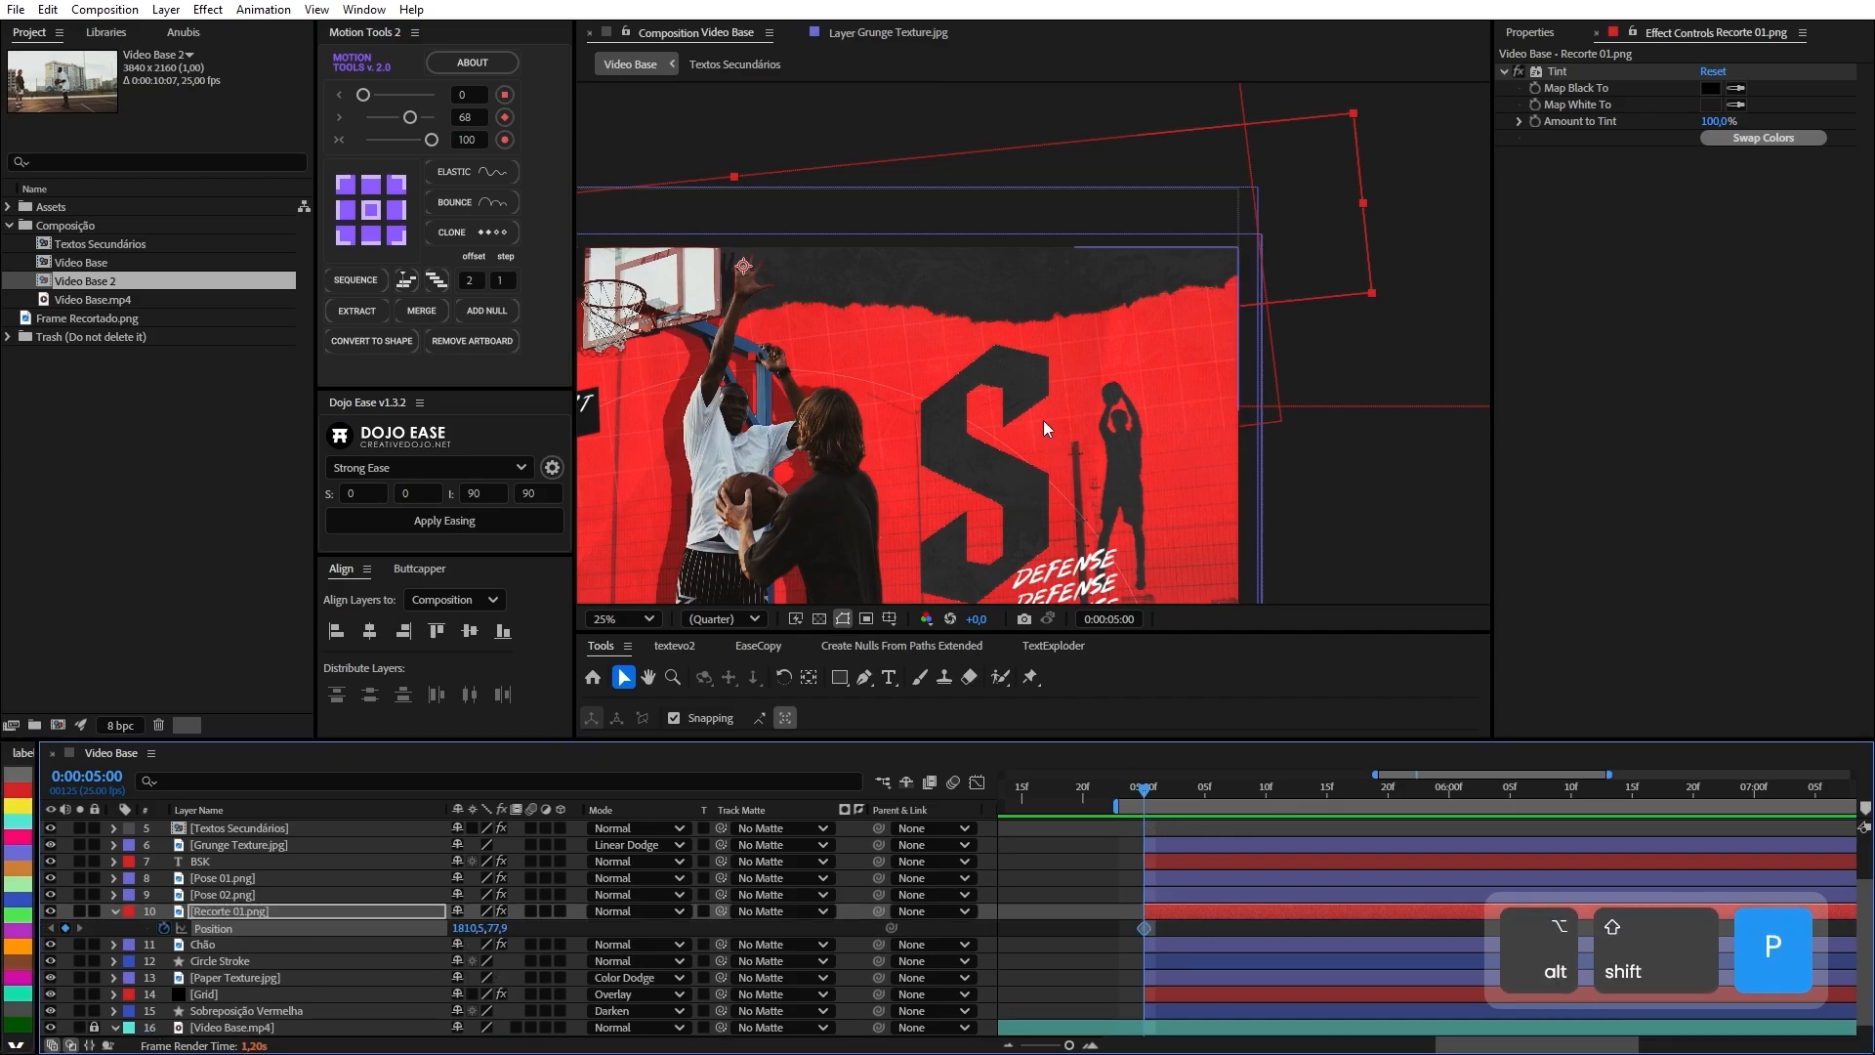
Move the Recorte 01.png layer's Position keyframe from 0:00:05:00 to 0:00:05:06.
{"action": "key", "text": "space"}
{"action": "left_click_drag", "start_coordinate": [1045, 428], "coordinate": [1308, 398]}
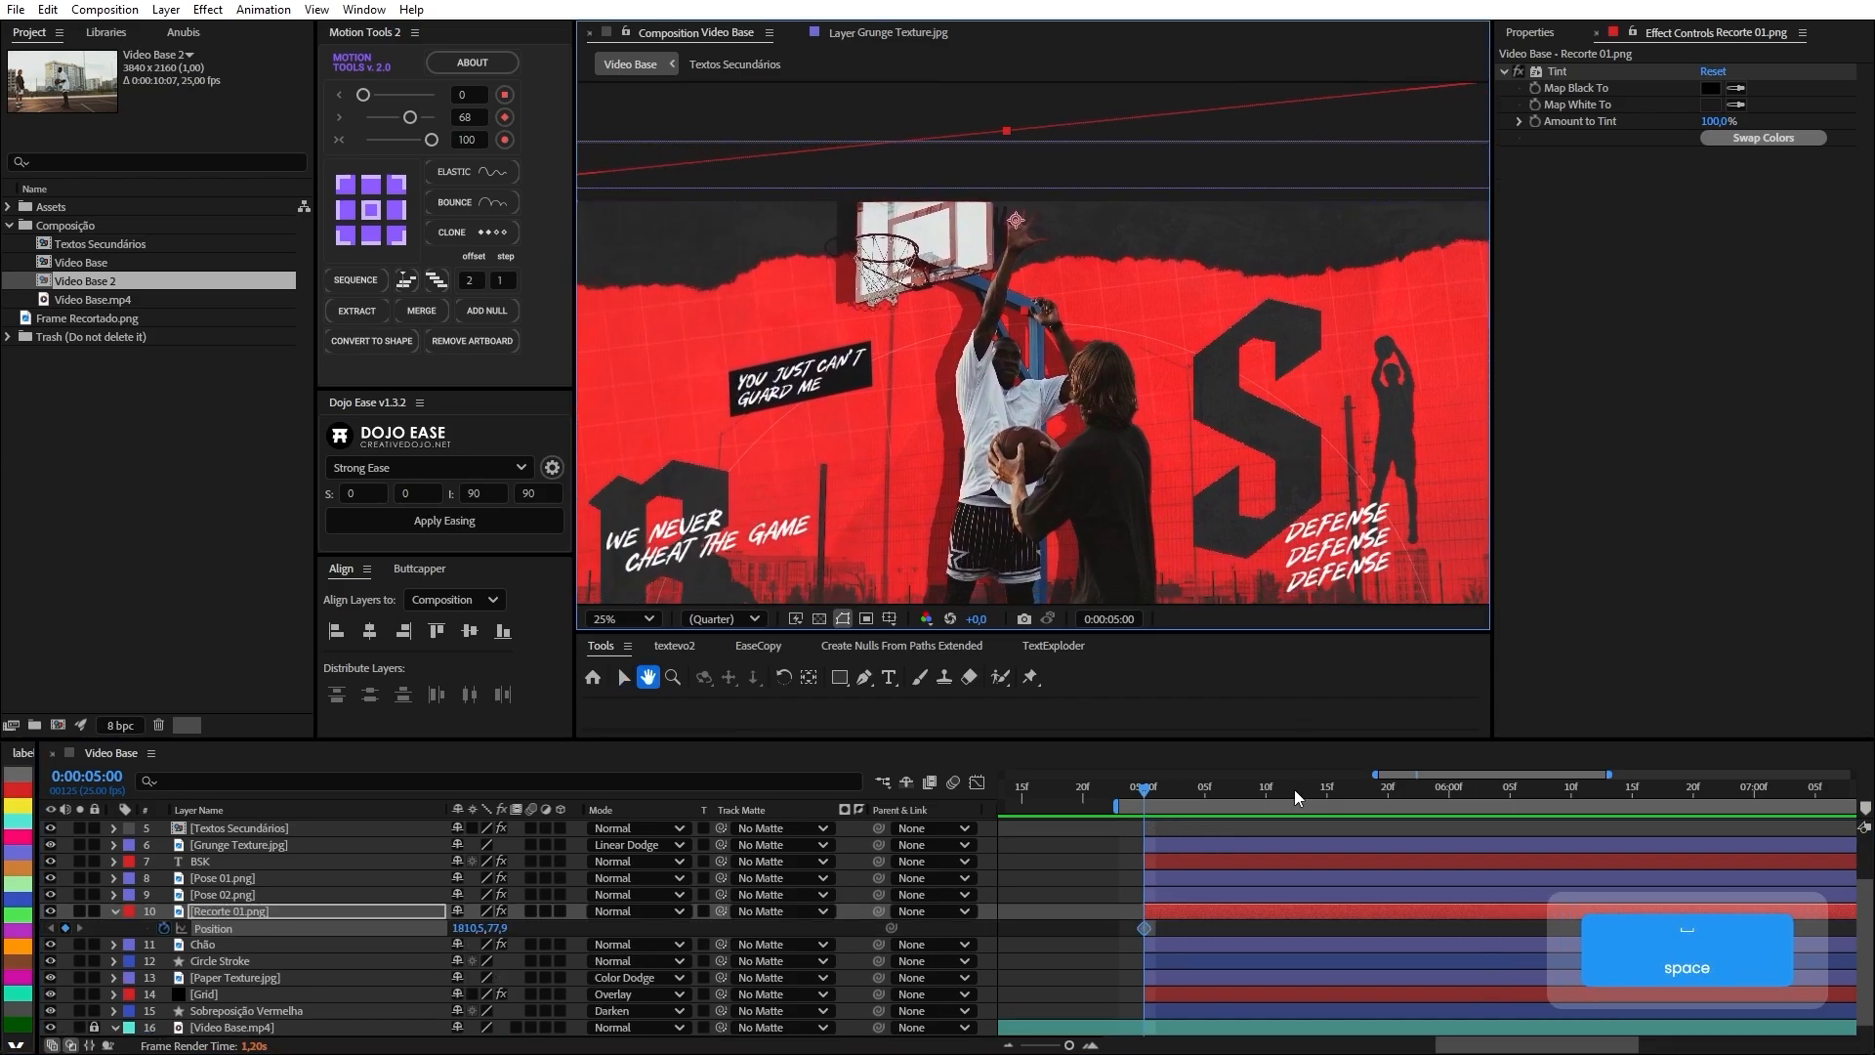
{"action": "left_click_drag", "start_coordinate": [1077, 487], "coordinate": [1116, 484]}
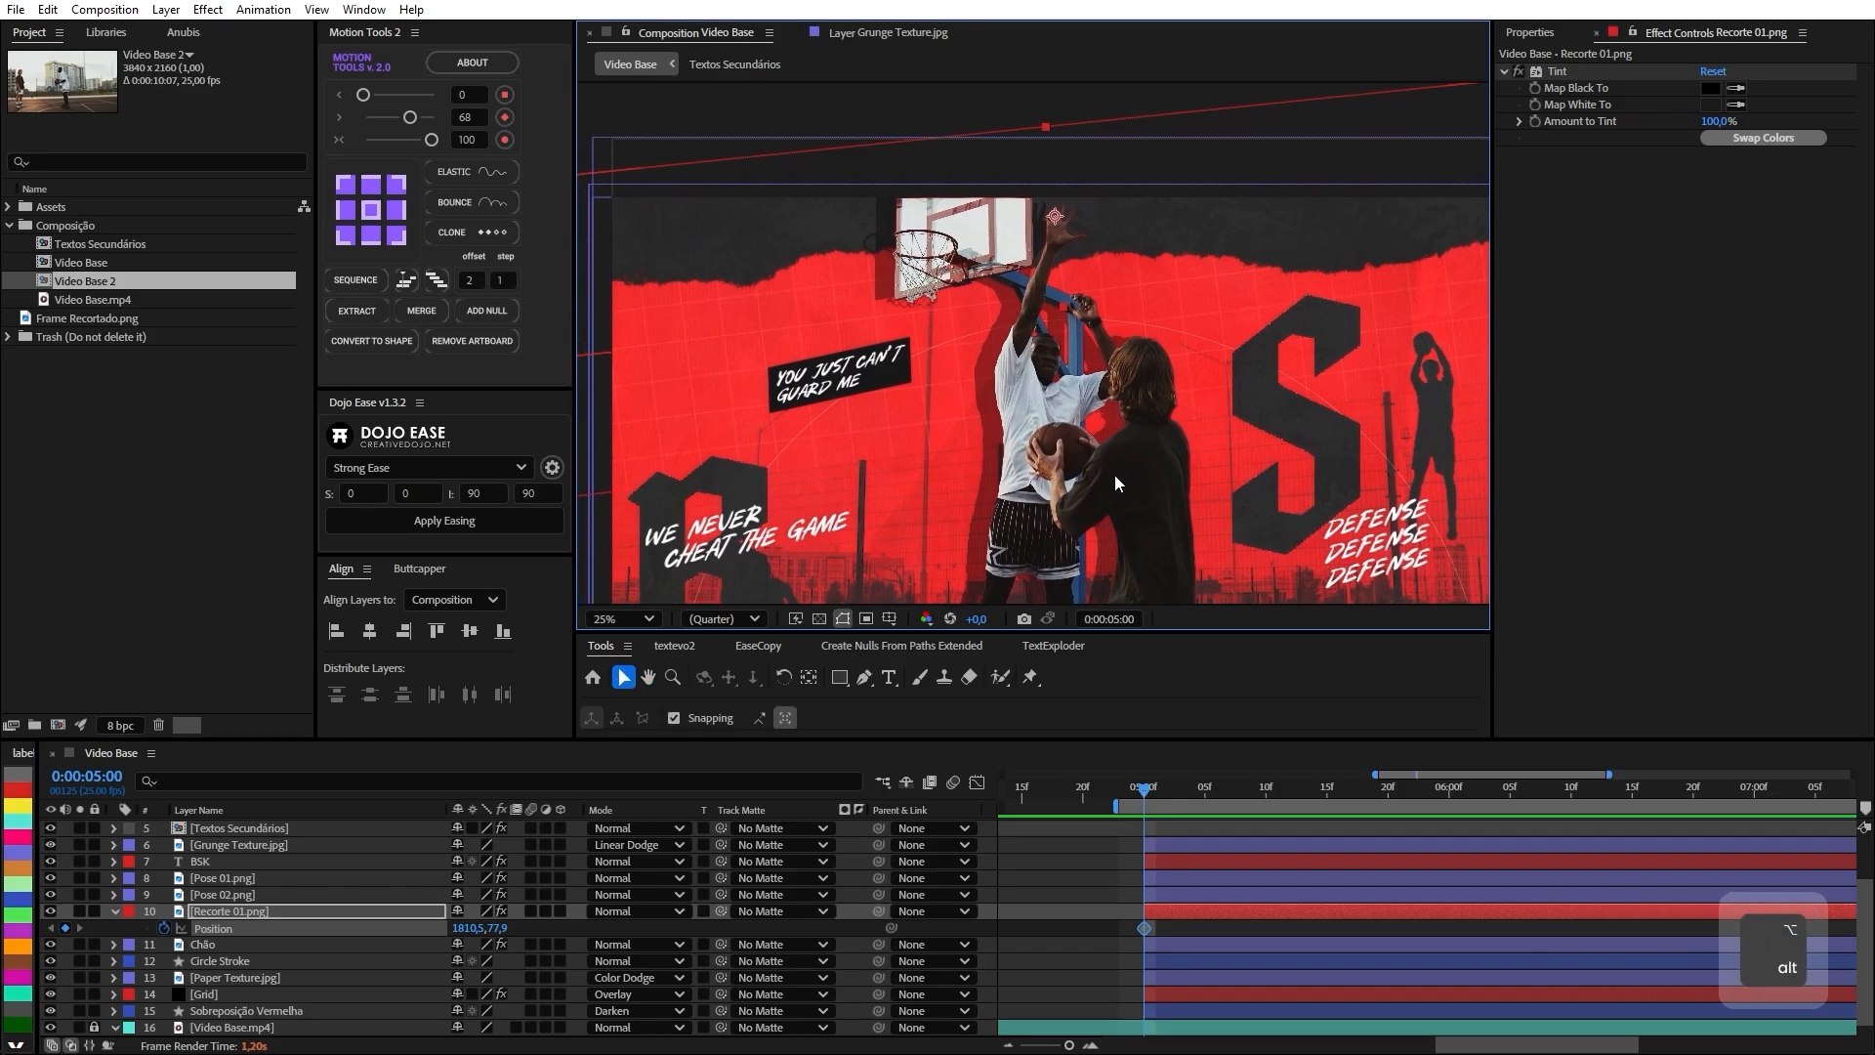
{"action": "scroll", "coordinate": [1158, 930], "scroll_direction": "up", "scroll_amount": 3, "text": "alt"}
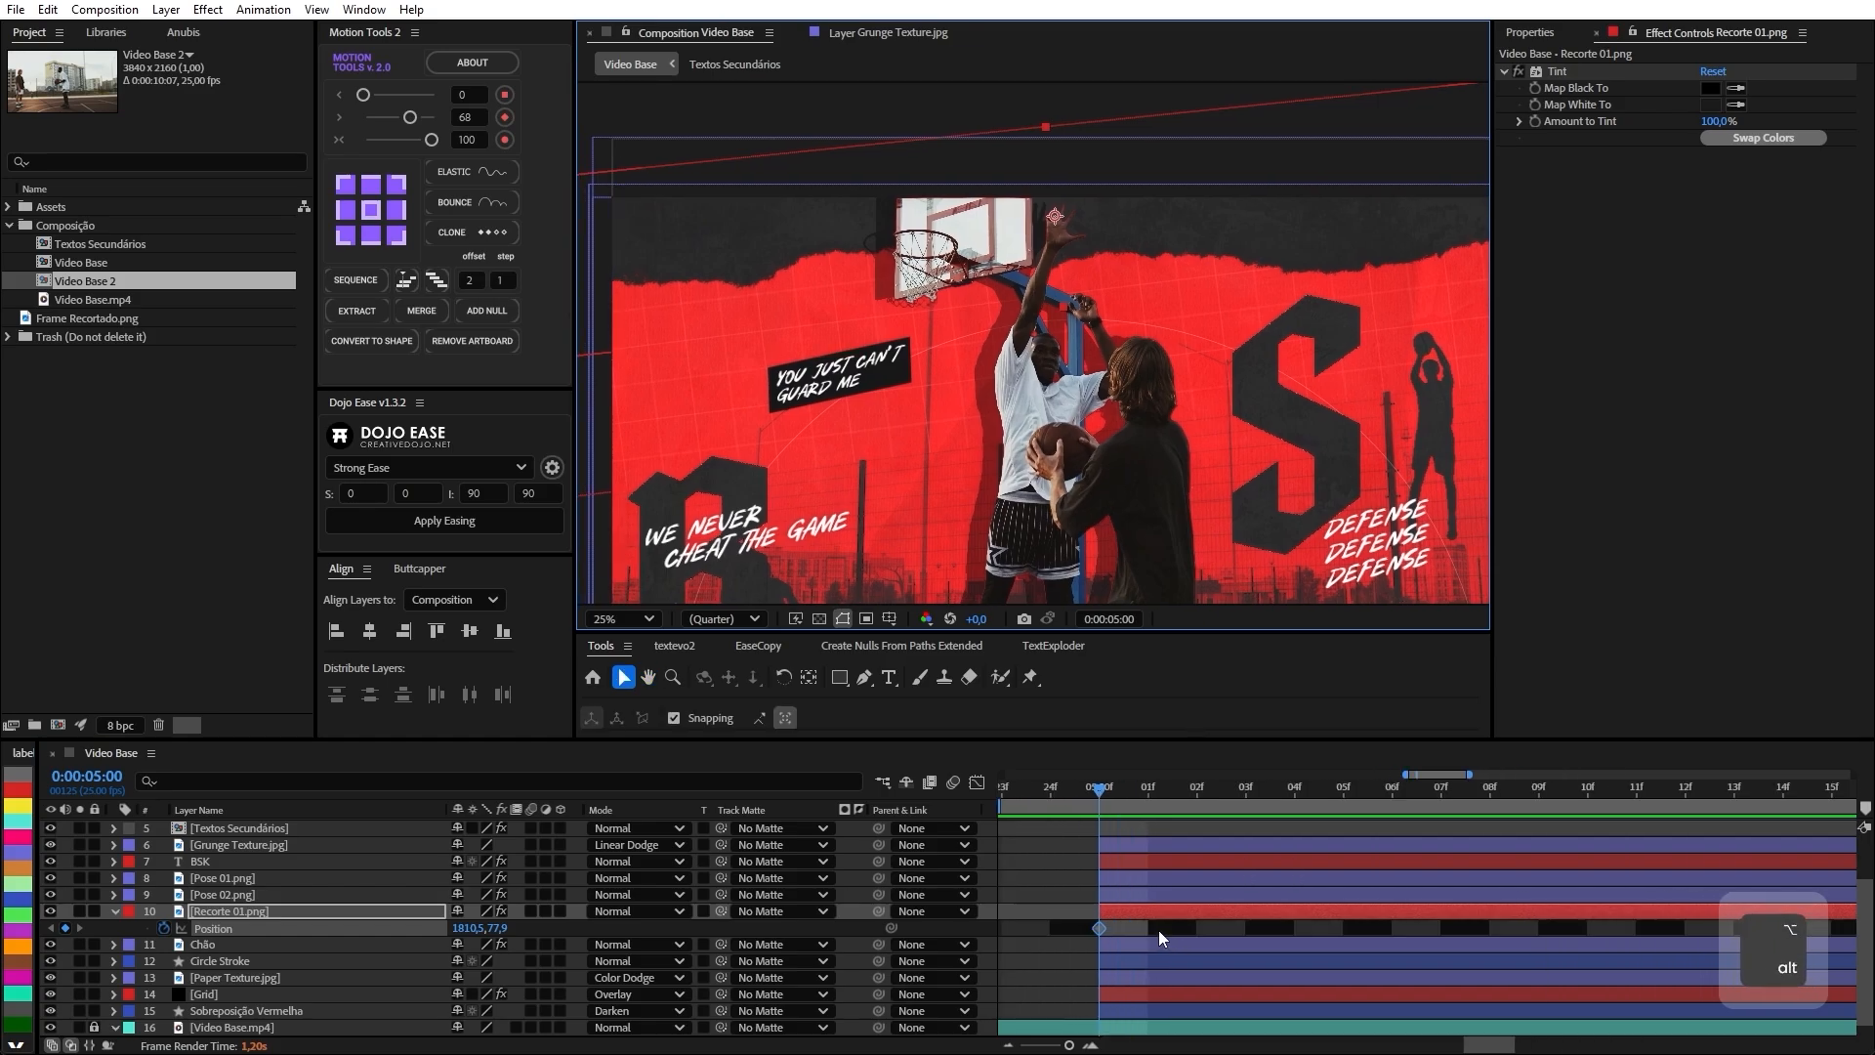
{"action": "key", "text": "alt+Right"}
{"action": "key", "text": "alt+Right"}
{"action": "key", "text": "alt+Right"}
{"action": "key", "text": "alt+Right"}
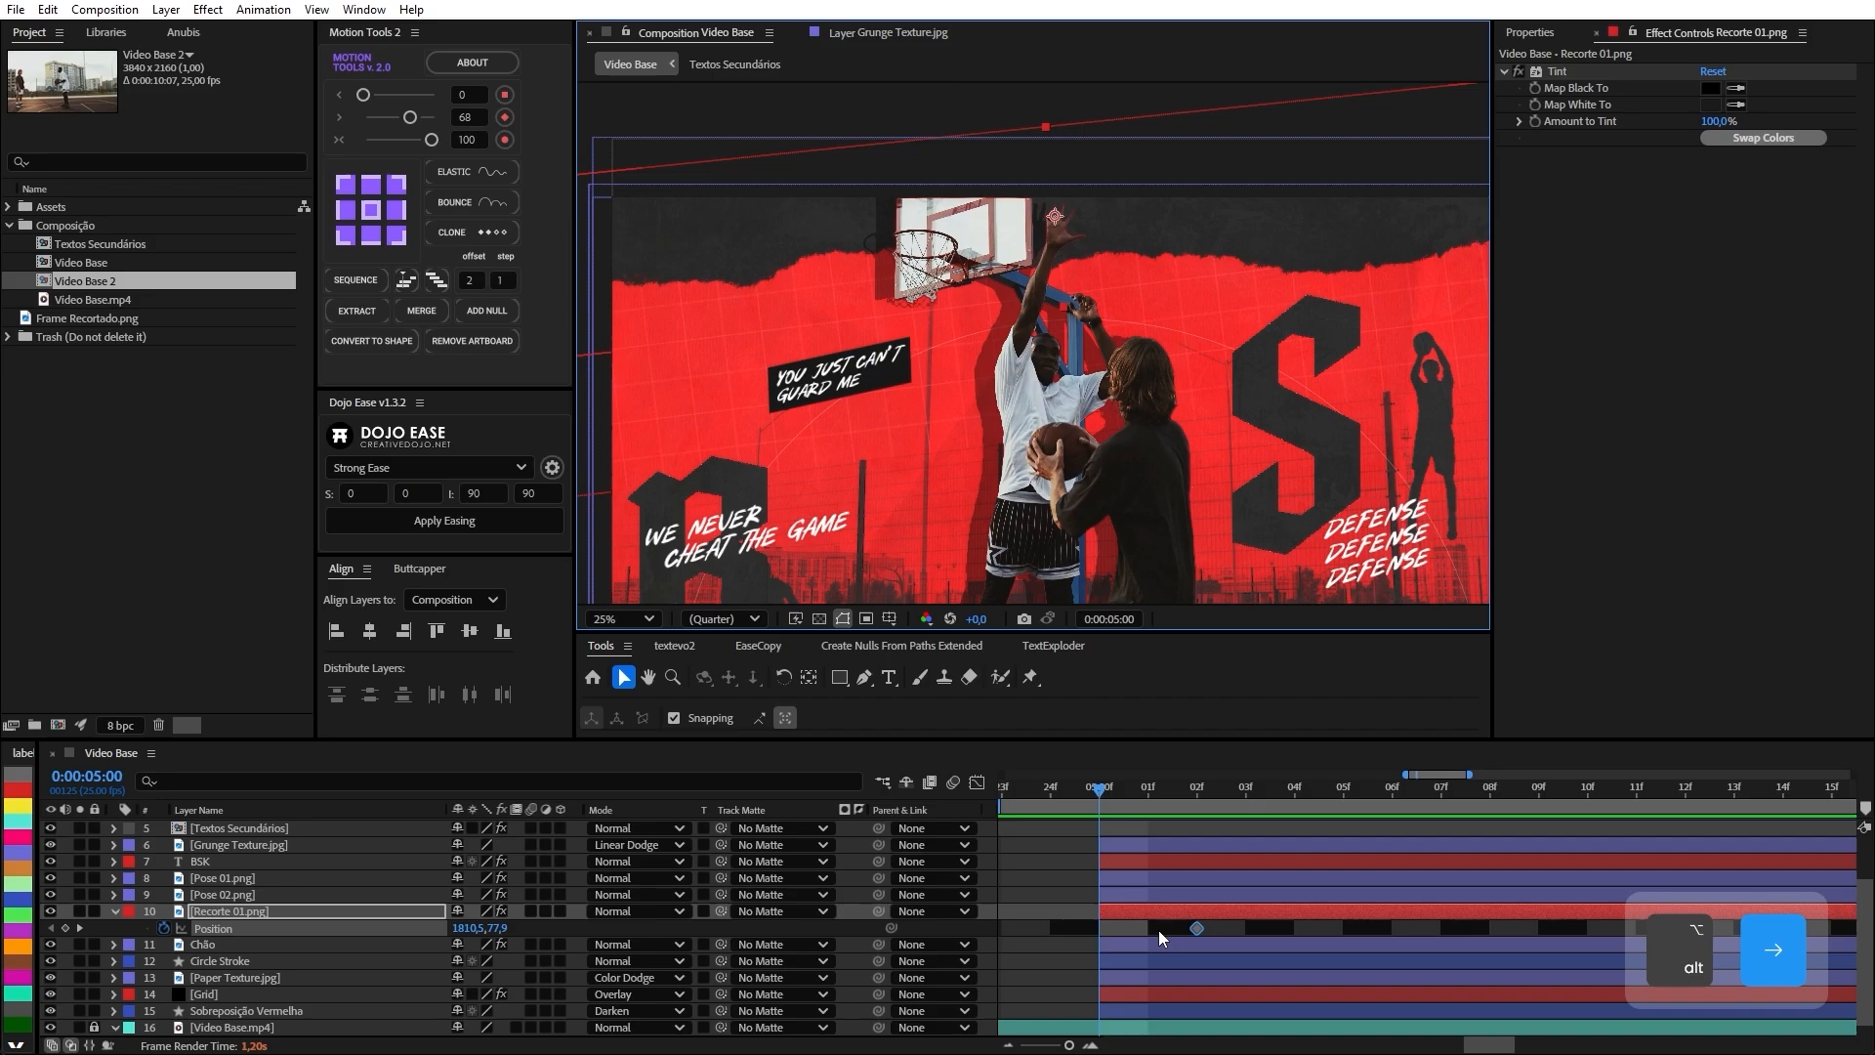
{"action": "key", "text": "alt+Right"}
{"action": "key", "text": "alt+Right"}
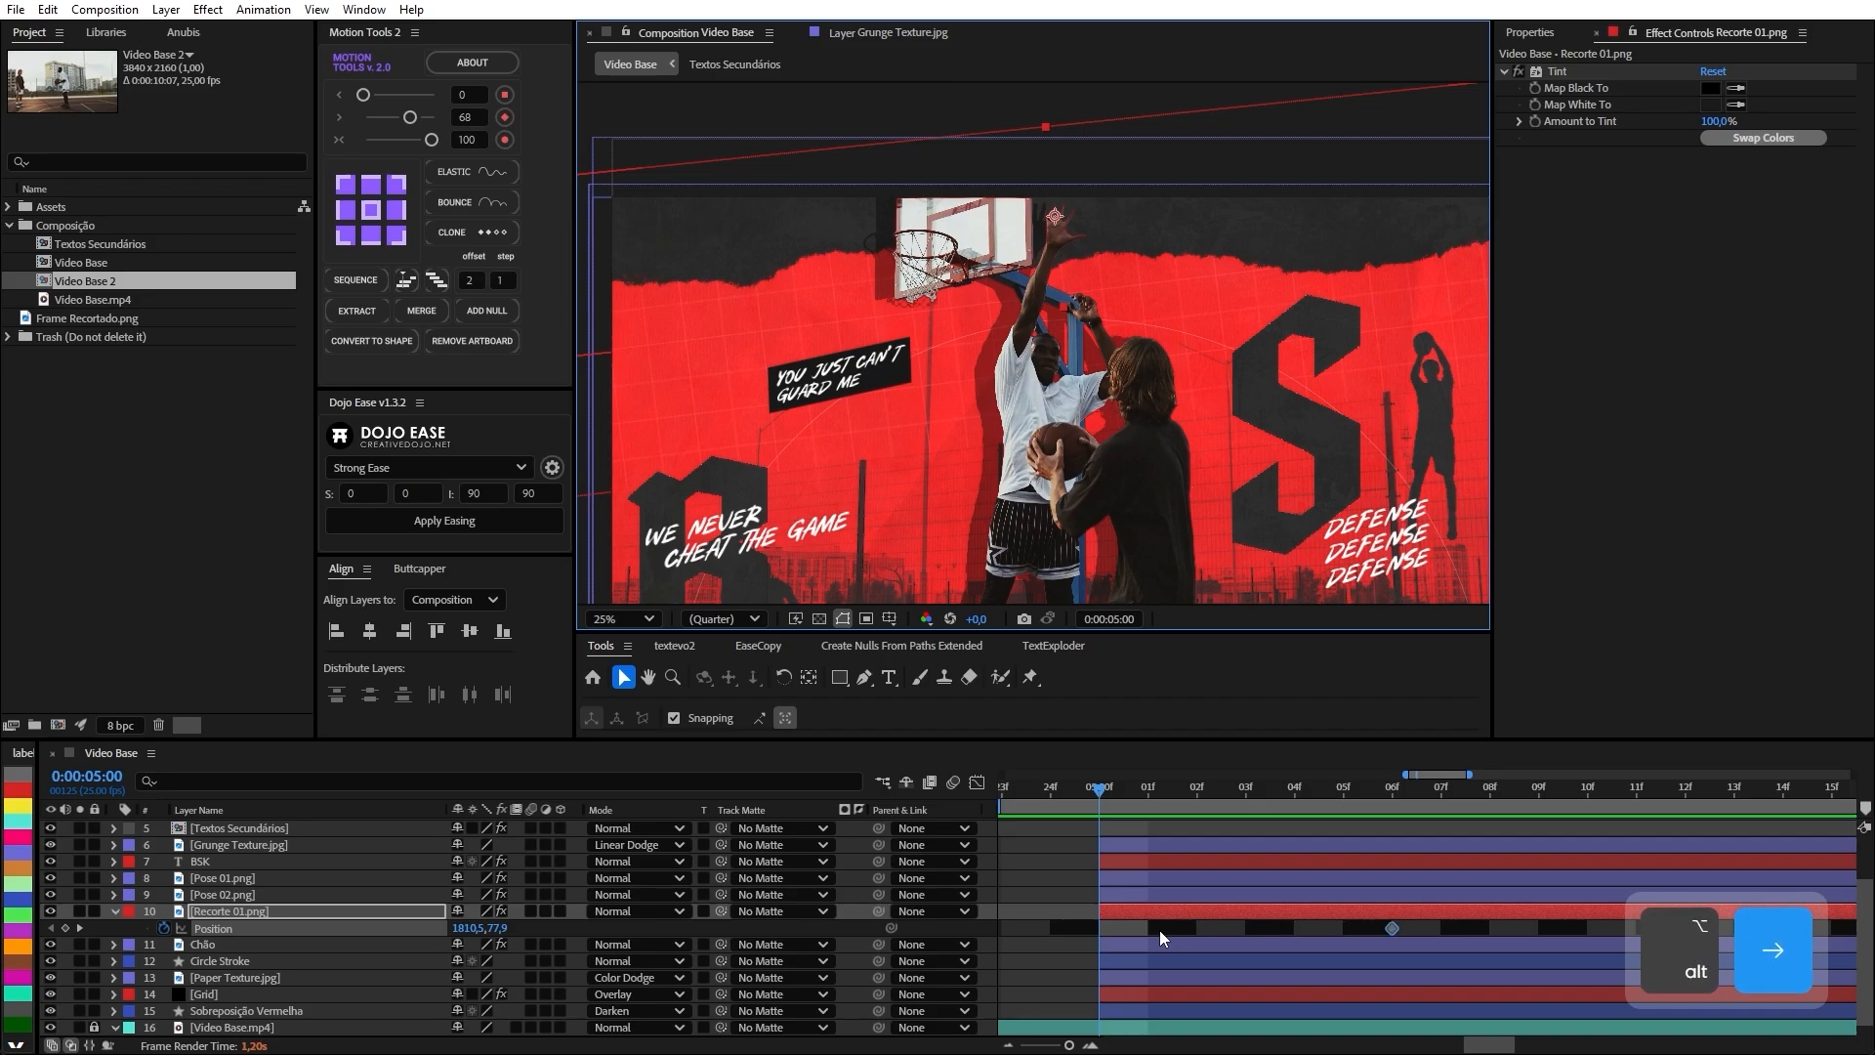
Keyframe Recorte 01.png higher above the frame at 0:00:05:00, with Position at 1810,5,-322,1.
{"action": "key", "text": "shift+Up"}
{"action": "key", "text": "shift+Up"}
{"action": "key", "text": "shift+Up"}
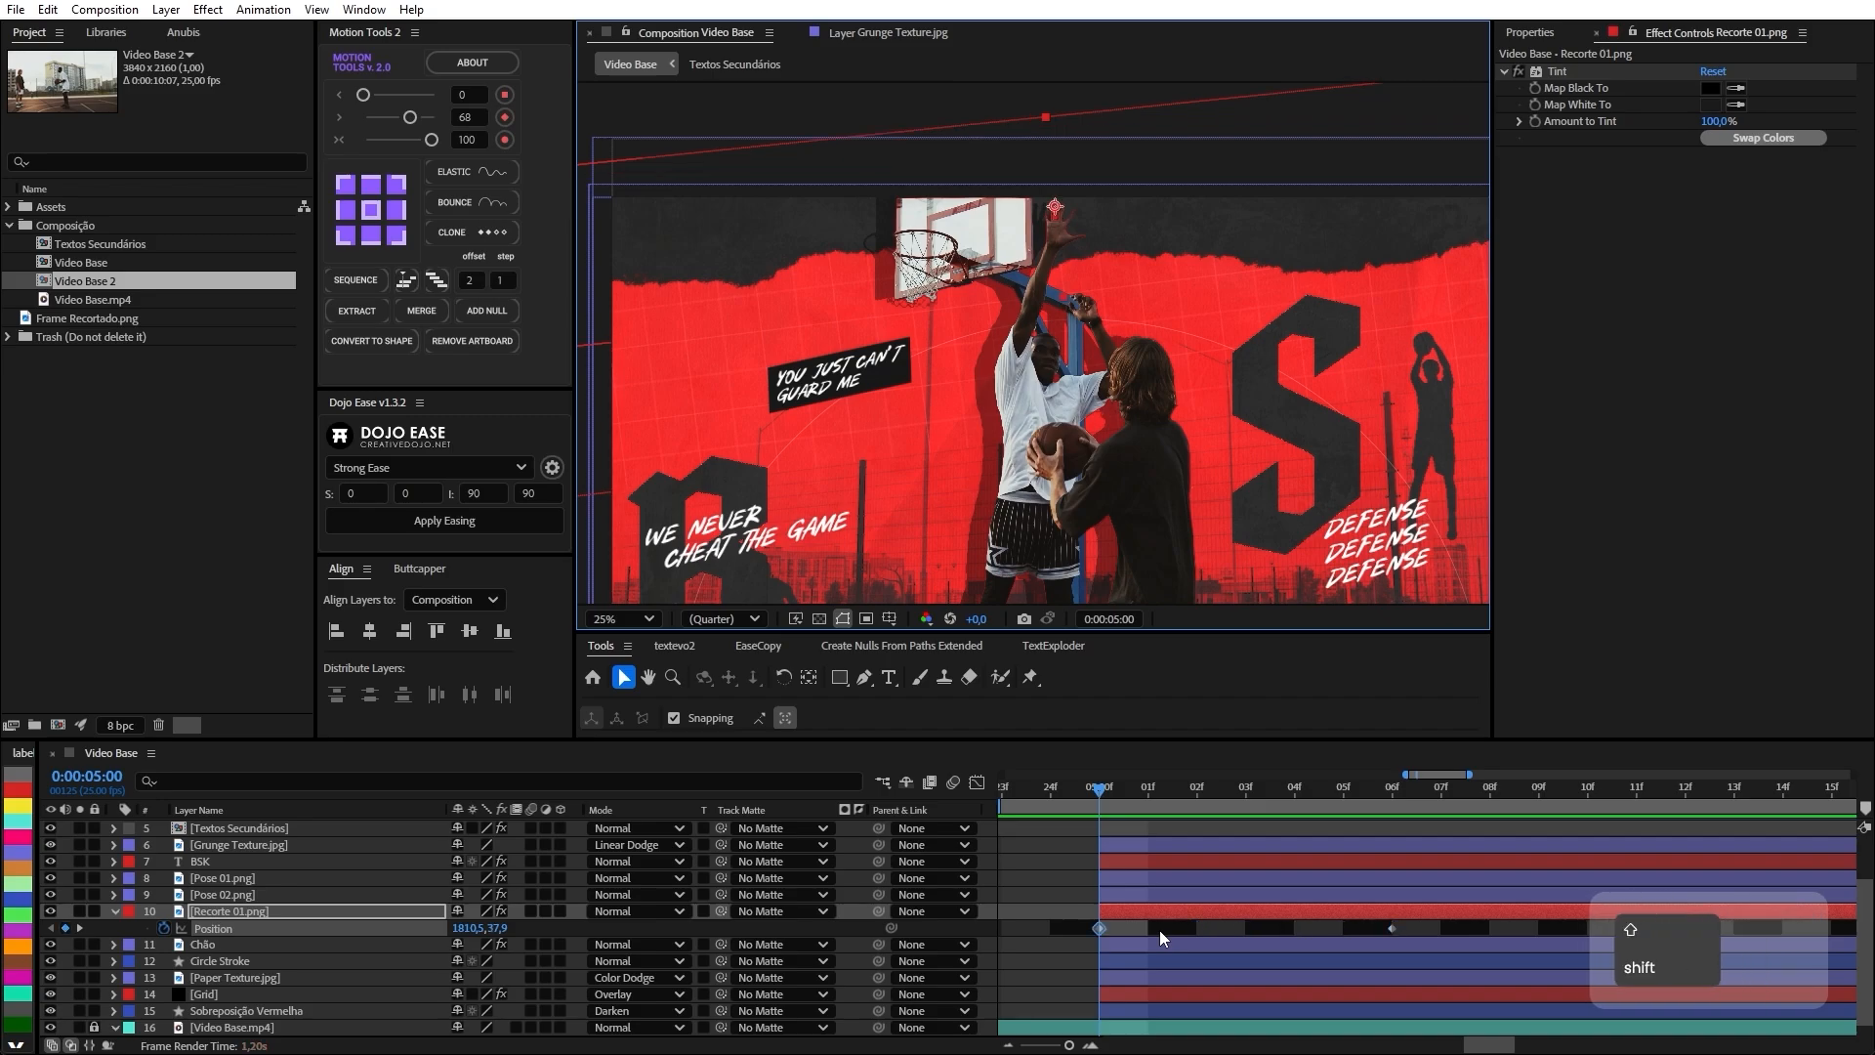
{"action": "key", "text": "shift+Up"}
{"action": "key", "text": "shift+Up"}
{"action": "key", "text": "shift+Up"}
{"action": "key", "text": "shift+Up"}
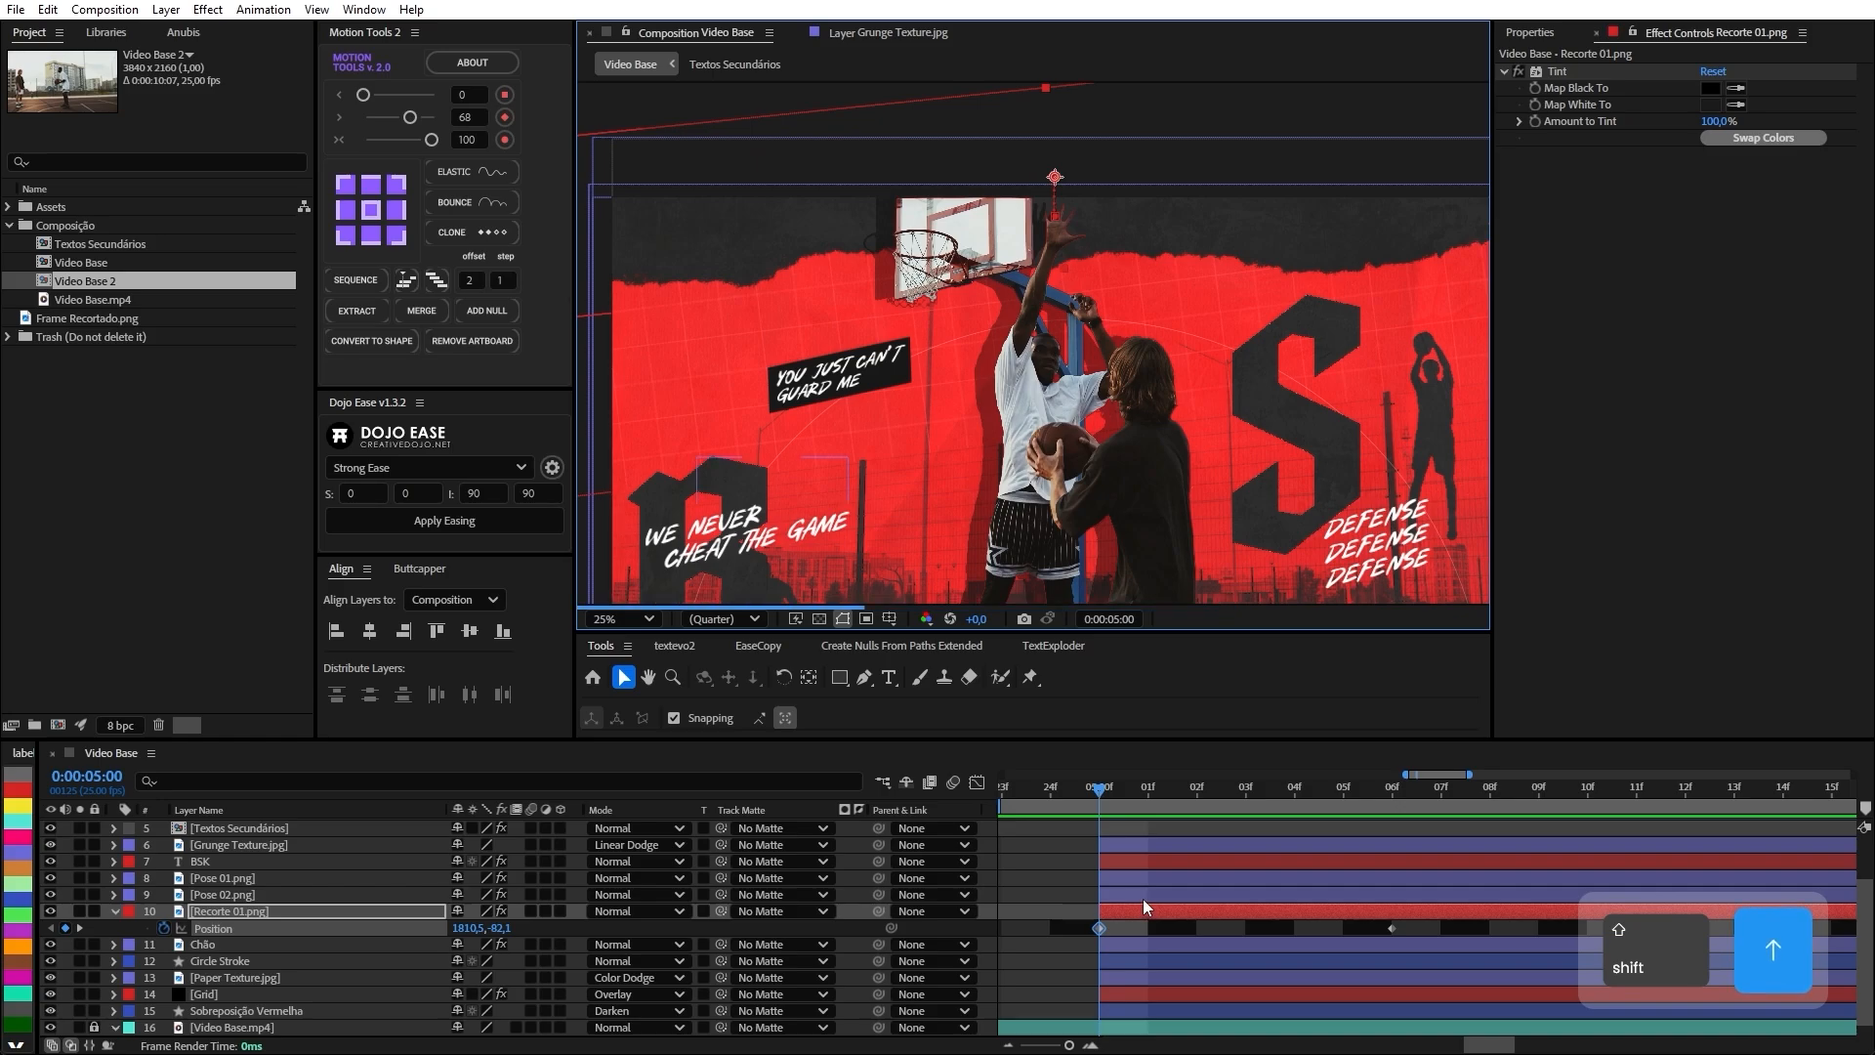
{"action": "key", "text": "shift+Up"}
{"action": "key", "text": "shift+Up"}
{"action": "key", "text": "shift+Up"}
{"action": "key", "text": "shift+Up"}
{"action": "key", "text": "shift+Up"}
{"action": "key", "text": "shift+Up"}
{"action": "key", "text": "shift+Up"}
{"action": "key", "text": "shift+Up"}
{"action": "key", "text": "shift+Up"}
{"action": "key", "text": "shift+Up"}
{"action": "key", "text": "shift+Up"}
{"action": "key", "text": "shift+Up"}
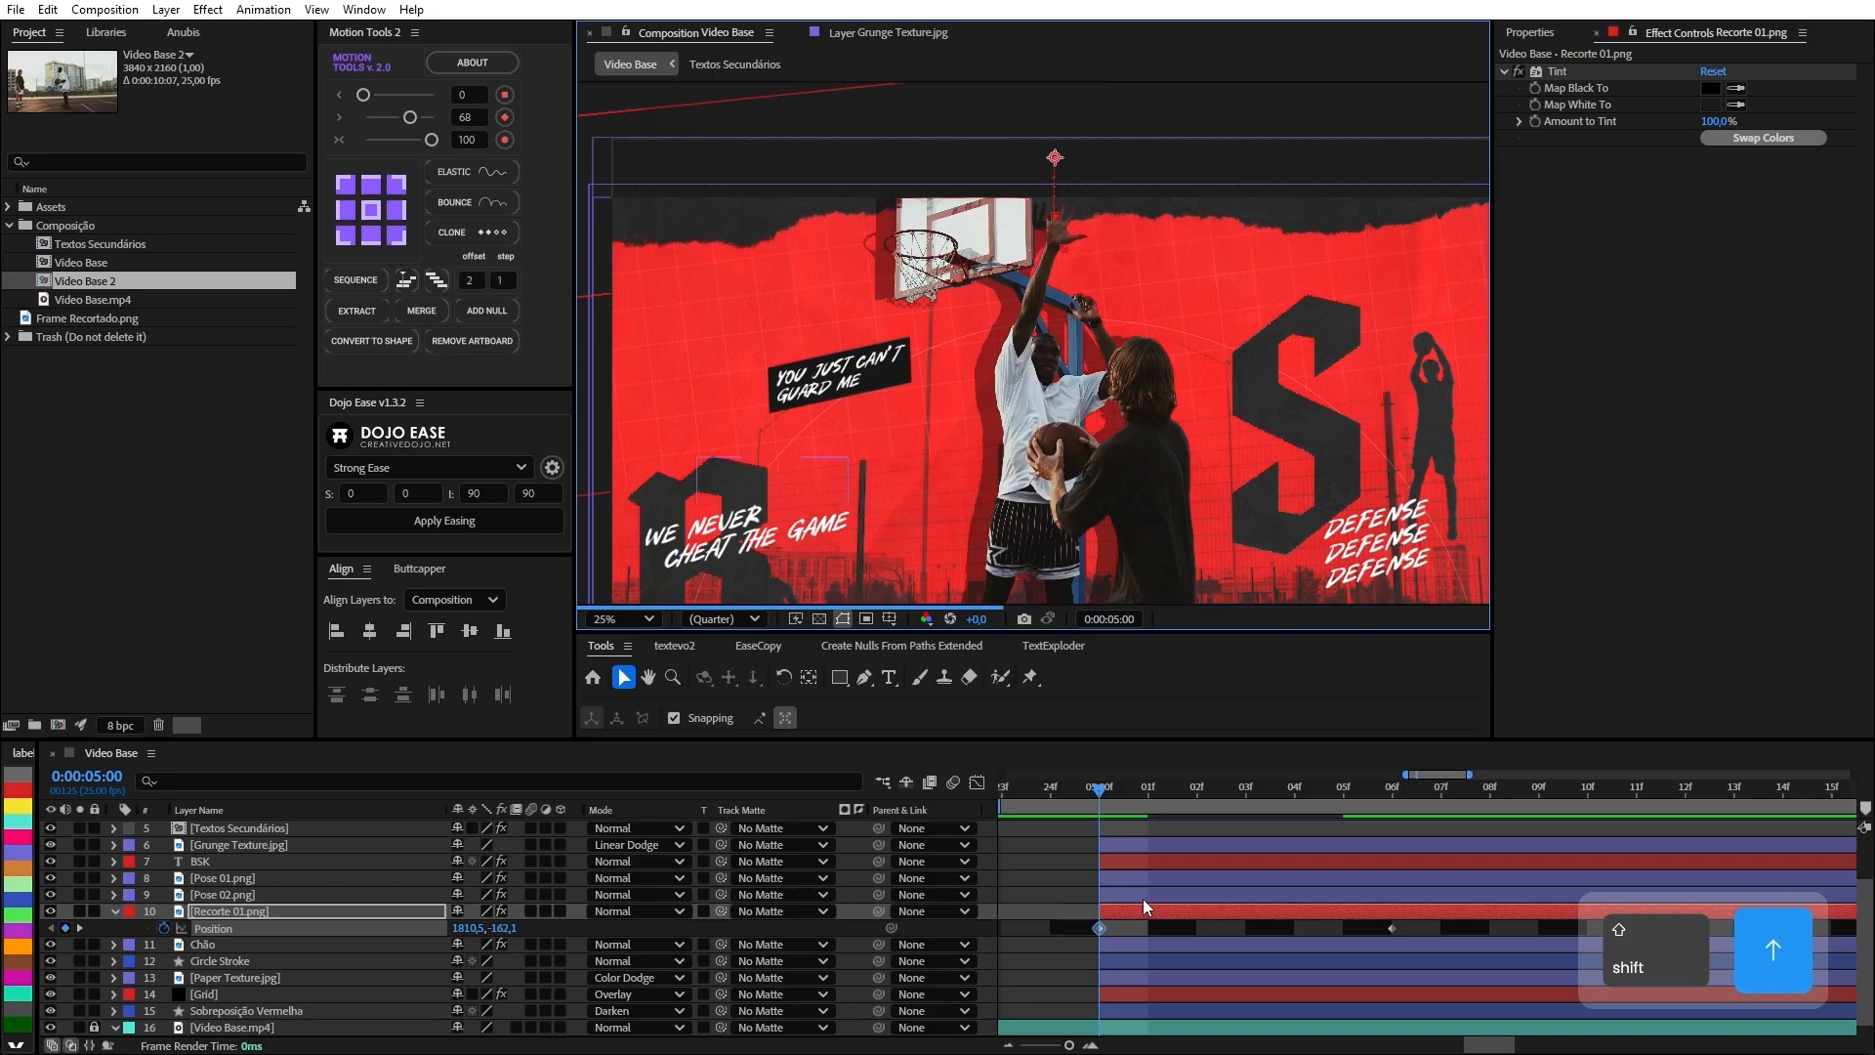
{"action": "key", "text": "shift+Up"}
{"action": "key", "text": "shift+Up"}
{"action": "key", "text": "shift+Up"}
{"action": "key", "text": "shift+Up"}
{"action": "key", "text": "shift+Up"}
{"action": "key", "text": "shift+Up"}
{"action": "key", "text": "shift+Up"}
{"action": "key", "text": "shift+Up"}
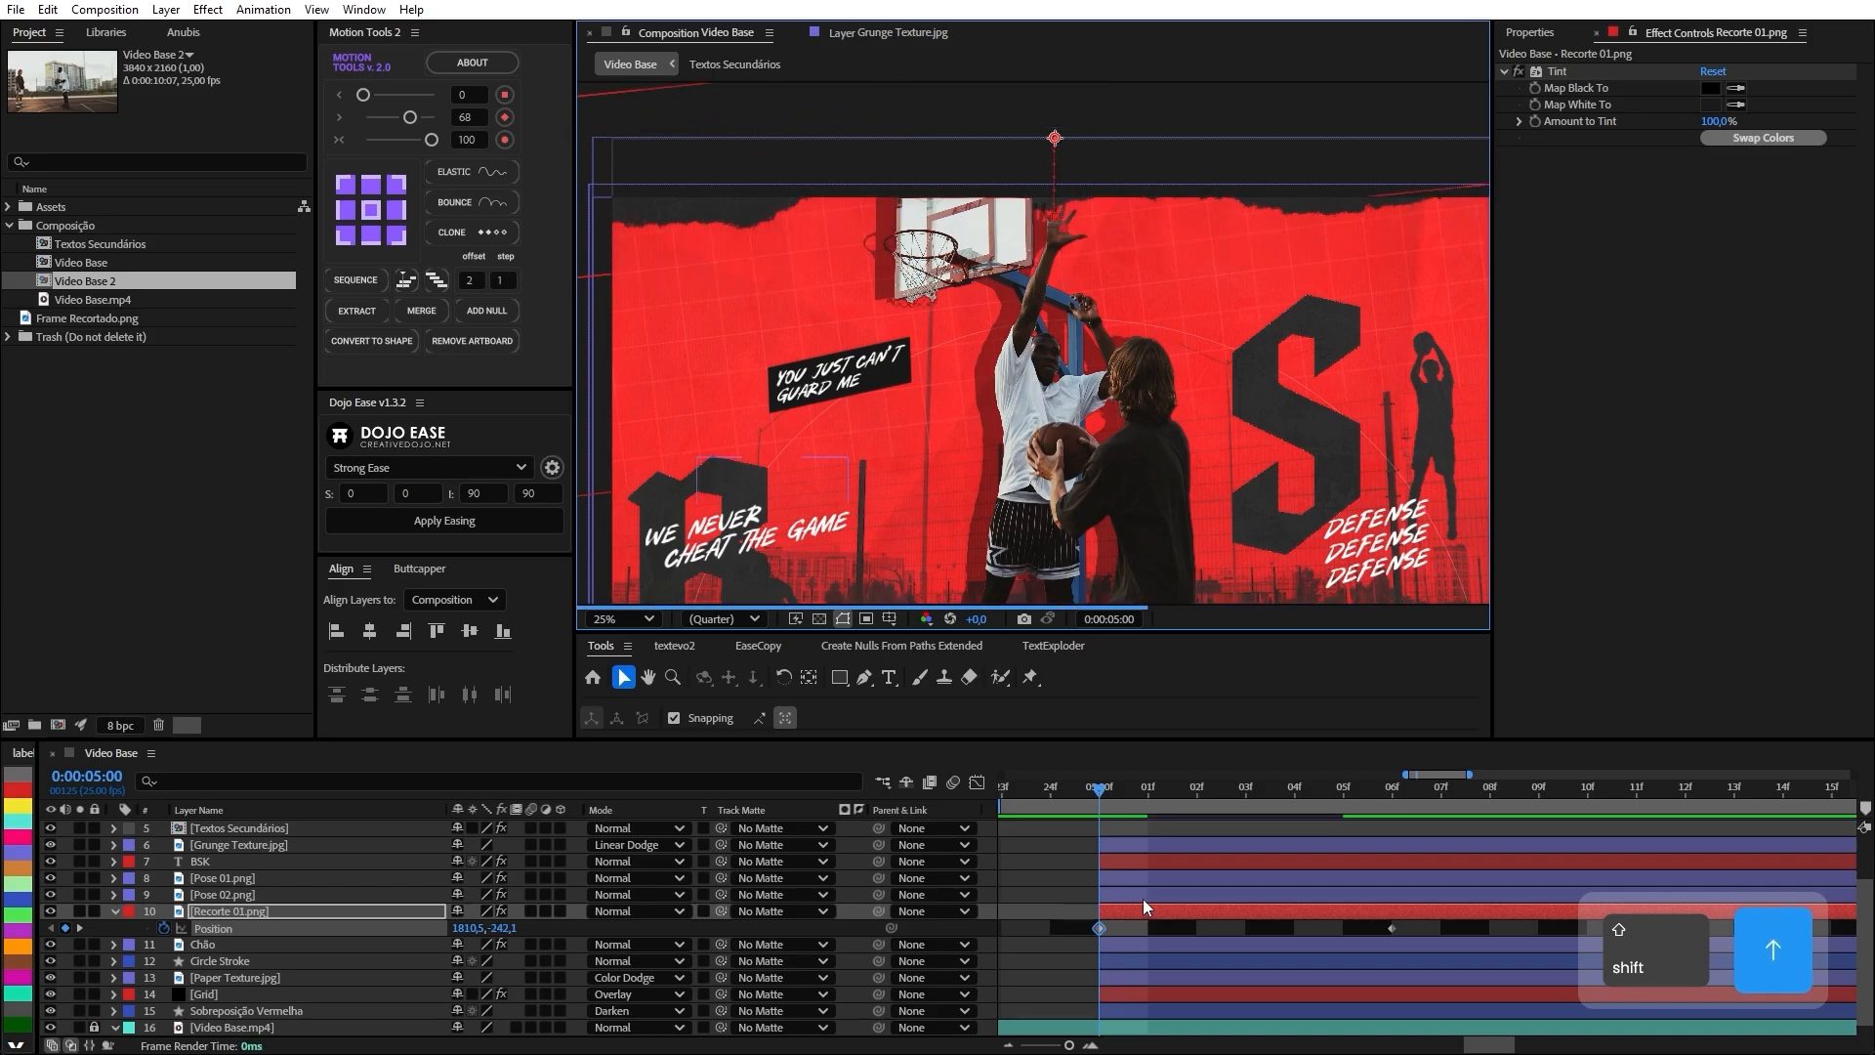
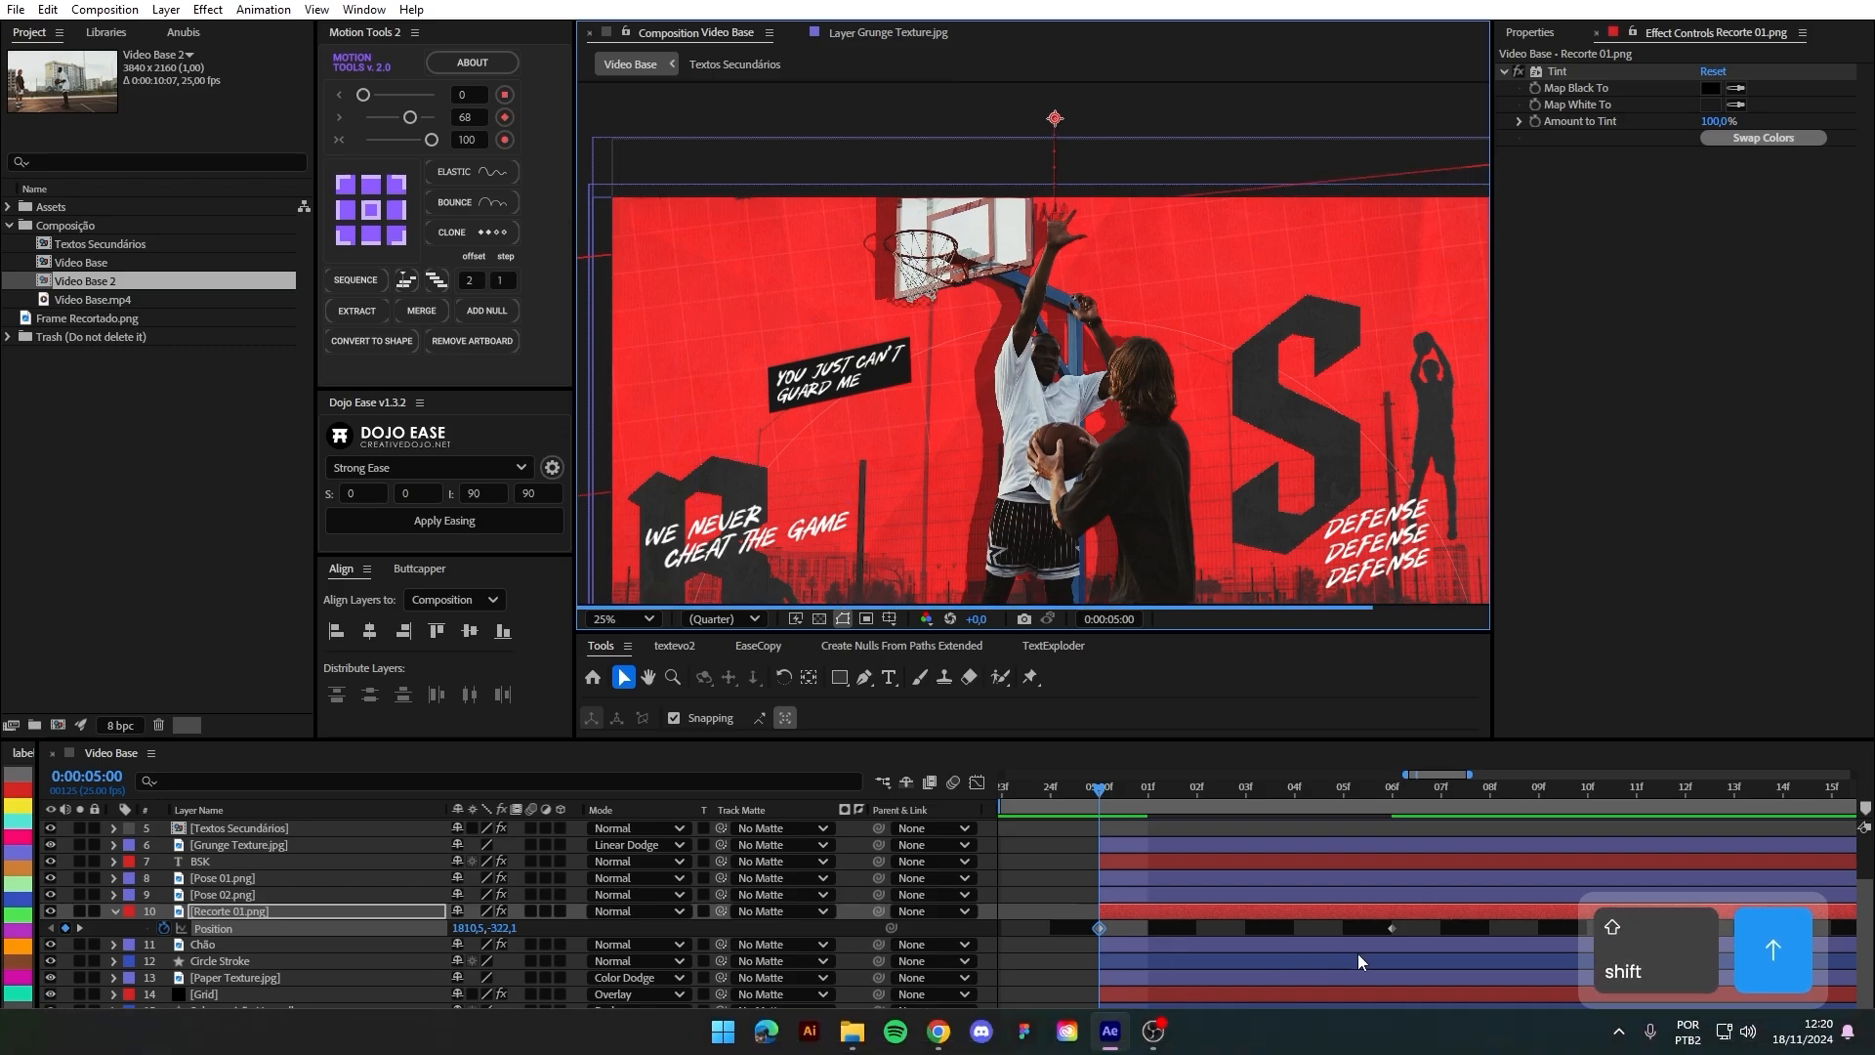
Easy-ease both Recorte 01.png Position keyframes, lengthen the ease into the second one in the speed graph, and preview the motion.
{"action": "left_click_drag", "start_coordinate": [1406, 931], "coordinate": [1099, 864]}
{"action": "key", "text": "F9"}
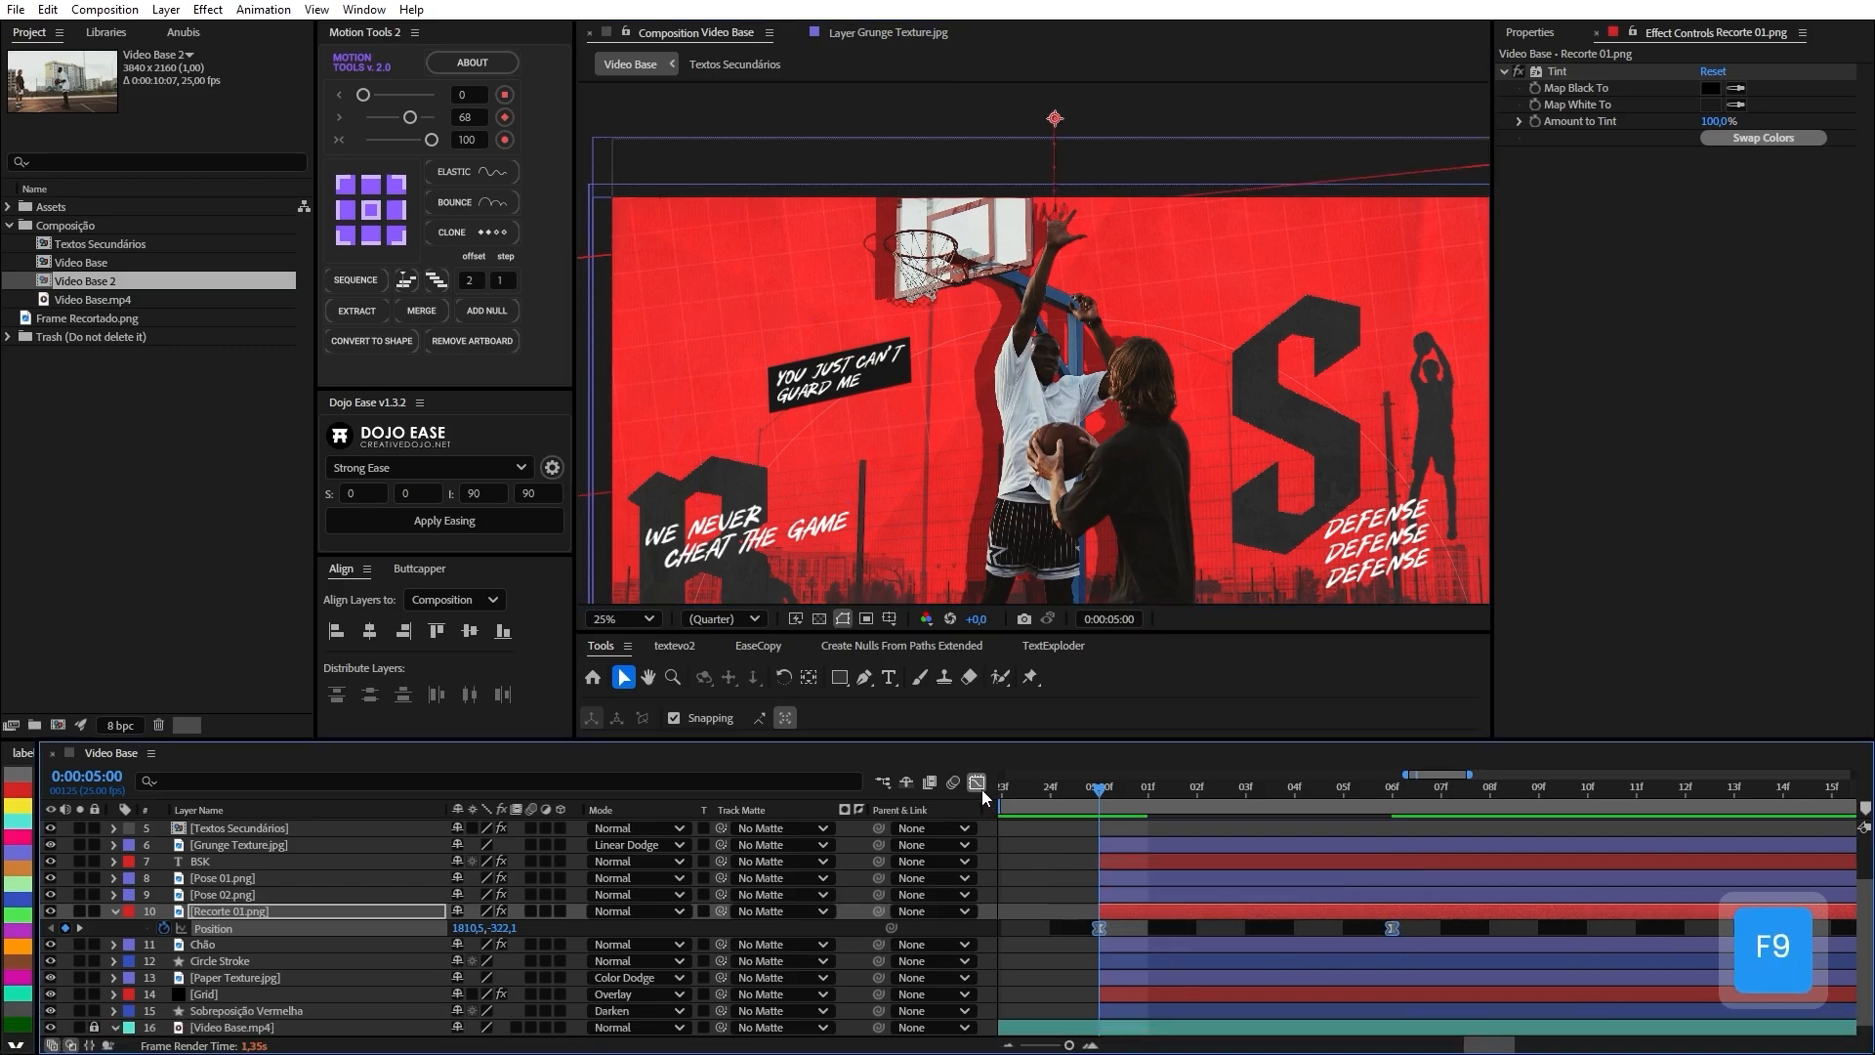
{"action": "left_click", "coordinate": [976, 782]}
{"action": "left_click_drag", "start_coordinate": [1379, 1012], "coordinate": [1255, 1000]}
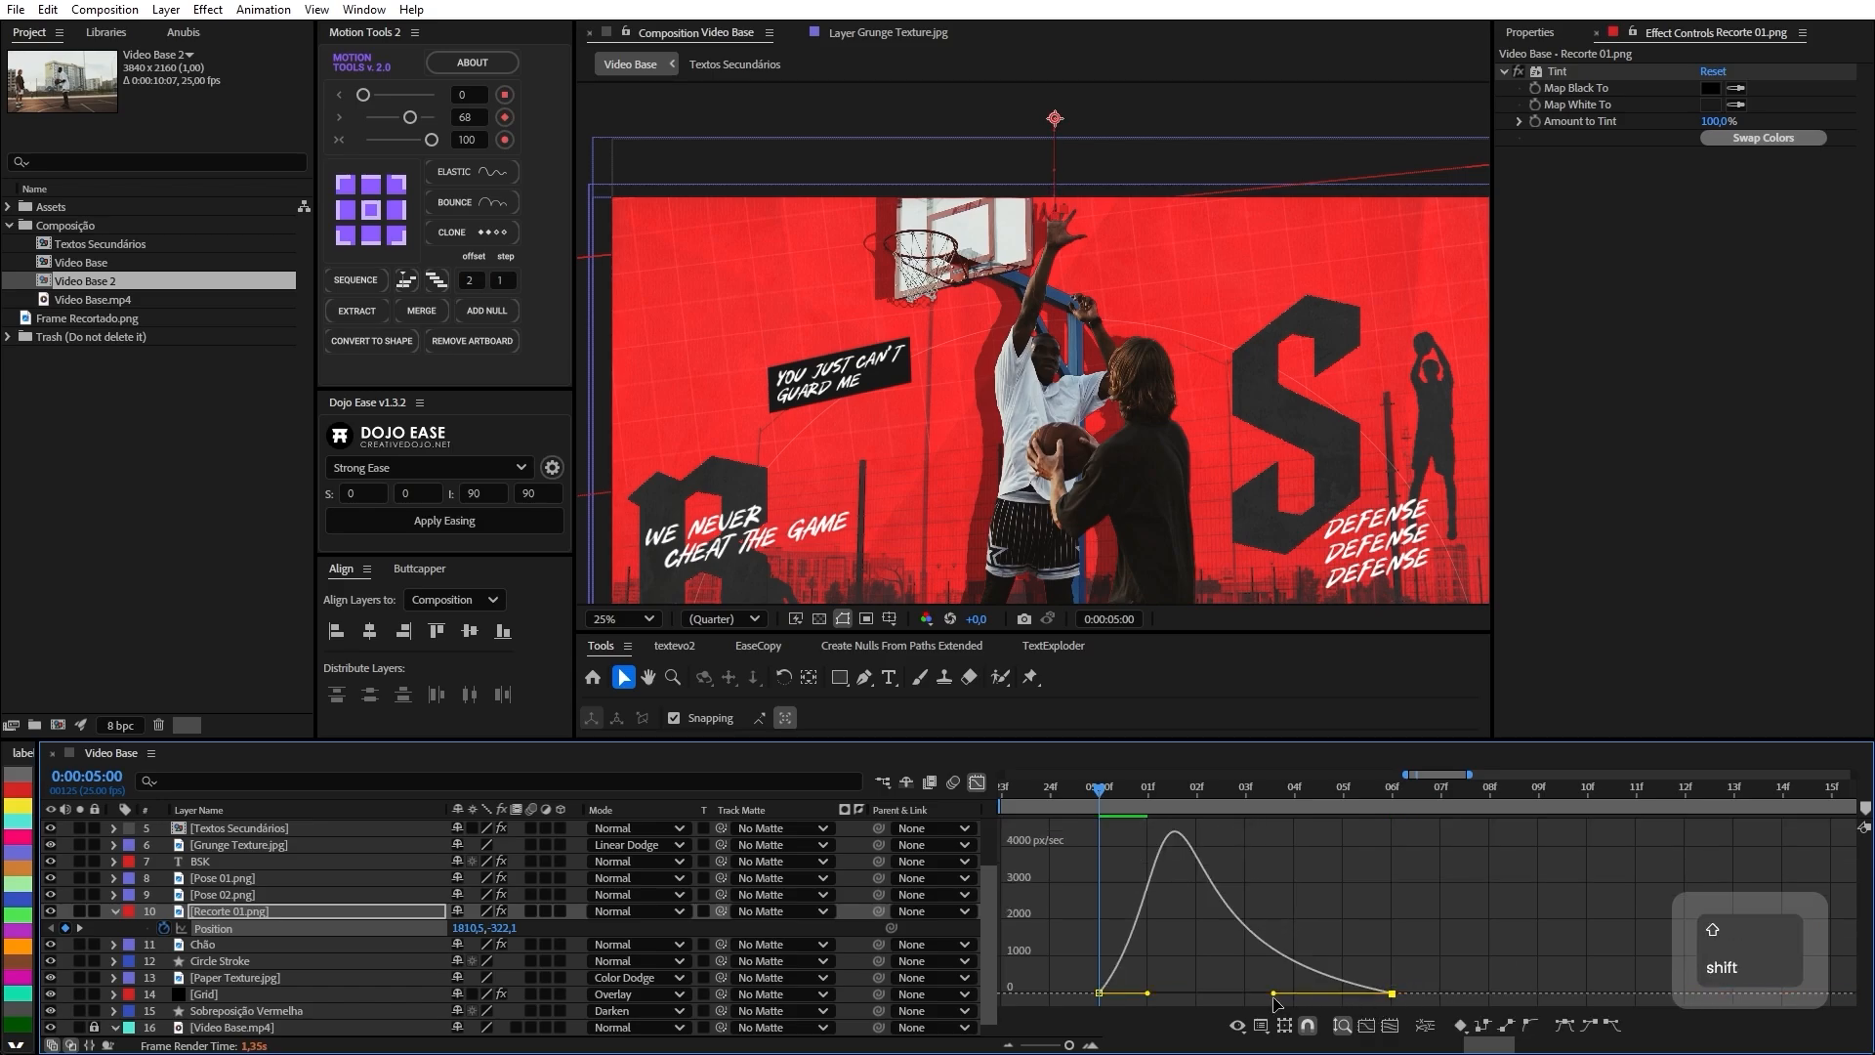
{"action": "key", "text": "shift+F3"}
{"action": "key", "text": "space"}
{"action": "left_click", "coordinate": [1236, 831]}
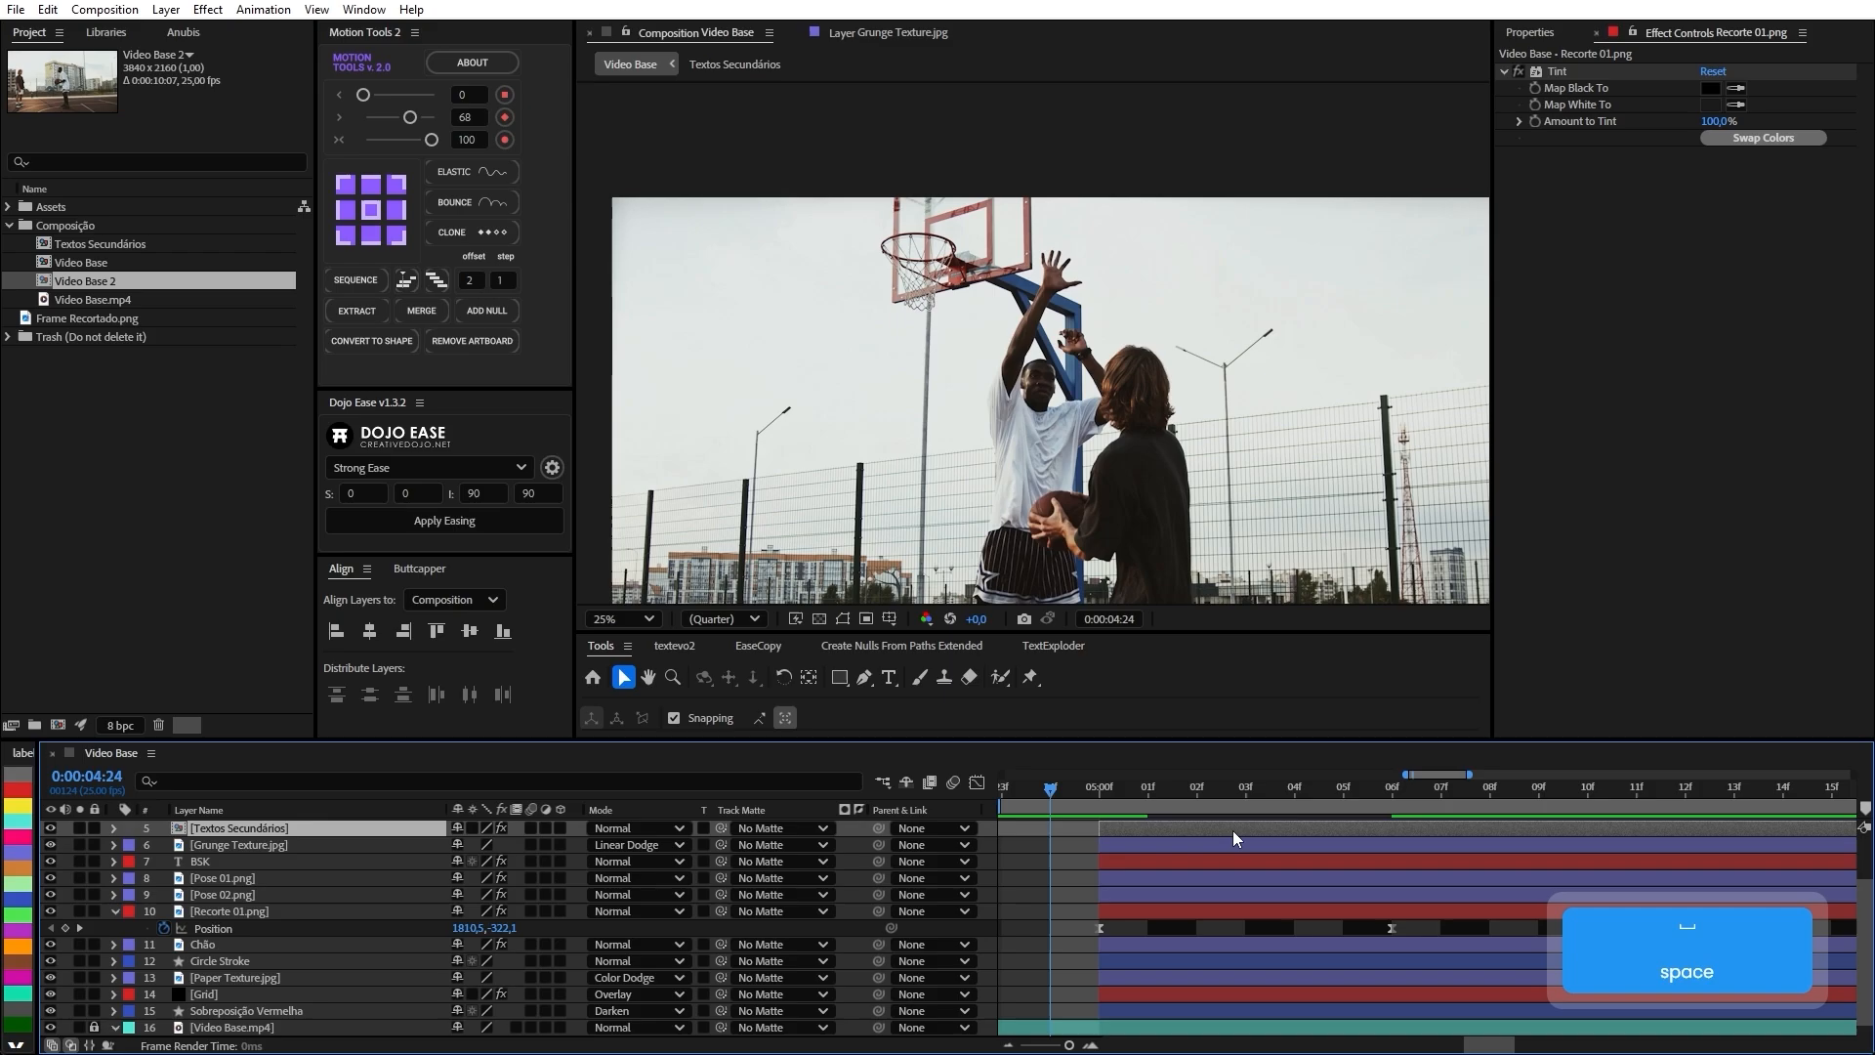
{"action": "left_click", "coordinate": [1150, 798]}
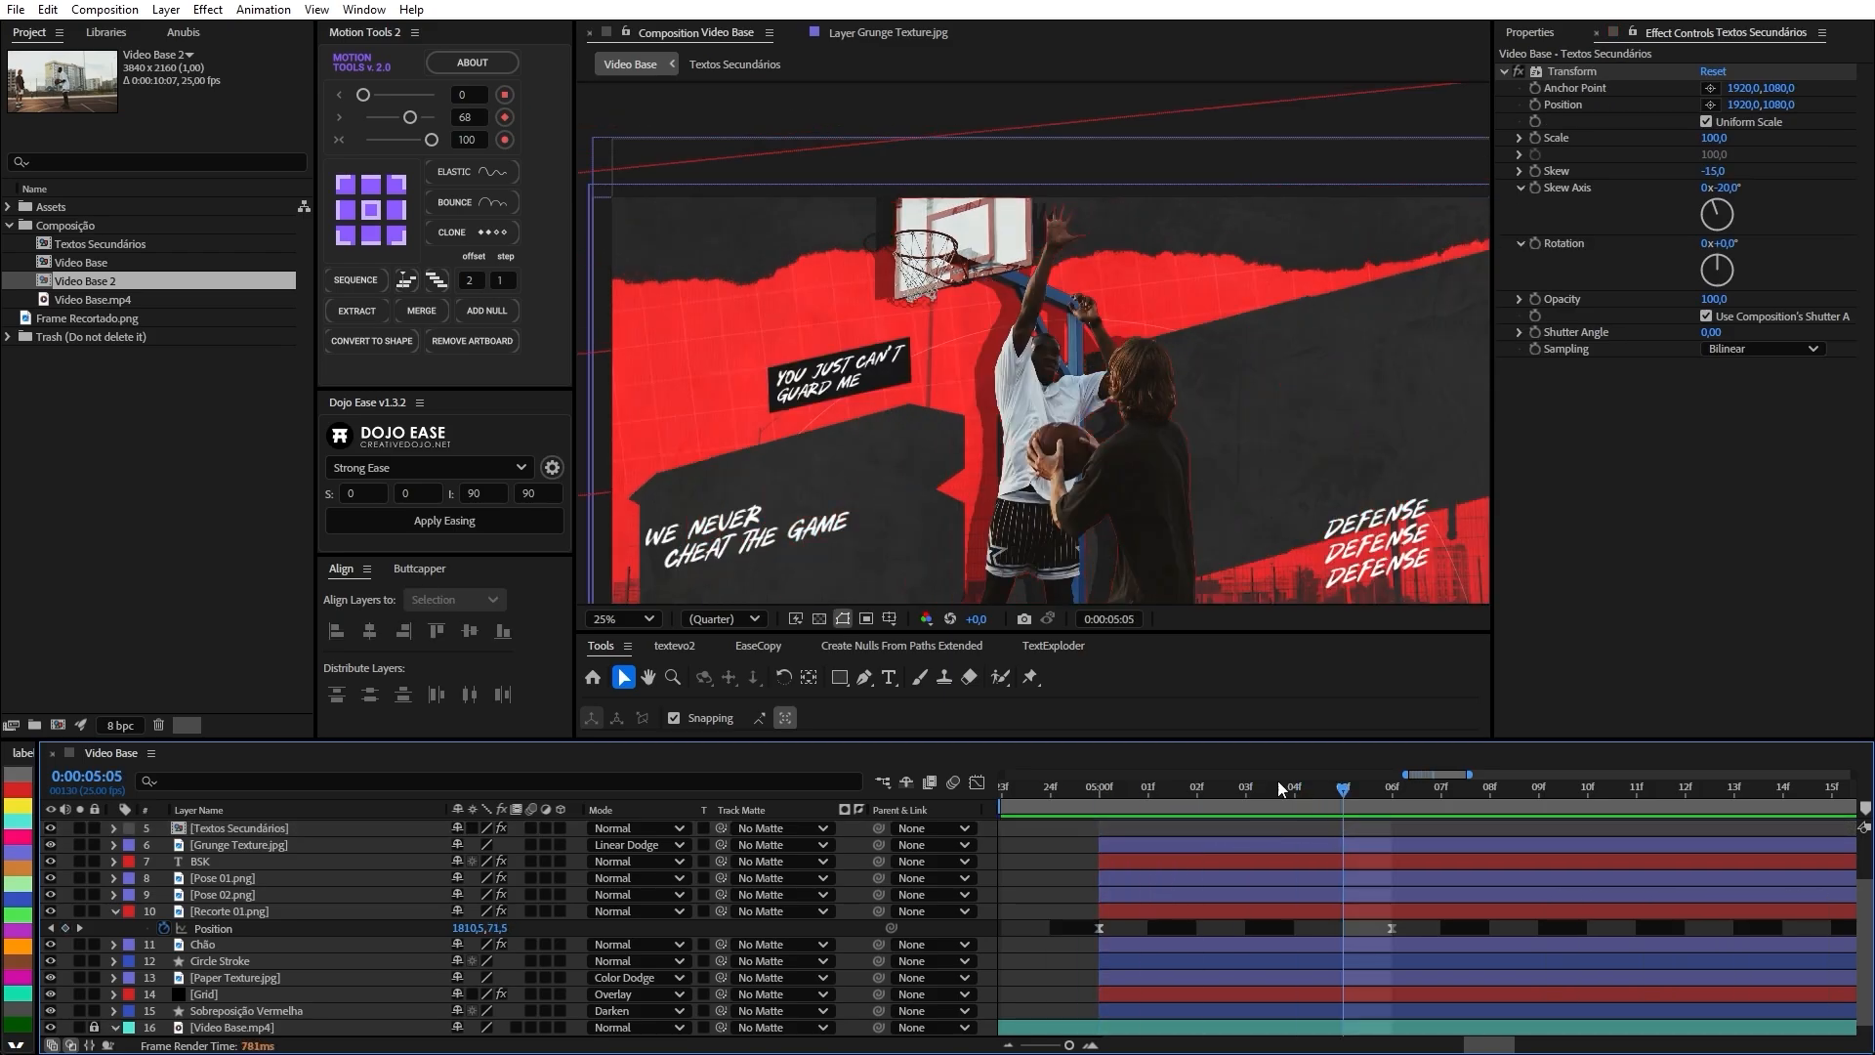
Add a Rotation keyframe to the Recorte 01.png layer at 0:00:05:05.
{"action": "left_click", "coordinate": [1392, 928]}
{"action": "scroll", "coordinate": [1387, 933], "scroll_direction": "down", "scroll_amount": 1}
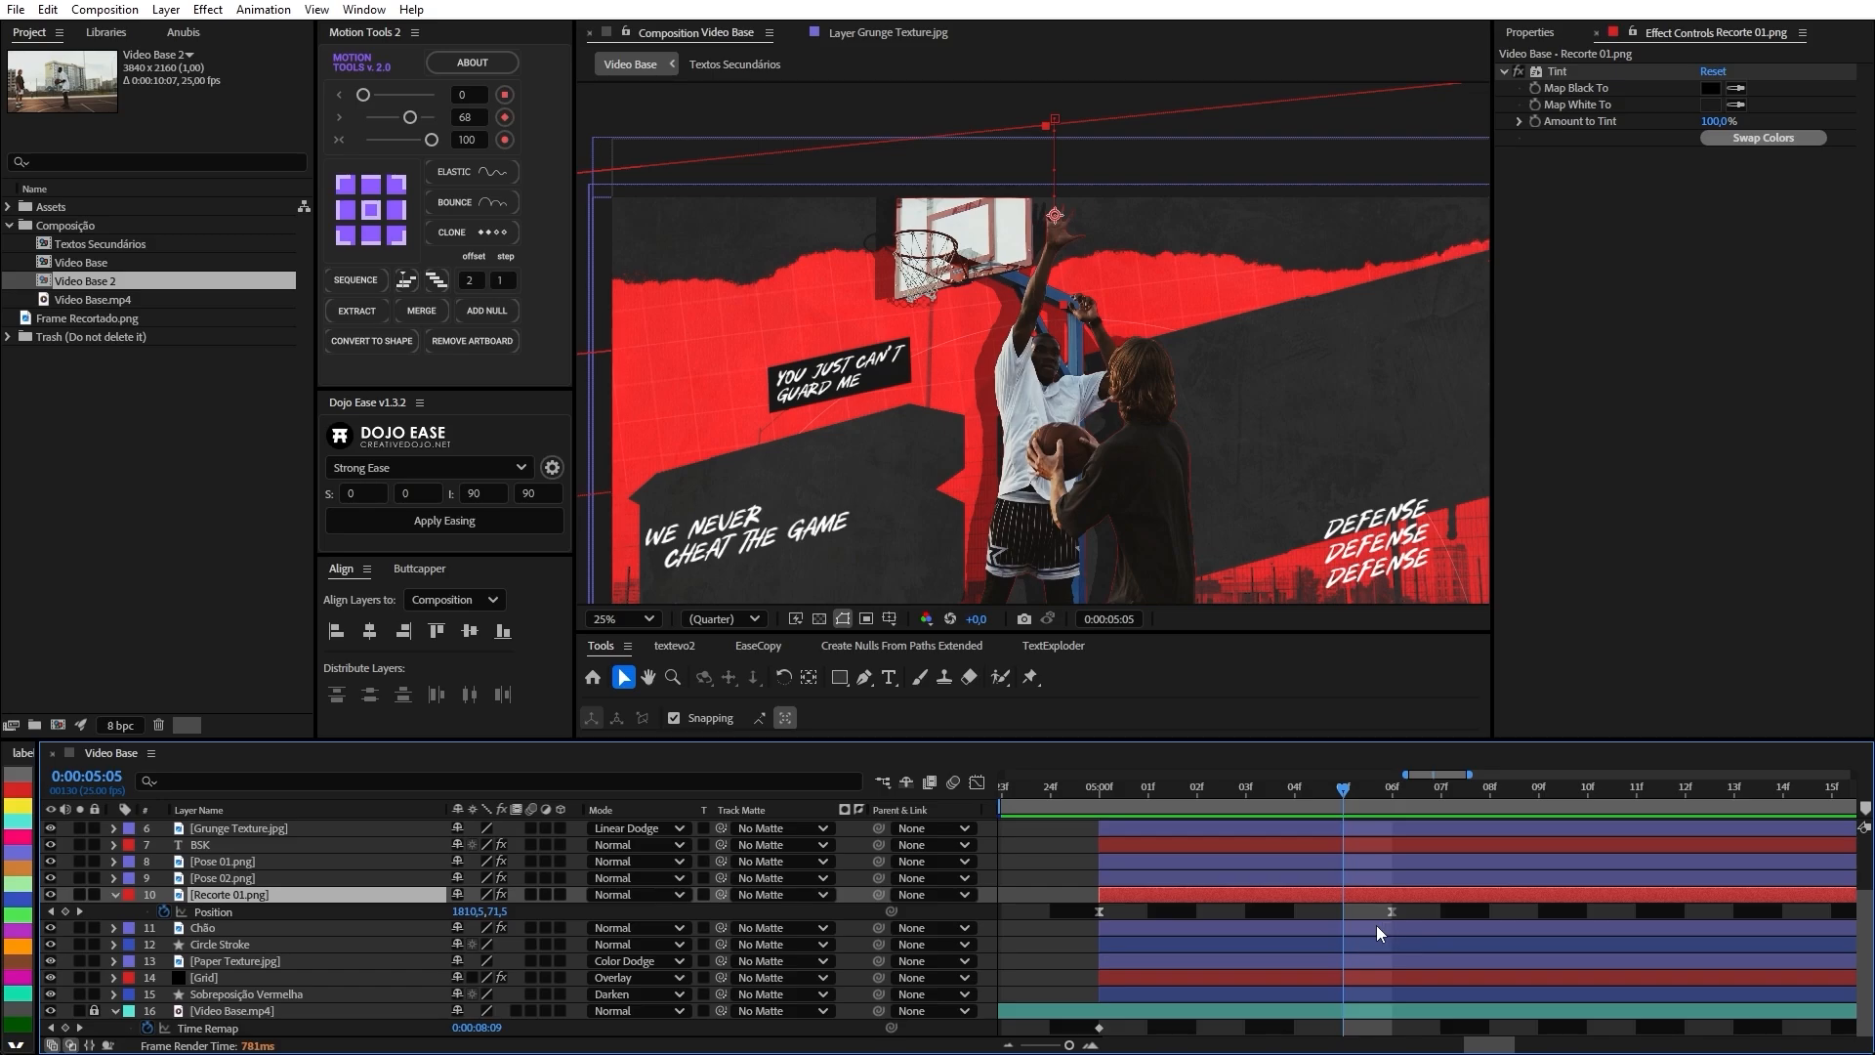
{"action": "key", "text": "shift+alt"}
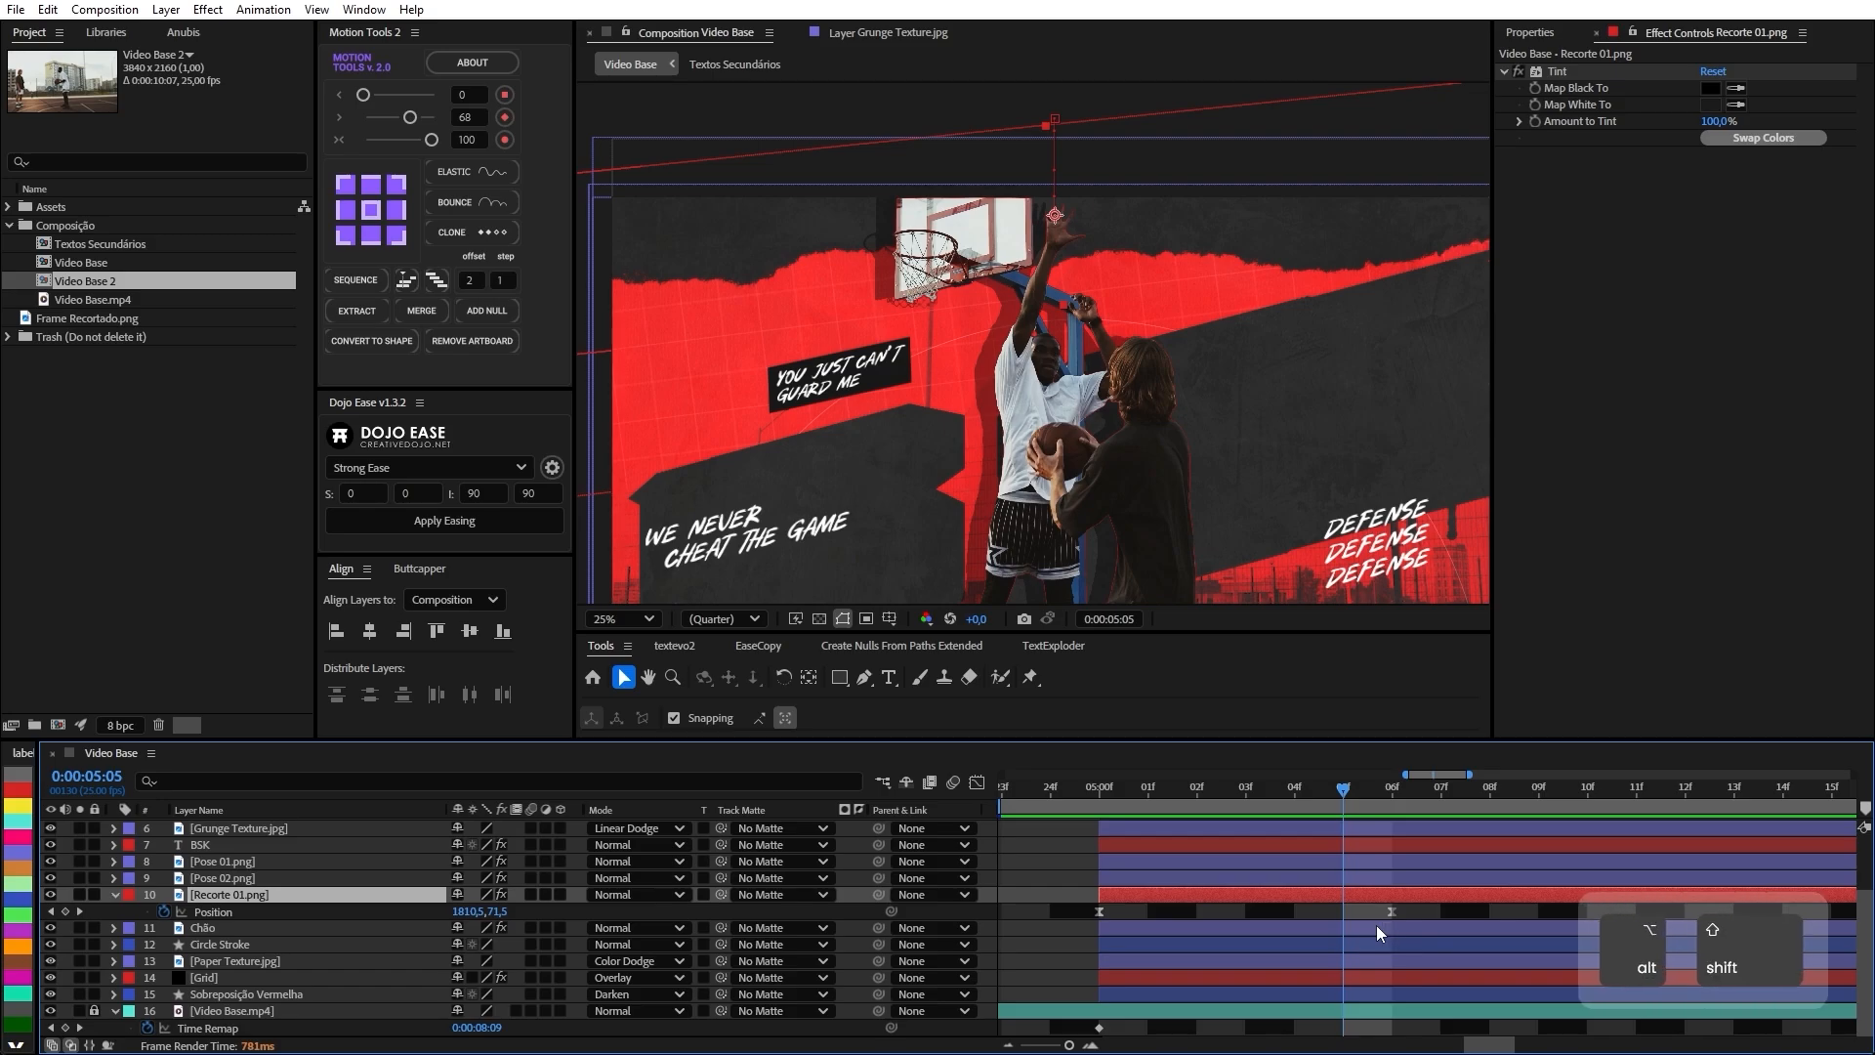
{"action": "key", "text": "shift+alt+r"}
{"action": "key", "text": "ctrl"}
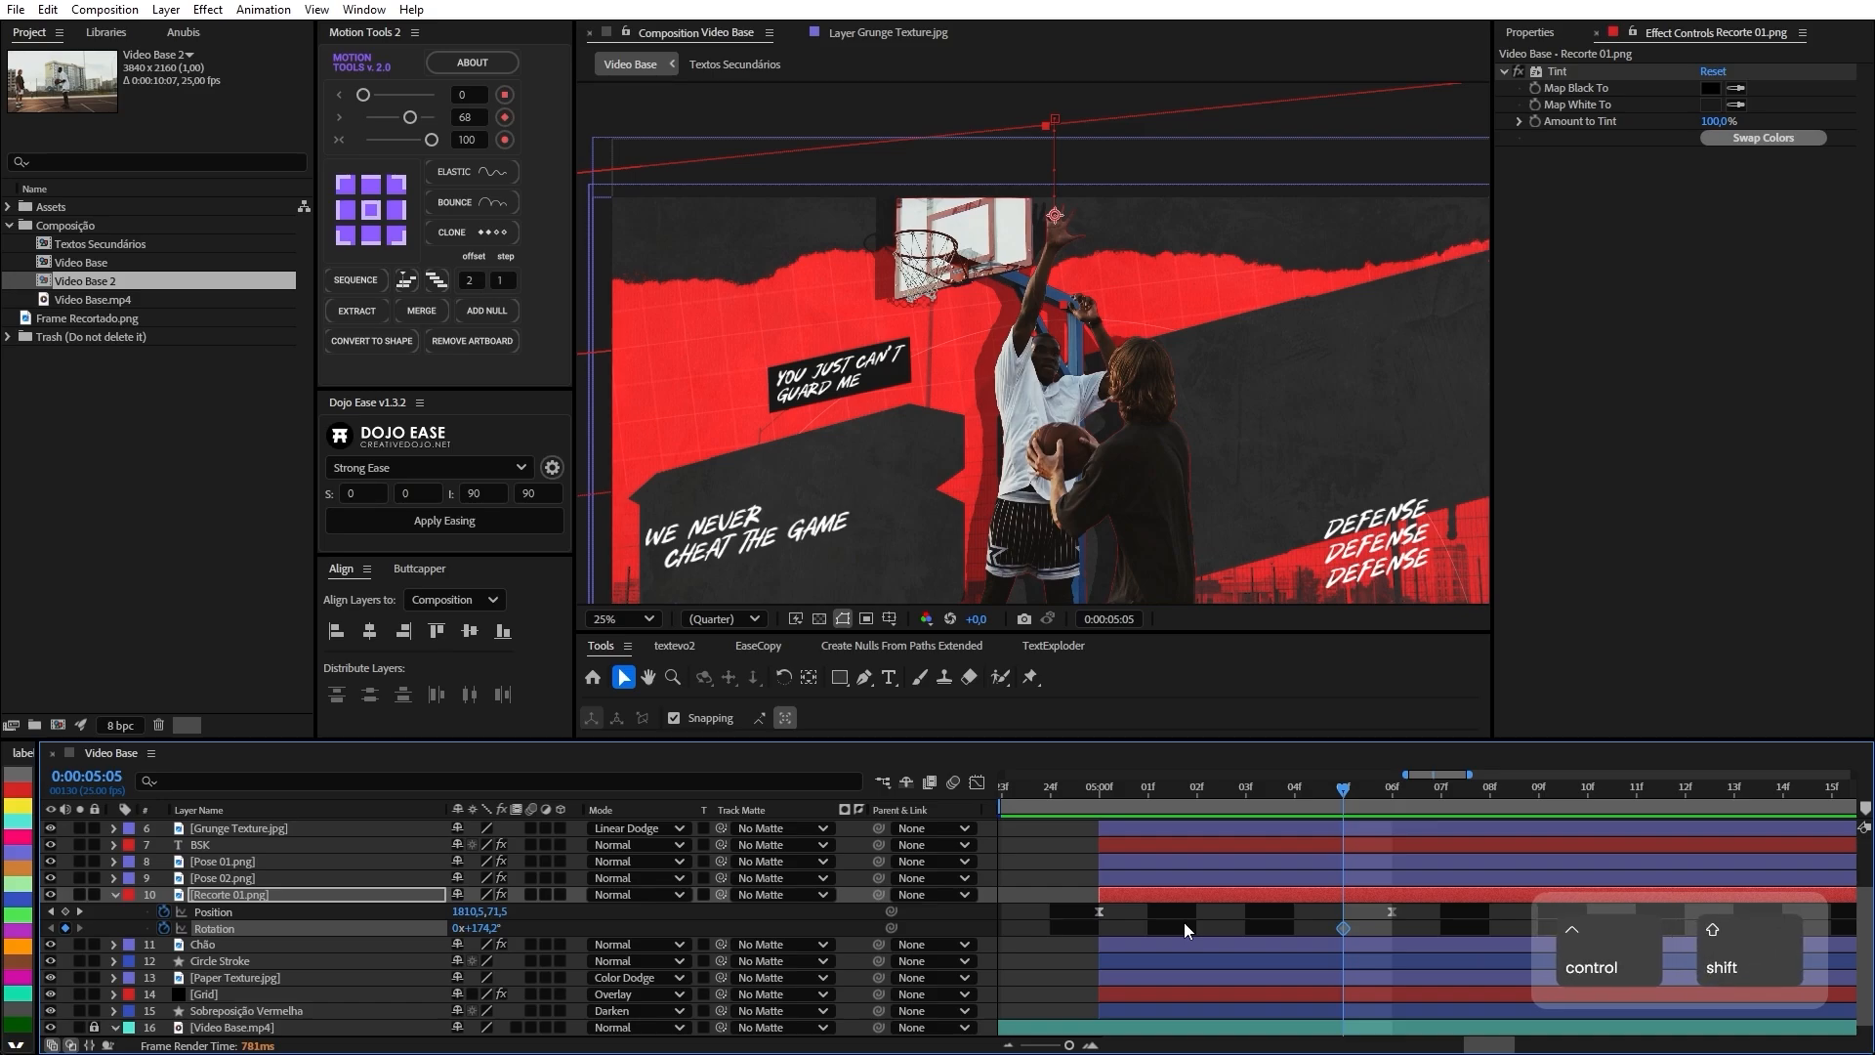
Keyframe Recorte 01.png's Rotation at 0x+176,2° ten frames further on, at 0:00:05:15.
{"action": "key", "text": "ctrl+shift+Right"}
{"action": "scroll", "coordinate": [1162, 922], "scroll_direction": "up", "scroll_amount": 5, "text": "alt"}
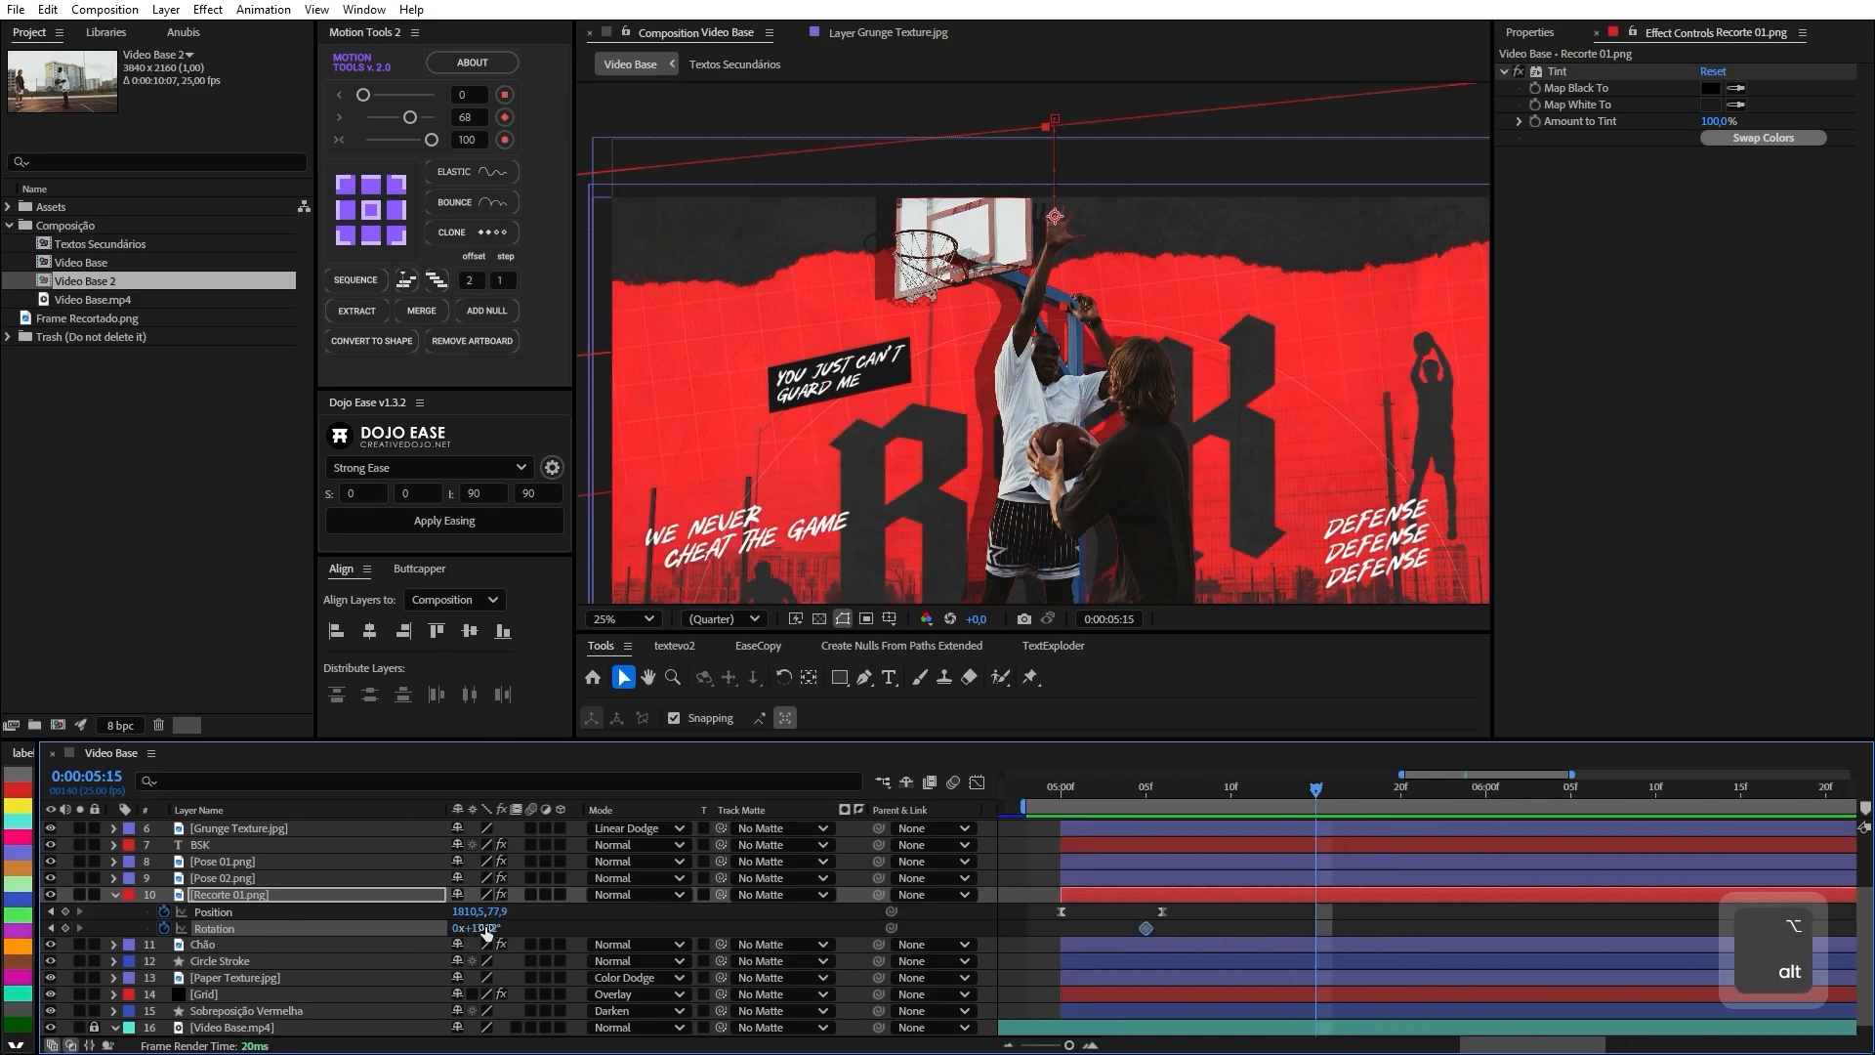
{"action": "key", "text": "Up"}
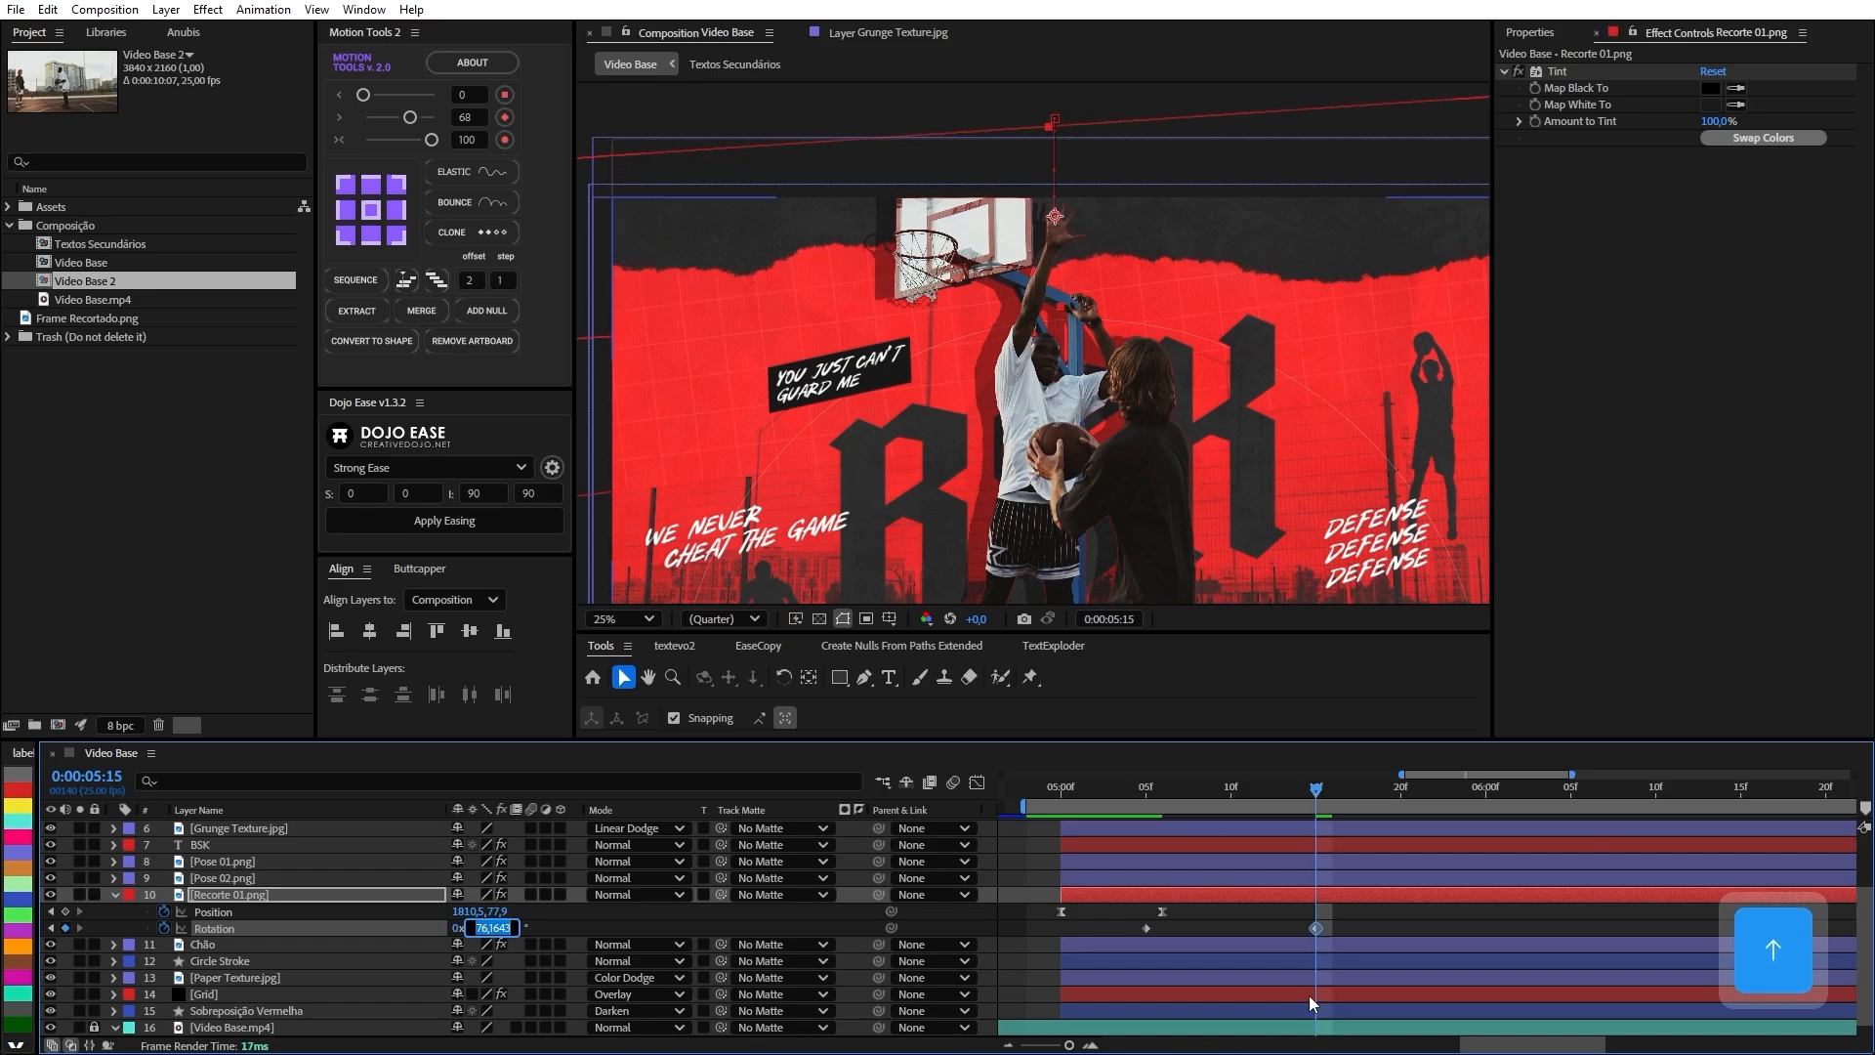
{"action": "left_click", "coordinate": [1654, 1049]}
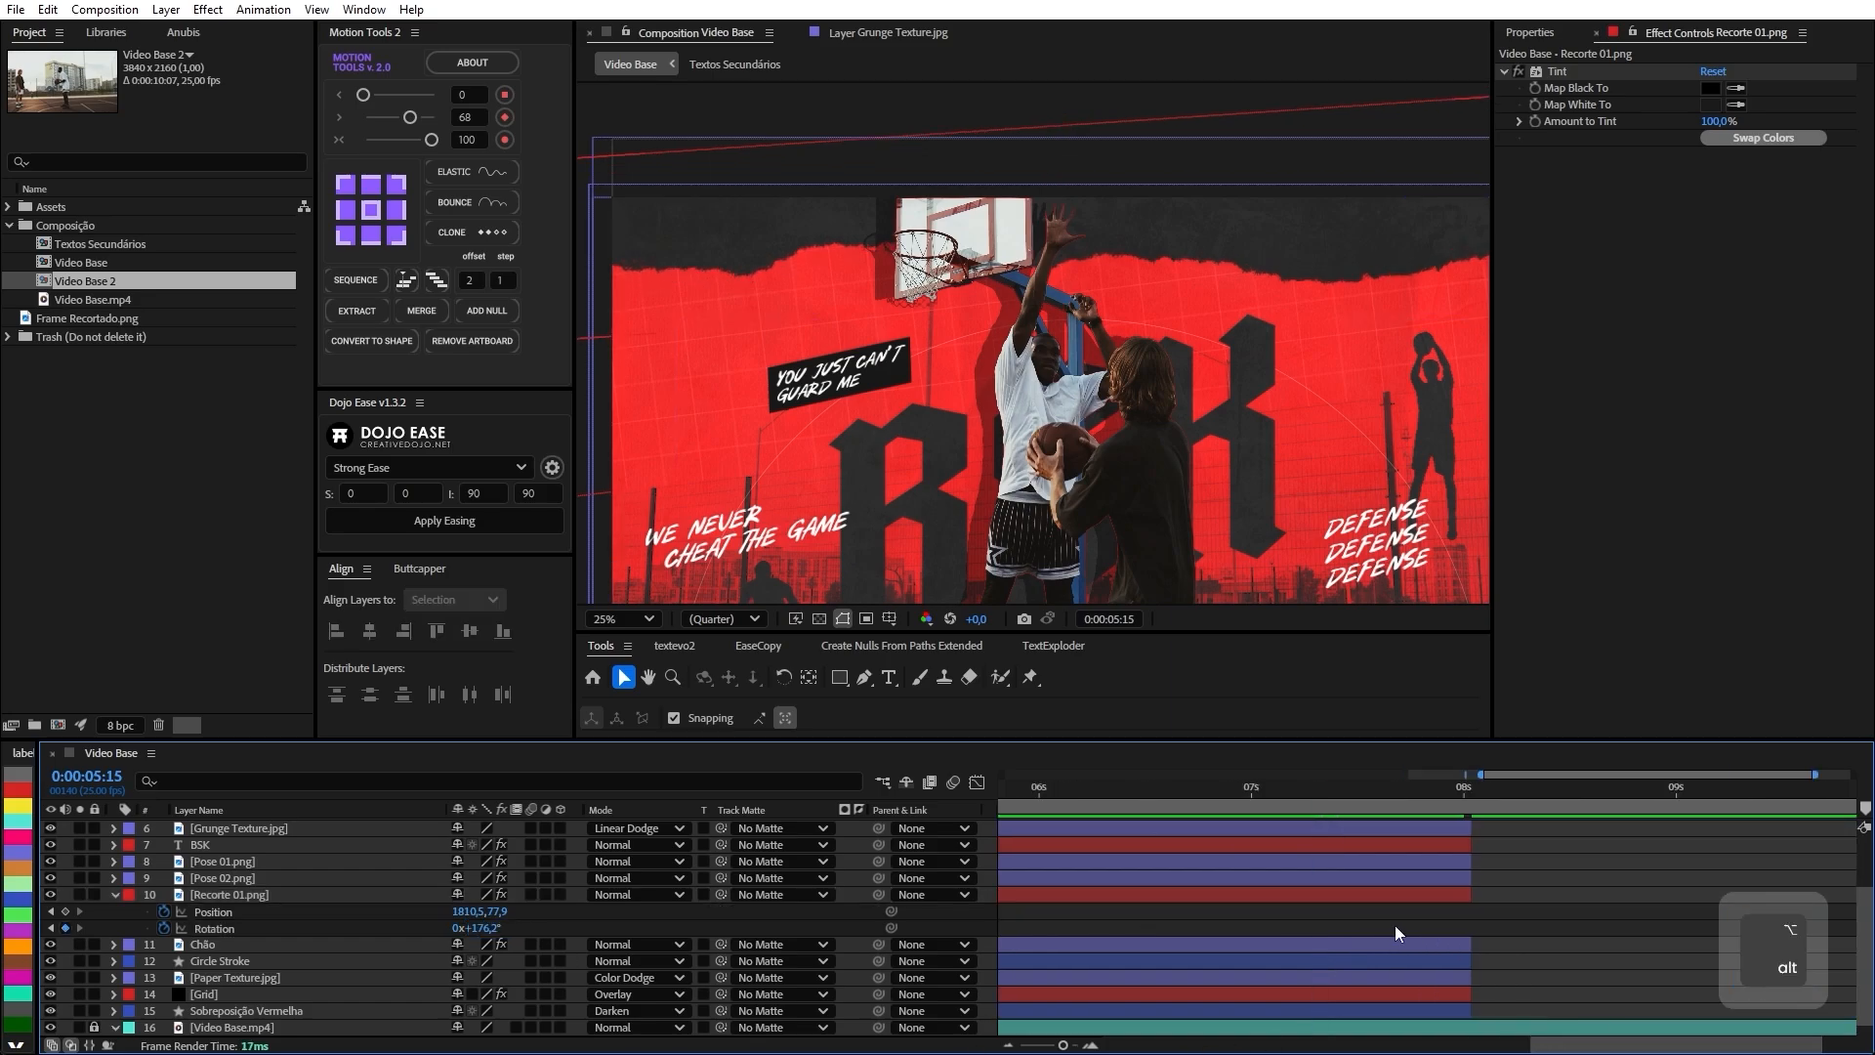
{"action": "scroll", "coordinate": [1374, 918], "scroll_direction": "down", "scroll_amount": 3, "text": "alt"}
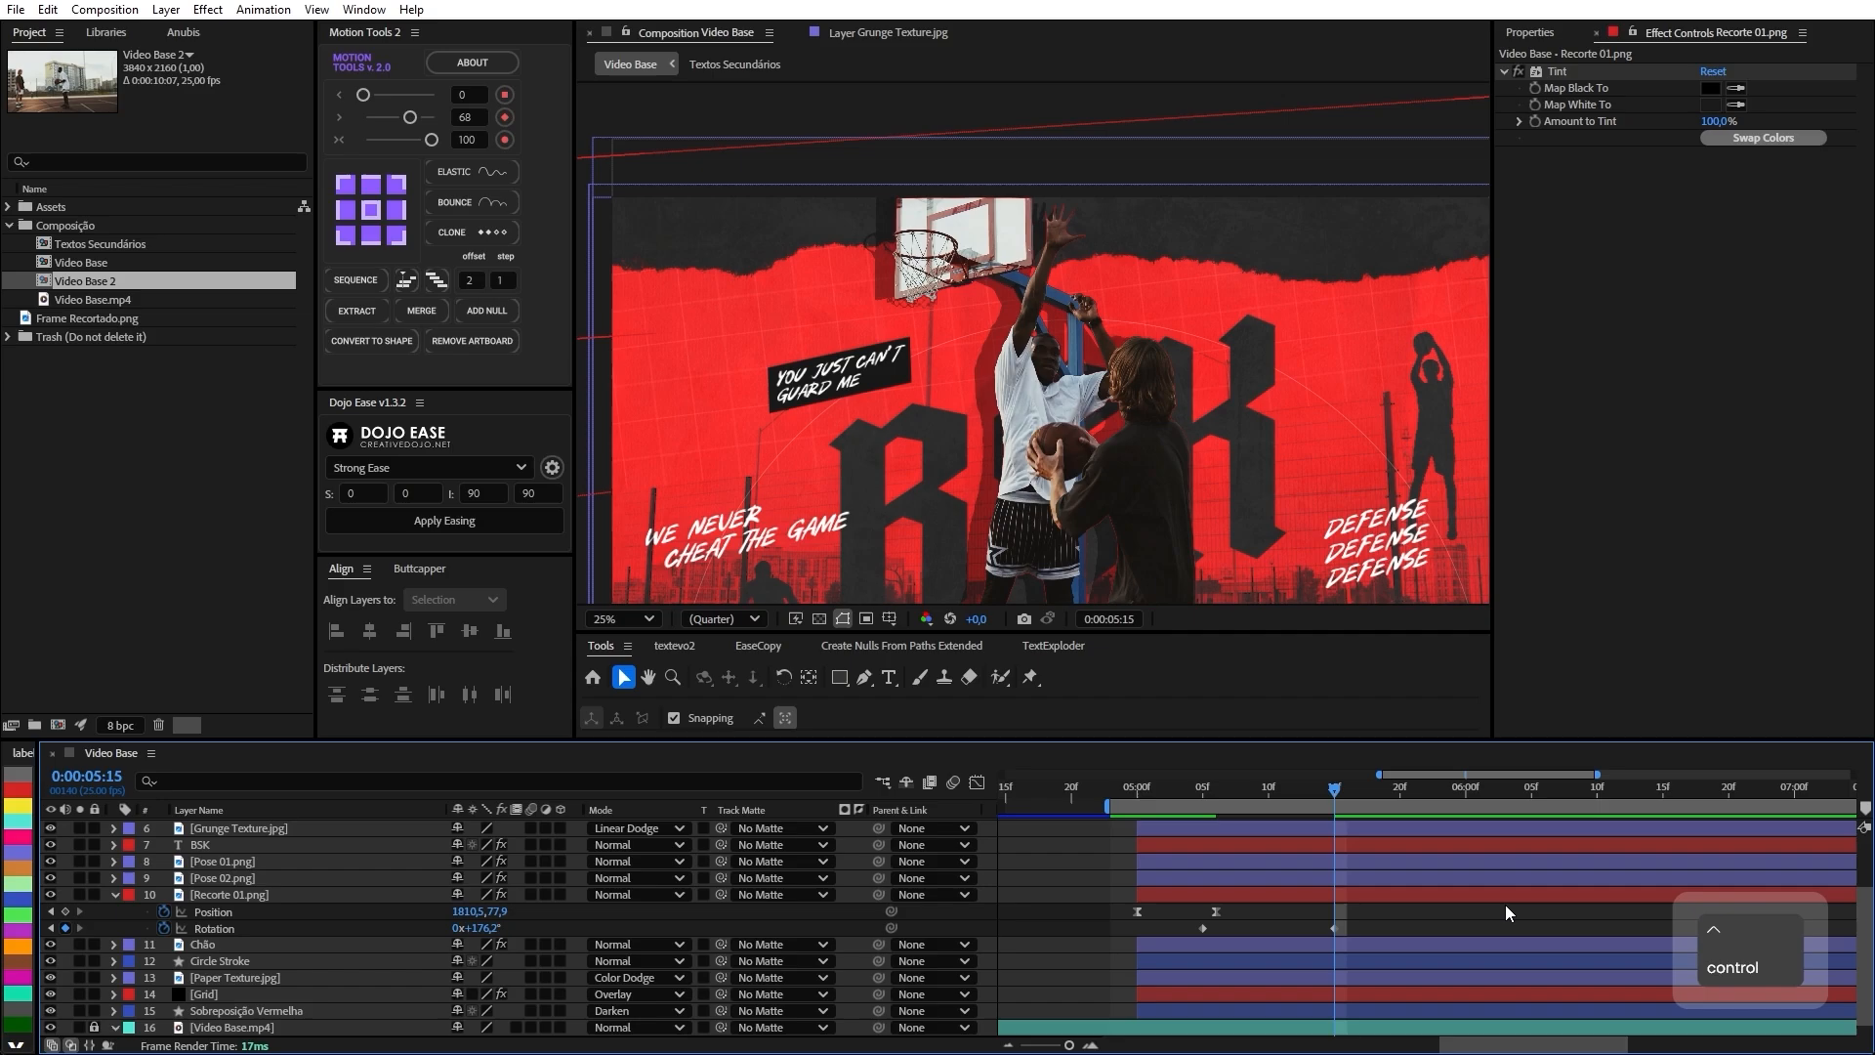
Keyframe Recorte 01.png's Rotation at 0x+172,2° at 0:00:06:00.
{"action": "key", "text": "ctrl+shift+Right"}
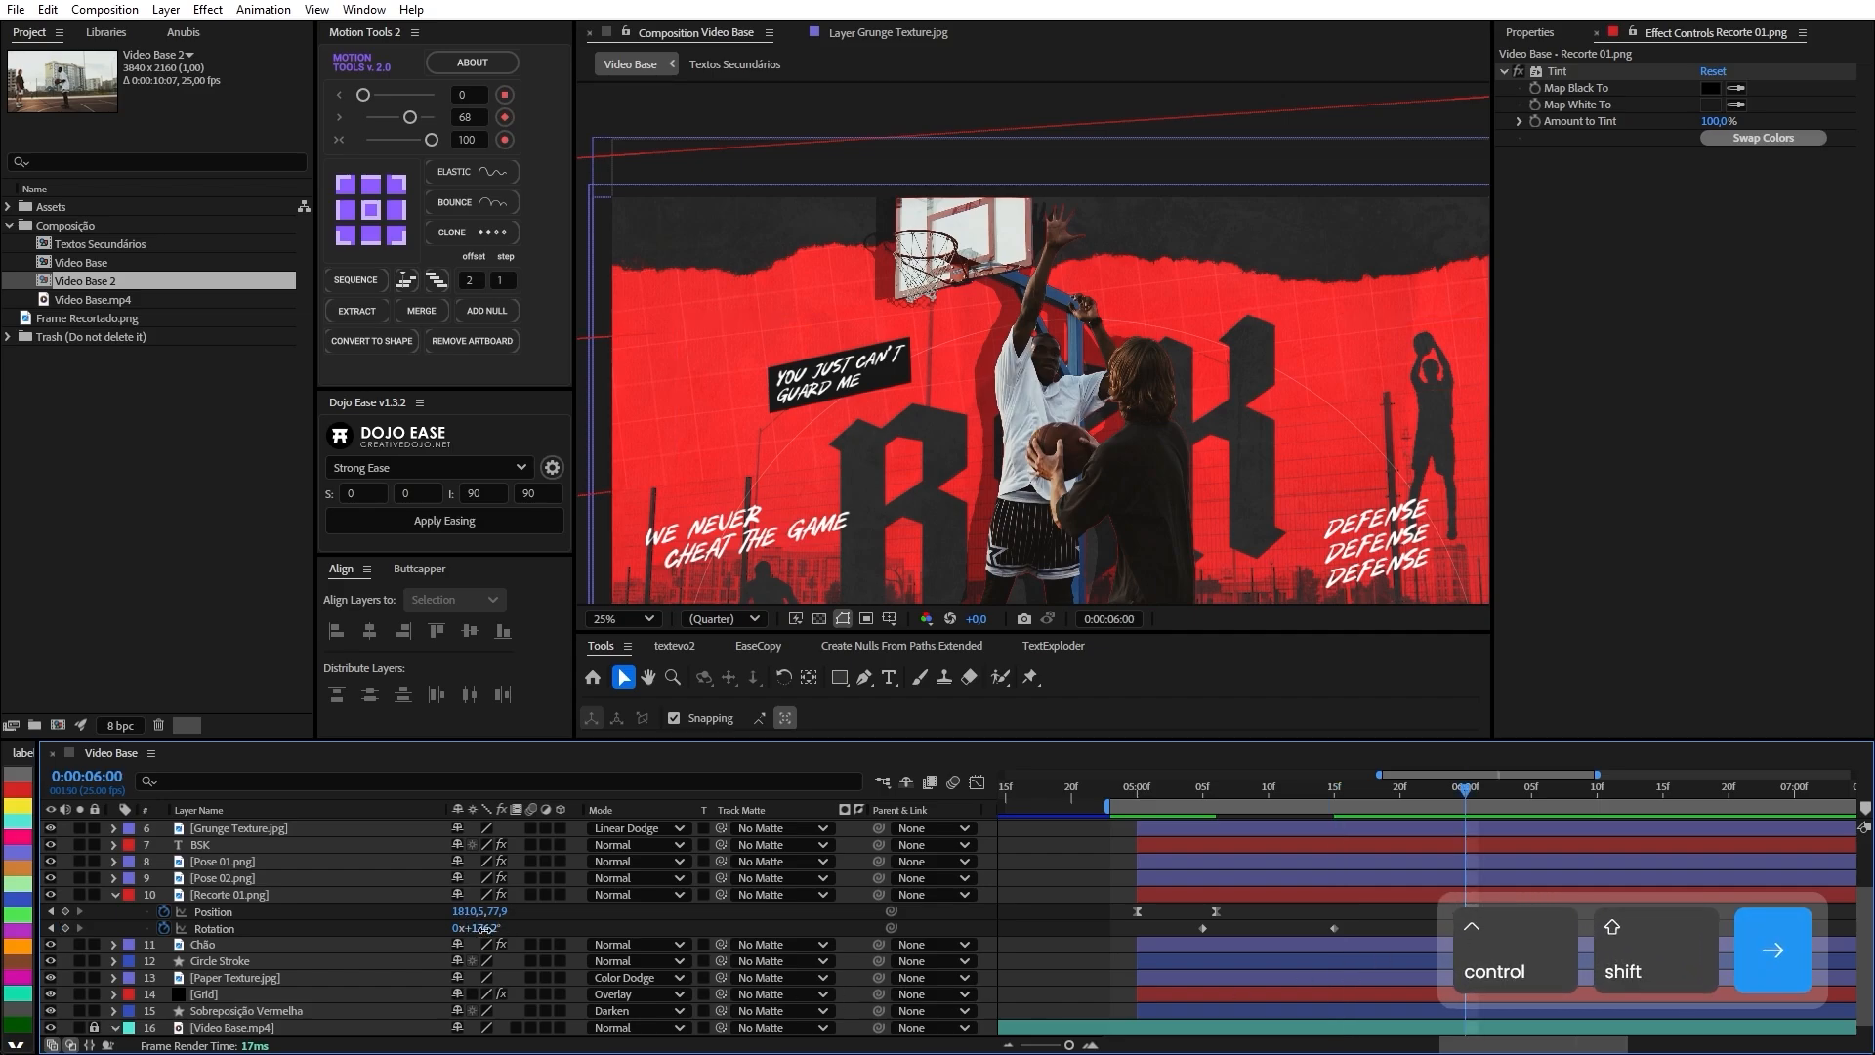
{"action": "left_click", "coordinate": [485, 929]}
{"action": "key", "text": "Down"}
{"action": "key", "text": "Down"}
{"action": "key", "text": "Down"}
{"action": "key", "text": "Down"}
{"action": "key", "text": "Down"}
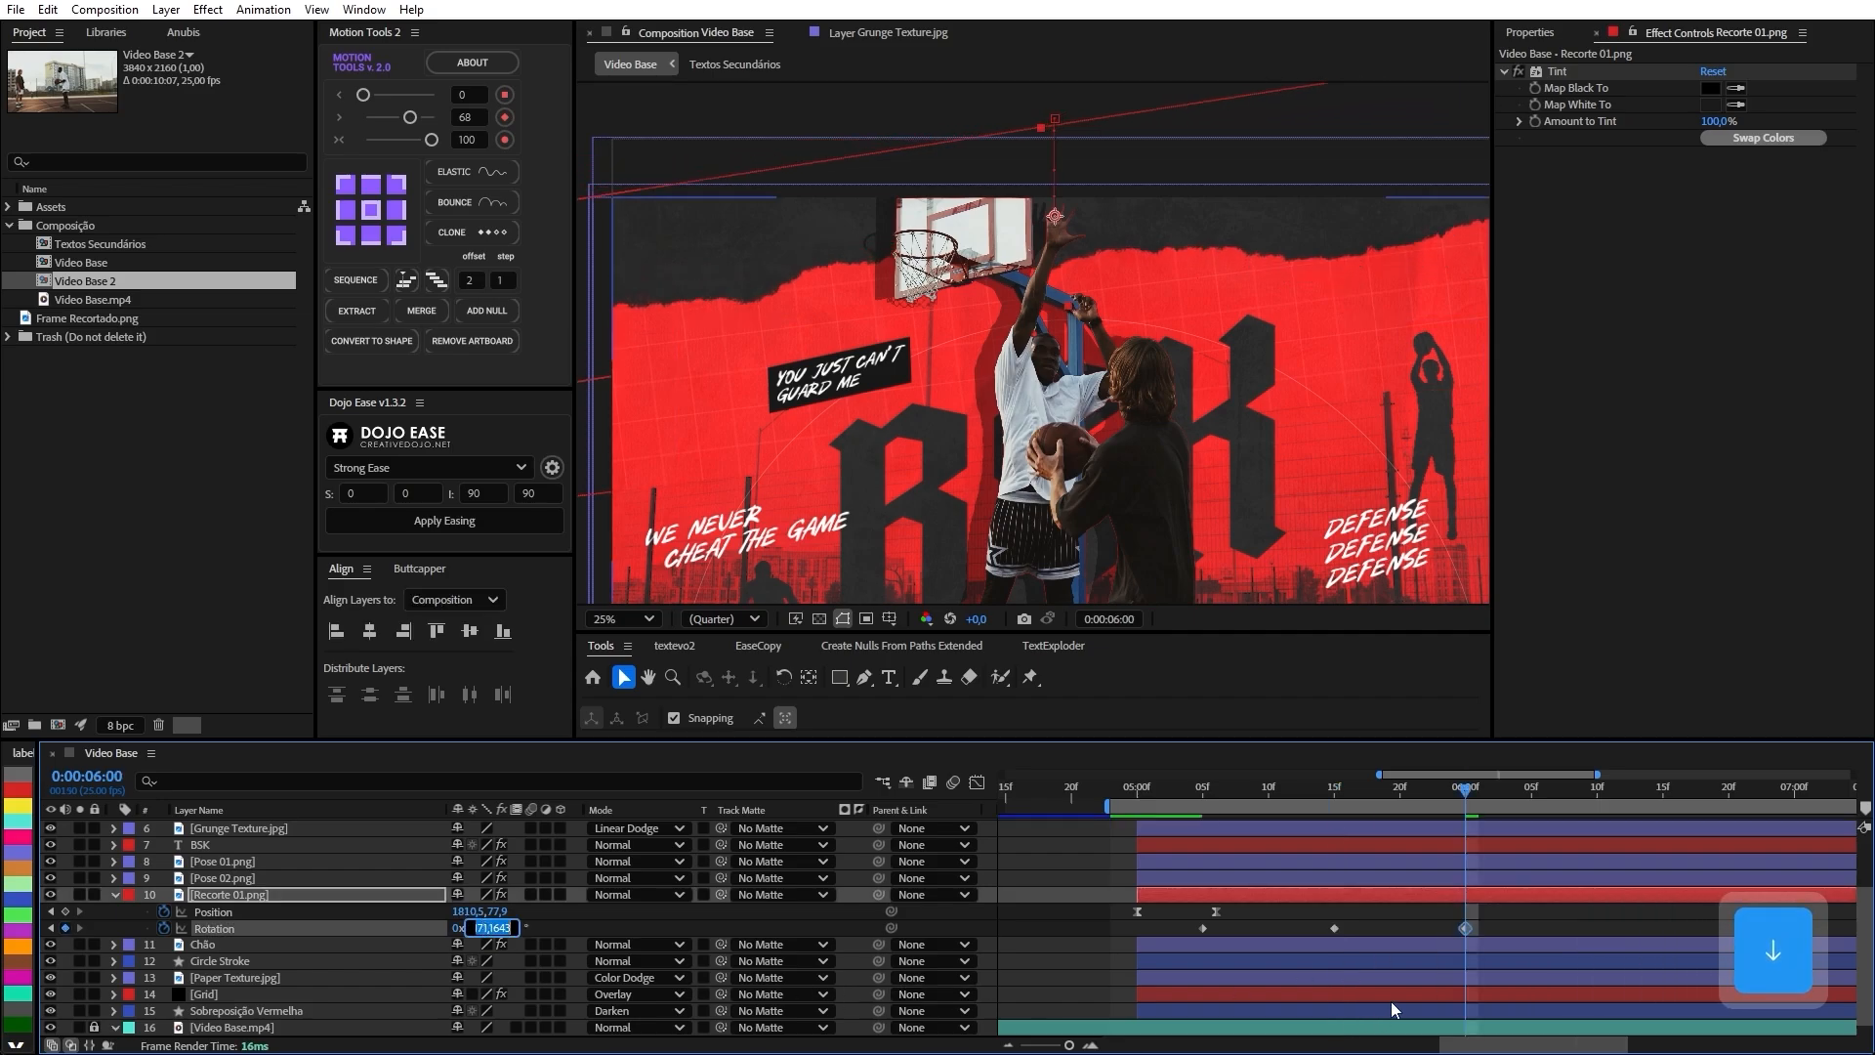
{"action": "key", "text": "Up"}
Keyframe Recorte 01.png's Rotation at 0x+174,2° at 0:00:06:10.
{"action": "key", "text": "ctrl+shift+Right"}
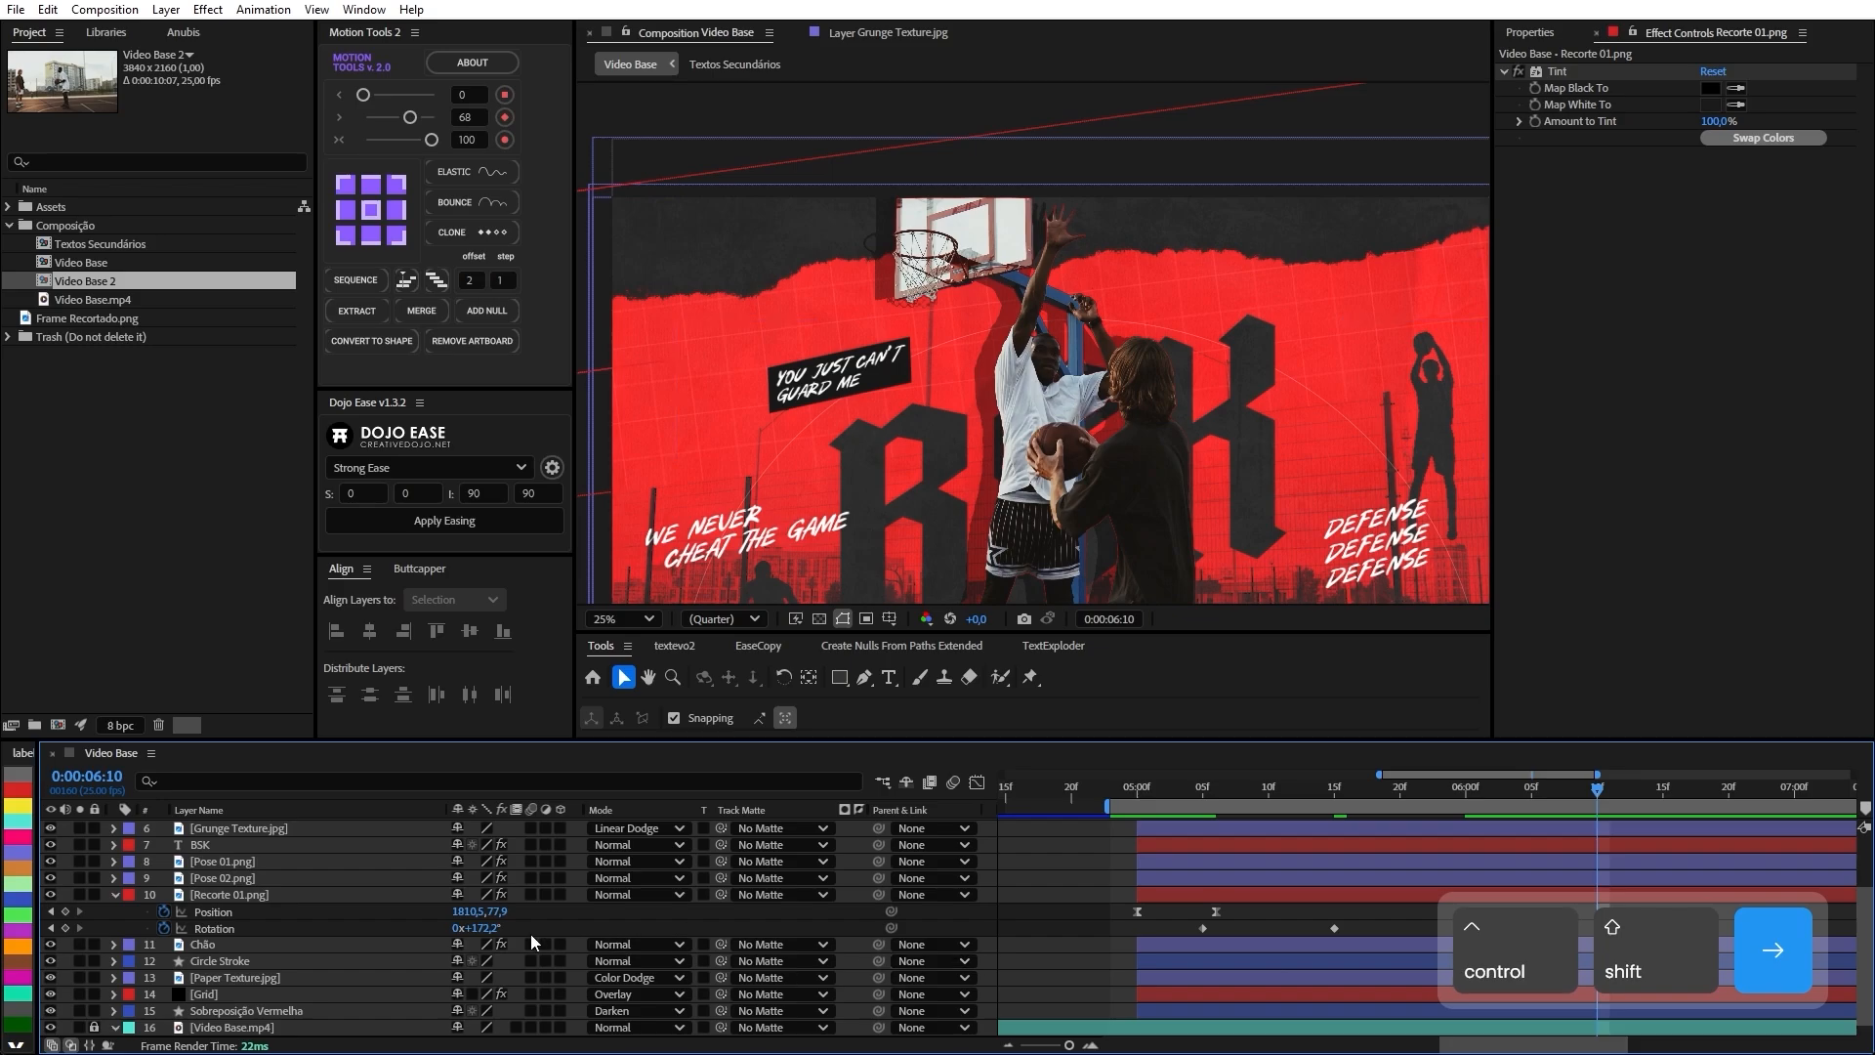
{"action": "left_click", "coordinate": [486, 927]}
{"action": "key", "text": "Up"}
{"action": "key", "text": "Up"}
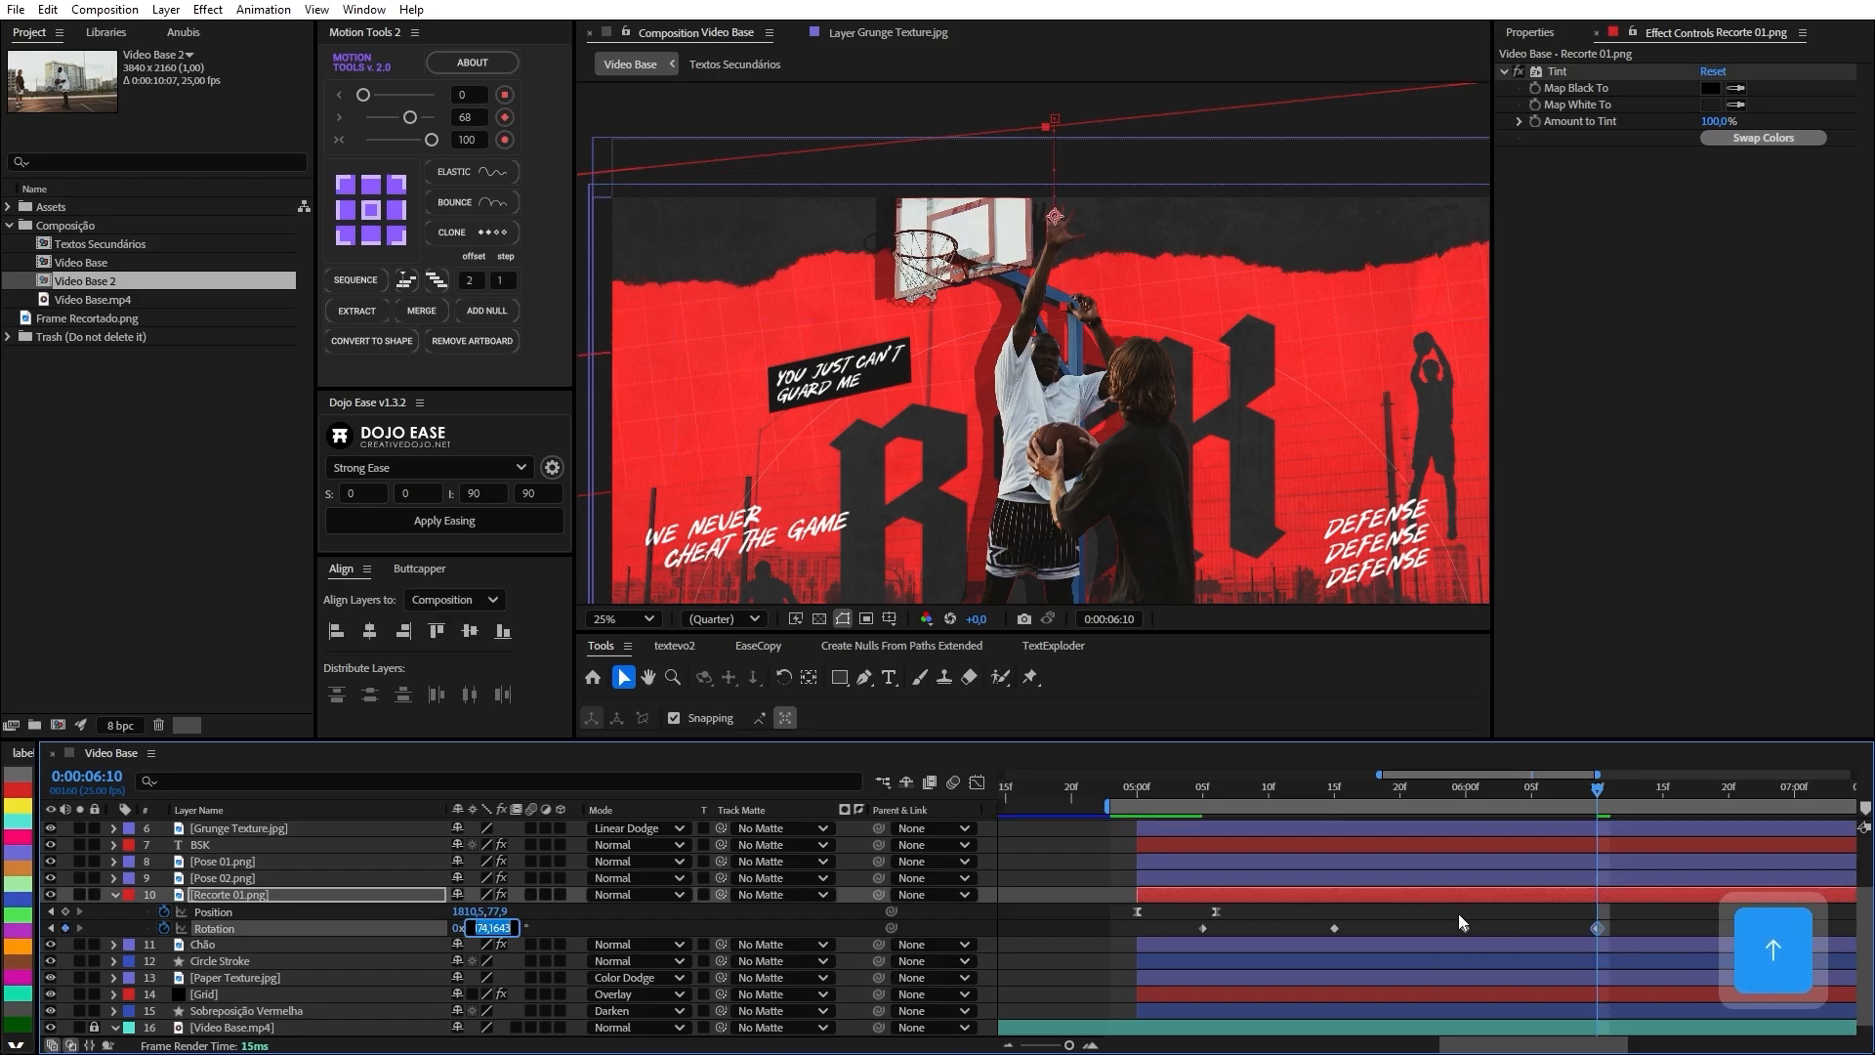
Keyframe Recorte 01.png's Rotation at 0x+174,2° at 0:00:06:20.
{"action": "key", "text": "ctrl+shift+Right"}
{"action": "left_click", "coordinate": [489, 927]}
{"action": "key", "text": "Down"}
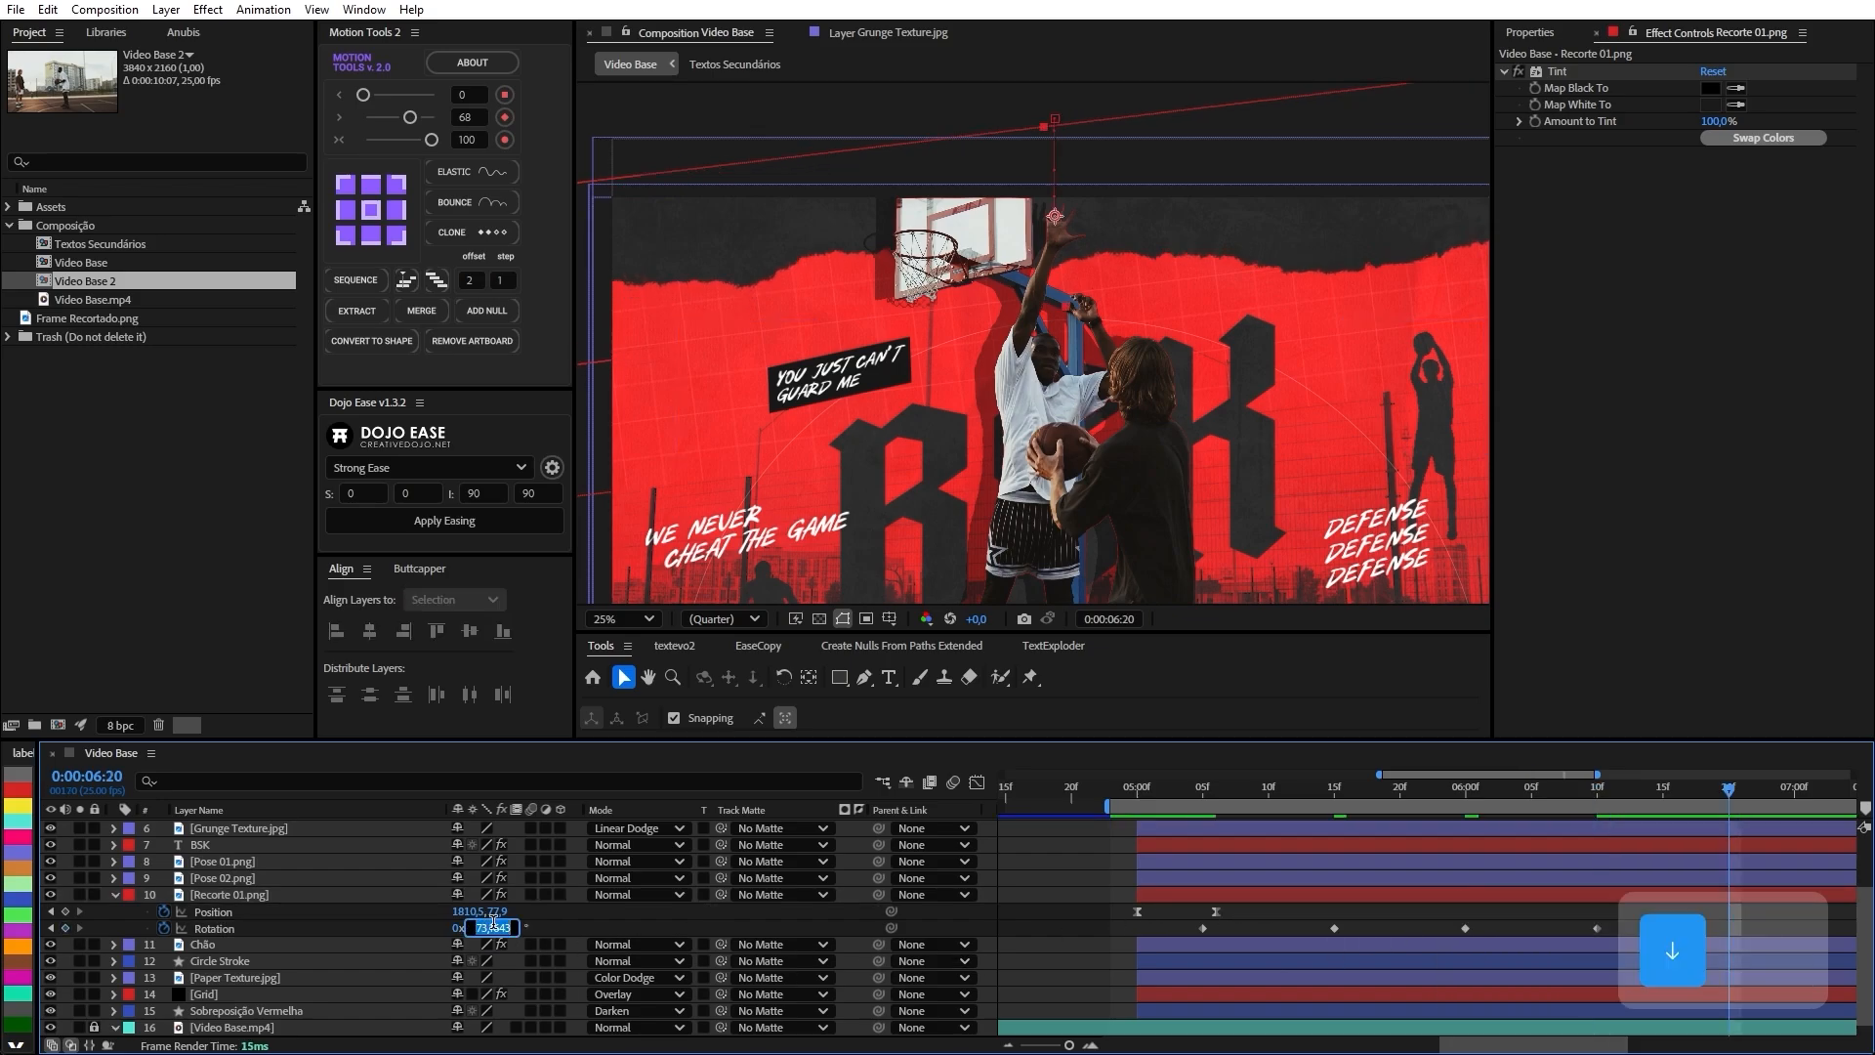
{"action": "key", "text": "Down"}
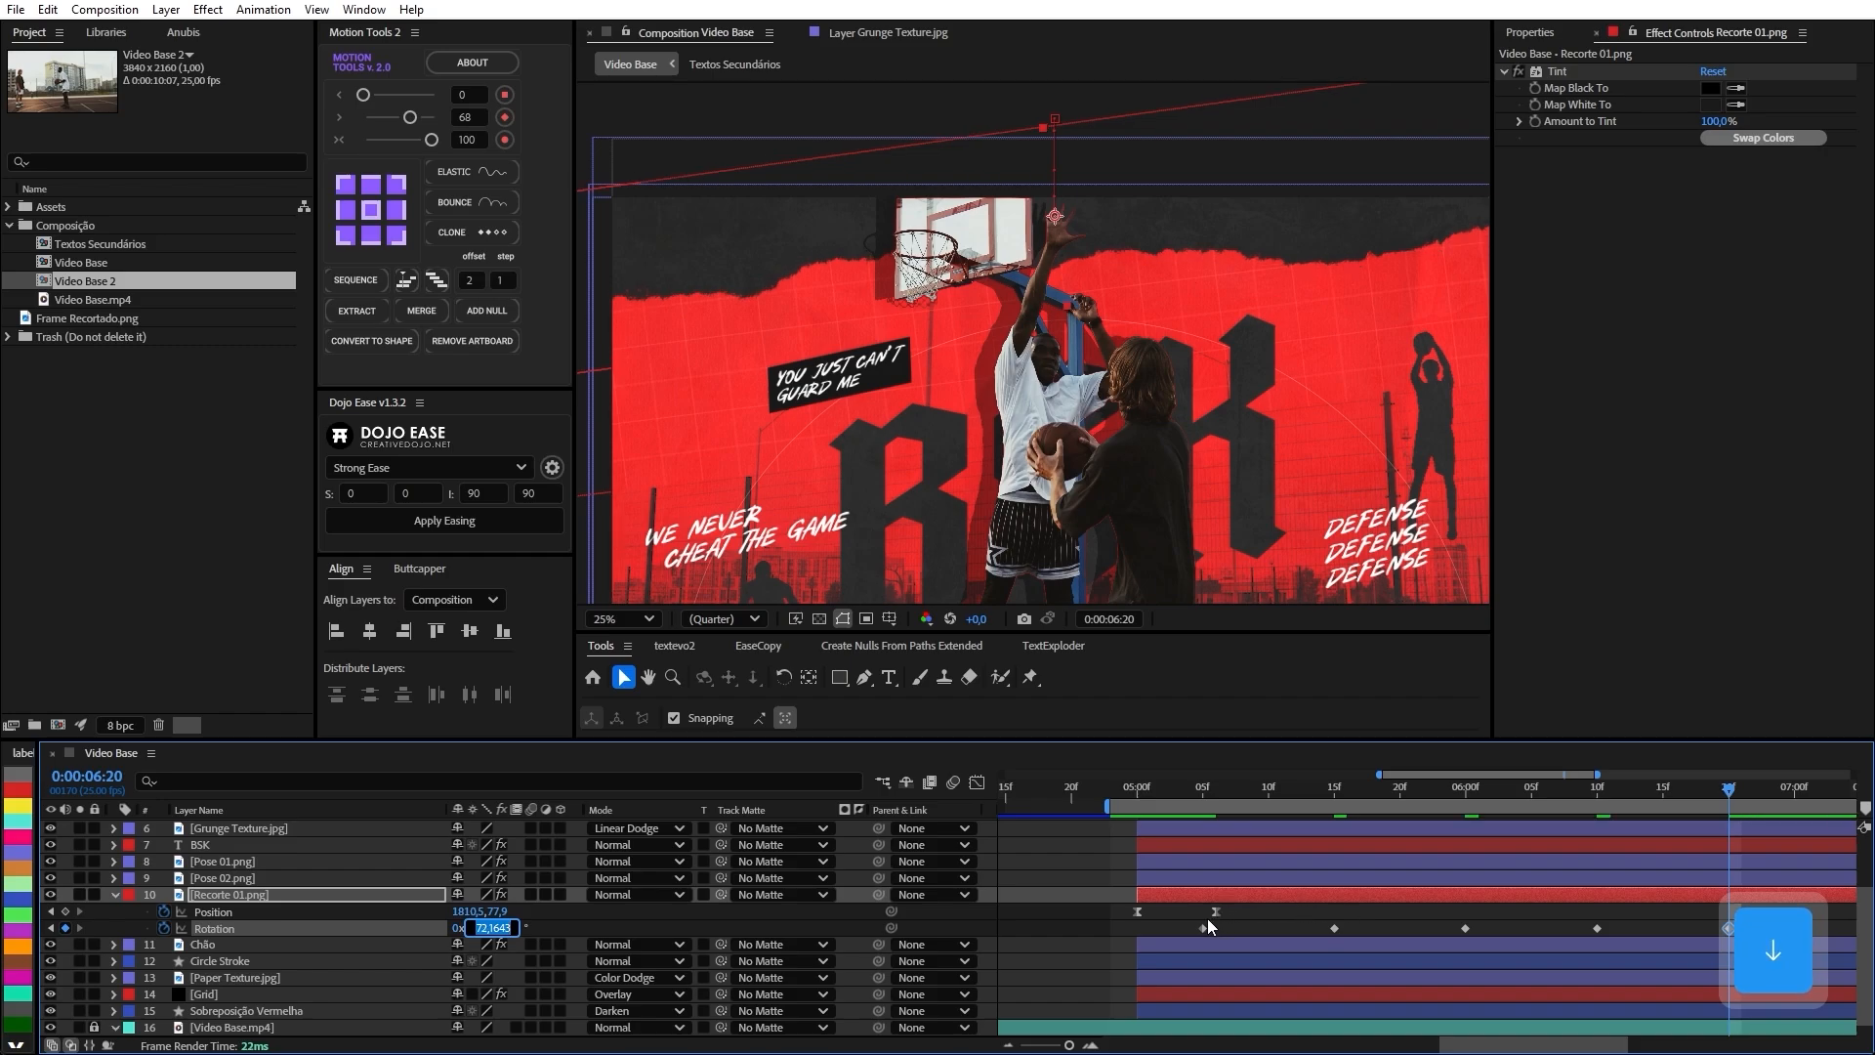
{"action": "key", "text": "Return"}
Convert all of Recorte 01.png's Rotation keyframes to hold keyframes.
{"action": "scroll", "coordinate": [1504, 938], "scroll_direction": "down", "scroll_amount": 2, "text": "alt"}
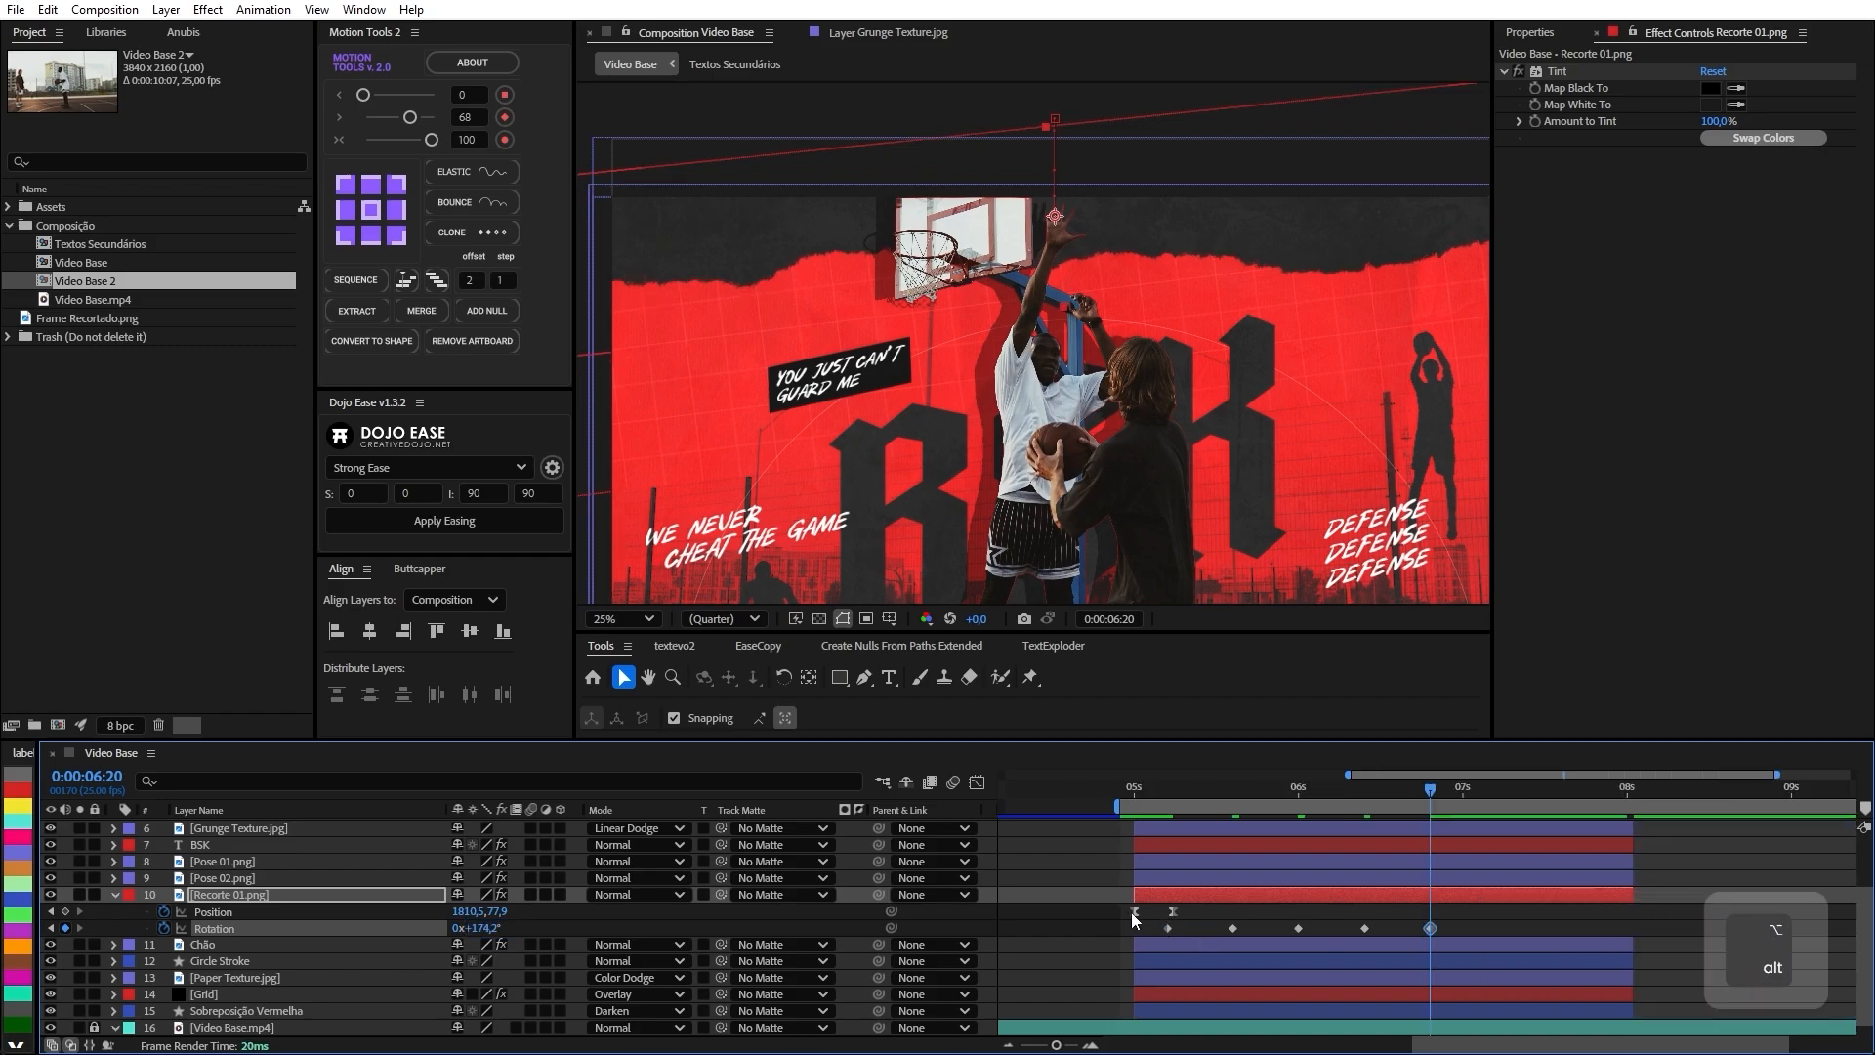
{"action": "left_click_drag", "start_coordinate": [1486, 924], "coordinate": [1299, 965]}
{"action": "left_click_drag", "start_coordinate": [1133, 952], "coordinate": [1133, 952]}
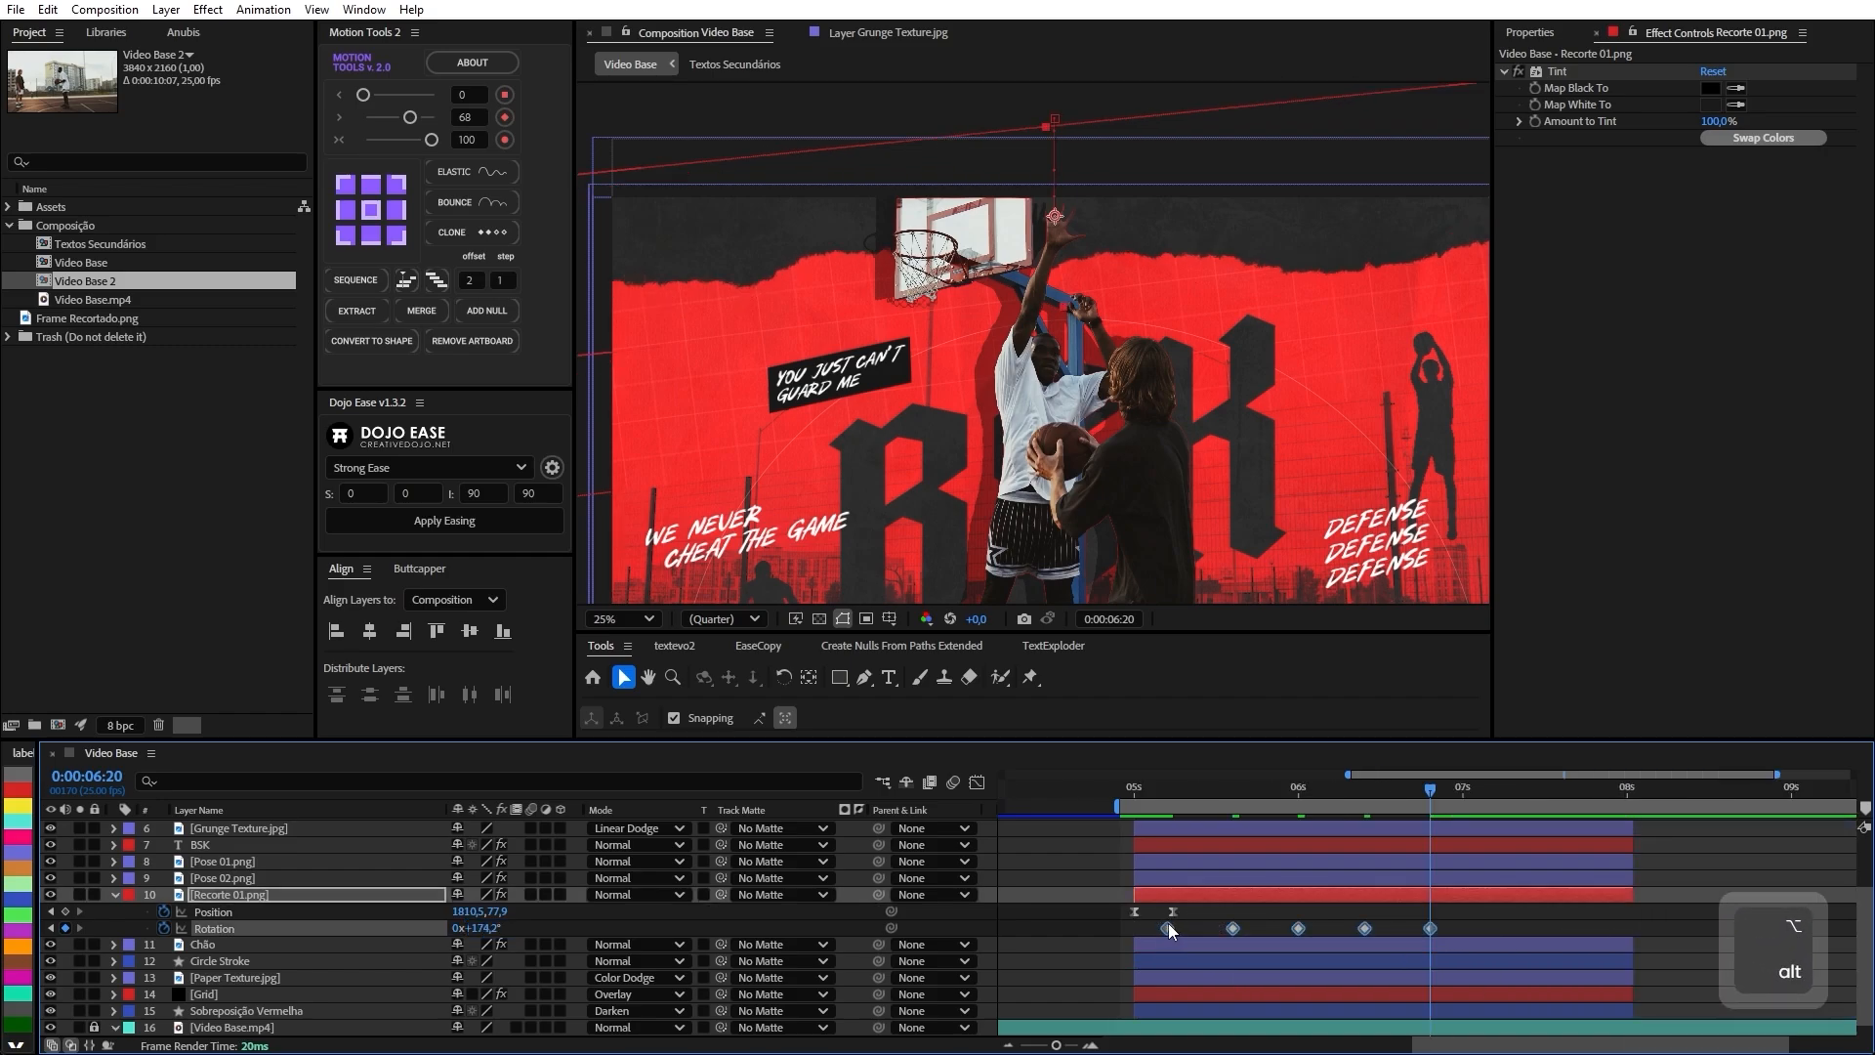
{"action": "right_click", "coordinate": [1168, 928]}
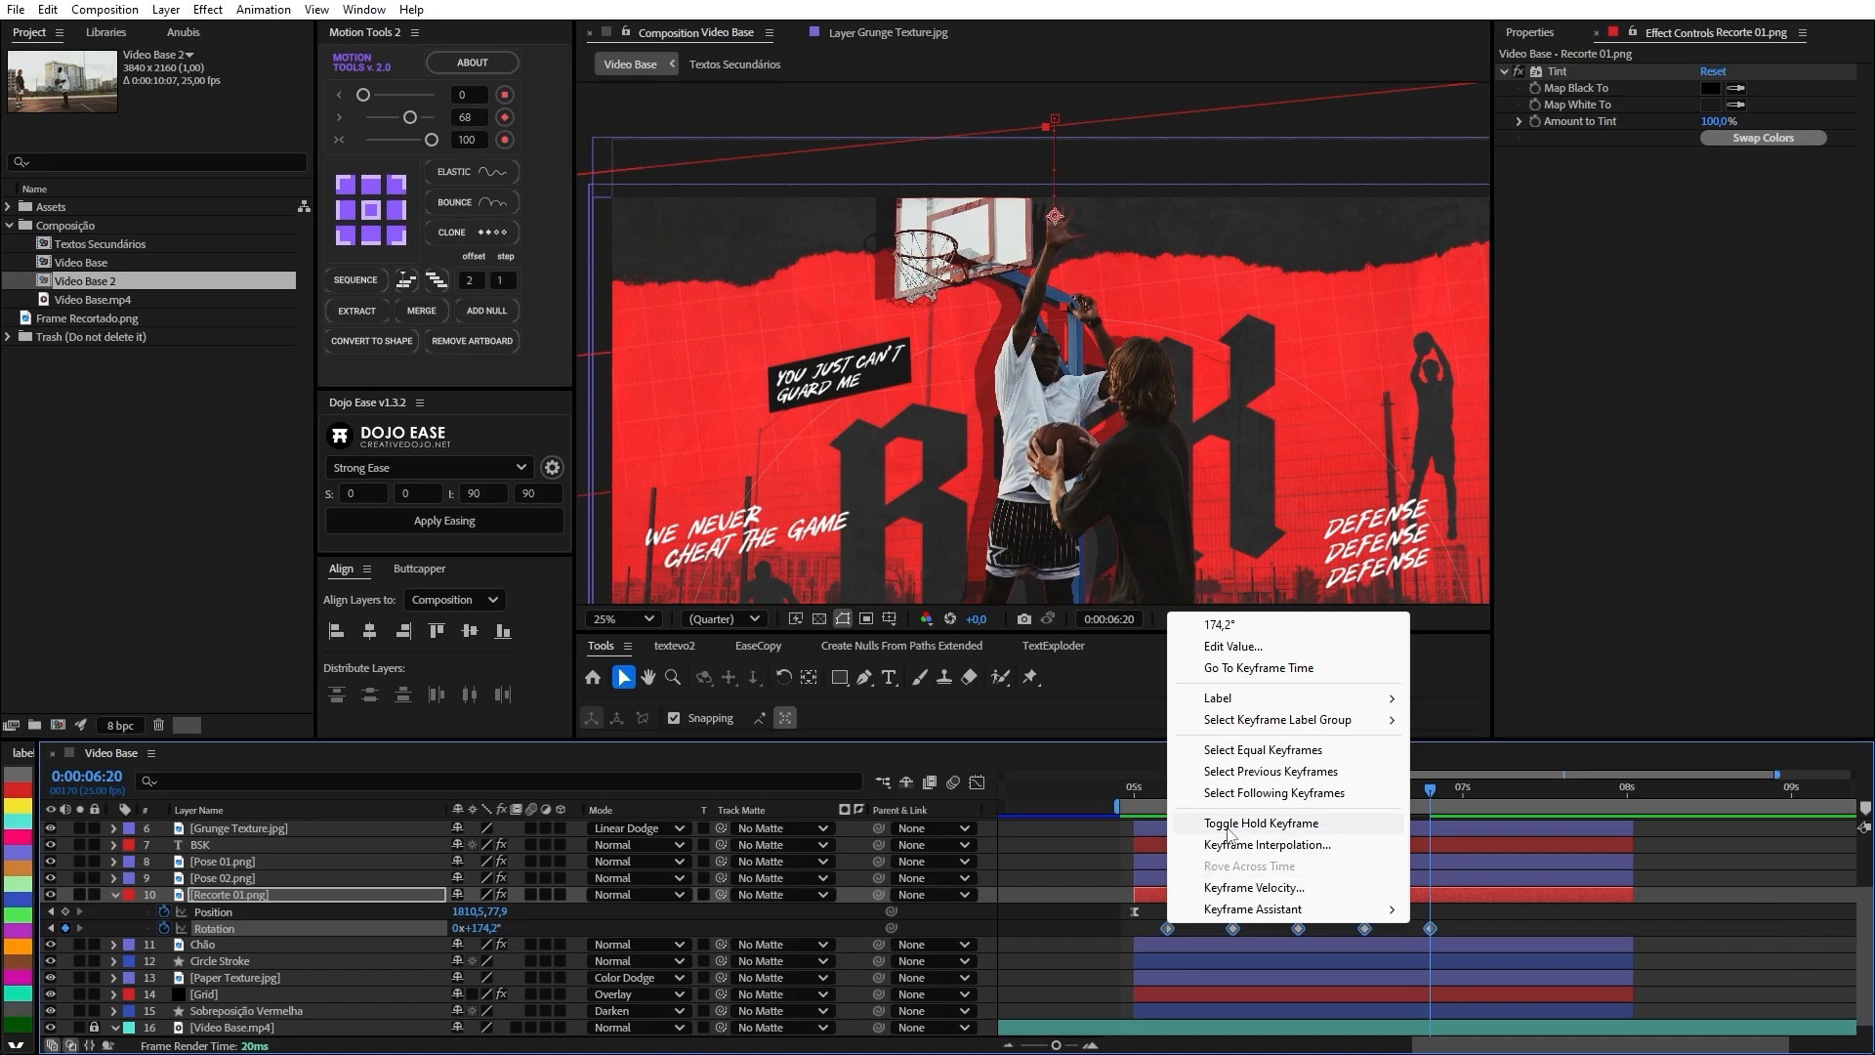
{"action": "left_click", "coordinate": [1226, 826]}
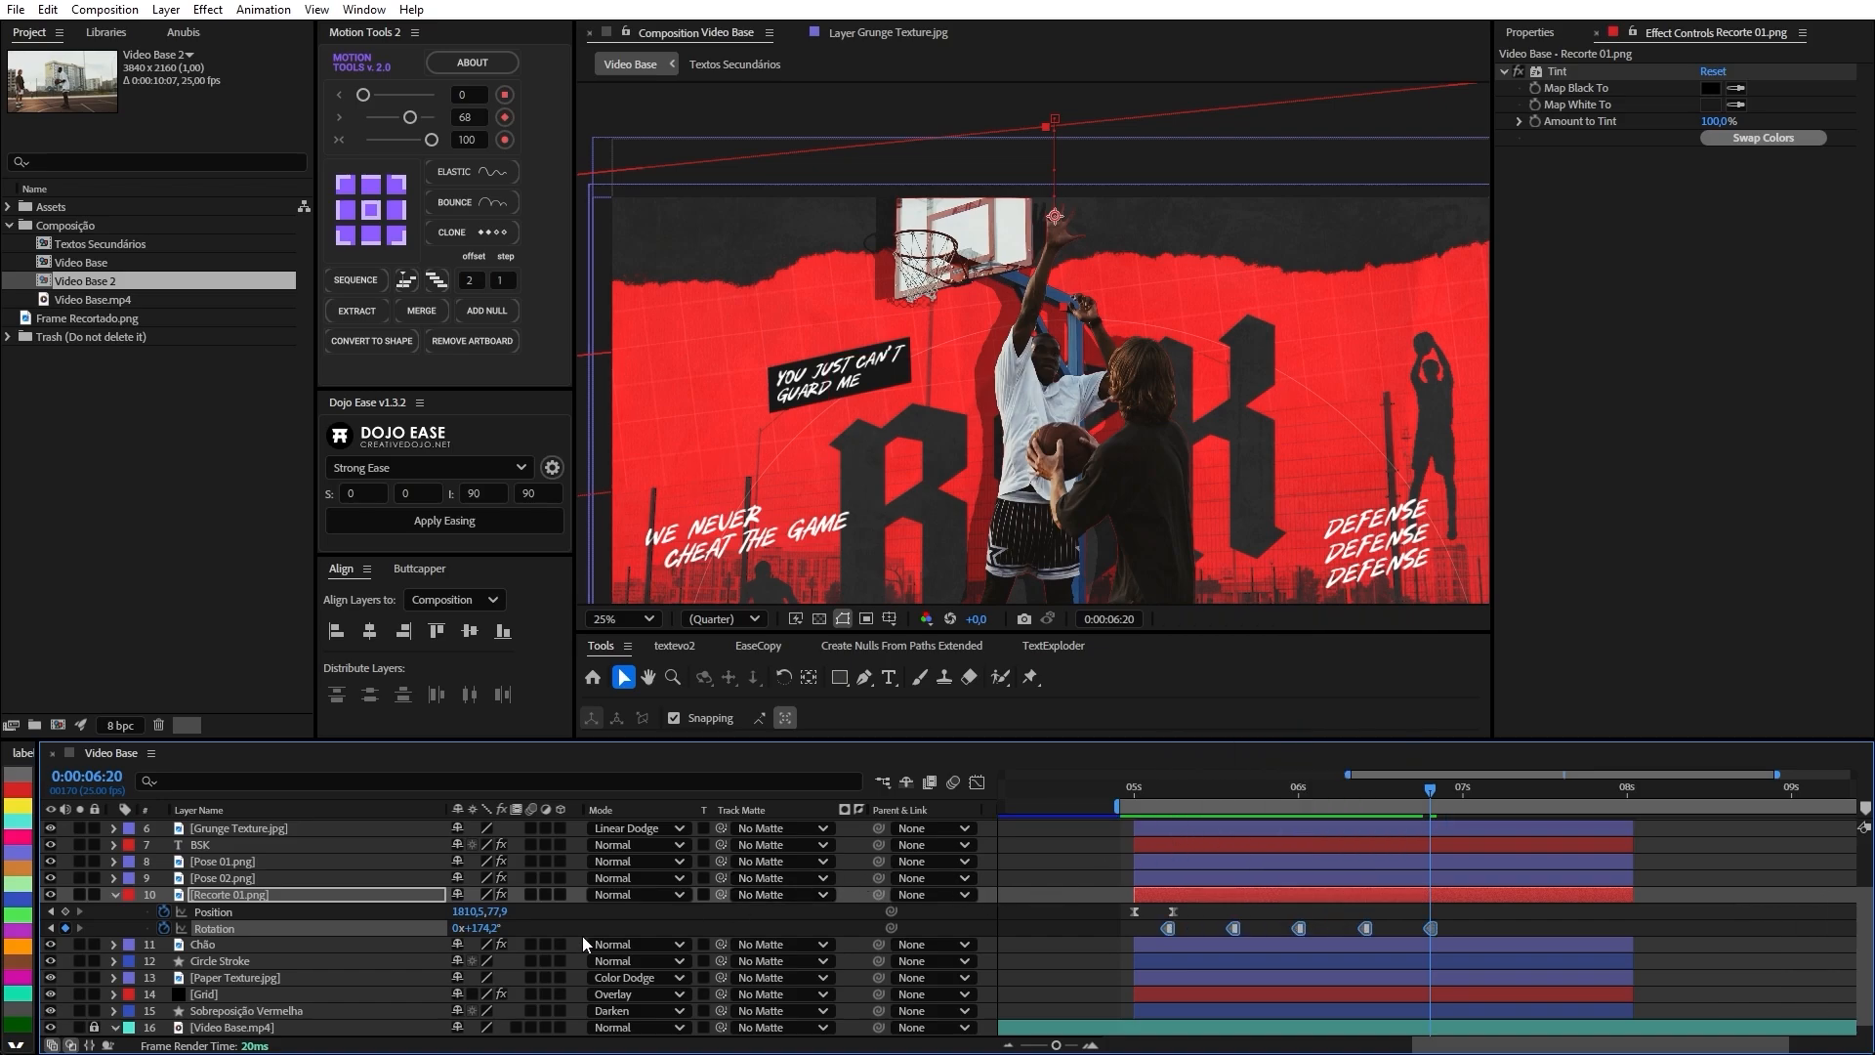
Add a loopOut() expression to Recorte 01.png's Rotation and preview the animation from 0:00:04:24.
{"action": "left_click", "coordinate": [165, 926], "text": "alt"}
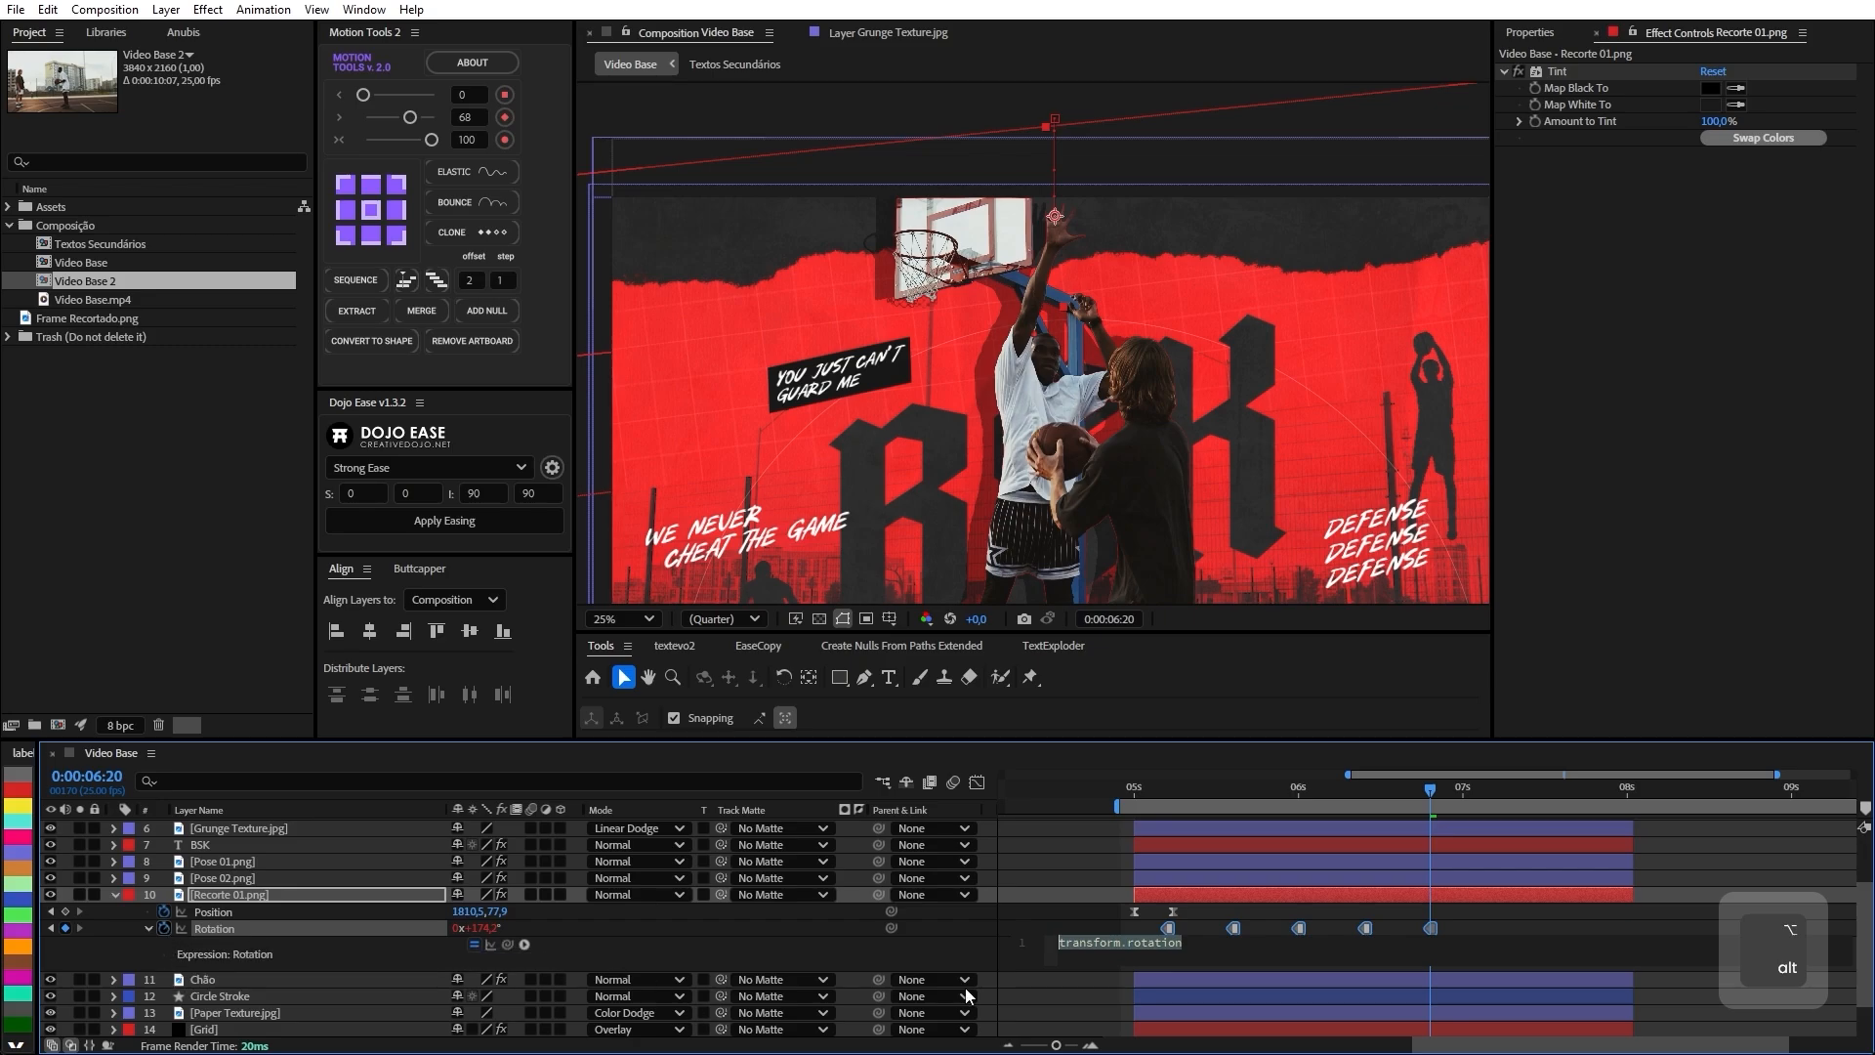
{"action": "type", "text": "loop"}
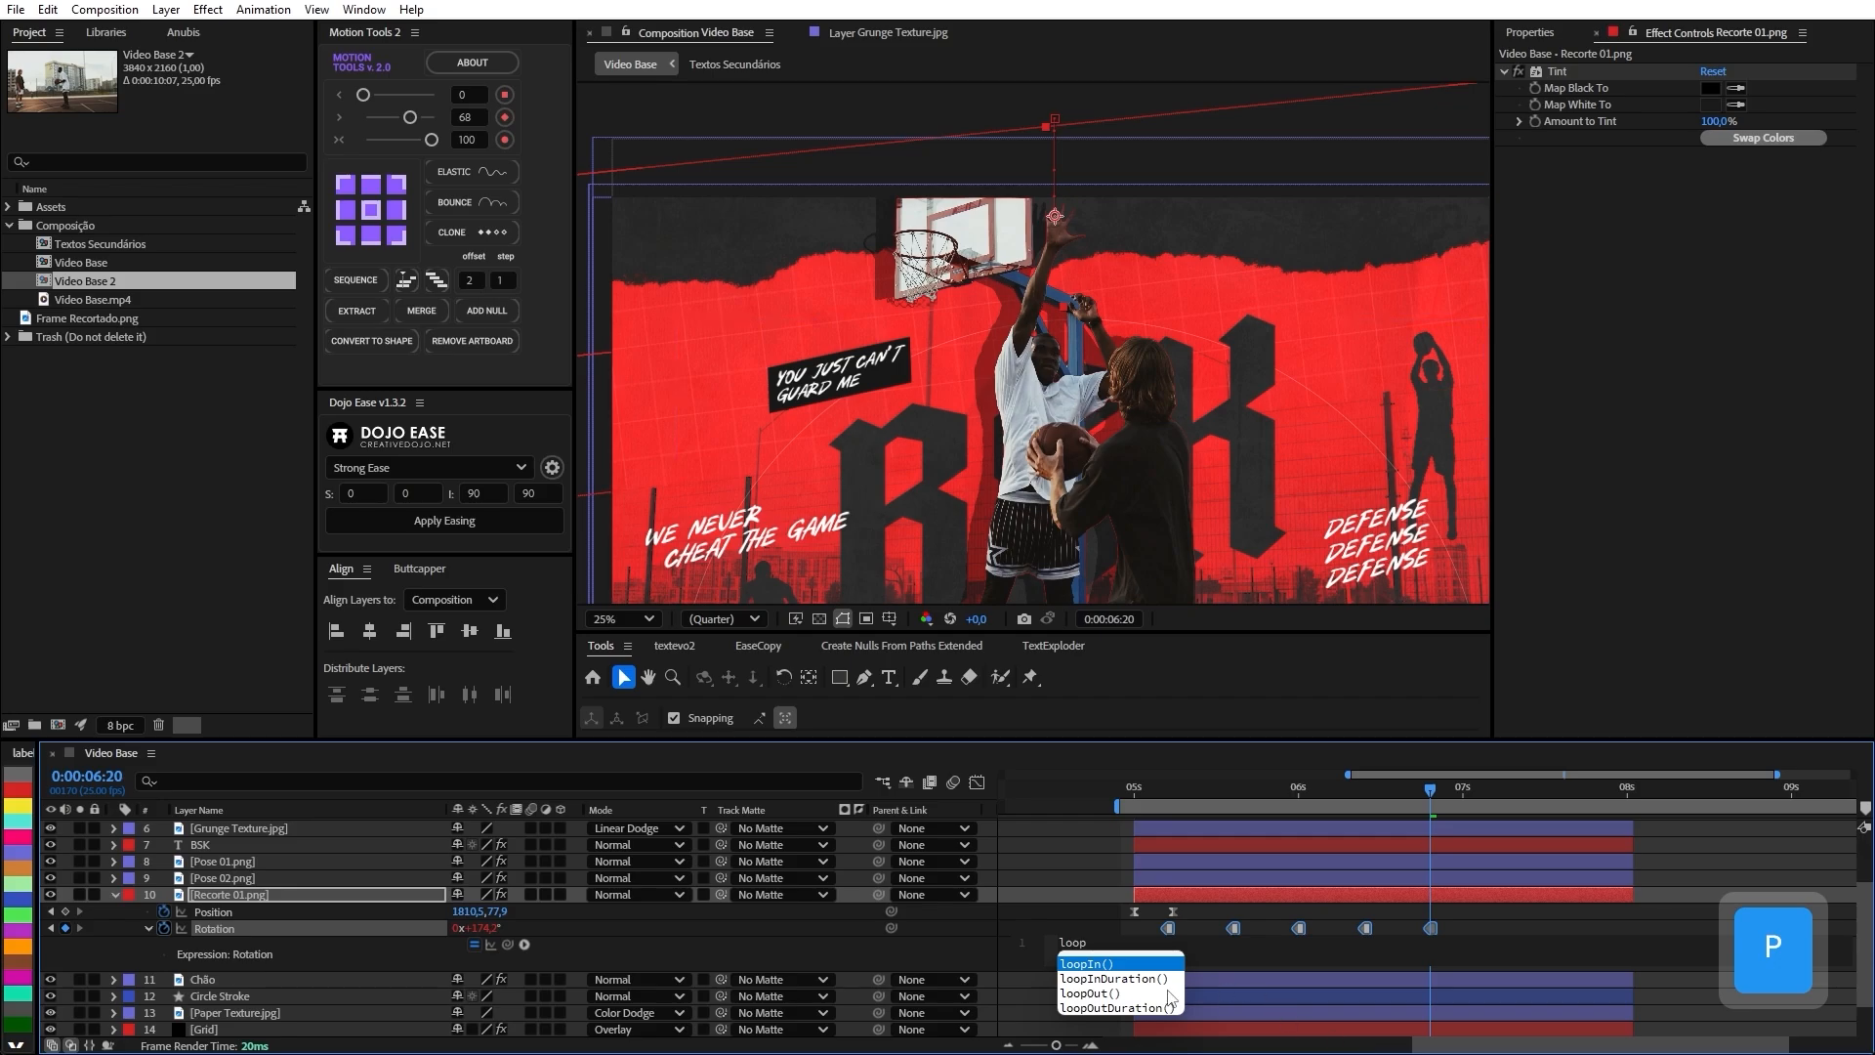
{"action": "left_click", "coordinate": [1142, 993]}
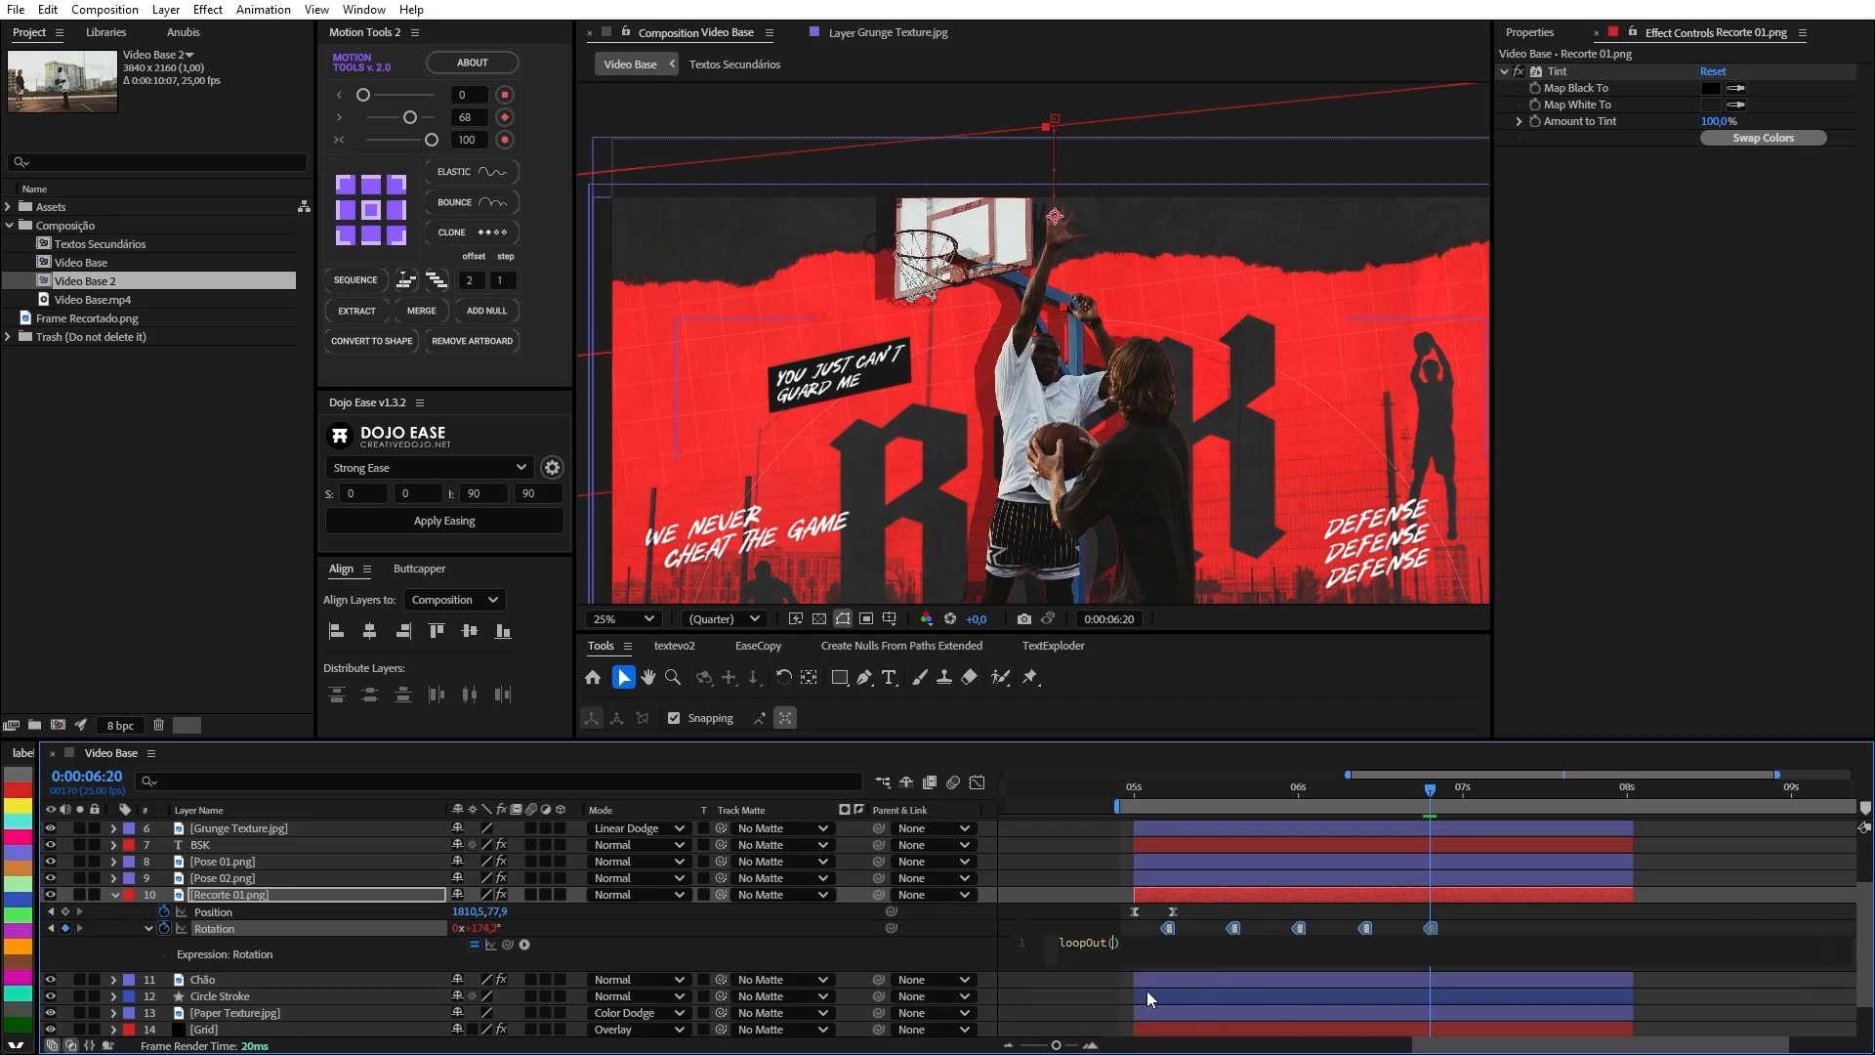
{"action": "key", "text": "Return"}
{"action": "left_click_drag", "start_coordinate": [1139, 795], "coordinate": [1130, 802]}
{"action": "key", "text": "space"}
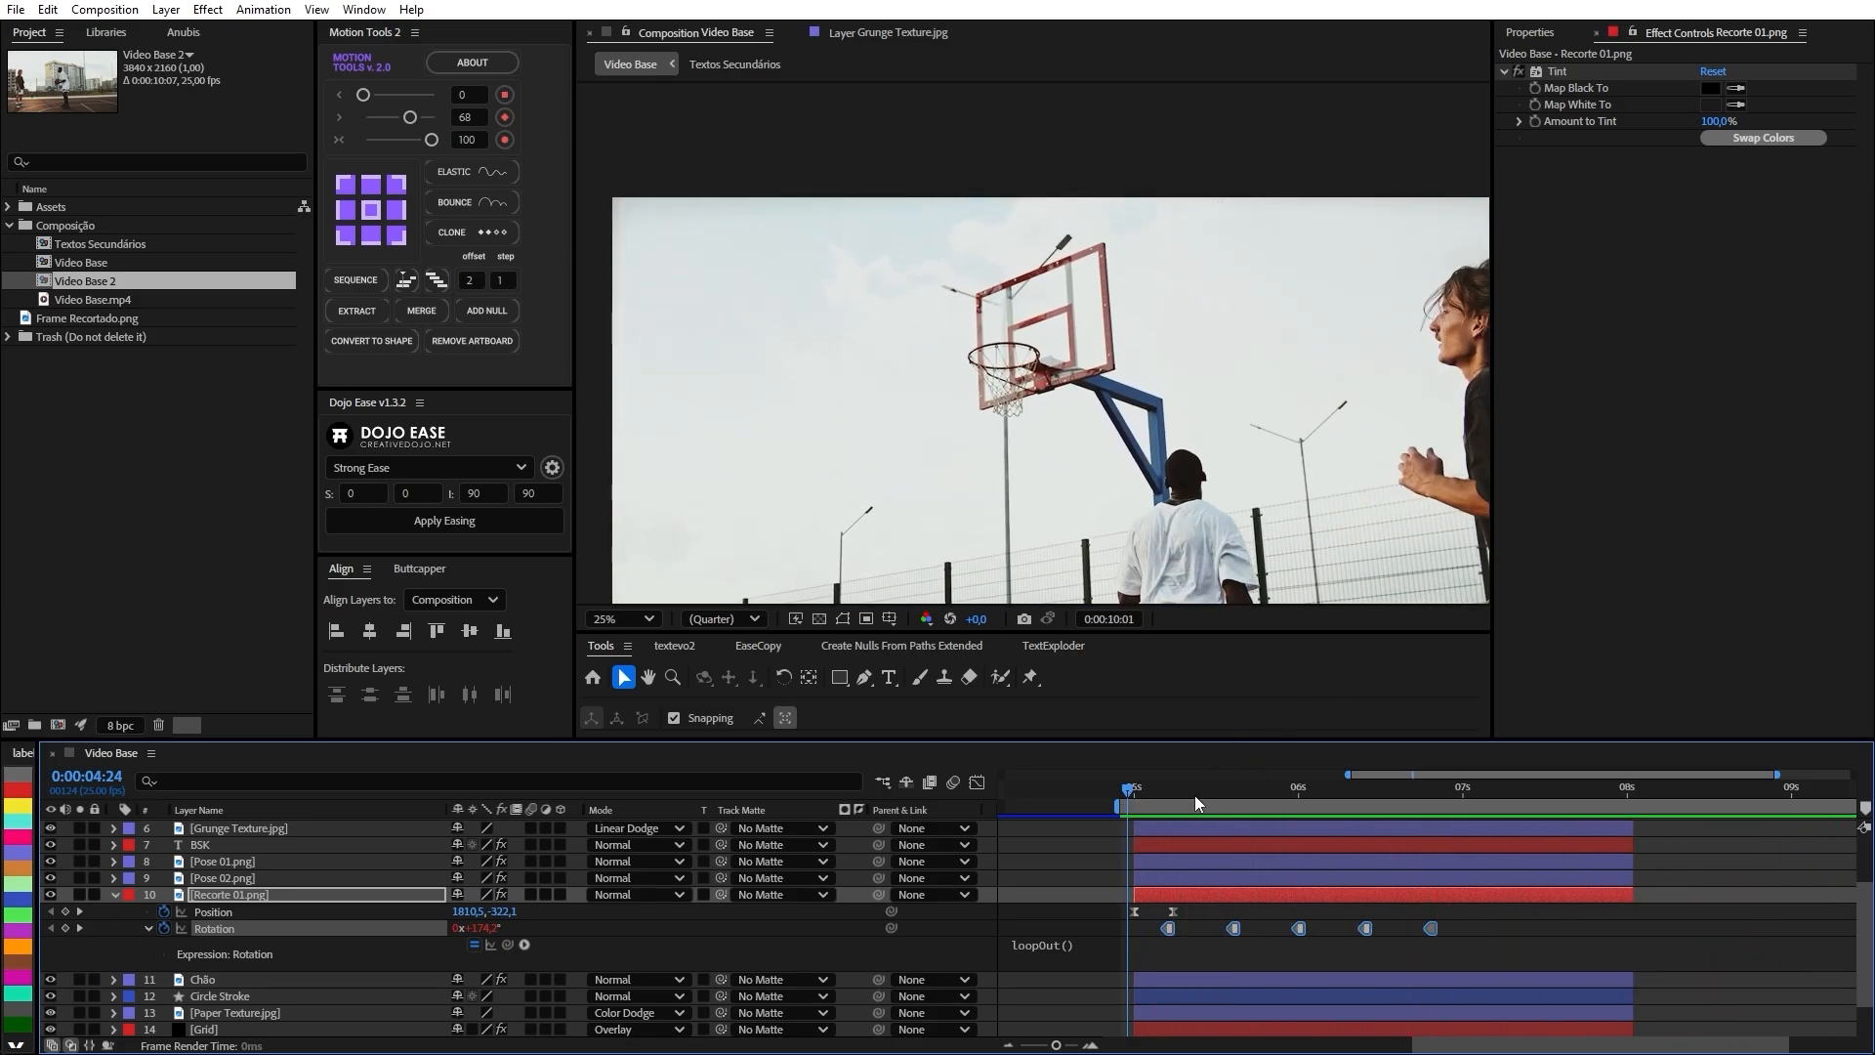
Keyframe the Grid layer's Position at 1920,0,970,0 at 0:00:05:05.
{"action": "key", "text": "space"}
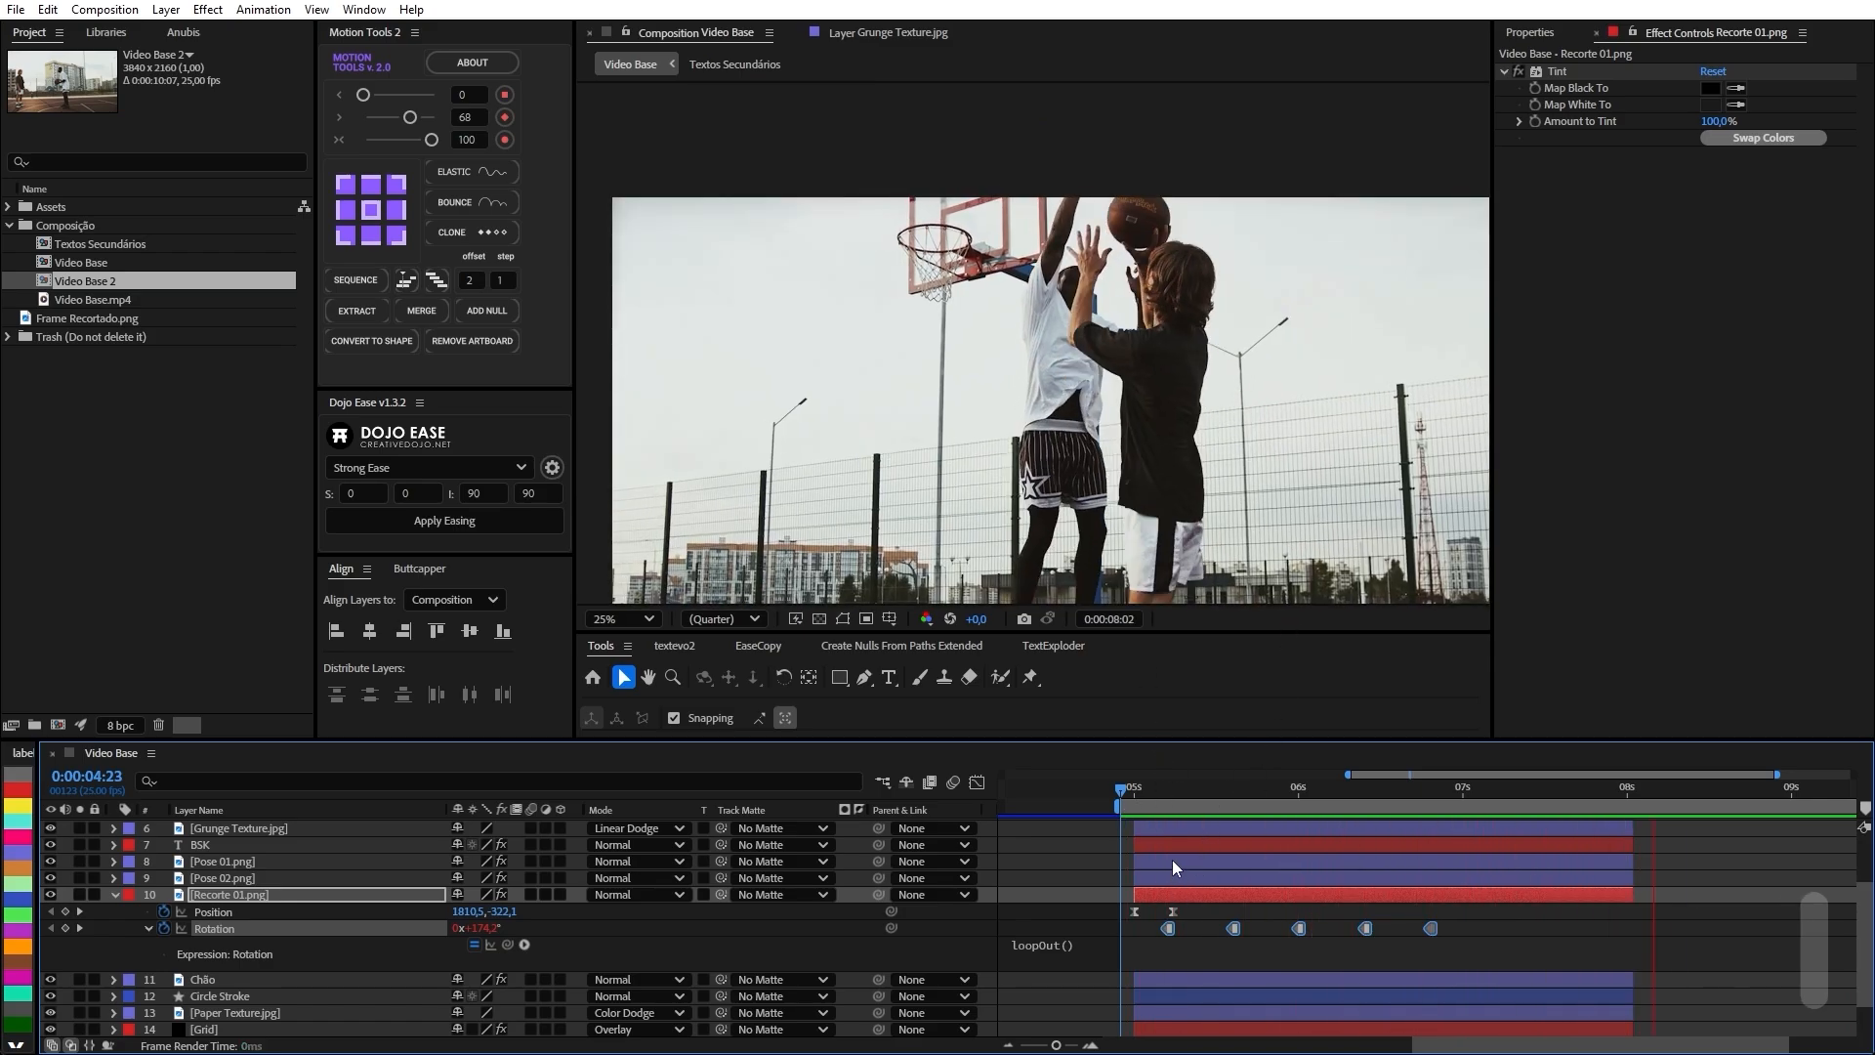
{"action": "left_click_drag", "start_coordinate": [1148, 797], "coordinate": [1134, 801]}
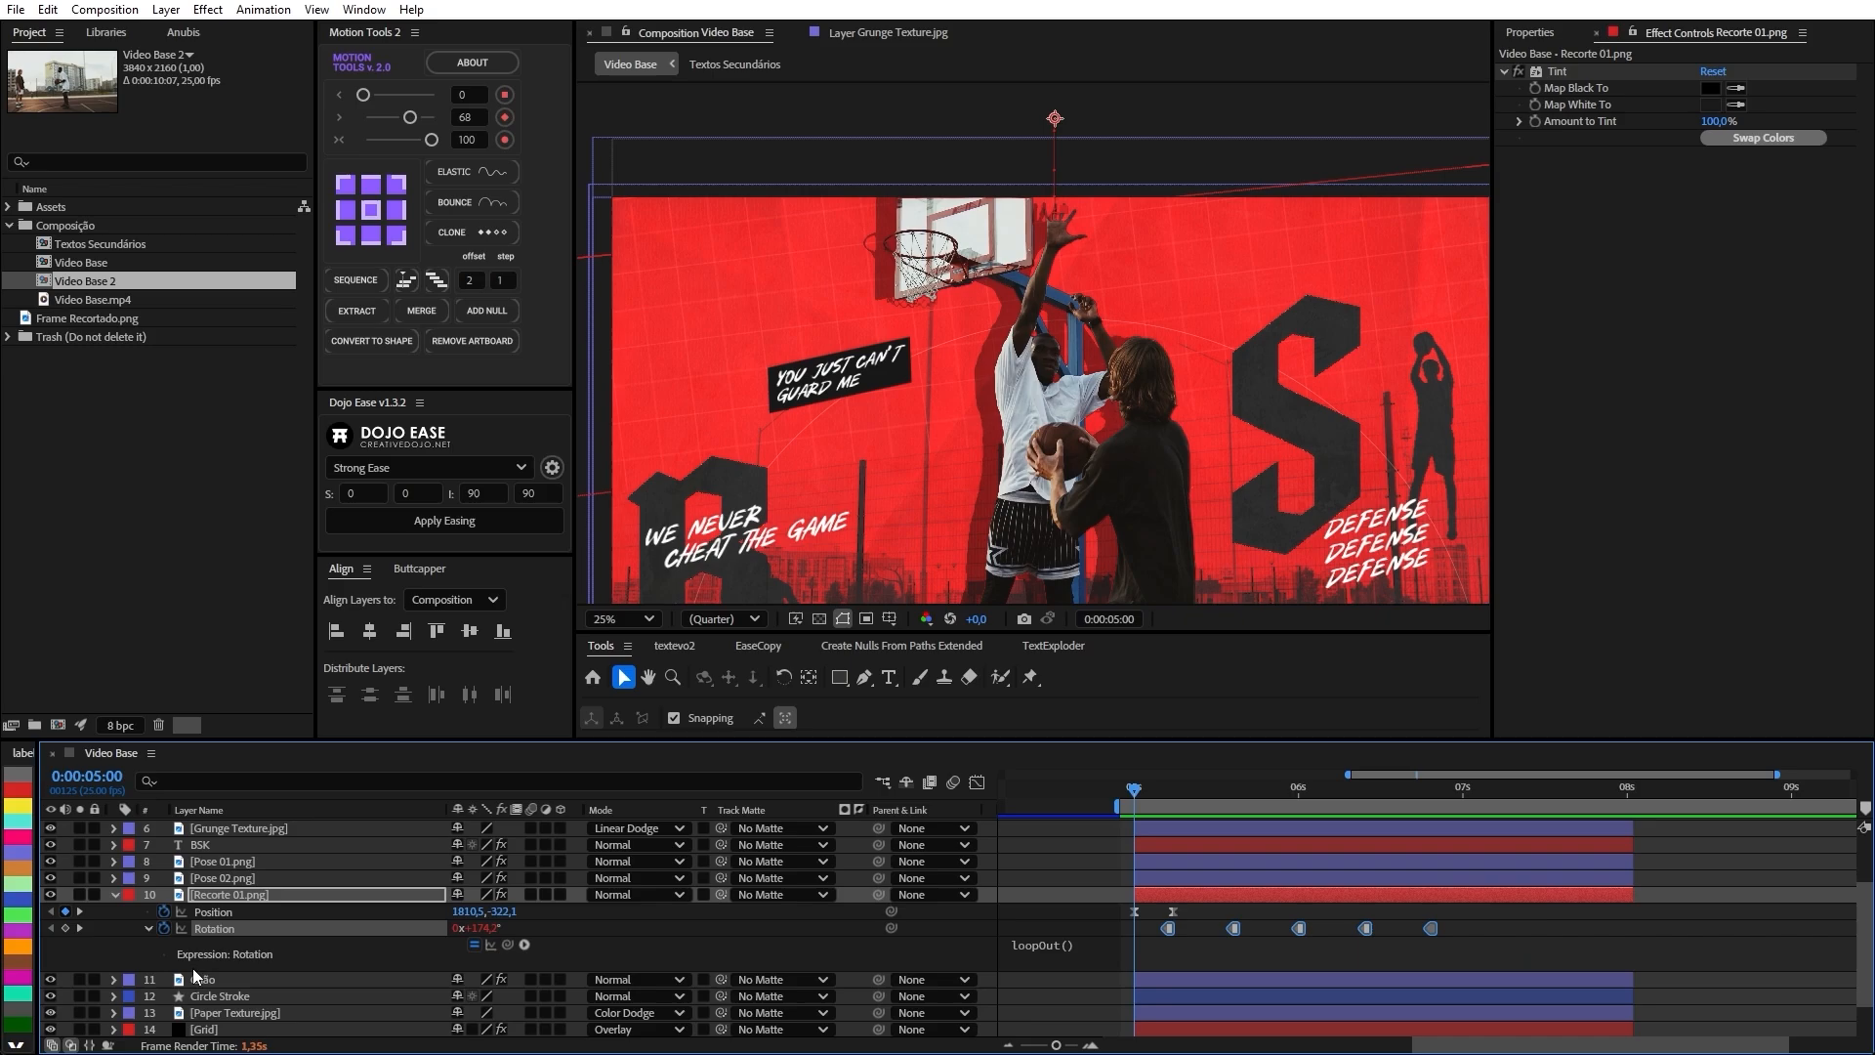
{"action": "scroll", "coordinate": [162, 941], "scroll_direction": "down", "scroll_amount": 3}
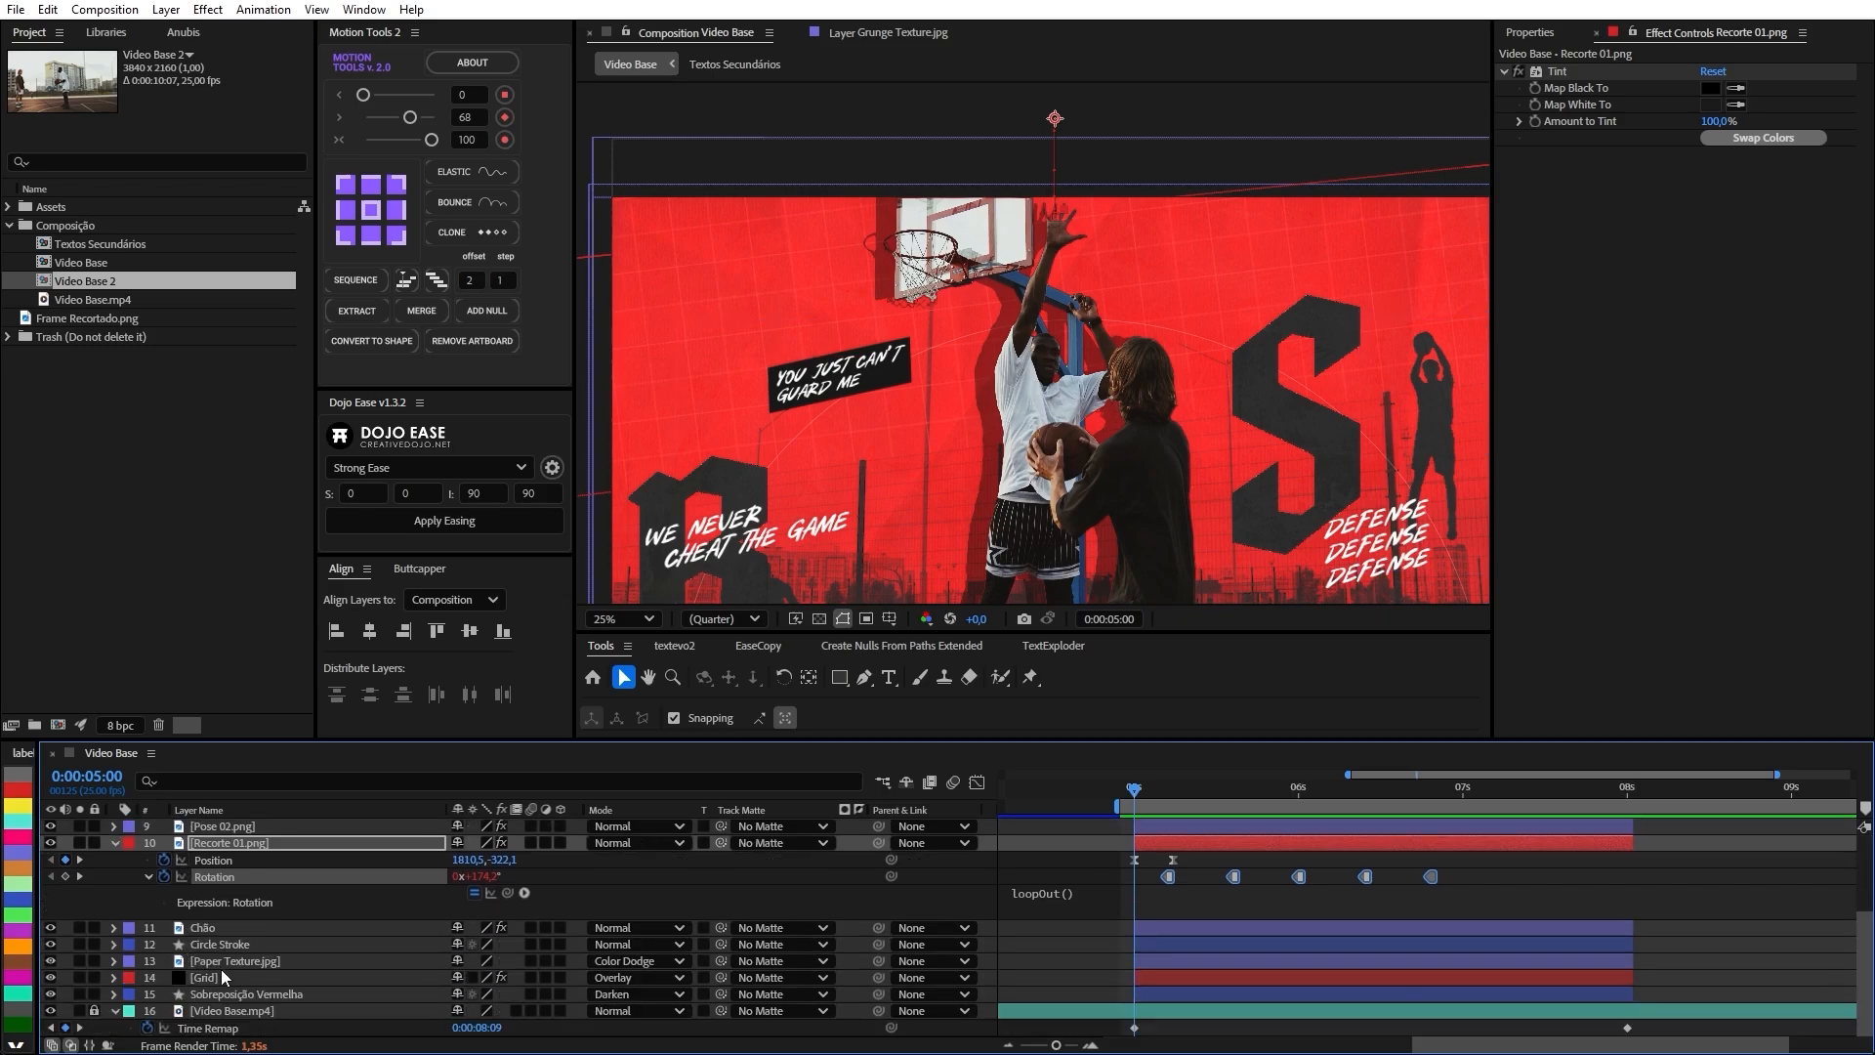
{"action": "left_click", "coordinate": [221, 976]}
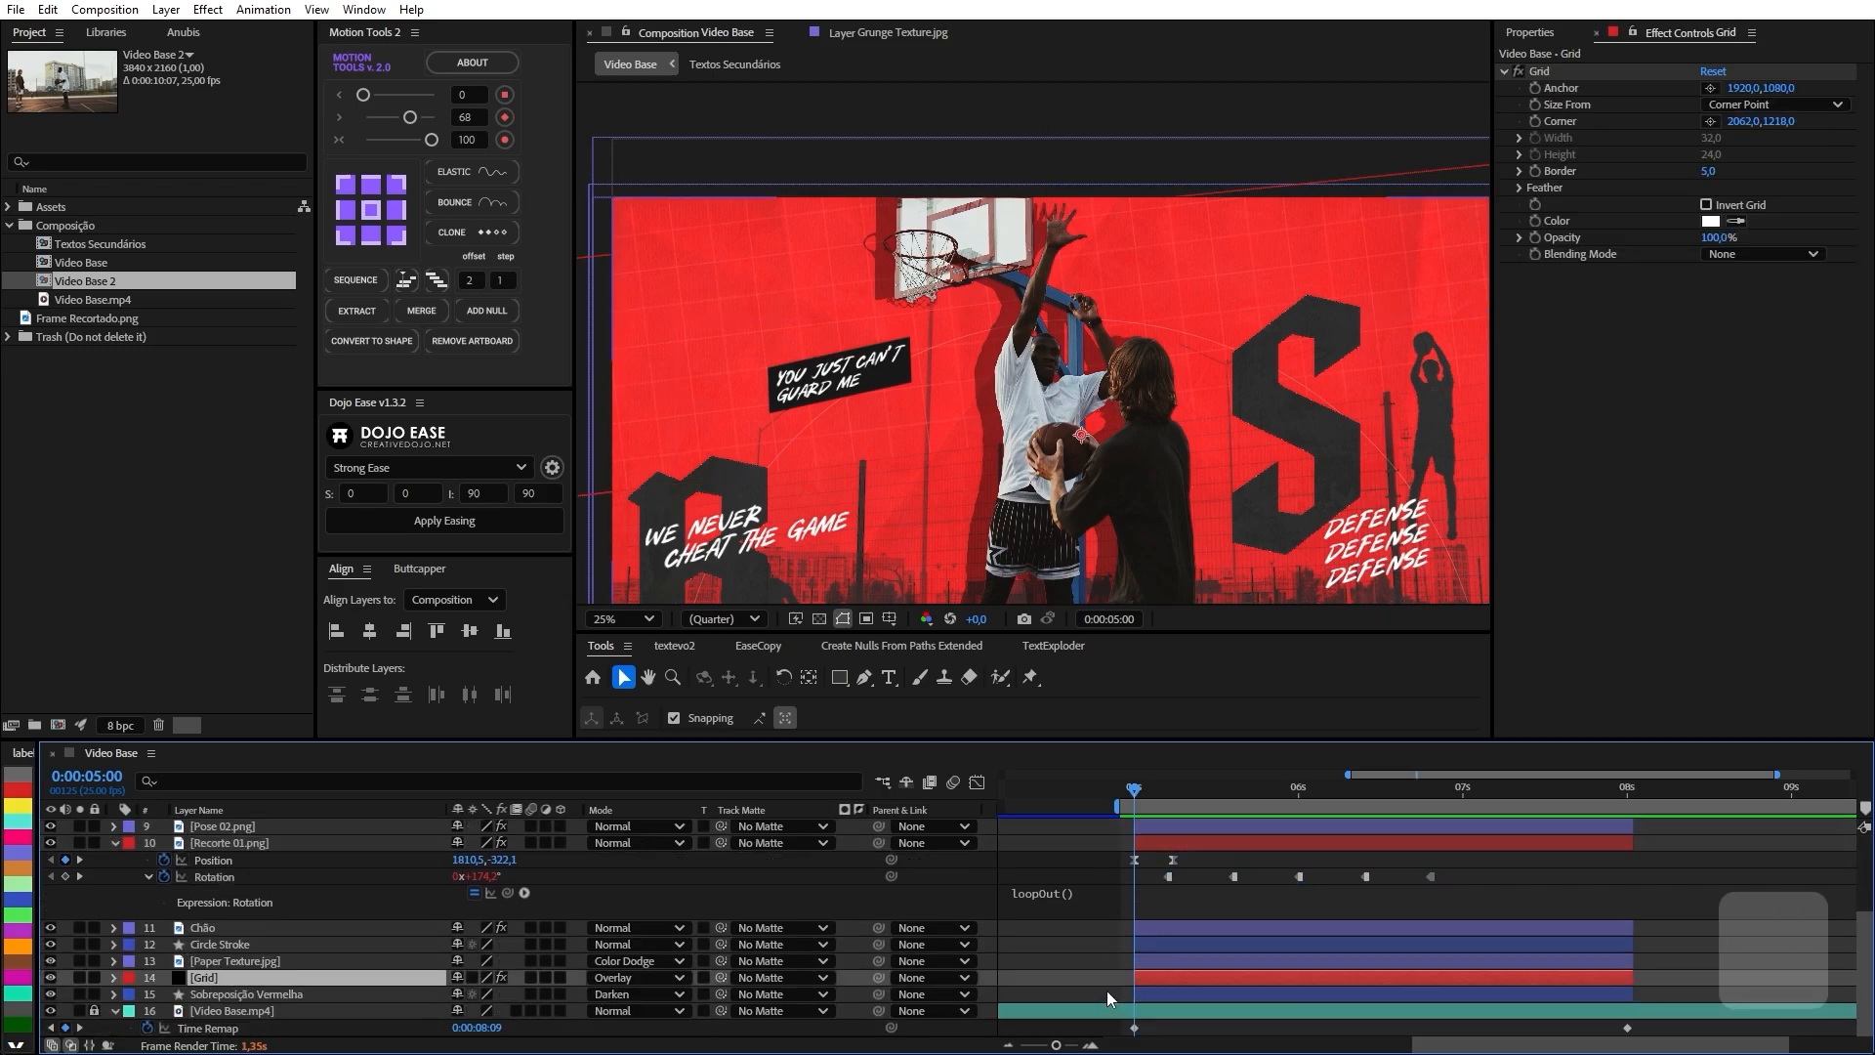
{"action": "key", "text": "alt+shift+p"}
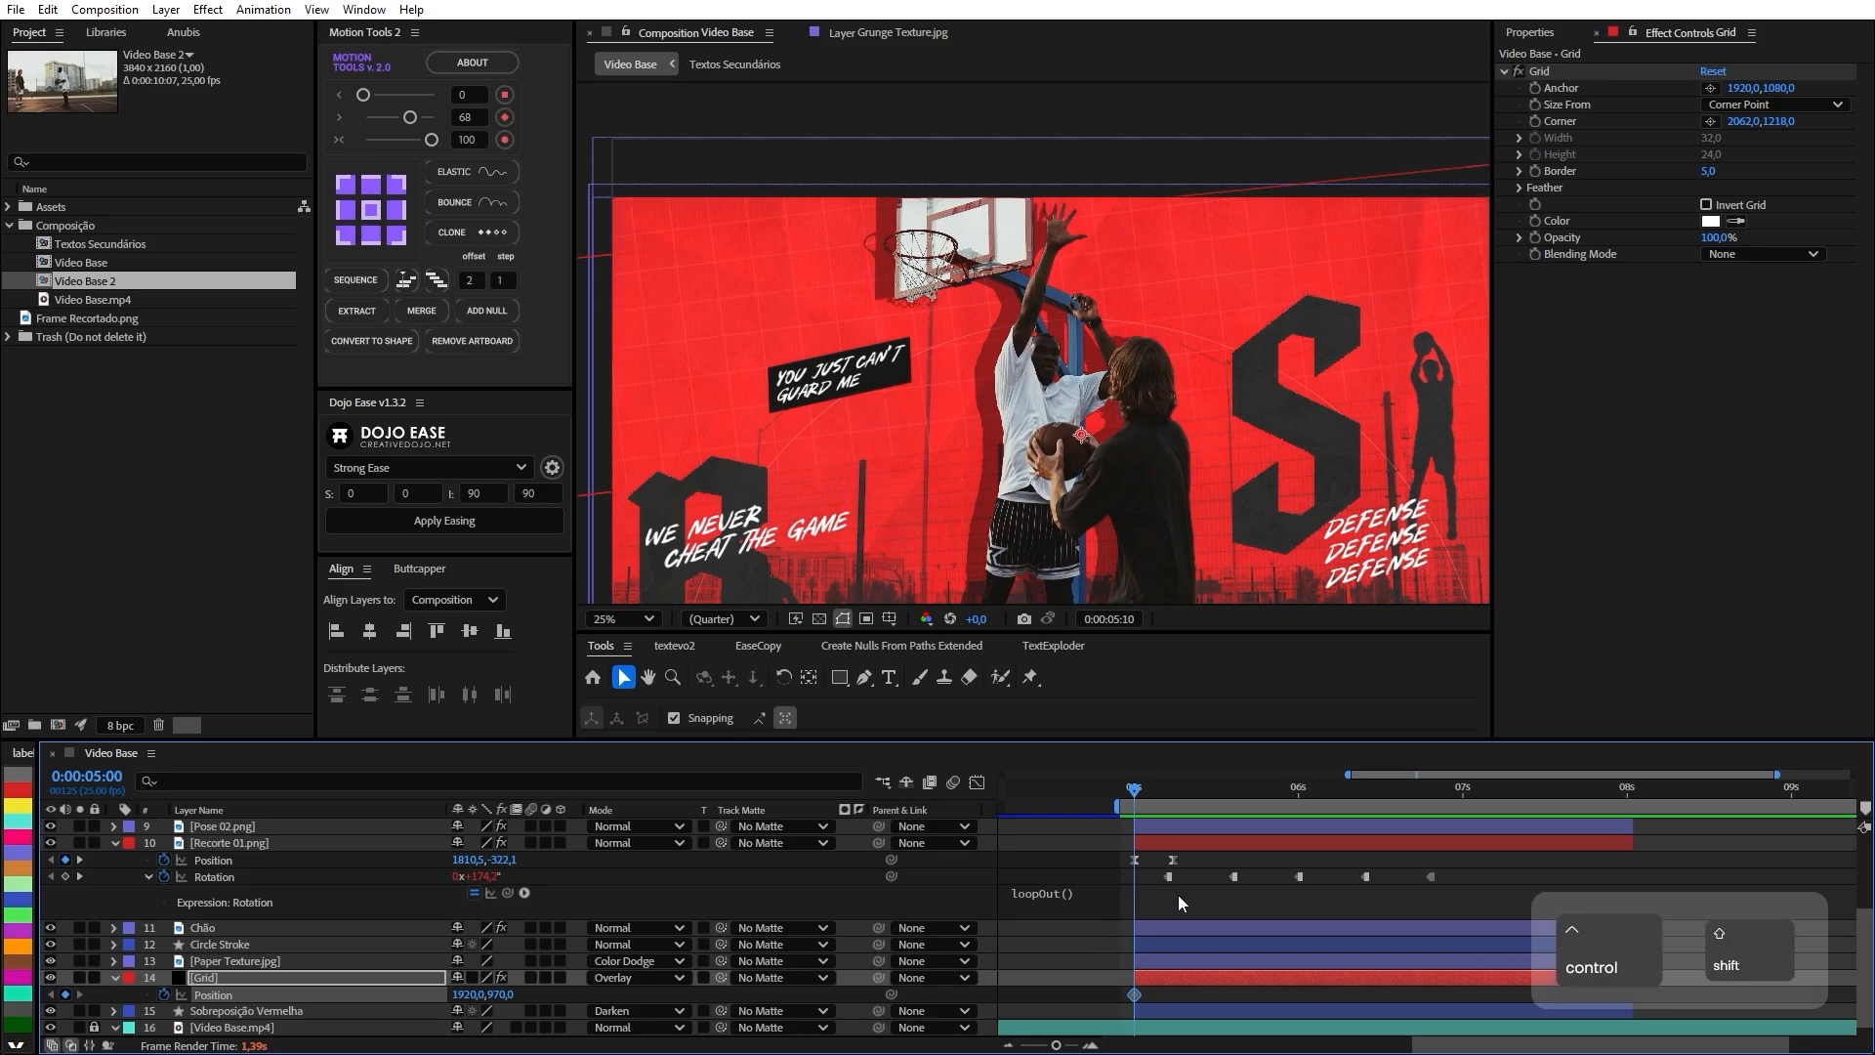
{"action": "key", "text": "ctrl+shift+Right"}
{"action": "left_click", "coordinate": [1164, 793], "text": "shift"}
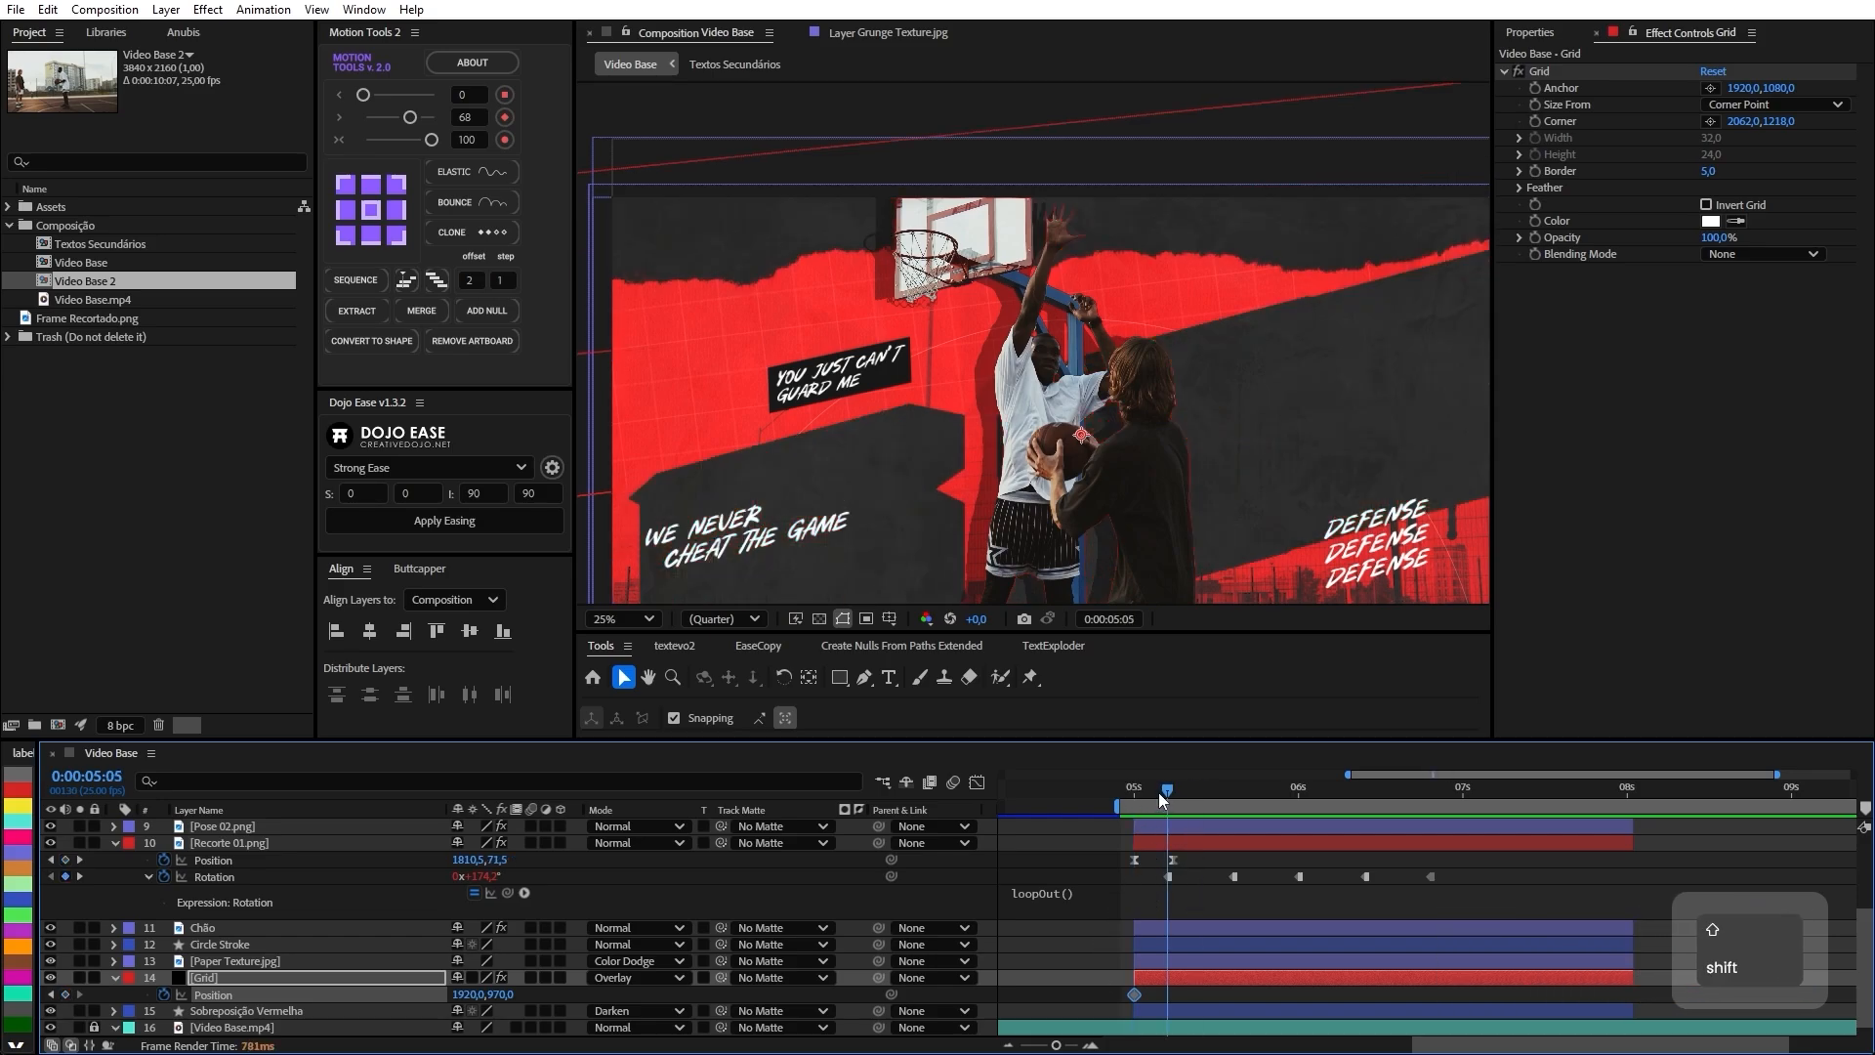
{"action": "left_click_drag", "start_coordinate": [1134, 994], "coordinate": [1164, 992]}
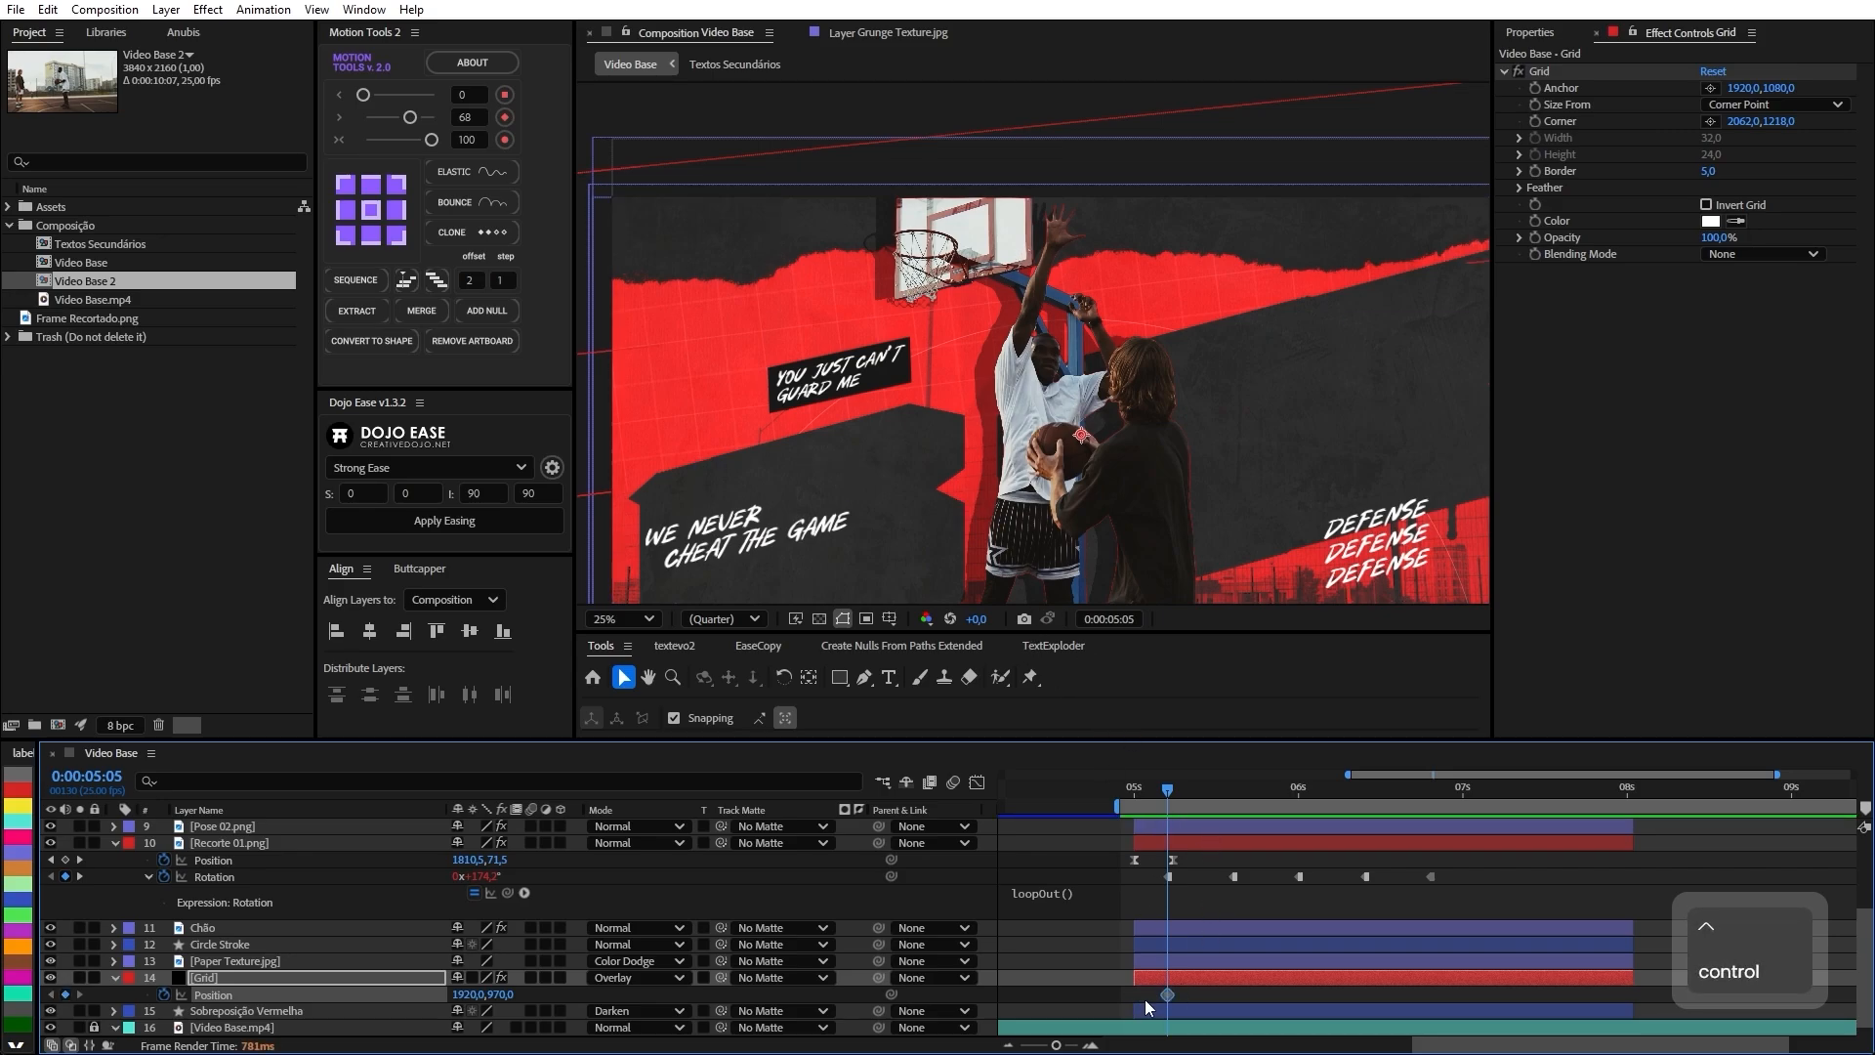
Keyframe the Grid layer's Position at 1950,0,960,0 at 0:00:05:15.
{"action": "key", "text": "ctrl+shift+Right"}
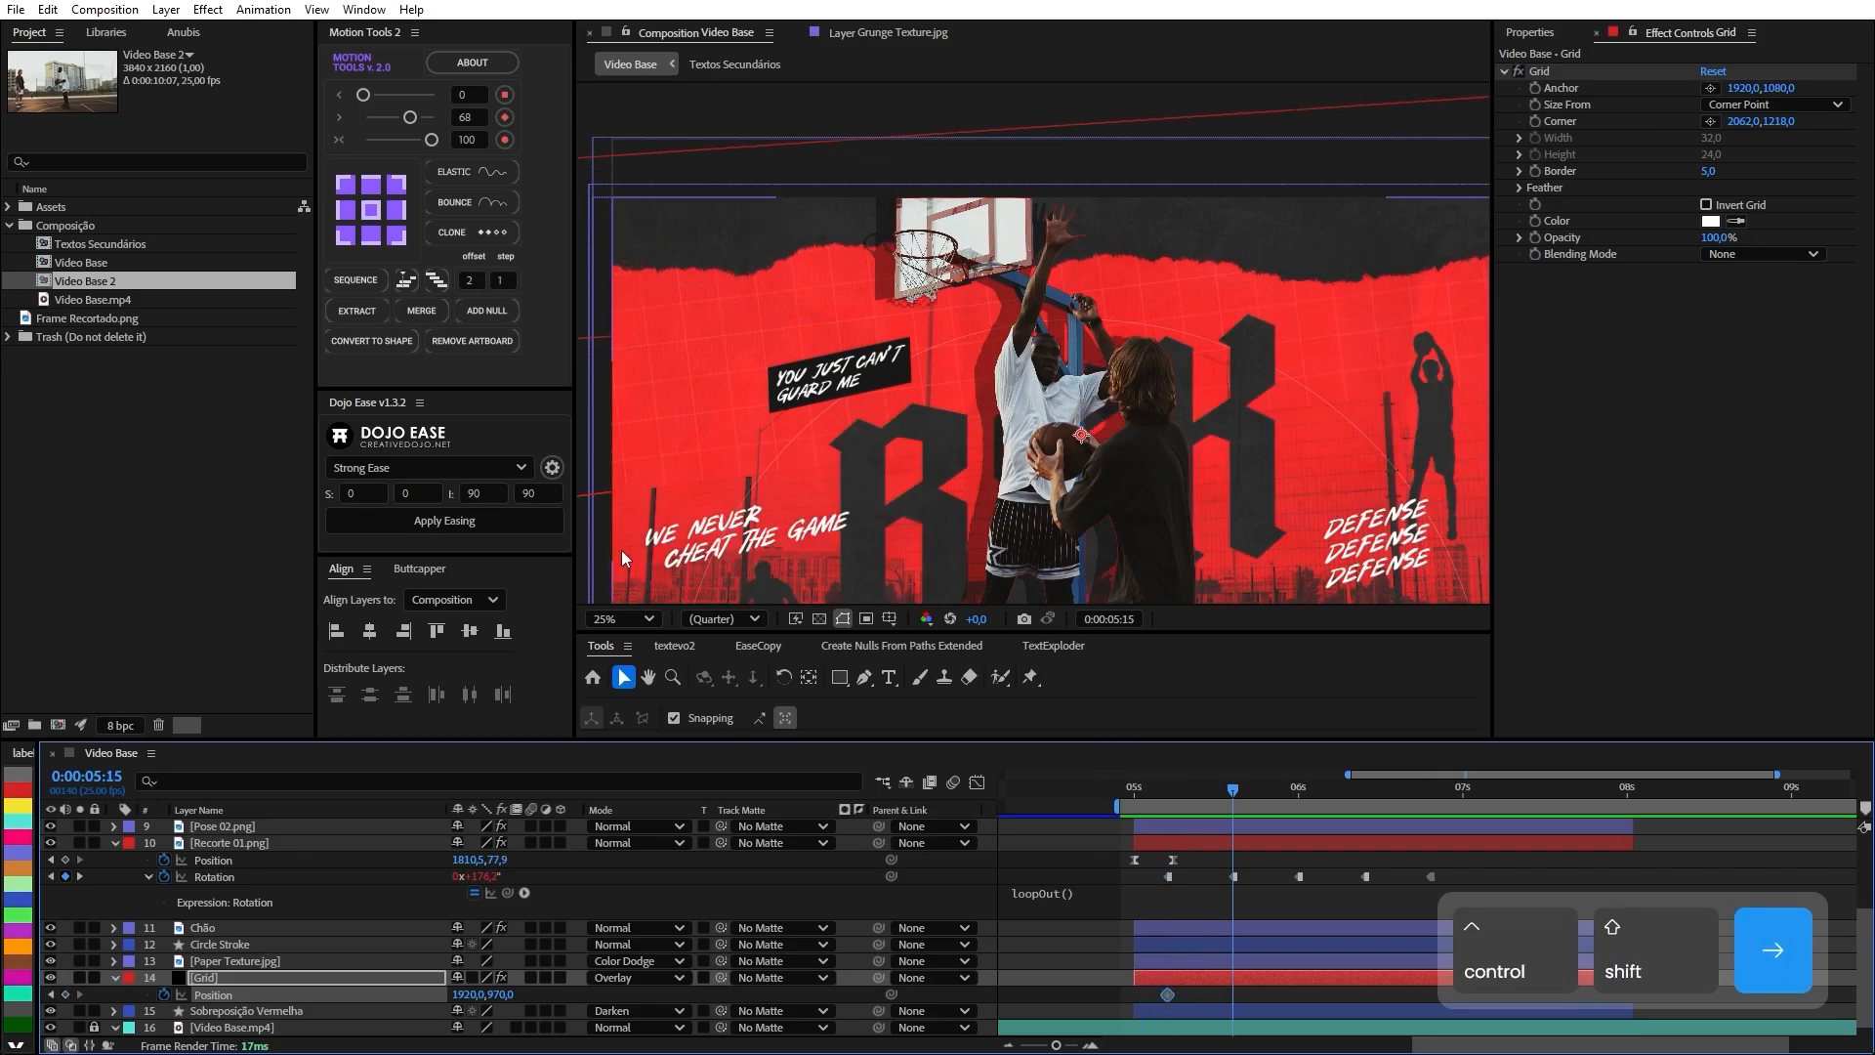
{"action": "scroll", "coordinate": [646, 488], "scroll_direction": "up", "scroll_amount": 2}
{"action": "left_click_drag", "start_coordinate": [647, 488], "coordinate": [878, 476]}
{"action": "scroll", "coordinate": [759, 477], "scroll_direction": "up", "scroll_amount": 2}
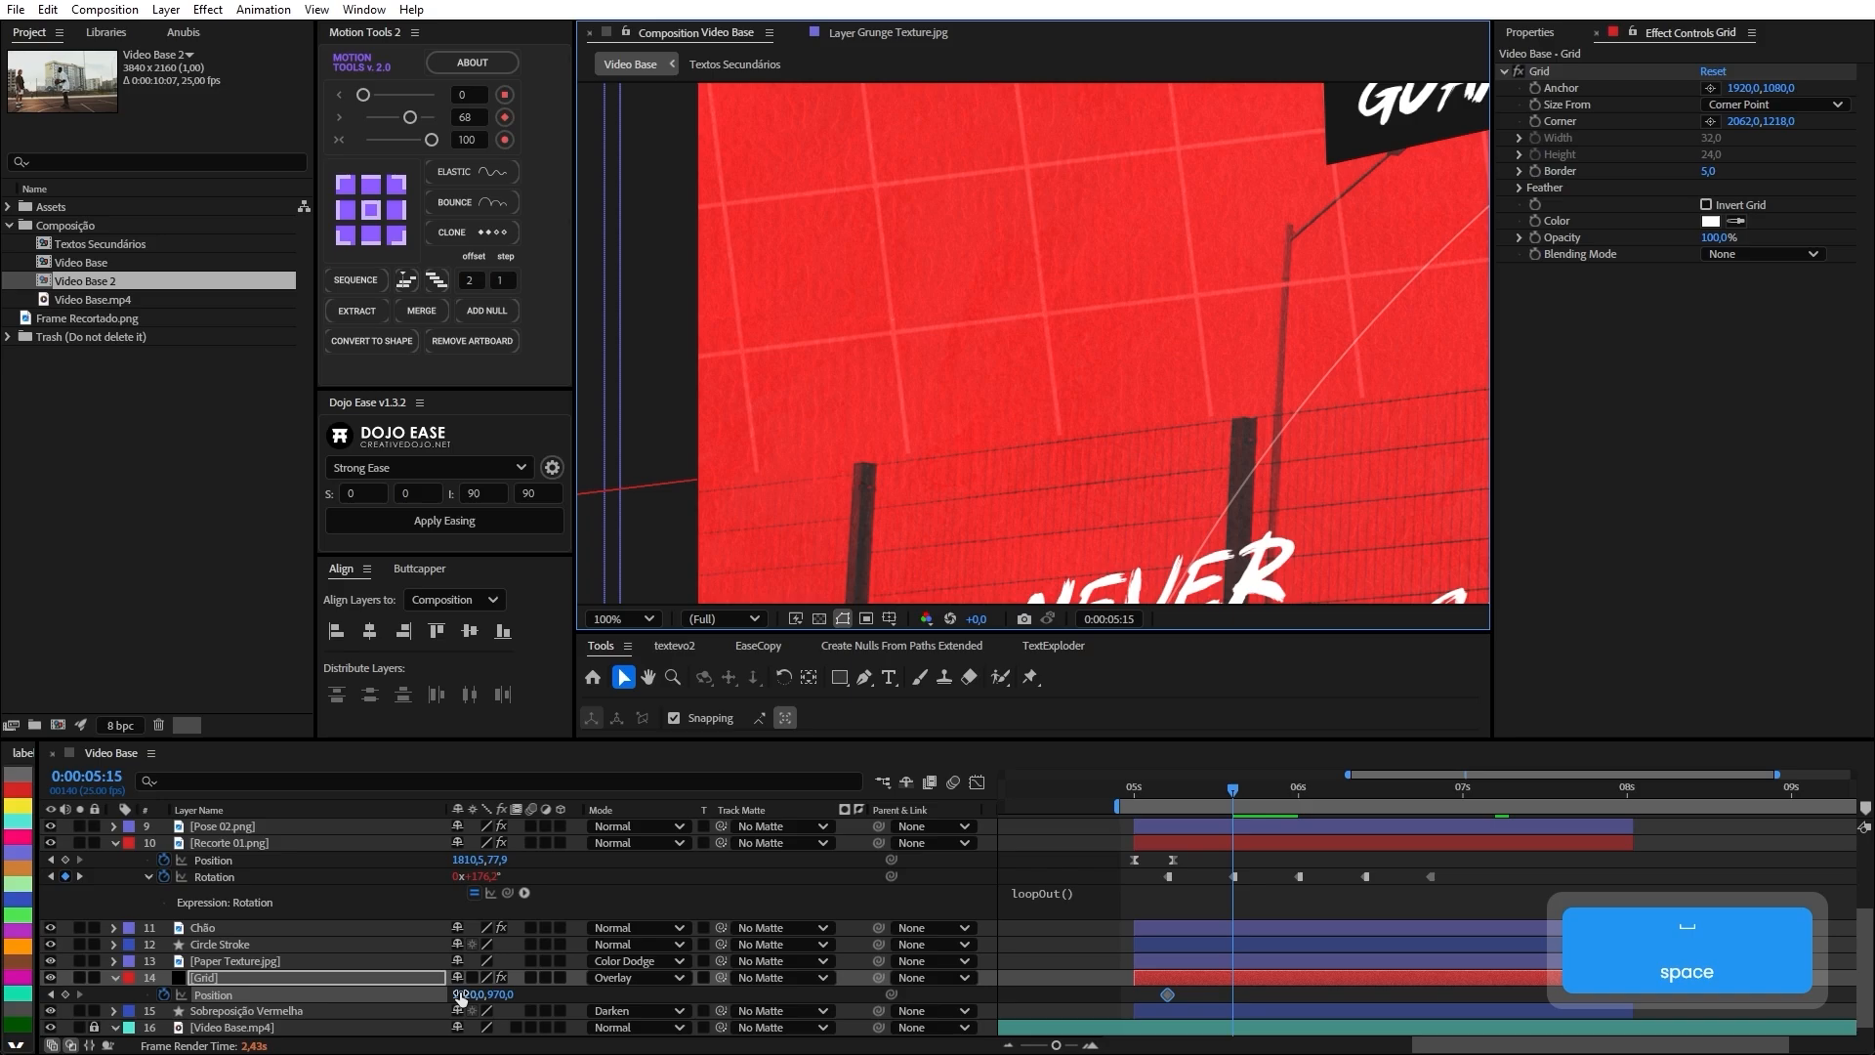
{"action": "left_click", "coordinate": [434, 978]}
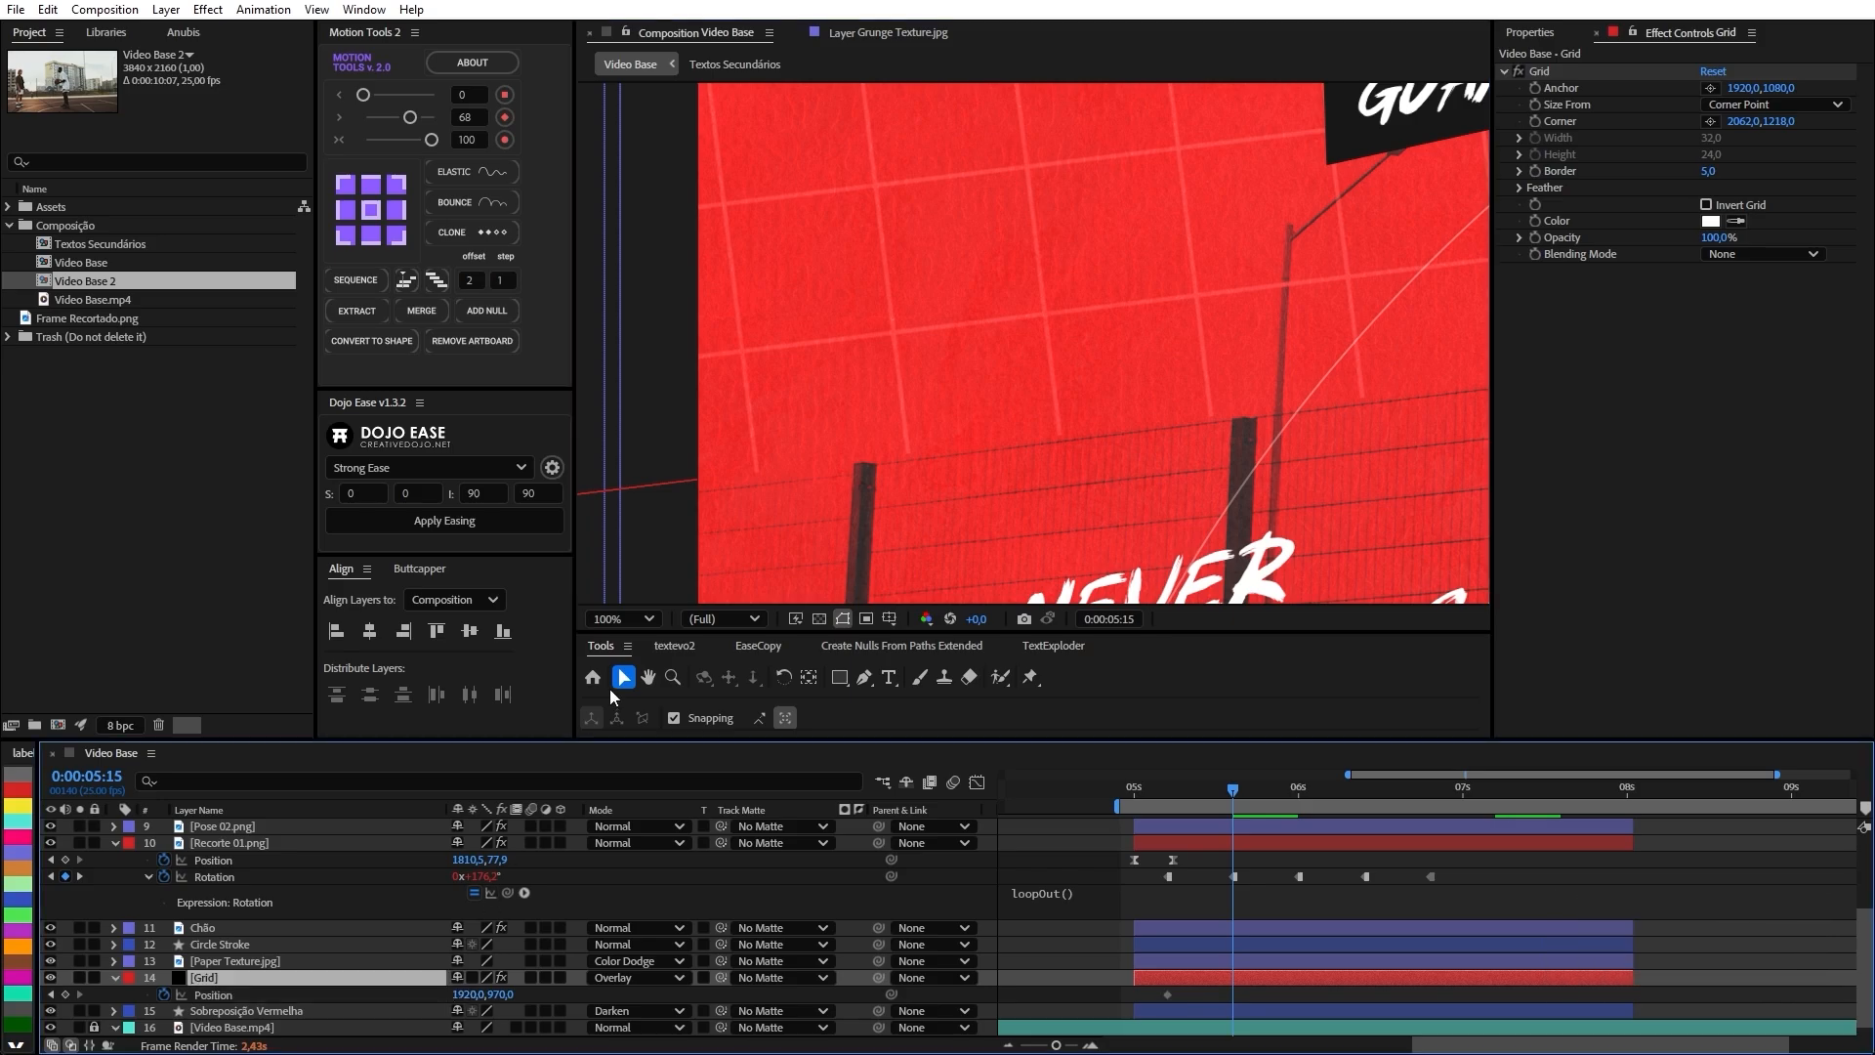
{"action": "key", "text": "shift+Right"}
{"action": "key", "text": "shift+Right"}
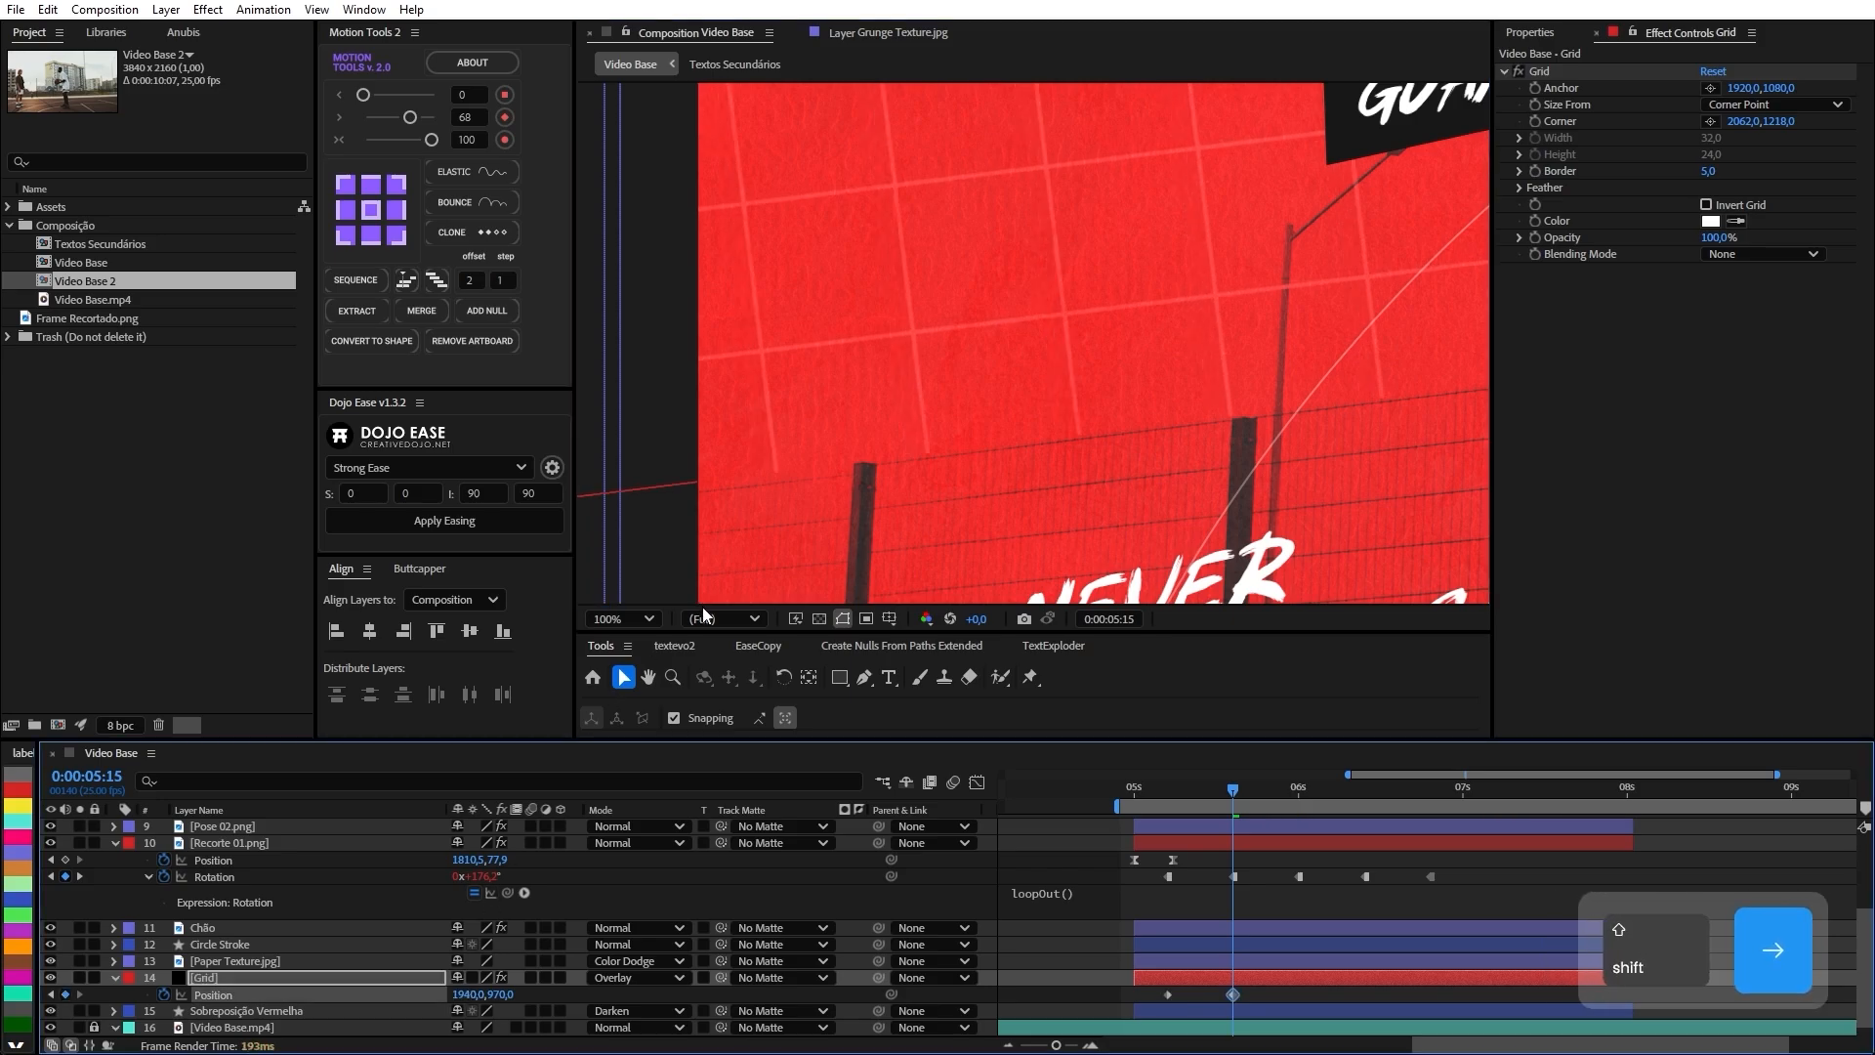
{"action": "key", "text": "shift+Right"}
{"action": "key", "text": "shift+Up"}
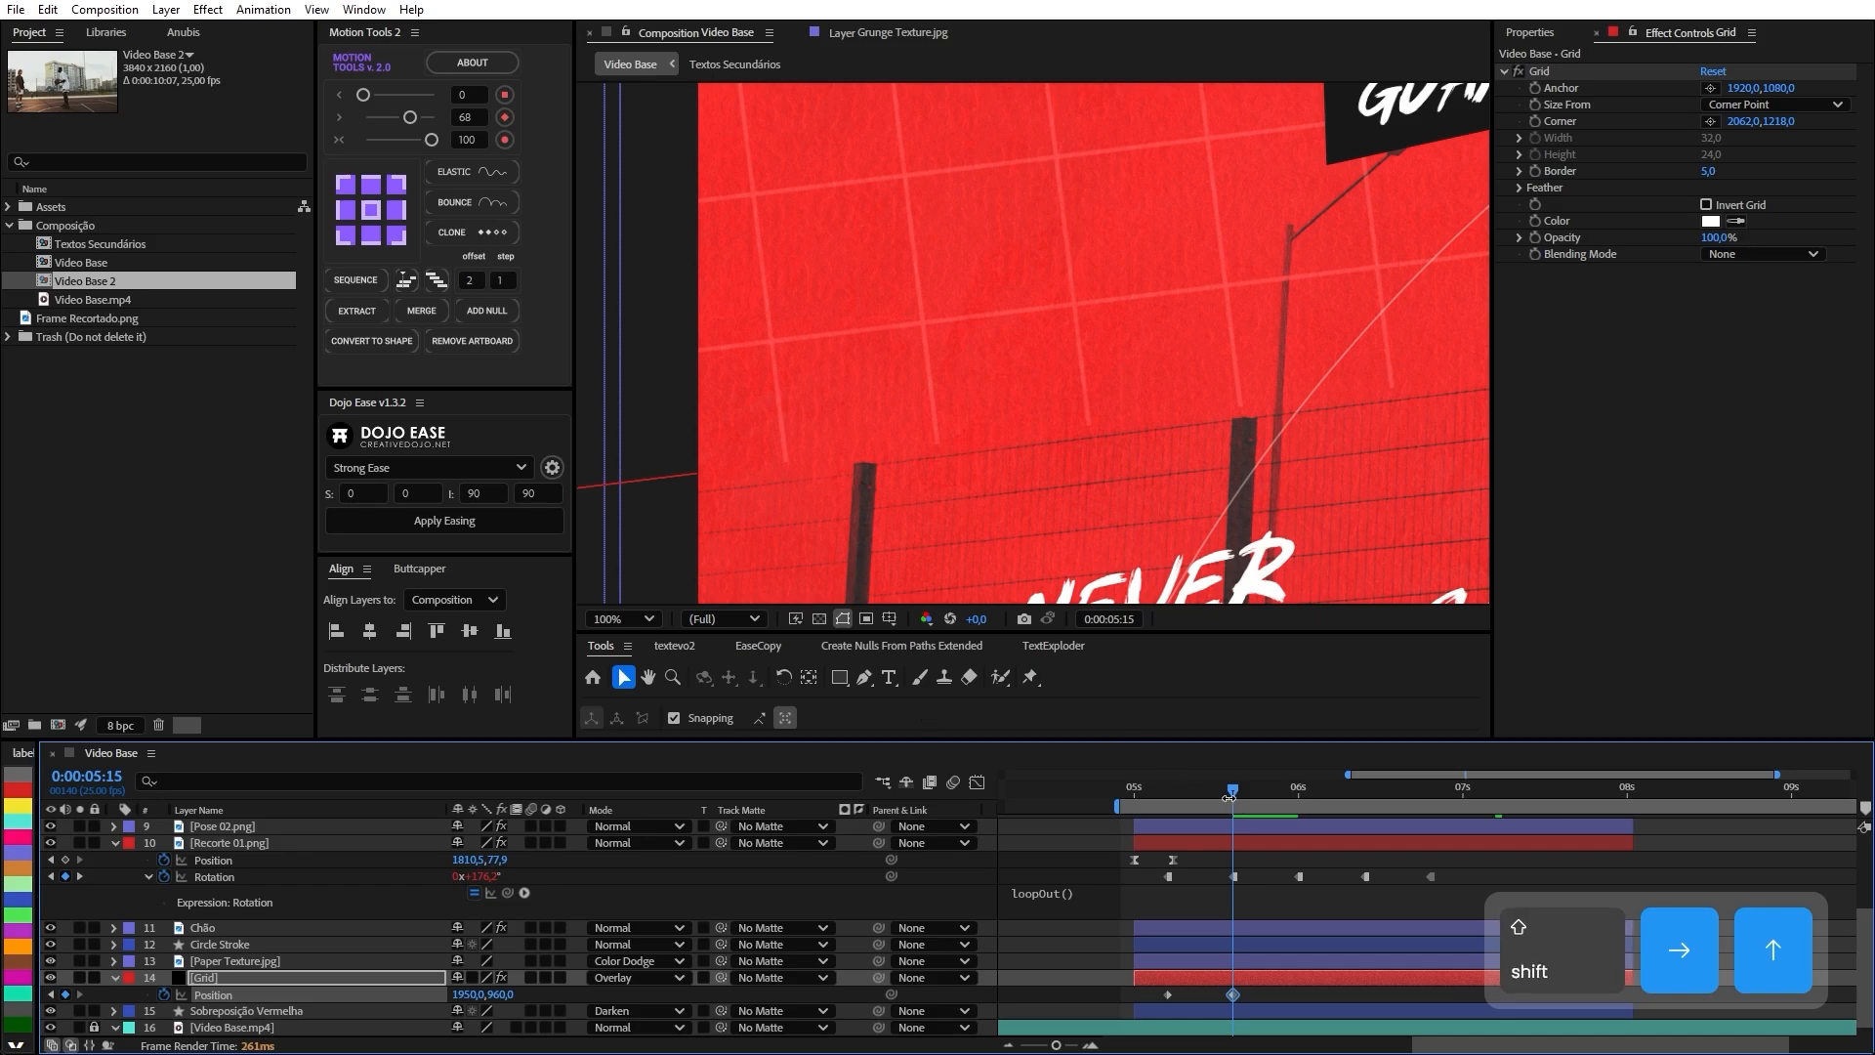
Keyframe the Grid layer's Position at 1930,0,970,0 at 0:00:06:00.
{"action": "left_click_drag", "start_coordinate": [1232, 789], "coordinate": [1297, 789]}
{"action": "key", "text": "shift+Left"}
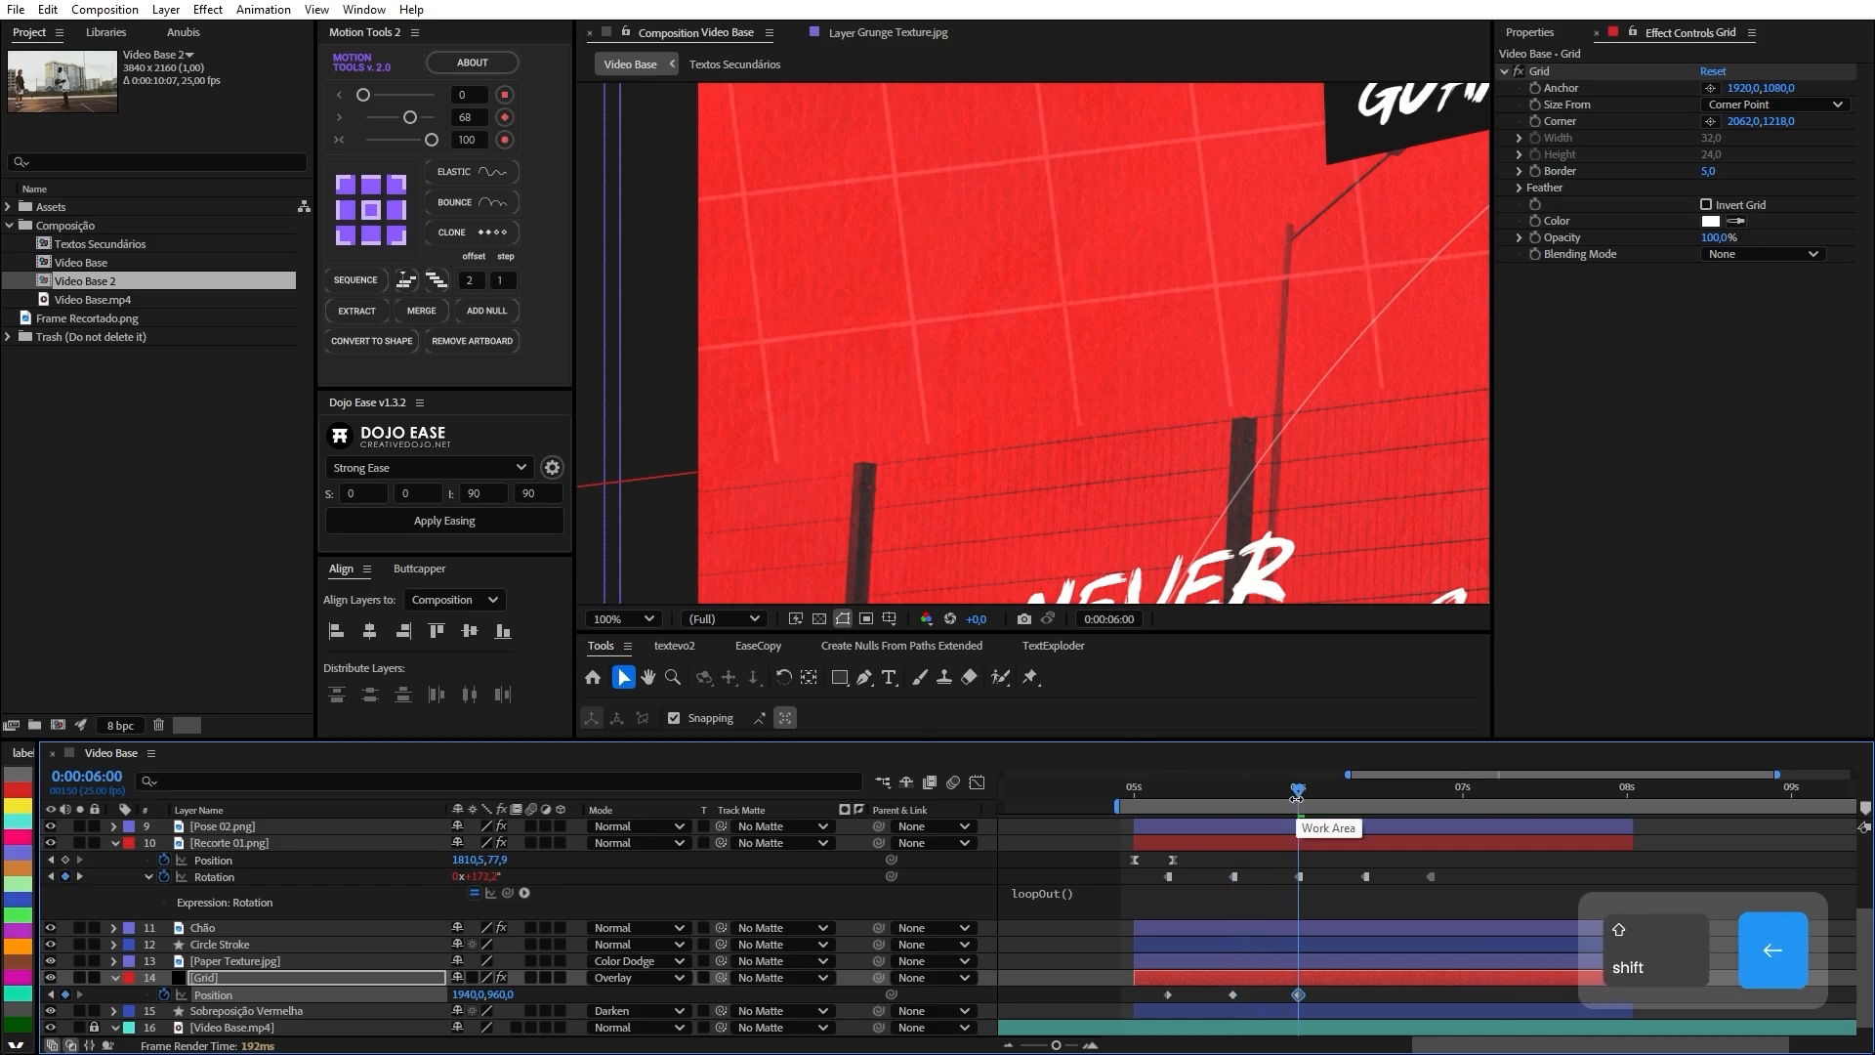
{"action": "key", "text": "shift+Left"}
{"action": "key", "text": "shift+Down"}
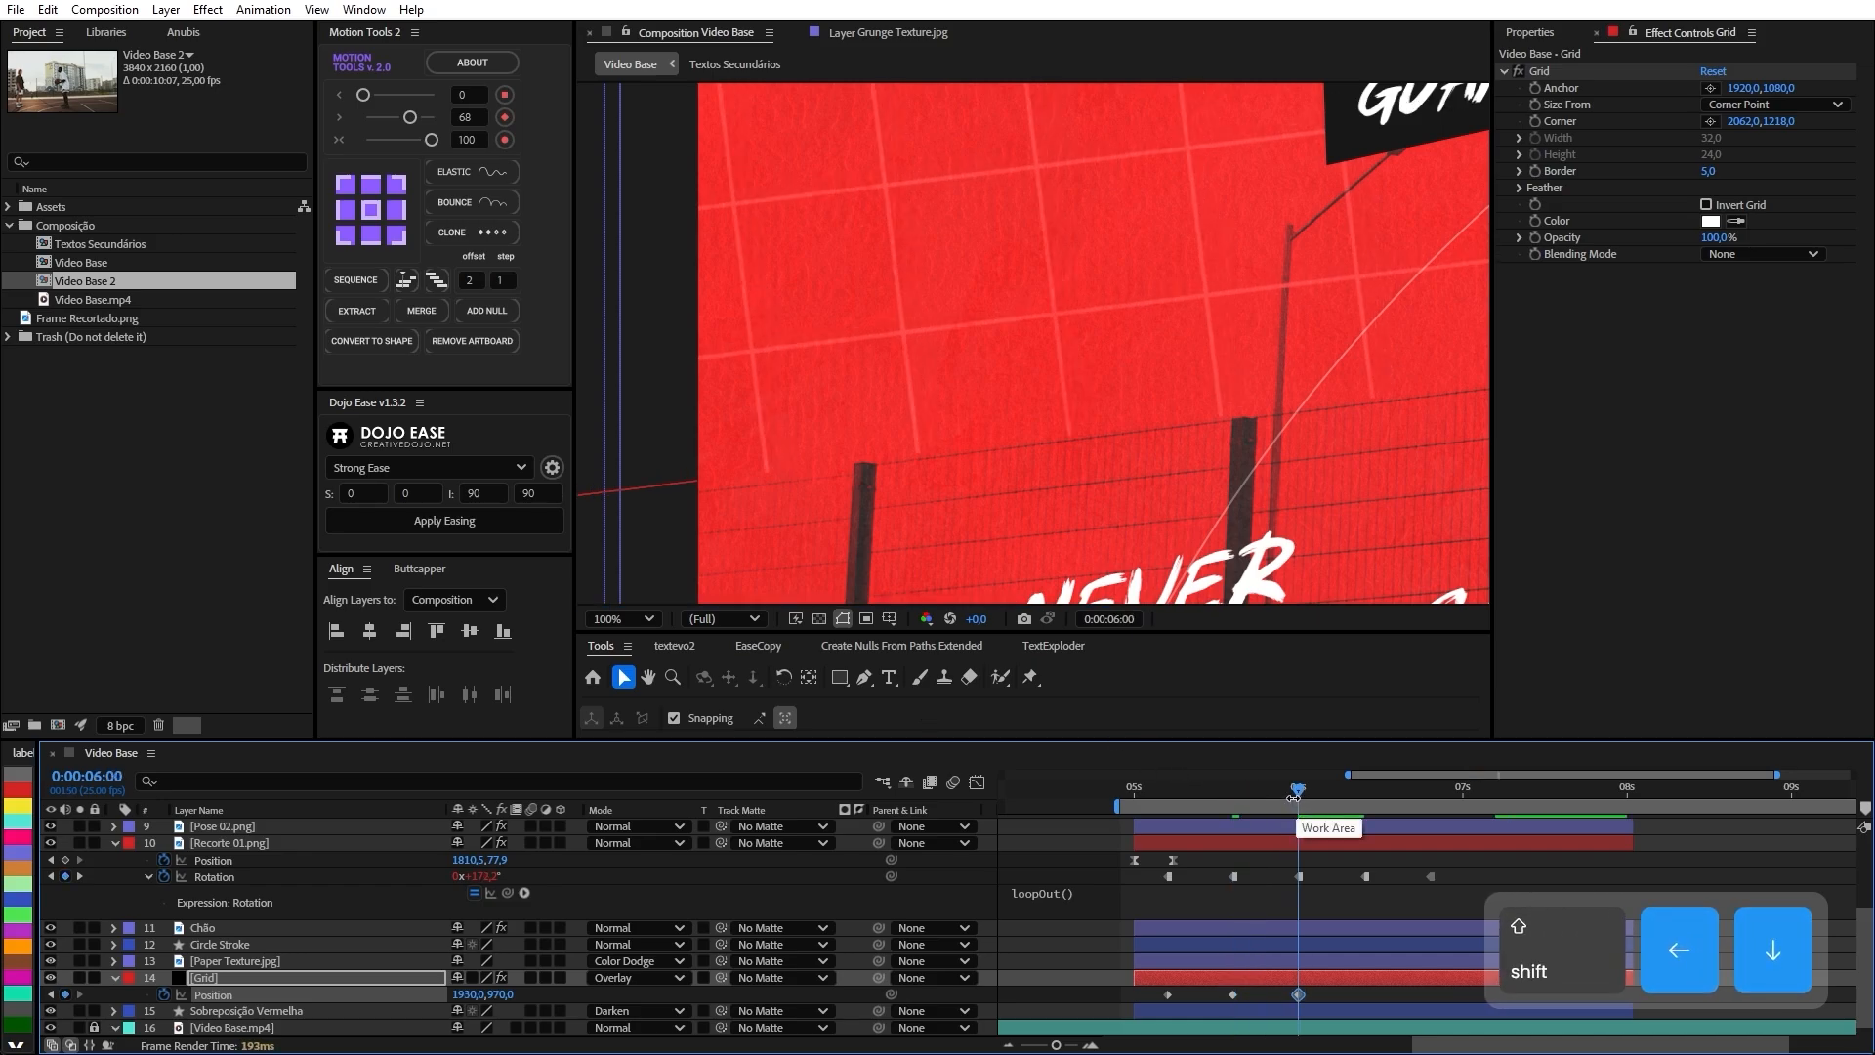
Keyframe the Grid layer's Position at 1900,0,977,0 at 0:00:06:10.
{"action": "left_click_drag", "start_coordinate": [1294, 799], "coordinate": [1384, 800]}
{"action": "left_click", "coordinate": [1362, 795]}
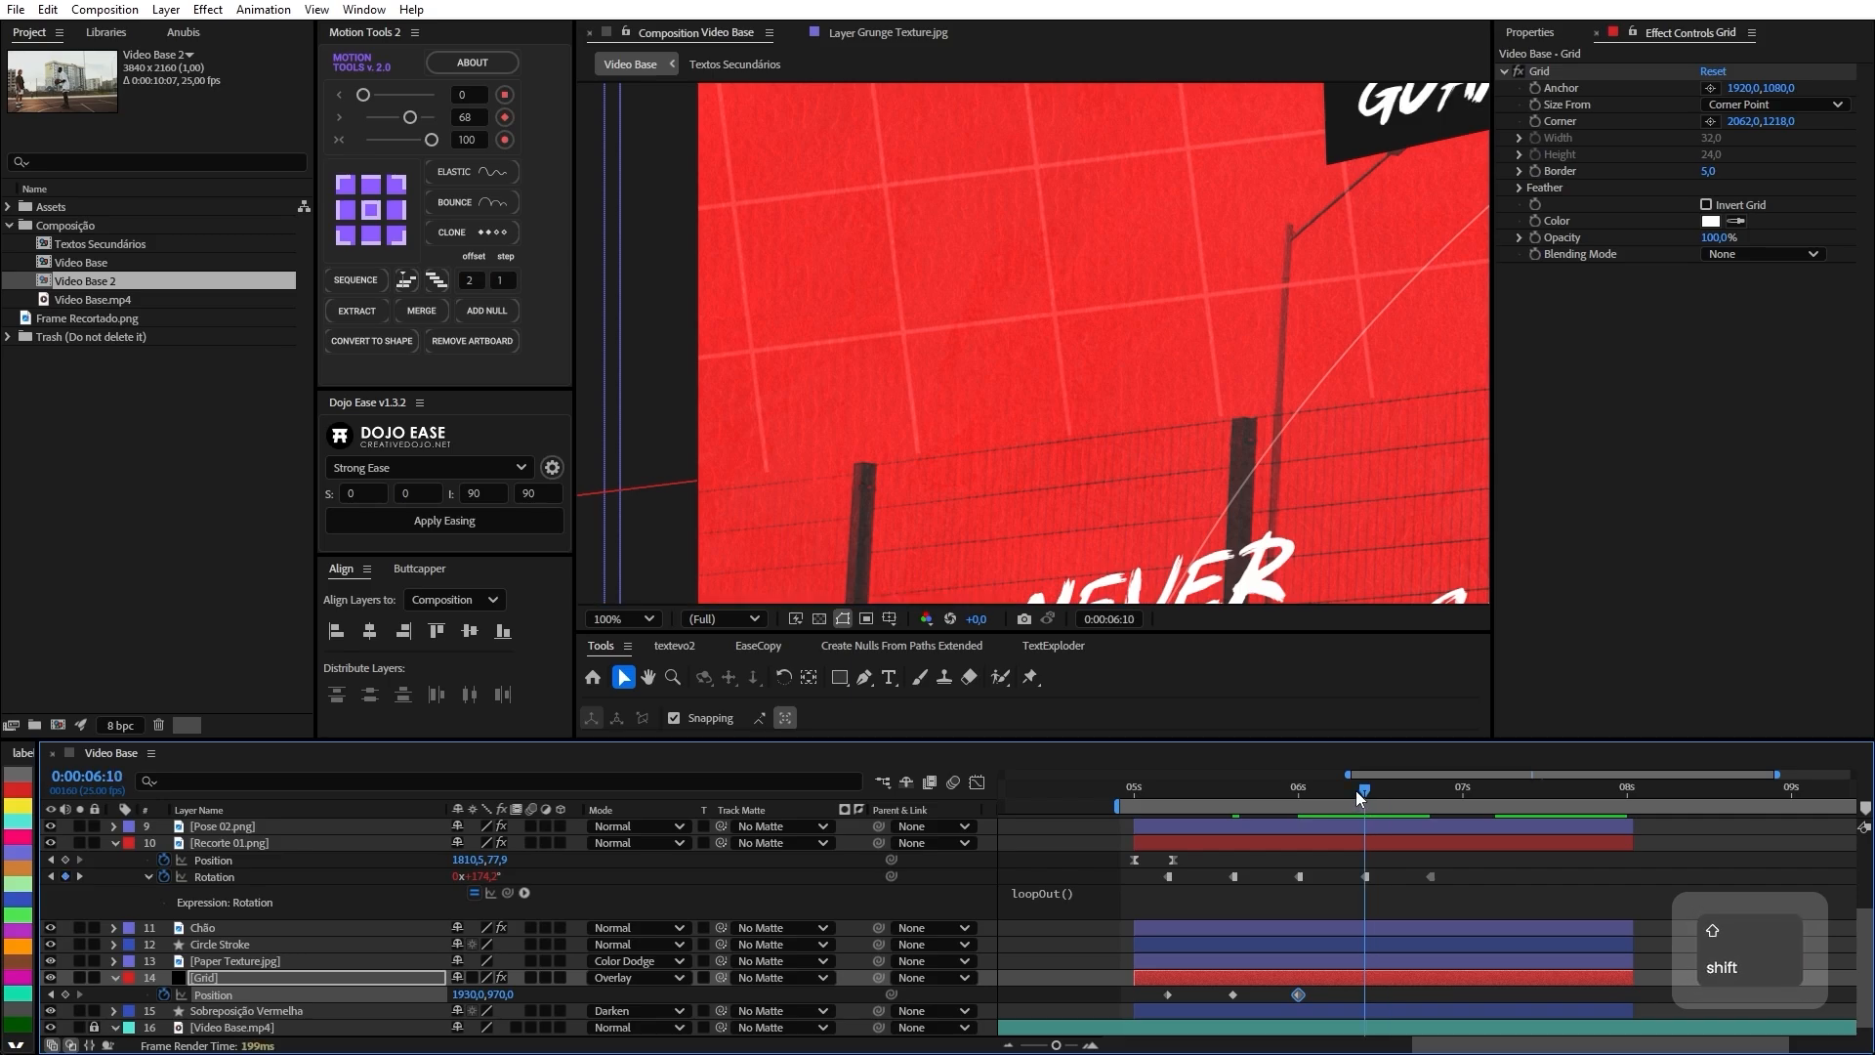
{"action": "key", "text": "shift+Down"}
{"action": "key", "text": "shift+Left"}
{"action": "key", "text": "shift+Left"}
{"action": "key", "text": "shift+Left"}
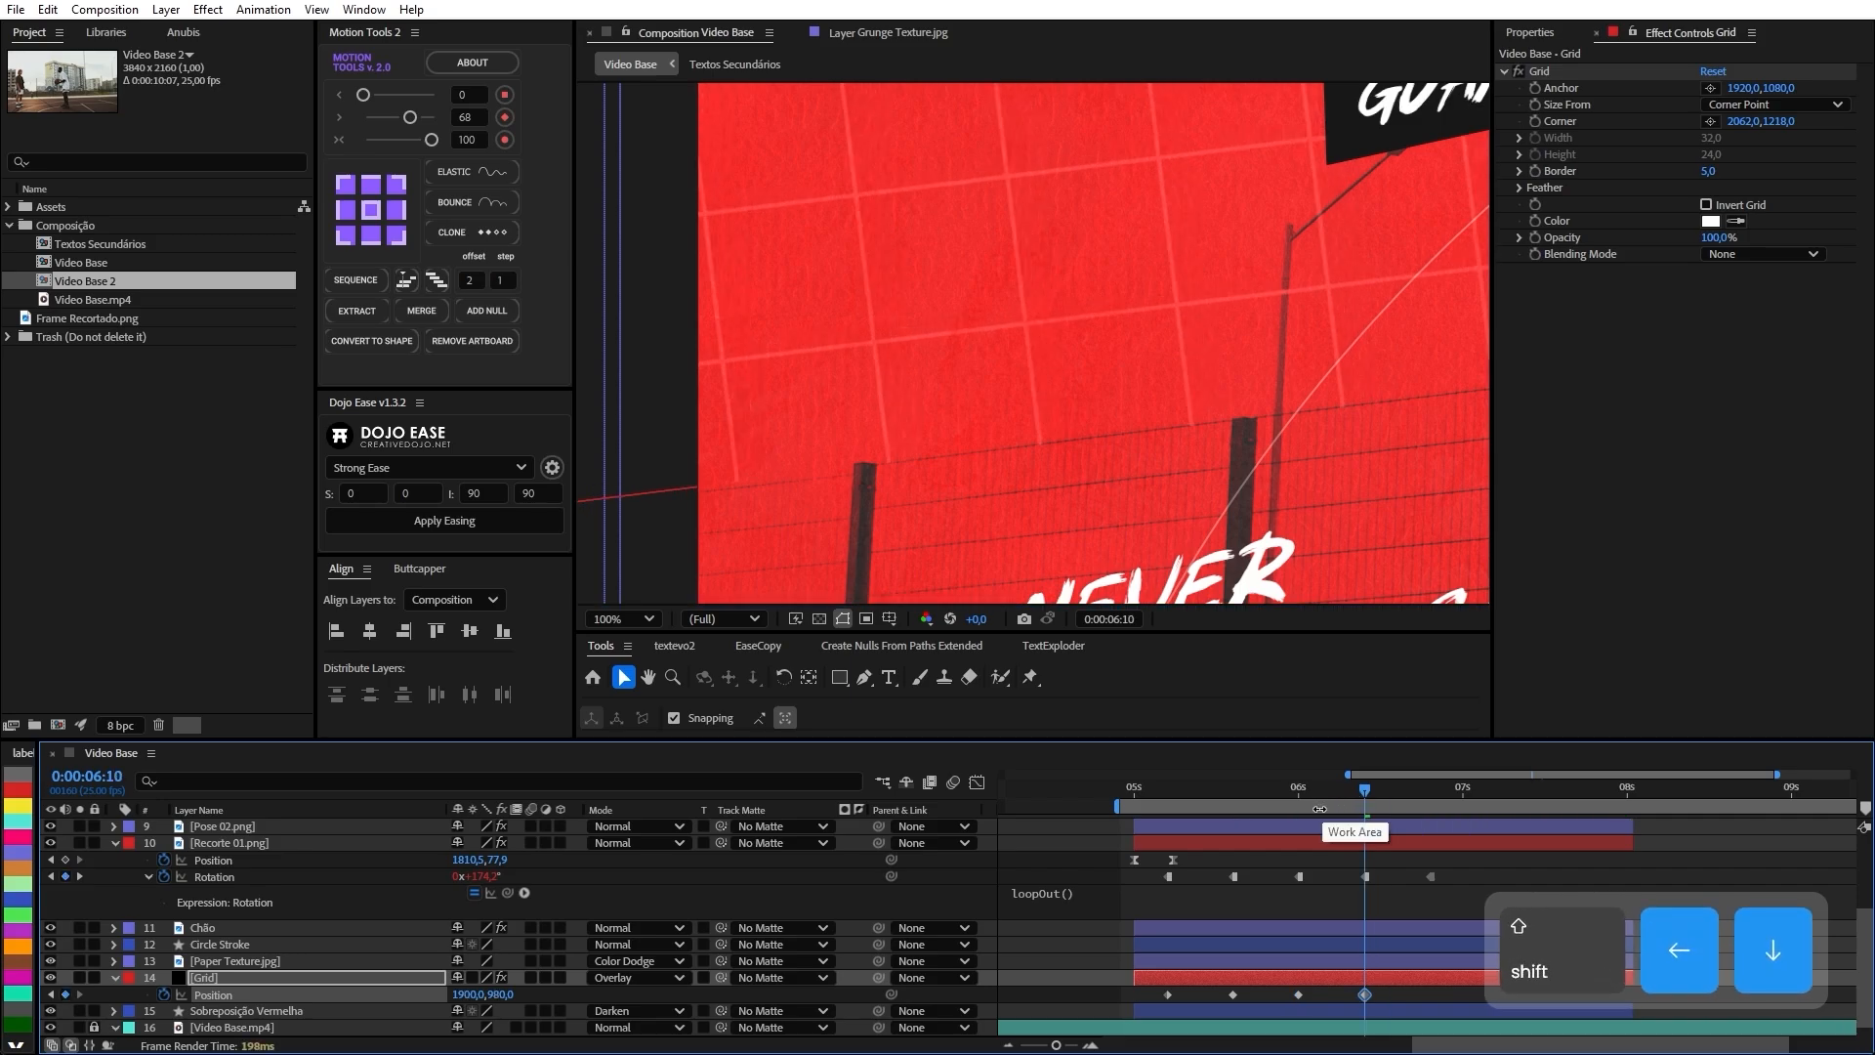
{"action": "key", "text": "Up"}
{"action": "key", "text": "Up"}
{"action": "key", "text": "Up"}
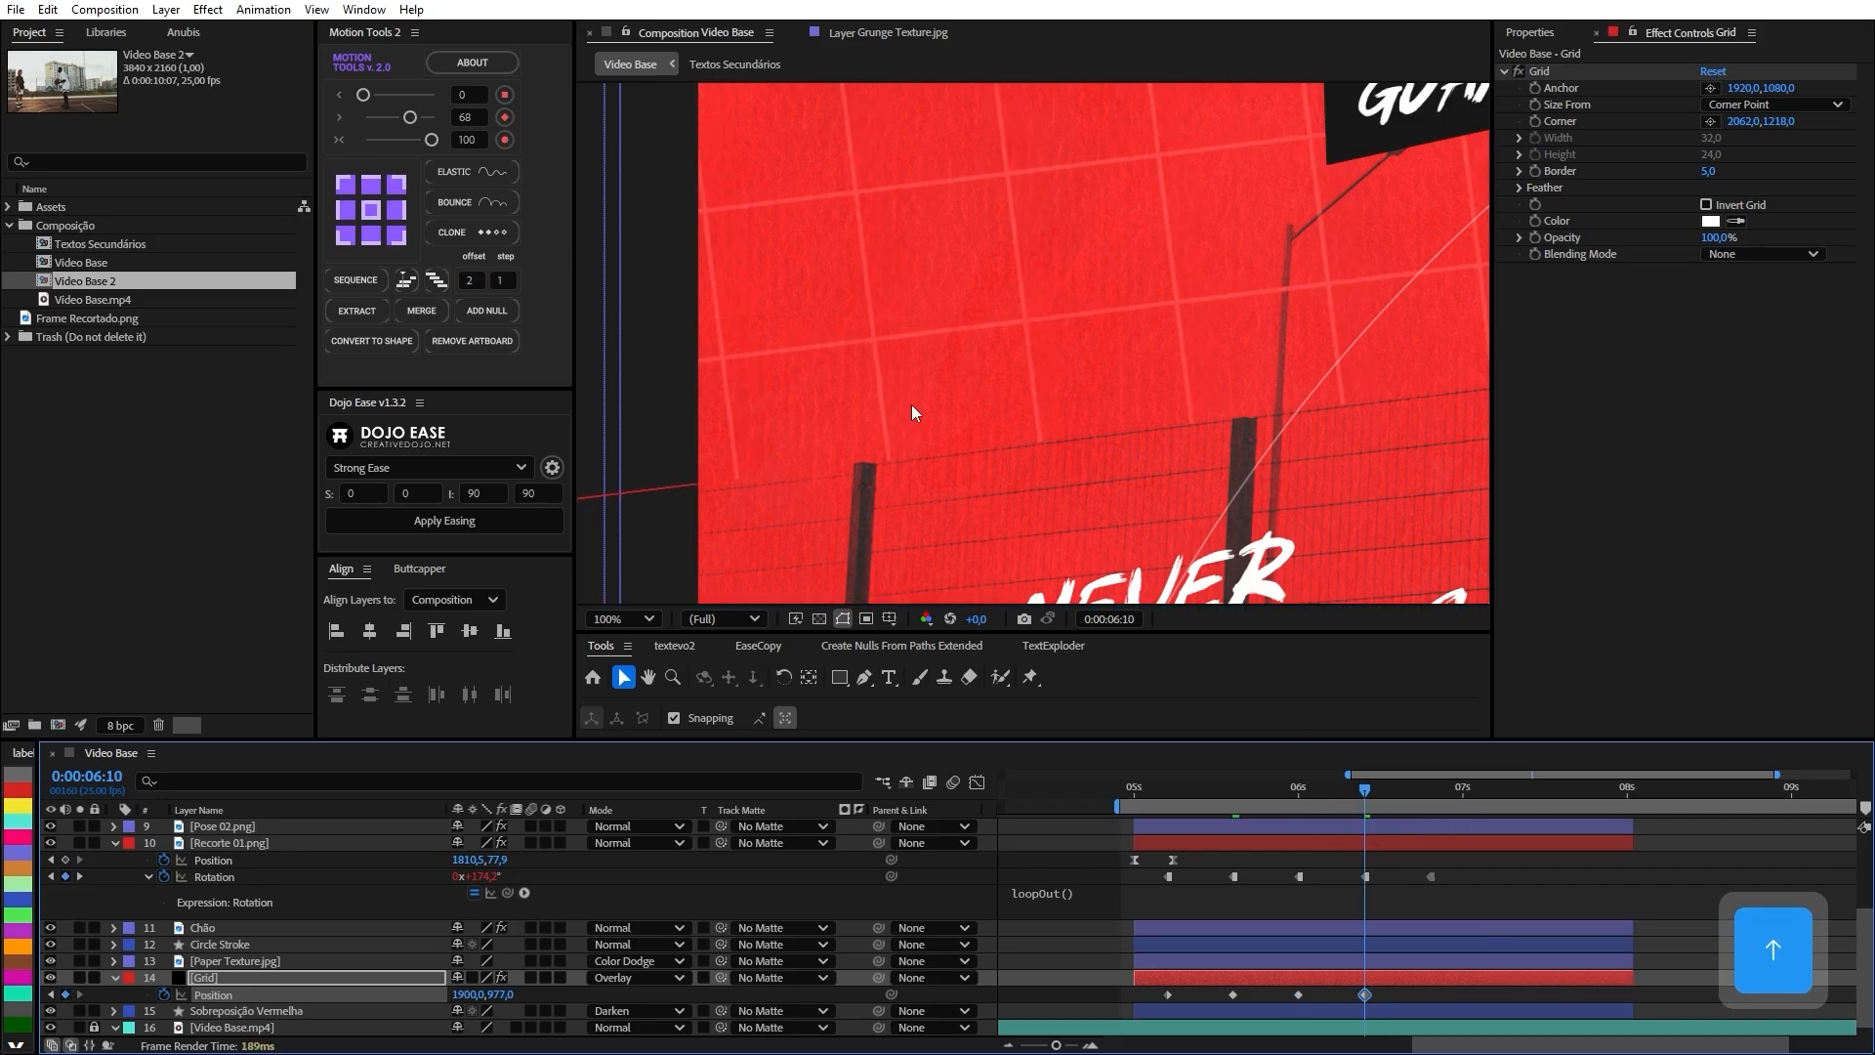
Copy the Grid layer's first Position keyframe to 0:00:06:20.
{"action": "key", "text": "space"}
{"action": "left_click_drag", "start_coordinate": [1186, 439], "coordinate": [717, 479]}
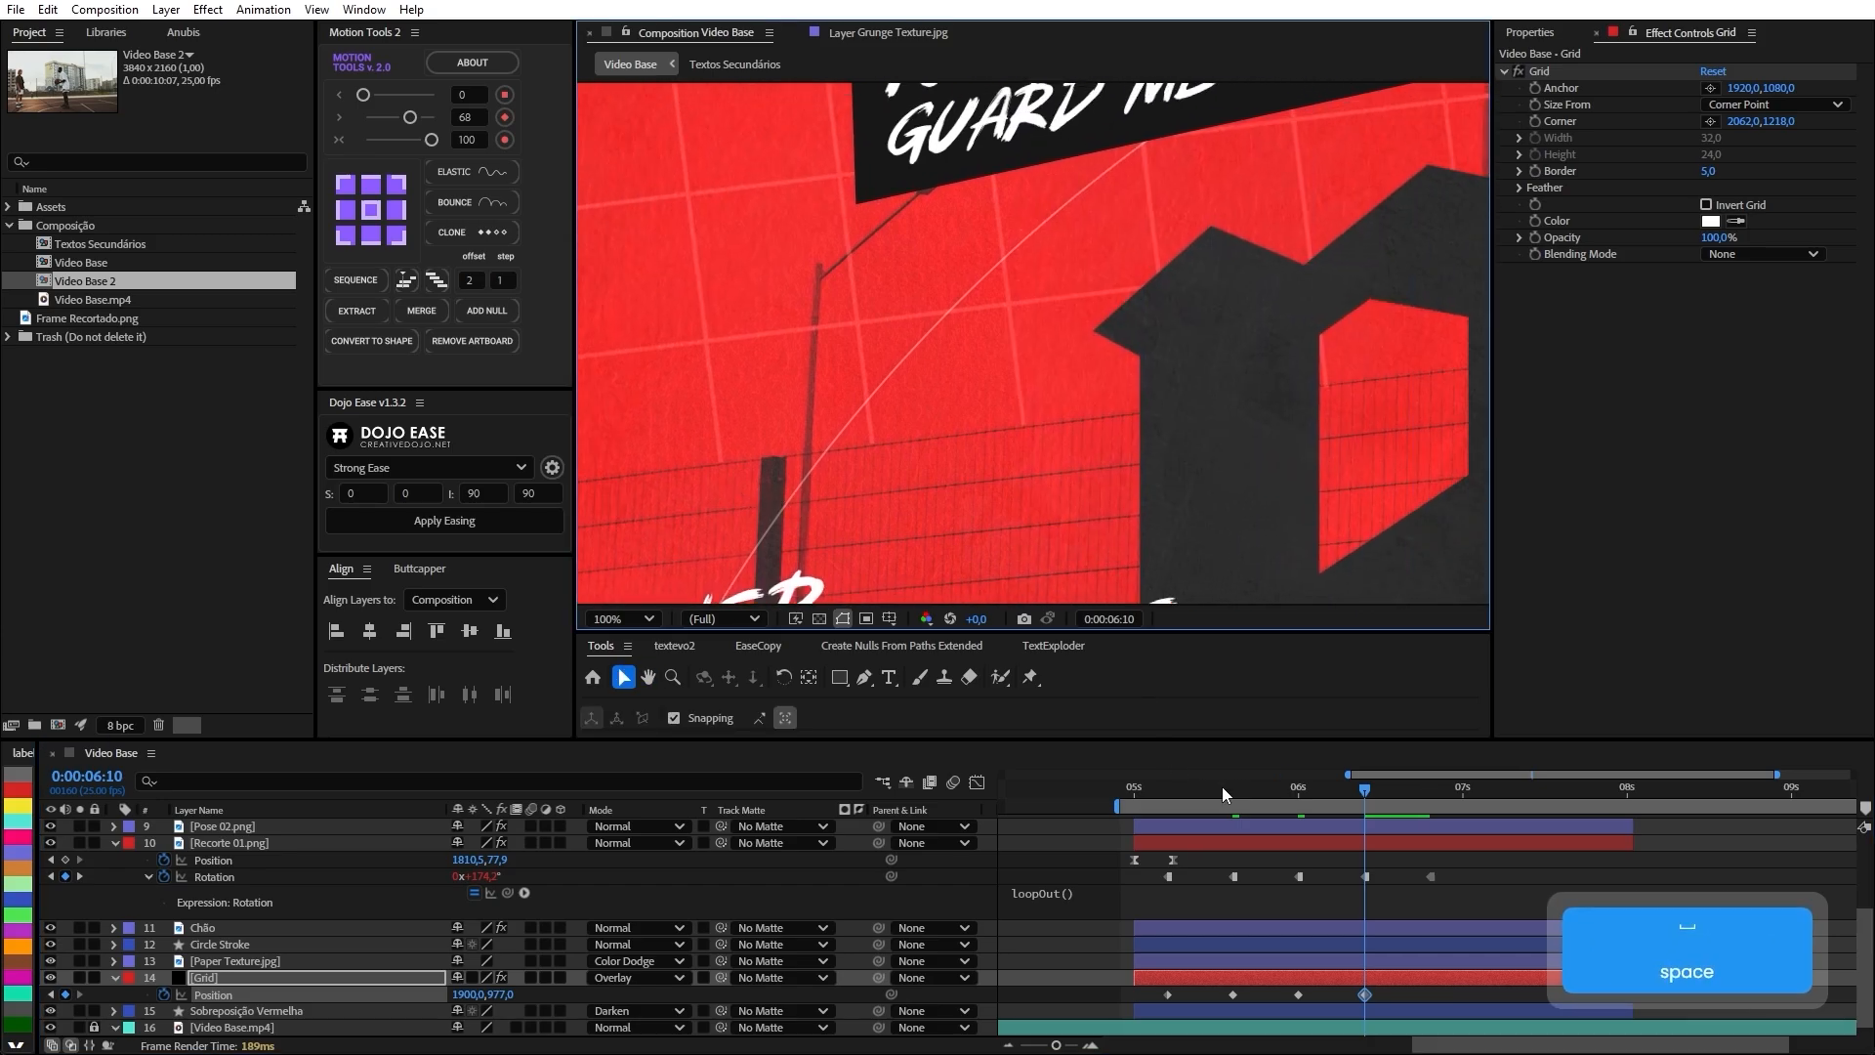
{"action": "left_click_drag", "start_coordinate": [1363, 791], "coordinate": [1430, 791]}
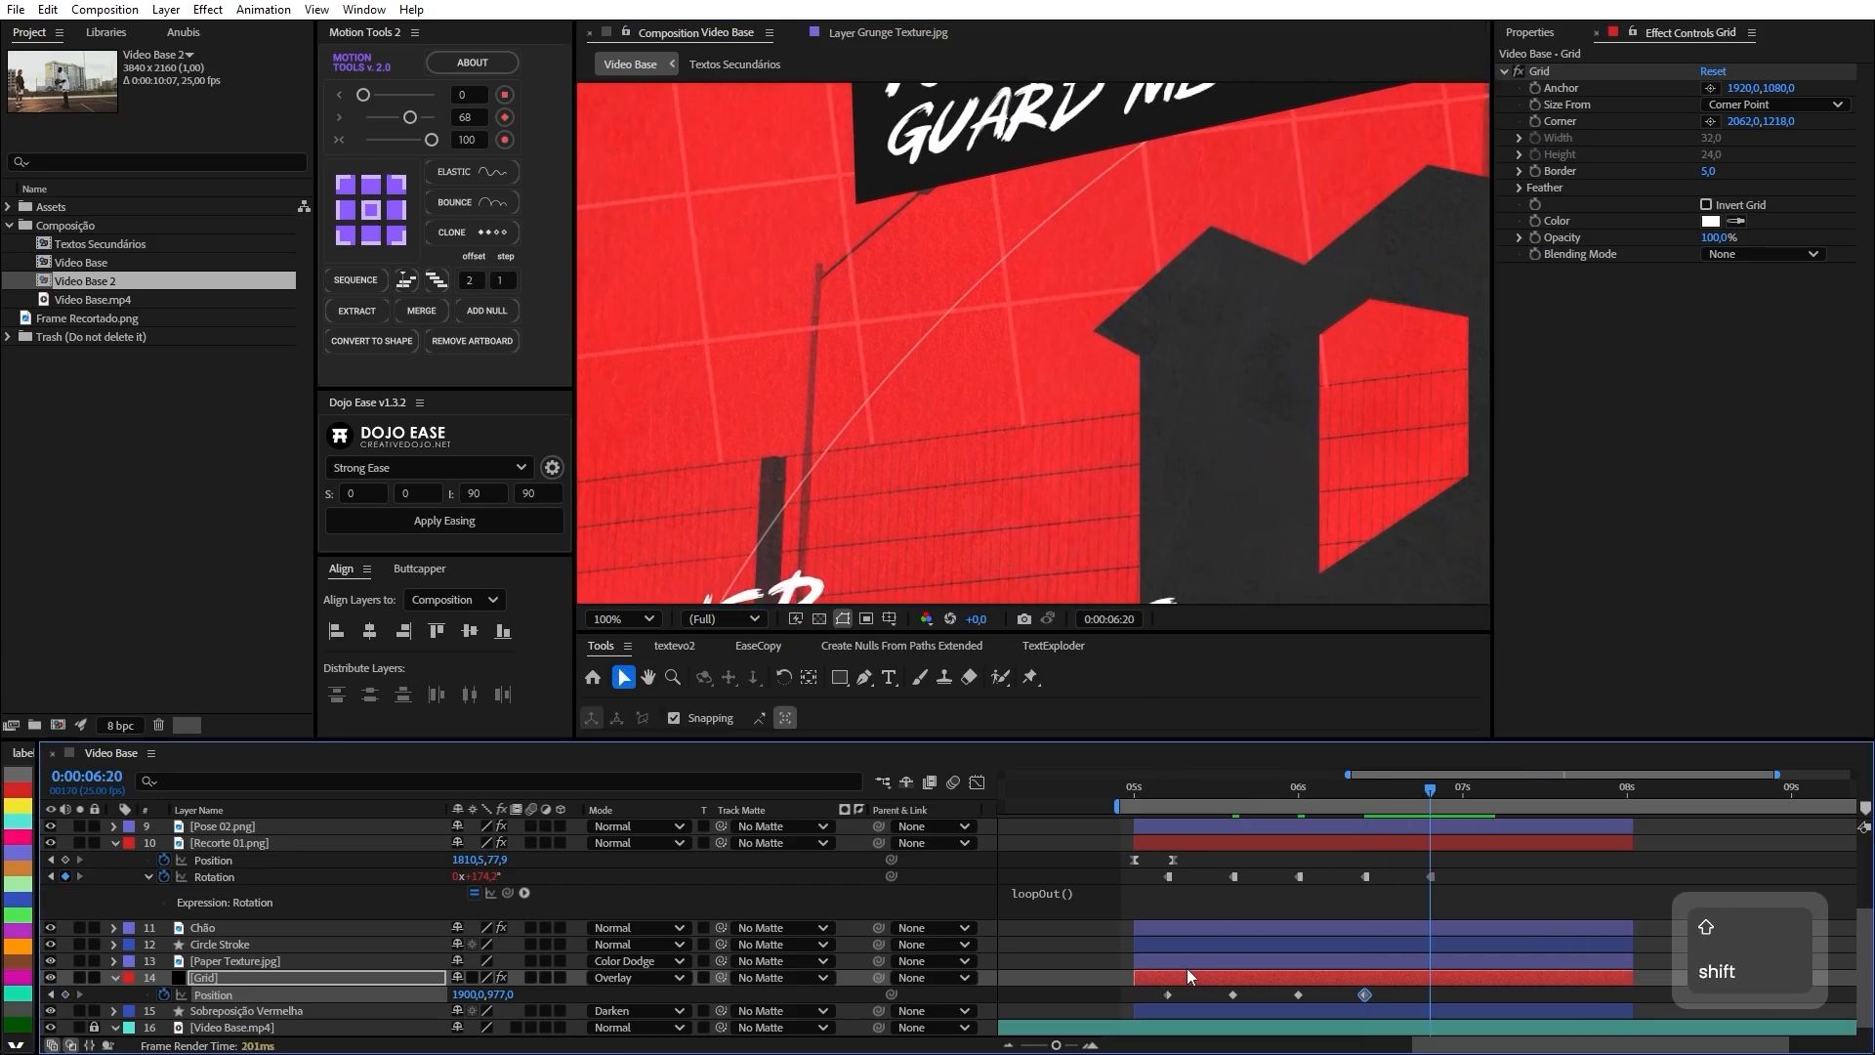
{"action": "left_click", "coordinate": [1168, 994]}
{"action": "key", "text": "ctrl+c"}
{"action": "key", "text": "ctrl+v"}
{"action": "scroll", "coordinate": [1034, 419], "scroll_direction": "down", "scroll_amount": 4}
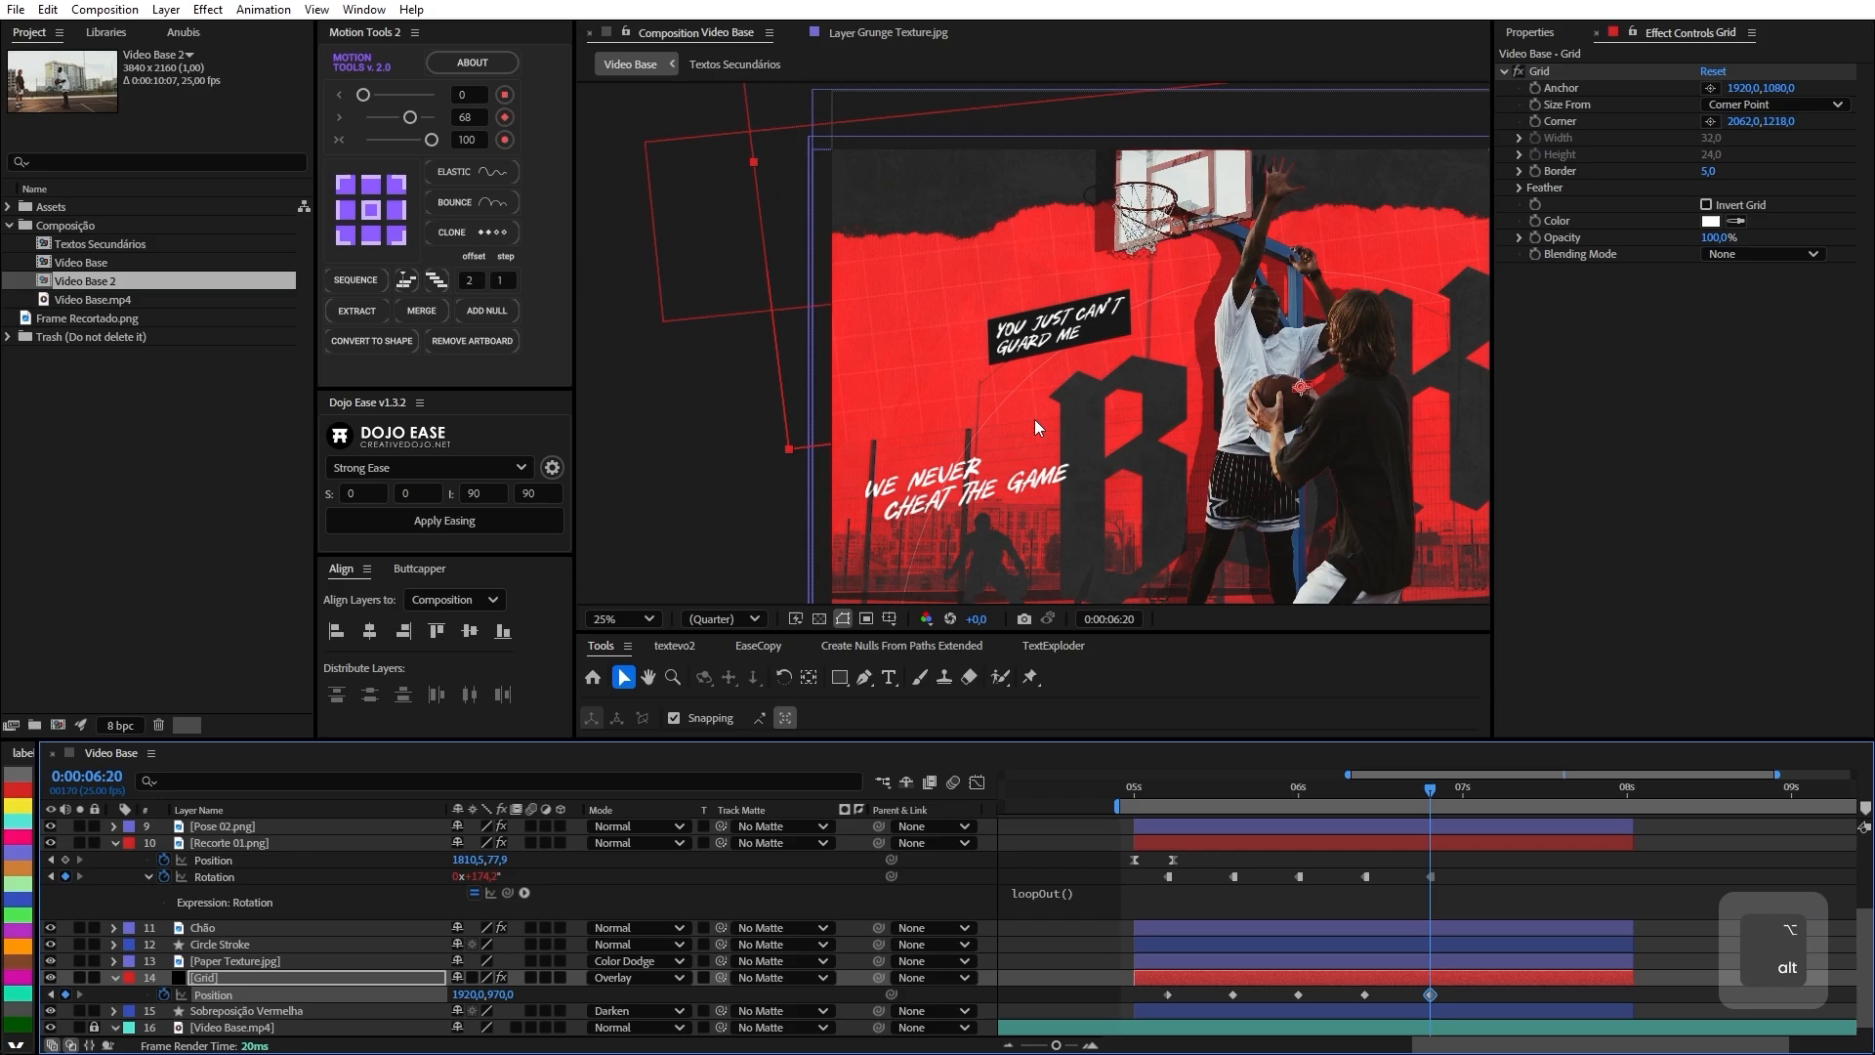
Convert all of the Grid layer's Position keyframes to hold keyframes.
{"action": "key", "text": "space"}
{"action": "left_click_drag", "start_coordinate": [993, 353], "coordinate": [939, 410]}
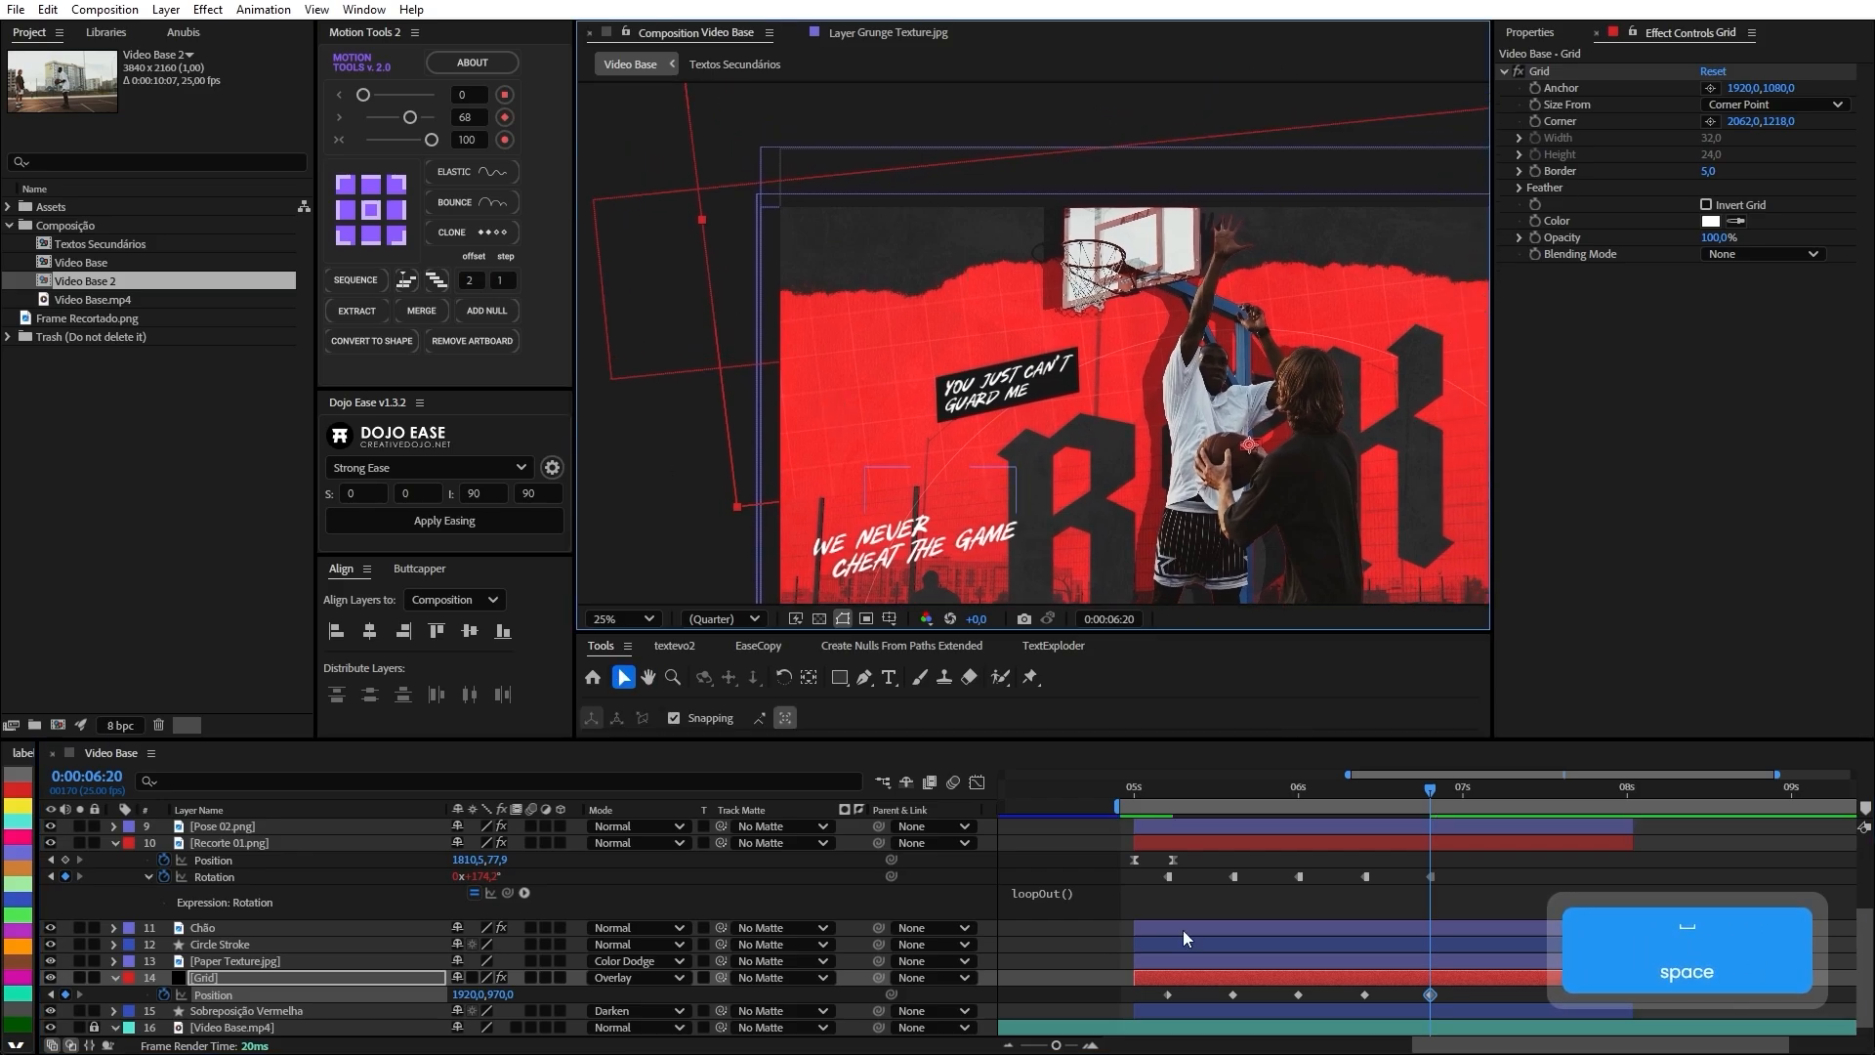
{"action": "right_click", "coordinate": [1168, 995]}
{"action": "left_click", "coordinate": [1250, 896]}
{"action": "left_click_drag", "start_coordinate": [1172, 787], "coordinate": [1147, 818]}
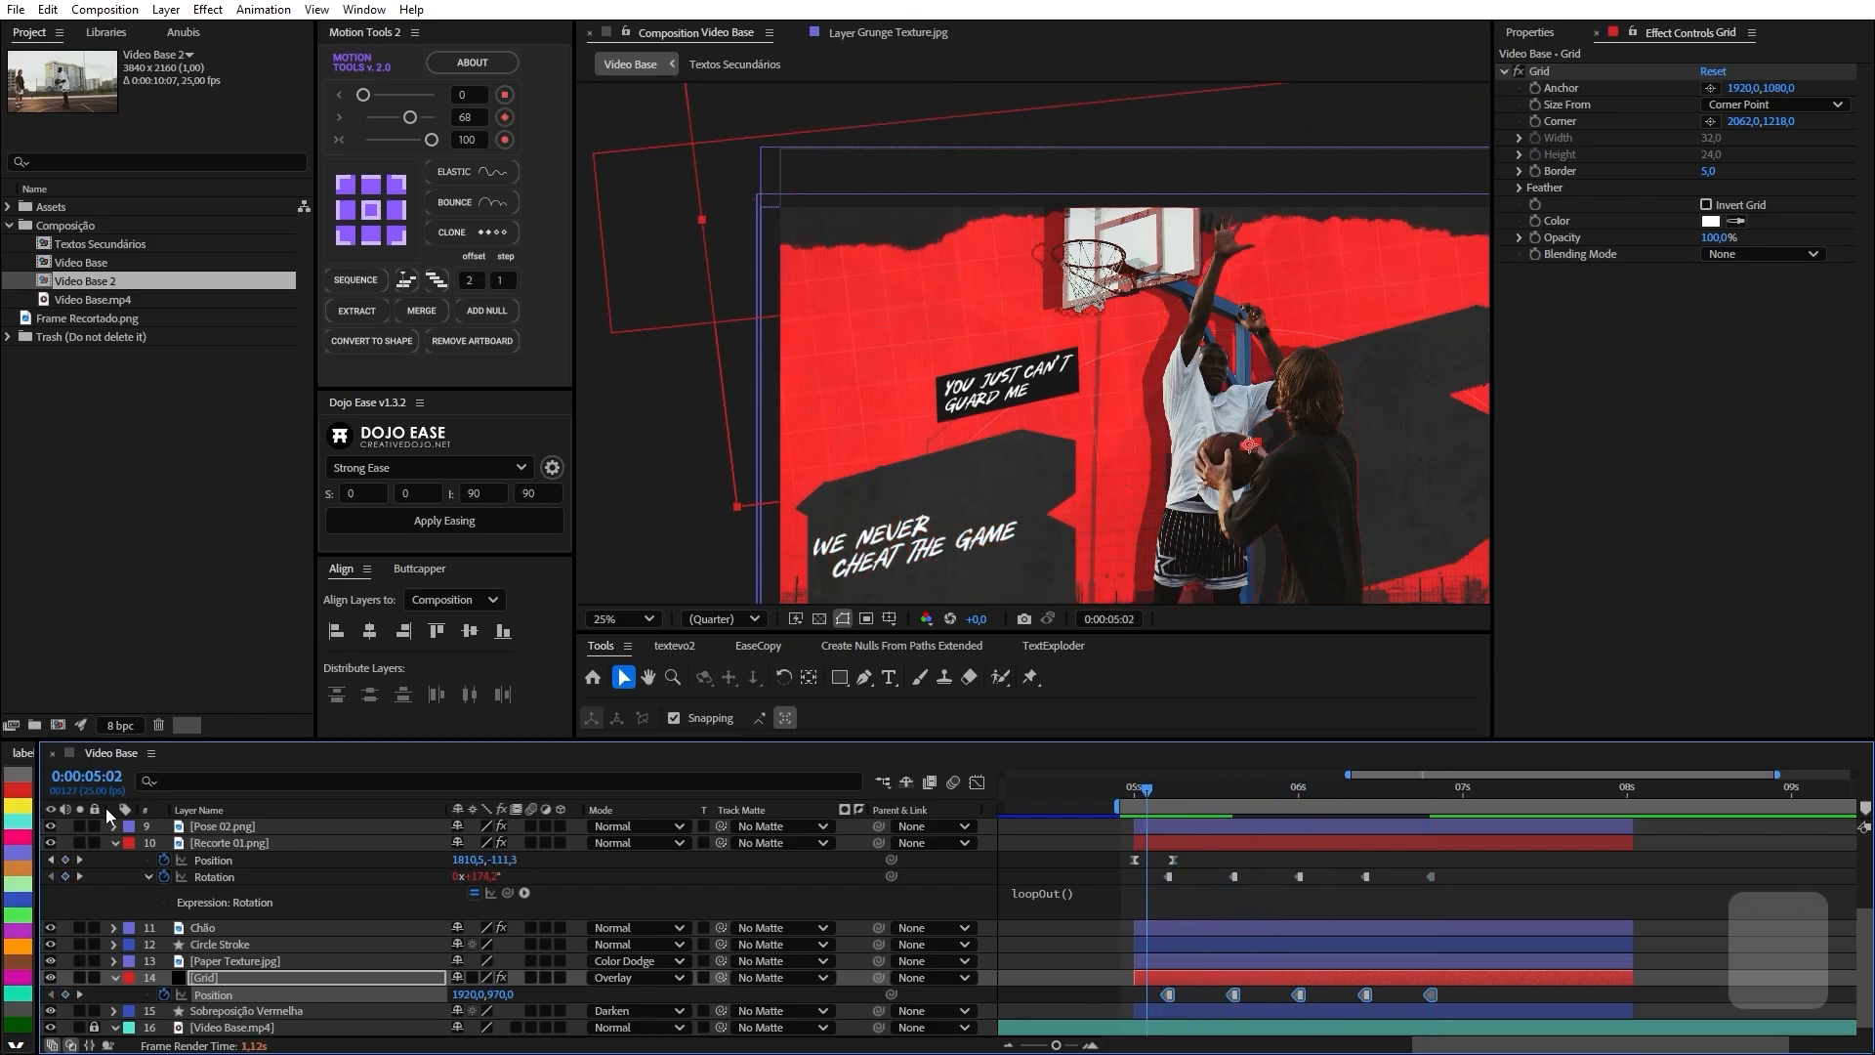
Add a loopOut() expression to the Grid layer's Position and preview the animation from 0:00:04:24.
{"action": "left_click", "coordinate": [165, 994], "text": "alt"}
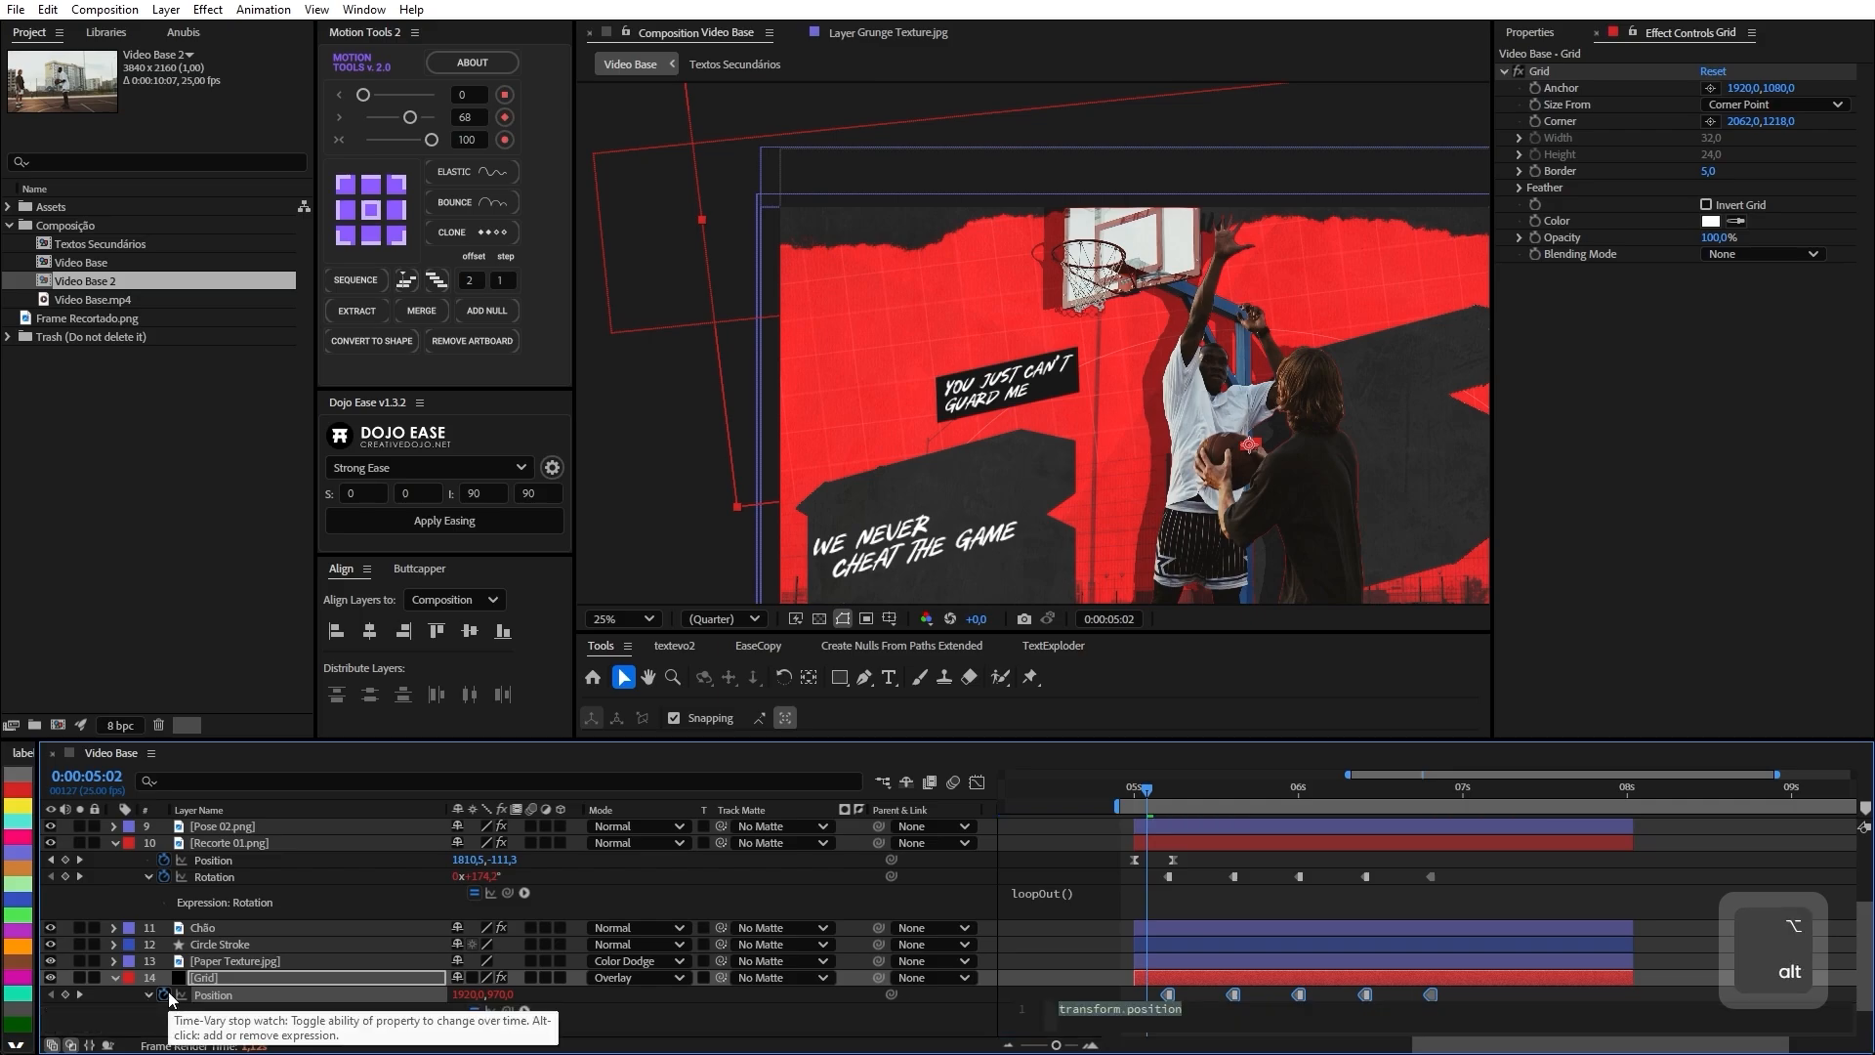
{"action": "type", "text": "loop"}
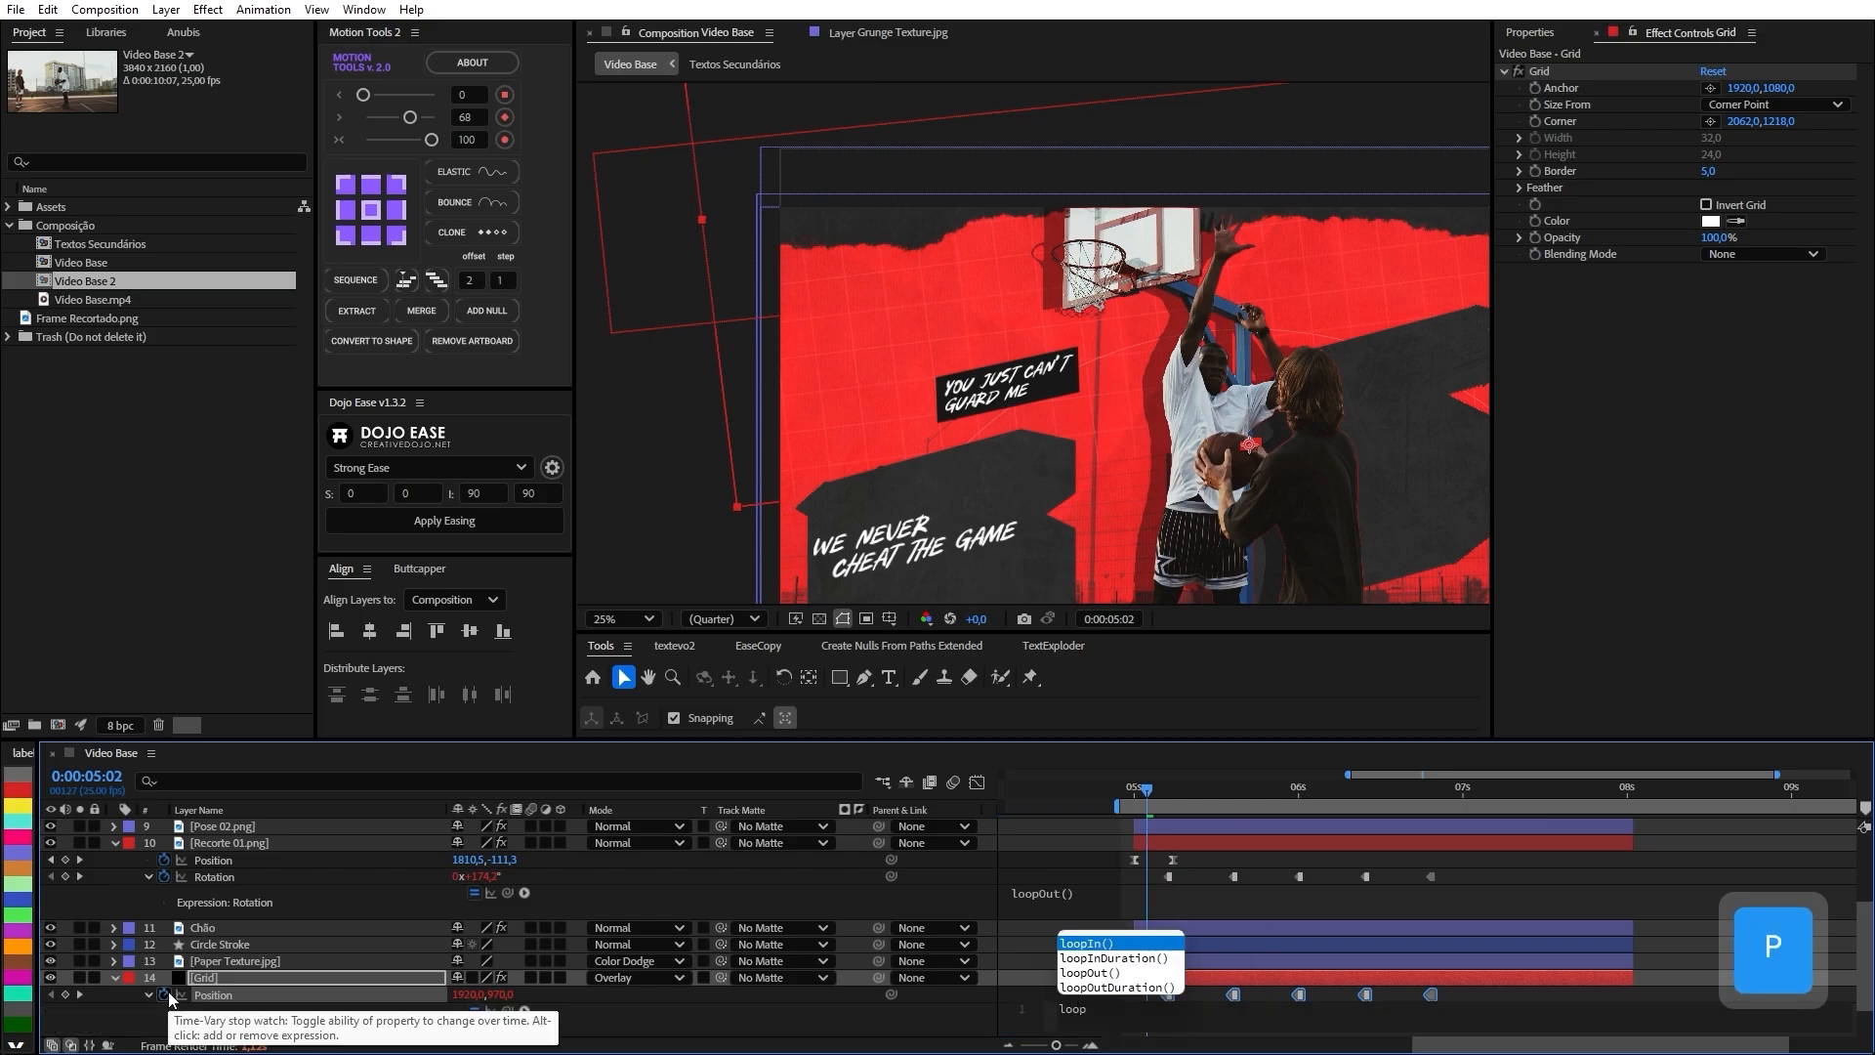
{"action": "left_click", "coordinate": [1100, 973]}
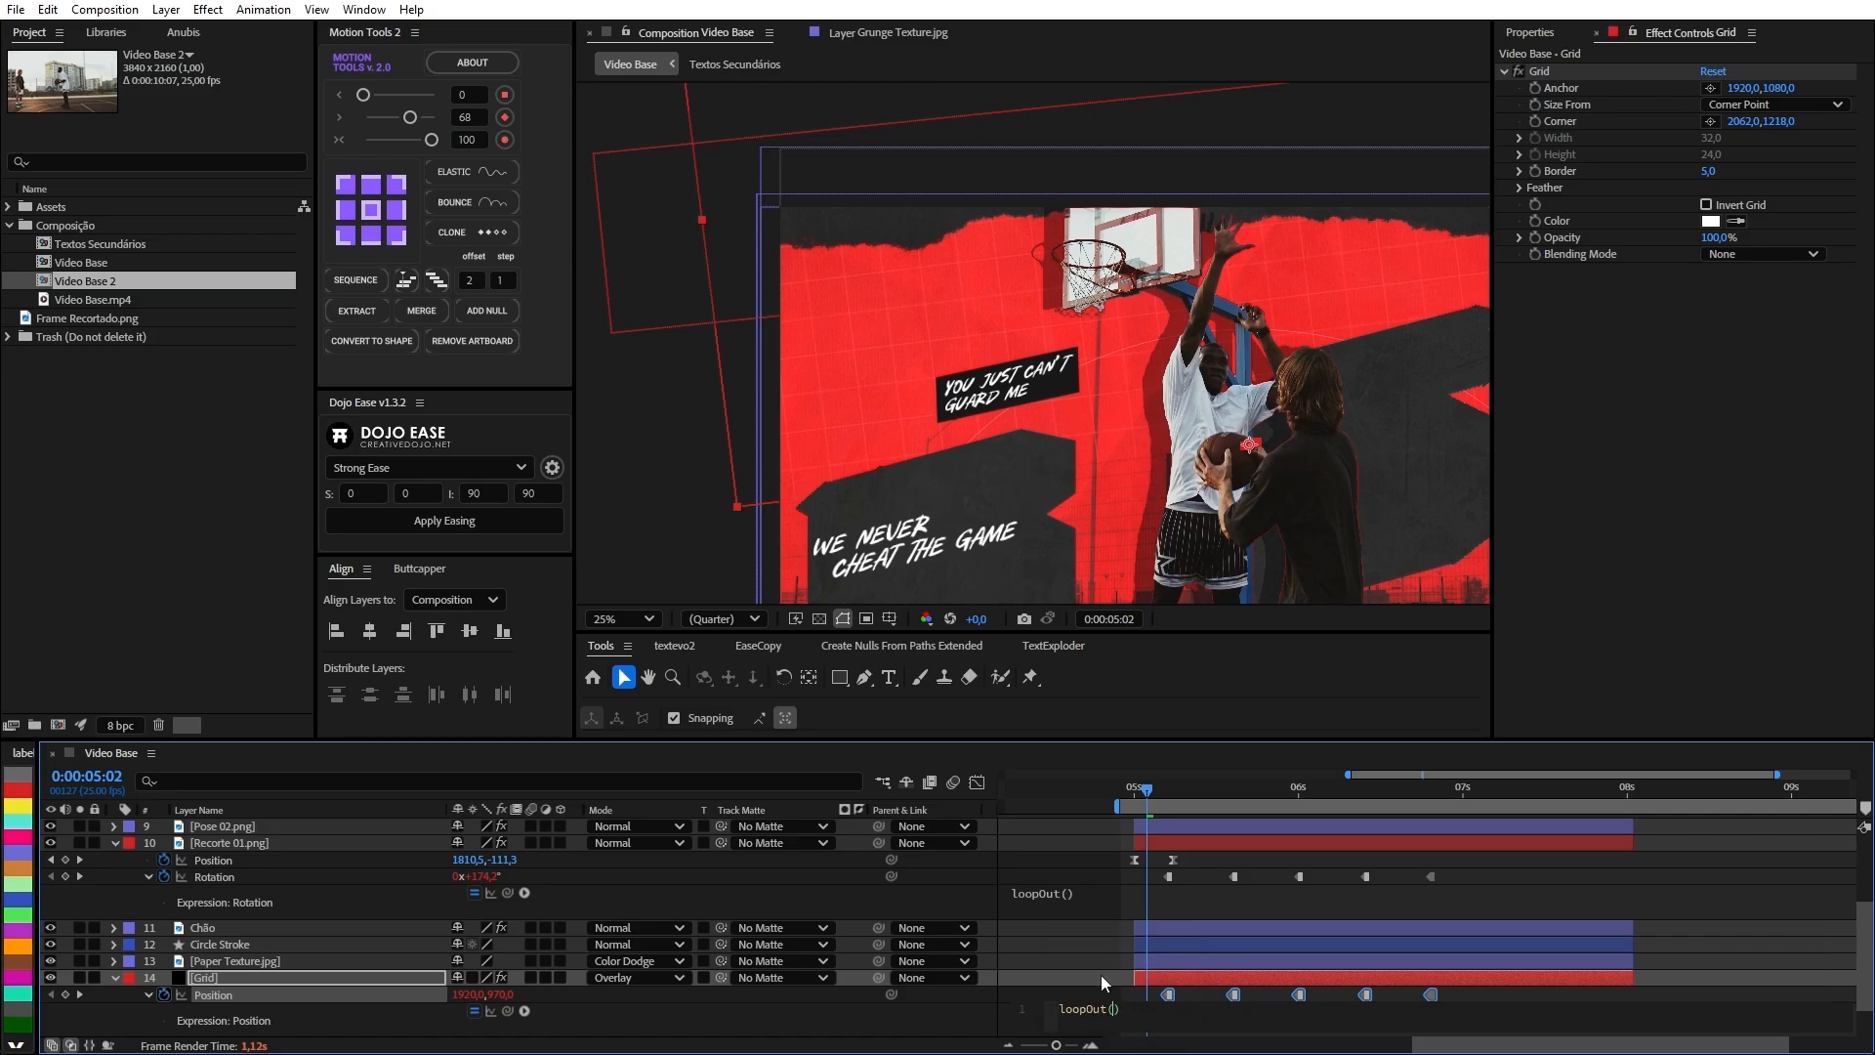
{"action": "key", "text": "Return"}
{"action": "left_click", "coordinate": [1129, 794]}
{"action": "key", "text": "space"}
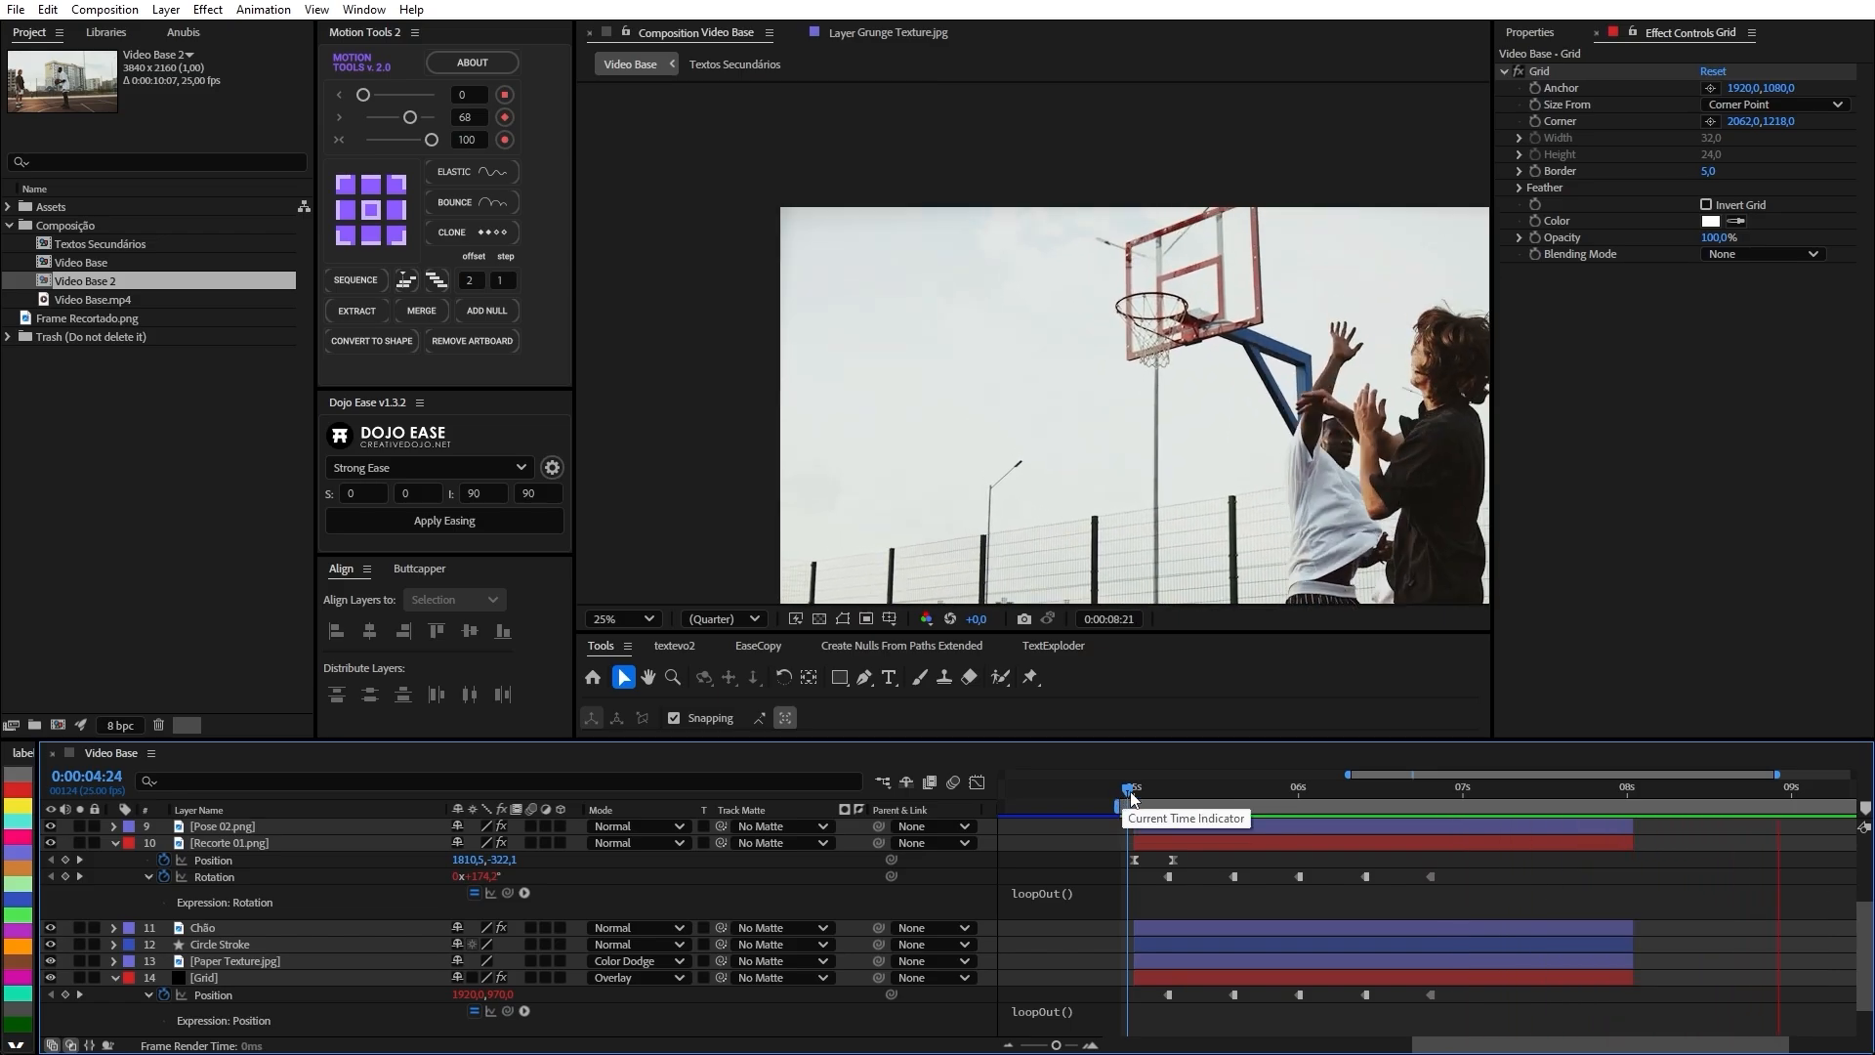
{"action": "left_click", "coordinate": [1147, 793]}
{"action": "key", "text": "j"}
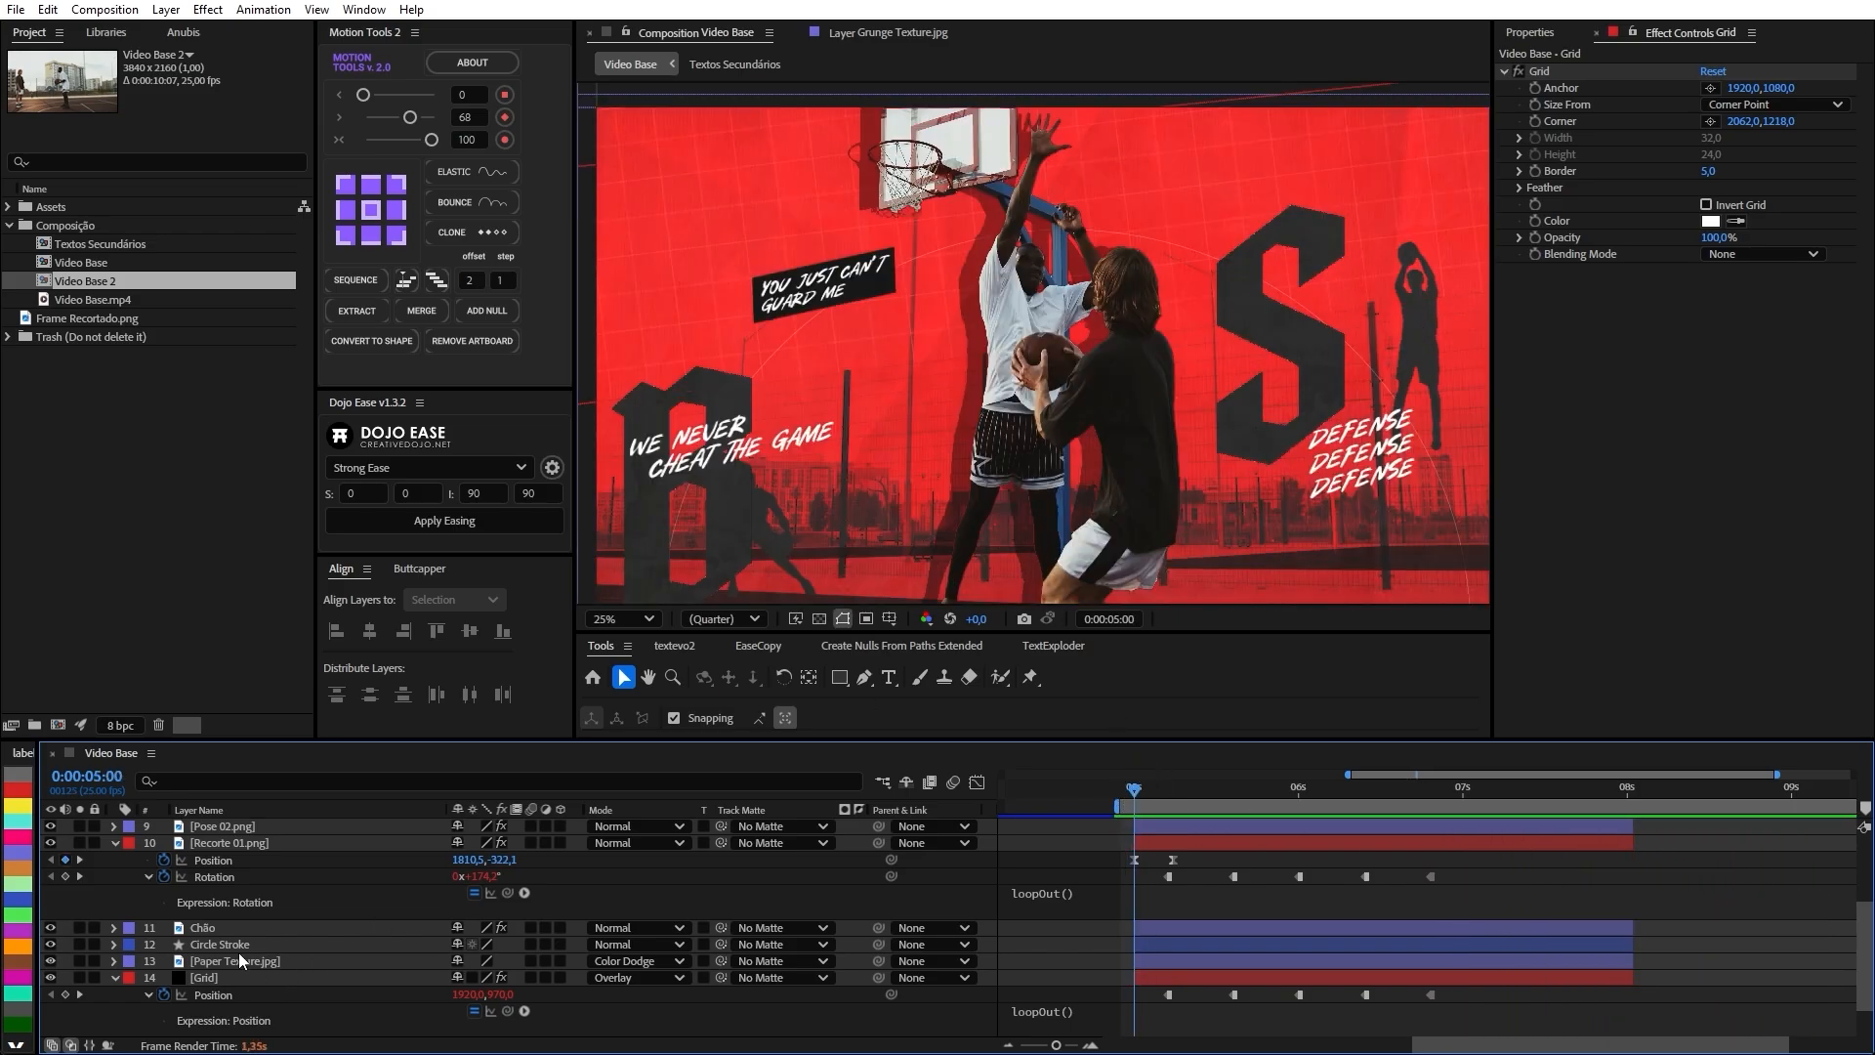
Collapse the expanded properties of all unlocked layers in the Video Base timeline.
{"action": "scroll", "coordinate": [238, 952], "scroll_direction": "down", "scroll_amount": 1}
{"action": "scroll", "coordinate": [237, 951], "scroll_direction": "up", "scroll_amount": 1}
{"action": "key", "text": "ctrl+a"}
{"action": "left_click", "coordinate": [111, 978]}
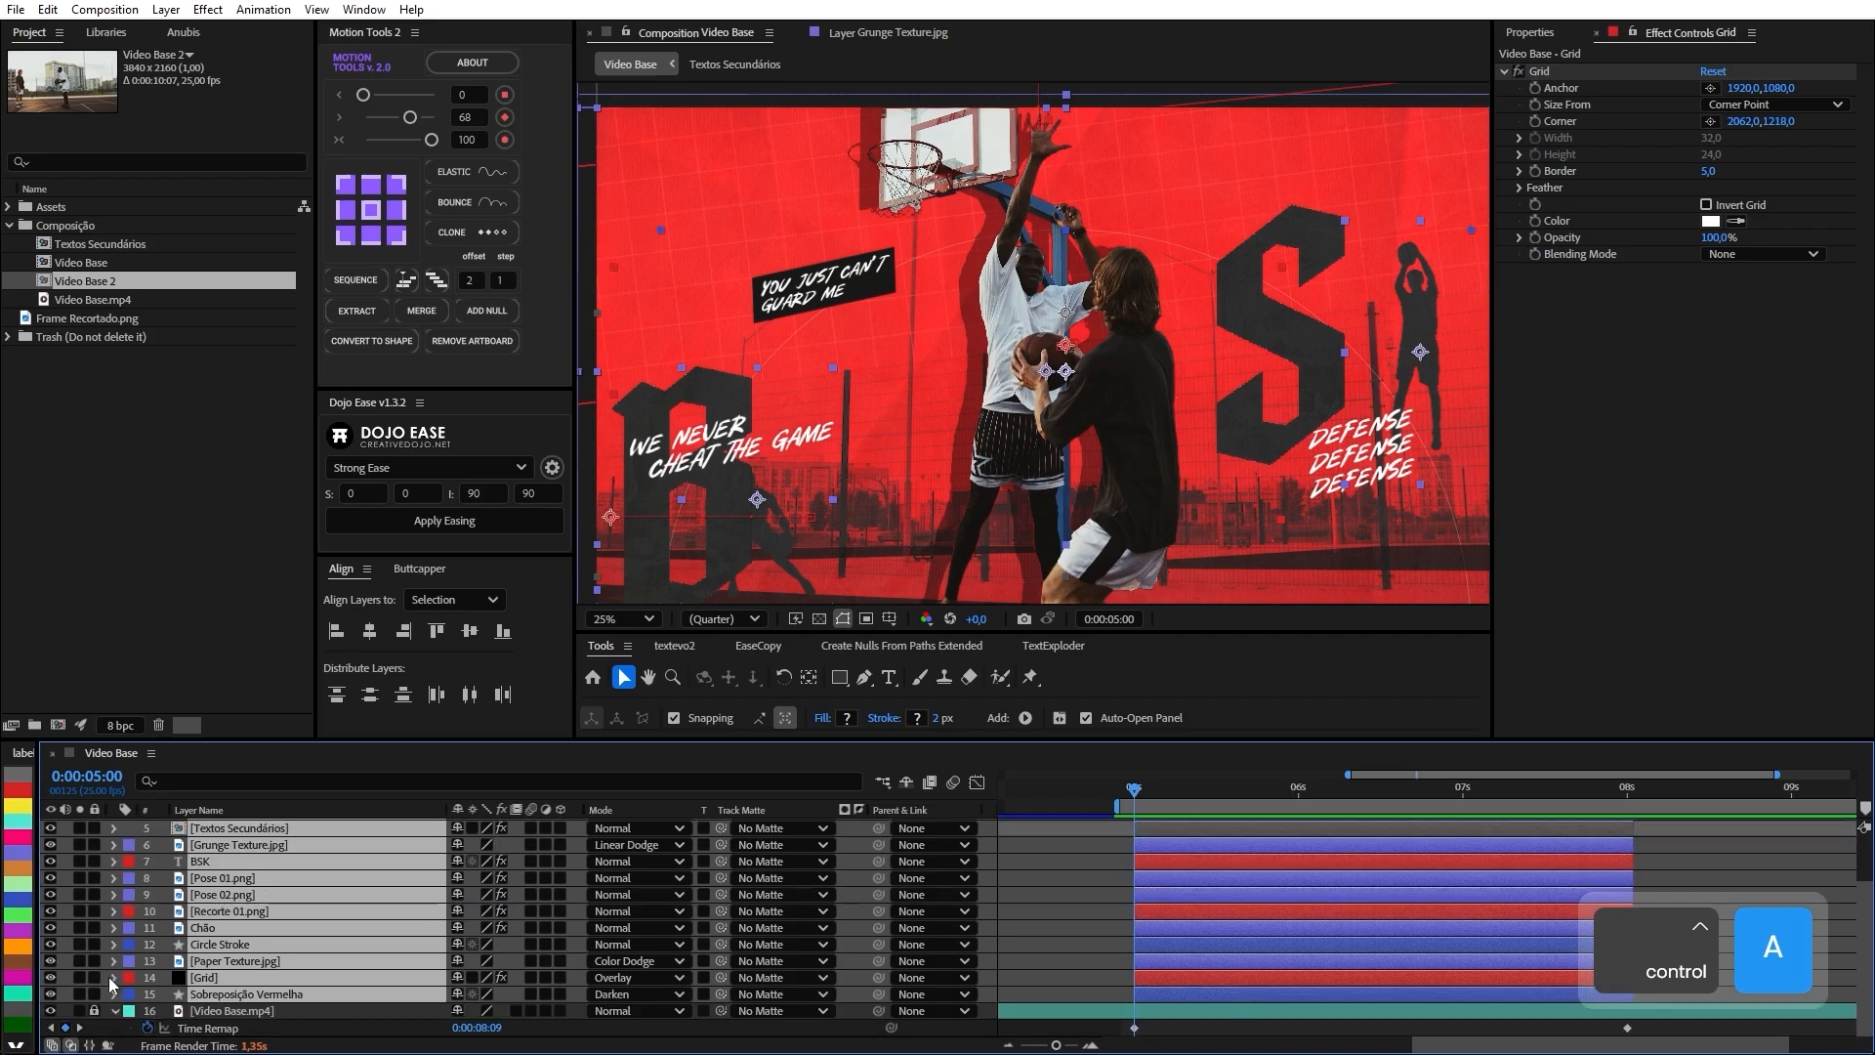
{"action": "scroll", "coordinate": [98, 913], "scroll_direction": "up", "scroll_amount": 1}
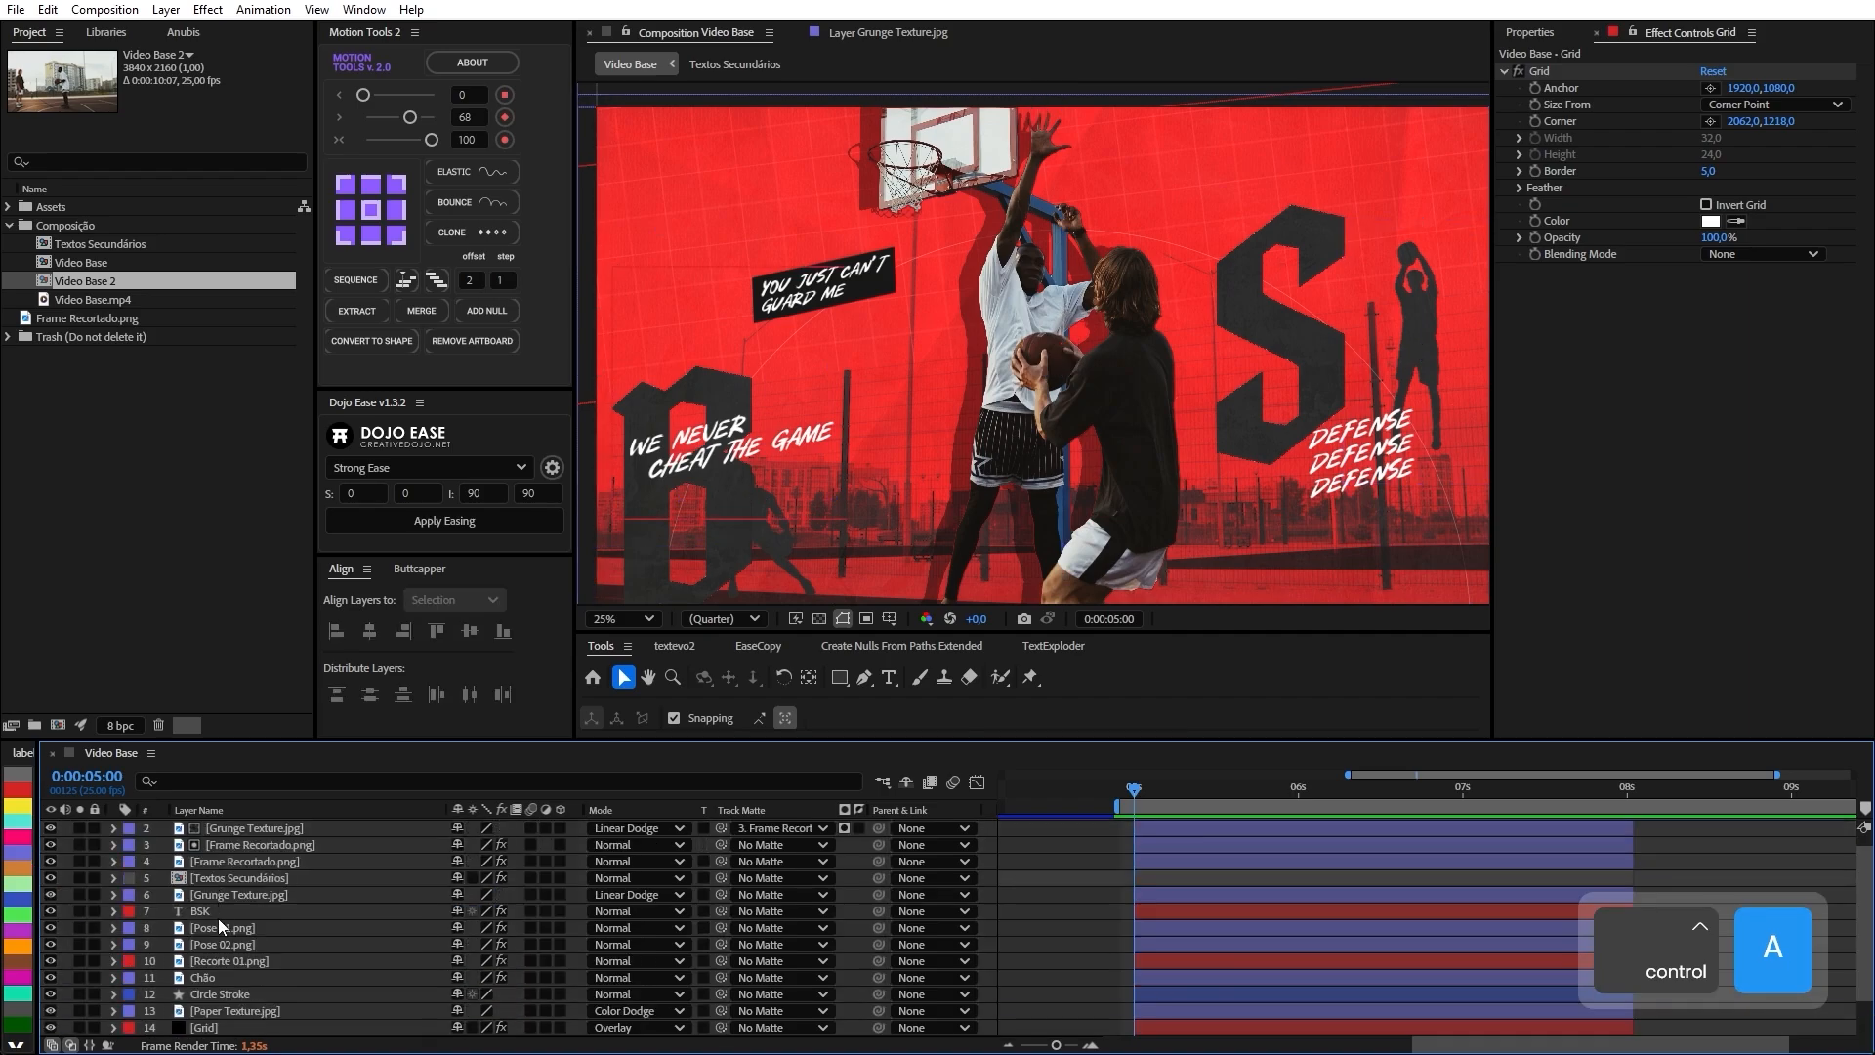
Give the Pose 01.png and Pose 02.png layers an orange label.
{"action": "left_click", "coordinate": [218, 926]}
{"action": "left_click", "coordinate": [209, 946], "text": "shift"}
{"action": "left_click", "coordinate": [30, 946]}
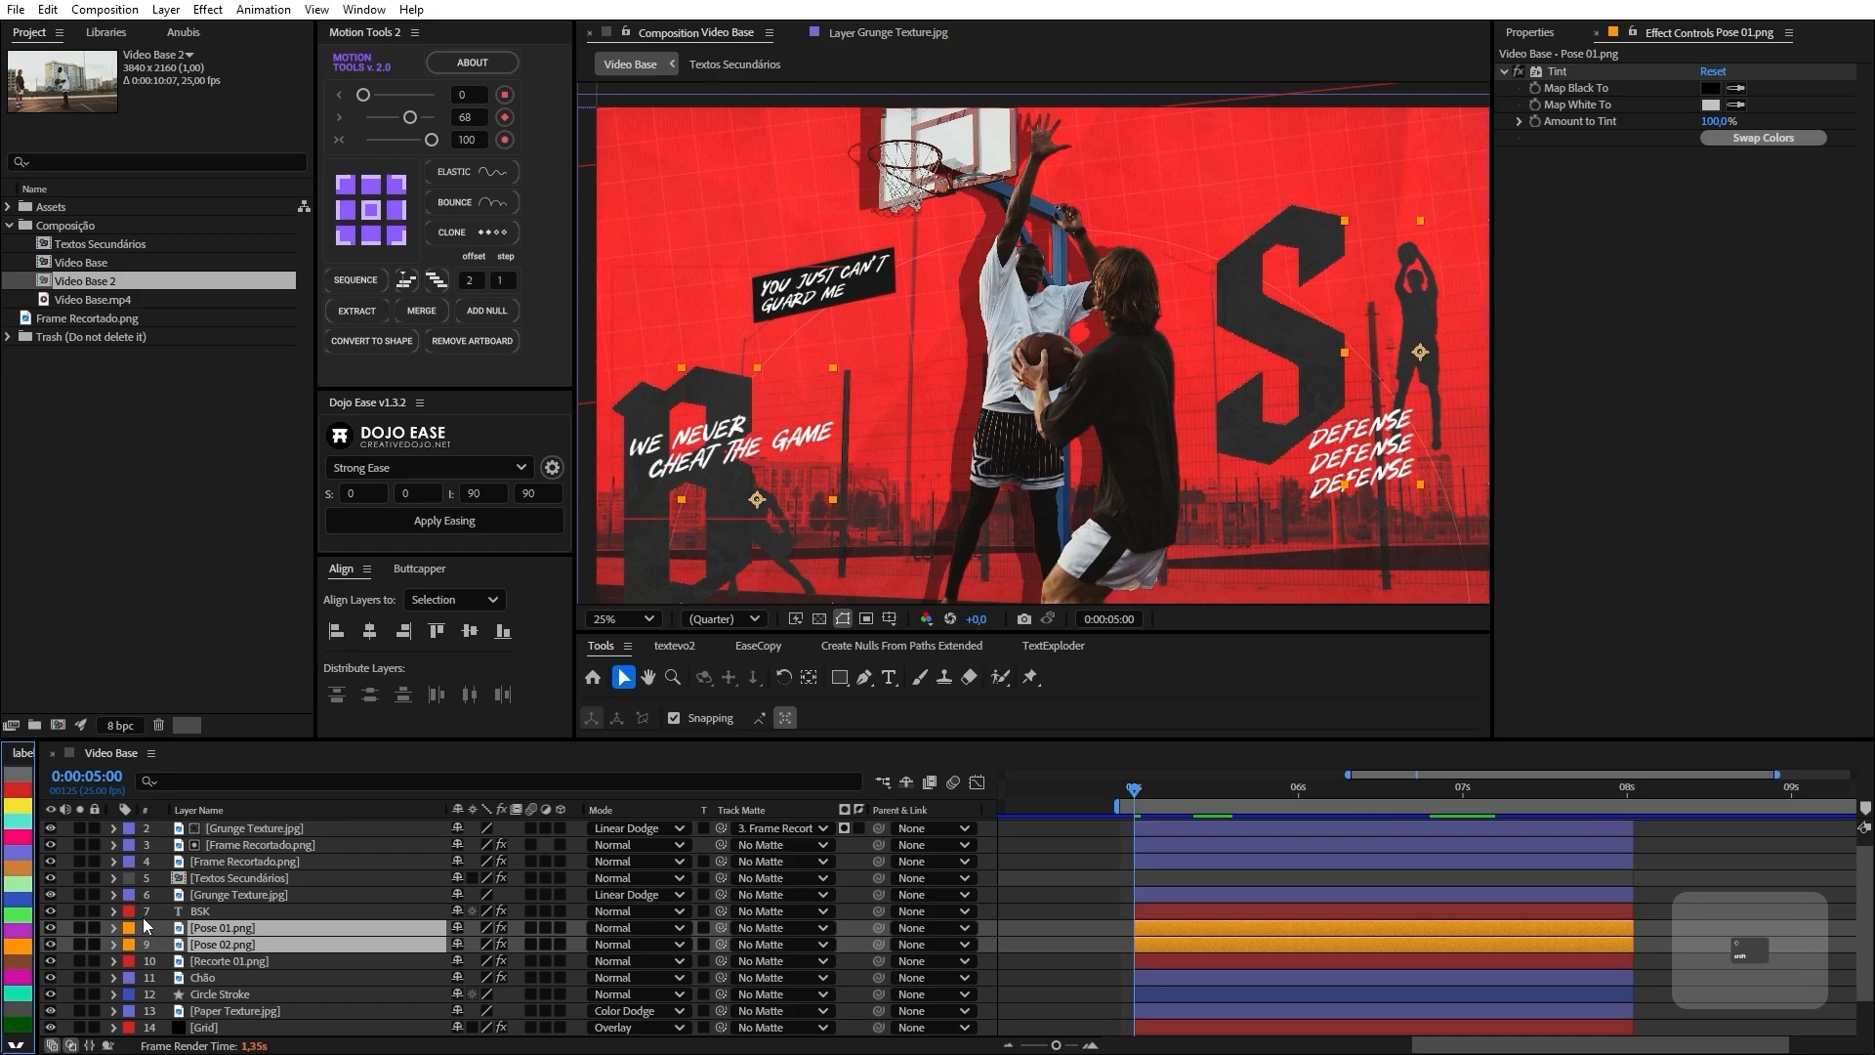
Keyframe the Position of Pose 01.png and Pose 02.png in place at 0:00:05:00 and 0:00:05:10.
{"action": "key", "text": "alt+shift+p"}
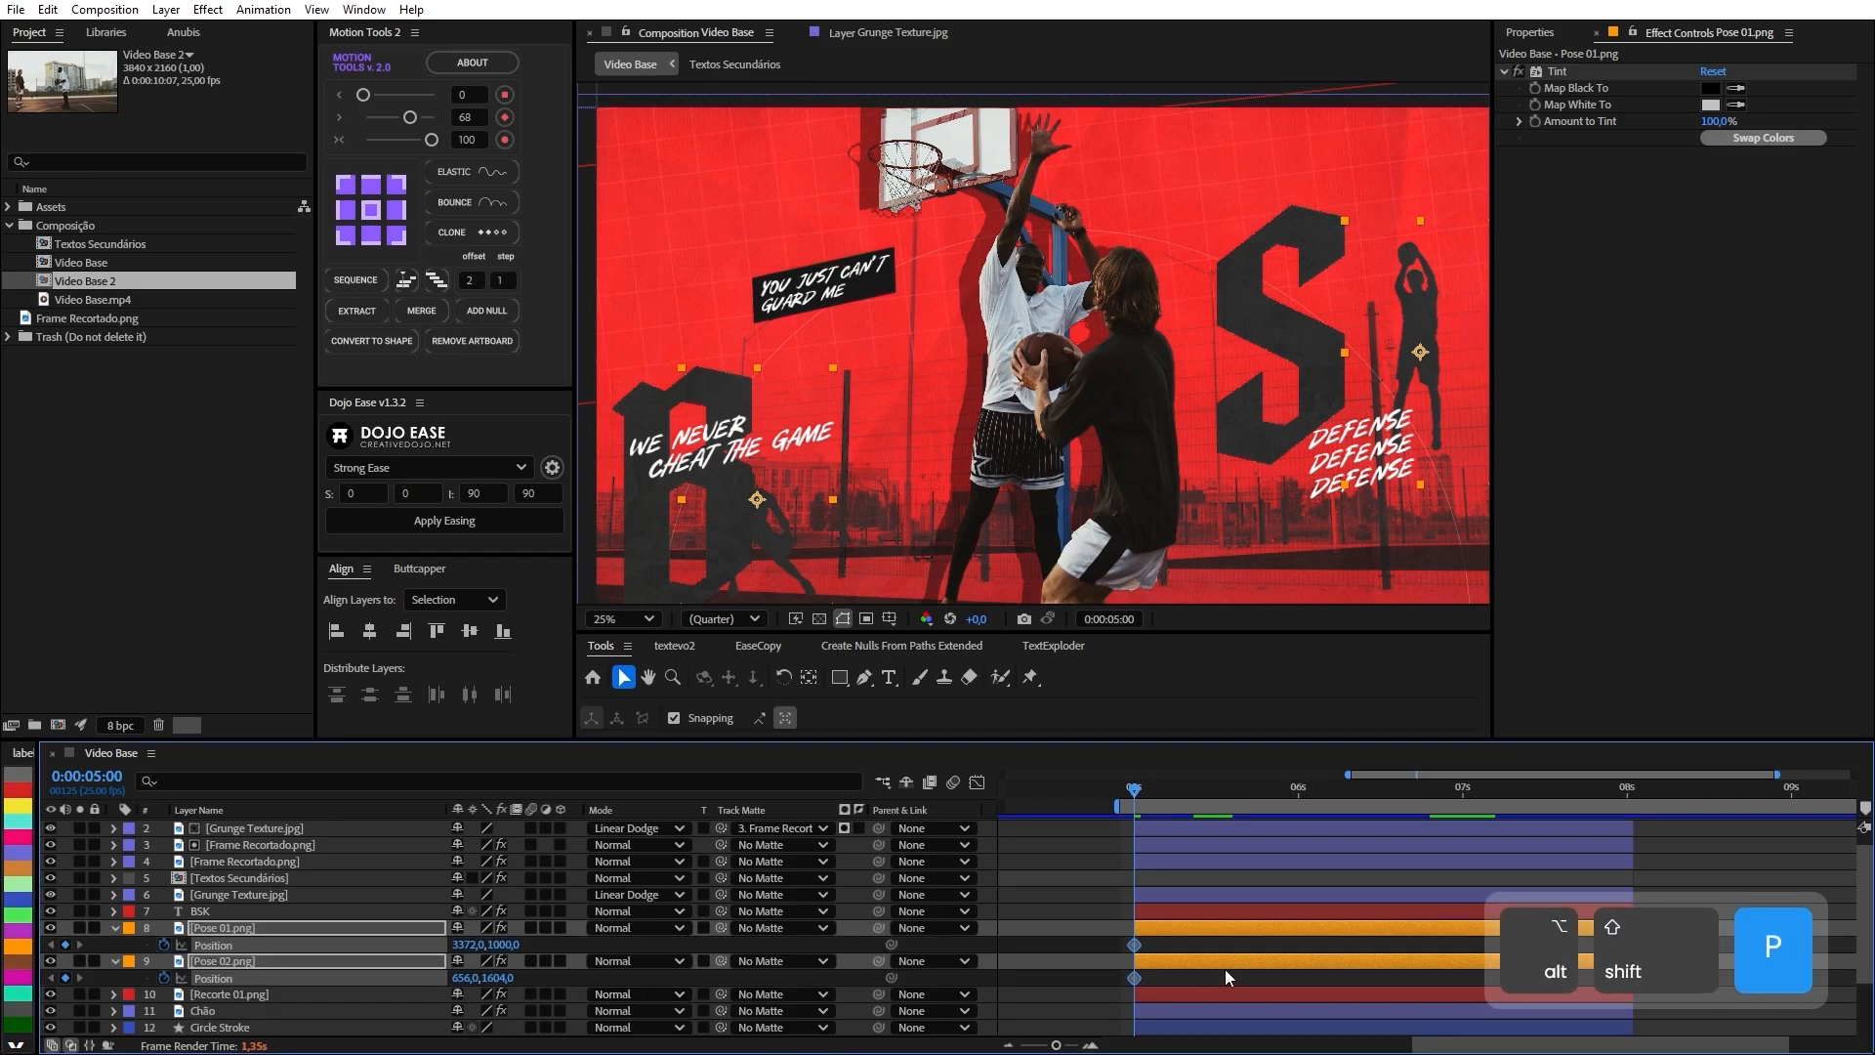
{"action": "scroll", "coordinate": [1211, 963], "scroll_direction": "up", "scroll_amount": 3, "text": "alt"}
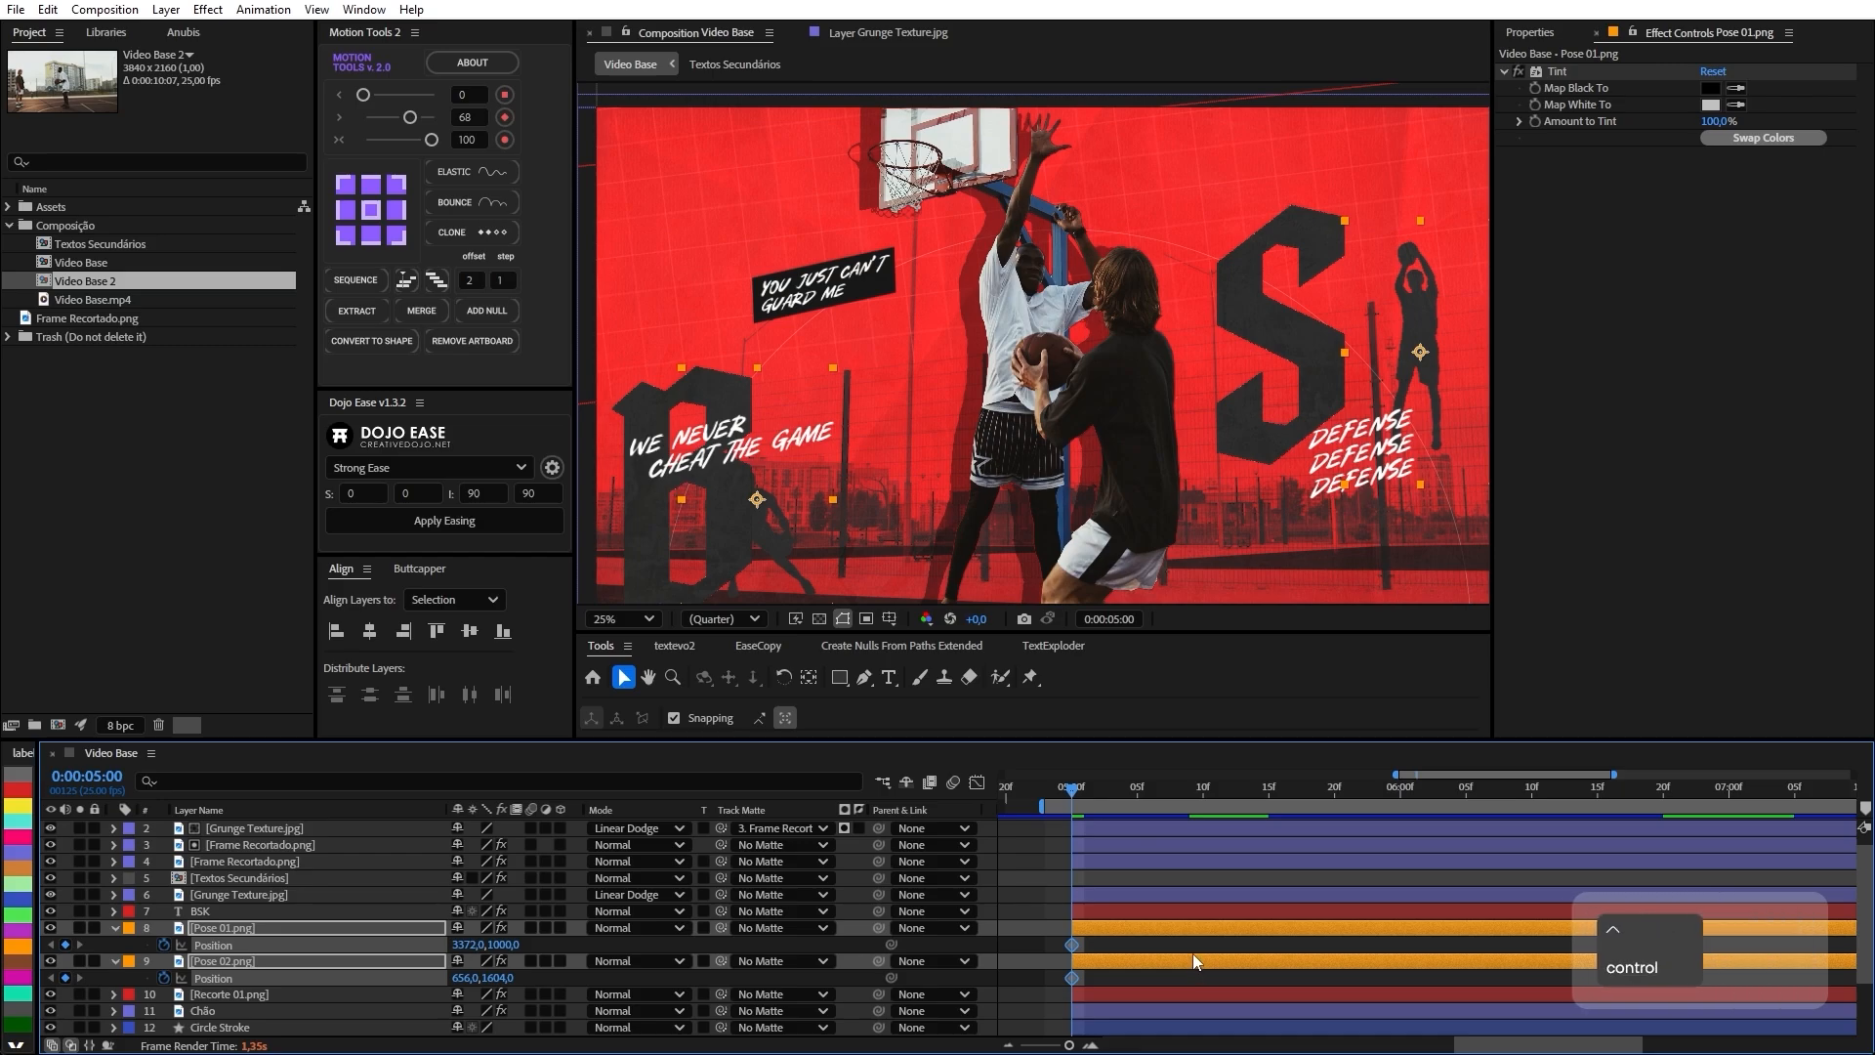
{"action": "key", "text": "ctrl+shift+Right"}
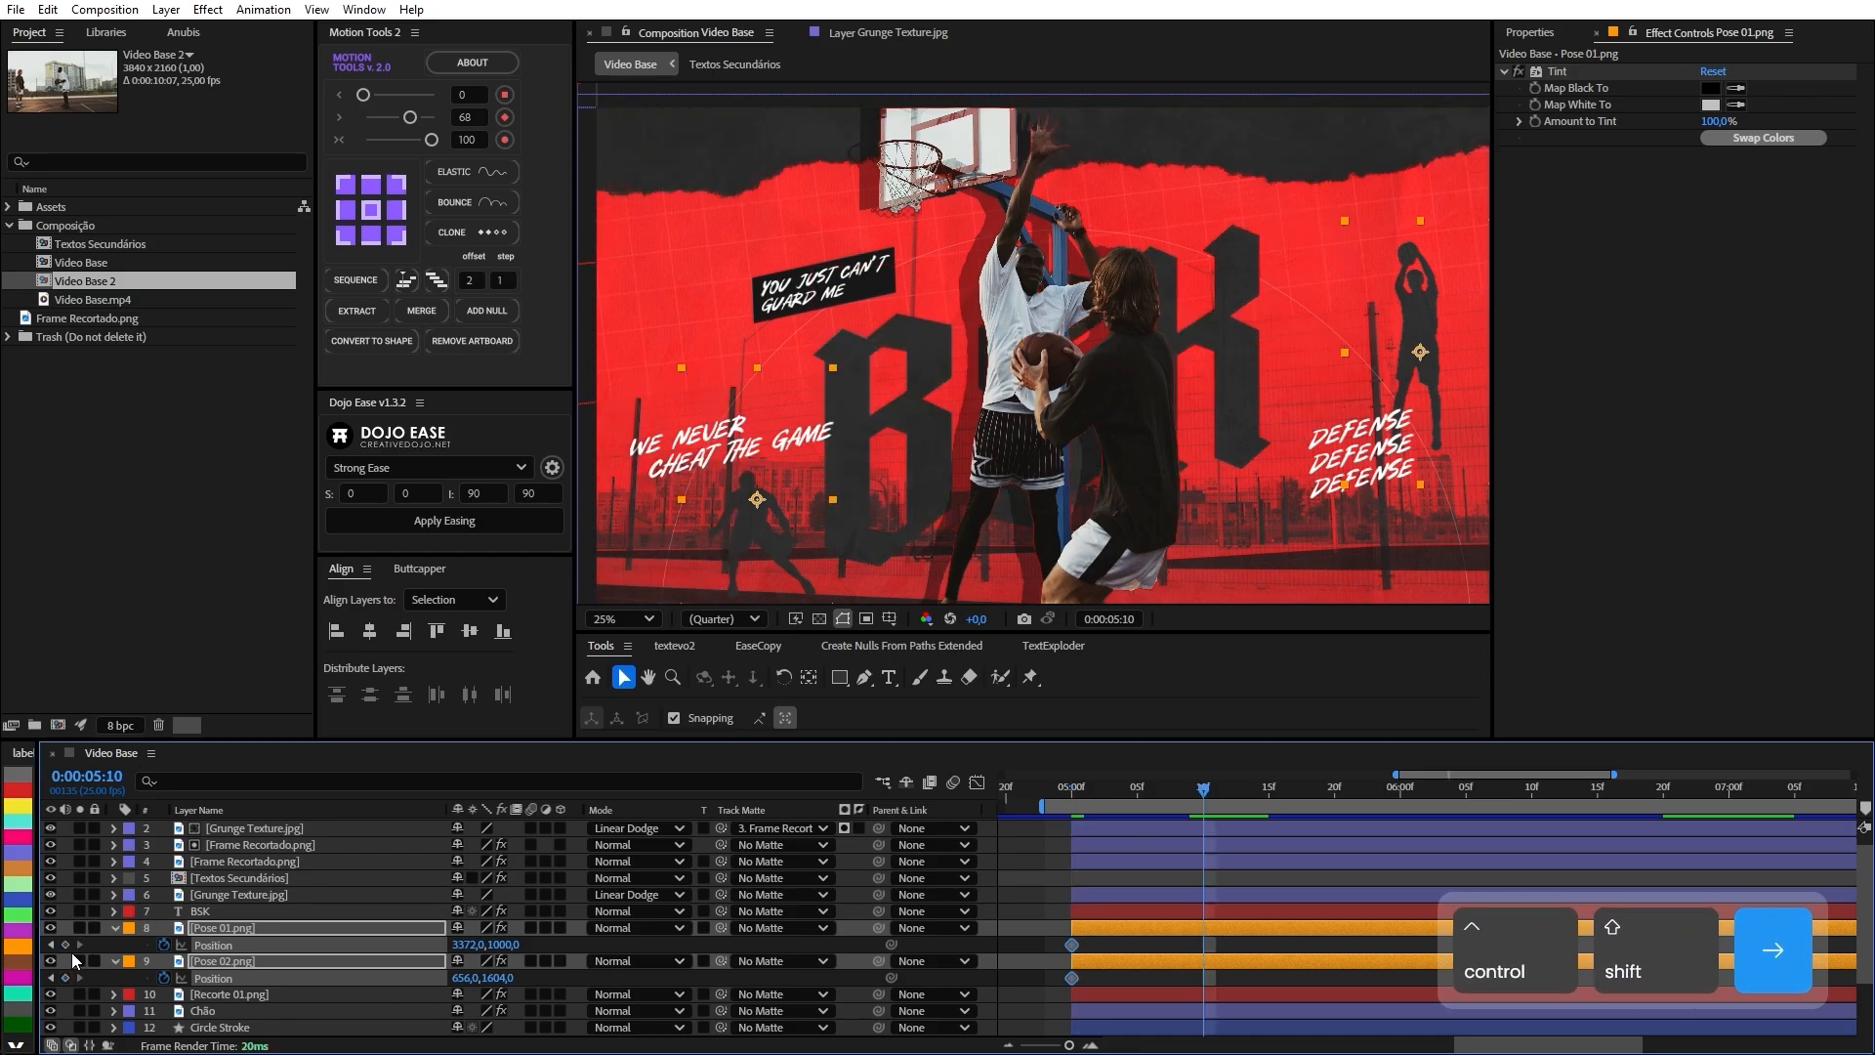
{"action": "left_click_drag", "start_coordinate": [1203, 789], "coordinate": [1071, 795]}
Lower Pose 01.png to Position 3372, 1452 at the 0:00:05:00 keyframe, keeping its horizontal position.
{"action": "left_click", "coordinate": [1097, 964]}
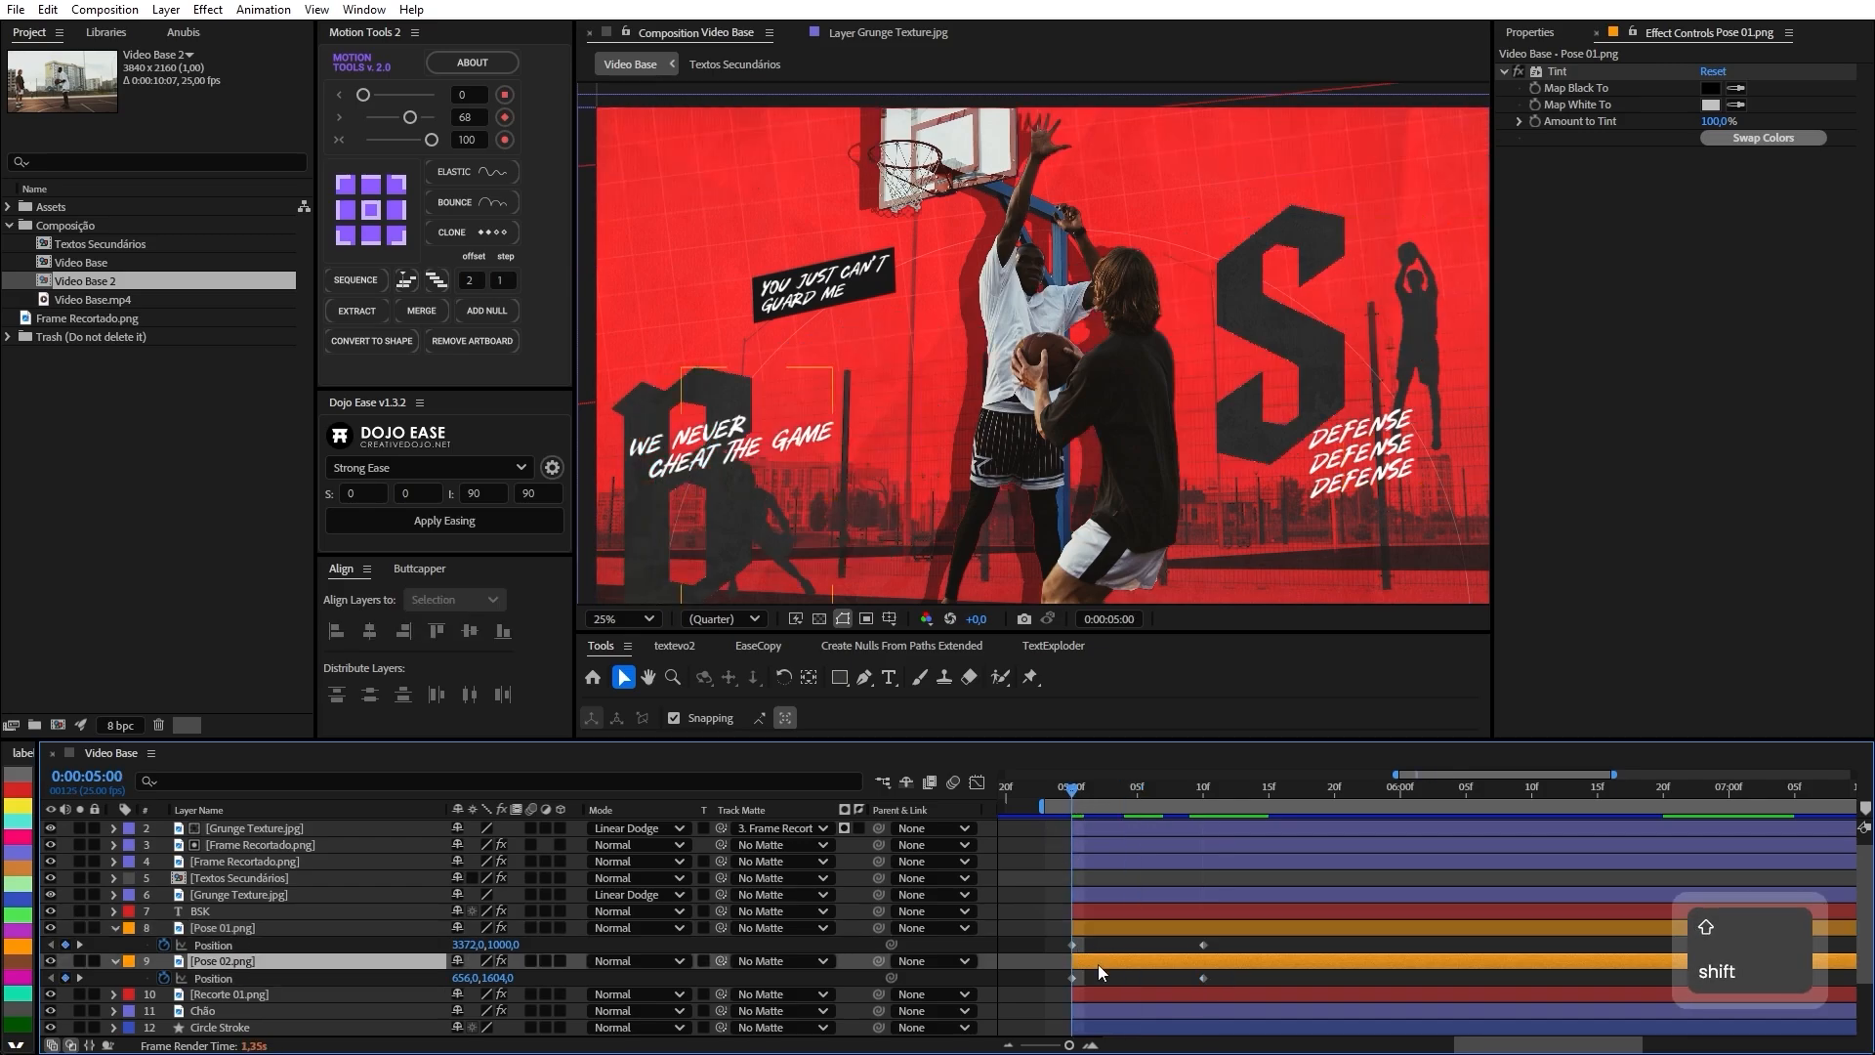
{"action": "left_click", "coordinate": [1123, 928]}
{"action": "scroll", "coordinate": [894, 476], "scroll_direction": "down", "scroll_amount": 1, "text": "alt"}
{"action": "scroll", "coordinate": [1230, 475], "scroll_direction": "up", "scroll_amount": 1, "text": "alt"}
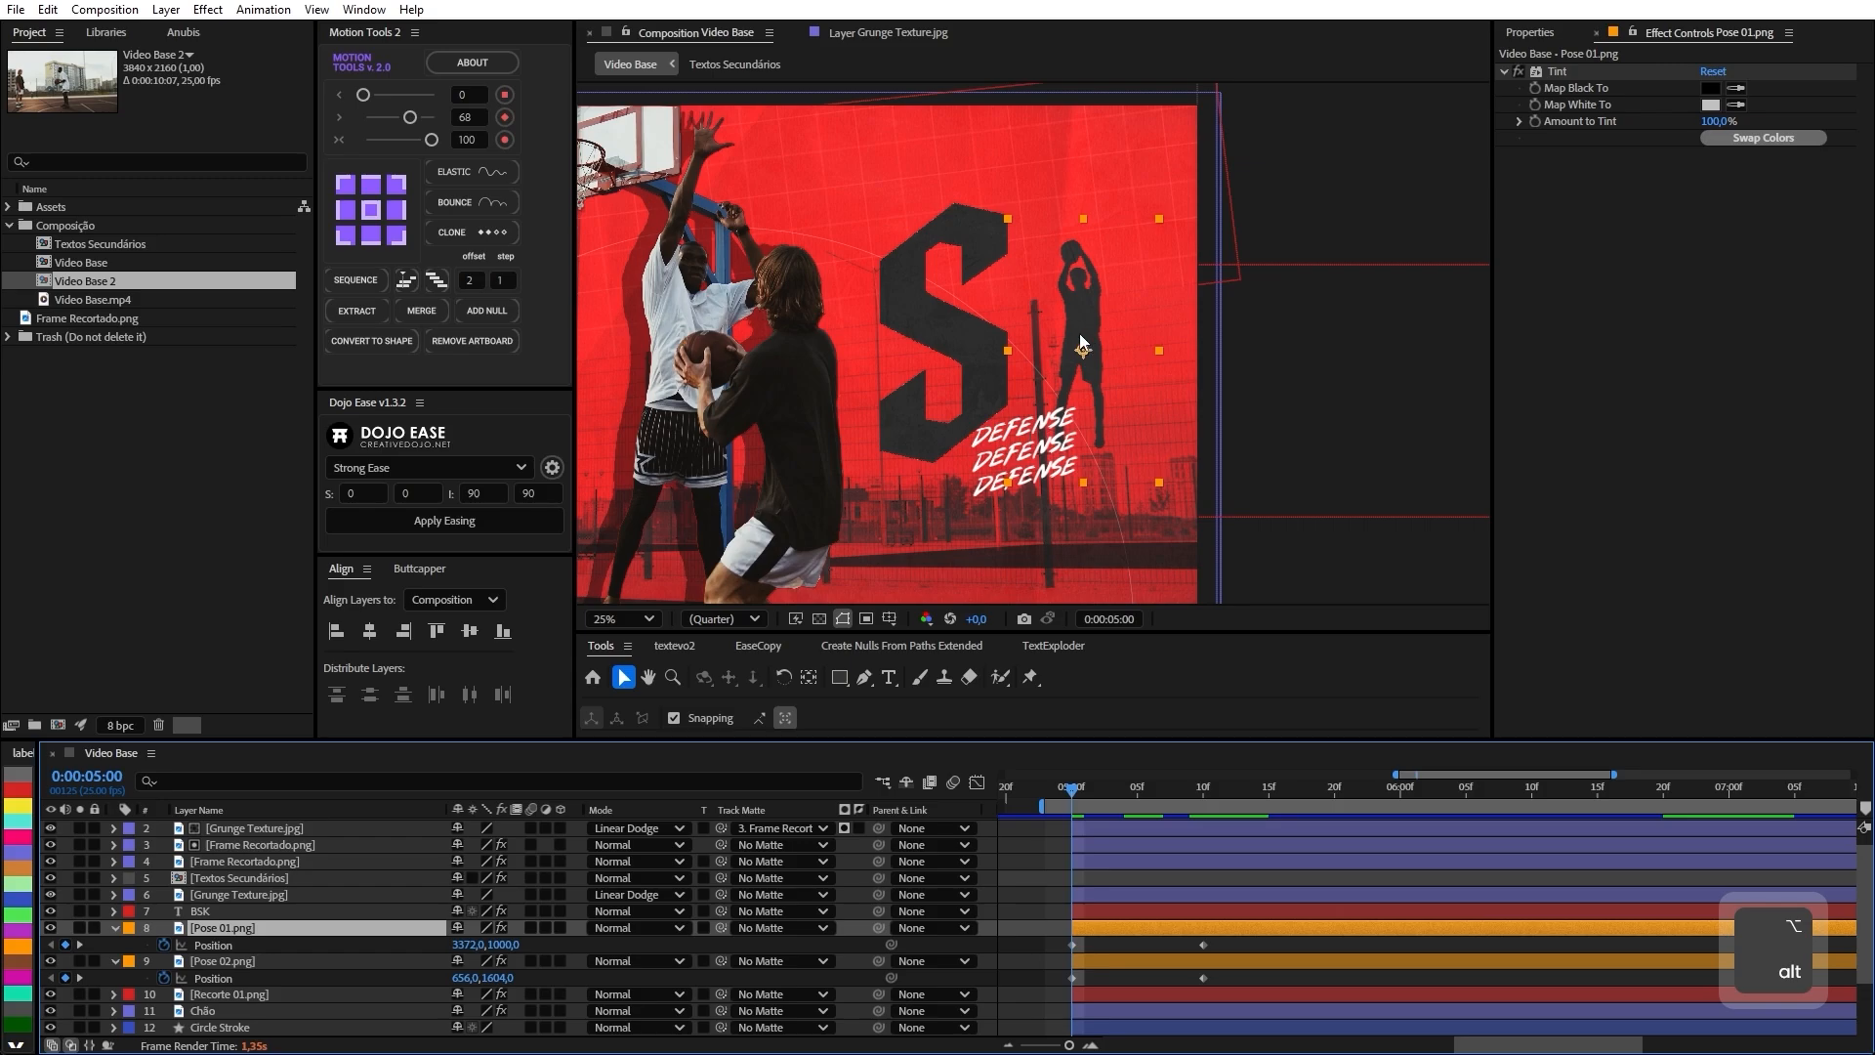
{"action": "left_click_drag", "start_coordinate": [1081, 342], "coordinate": [1083, 488]}
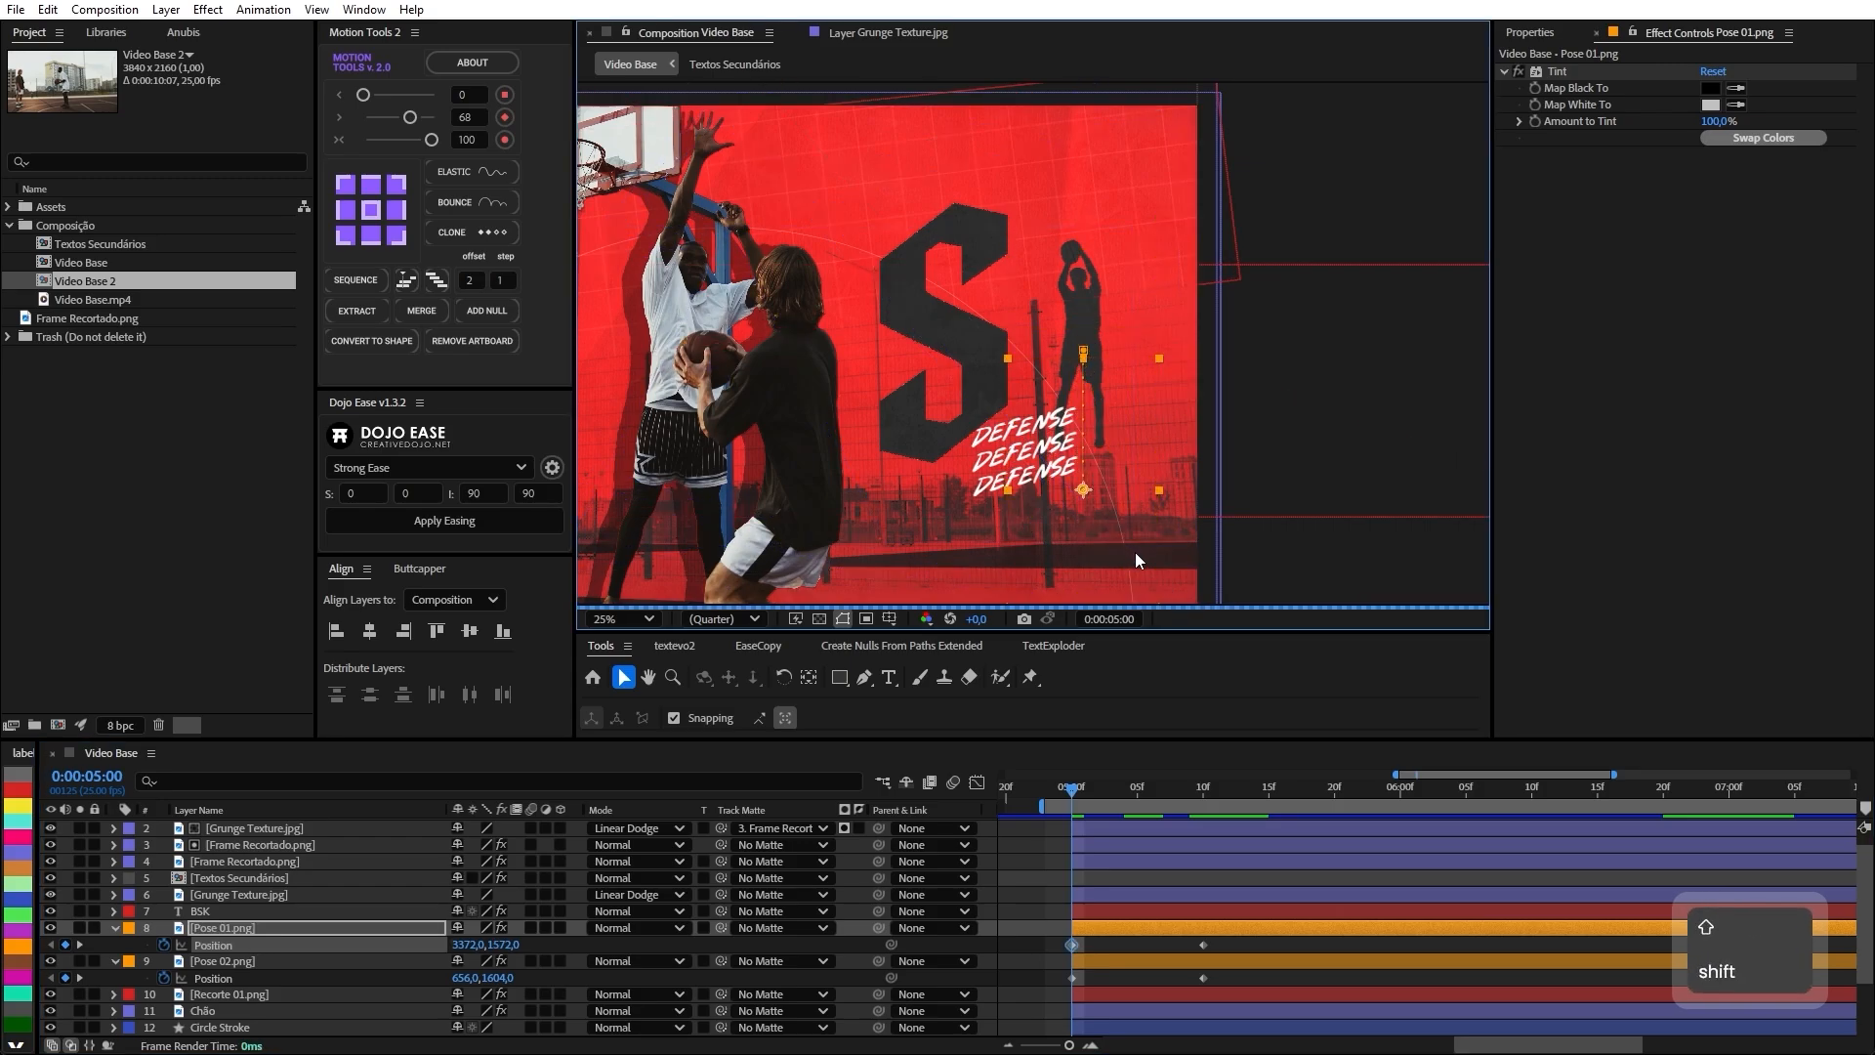
{"action": "key", "text": "shift+Up"}
{"action": "key", "text": "shift+Up"}
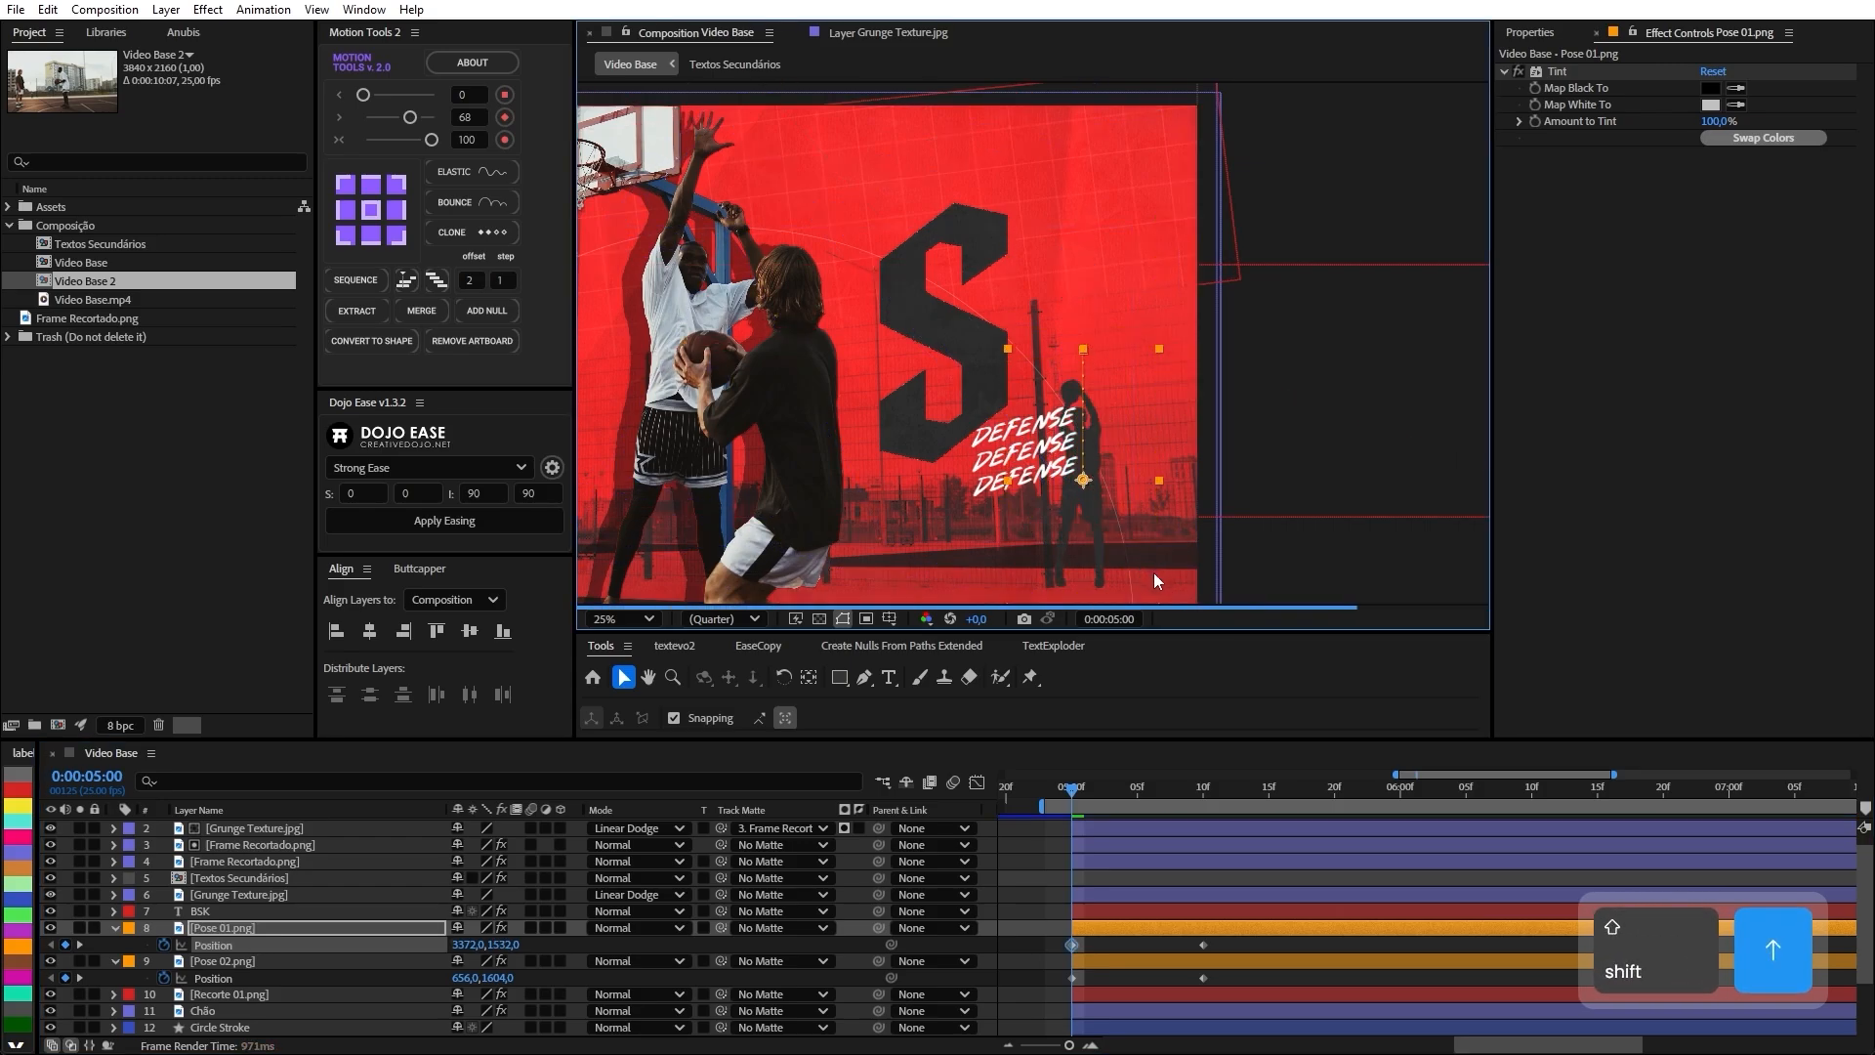
{"action": "key", "text": "shift+Up"}
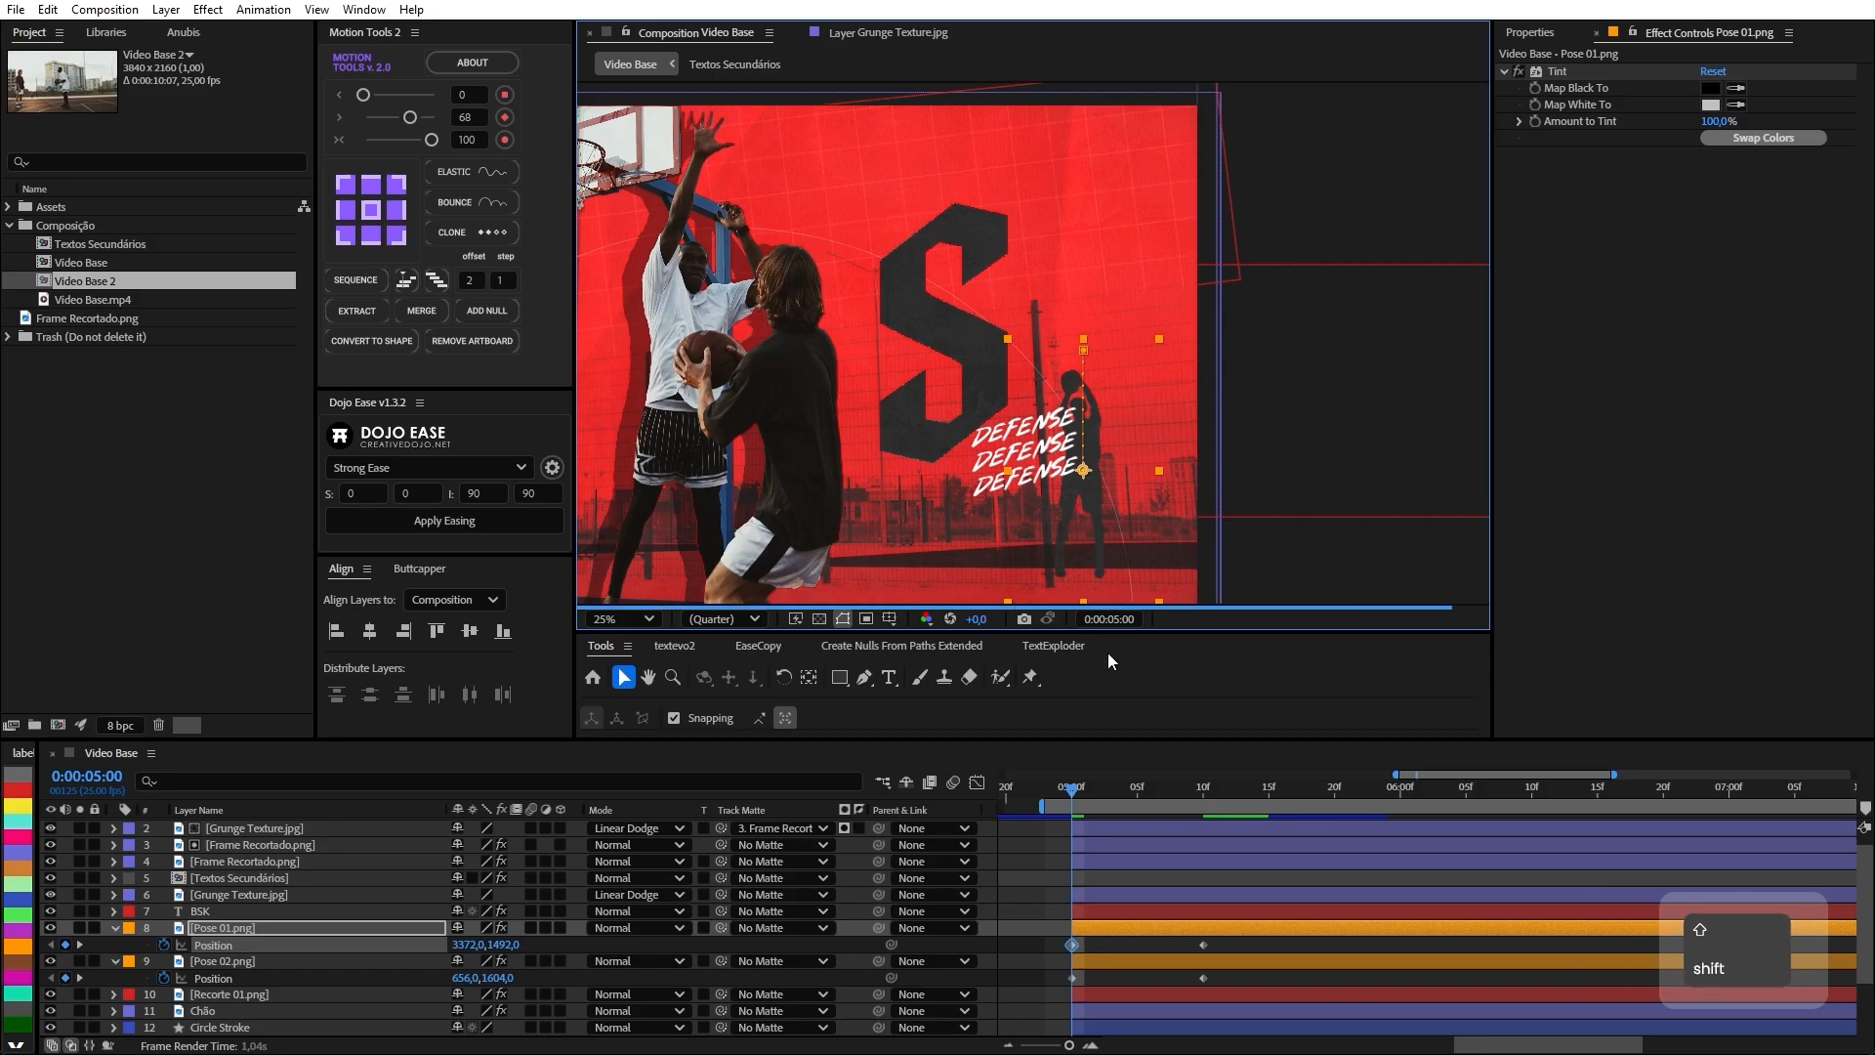
Apply Easy Ease to both Pose 01.png Position keyframes and shape the speed graph for a fast start, with about 78% incoming influence at 0:00:05:10.
{"action": "left_click", "coordinate": [1203, 945], "text": "shift"}
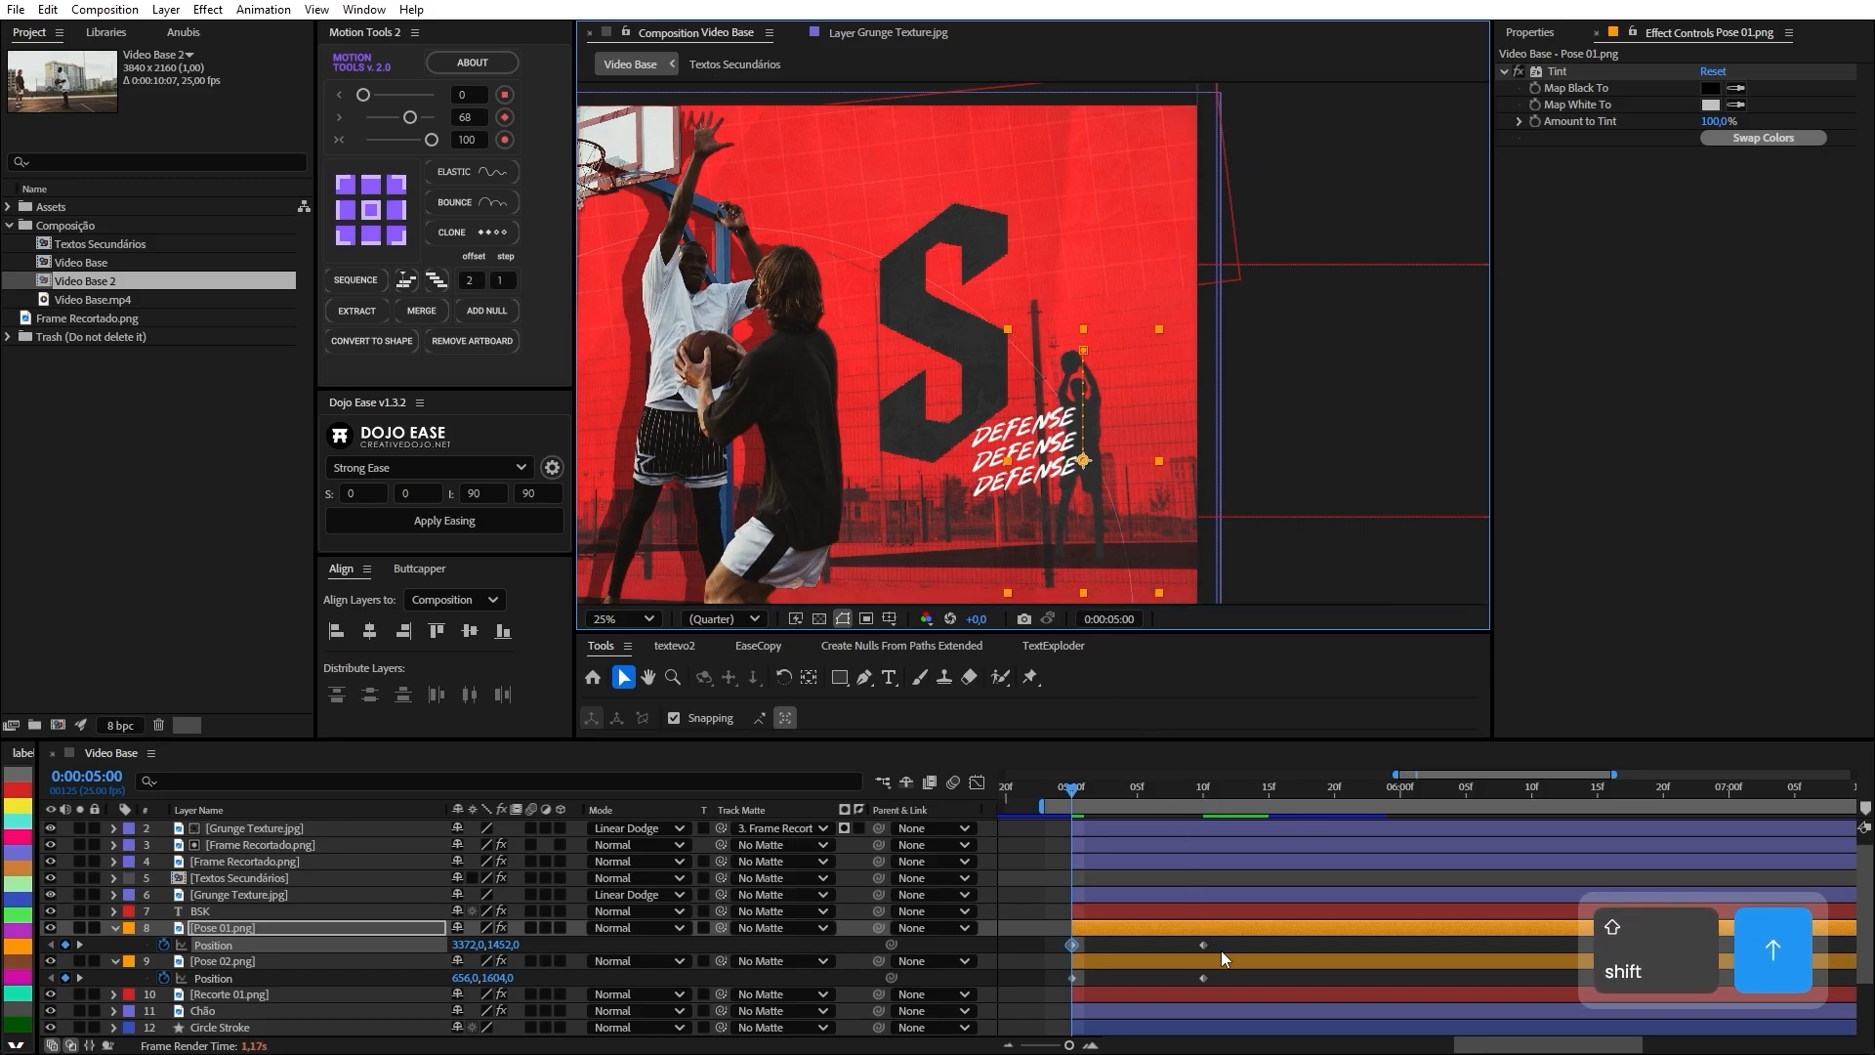
{"action": "key", "text": "F9"}
{"action": "left_click", "coordinate": [978, 783]}
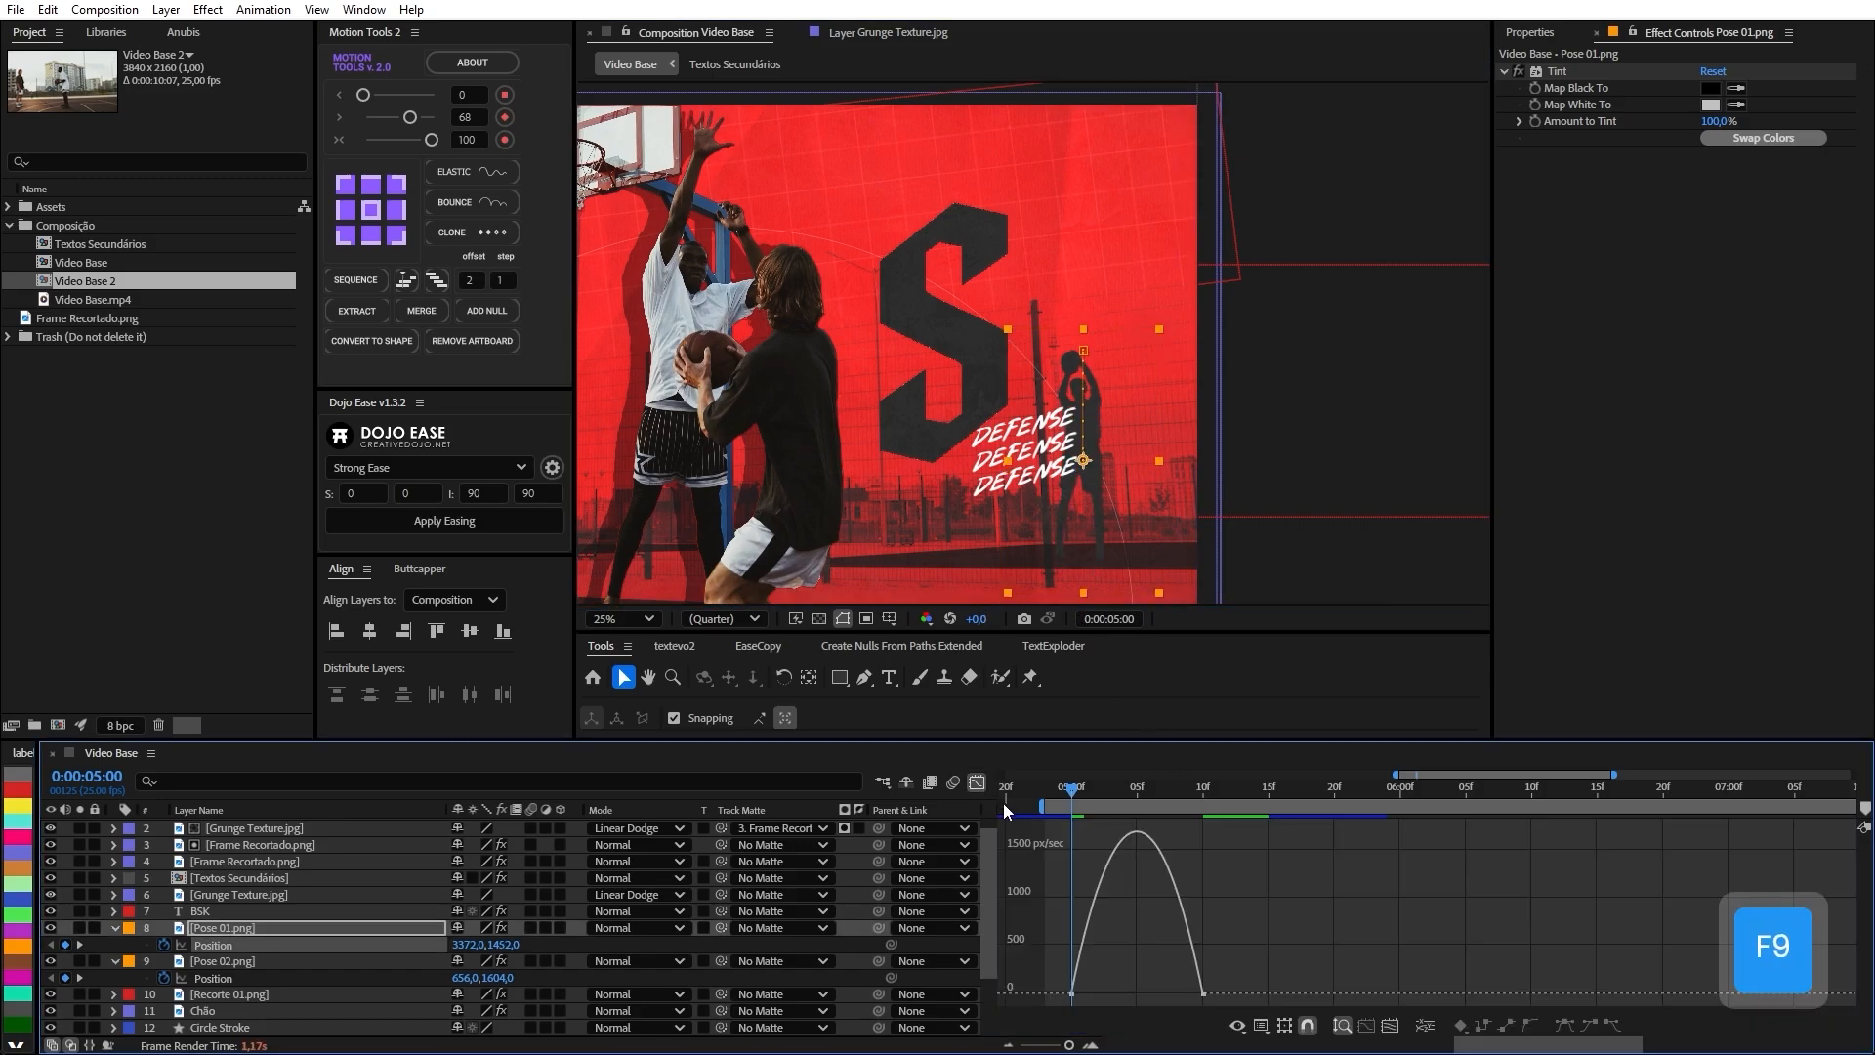
{"action": "left_click_drag", "start_coordinate": [1113, 993], "coordinate": [1171, 1001]}
{"action": "left_click_drag", "start_coordinate": [1163, 998], "coordinate": [1151, 997]}
{"action": "left_click", "coordinate": [977, 783]}
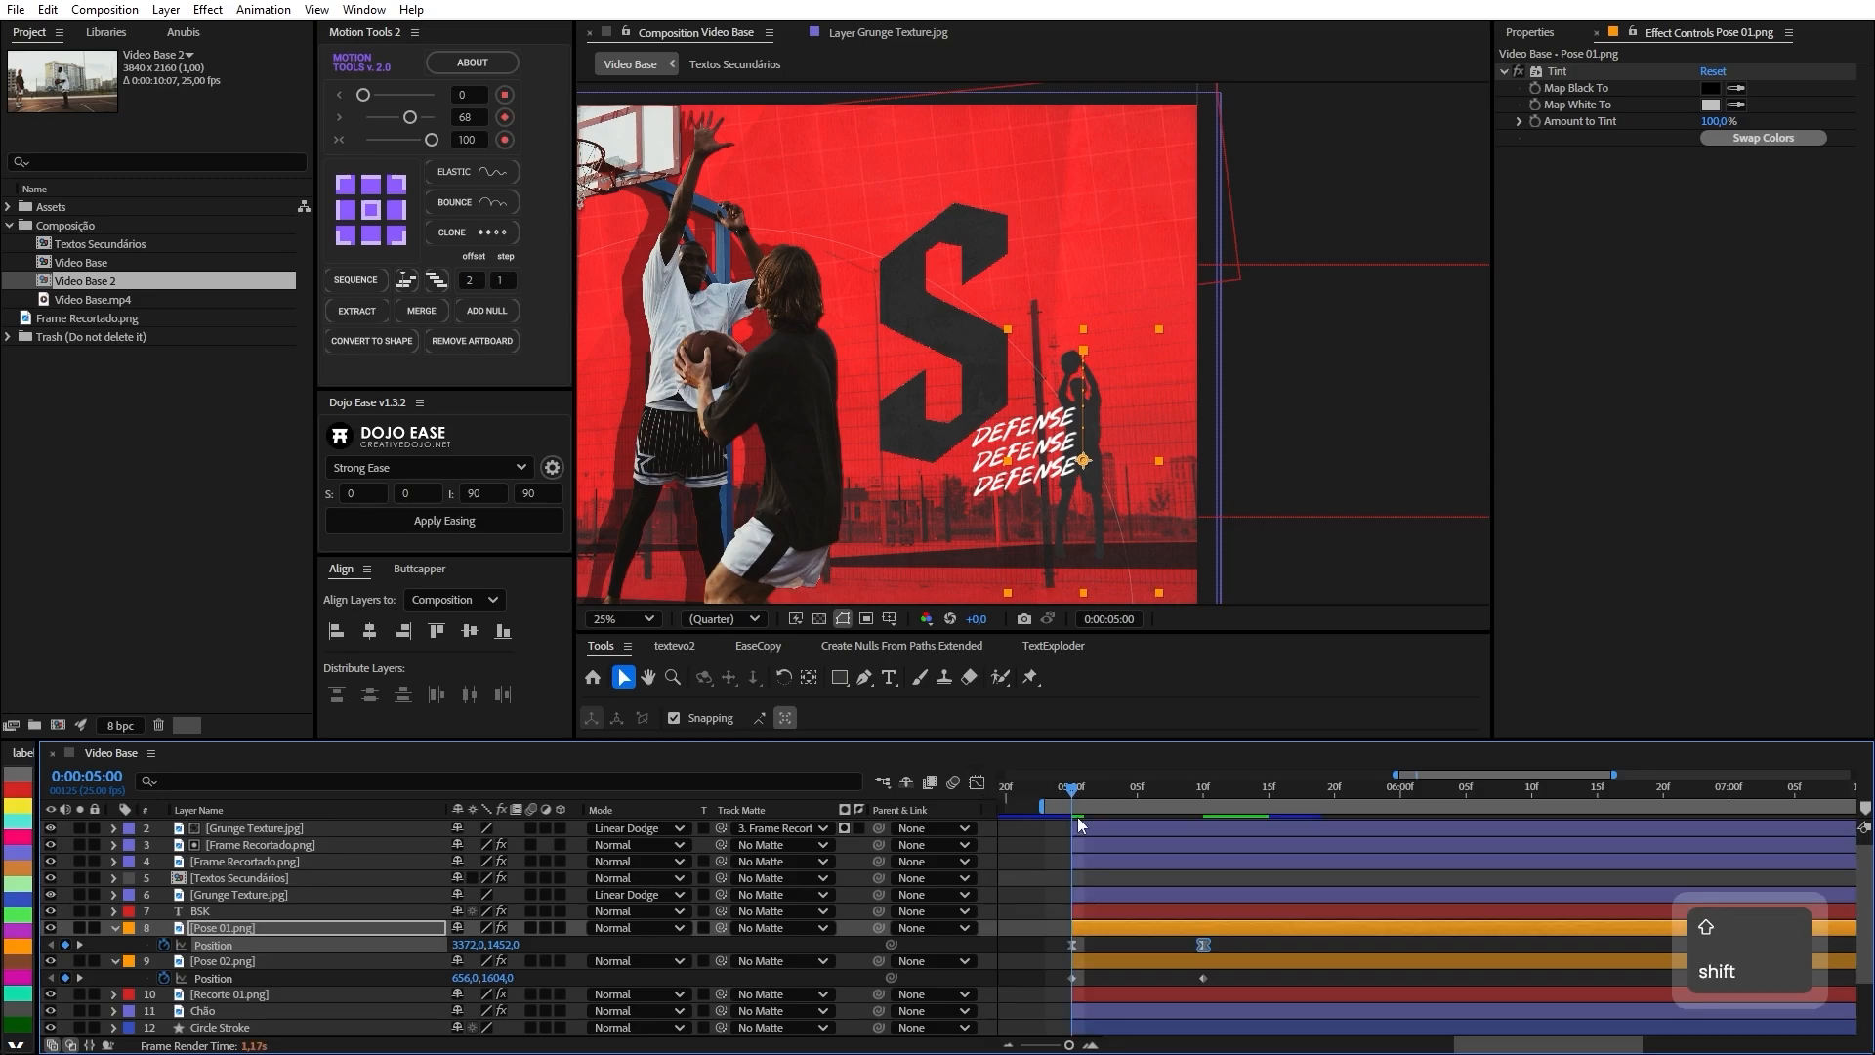
Add a Position keyframe to Pose 01.png at 0:00:08:00, raising the silhouette to 3372, 920.
{"action": "scroll", "coordinate": [1108, 847], "scroll_direction": "down", "scroll_amount": 2}
{"action": "left_click_drag", "start_coordinate": [1297, 801], "coordinate": [1546, 823]}
{"action": "key", "text": "shift+Up"}
{"action": "key", "text": "shift+Up"}
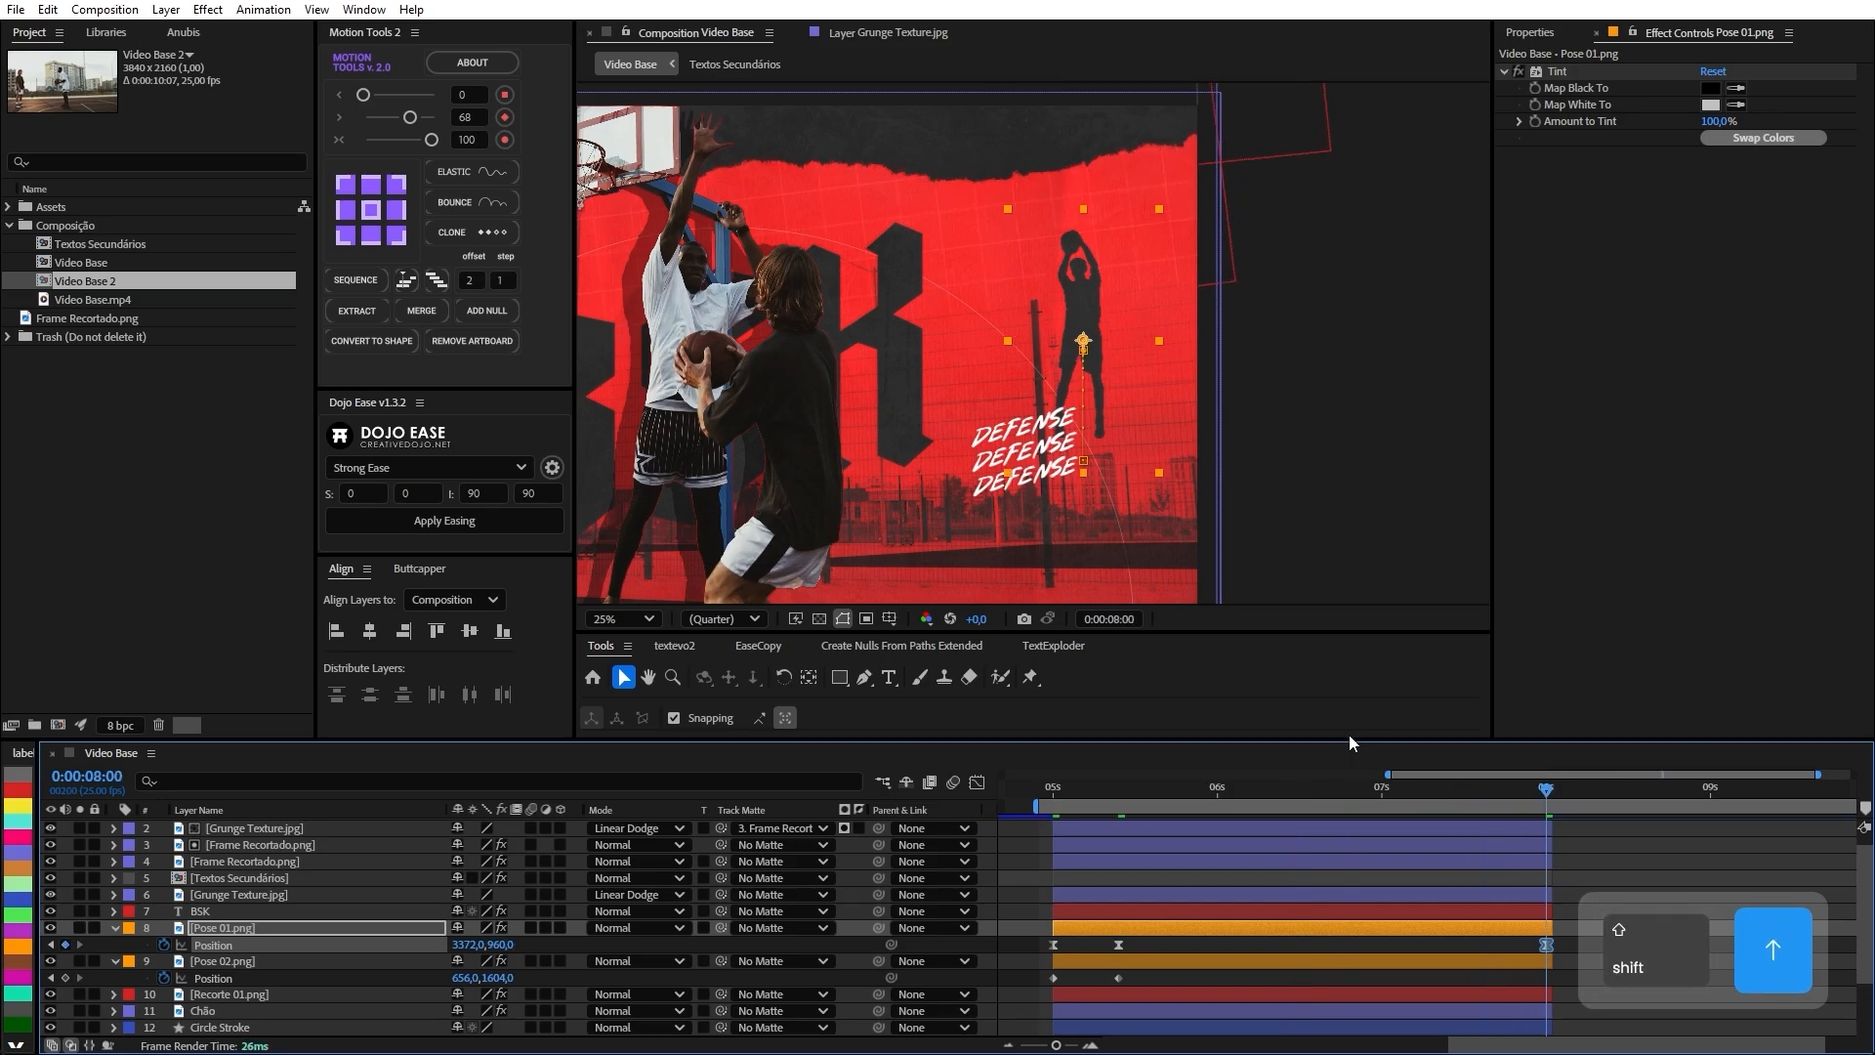
Reshape the Pose 01.png speed graph around 0:00:05:10 so the fast rise runs into a slow, steady drift until 0:00:08:00.
{"action": "left_click", "coordinate": [979, 784]}
{"action": "scroll", "coordinate": [1135, 969], "scroll_direction": "up", "scroll_amount": 5}
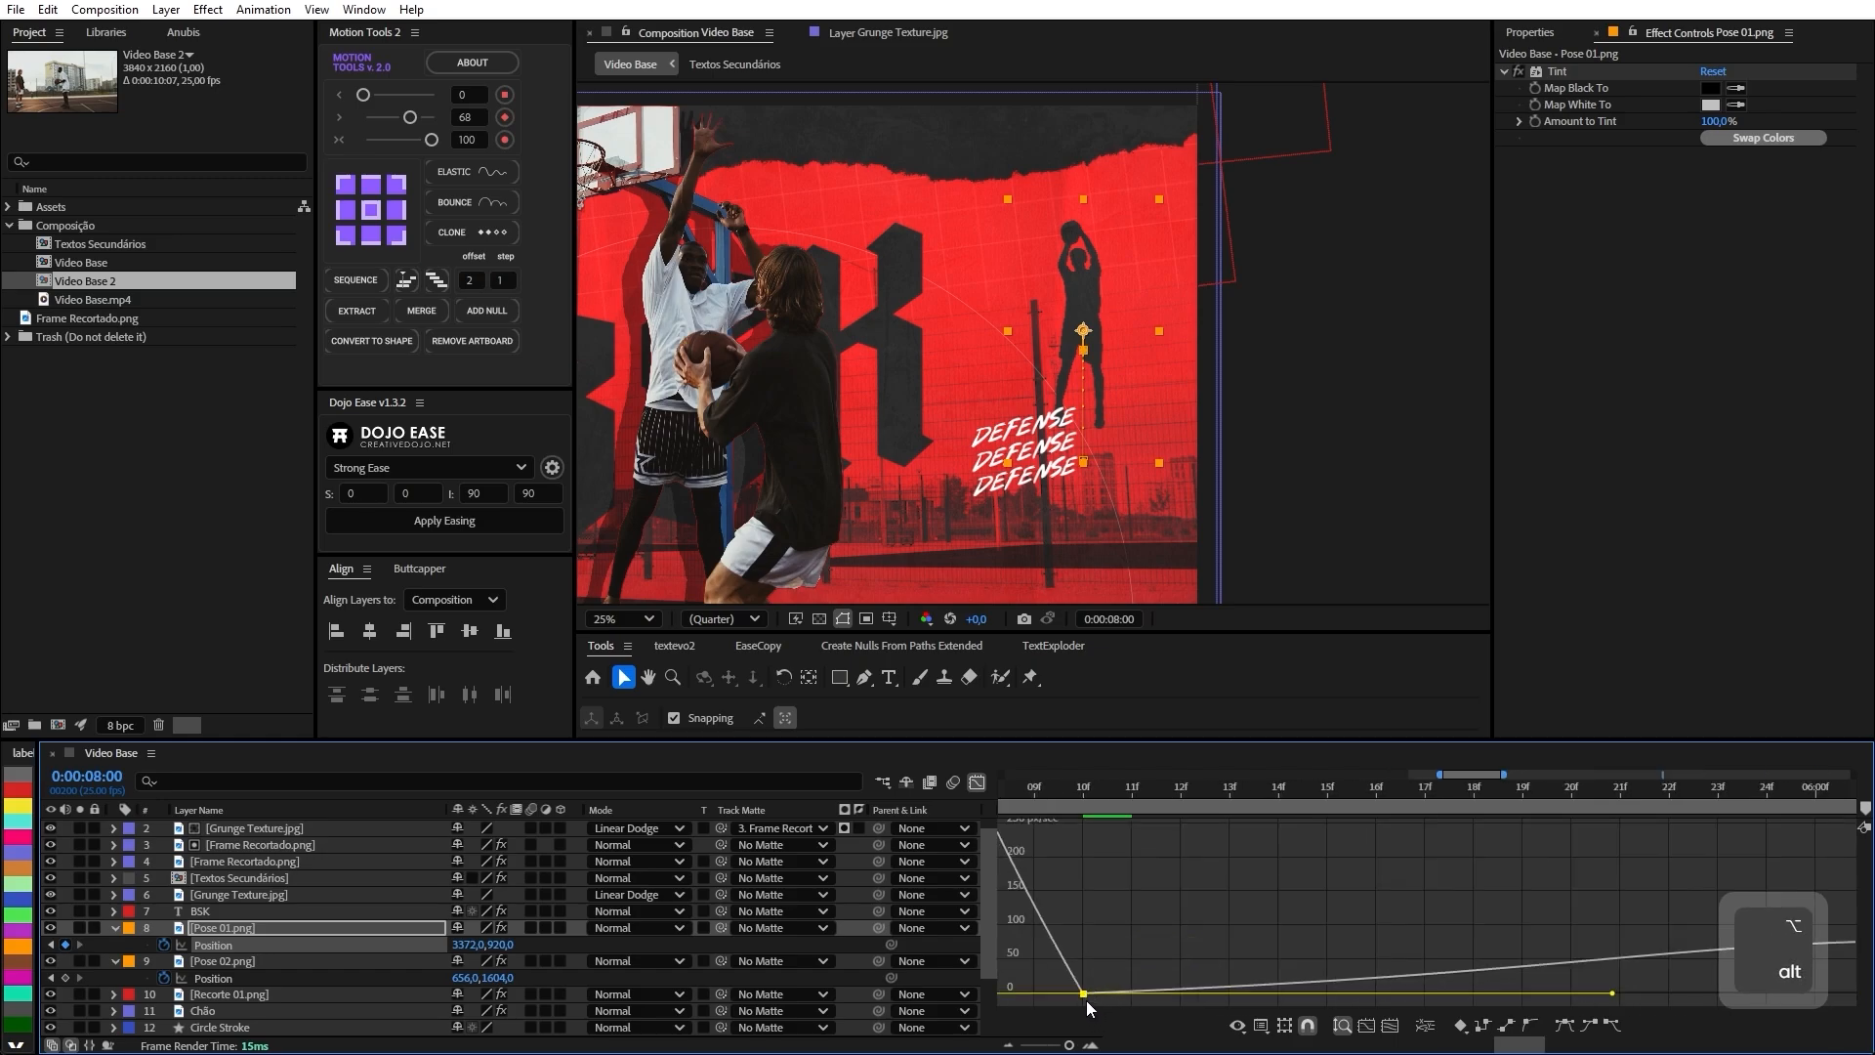
{"action": "scroll", "coordinate": [1089, 998], "scroll_direction": "down", "scroll_amount": 3}
{"action": "double_click", "coordinate": [1095, 994]}
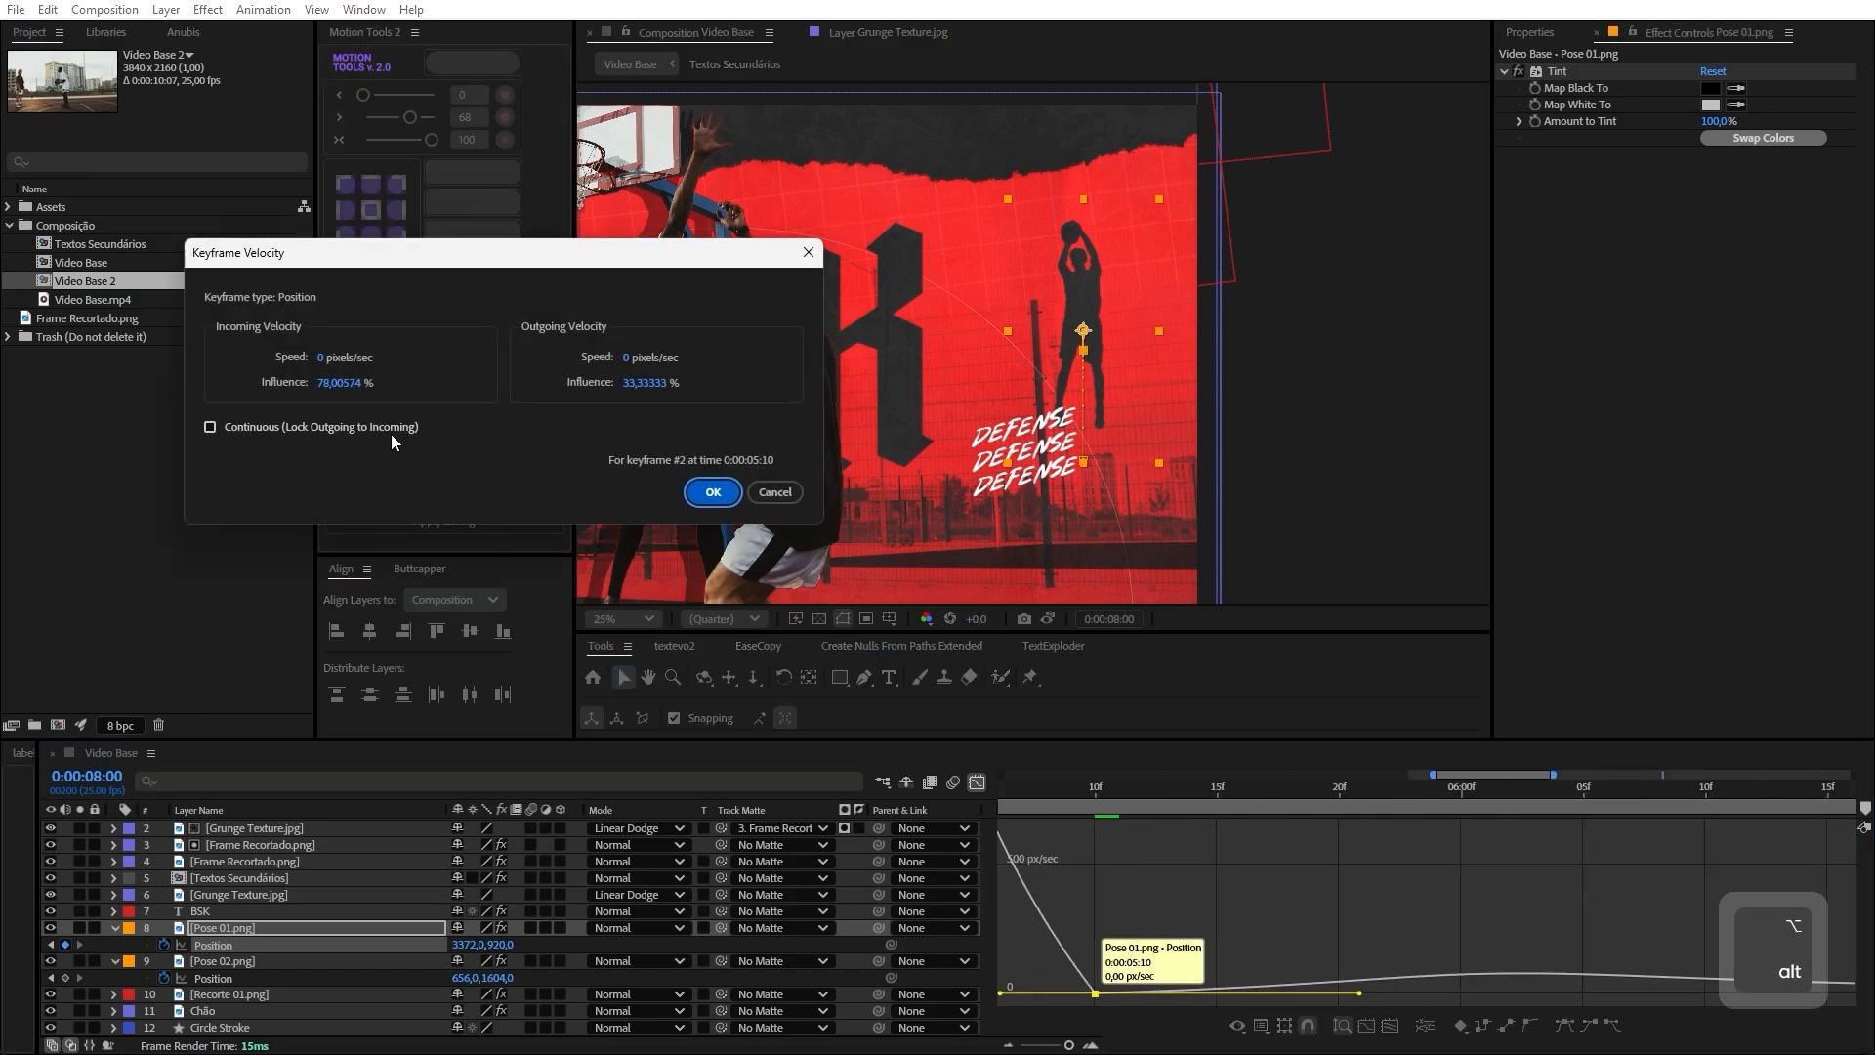
{"action": "left_click", "coordinate": [695, 495]}
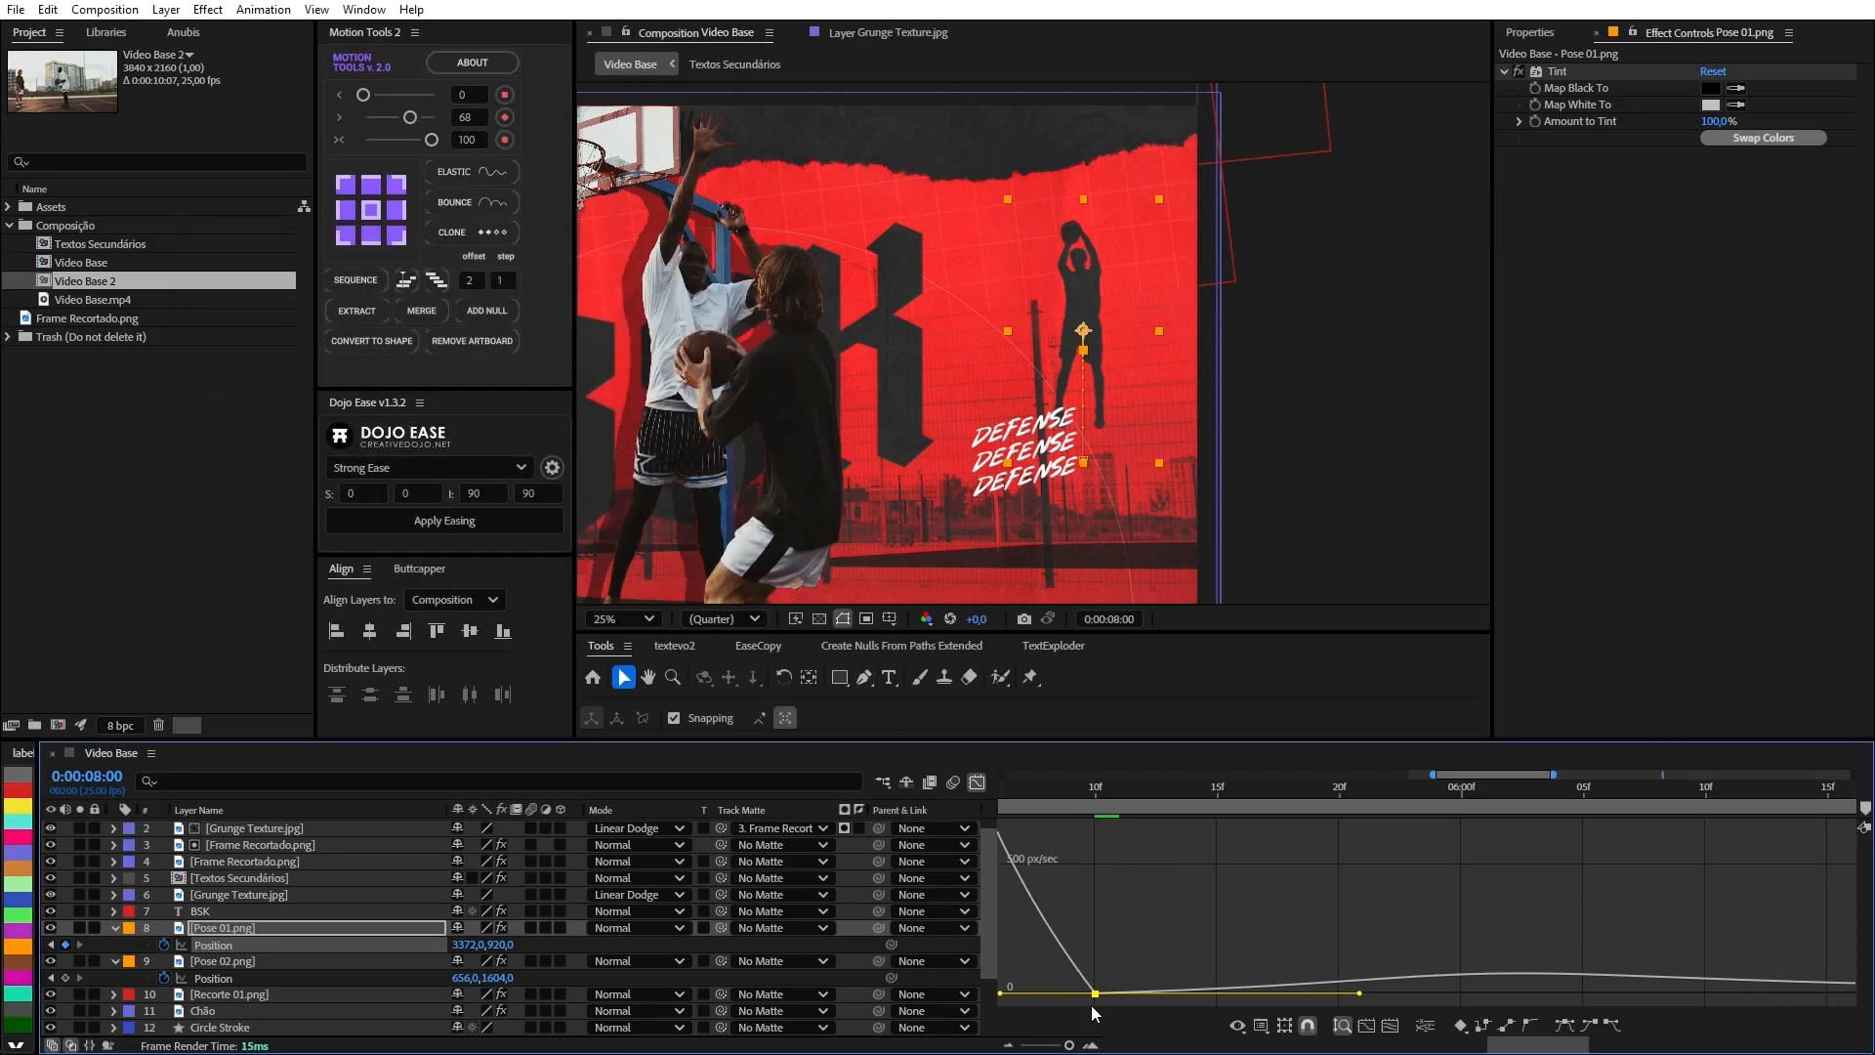
{"action": "left_click_drag", "start_coordinate": [1093, 996], "coordinate": [1504, 988]}
{"action": "scroll", "coordinate": [1133, 945], "scroll_direction": "down", "scroll_amount": 3}
{"action": "scroll", "coordinate": [1505, 967], "scroll_direction": "down", "scroll_amount": 3}
{"action": "scroll", "coordinate": [1316, 988], "scroll_direction": "up", "scroll_amount": 5}
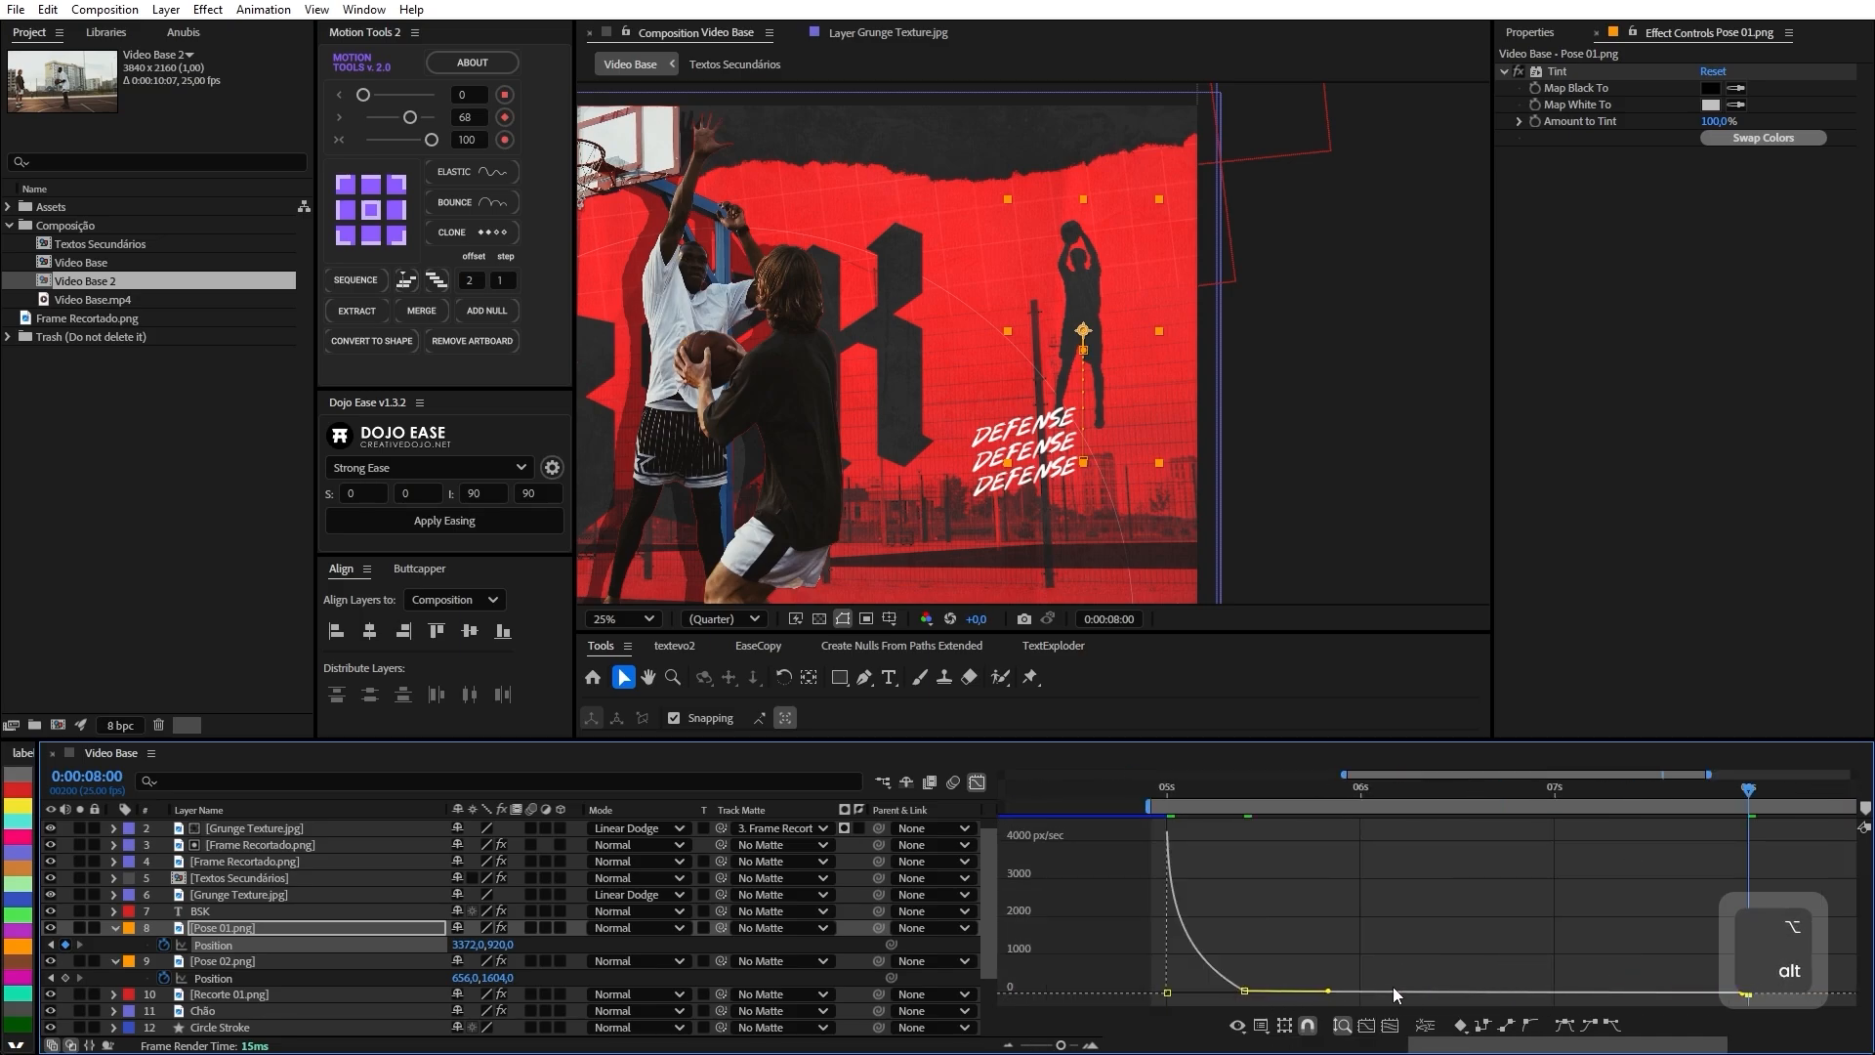
{"action": "scroll", "coordinate": [1317, 988], "scroll_direction": "up", "scroll_amount": 3}
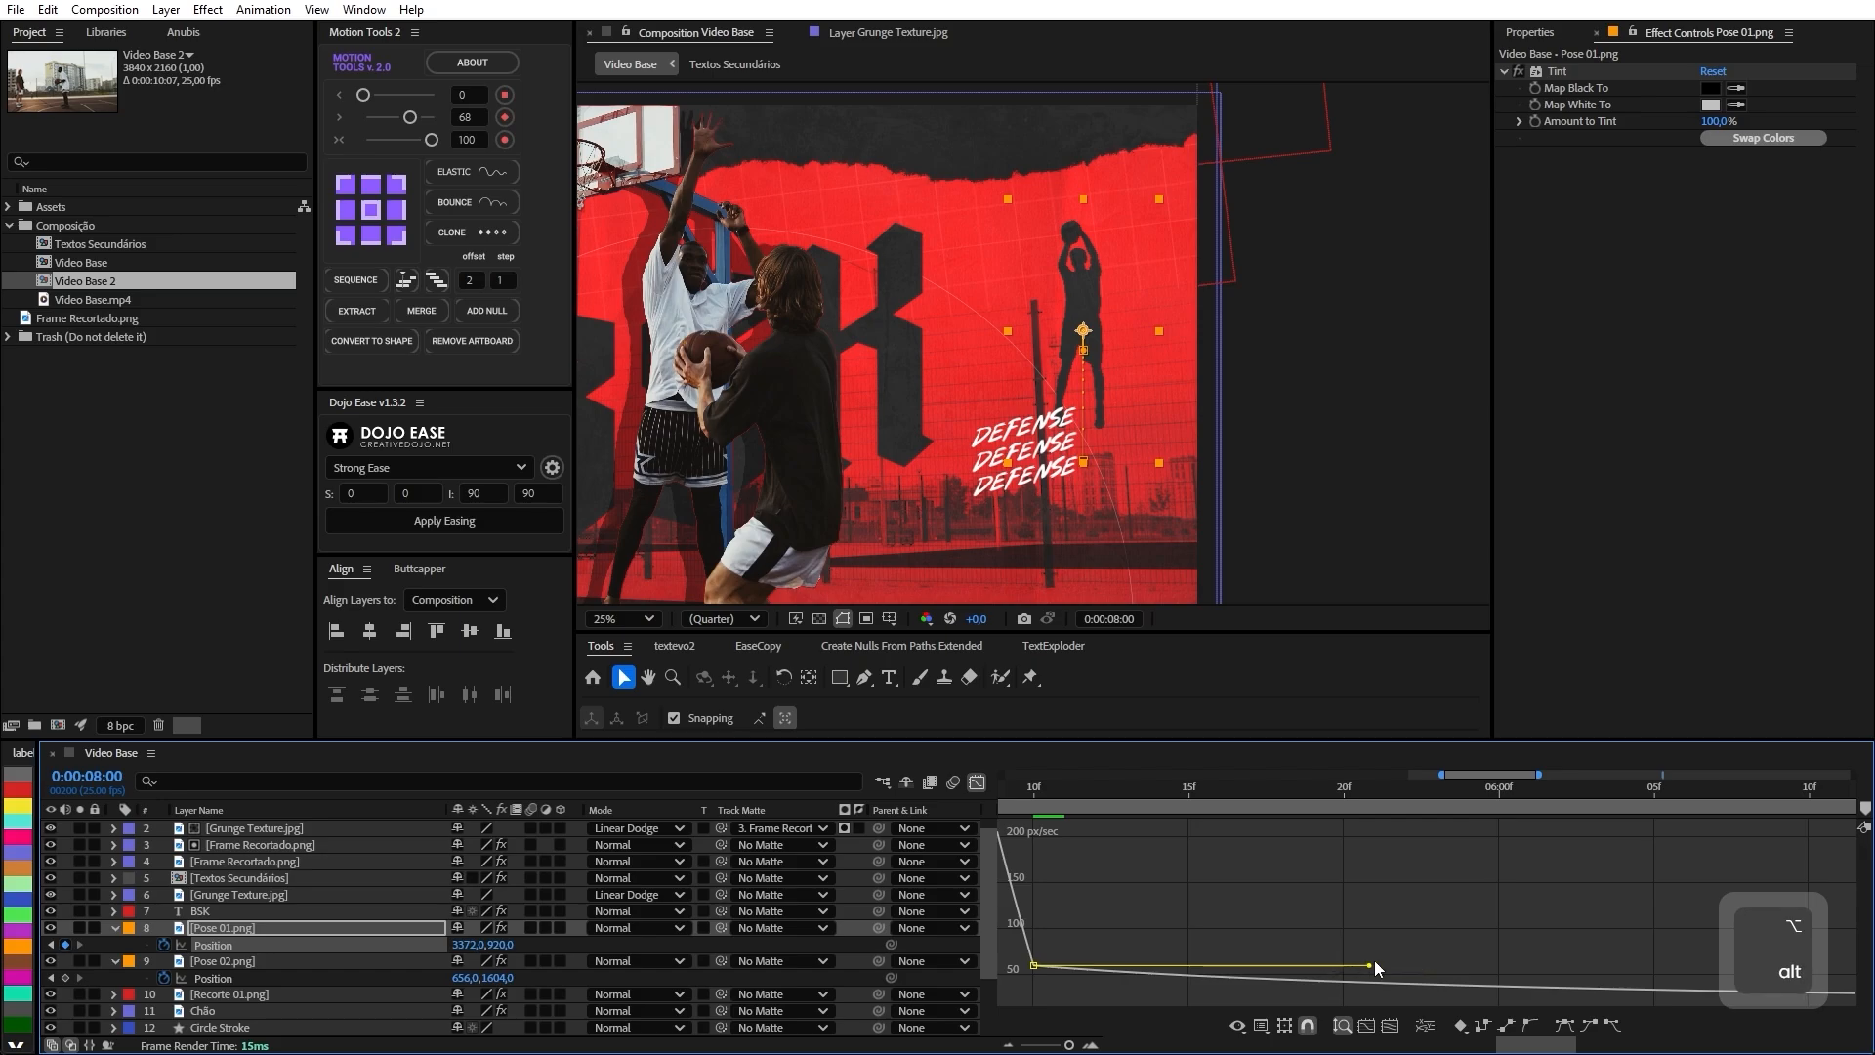
{"action": "left_click_drag", "start_coordinate": [1372, 970], "coordinate": [1108, 901]}
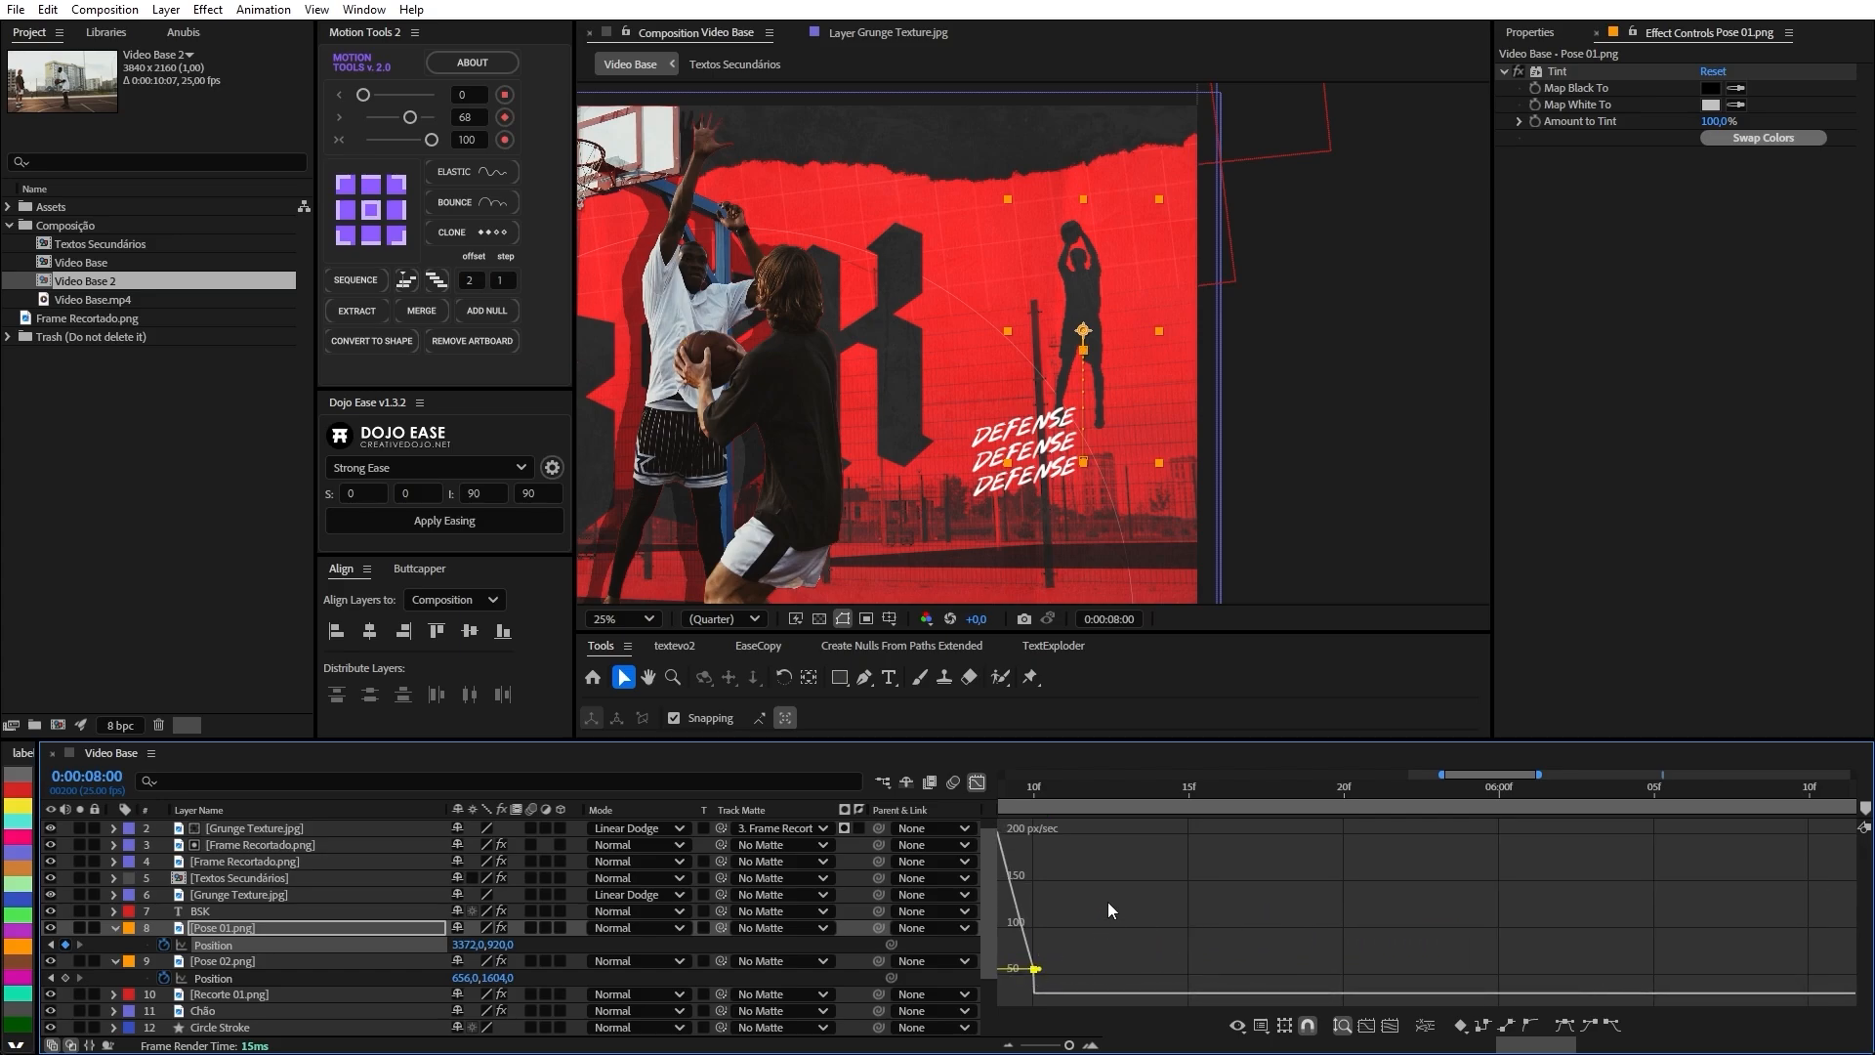
Examine the Pose 01.png Position speed graph between 0:00:05:10 and 0:00:08:00 in the enlarged timeline.
{"action": "scroll", "coordinate": [1125, 918], "scroll_direction": "down", "scroll_amount": 6}
{"action": "scroll", "coordinate": [1607, 977], "scroll_direction": "up", "scroll_amount": 6}
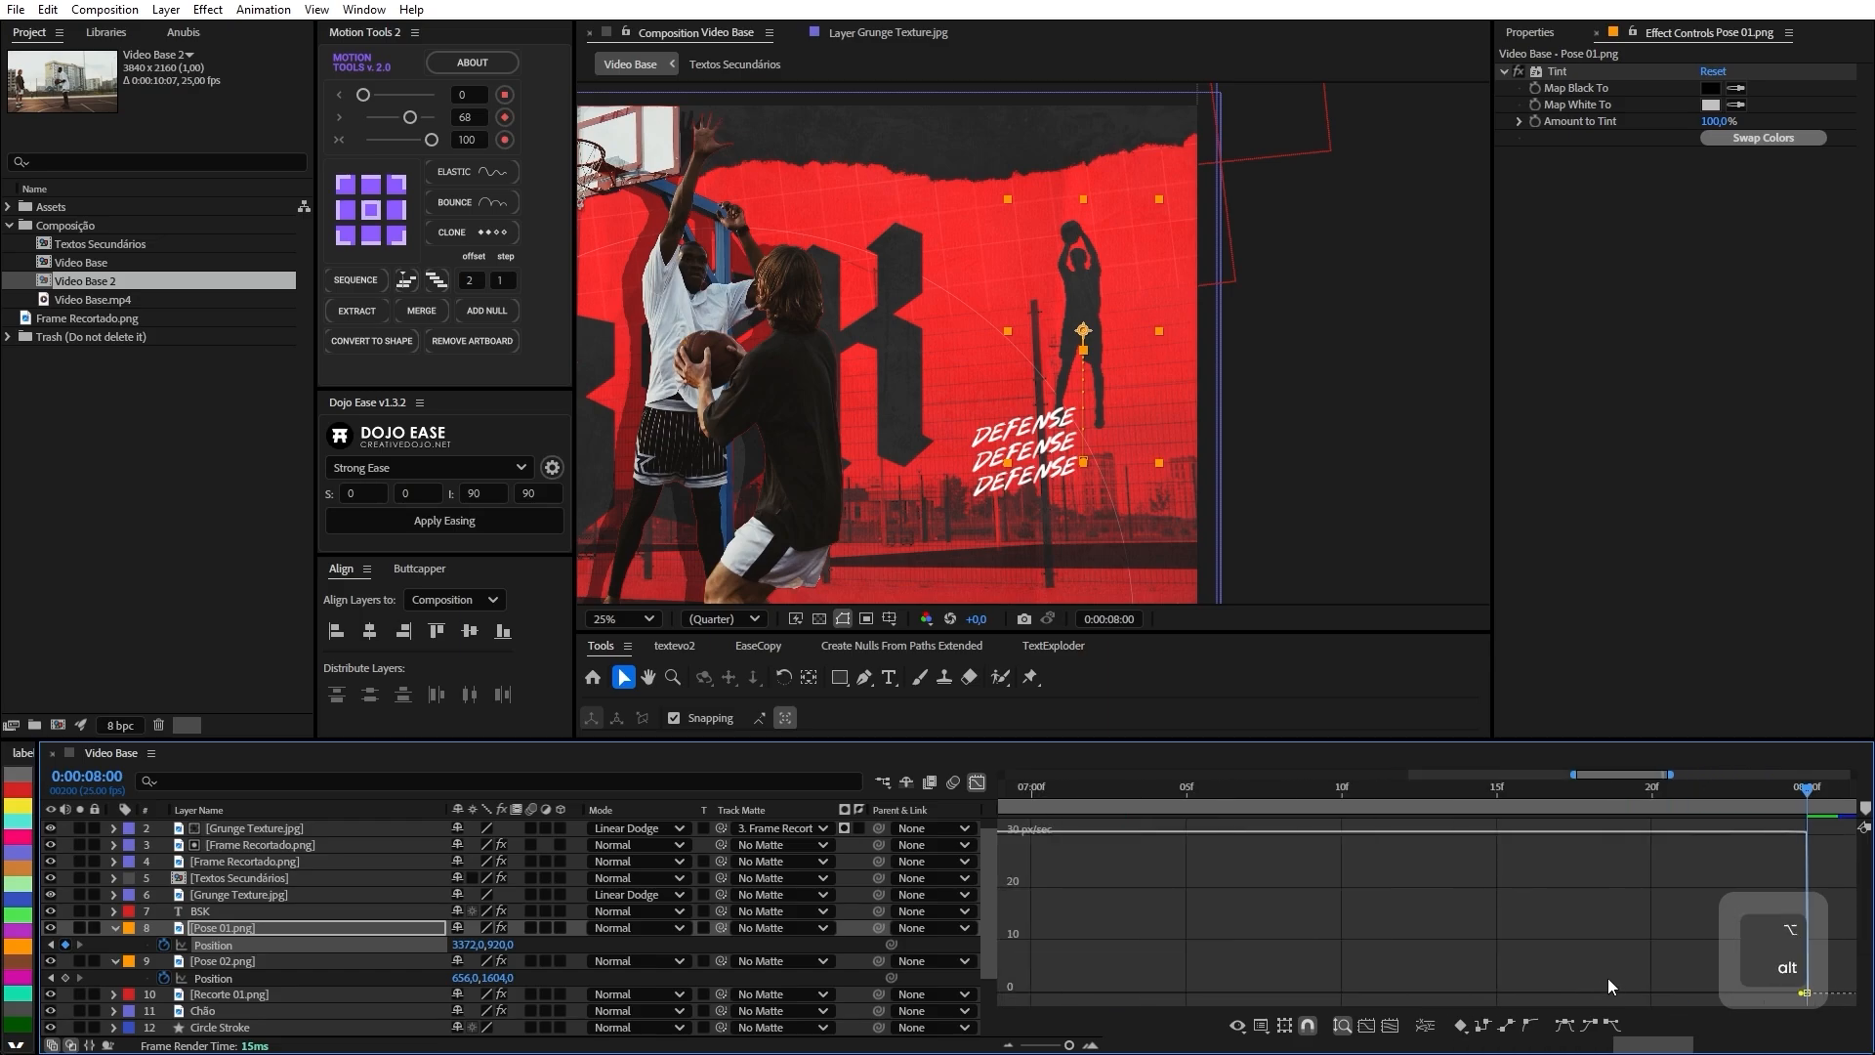
{"action": "scroll", "coordinate": [1275, 959], "scroll_direction": "down", "scroll_amount": 2}
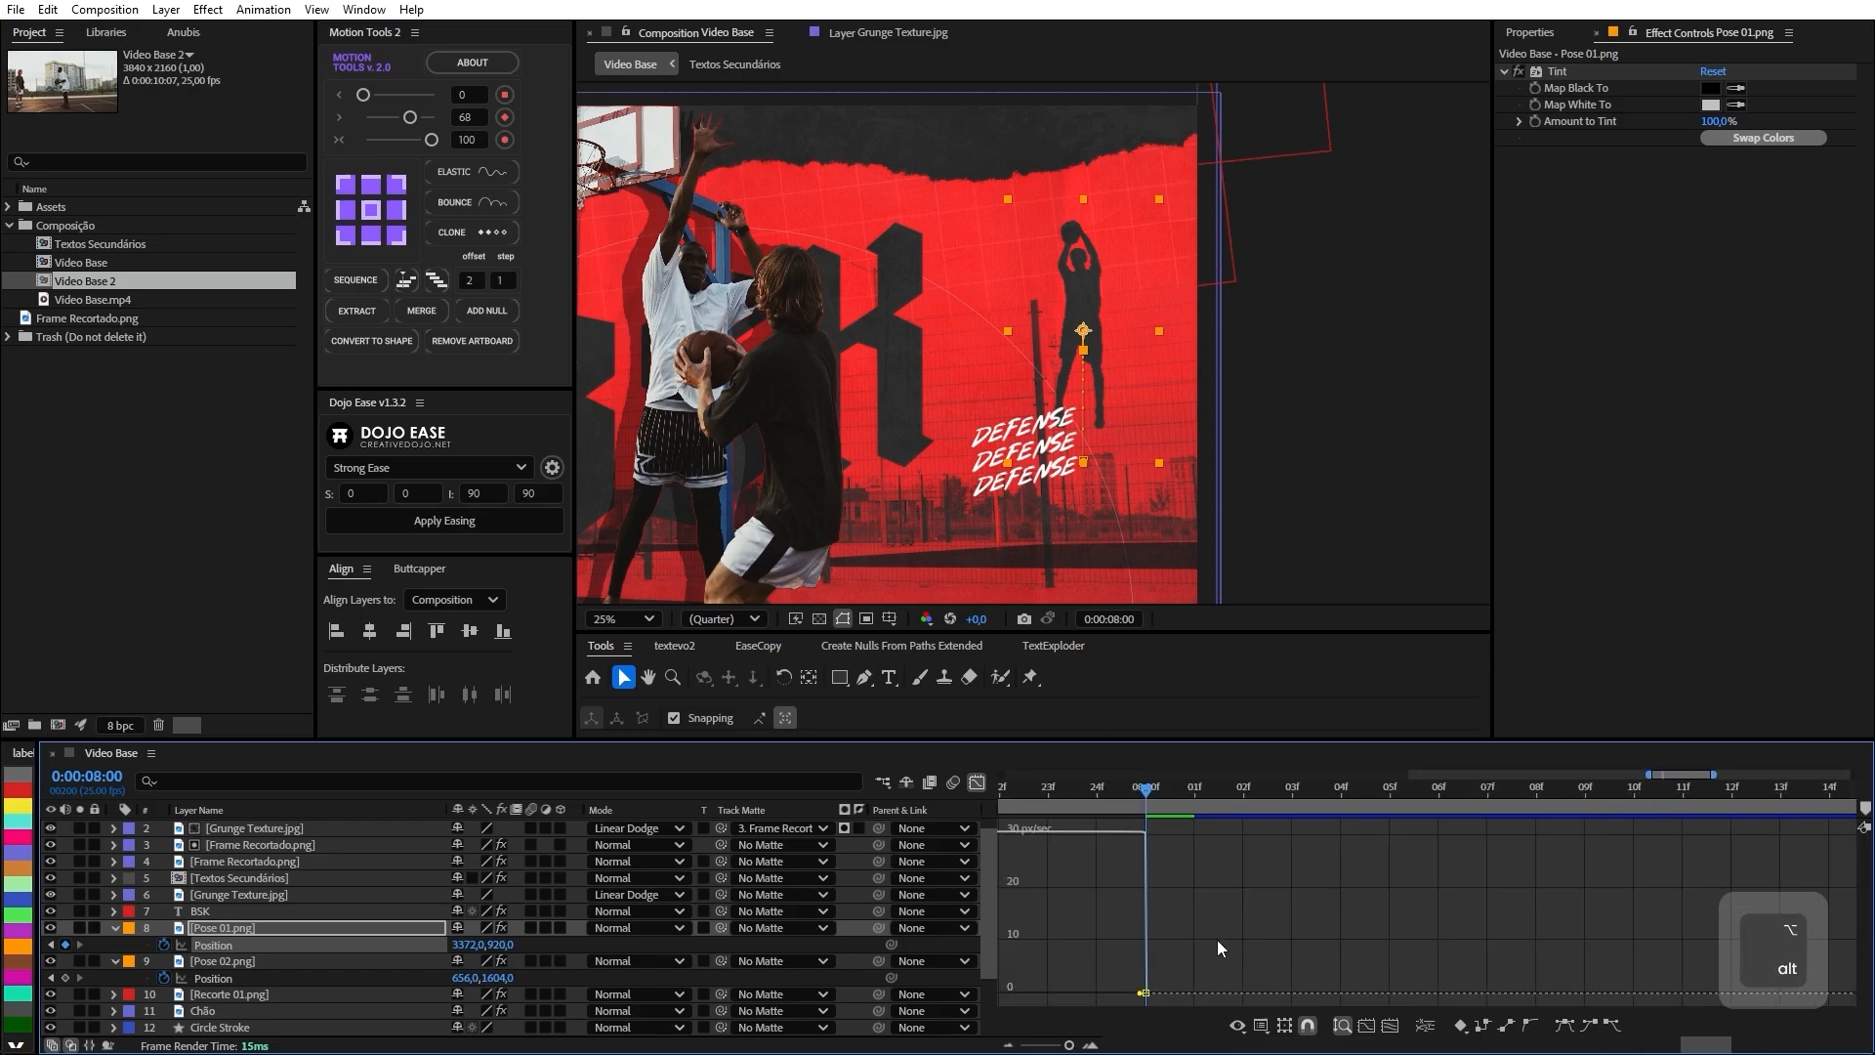
{"action": "scroll", "coordinate": [1217, 939], "scroll_direction": "down", "scroll_amount": 3}
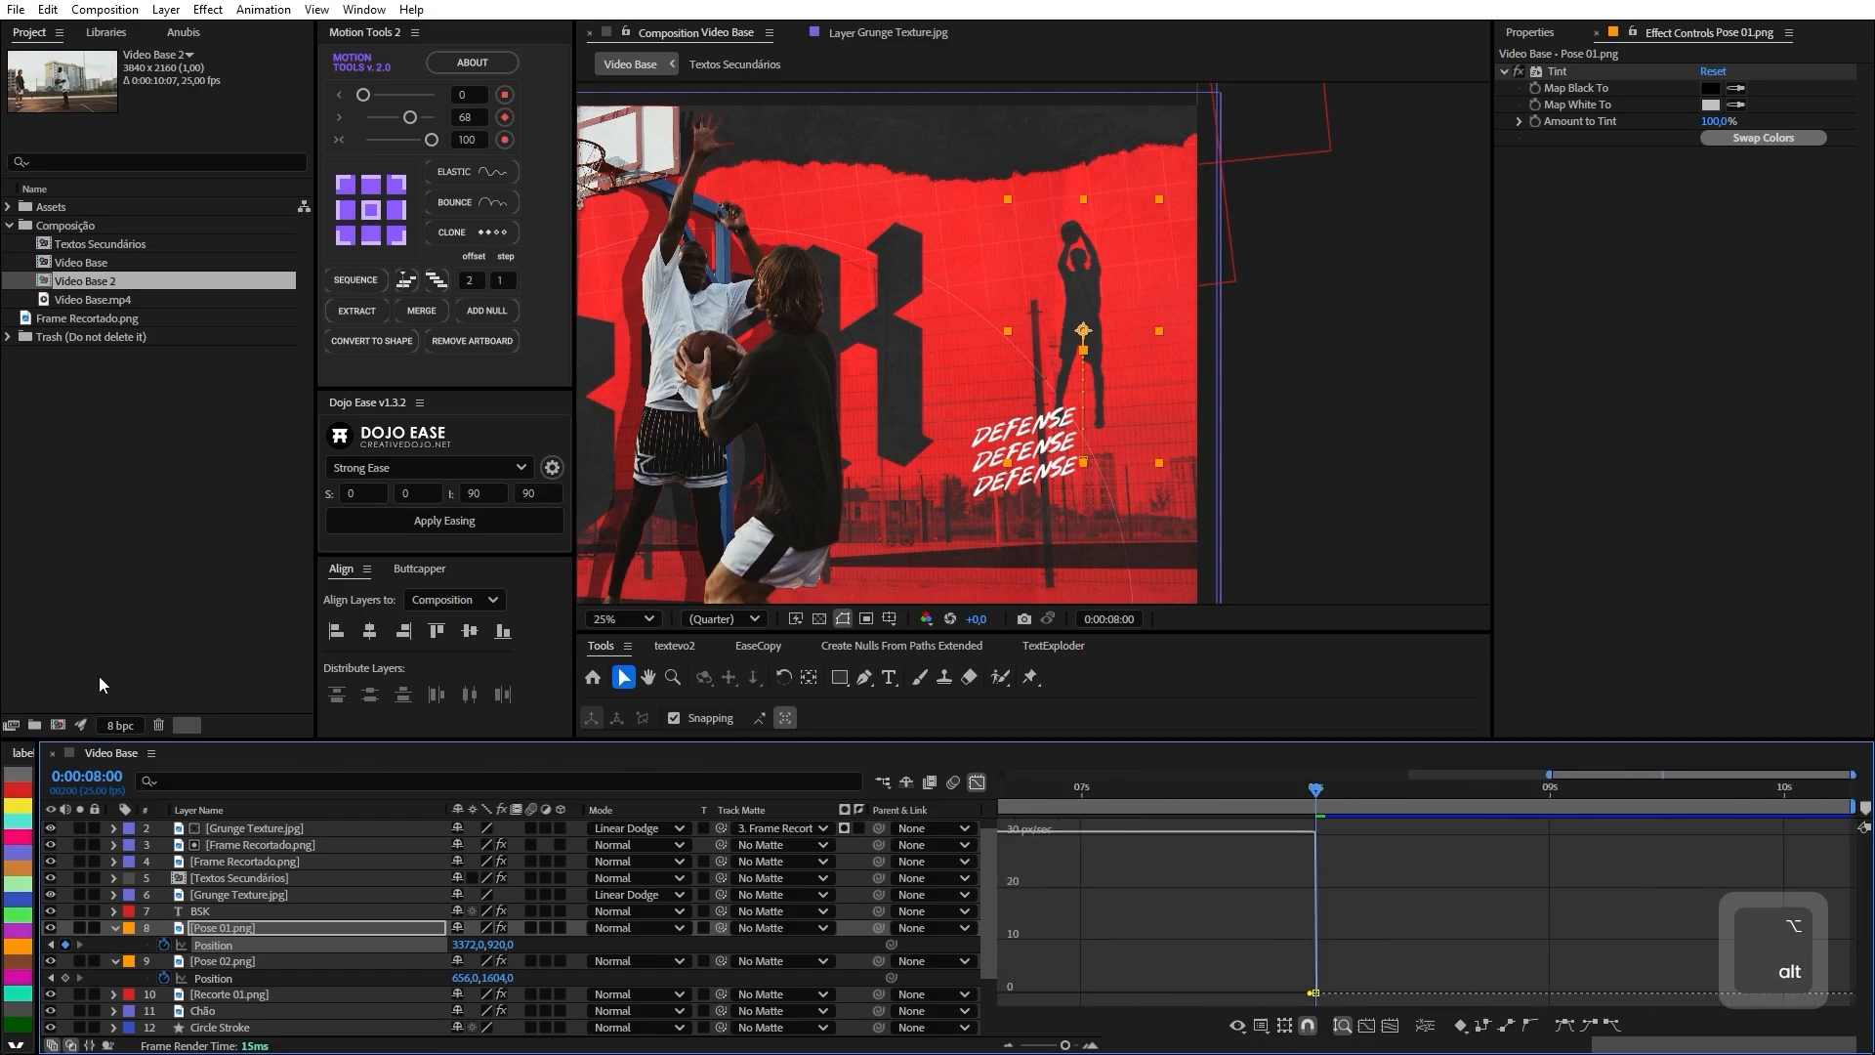
{"action": "double_click", "coordinate": [103, 758]}
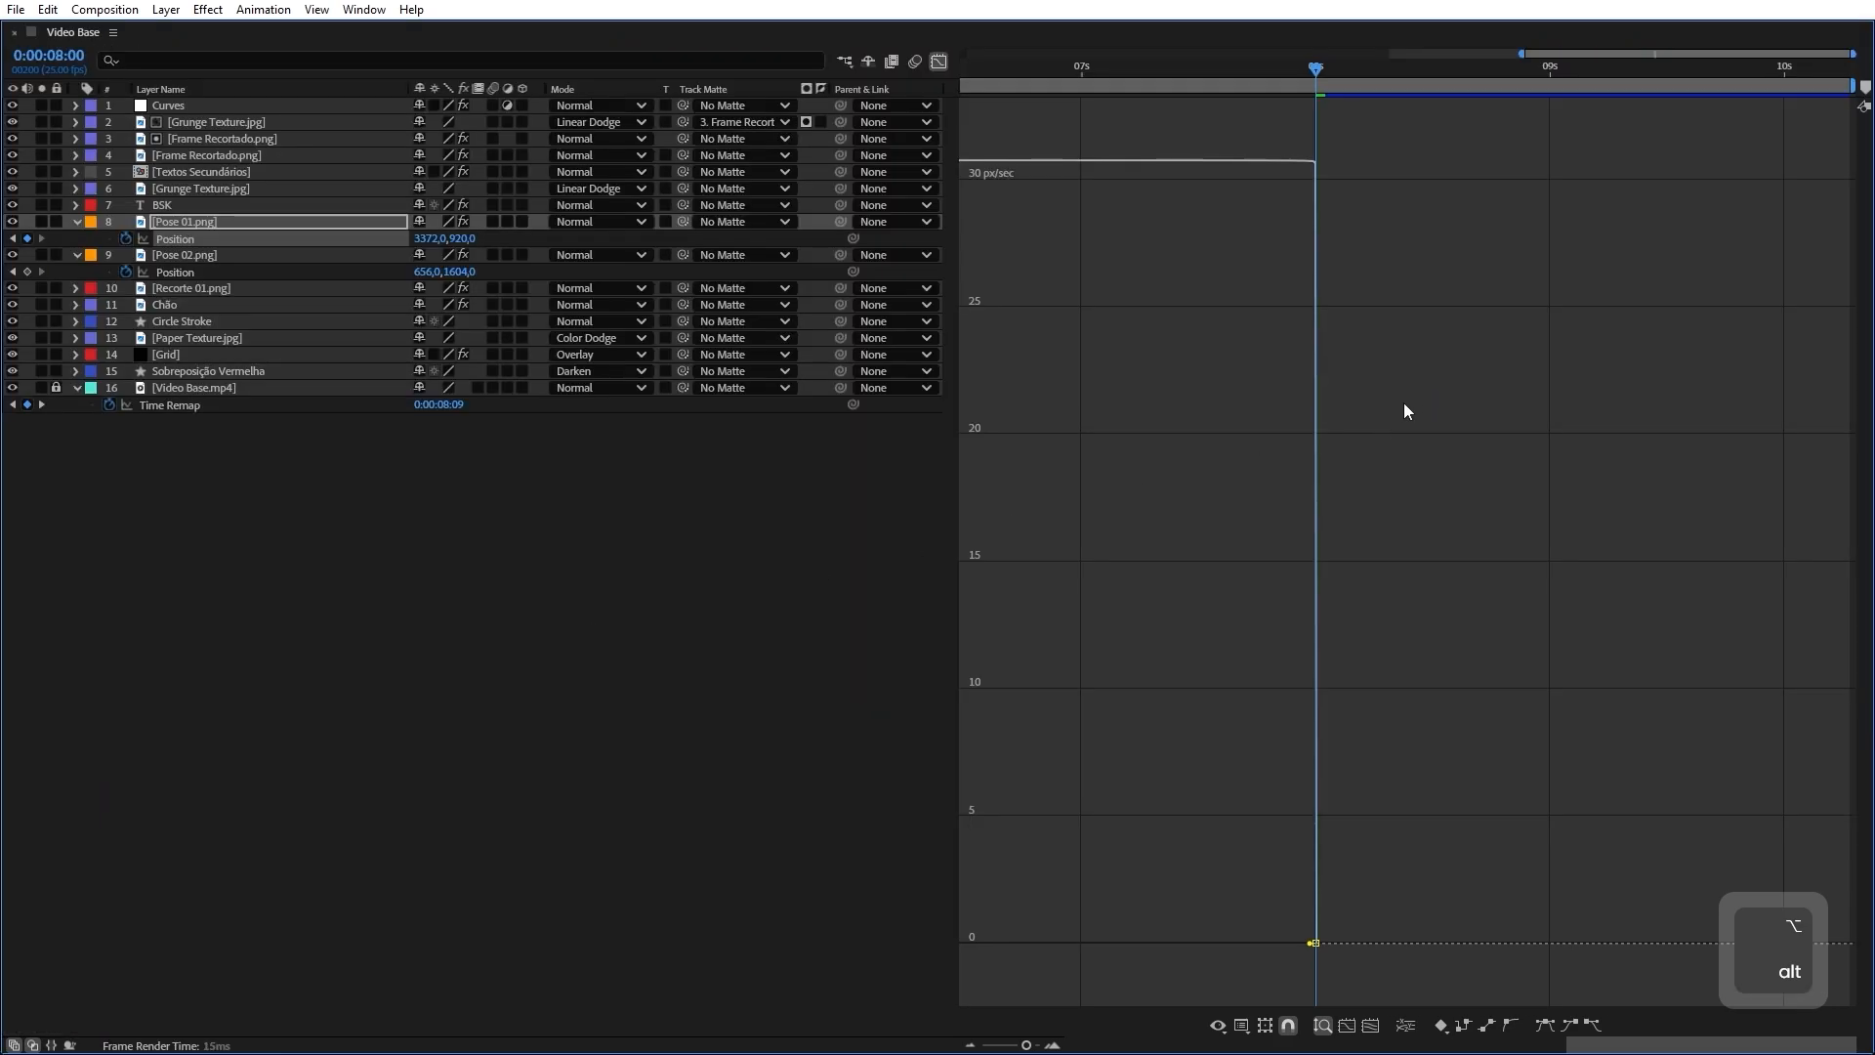
{"action": "scroll", "coordinate": [1392, 469], "scroll_direction": "down", "scroll_amount": 1}
{"action": "scroll", "coordinate": [1385, 495], "scroll_direction": "up", "scroll_amount": 1}
{"action": "scroll", "coordinate": [1464, 683], "scroll_direction": "up", "scroll_amount": 1}
{"action": "mouse_move", "coordinate": [1458, 713]}
{"action": "left_mouse_down"}
{"action": "mouse_move", "coordinate": [1369, 759]}
{"action": "mouse_move", "coordinate": [1352, 699]}
{"action": "mouse_move", "coordinate": [1435, 717]}
{"action": "left_mouse_up"}
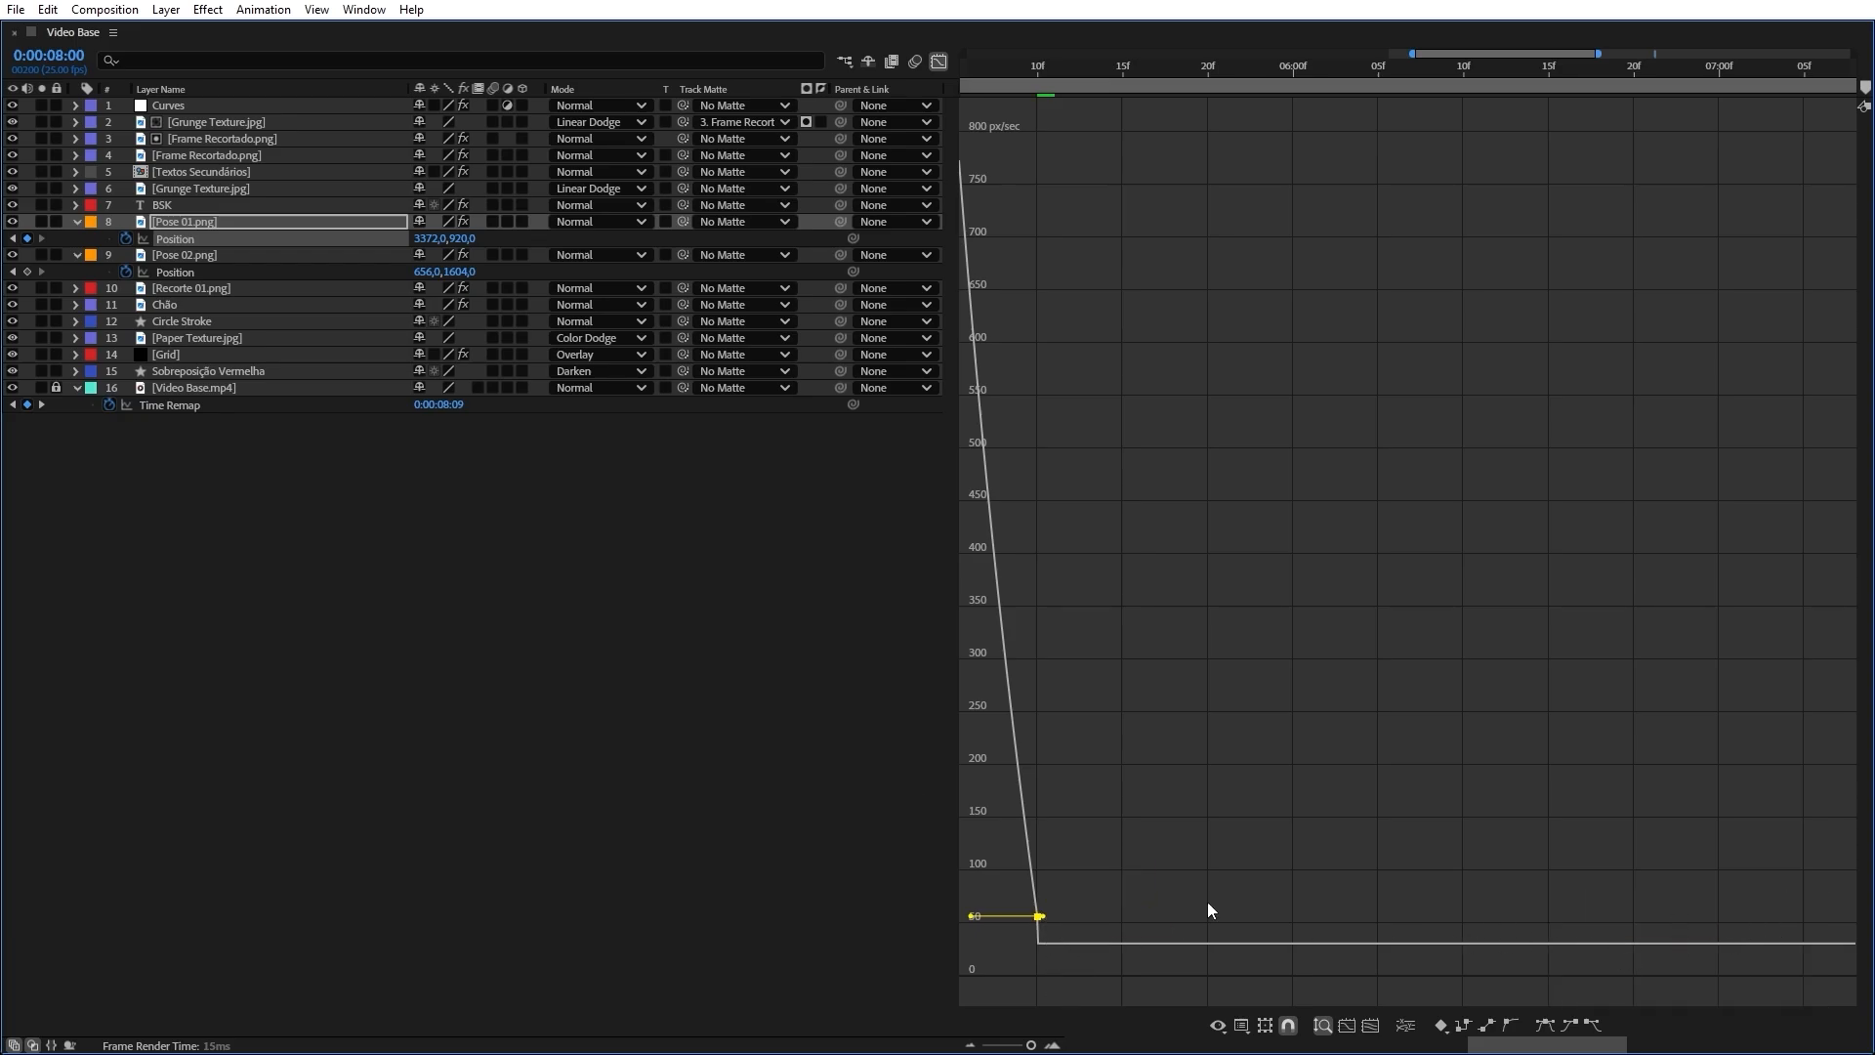
{"action": "key", "text": "grave"}
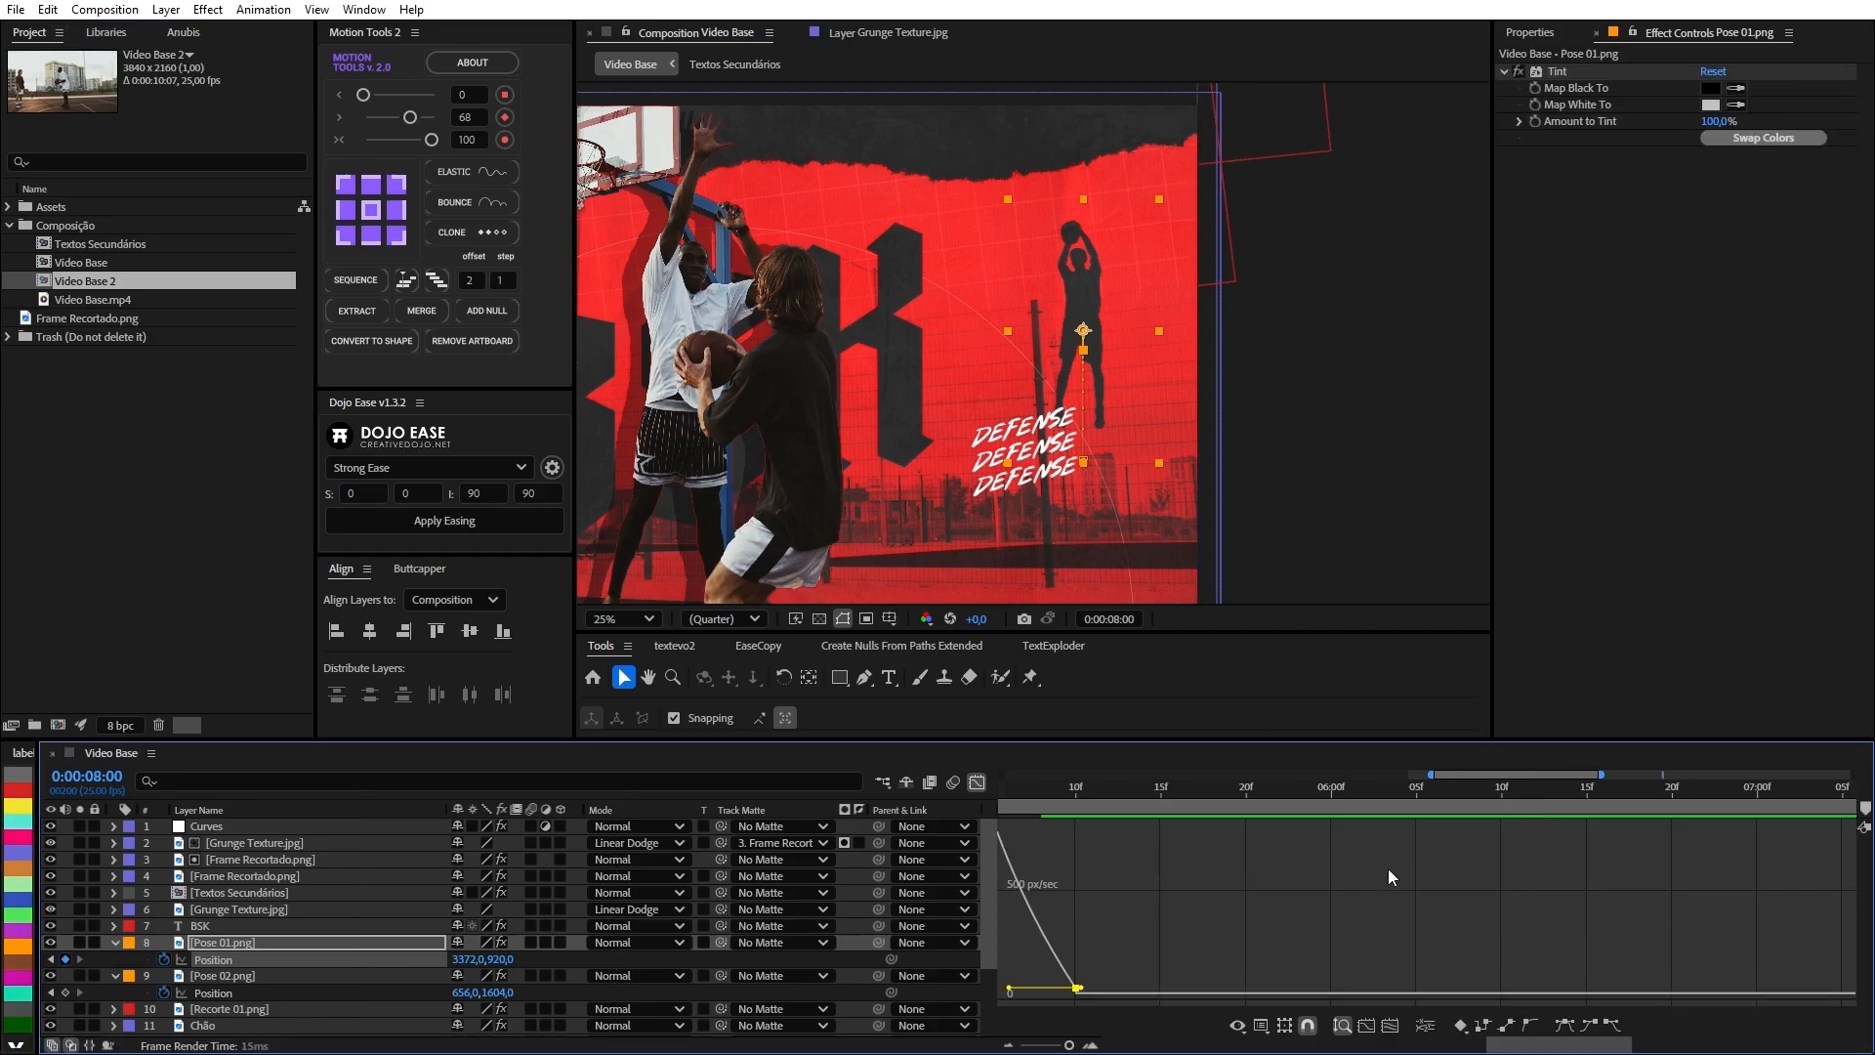
Start the work area at 0:00:04:21 and preview the Pose 01.png movement.
{"action": "scroll", "coordinate": [1351, 872], "scroll_direction": "down", "scroll_amount": 4}
{"action": "left_click_drag", "start_coordinate": [1240, 790], "coordinate": [1208, 790]}
{"action": "key", "text": "b"}
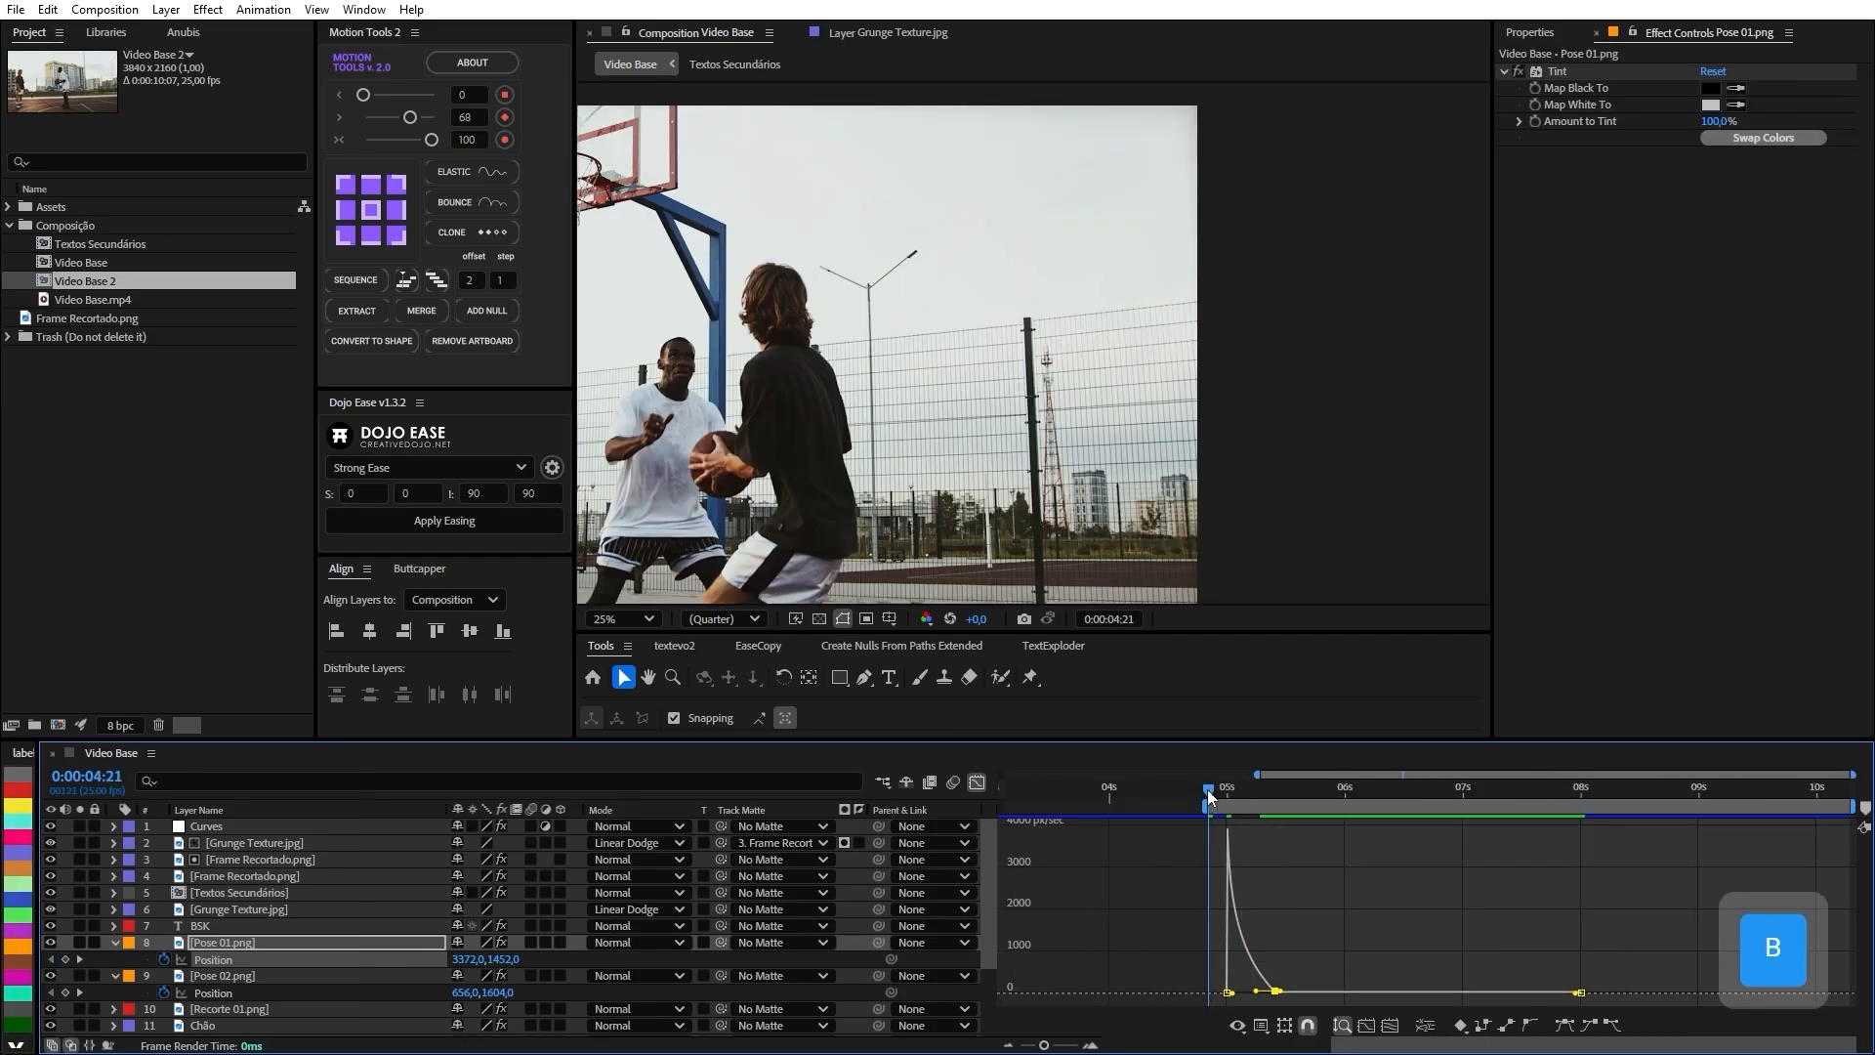
{"action": "key", "text": "space"}
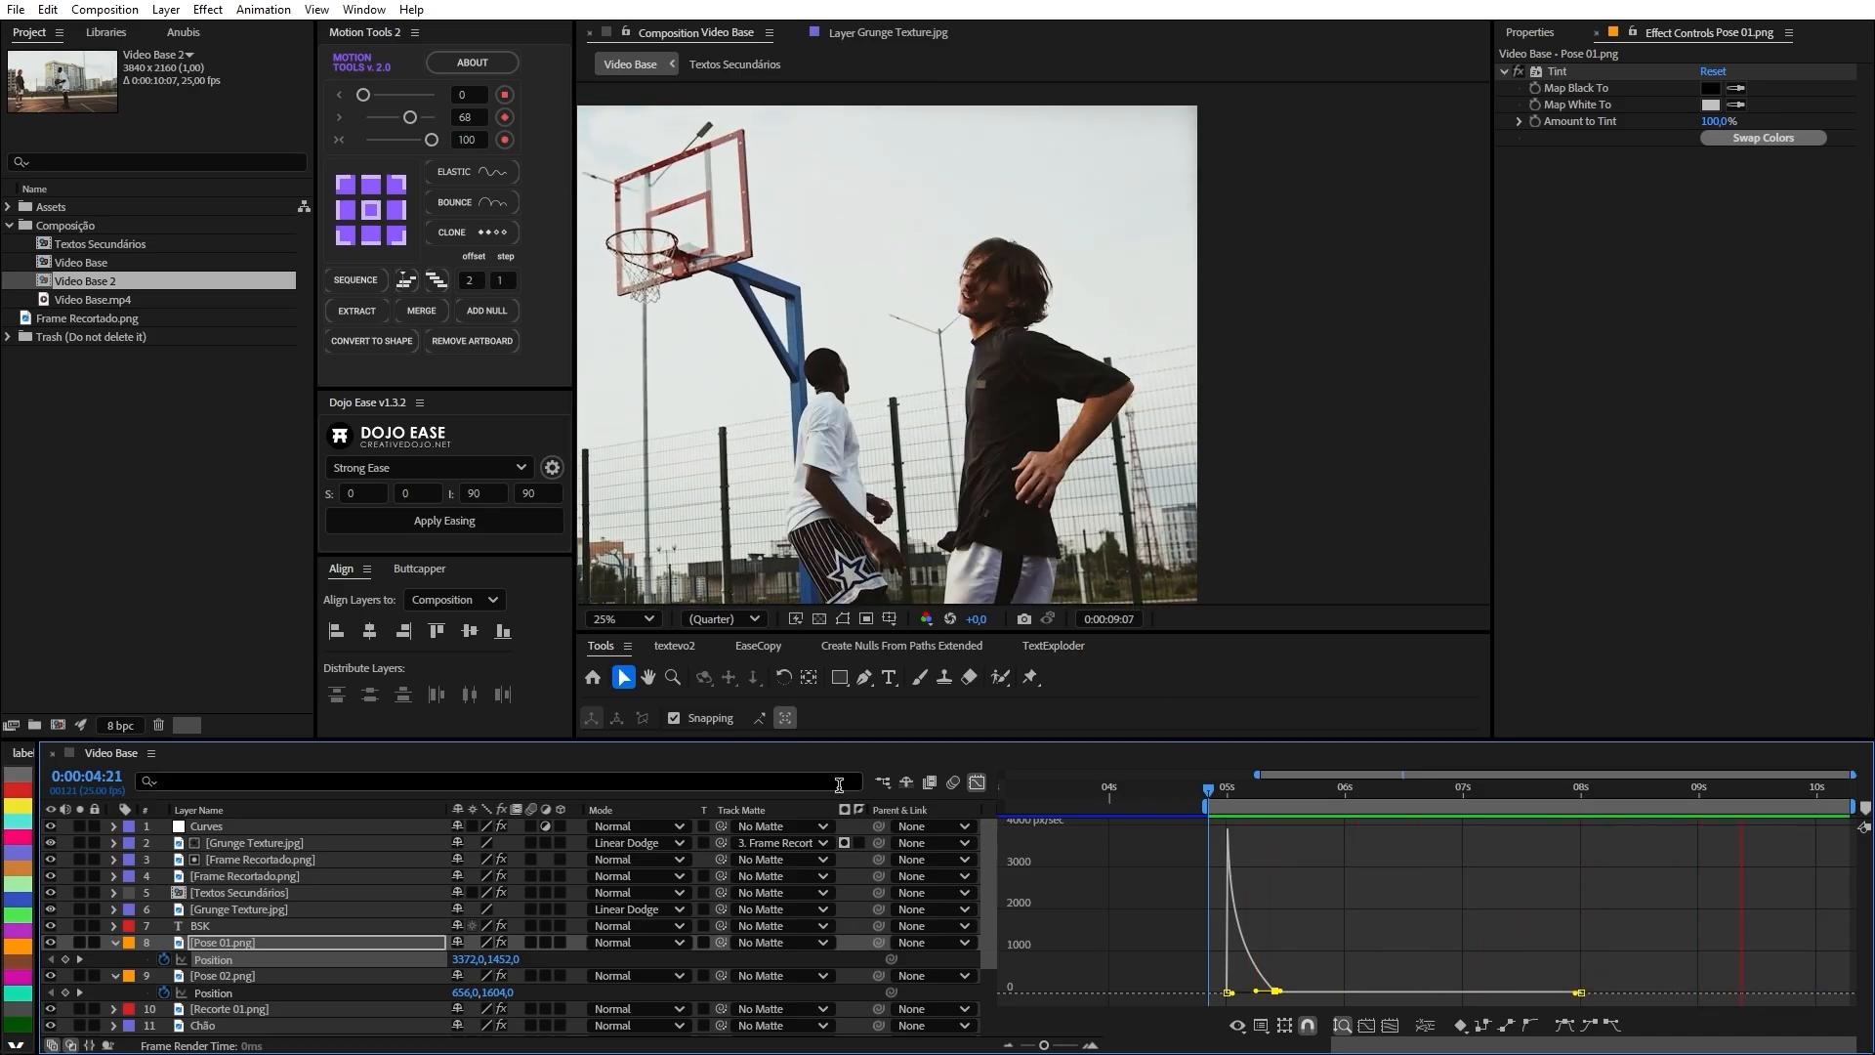
Shift all three Pose 01.png Position keyframes so that the first sits at 0:00:05:05.
{"action": "left_click", "coordinate": [977, 782]}
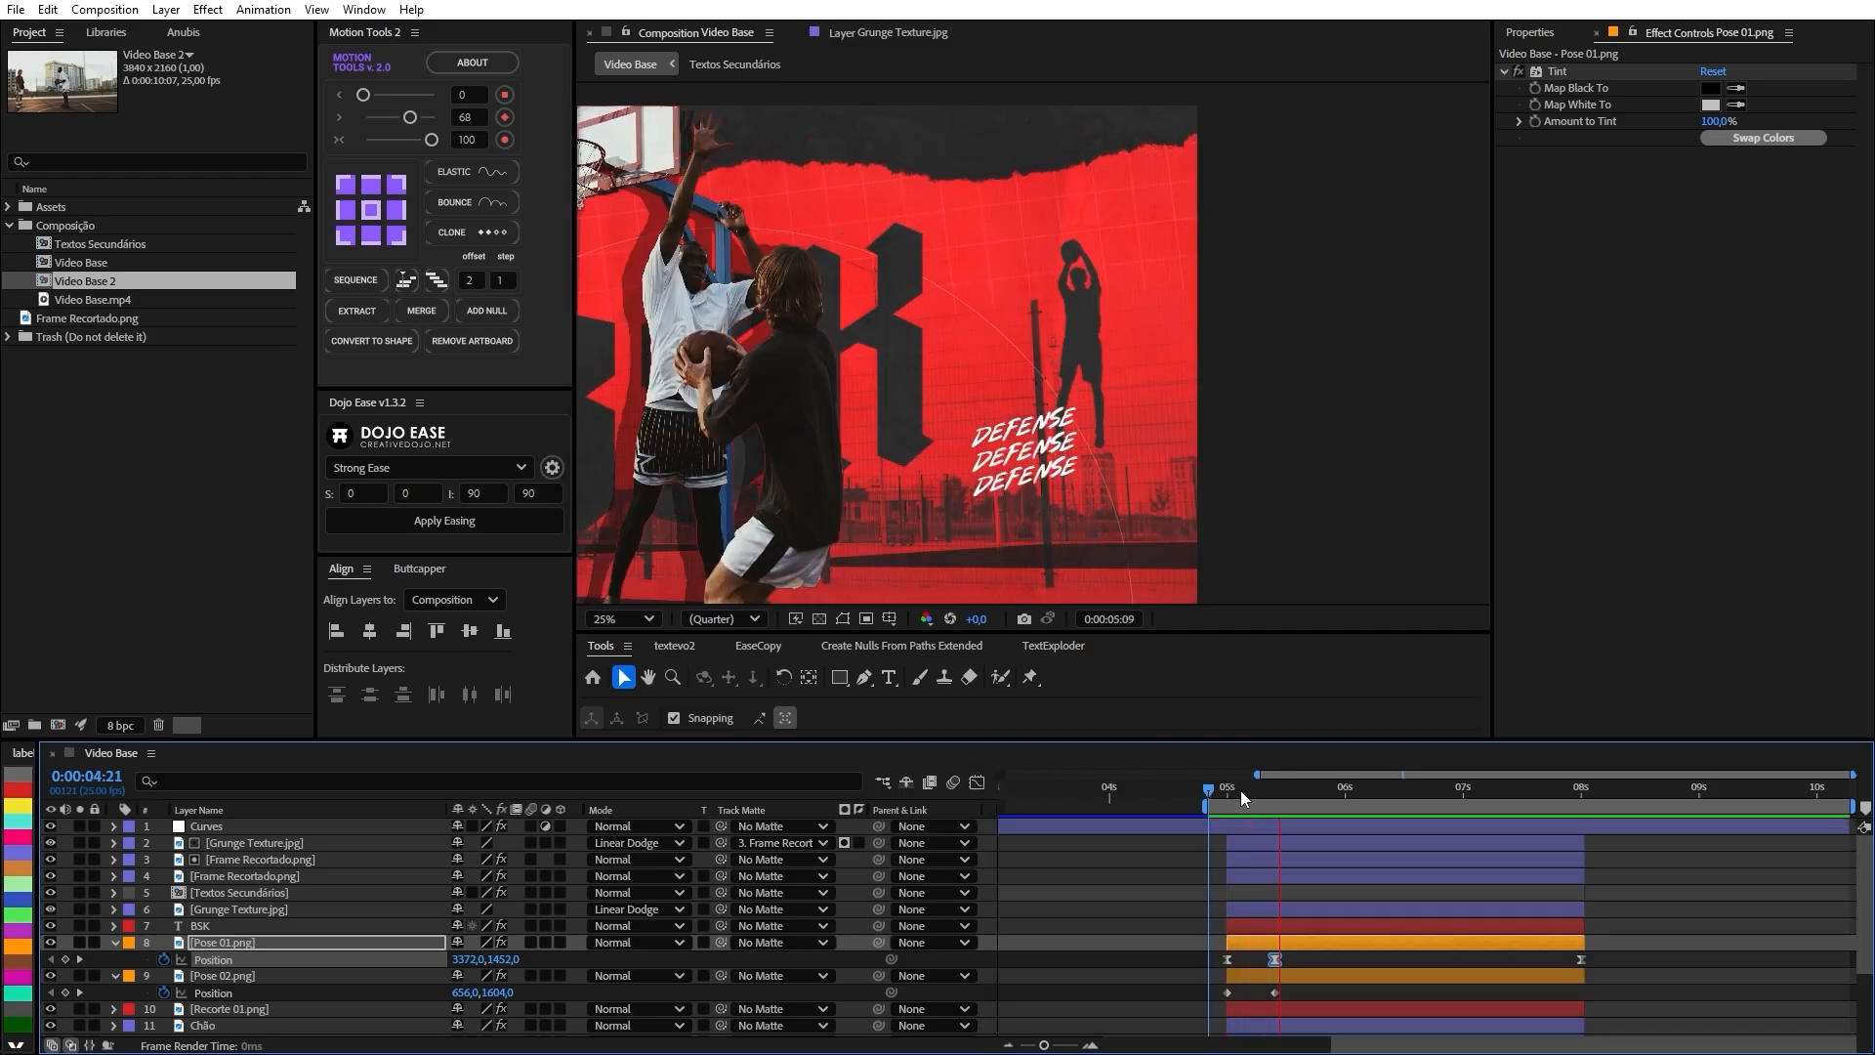
{"action": "left_click_drag", "start_coordinate": [1237, 789], "coordinate": [1341, 795]}
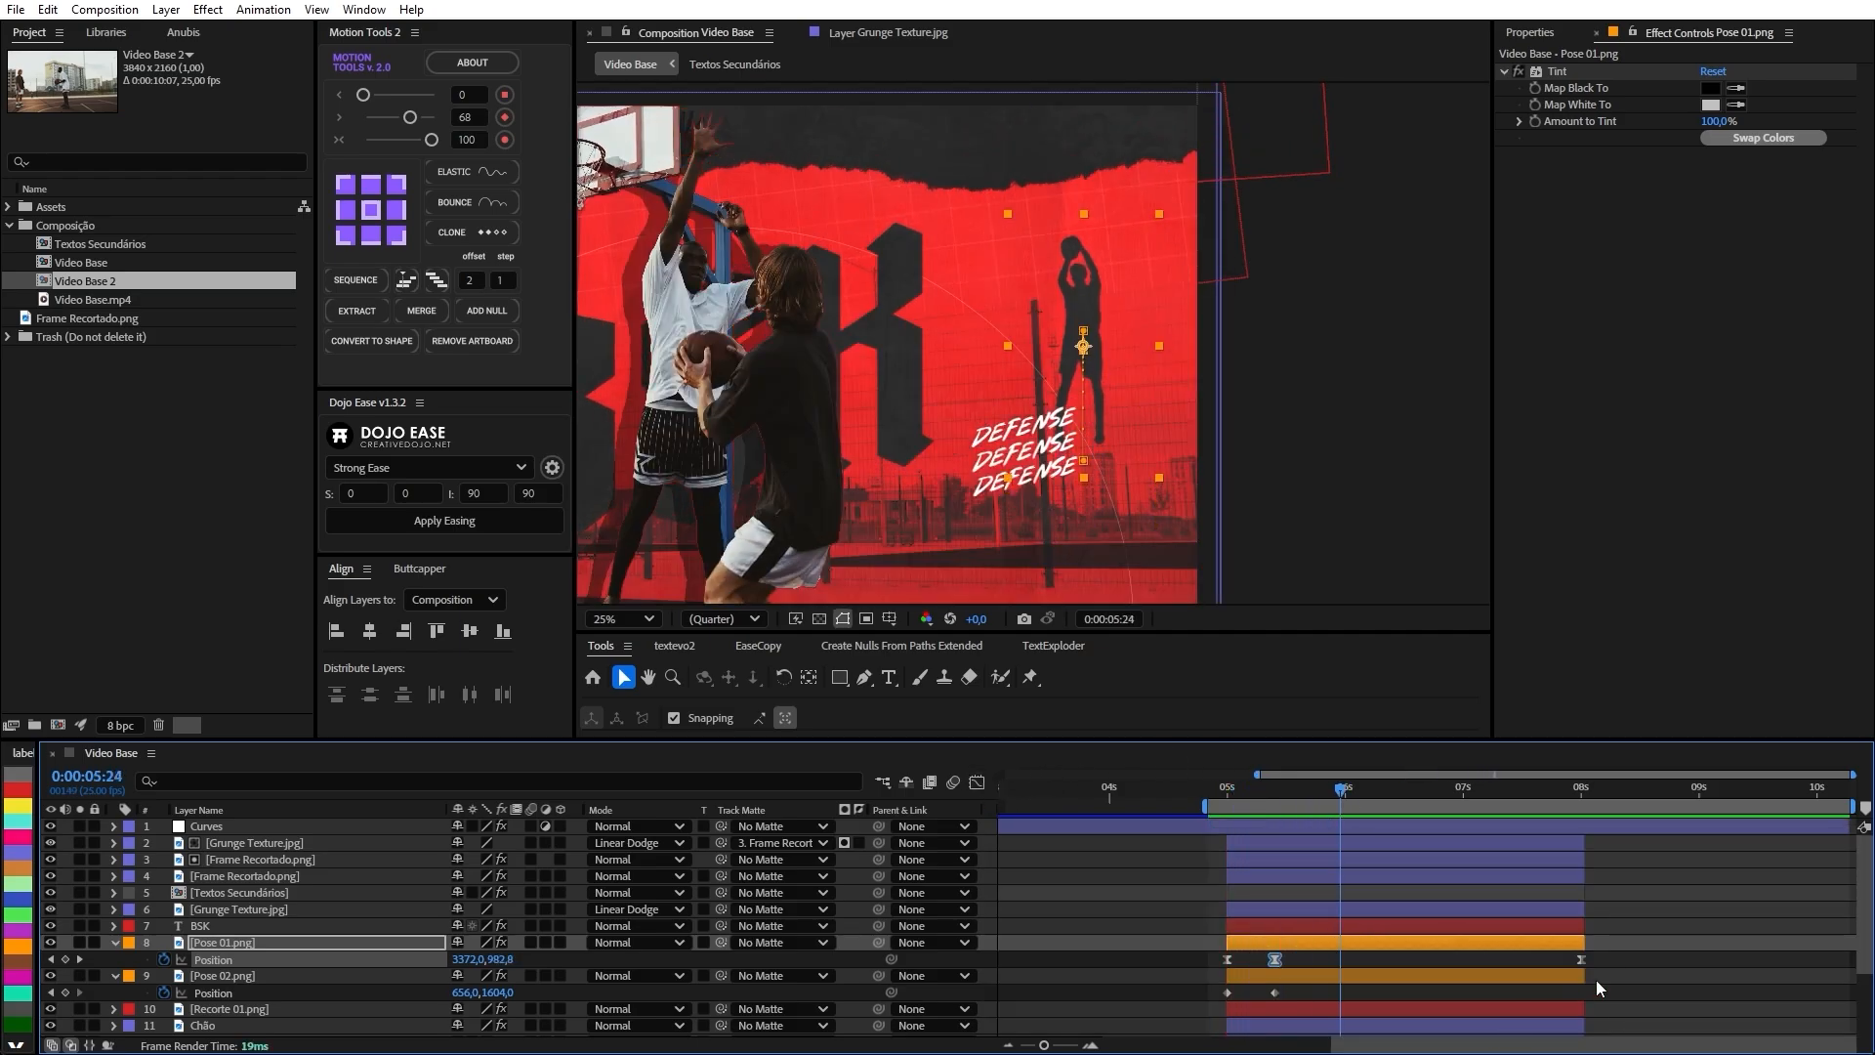
{"action": "left_click_drag", "start_coordinate": [1595, 981], "coordinate": [1220, 947]}
{"action": "left_click_drag", "start_coordinate": [1283, 796], "coordinate": [1251, 795]}
{"action": "left_click_drag", "start_coordinate": [1226, 965], "coordinate": [1250, 965]}
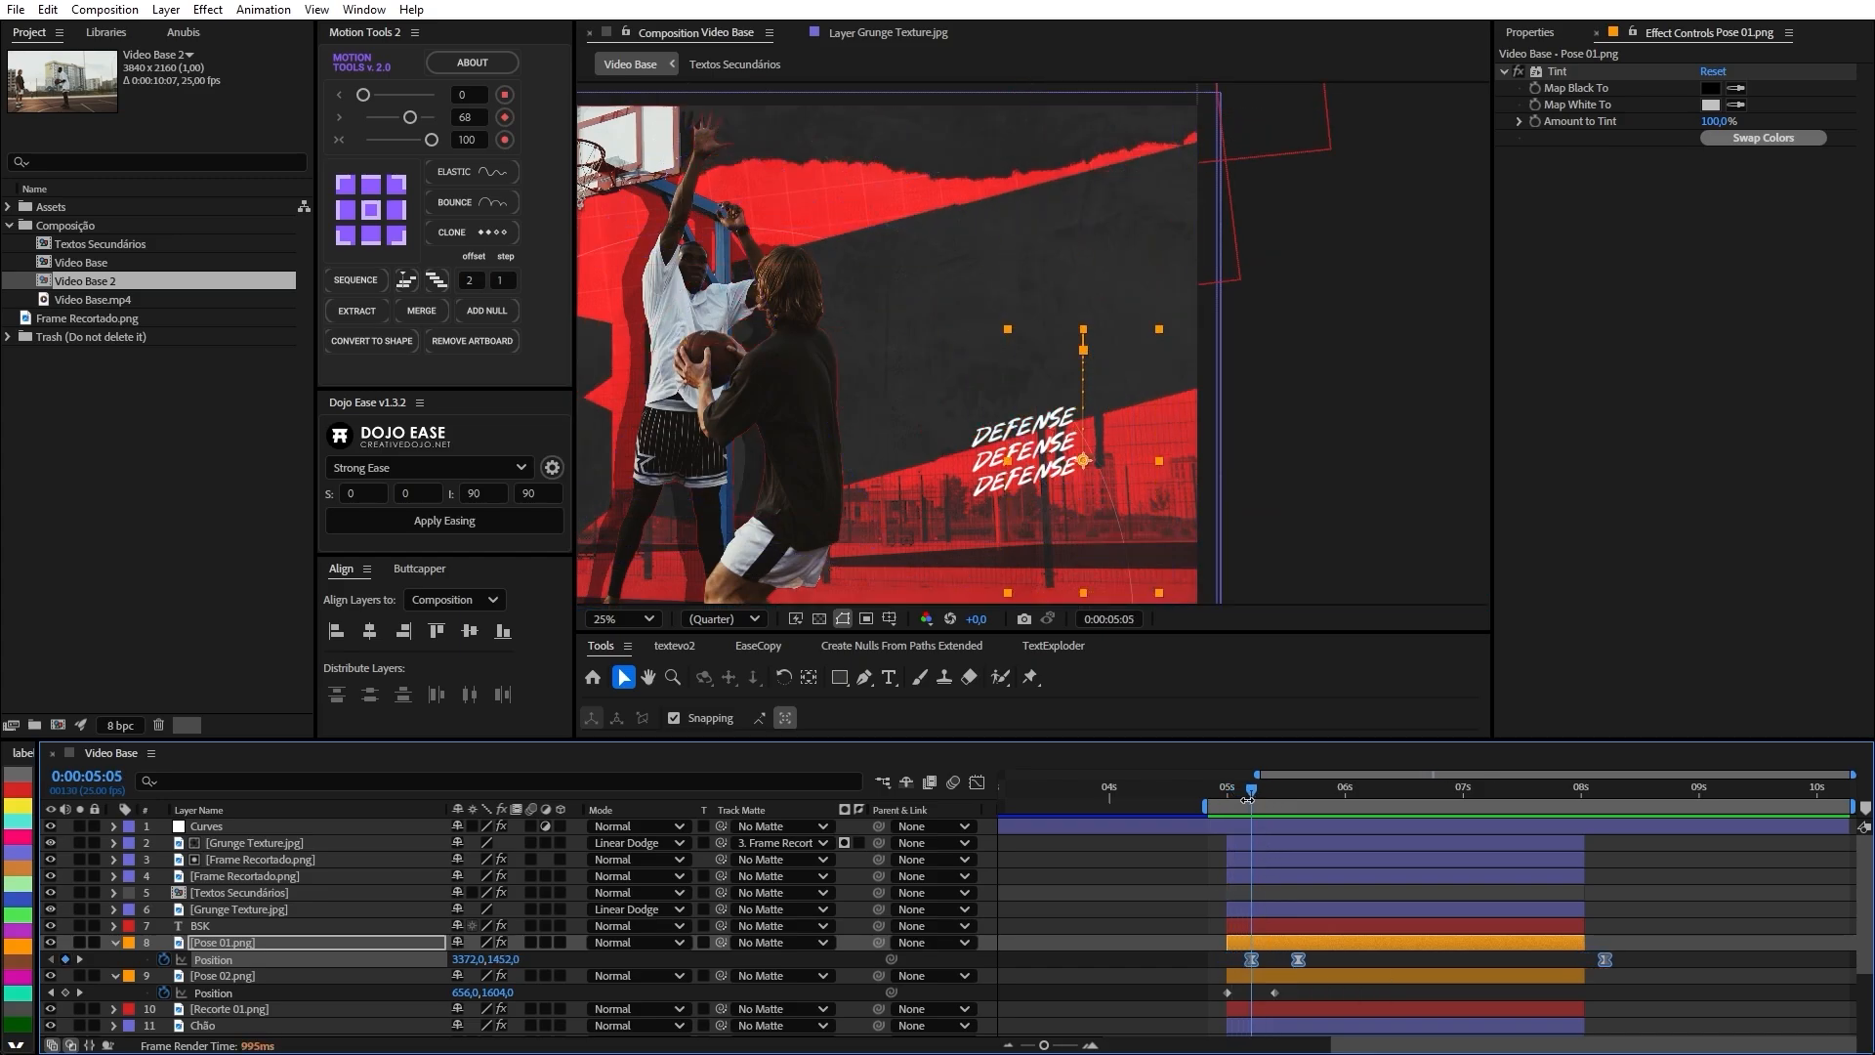
Preview the delayed movement from 0:00:05:00 and trim the start of the Pose 01.png layer to 0:00:05:05.
{"action": "left_click_drag", "start_coordinate": [1233, 802], "coordinate": [1221, 803]}
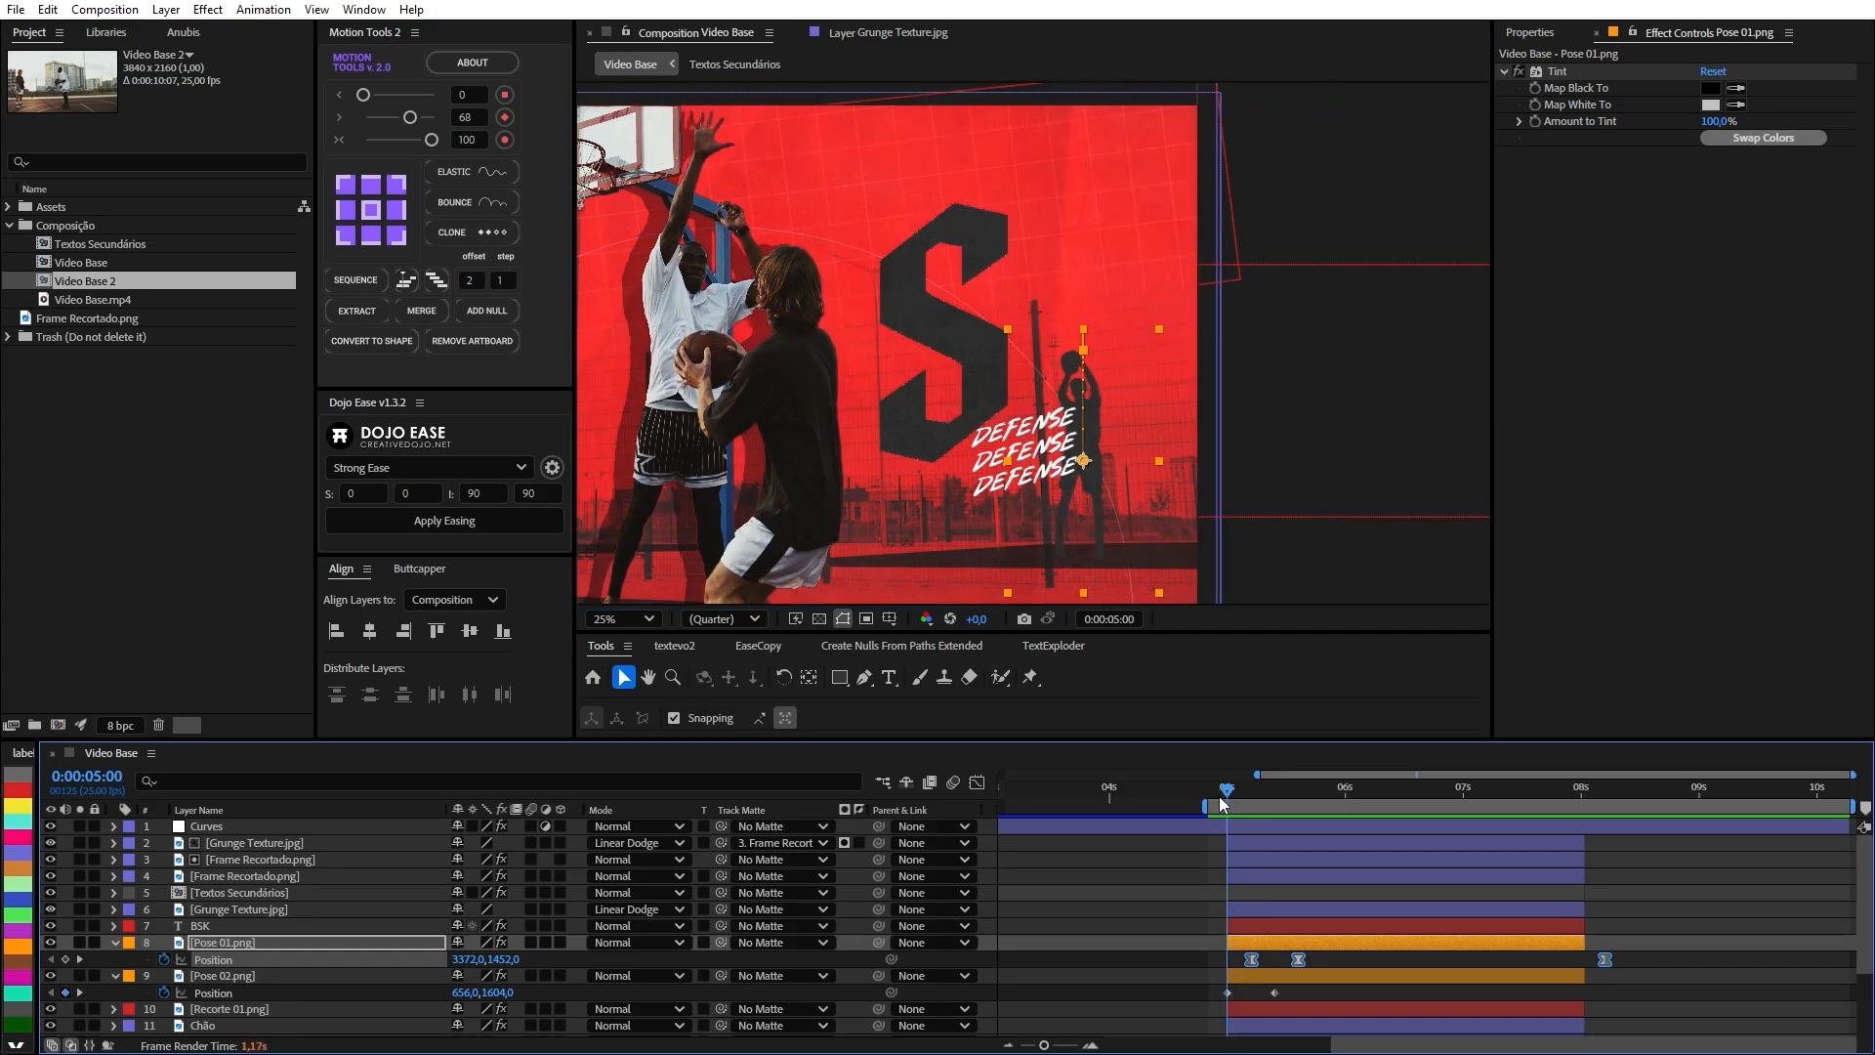
{"action": "key", "text": "space"}
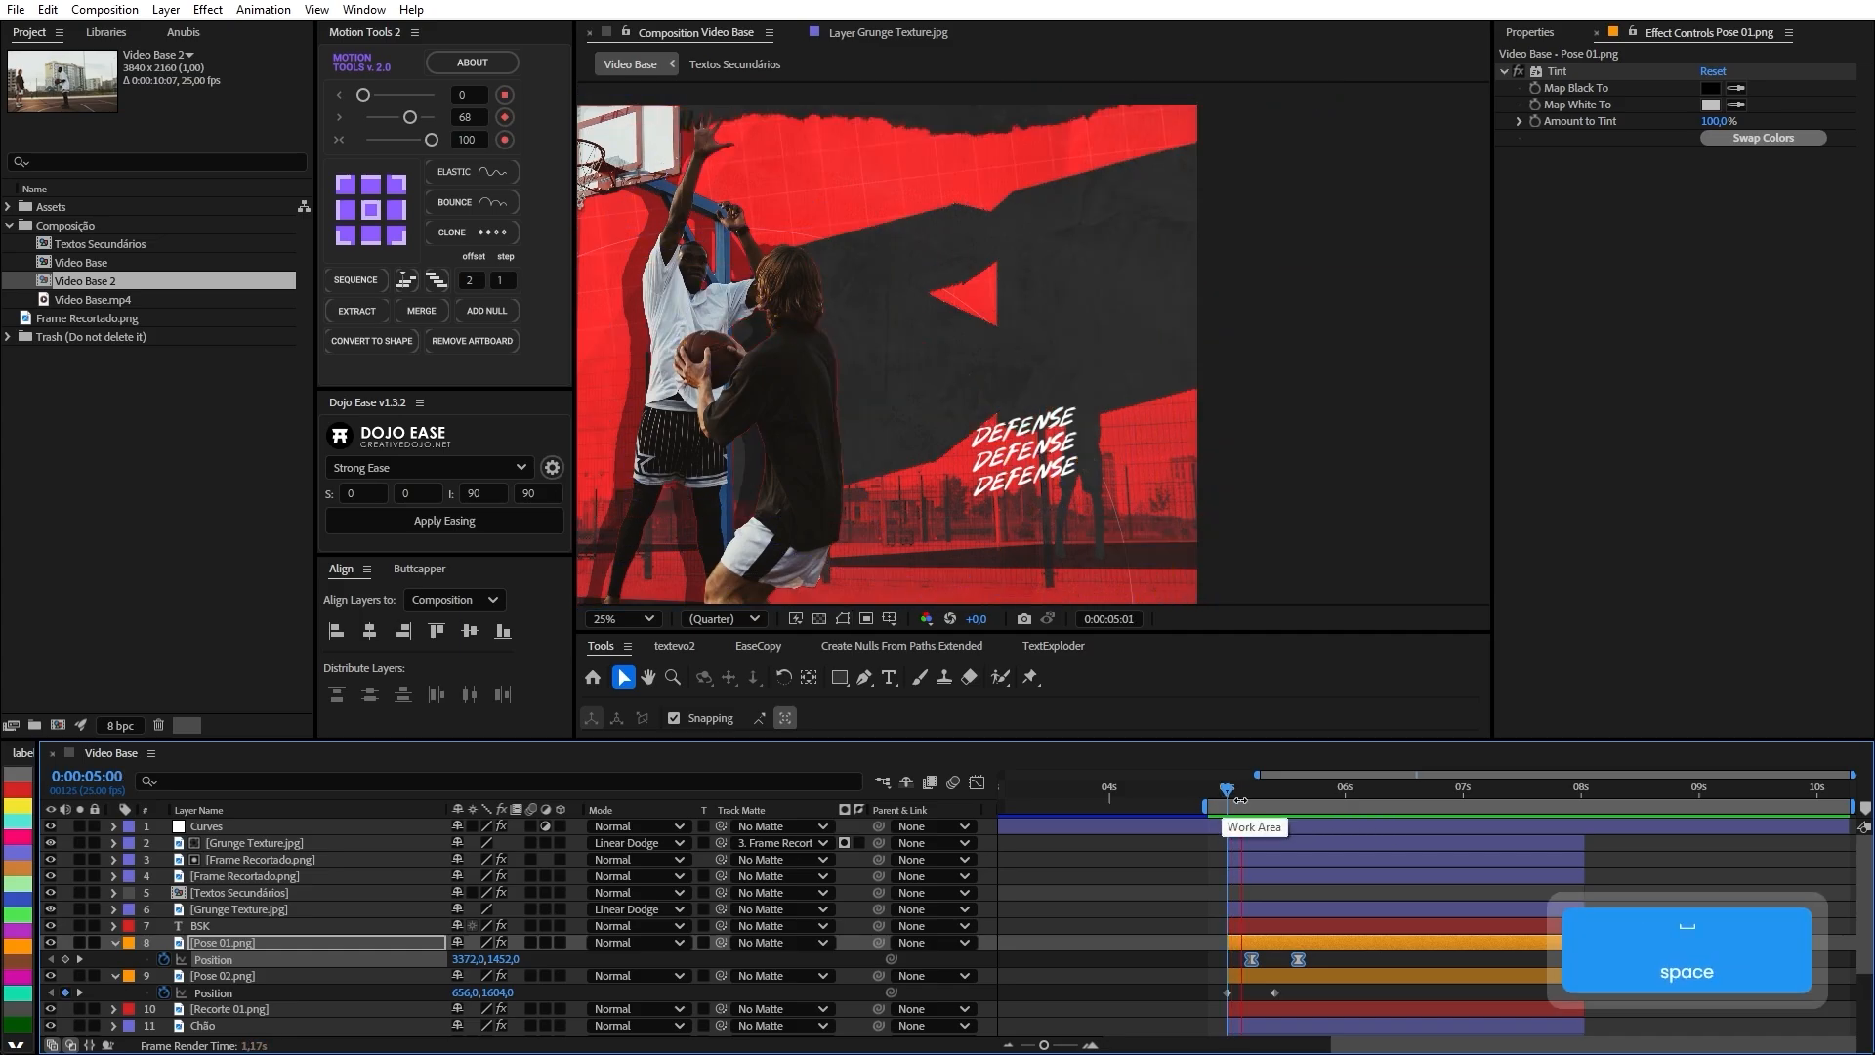
{"action": "left_click_drag", "start_coordinate": [1227, 803], "coordinate": [1250, 799]}
{"action": "left_click_drag", "start_coordinate": [1228, 944], "coordinate": [1245, 946]}
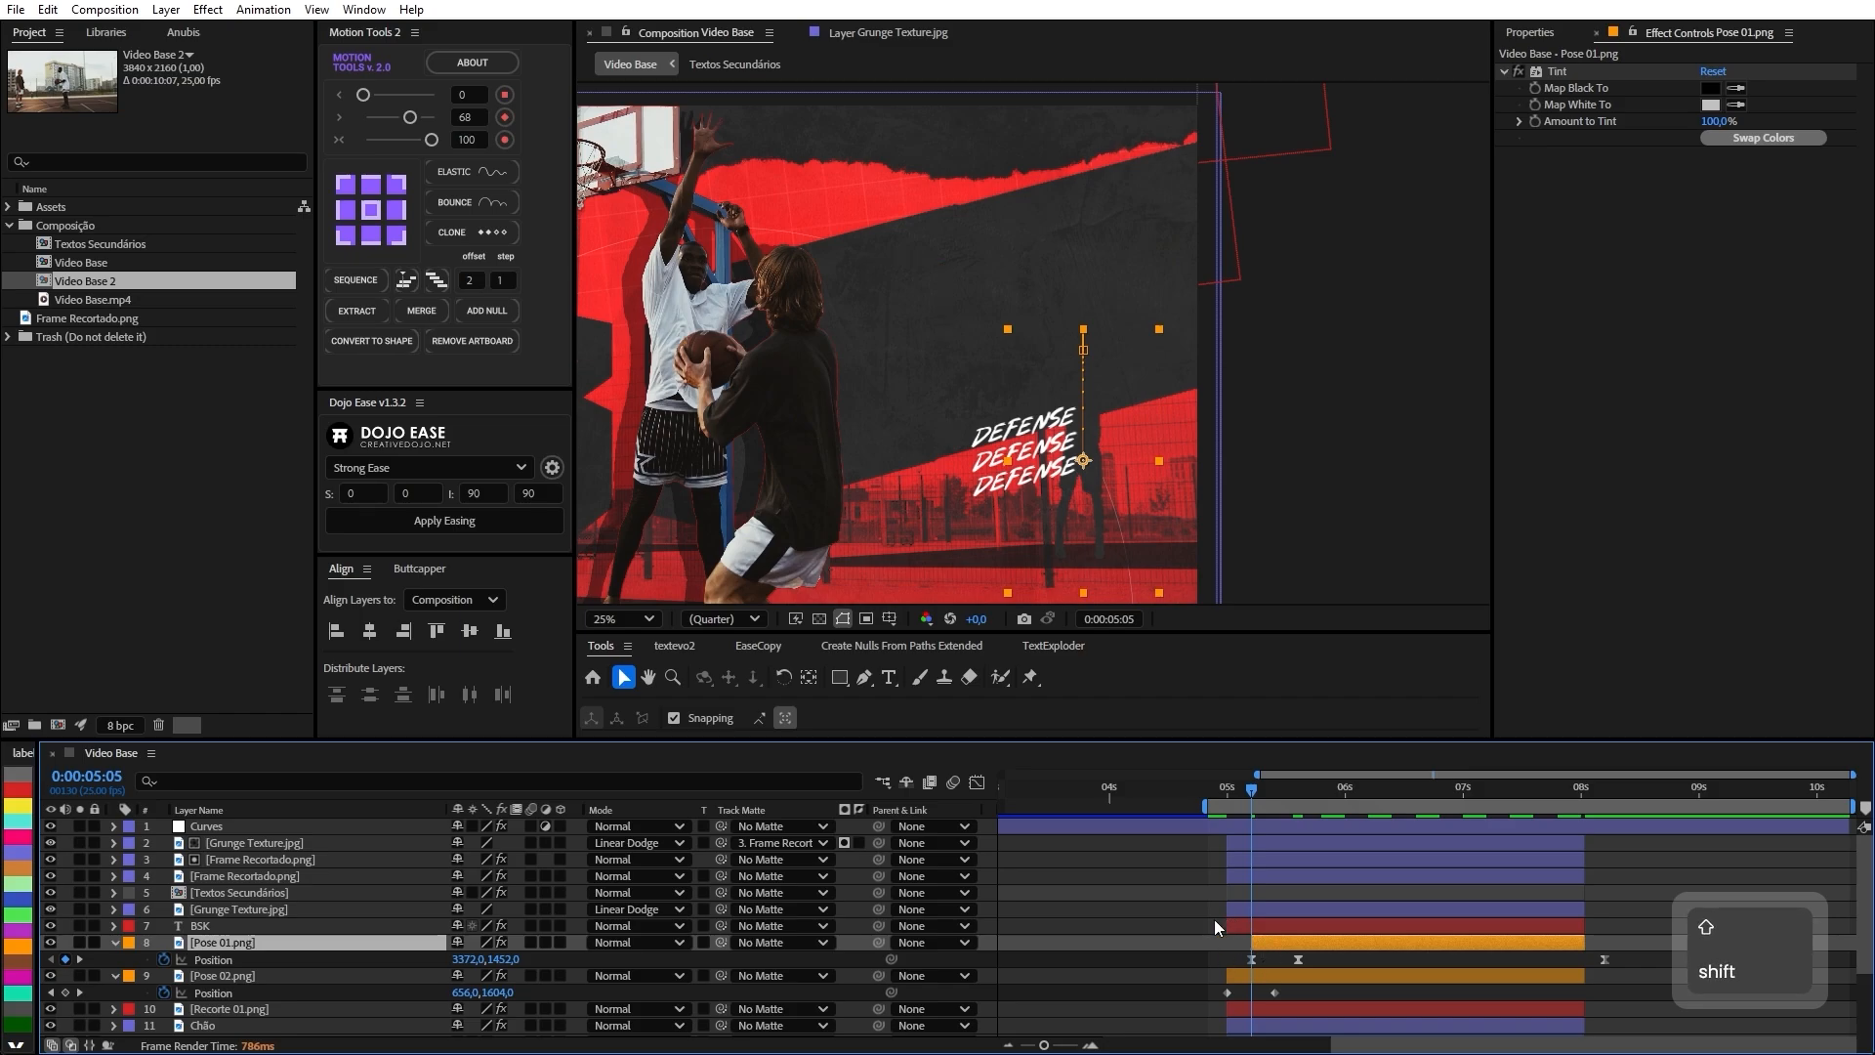
Preview the delayed Pose 01.png entrance from 0:00:05:00 and again from 0:00:05:02.
{"action": "left_click", "coordinate": [1225, 787]}
{"action": "key", "text": "space"}
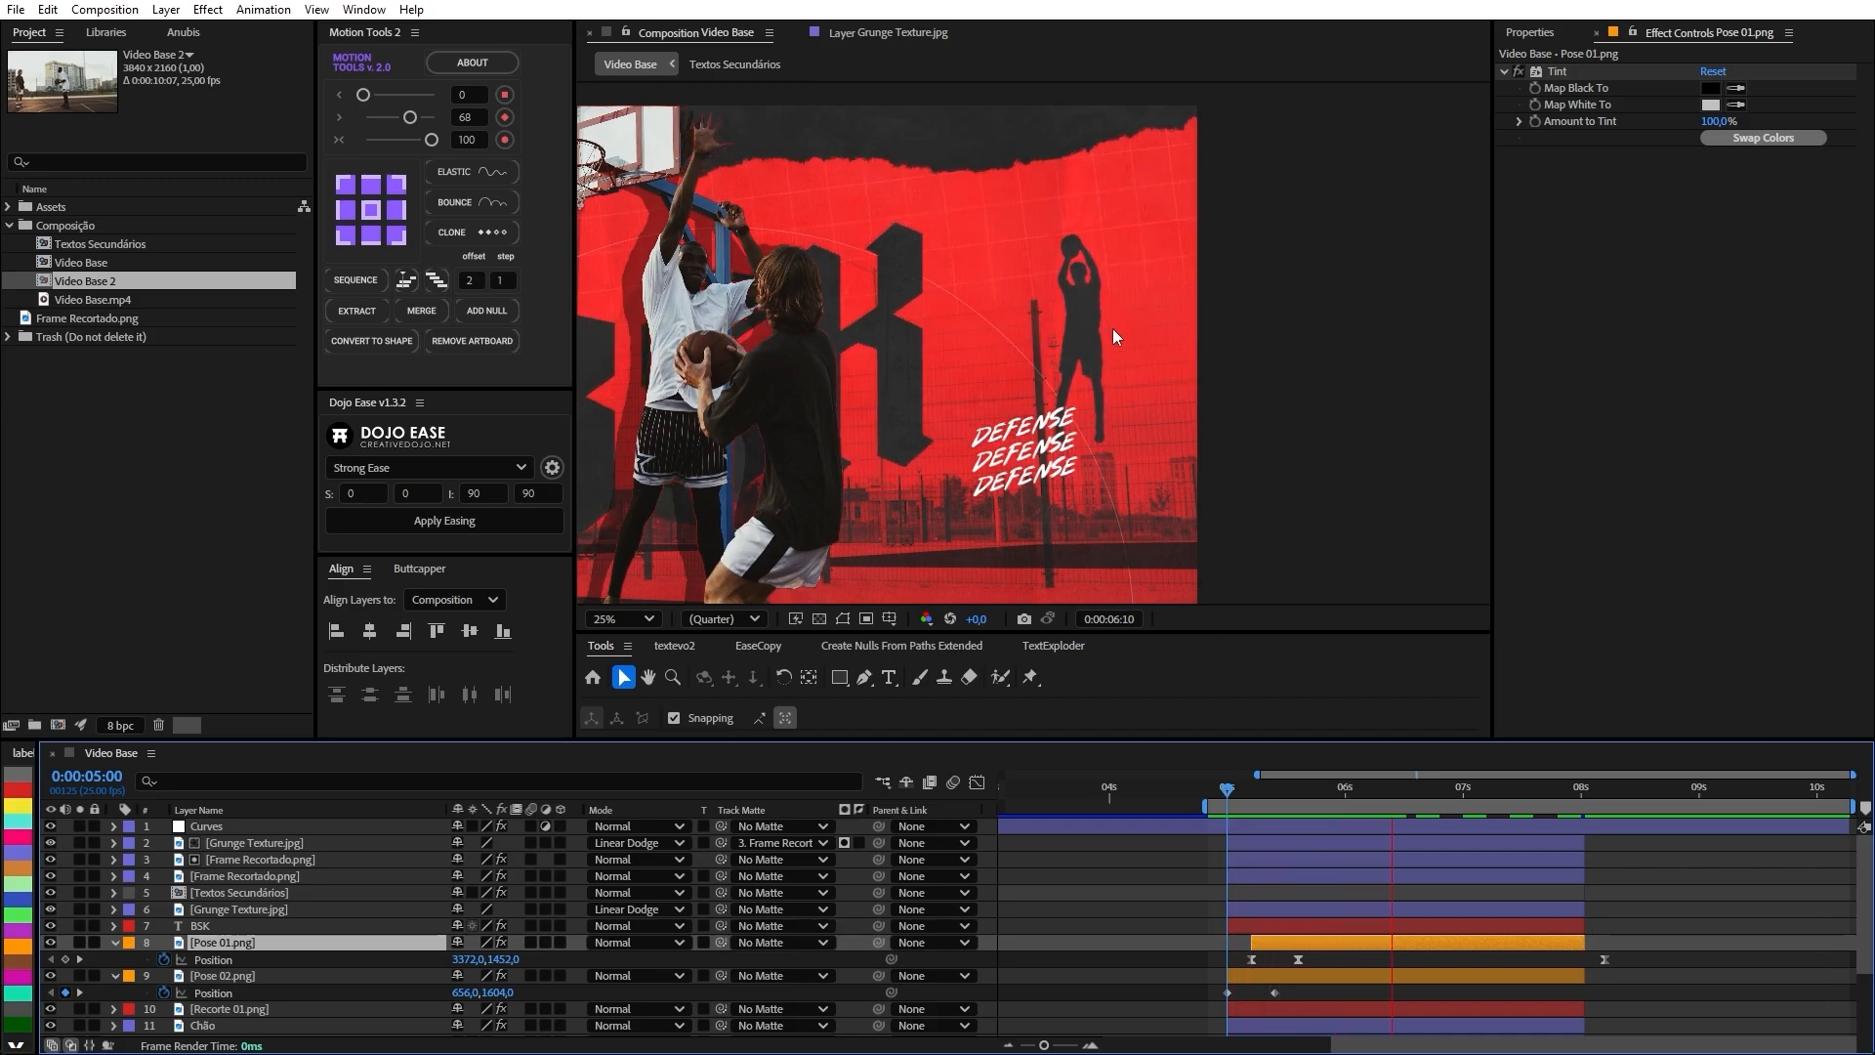
{"action": "left_click", "coordinate": [1236, 787]}
{"action": "key", "text": "space"}
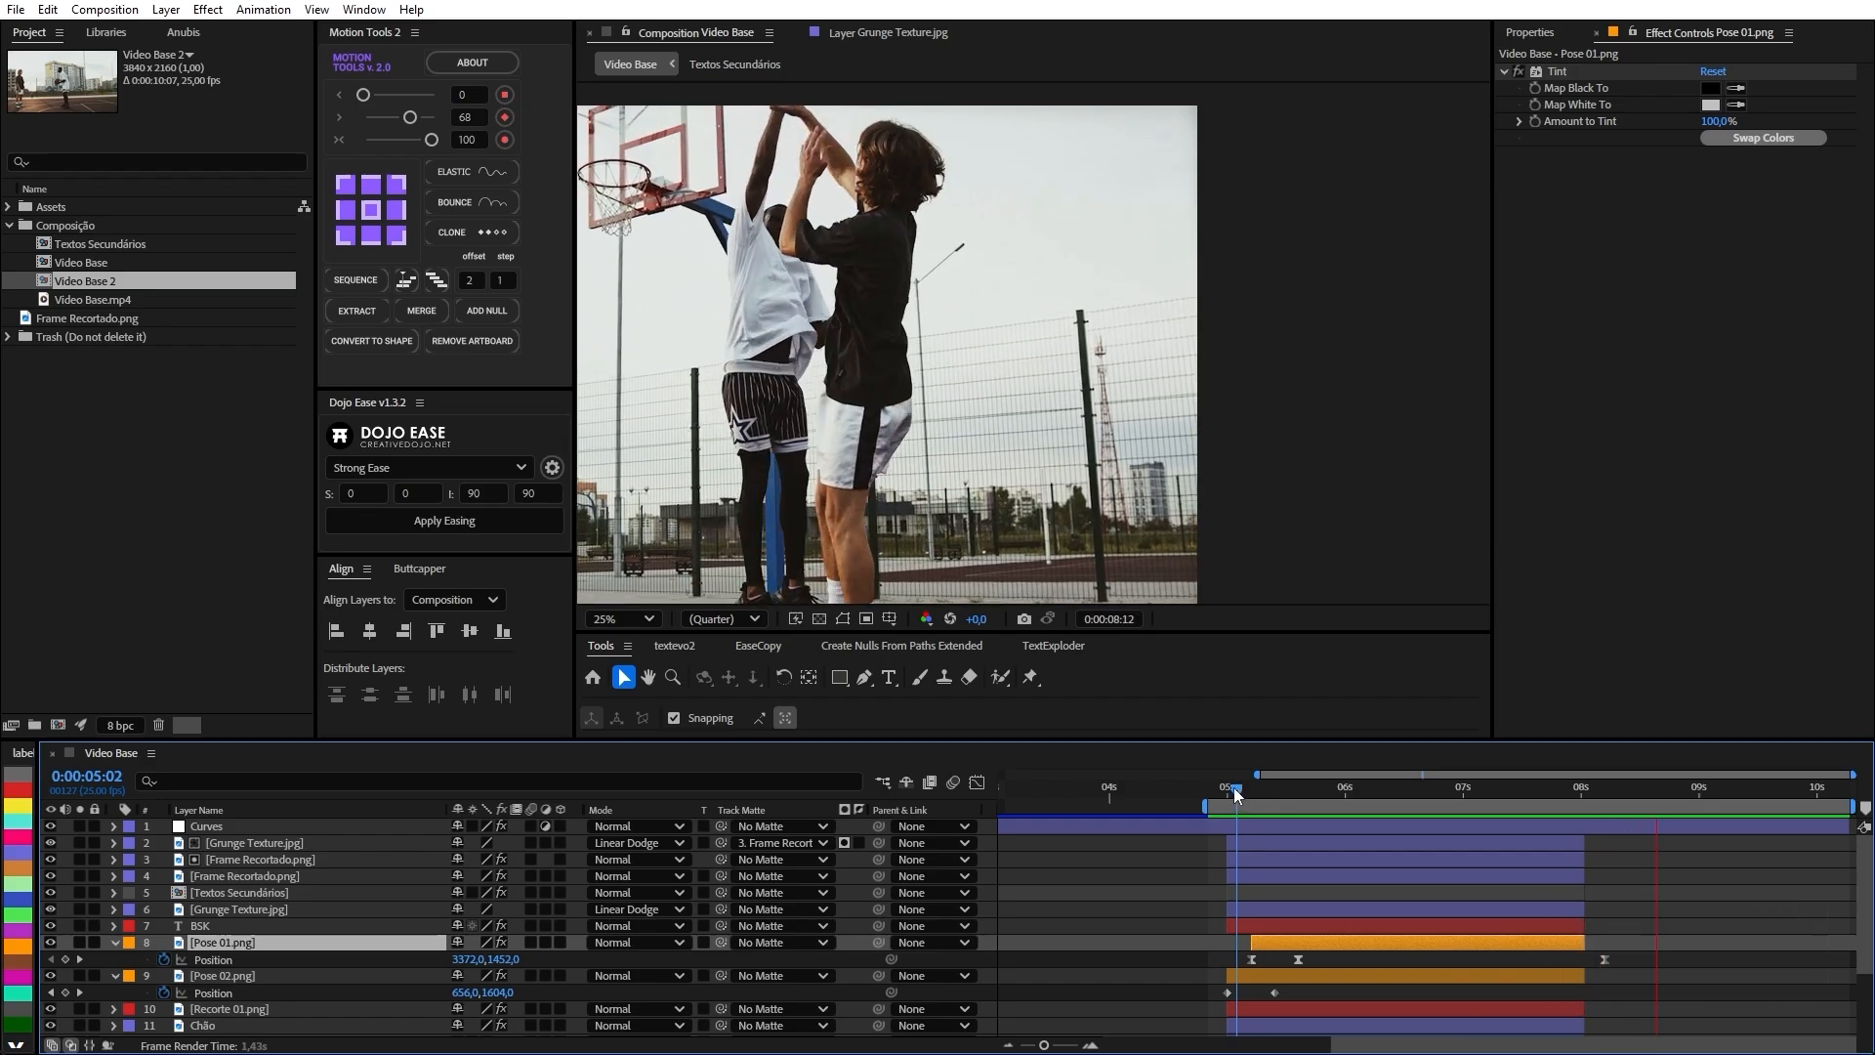
Make the Pose 02.png layer and its first Position keyframe start at 0:00:05:05, keeping the layer's end in place.
{"action": "scroll", "coordinate": [1203, 511], "scroll_direction": "down", "scroll_amount": 1}
{"action": "scroll", "coordinate": [844, 543], "scroll_direction": "up", "scroll_amount": 1}
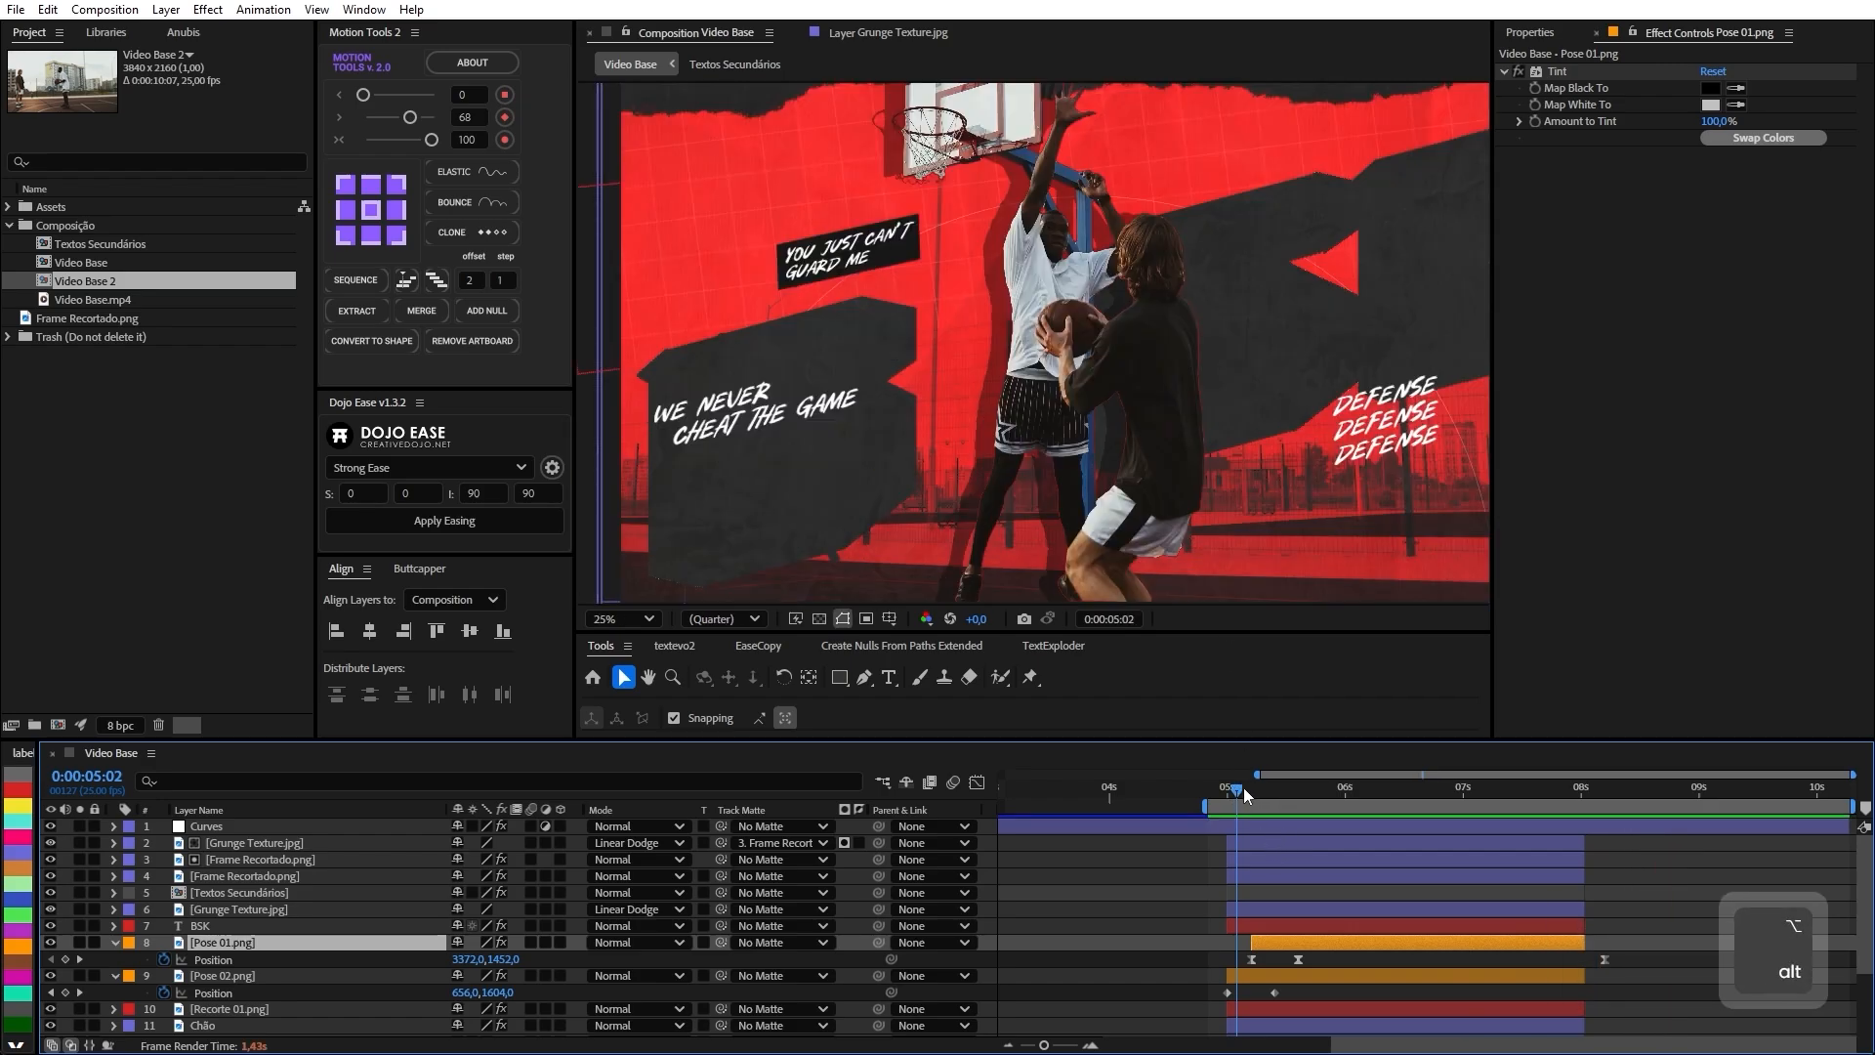
{"action": "left_click_drag", "start_coordinate": [1239, 787], "coordinate": [1250, 789]}
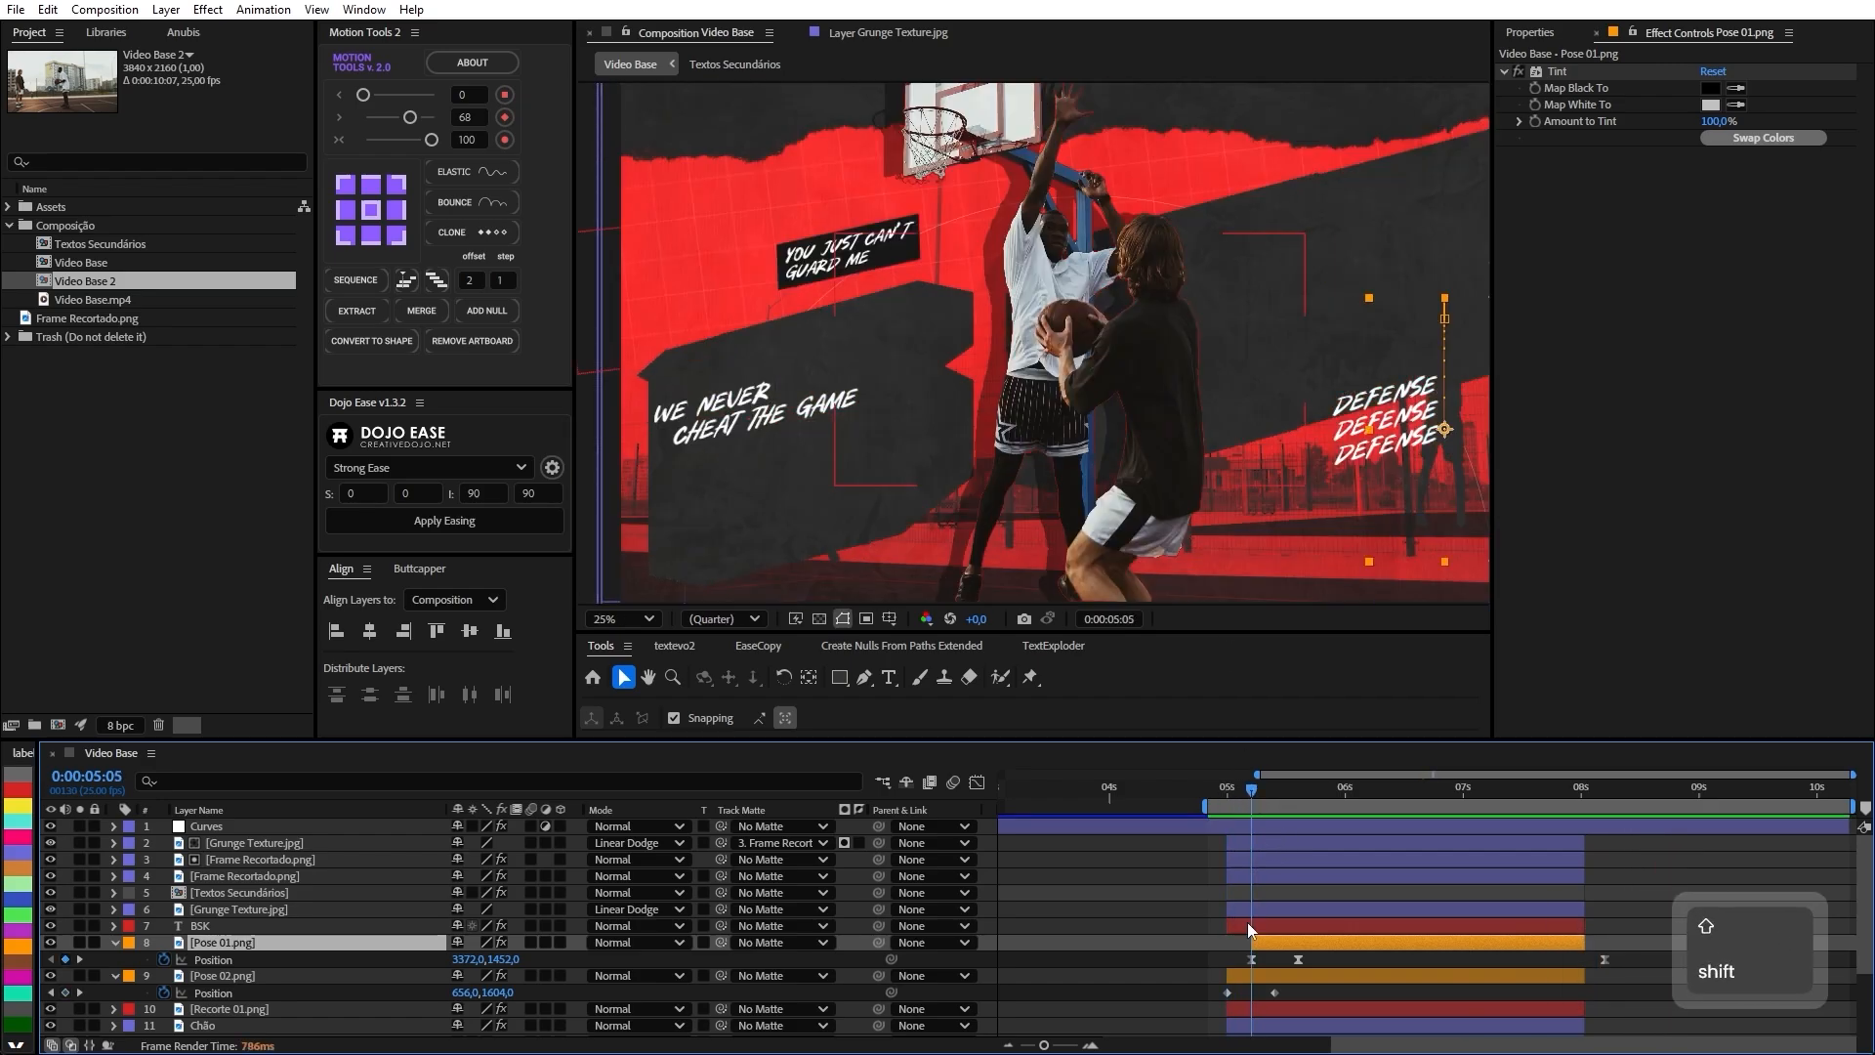
{"action": "left_click_drag", "start_coordinate": [1234, 974], "coordinate": [1273, 980]}
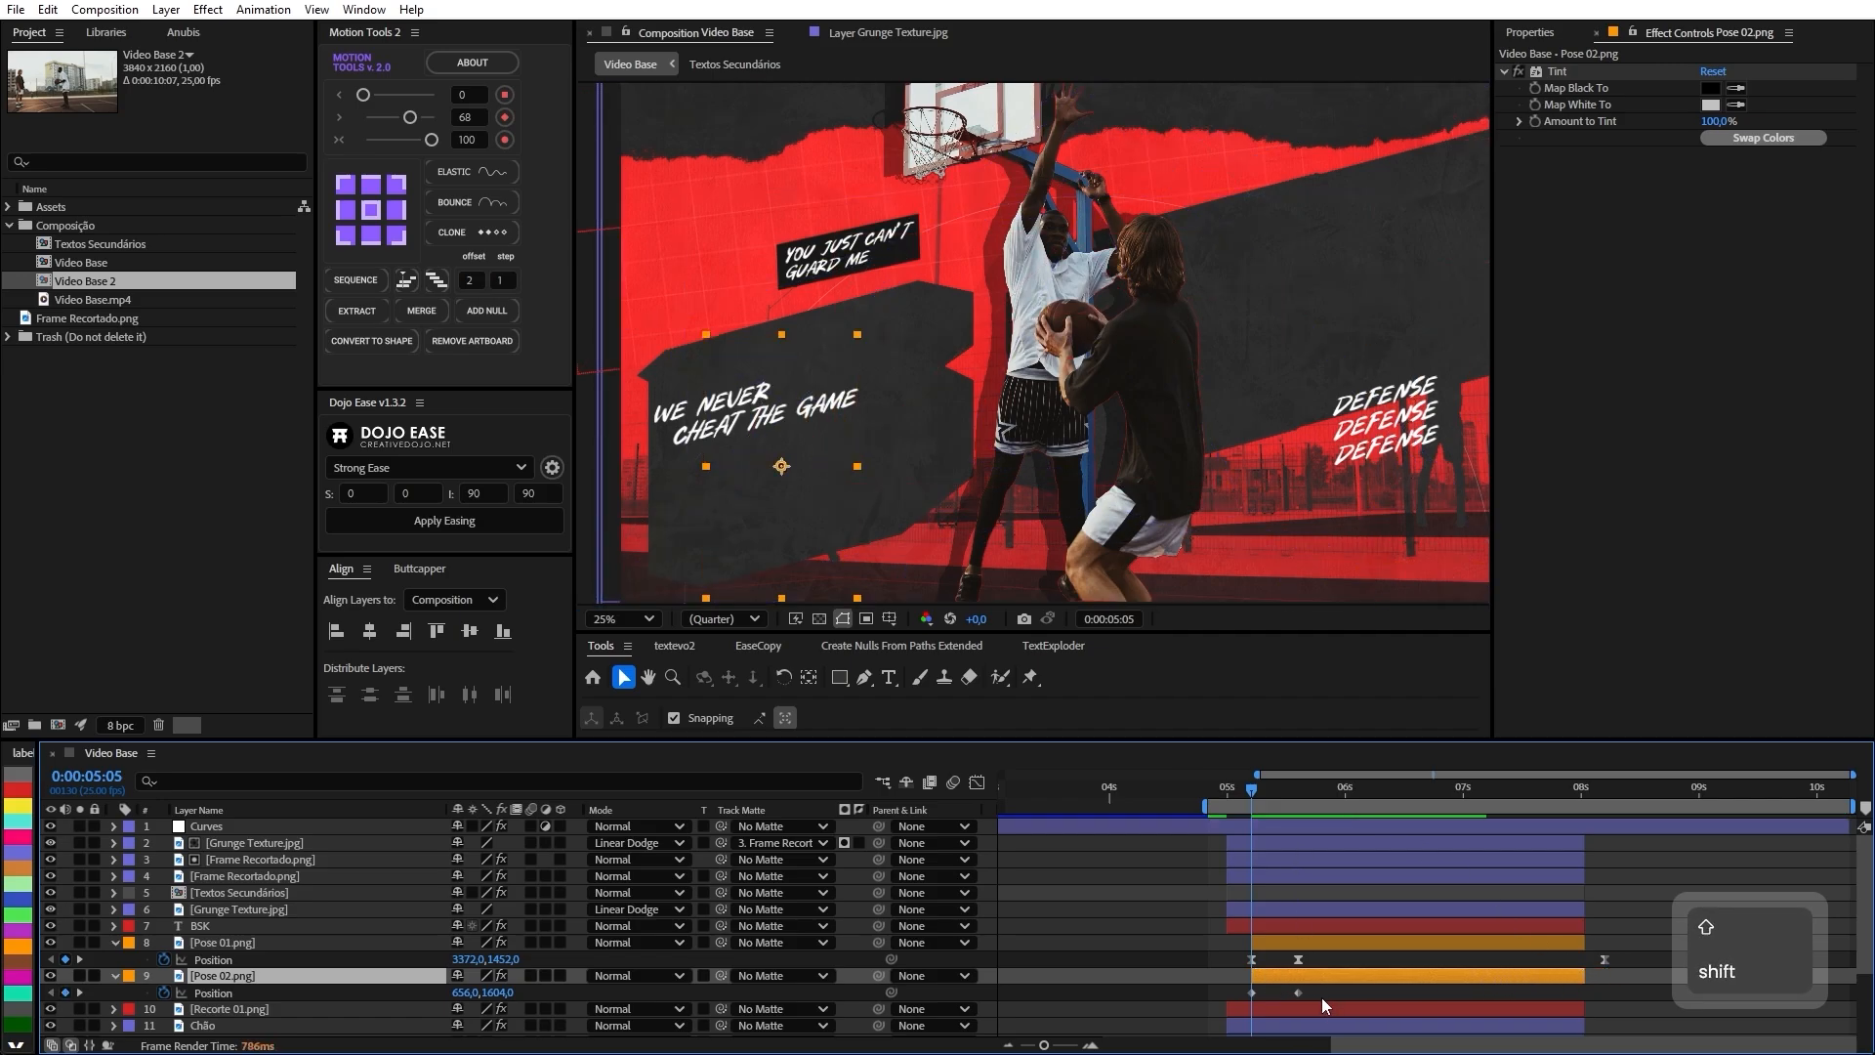
Apply Easy Ease to both Pose 02.png Position keyframes and display their speed graph.
{"action": "left_click_drag", "start_coordinate": [1321, 998], "coordinate": [1234, 1011]}
{"action": "key", "text": "F9"}
{"action": "left_click", "coordinate": [978, 782]}
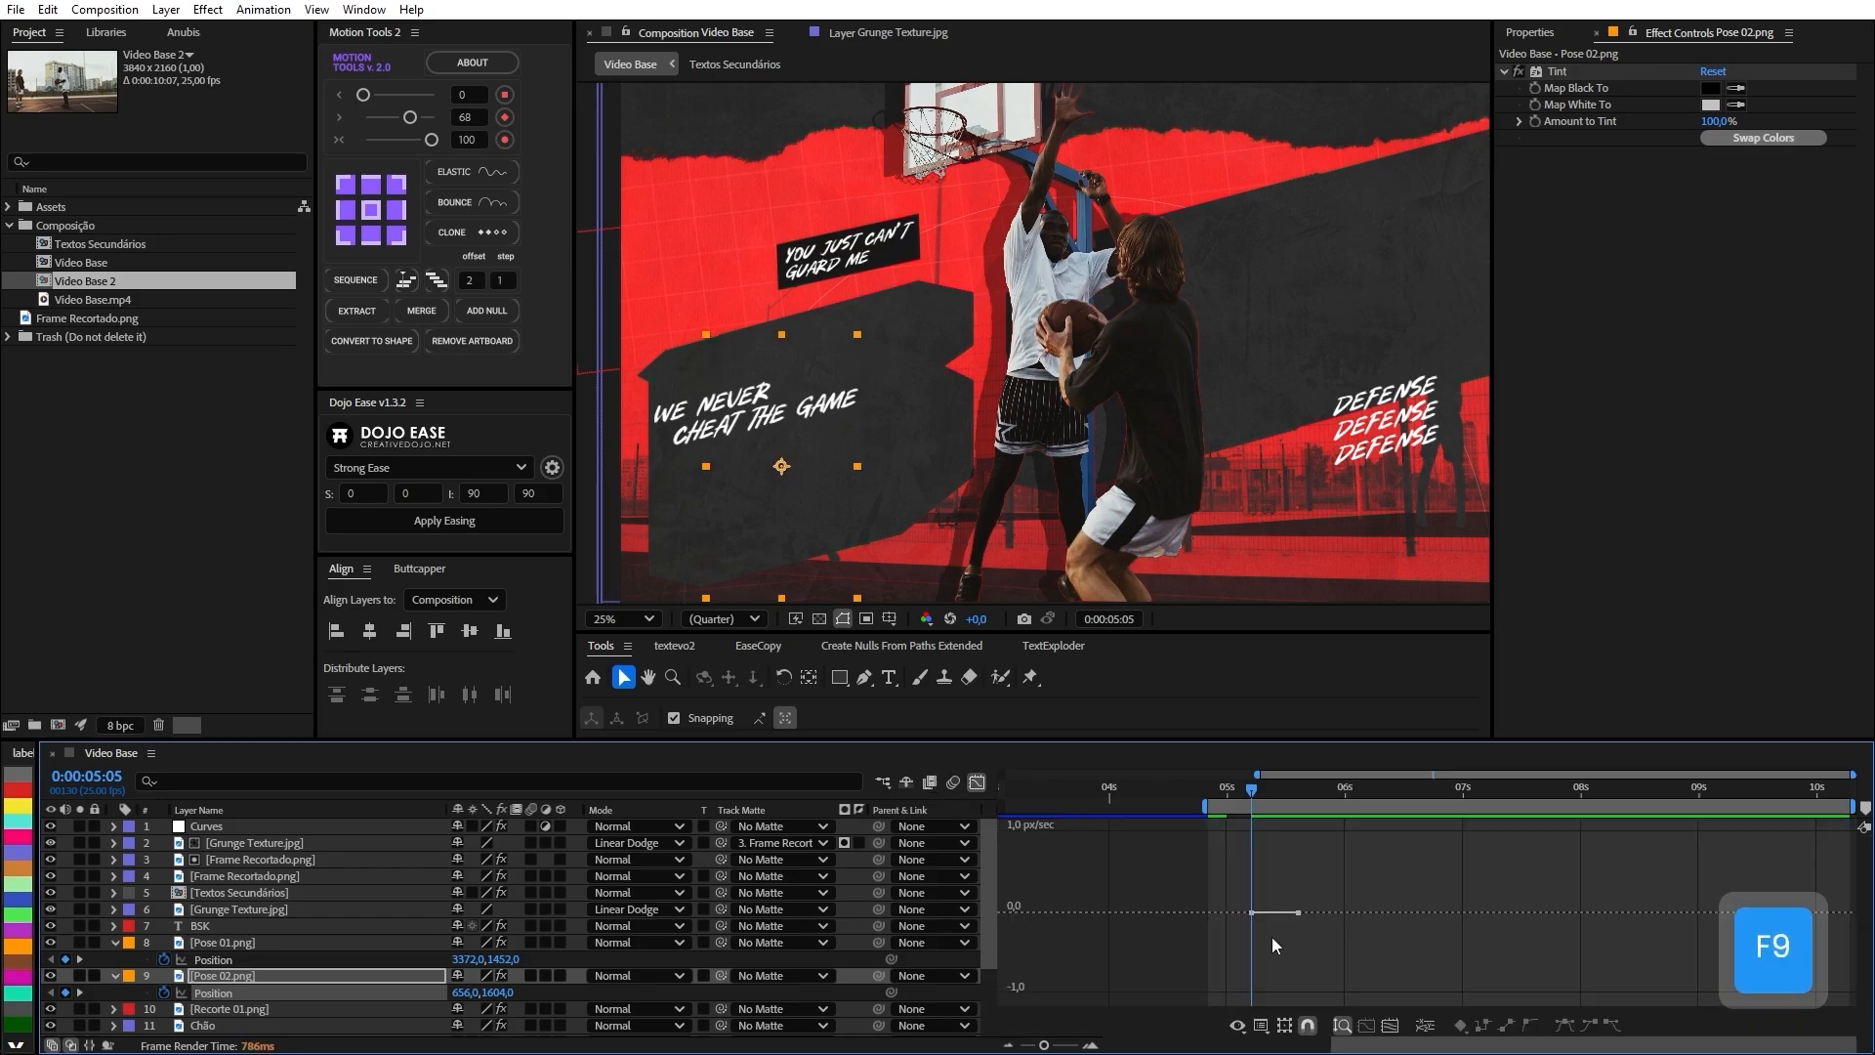
Move the Pose 02.png layer horizontally at 0:00:05:05 to Position 856,1604.
{"action": "scroll", "coordinate": [1299, 947], "scroll_direction": "up", "scroll_amount": 3, "text": "alt"}
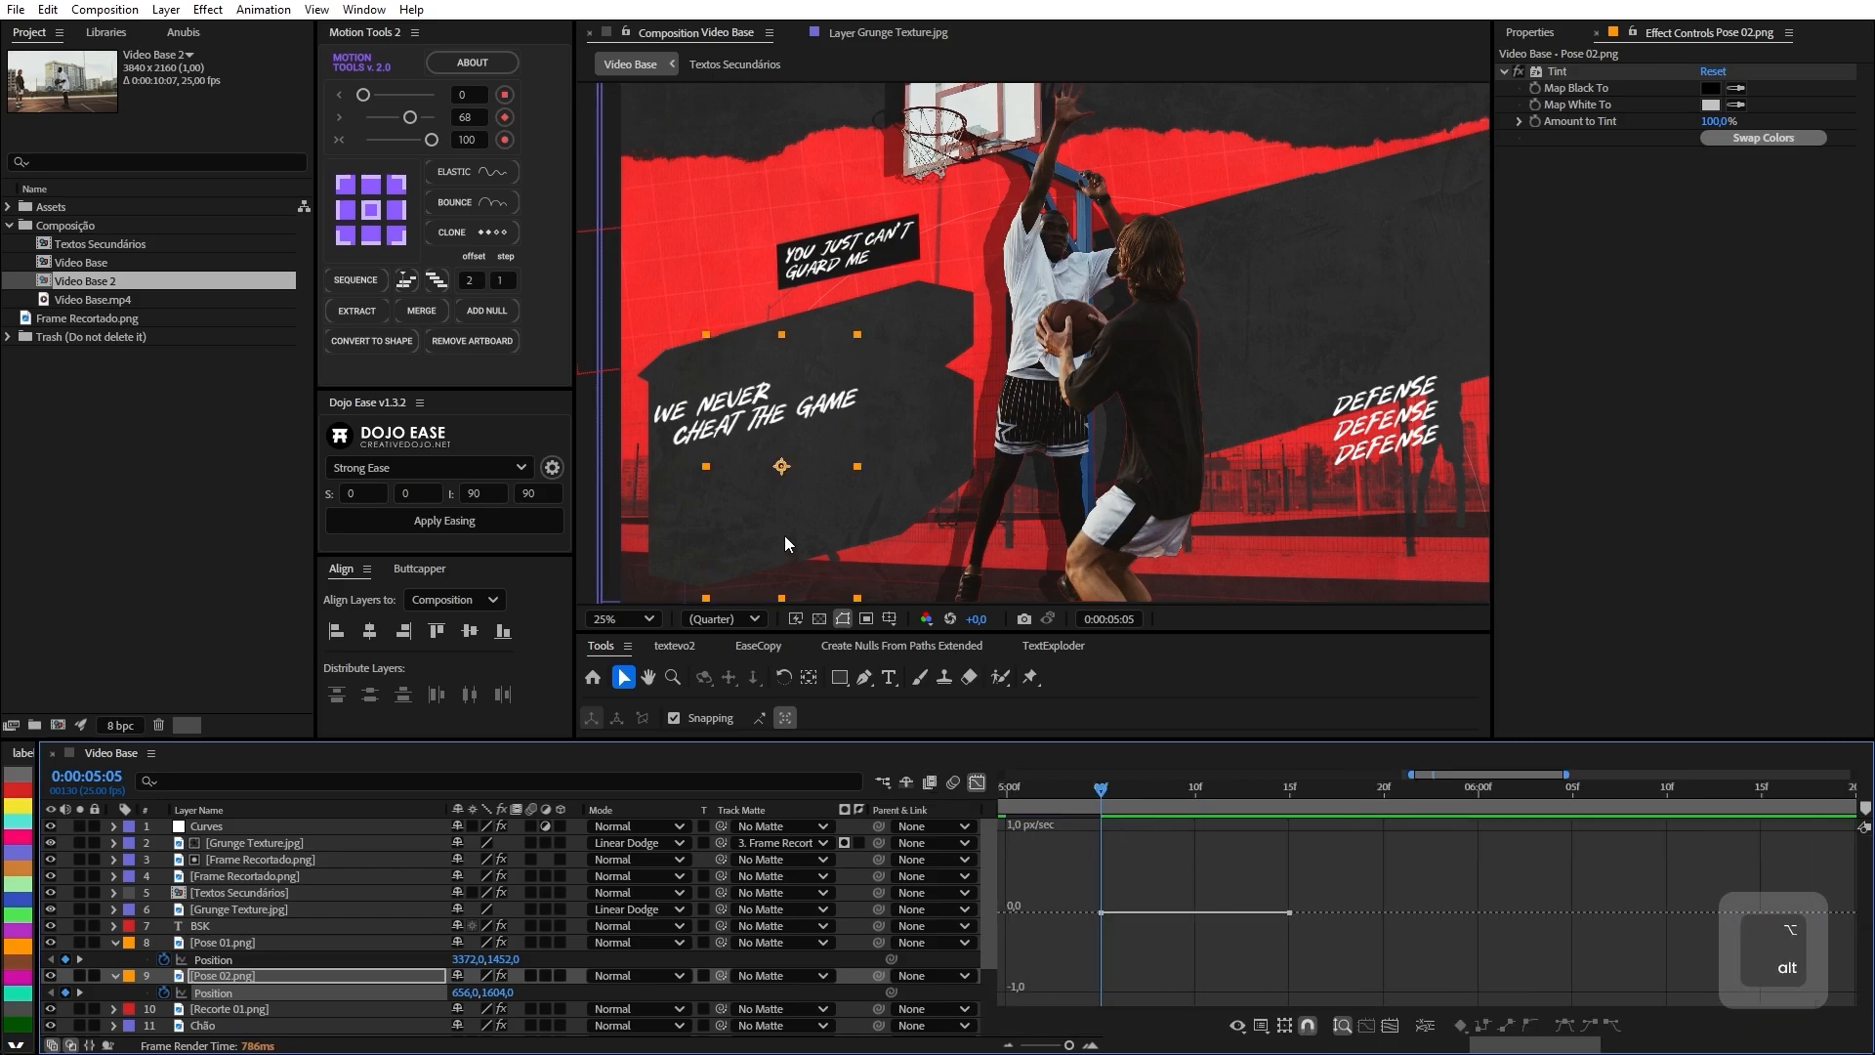
{"action": "key", "text": "shift+Right"}
{"action": "key", "text": "shift+Right"}
{"action": "key", "text": "shift+Right"}
{"action": "key", "text": "shift+Right"}
{"action": "key", "text": "shift+Right"}
{"action": "key", "text": "shift+Right"}
{"action": "key", "text": "shift+Right"}
{"action": "key", "text": "shift+Right"}
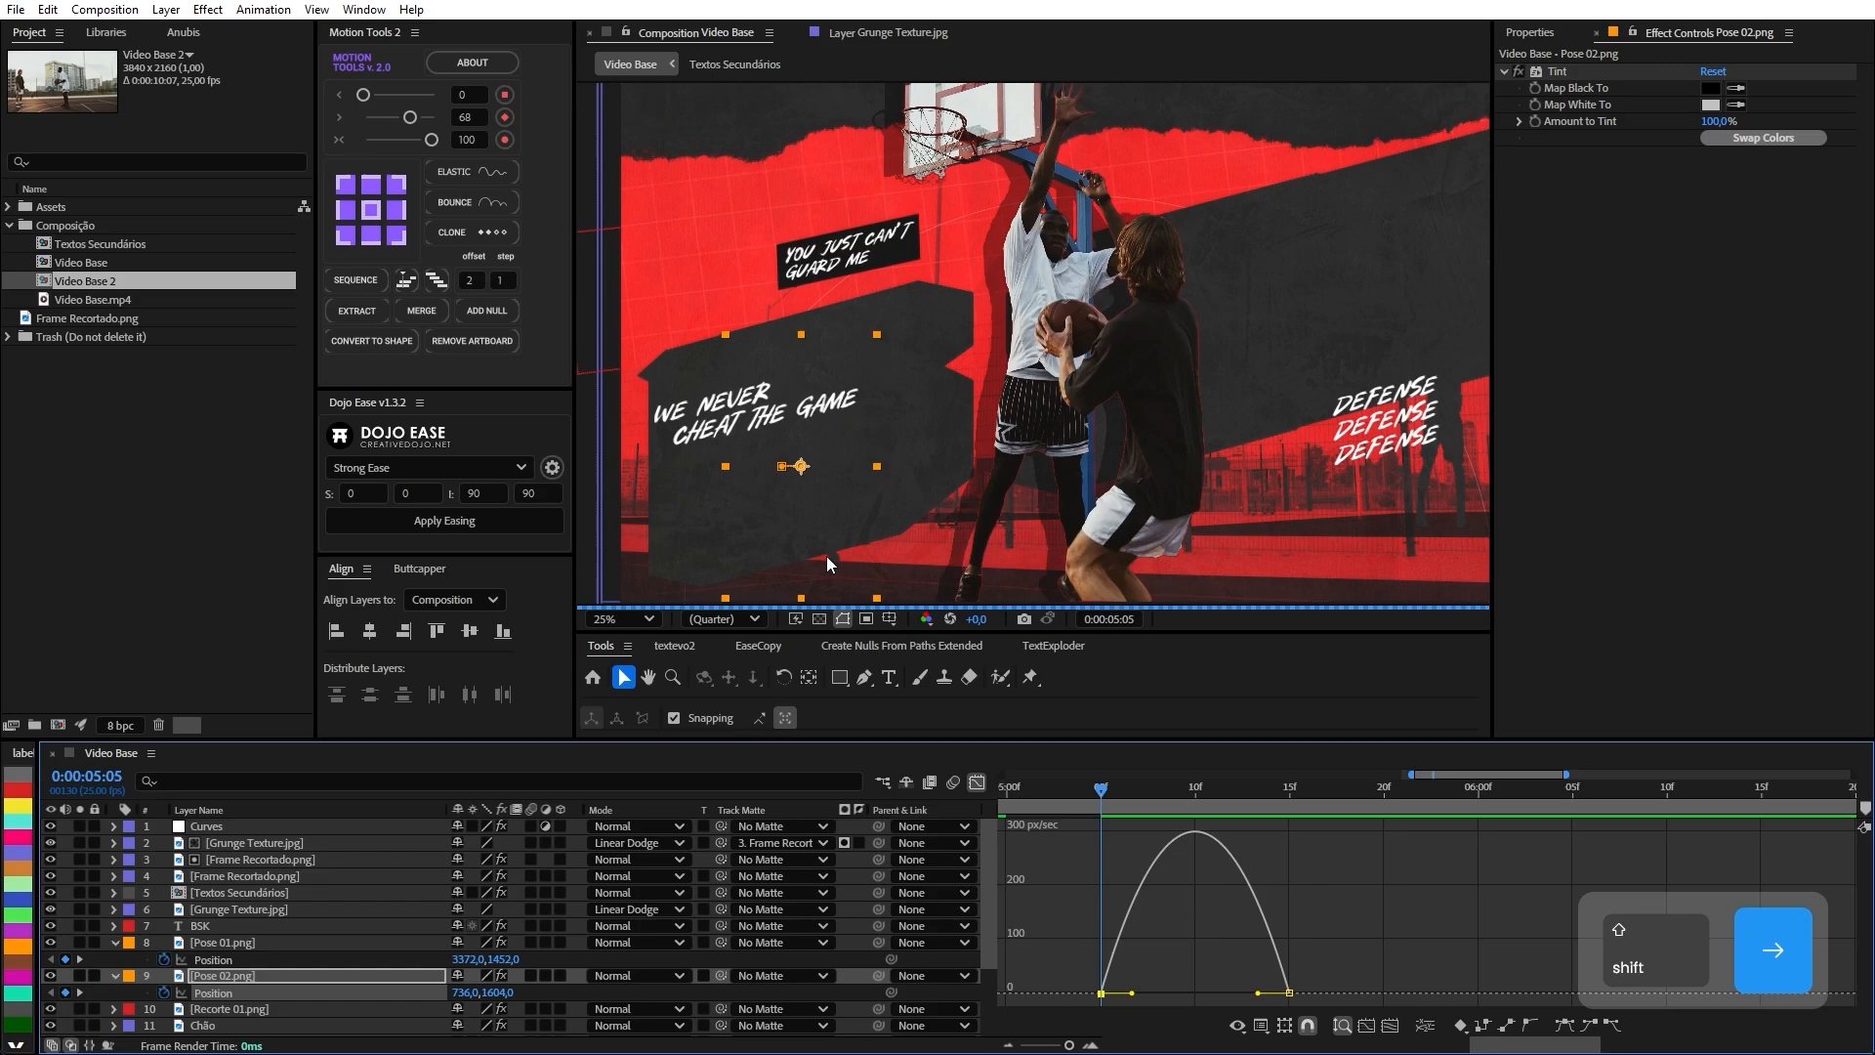
{"action": "key", "text": "shift+Right"}
{"action": "key", "text": "shift+Right"}
{"action": "key", "text": "shift+Right"}
{"action": "key", "text": "shift+Right"}
{"action": "key", "text": "shift+Right"}
{"action": "key", "text": "shift+Right"}
{"action": "key", "text": "shift+Right"}
{"action": "key", "text": "shift+Right"}
{"action": "key", "text": "shift+Right"}
{"action": "key", "text": "shift+Right"}
{"action": "key", "text": "shift+Right"}
{"action": "key", "text": "shift+Right"}
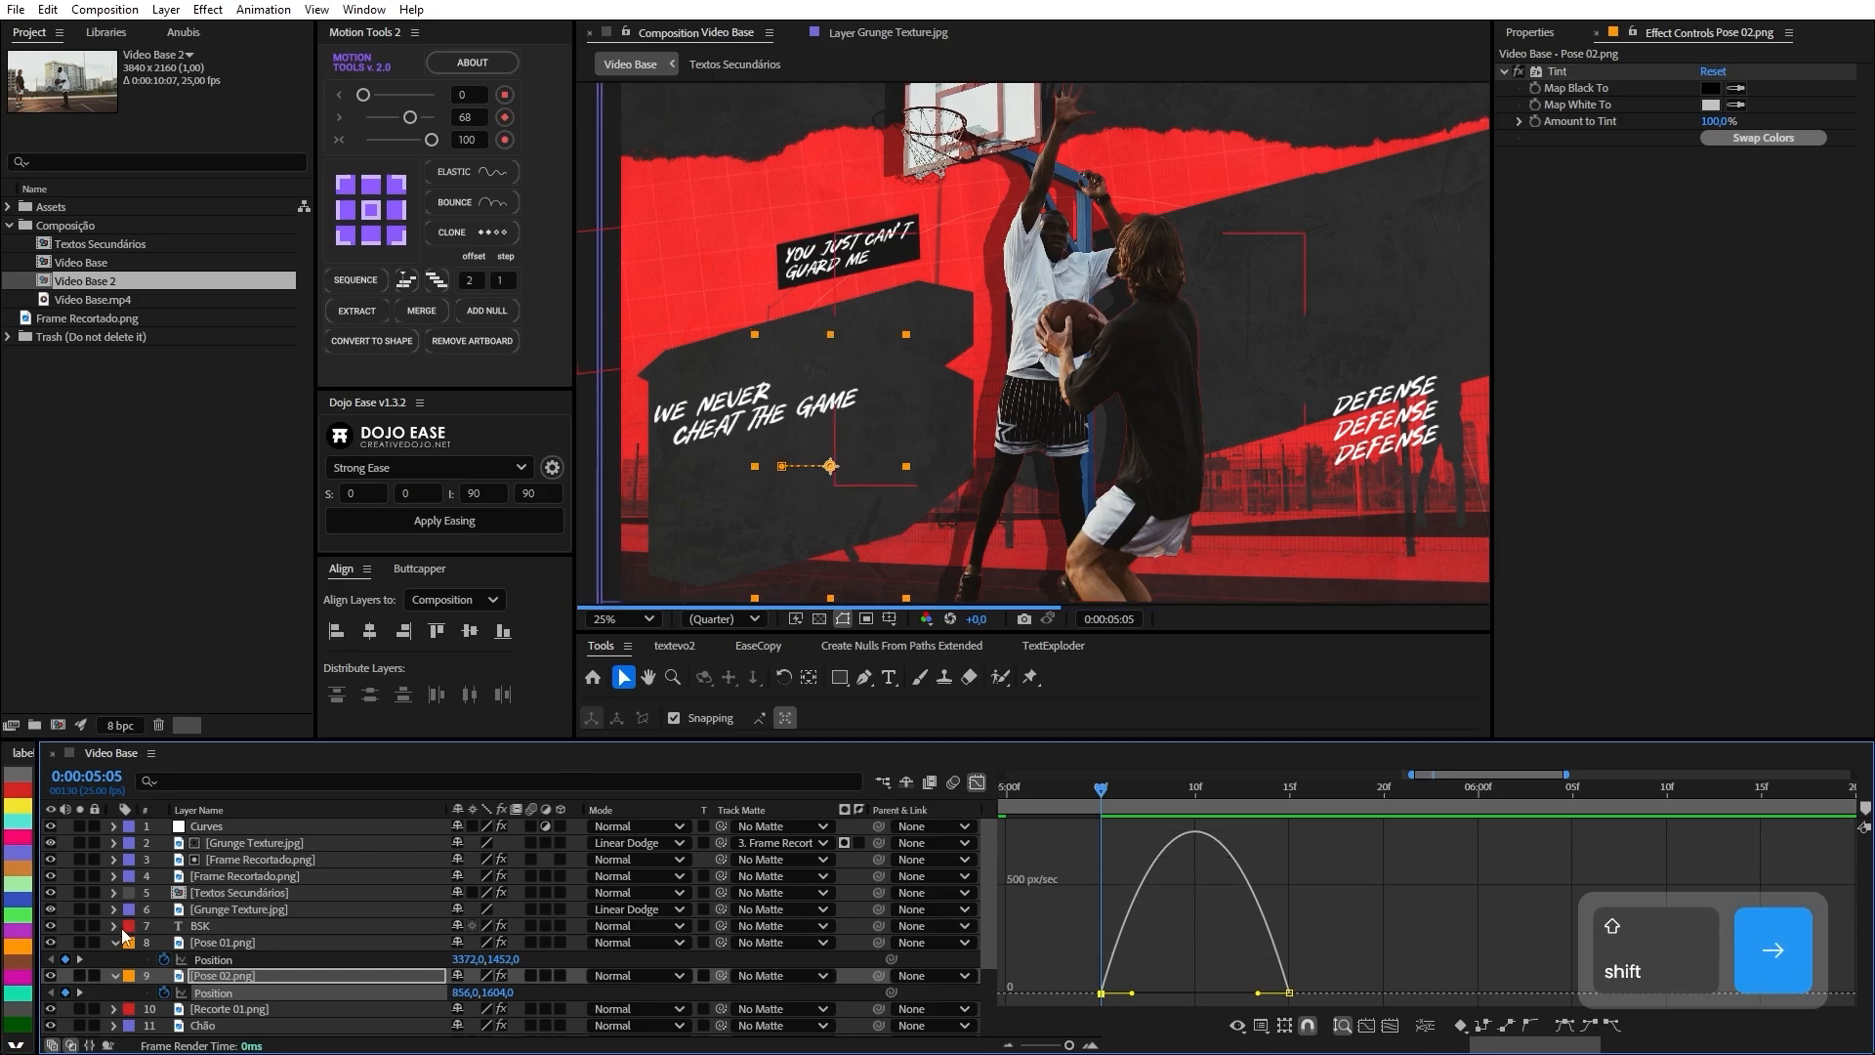
Hide the BSK text layer and move the Pose 02.png start position at 0:00:05:05 to 976,1604.
{"action": "left_click", "coordinate": [50, 926]}
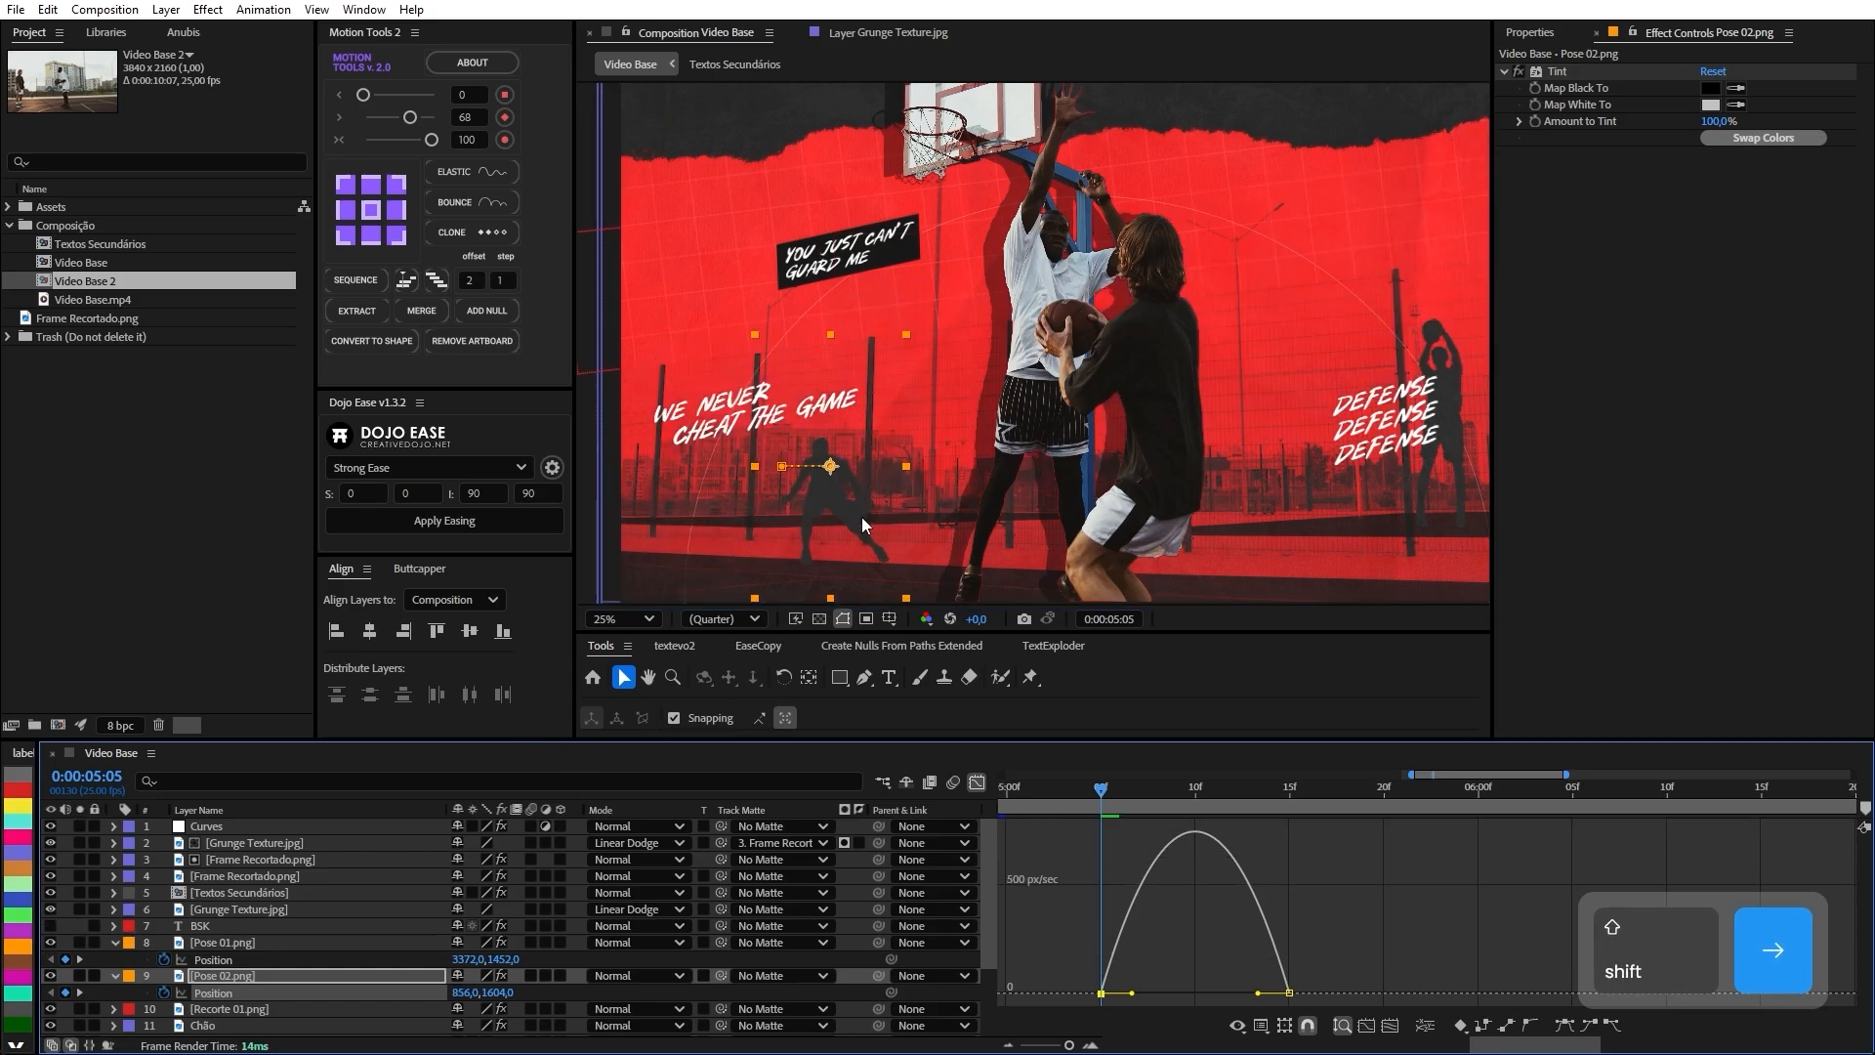
{"action": "key", "text": "shift+Right"}
{"action": "key", "text": "shift+Right"}
{"action": "key", "text": "shift+Right"}
{"action": "key", "text": "shift+Right"}
{"action": "key", "text": "shift+Right"}
{"action": "key", "text": "shift+Right"}
{"action": "key", "text": "shift+Right"}
{"action": "key", "text": "shift+Right"}
{"action": "key", "text": "shift+Right"}
{"action": "key", "text": "shift+Right"}
{"action": "key", "text": "shift+Right"}
{"action": "key", "text": "shift+Right"}
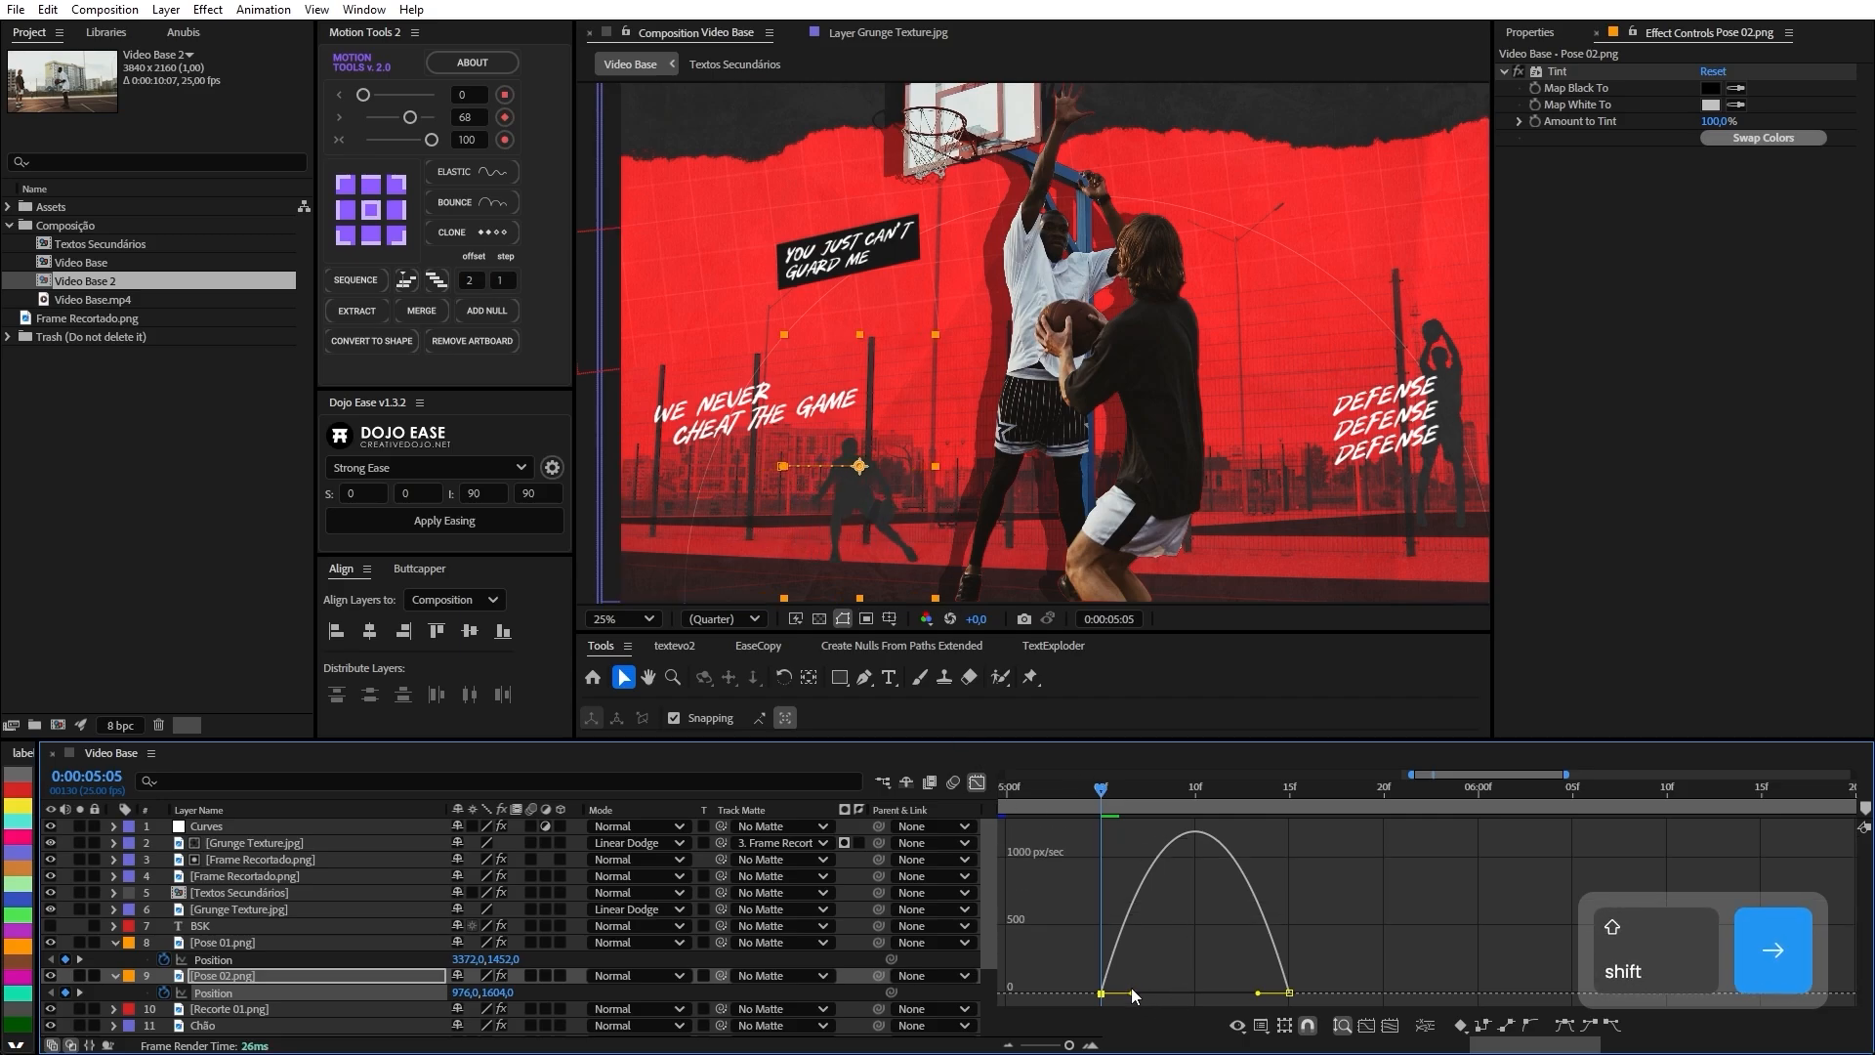
Shape the Pose 02.png entrance as a fast start and soft stop, with minimal outgoing influence and about 79% incoming influence at 0:00:05:15.
{"action": "left_click_drag", "start_coordinate": [1132, 995], "coordinate": [1104, 993]}
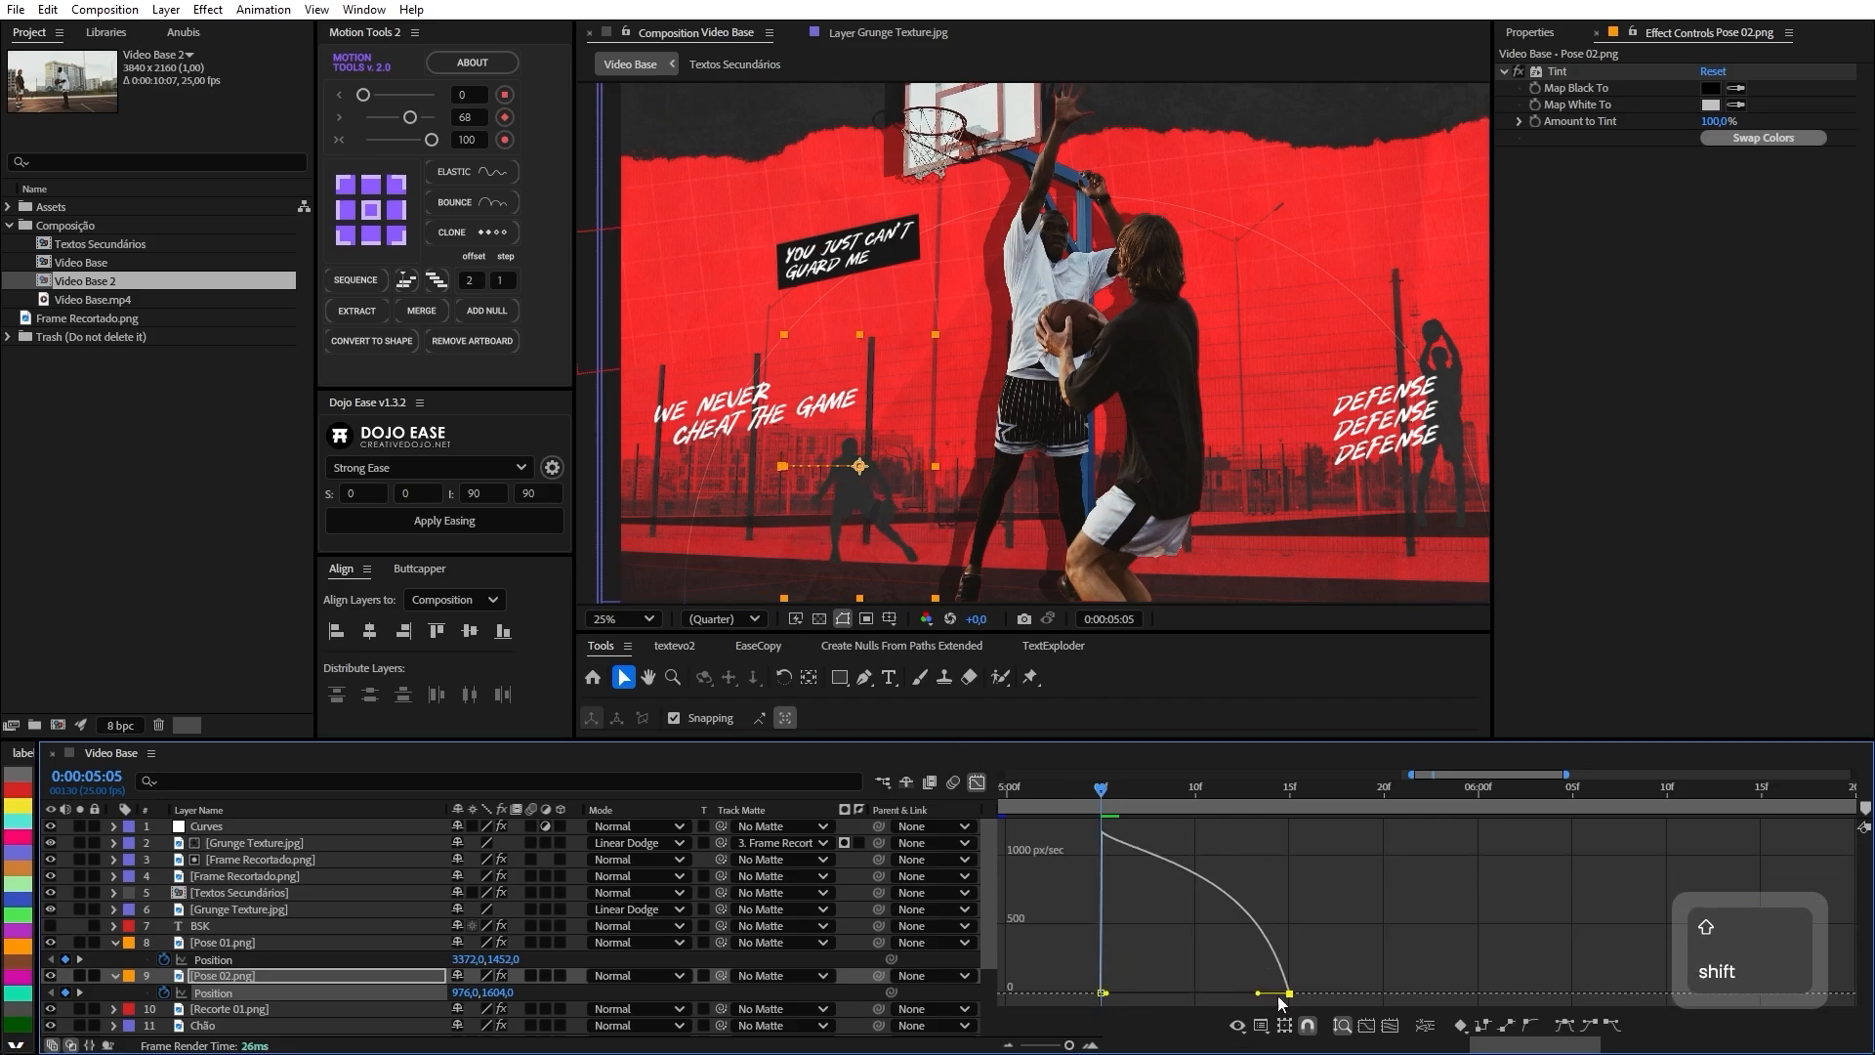
{"action": "left_click_drag", "start_coordinate": [1259, 993], "coordinate": [1217, 994]}
{"action": "left_click", "coordinate": [975, 783]}
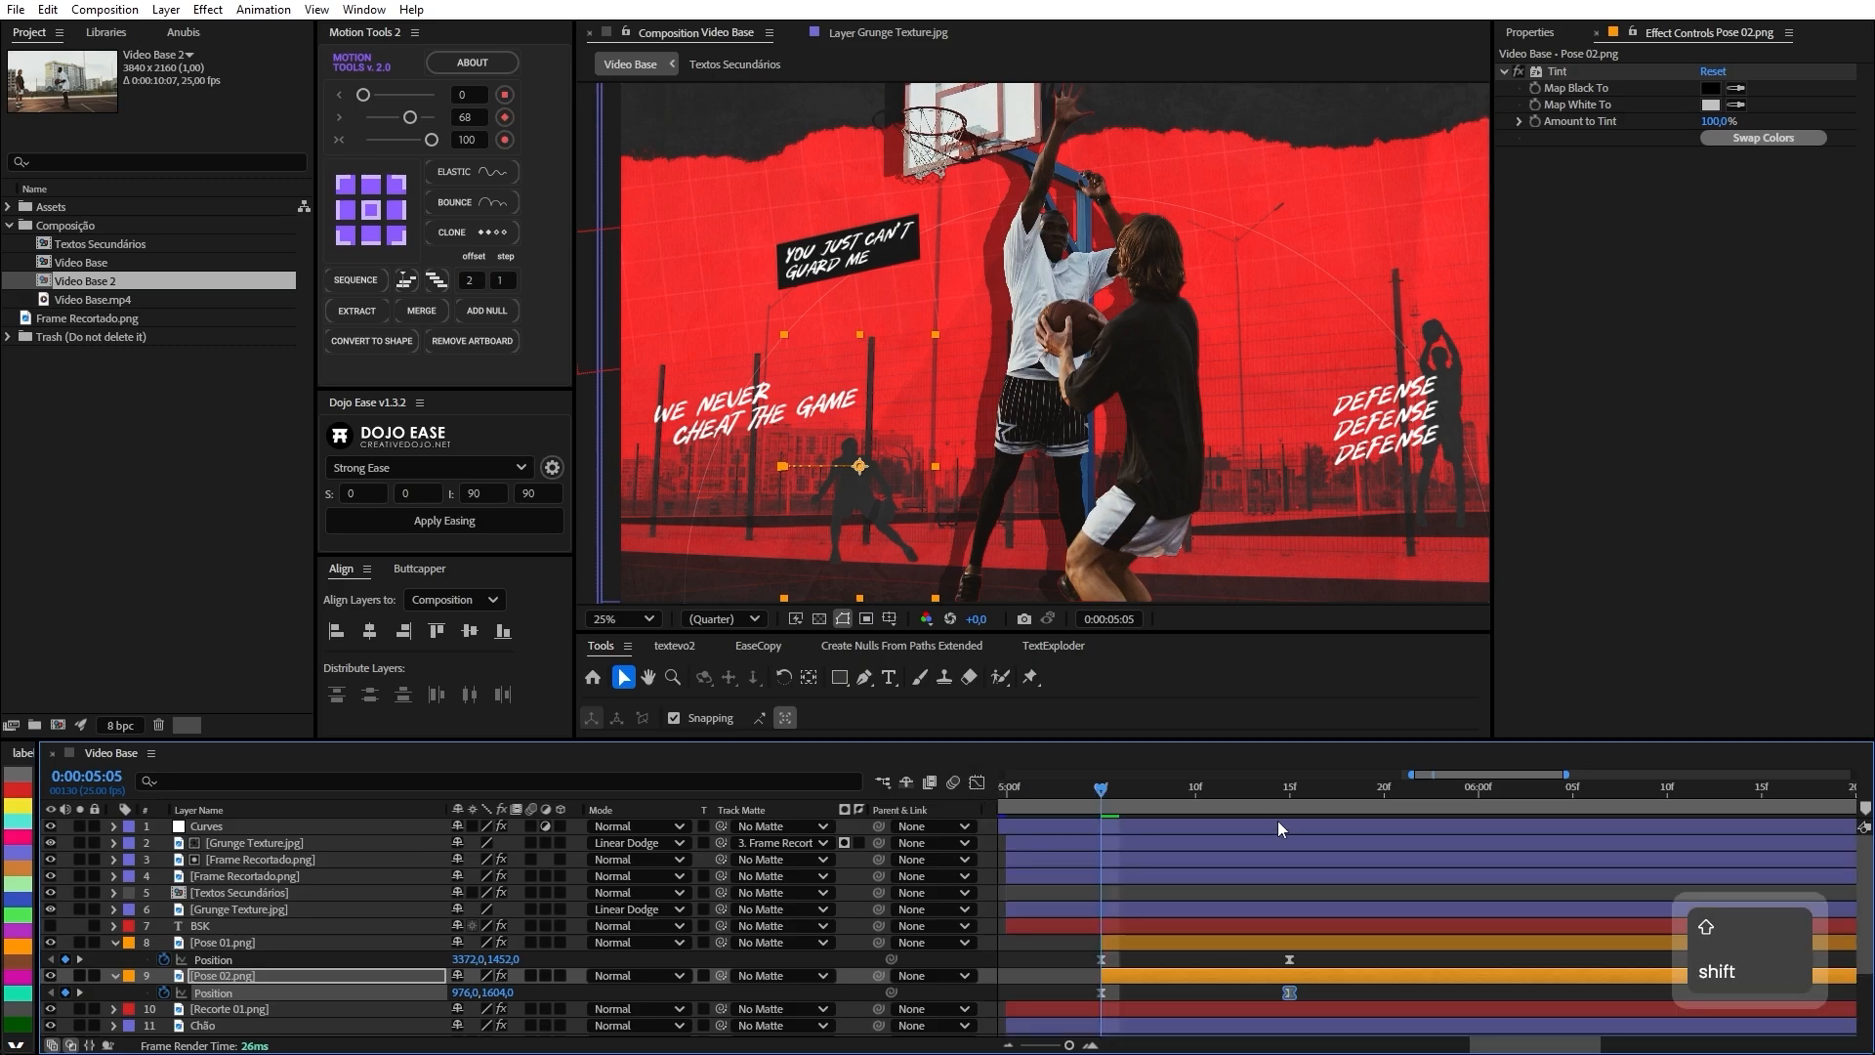
Move Pose 02.png to Position 576,1604 at 0:00:08:00.
{"action": "scroll", "coordinate": [1574, 817], "scroll_direction": "down", "scroll_amount": 3, "text": "alt"}
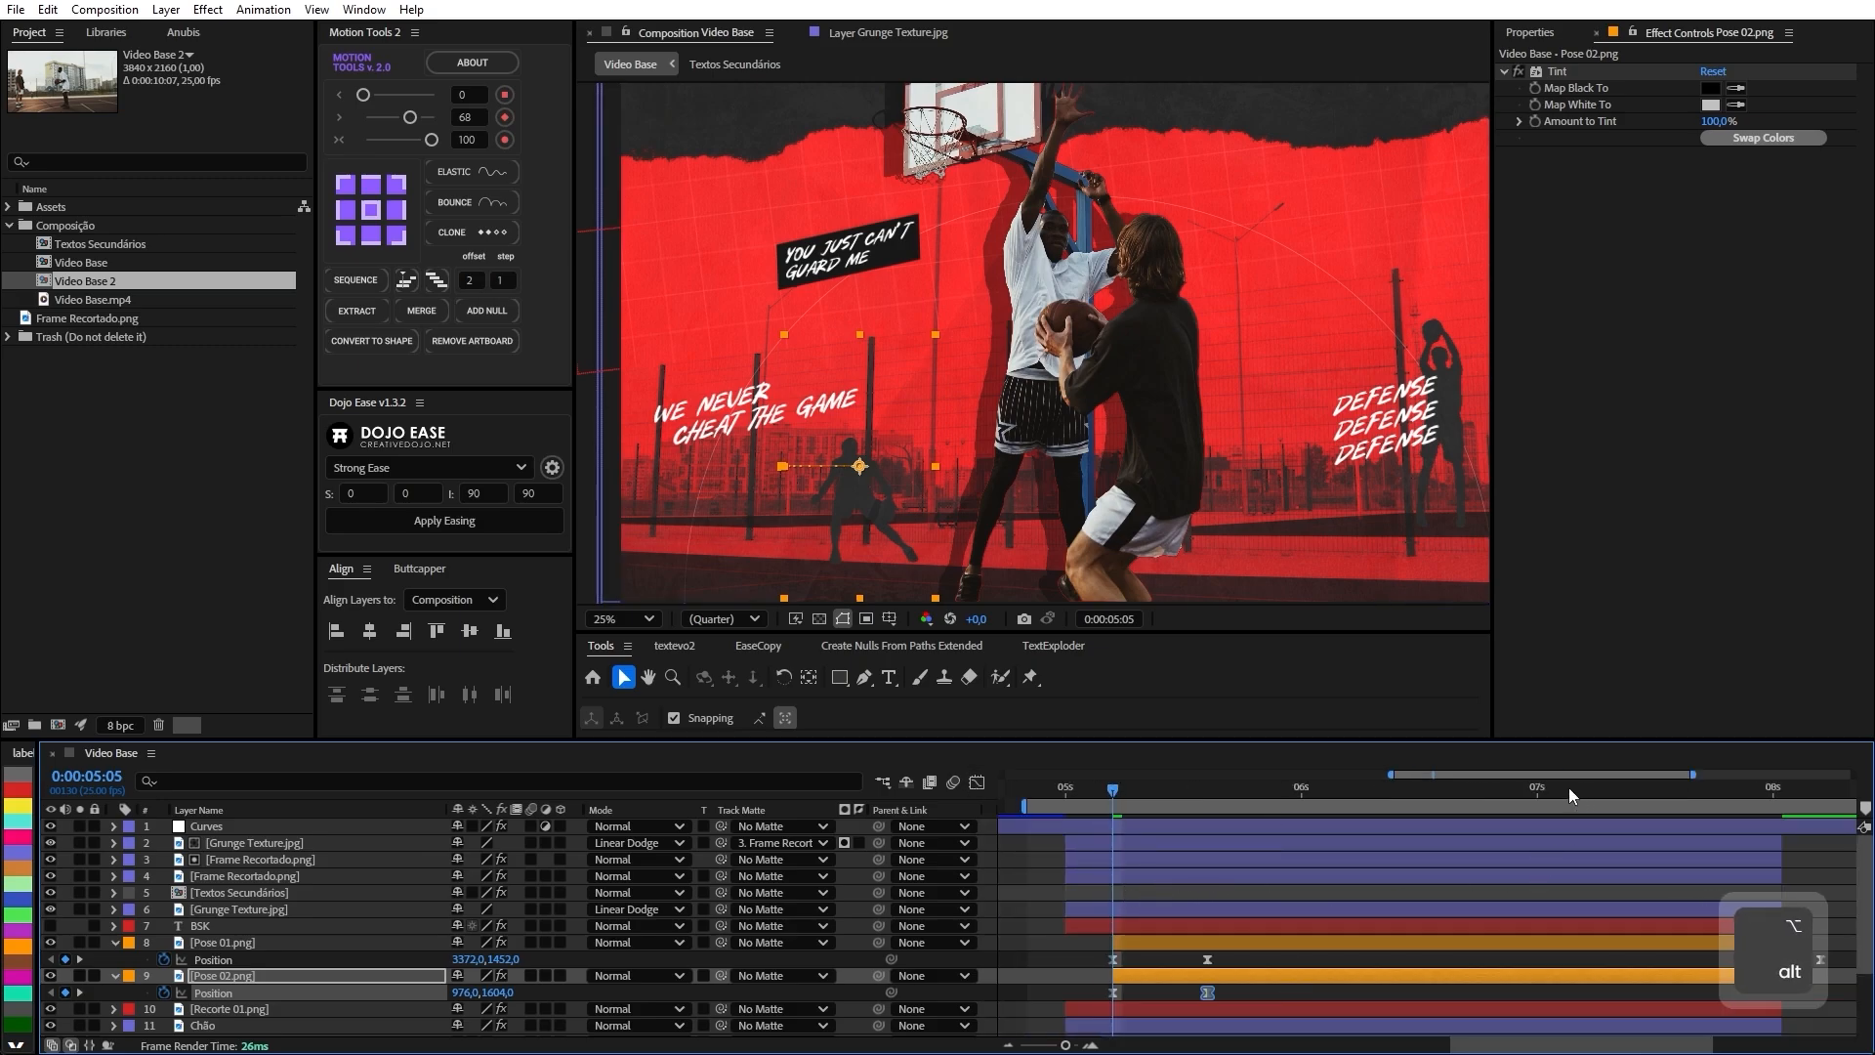
{"action": "left_click_drag", "start_coordinate": [1570, 797], "coordinate": [1758, 821], "text": "shift"}
{"action": "key", "text": "shift+Left"}
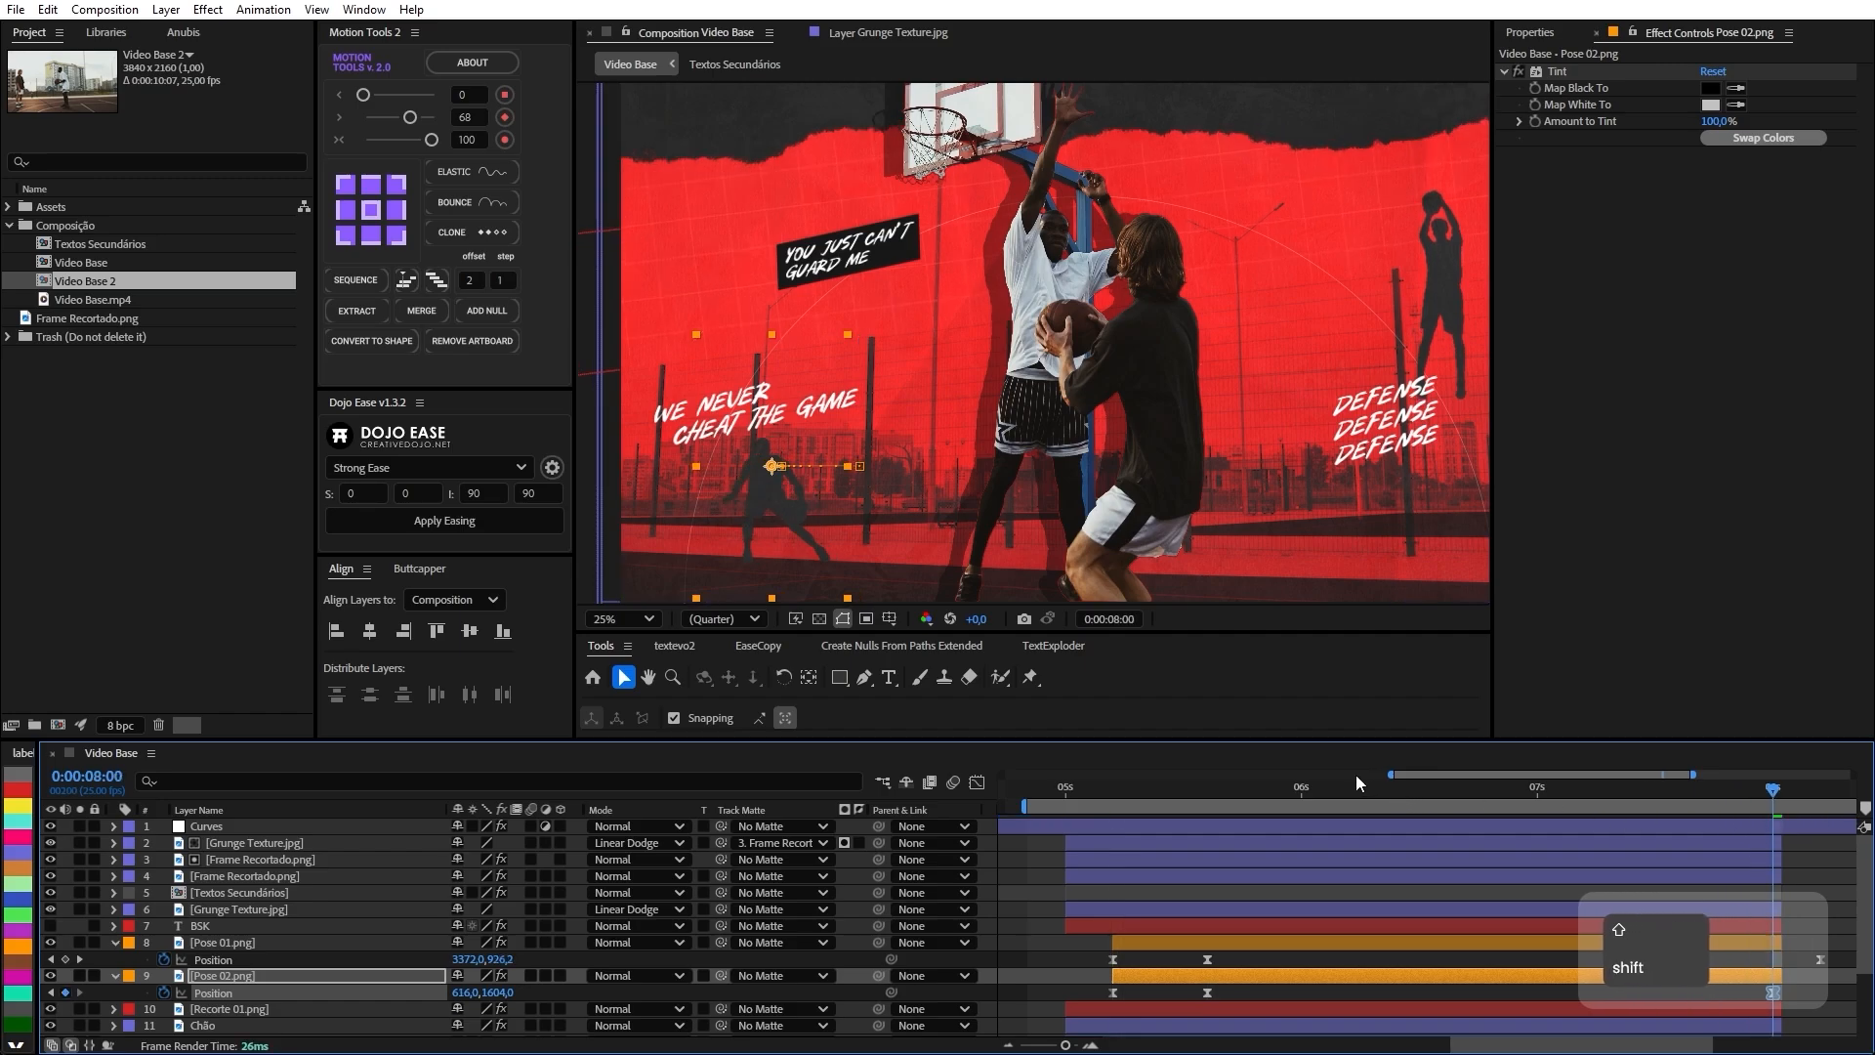
{"action": "key", "text": "shift+Left"}
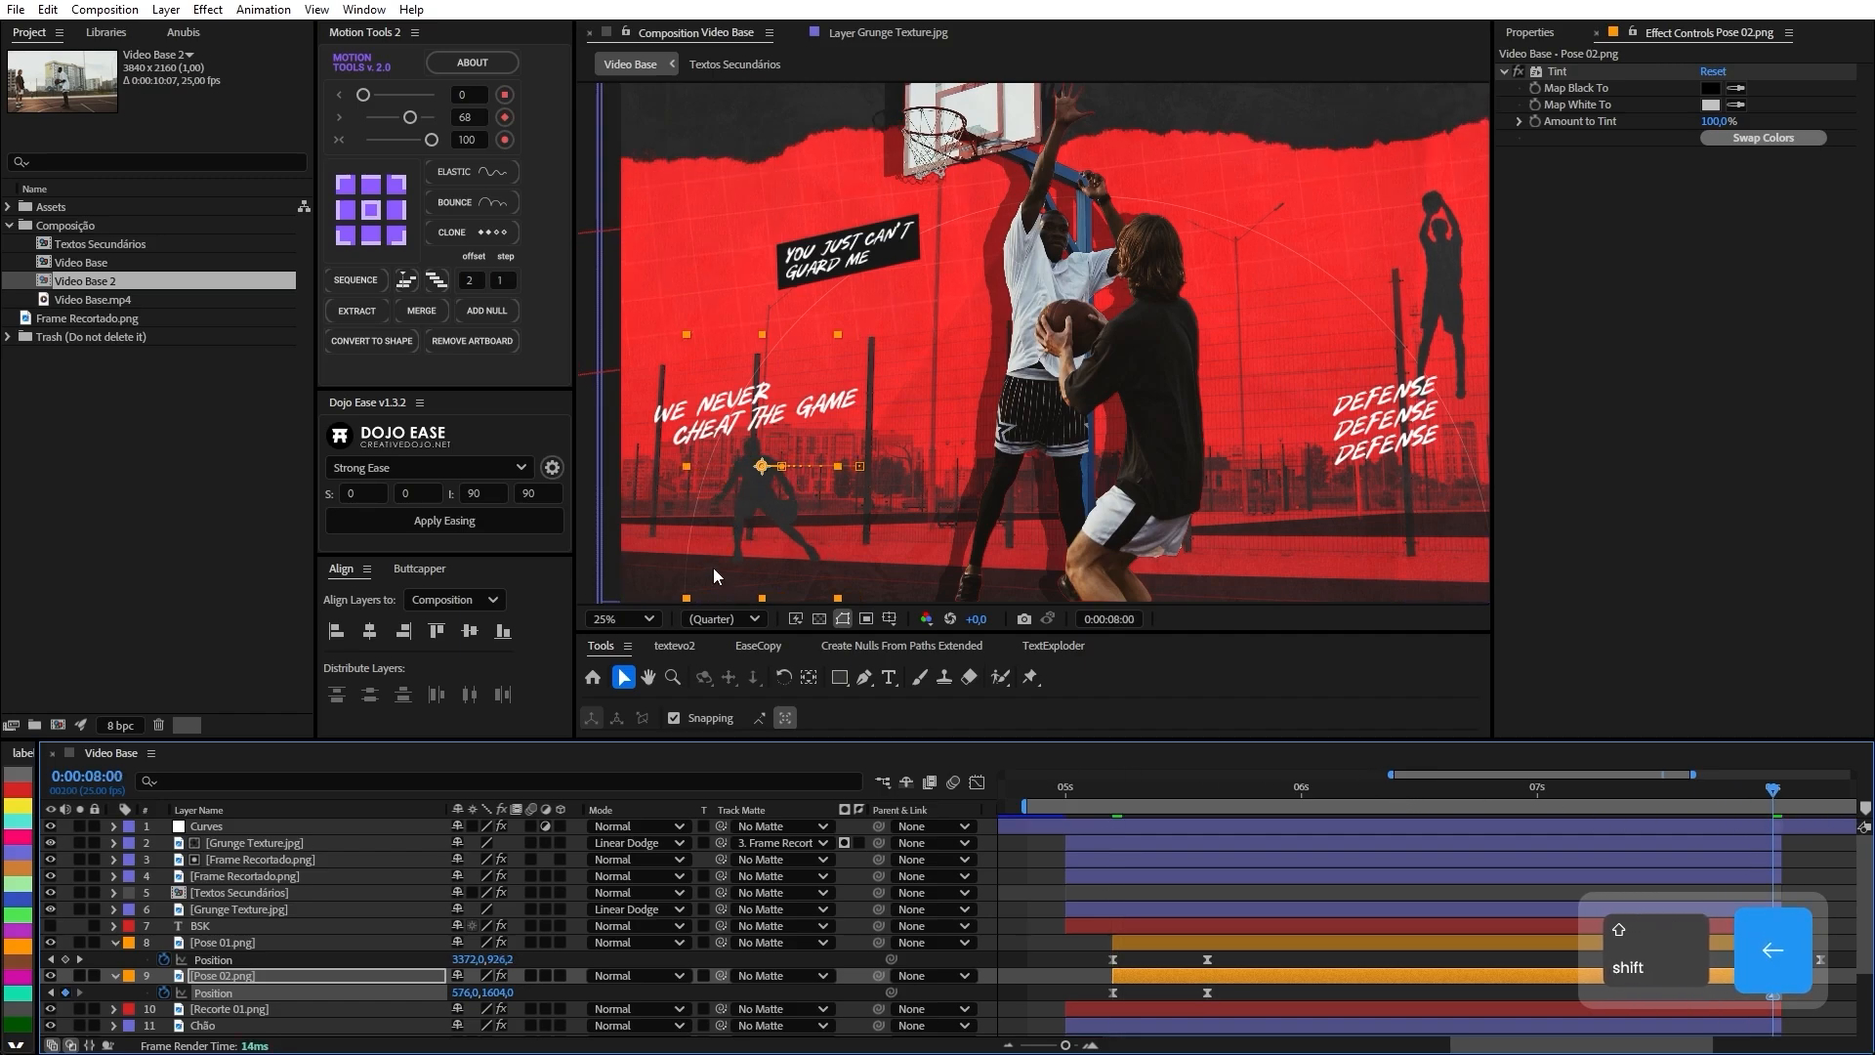
Enable Continuous (Lock Outgoing to Incoming) for the Pose 02.png Position keyframe at 0:00:05:15.
{"action": "left_click", "coordinate": [976, 783]}
{"action": "scroll", "coordinate": [1209, 979], "scroll_direction": "up", "scroll_amount": 3}
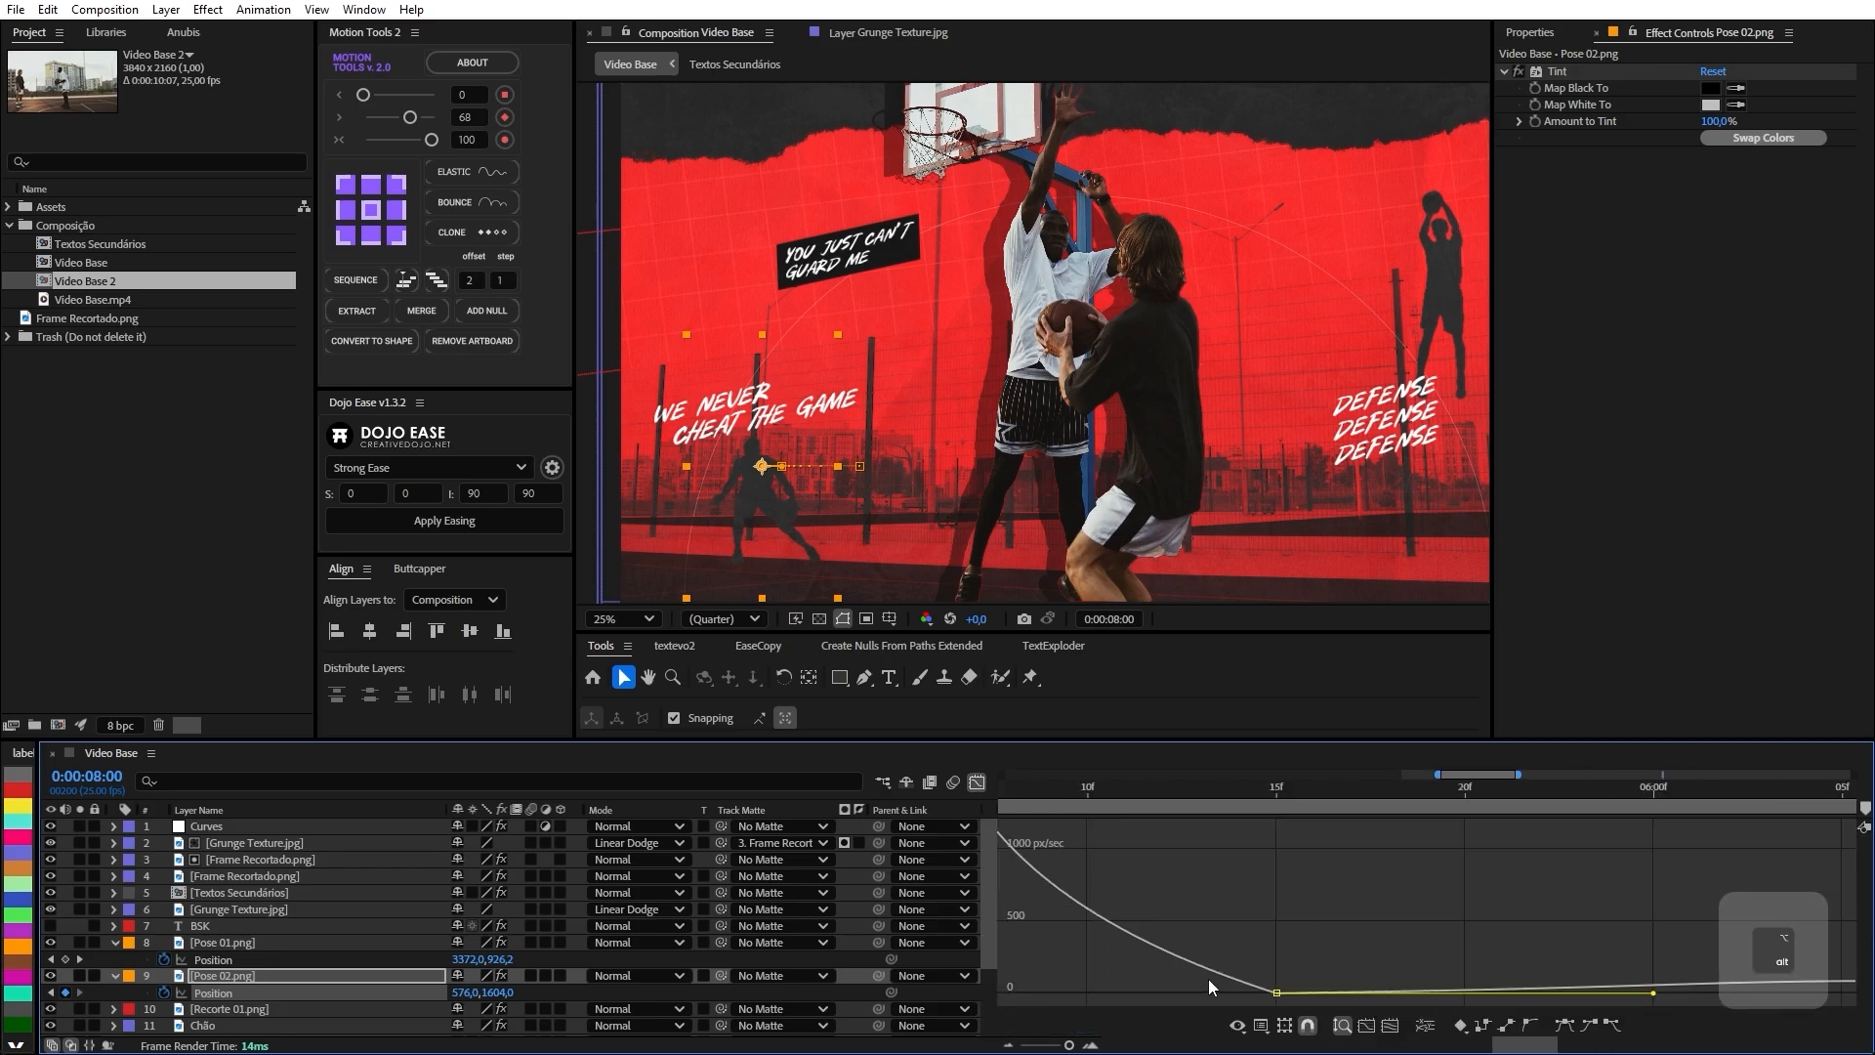
{"action": "double_click", "coordinate": [1278, 993]}
{"action": "left_click", "coordinate": [337, 430]}
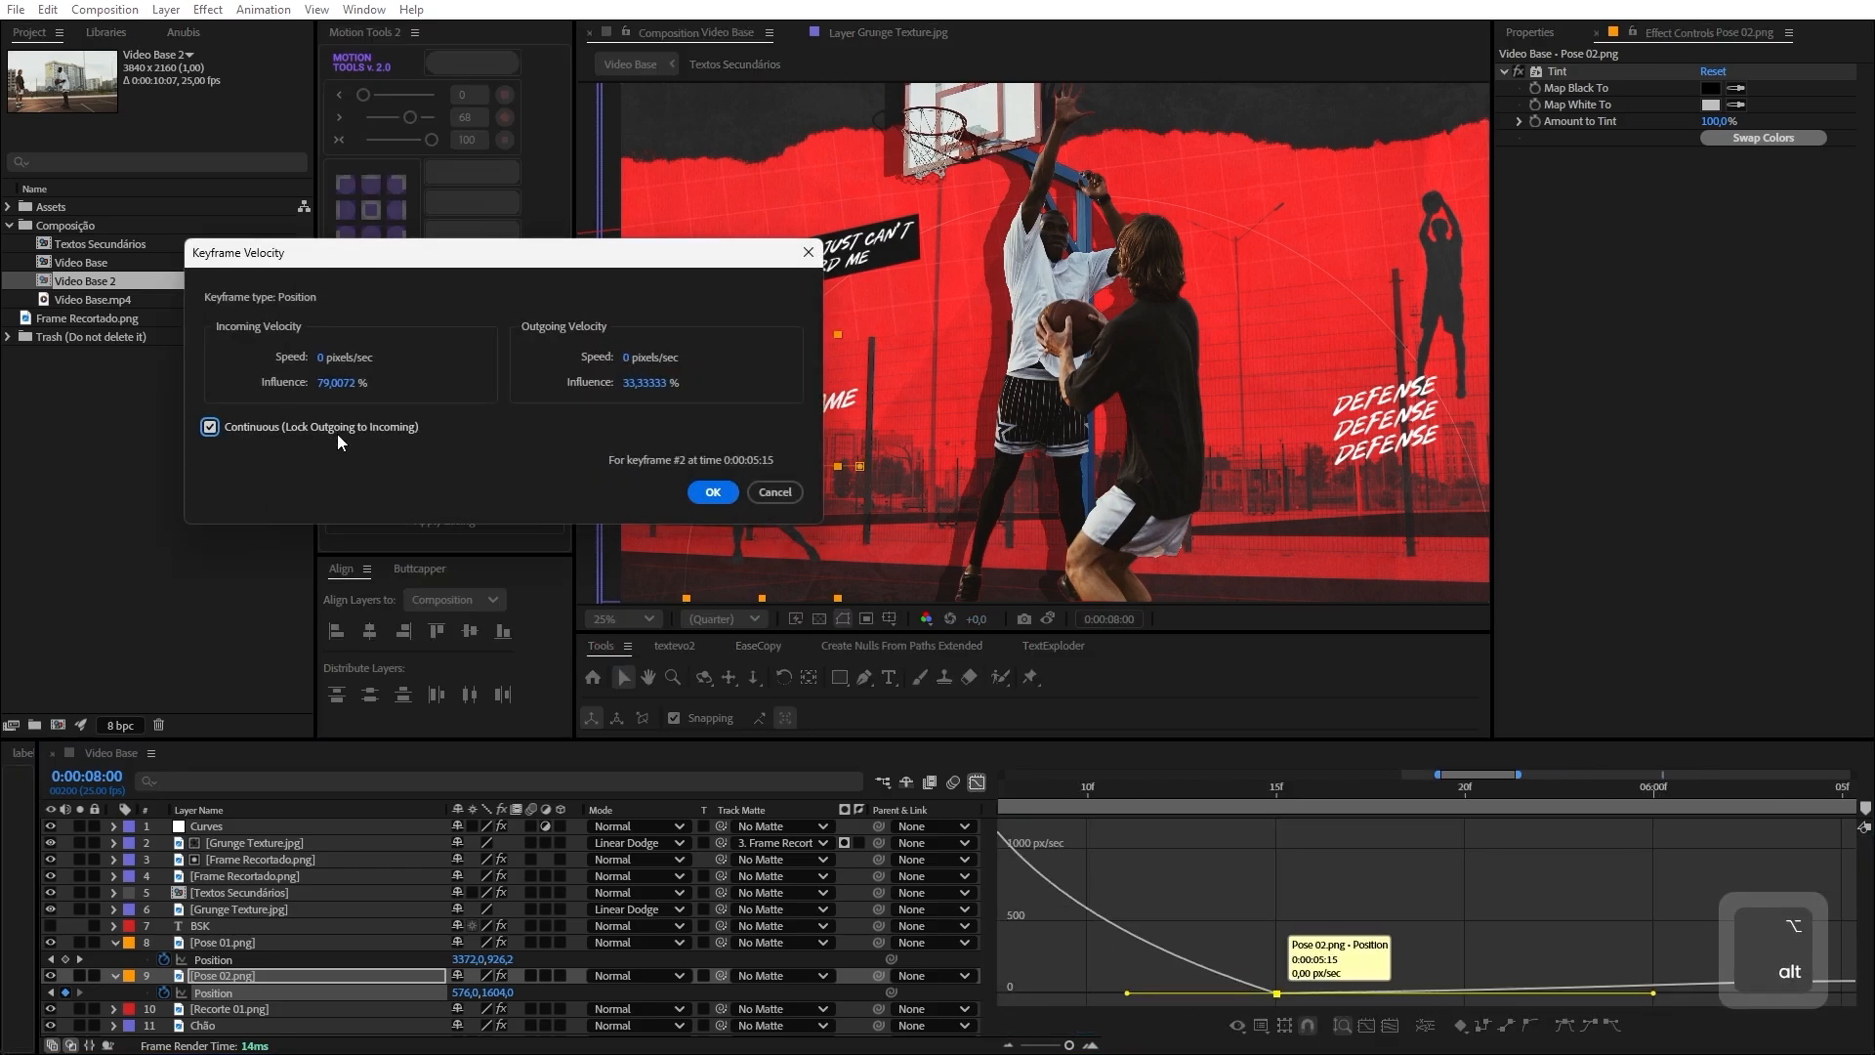
{"action": "left_click", "coordinate": [713, 492]}
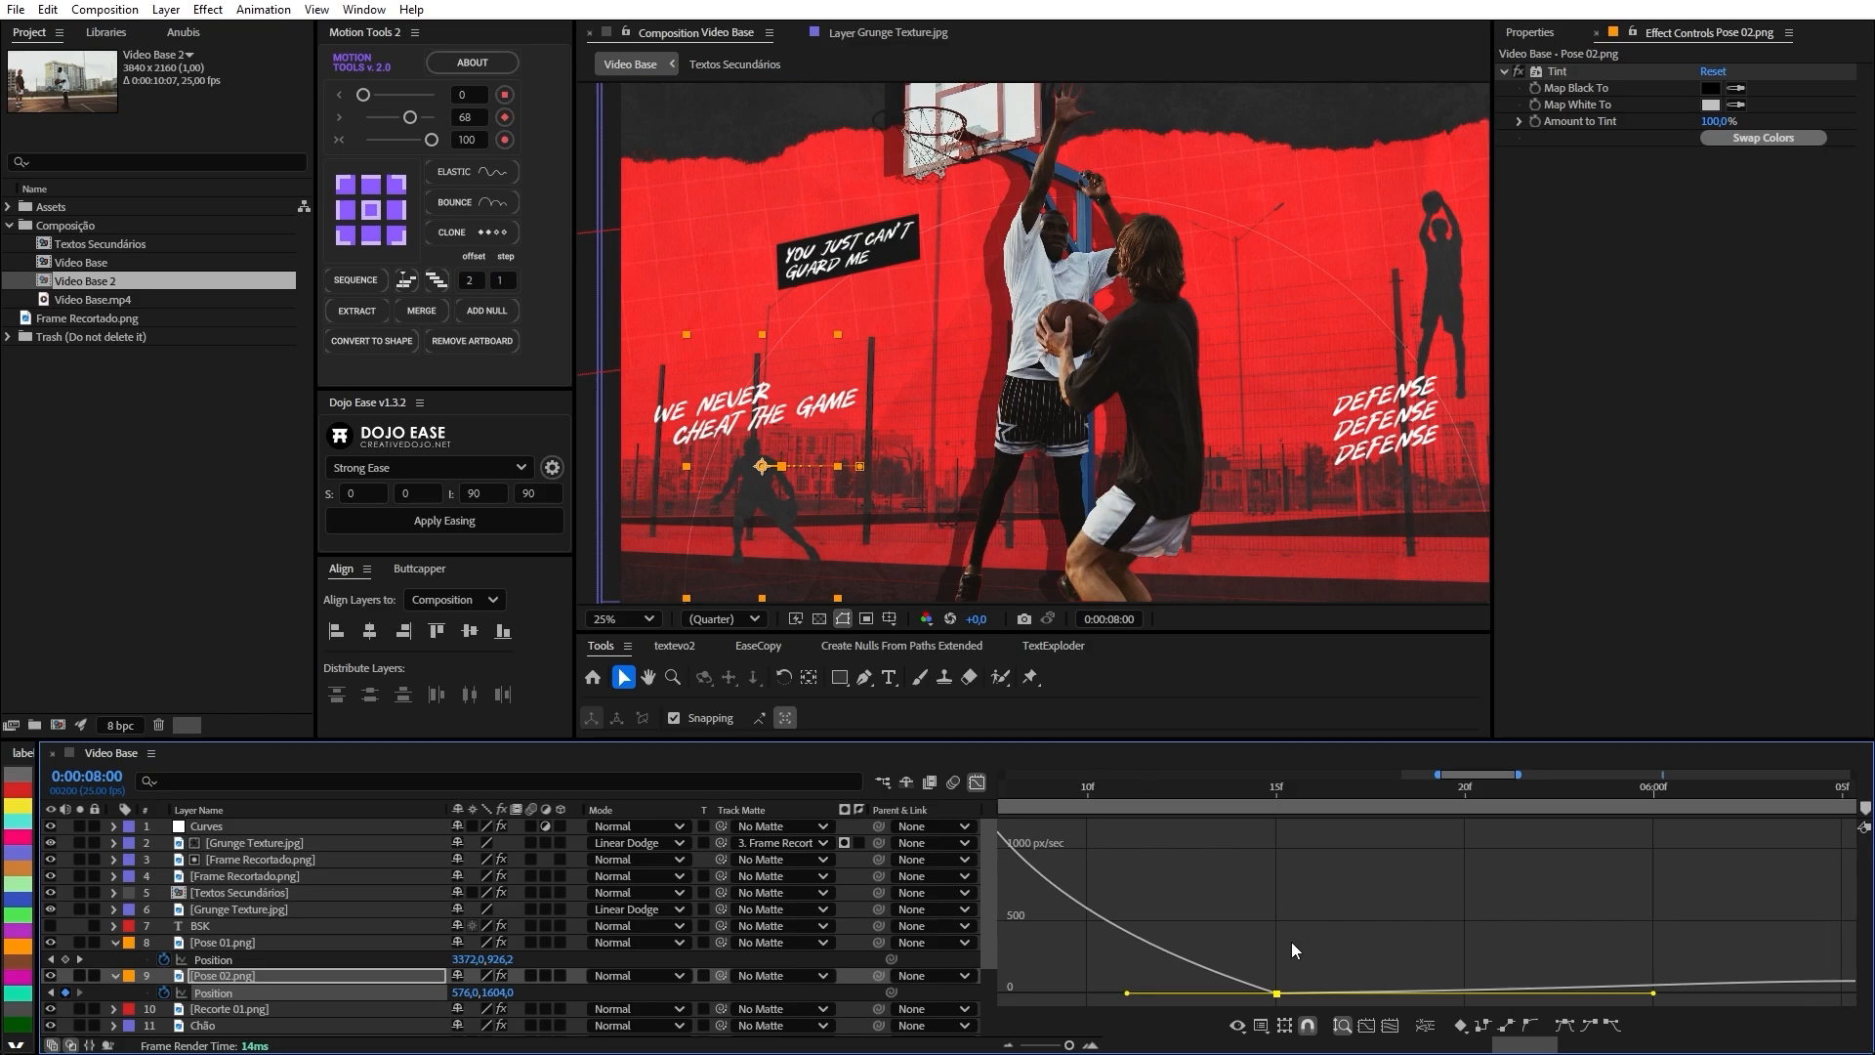
Flatten the Pose 02.png slow drift by minimizing the outgoing influence at 0:00:05:15 and the incoming influence at 0:00:08:00.
{"action": "left_click_drag", "start_coordinate": [1652, 993], "coordinate": [1277, 988]}
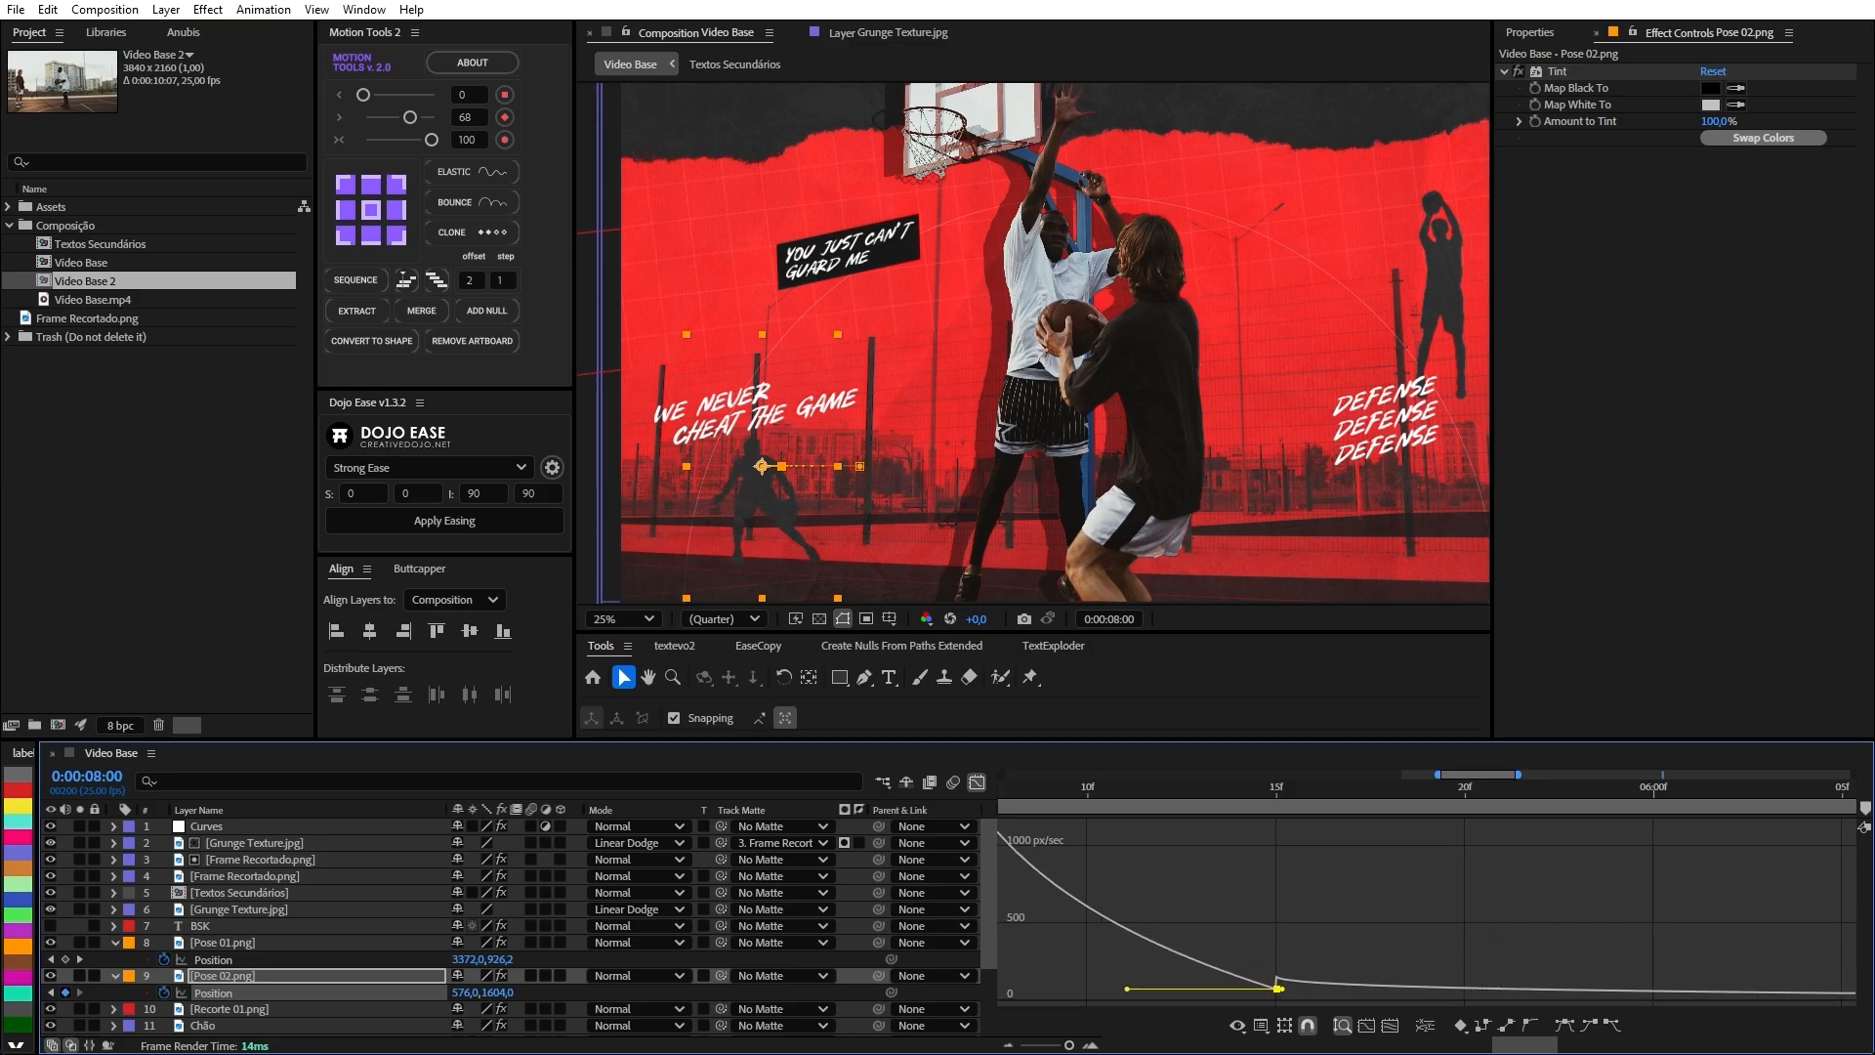
{"action": "scroll", "coordinate": [1182, 859], "scroll_direction": "down", "scroll_amount": 5}
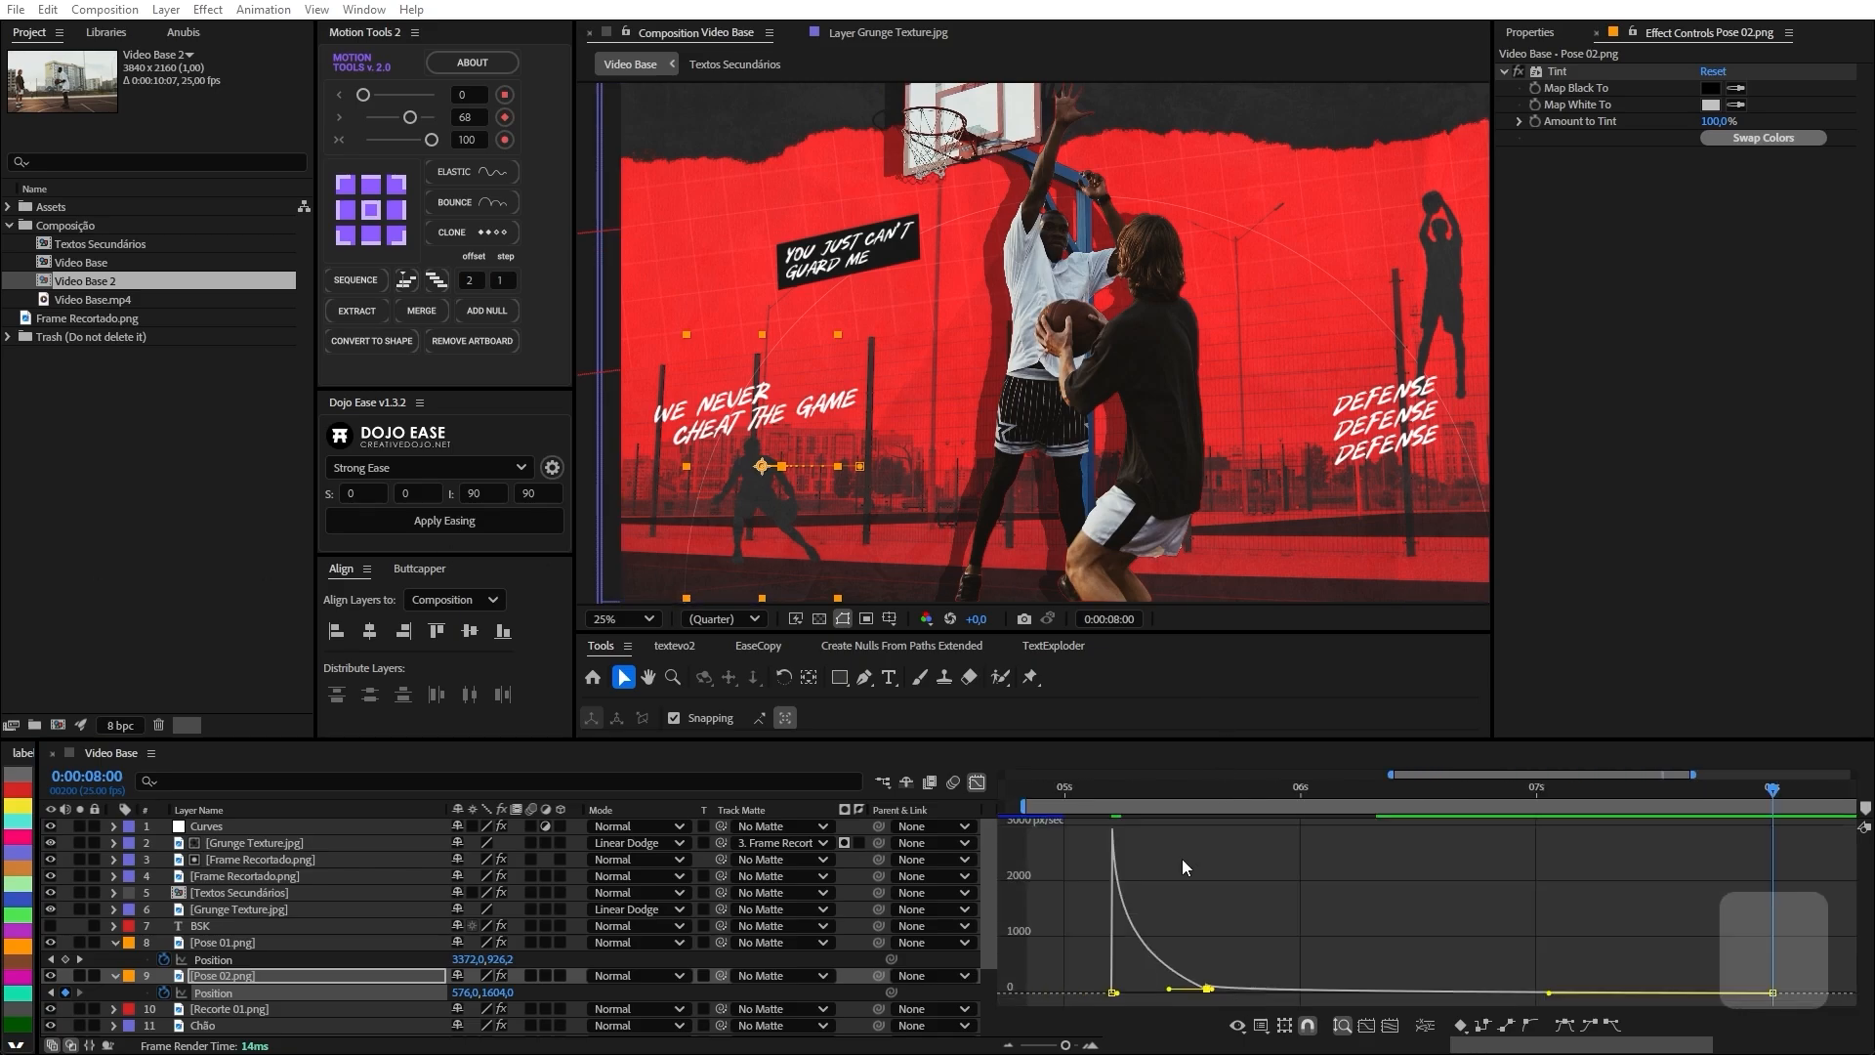
{"action": "left_click_drag", "start_coordinate": [1550, 994], "coordinate": [1796, 983]}
{"action": "scroll", "coordinate": [1144, 947], "scroll_direction": "up", "scroll_amount": 3}
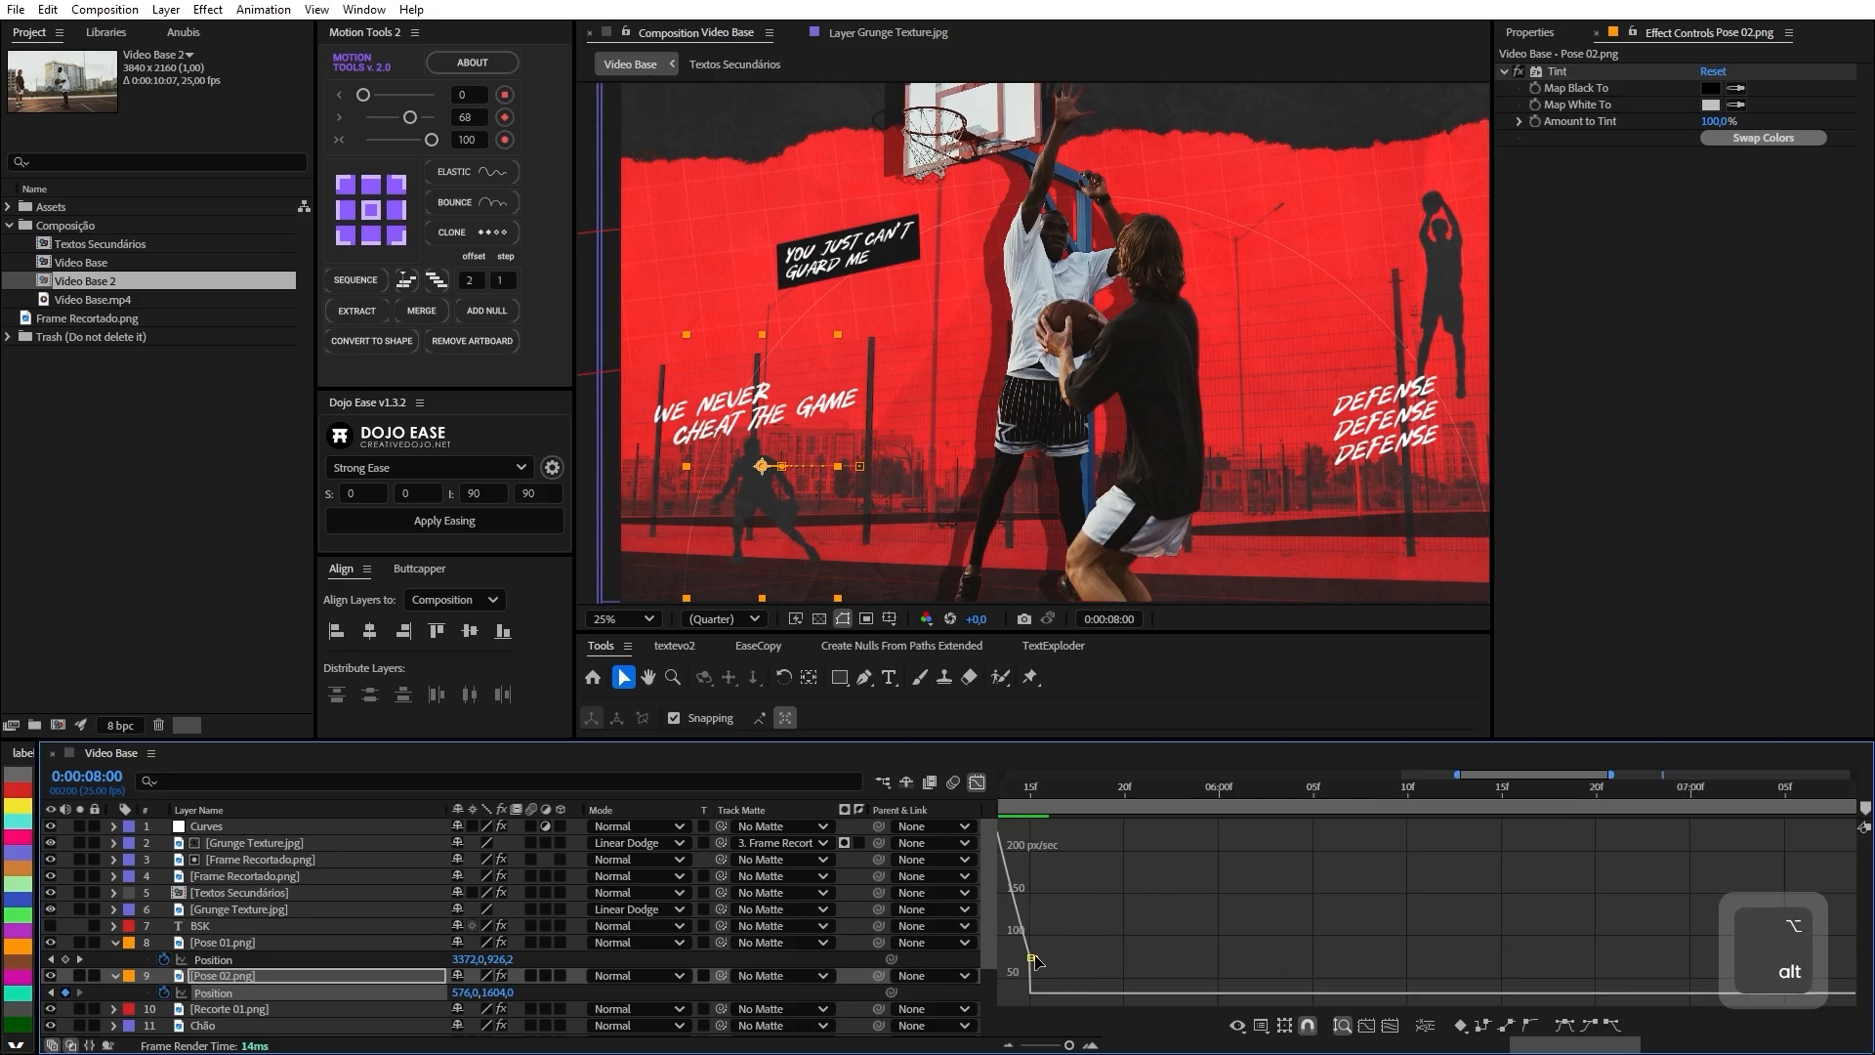
{"action": "left_click_drag", "start_coordinate": [1034, 958], "coordinate": [1027, 958]}
{"action": "scroll", "coordinate": [1108, 899], "scroll_direction": "down", "scroll_amount": 2}
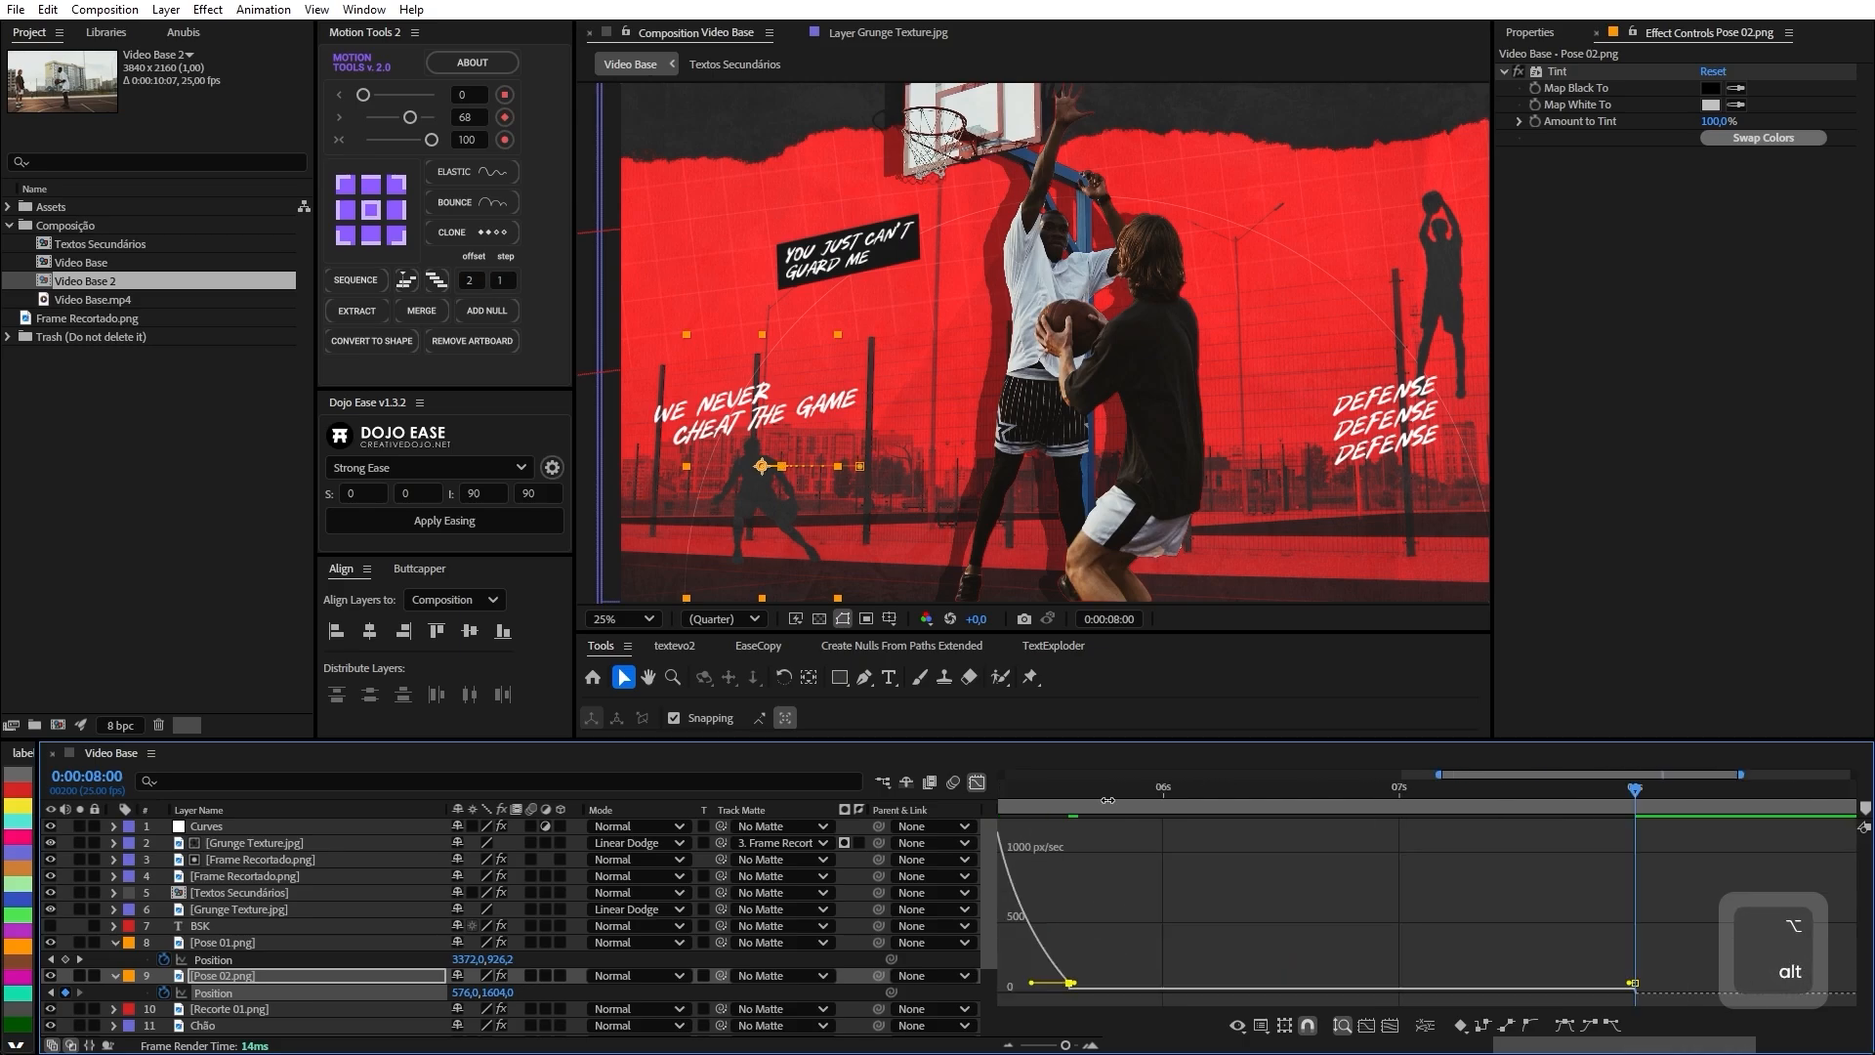
Preview the Pose 02.png movement from 0:00:05:09 and return from the speed graph to the layer bars.
{"action": "left_click_drag", "start_coordinate": [1073, 793], "coordinate": [1011, 794]}
{"action": "key", "text": "space"}
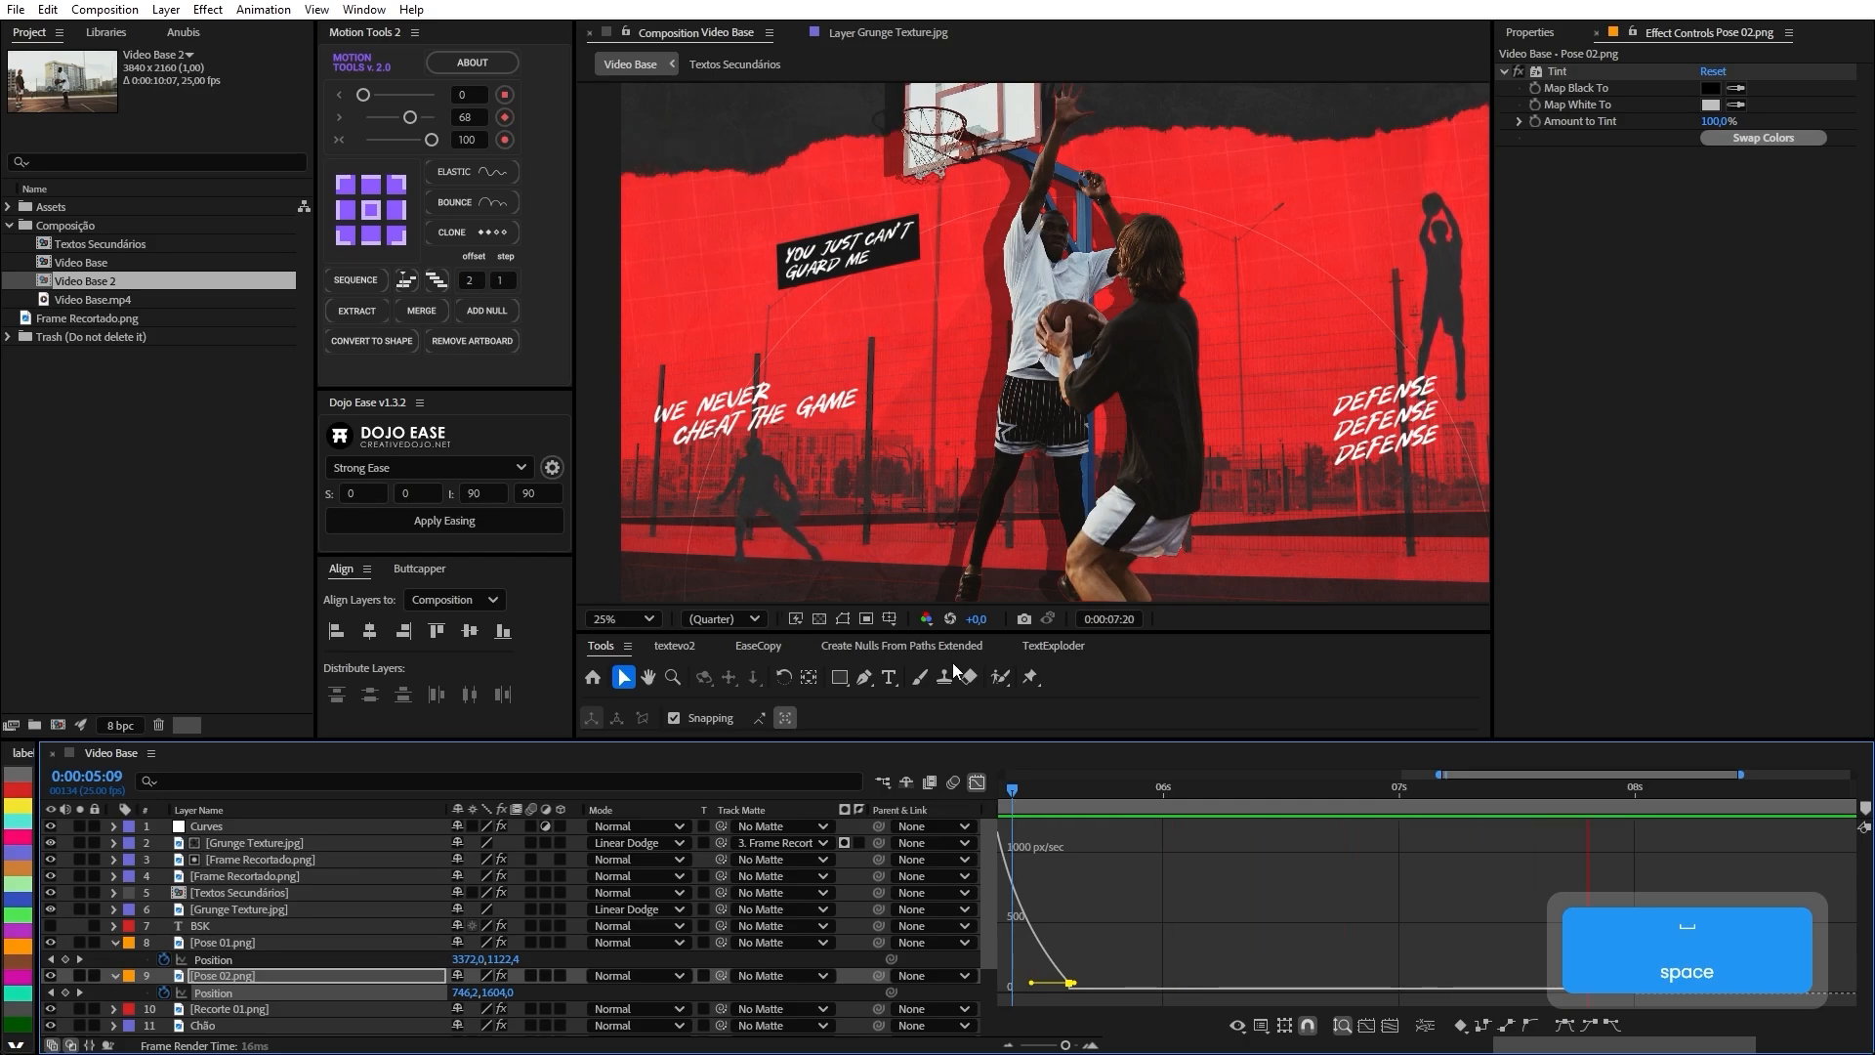
{"action": "left_click", "coordinate": [976, 782]}
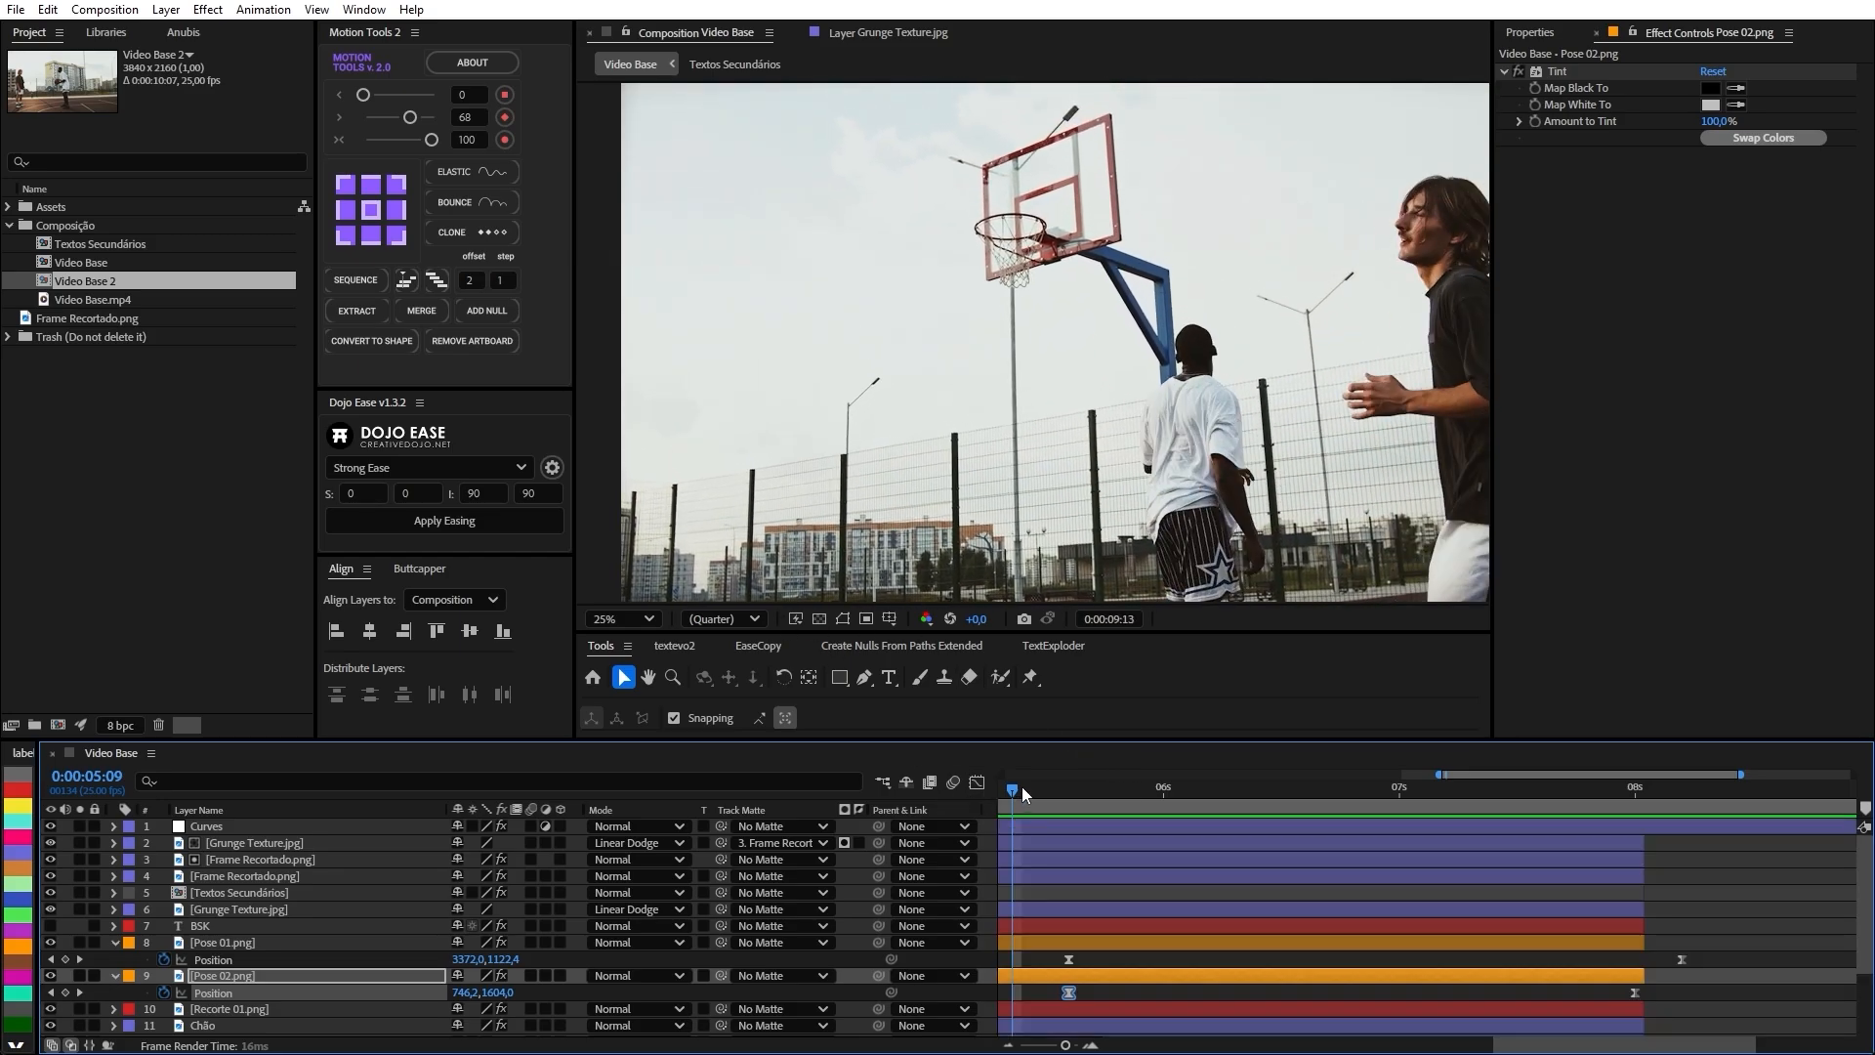
{"action": "key", "text": "alt"}
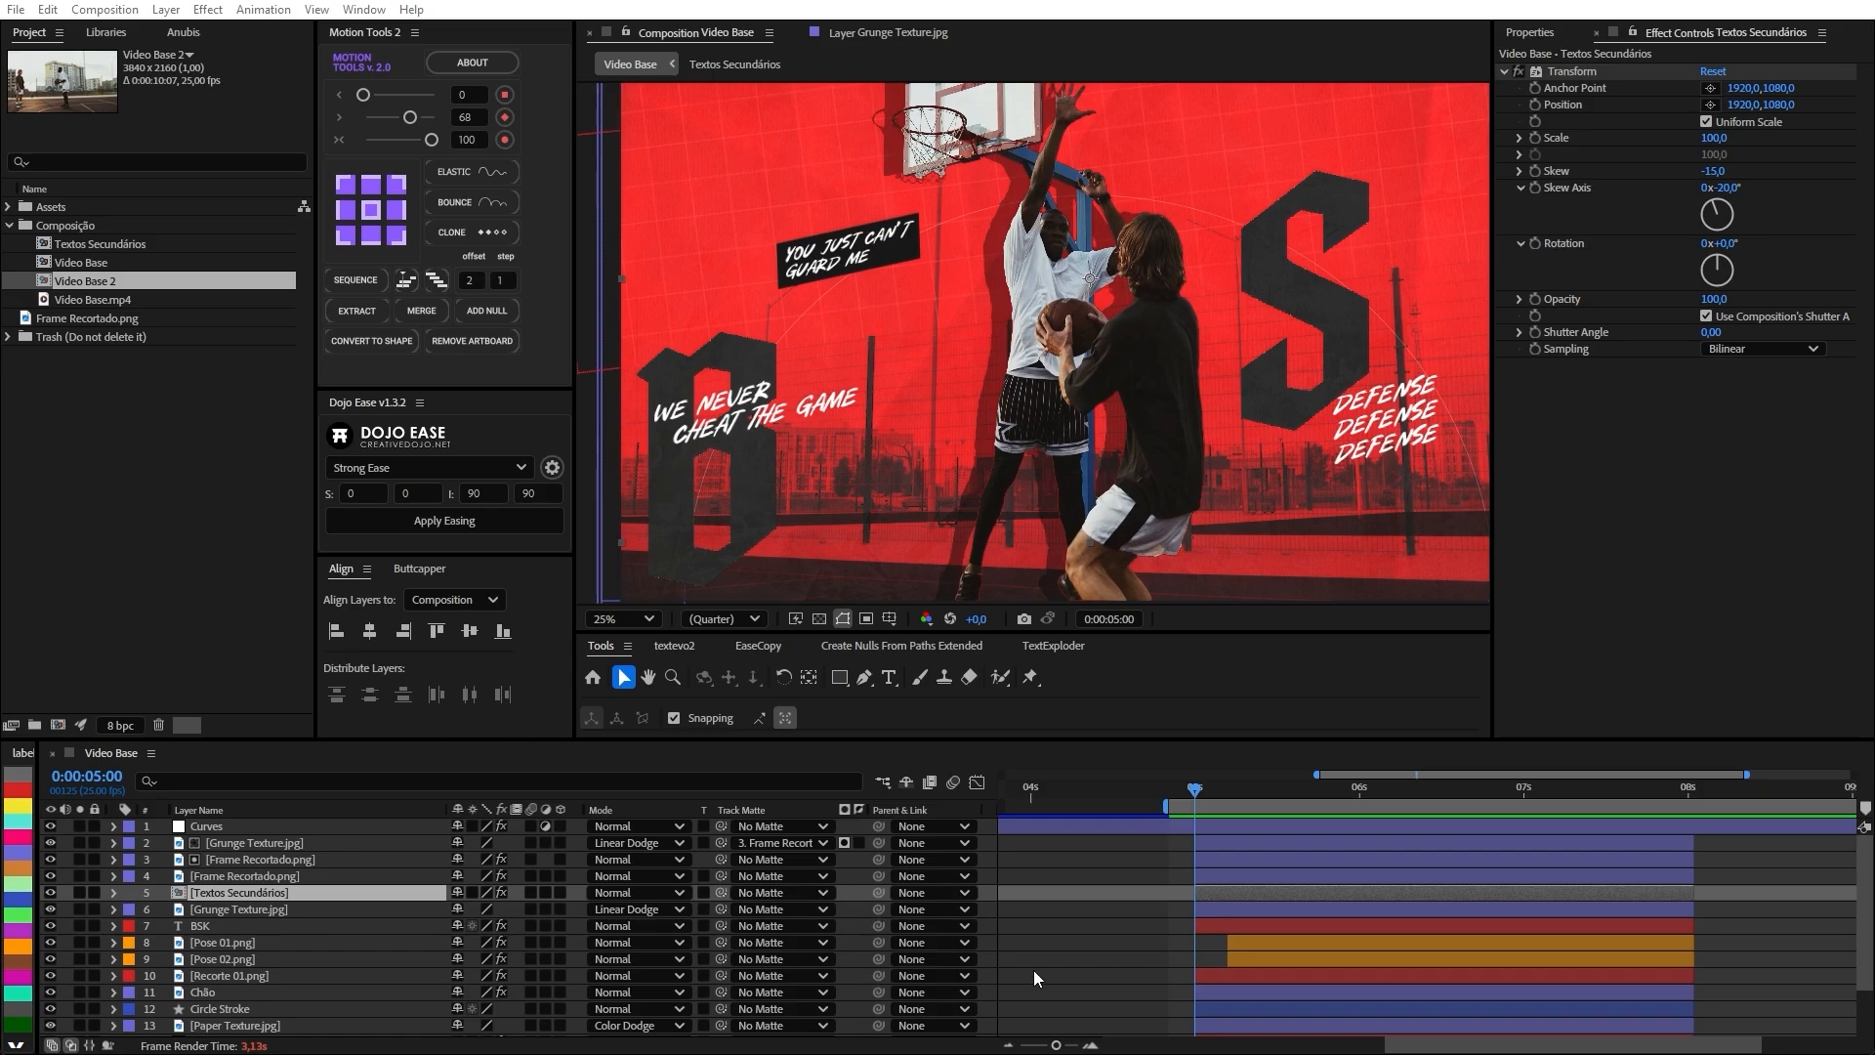
Give the Textos Secundários layer a pink label color.
{"action": "left_click_drag", "start_coordinate": [1197, 793], "coordinate": [1189, 798]}
{"action": "left_click", "coordinate": [1231, 890]}
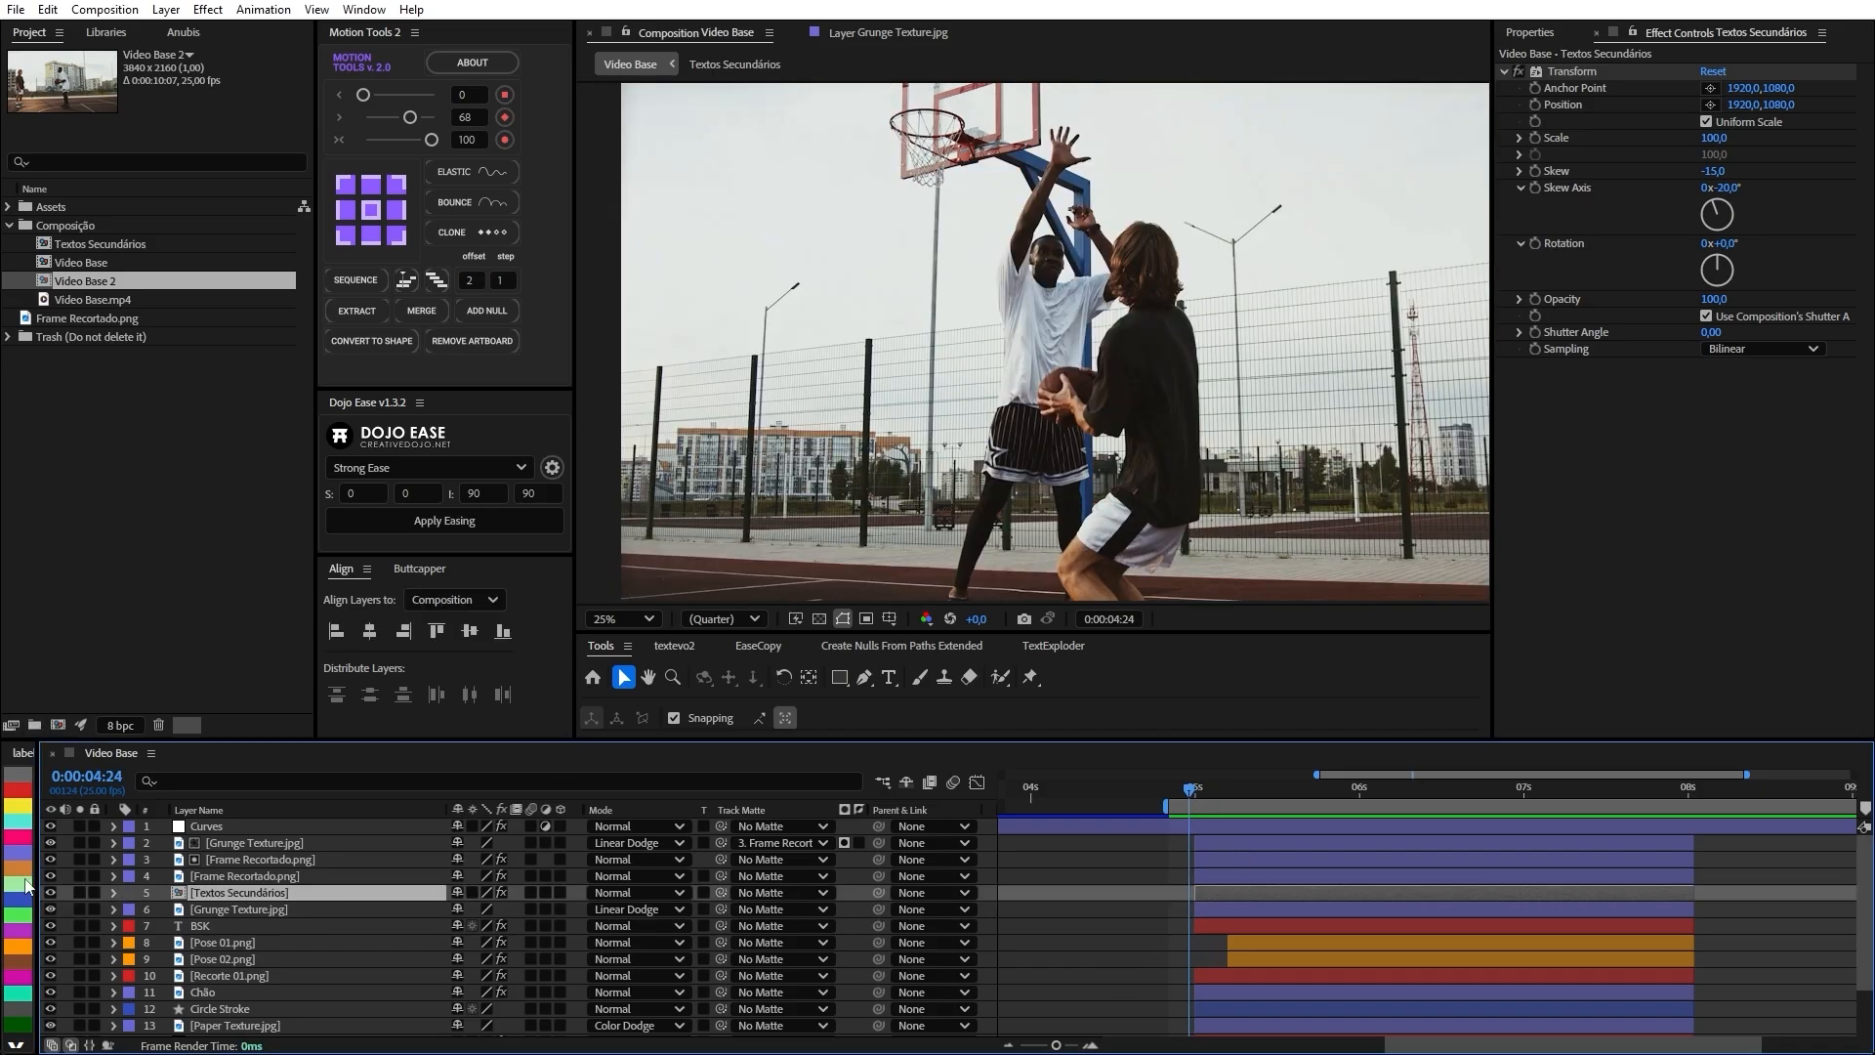
{"action": "left_click", "coordinate": [22, 838]}
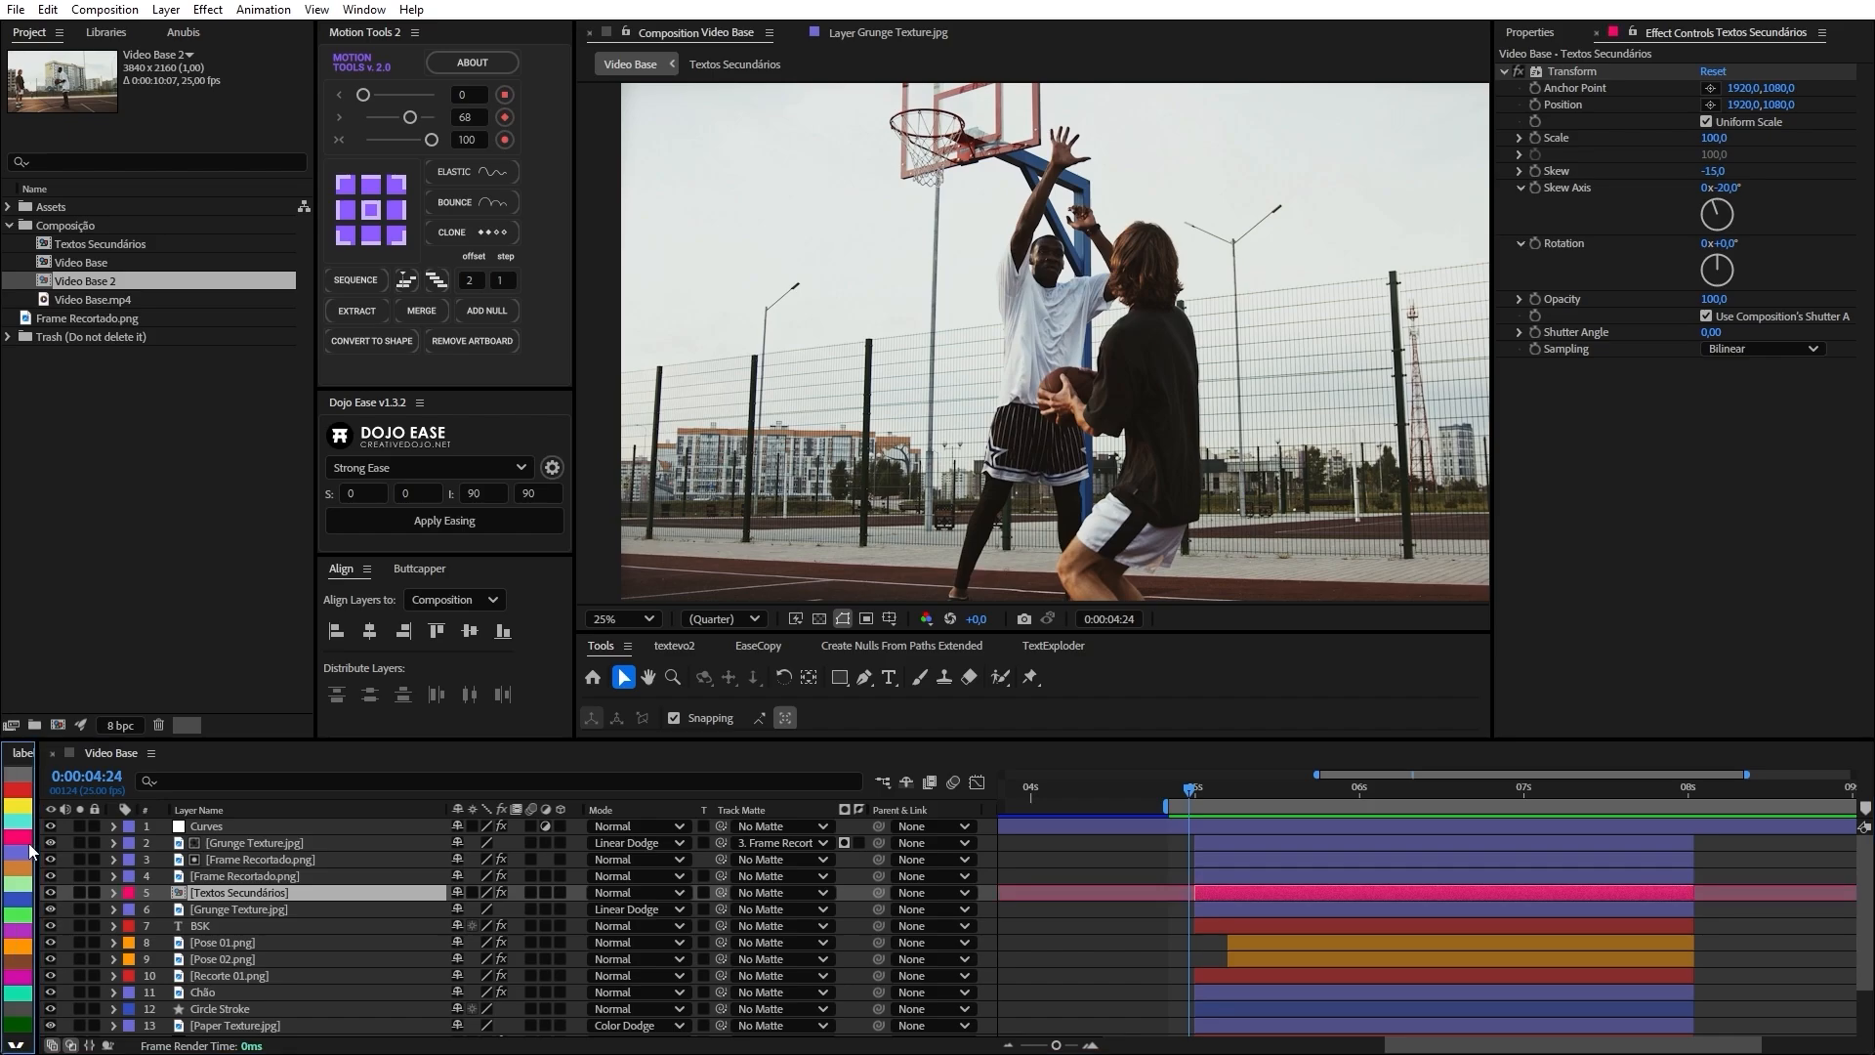
Open the Textos Secundários composition at 0:00:05:00 and inspect its three text layers.
{"action": "left_click_drag", "start_coordinate": [1189, 793], "coordinate": [1196, 793]}
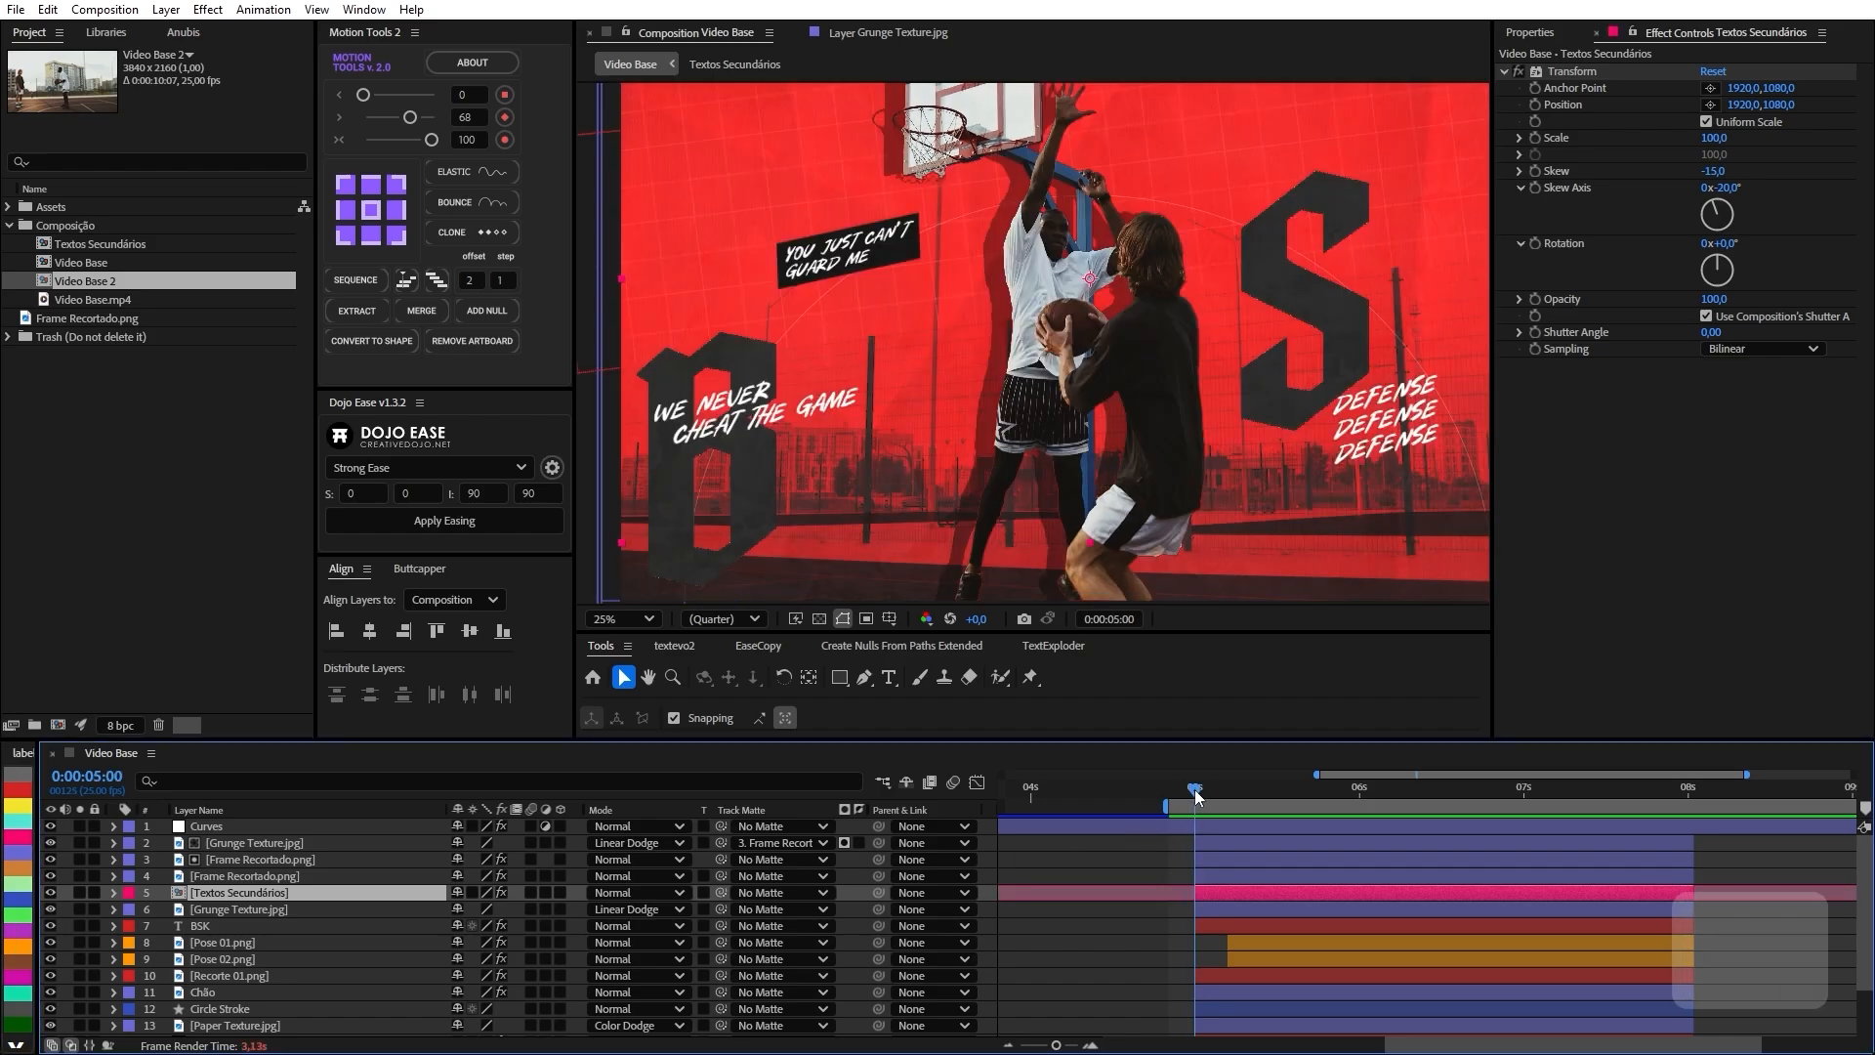
{"action": "double_click", "coordinate": [1205, 892]}
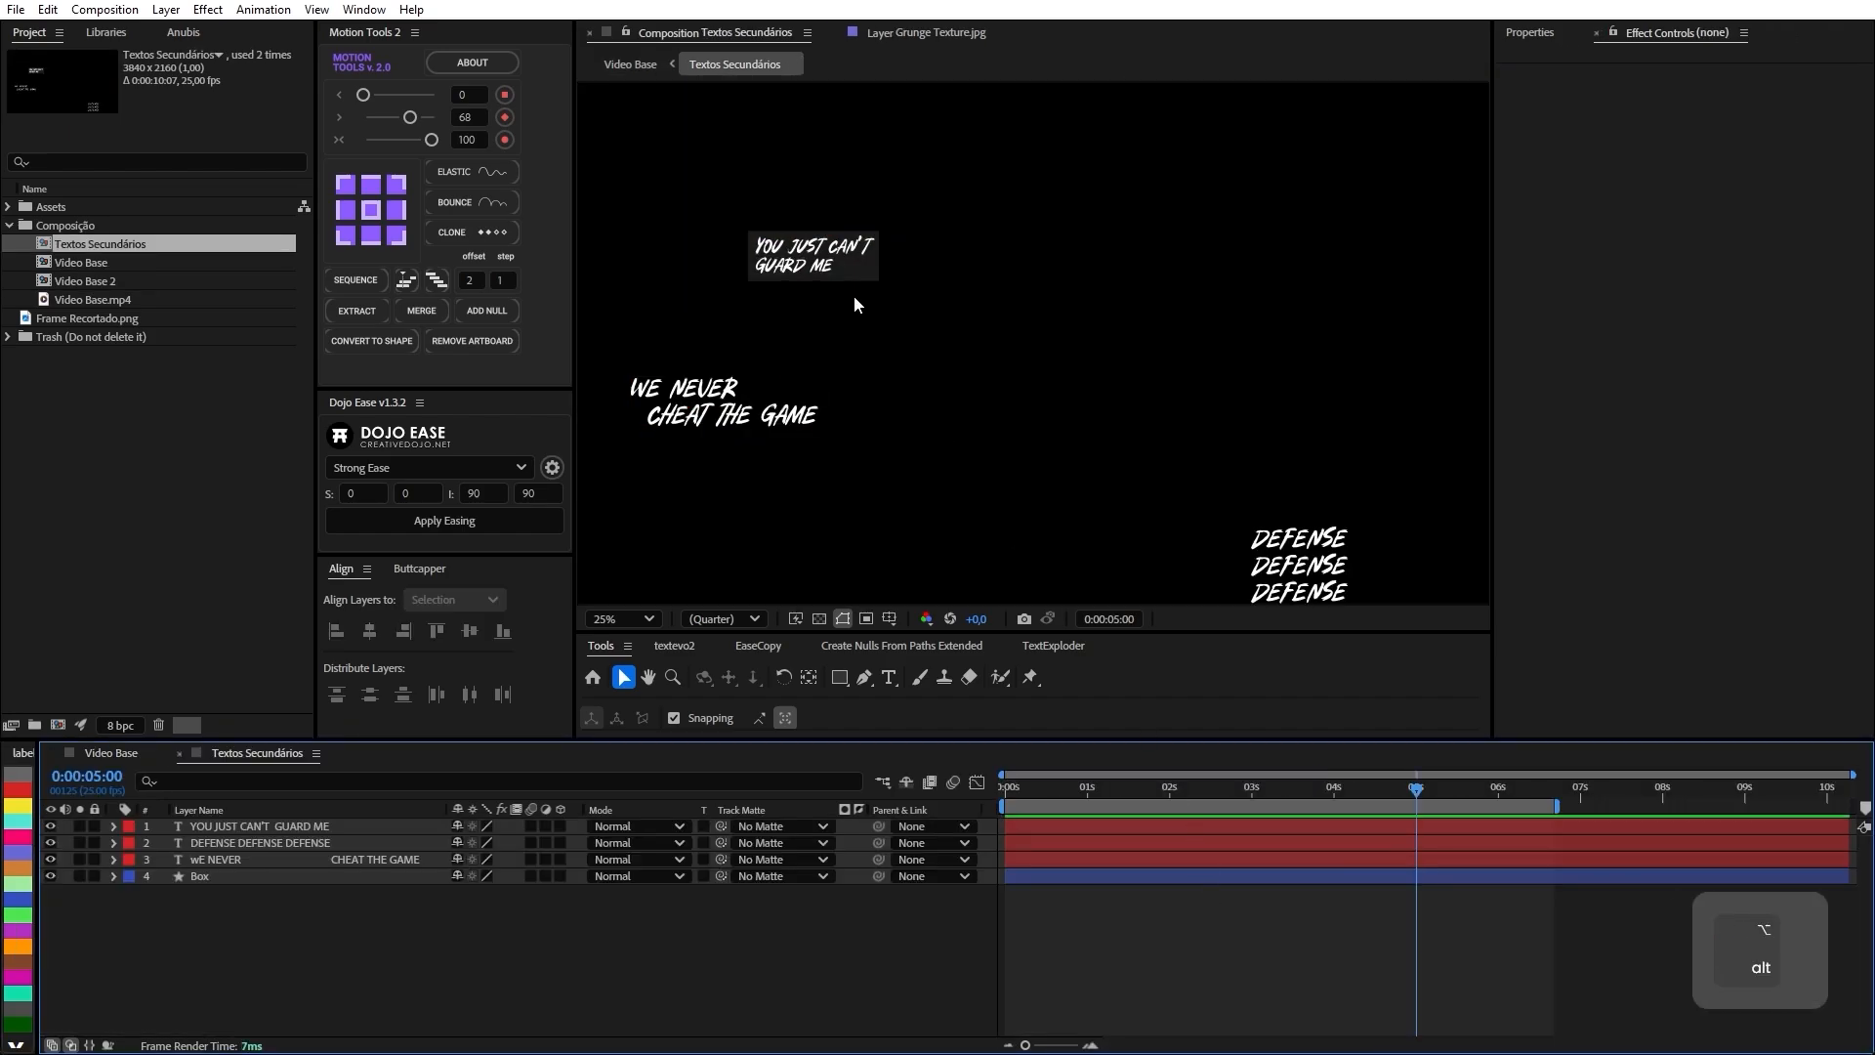
{"action": "left_click_drag", "start_coordinate": [971, 444], "coordinate": [976, 403]}
{"action": "left_click", "coordinate": [1315, 525]}
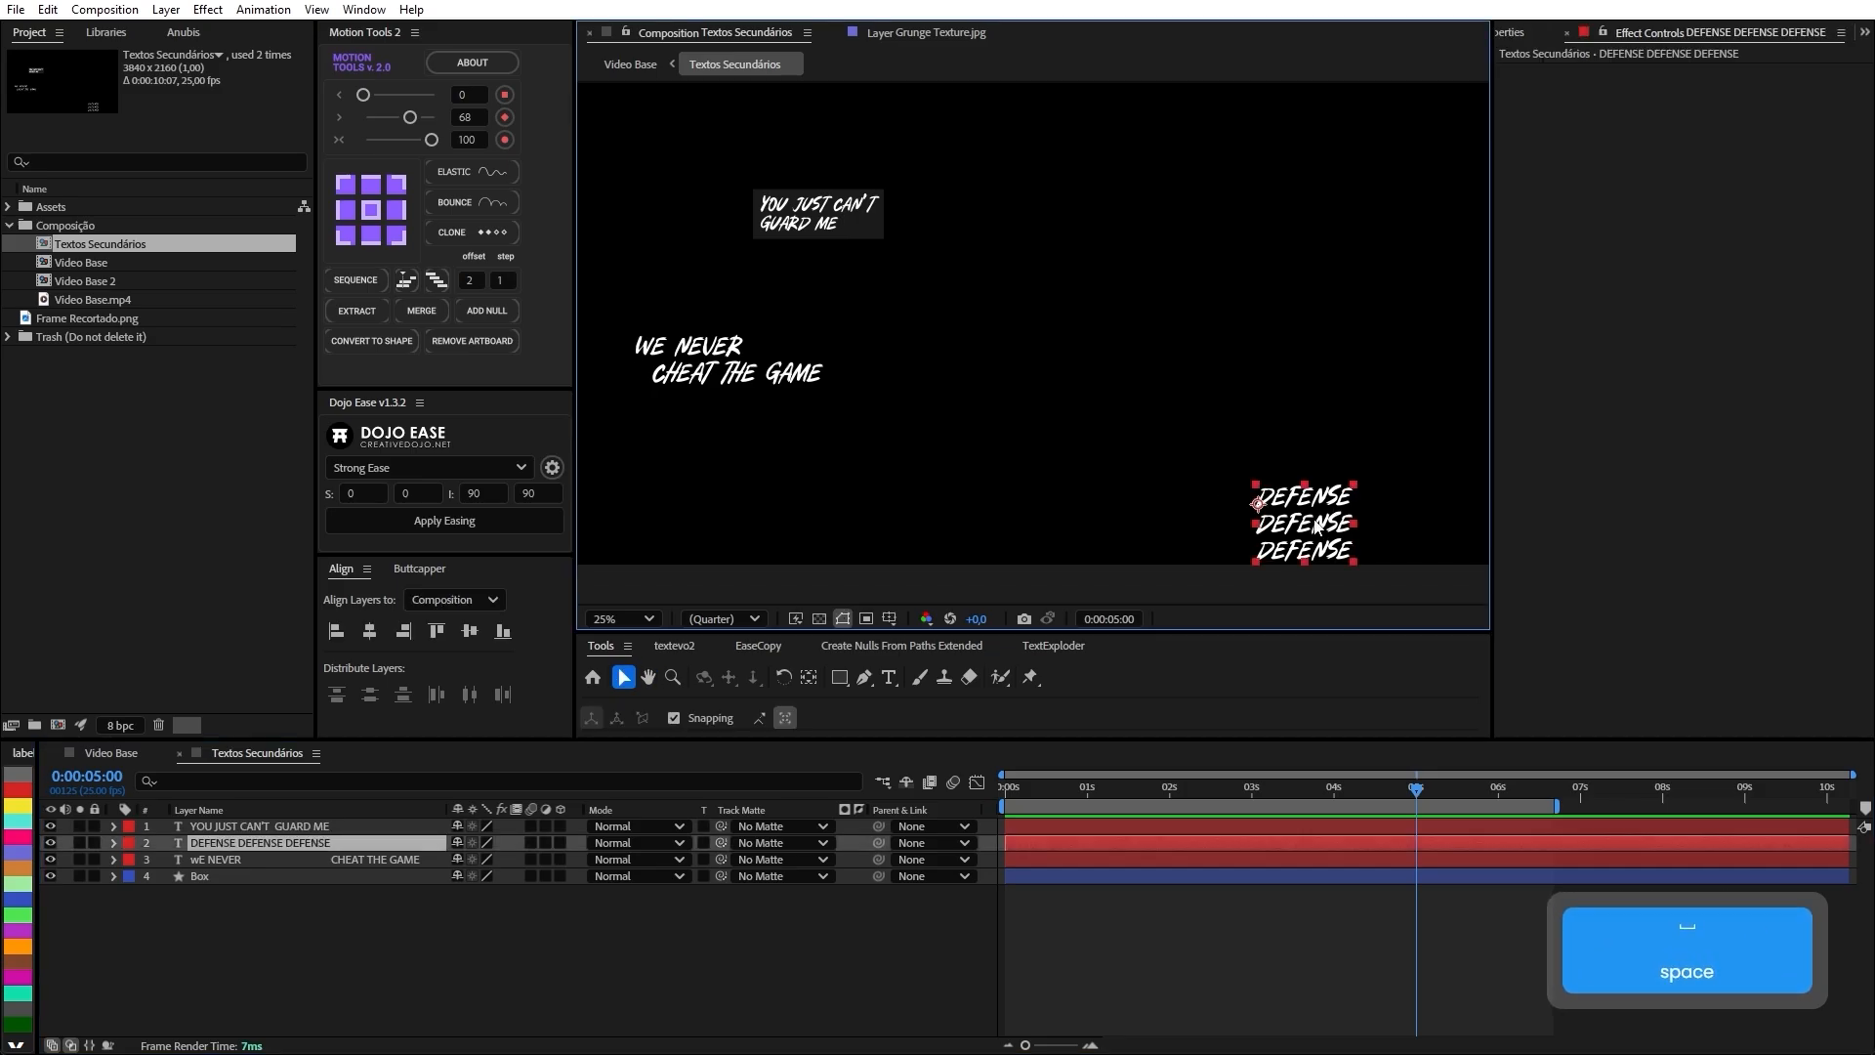
{"action": "left_click", "coordinate": [763, 367]}
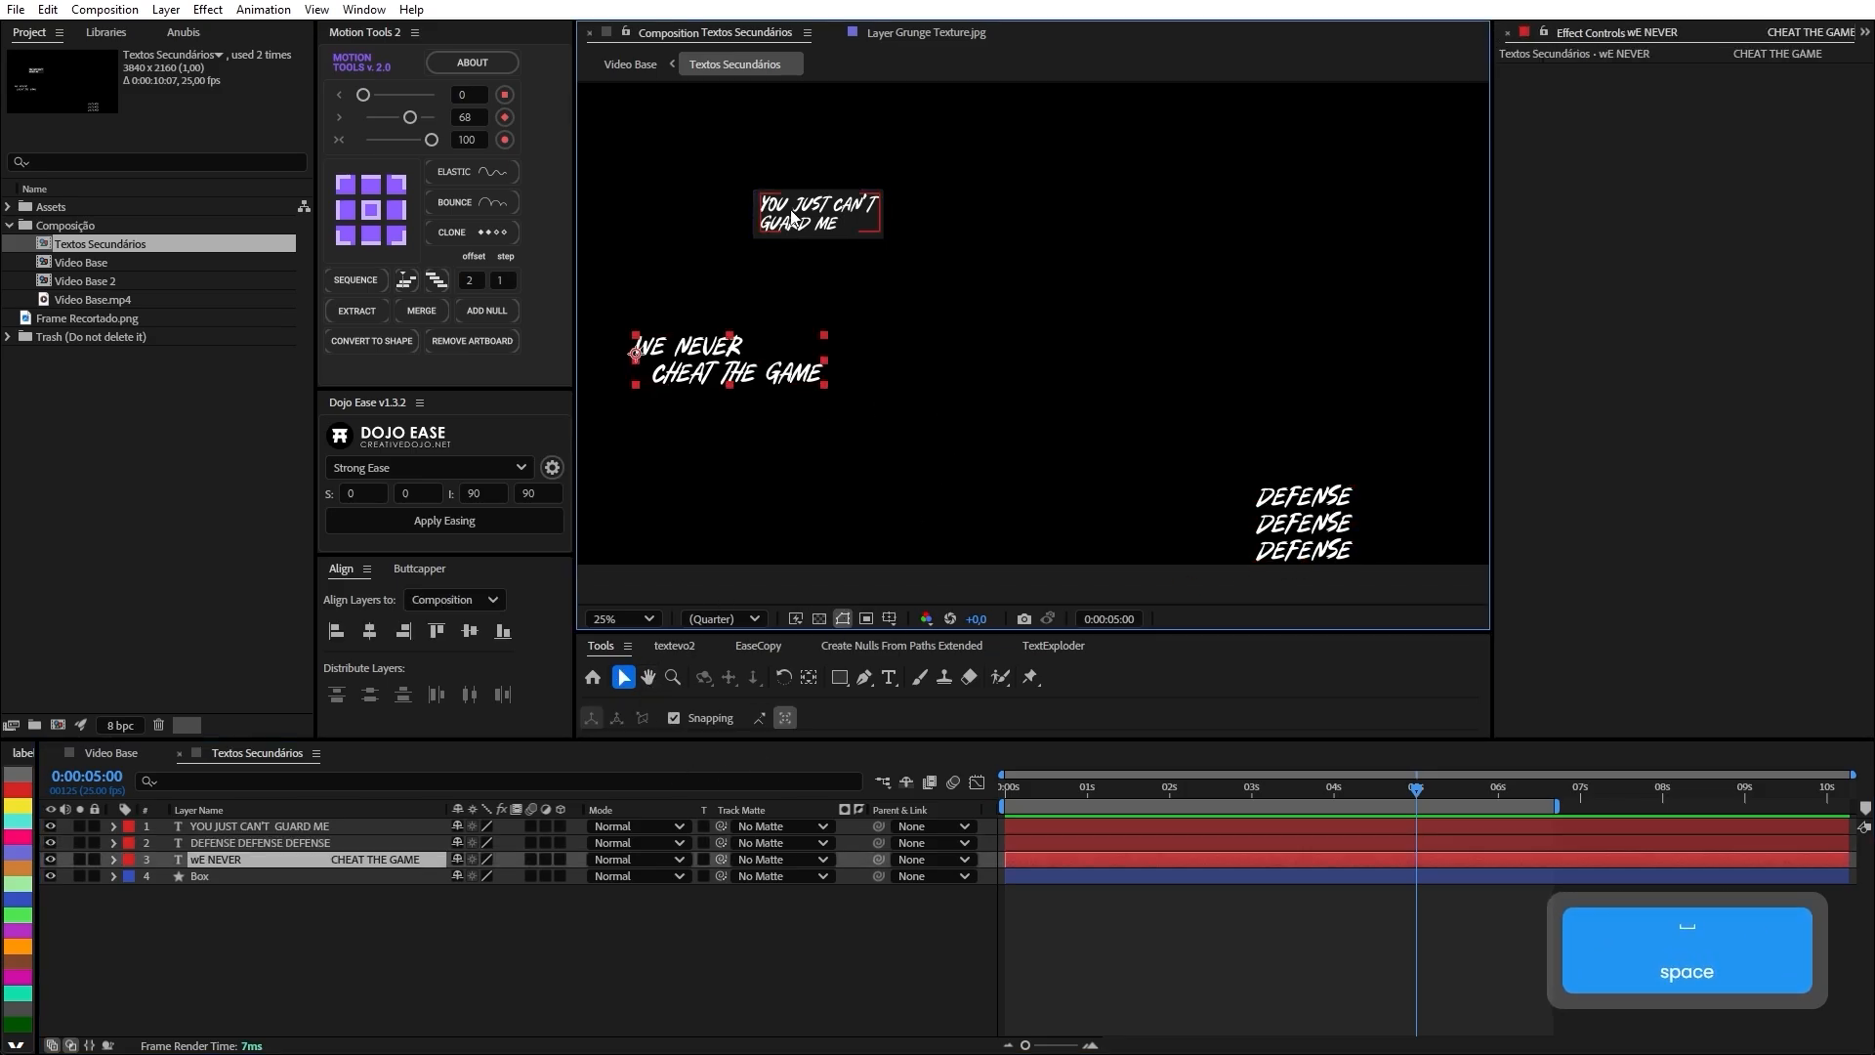
{"action": "left_click", "coordinate": [793, 217]}
{"action": "left_click", "coordinate": [838, 462]}
Split the DEFENSE DEFENSE DEFENSE text into separate word layers with TextExploder, deleting the original and ordering layers Top to Bottom.
{"action": "left_click", "coordinate": [1055, 653]}
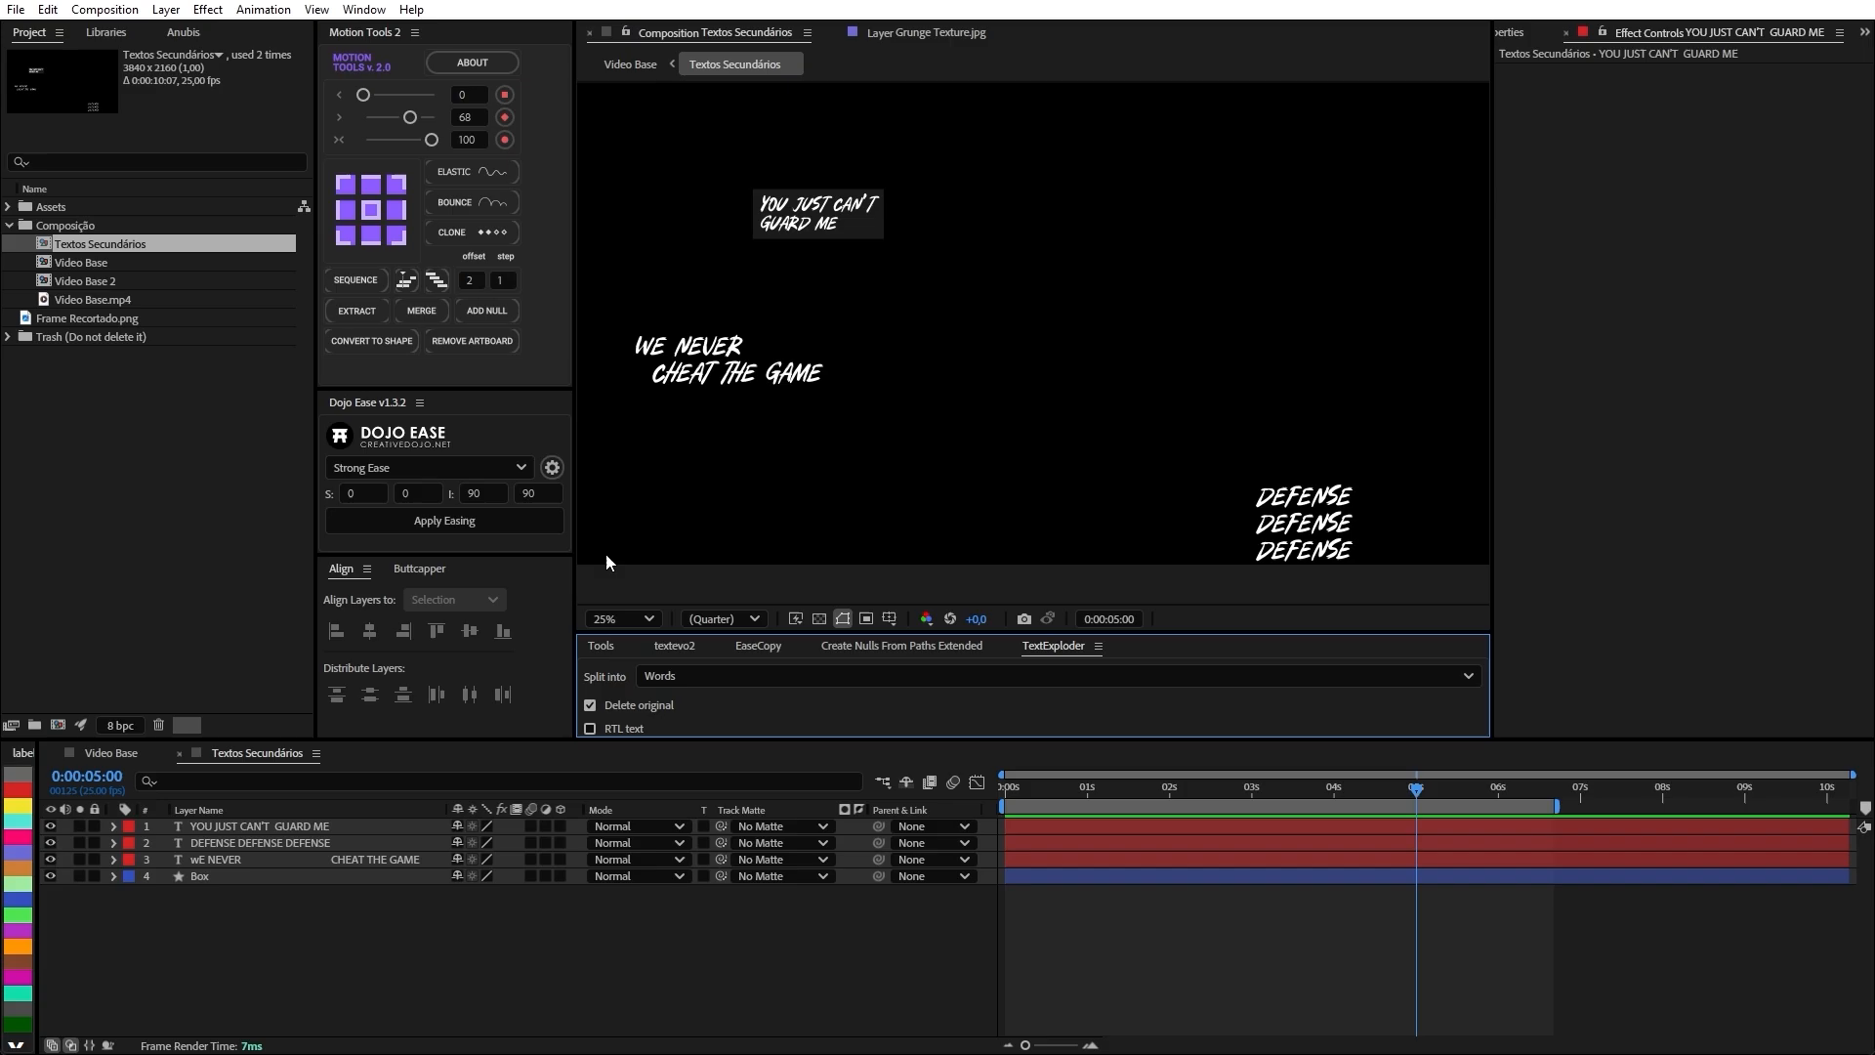
{"action": "left_click_drag", "start_coordinate": [670, 630], "coordinate": [667, 552]}
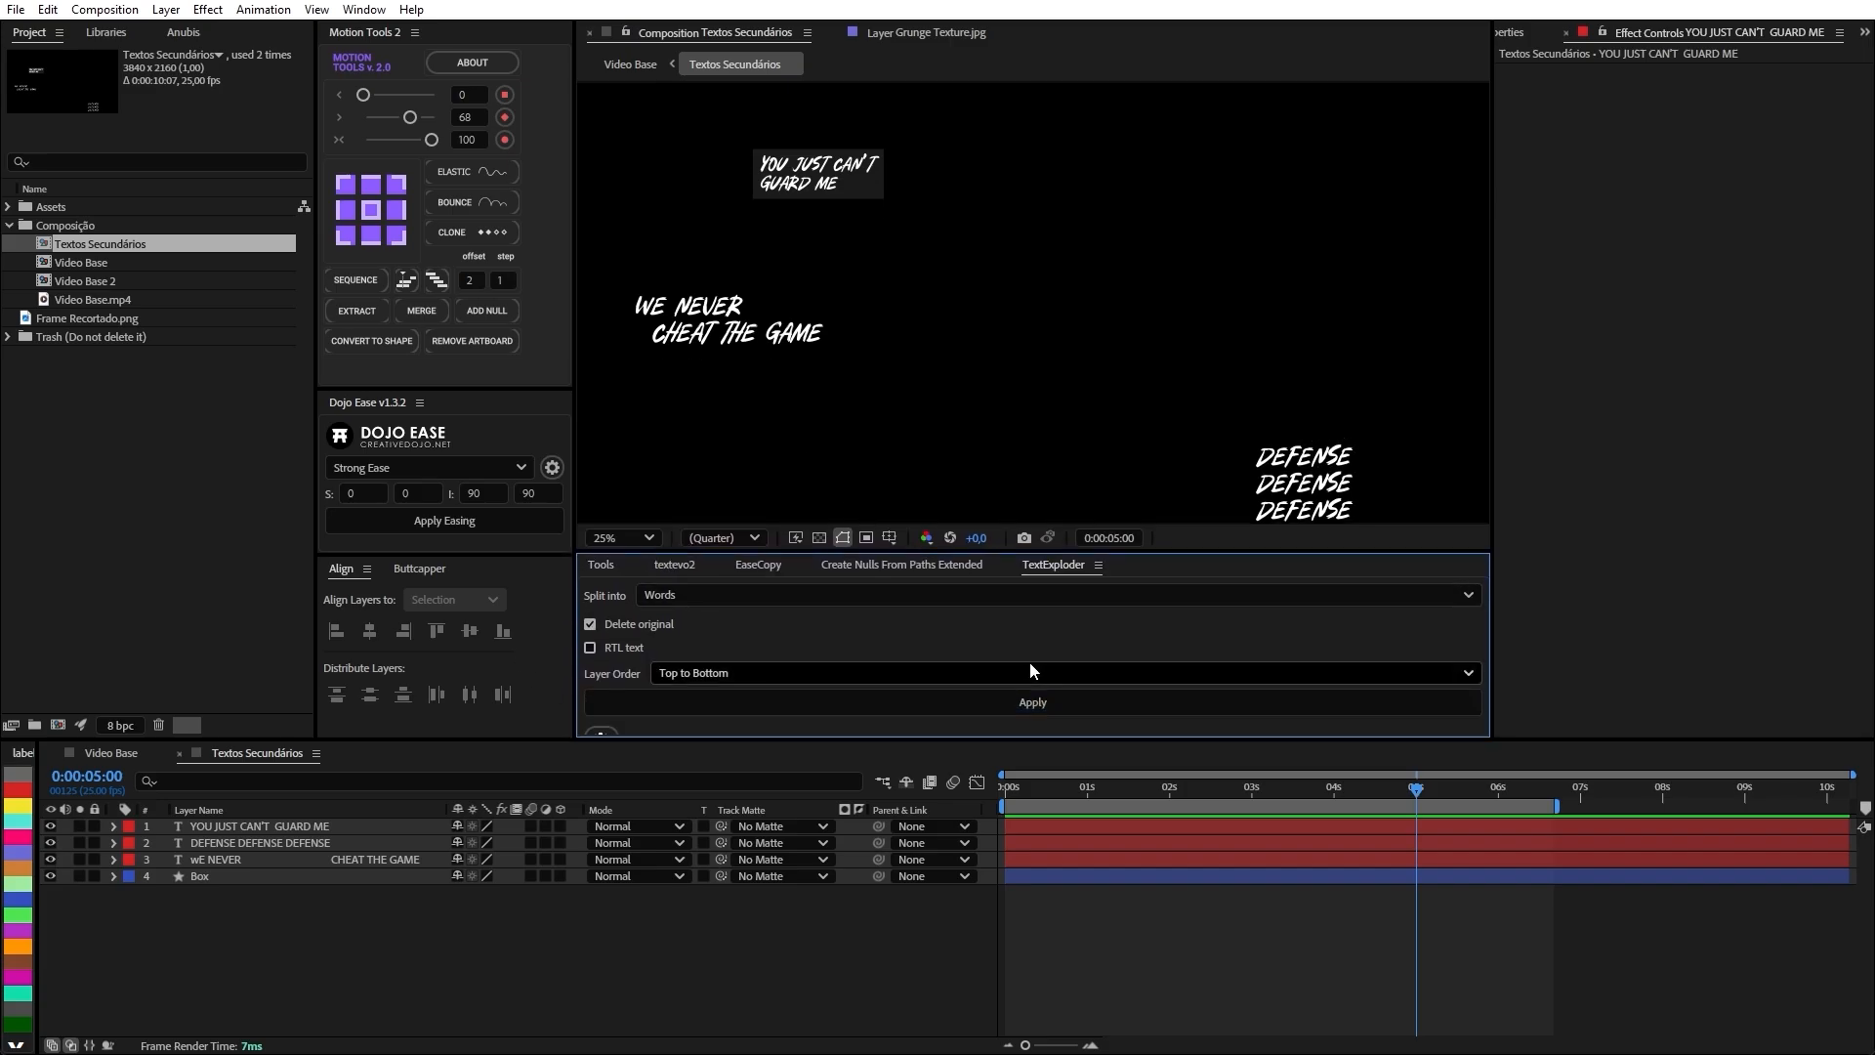
{"action": "left_click", "coordinate": [728, 597]}
{"action": "left_click", "coordinate": [728, 602]}
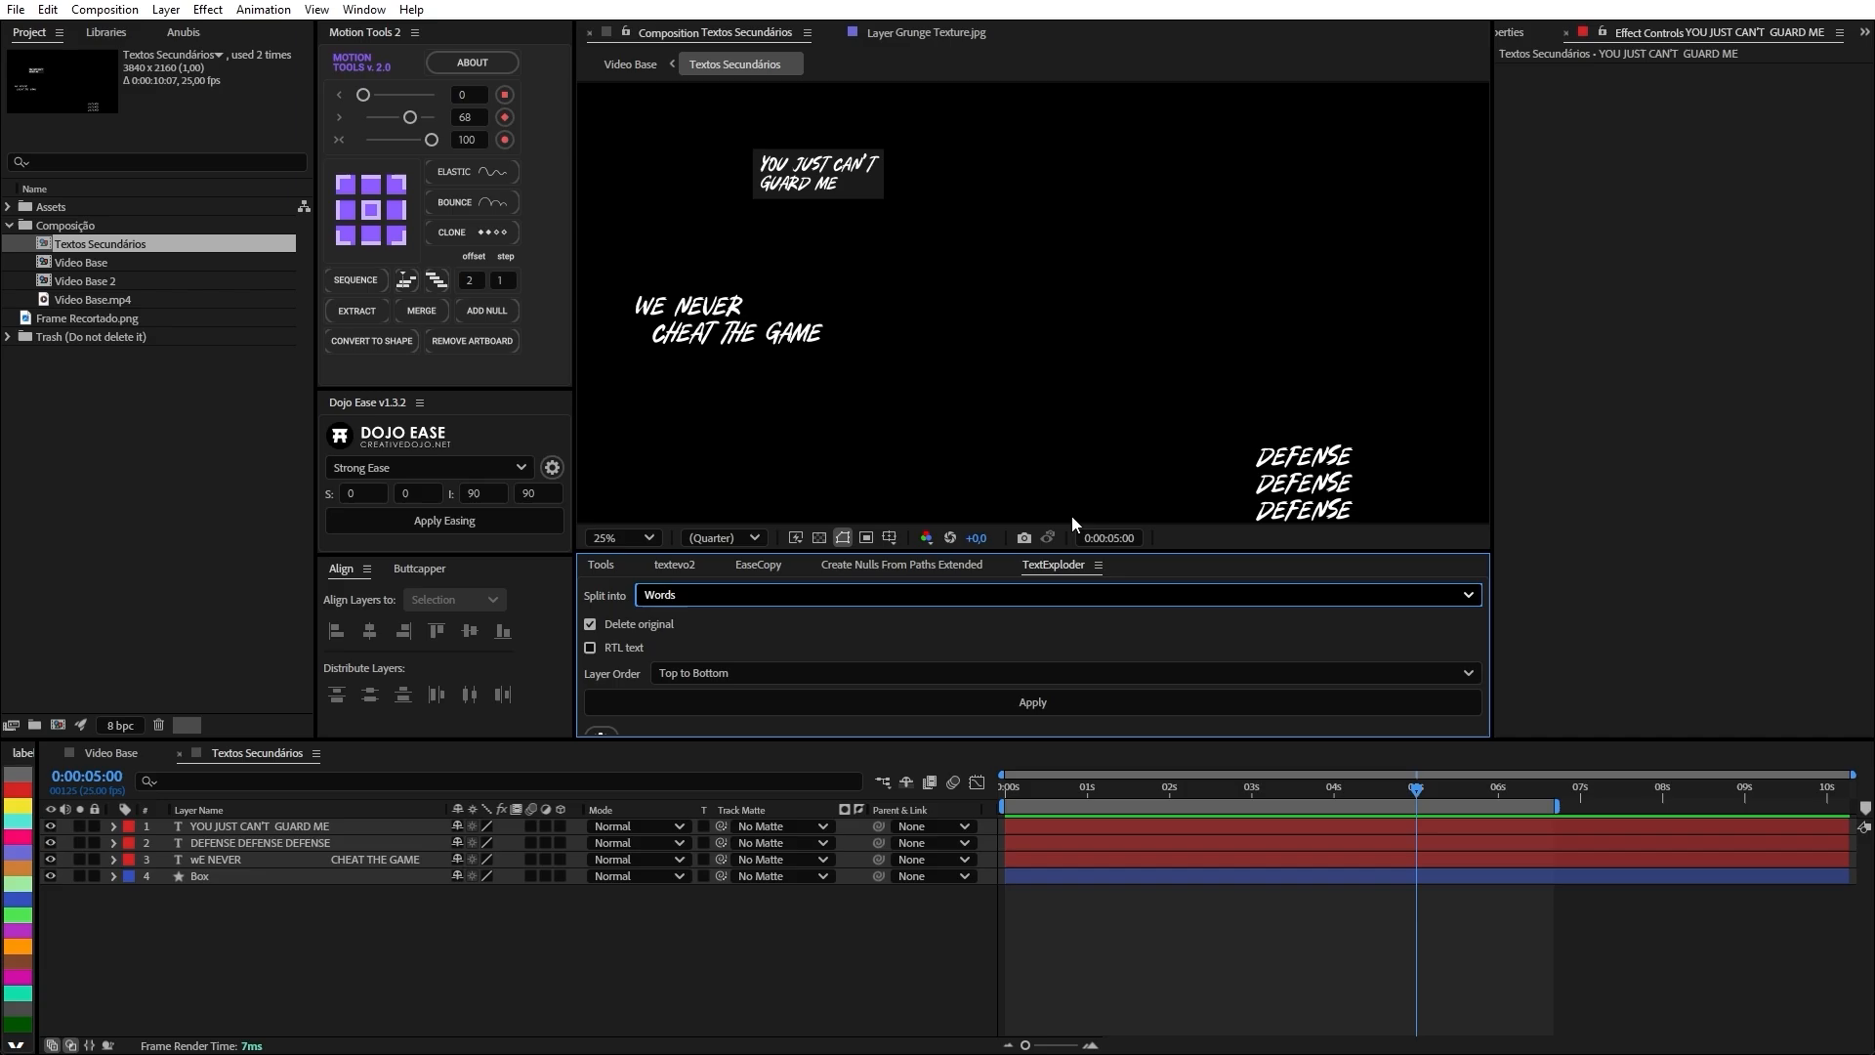
{"action": "left_click", "coordinate": [837, 608]}
{"action": "left_click", "coordinate": [703, 644]}
{"action": "left_click", "coordinate": [1265, 512]}
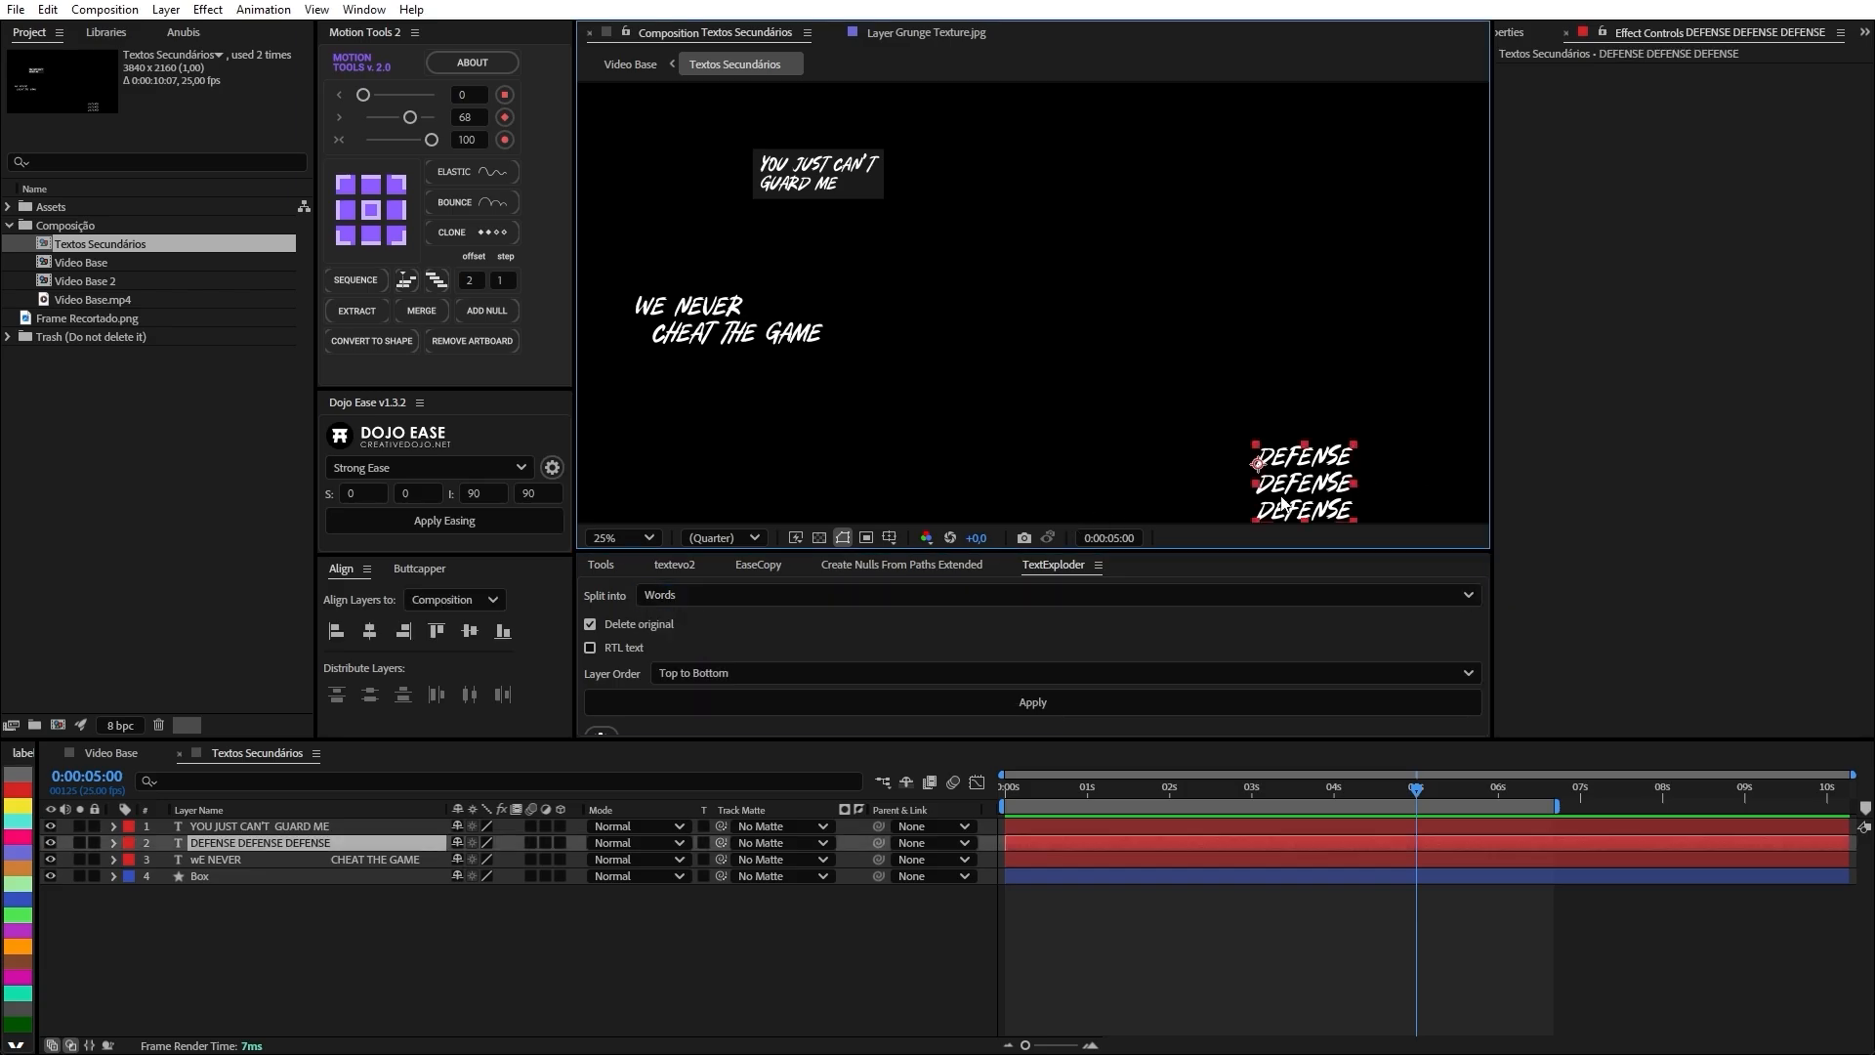
{"action": "left_click", "coordinate": [766, 707]}
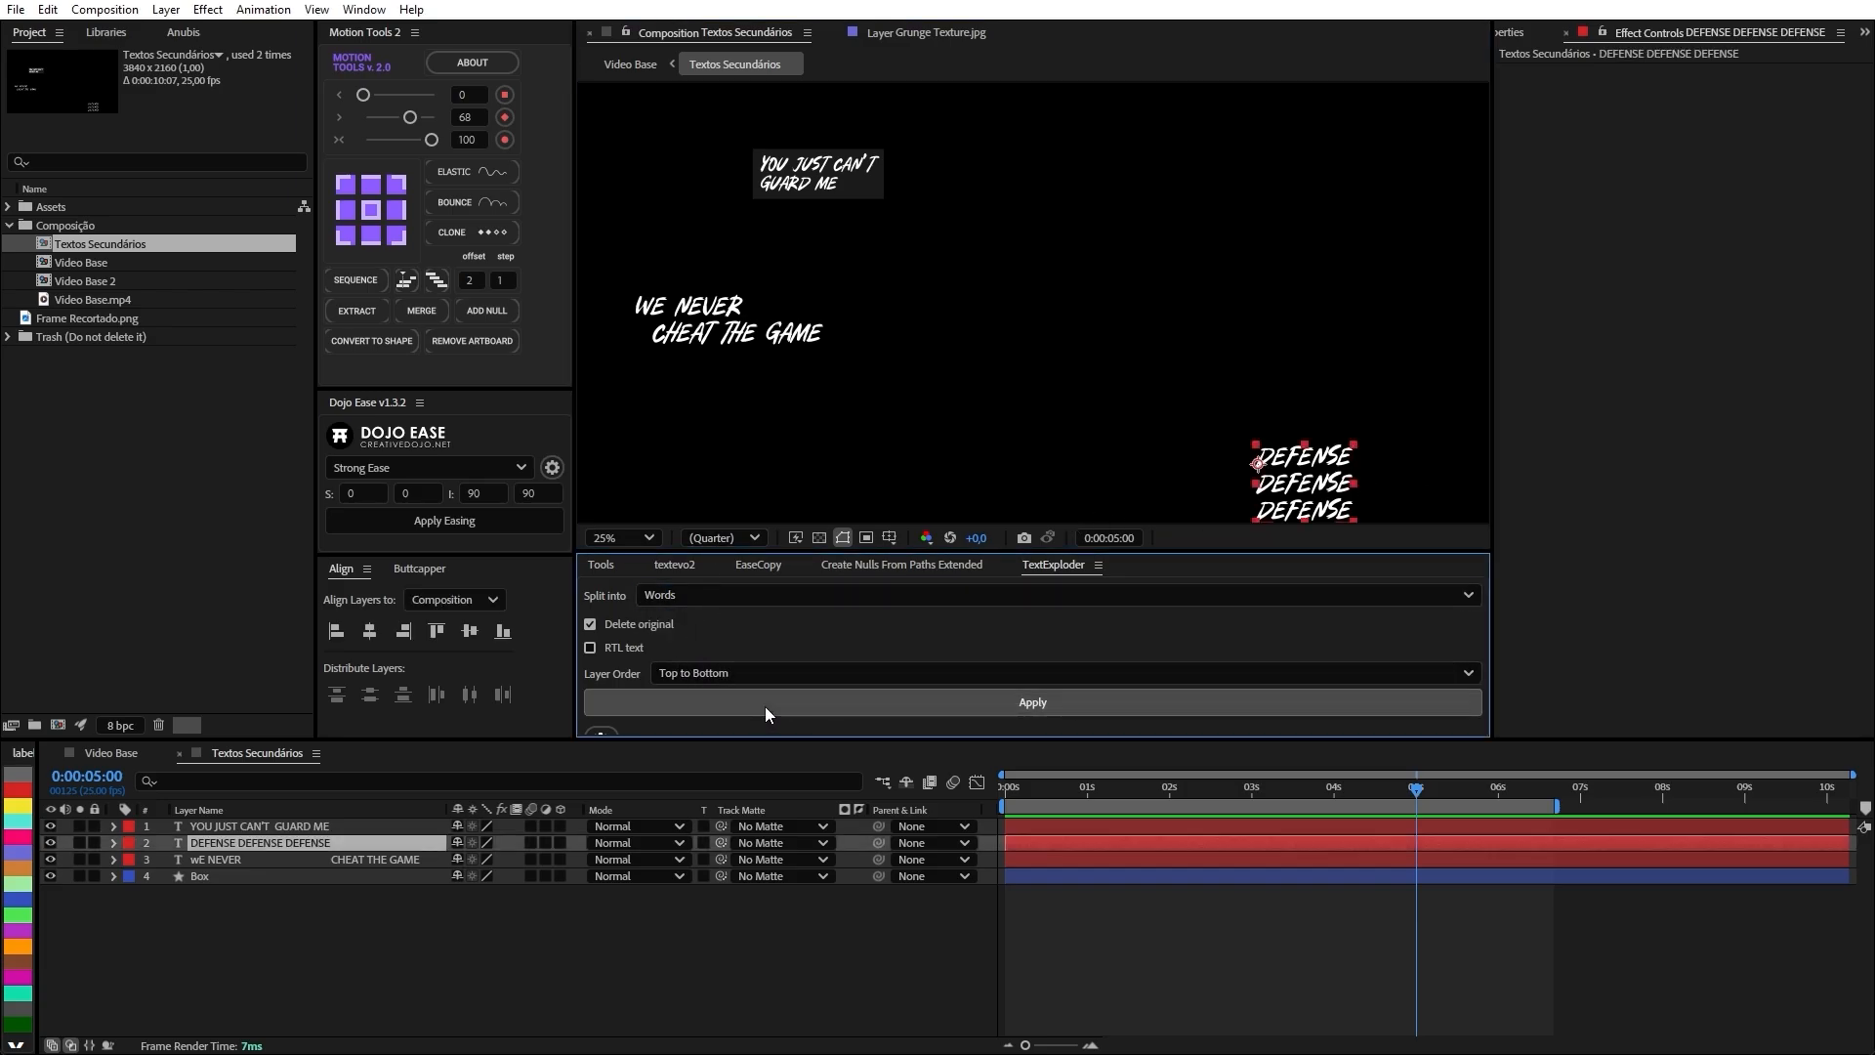
Examine the separated DEFENSE word layers individually and together at 50% magnification.
{"action": "left_click", "coordinate": [1336, 486]}
{"action": "left_click", "coordinate": [1336, 459]}
{"action": "left_click", "coordinate": [1335, 510]}
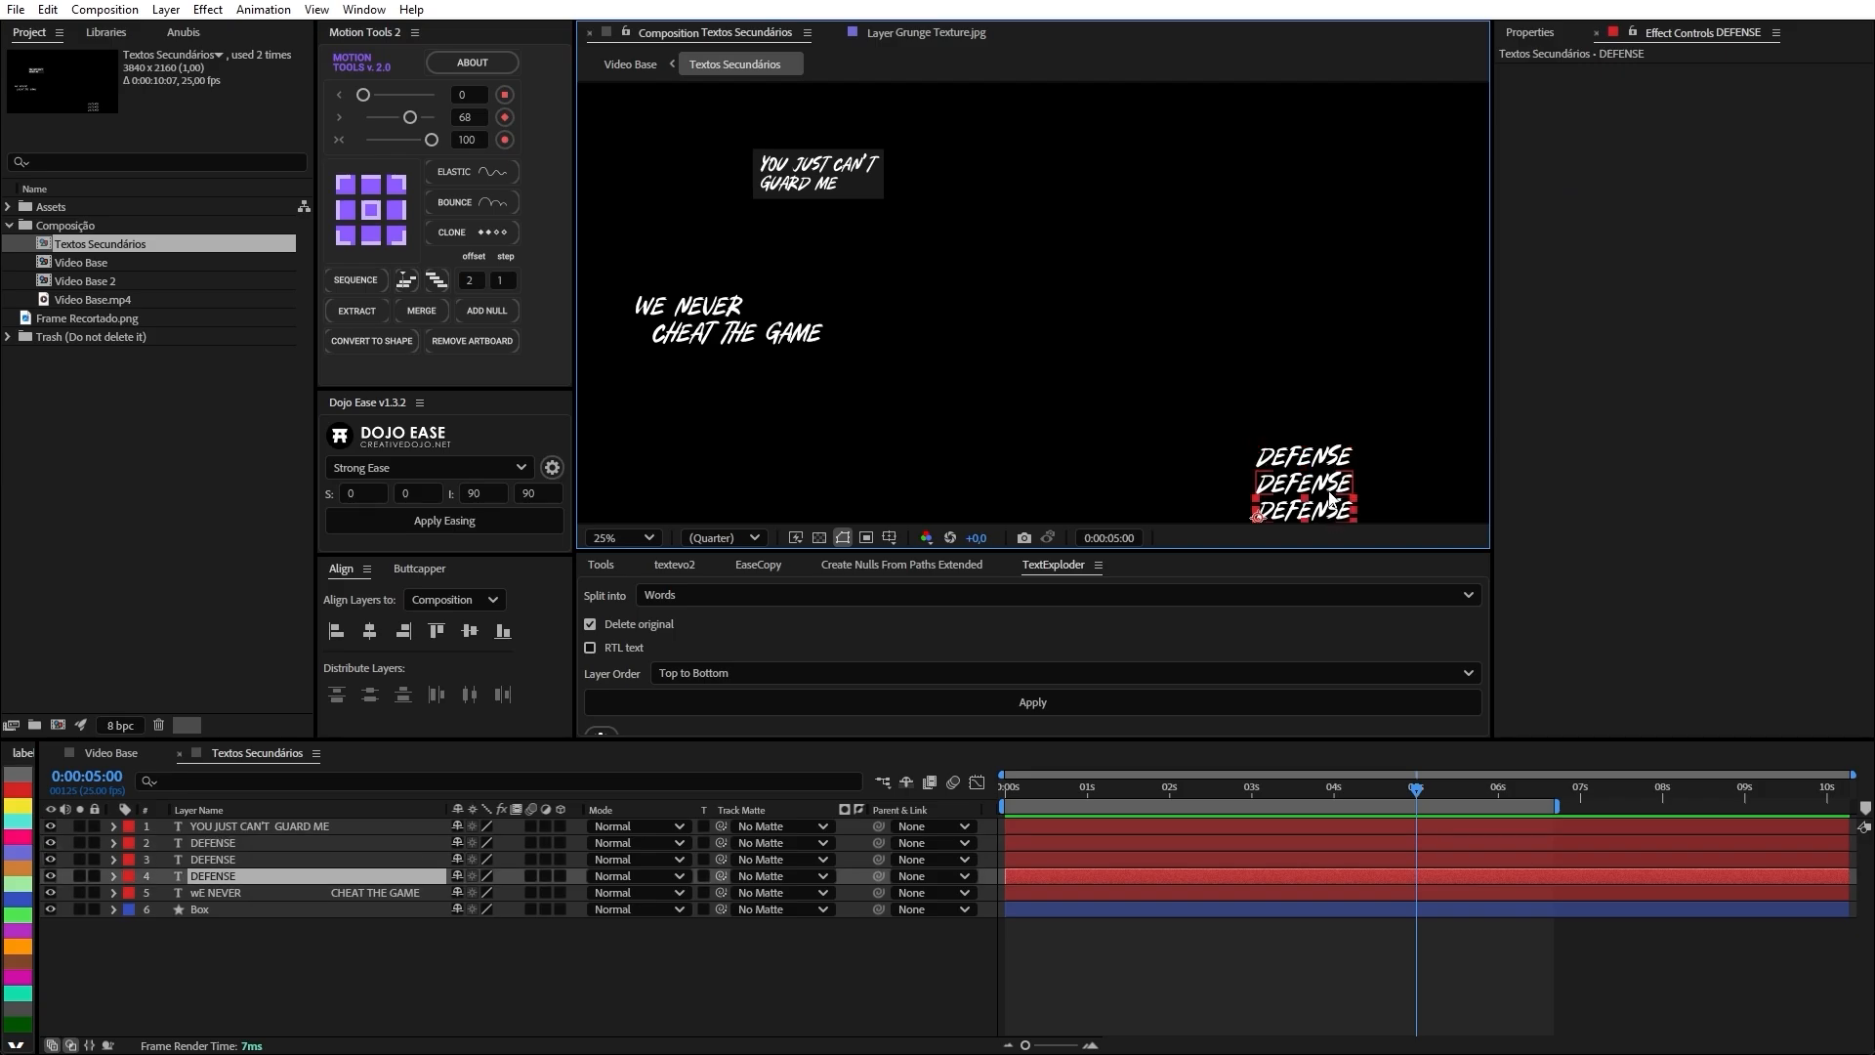
{"action": "left_click", "coordinate": [1329, 482]}
{"action": "left_click", "coordinate": [1328, 513]}
{"action": "left_click_drag", "start_coordinate": [1365, 498], "coordinate": [1286, 456]}
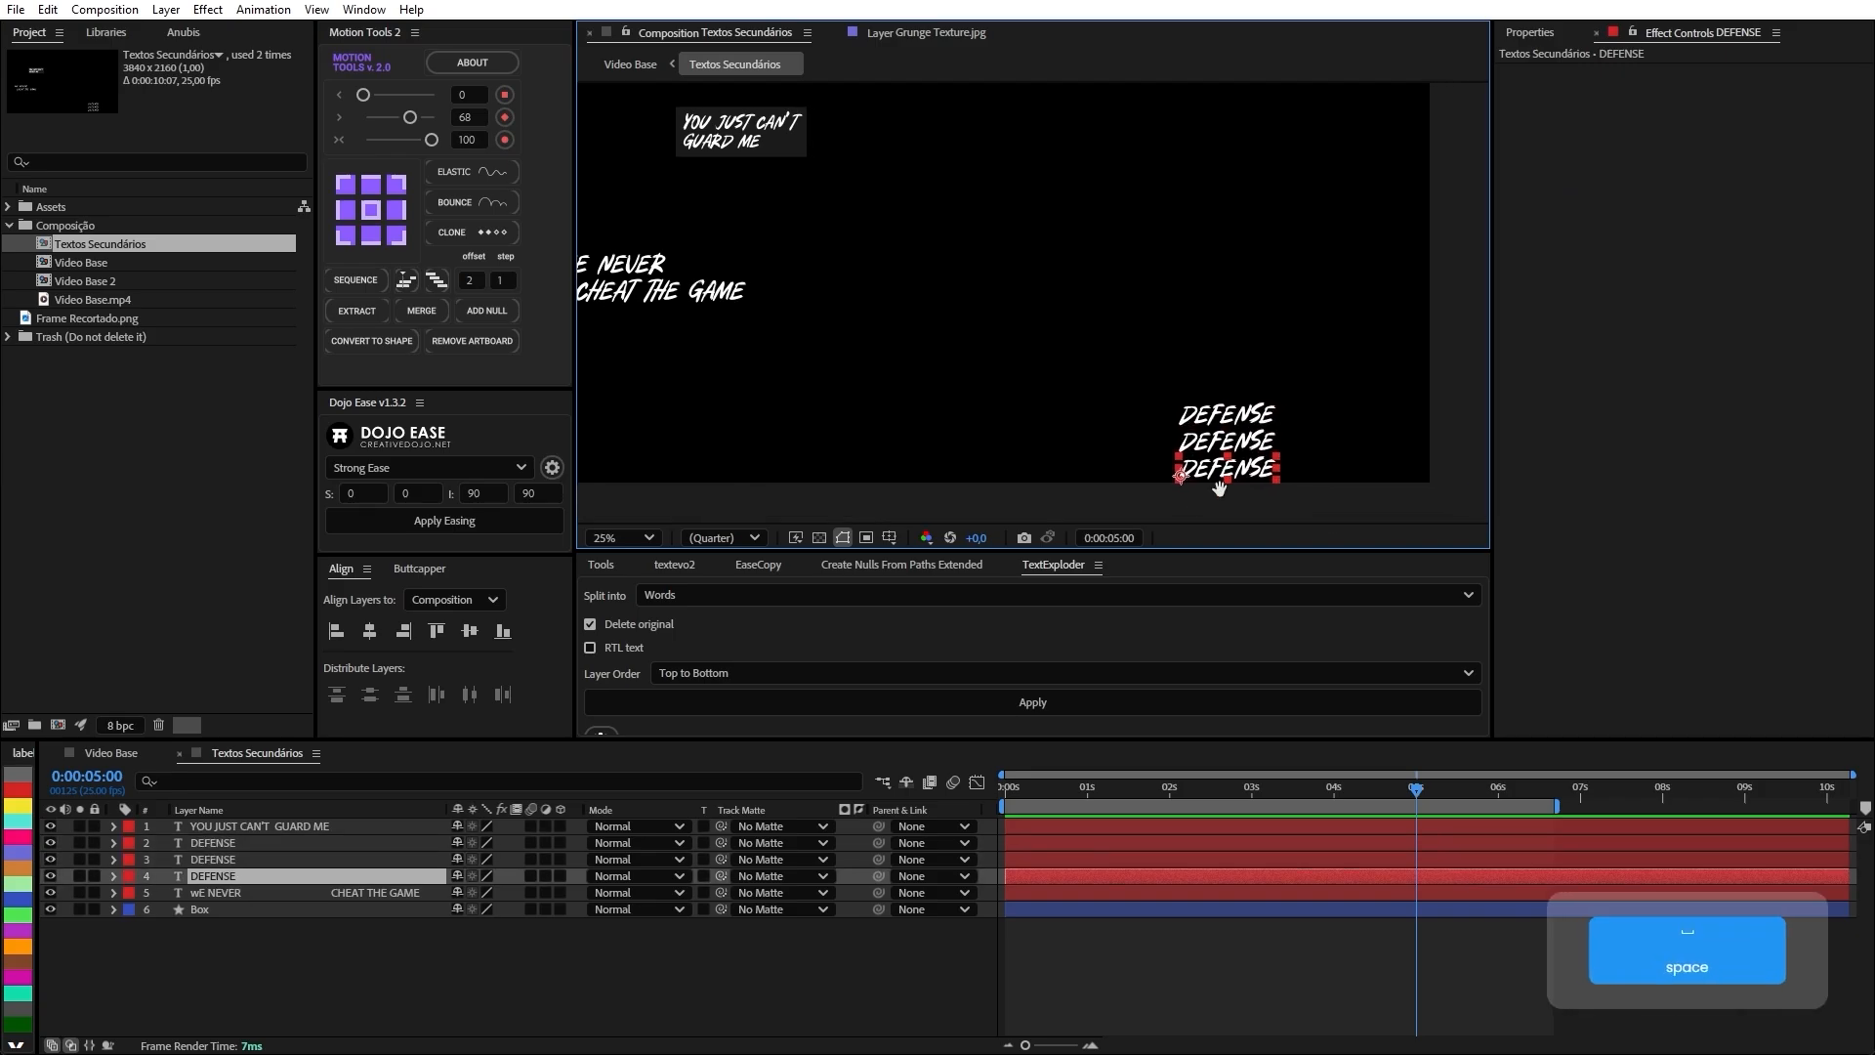
{"action": "left_click", "coordinate": [225, 847], "text": "shift"}
{"action": "scroll", "coordinate": [1277, 451], "scroll_direction": "up", "scroll_amount": 1}
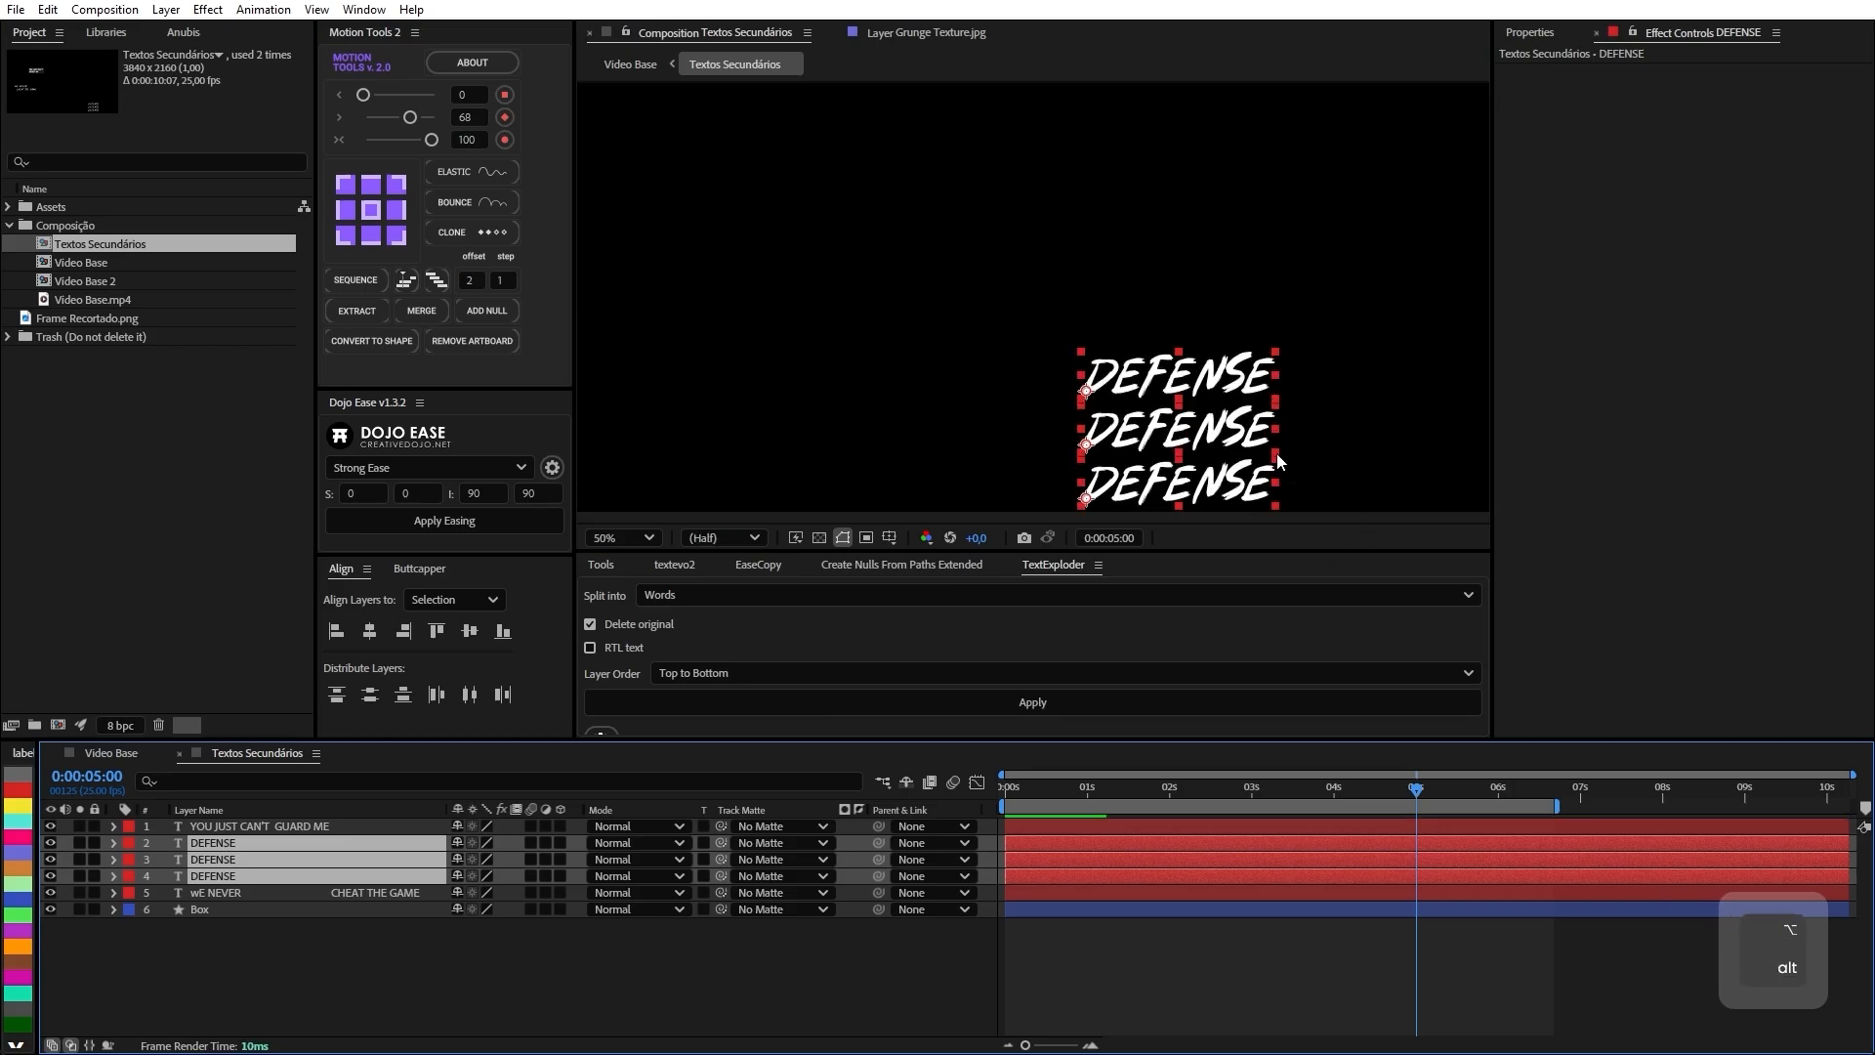
{"action": "left_click", "coordinate": [1285, 439]}
{"action": "left_click_drag", "start_coordinate": [1328, 451], "coordinate": [1260, 411]}
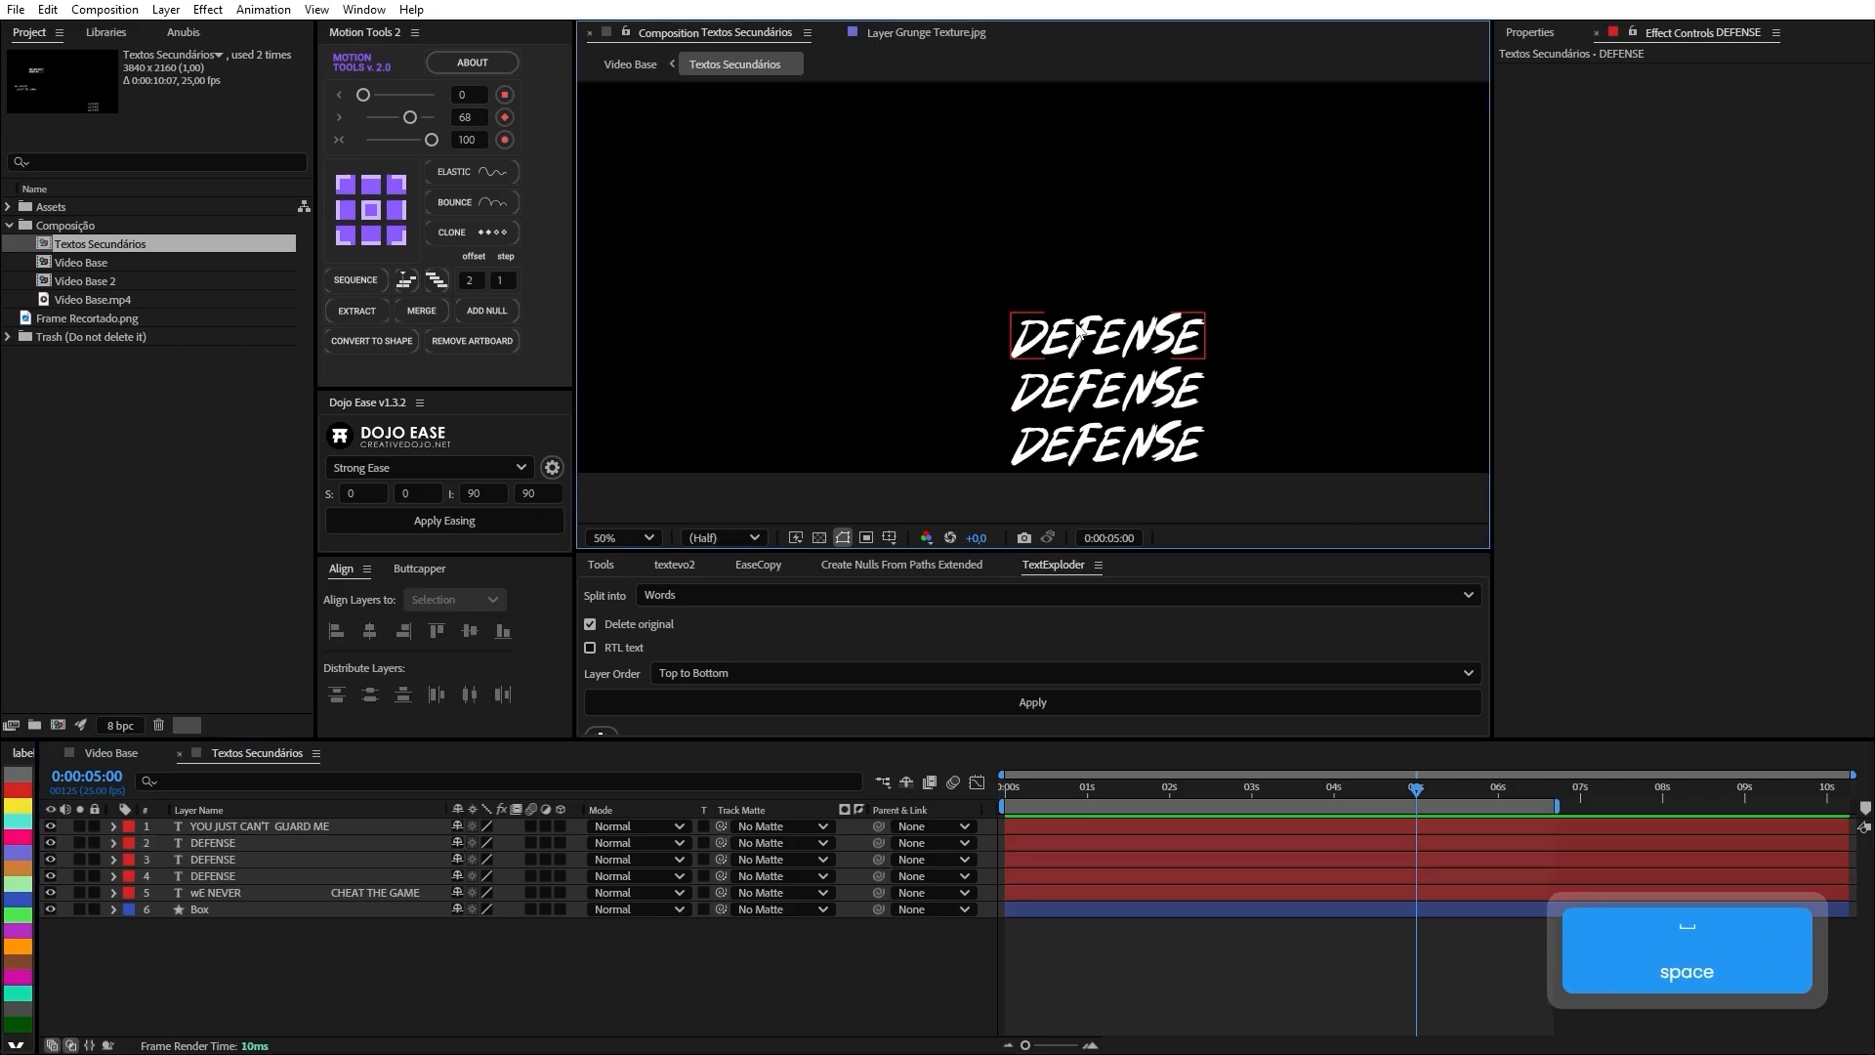
{"action": "mouse_move", "coordinate": [1088, 338]}
{"action": "left_mouse_down"}
{"action": "mouse_move", "coordinate": [1093, 299]}
{"action": "mouse_move", "coordinate": [1099, 317]}
{"action": "left_mouse_up"}
{"action": "key", "text": "ctrl+z"}
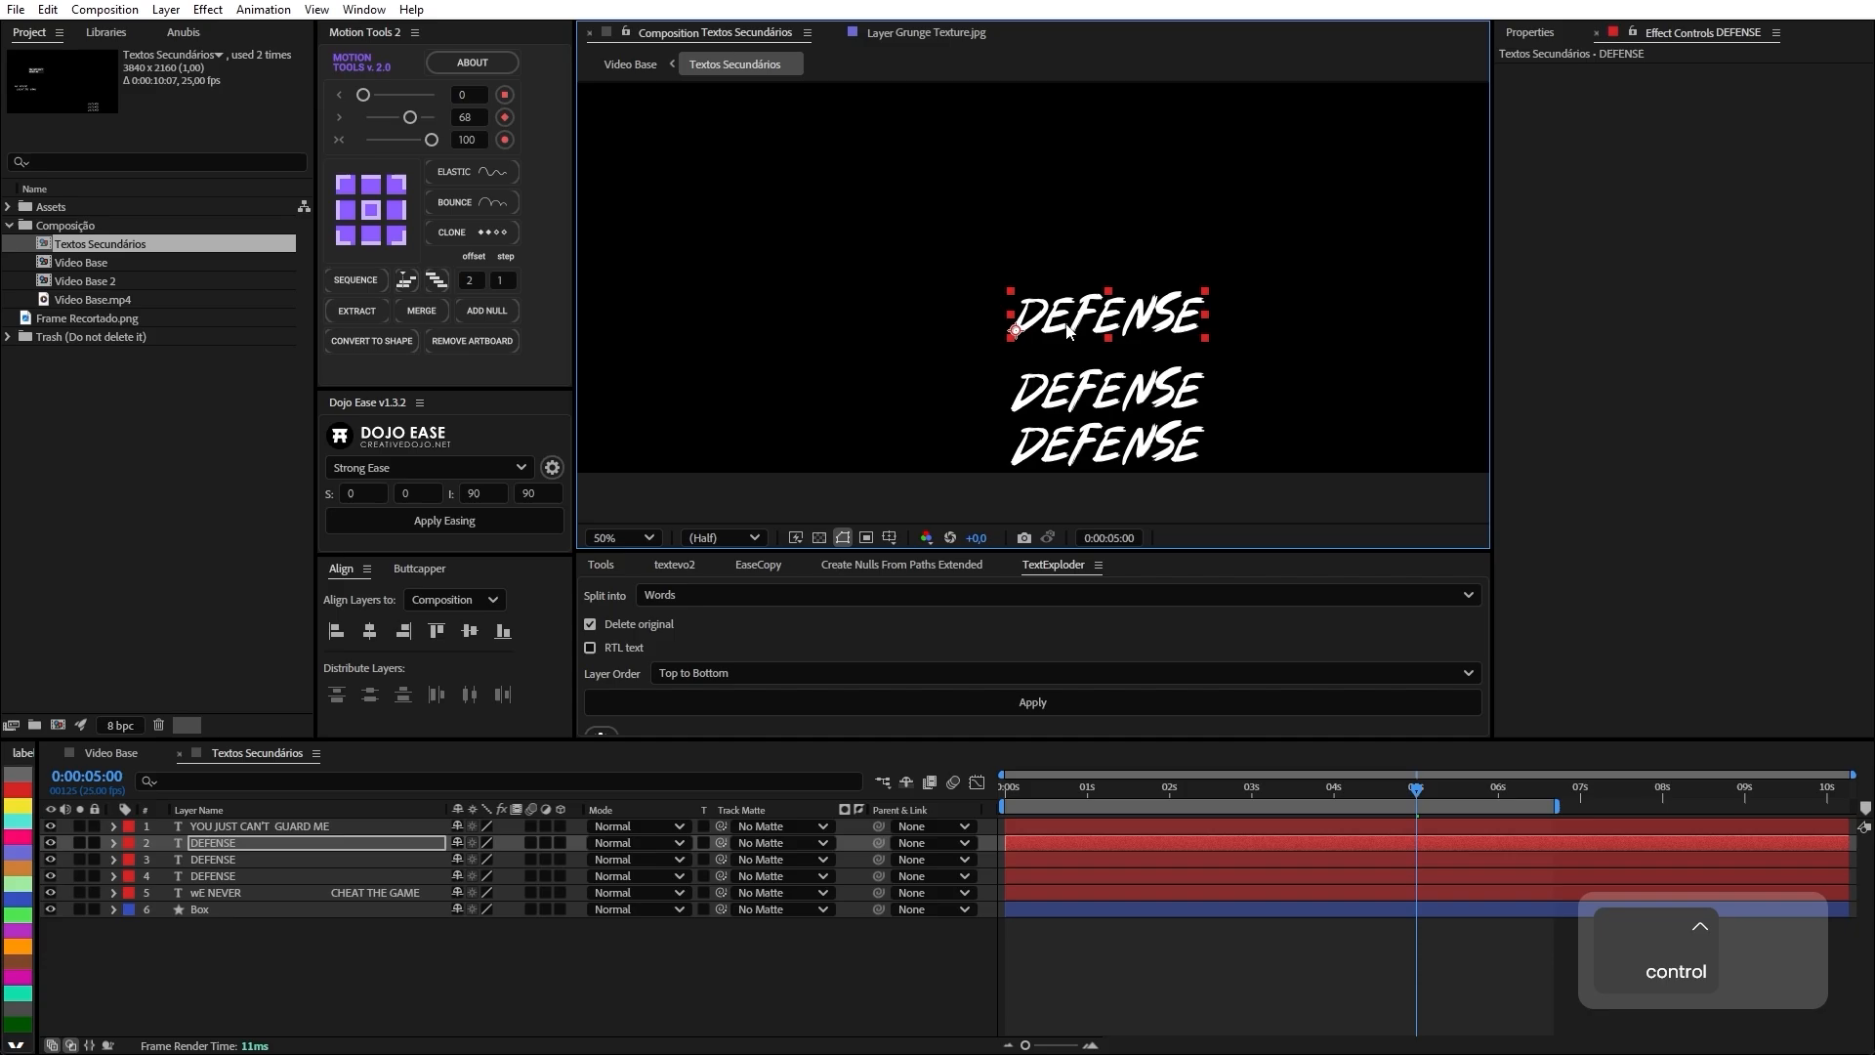
{"action": "key", "text": "ctrl+z"}
Scrub the Video Base composition to 0:00:05:11 and reopen Textos Secundários at that time.
{"action": "left_click", "coordinate": [1227, 457]}
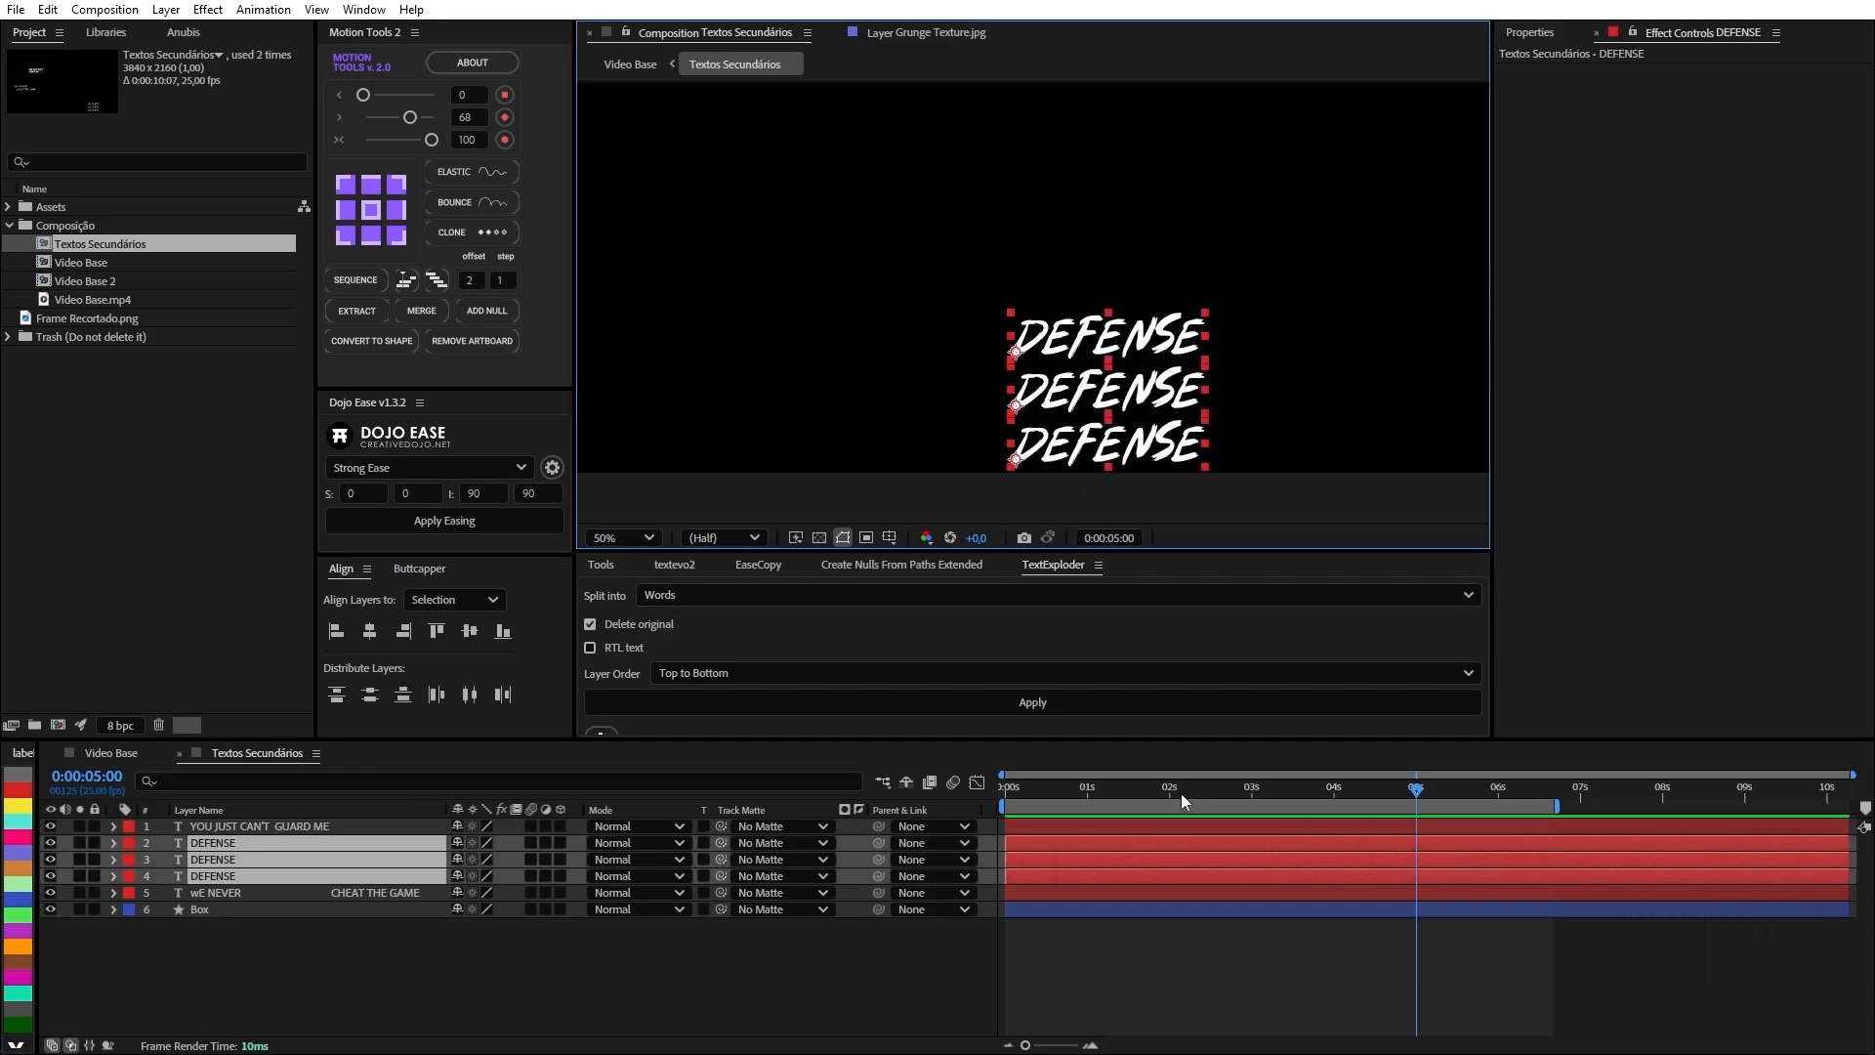
{"action": "left_click_drag", "start_coordinate": [1168, 791], "coordinate": [1107, 793]}
{"action": "key", "text": "ctrl"}
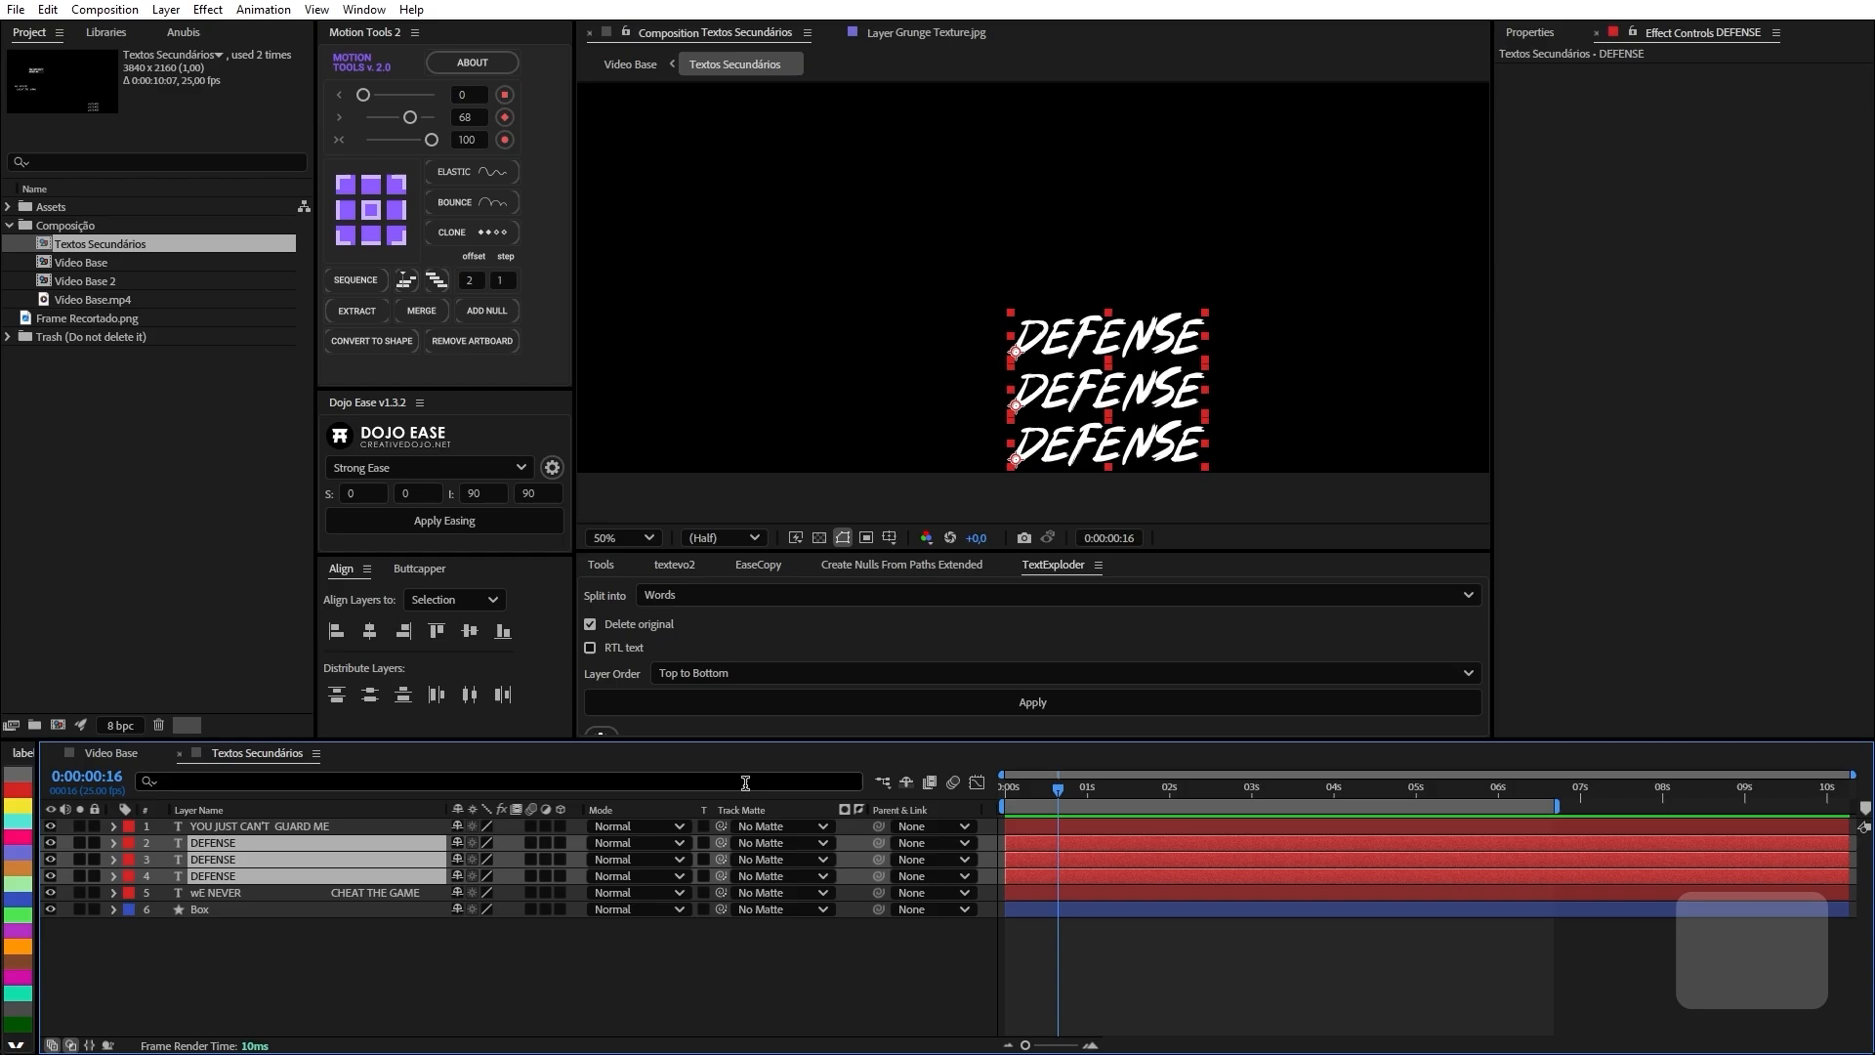
{"action": "left_click", "coordinate": [87, 760]}
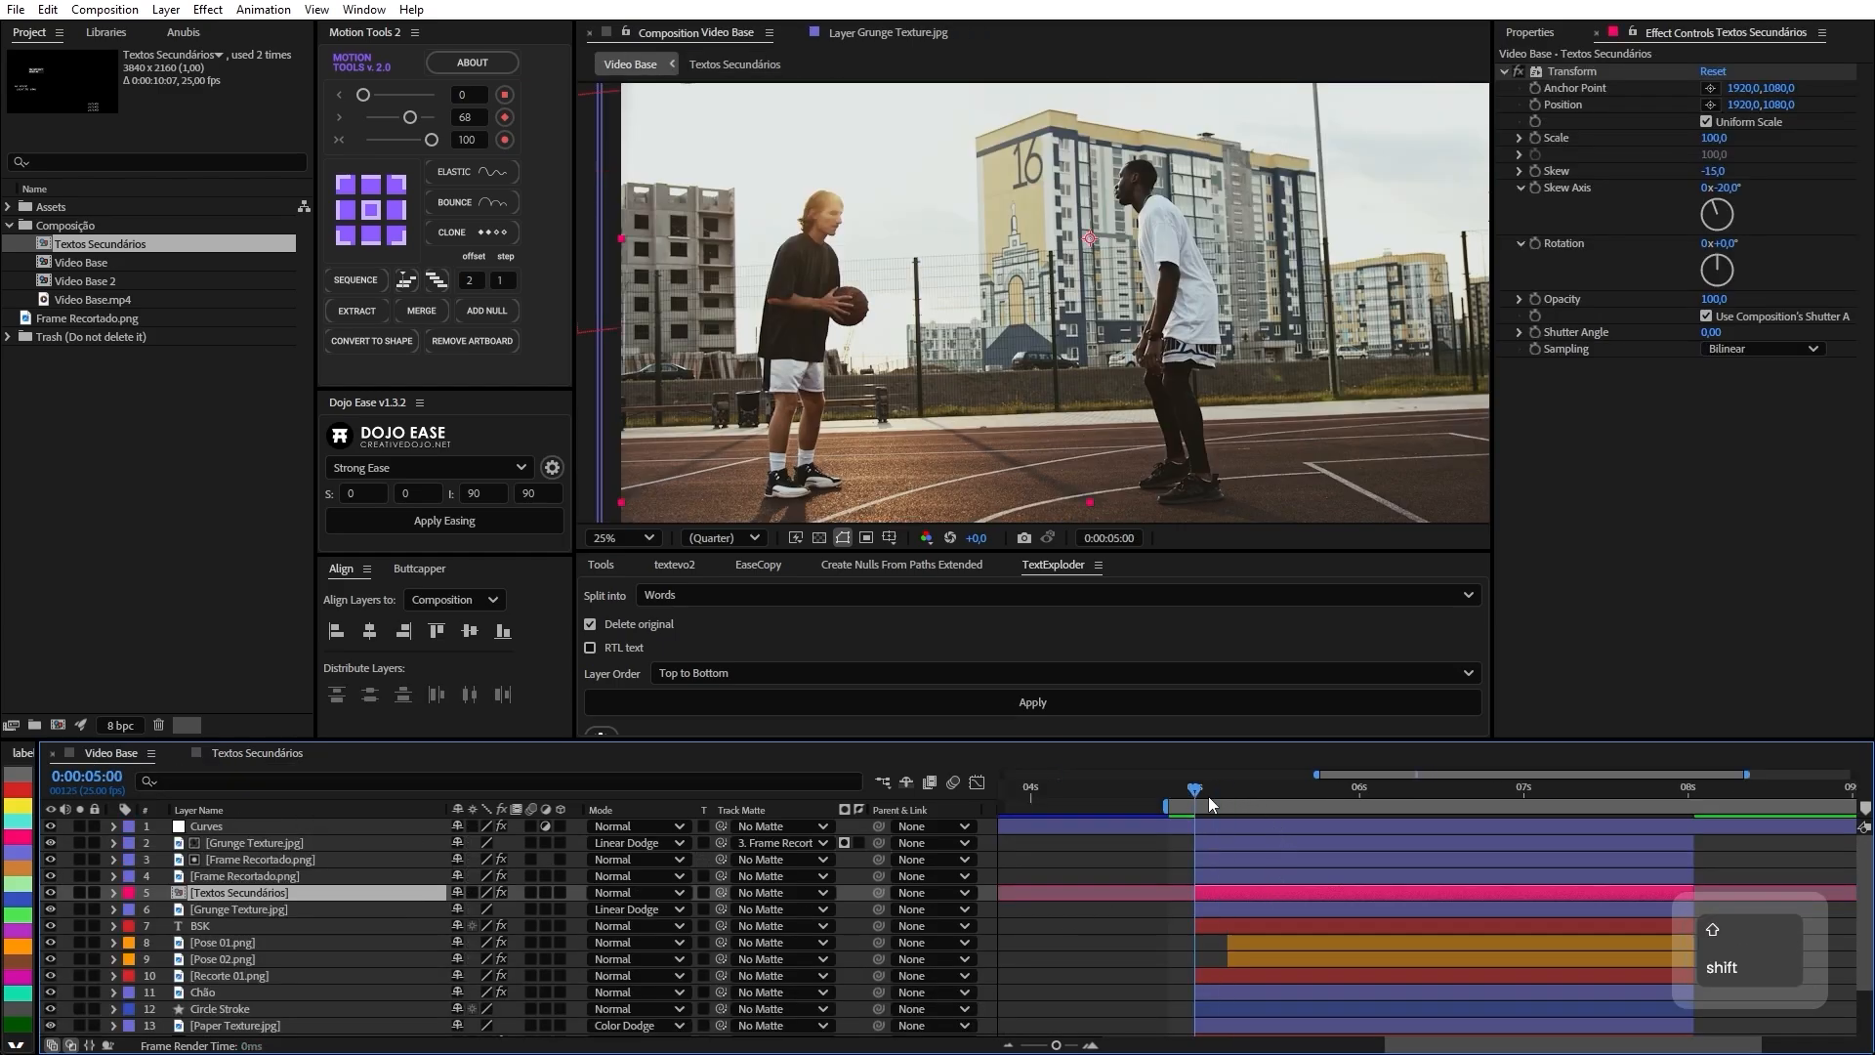
{"action": "key", "text": "shift"}
{"action": "left_click_drag", "start_coordinate": [1227, 799], "coordinate": [1267, 799]}
{"action": "double_click", "coordinate": [1253, 892]}
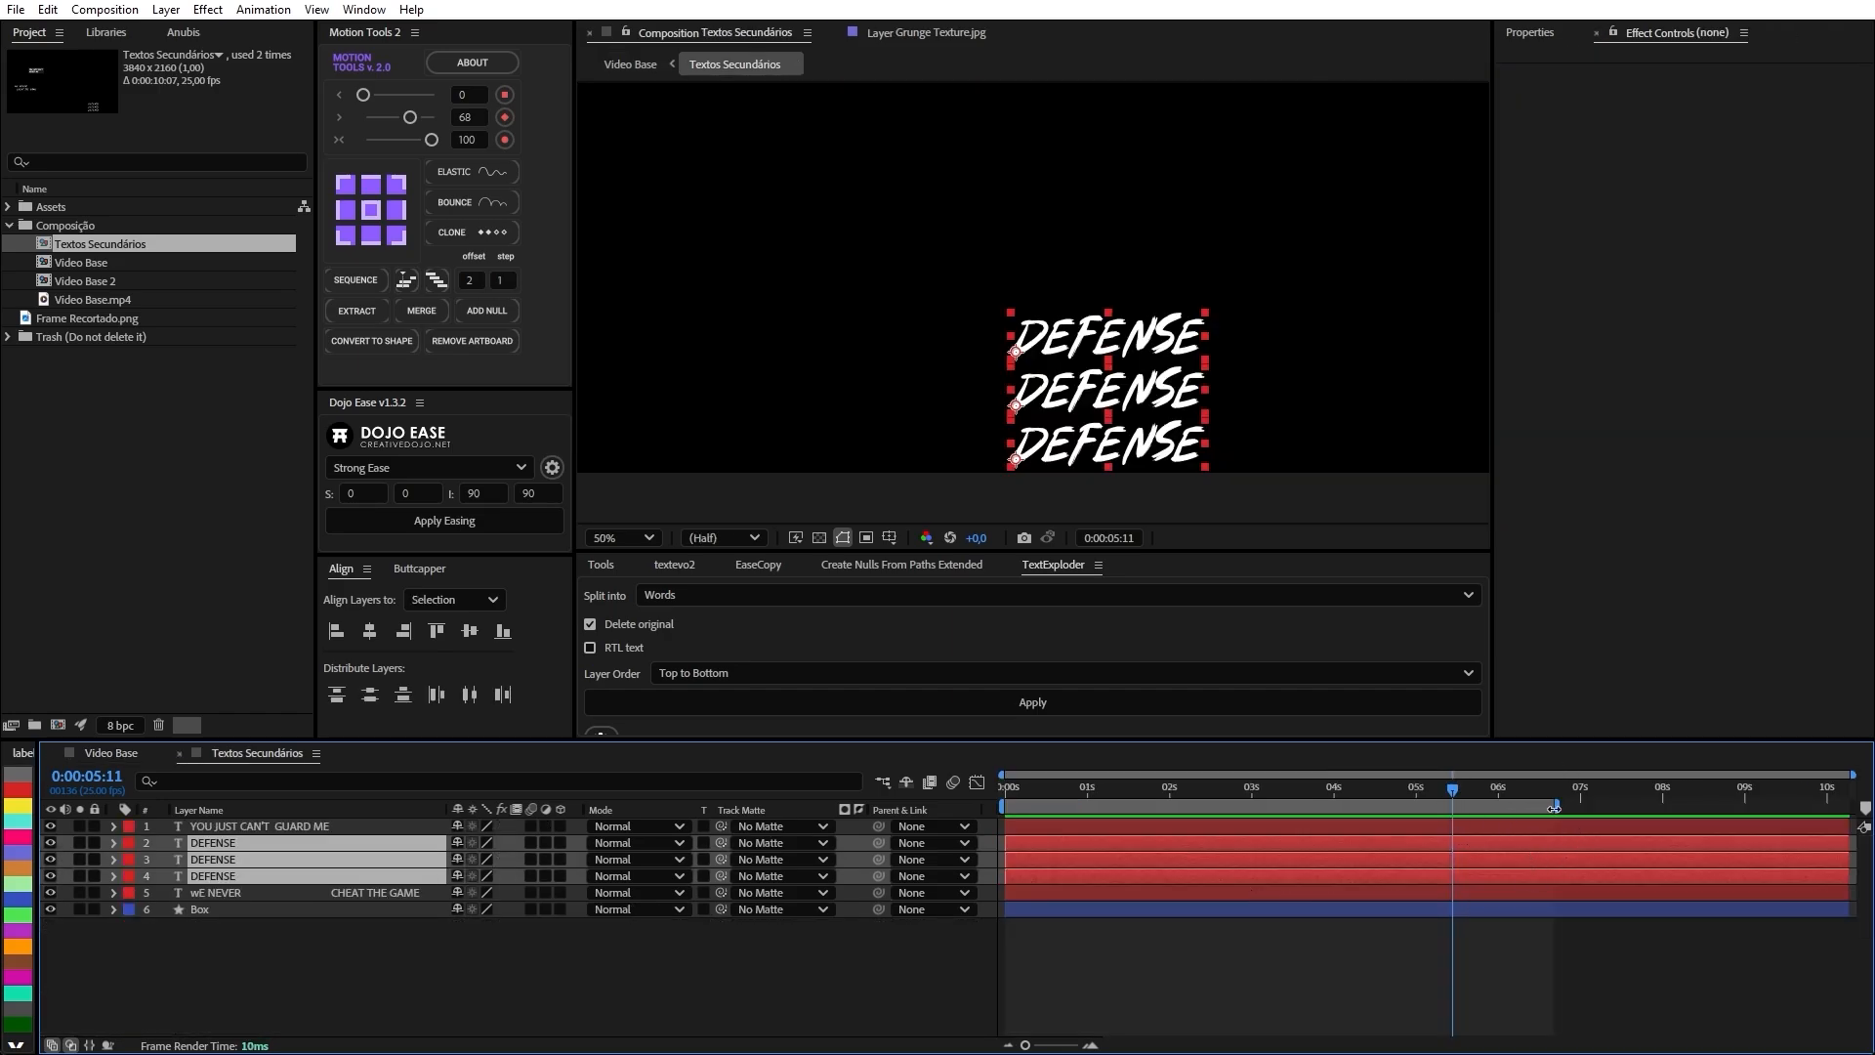
Shift the work area to start at about 3 seconds and trim the starts of the three DEFENSE layers to 0:00:05:11.
{"action": "left_click_drag", "start_coordinate": [1557, 807], "coordinate": [1805, 810]}
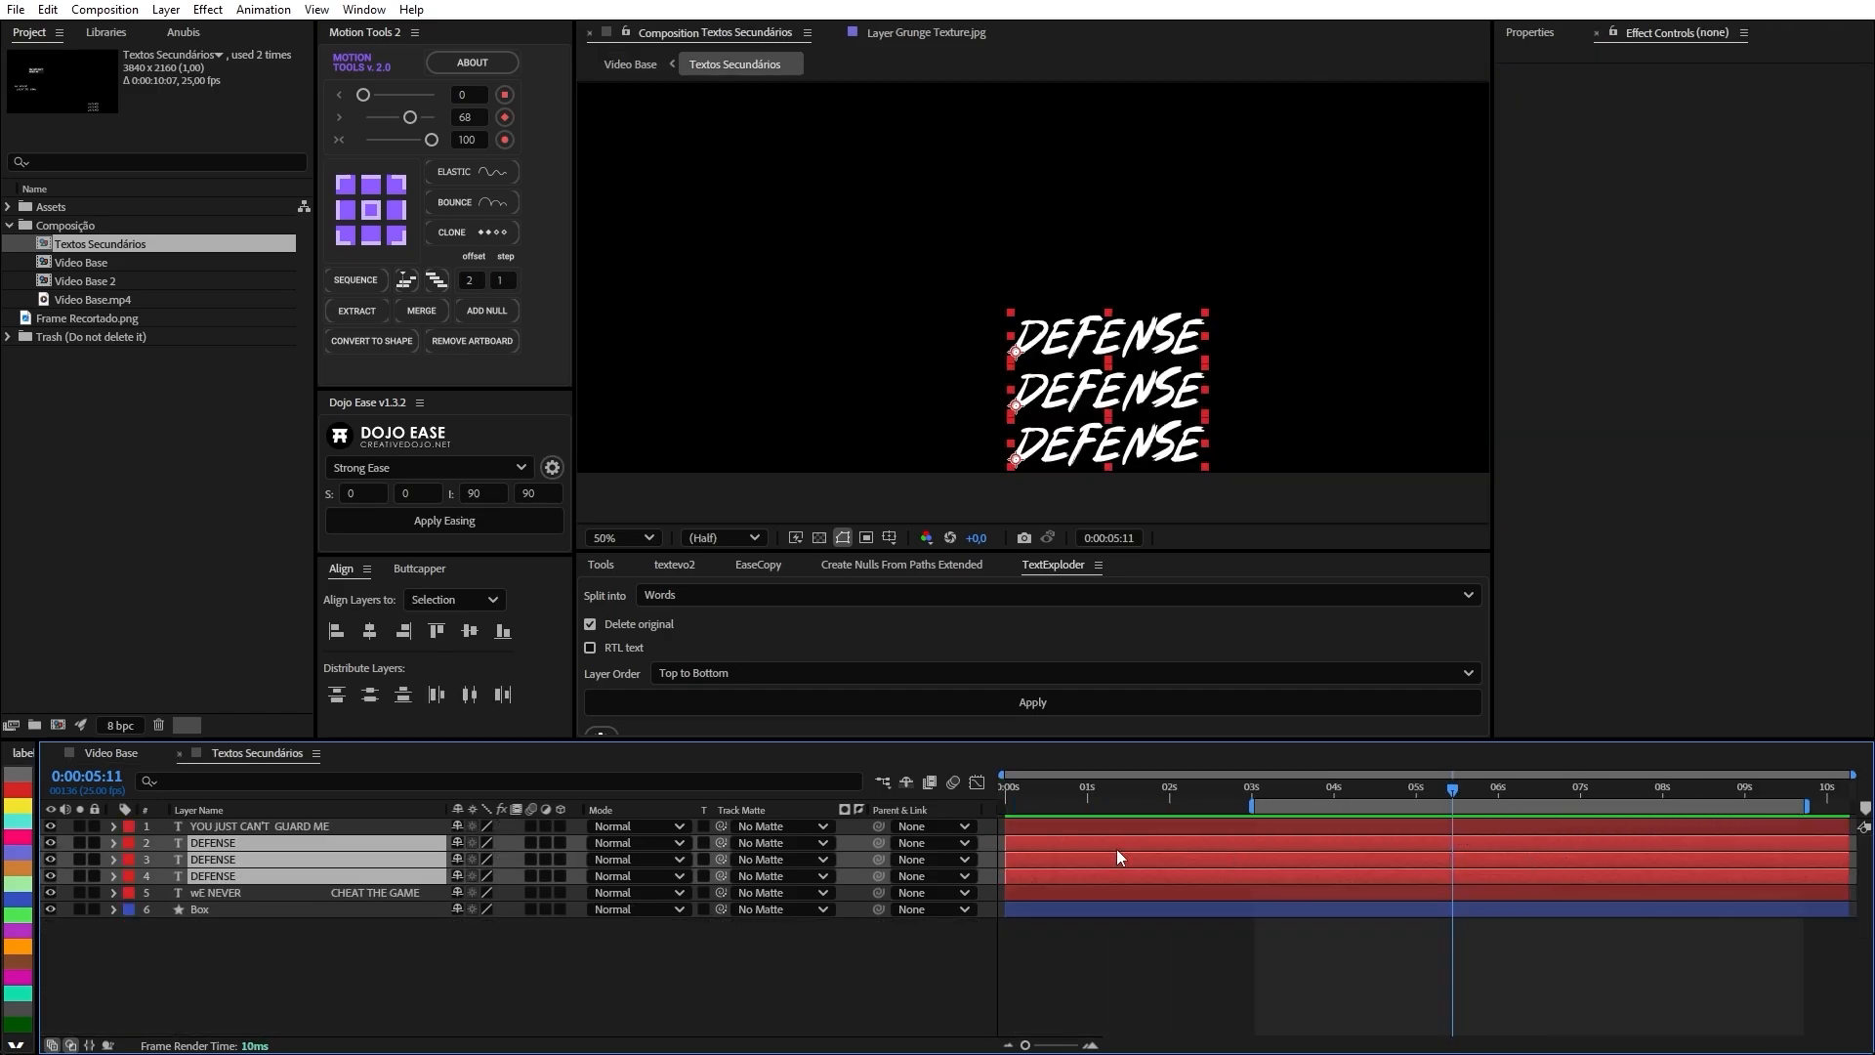
{"action": "key", "text": "alt"}
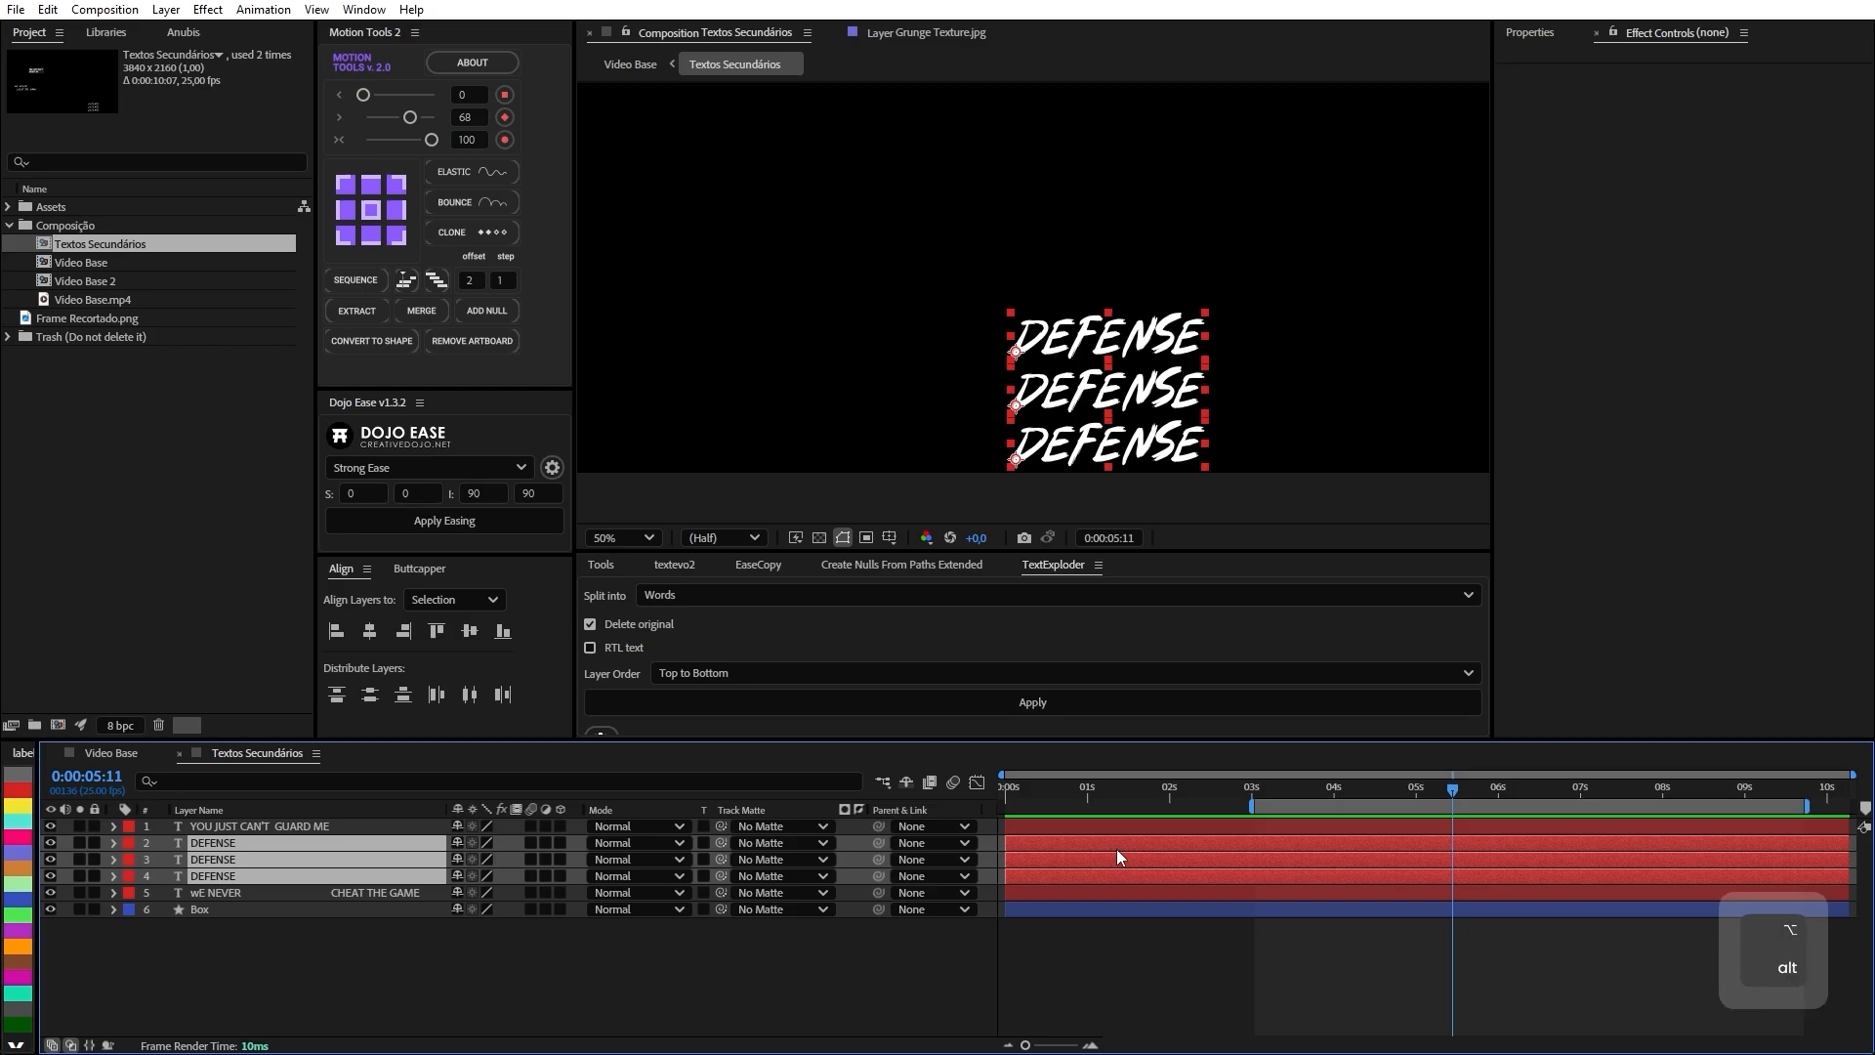
{"action": "key", "text": "alt+bracketleft"}
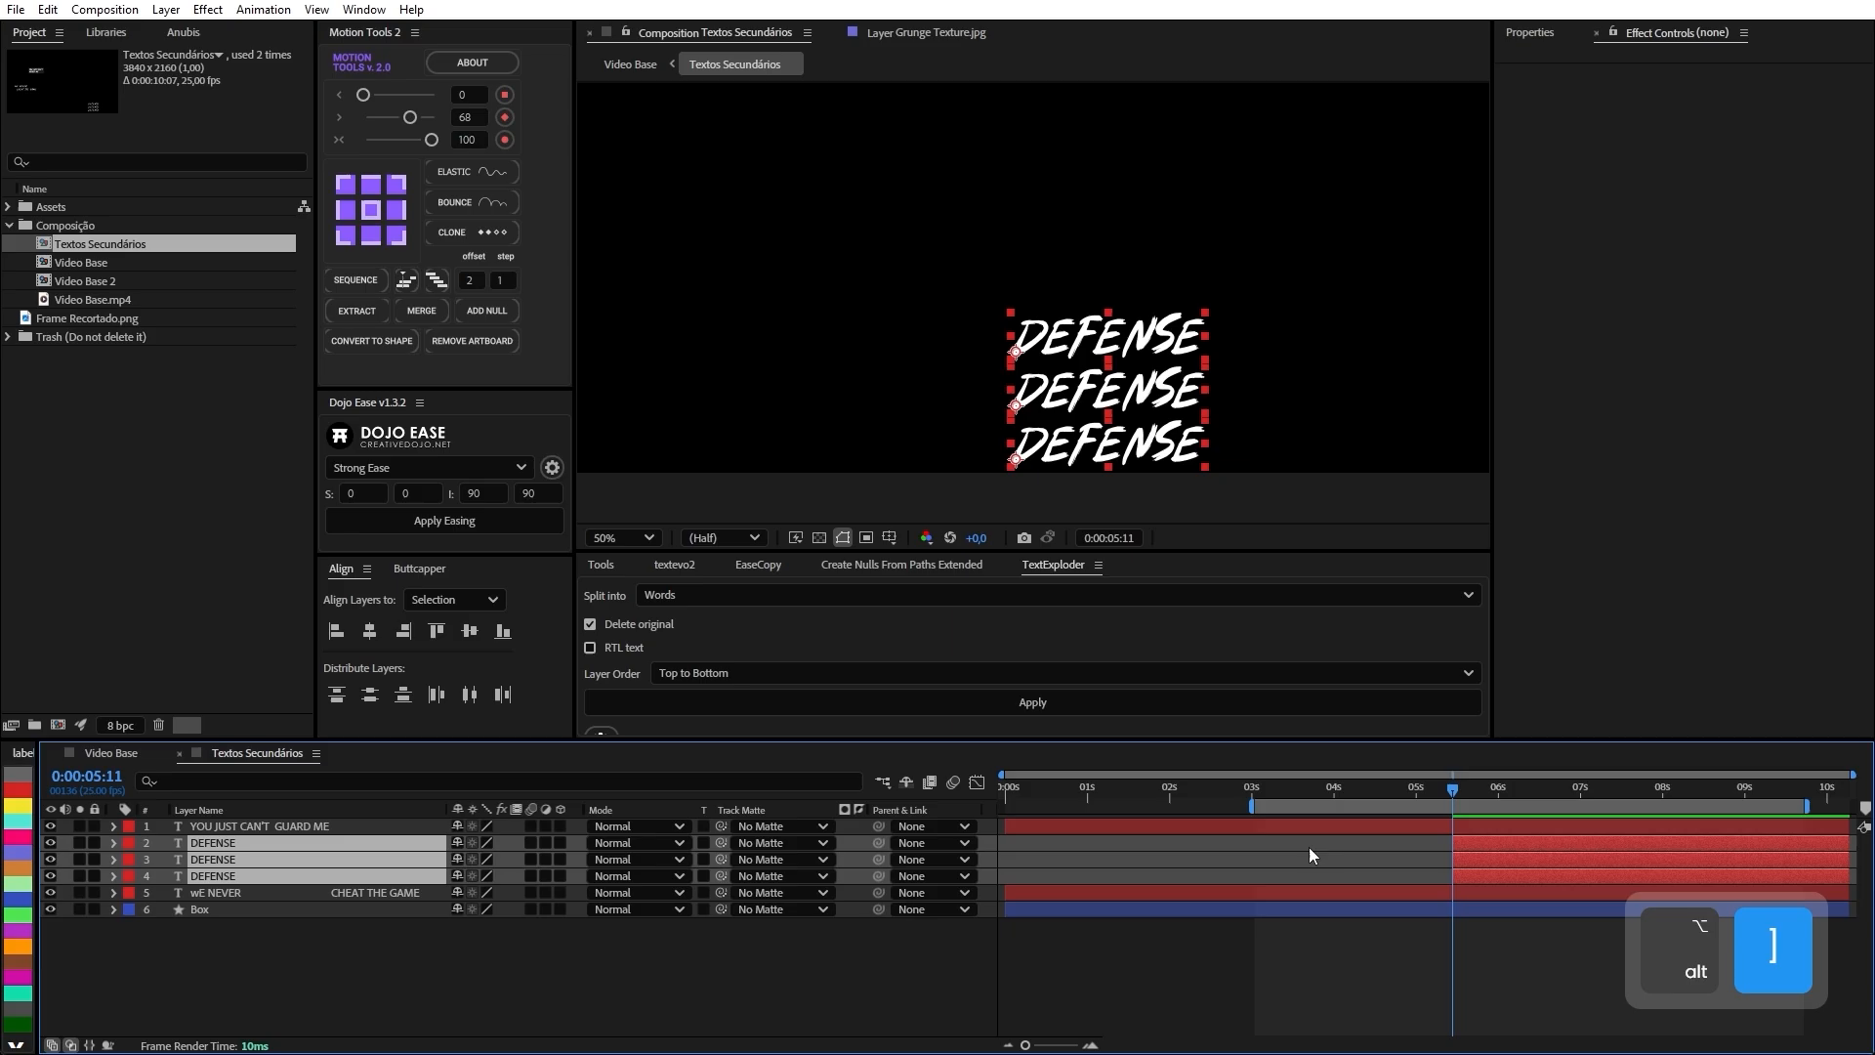
Add Position keyframes to the three DEFENSE layers at 0:00:05:11 and 0:00:05:17.
{"action": "key", "text": "alt"}
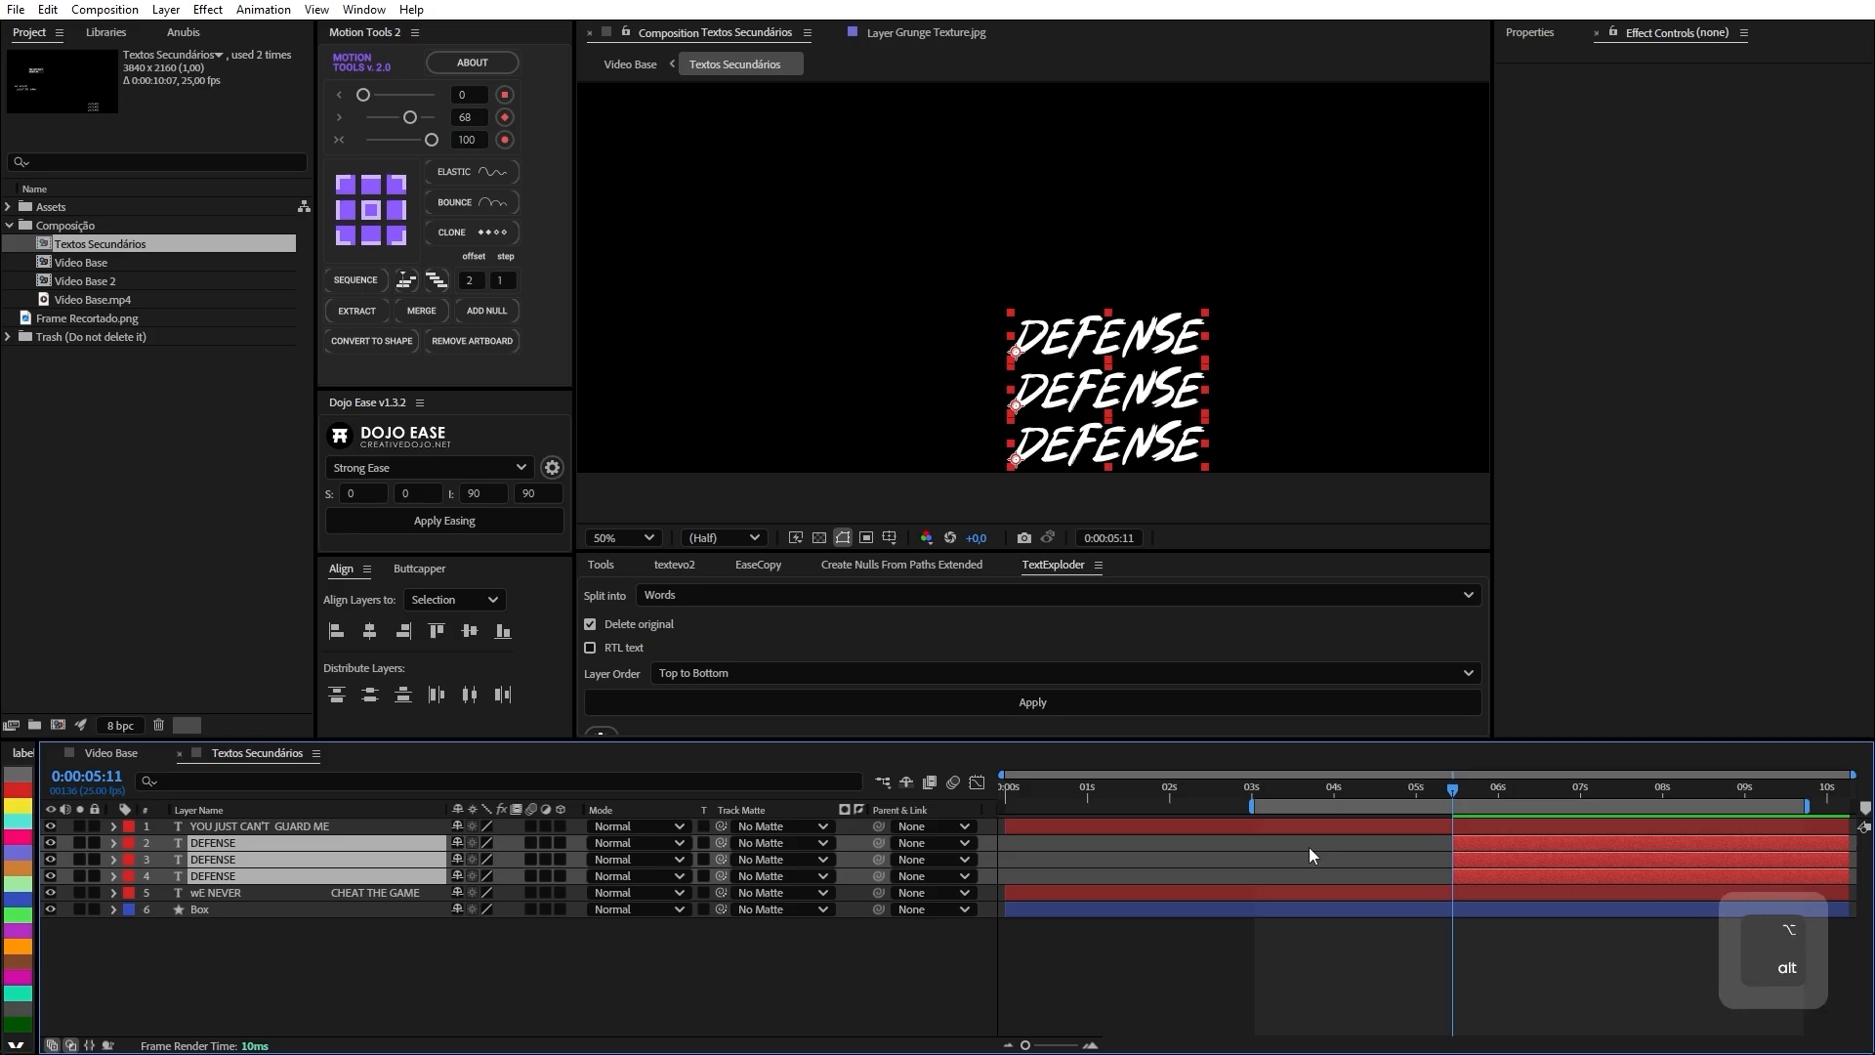
{"action": "key", "text": "alt+shift+p"}
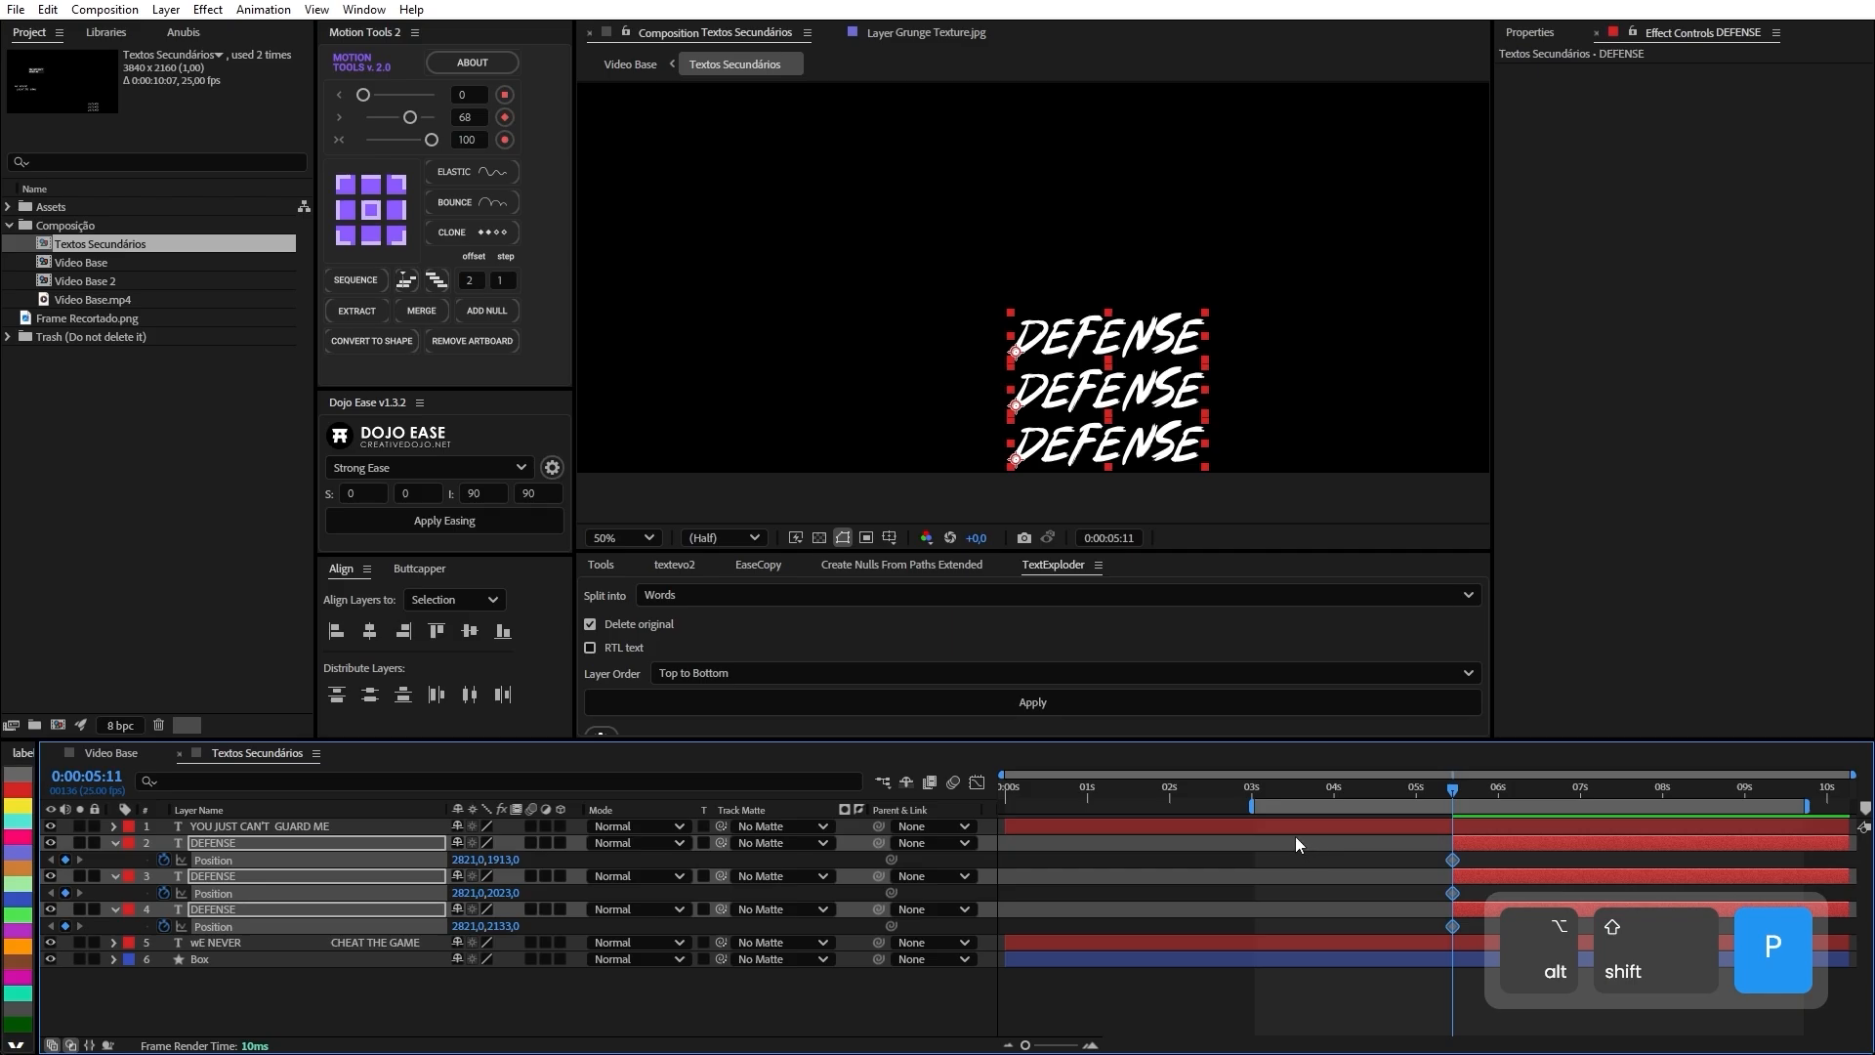
{"action": "key", "text": "ctrl+Right"}
{"action": "key", "text": "ctrl+Right"}
{"action": "key", "text": "ctrl+Right"}
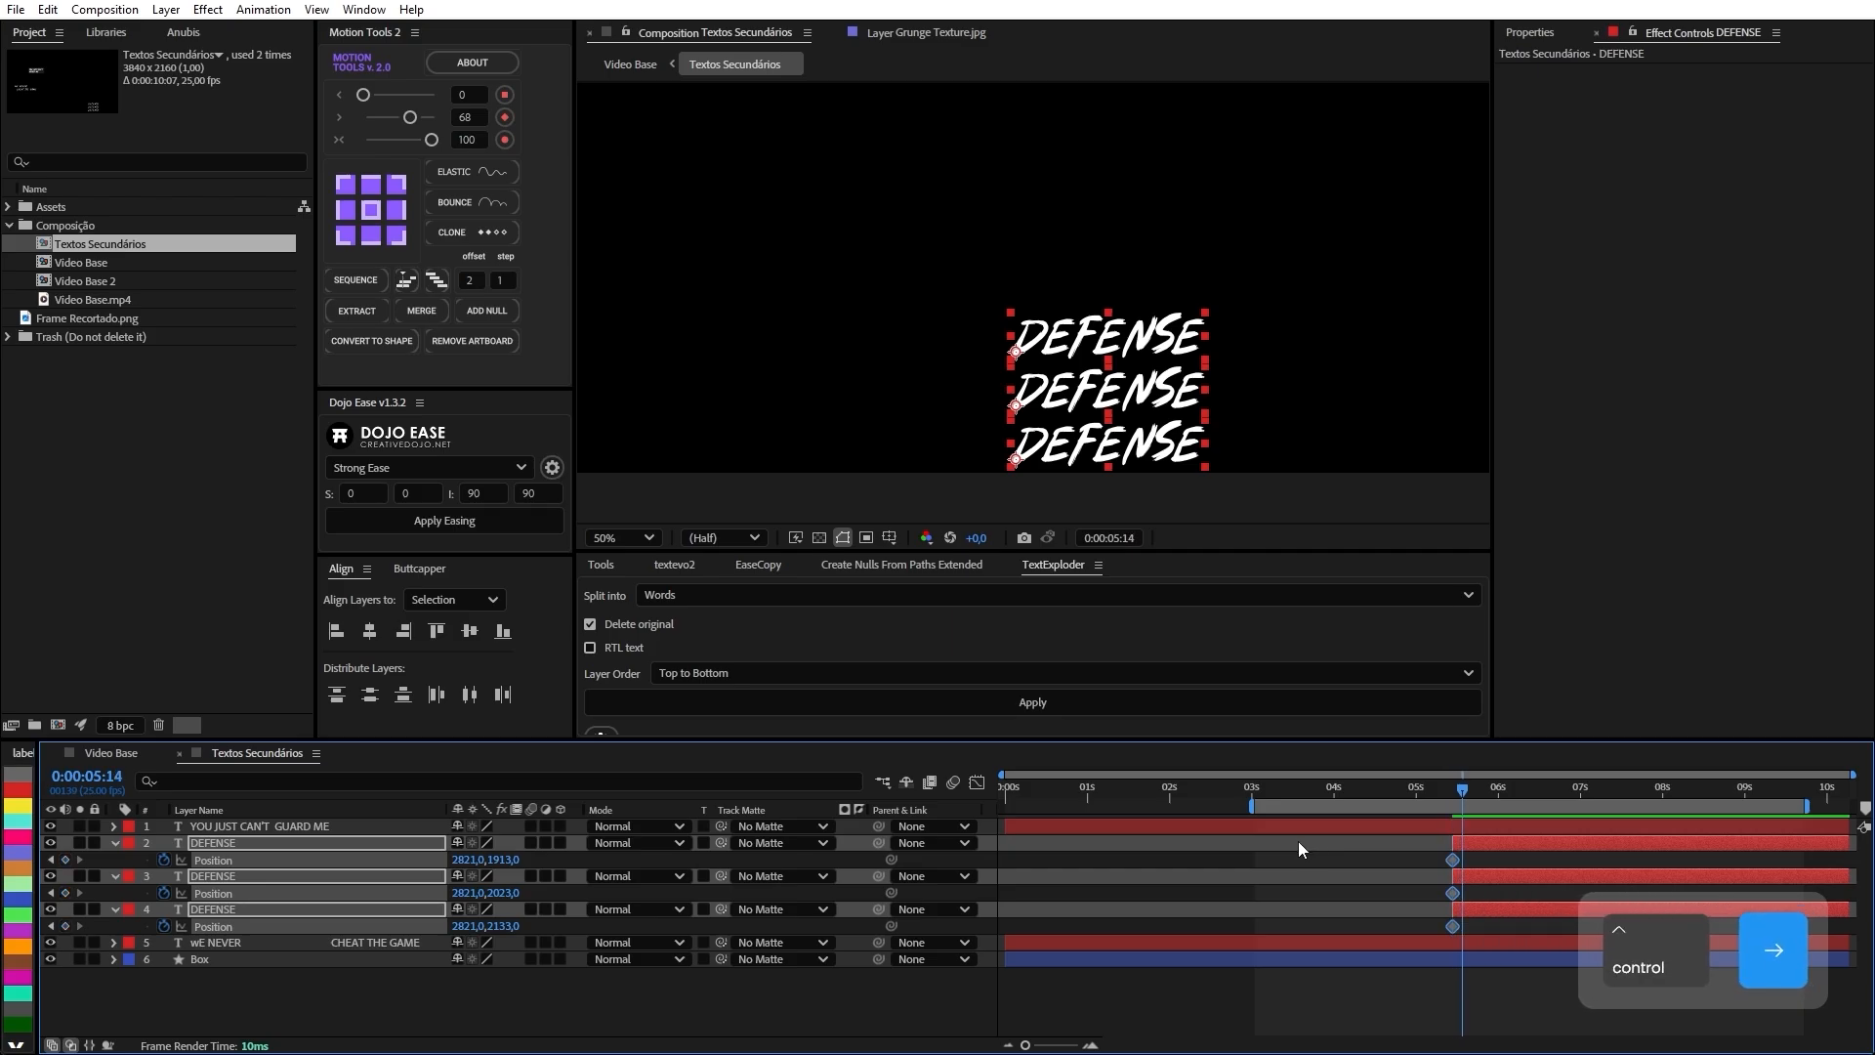
{"action": "key", "text": "ctrl+Right"}
{"action": "key", "text": "ctrl+Right"}
{"action": "key", "text": "ctrl+Right"}
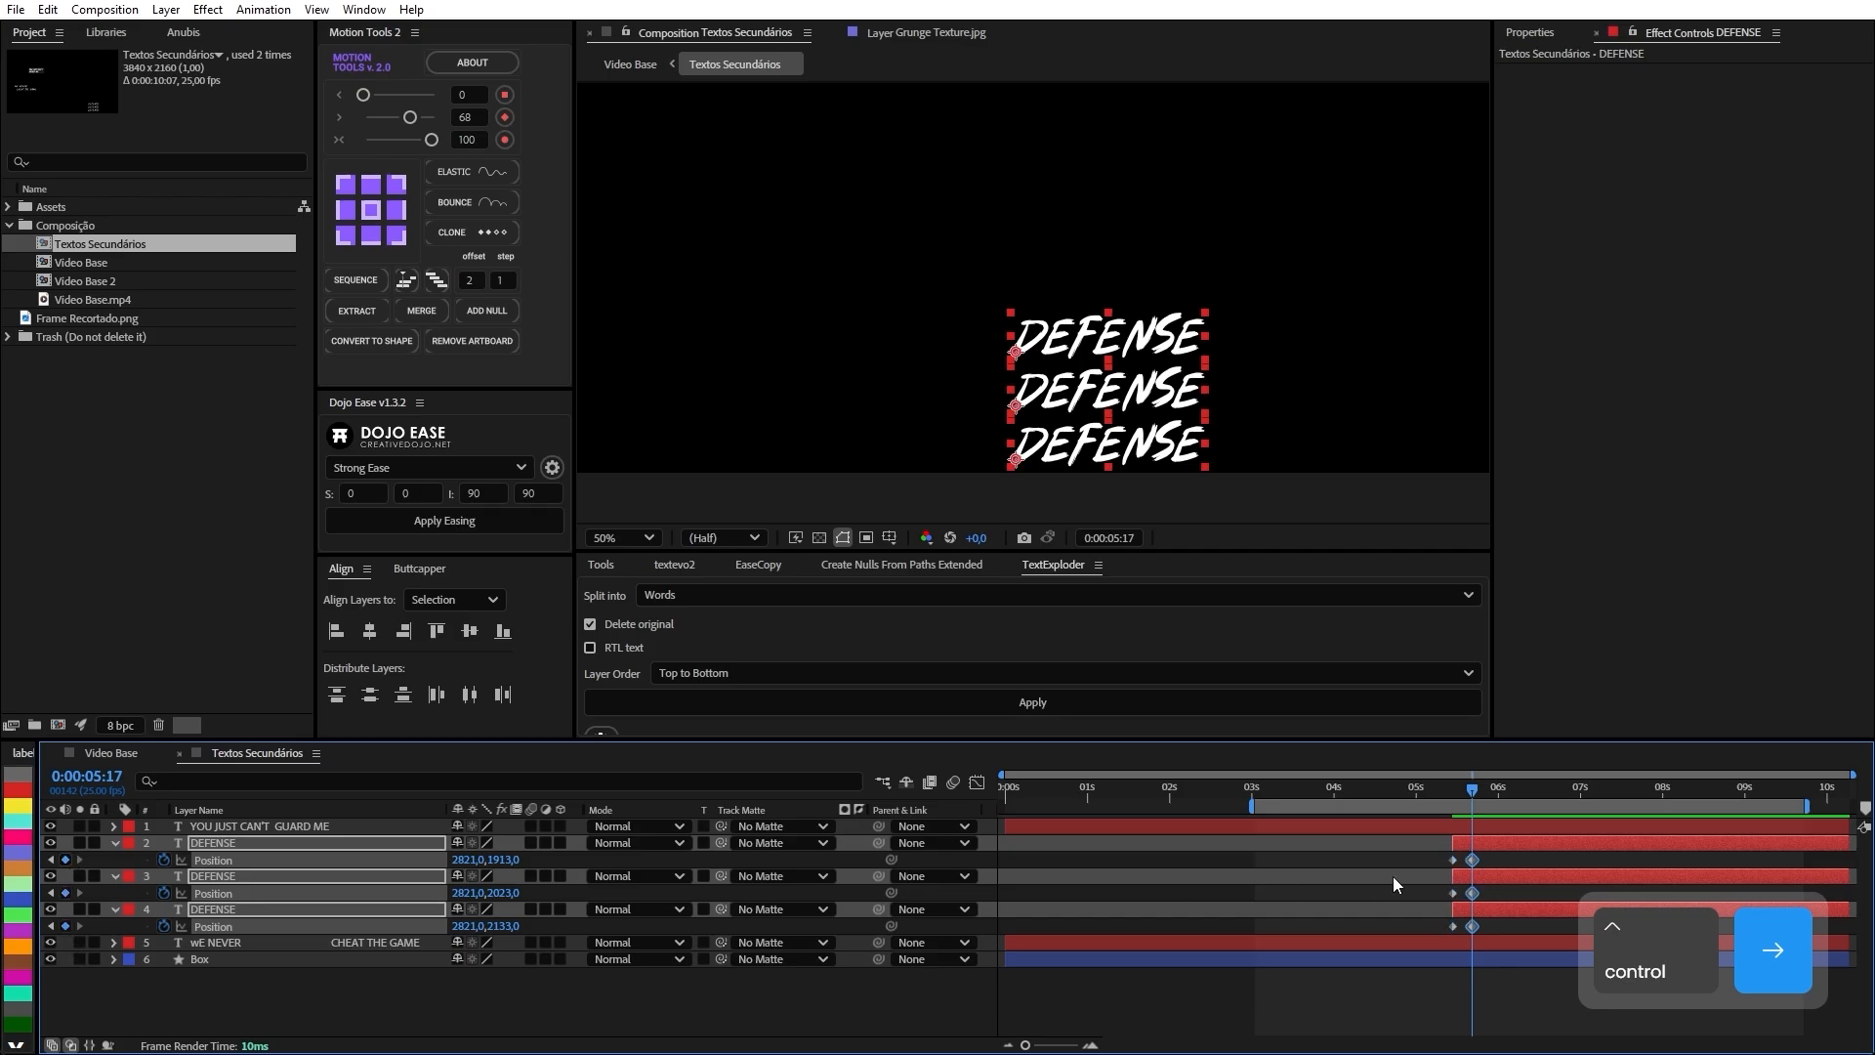
At 0:00:05:11, move the three DEFENSE words horizontally left to an X position of 2553.
{"action": "scroll", "coordinate": [1265, 823], "scroll_direction": "up", "scroll_amount": 5}
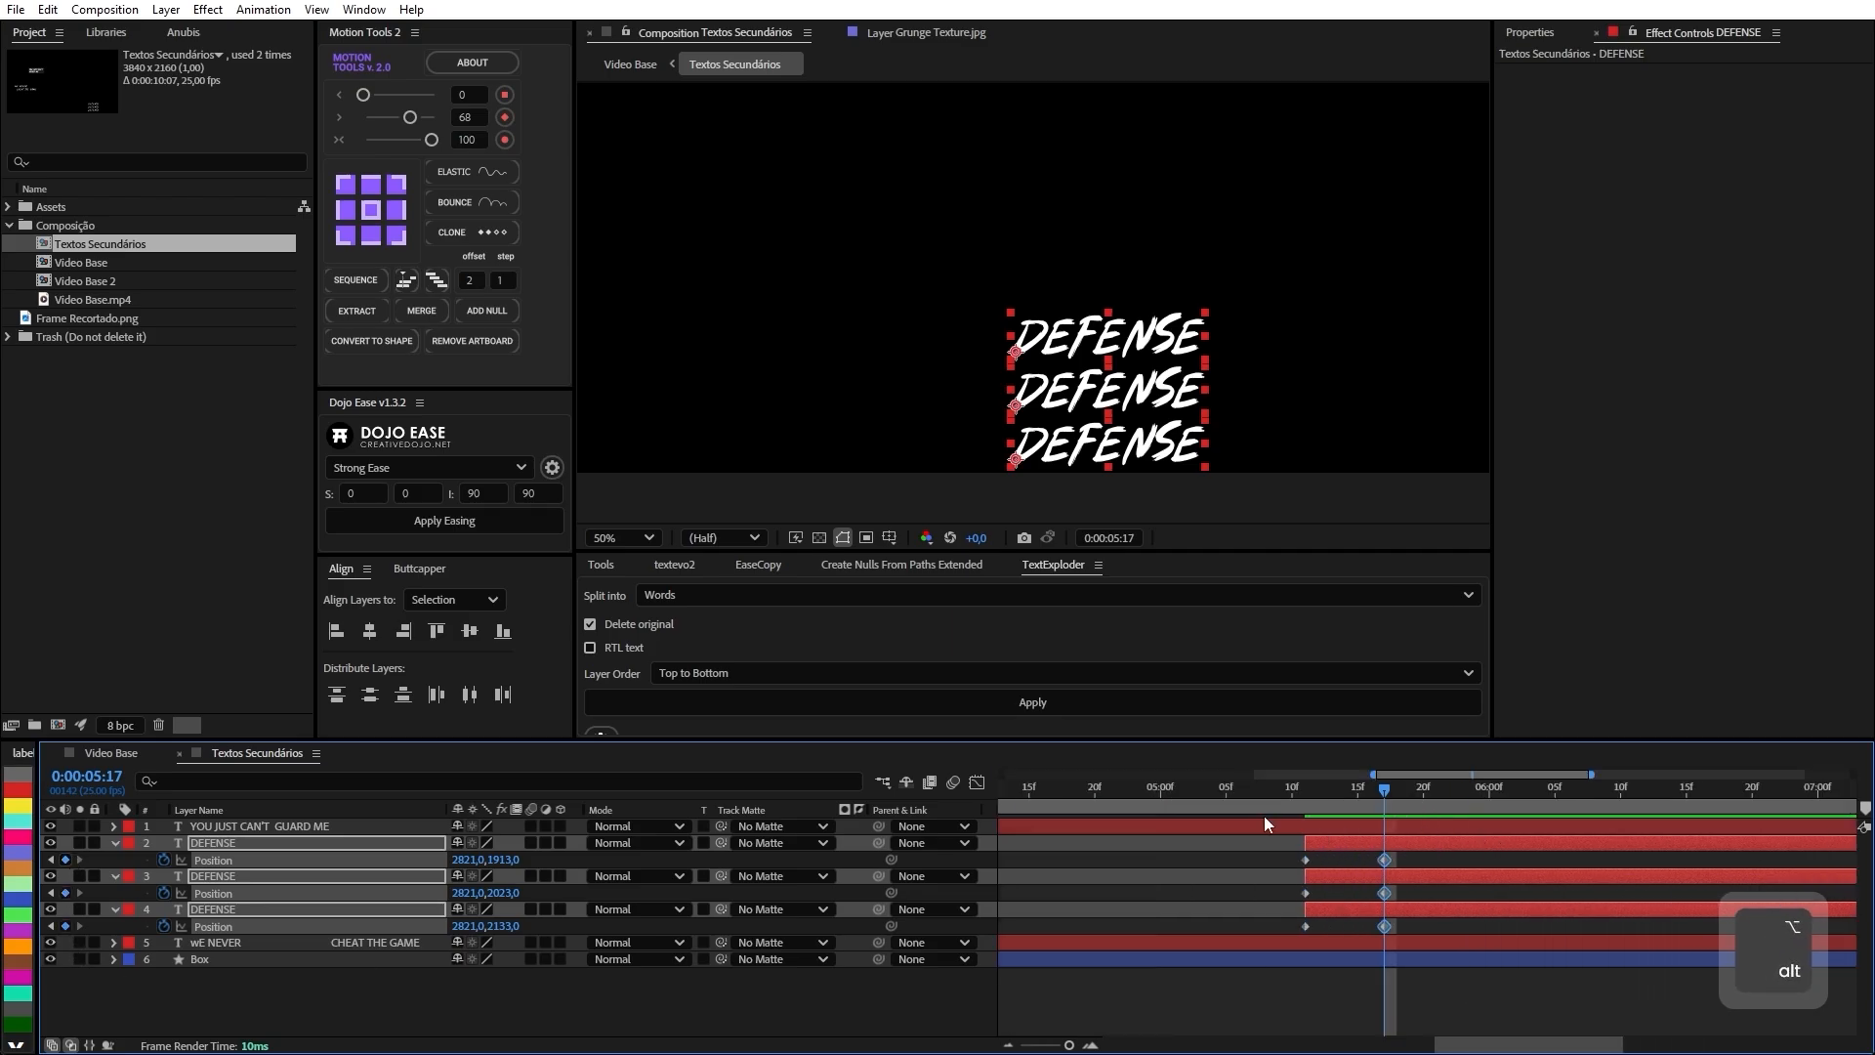
{"action": "left_click", "coordinate": [1320, 788], "text": "shift"}
{"action": "left_click_drag", "start_coordinate": [1108, 408], "coordinate": [1161, 395]}
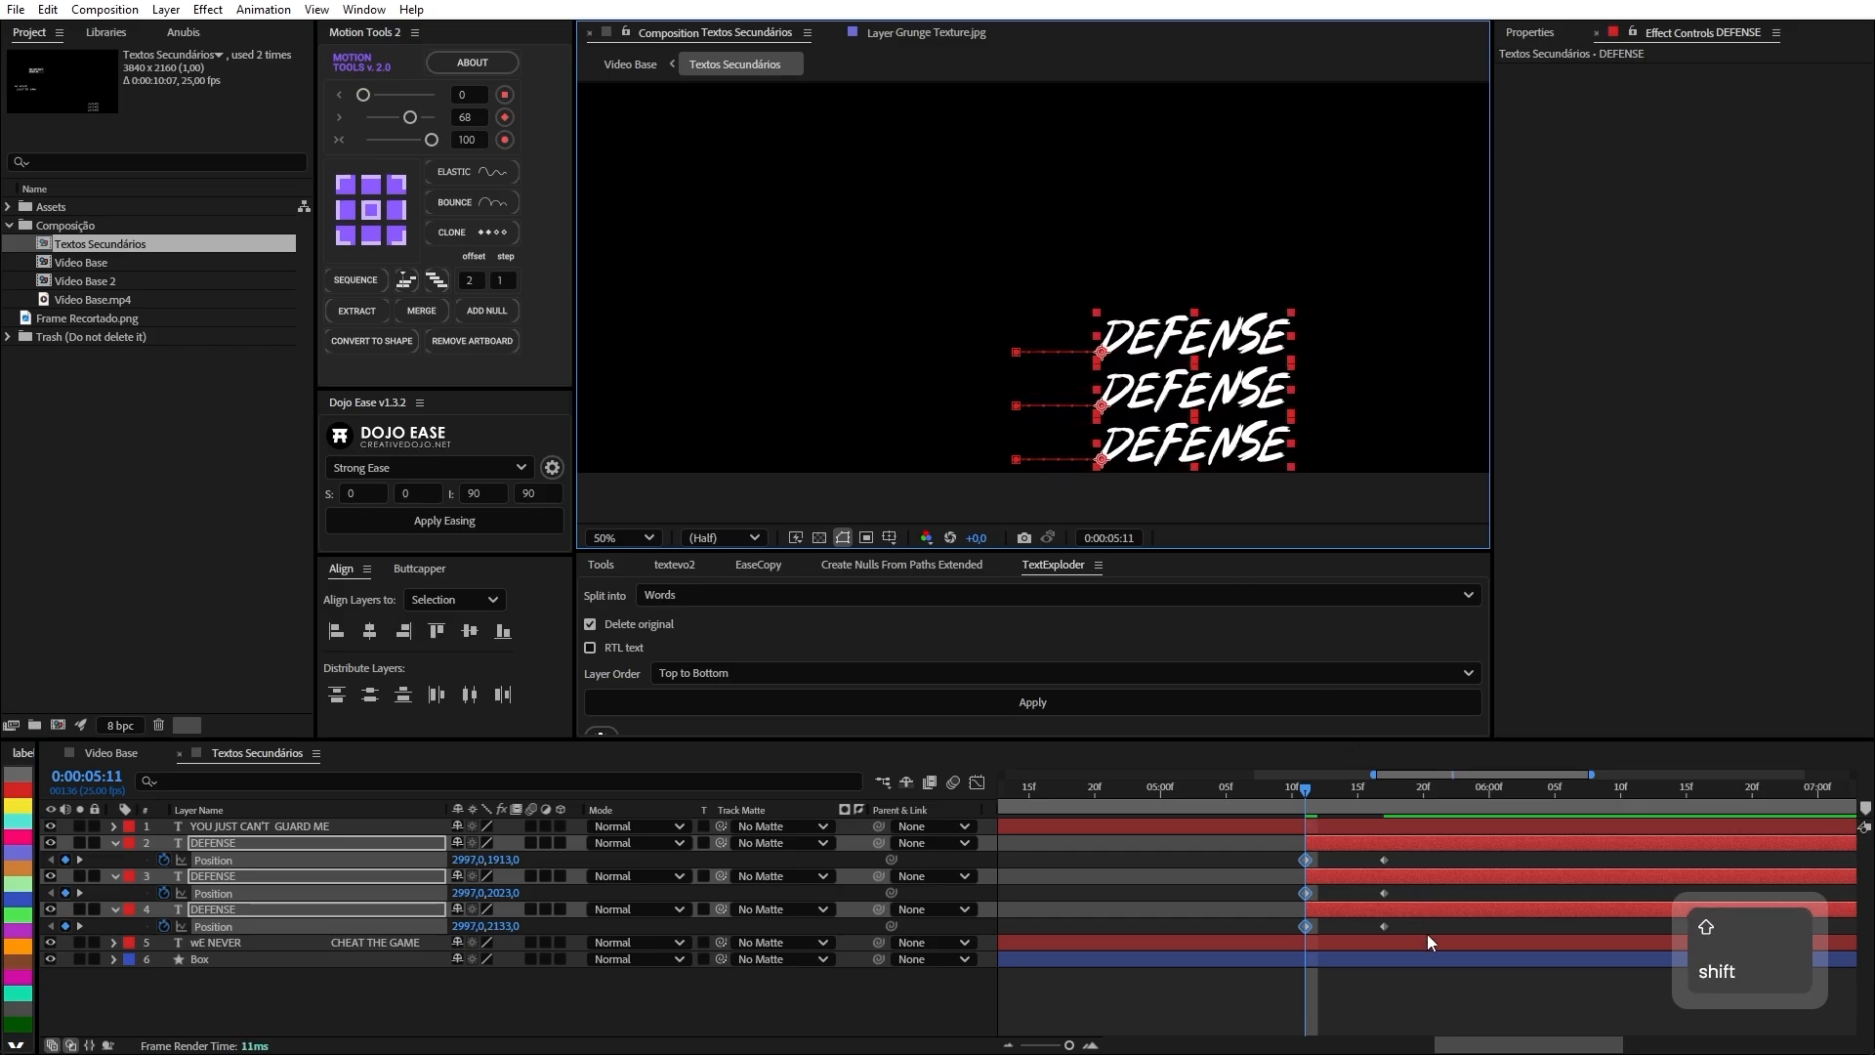
{"action": "left_click_drag", "start_coordinate": [1130, 342], "coordinate": [913, 346]}
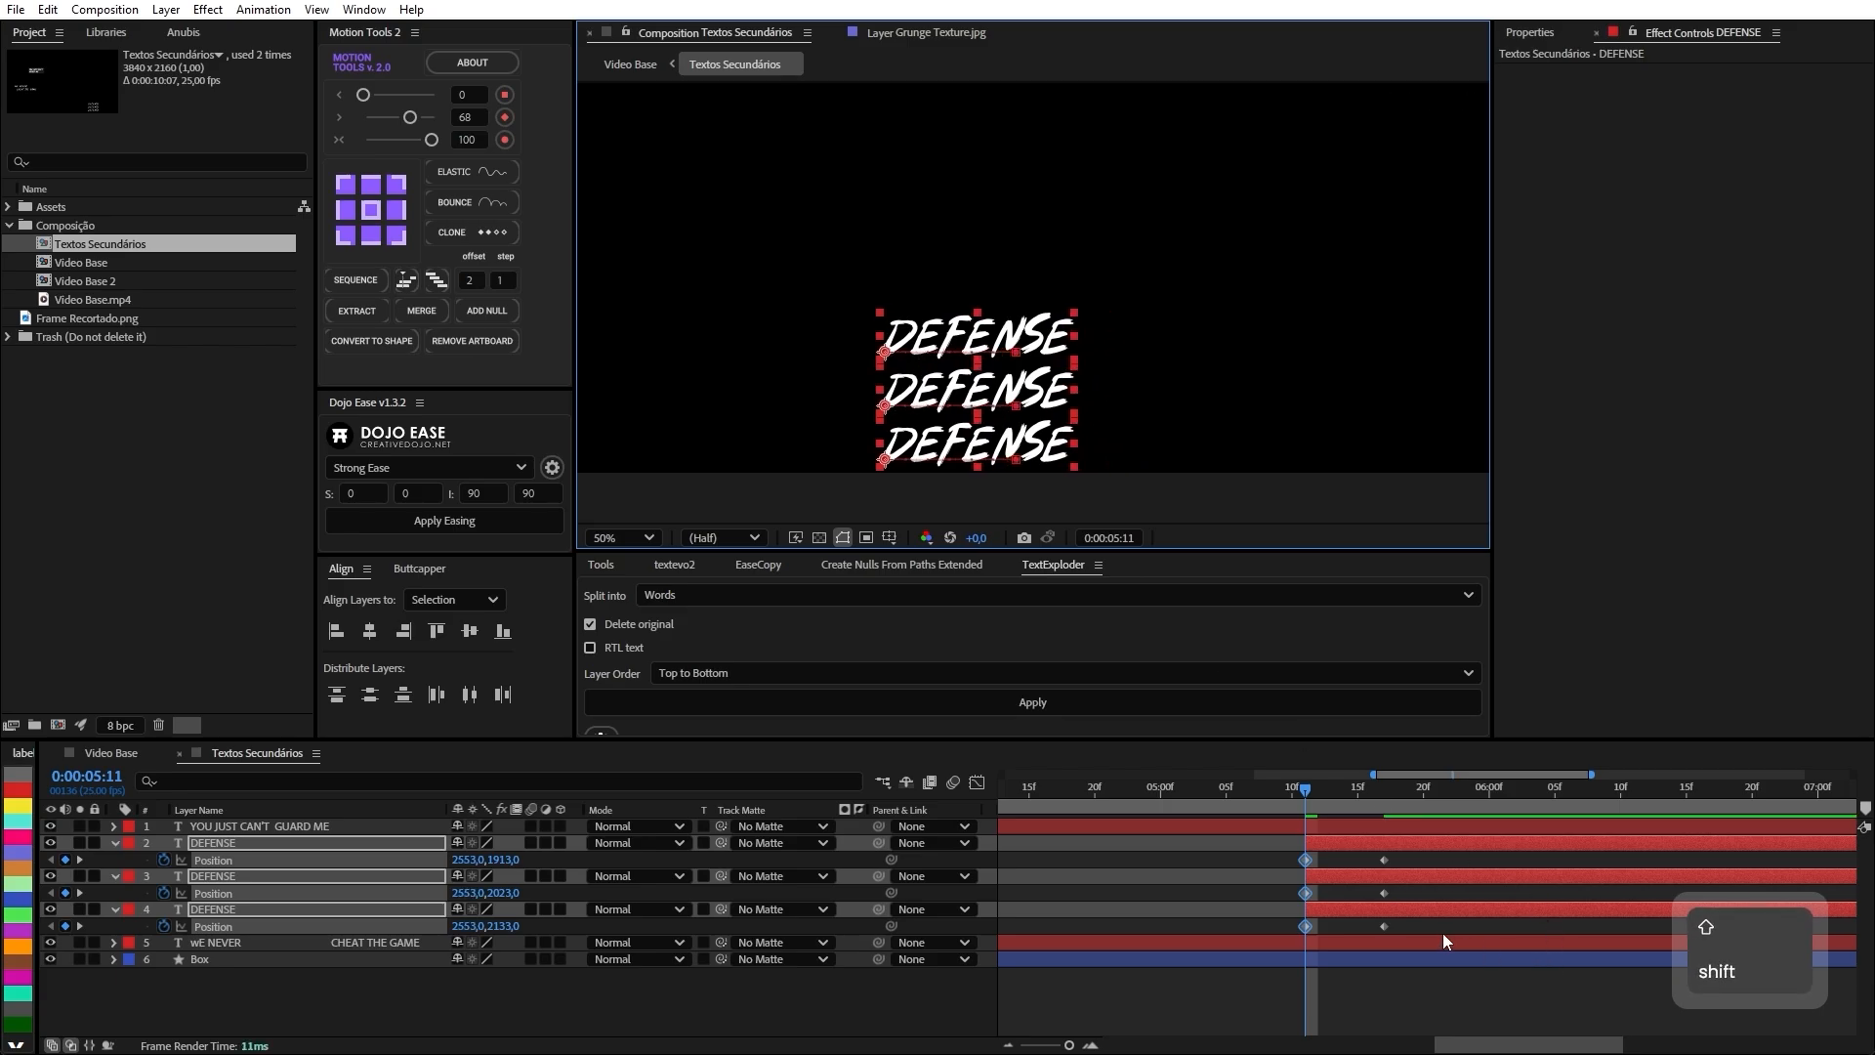
Easy-ease the DEFENSE Position keyframes and shape their speed graph to start fast and slow down gradually.
{"action": "left_click_drag", "start_coordinate": [1443, 934], "coordinate": [1352, 996]}
{"action": "key", "text": "F9"}
{"action": "left_click", "coordinate": [973, 783]}
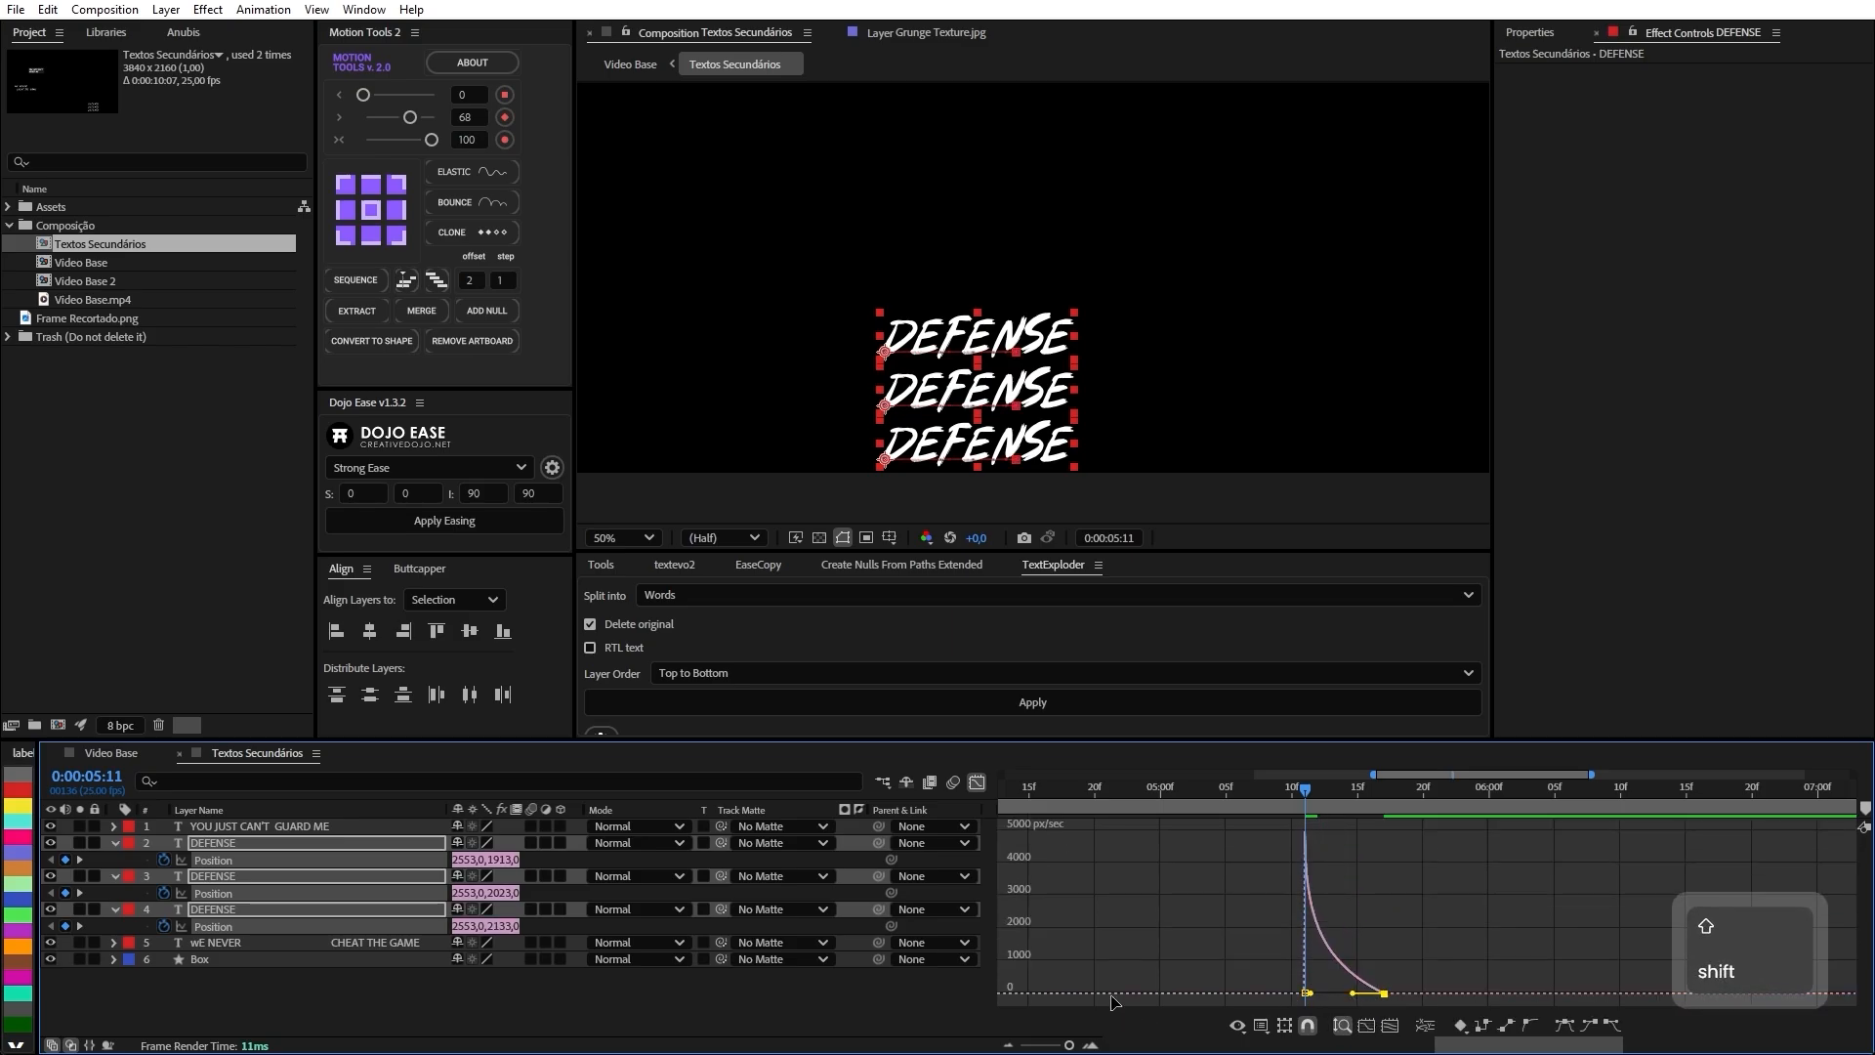
{"action": "left_click", "coordinate": [977, 782]}
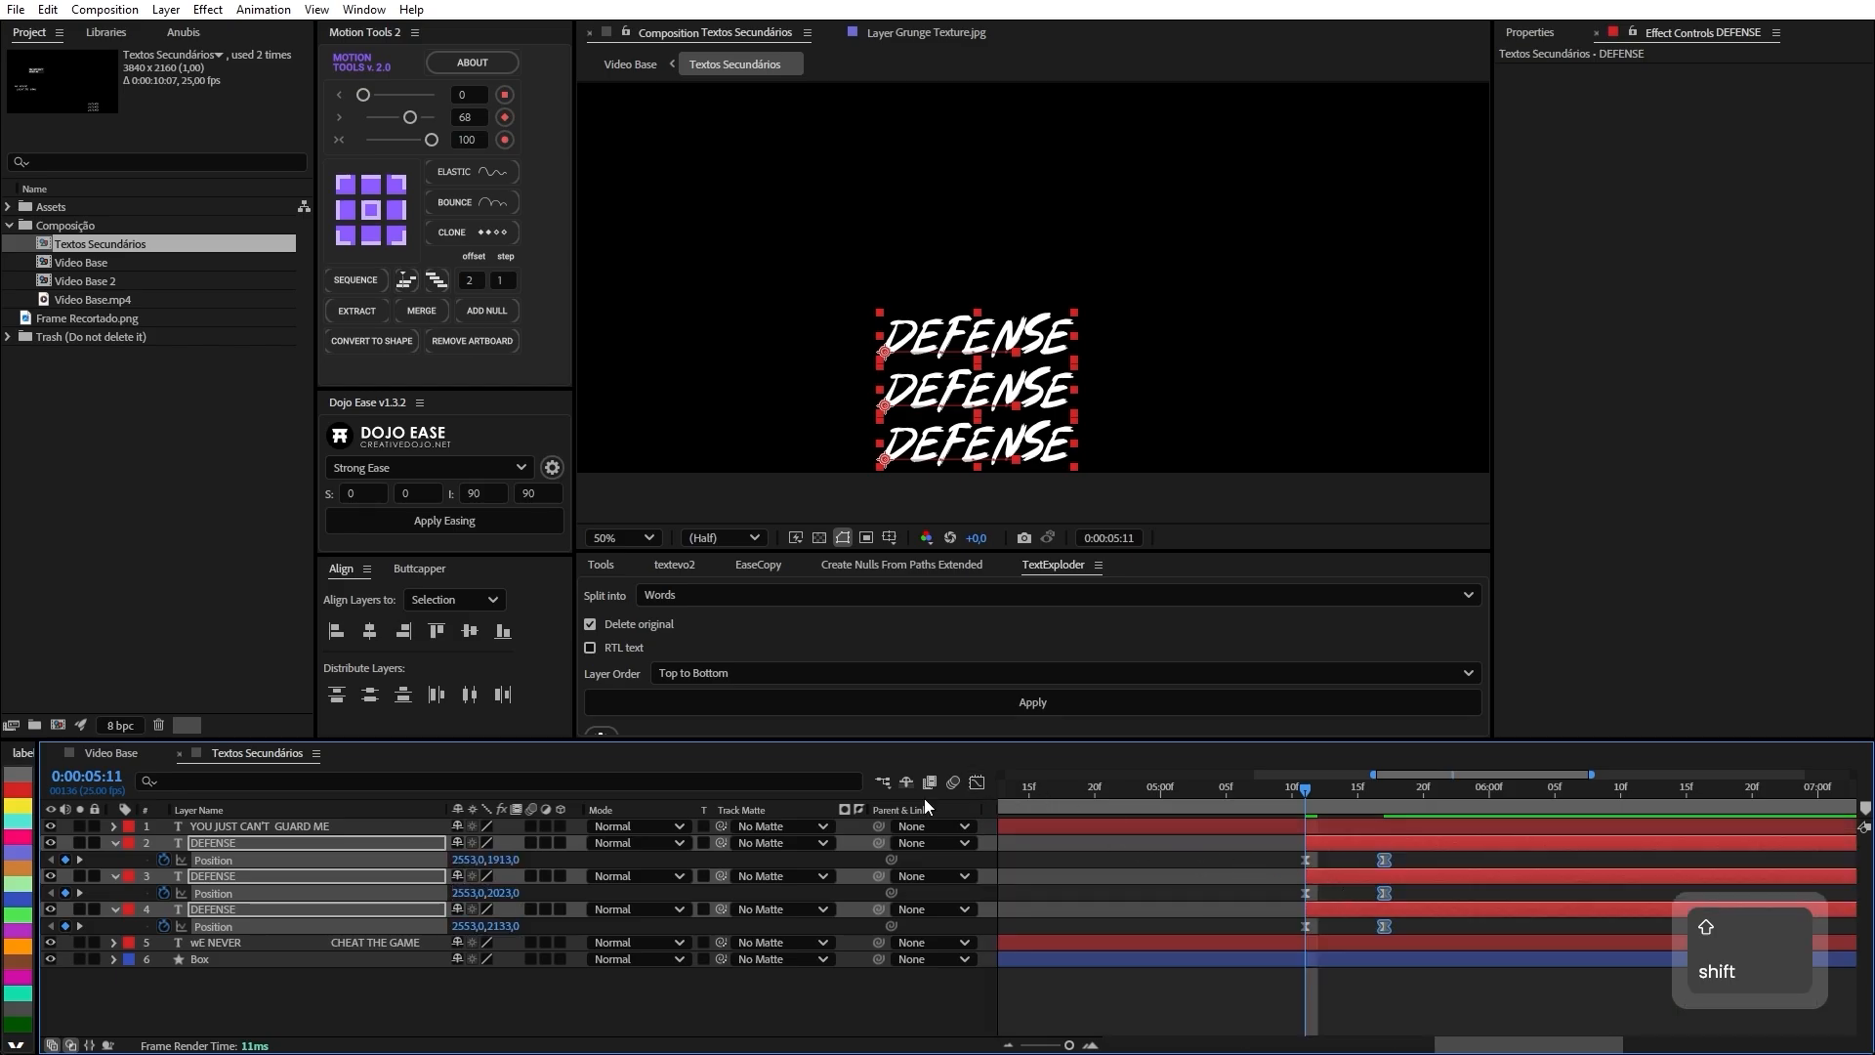
{"action": "left_click", "coordinate": [977, 782]}
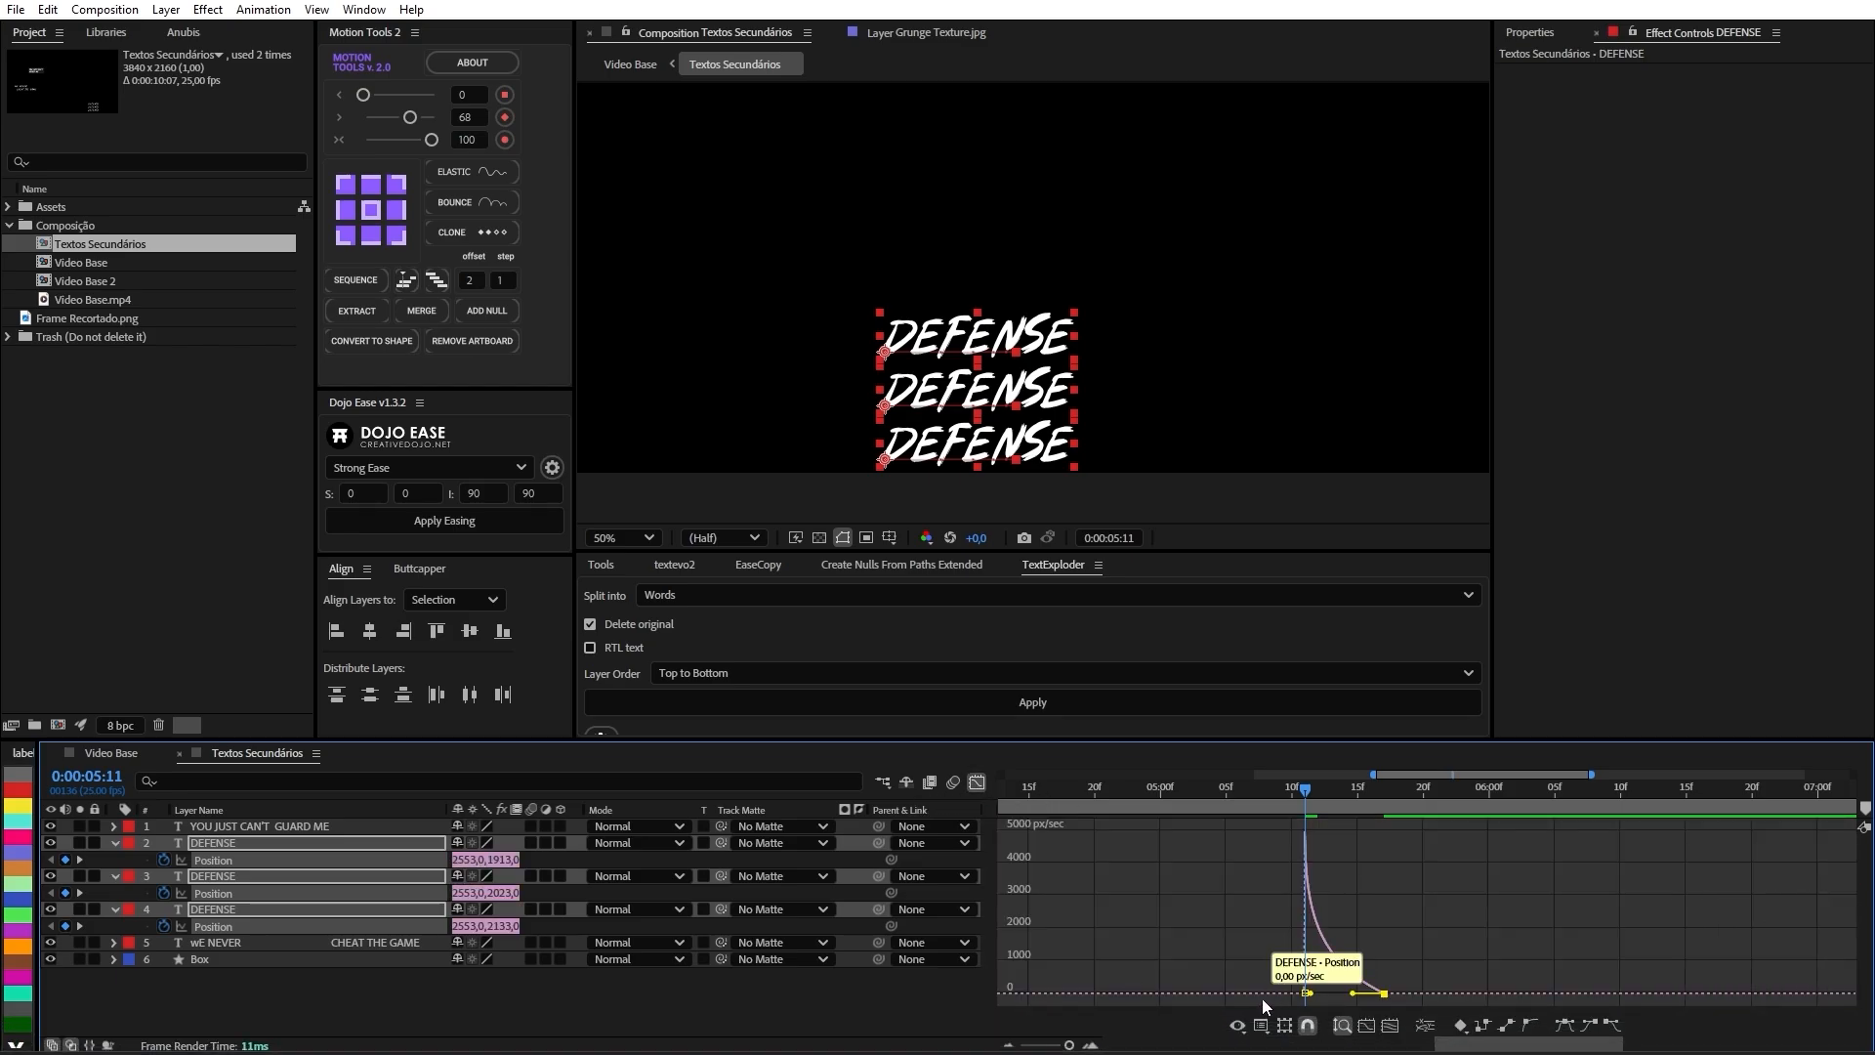
{"action": "left_click", "coordinate": [1262, 1025]}
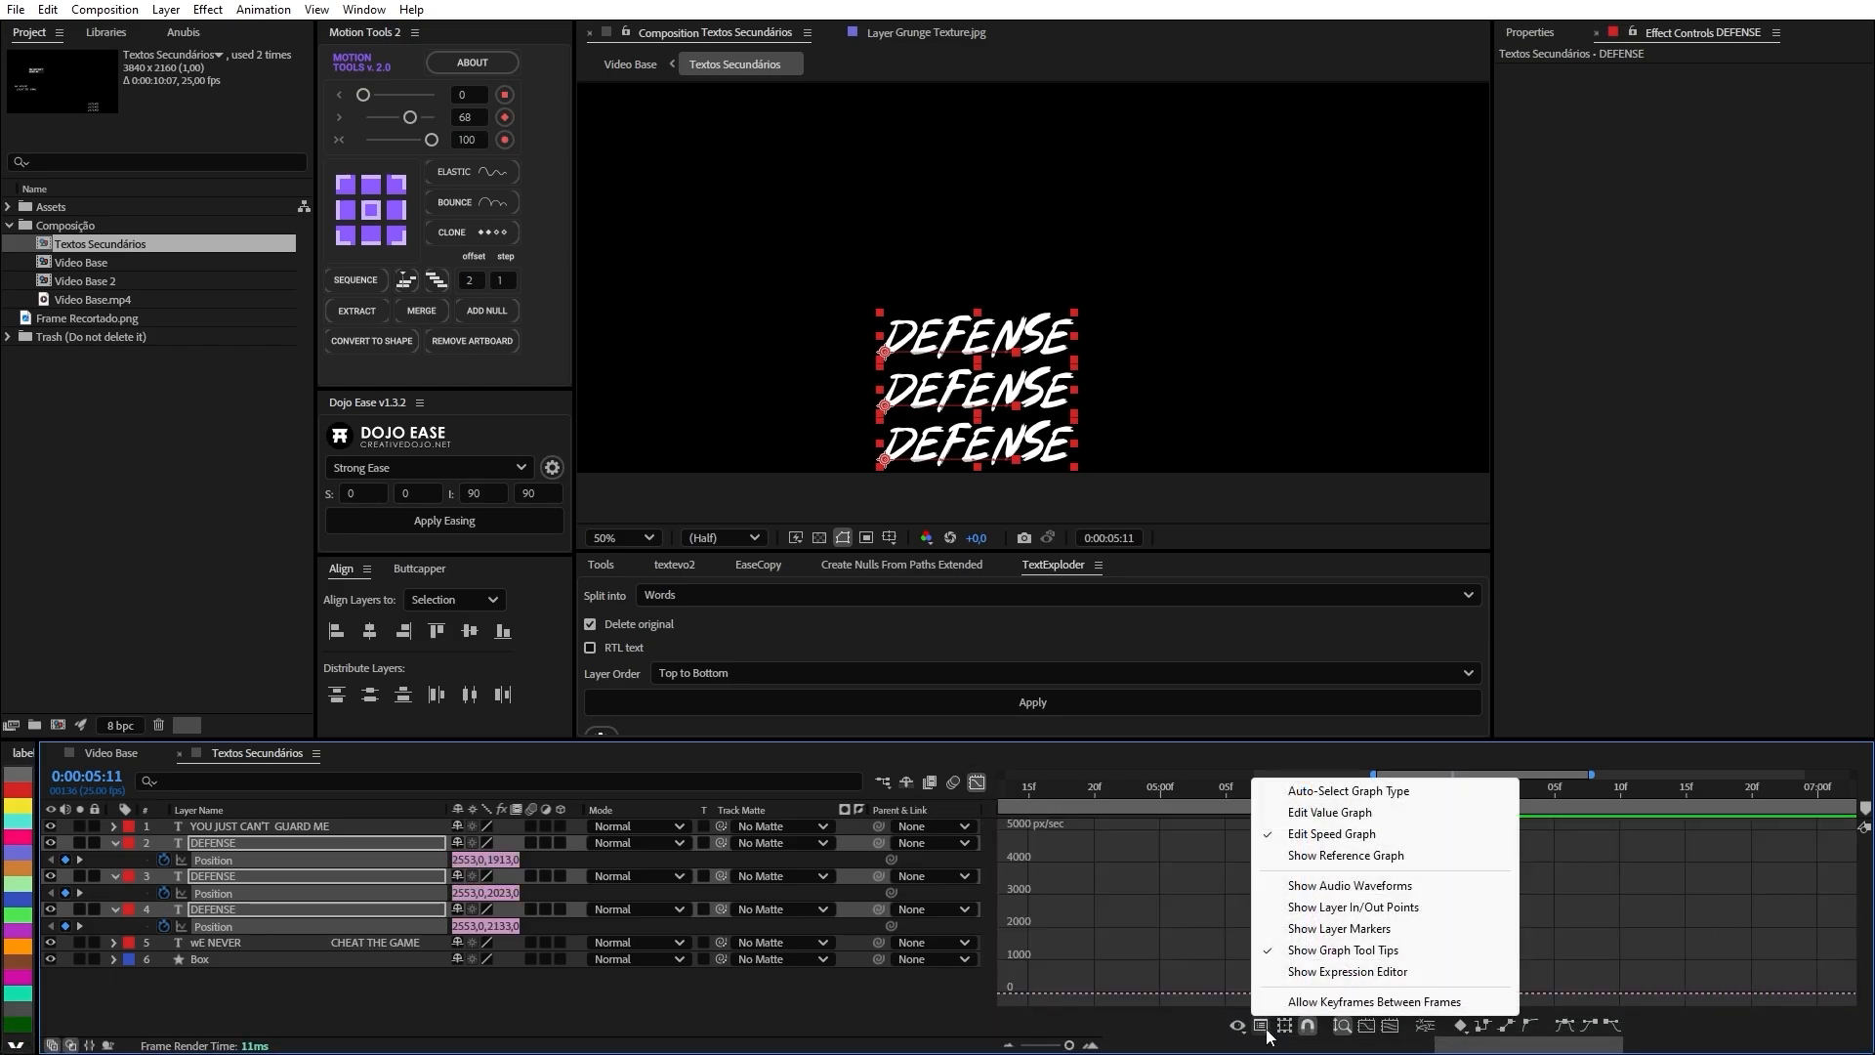
{"action": "left_click", "coordinate": [1304, 842]}
{"action": "left_click", "coordinate": [978, 782]}
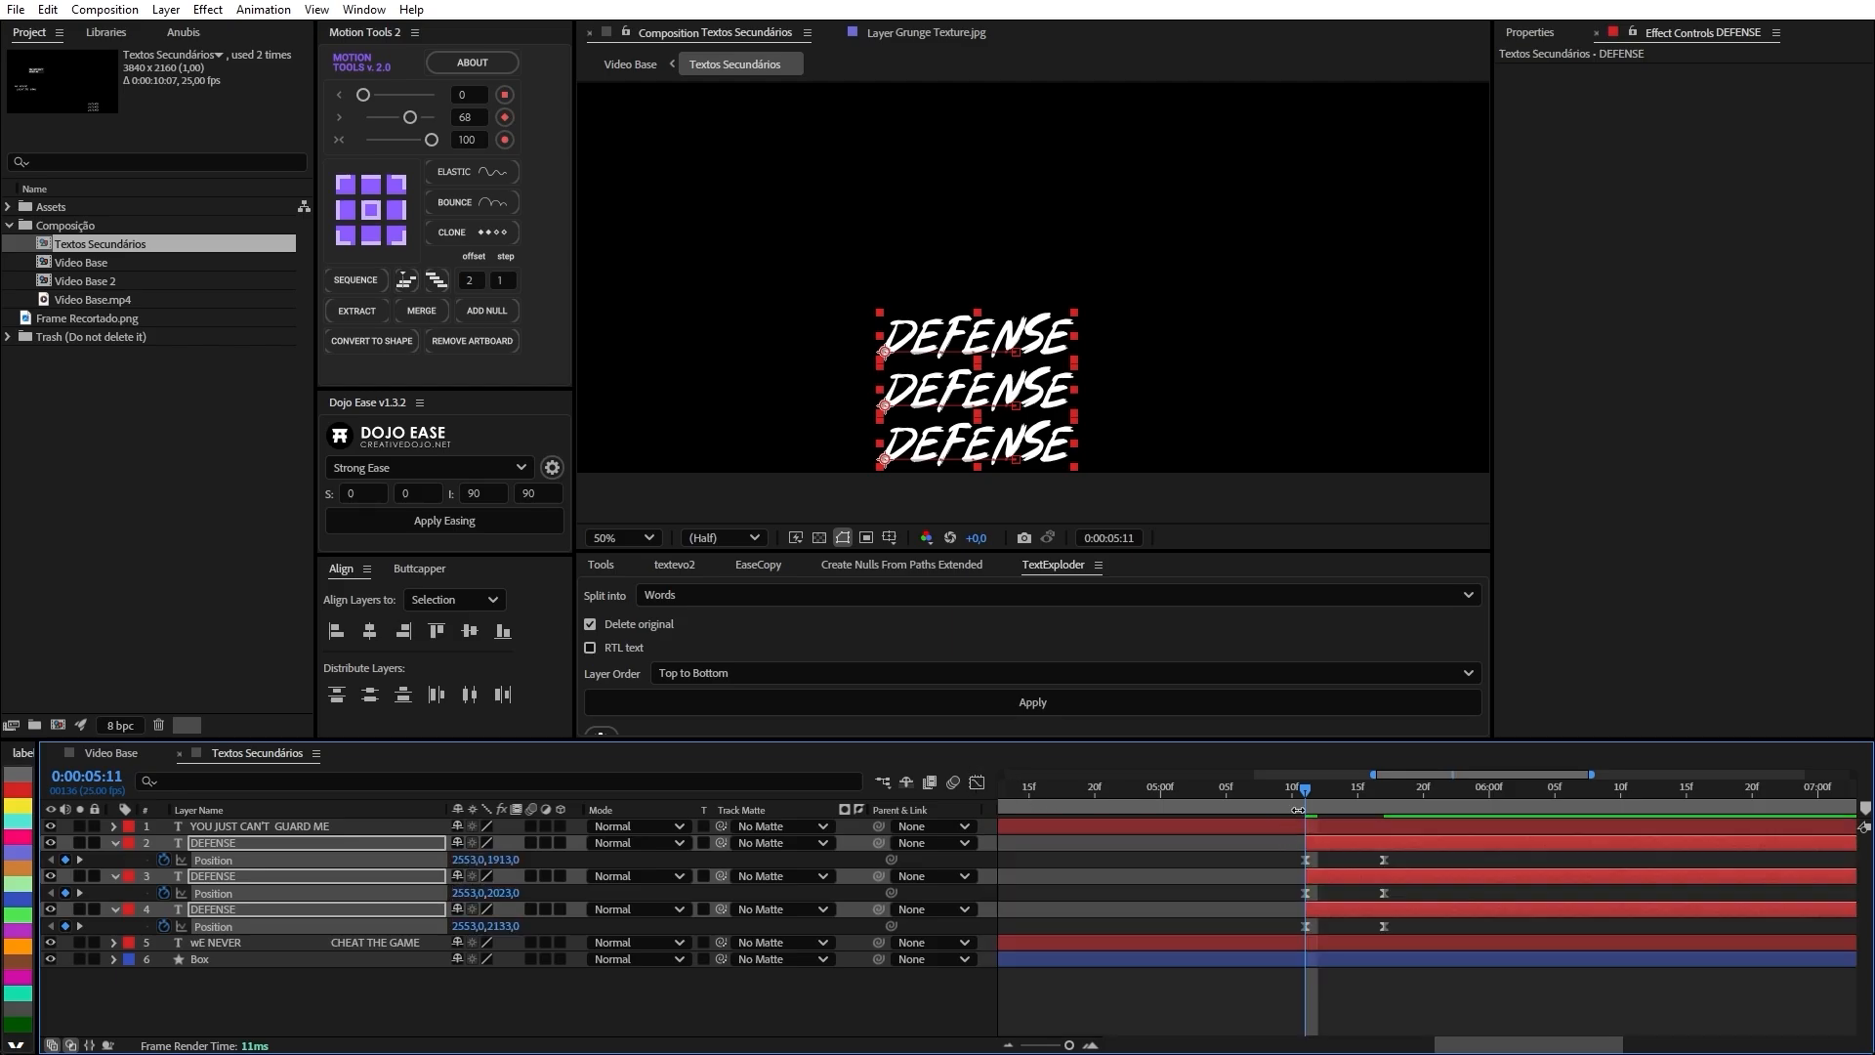
Stagger the second and third DEFENSE layers by two frames each, starting them at 0:00:05:13 and 0:00:05:15.
{"action": "left_click", "coordinate": [1340, 875]}
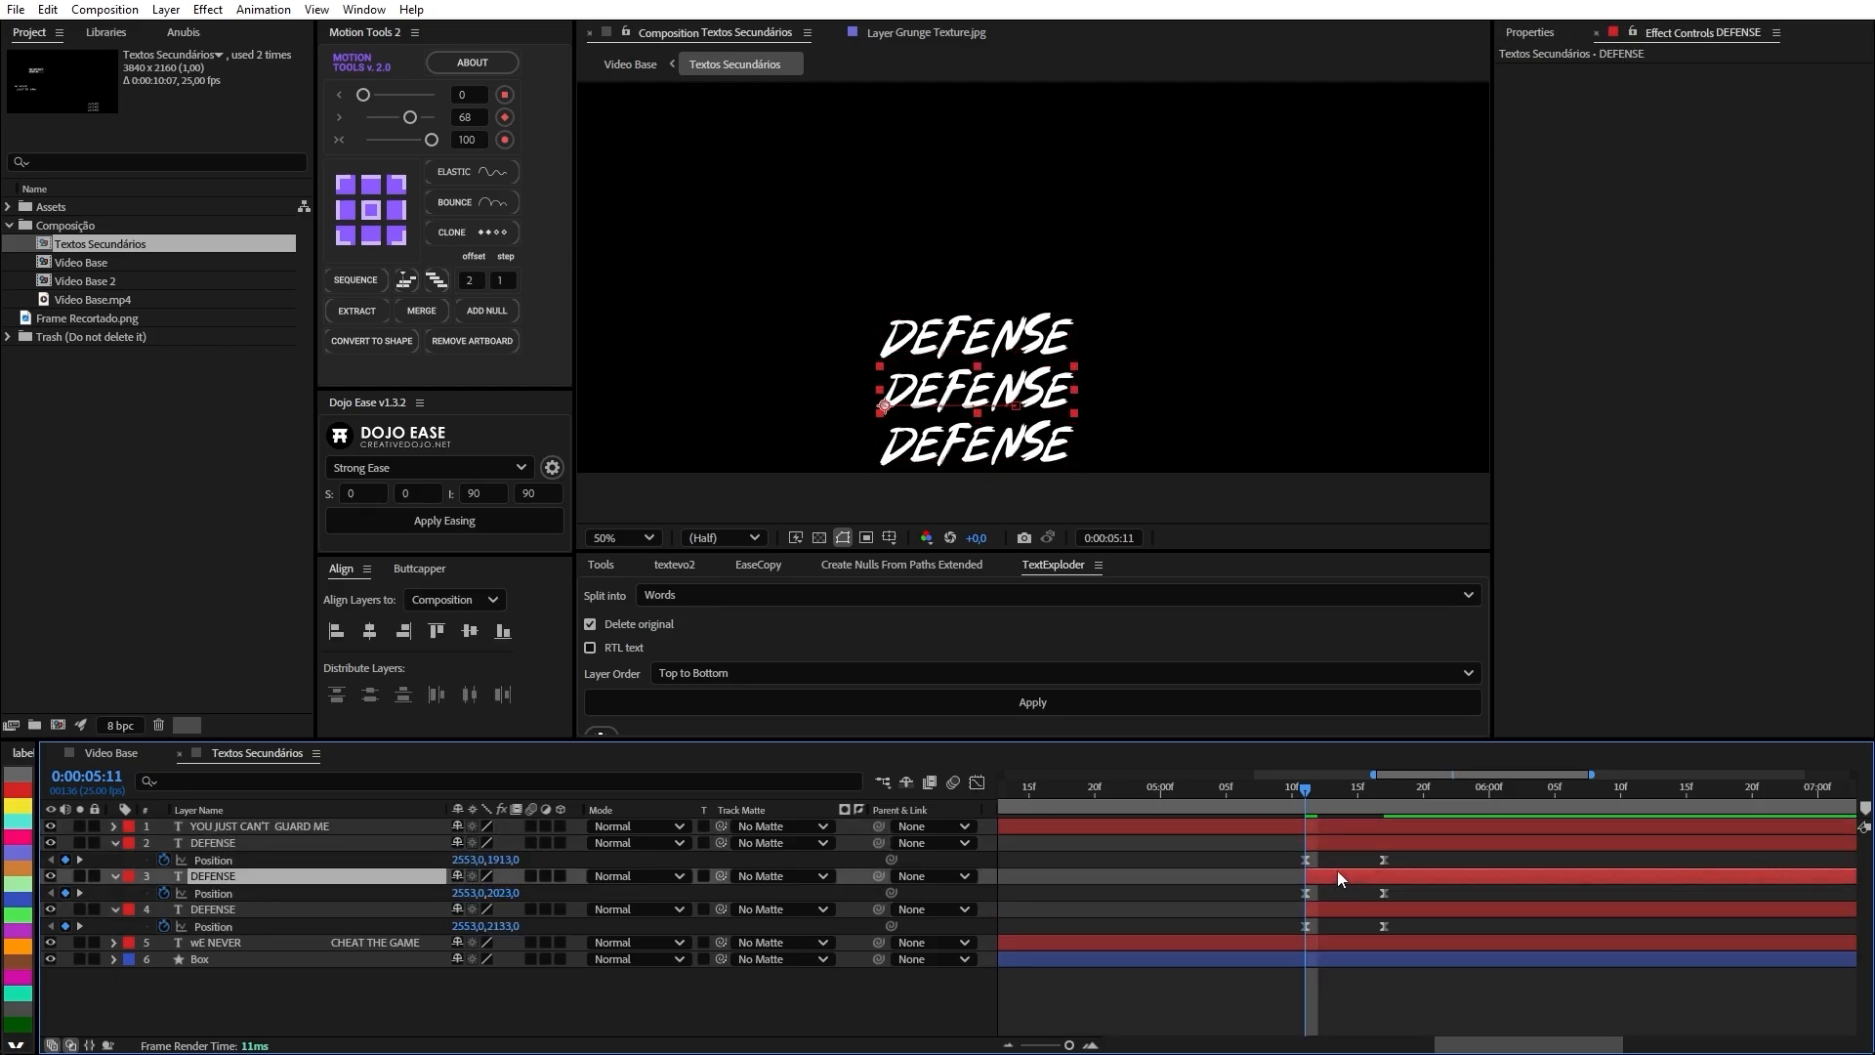
{"action": "left_click_drag", "start_coordinate": [1337, 875], "coordinate": [1344, 875]}
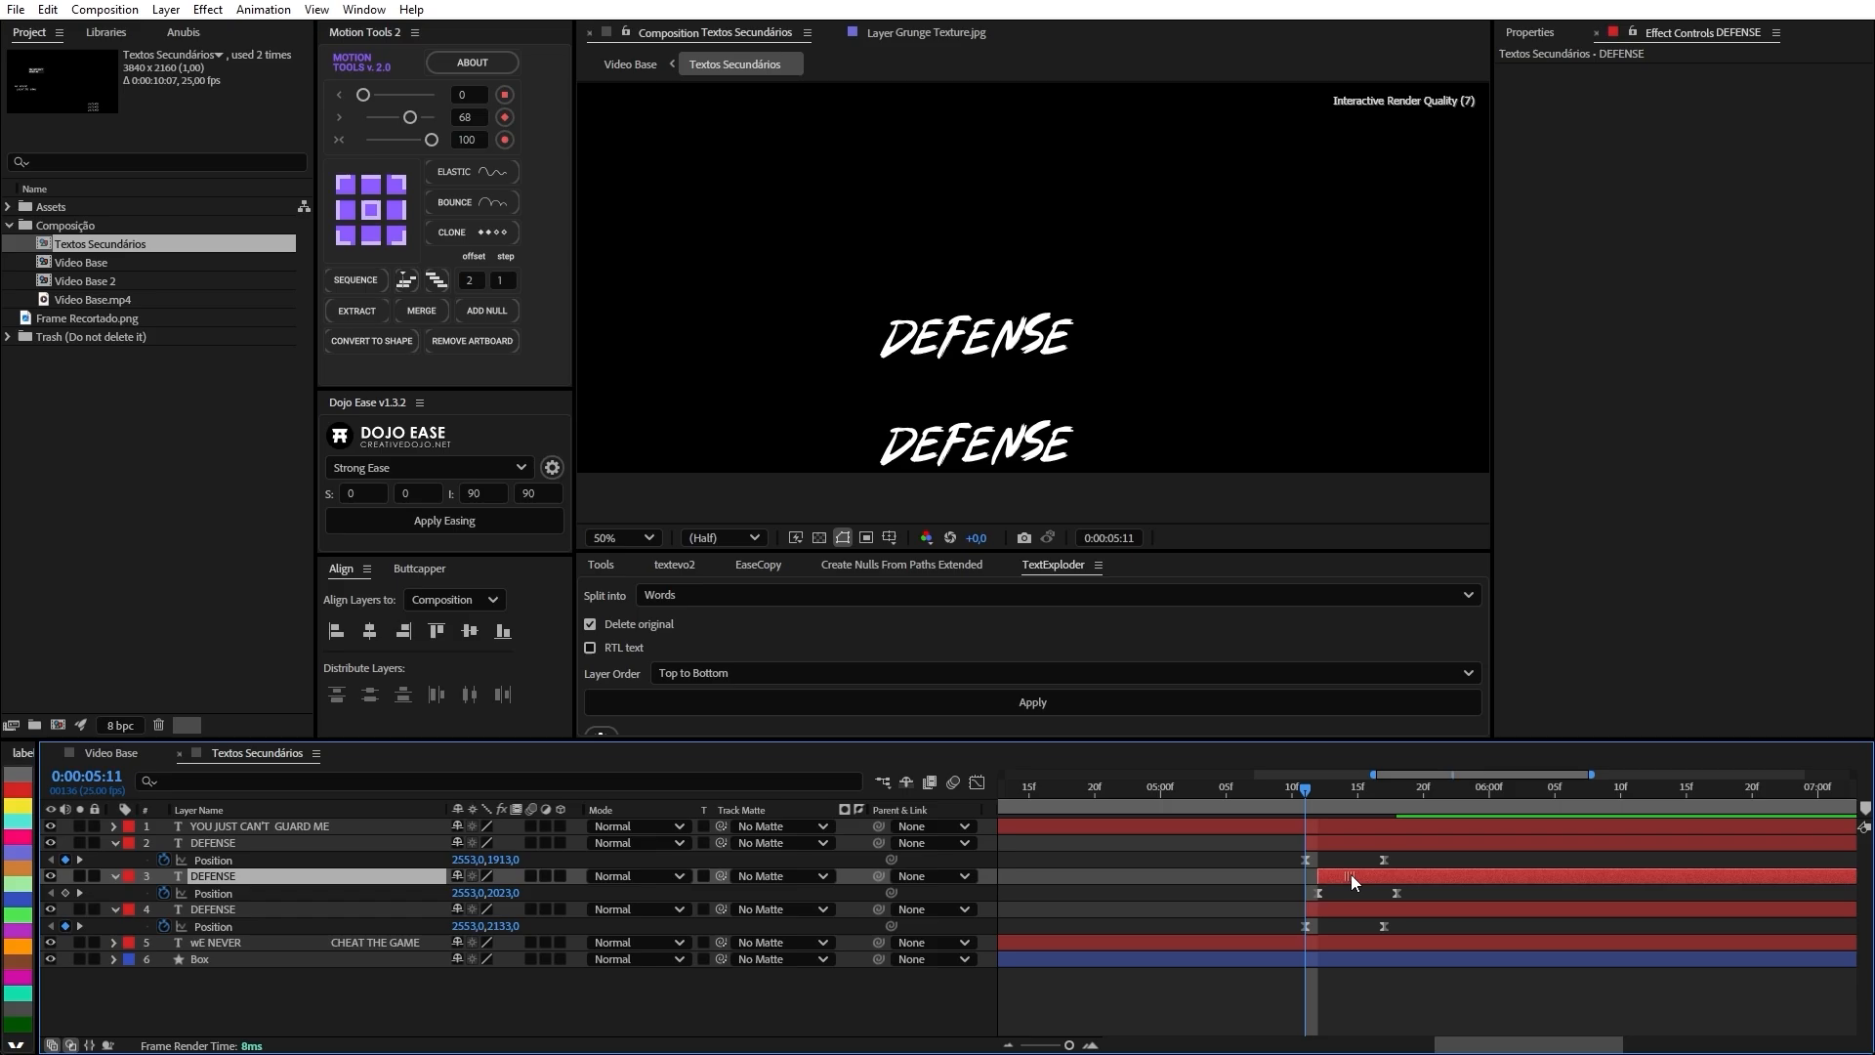
{"action": "left_click_drag", "start_coordinate": [1318, 908], "coordinate": [1367, 918]}
Preview the staggered DEFENSE slide-in from shortly before 0:00:05:11, then view the full composition at 25% magnification.
{"action": "left_click_drag", "start_coordinate": [1309, 791], "coordinate": [1266, 799]}
{"action": "key", "text": "space"}
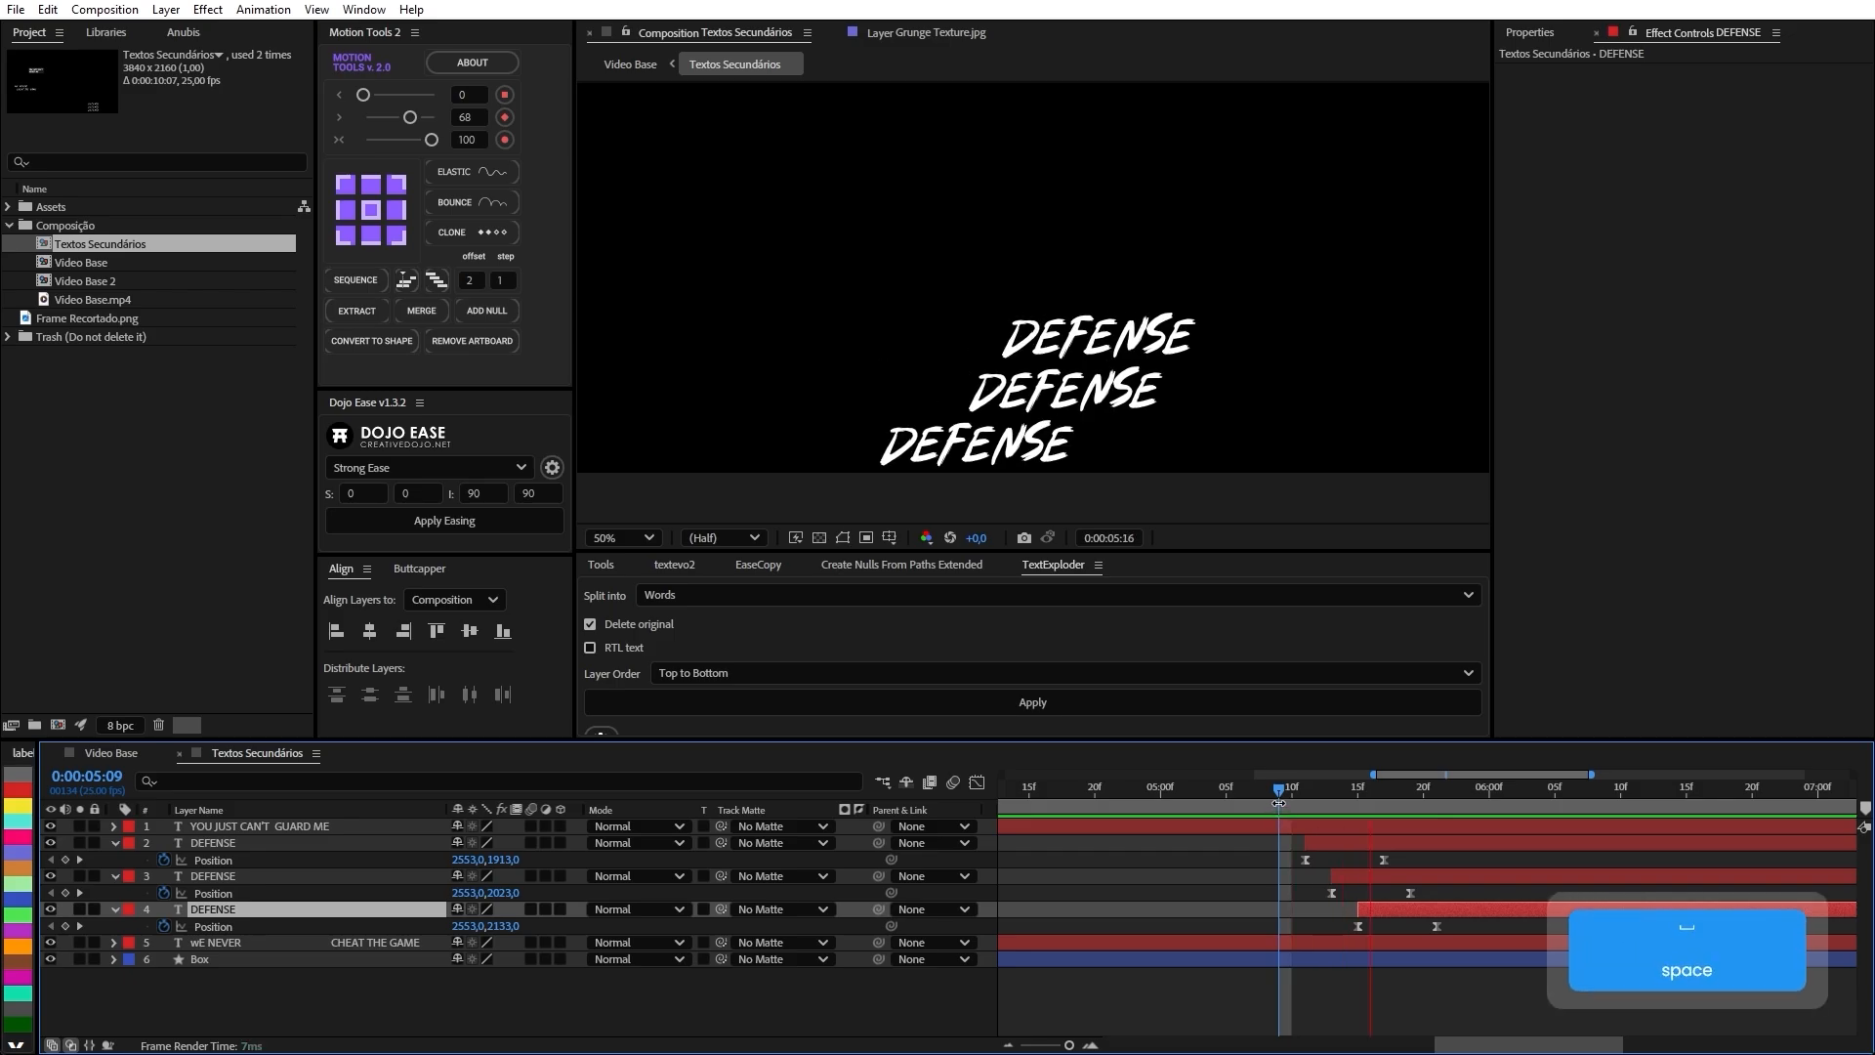
{"action": "left_click", "coordinate": [1209, 795]}
{"action": "key", "text": "space"}
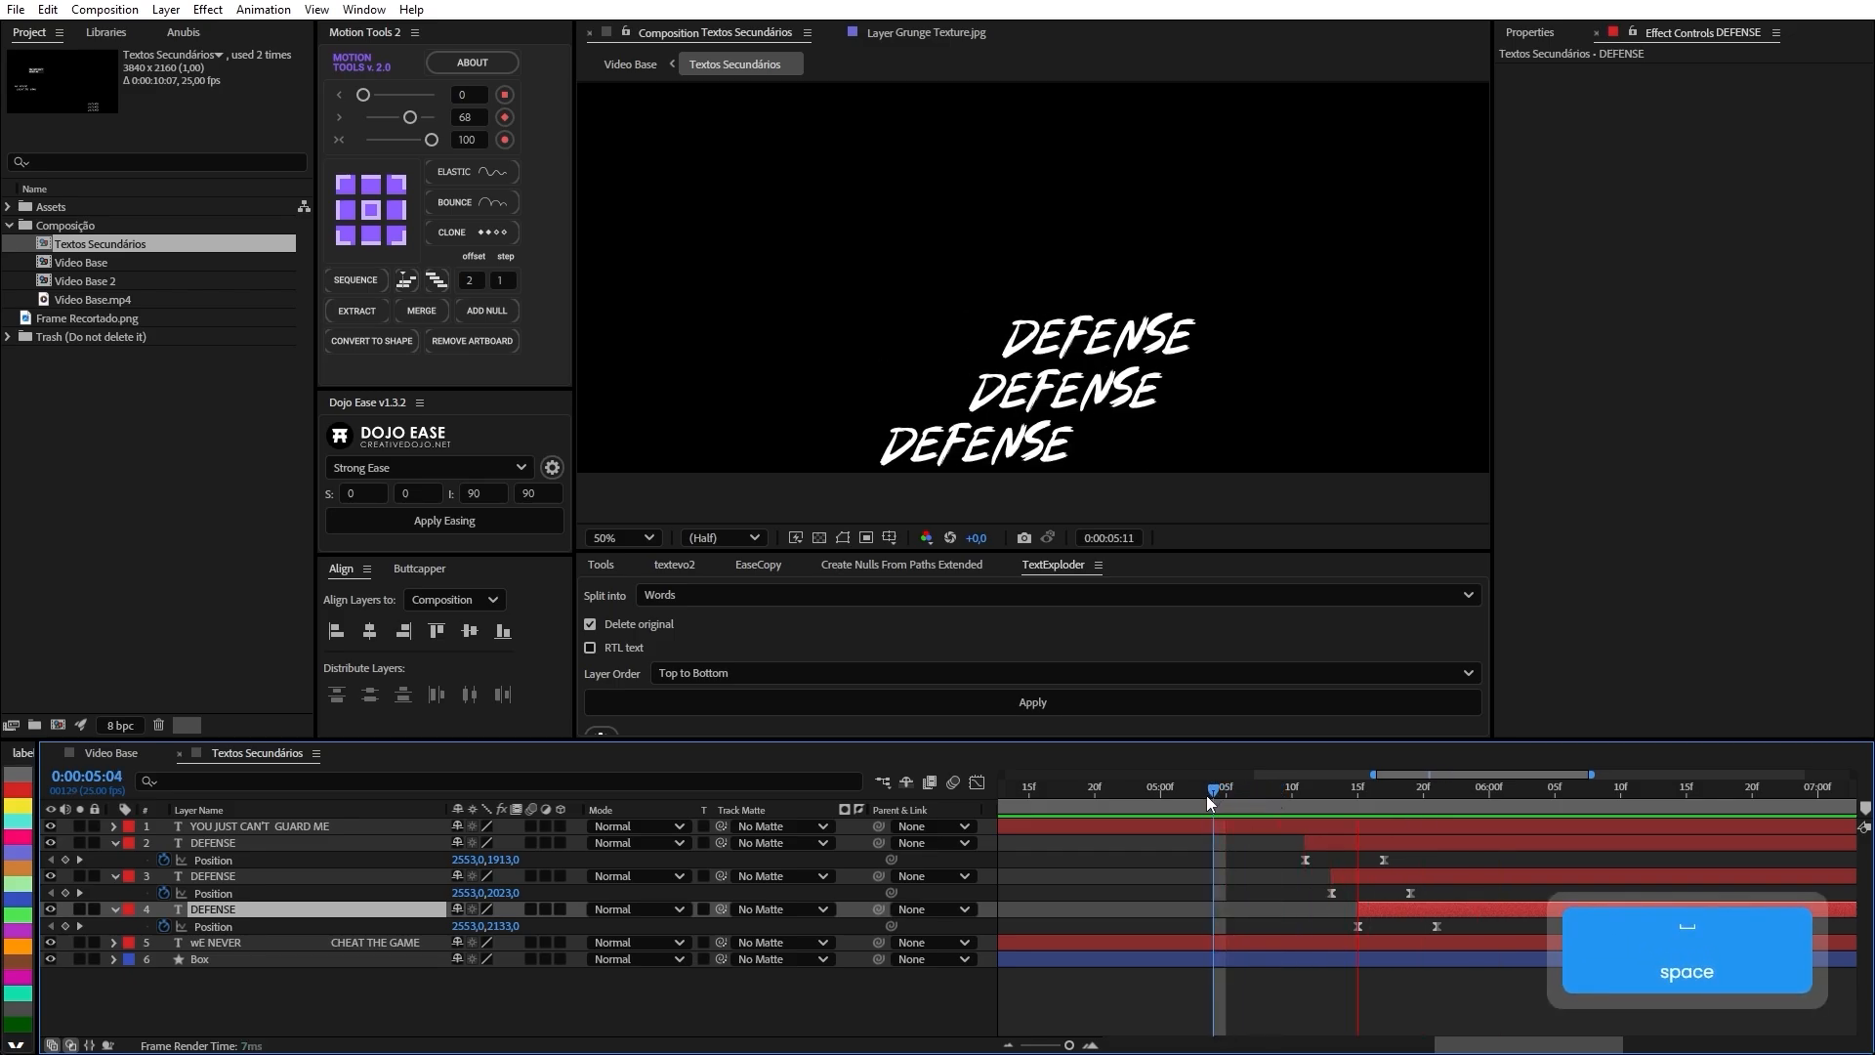
{"action": "key", "text": "space"}
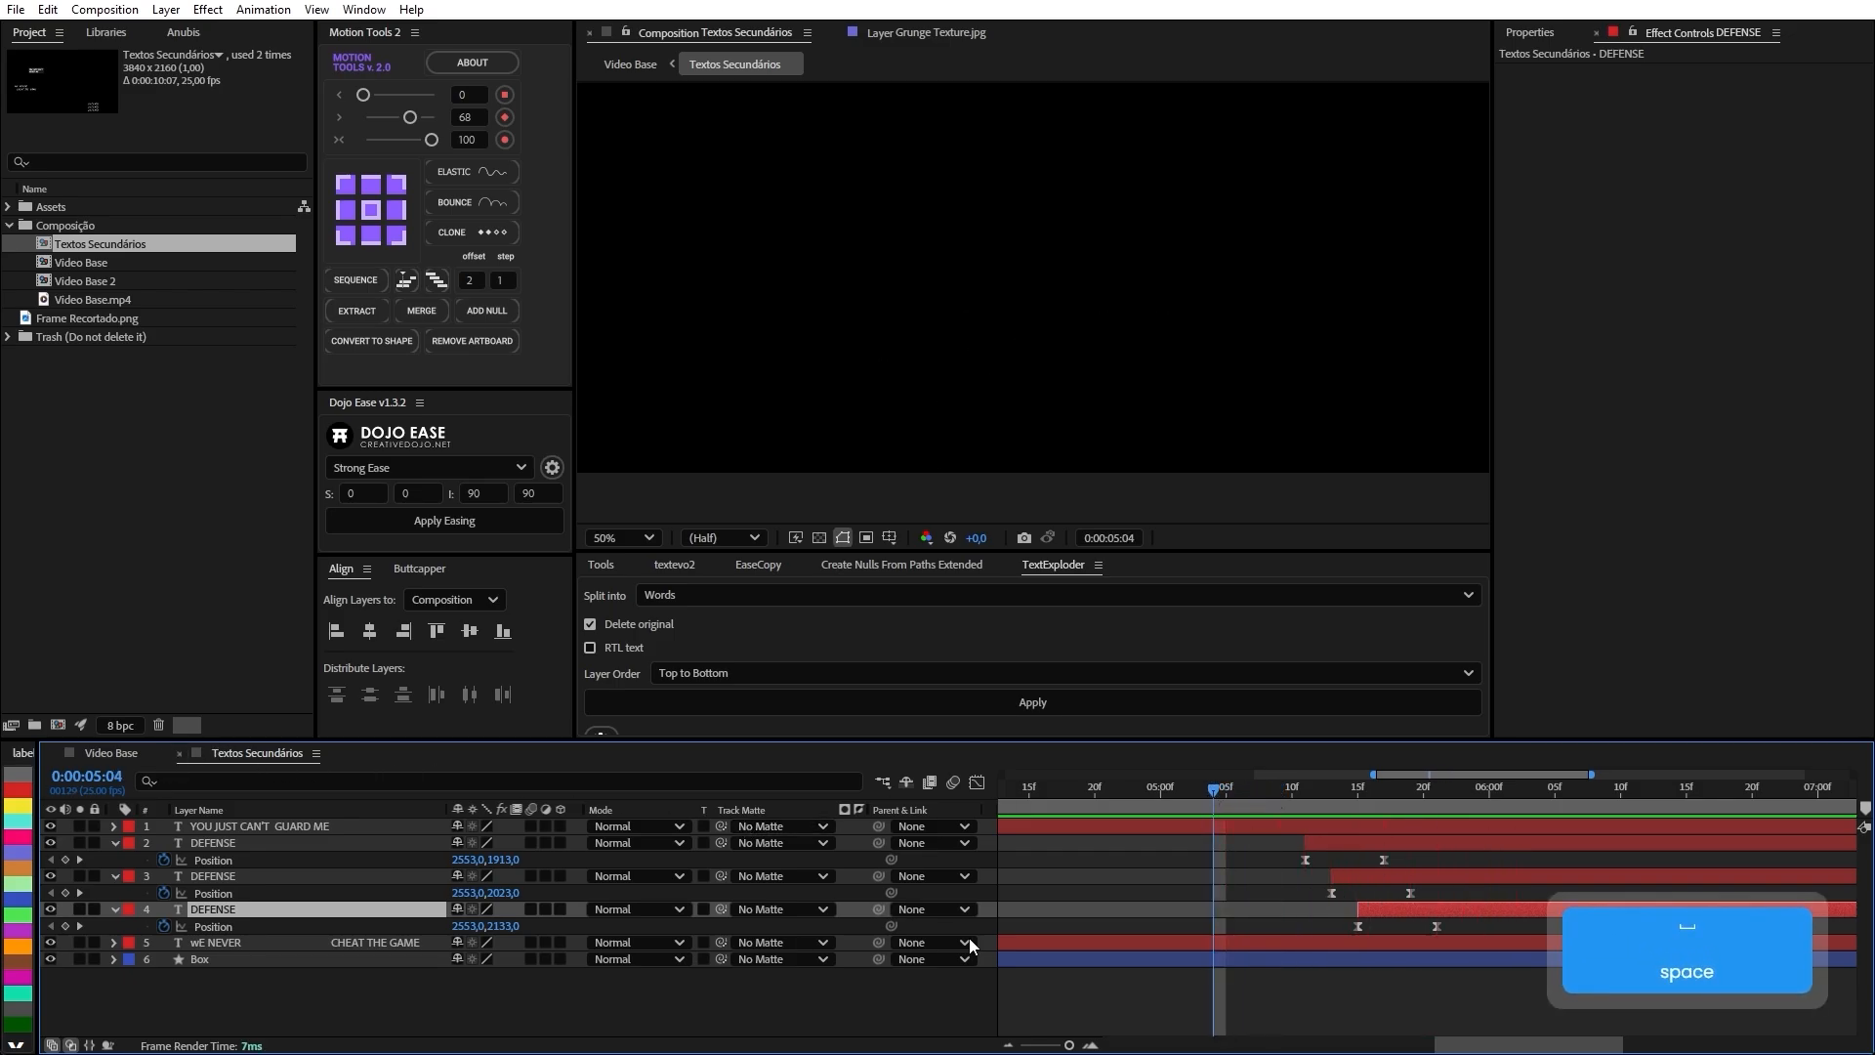
{"action": "scroll", "coordinate": [1254, 296], "scroll_direction": "down", "scroll_amount": 2}
{"action": "key", "text": "space"}
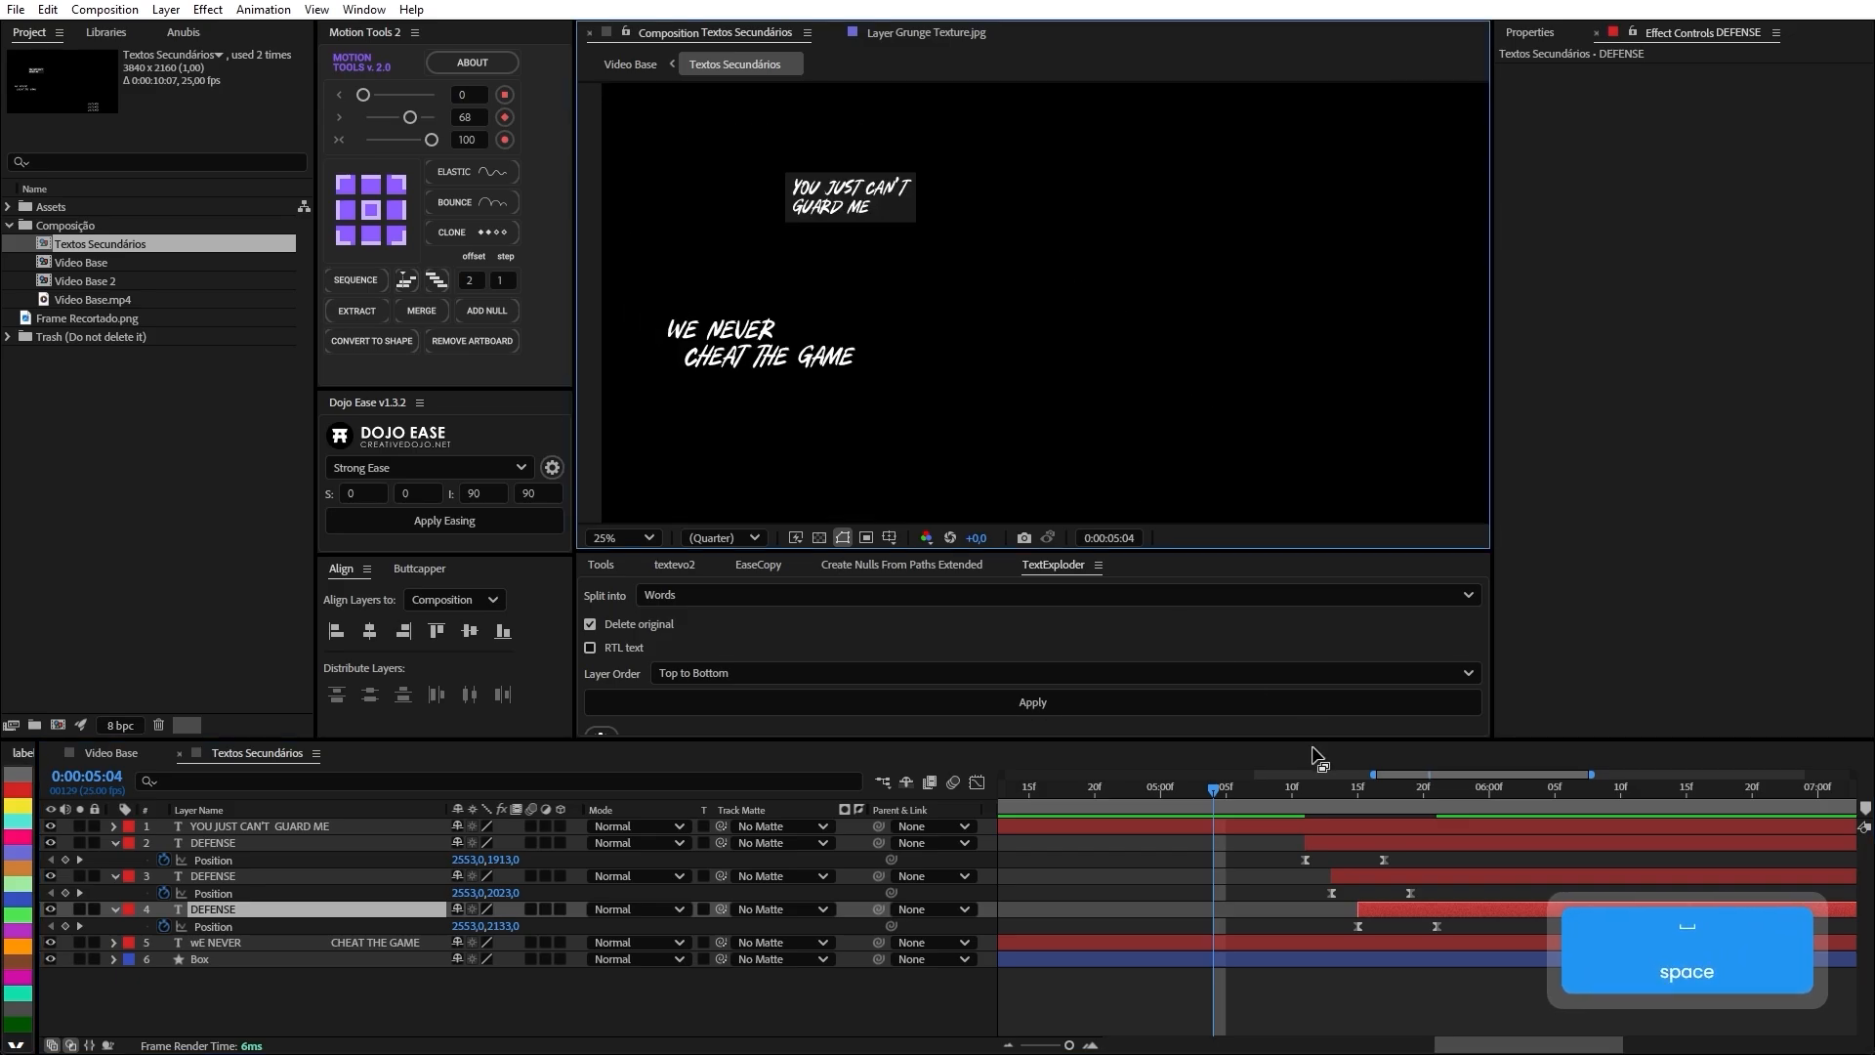
Split the WE NEVER CHEAT THE GAME text into Lines with TextExploder and add Position keyframes to both lines at 0:00:05:11.
{"action": "left_click", "coordinate": [1305, 795]}
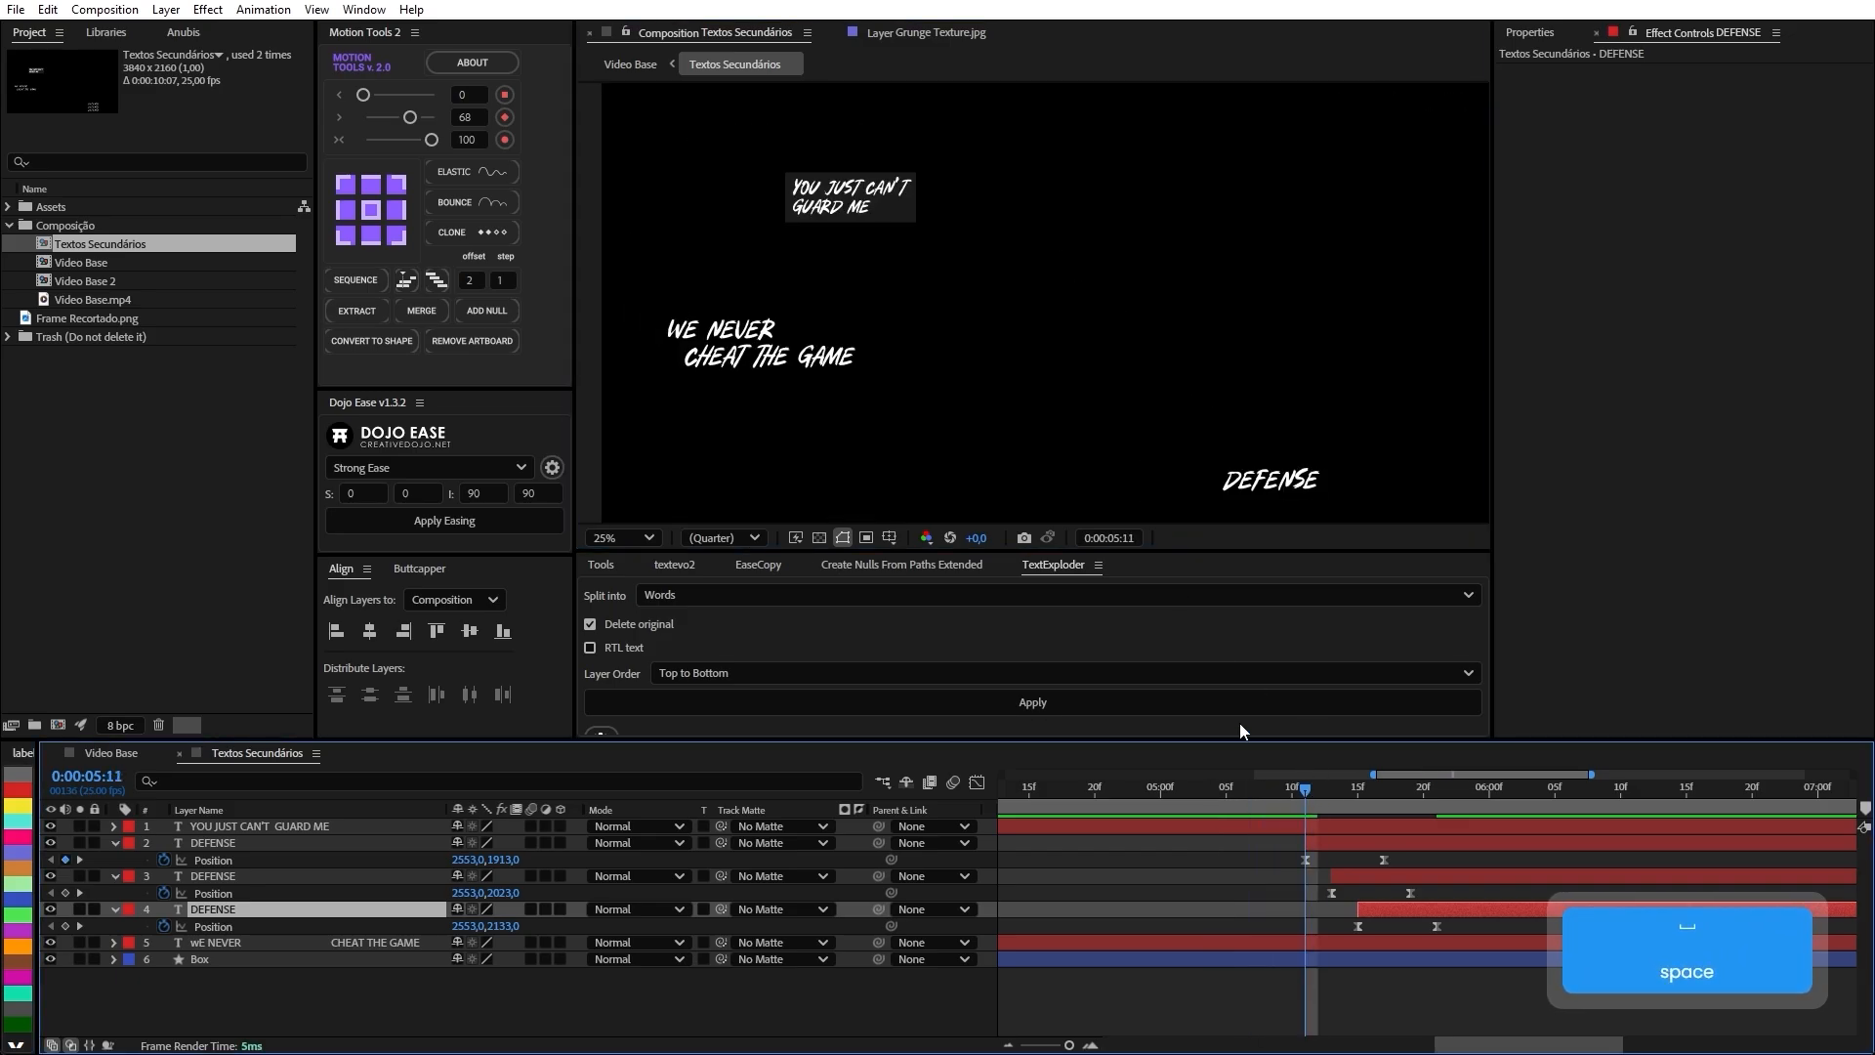
{"action": "left_click", "coordinate": [774, 375]}
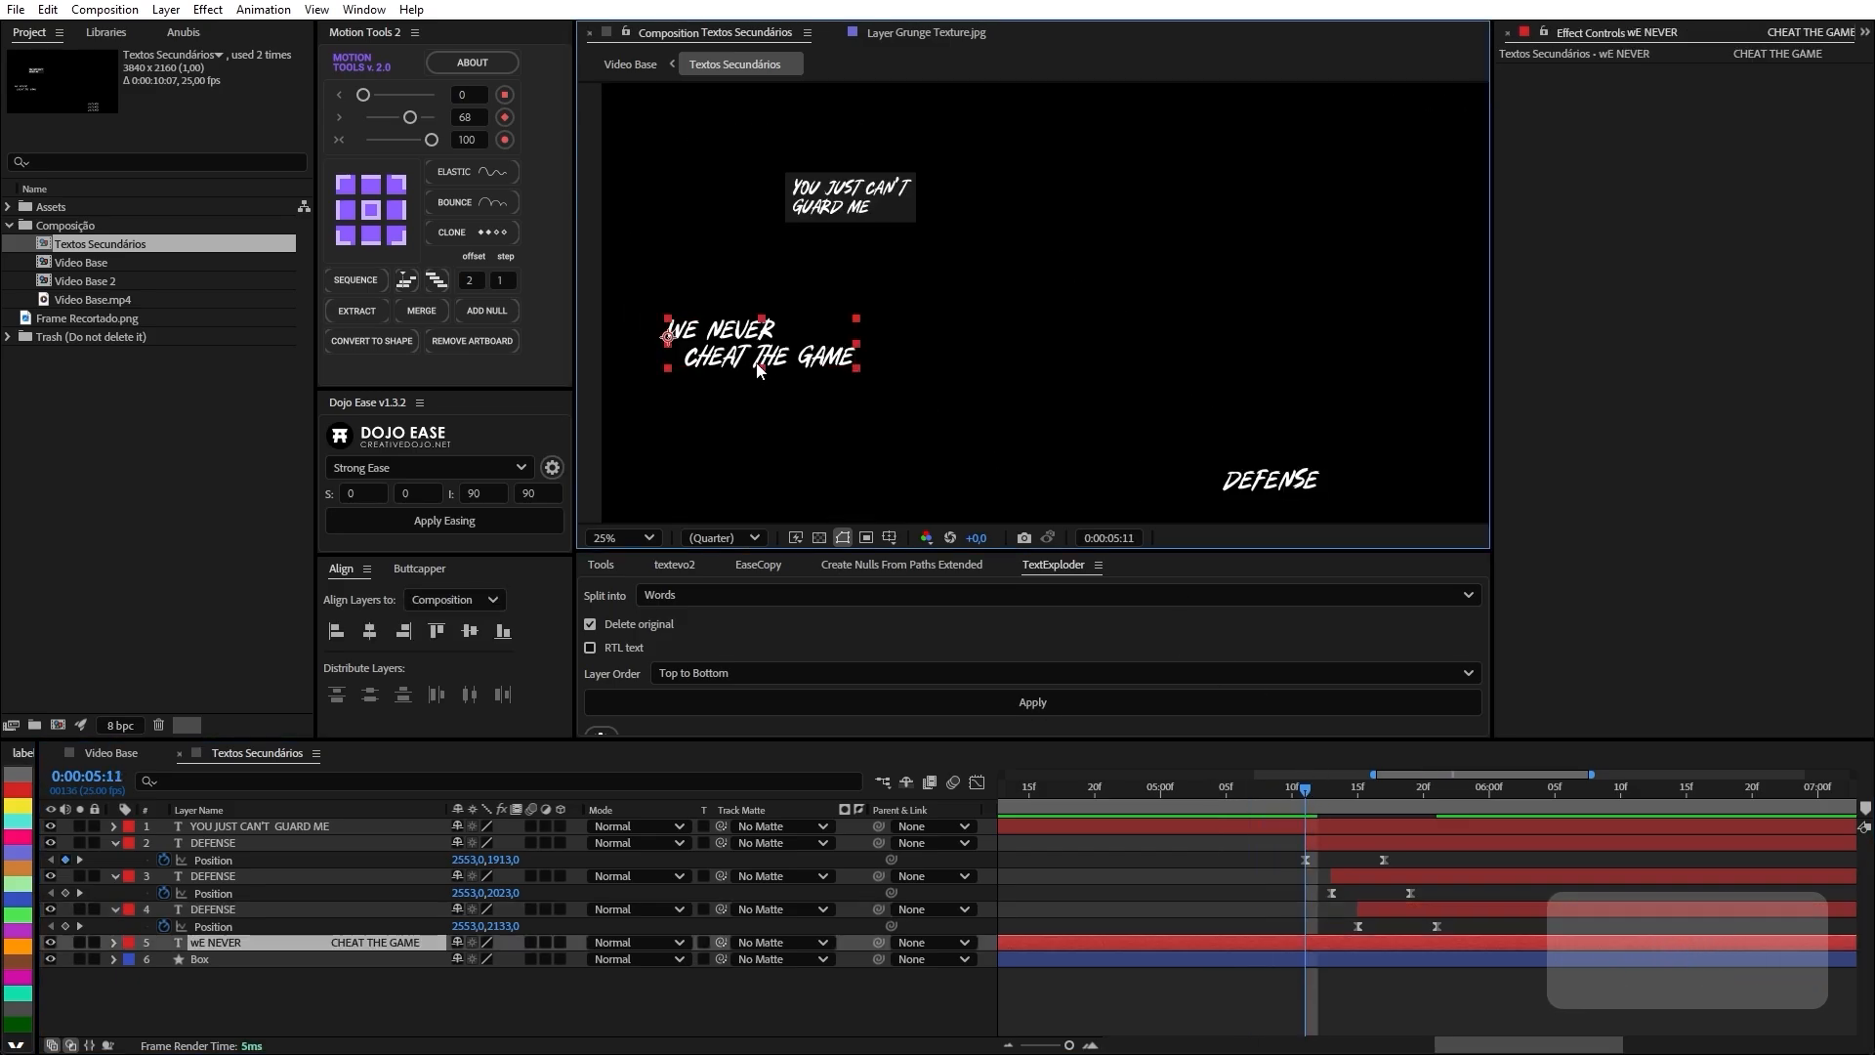
{"action": "left_click", "coordinate": [760, 594]}
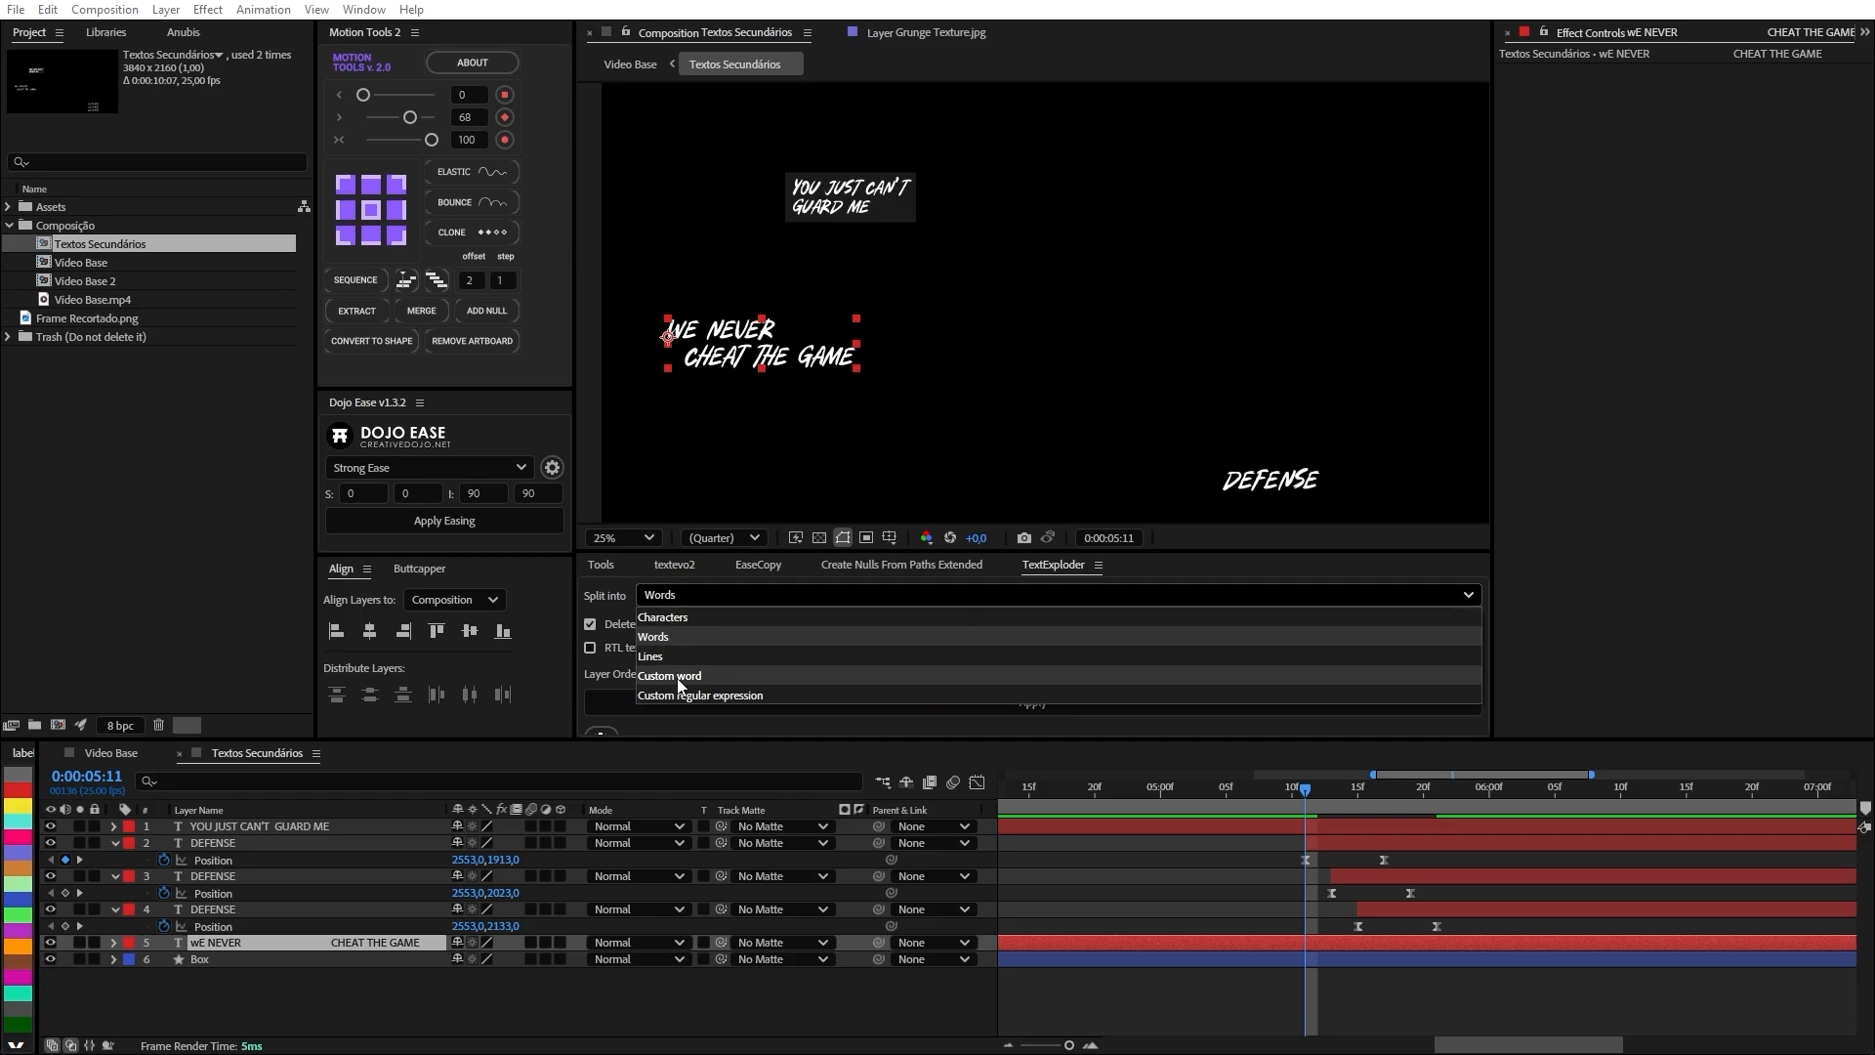
{"action": "left_click", "coordinate": [676, 652]}
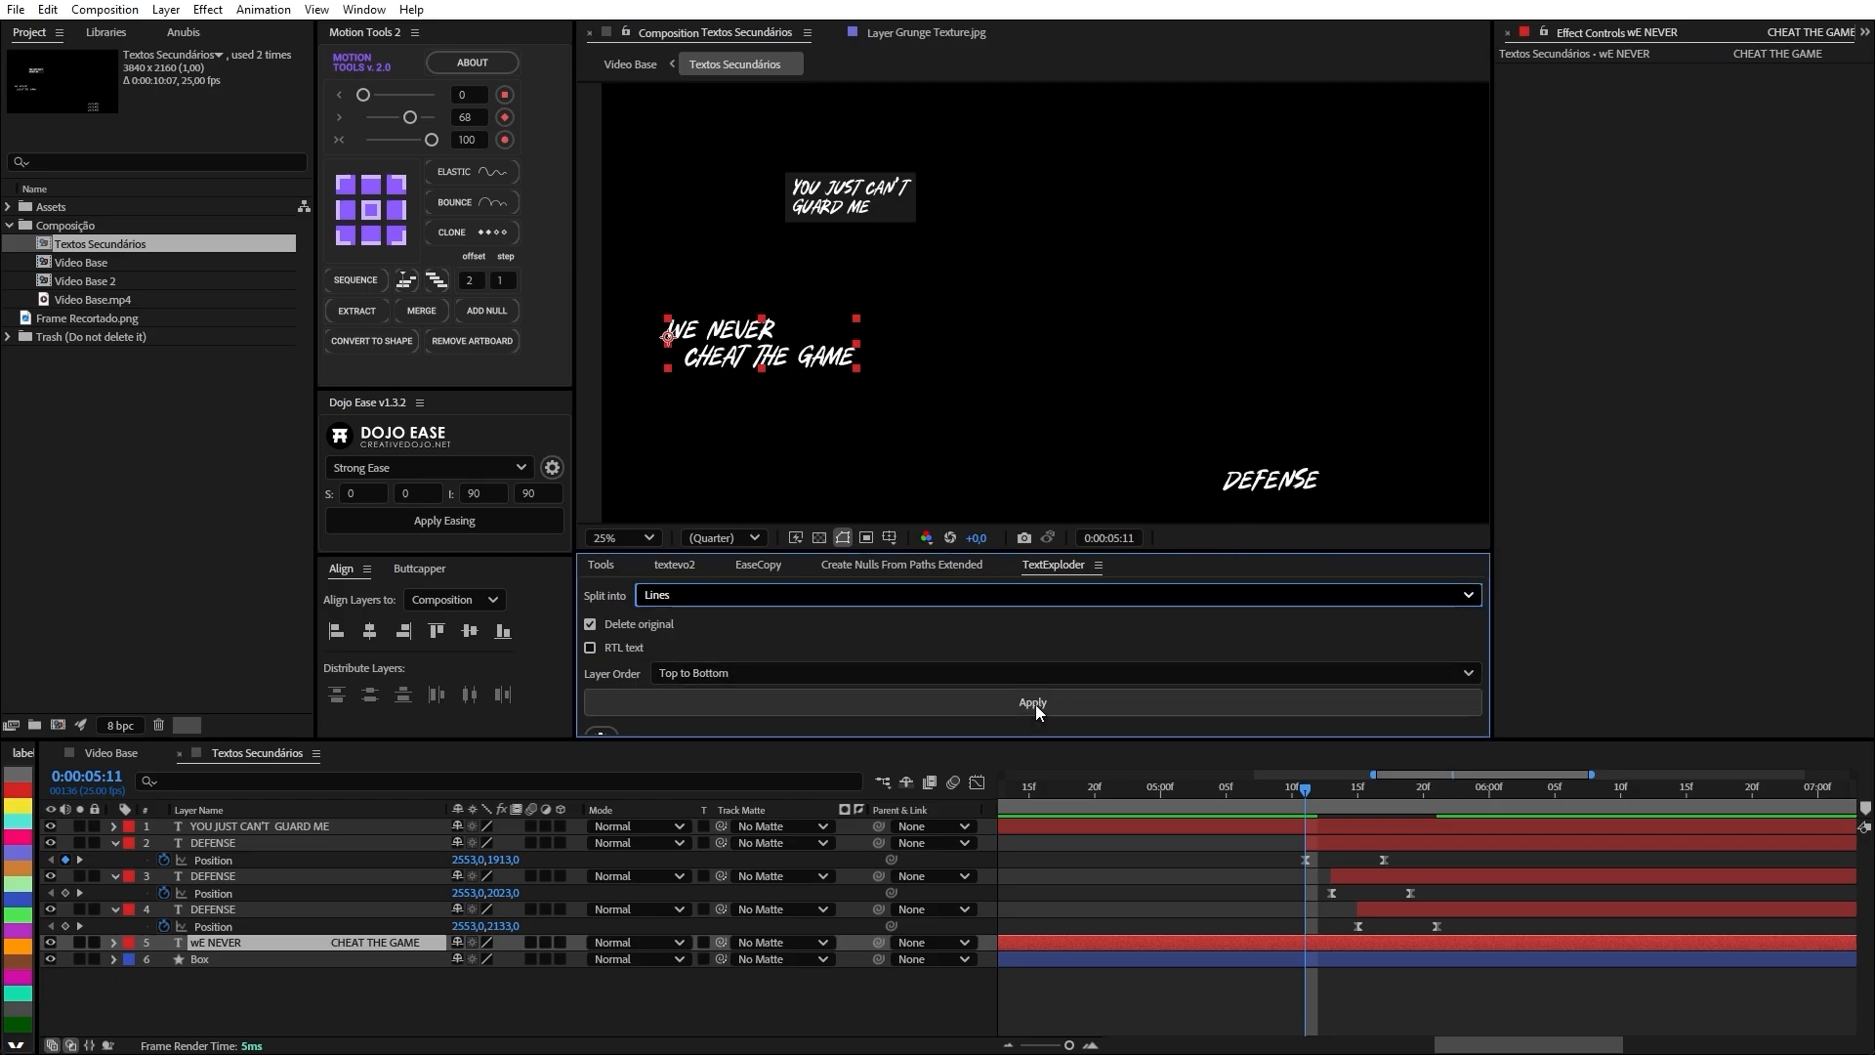
{"action": "left_click", "coordinate": [1006, 707]}
{"action": "left_click_drag", "start_coordinate": [754, 367], "coordinate": [836, 436]}
{"action": "key", "text": "ctrl+z"}
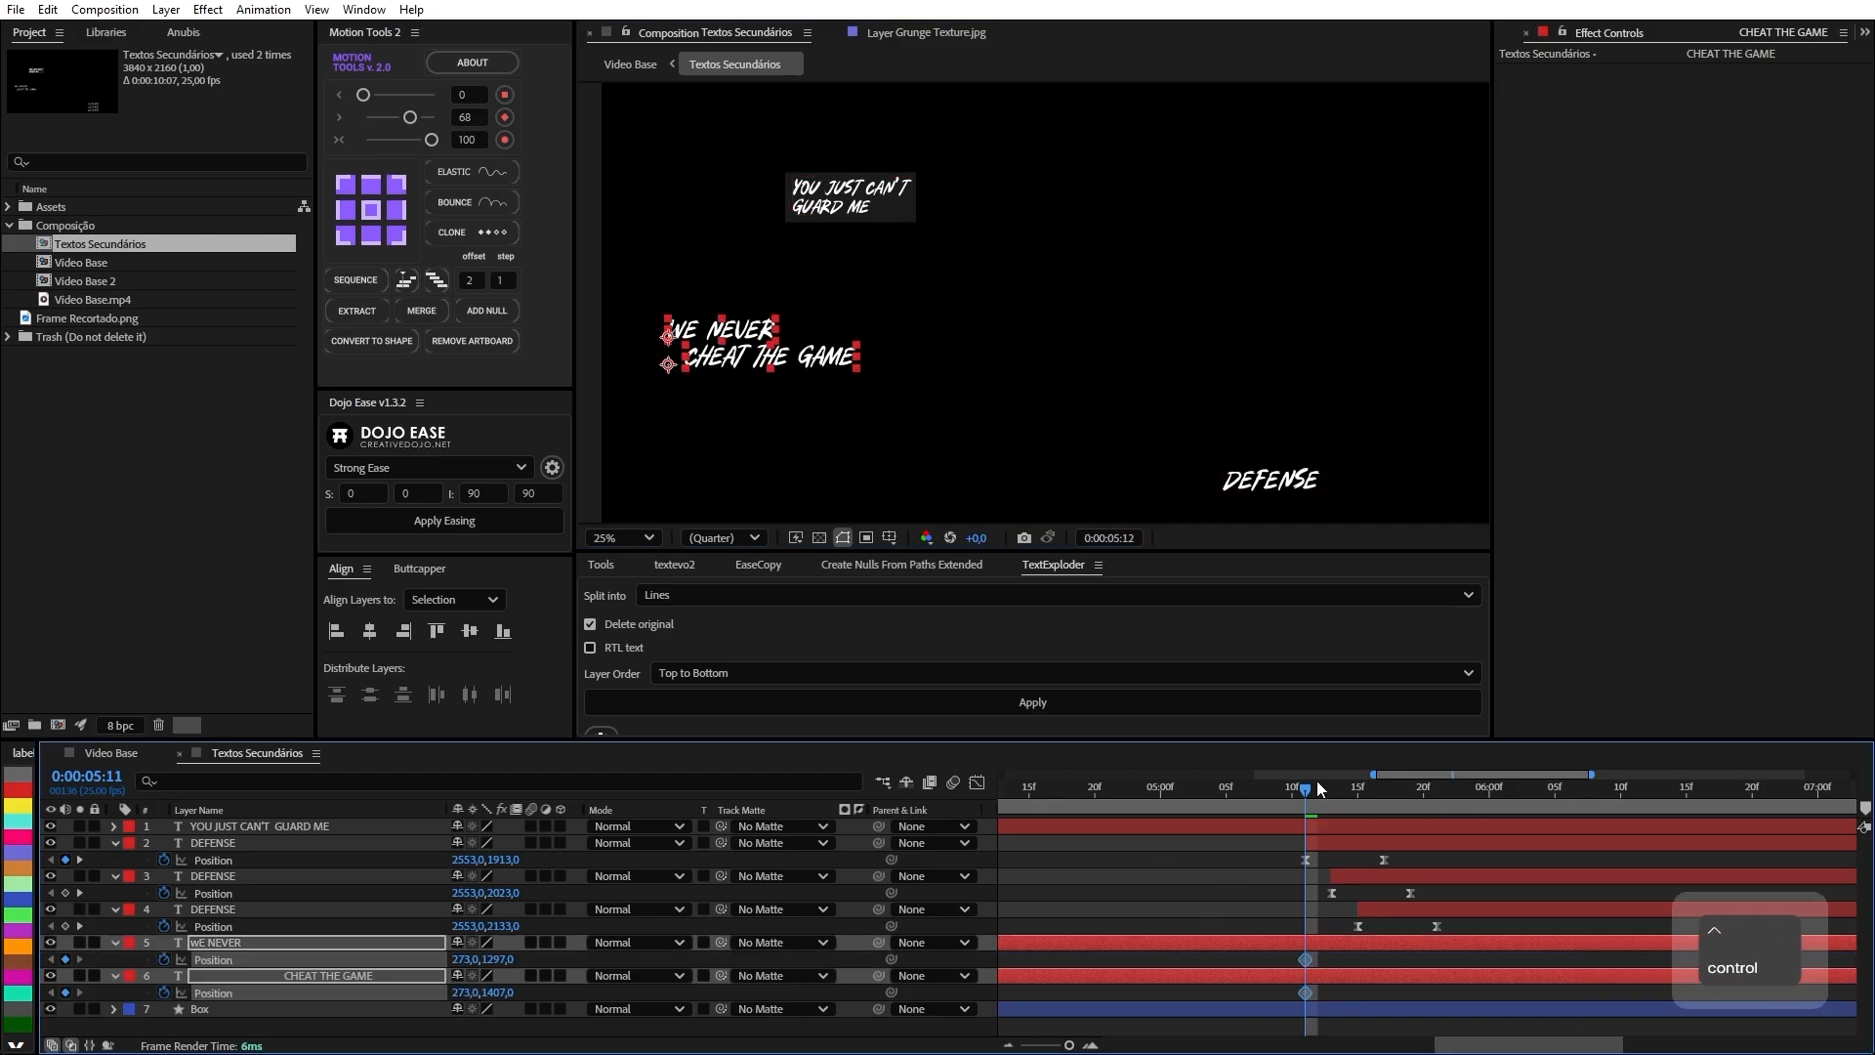
At 0:00:05:17, move the WE NEVER and CHEAT THE GAME lines horizontally right to an X position of about 540.
{"action": "key", "text": "ctrl+Right"}
{"action": "key", "text": "ctrl+Right"}
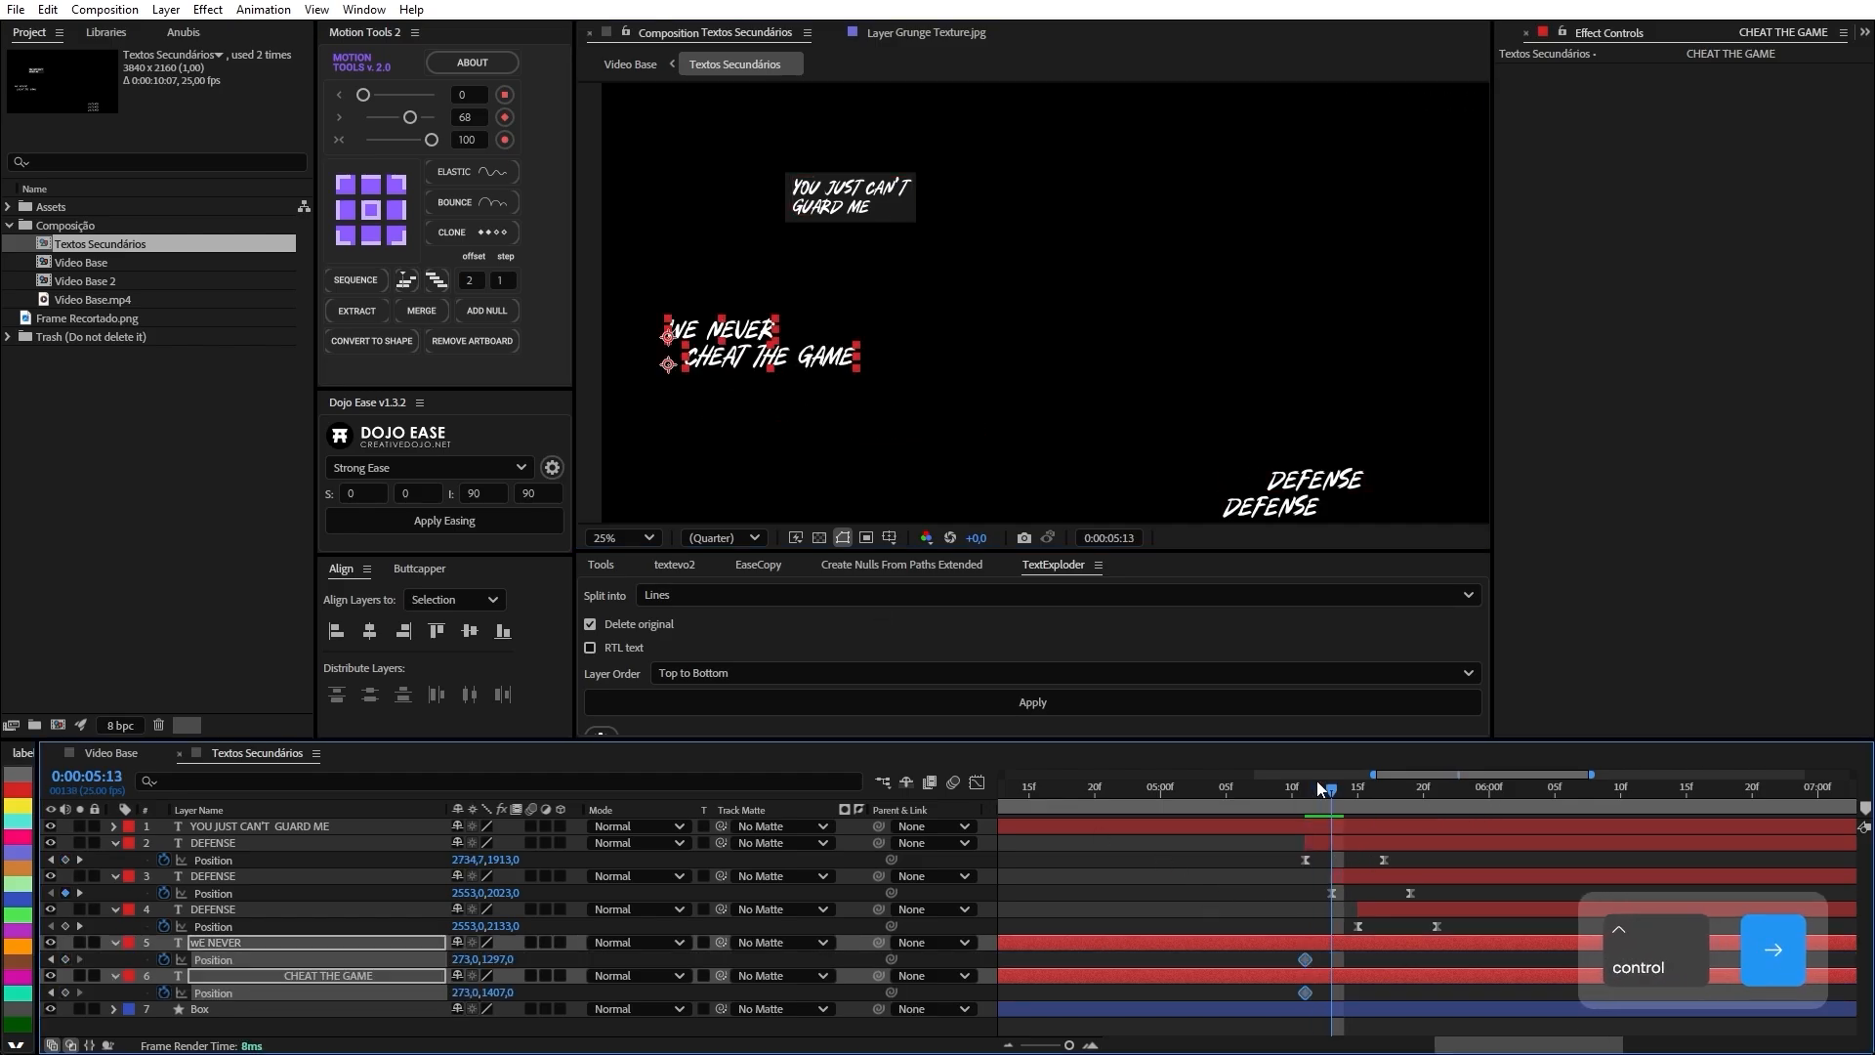
{"action": "key", "text": "ctrl+Right"}
{"action": "key", "text": "ctrl+Right"}
{"action": "key", "text": "ctrl+Right"}
{"action": "key", "text": "ctrl+Right"}
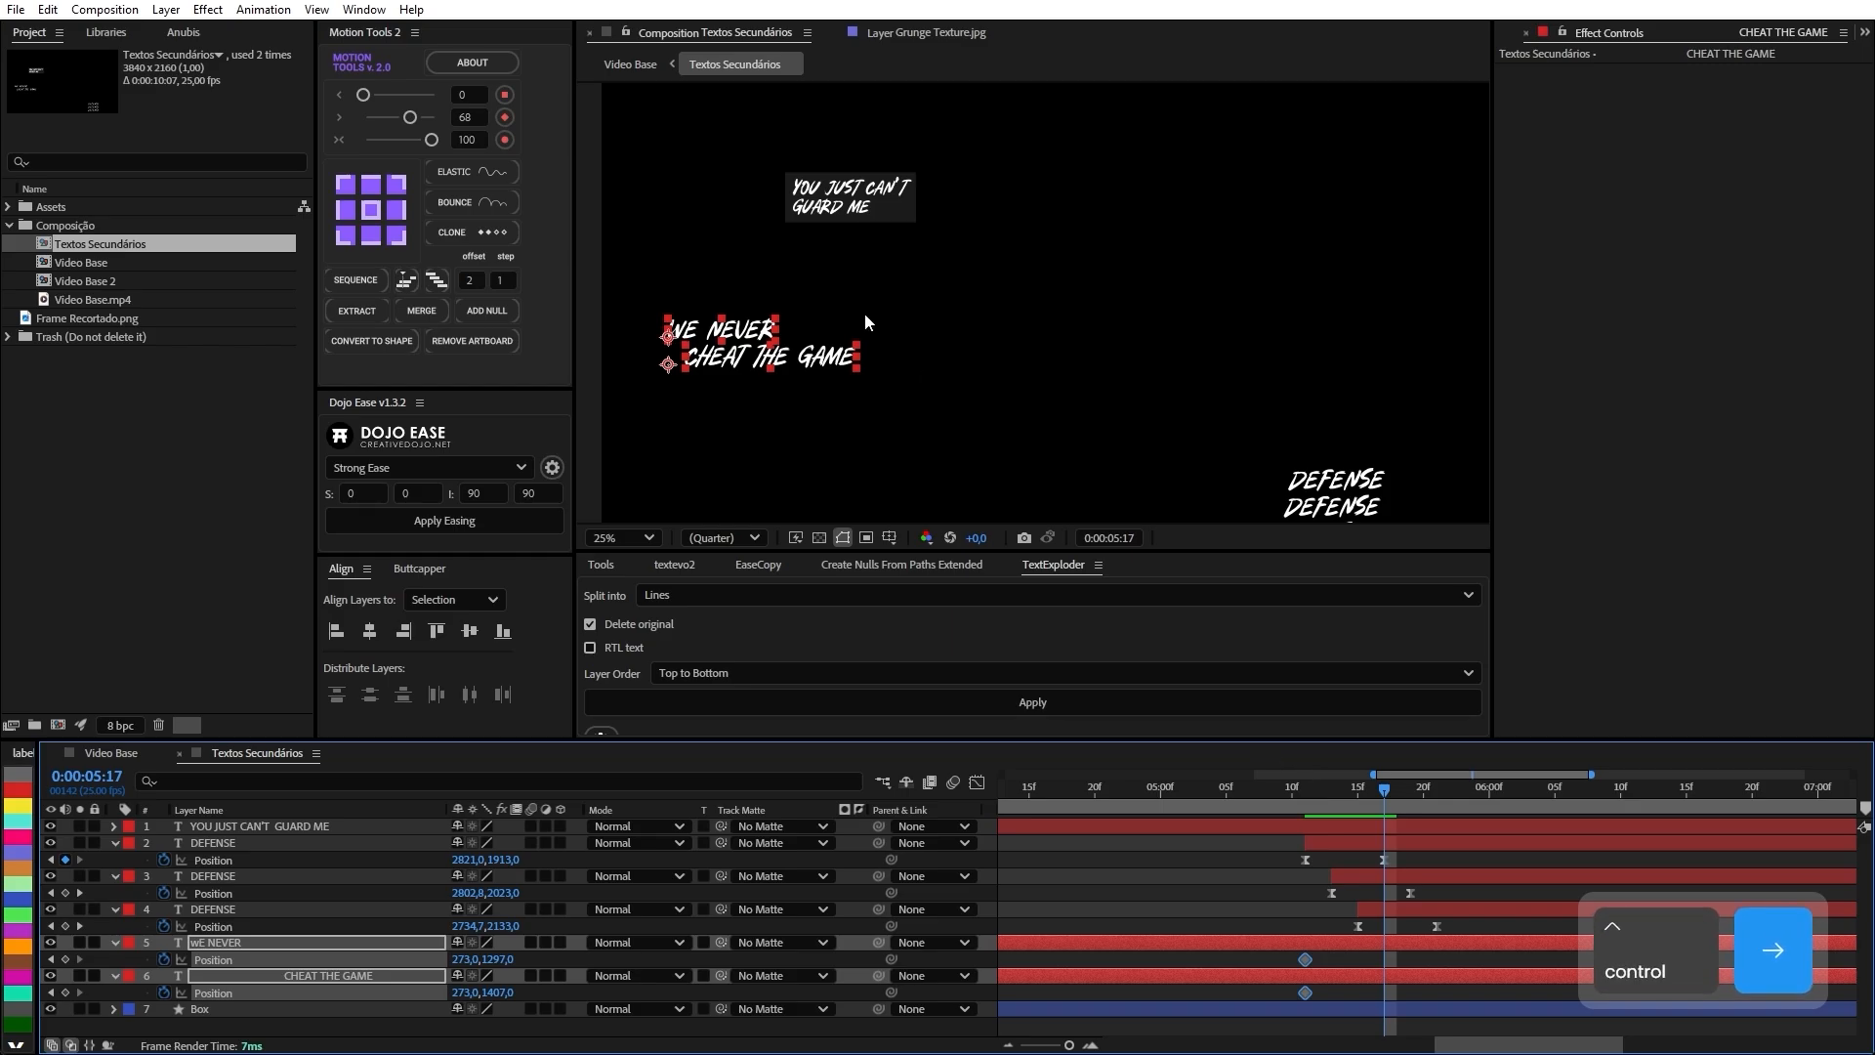
{"action": "left_click_drag", "start_coordinate": [764, 348], "coordinate": [829, 347]}
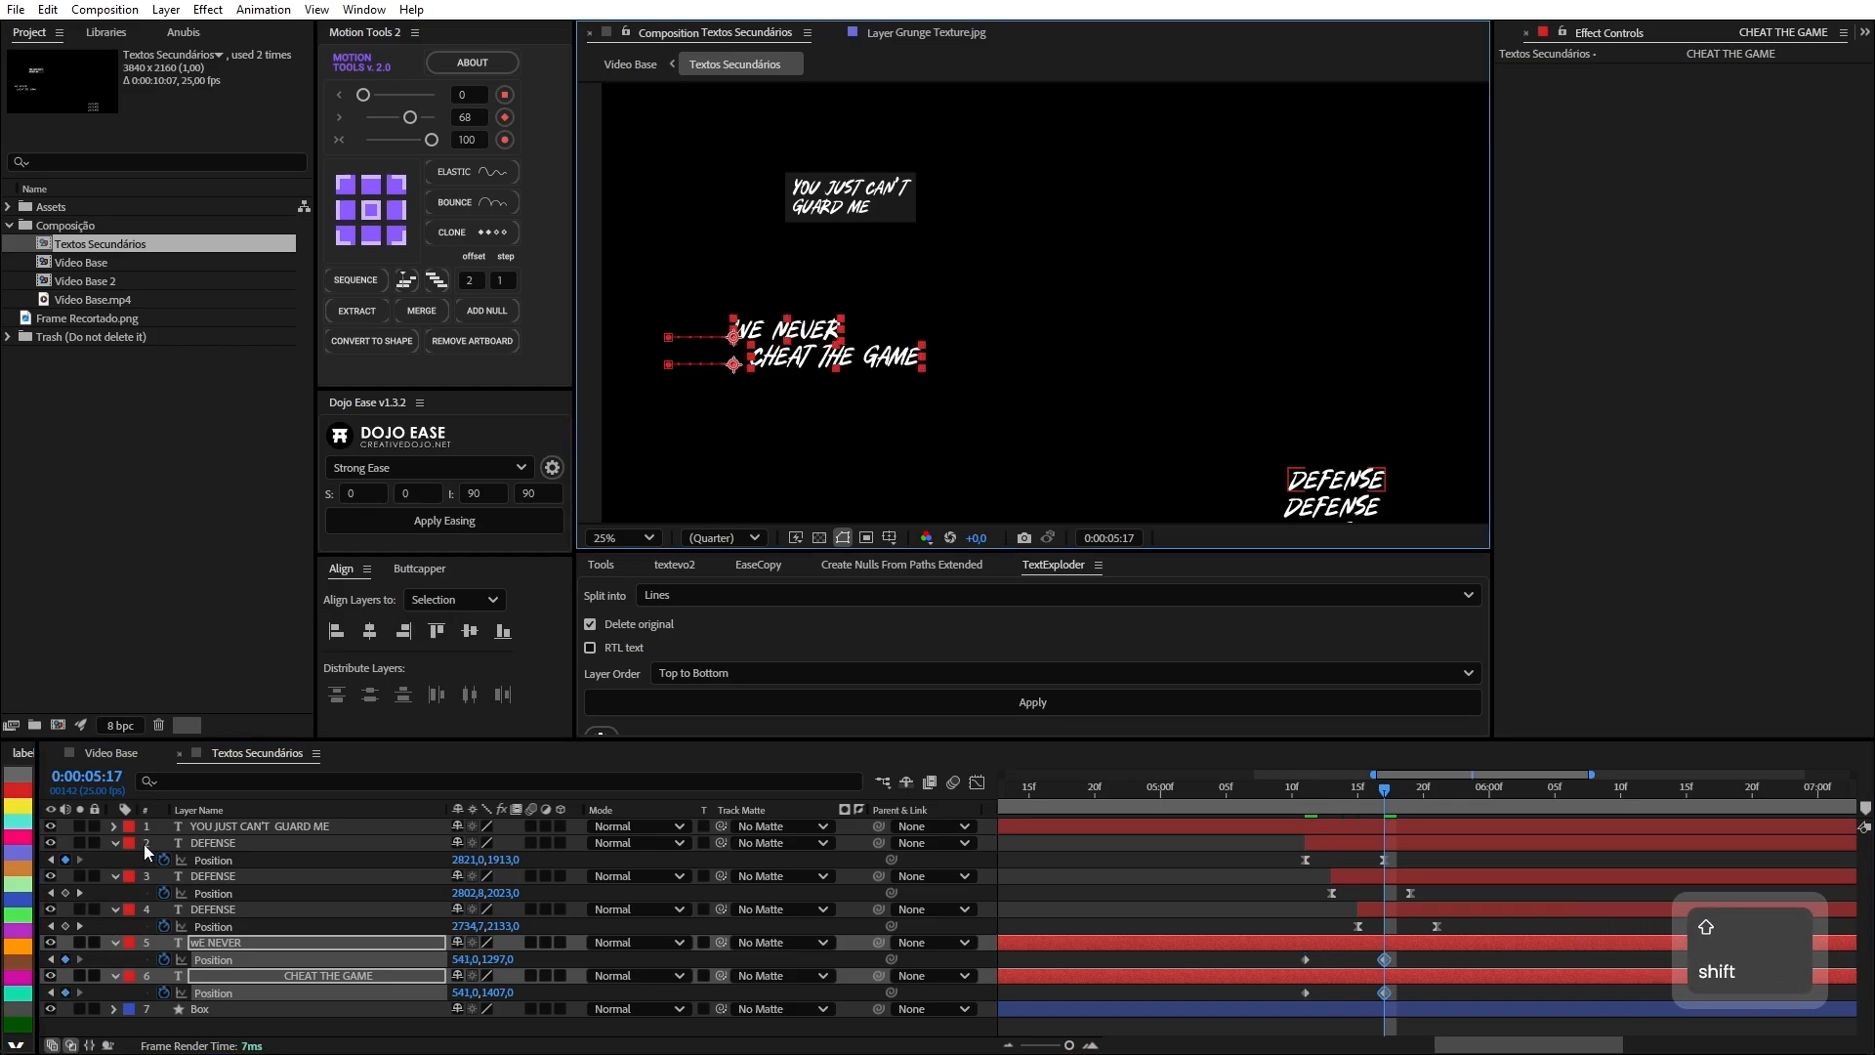
Collapse the DEFENSE layers' properties and give the WE NEVER and CHEAT THE GAME layers a blue label.
{"action": "left_click", "coordinate": [187, 911]}
{"action": "left_click", "coordinate": [160, 846], "text": "shift"}
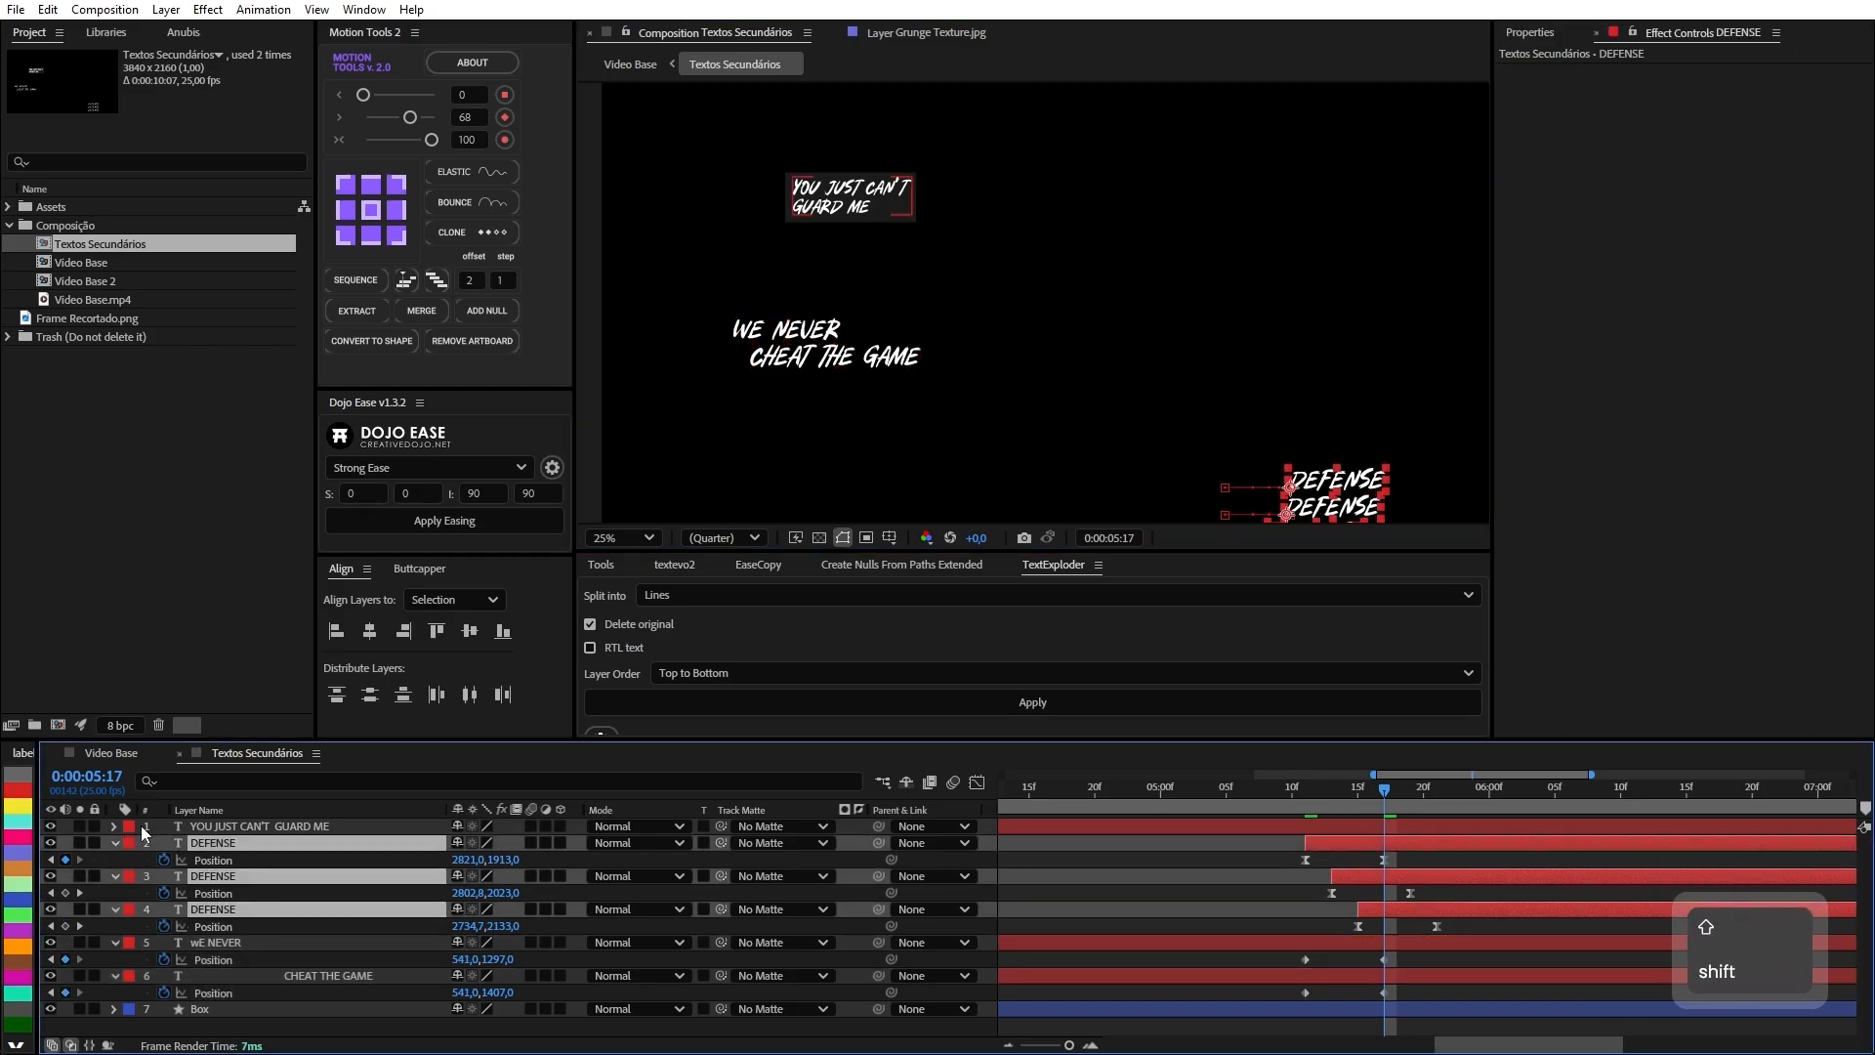
{"action": "left_click", "coordinate": [114, 842]}
{"action": "left_click", "coordinate": [202, 895]}
{"action": "left_click", "coordinate": [203, 926], "text": "shift"}
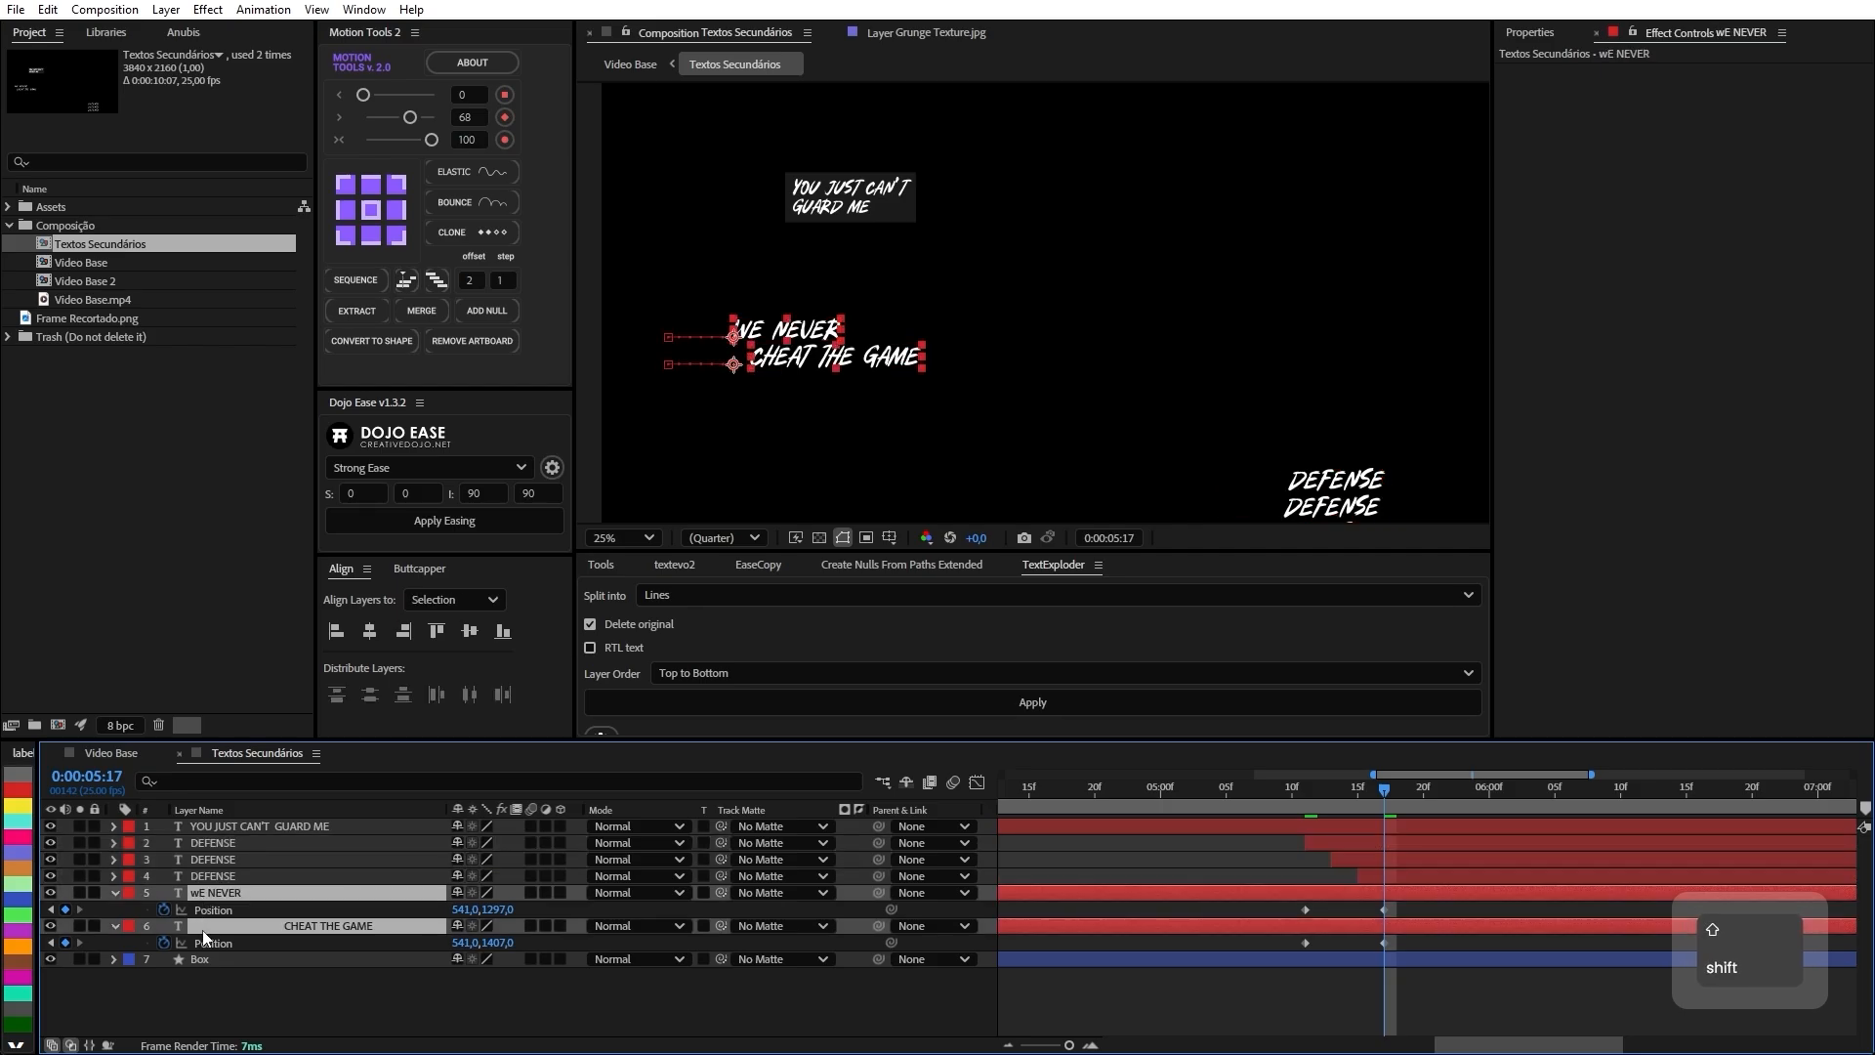
{"action": "left_click", "coordinate": [27, 913]}
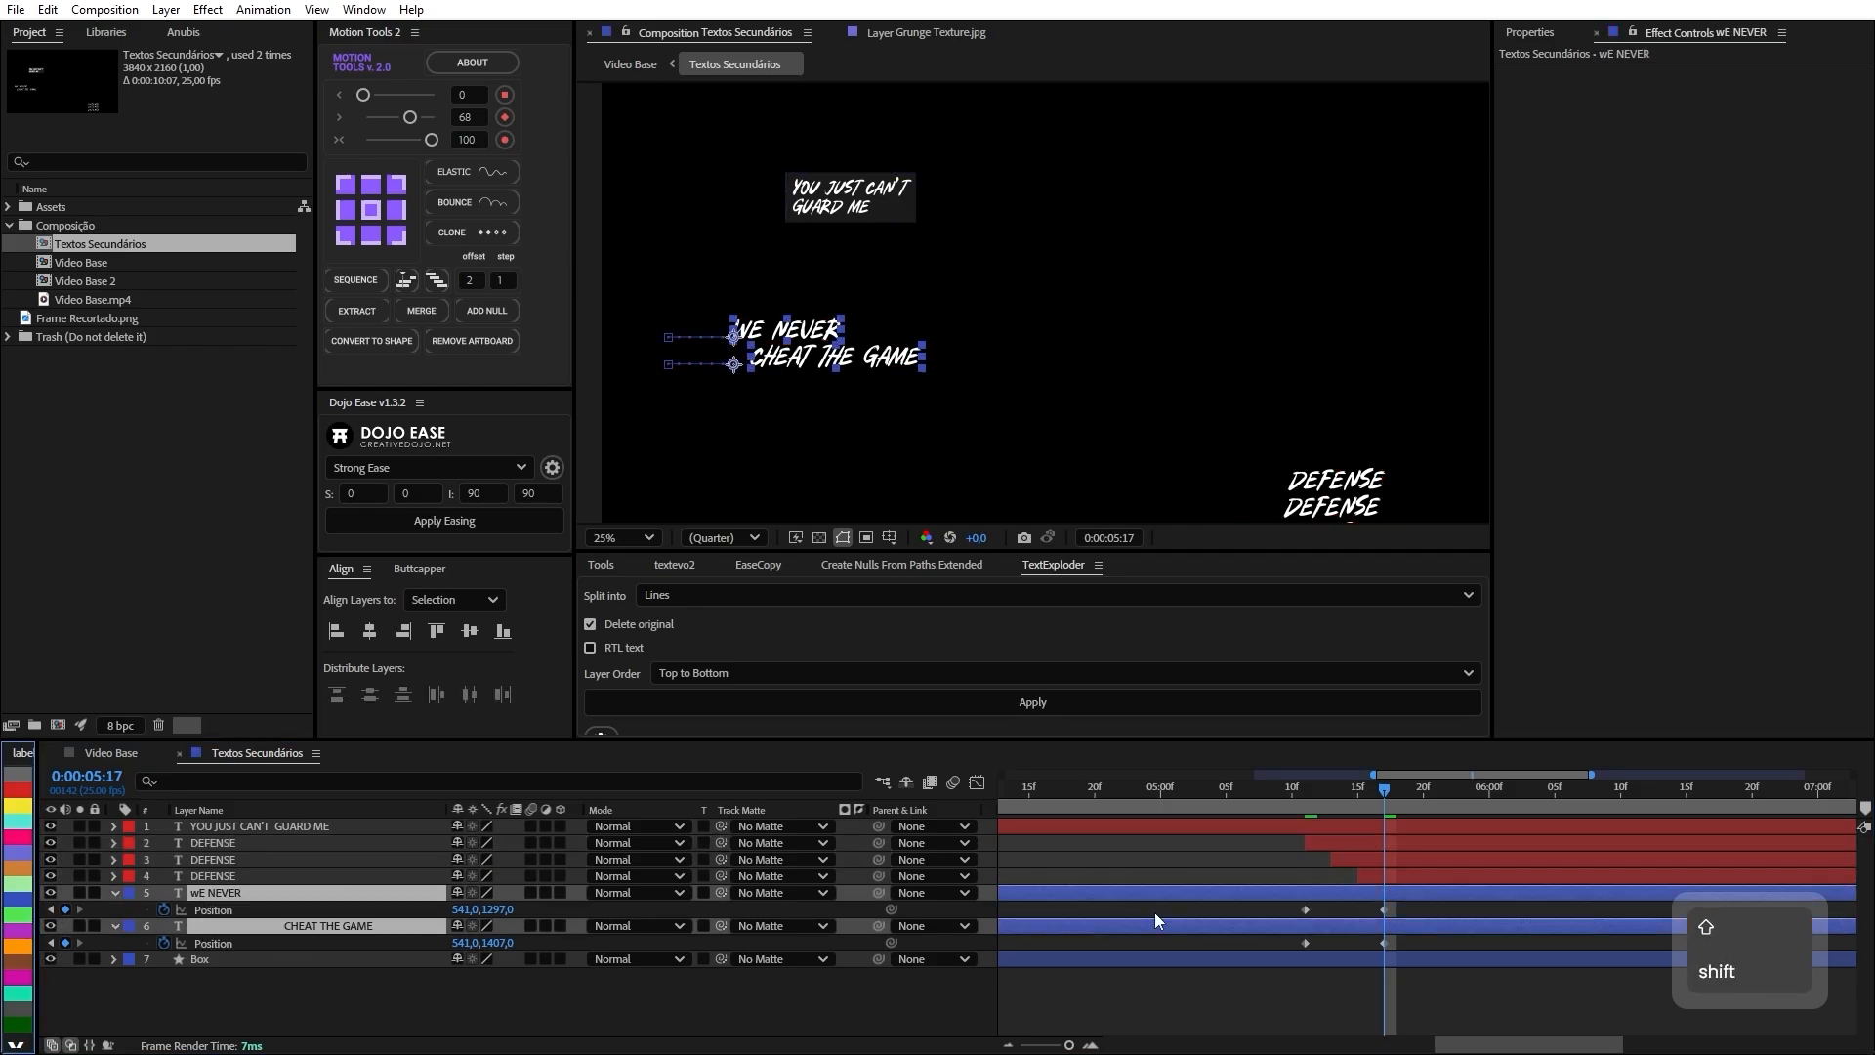
Apply Easy Ease to both lines' Position keyframes and reshape their speed curve to start fast and slow gradually into the end.
{"action": "left_click_drag", "start_coordinate": [1355, 789], "coordinate": [1315, 793]}
{"action": "left_click_drag", "start_coordinate": [1284, 900], "coordinate": [1398, 945]}
{"action": "key", "text": "F9"}
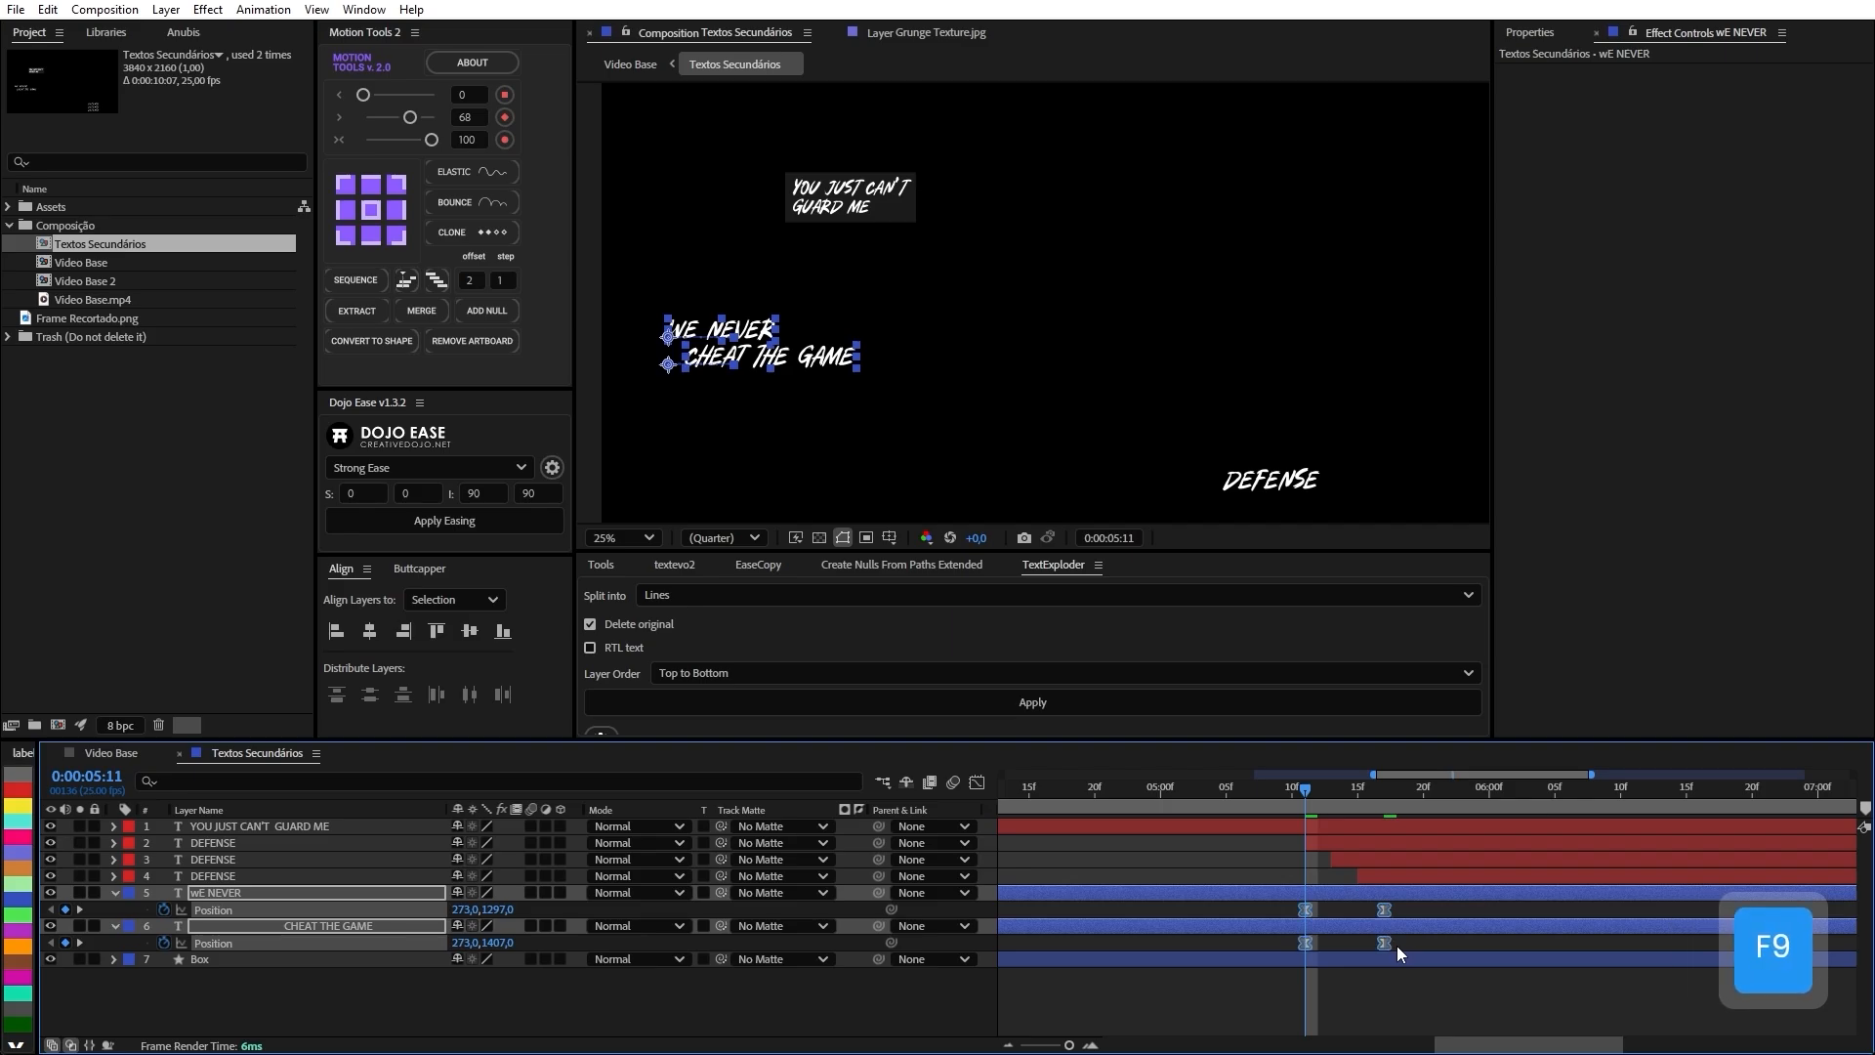
{"action": "left_click", "coordinate": [977, 781]}
{"action": "mouse_move", "coordinate": [1333, 981]}
{"action": "left_mouse_down"}
{"action": "mouse_move", "coordinate": [1338, 1001]}
{"action": "mouse_move", "coordinate": [1294, 995]}
{"action": "left_mouse_up"}
{"action": "mouse_move", "coordinate": [1469, 932]}
{"action": "left_mouse_down"}
{"action": "mouse_move", "coordinate": [1365, 1005]}
{"action": "mouse_move", "coordinate": [1352, 992]}
{"action": "left_mouse_up"}
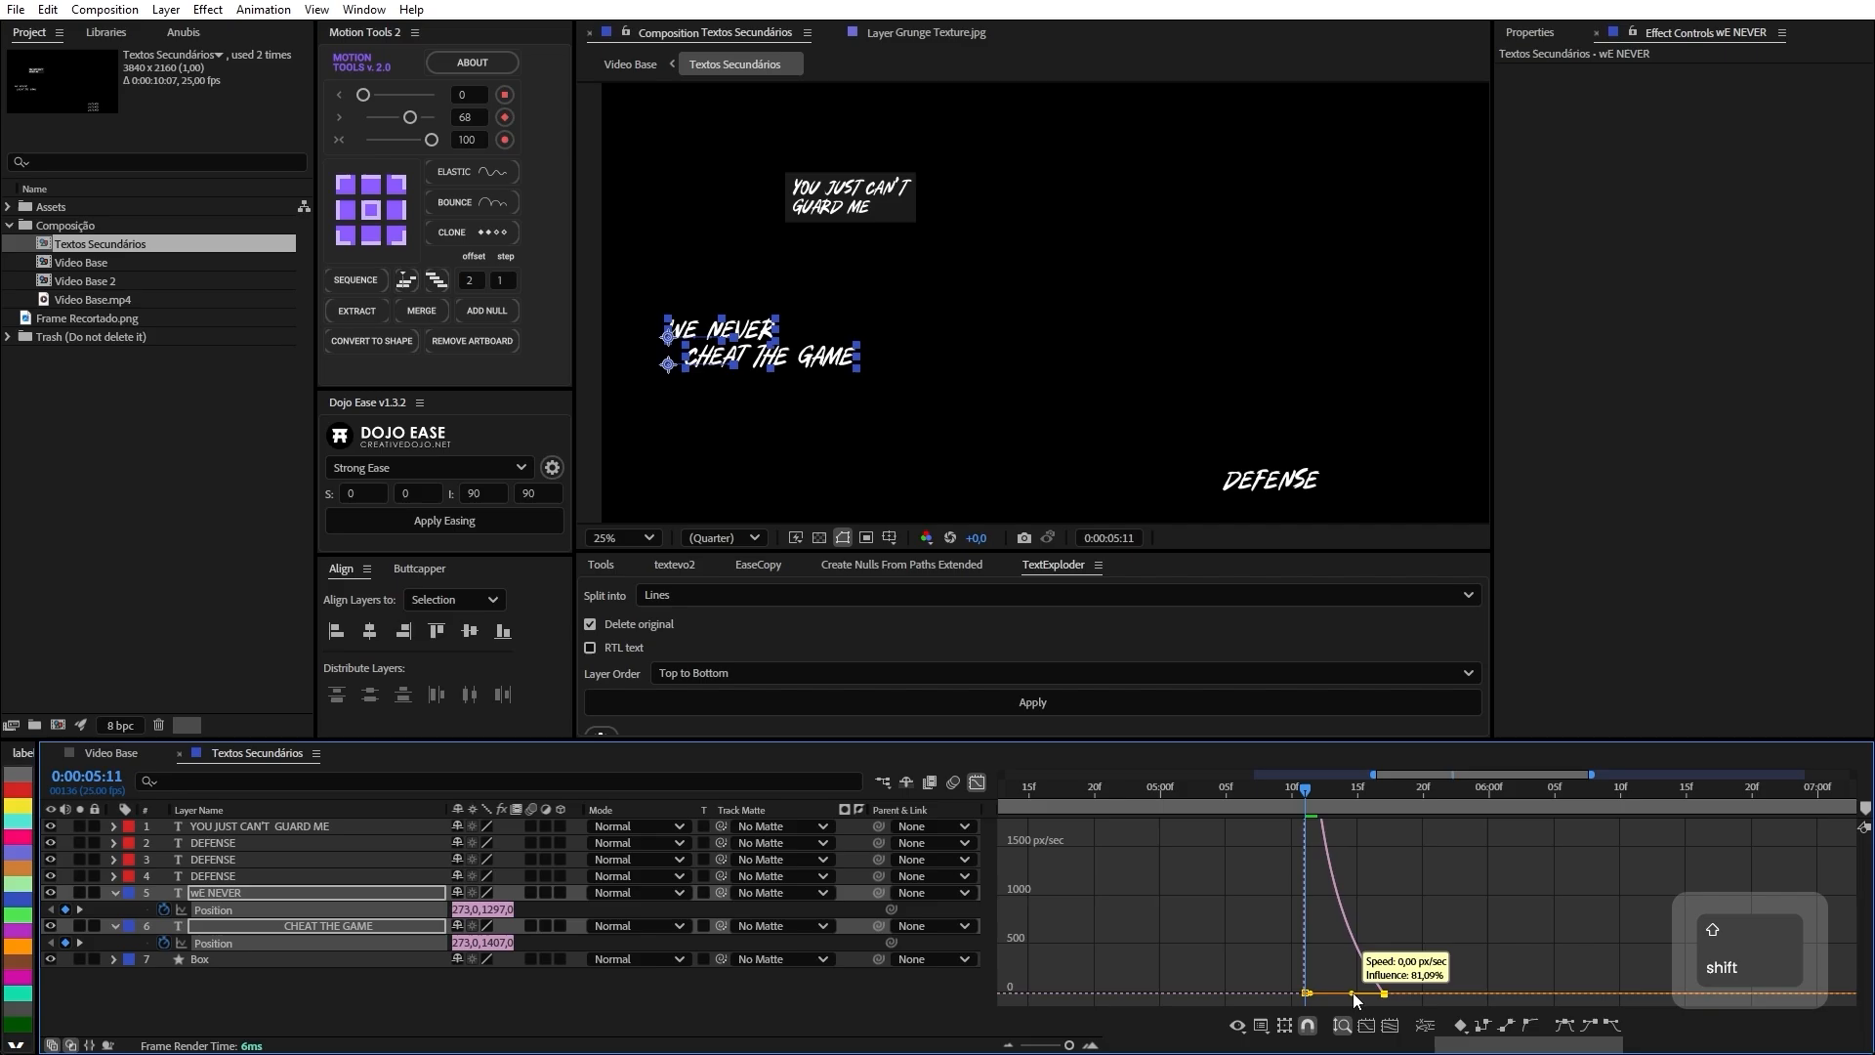
{"action": "left_click", "coordinate": [976, 782]}
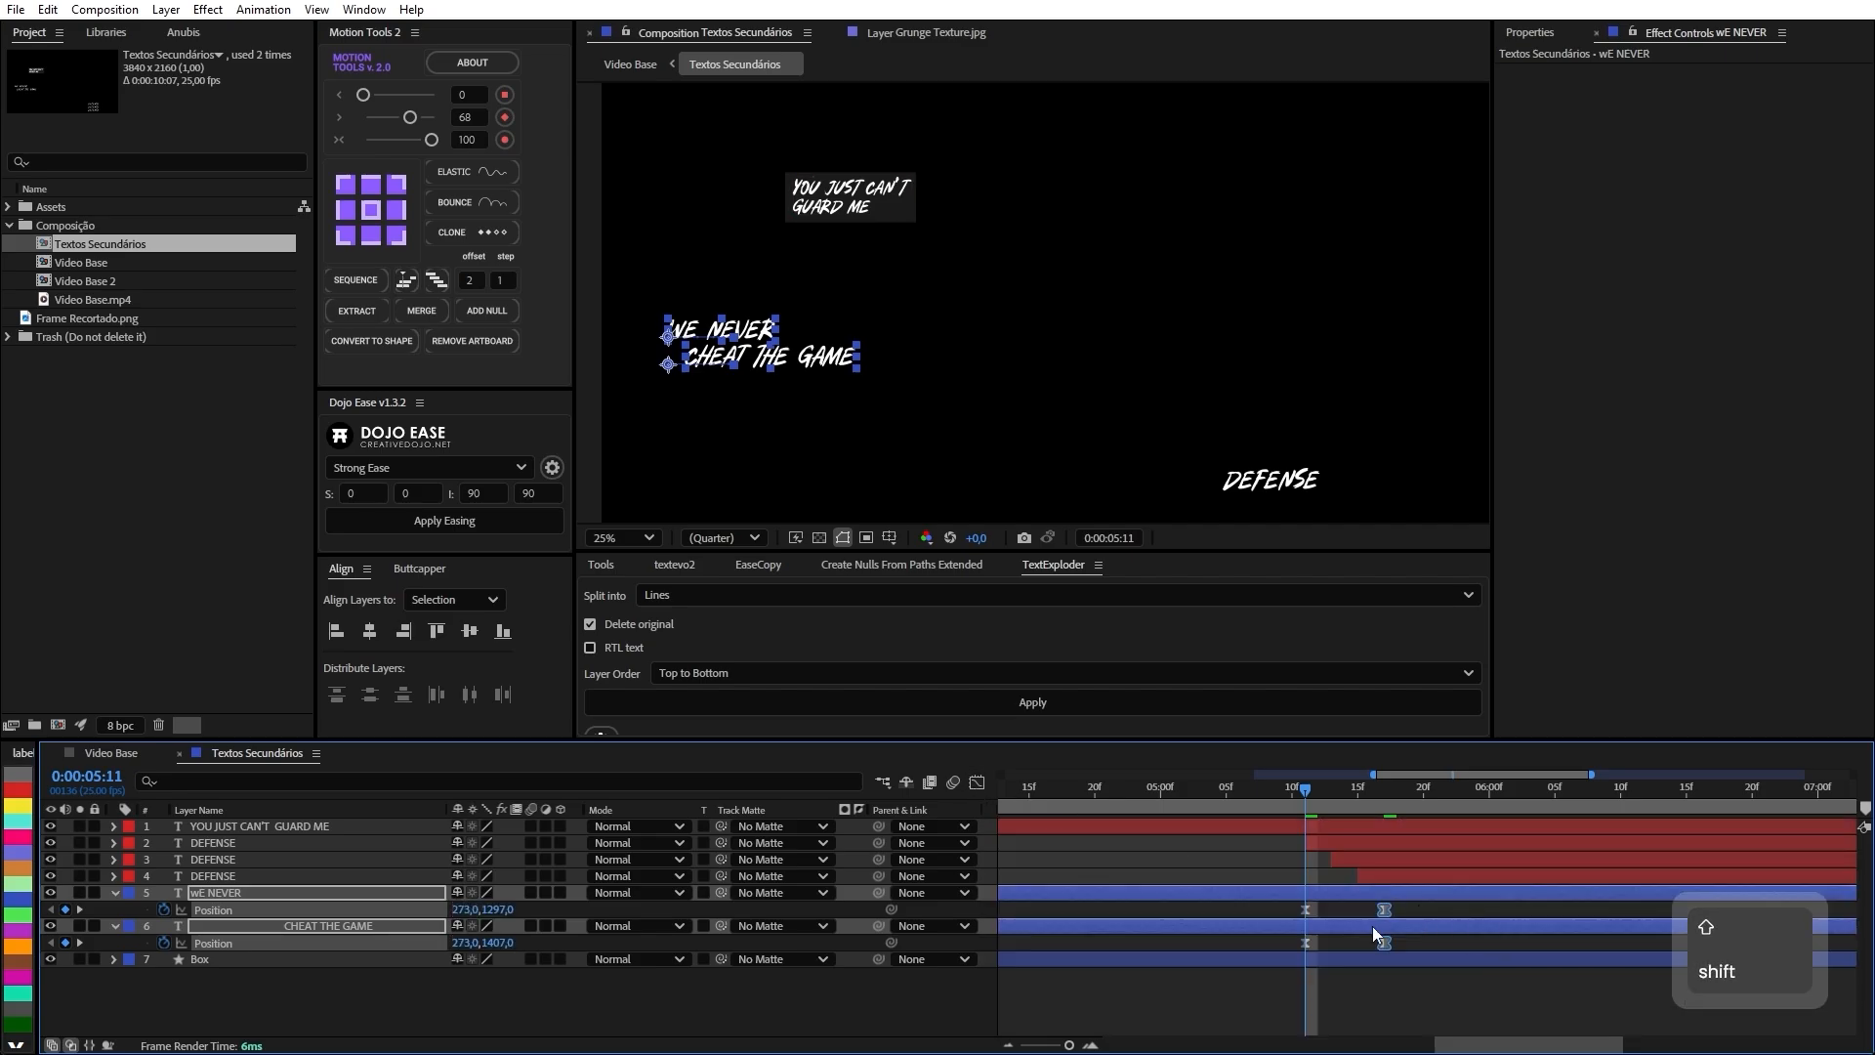
Trim the starts of WE NEVER and CHEAT THE GAME to 0:00:05:11, then delay the CHEAT THE GAME layer by two frames.
{"action": "key", "text": "alt+bracketleft"}
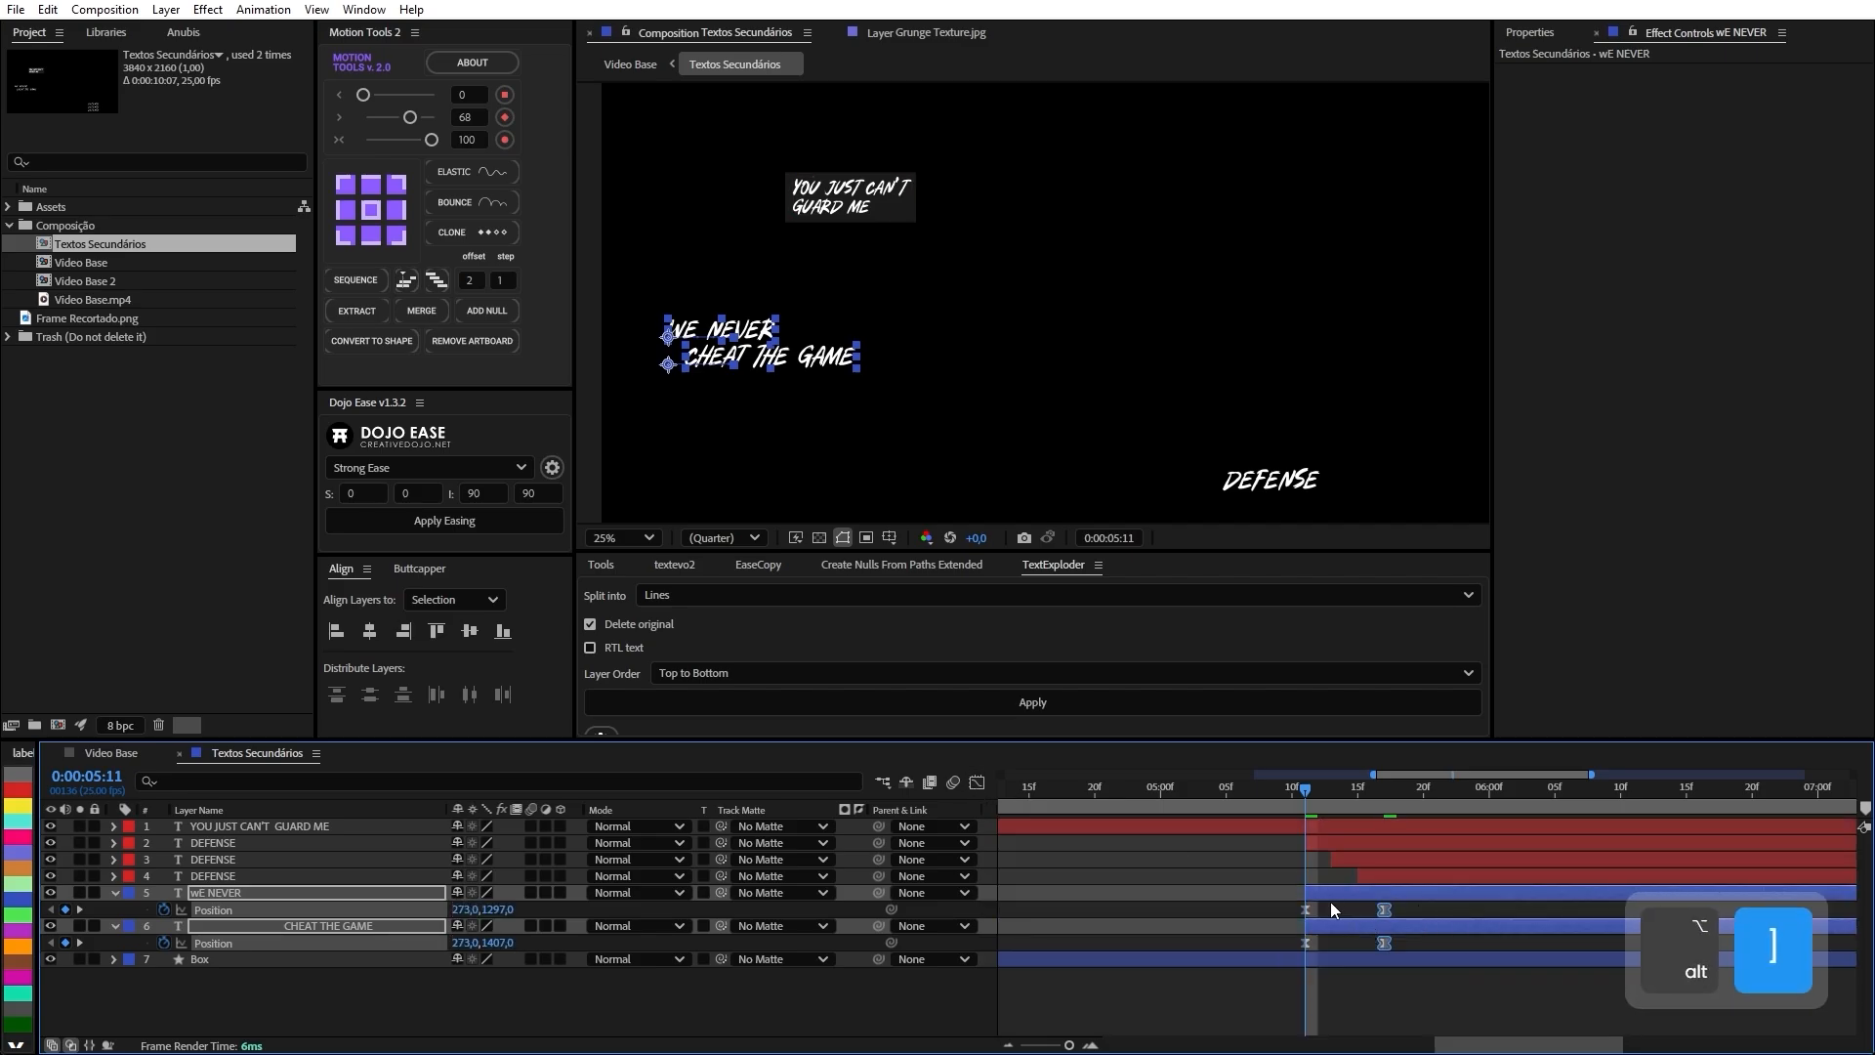
{"action": "left_click", "coordinate": [1271, 916]}
{"action": "left_click_drag", "start_coordinate": [1326, 923], "coordinate": [1352, 924]}
Preview the two-line slide, then move CHEAT THE GAME's ending Position keyframe to about 0:00:05:24.
{"action": "left_click_drag", "start_coordinate": [1299, 787], "coordinate": [1423, 789]}
{"action": "key", "text": "space"}
{"action": "key", "text": "space"}
{"action": "key", "text": "space"}
{"action": "key", "text": "space"}
{"action": "left_click_drag", "start_coordinate": [1416, 940], "coordinate": [1476, 941]}
Preview the WE NEVER and CHEAT THE GAME slide-in repeatedly from around 0:00:05:05.
{"action": "left_click", "coordinate": [1330, 787]}
{"action": "left_click", "coordinate": [1211, 824]}
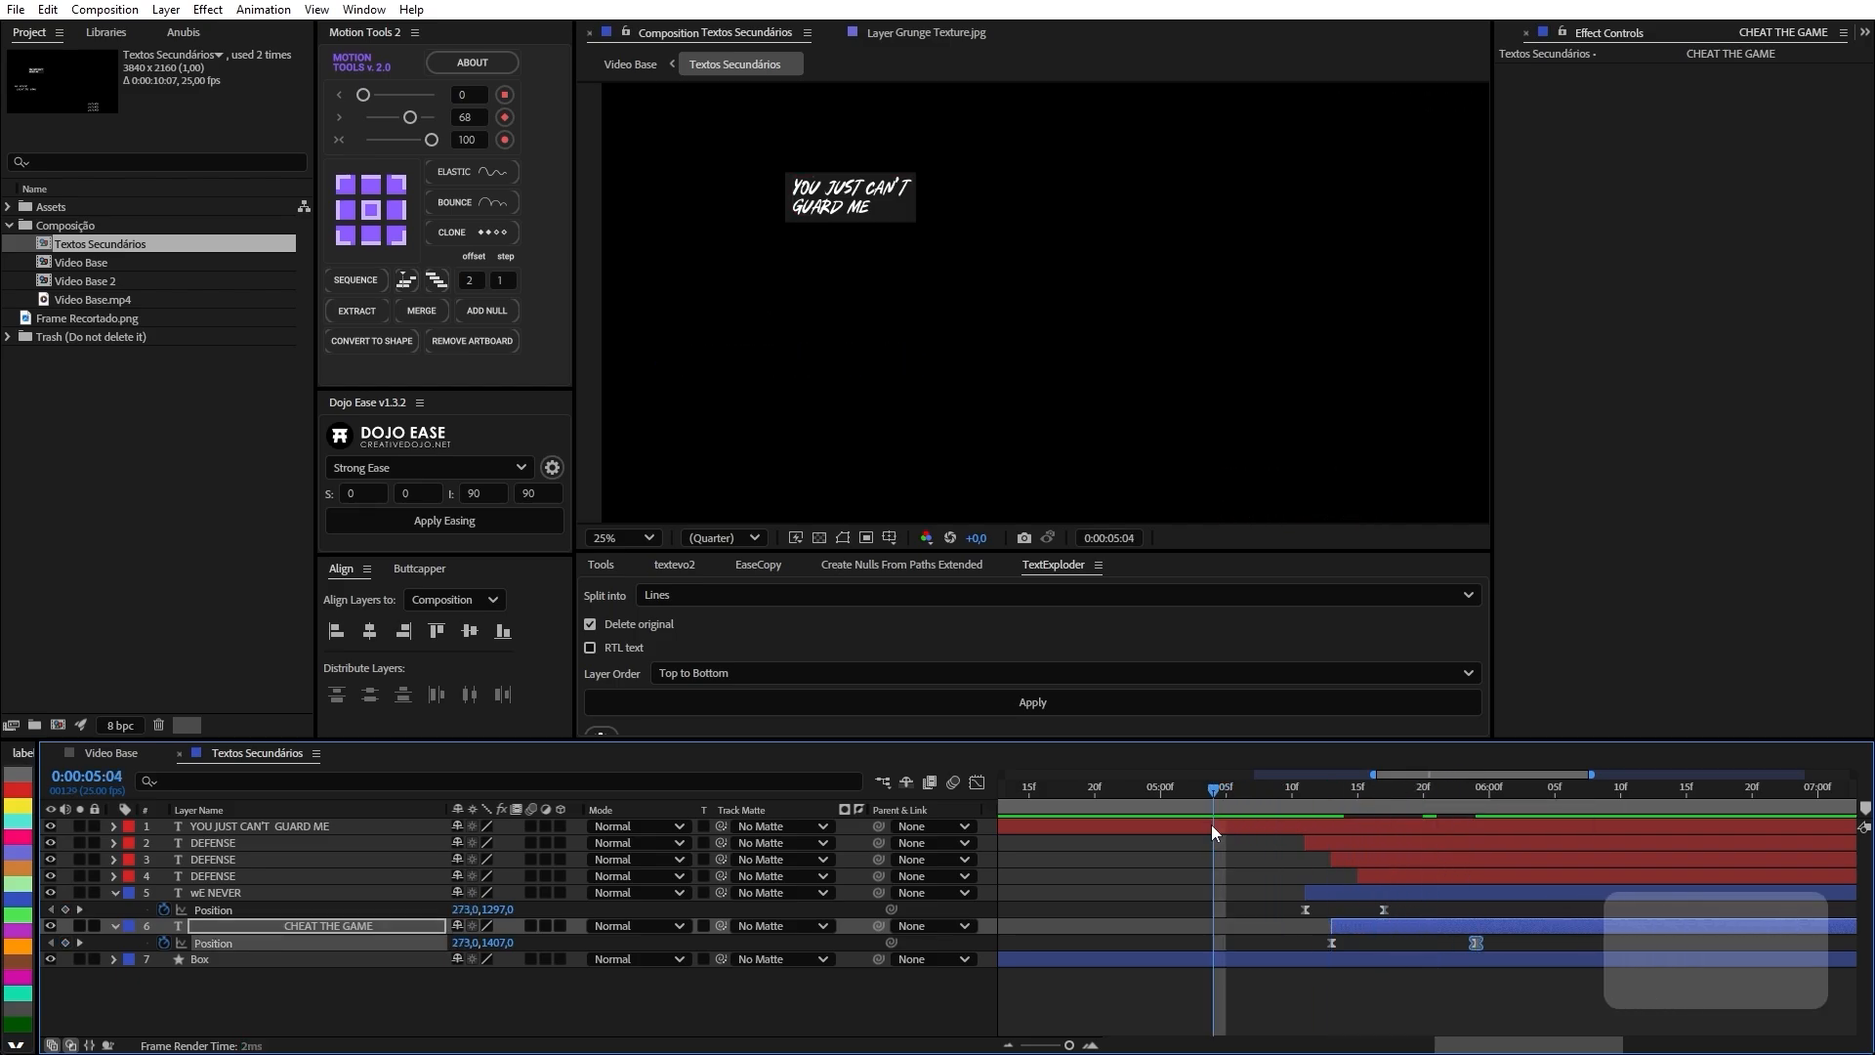
{"action": "key", "text": "space"}
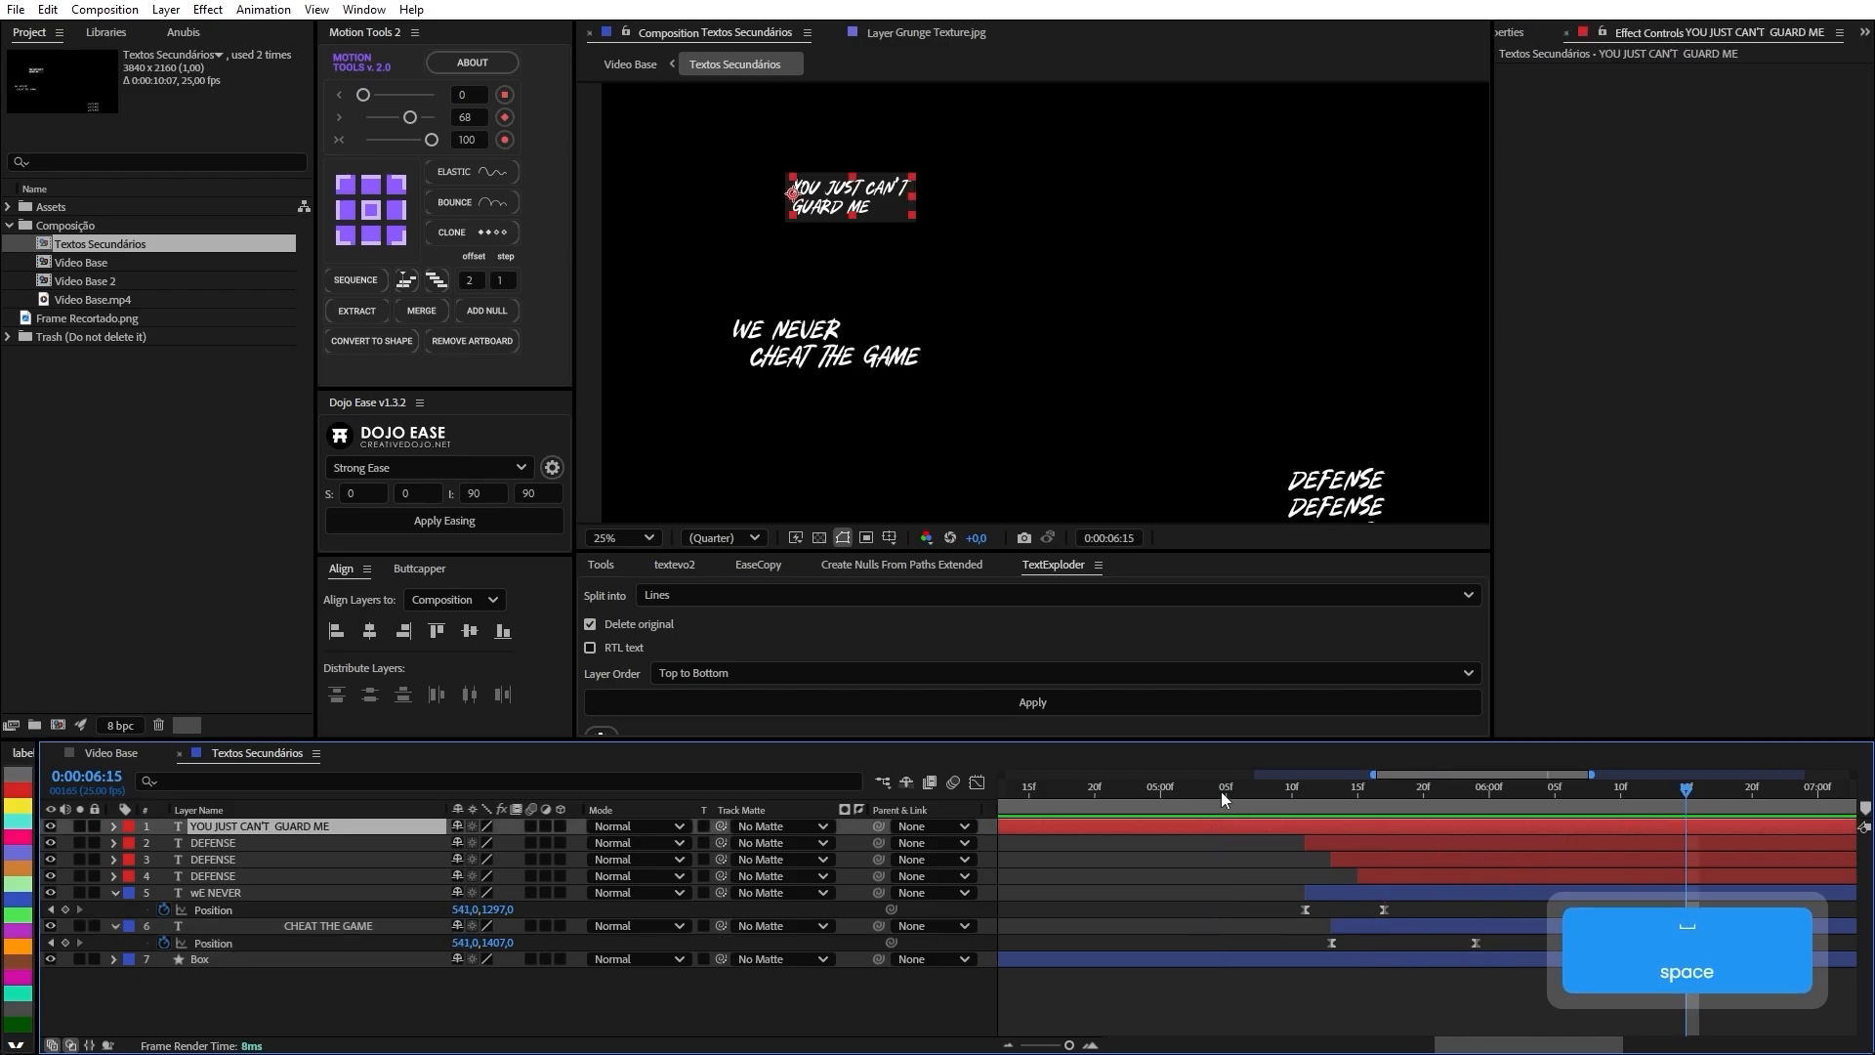
{"action": "left_click", "coordinate": [1223, 797]}
{"action": "key", "text": "space"}
{"action": "key", "text": "space"}
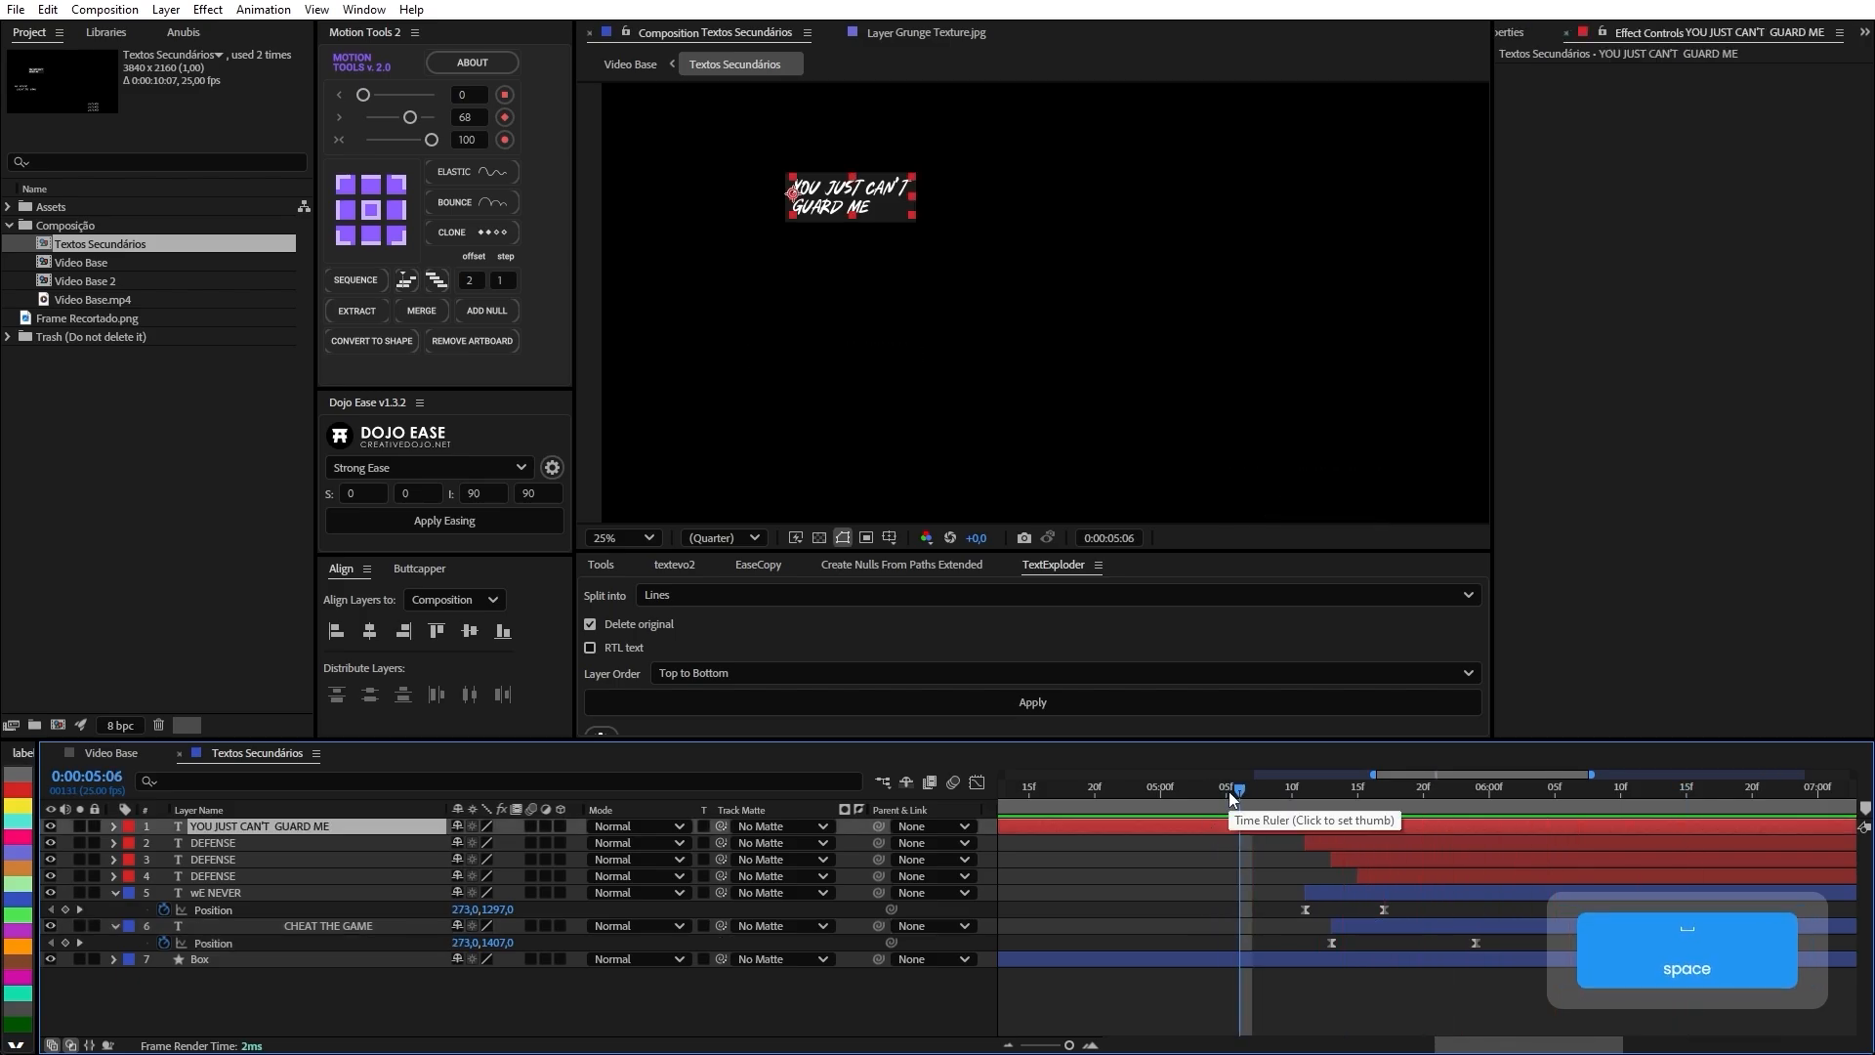
{"action": "key", "text": "space"}
{"action": "key", "text": "space"}
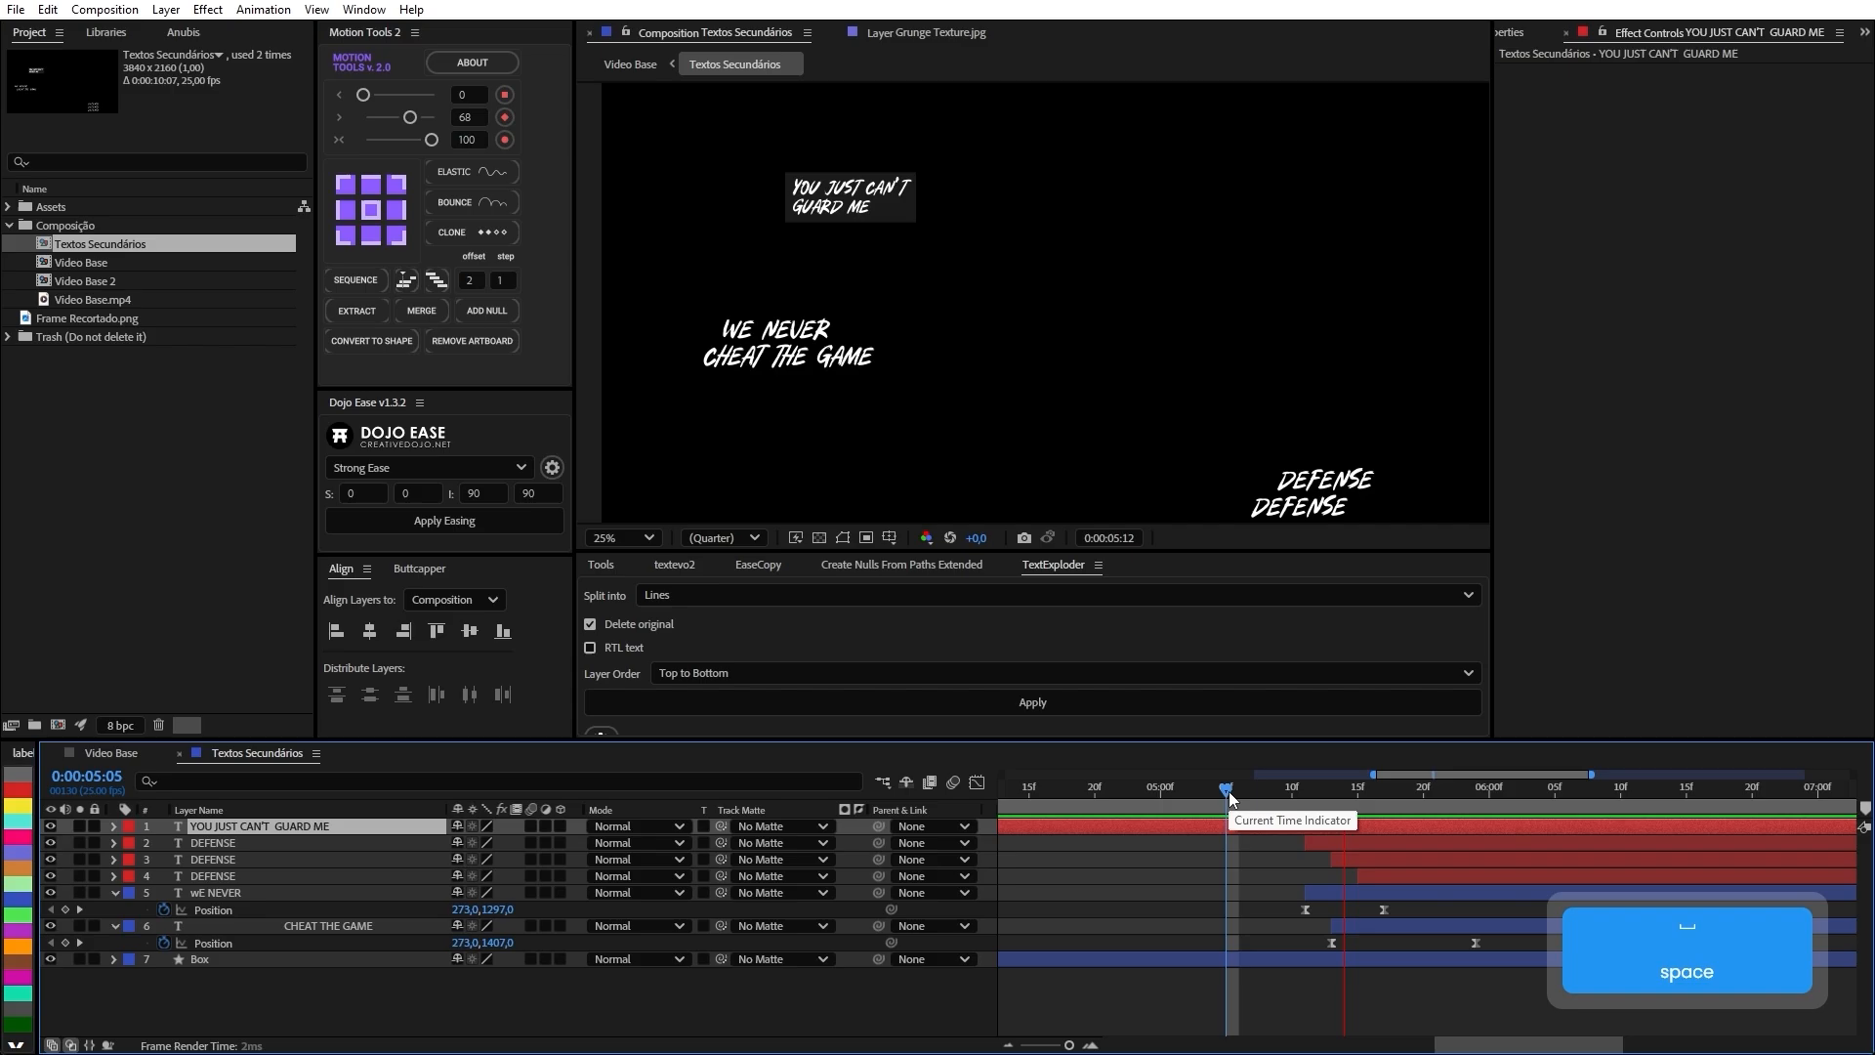
{"action": "left_click_drag", "start_coordinate": [1246, 789], "coordinate": [1348, 801]}
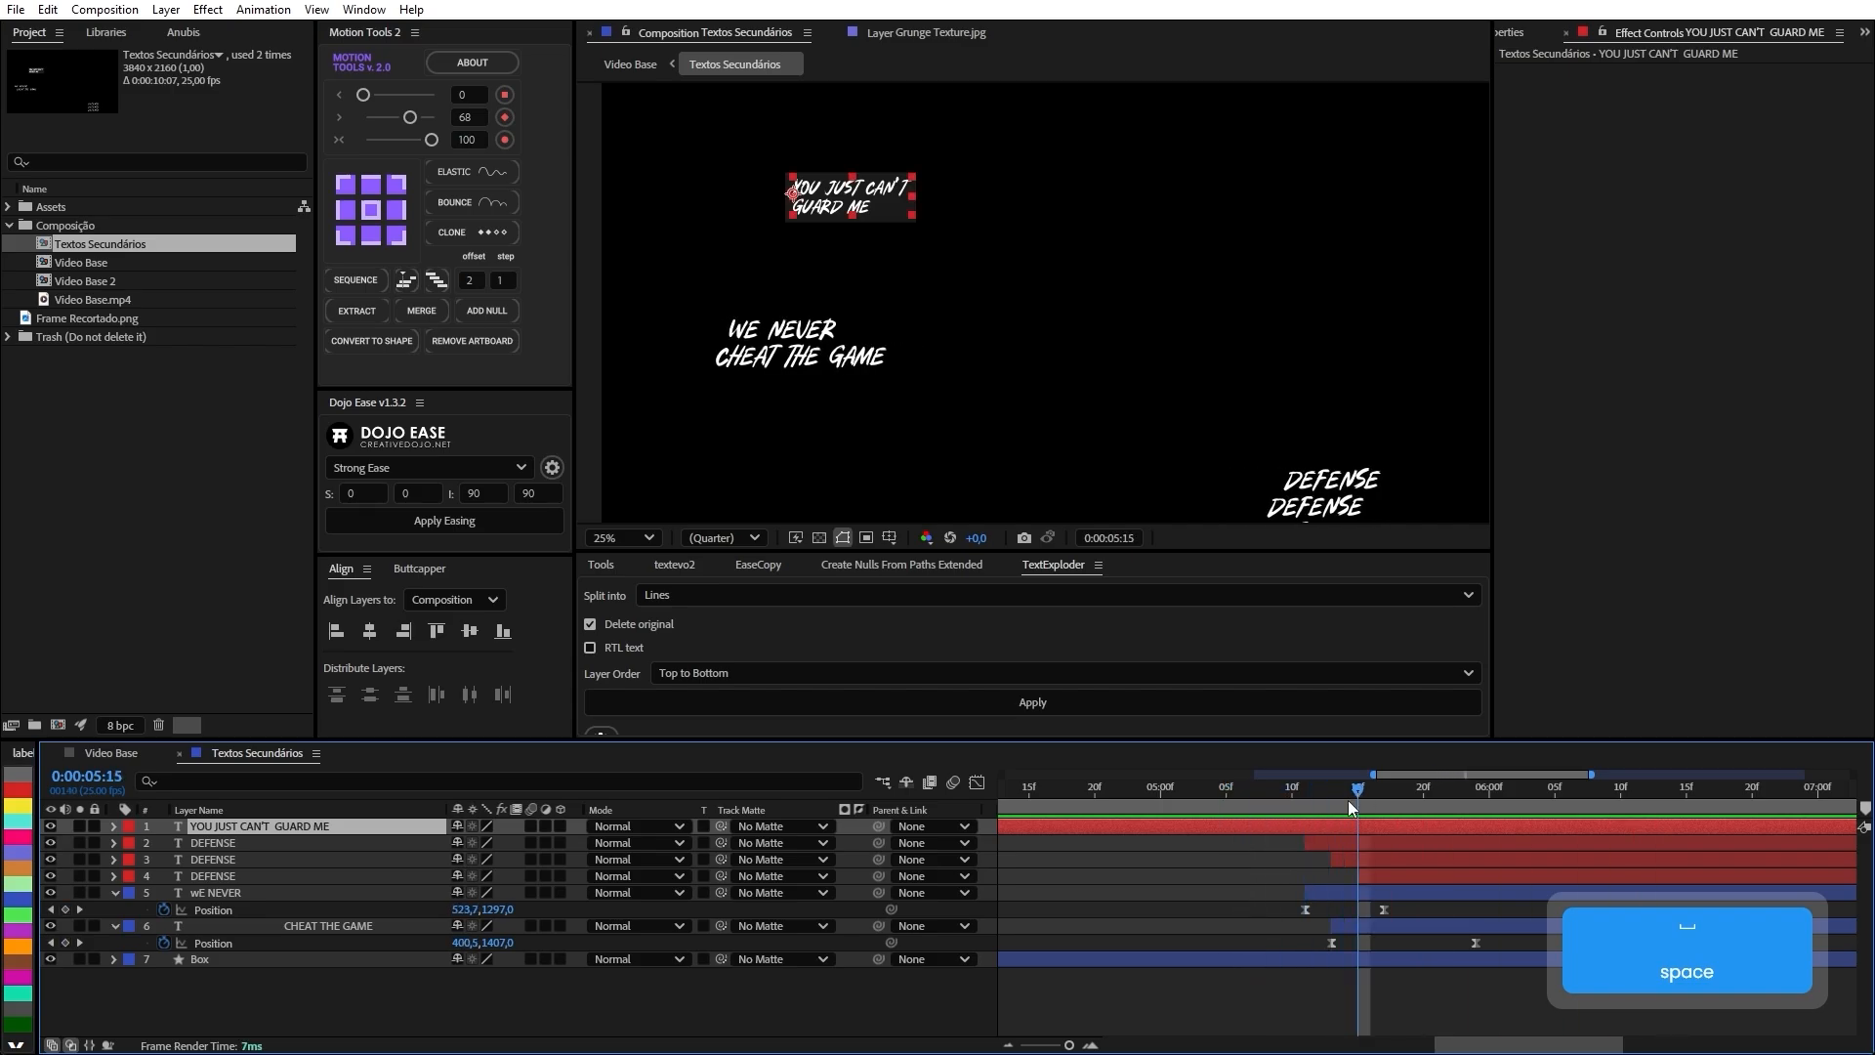
Preview the secondary texts in the Video Base composition from shortly before 0:00:05:00, then return to Textos Secundários.
{"action": "left_click", "coordinate": [99, 763]}
{"action": "left_click_drag", "start_coordinate": [1199, 789], "coordinate": [1170, 792]}
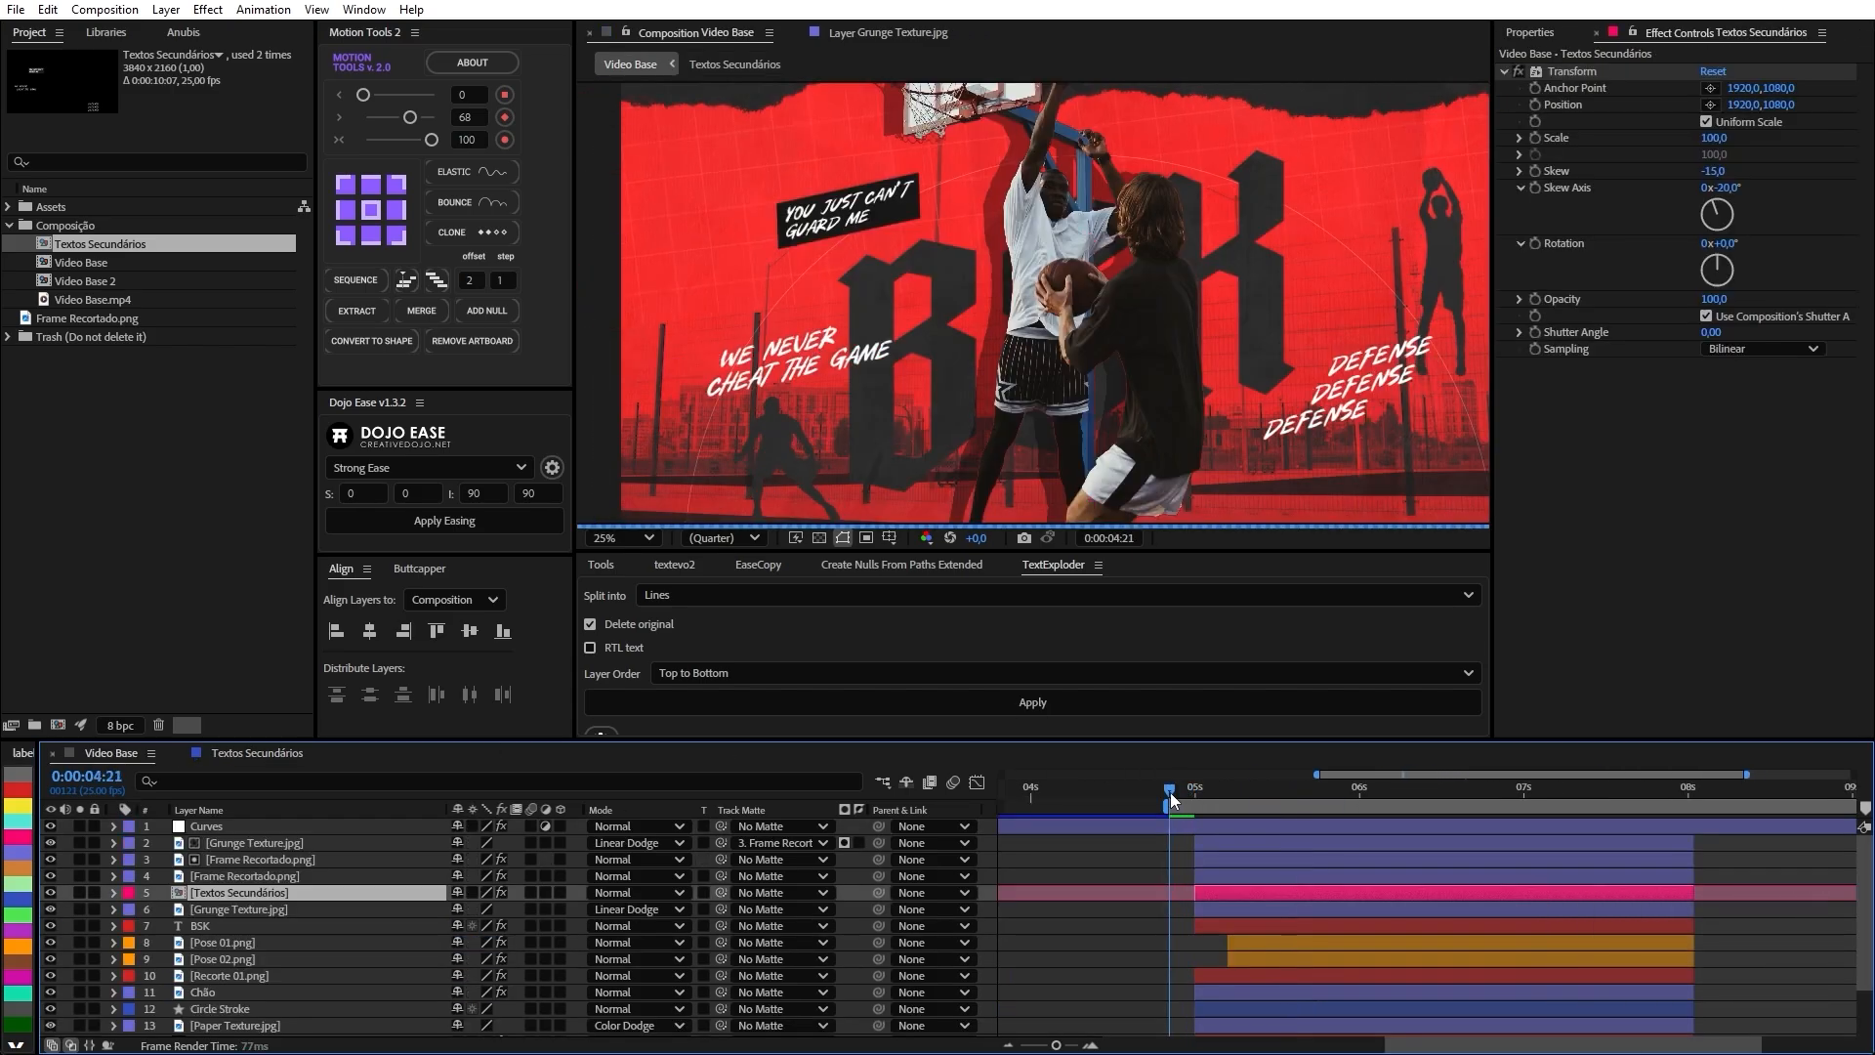
{"action": "key", "text": "space"}
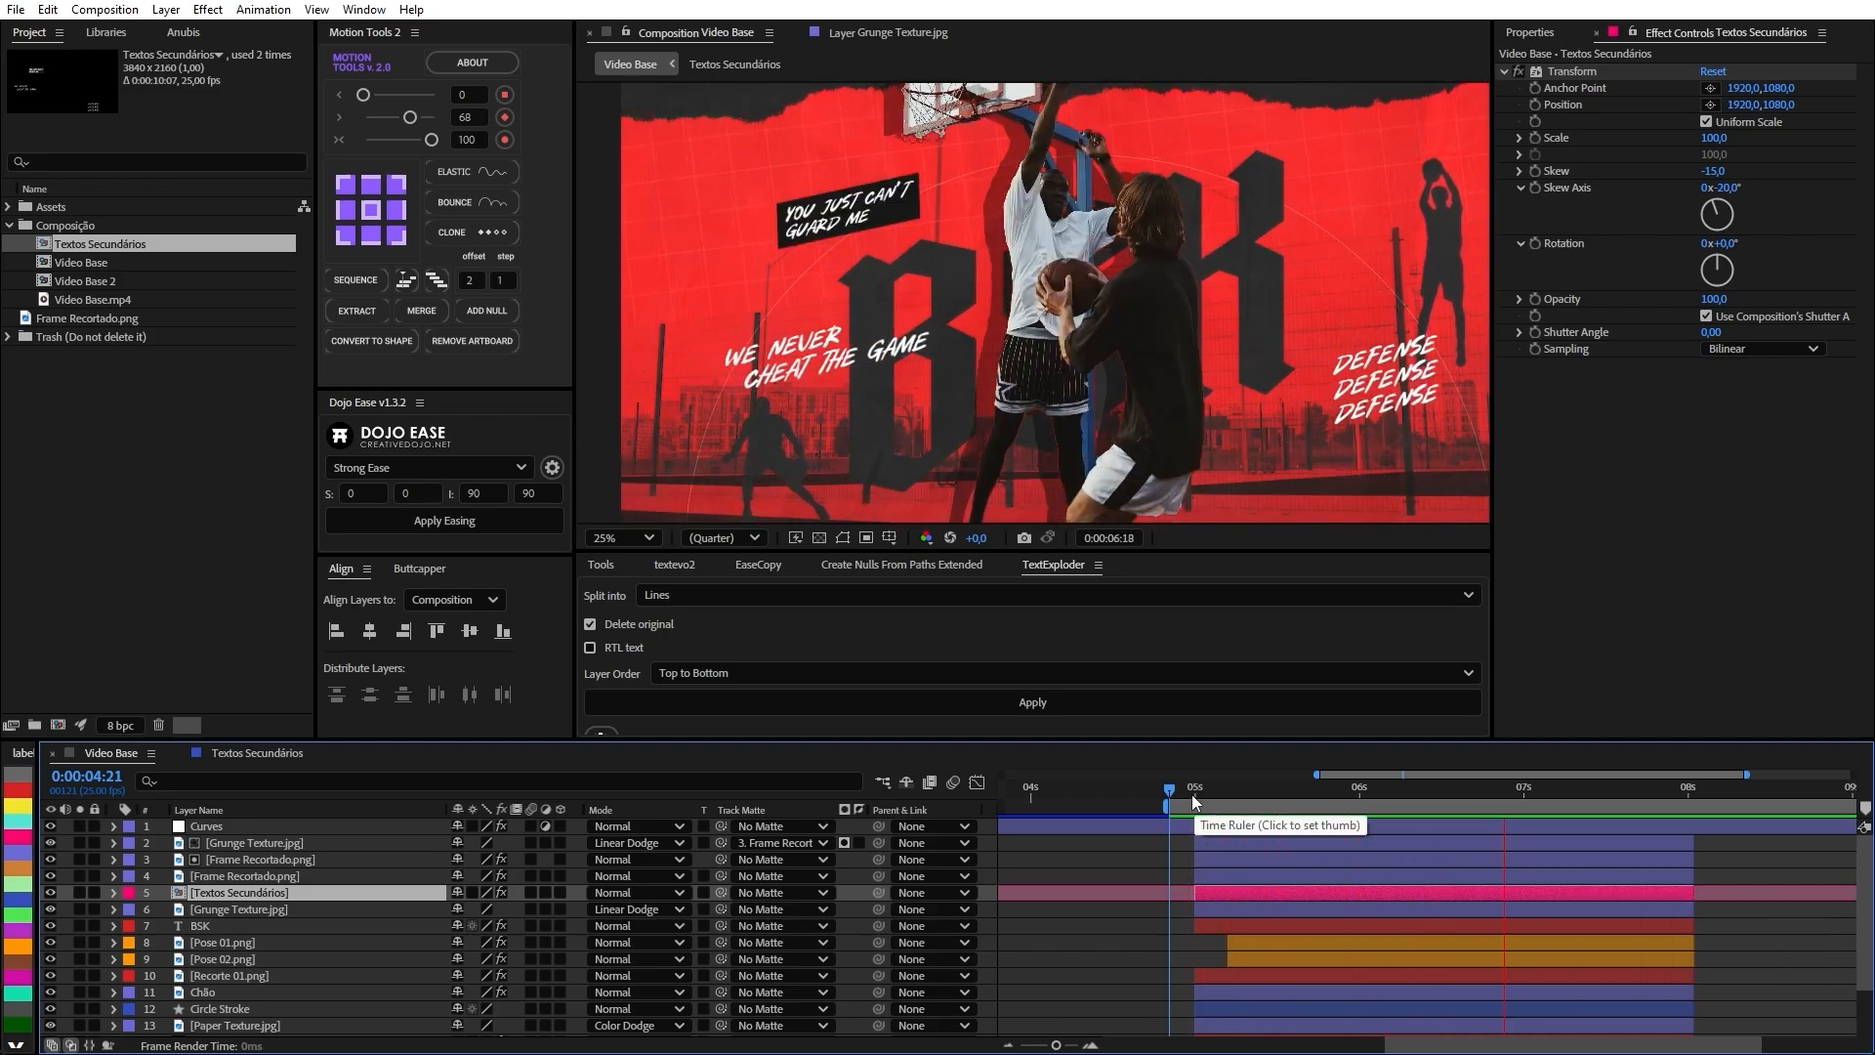
{"action": "left_click", "coordinate": [1191, 795]}
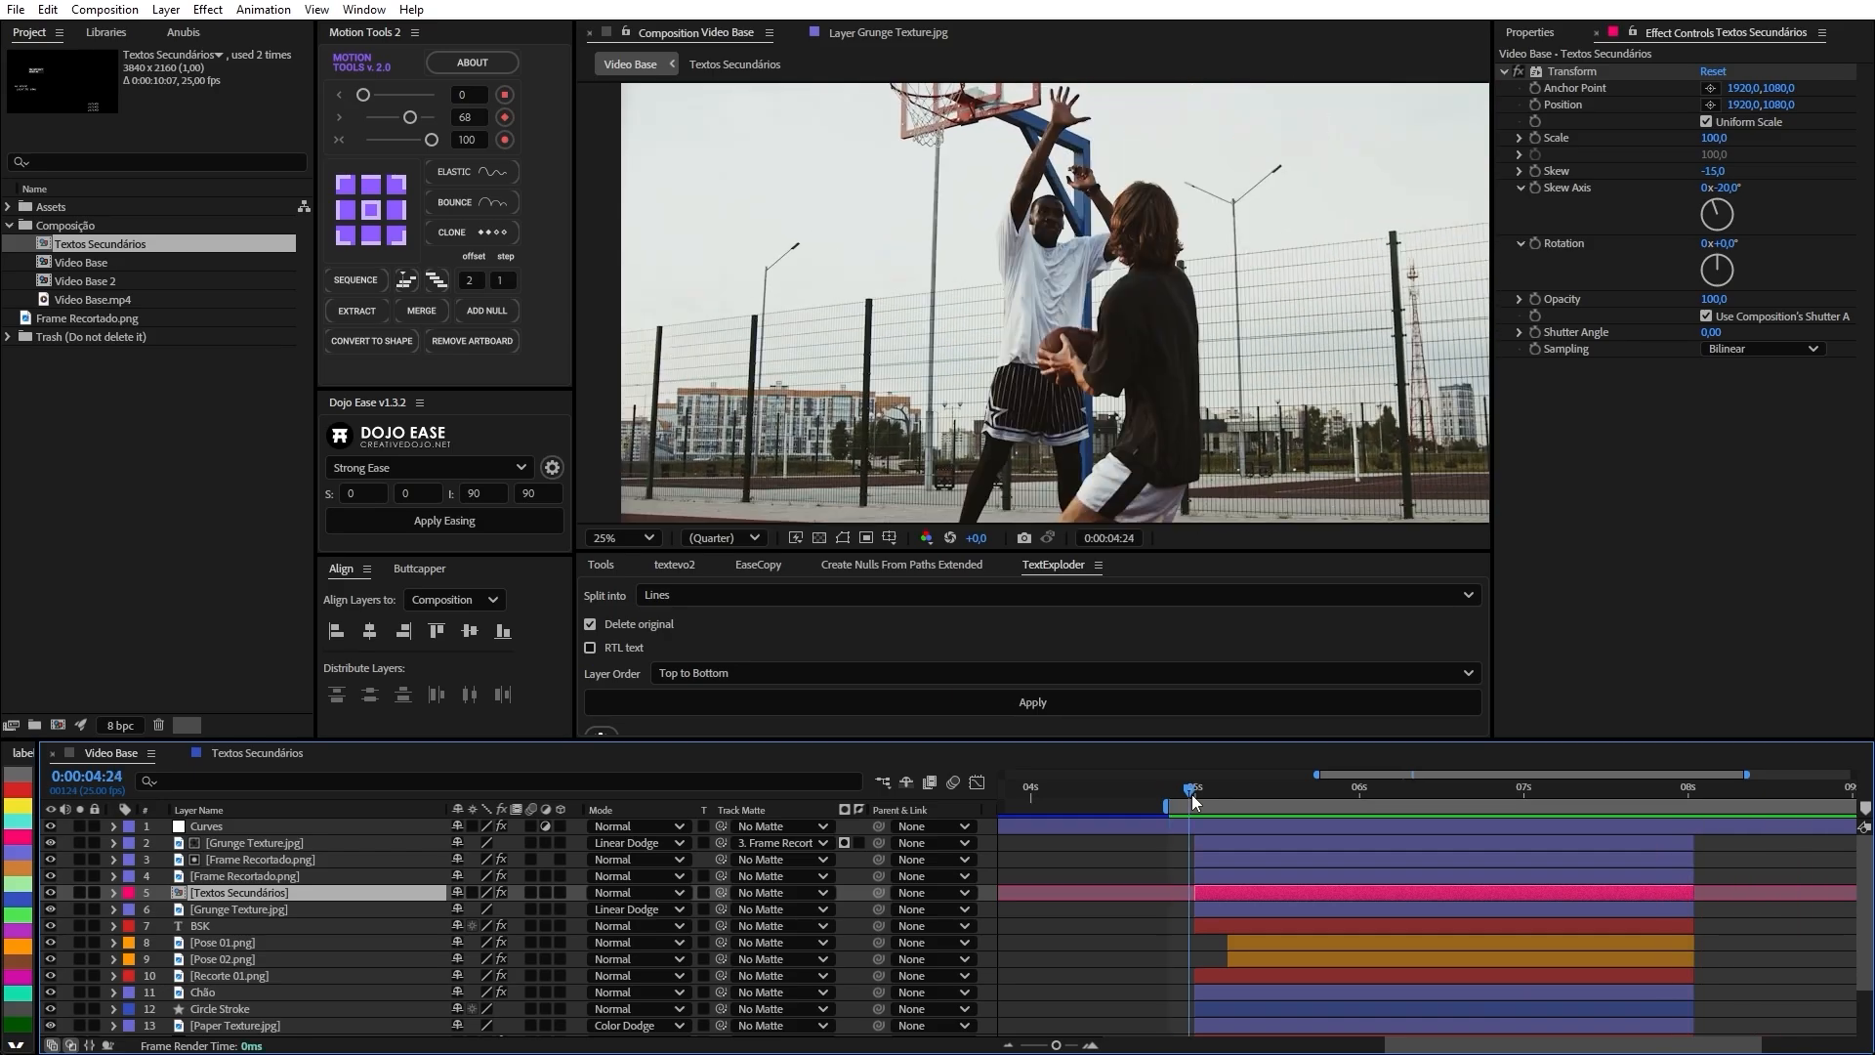
{"action": "key", "text": "space"}
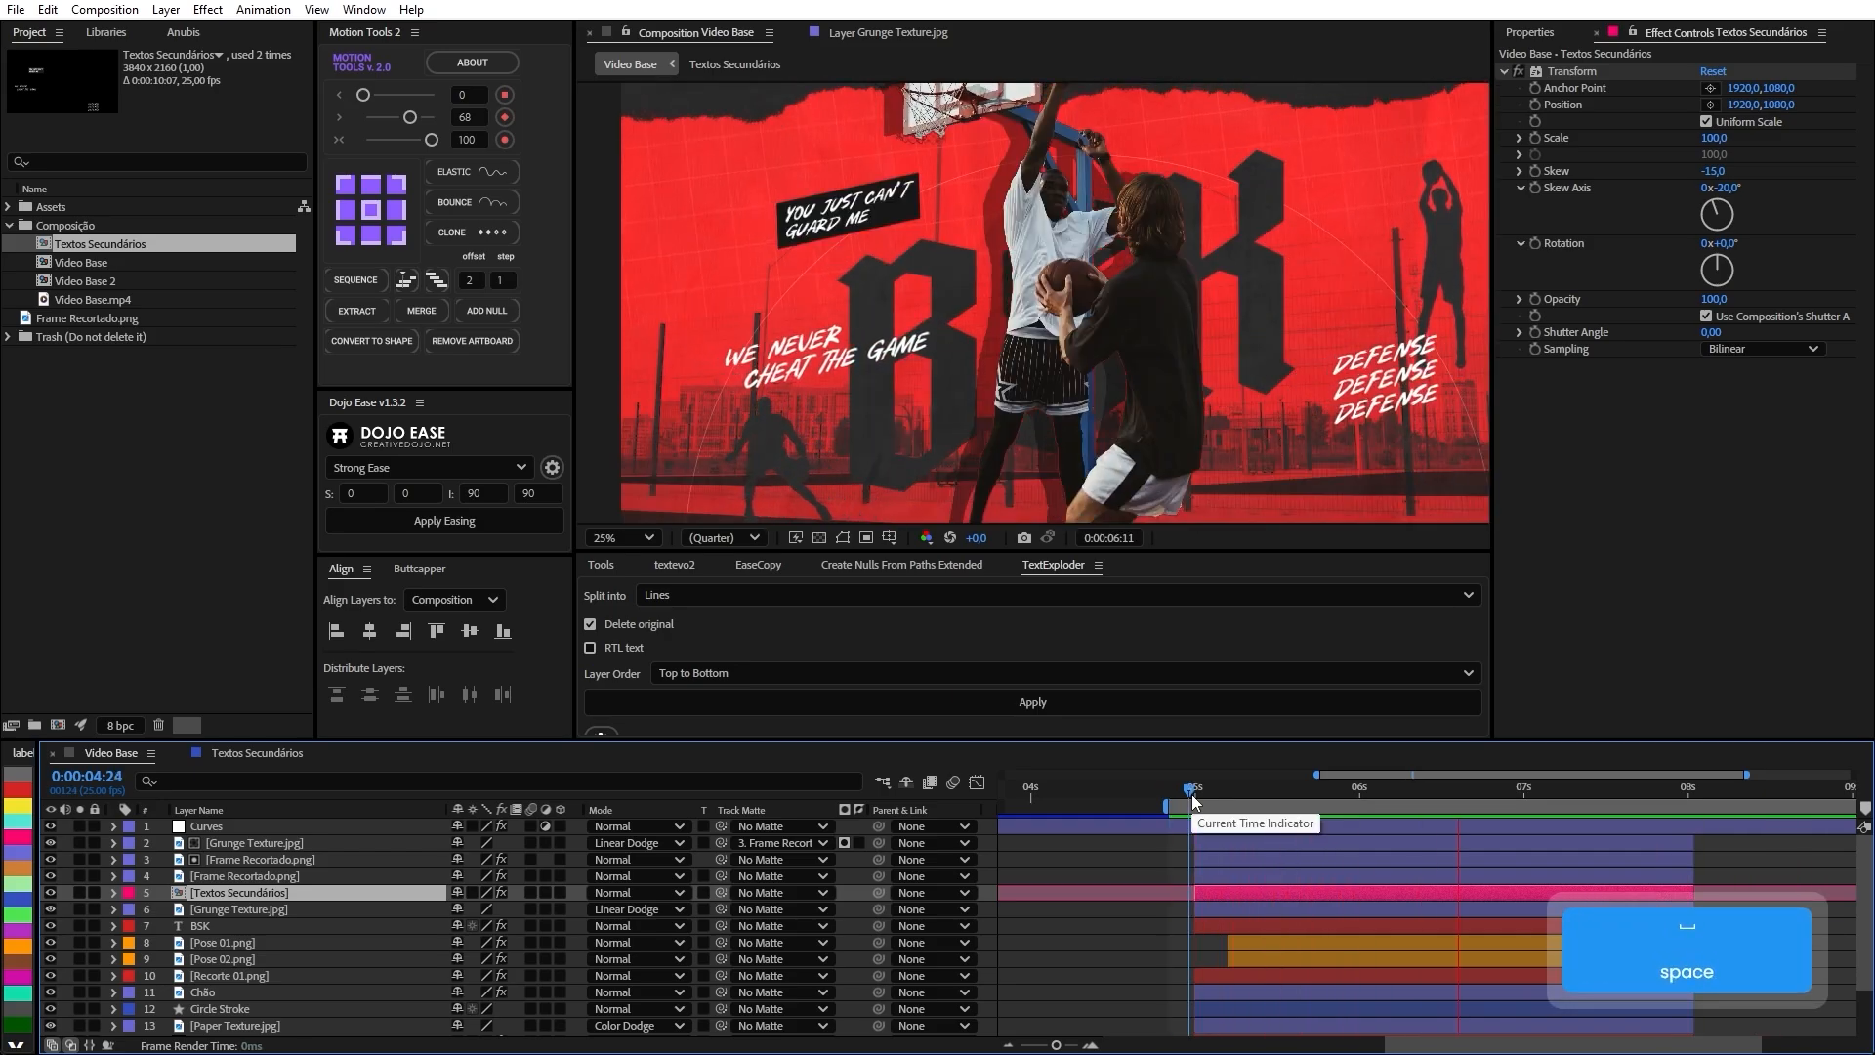
{"action": "key", "text": "space"}
{"action": "key", "text": "space"}
{"action": "key", "text": "space"}
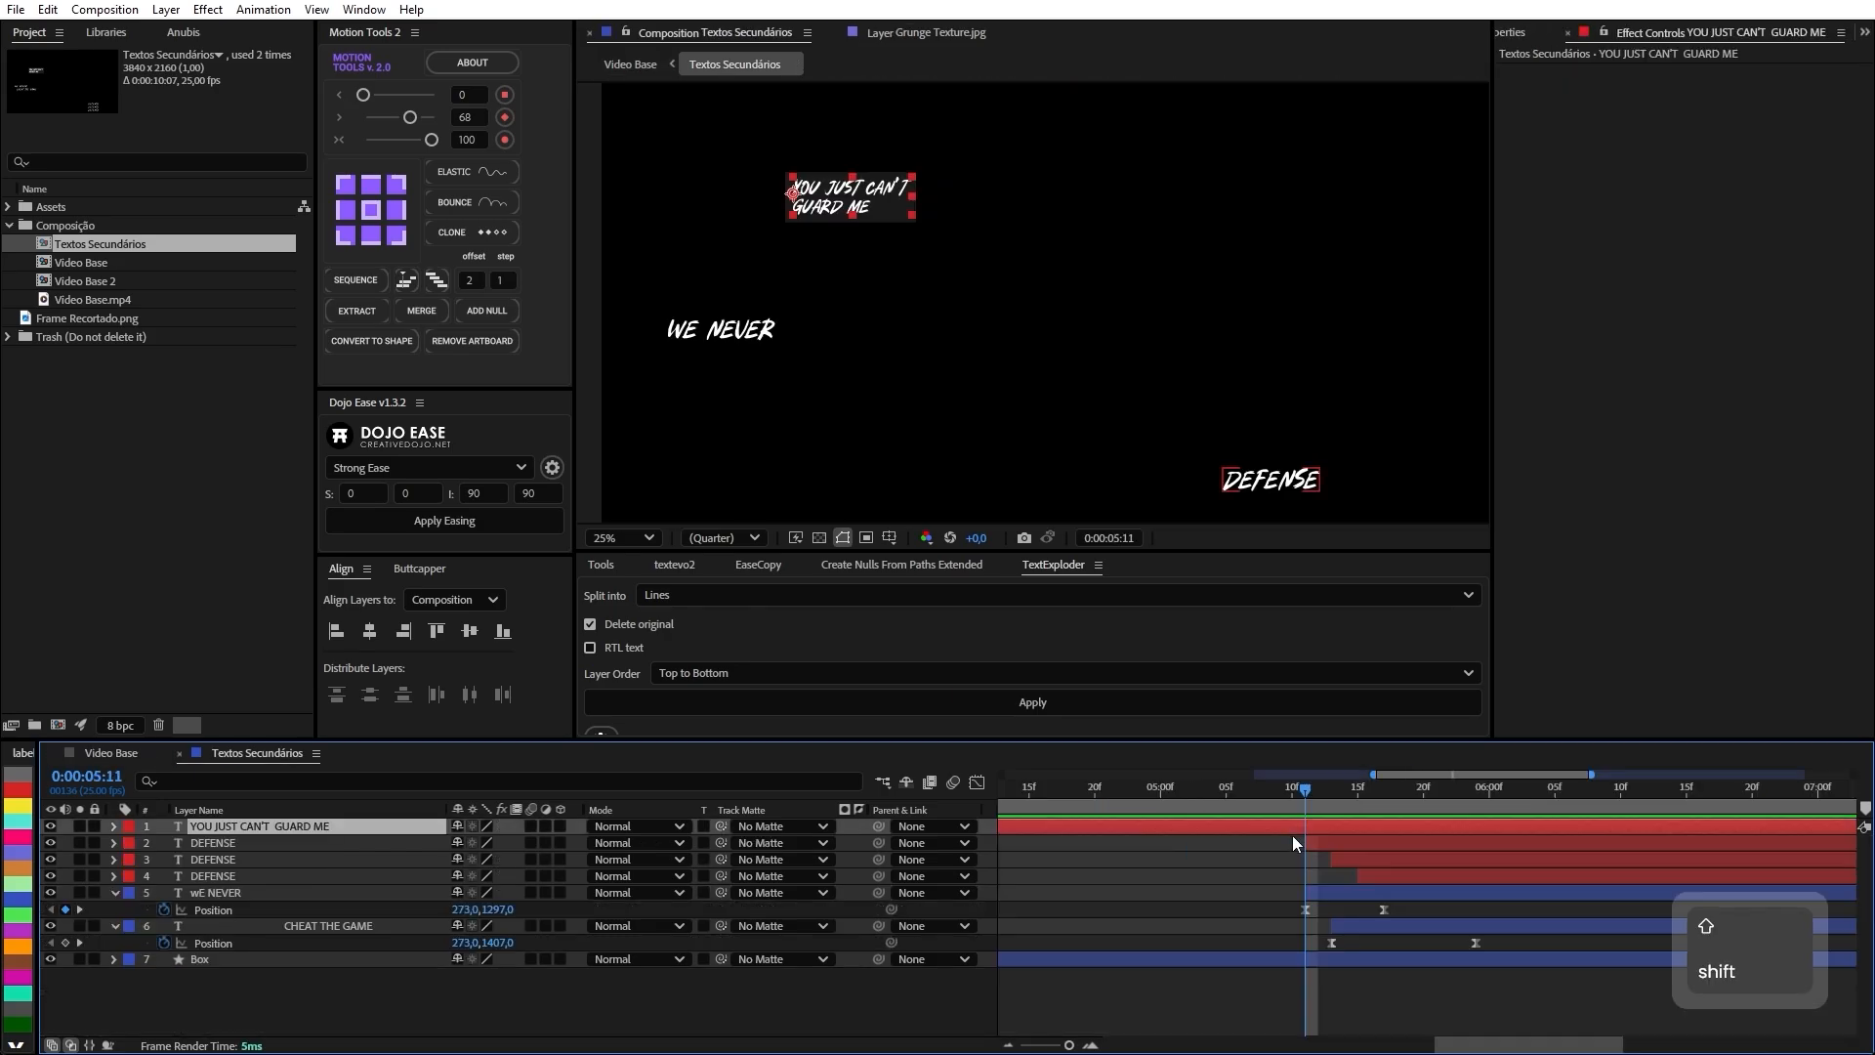
Move the Box layer directly below YOU JUST CAN'T GUARD ME and trim the starts of both layers to 0:00:05:11.
{"action": "key", "text": "alt"}
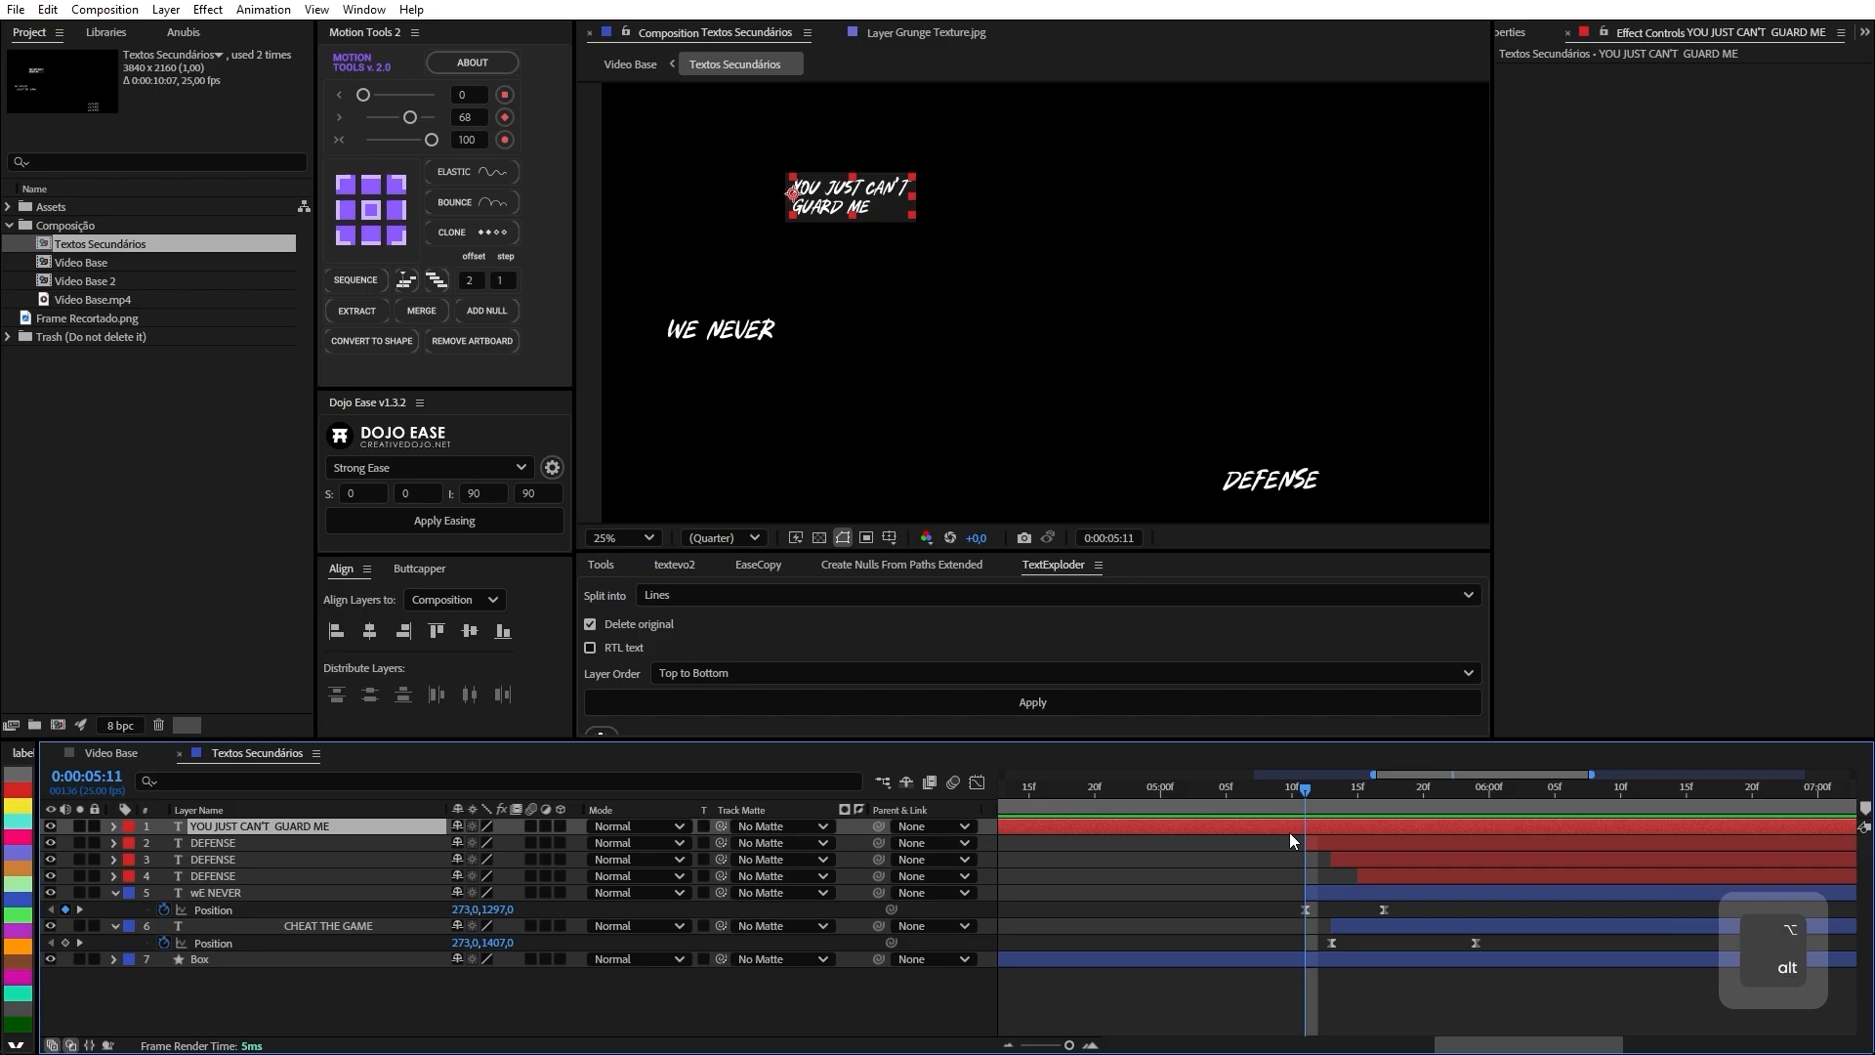
{"action": "mouse_move", "coordinate": [88, 1011]}
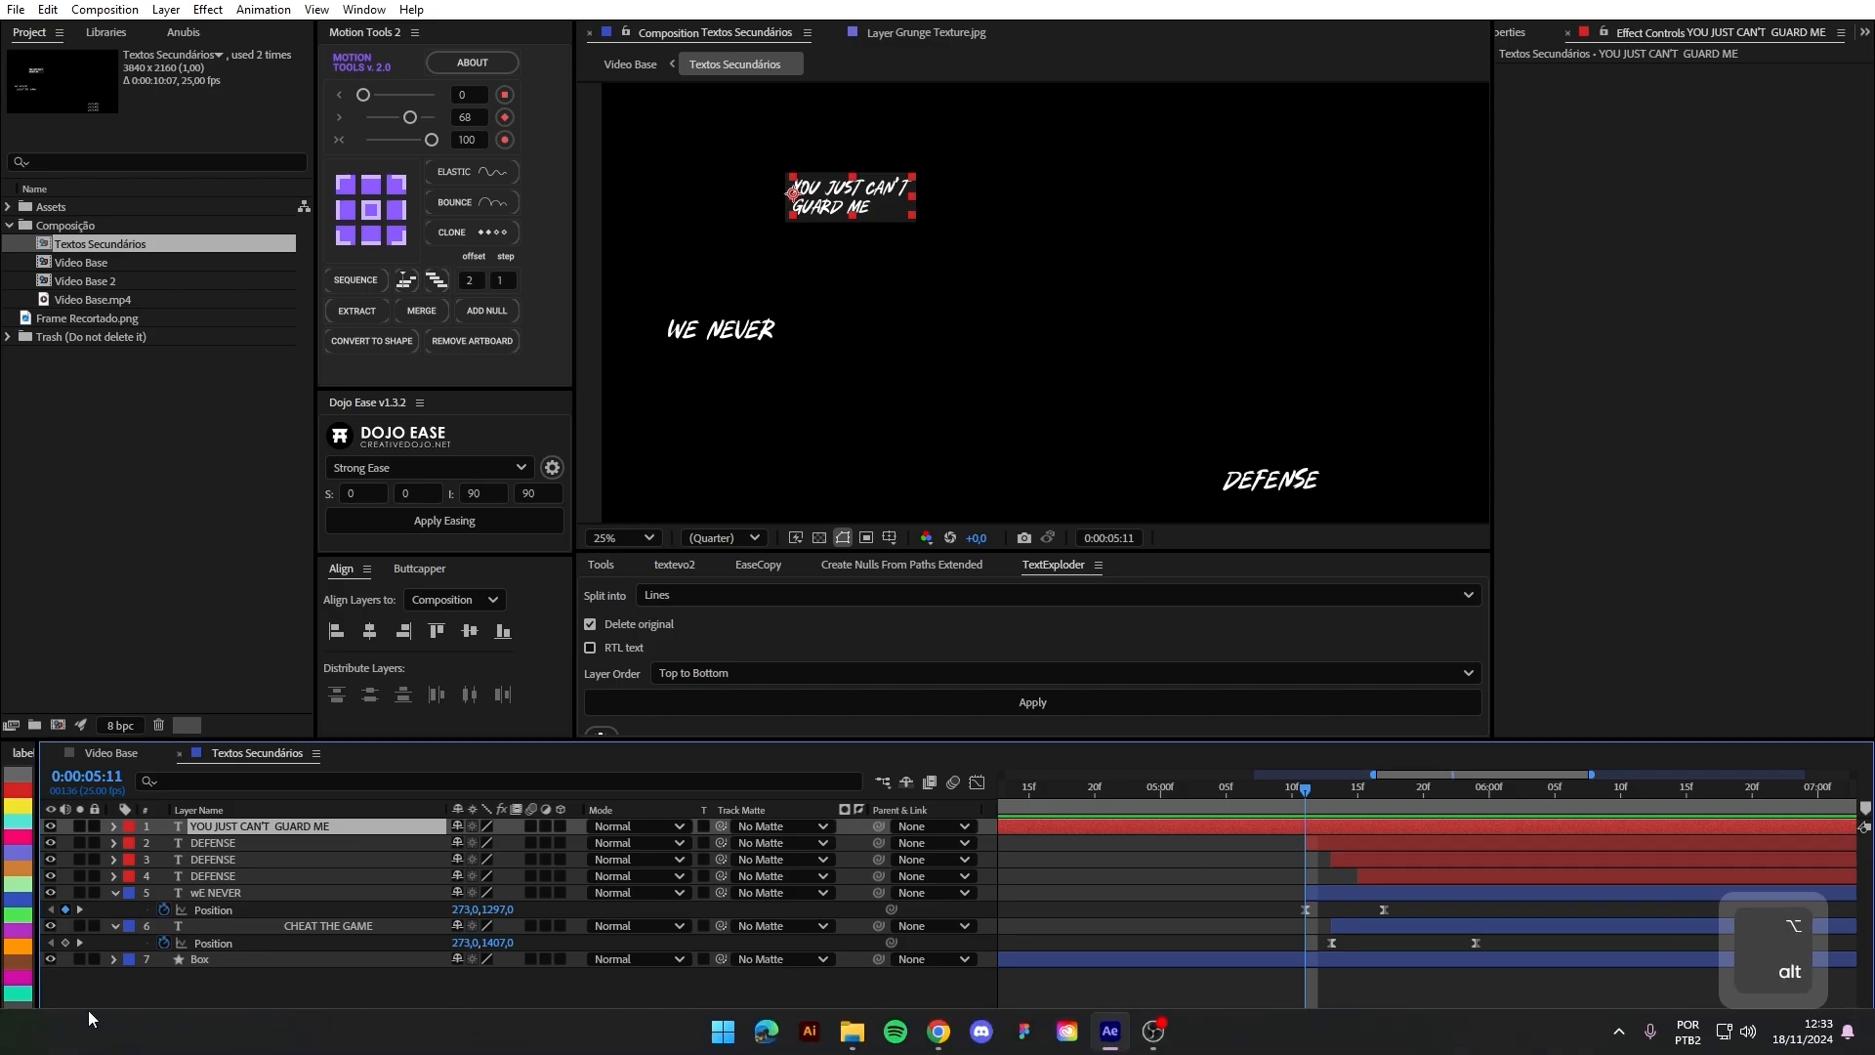
{"action": "left_click_drag", "start_coordinate": [230, 959], "coordinate": [248, 826]}
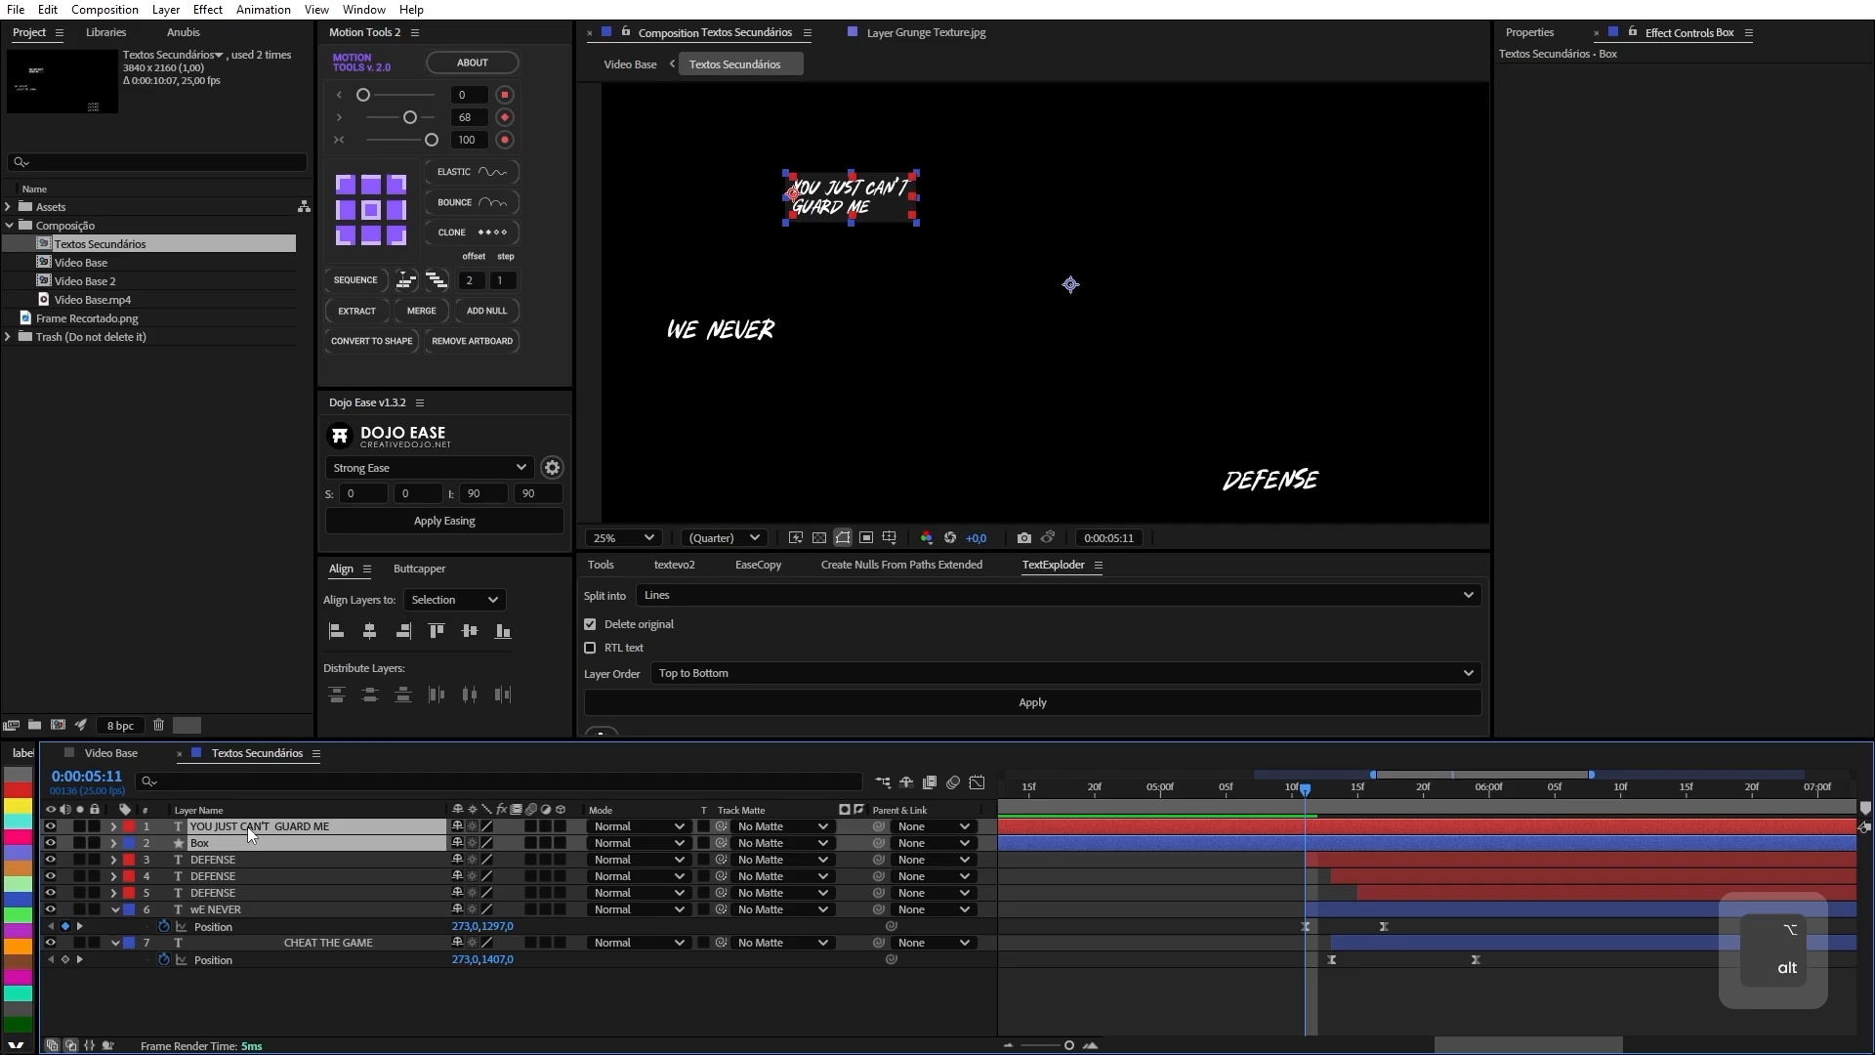
{"action": "key", "text": "alt+bracketleft"}
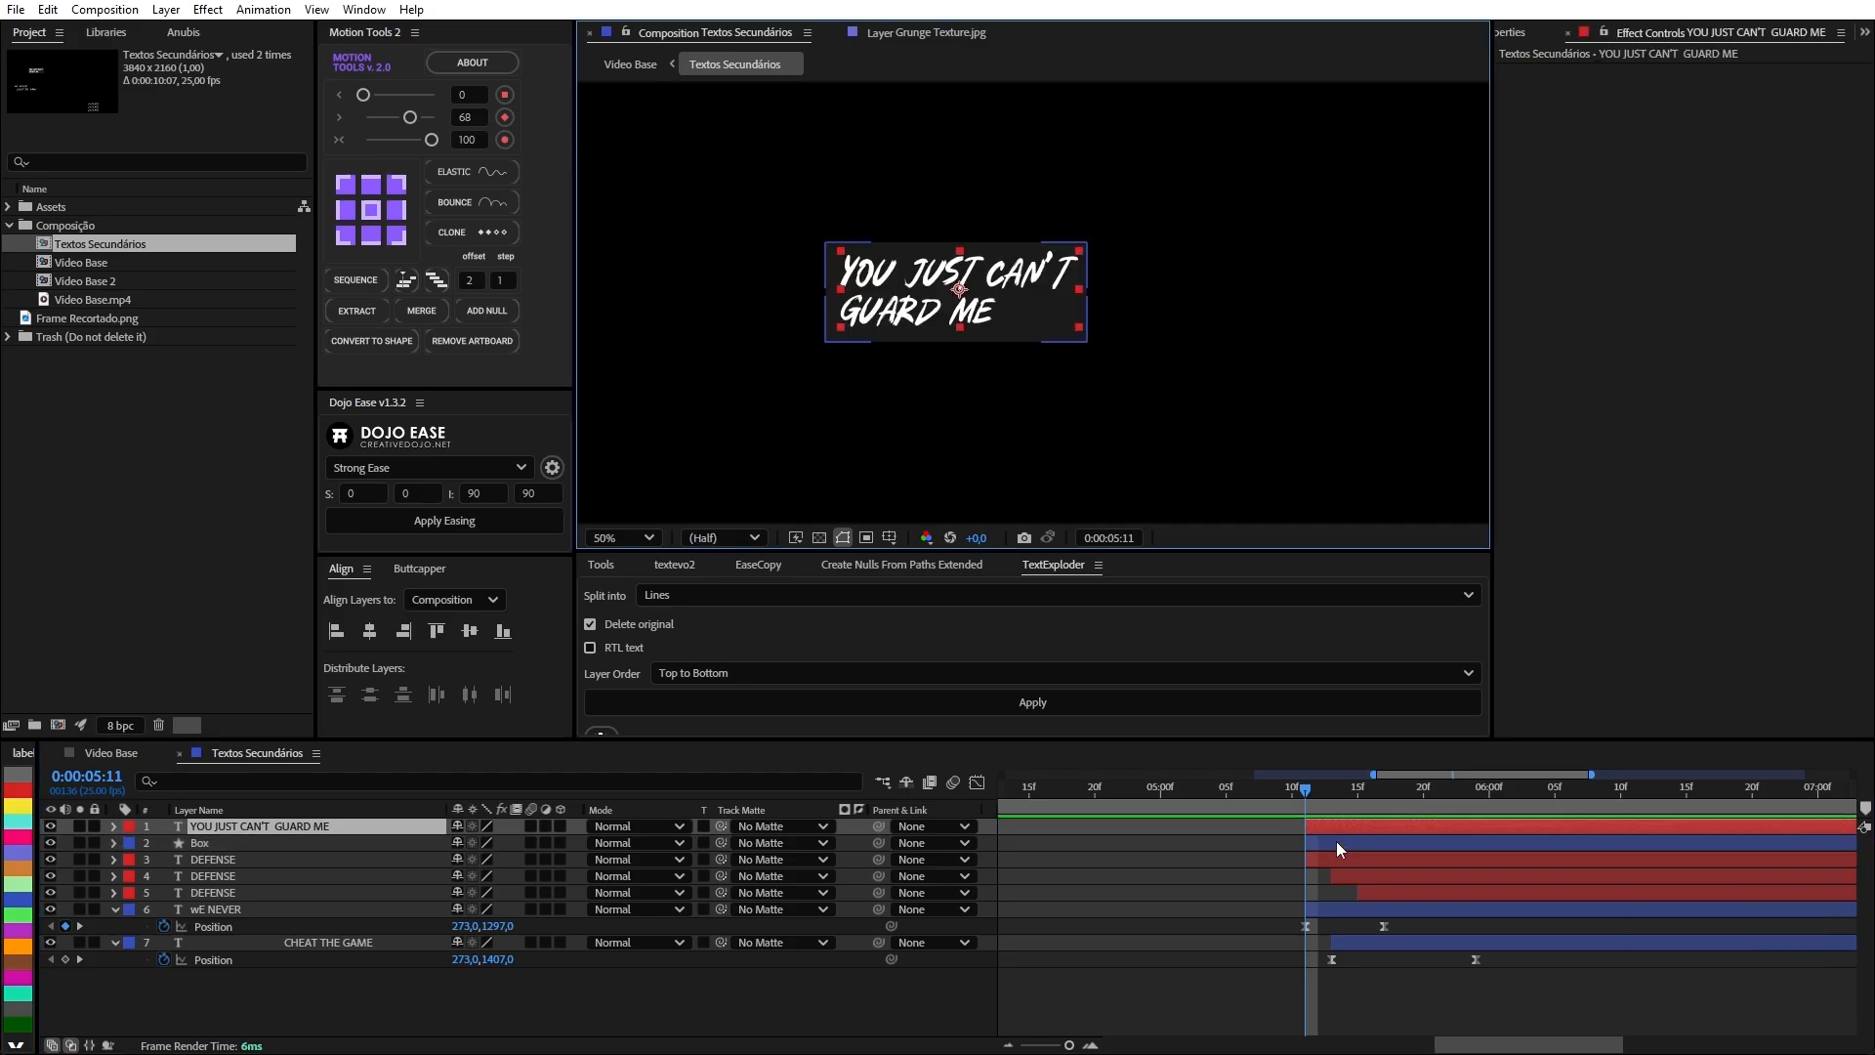
Add a Scale keyframe to the Box layer at 0:00:05:11 with unlinked dimensions of 100% width and 10% height.
{"action": "left_click", "coordinate": [1333, 833]}
{"action": "left_click", "coordinate": [1329, 839]}
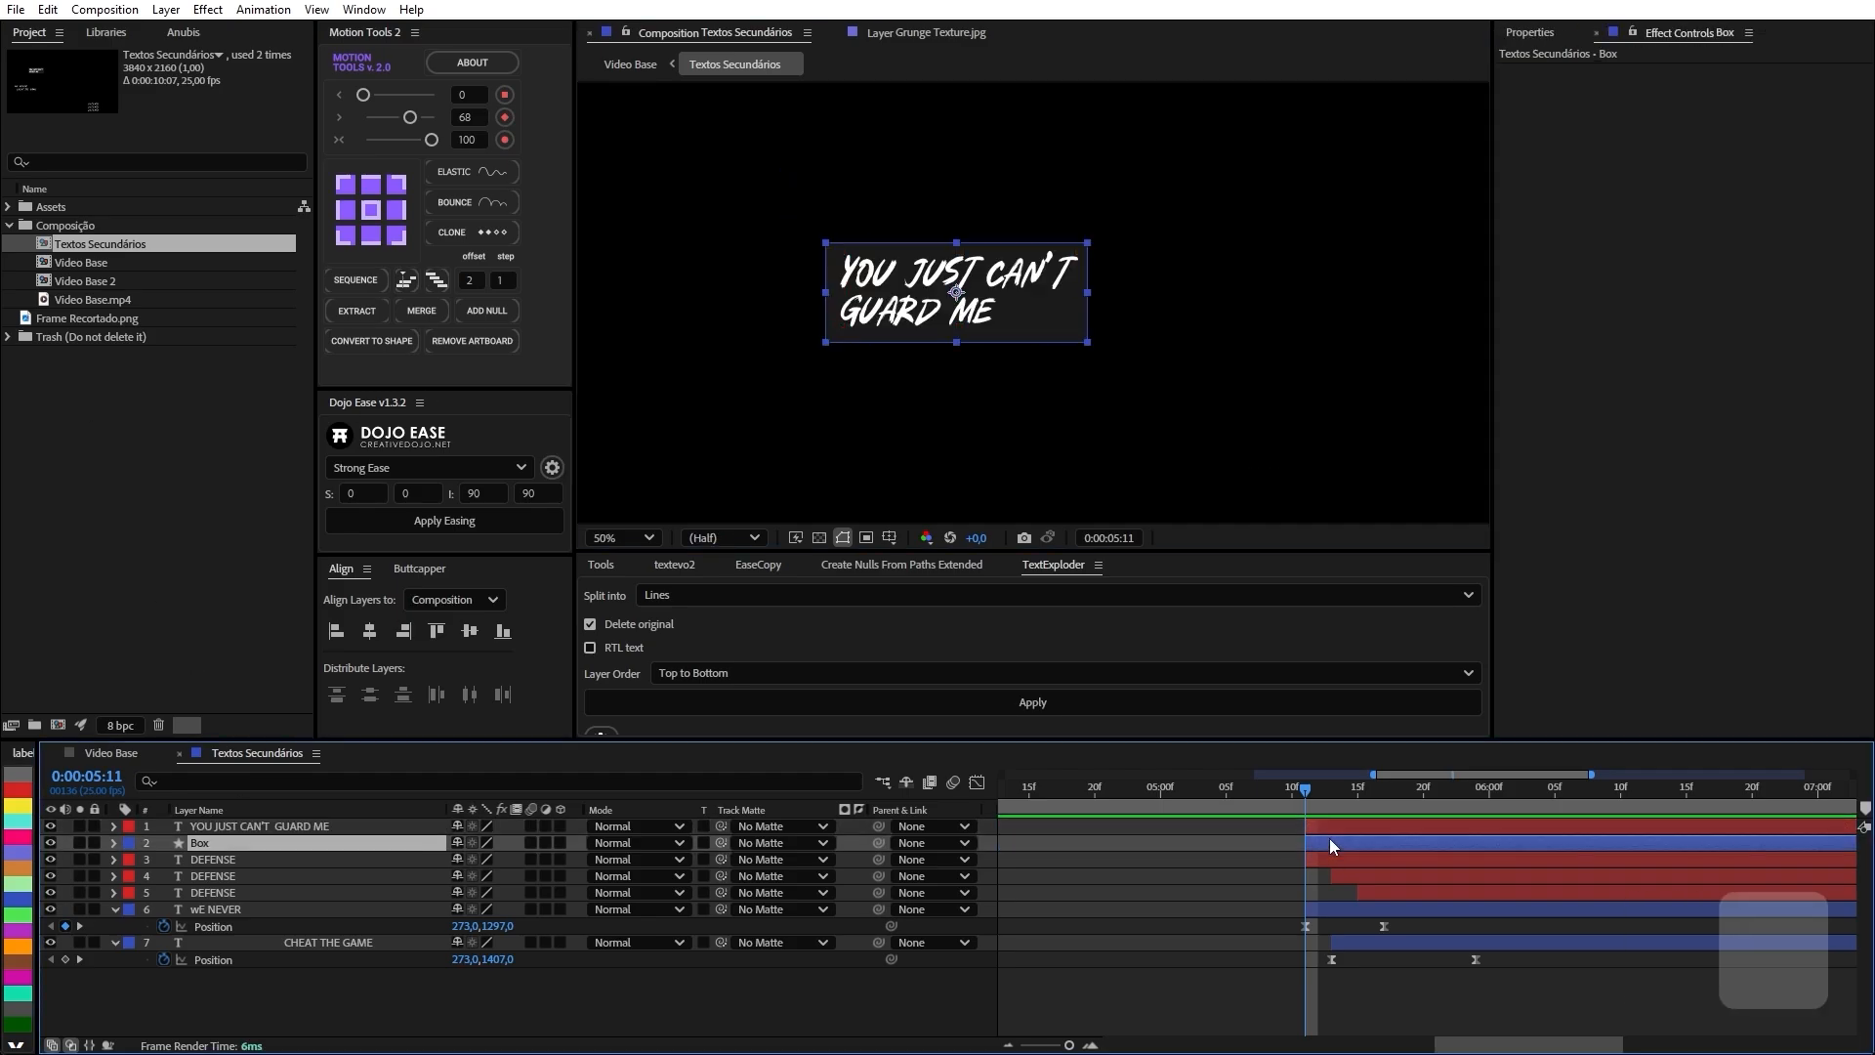
{"action": "key", "text": "alt+shift+s"}
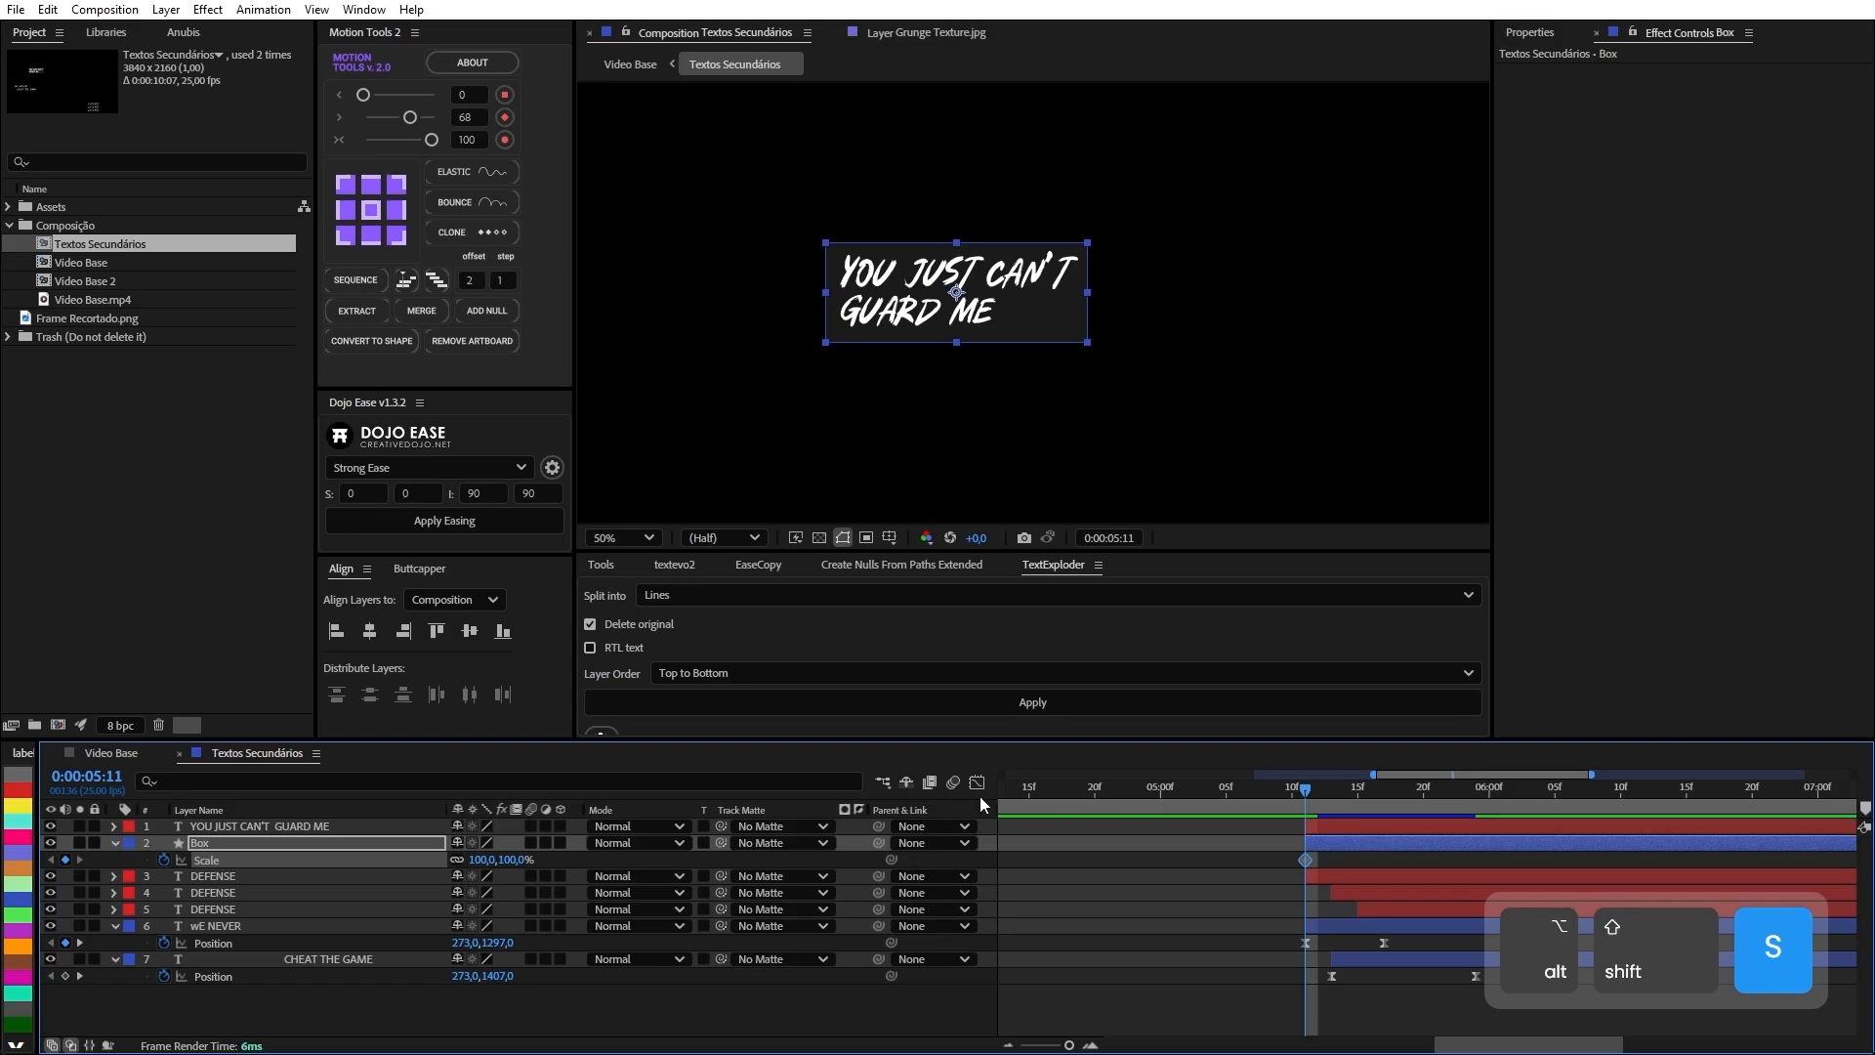
{"action": "left_click", "coordinate": [517, 859]}
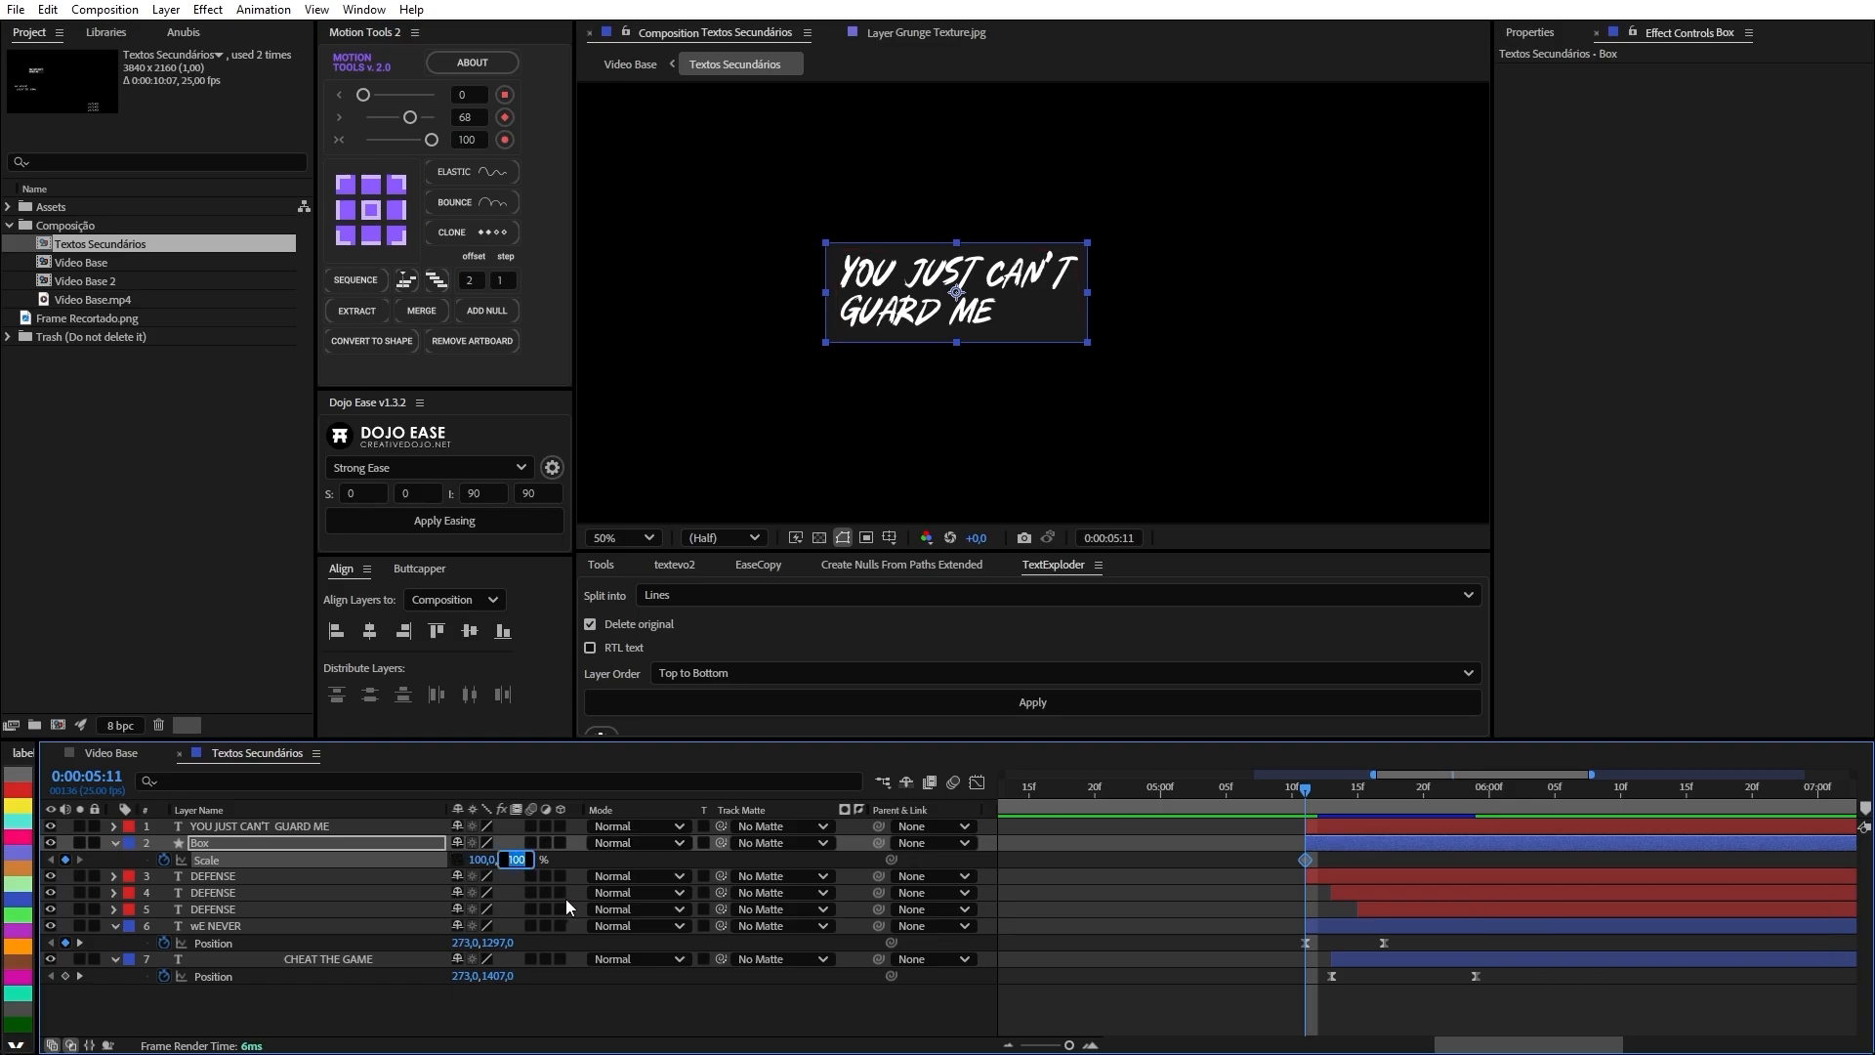
{"action": "type", "text": "10"}
{"action": "key", "text": "Return"}
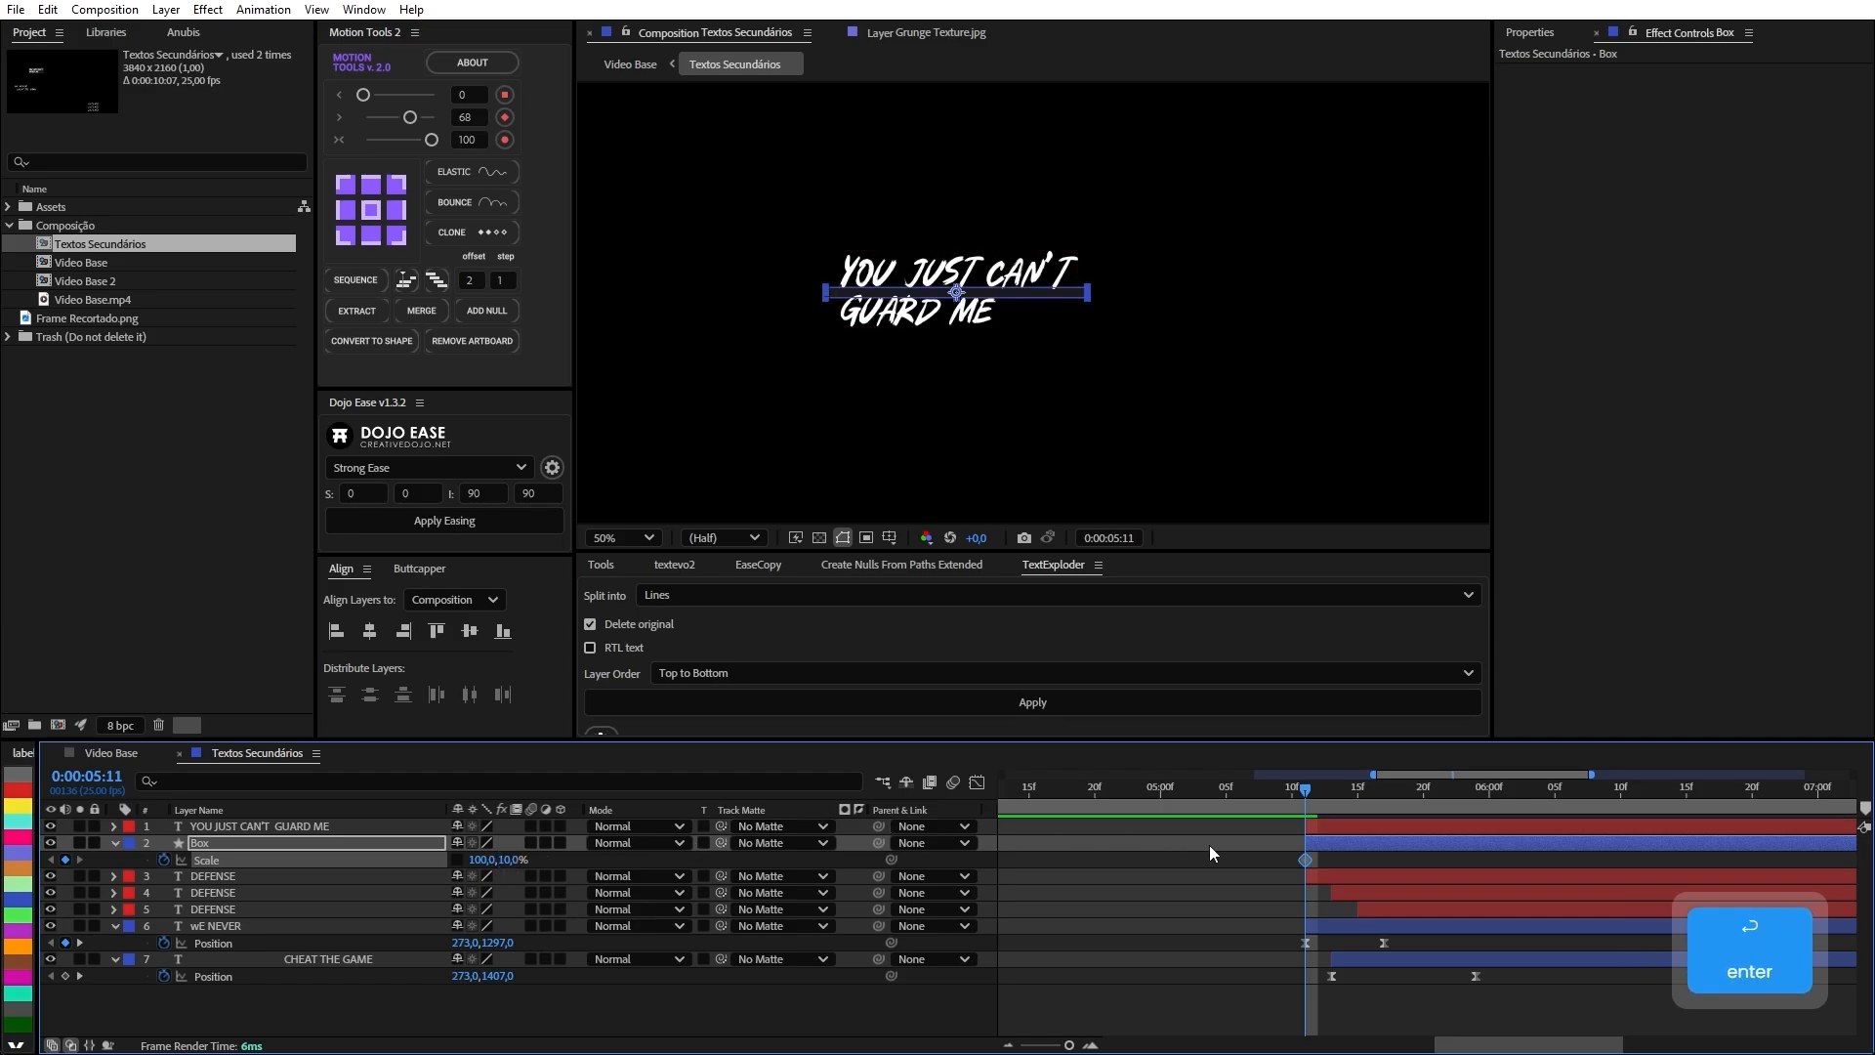
Shift the Box layer's Scale keyframe six frames later to 0:00:05:17.
{"action": "mouse_move", "coordinate": [1309, 858]}
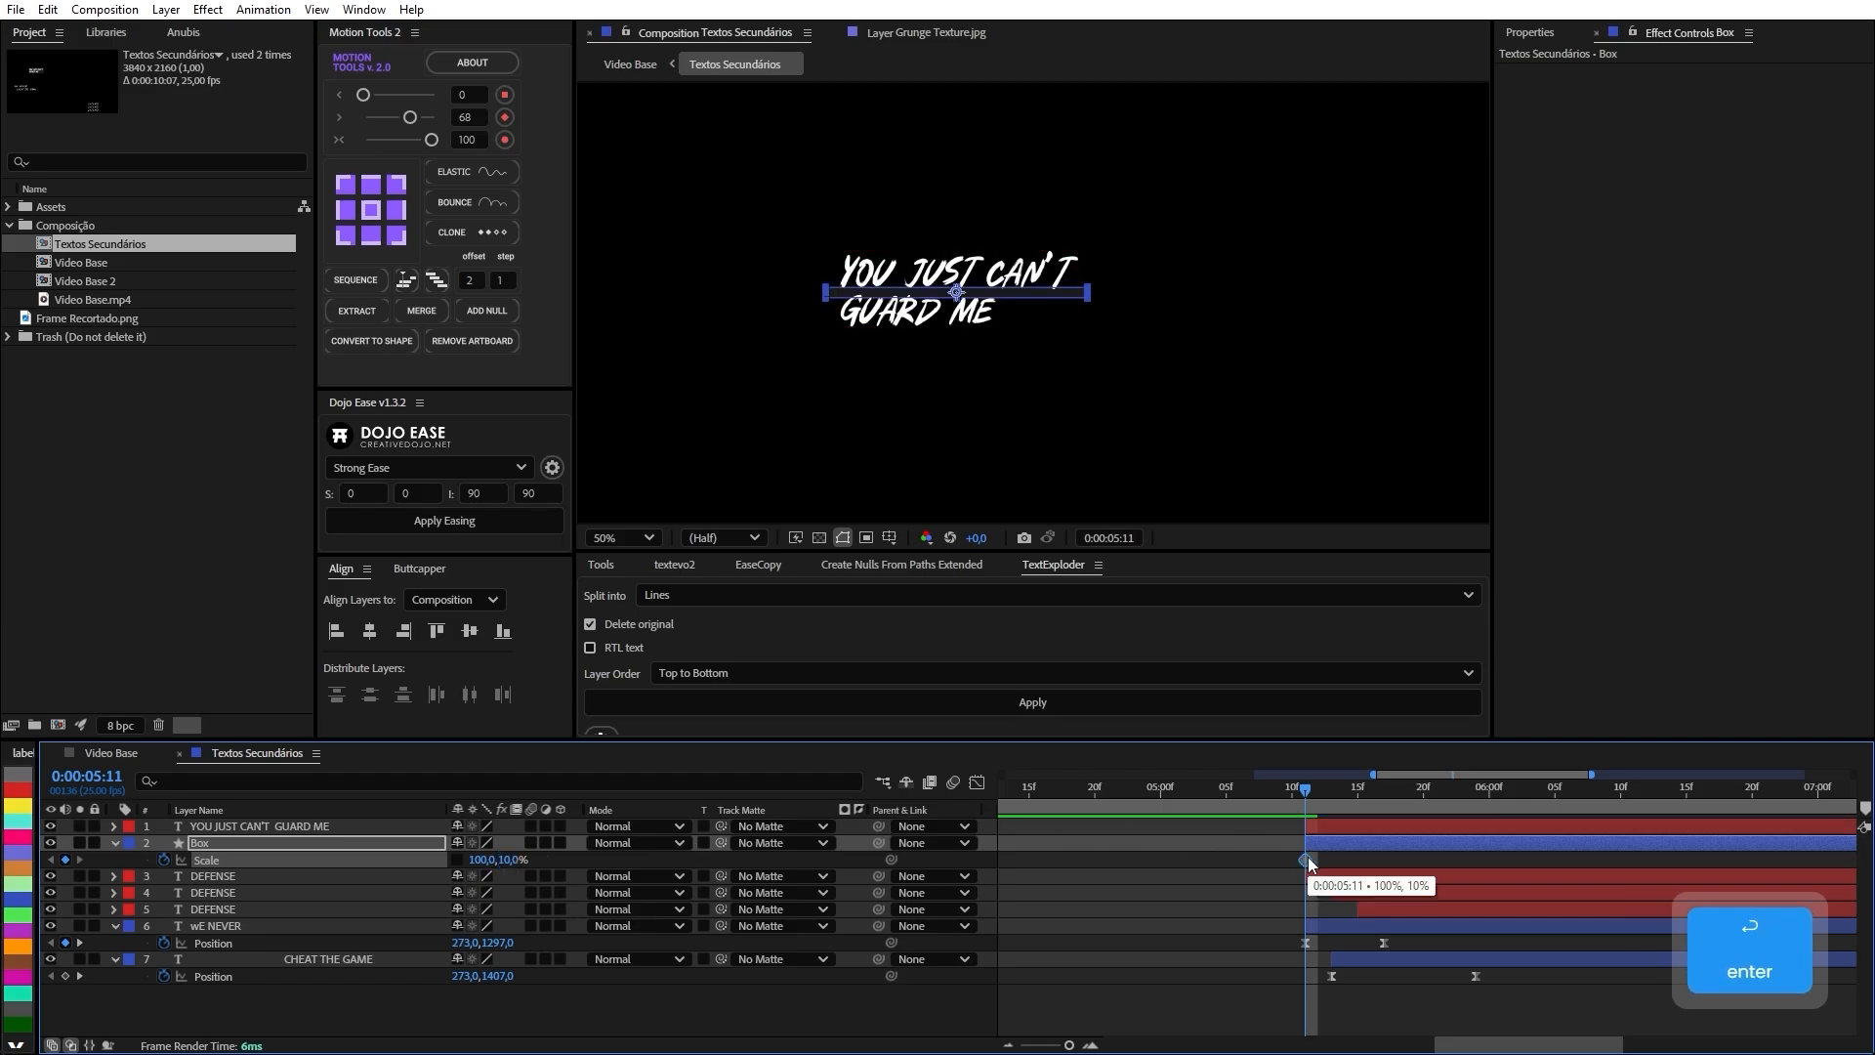
{"action": "key", "text": "alt+Right"}
{"action": "key", "text": "alt+Right"}
{"action": "key", "text": "alt+Right"}
{"action": "key", "text": "alt+Right"}
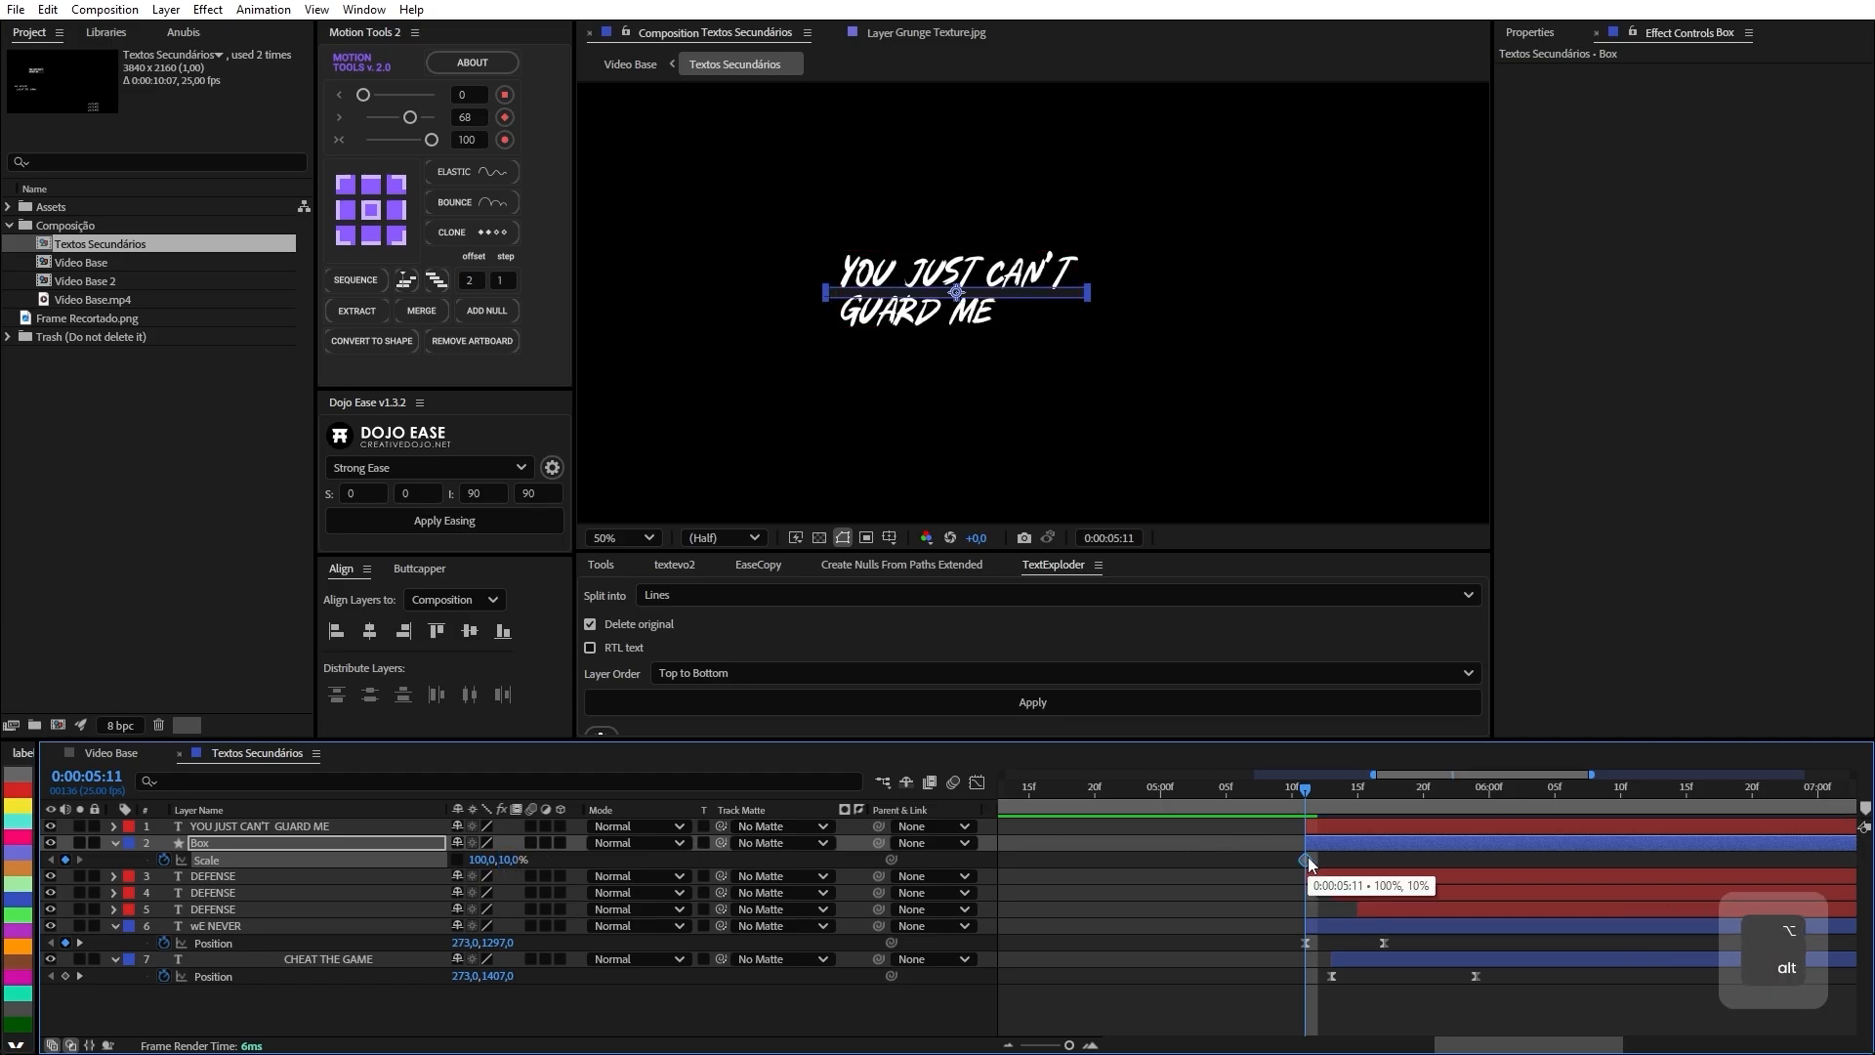
{"action": "key", "text": "alt+Right"}
{"action": "key", "text": "alt+Right"}
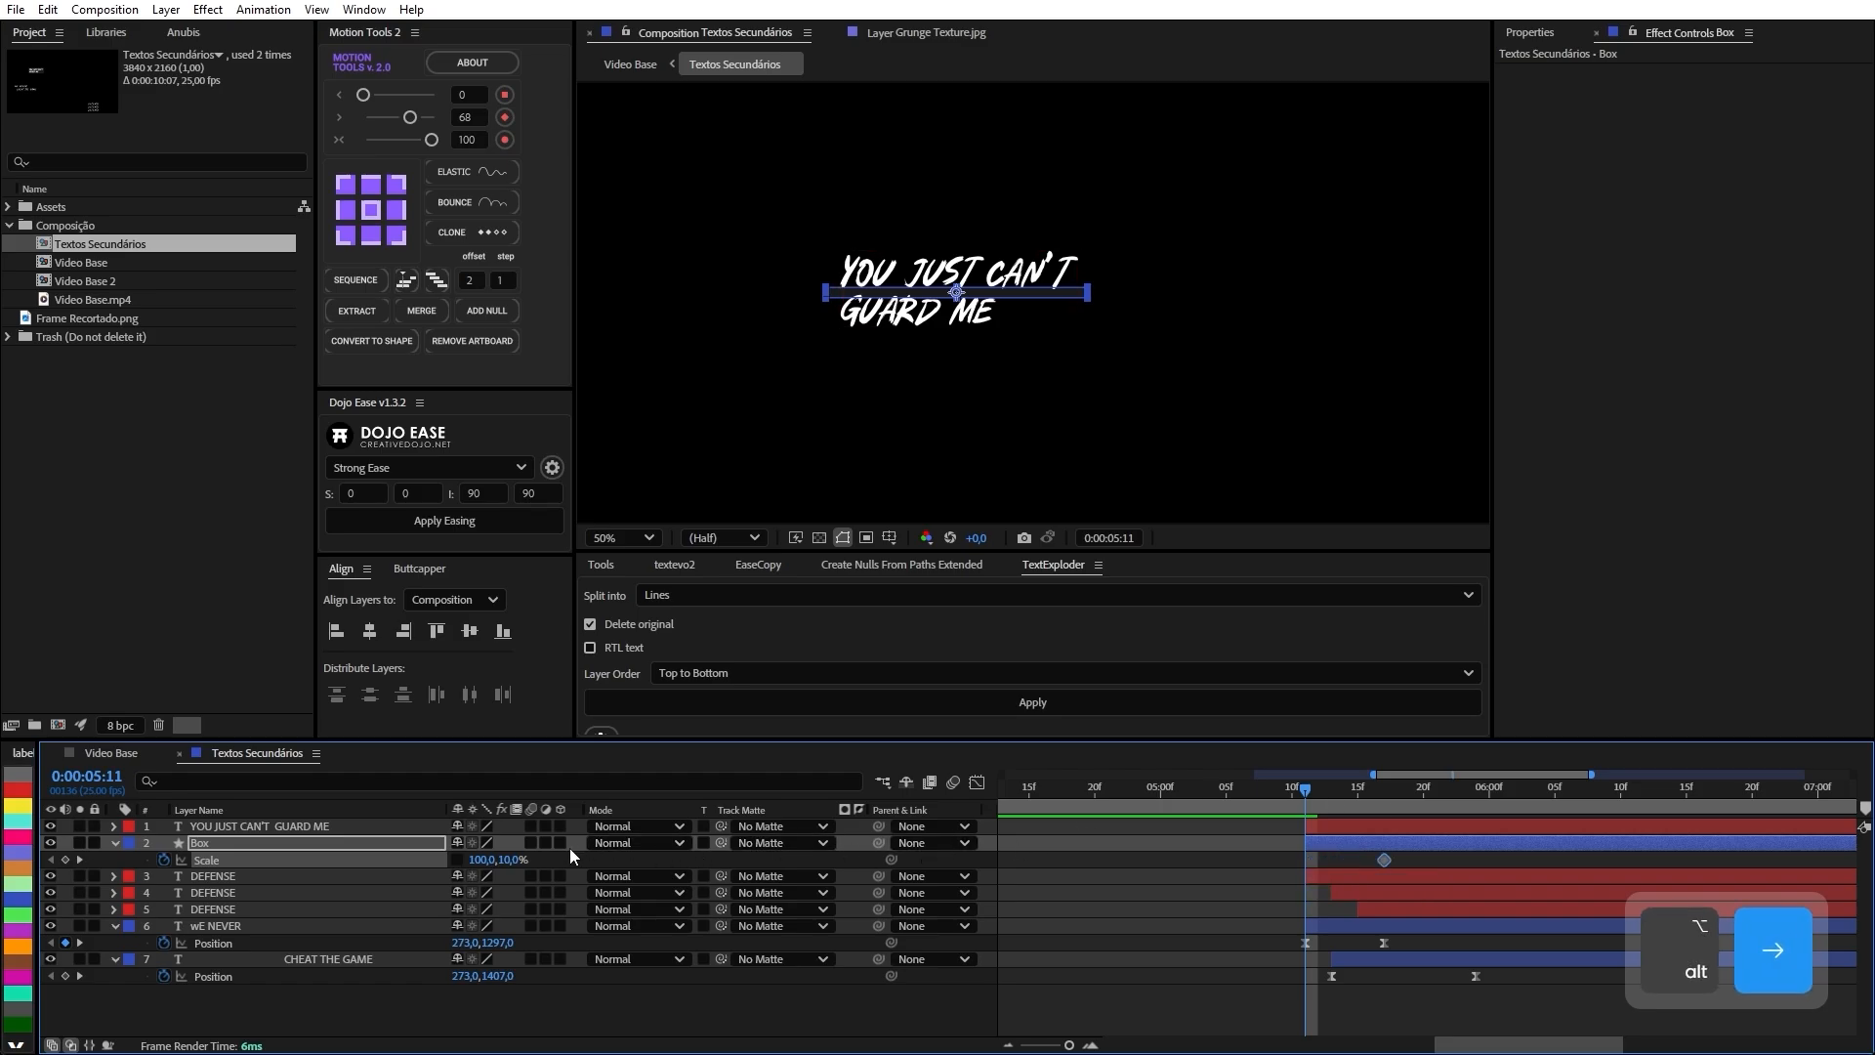
Keyframe the Box's current Position at 0:00:05:17 and, at 0:00:05:11, move it left off the canvas to an X of about -290.
{"action": "key", "text": "alt+shift+p"}
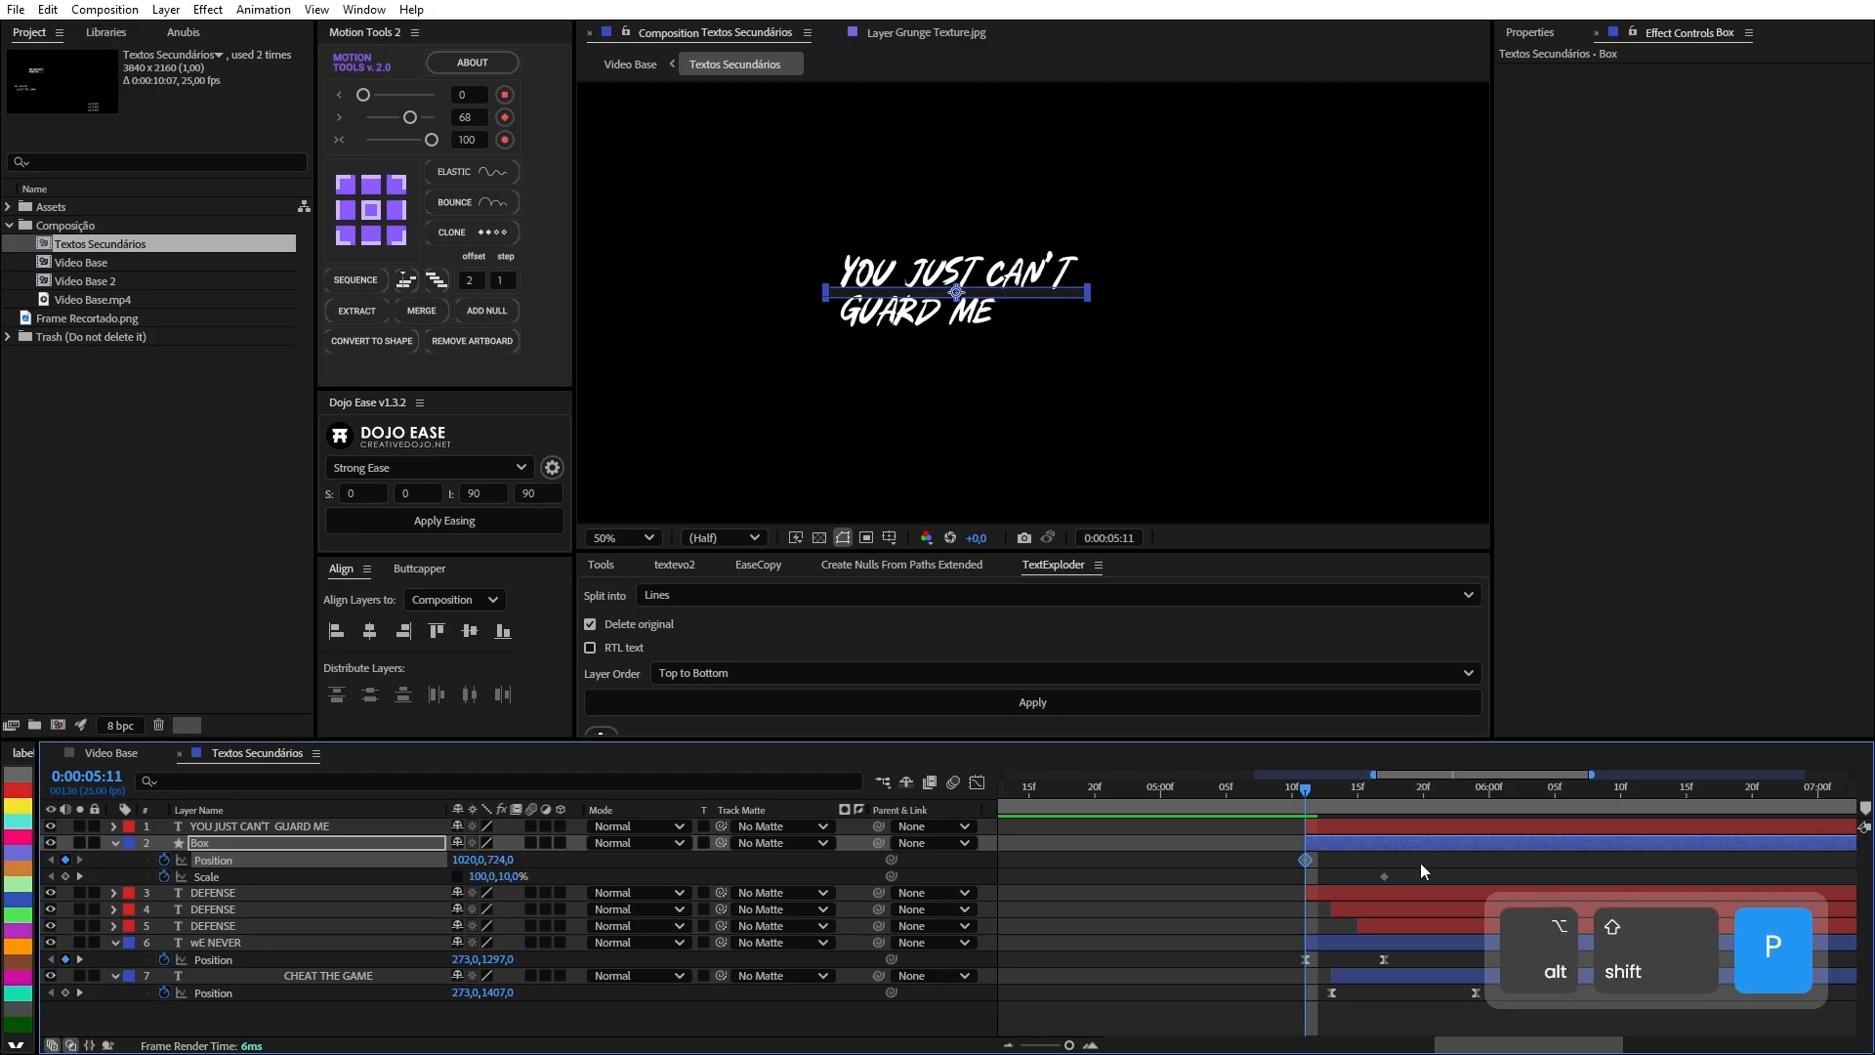
{"action": "left_click_drag", "start_coordinate": [1305, 859], "coordinate": [1384, 860]}
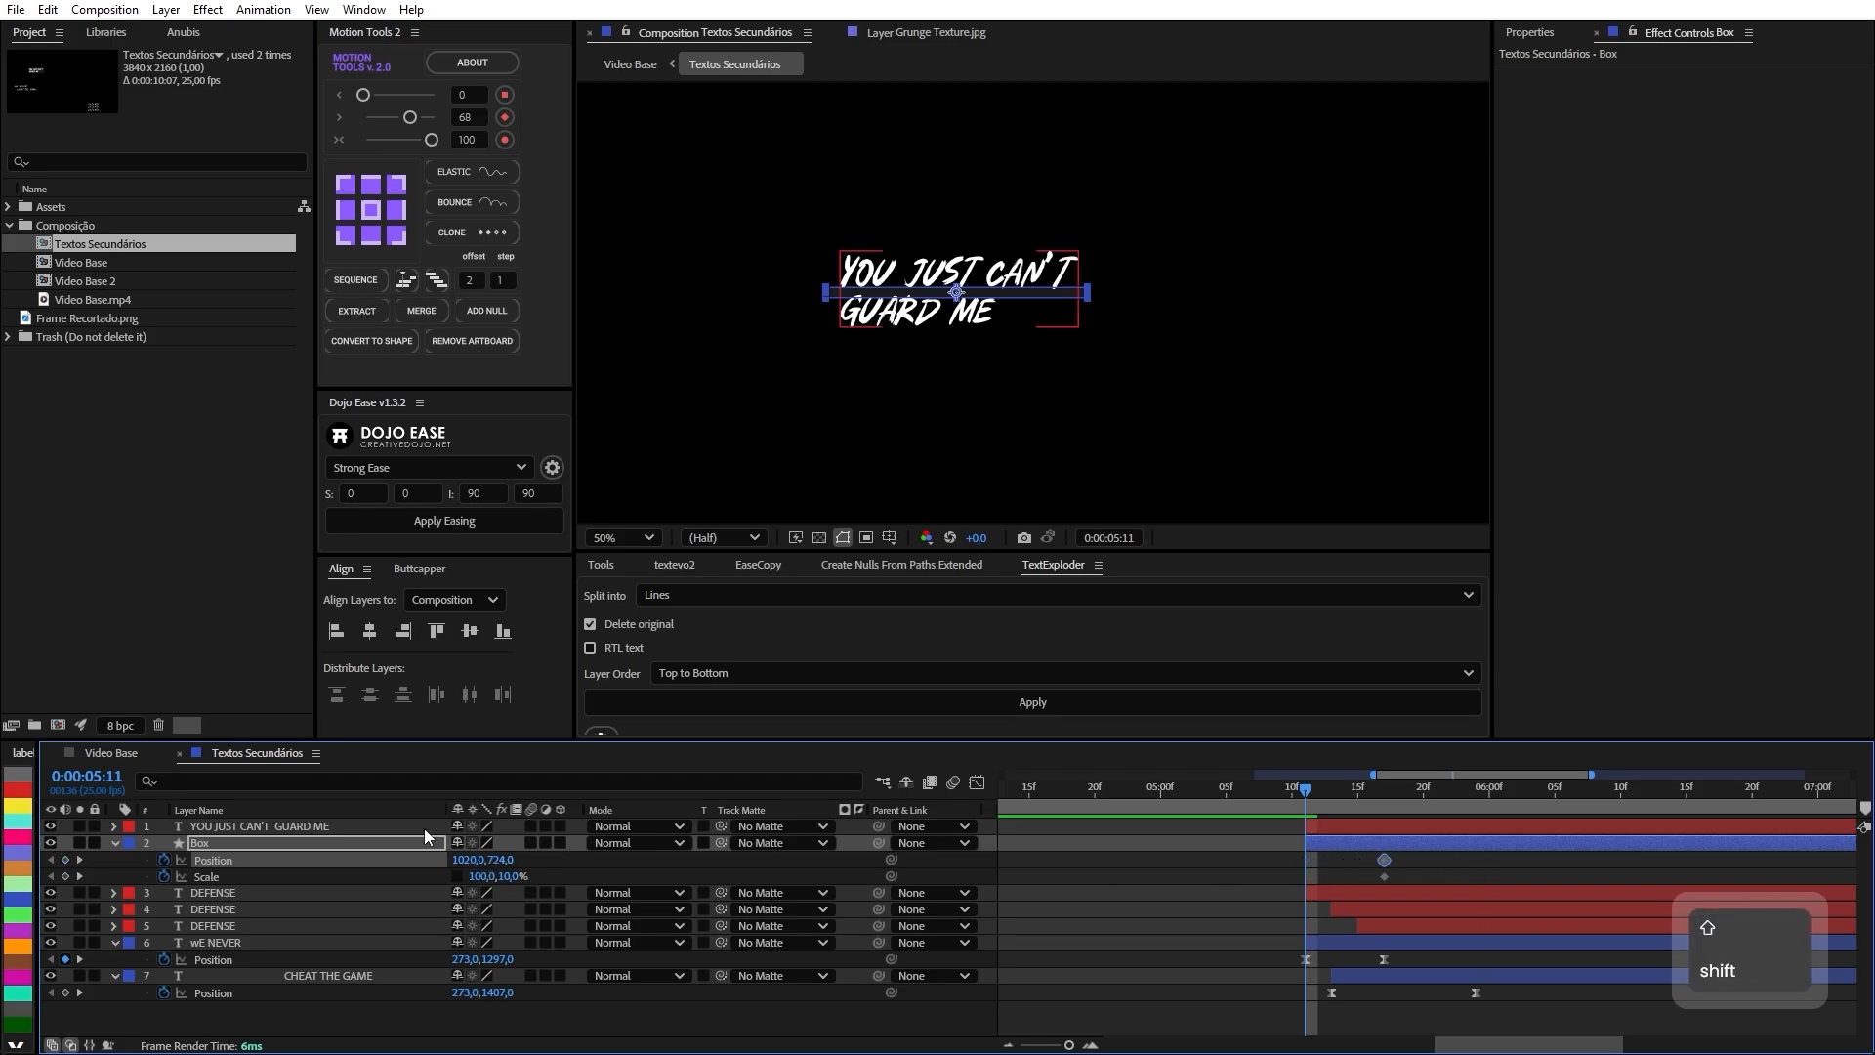
{"action": "left_click_drag", "start_coordinate": [444, 857], "coordinate": [0, 857]}
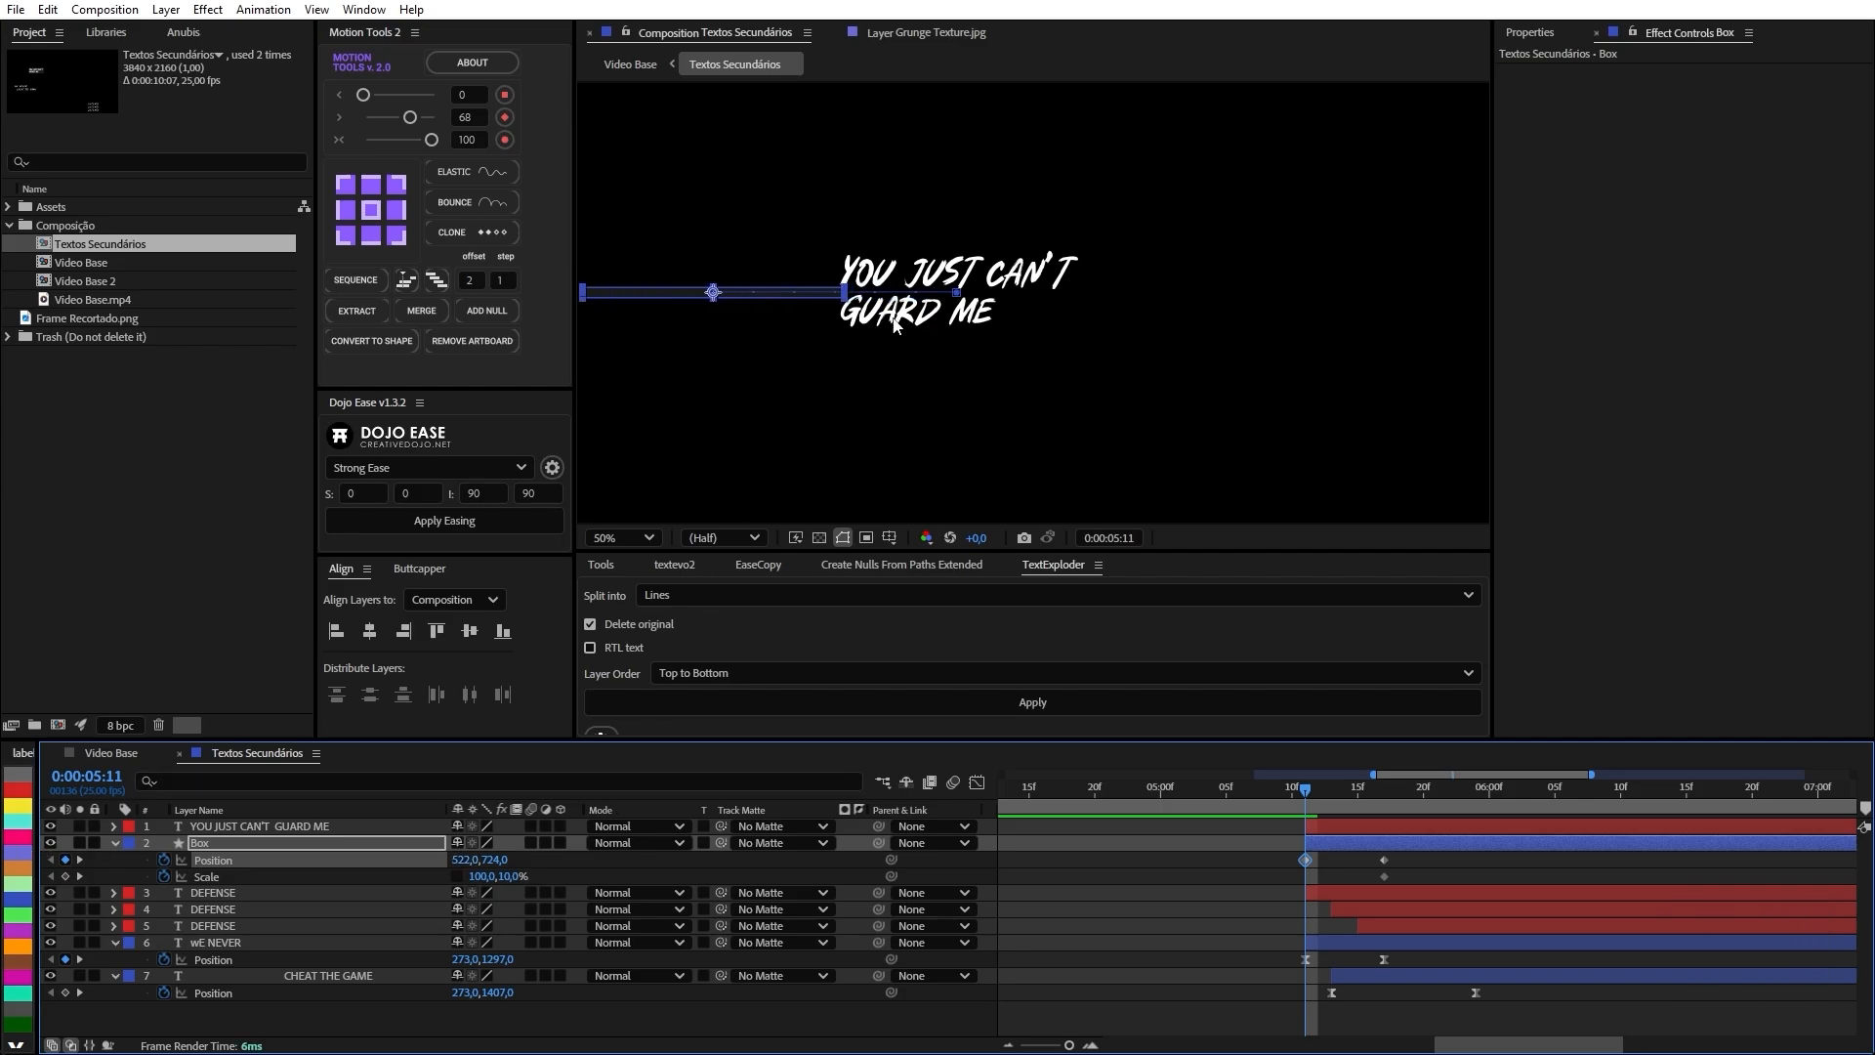
{"action": "scroll", "coordinate": [893, 325], "scroll_direction": "down", "scroll_amount": 2}
{"action": "left_click_drag", "start_coordinate": [459, 860], "coordinate": [228, 812]}
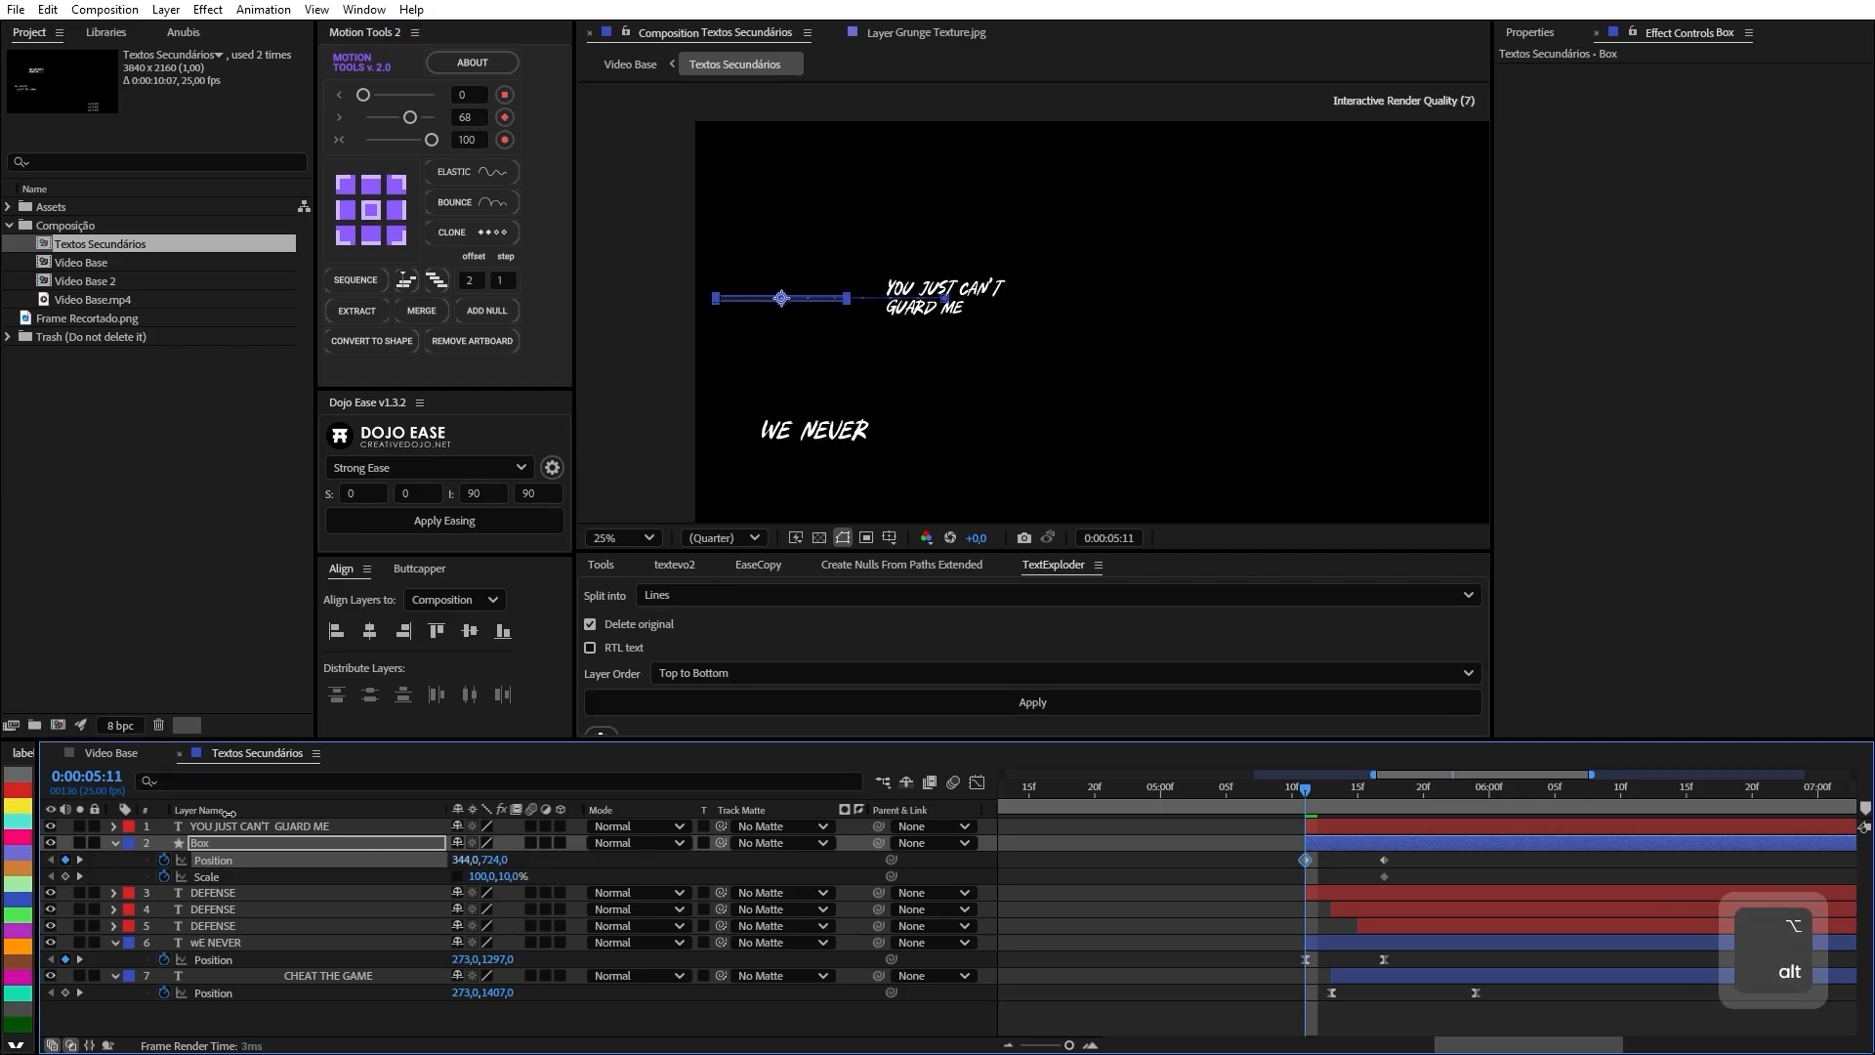
{"action": "left_click_drag", "start_coordinate": [36, 734], "coordinate": [13, 733]}
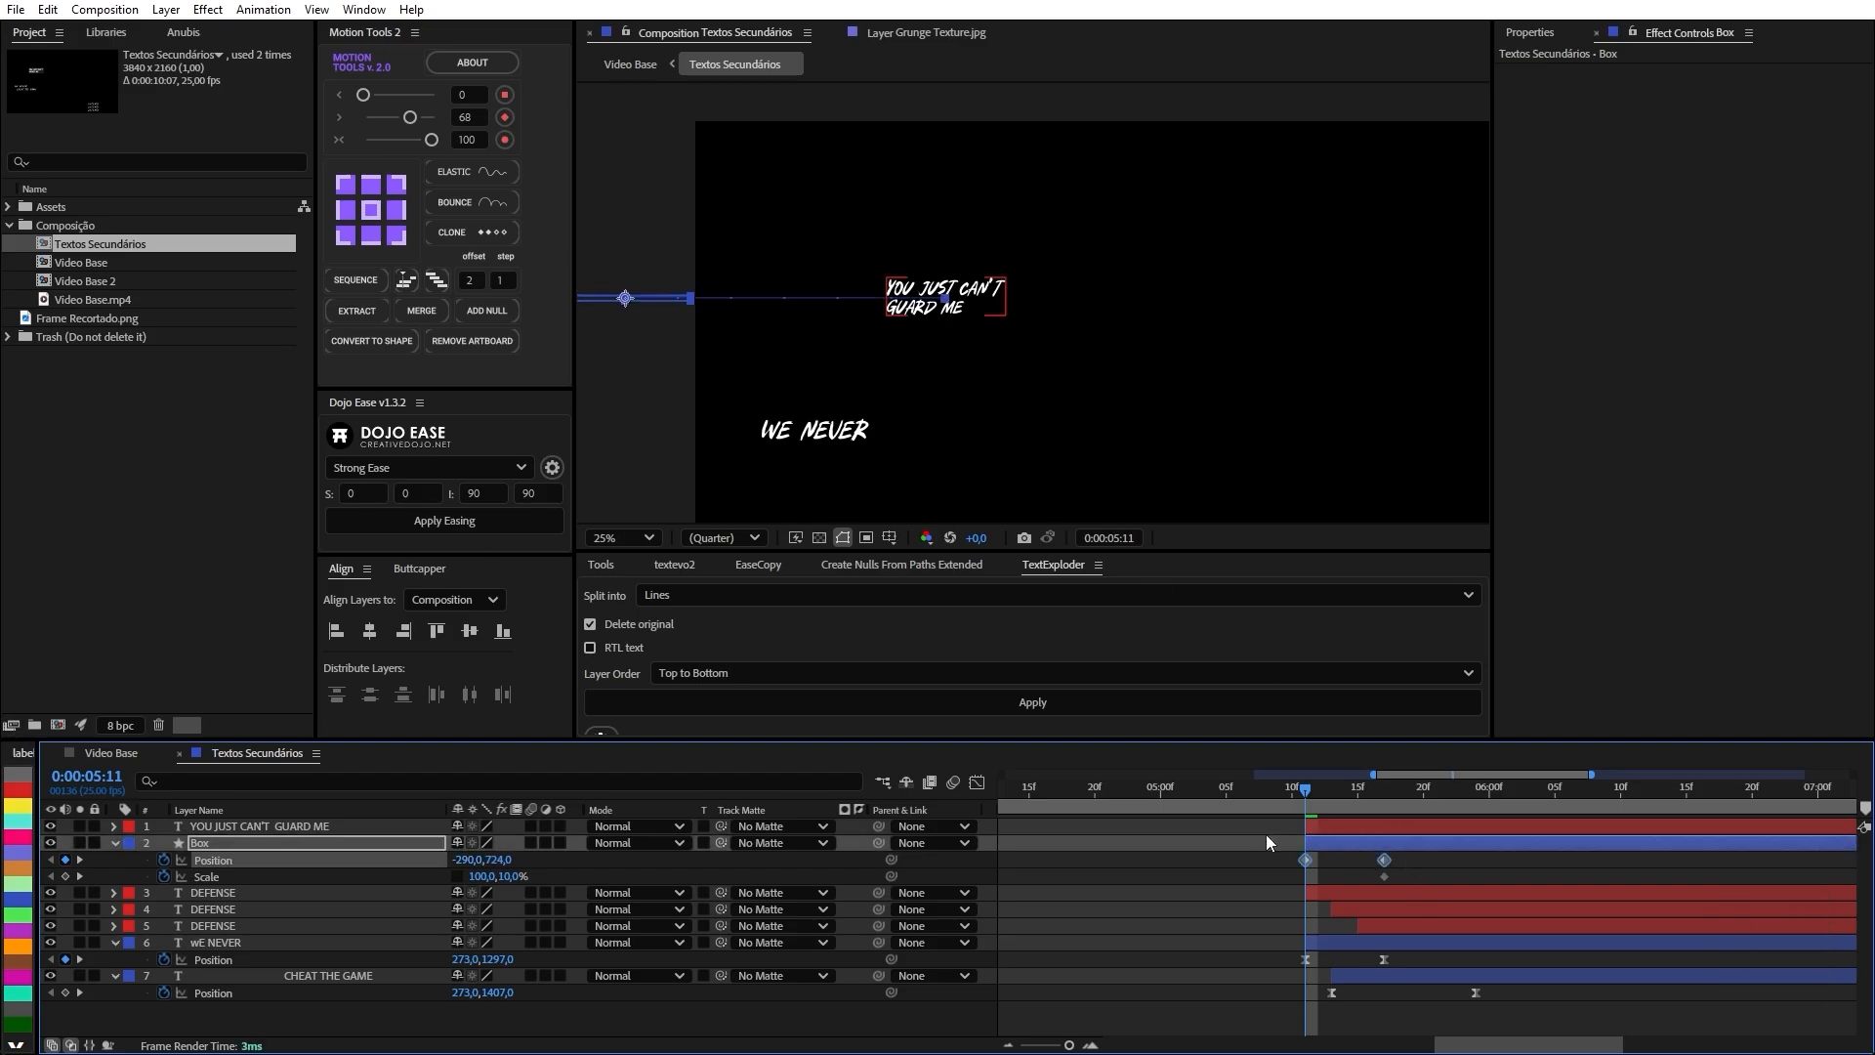
Apply Easy Ease to the Box's Position keyframes, reshape their speed curve for a fast start and gradual stop, and preview the motion.
{"action": "key", "text": "F9"}
{"action": "left_click", "coordinate": [977, 782]}
{"action": "left_click_drag", "start_coordinate": [1297, 879], "coordinate": [1340, 992]}
{"action": "key", "text": "shift+F3"}
{"action": "key", "text": "space"}
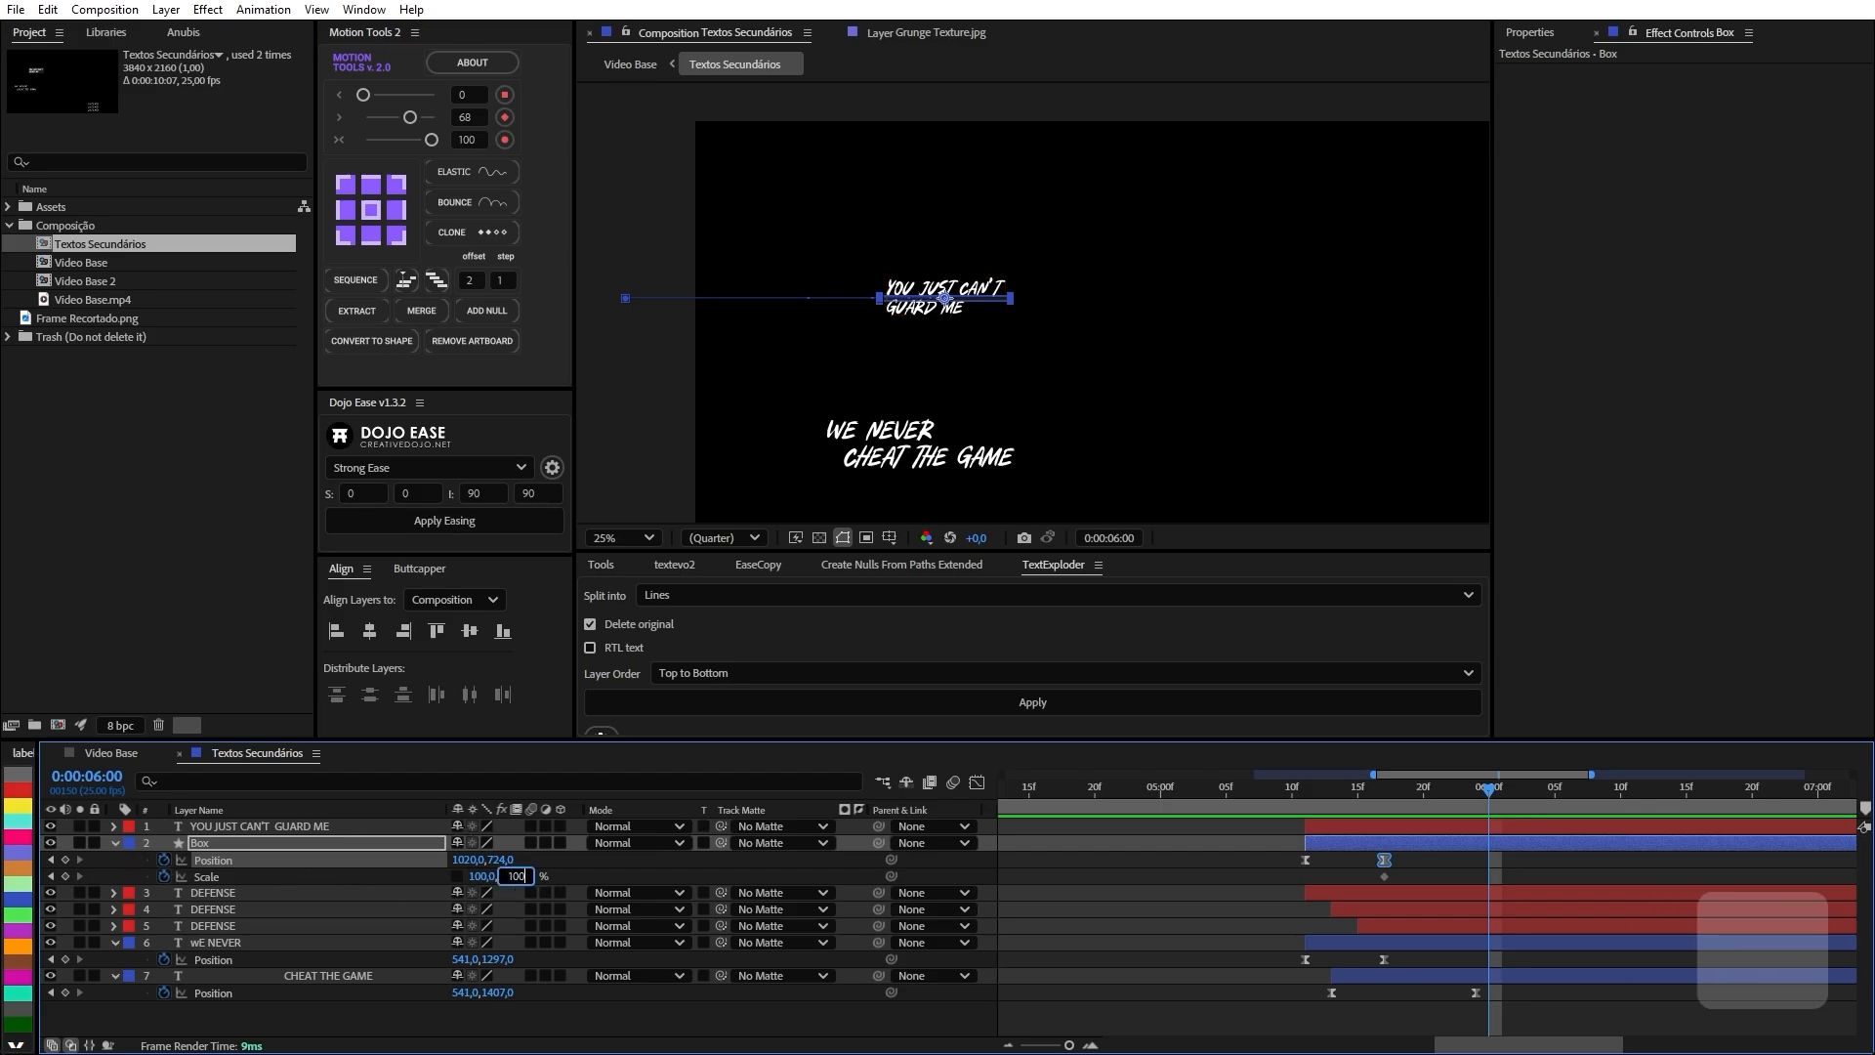
Set the Box's vertical Scale to 100% at 0:00:06:00.
{"action": "key", "text": "Return"}
{"action": "scroll", "coordinate": [961, 304], "scroll_direction": "up", "scroll_amount": 2}
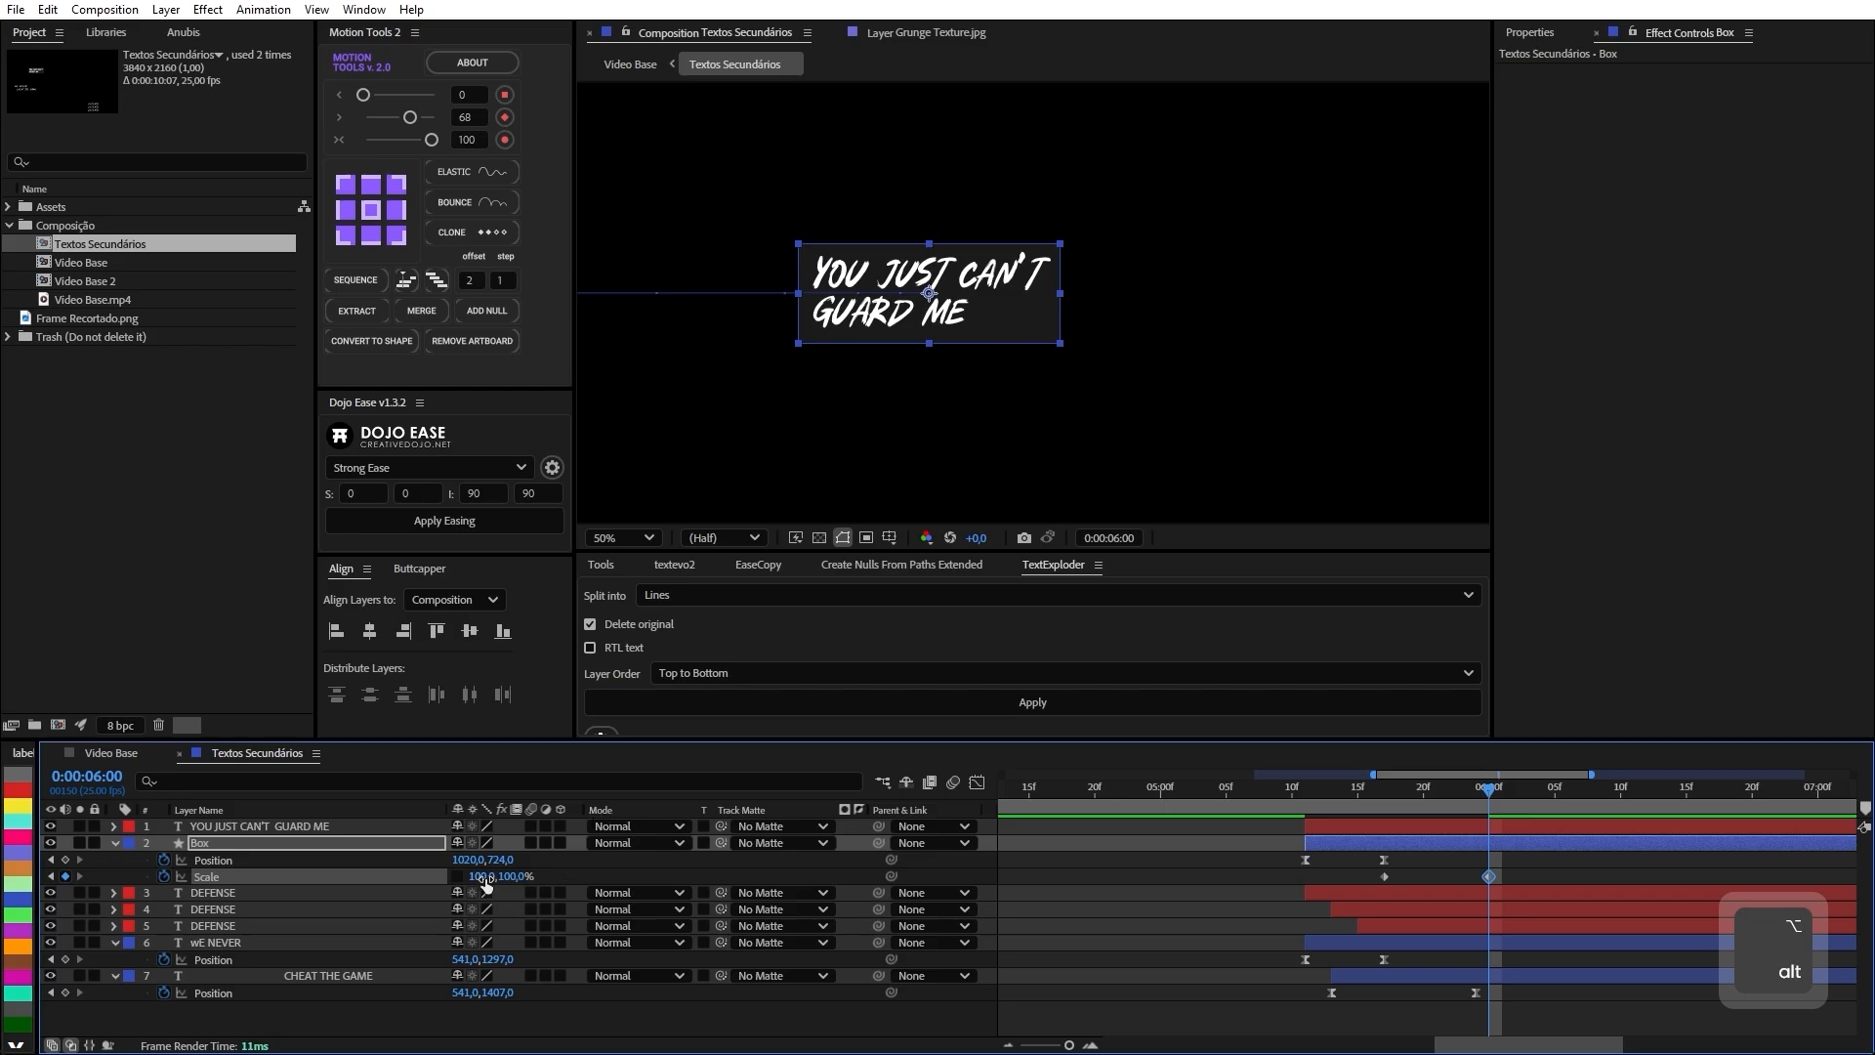
Apply Easy Ease to the Box's Scale keyframes, smooth their speed curve with the last keyframe at 0:00:06:04, and preview.
{"action": "left_click_drag", "start_coordinate": [1369, 875], "coordinate": [1509, 860]}
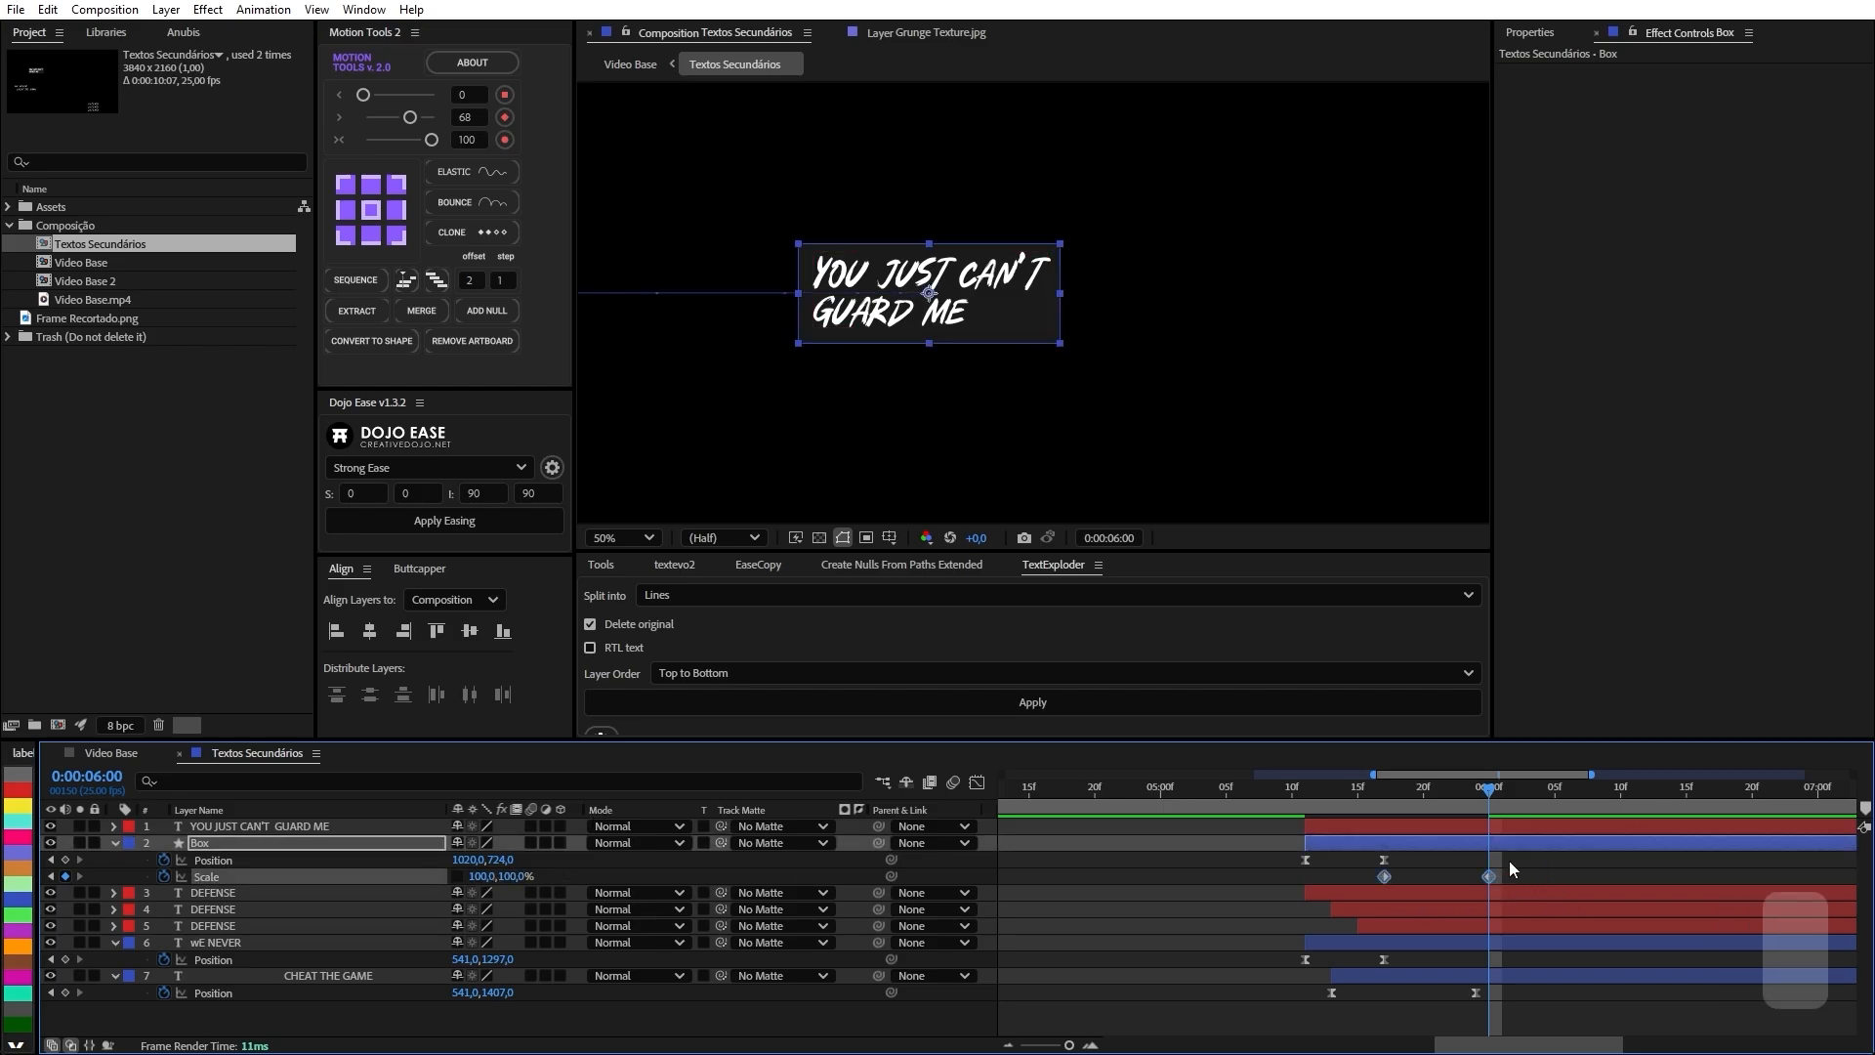
{"action": "key", "text": "F9"}
{"action": "left_click", "coordinate": [976, 782]}
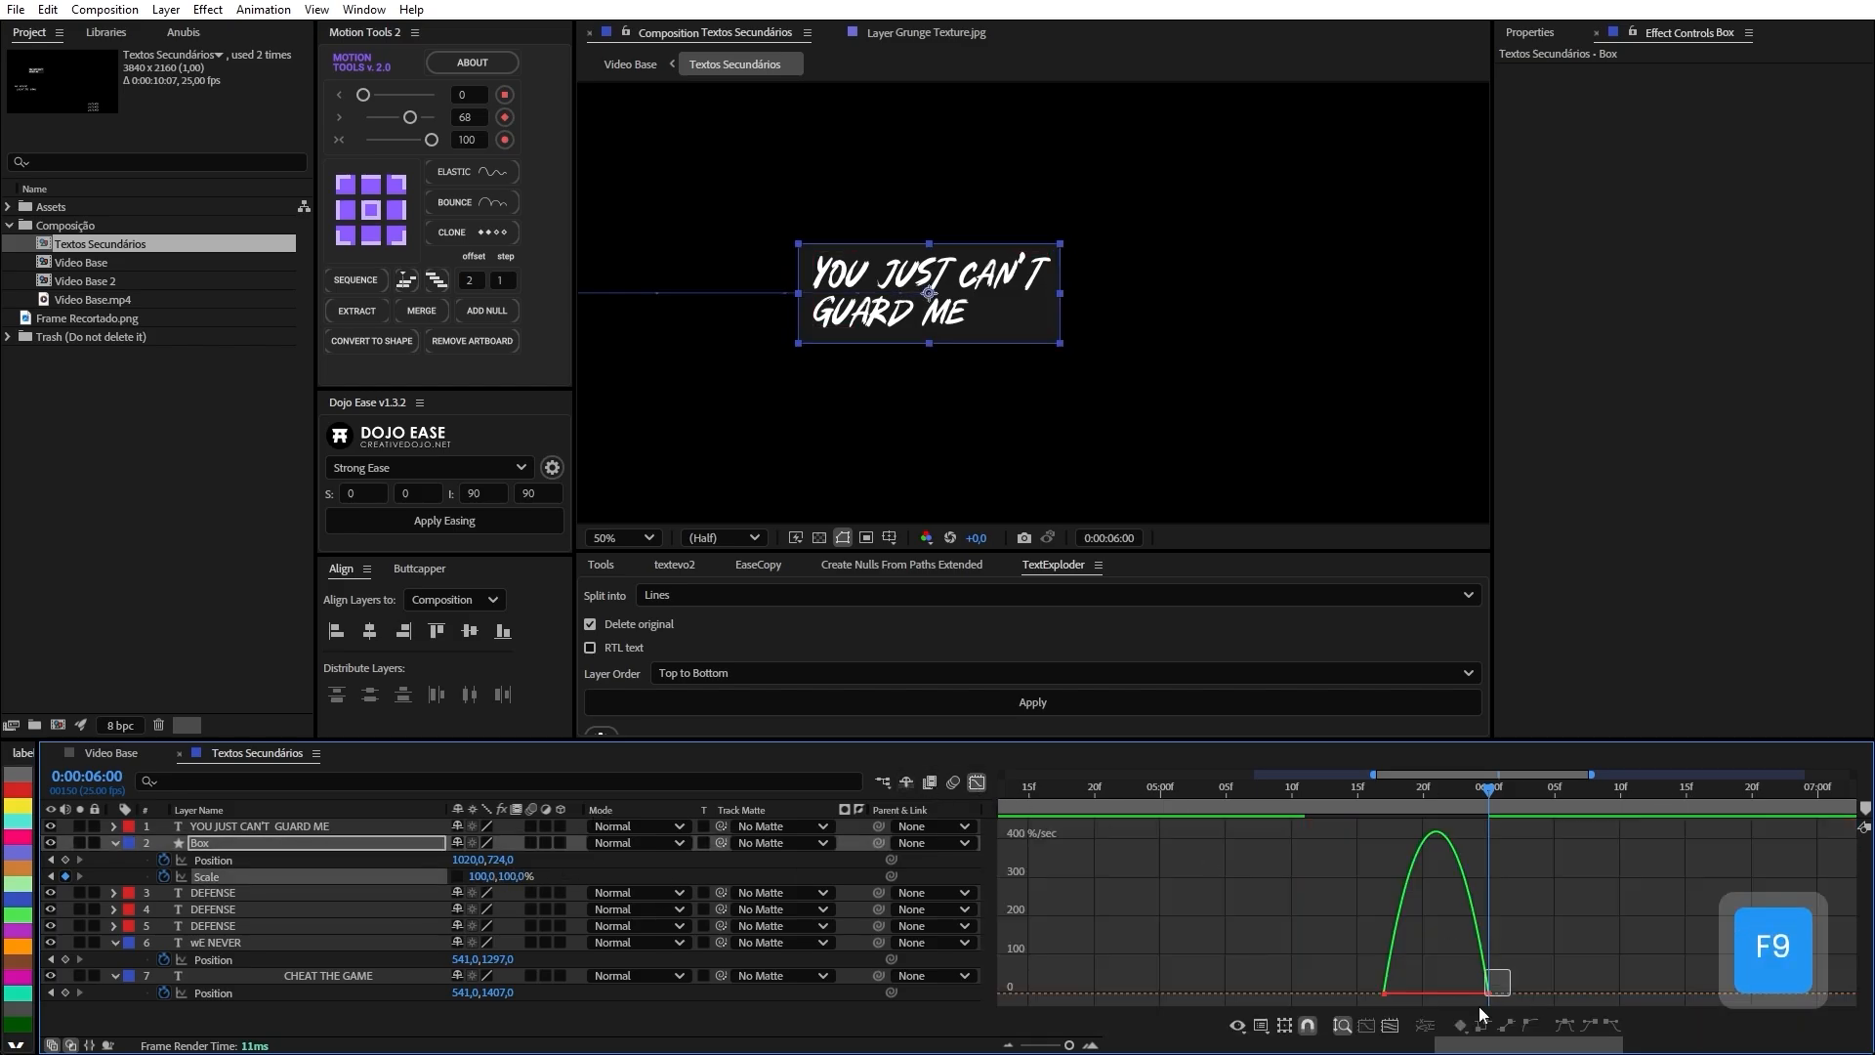
{"action": "left_click_drag", "start_coordinate": [1488, 994], "coordinate": [1426, 994]}
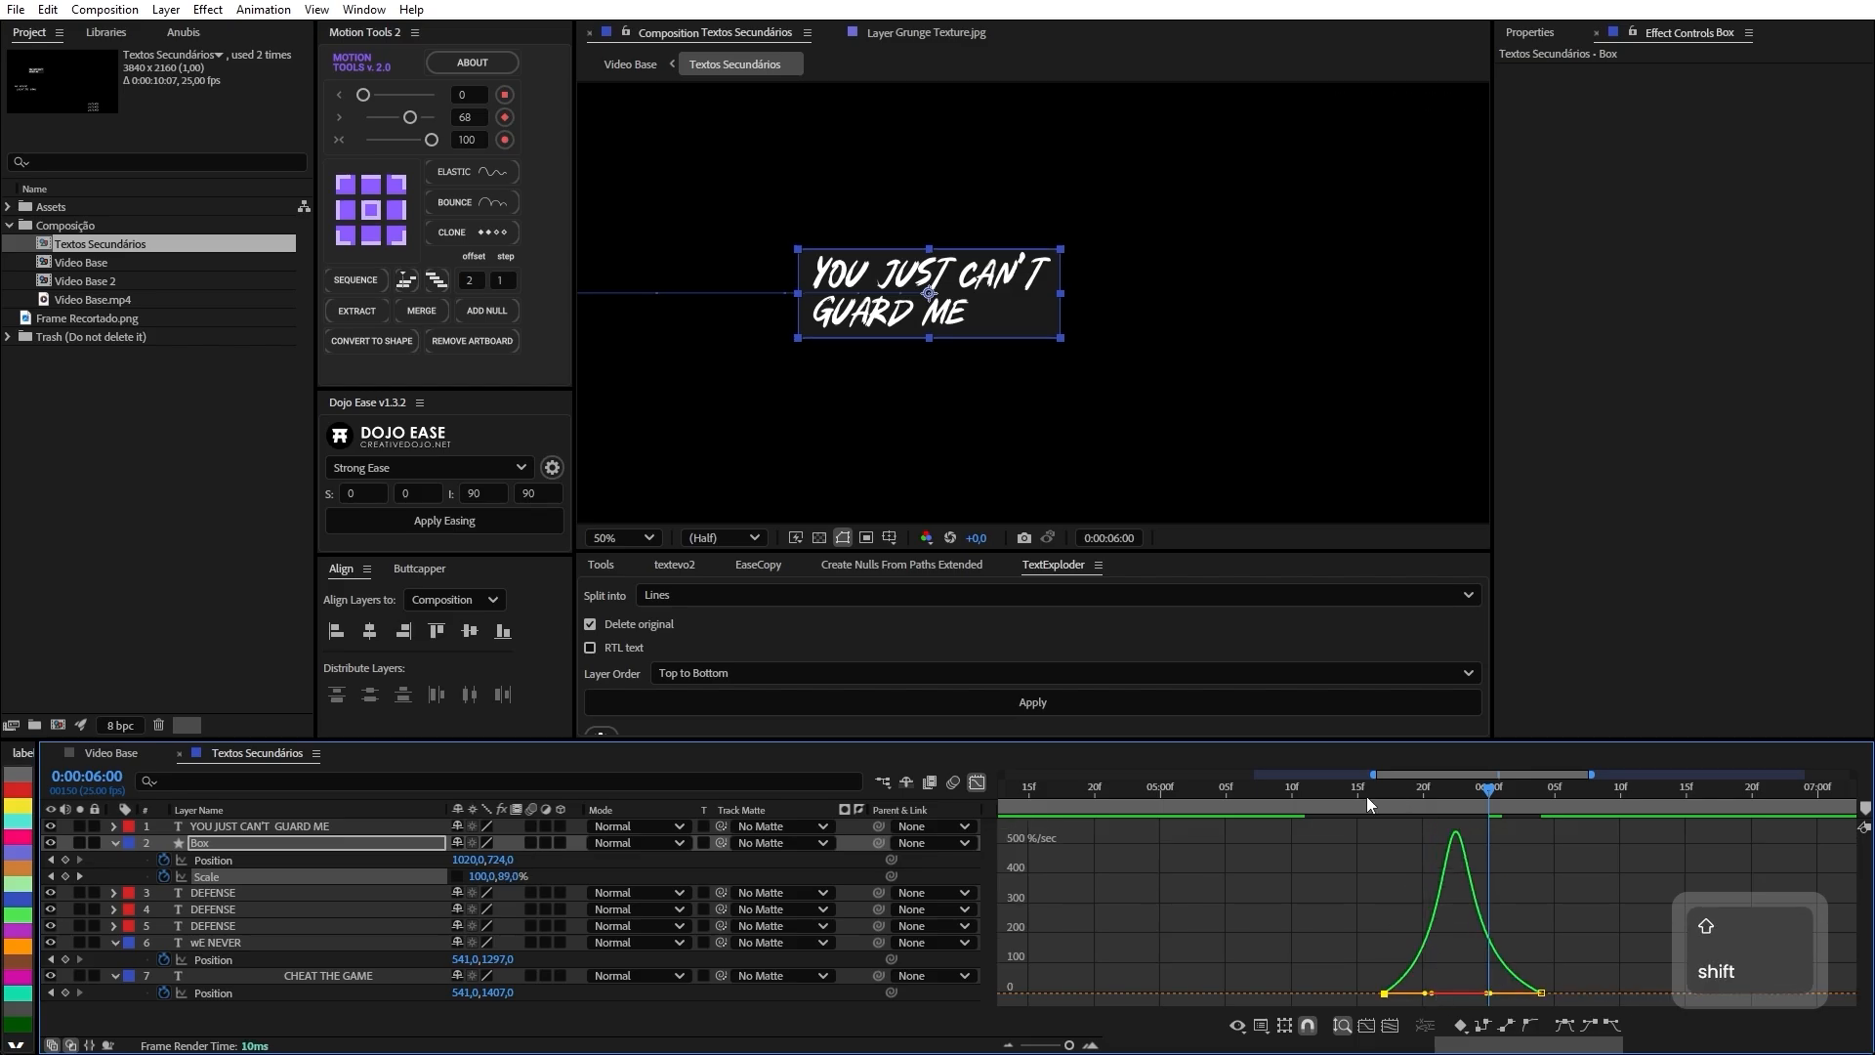
{"action": "left_click", "coordinate": [971, 785]}
{"action": "left_click", "coordinate": [1289, 789]}
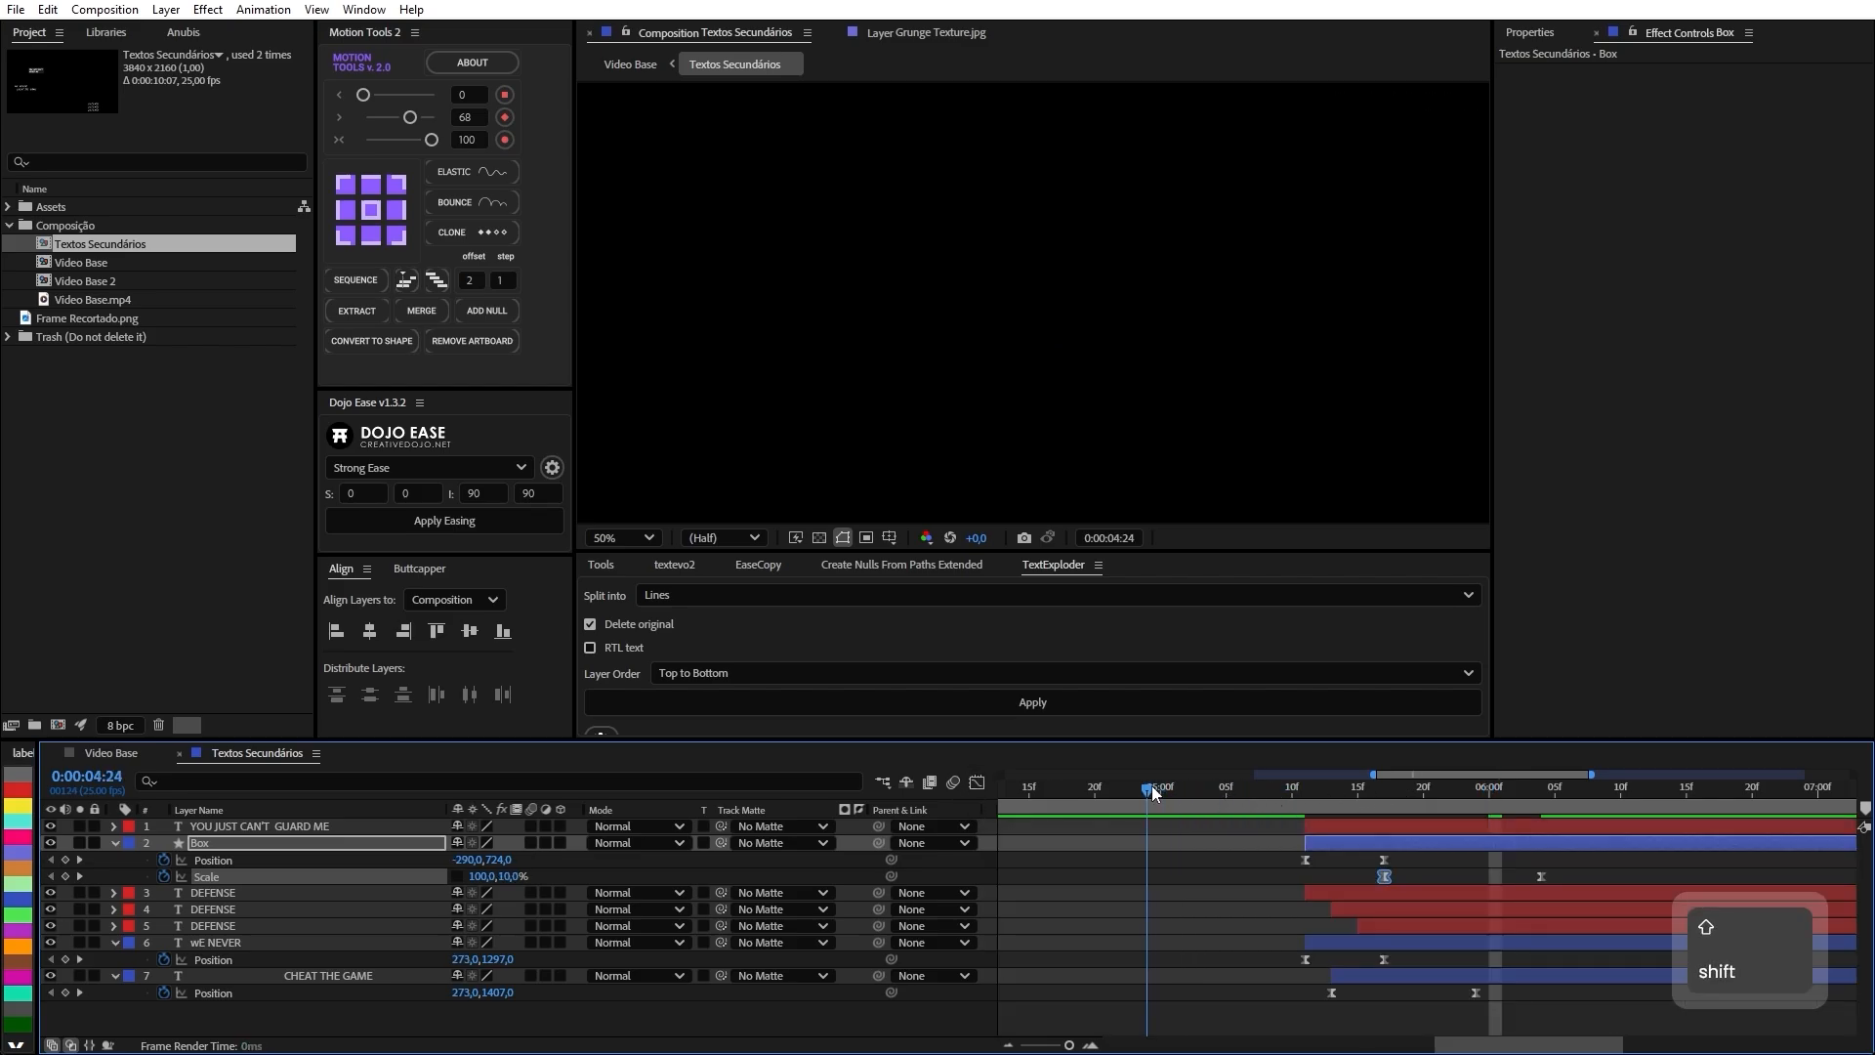
{"action": "key", "text": "space"}
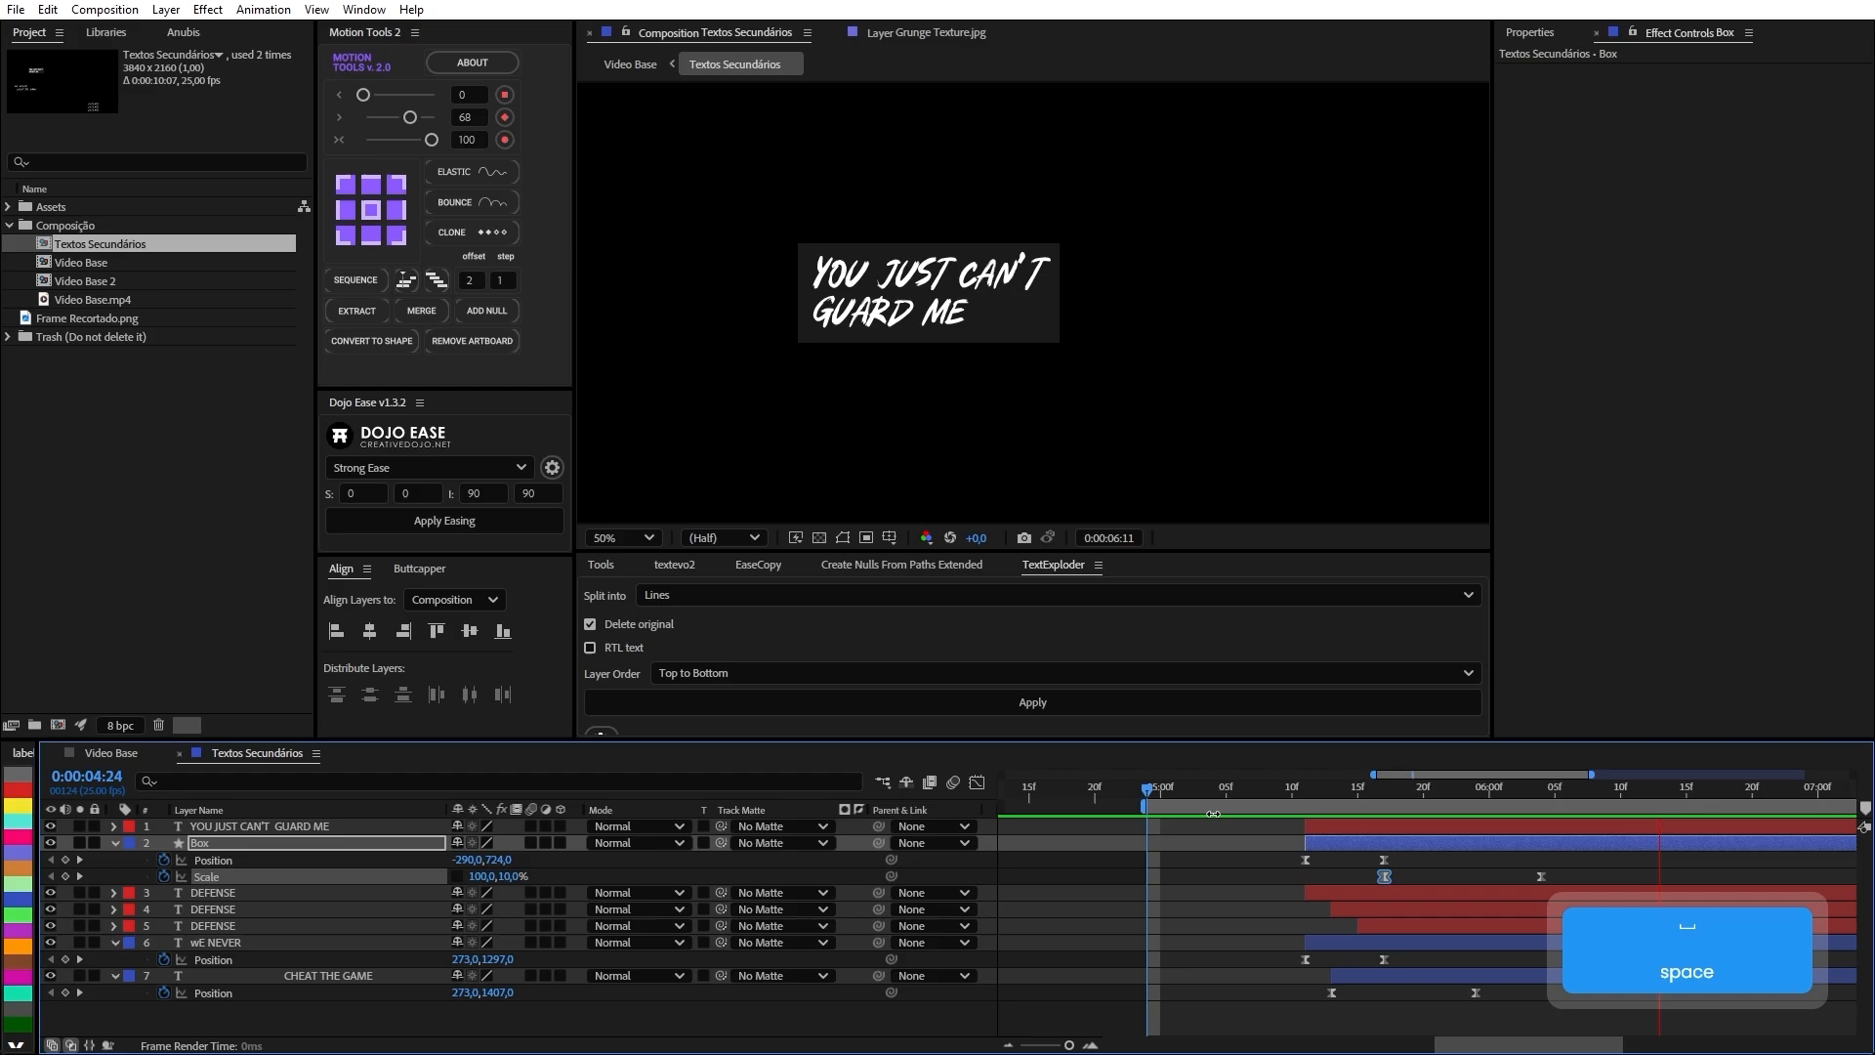
Use the Box as track matte for the YOU JUST CAN'T GUARD ME layer and turn the Box's visibility back on.
{"action": "left_click_drag", "start_coordinate": [1255, 814], "coordinate": [1504, 813]}
{"action": "left_click", "coordinate": [1459, 823]}
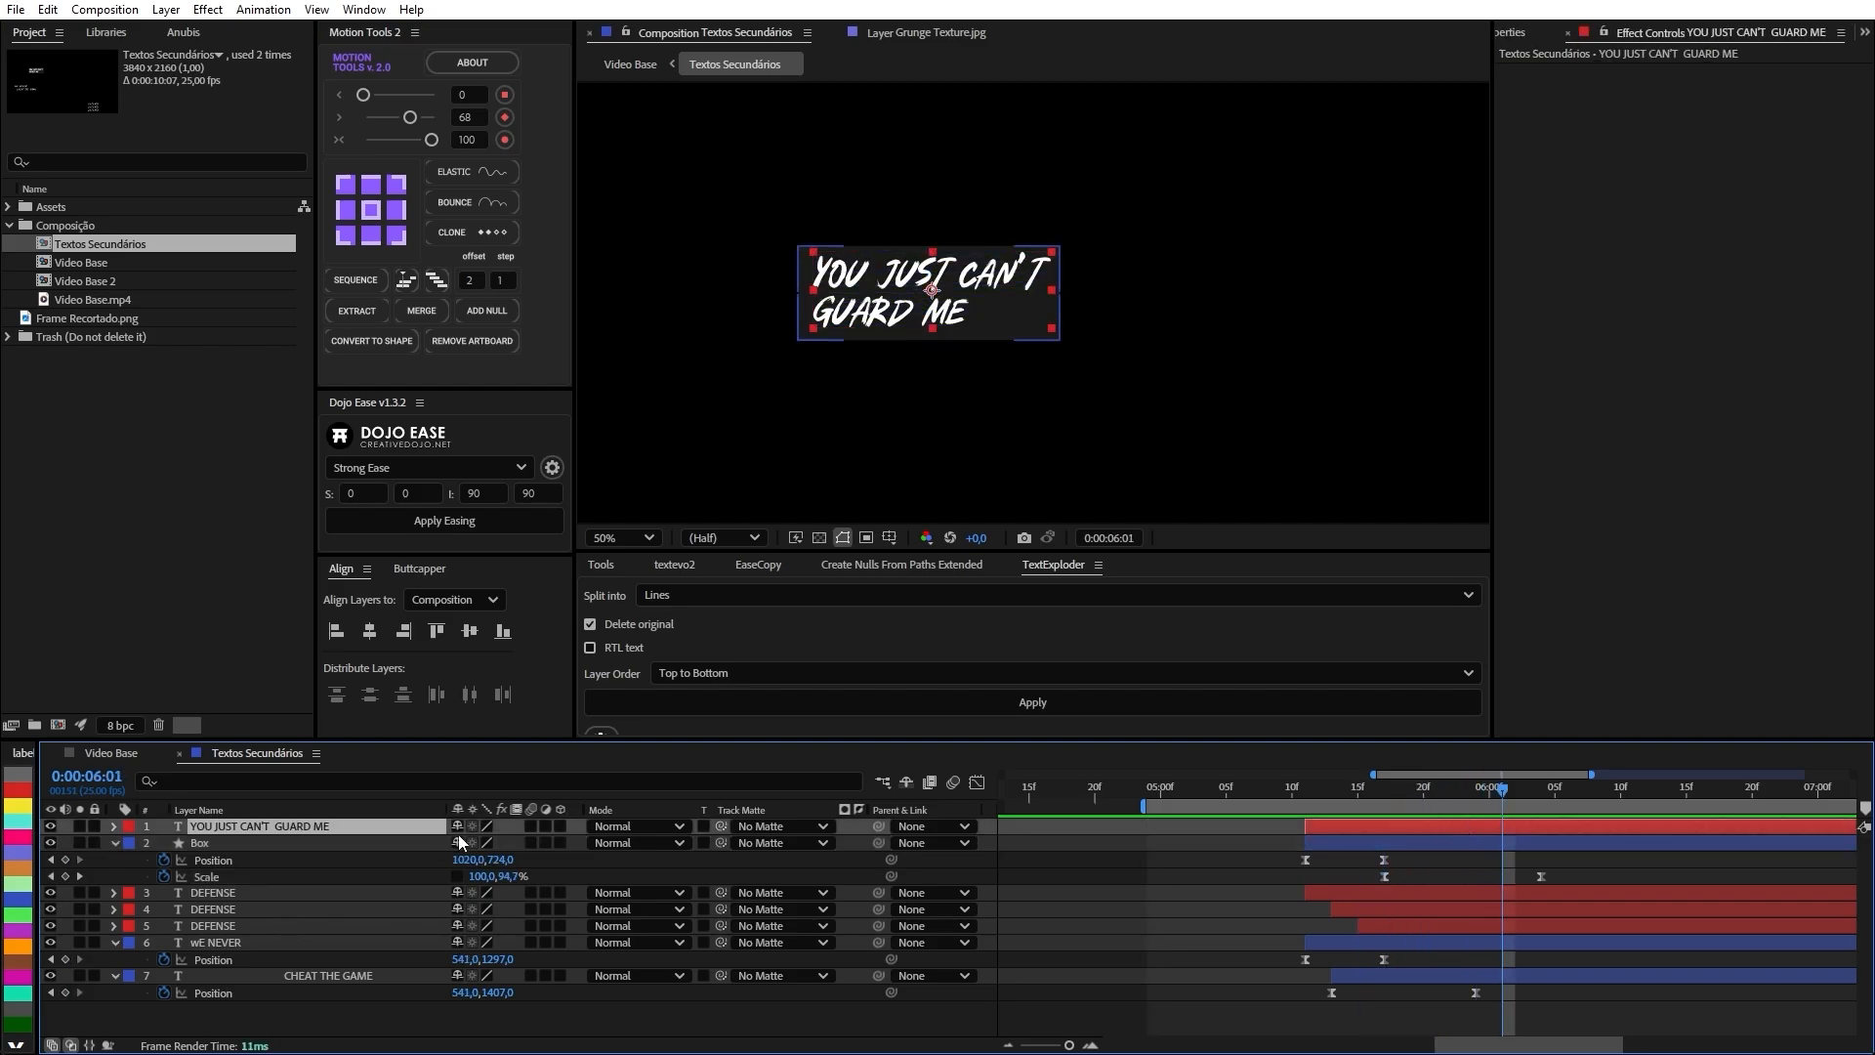
{"action": "left_click_drag", "start_coordinate": [451, 845], "coordinate": [438, 845]}
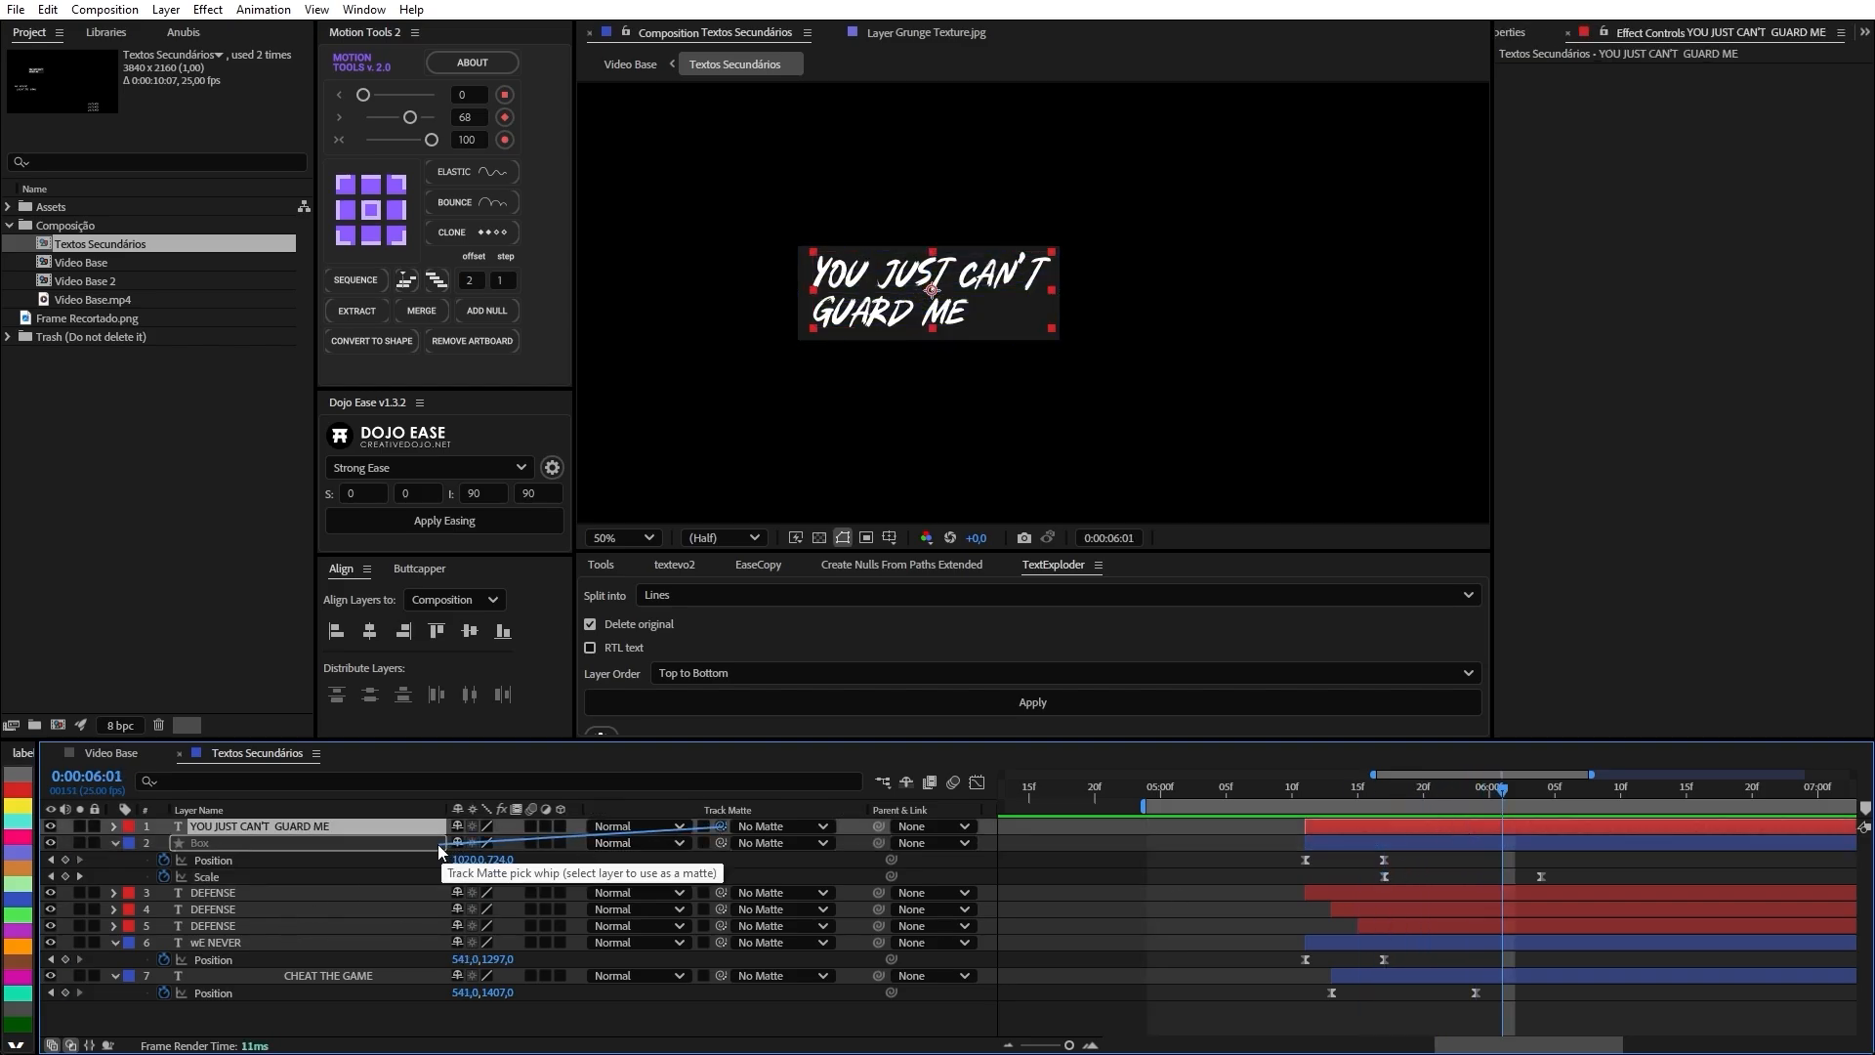
{"action": "left_click_drag", "start_coordinate": [221, 836], "coordinate": [279, 843]}
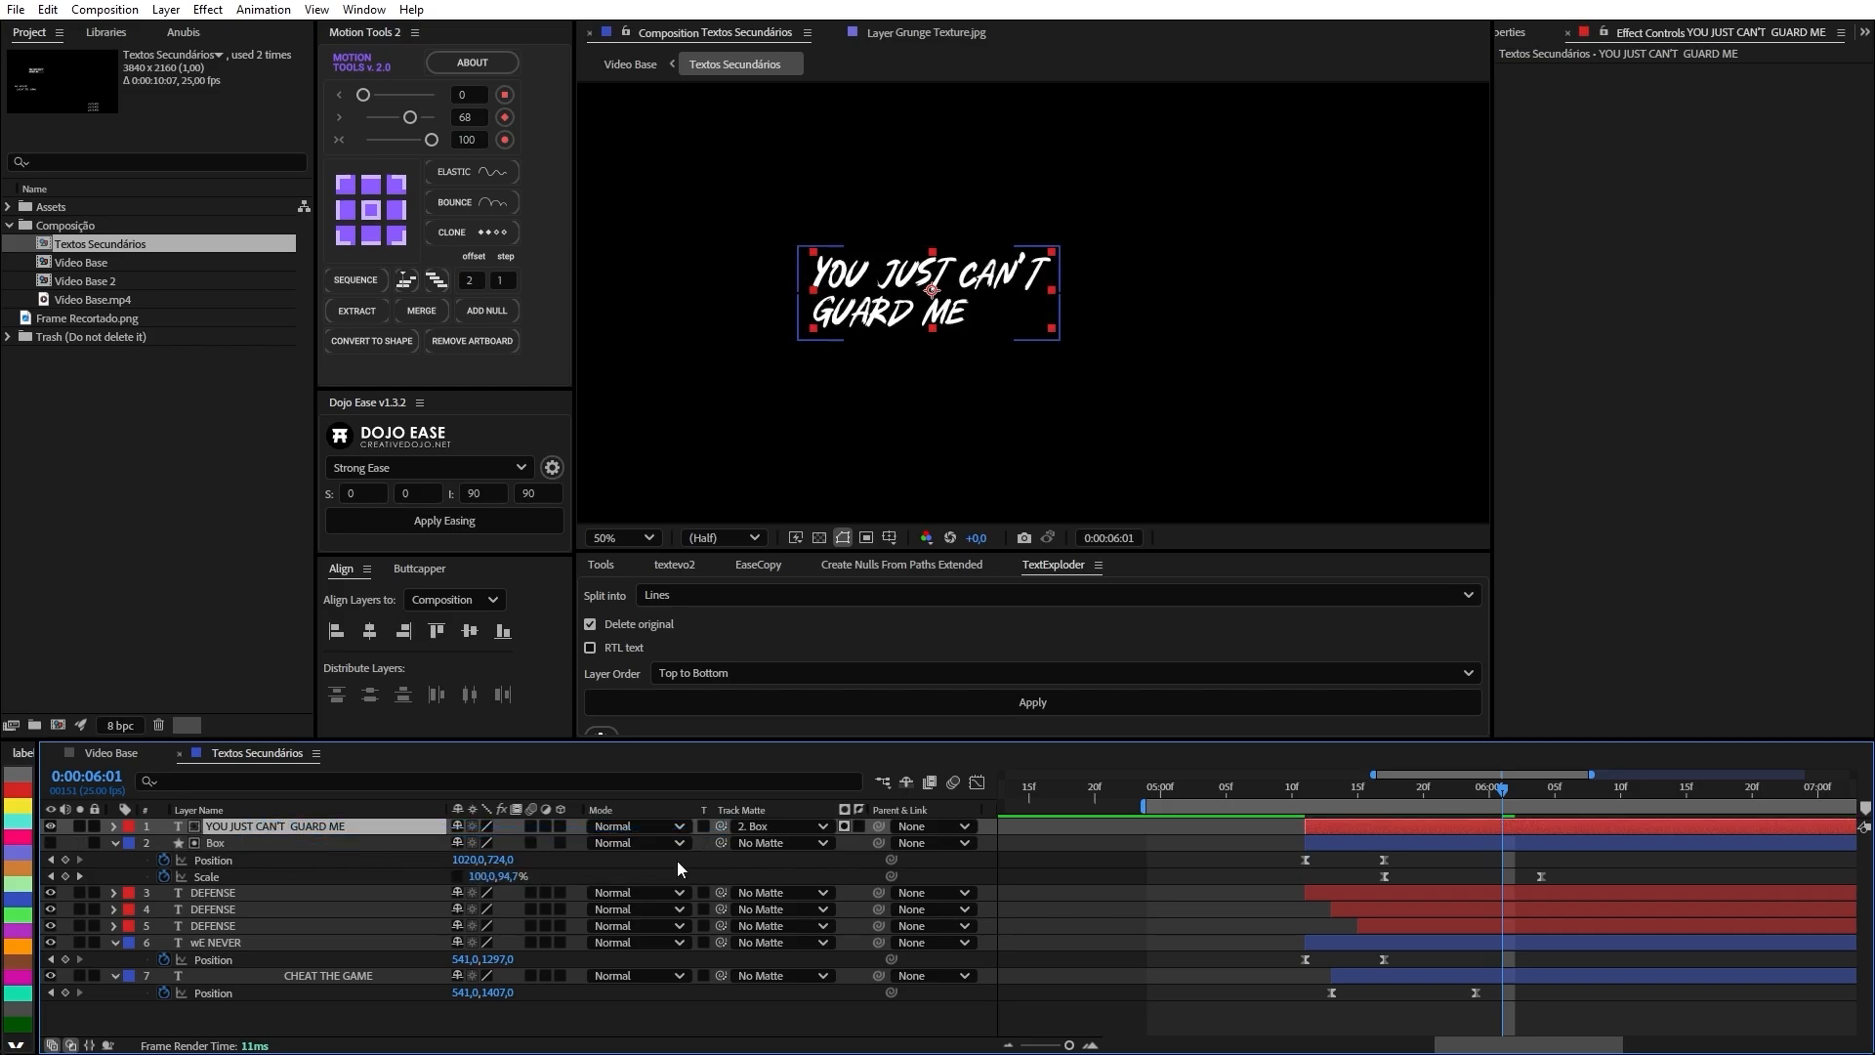
{"action": "left_click", "coordinate": [51, 844]}
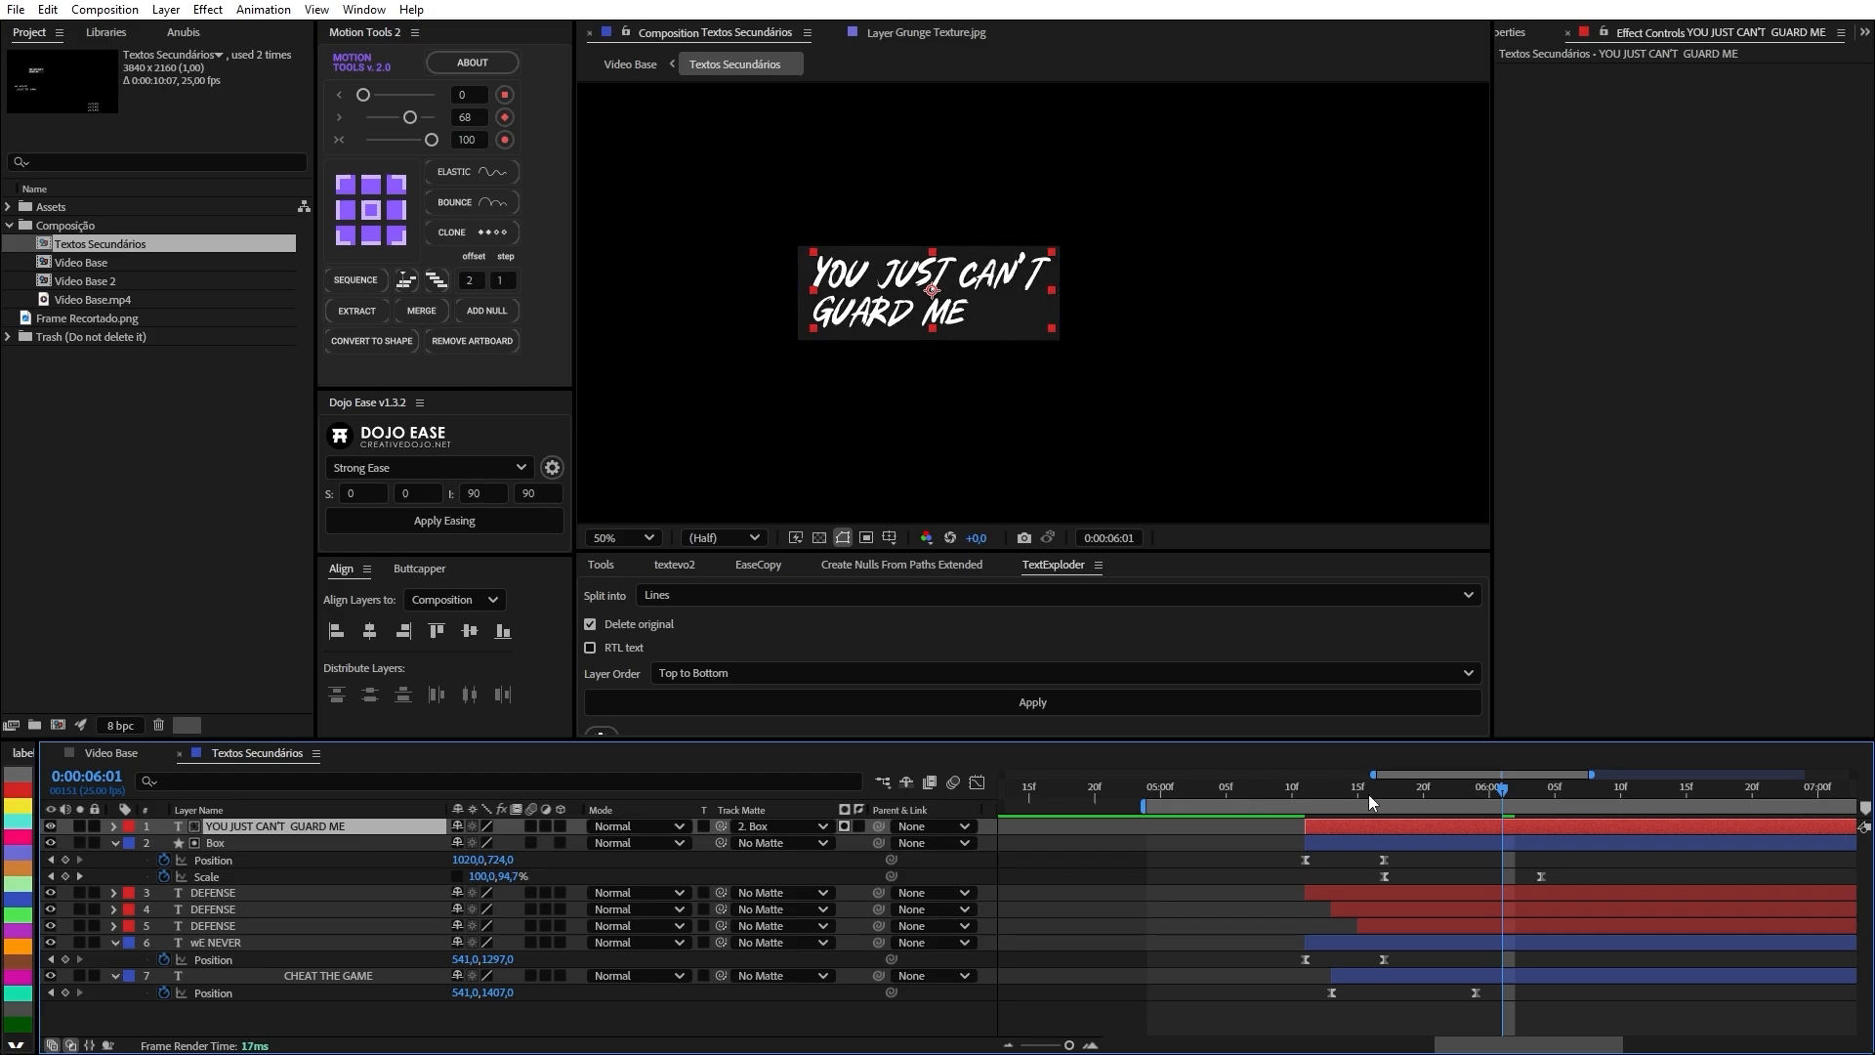
Trim the start of the YOU JUST CAN'T GUARD ME layer to 0:00:05:19 and preview the reveal.
{"action": "left_click_drag", "start_coordinate": [1368, 795], "coordinate": [1292, 803]}
{"action": "key", "text": "space"}
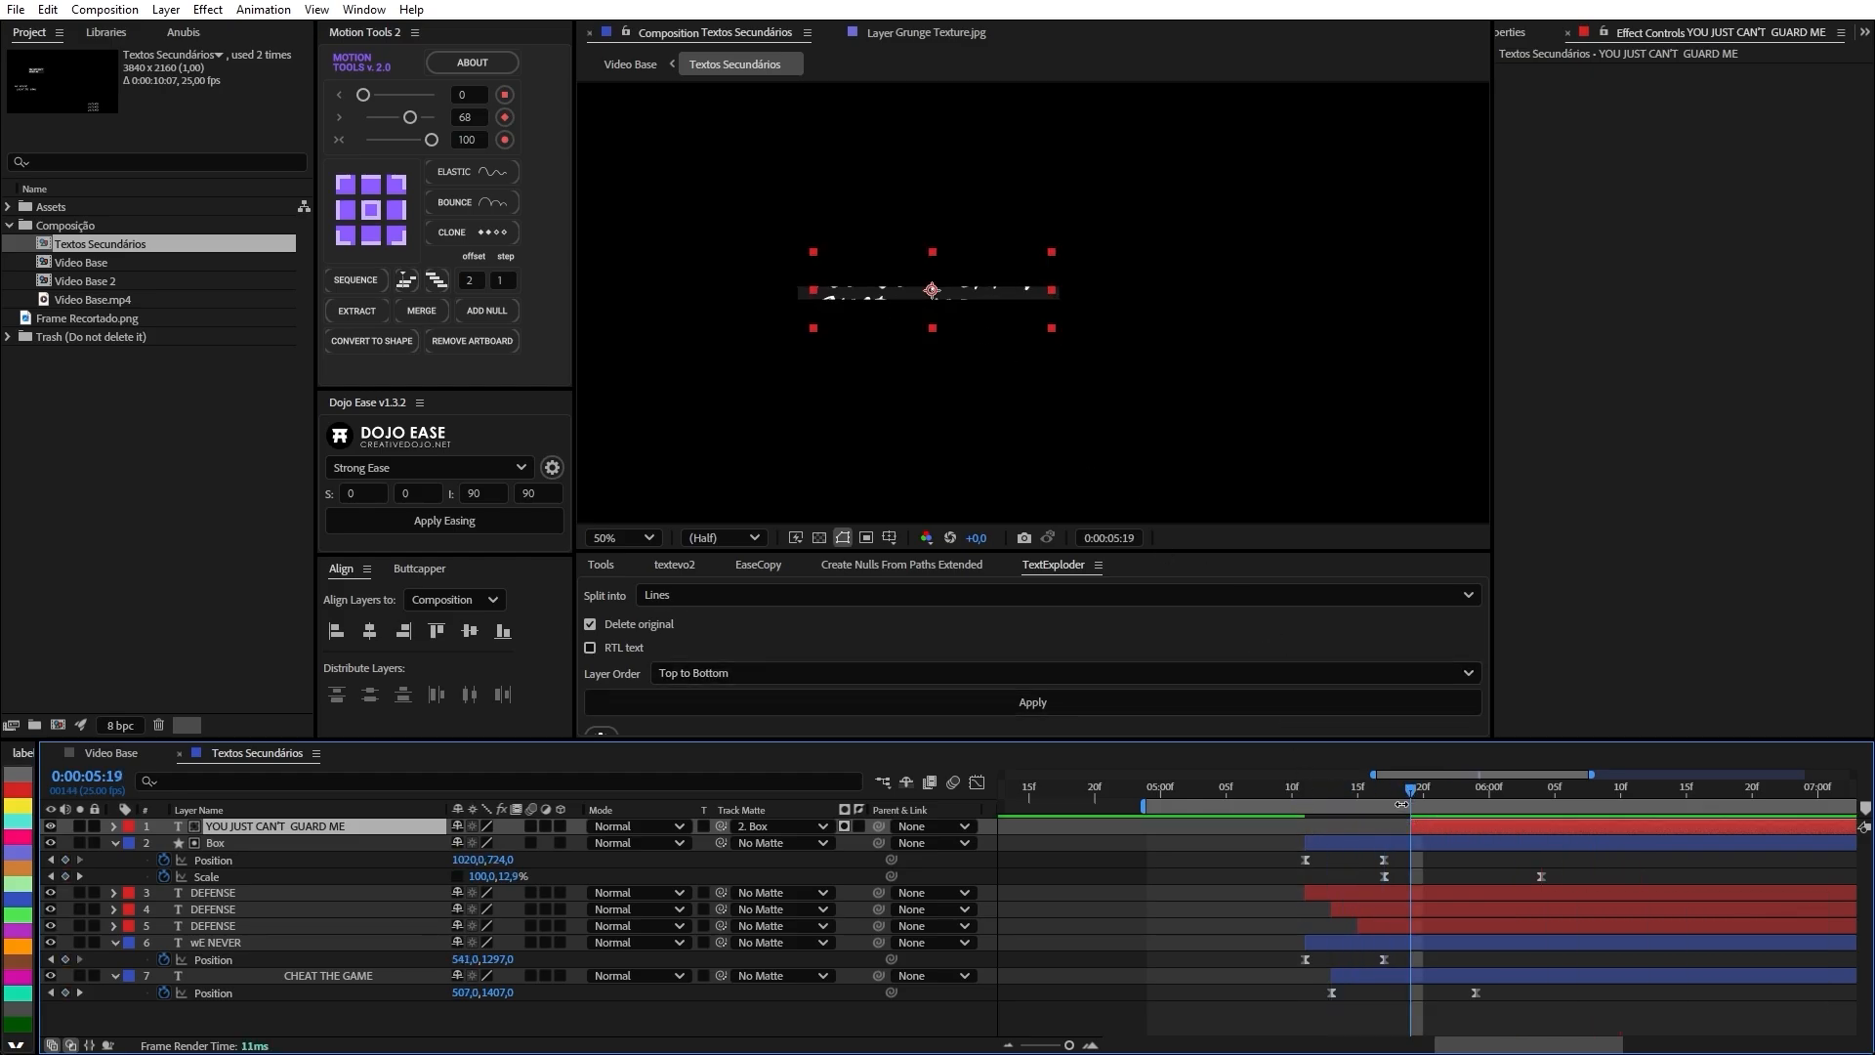
{"action": "left_click_drag", "start_coordinate": [1401, 804], "coordinate": [1380, 803]}
{"action": "left_click_drag", "start_coordinate": [1267, 814], "coordinate": [1225, 802]}
{"action": "key", "text": "space"}
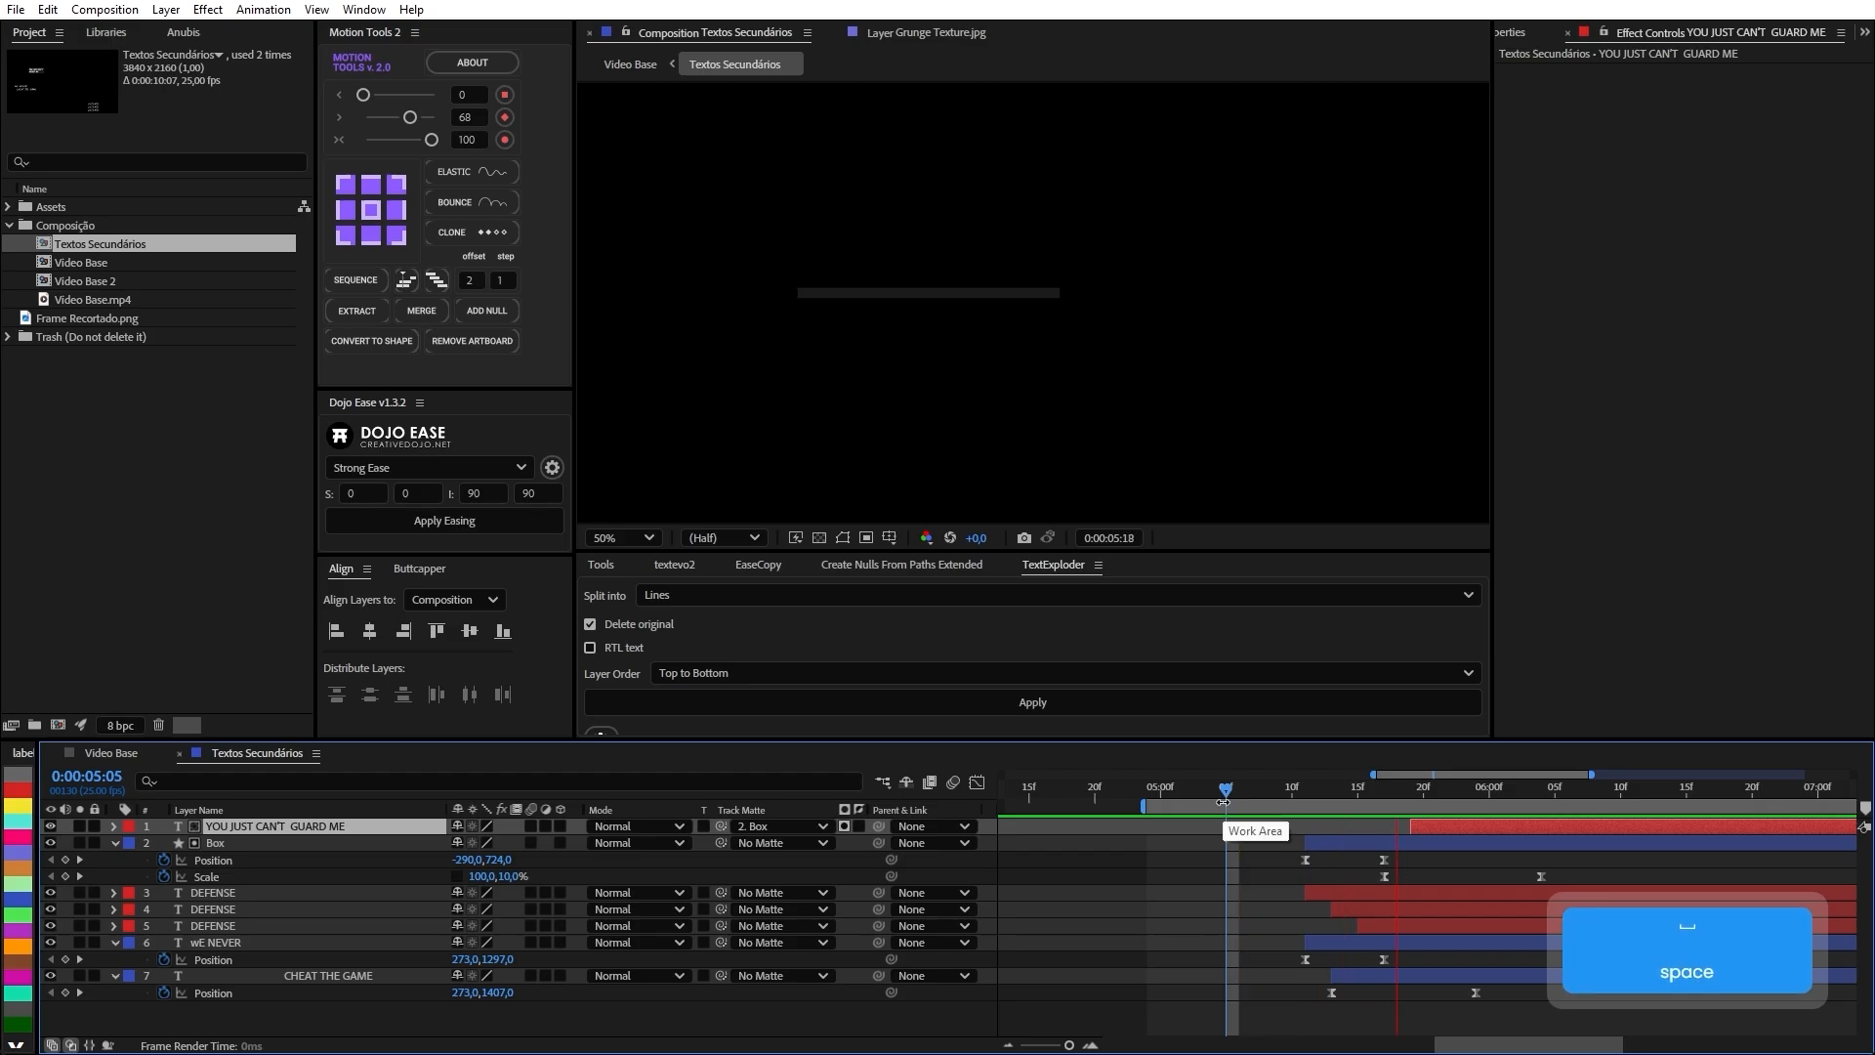
{"action": "key", "text": "space"}
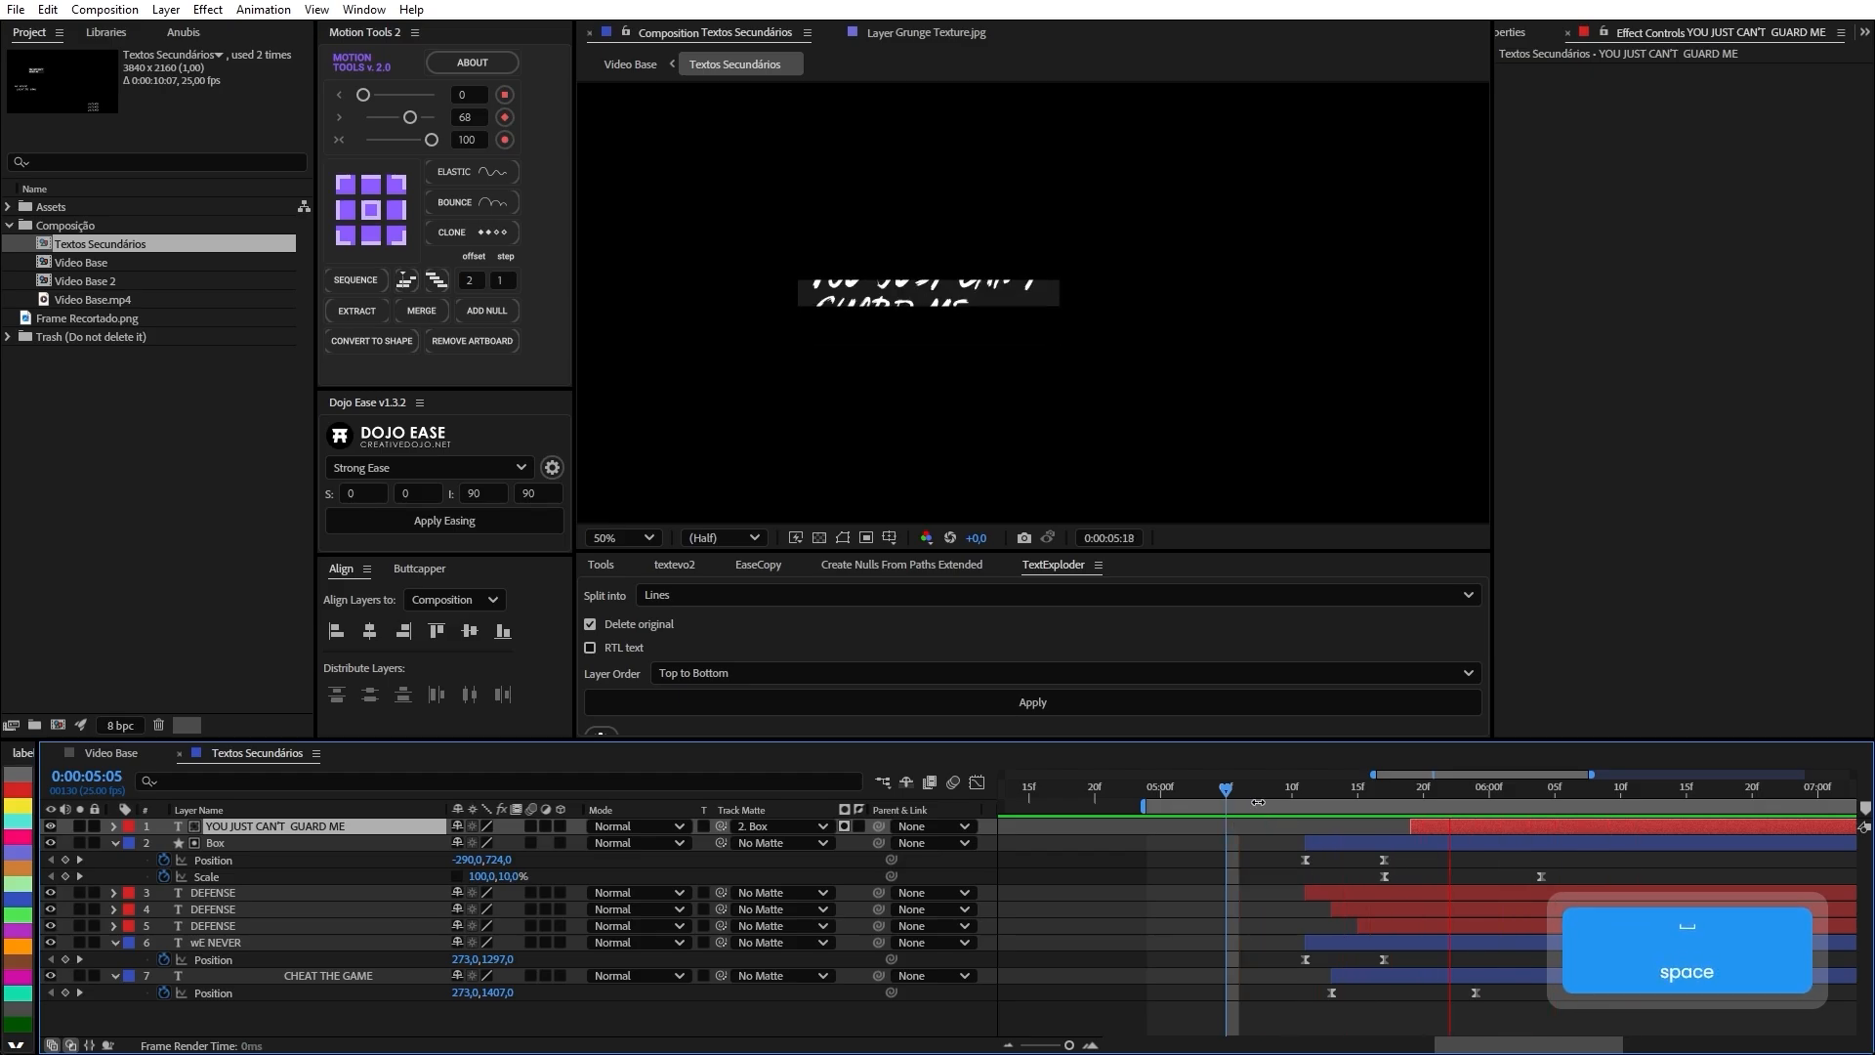
Shift the Box's last Scale keyframe earlier to 0:00:05:23 and preview the faster opening.
{"action": "left_click_drag", "start_coordinate": [1280, 799], "coordinate": [1342, 803]}
{"action": "left_click_drag", "start_coordinate": [1545, 876], "coordinate": [1453, 883]}
{"action": "key", "text": "space"}
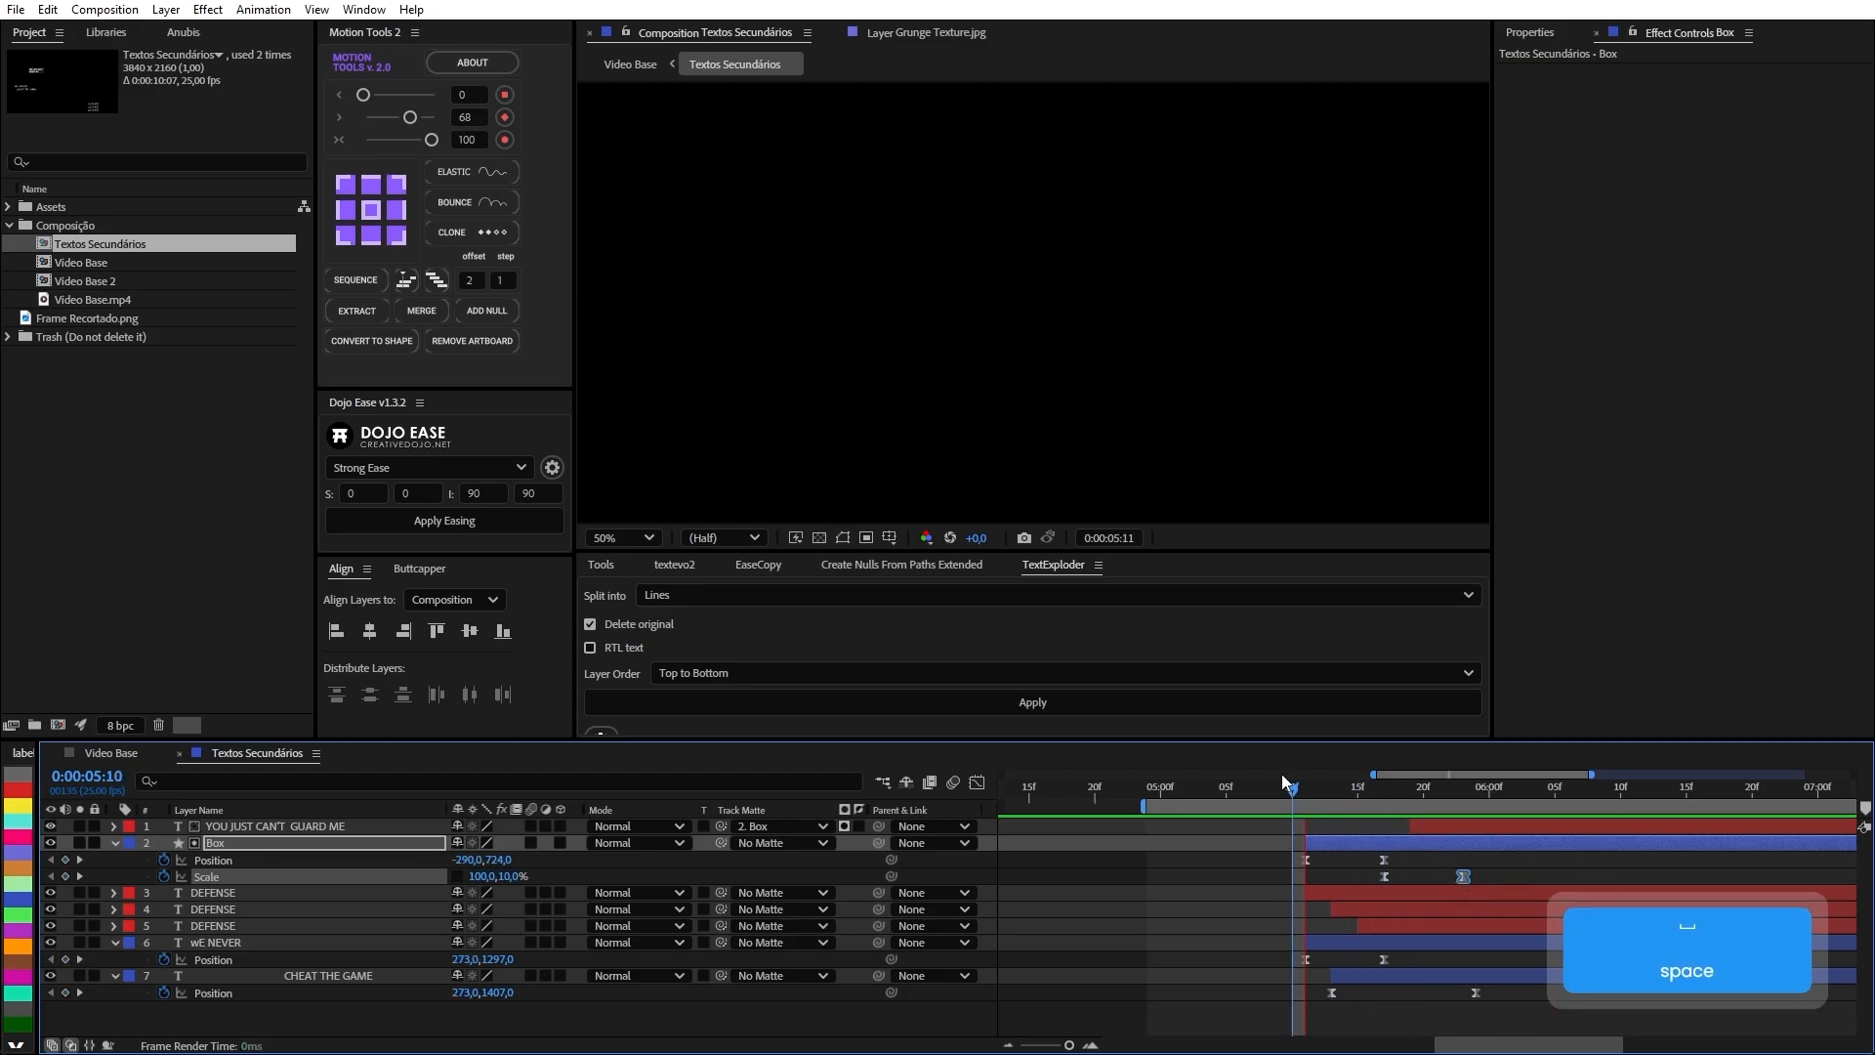
{"action": "key", "text": "space"}
Show the Box's Position speed graph and advance the current time from its 0:00:05:17 keyframe to 0:00:07:07.
{"action": "left_click", "coordinate": [1384, 876], "text": "alt"}
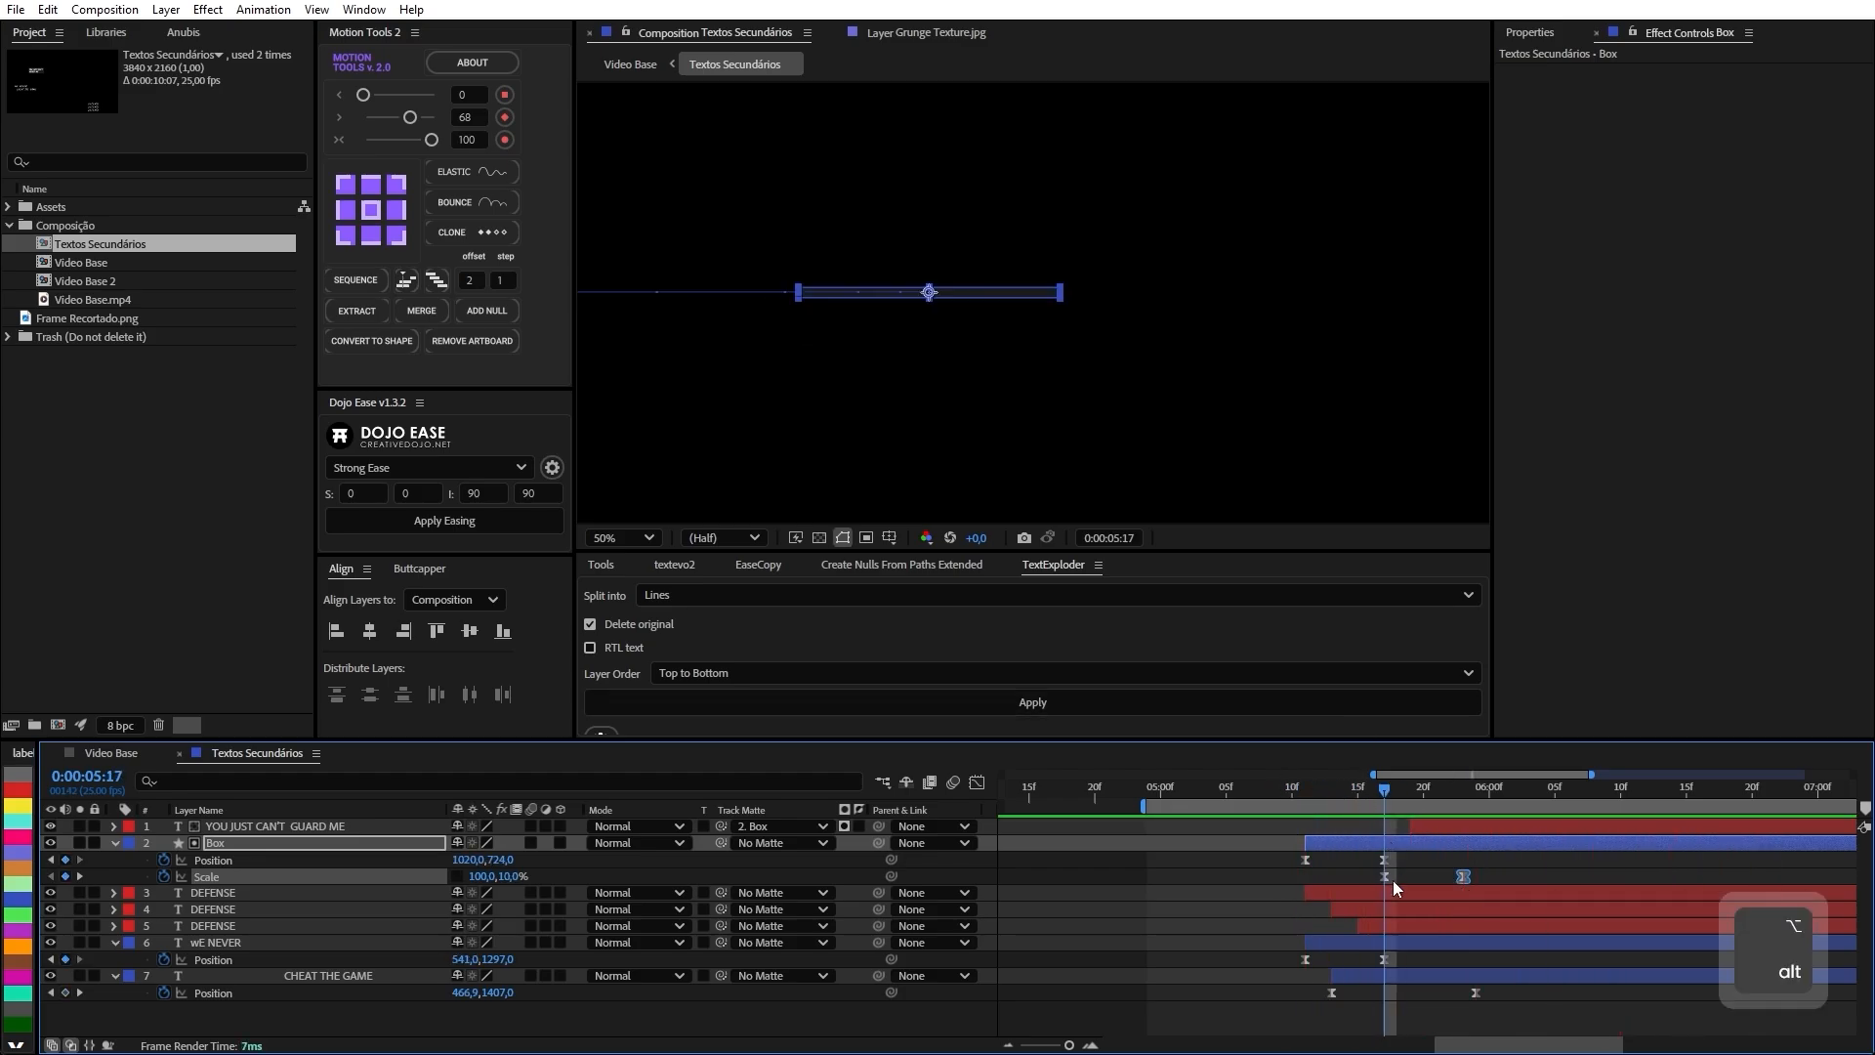
{"action": "left_click", "coordinate": [1382, 859]}
{"action": "left_click", "coordinate": [976, 782]}
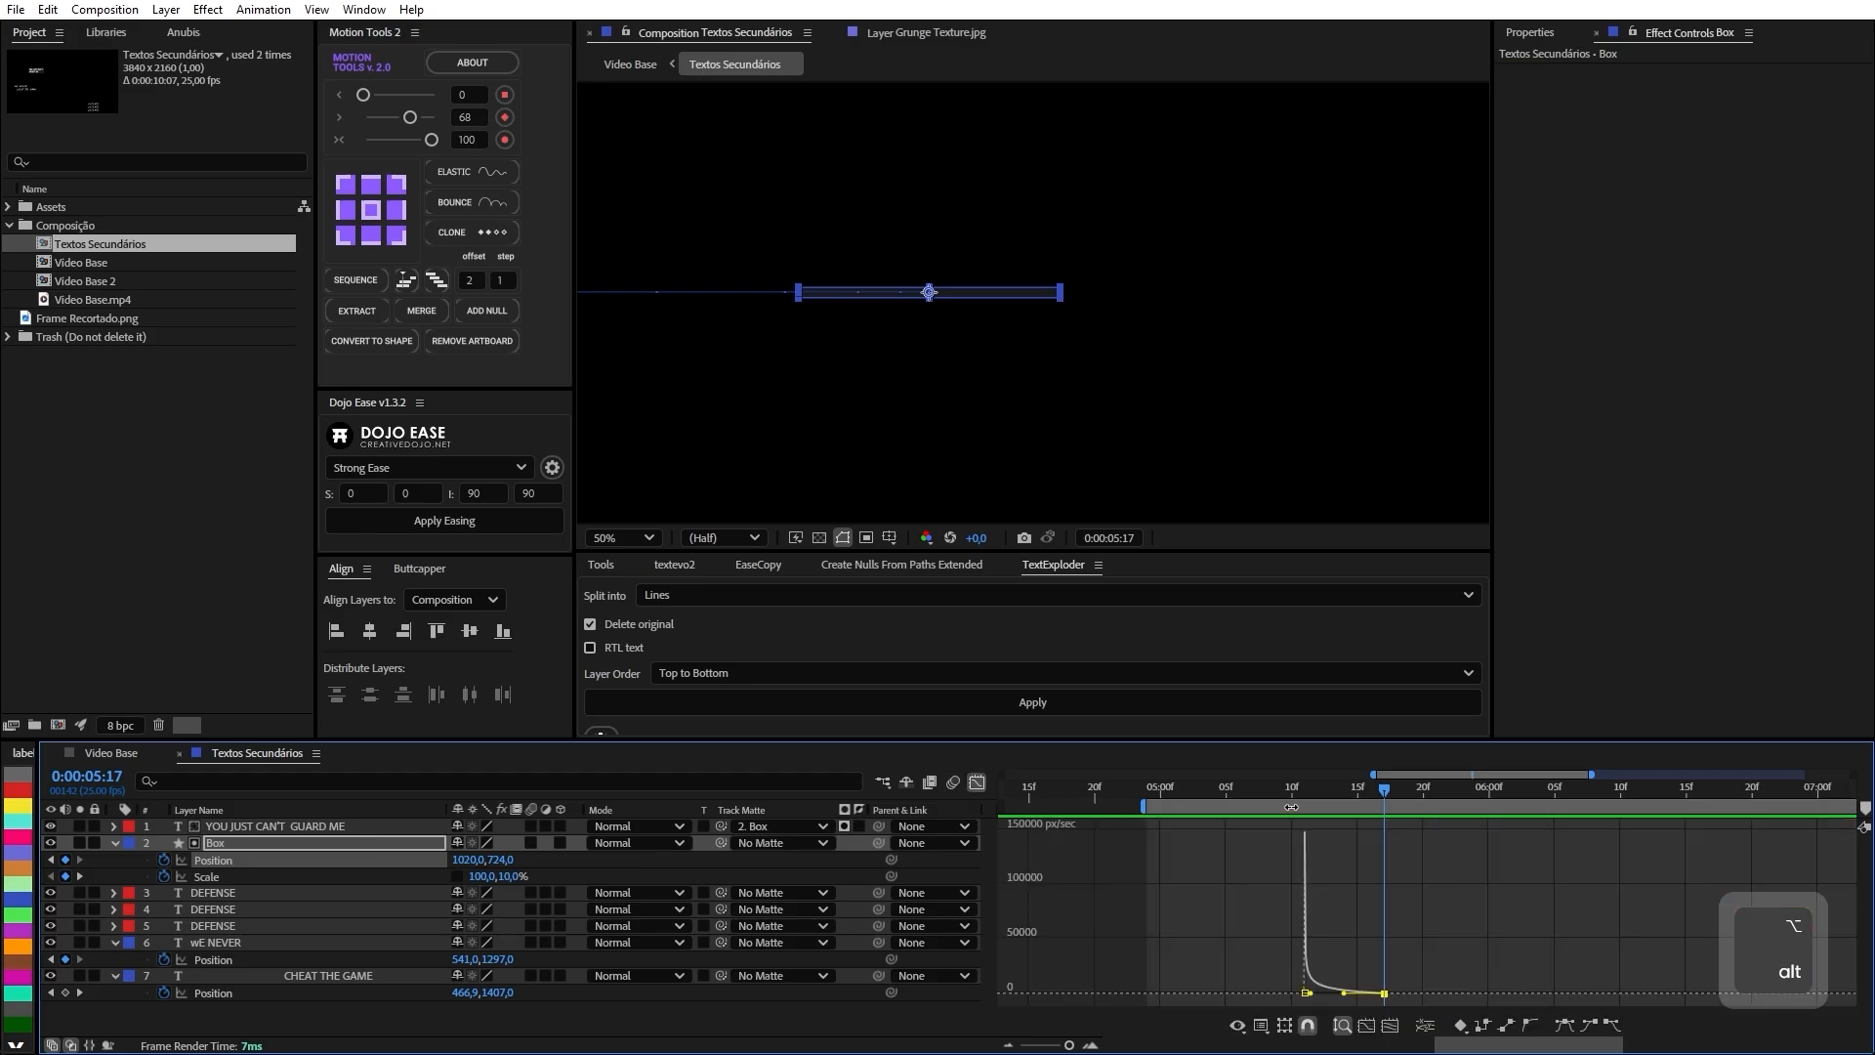
{"action": "scroll", "coordinate": [1416, 983], "scroll_direction": "up", "scroll_amount": 3}
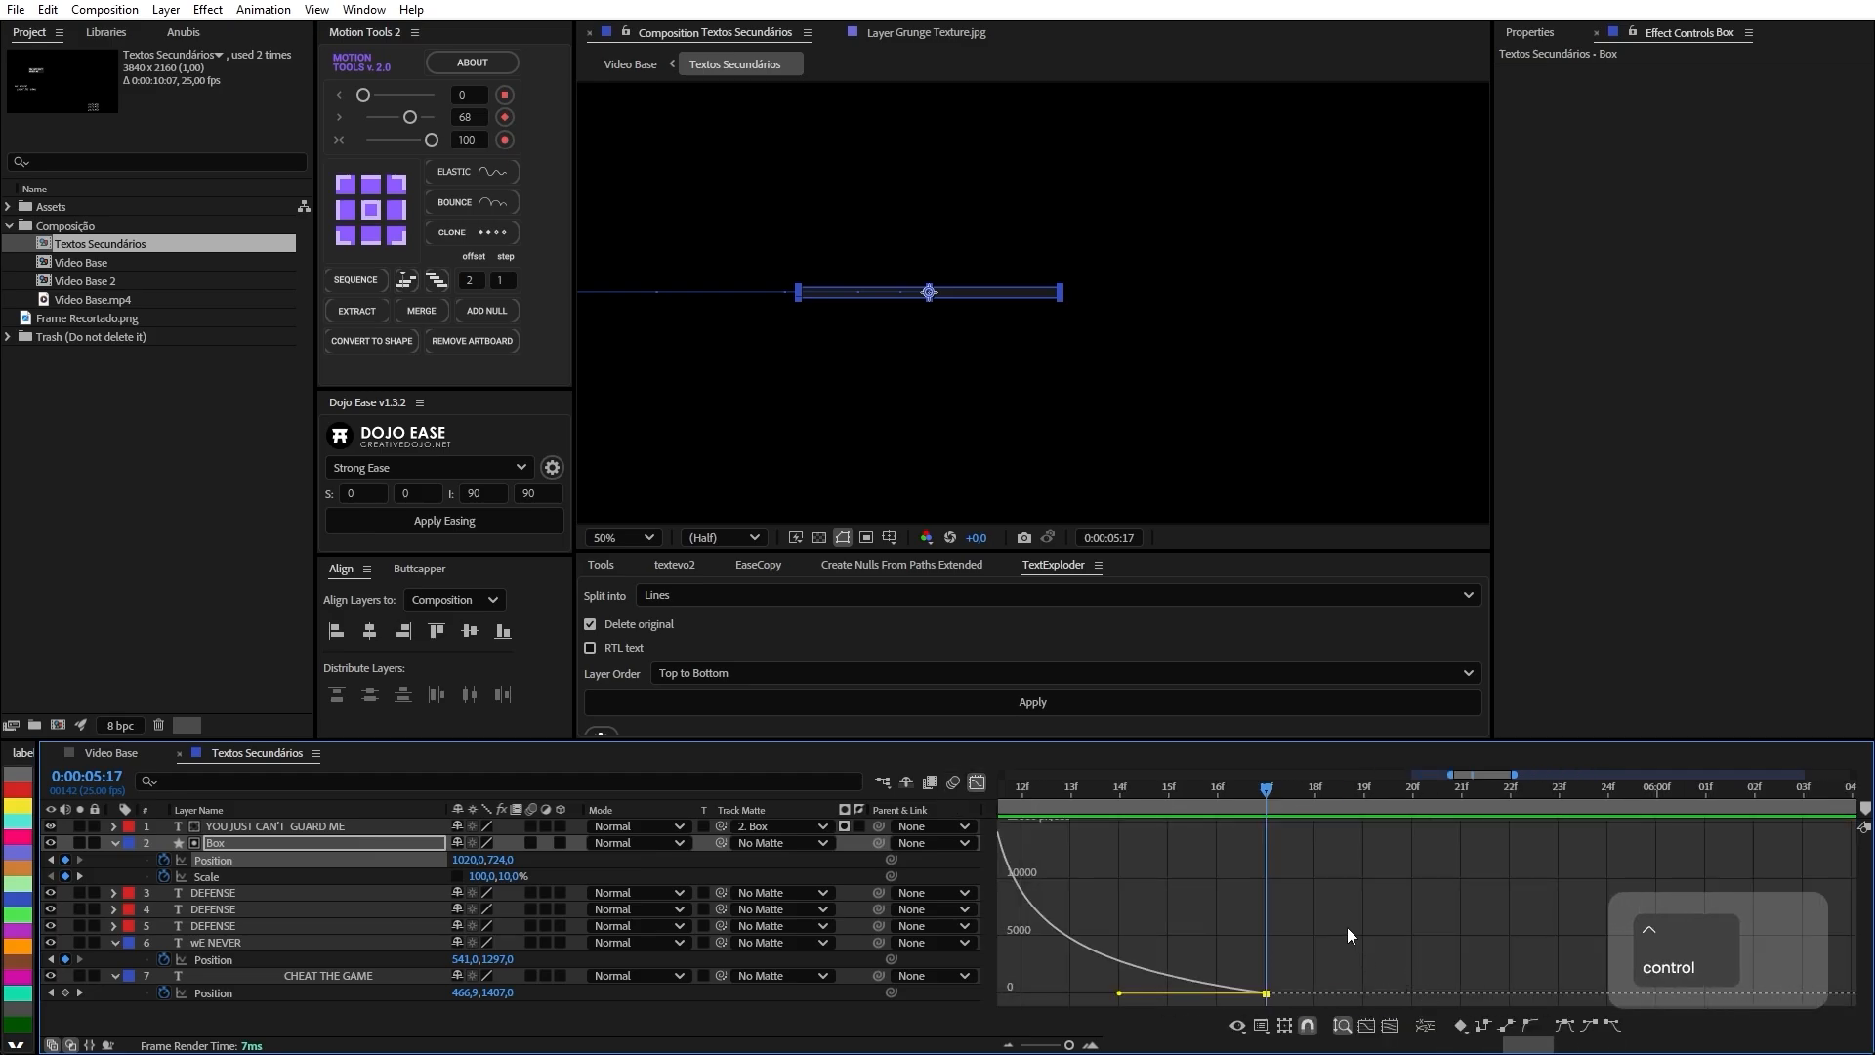
{"action": "key", "text": "ctrl+shift+Right"}
{"action": "key", "text": "ctrl+shift+Right"}
{"action": "key", "text": "ctrl+shift+Right"}
{"action": "key", "text": "ctrl+shift+Right"}
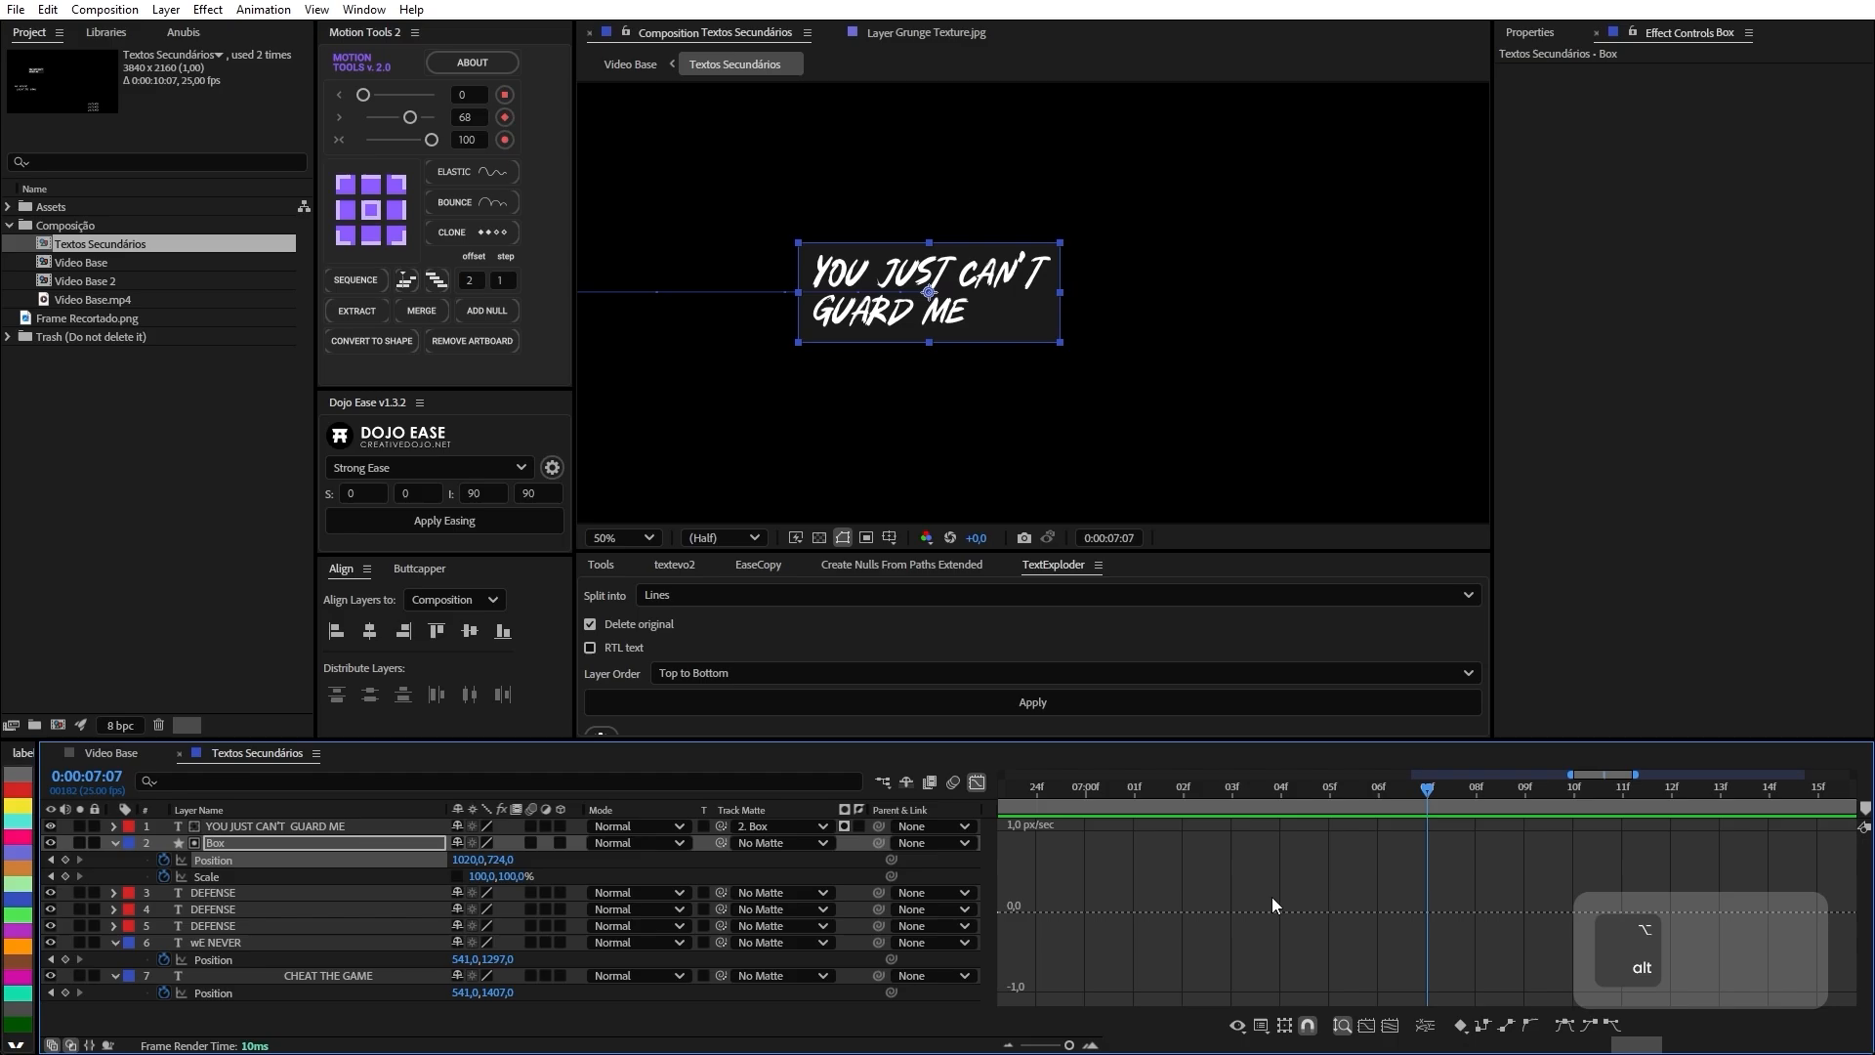
{"action": "scroll", "coordinate": [1273, 891], "scroll_direction": "down", "scroll_amount": 5}
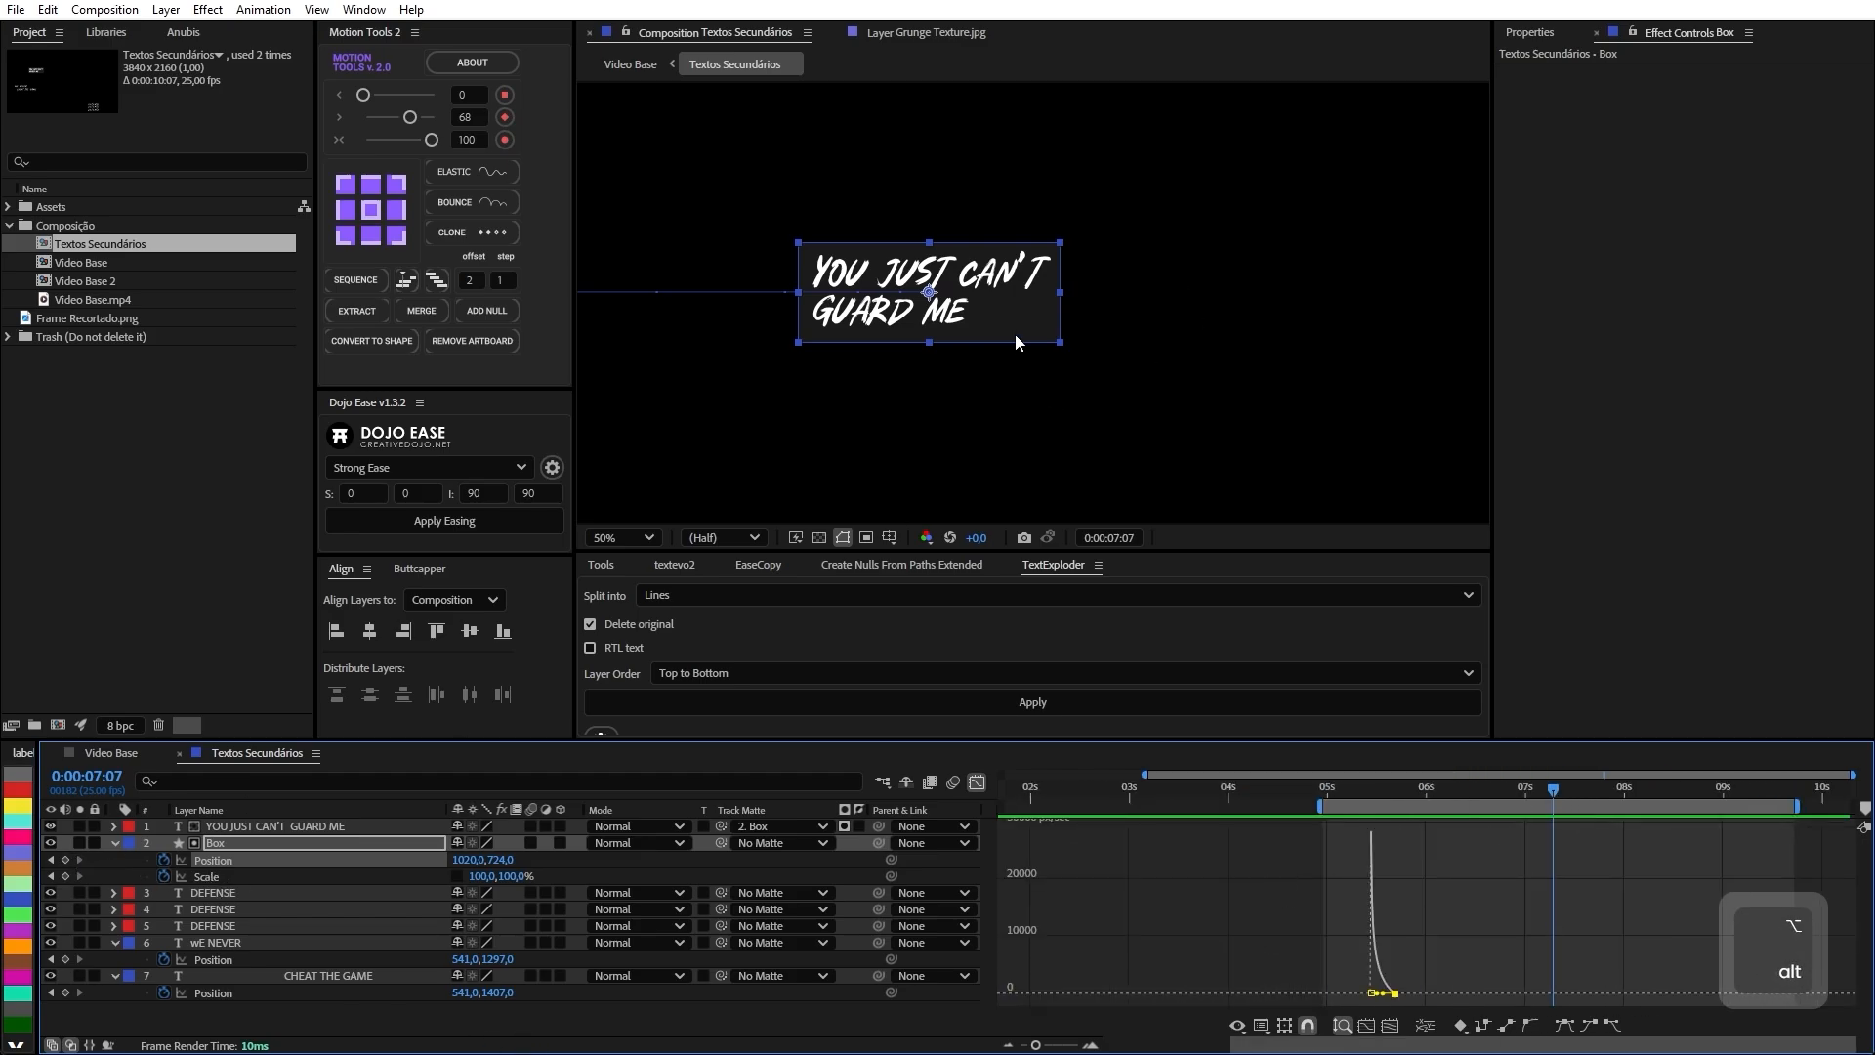
Try moving the Box right to a Position X of 1064 at 0:00:07:07, and undo the move.
{"action": "left_click_drag", "start_coordinate": [1016, 341], "coordinate": [1031, 329]}
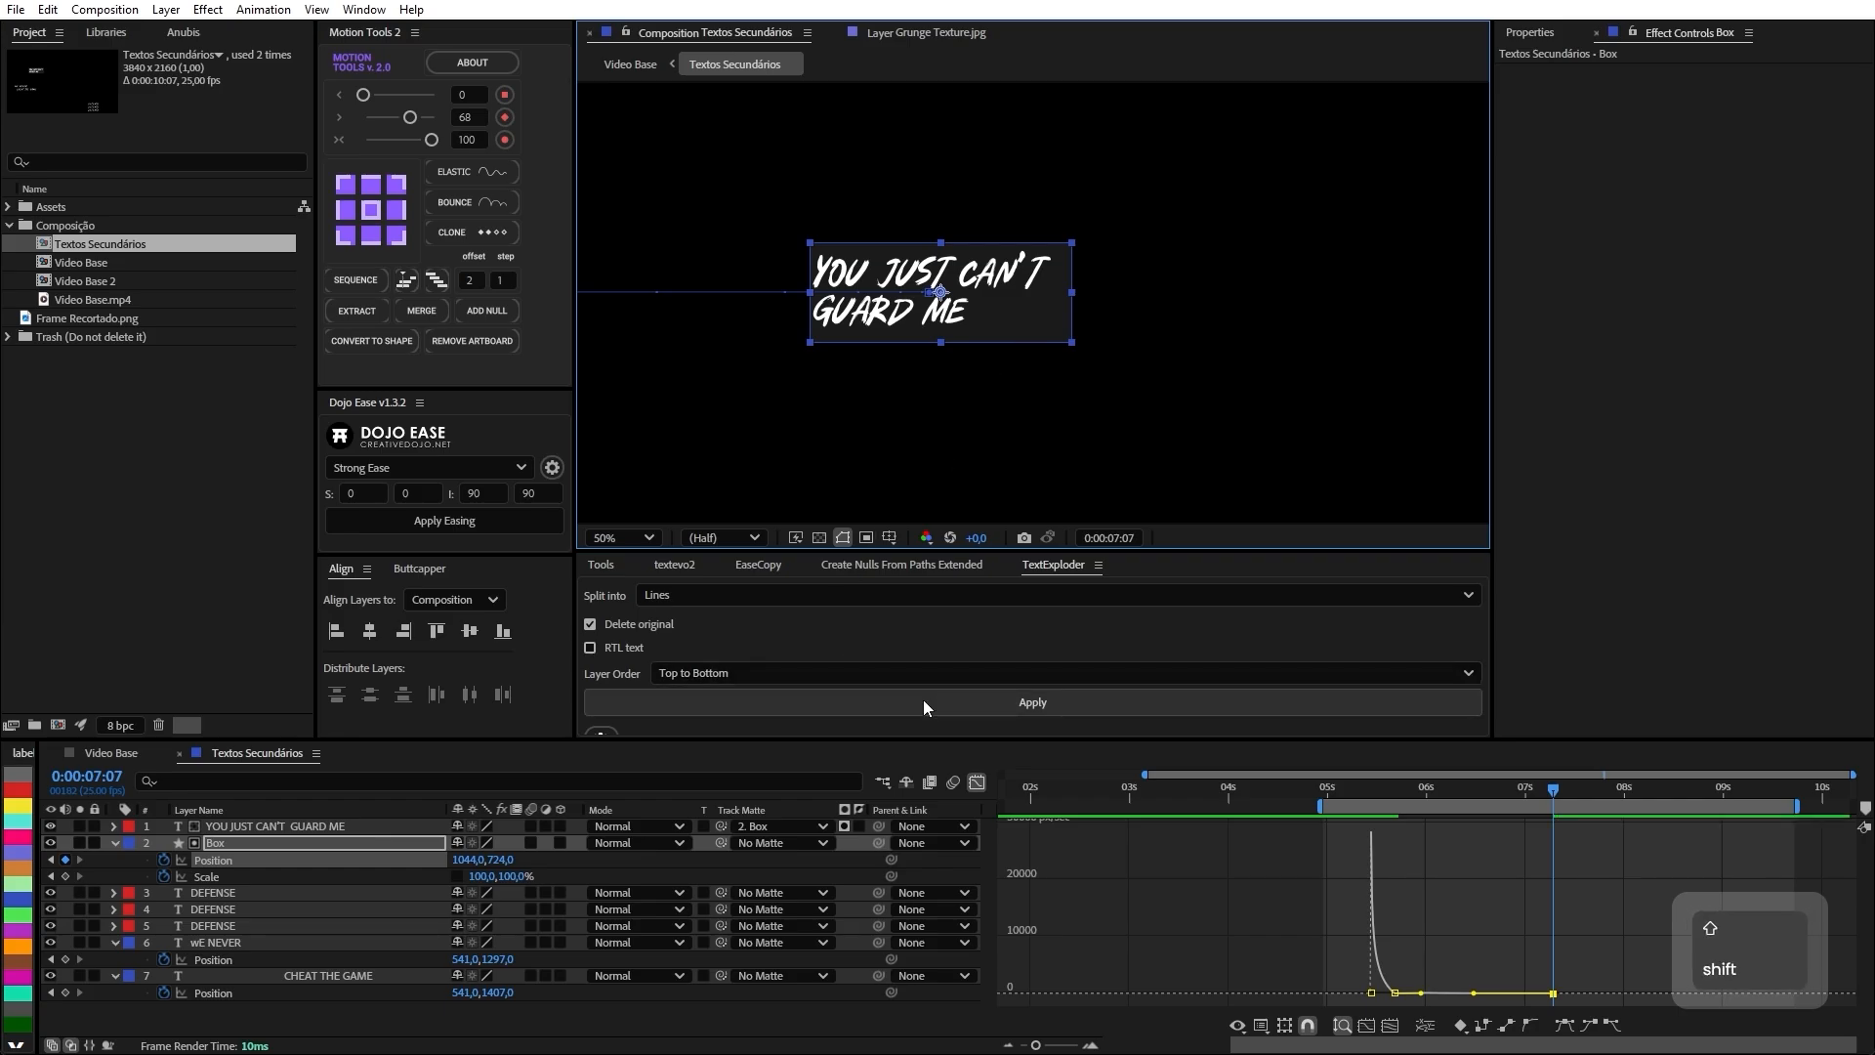
{"action": "key", "text": "shift+Right"}
{"action": "key", "text": "shift+Right"}
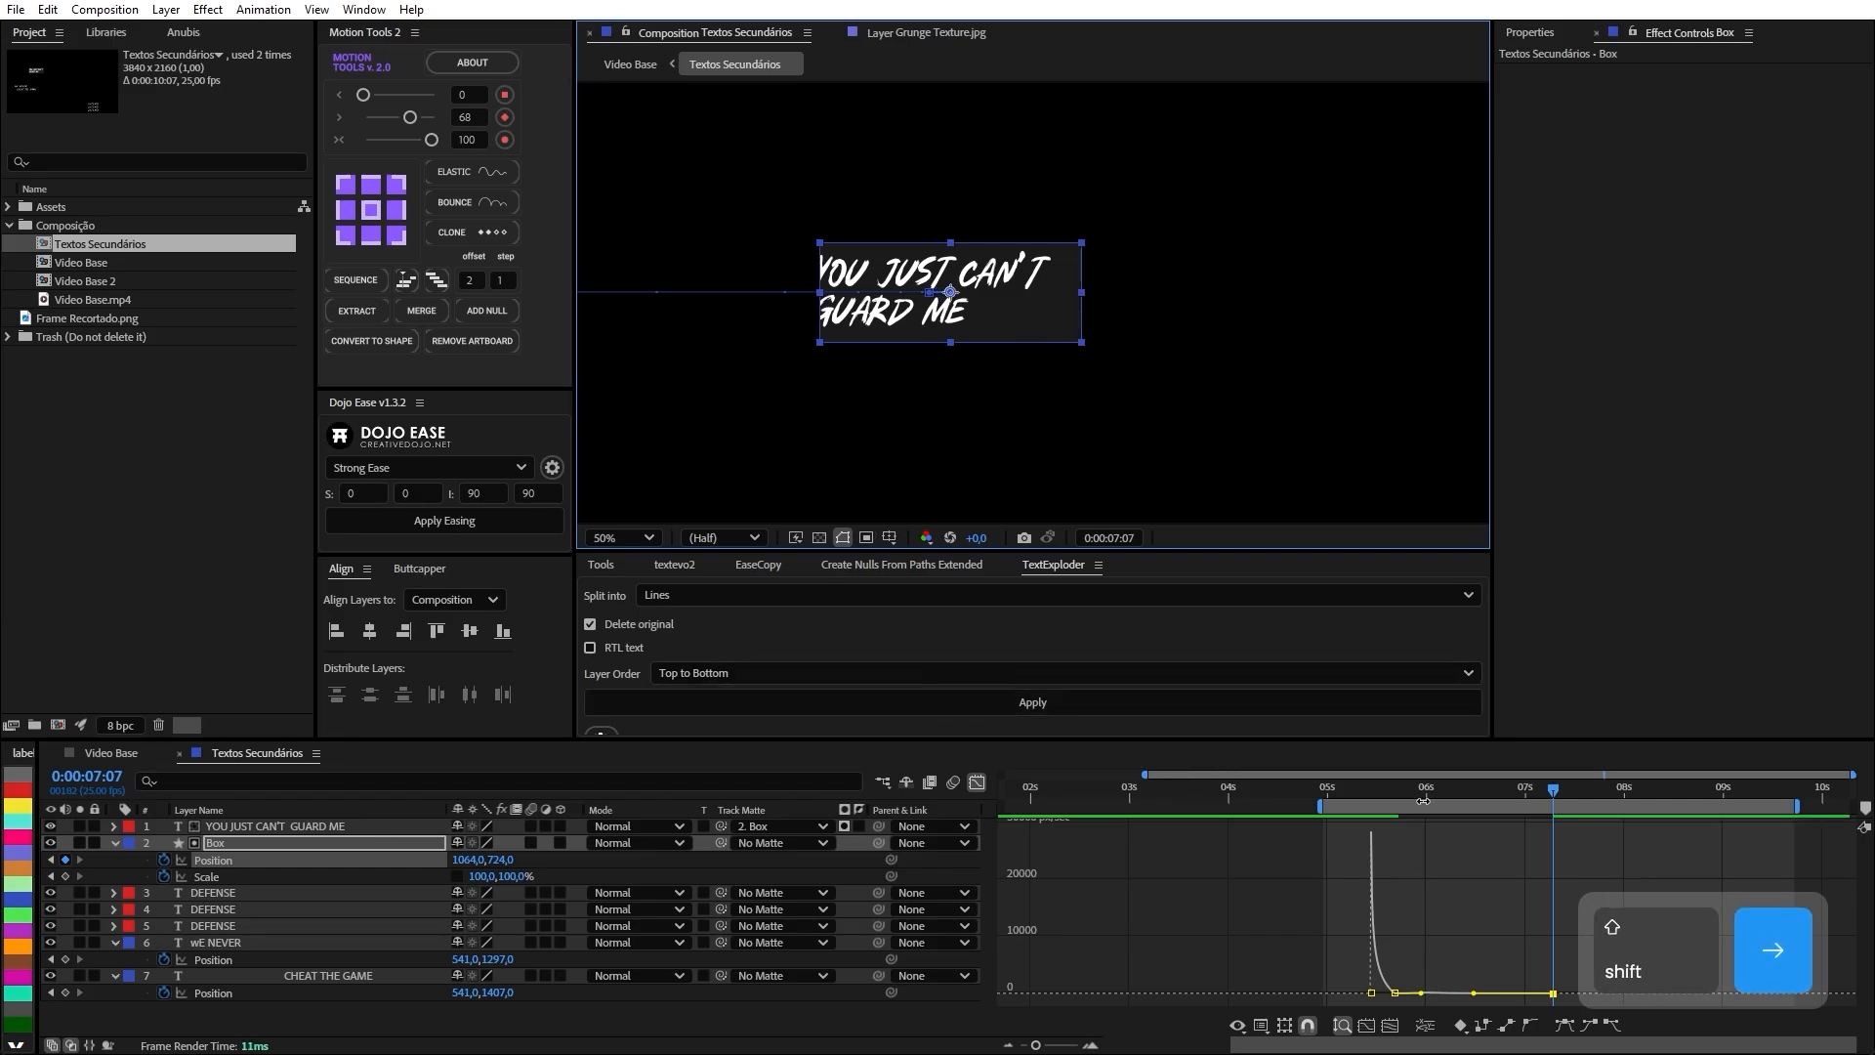
{"action": "left_click_drag", "start_coordinate": [1423, 800], "coordinate": [1388, 798]}
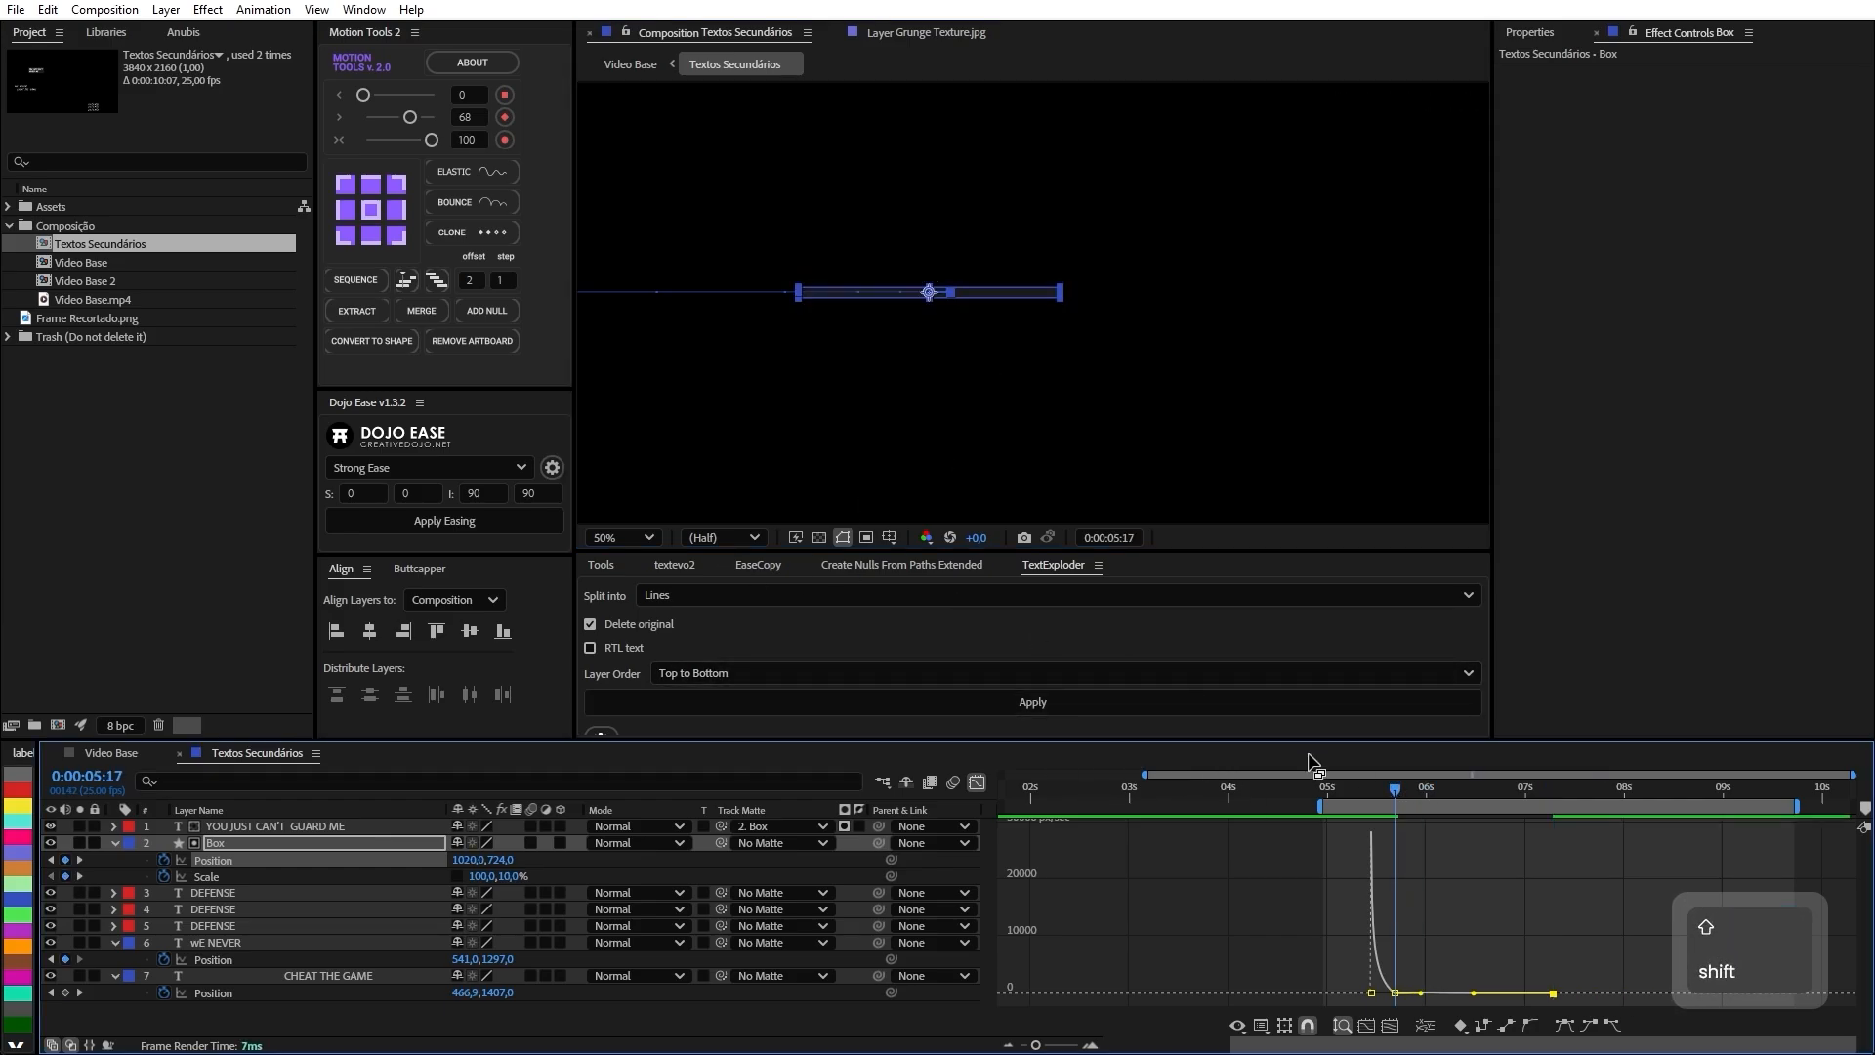
{"action": "key", "text": "ctrl+z"}
{"action": "key", "text": "ctrl+z"}
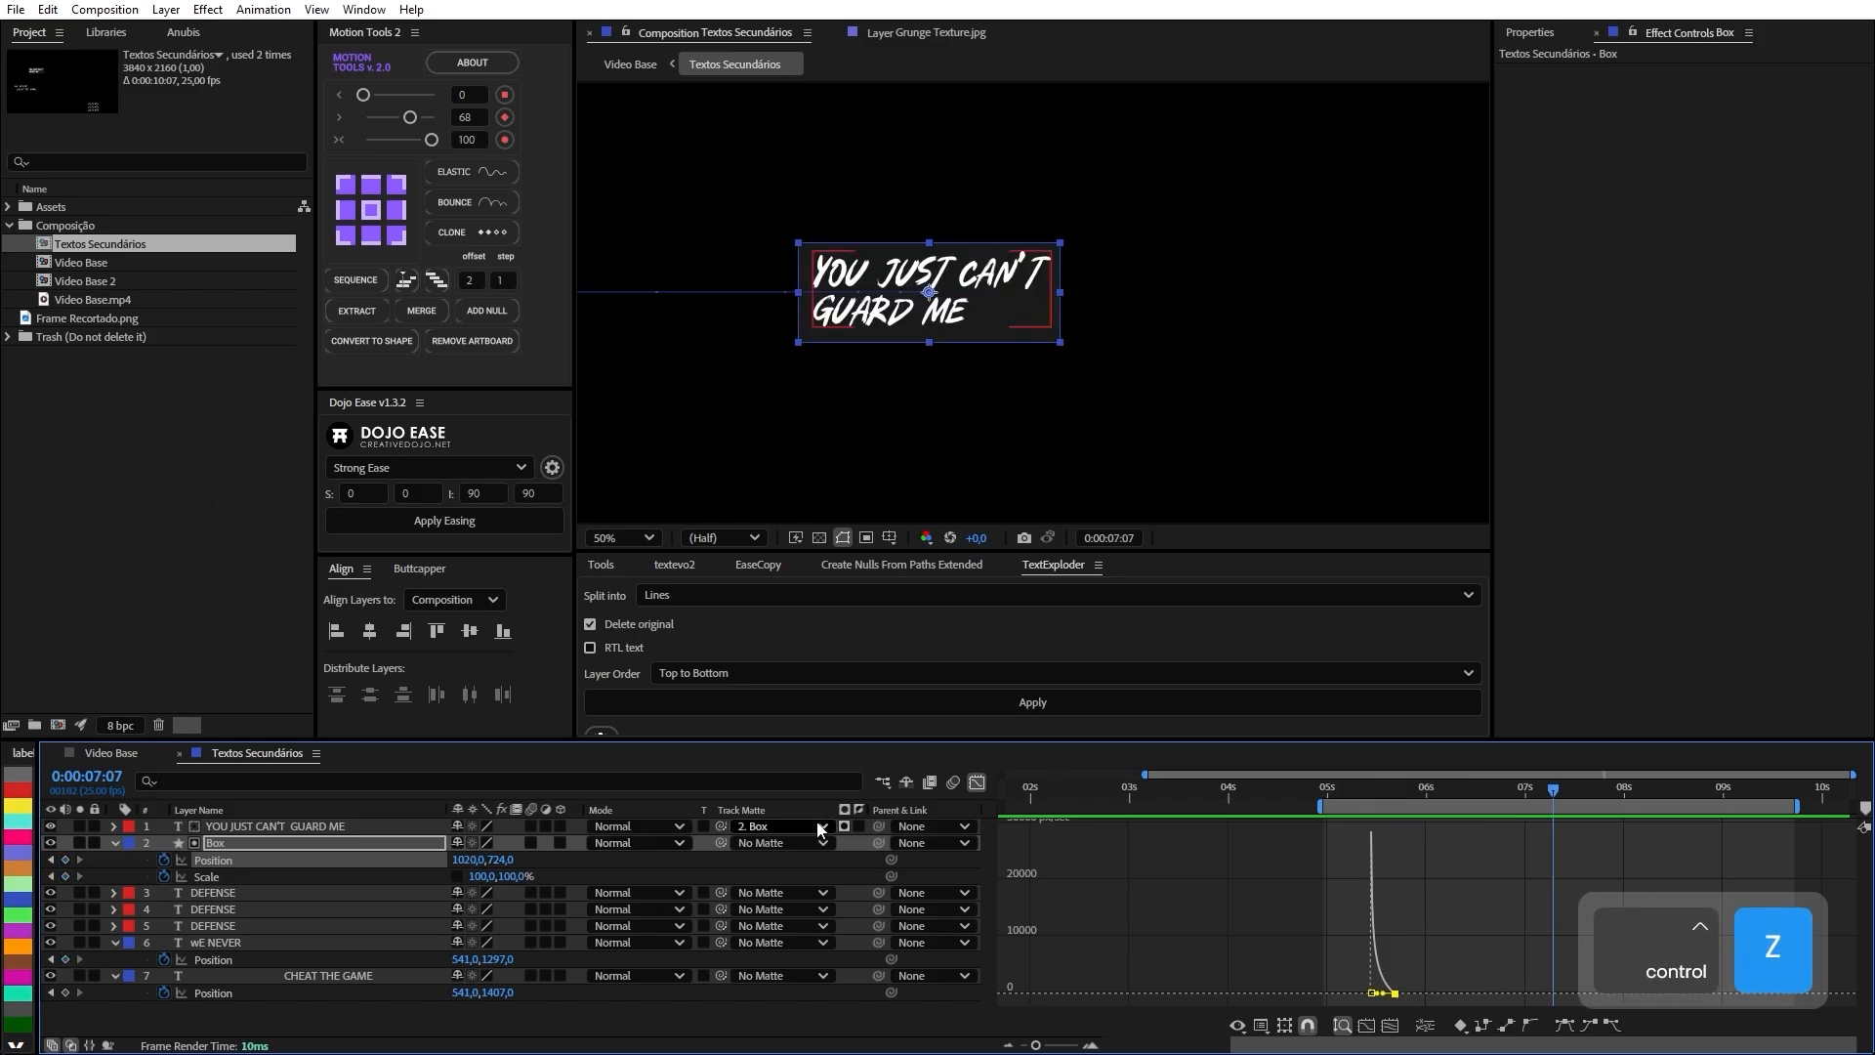
Parent the YOU JUST CAN'T GUARD ME layer to the Box and move the Box right to X 1100 at 0:00:07:07.
{"action": "left_click_drag", "start_coordinate": [878, 826], "coordinate": [218, 845]}
{"action": "left_click", "coordinate": [381, 851]}
{"action": "key", "text": "shift+Right"}
{"action": "key", "text": "shift+Right"}
{"action": "key", "text": "shift+Right"}
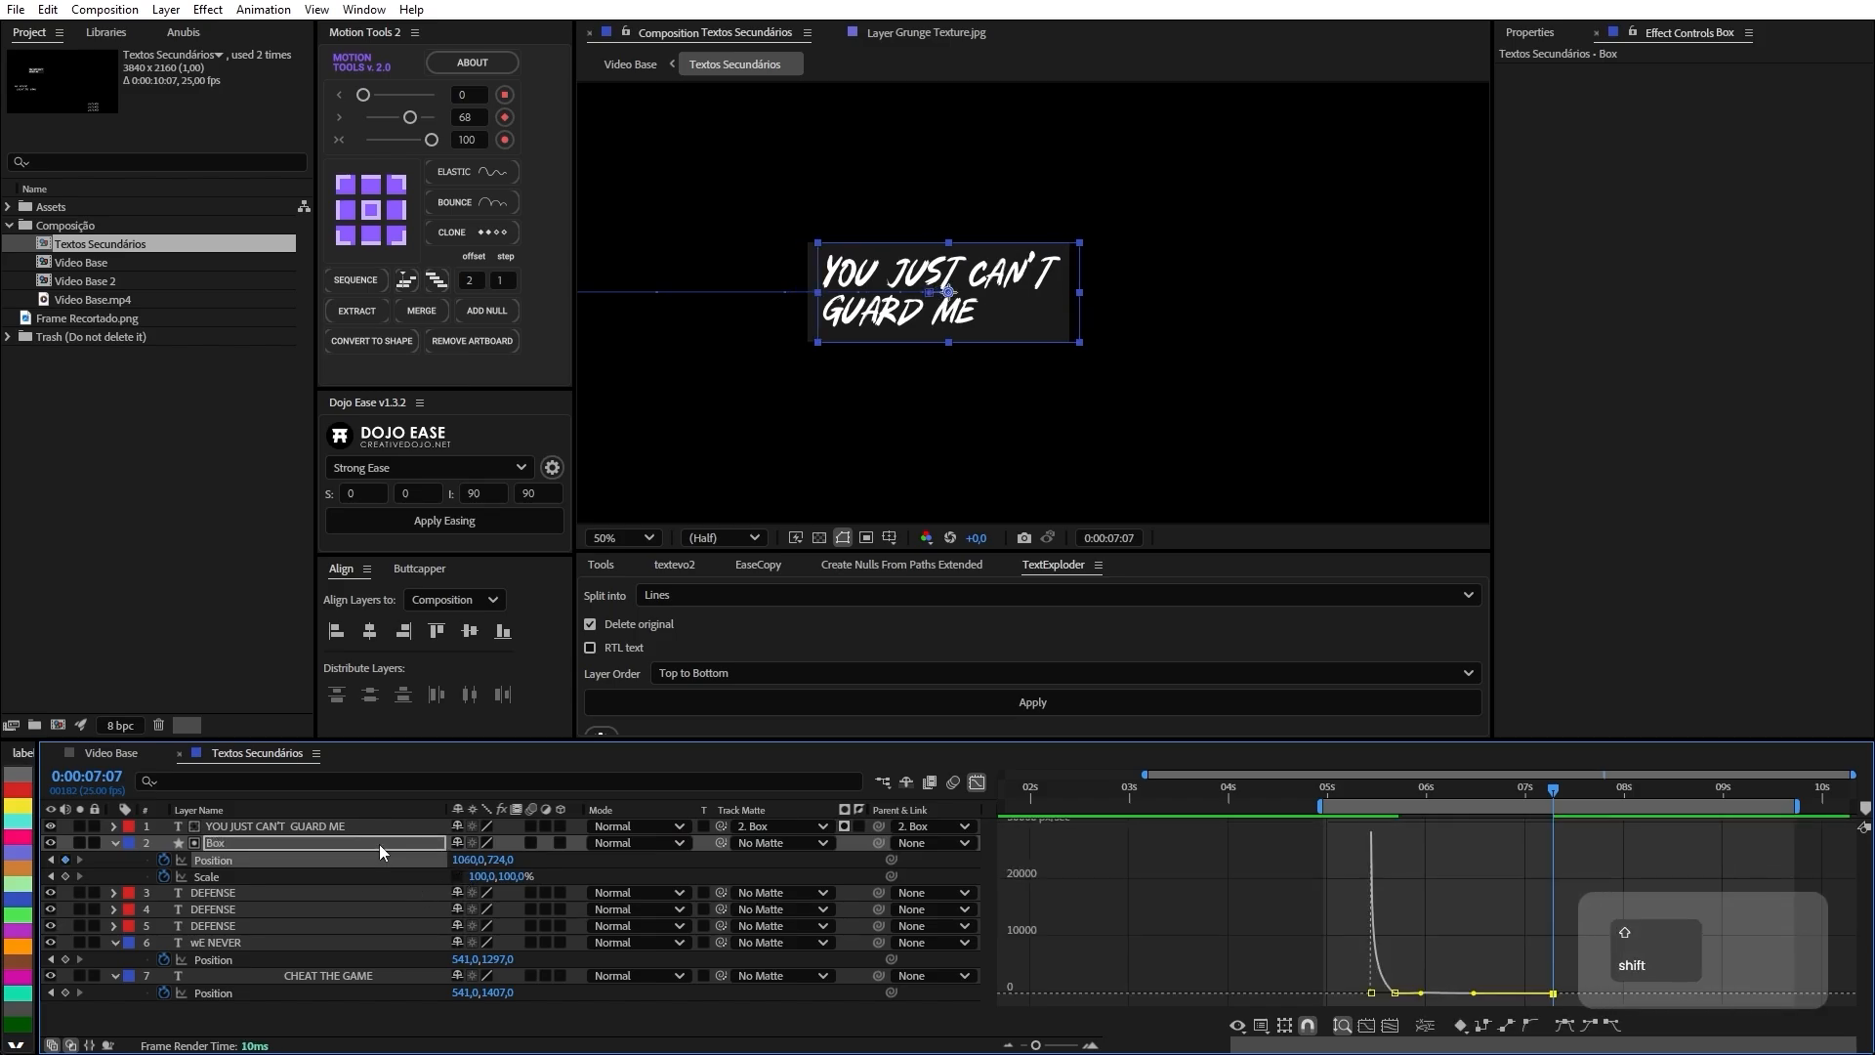
{"action": "key", "text": "shift+Right"}
{"action": "key", "text": "shift+Right"}
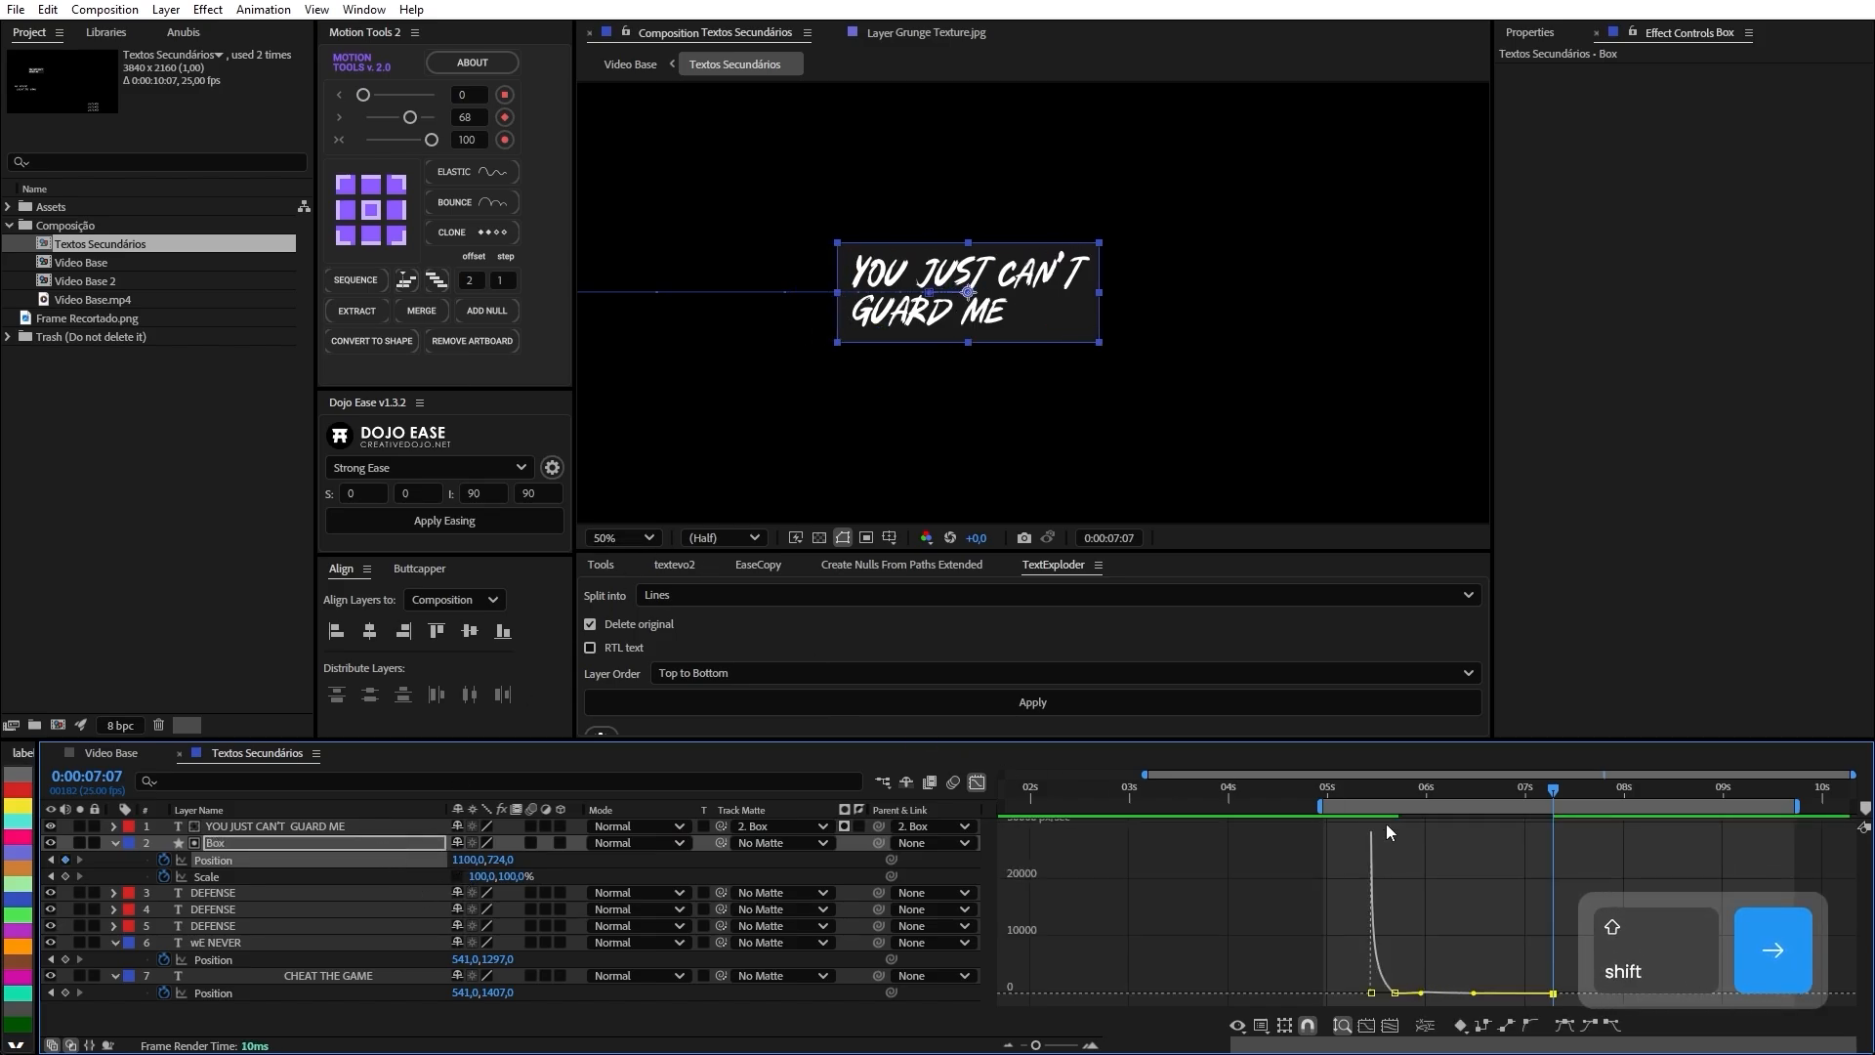
Raise the Box's Position speed at the 0:00:05:17 keyframe to about 160 px/sec so it keeps drifting.
{"action": "scroll", "coordinate": [1418, 994], "scroll_direction": "up", "scroll_amount": 6, "text": "alt"}
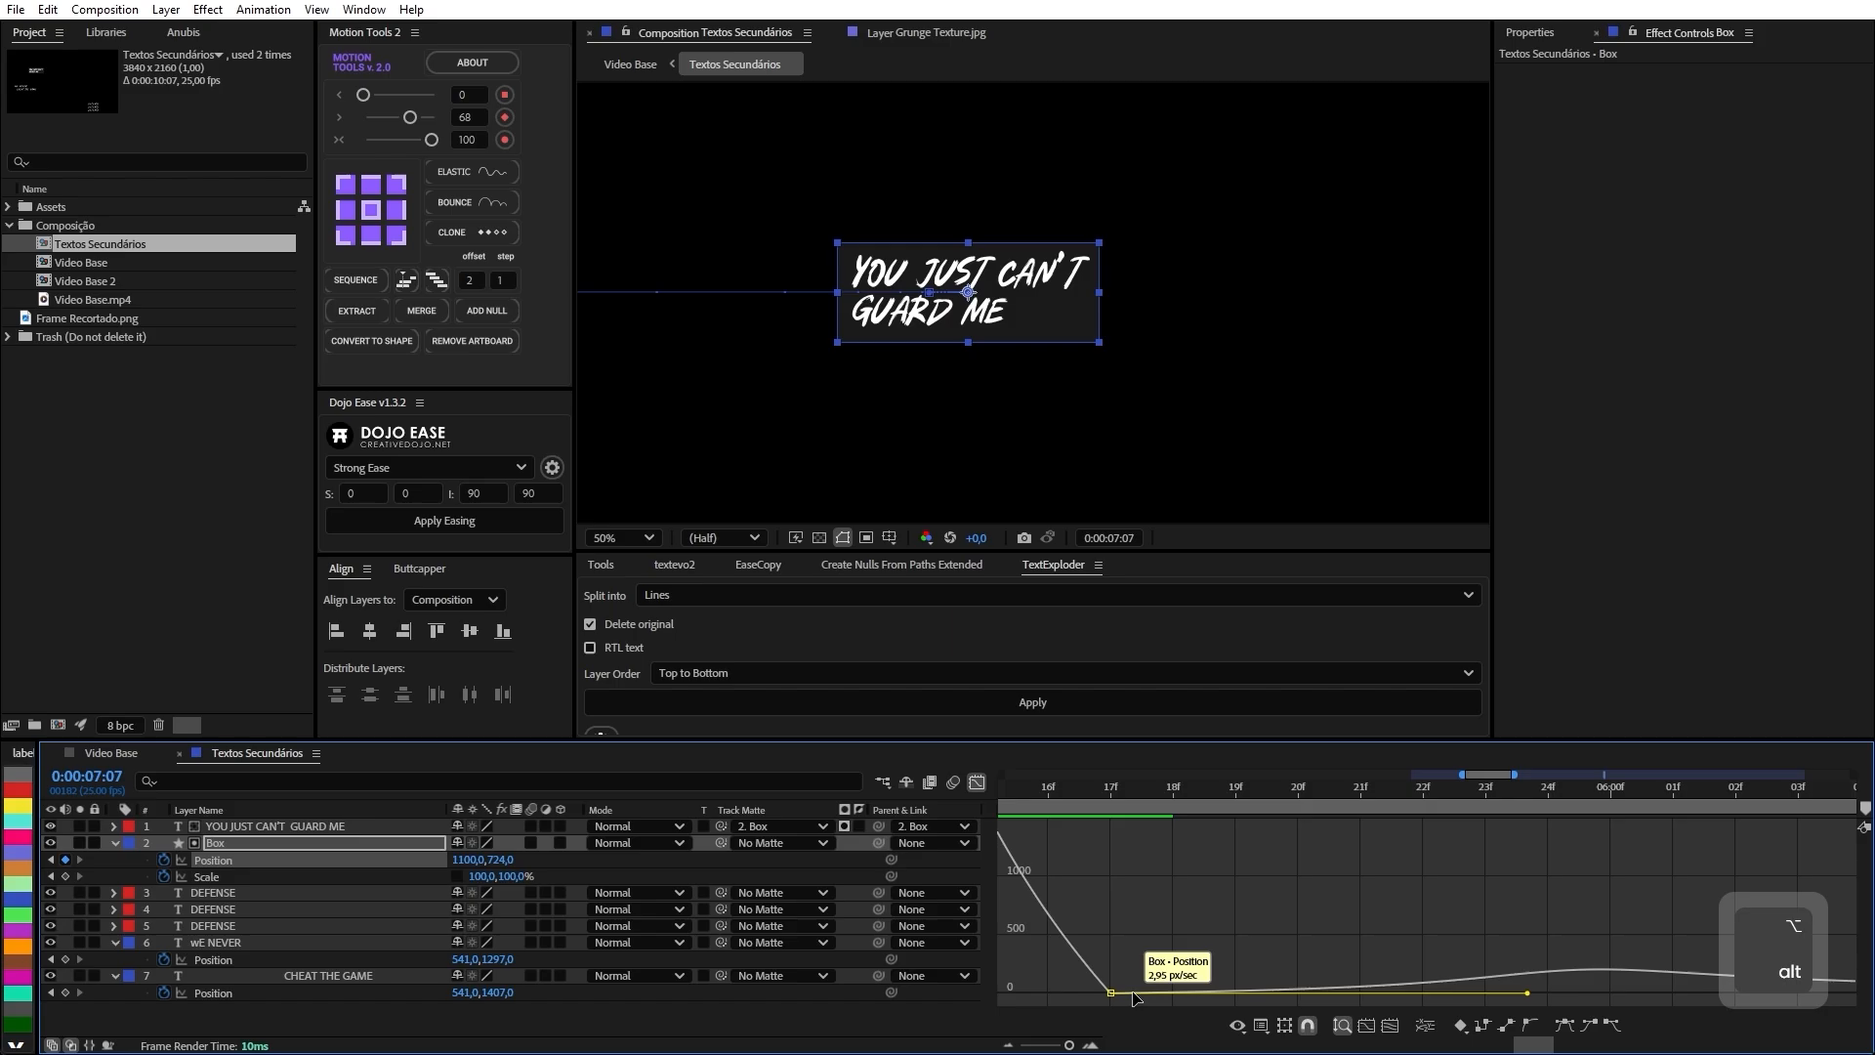
{"action": "double_click", "coordinate": [1110, 994]}
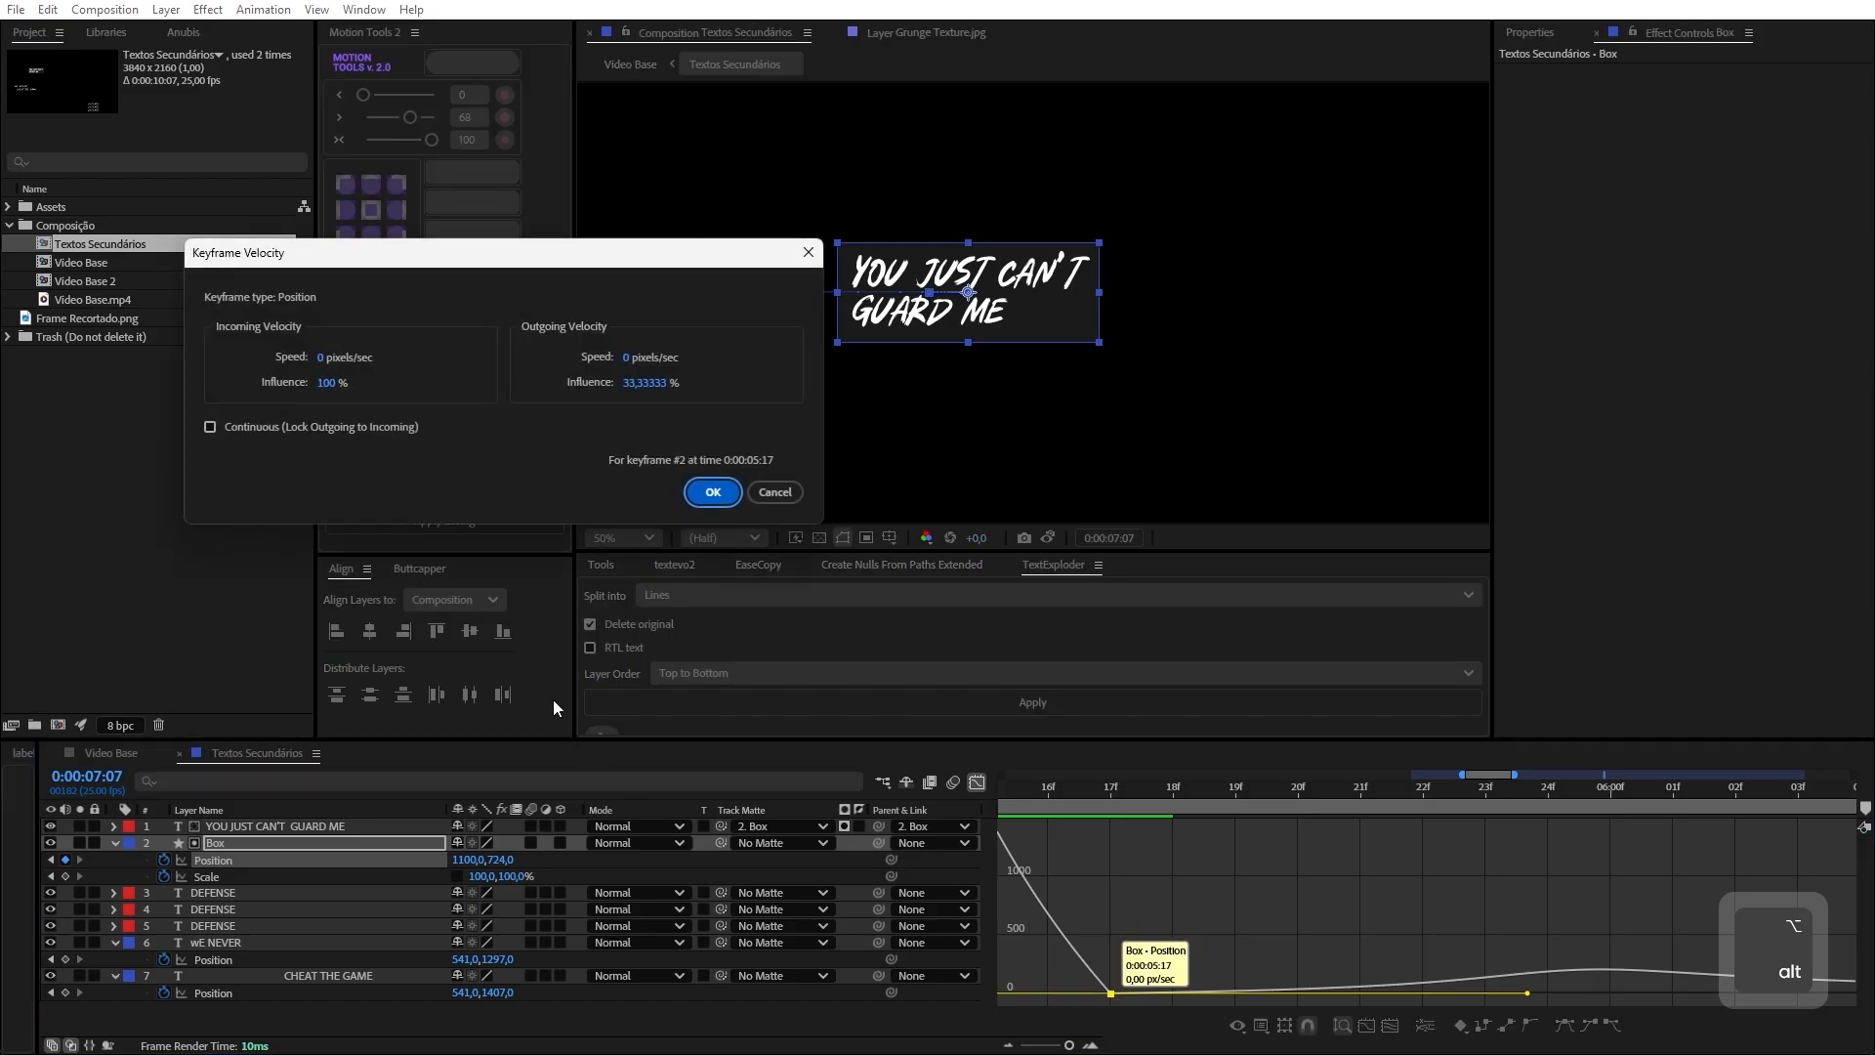
{"action": "left_click", "coordinate": [712, 493]}
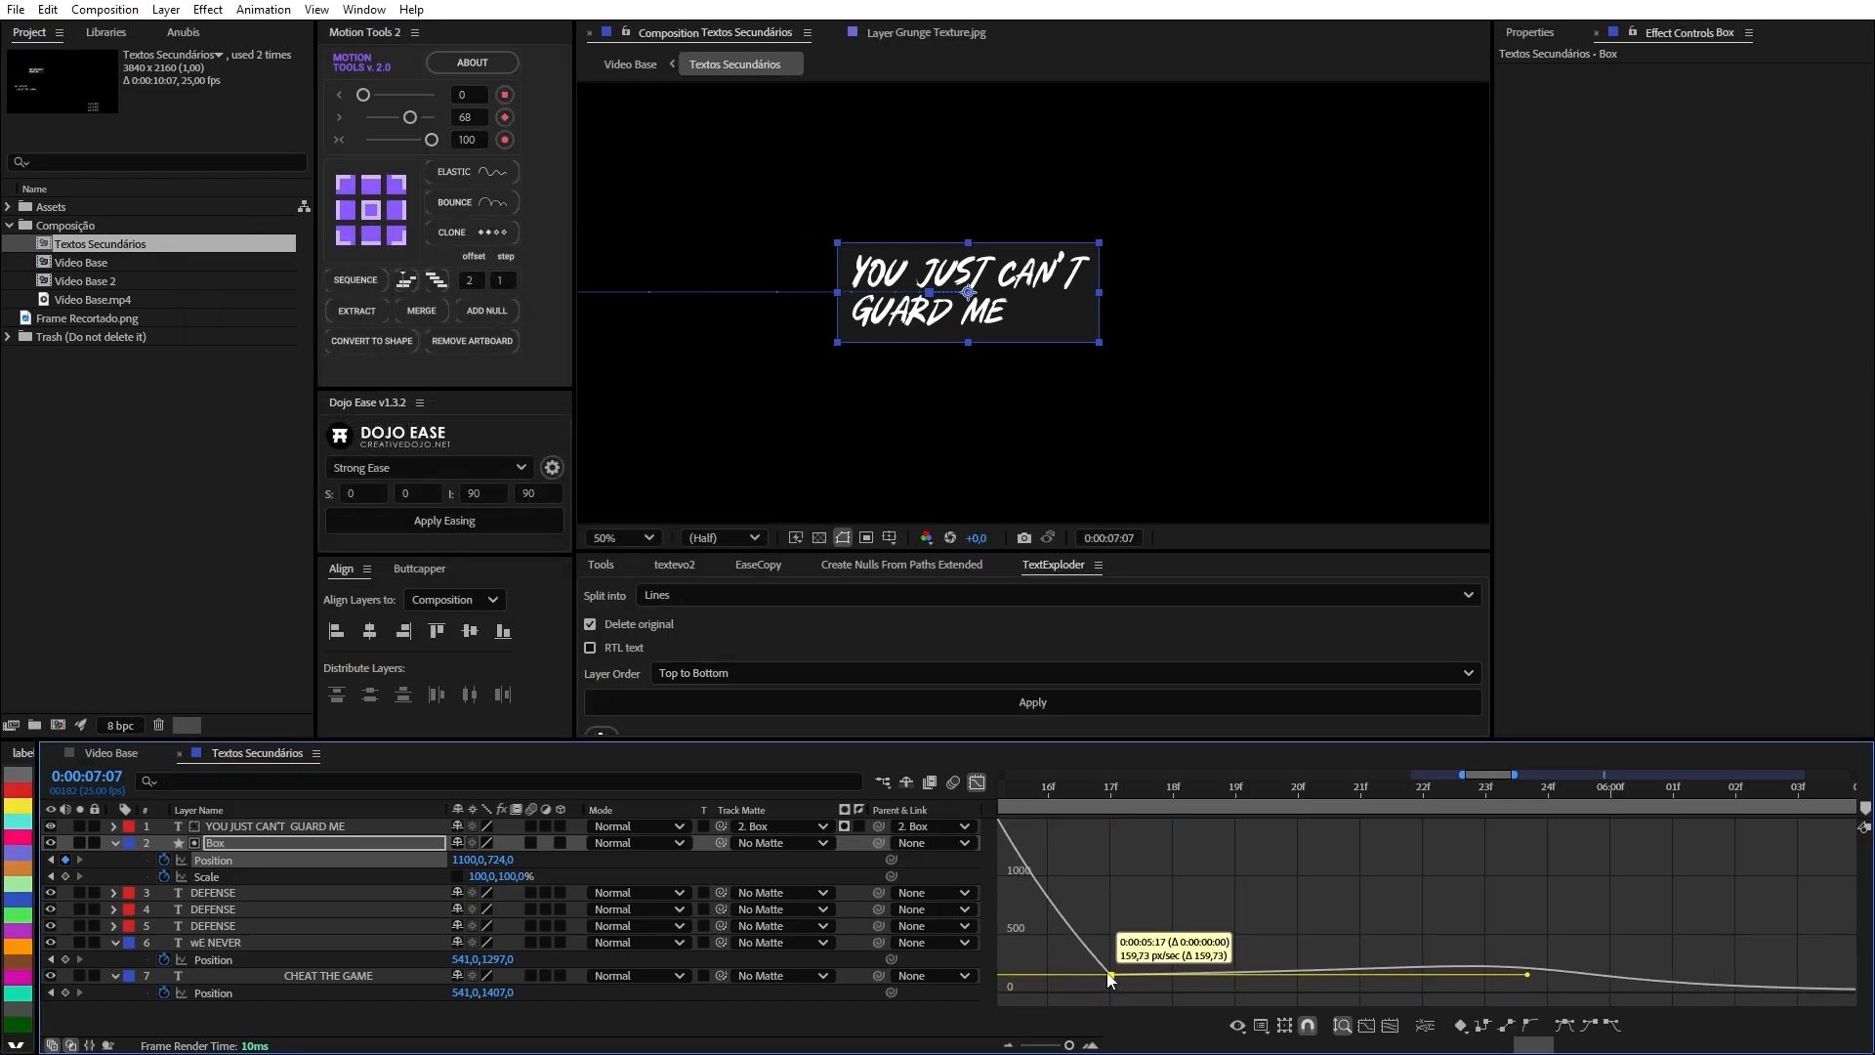
{"action": "left_click", "coordinate": [1391, 1023]}
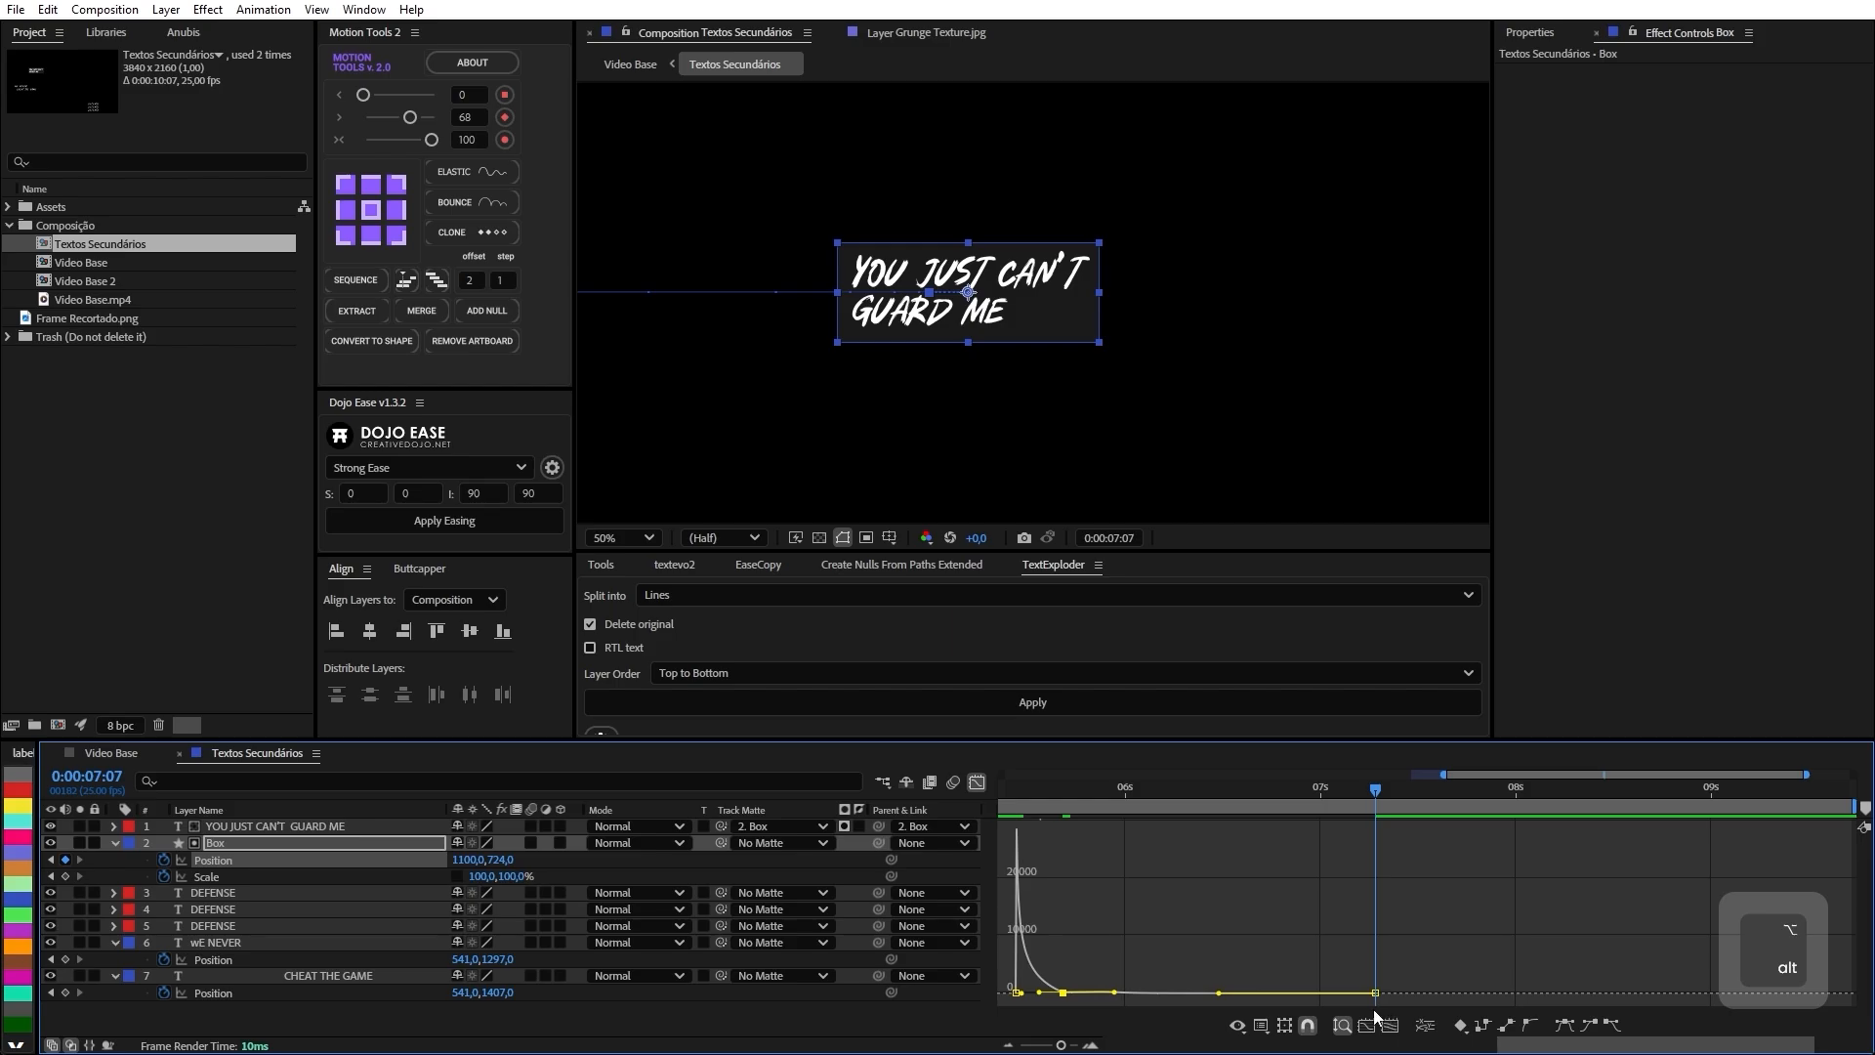
Adjust the Box's speed at the 0:00:07:07 Position keyframe and shorten that keyframe's incoming easing handle.
{"action": "scroll", "coordinate": [1375, 992], "scroll_direction": "up", "scroll_amount": 5}
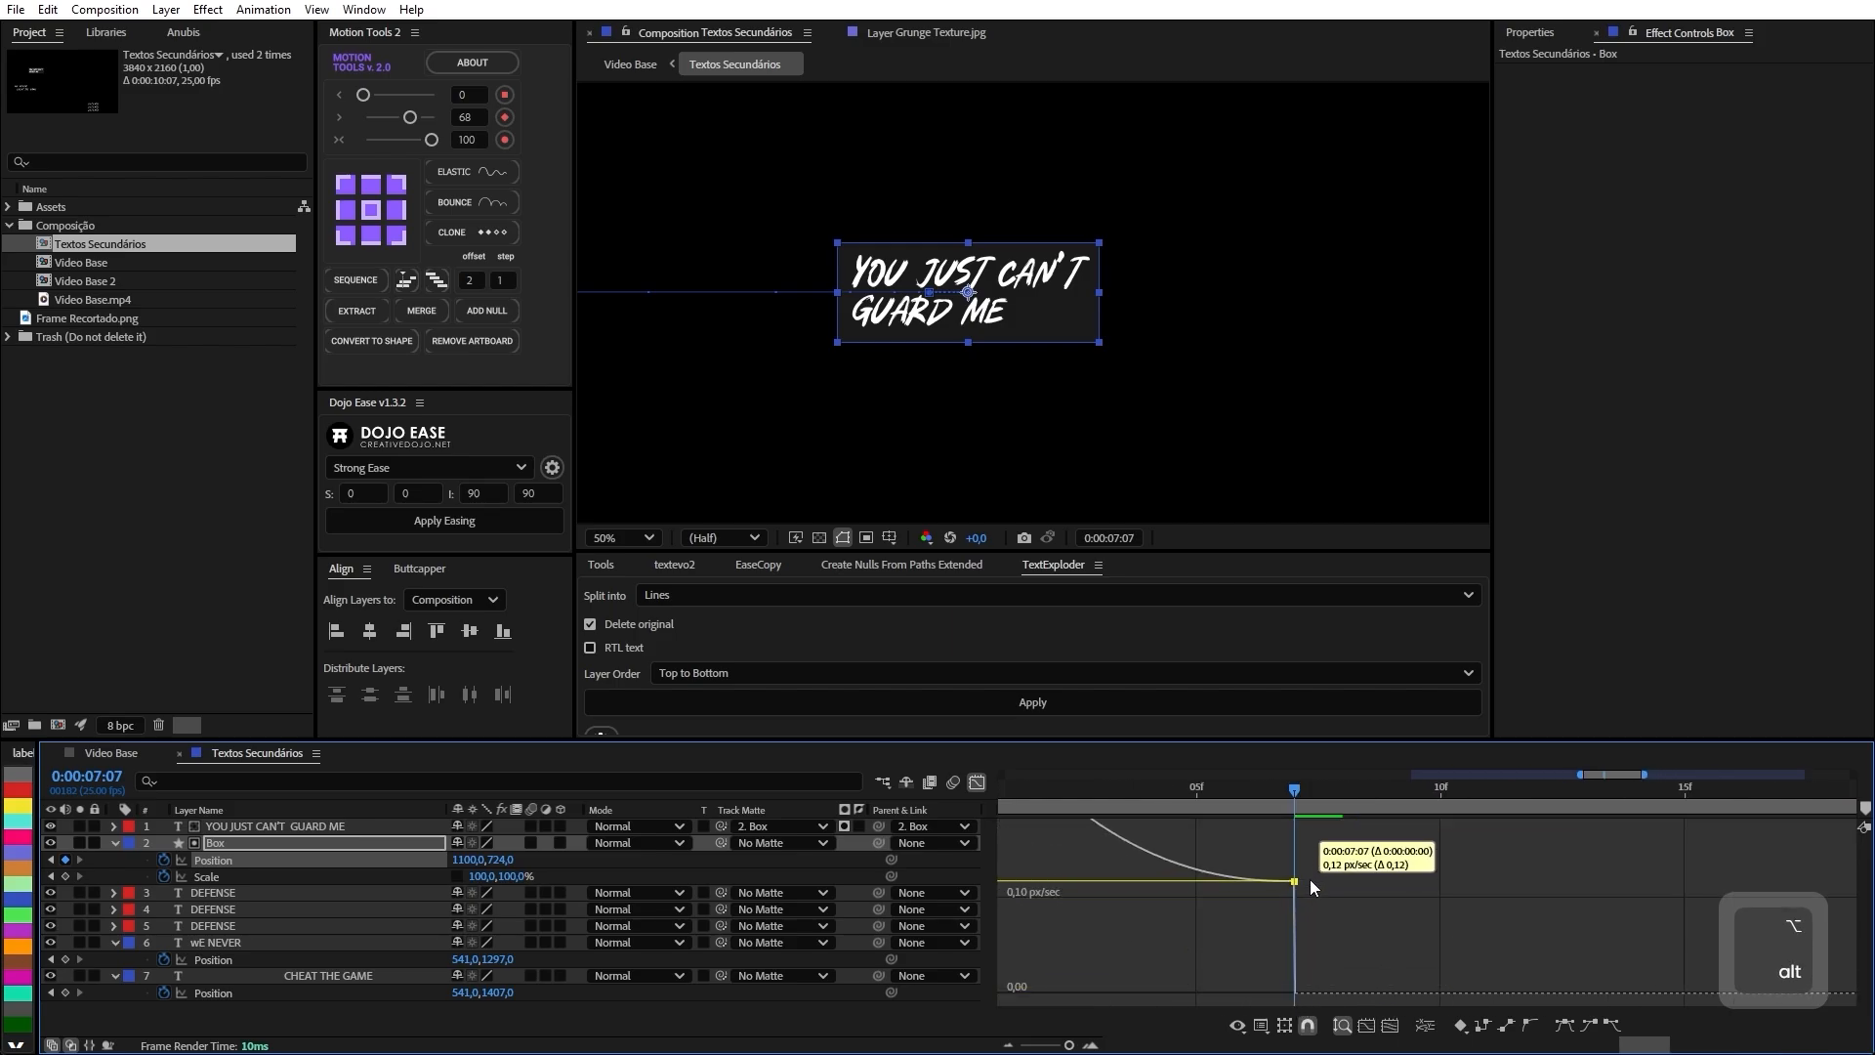
{"action": "scroll", "coordinate": [1269, 923], "scroll_direction": "down", "scroll_amount": 5}
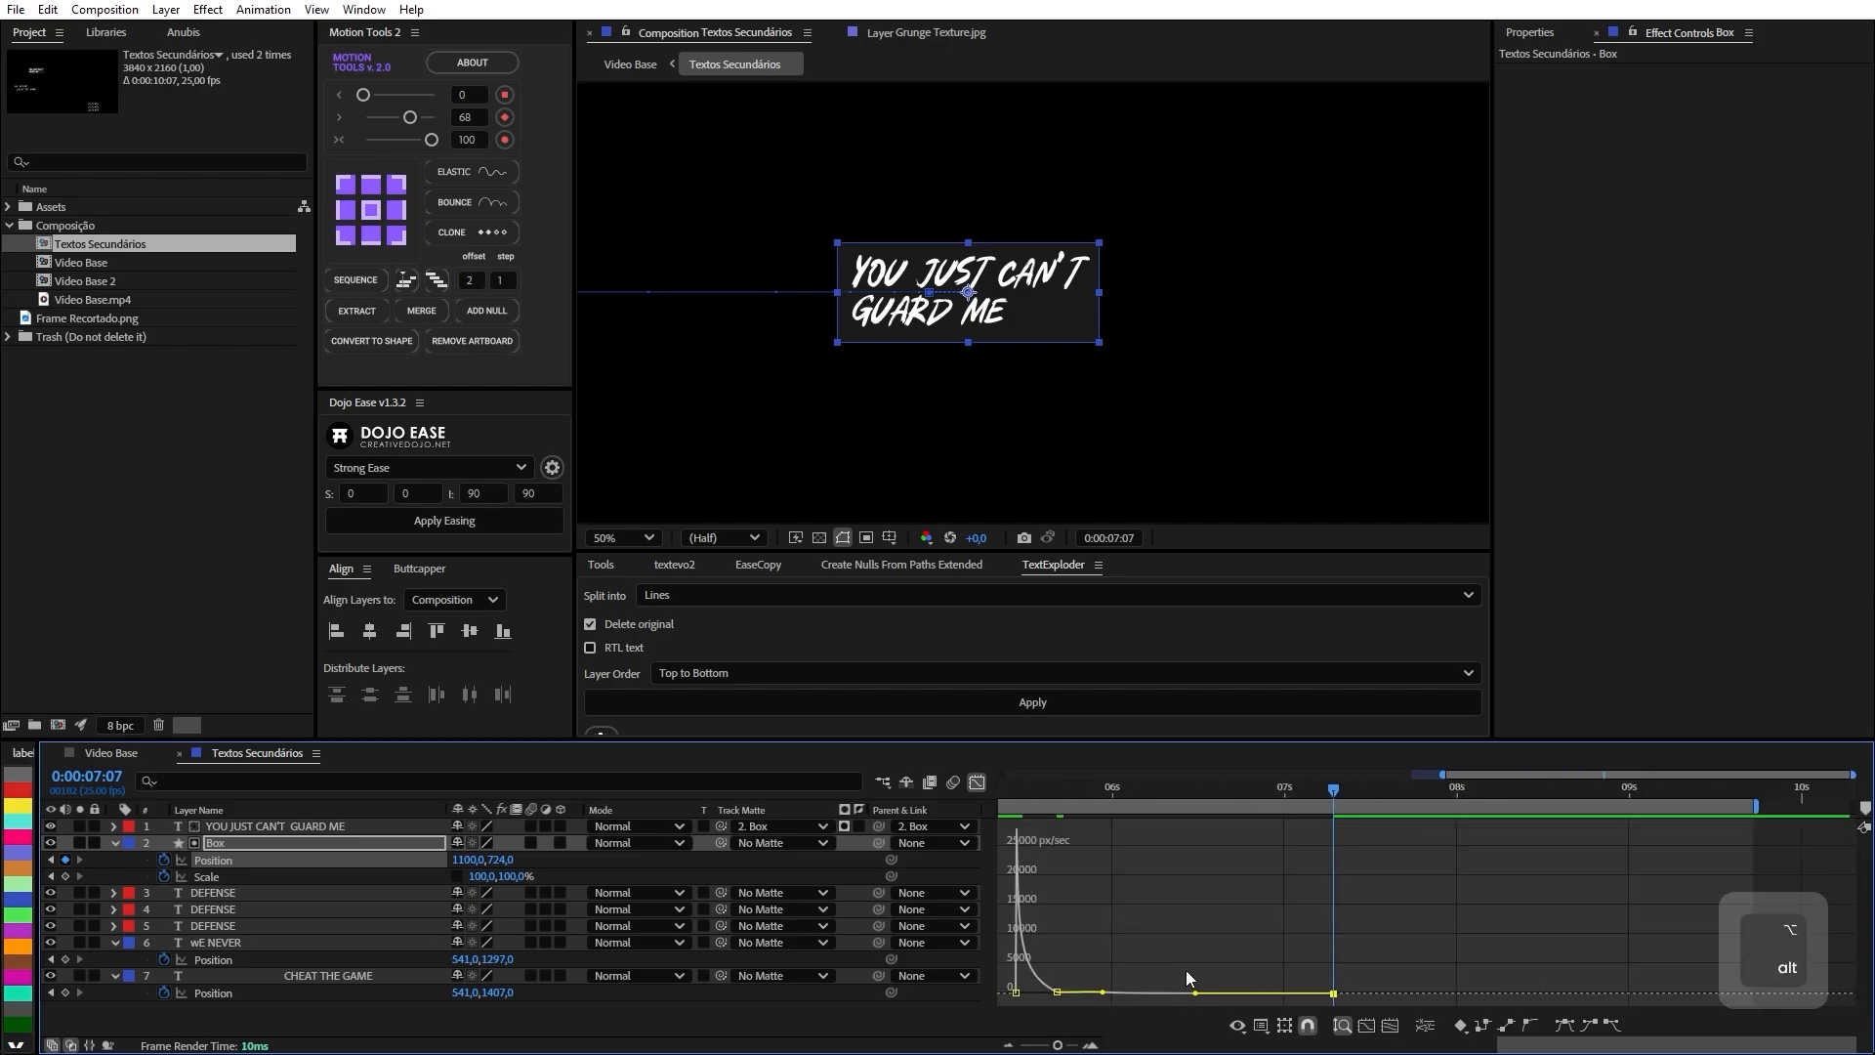
{"action": "scroll", "coordinate": [1338, 981], "scroll_direction": "up", "scroll_amount": 5}
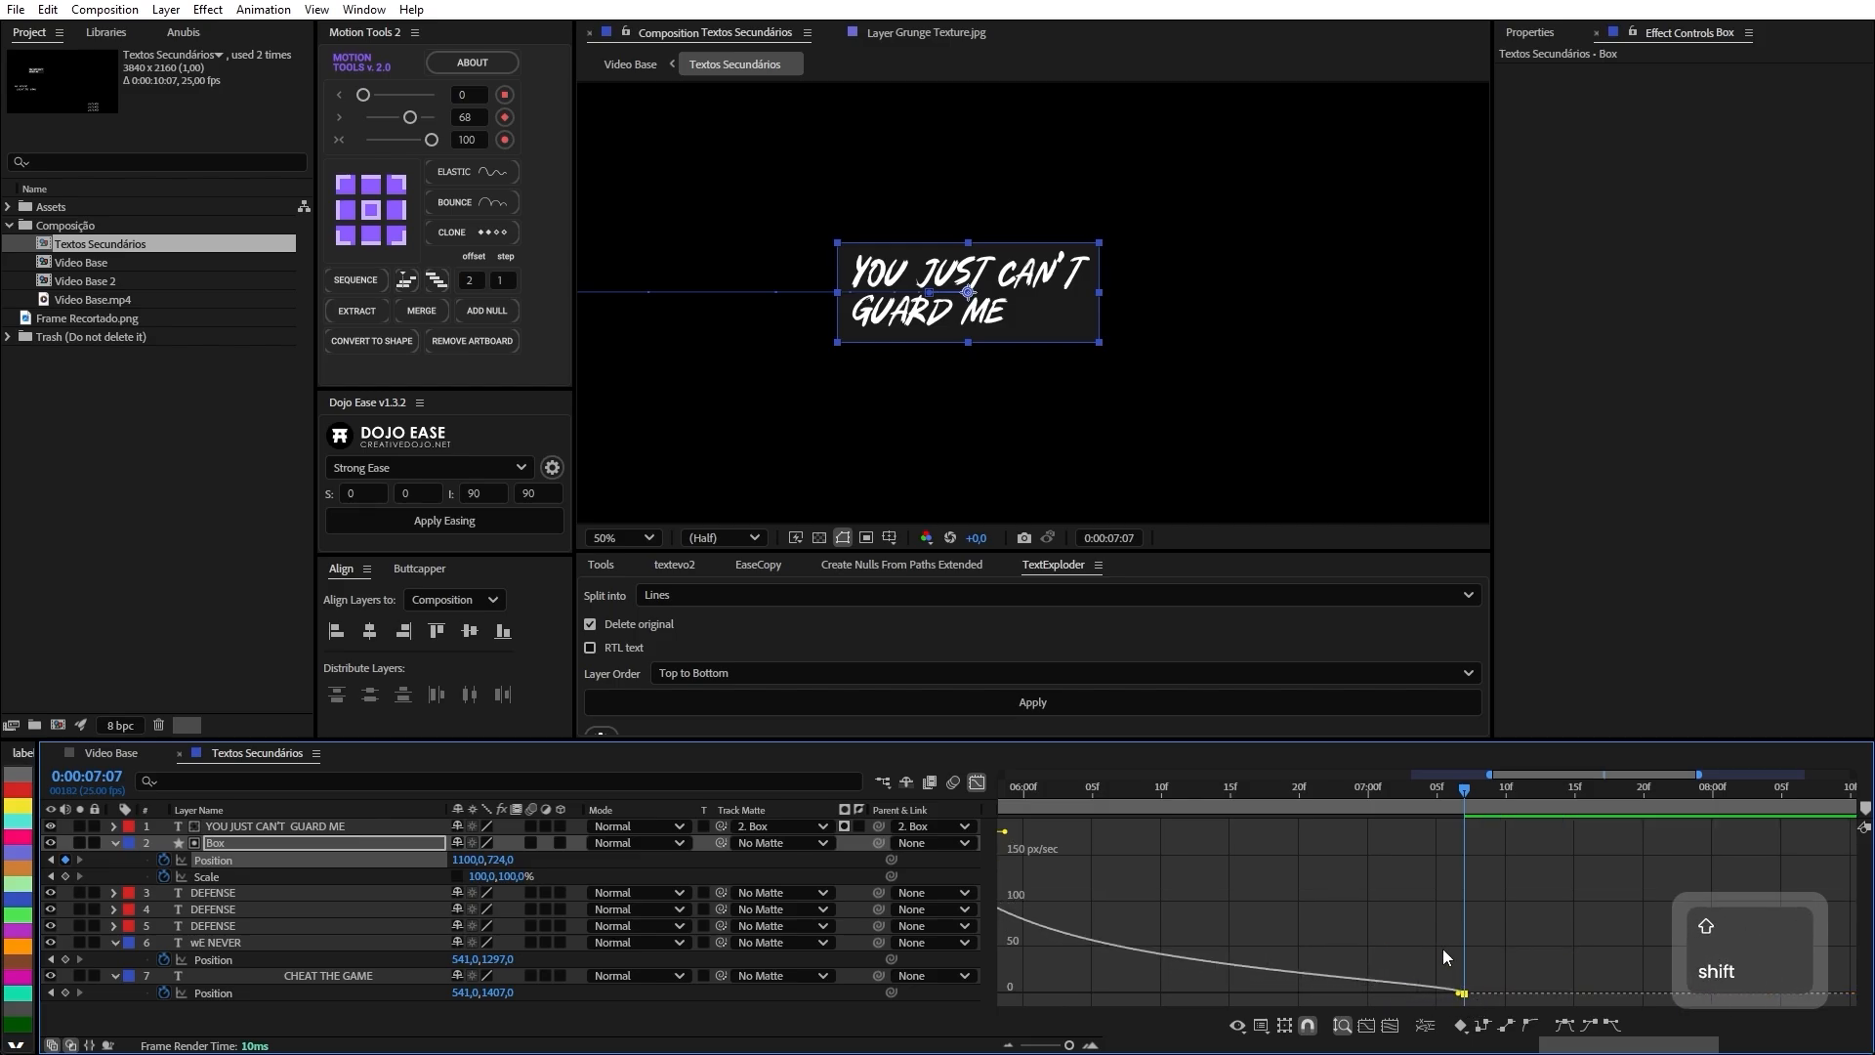
{"action": "scroll", "coordinate": [1420, 926], "scroll_direction": "down", "scroll_amount": 4}
{"action": "scroll", "coordinate": [1360, 1000], "scroll_direction": "up", "scroll_amount": 7}
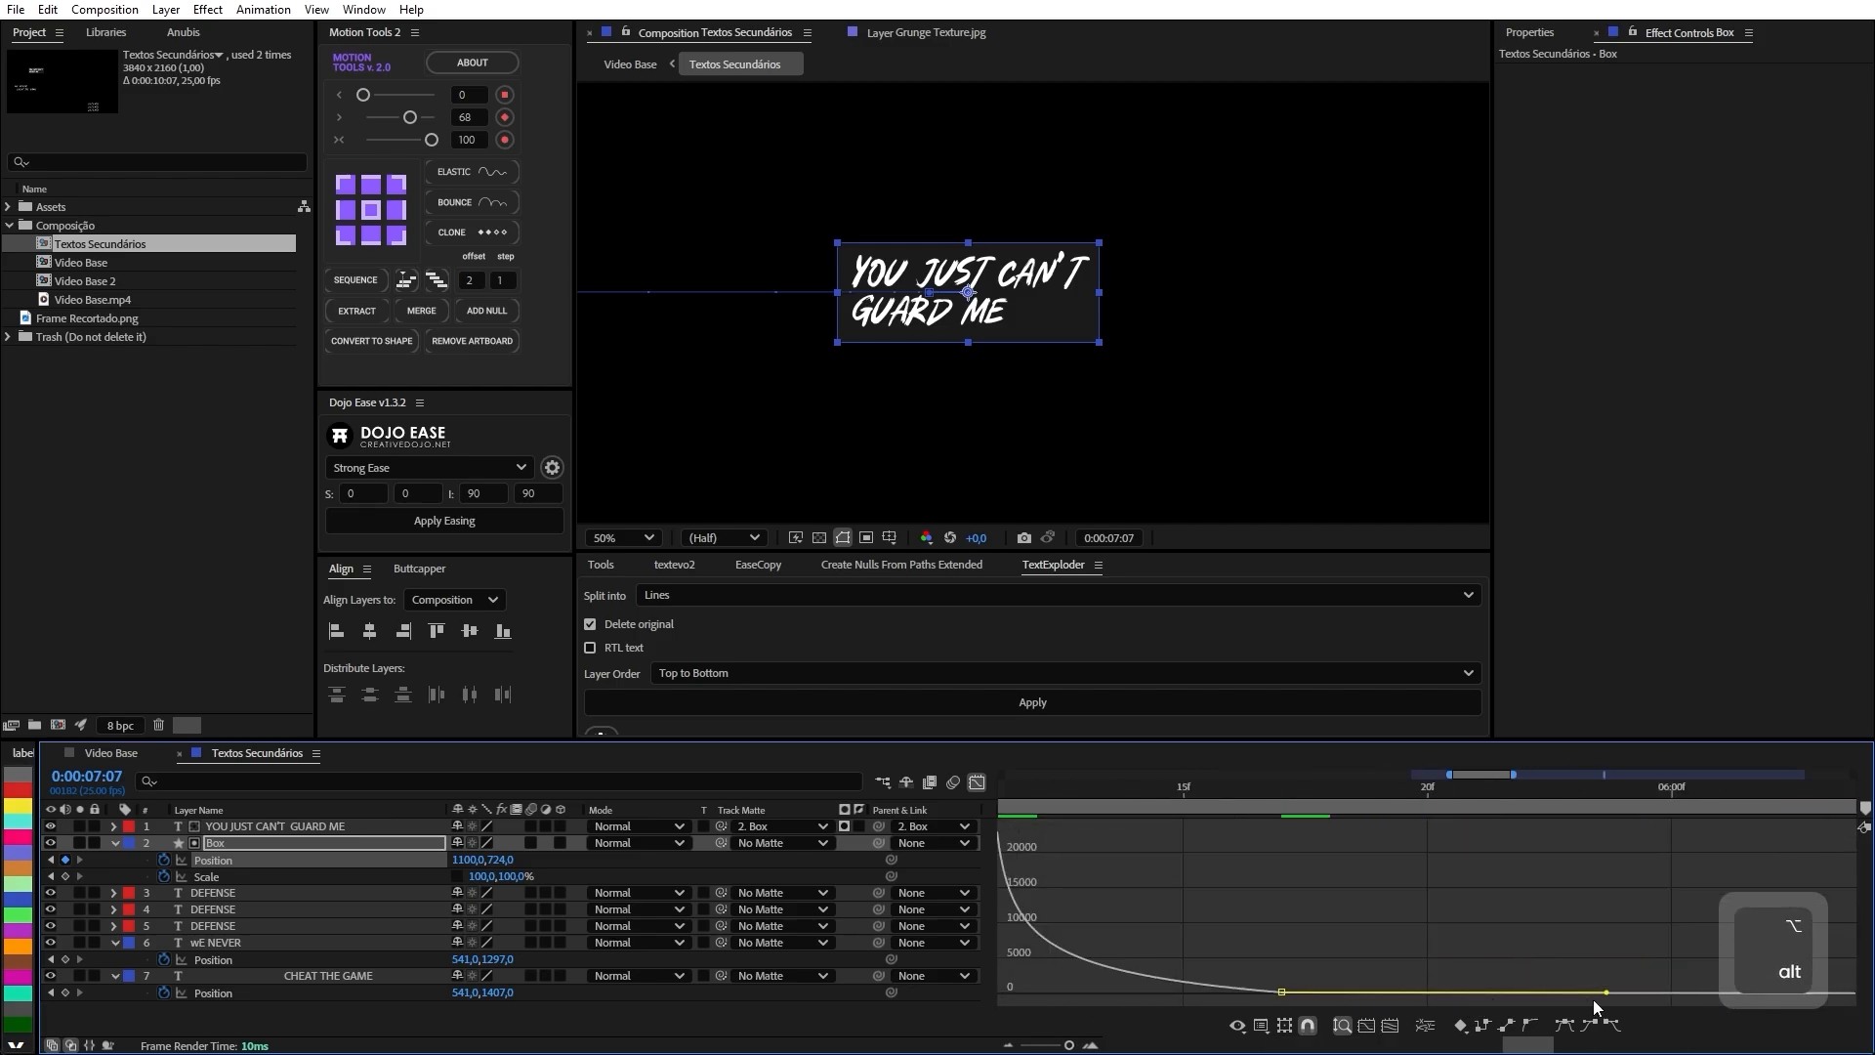
Shorten the outgoing handle of the Box's 0:00:05:17 Position keyframe and align its speed with the slow drift that follows.
{"action": "left_click_drag", "start_coordinate": [1606, 996], "coordinate": [1269, 991]}
{"action": "scroll", "coordinate": [1240, 990], "scroll_direction": "down", "scroll_amount": 3}
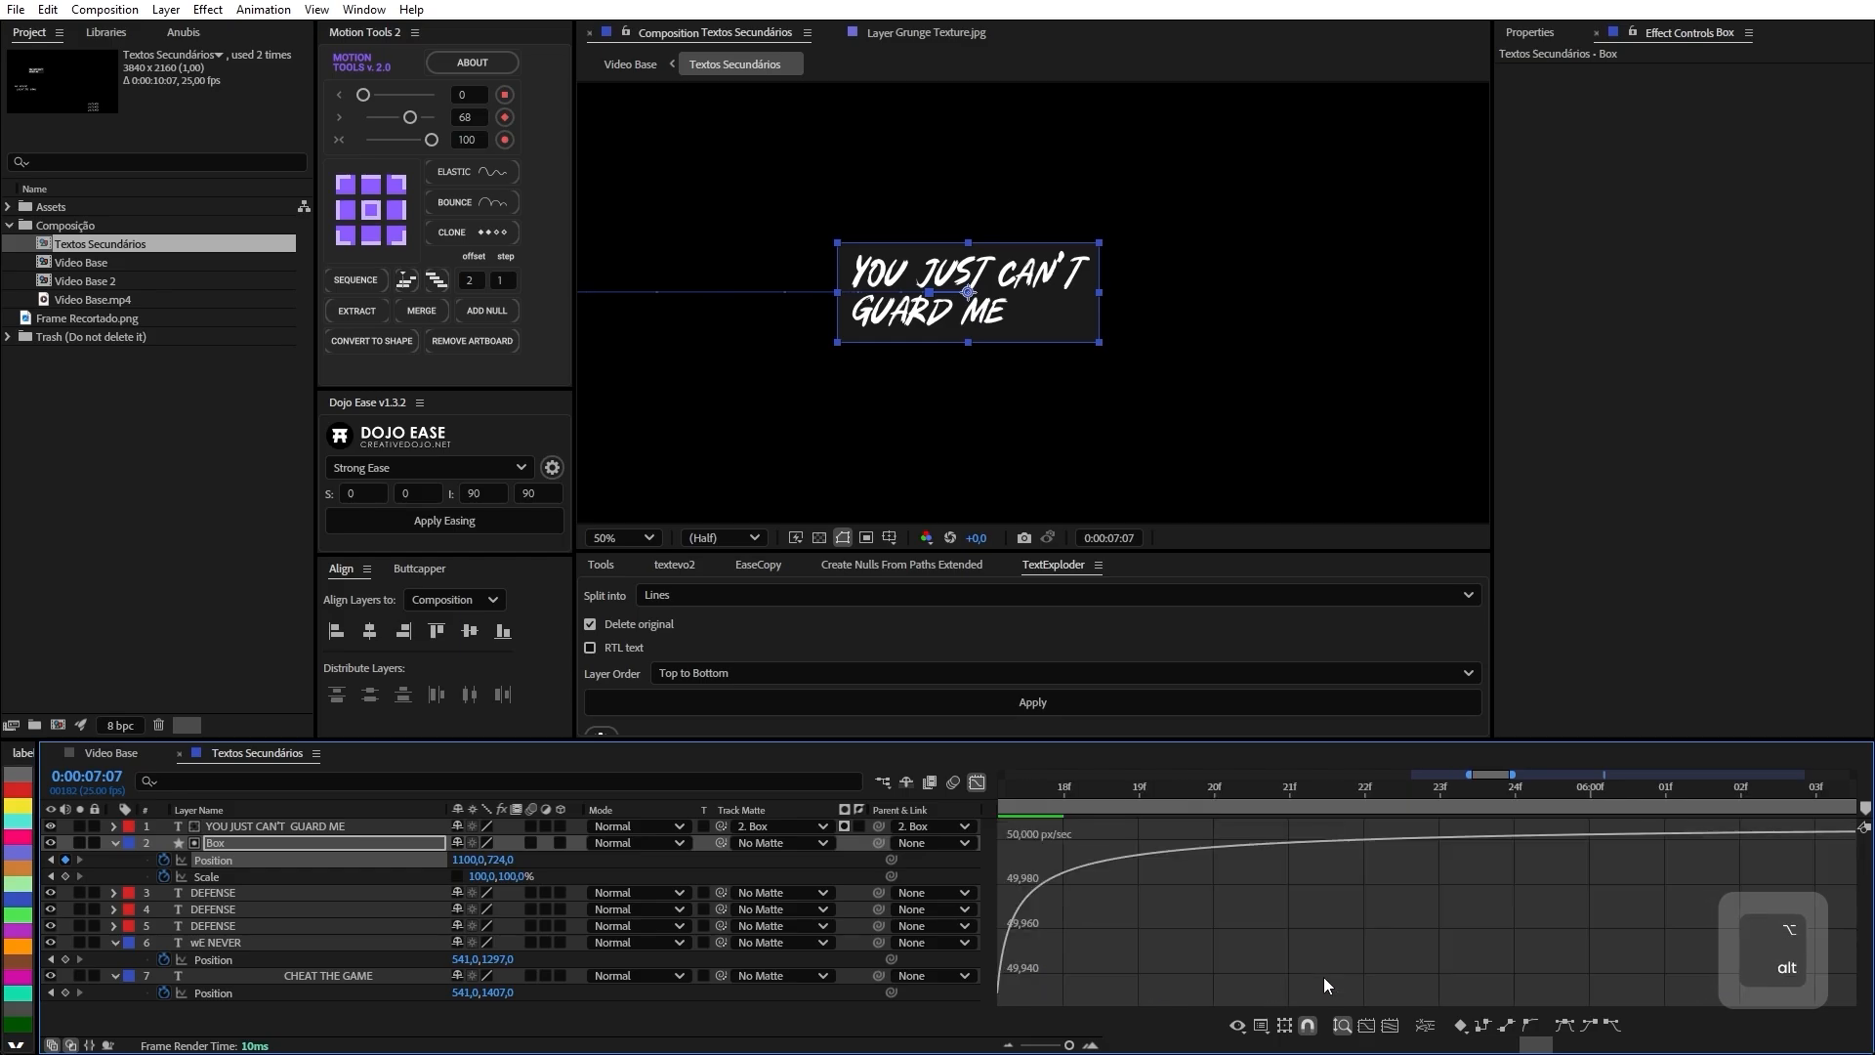
{"action": "scroll", "coordinate": [1172, 992], "scroll_direction": "up", "scroll_amount": 3}
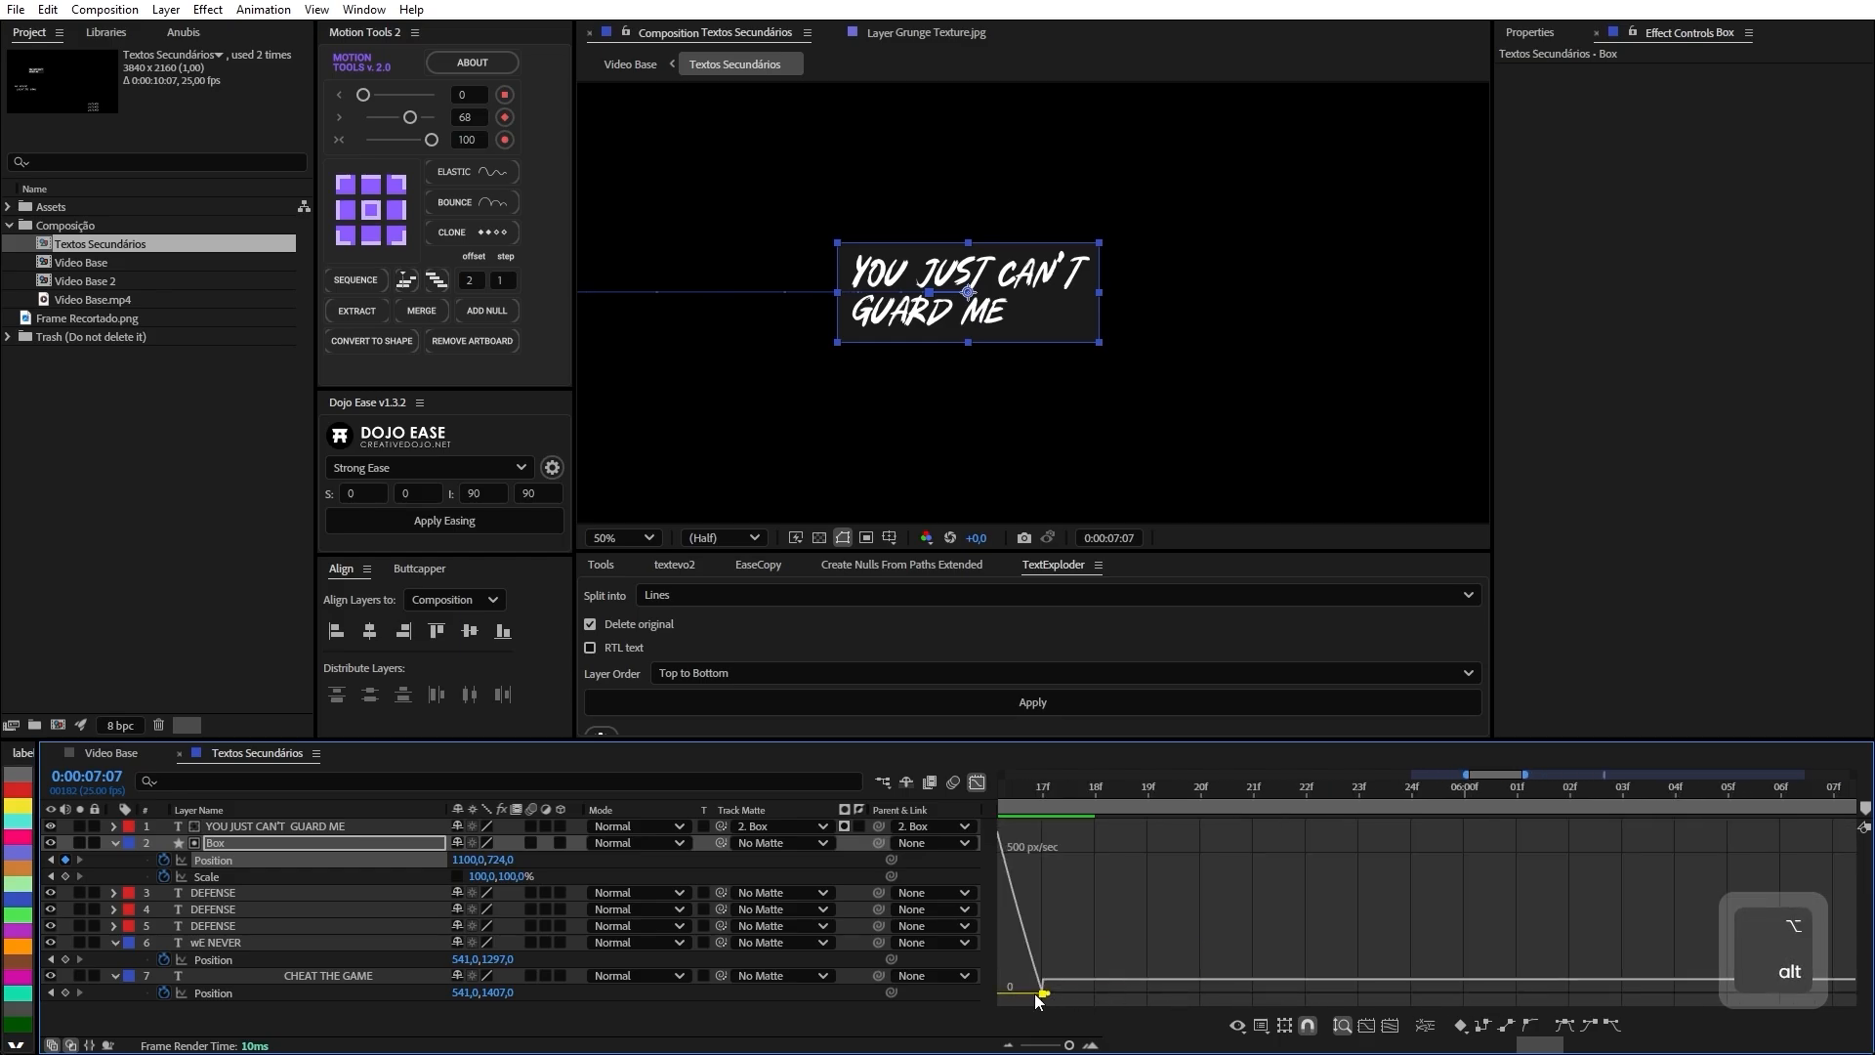
{"action": "left_click_drag", "start_coordinate": [1043, 994], "coordinate": [1031, 982]}
{"action": "left_click", "coordinate": [1044, 787]}
{"action": "scroll", "coordinate": [1135, 853], "scroll_direction": "down", "scroll_amount": 5}
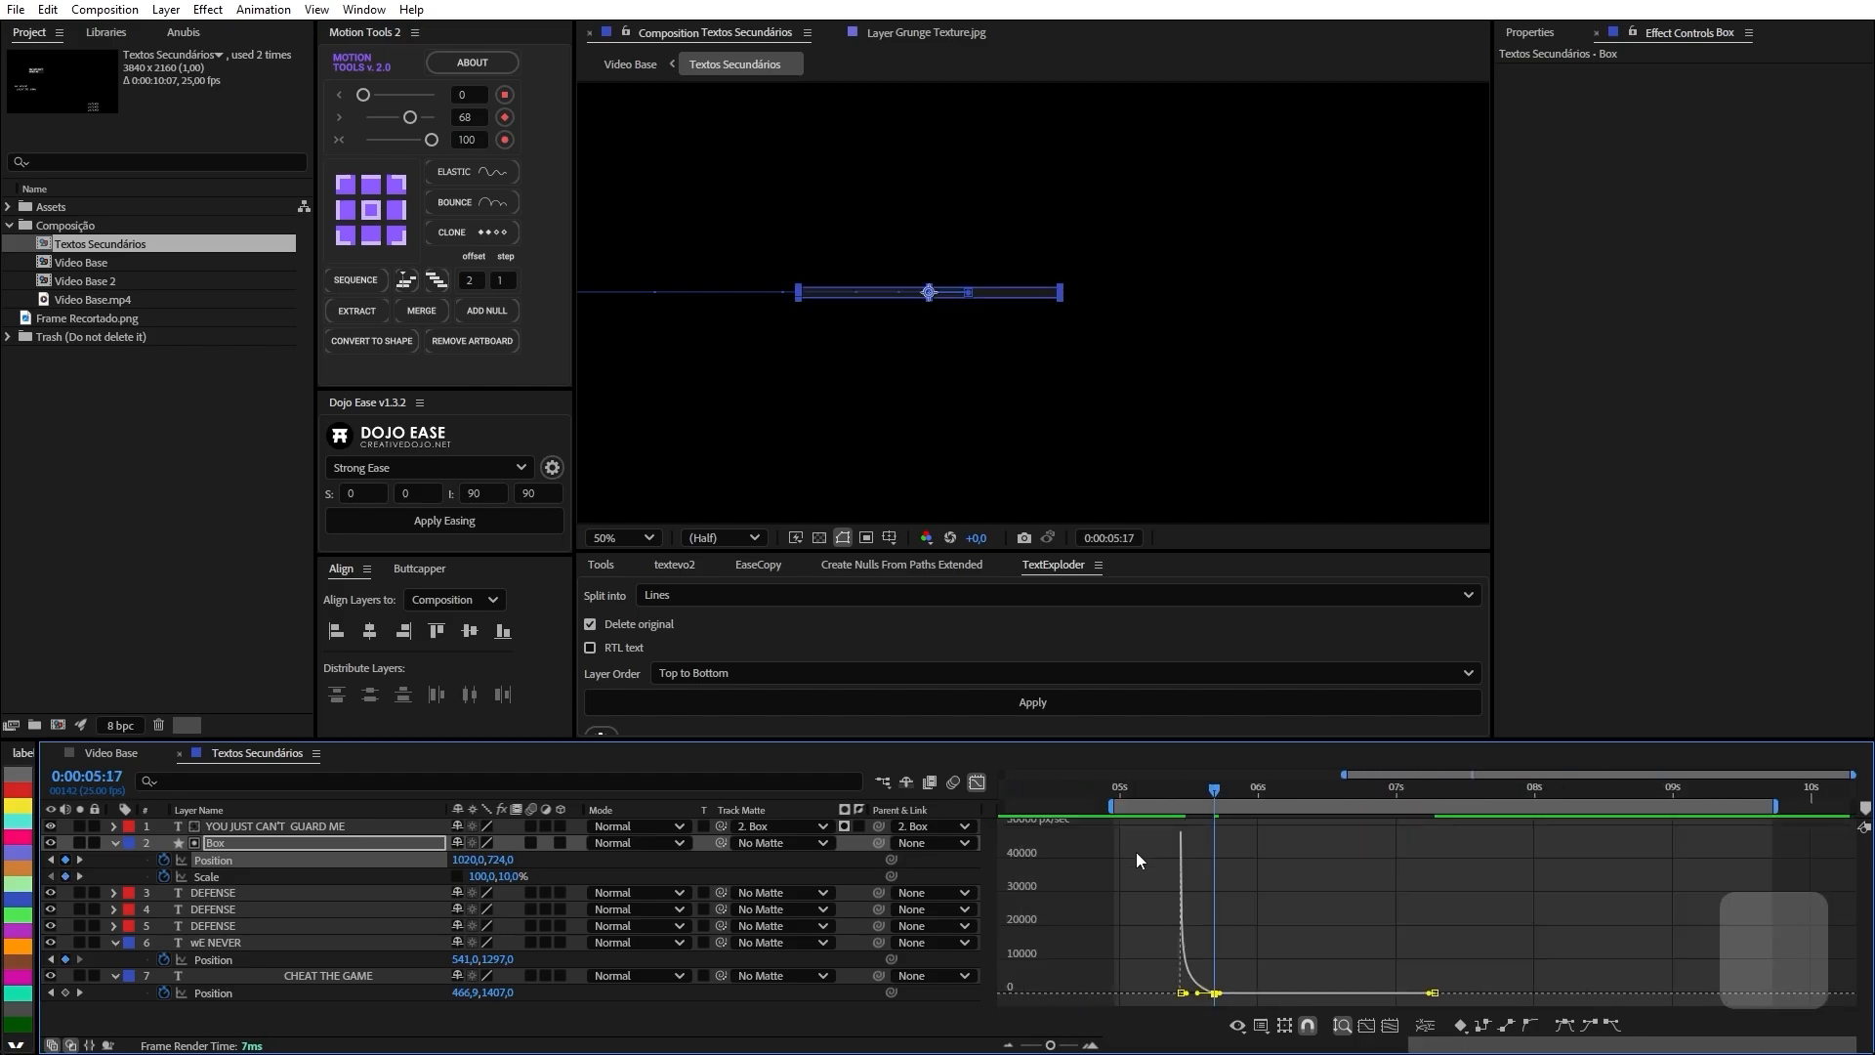
Nudge the Box left at its 0:00:07:07 Position keyframe to reduce the slow drift, and preview the motion.
{"action": "left_click", "coordinate": [1150, 793]}
{"action": "key", "text": "space"}
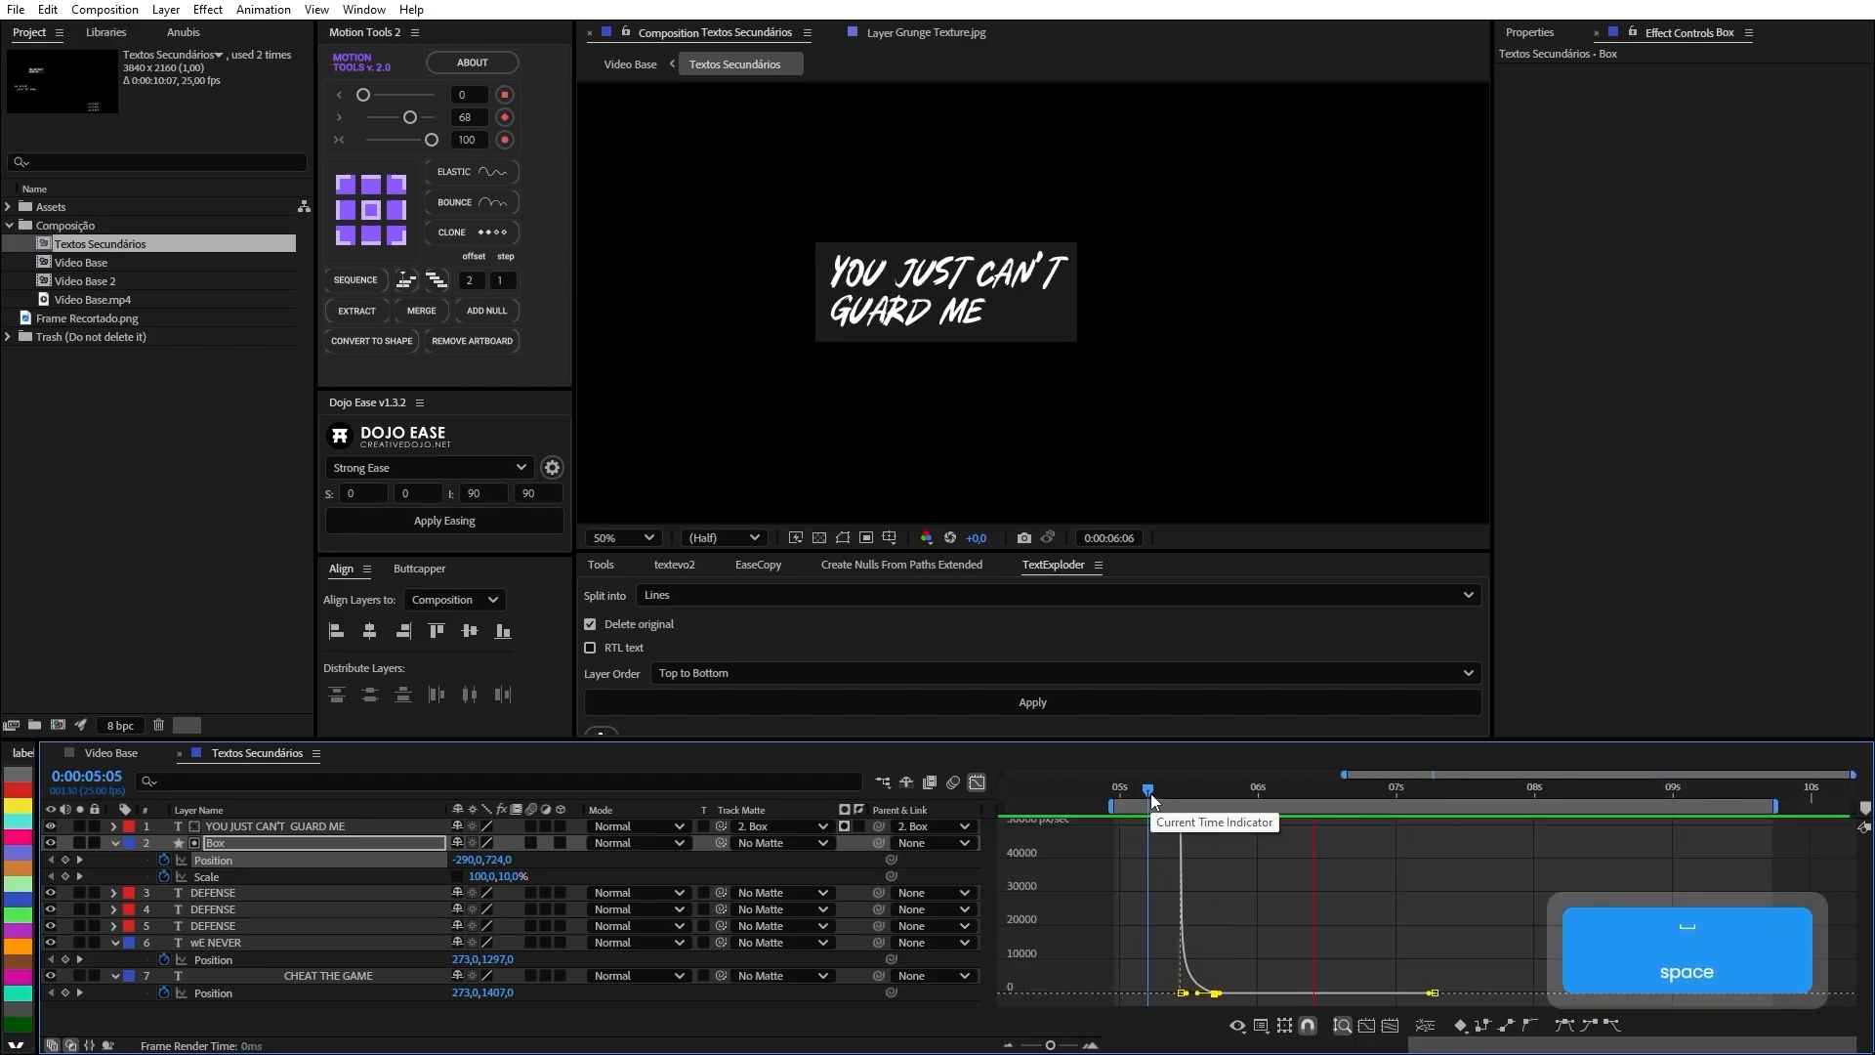
{"action": "left_click_drag", "start_coordinate": [1154, 792], "coordinate": [1435, 802]}
{"action": "left_click", "coordinate": [347, 846]}
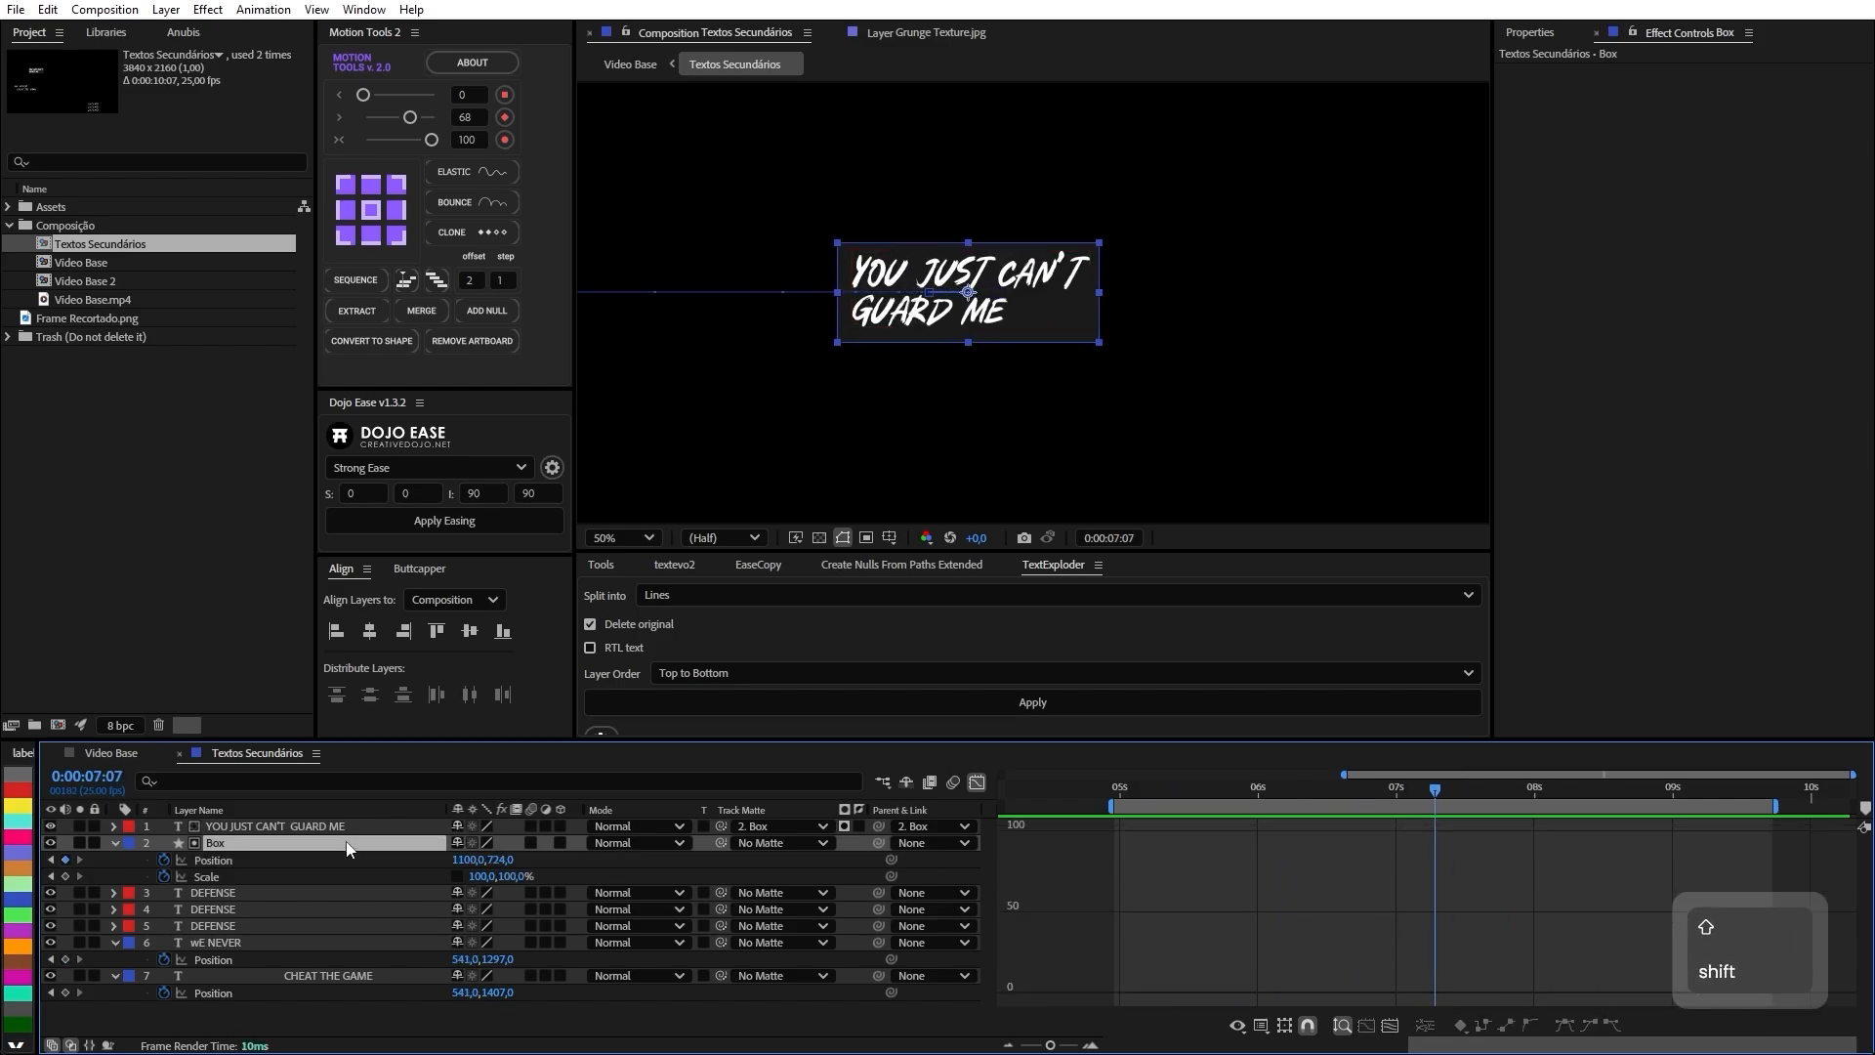
{"action": "key", "text": "shift+Left"}
{"action": "key", "text": "shift+Left"}
{"action": "key", "text": "shift+Left"}
{"action": "key", "text": "shift+Left"}
{"action": "left_click_drag", "start_coordinate": [1266, 763], "coordinate": [1162, 792]}
{"action": "key", "text": "space"}
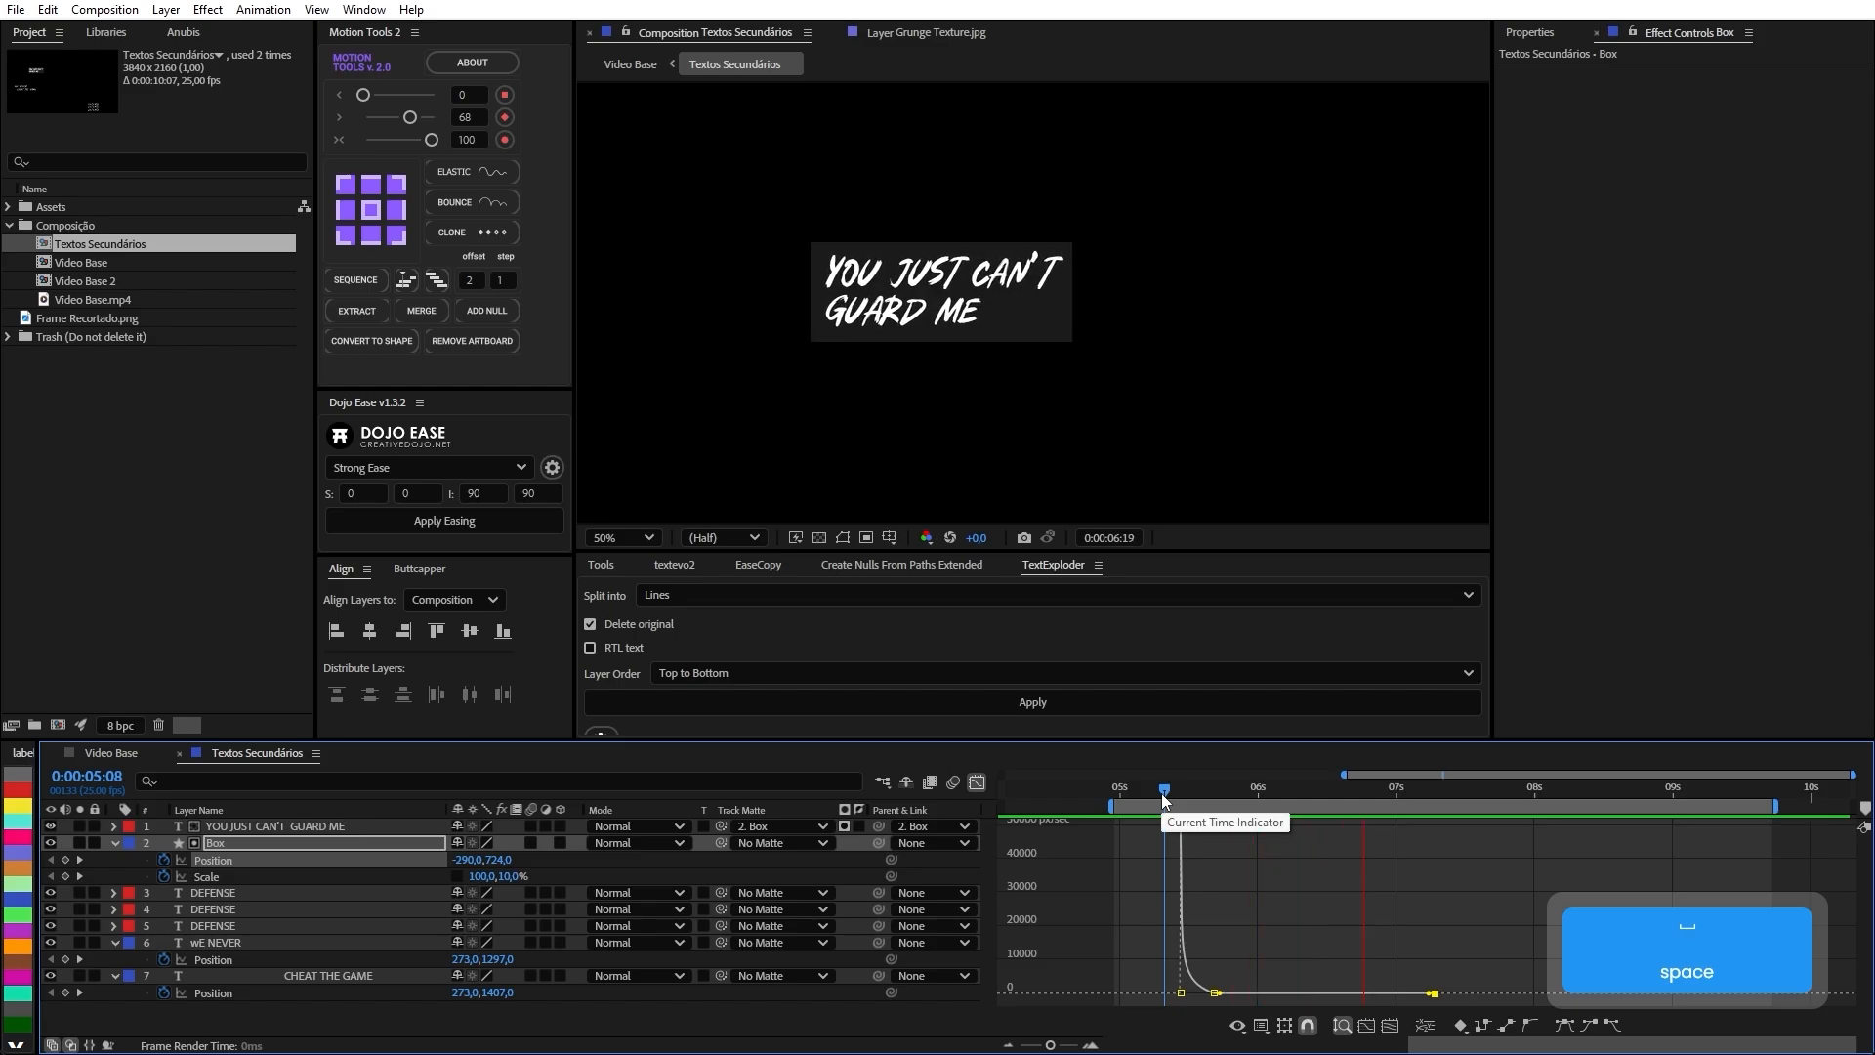
Delay the three DEFENSE layers to start at about 0:00:06:12 and the wE NEVER and CHEAT THE GAME layers from about 0:00:06:02.
{"action": "left_click", "coordinate": [976, 782]}
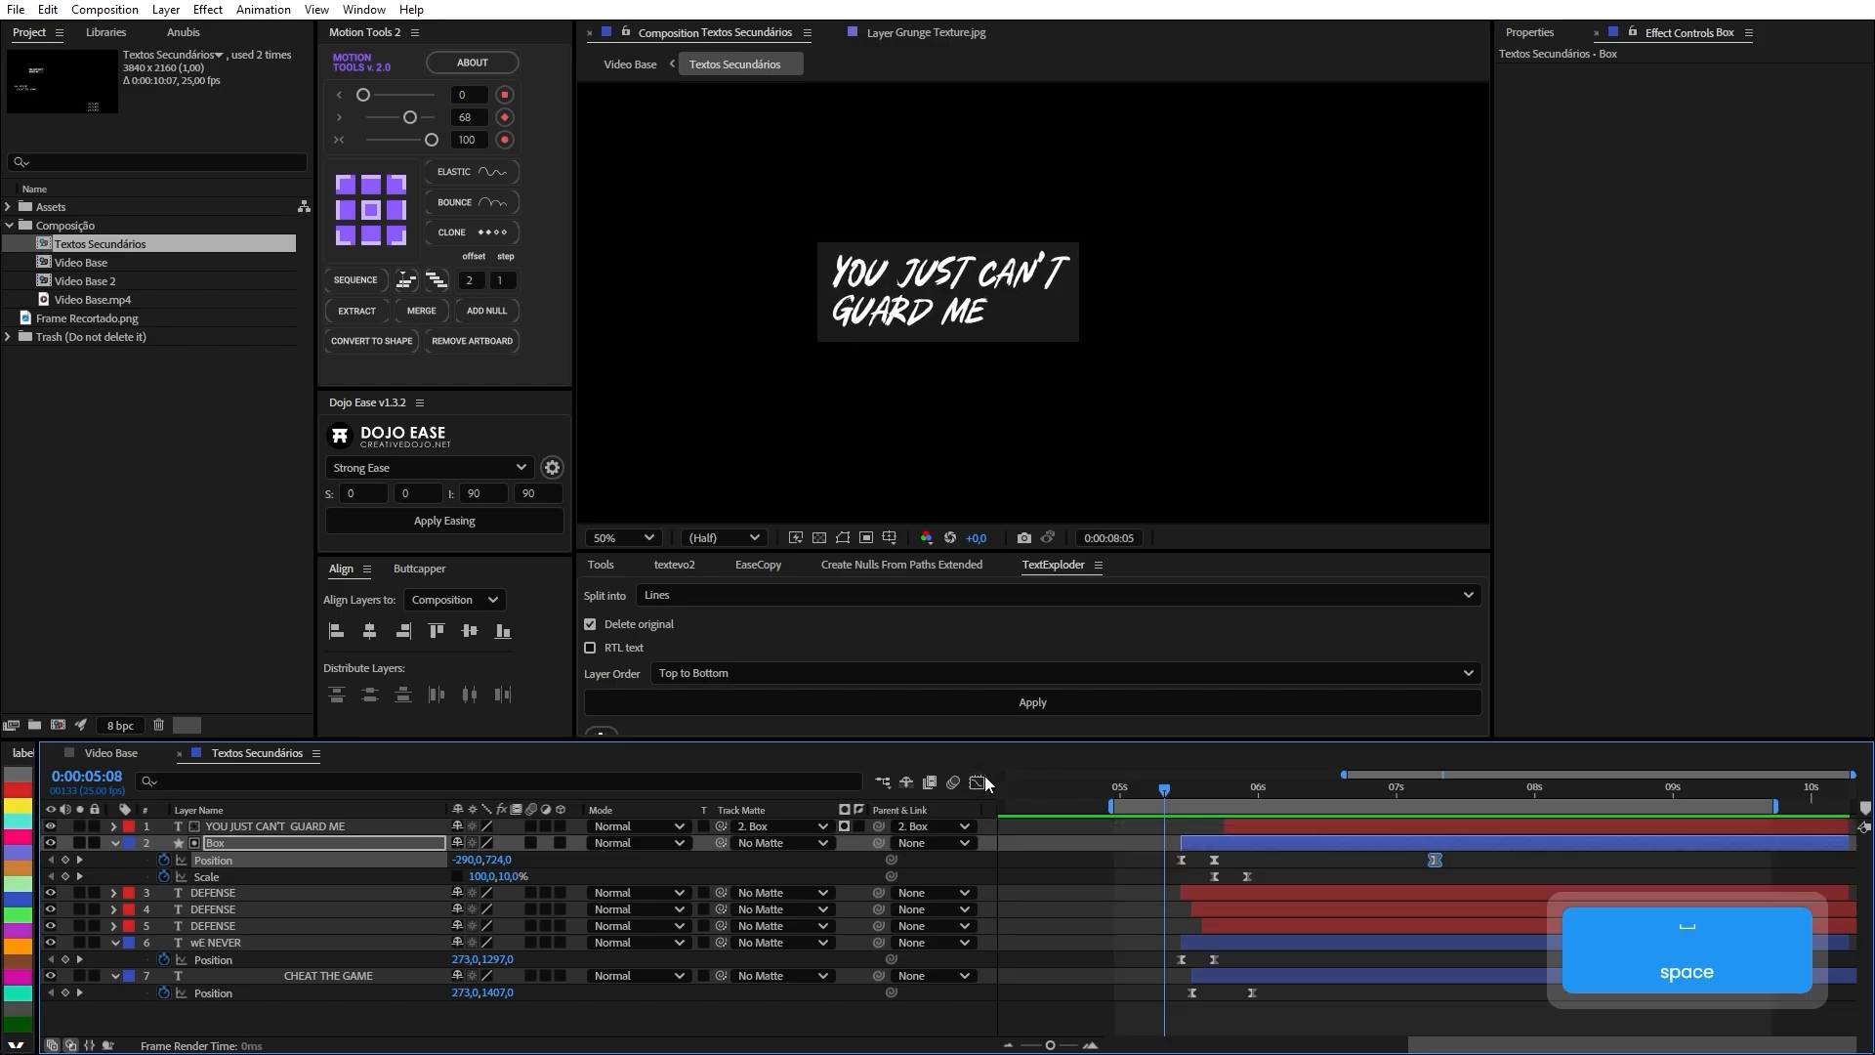
{"action": "left_click", "coordinate": [1141, 786]}
{"action": "scroll", "coordinate": [980, 284], "scroll_direction": "down", "scroll_amount": 4}
{"action": "key", "text": "alt+slash"}
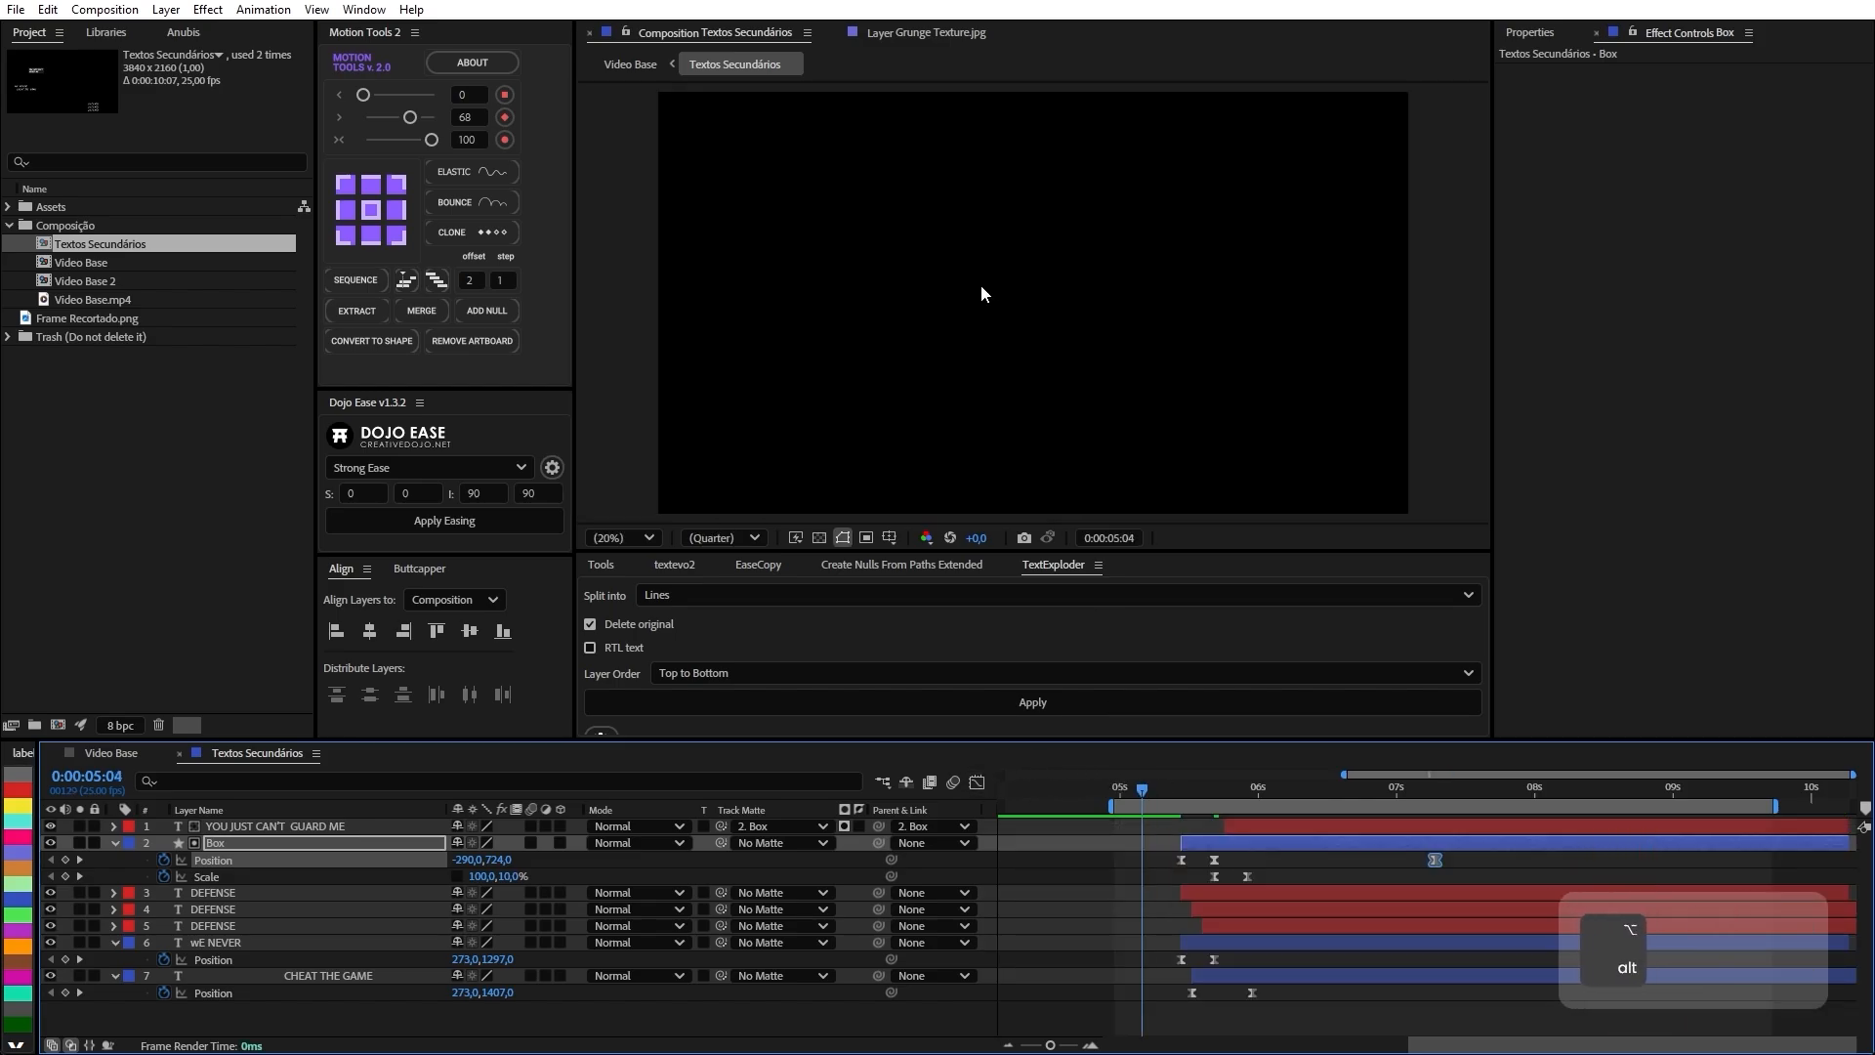
{"action": "key", "text": "space"}
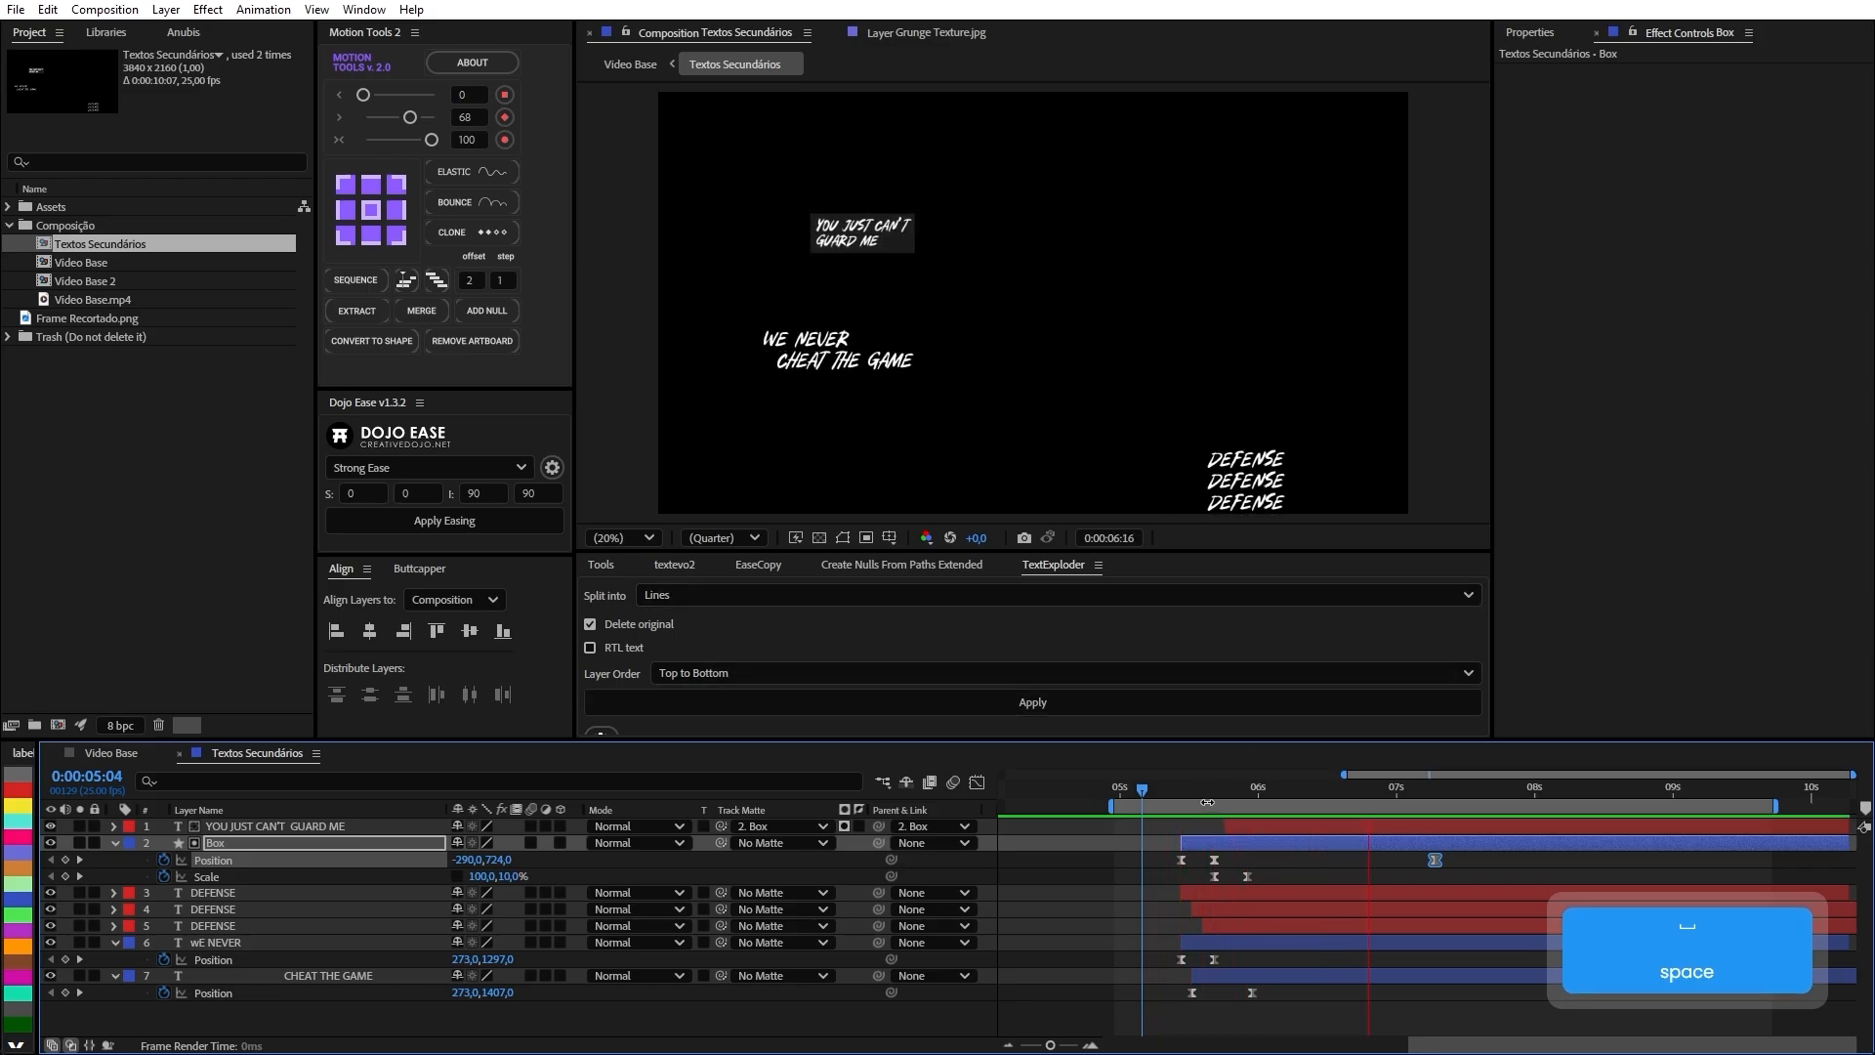
{"action": "left_click_drag", "start_coordinate": [1185, 789], "coordinate": [1252, 794]}
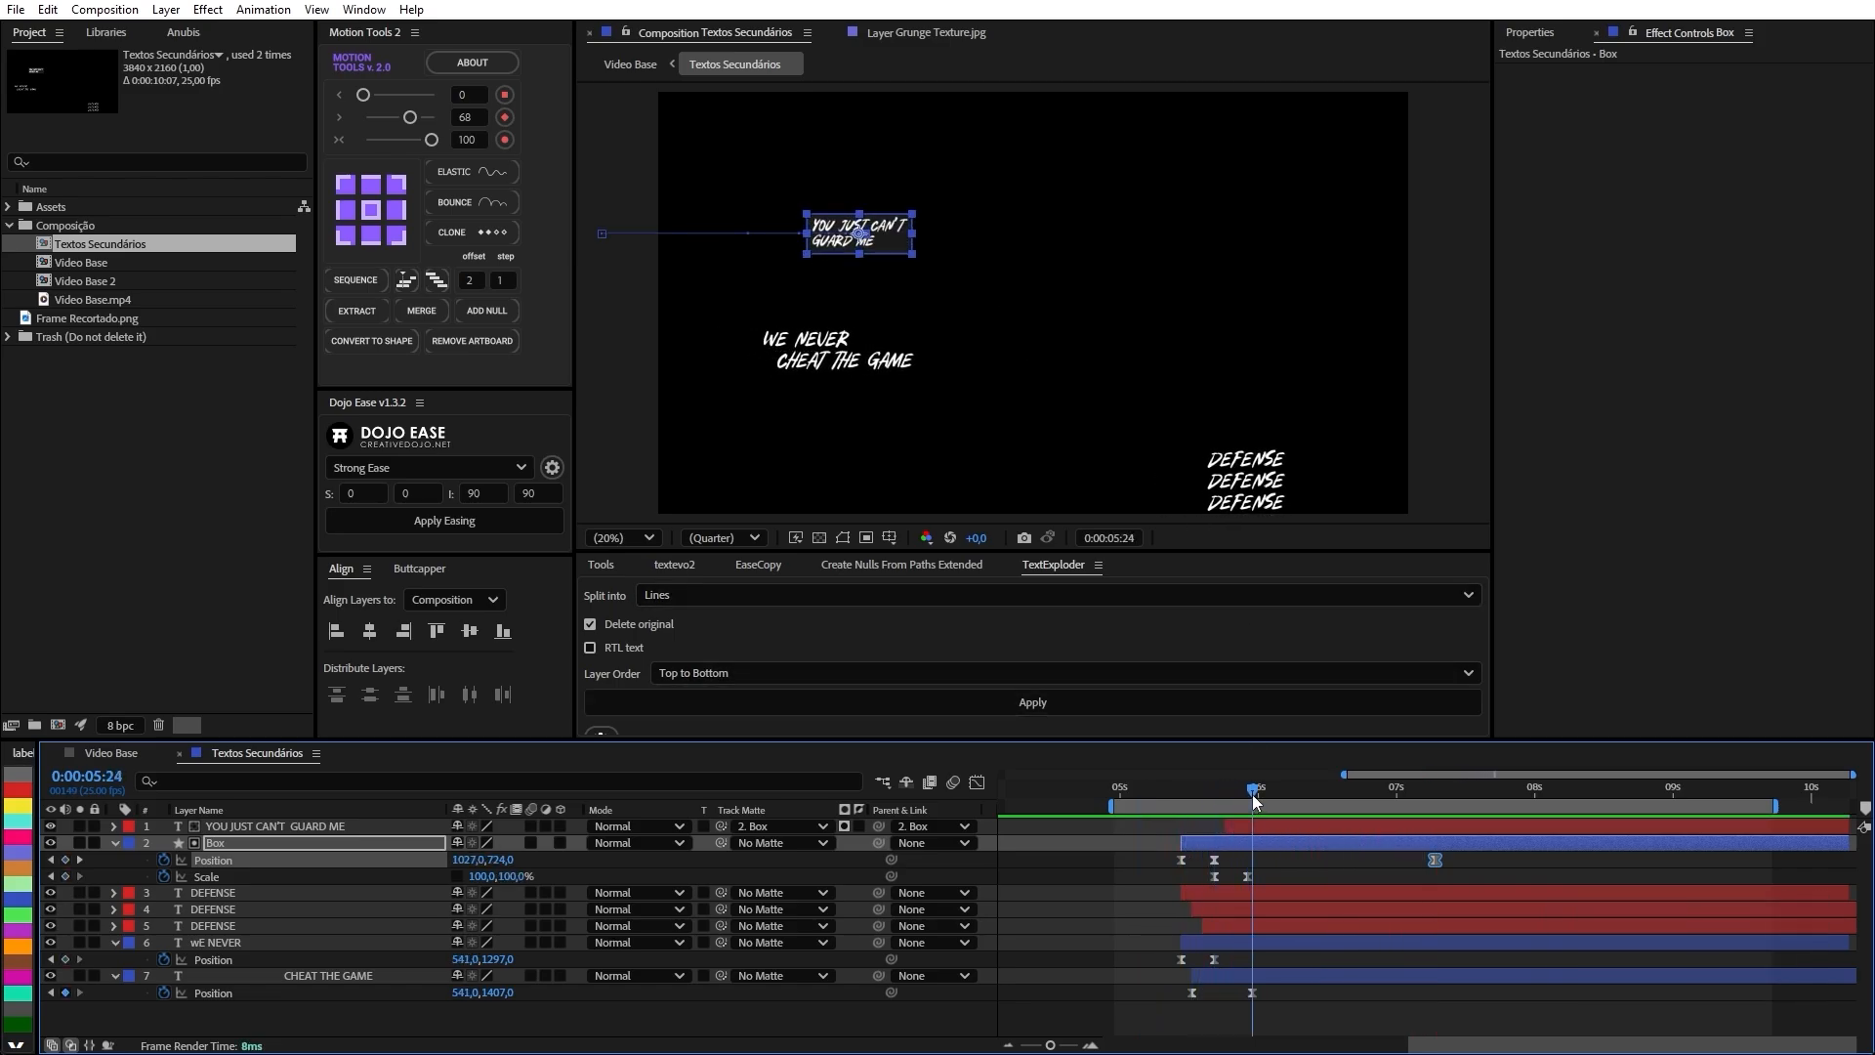
{"action": "left_click", "coordinate": [1258, 888]}
{"action": "left_click", "coordinate": [1244, 920], "text": "shift"}
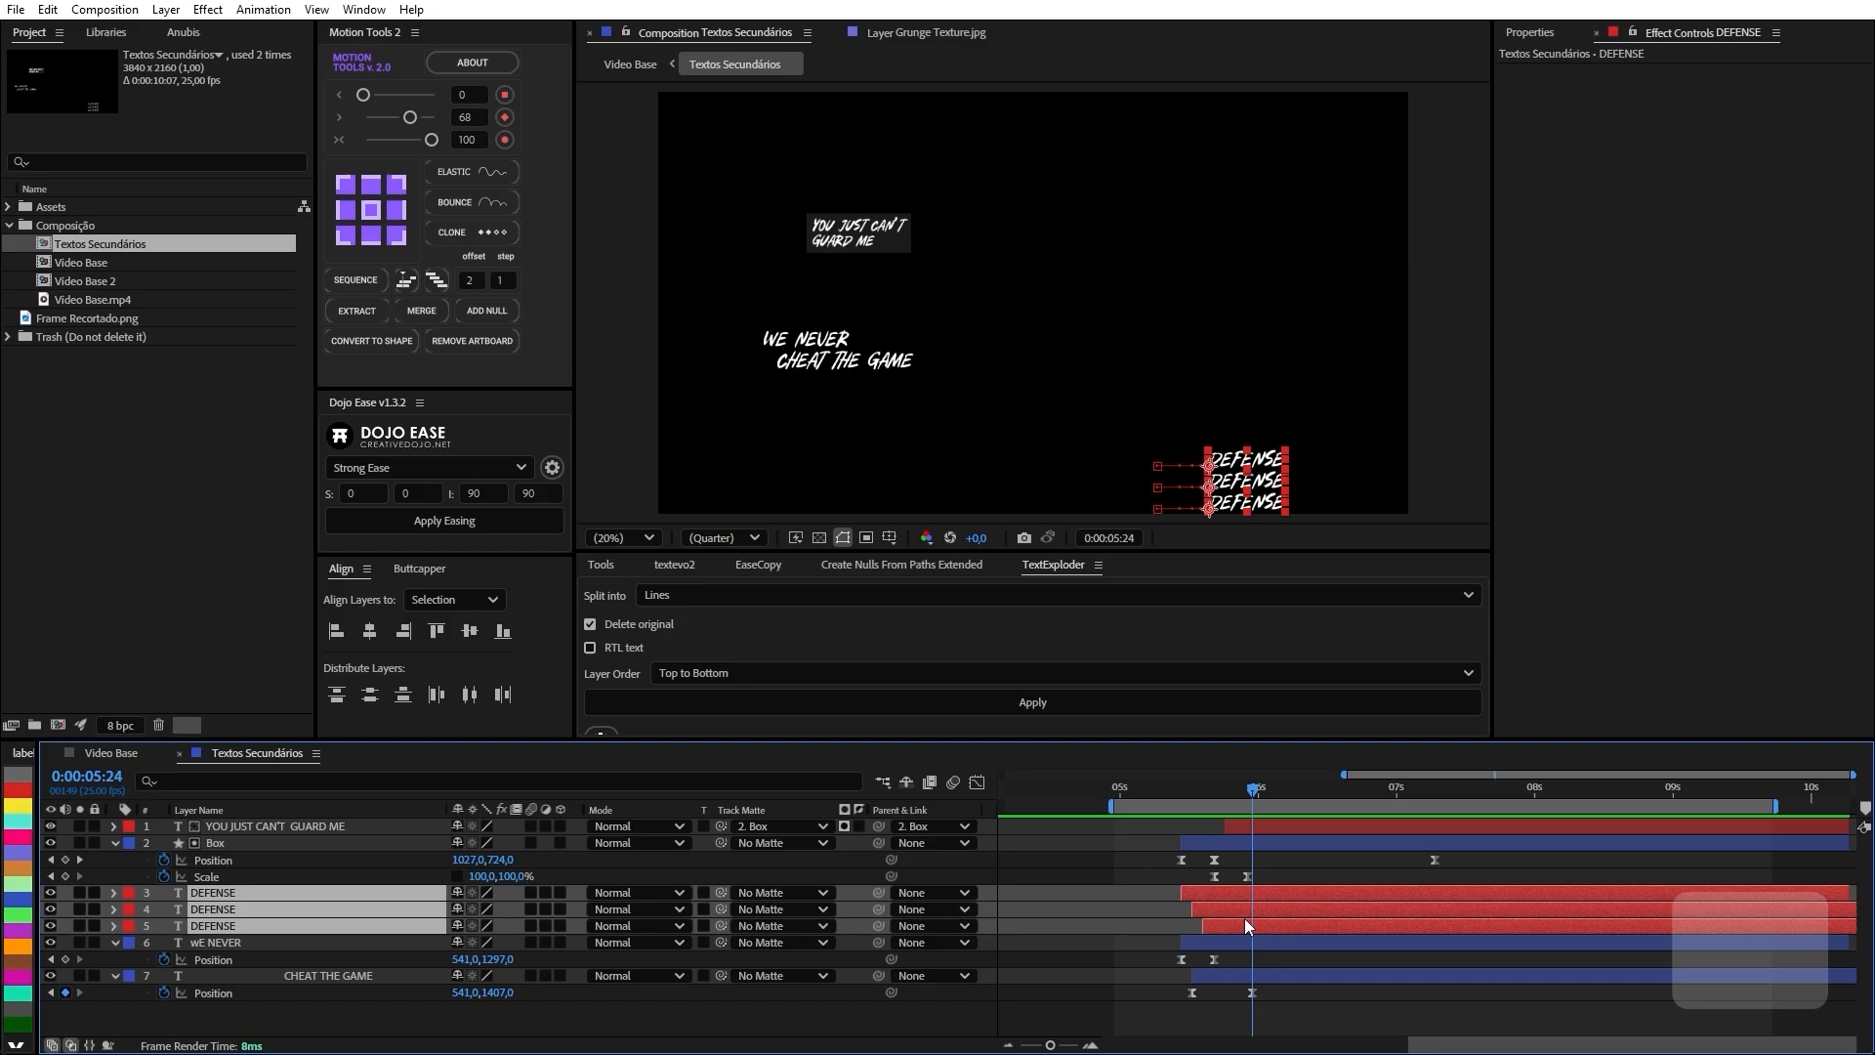
{"action": "left_click_drag", "start_coordinate": [1233, 889], "coordinate": [1379, 894]}
{"action": "left_click", "coordinate": [1285, 939]}
{"action": "left_click", "coordinate": [1257, 976], "text": "shift"}
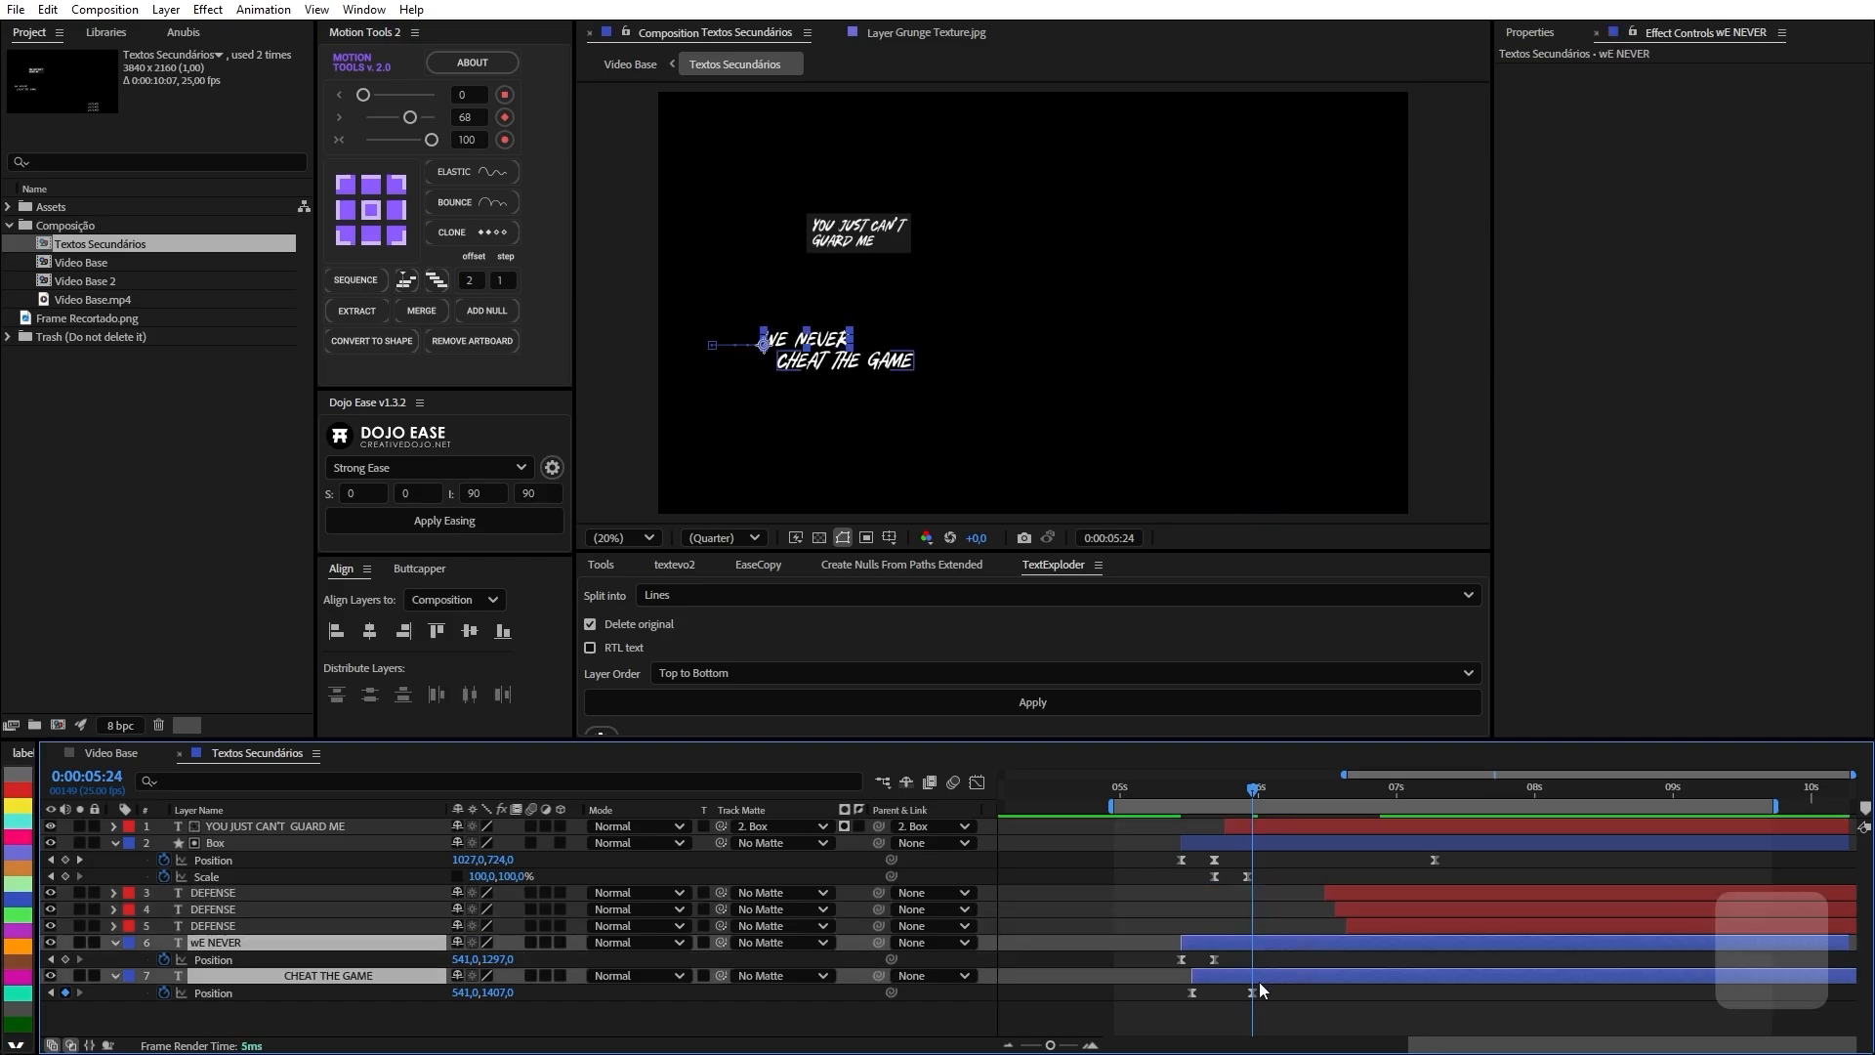
{"action": "left_click_drag", "start_coordinate": [1227, 944], "coordinate": [1314, 930]}
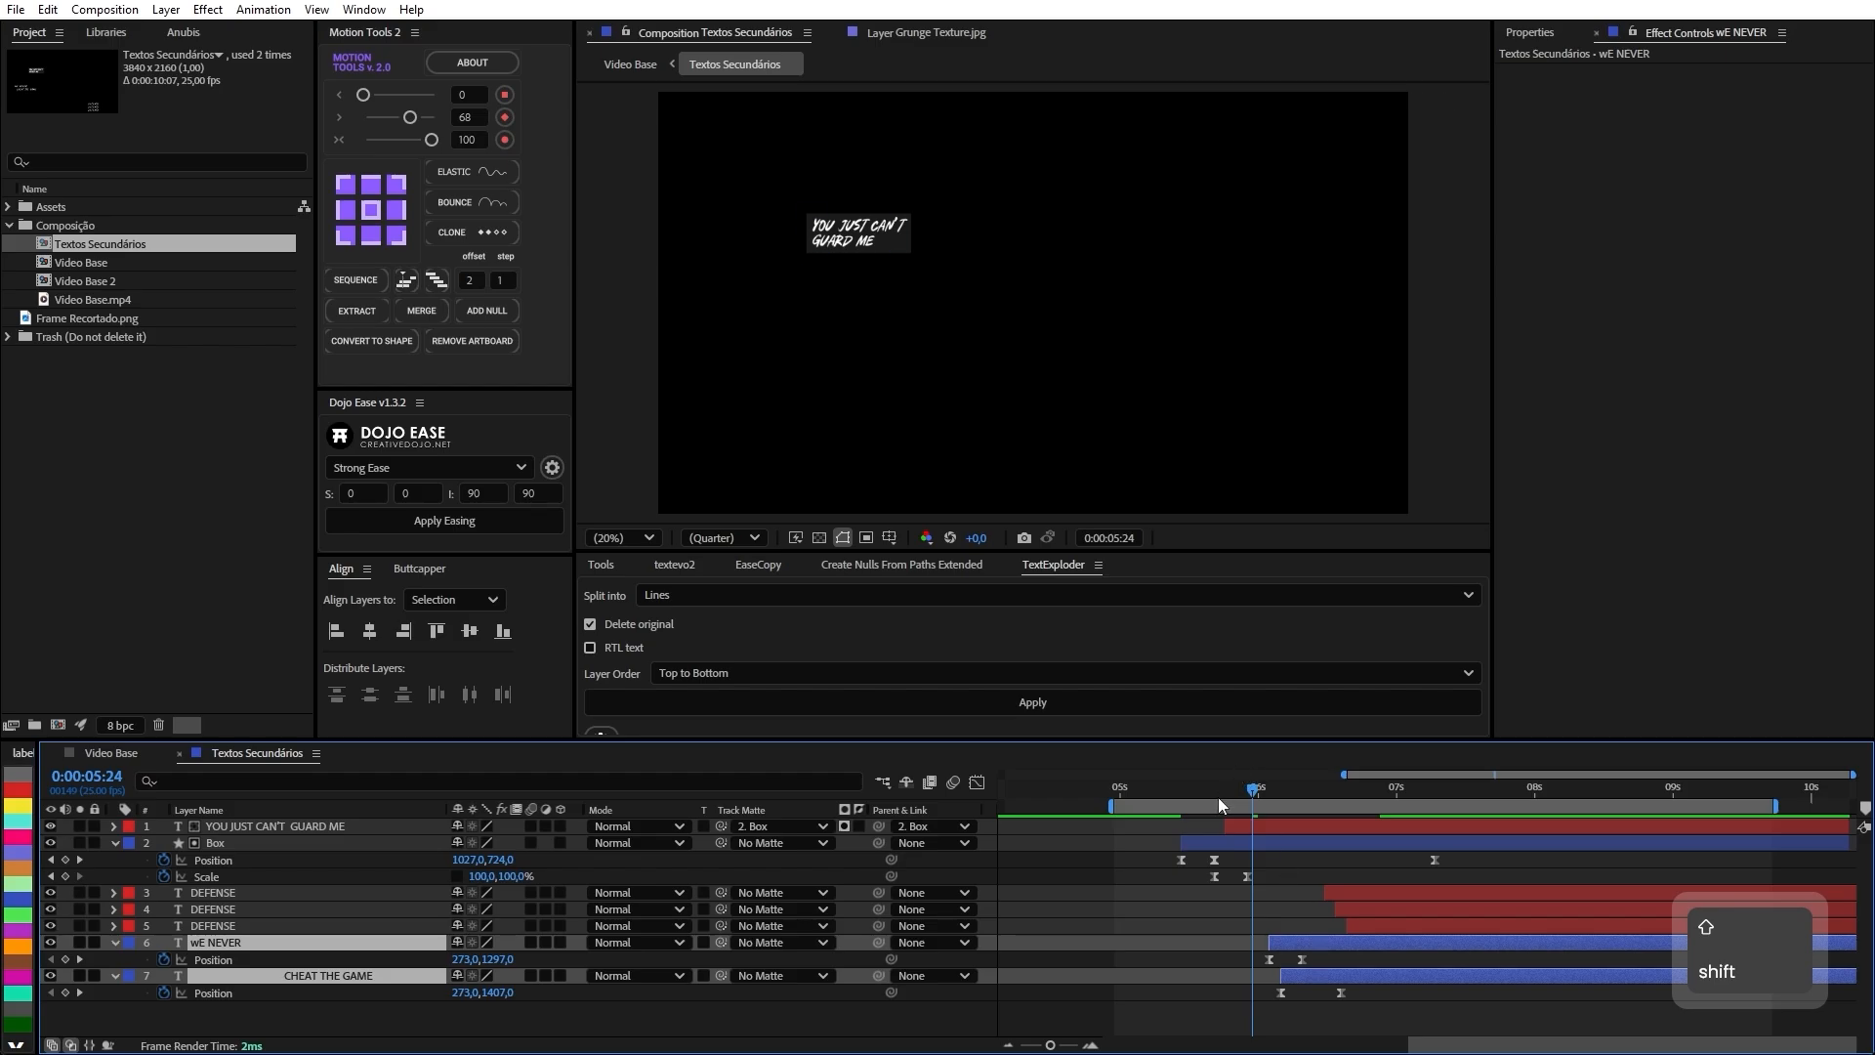
Shift the Textos Secundários work area earlier and preview the delayed texts there and in the Video Base composition.
{"action": "left_click_drag", "start_coordinate": [1218, 807], "coordinate": [1129, 810]}
{"action": "left_click", "coordinate": [1152, 788]}
{"action": "key", "text": "space"}
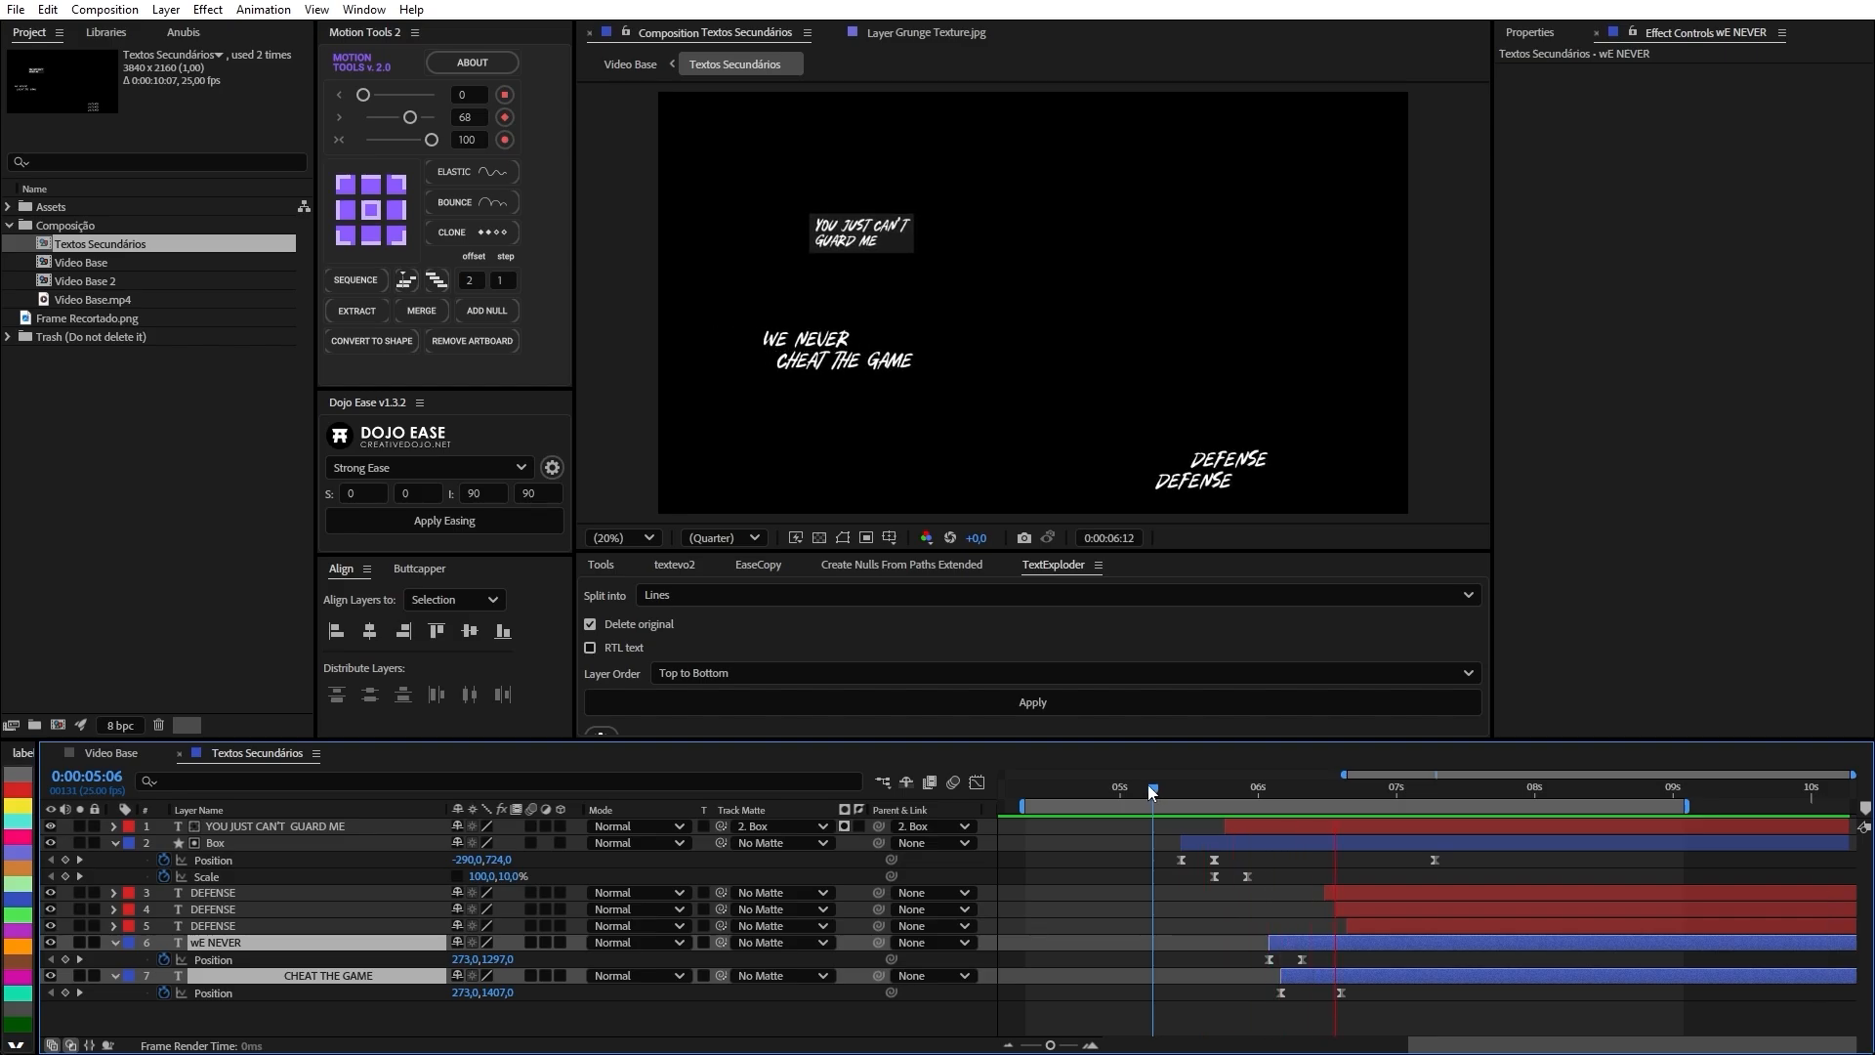
{"action": "key", "text": "space"}
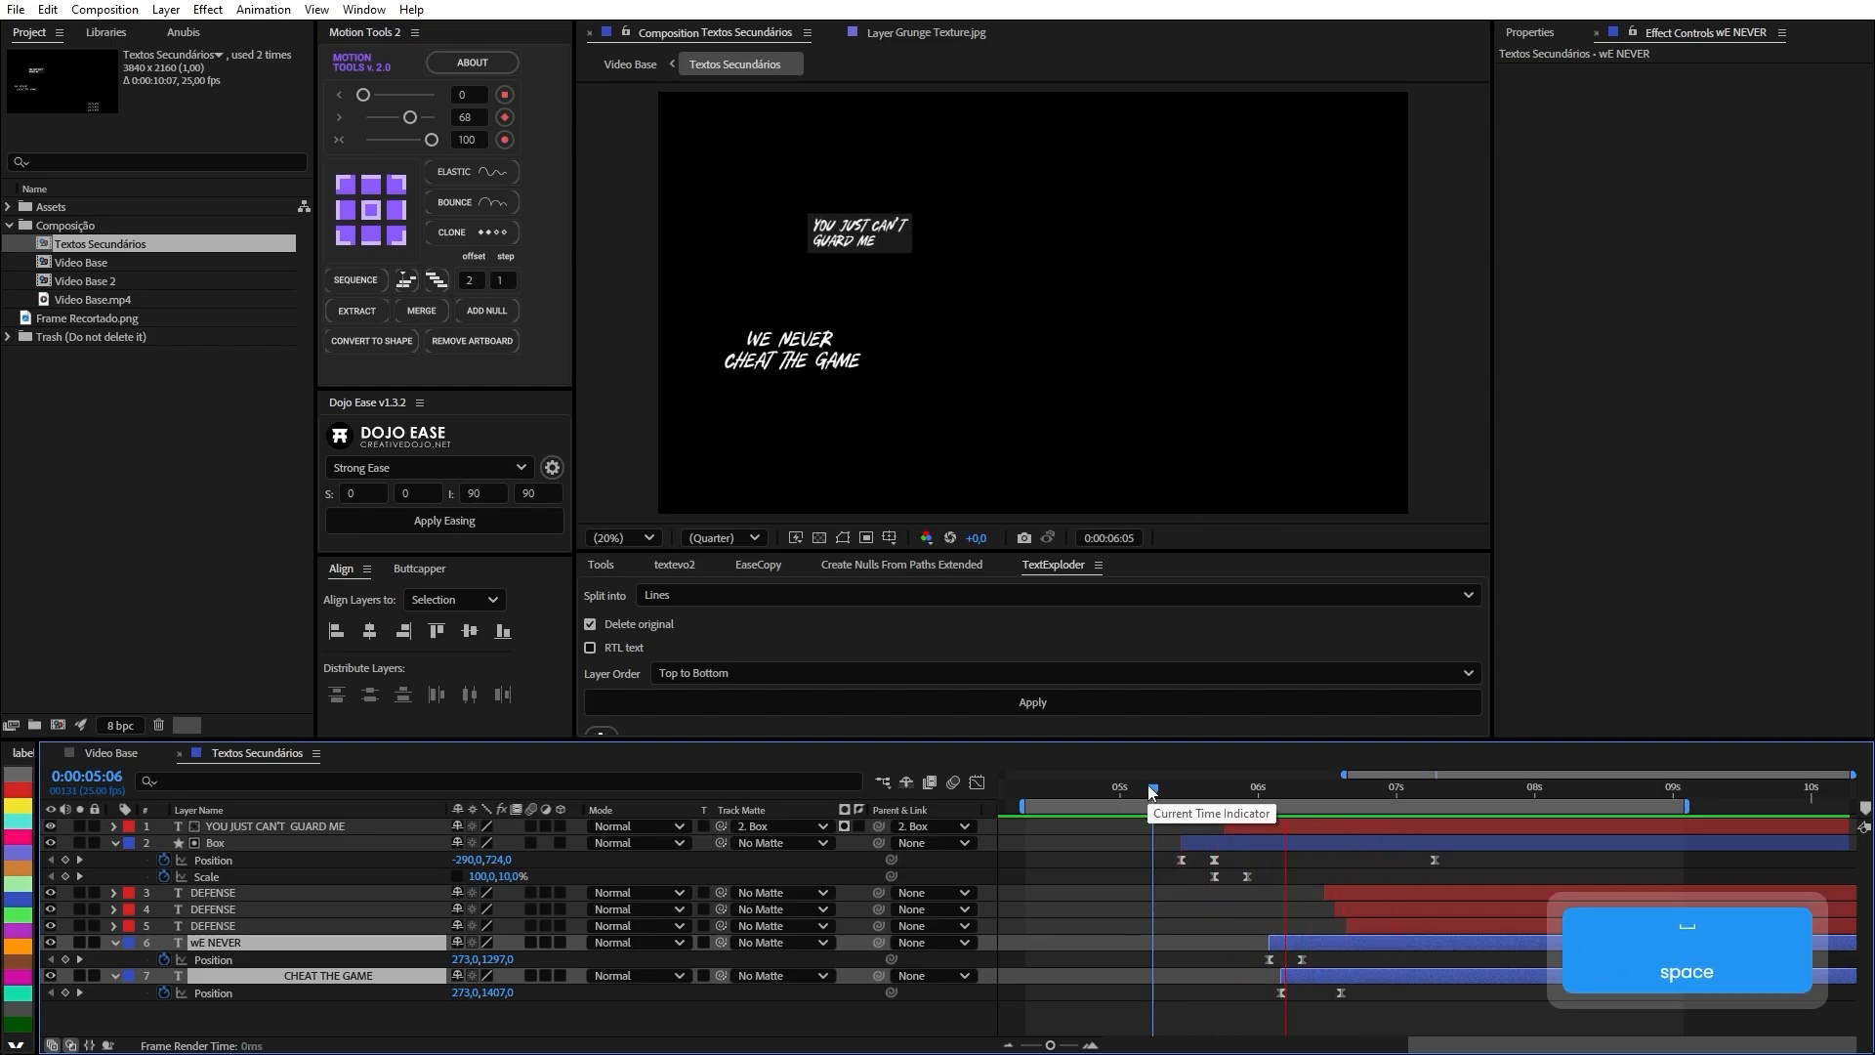
{"action": "key", "text": "space"}
{"action": "left_click", "coordinate": [114, 756]}
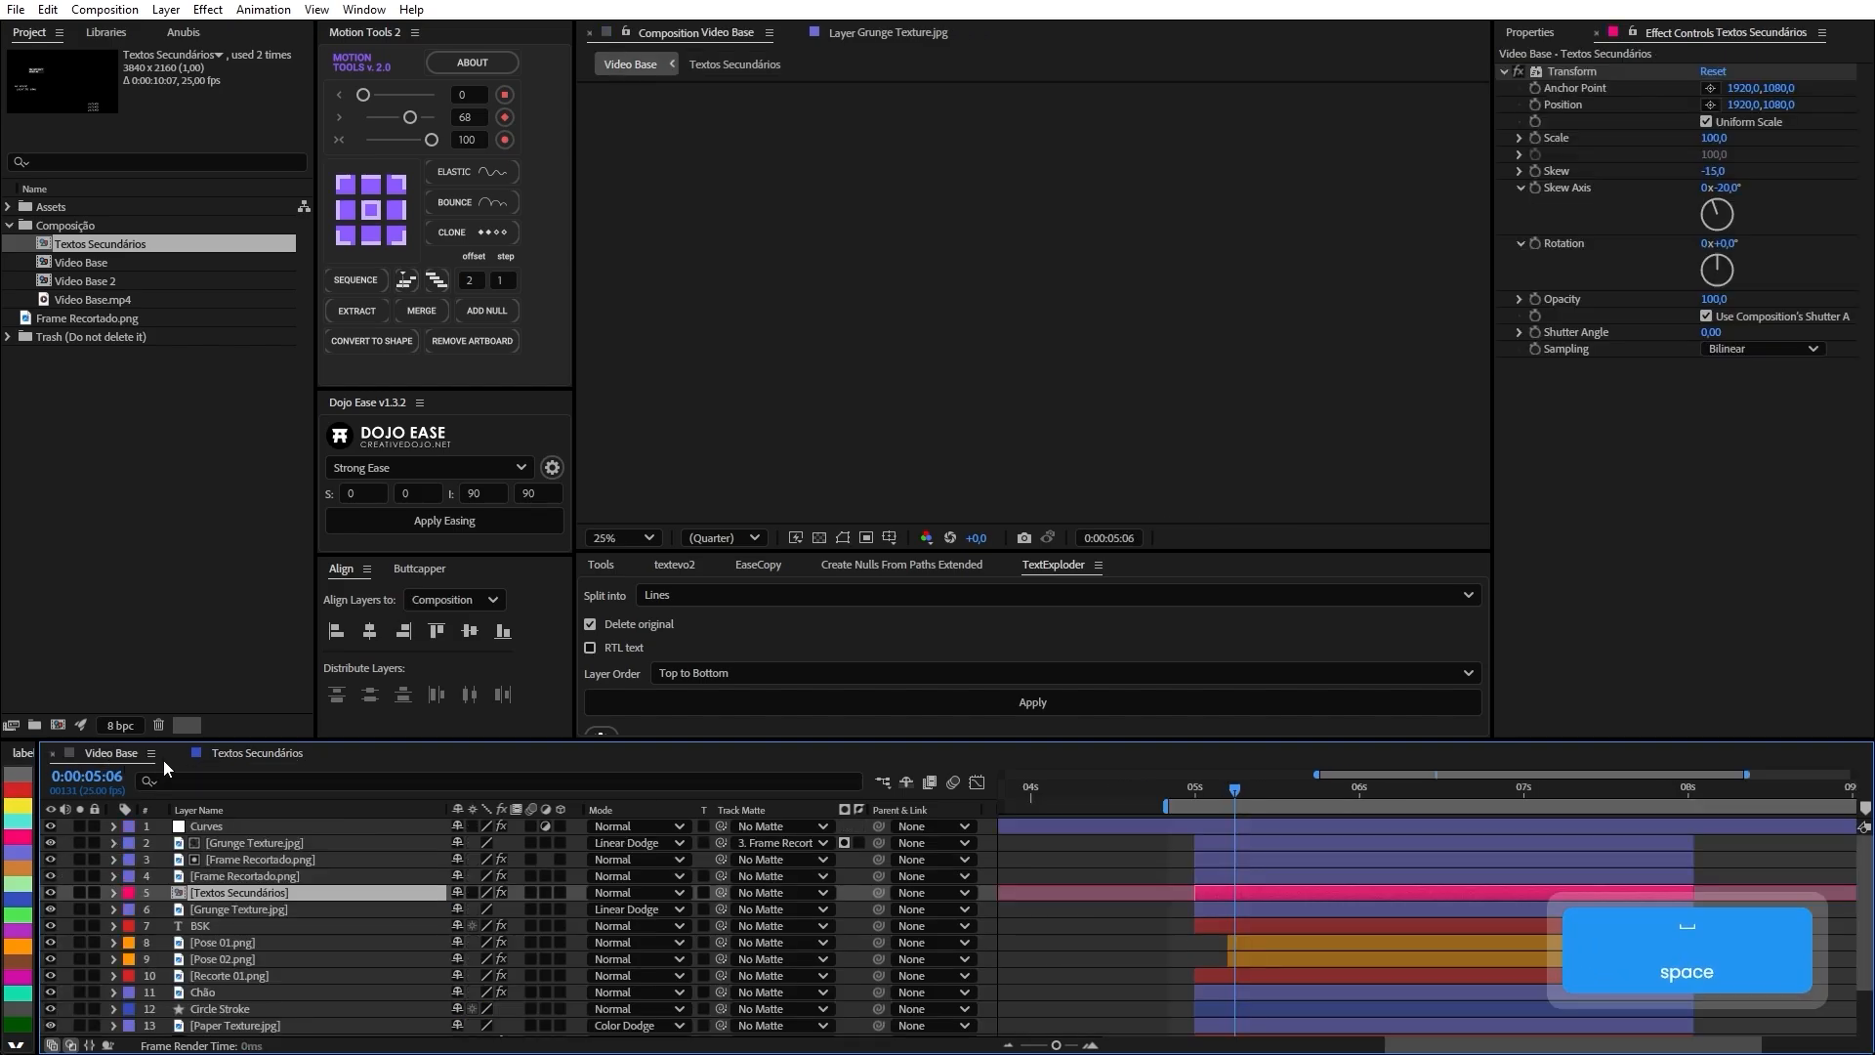
{"action": "left_click_drag", "start_coordinate": [1215, 790], "coordinate": [1183, 787]}
{"action": "key", "text": "space"}
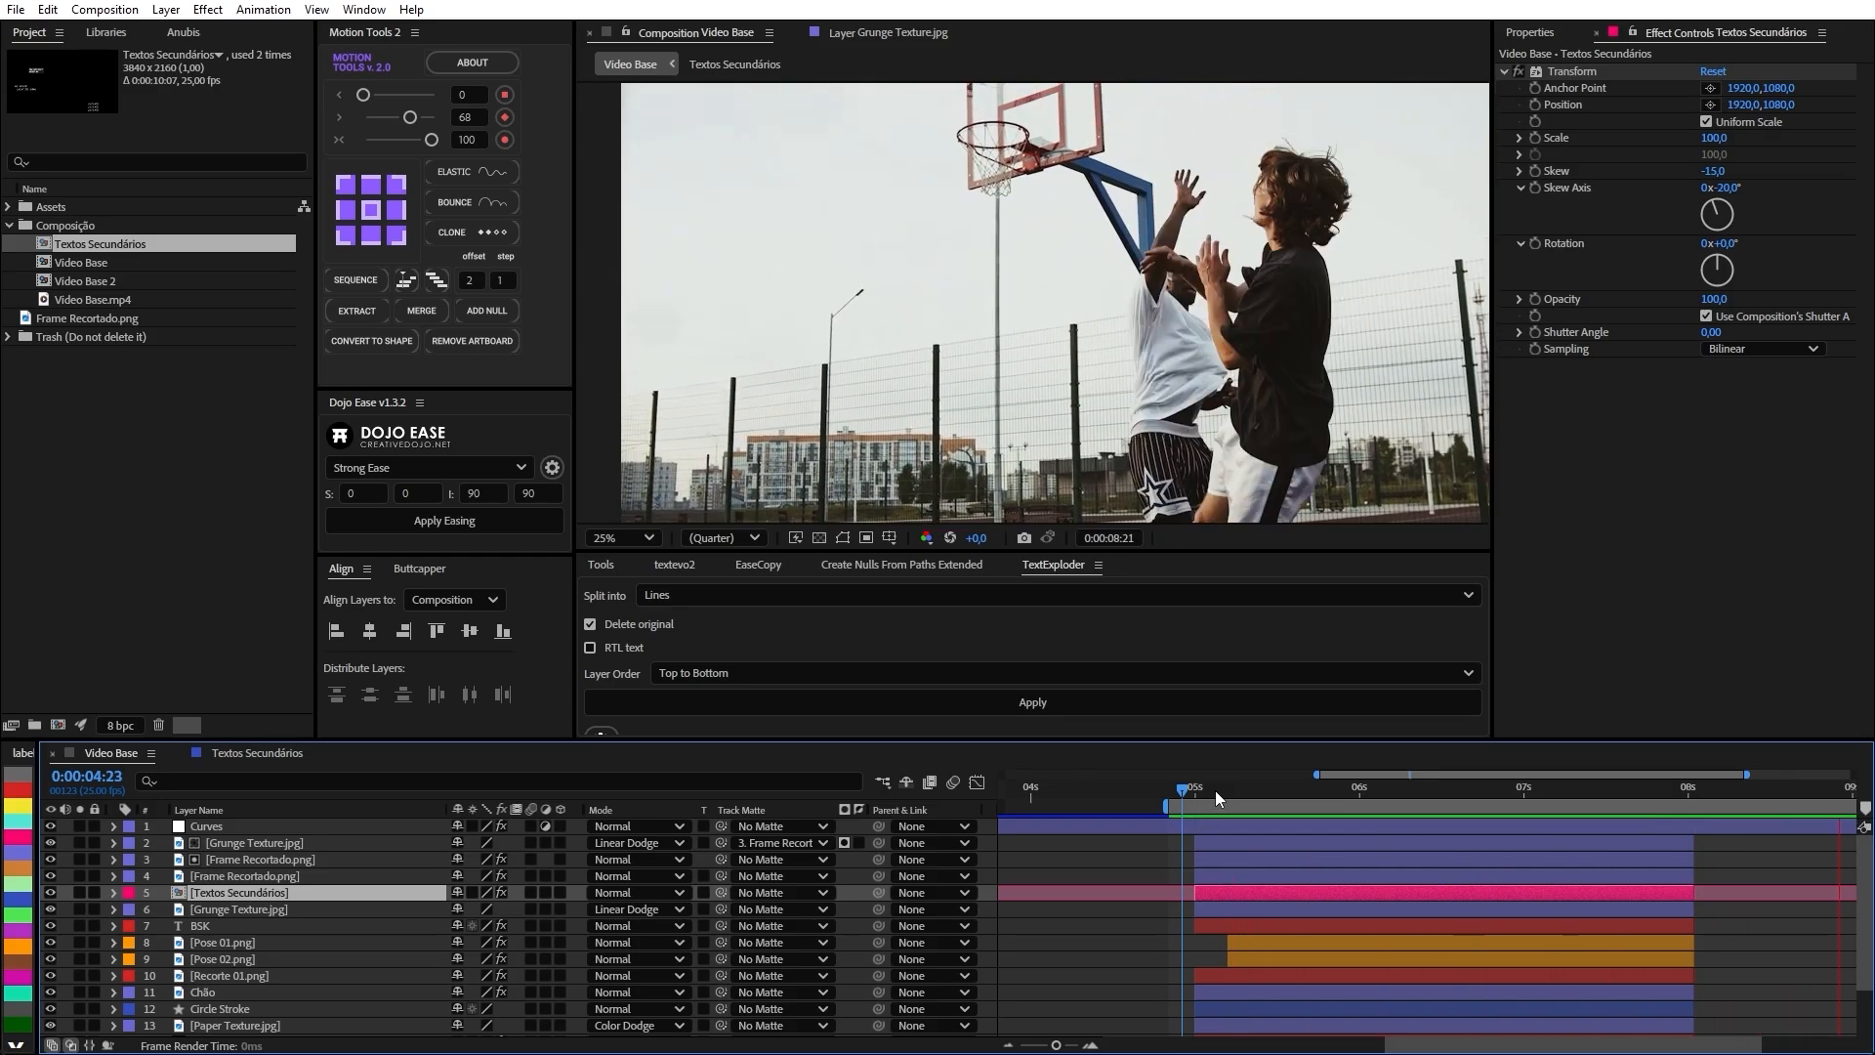
{"action": "left_click", "coordinate": [1192, 789]}
{"action": "key", "text": "space"}
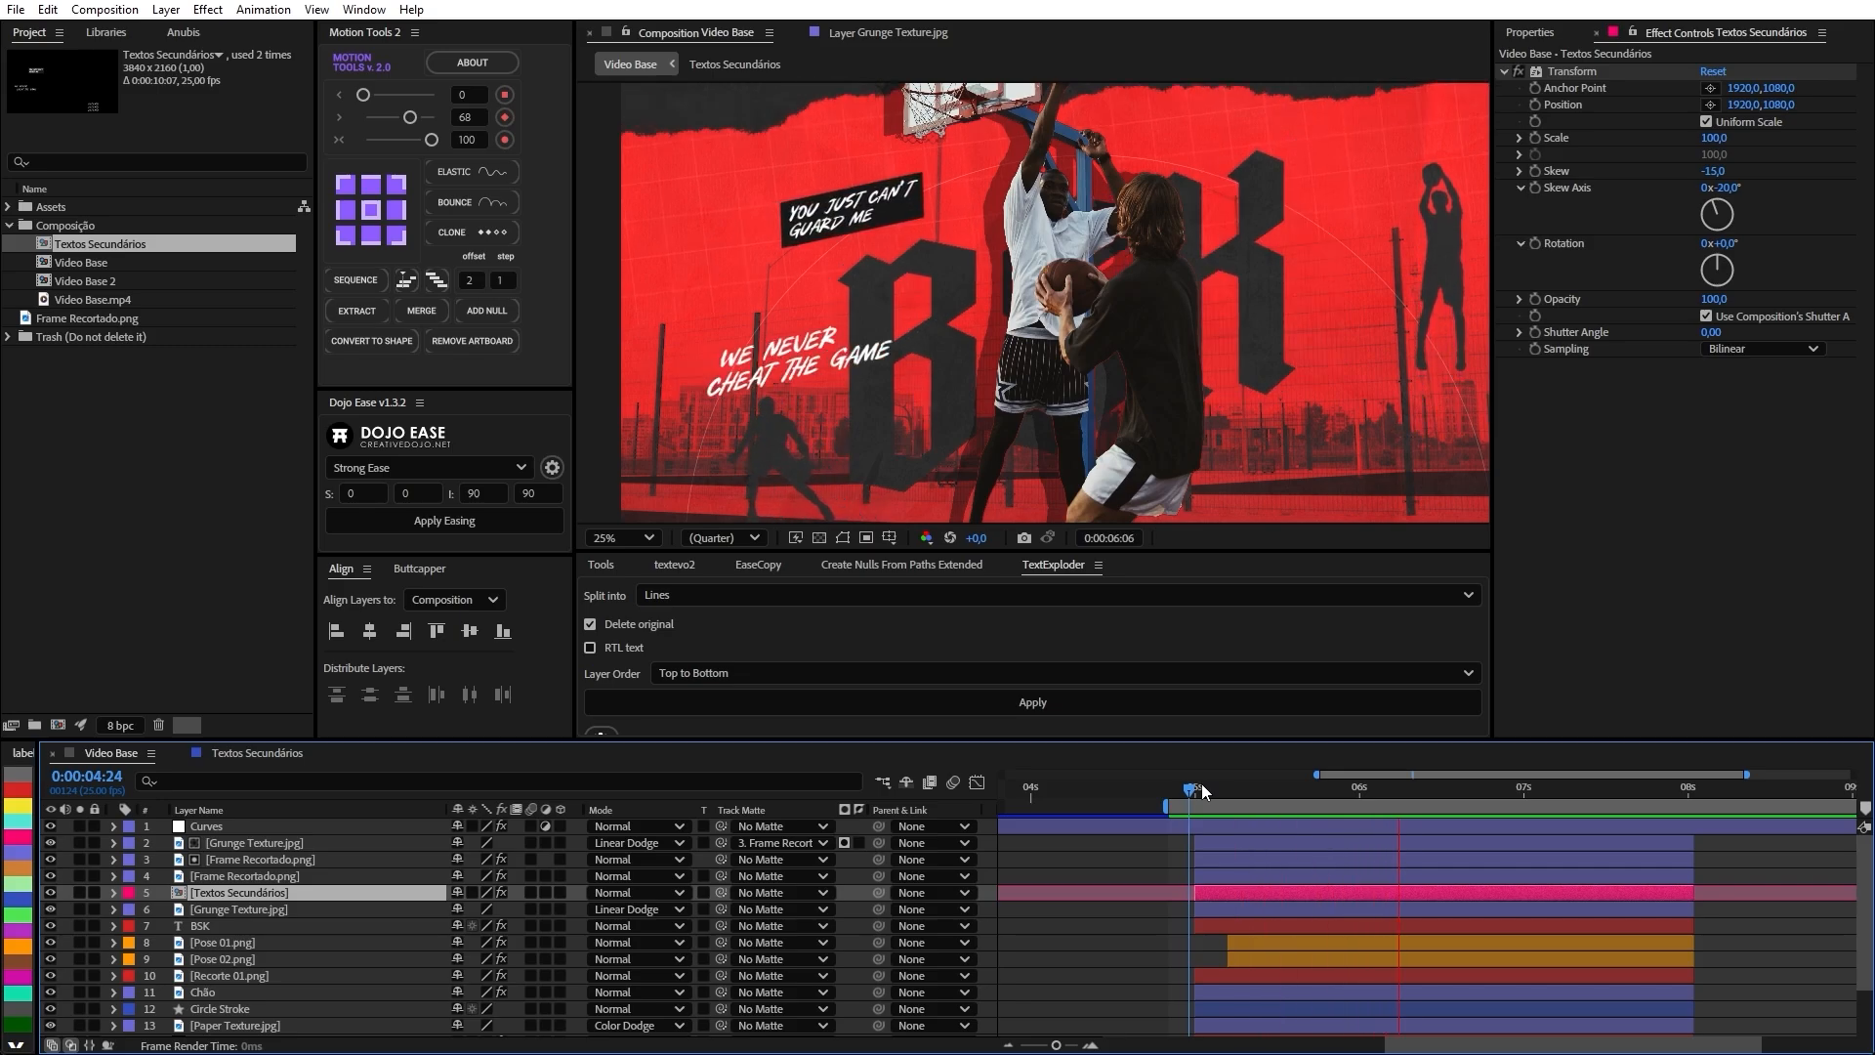
Slide the Textos Secundários layer about 8 frames earlier, fit both its ends to the neighbouring freeze-frame layers' span, and preview it.
{"action": "left_click", "coordinate": [1215, 791]}
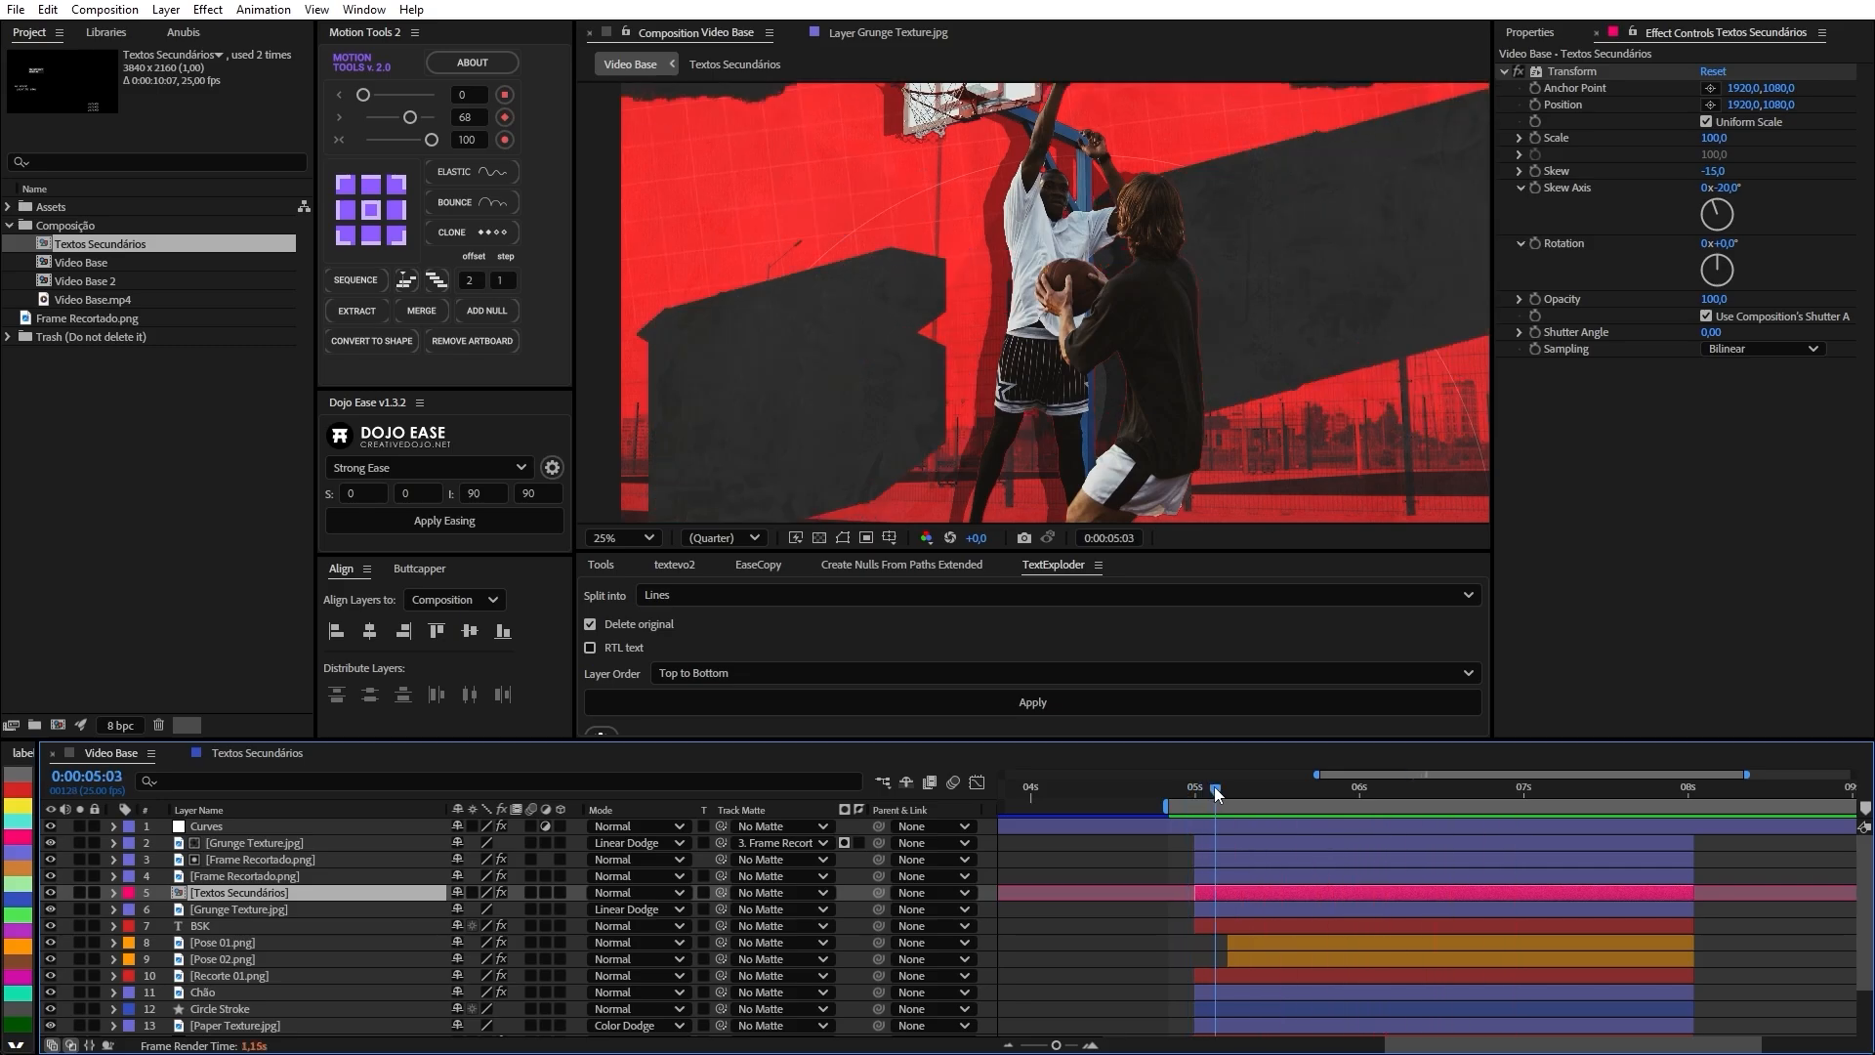
{"action": "left_click_drag", "start_coordinate": [1214, 787], "coordinate": [1233, 793]}
{"action": "left_click_drag", "start_coordinate": [1293, 895], "coordinate": [1245, 897]}
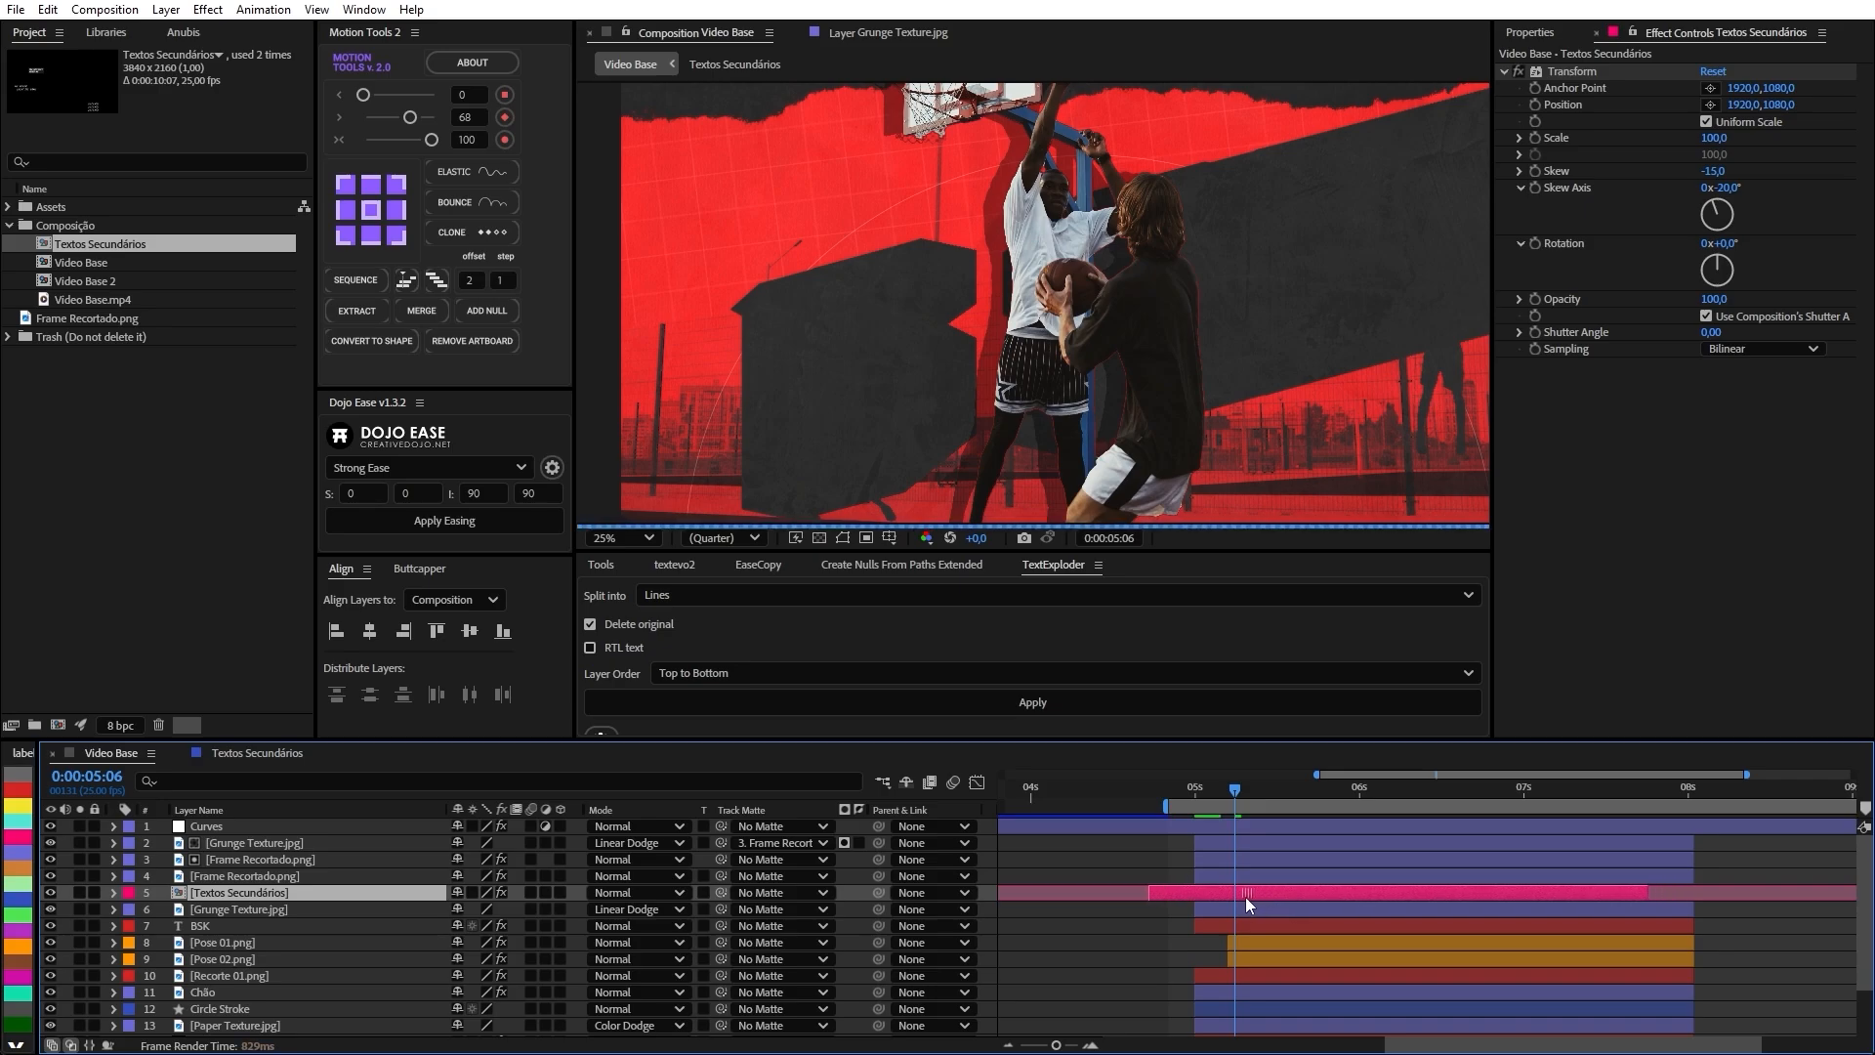
{"action": "left_click", "coordinate": [1200, 791]}
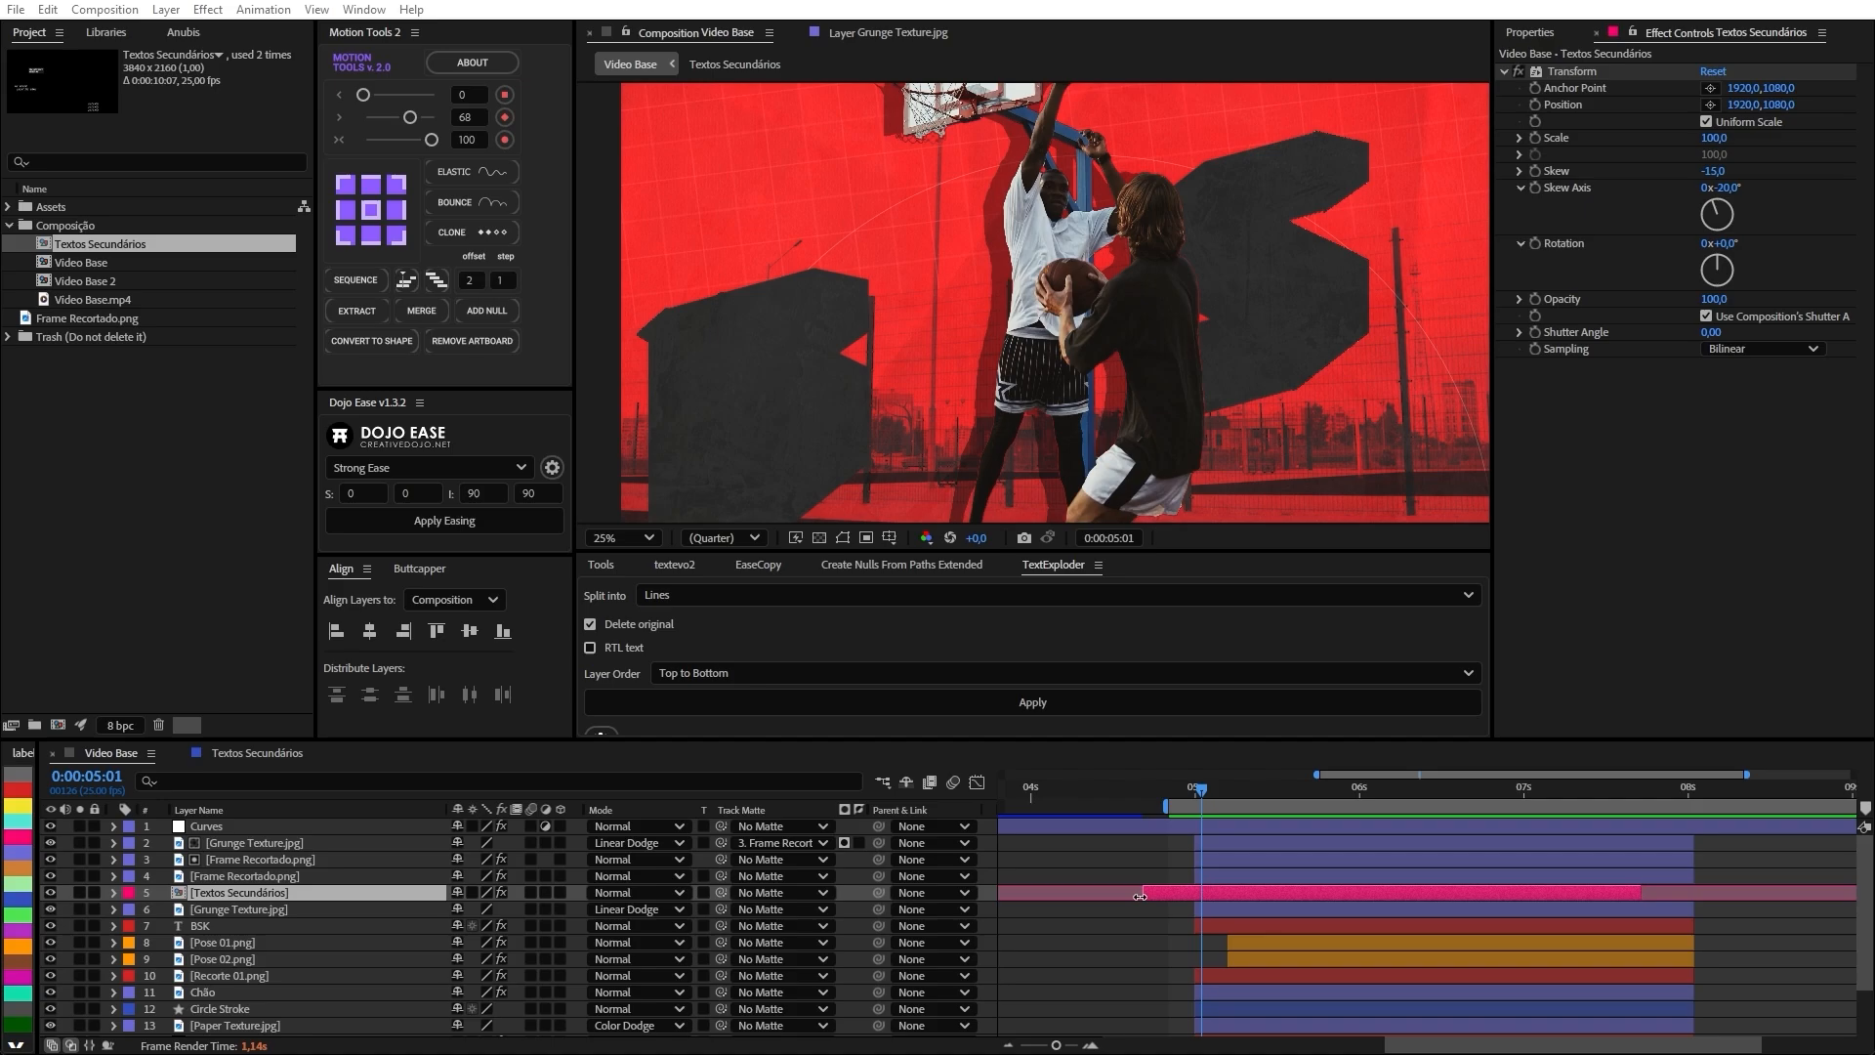
{"action": "left_click_drag", "start_coordinate": [1140, 896], "coordinate": [1204, 899]}
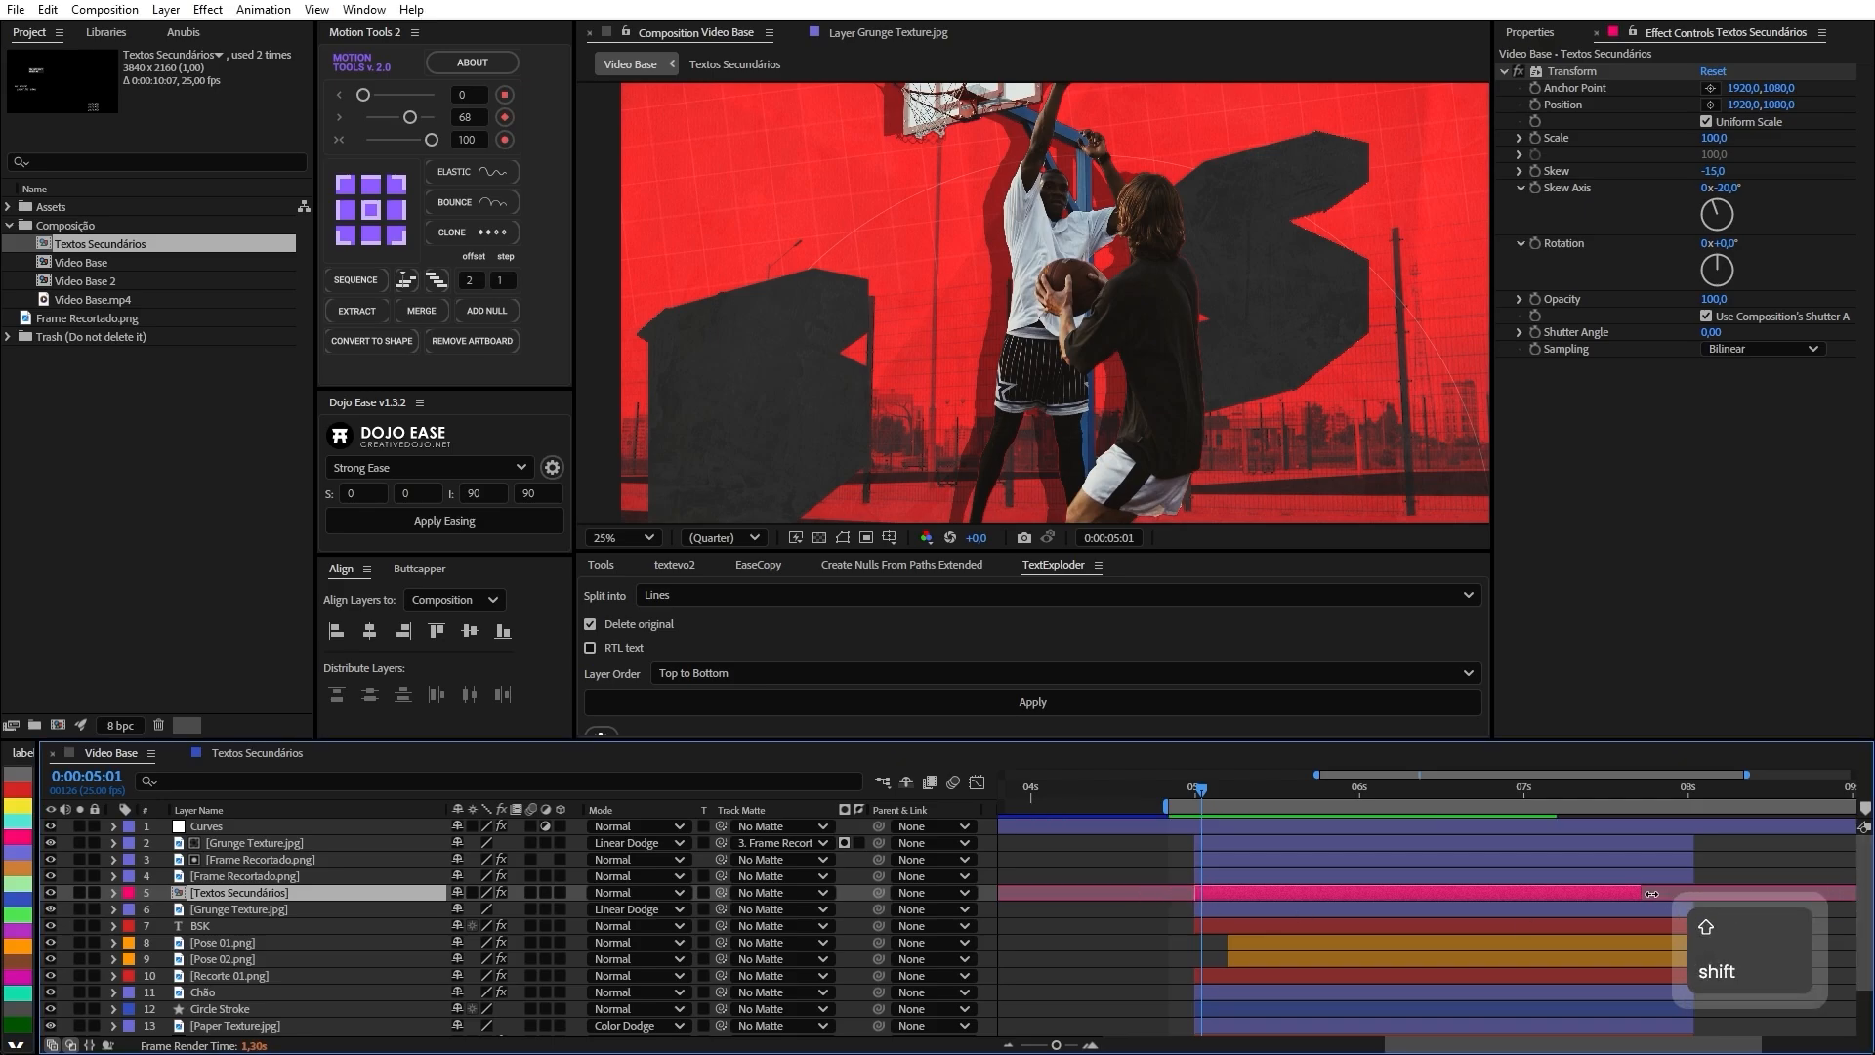
{"action": "left_click", "coordinate": [1190, 793]}
{"action": "key", "text": "space"}
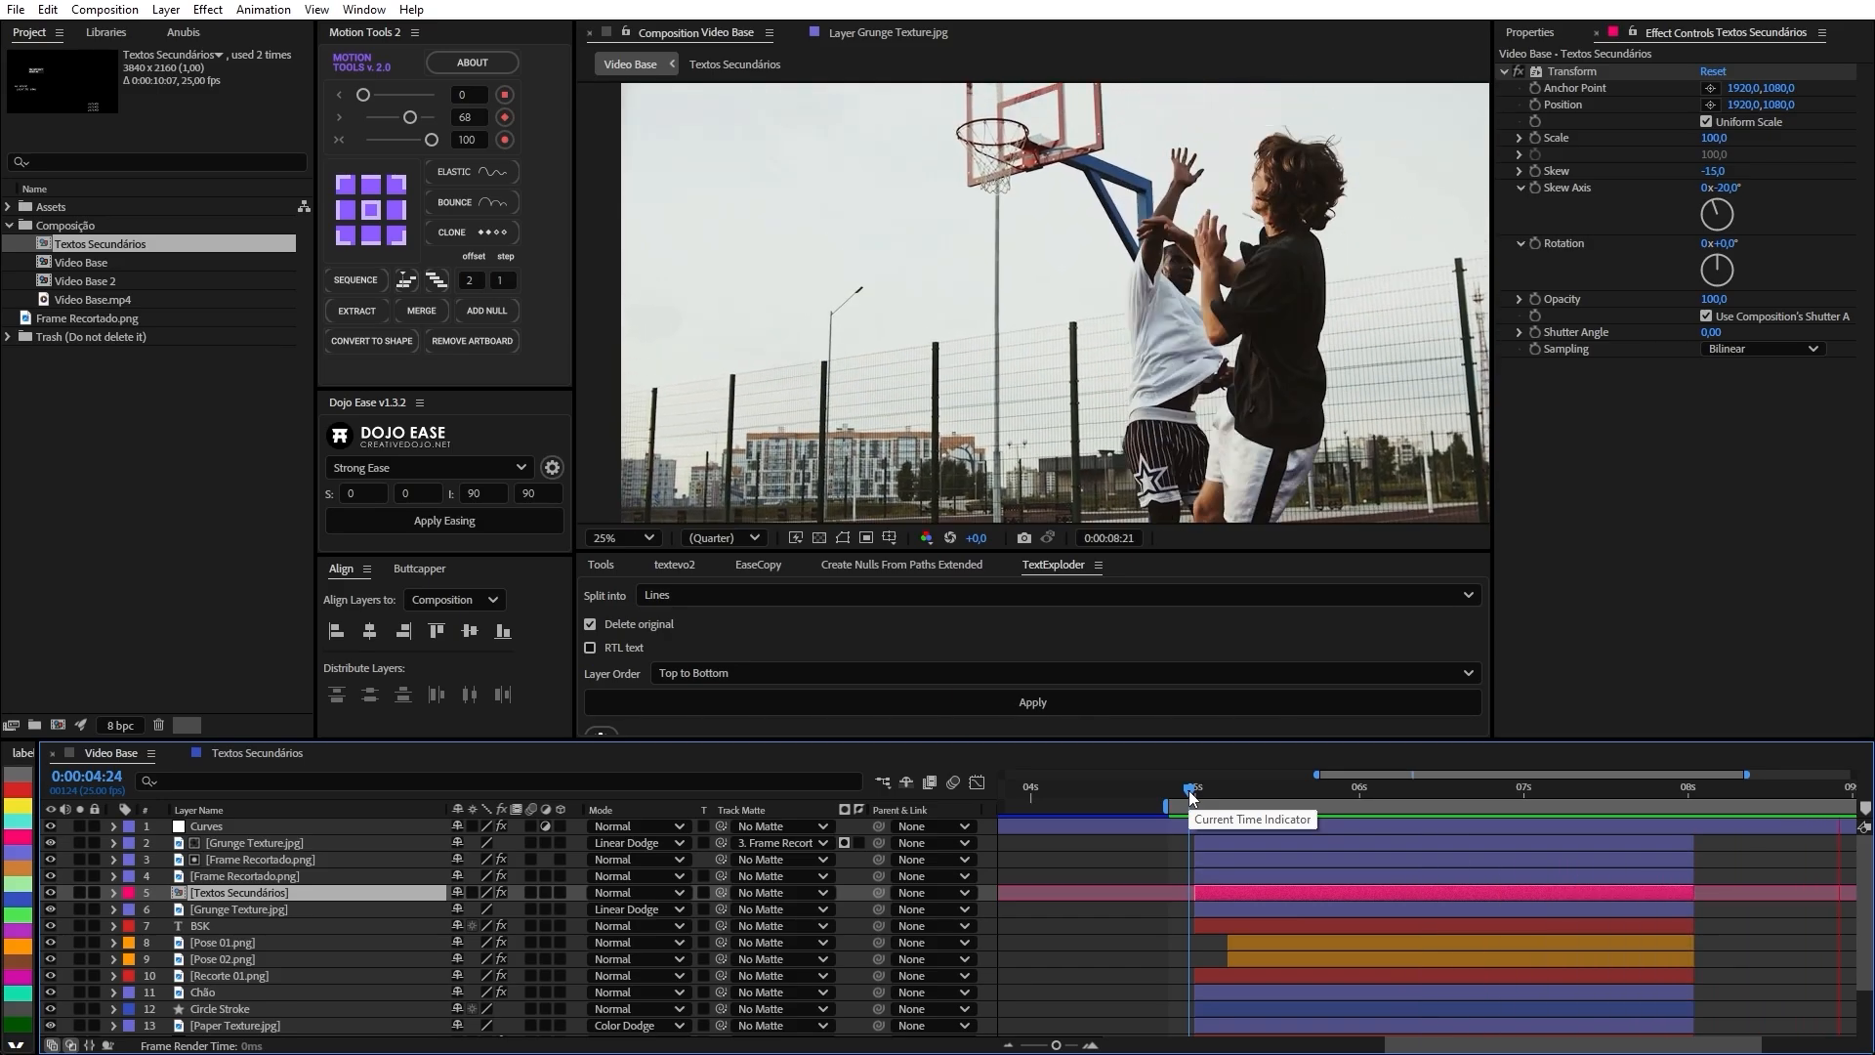
{"action": "left_click", "coordinate": [1182, 793]}
{"action": "key", "text": "space"}
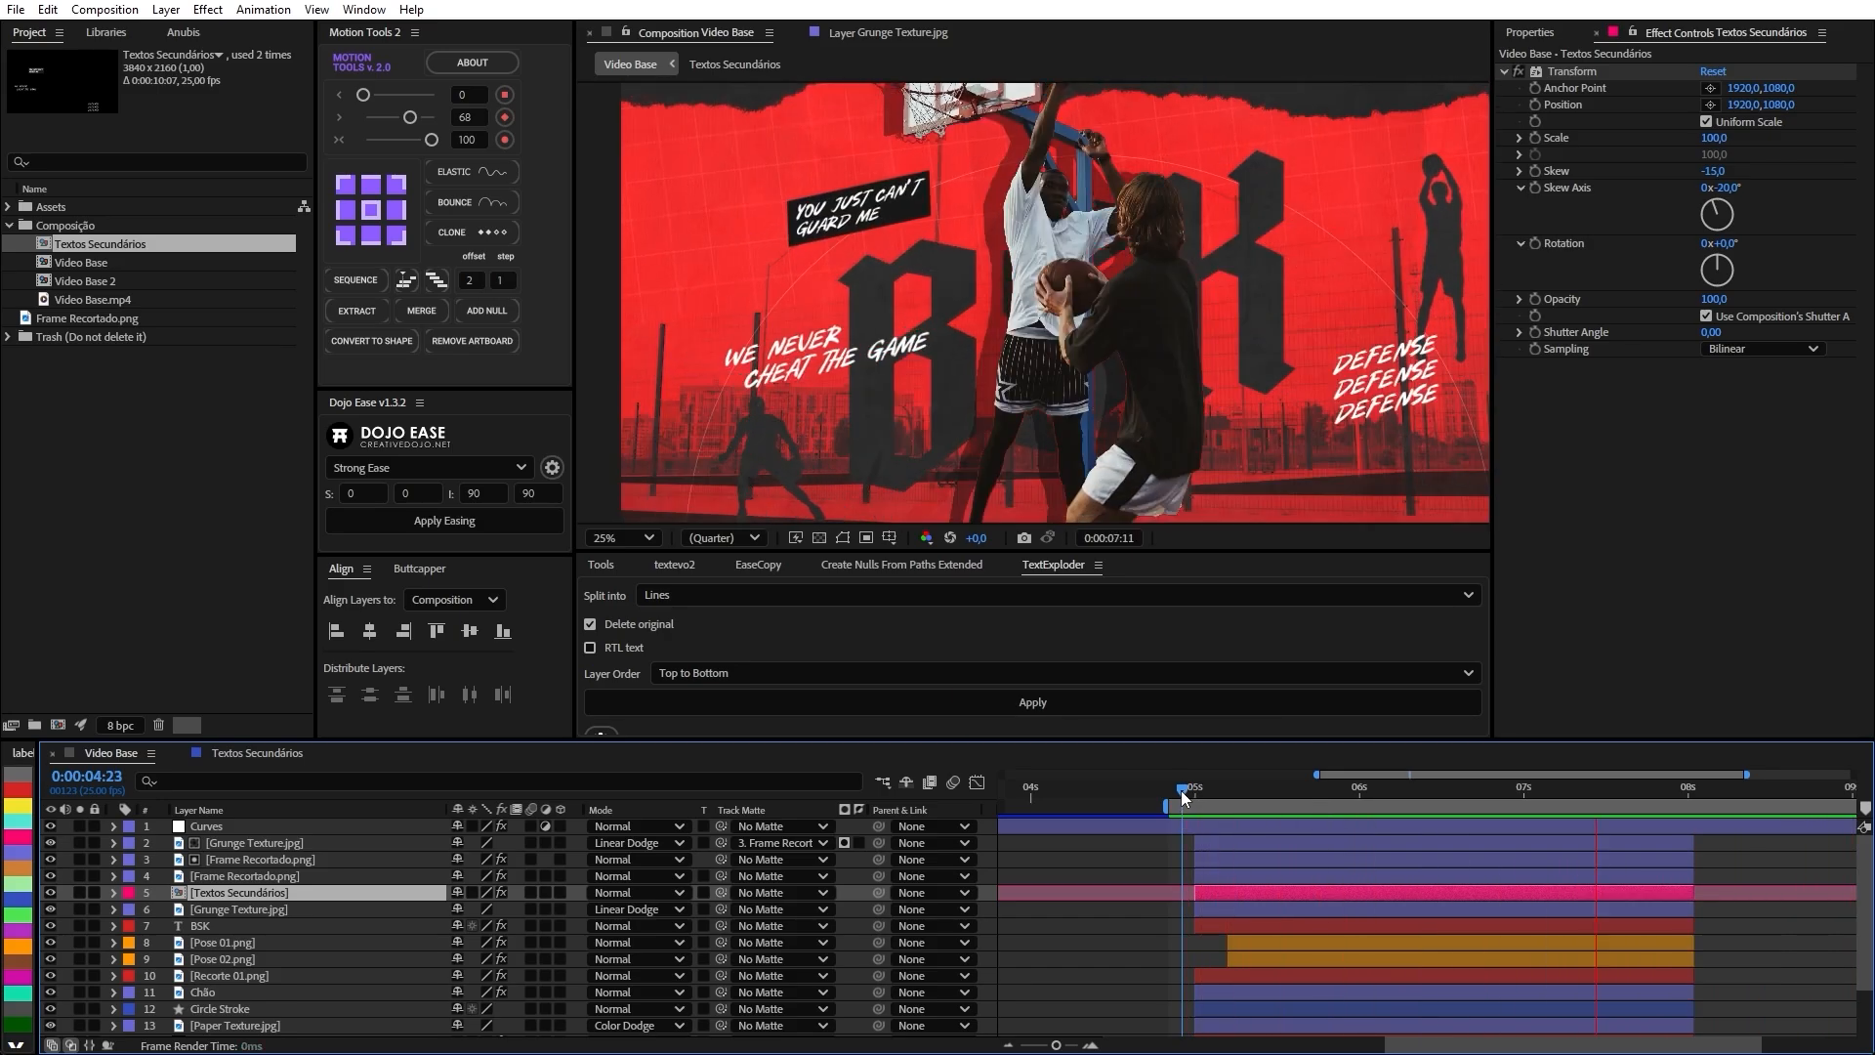
{"action": "left_click", "coordinate": [1183, 794]}
Inside Textos Secundários, start the DEFENSE layers from about 0:00:05:23 and the wE NEVER lines from about 0:00:05:19, and preview Video Base.
{"action": "double_click", "coordinate": [1204, 888]}
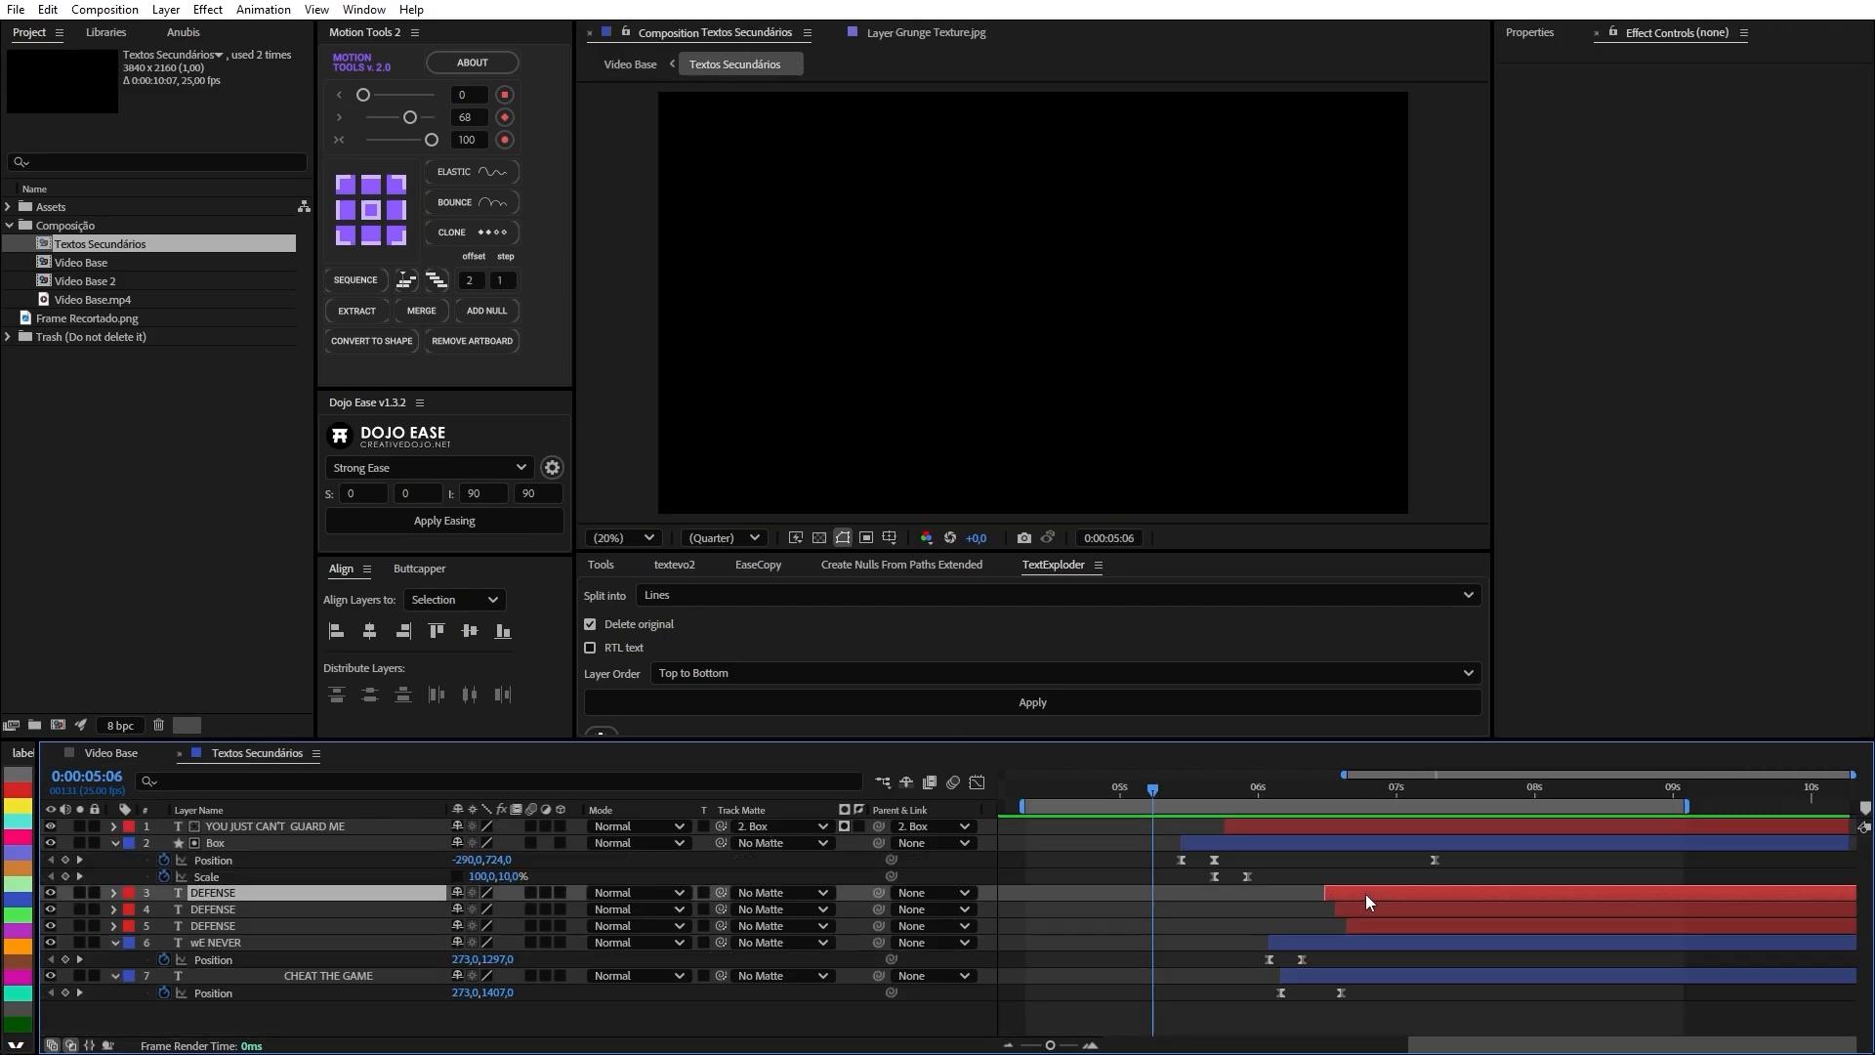
{"action": "left_click", "coordinate": [1373, 975], "text": "shift"}
{"action": "left_click_drag", "start_coordinate": [1310, 945], "coordinate": [1298, 900]}
{"action": "left_click", "coordinate": [1264, 913]}
{"action": "left_click", "coordinate": [1322, 917], "text": "shift"}
{"action": "left_click", "coordinate": [1314, 892], "text": "shift"}
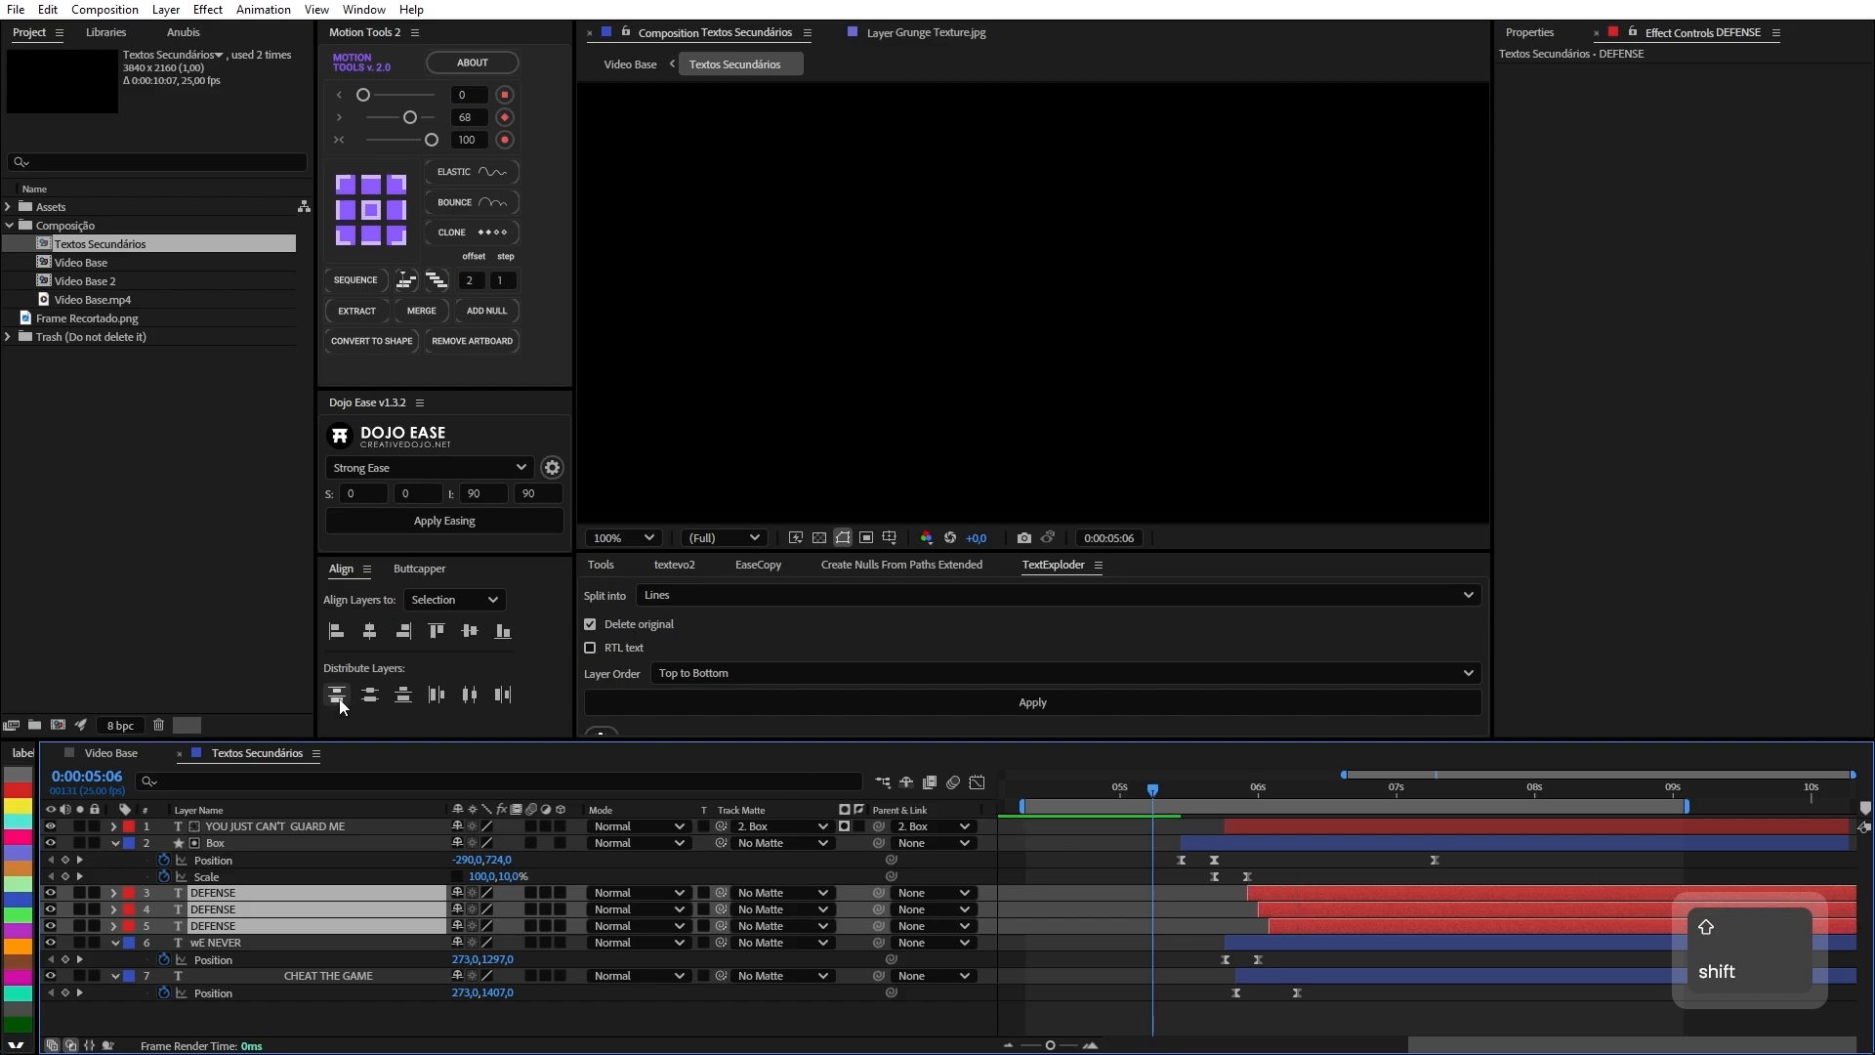
{"action": "left_click", "coordinate": [134, 760]}
{"action": "key", "text": "space"}
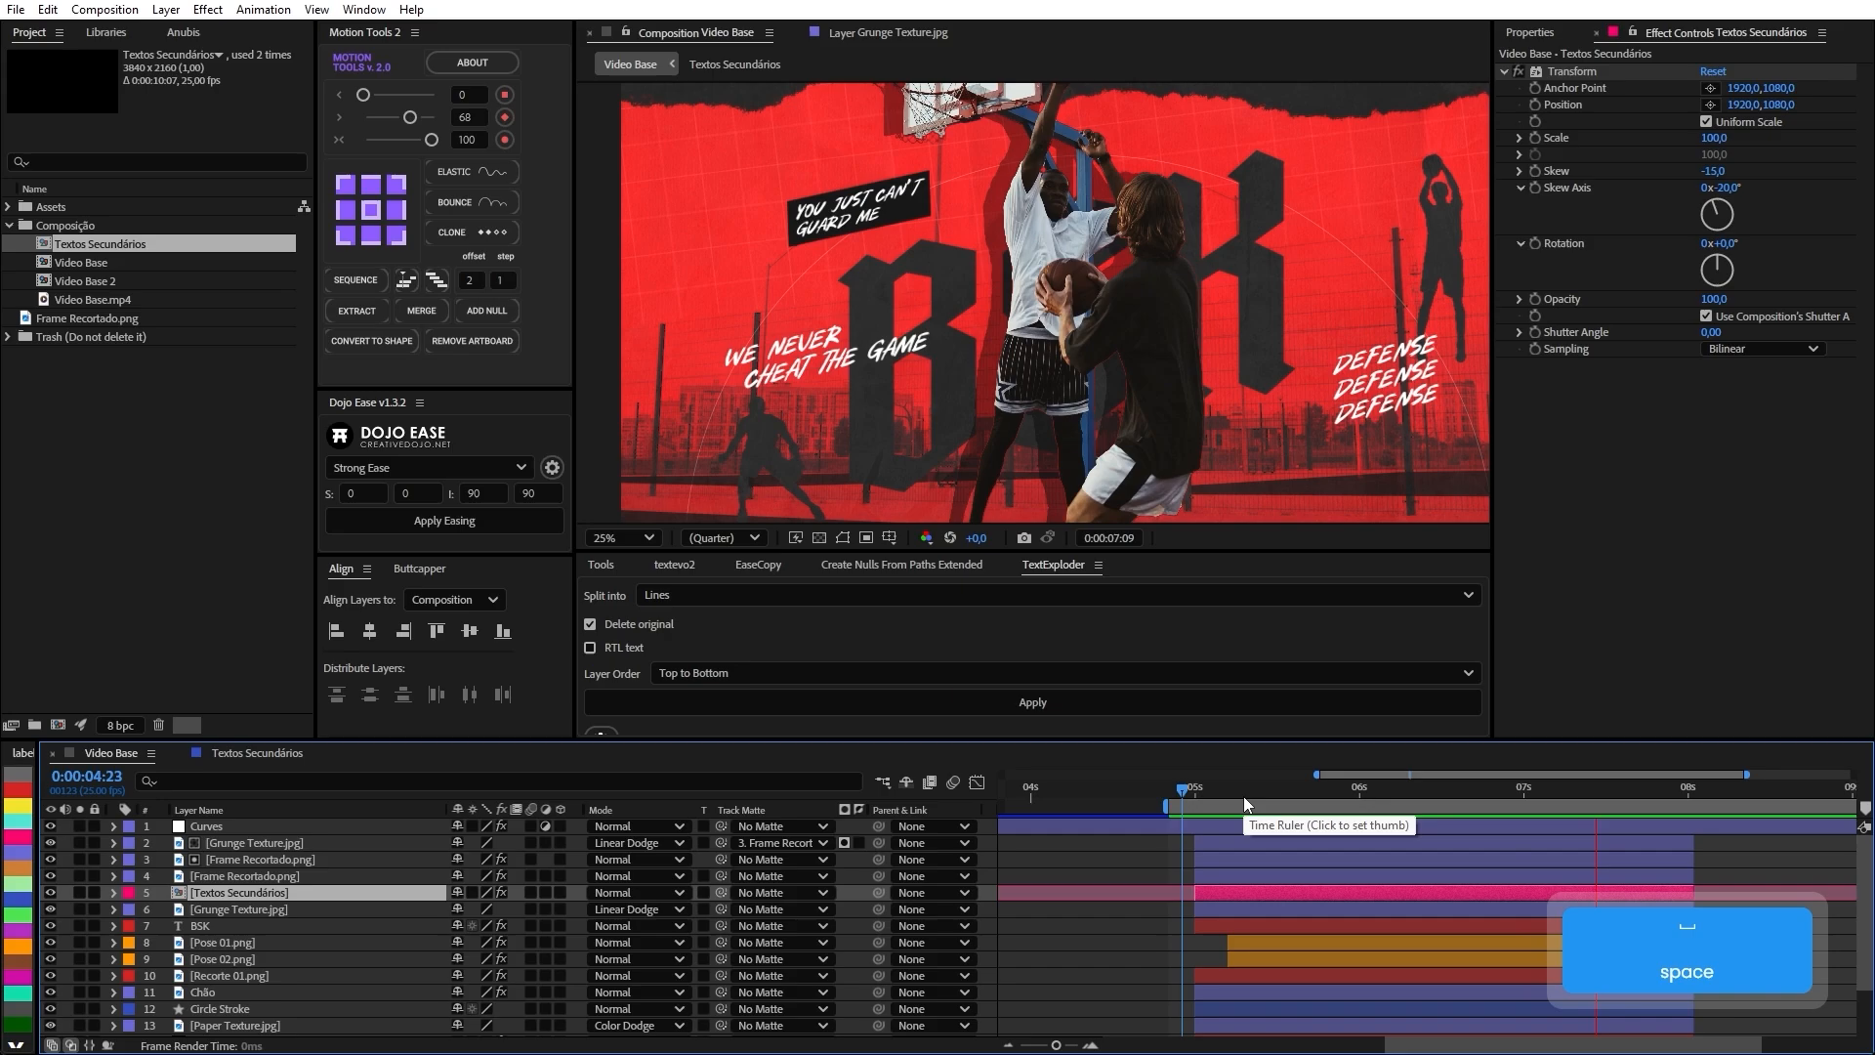
{"action": "left_click_drag", "start_coordinate": [1179, 793], "coordinate": [1163, 796]}
{"action": "key", "text": "space"}
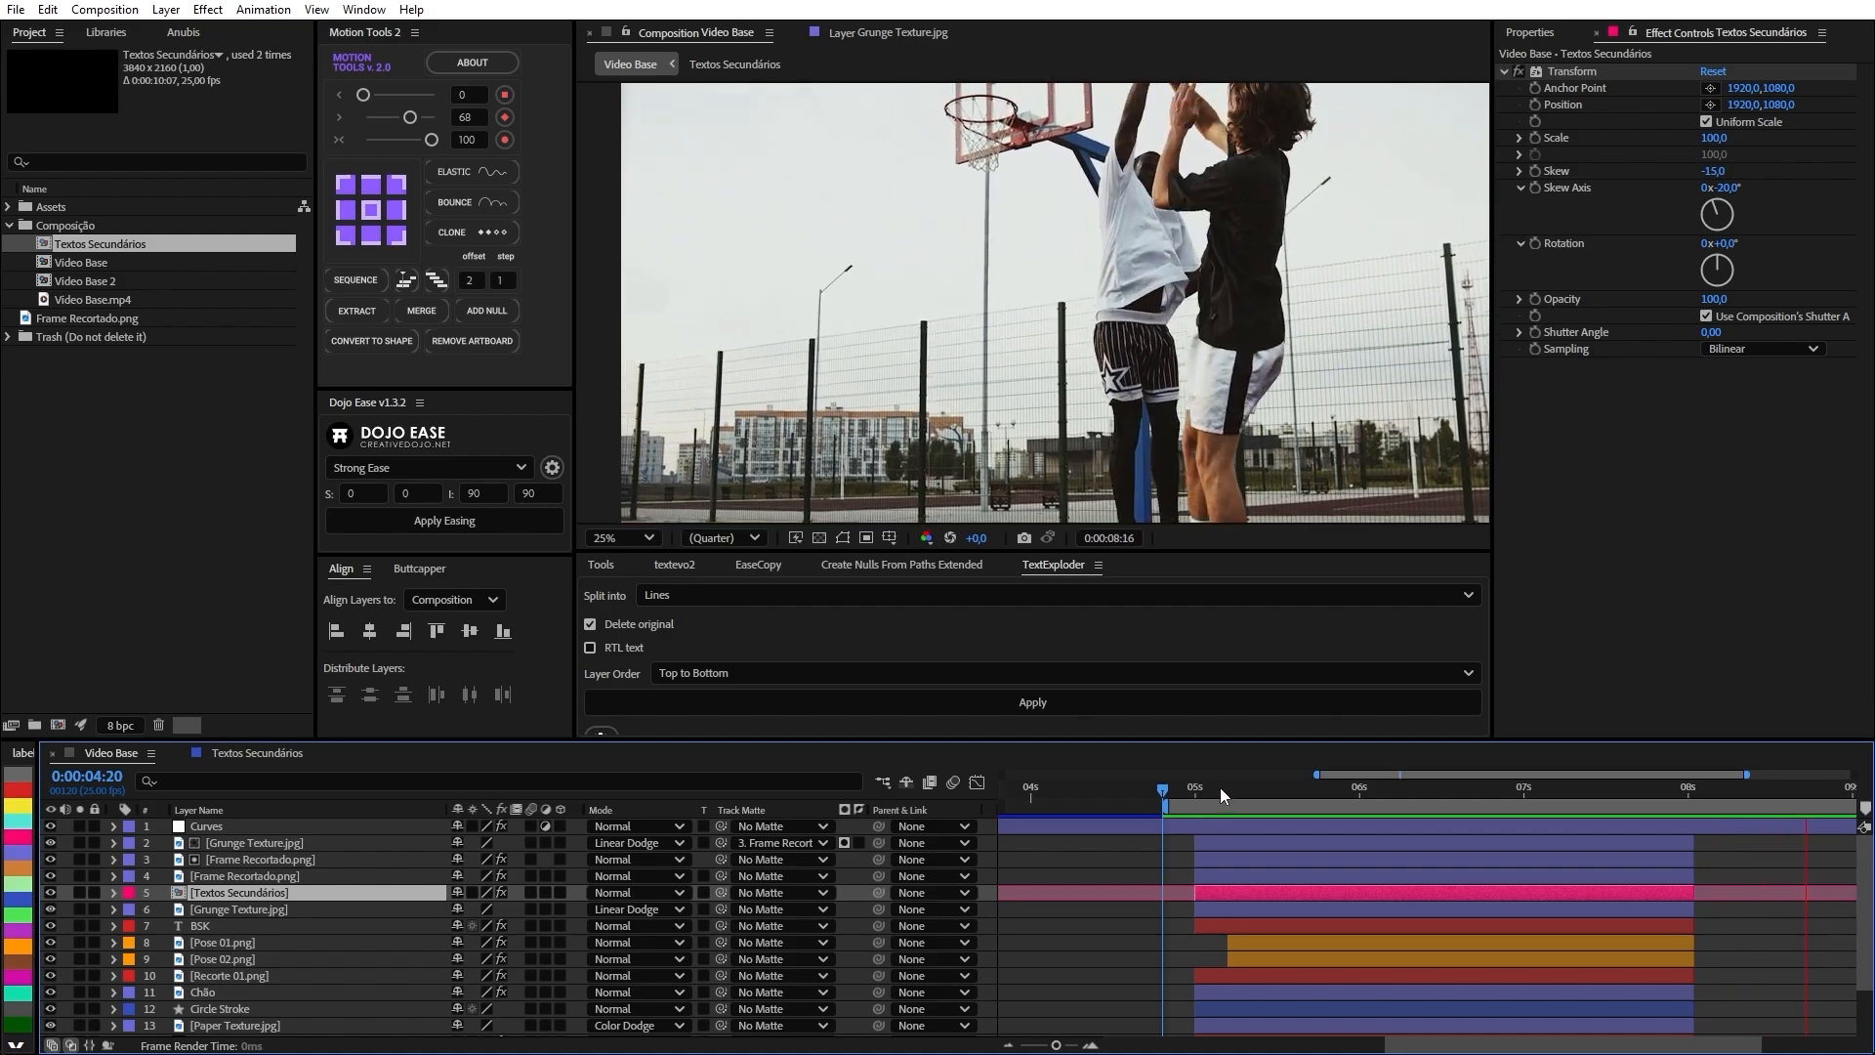
Add 100% Scale keyframes to the Textos Secundários layer at 0:00:08:01 and 0:00:05:02.
{"action": "left_click_drag", "start_coordinate": [1187, 789], "coordinate": [1695, 832]}
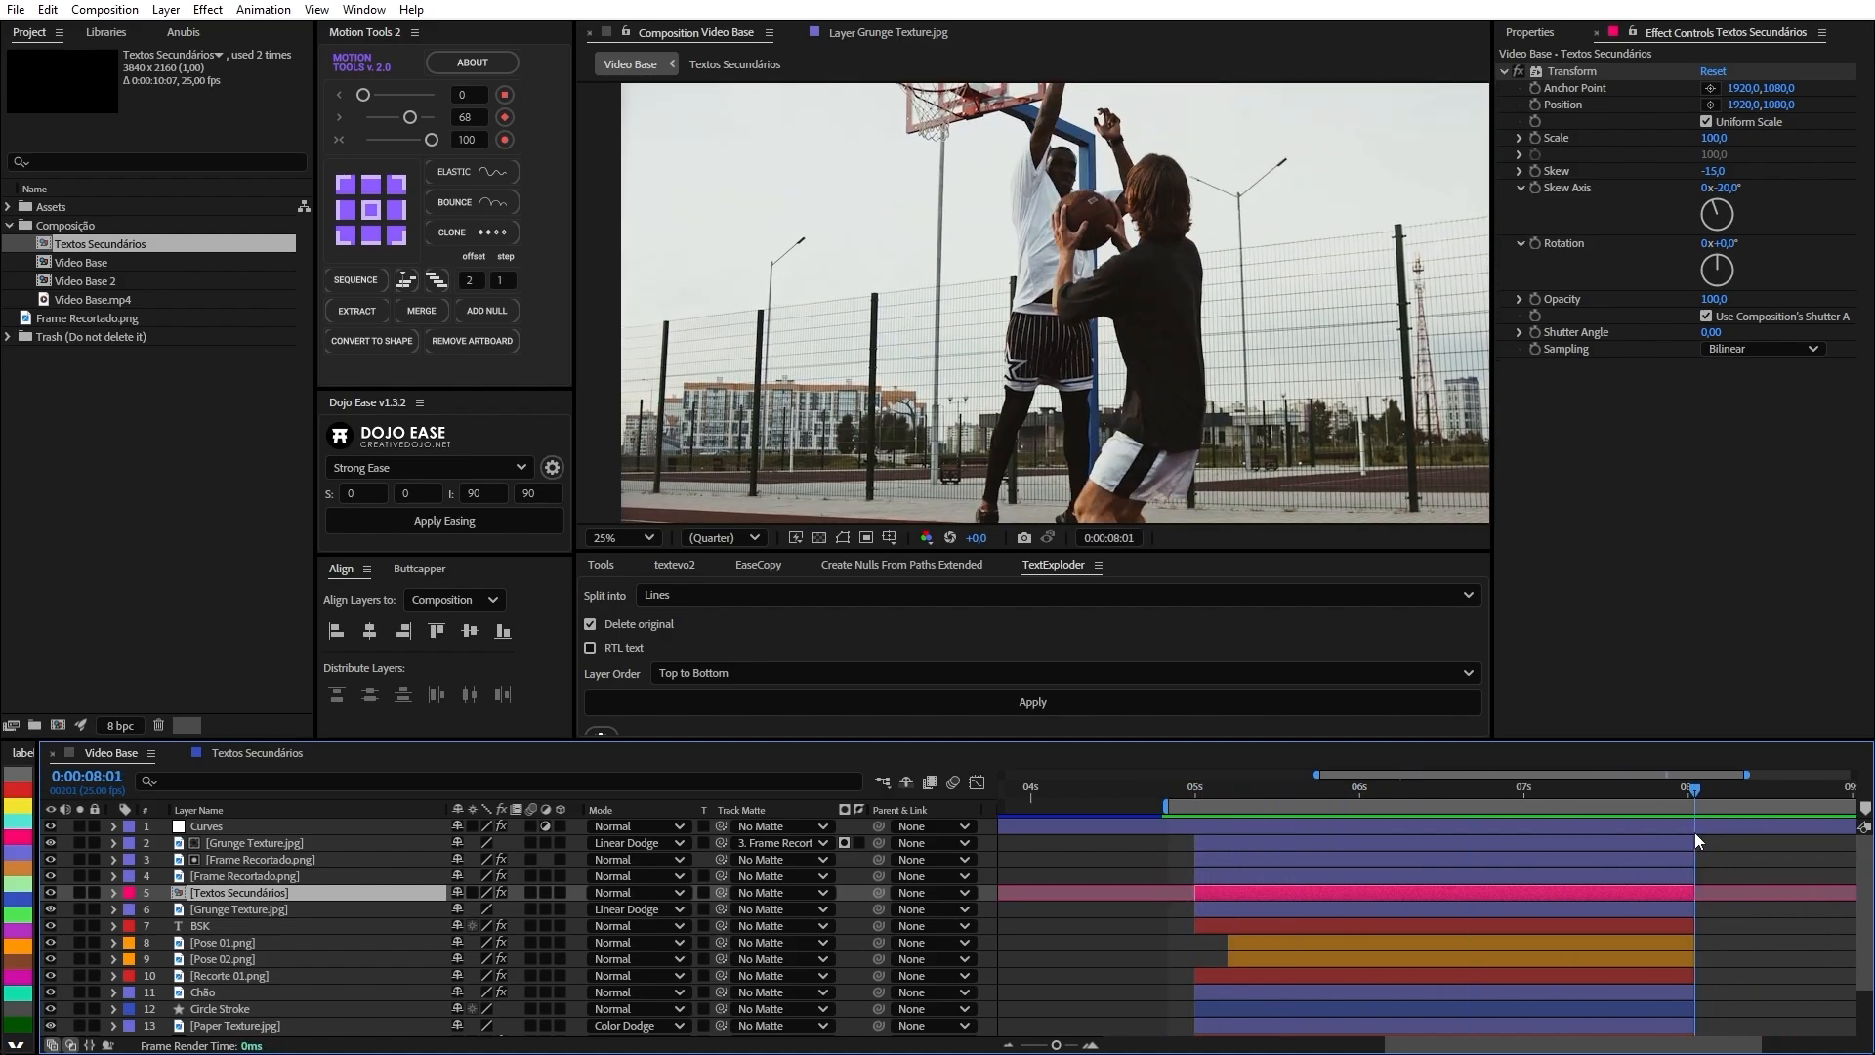
{"action": "key", "text": "shift"}
{"action": "key", "text": "alt"}
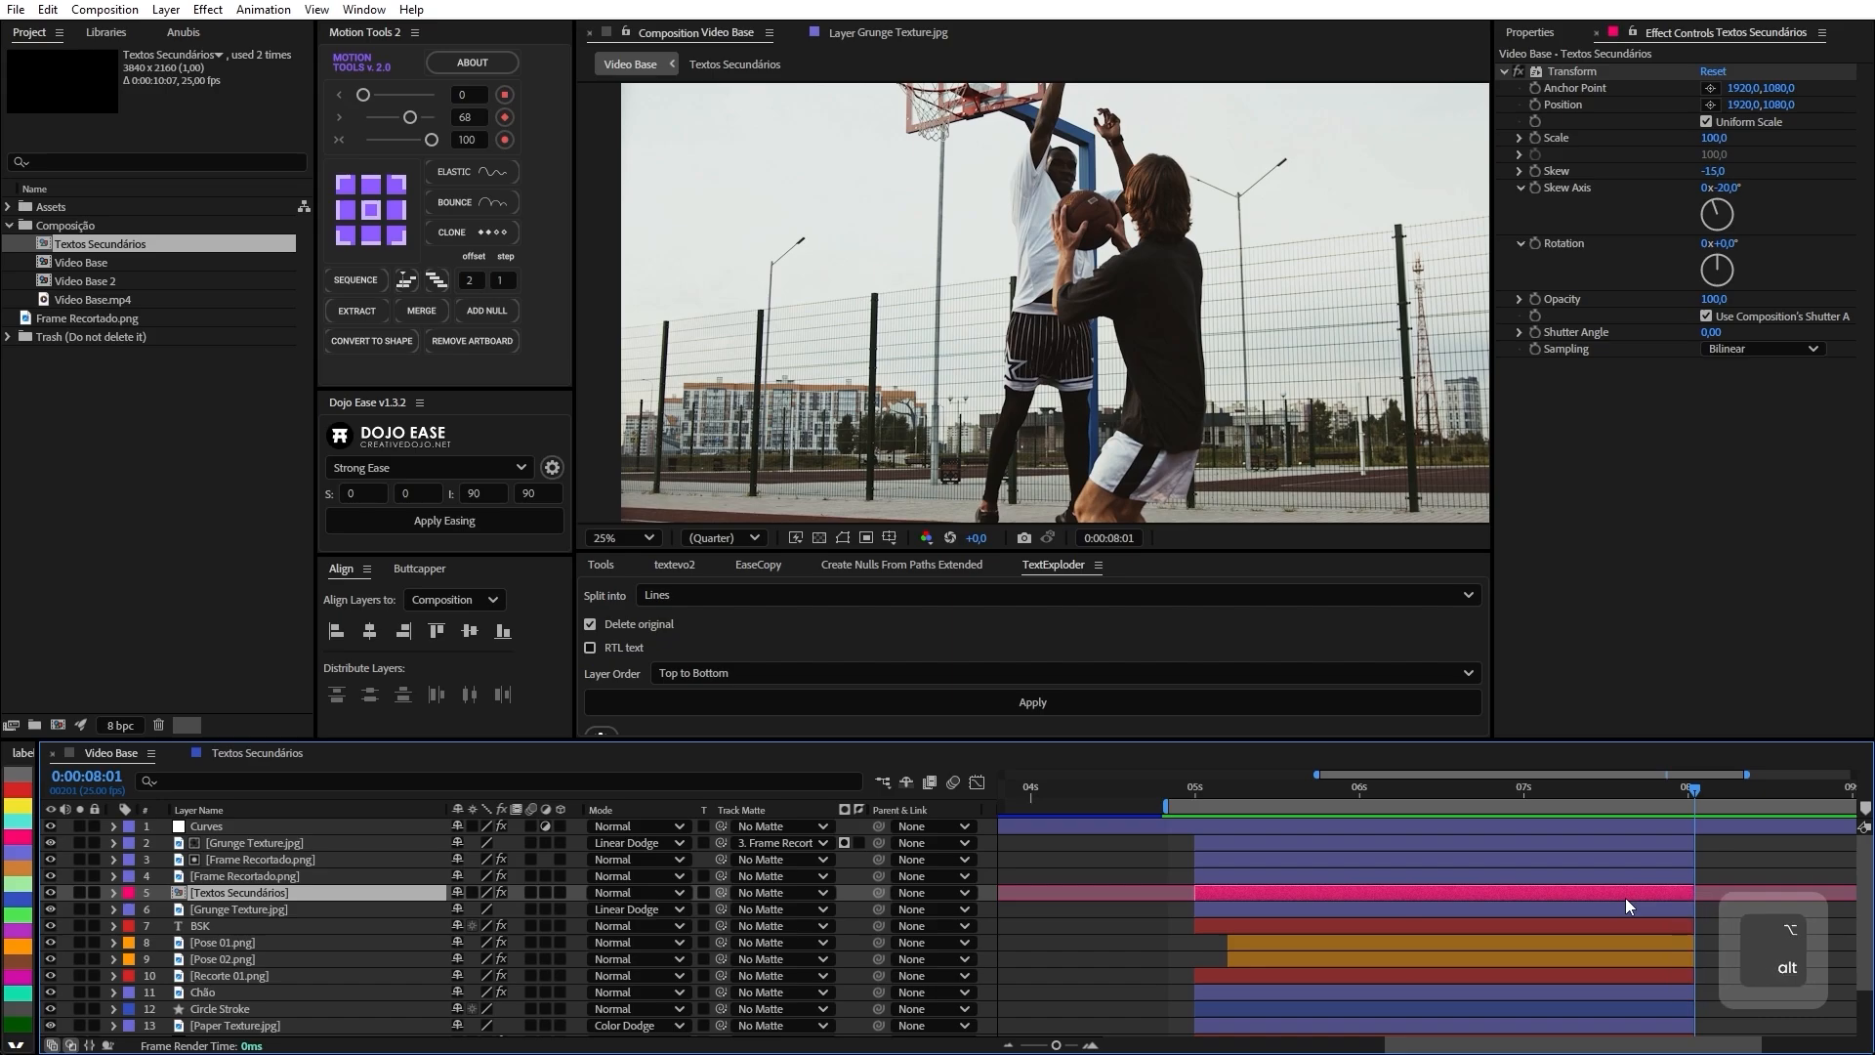
{"action": "key", "text": "alt+shift+s"}
{"action": "scroll", "coordinate": [1619, 898], "scroll_direction": "down", "scroll_amount": 1}
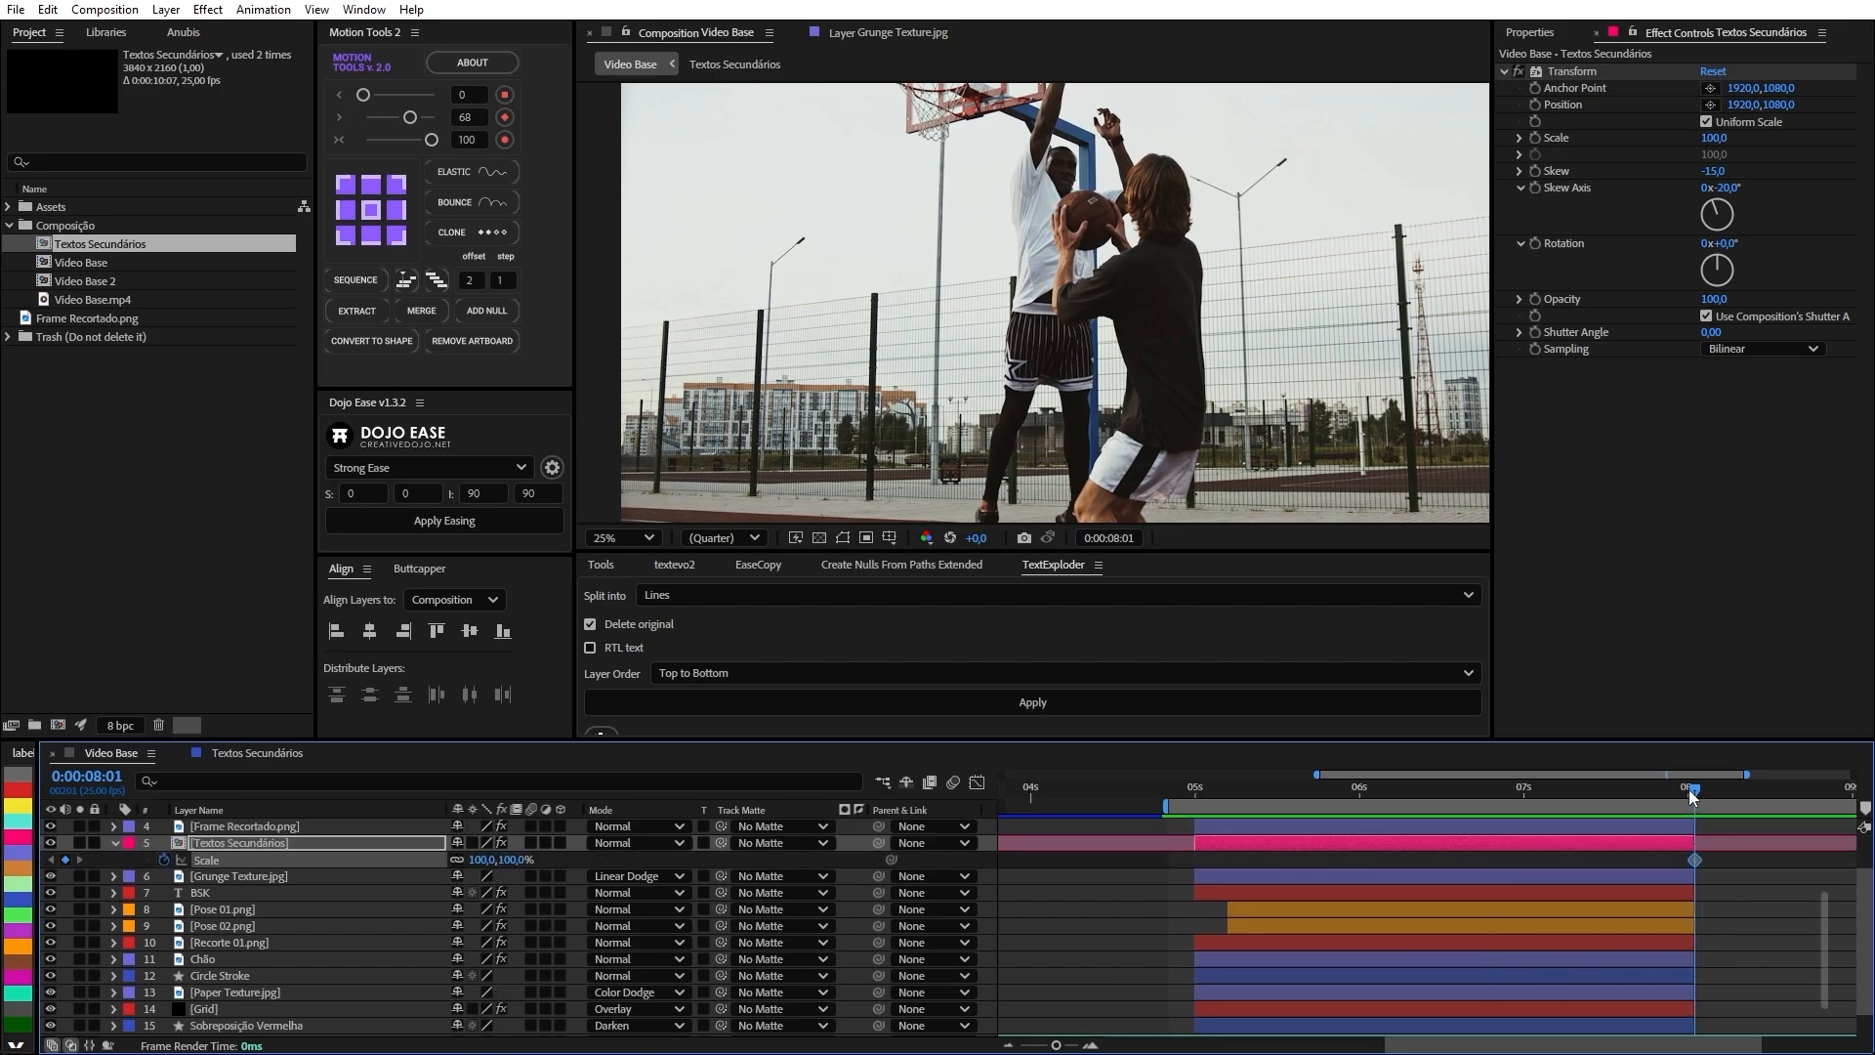
{"action": "left_click_drag", "start_coordinate": [1695, 791], "coordinate": [1204, 800]}
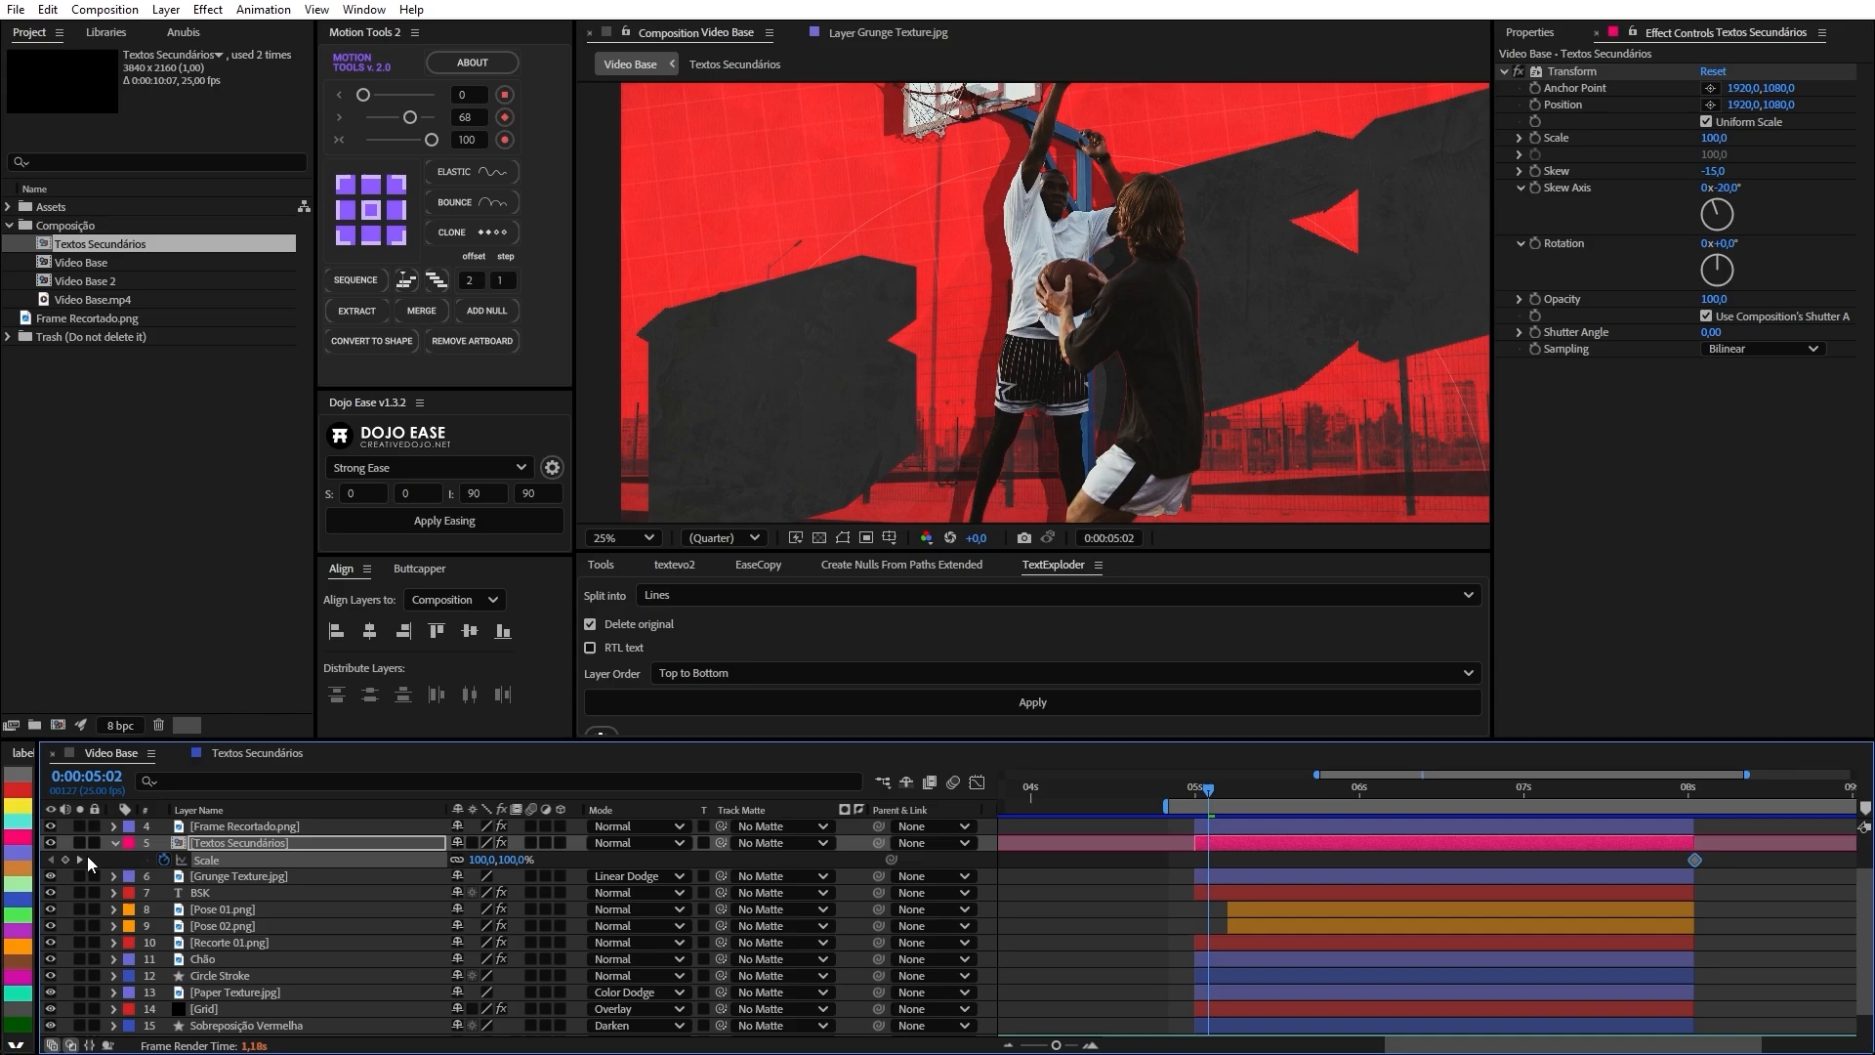
Move the layer's end Scale keyframe to 0:00:08:00 and set its Scale to 104%.
{"action": "left_click_drag", "start_coordinate": [1307, 799], "coordinate": [1699, 792]}
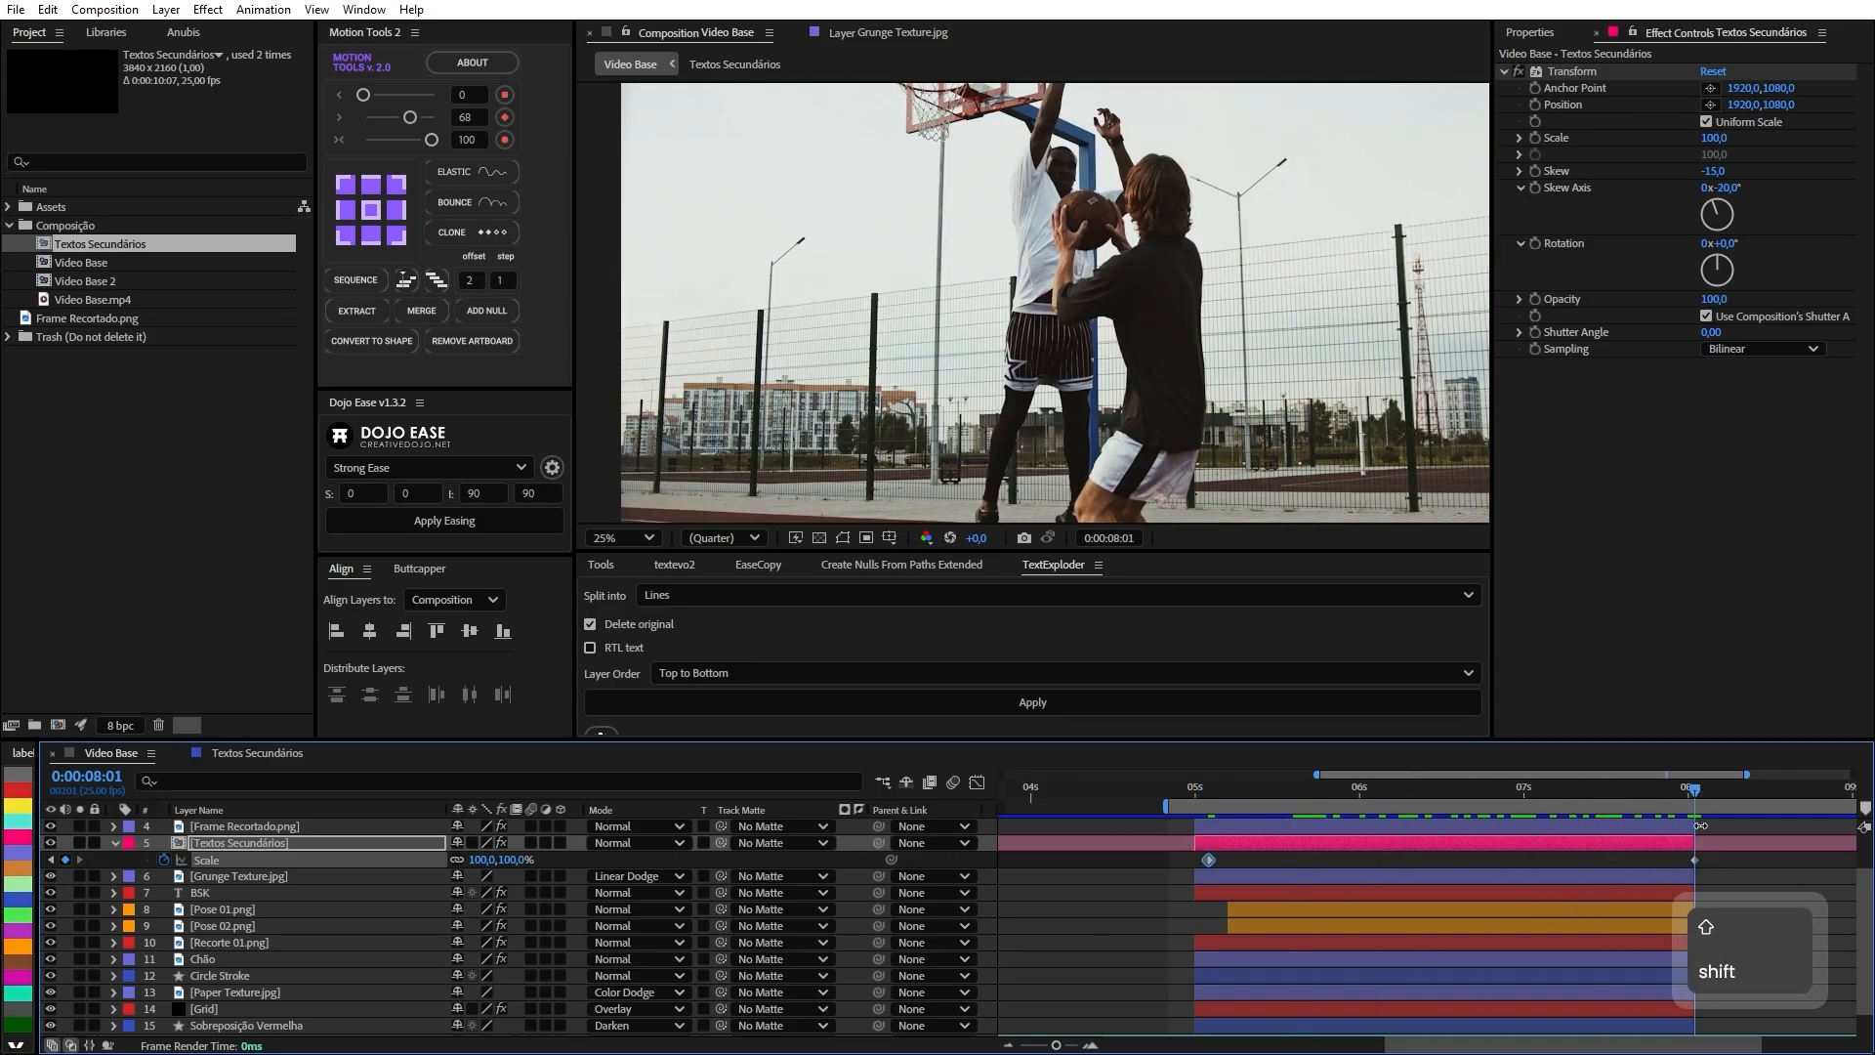
{"action": "key", "text": "ctrl+Left"}
{"action": "left_click_drag", "start_coordinate": [1696, 859], "coordinate": [1688, 860]}
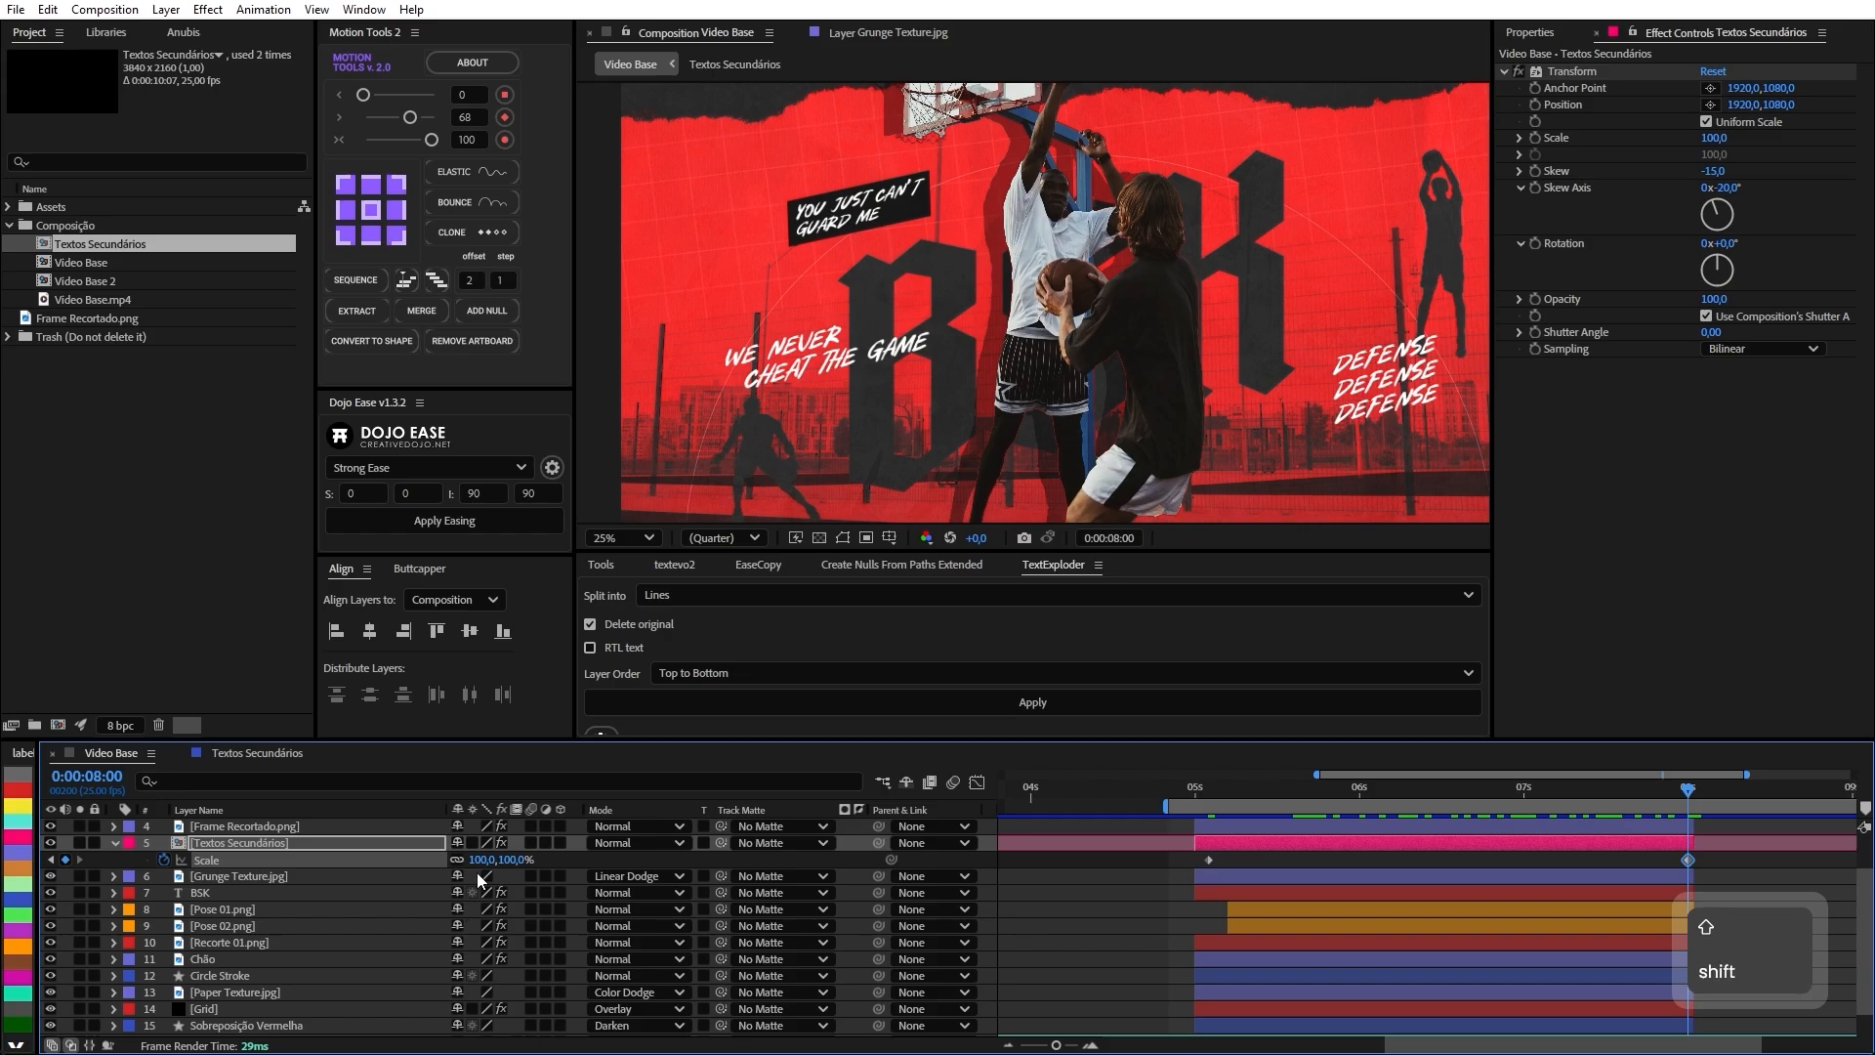
{"action": "key", "text": "shift+Up"}
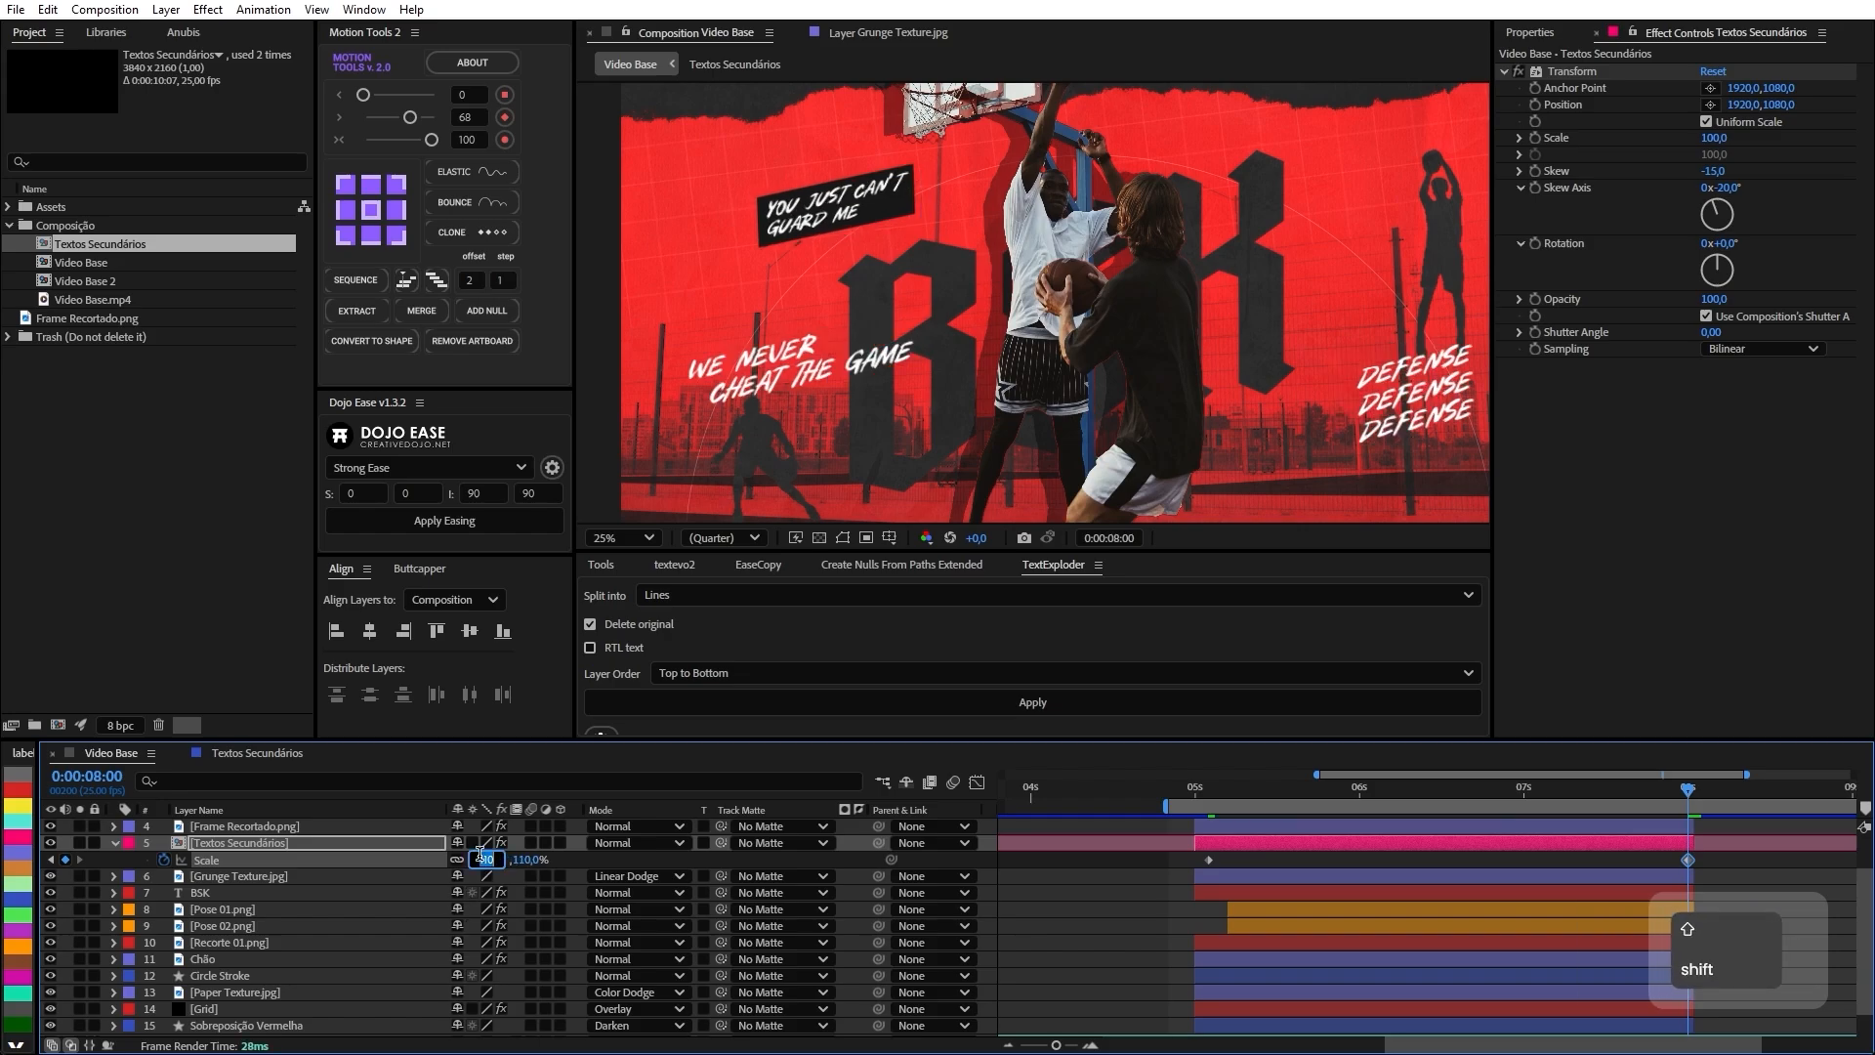
{"action": "key", "text": "shift+Down"}
{"action": "key", "text": "Up"}
{"action": "key", "text": "Up"}
{"action": "key", "text": "Up"}
{"action": "key", "text": "Up"}
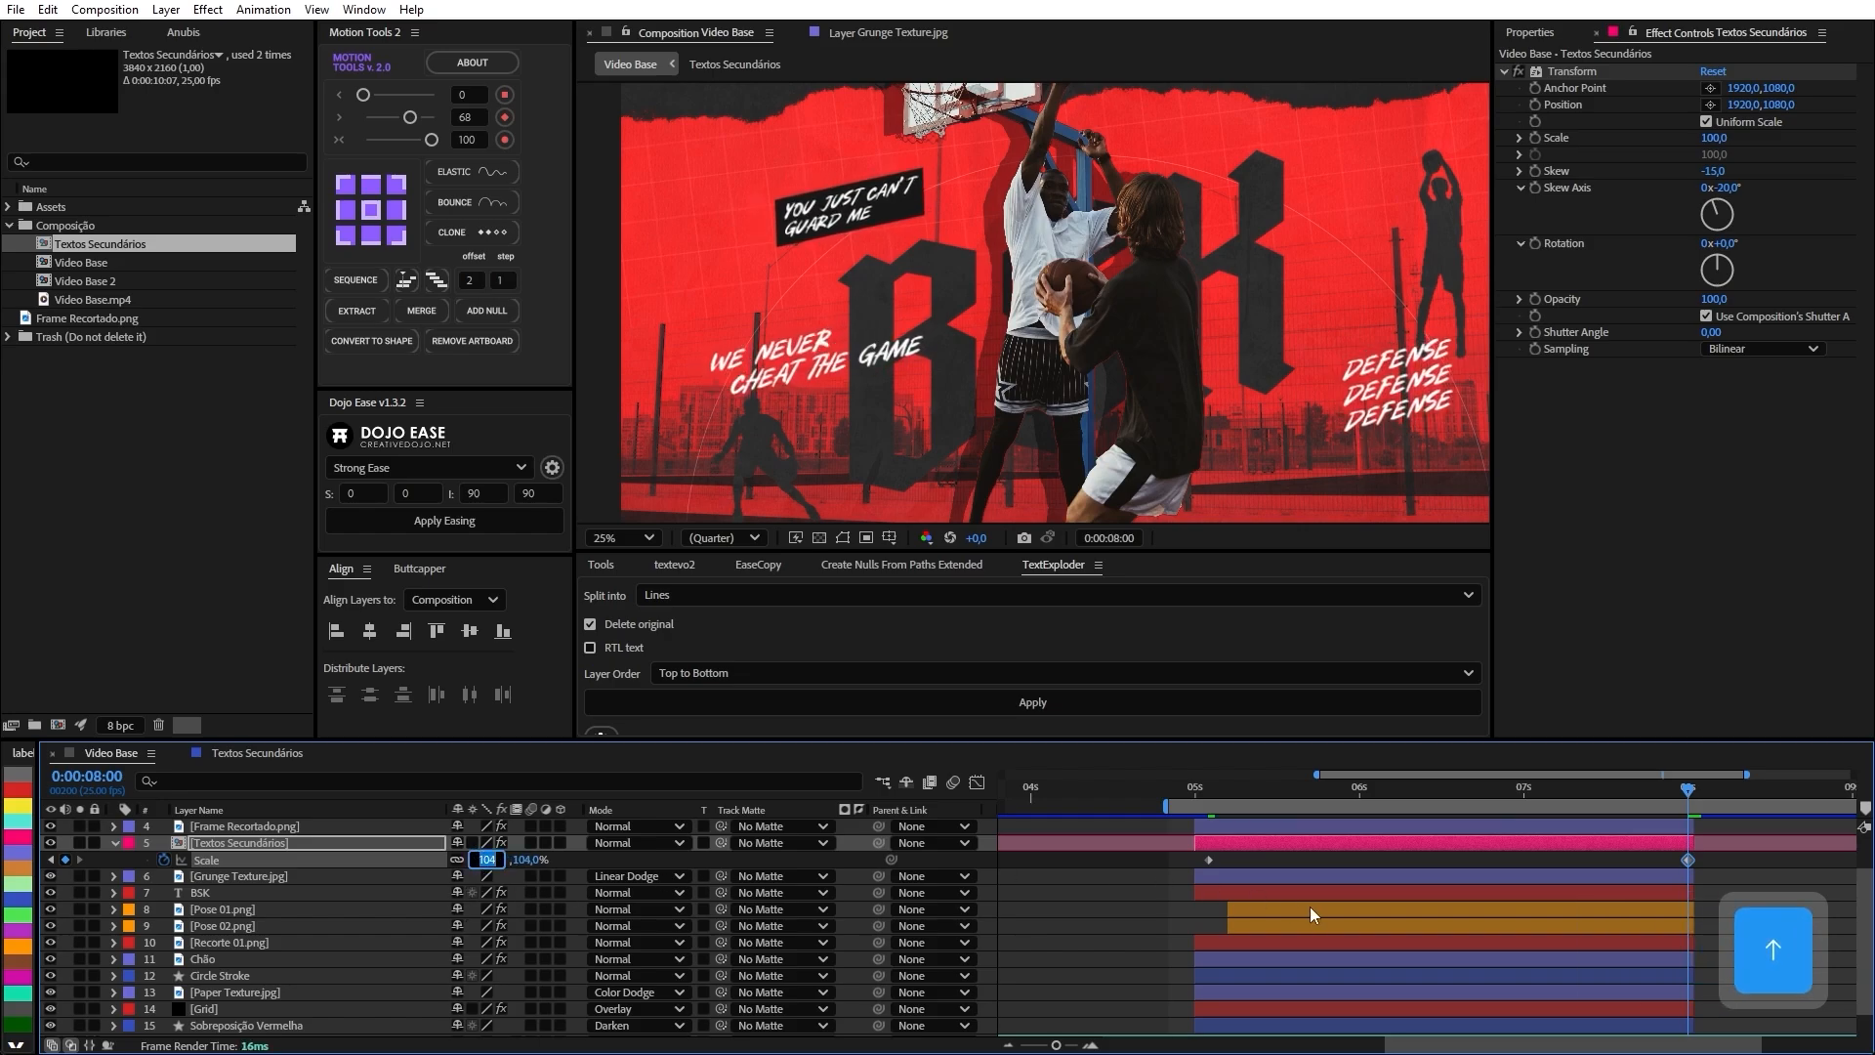
Preview the slow scale-up of the secondary texts over the freeze frame in Video Base.
{"action": "left_click", "coordinate": [1193, 789]}
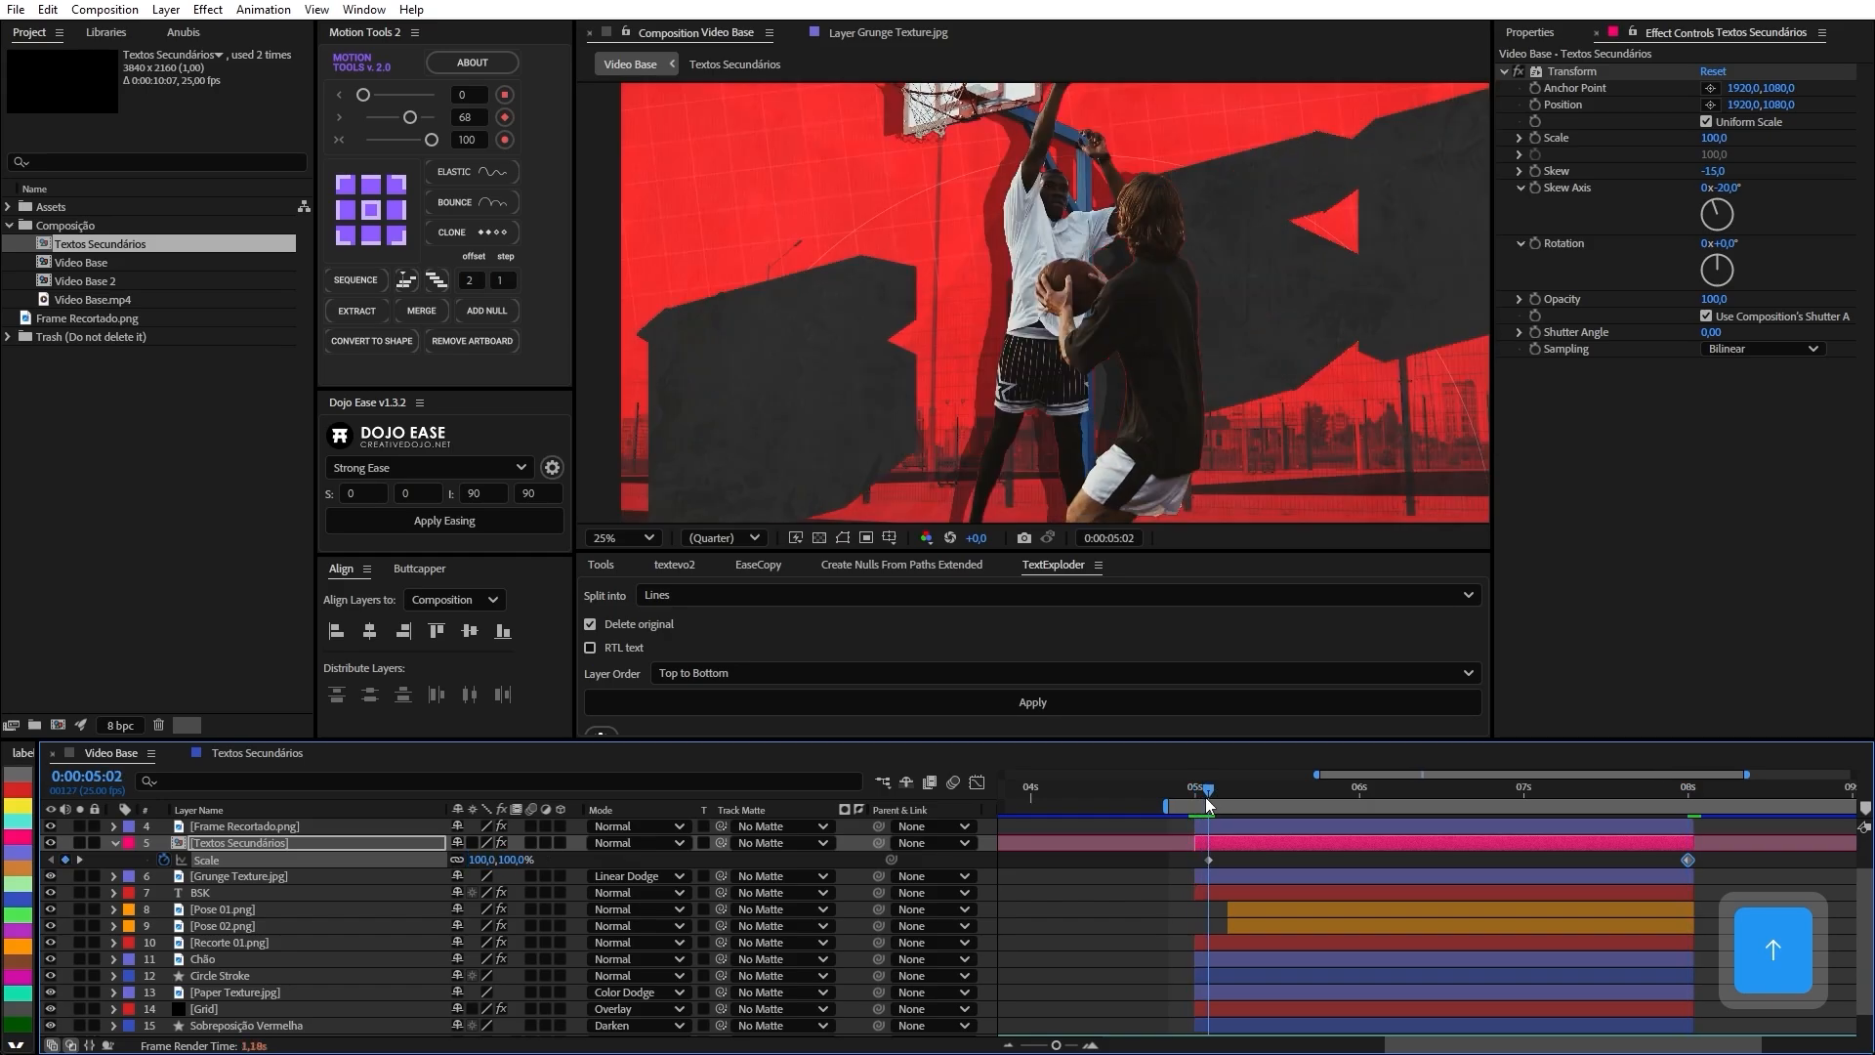
{"action": "key", "text": "space"}
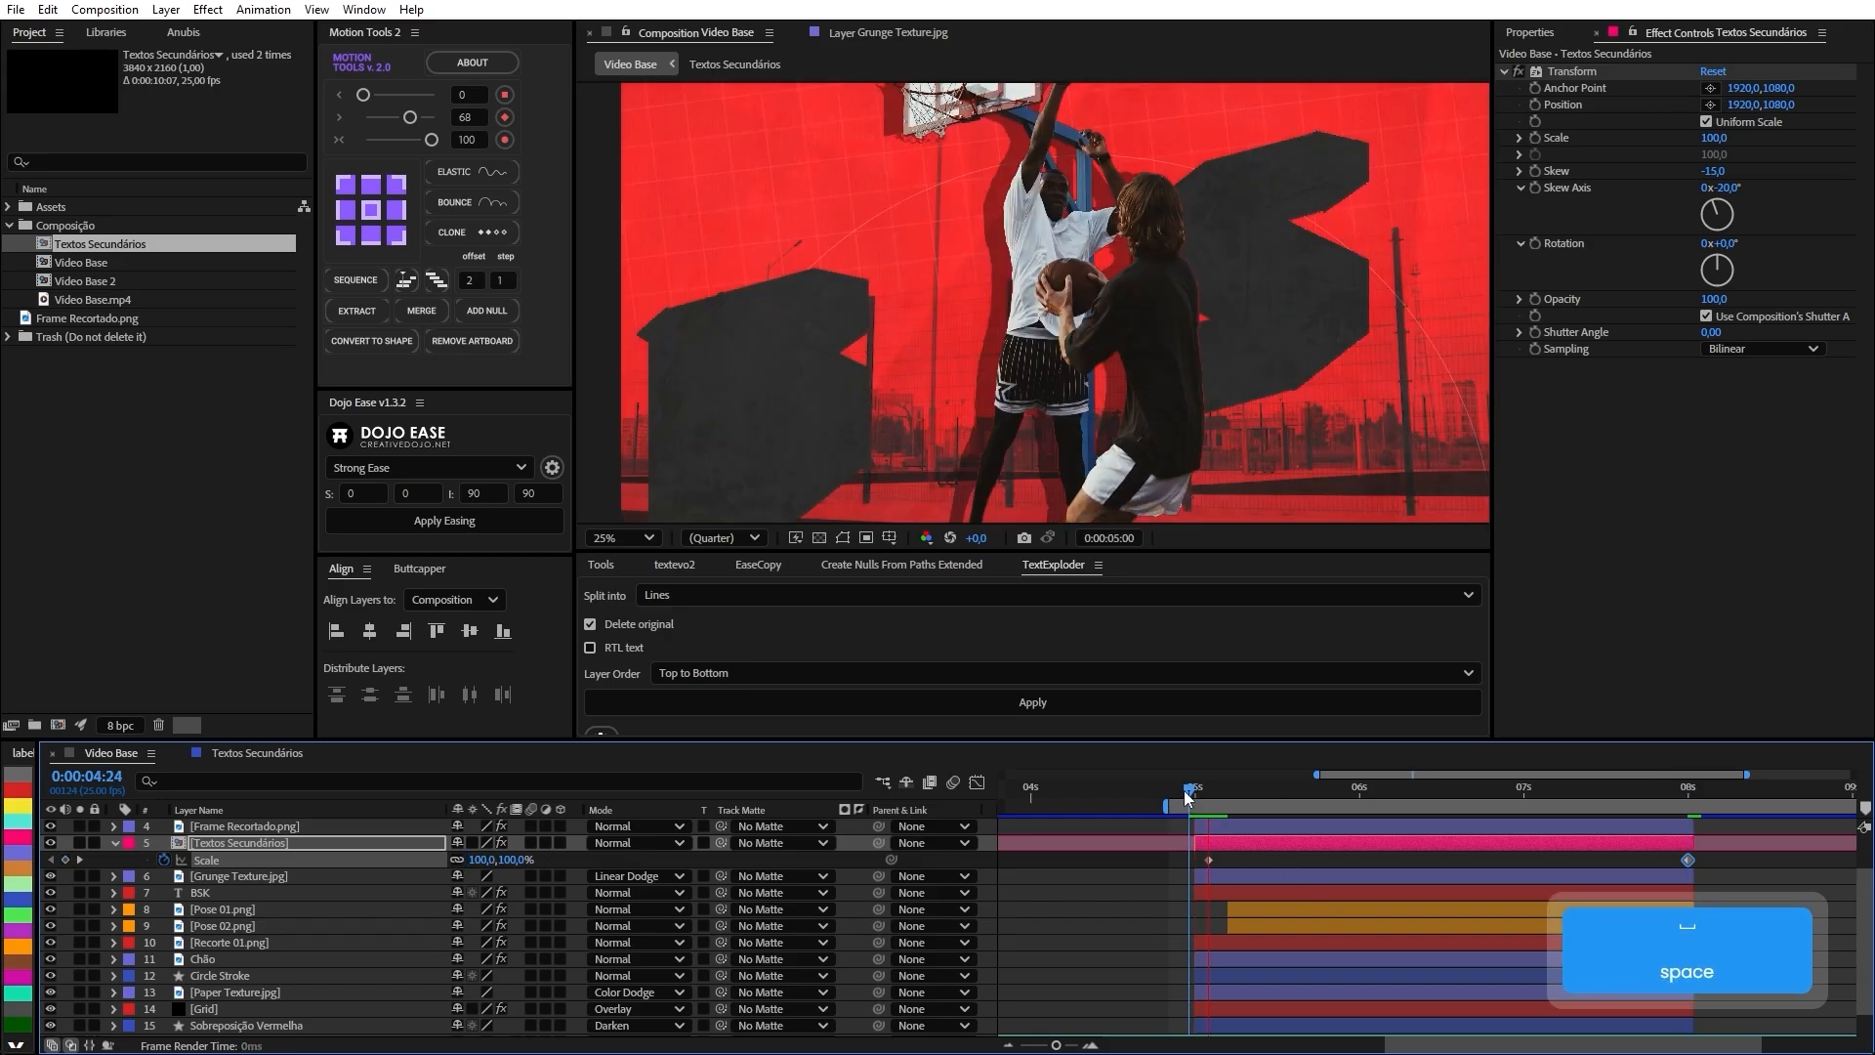
{"action": "left_click", "coordinate": [1170, 797]}
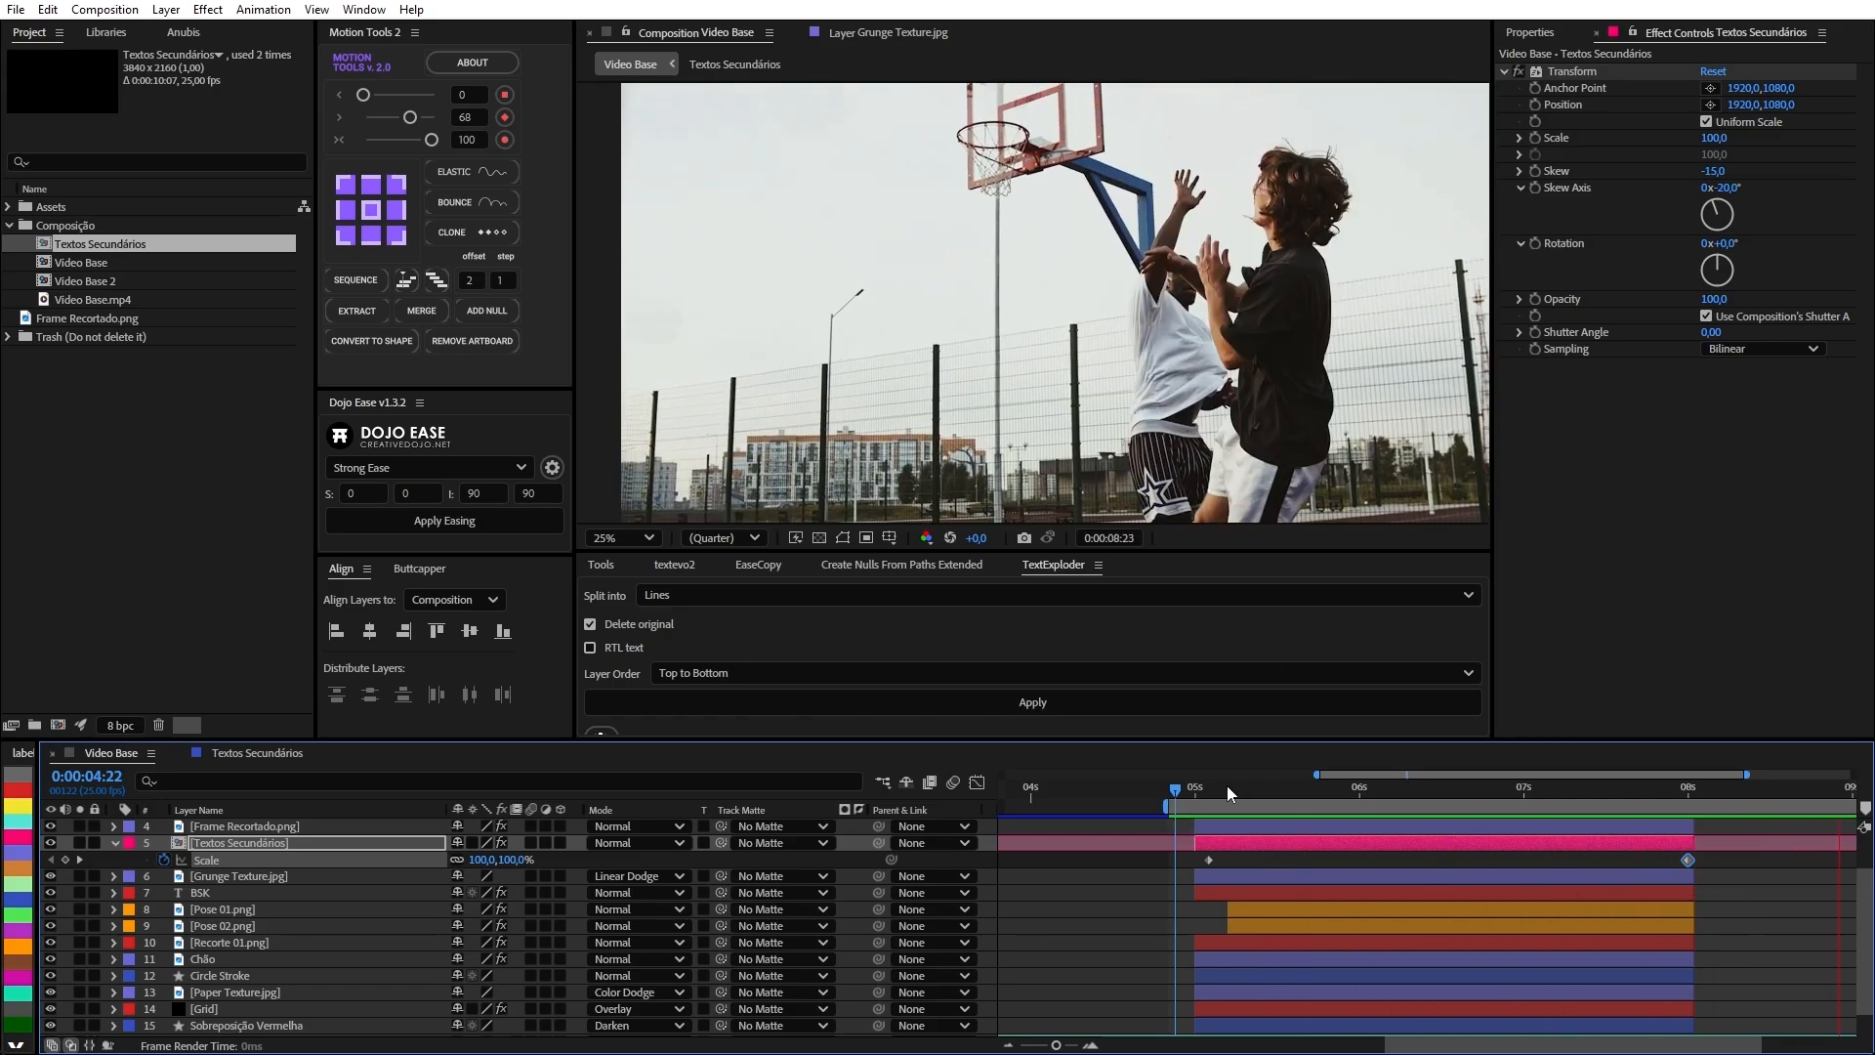
{"action": "left_click", "coordinate": [1169, 794]}
{"action": "key", "text": "space"}
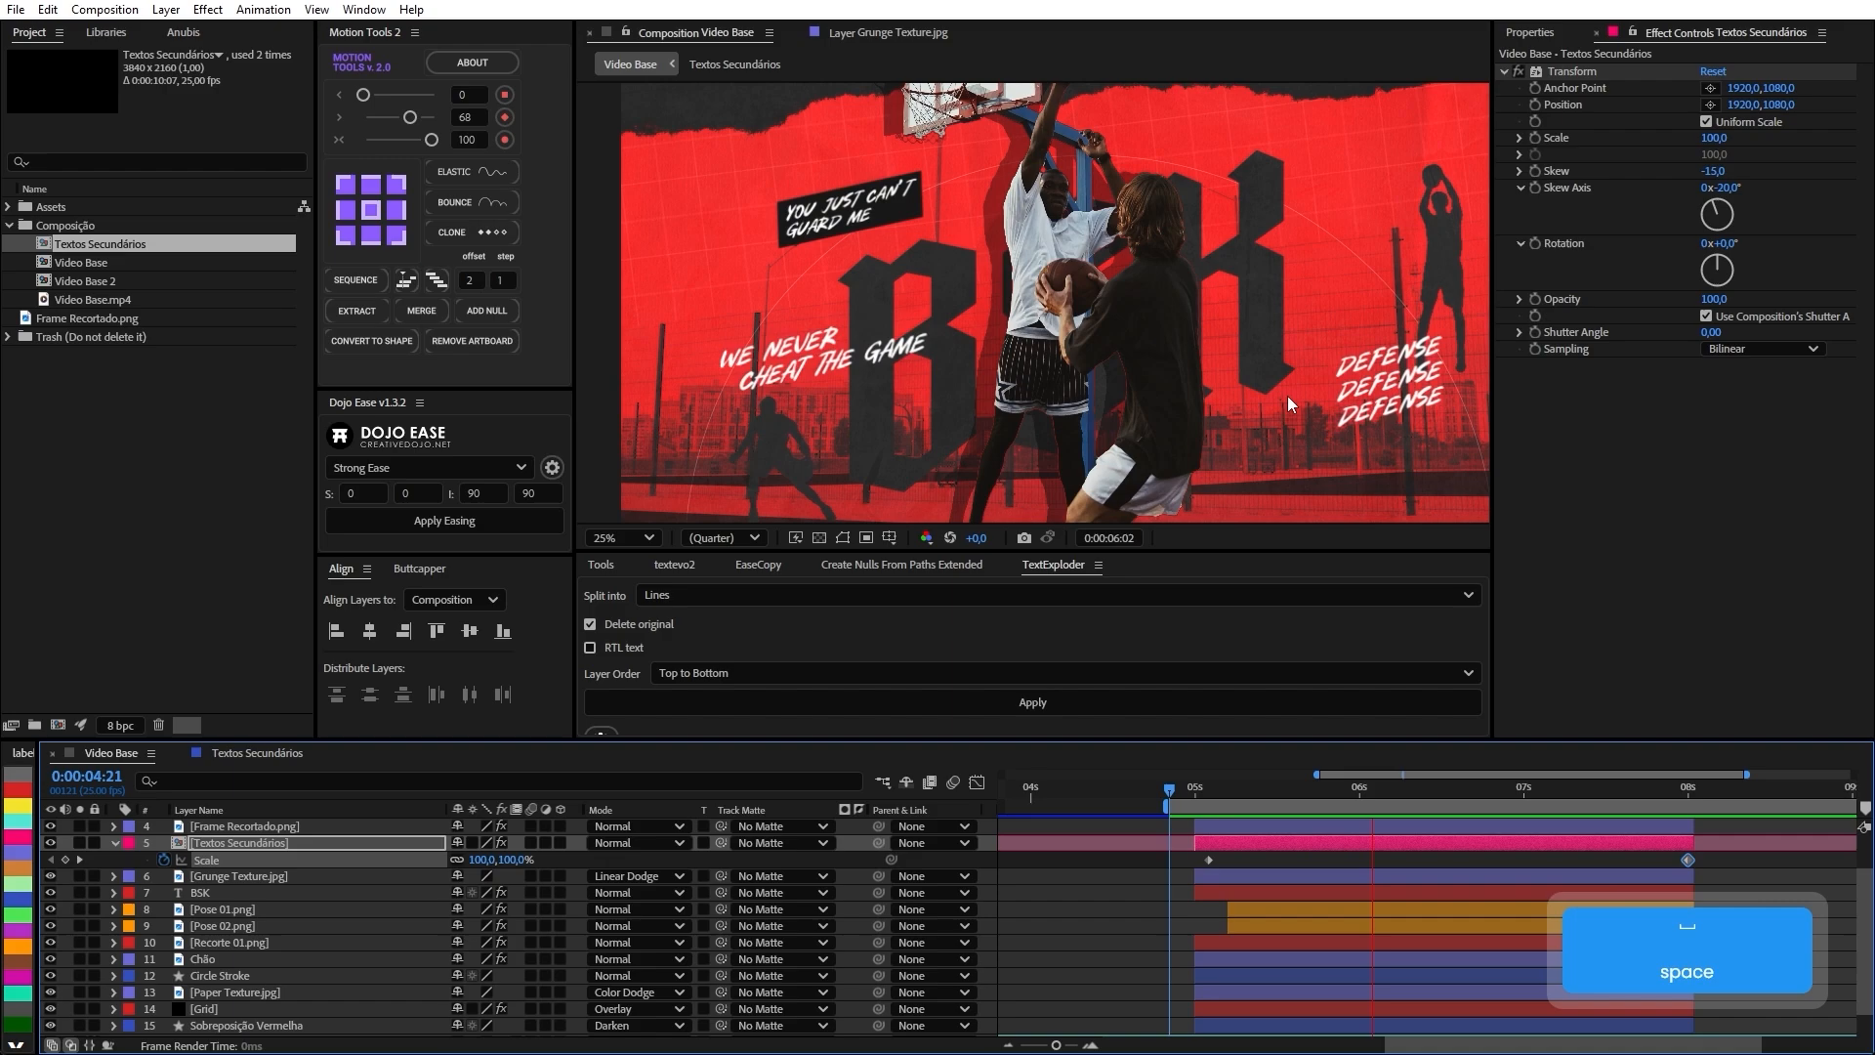